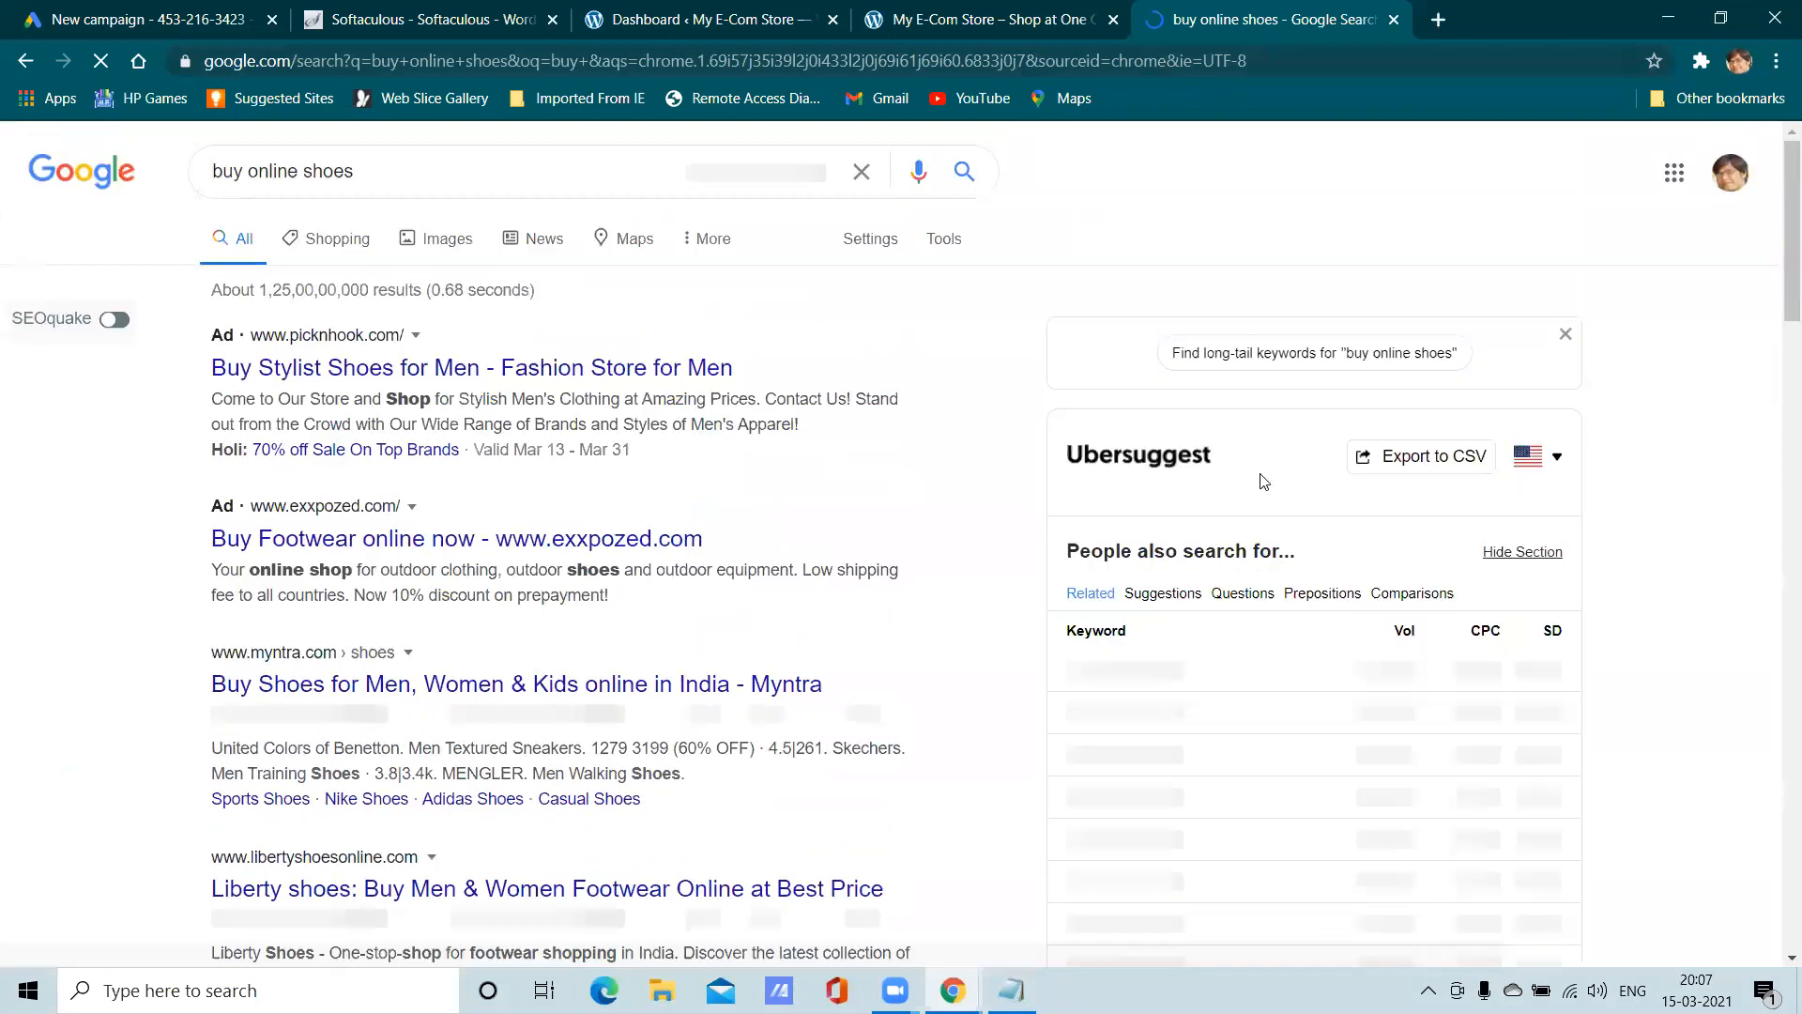
# Examine the product shopping ads shown alongside the organic results for the search "buy online shoes"
pyautogui.scroll(-7, 1272, 469)
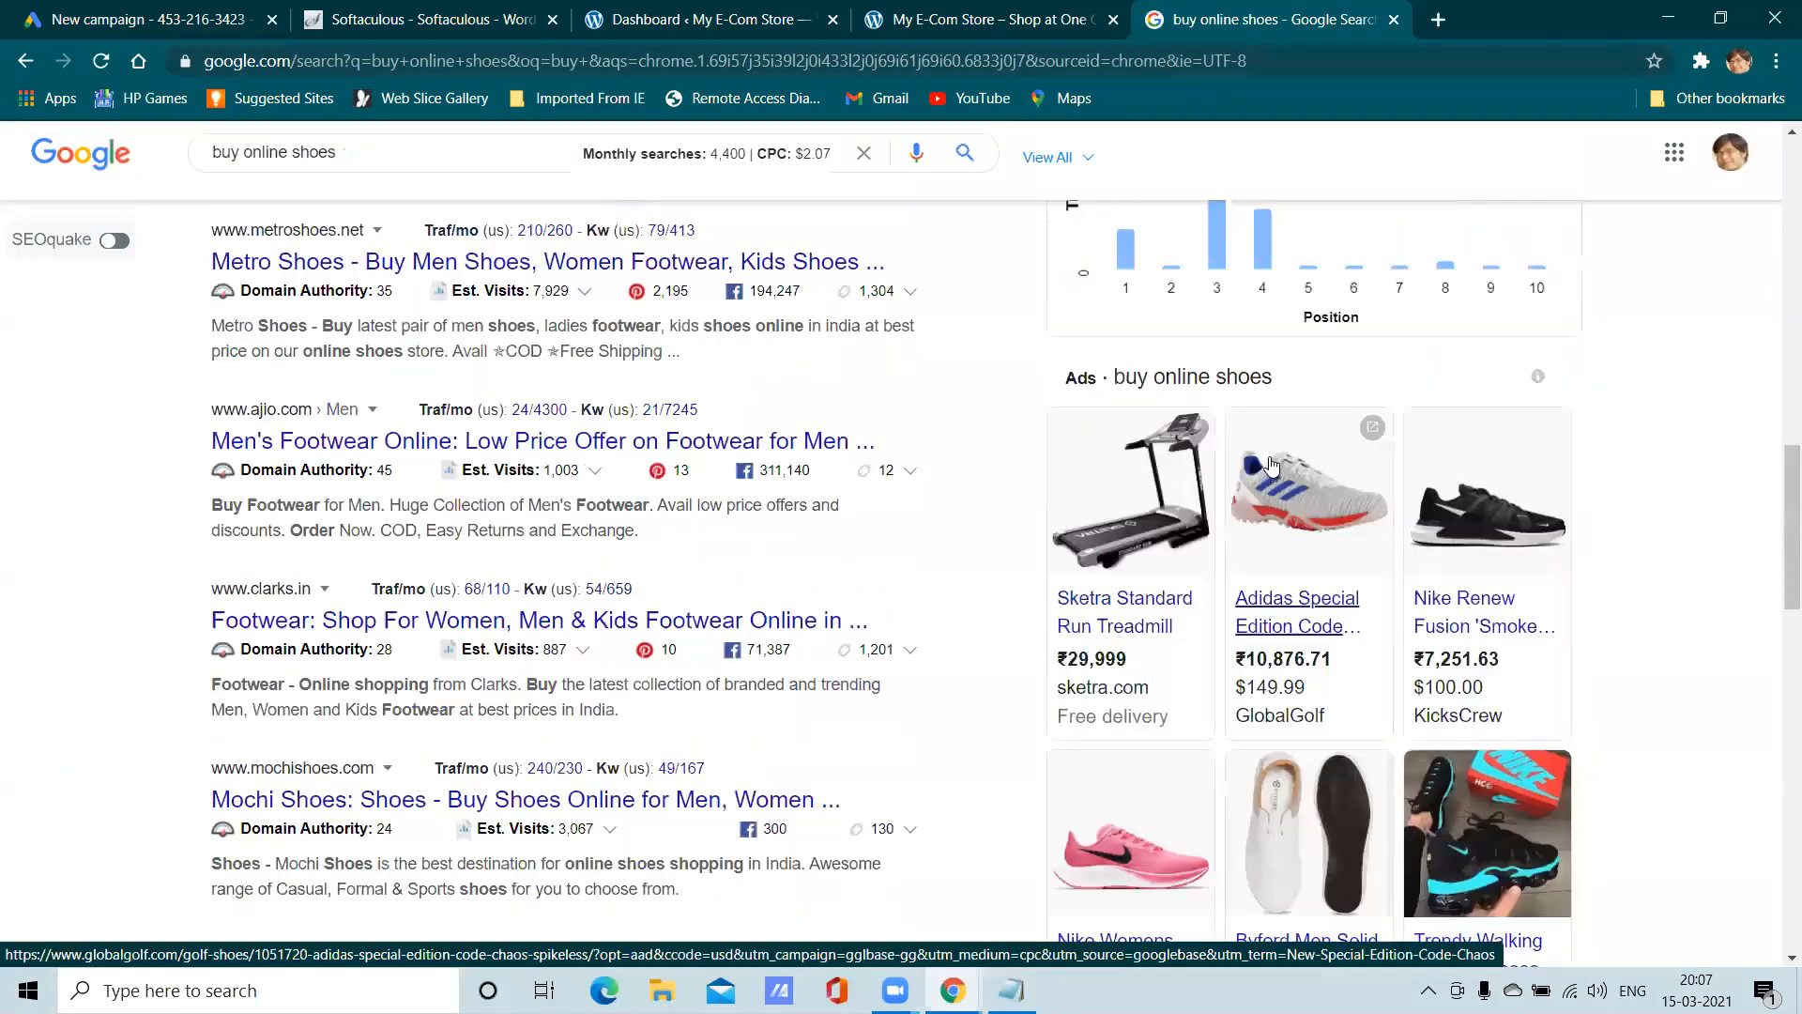
pyautogui.scroll(-3, 1270, 464)
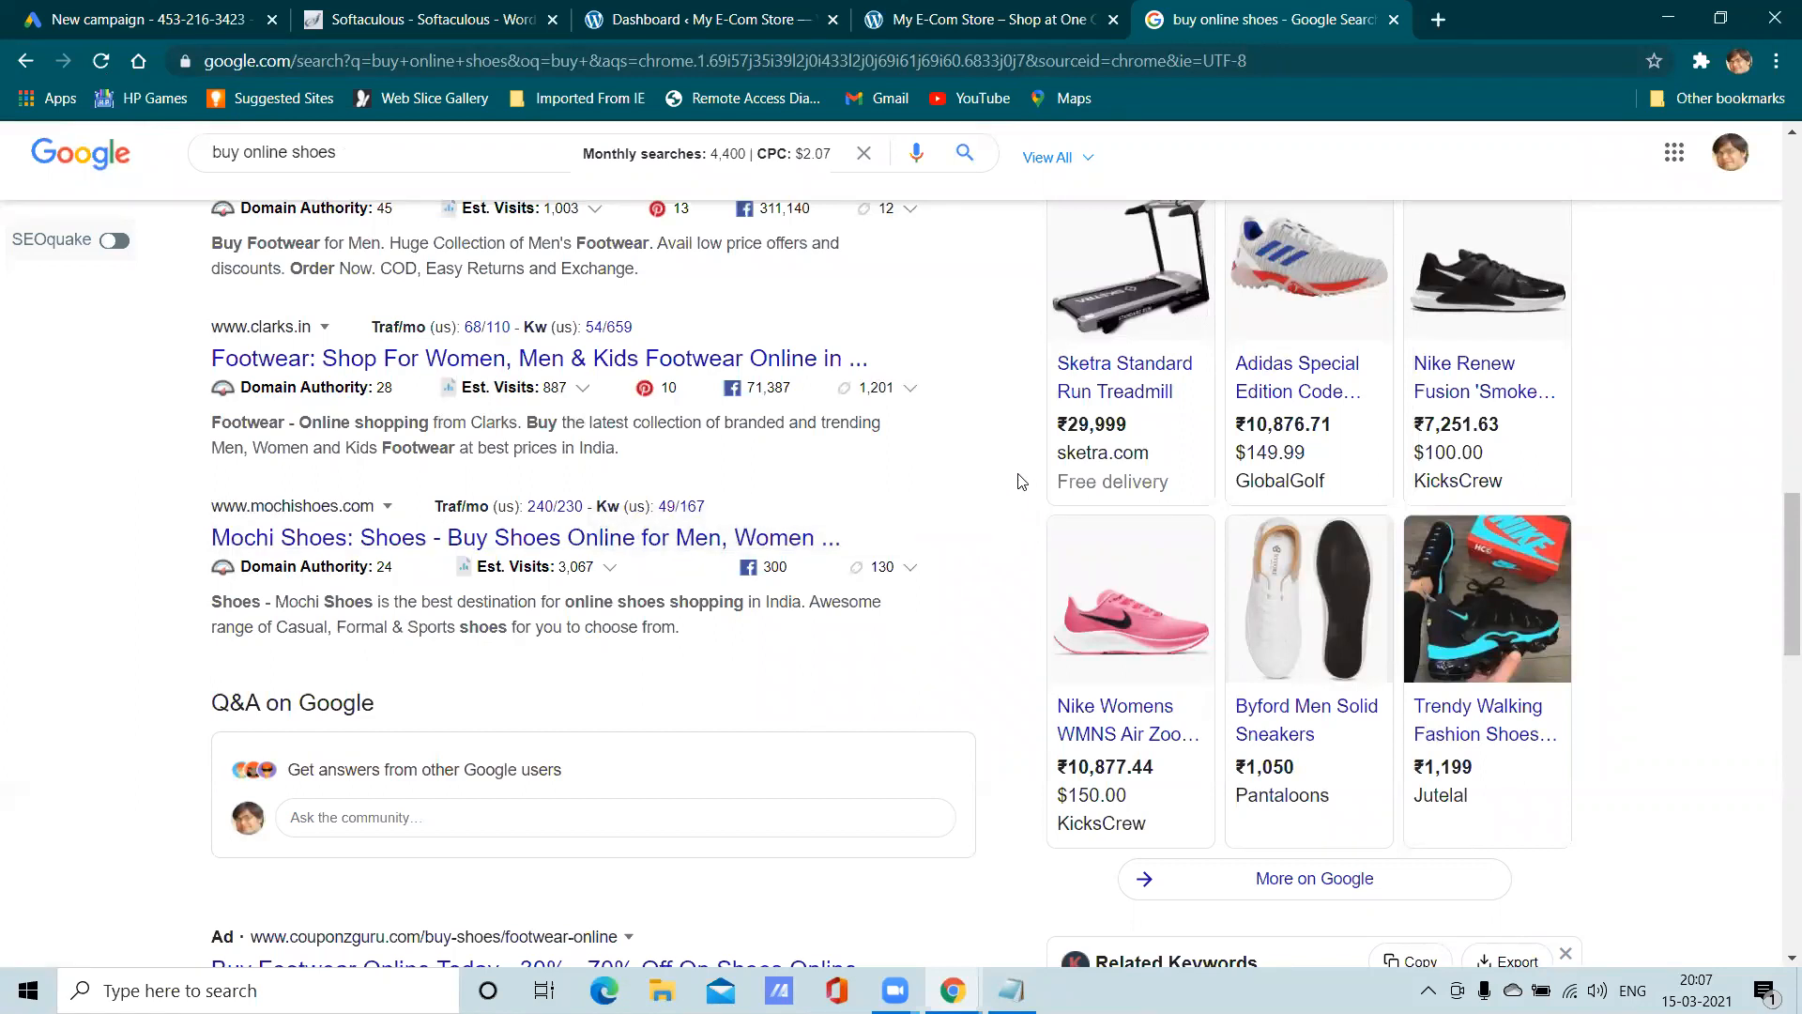
pyautogui.scroll(3, 1022, 481)
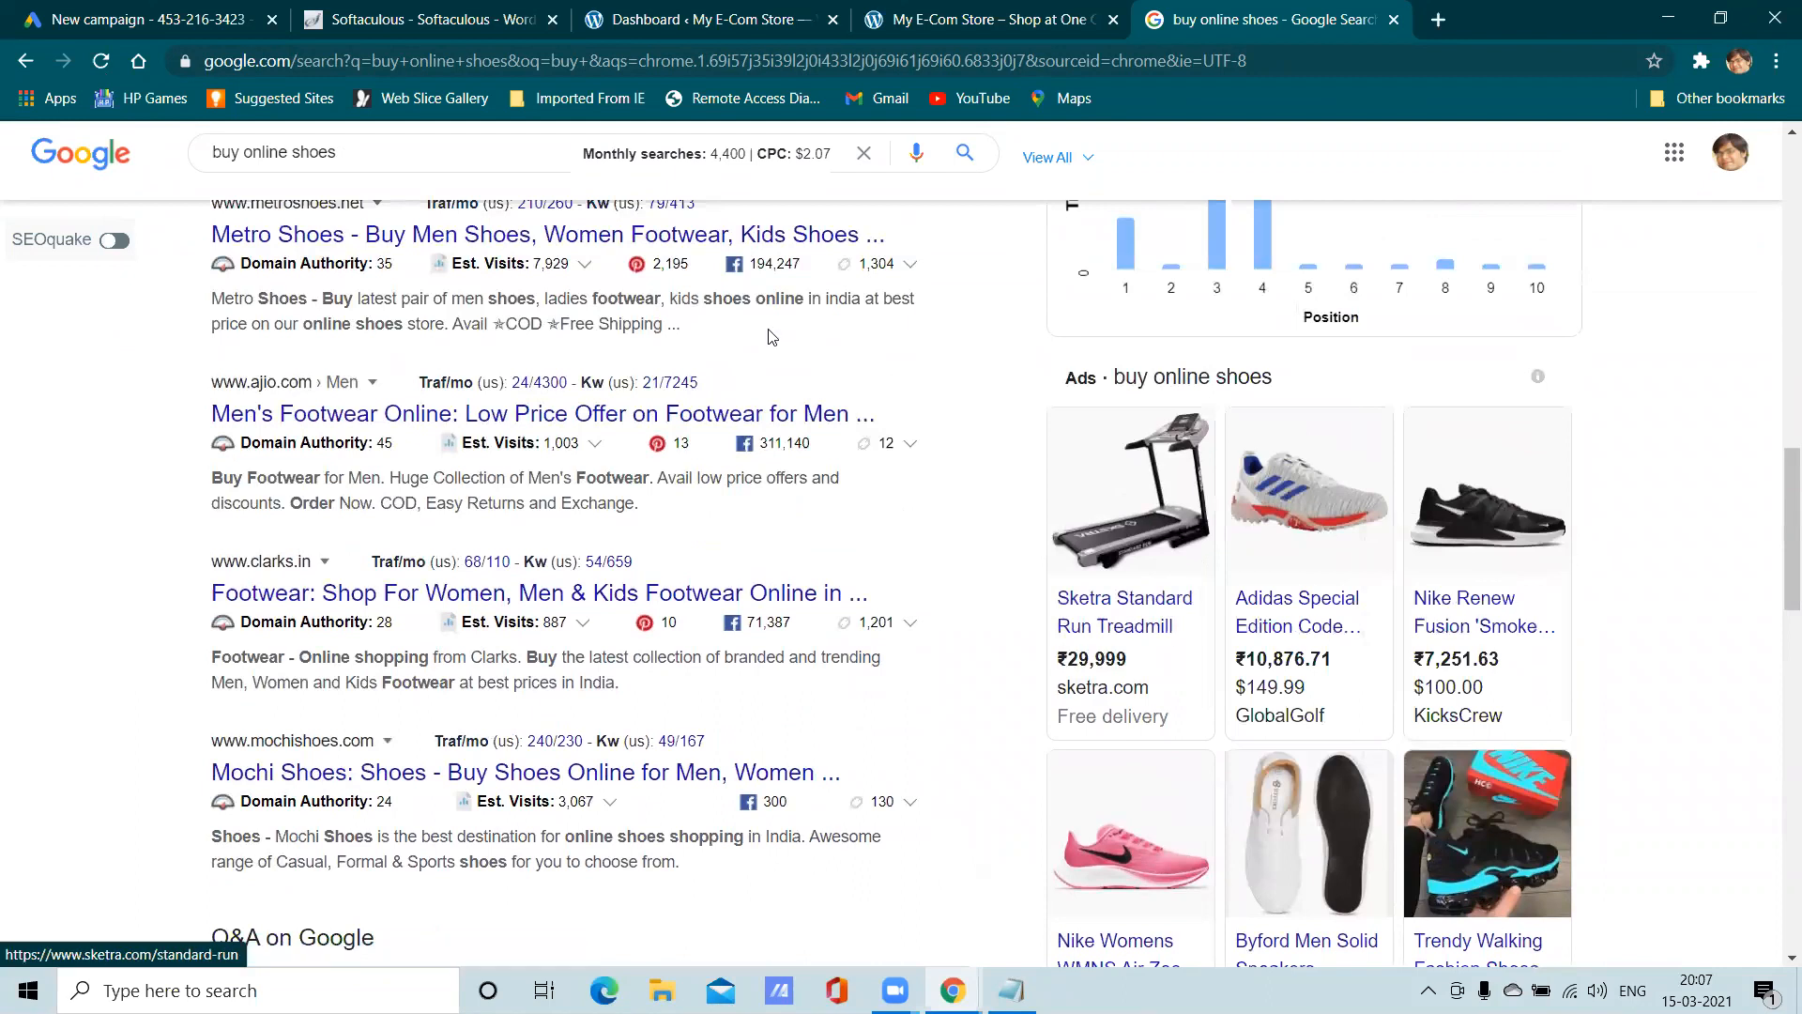
pyautogui.click(369, 152)
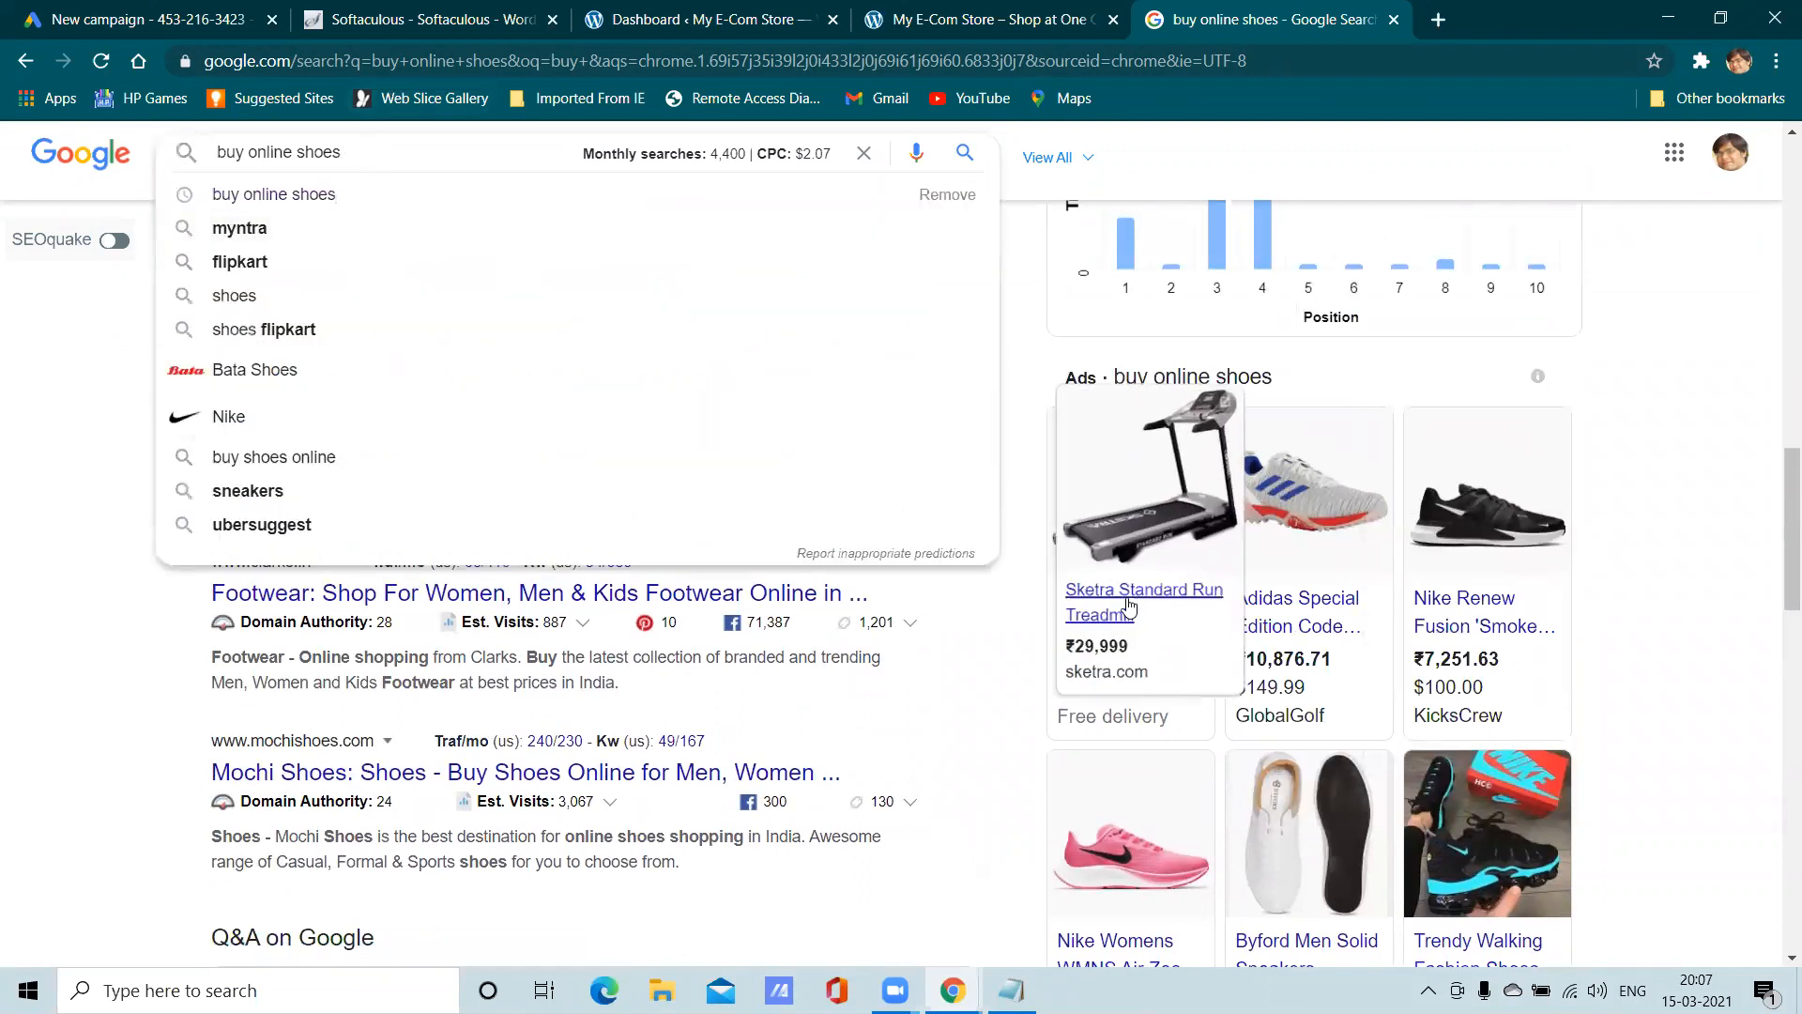
pyautogui.click(1703, 572)
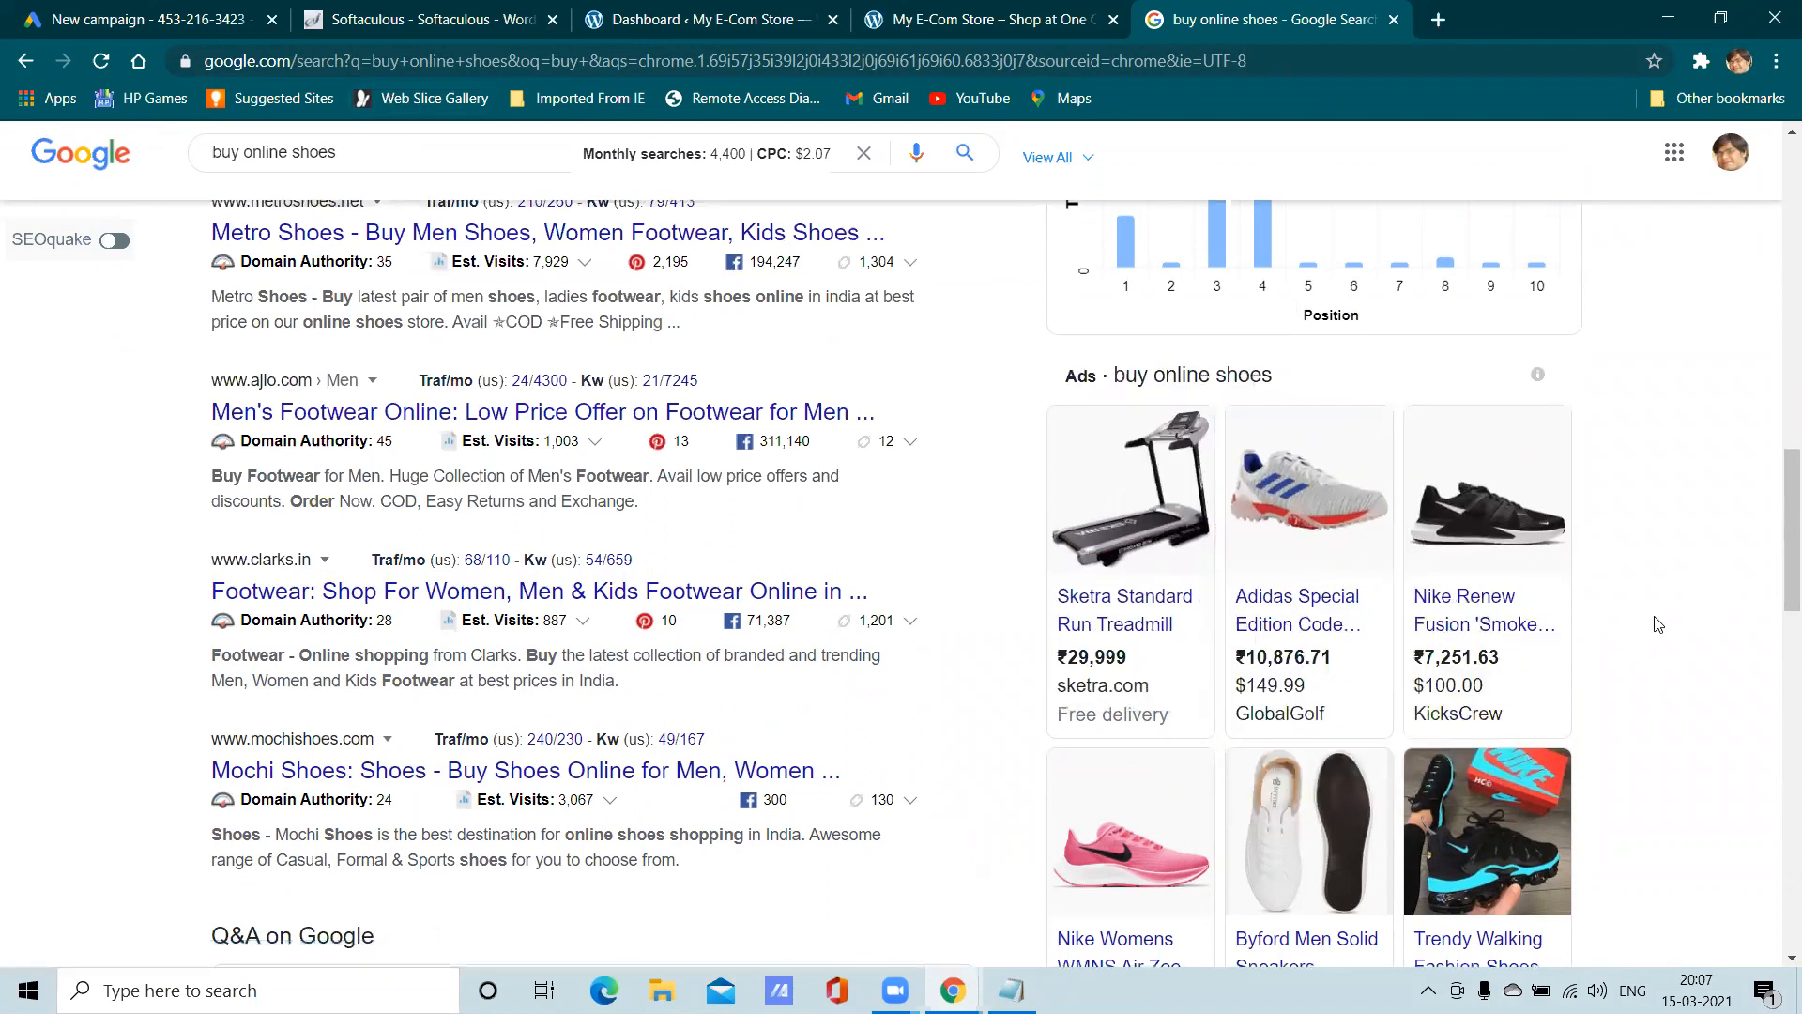
pyautogui.scroll(-3, 1657, 624)
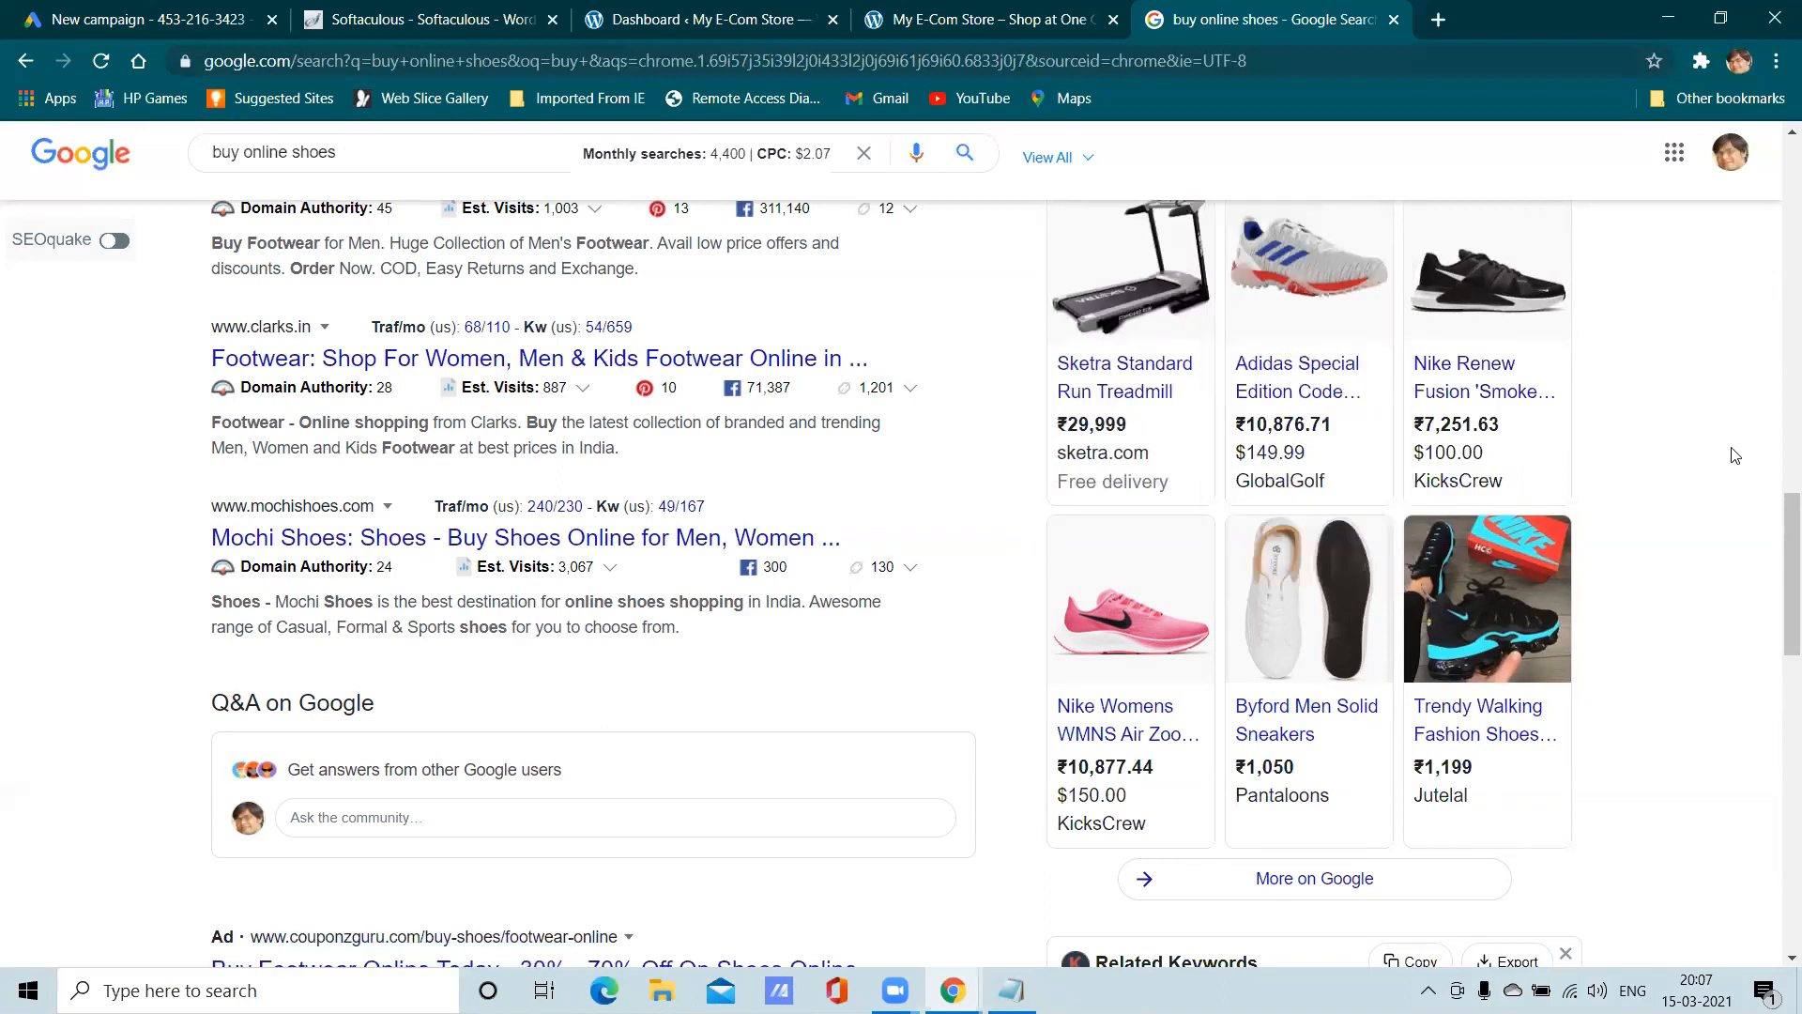
pyautogui.scroll(2, 1671, 479)
pyautogui.scroll(-6, 1669, 479)
pyautogui.scroll(2, 1666, 480)
pyautogui.scroll(10, 1665, 480)
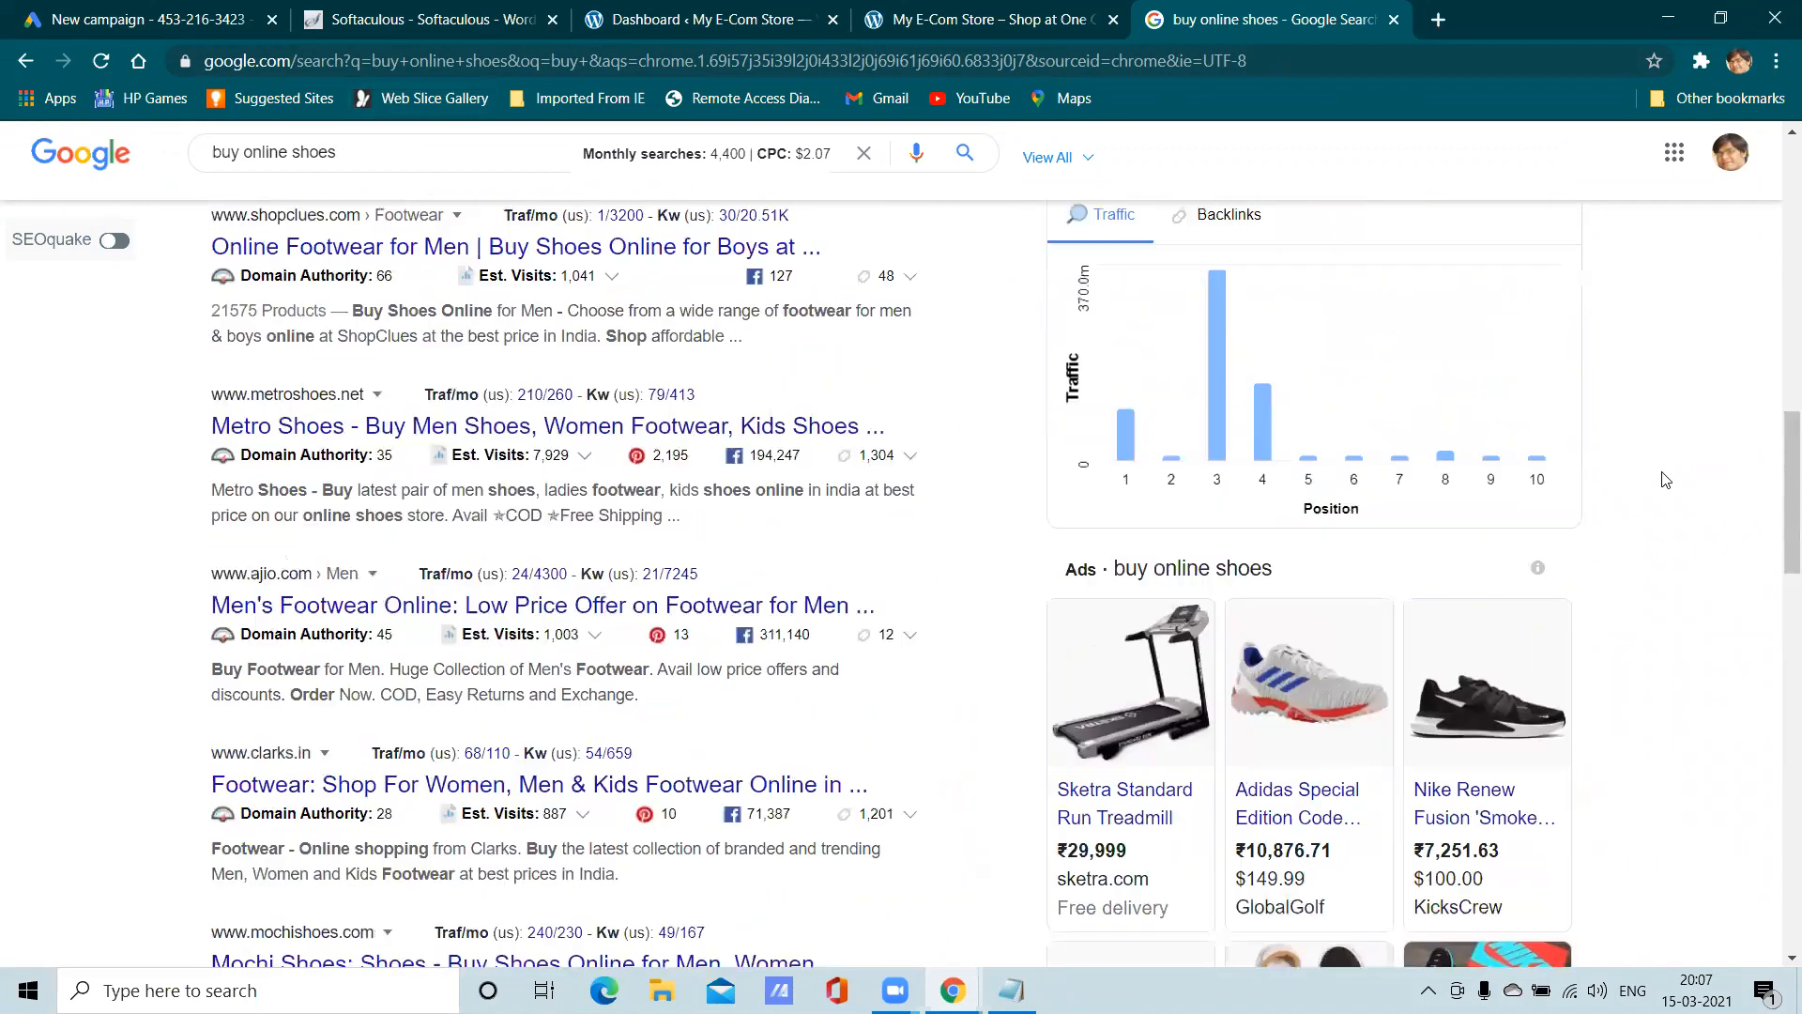
pyautogui.scroll(-8, 1663, 479)
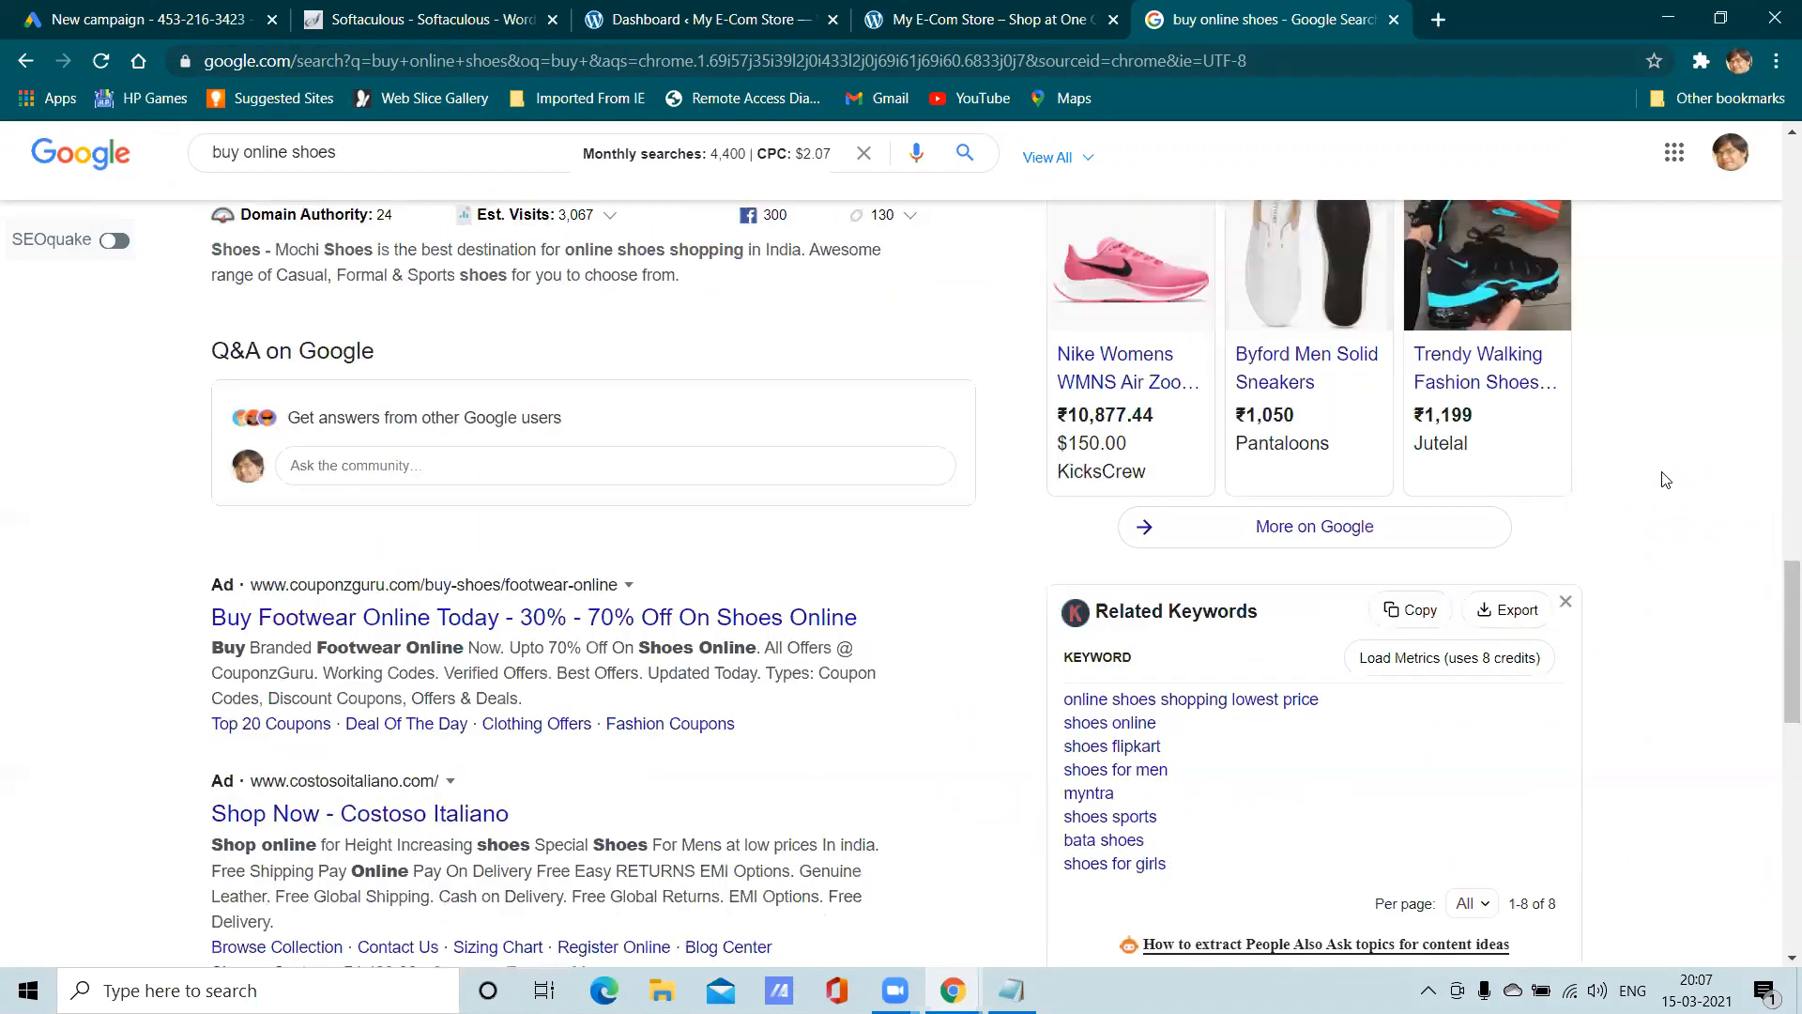
pyautogui.scroll(4, 1657, 477)
pyautogui.scroll(1, 424, 298)
pyautogui.tripleClick(325, 157)
pyautogui.click(470, 154)
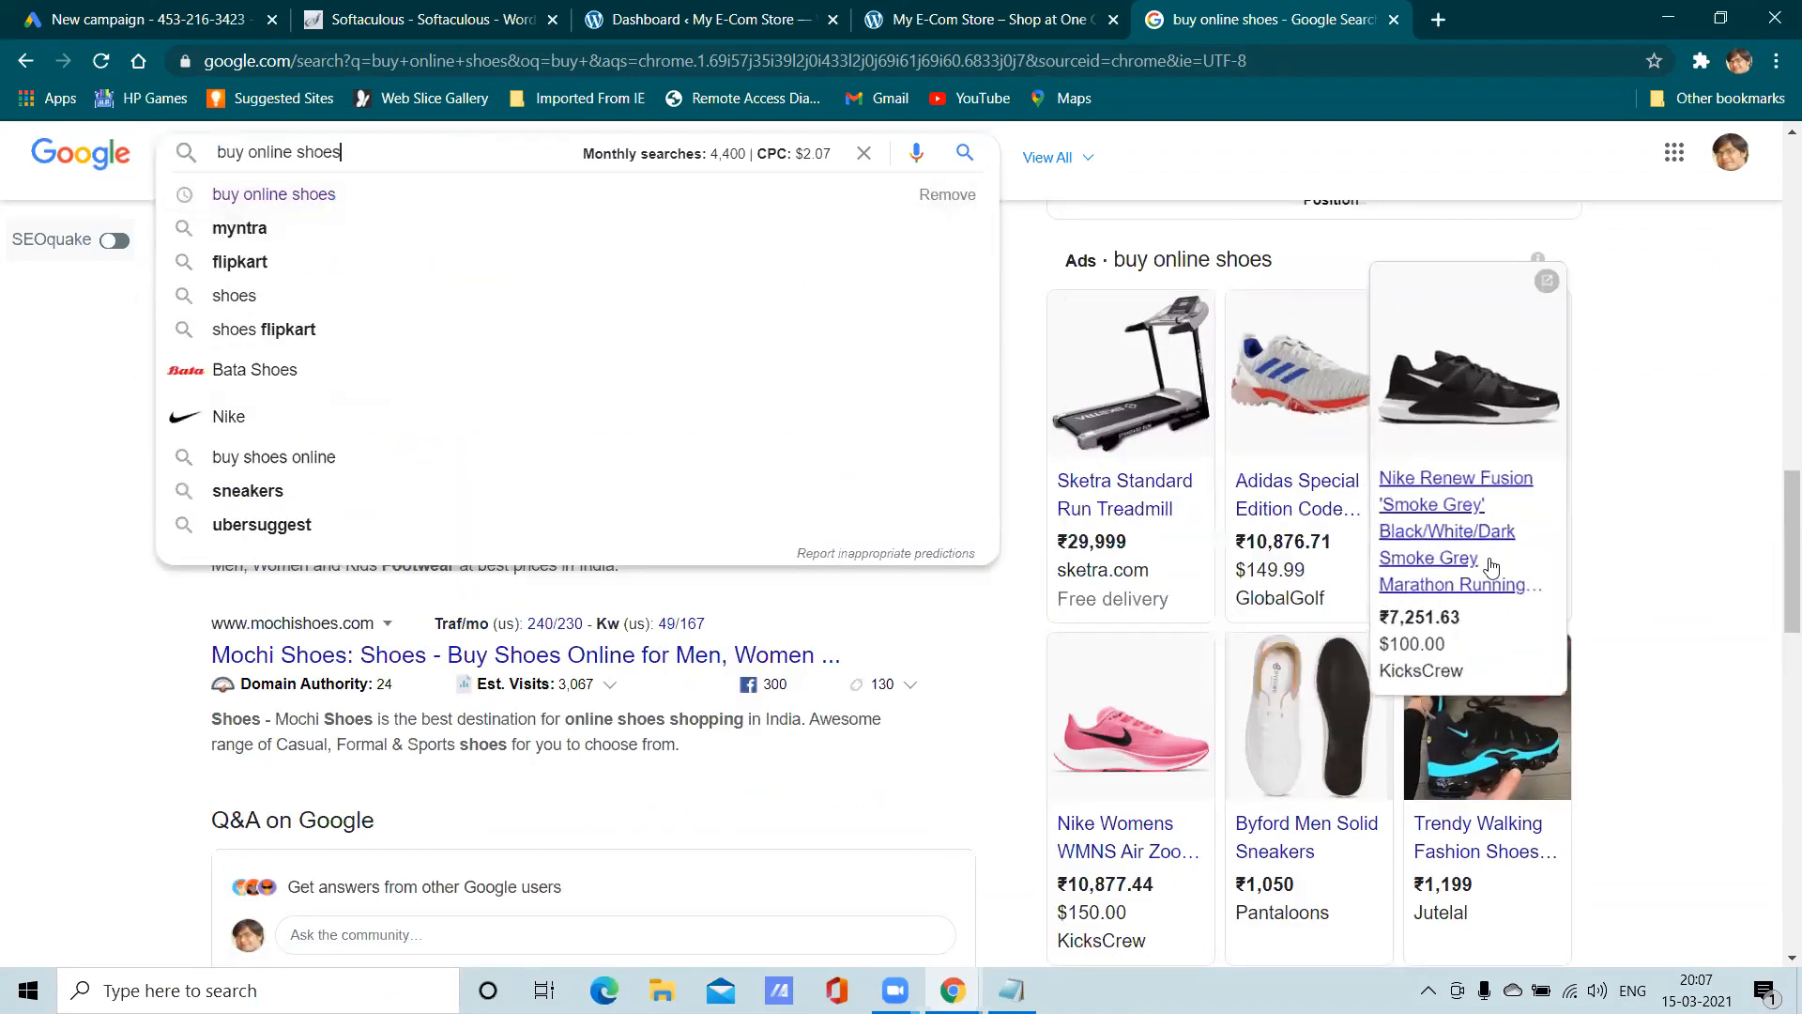
pyautogui.click(1662, 472)
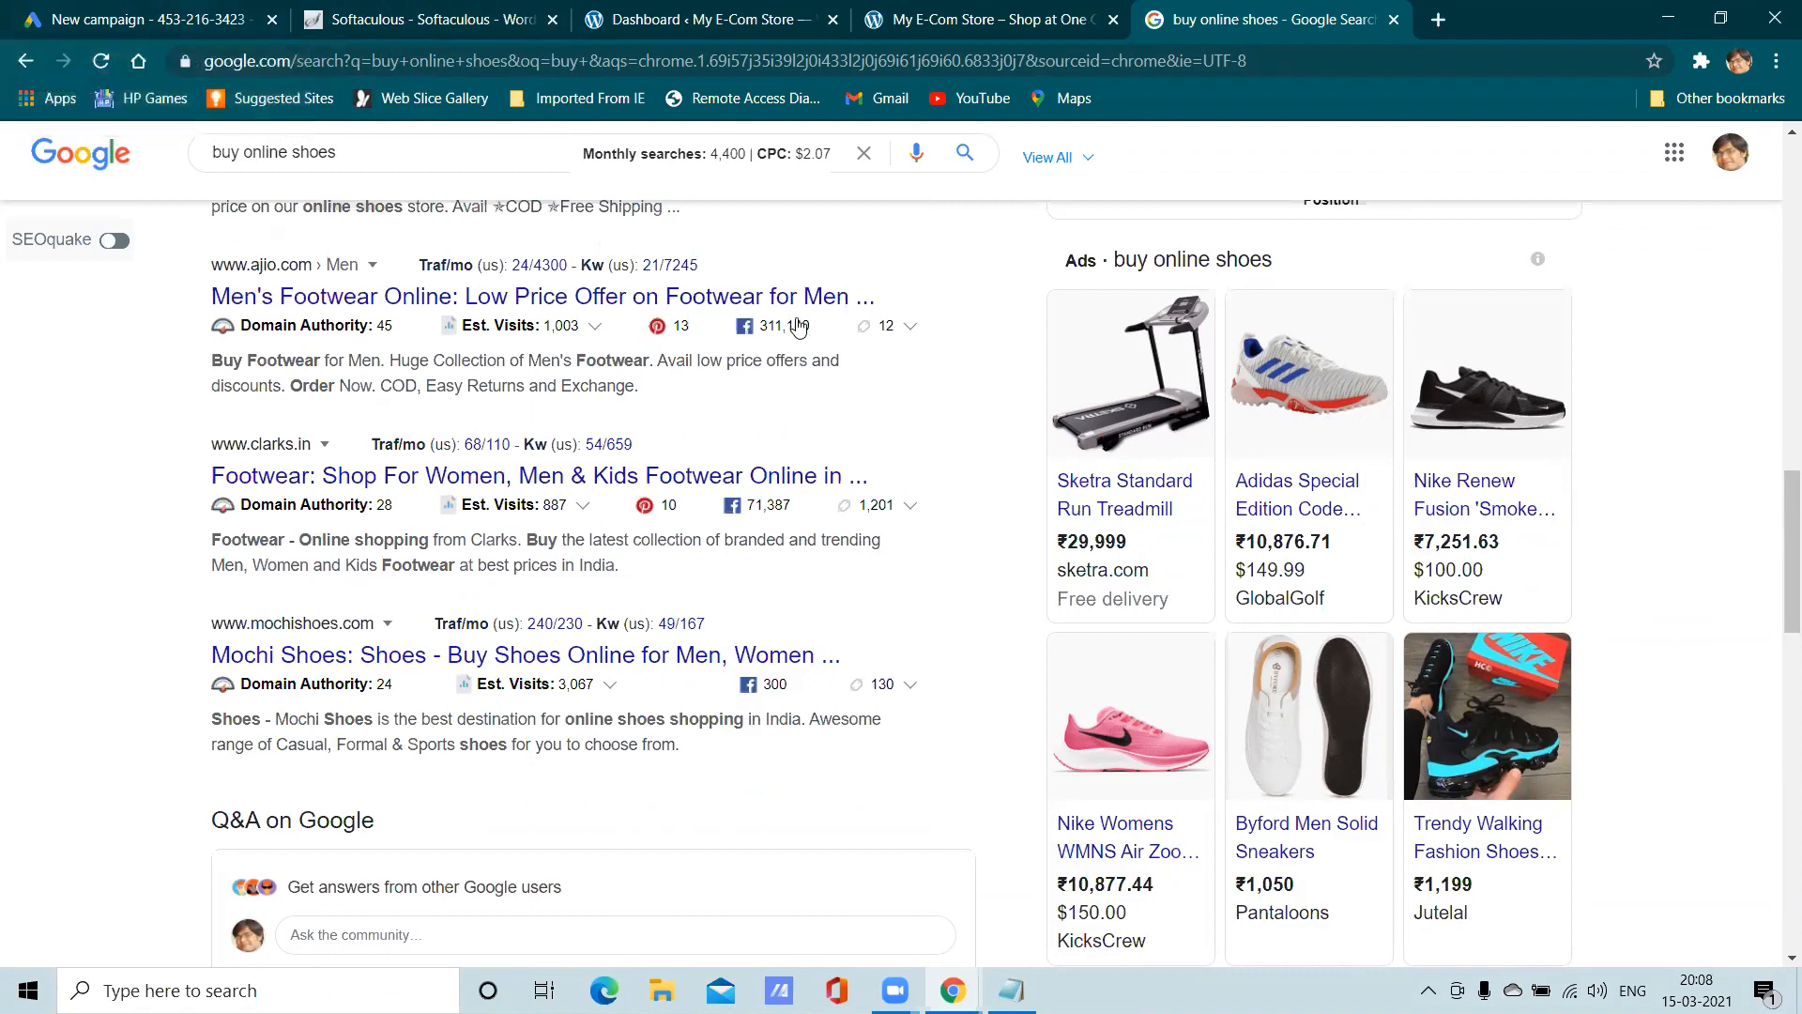
# Compare the shopping ads block with the SEO metrics, keyword sections and website listings on the same results page
pyautogui.moveTo(1492, 498)
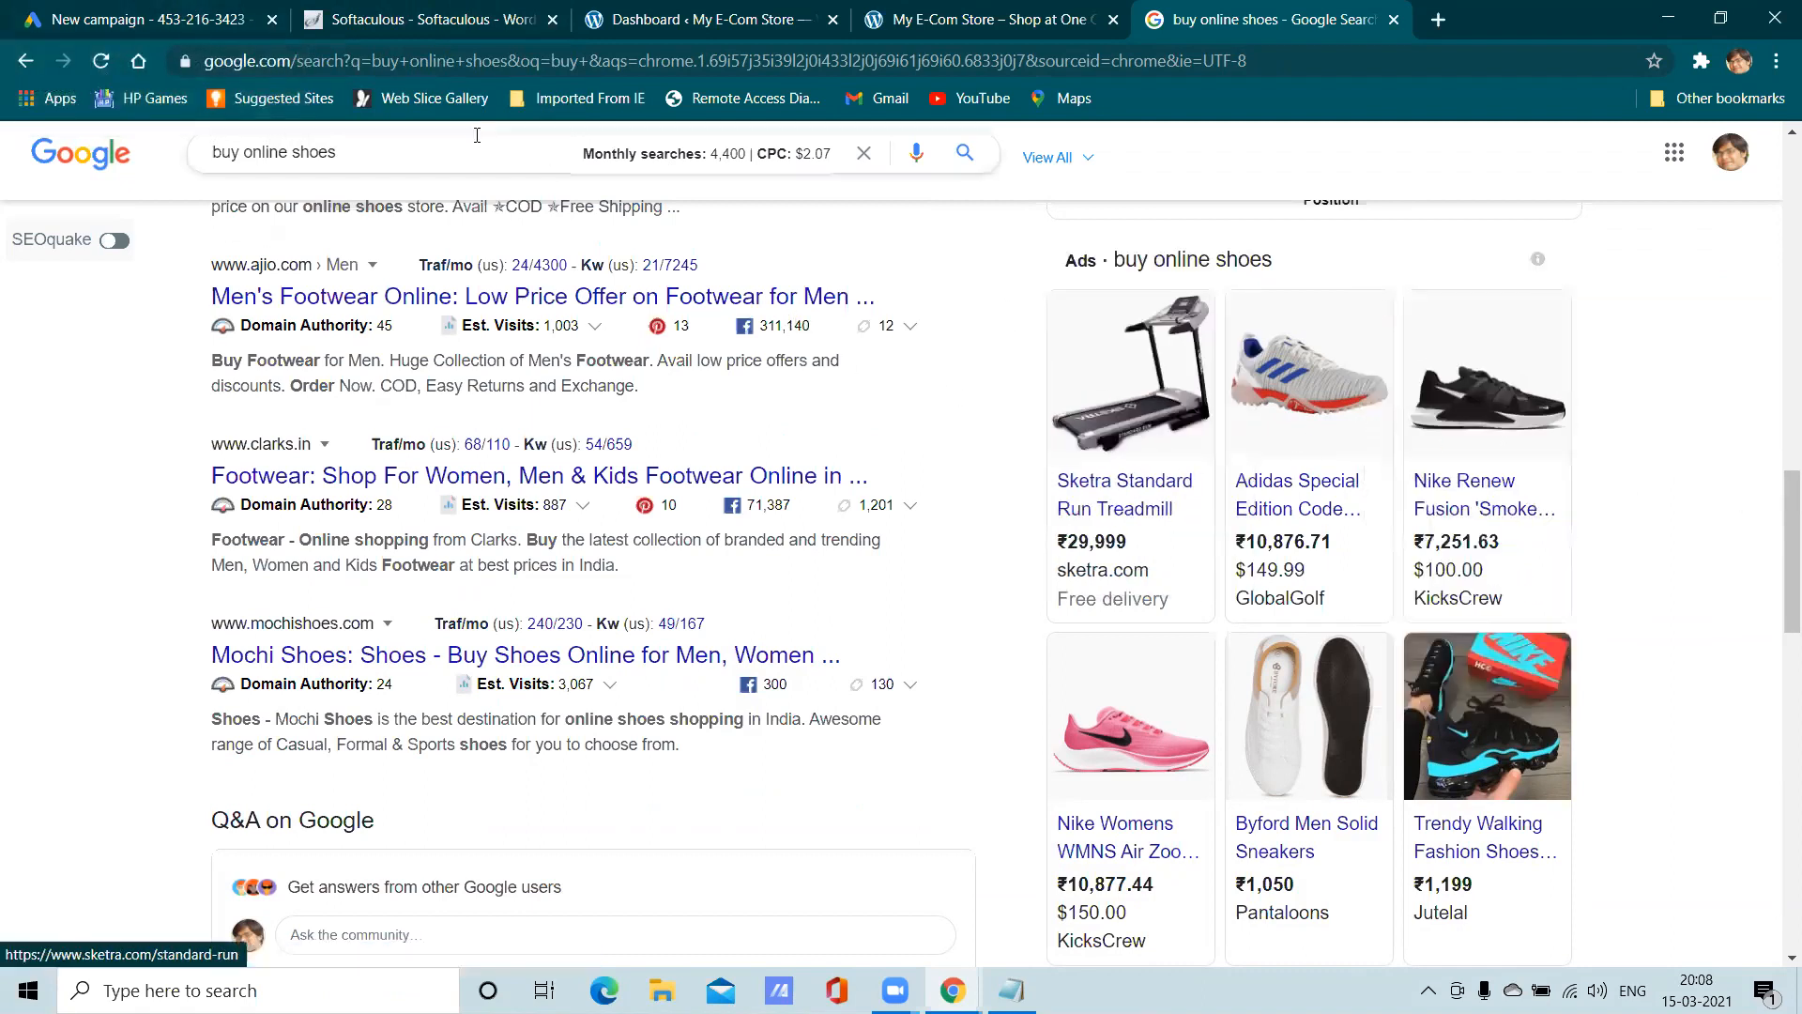
pyautogui.click(146, 7)
pyautogui.click(1239, 11)
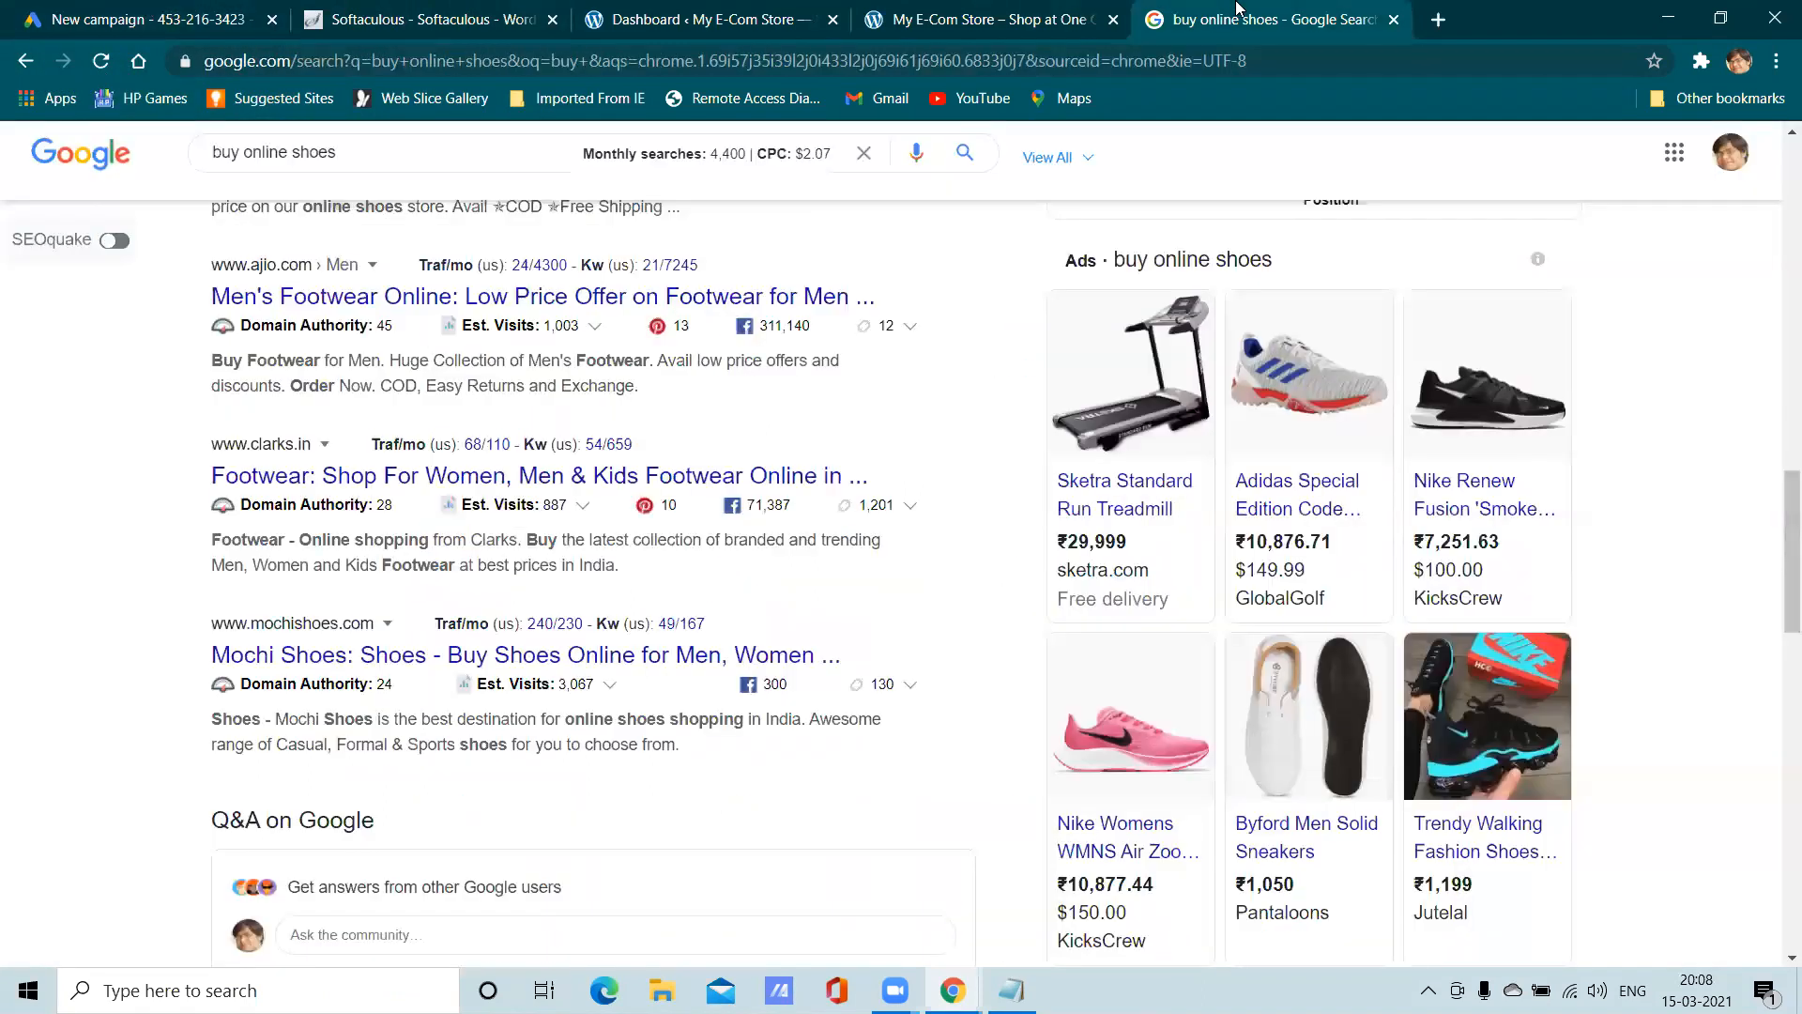
pyautogui.scroll(-5, 1586, 455)
pyautogui.scroll(8, 1589, 441)
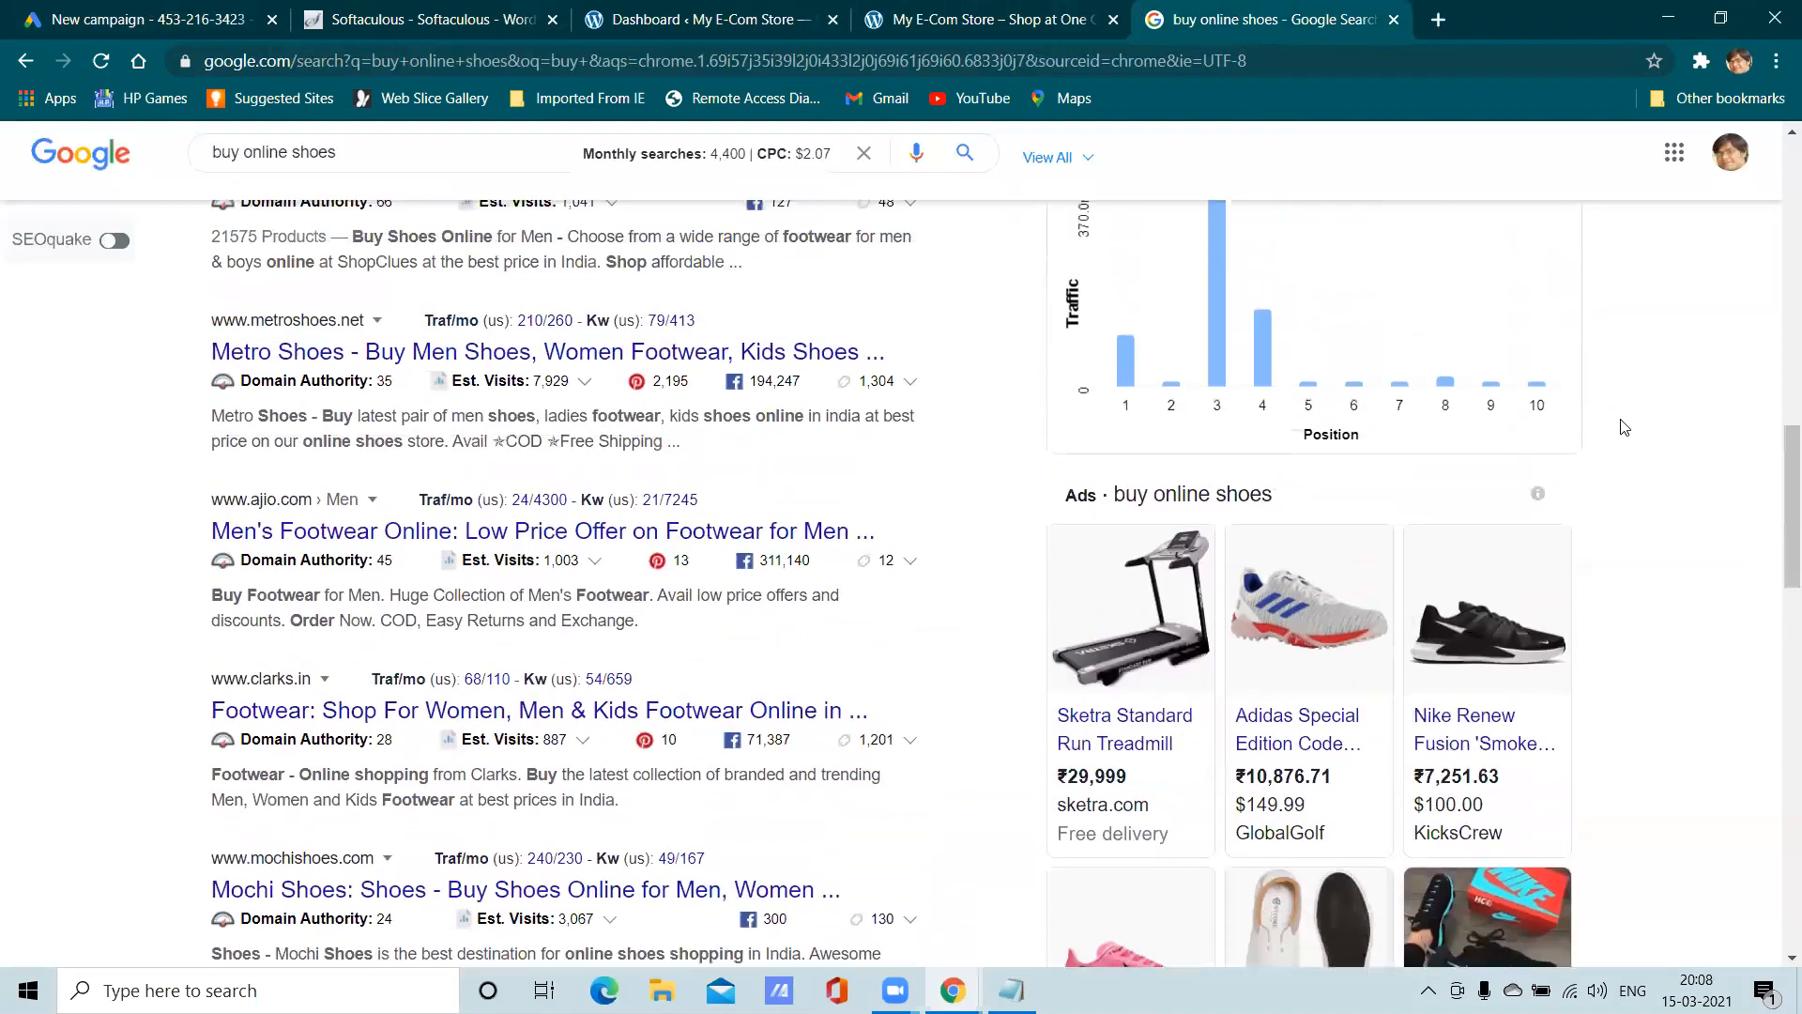
pyautogui.scroll(4, 1624, 427)
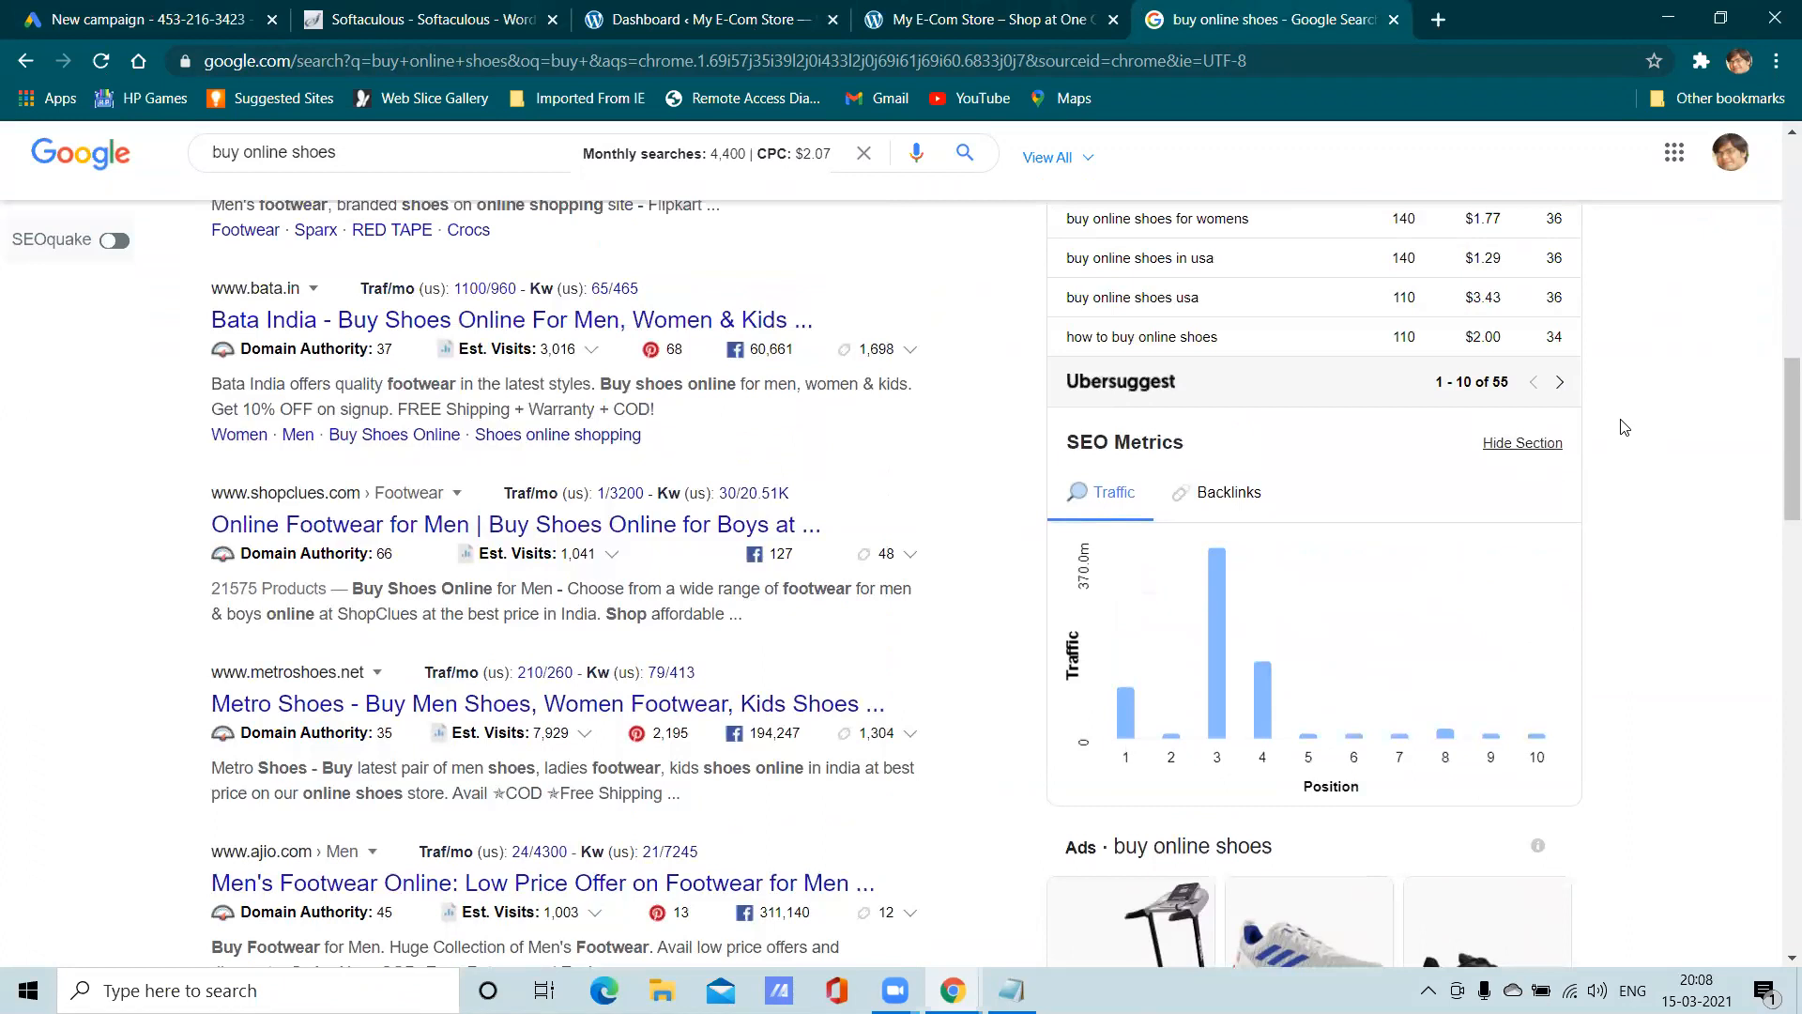
pyautogui.scroll(4, 1624, 427)
pyautogui.scroll(-10, 1626, 426)
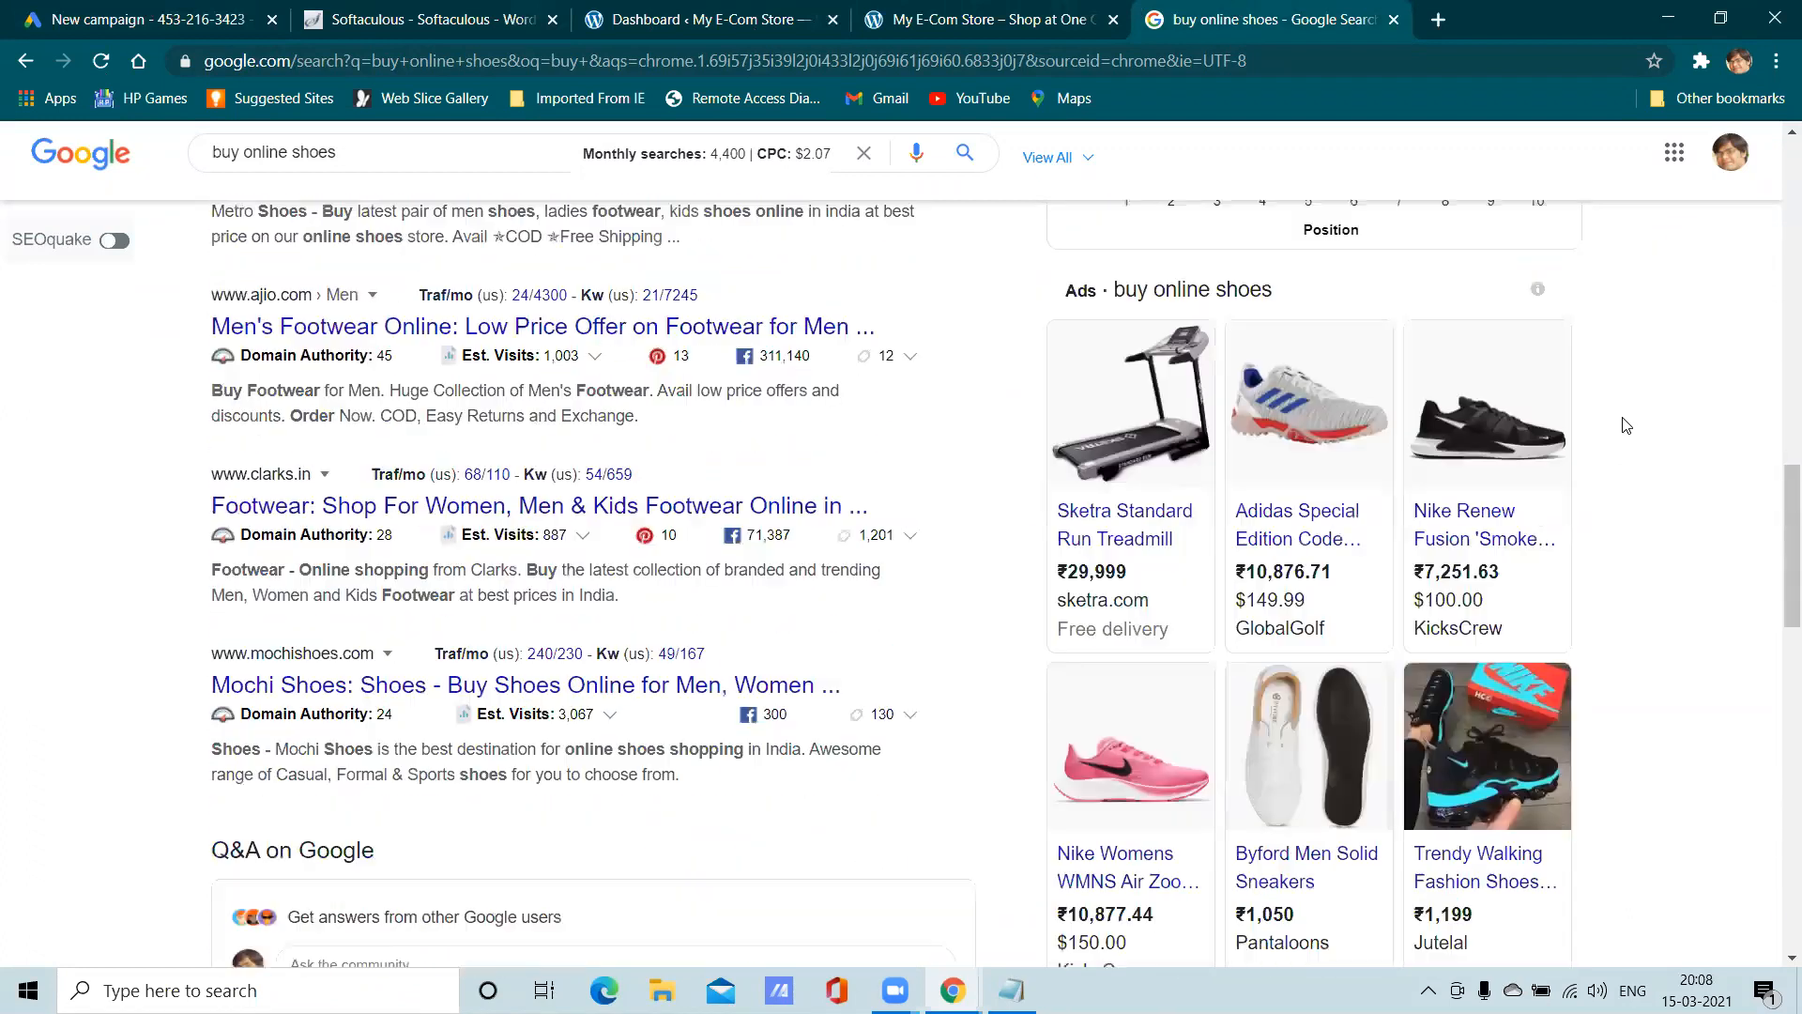
pyautogui.scroll(-3, 1626, 426)
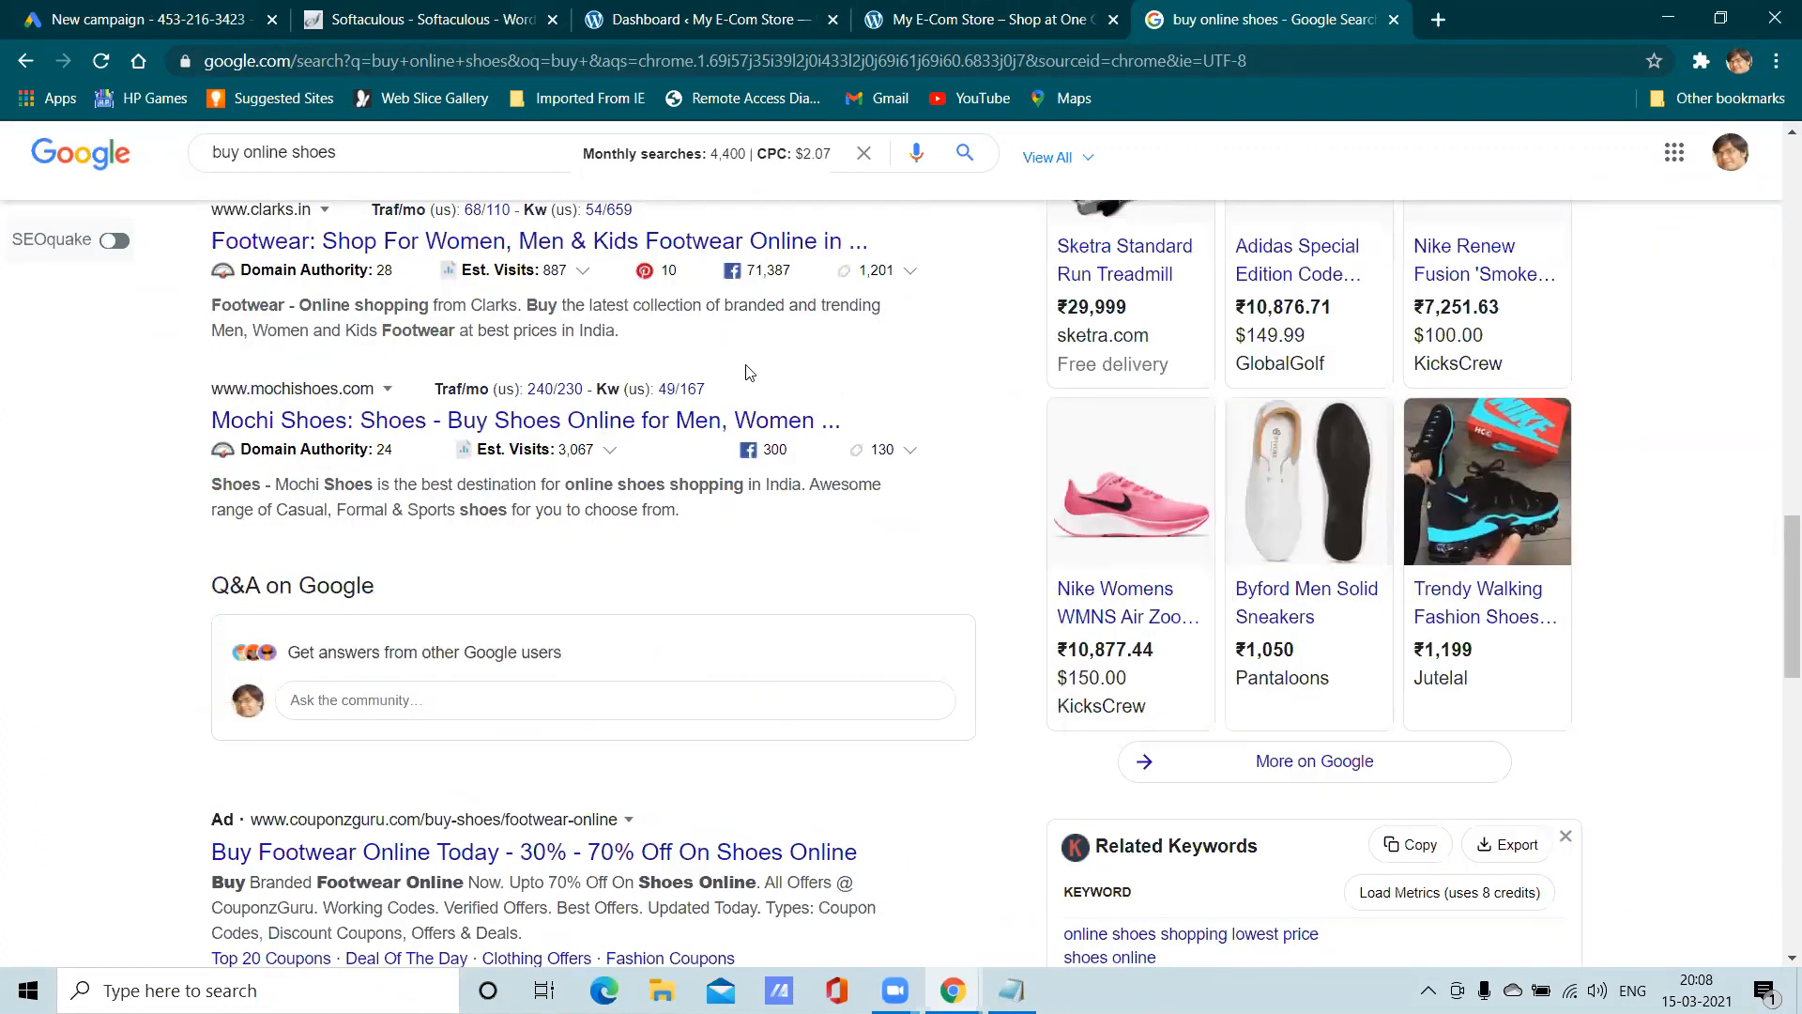
# Switch to the Google Ads new campaign page and review the campaign types, particularly Shopping
pyautogui.click(95, 7)
pyautogui.scroll(-5, 1452, 623)
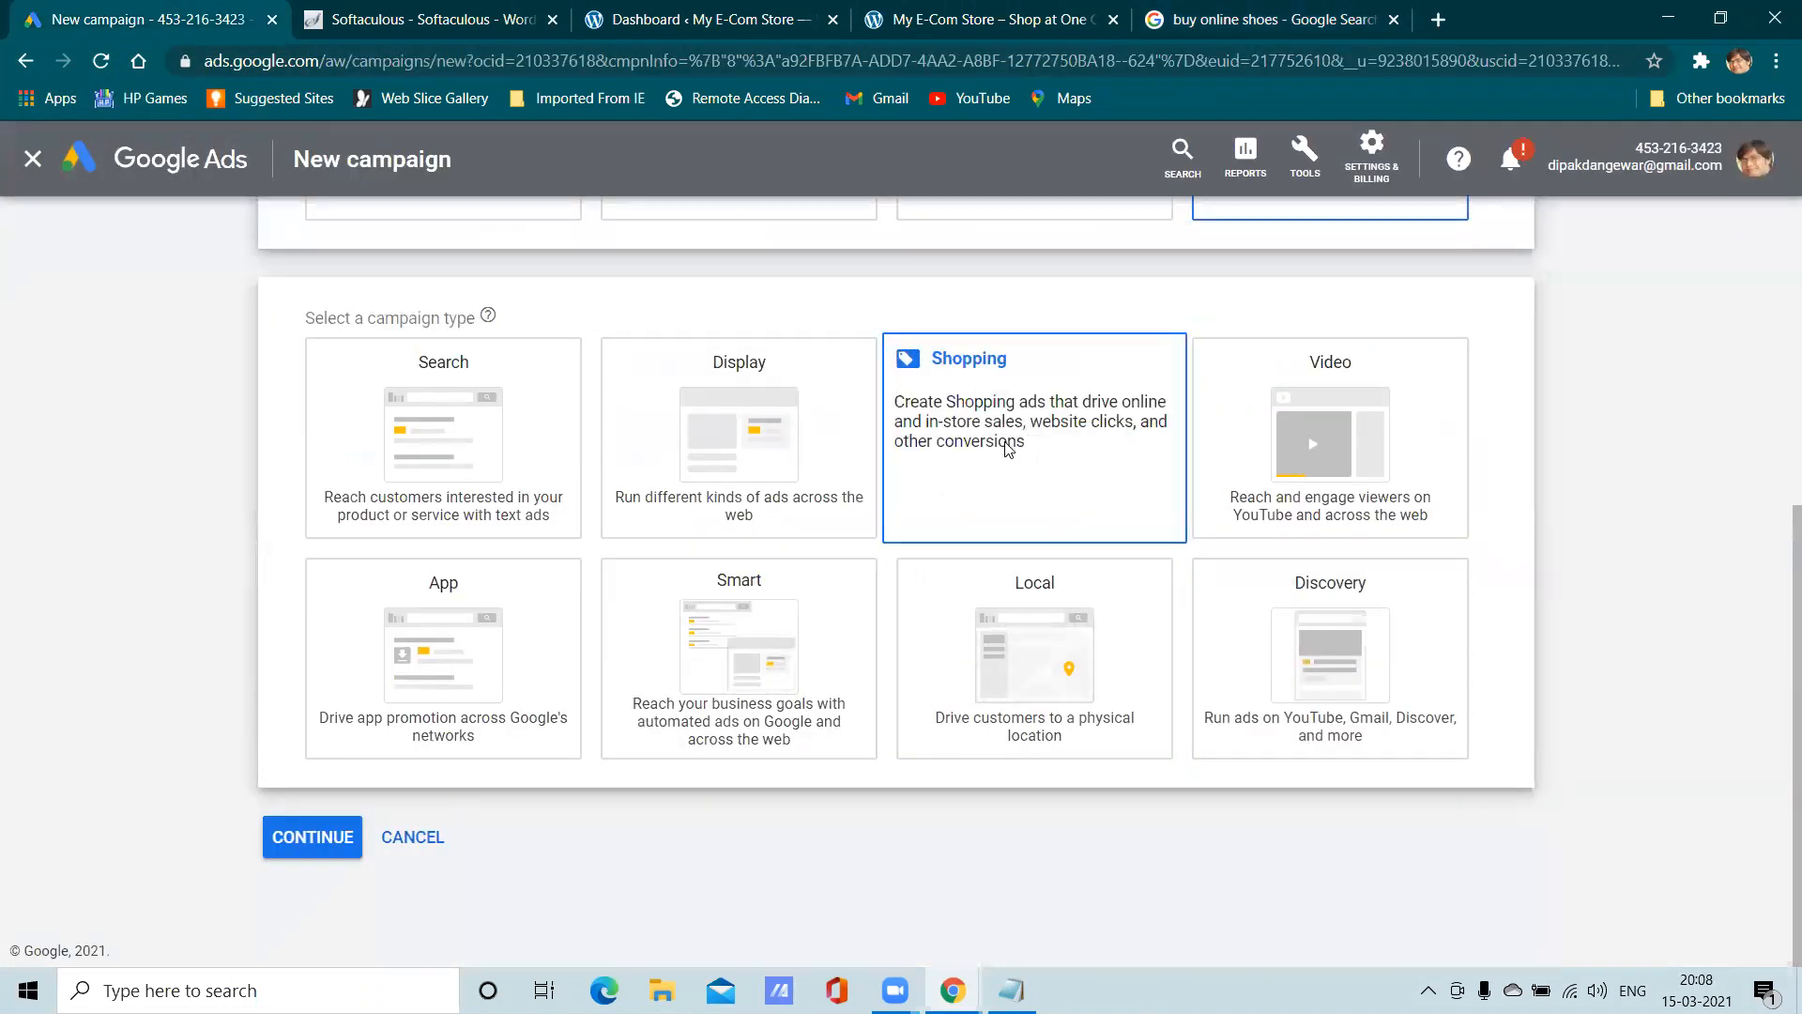
pyautogui.scroll(4, 1170, 591)
pyautogui.scroll(-4, 1090, 591)
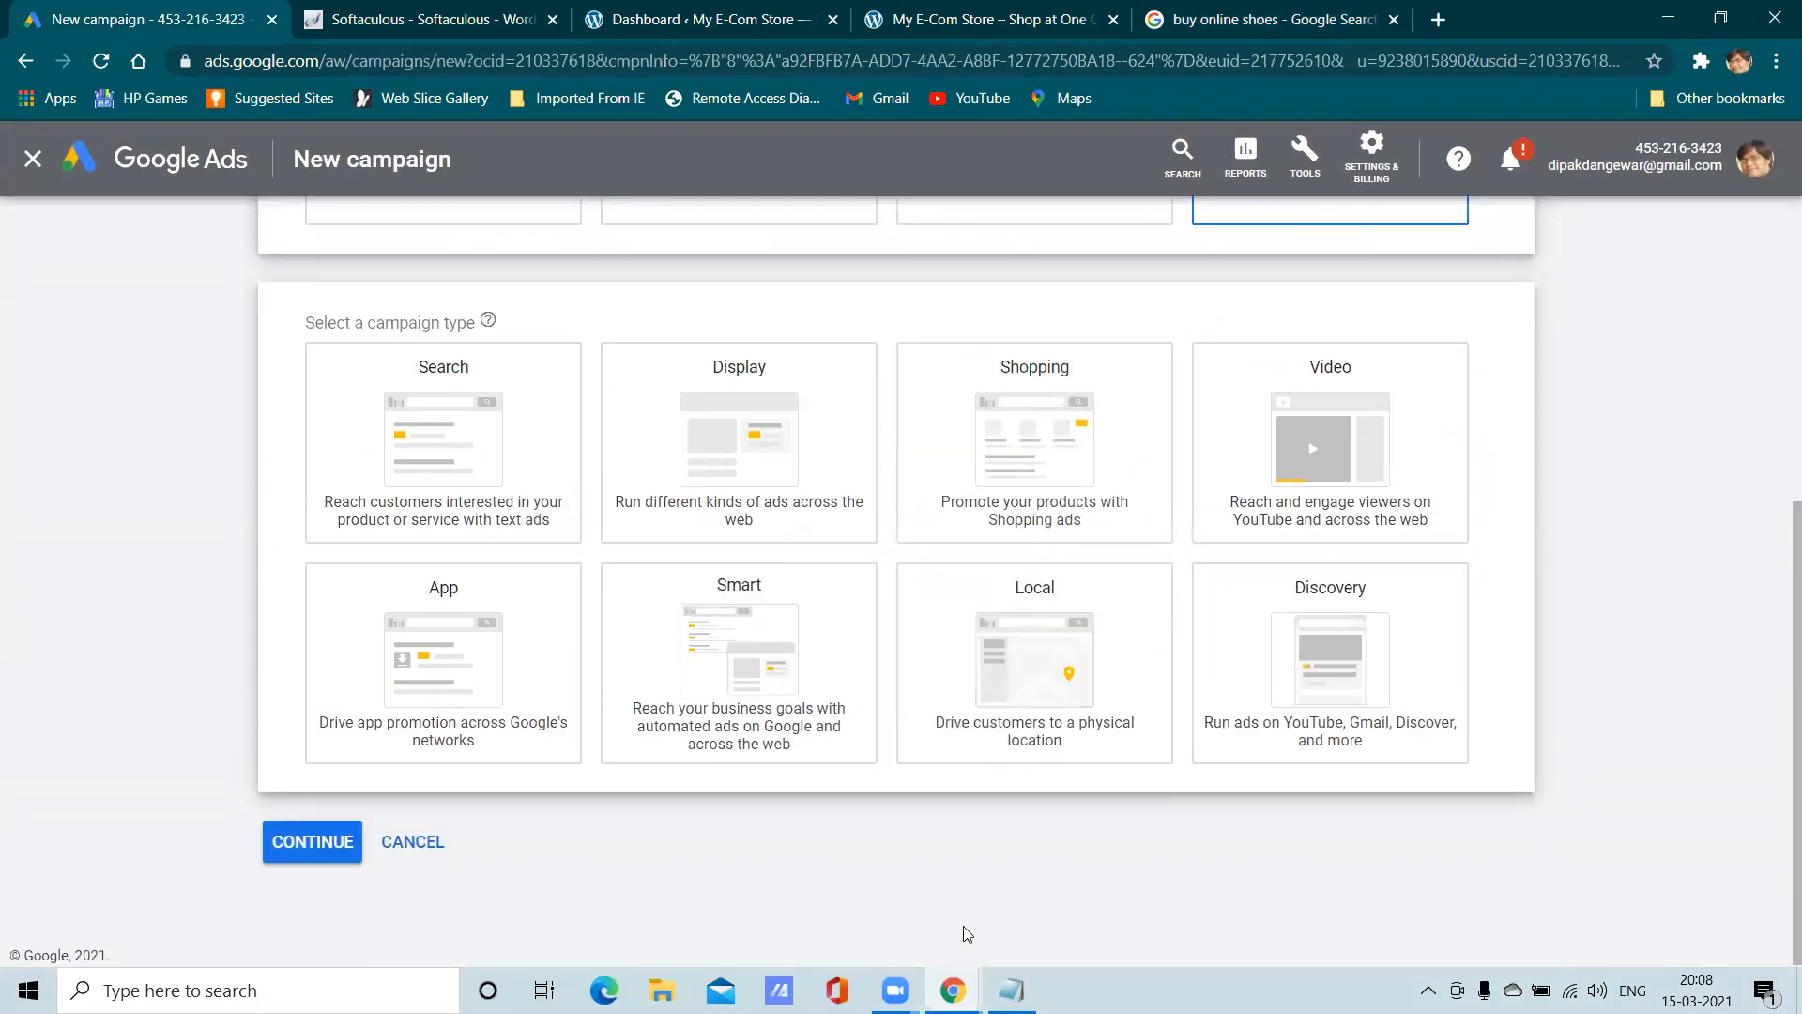
# Switch to the Google for Retail get-started window, dismiss the sign-in options and view the Merchant Center solution
pyautogui.moveTo(952, 990)
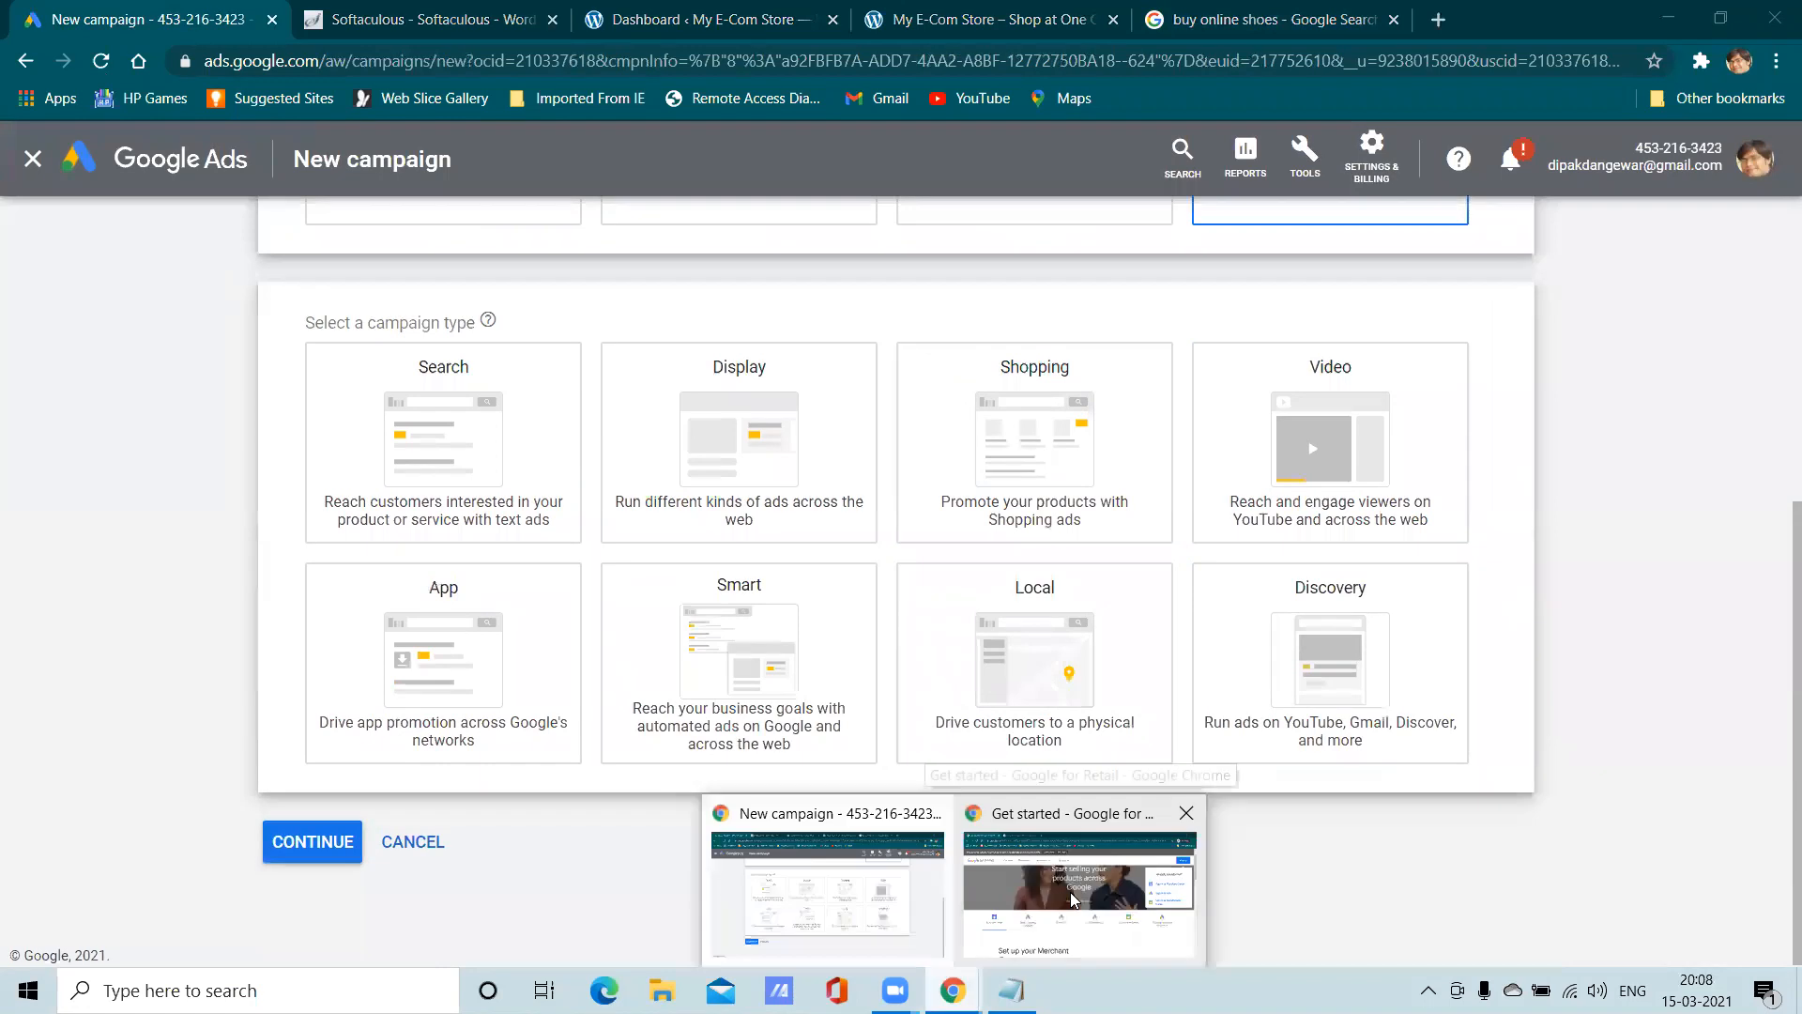
pyautogui.click(1051, 882)
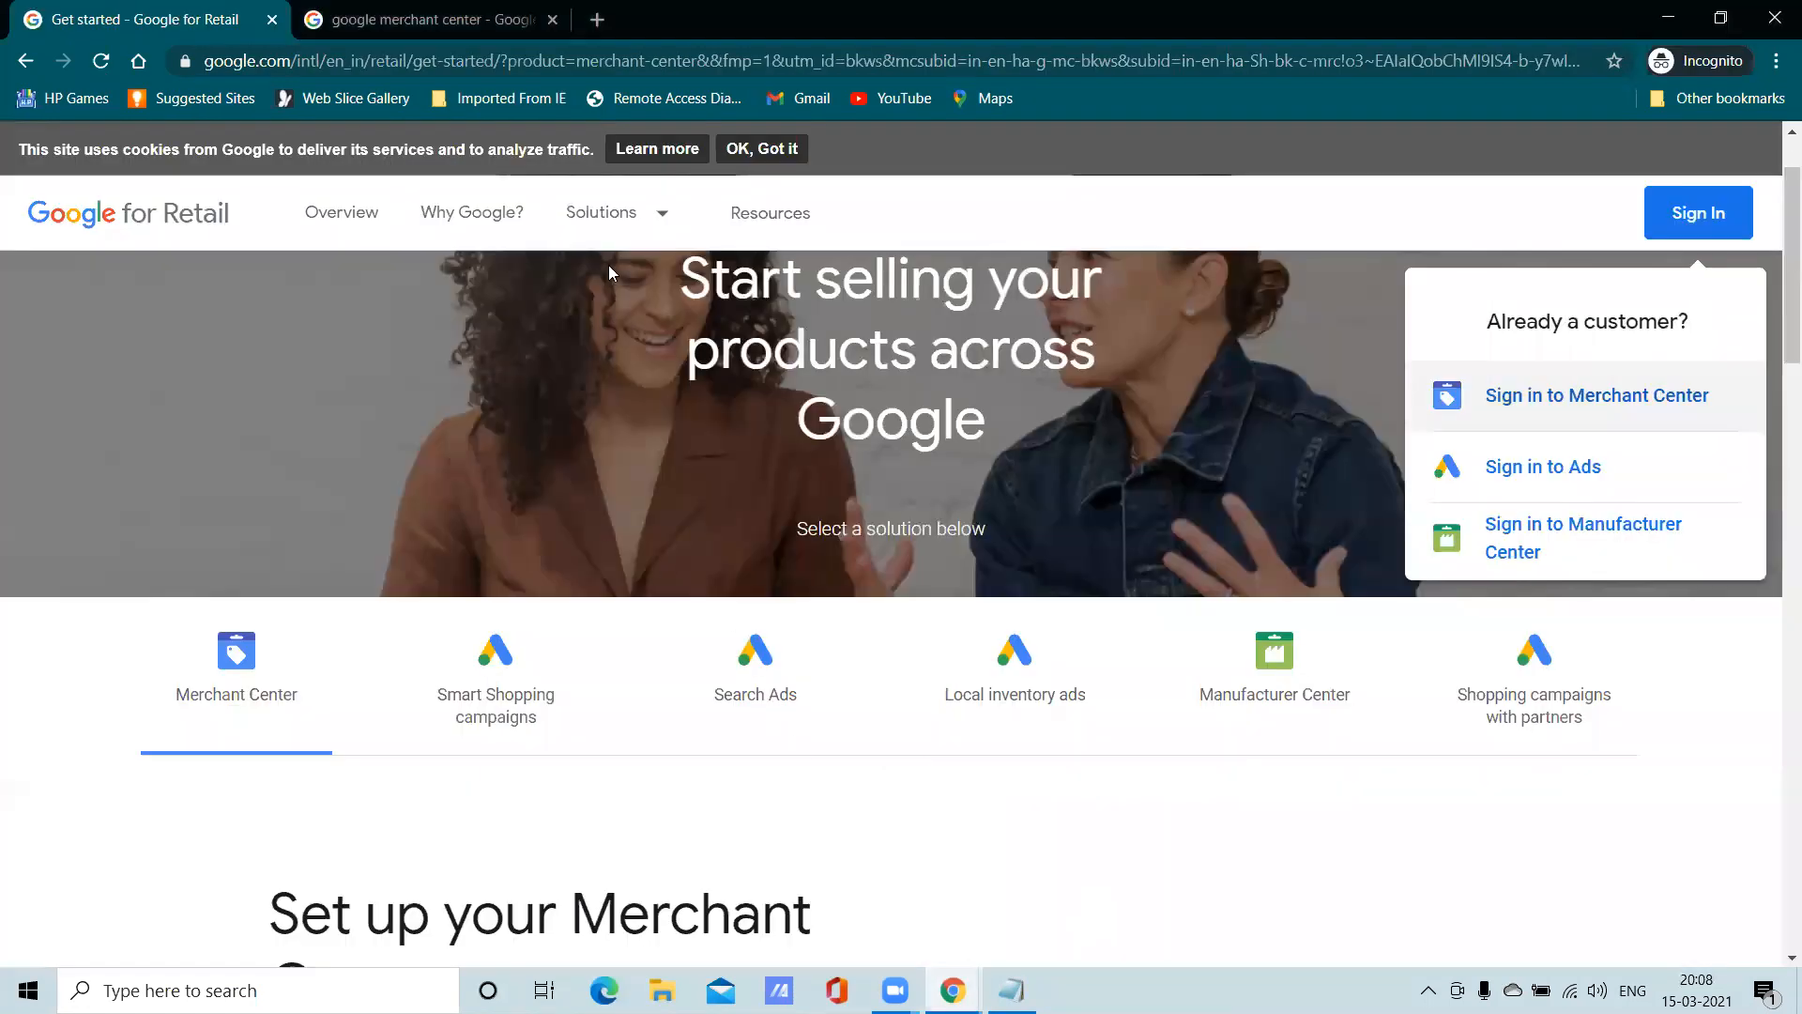
pyautogui.click(188, 417)
pyautogui.scroll(1, 231, 421)
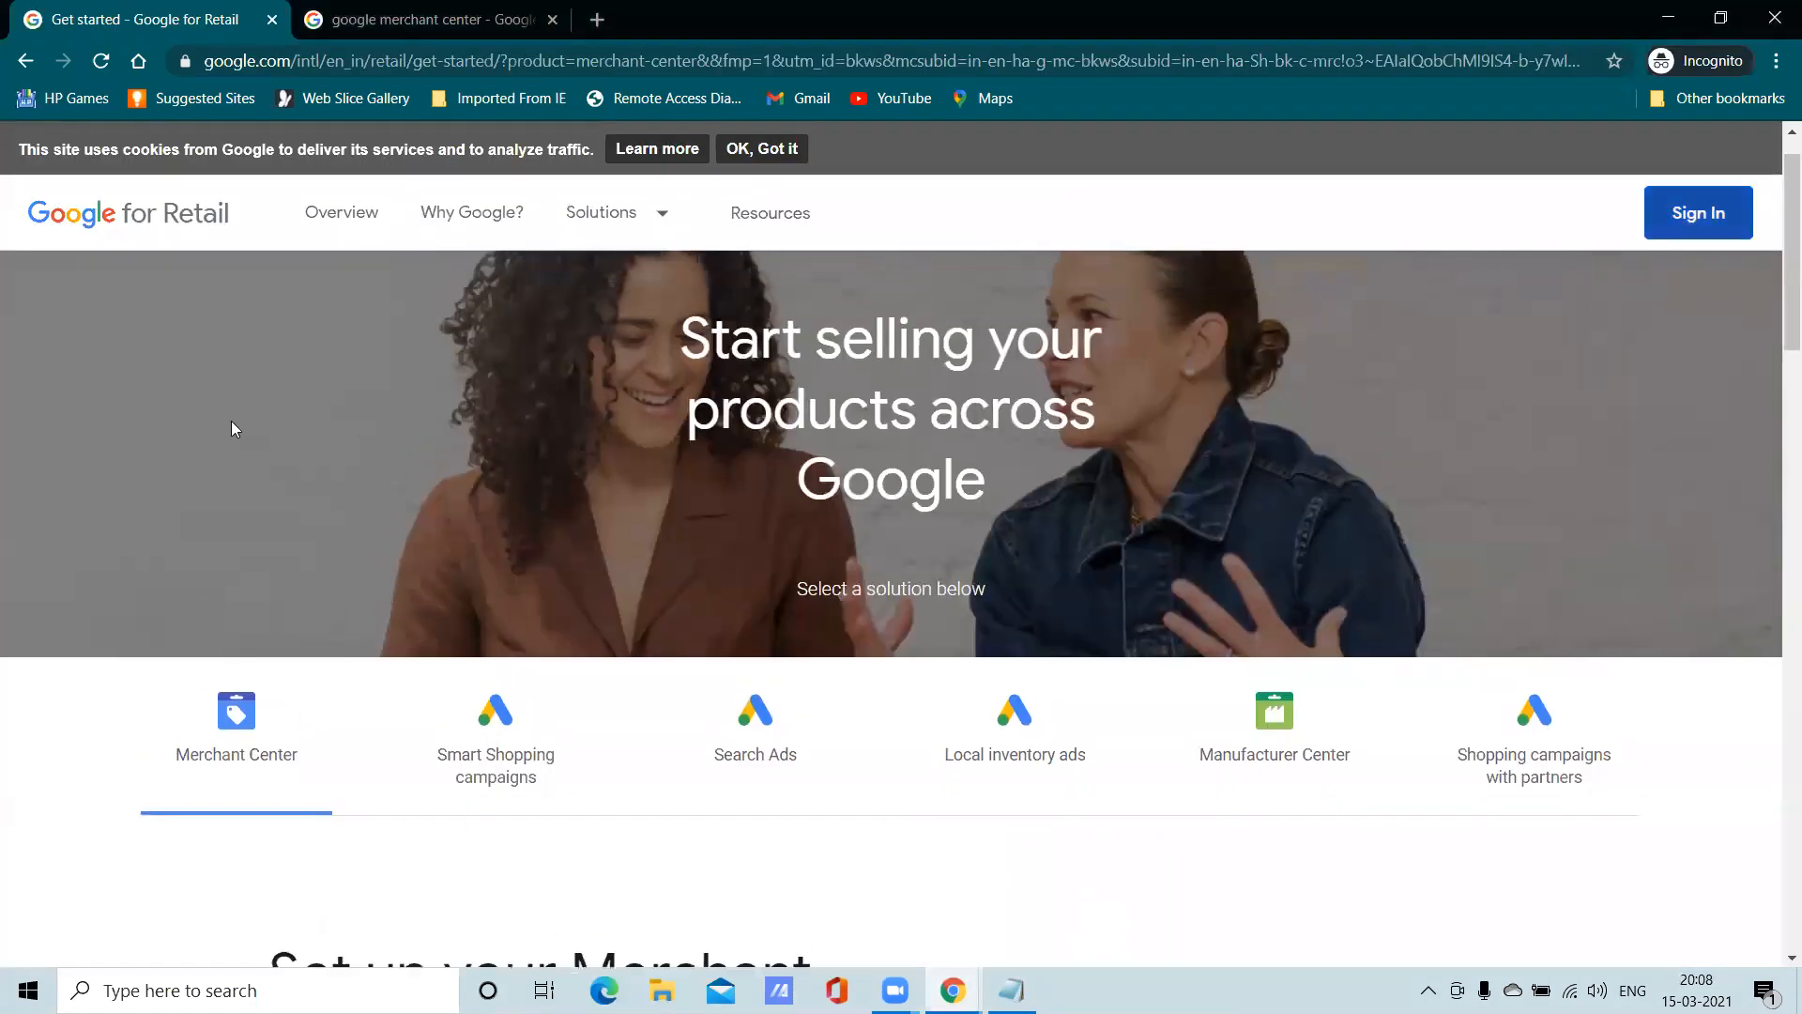
pyautogui.scroll(1, 231, 421)
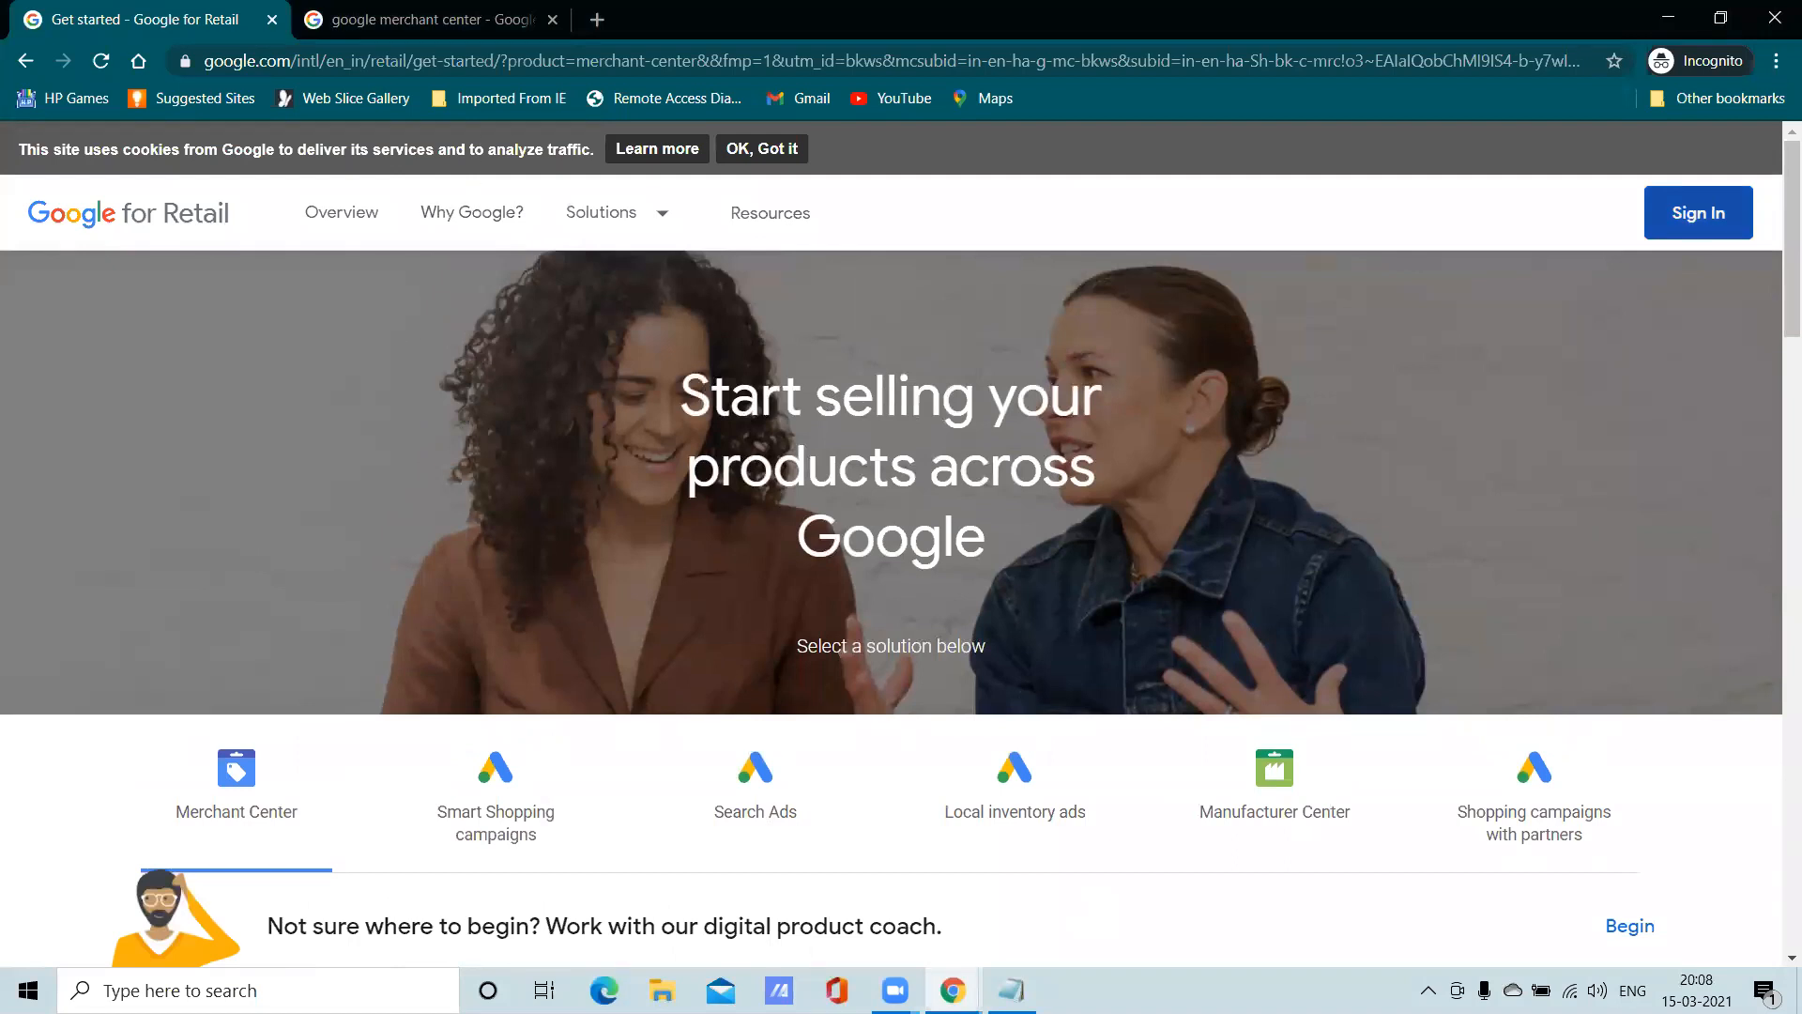
# Switch to the My E-Com Store site and look through its homepage from the banner down to the footer
pyautogui.moveTo(952, 990)
pyautogui.click(811, 882)
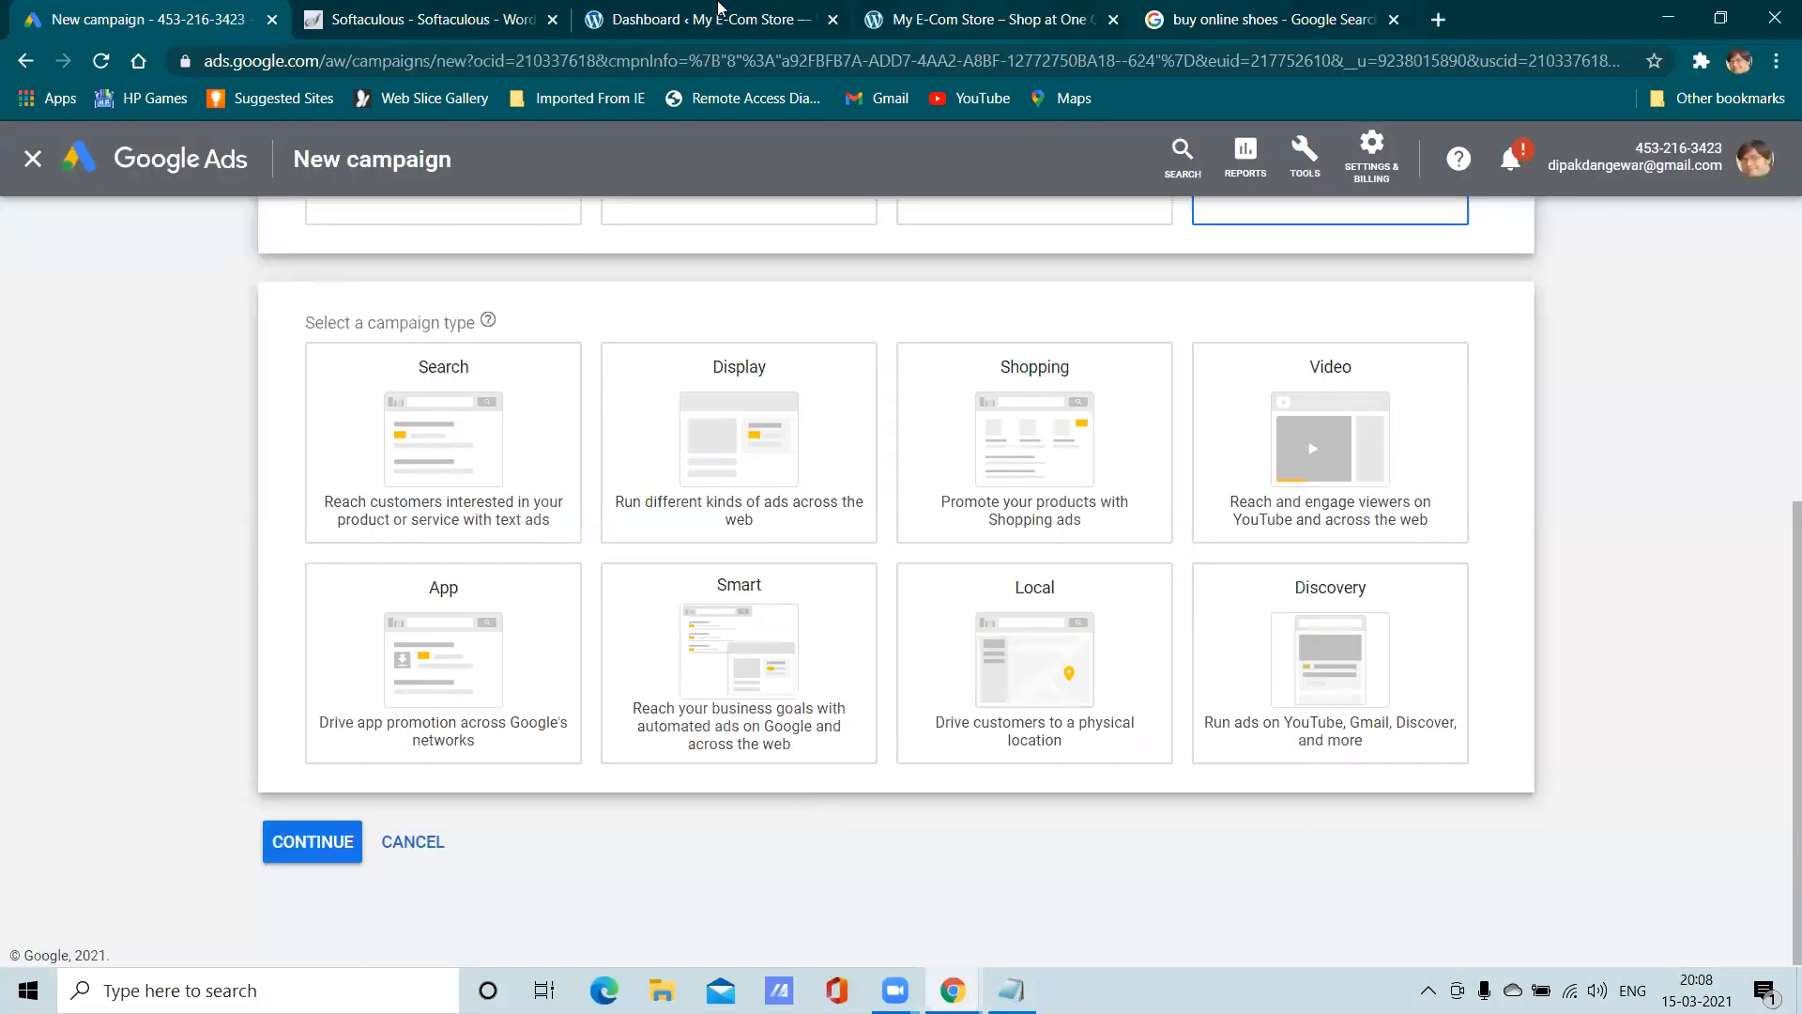
pyautogui.click(925, 12)
pyautogui.scroll(-6, 786, 332)
pyautogui.scroll(3, 798, 338)
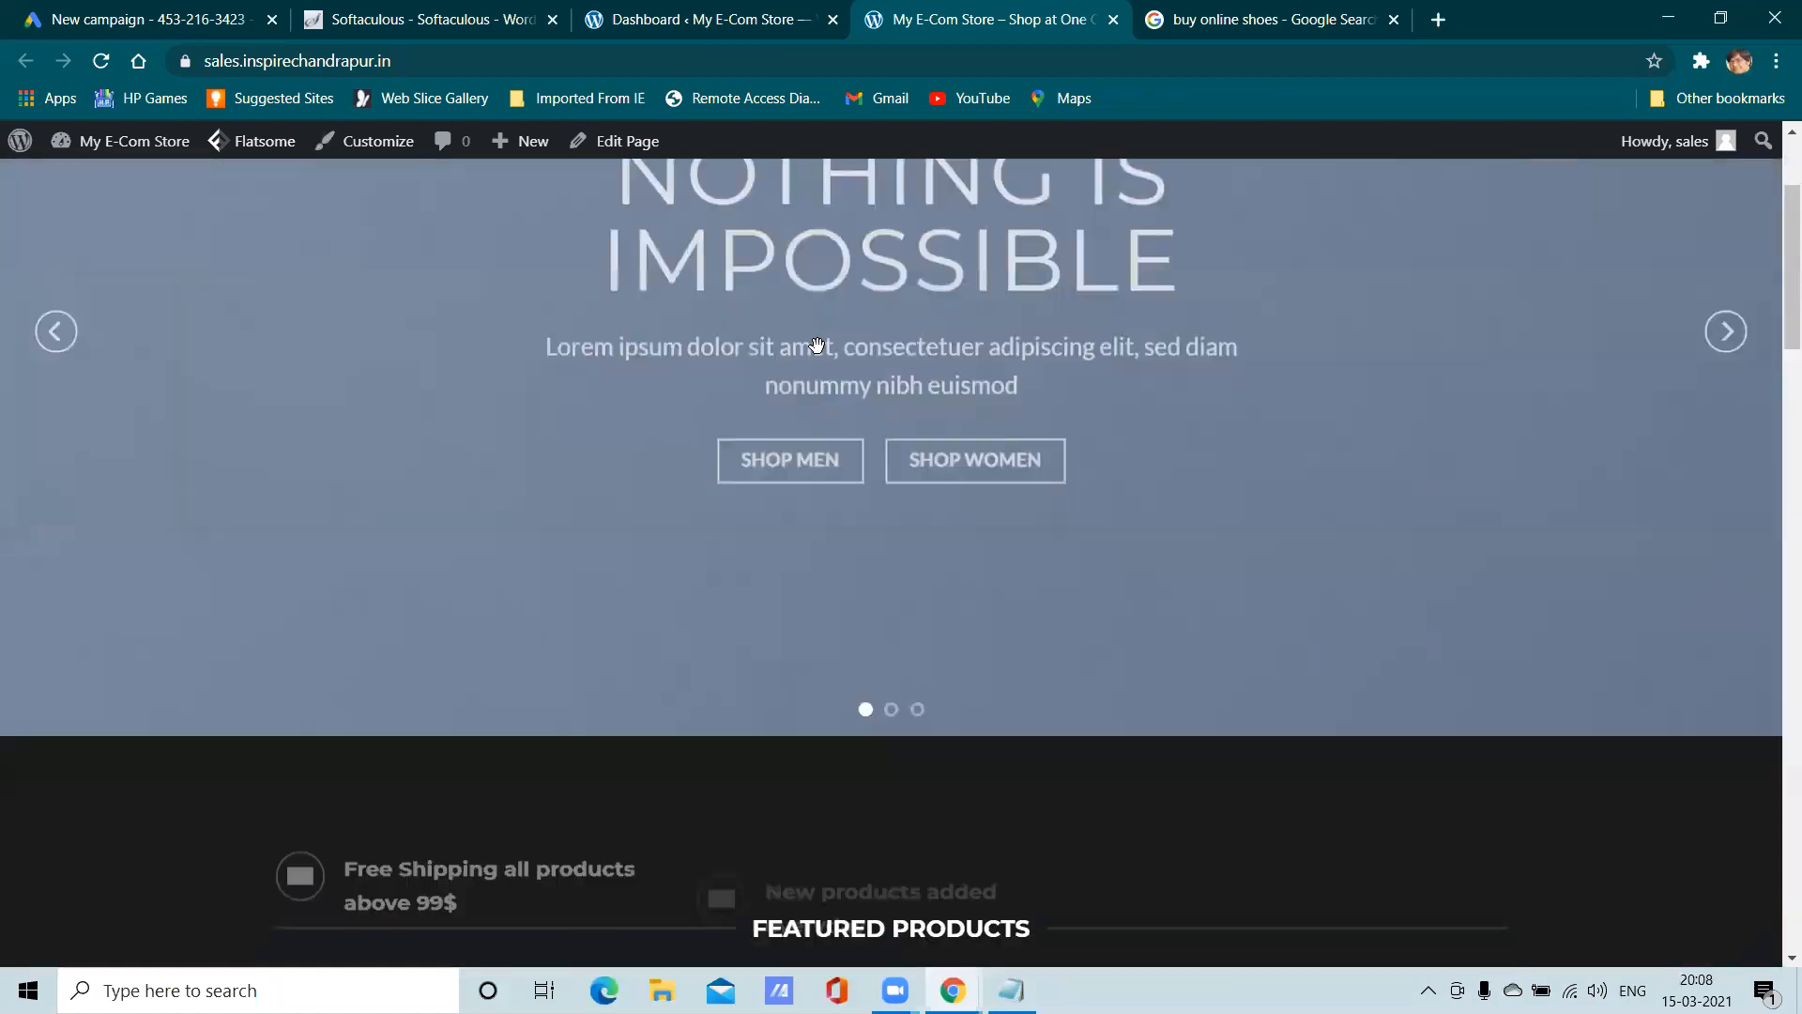
pyautogui.scroll(-9, 833, 356)
pyautogui.scroll(-15, 834, 357)
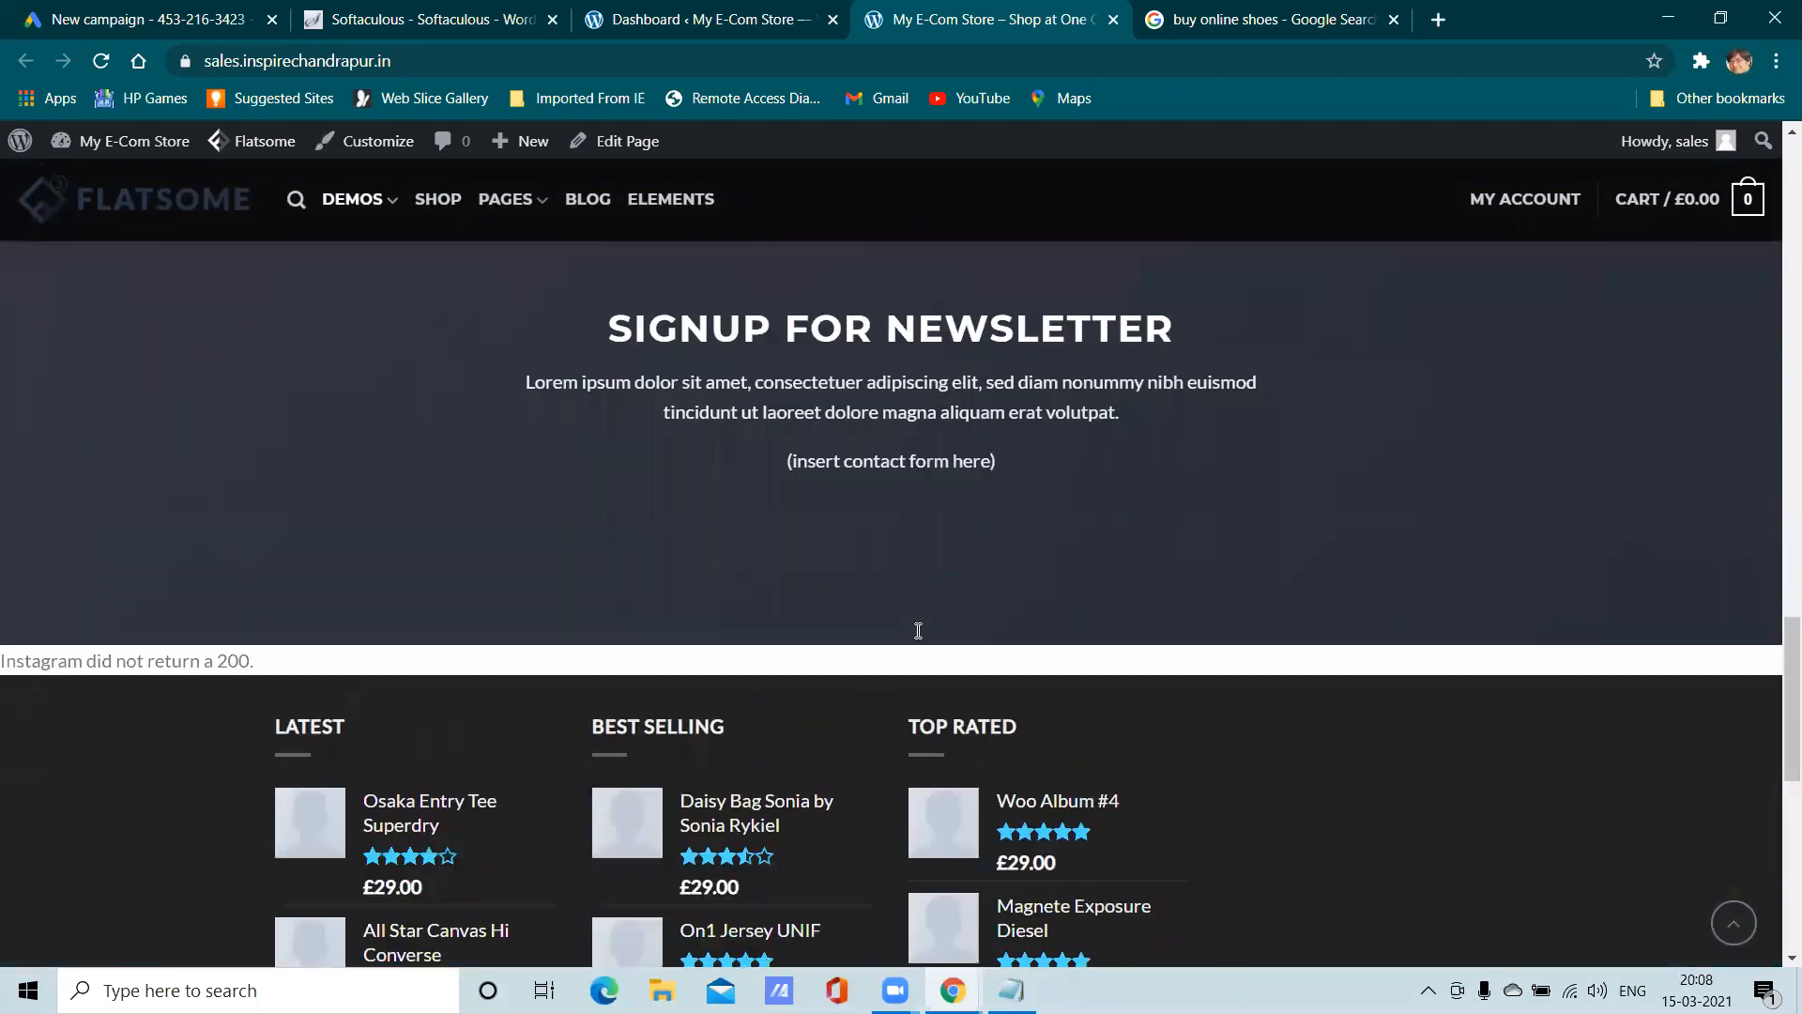
pyautogui.scroll(-3, 916, 637)
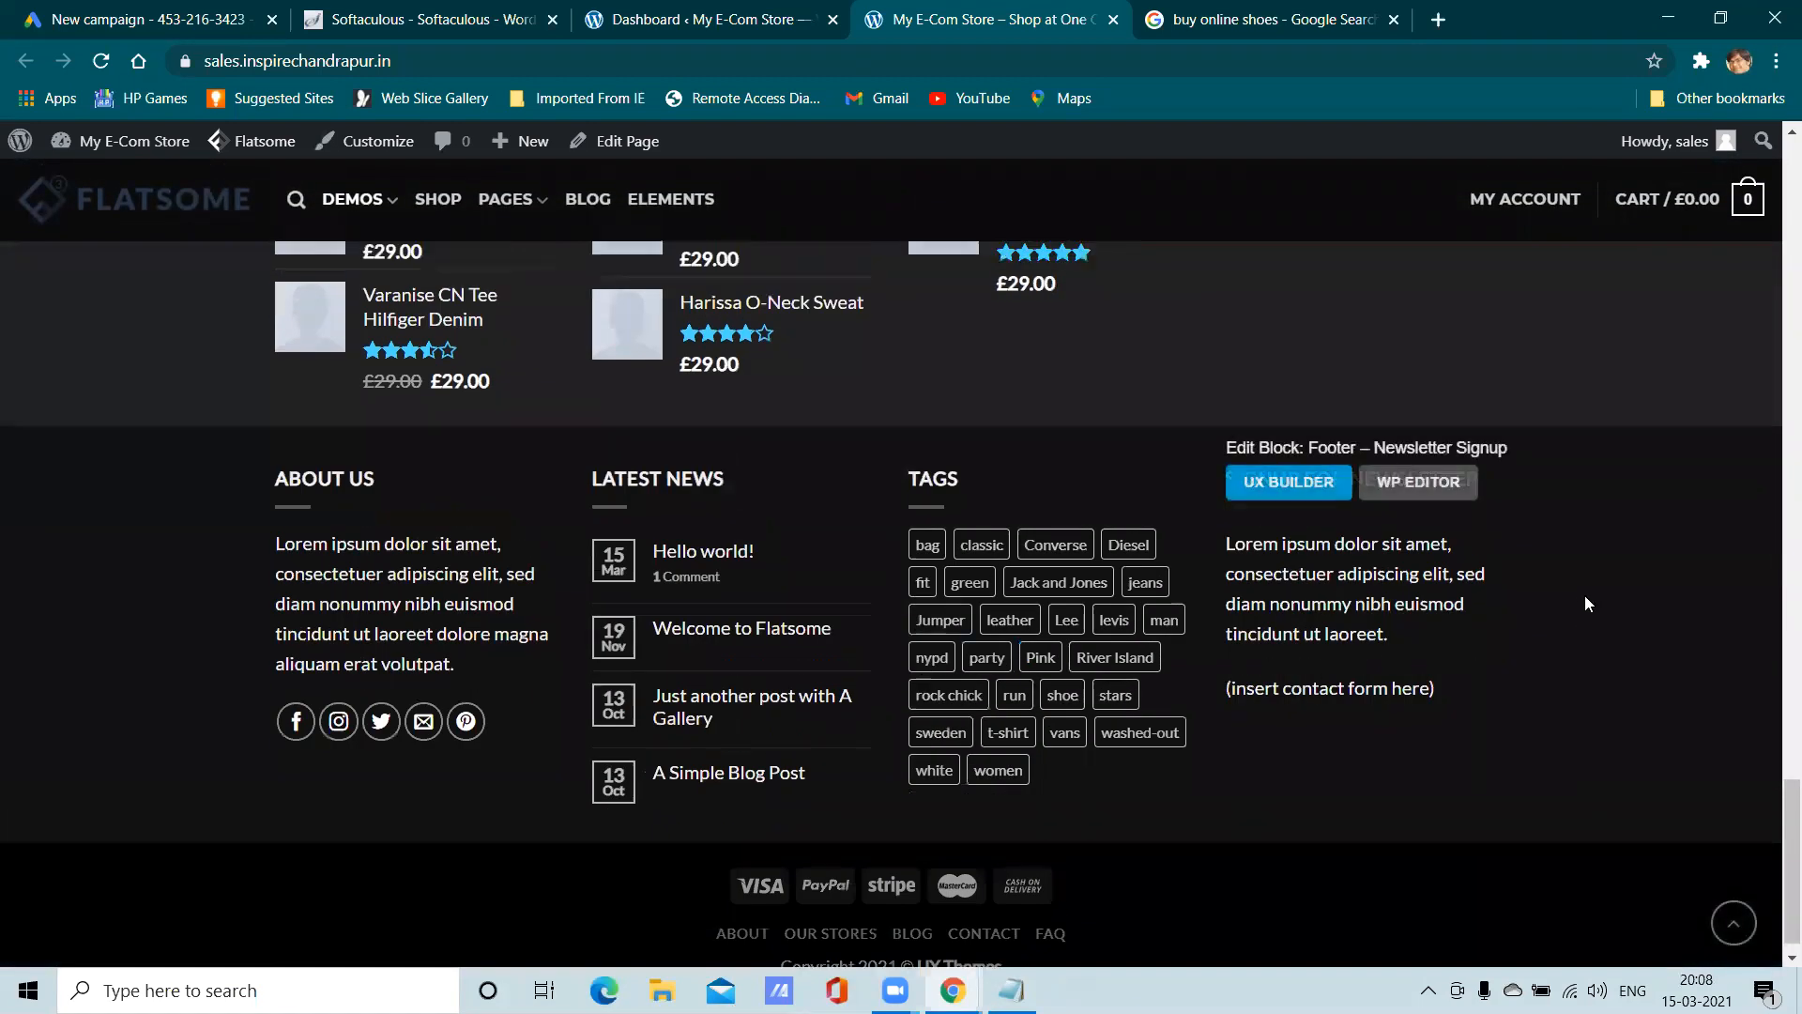
pyautogui.scroll(6, 1586, 603)
pyautogui.scroll(8, 1584, 595)
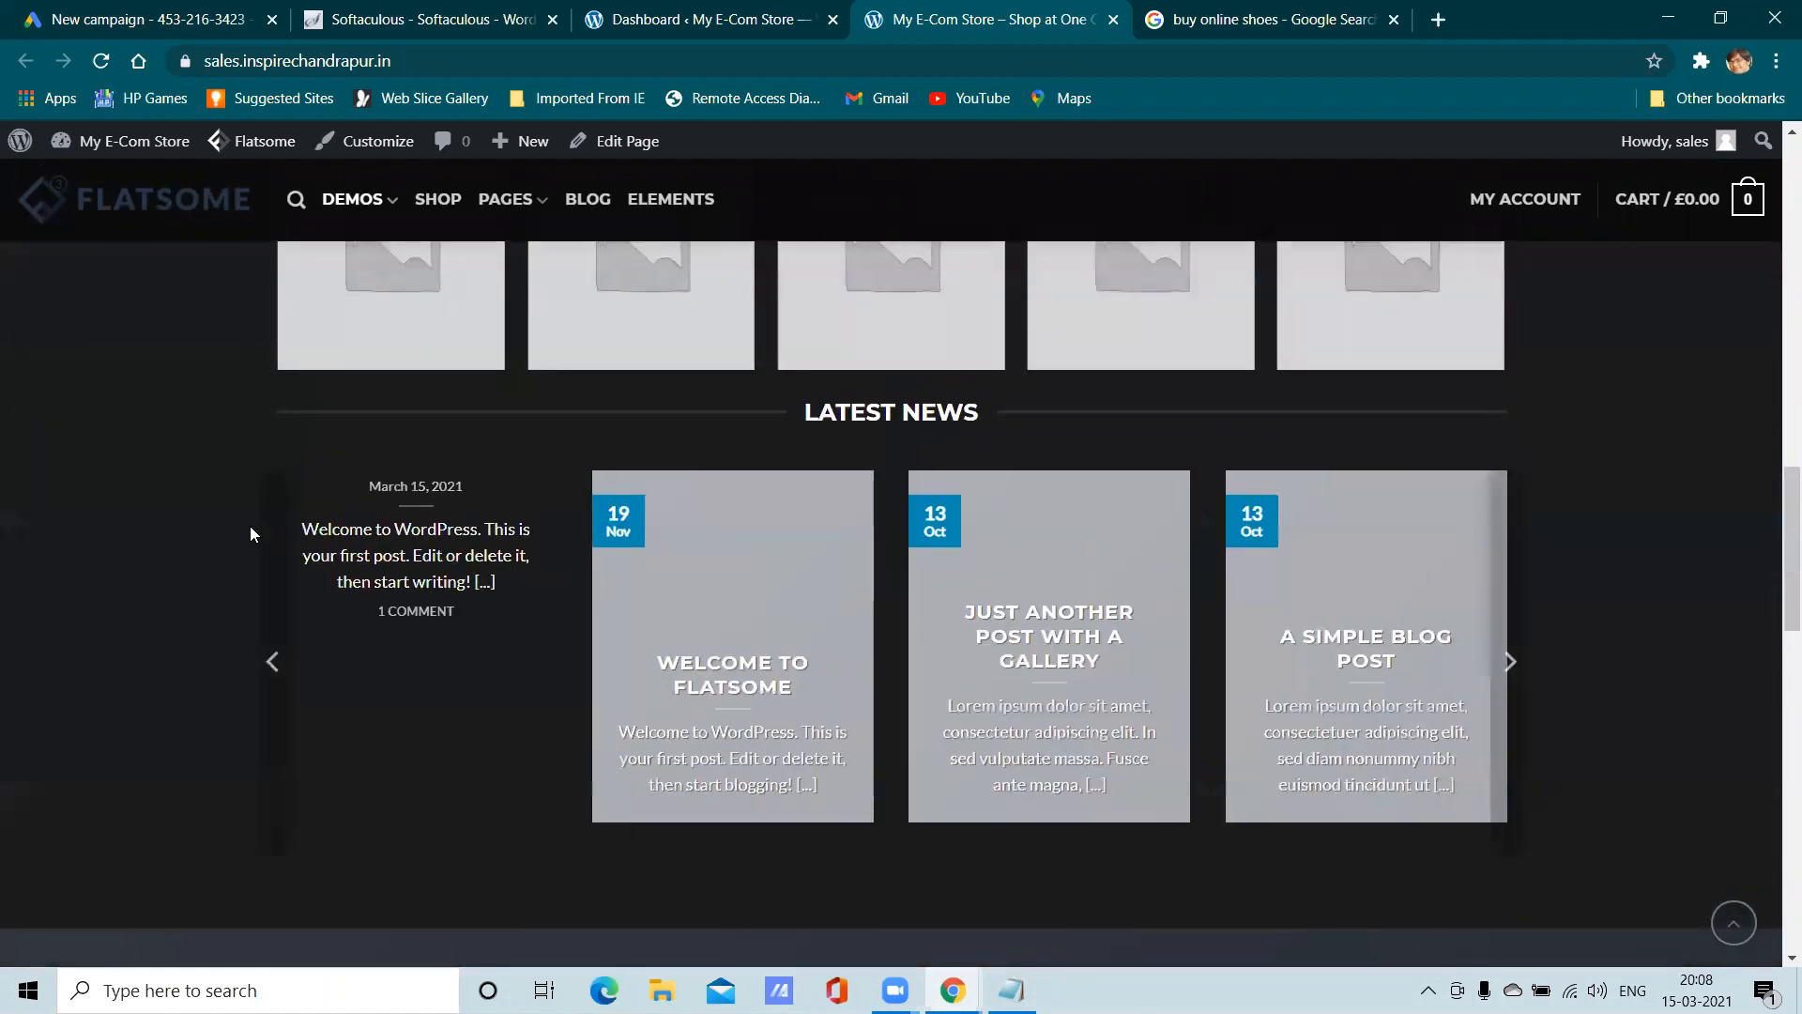
pyautogui.scroll(3, 246, 521)
pyautogui.scroll(10, 242, 516)
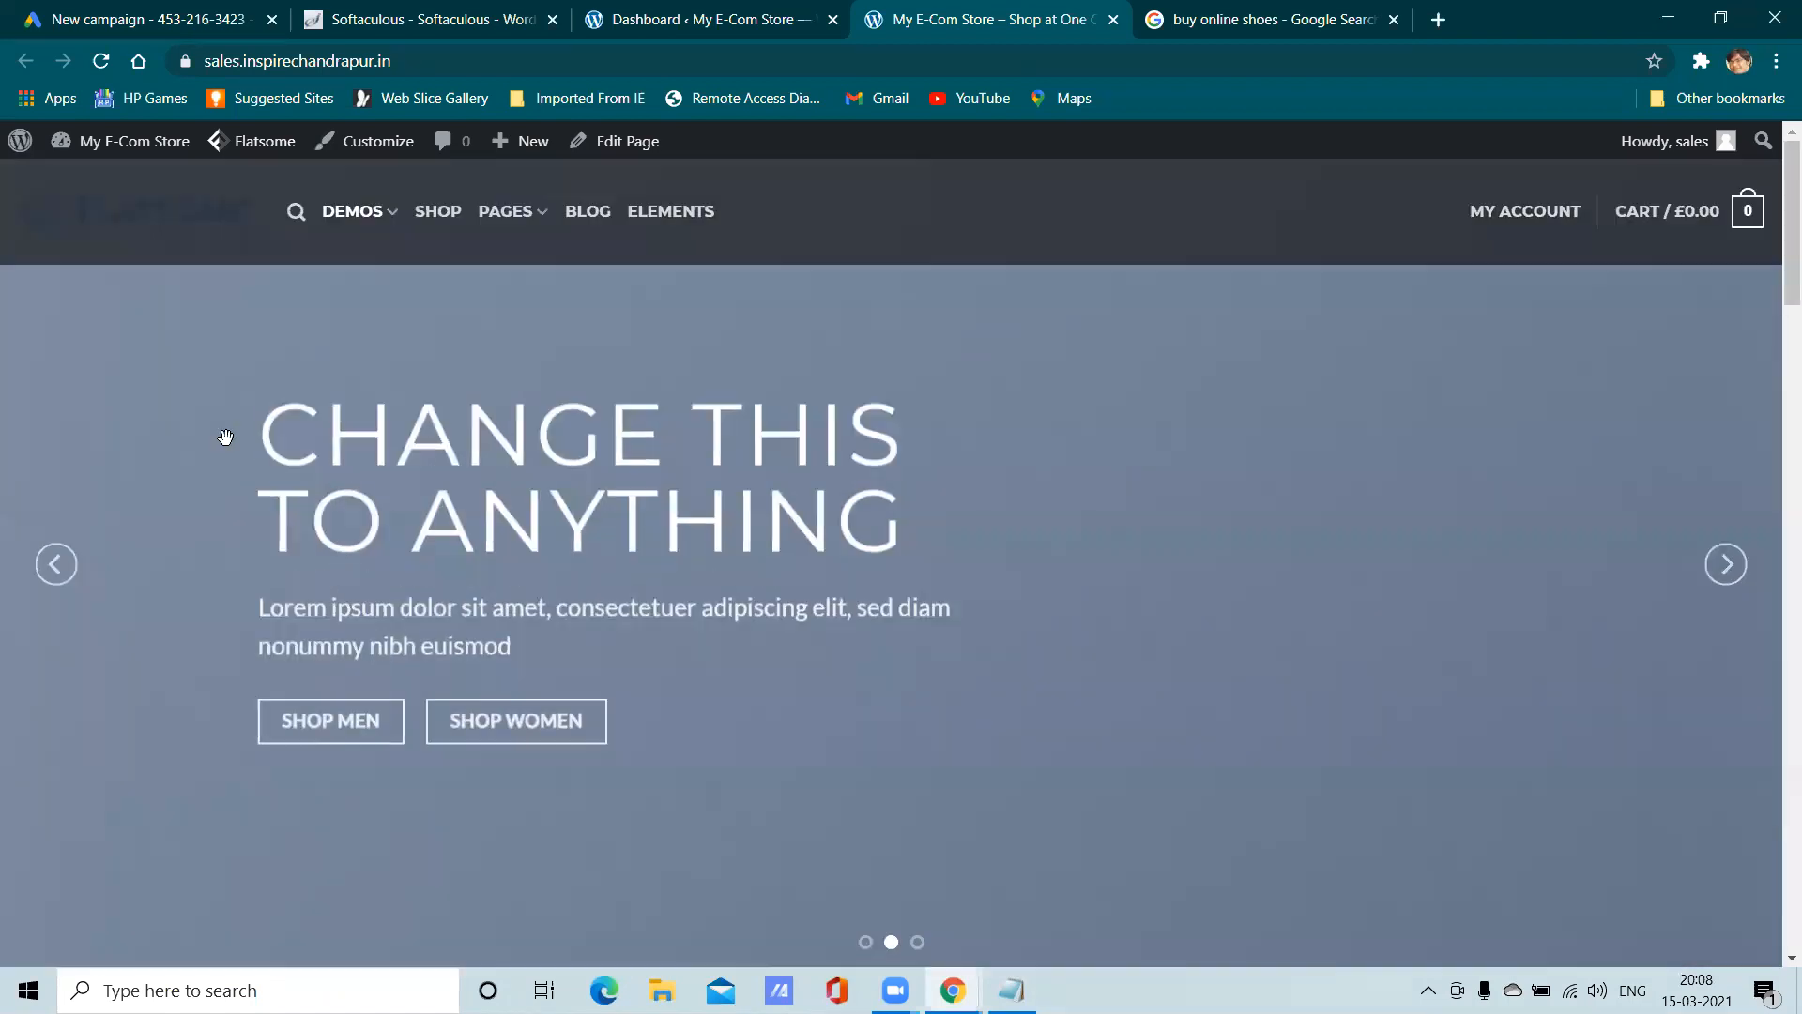
# Review the store's Demos options, then its featured products, product categories and latest news sections
pyautogui.click(353, 212)
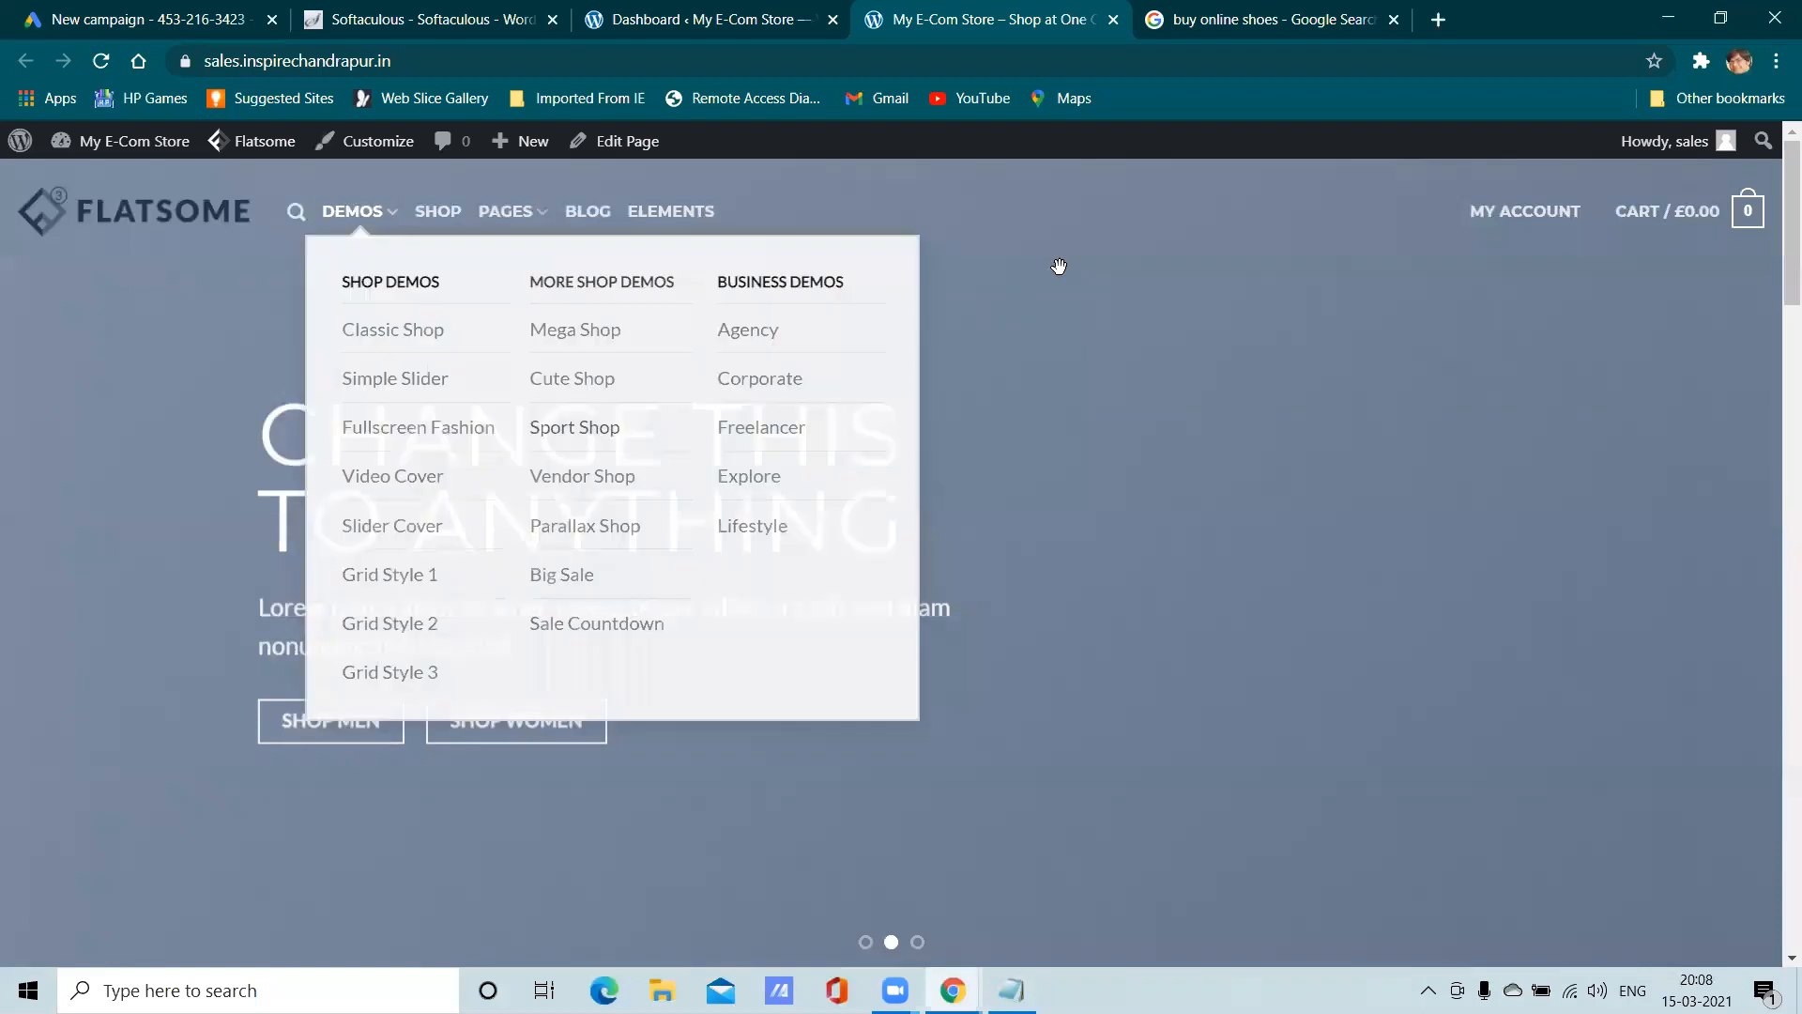
pyautogui.scroll(-9, 1280, 478)
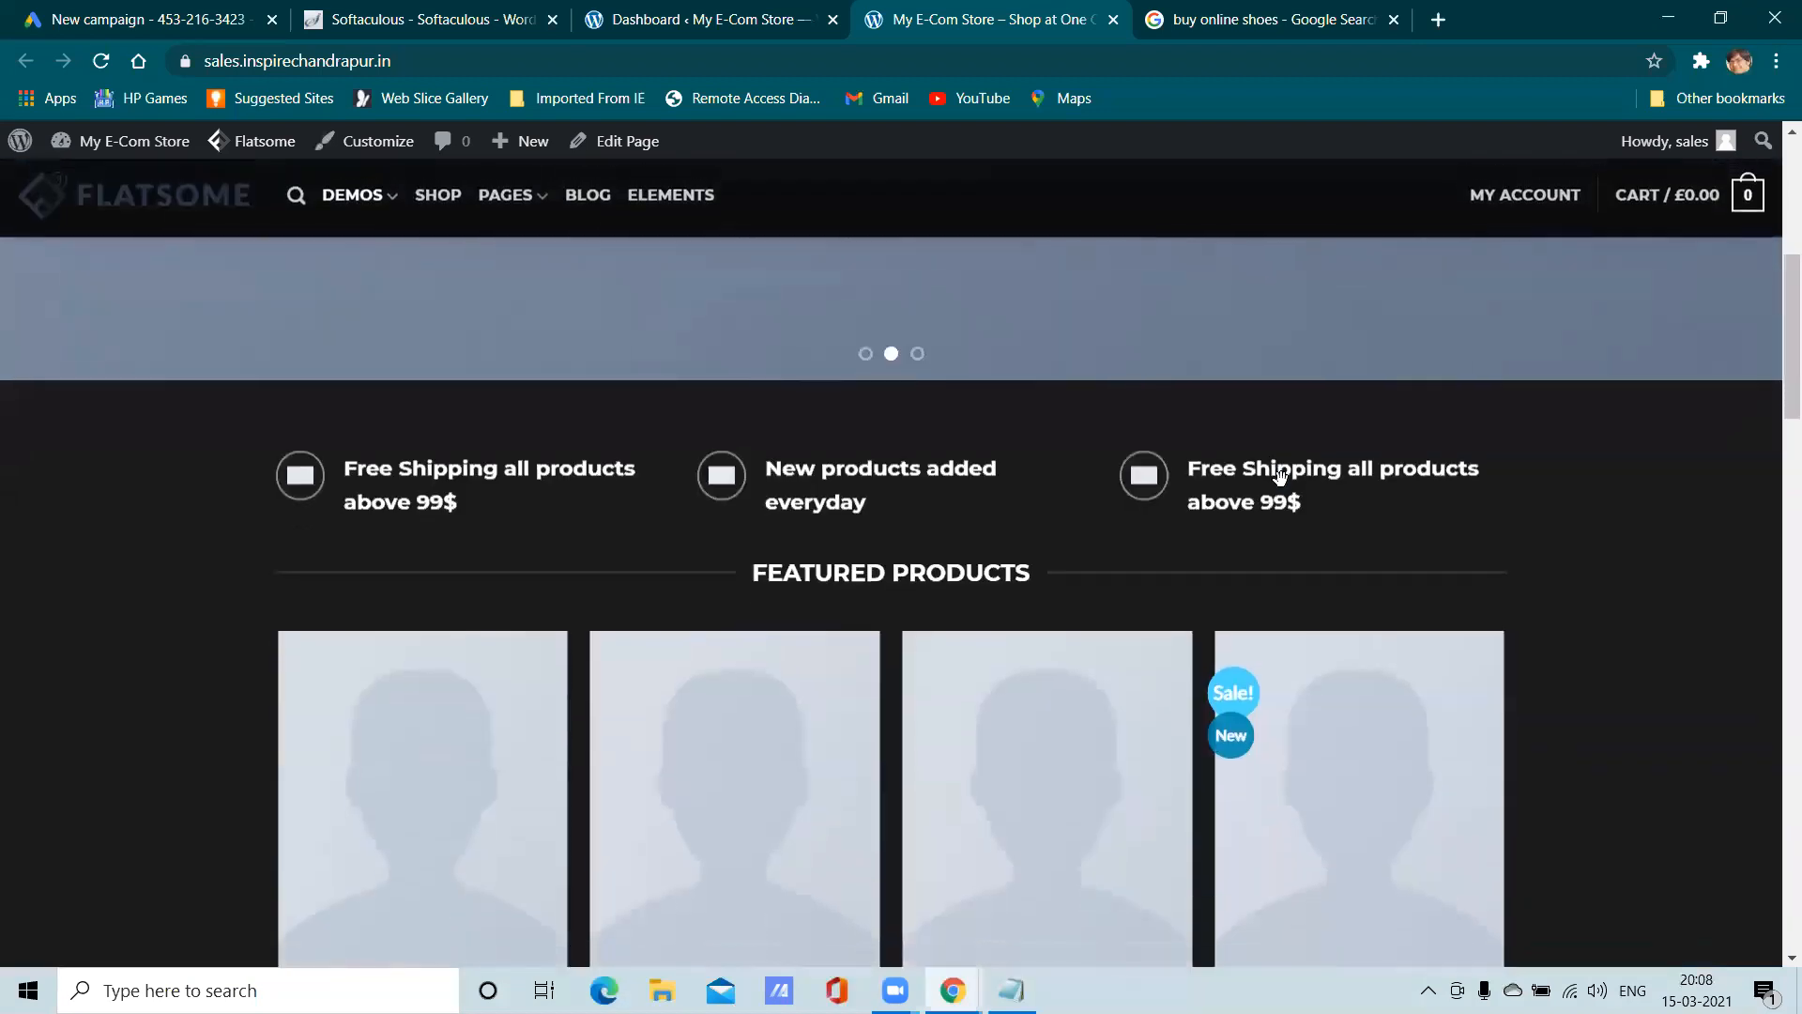
pyautogui.scroll(-3, 49, 577)
pyautogui.scroll(-6, 54, 580)
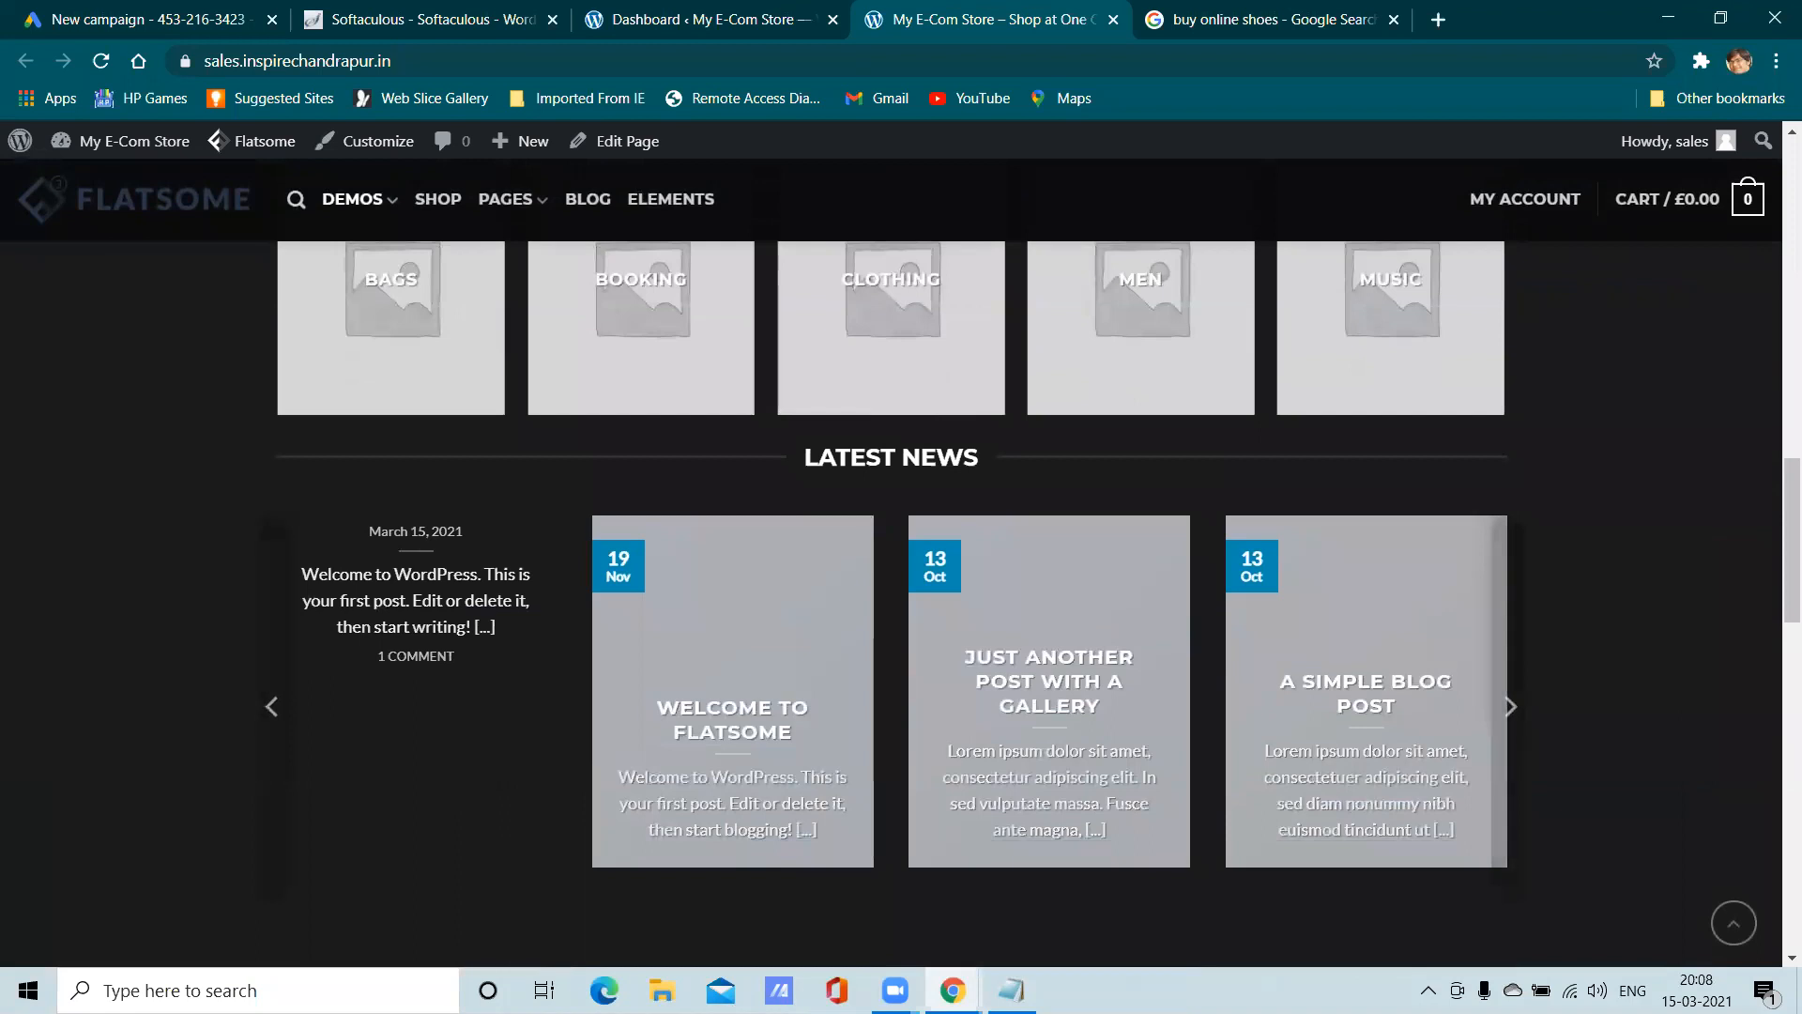
pyautogui.scroll(17, 809, 513)
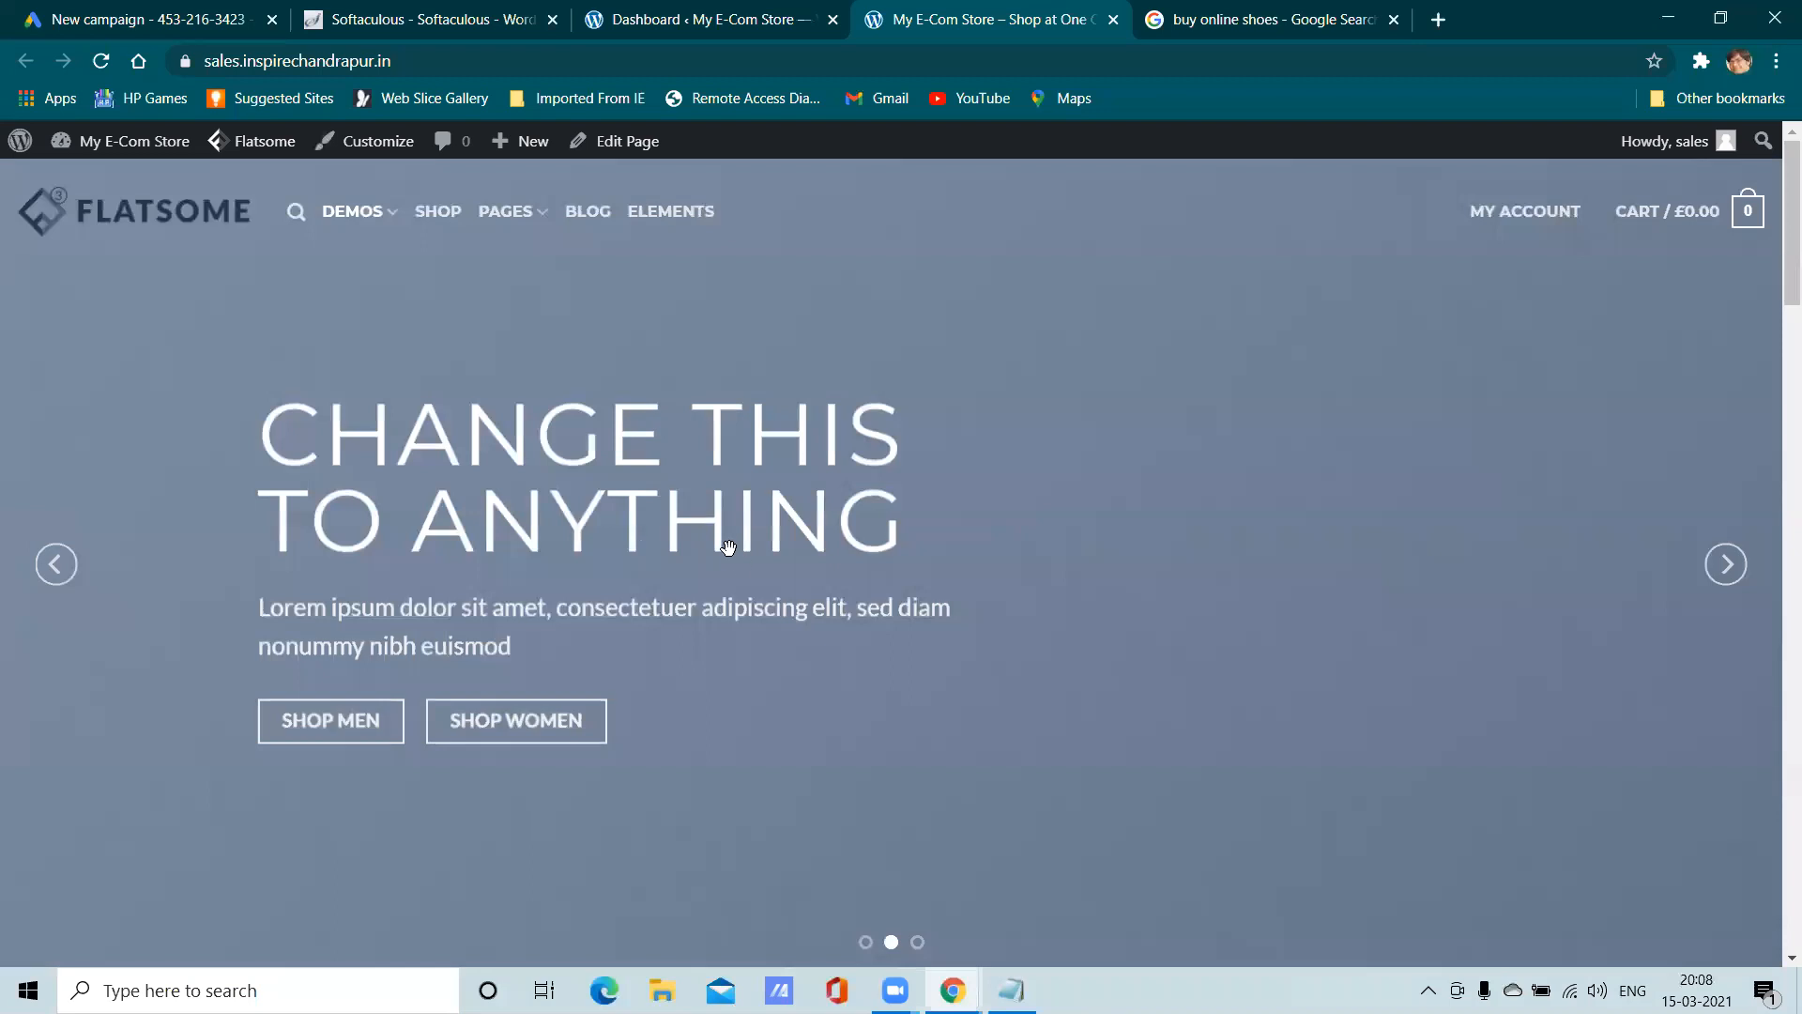
# Switch to the Google Ads new campaign page to view the campaign types, and return to the My E-Com Store site
pyautogui.click(175, 14)
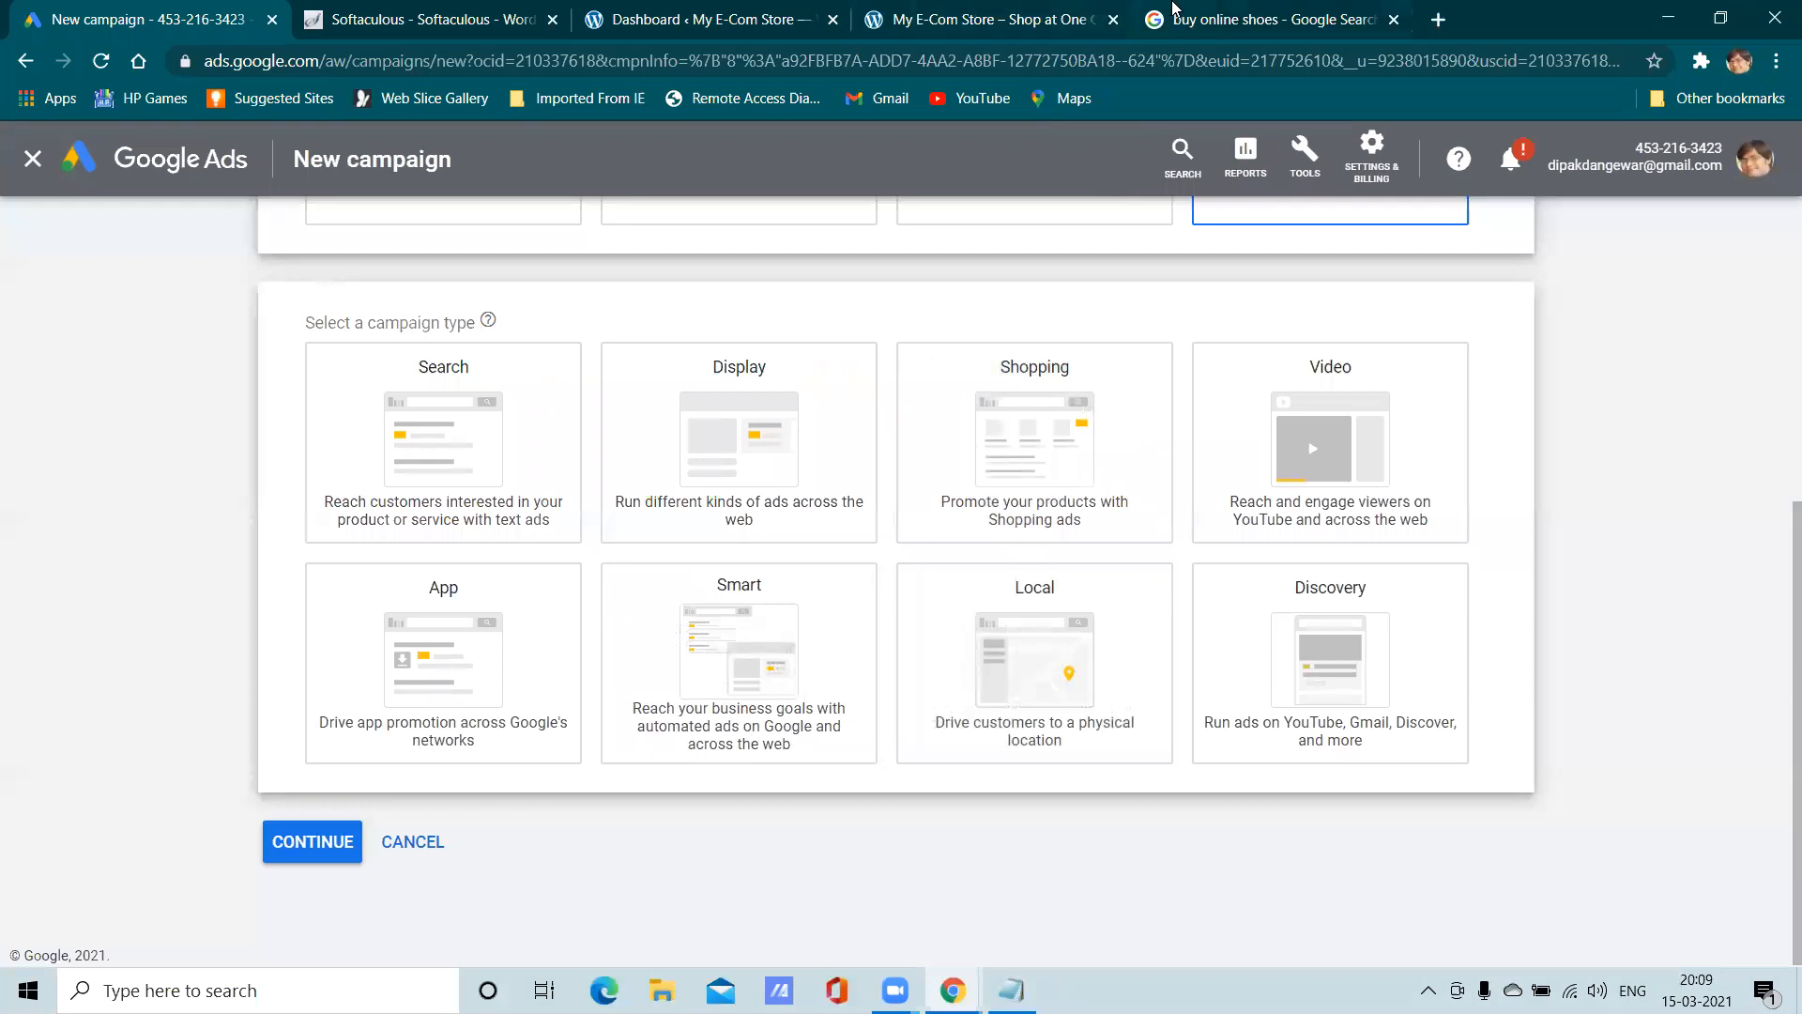
pyautogui.click(892, 13)
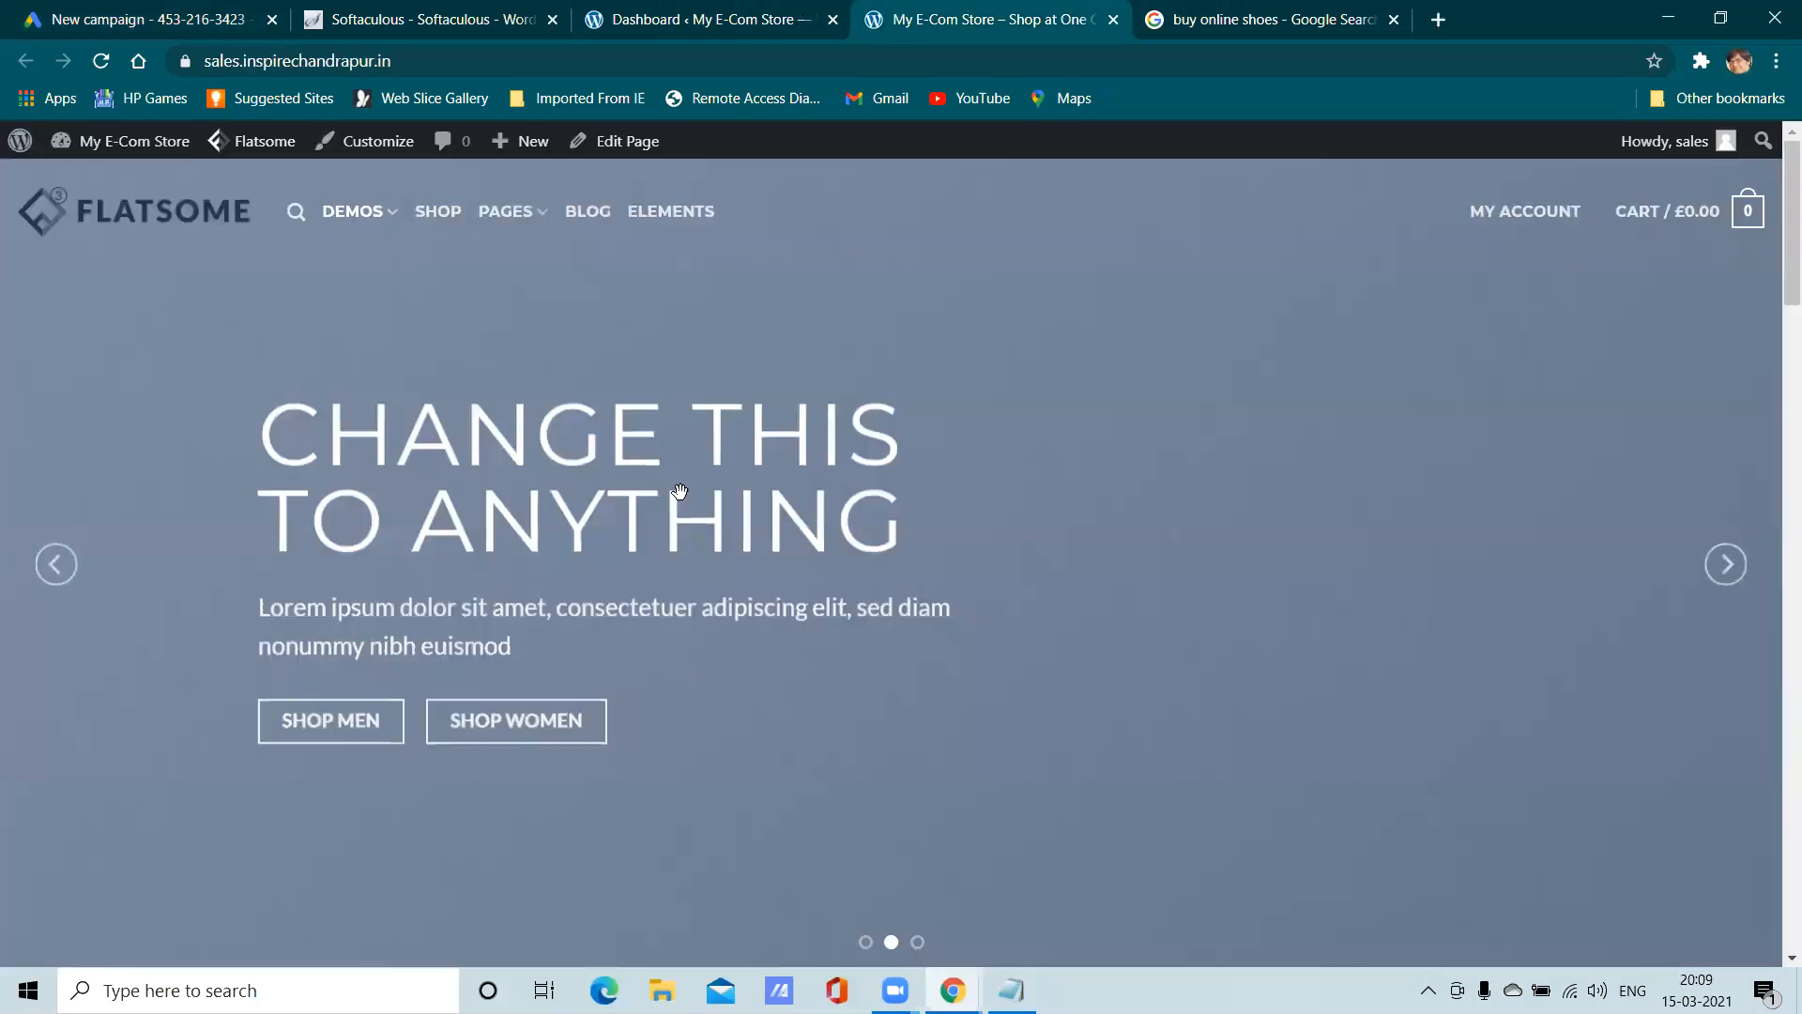
# Switch to the Google for Retail browser window and view the search results for "google merchant center", highlighting the search phrase
pyautogui.moveTo(952, 991)
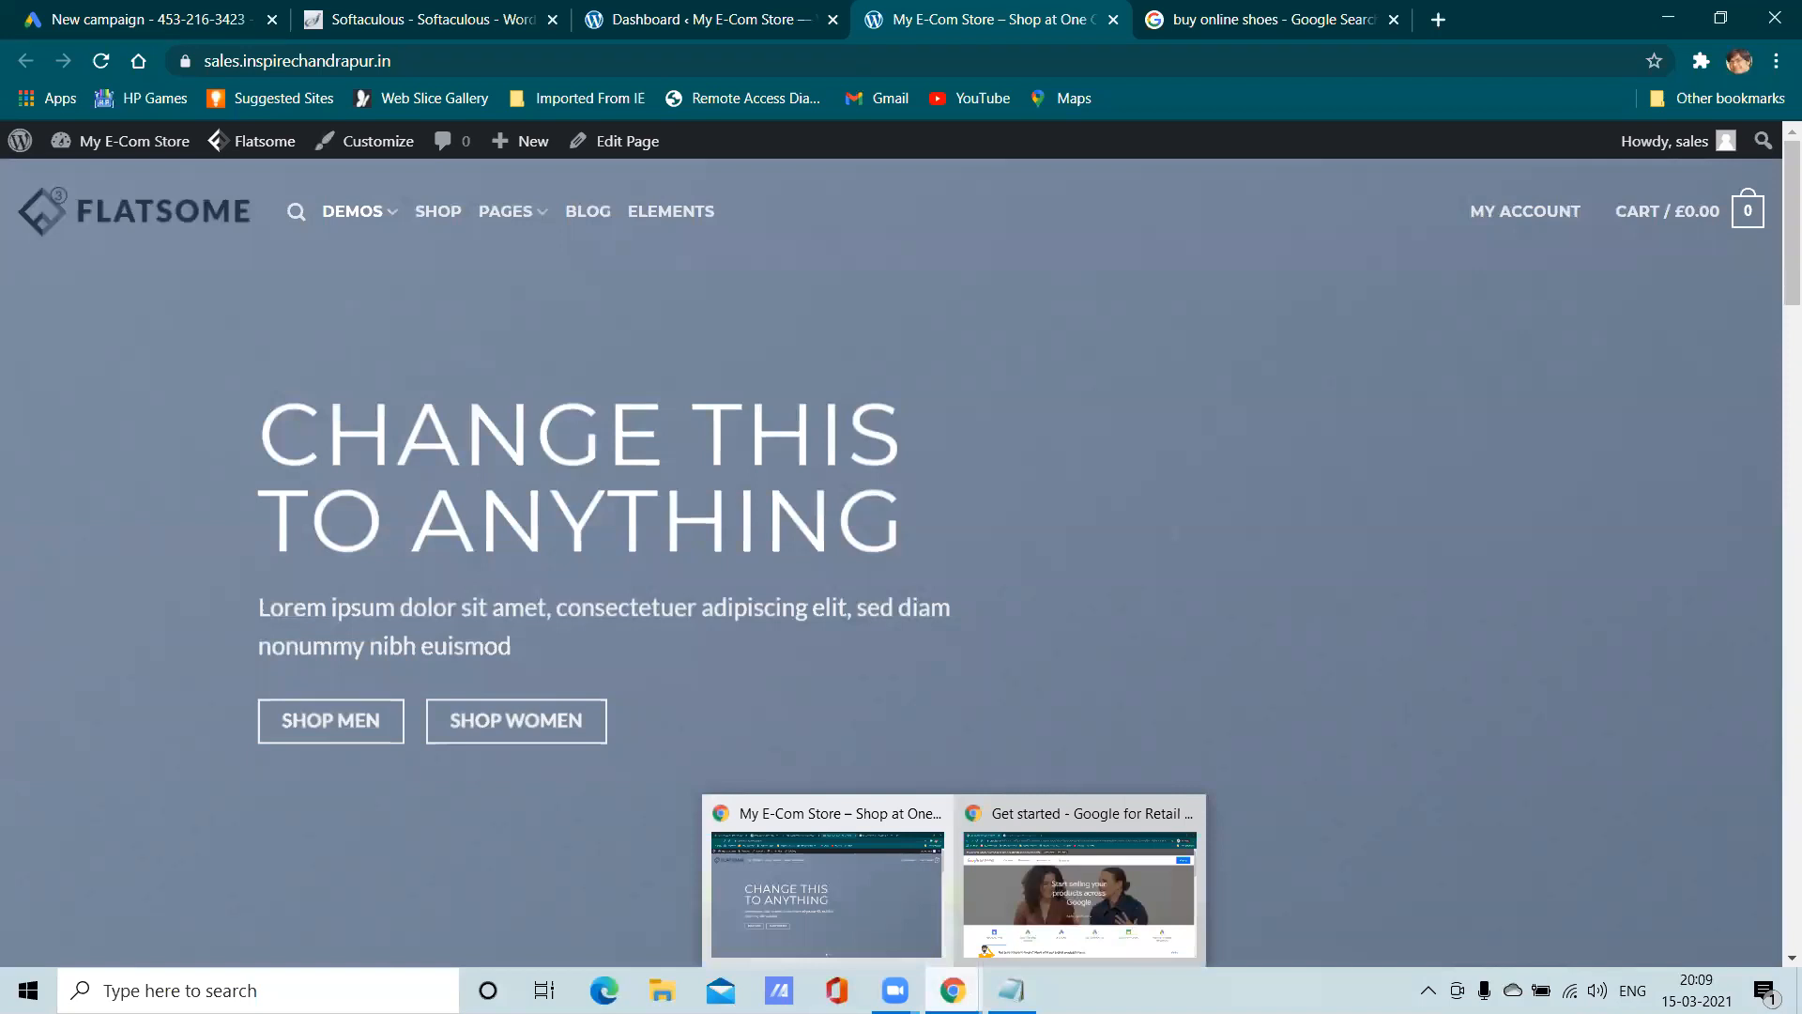
pyautogui.moveTo(1040, 963)
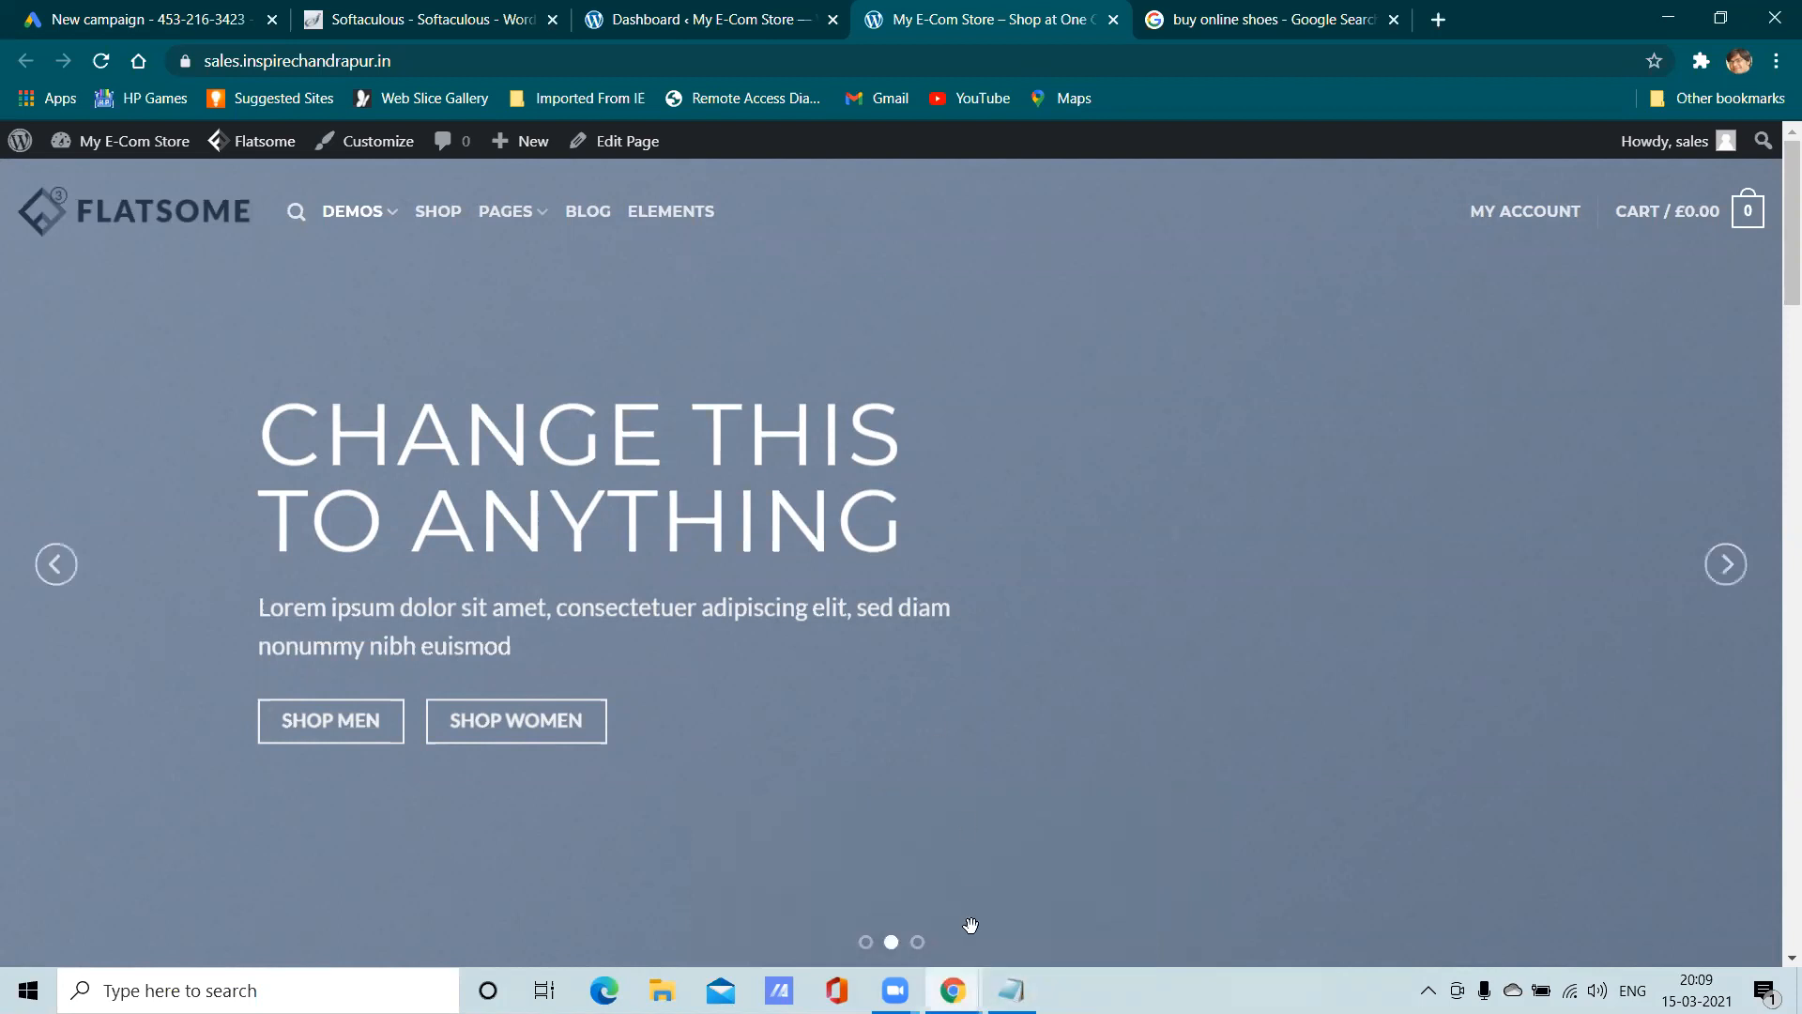
pyautogui.click(1021, 938)
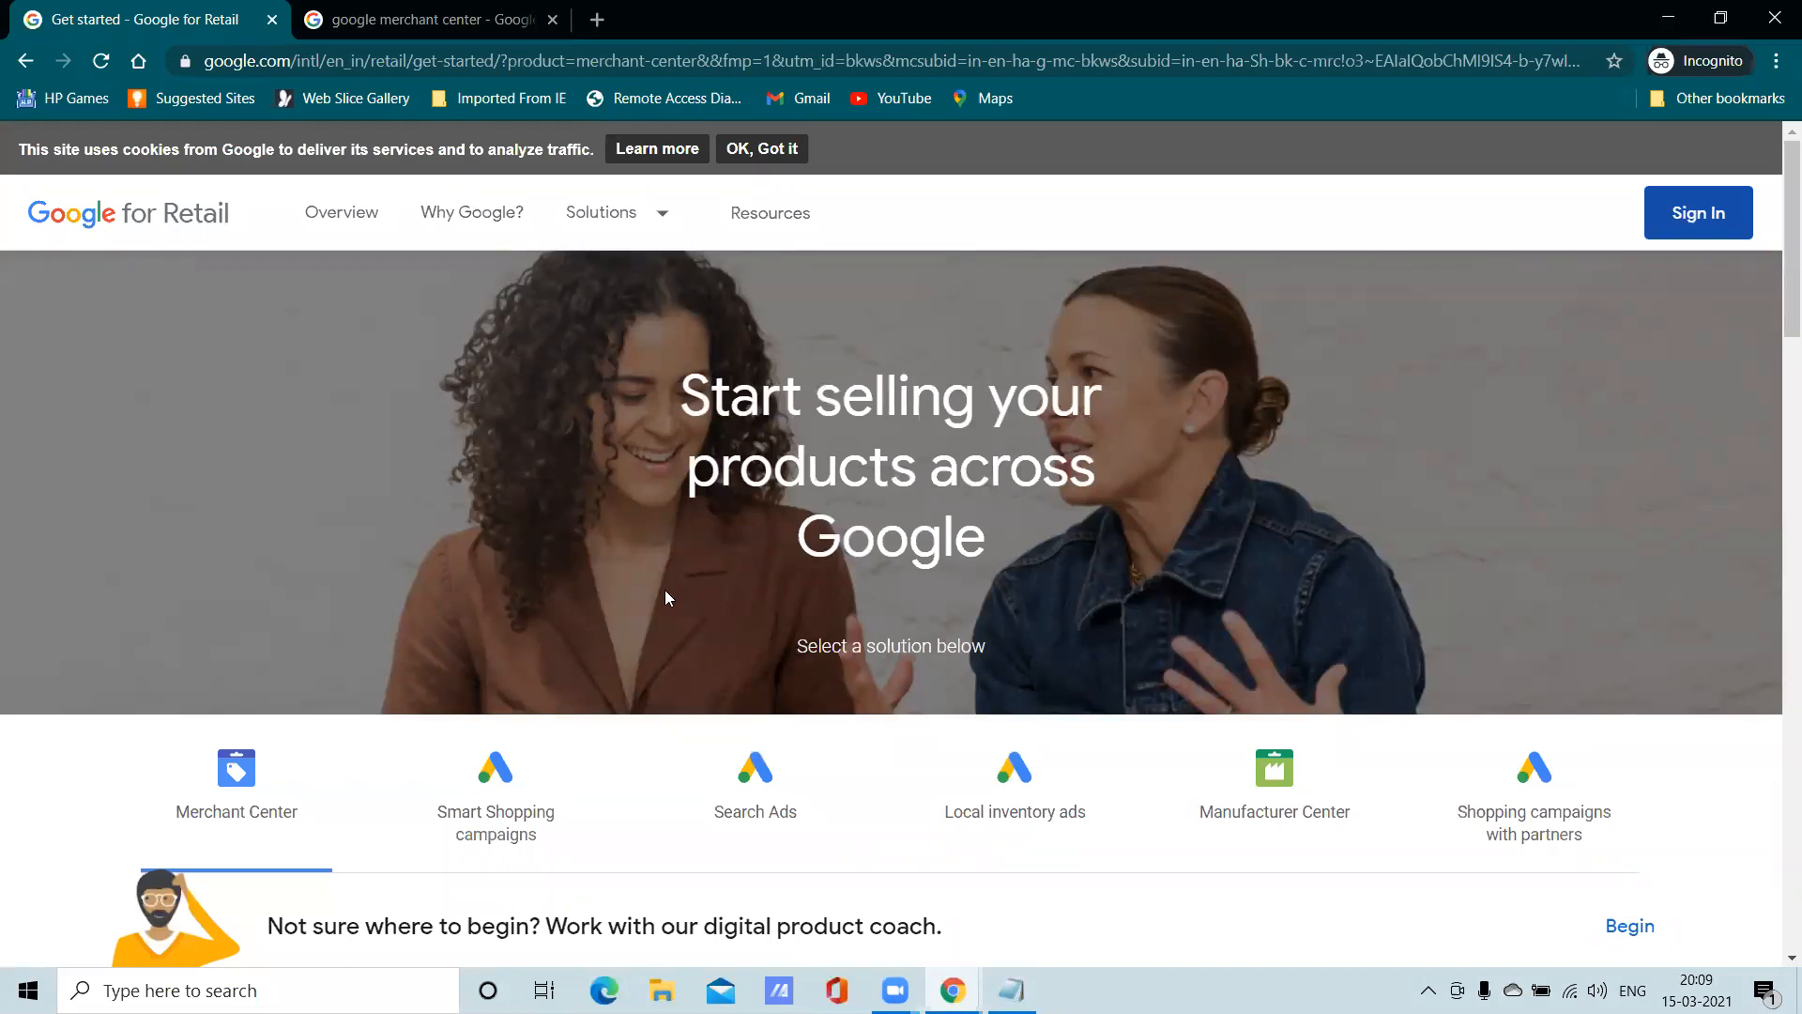
pyautogui.click(438, 9)
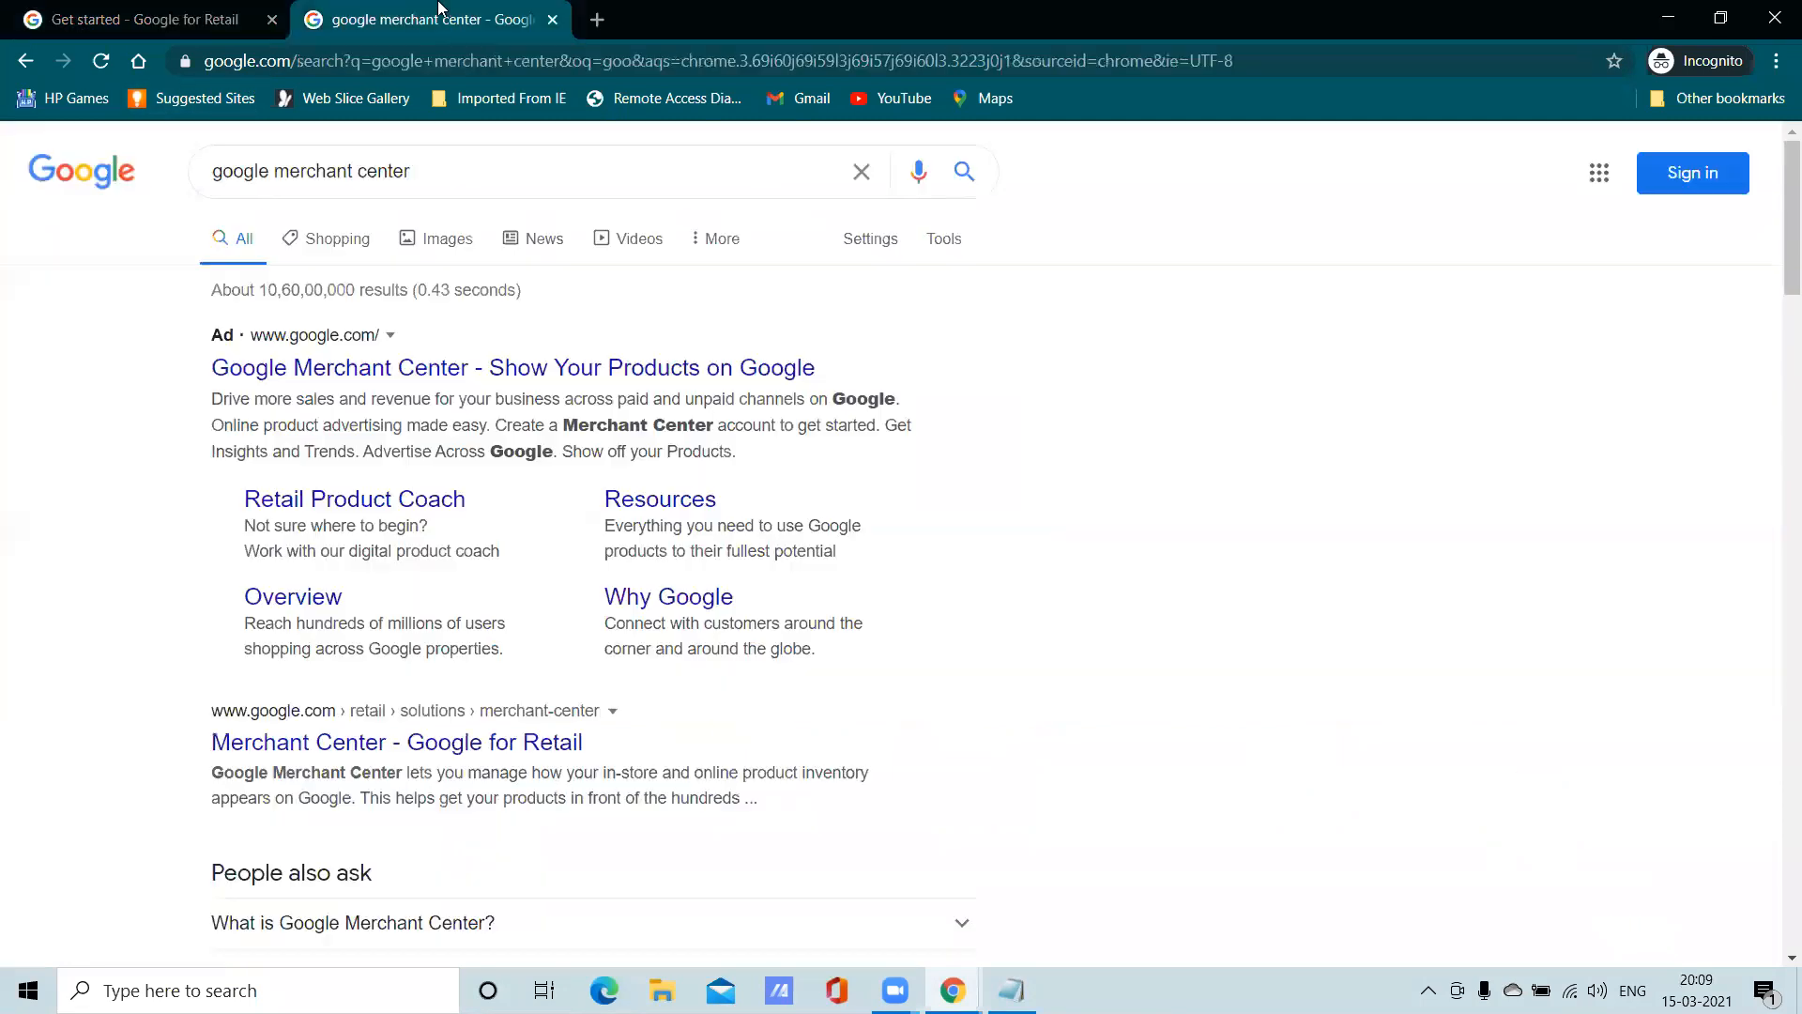
pyautogui.moveTo(435, 171); pyautogui.dragTo(5, 249)
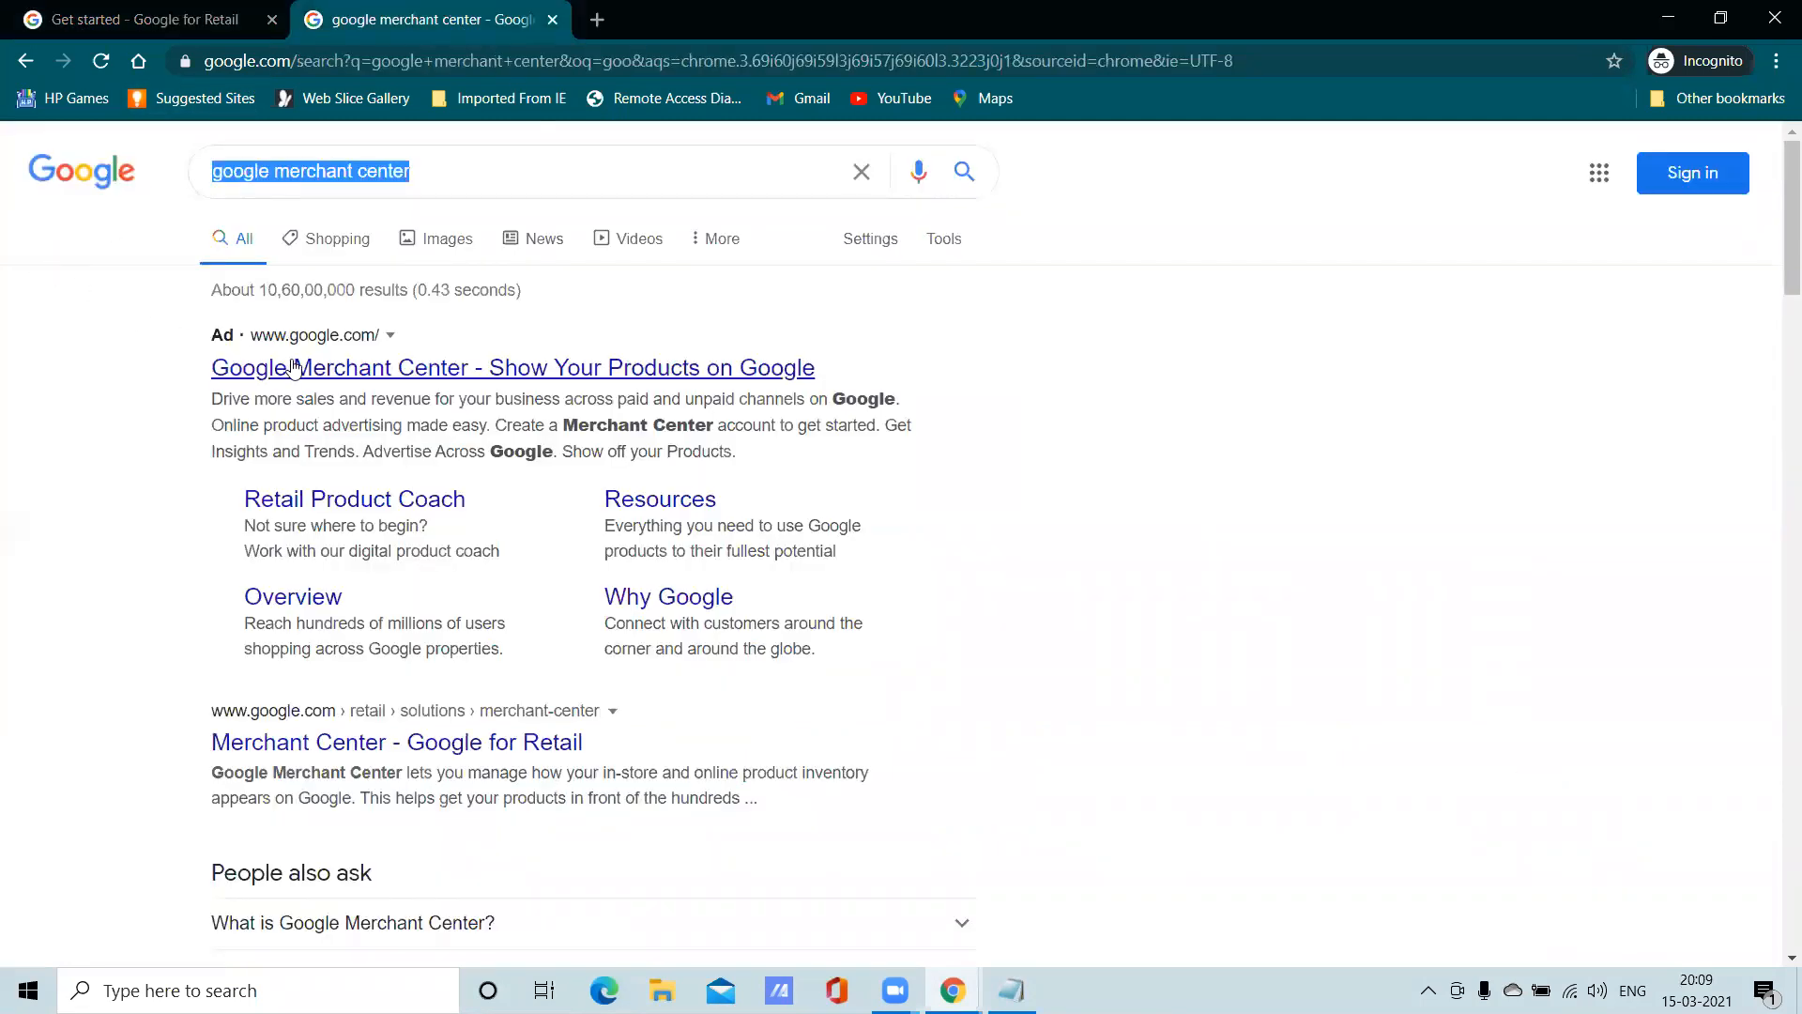
# Return to the Google for Retail get-started page and open the sign-in page for Merchant Center
pyautogui.click(146, 19)
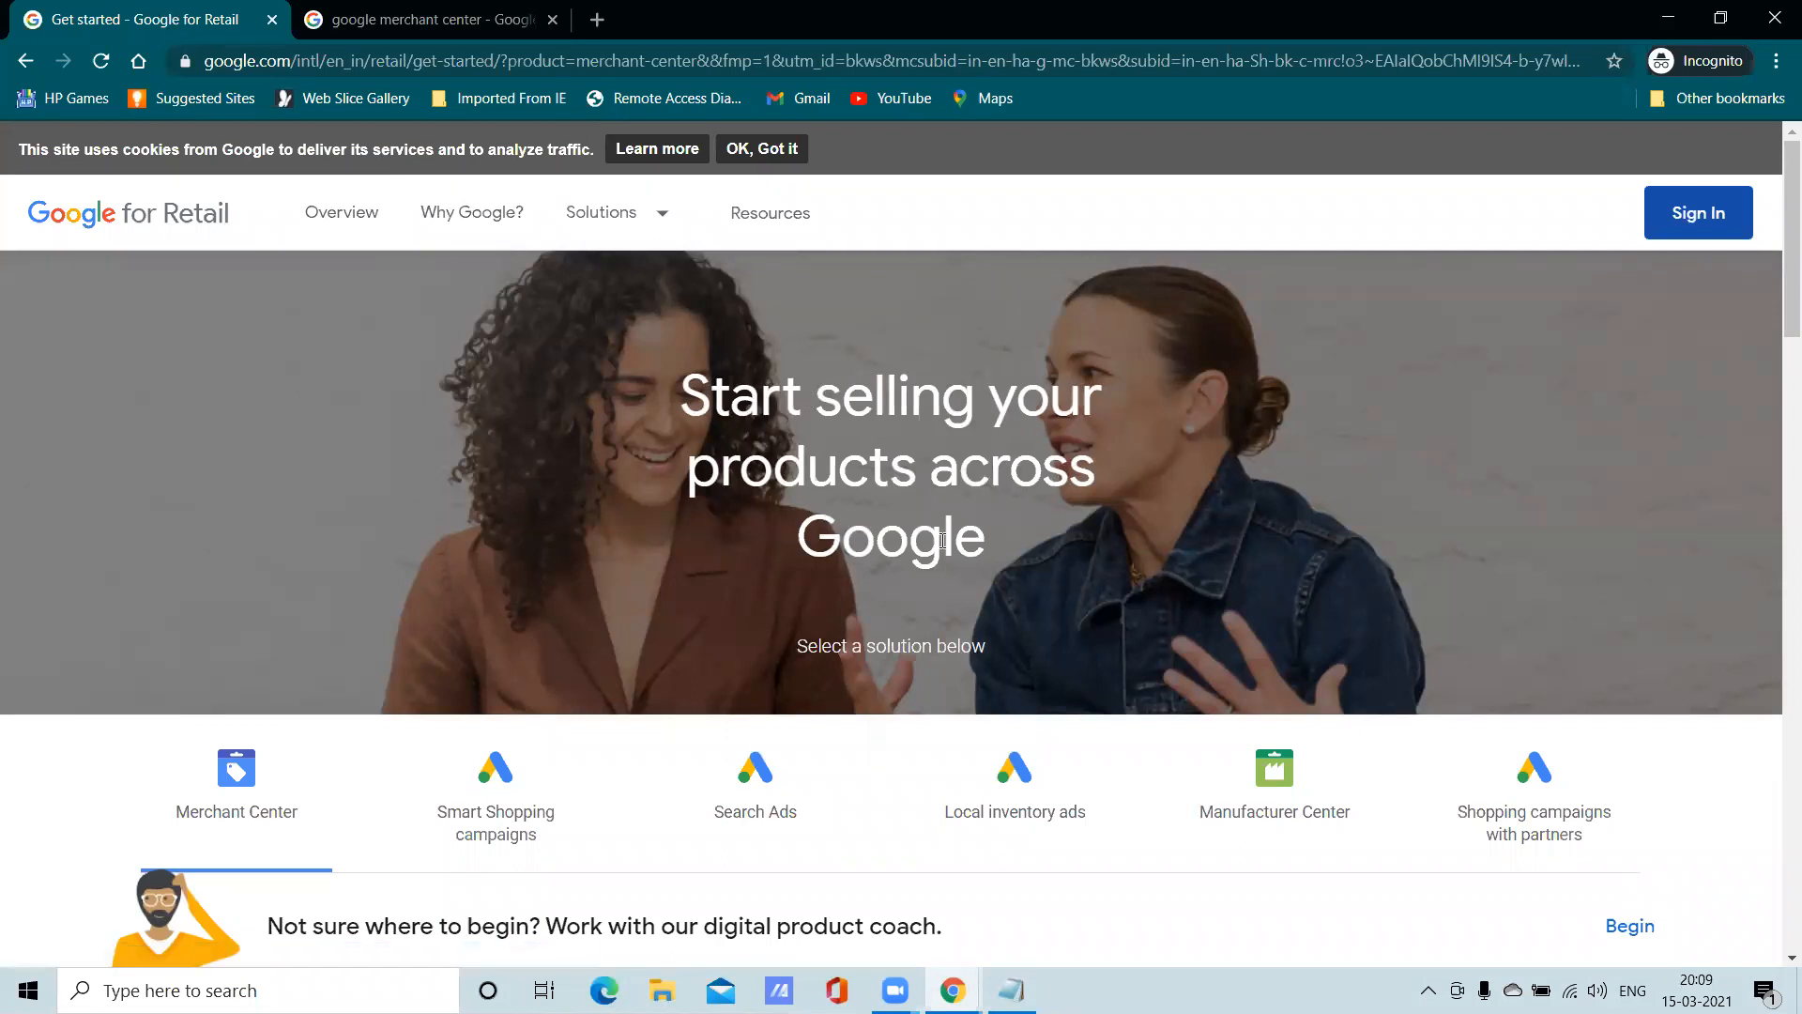
pyautogui.click(1683, 234)
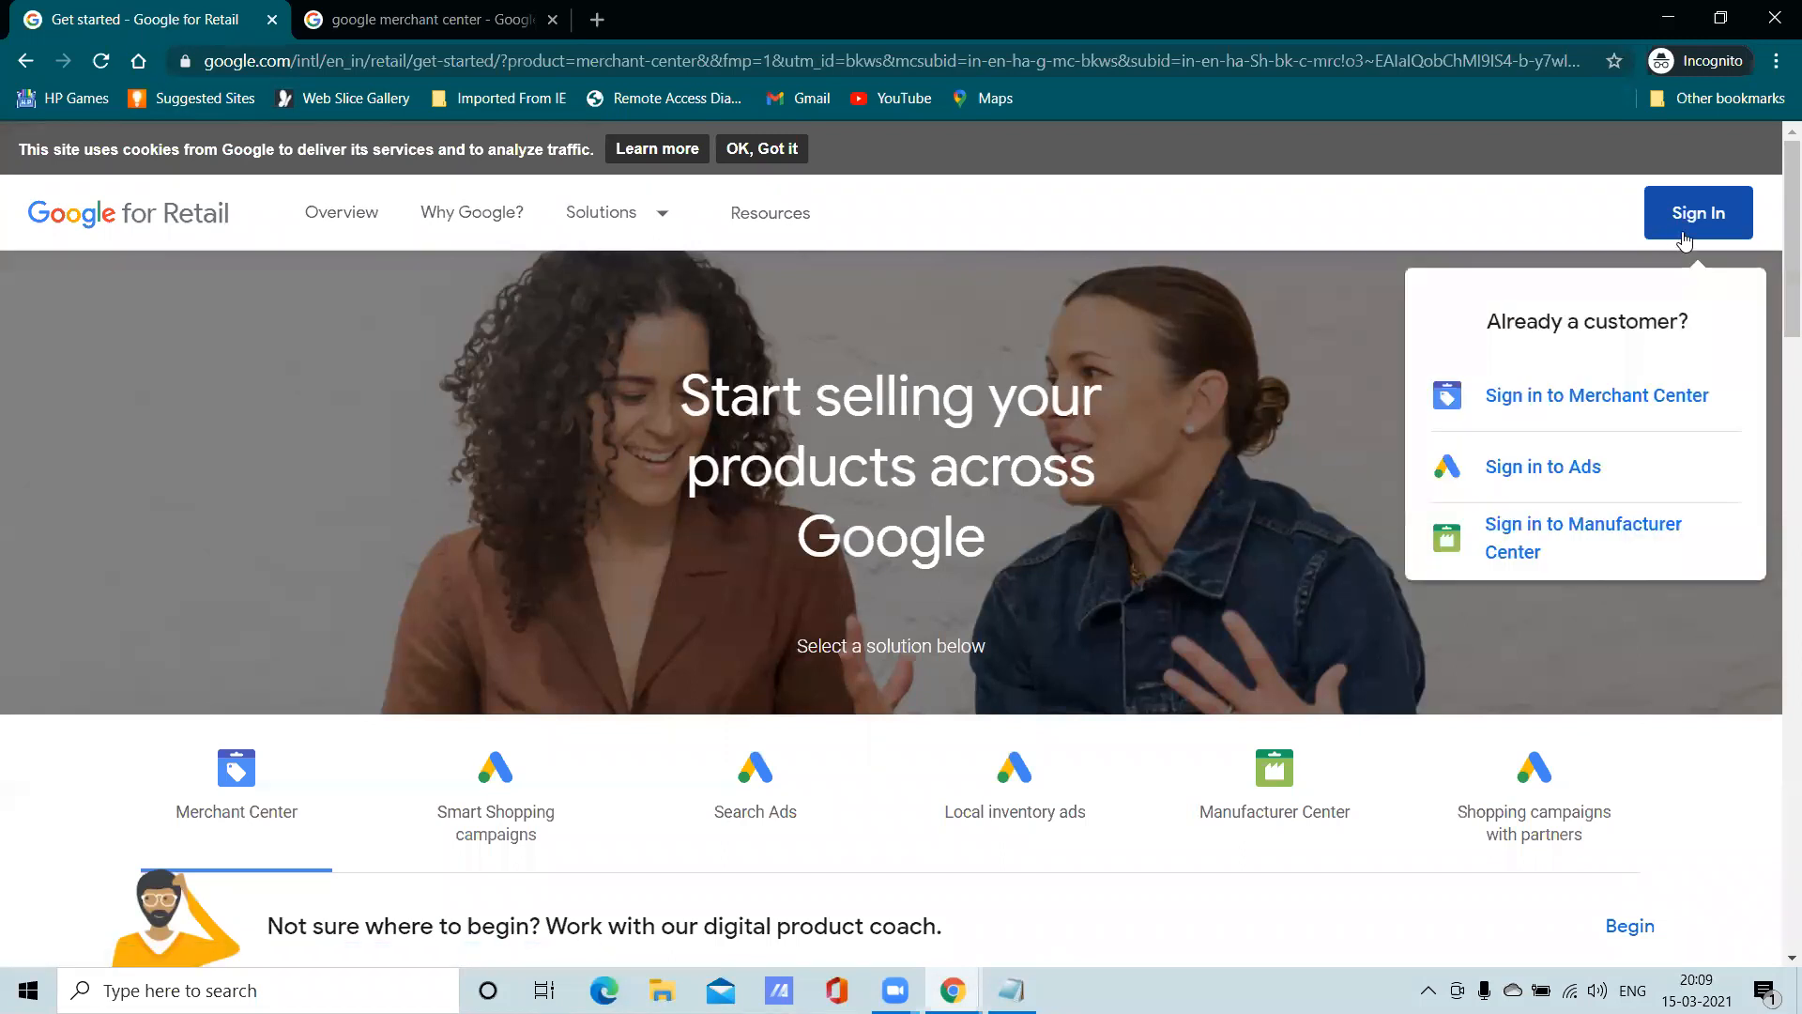
pyautogui.click(1545, 421)
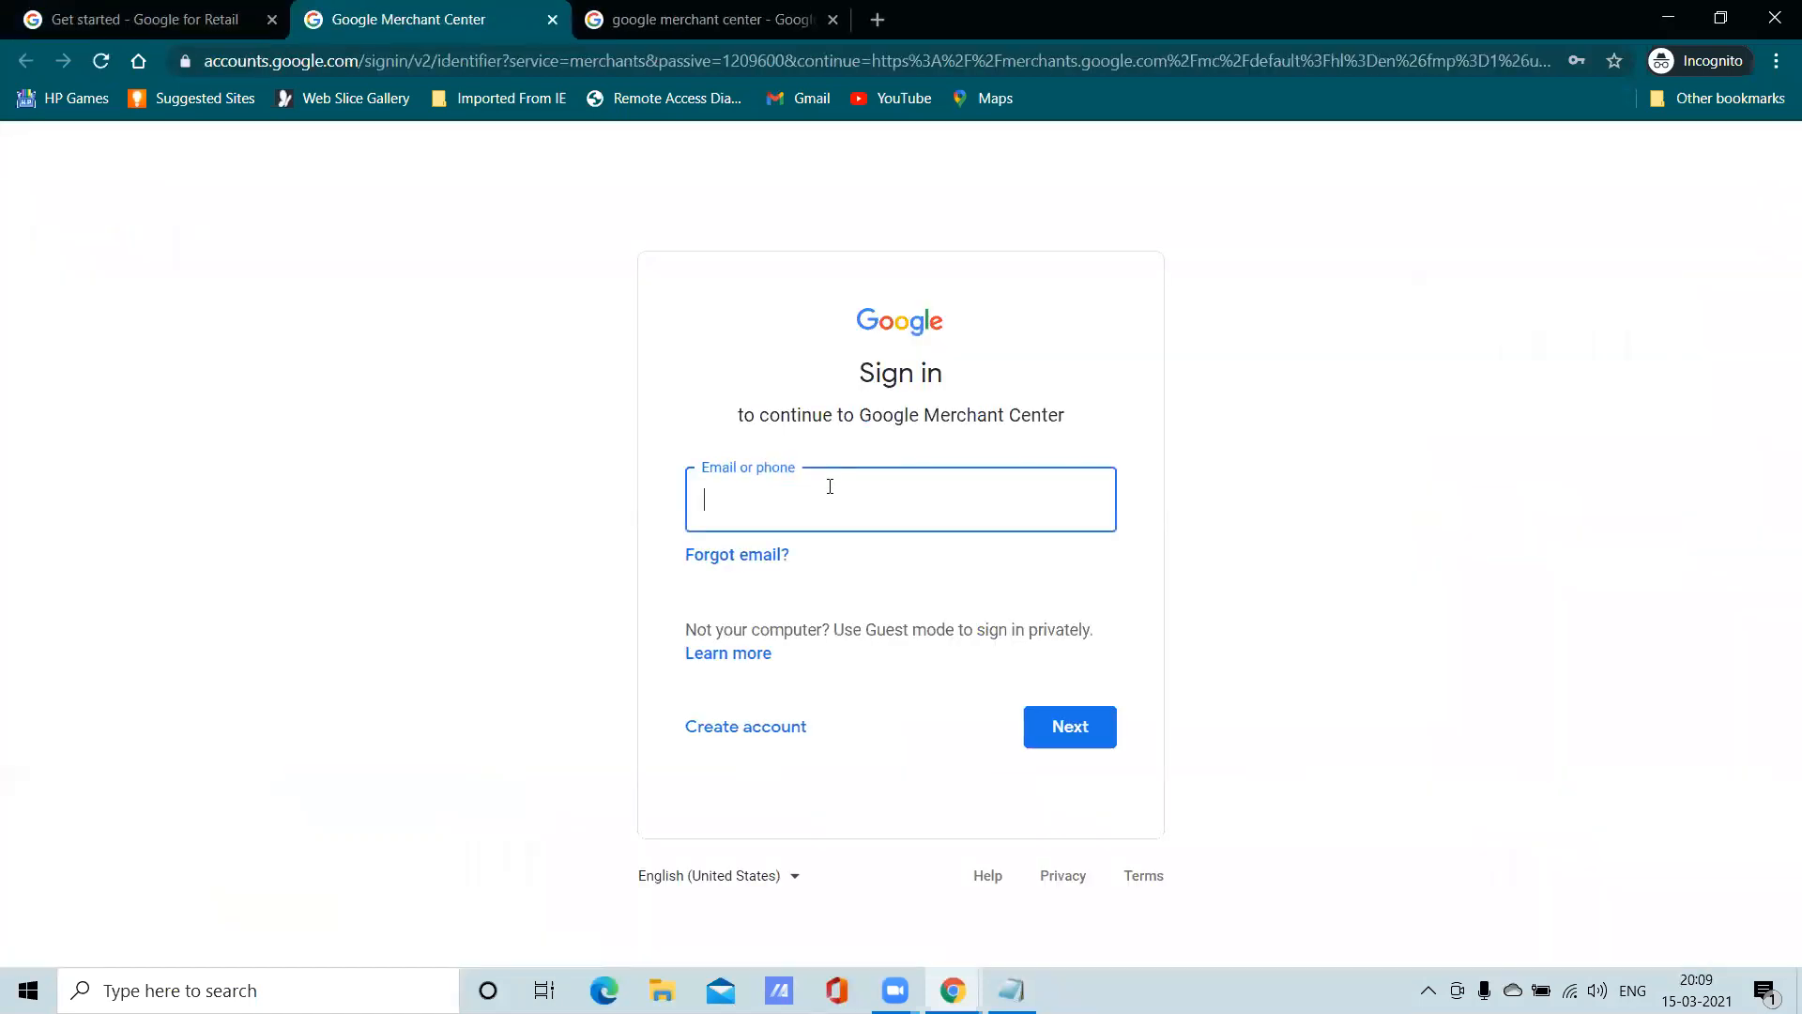
# Sign in to Google Merchant Center with the saved account e-mail and account password
pyautogui.click(826, 501)
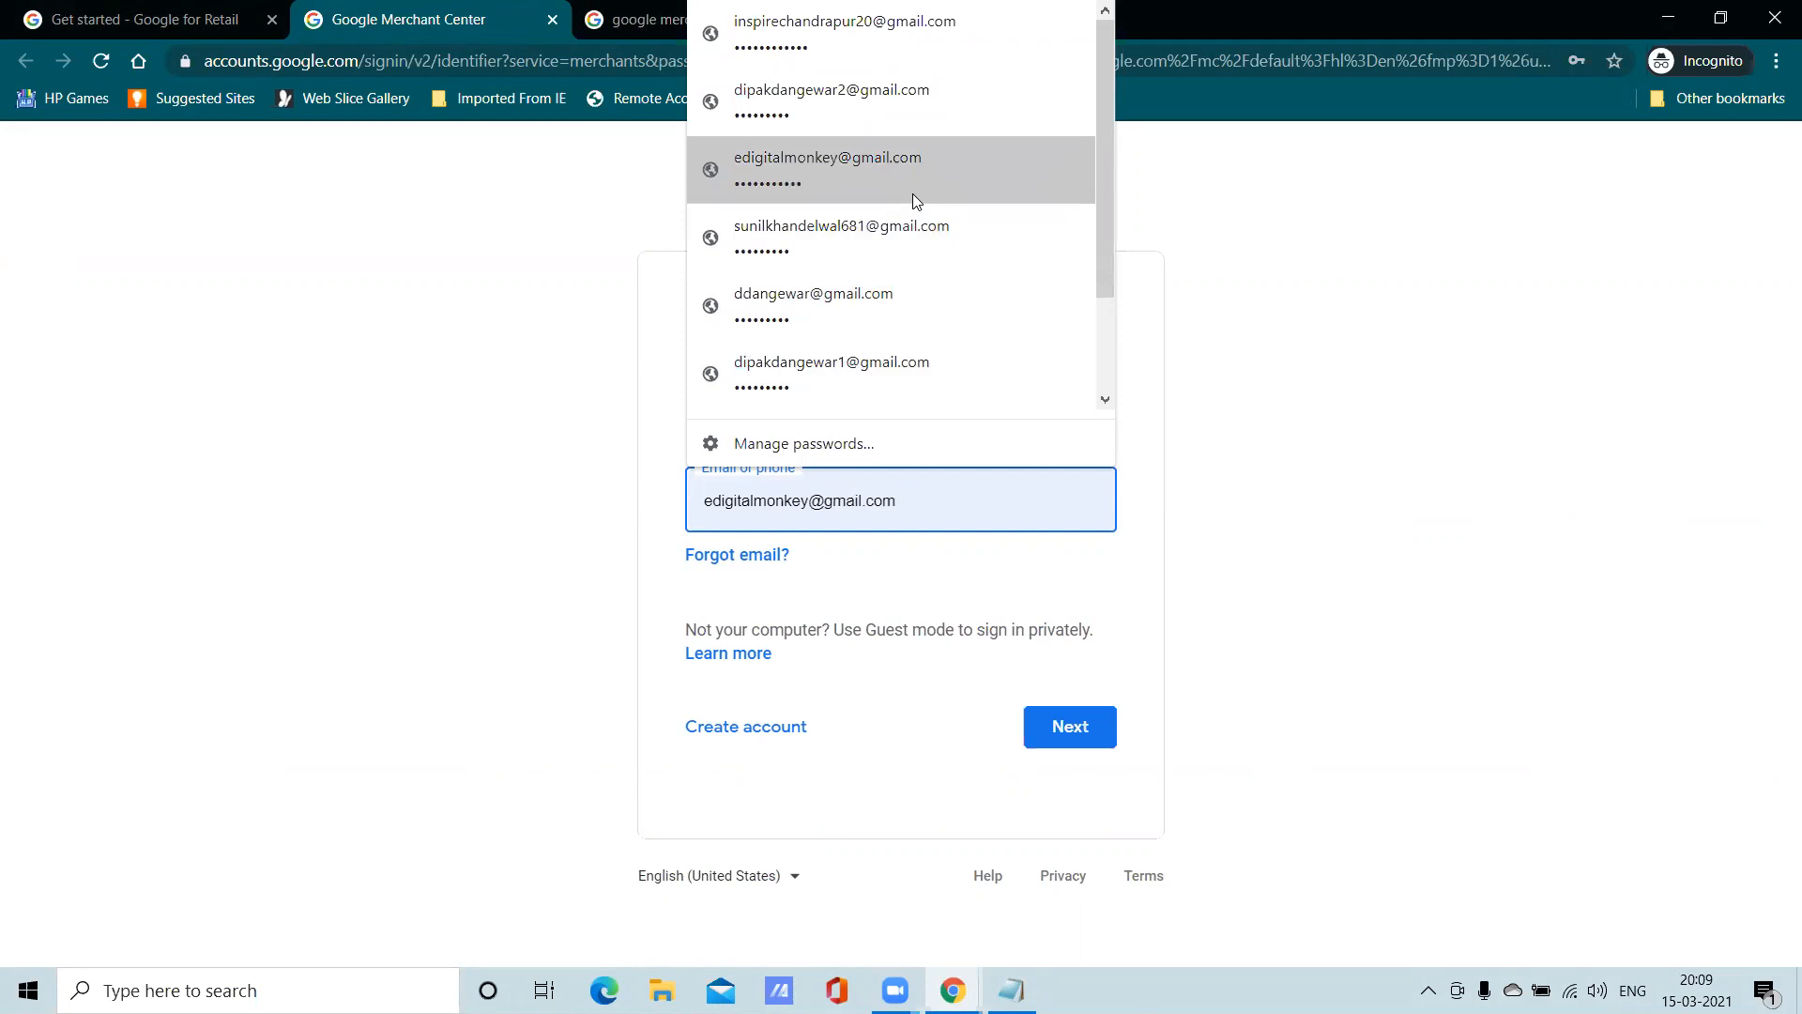
pyautogui.scroll(-2, 924, 345)
pyautogui.scroll(2, 907, 375)
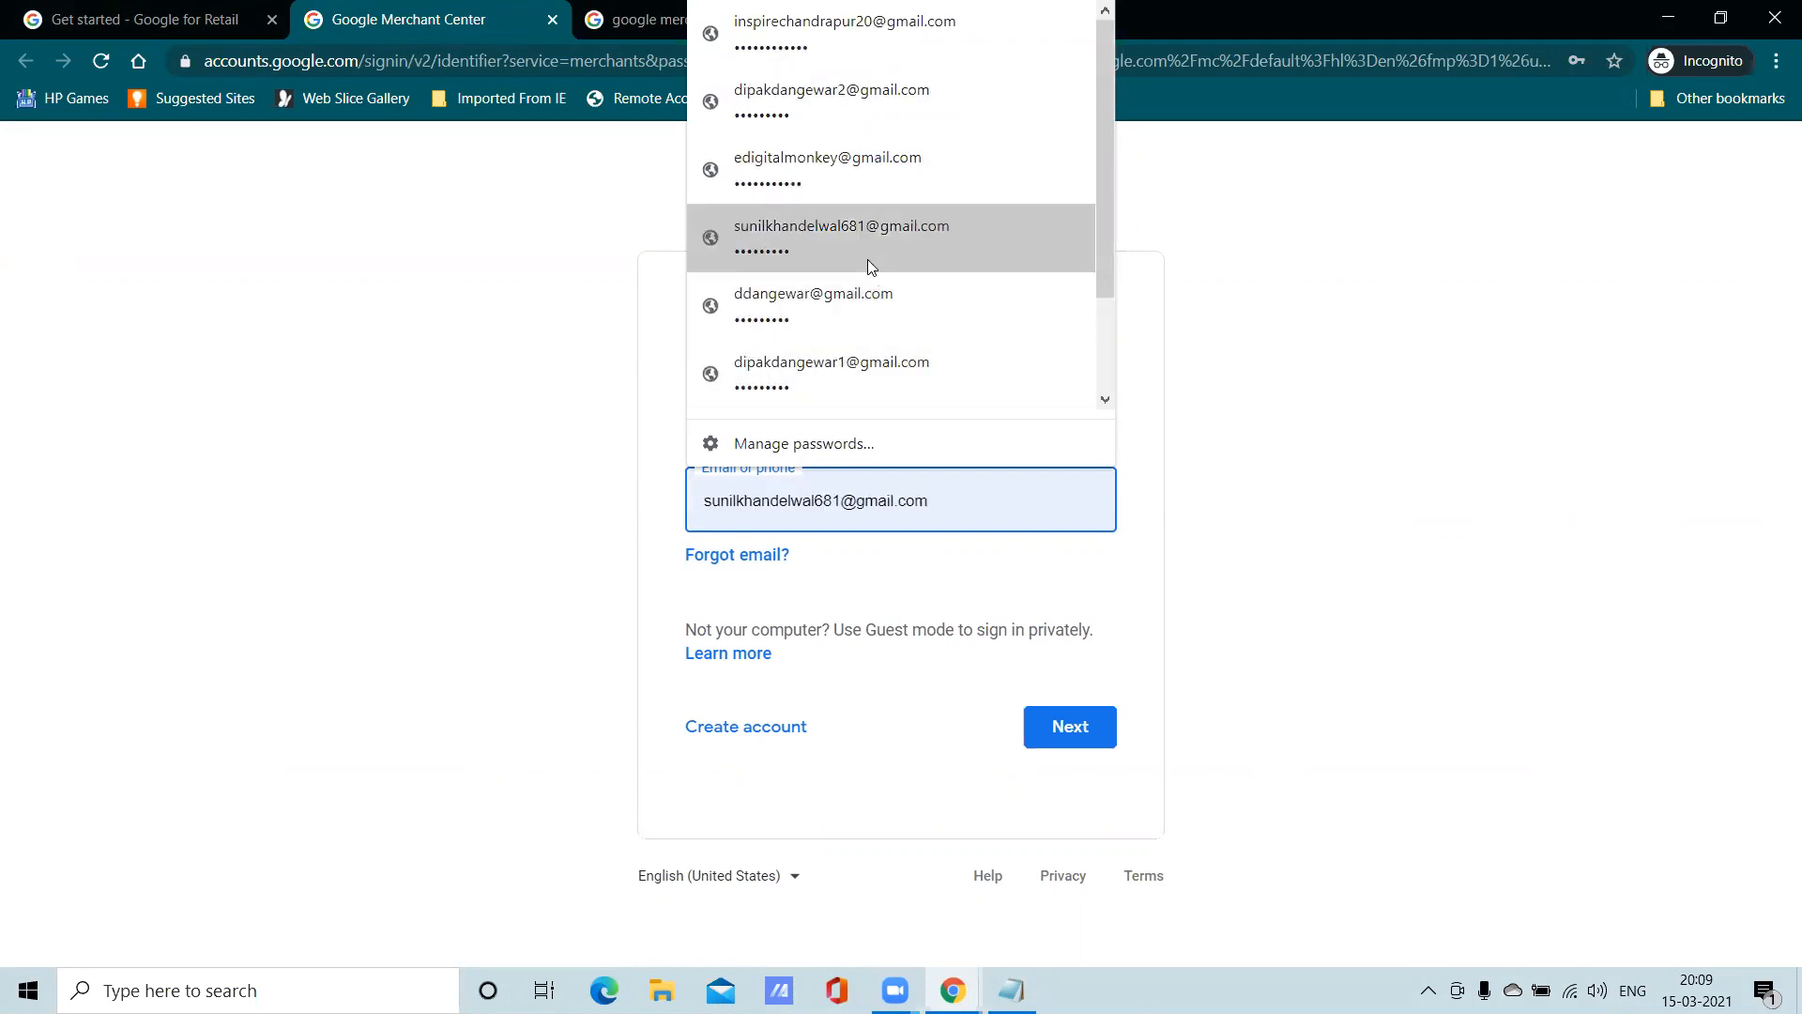
pyautogui.click(866, 179)
pyautogui.click(1051, 718)
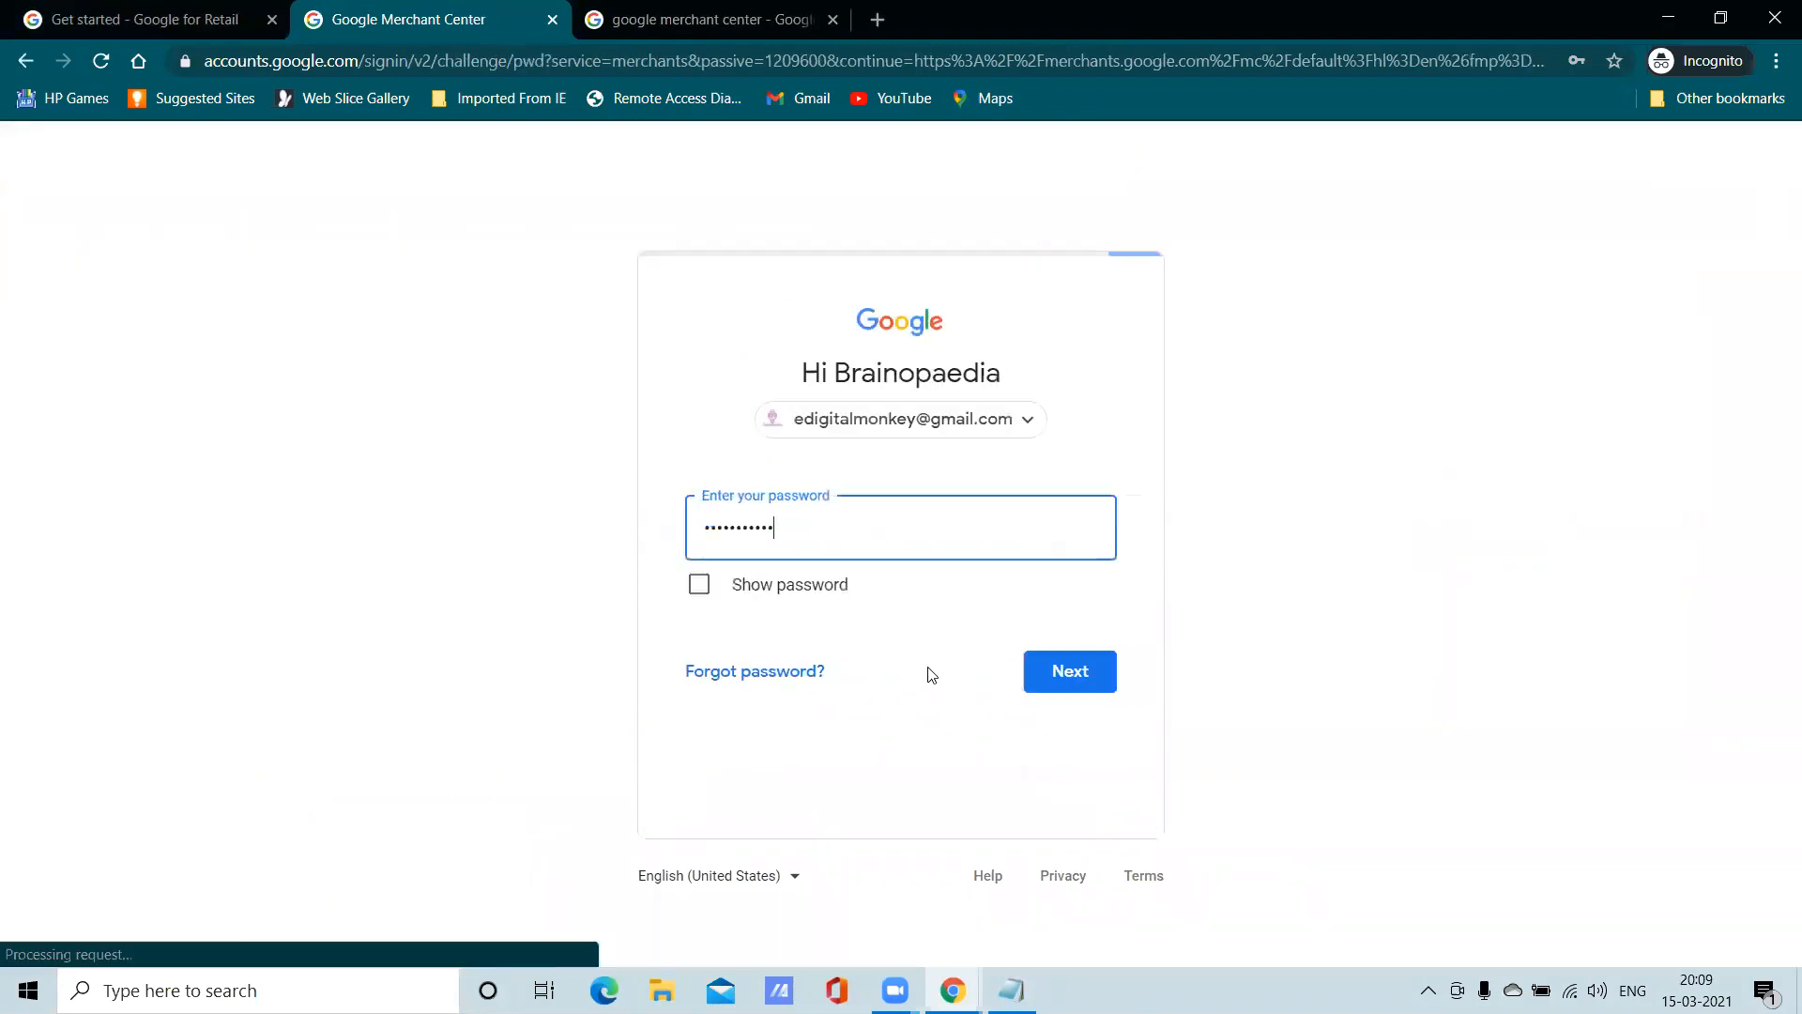
pyautogui.click(1080, 665)
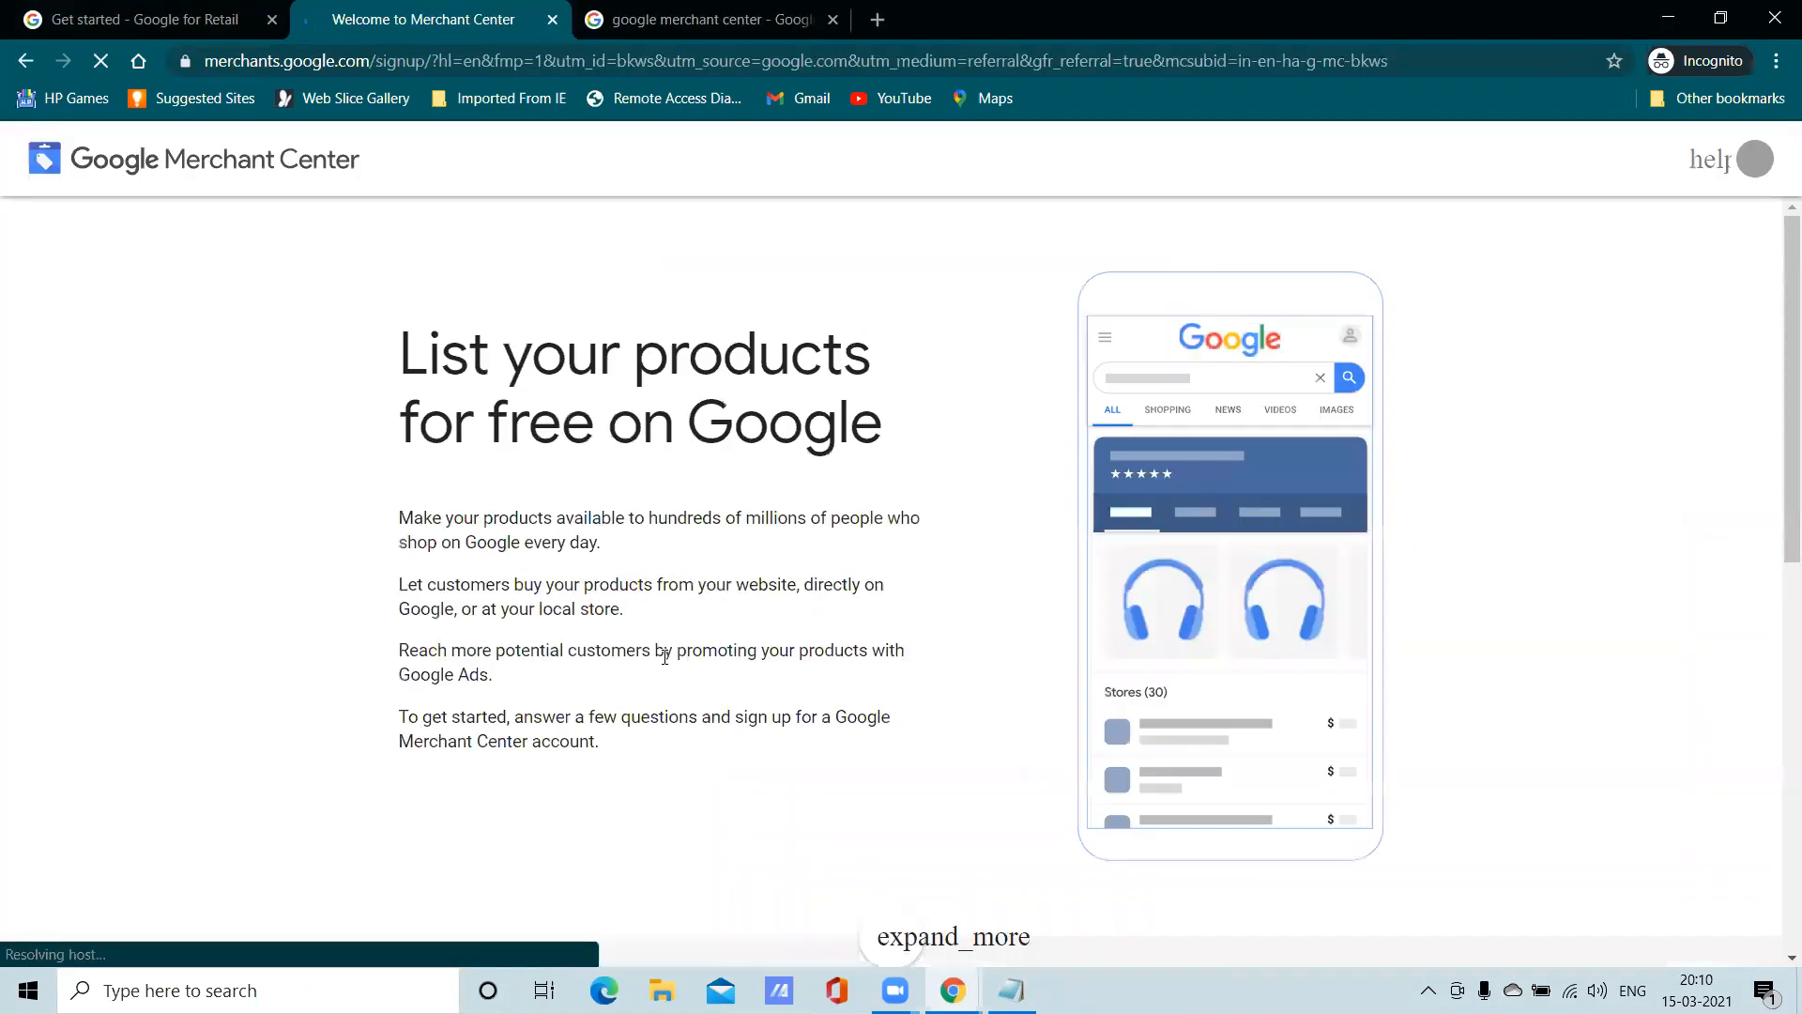
# Enter "My E-commerce Store" as the business name in the Merchant Center sign-up form's business information
pyautogui.scroll(-5, 704, 647)
pyautogui.scroll(-4, 699, 644)
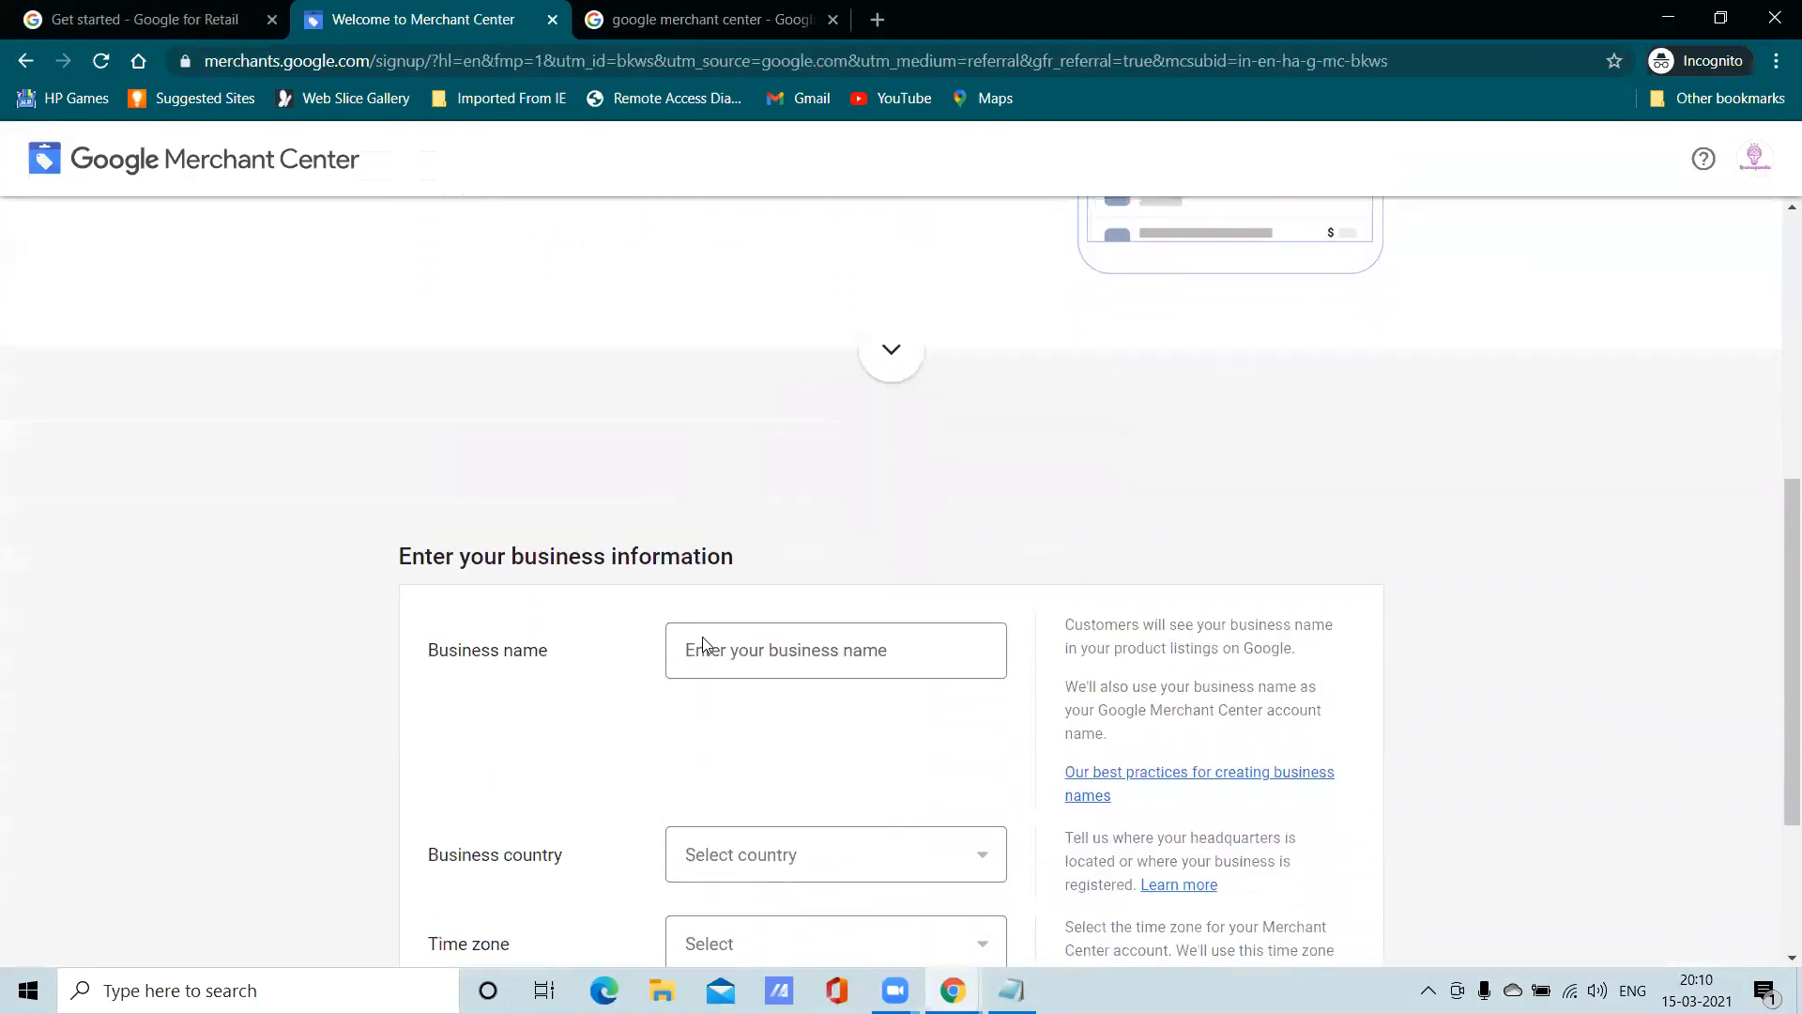
pyautogui.scroll(5, 704, 644)
pyautogui.scroll(-3, 712, 636)
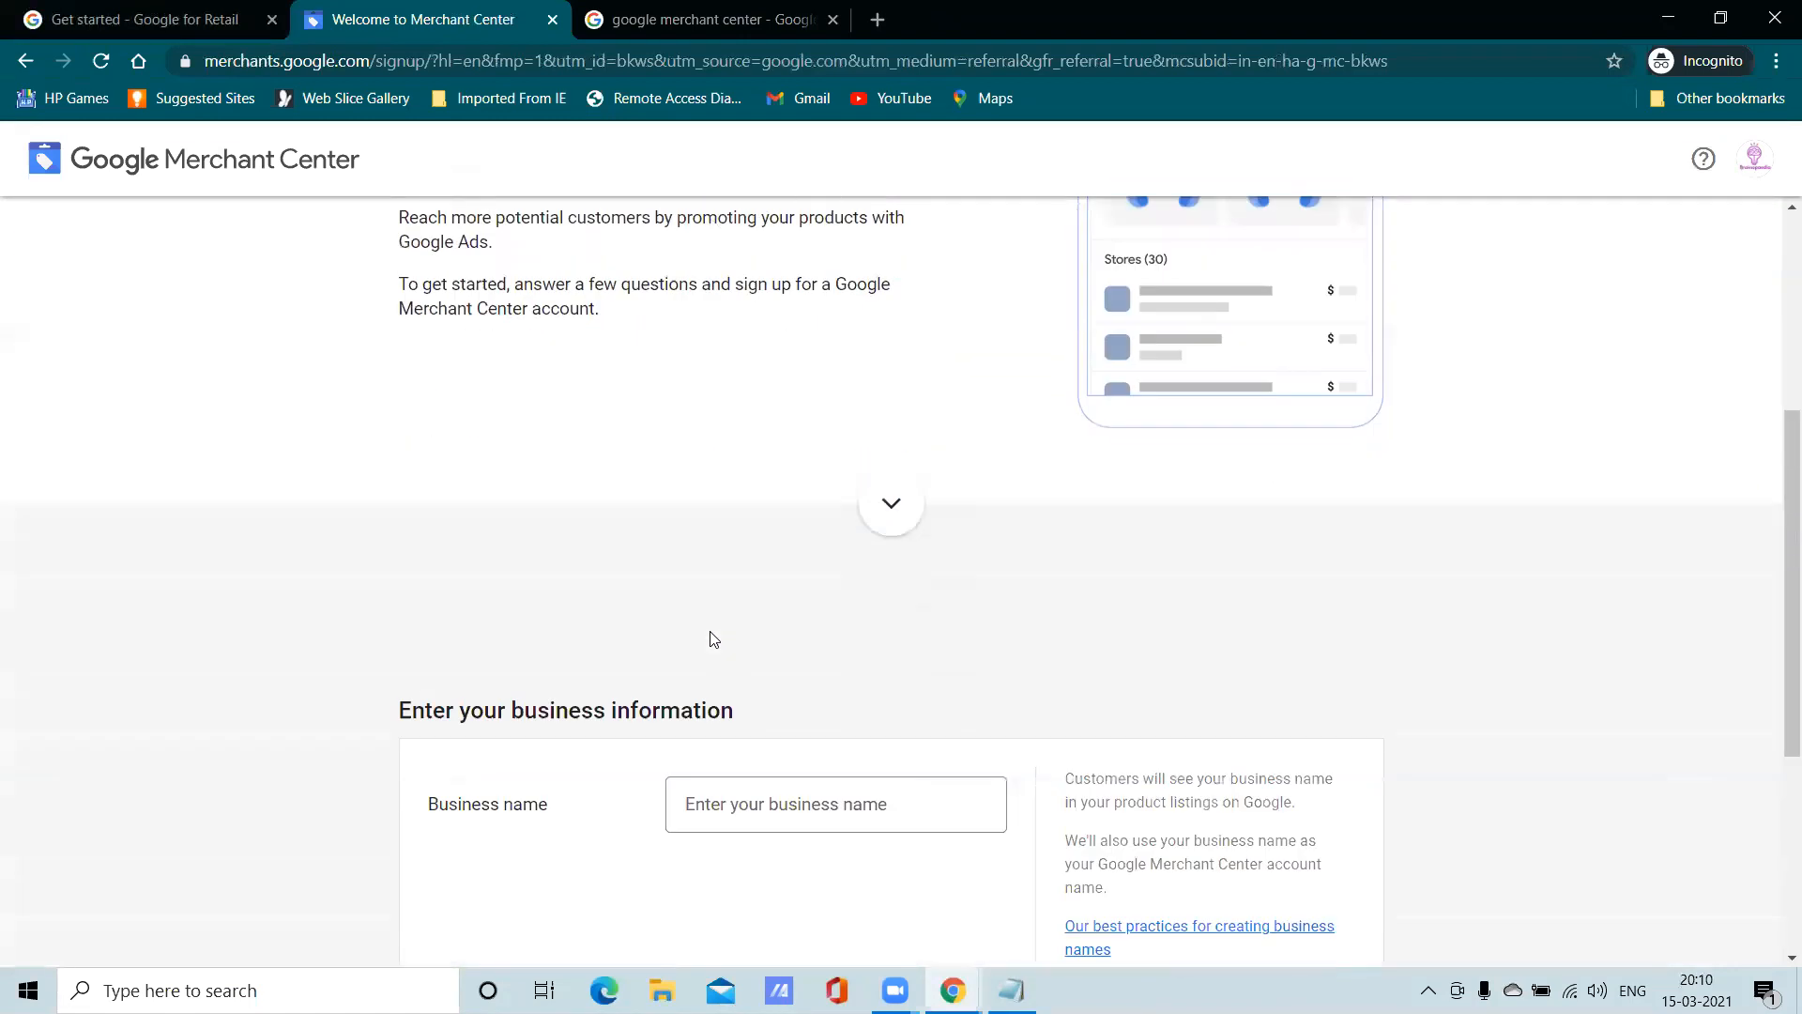
pyautogui.scroll(-2, 776, 615)
pyautogui.click(770, 420)
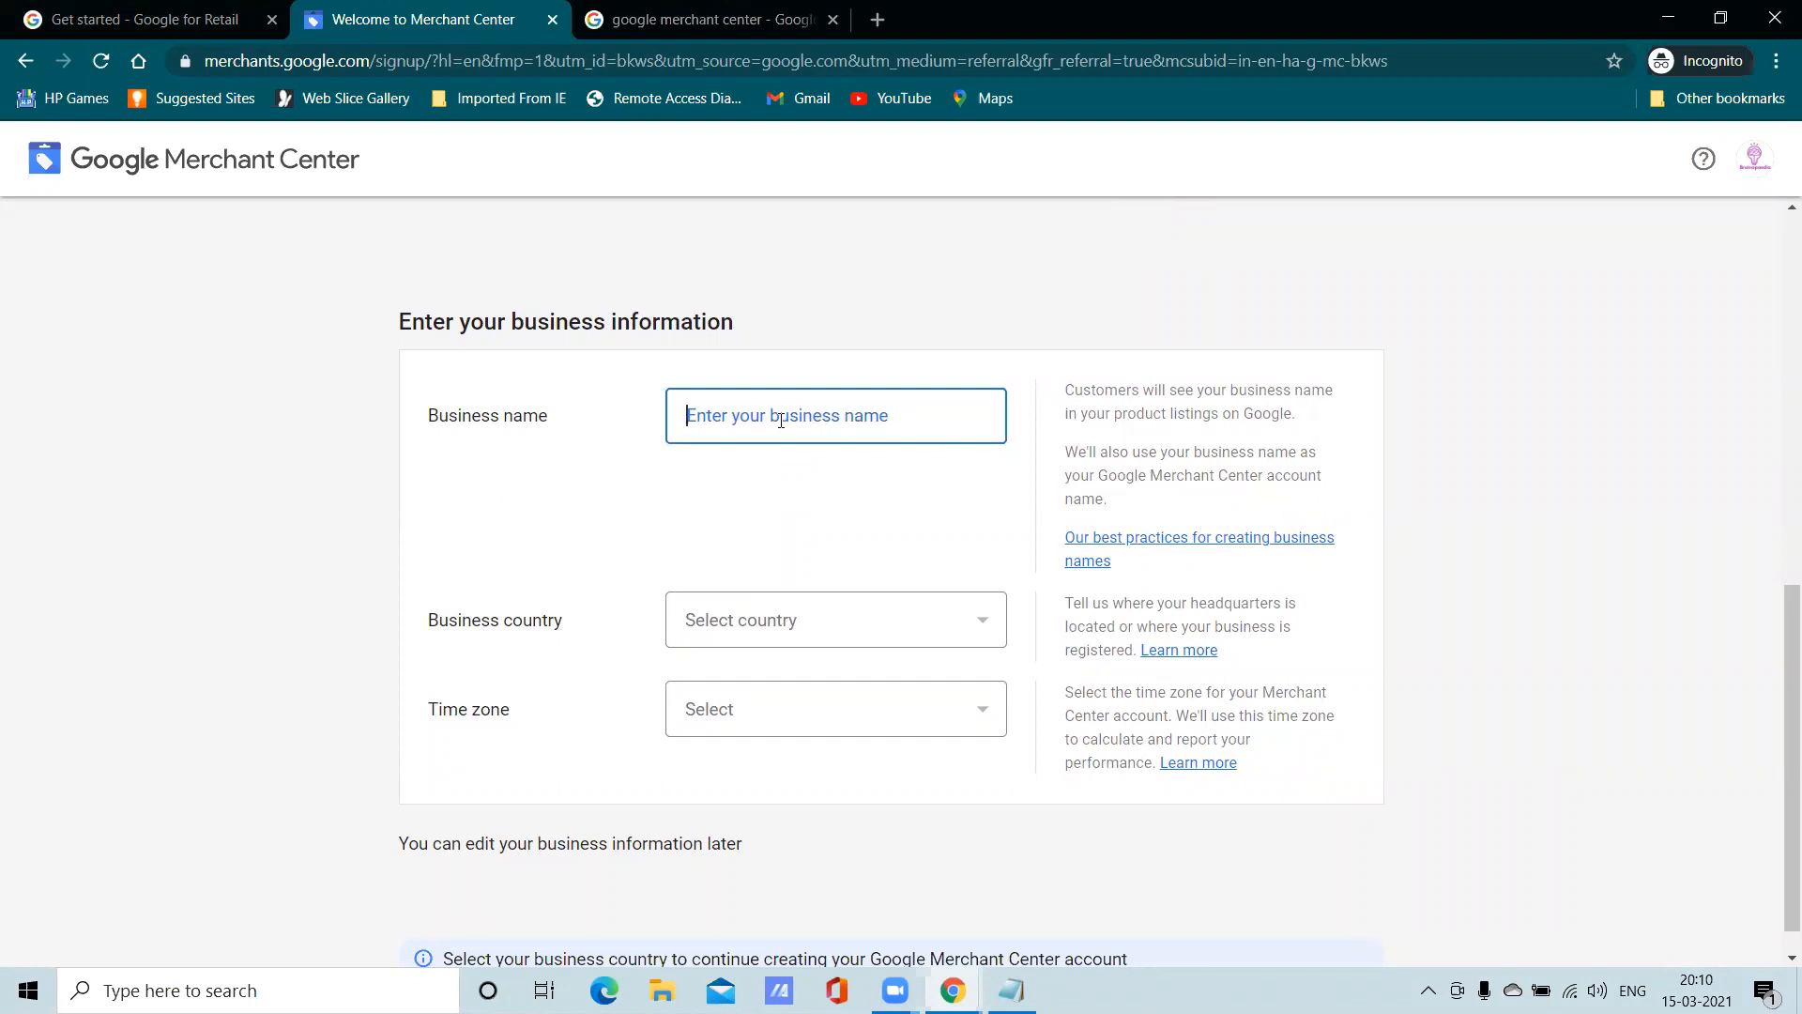
pyautogui.write('My')
pyautogui.write('-commerce Store')
# Set the business country to India and check the available time zone options
pyautogui.click(907, 618)
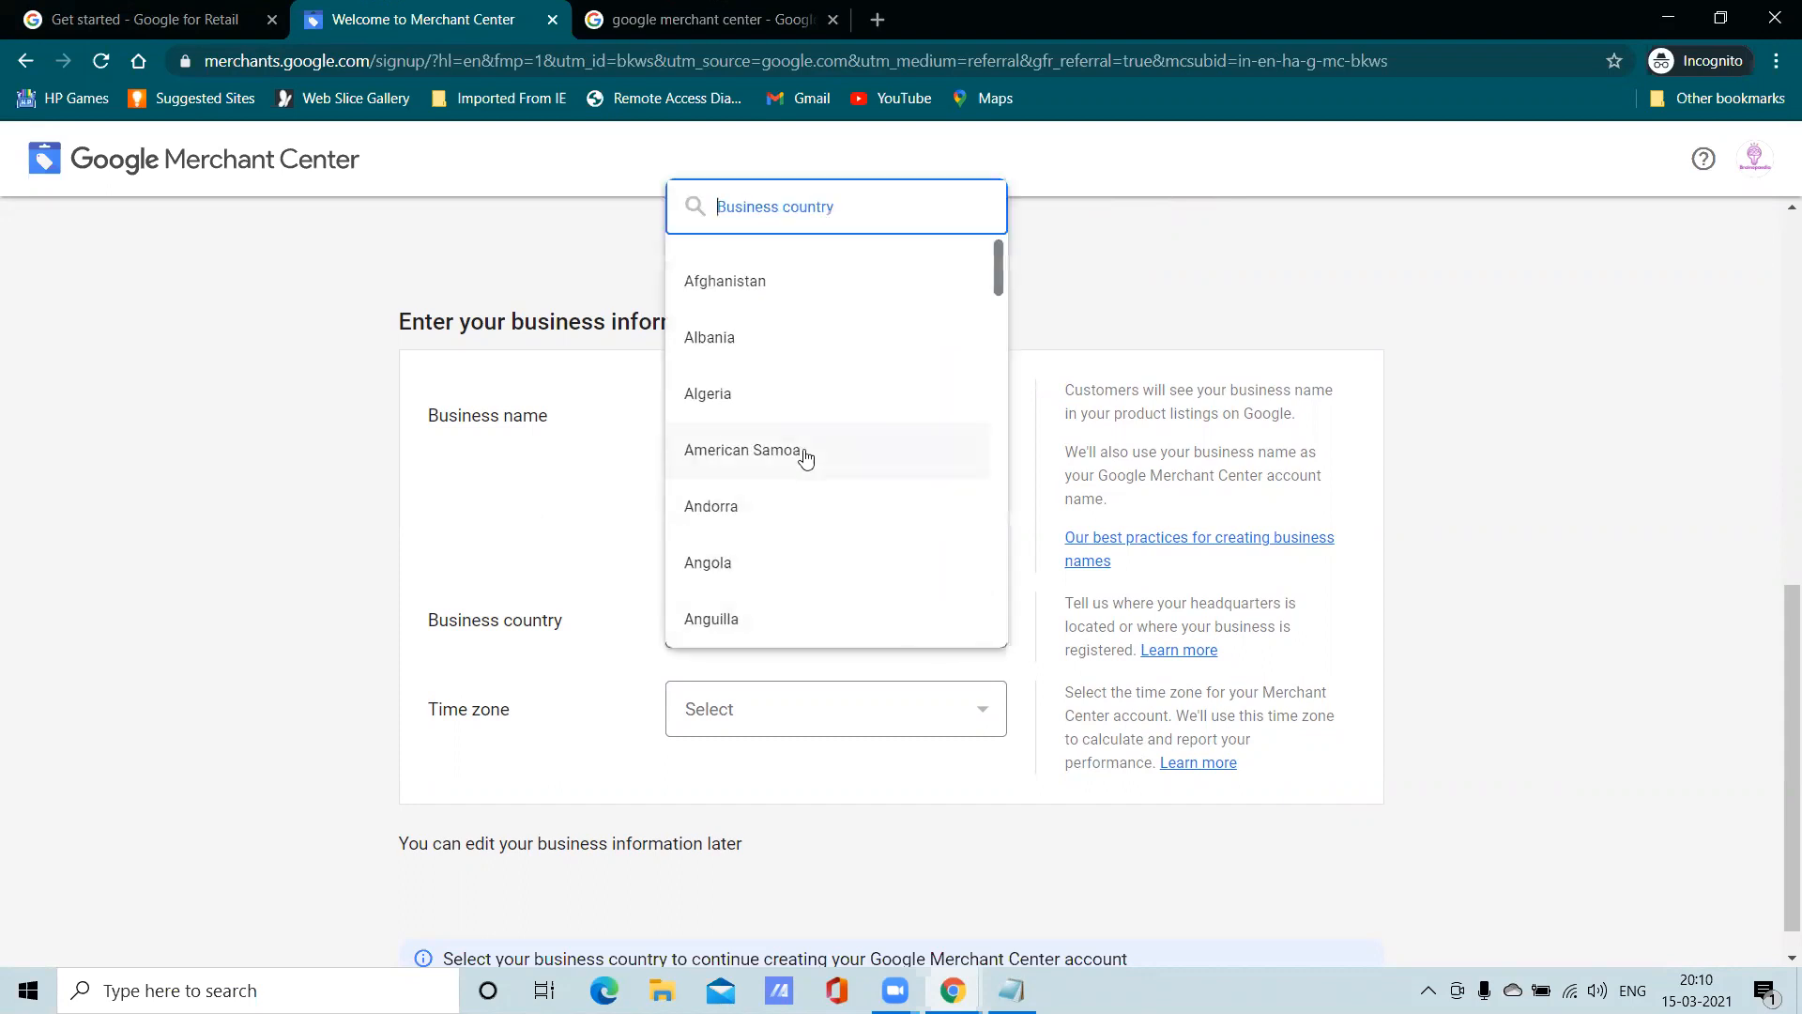
pyautogui.write('india')
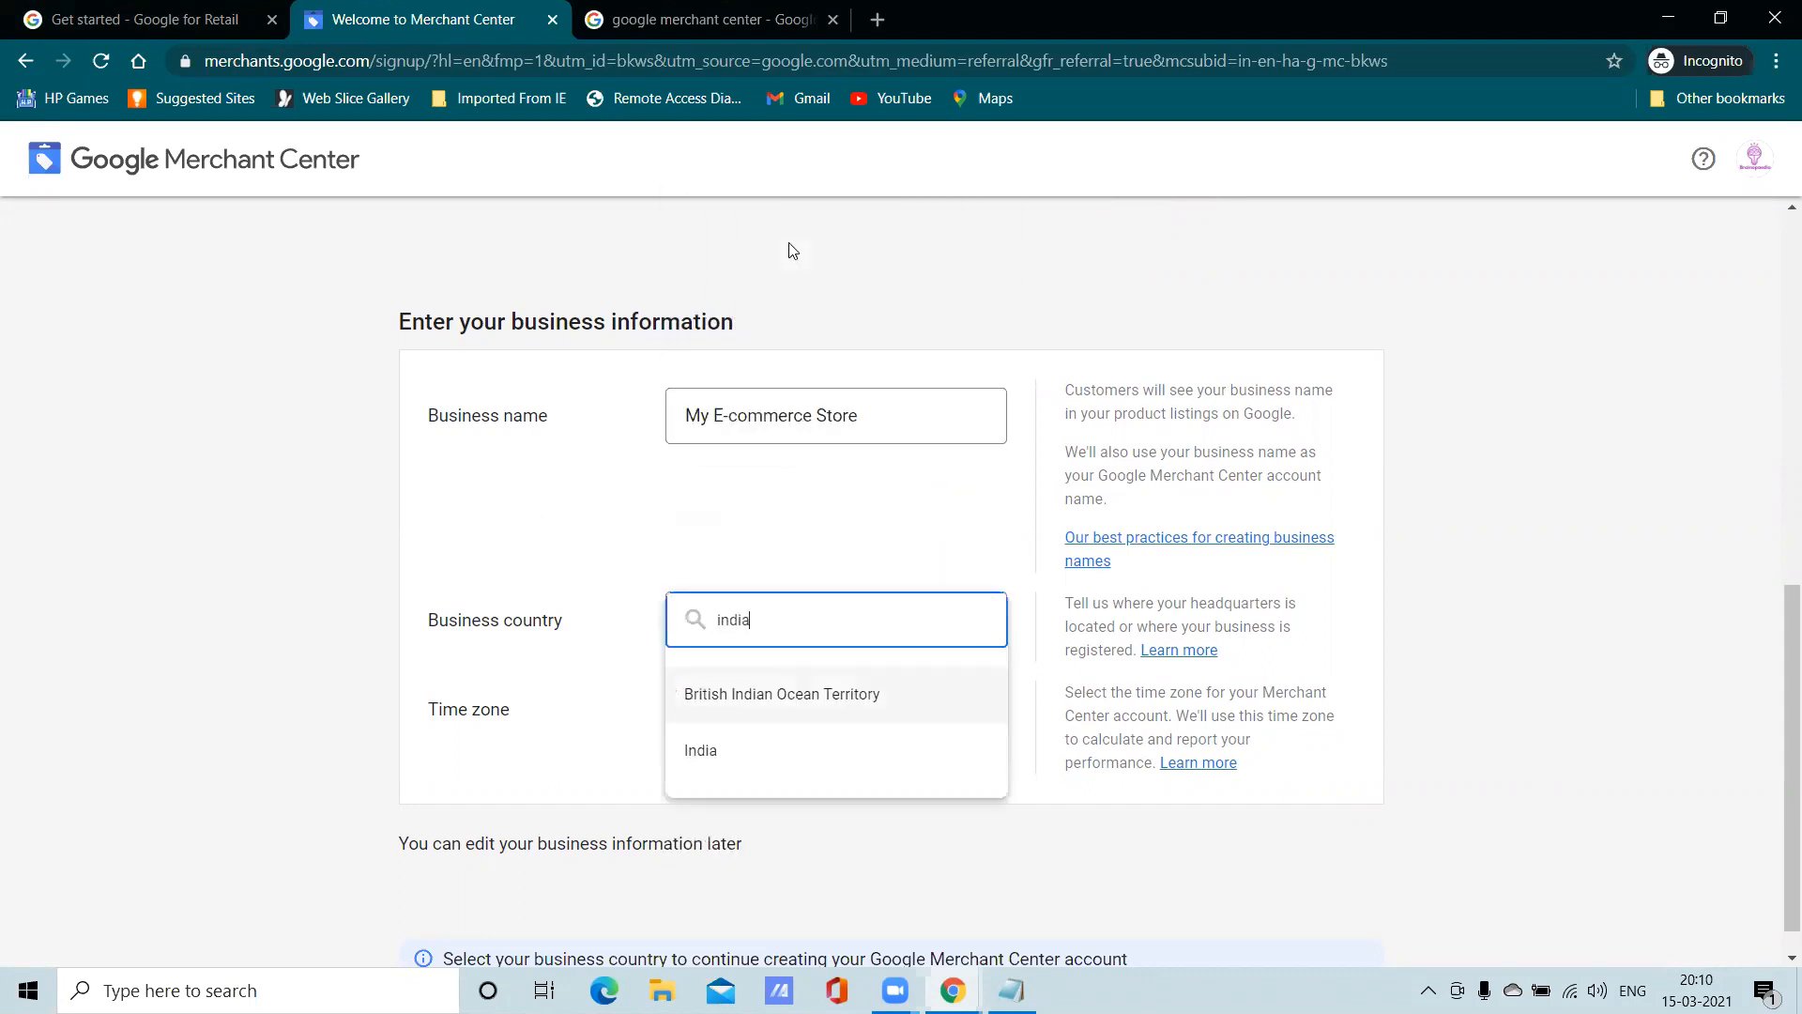
pyautogui.click(801, 751)
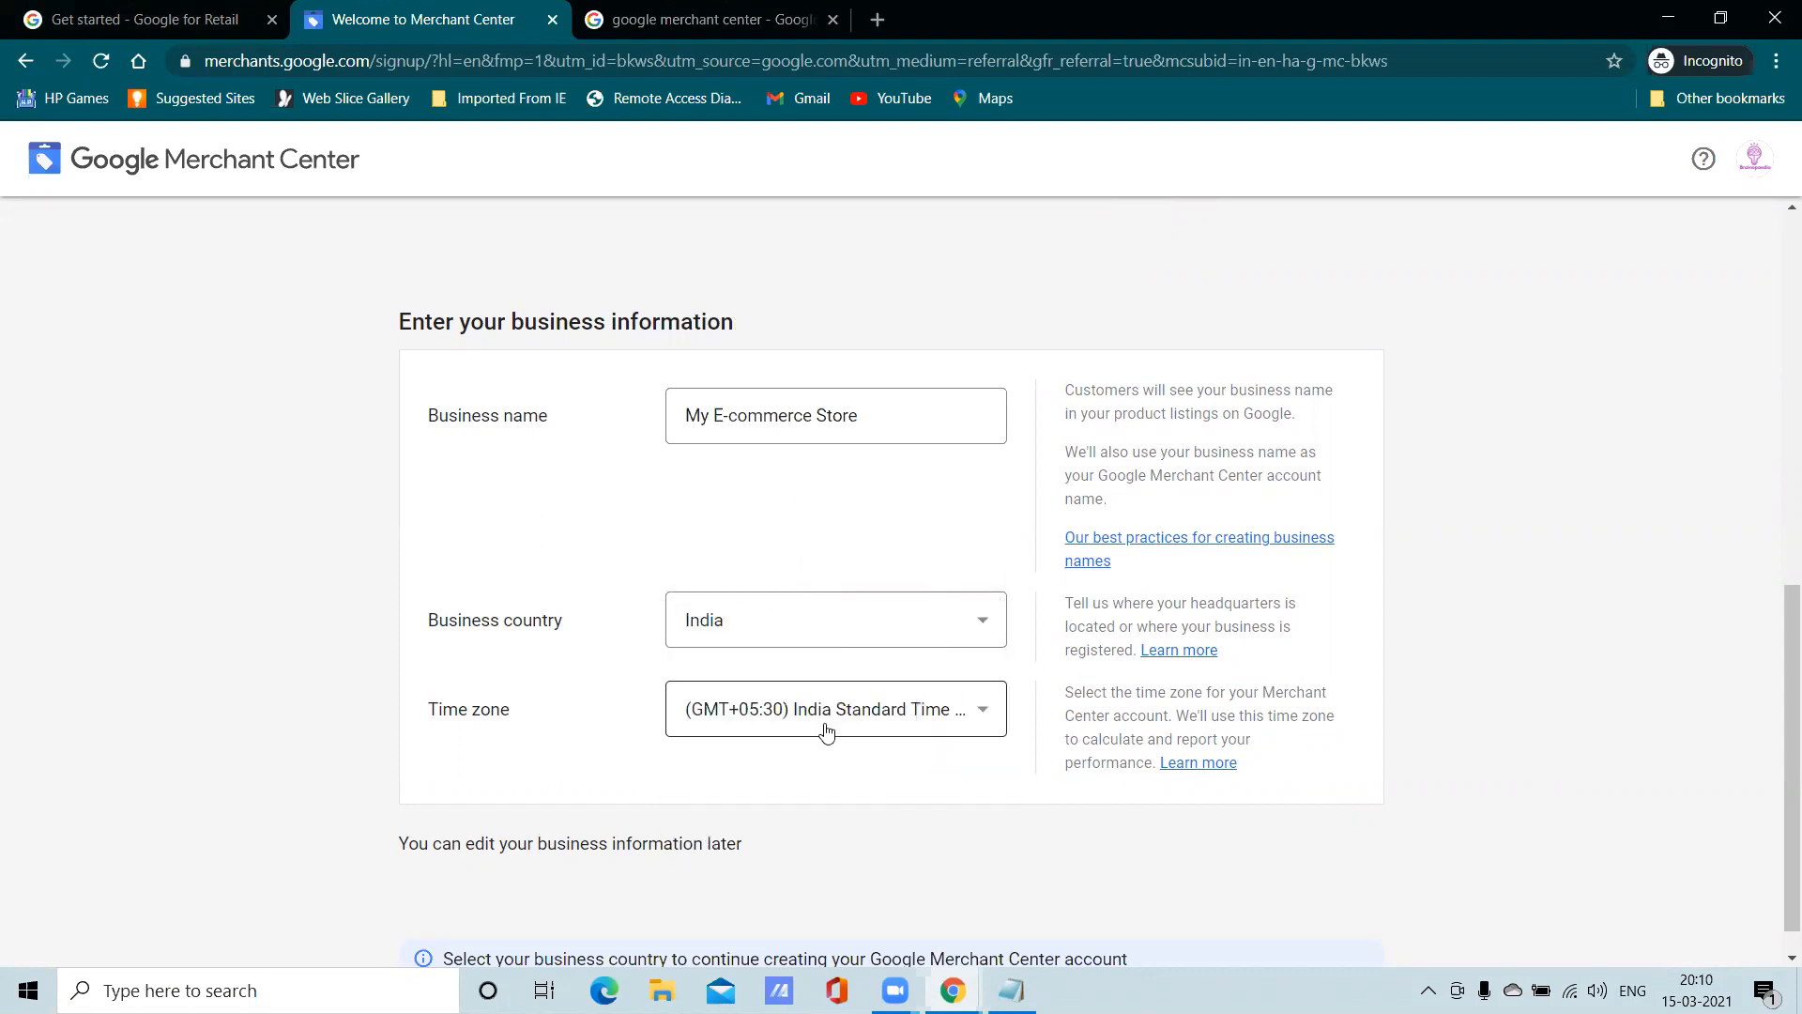
pyautogui.click(832, 724)
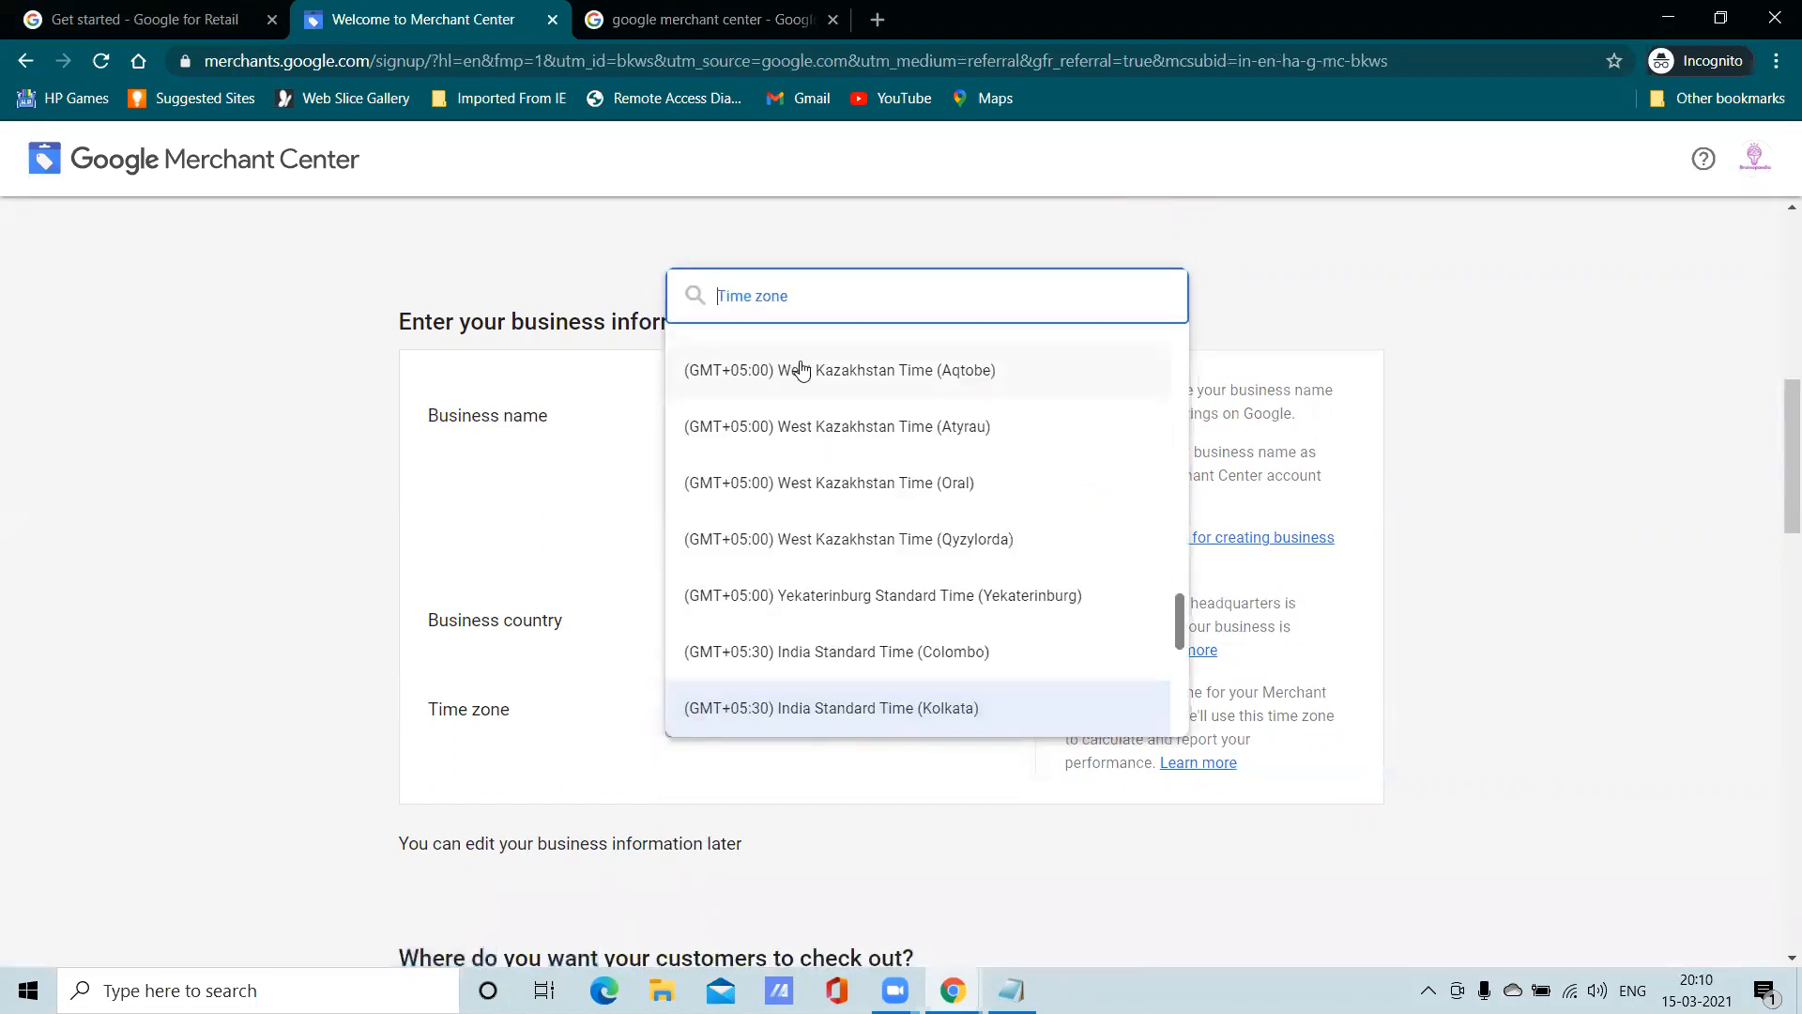
pyautogui.click(817, 797)
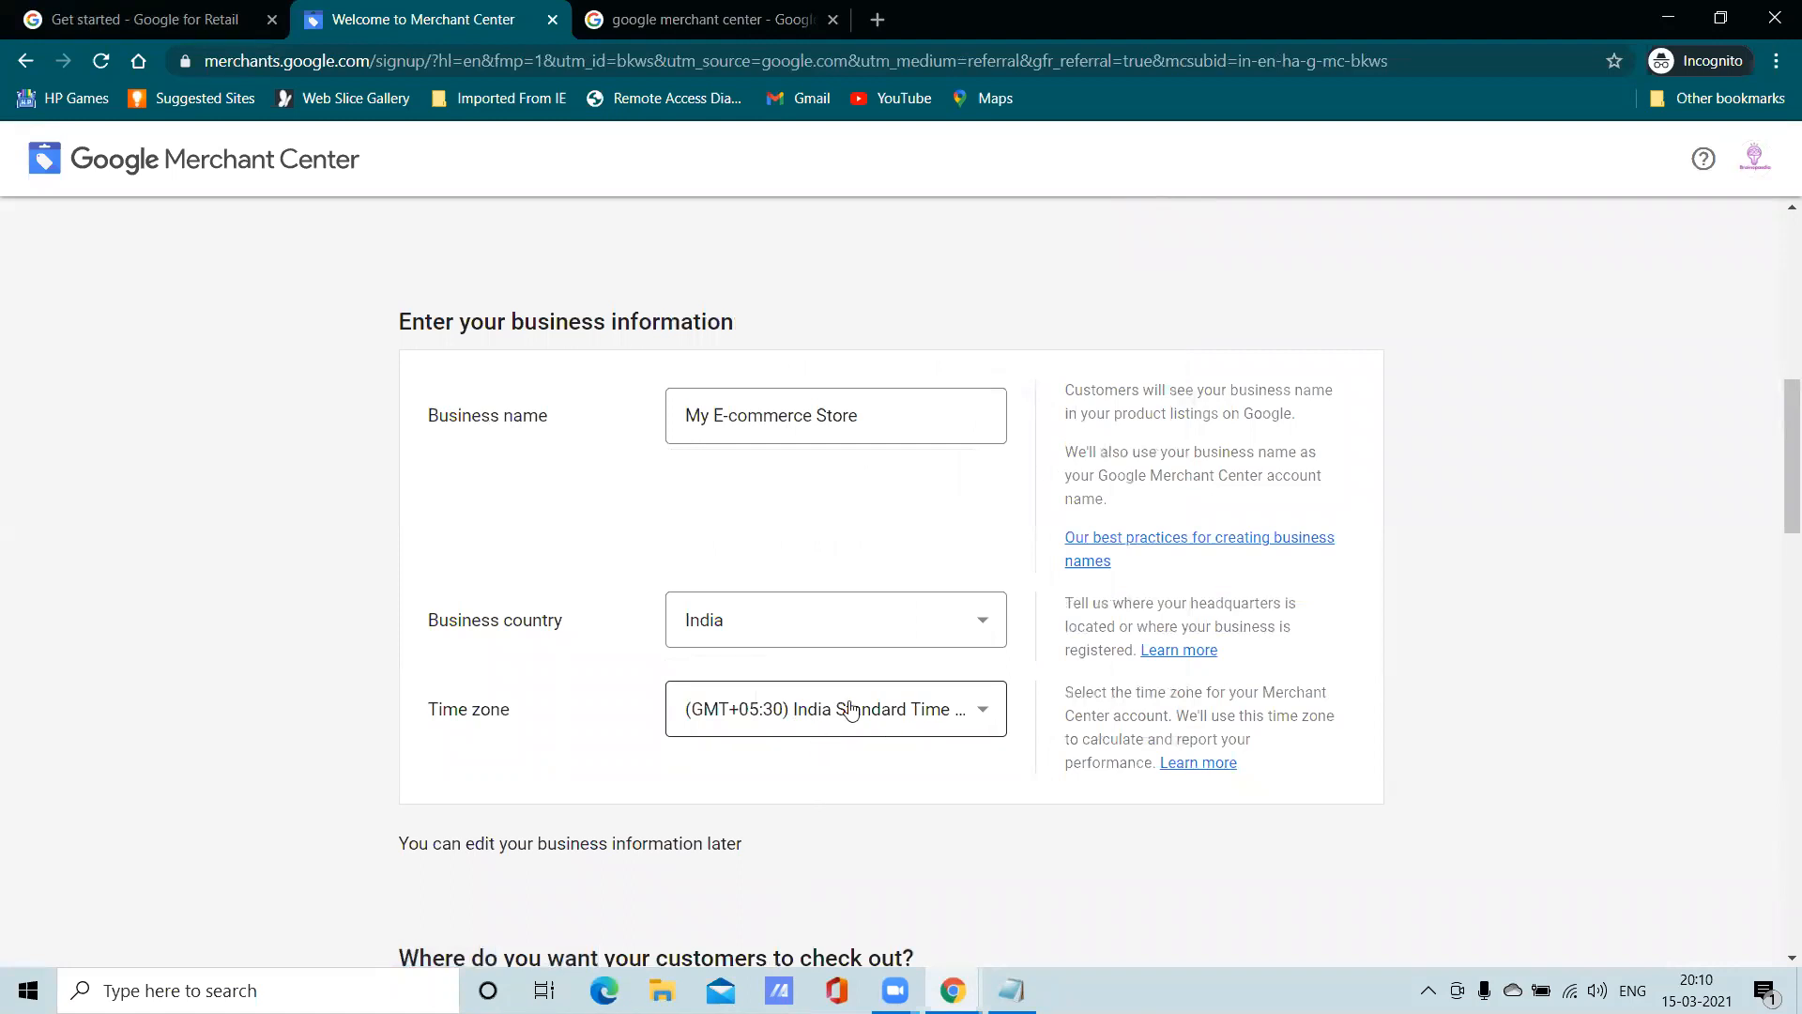
# Choose both "On my website" and "At my local store" as the places where customers check out
pyautogui.scroll(-3, 850, 704)
pyautogui.scroll(-1, 793, 558)
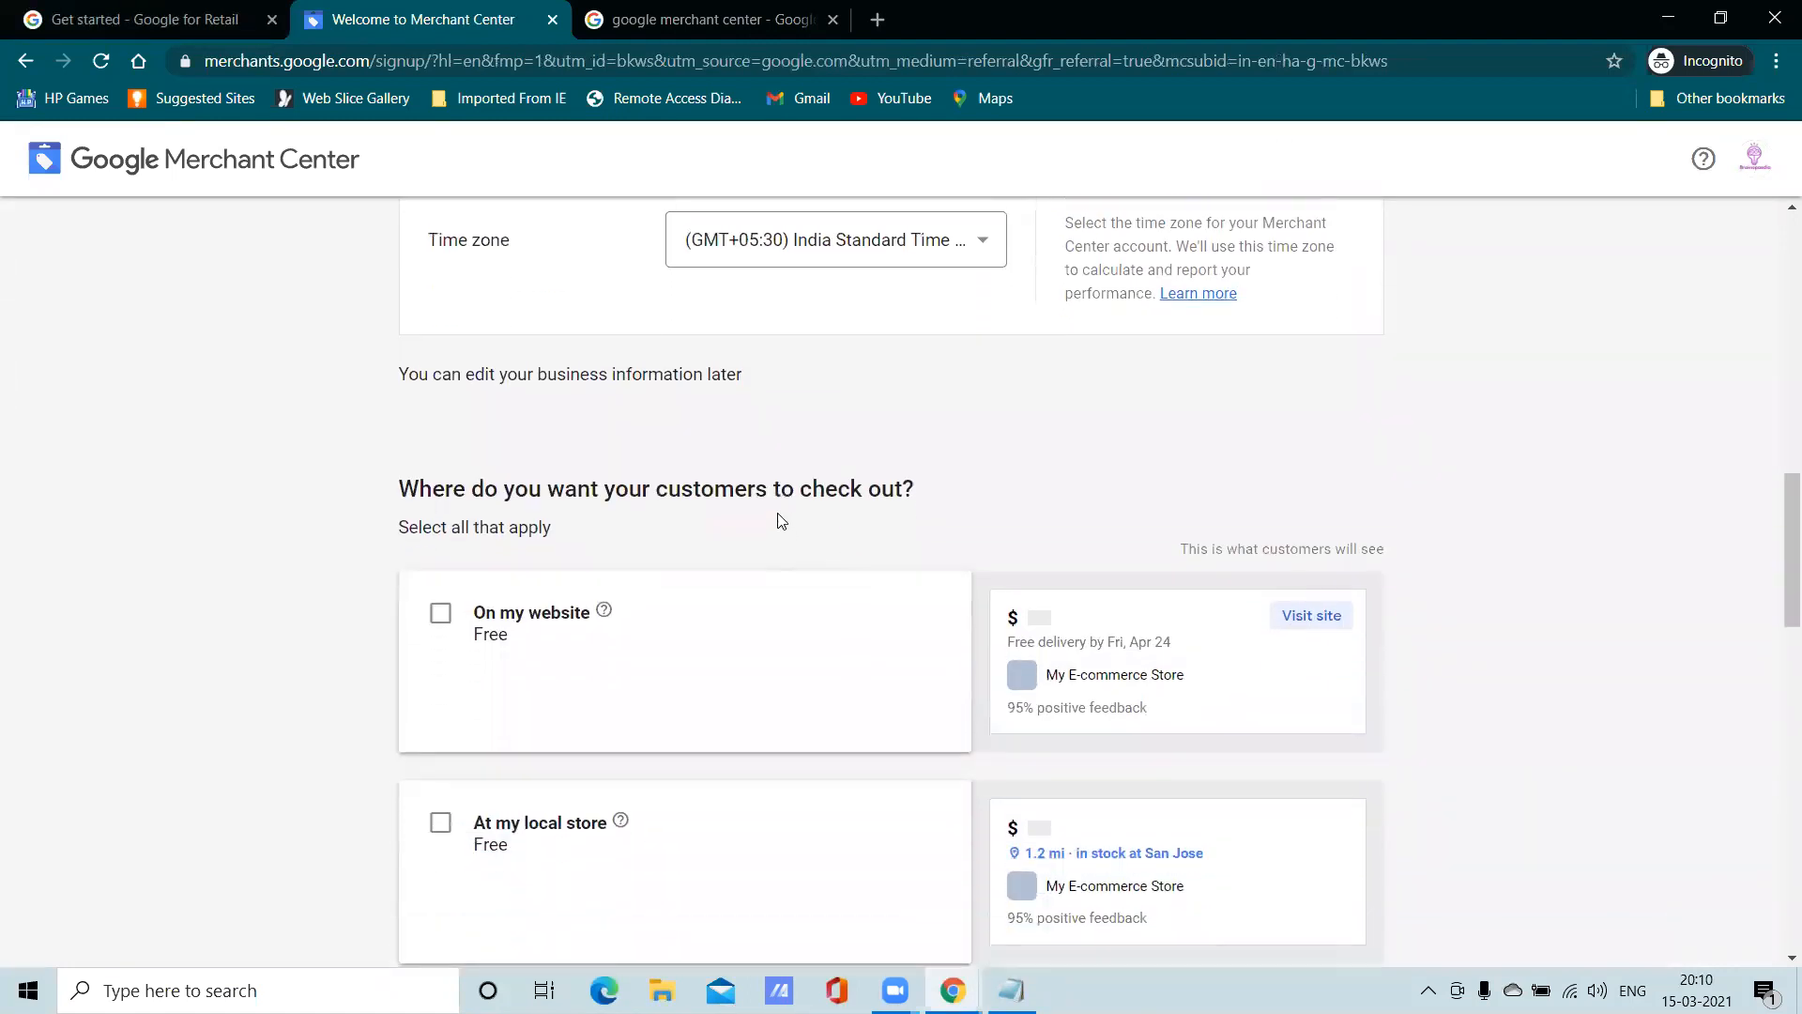
pyautogui.scroll(-3, 573, 524)
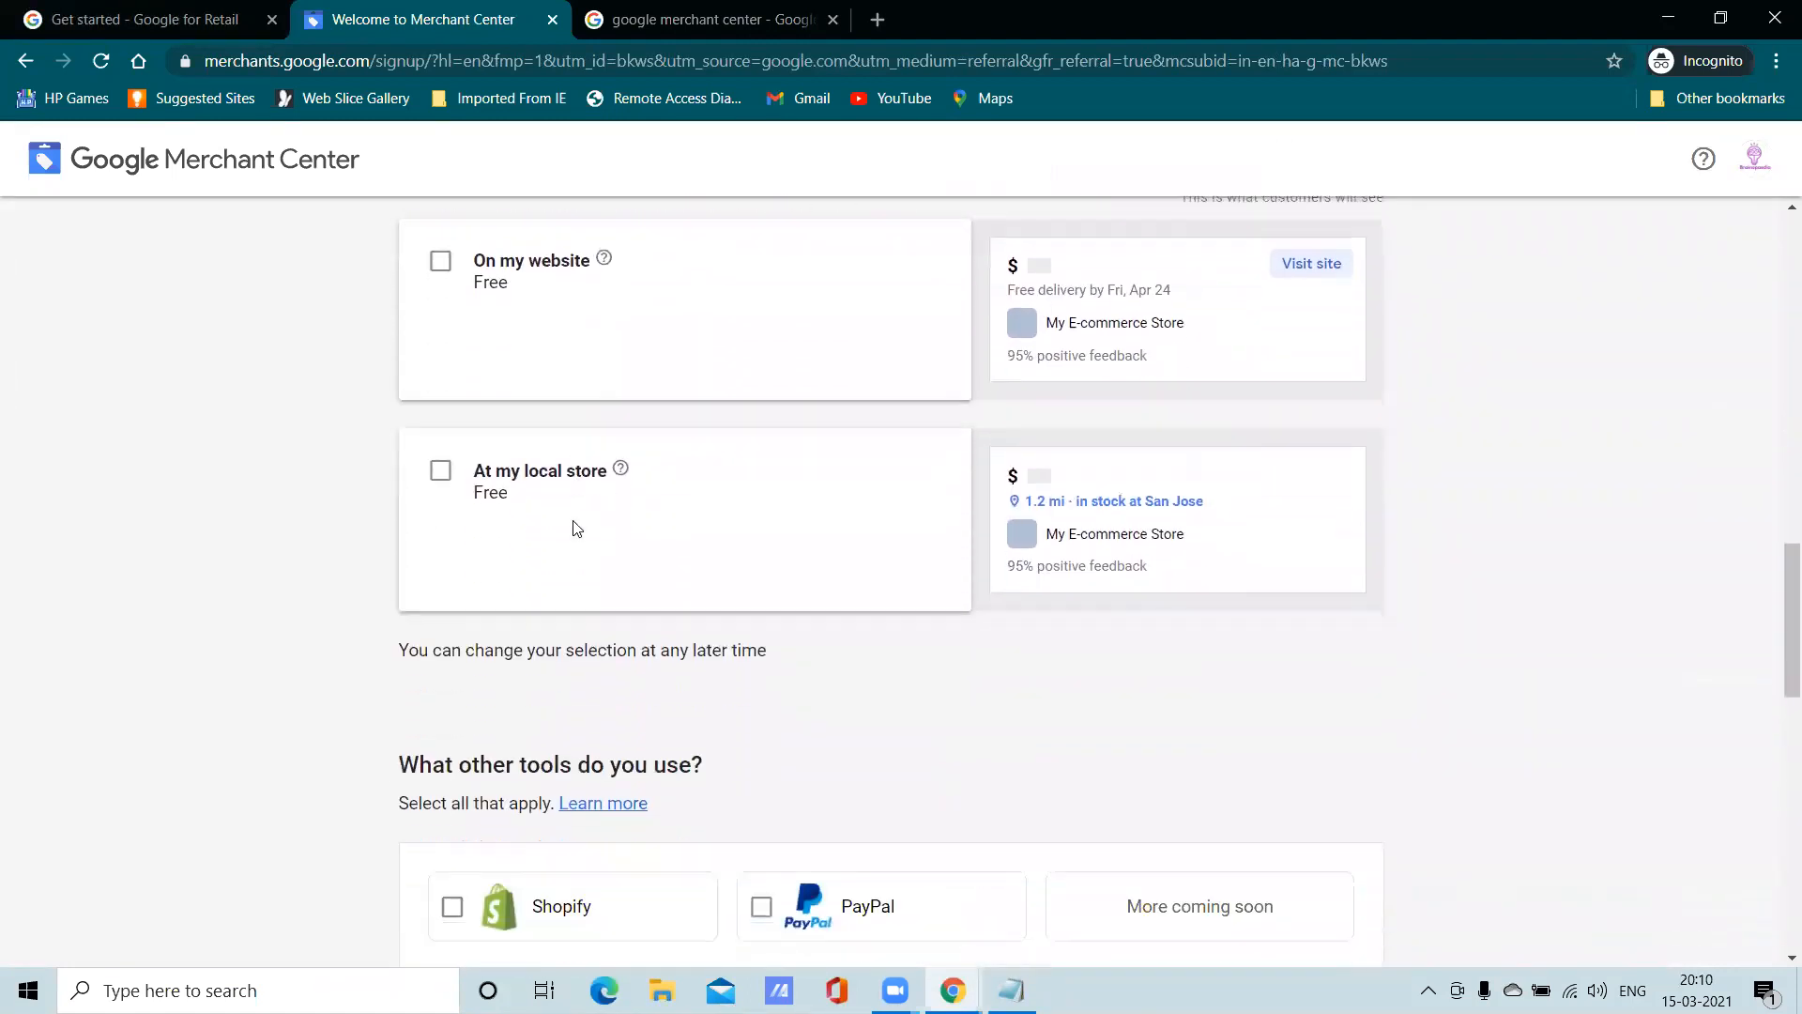
pyautogui.scroll(3, 572, 524)
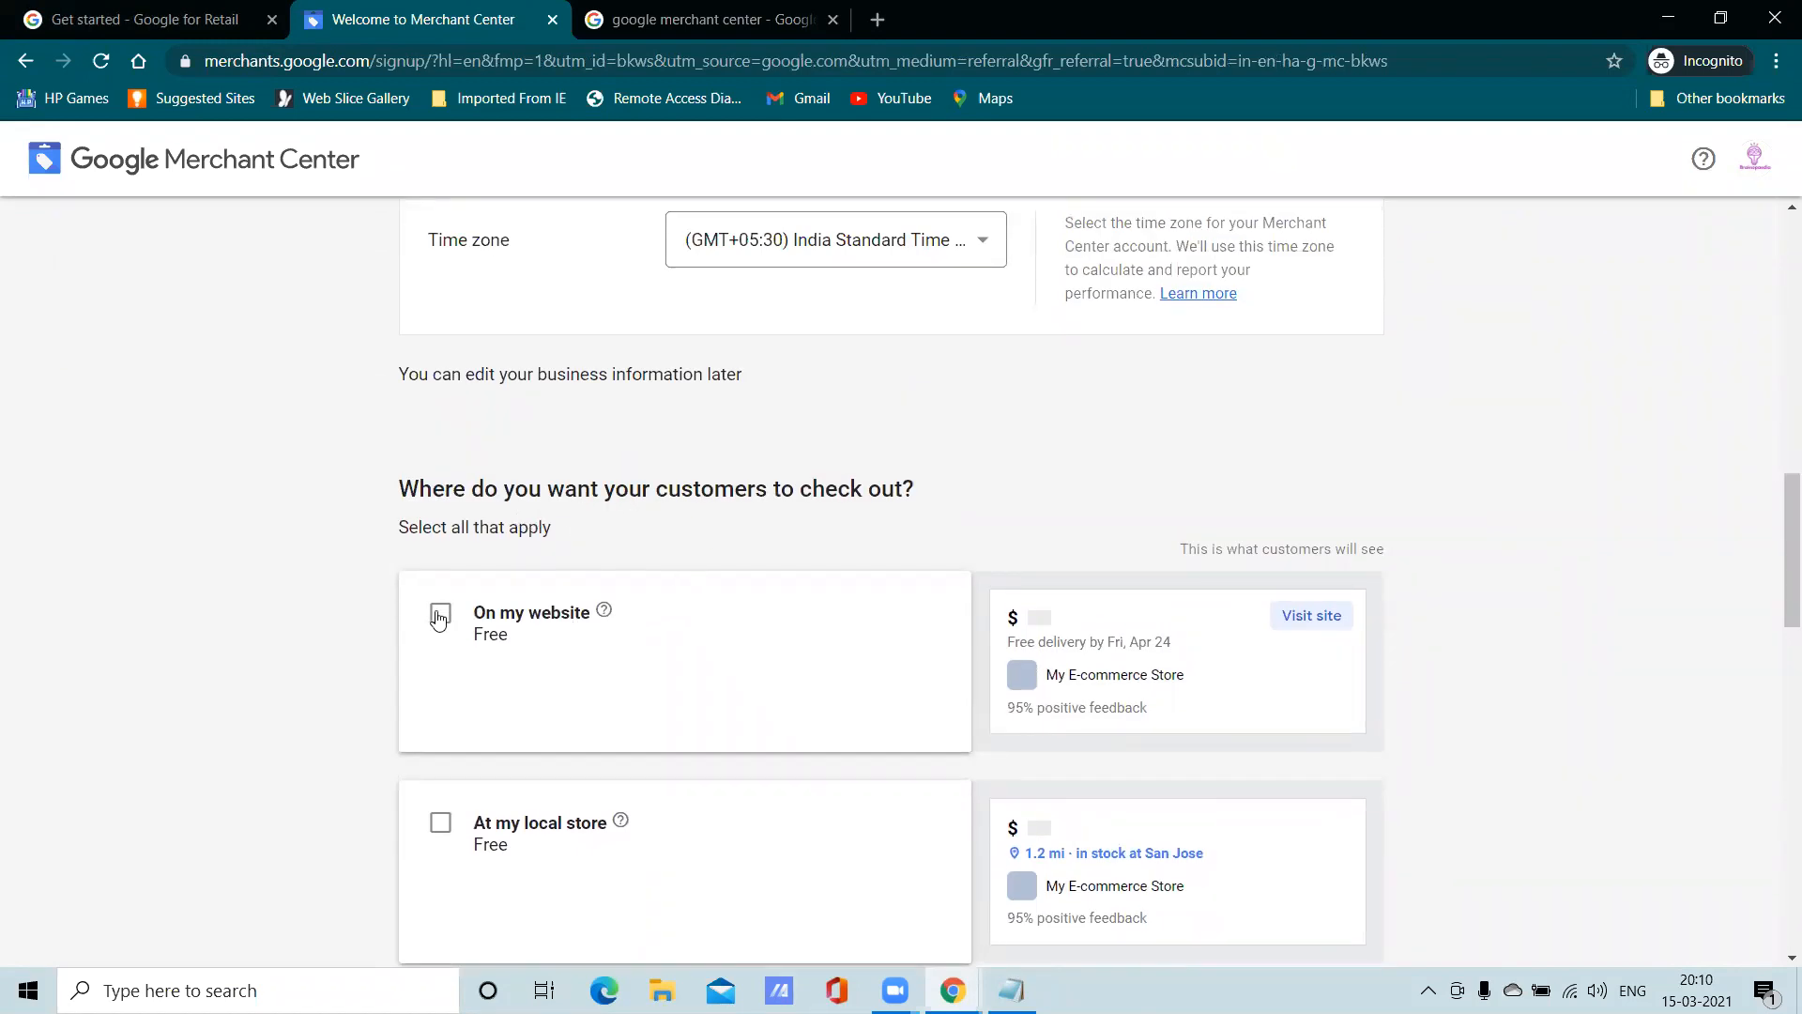
pyautogui.click(441, 615)
pyautogui.scroll(-2, 498, 742)
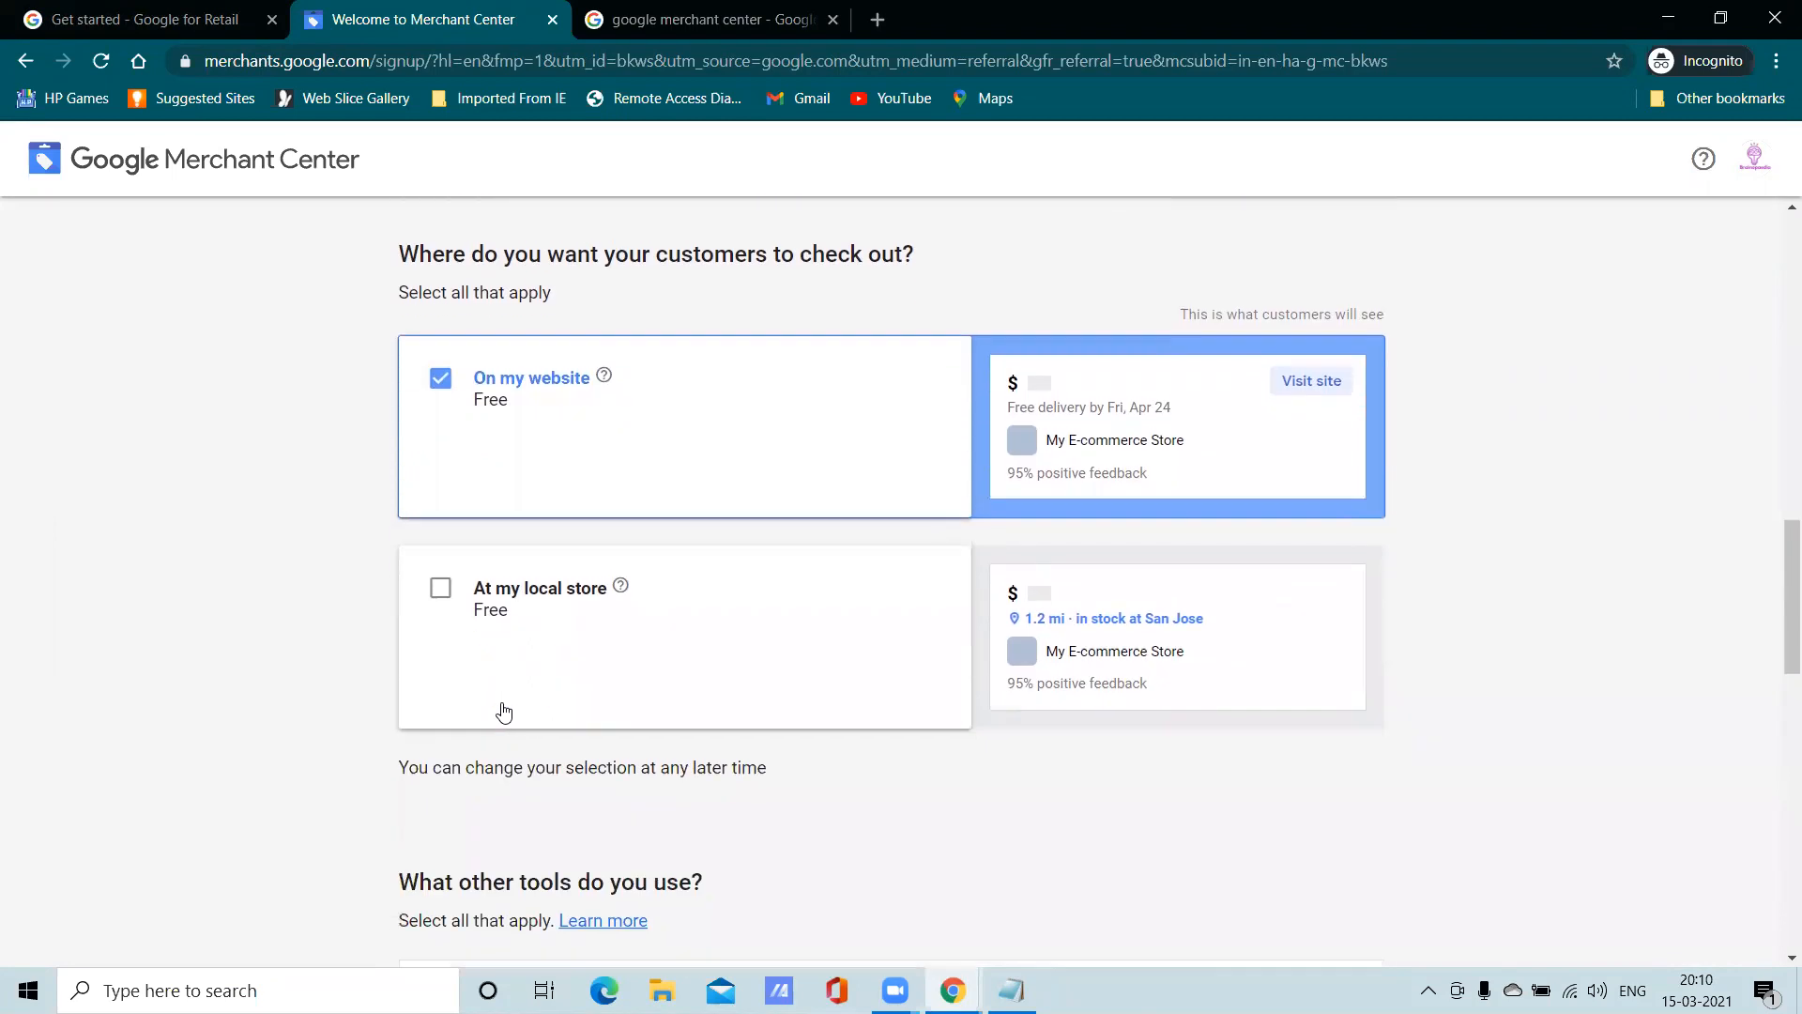
pyautogui.click(441, 601)
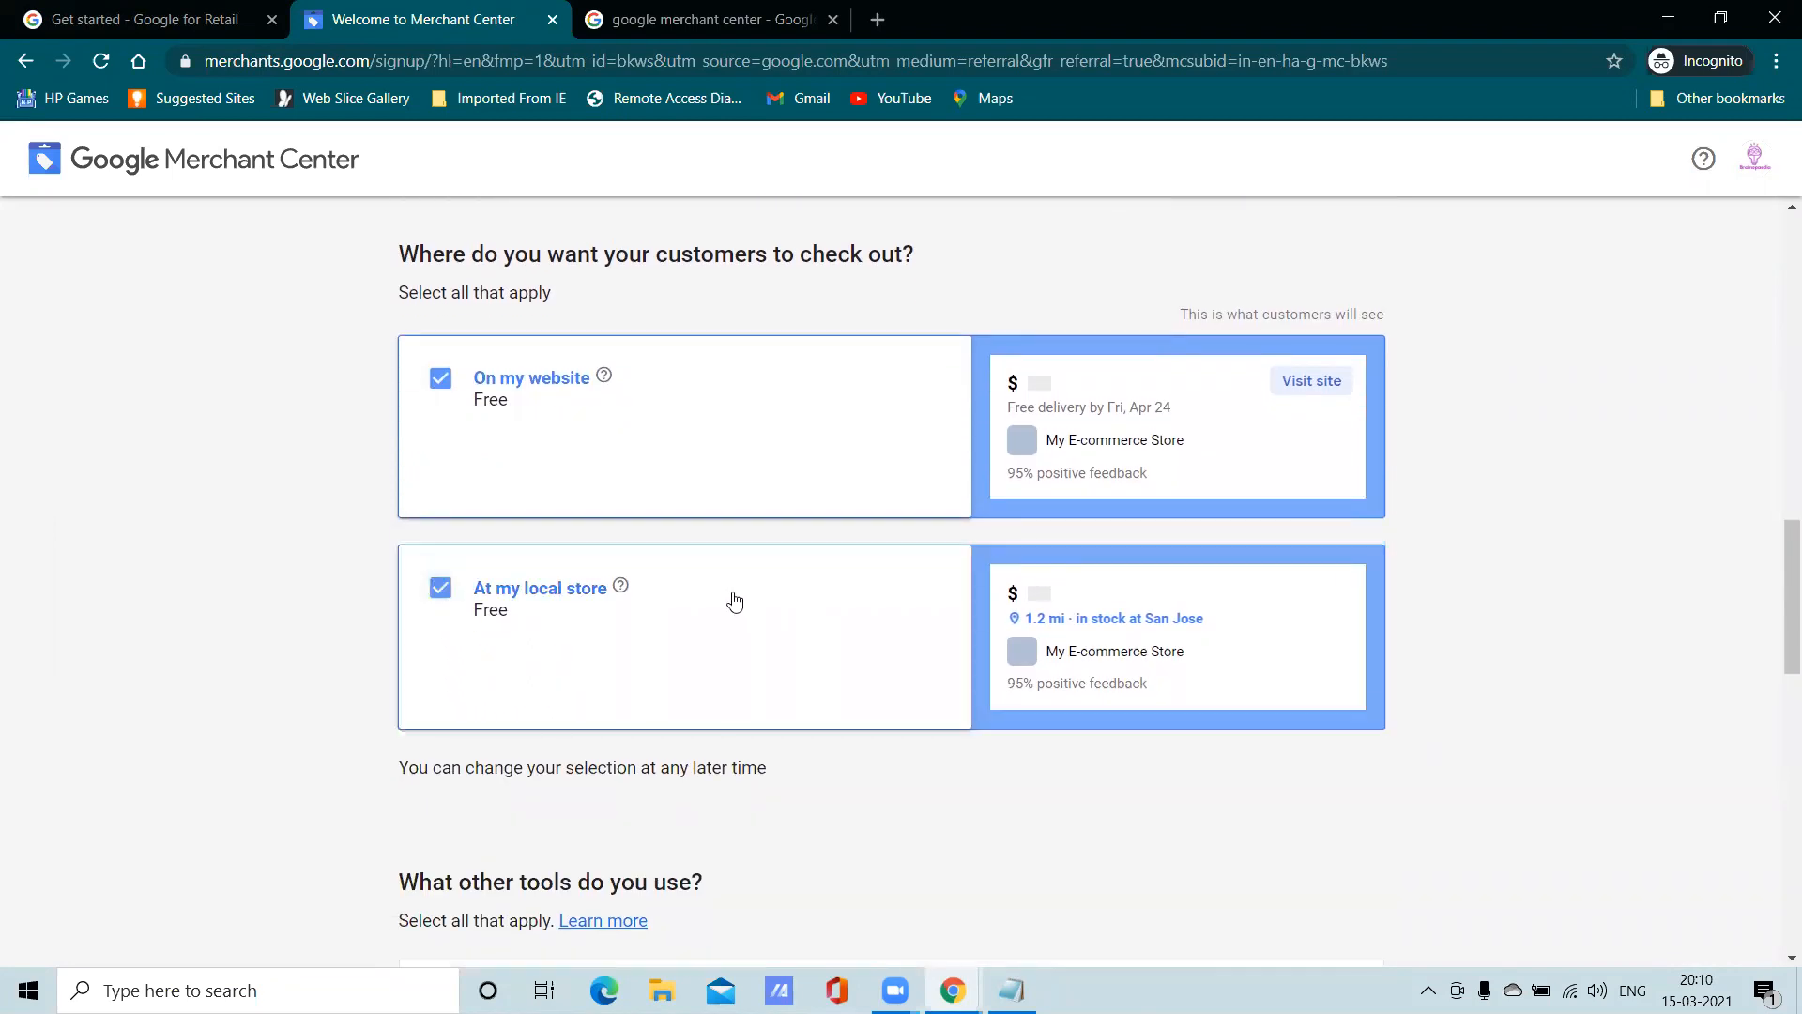
# Review the remaining sign-up sections and mark only PayPal, without Shopify, among the other tools used
pyautogui.scroll(-5, 735, 602)
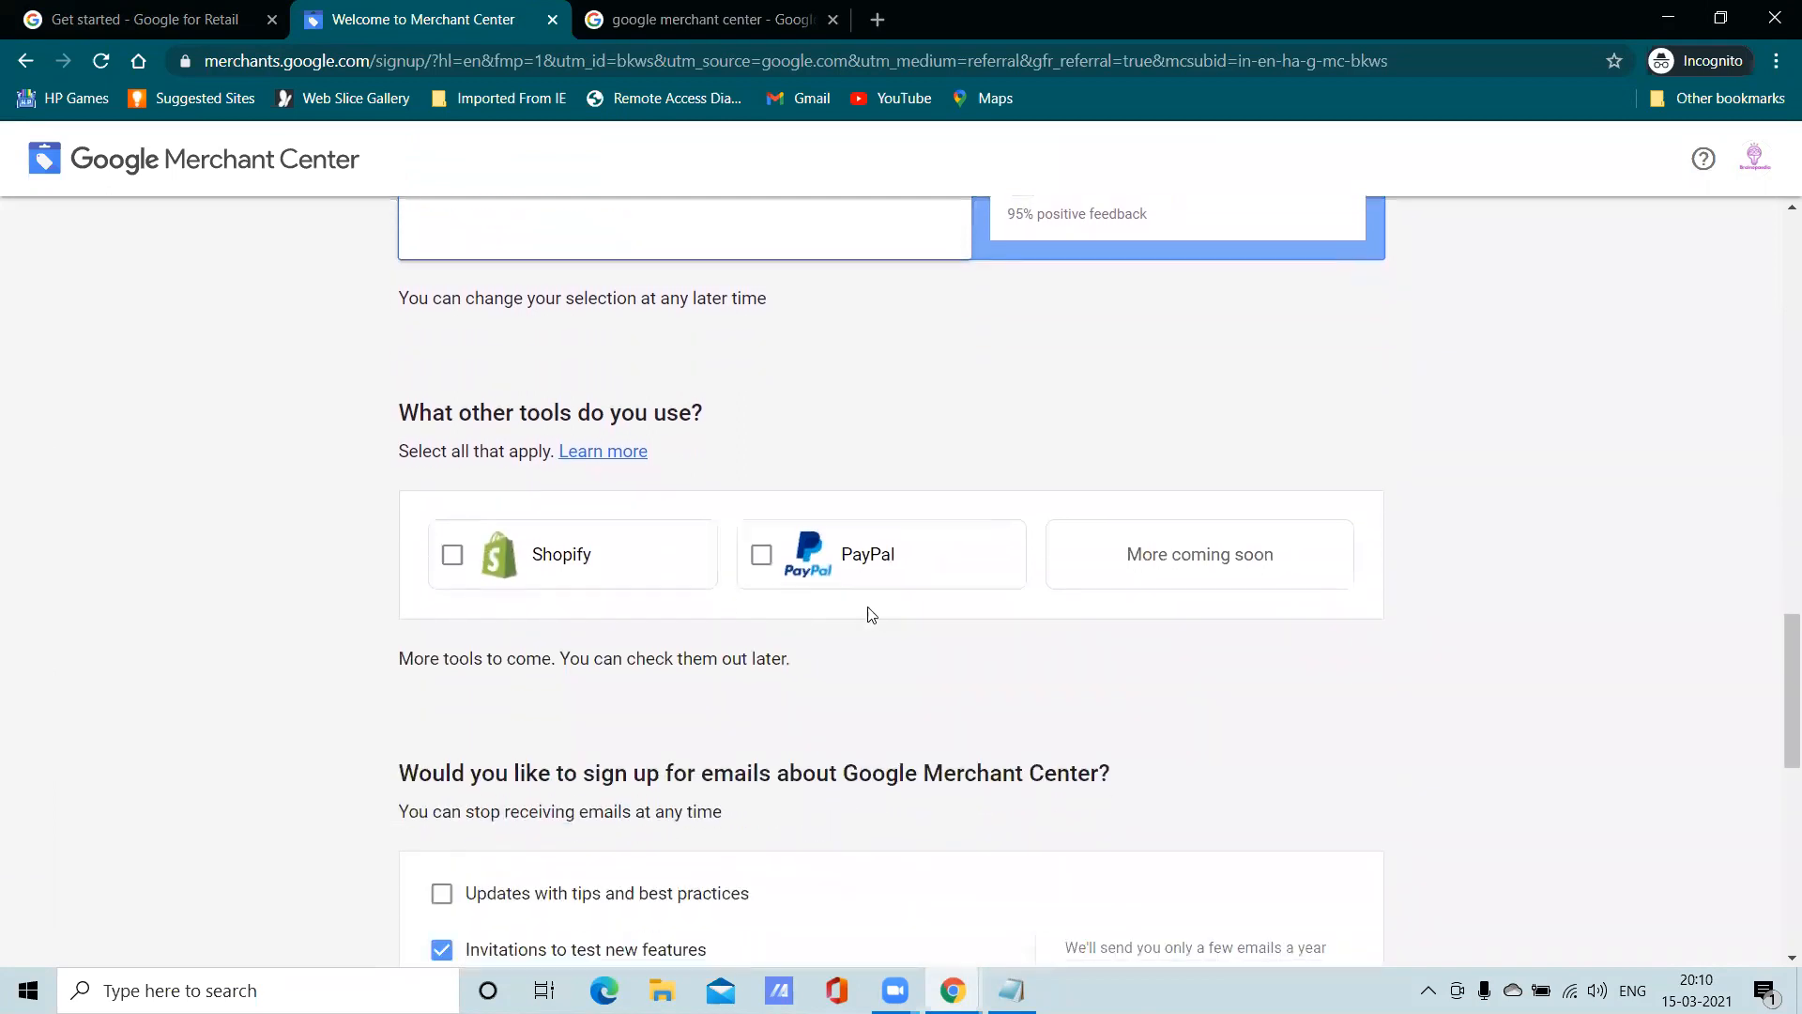
pyautogui.scroll(-4, 733, 626)
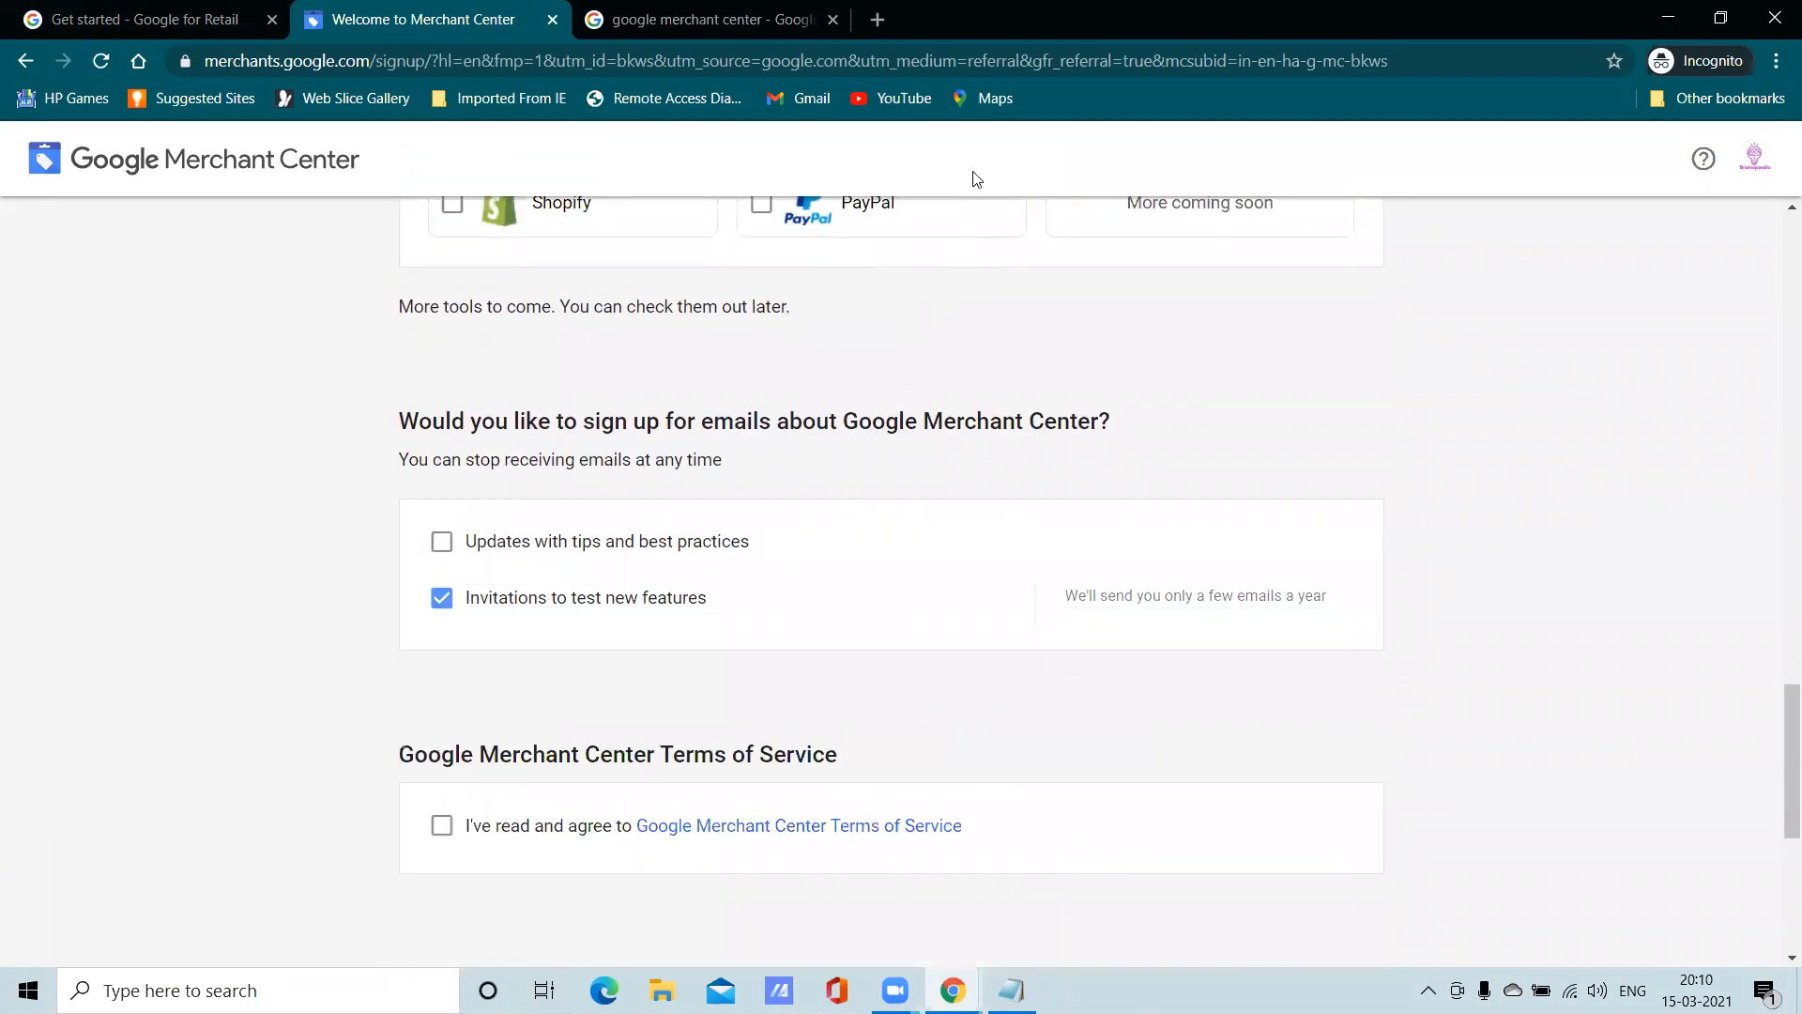
pyautogui.scroll(-5, 672, 627)
pyautogui.scroll(3, 671, 621)
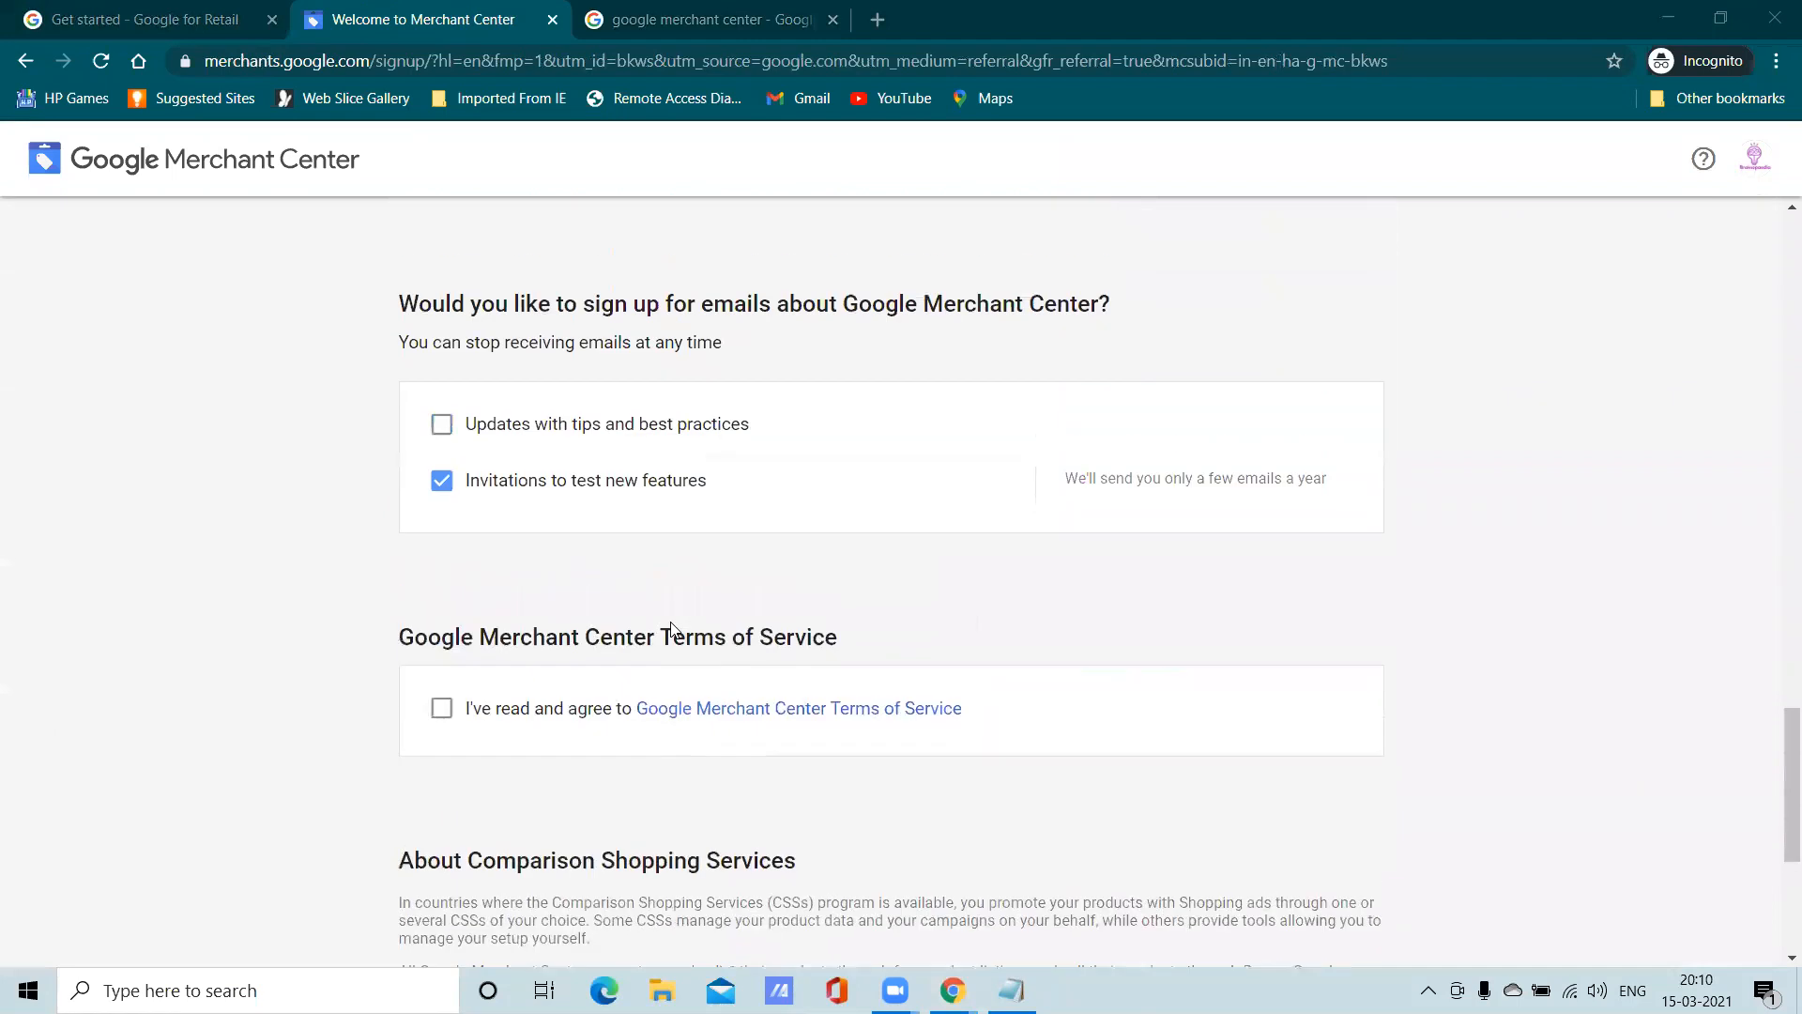
pyautogui.scroll(2, 776, 504)
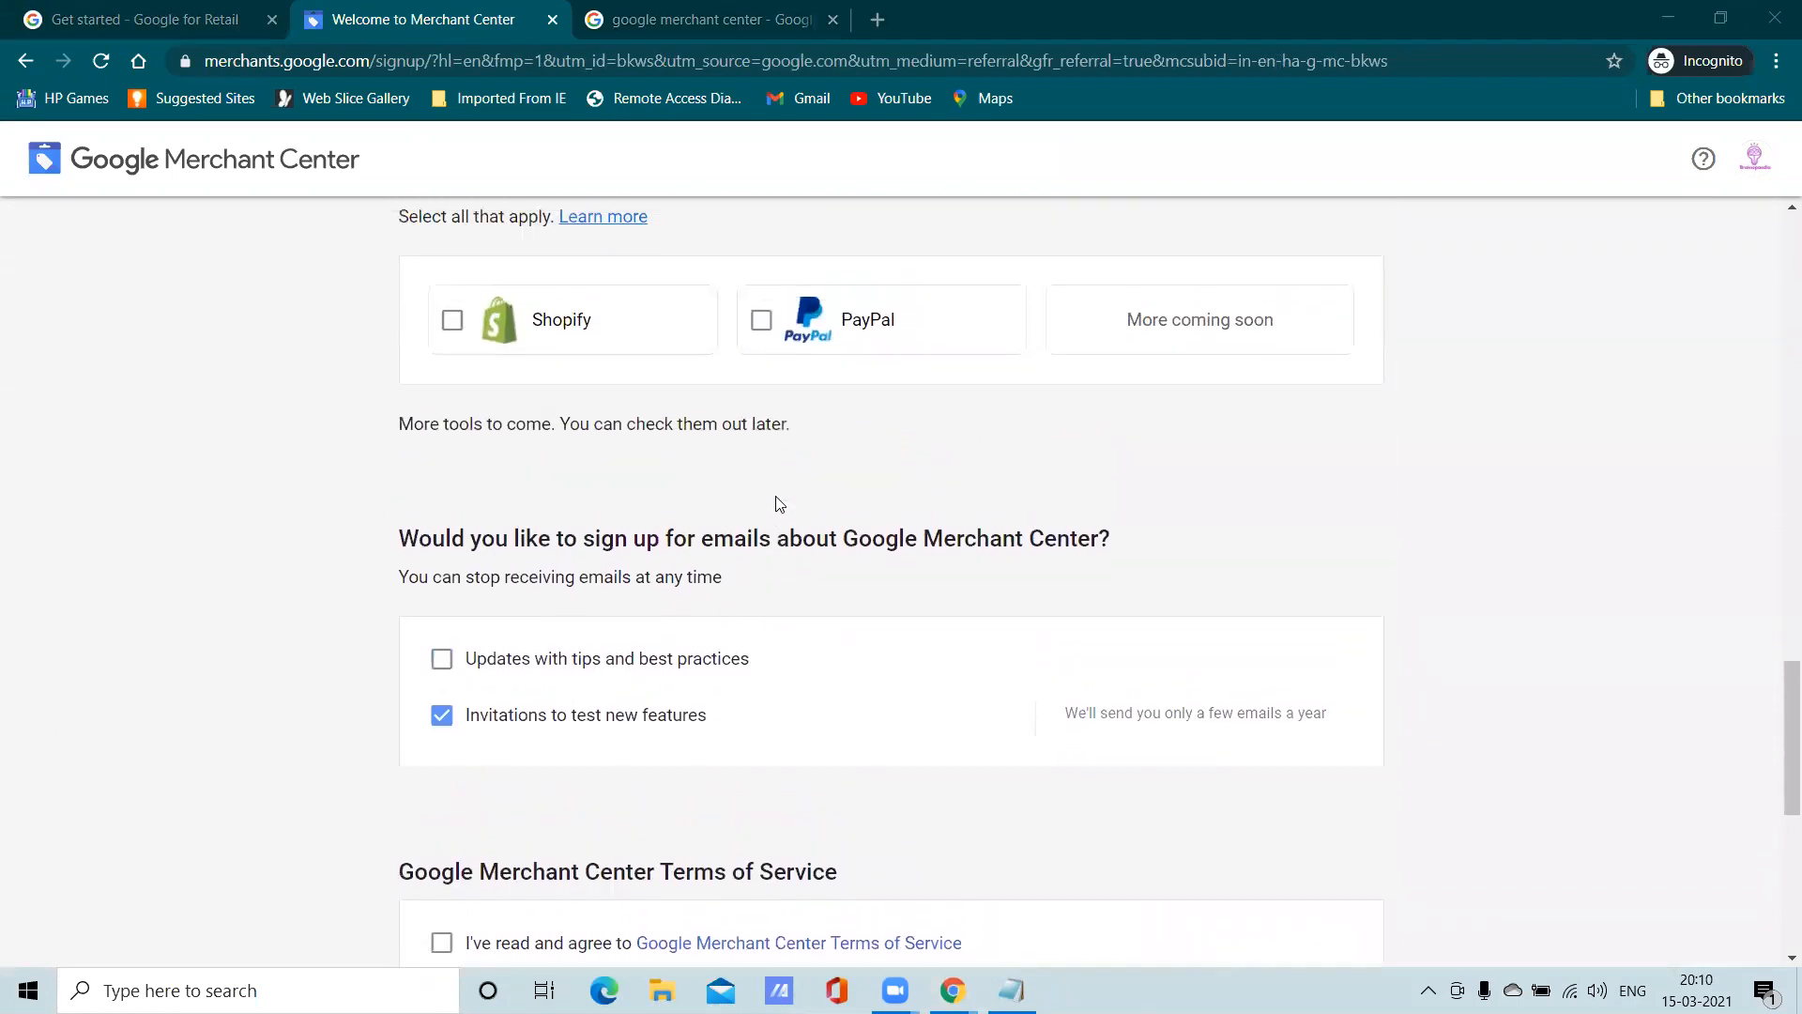
pyautogui.scroll(1, 779, 504)
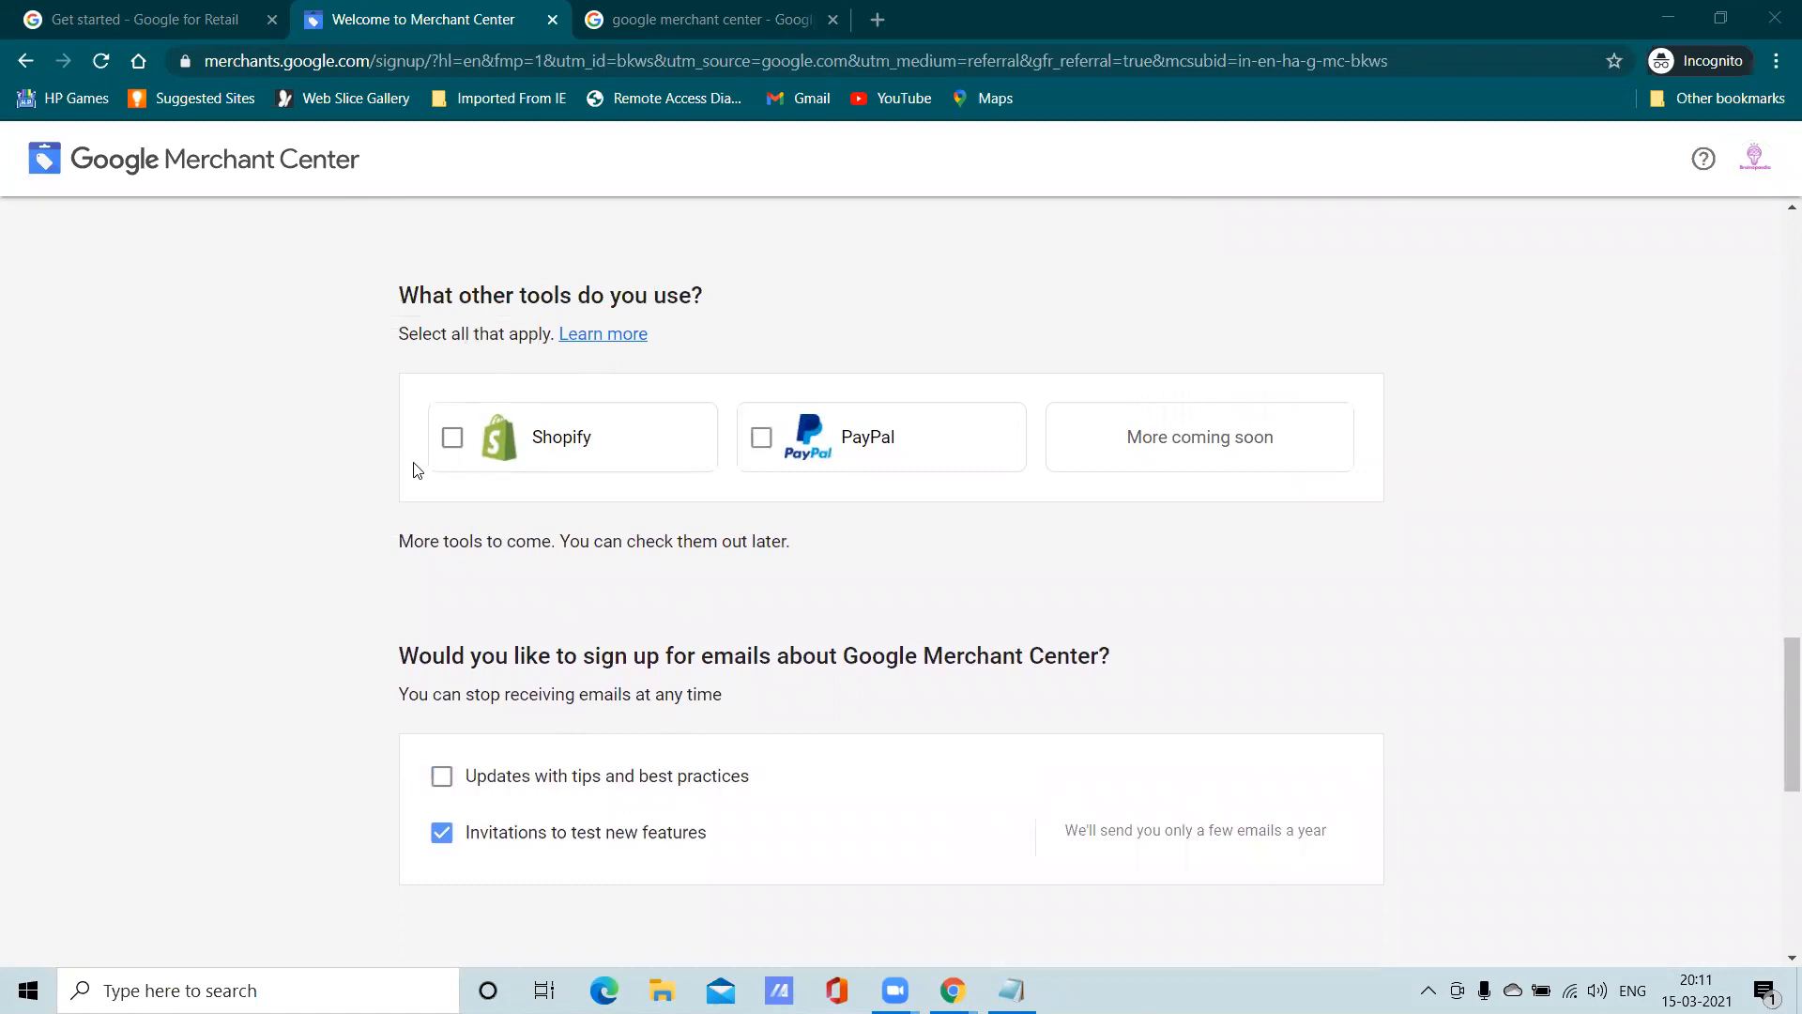
pyautogui.click(452, 439)
pyautogui.click(758, 443)
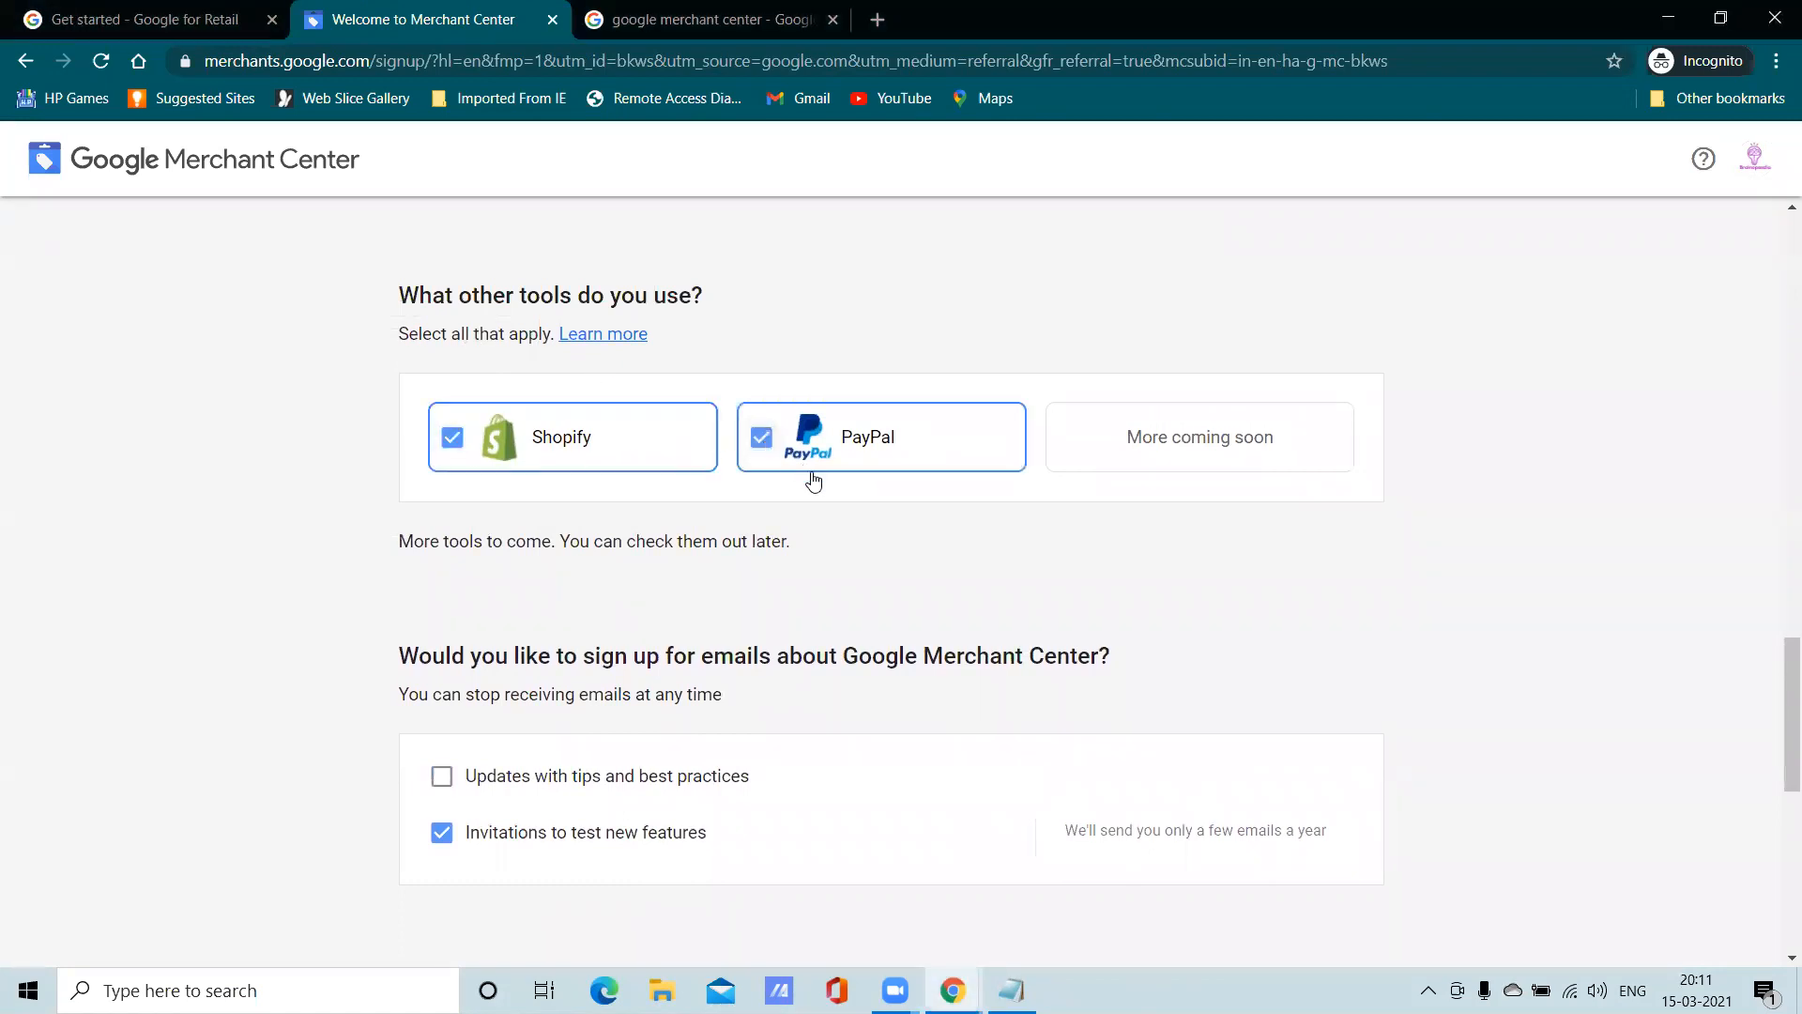
pyautogui.click(452, 439)
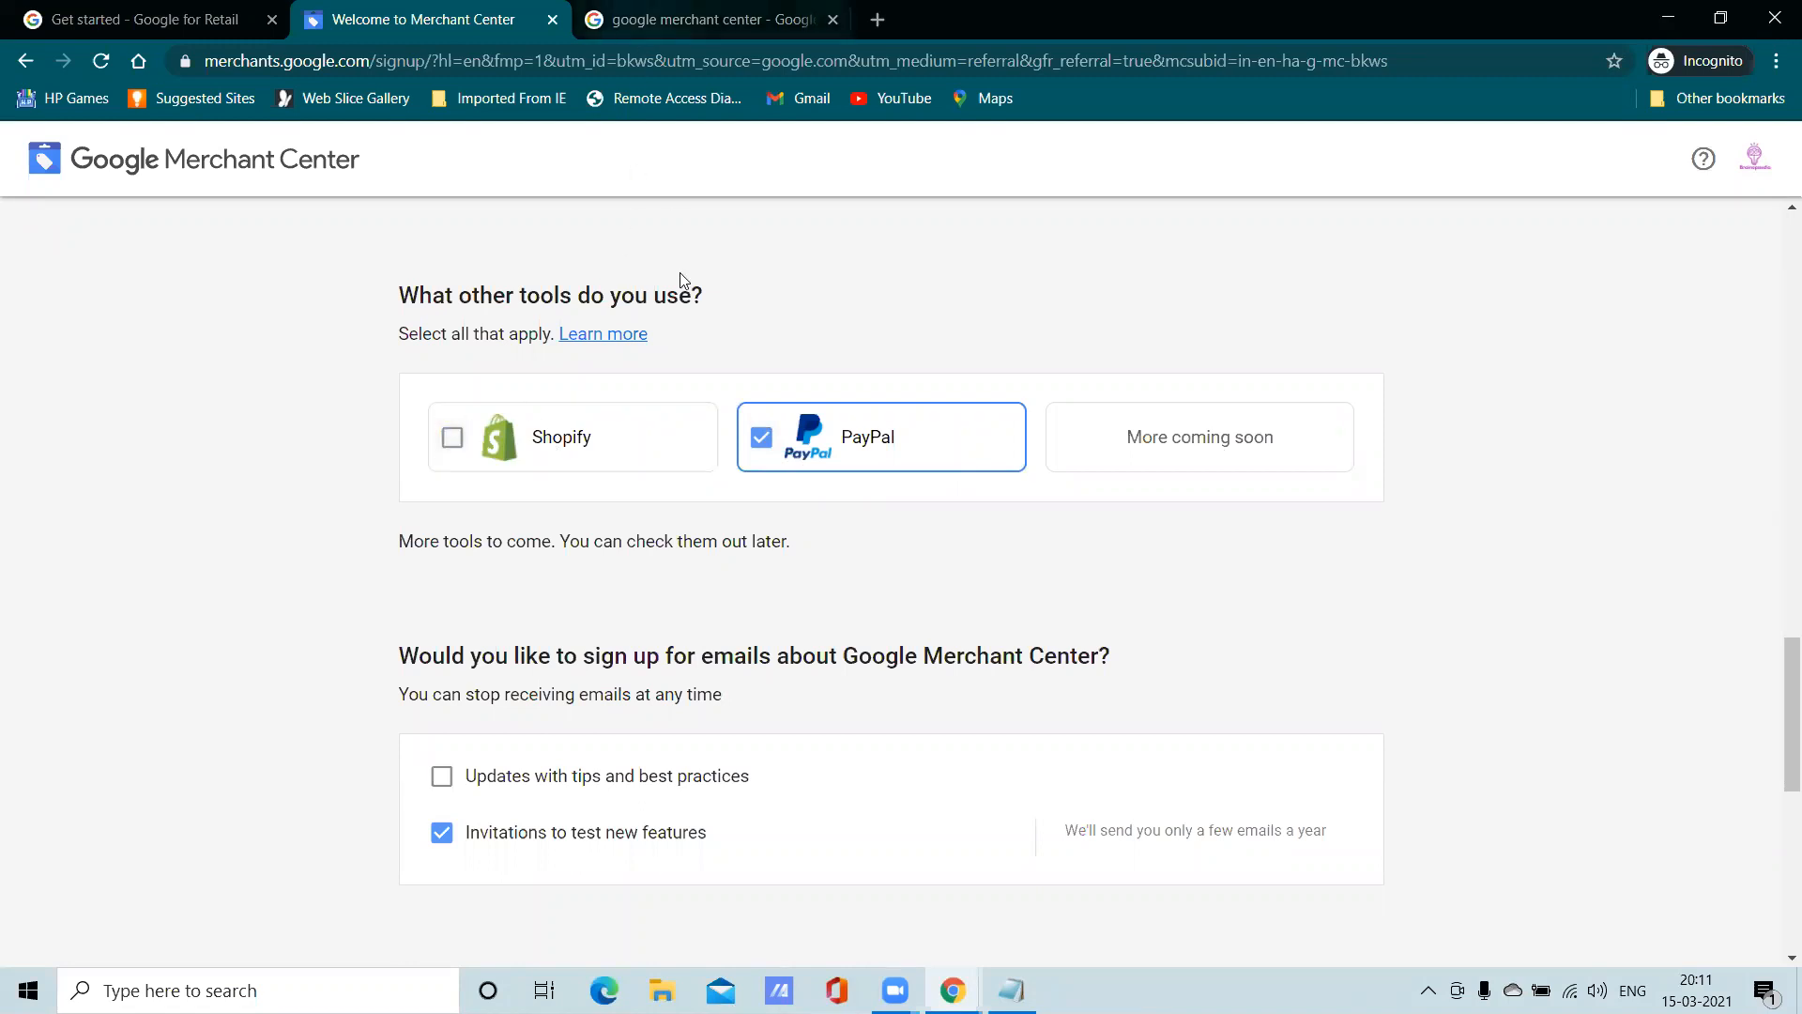
pyautogui.click(762, 445)
pyautogui.click(763, 445)
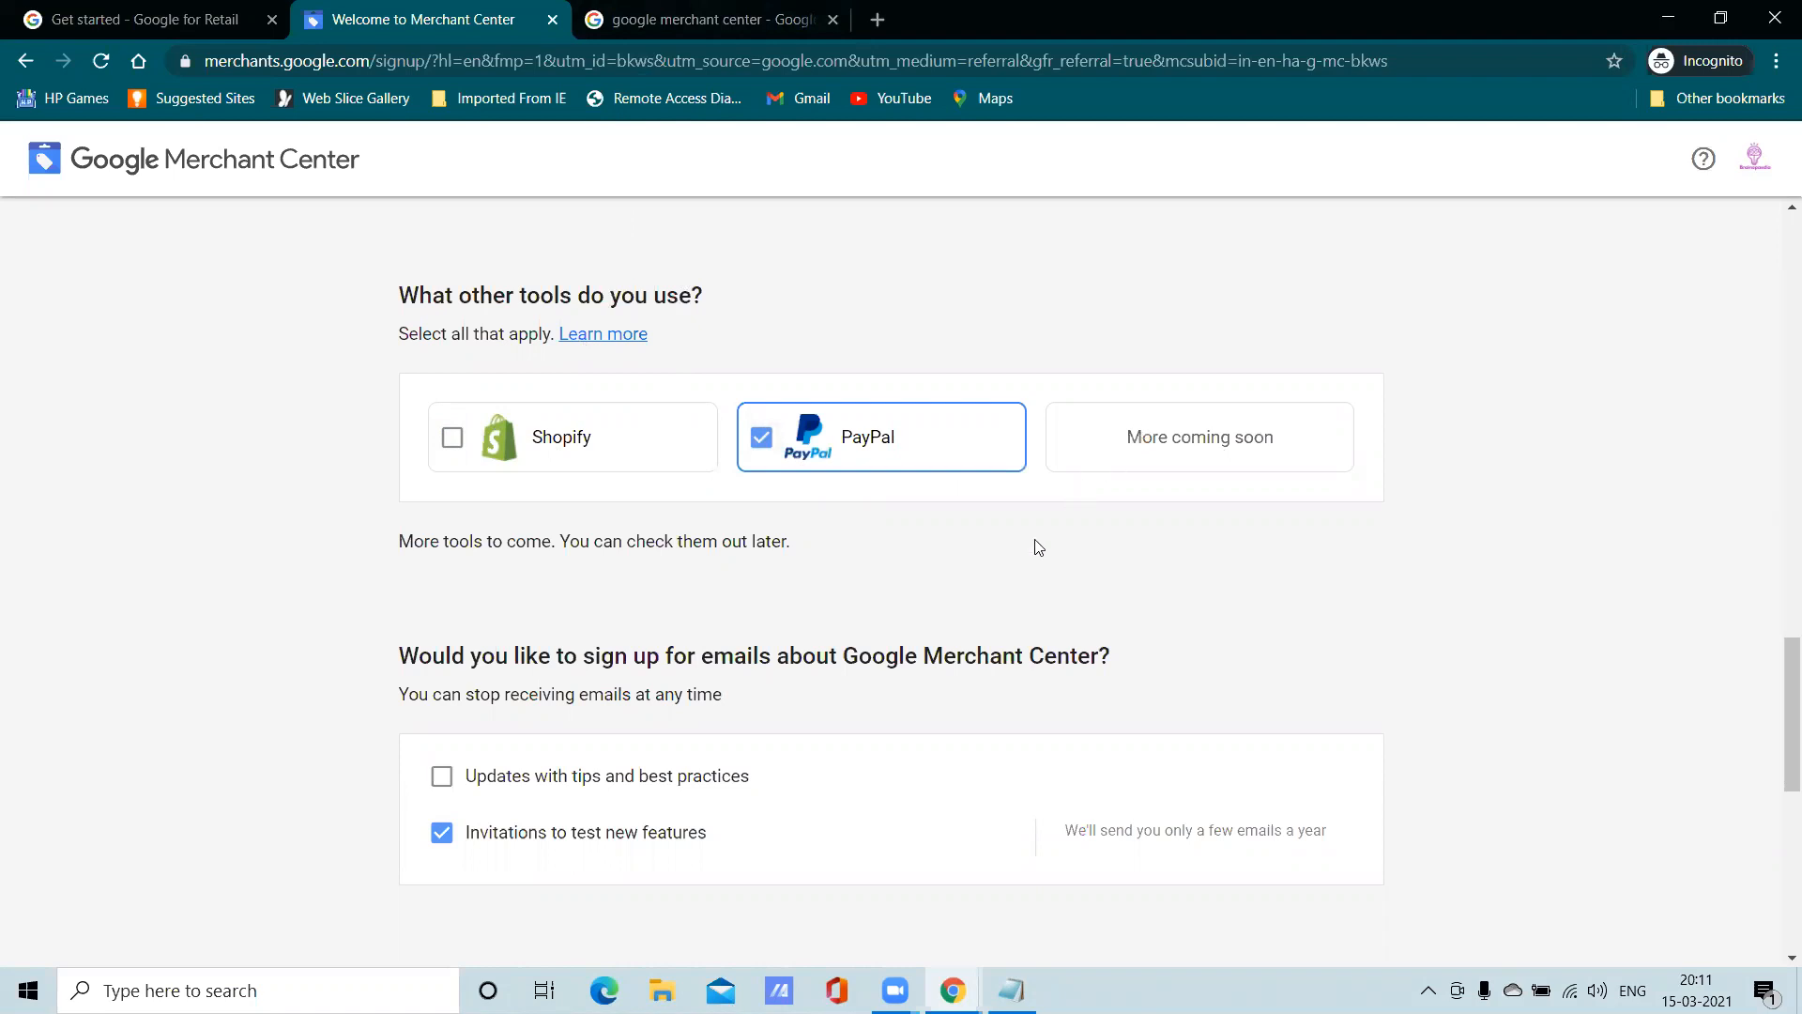
# Opt in to emails with updates, tips and best practices, and accept the Google Merchant Center Terms of Service
pyautogui.scroll(-3, 901, 584)
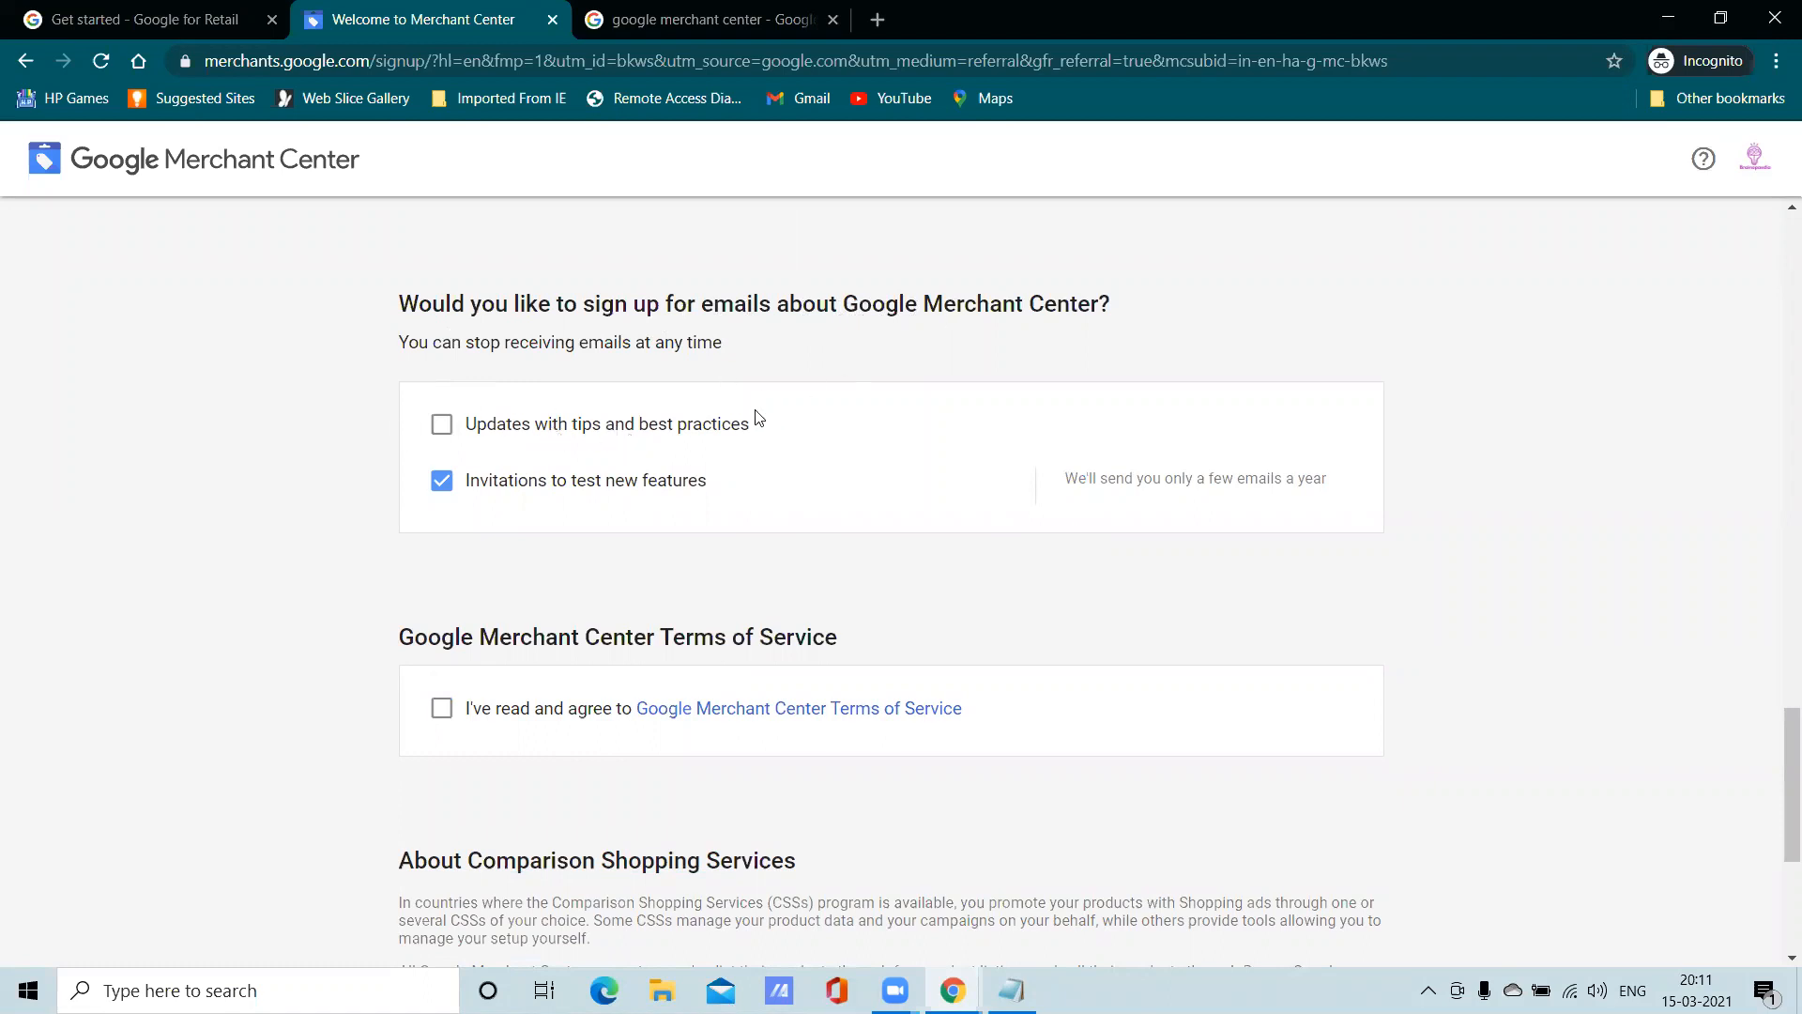
pyautogui.click(442, 424)
pyautogui.scroll(-4, 644, 559)
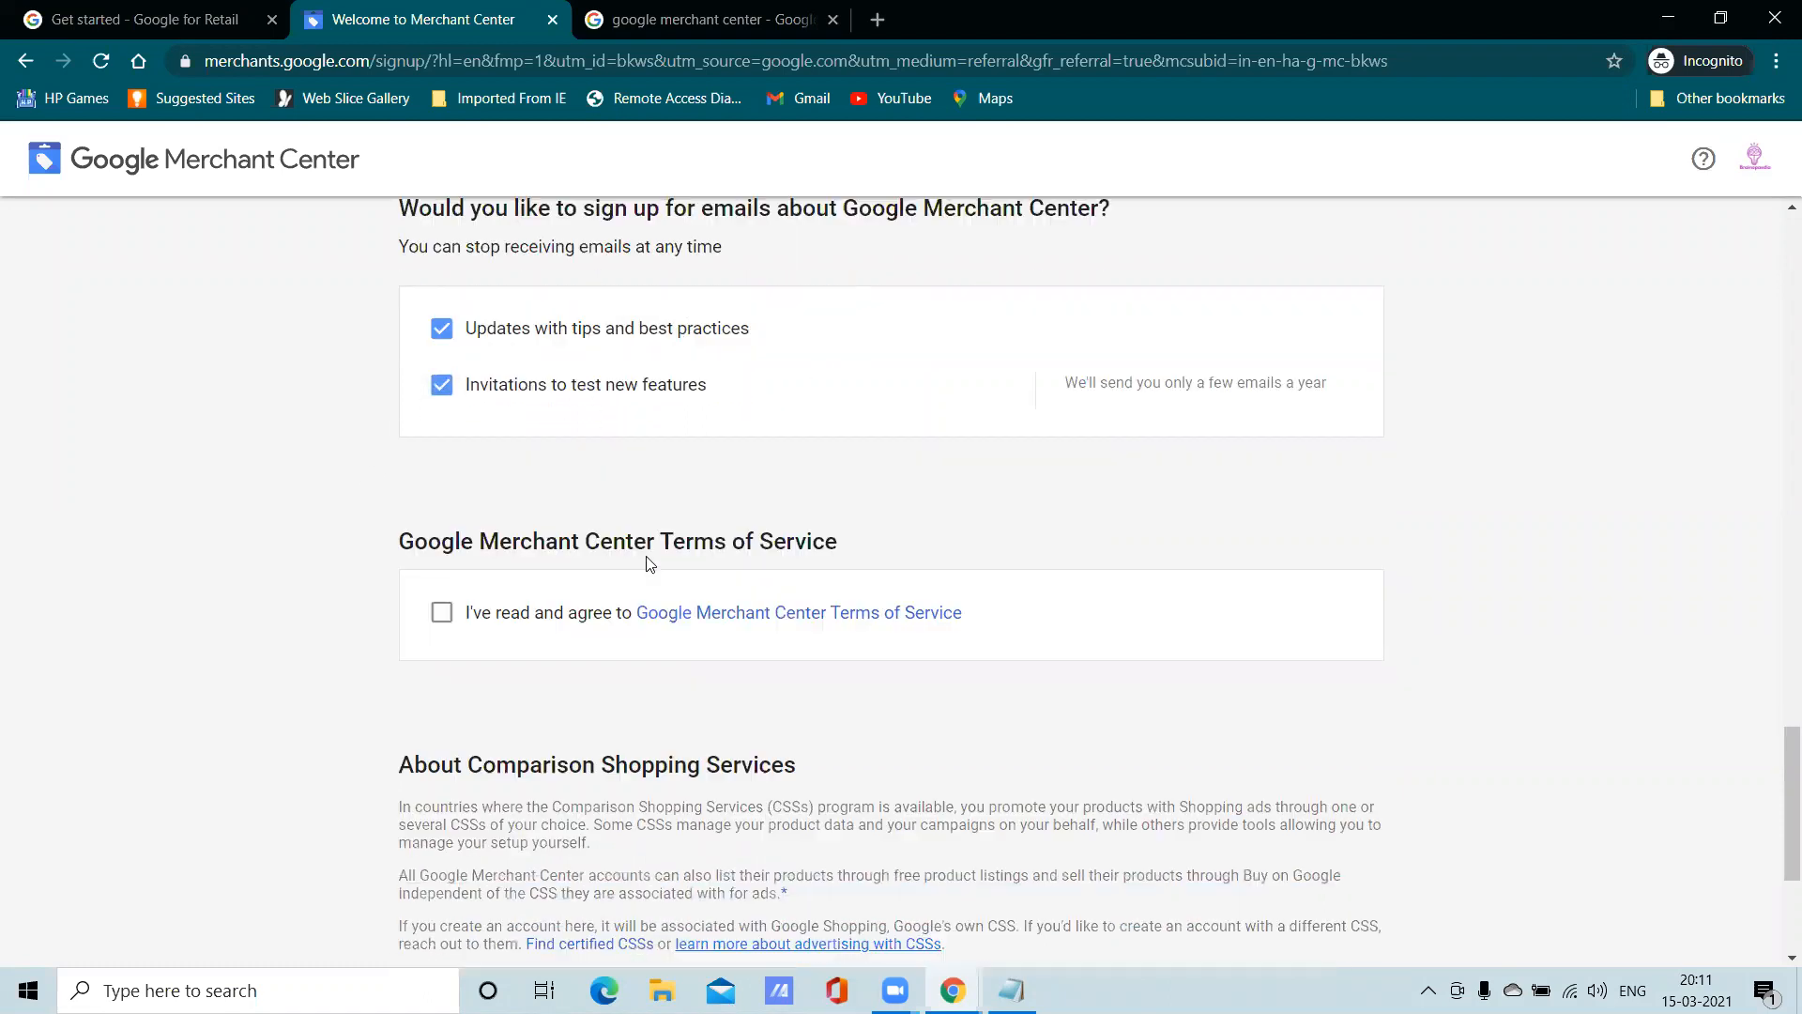
pyautogui.click(441, 356)
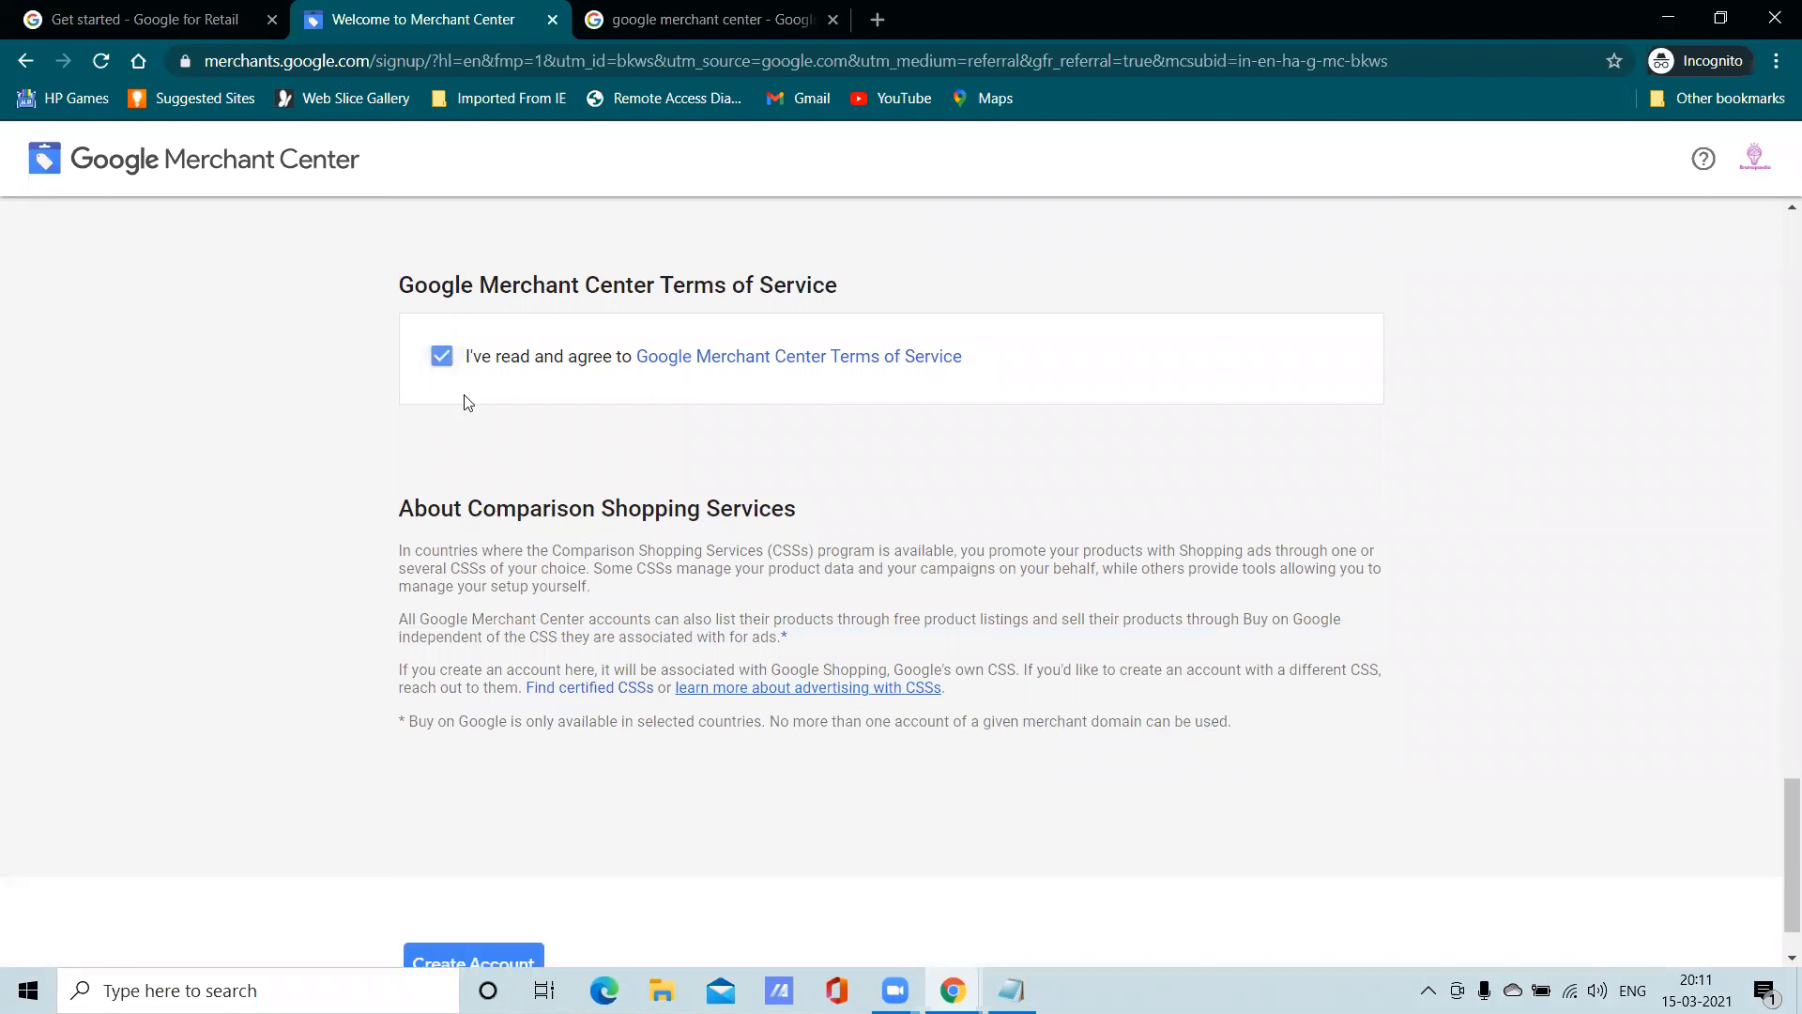
pyautogui.scroll(-1, 601, 596)
pyautogui.scroll(2, 515, 530)
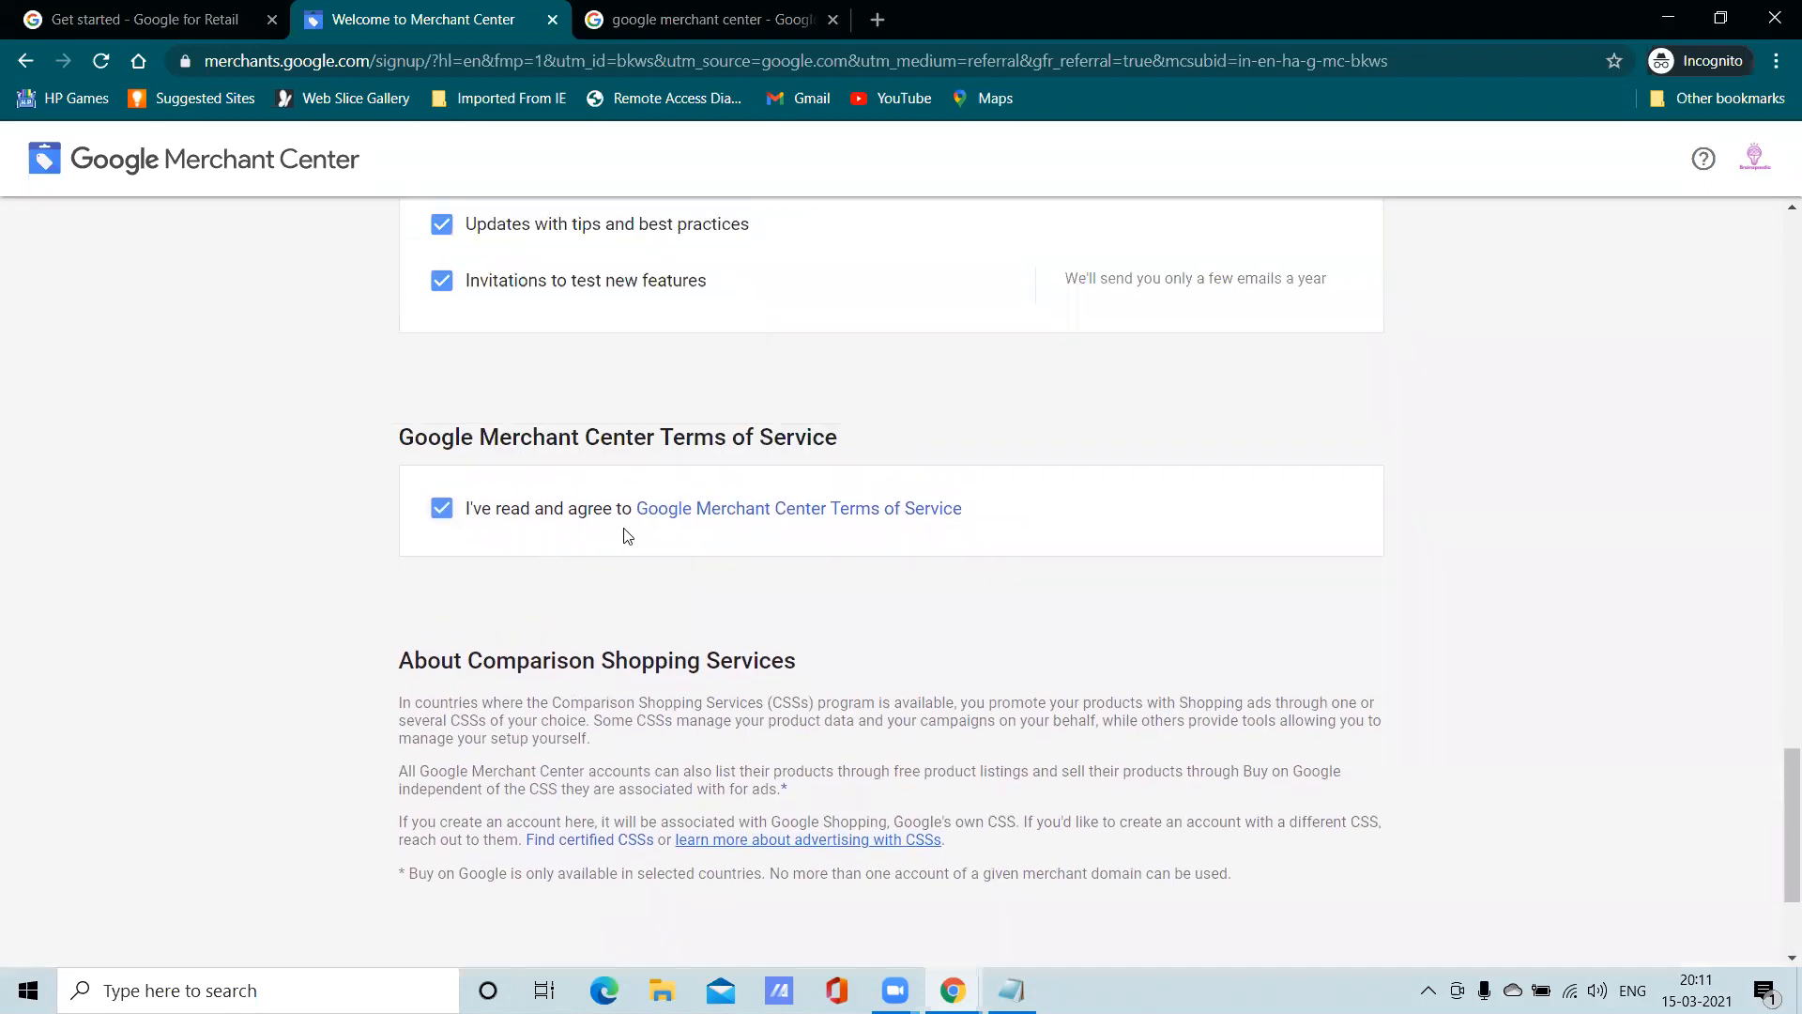
# Create the Merchant Center account and skip the PayPal login by going back to Merchant Center
pyautogui.scroll(-3, 664, 544)
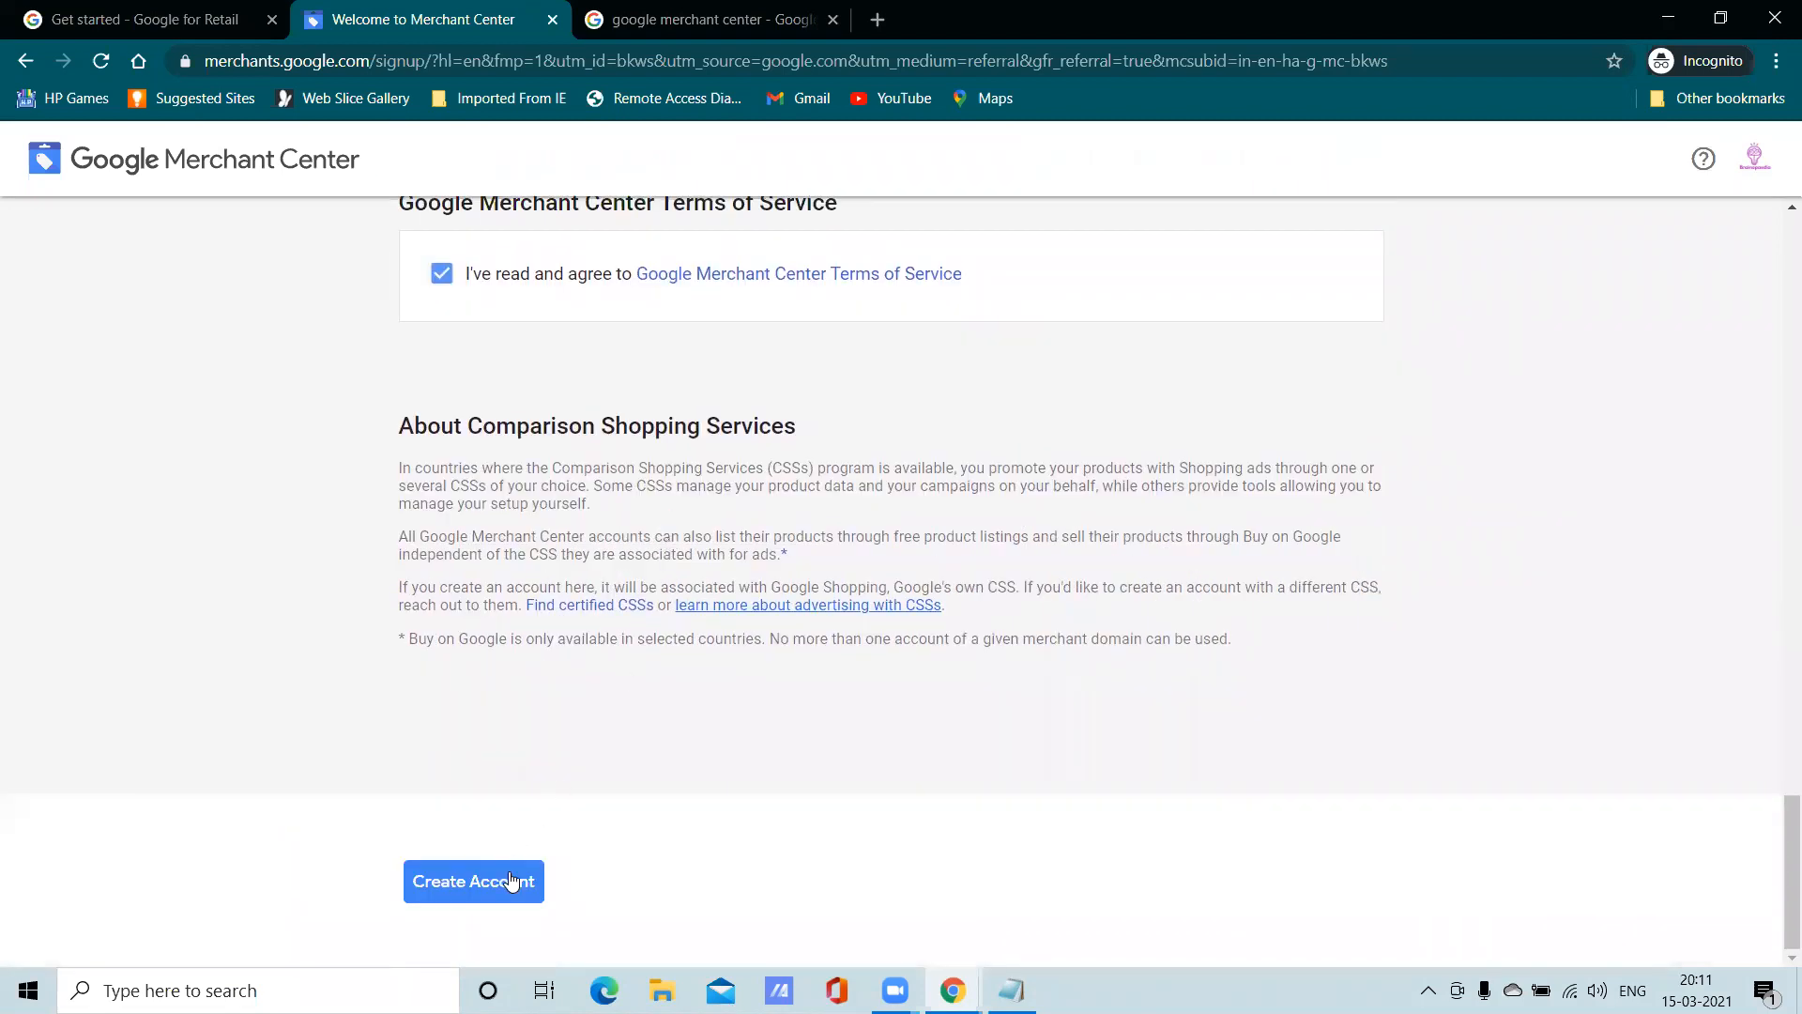
pyautogui.click(509, 880)
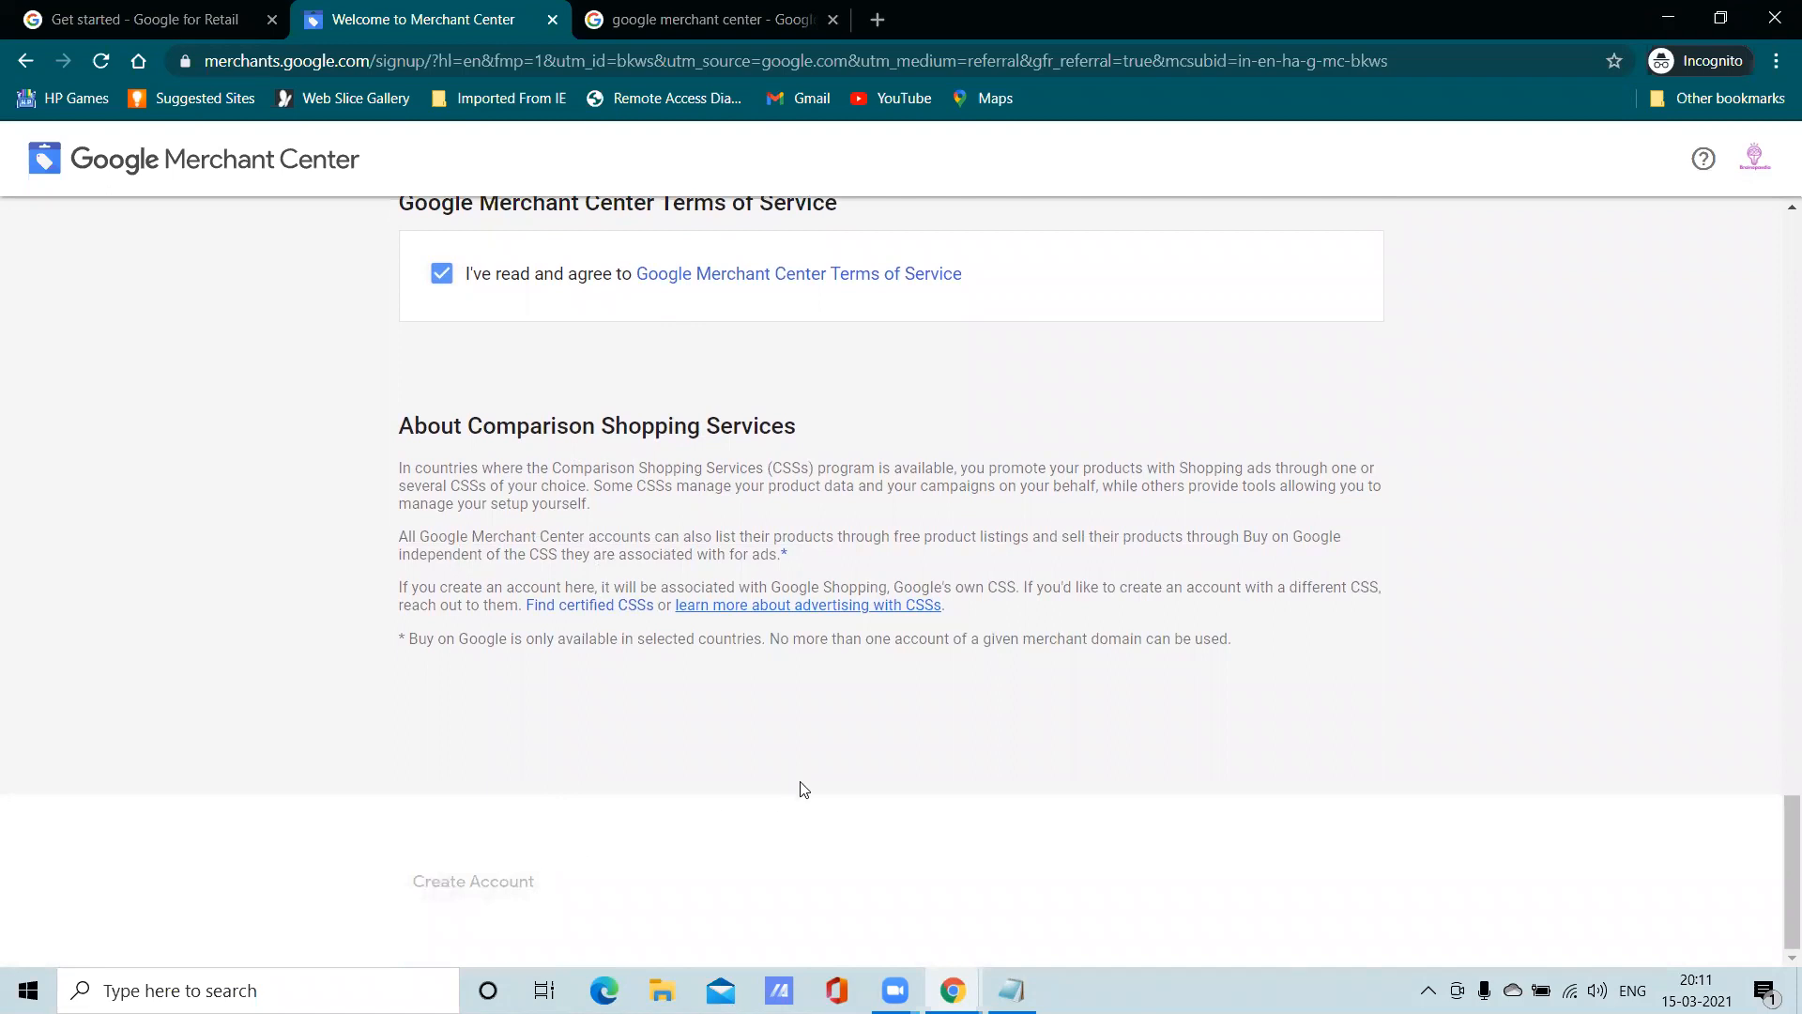
pyautogui.scroll(12, 804, 788)
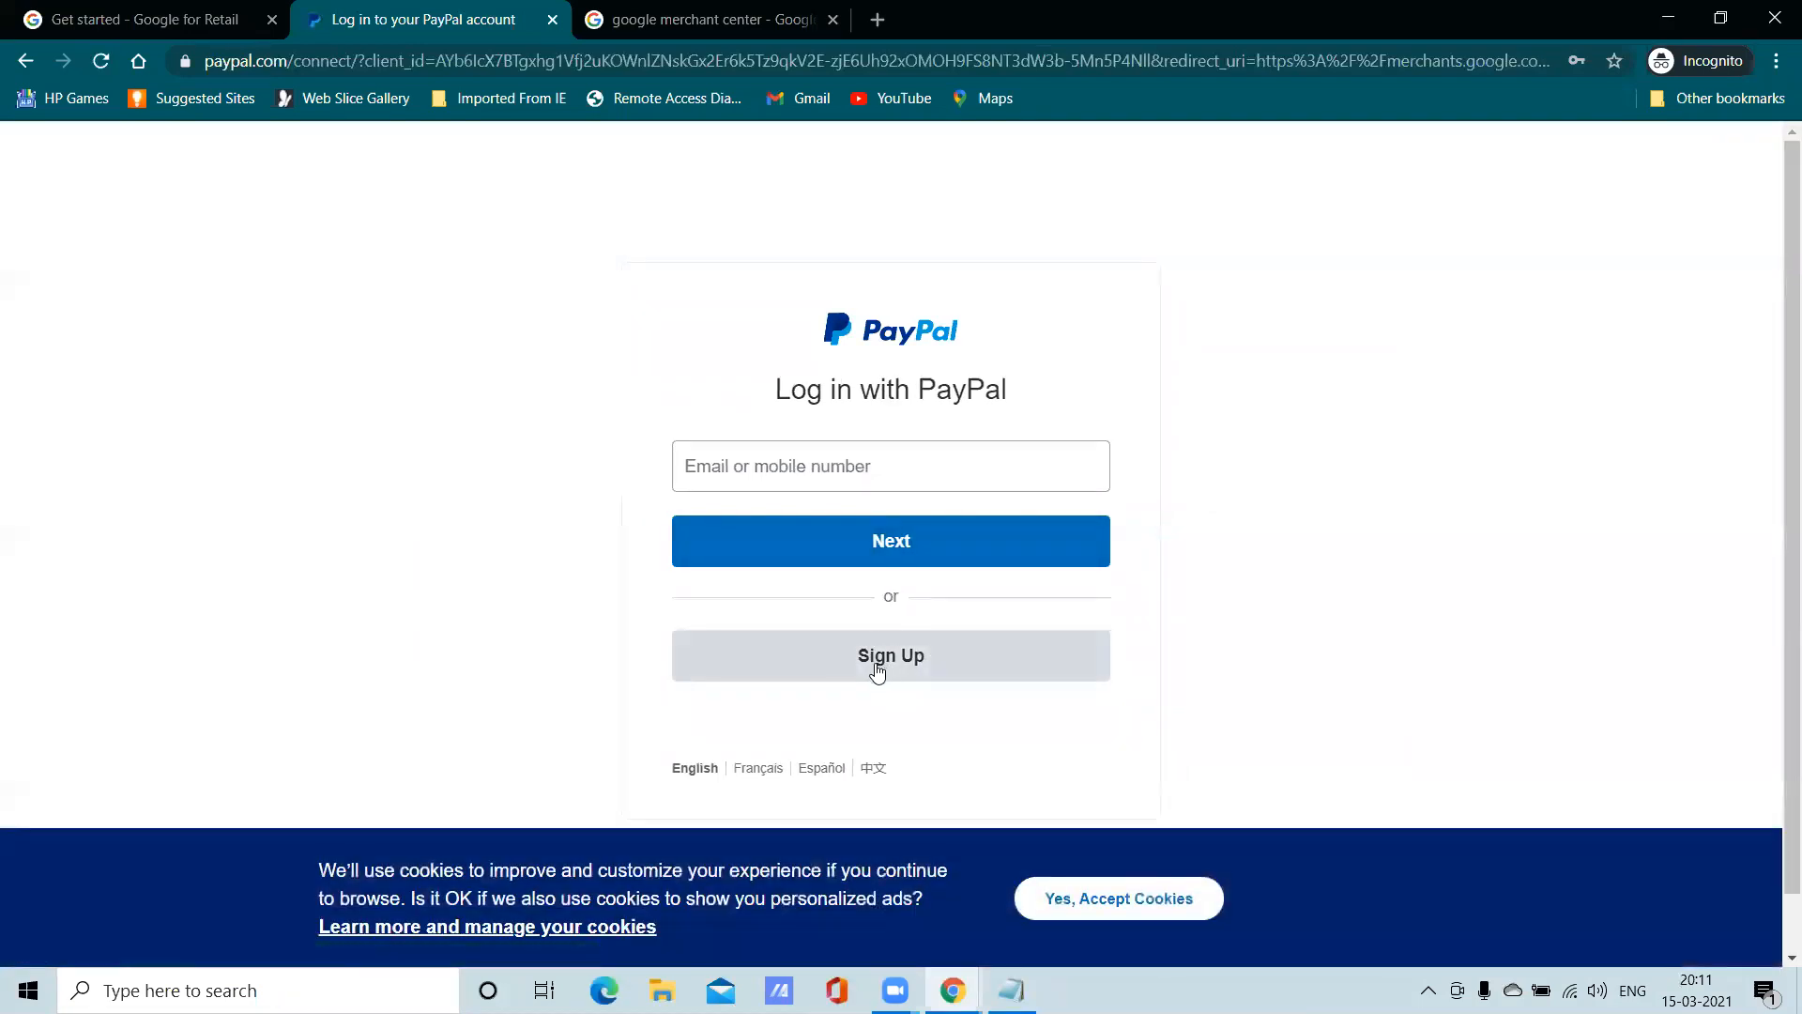
pyautogui.scroll(-1, 873, 665)
pyautogui.scroll(1, 861, 664)
pyautogui.click(34, 62)
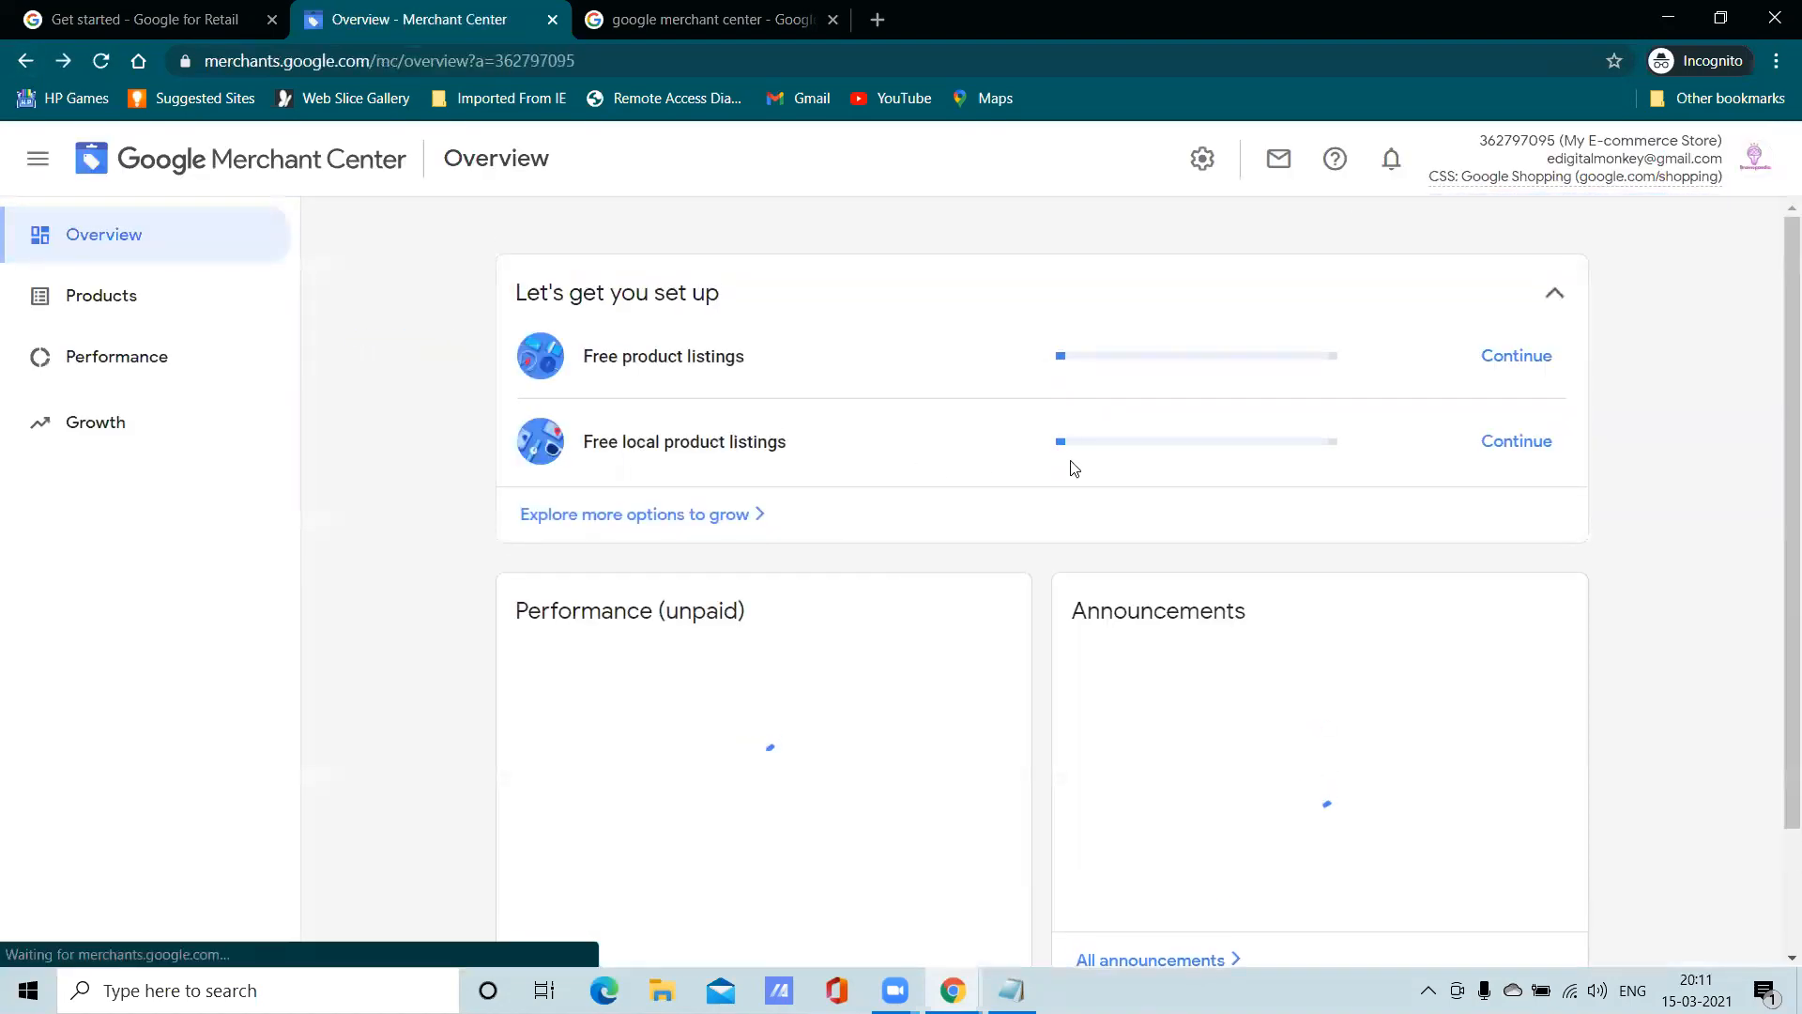
# Look over the new account's overview page and continue the setup of free product listings
pyautogui.scroll(-3, 969, 535)
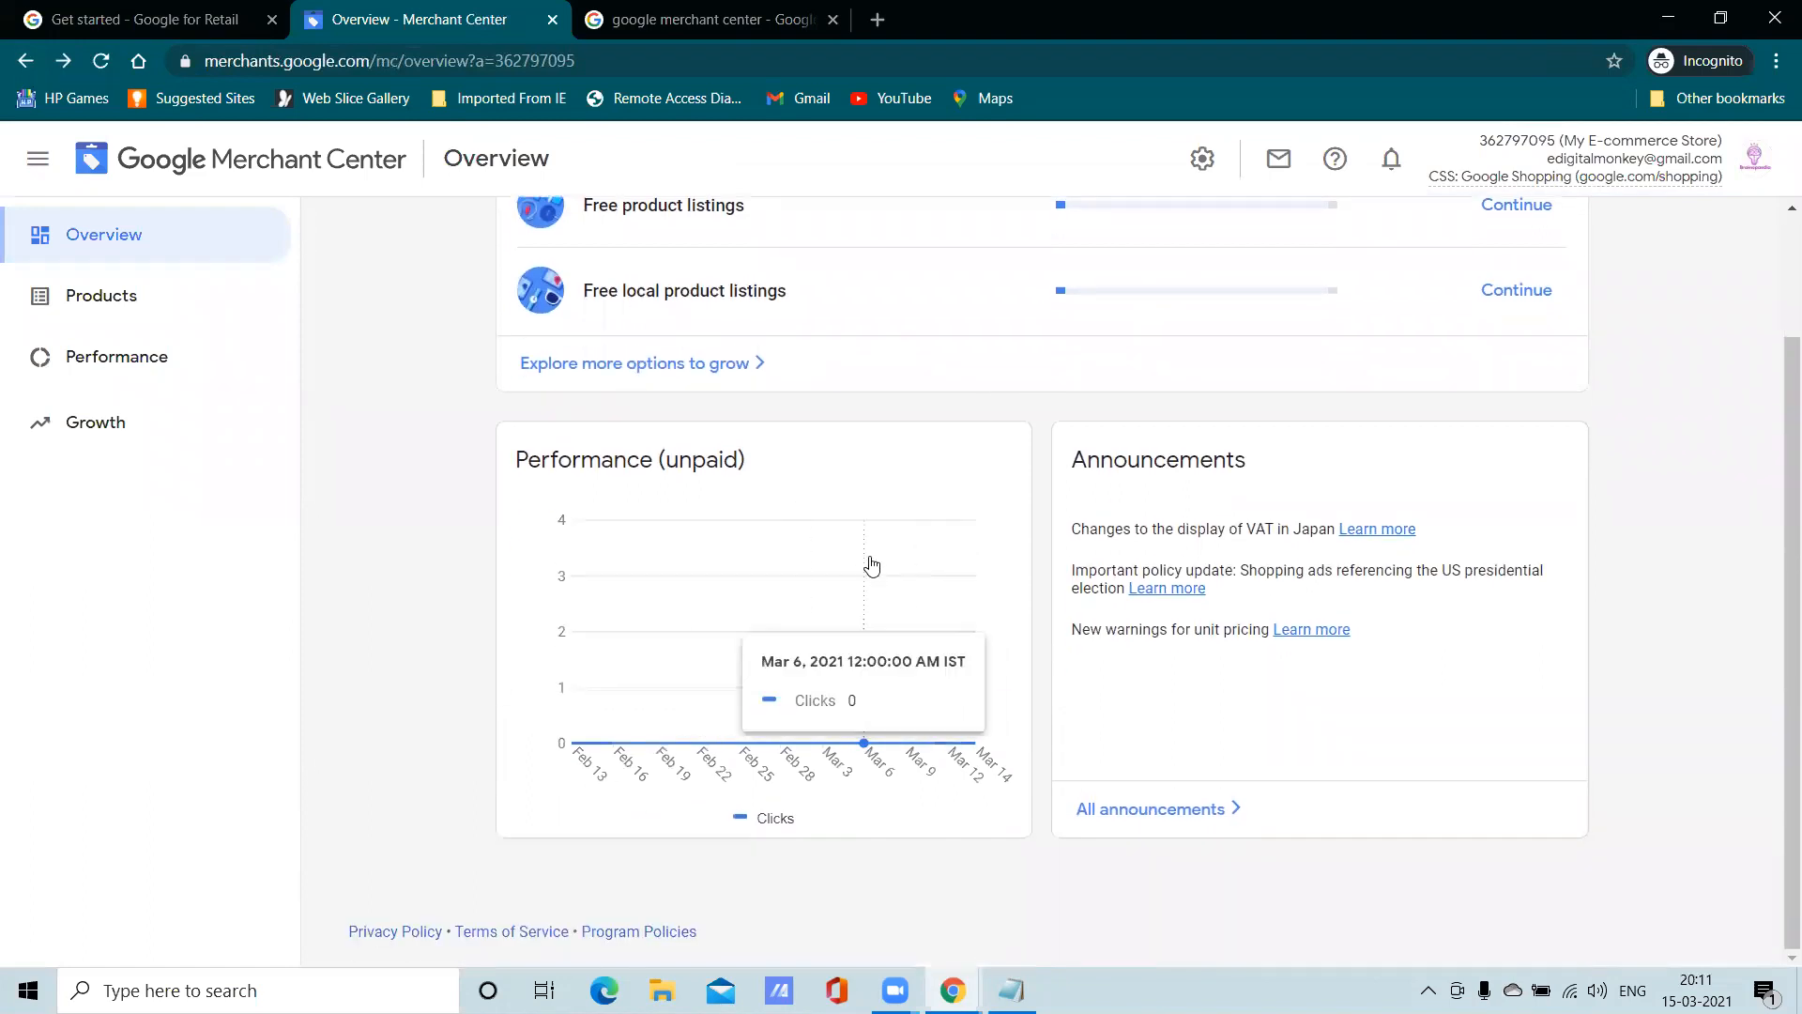
pyautogui.scroll(3, 999, 572)
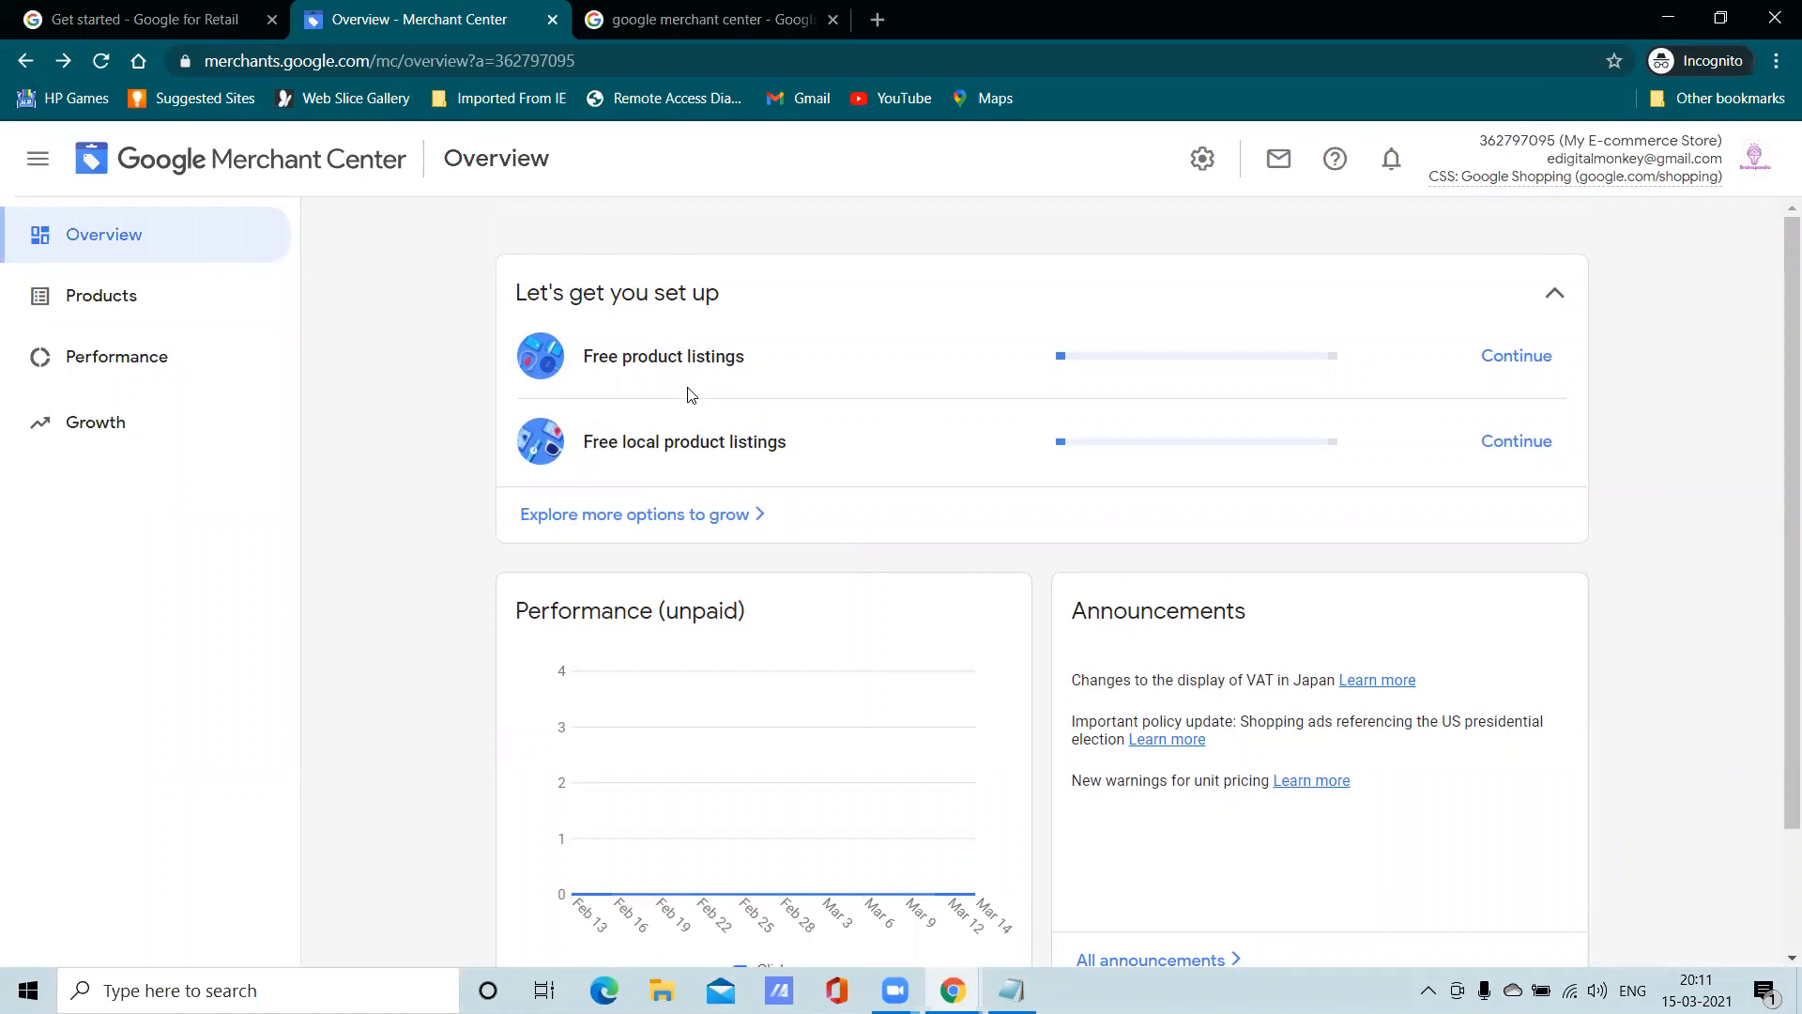
pyautogui.scroll(-1, 692, 537)
pyautogui.scroll(1, 657, 525)
pyautogui.scroll(-1, 873, 589)
pyautogui.scroll(1, 841, 551)
pyautogui.click(1499, 360)
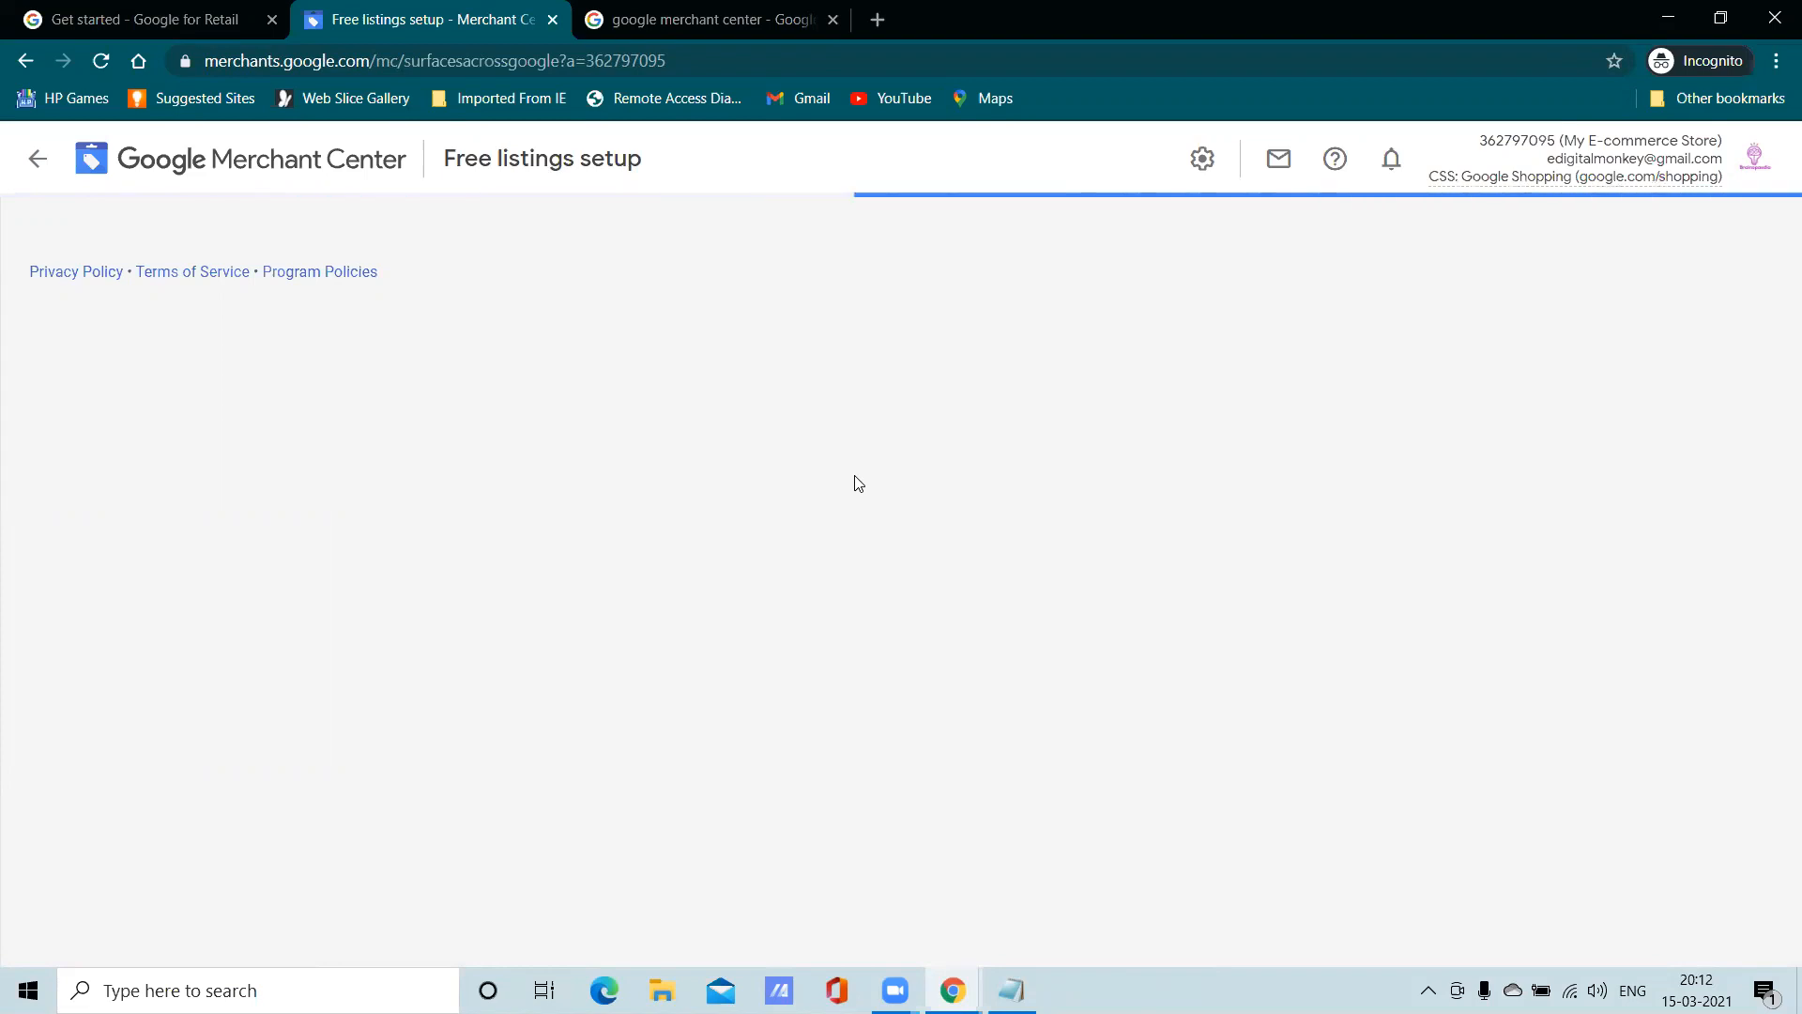
# Review the free listings setup tasks and policies, and open the website address entry in the business information
pyautogui.scroll(-3, 854, 484)
pyautogui.scroll(-3, 854, 483)
pyautogui.scroll(2, 854, 483)
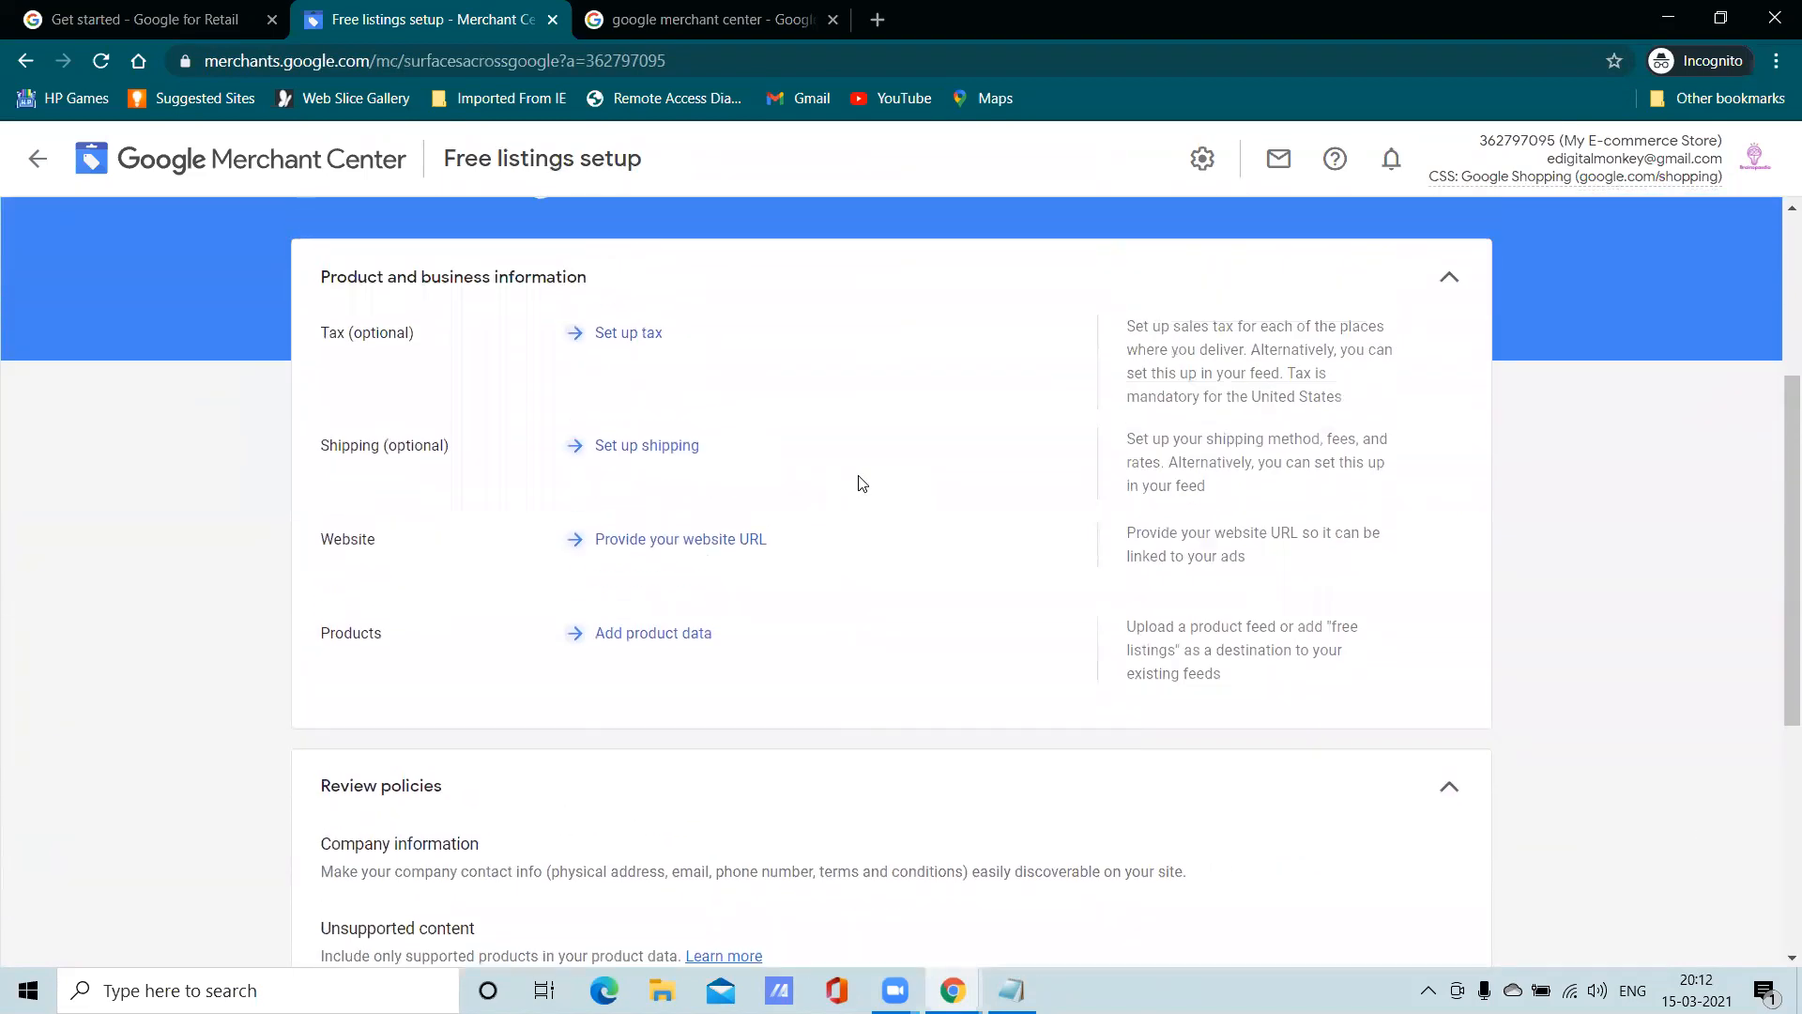
pyautogui.scroll(-3, 862, 483)
pyautogui.scroll(3, 864, 485)
pyautogui.scroll(-3, 865, 490)
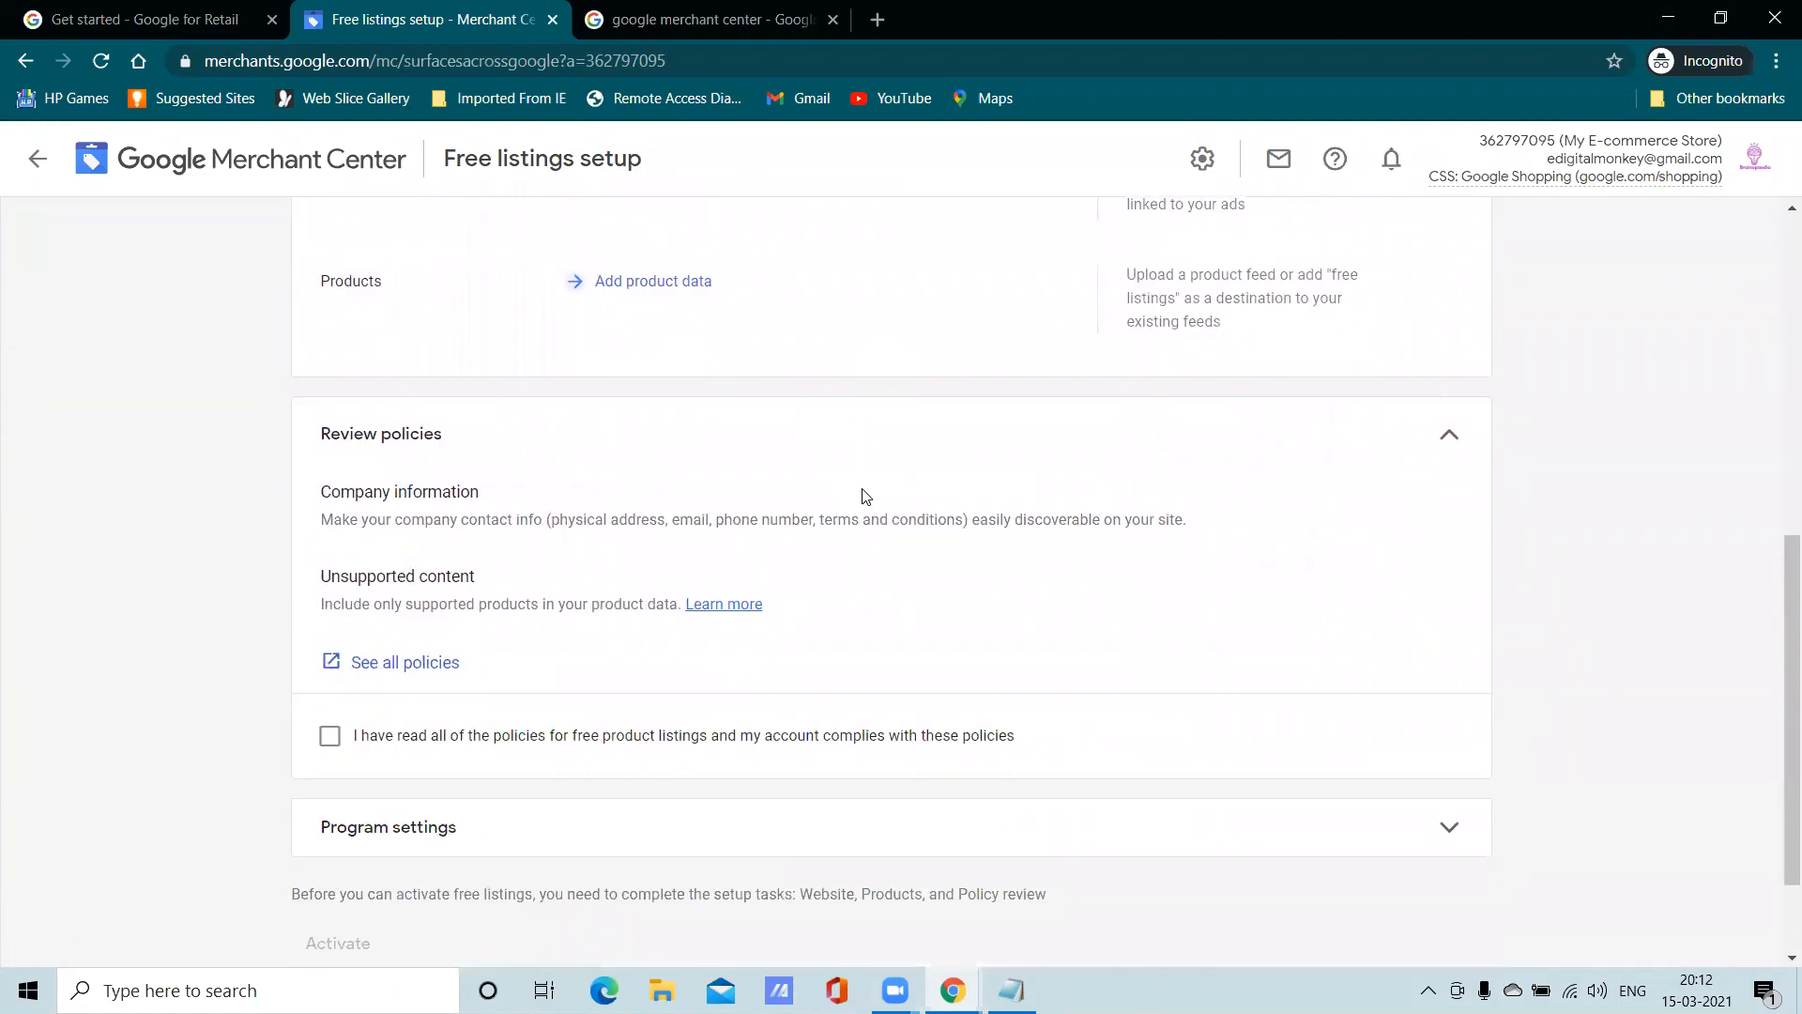
pyautogui.scroll(3, 866, 496)
pyautogui.click(676, 517)
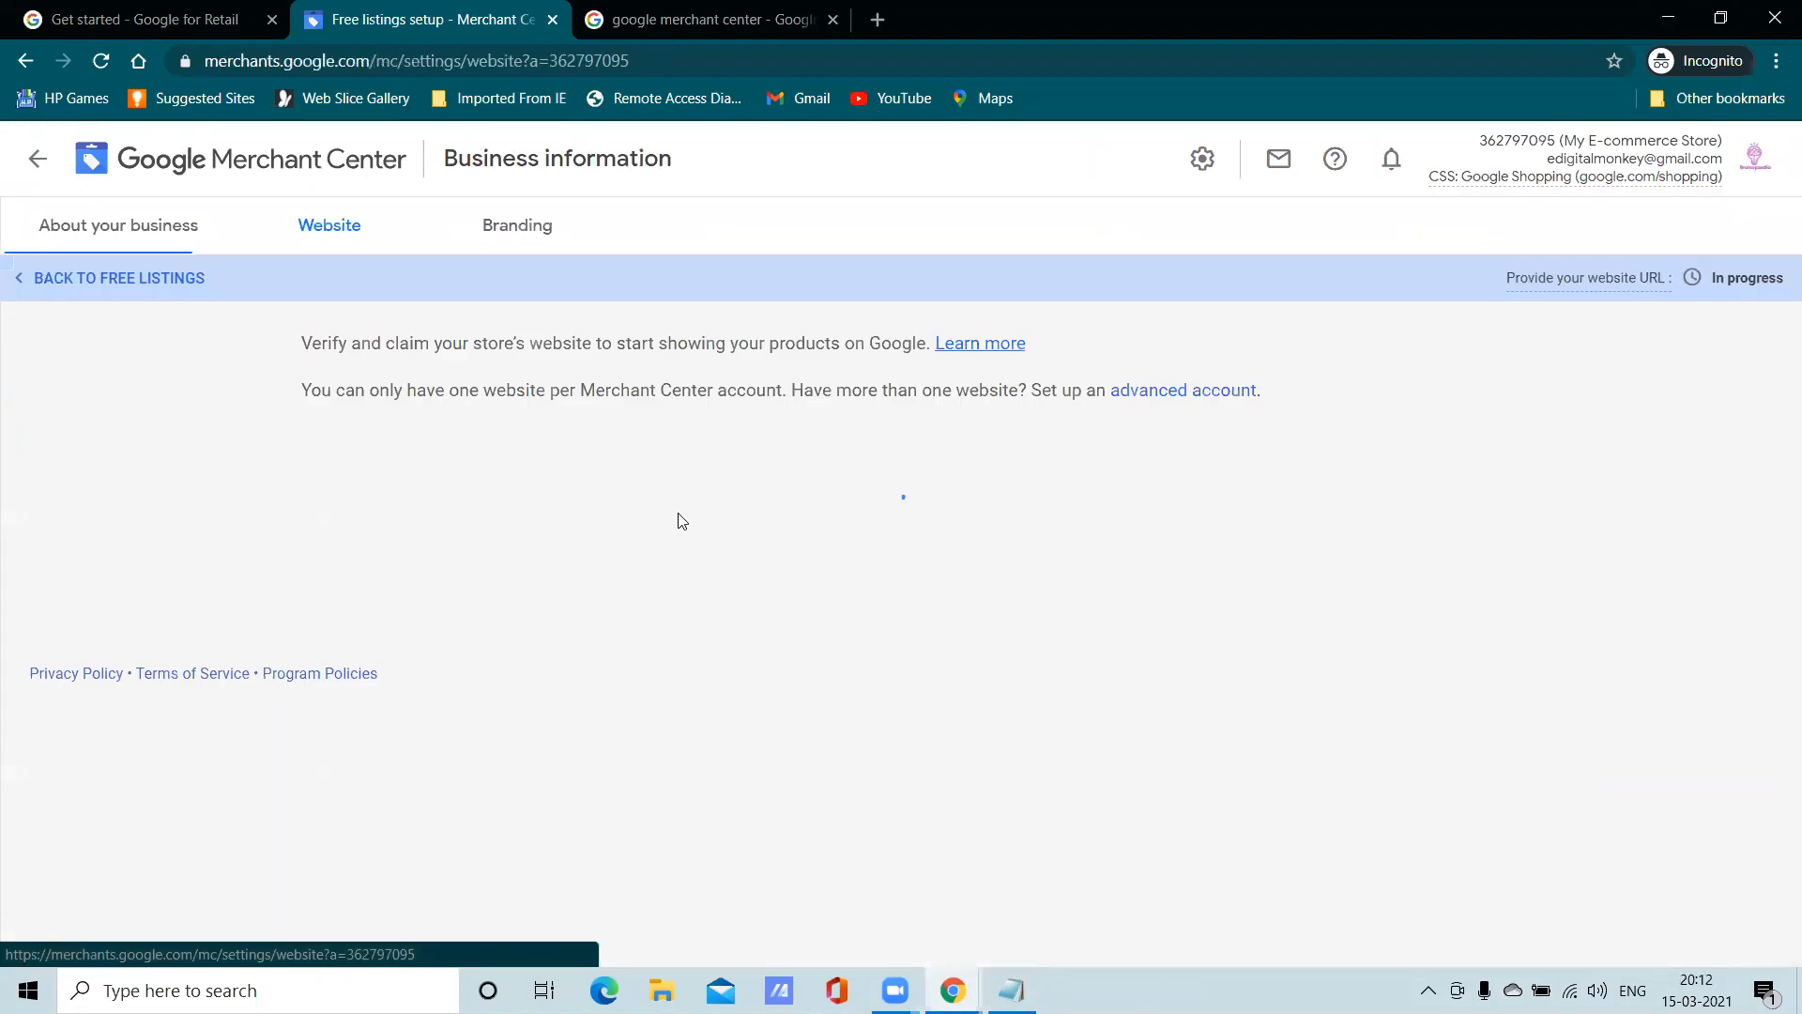
pyautogui.click(701, 508)
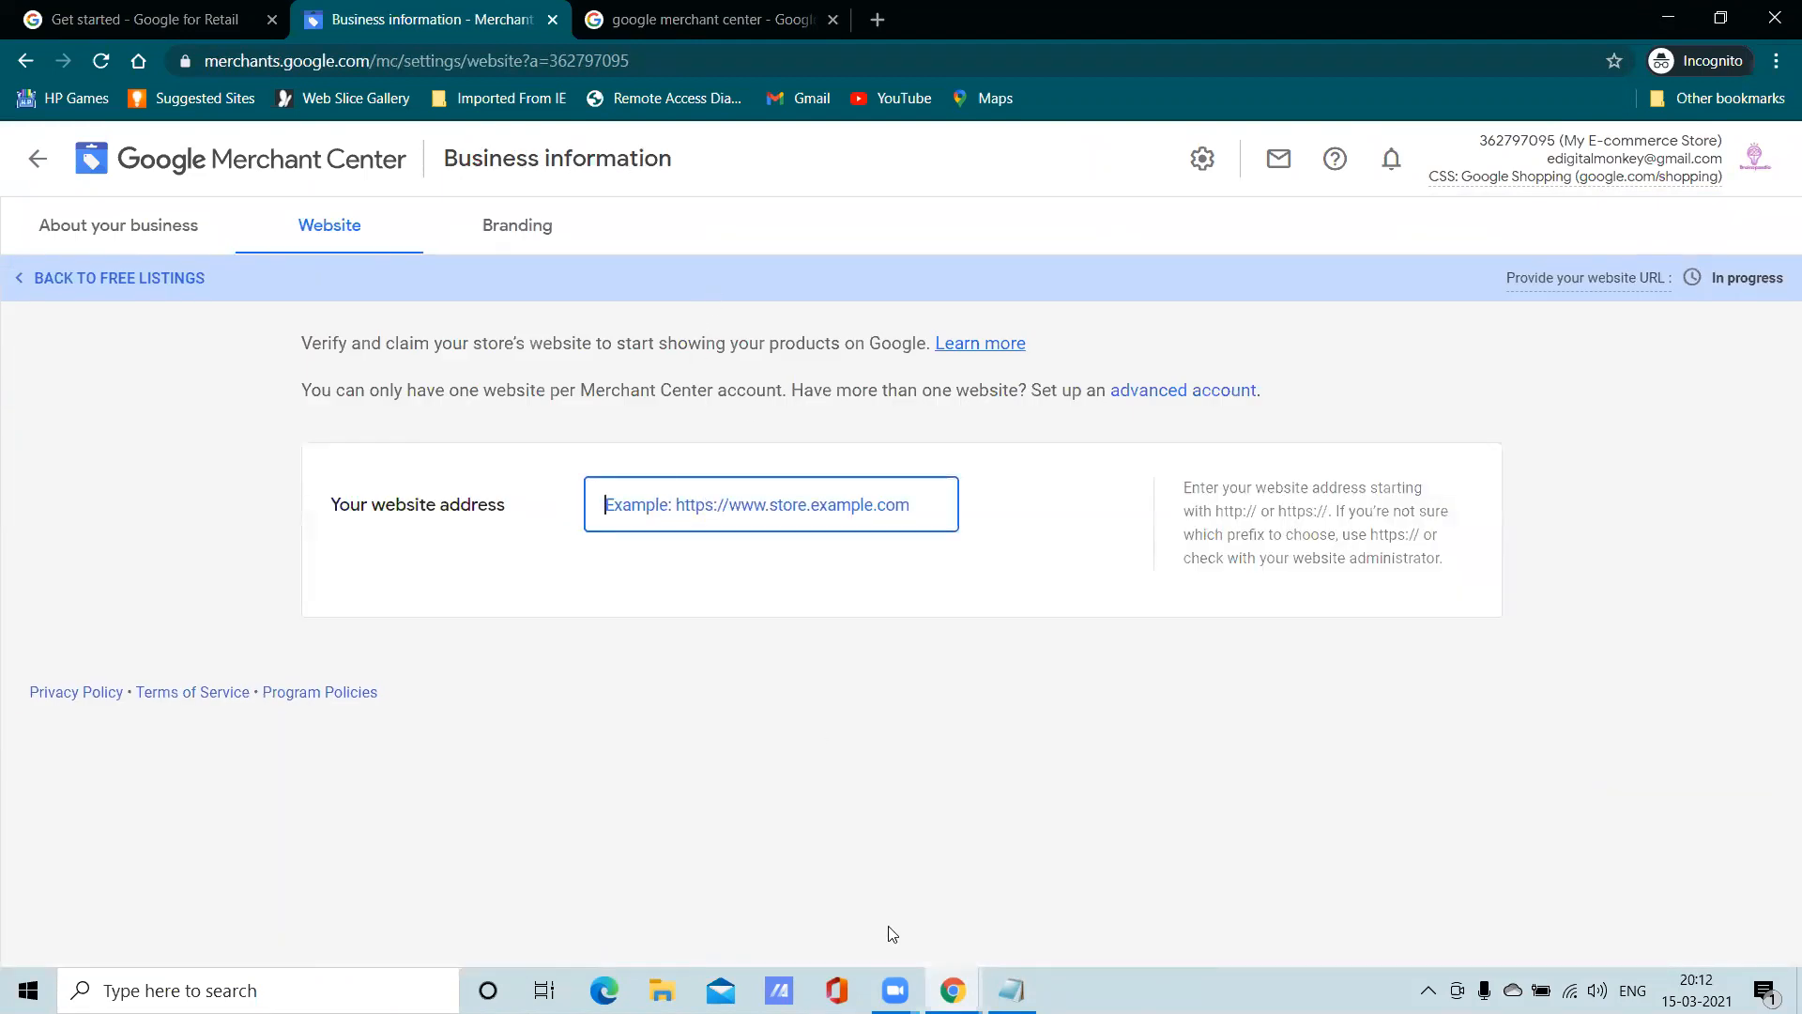
# Switch to the browser window with the e-commerce store and copy the site's web address
pyautogui.moveTo(953, 991)
pyautogui.click(826, 891)
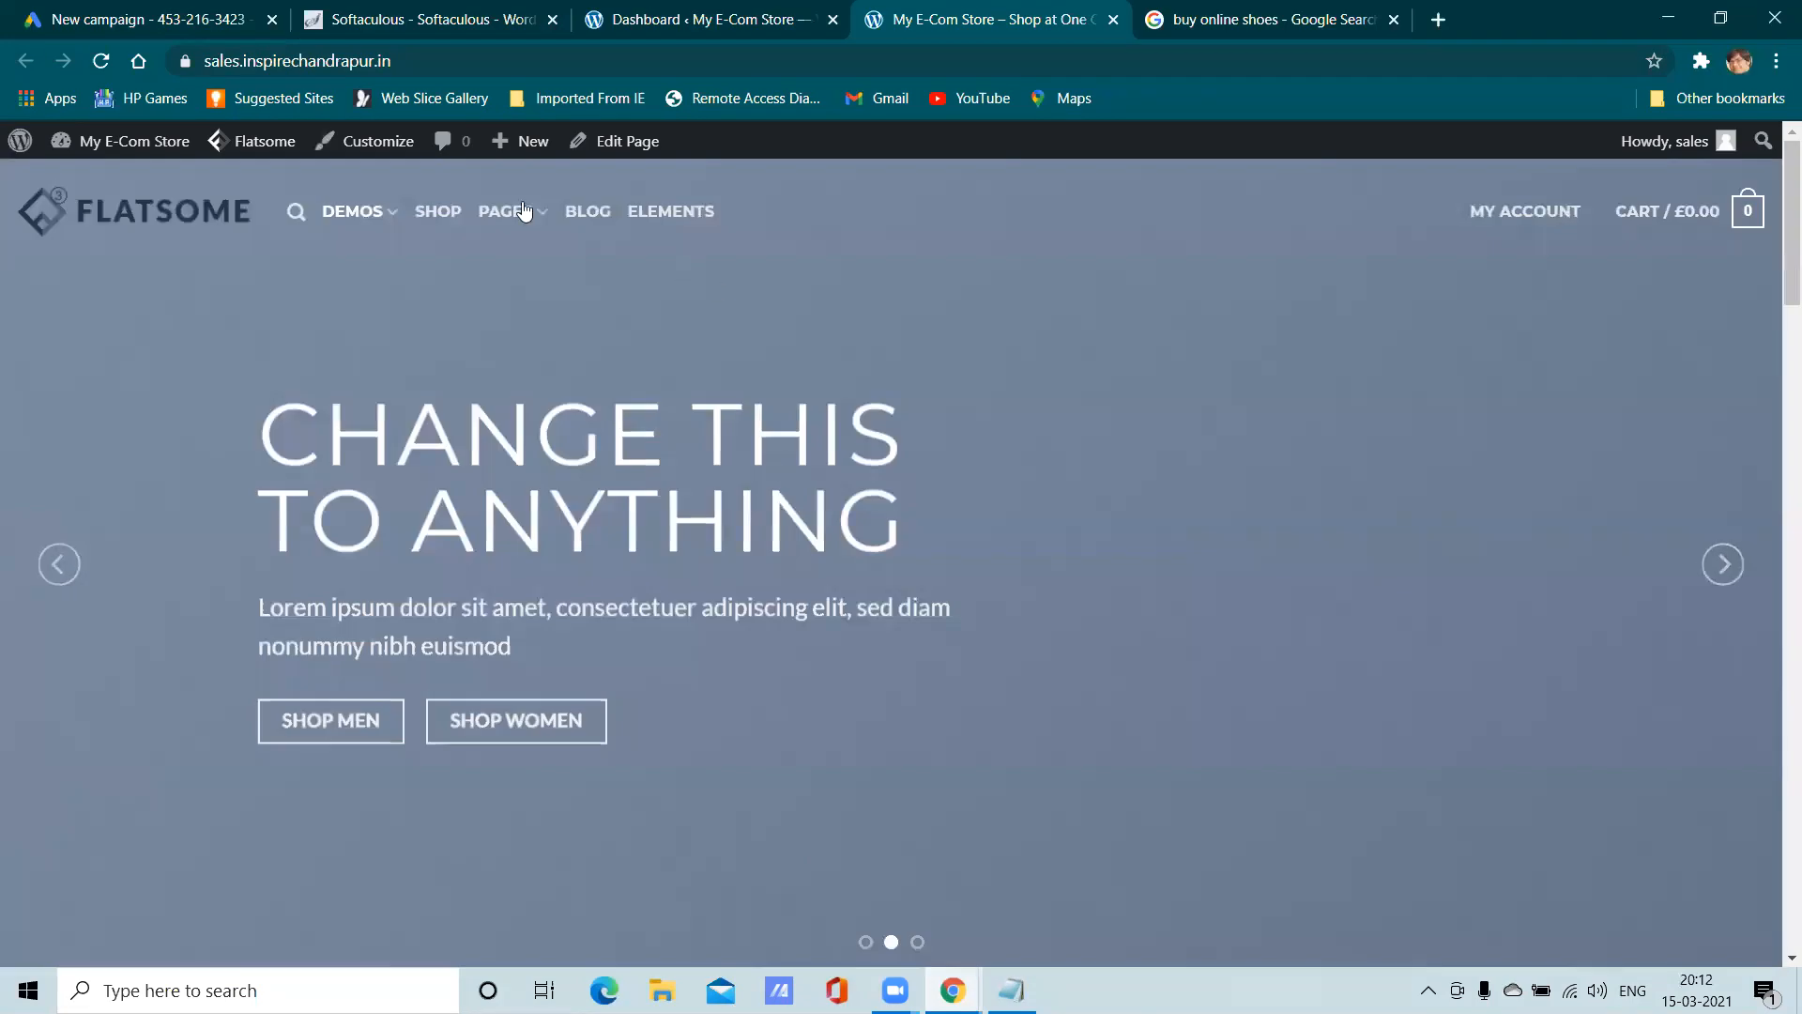
pyautogui.click(442, 61)
pyautogui.moveTo(441, 62); pyautogui.dragTo(221, 60)
pyautogui.rightClick(222, 60)
pyautogui.click(350, 217)
pyautogui.moveTo(357, 212)
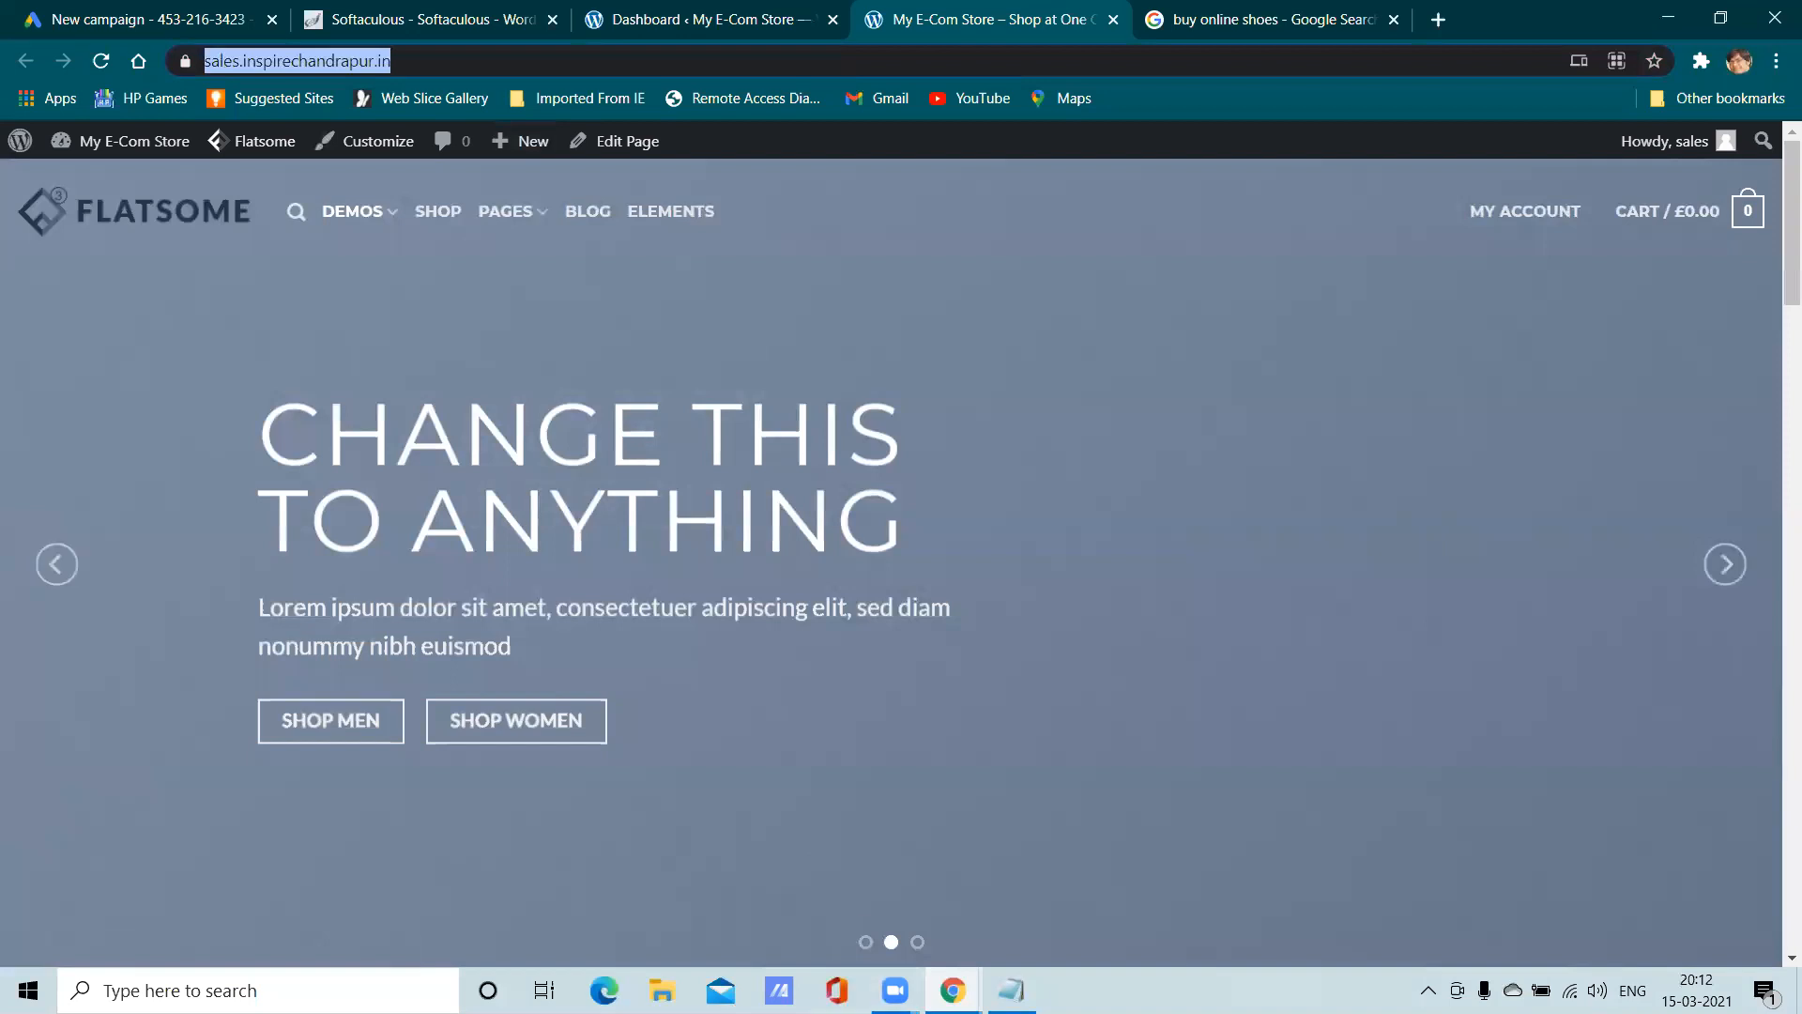
pyautogui.hotkey('alt', 'Tab')
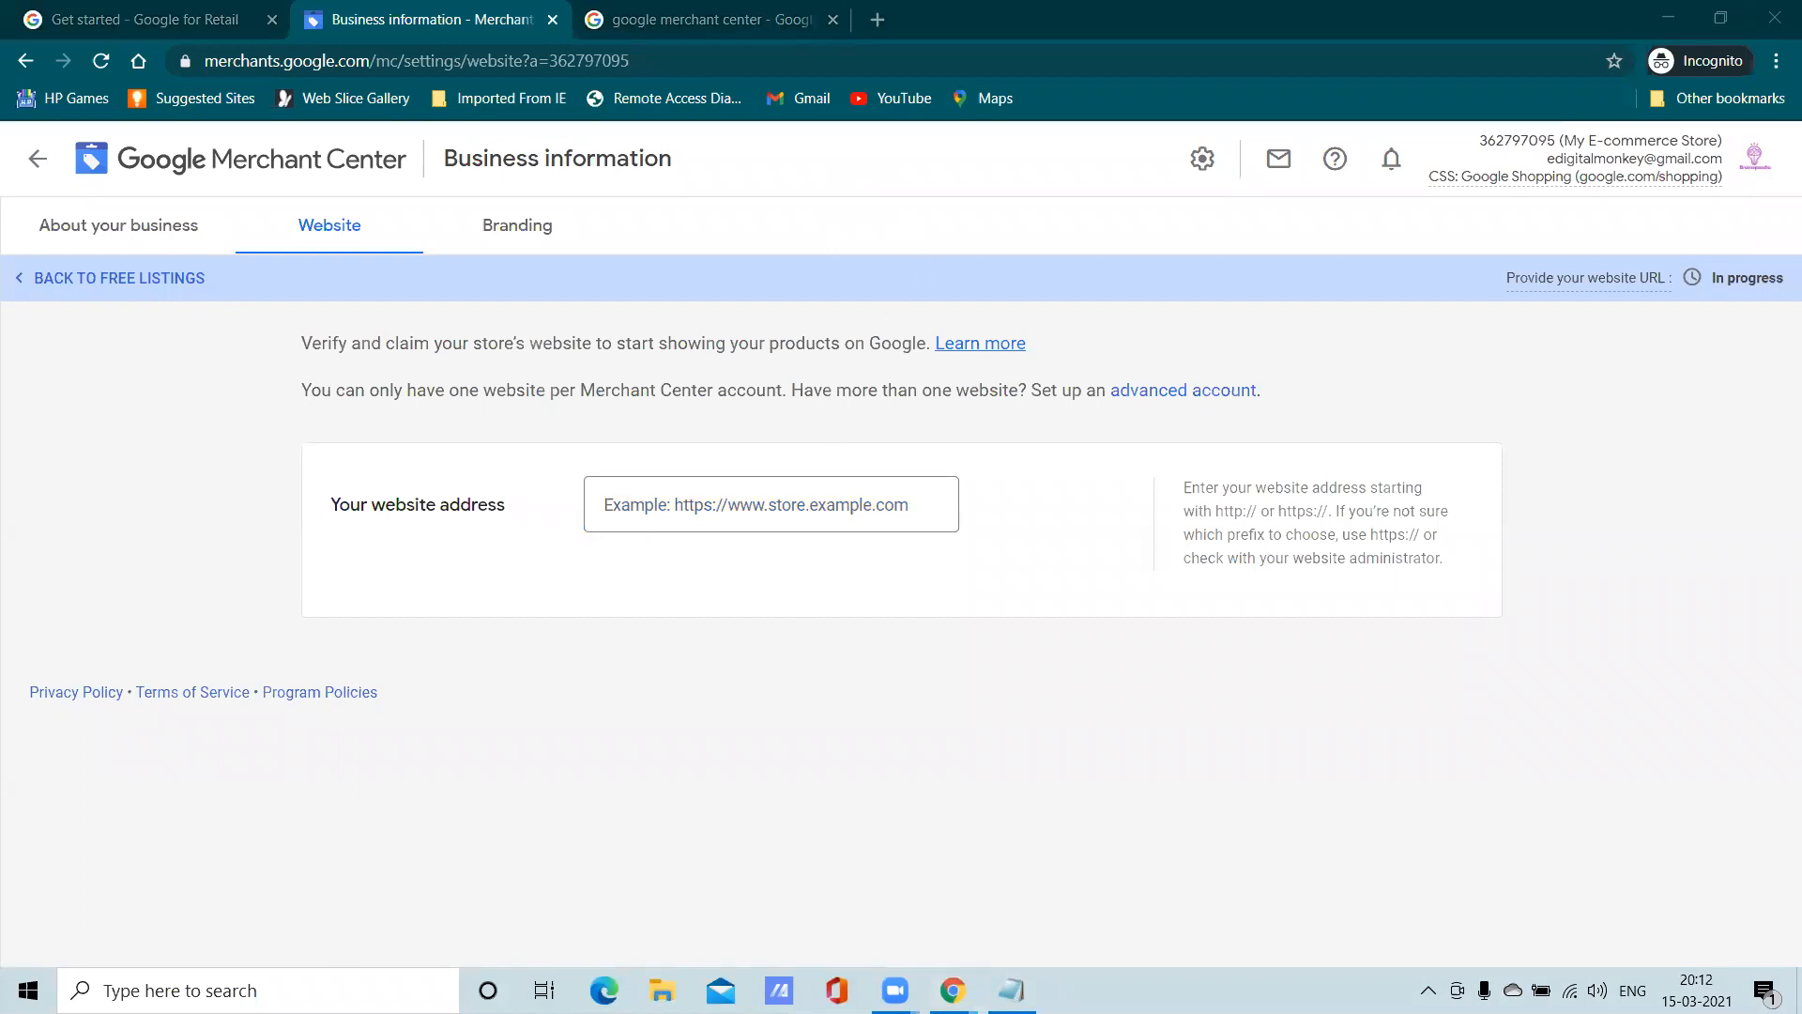
pyautogui.moveTo(953, 990)
pyautogui.moveTo(894, 981)
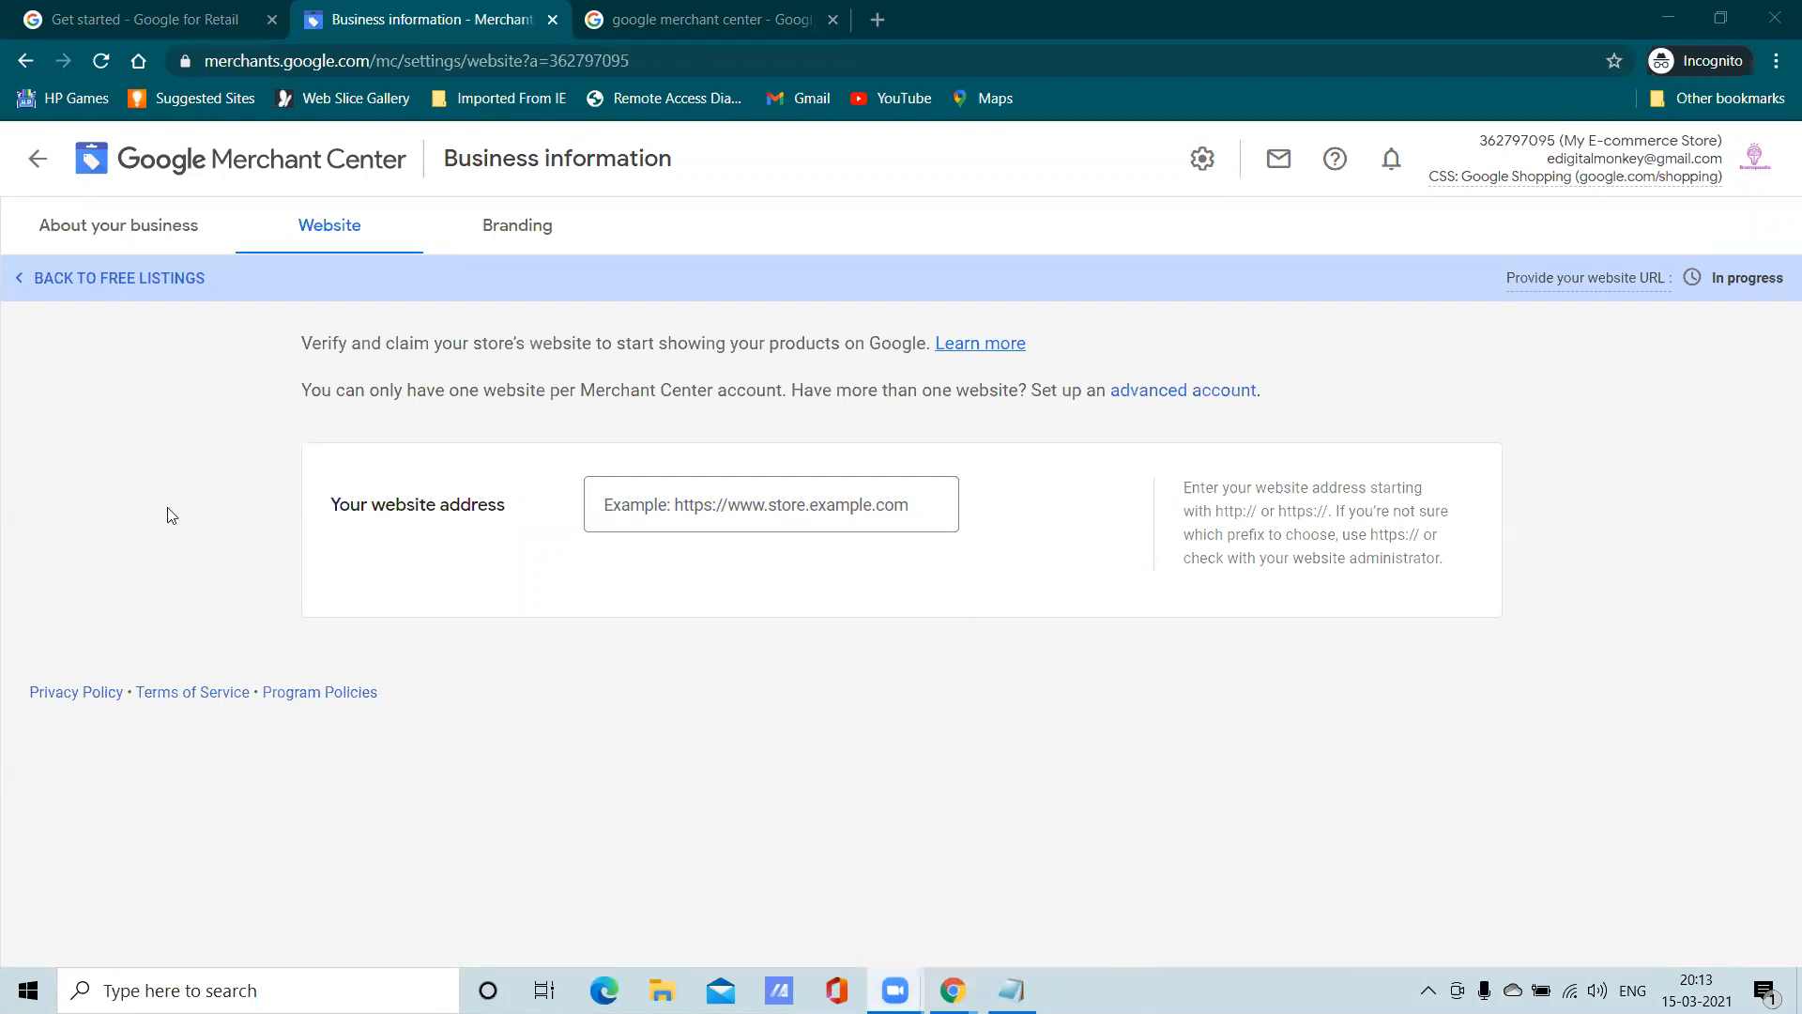
pyautogui.click(315, 233)
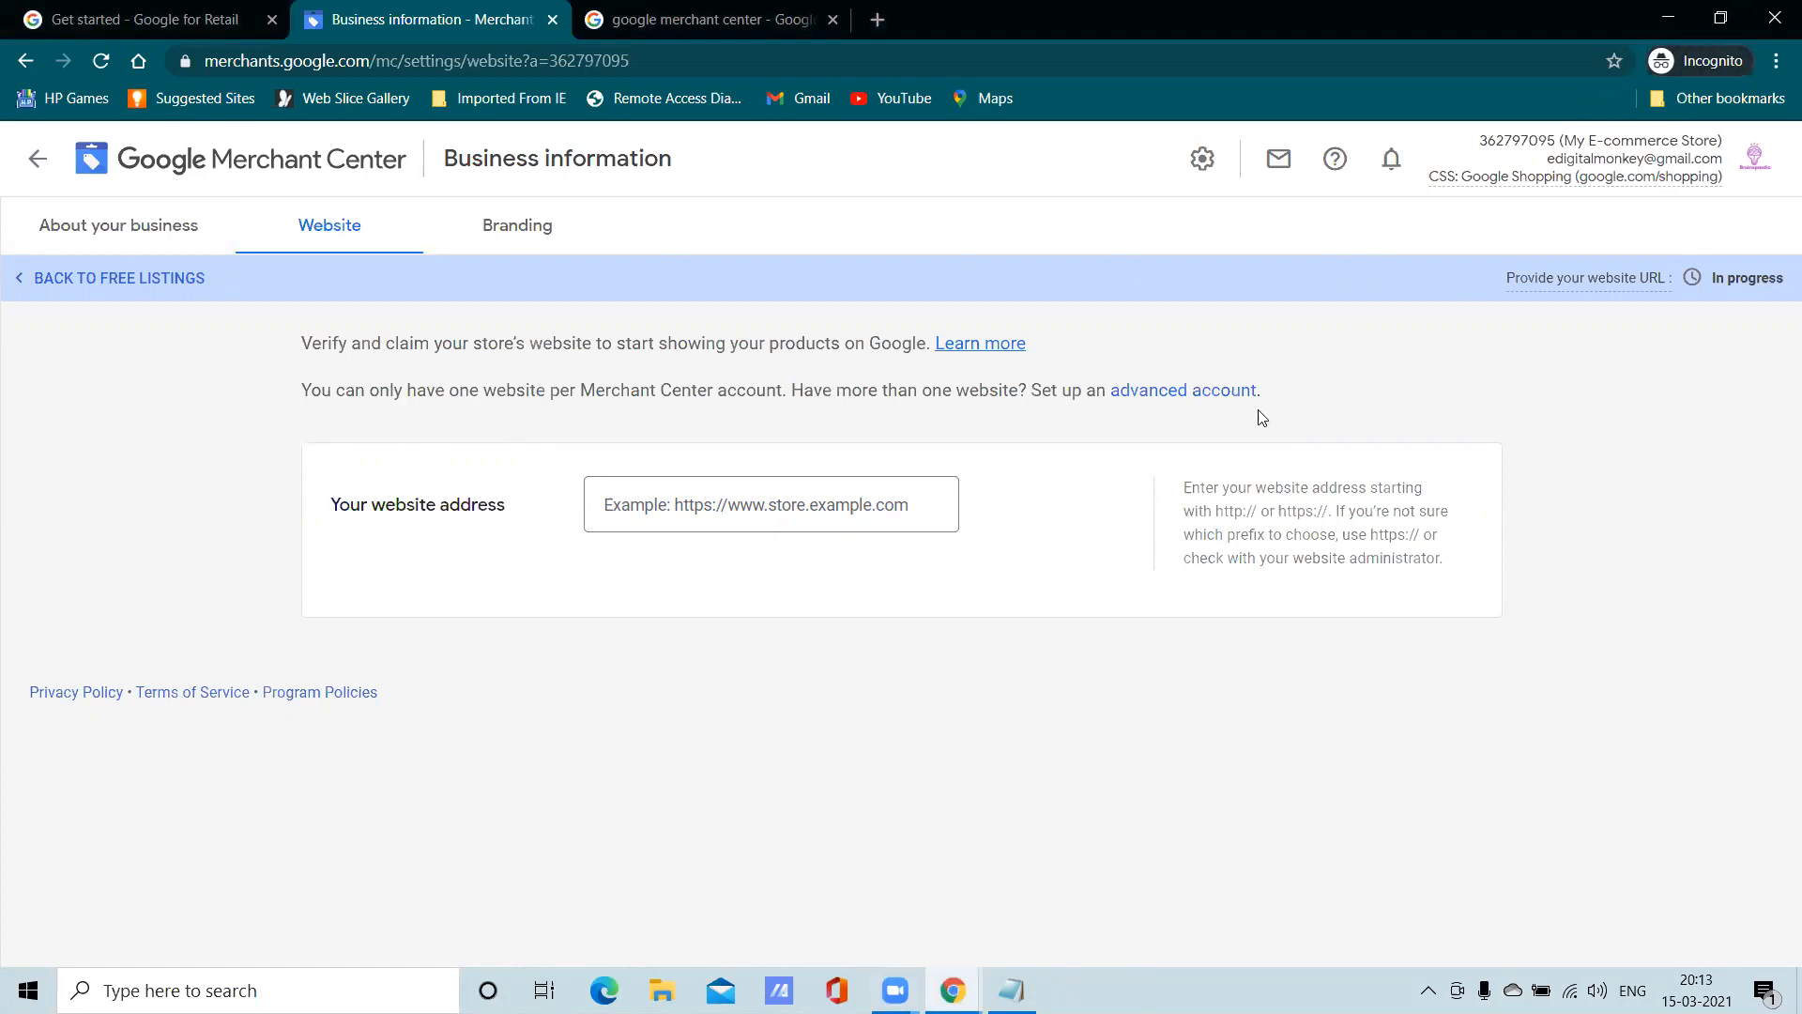
pyautogui.click(717, 507)
pyautogui.rightClick(715, 511)
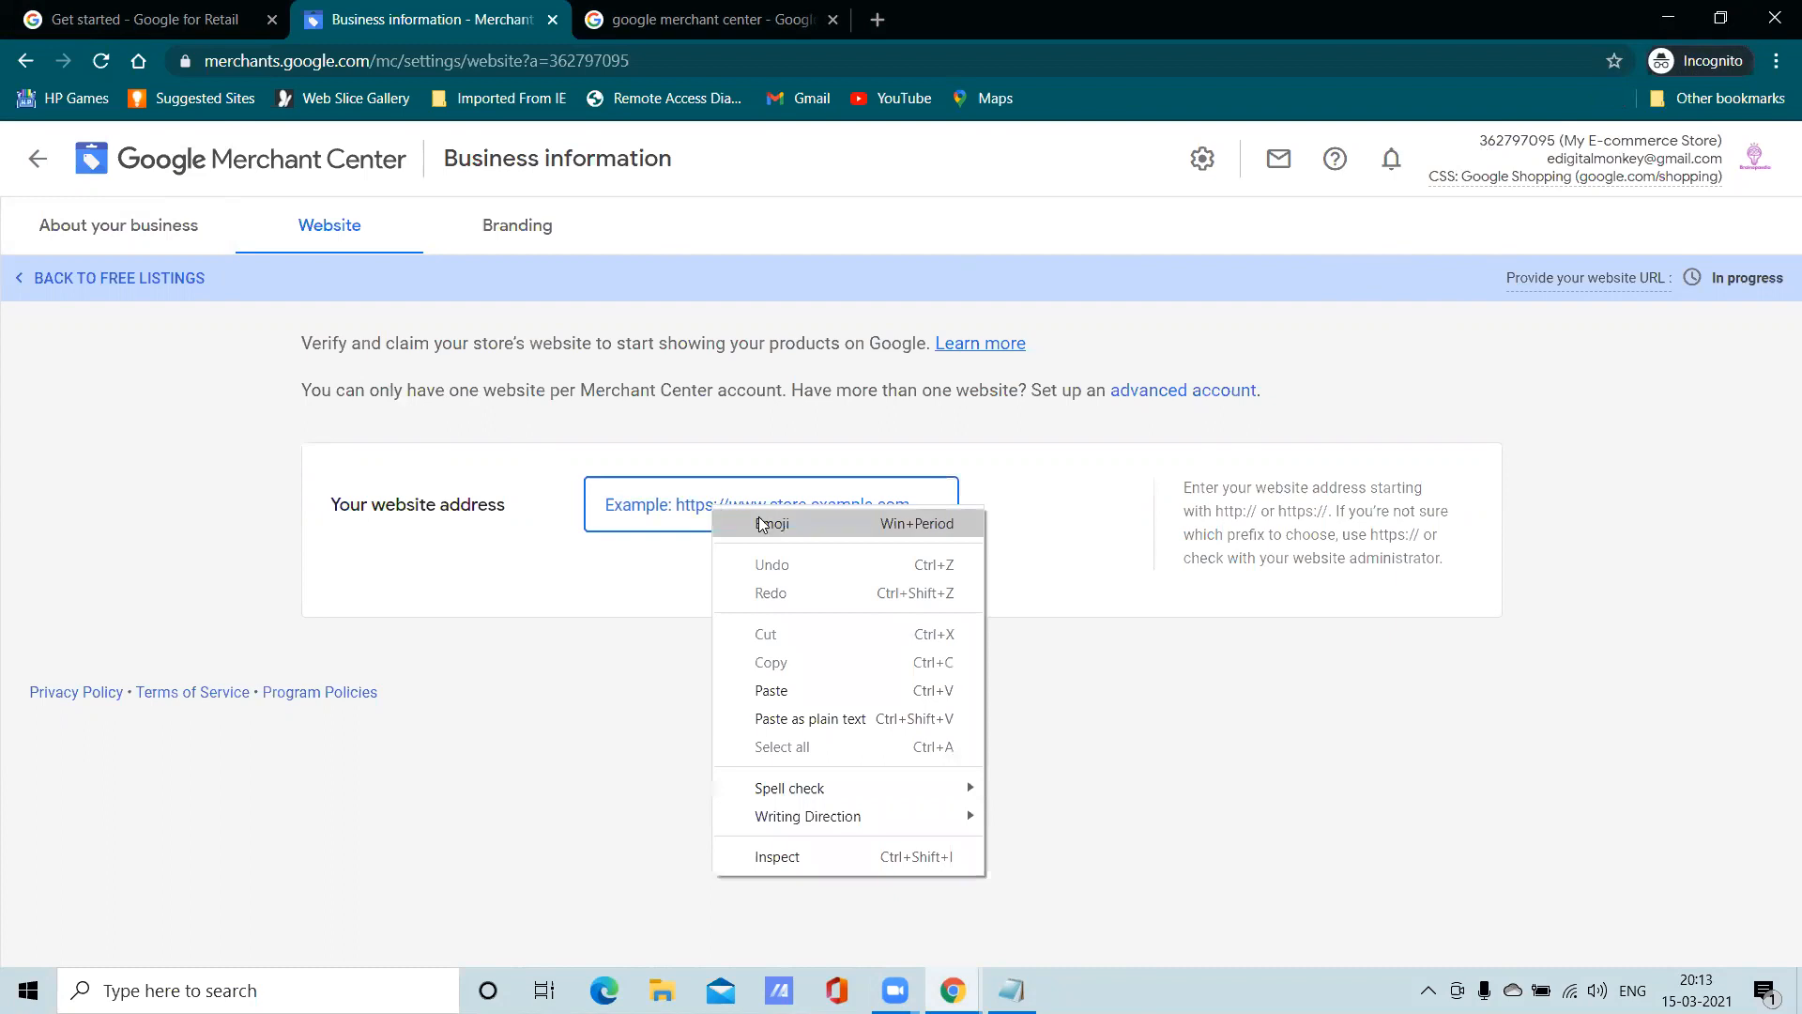
pyautogui.click(813, 684)
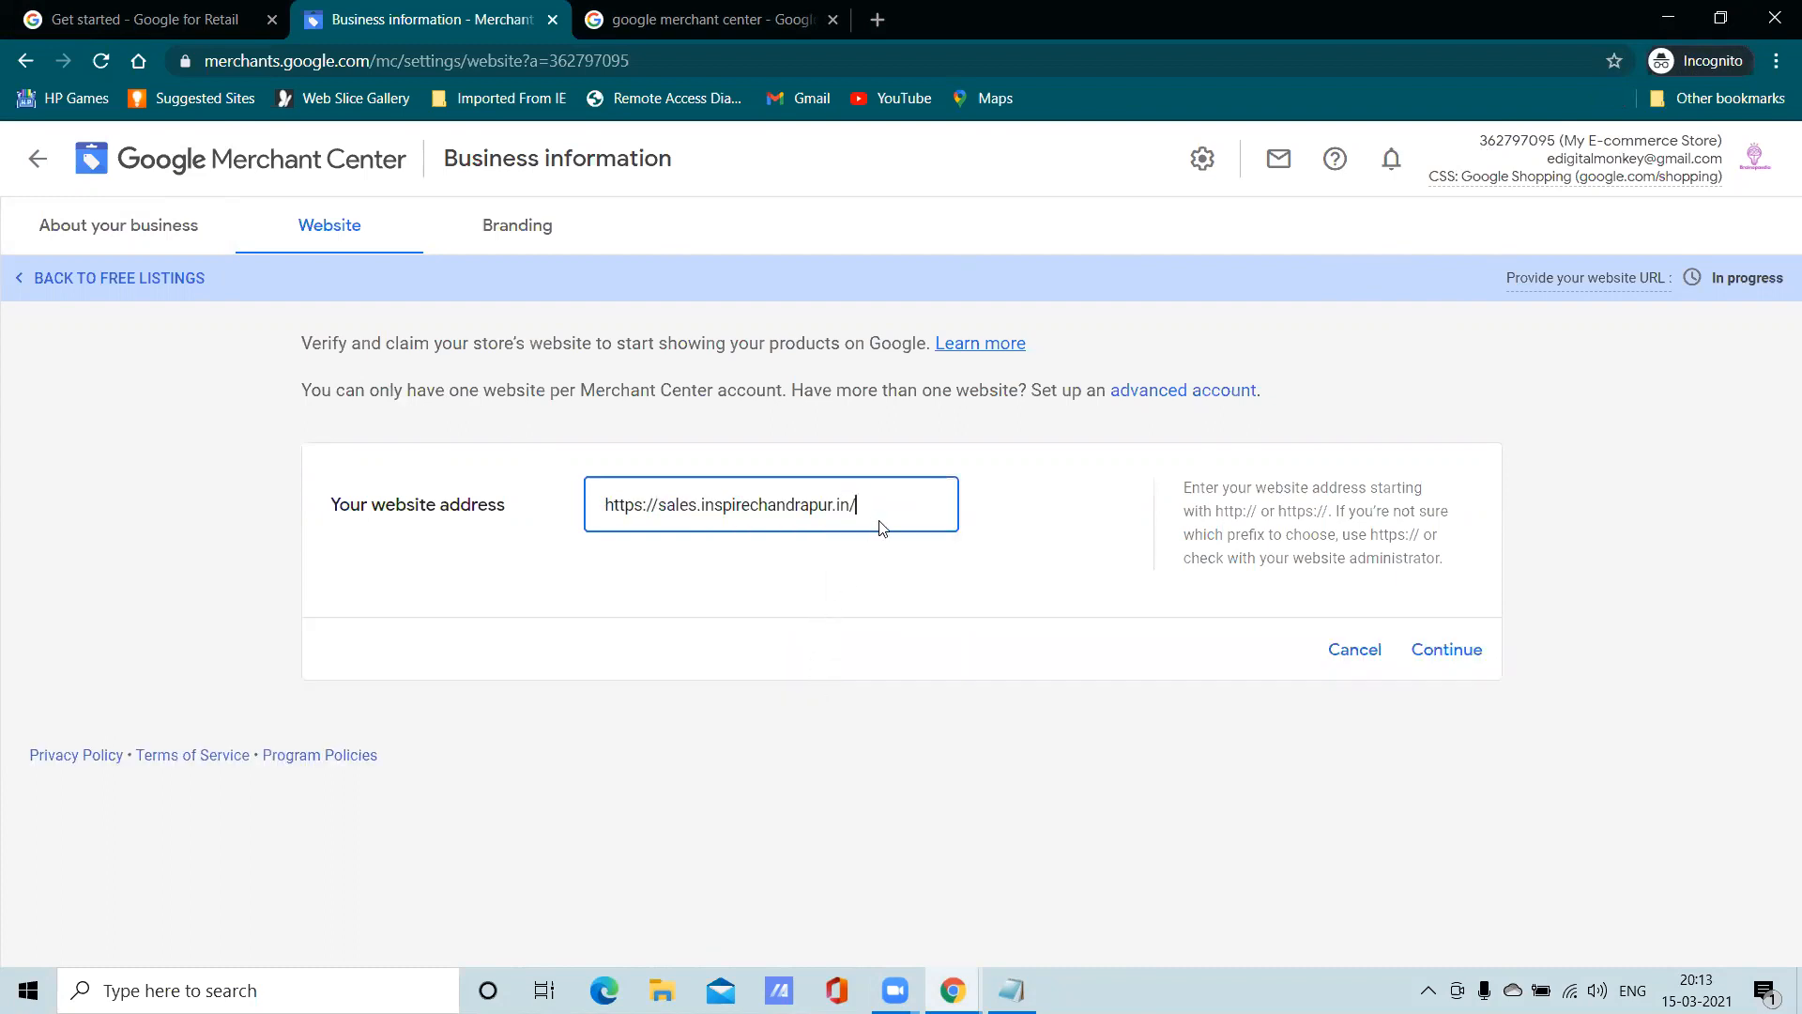
pyautogui.click(1446, 650)
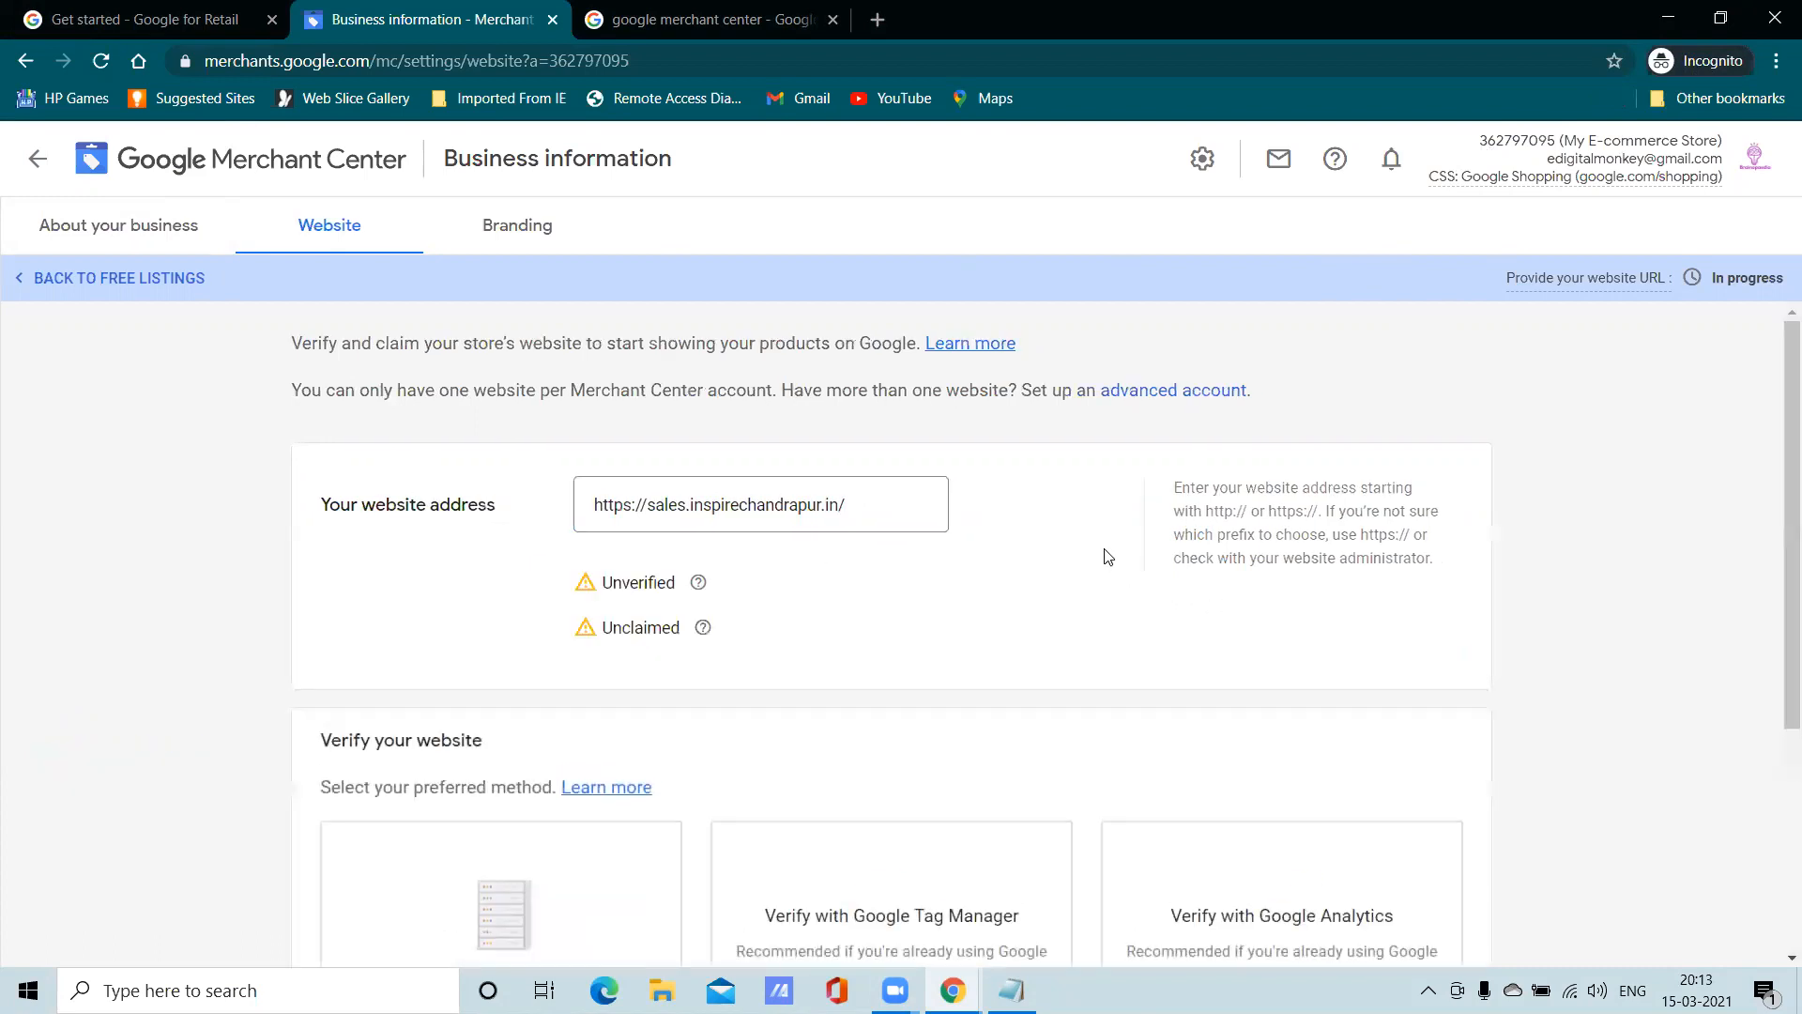
# Review the website verification methods and choose adding an HTML tag or uploading an HTML file
pyautogui.scroll(-1, 789, 614)
pyautogui.scroll(-2, 668, 450)
pyautogui.scroll(1, 667, 455)
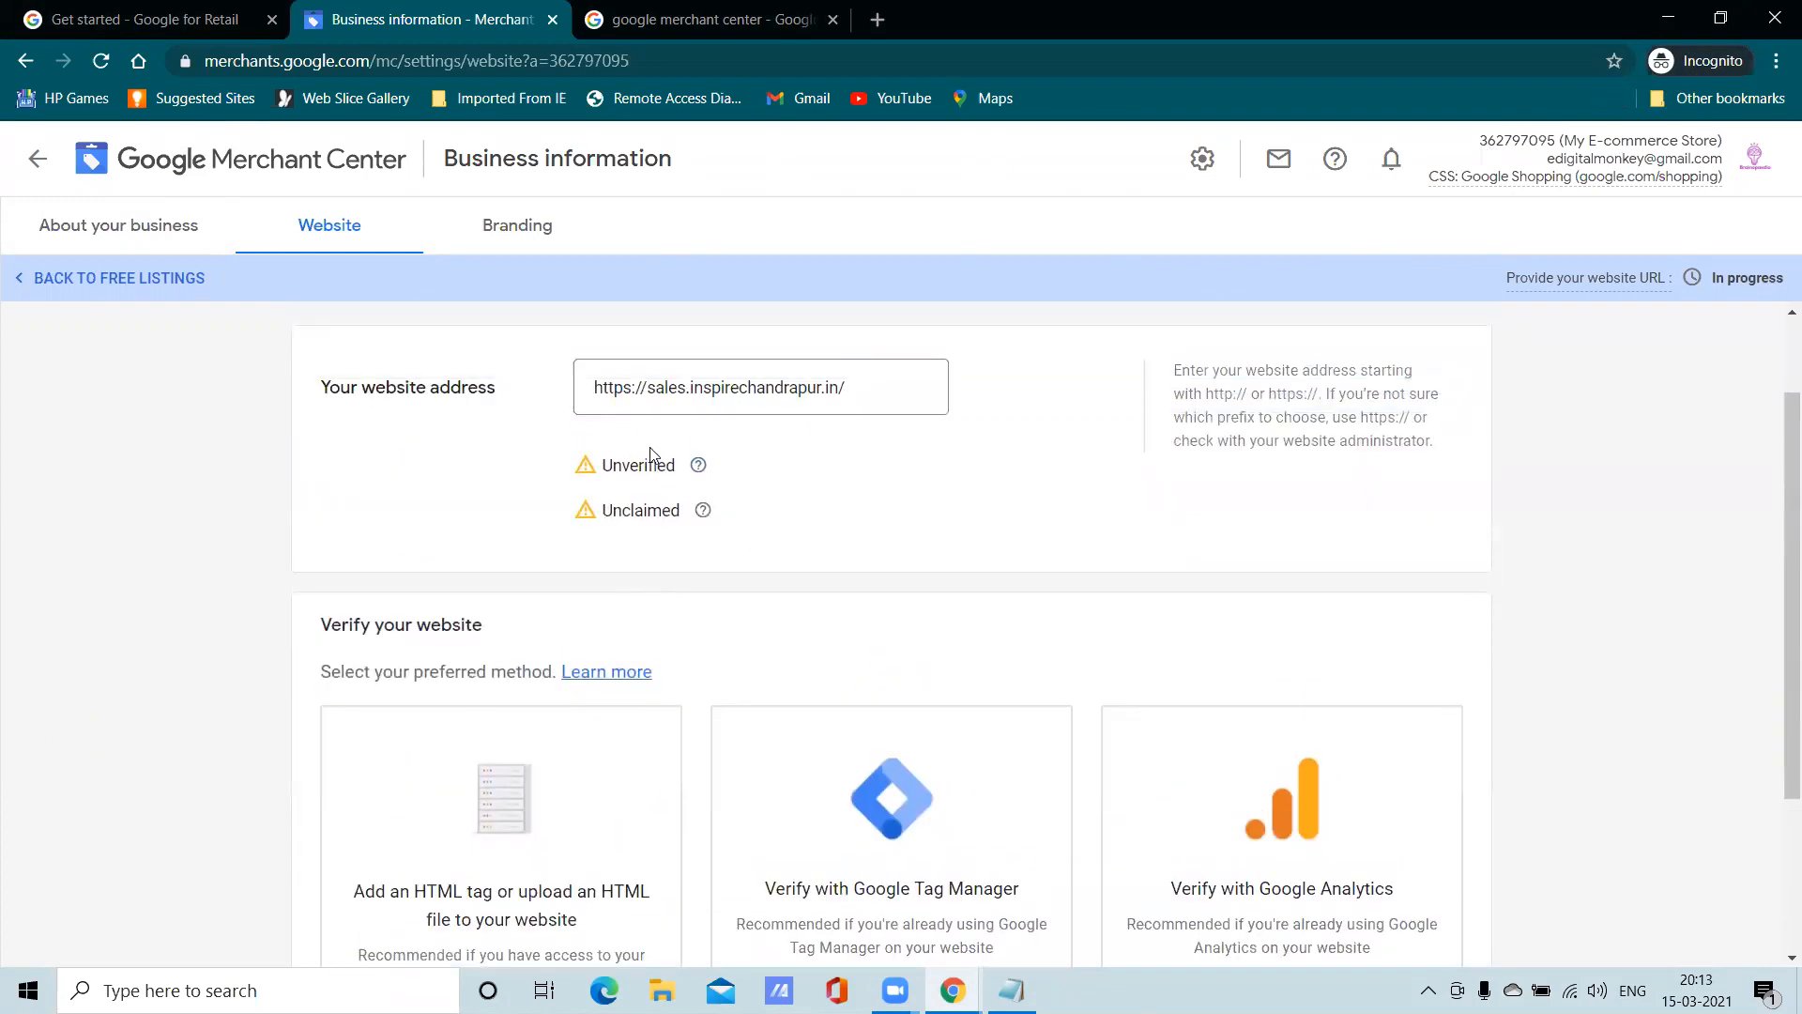
pyautogui.scroll(-3, 736, 543)
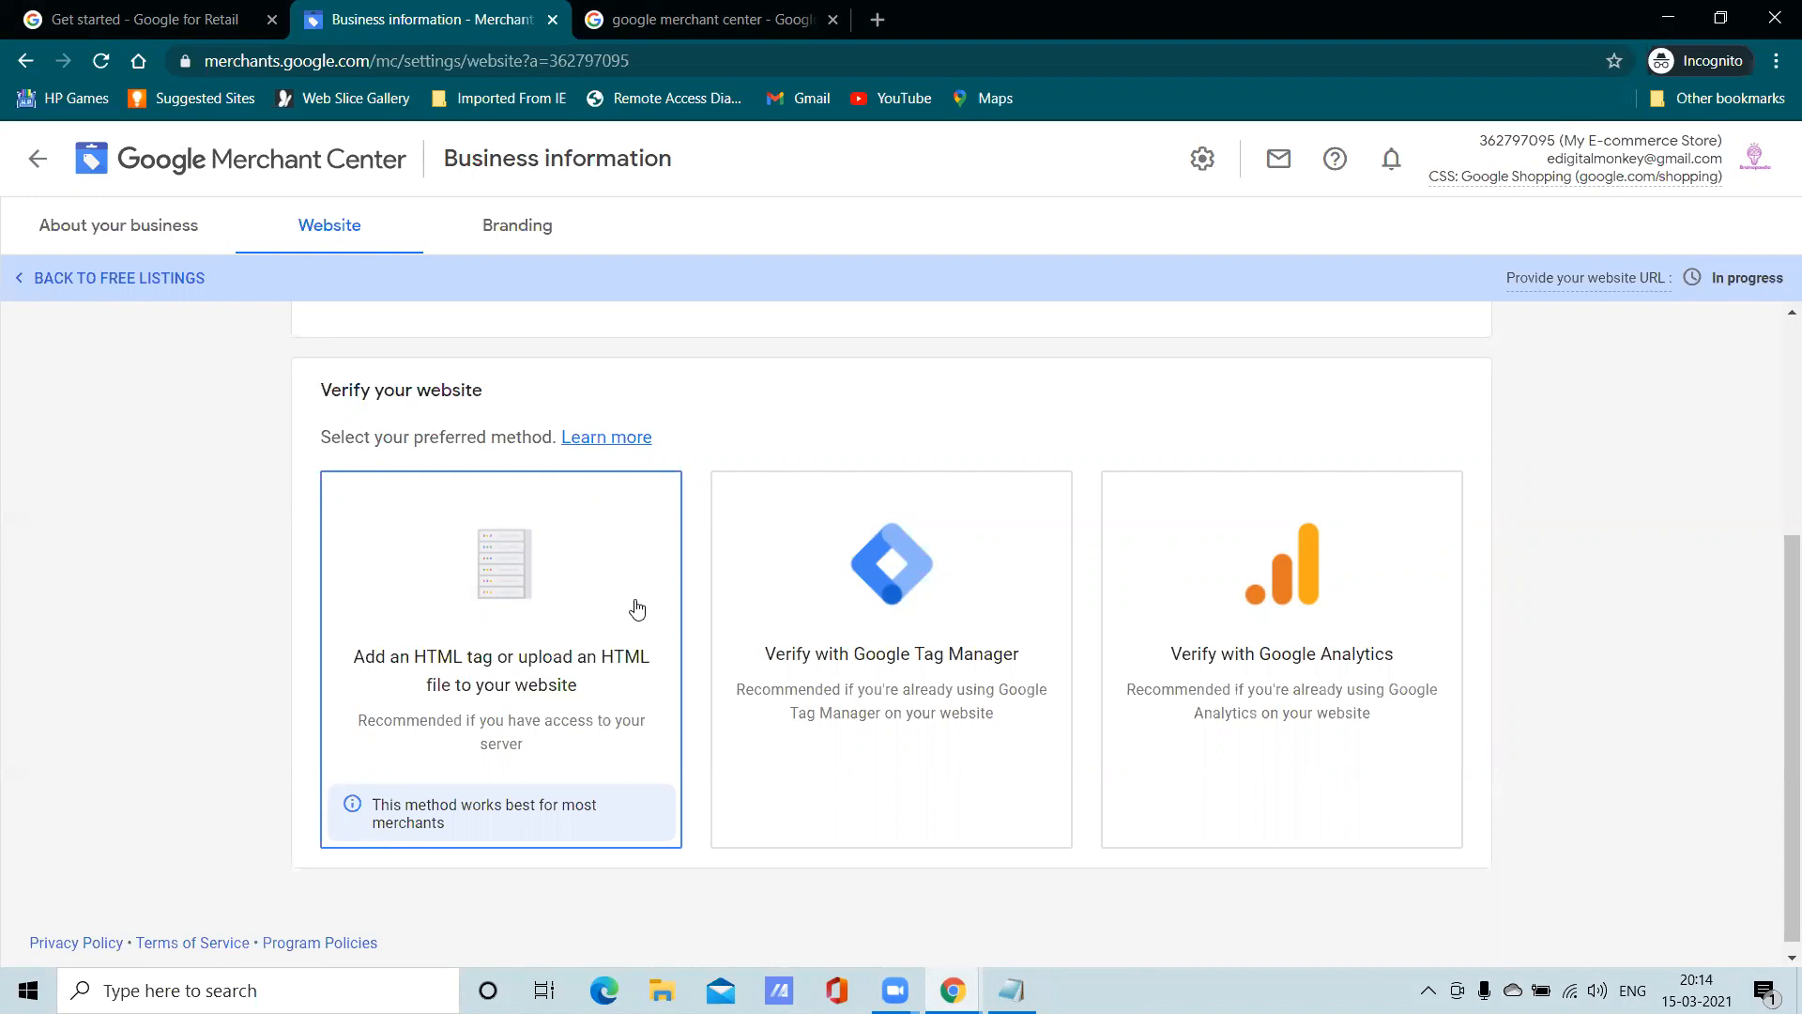
pyautogui.scroll(3, 644, 604)
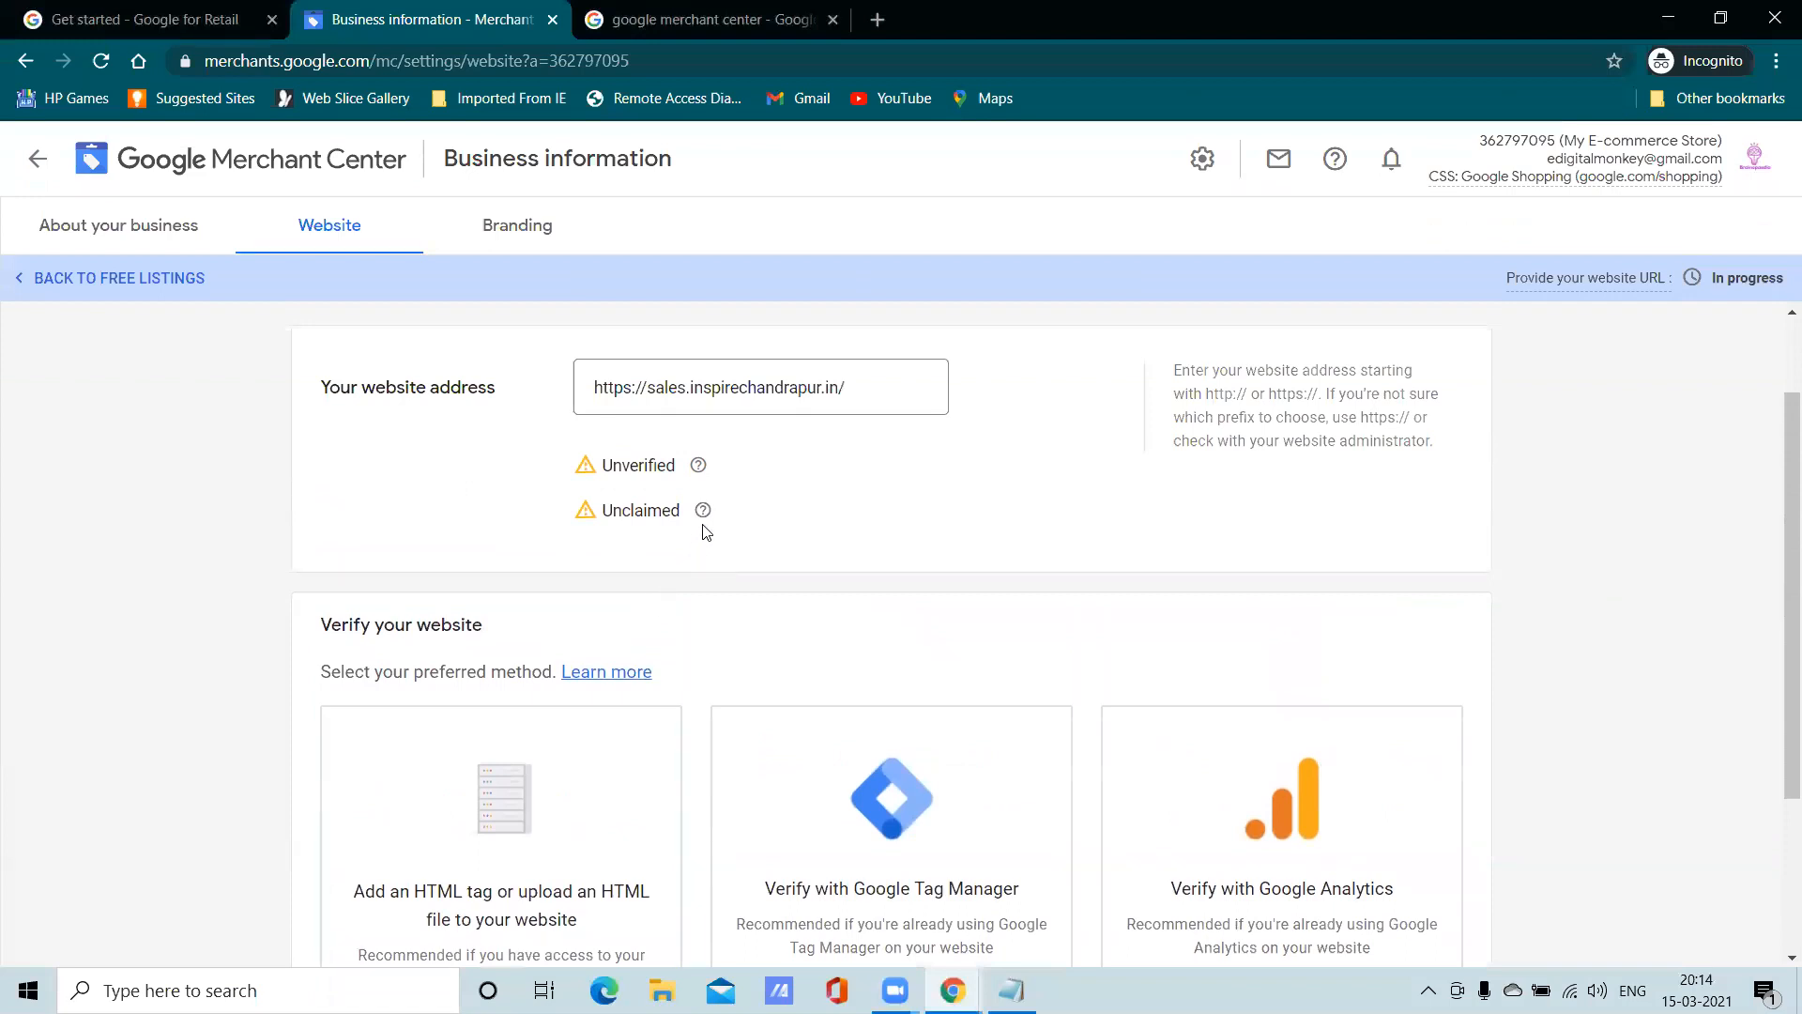
pyautogui.scroll(-3, 657, 572)
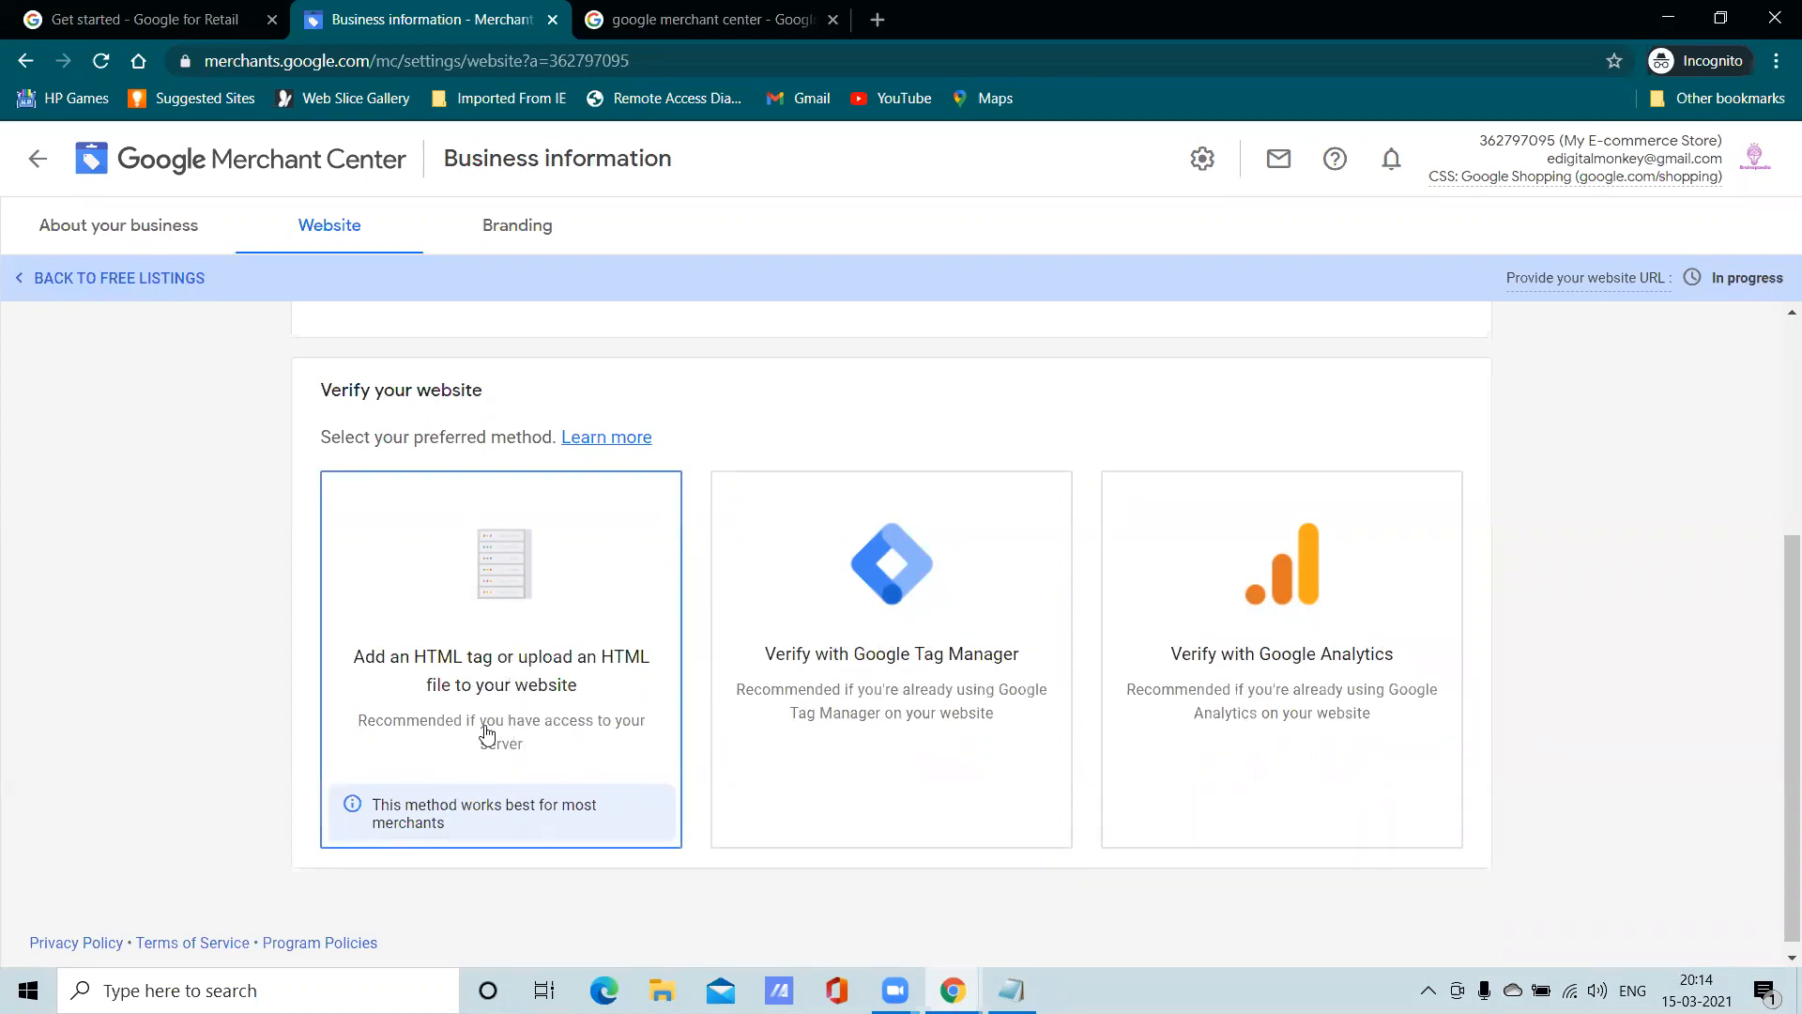
pyautogui.scroll(-1, 515, 704)
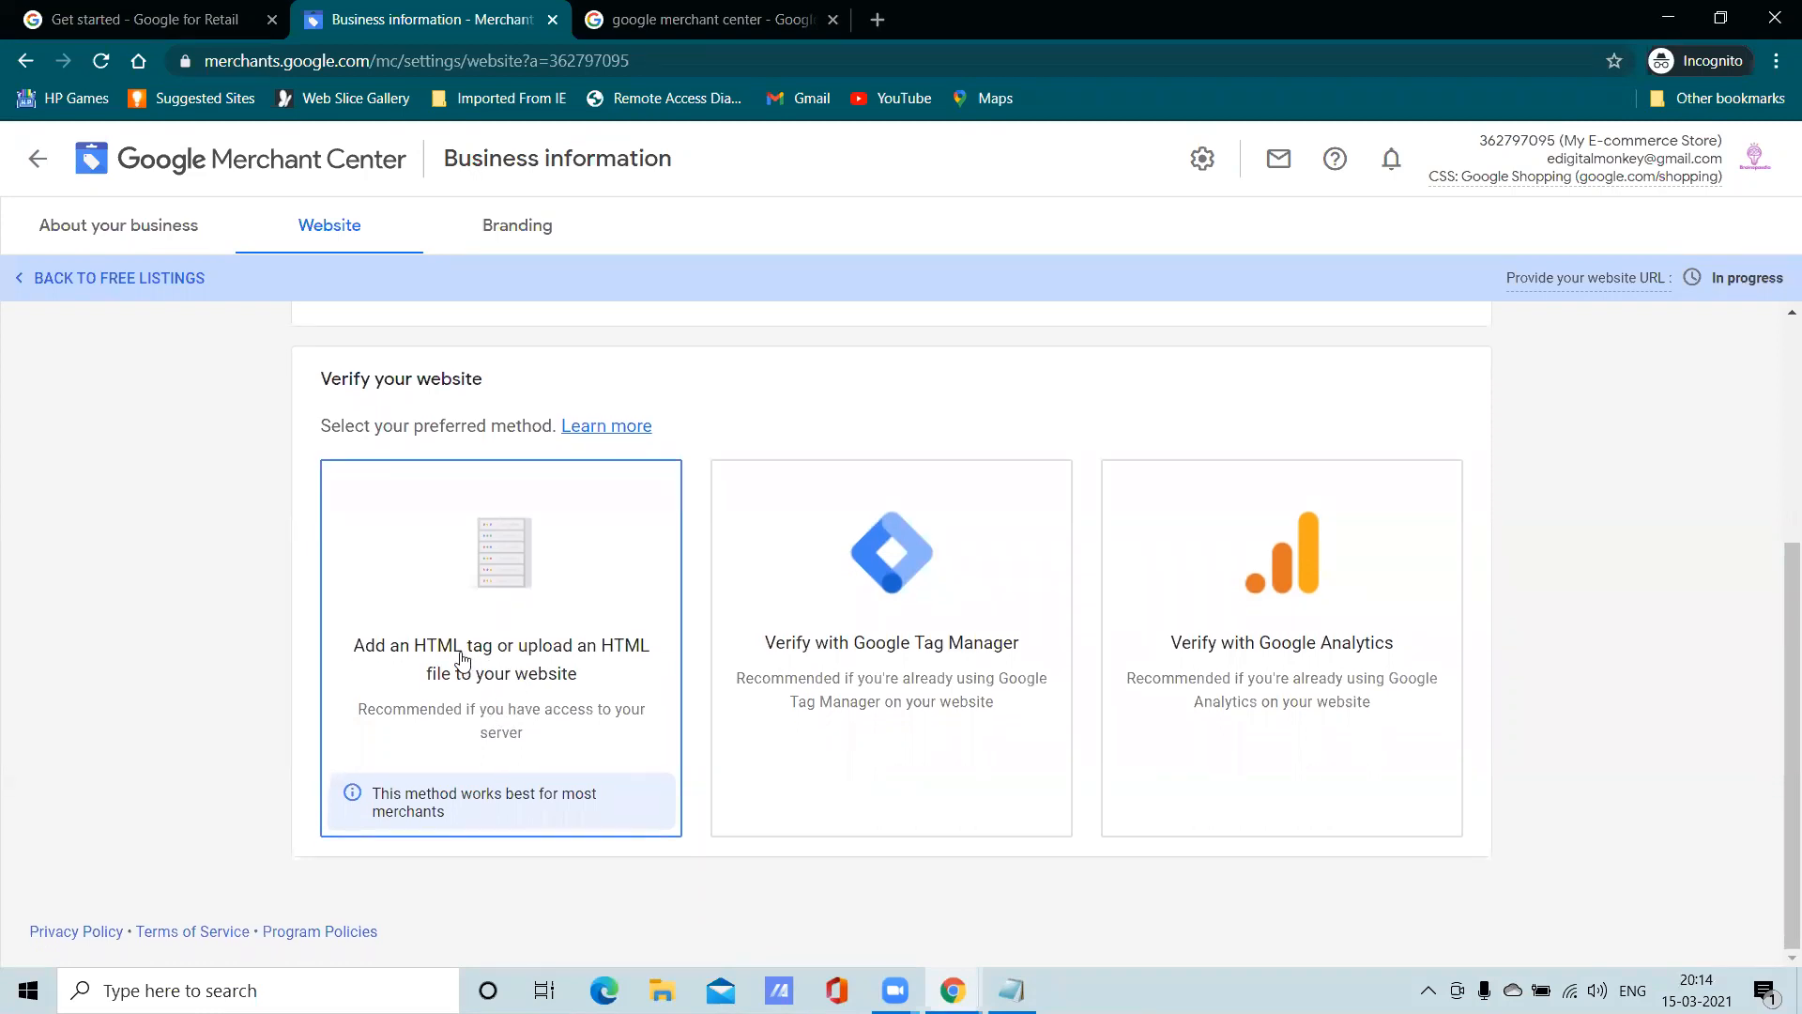
pyautogui.click(516, 670)
pyautogui.scroll(-5, 560, 691)
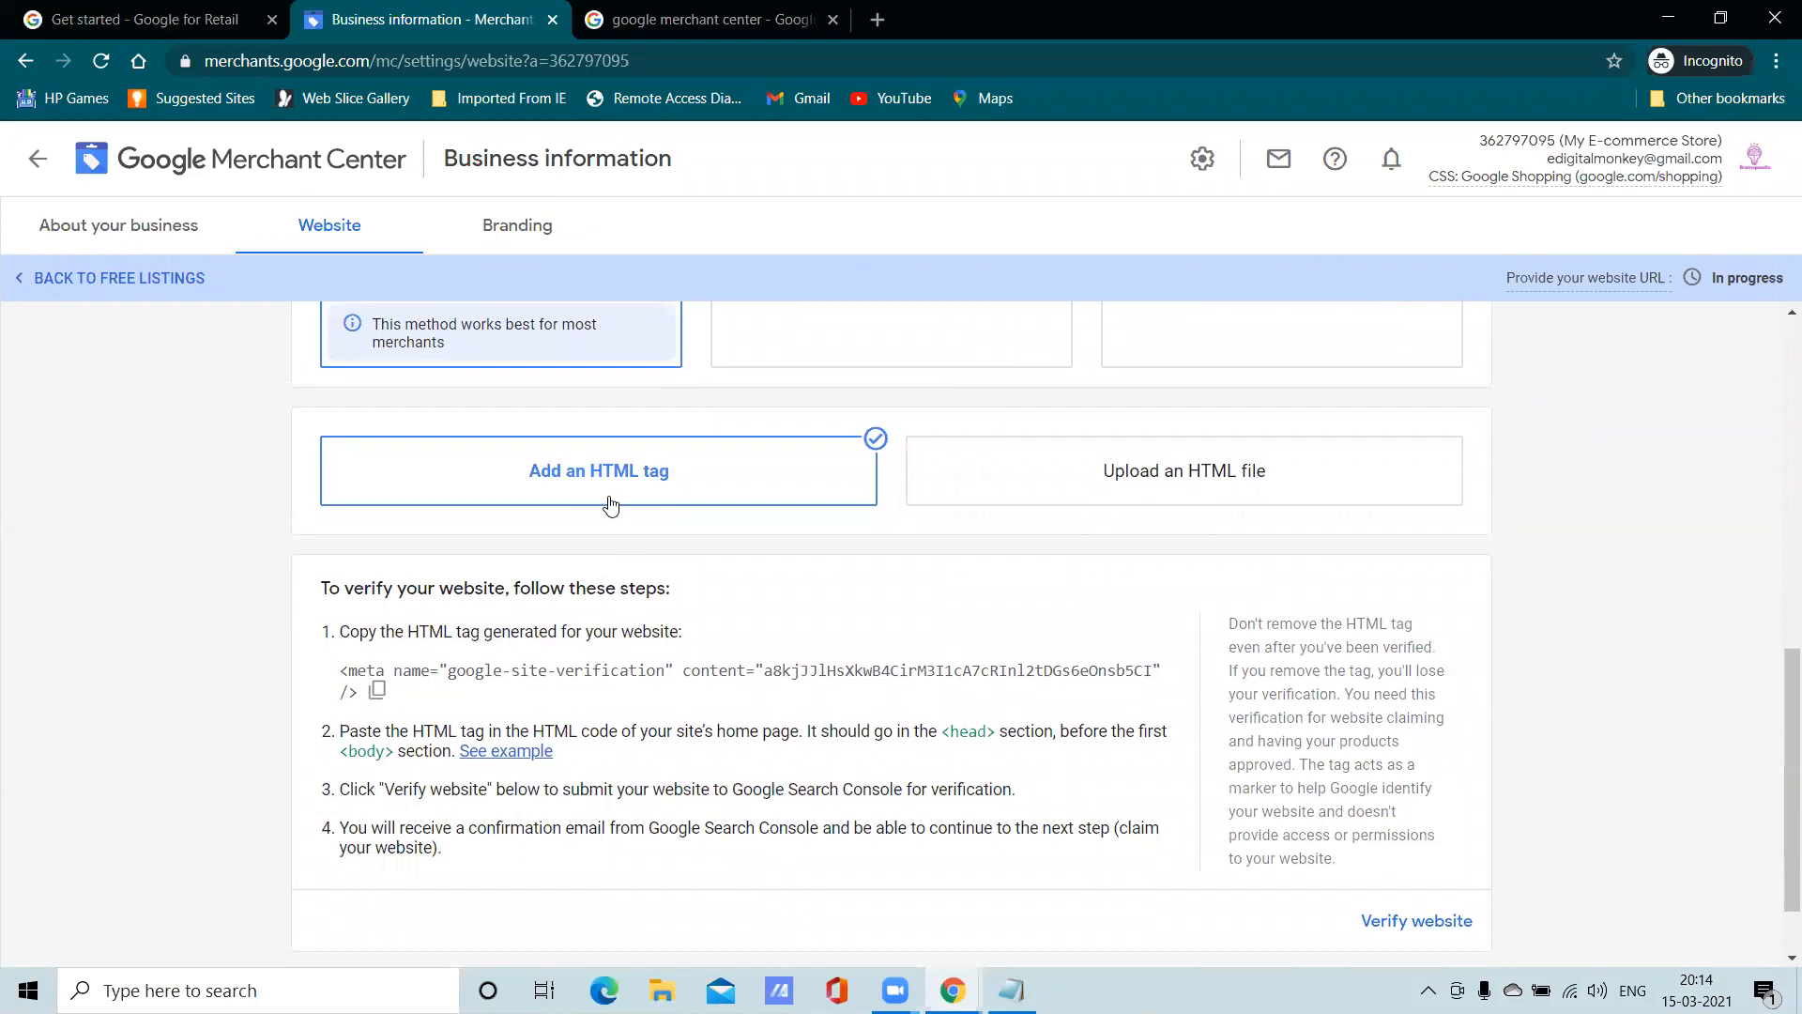
# Copy the generated site verification HTML tag and read where it goes in the home page's code
pyautogui.click(378, 690)
pyautogui.moveTo(809, 730); pyautogui.dragTo(1171, 748)
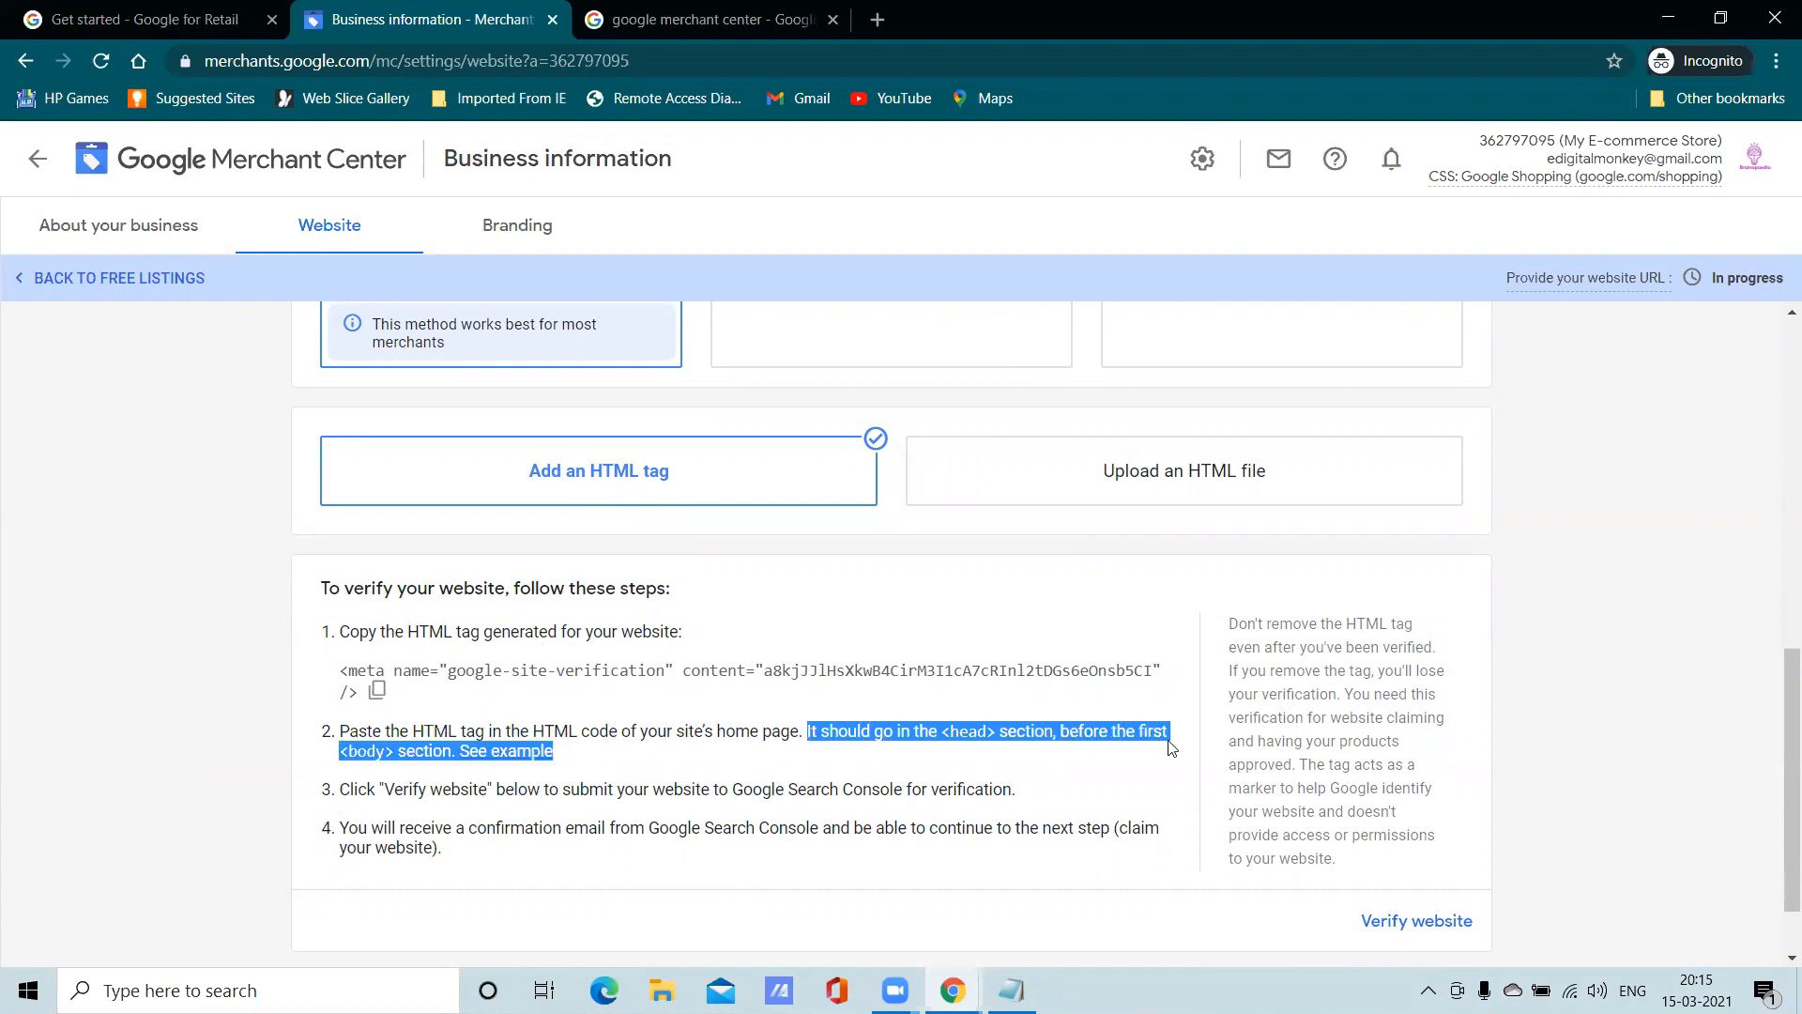
pyautogui.click(1042, 778)
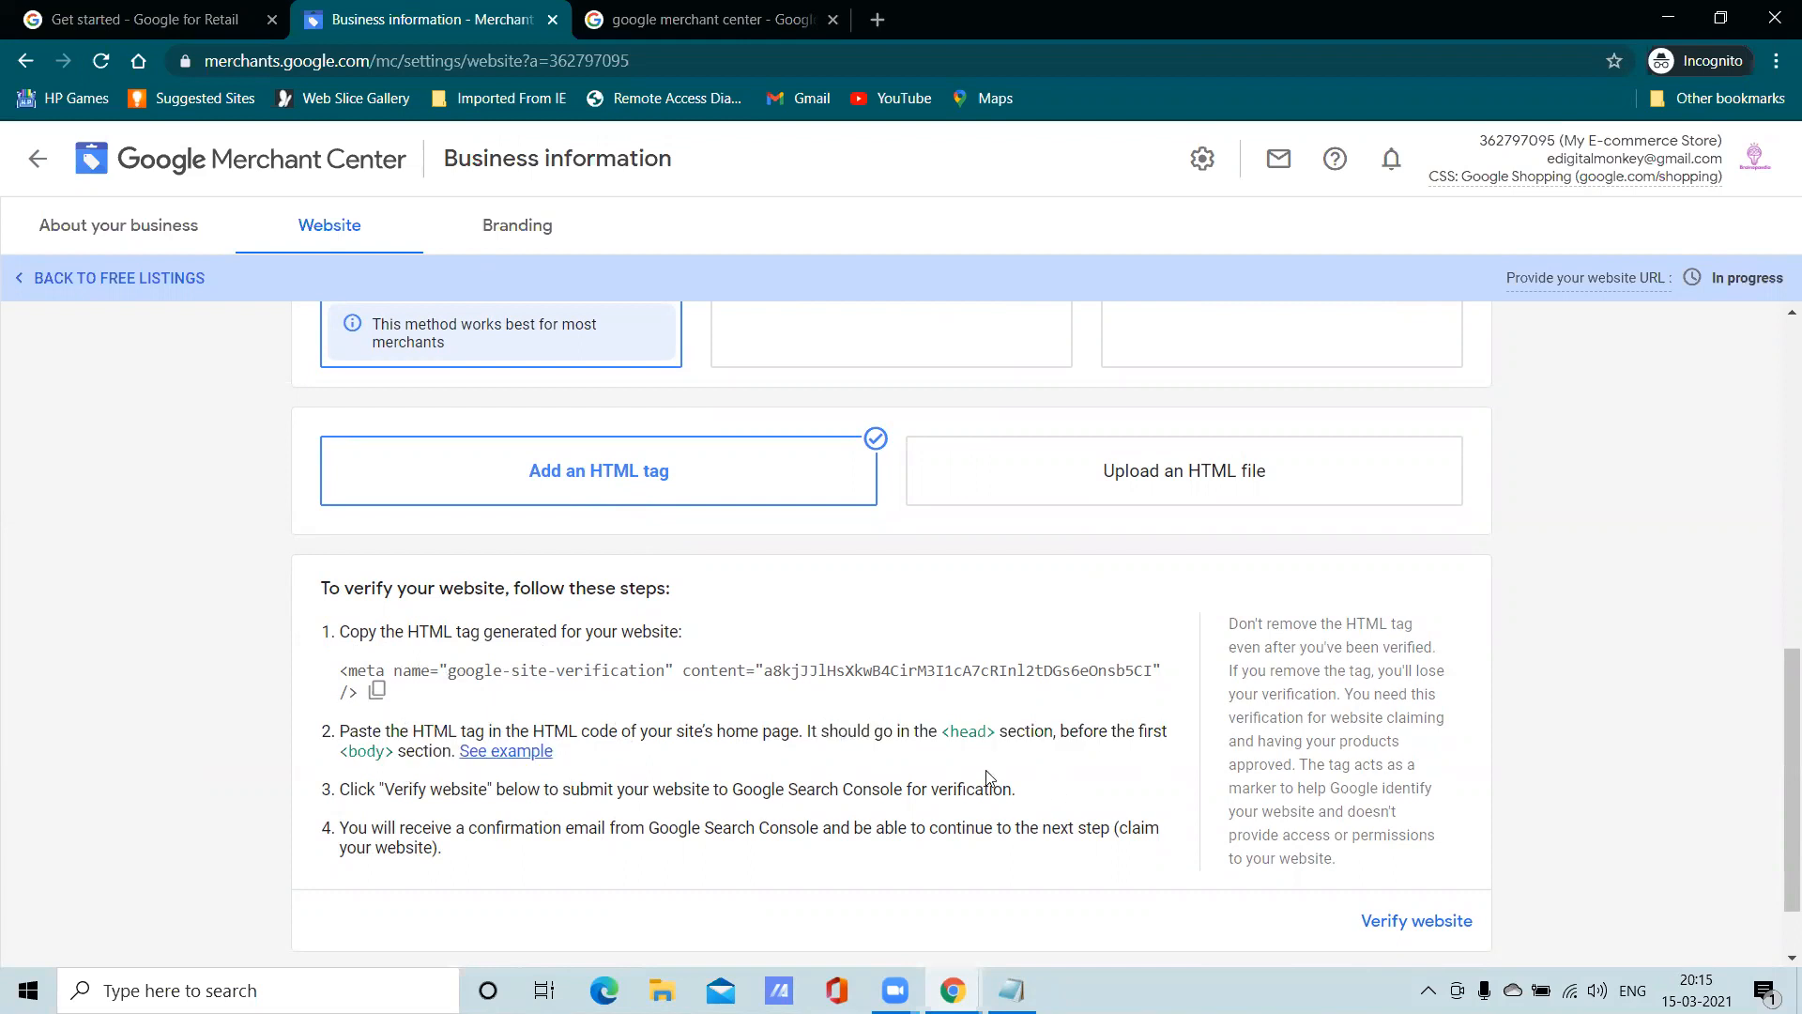
pyautogui.click(378, 694)
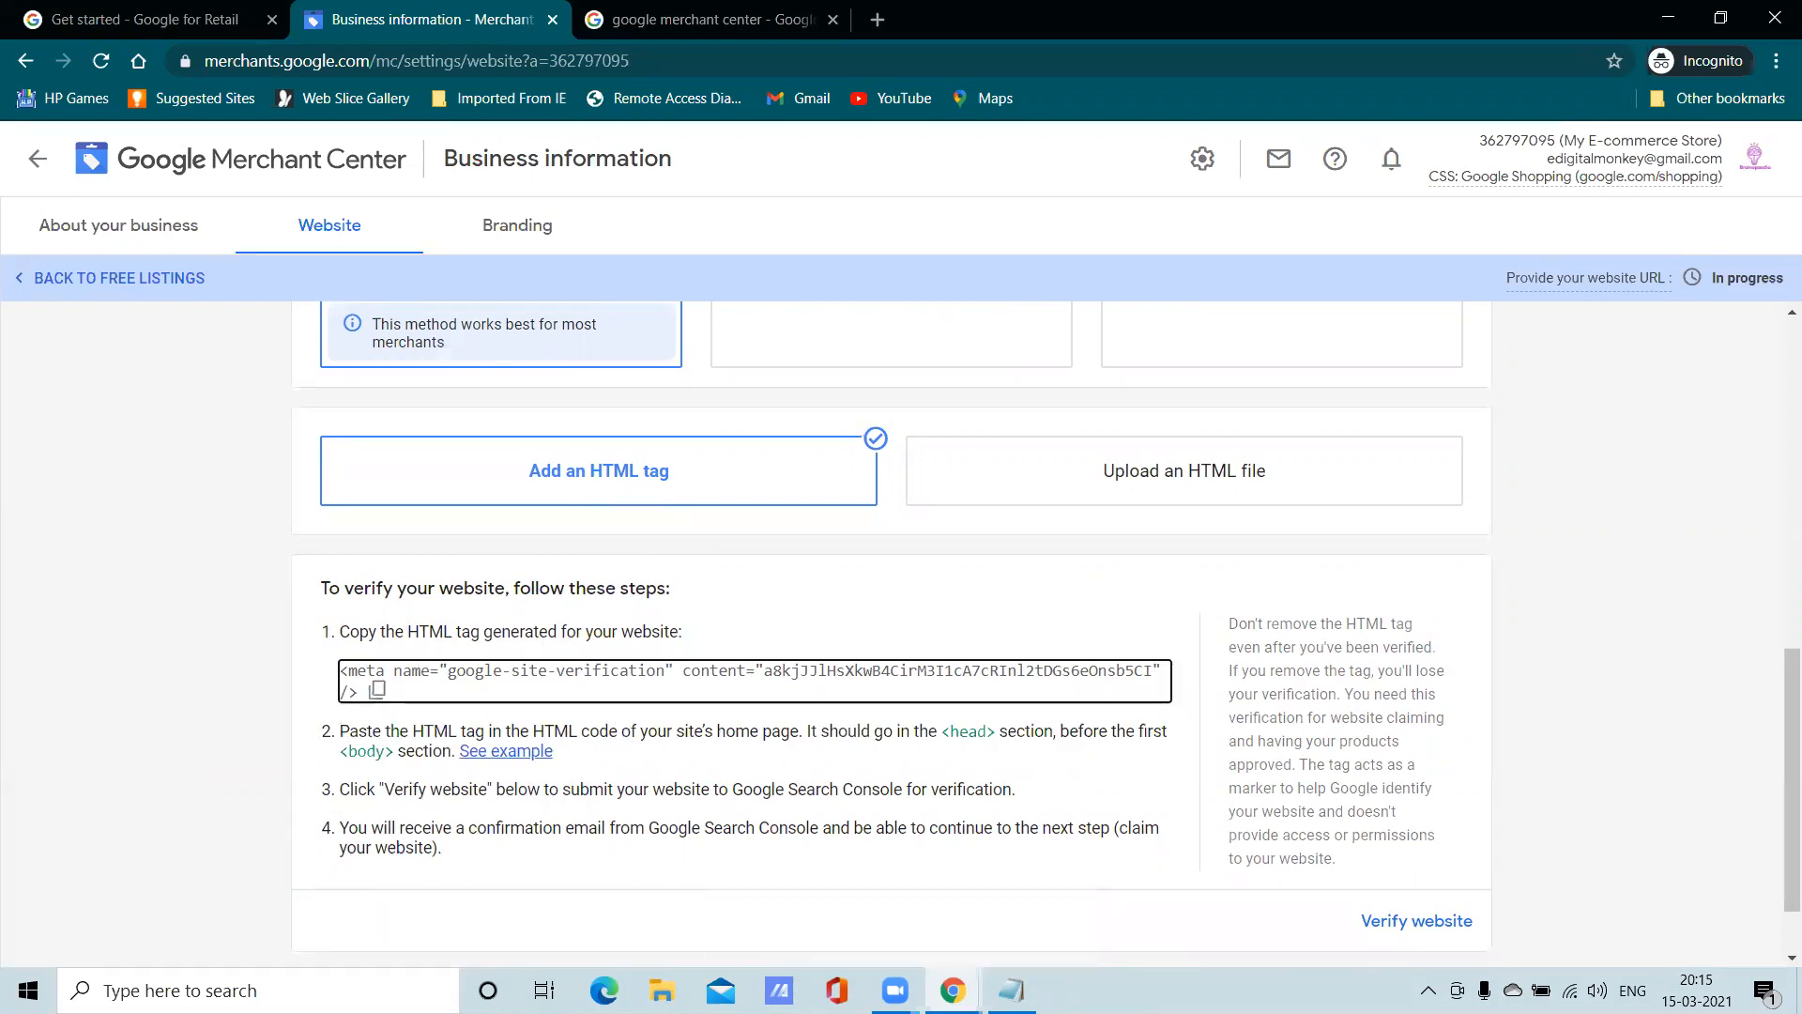
# Switch to the store's WordPress dashboard and open the Theme Editor
pyautogui.moveTo(953, 991)
pyautogui.click(832, 920)
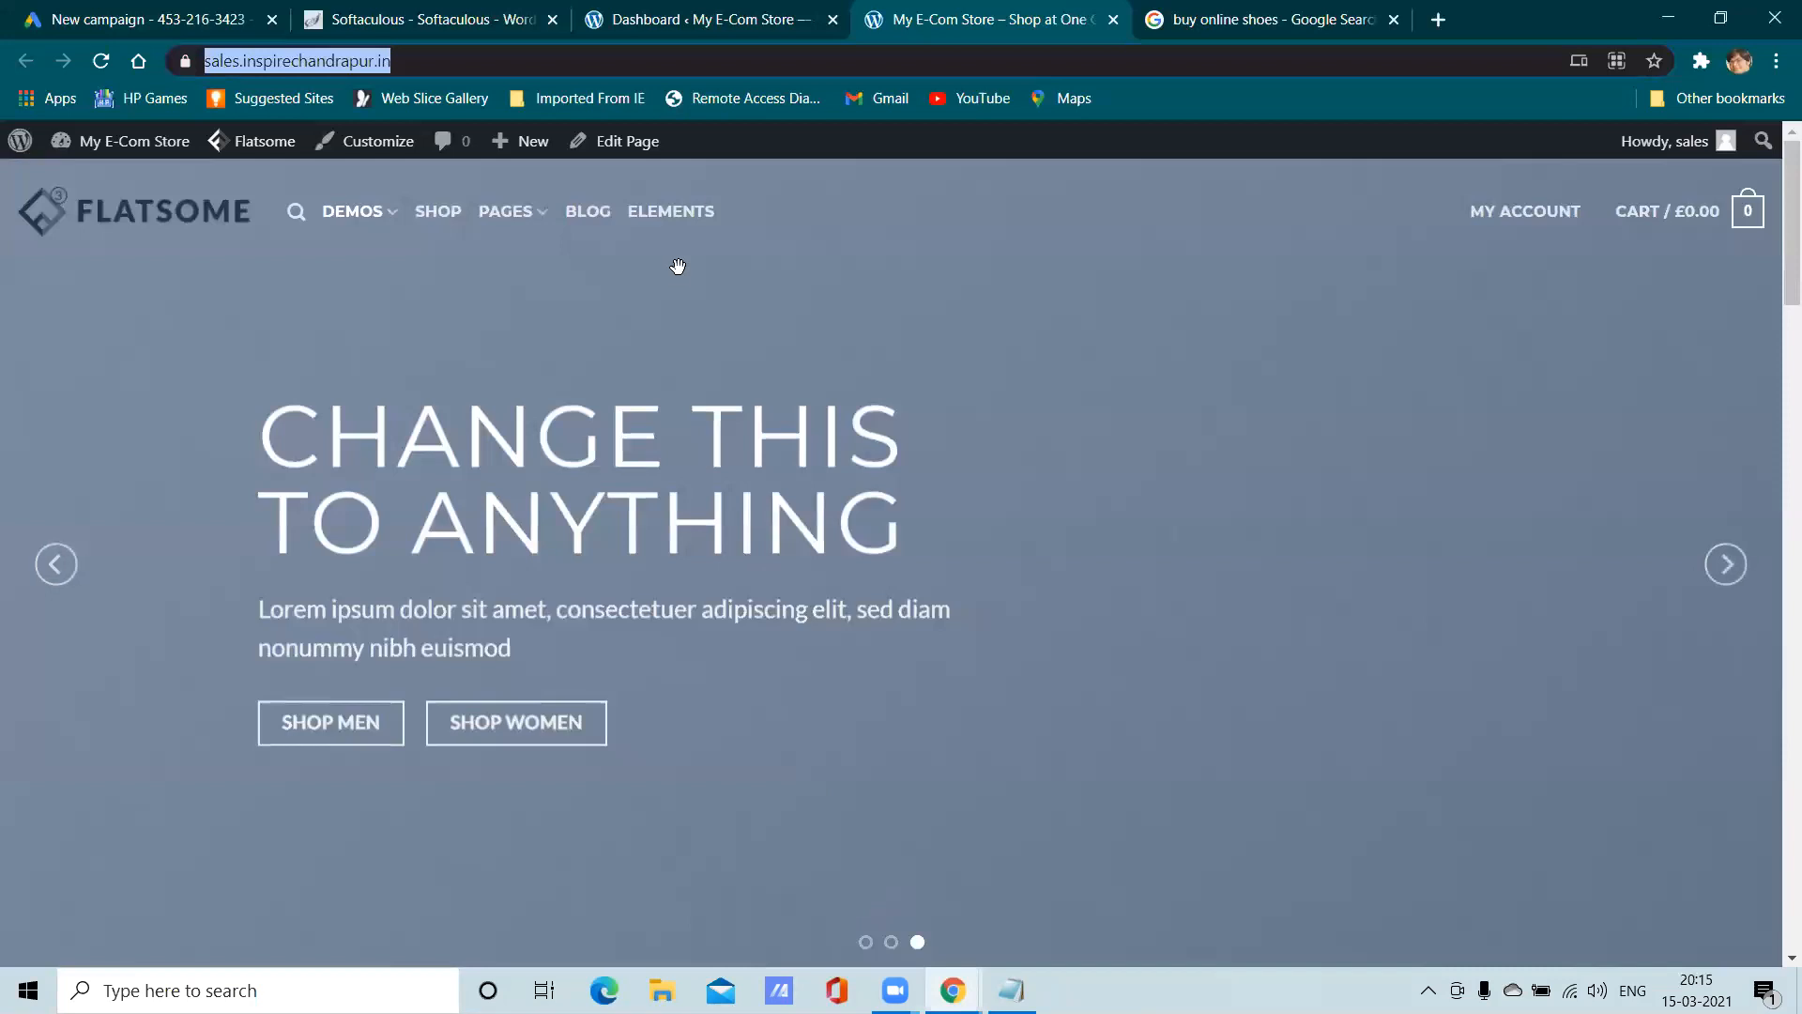
pyautogui.click(705, 15)
pyautogui.moveTo(128, 834)
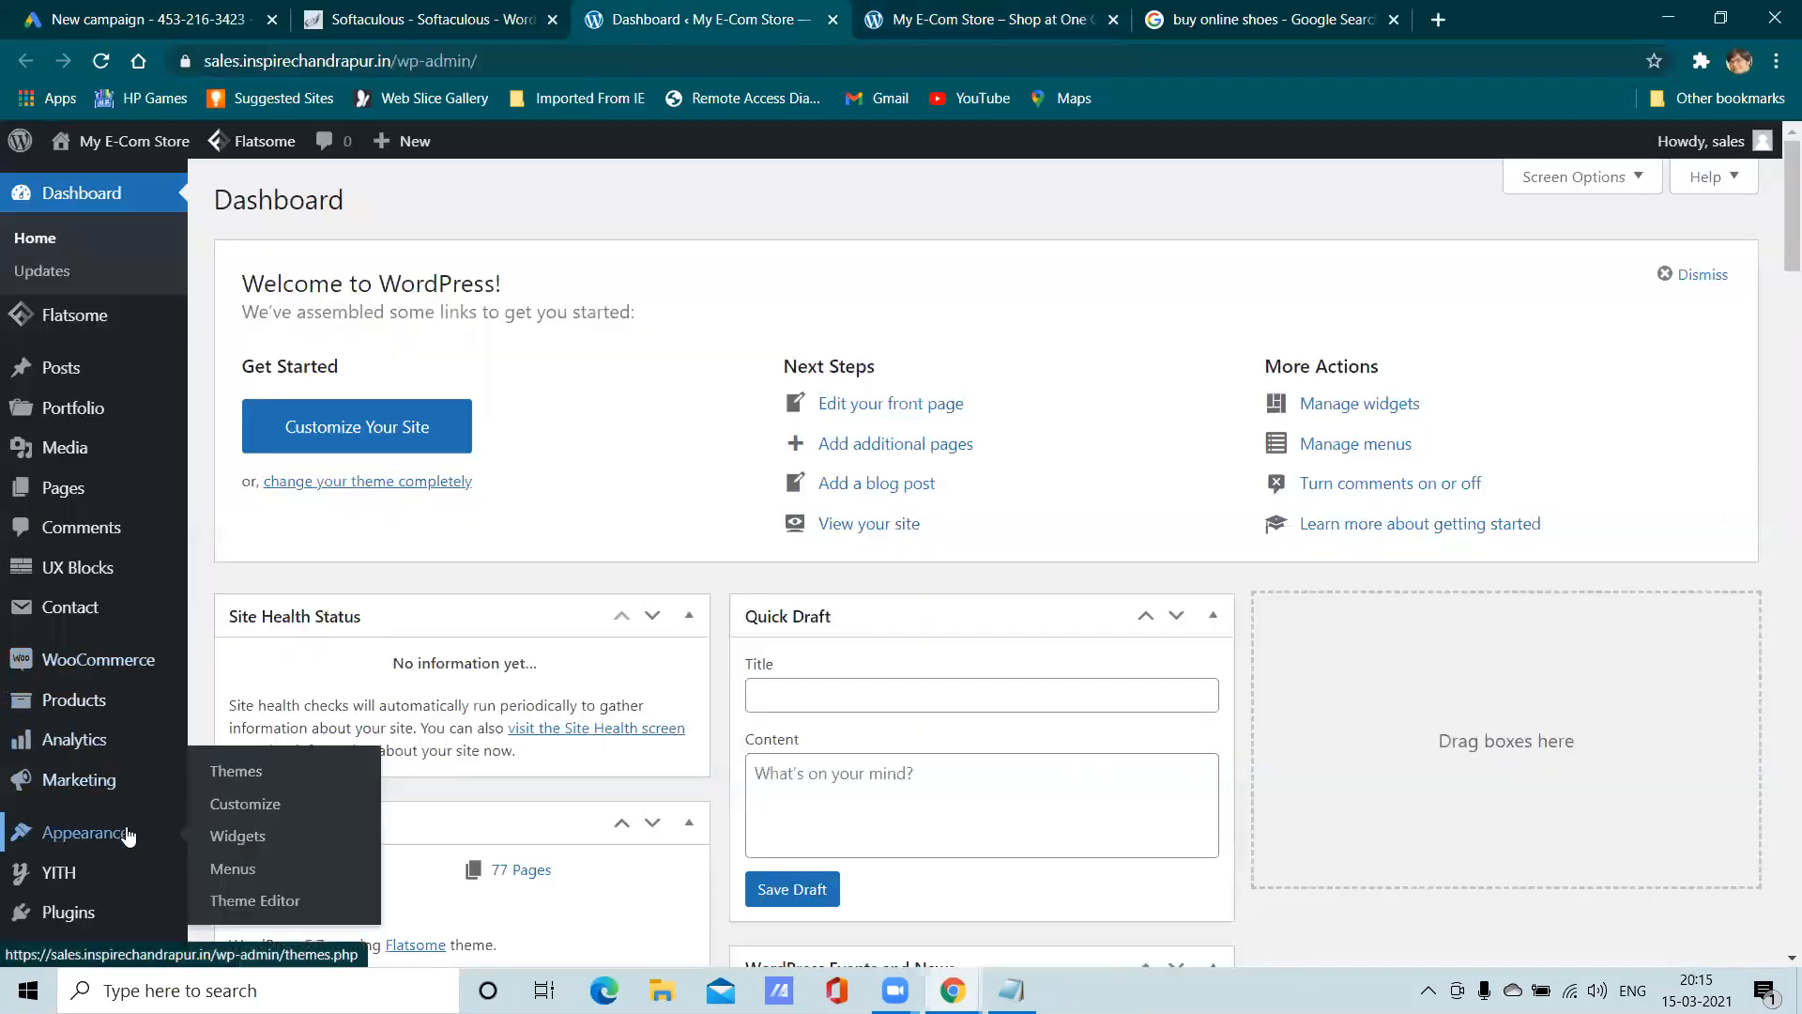
pyautogui.click(291, 901)
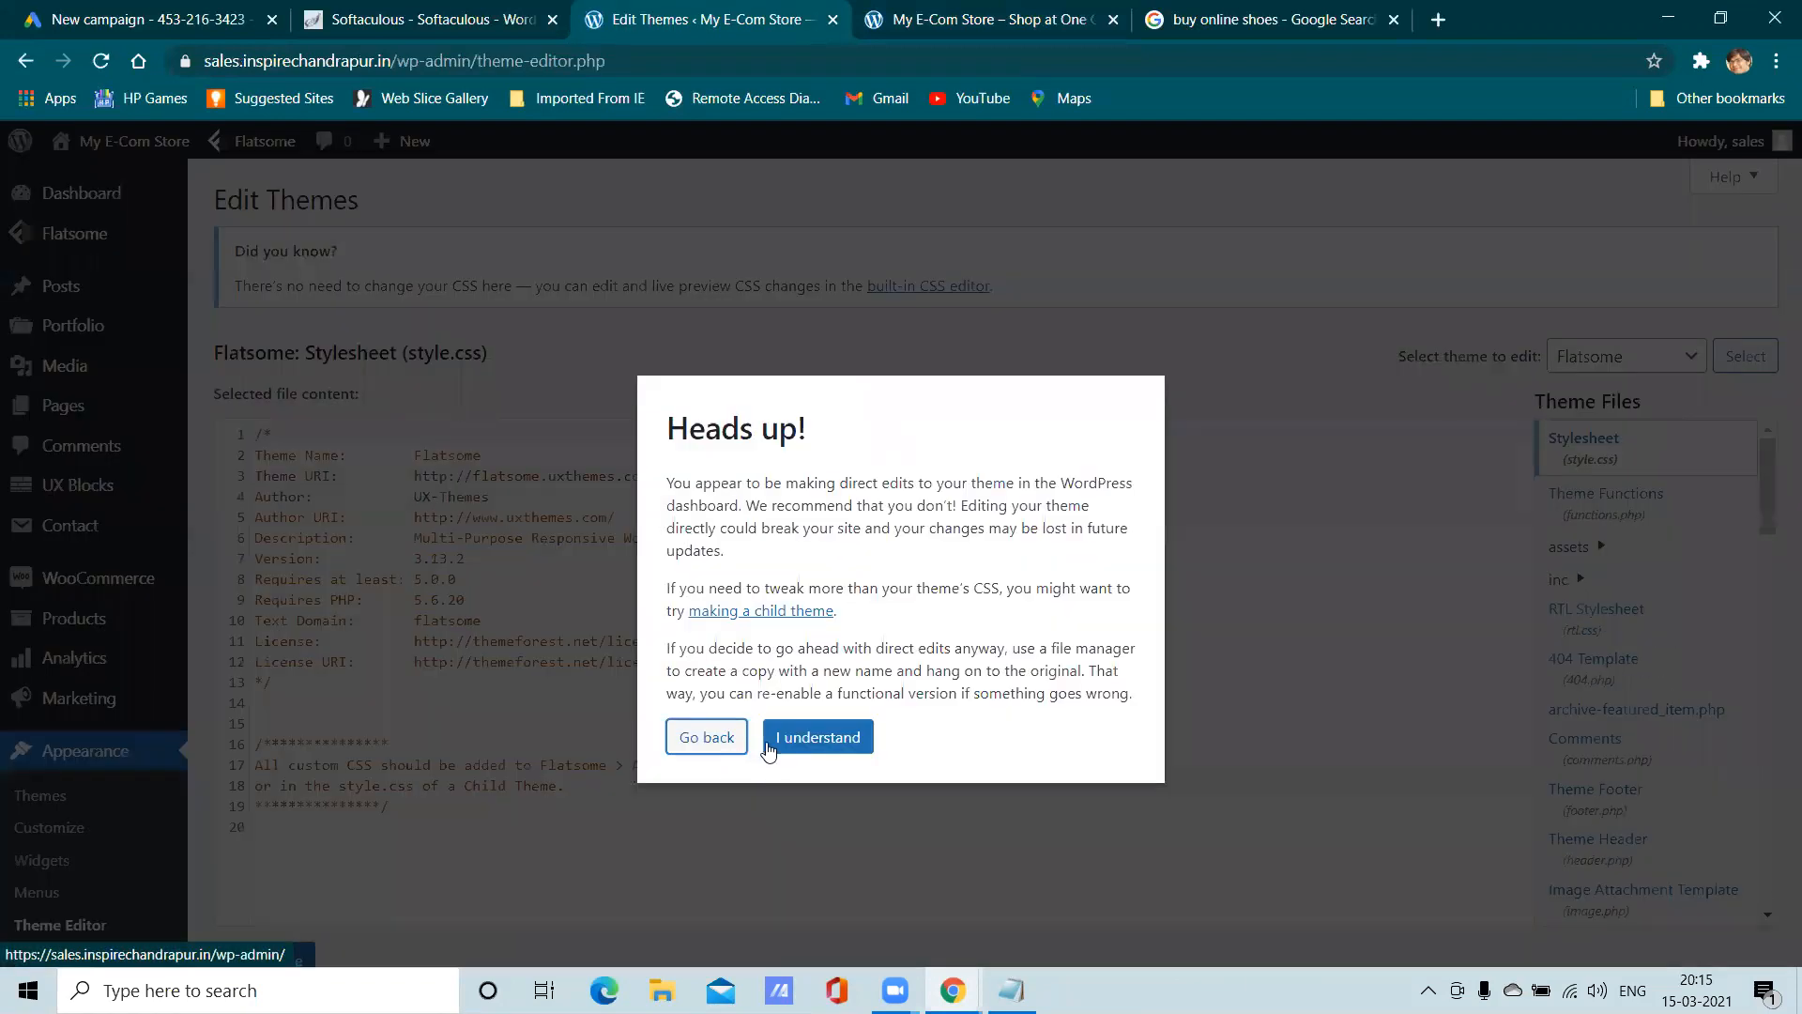
# Accept the warning about direct theme edits and open the Flatsome Theme Header file (header.php)
pyautogui.click(789, 746)
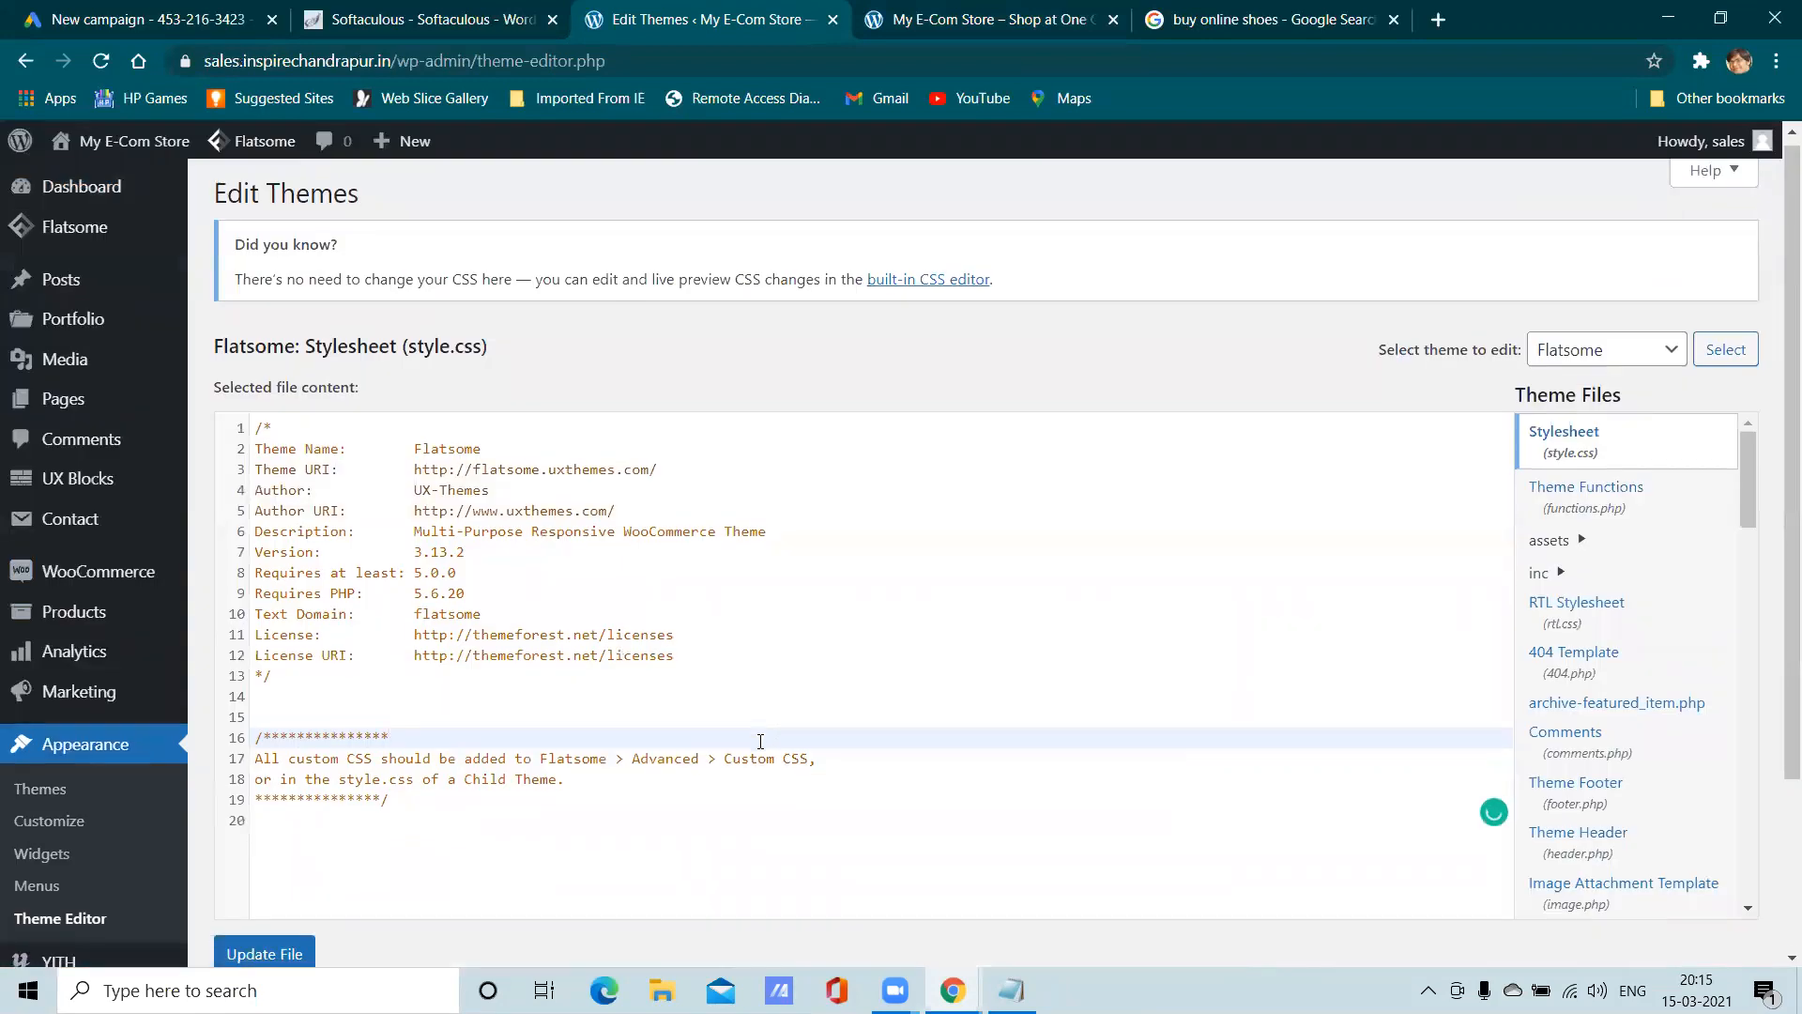
pyautogui.scroll(-3, 1685, 576)
pyautogui.scroll(-4, 1642, 558)
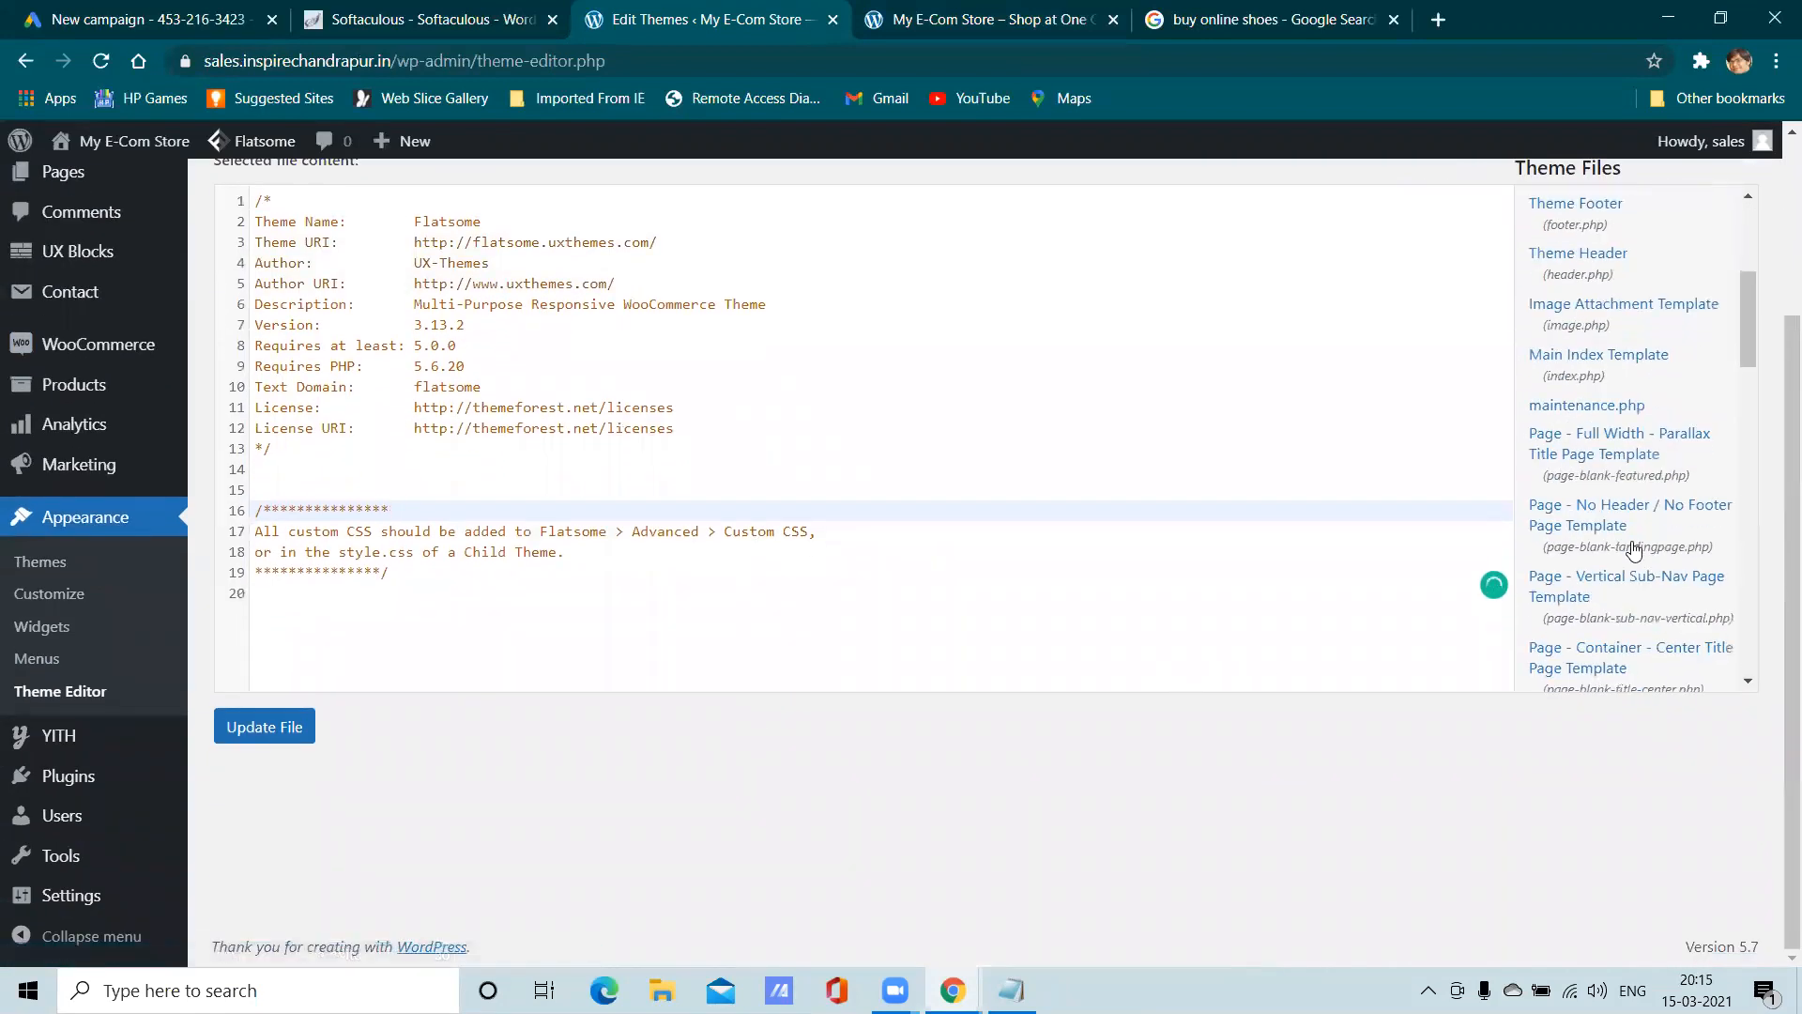
pyautogui.scroll(3, 1610, 516)
pyautogui.click(1584, 510)
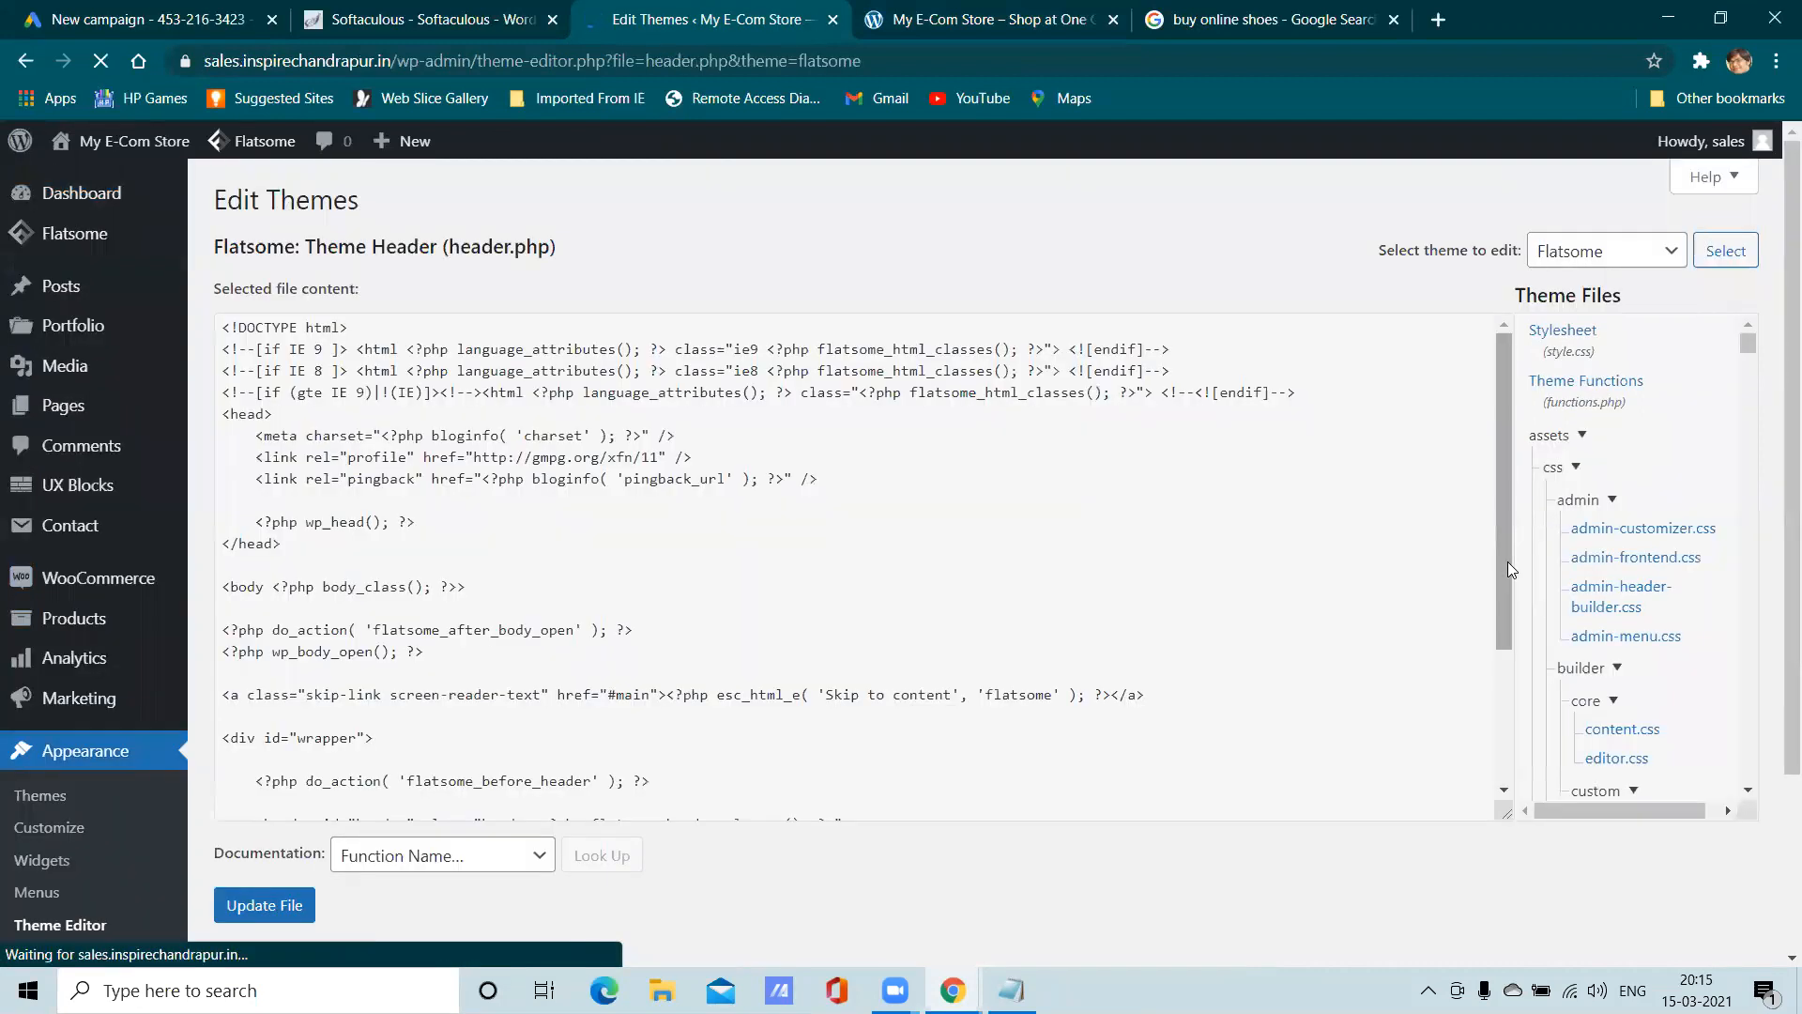
# Paste the copied site verification meta tag on a new line after wp_head() and before the closing head tag, and update the file
pyautogui.scroll(-2, 601, 699)
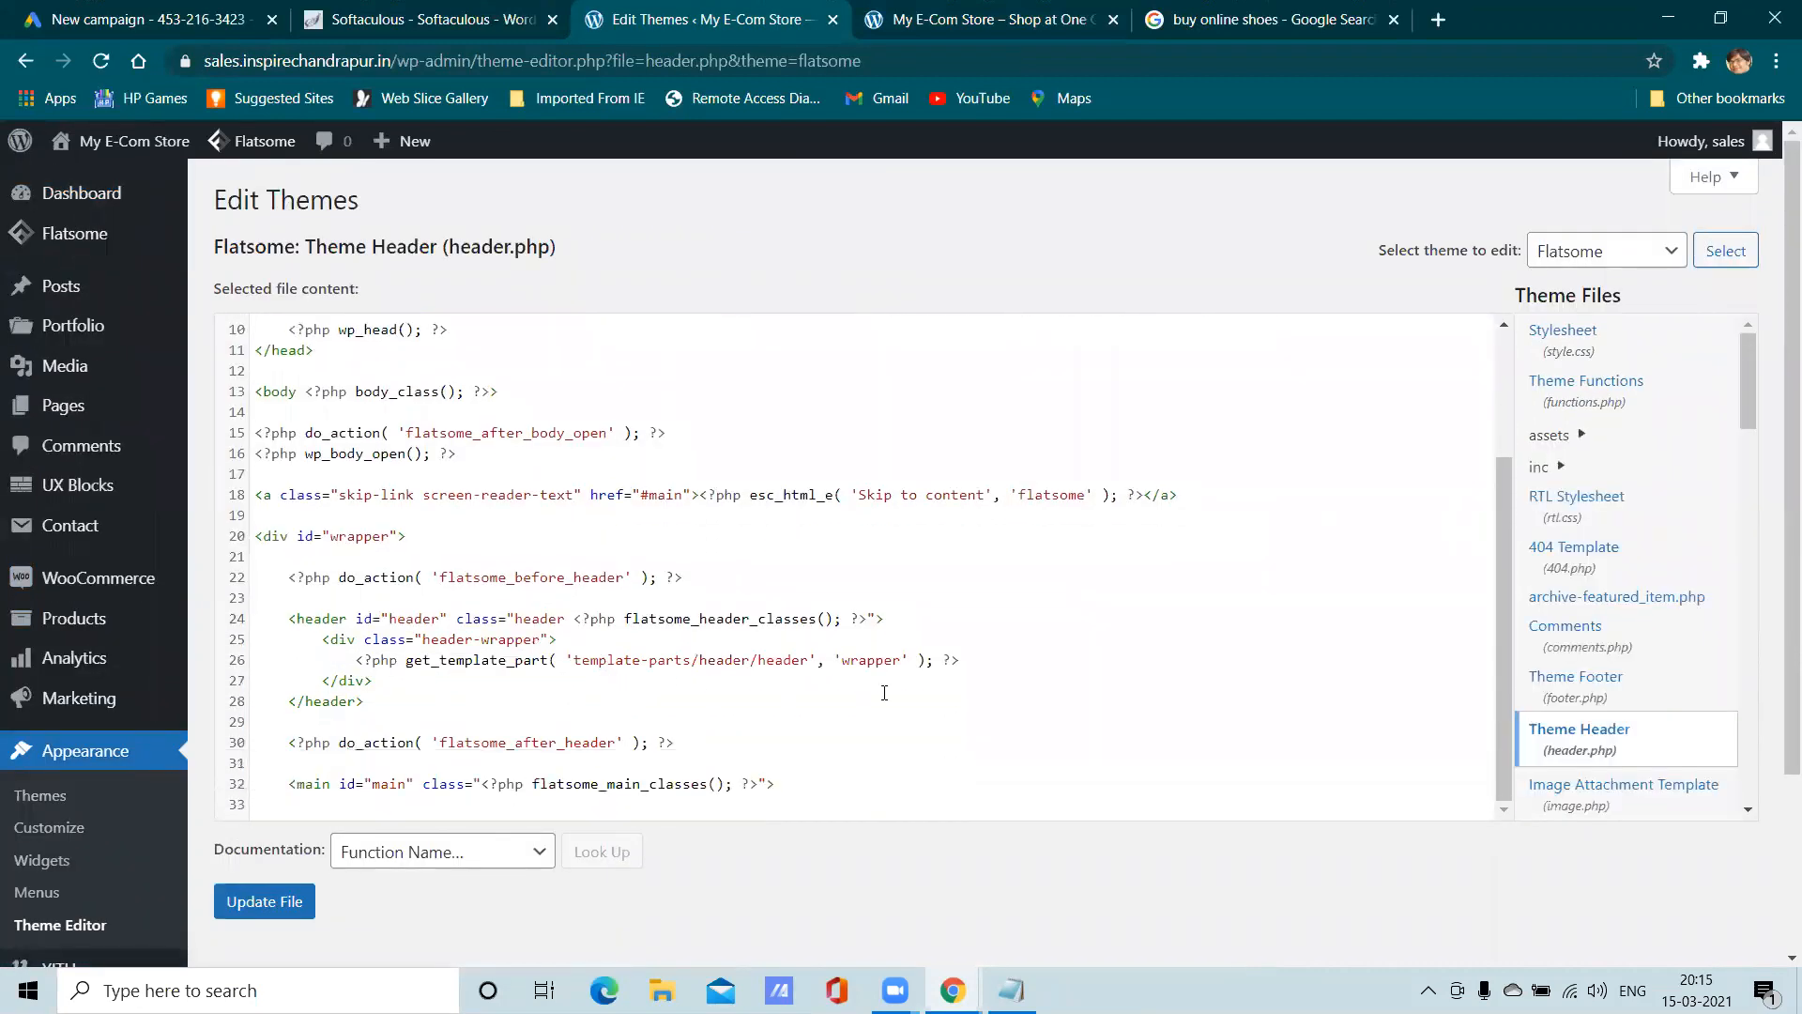
pyautogui.scroll(2, 1254, 670)
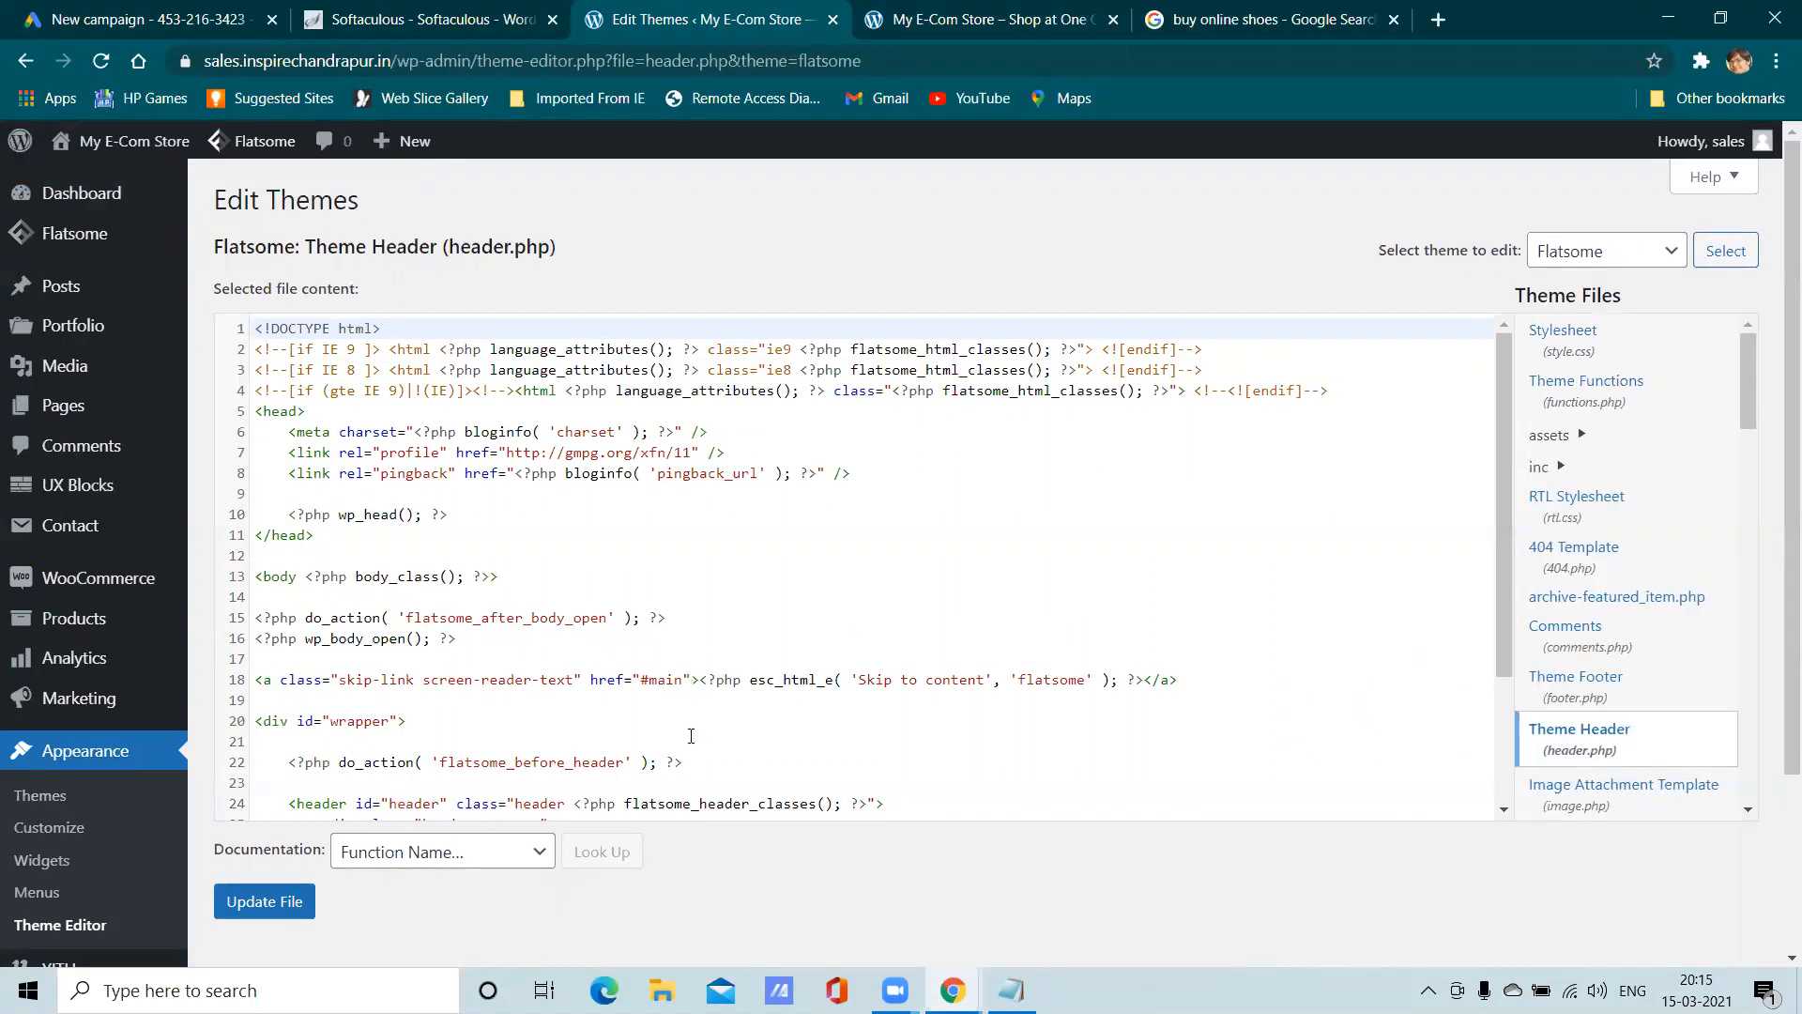
pyautogui.scroll(-2, 706, 686)
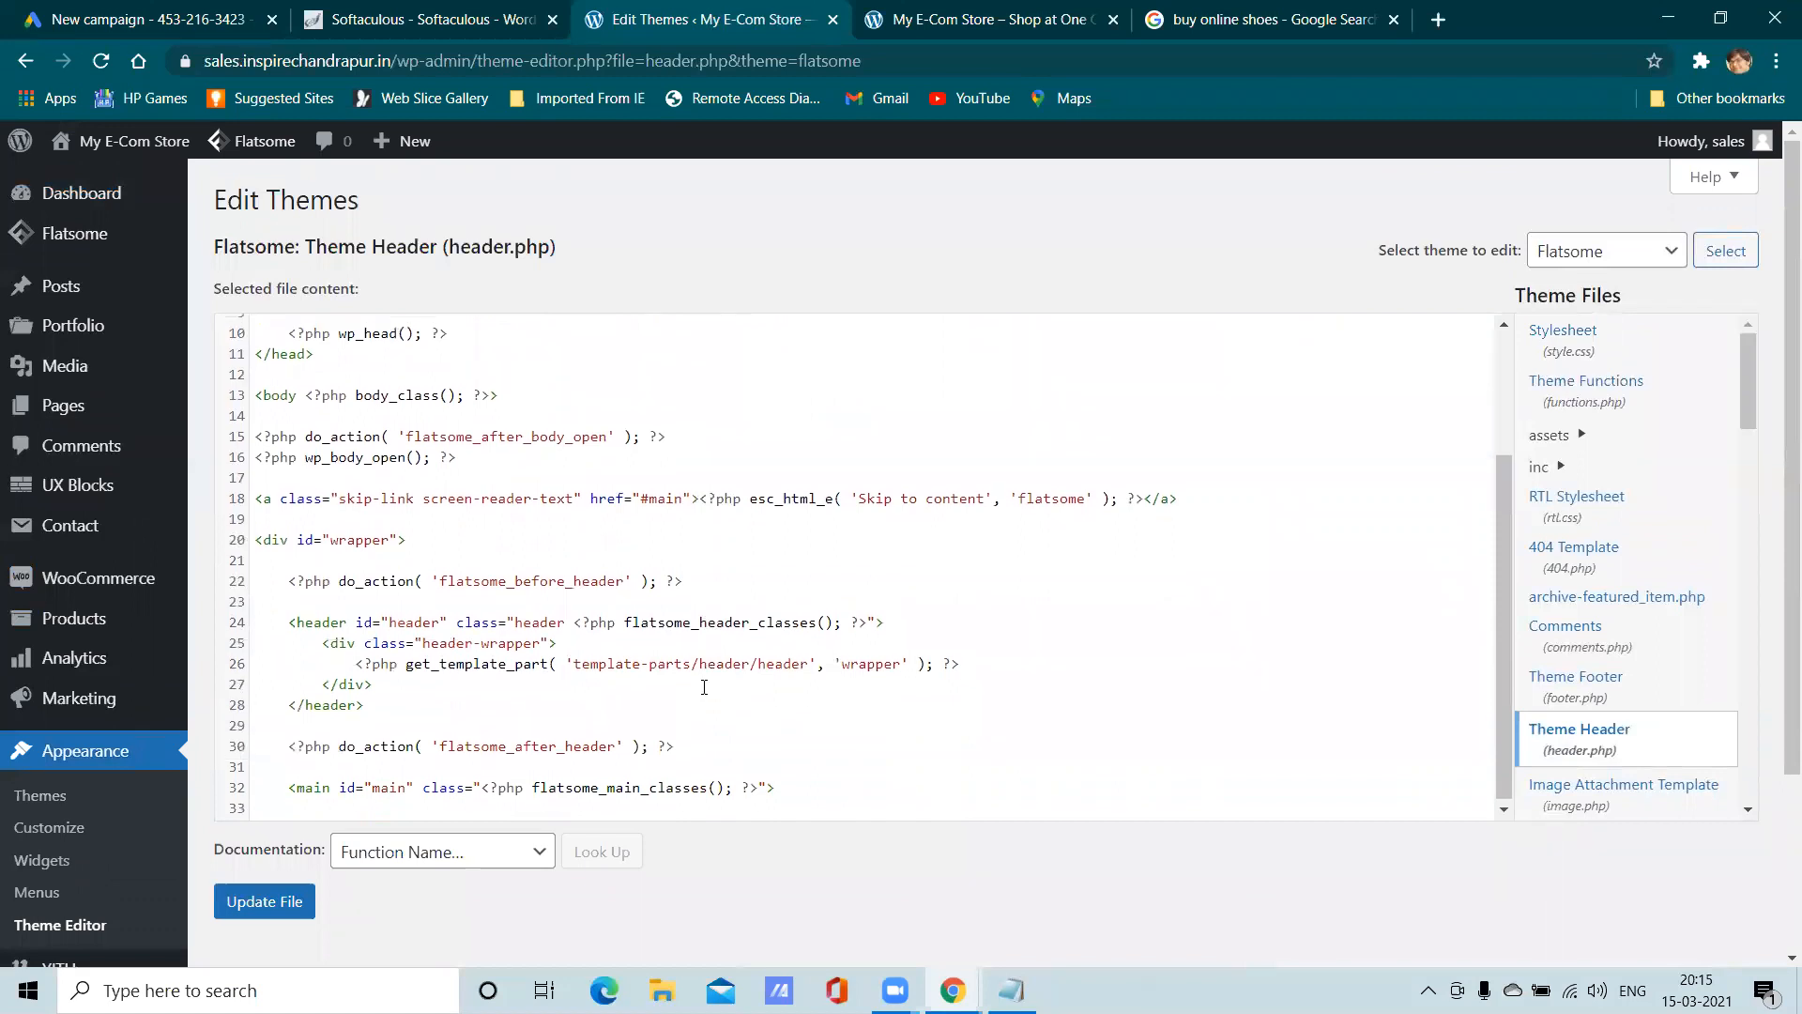
pyautogui.scroll(2, 705, 686)
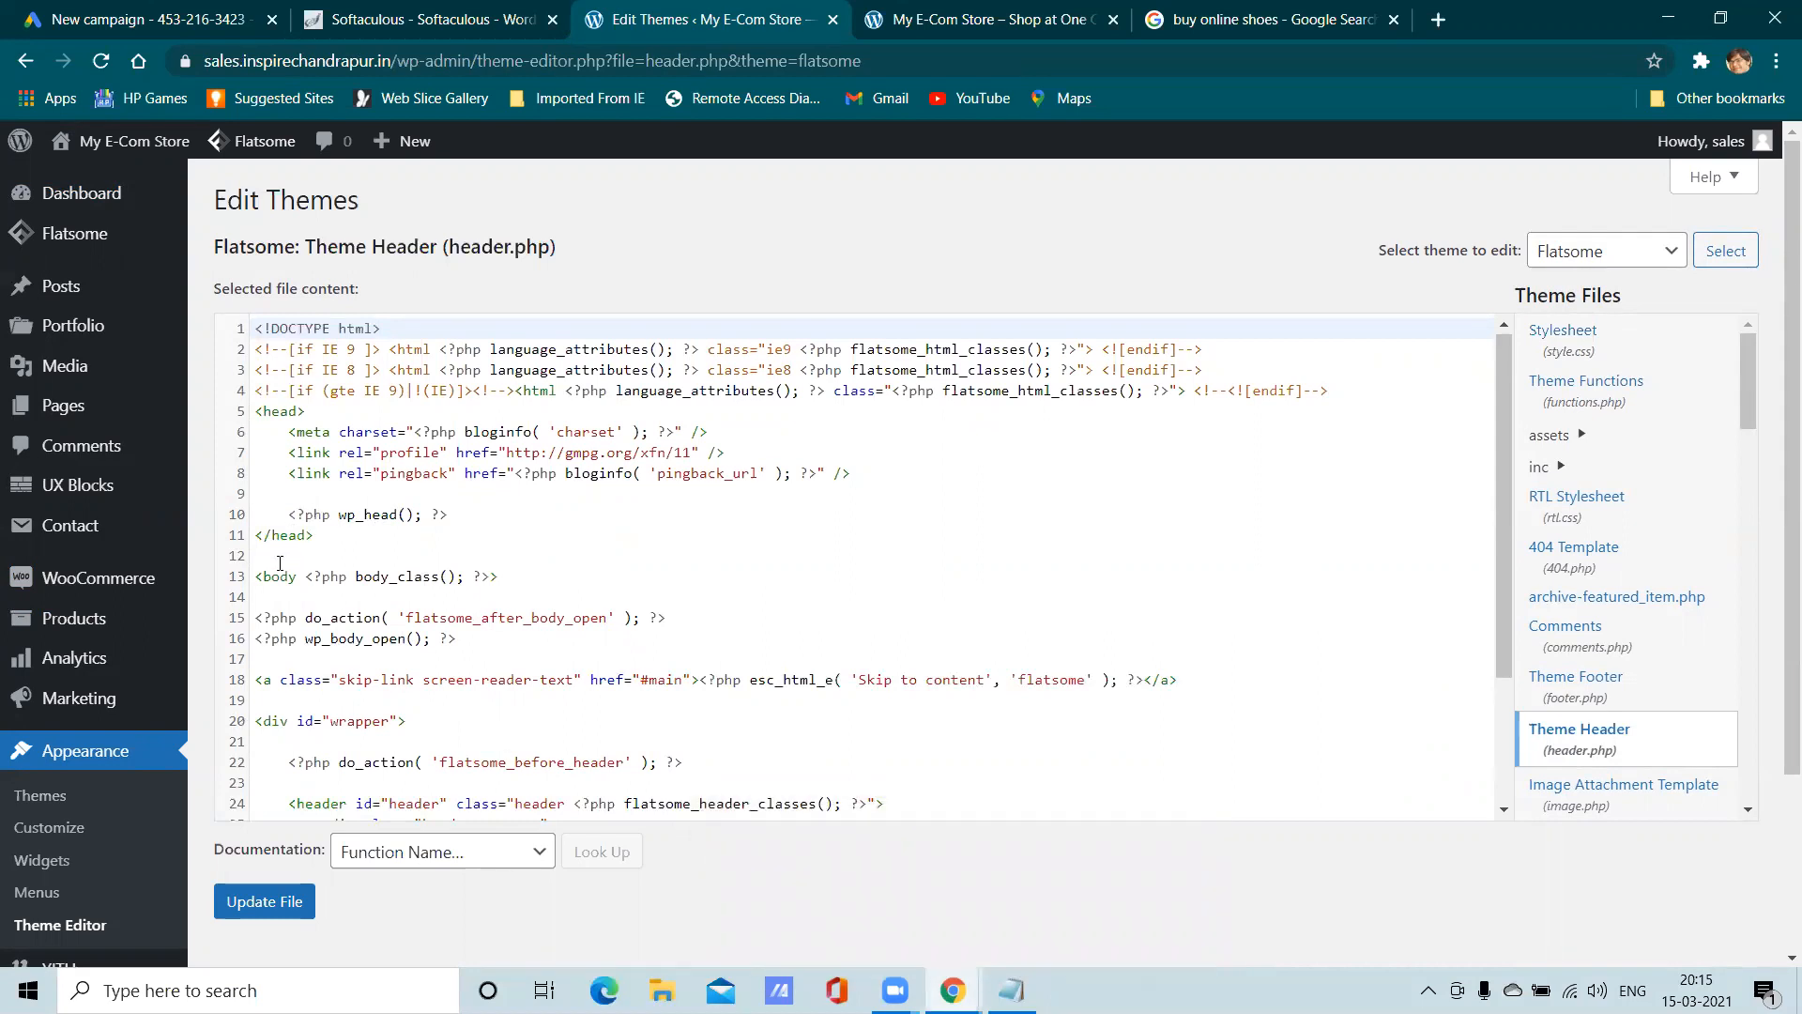
pyautogui.moveTo(252, 410); pyautogui.dragTo(304, 411)
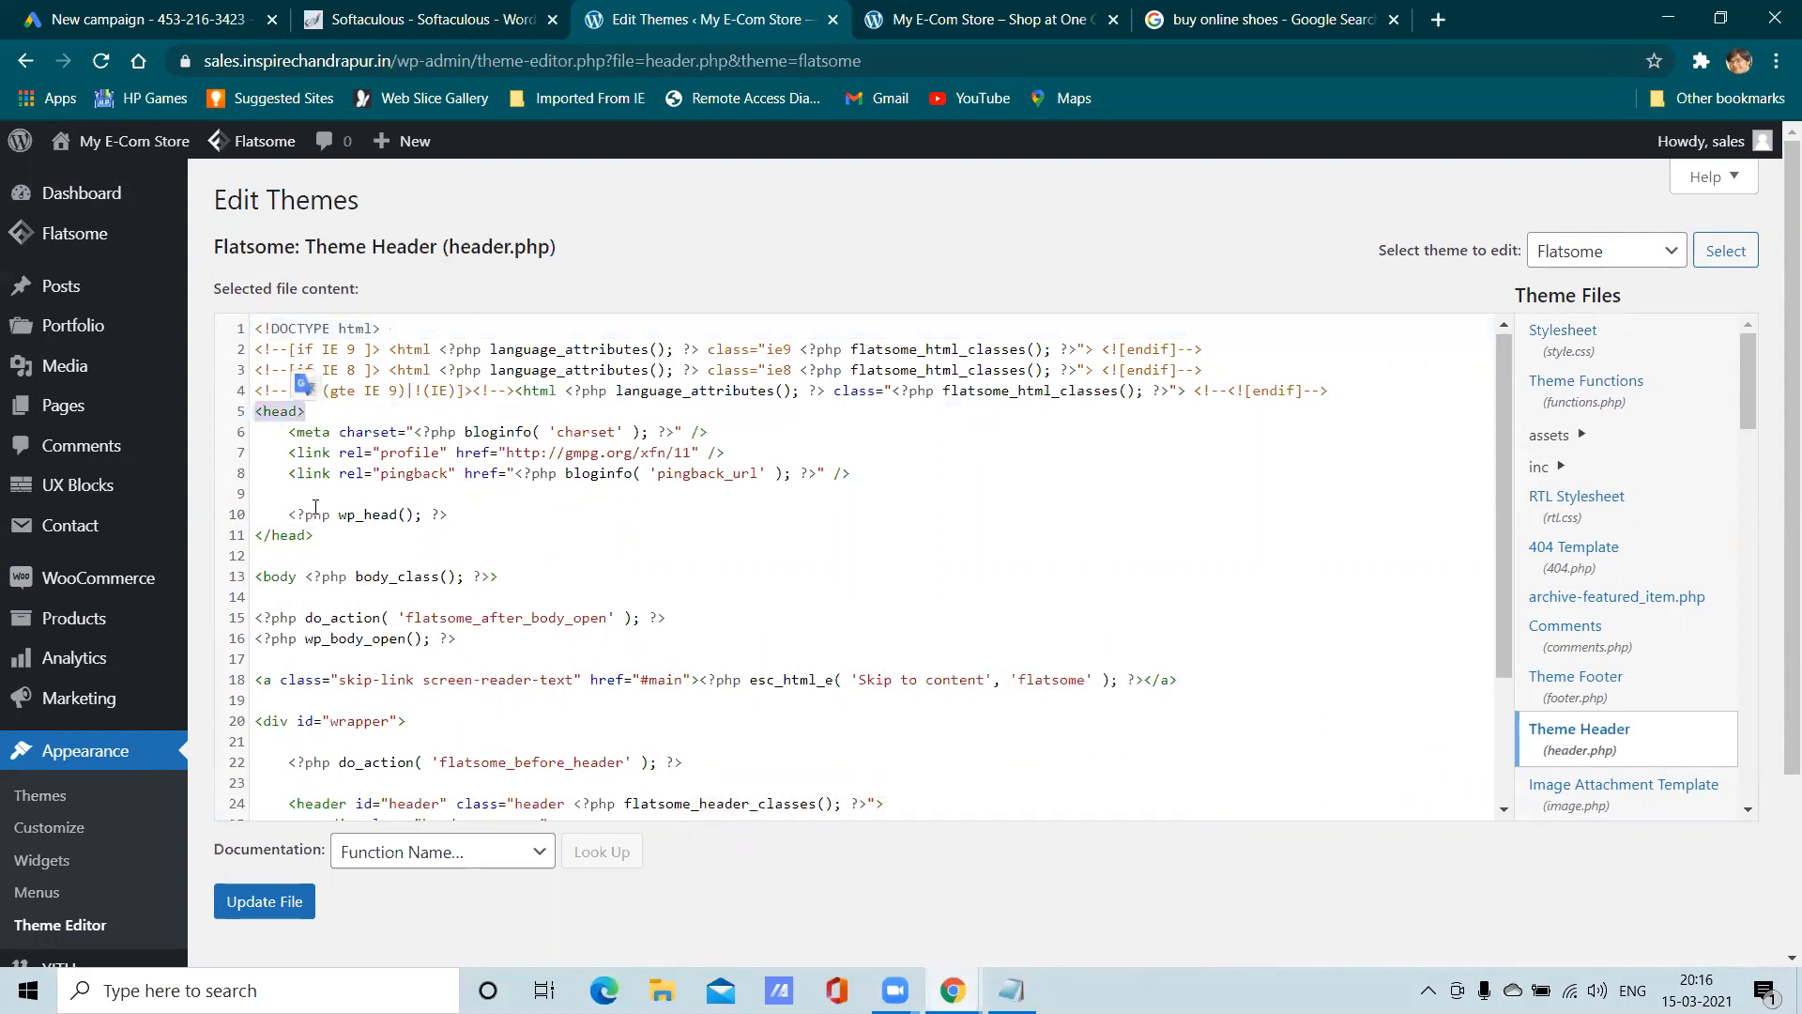
pyautogui.click(317, 538)
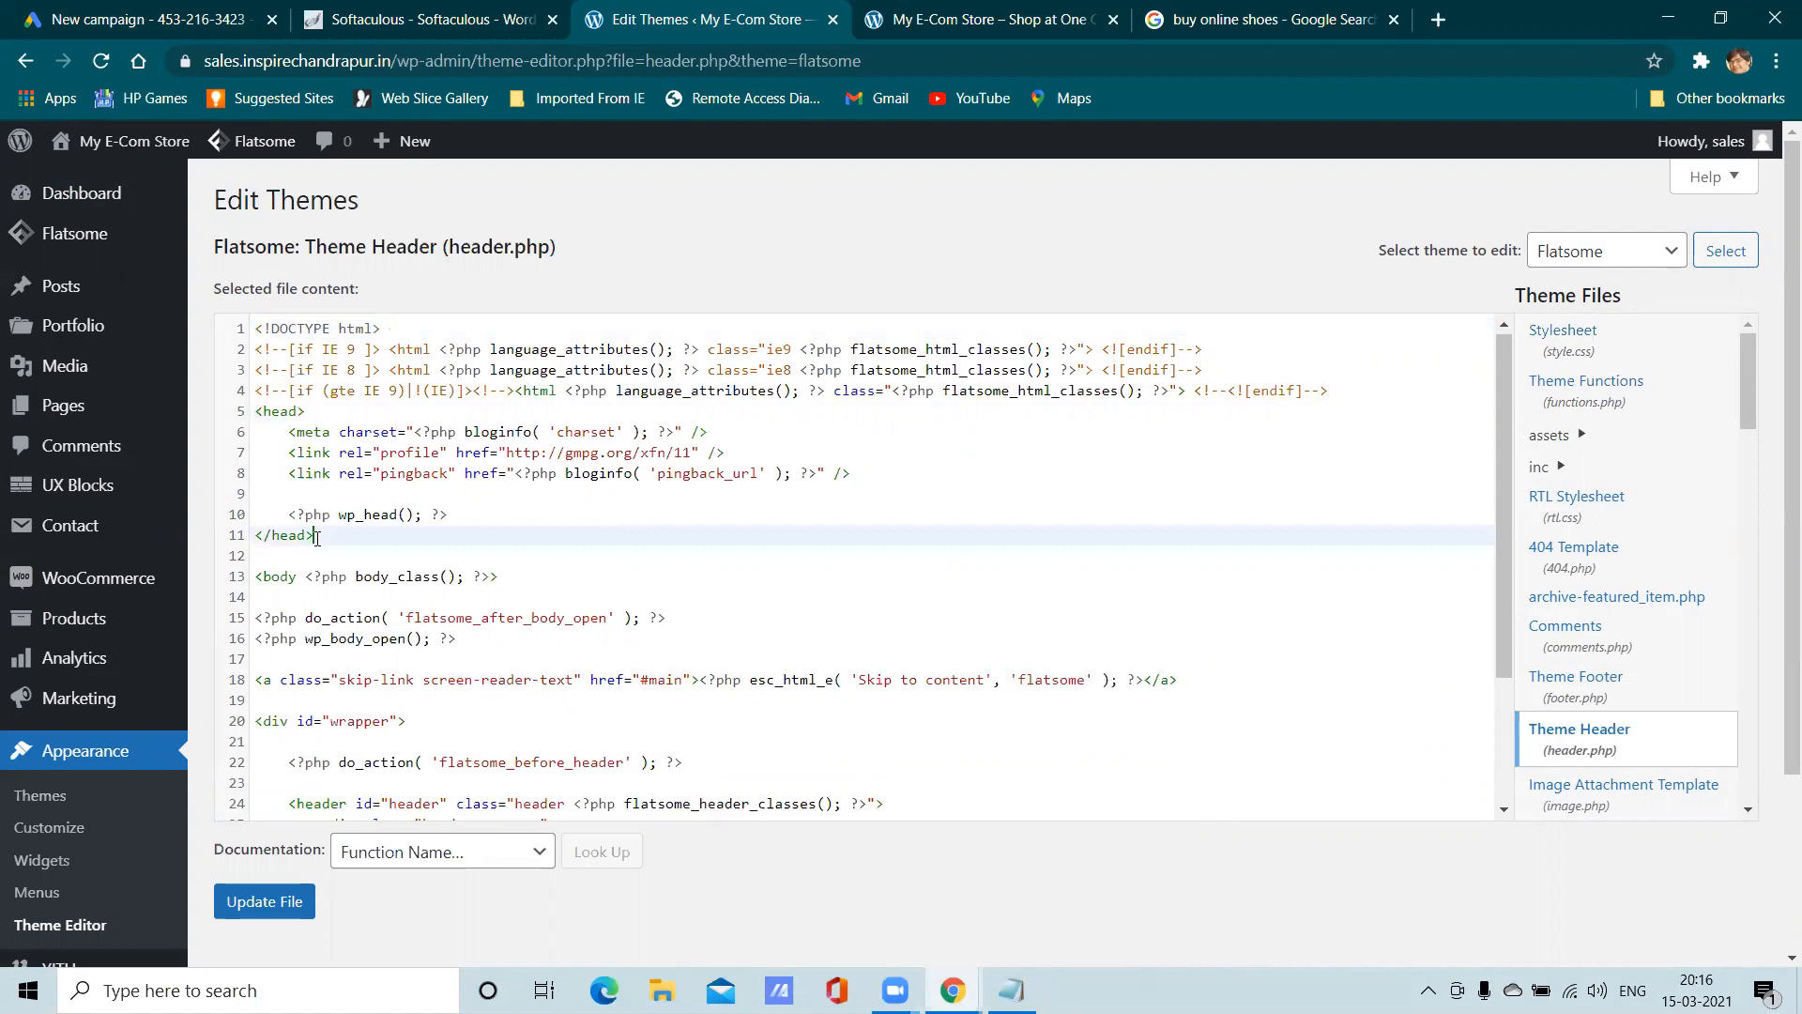
pyautogui.tripleClick(258, 576)
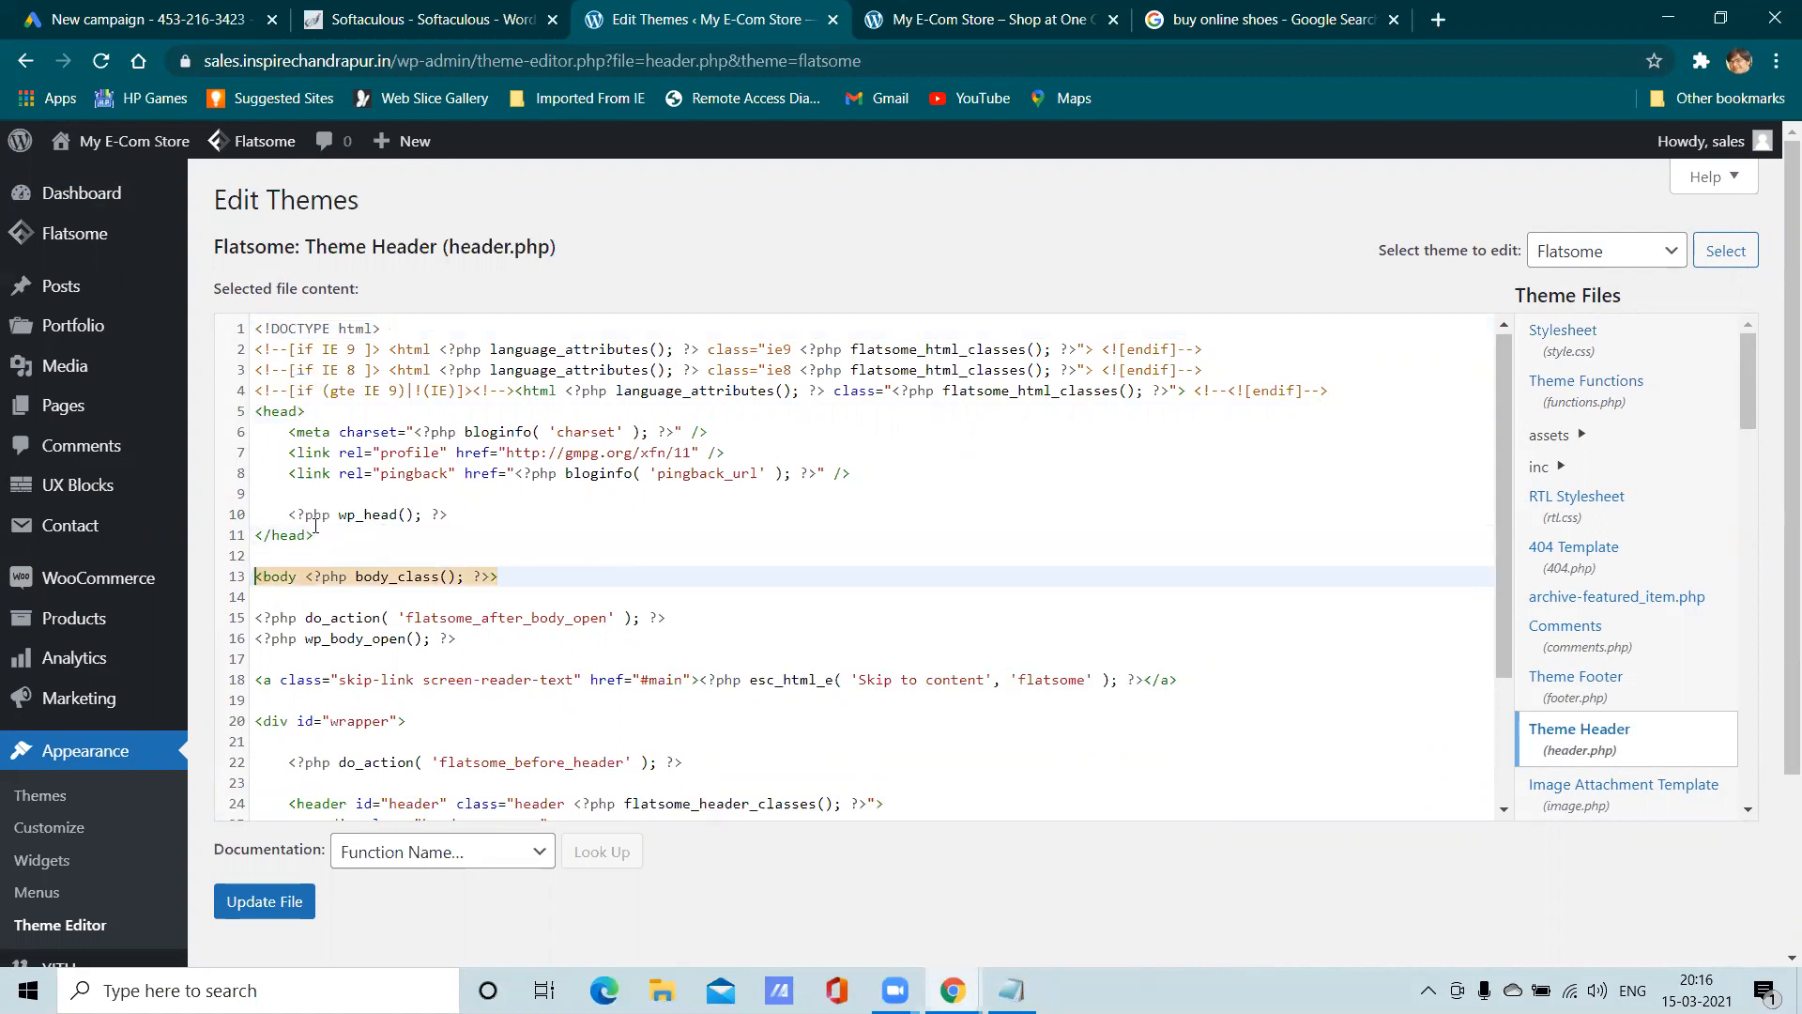
pyautogui.click(473, 513)
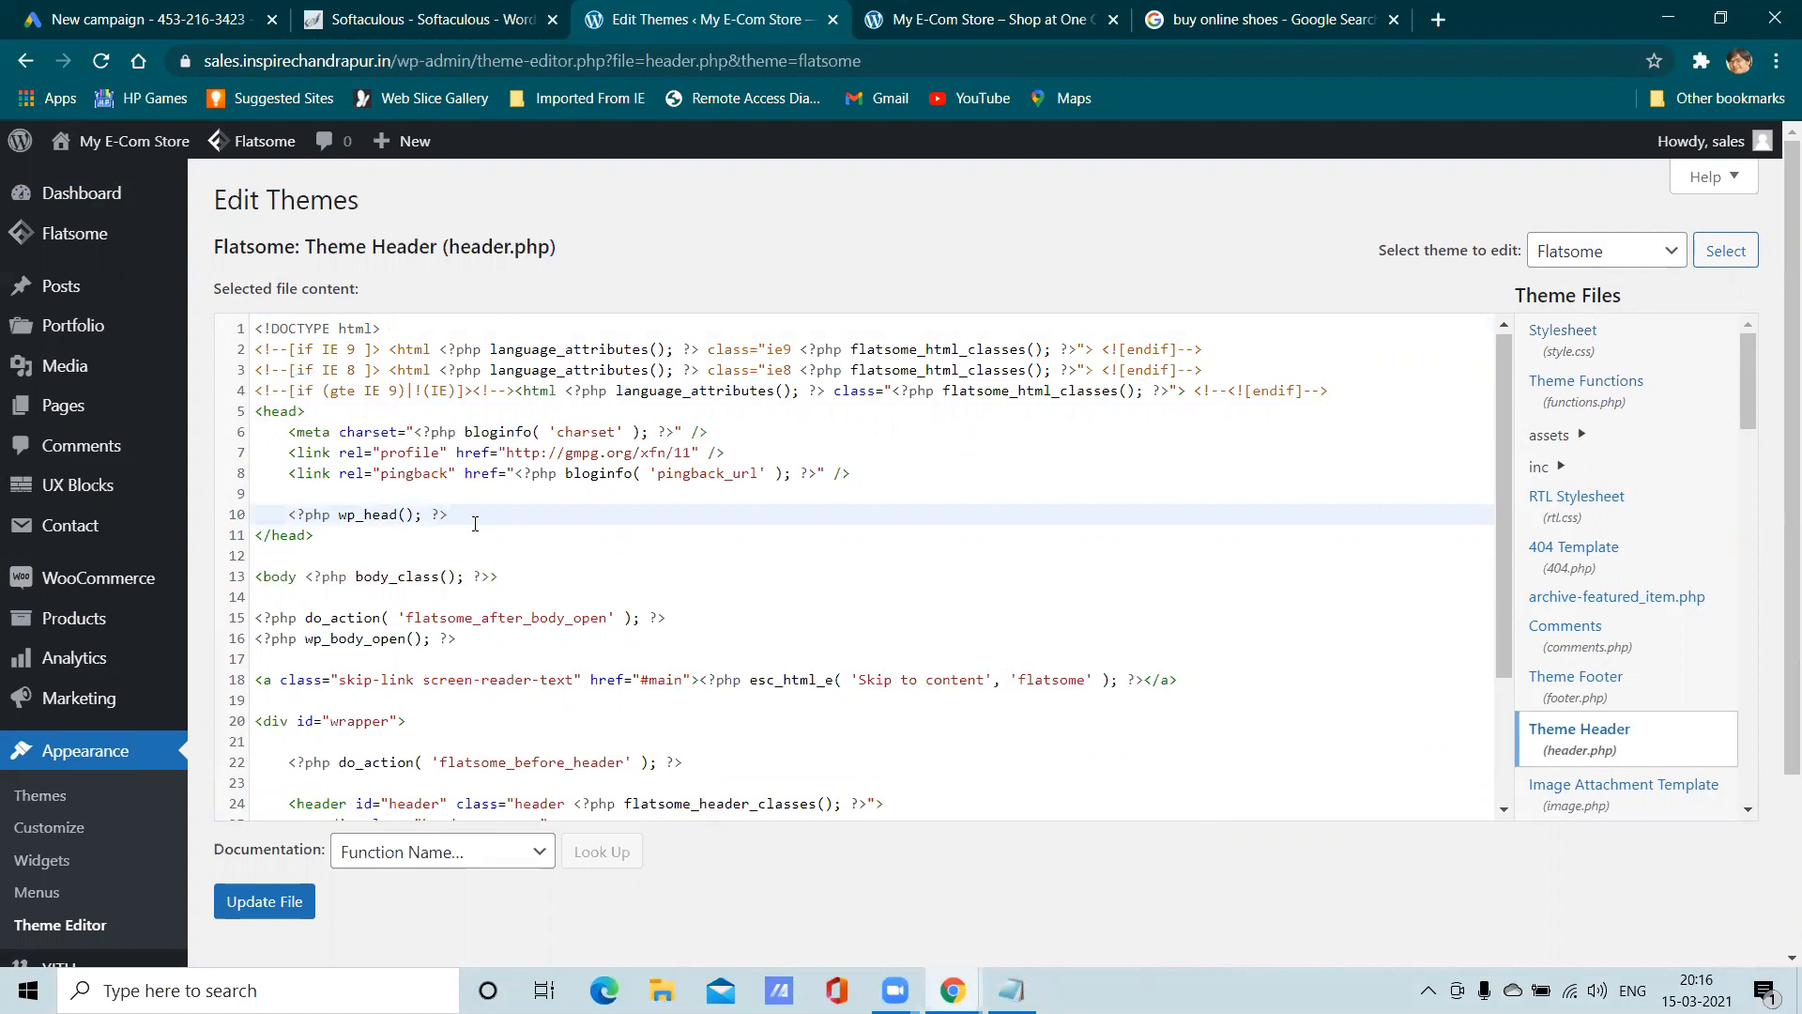
pyautogui.press('Return')
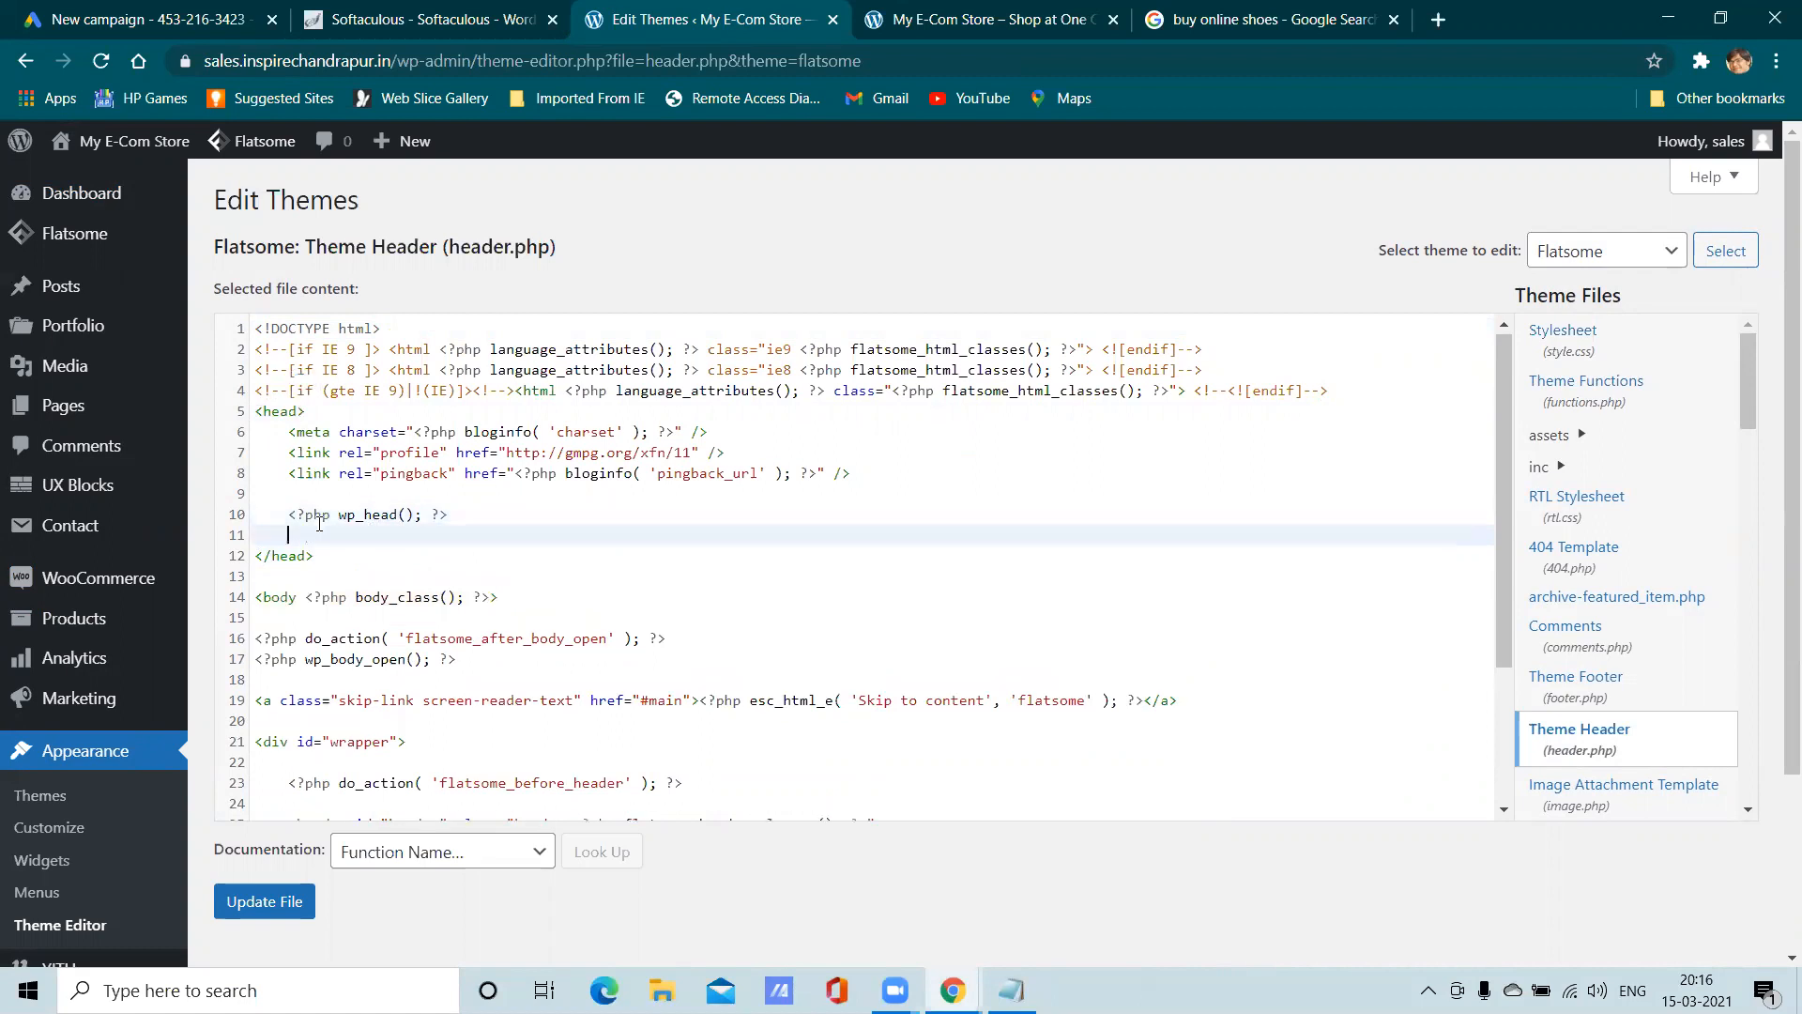
pyautogui.hotkey('ctrl', 'v')
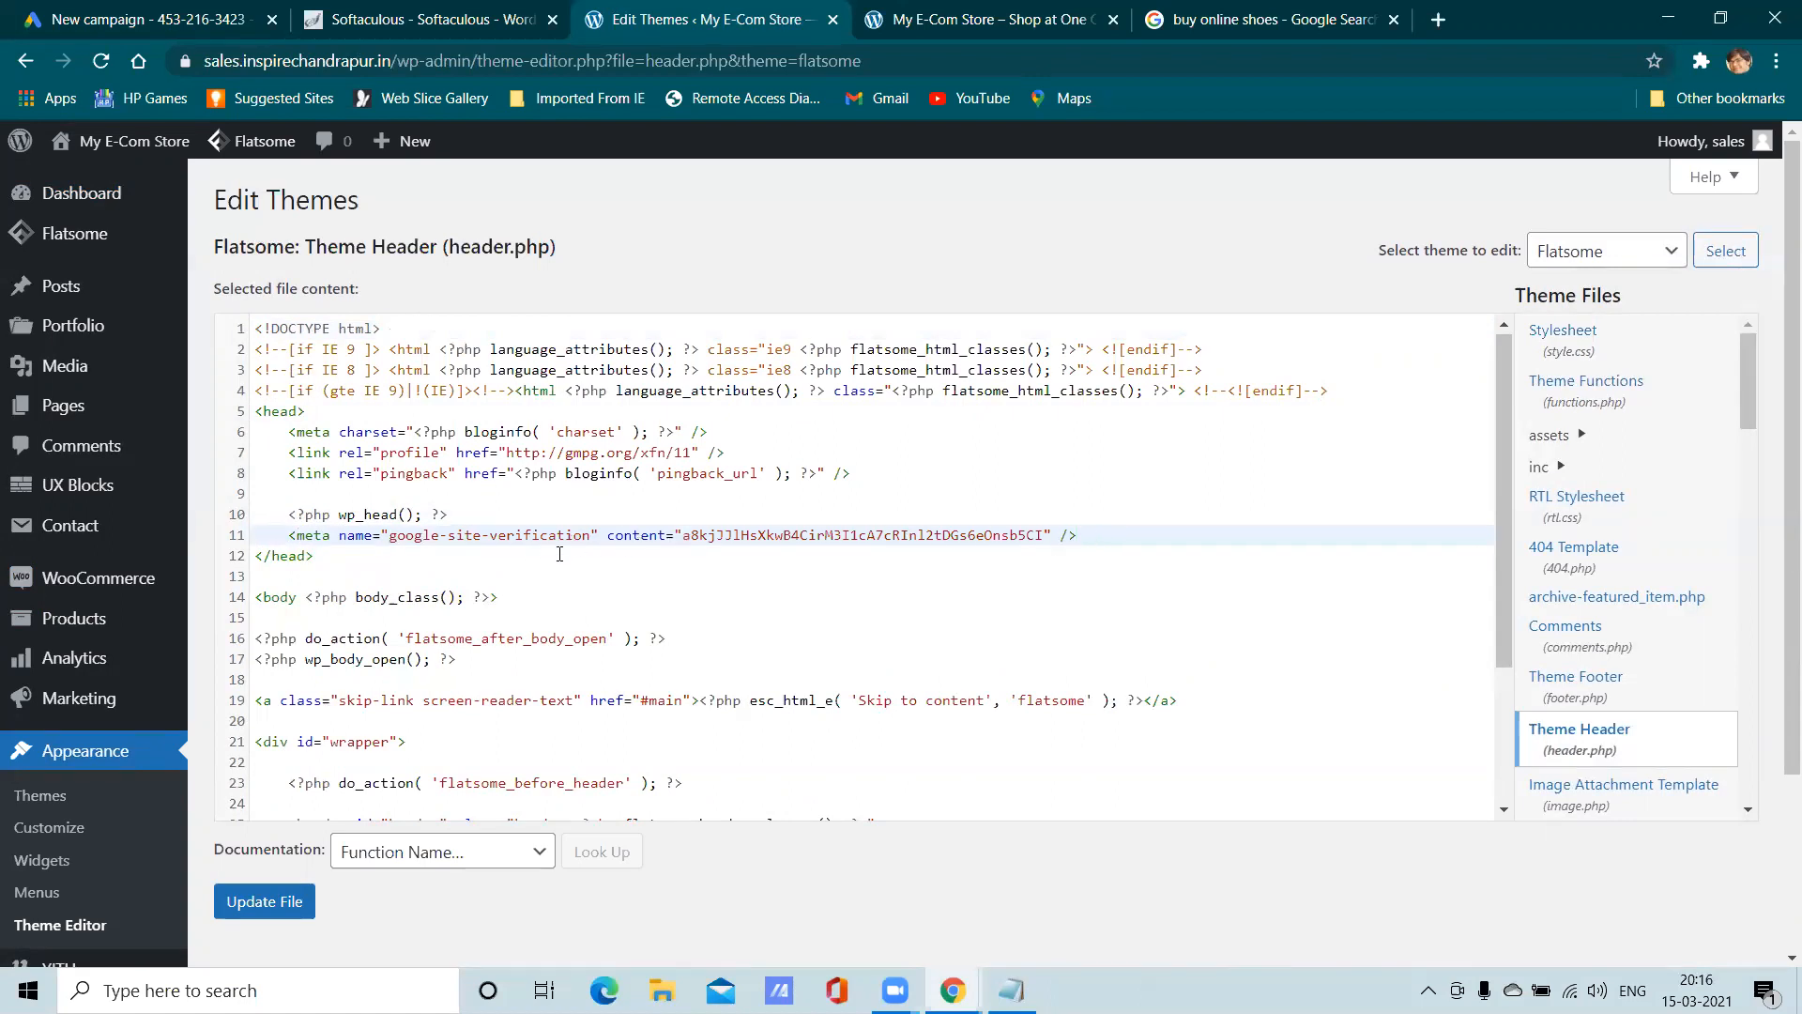
pyautogui.click(281, 915)
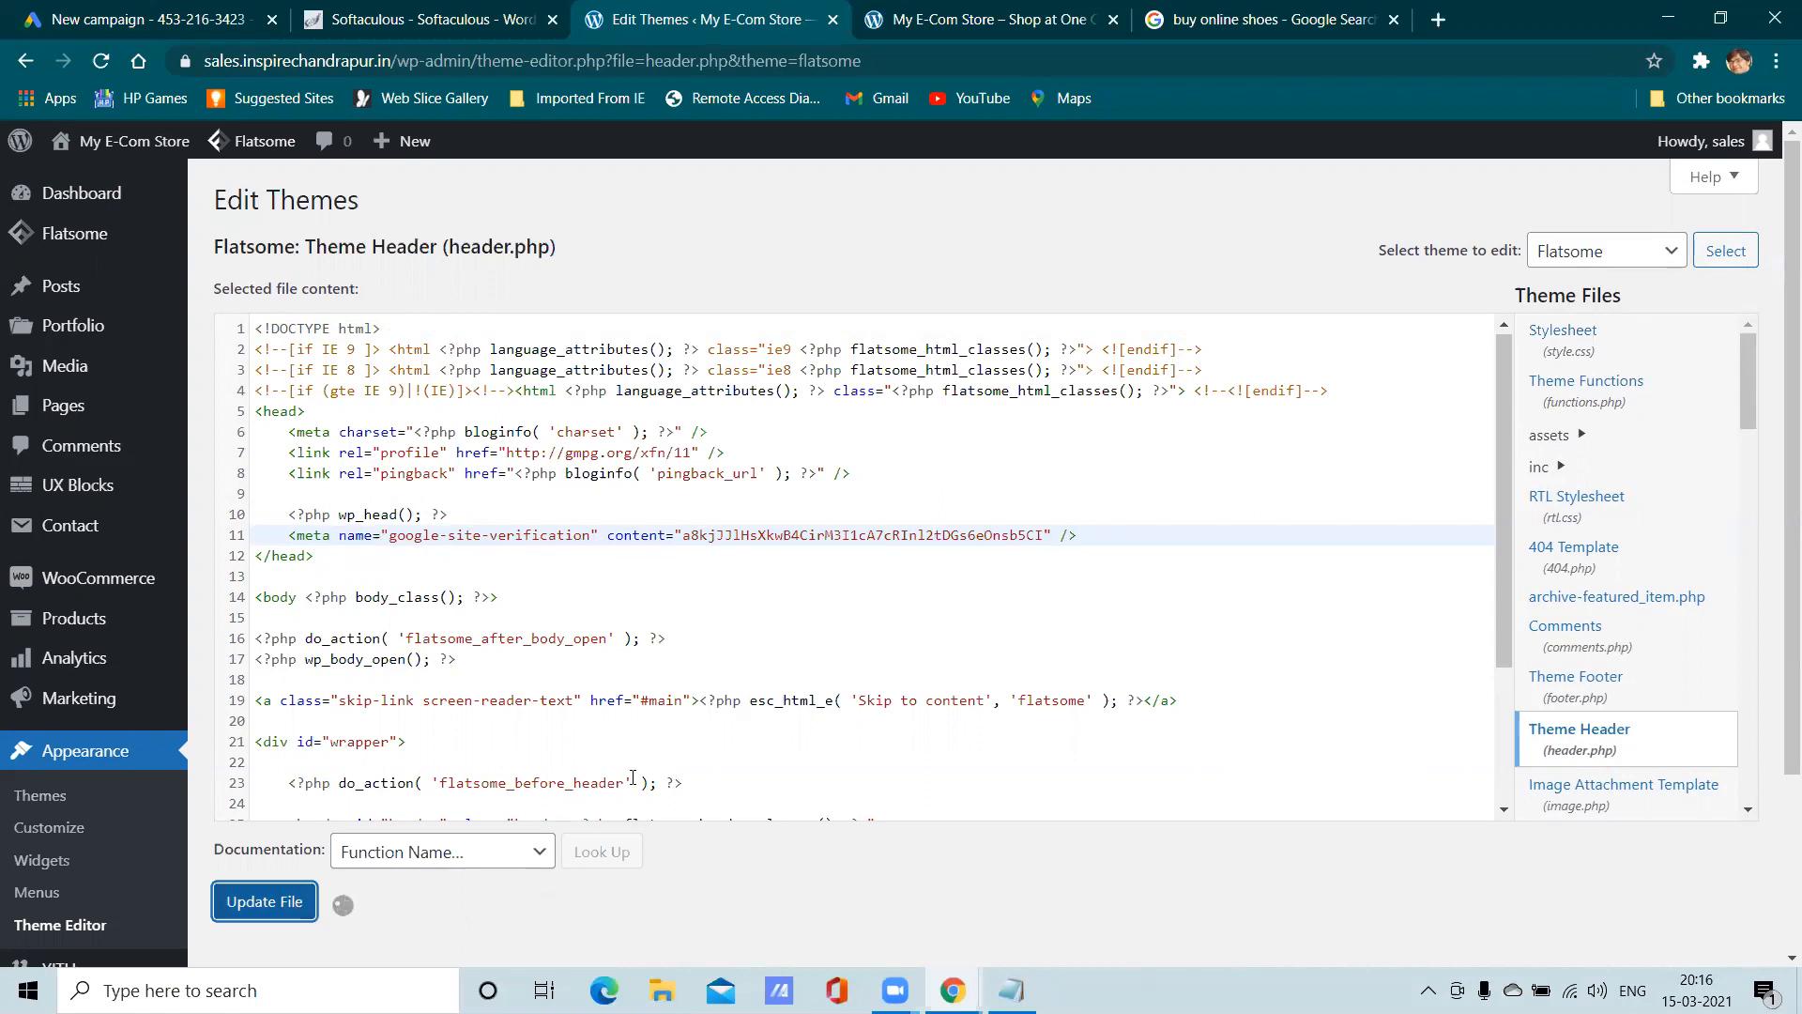
pyautogui.scroll(-3, 661, 762)
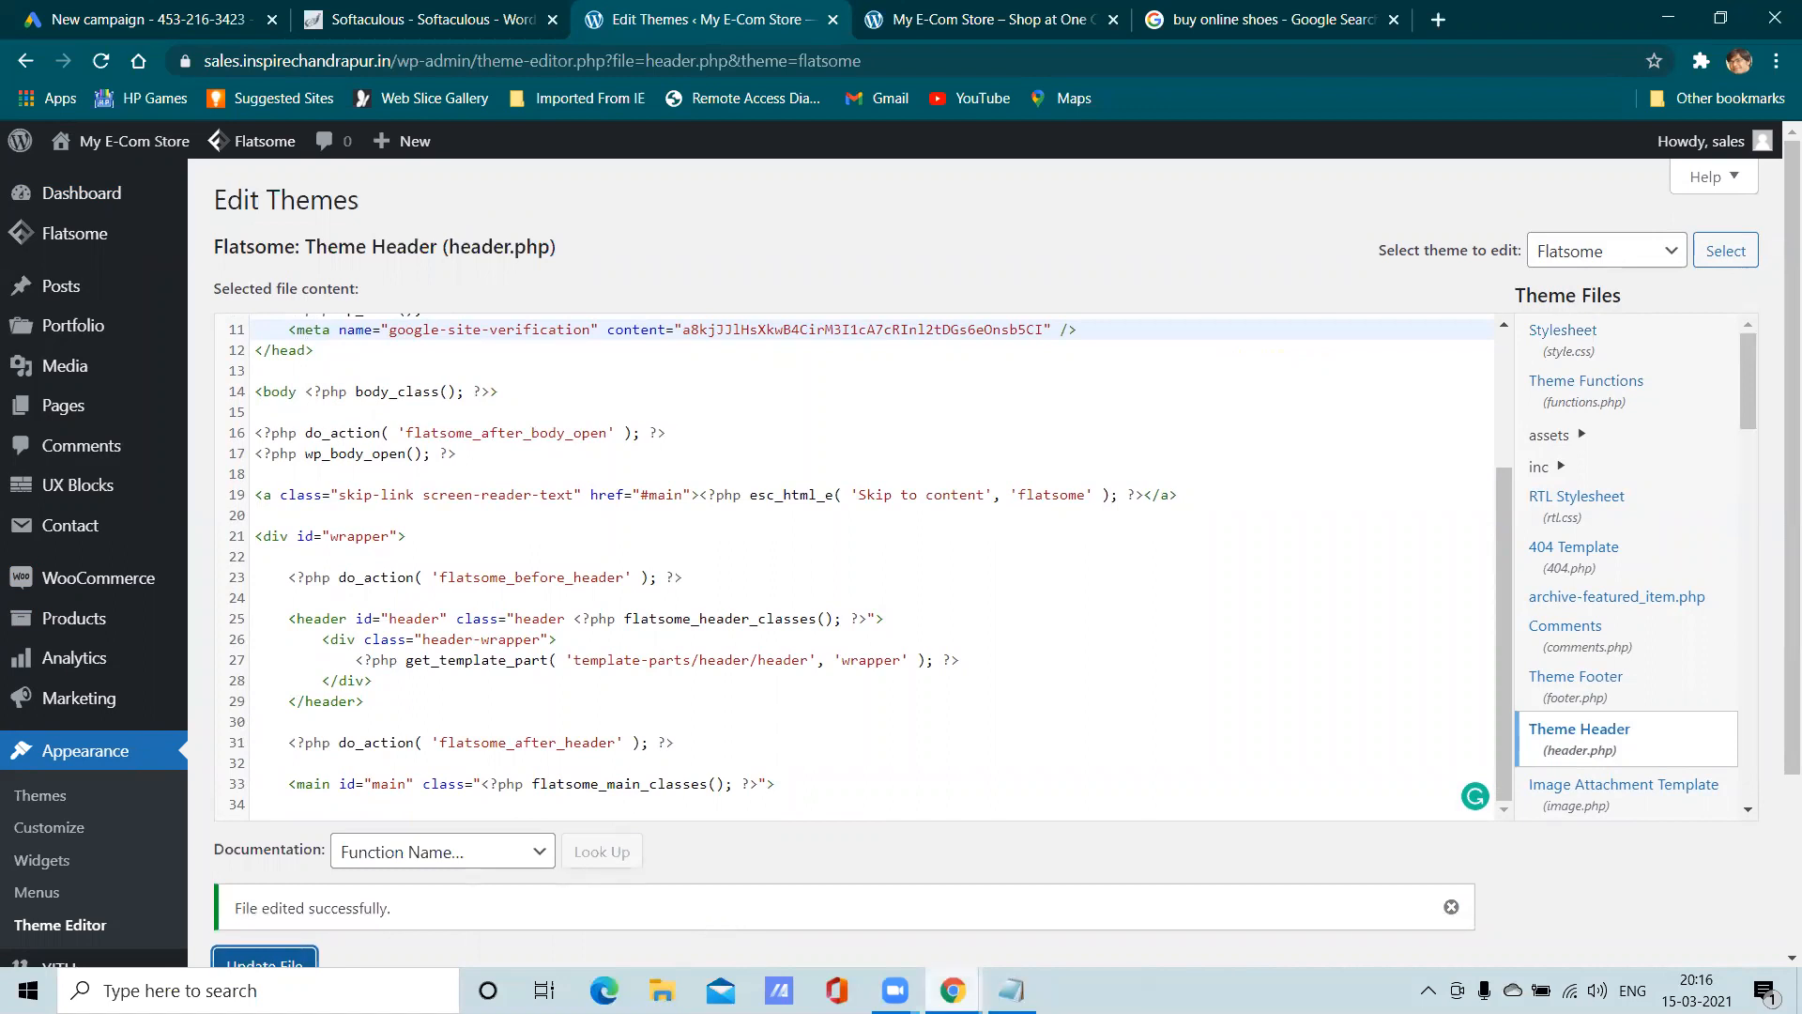
# Return to Merchant Center, submit the store's website for verification and claim it
pyautogui.moveTo(953, 990)
pyautogui.click(1040, 855)
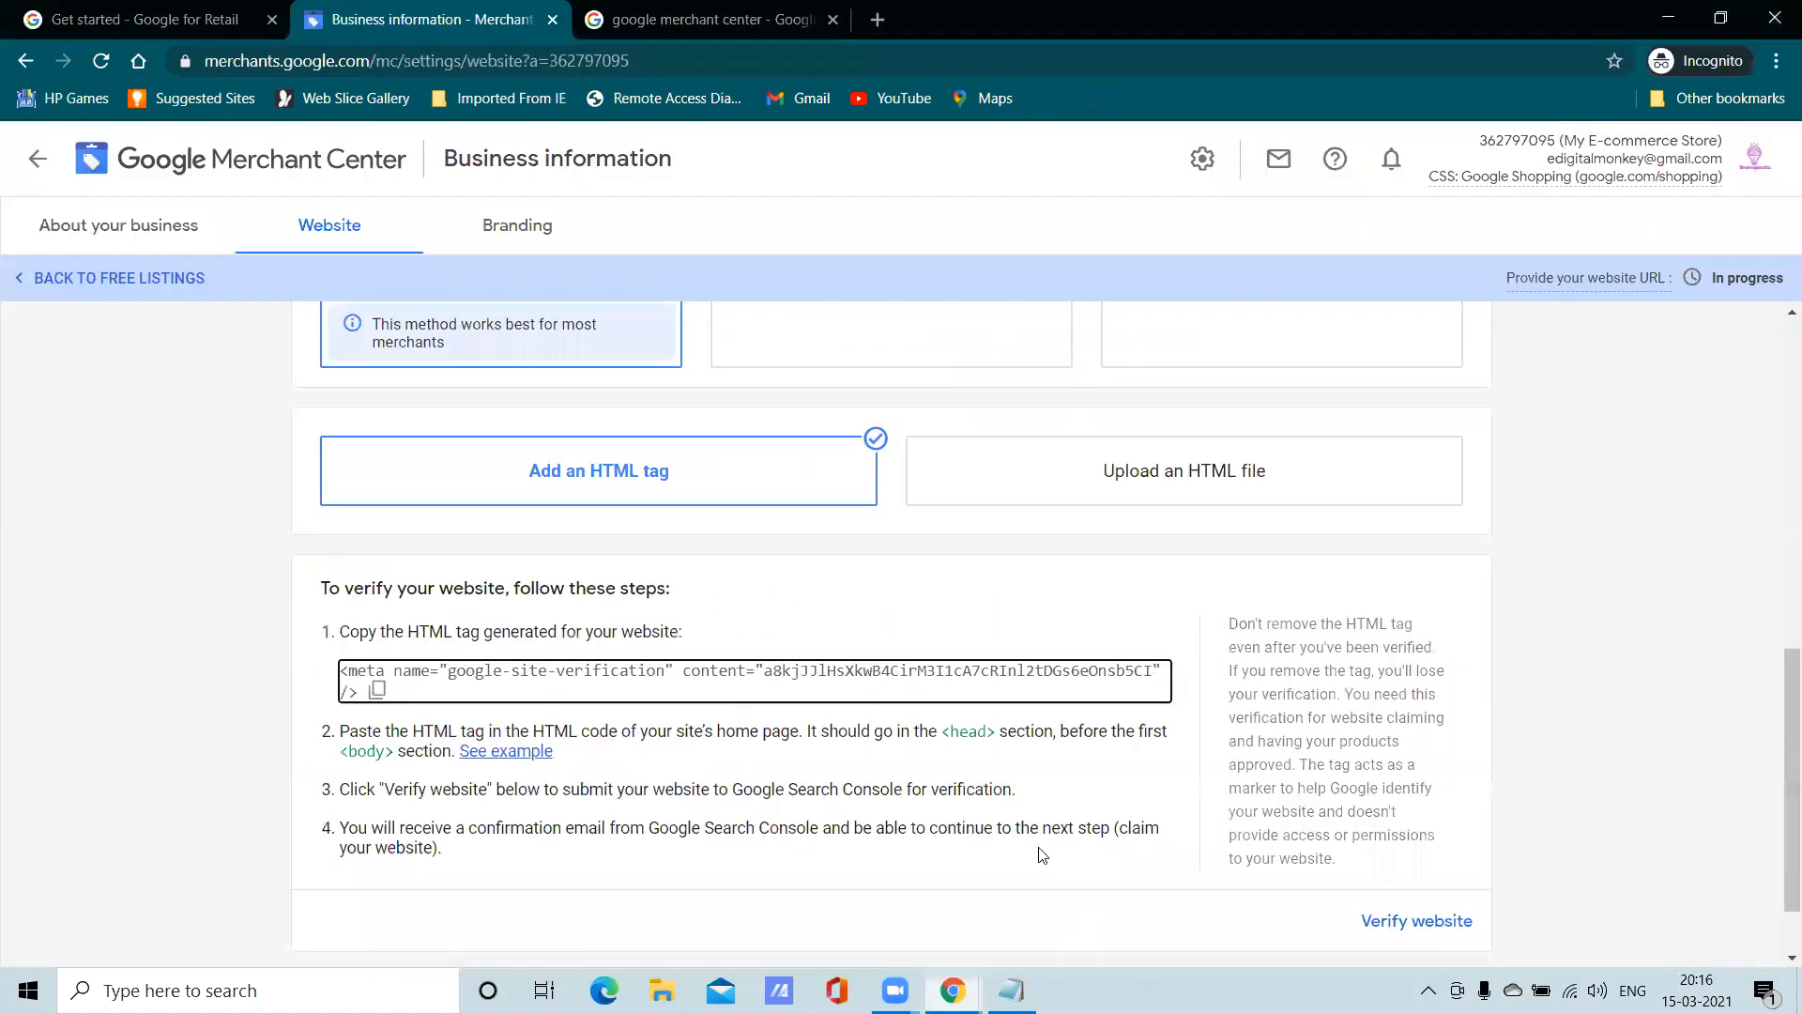
pyautogui.scroll(-2, 1425, 807)
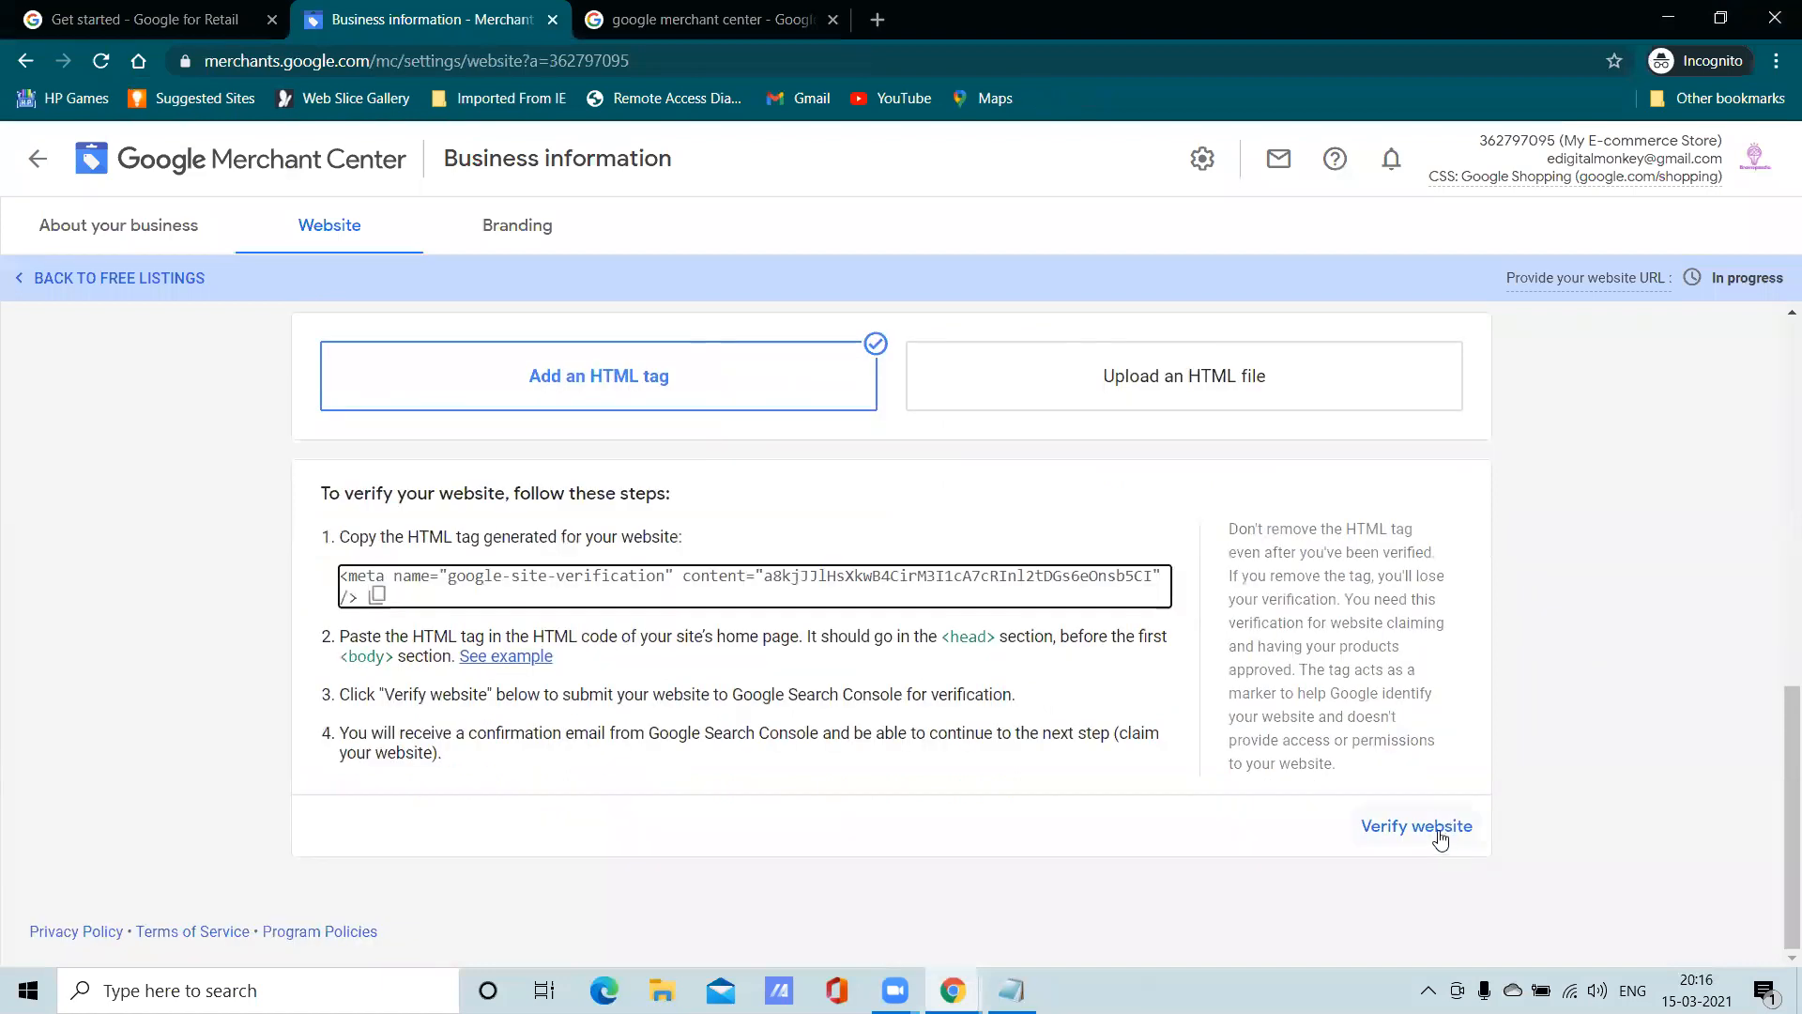
pyautogui.scroll(5, 1596, 680)
pyautogui.scroll(4, 1596, 680)
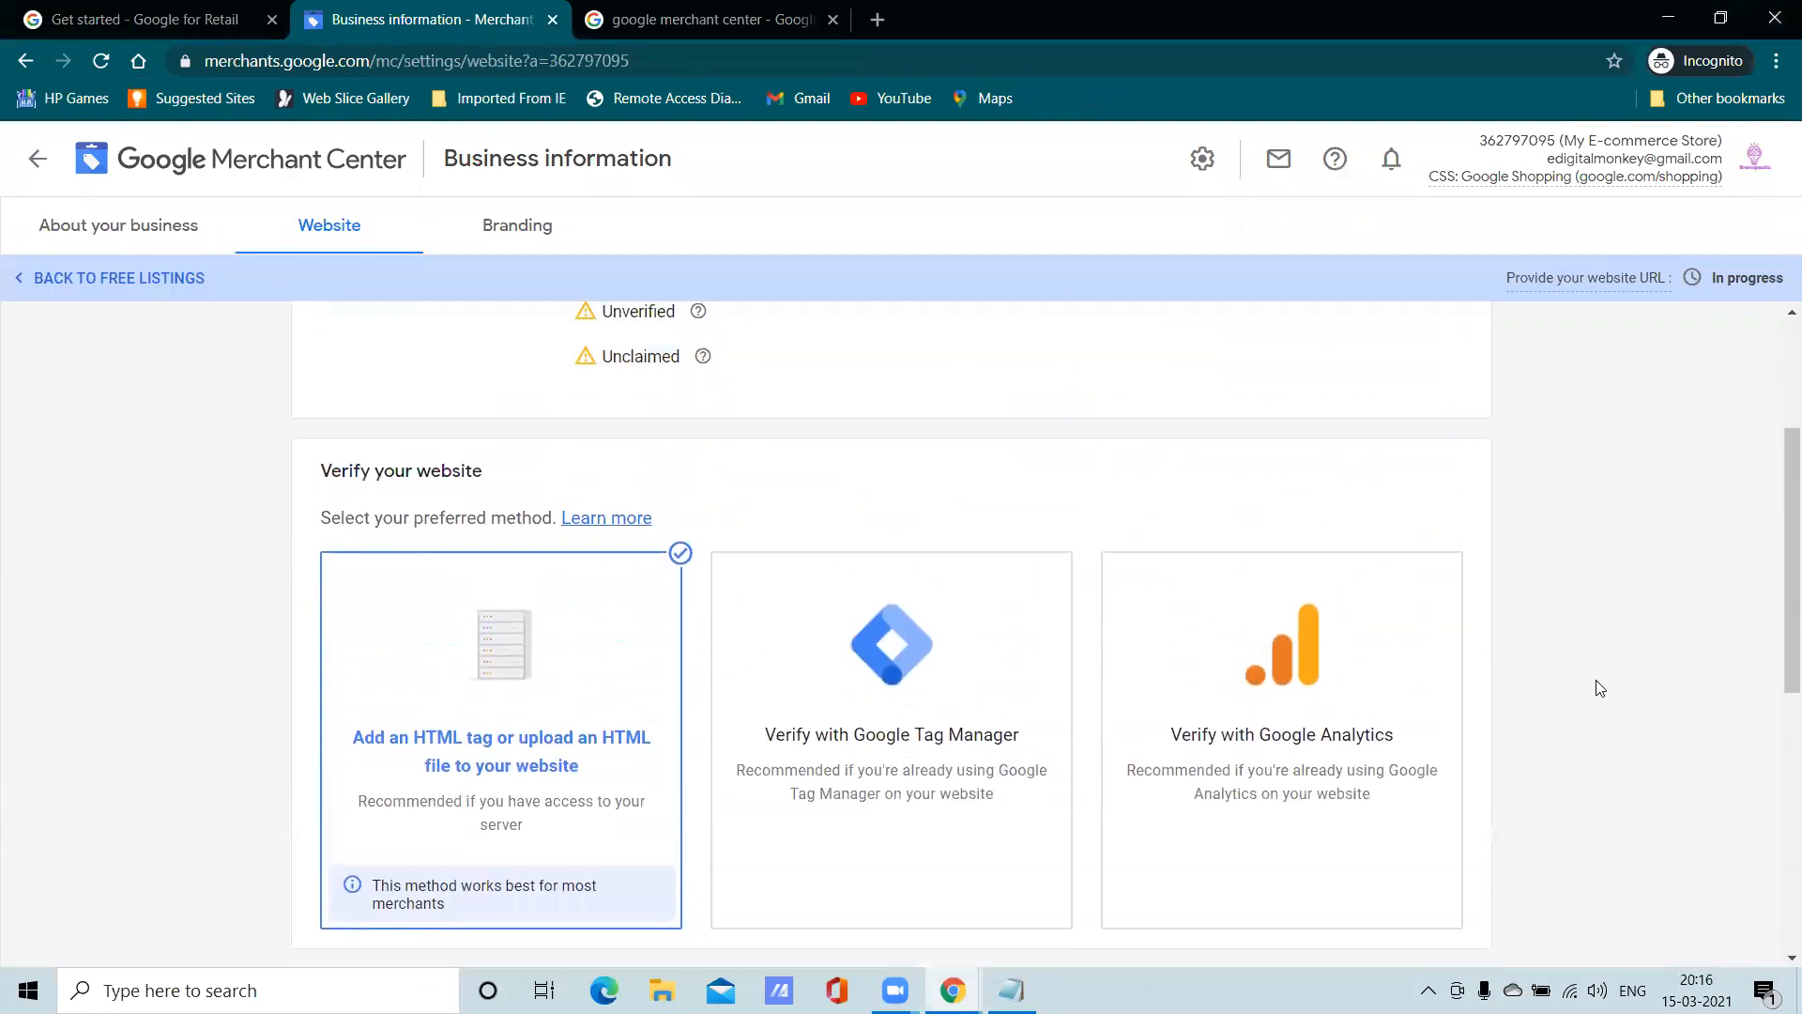
pyautogui.scroll(-5, 1592, 684)
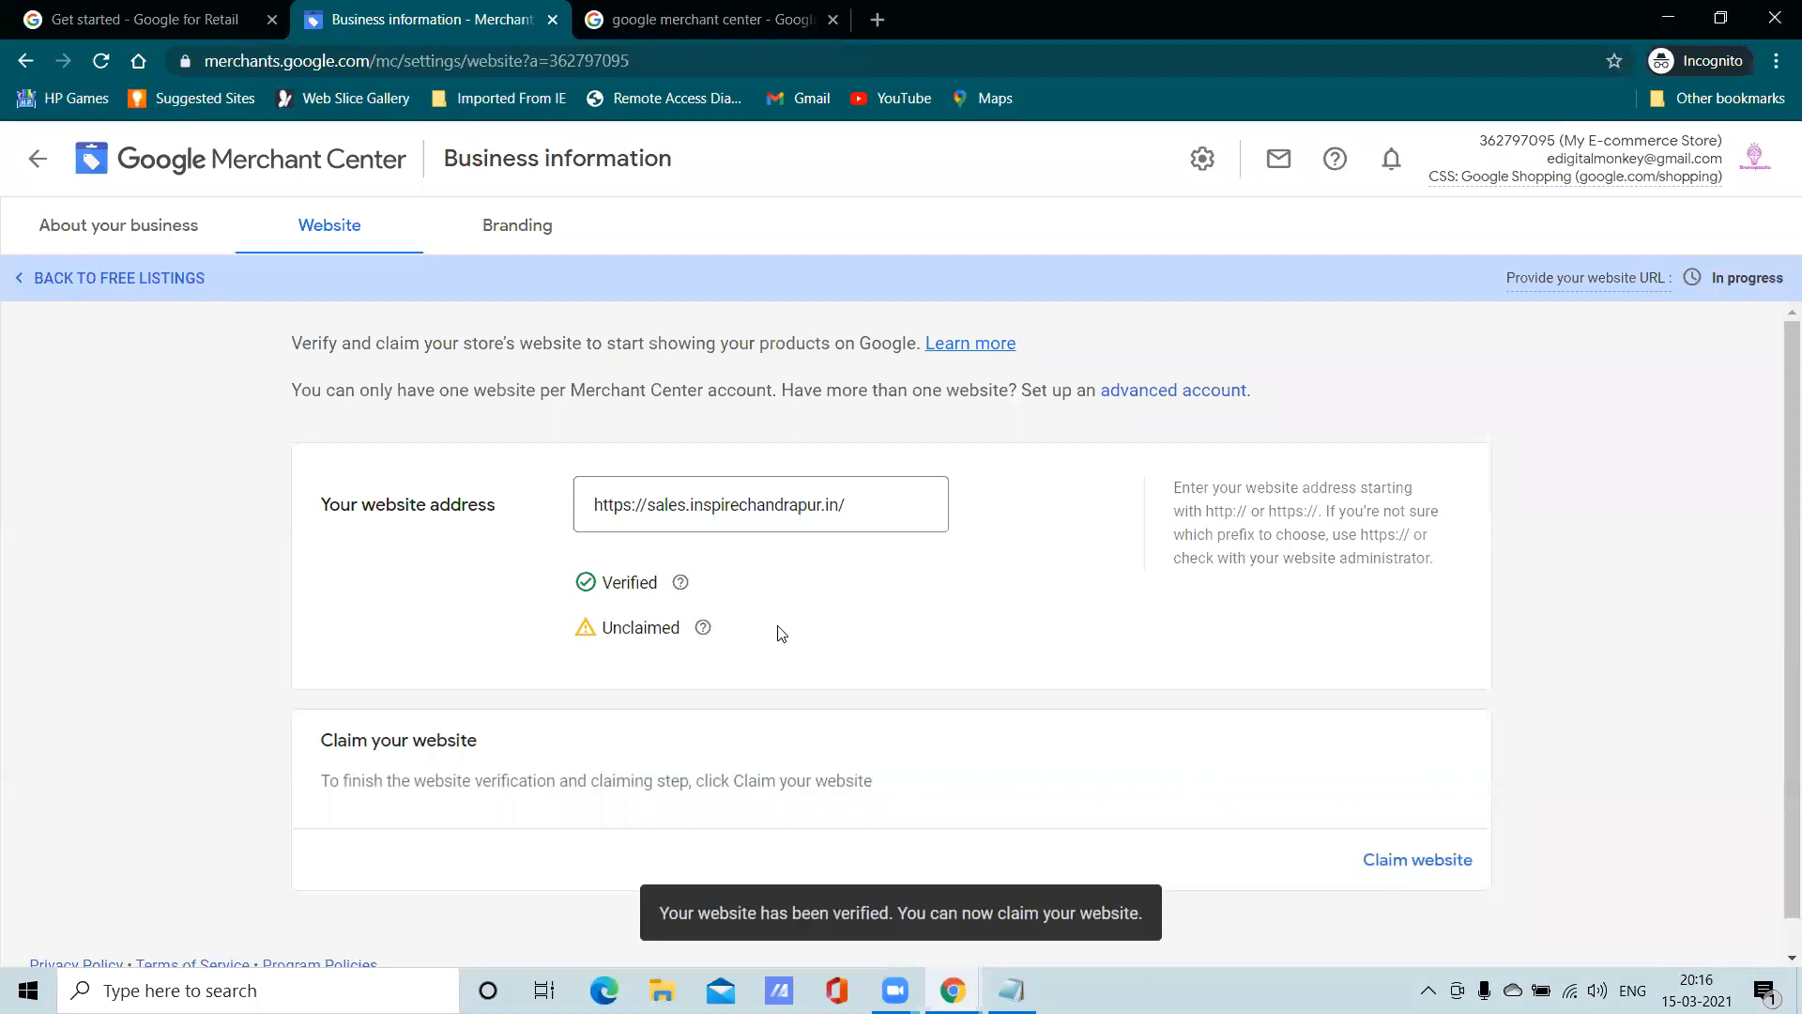
pyautogui.scroll(-1, 845, 657)
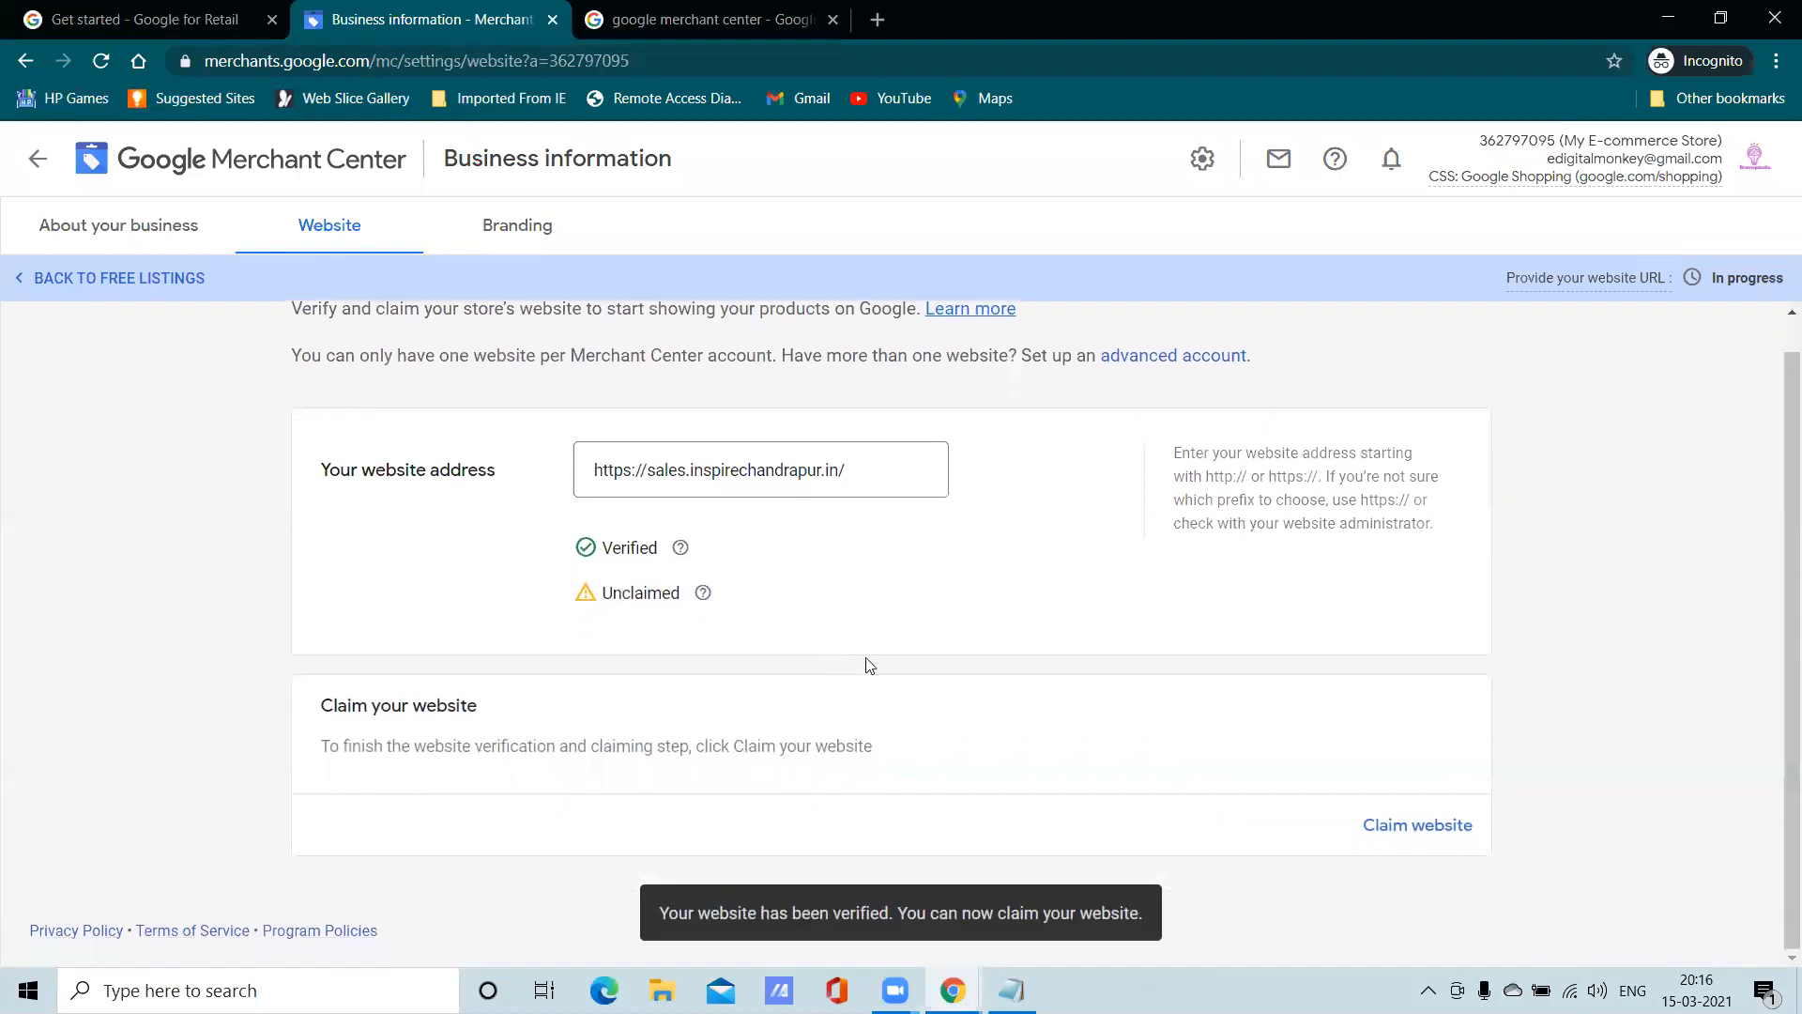
pyautogui.click(1397, 831)
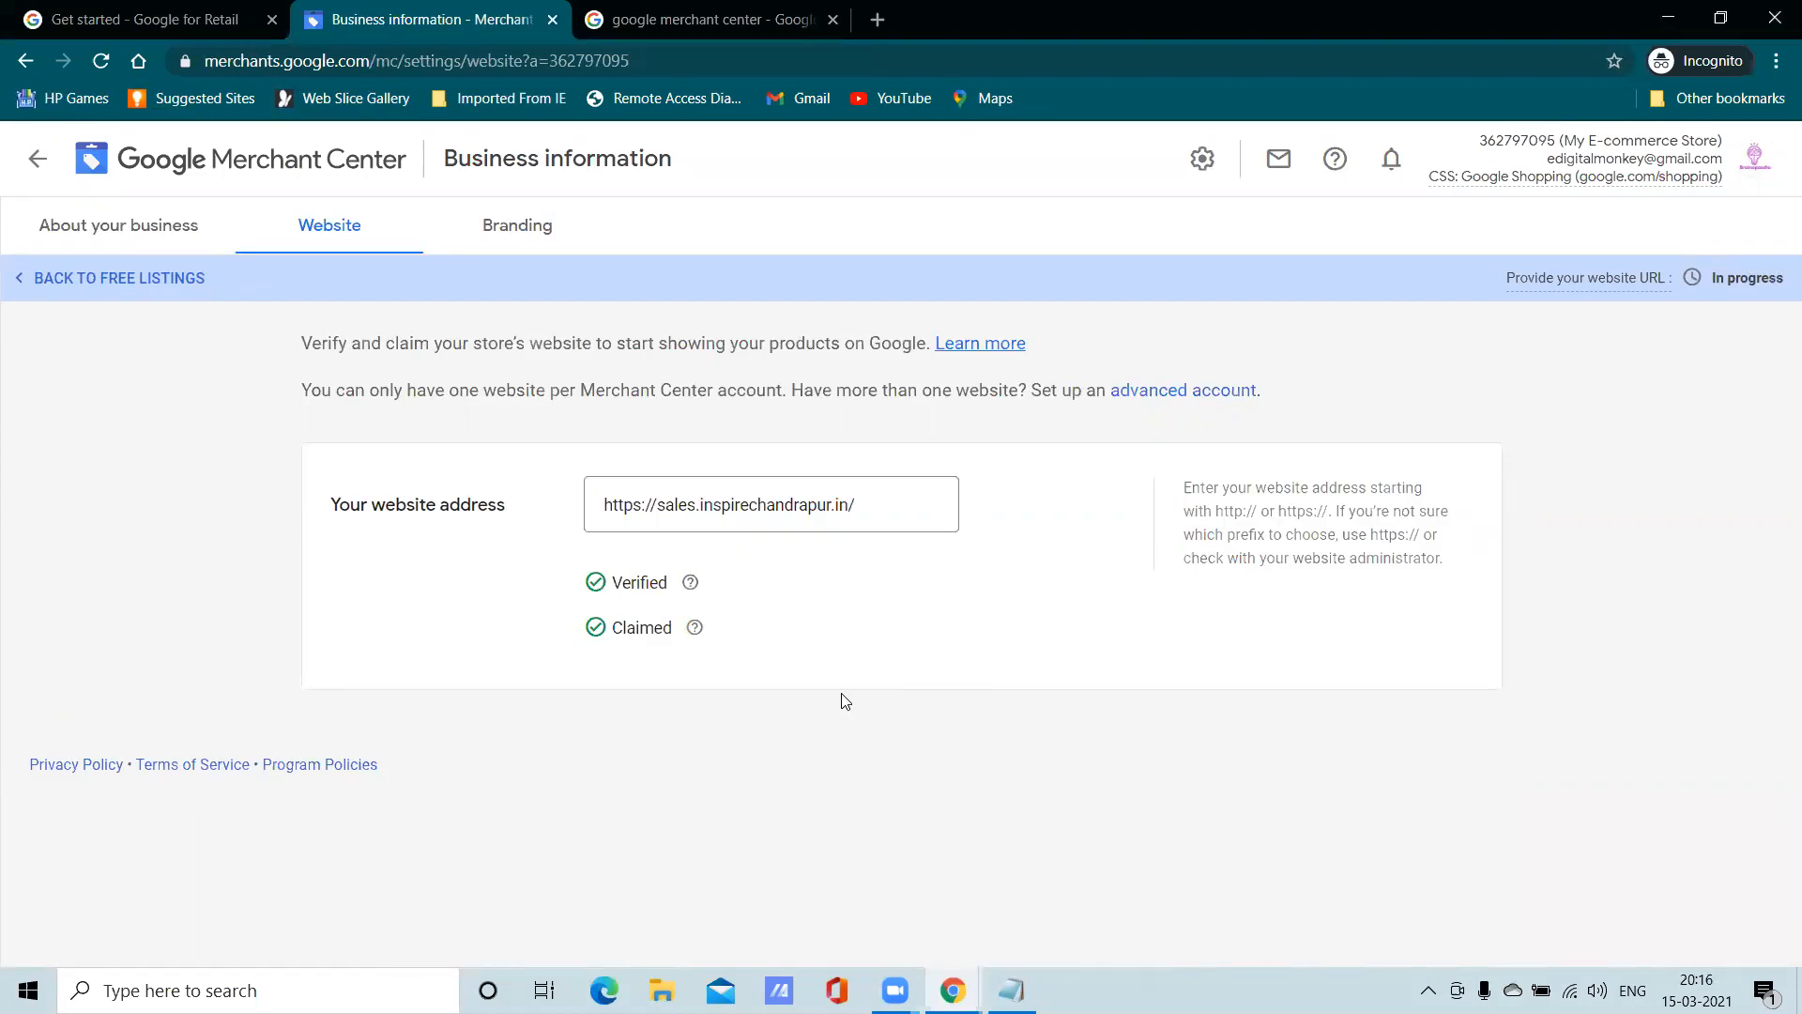
# Review the branding color and logo options, and the business address, phone and customer service contact fields
pyautogui.click(506, 245)
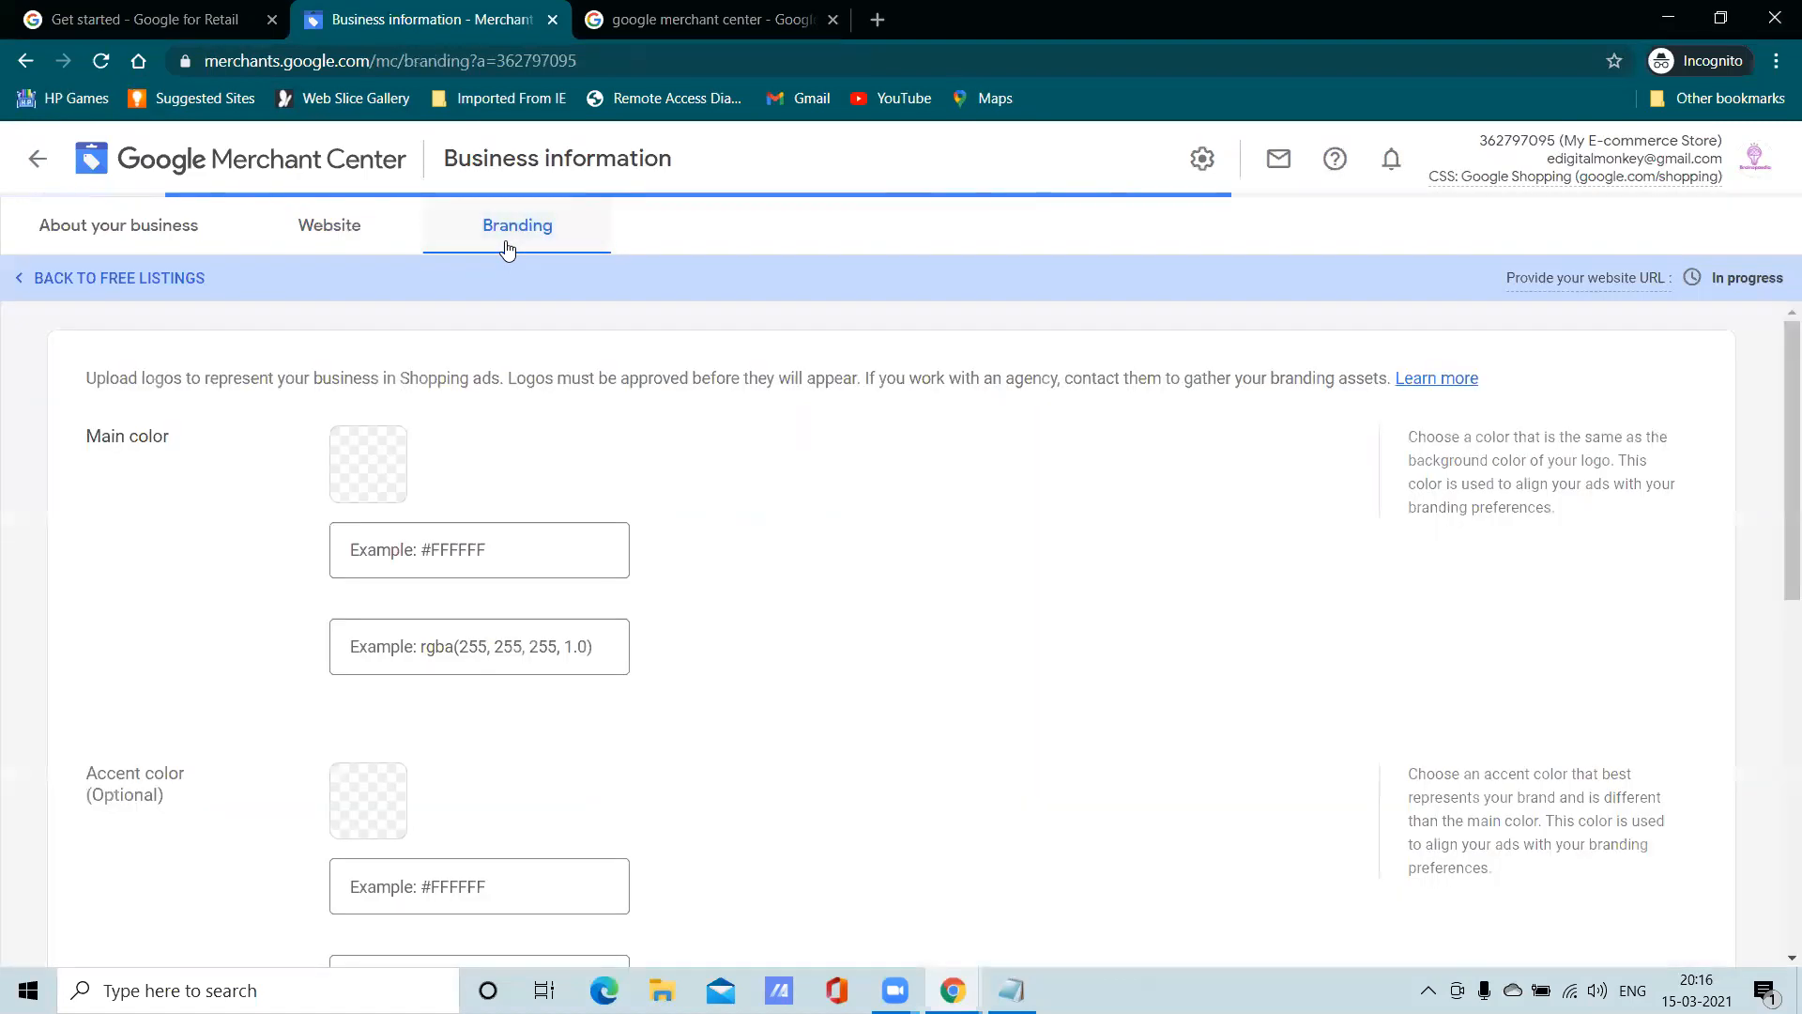
pyautogui.scroll(-3, 663, 639)
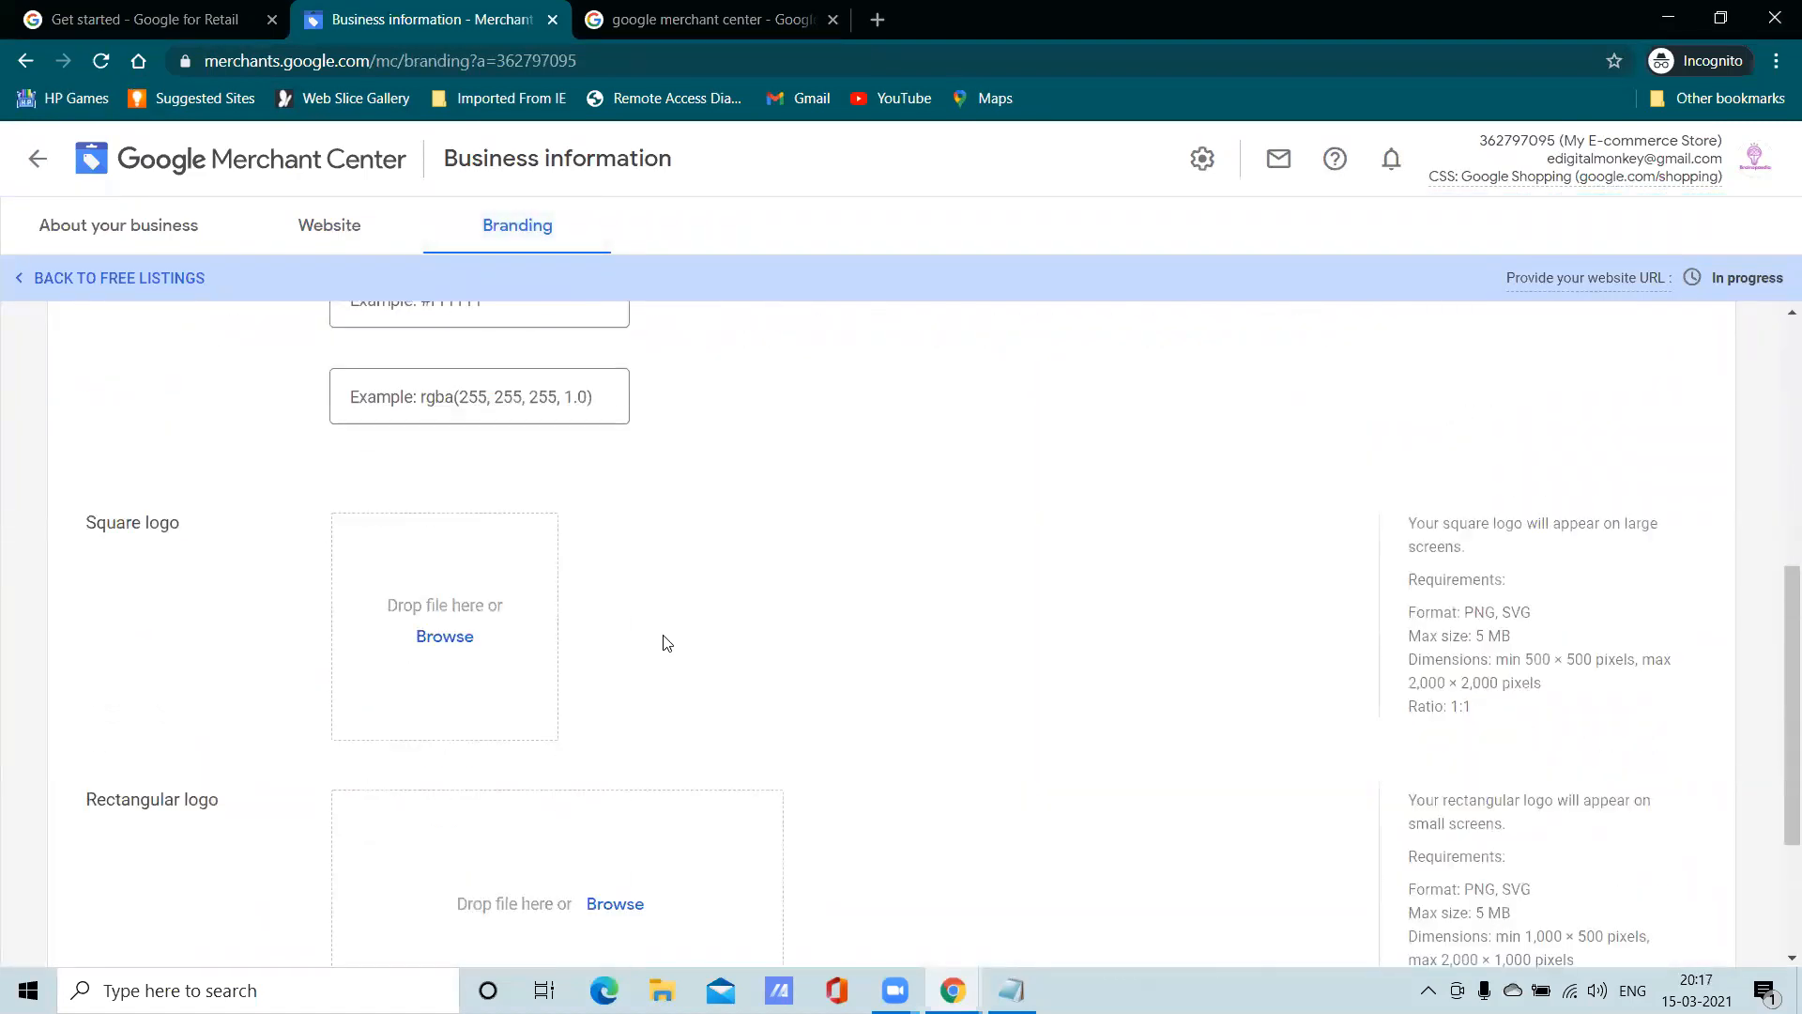
pyautogui.scroll(-2, 663, 641)
pyautogui.scroll(5, 664, 640)
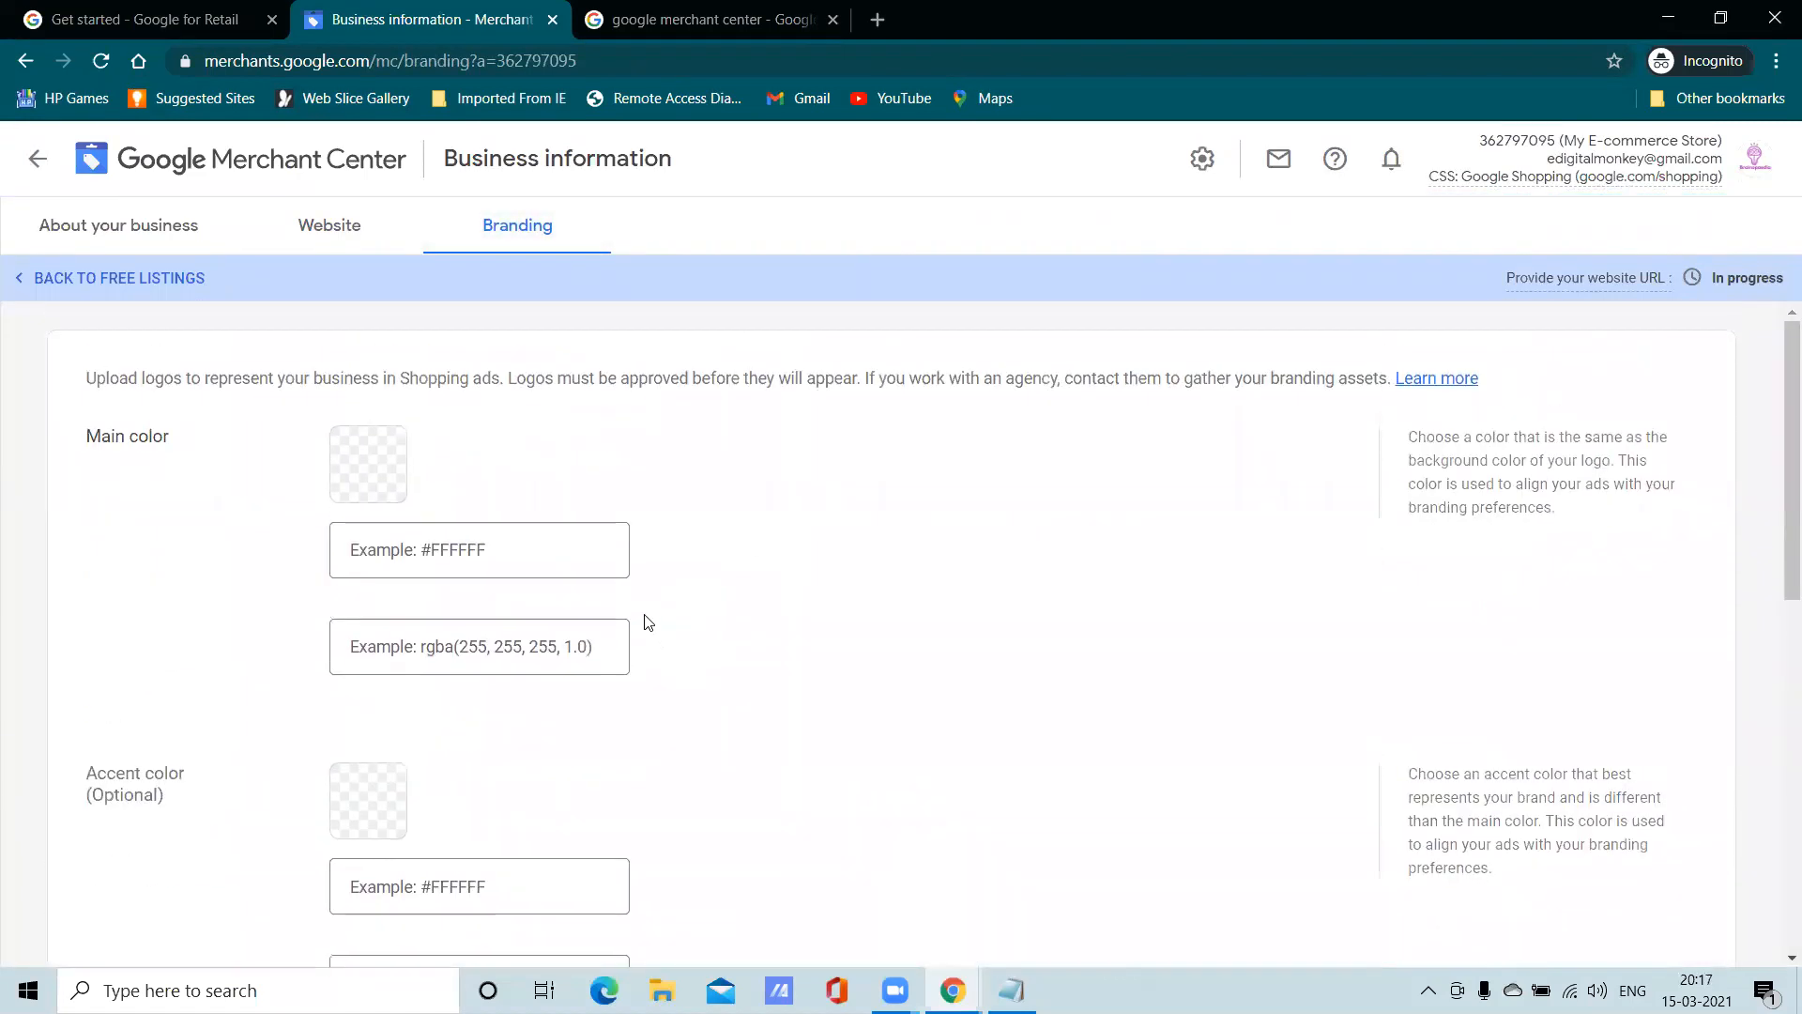
pyautogui.click(91, 232)
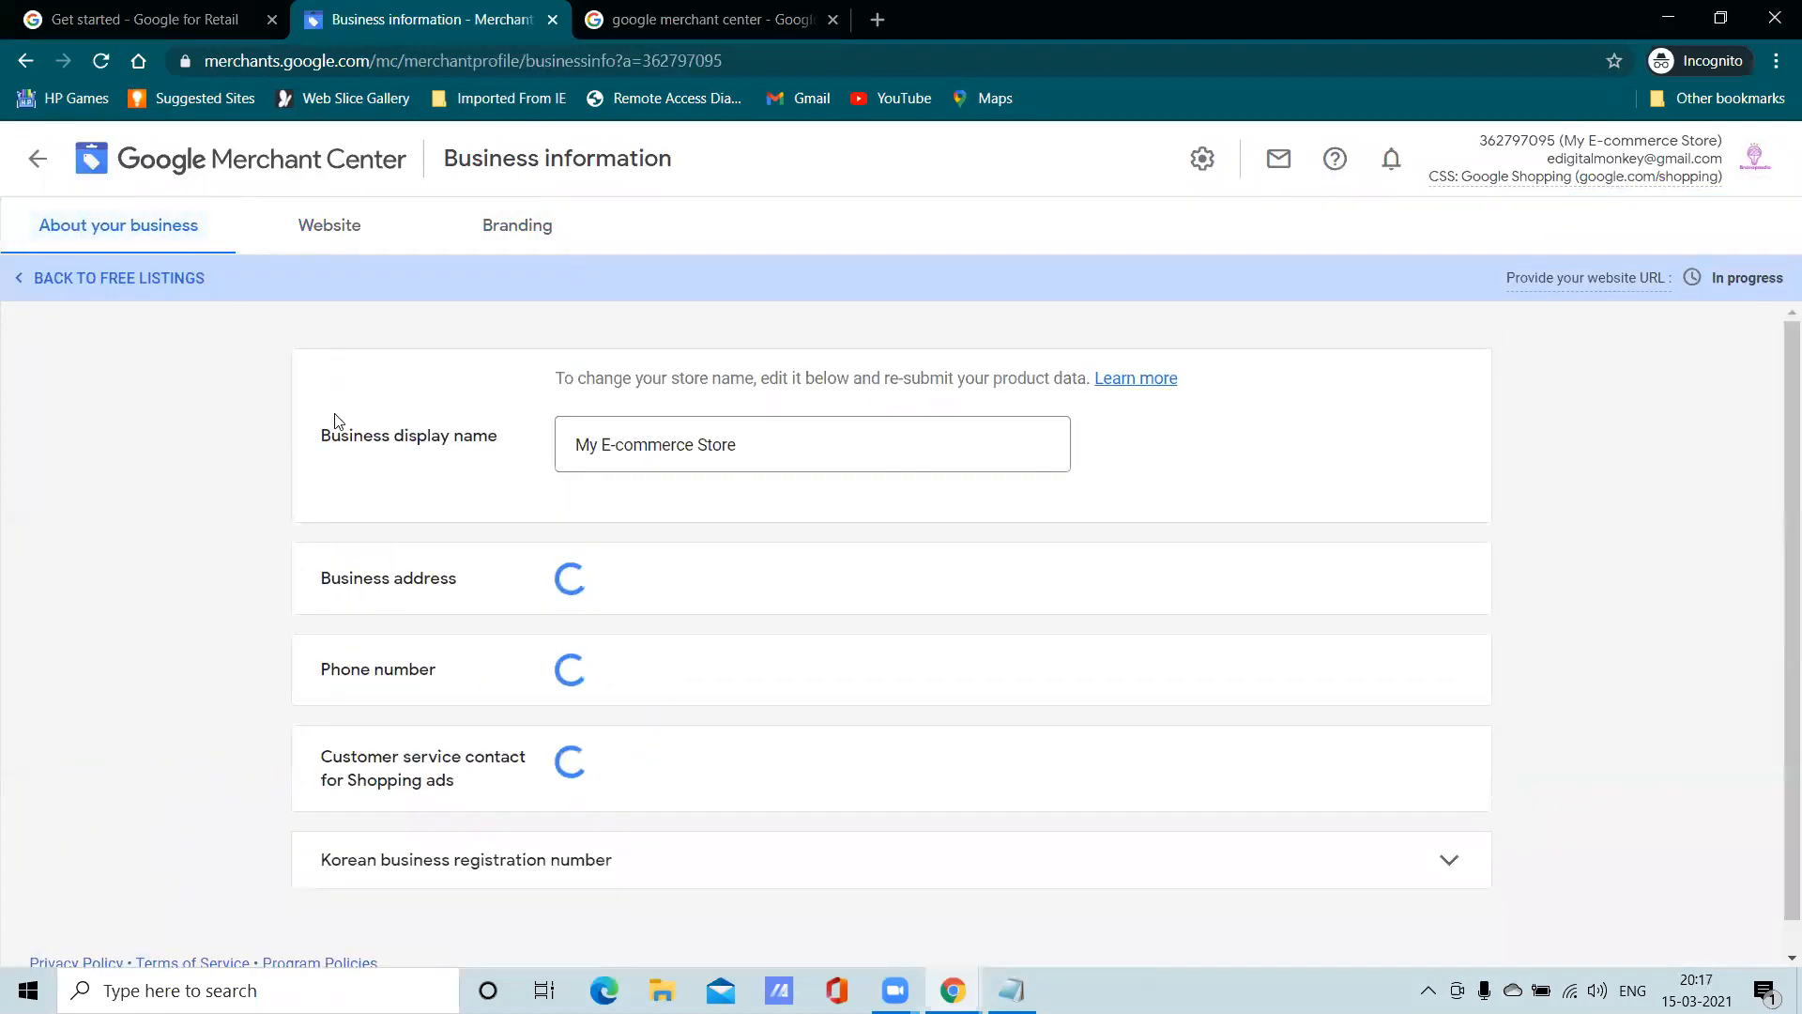
pyautogui.scroll(-6, 691, 684)
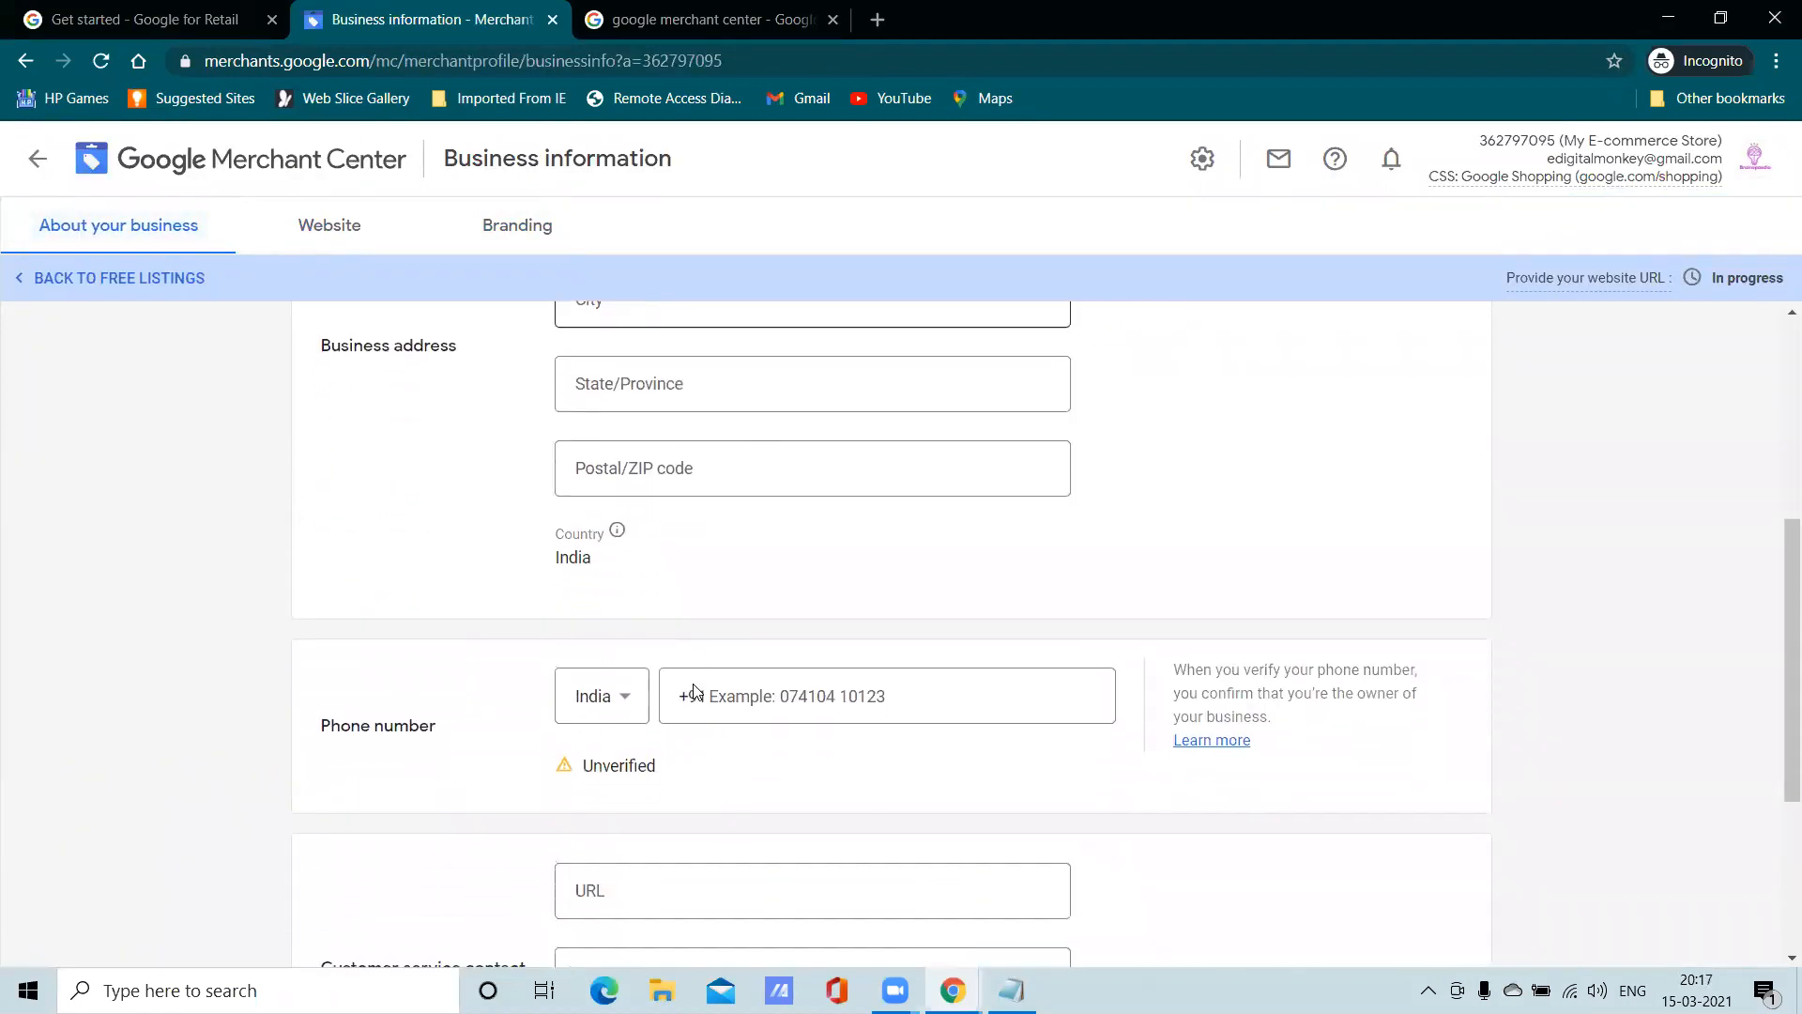
pyautogui.scroll(-2, 697, 691)
pyautogui.scroll(1, 634, 563)
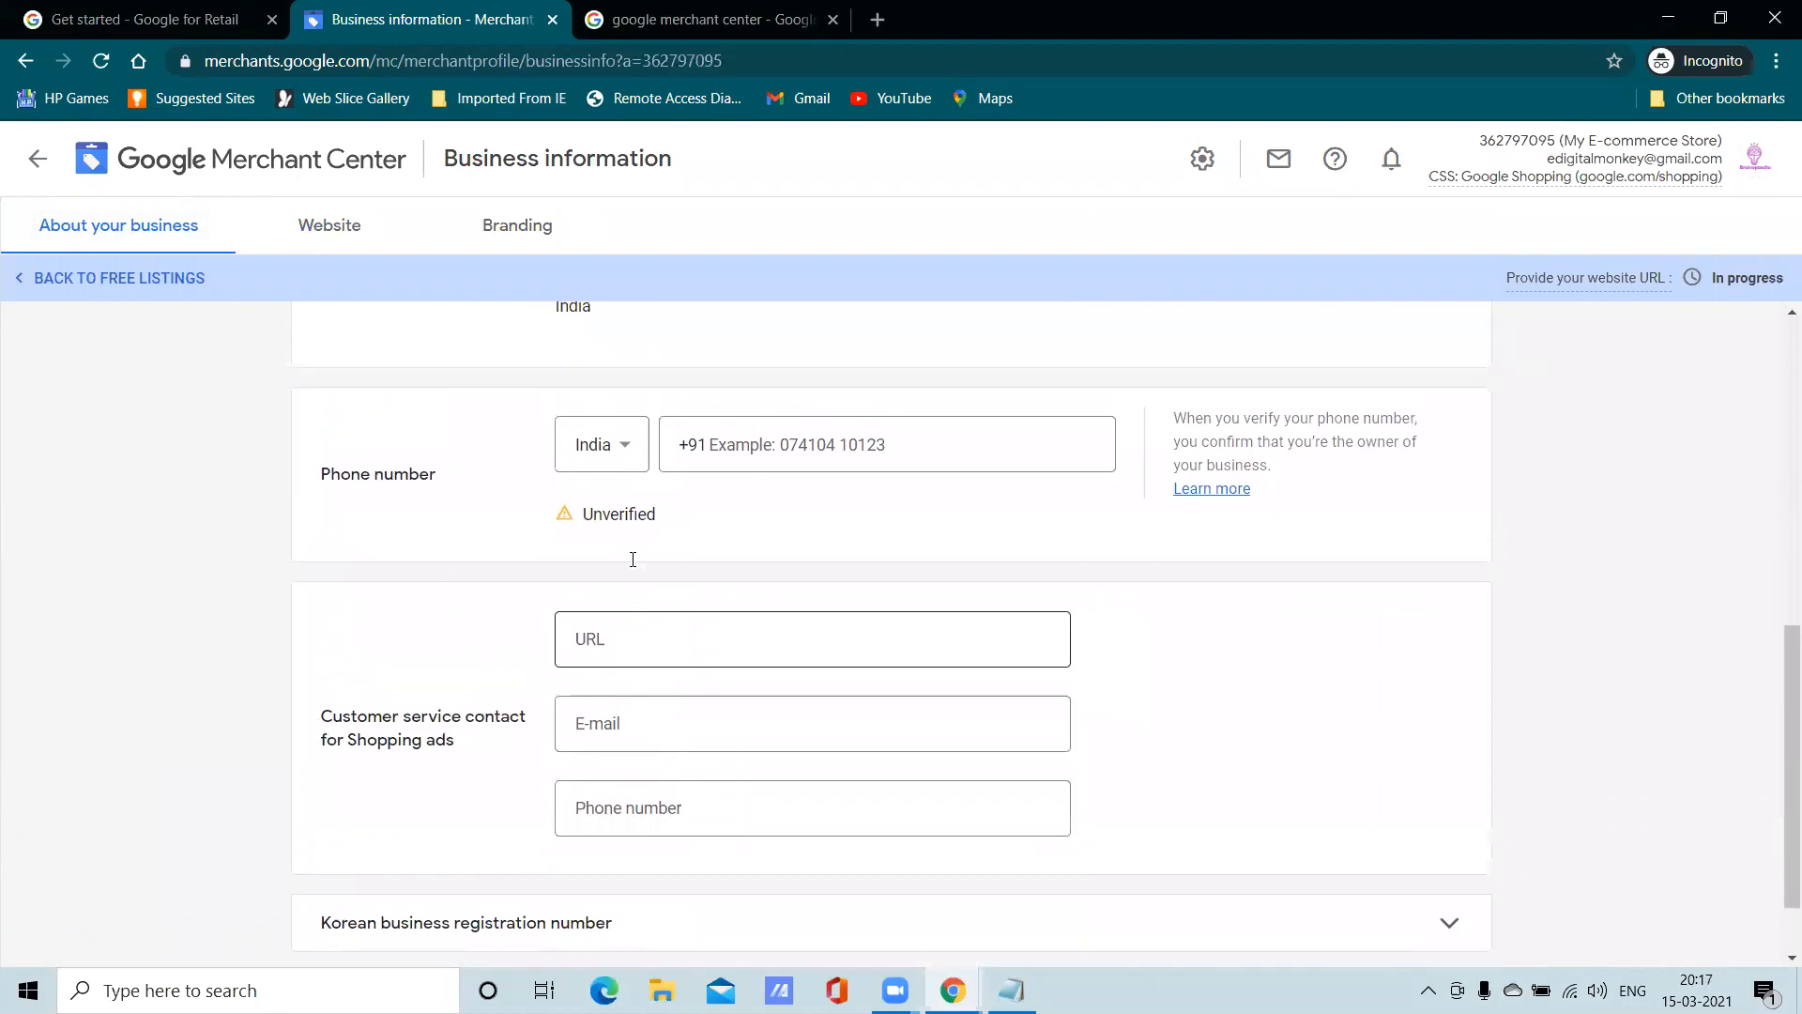
pyautogui.scroll(-2, 725, 596)
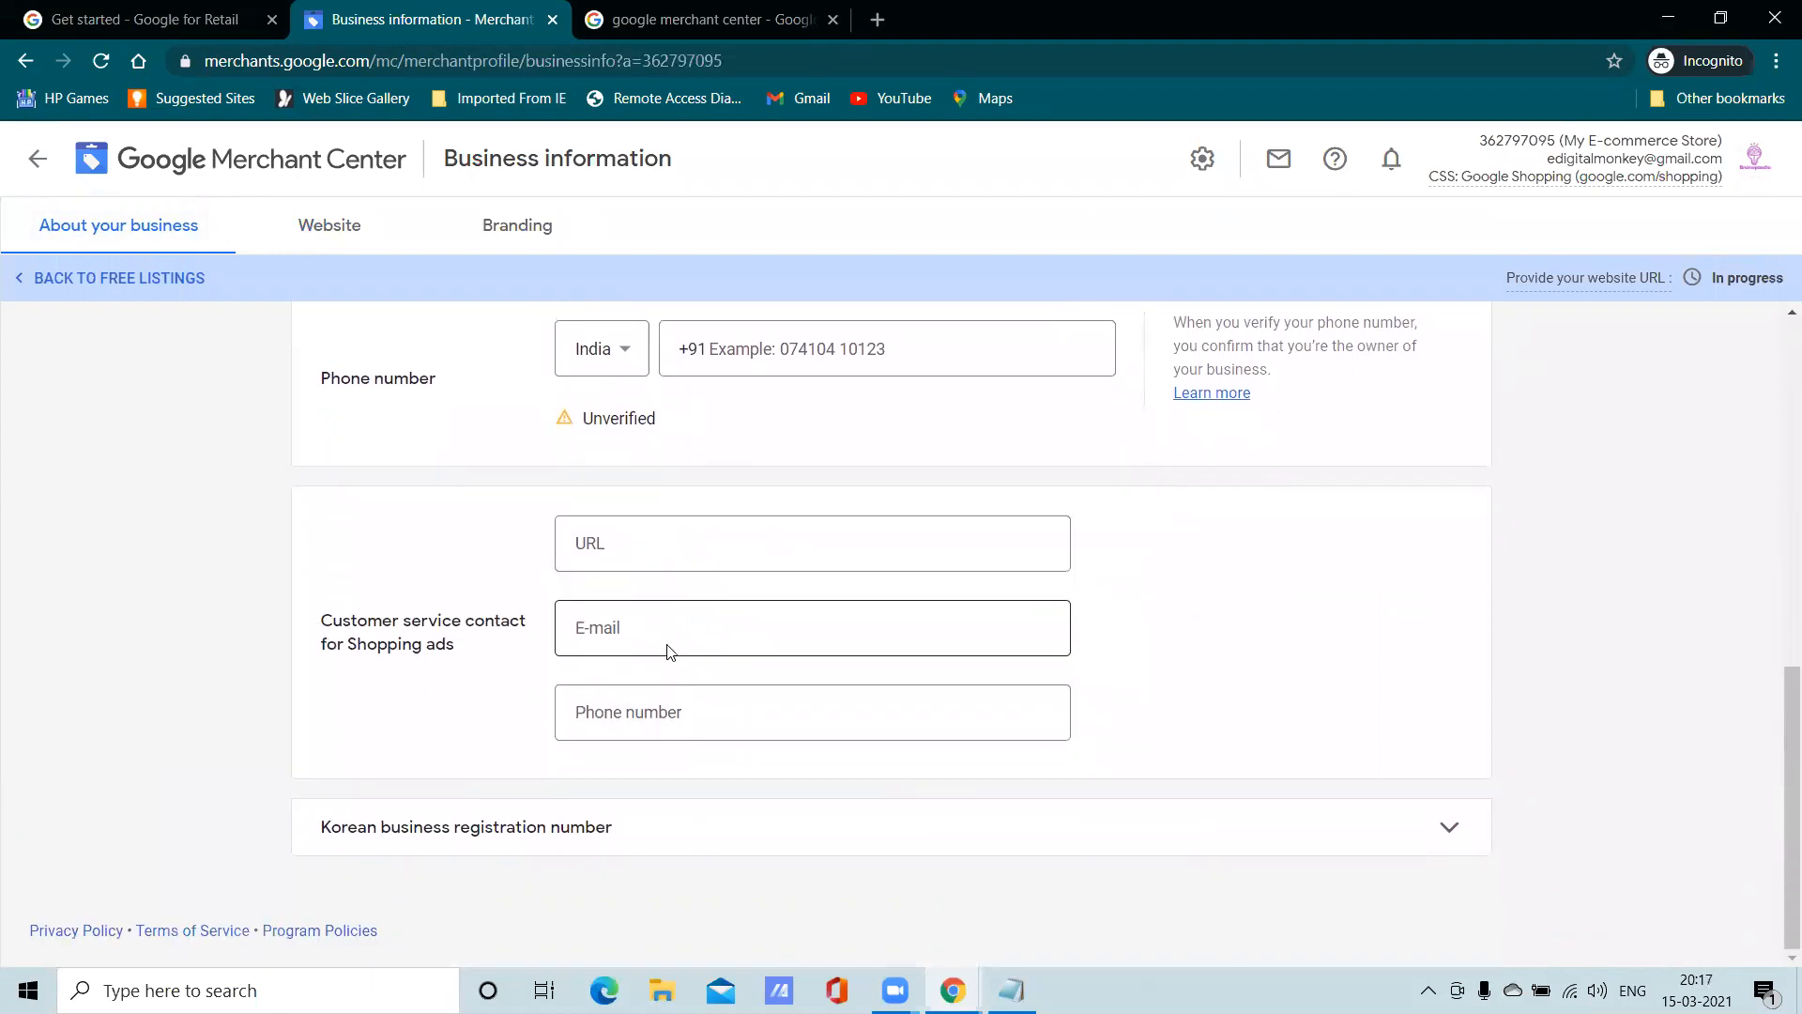
pyautogui.scroll(8, 753, 769)
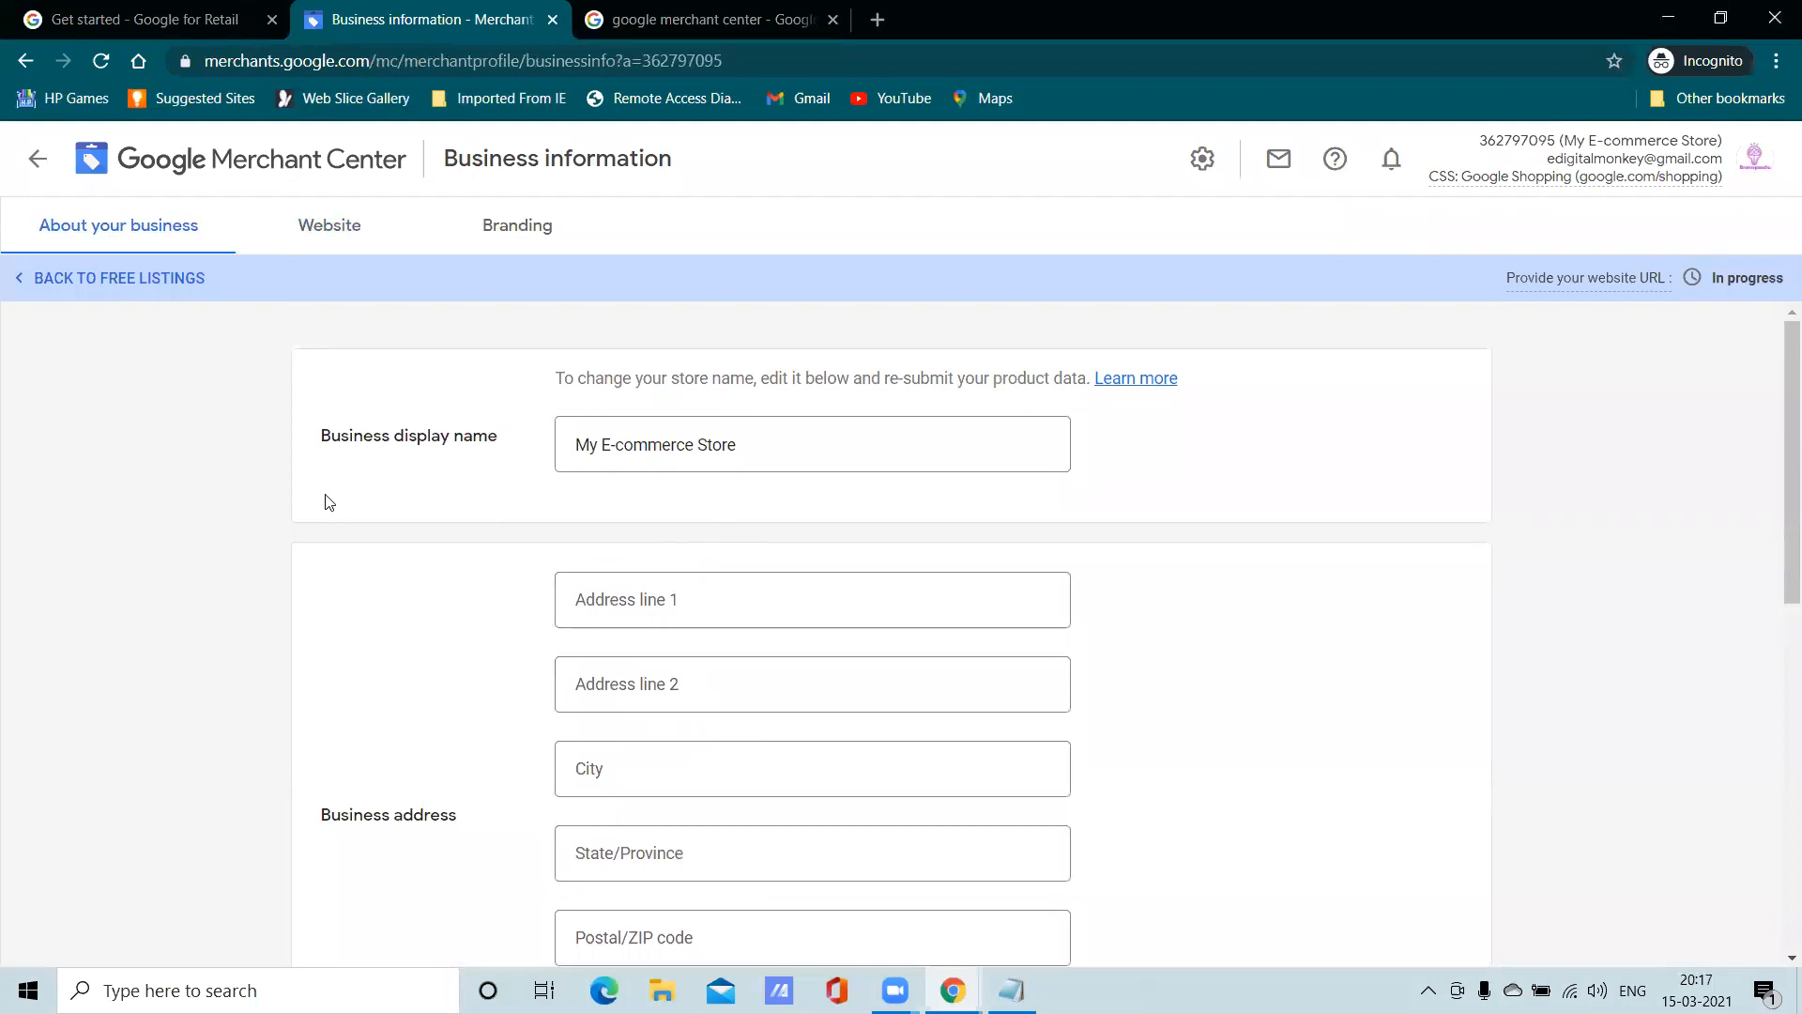
# Go back to the overview and recheck the website's verification and claim status from the alert about verifying the store's website
pyautogui.click(38, 158)
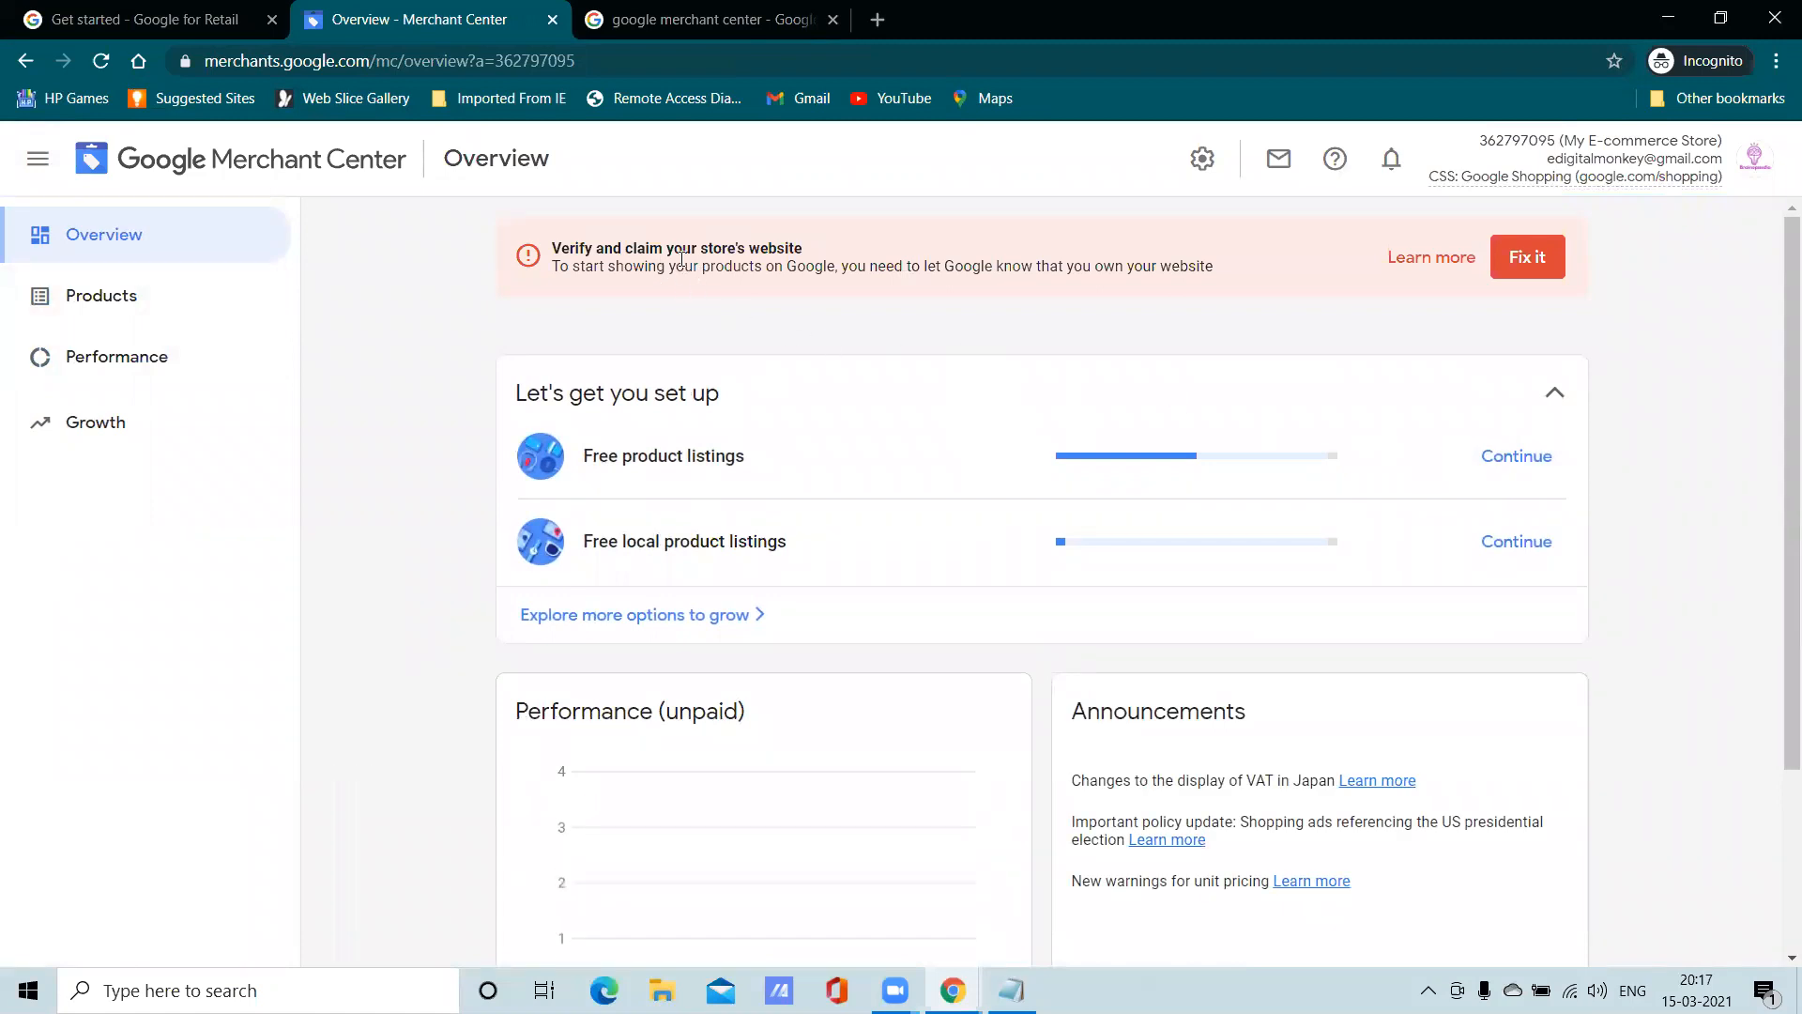
pyautogui.click(1511, 272)
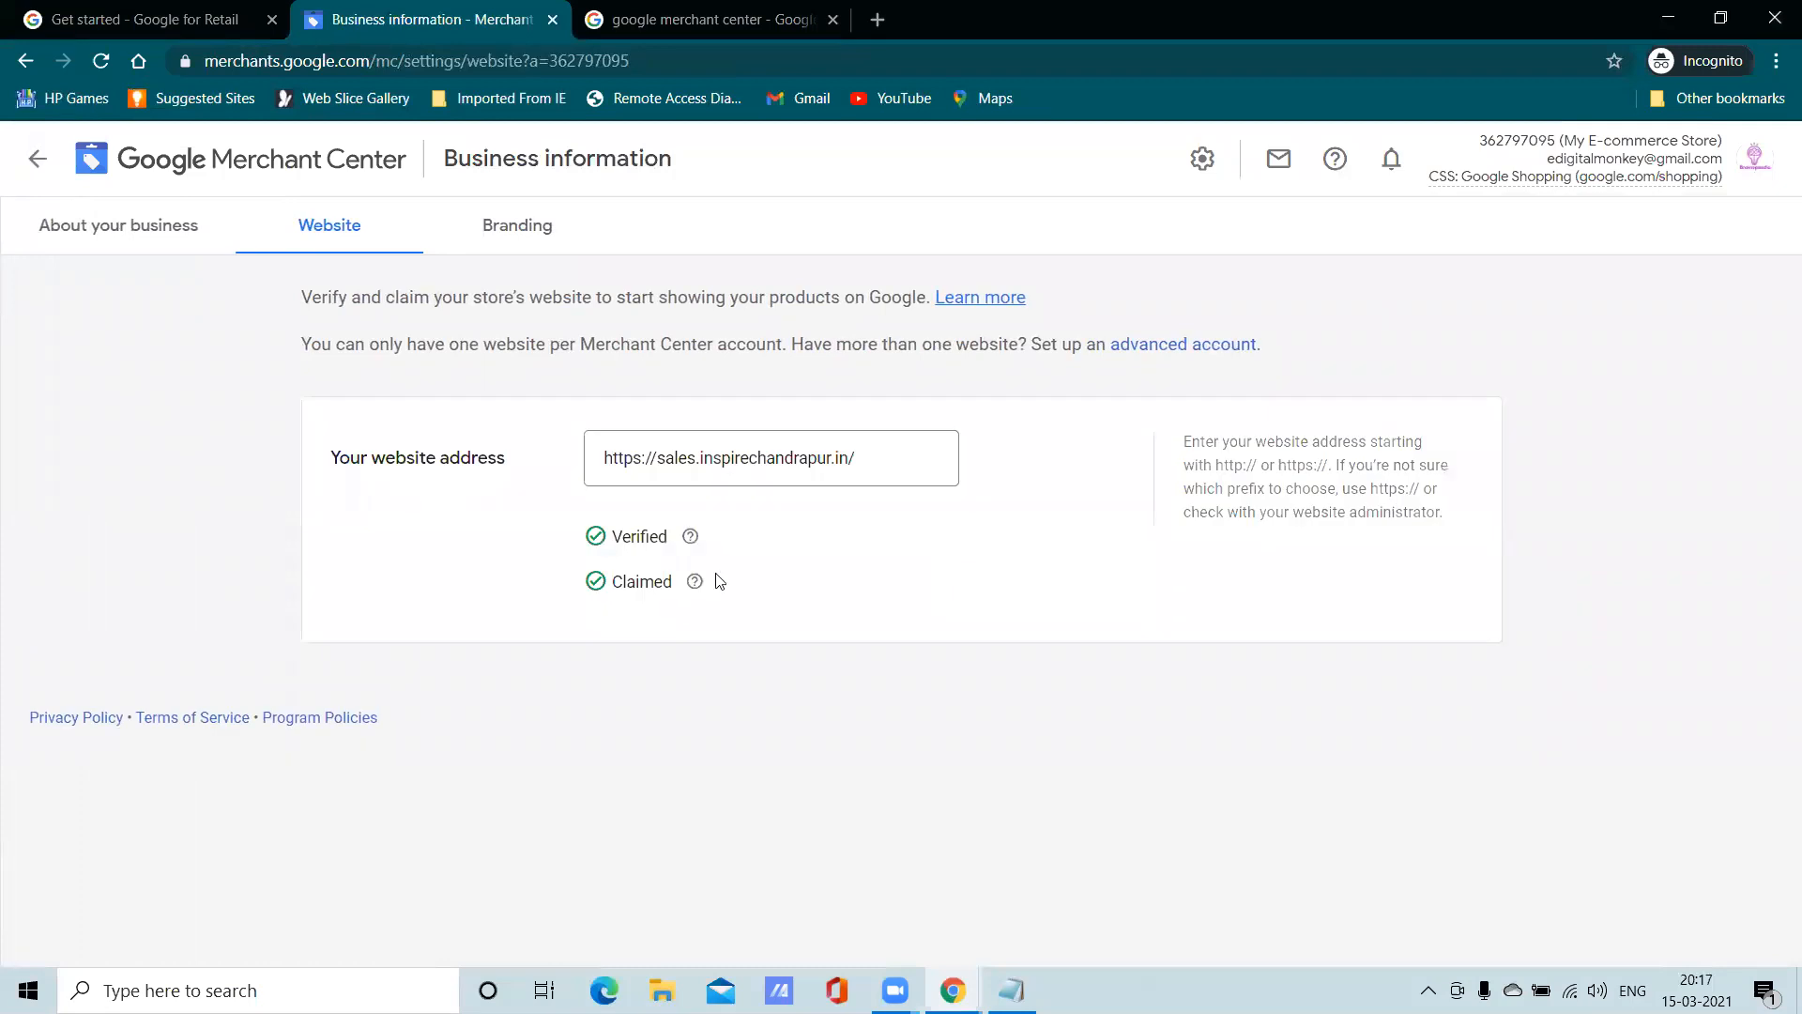
pyautogui.click(38, 159)
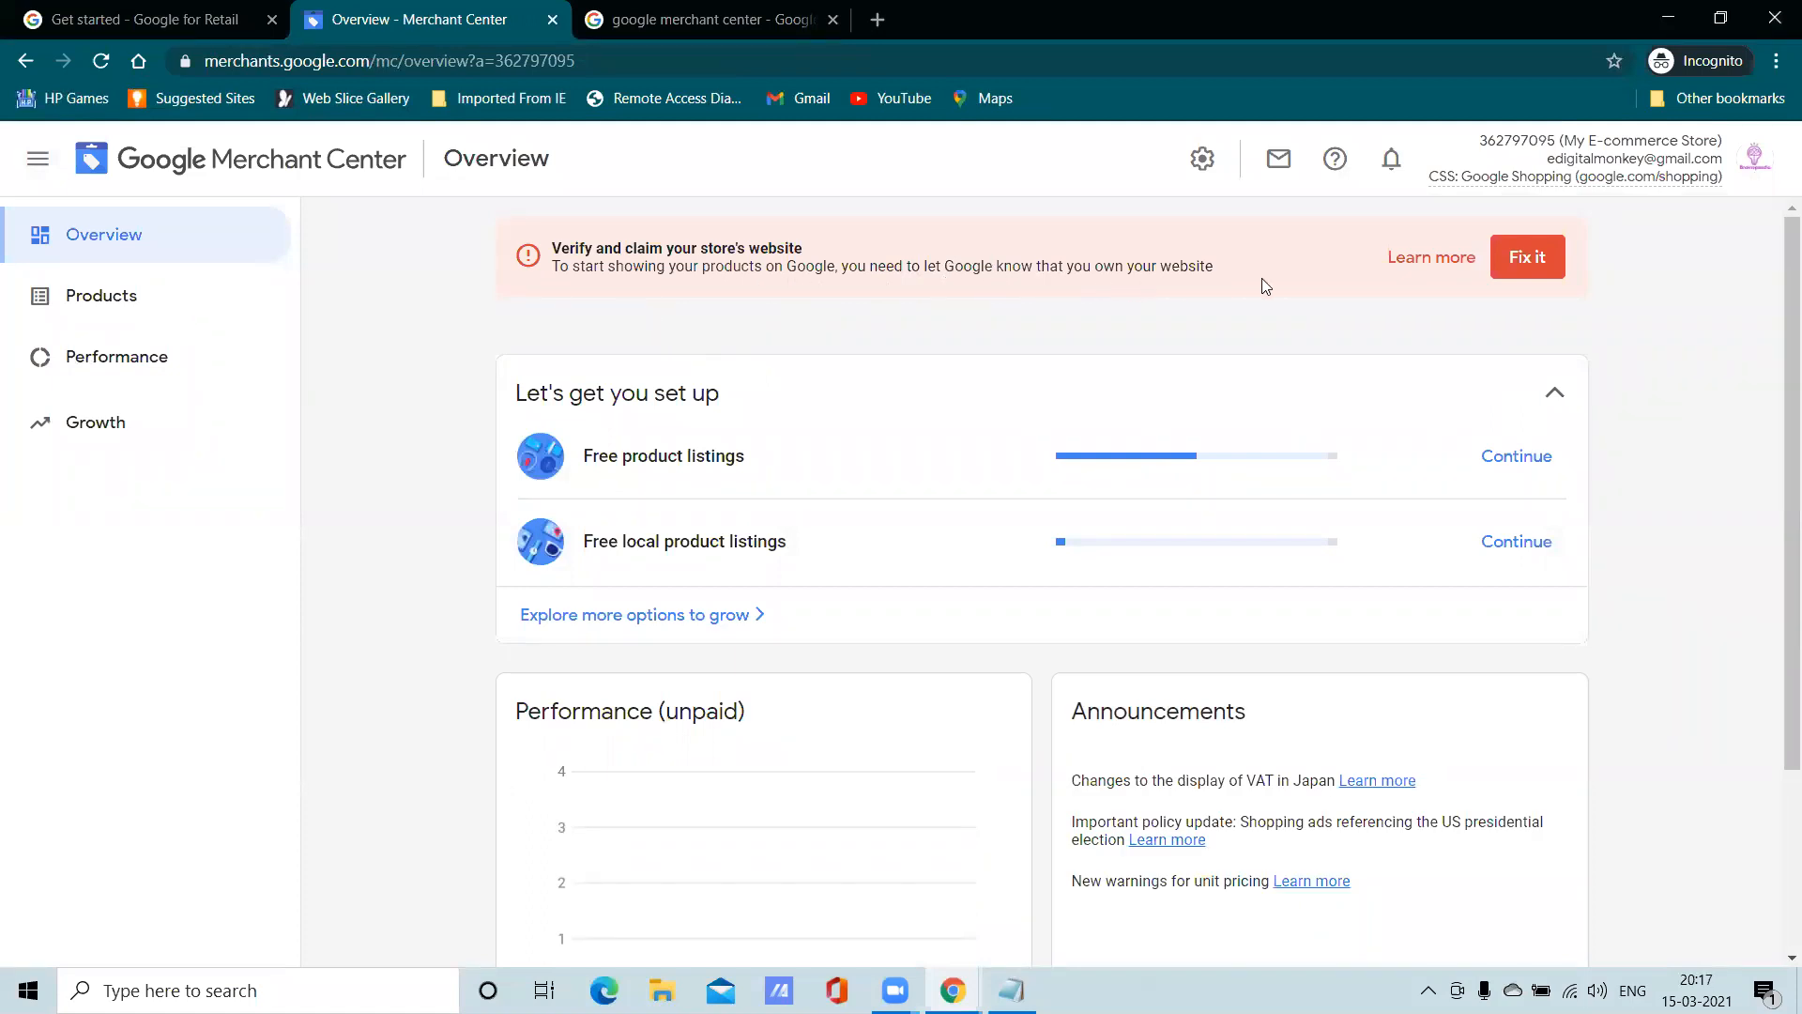
pyautogui.click(1506, 263)
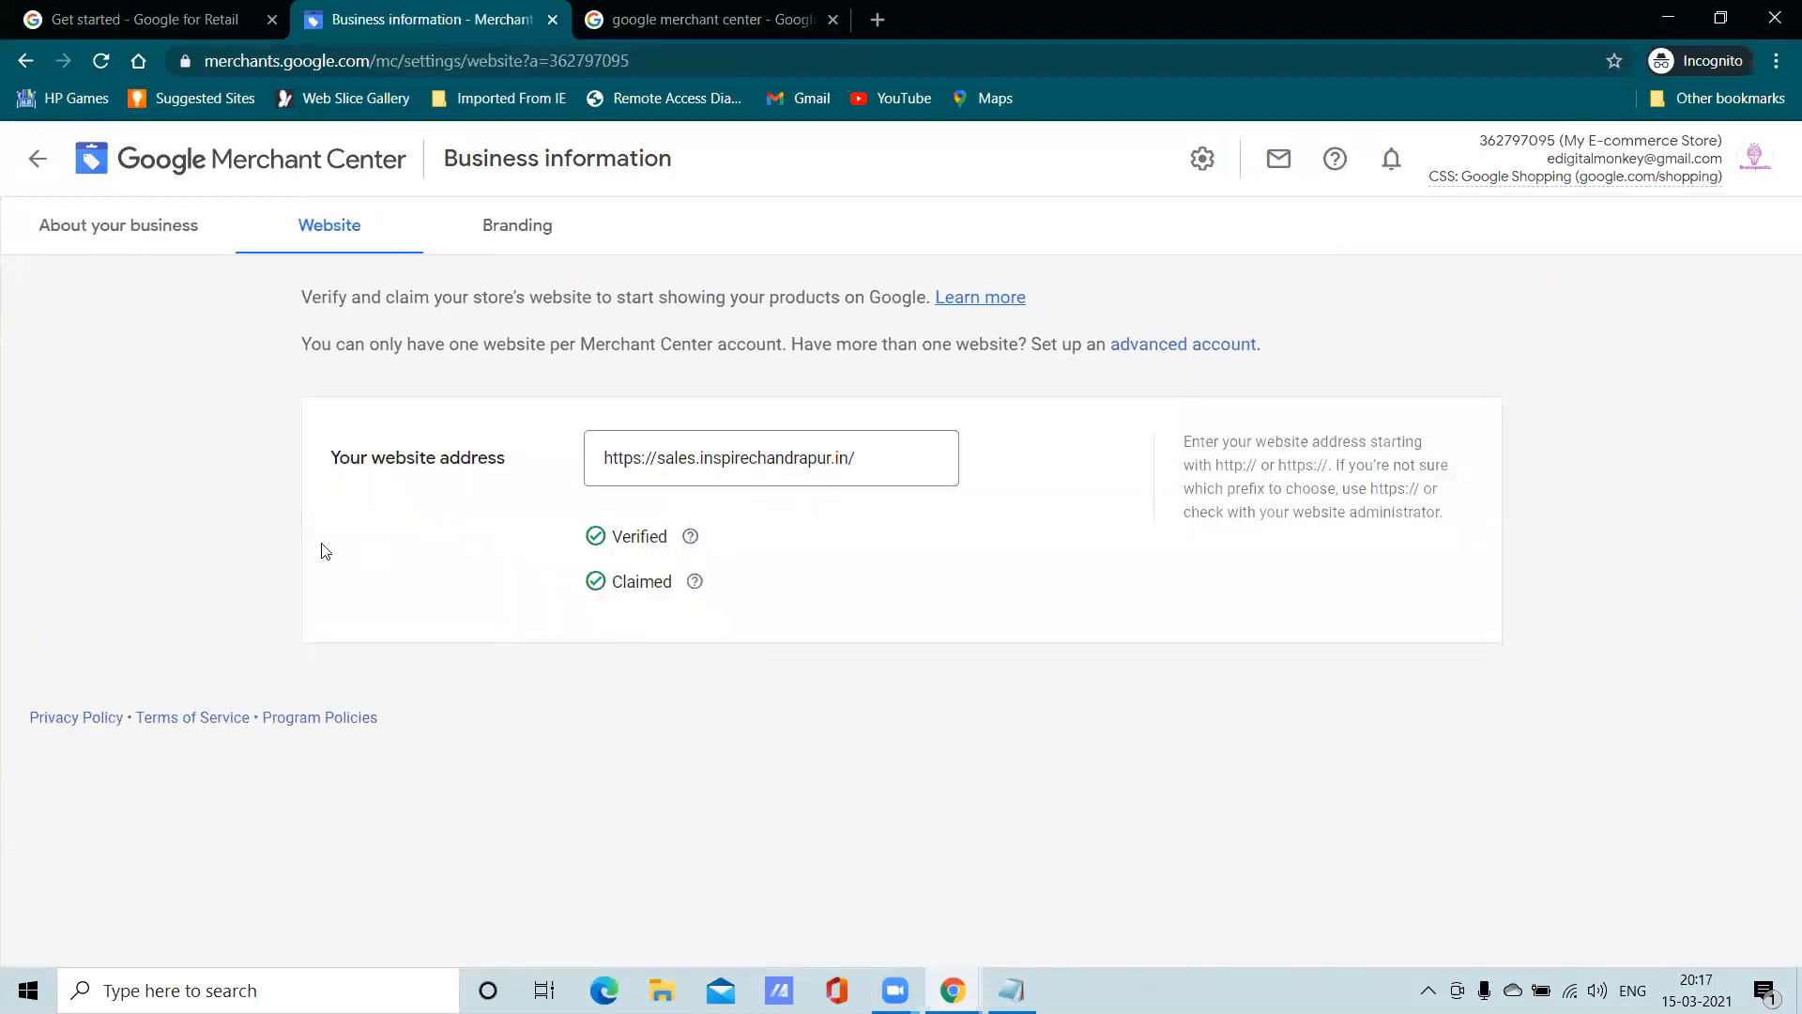
# Return to the overview and continue the setup of free product listings
pyautogui.click(38, 159)
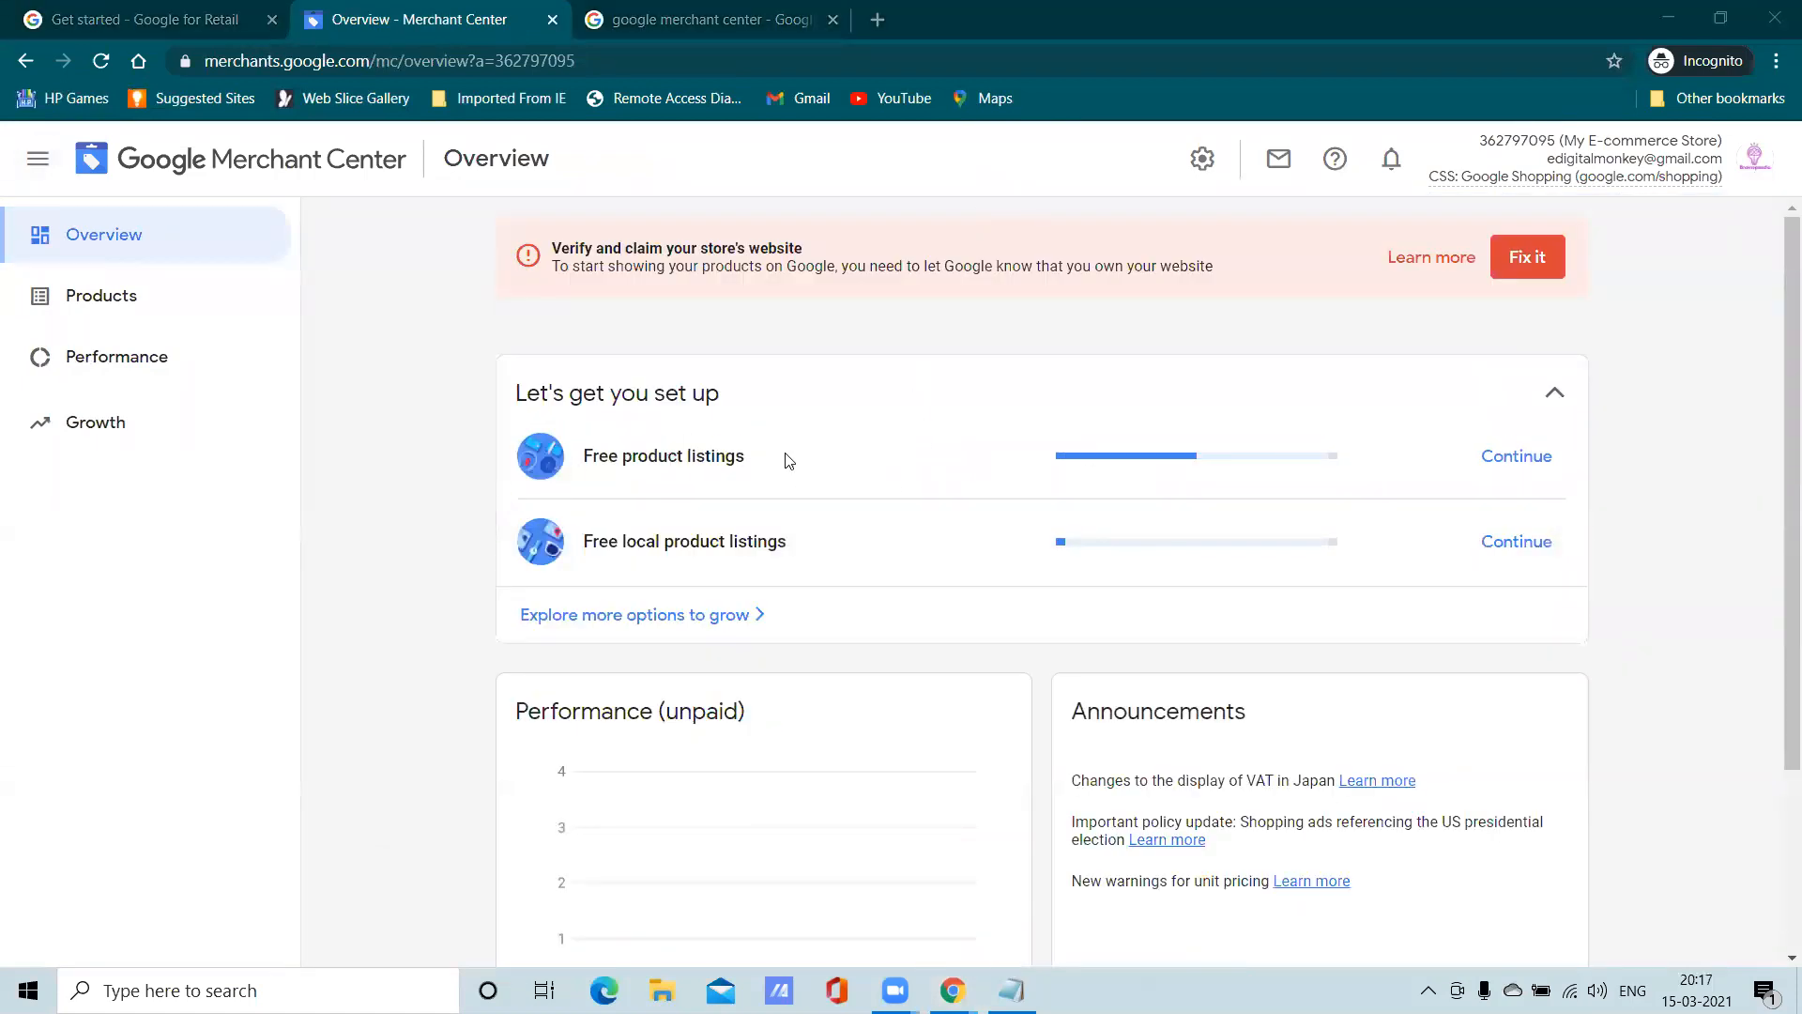
pyautogui.click(1501, 458)
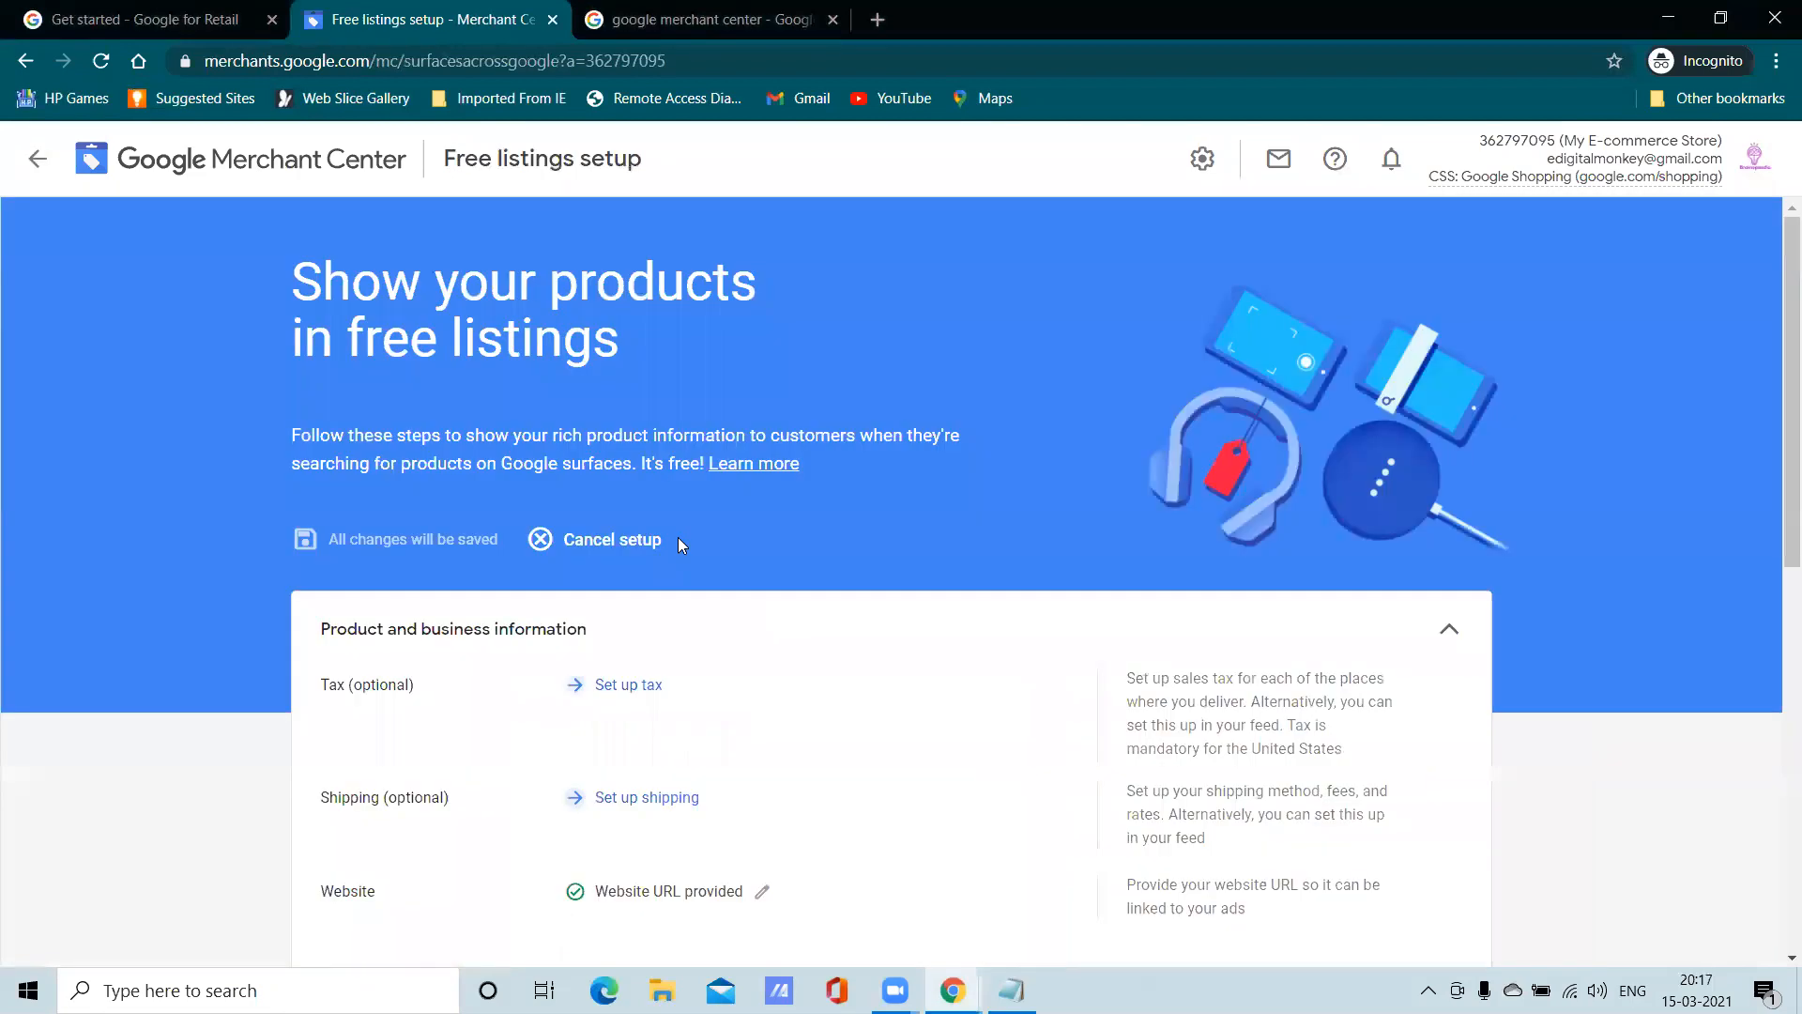
# Open the shipping setup from the free listings page and add a new service named Shipping Service
pyautogui.scroll(-3, 677, 537)
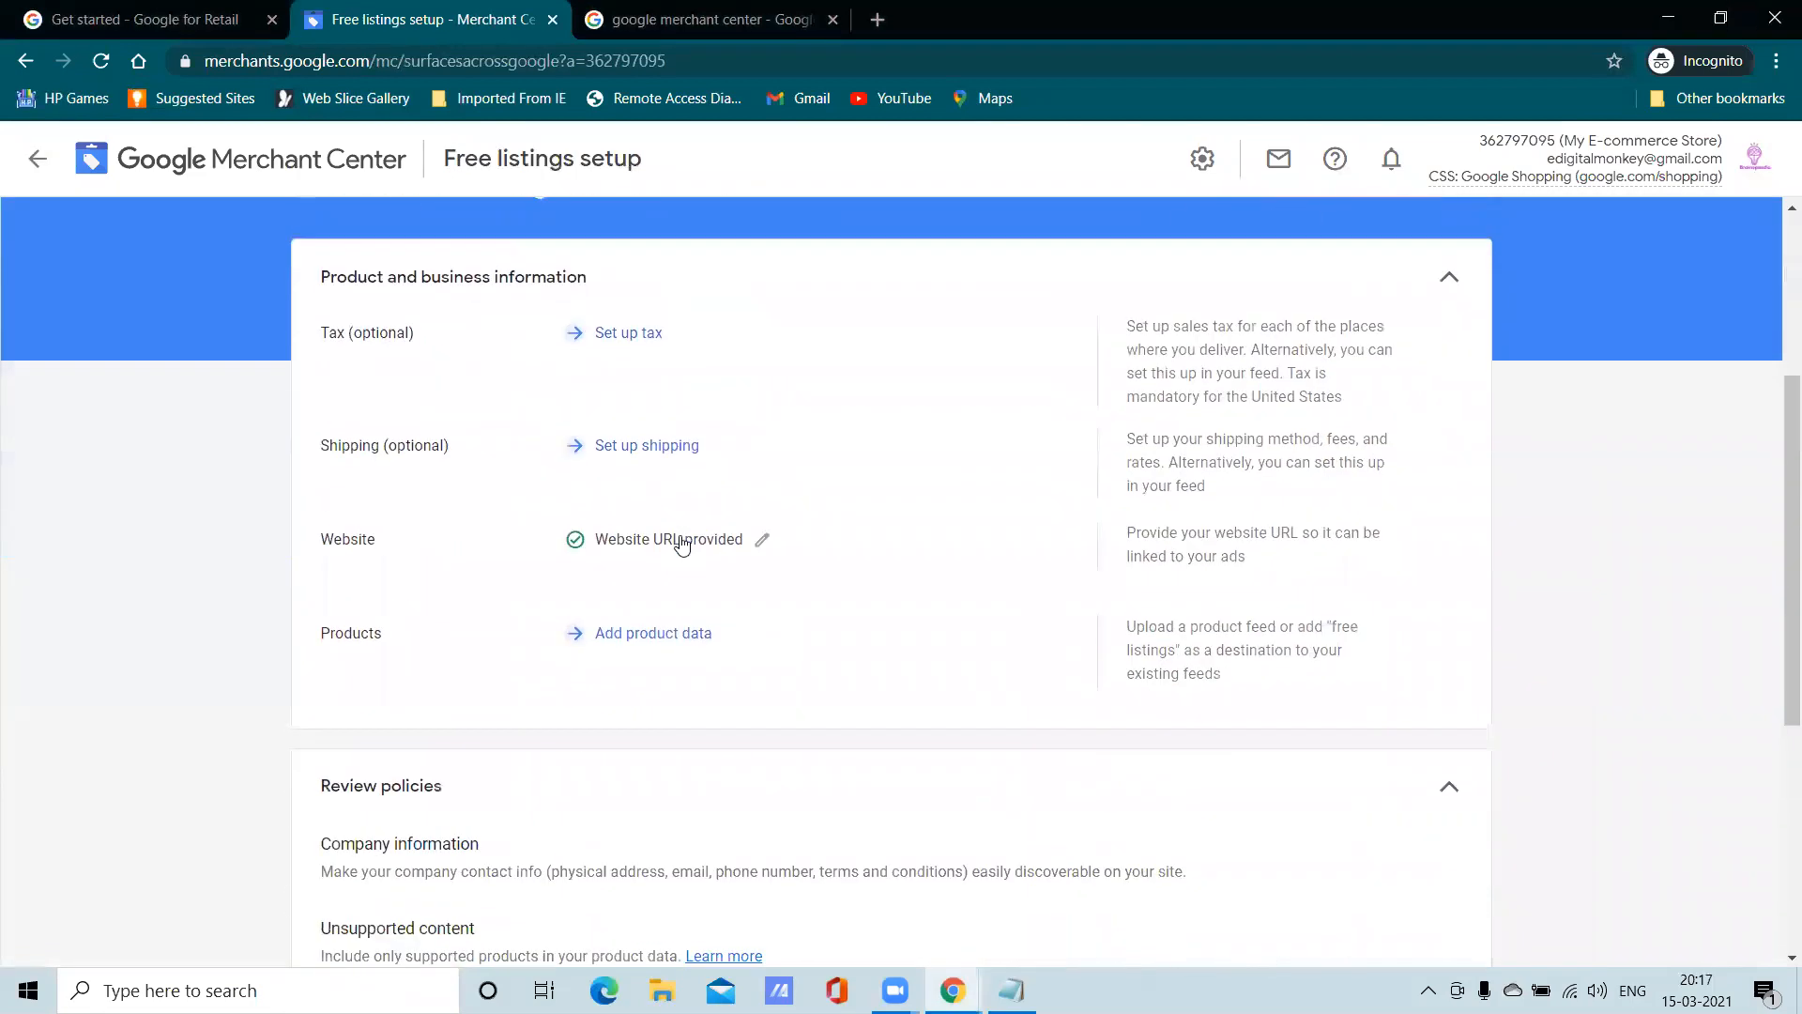
pyautogui.click(638, 448)
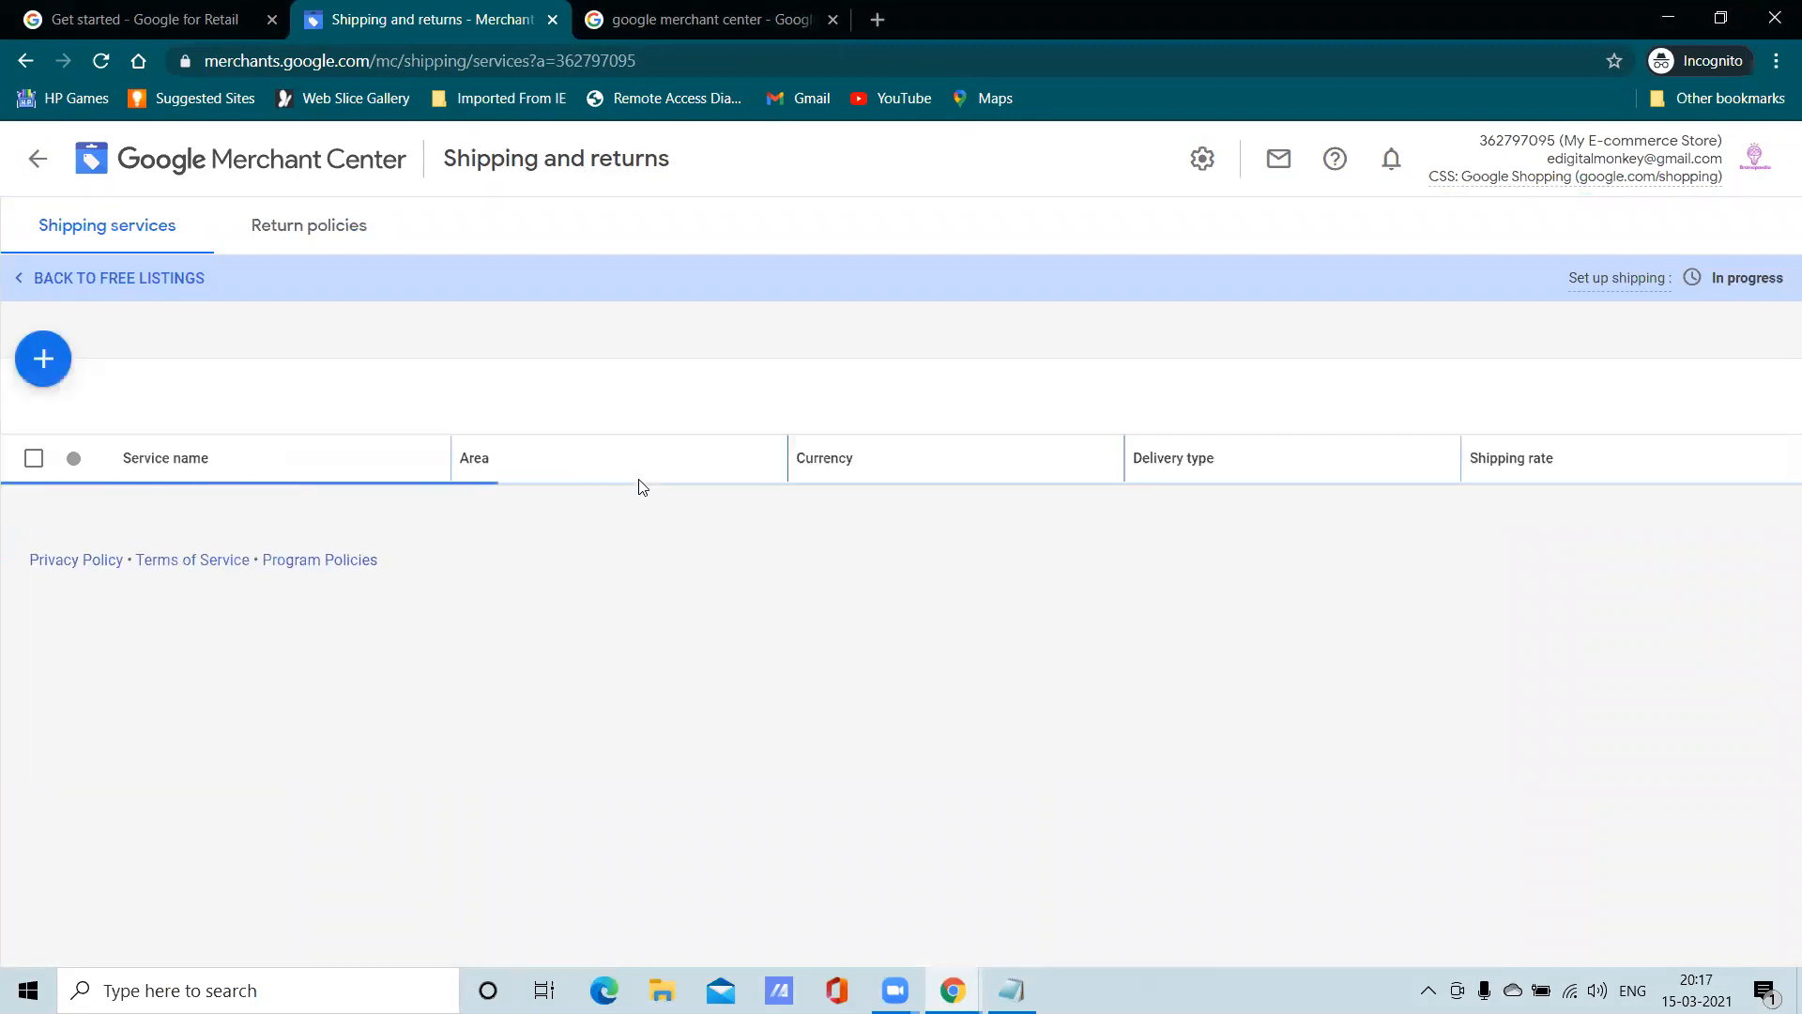
pyautogui.click(52, 370)
pyautogui.click(662, 375)
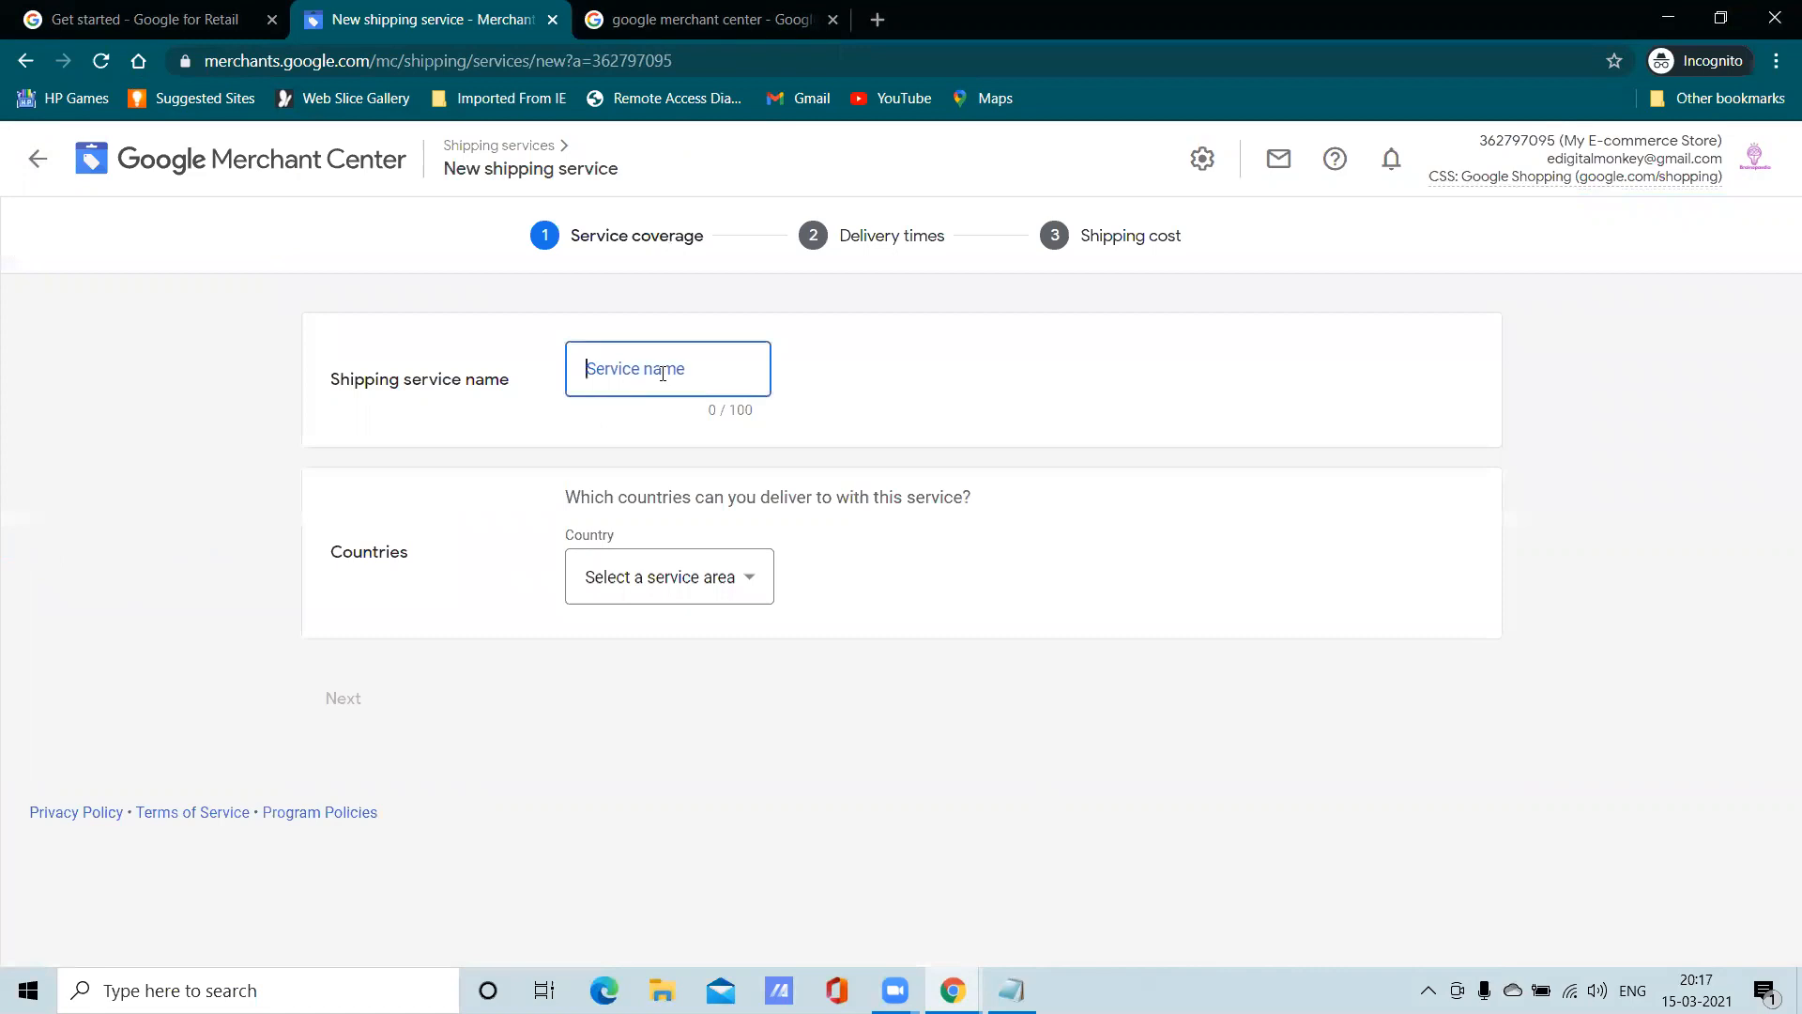
pyautogui.write('Shipping Ser')
# Set the service's delivery country to India, keep delivery at the customer's address, and continue to the delivery times
pyautogui.click(754, 574)
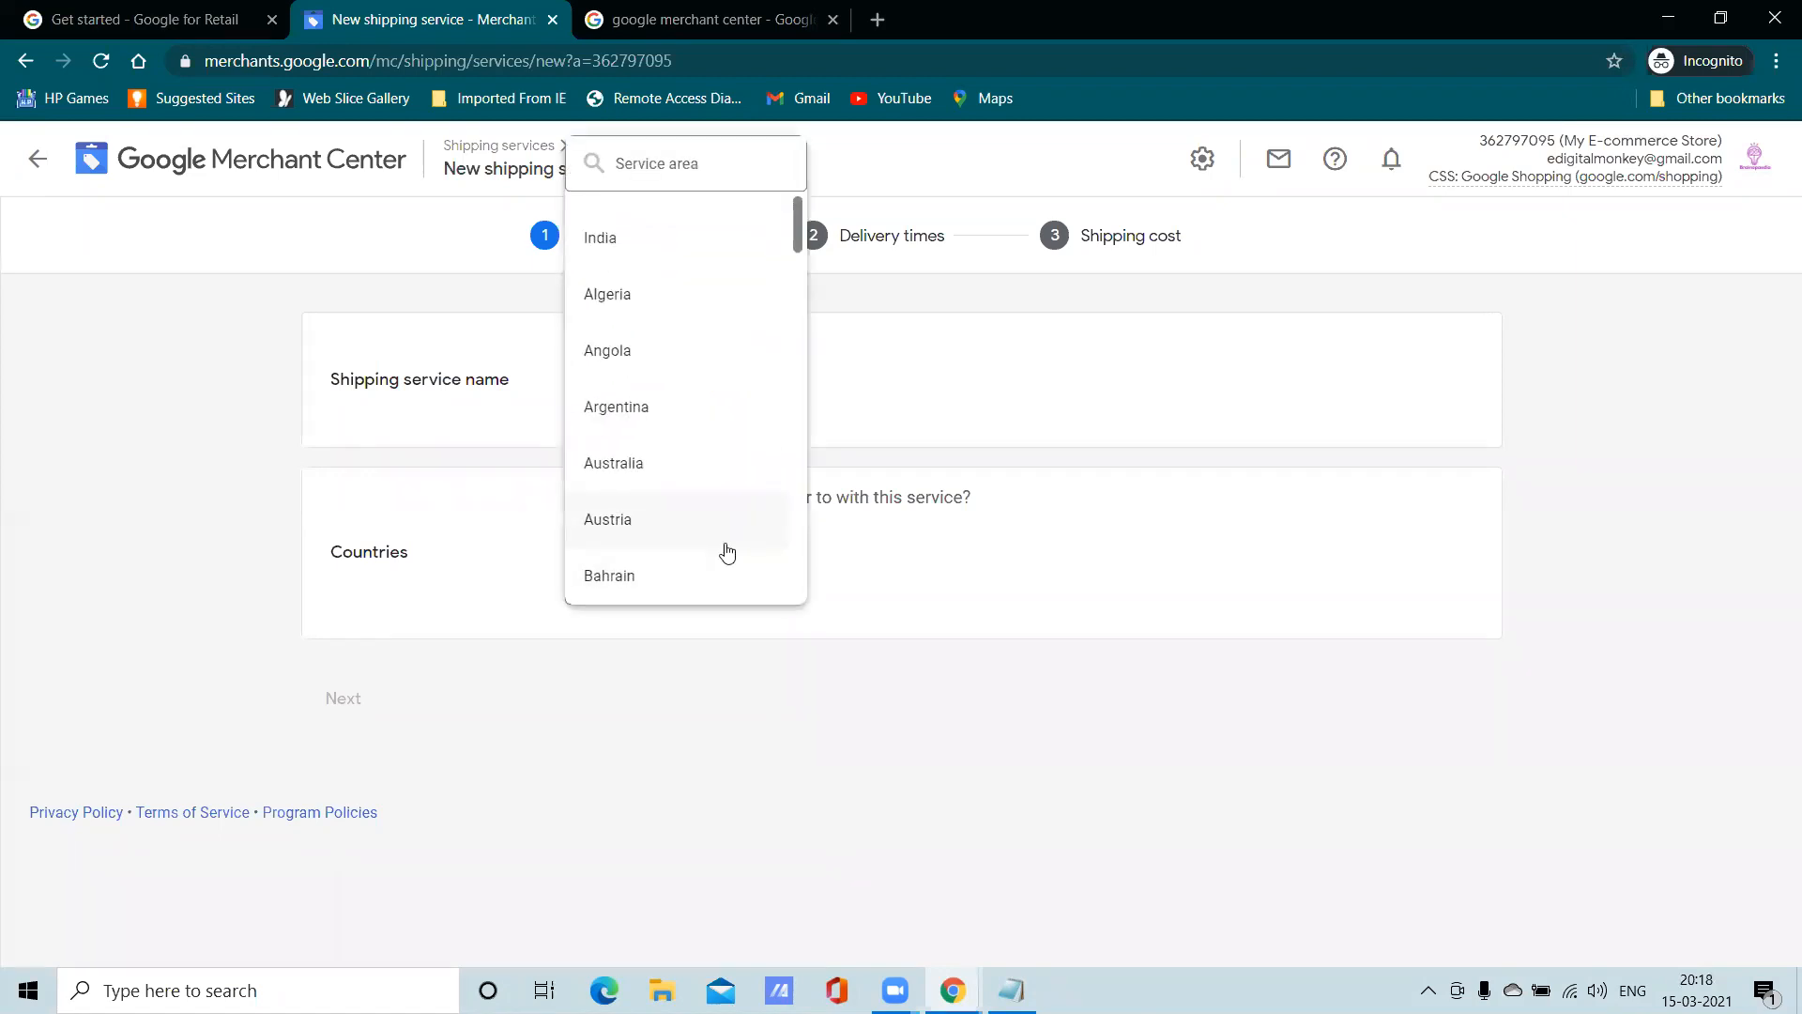
pyautogui.click(645, 246)
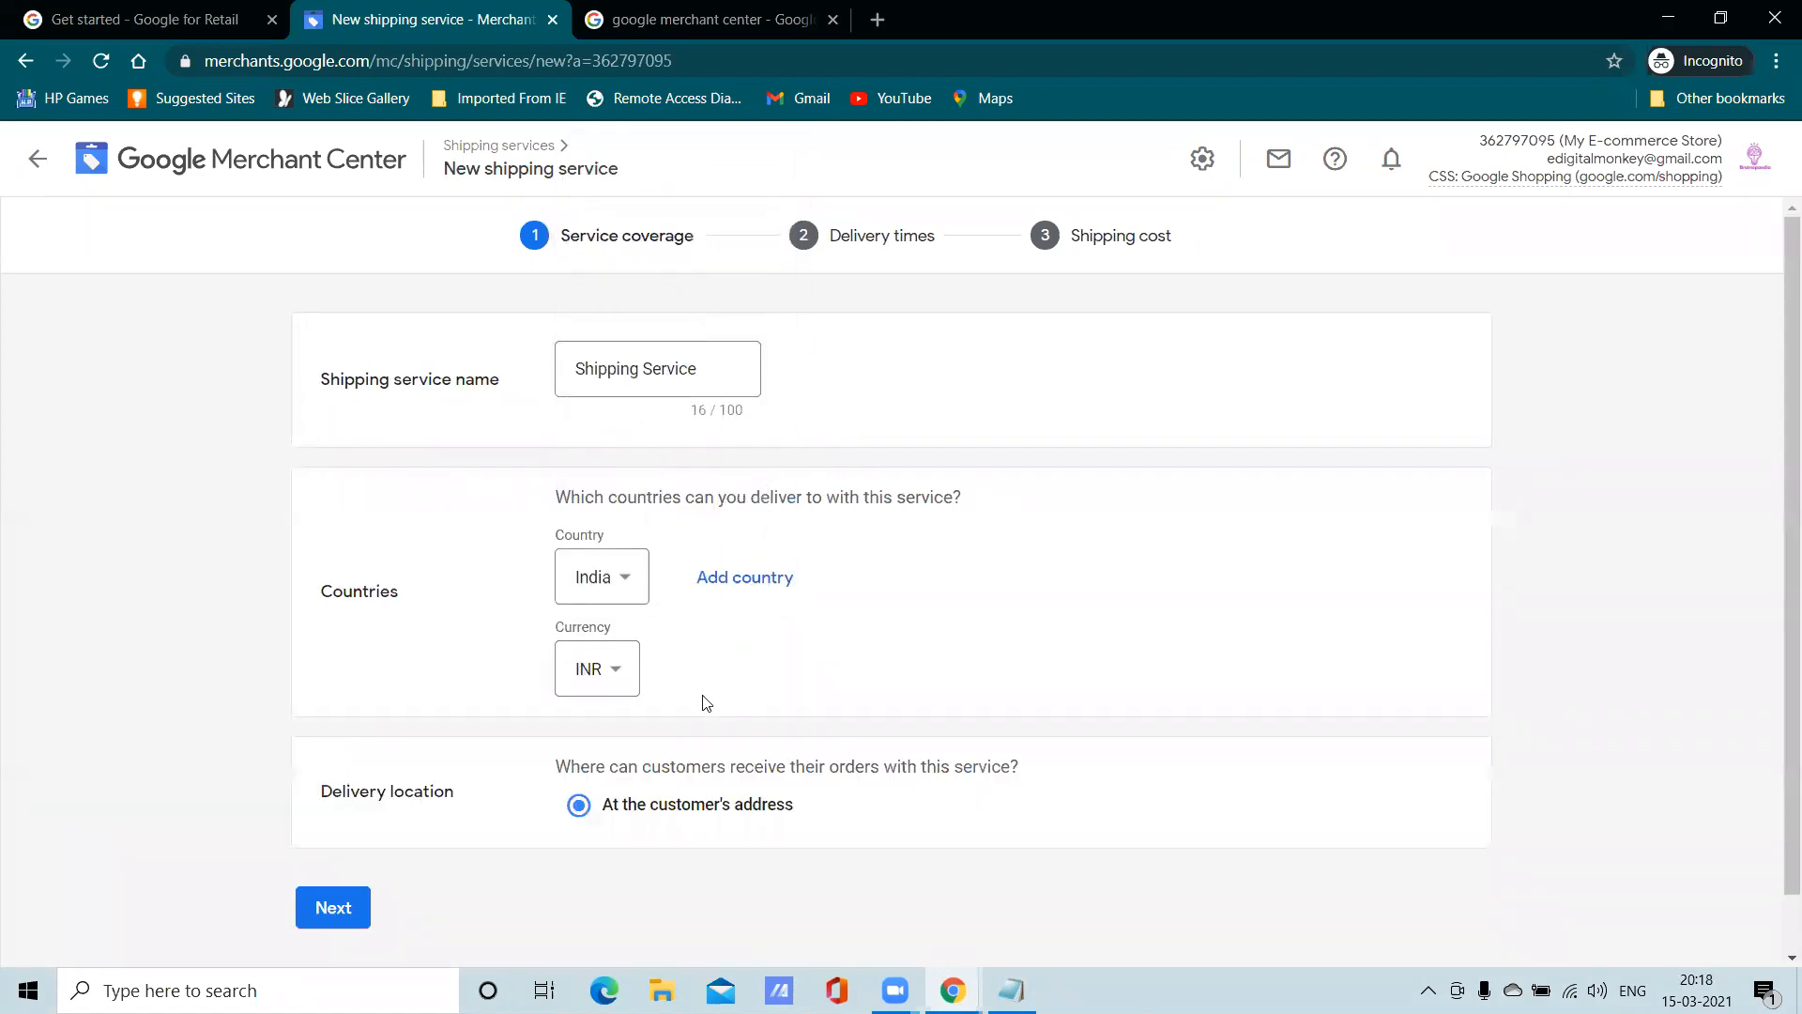
pyautogui.scroll(-1, 670, 638)
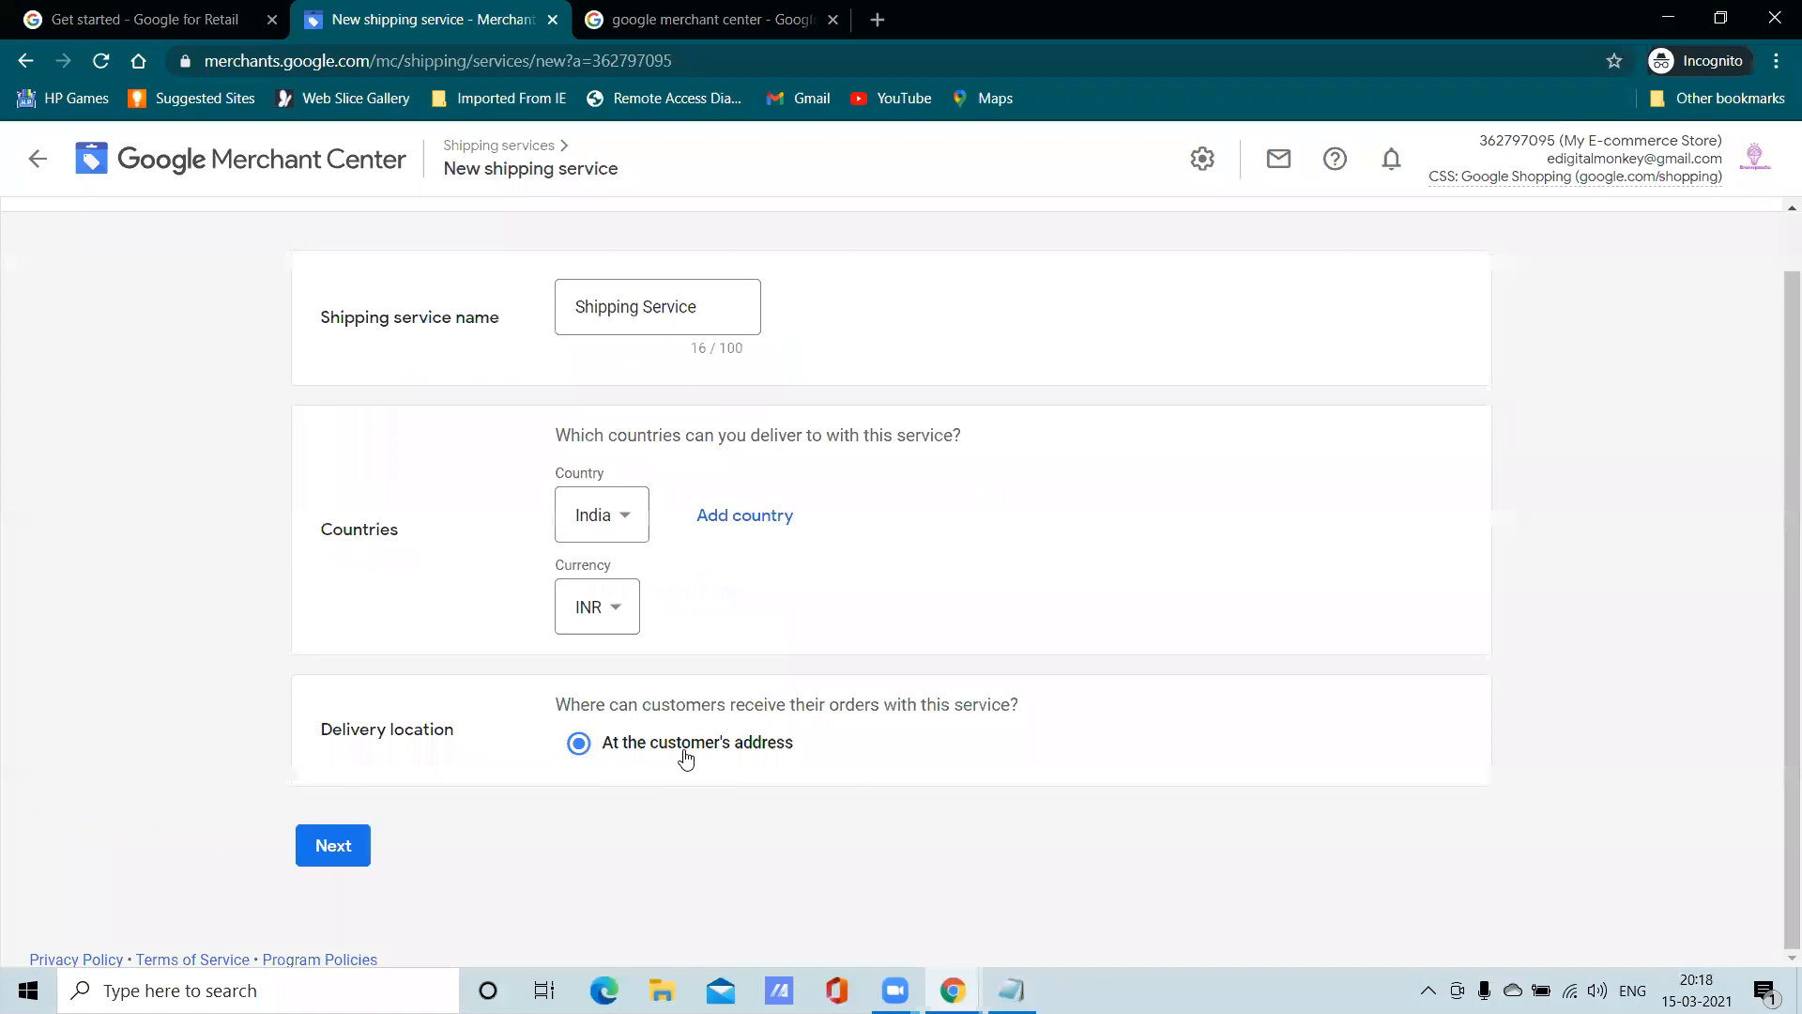
pyautogui.click(340, 846)
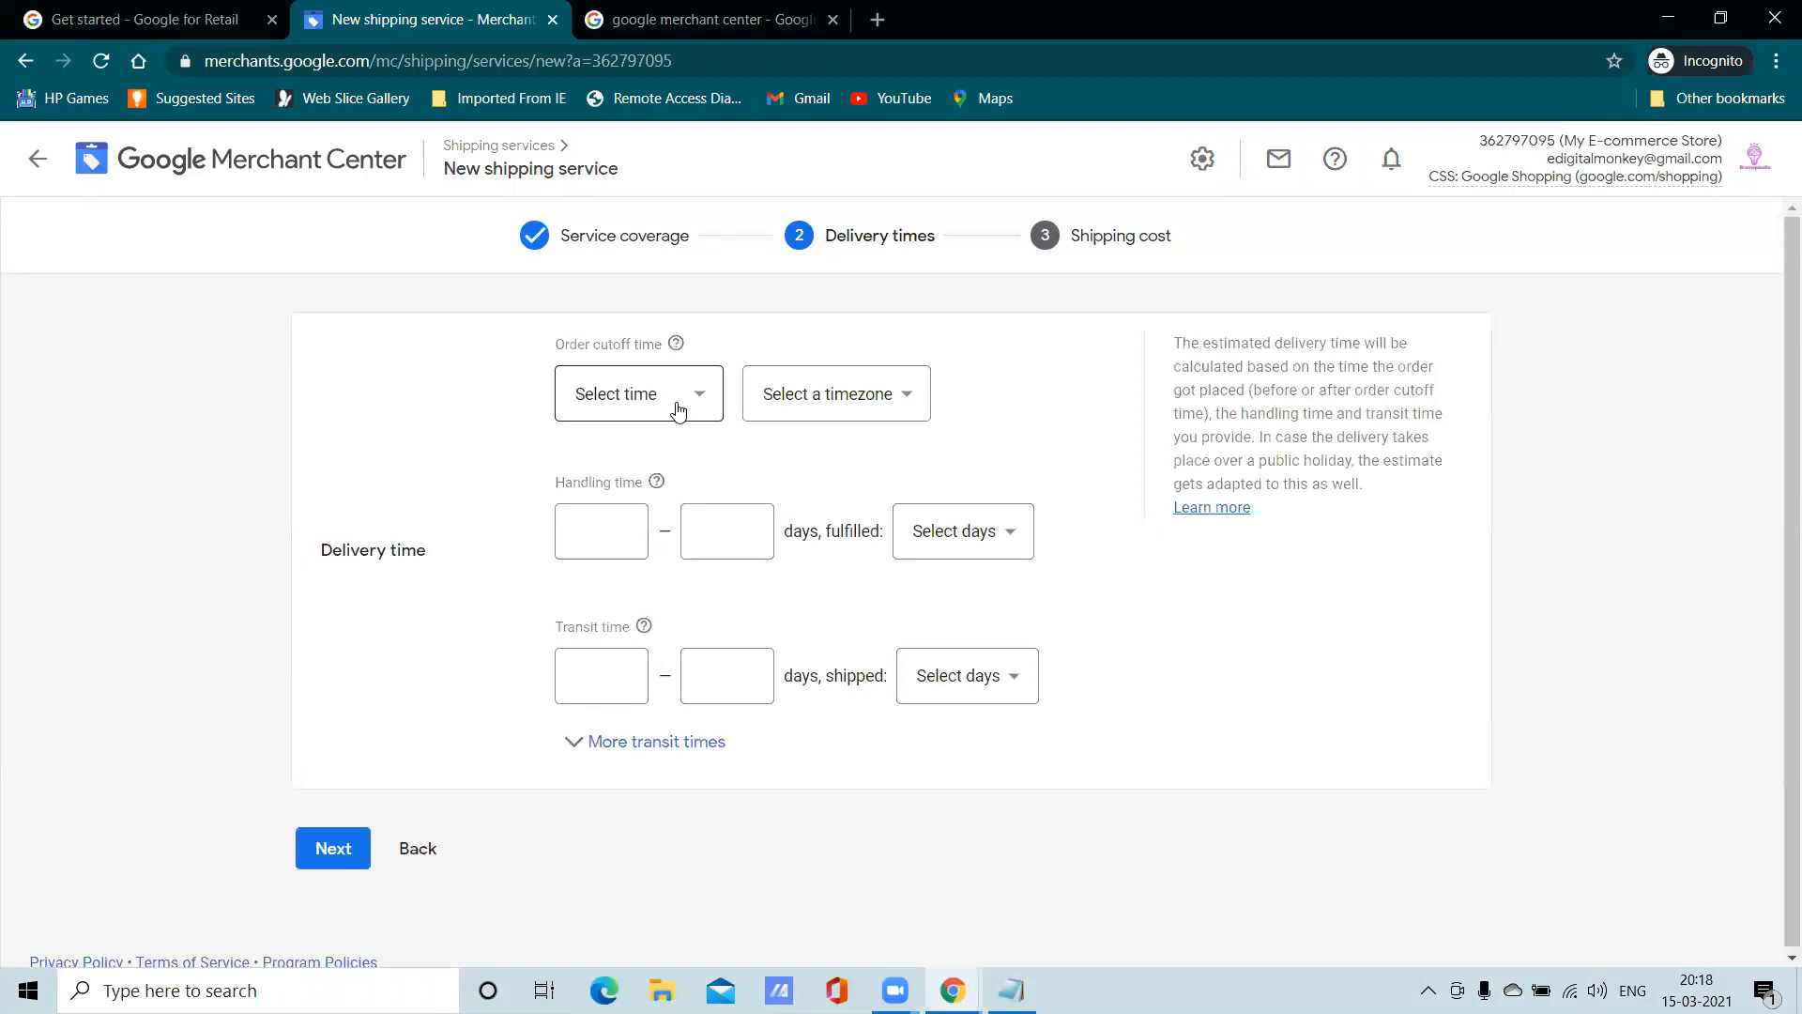
# Set the order cutoff time to 9:00 AM and open the time zone choices
pyautogui.click(678, 410)
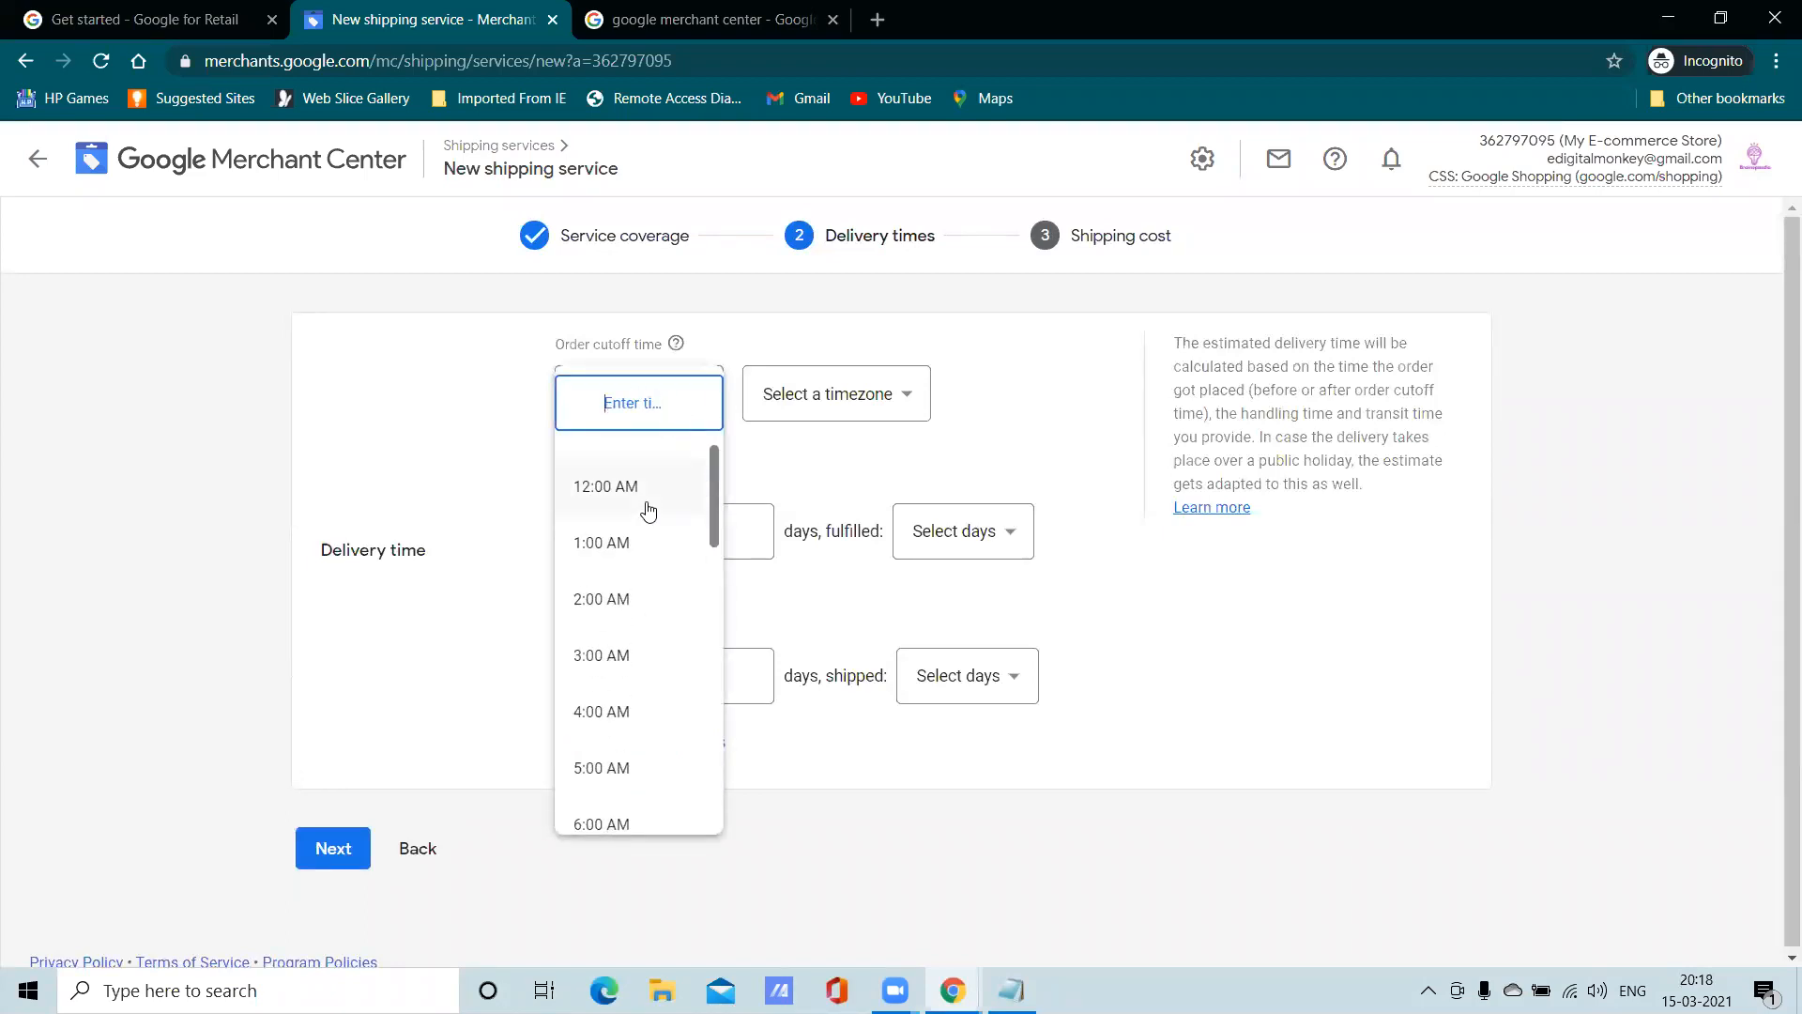
pyautogui.scroll(-5, 643, 676)
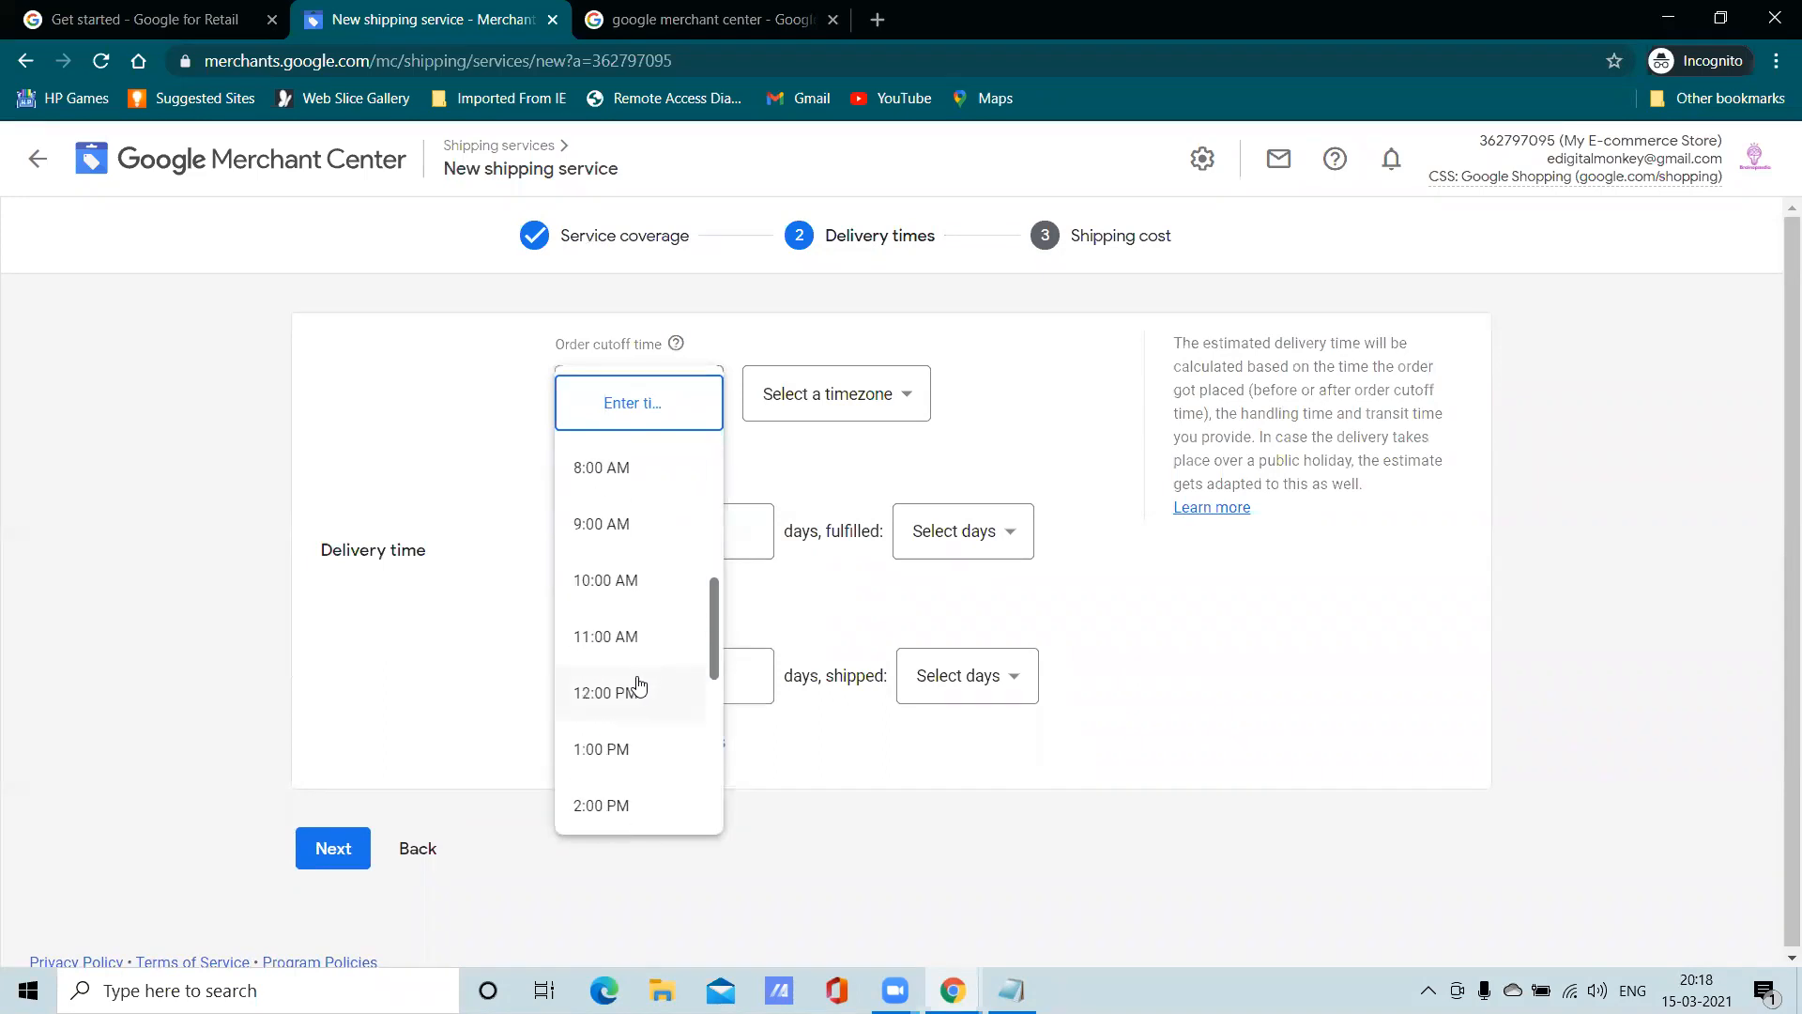
pyautogui.click(619, 527)
pyautogui.click(824, 394)
pyautogui.click(846, 400)
pyautogui.write('india')
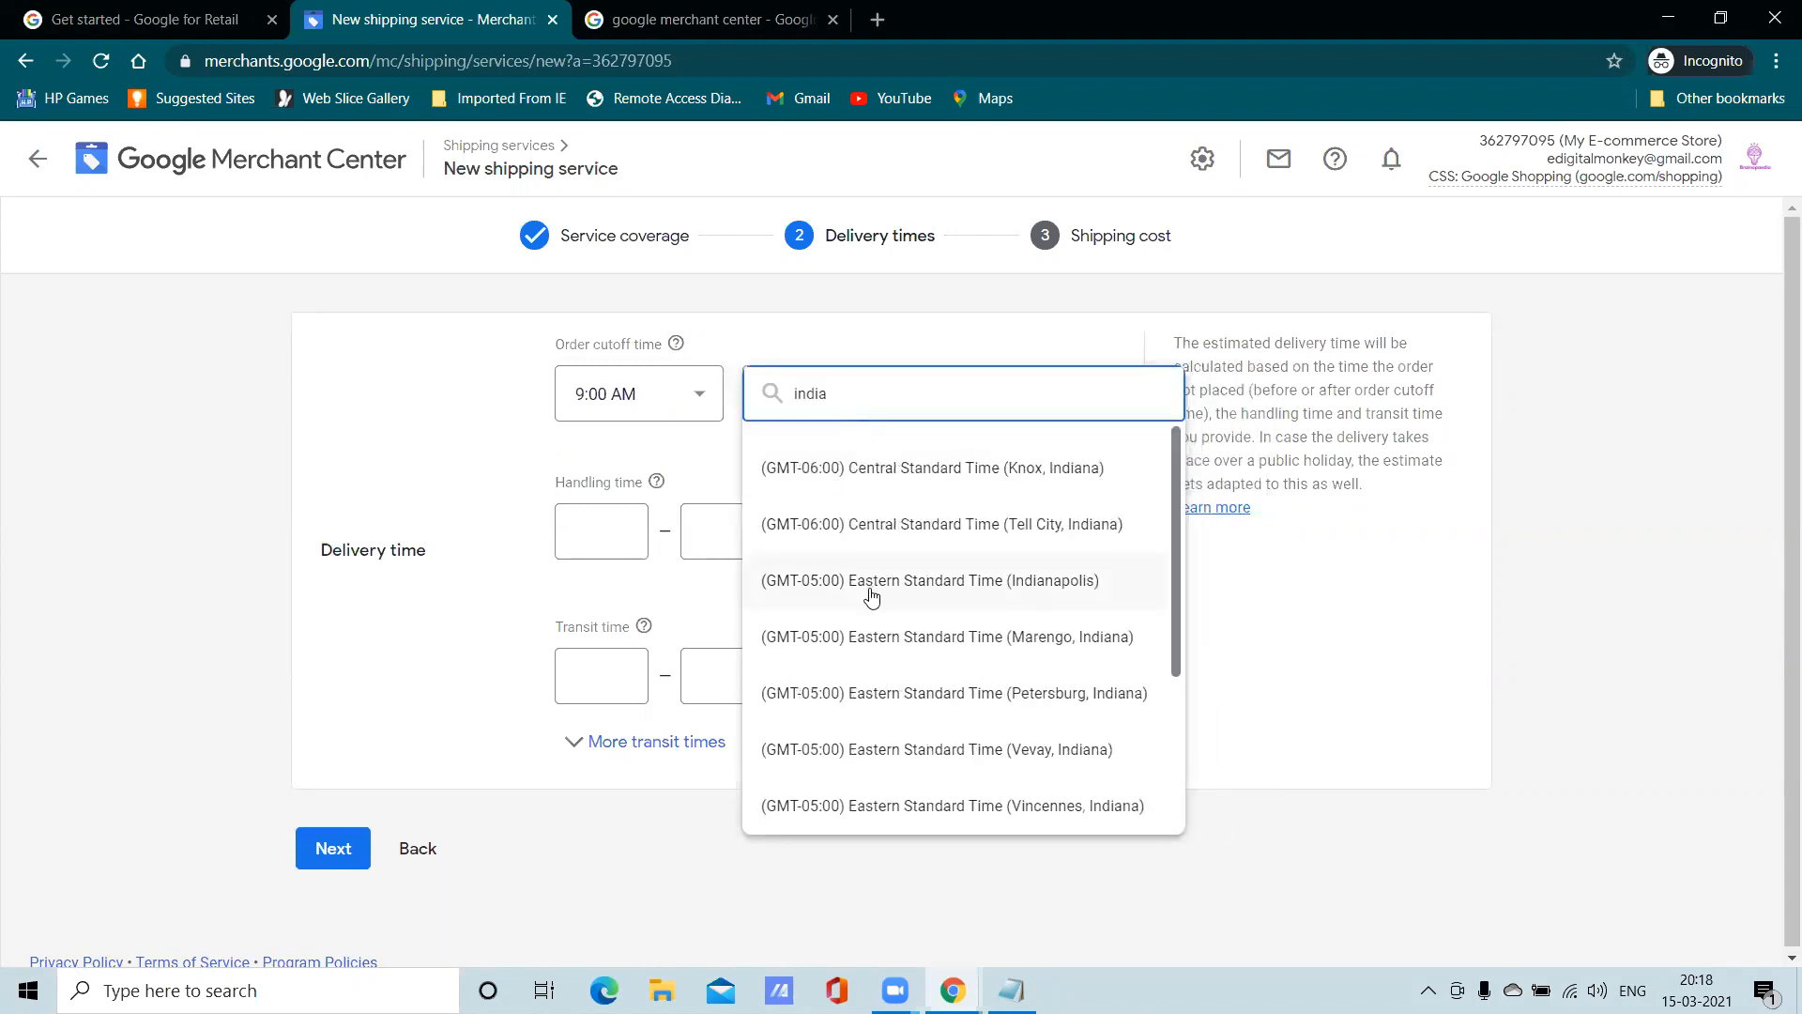
pyautogui.scroll(-3, 887, 596)
pyautogui.scroll(2, 907, 608)
pyautogui.scroll(1, 907, 608)
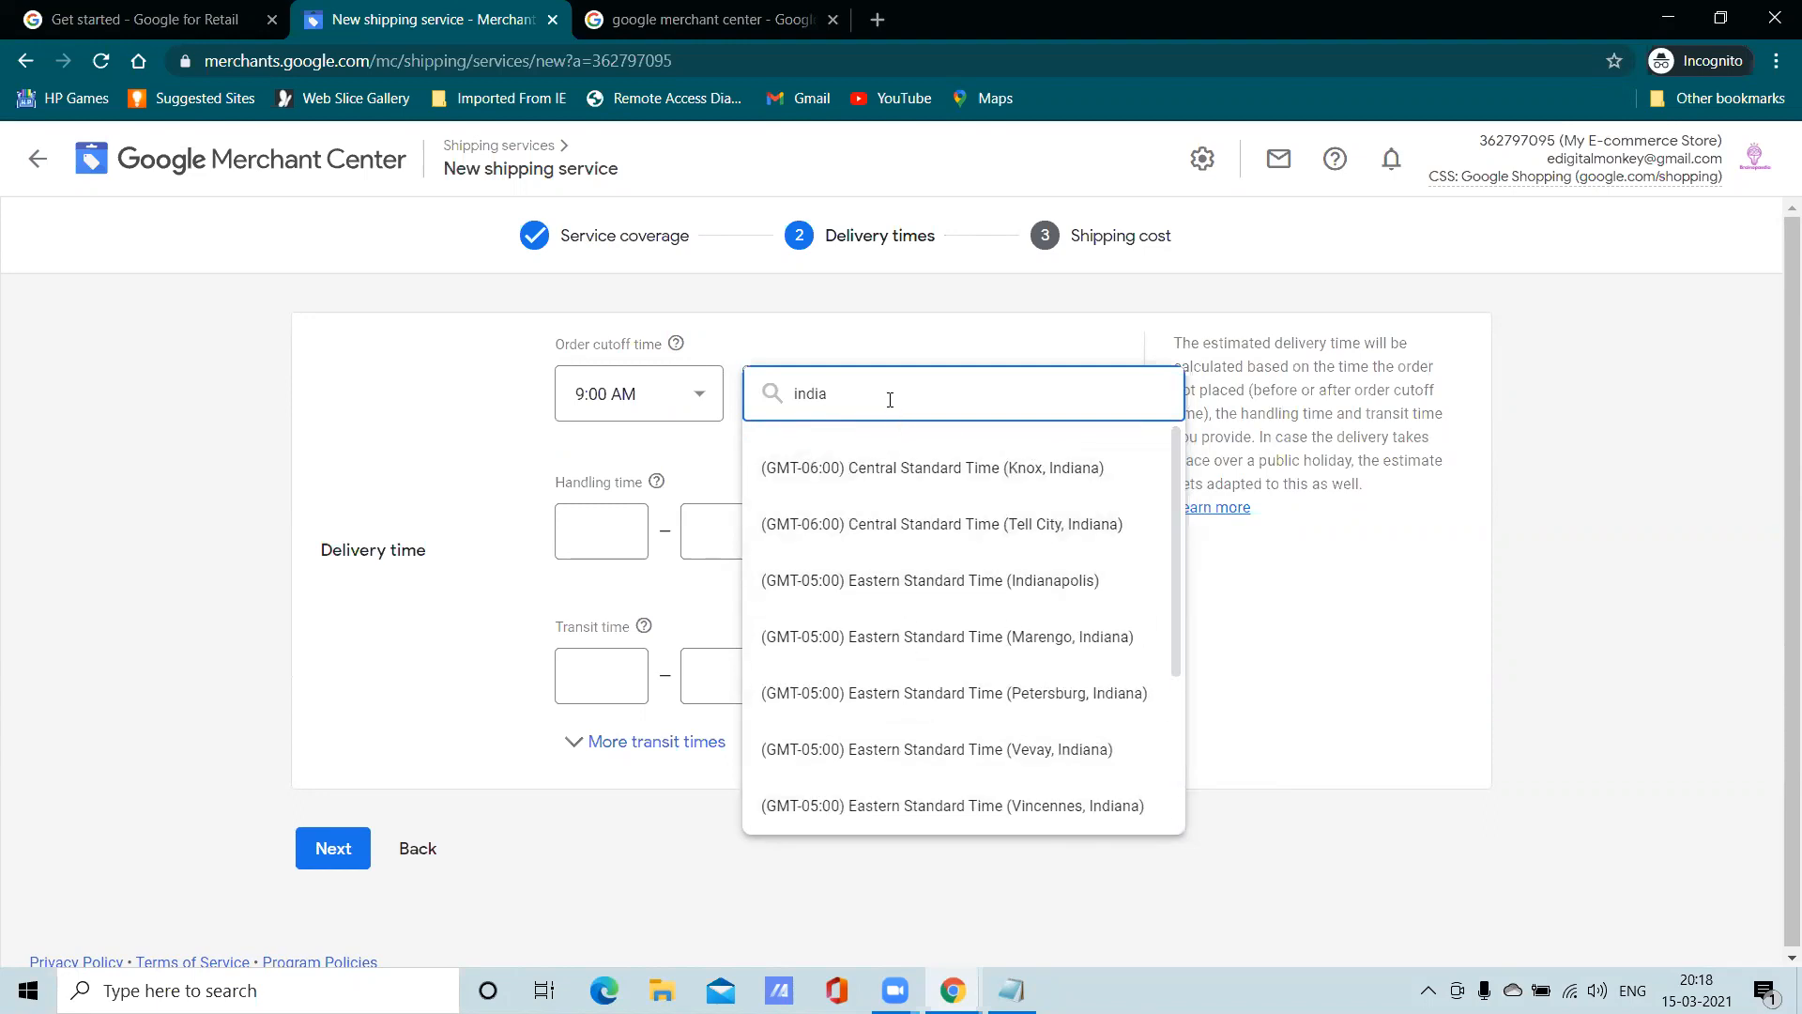
pyautogui.press('BackSpace')
pyautogui.press('BackSpace')
pyautogui.press('BackSpace')
pyautogui.press('BackSpace')
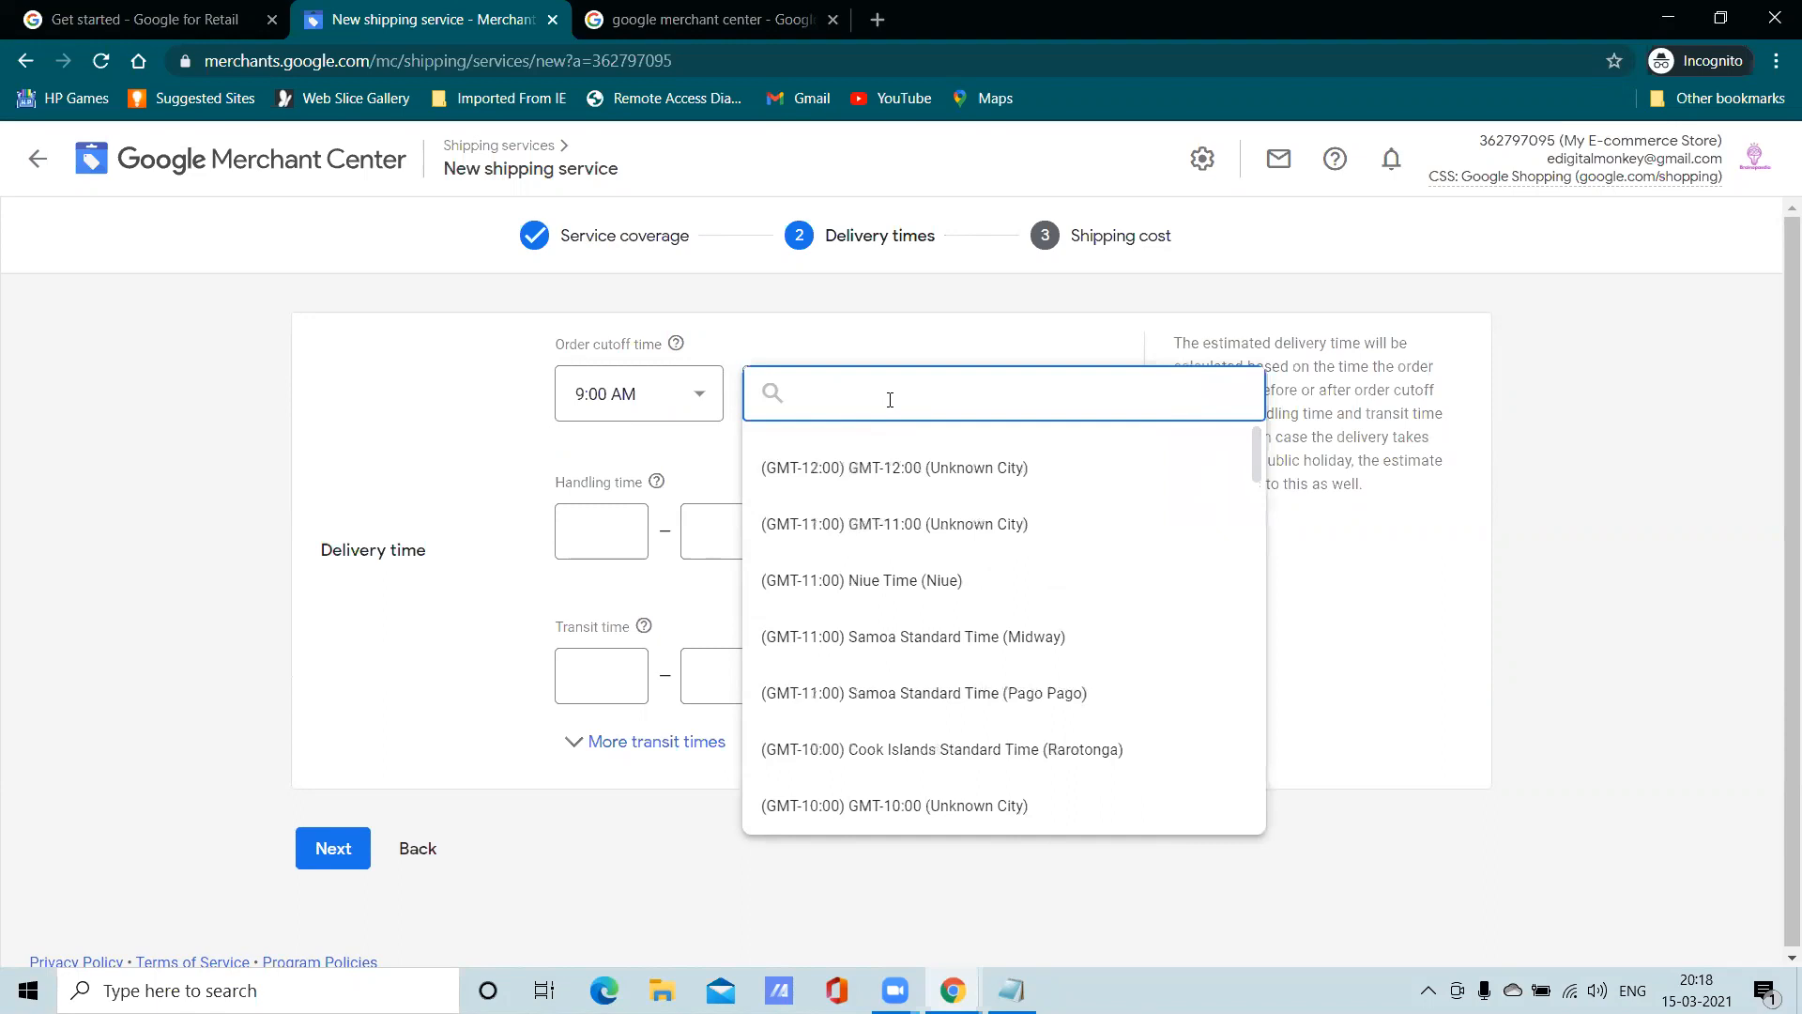
# Set the order cutoff time zone to (GMT+05:30) India Standard Time (Kolkata)
pyautogui.scroll(-5, 1042, 620)
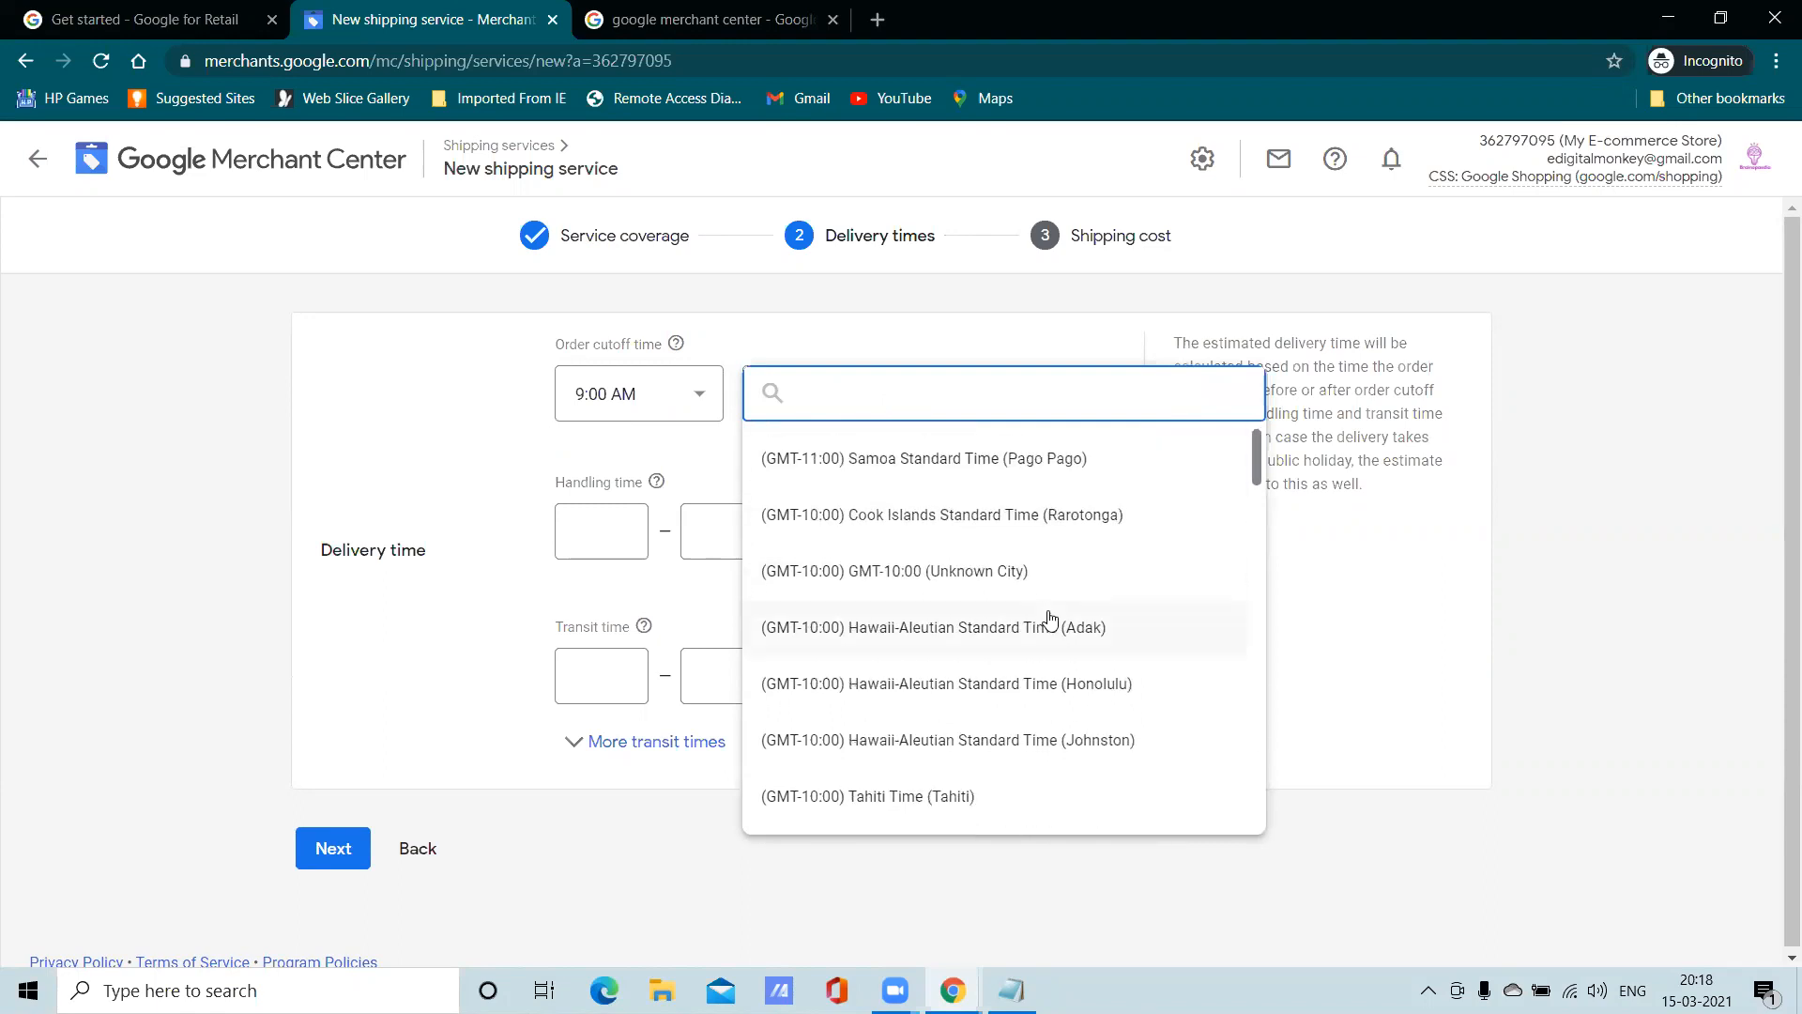
pyautogui.scroll(-10, 1049, 619)
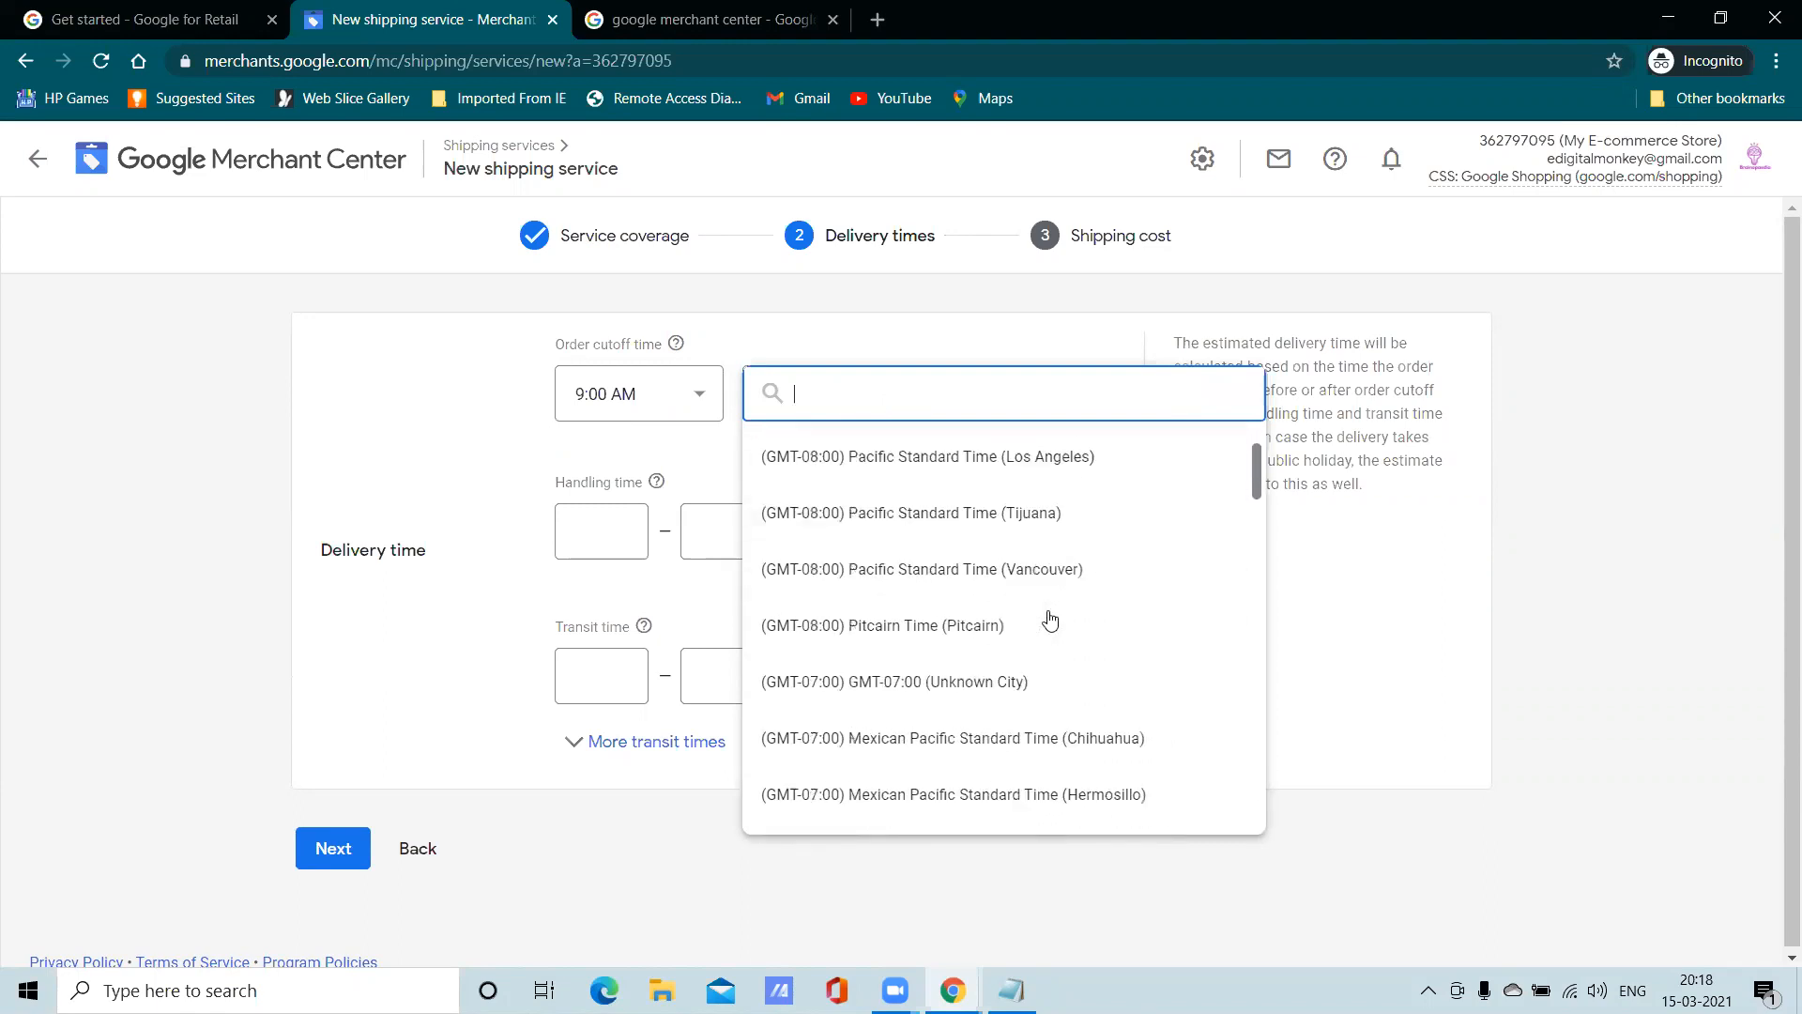
pyautogui.scroll(-8, 1049, 619)
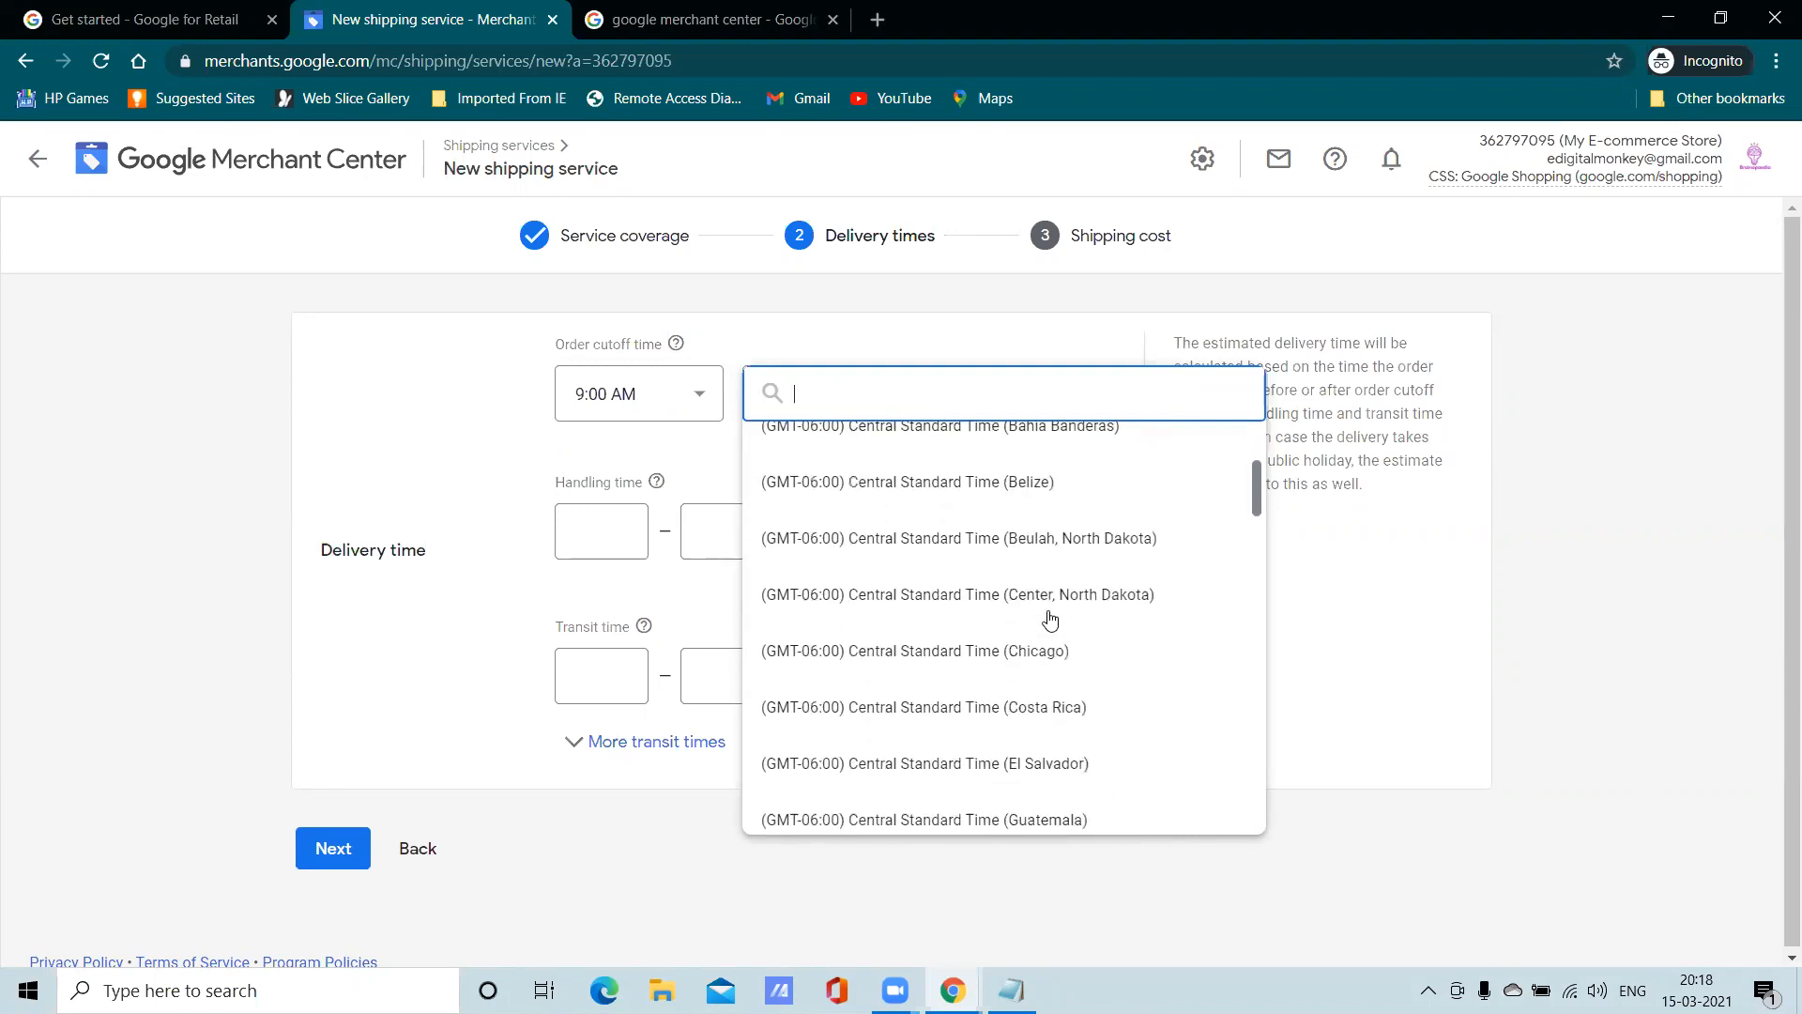
pyautogui.scroll(-12, 1049, 620)
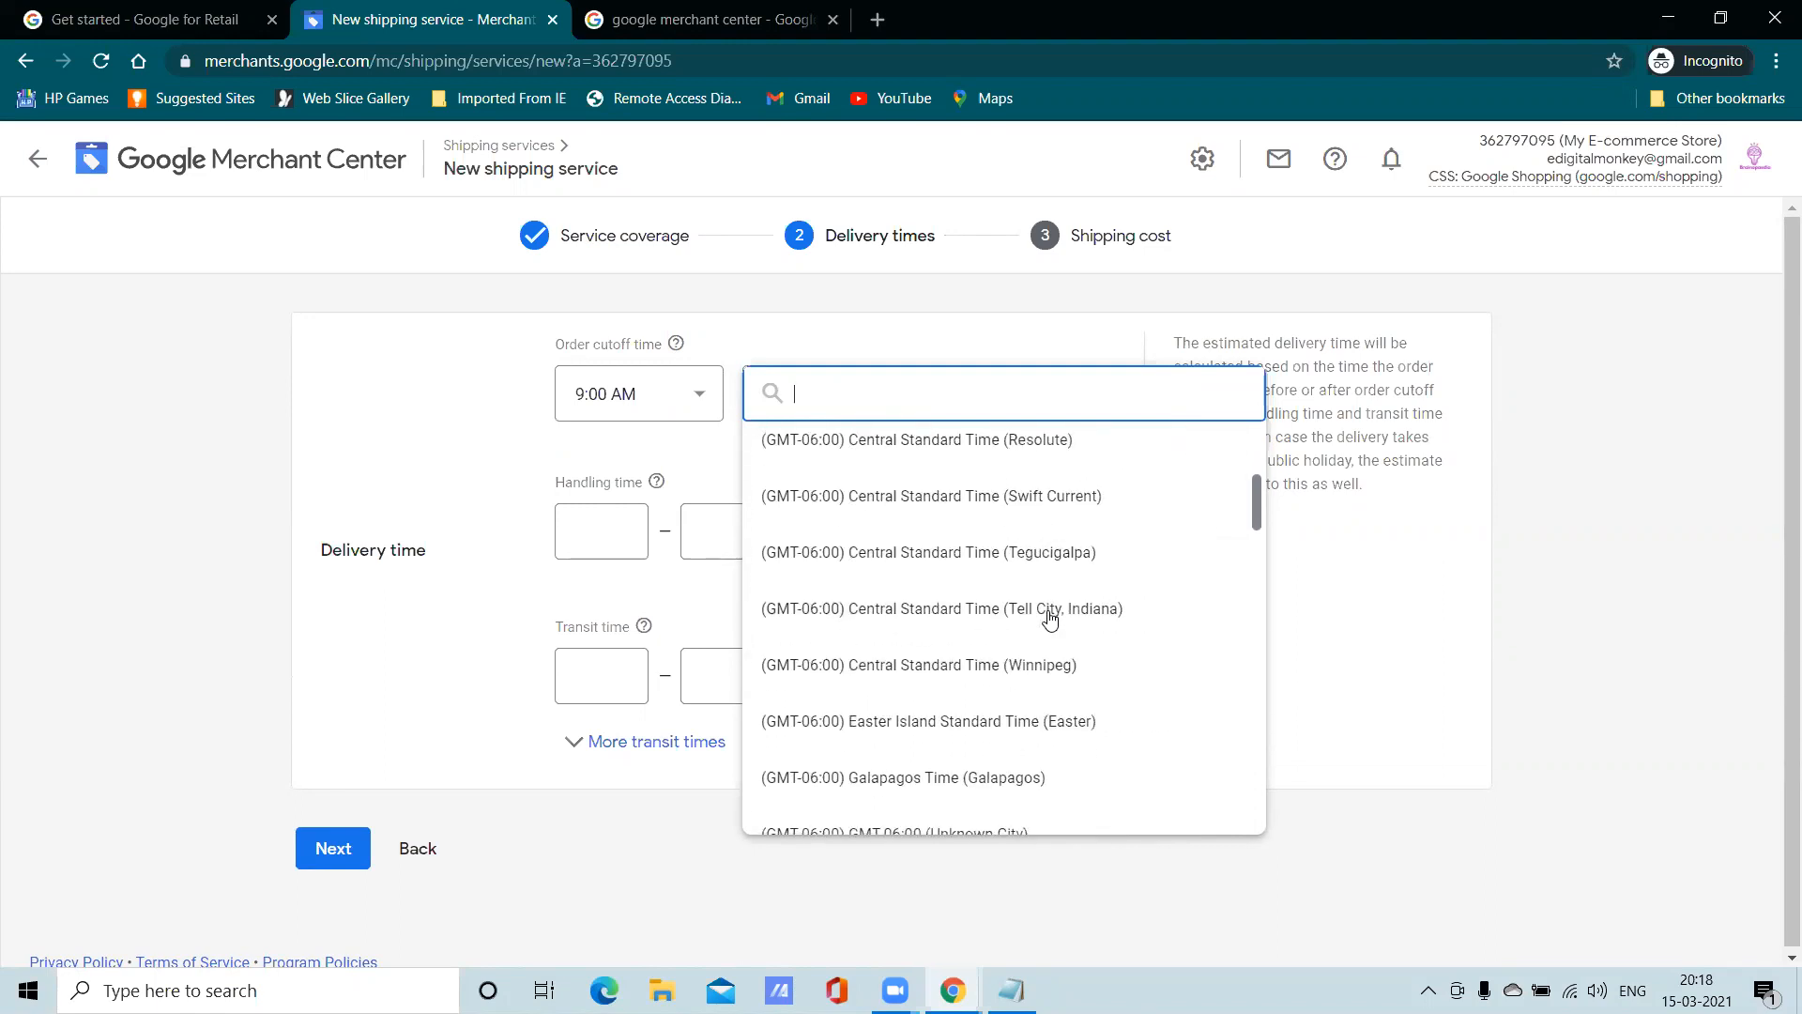
pyautogui.scroll(-3, 1049, 620)
pyautogui.scroll(5, 1049, 620)
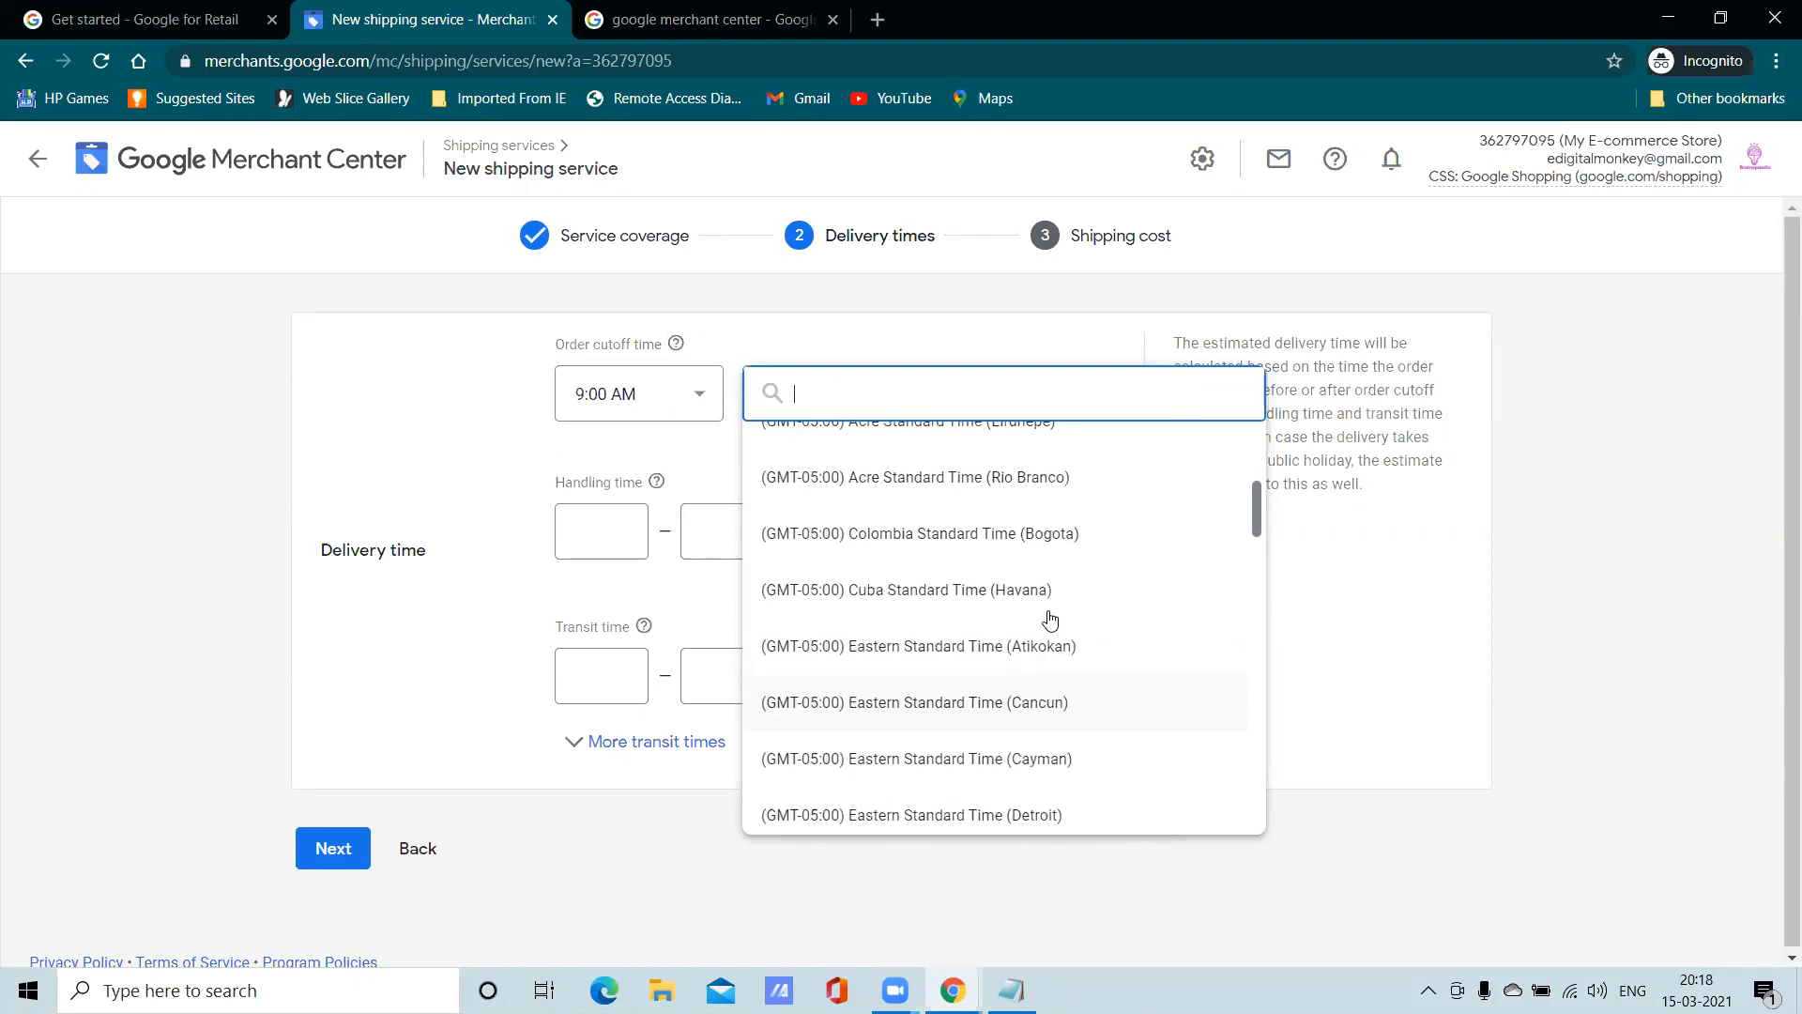
pyautogui.scroll(-3, 1049, 620)
pyautogui.scroll(-8, 1050, 619)
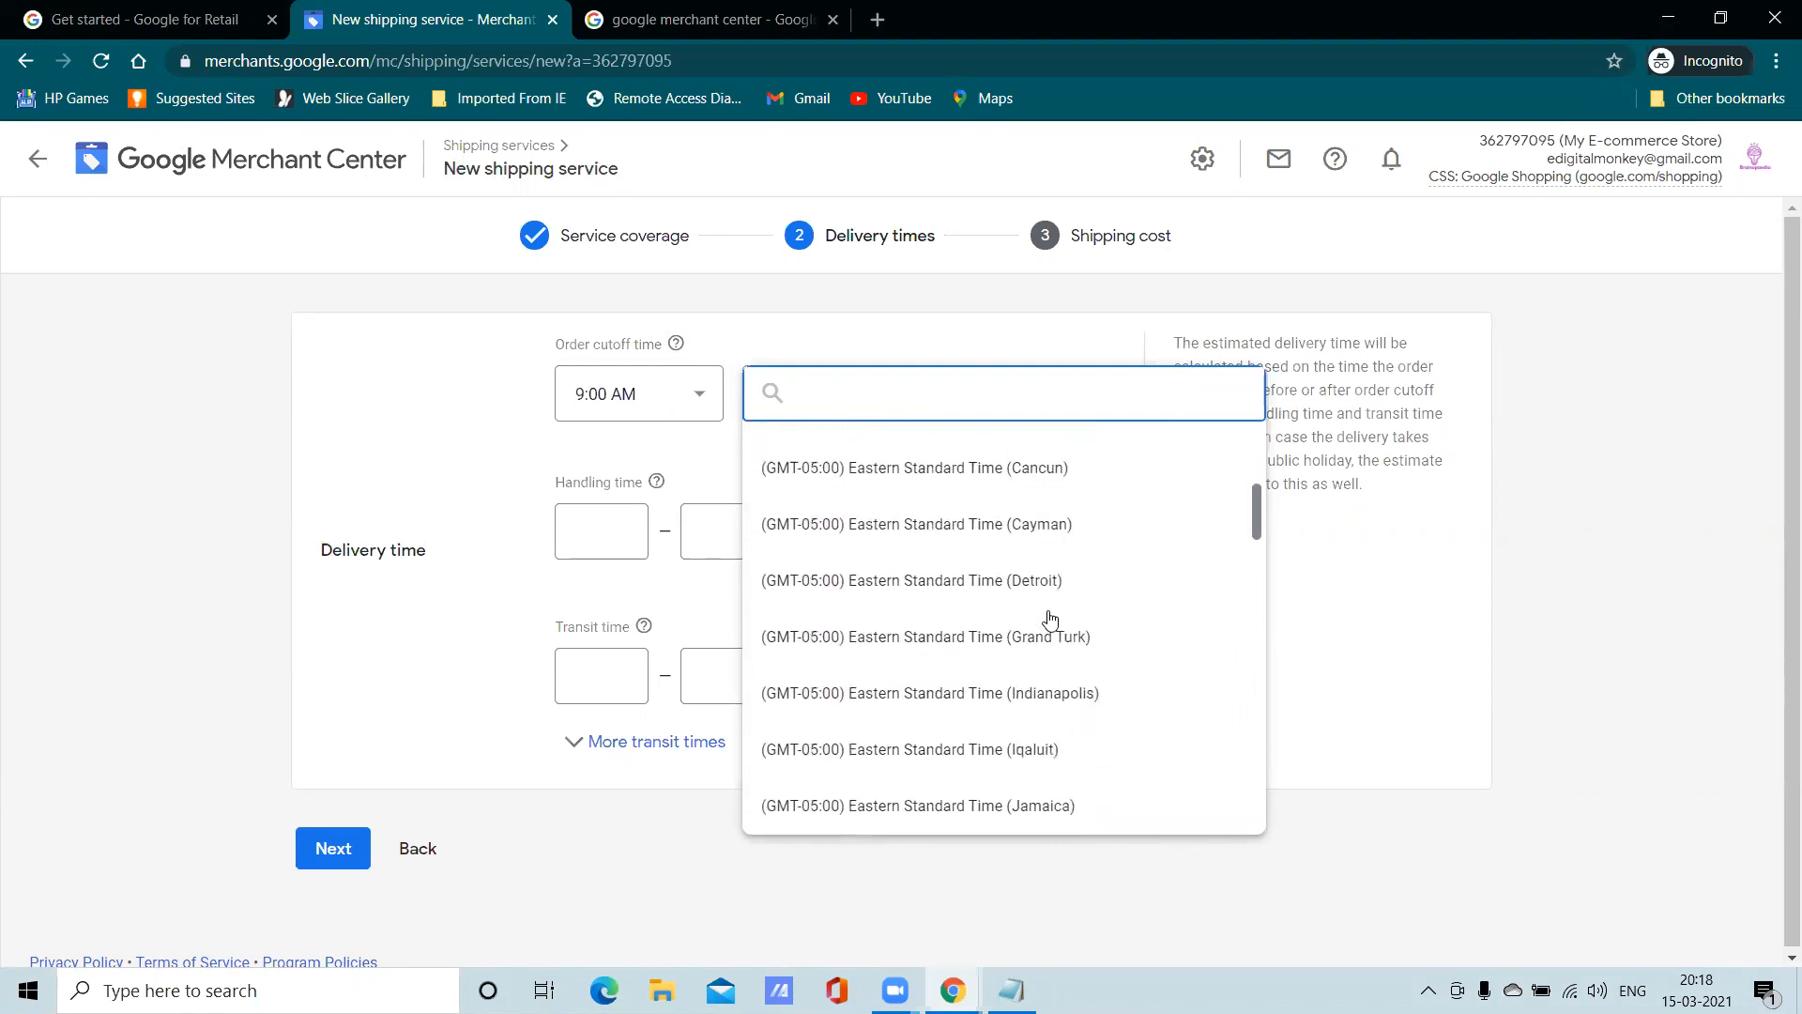
pyautogui.scroll(-7, 1050, 620)
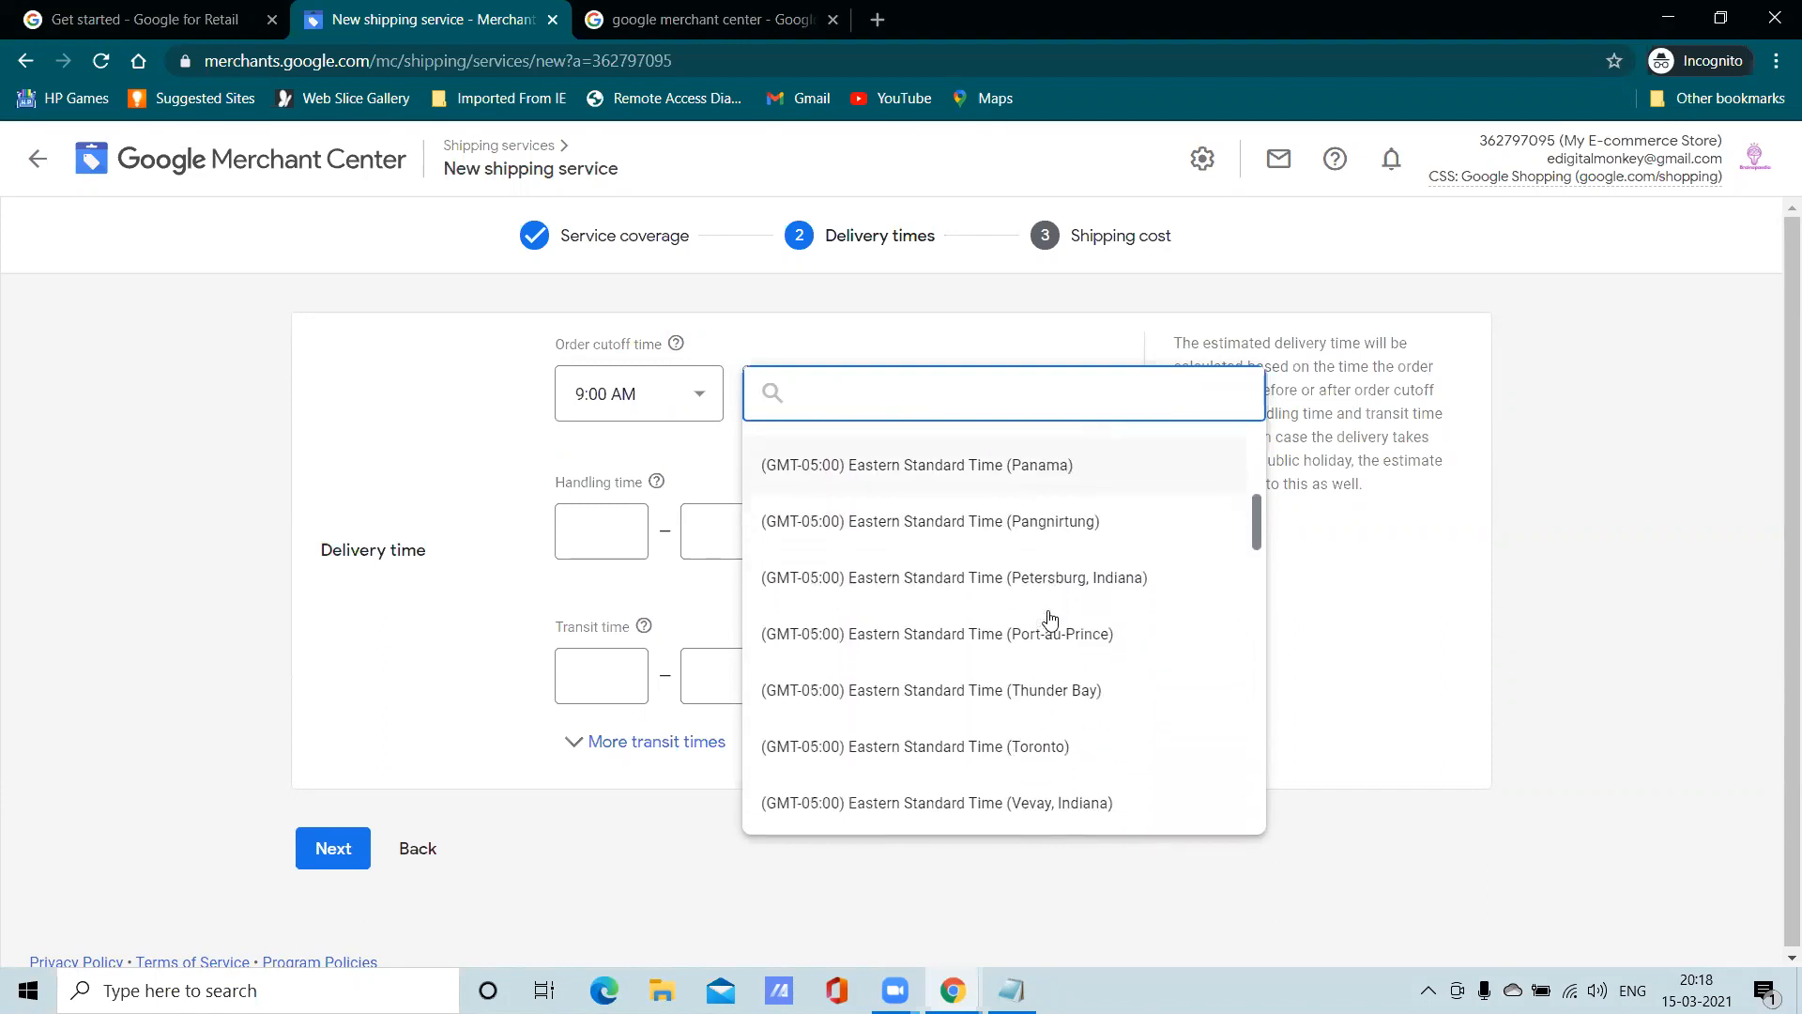
pyautogui.scroll(-10, 1049, 619)
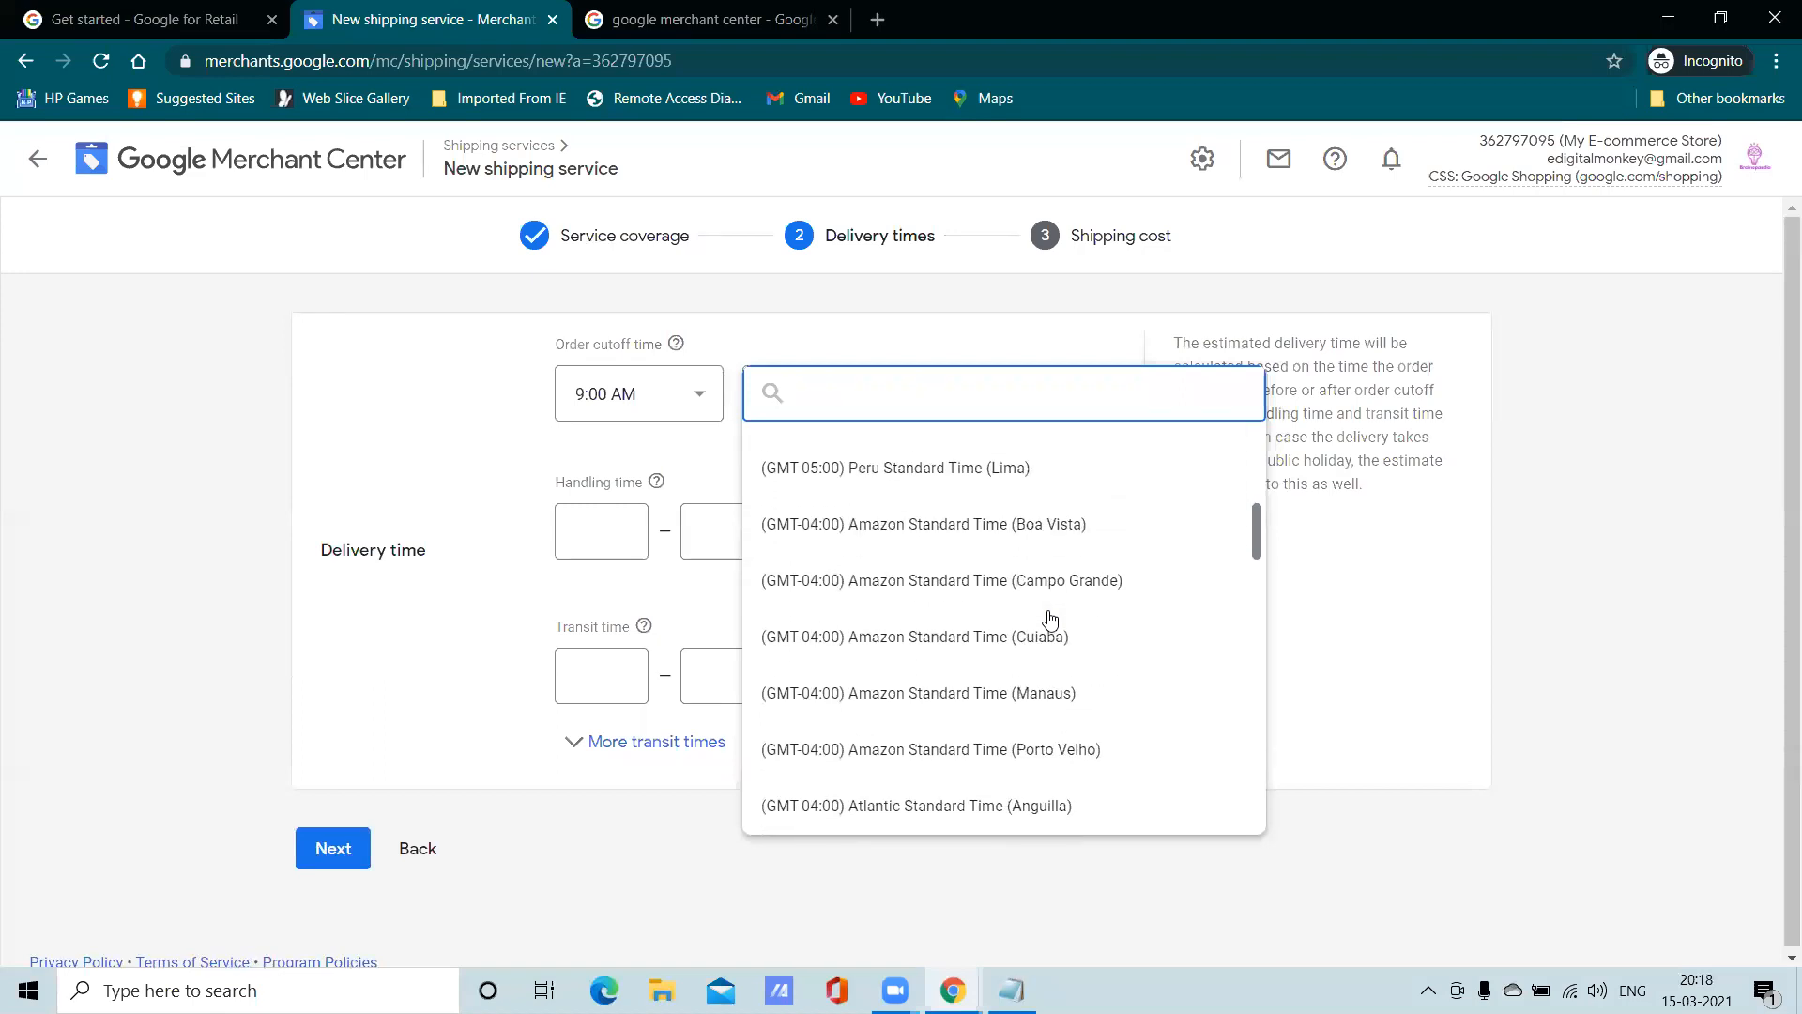
pyautogui.scroll(-12, 1049, 619)
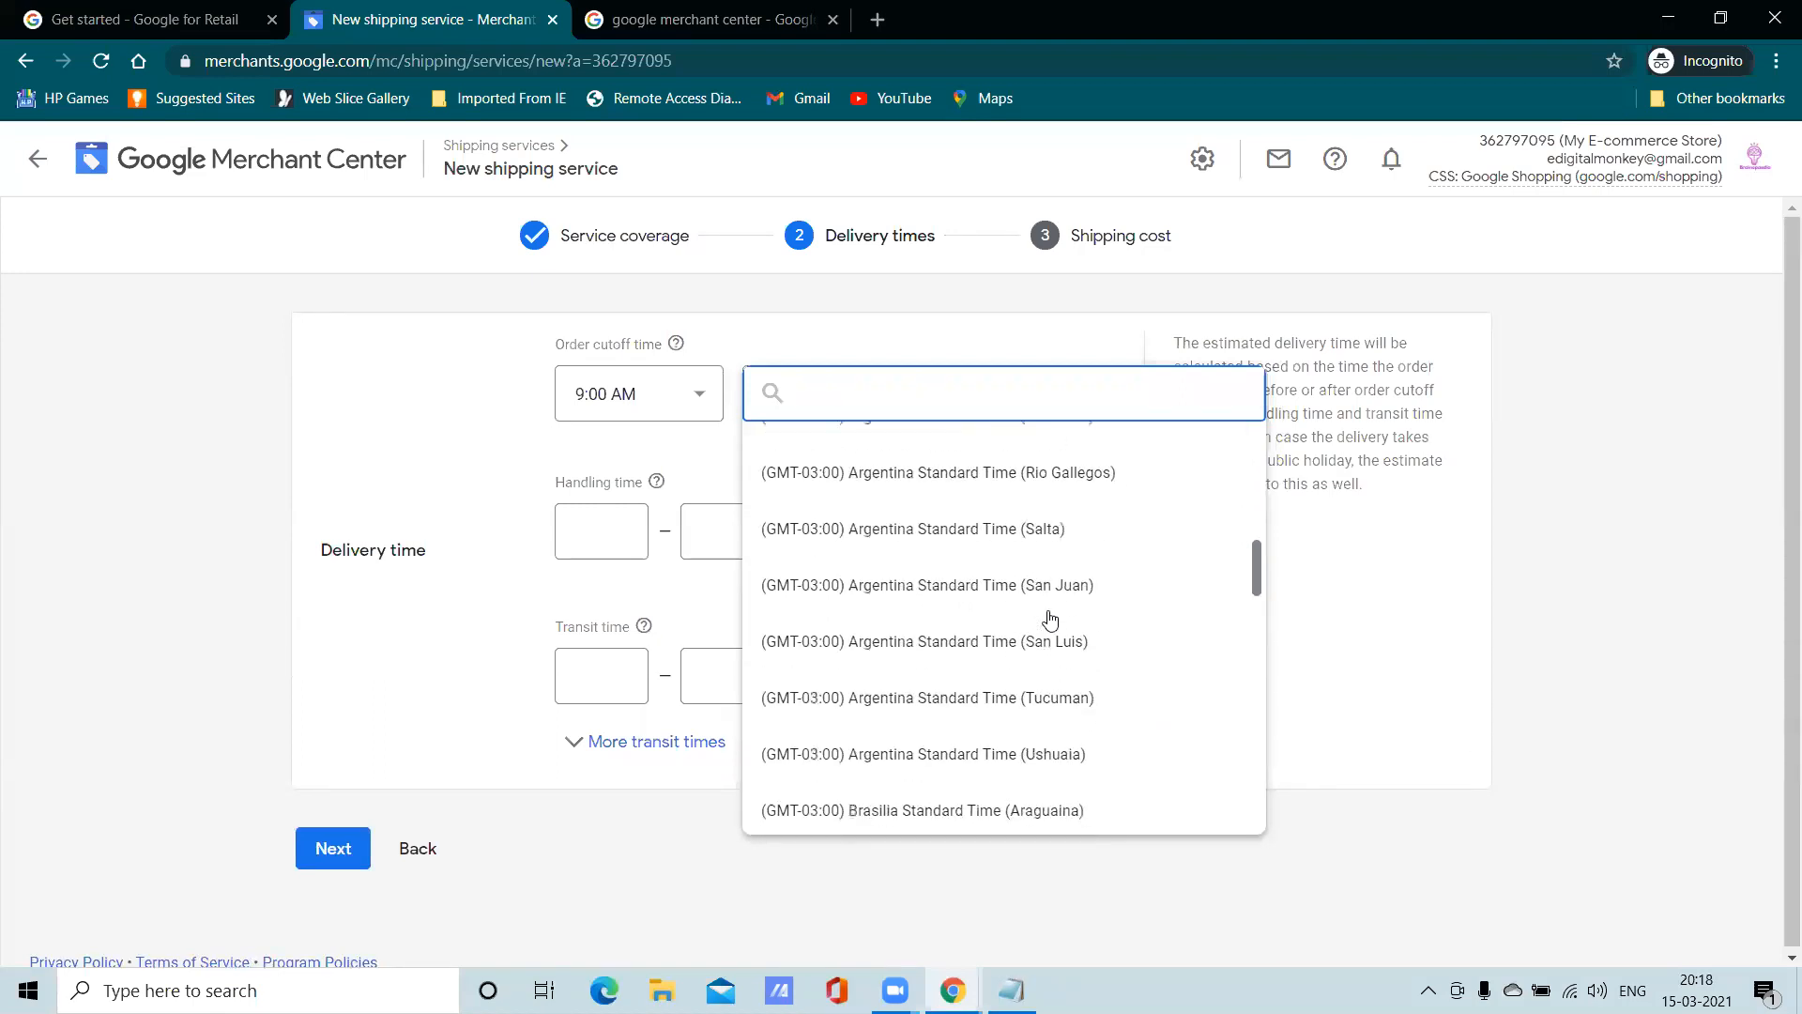
pyautogui.scroll(-15, 1050, 619)
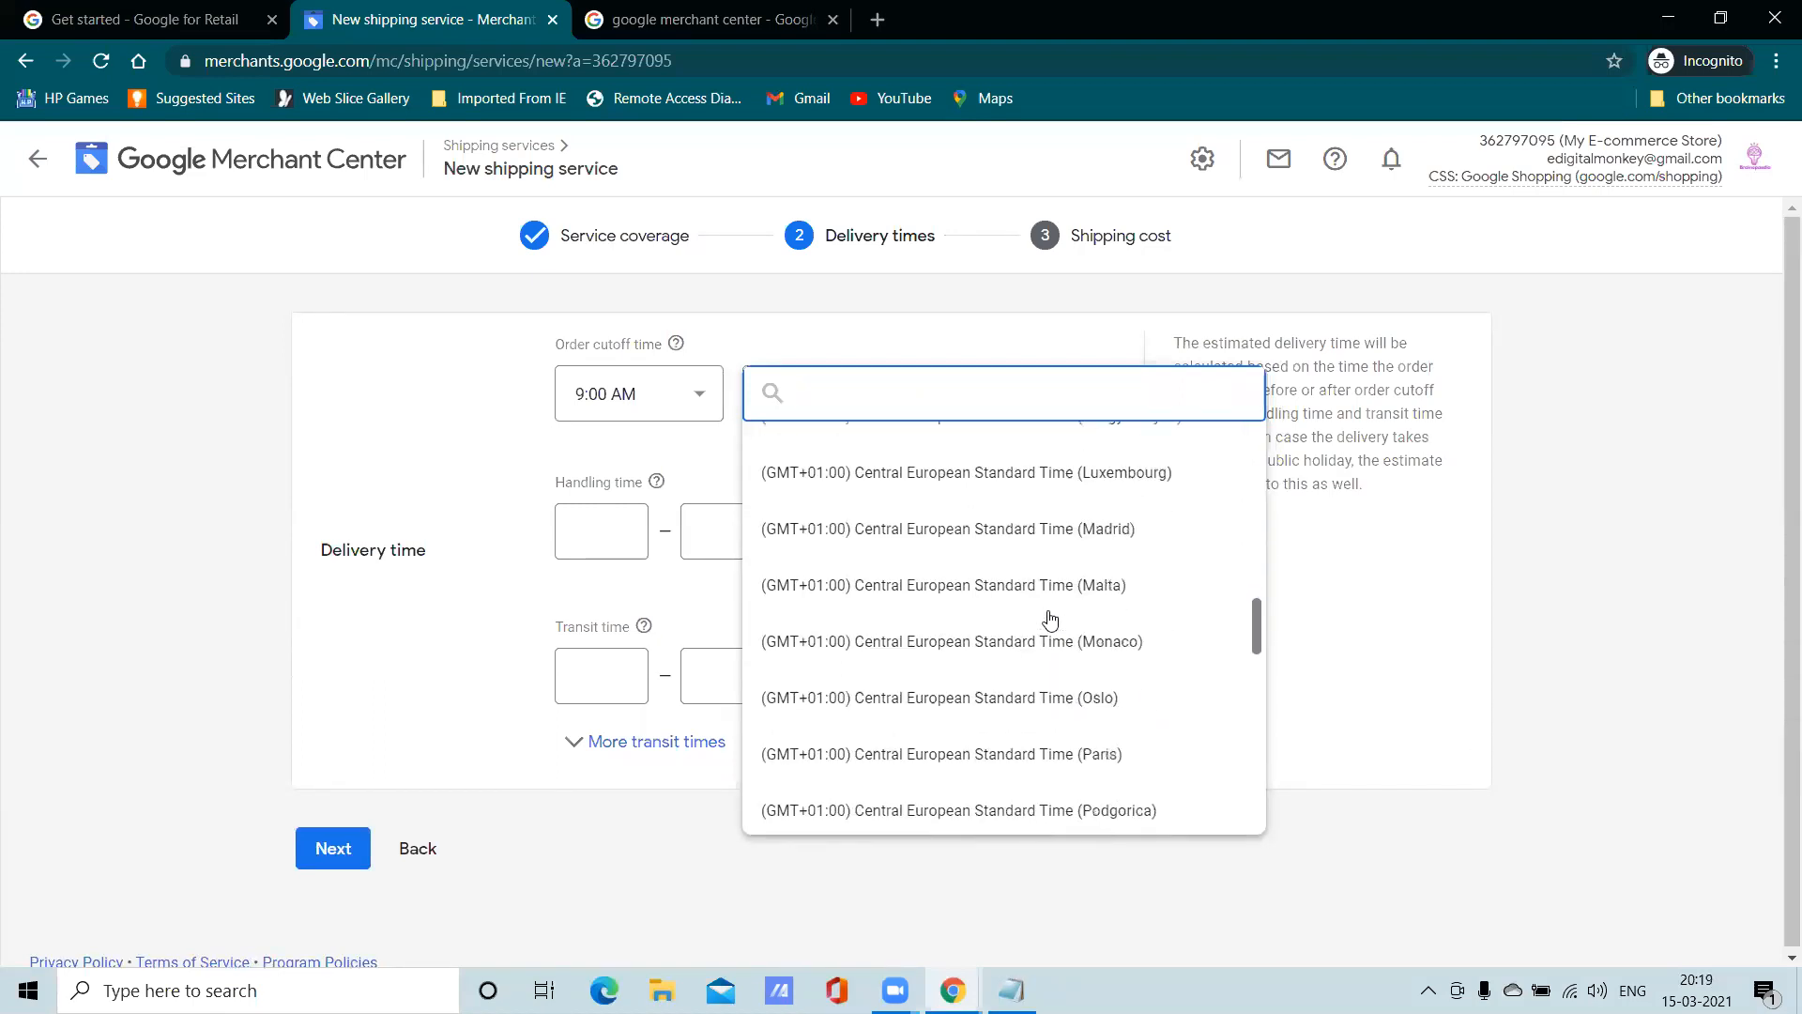
pyautogui.scroll(-15, 1050, 619)
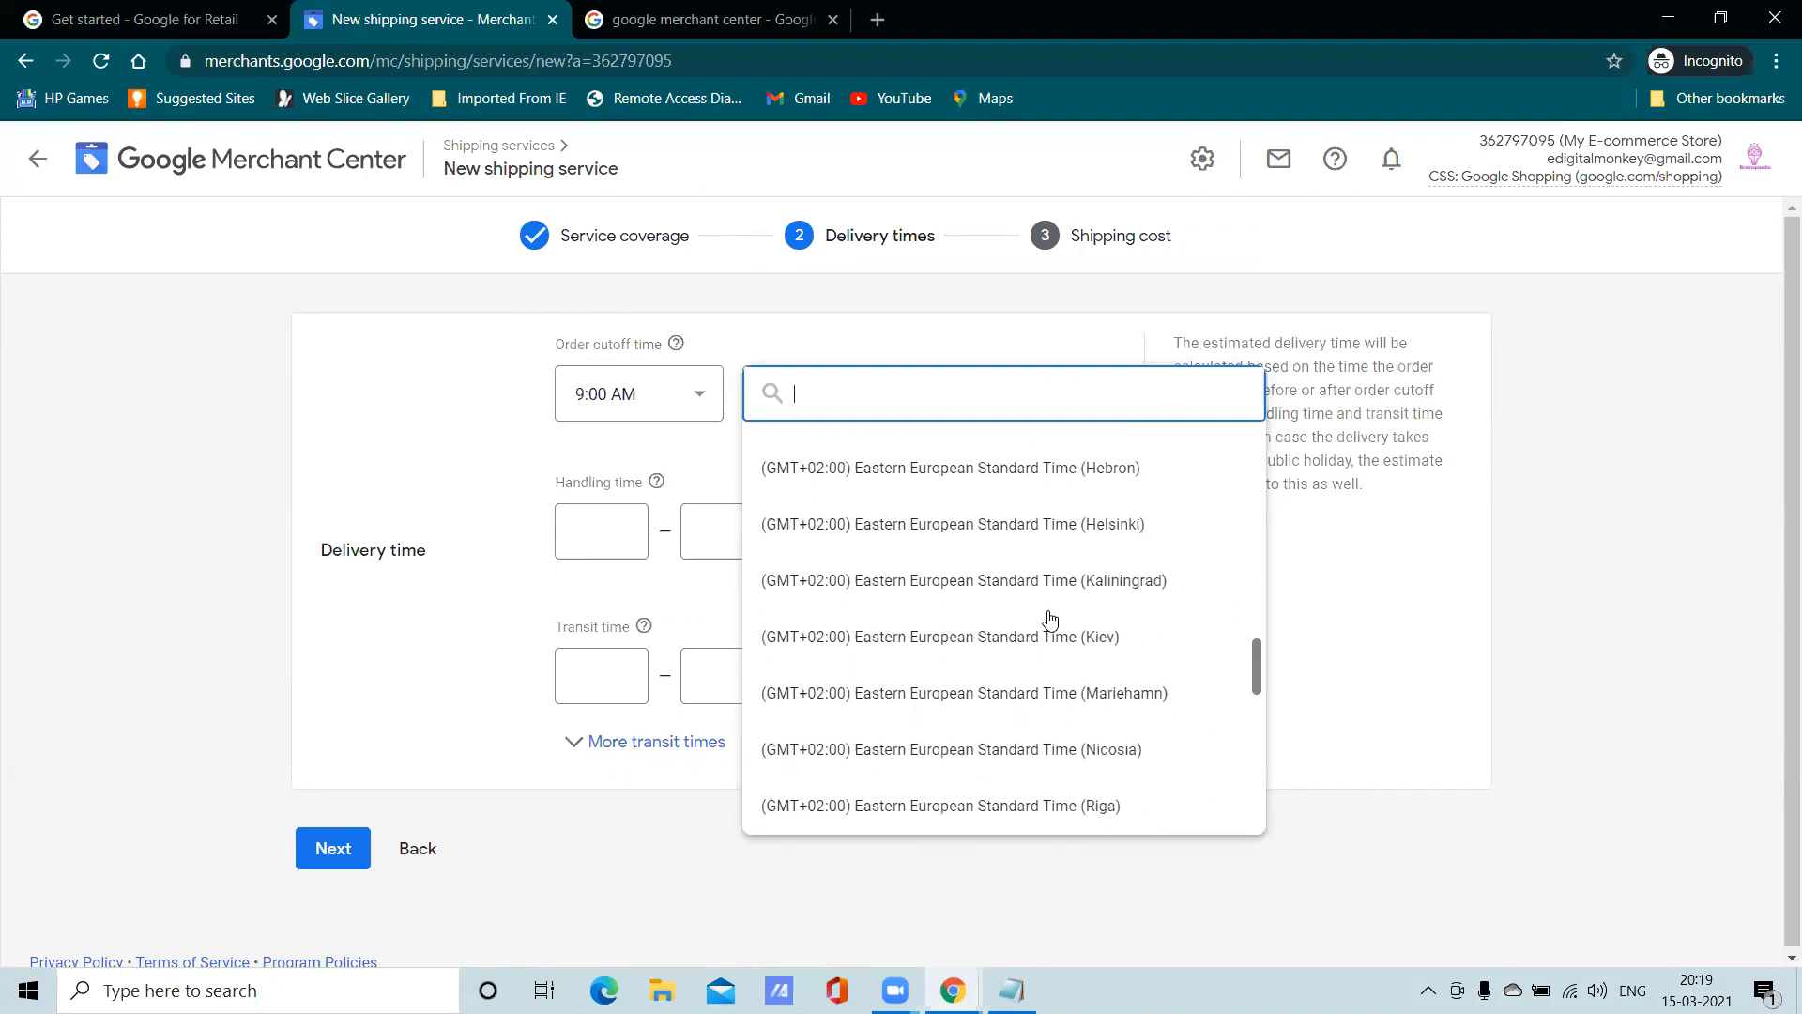
pyautogui.scroll(-10, 1050, 619)
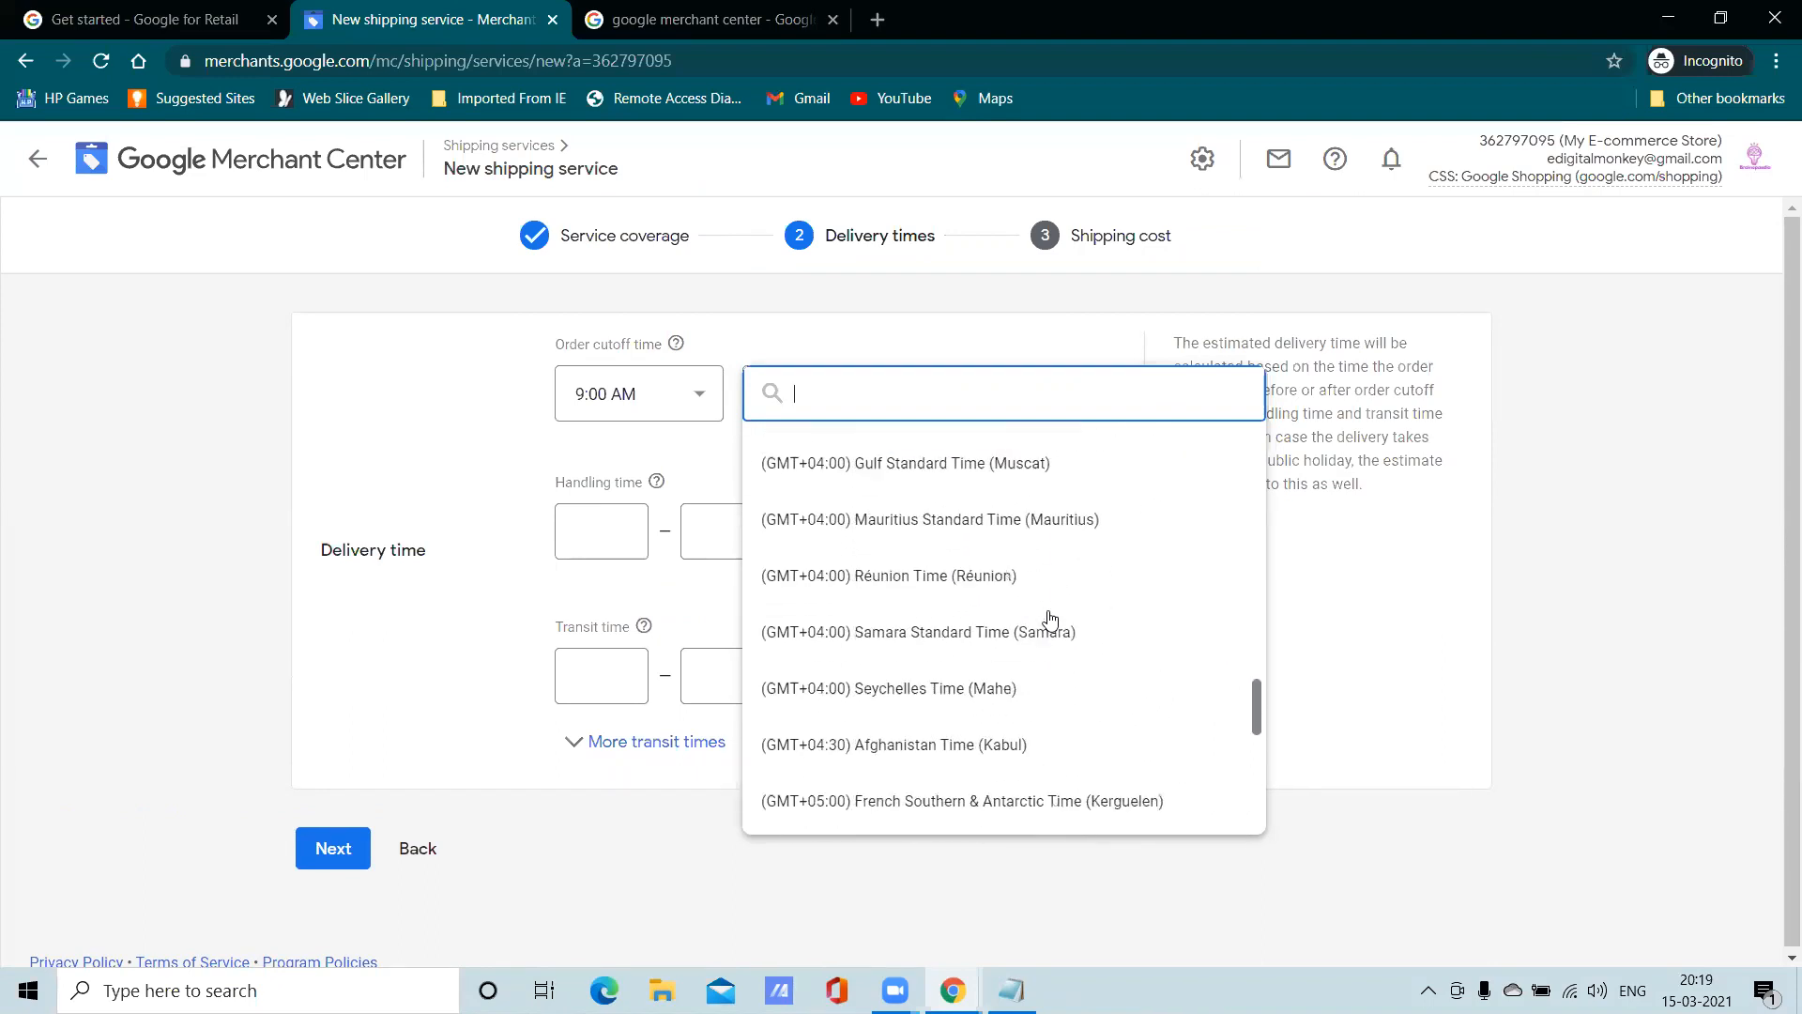
pyautogui.scroll(-4, 1049, 619)
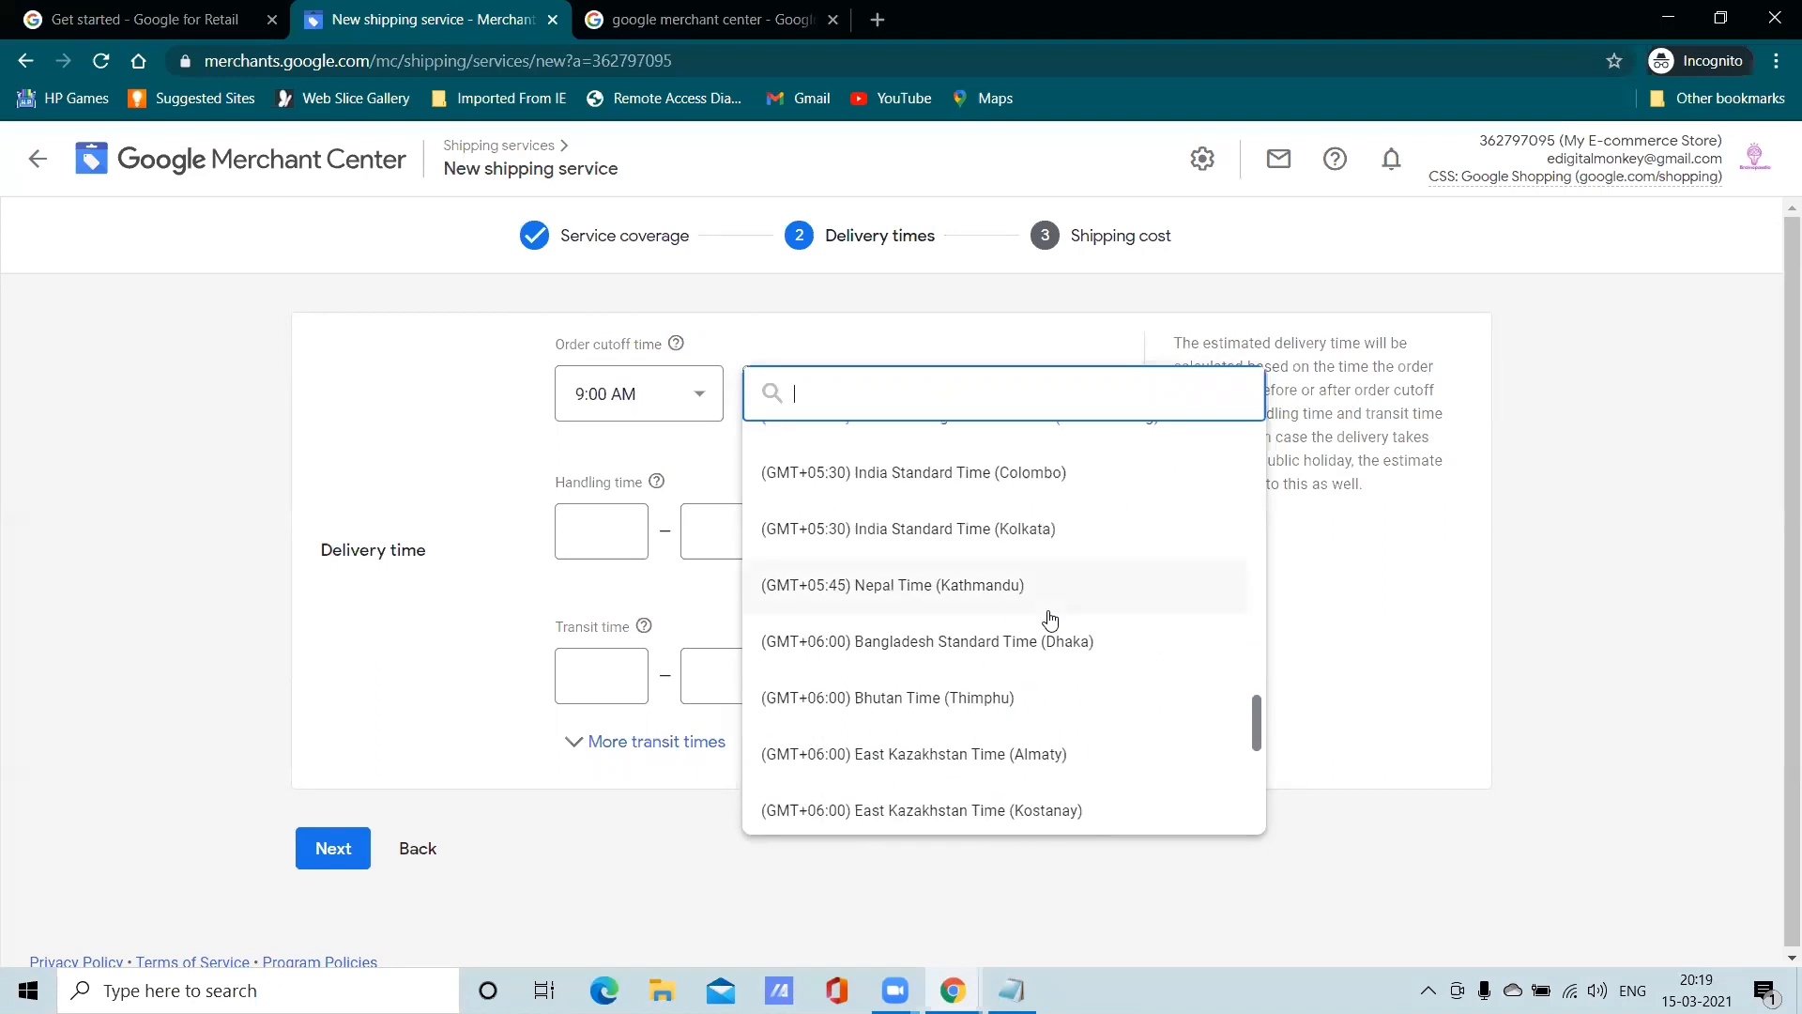
pyautogui.click(993, 528)
# Set the handling time to 1–2 days, with orders fulfilled Mon – Sun
pyautogui.click(597, 526)
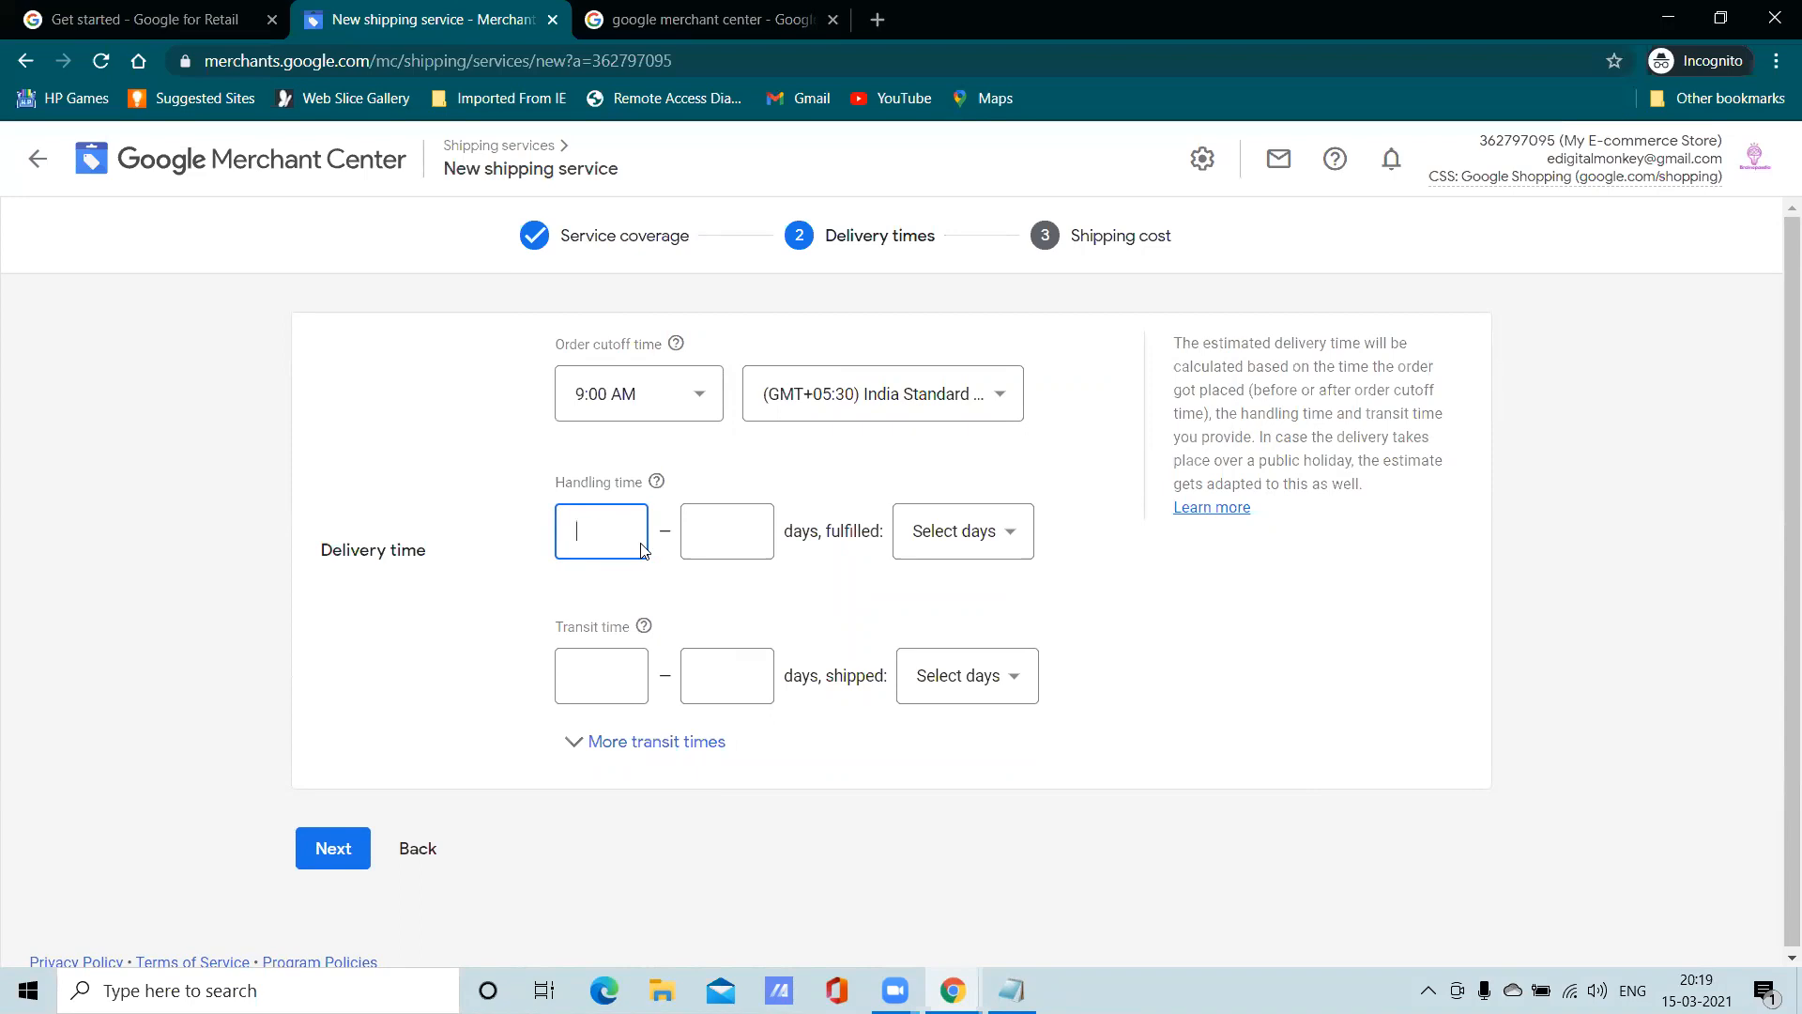
pyautogui.click(742, 529)
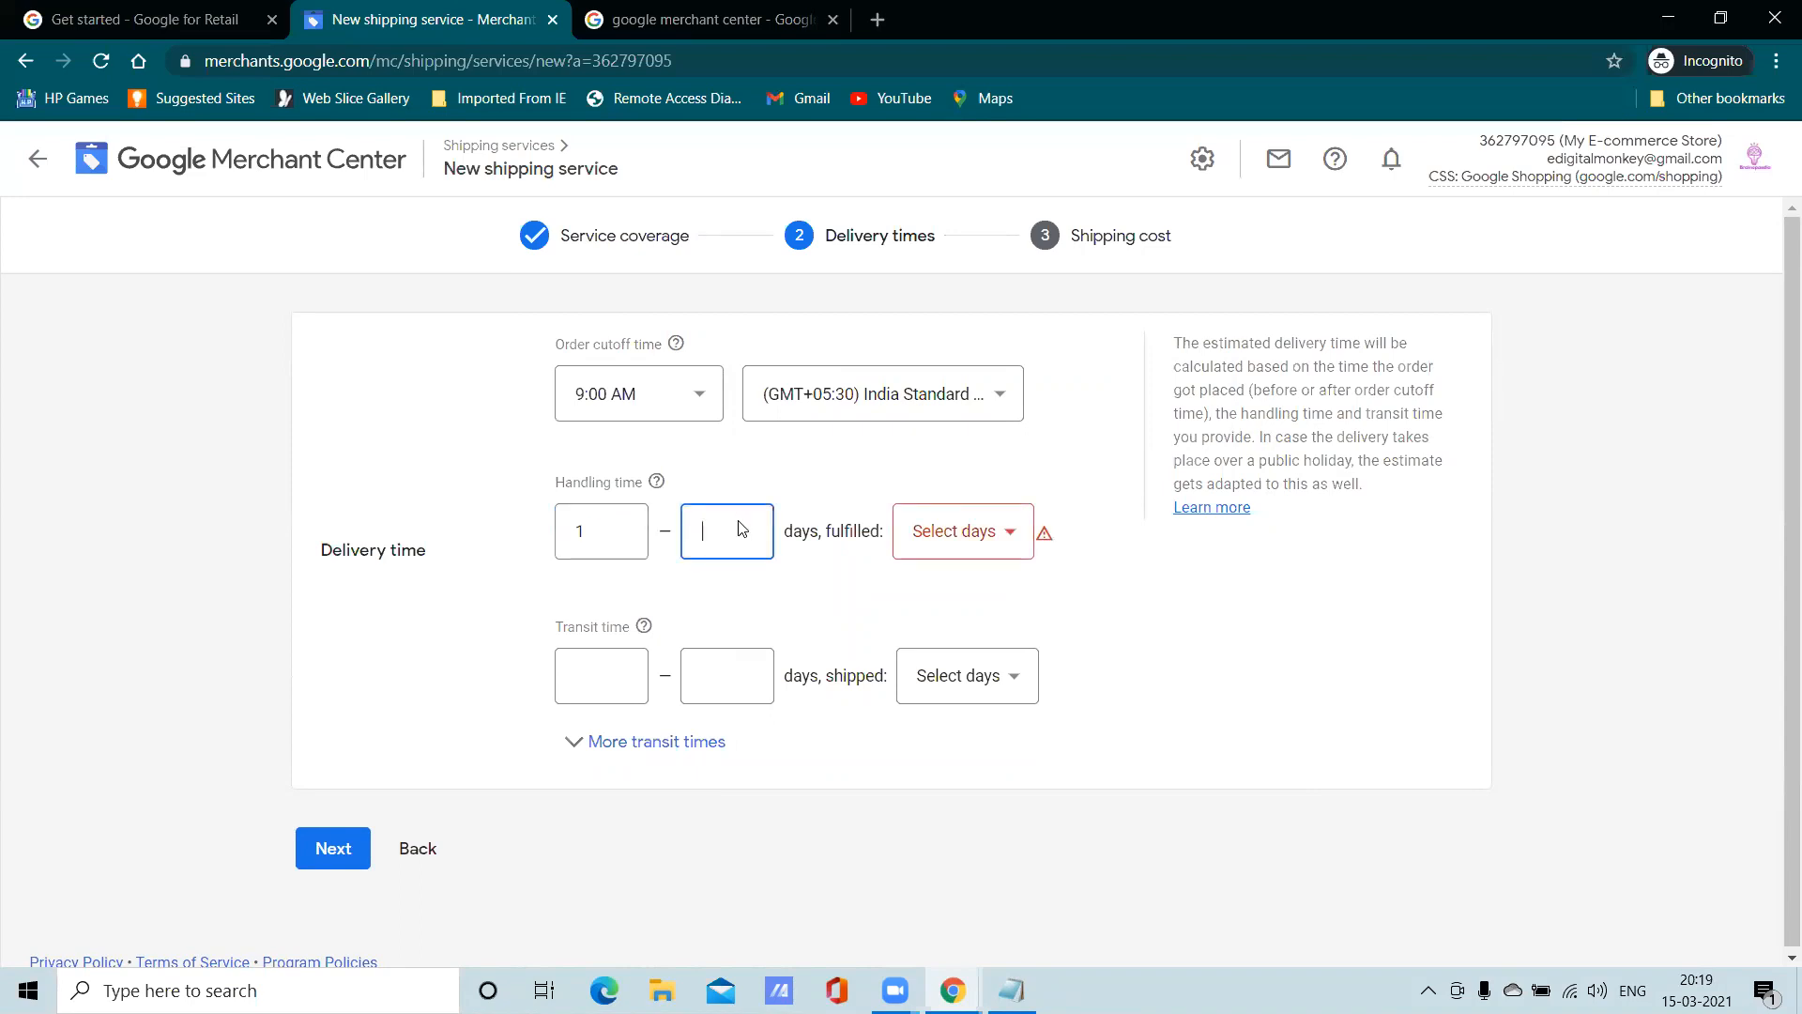
pyautogui.click(986, 544)
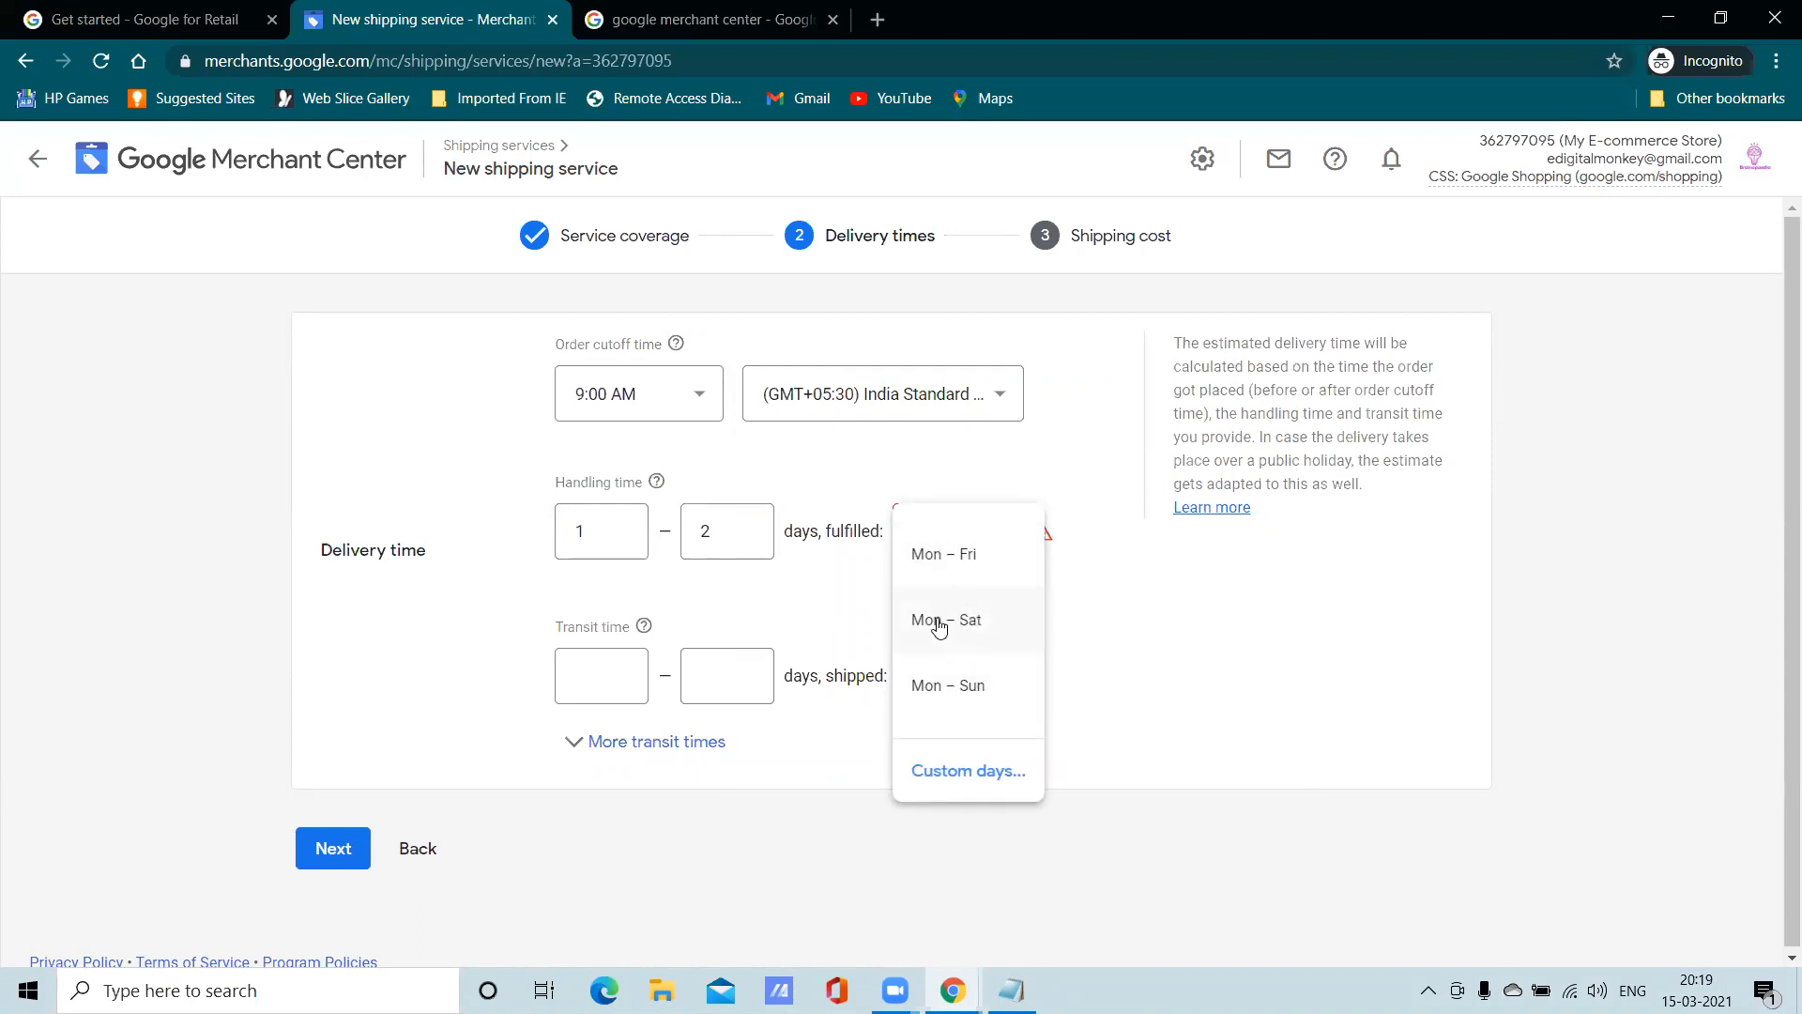
pyautogui.click(964, 691)
# Set the transit time to 3–5 days, shipped Mon – Sat, and continue to the shipping cost
pyautogui.click(627, 686)
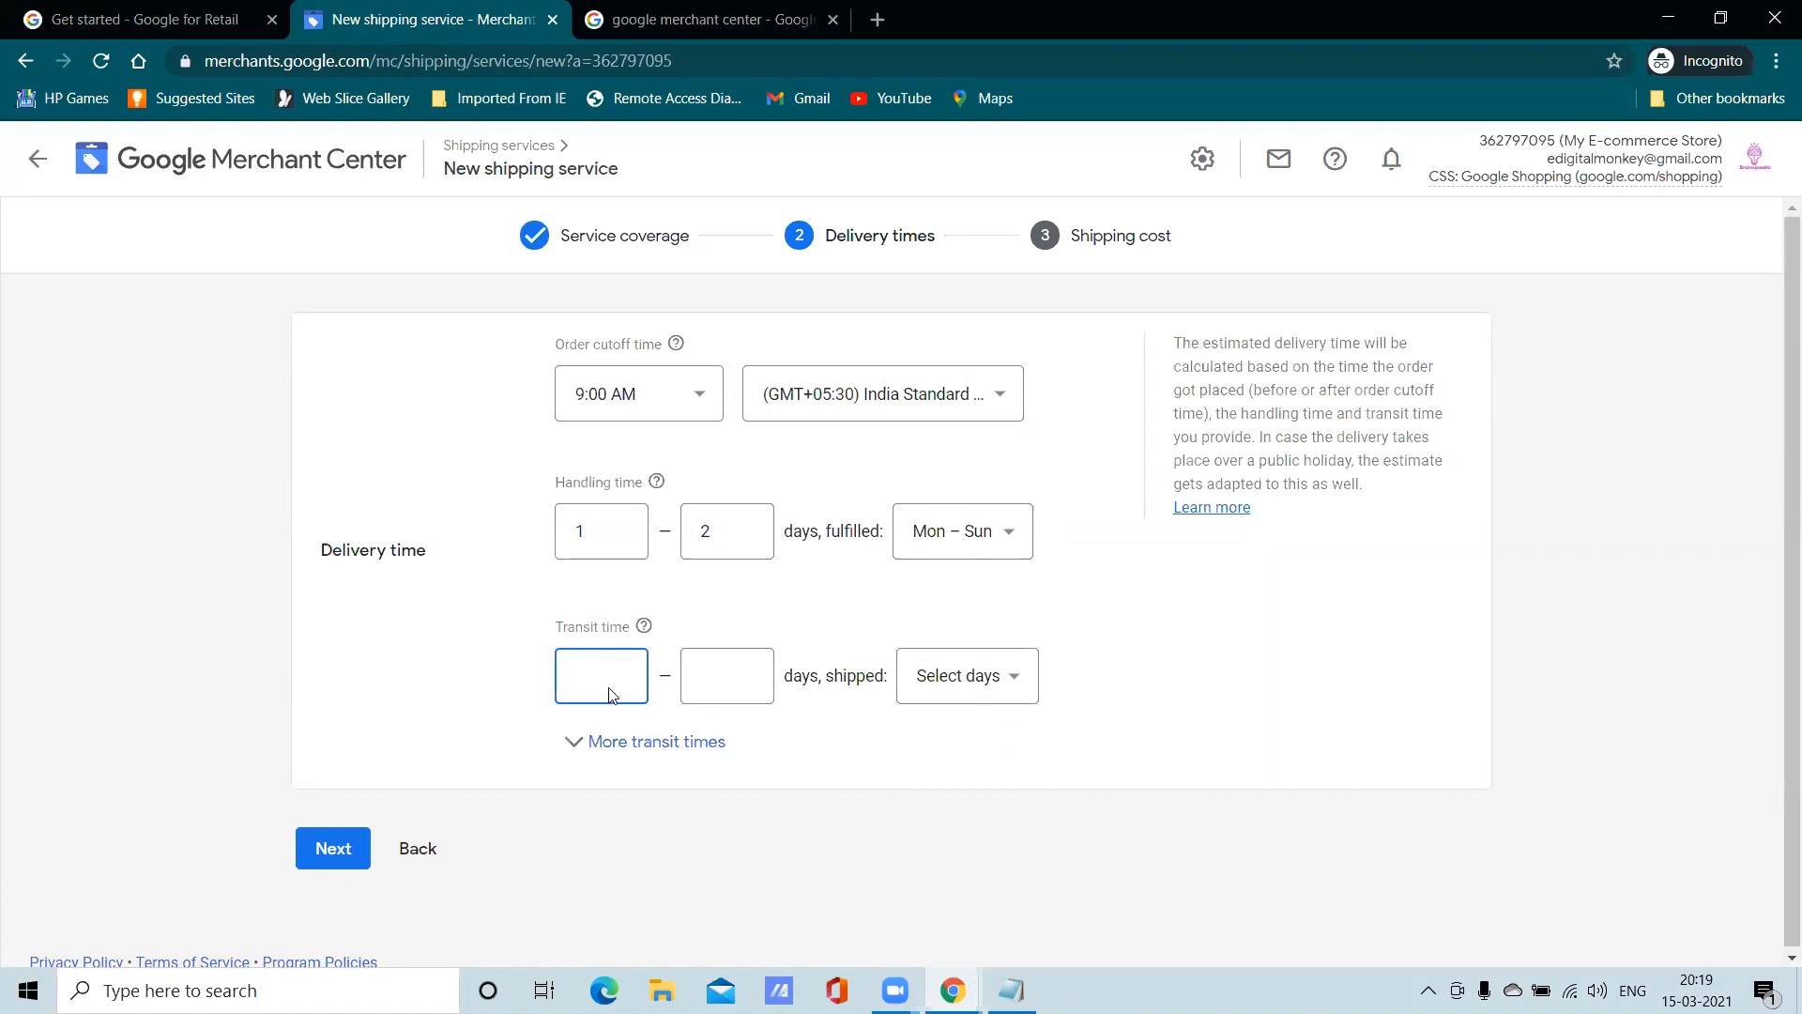
pyautogui.click(740, 680)
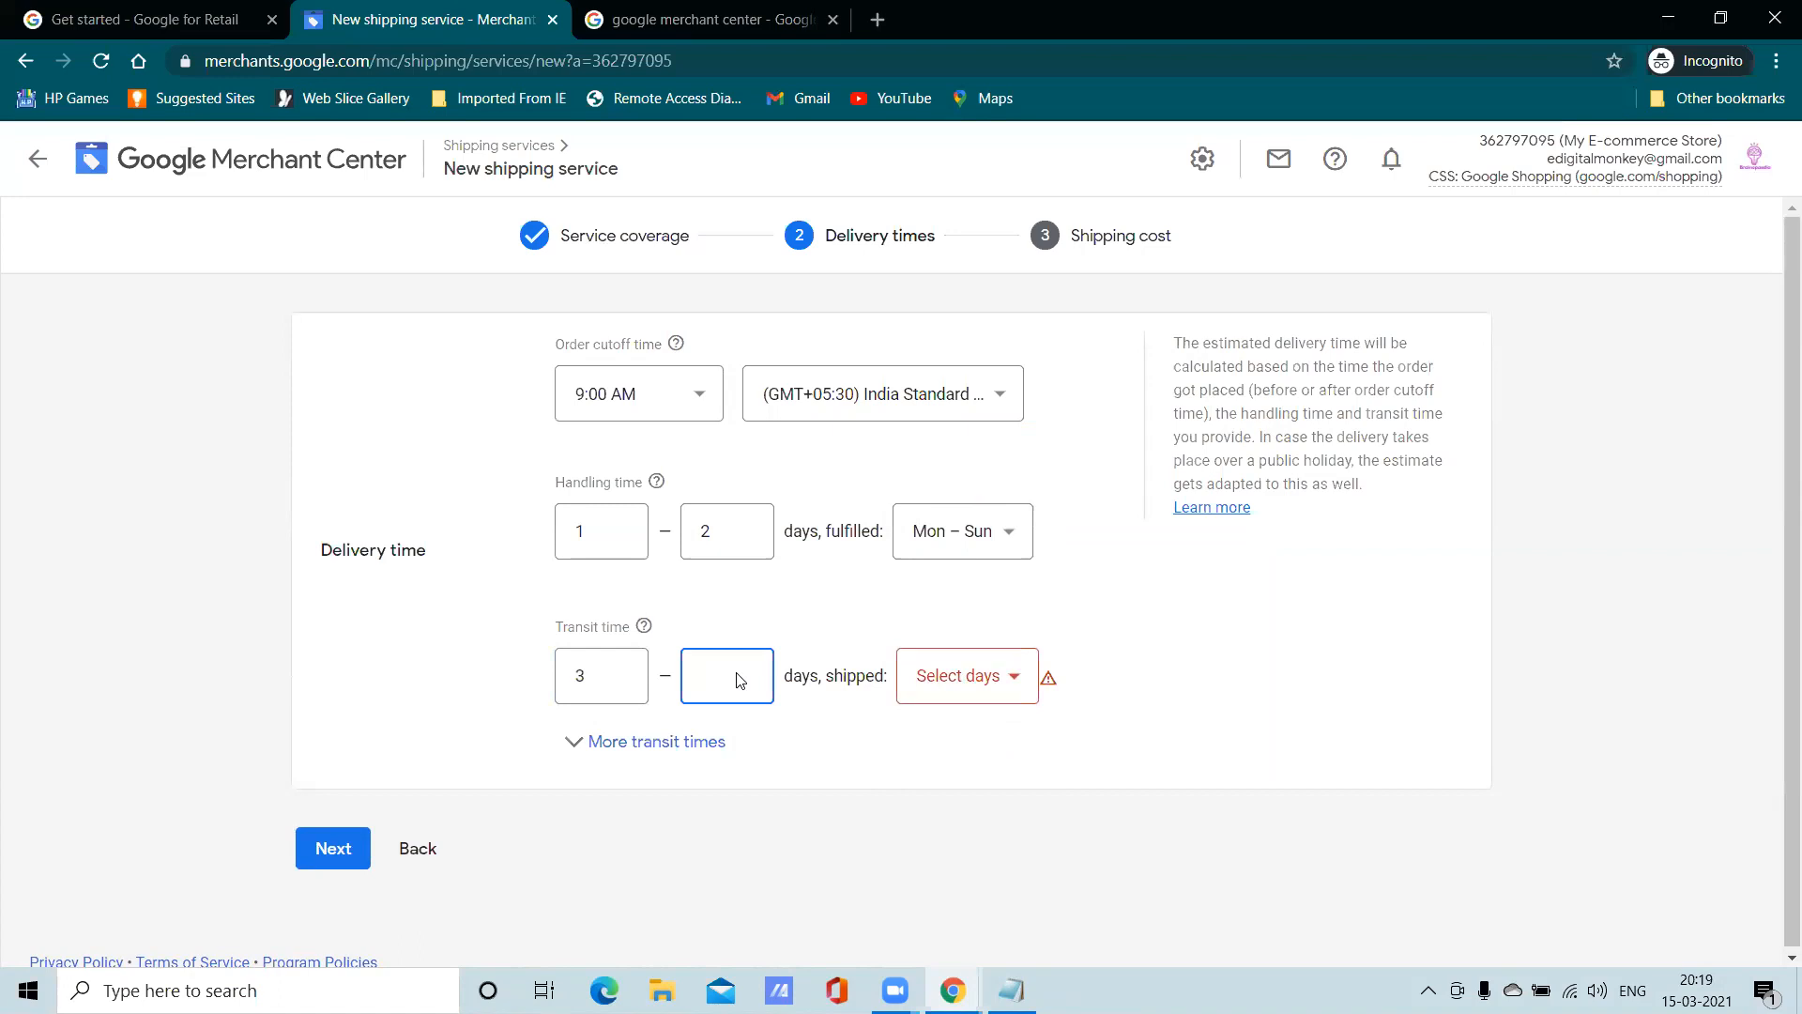
pyautogui.write('5')
pyautogui.click(986, 691)
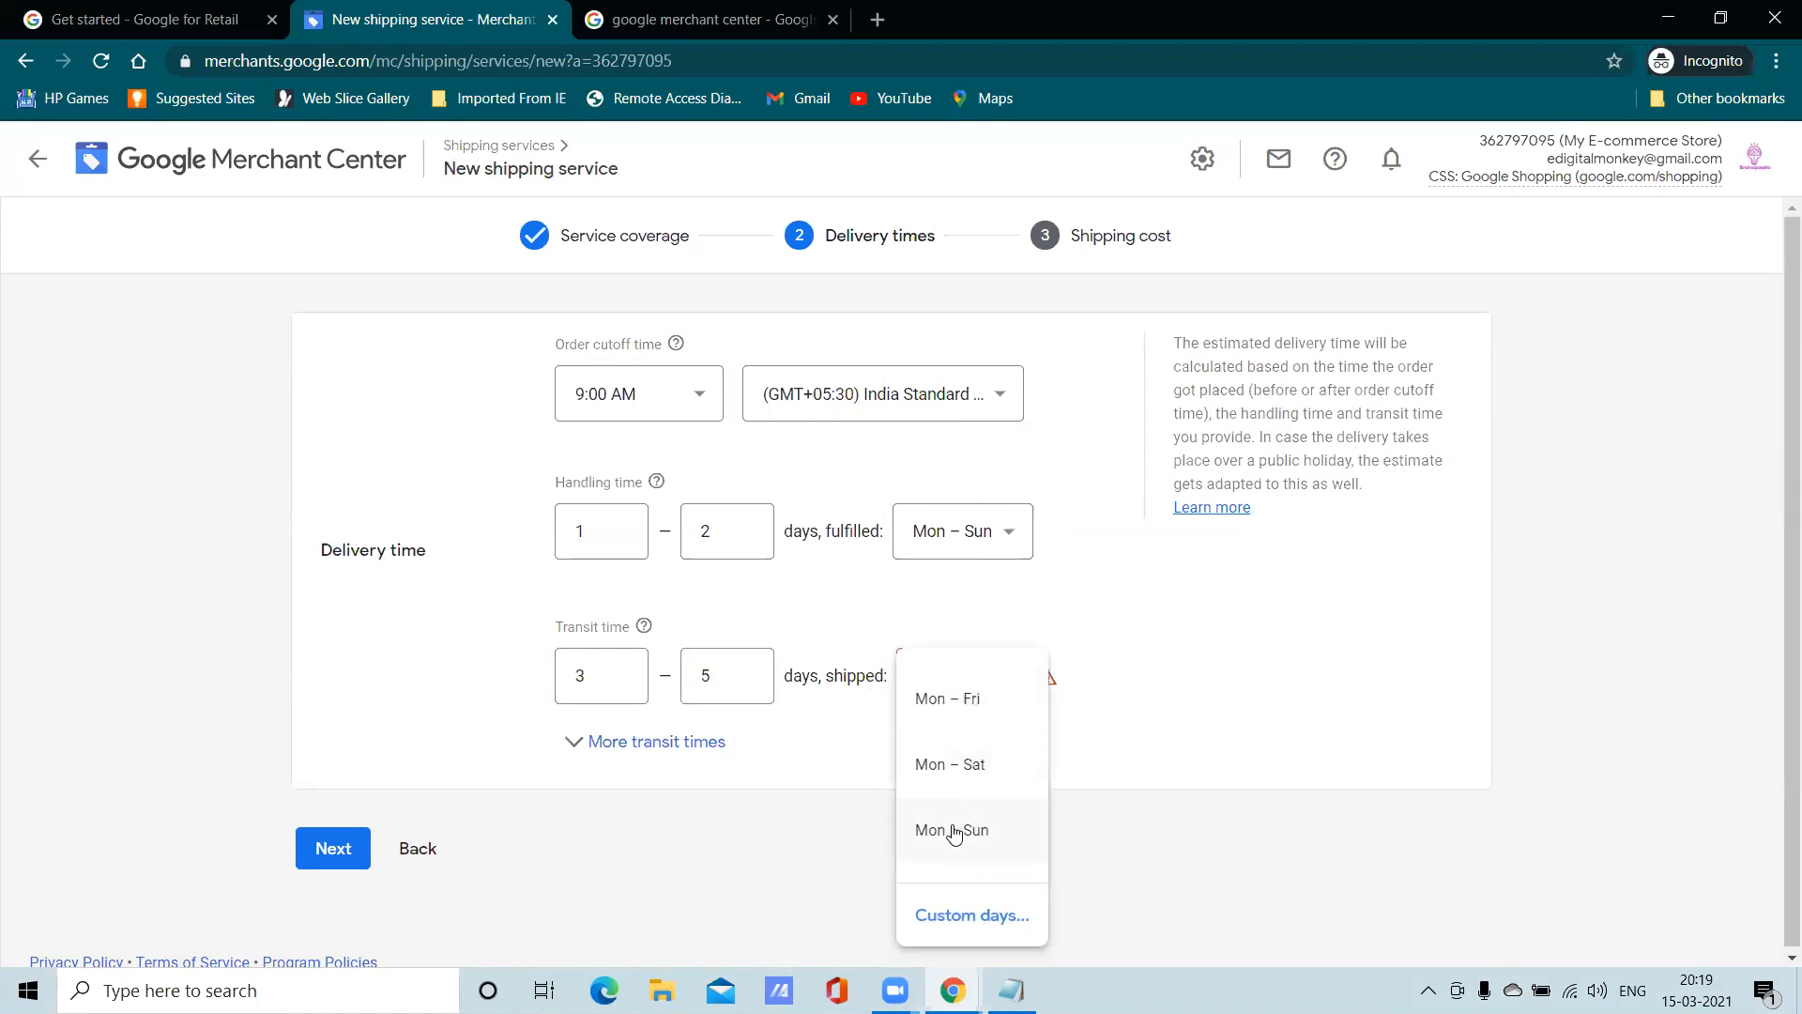
pyautogui.click(956, 768)
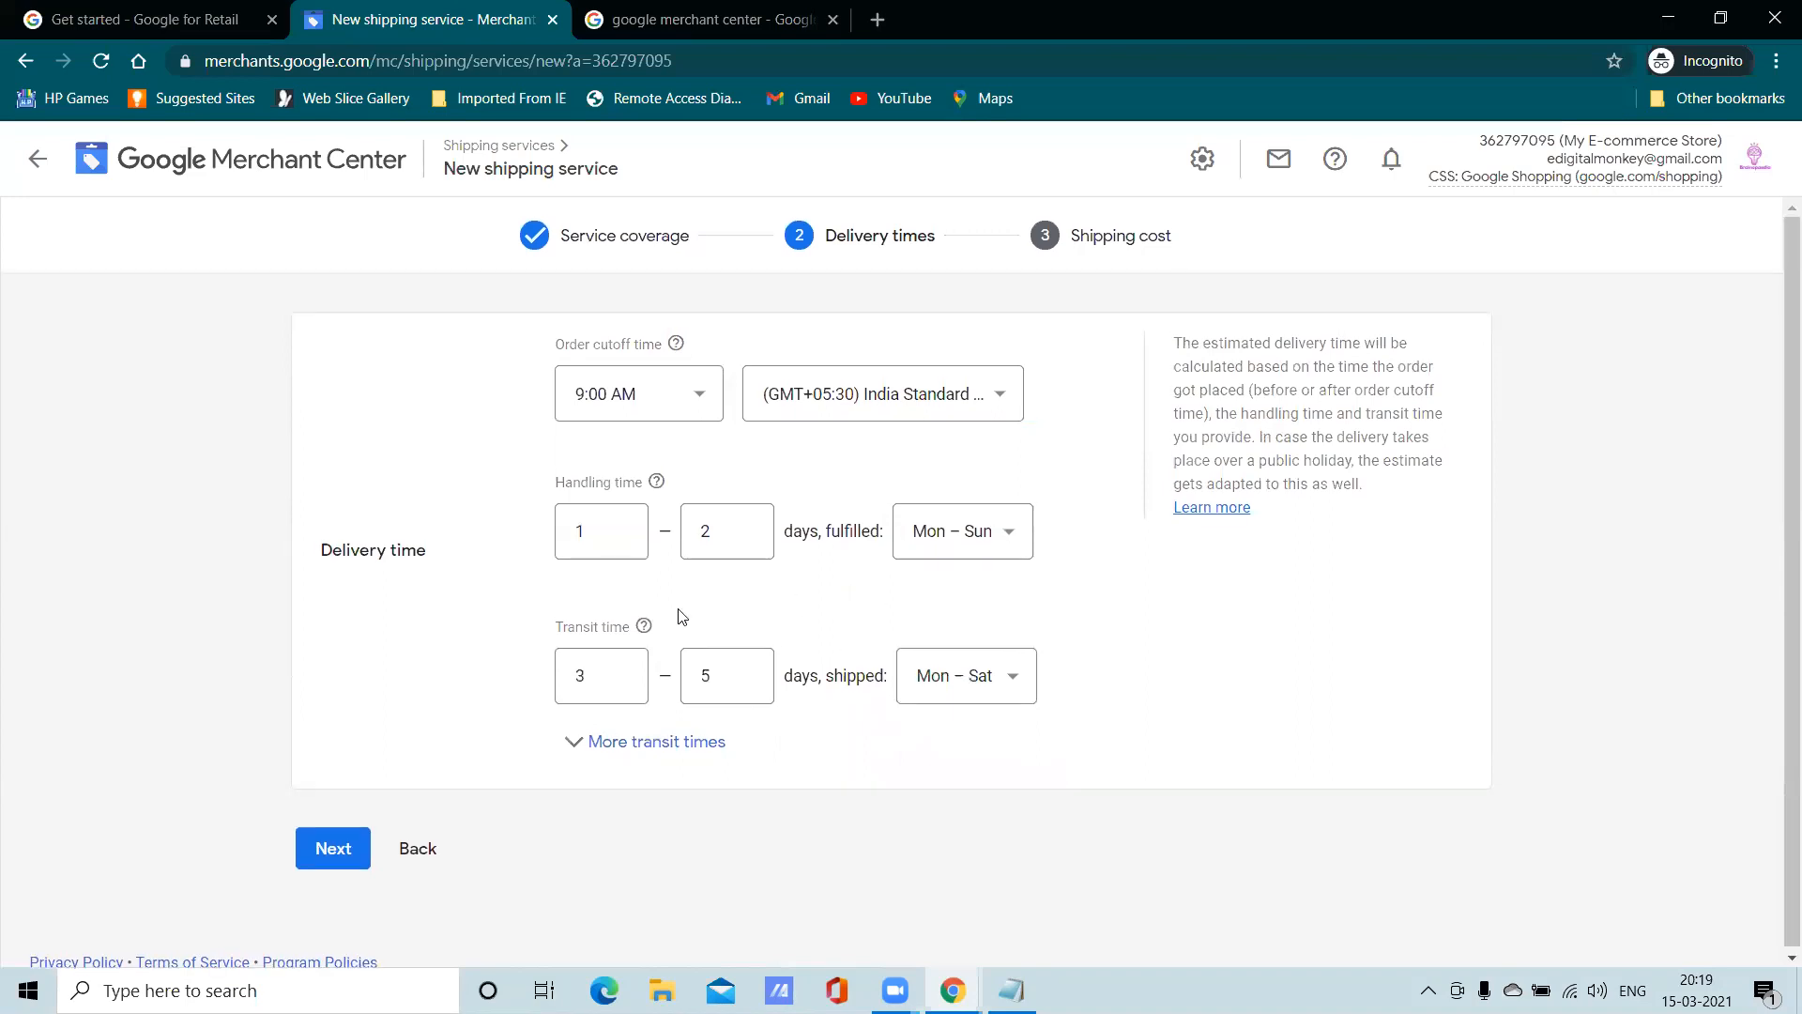
pyautogui.click(335, 849)
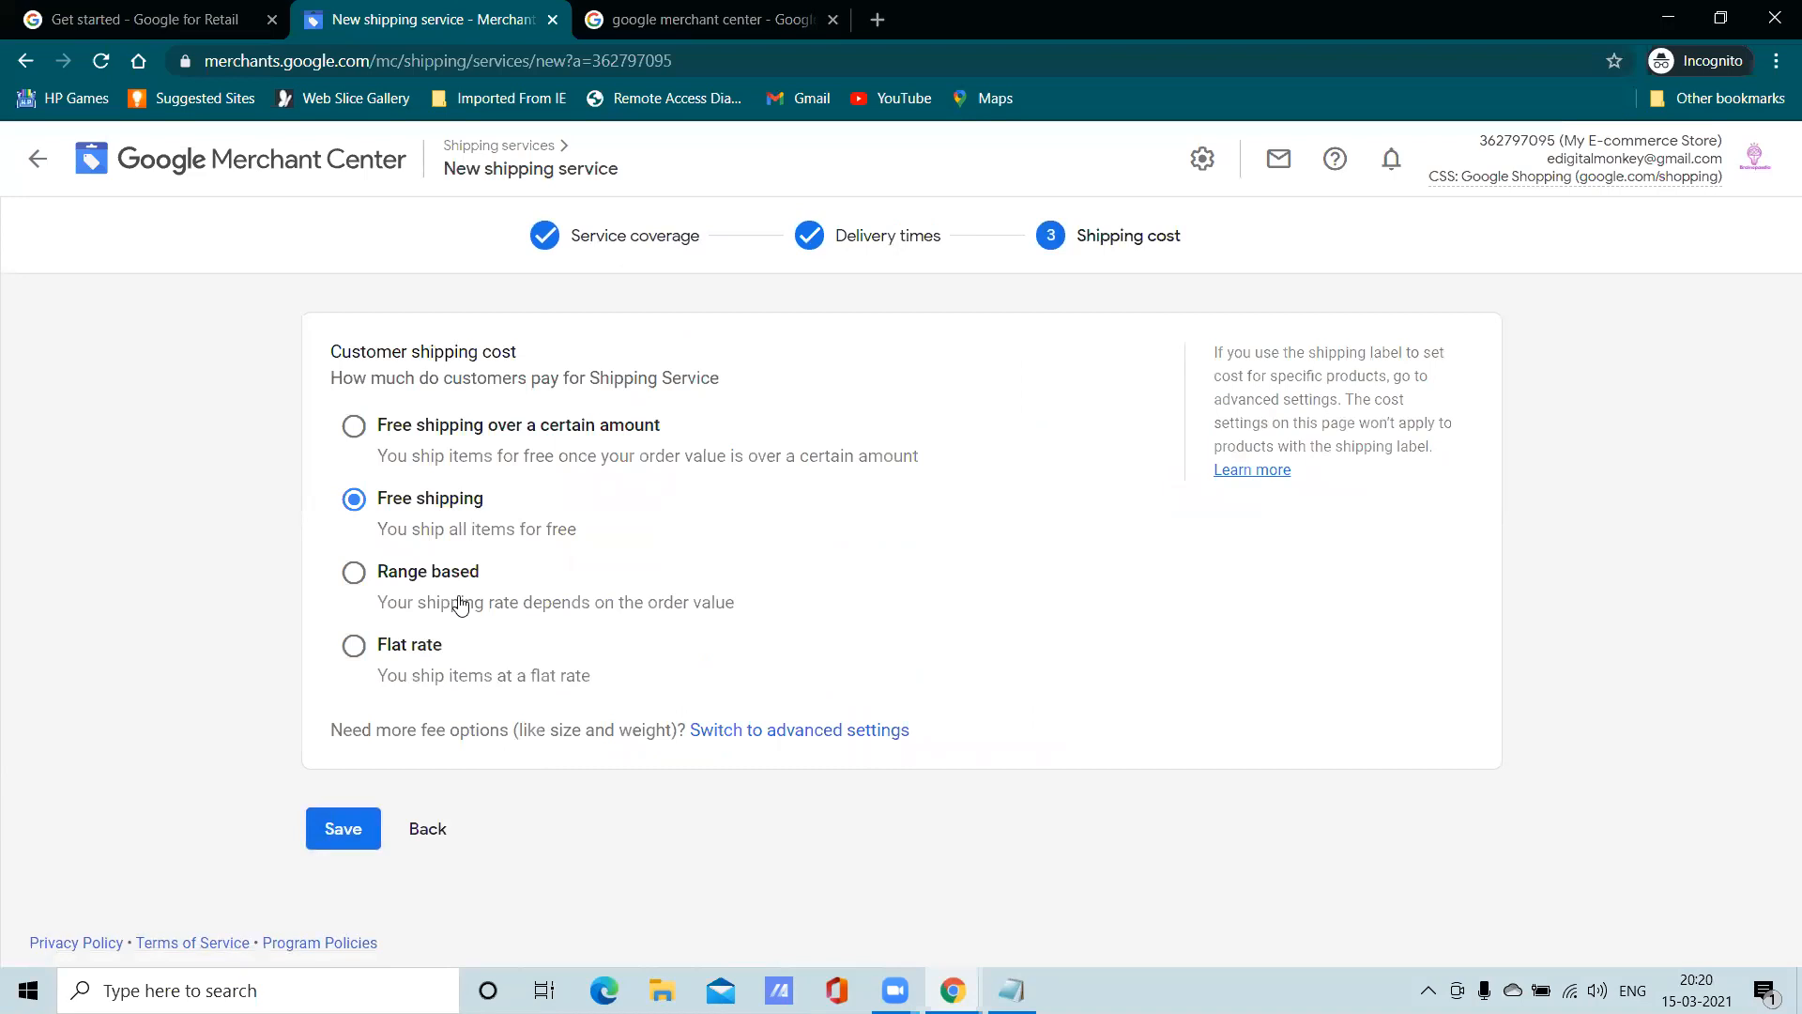
# Set the customer shipping cost to free shipping over a certain amount, charging ₹50 for orders below ₹30, and save the shipping service
pyautogui.click(354, 428)
pyautogui.click(587, 547)
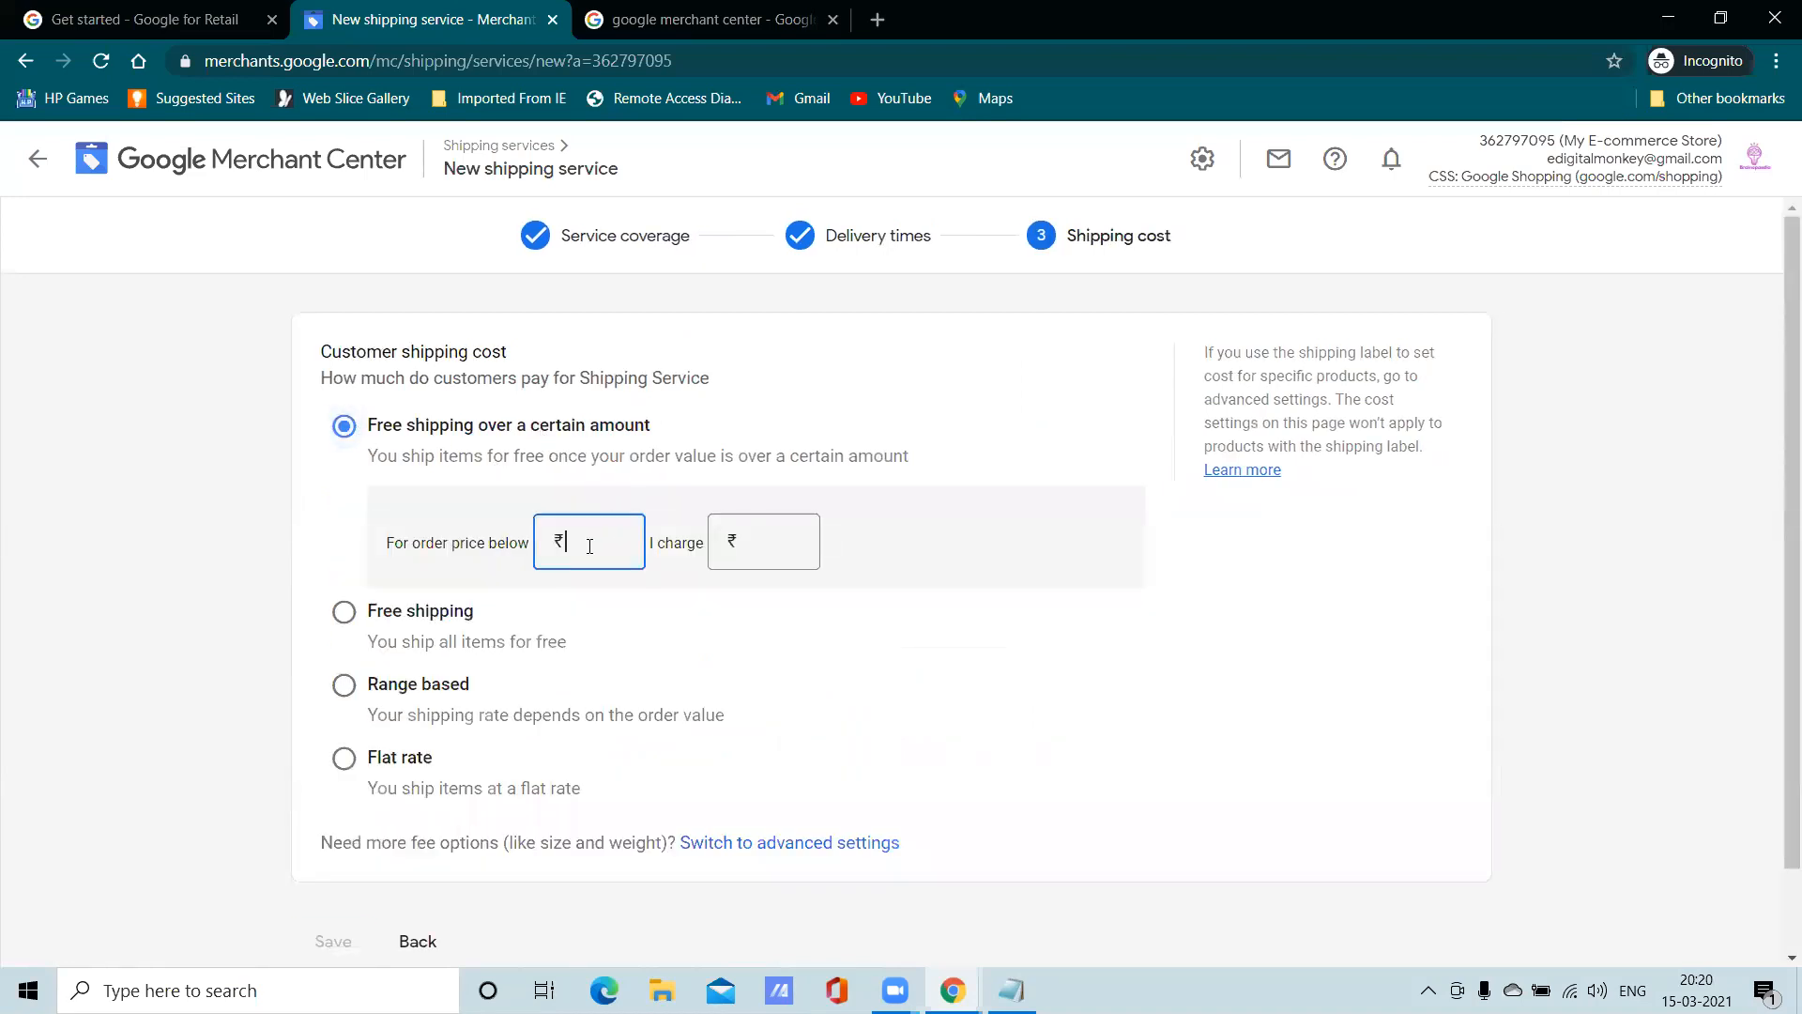
pyautogui.write('30')
pyautogui.click(766, 542)
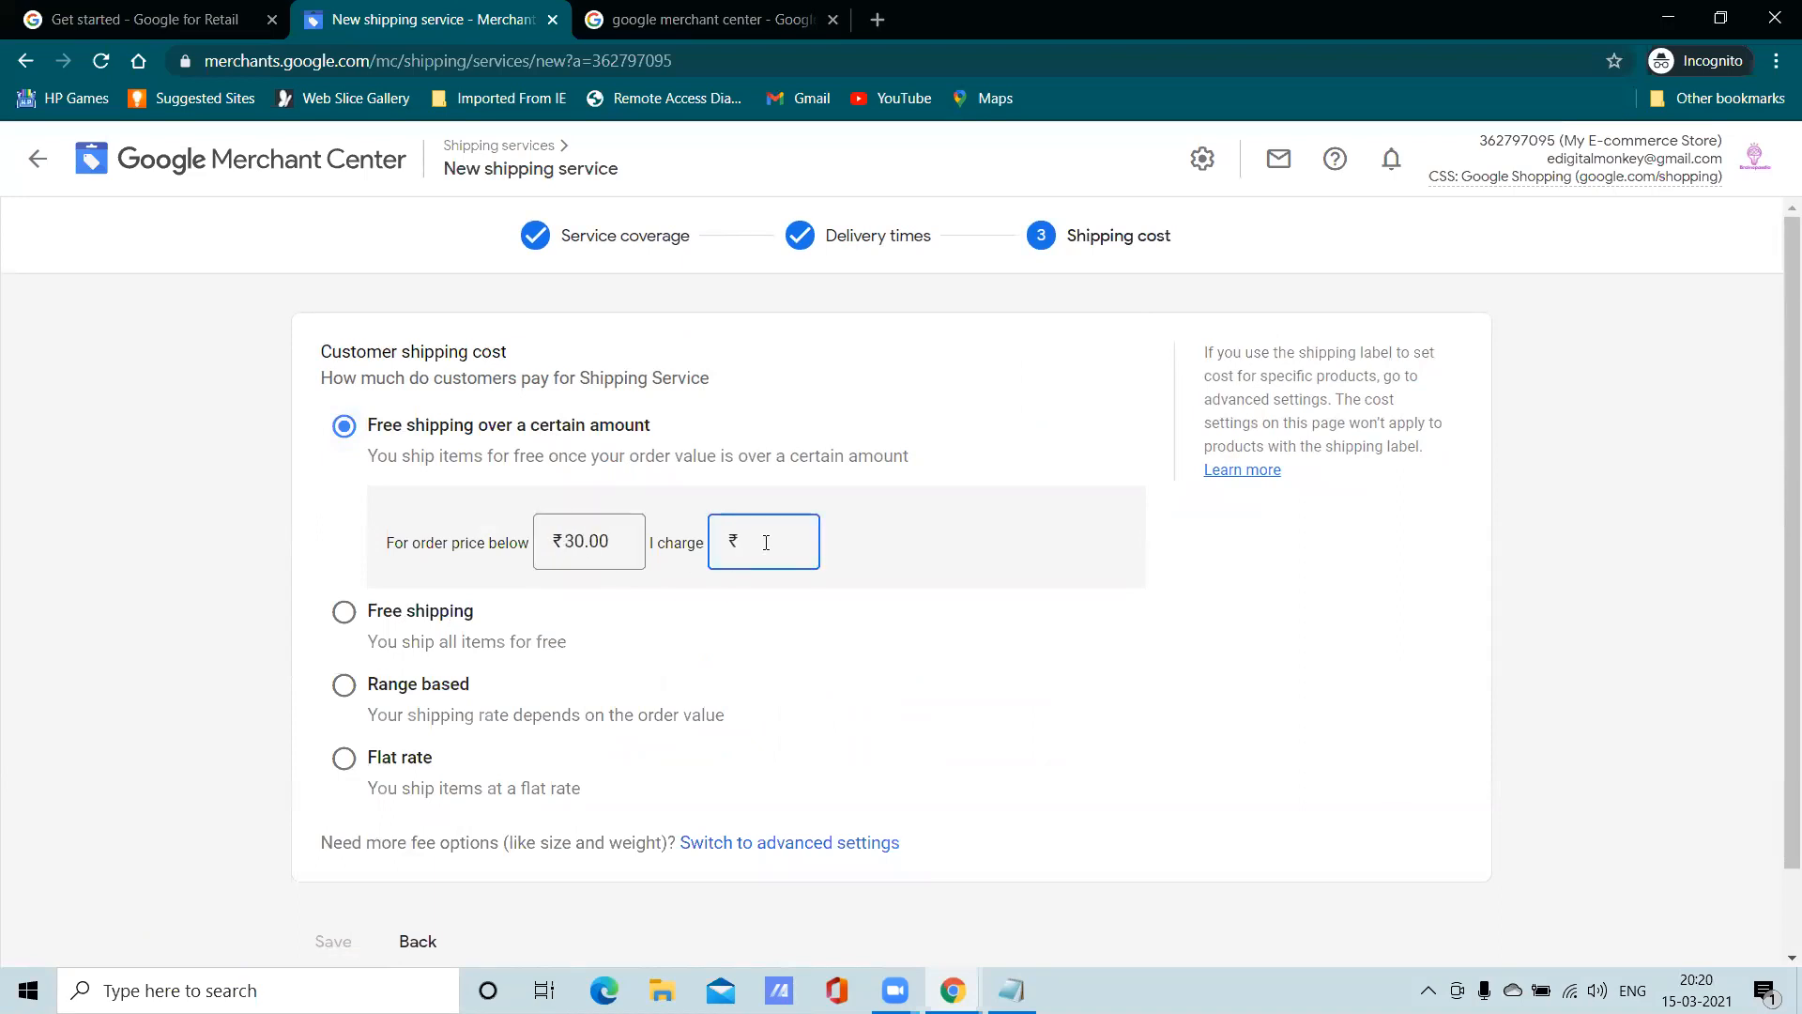
pyautogui.write('50-')
pyautogui.press('BackSpace')
pyautogui.click(775, 617)
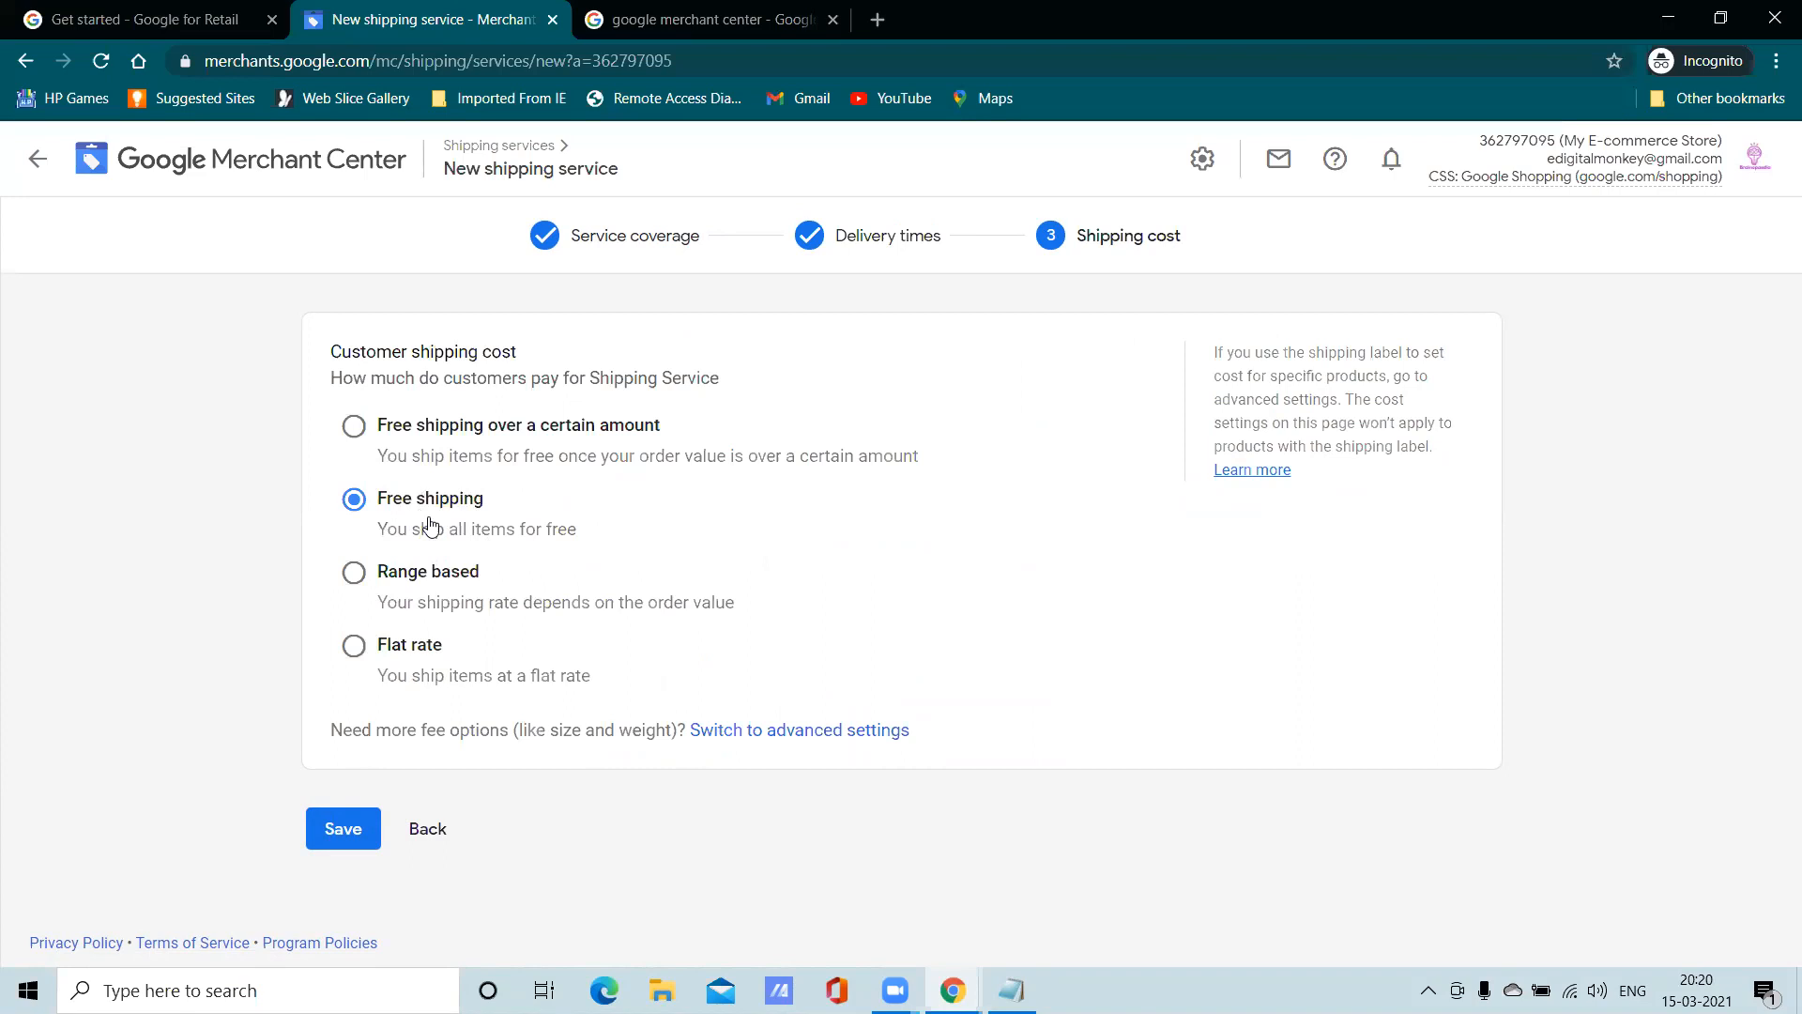
pyautogui.click(354, 425)
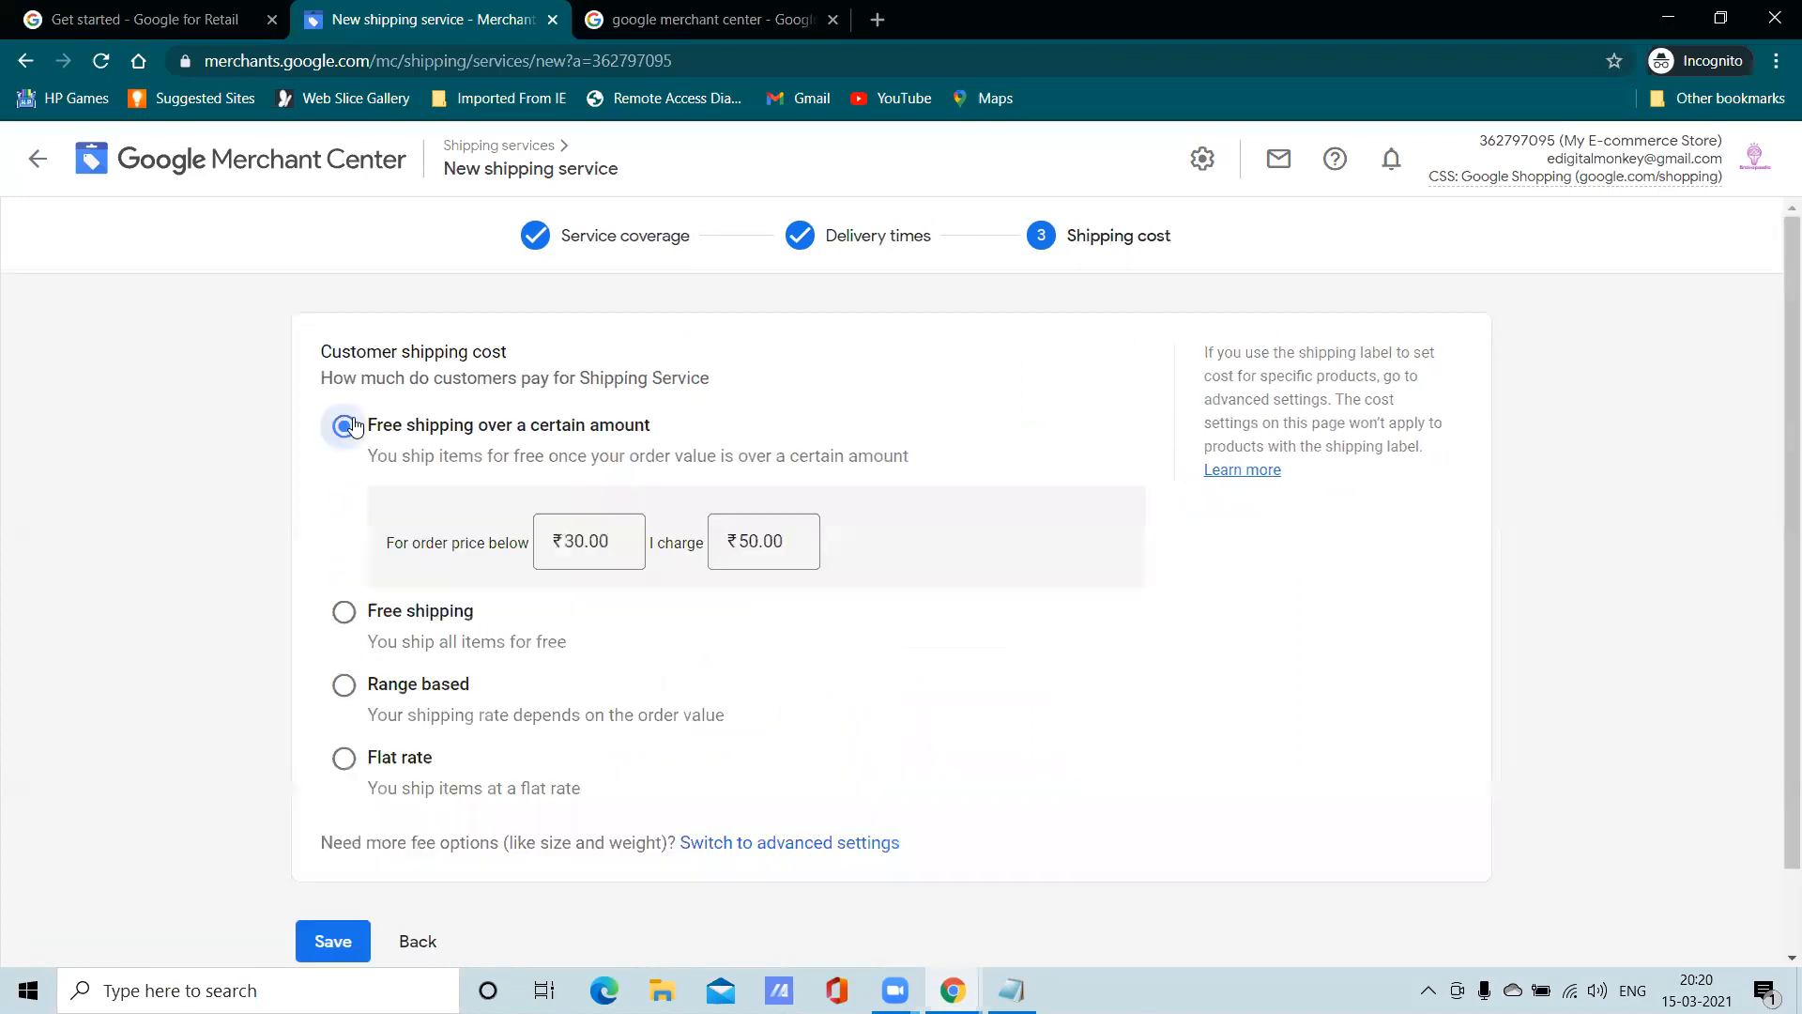
pyautogui.scroll(-1, 428, 697)
pyautogui.scroll(1, 434, 687)
pyautogui.click(350, 940)
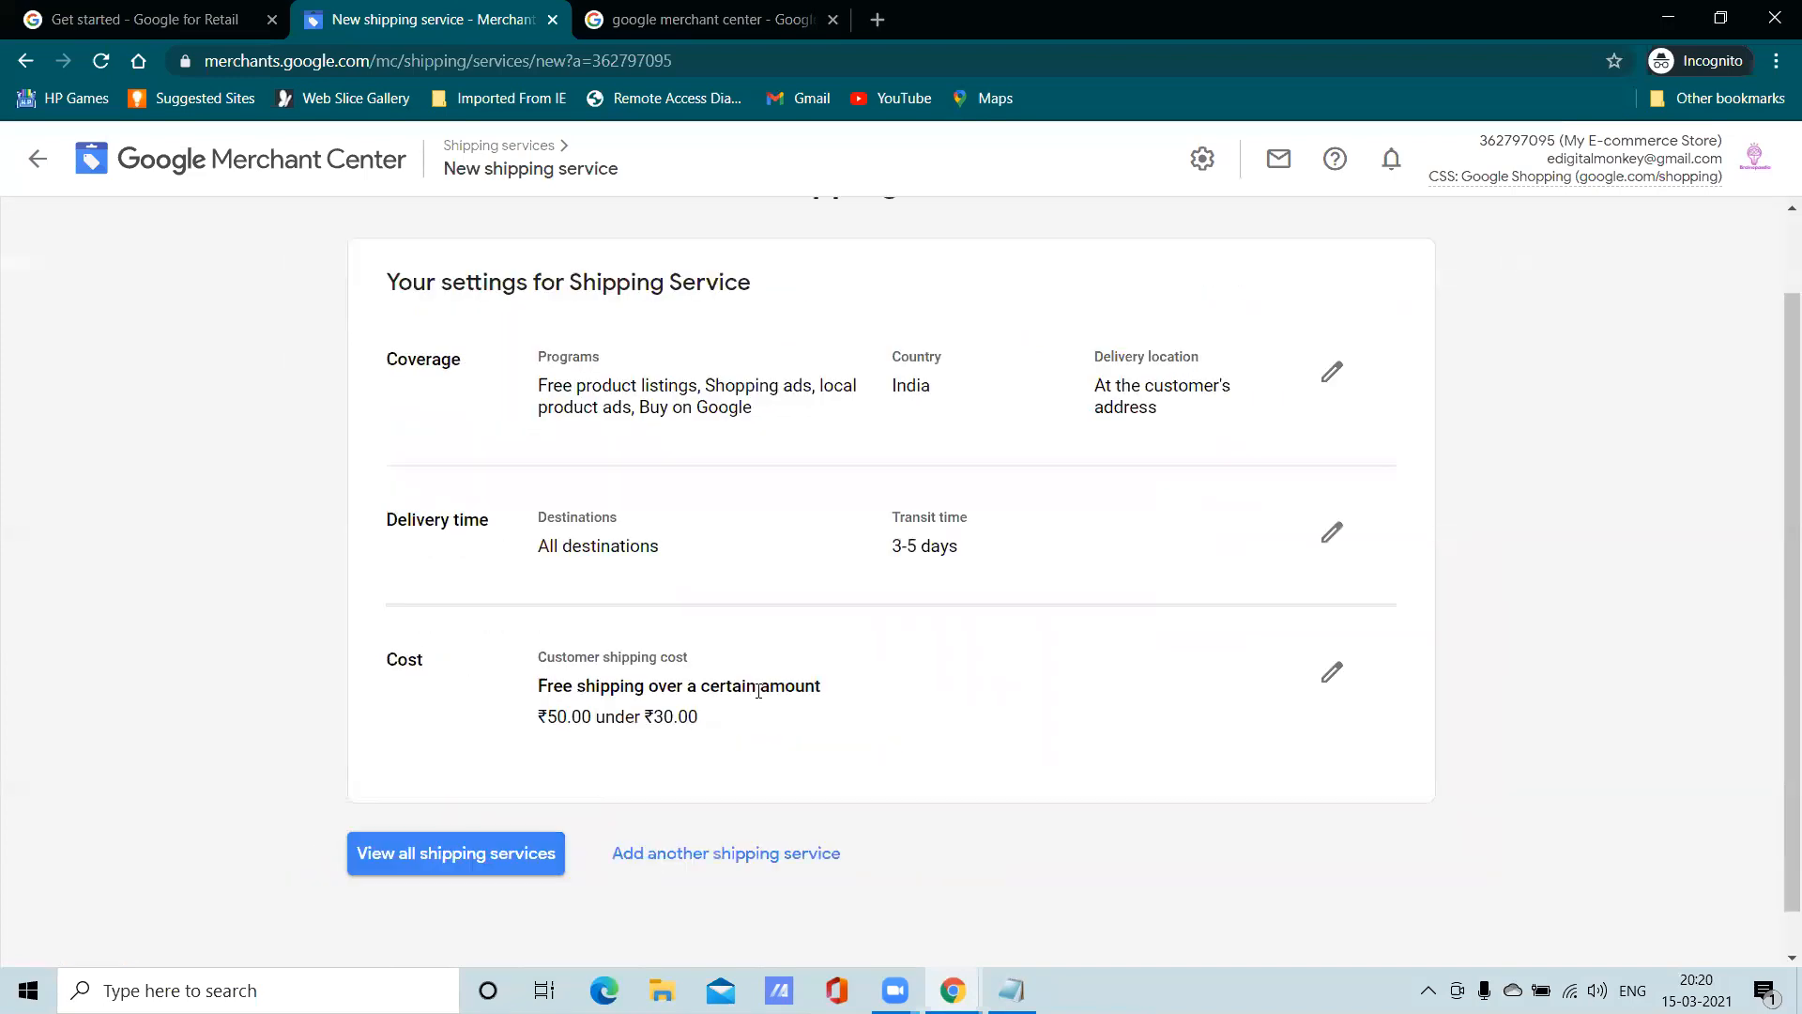
# Leave the shipping service summary and start a new standard return policy for India, continuing to the policy URL
pyautogui.scroll(-1, 759, 691)
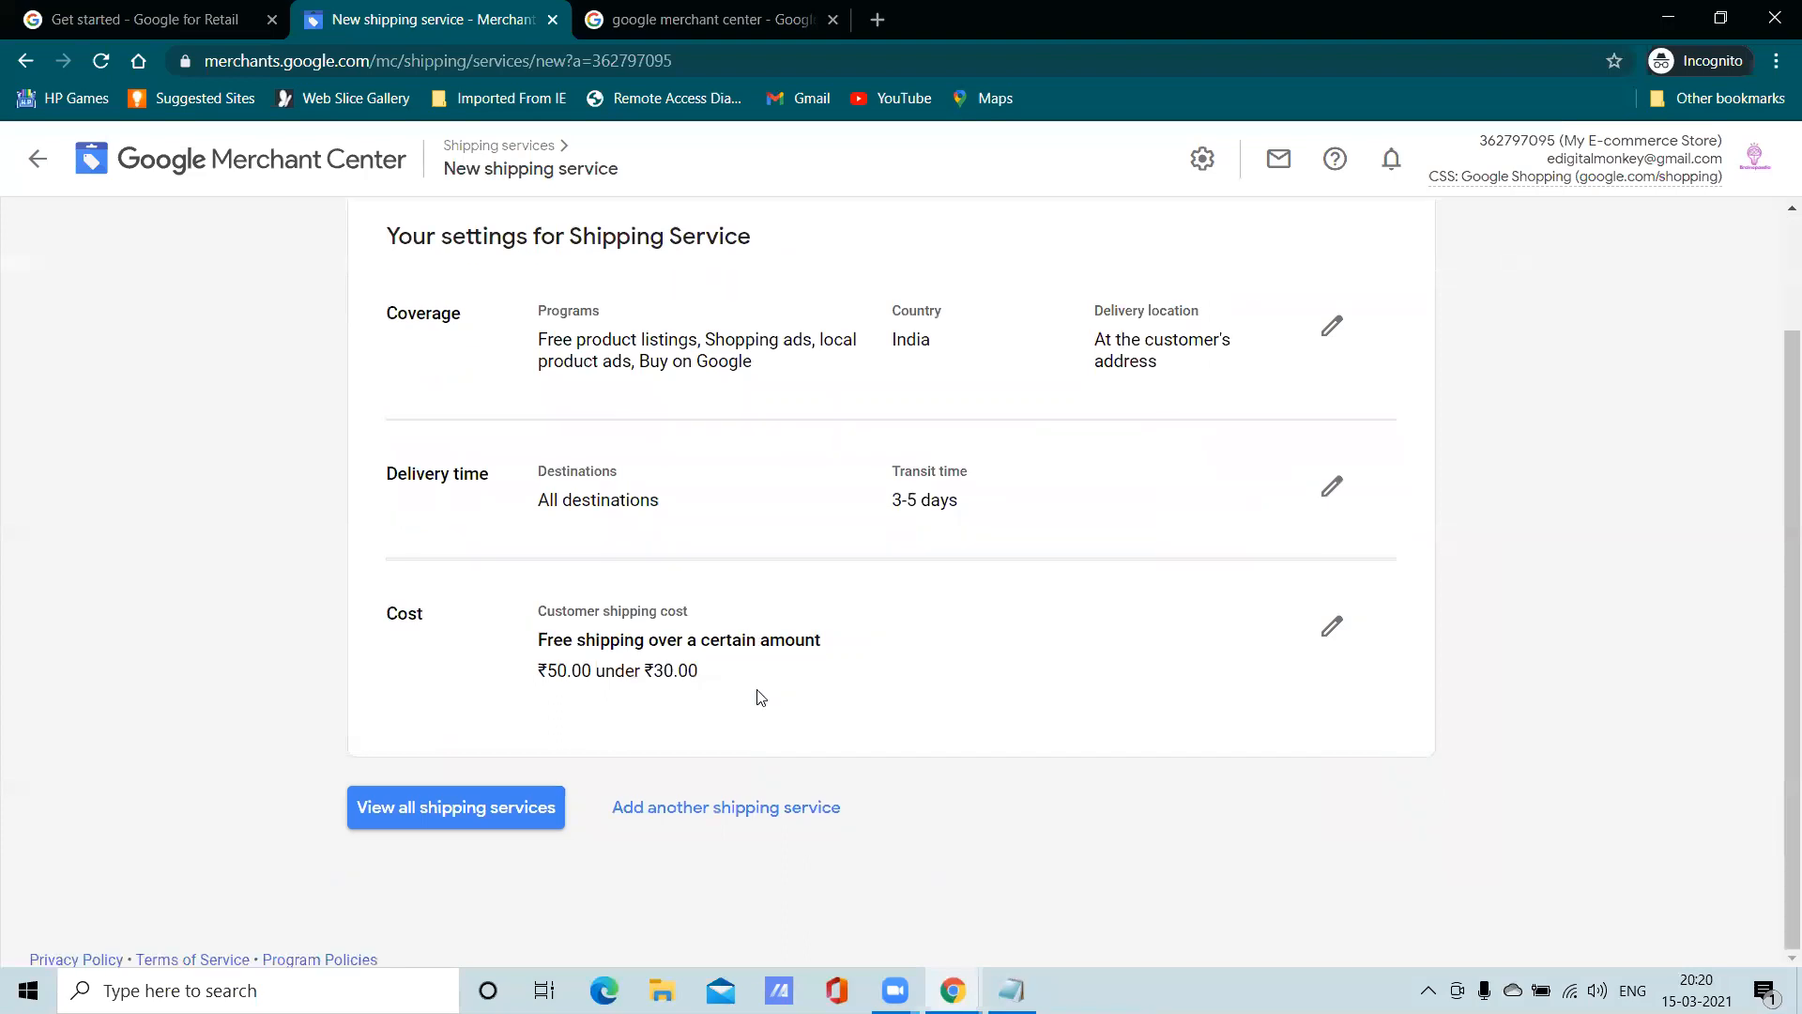
pyautogui.click(487, 813)
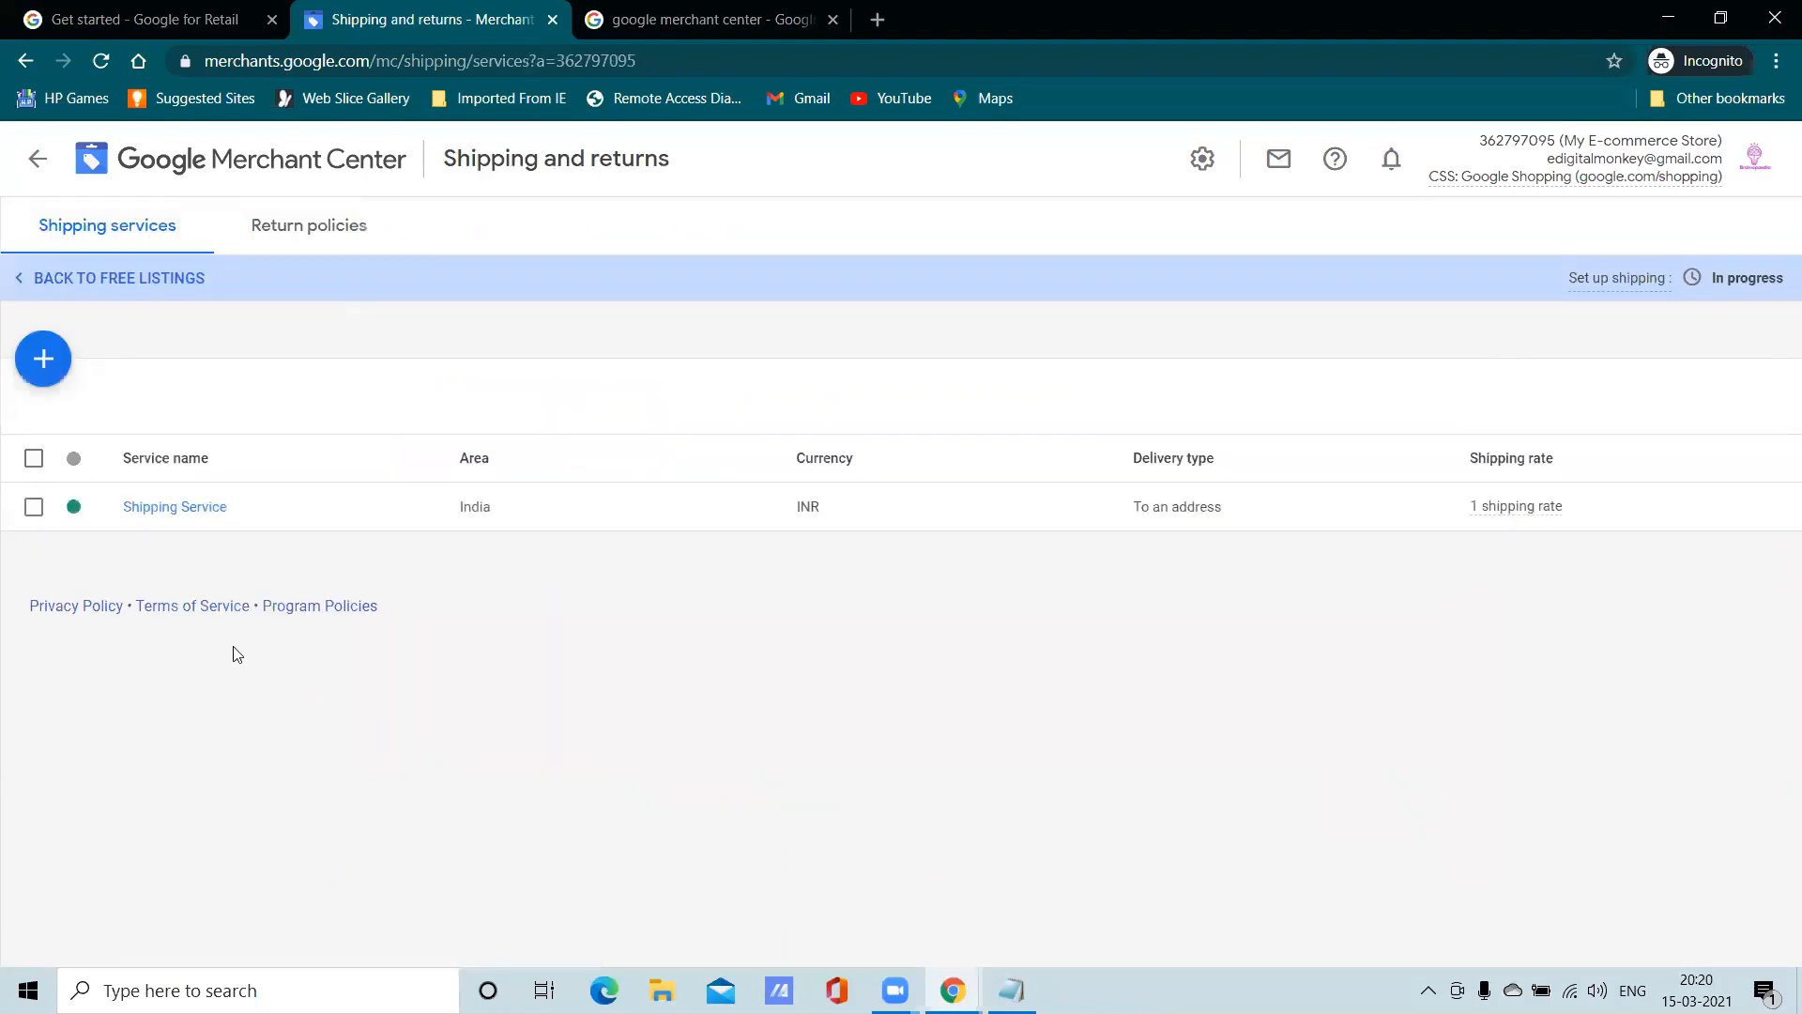
pyautogui.click(343, 225)
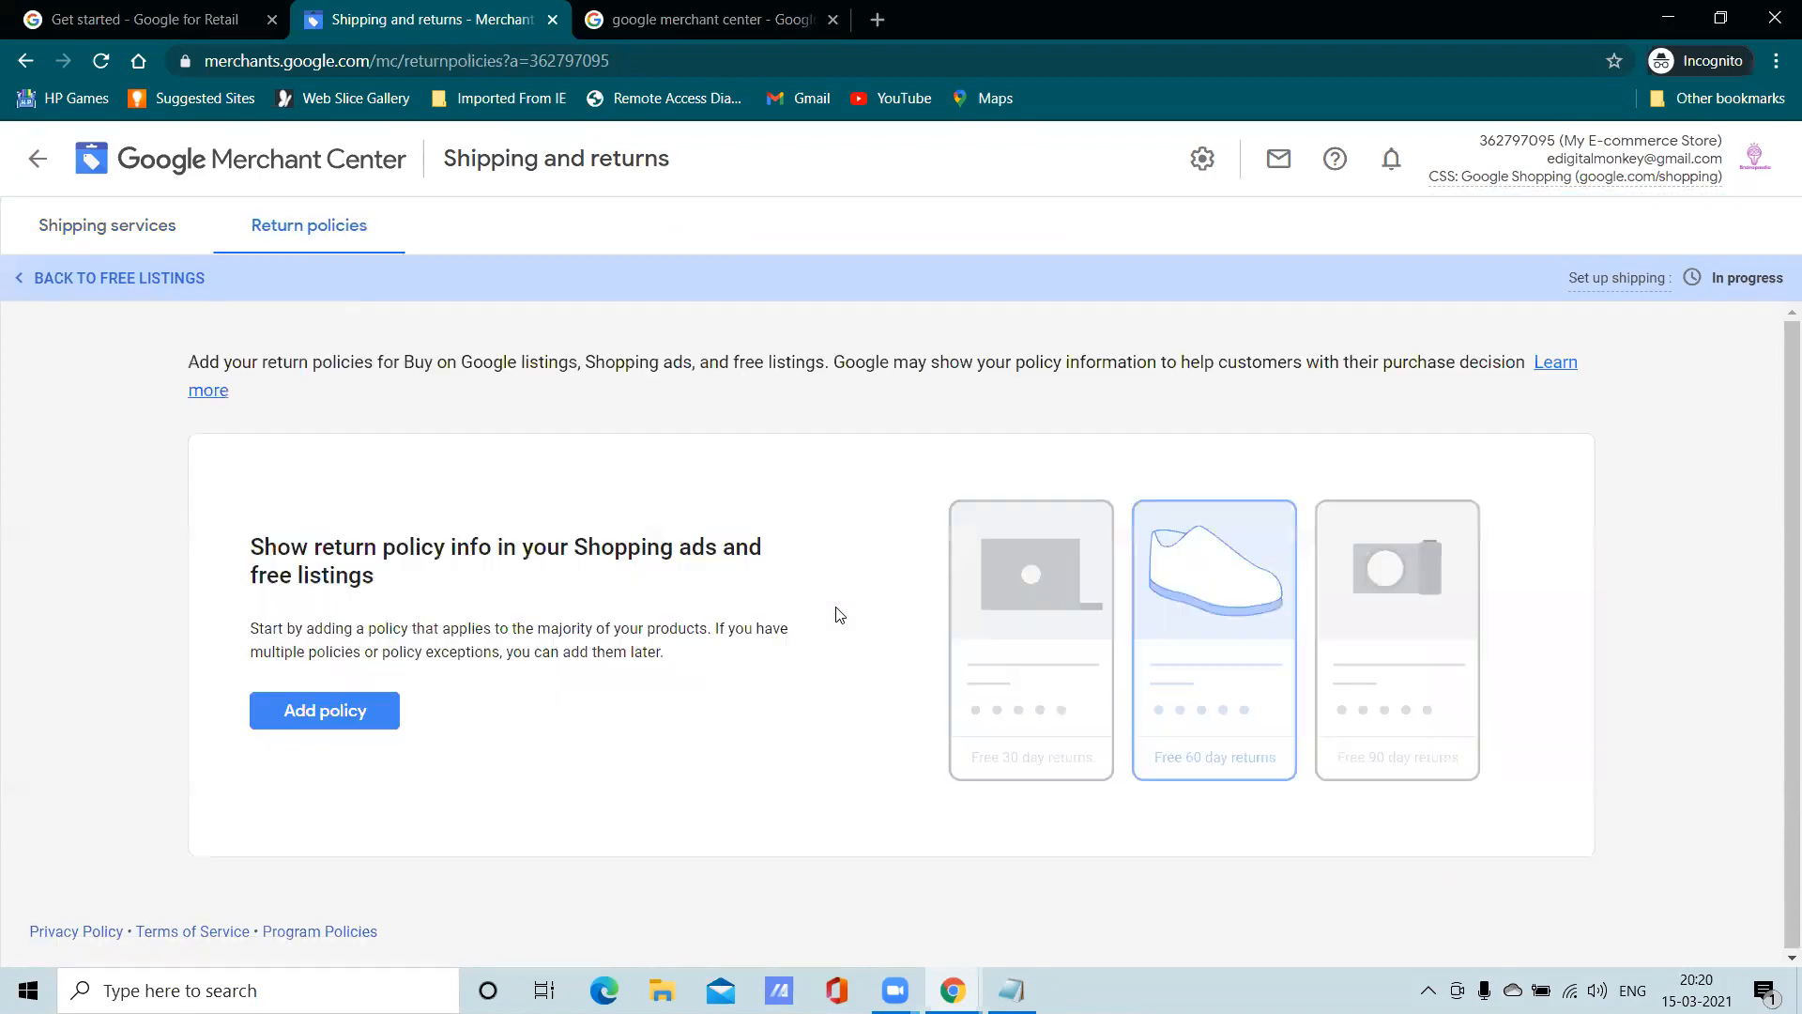
pyautogui.click(297, 705)
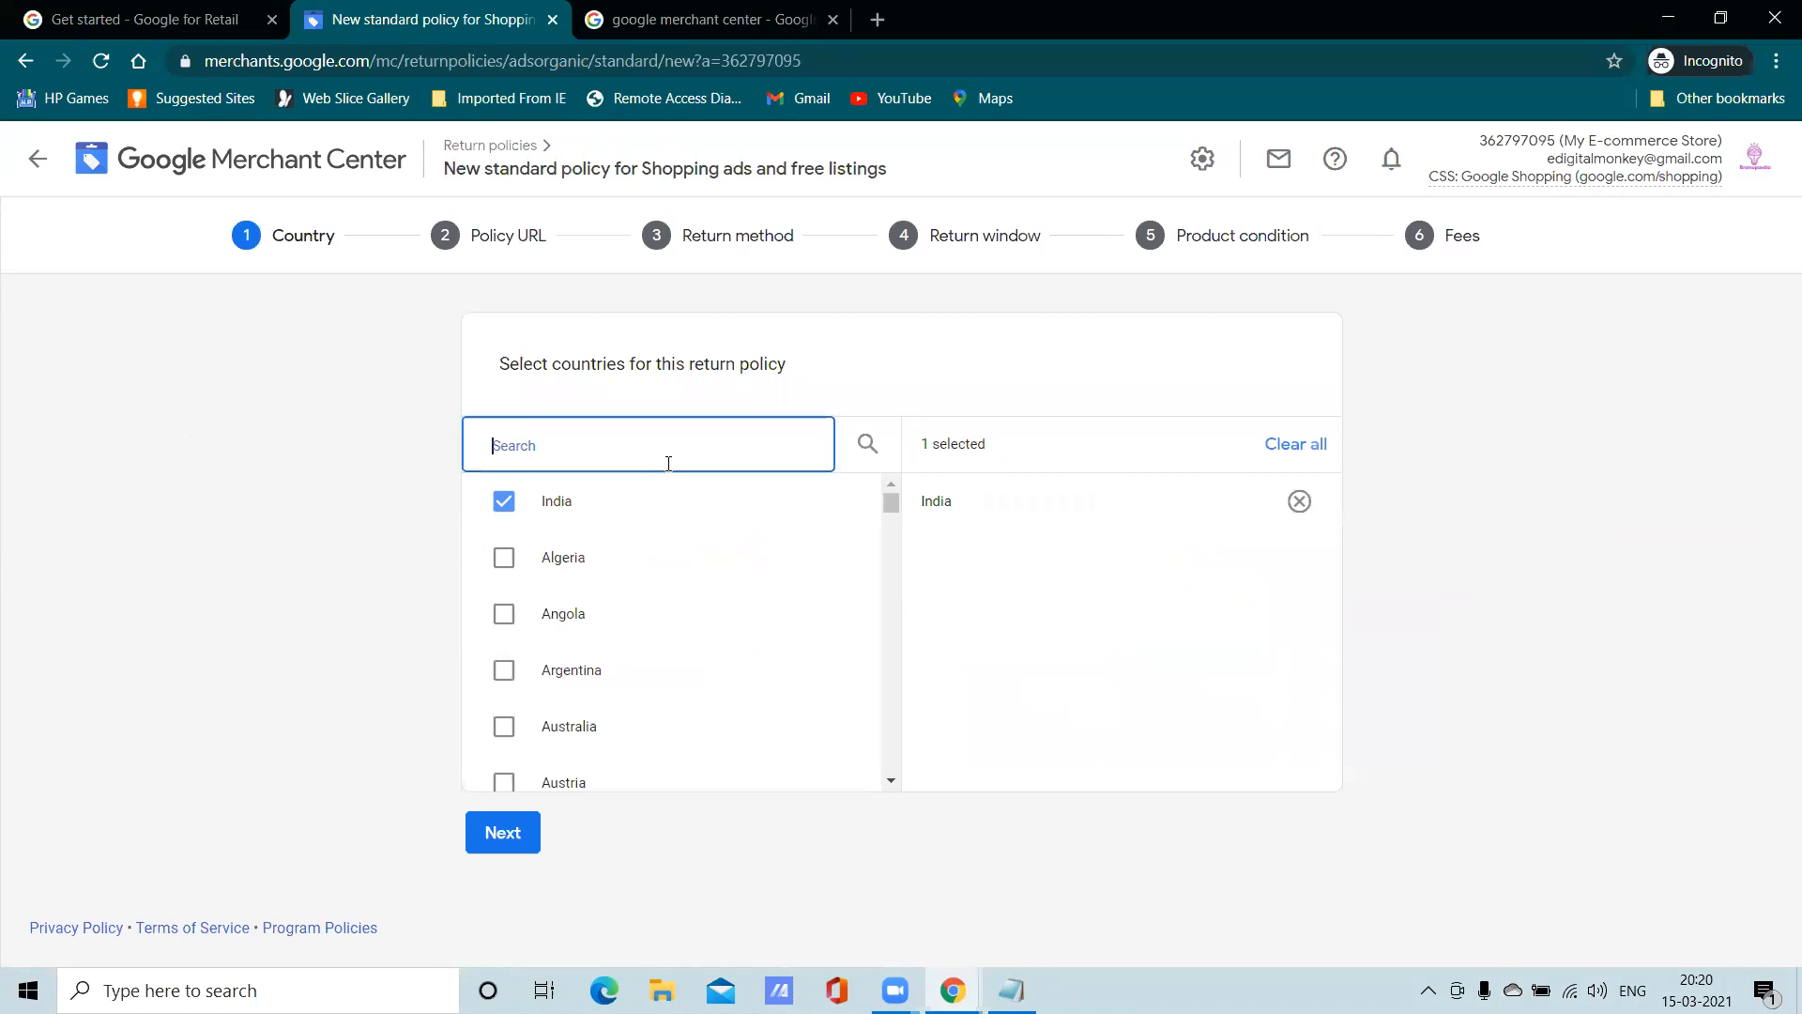
pyautogui.click(503, 832)
pyautogui.click(605, 544)
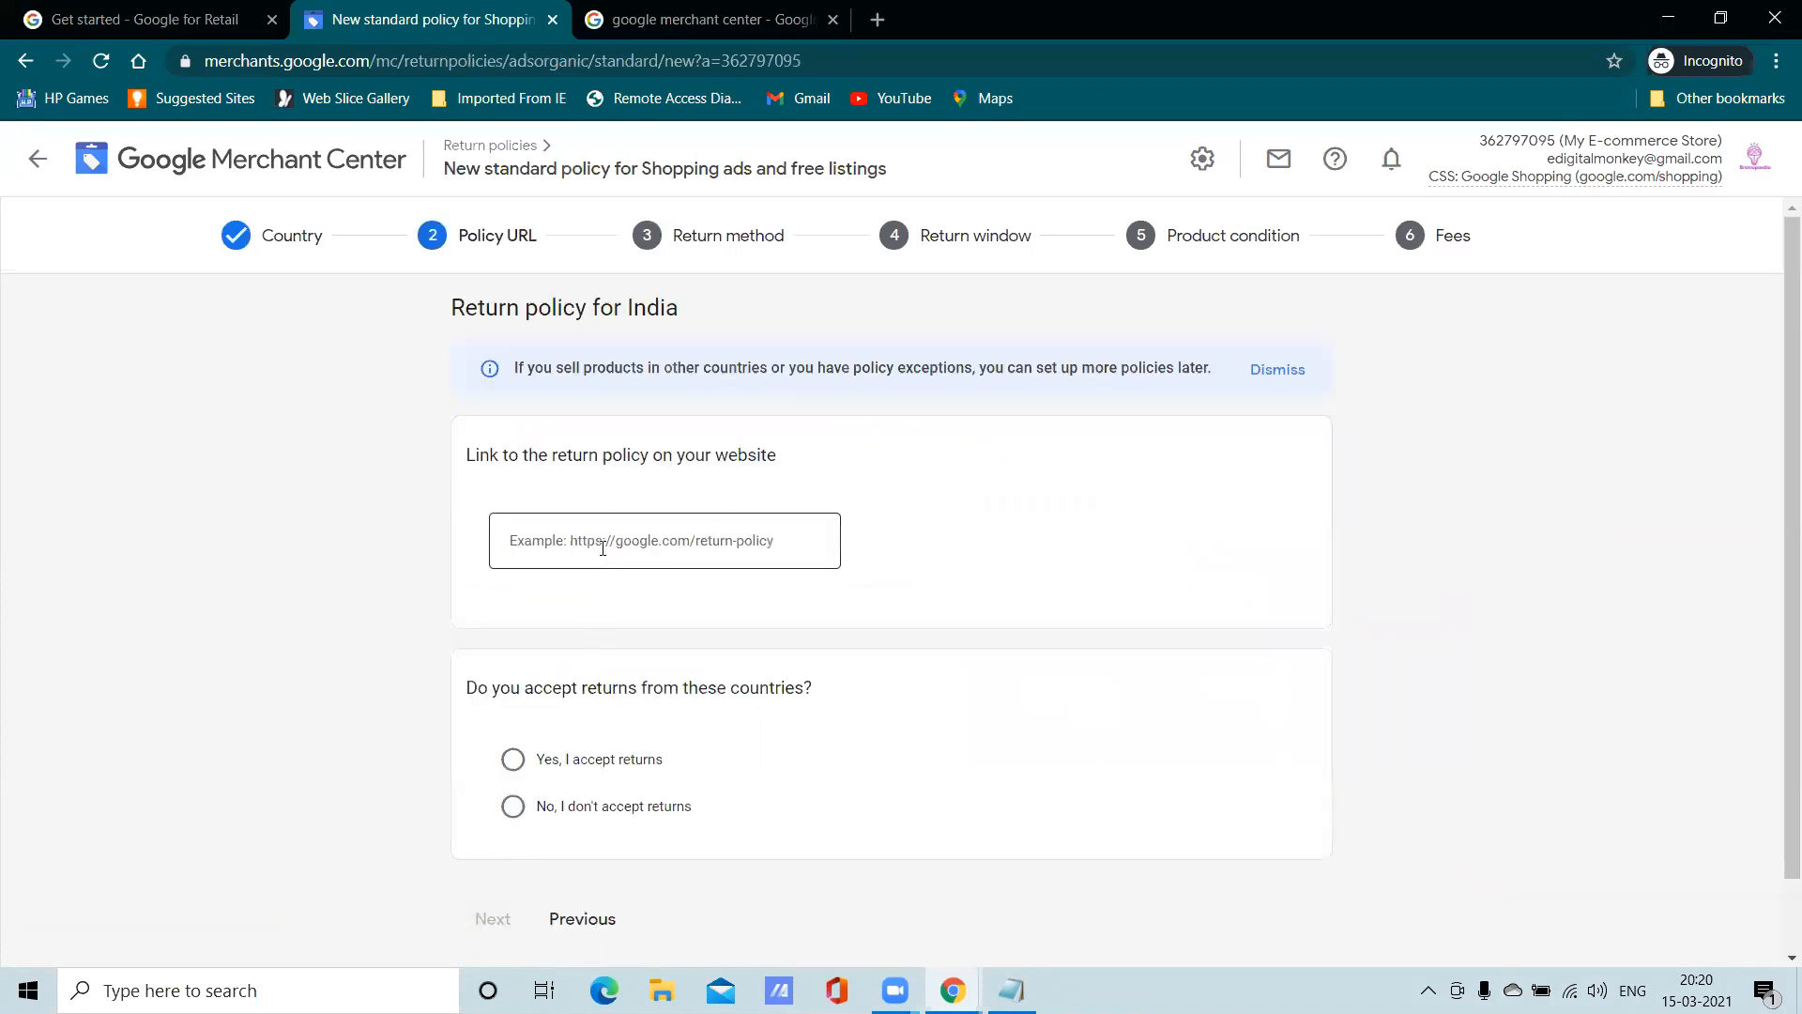
pyautogui.scroll(-1, 591, 546)
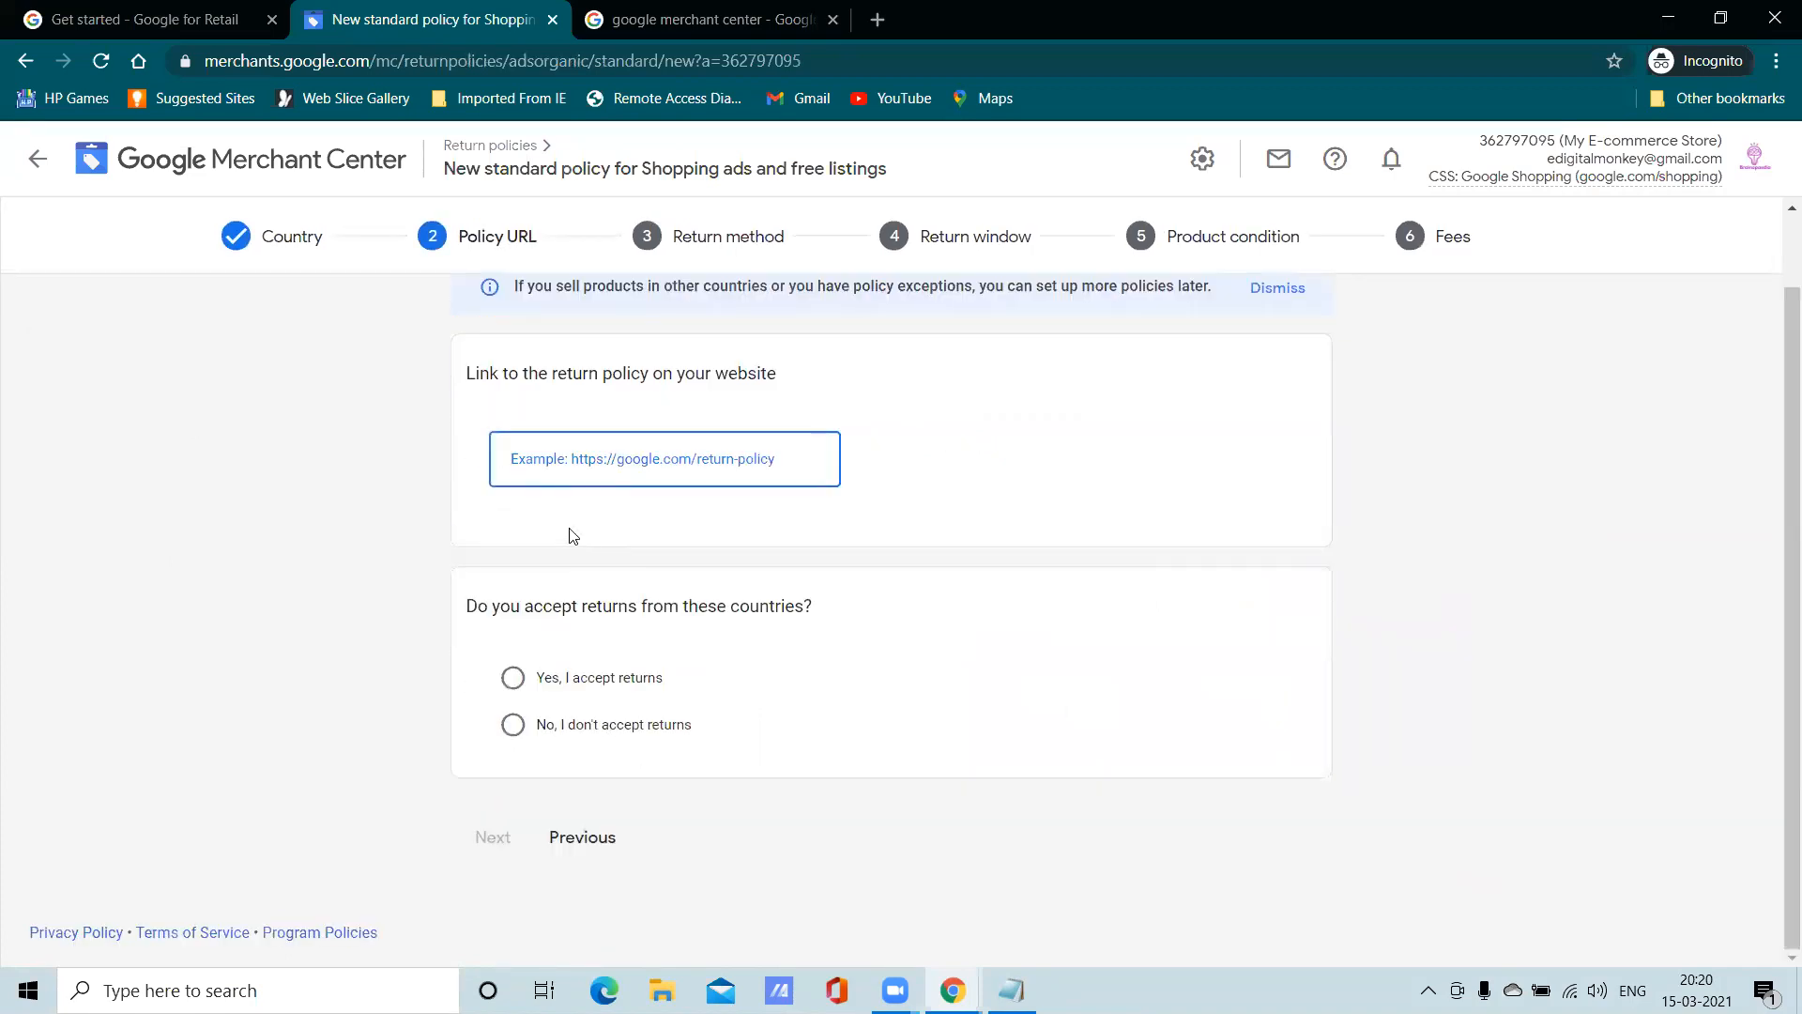
pyautogui.rightClick(571, 458)
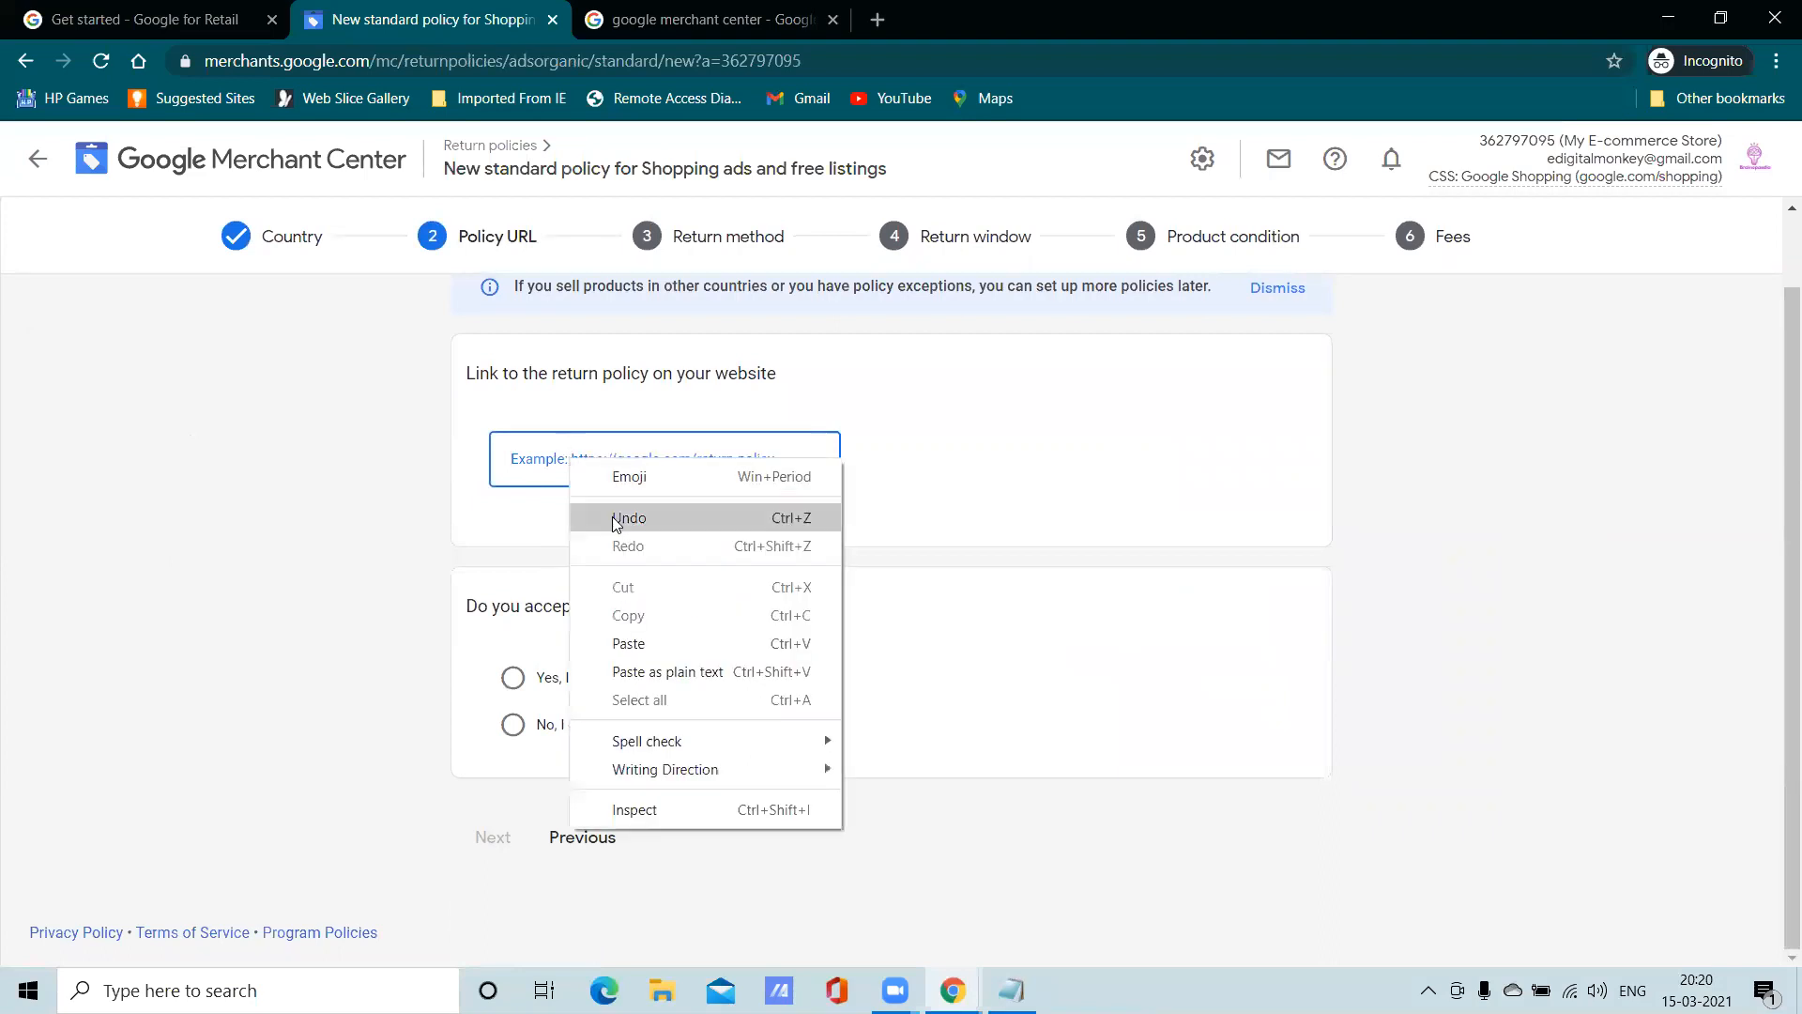
pyautogui.click(644, 643)
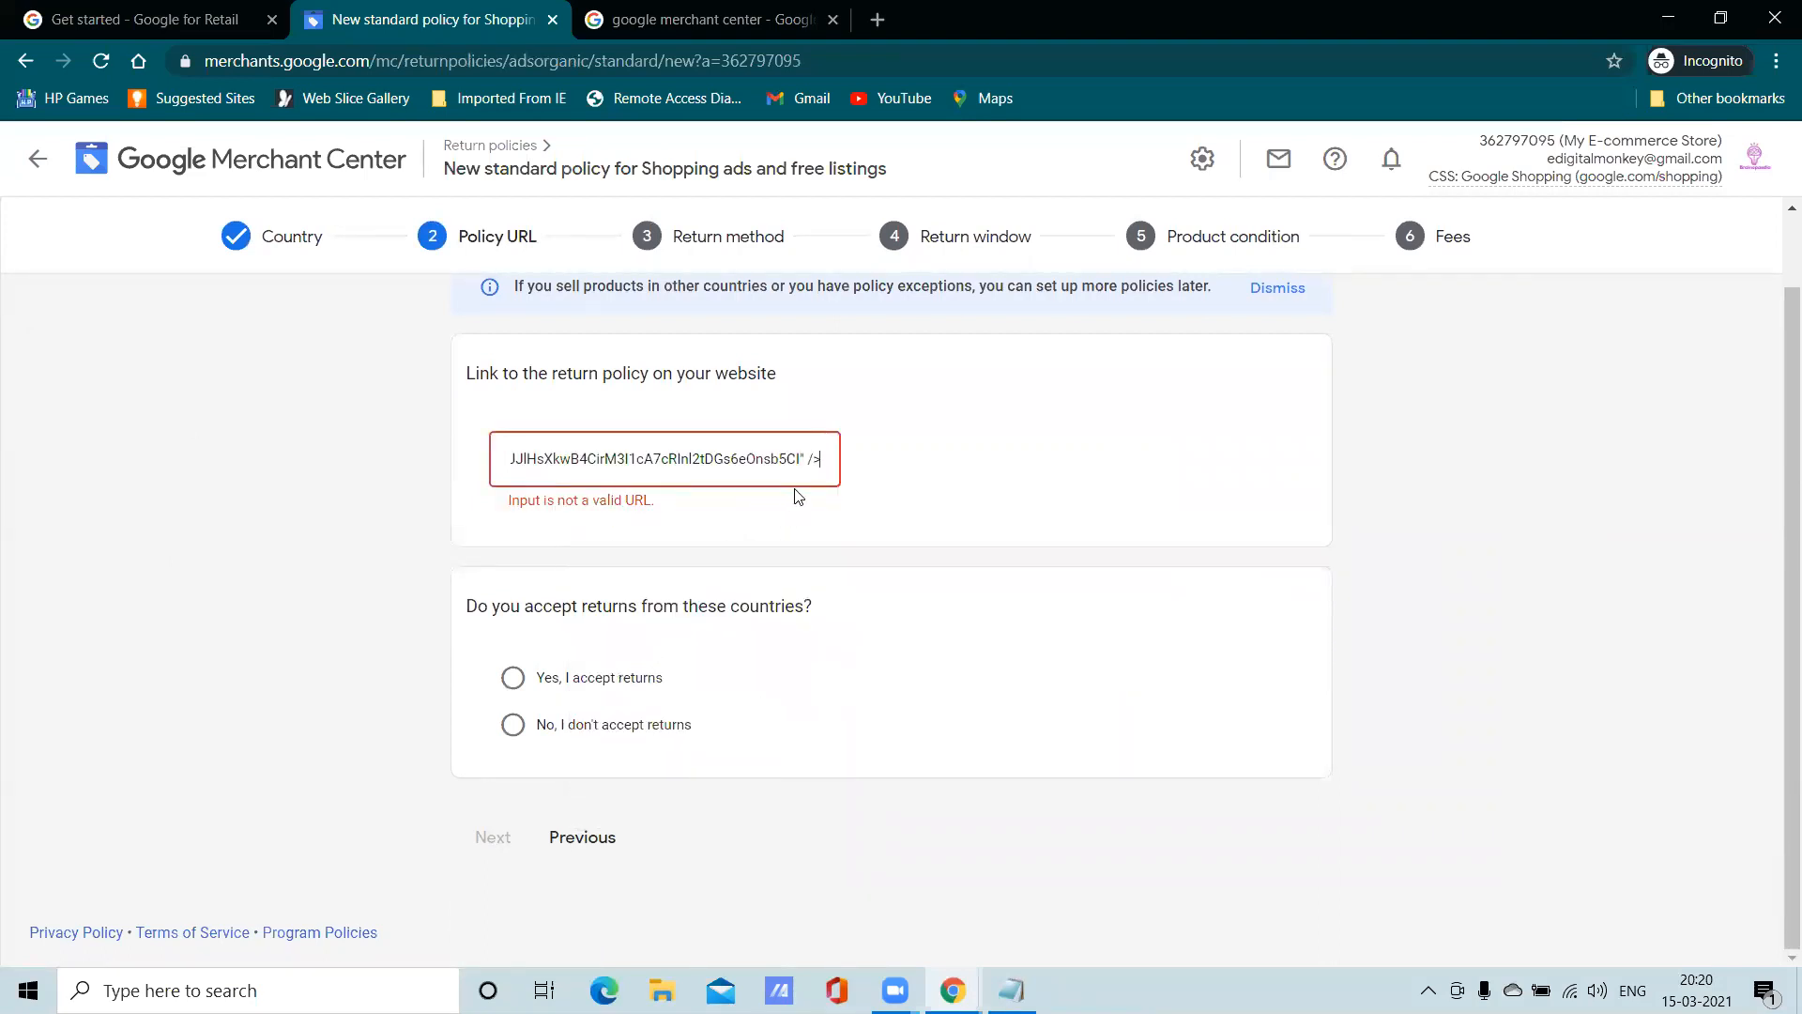
pyautogui.hotkey('ctrl', 'a')
pyautogui.press('BackSpace')
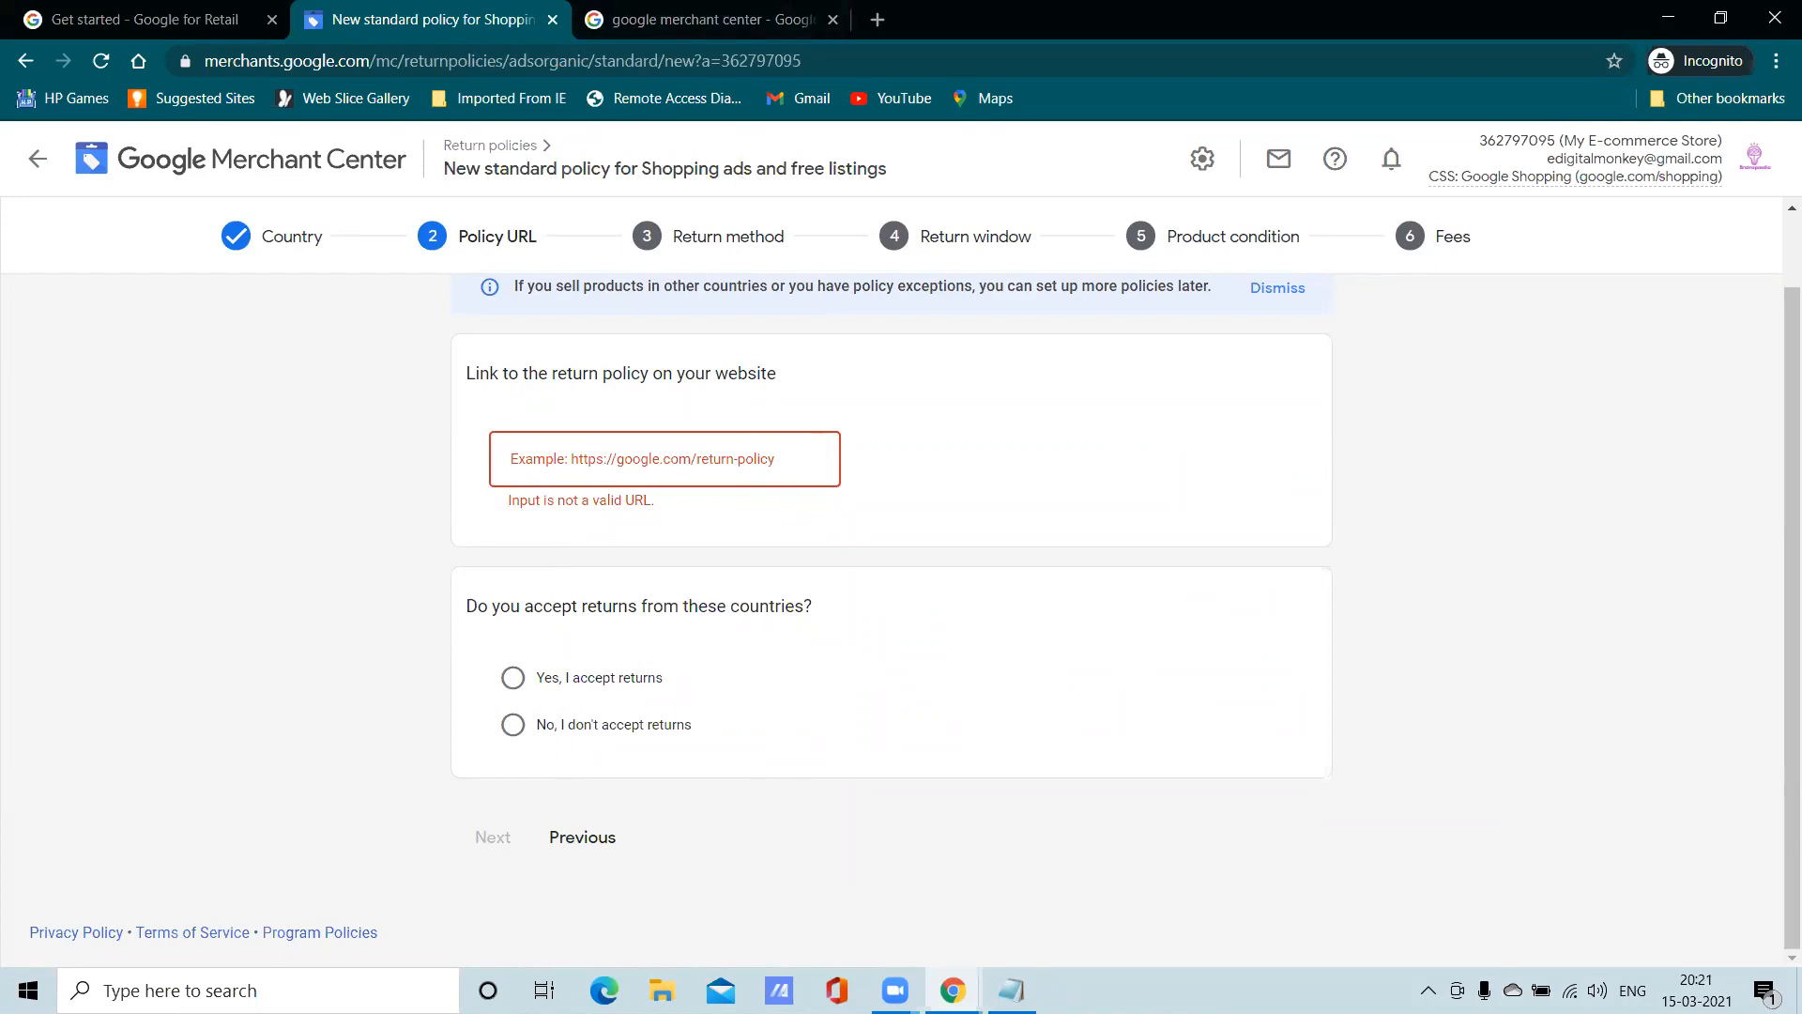
# Switch to the browser window with the My E-Com Store site and copy the link address of the footer's About page
pyautogui.moveTo(953, 990)
pyautogui.click(826, 751)
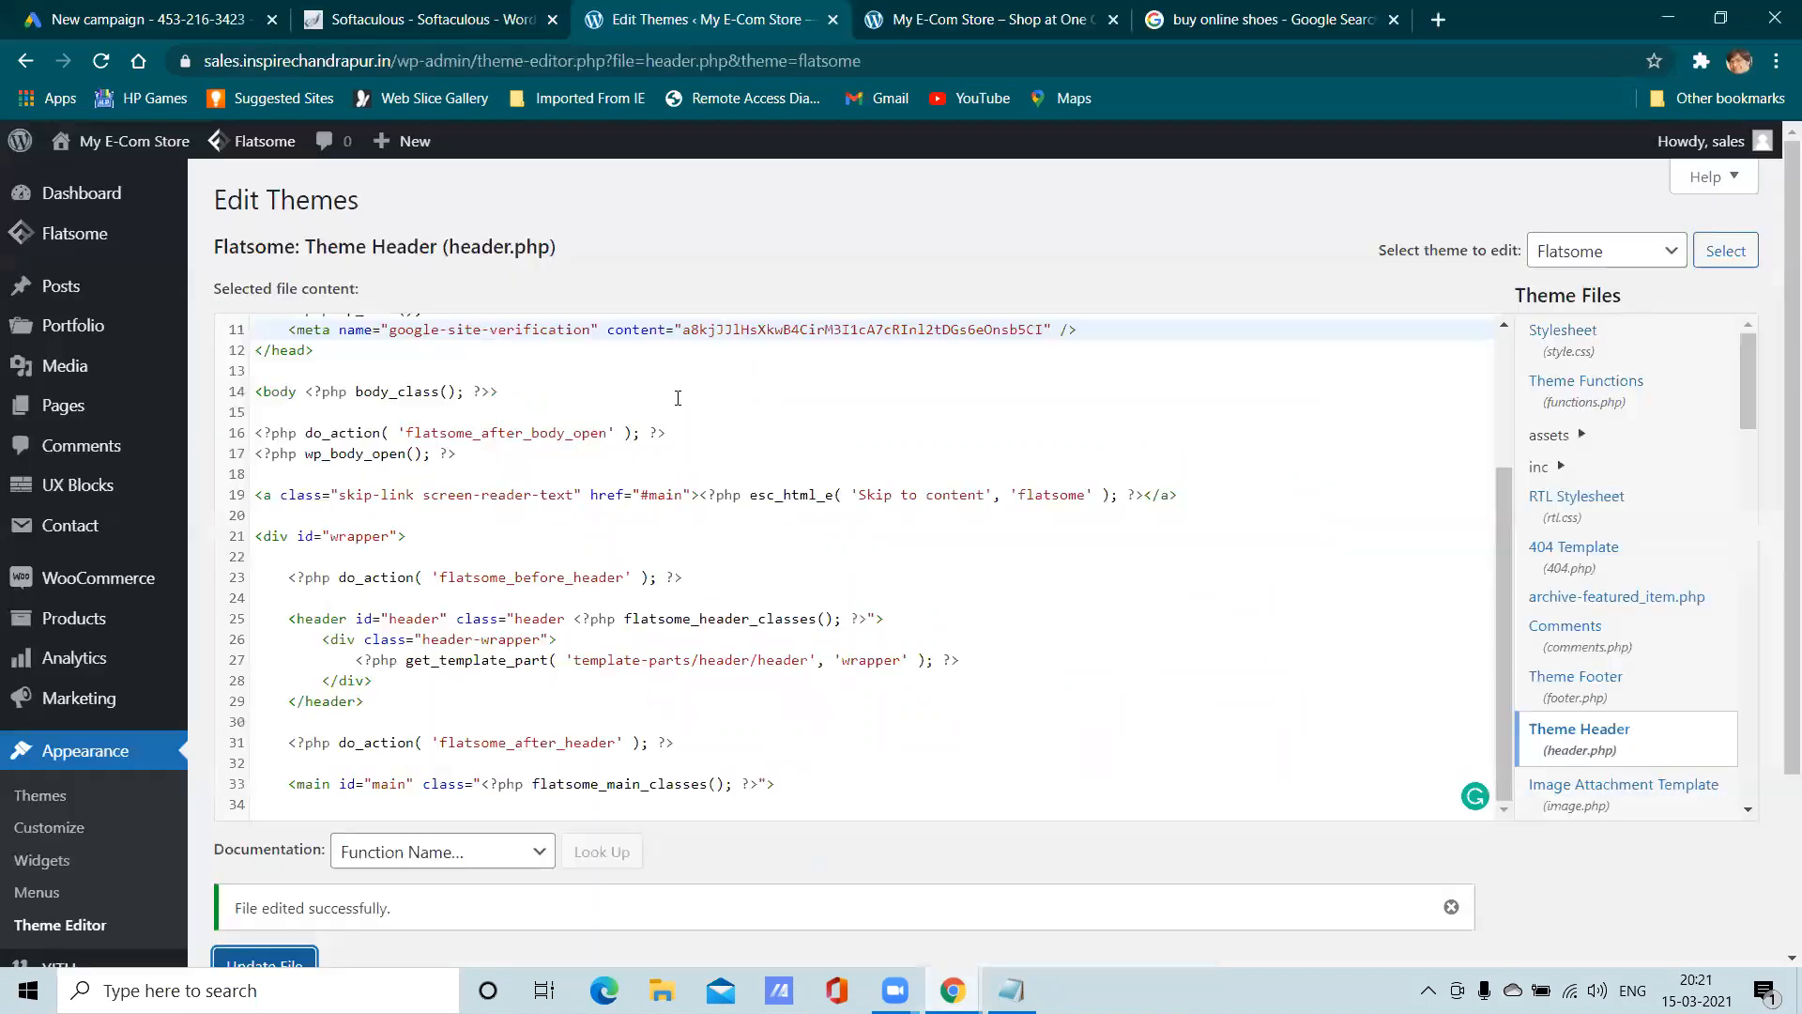
pyautogui.click(939, 19)
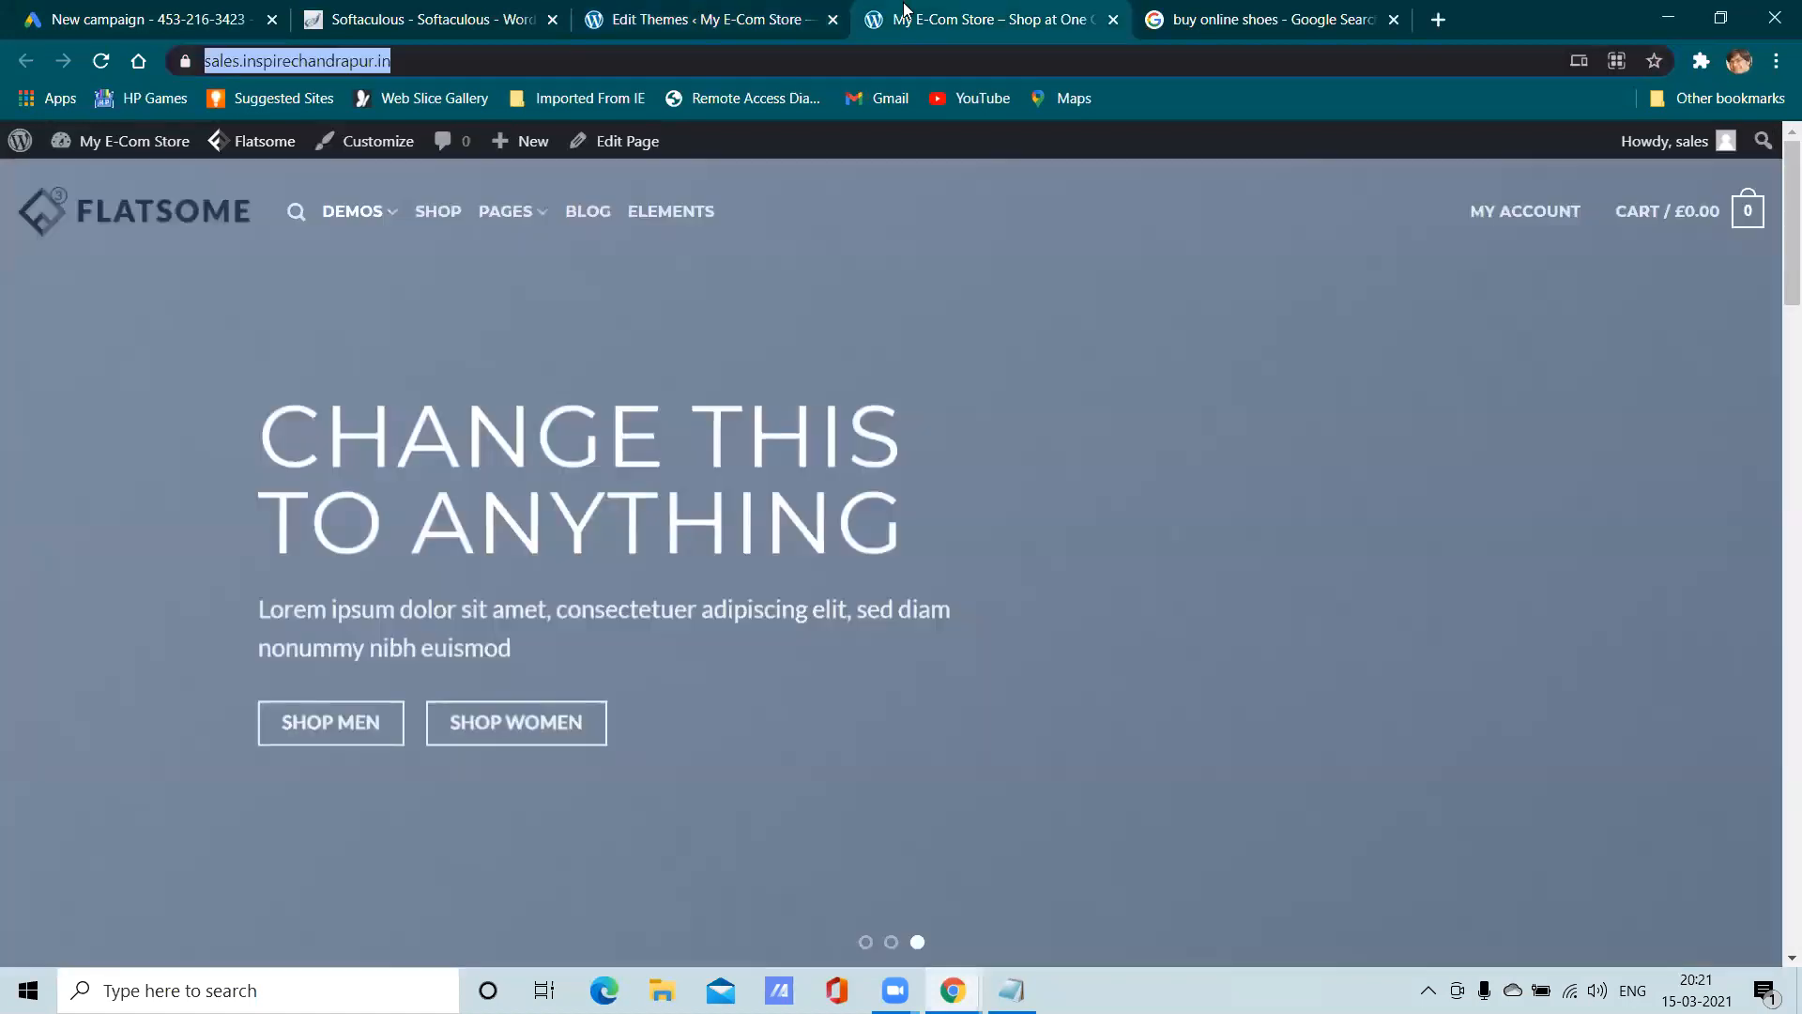
pyautogui.scroll(-12, 1288, 456)
pyautogui.scroll(-15, 1774, 663)
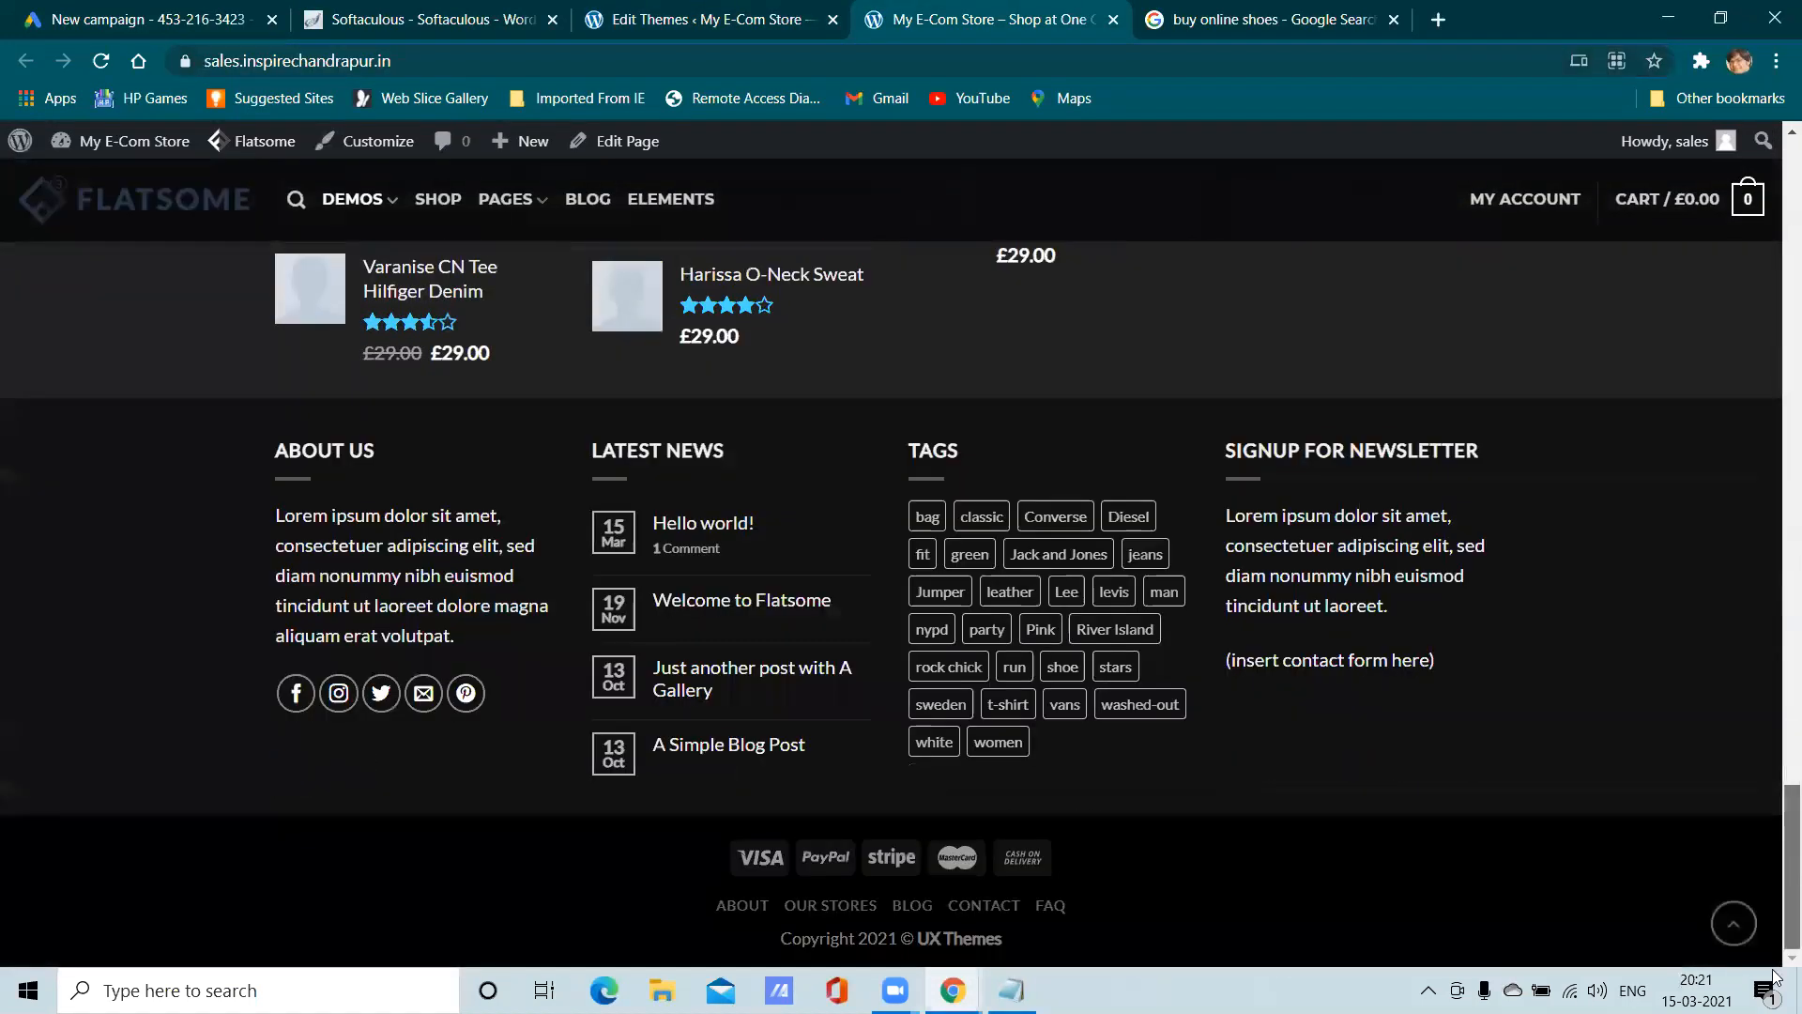
pyautogui.scroll(5, 711, 747)
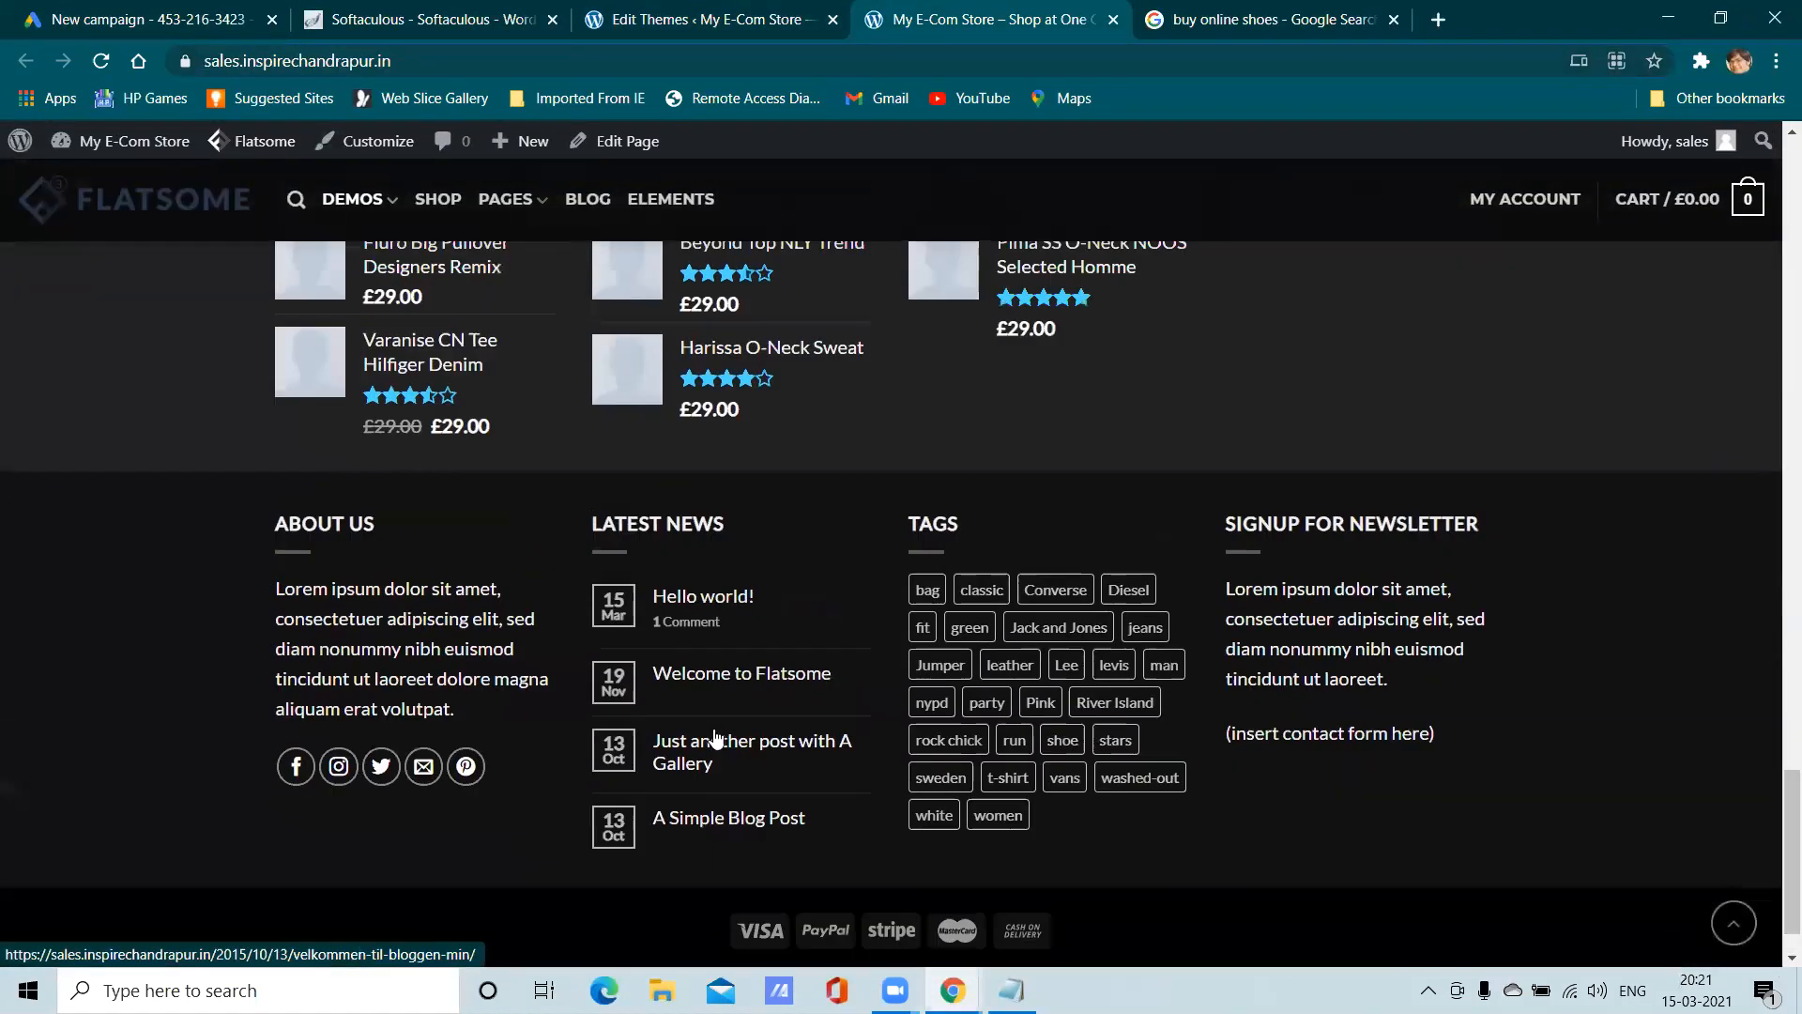
pyautogui.scroll(-5, 719, 732)
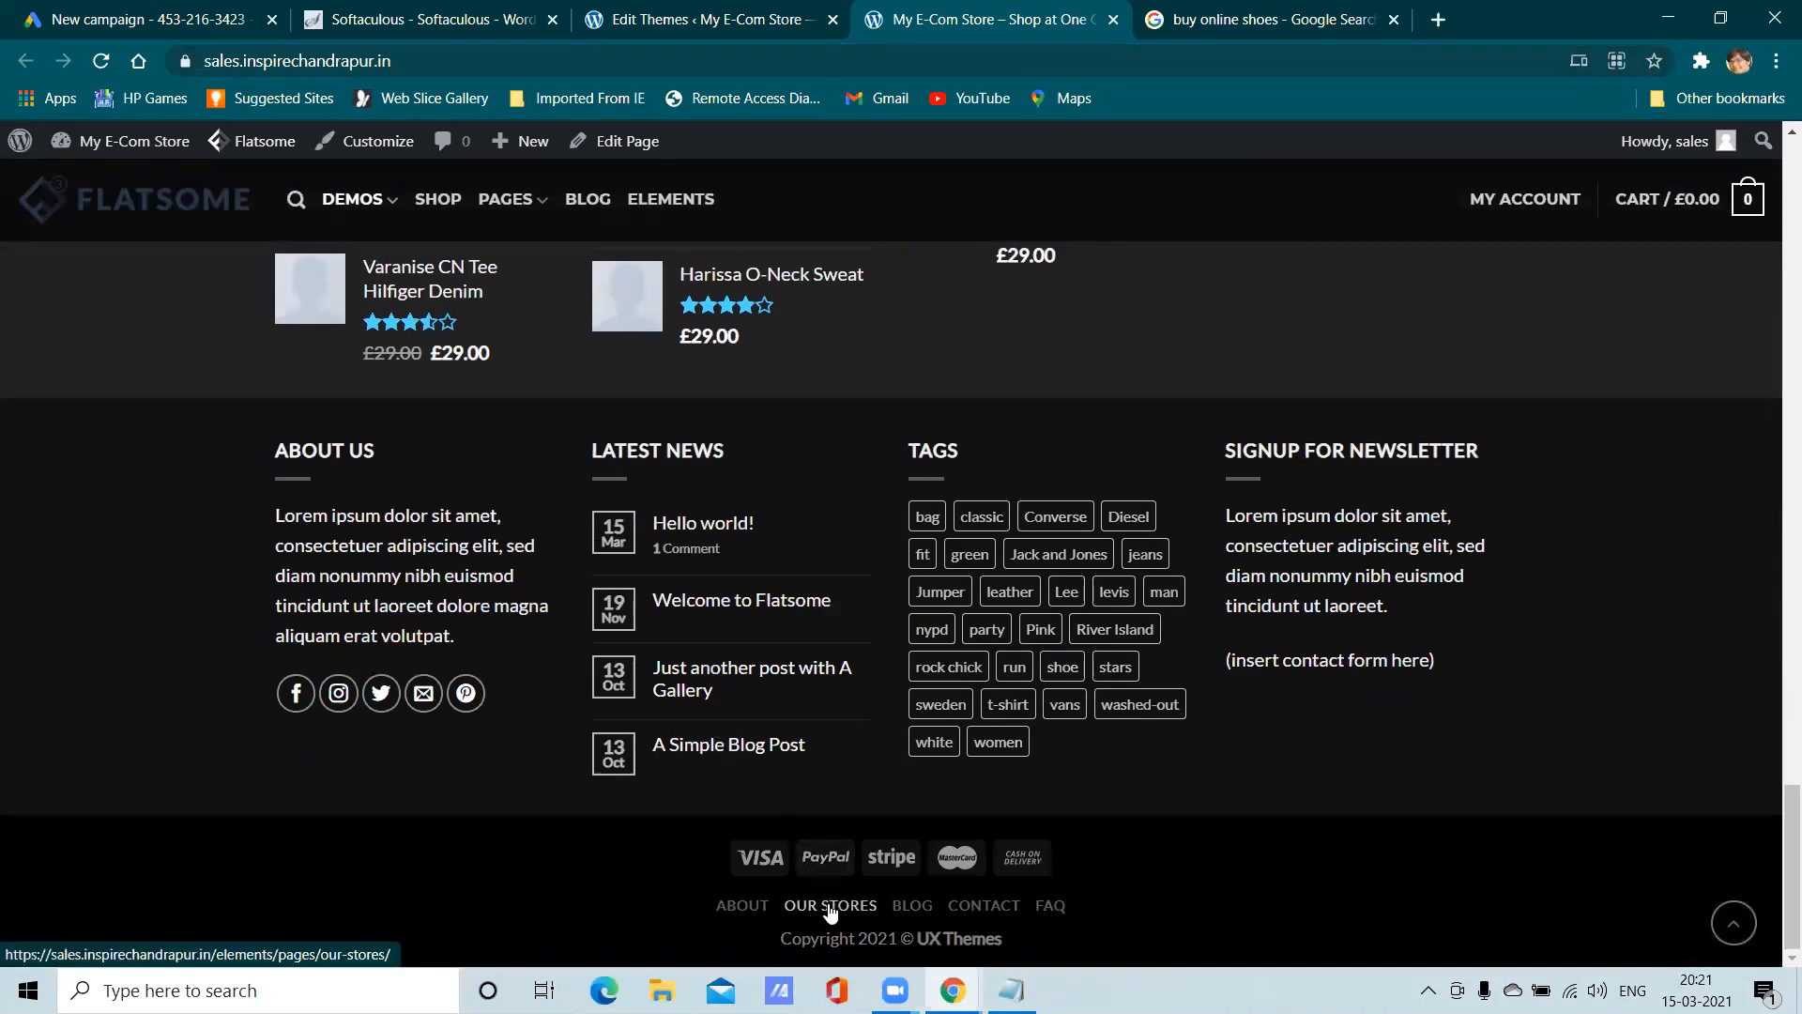
pyautogui.rightClick(758, 906)
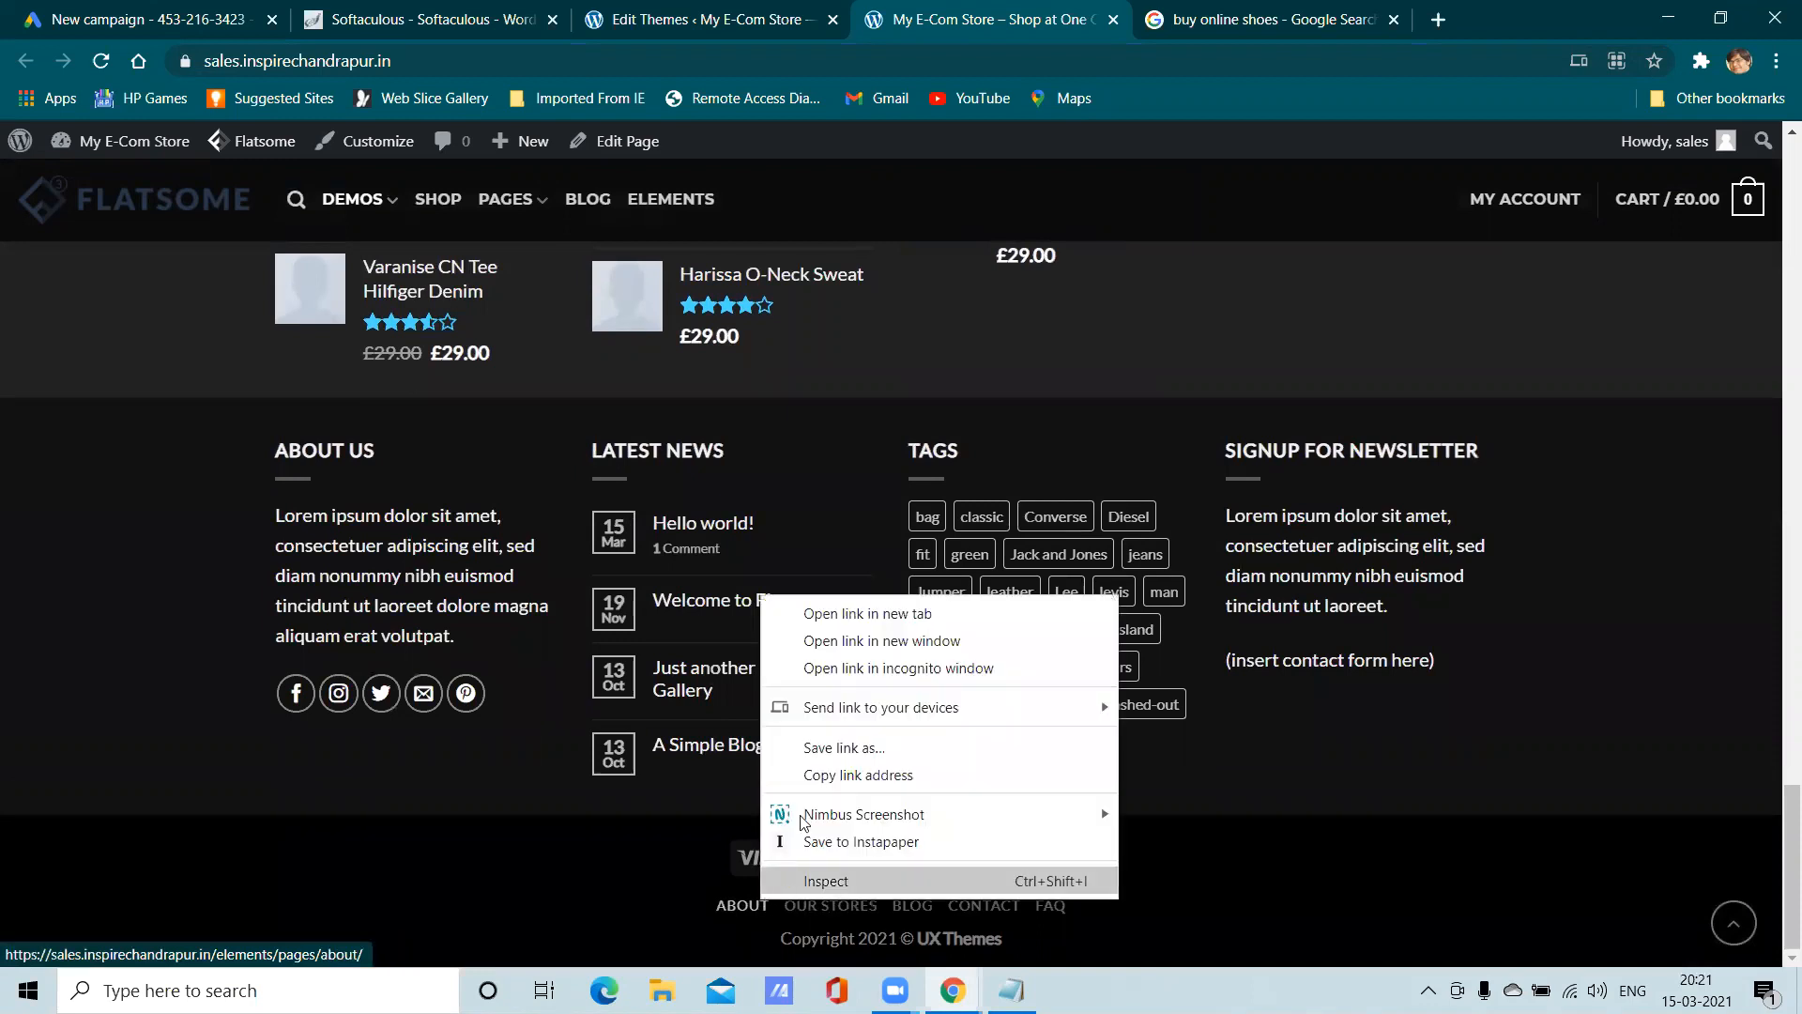
pyautogui.click(828, 775)
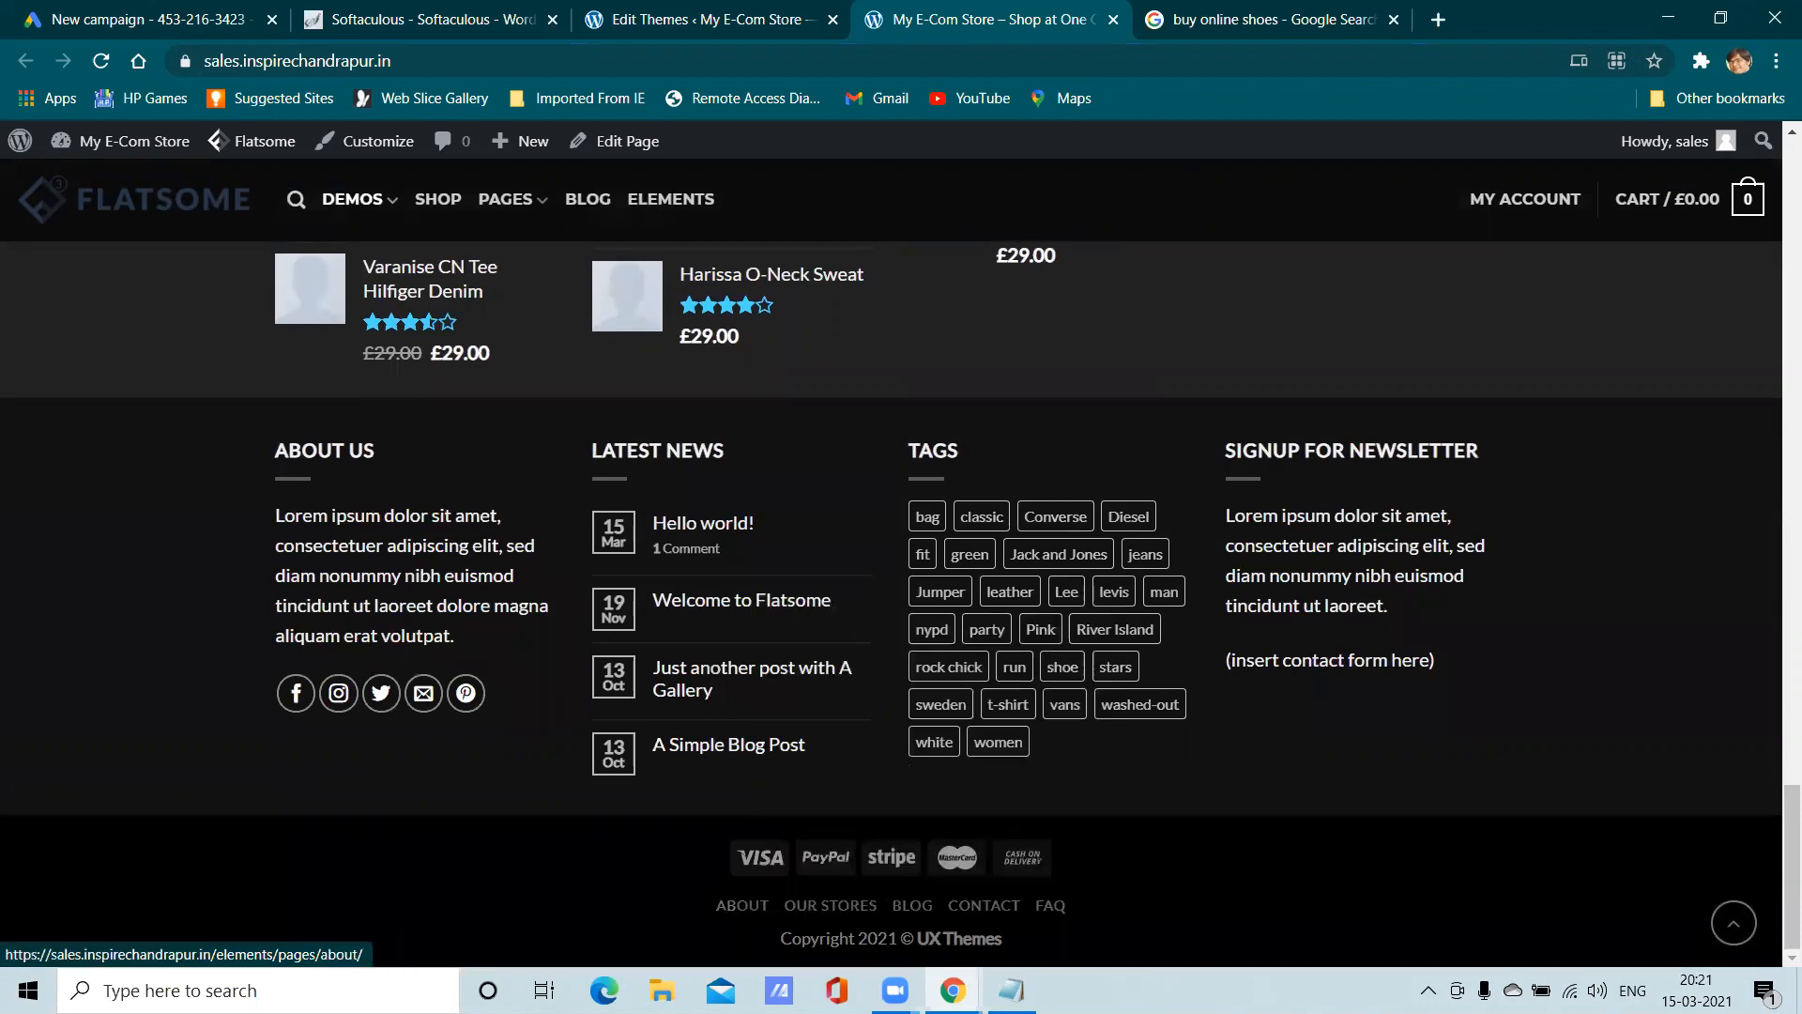
# Back in Merchant Center, paste the copied About page address as the return policy link, accept returns, and continue to the return method
pyautogui.moveTo(953, 990)
pyautogui.click(1005, 898)
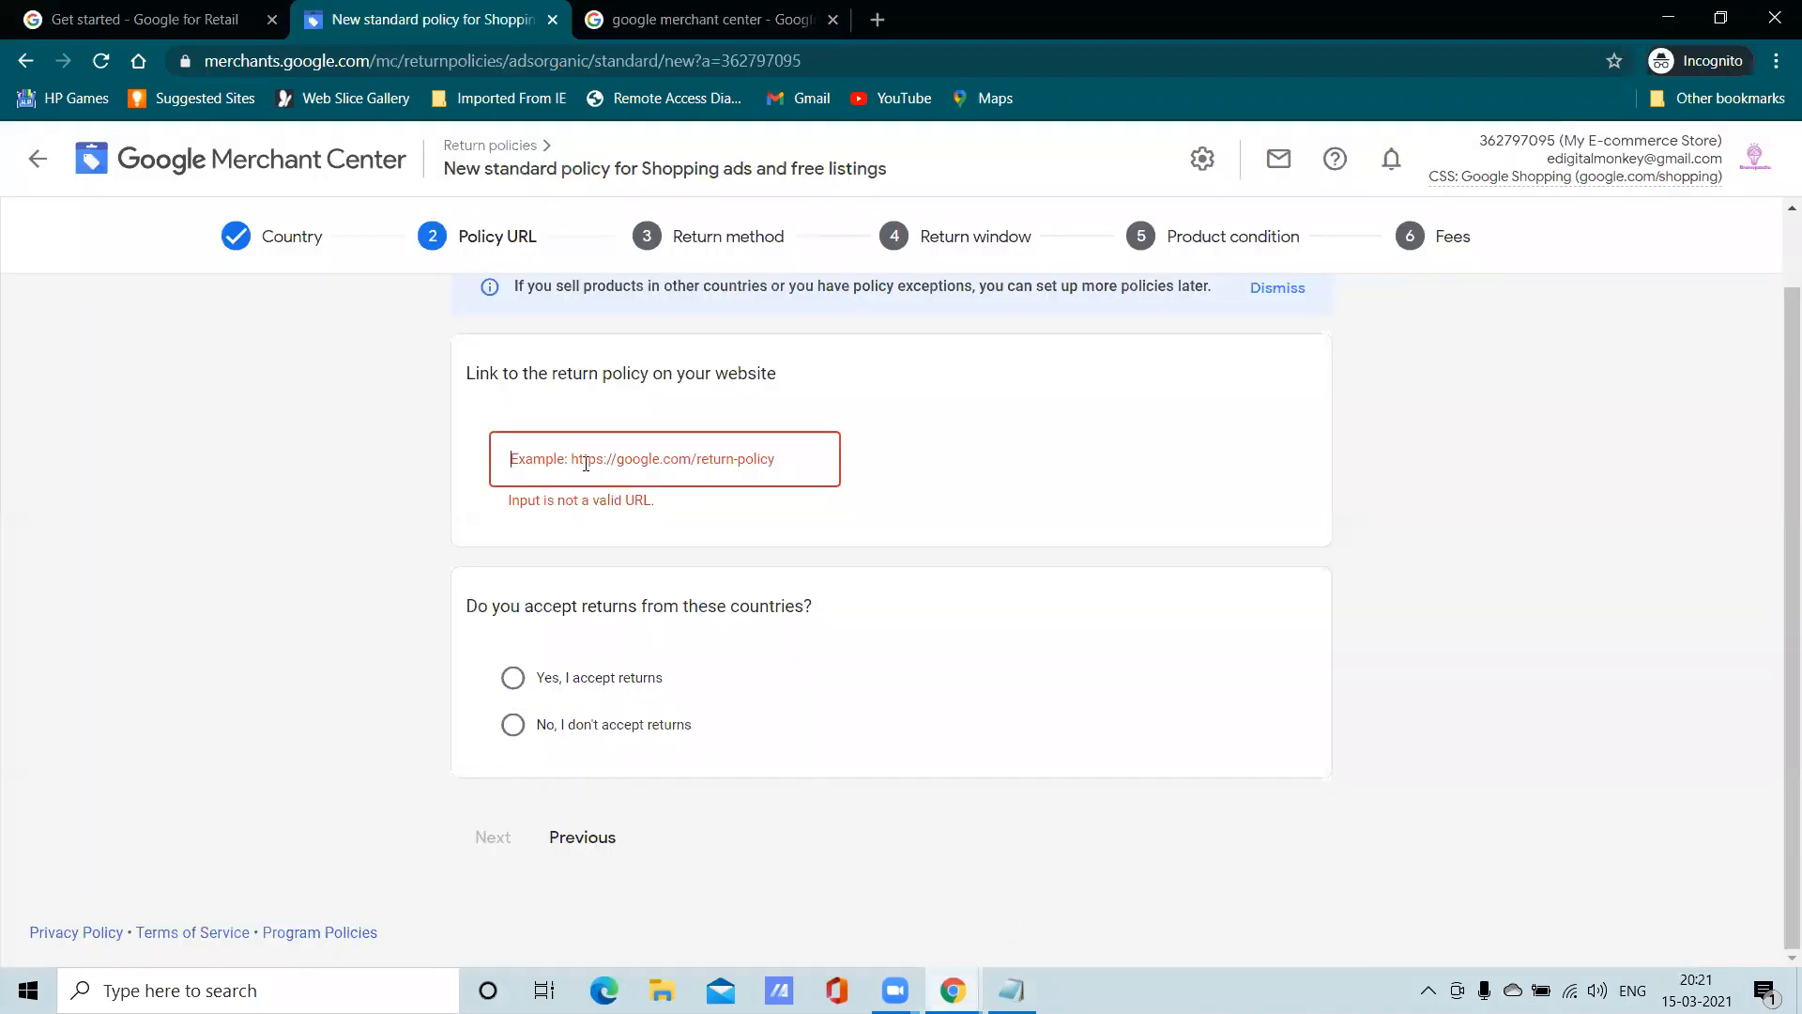
pyautogui.hotkey('ctrl', 'v')
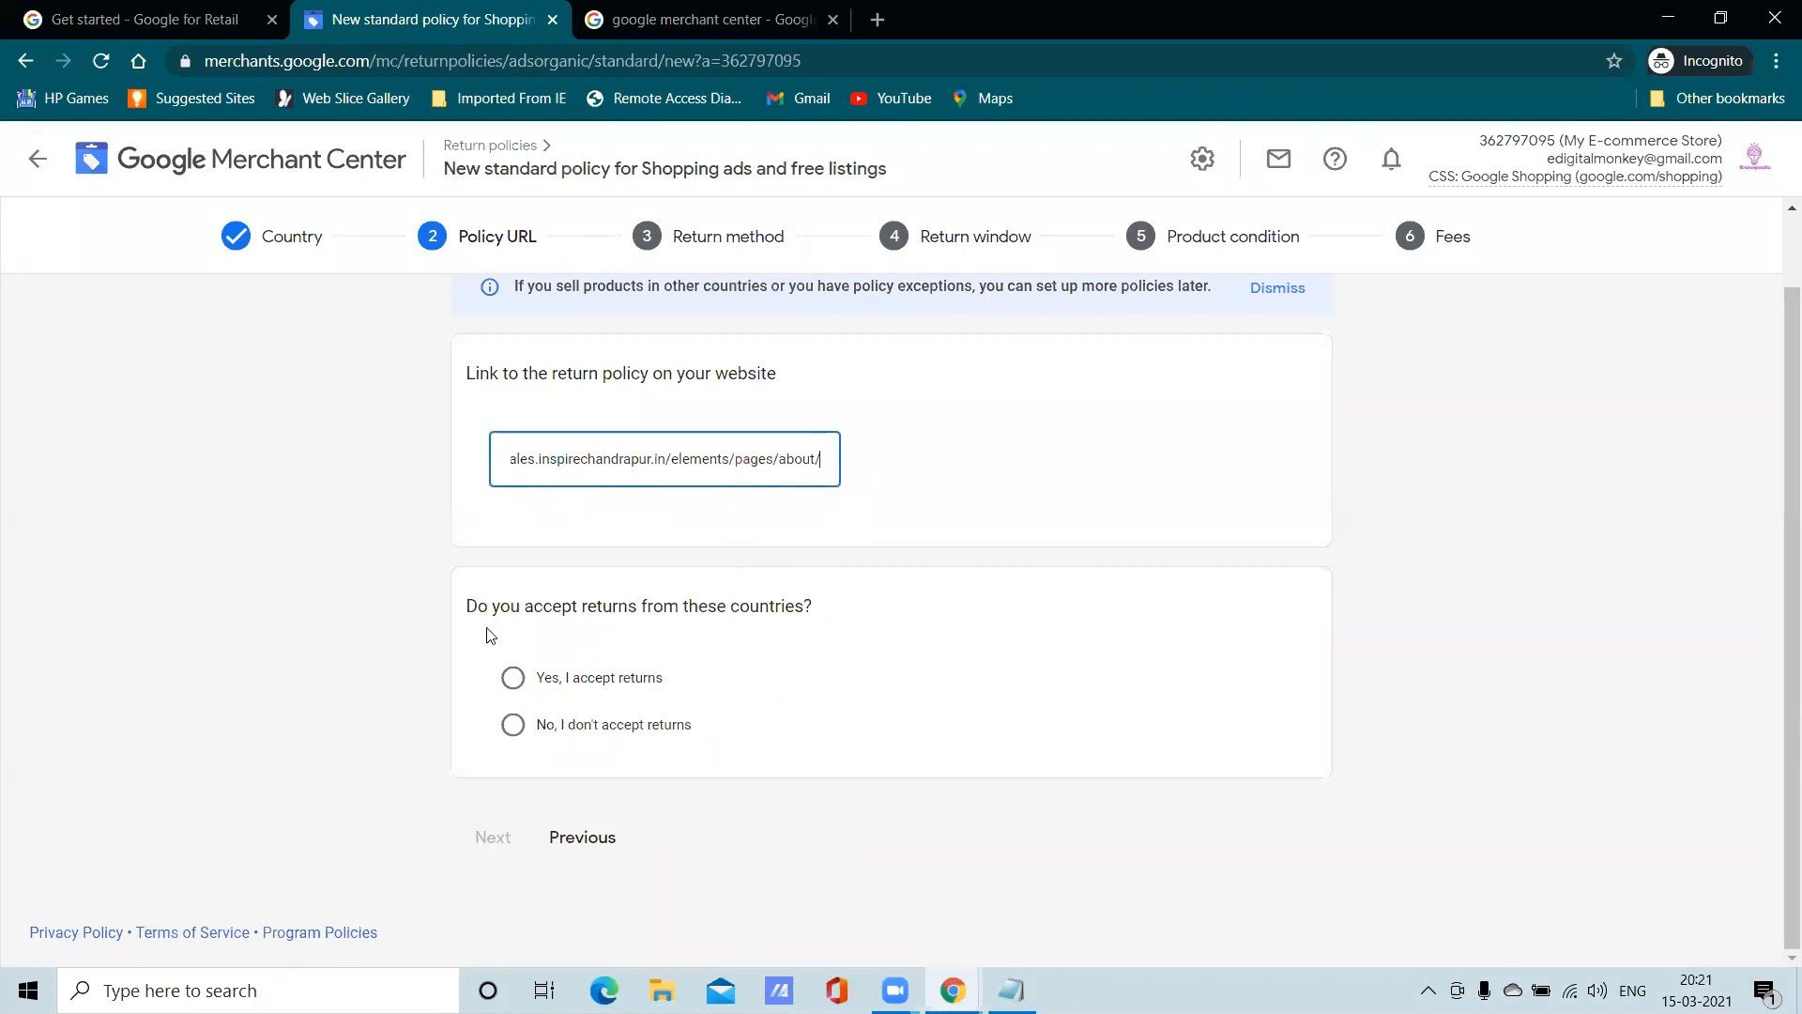
pyautogui.click(513, 680)
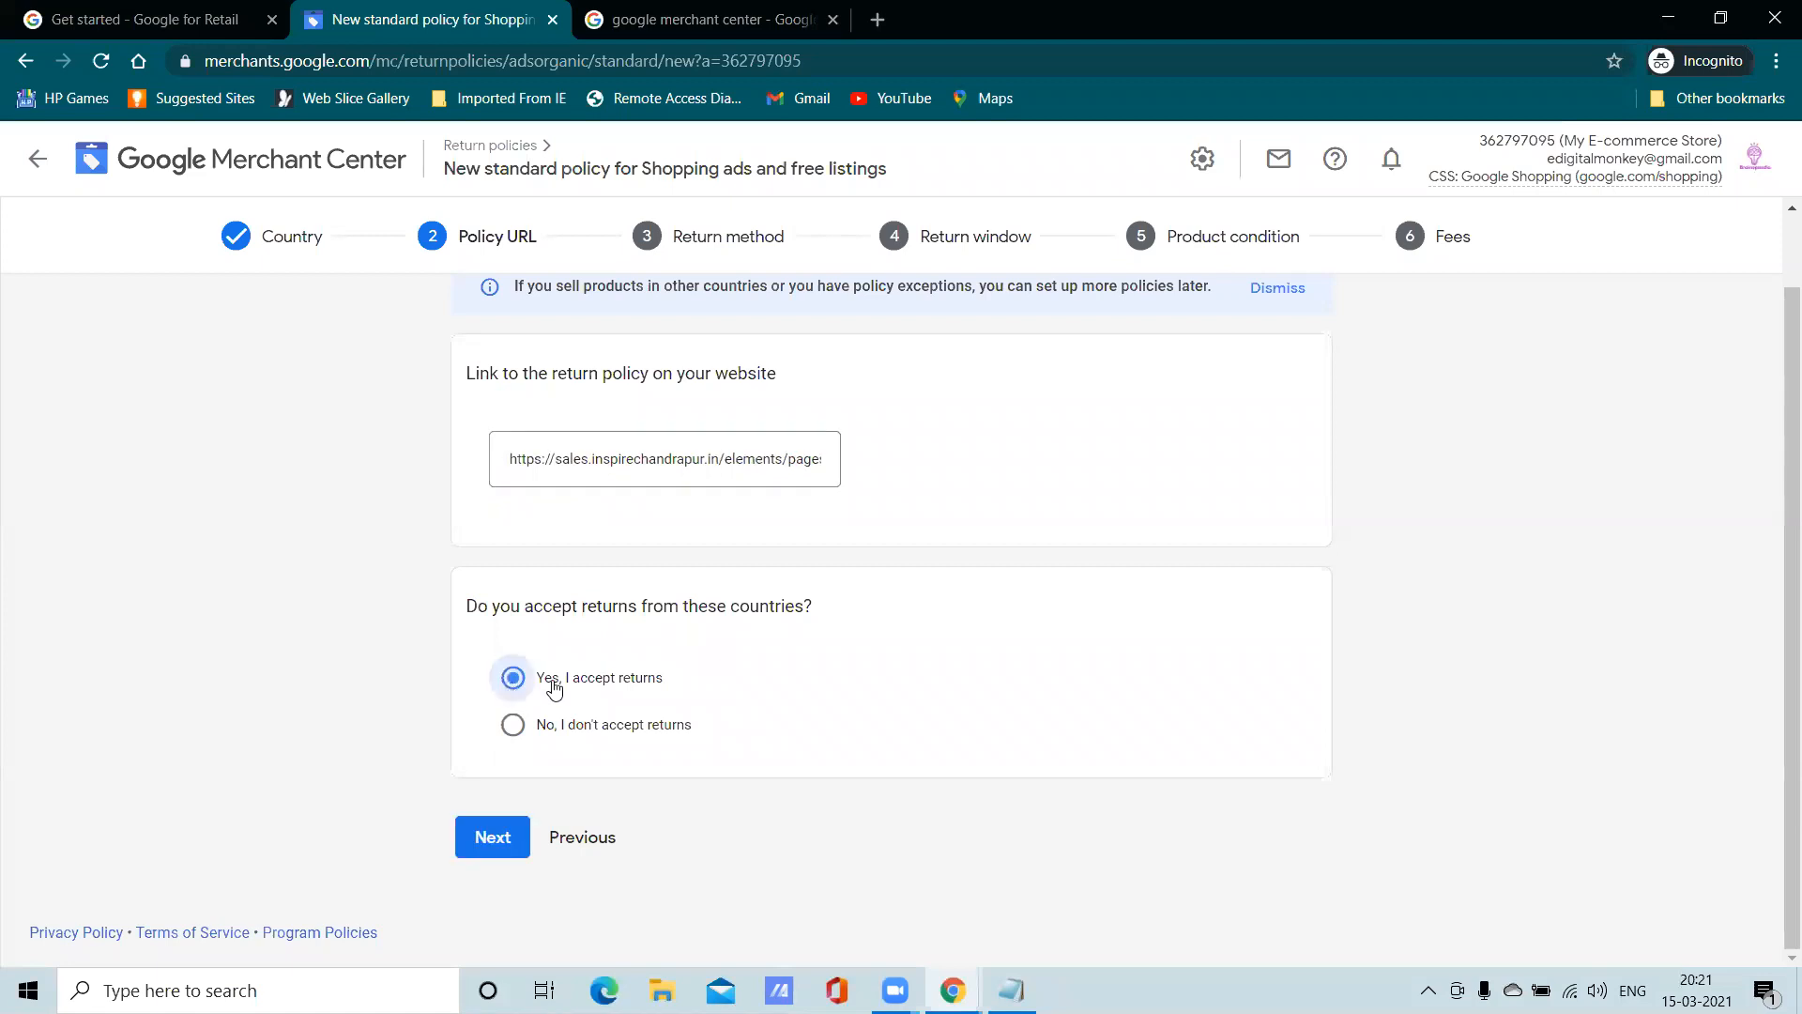
pyautogui.click(481, 841)
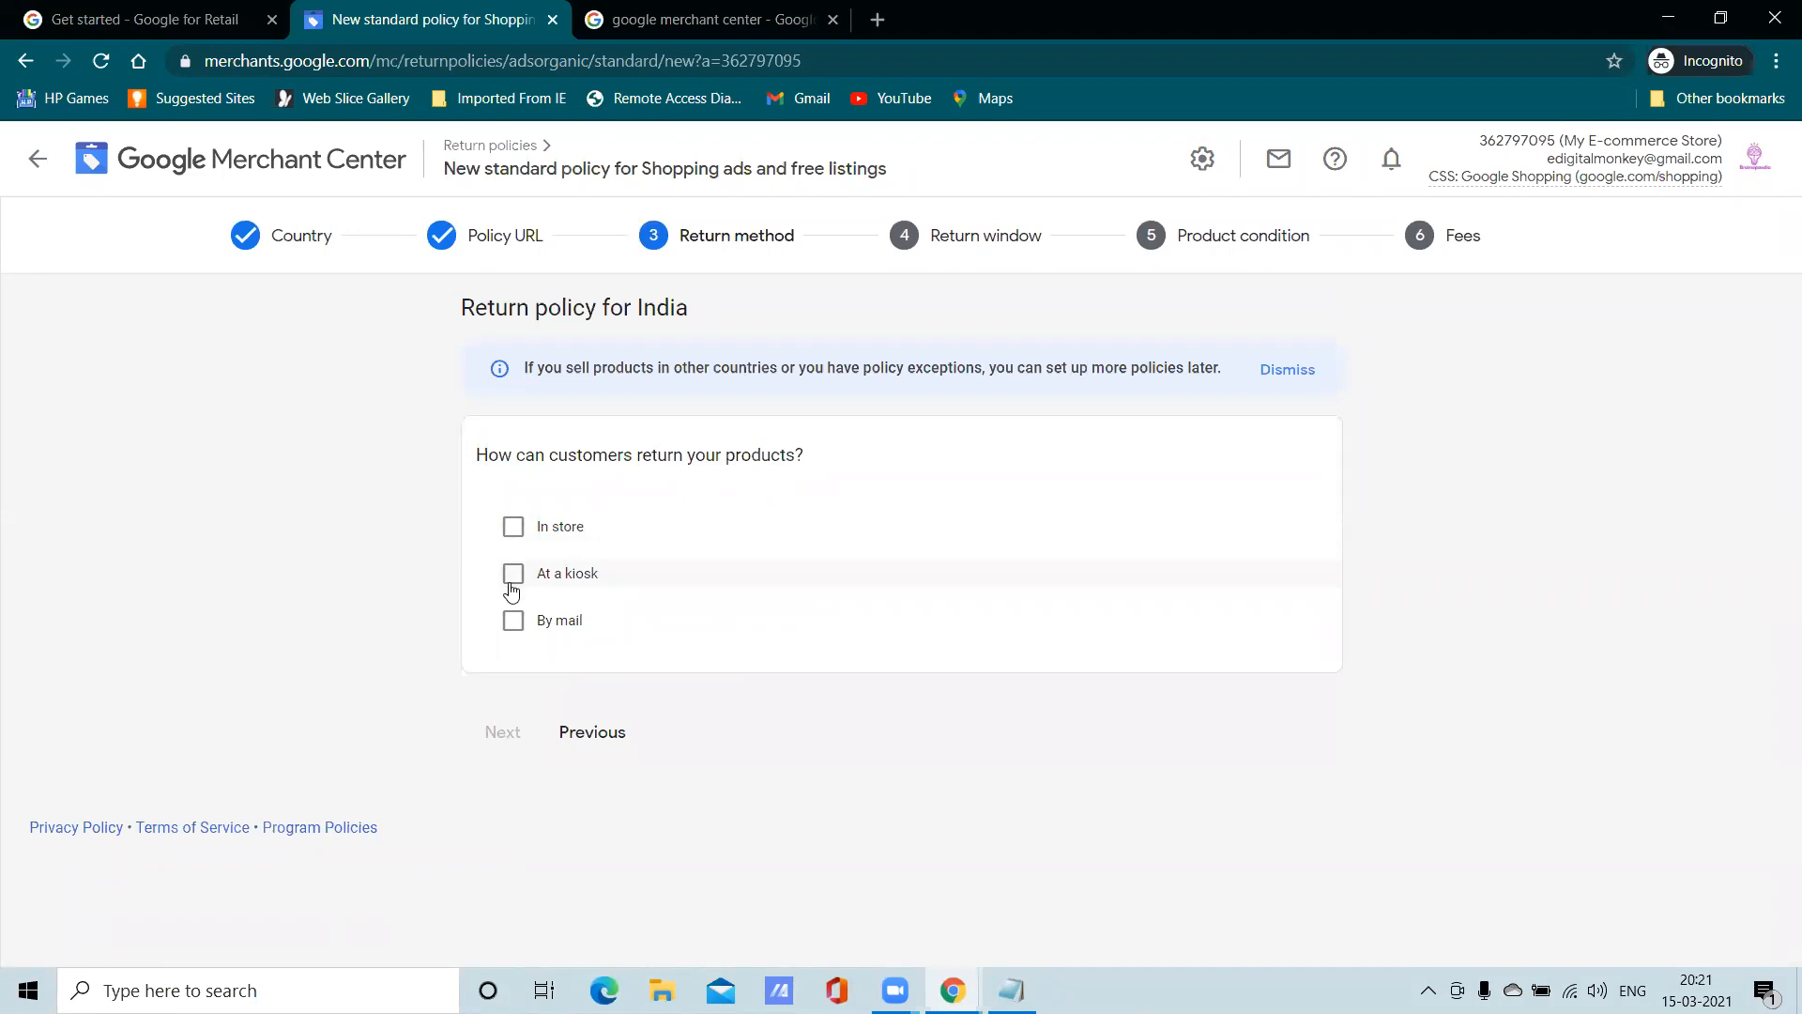
# Allow customers to return products in store and by mail
pyautogui.click(515, 625)
pyautogui.scroll(-4, 646, 650)
pyautogui.scroll(4, 646, 650)
pyautogui.click(504, 527)
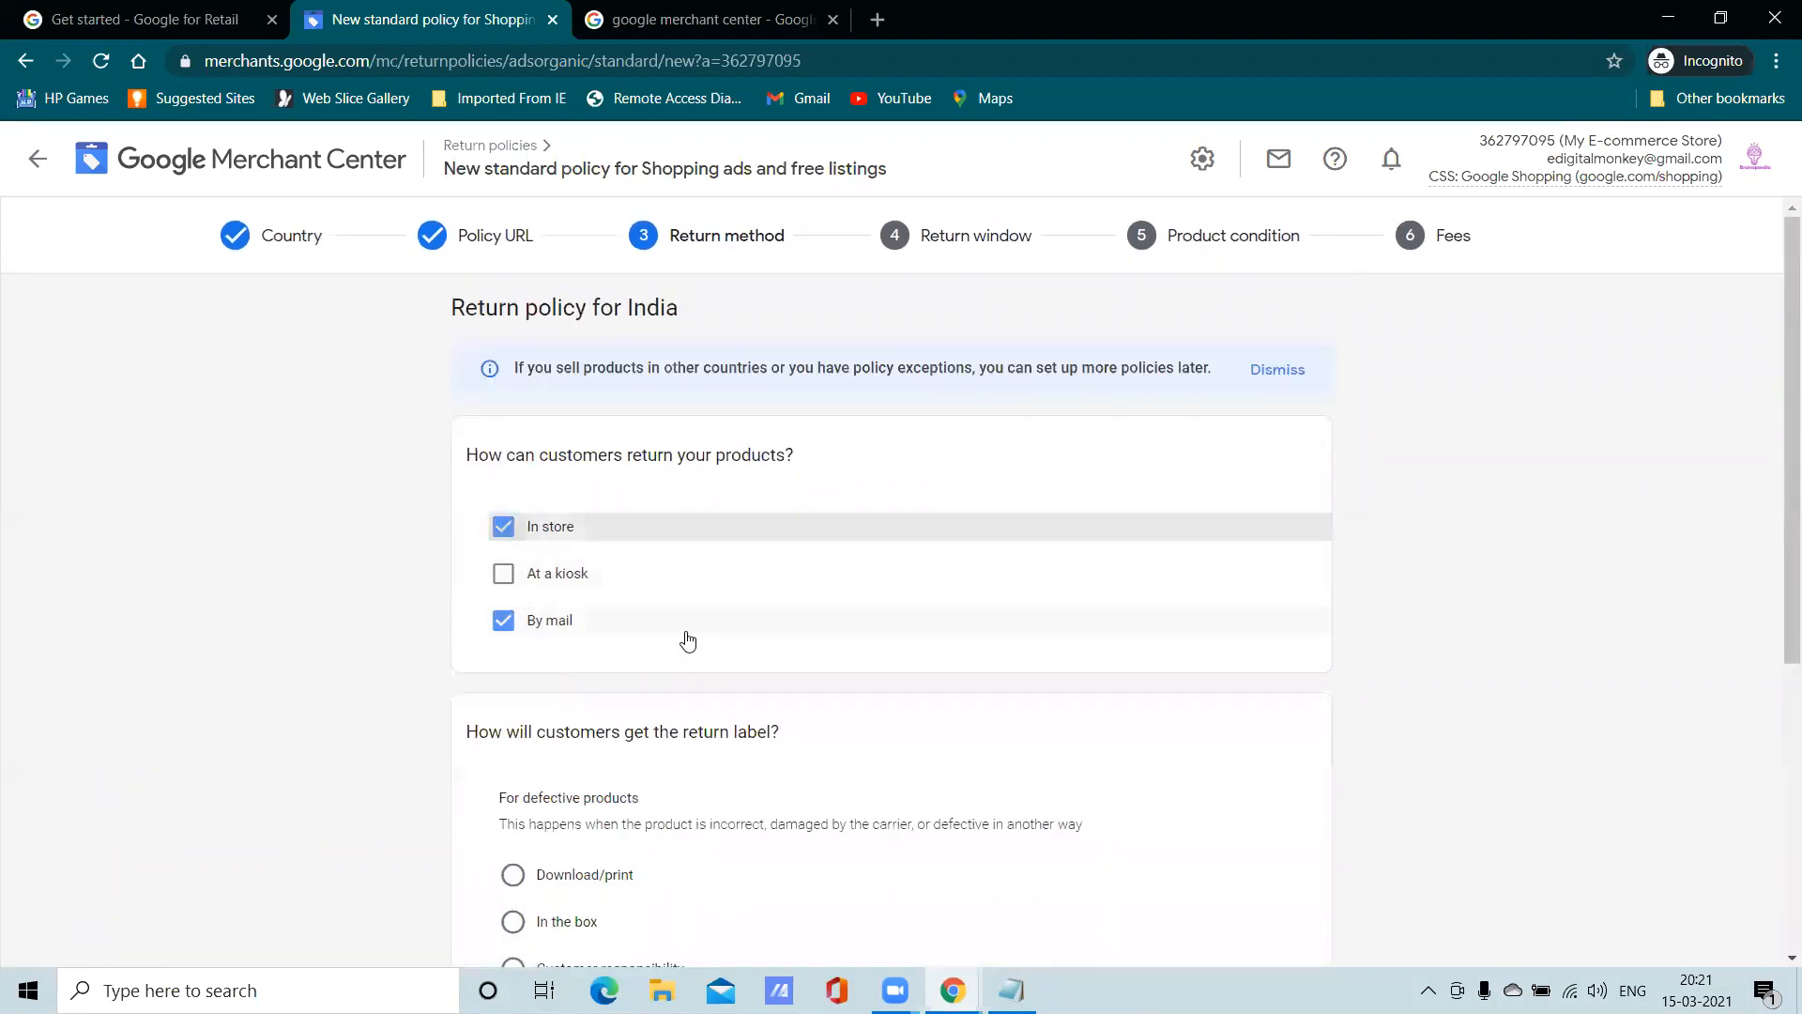
# Set the return label to In the box for defective products and Download/print for customer remorse, then continue to the return window
pyautogui.scroll(-5, 690, 640)
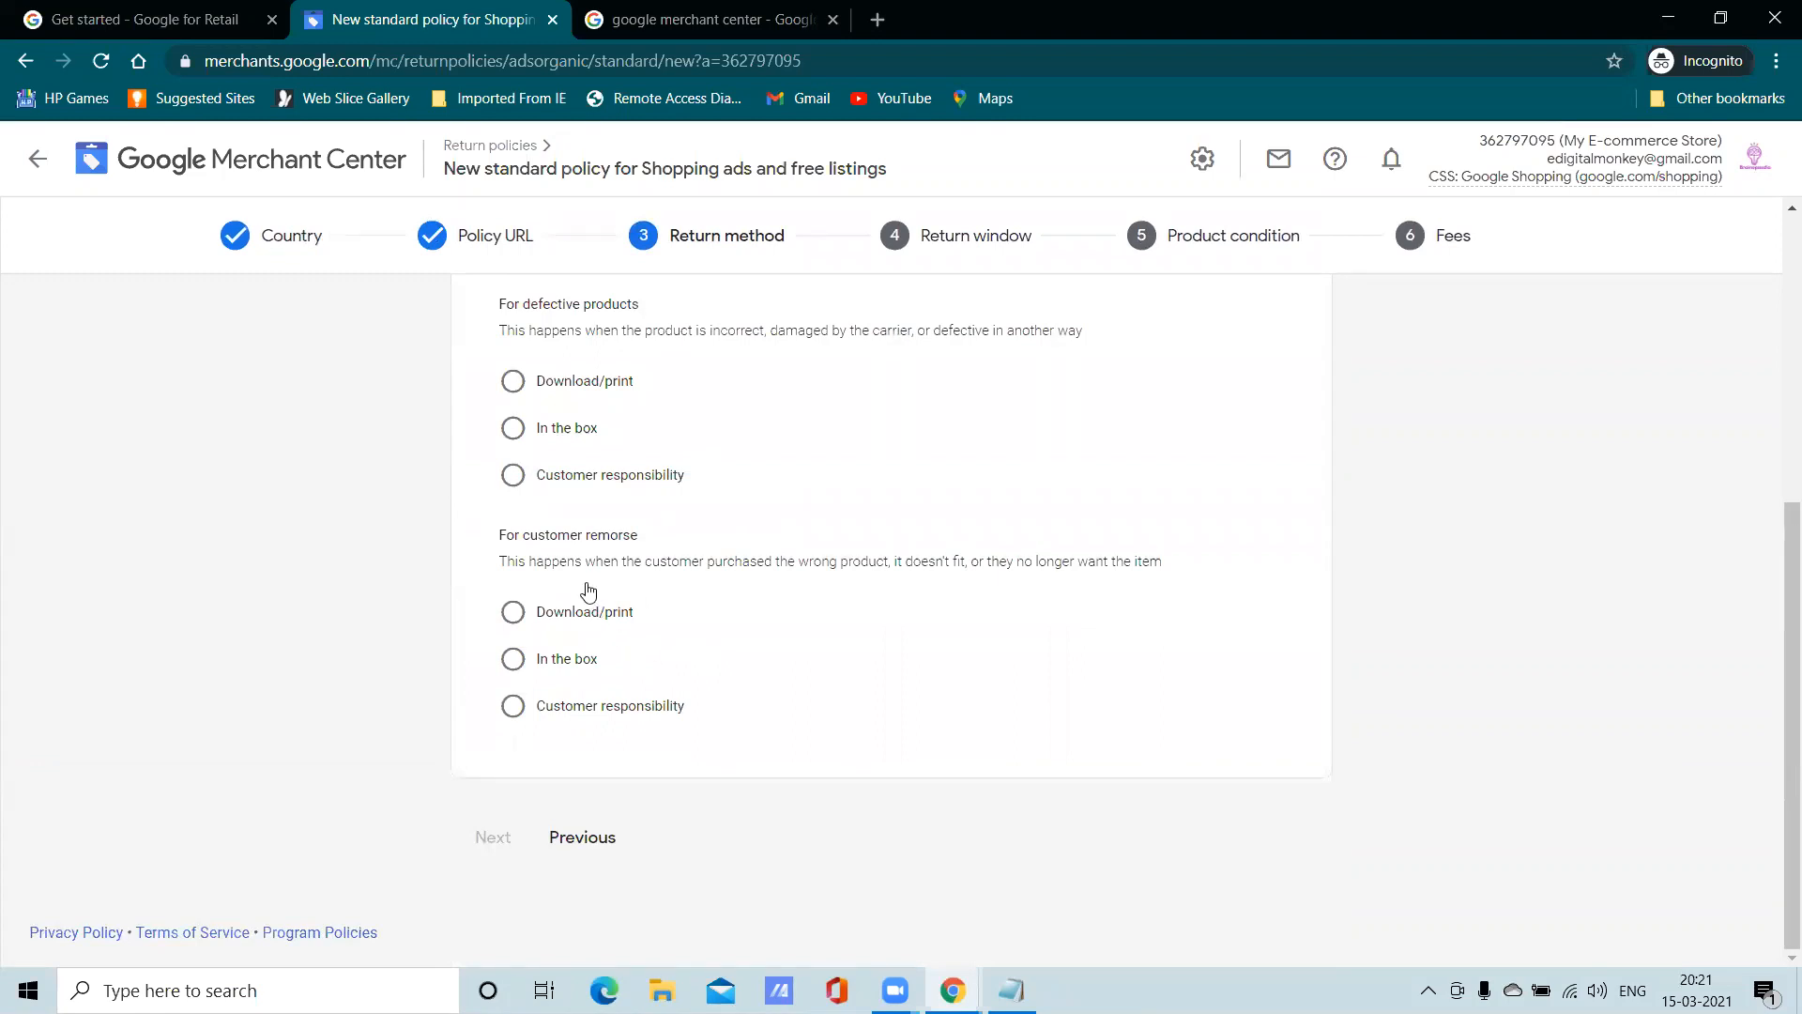
pyautogui.scroll(2, 588, 589)
pyautogui.click(512, 527)
pyautogui.click(512, 574)
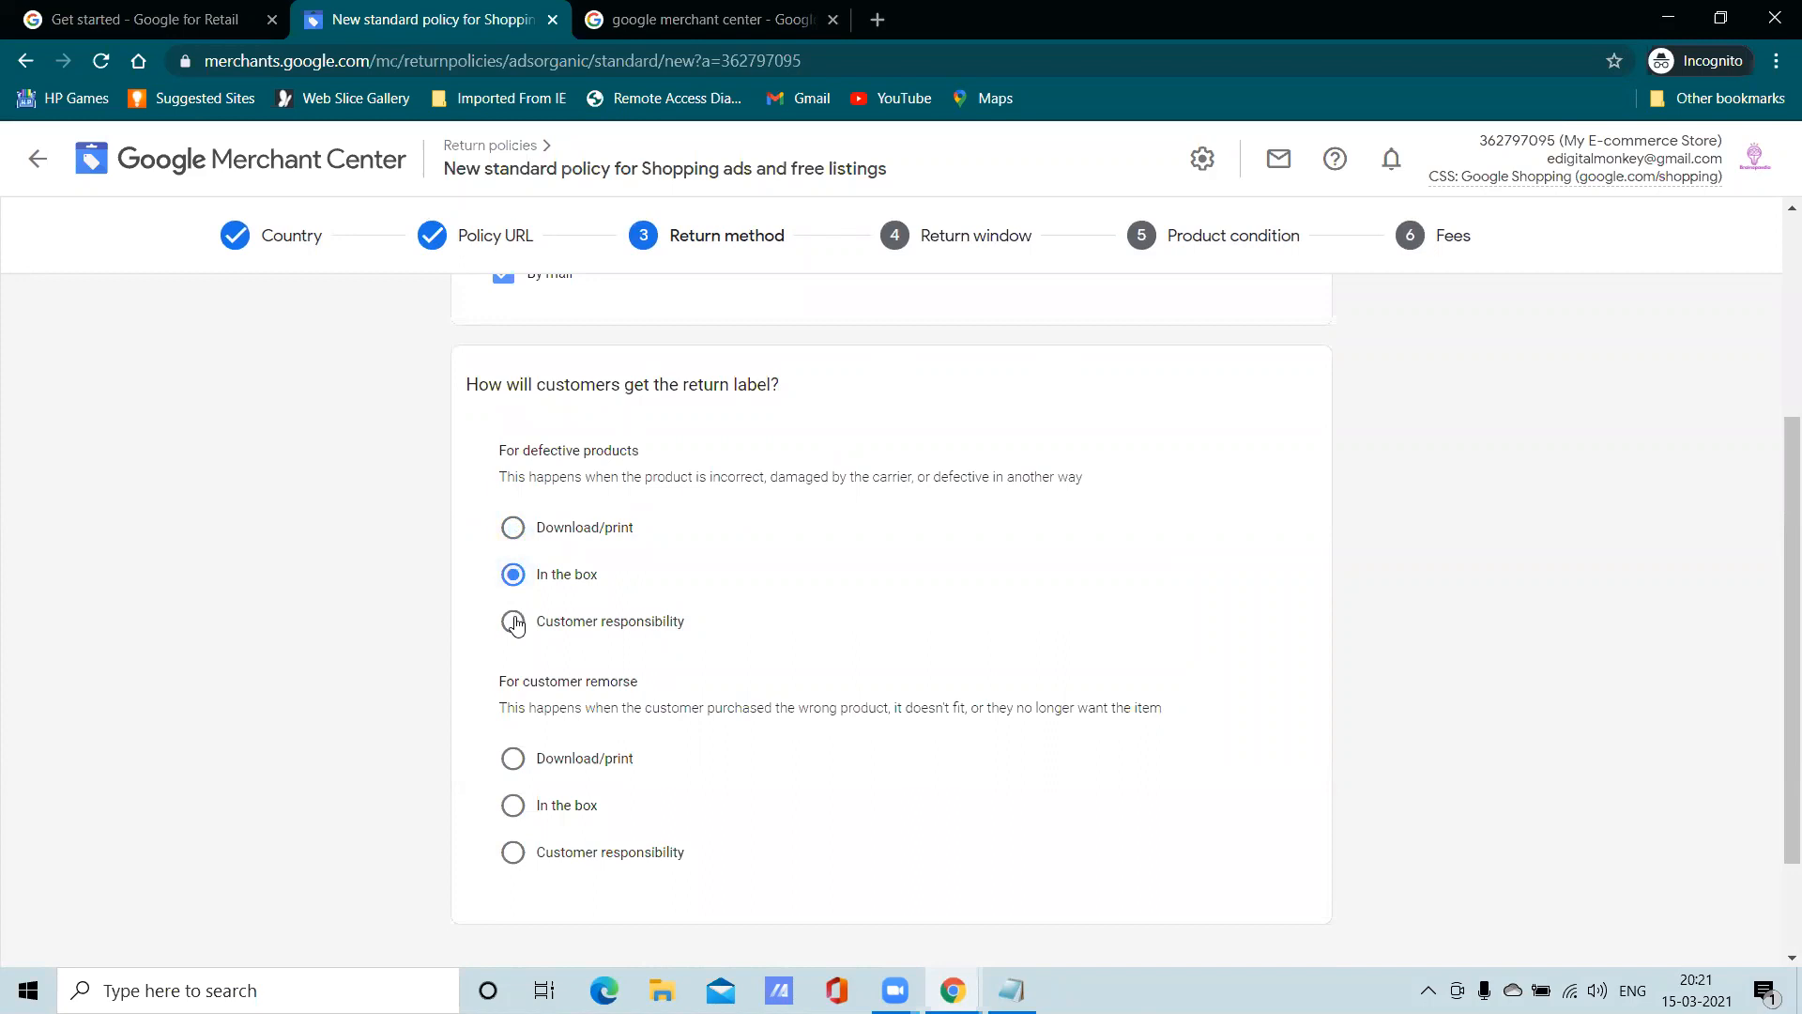
pyautogui.click(514, 623)
pyautogui.click(512, 574)
pyautogui.scroll(-2, 556, 632)
pyautogui.click(513, 612)
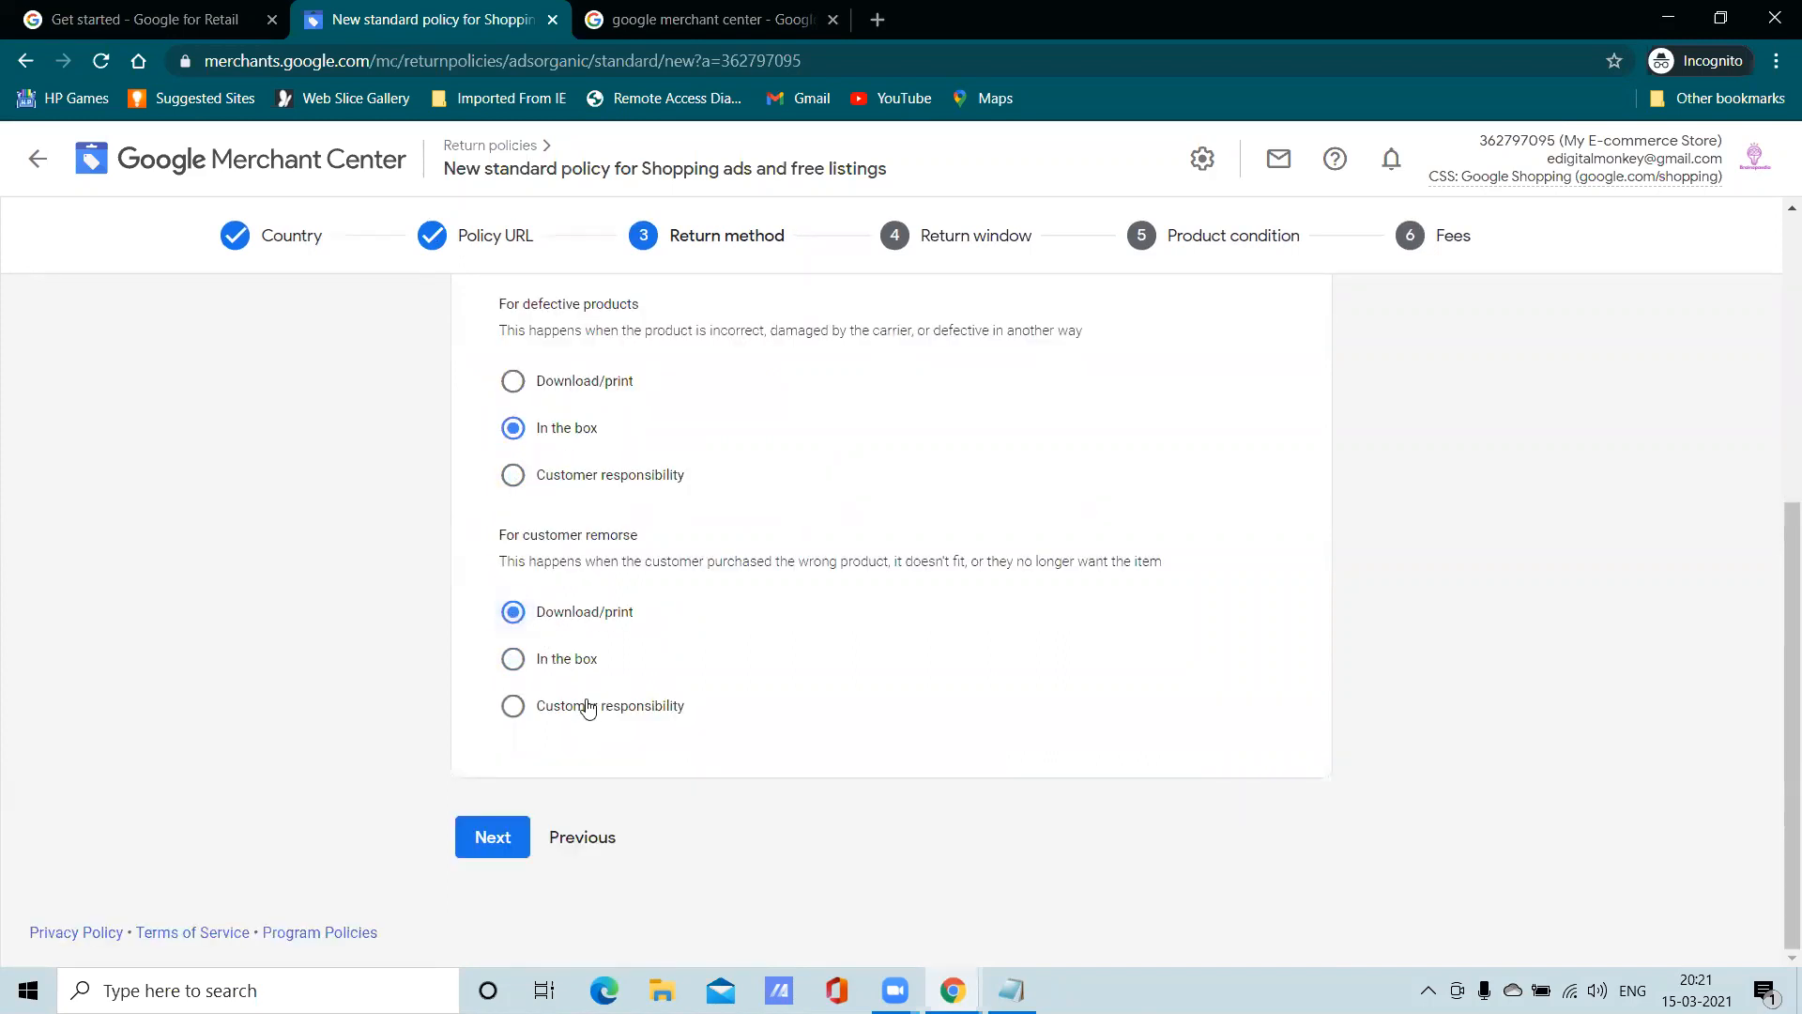
pyautogui.click(487, 836)
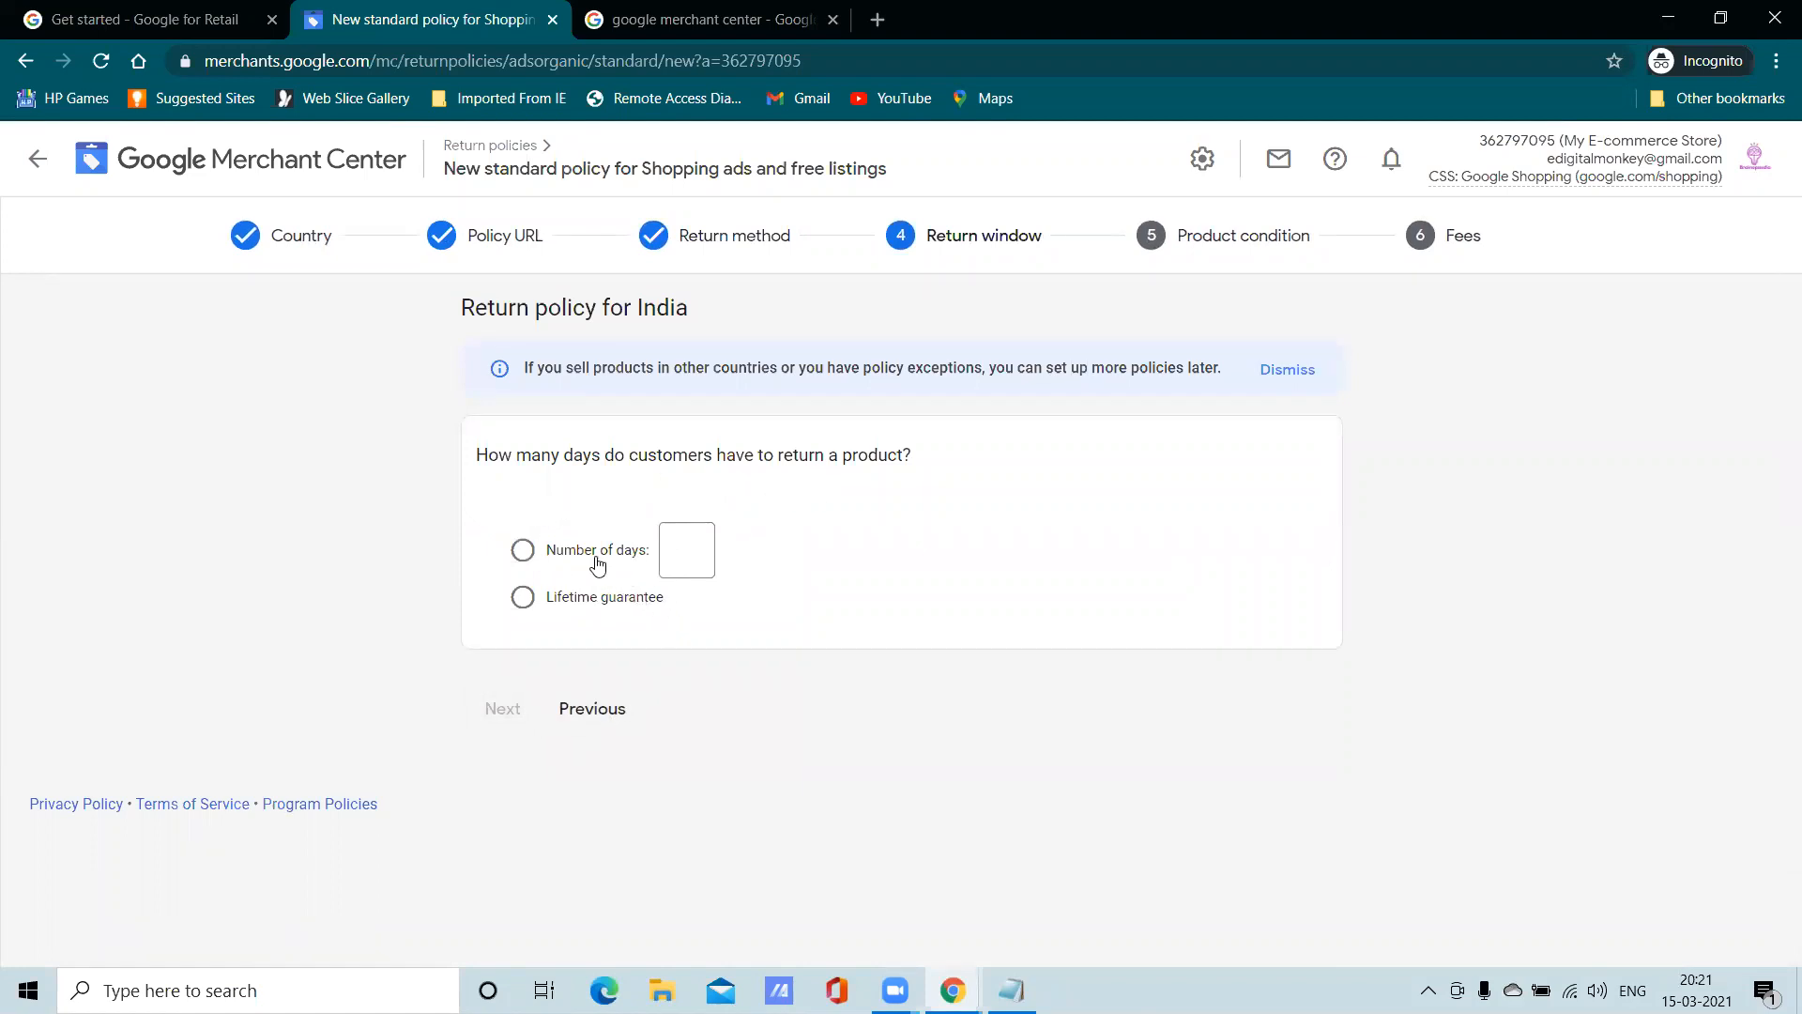
# Set the return window to 15 days and continue to the product condition
pyautogui.click(522, 550)
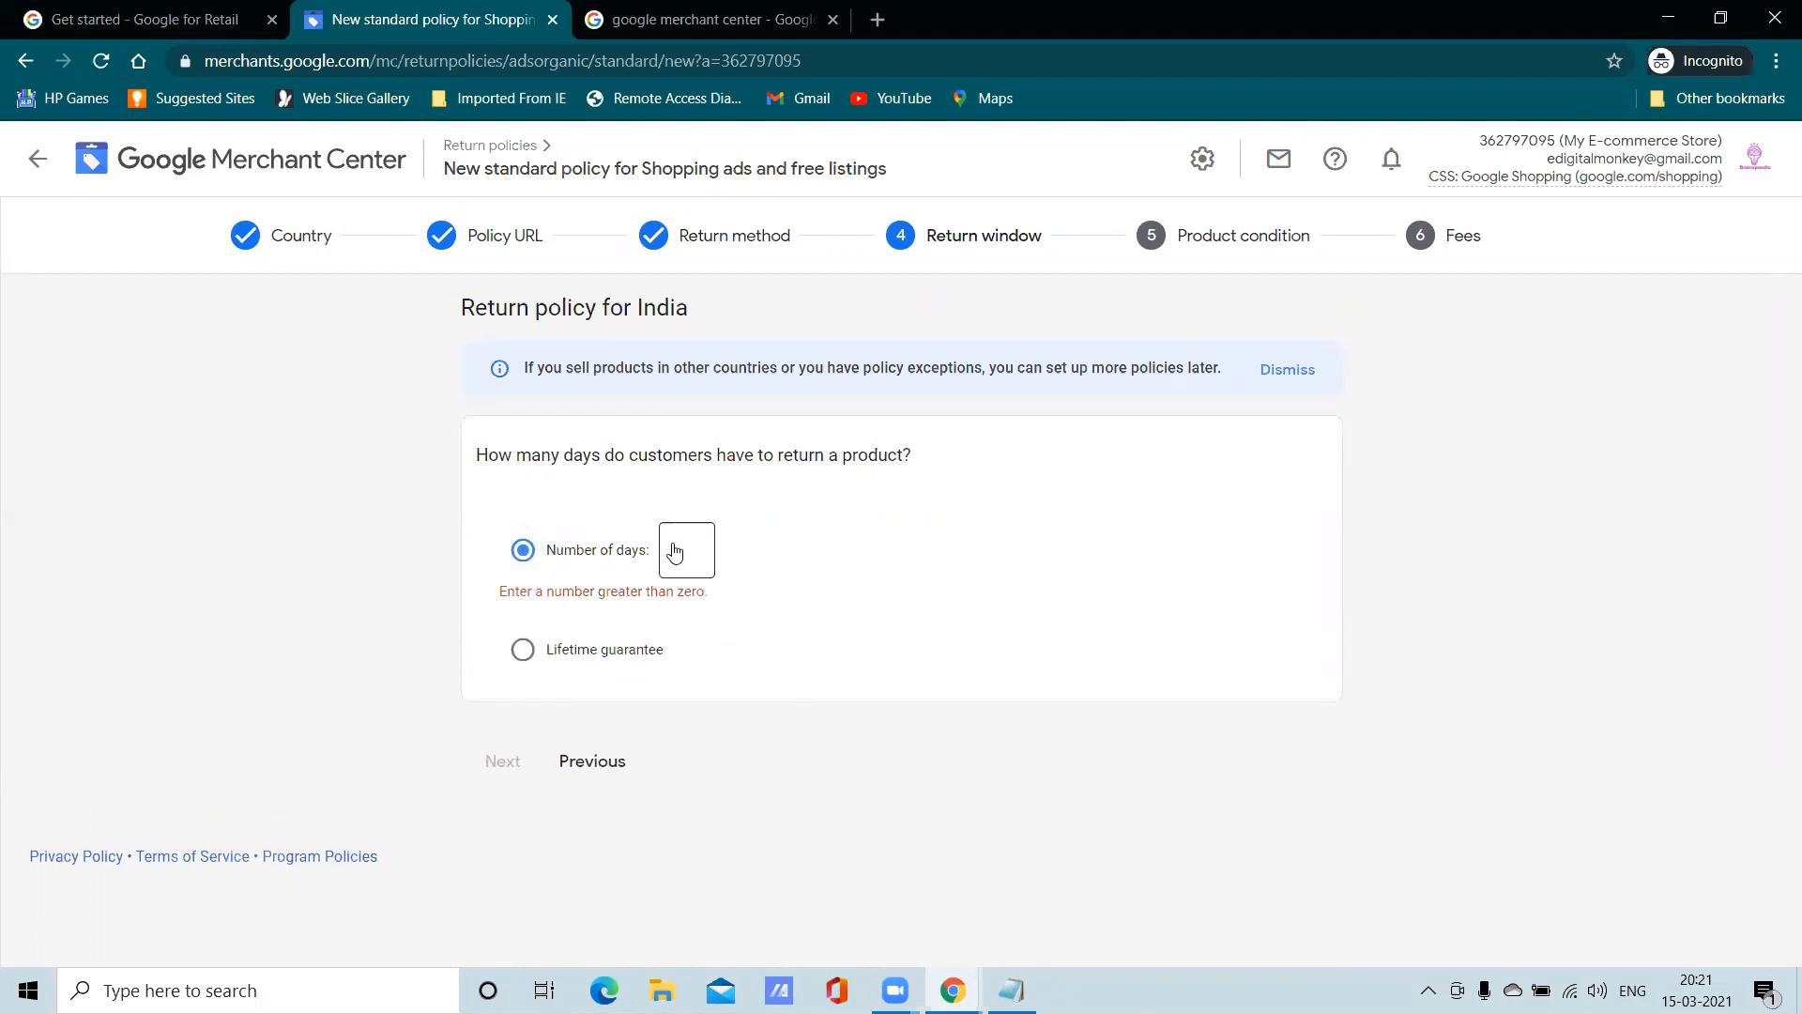
pyautogui.click(672, 559)
pyautogui.write('15')
pyautogui.click(512, 708)
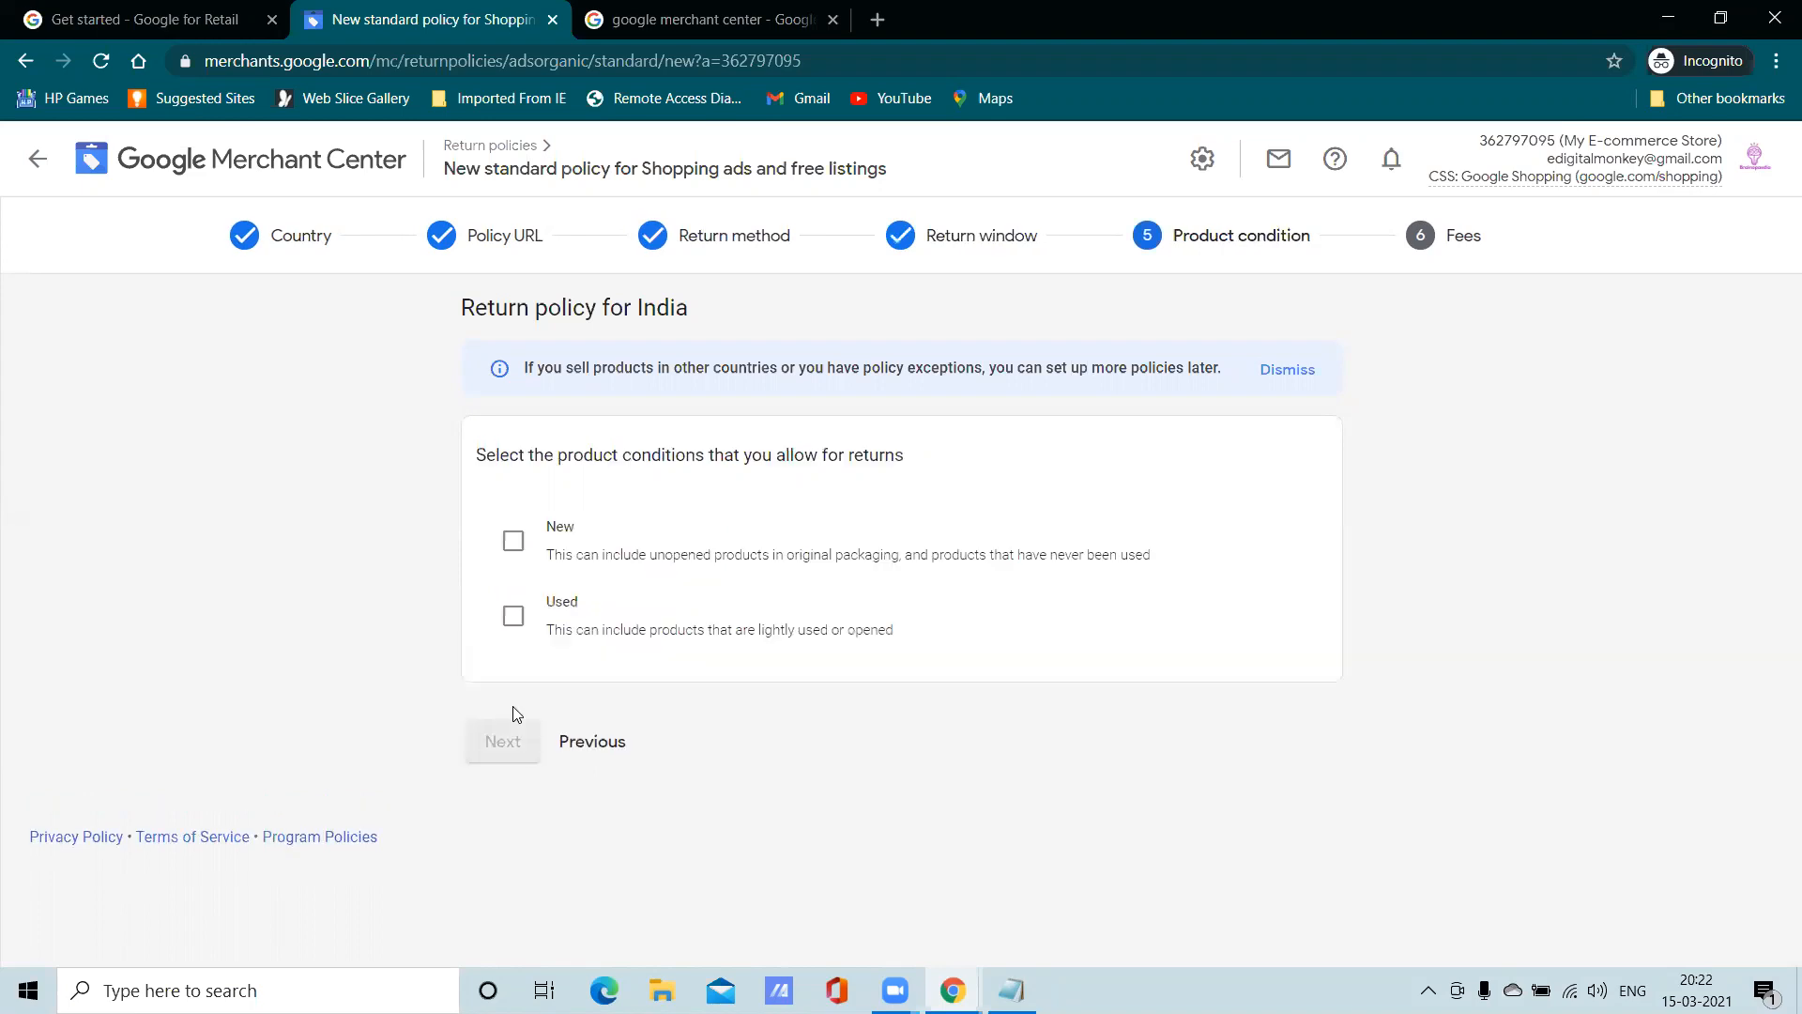
# Allow returns for products in New condition and continue to the policy's fees
pyautogui.click(512, 542)
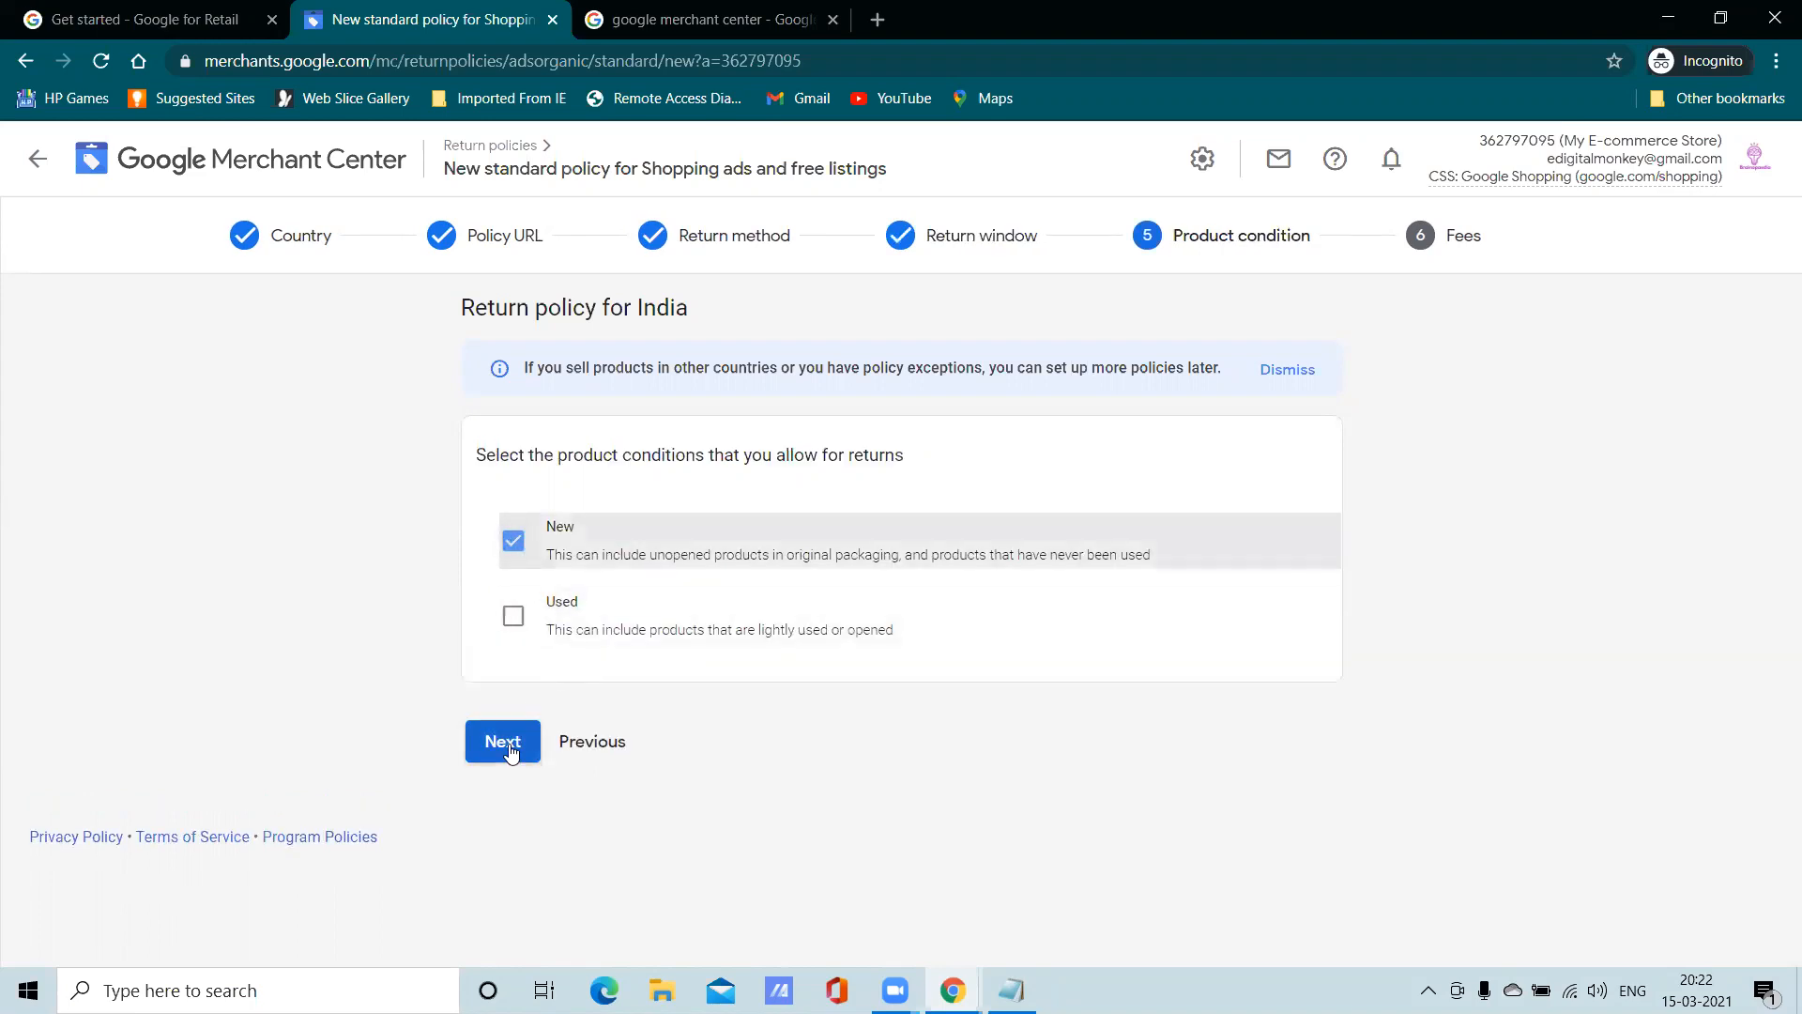
pyautogui.click(500, 740)
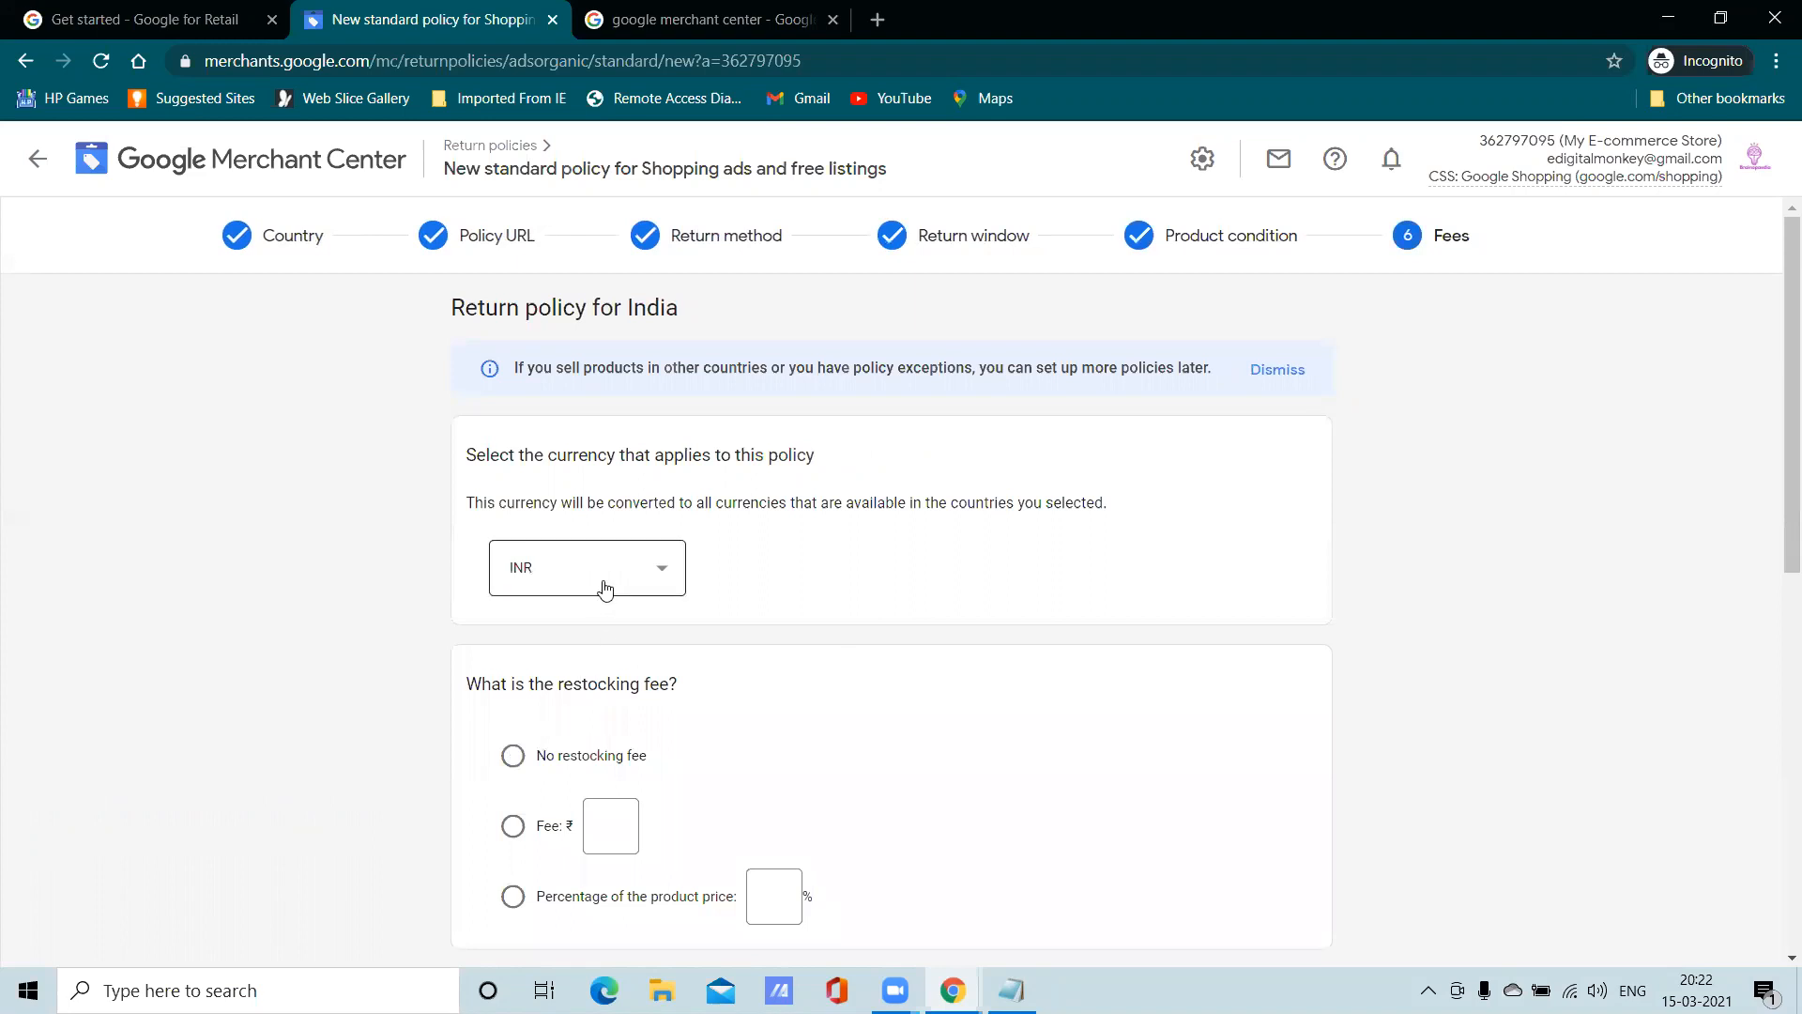
pyautogui.scroll(-2, 562, 746)
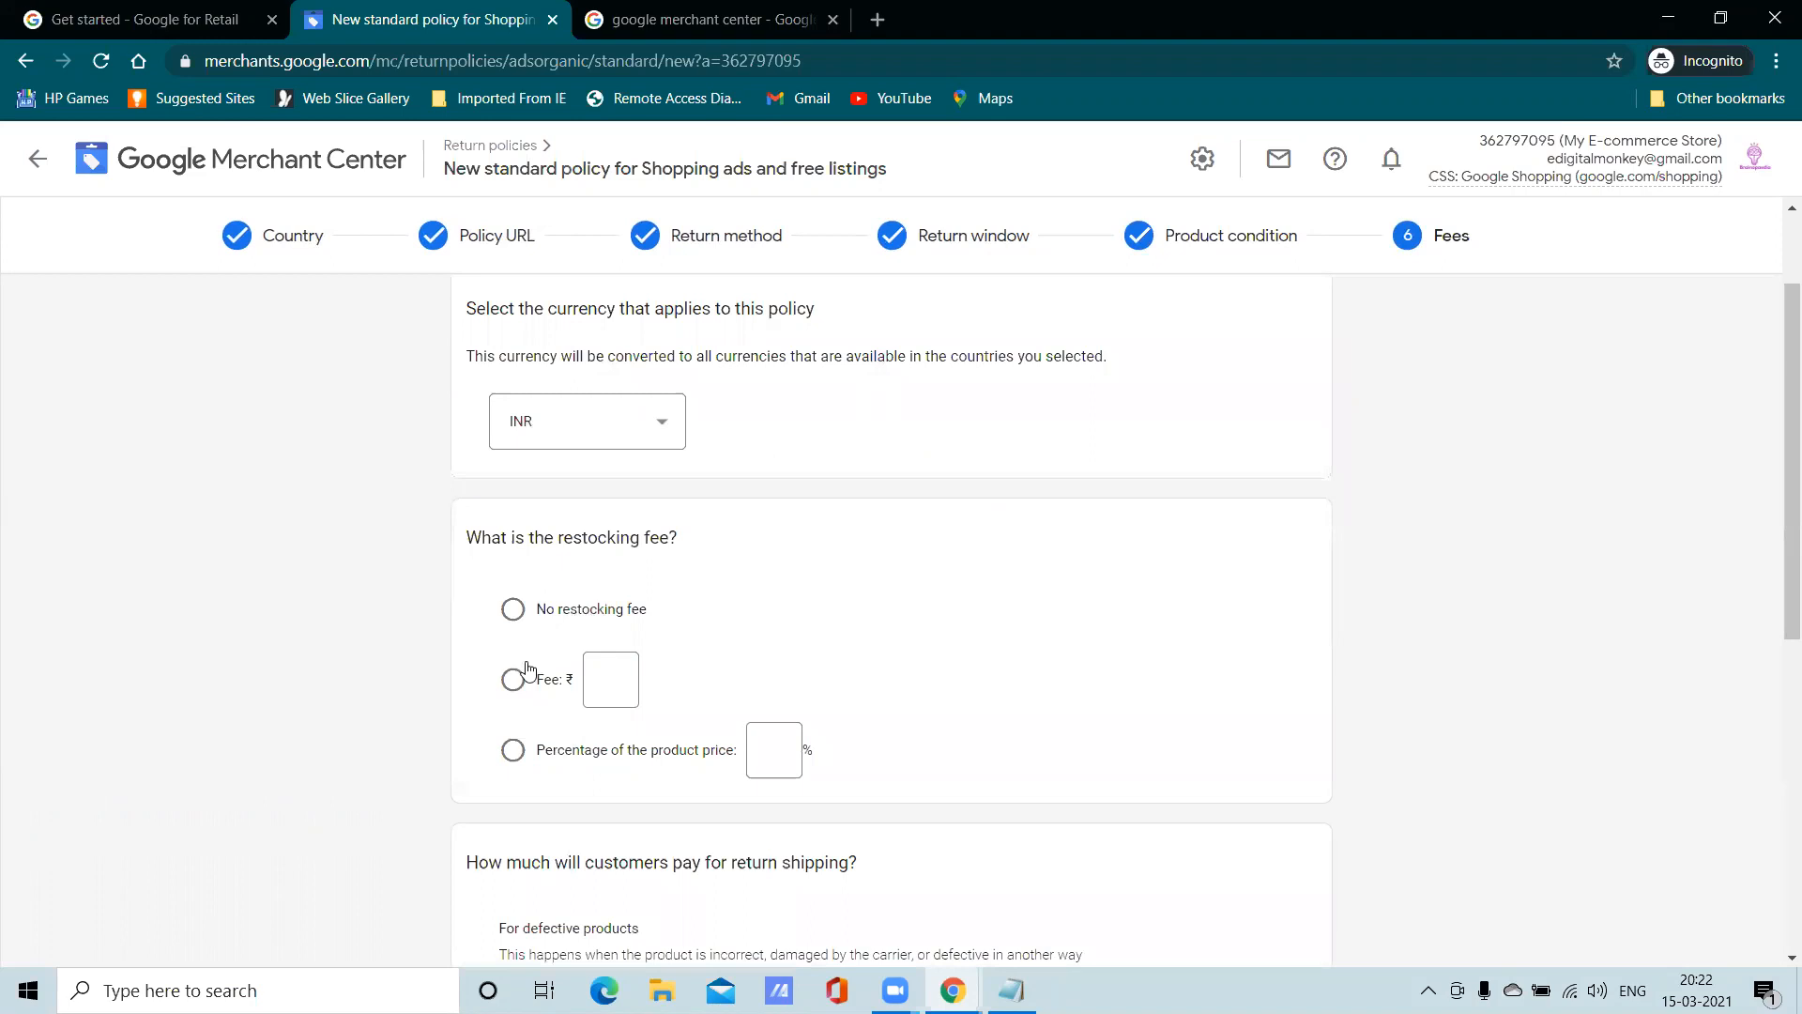
# Set no restocking fee and no return shipping cost for both defective products and customer remorse, and finish the return policy
pyautogui.click(513, 609)
pyautogui.scroll(-7, 605, 655)
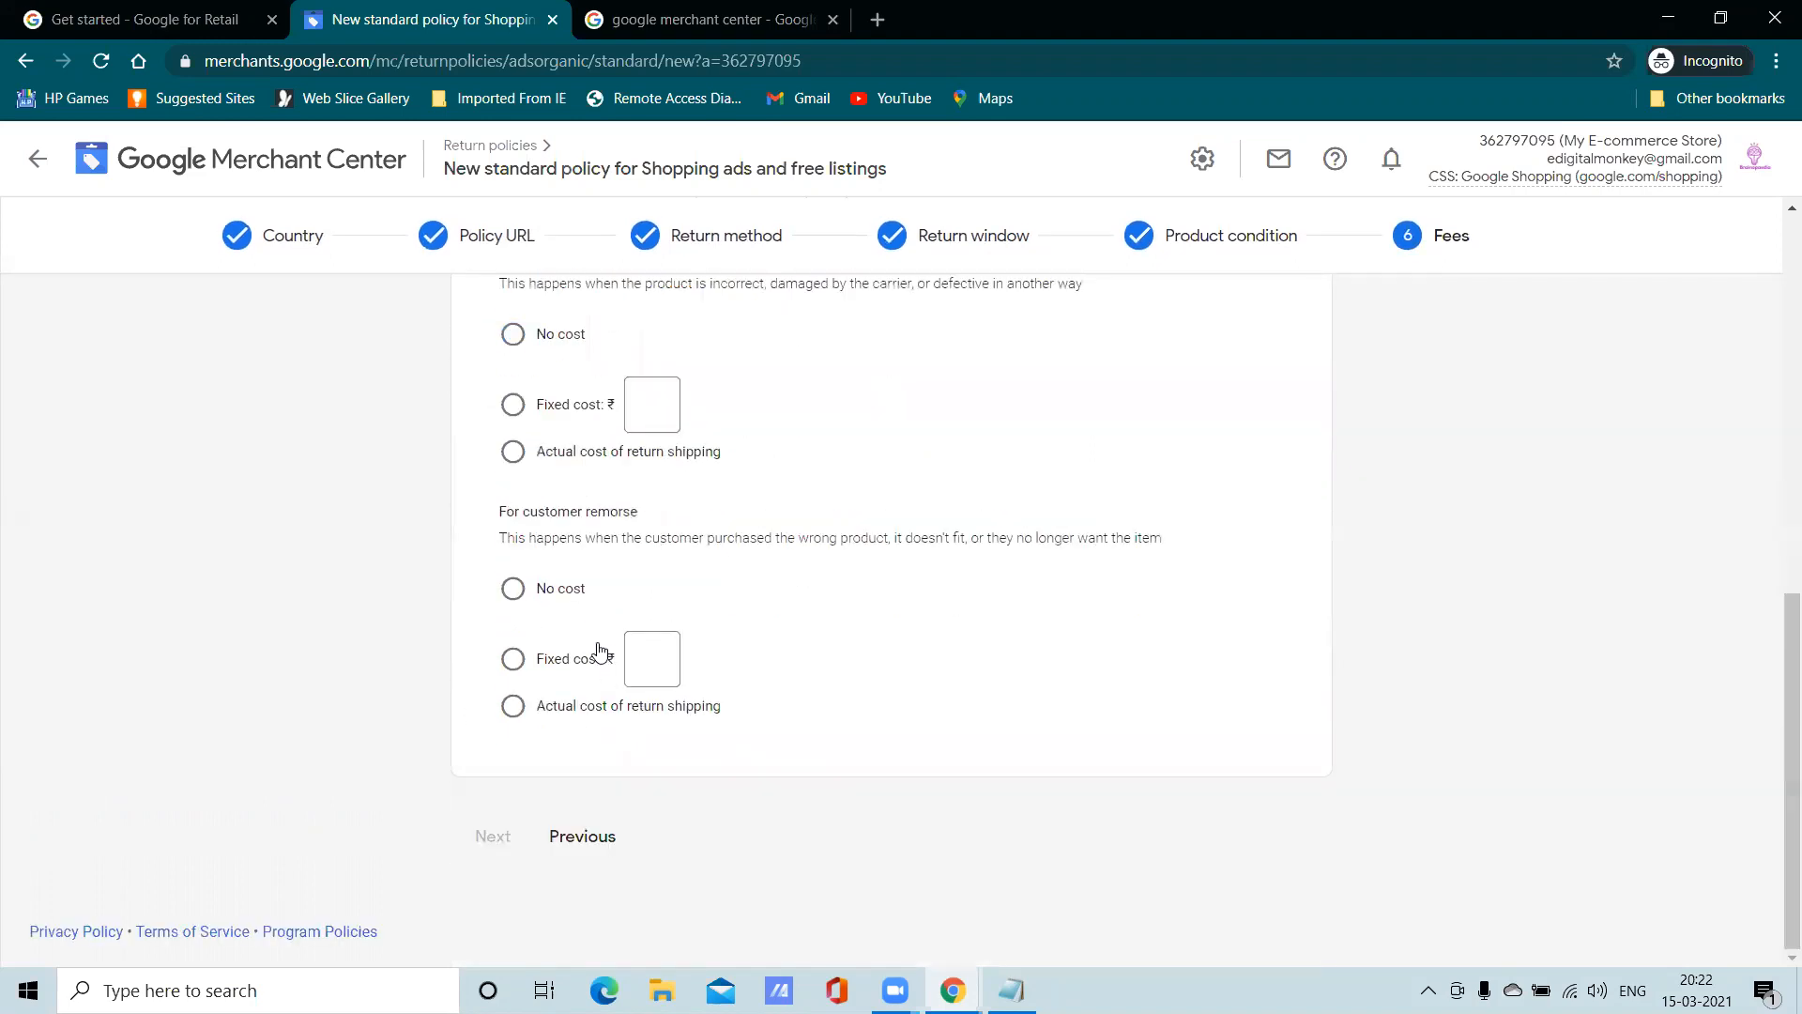
pyautogui.click(515, 588)
pyautogui.scroll(2, 519, 480)
pyautogui.click(514, 480)
pyautogui.scroll(-2, 624, 583)
pyautogui.click(483, 836)
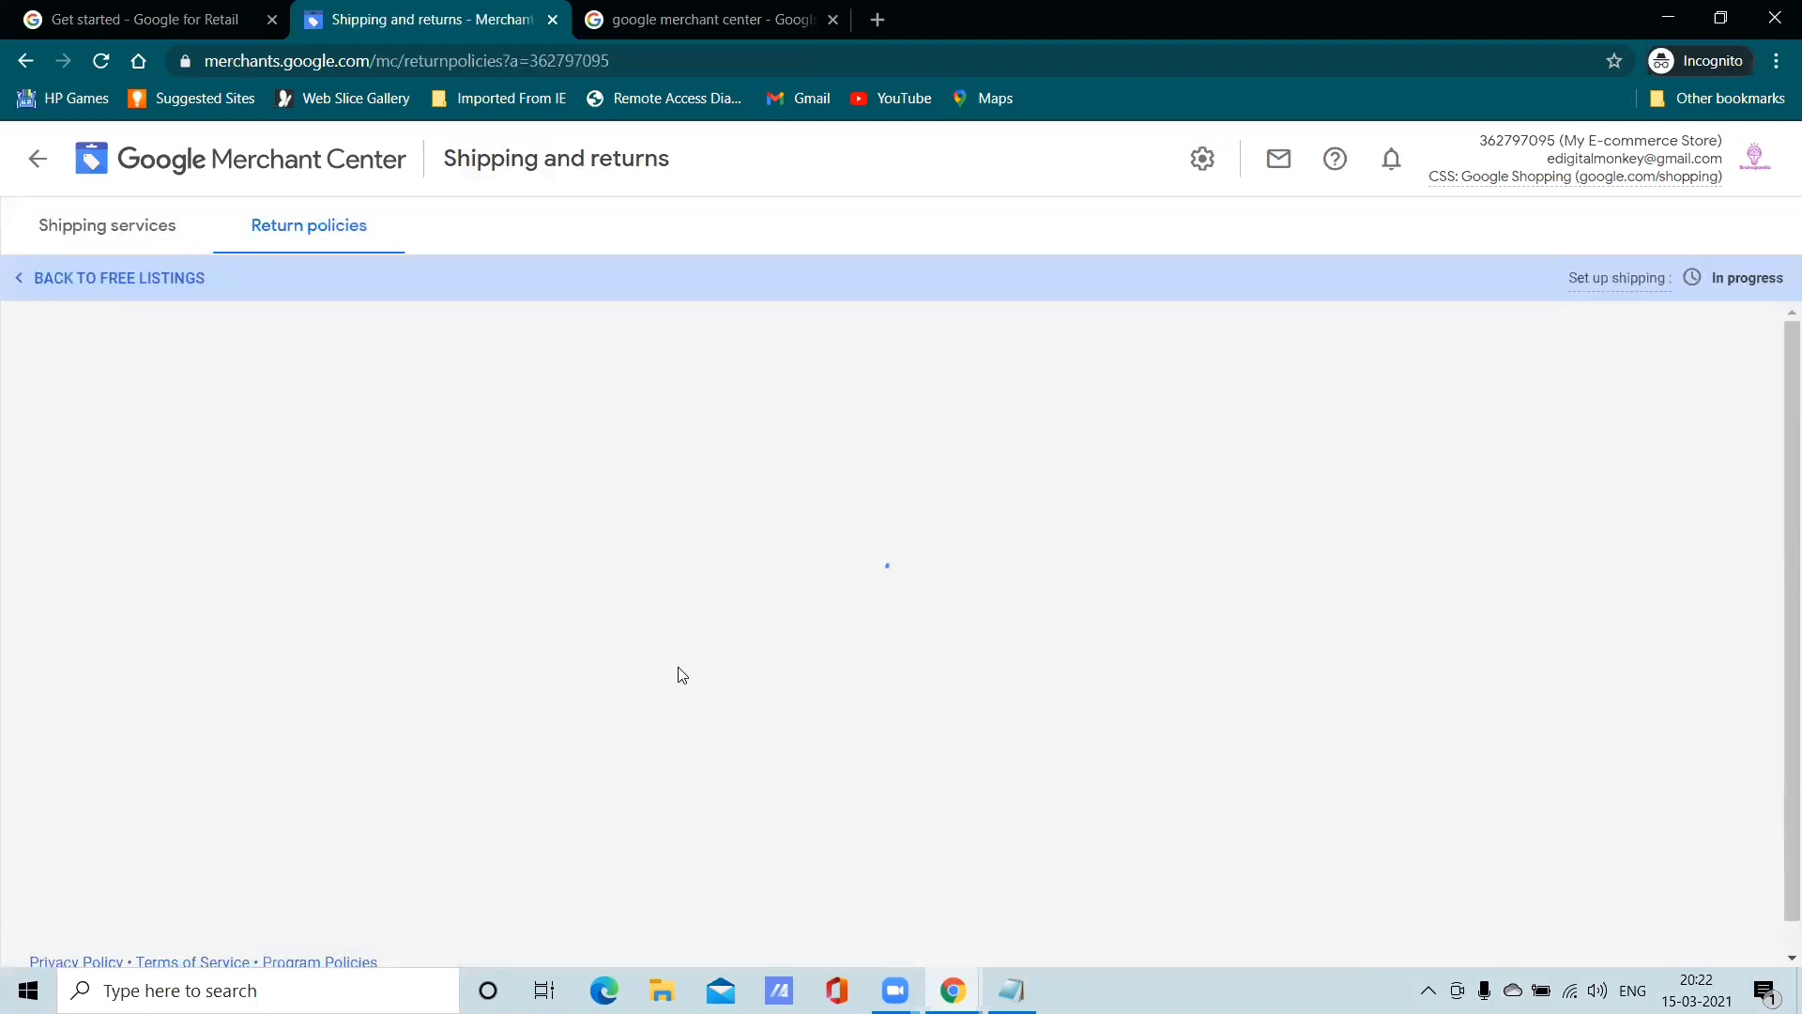
# Review the single country return policies and return to the product and business information of the free listings setup
pyautogui.scroll(-2, 676, 672)
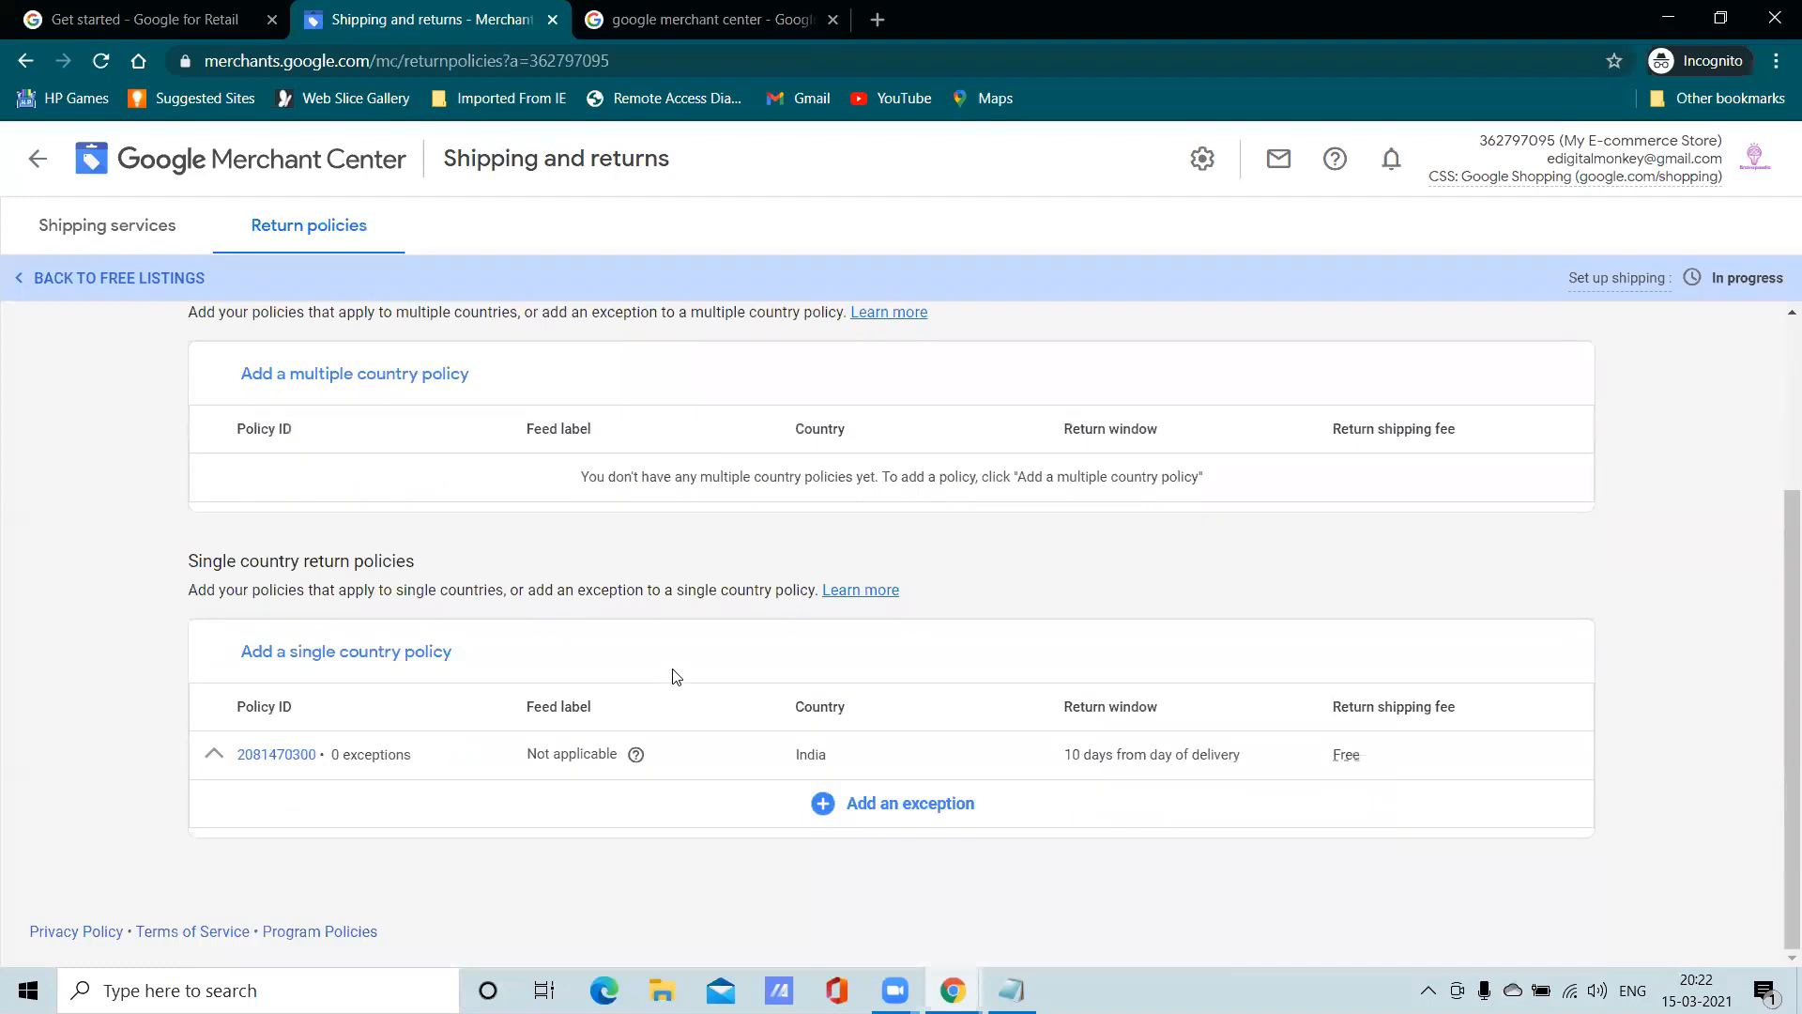
pyautogui.scroll(3, 676, 675)
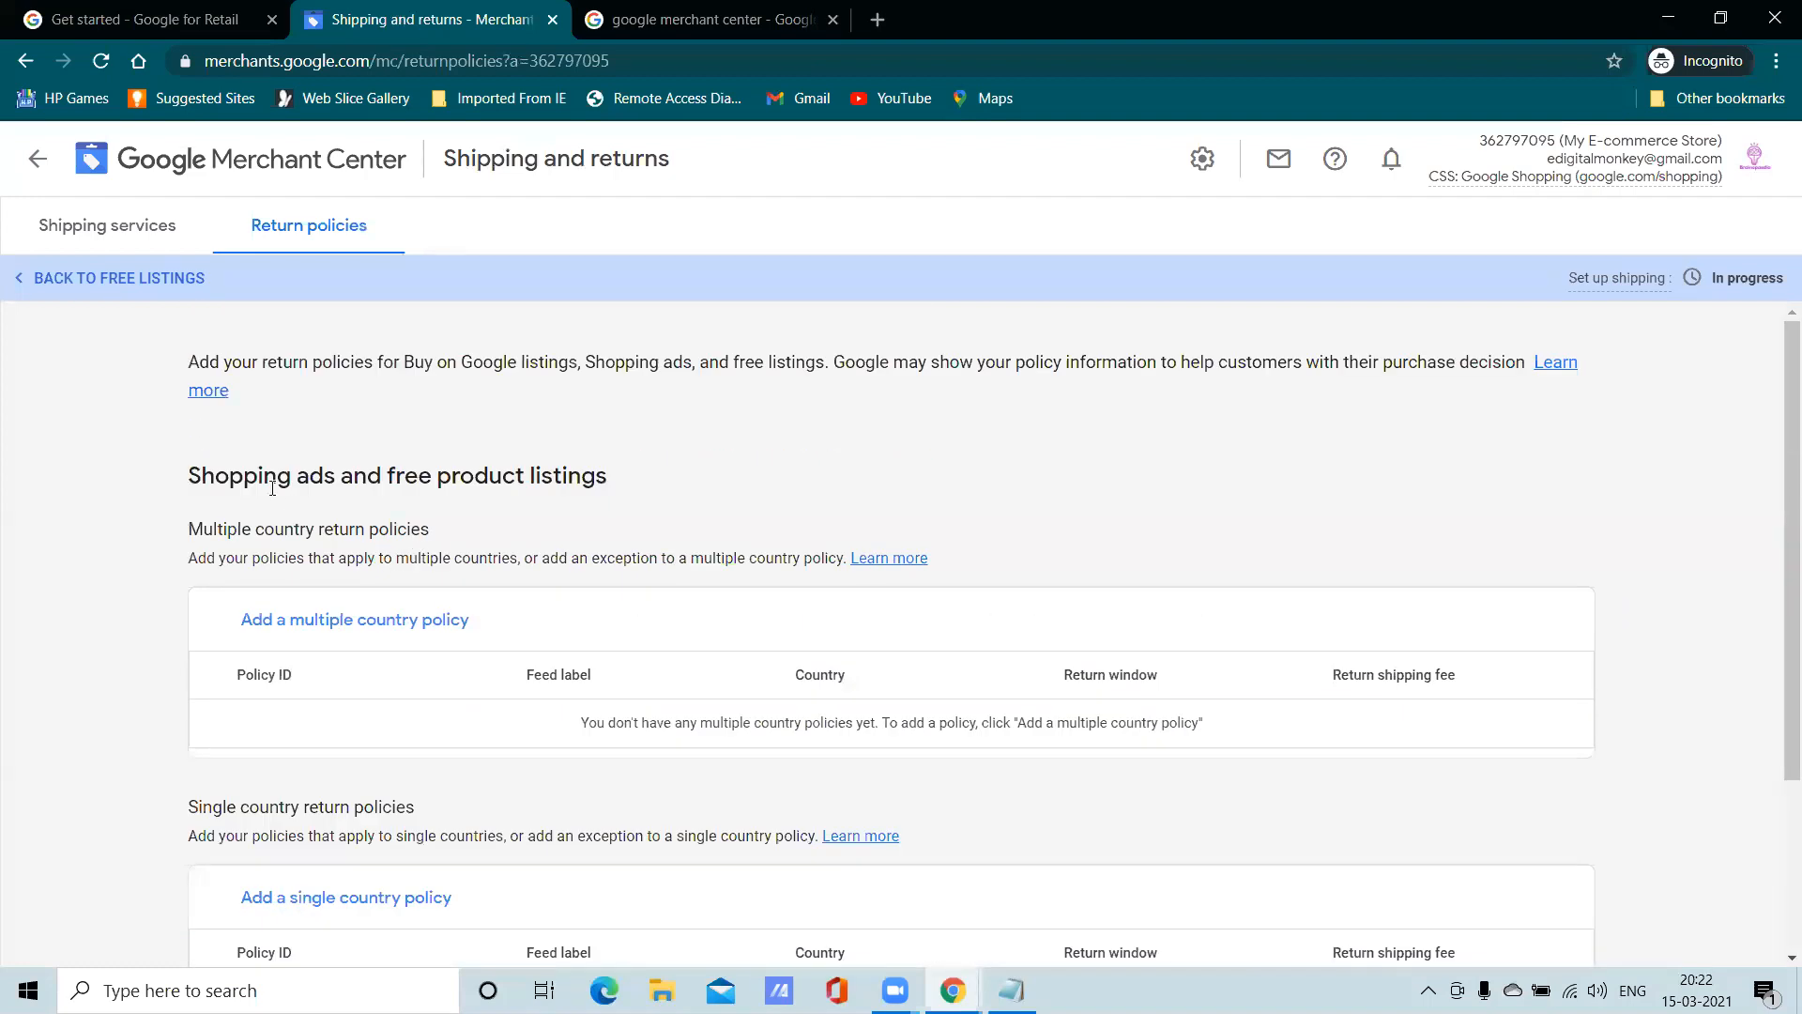
pyautogui.click(37, 158)
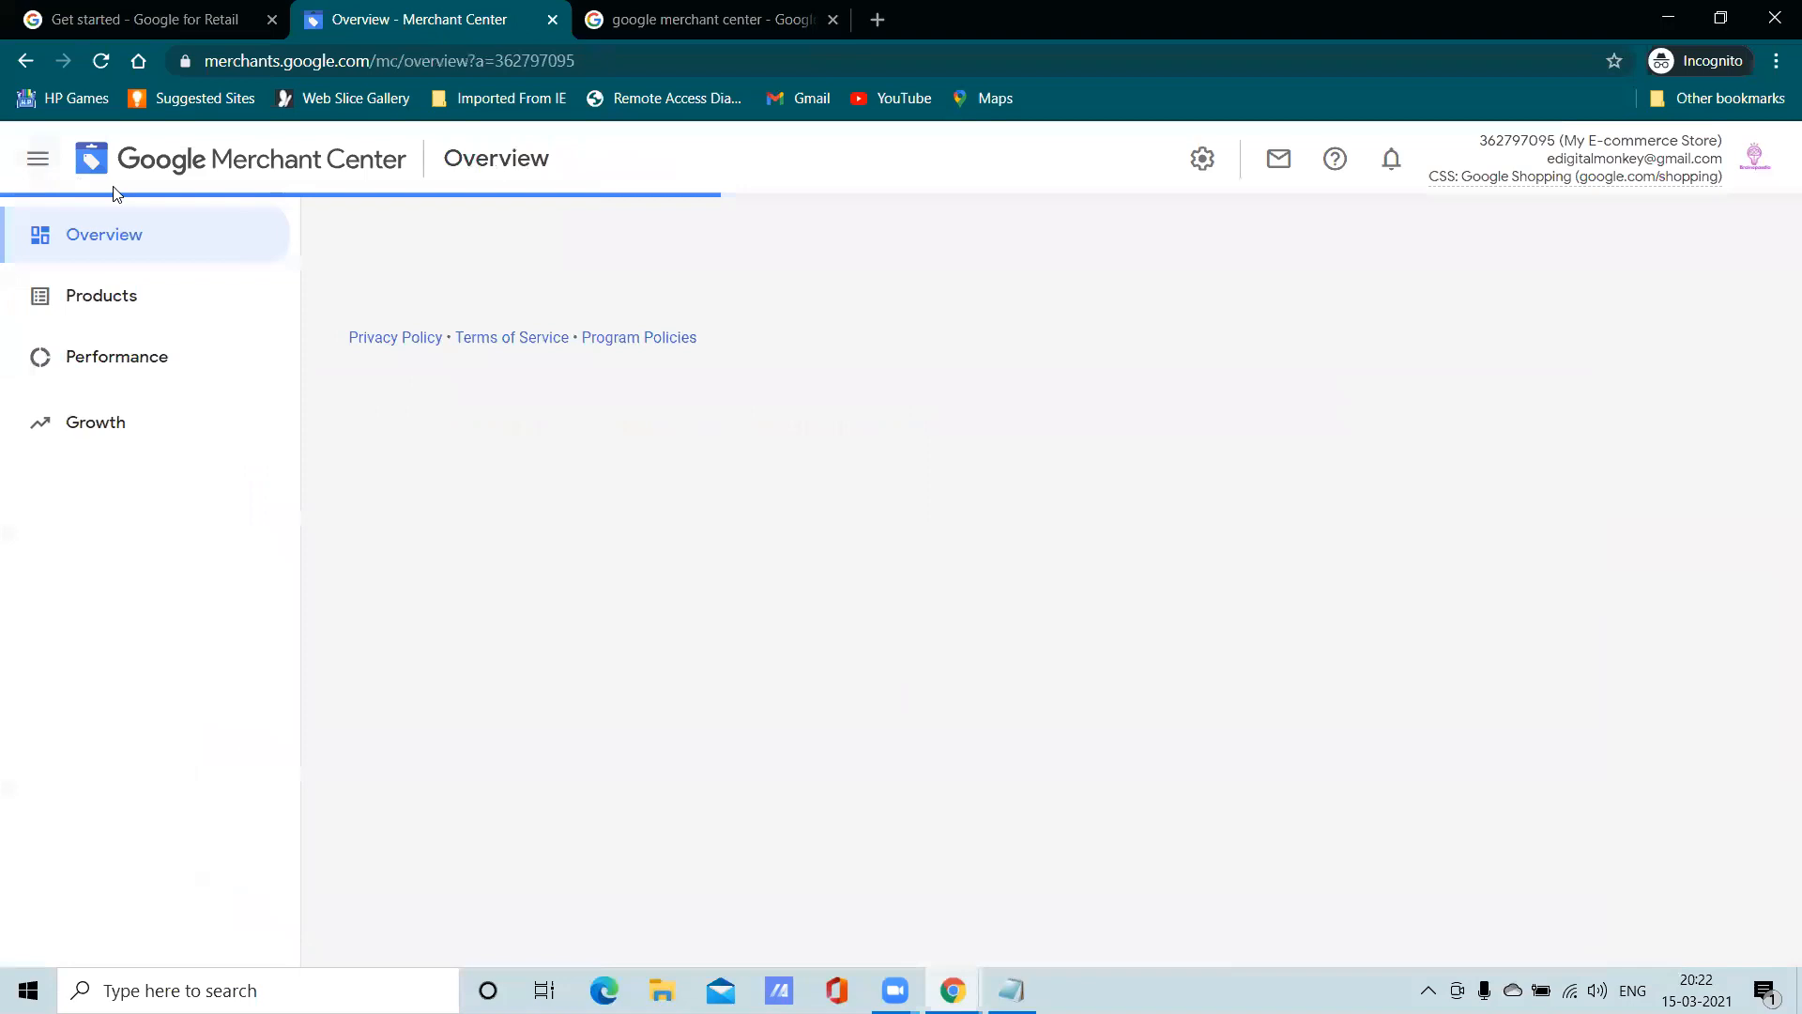
pyautogui.click(1530, 347)
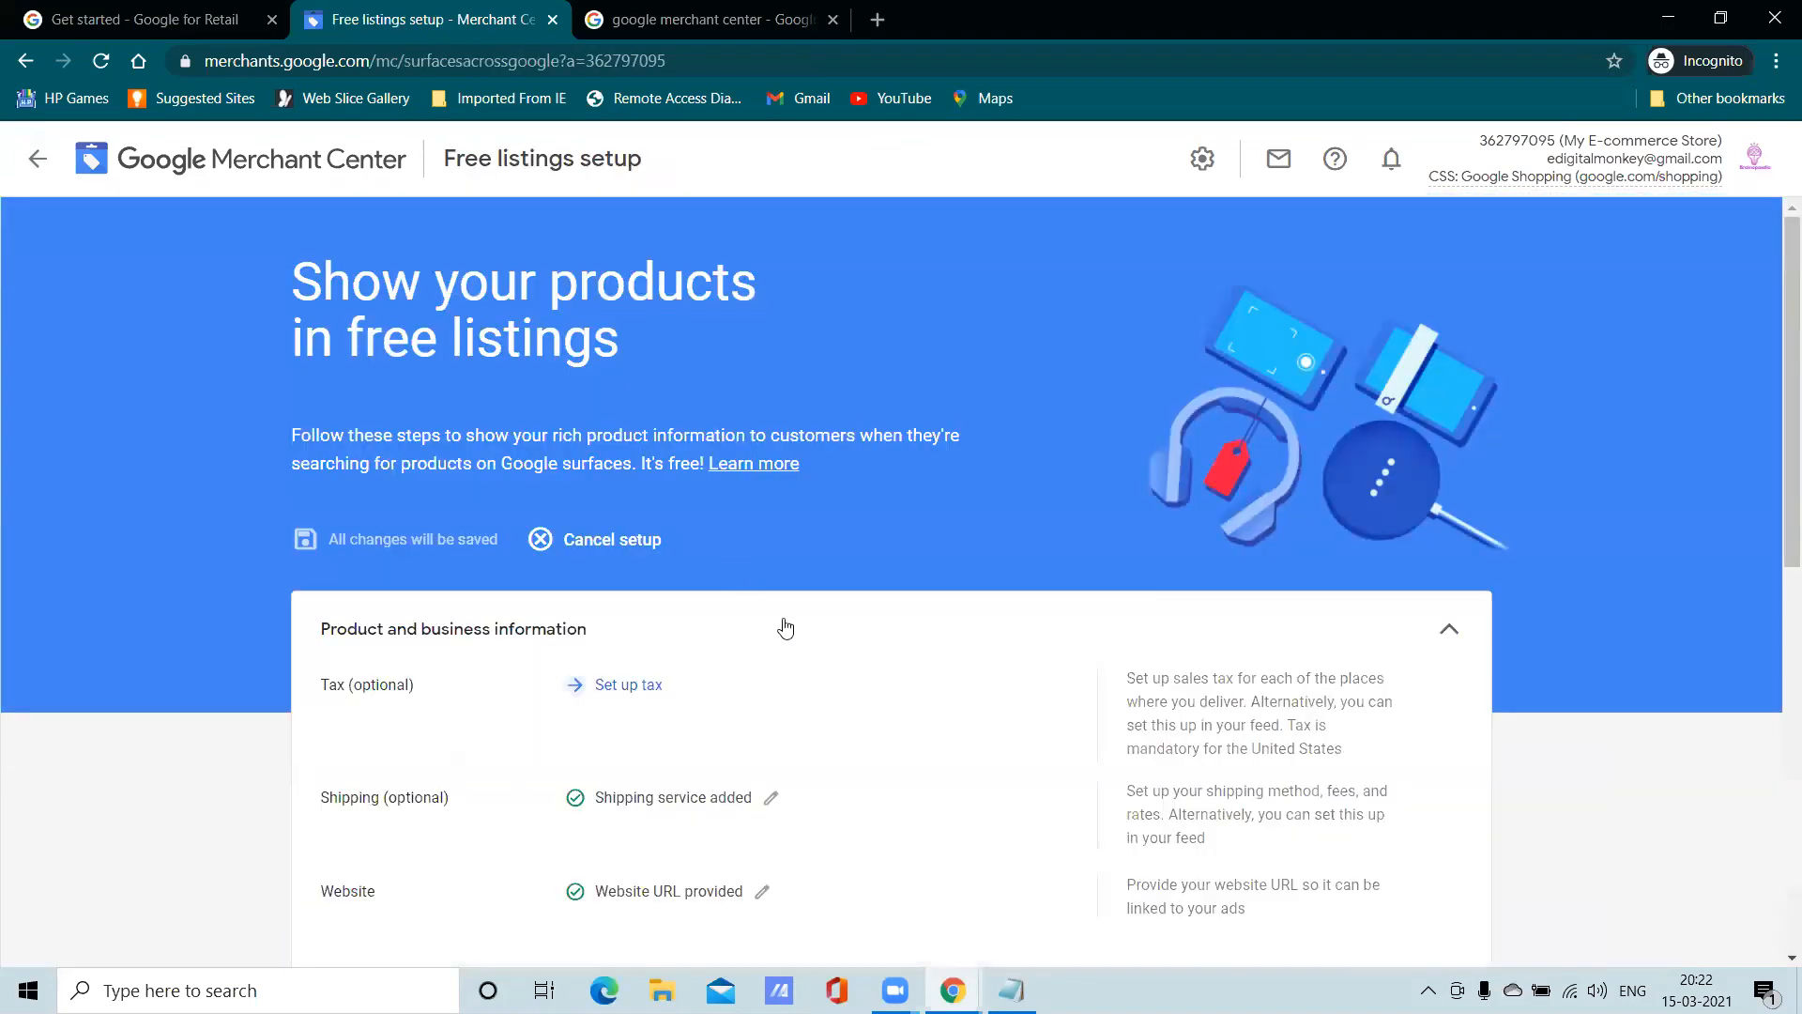
pyautogui.scroll(-4, 785, 627)
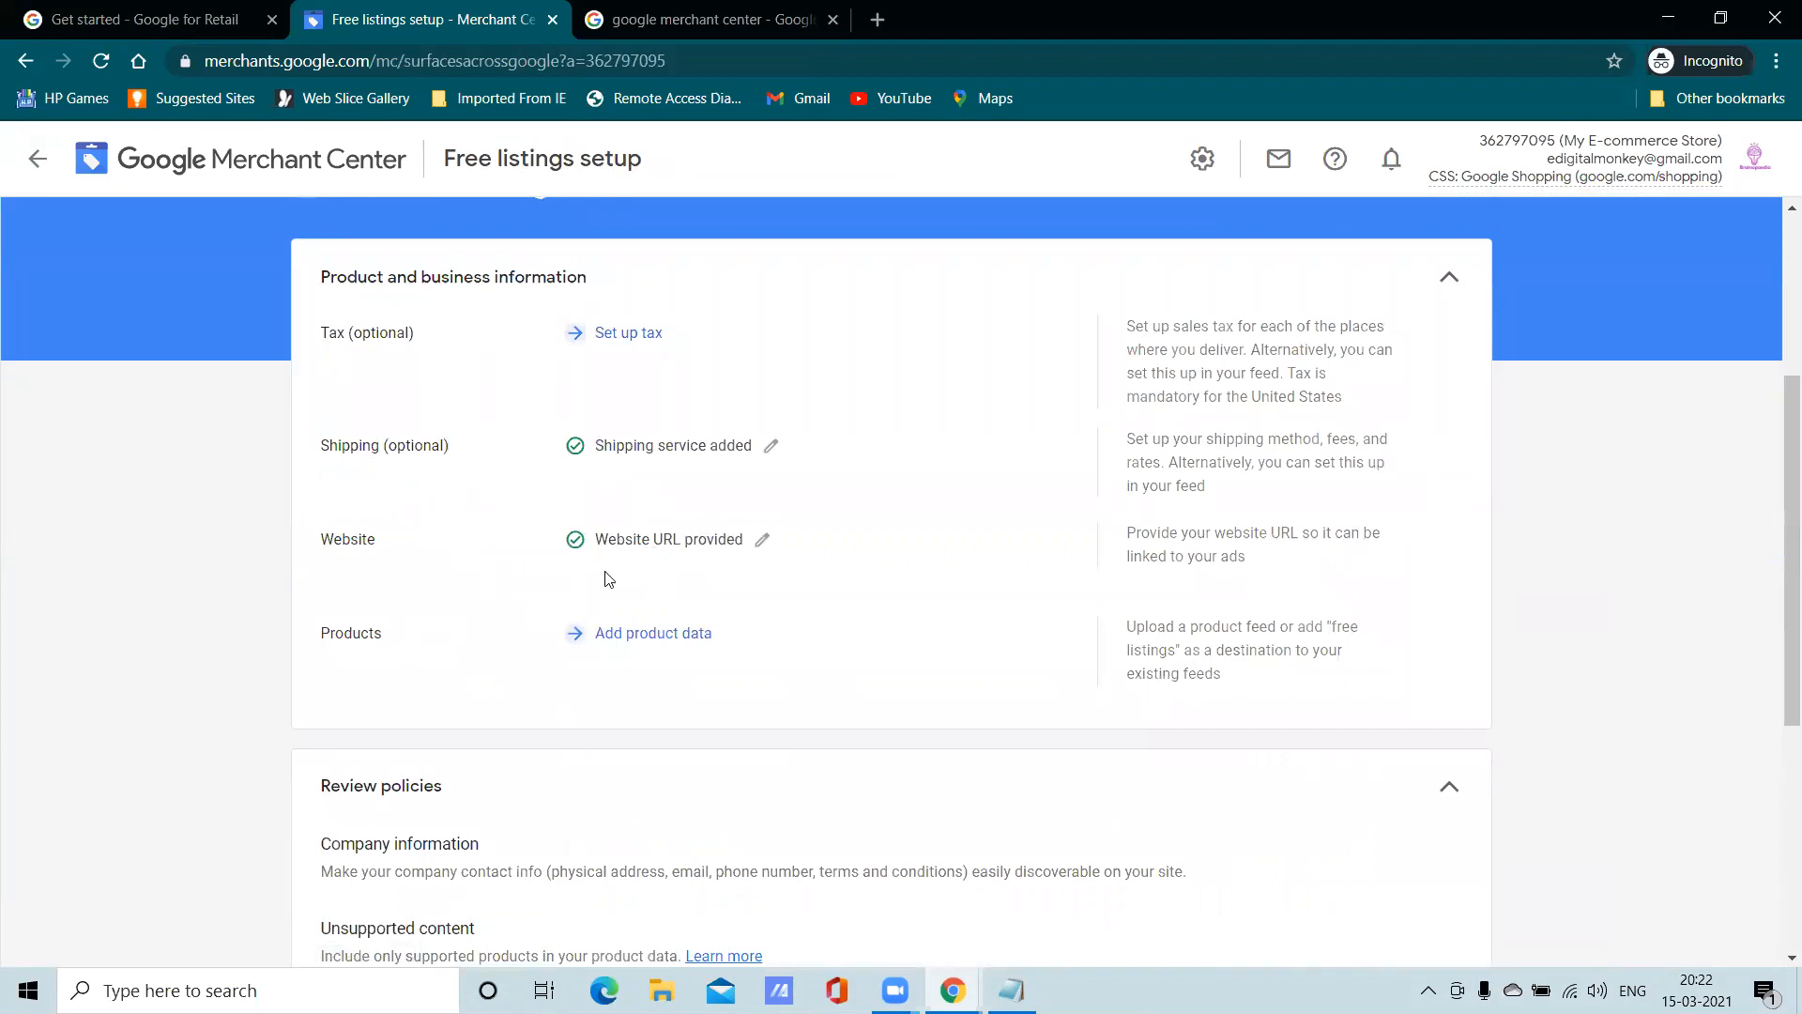
# Examine the optional sales tax settings and tax categories, and leave them without saving
pyautogui.click(605, 344)
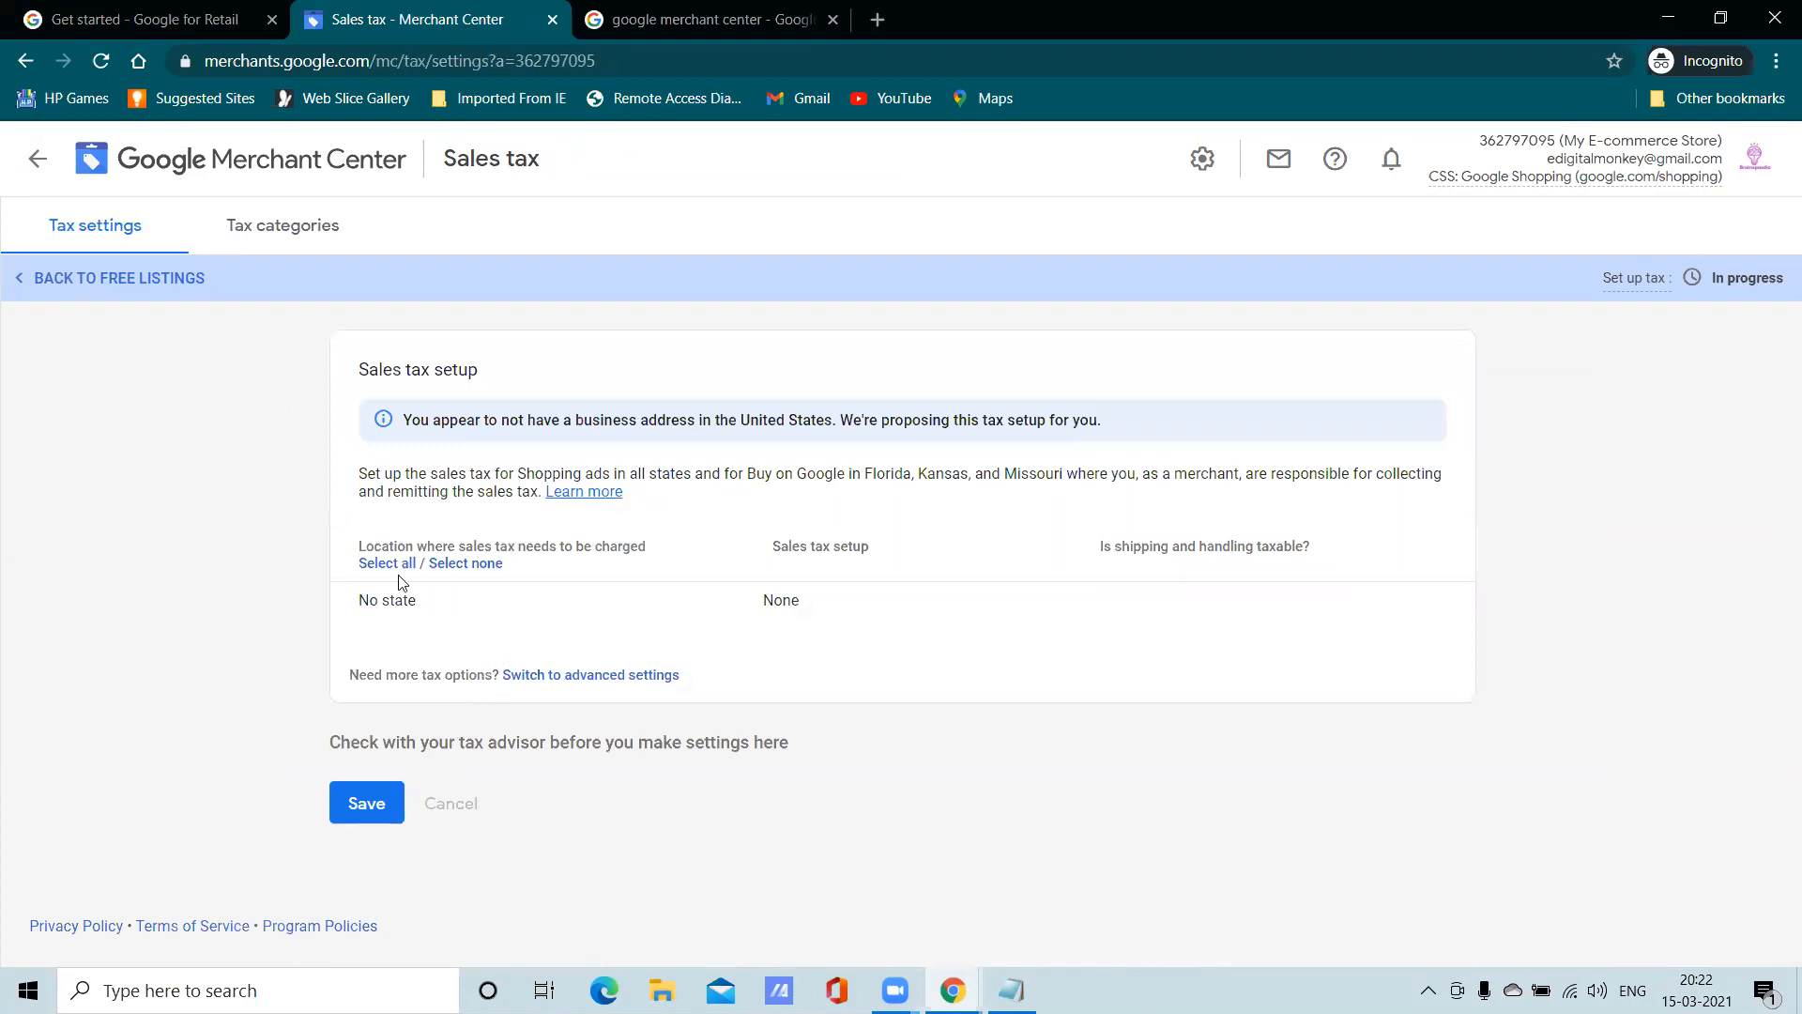
pyautogui.click(319, 249)
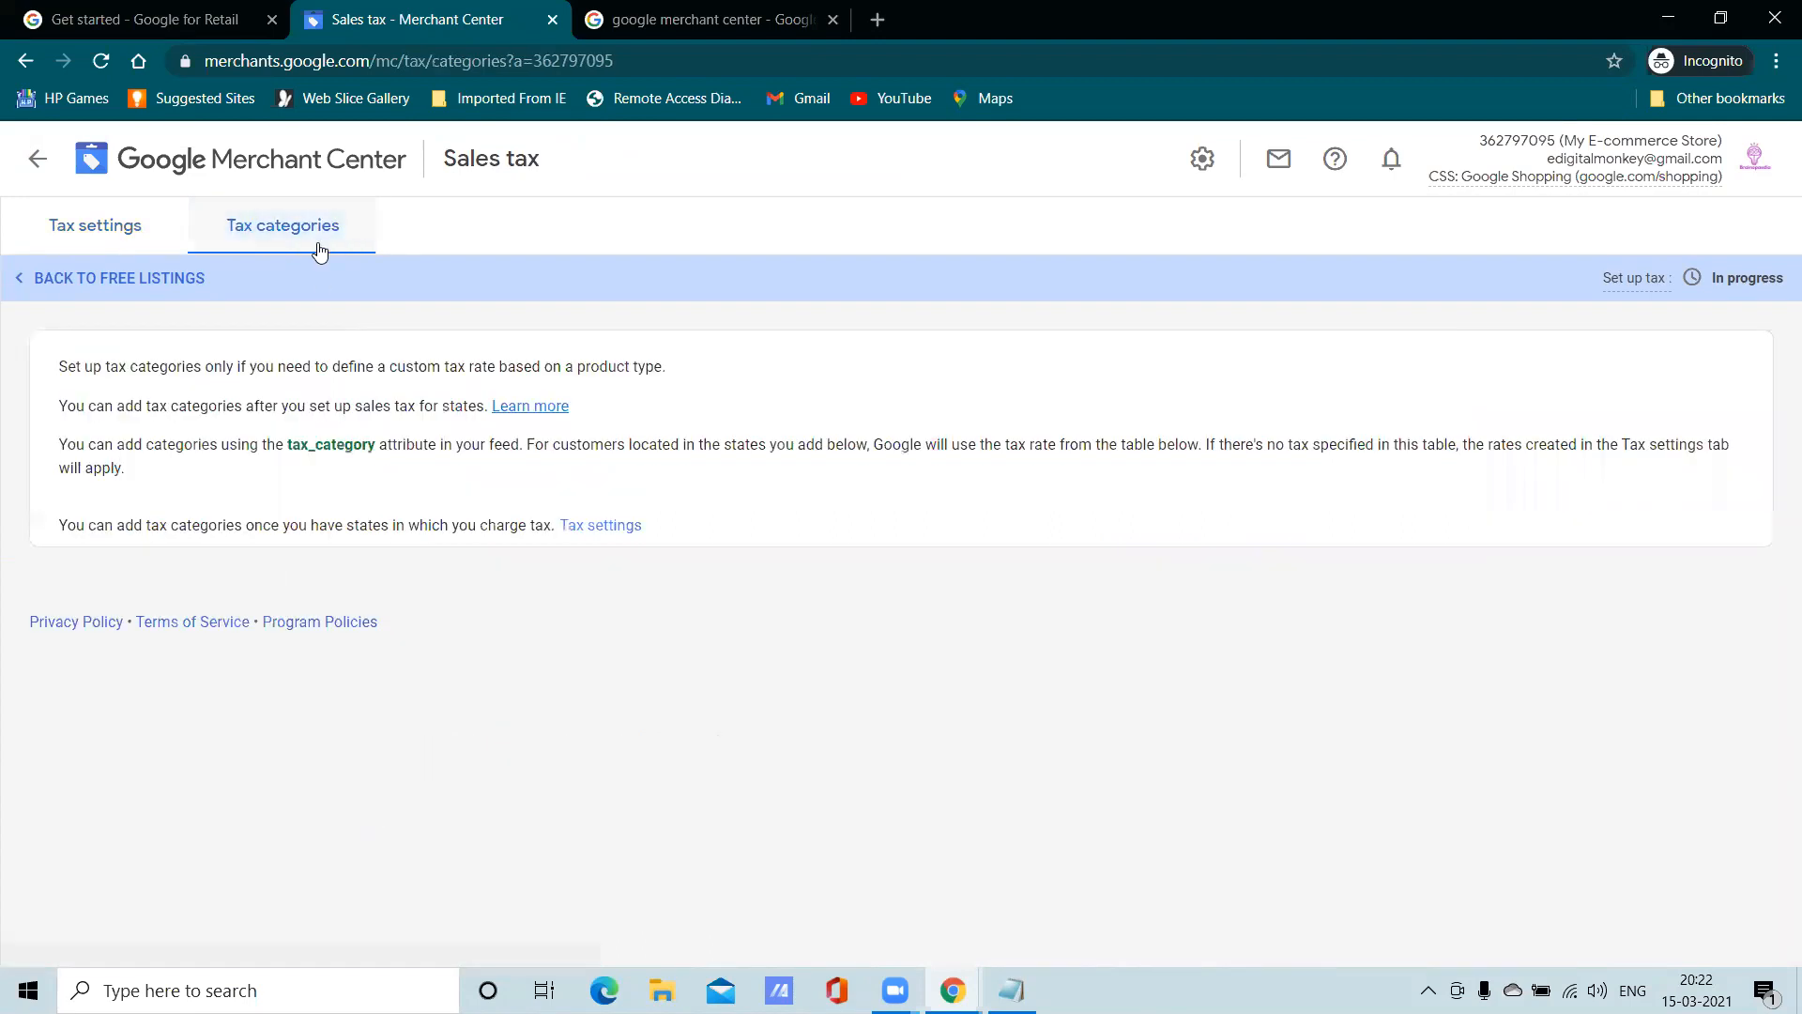
pyautogui.click(165, 235)
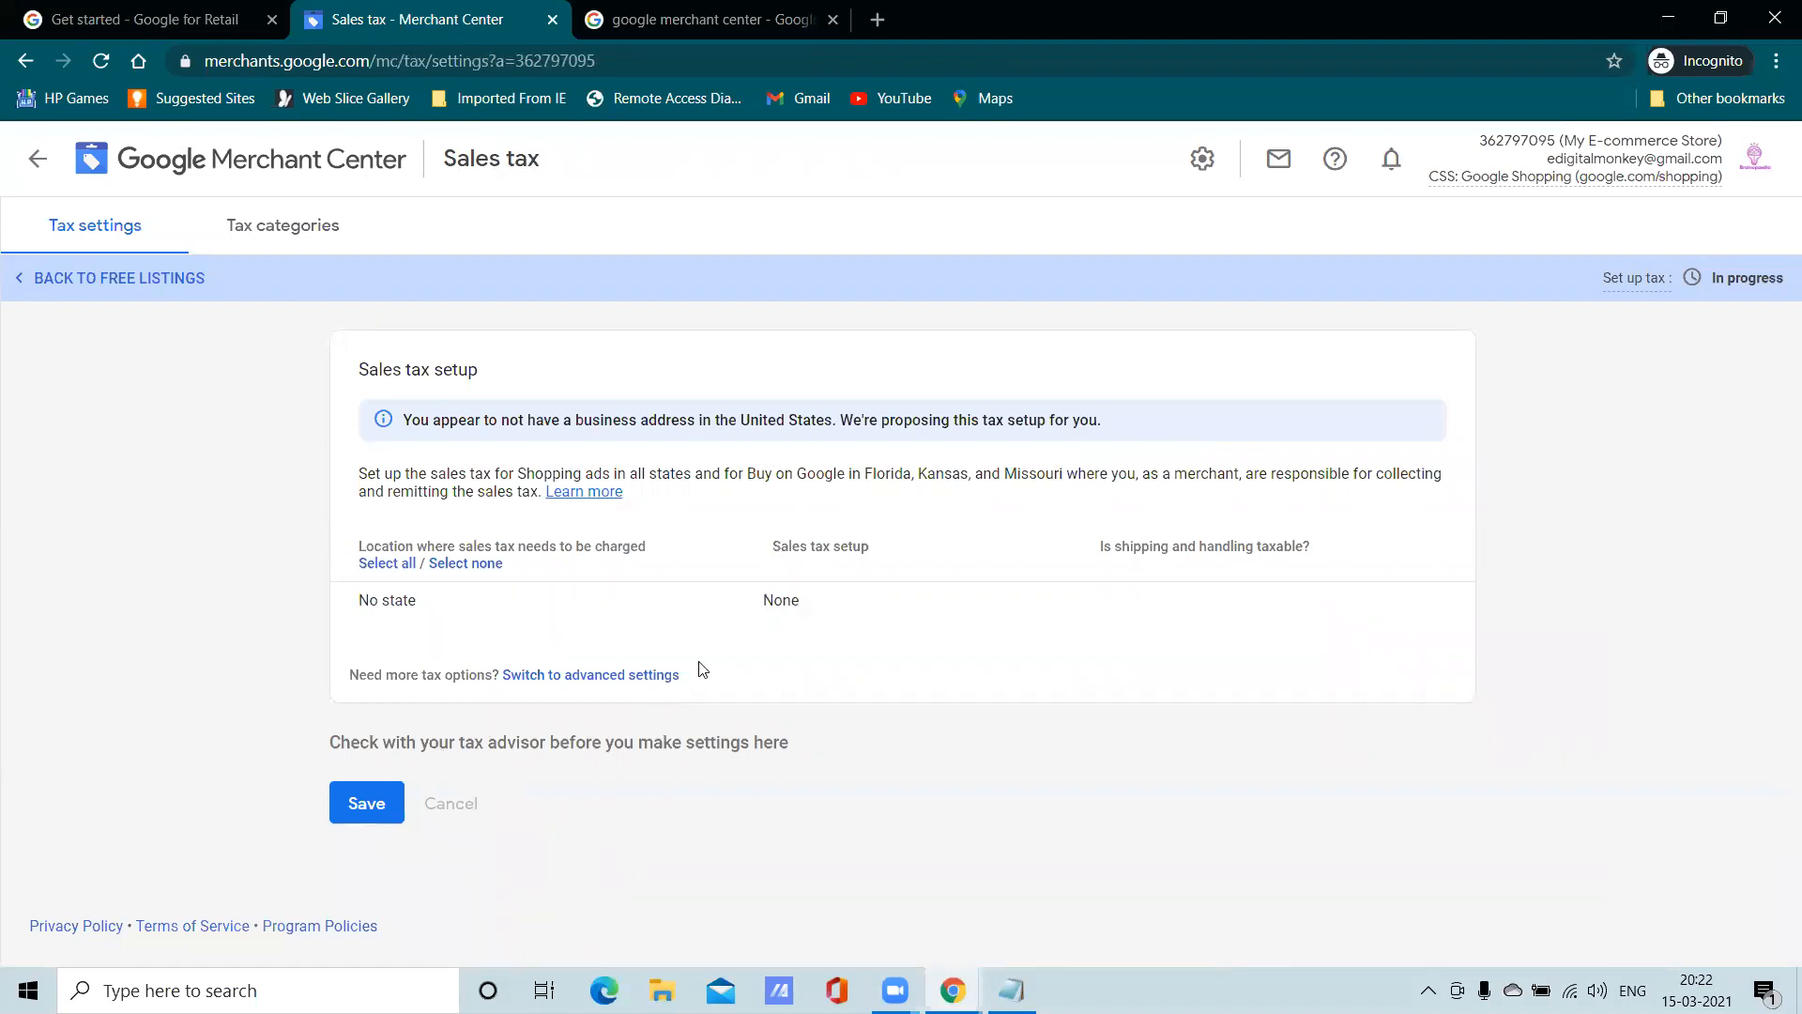
pyautogui.click(40, 168)
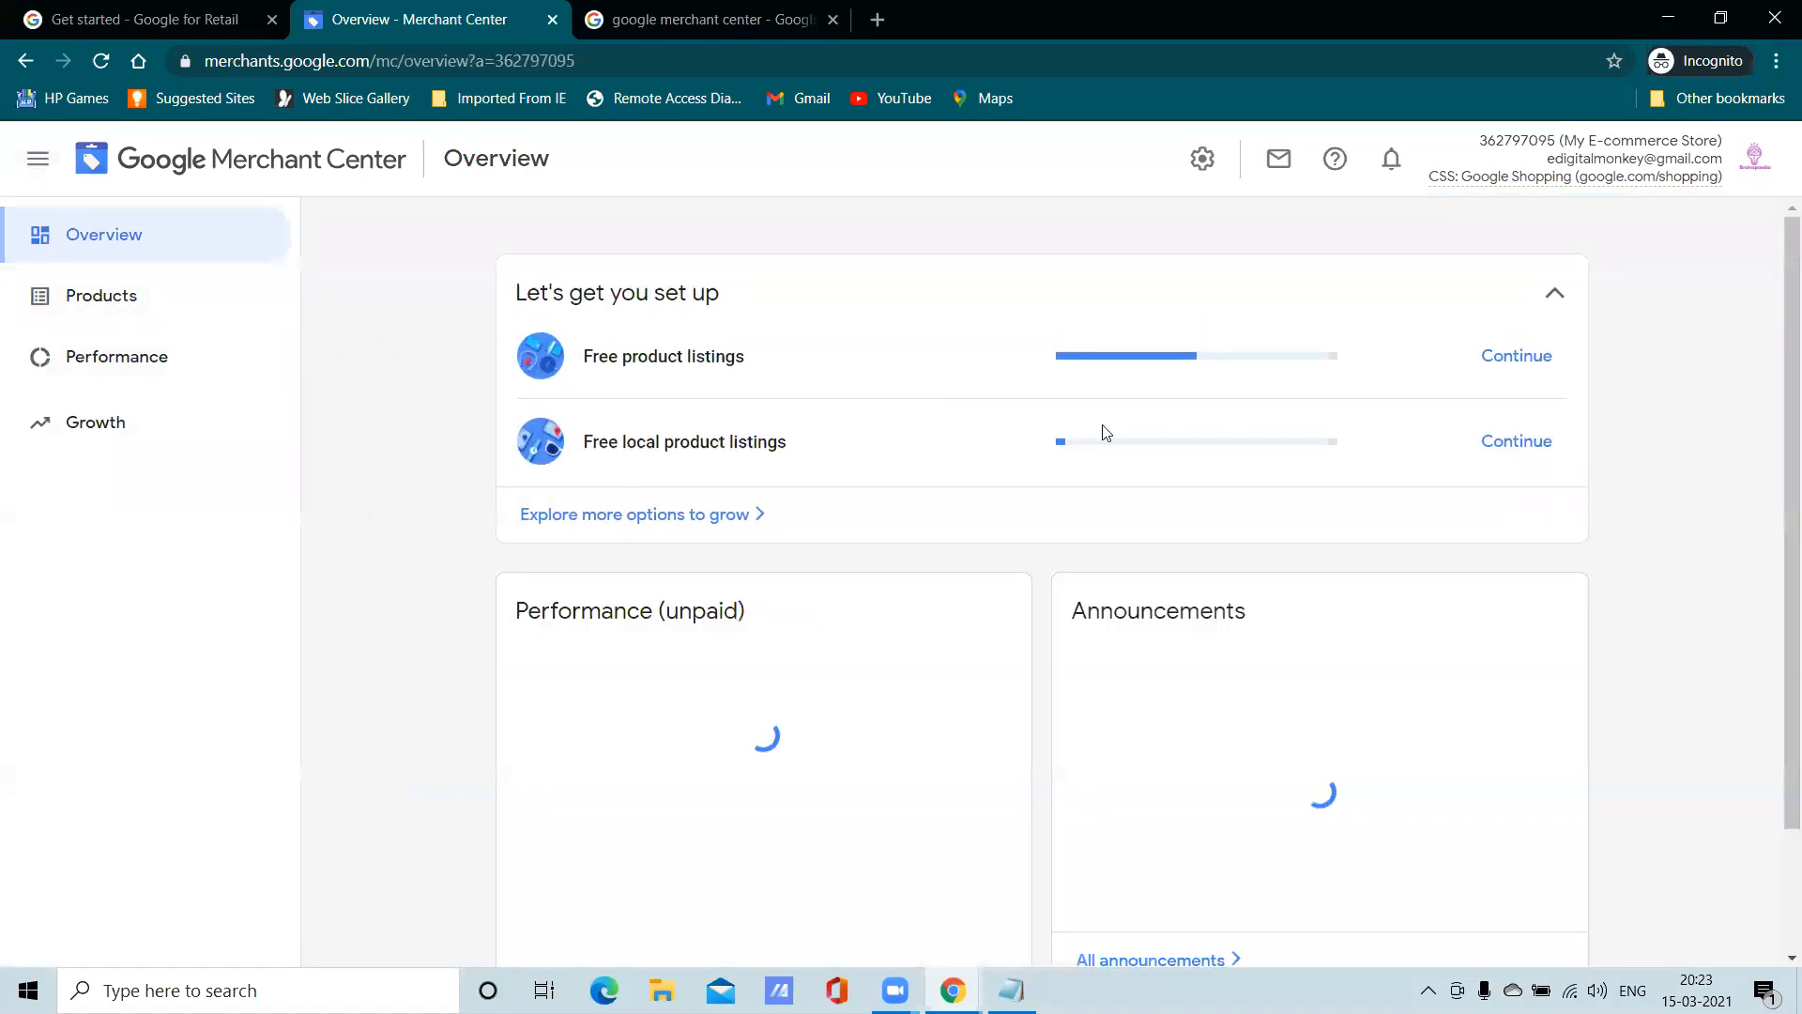
# Resume the free product listings setup, go to adding product data and start a primary feed for uploading multiple products
pyautogui.click(1494, 373)
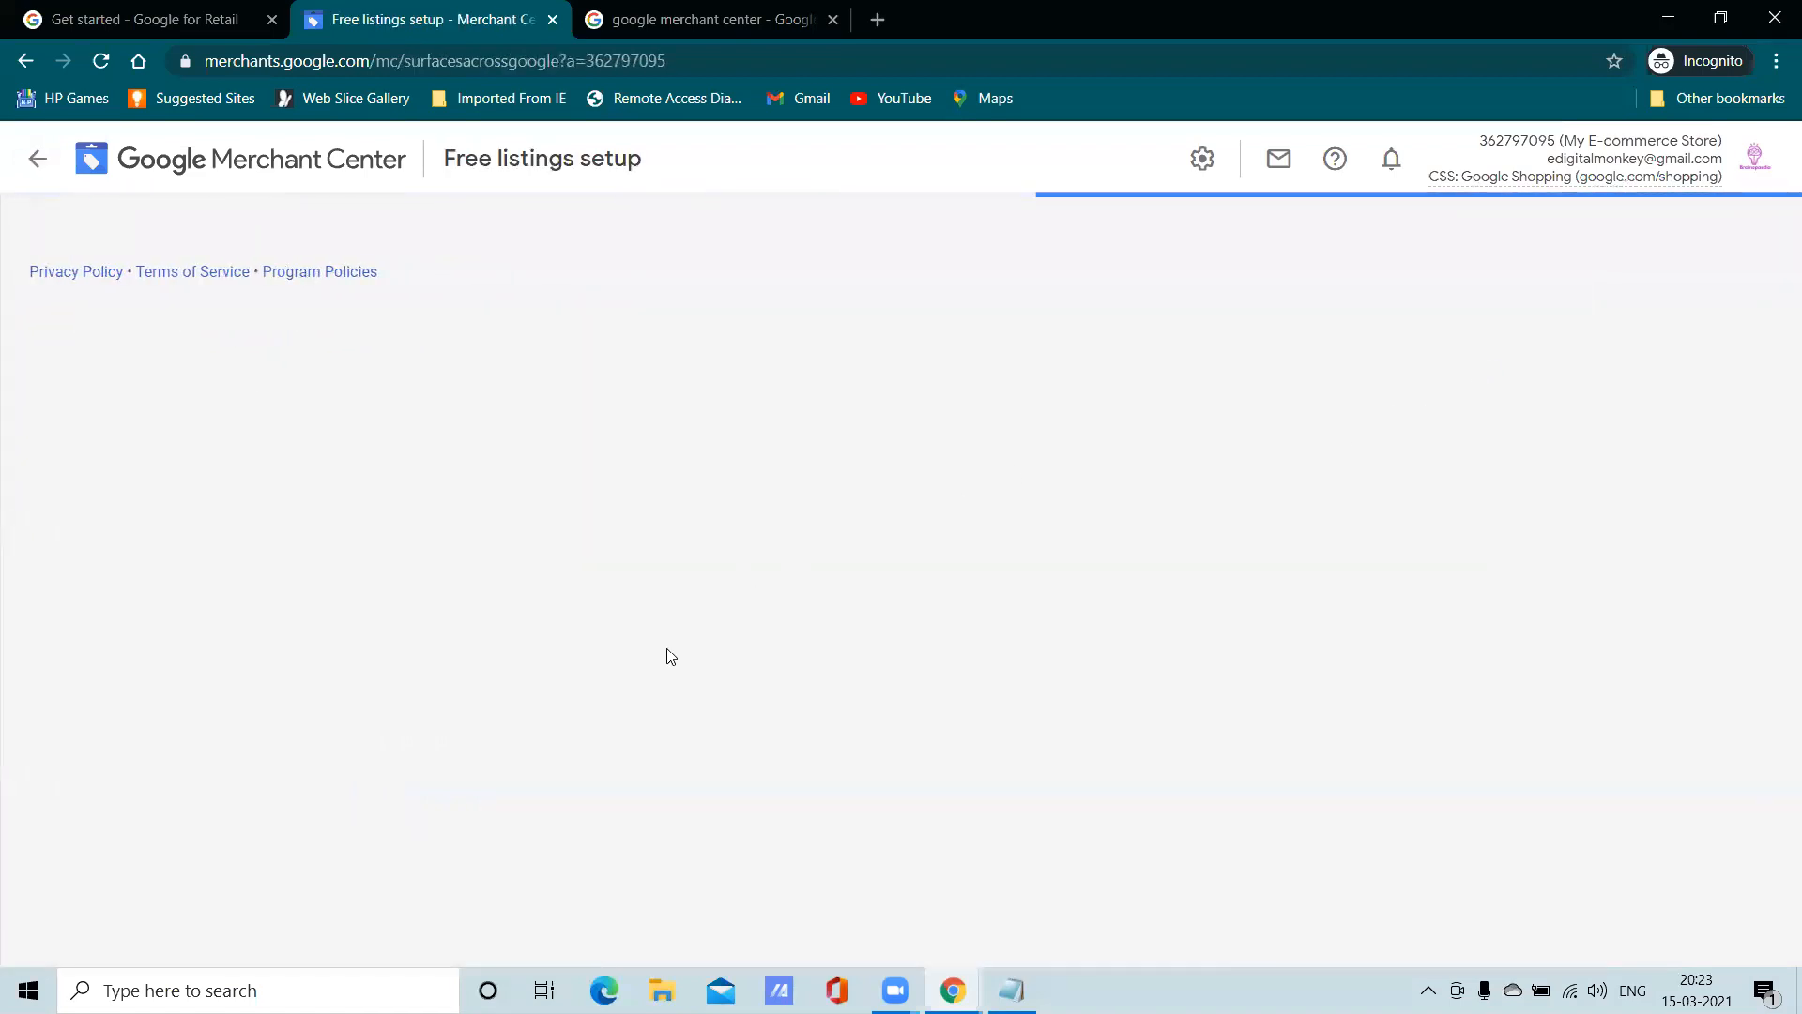
pyautogui.scroll(-5, 681, 657)
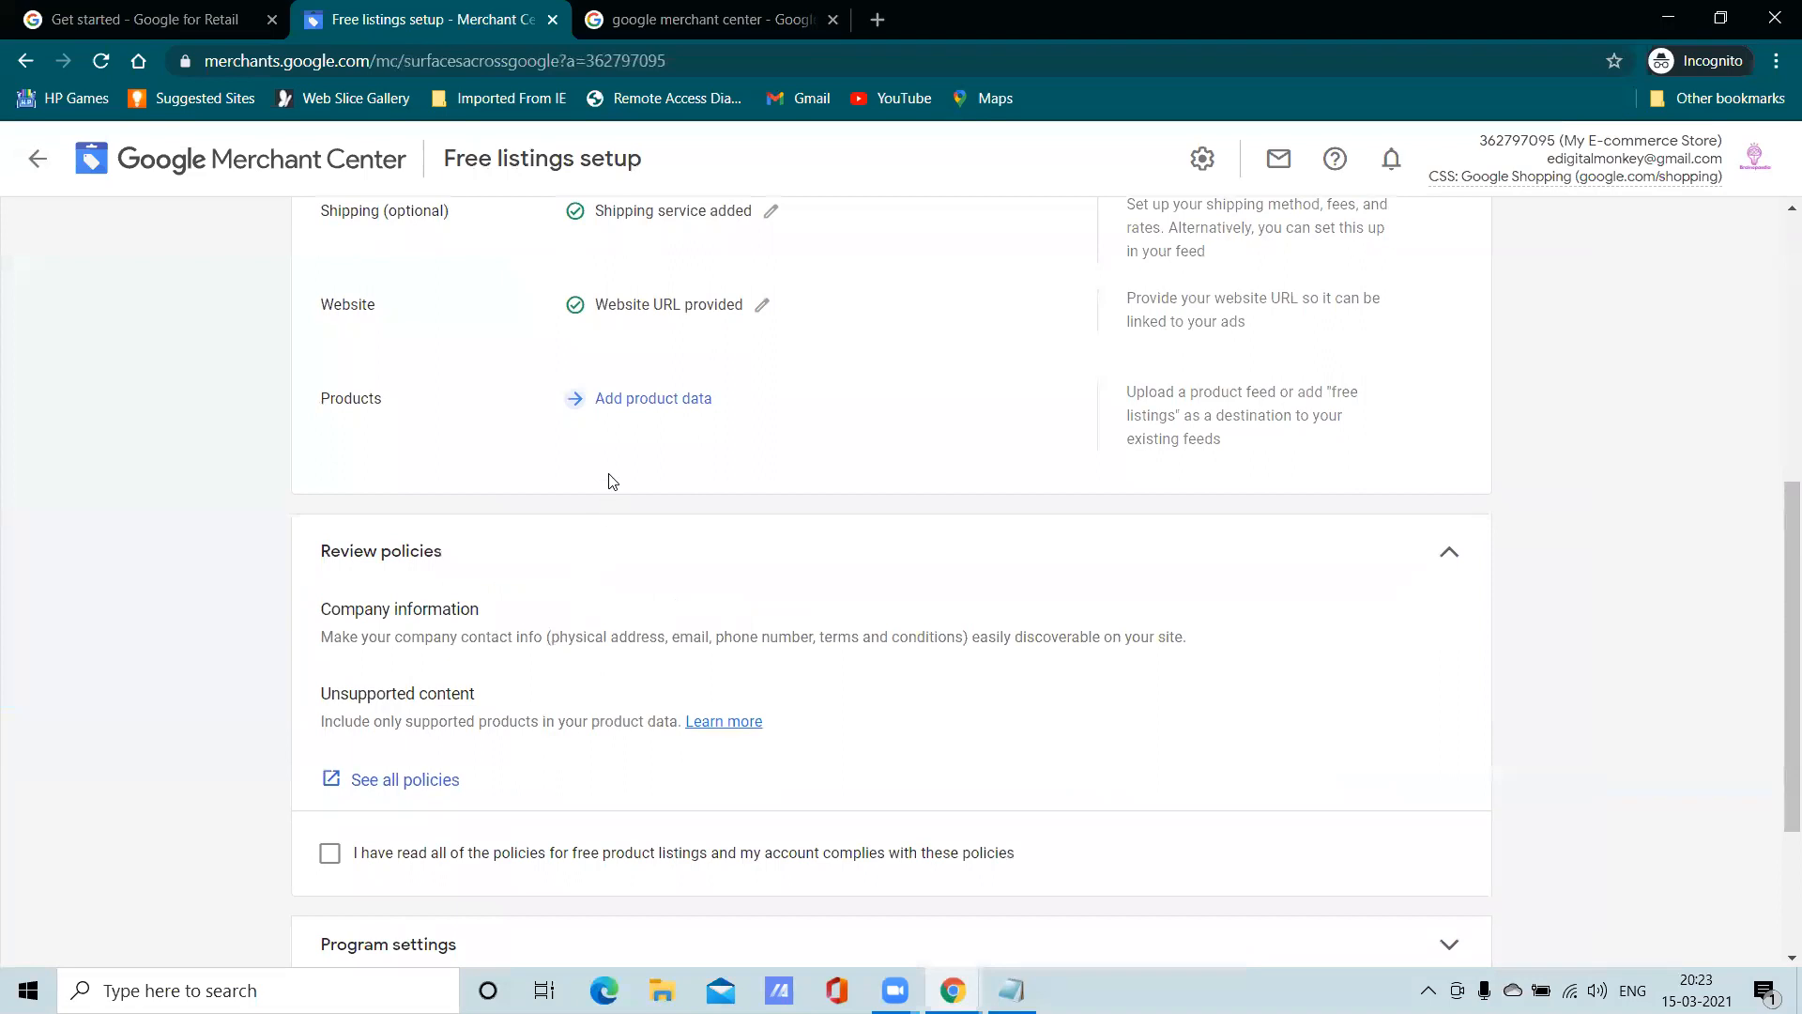
pyautogui.click(623, 404)
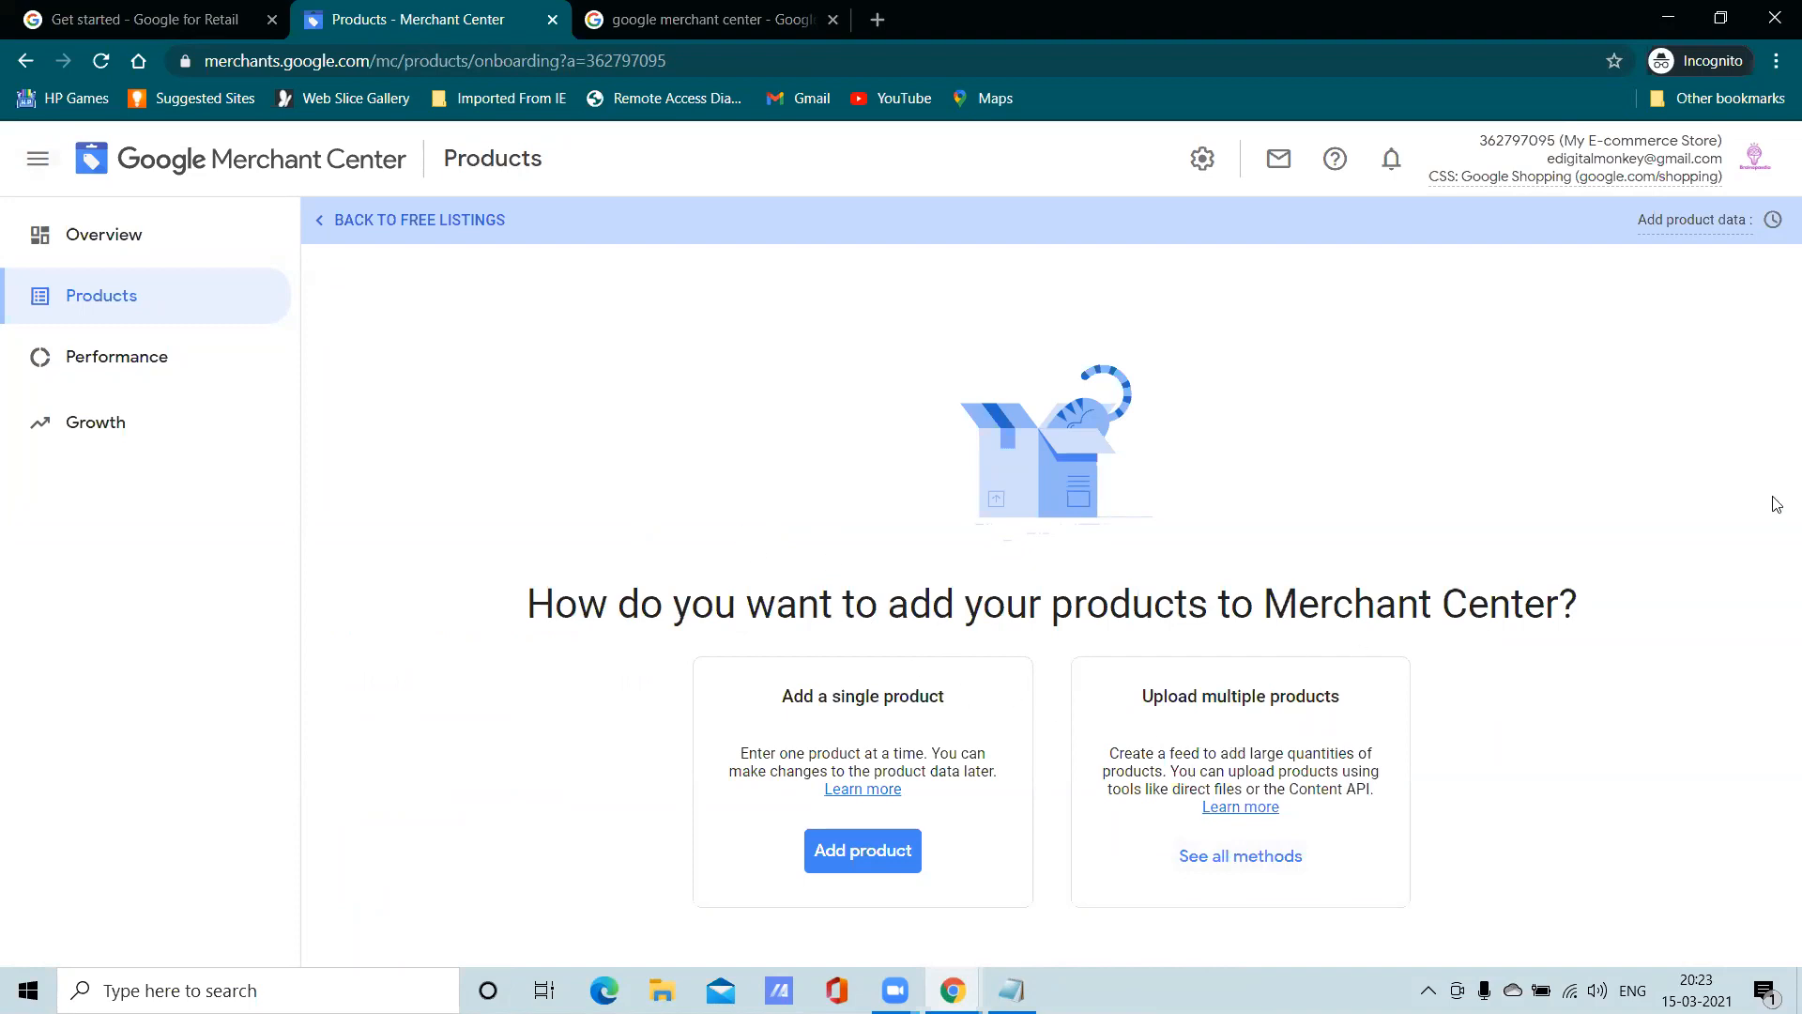
pyautogui.click(1211, 854)
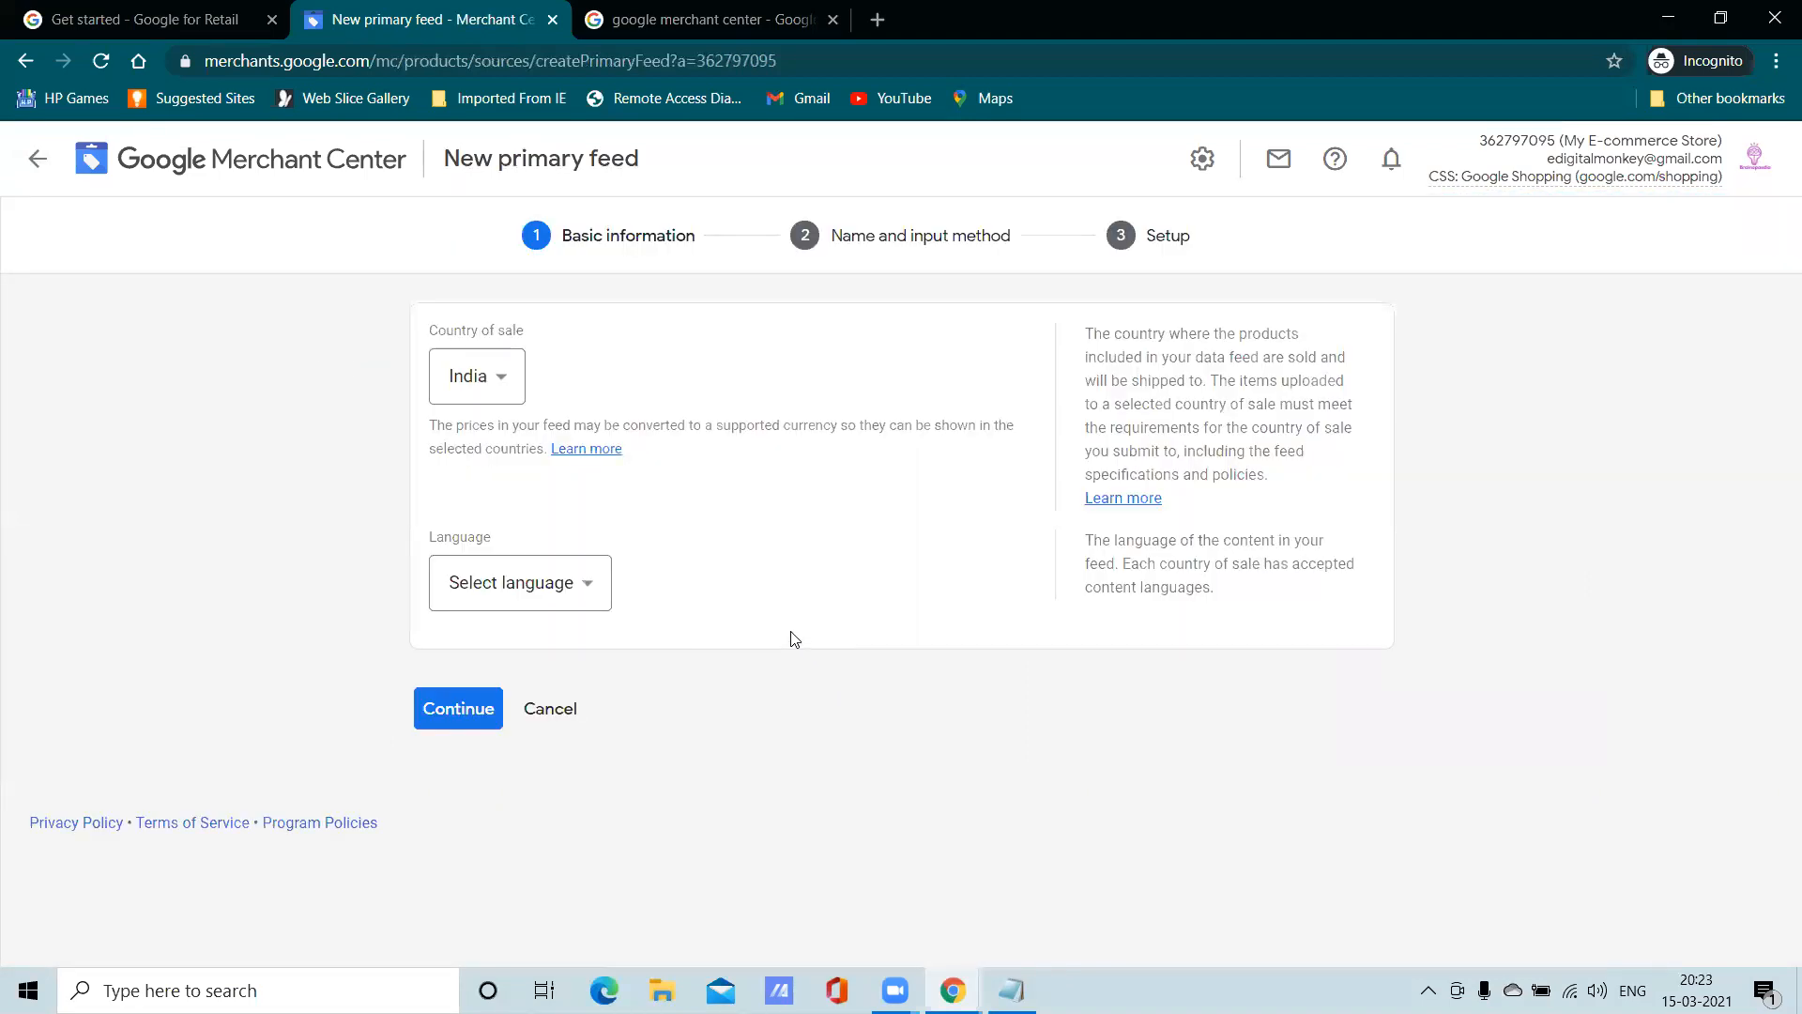
# Set the feed's language to English, keep Free listings and Free local listings as destinations, and continue to the feed name
pyautogui.click(502, 606)
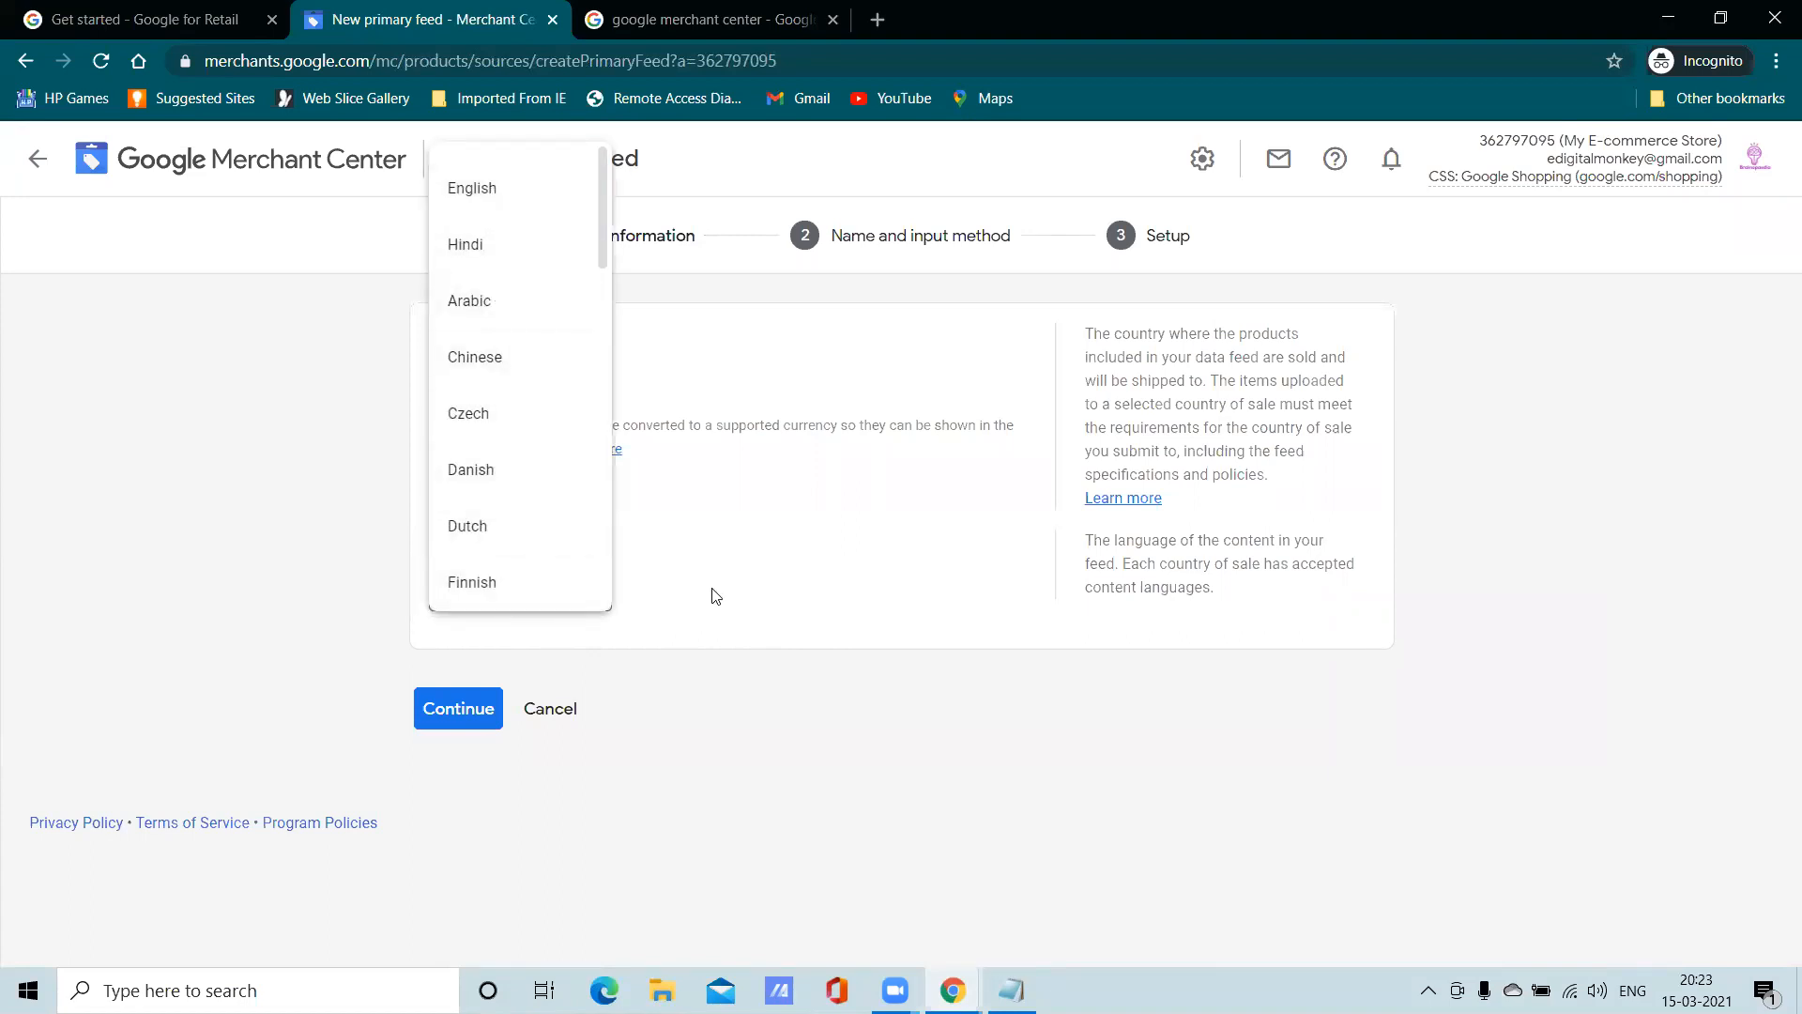
pyautogui.click(503, 188)
pyautogui.scroll(-2, 662, 601)
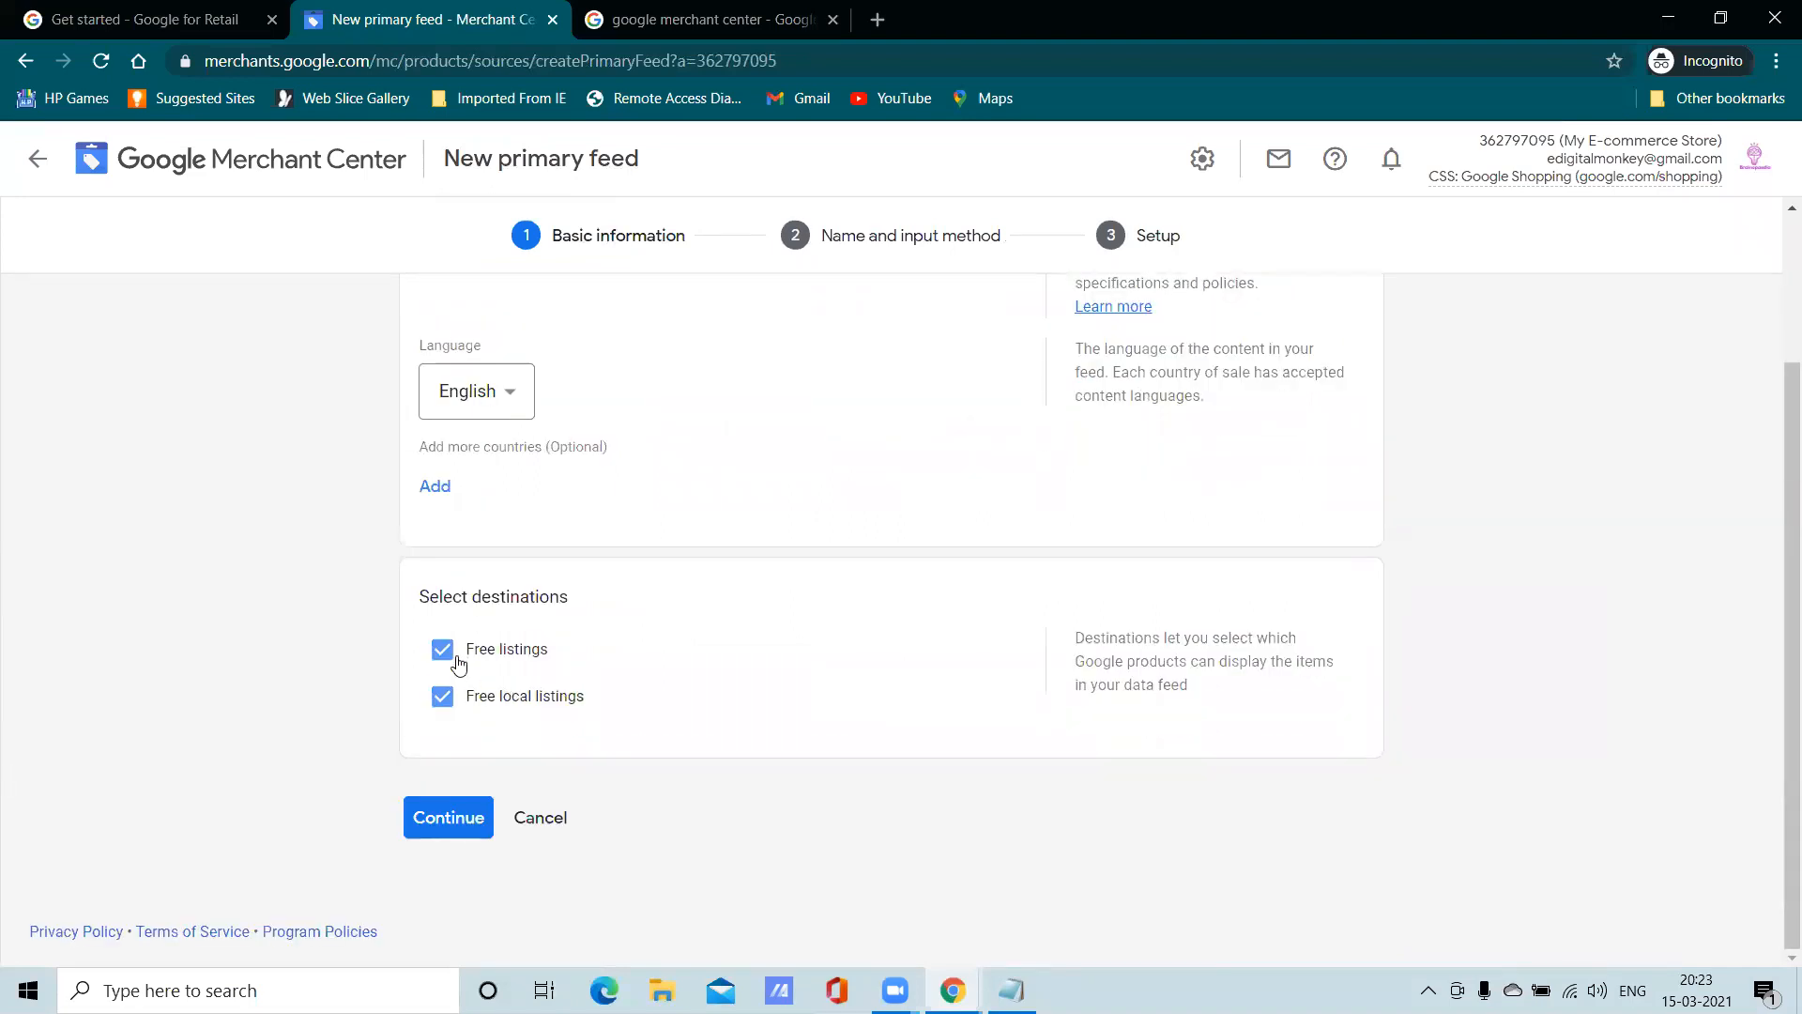
pyautogui.scroll(2, 564, 675)
pyautogui.scroll(-2, 574, 671)
pyautogui.click(450, 816)
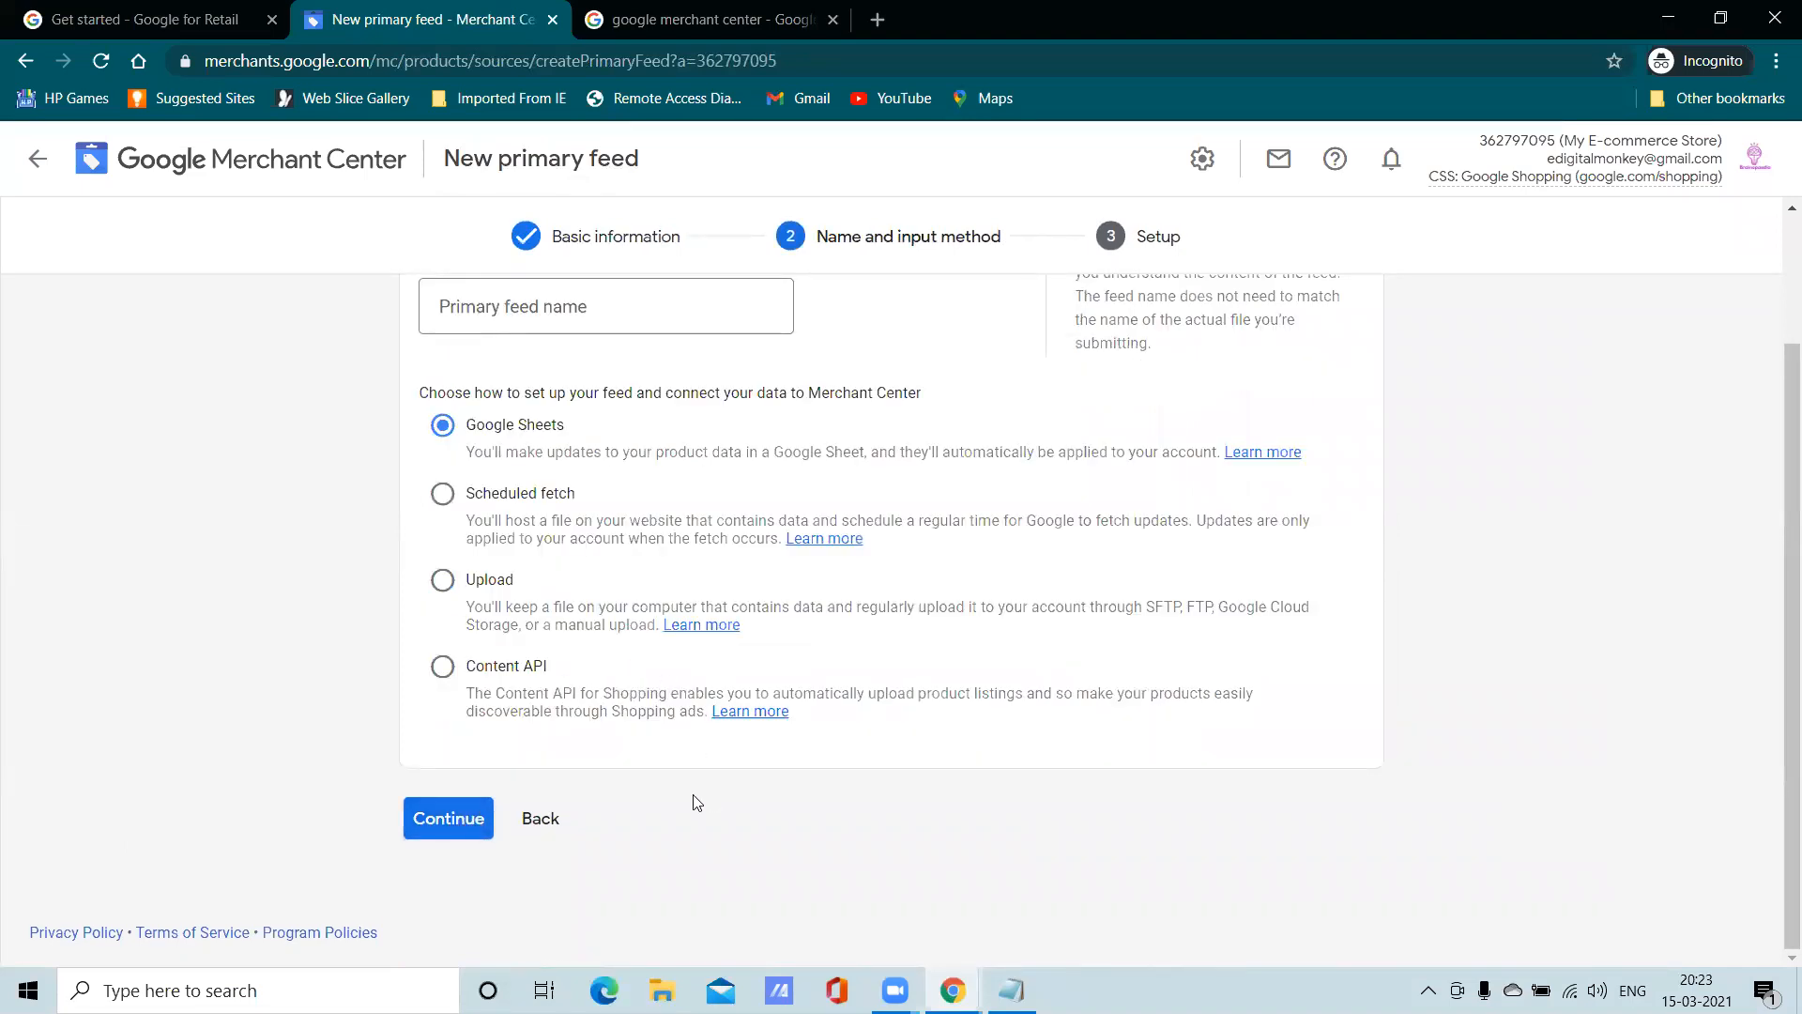
# Name the primary feed "sample product", use Google Sheets as its input method, and continue to the account authorization
pyautogui.scroll(2, 690, 753)
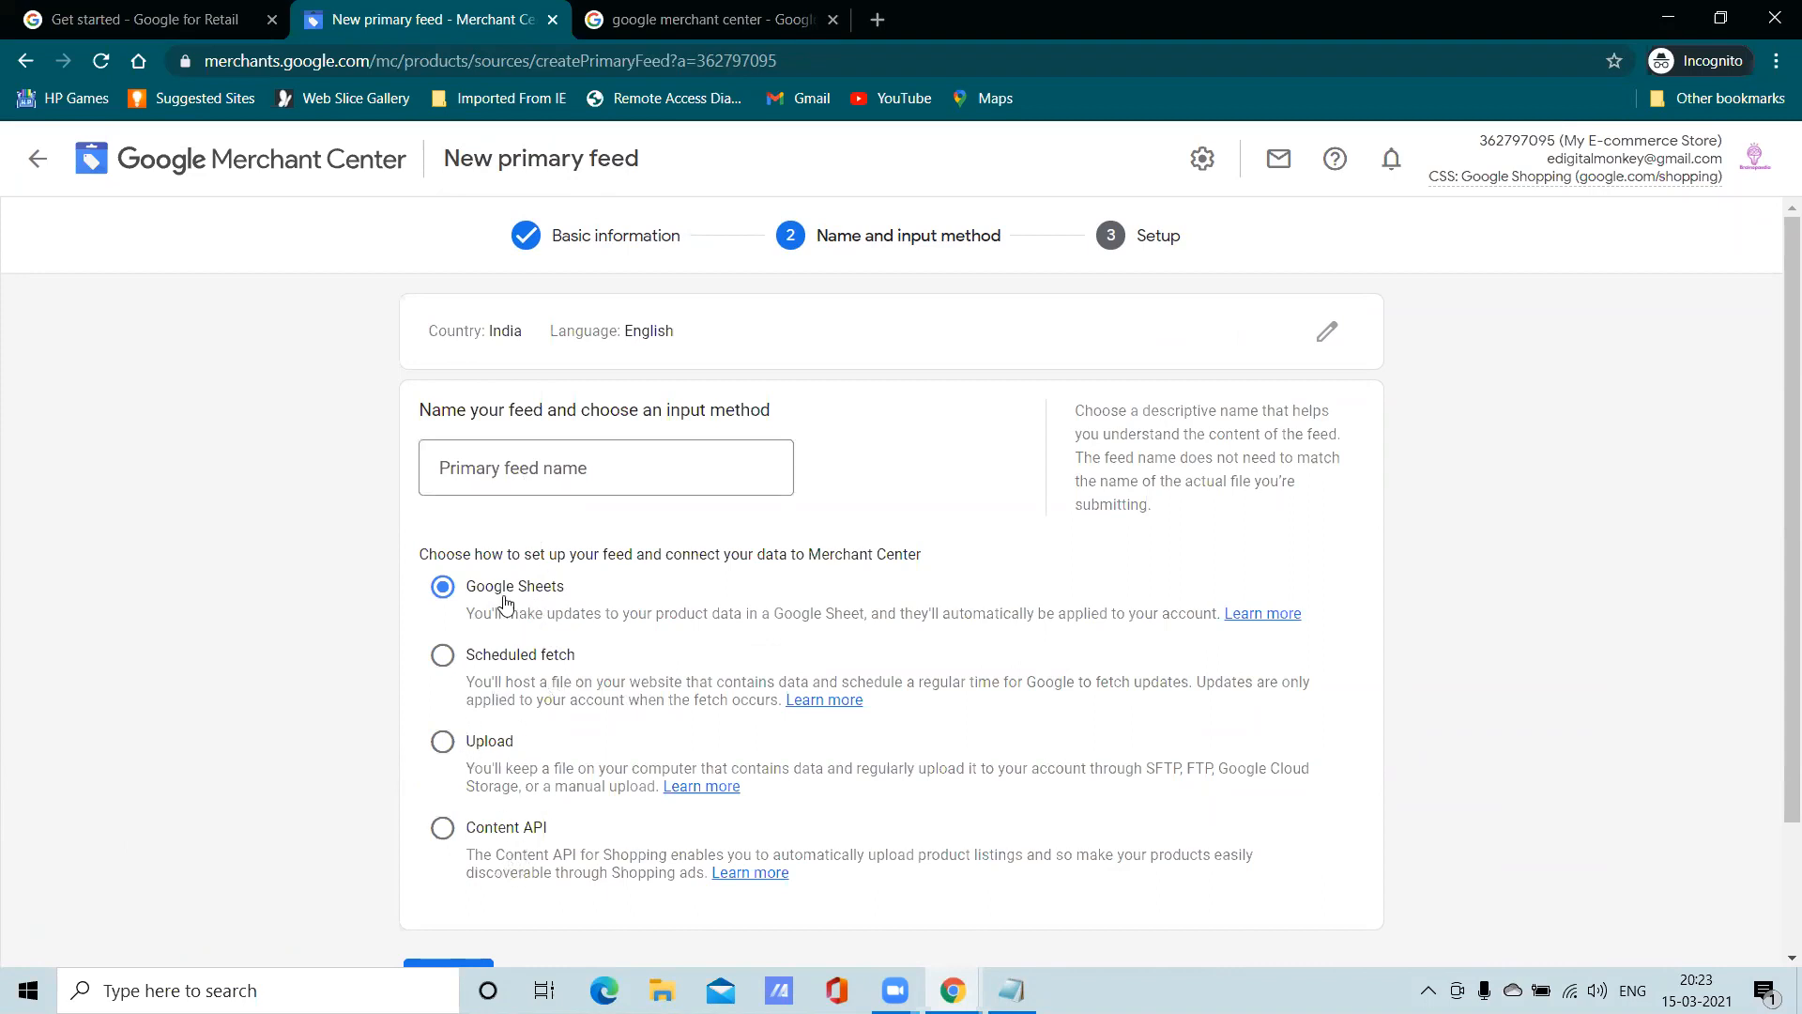
pyautogui.click(548, 479)
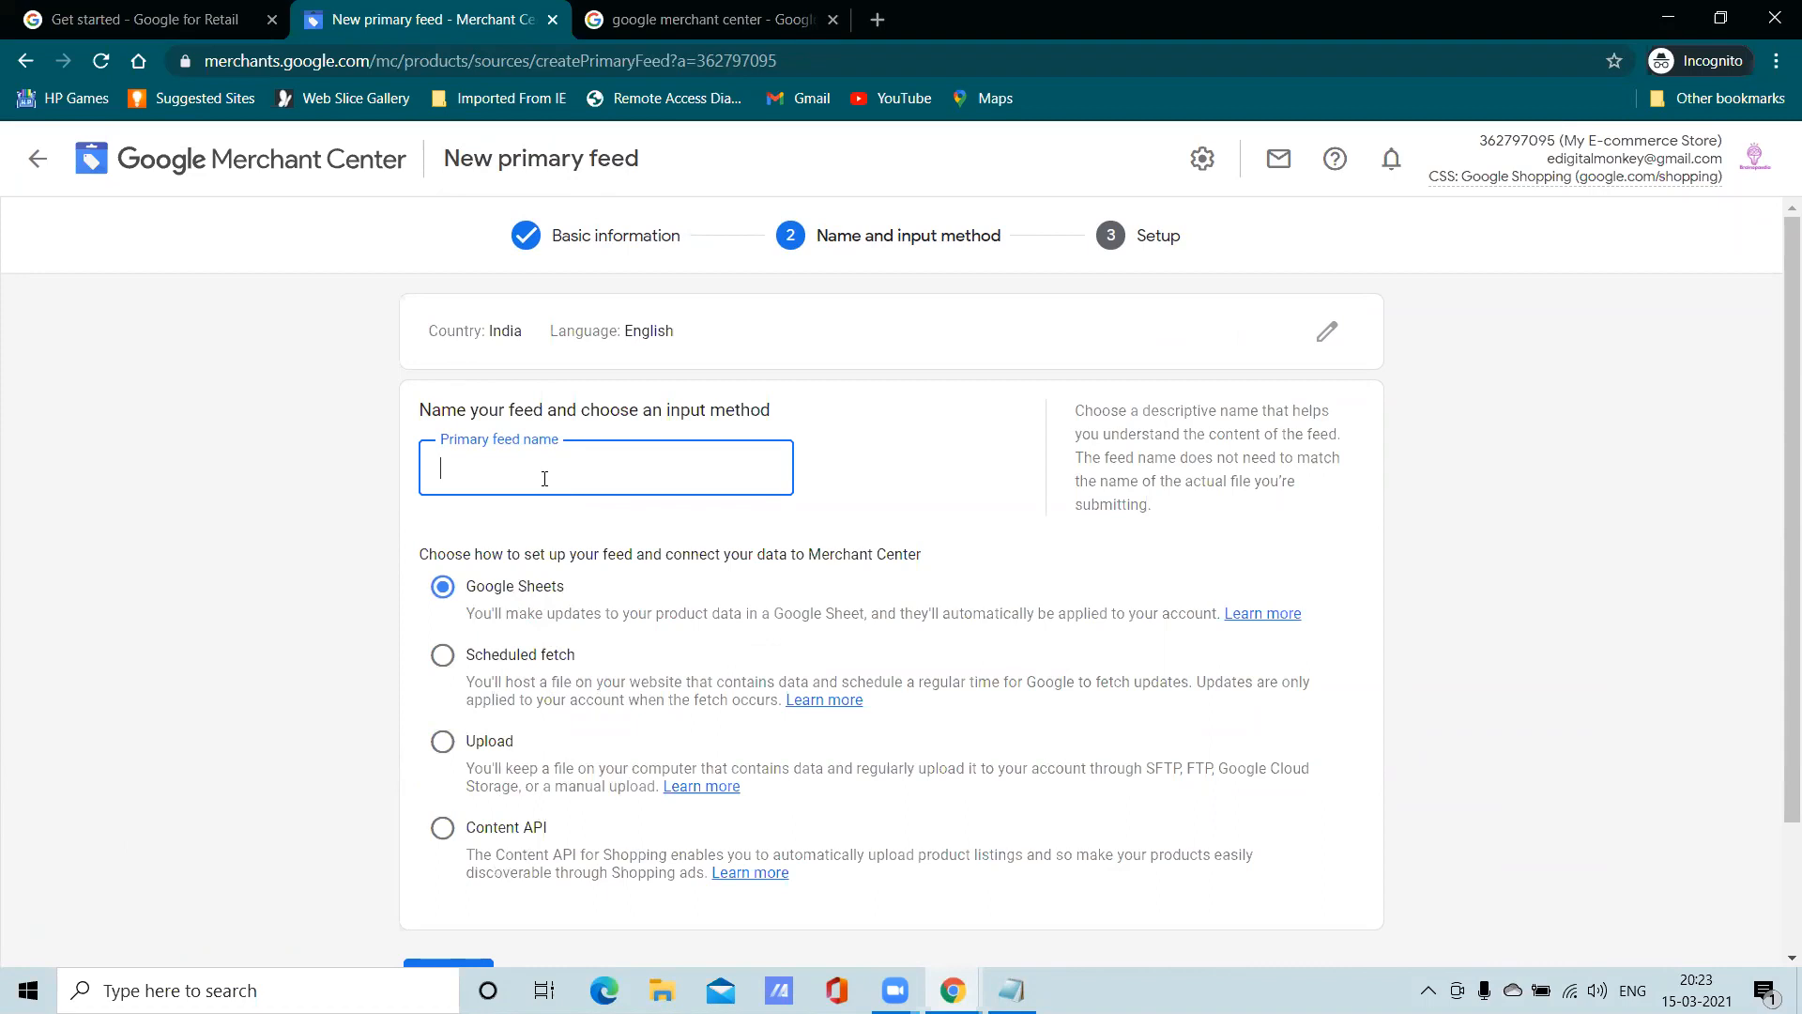
pyautogui.write('sample product')
pyautogui.click(443, 741)
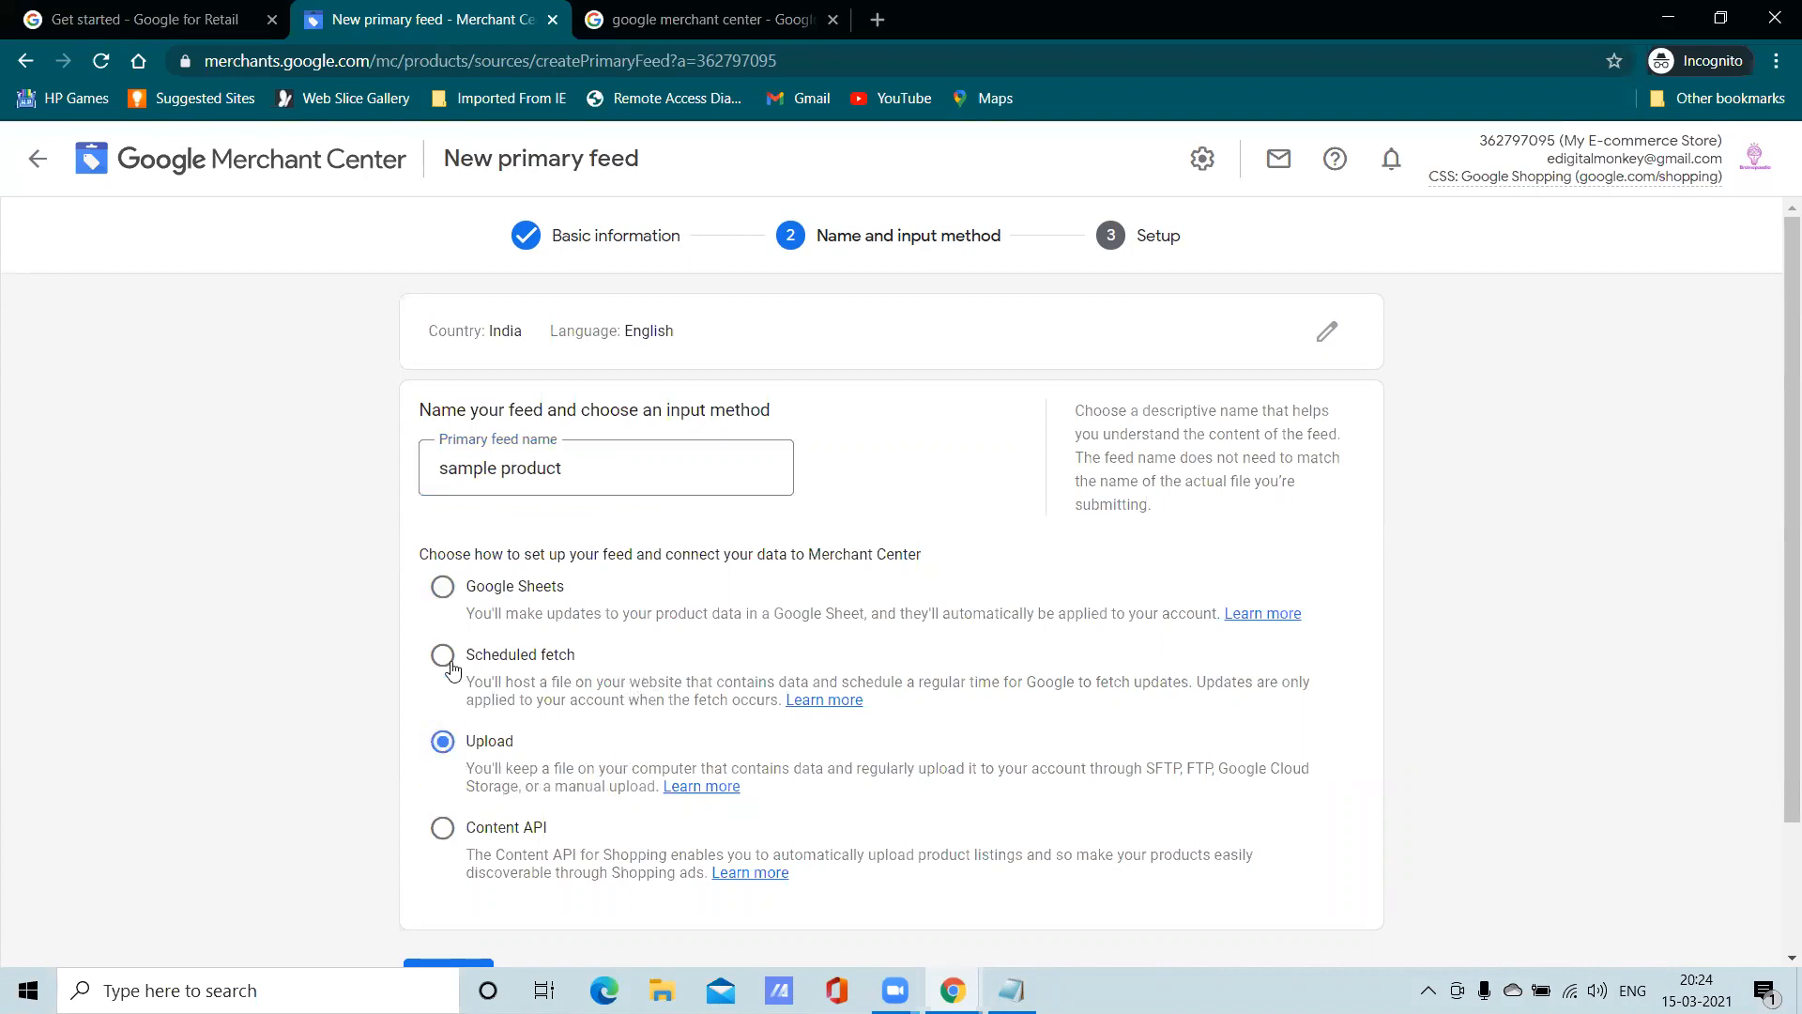
pyautogui.click(445, 588)
pyautogui.scroll(-2, 584, 584)
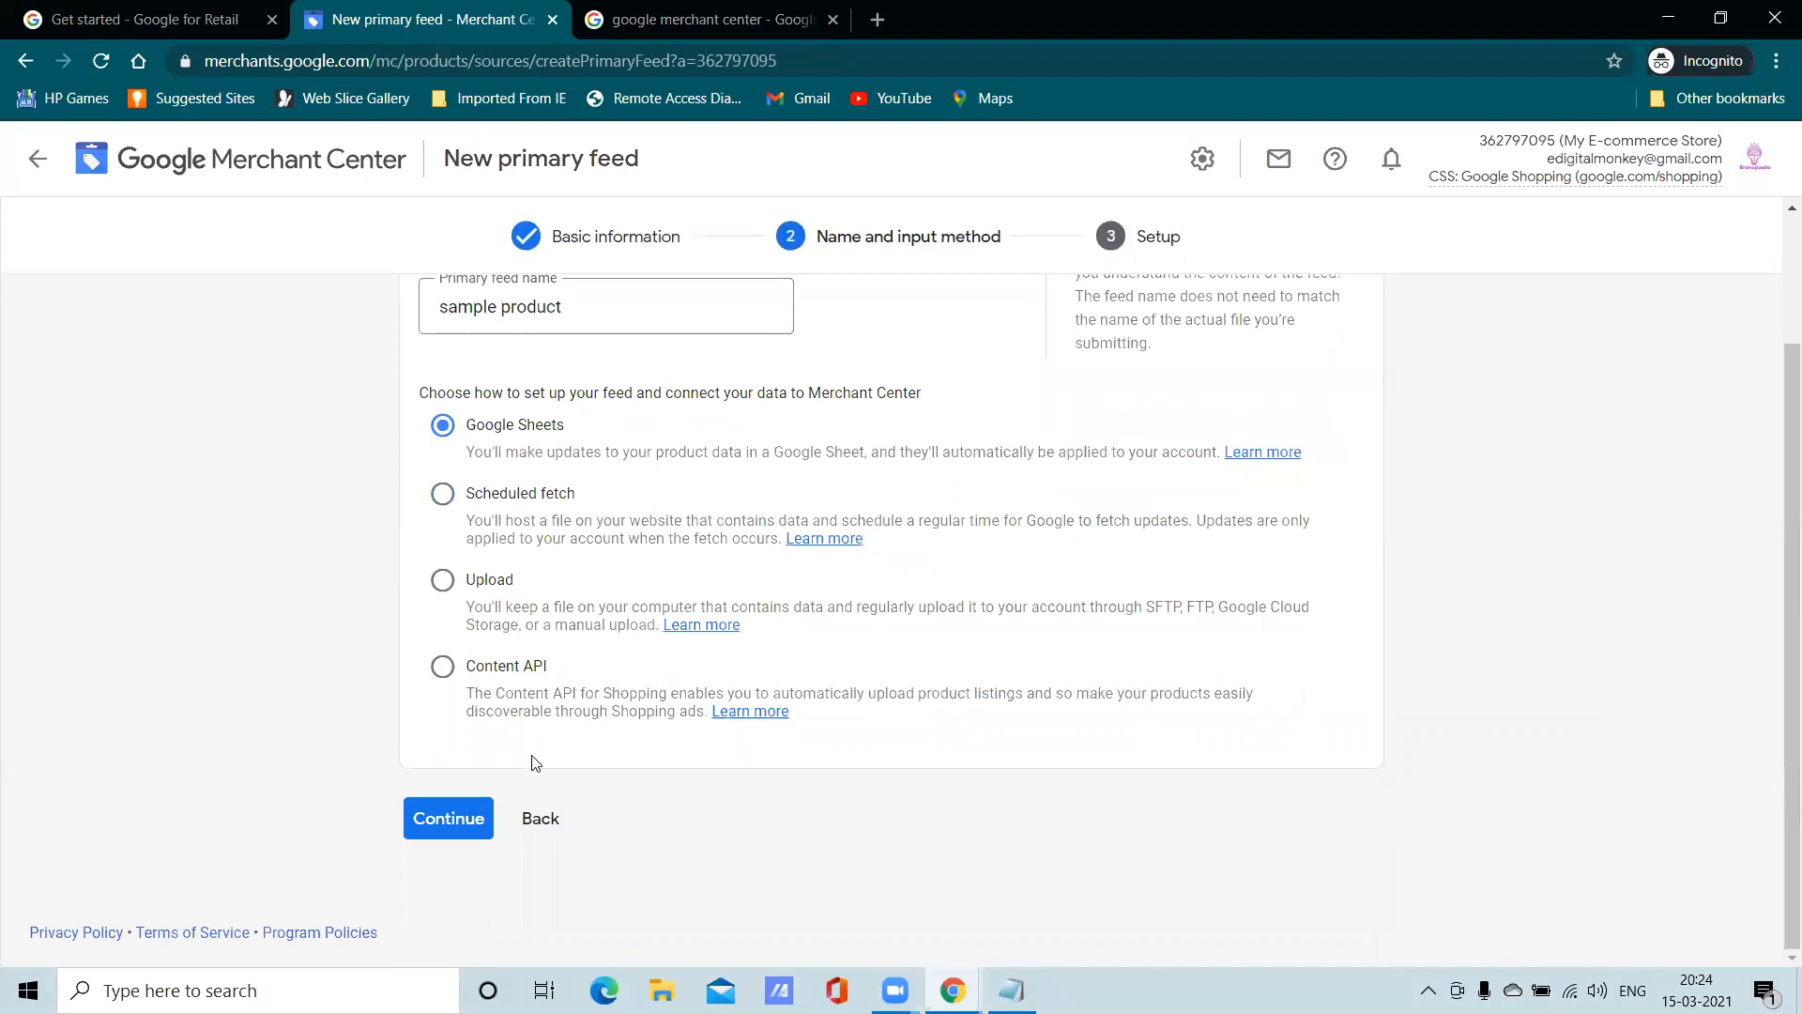
pyautogui.scroll(2, 485, 500)
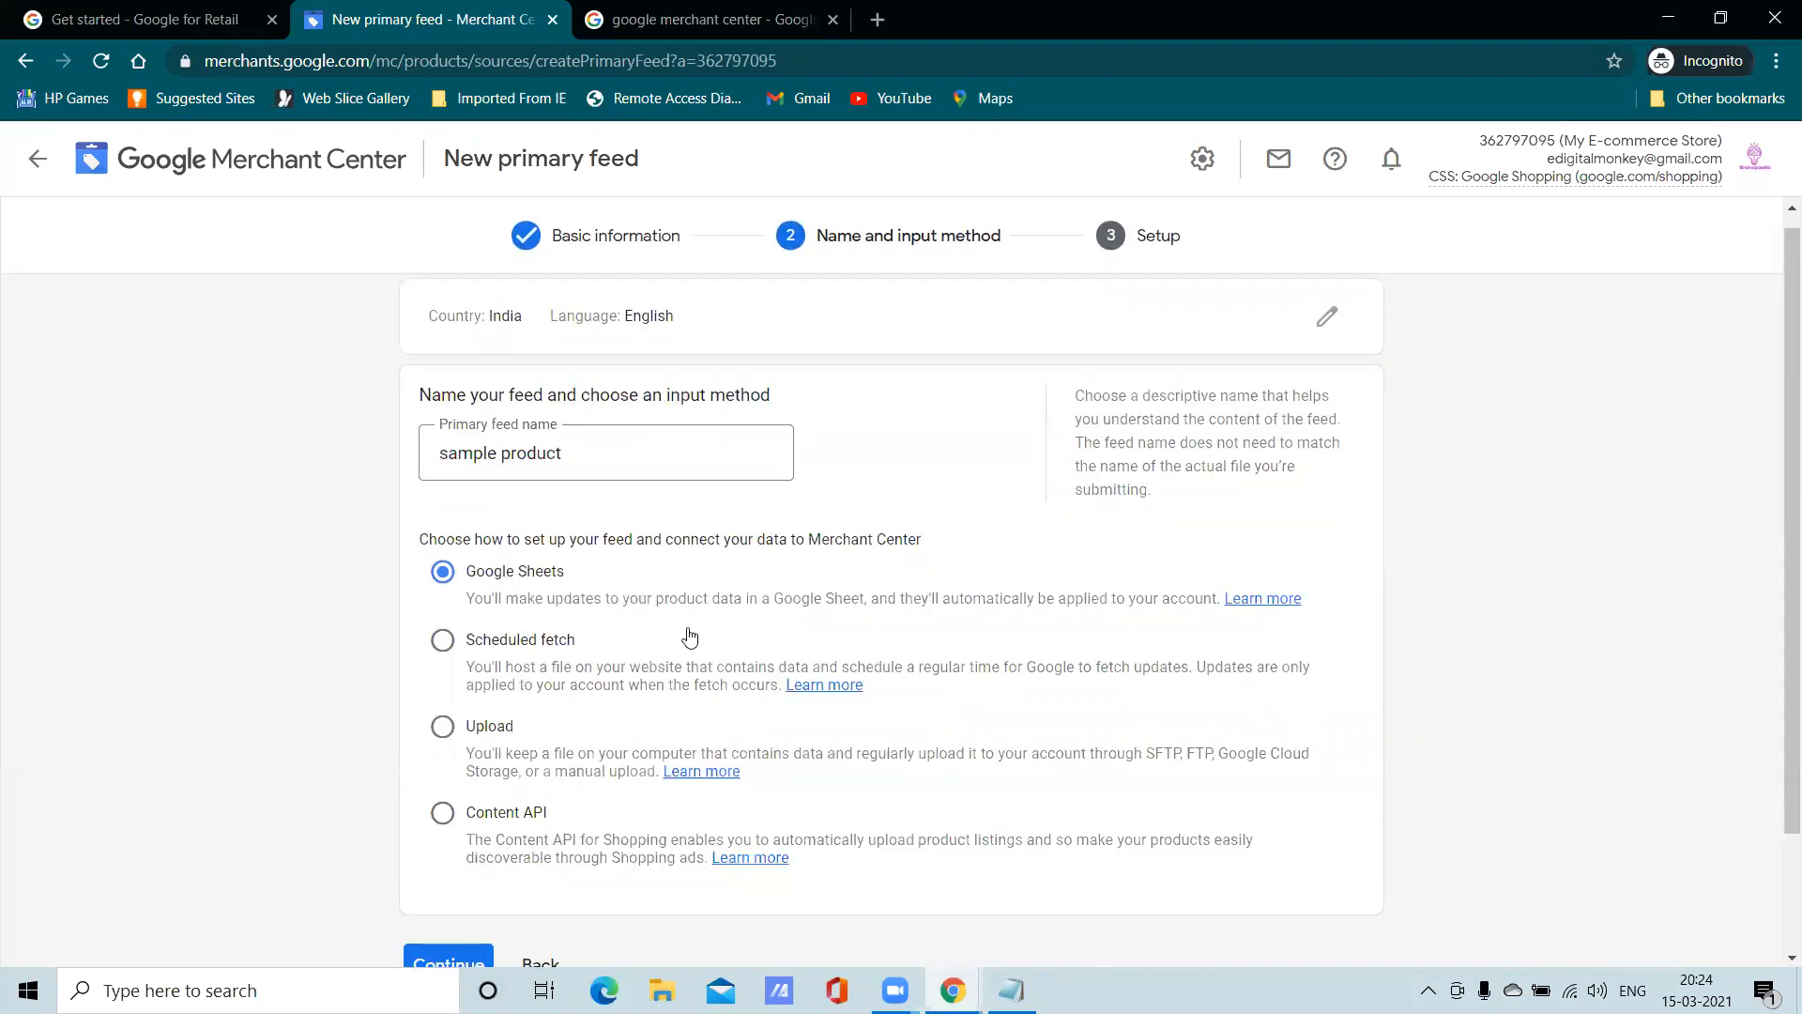
pyautogui.scroll(-2, 689, 638)
pyautogui.scroll(2, 579, 471)
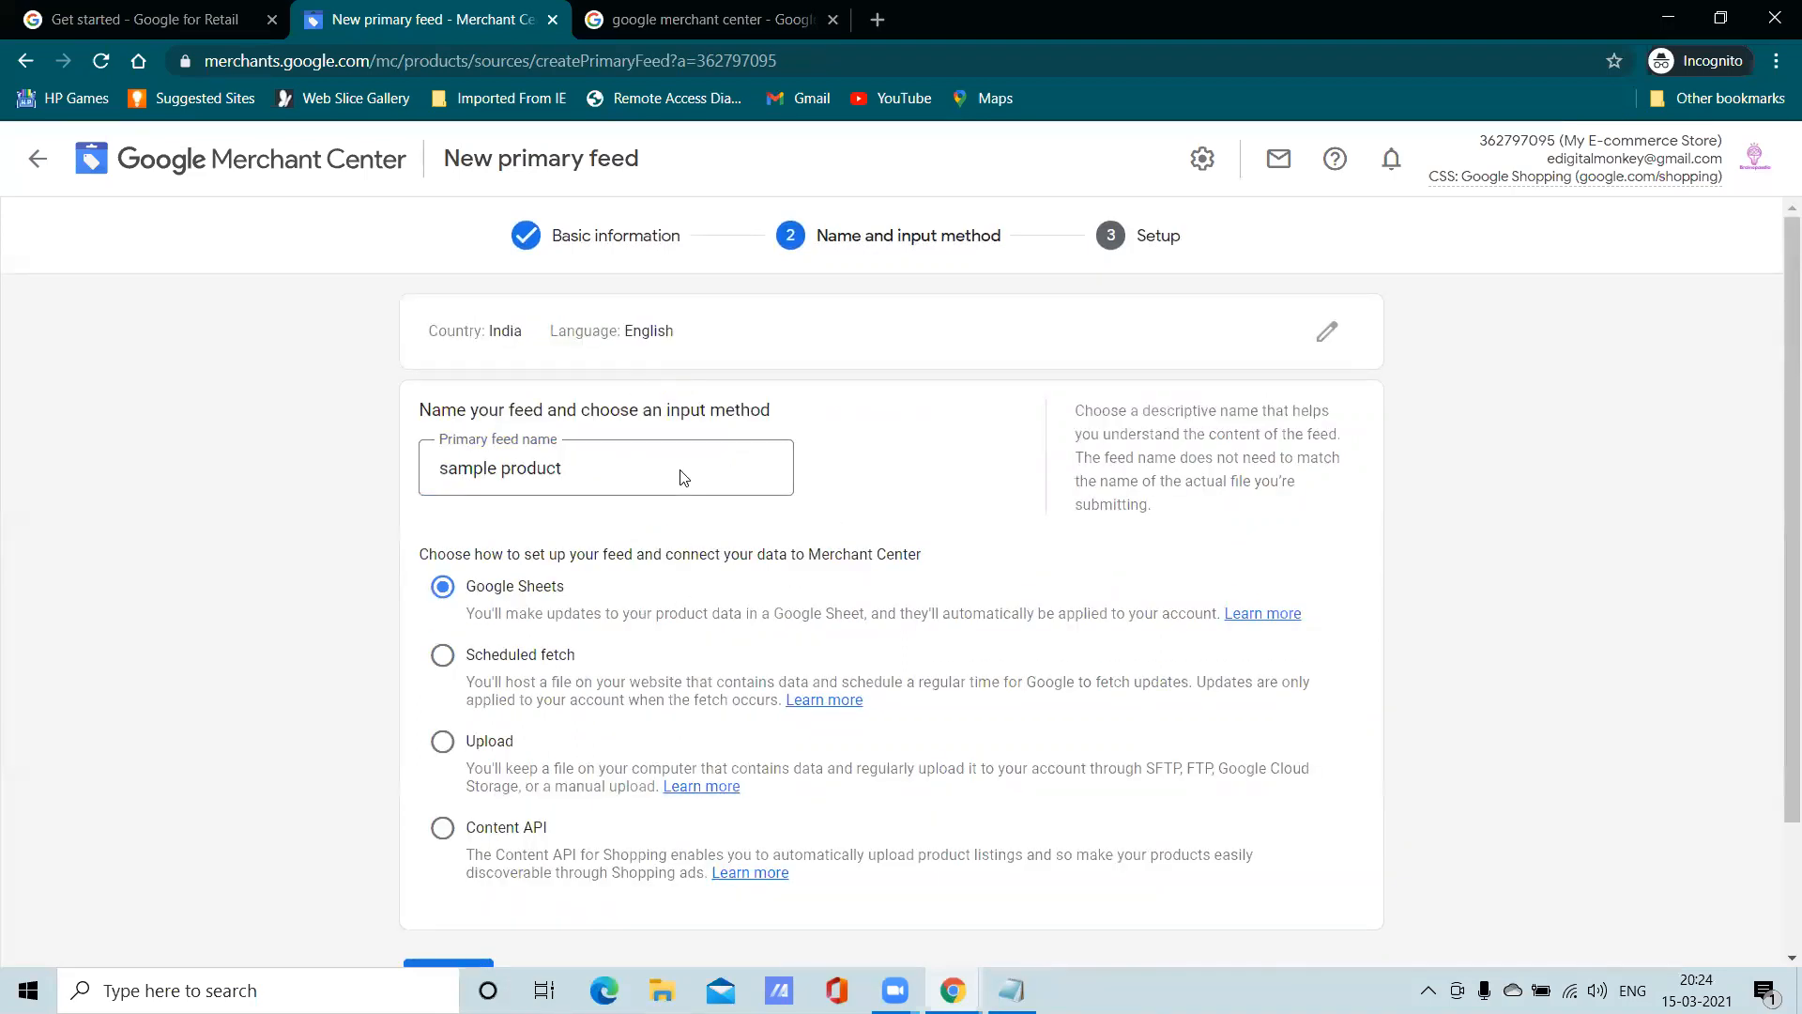
pyautogui.scroll(-2, 762, 548)
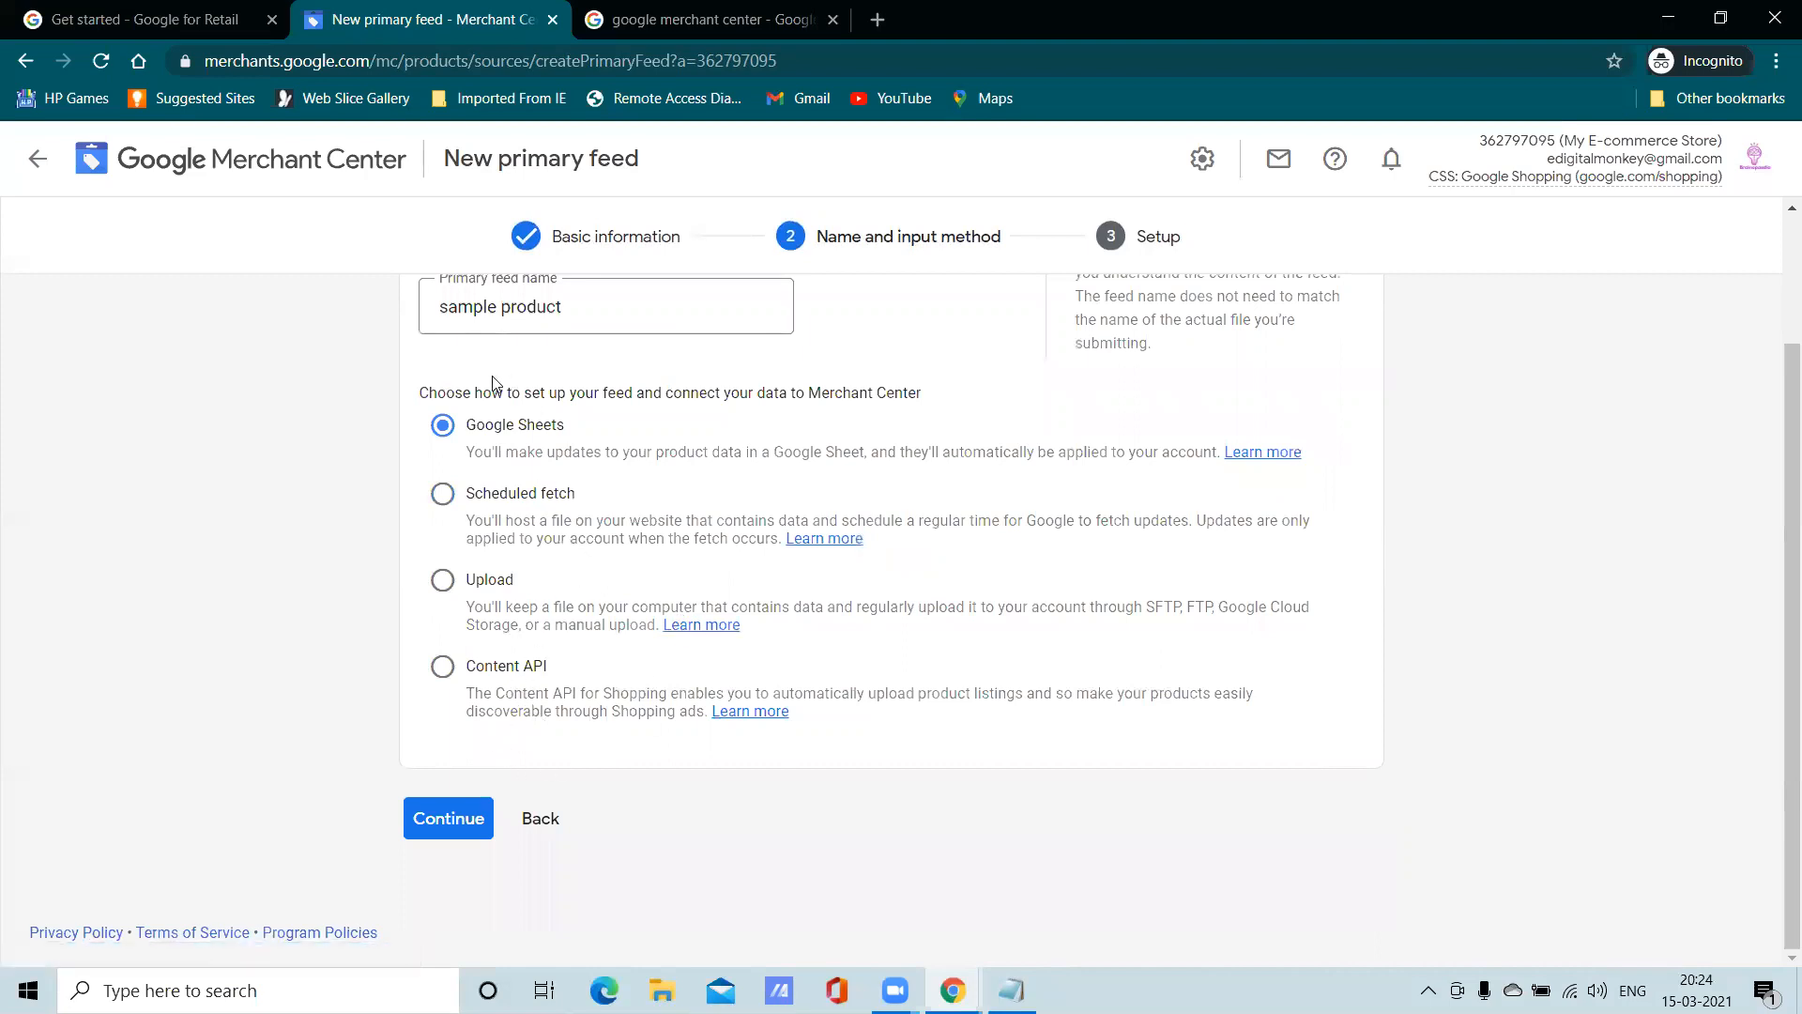
pyautogui.click(468, 811)
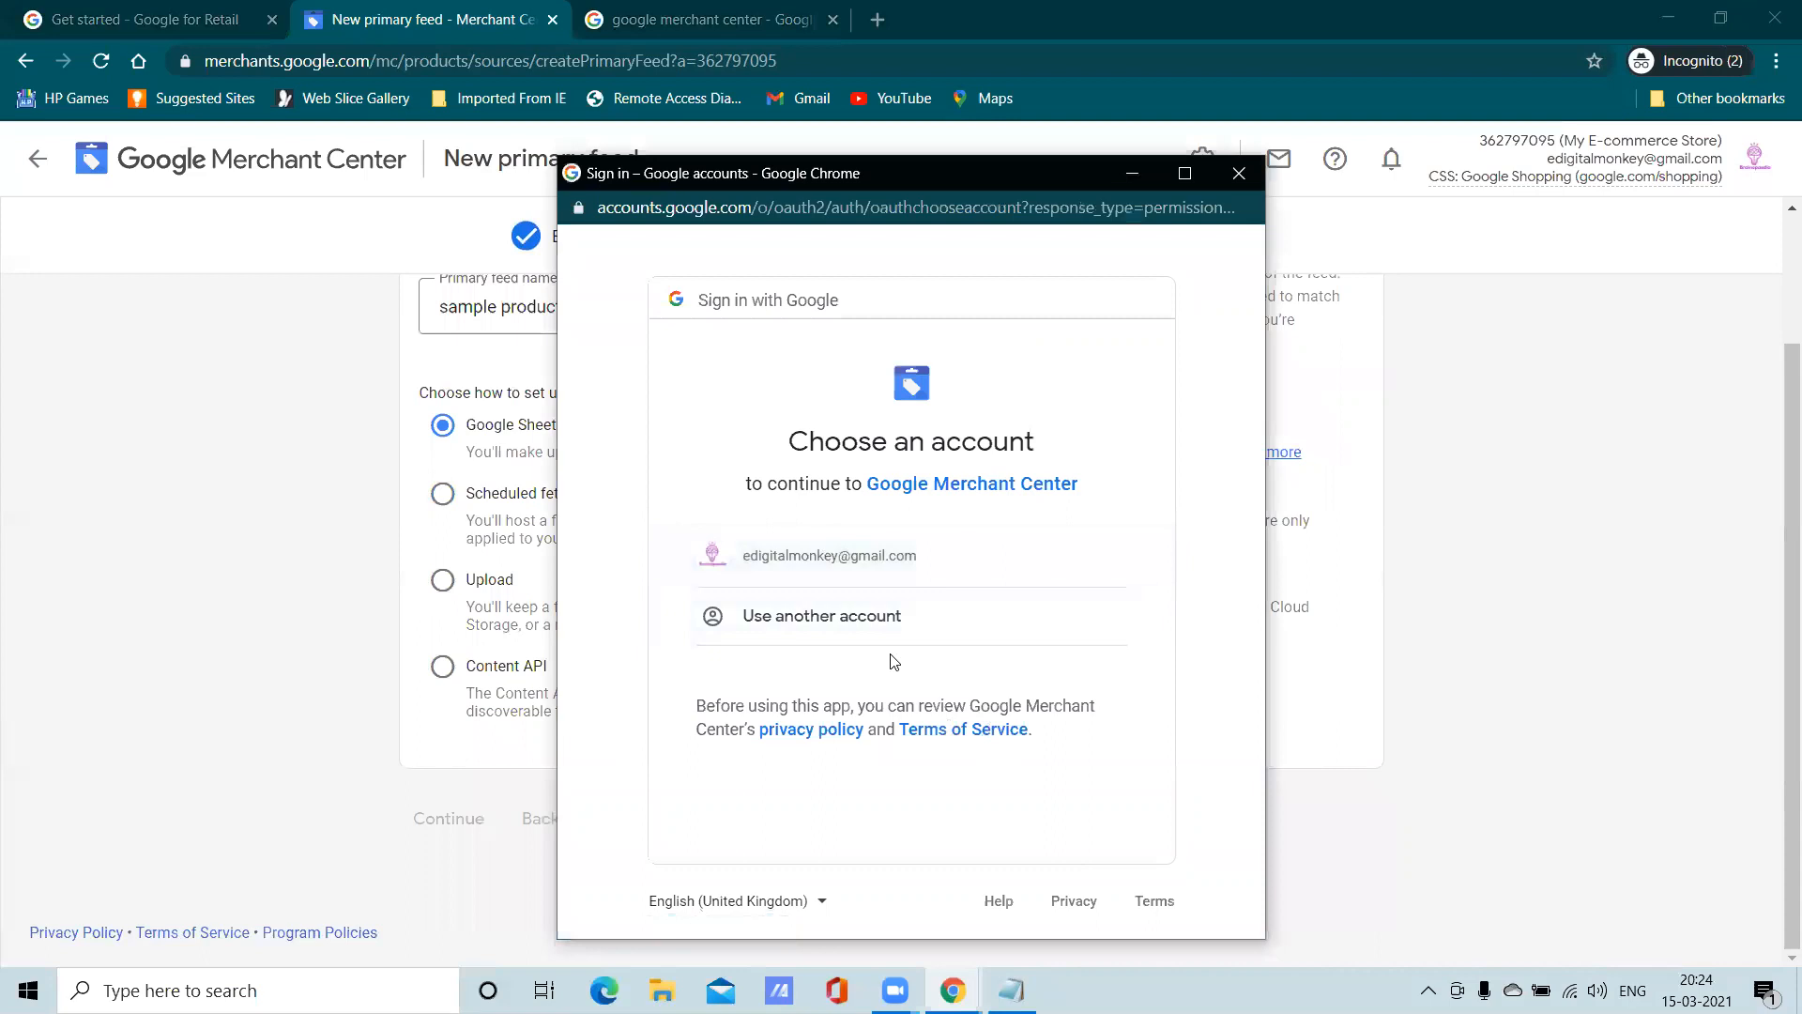
# Authorize Google Merchant Center with the store's Google account to manage its spreadsheets in Google Drive
pyautogui.click(897, 563)
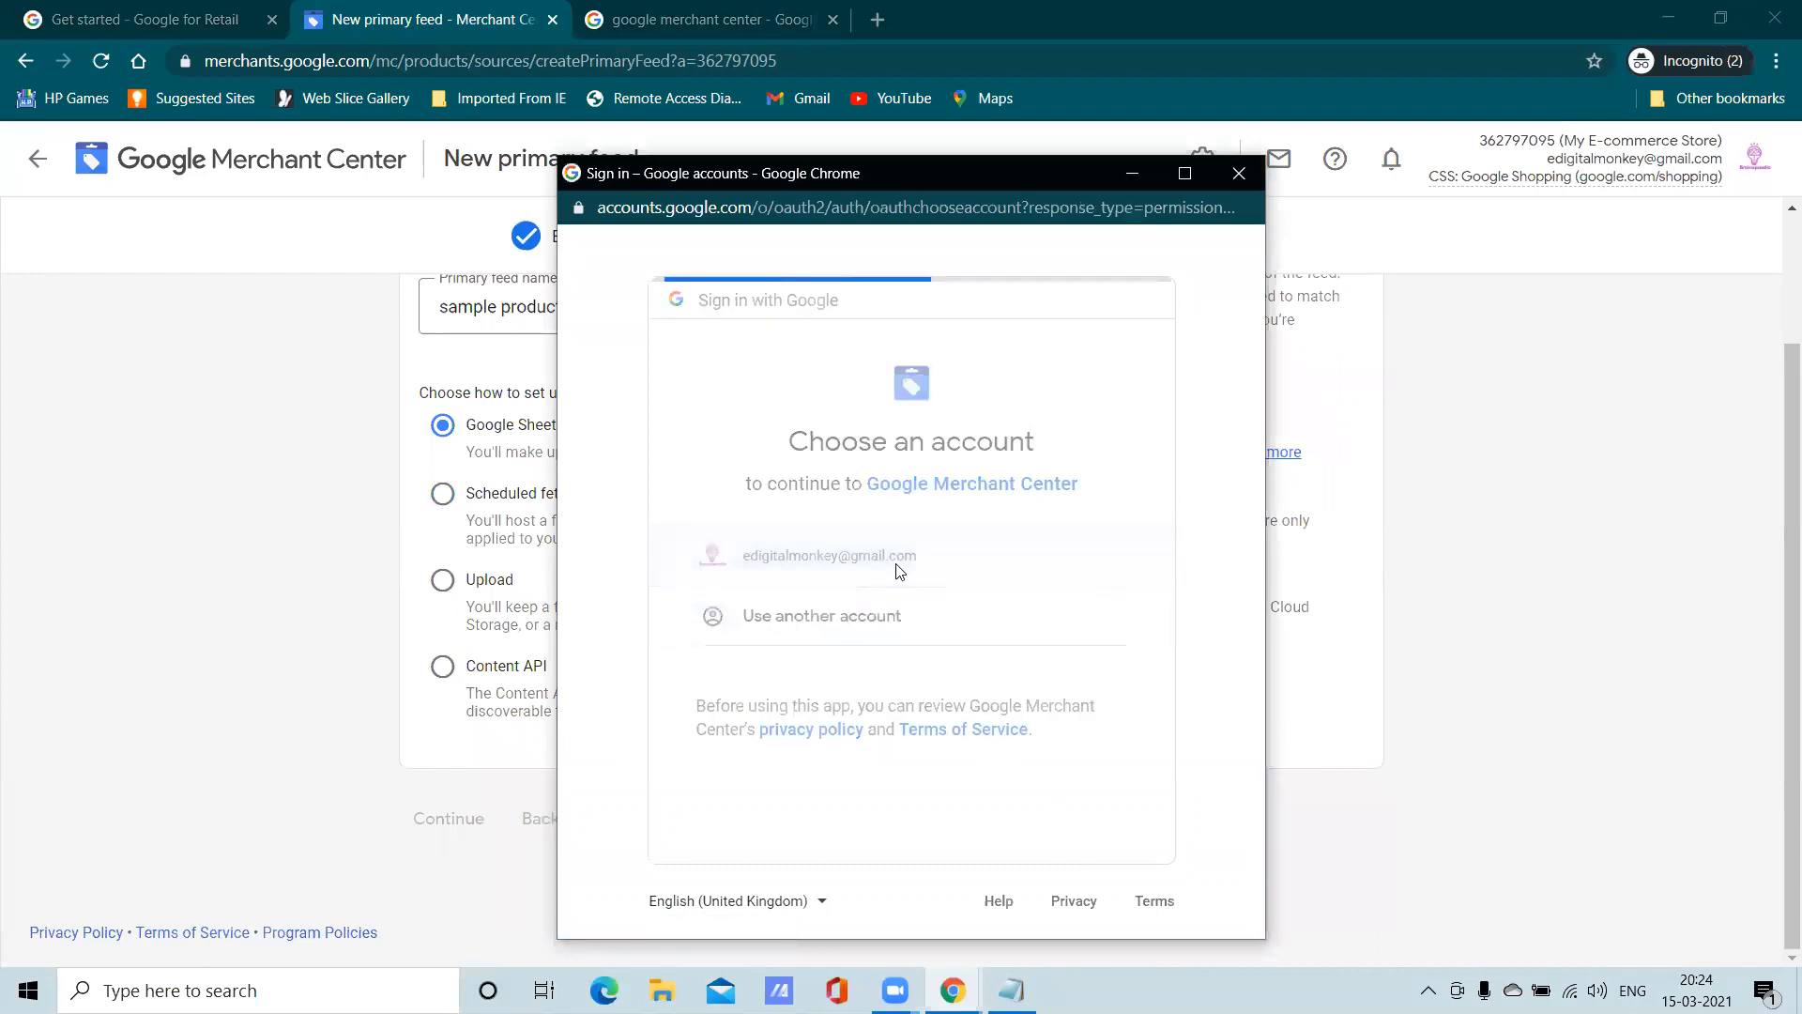
pyautogui.scroll(-2, 1042, 732)
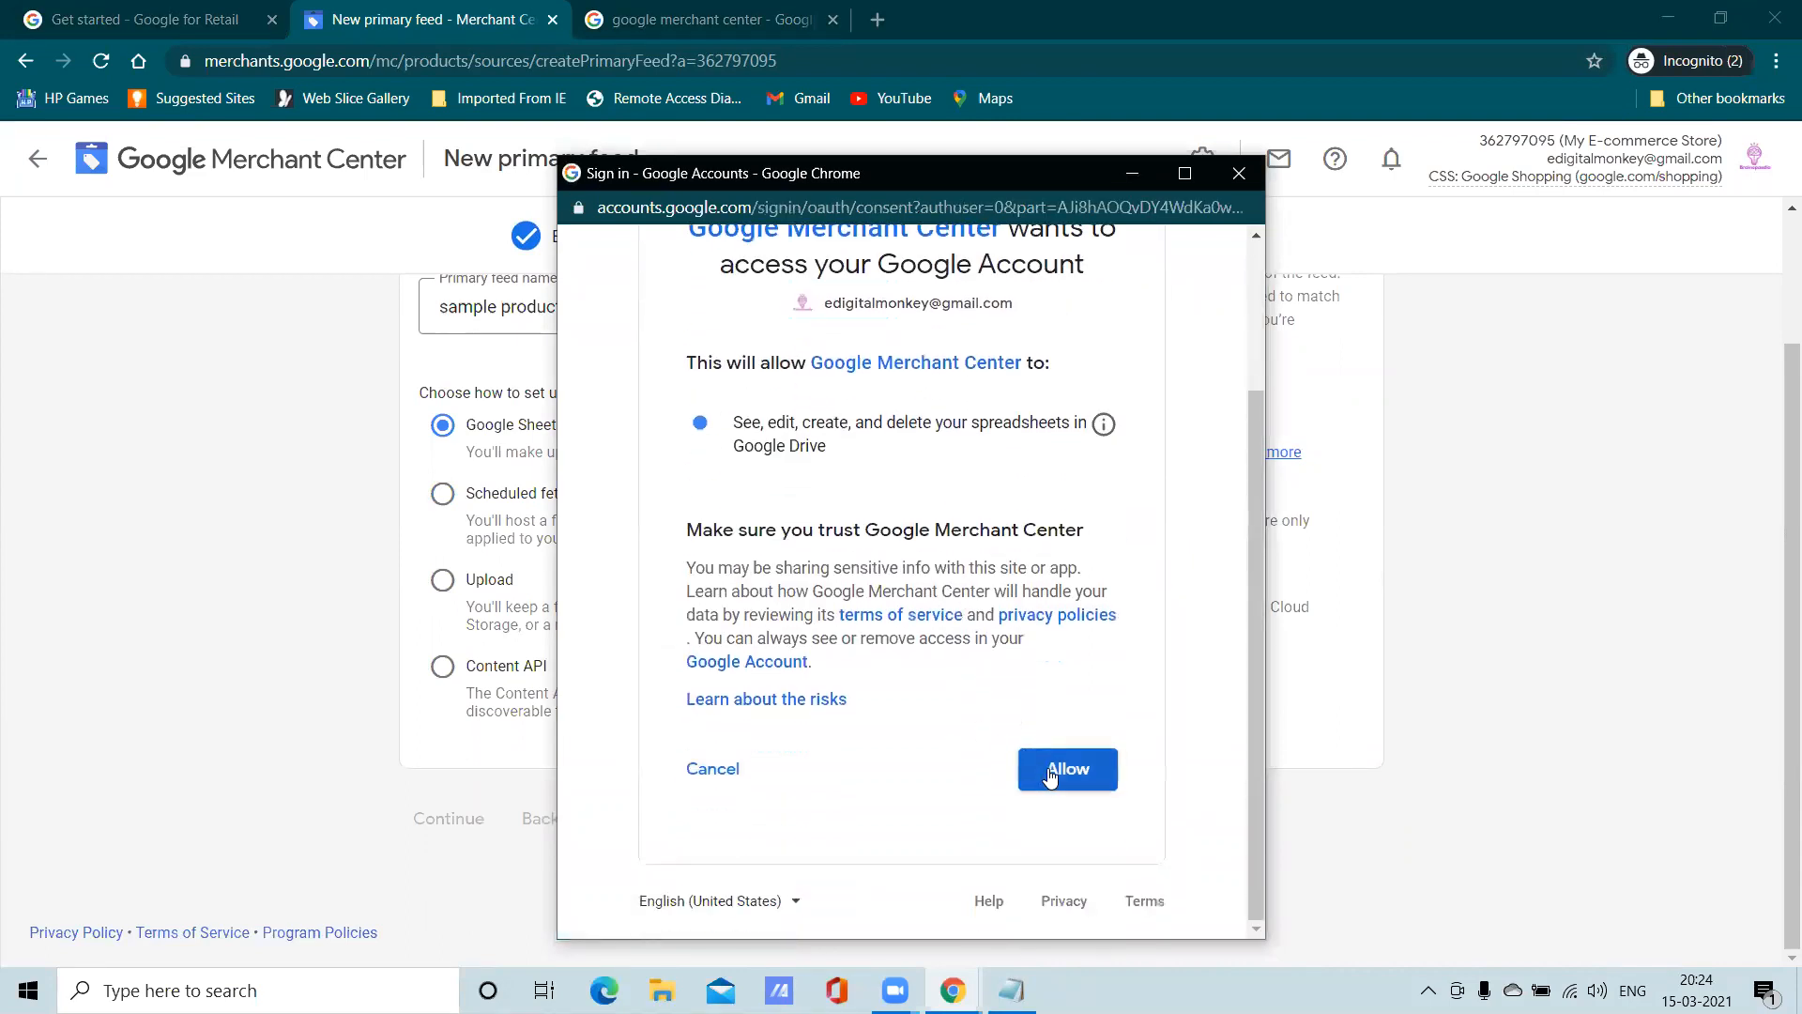
pyautogui.click(1049, 772)
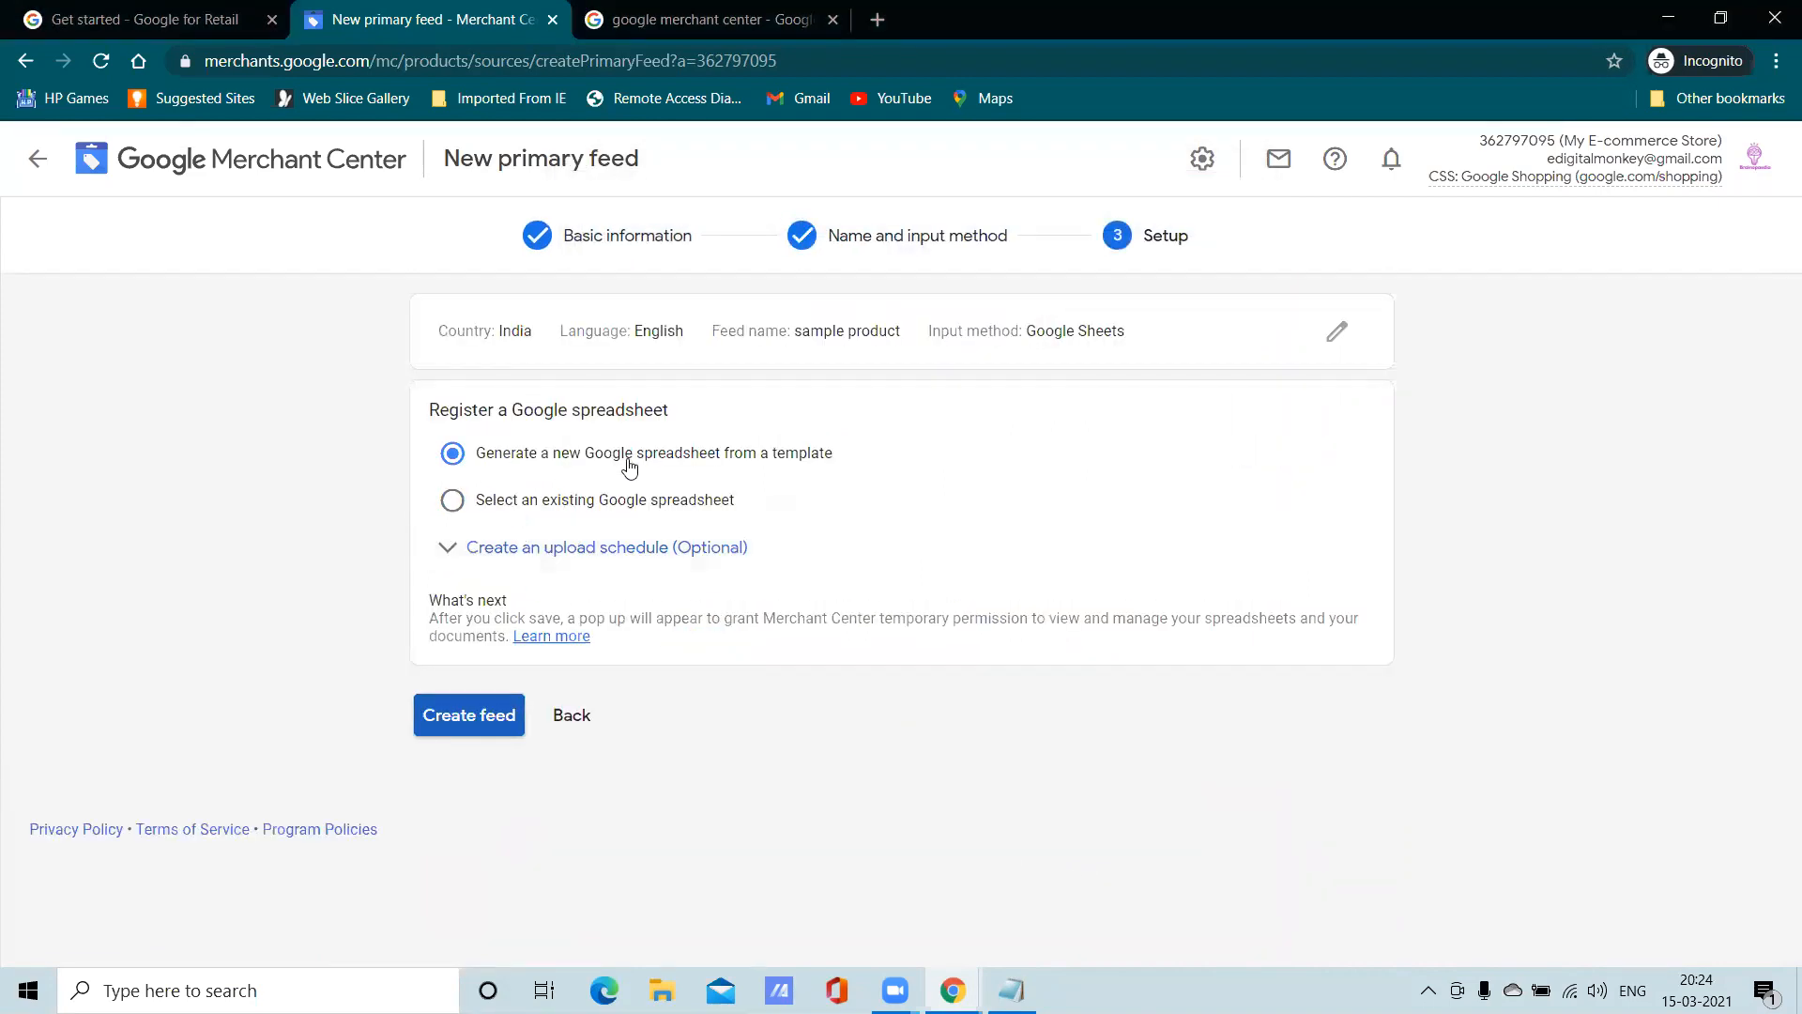
# Submit the feed with a new Google spreadsheet generated from a template, and allow Merchant Center access to all Google Drive files
pyautogui.click(456, 500)
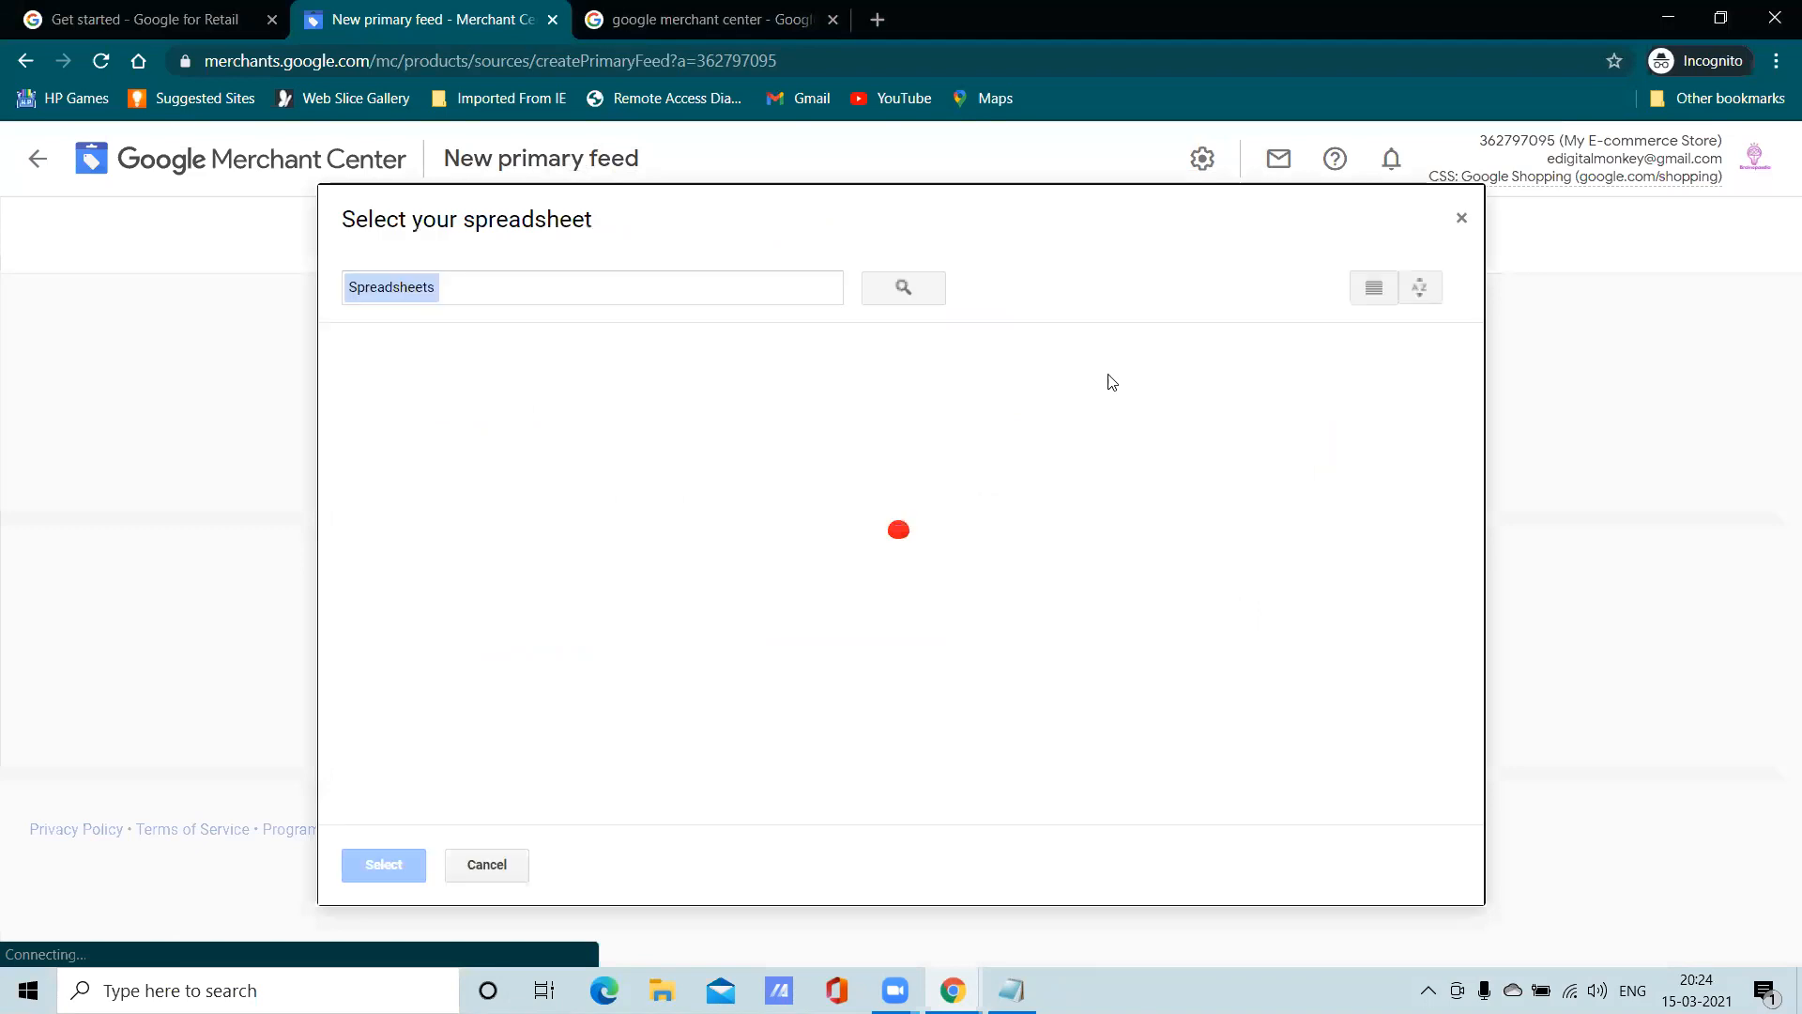
pyautogui.click(1460, 219)
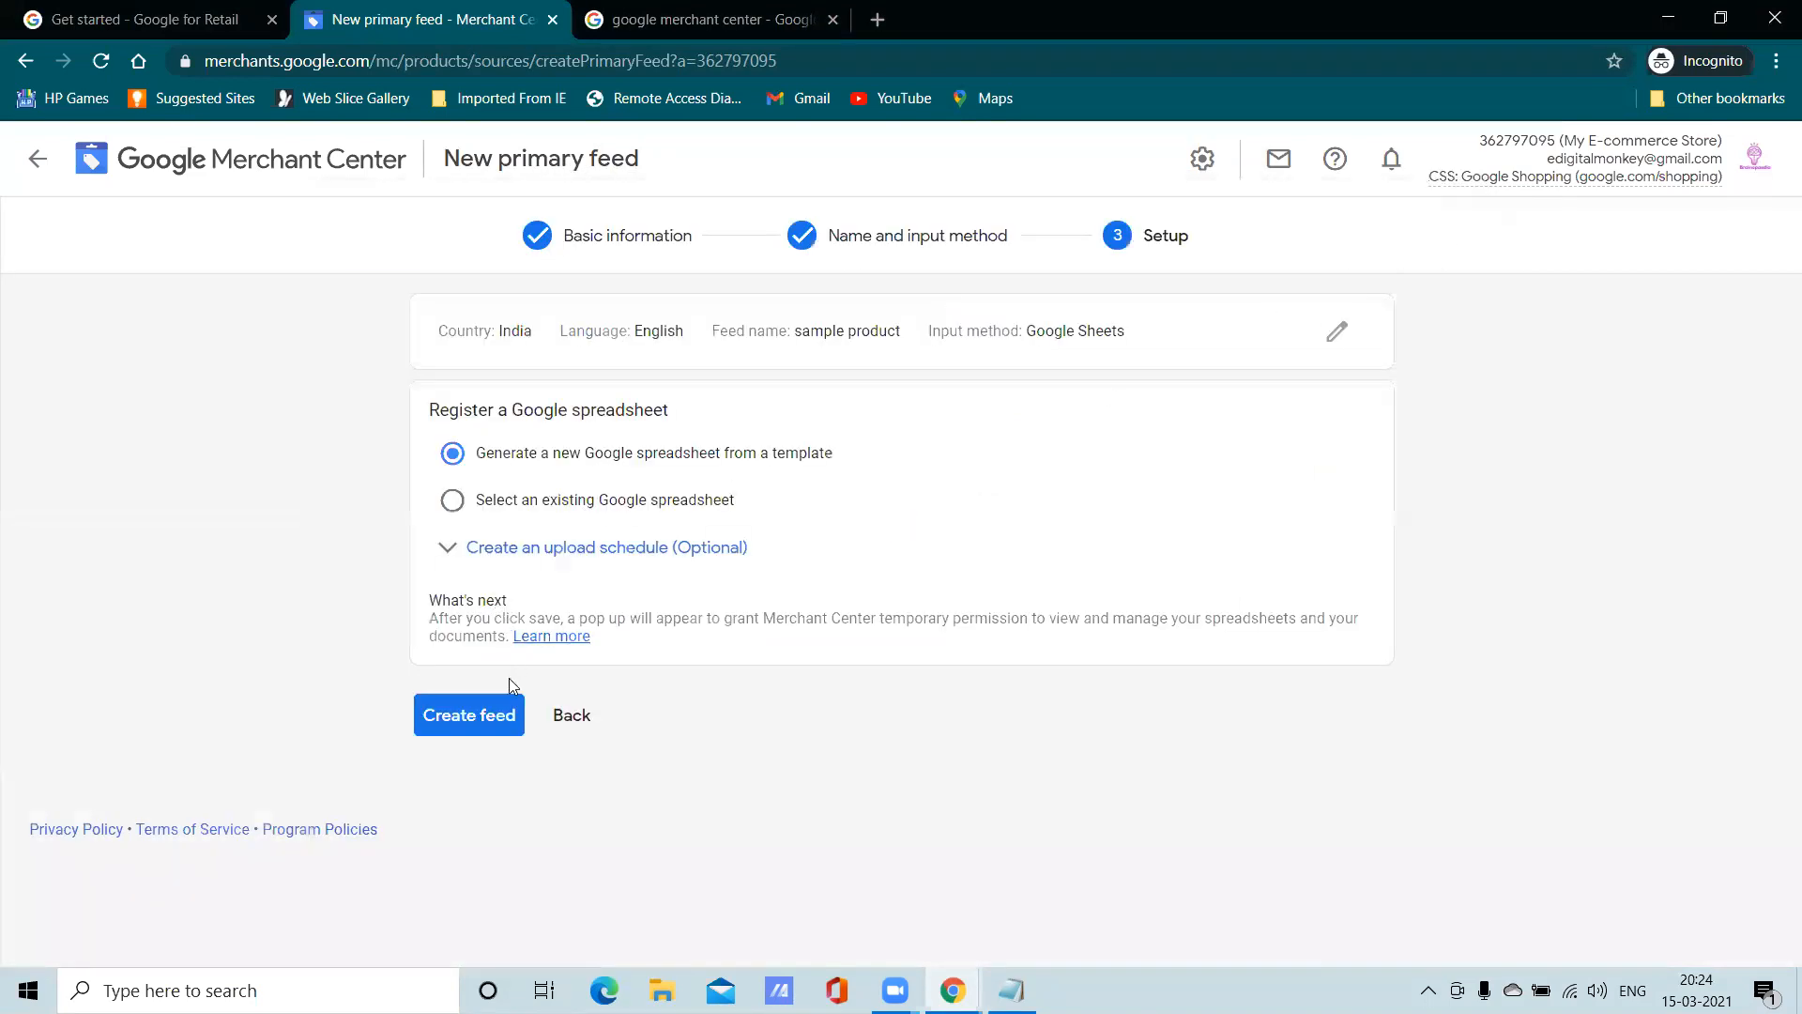
pyautogui.click(472, 717)
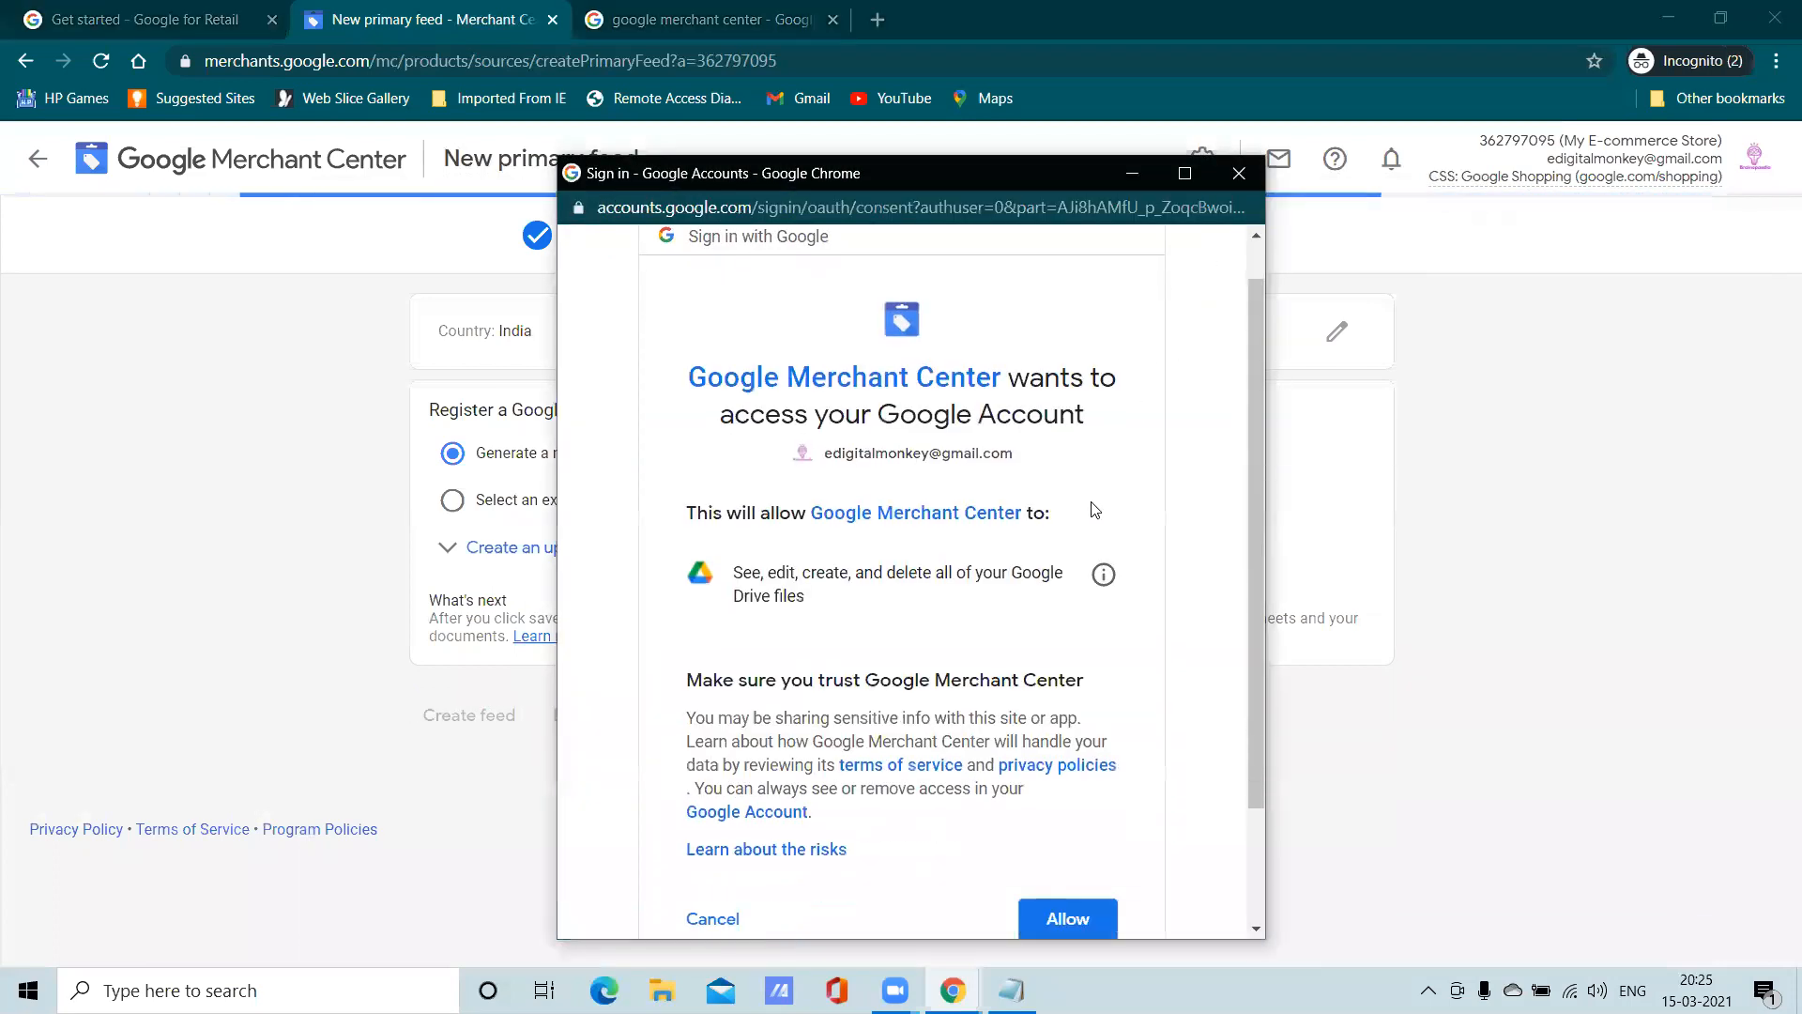
pyautogui.scroll(-3, 1079, 765)
pyautogui.click(1078, 765)
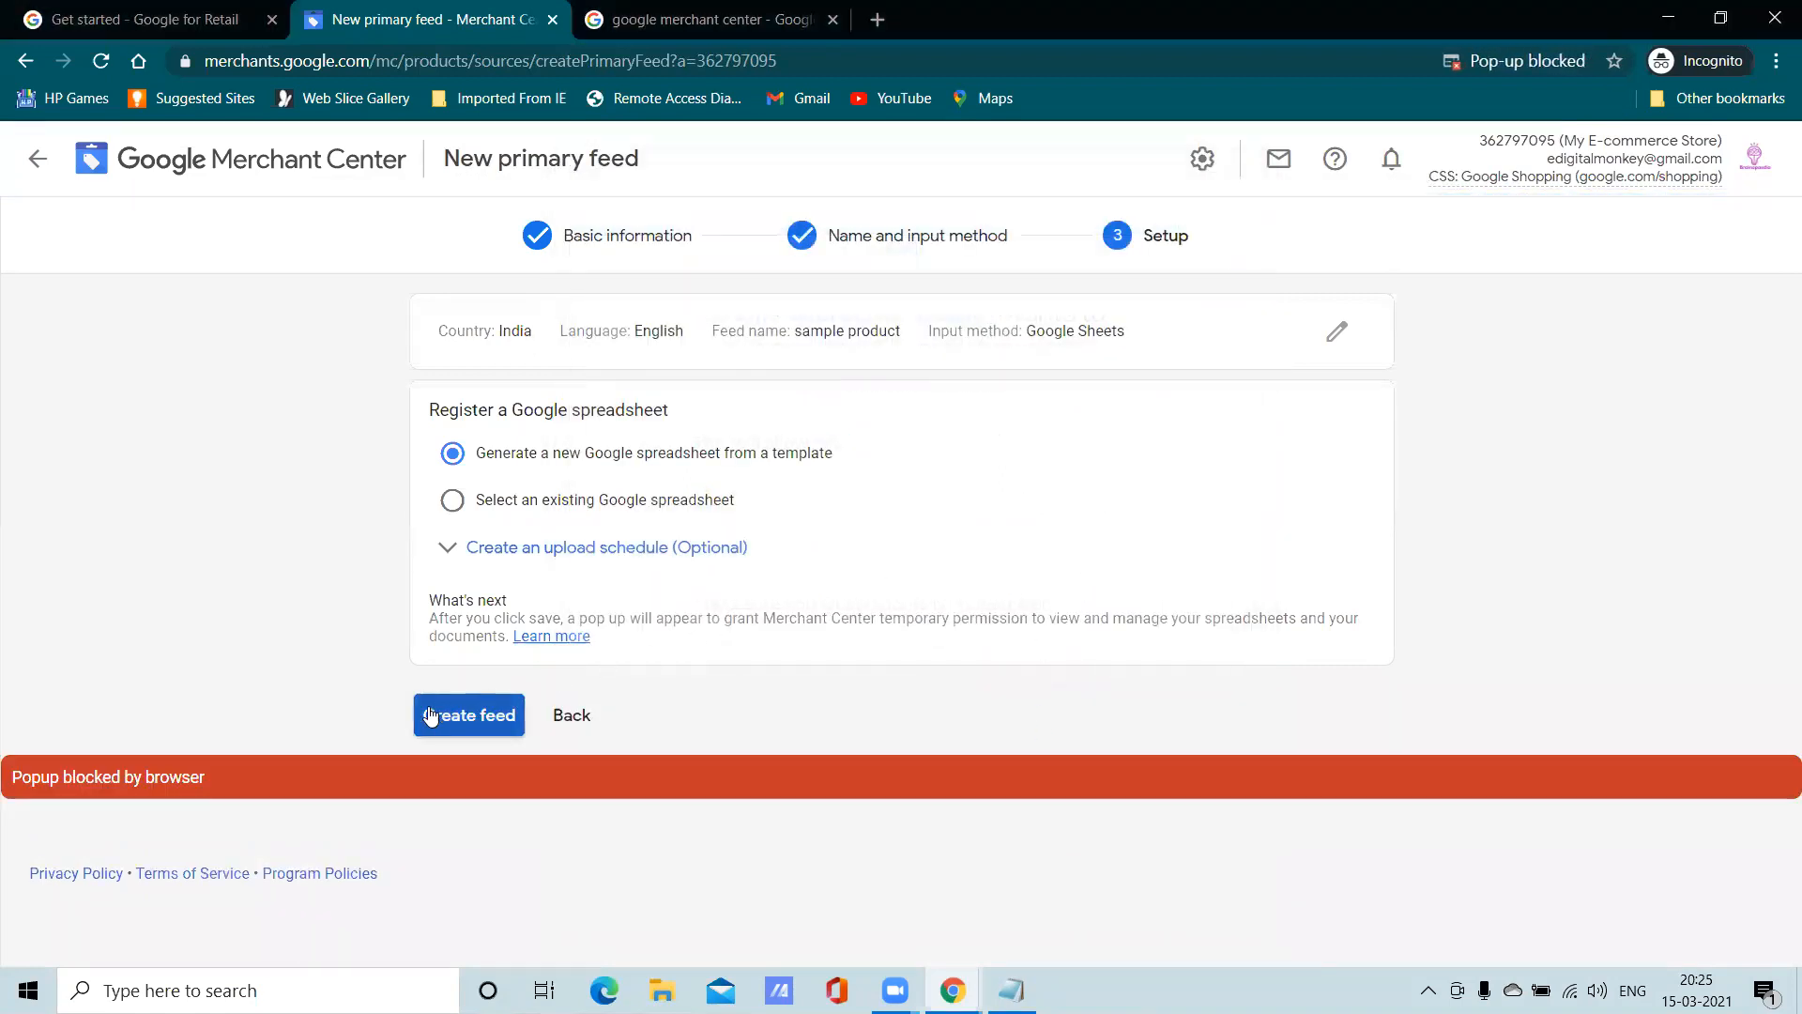
# Always allow pop-ups and redirects from merchants.google.com in the browser
pyautogui.click(1581, 60)
pyautogui.click(1395, 174)
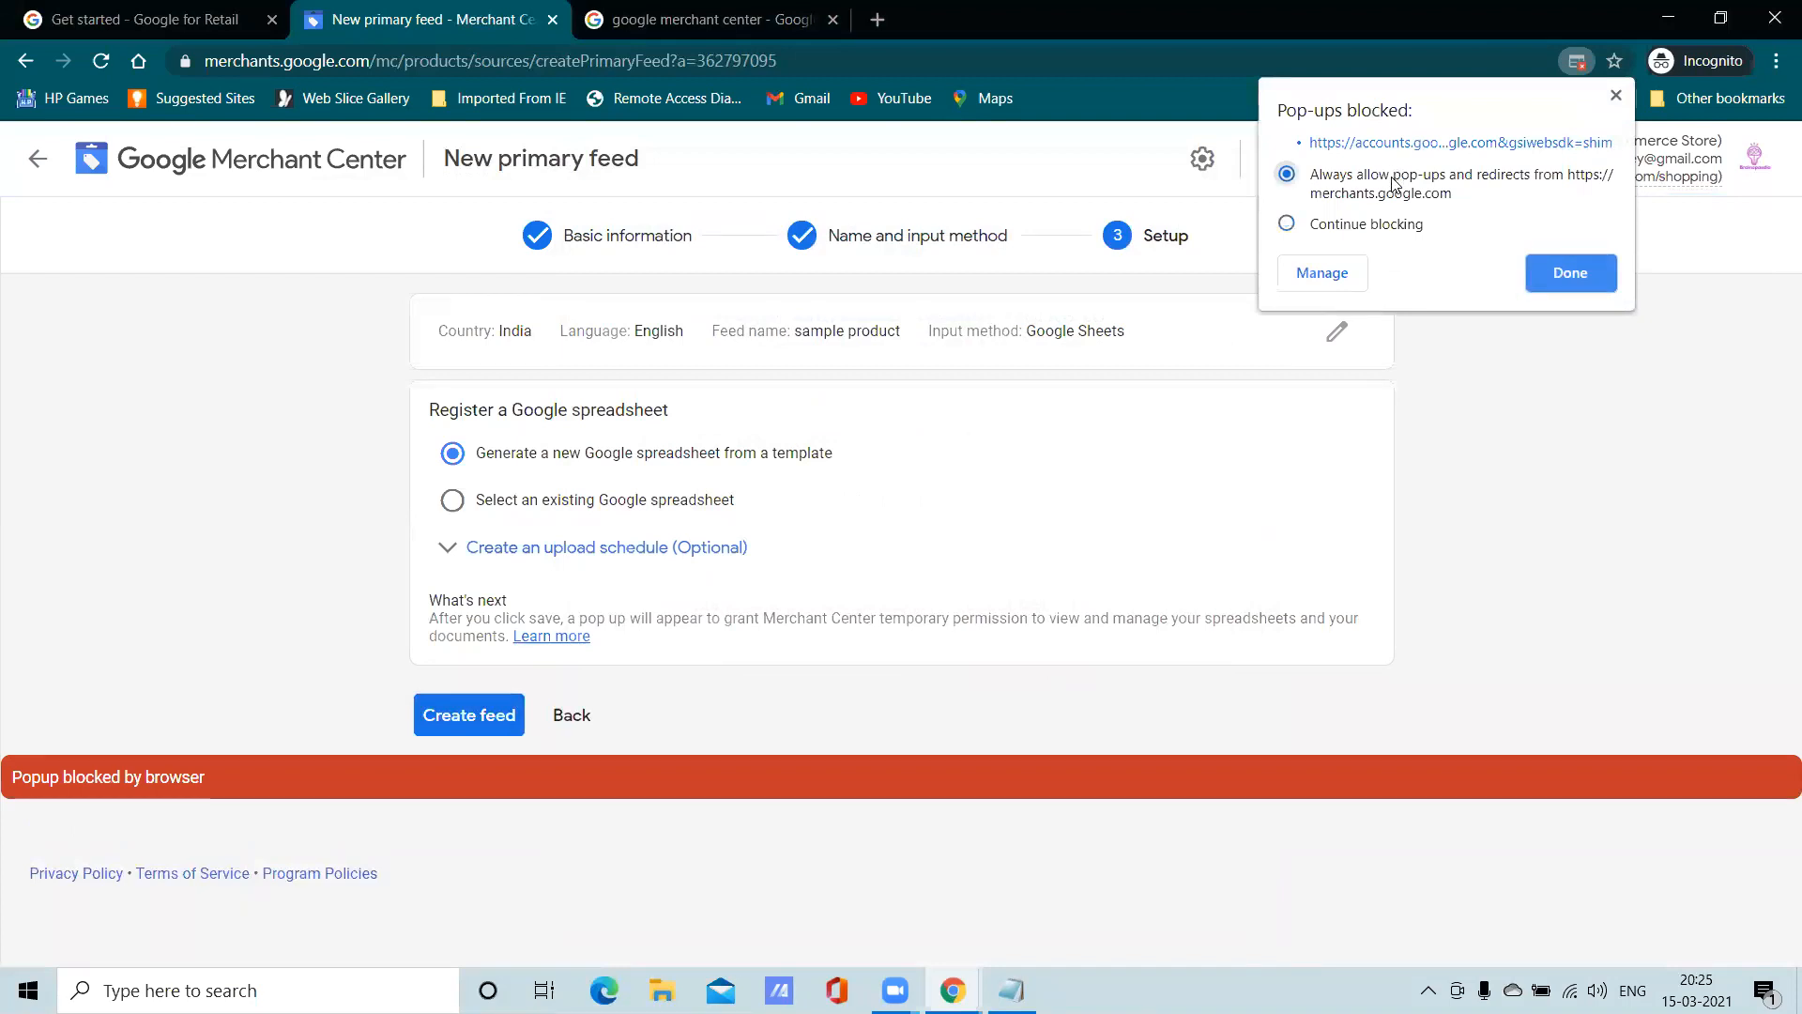
pyautogui.click(1586, 279)
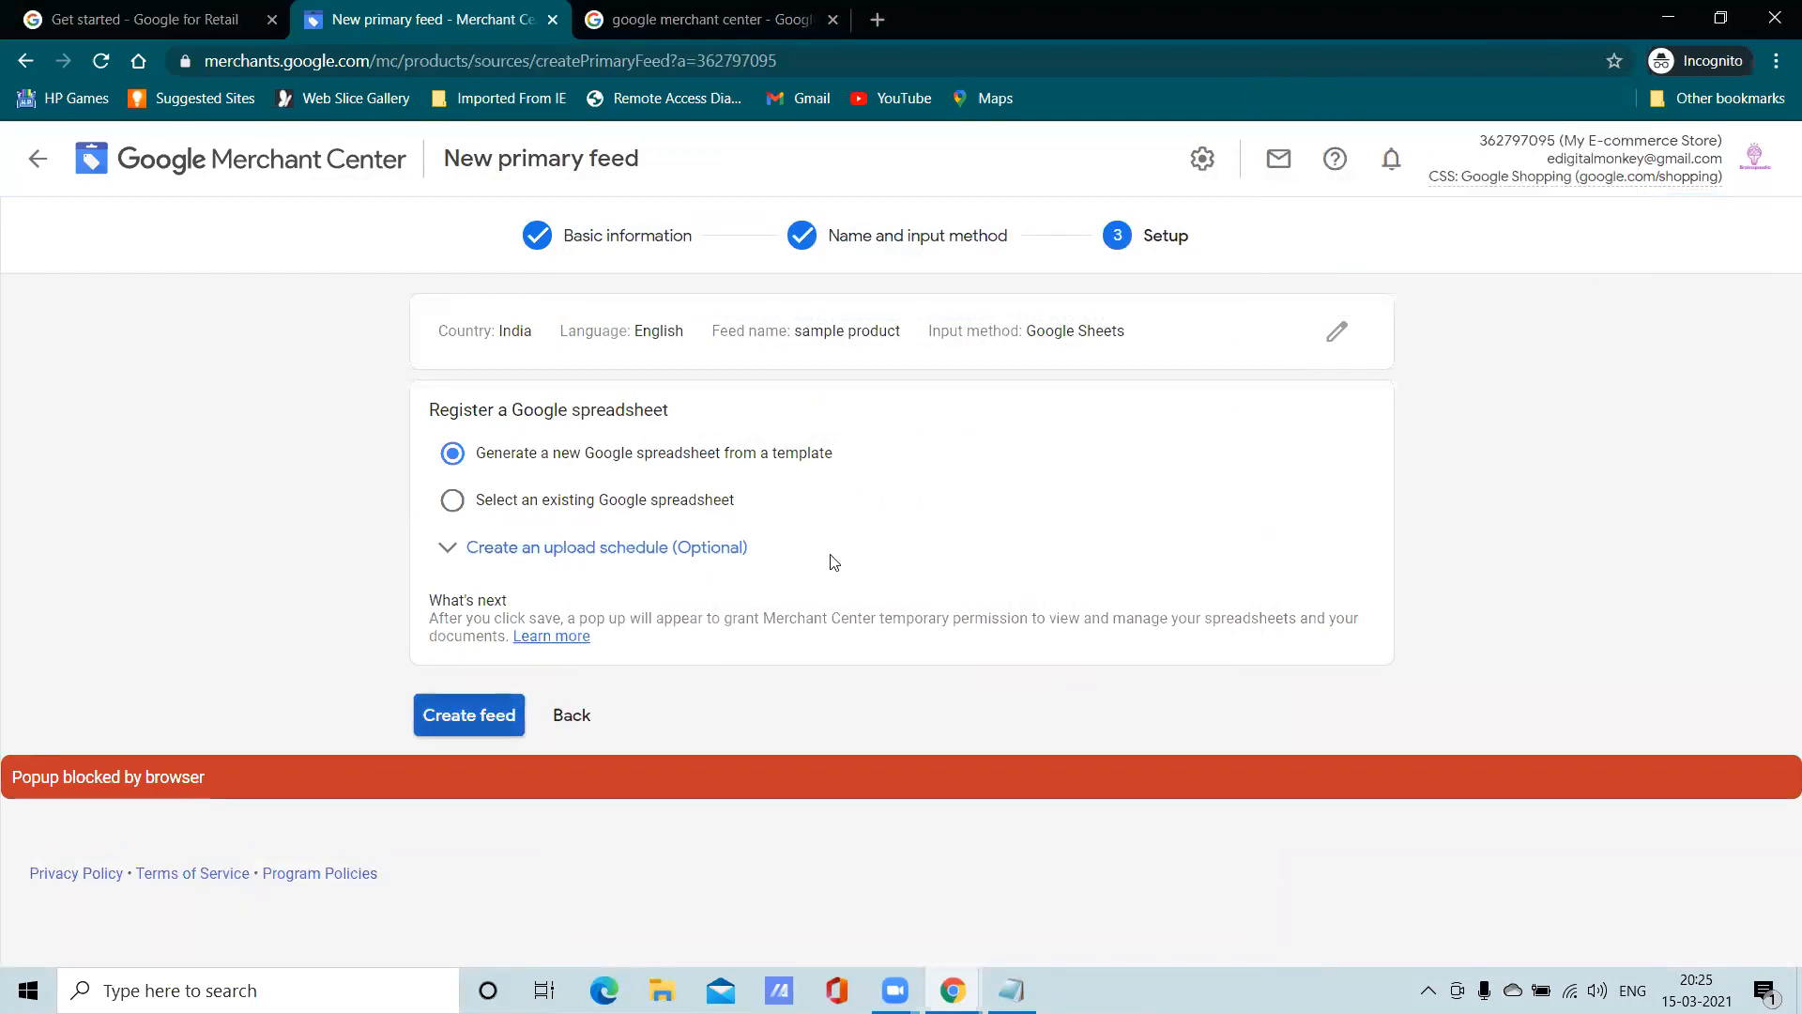
# Create the "sample product" primary feed and open its Google Sheets spreadsheet from the primary feeds list
pyautogui.click(468, 715)
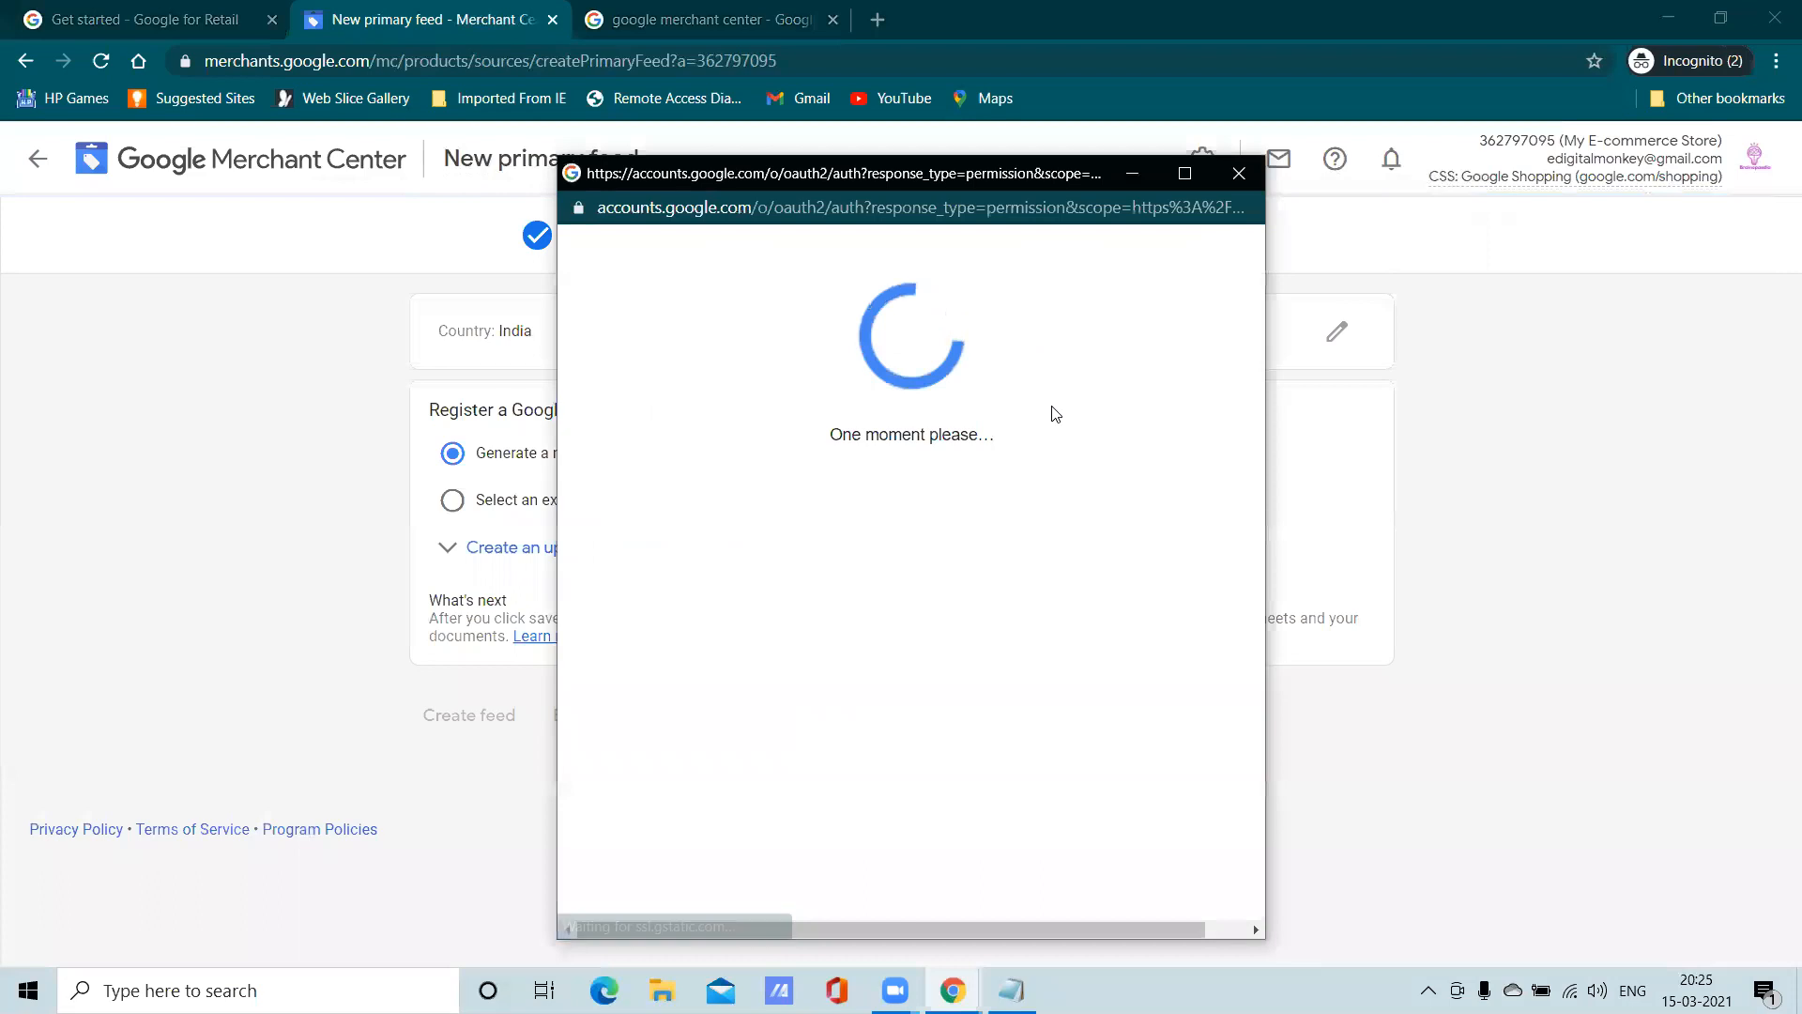
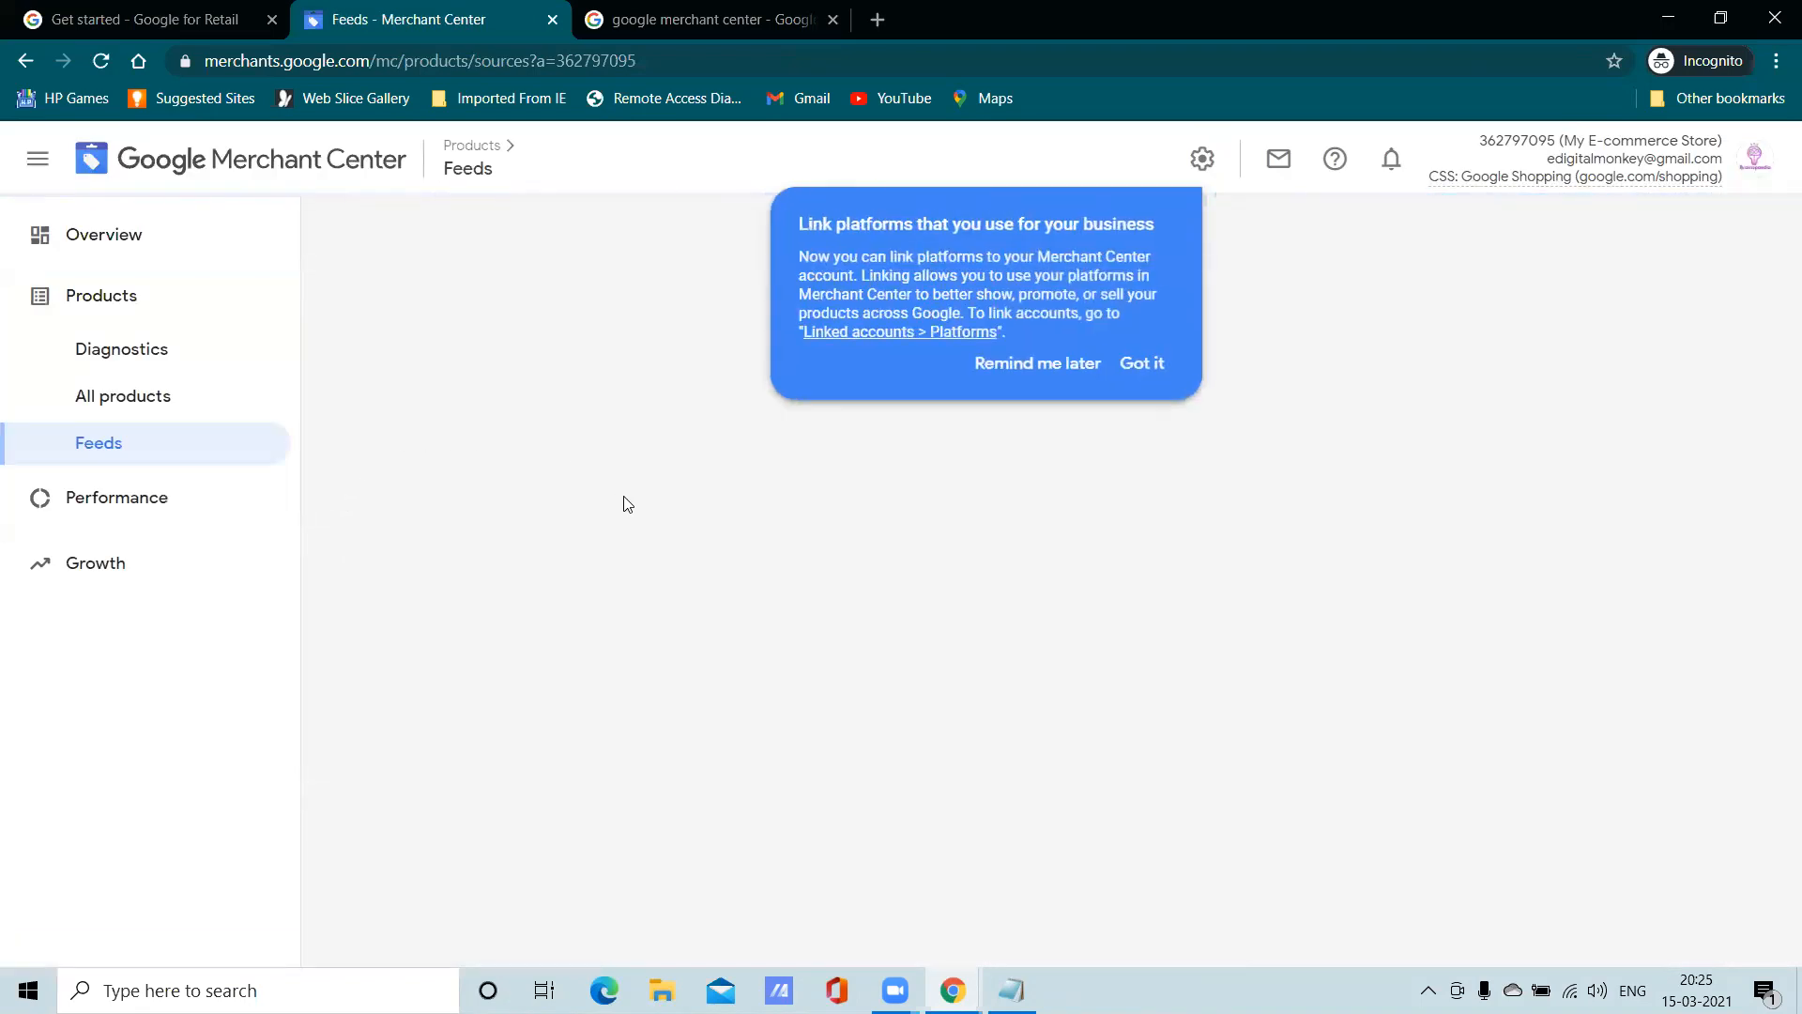
pyautogui.click(1139, 366)
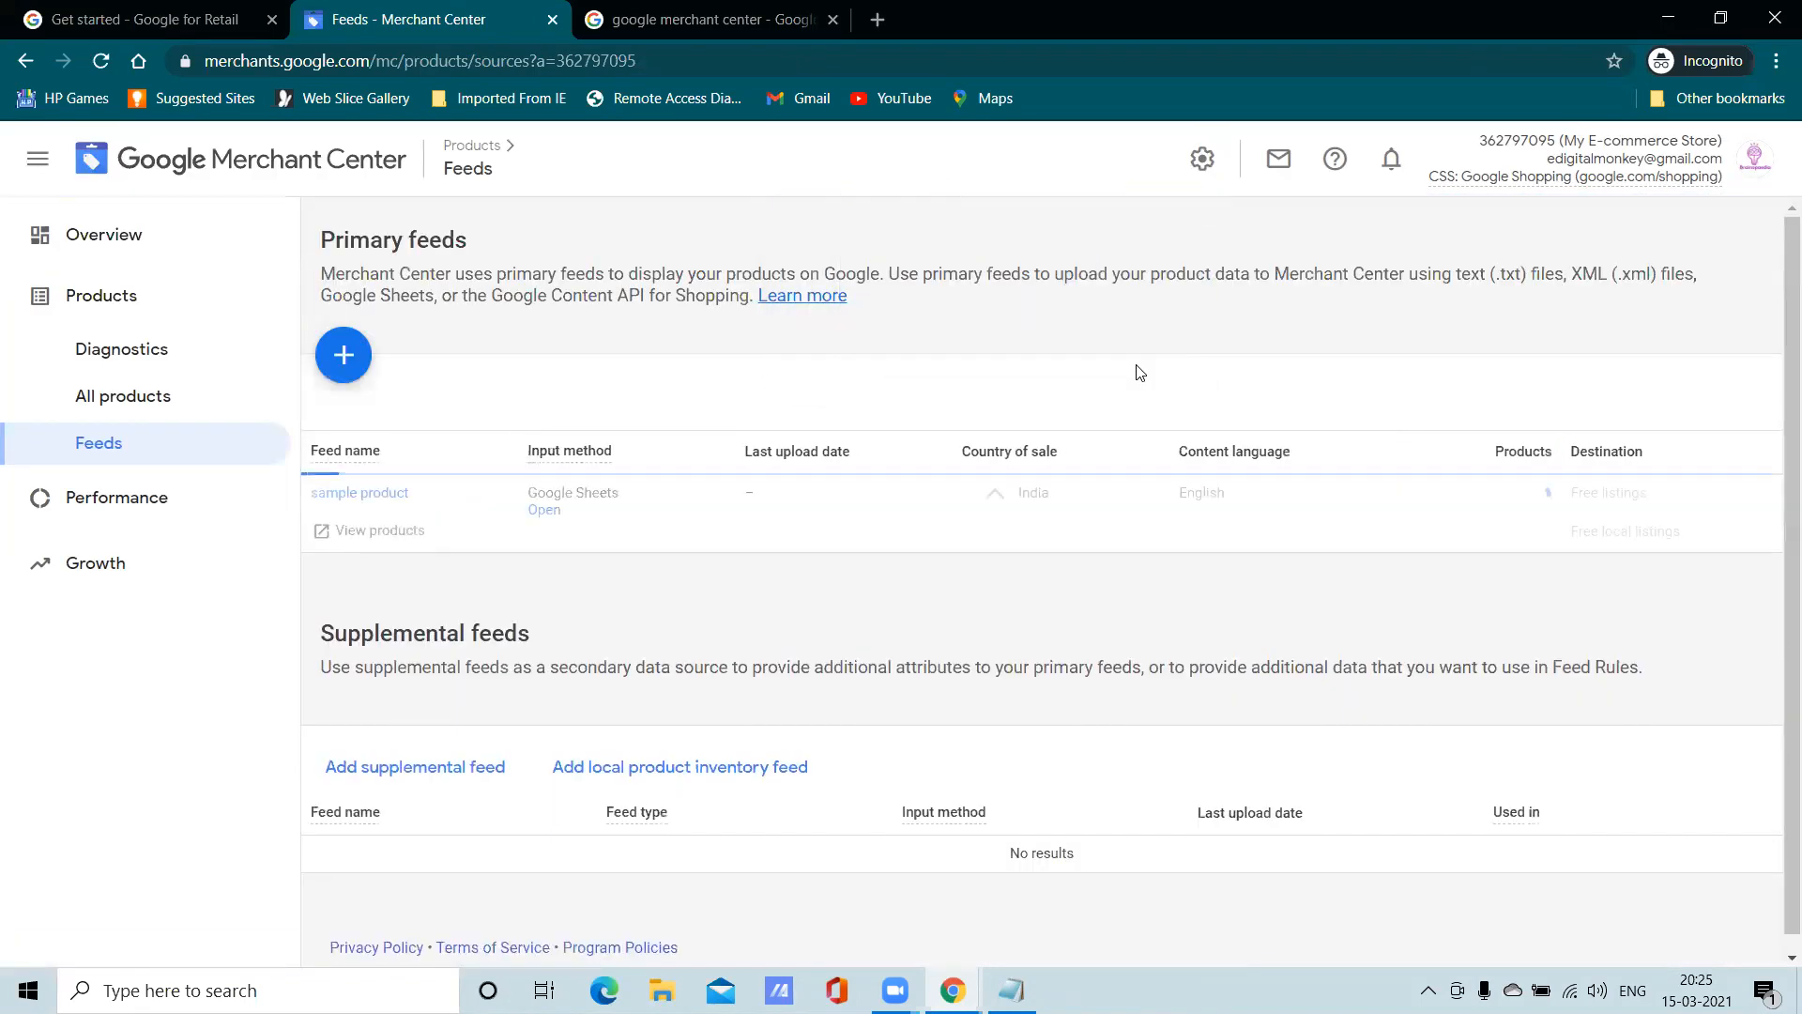
pyautogui.scroll(-1, 496, 753)
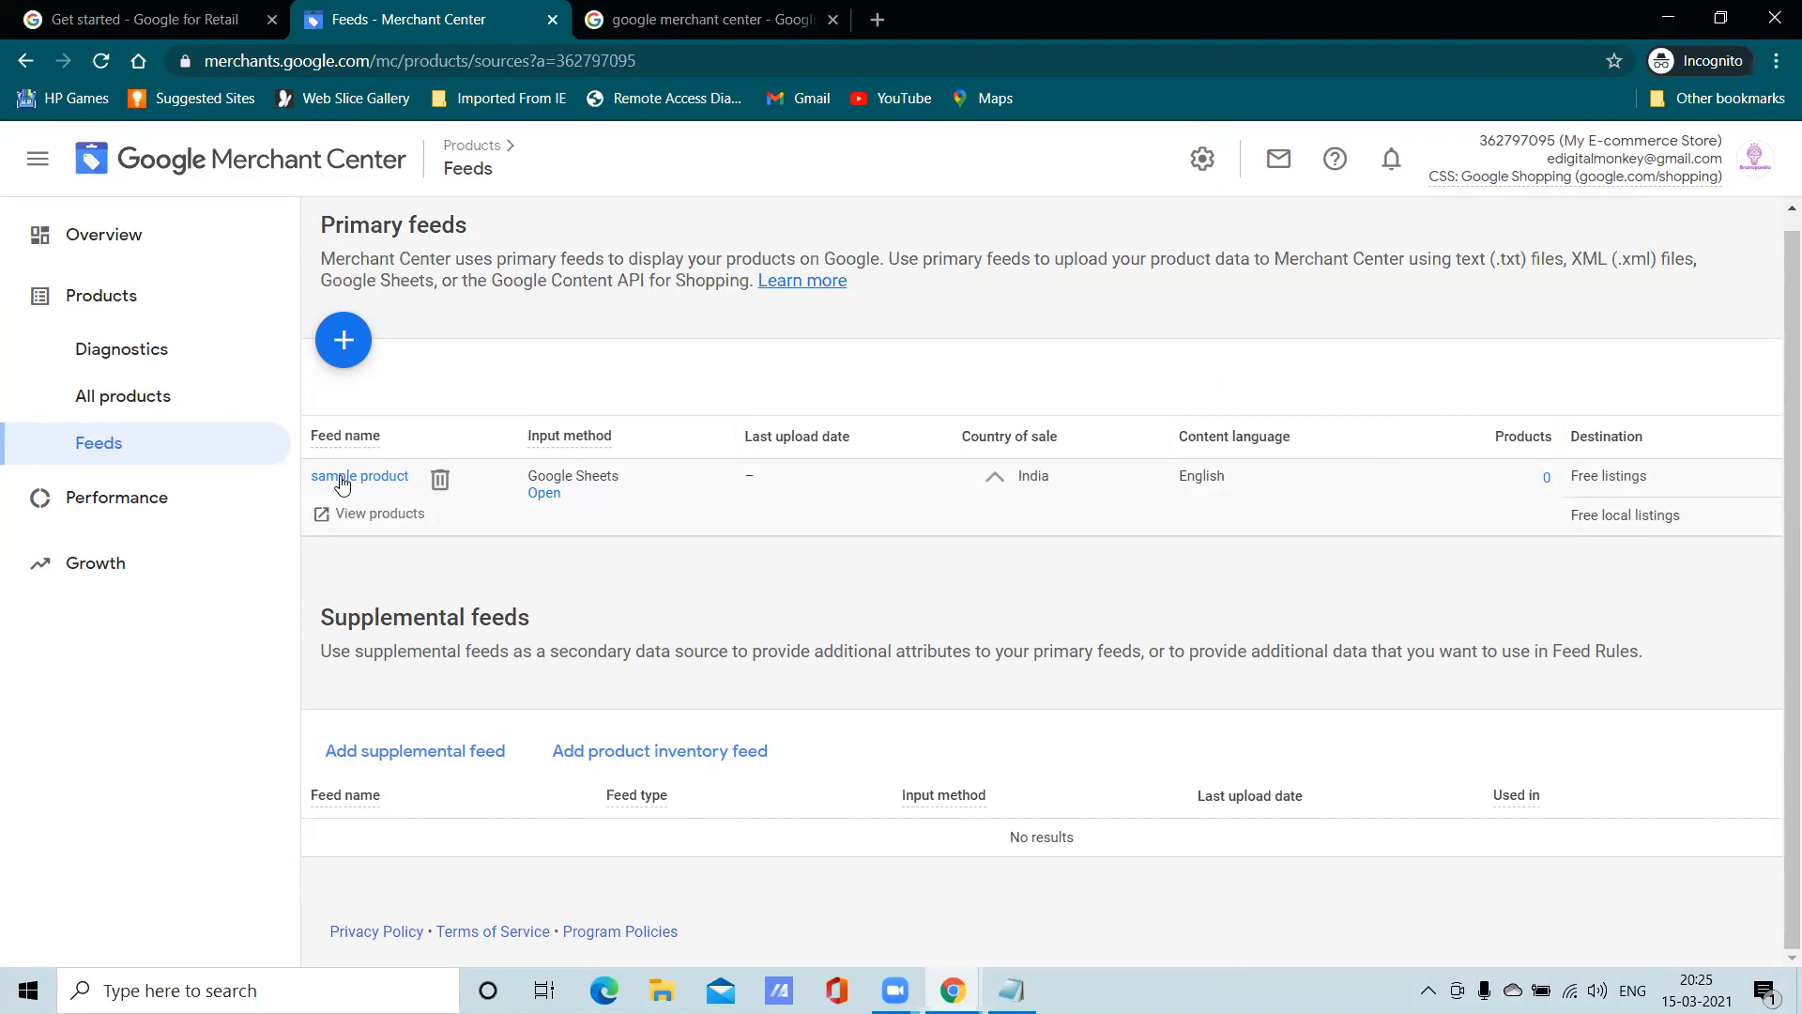
pyautogui.click(542, 497)
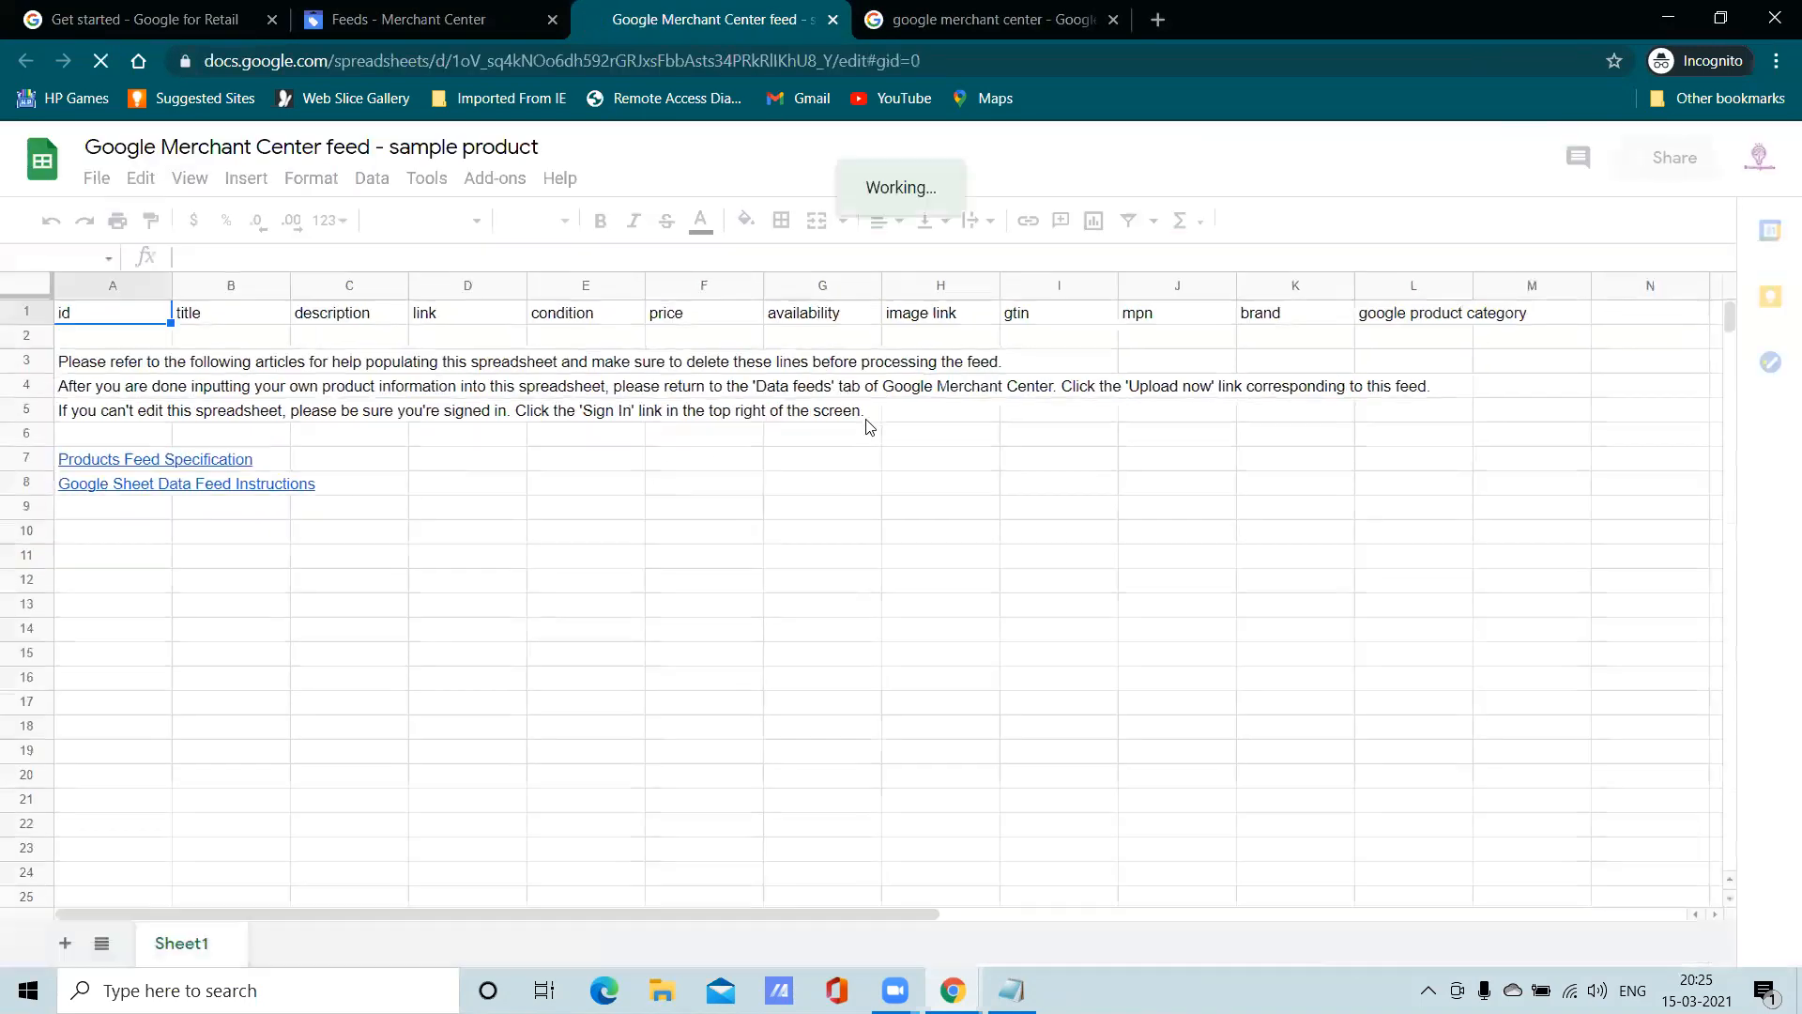
# Clear the template's instruction text from rows 3 to 5 of the feed spreadsheet, keeping the header row
pyautogui.click(863, 418)
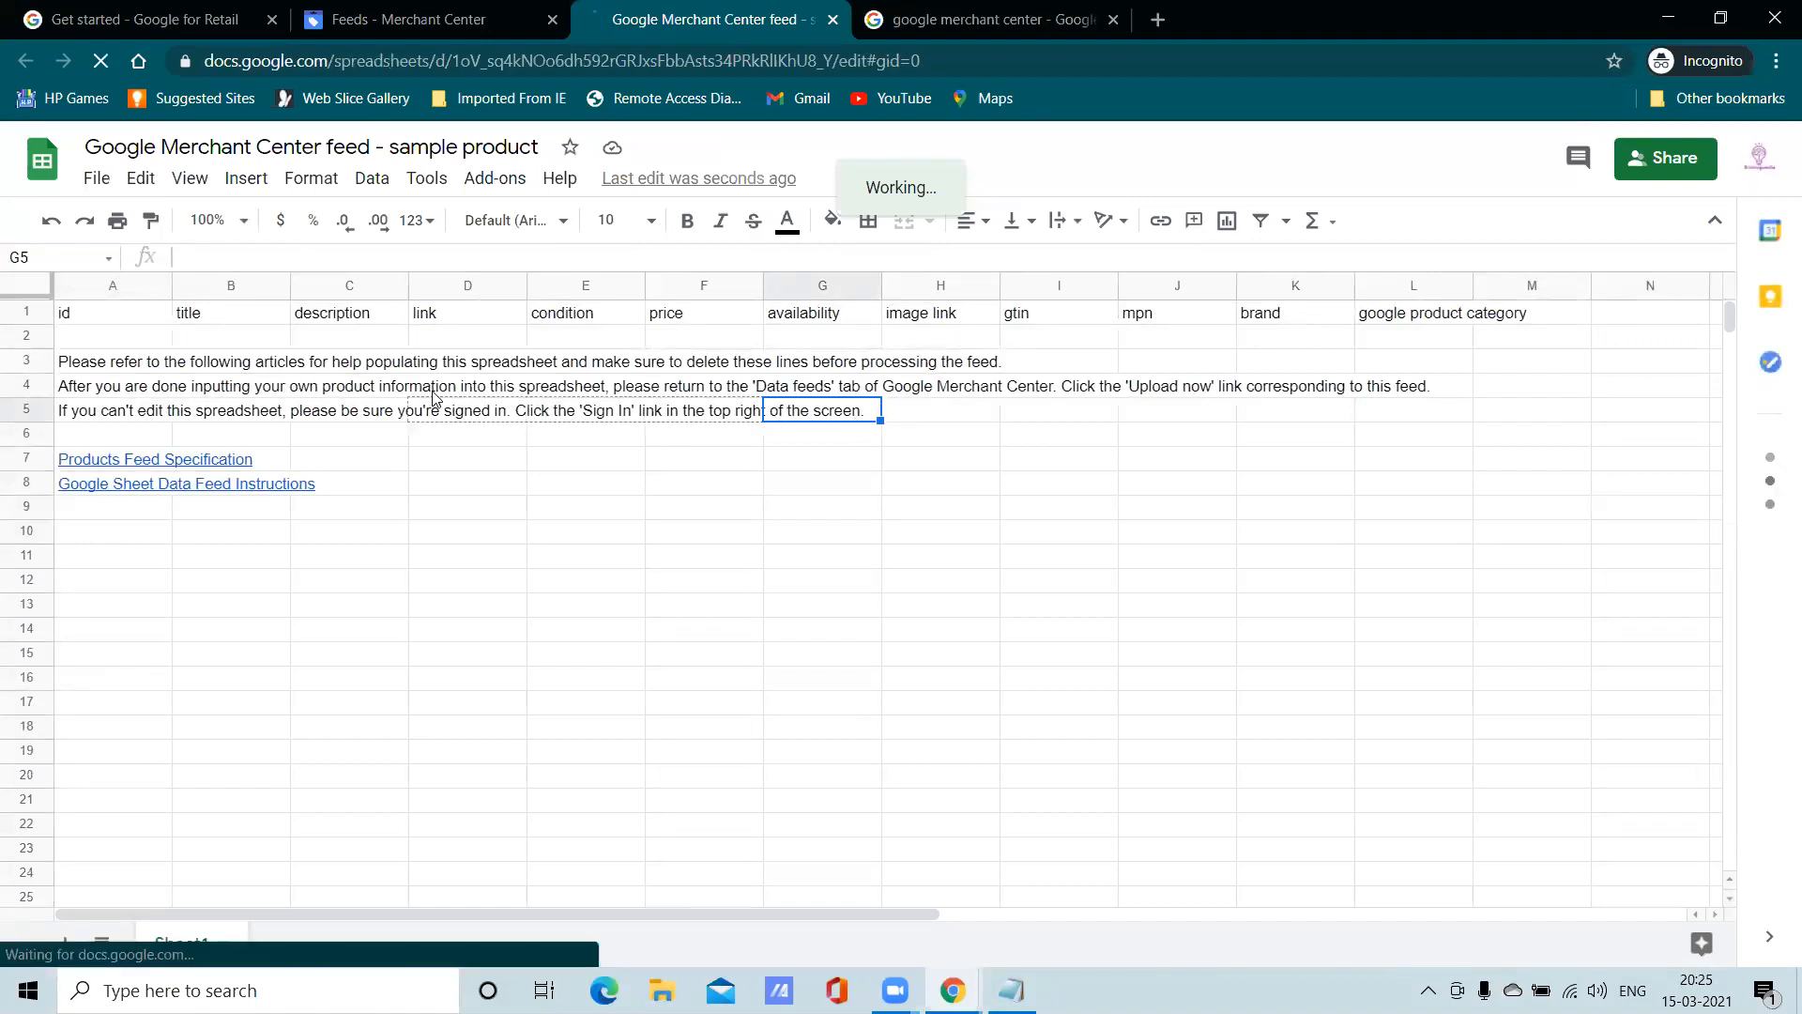
pyautogui.moveTo(57, 352); pyautogui.dragTo(98, 366)
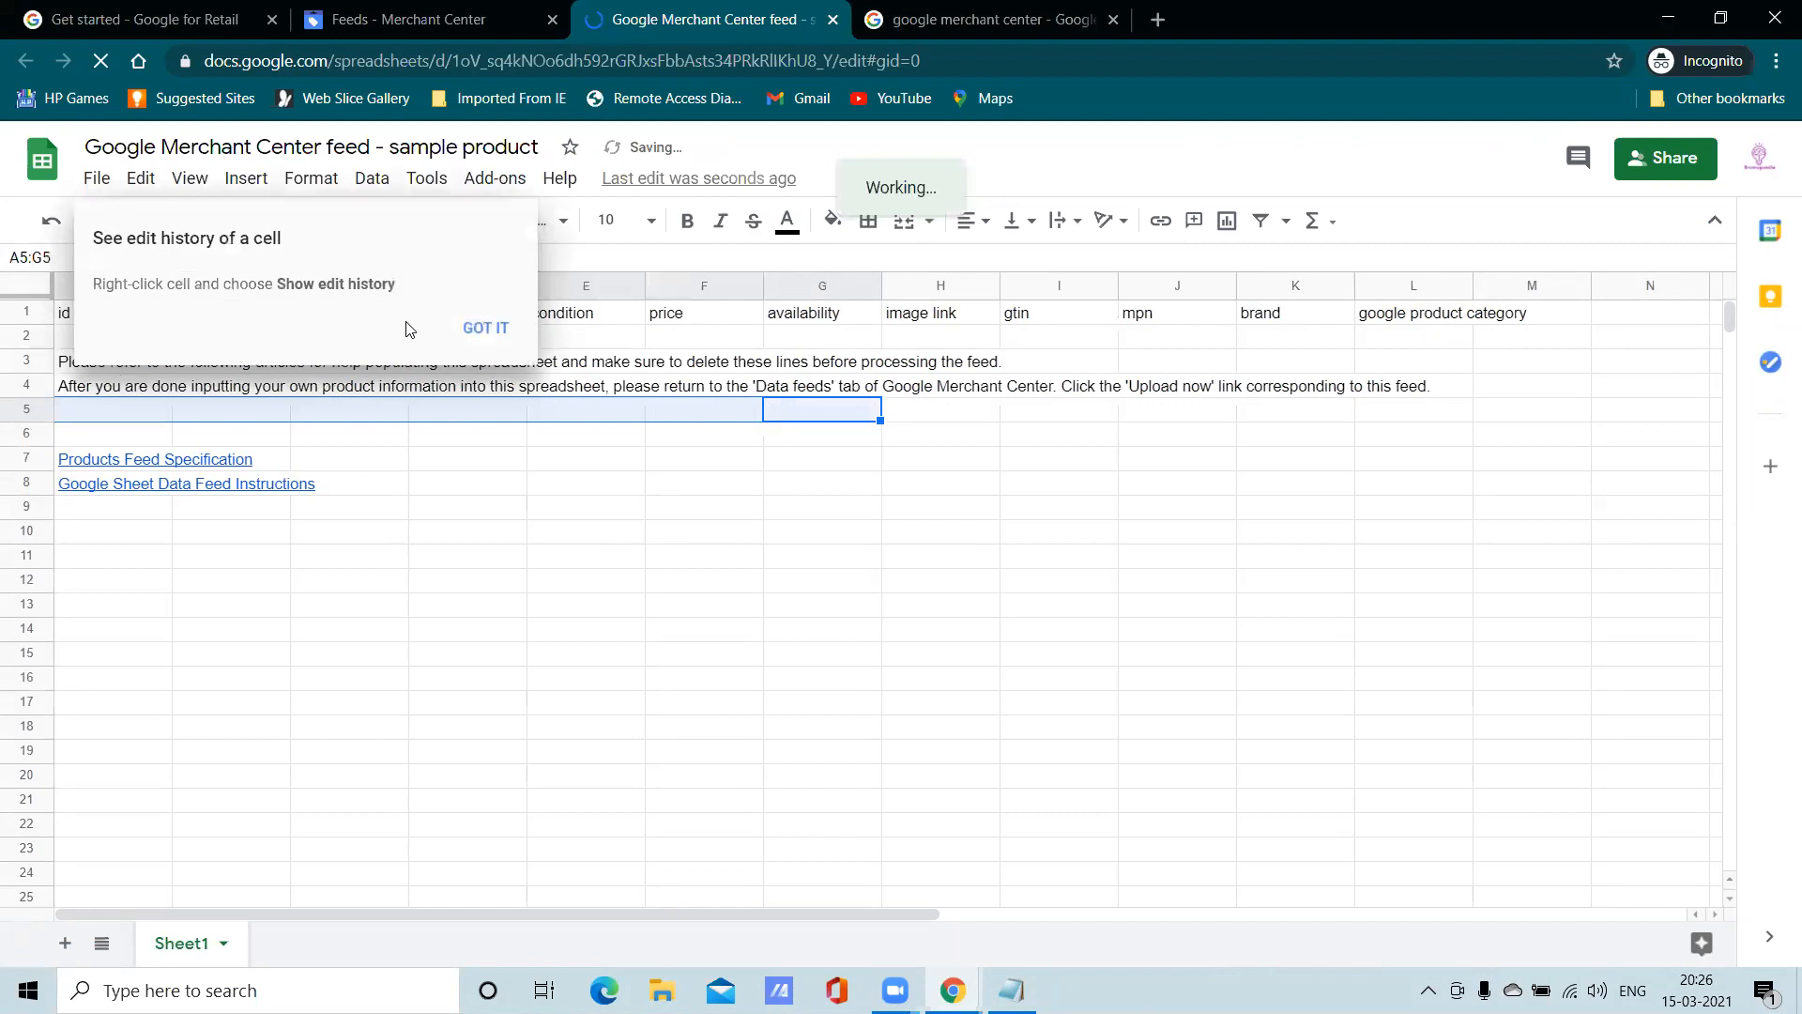
pyautogui.click(485, 328)
pyautogui.click(205, 365)
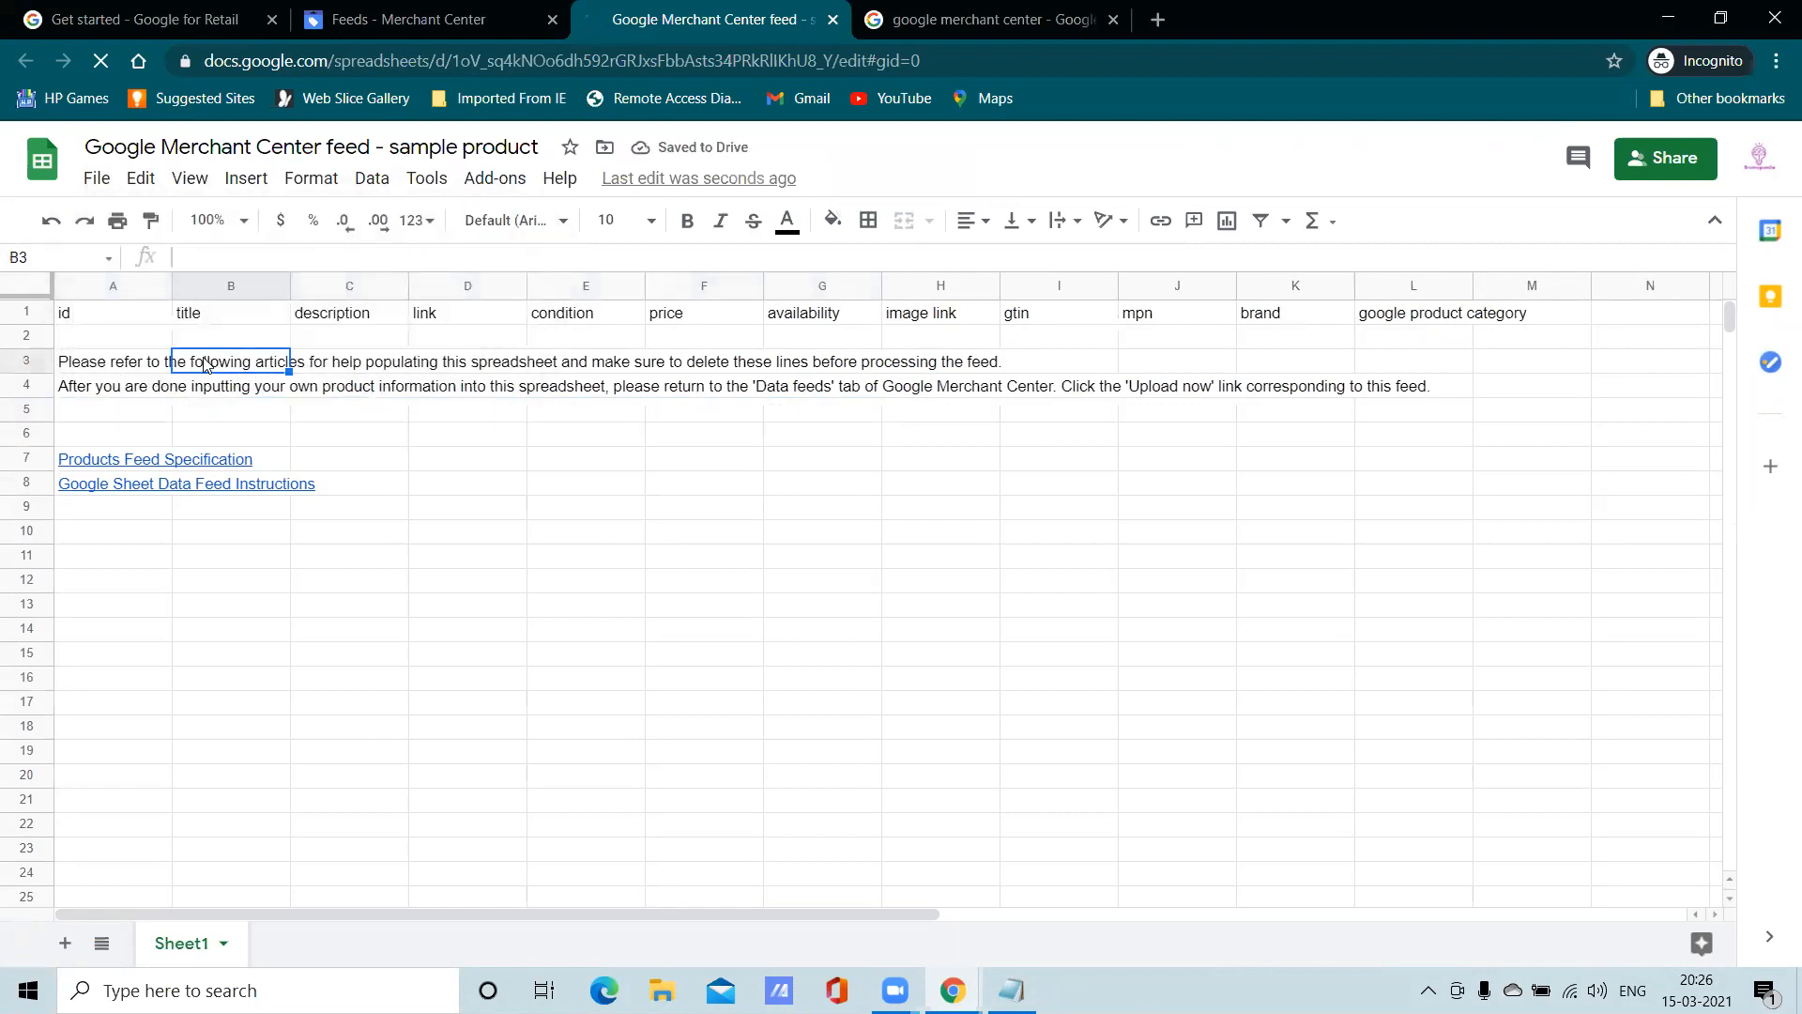
pyautogui.doubleClick(205, 362)
pyautogui.click(115, 366)
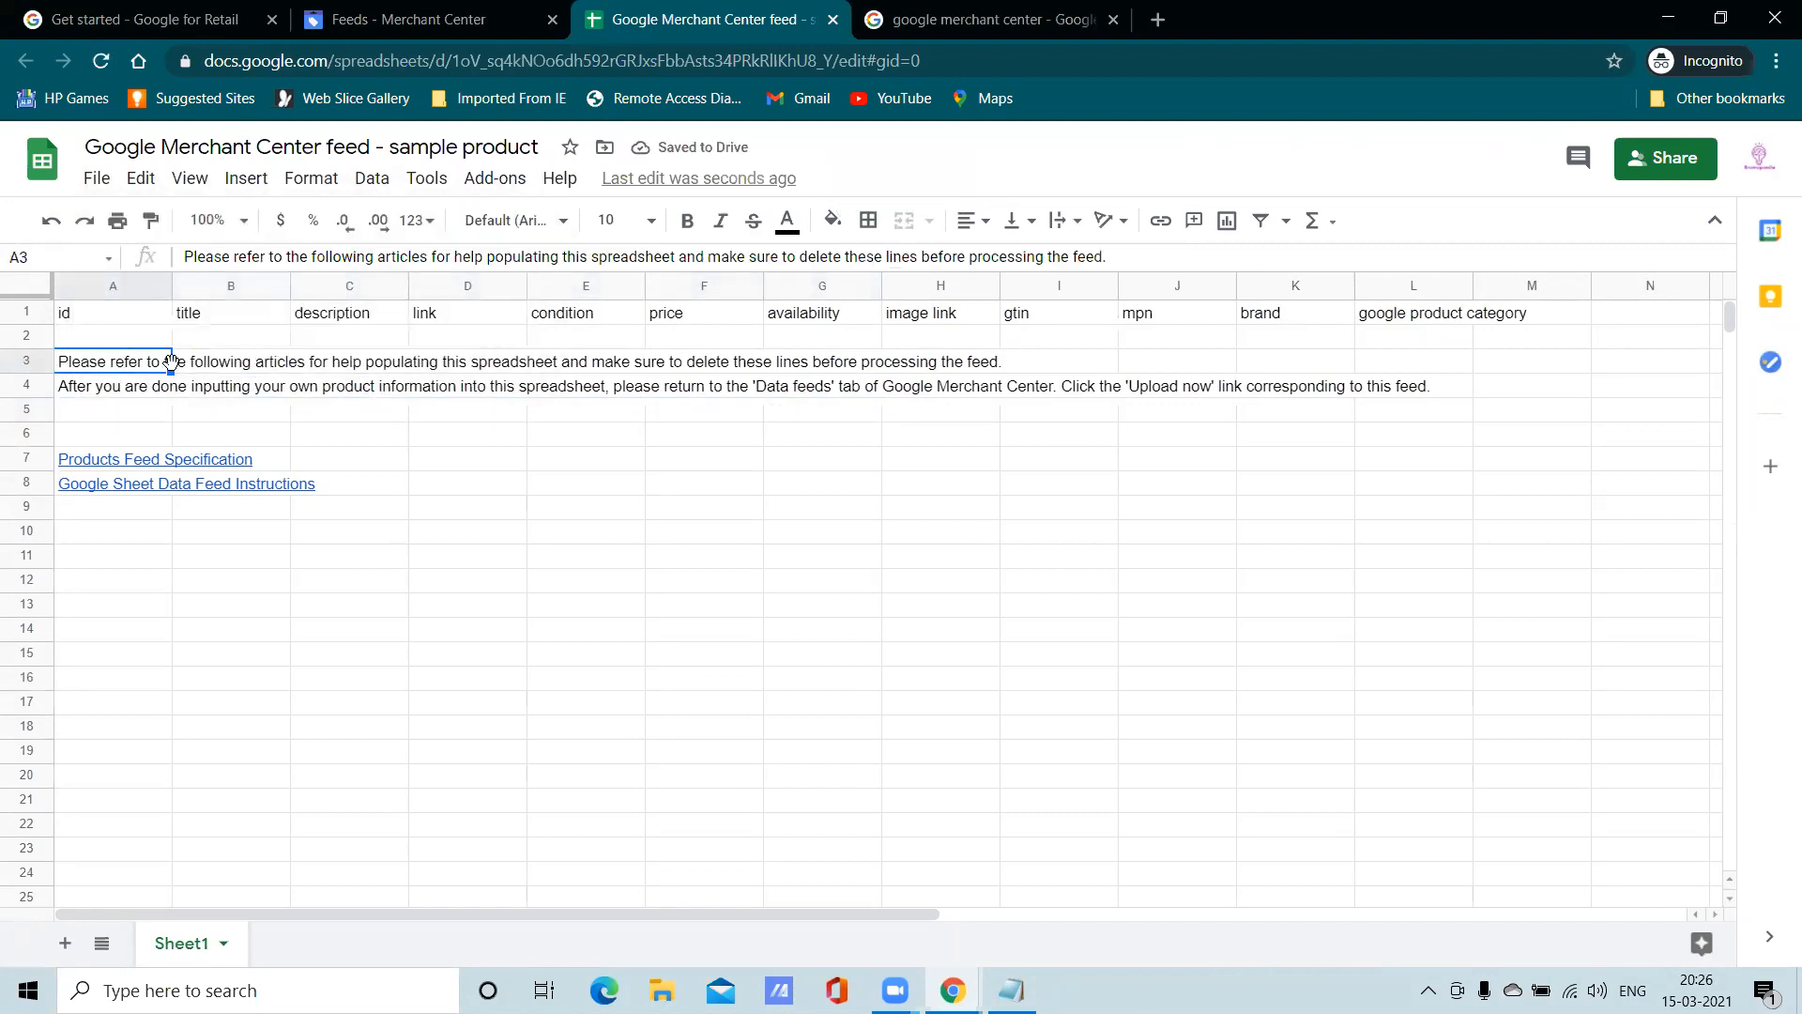
pyautogui.moveTo(183, 375); pyautogui.dragTo(1413, 398)
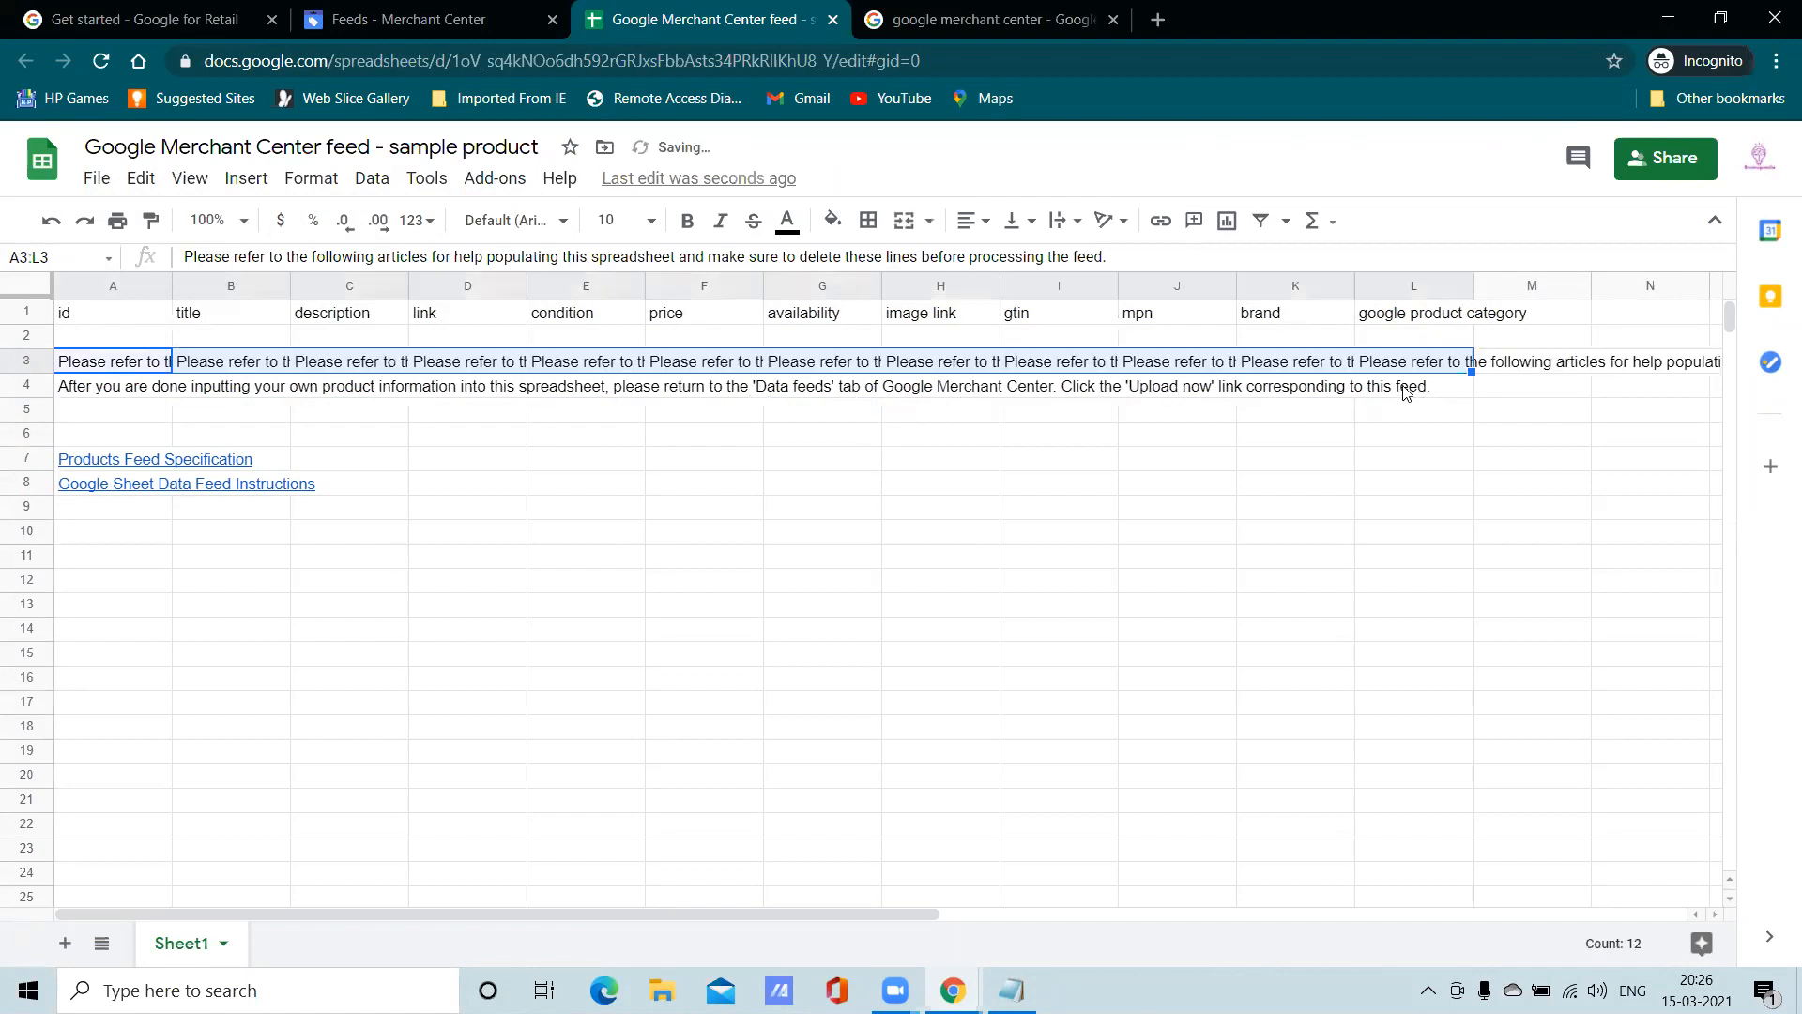
pyautogui.press('Delete')
pyautogui.click(68, 393)
pyautogui.moveTo(157, 399); pyautogui.dragTo(1422, 393)
pyautogui.press('Delete')
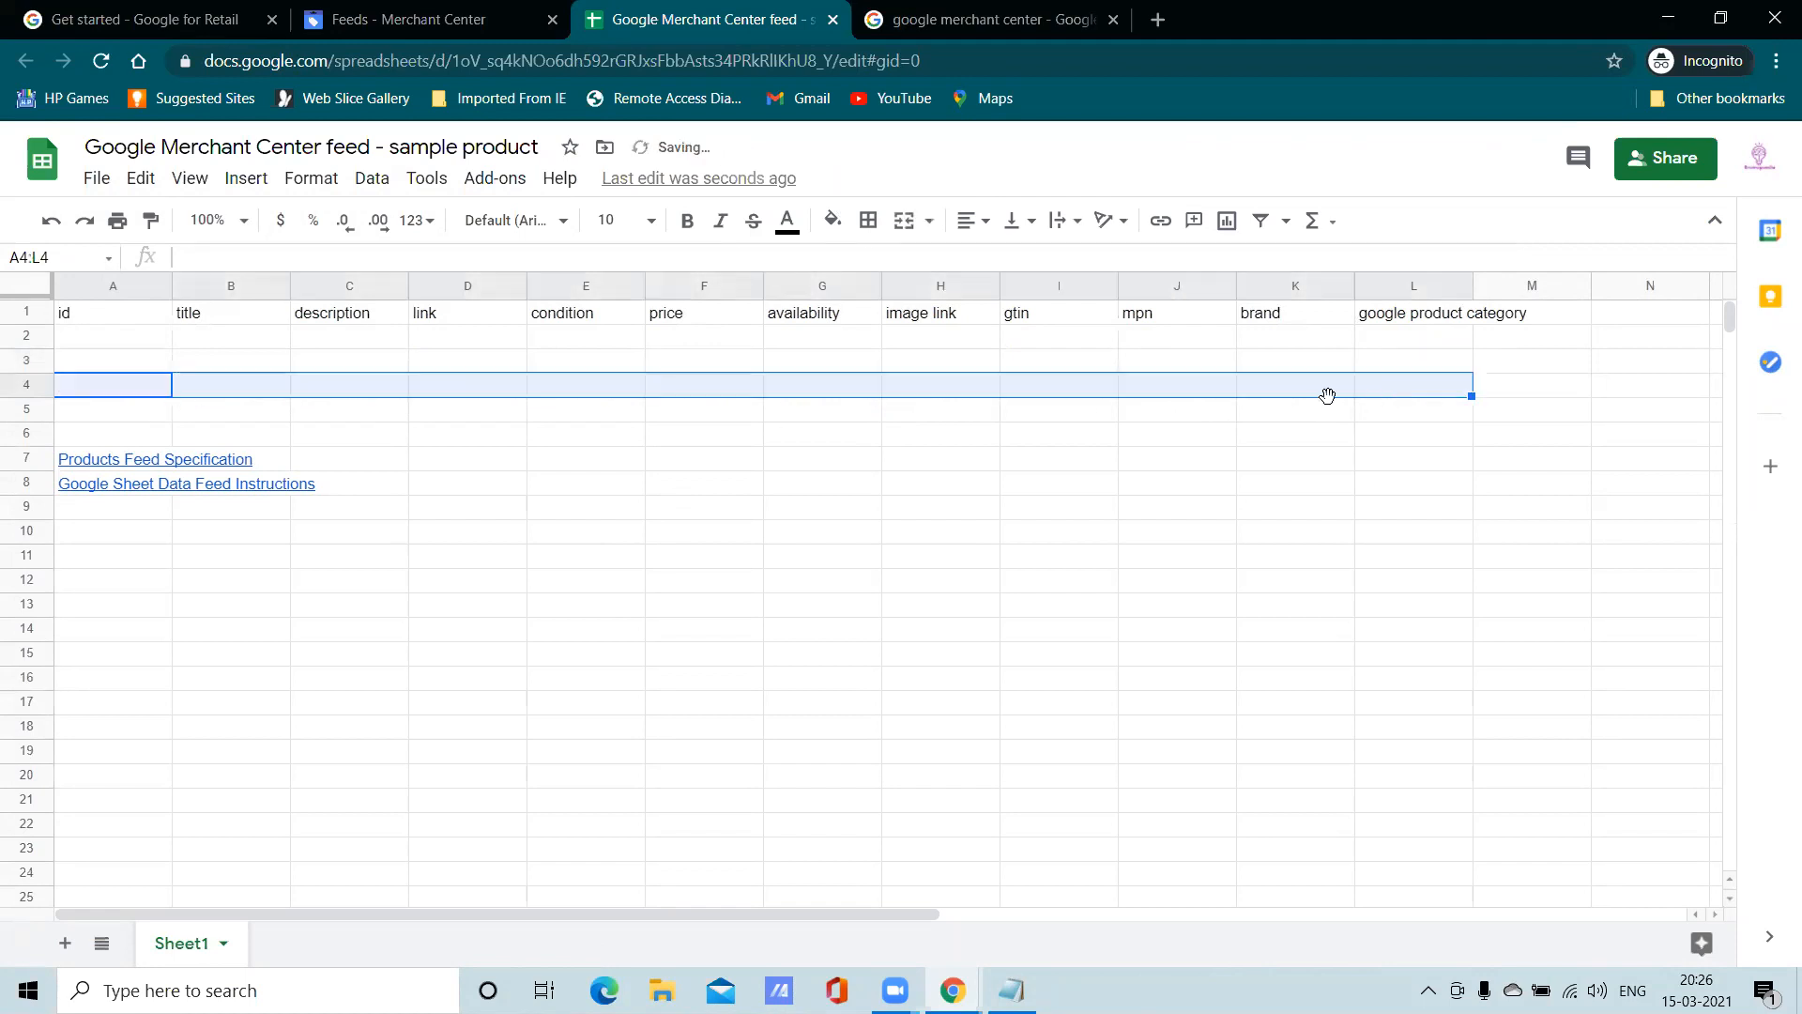
# Copy the web address of the My E-Com Store site from the other Chrome window
pyautogui.click(108, 340)
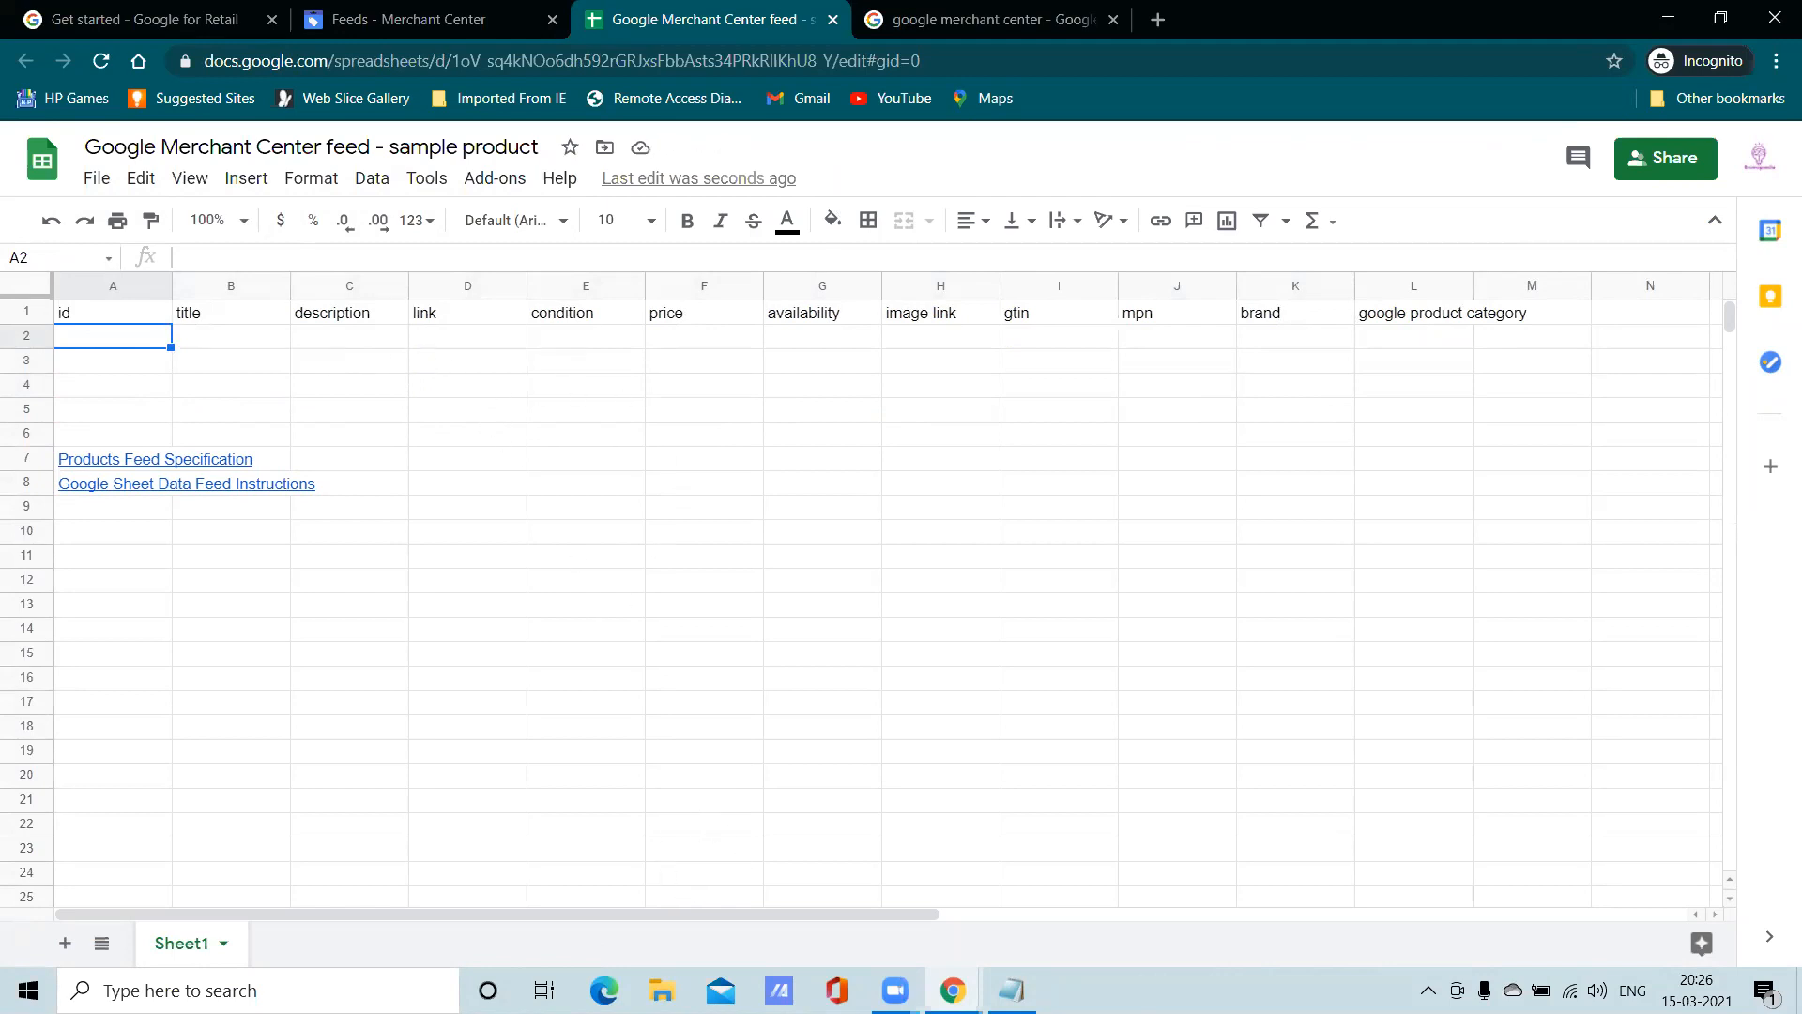
pyautogui.hotkey('alt', 'Tab')
pyautogui.click(796, 29)
pyautogui.click(941, 10)
pyautogui.click(448, 67)
pyautogui.hotkey('ctrl', 'c')
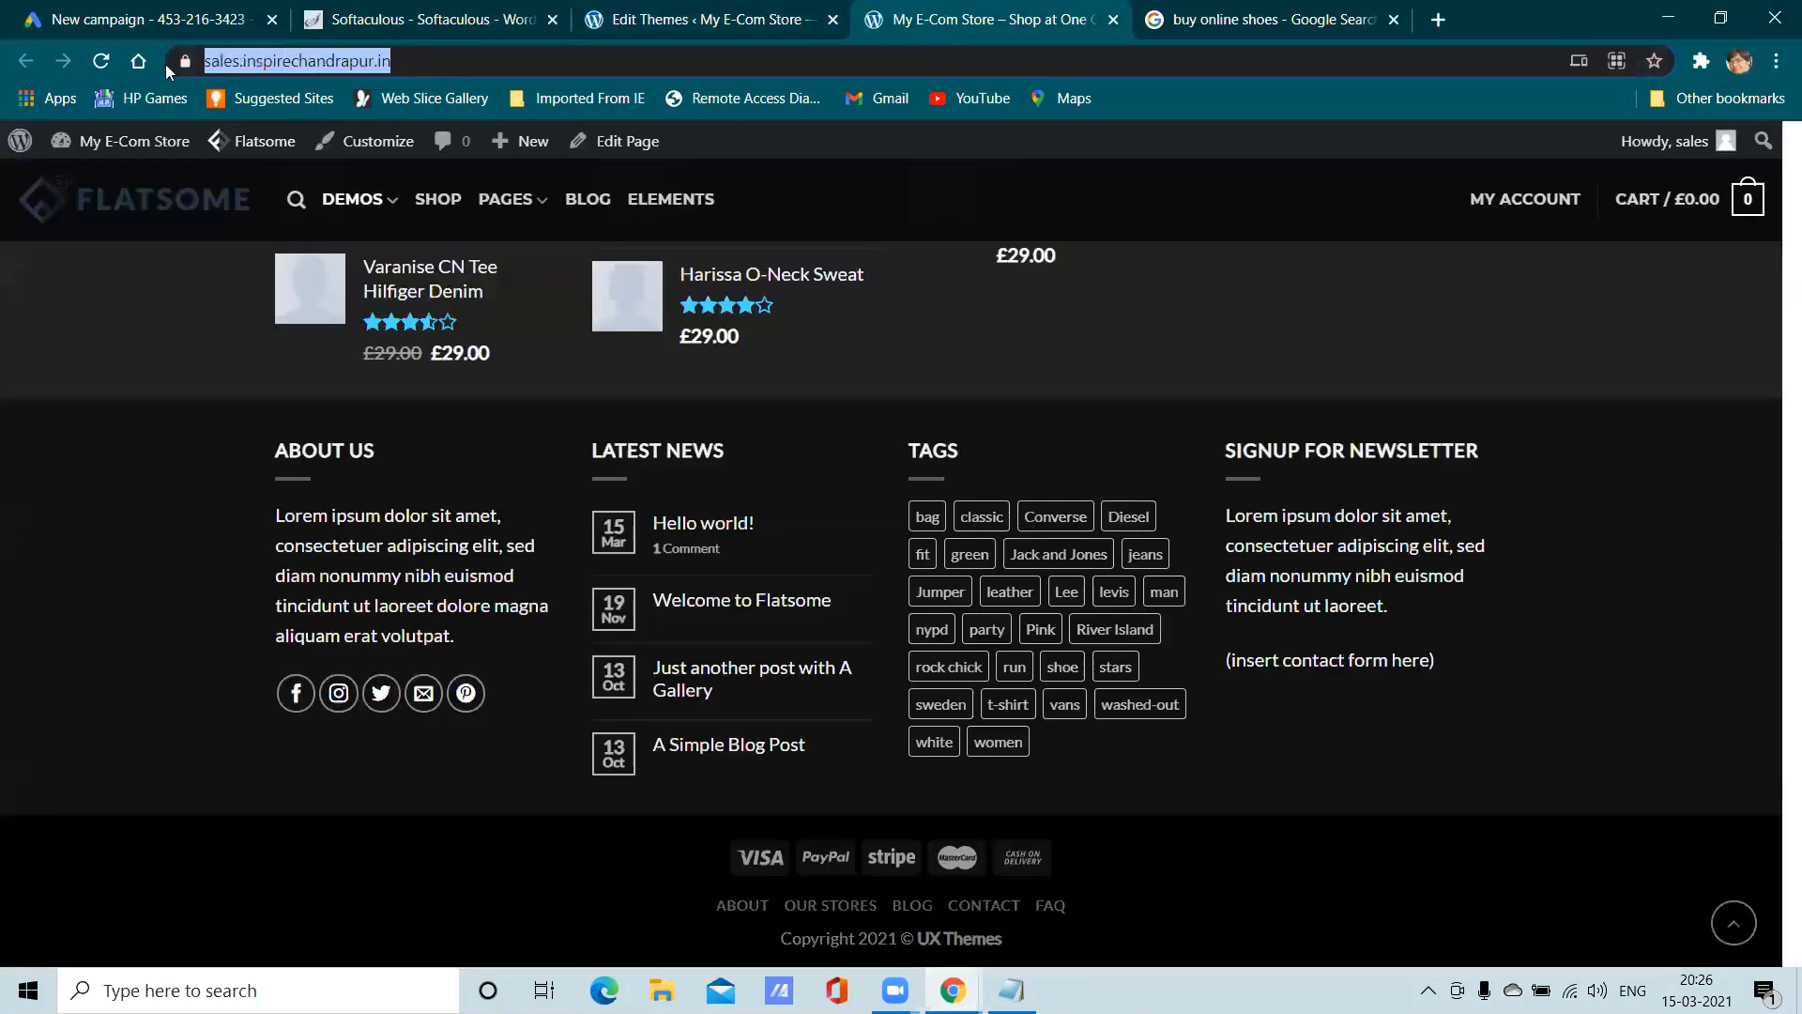
pyautogui.rightClick(233, 52)
pyautogui.click(307, 218)
# Return to the Merchant Center browser window and load sales.inspirechandrapur.in in place of the Google search page
pyautogui.click(952, 990)
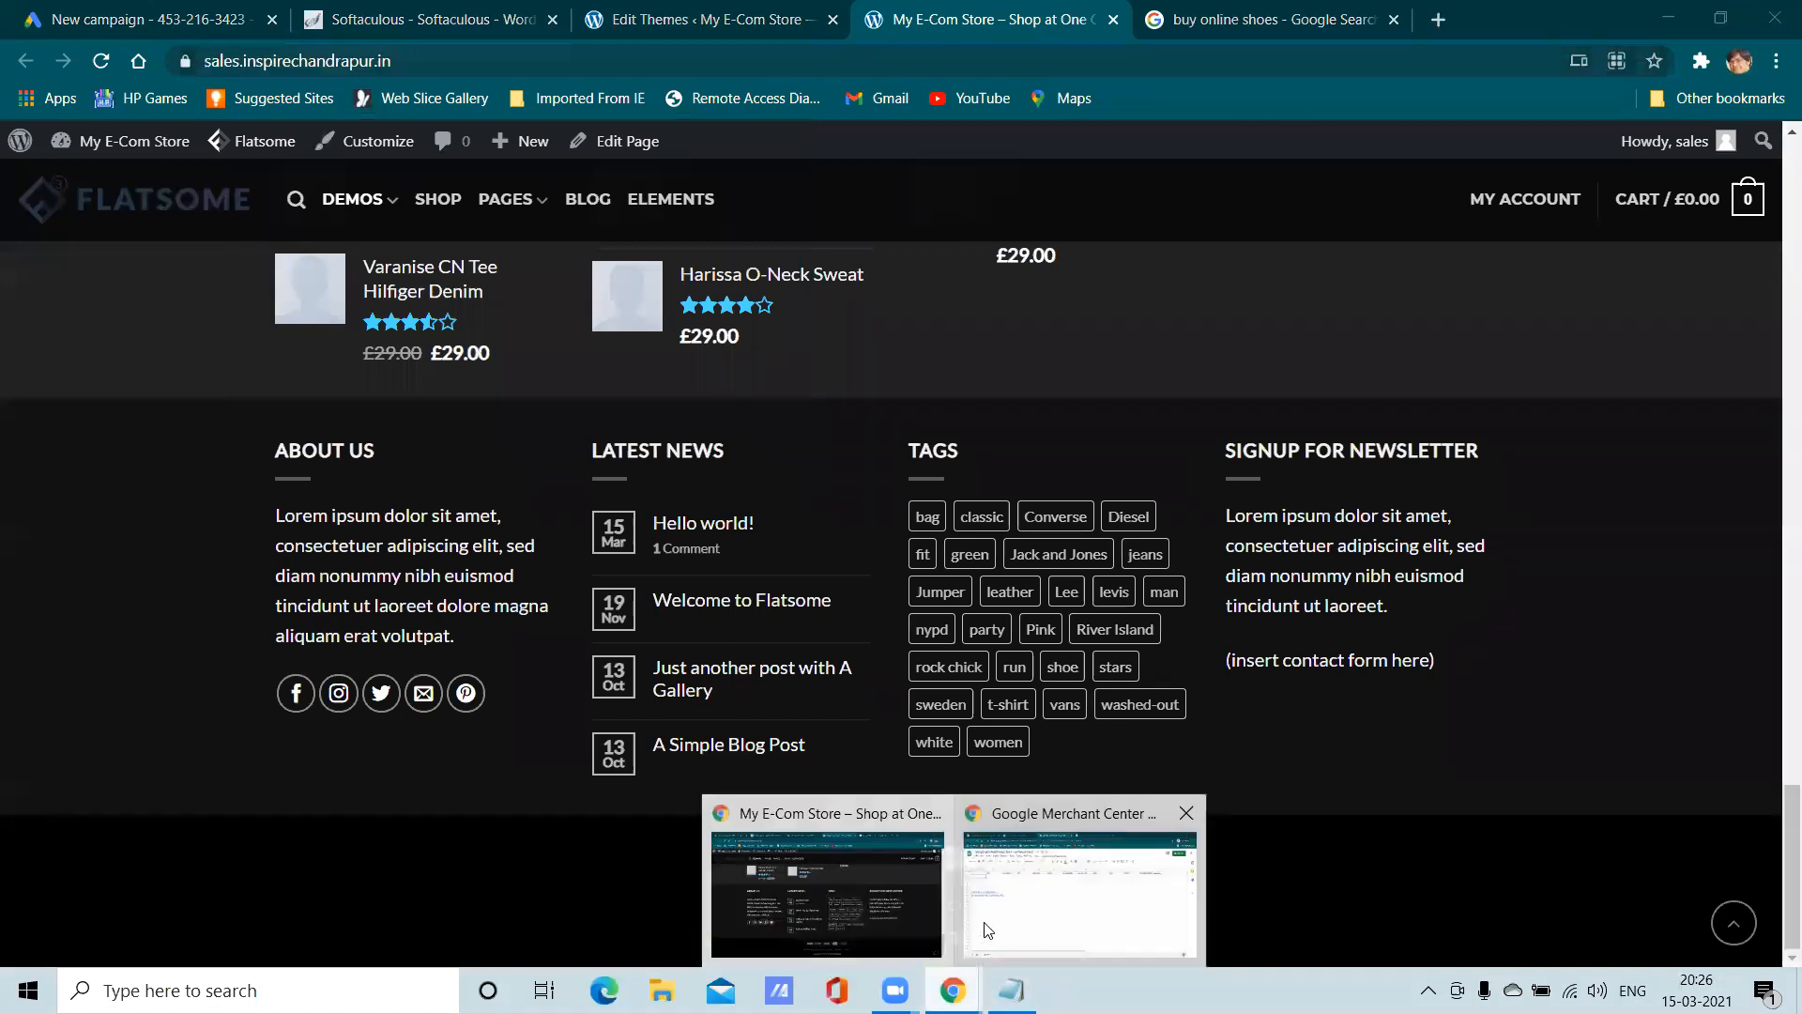
pyautogui.click(1003, 924)
pyautogui.click(958, 21)
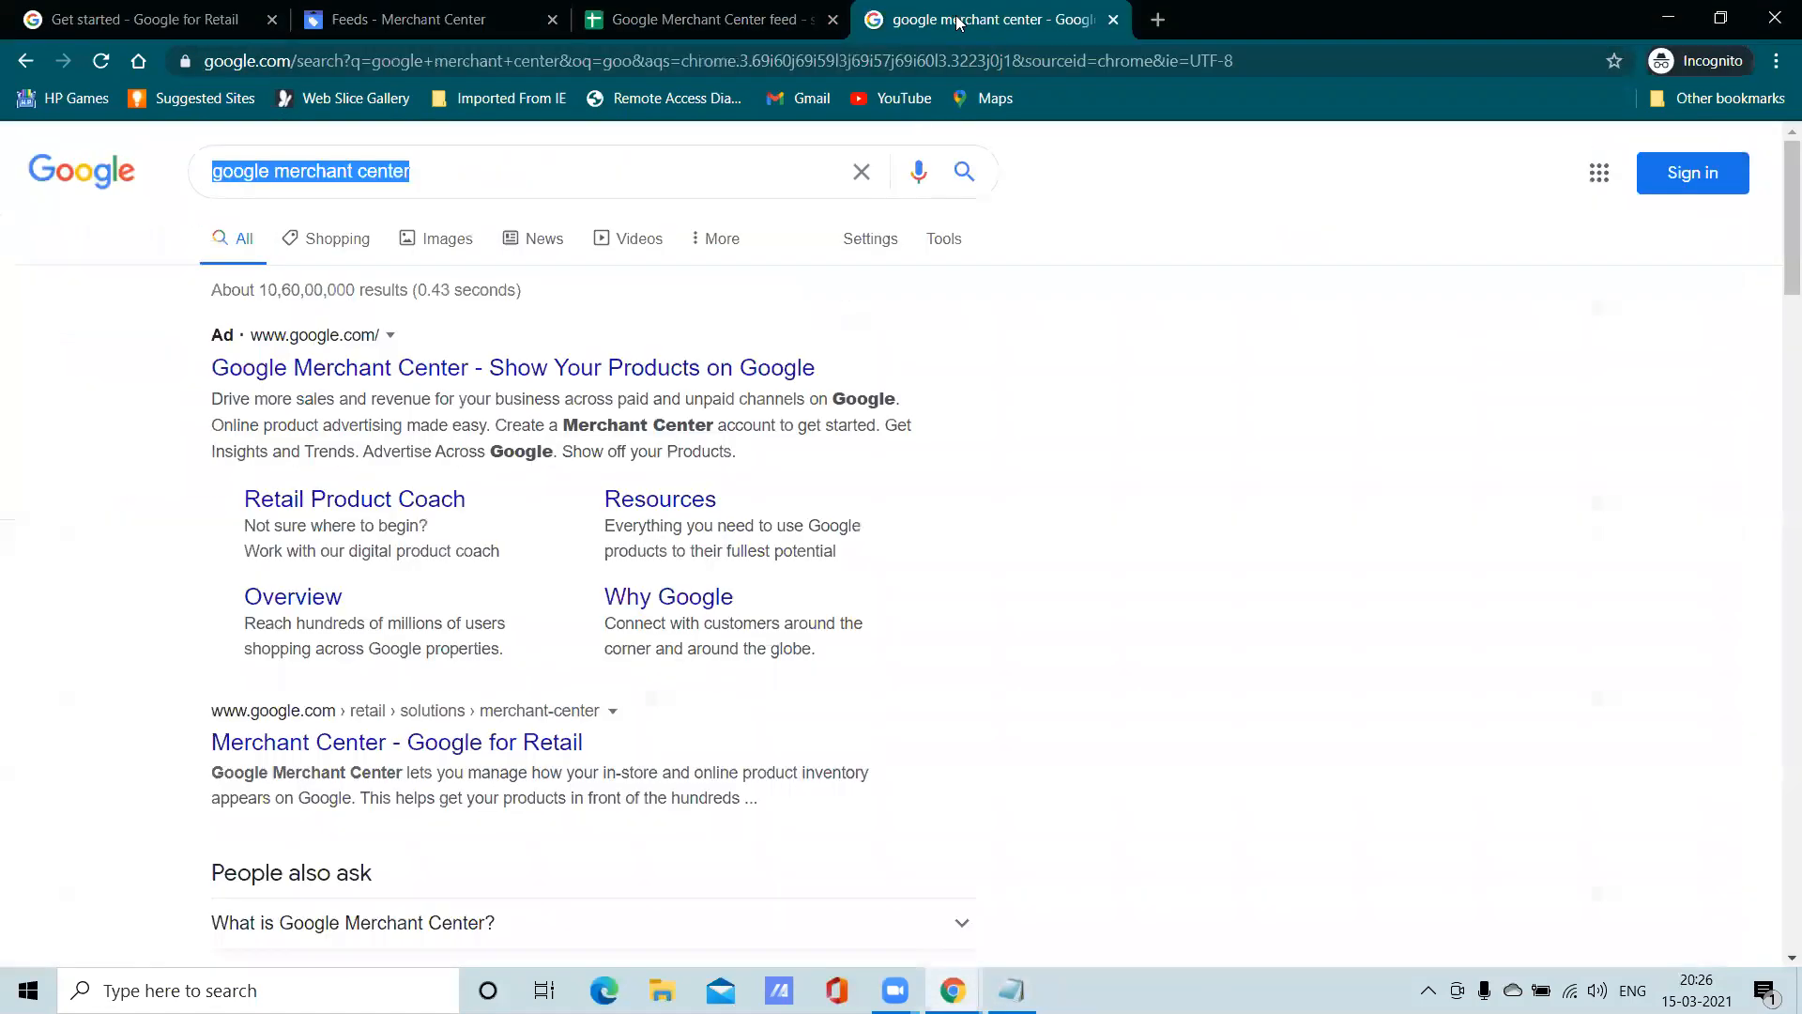
pyautogui.click(583, 64)
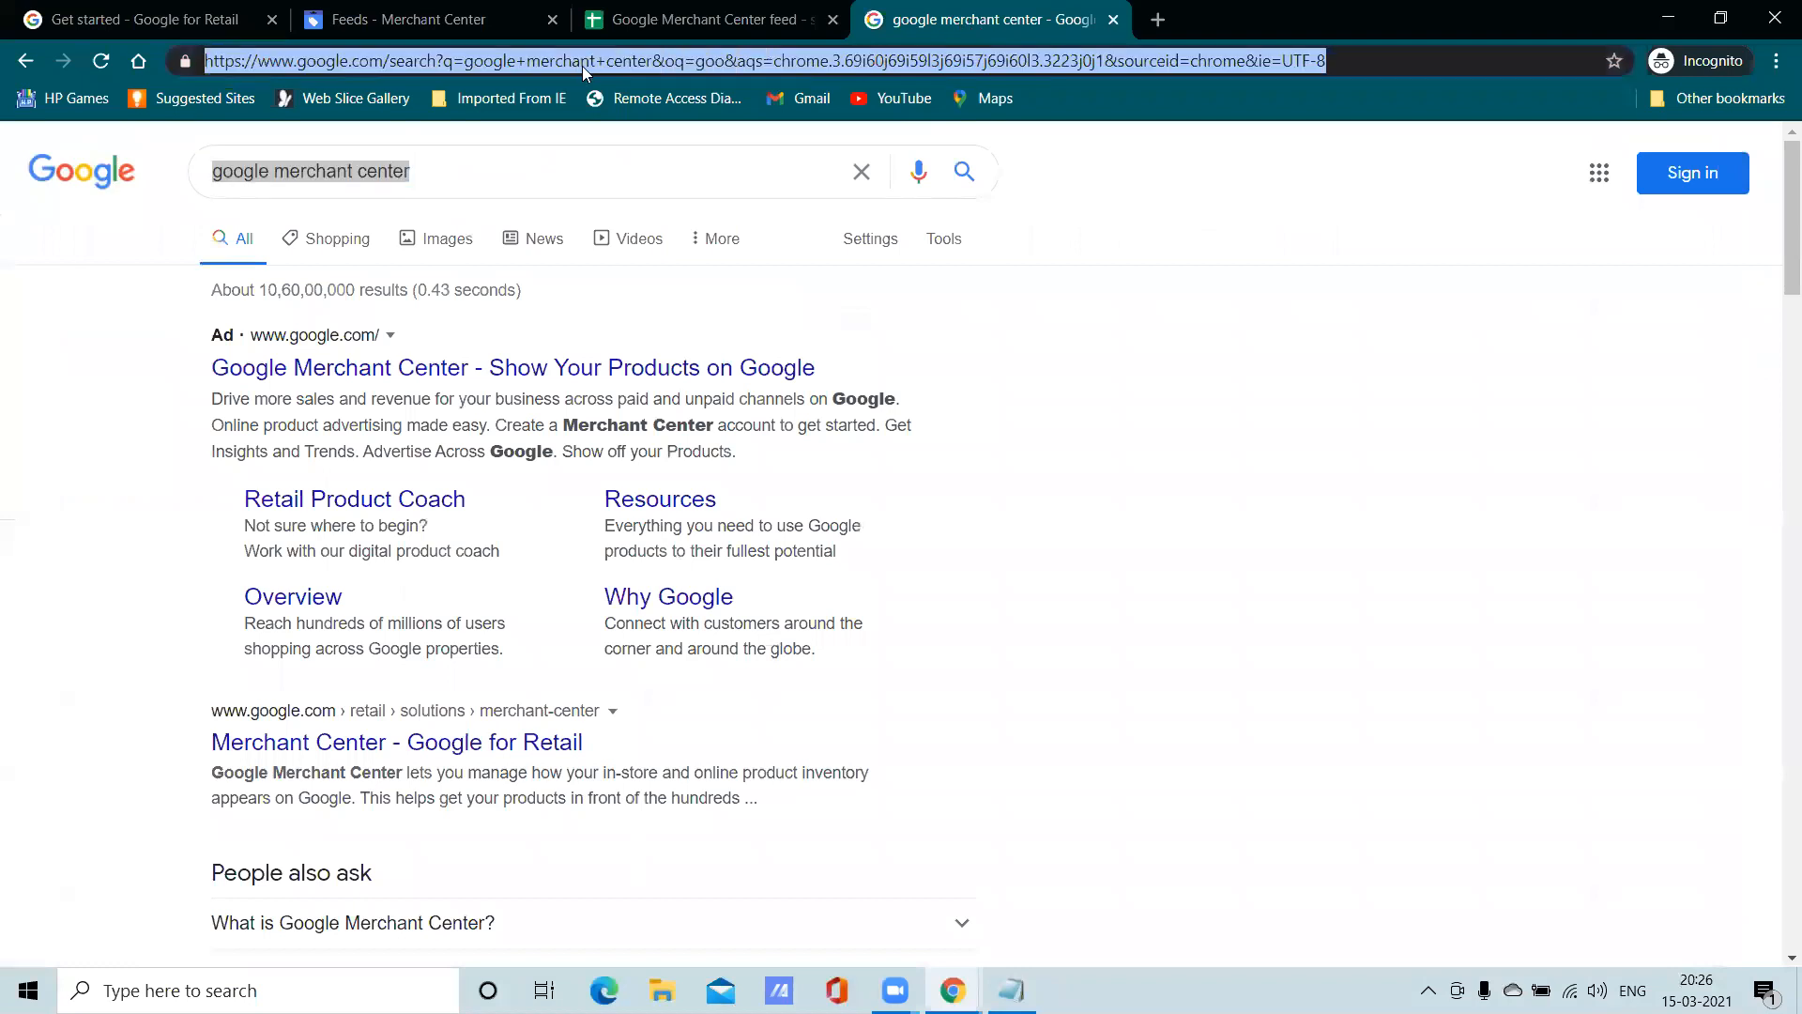
pyautogui.rightClick(582, 64)
pyautogui.click(706, 274)
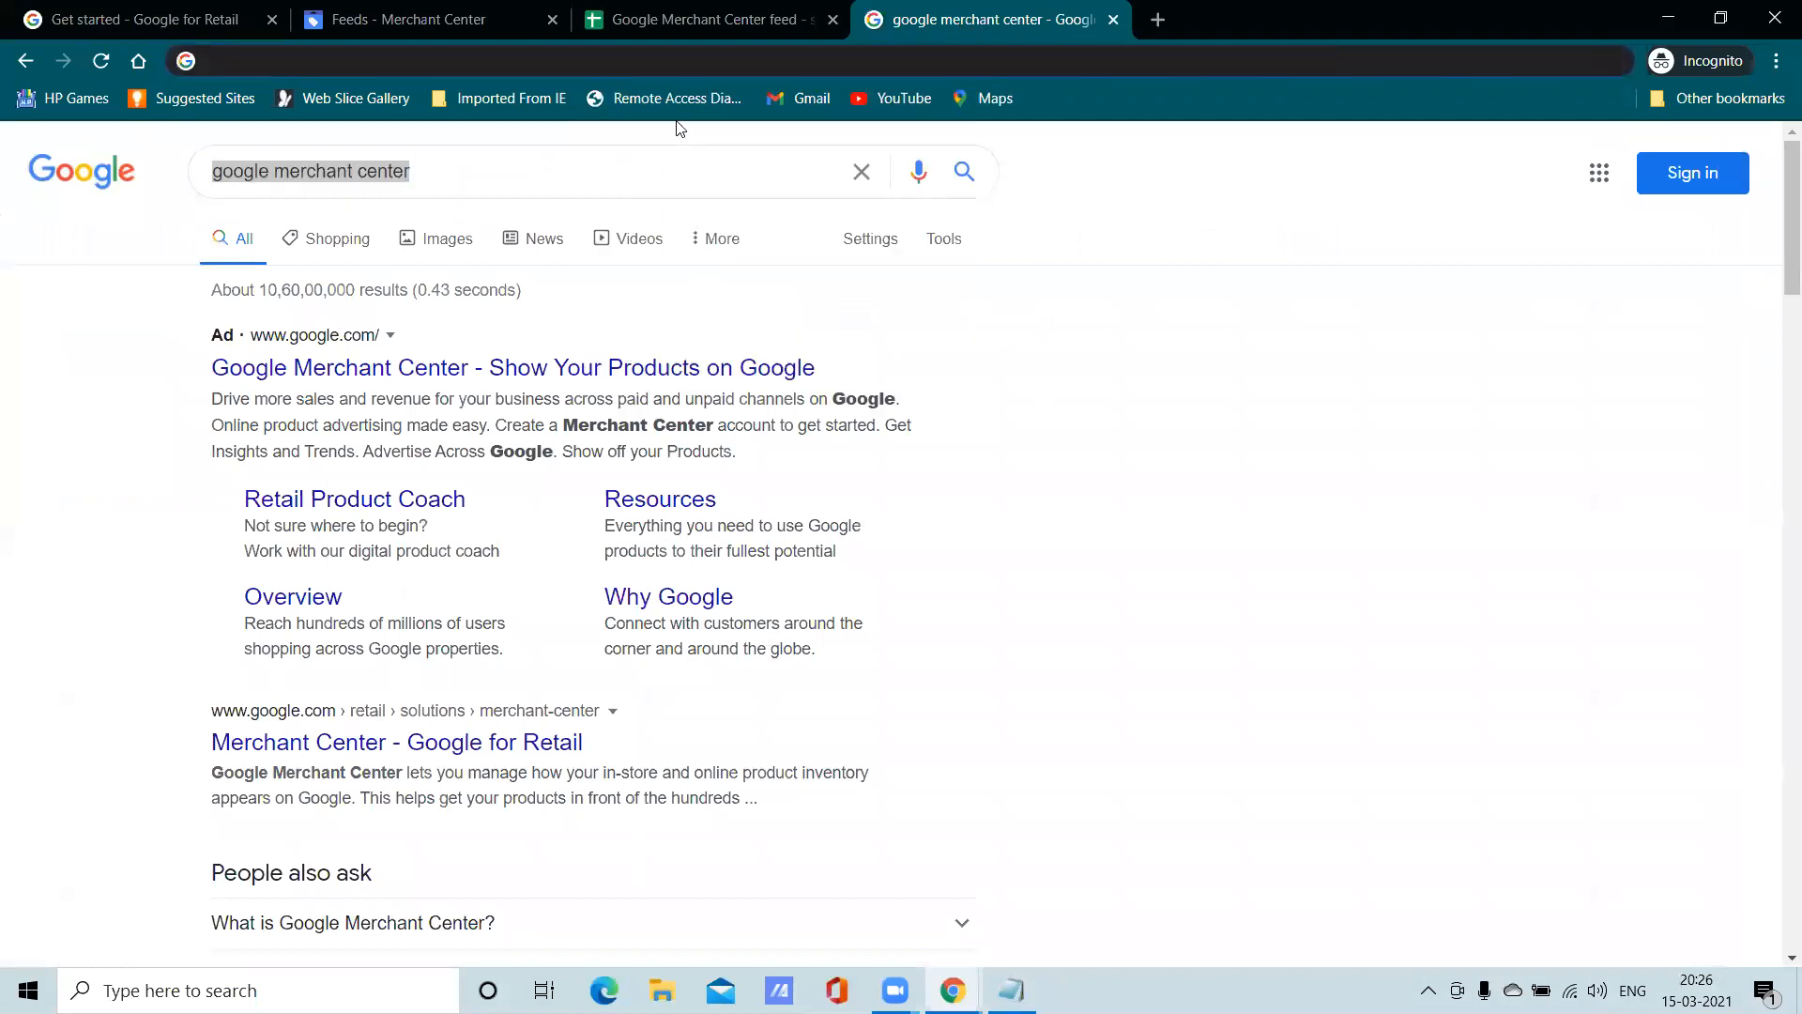
pyautogui.rightClick(604, 64)
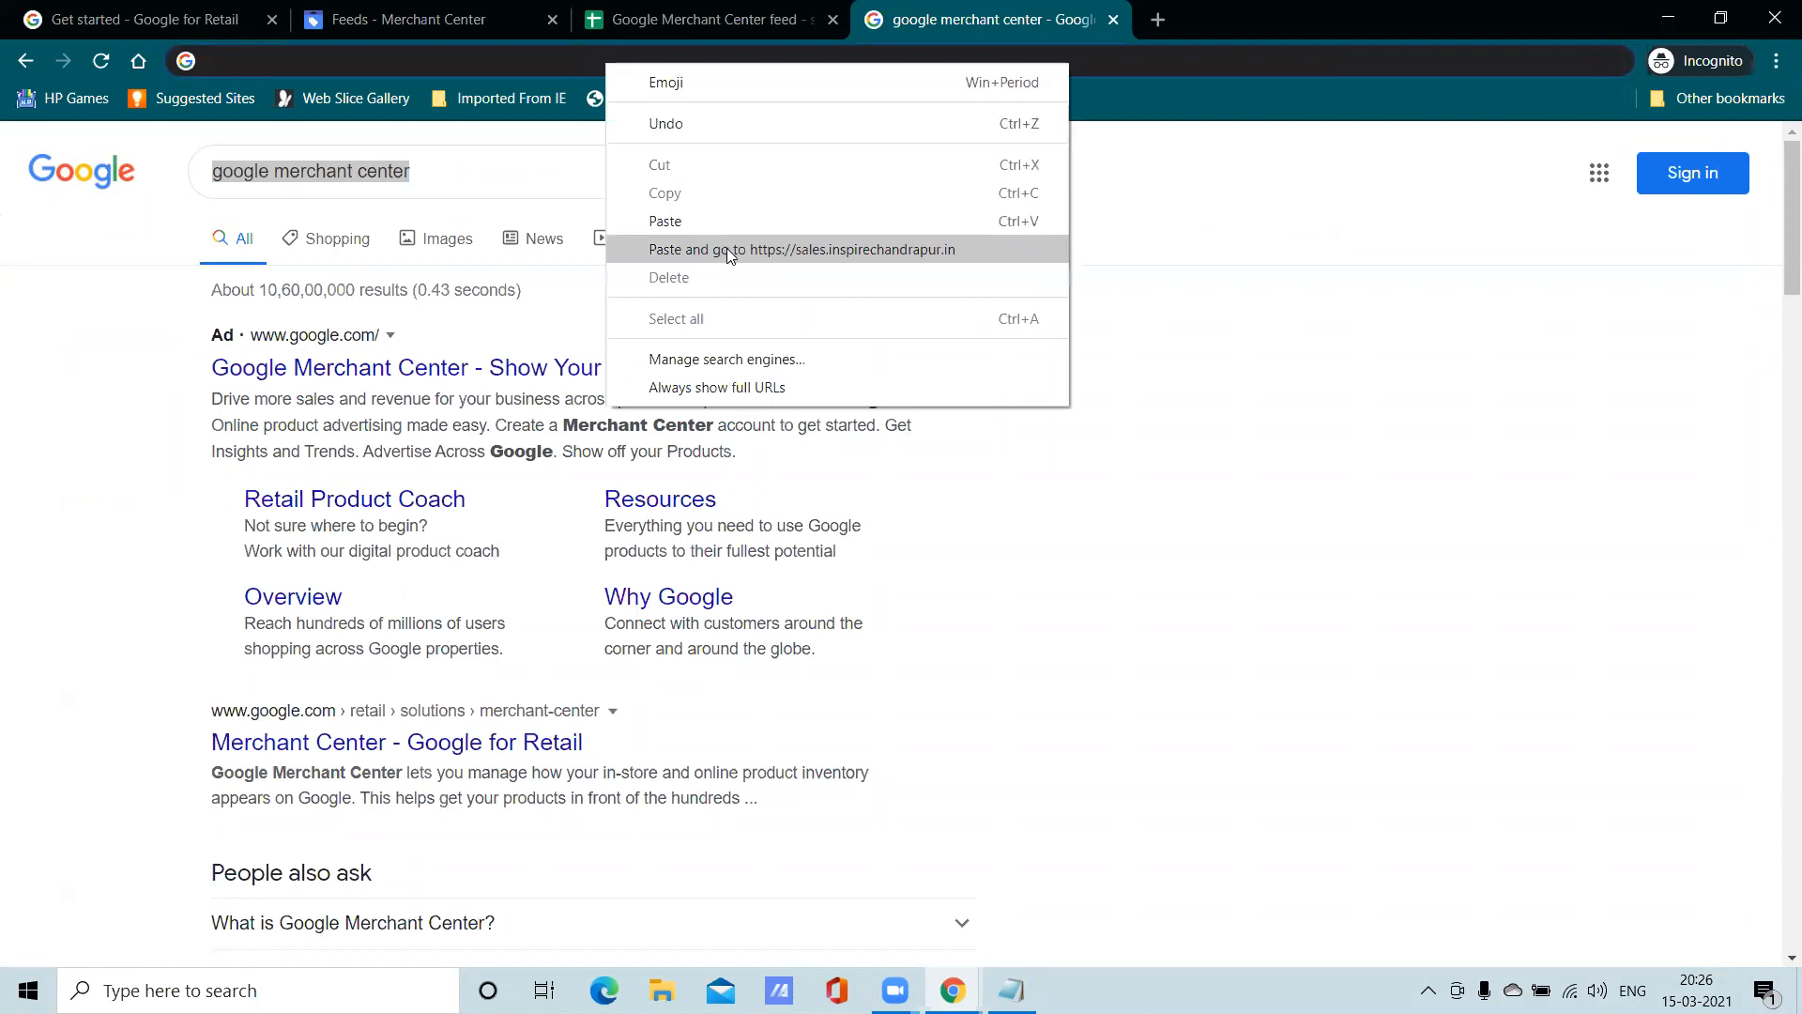
pyautogui.click(726, 247)
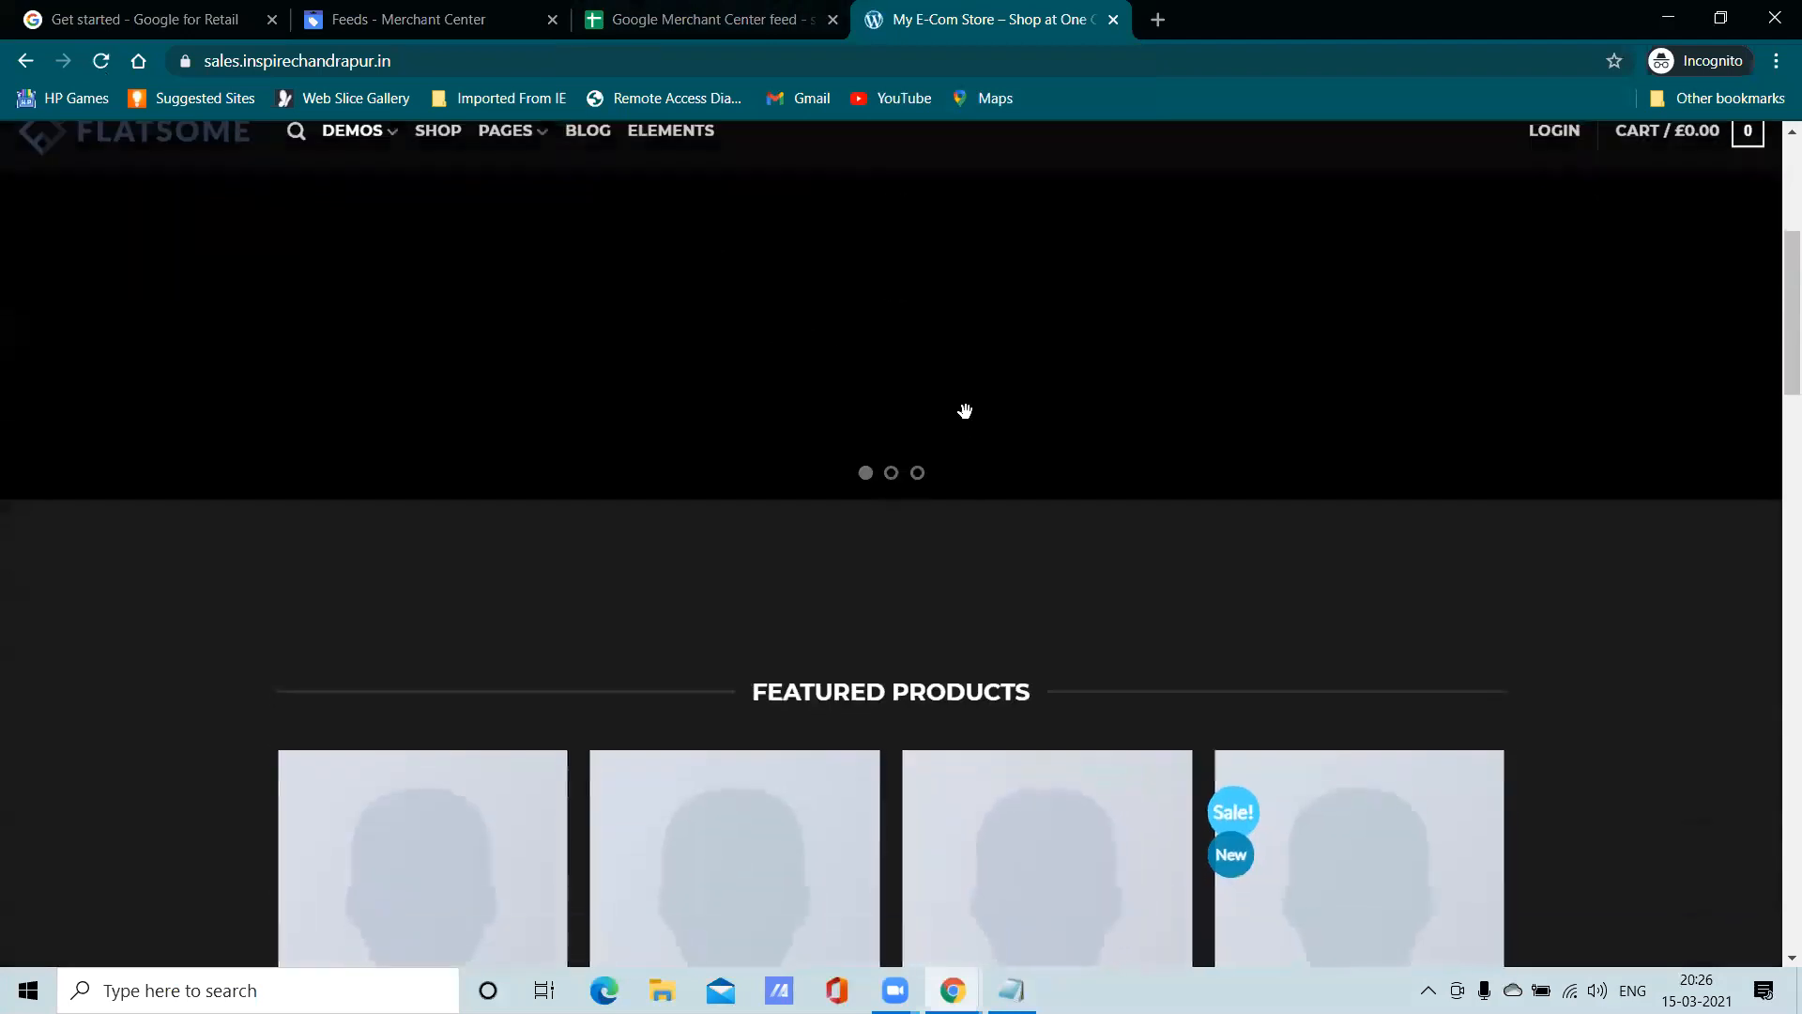
# Open the product page of the Osaka Entry Tee Superdry from the store's featured products
pyautogui.scroll(-5, 966, 413)
pyautogui.moveTo(402, 401)
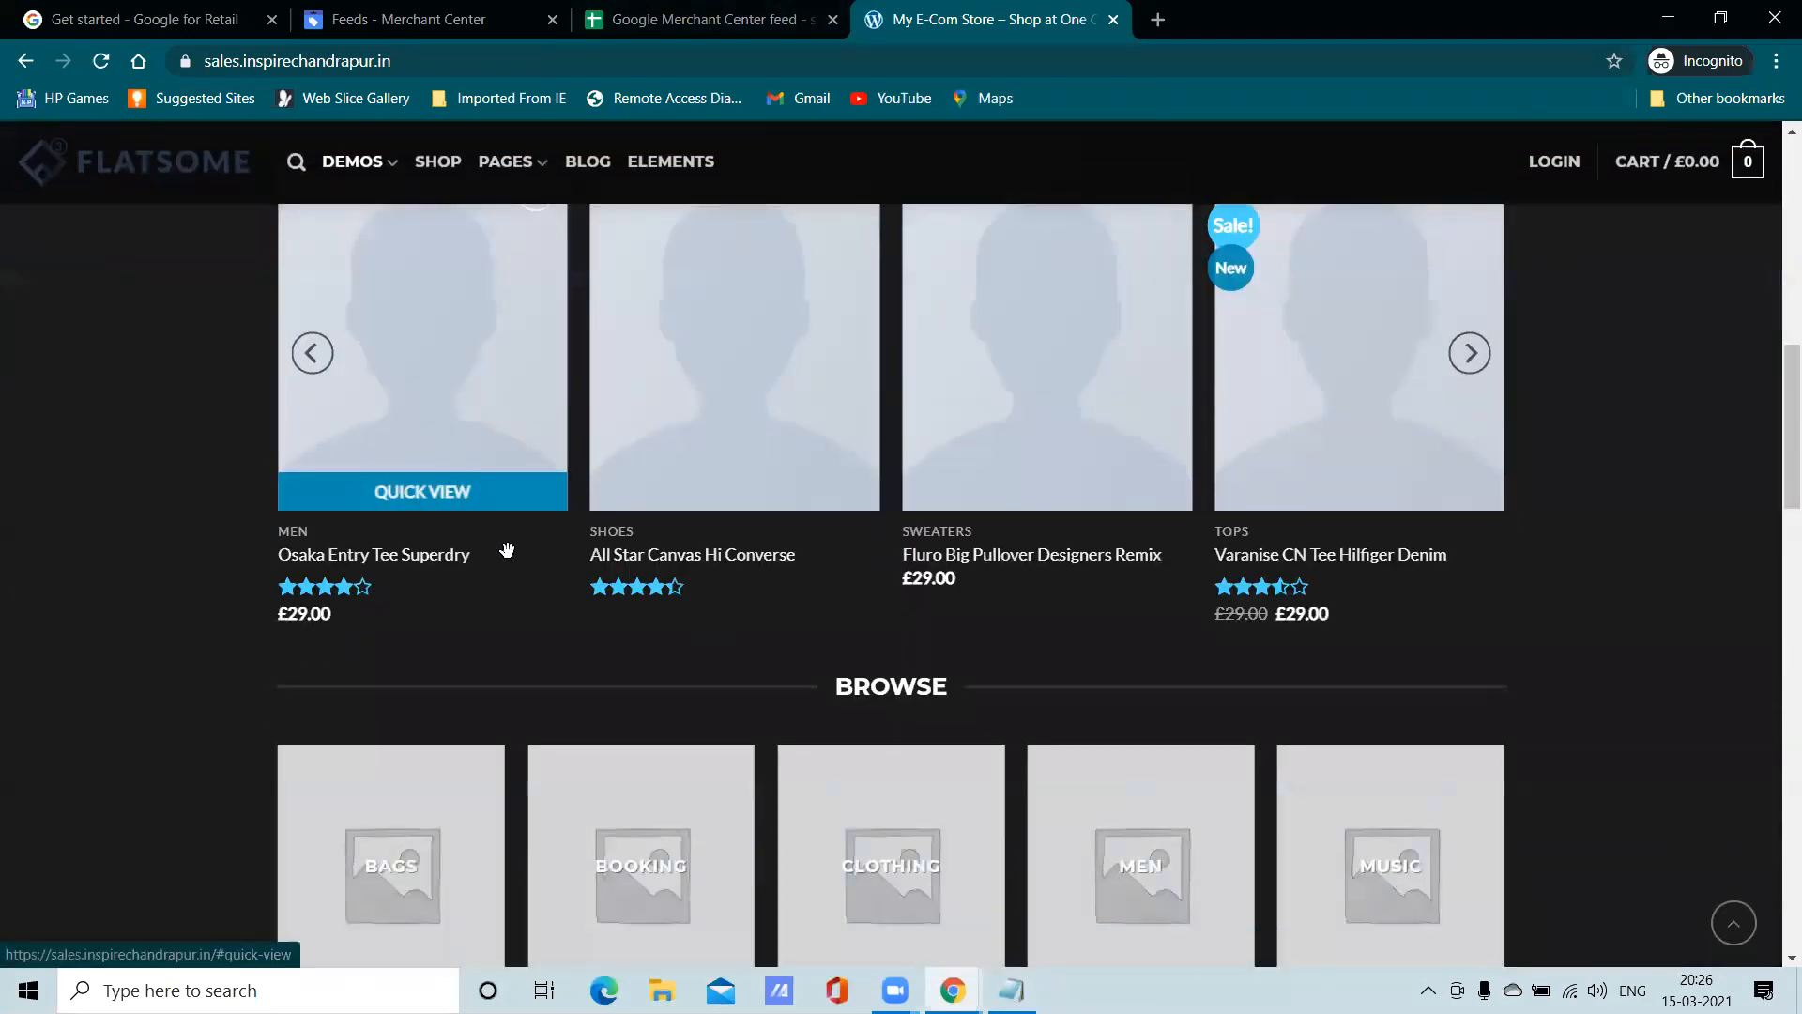
pyautogui.scroll(3, 825, 582)
pyautogui.scroll(4, 820, 560)
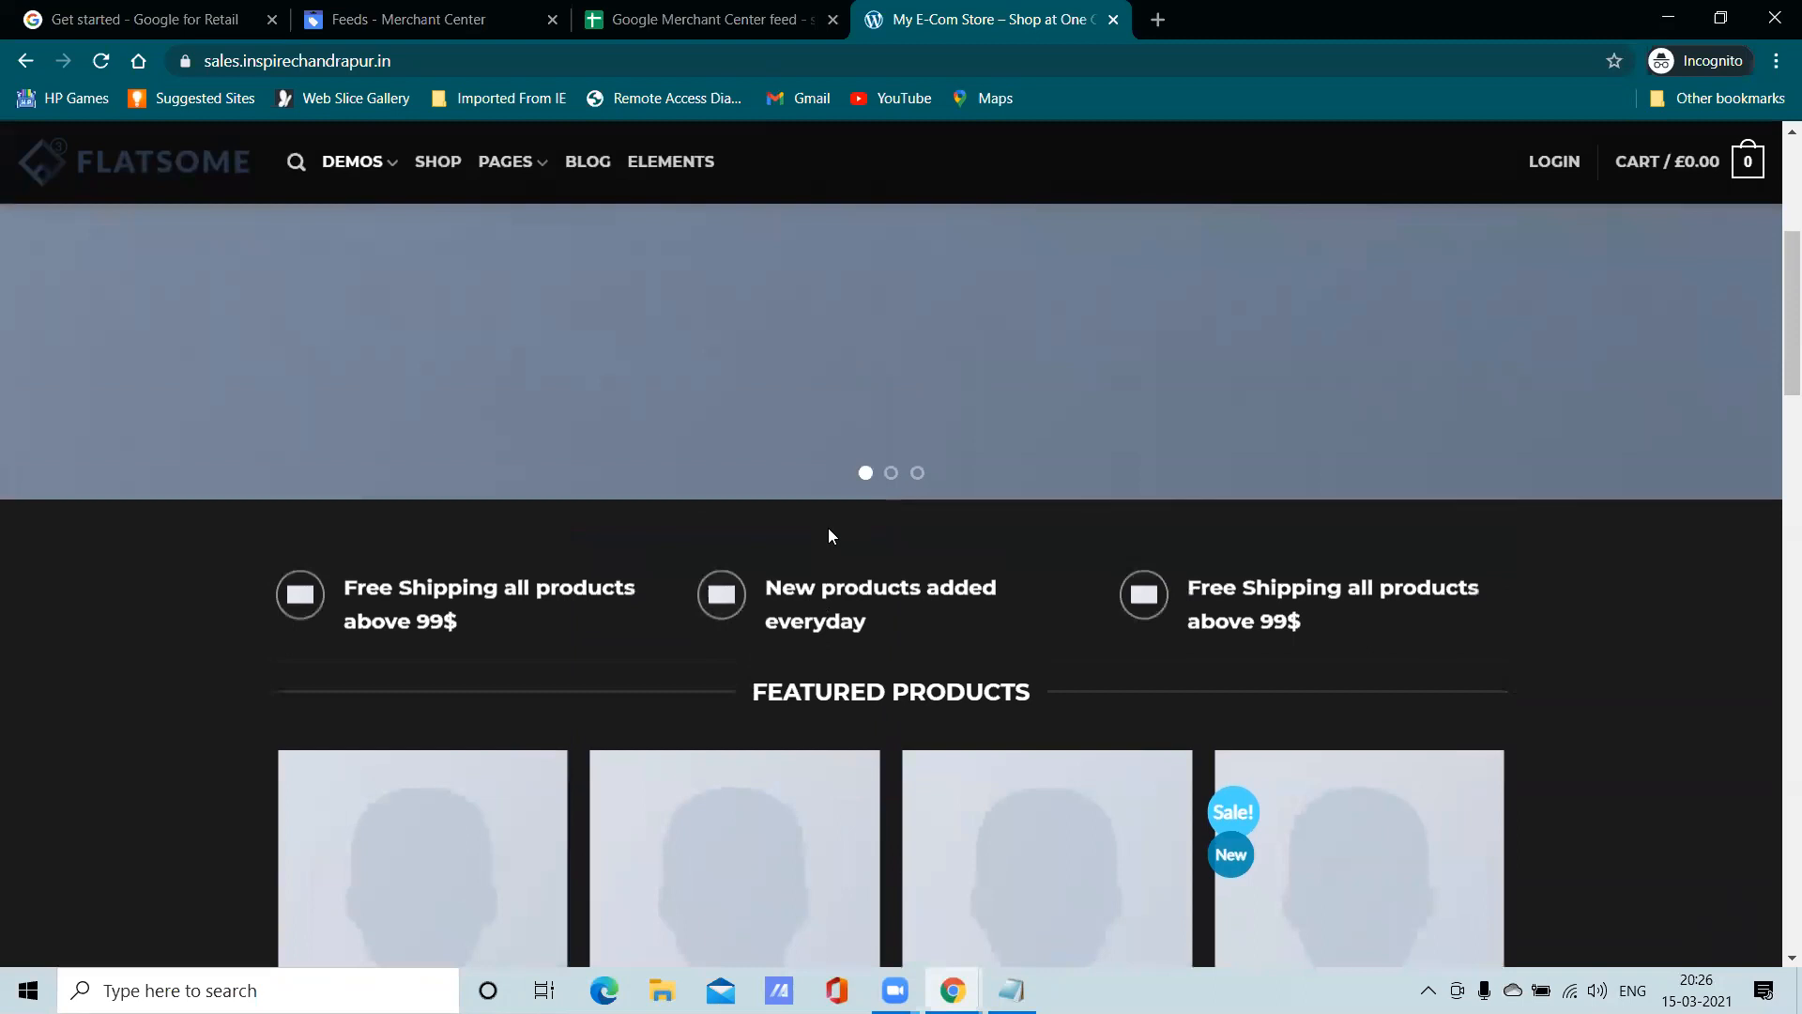
pyautogui.scroll(-5, 829, 533)
pyautogui.scroll(-5, 679, 539)
pyautogui.scroll(5, 657, 531)
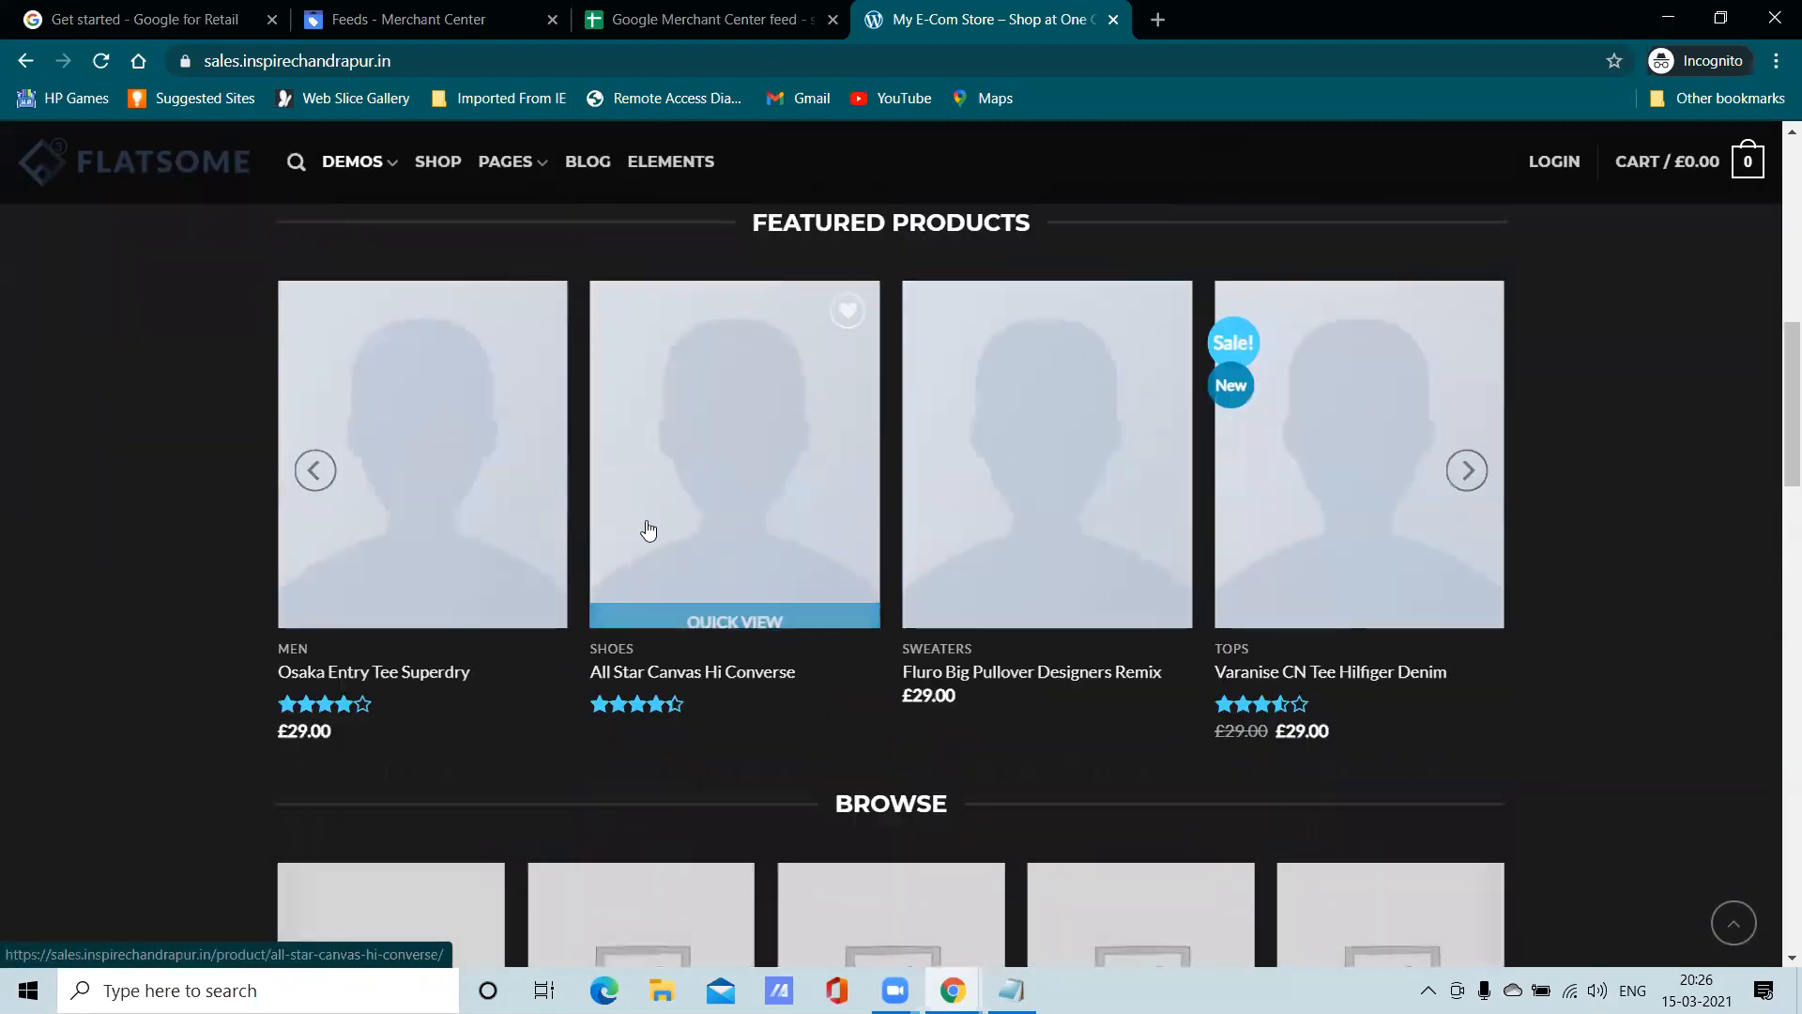
pyautogui.click(414, 478)
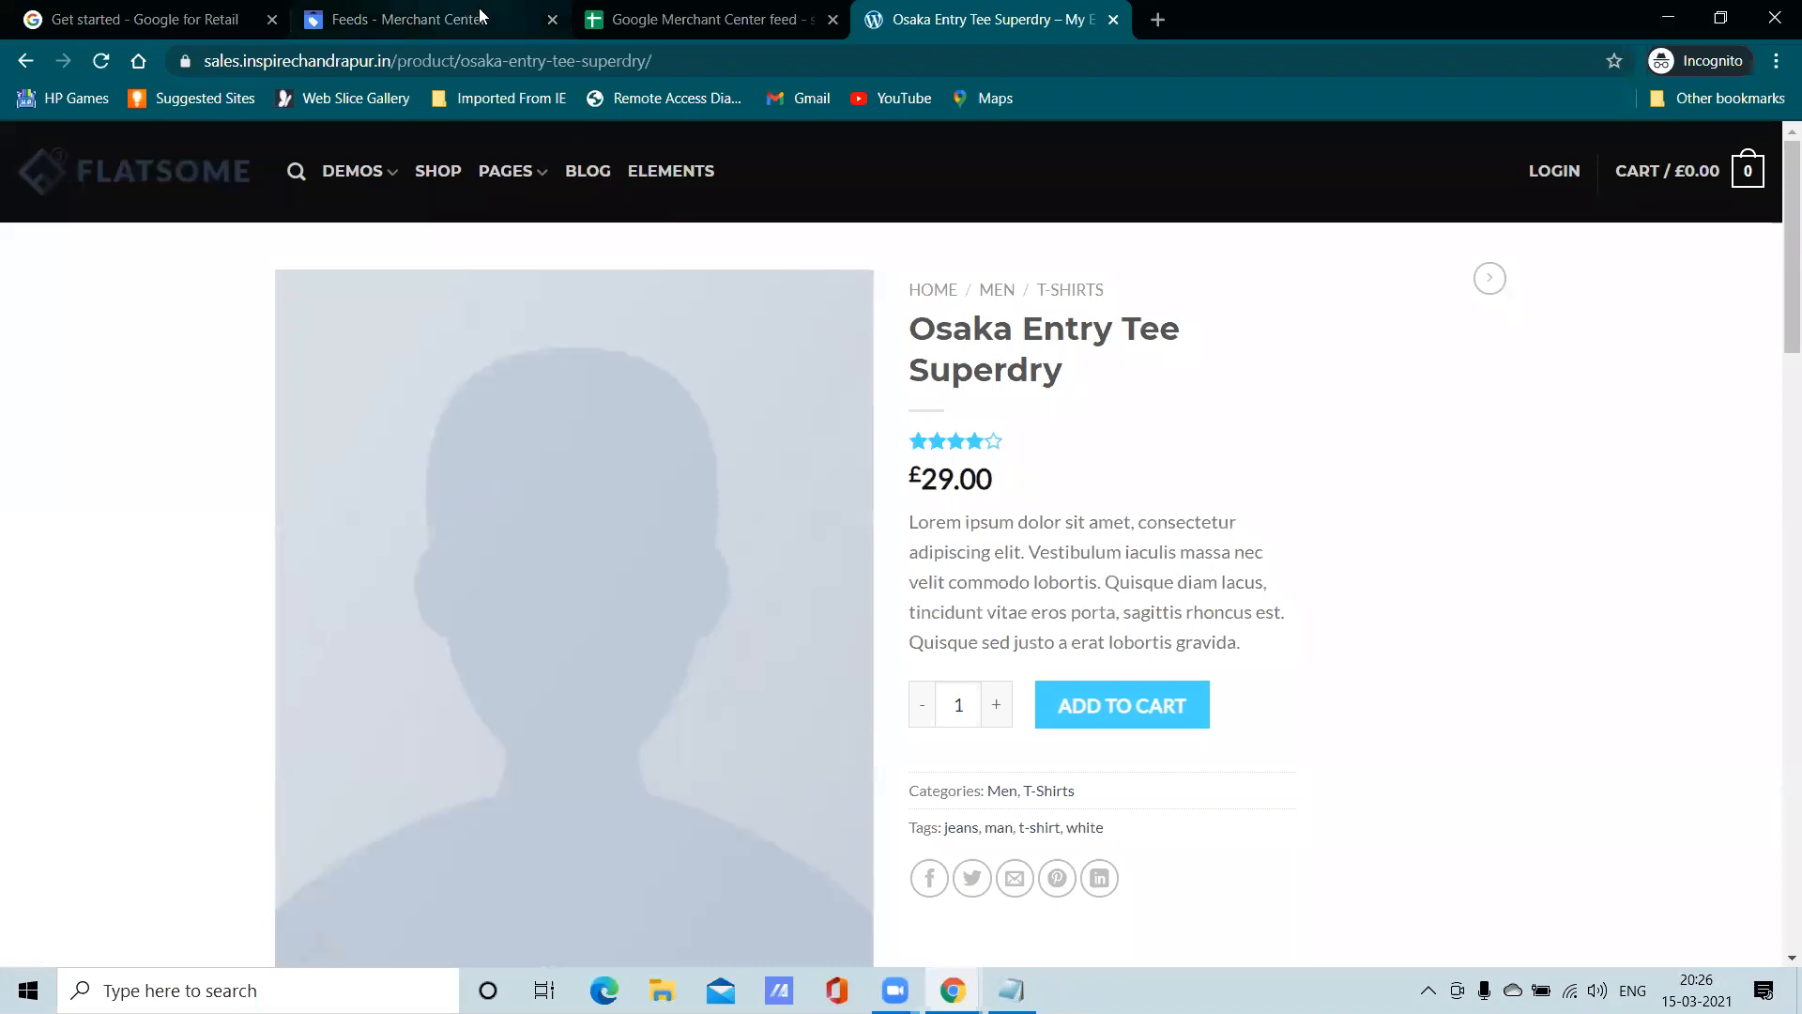
# Examine the product page's title, price, description and images against the columns required in the feed spreadsheet
pyautogui.click(692, 11)
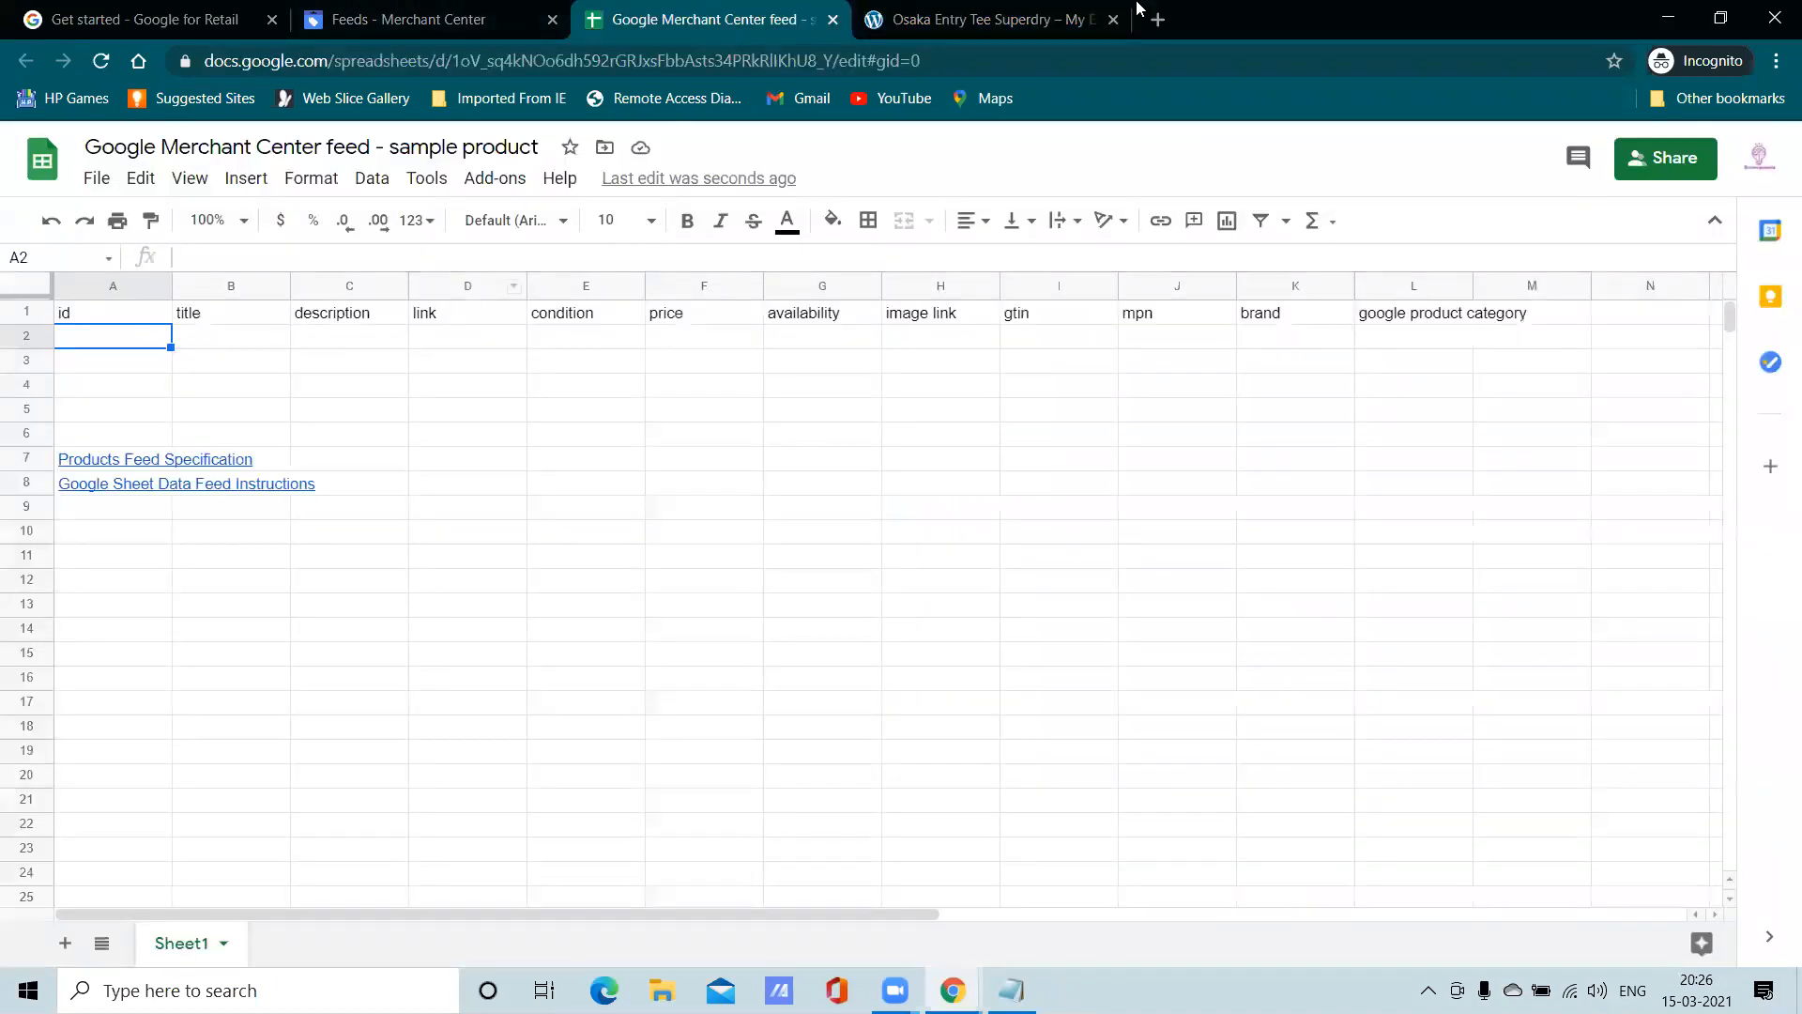
pyautogui.click(929, 21)
pyautogui.scroll(-4, 1053, 490)
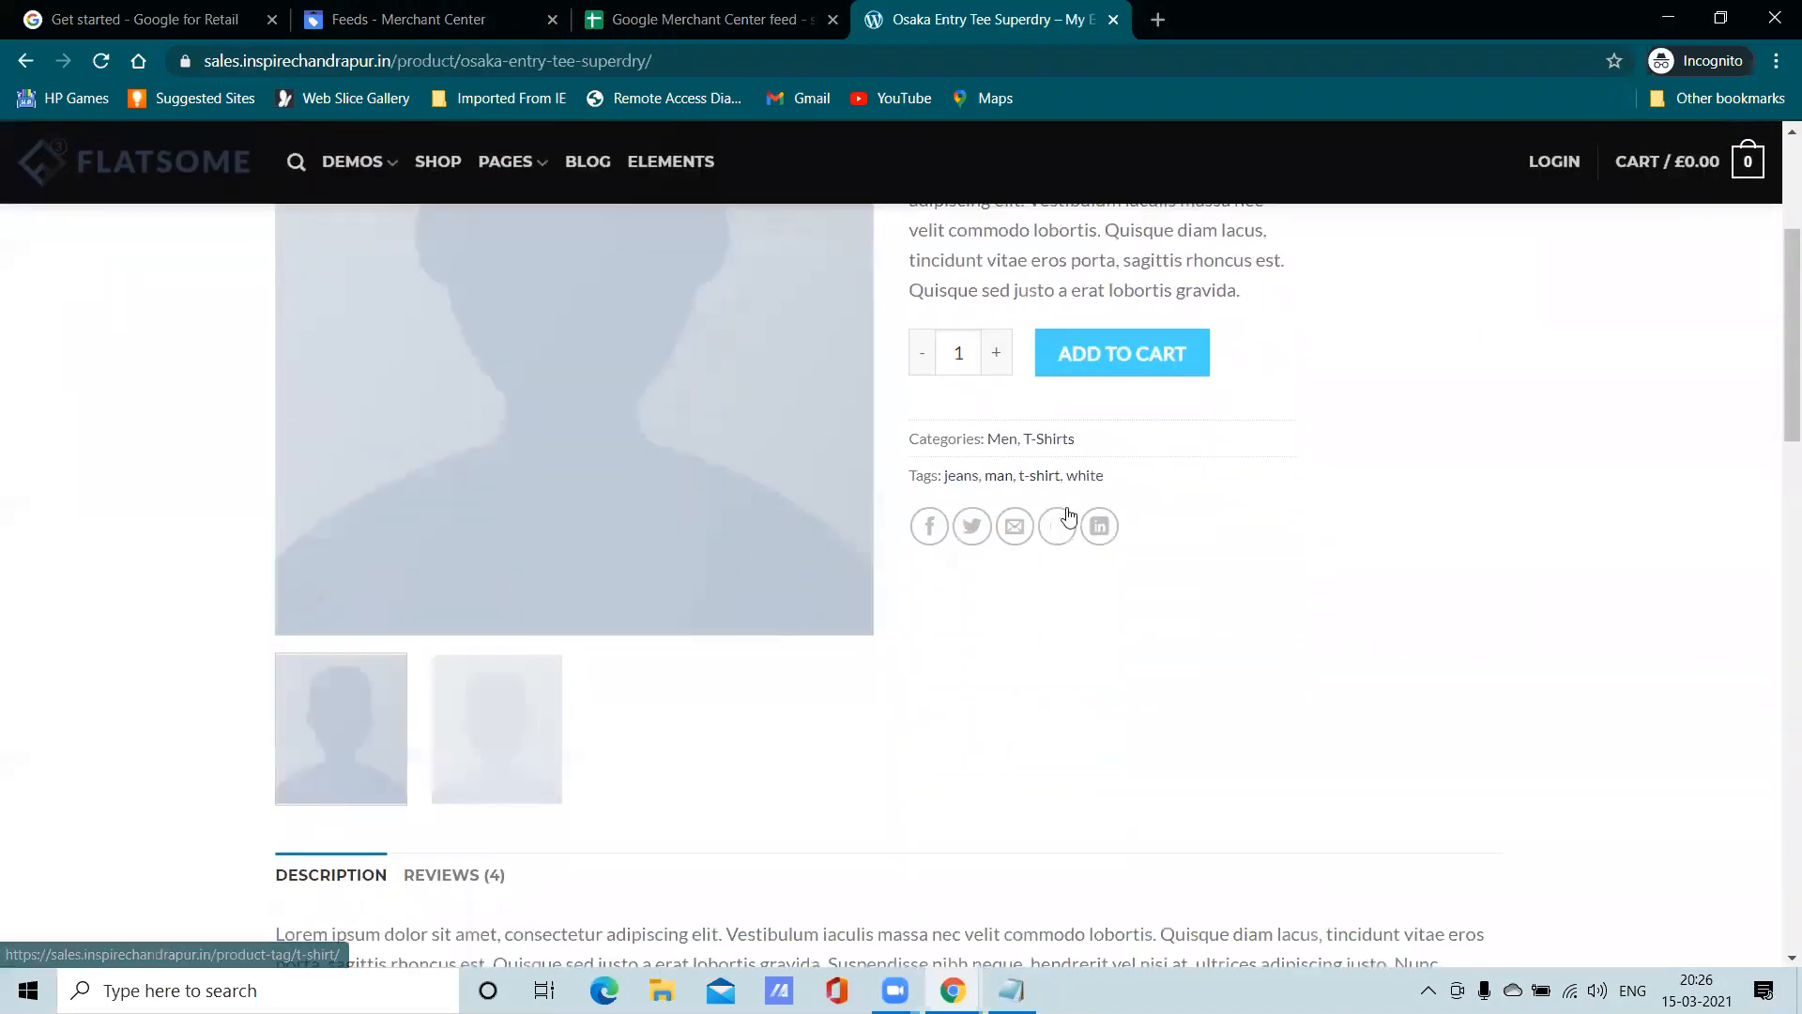
pyautogui.scroll(-3, 925, 741)
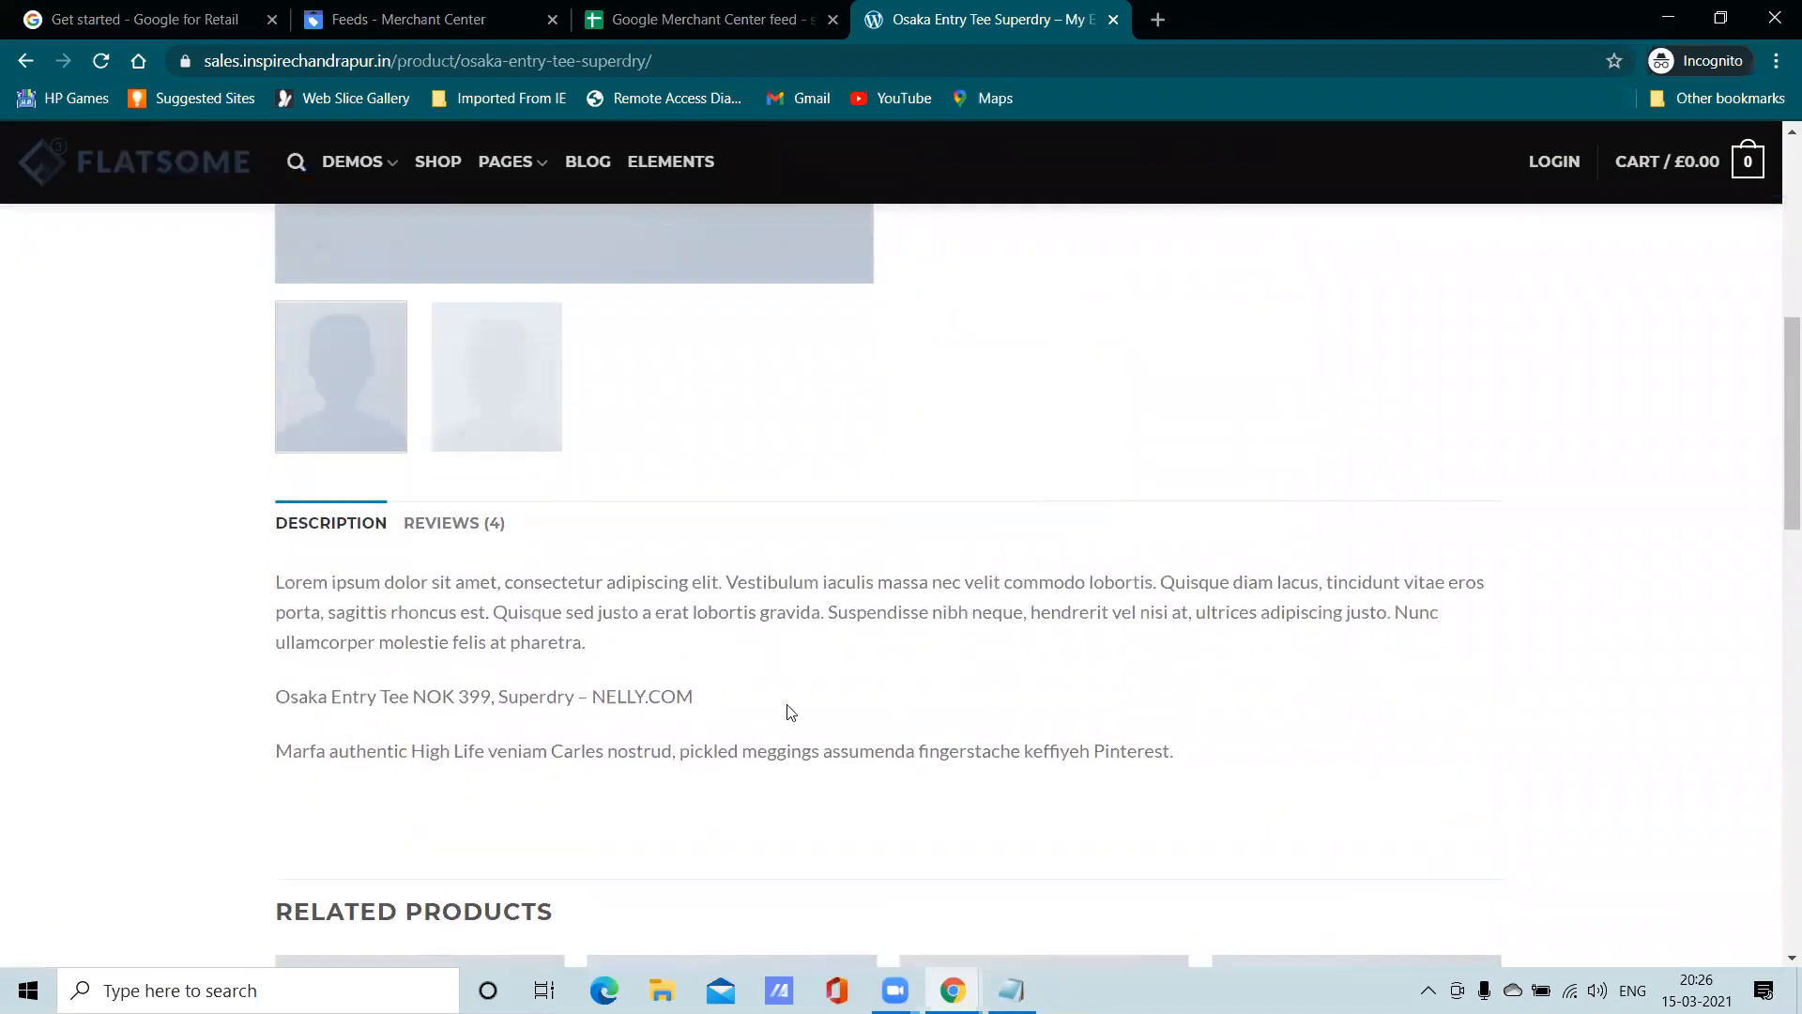
pyautogui.scroll(-4, 790, 714)
pyautogui.scroll(4, 773, 713)
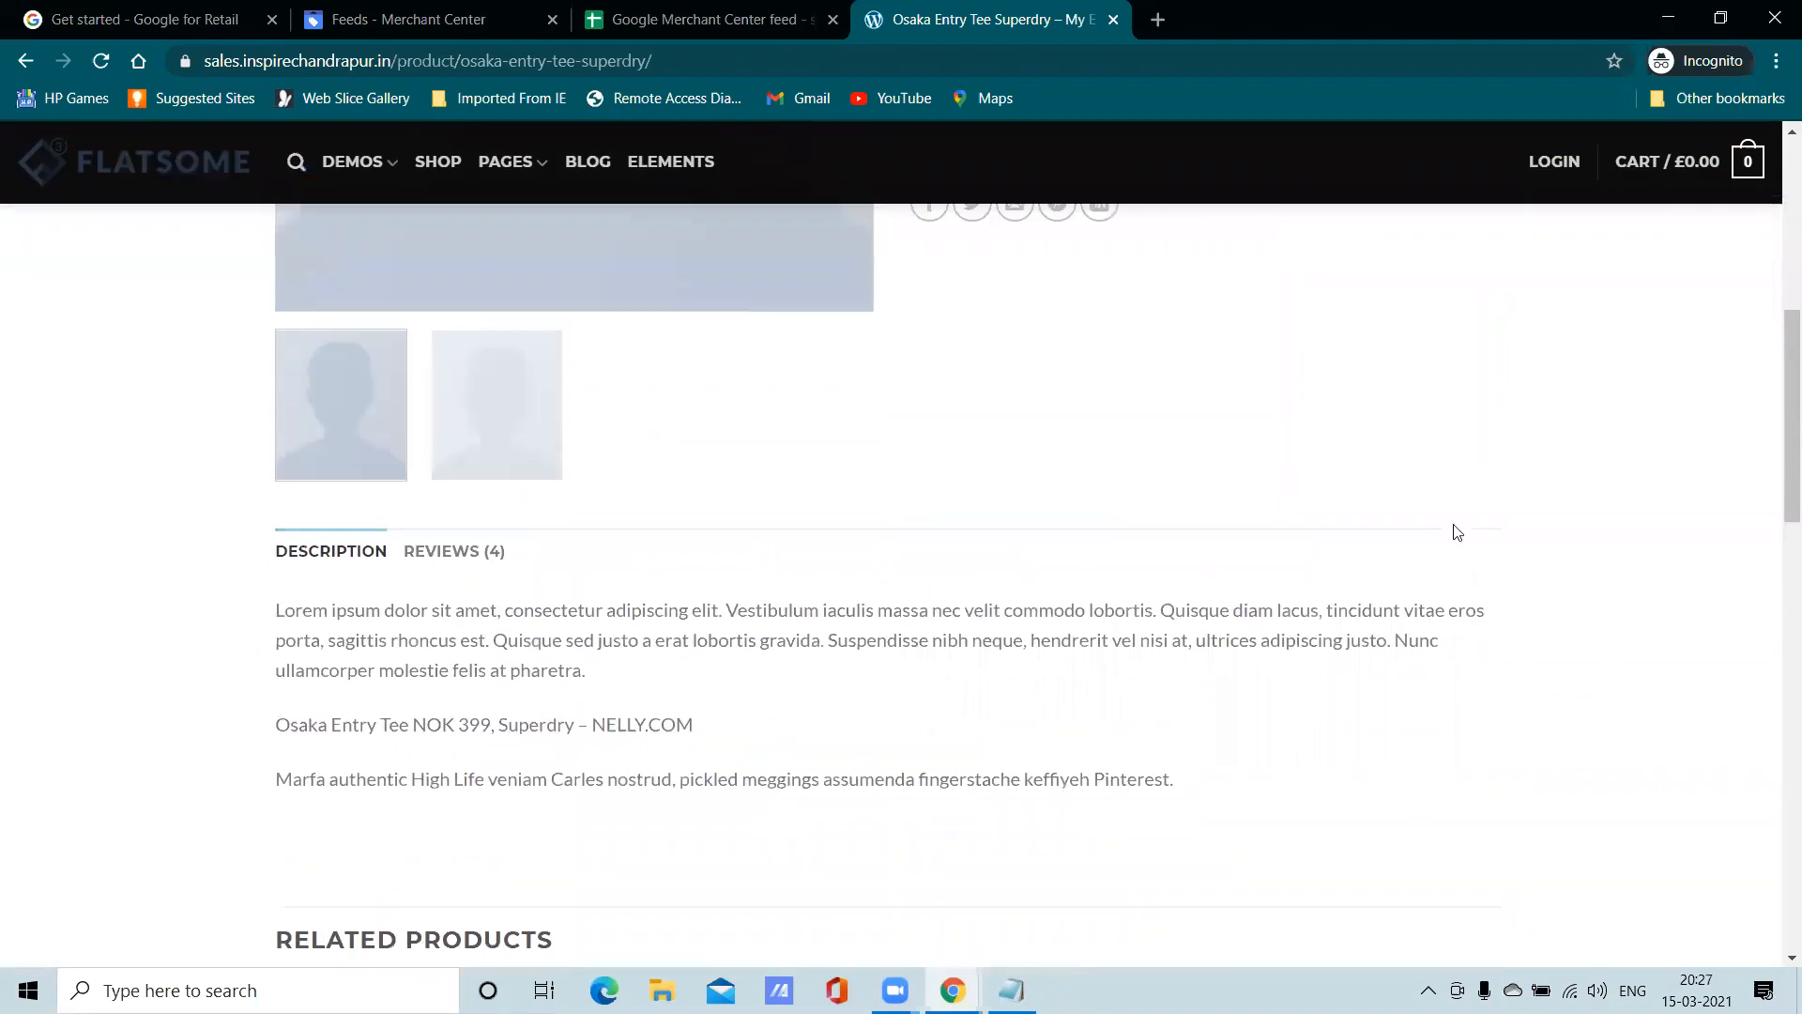
pyautogui.scroll(7, 1457, 533)
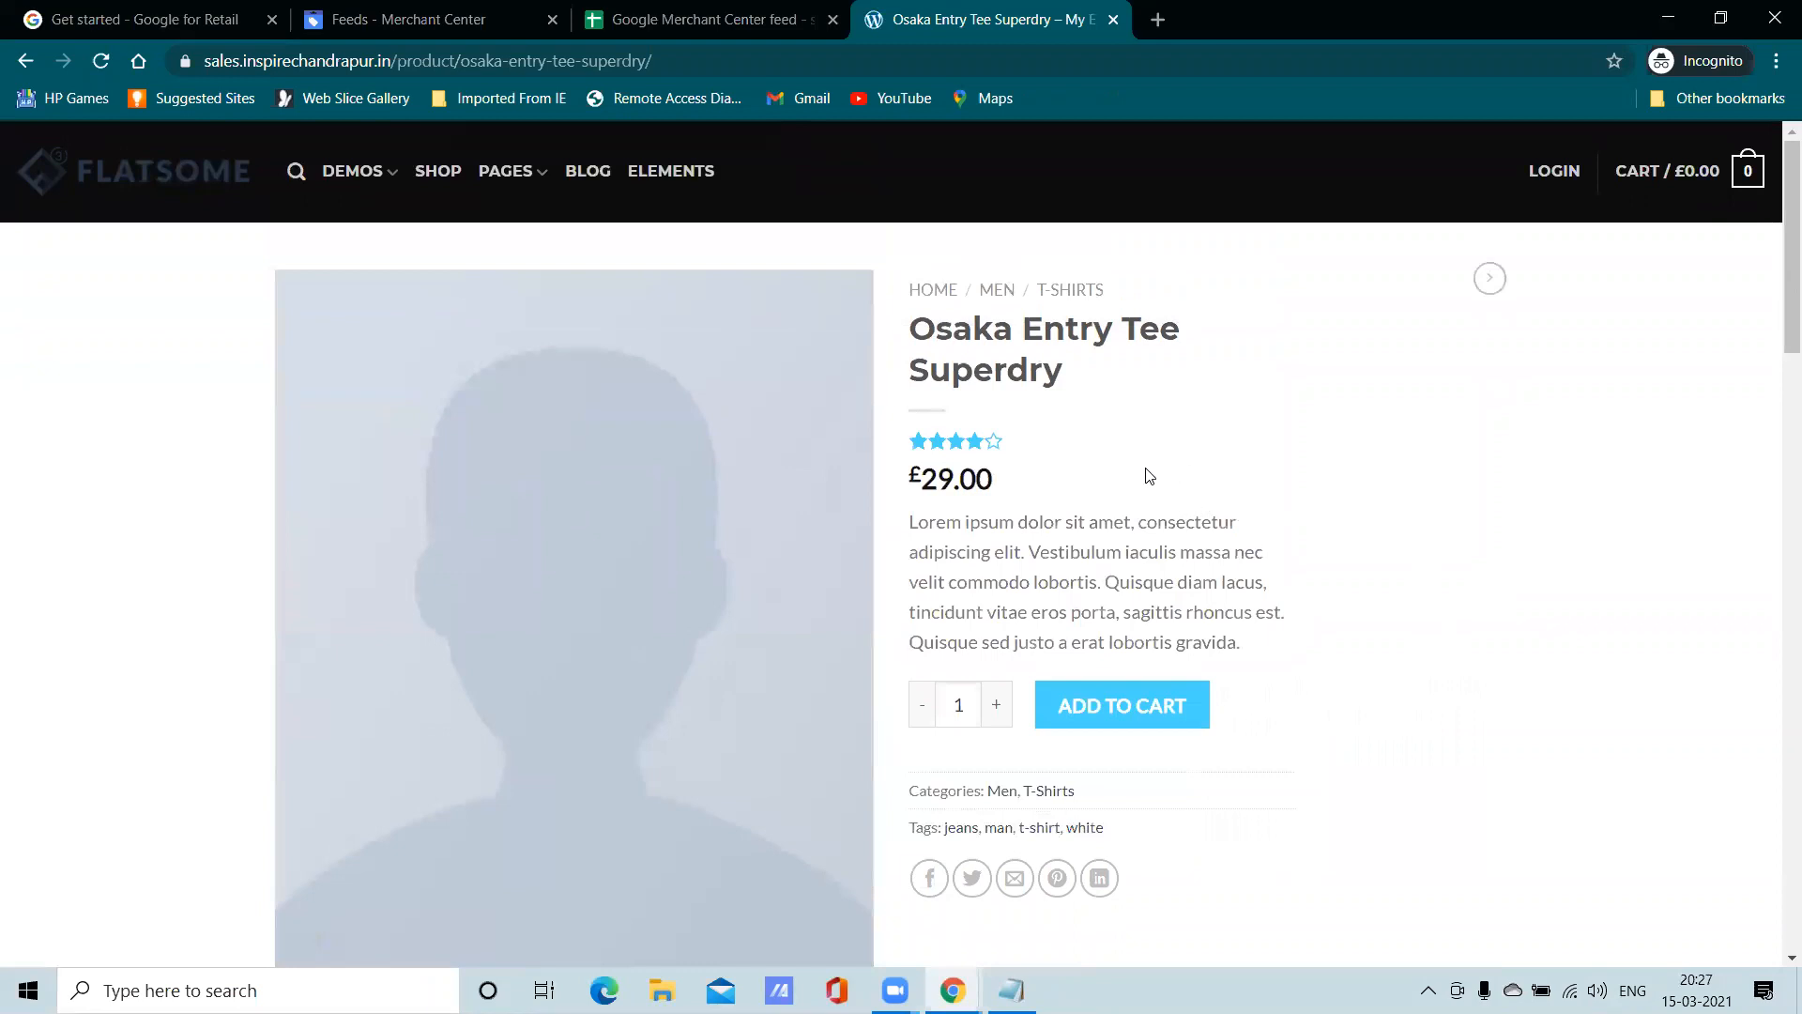
pyautogui.scroll(-3, 1136, 507)
pyautogui.scroll(3, 1051, 587)
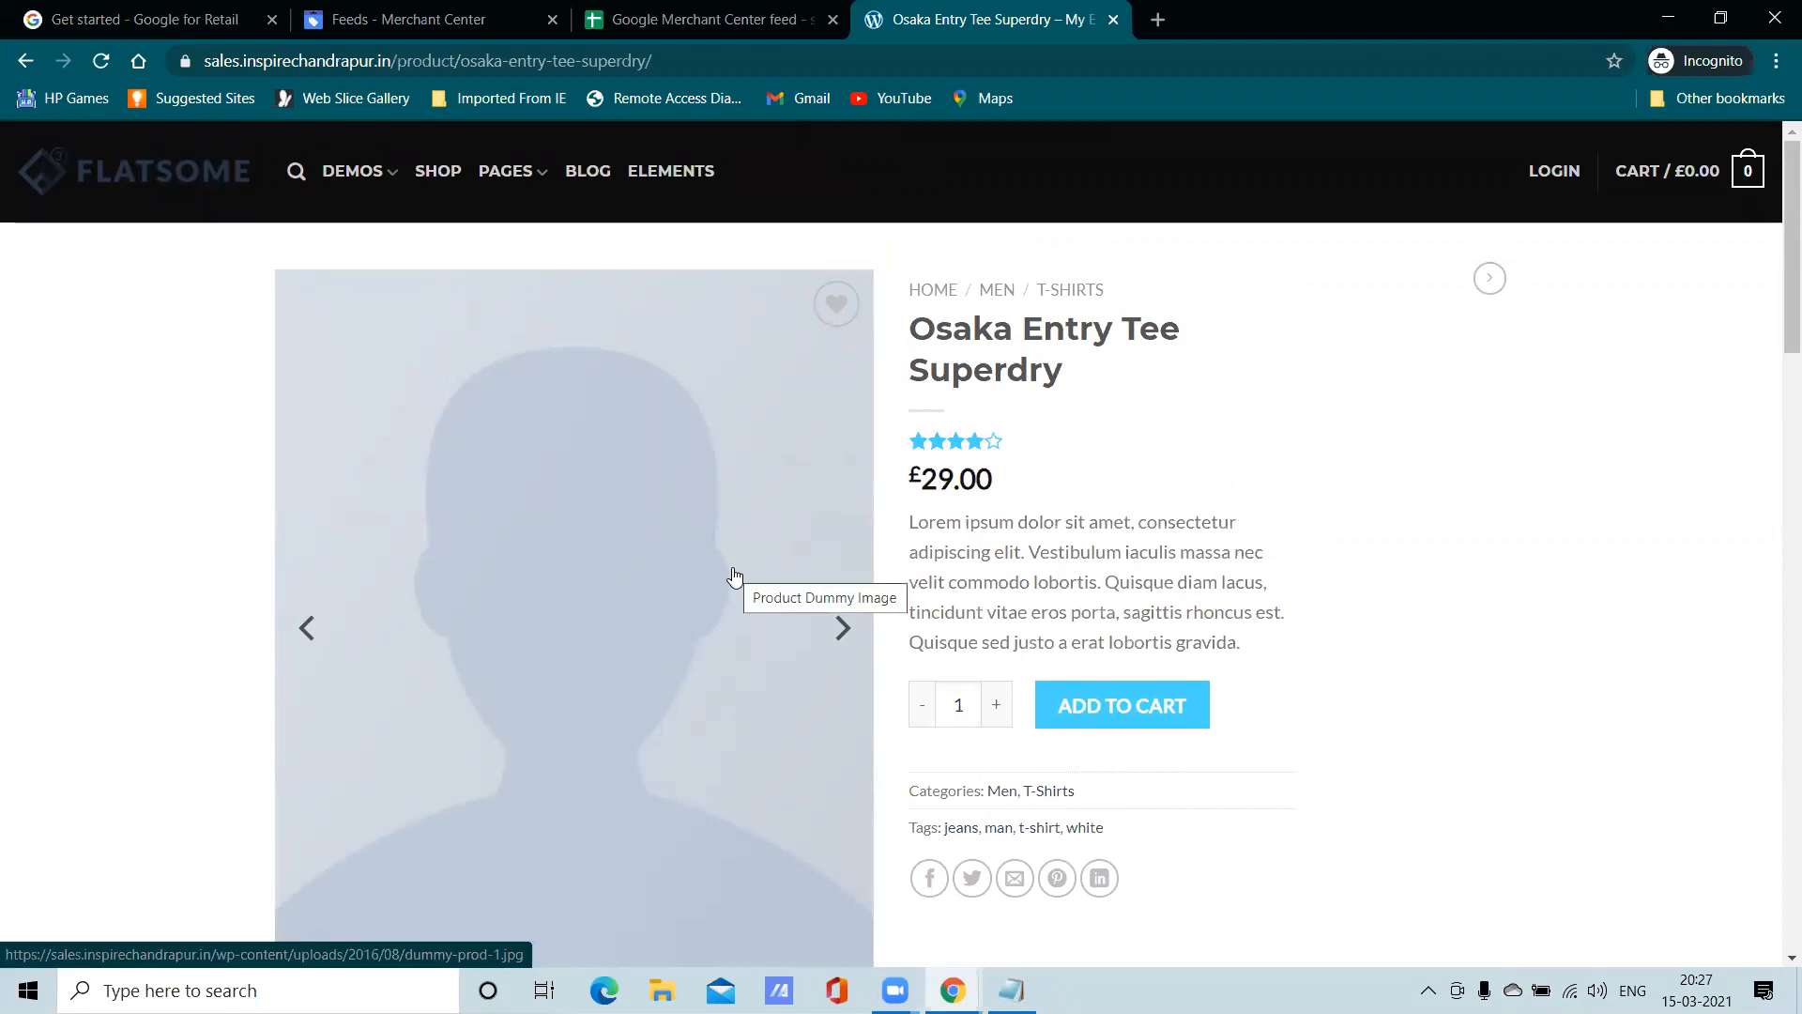
# Enter 123 as the product id in cell A2 of the feed spreadsheet
pyautogui.click(704, 19)
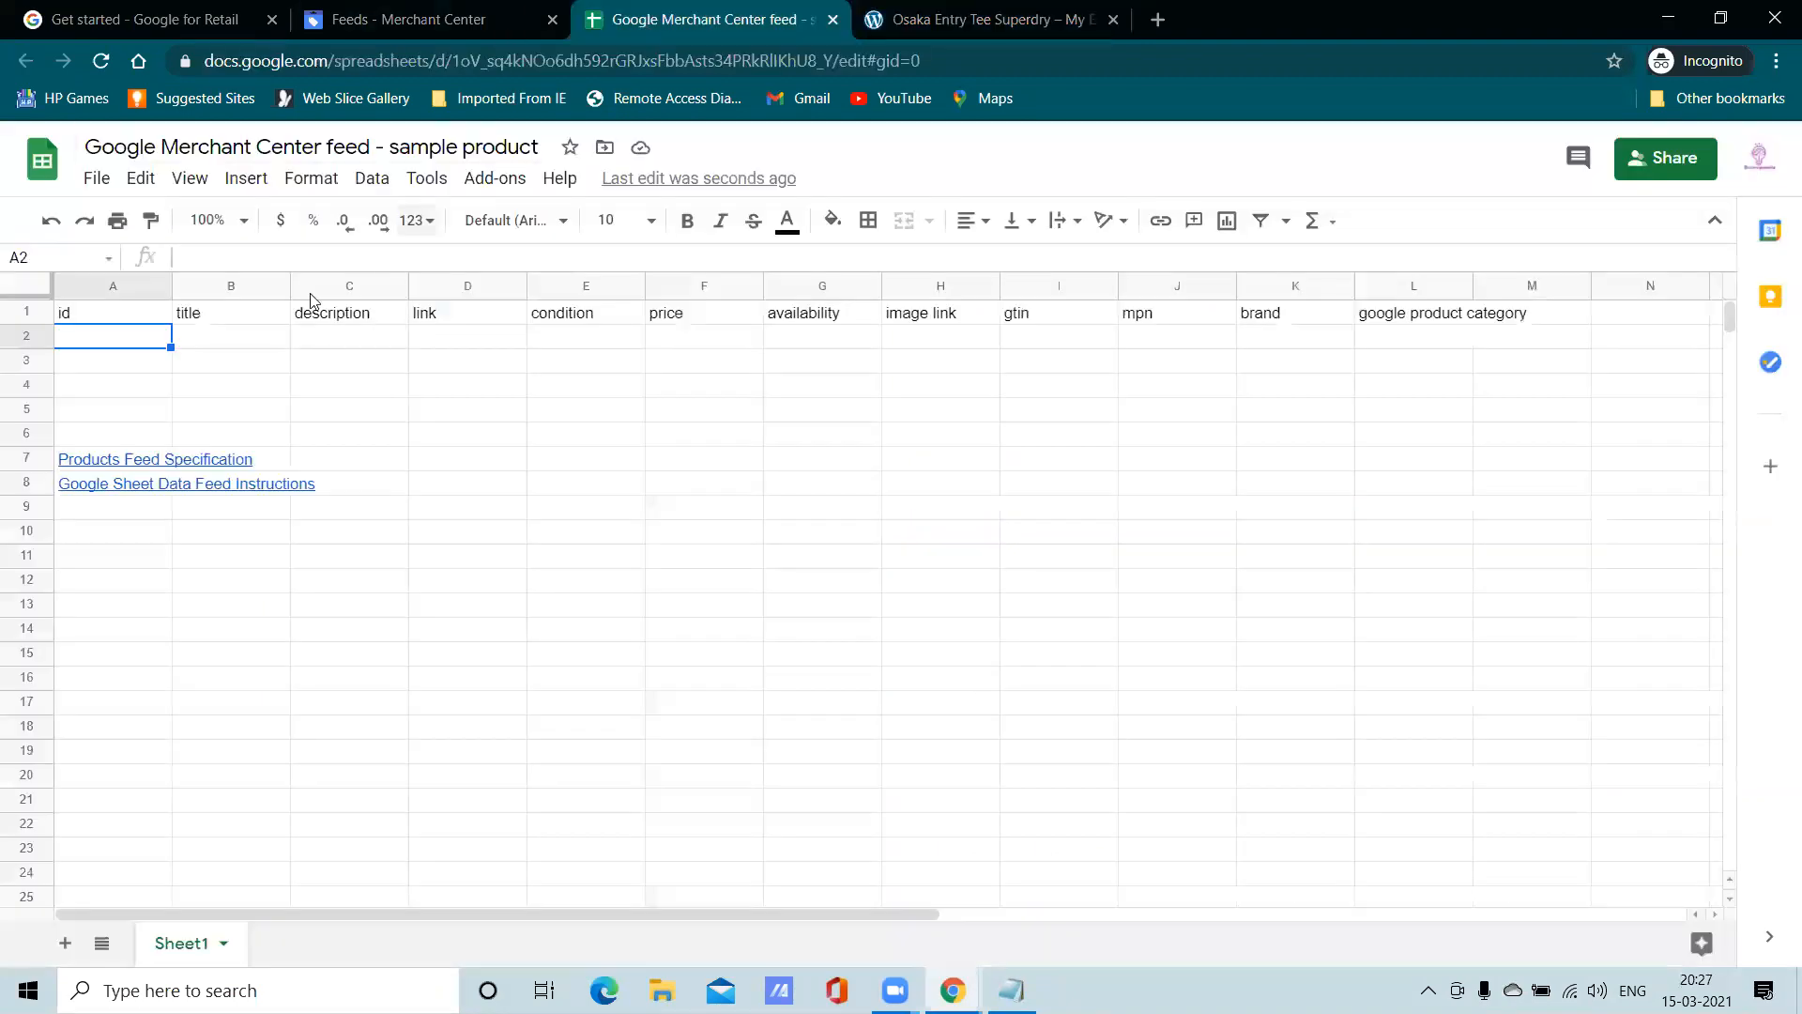
pyautogui.doubleClick(129, 337)
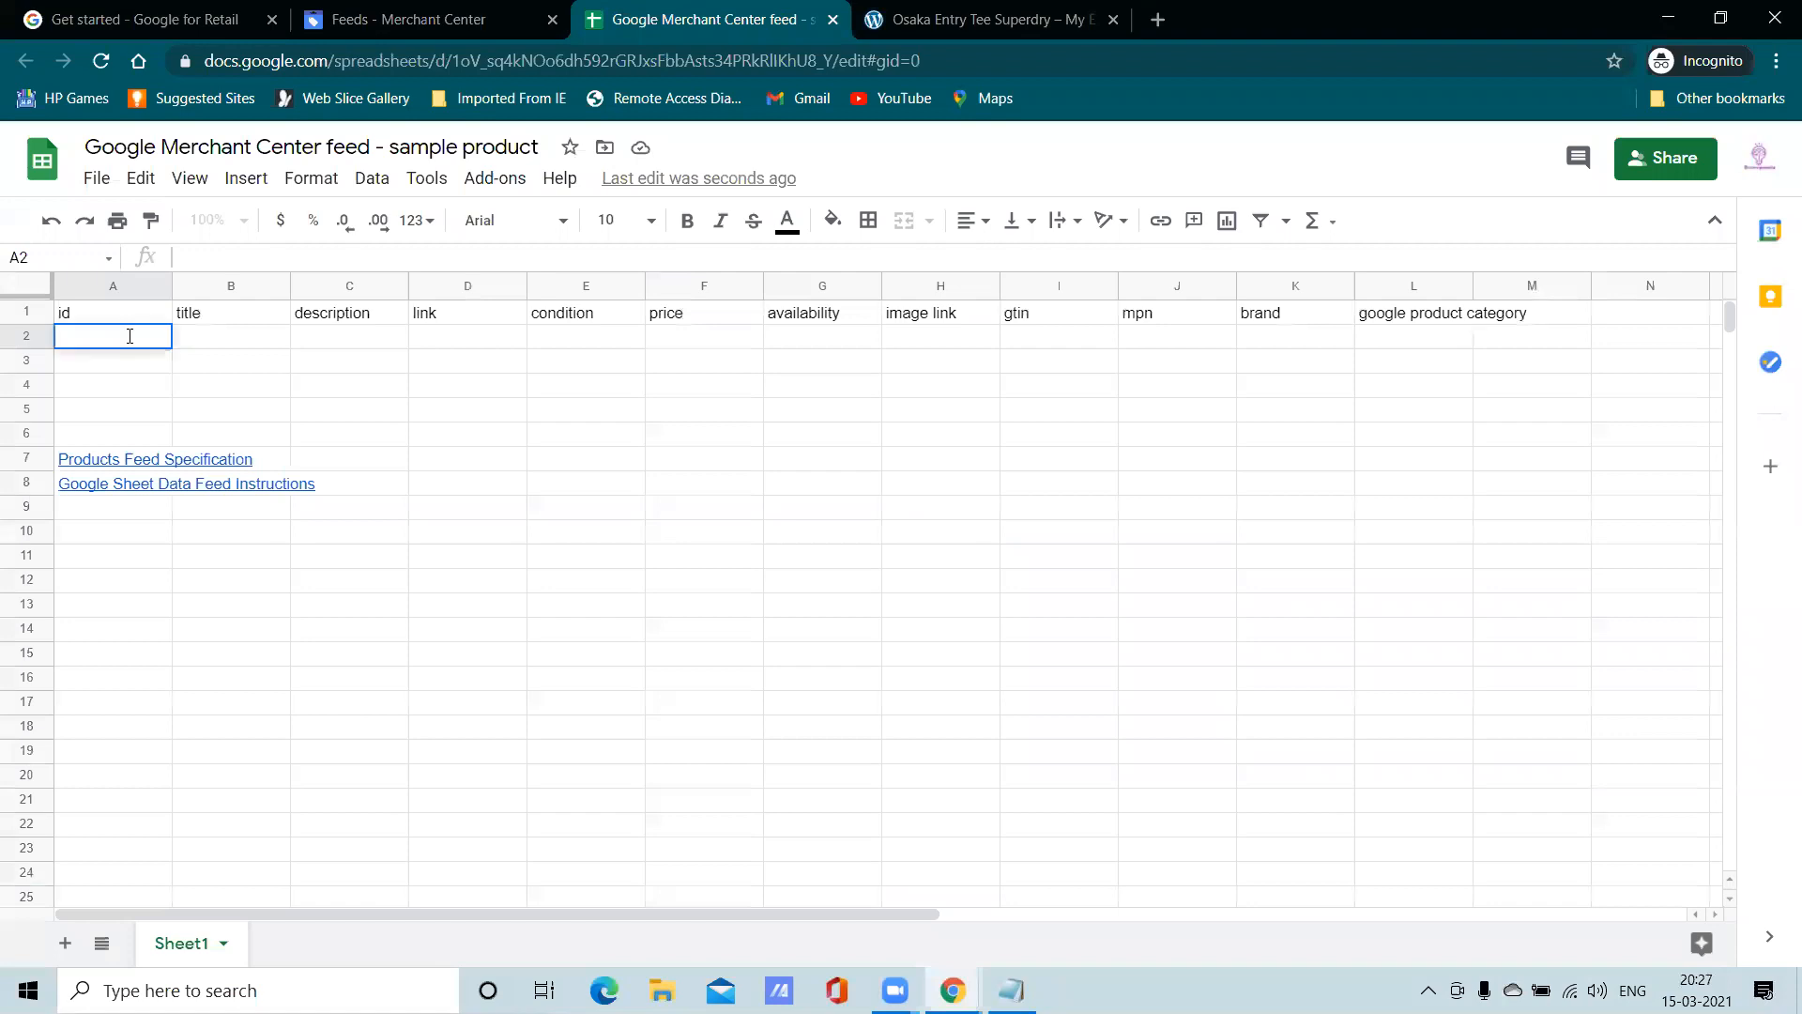
pyautogui.write('23')
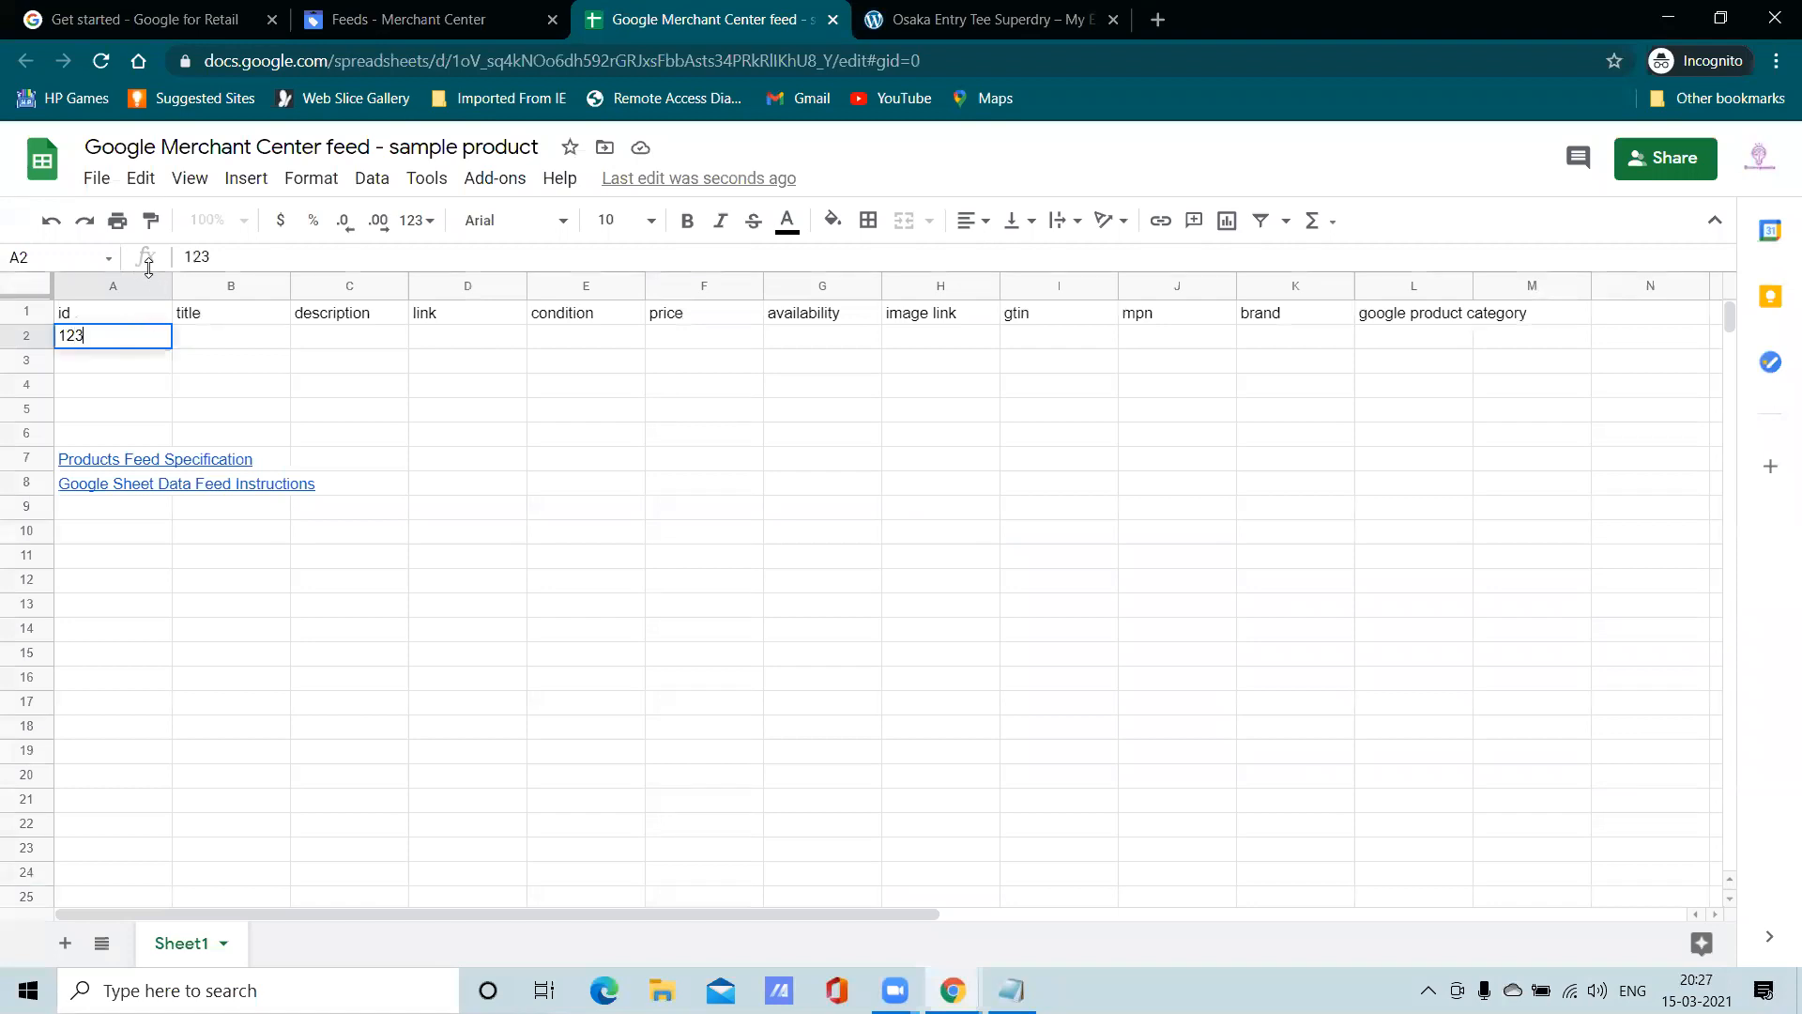
pyautogui.click(256, 344)
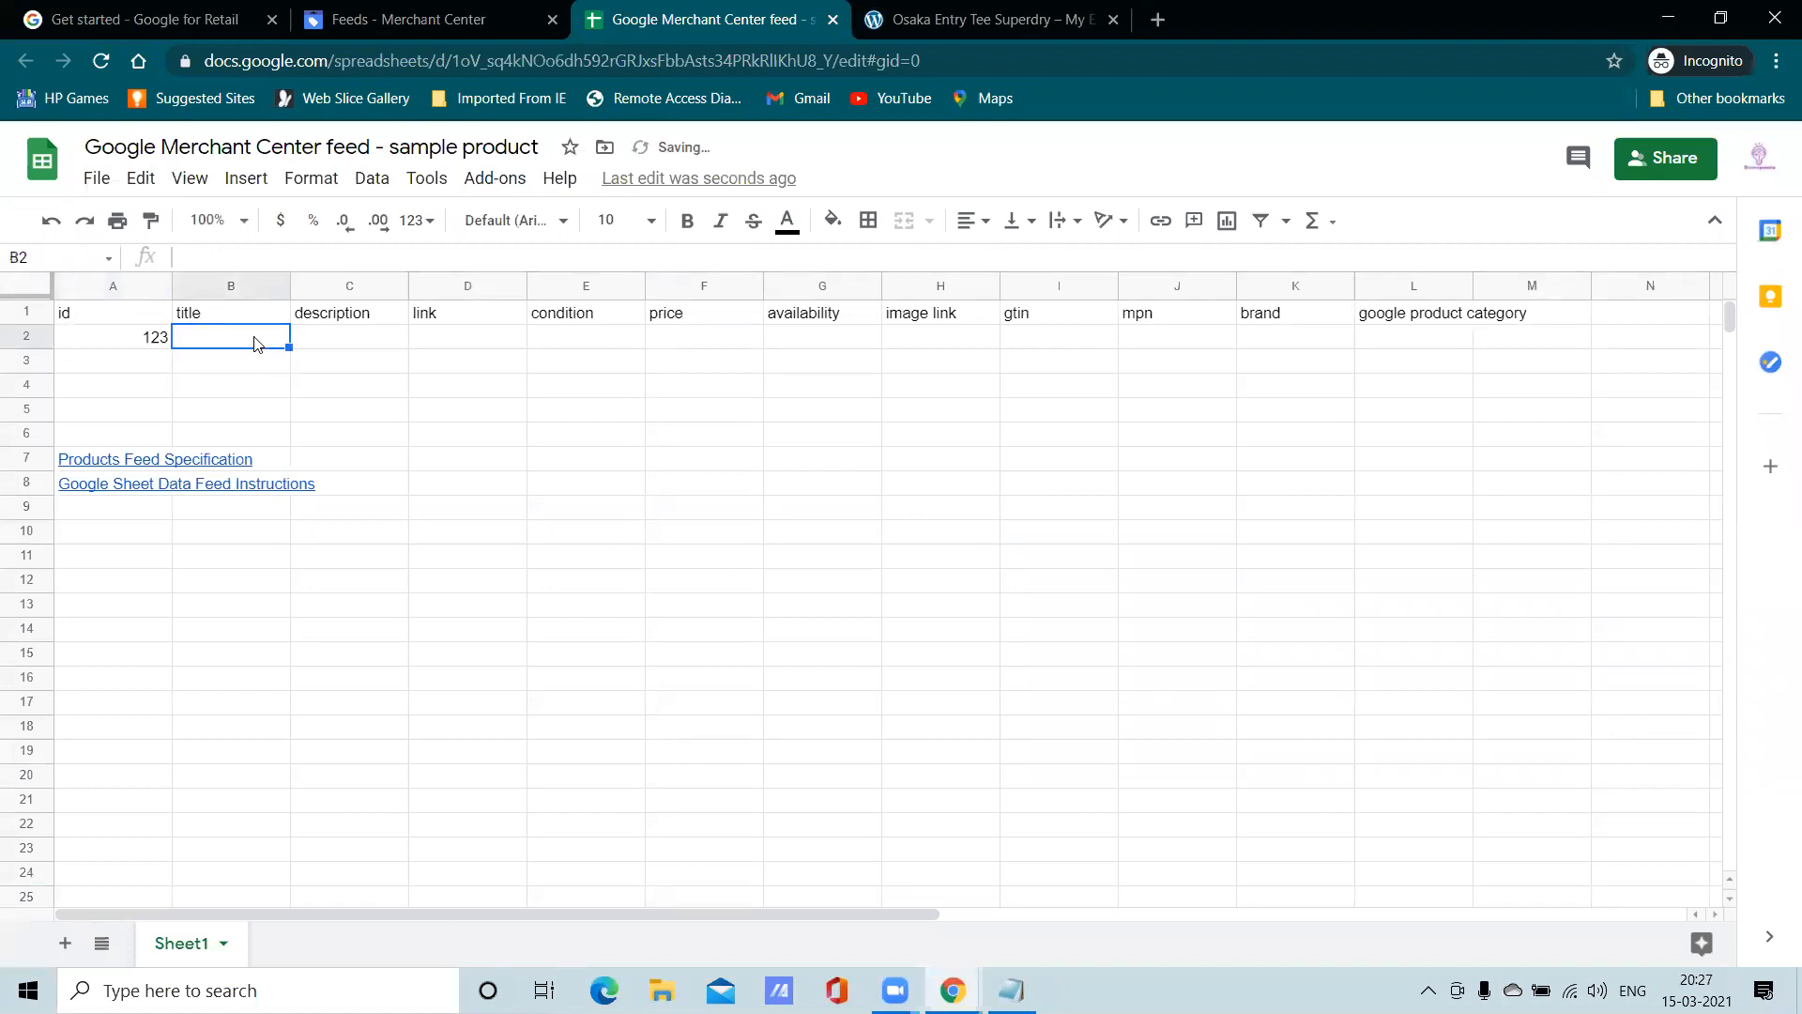
# Copy the product title Osaka Entry Tee Superdry from the product page into title cell B2 of the feed spreadsheet
pyautogui.click(976, 20)
pyautogui.moveTo(1089, 379); pyautogui.dragTo(917, 328)
pyautogui.rightClick(934, 331)
pyautogui.click(962, 349)
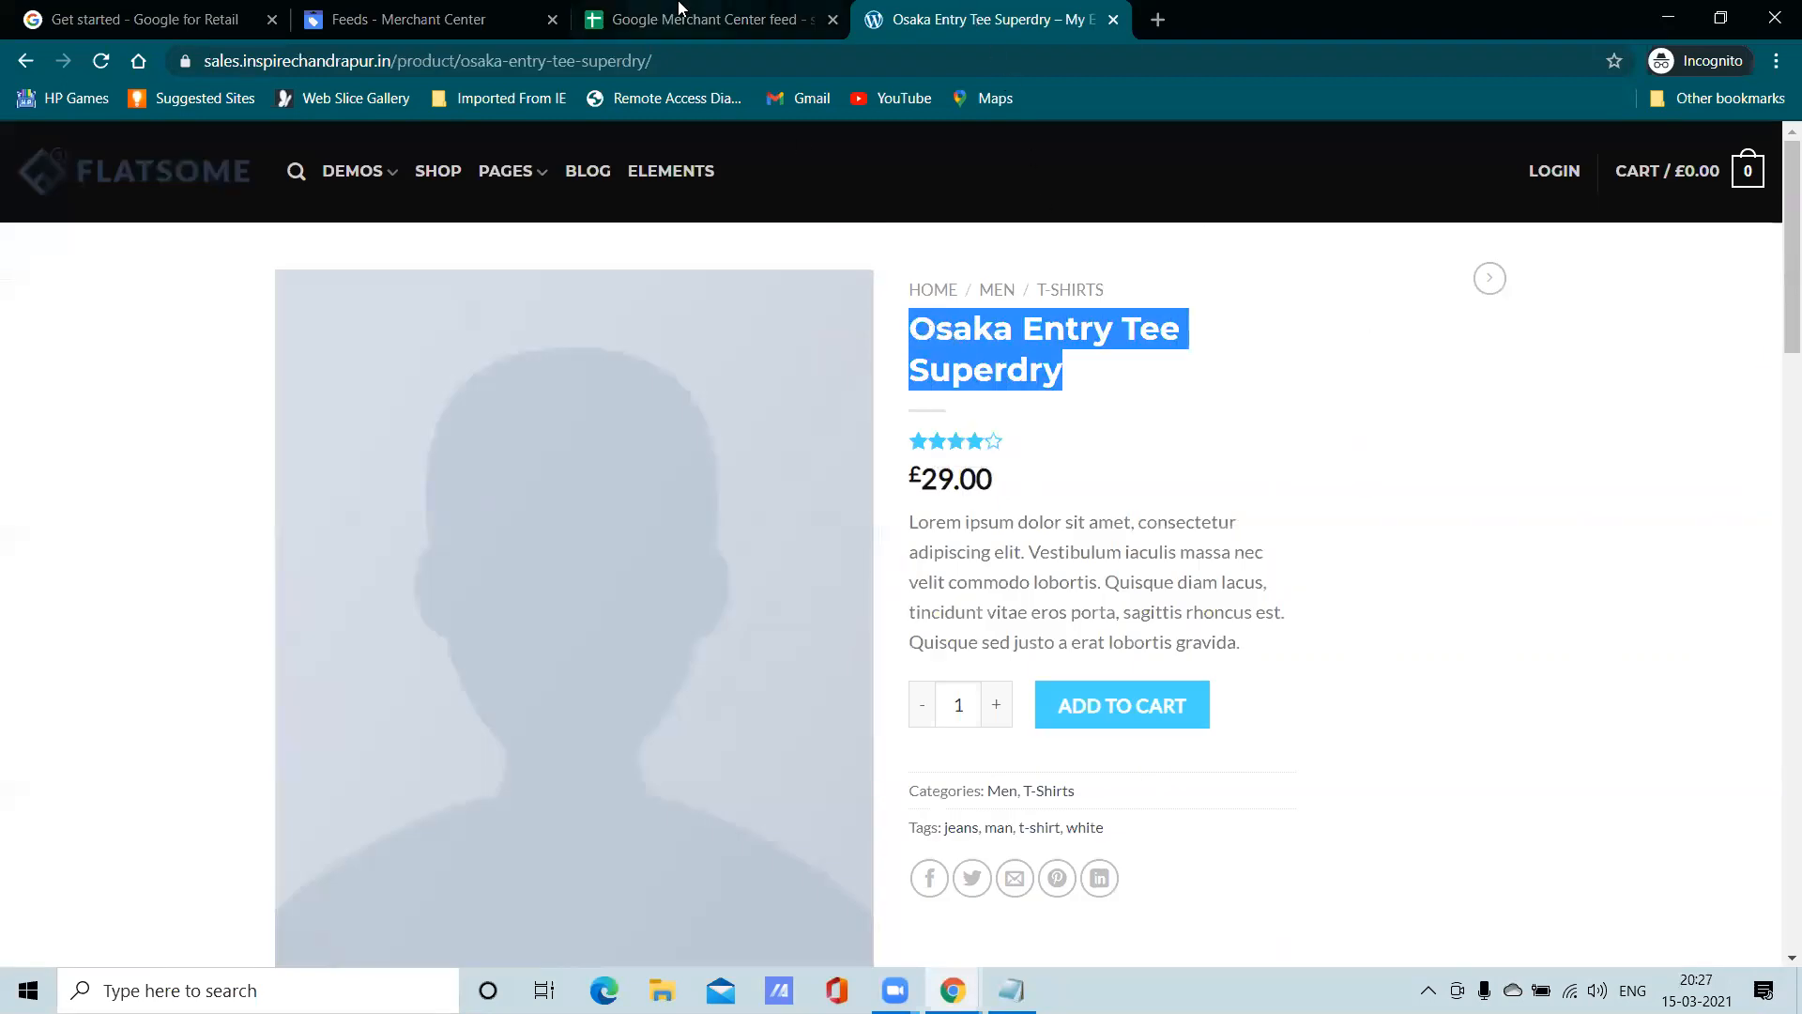
pyautogui.click(706, 19)
pyautogui.doubleClick(227, 336)
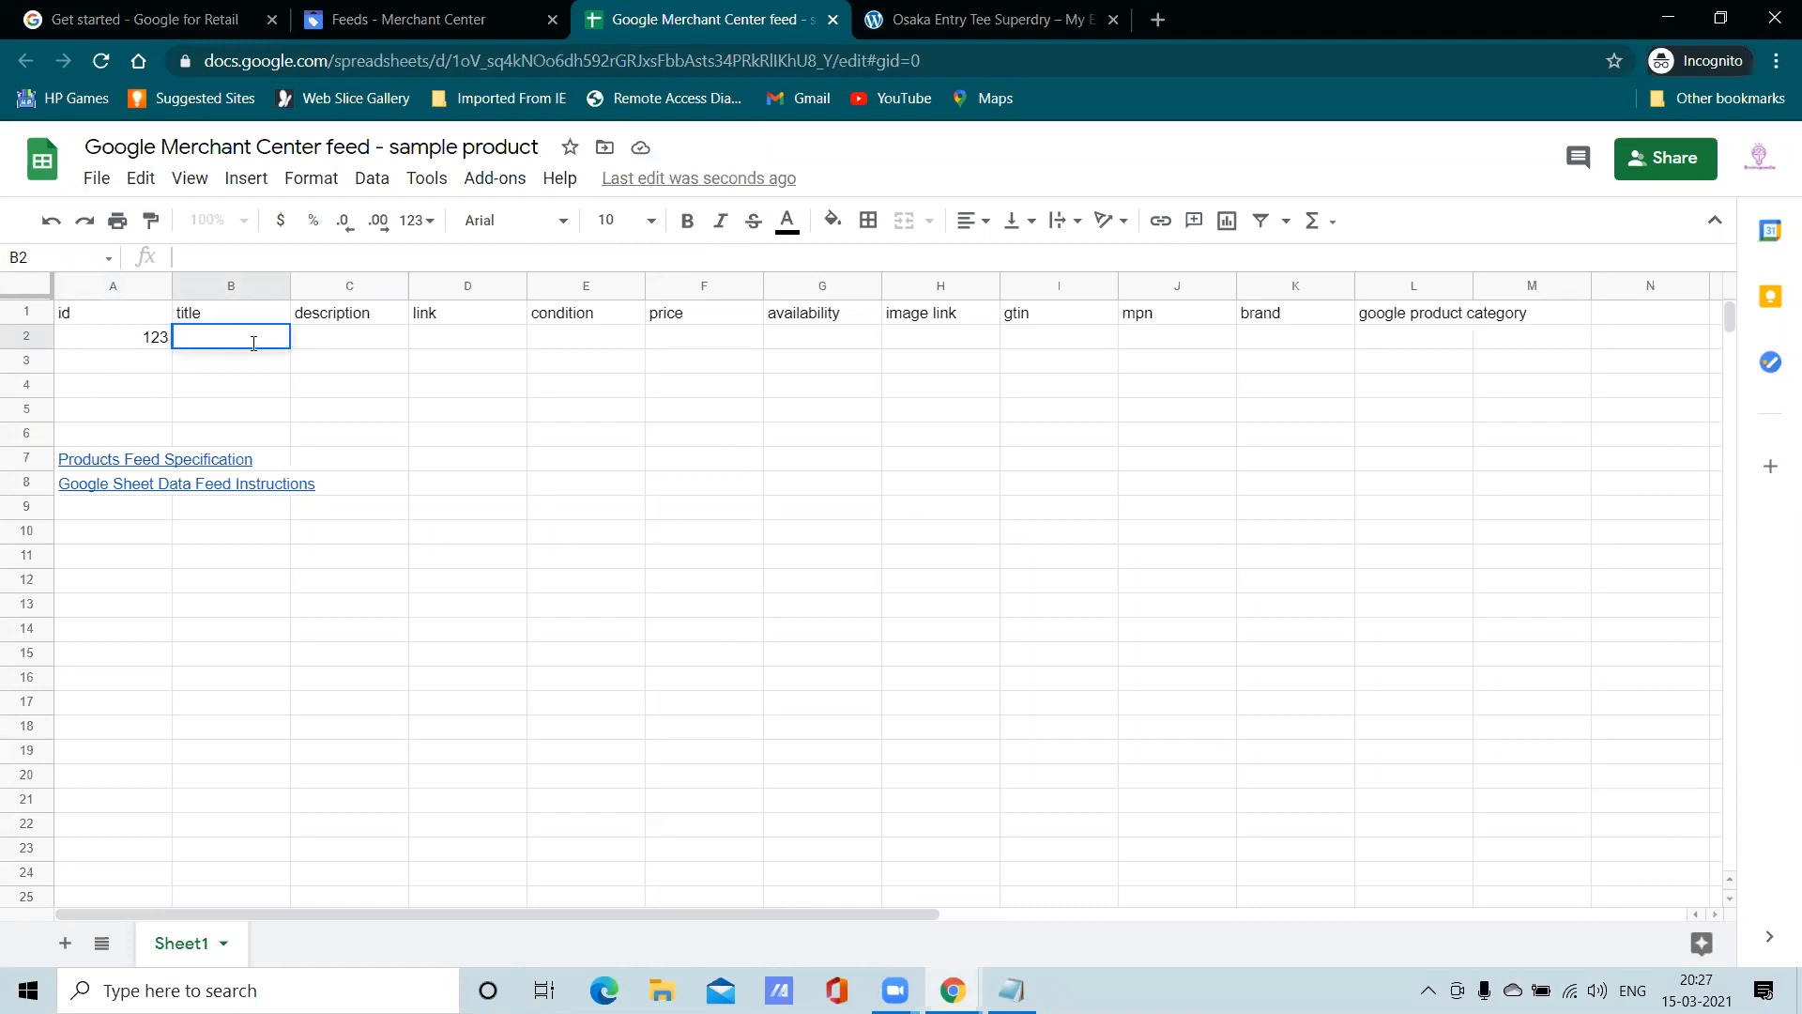
pyautogui.hotkey('ctrl', 'v')
# Copy the short Lorem ipsum description from the product page into description cell C2 of the feed spreadsheet
pyautogui.click(907, 11)
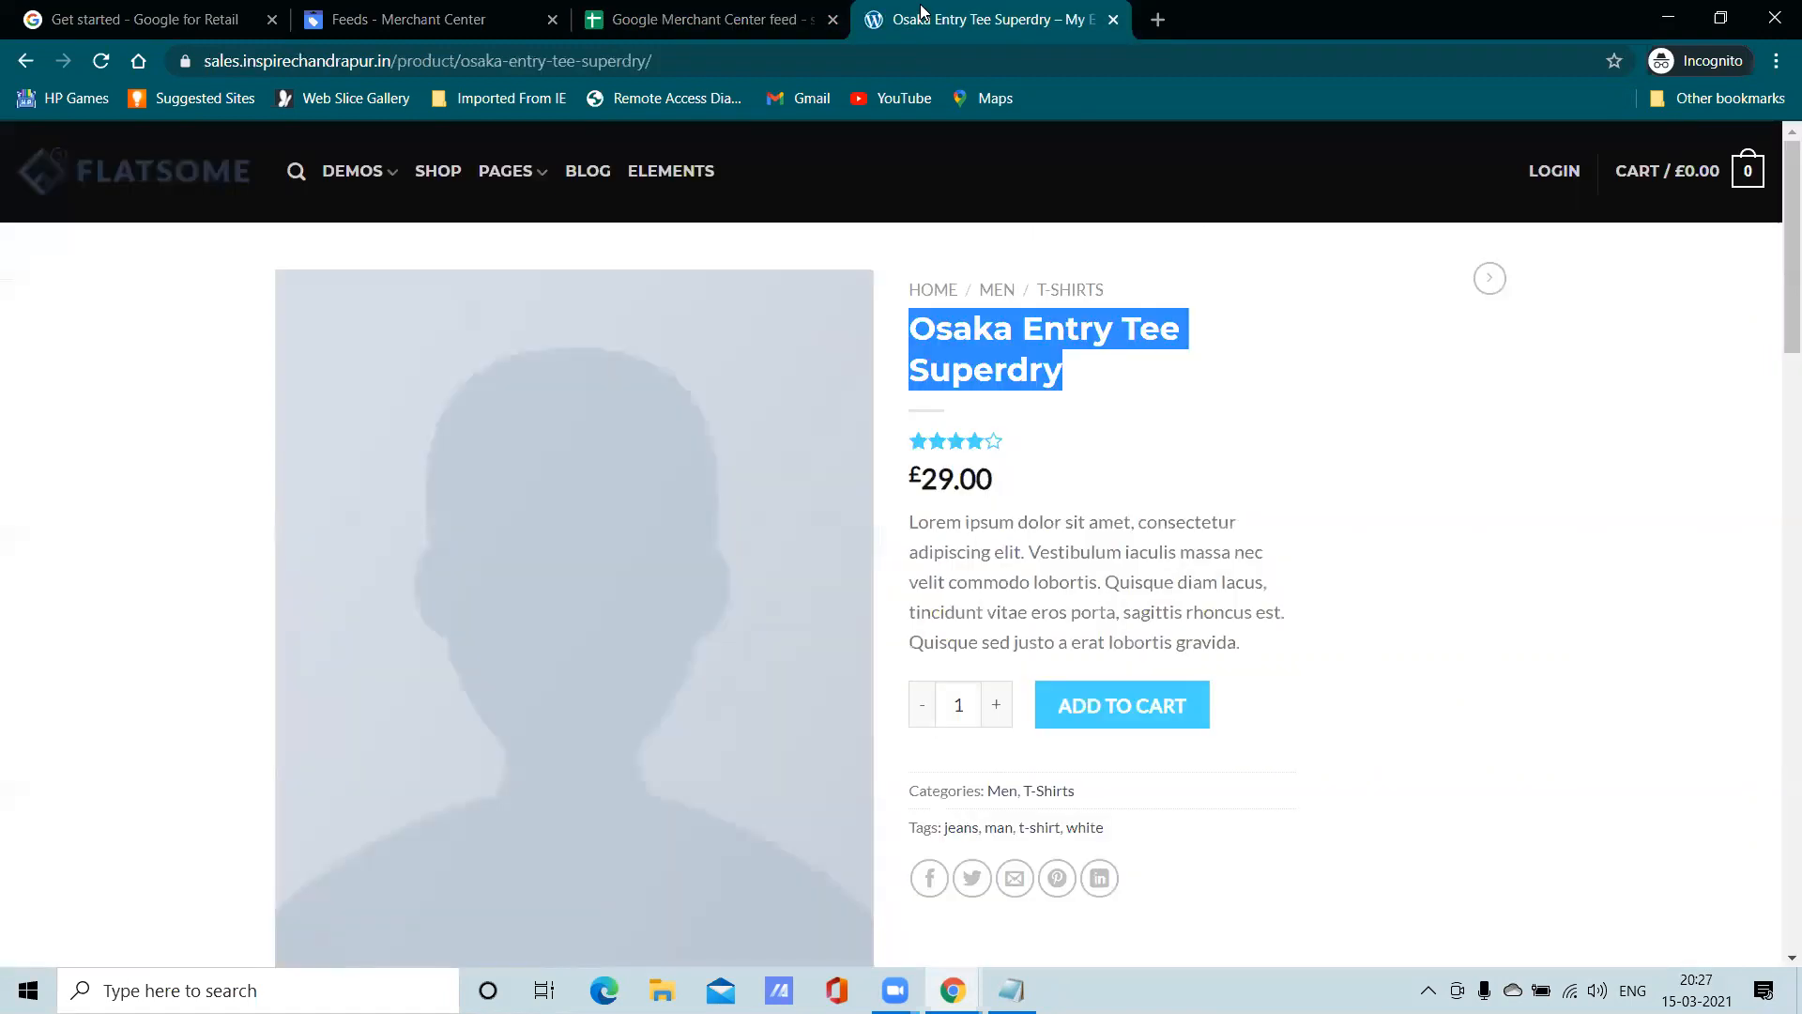
pyautogui.click(605, 12)
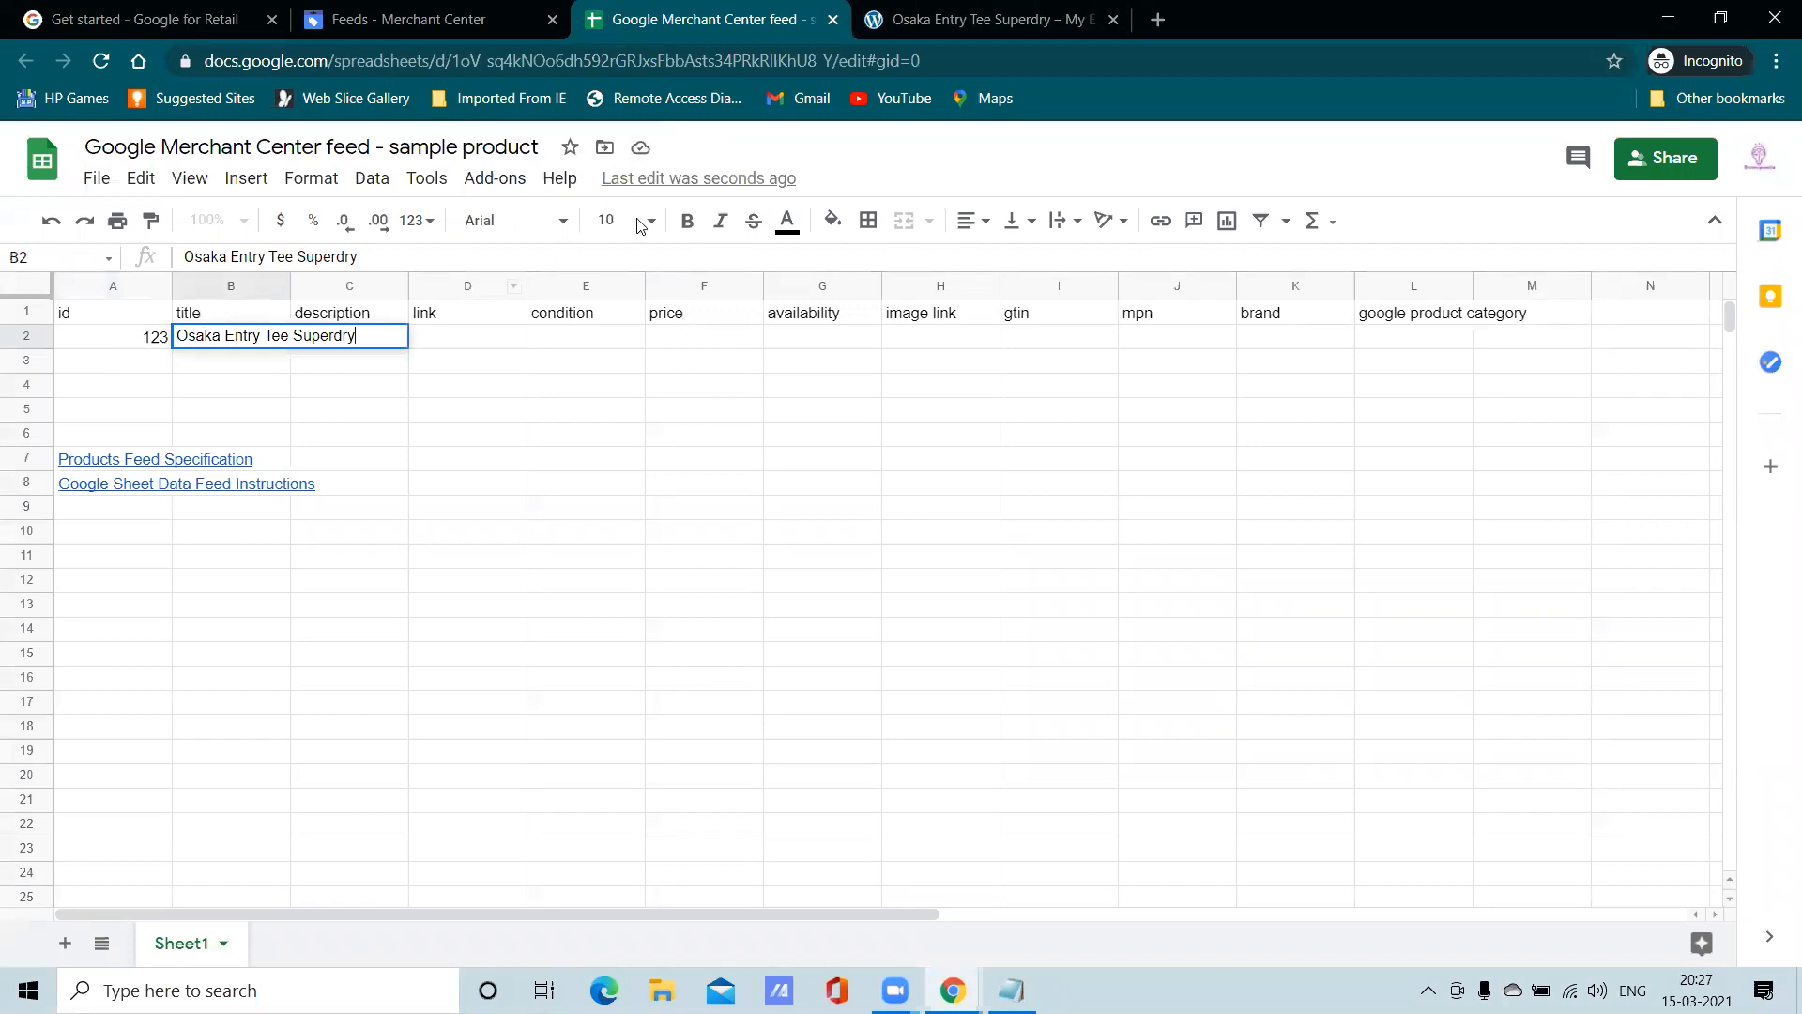
pyautogui.click(994, 13)
pyautogui.moveTo(1239, 641); pyautogui.dragTo(966, 541)
pyautogui.rightClick(966, 542)
pyautogui.click(982, 564)
pyautogui.click(620, 34)
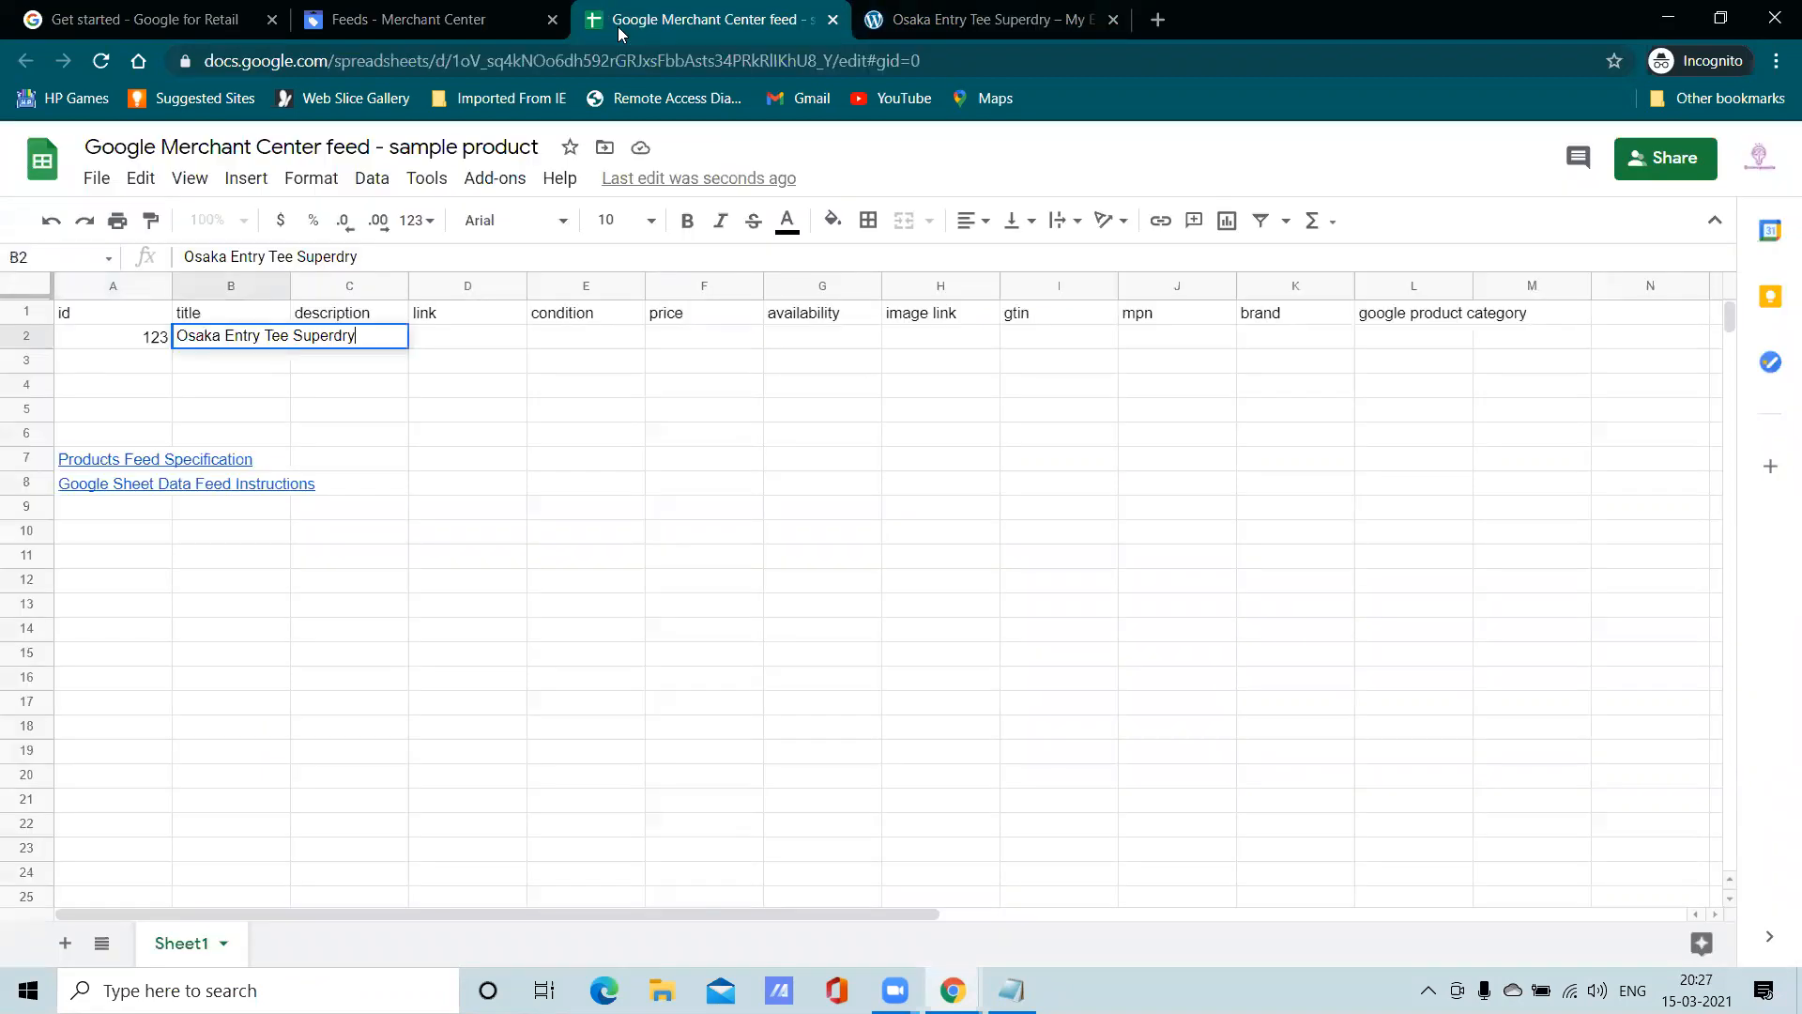
pyautogui.click(359, 316)
pyautogui.doubleClick(392, 336)
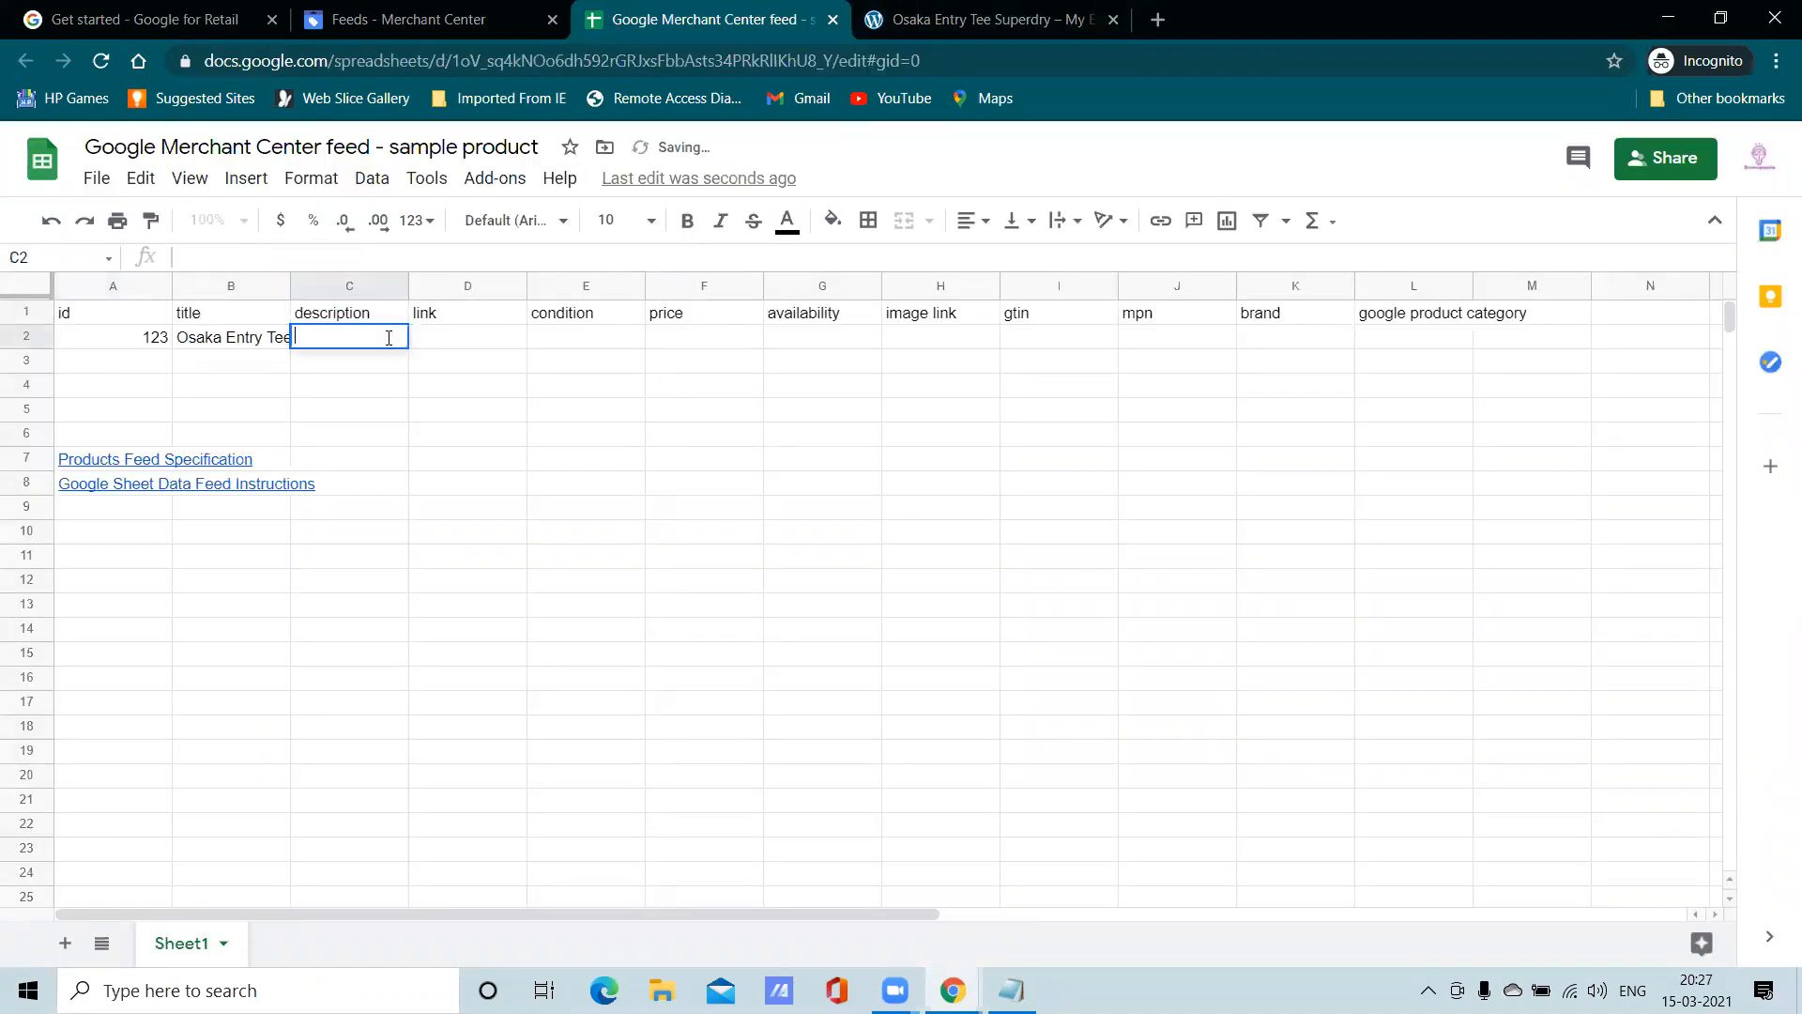
pyautogui.hotkey('ctrl', 'v')
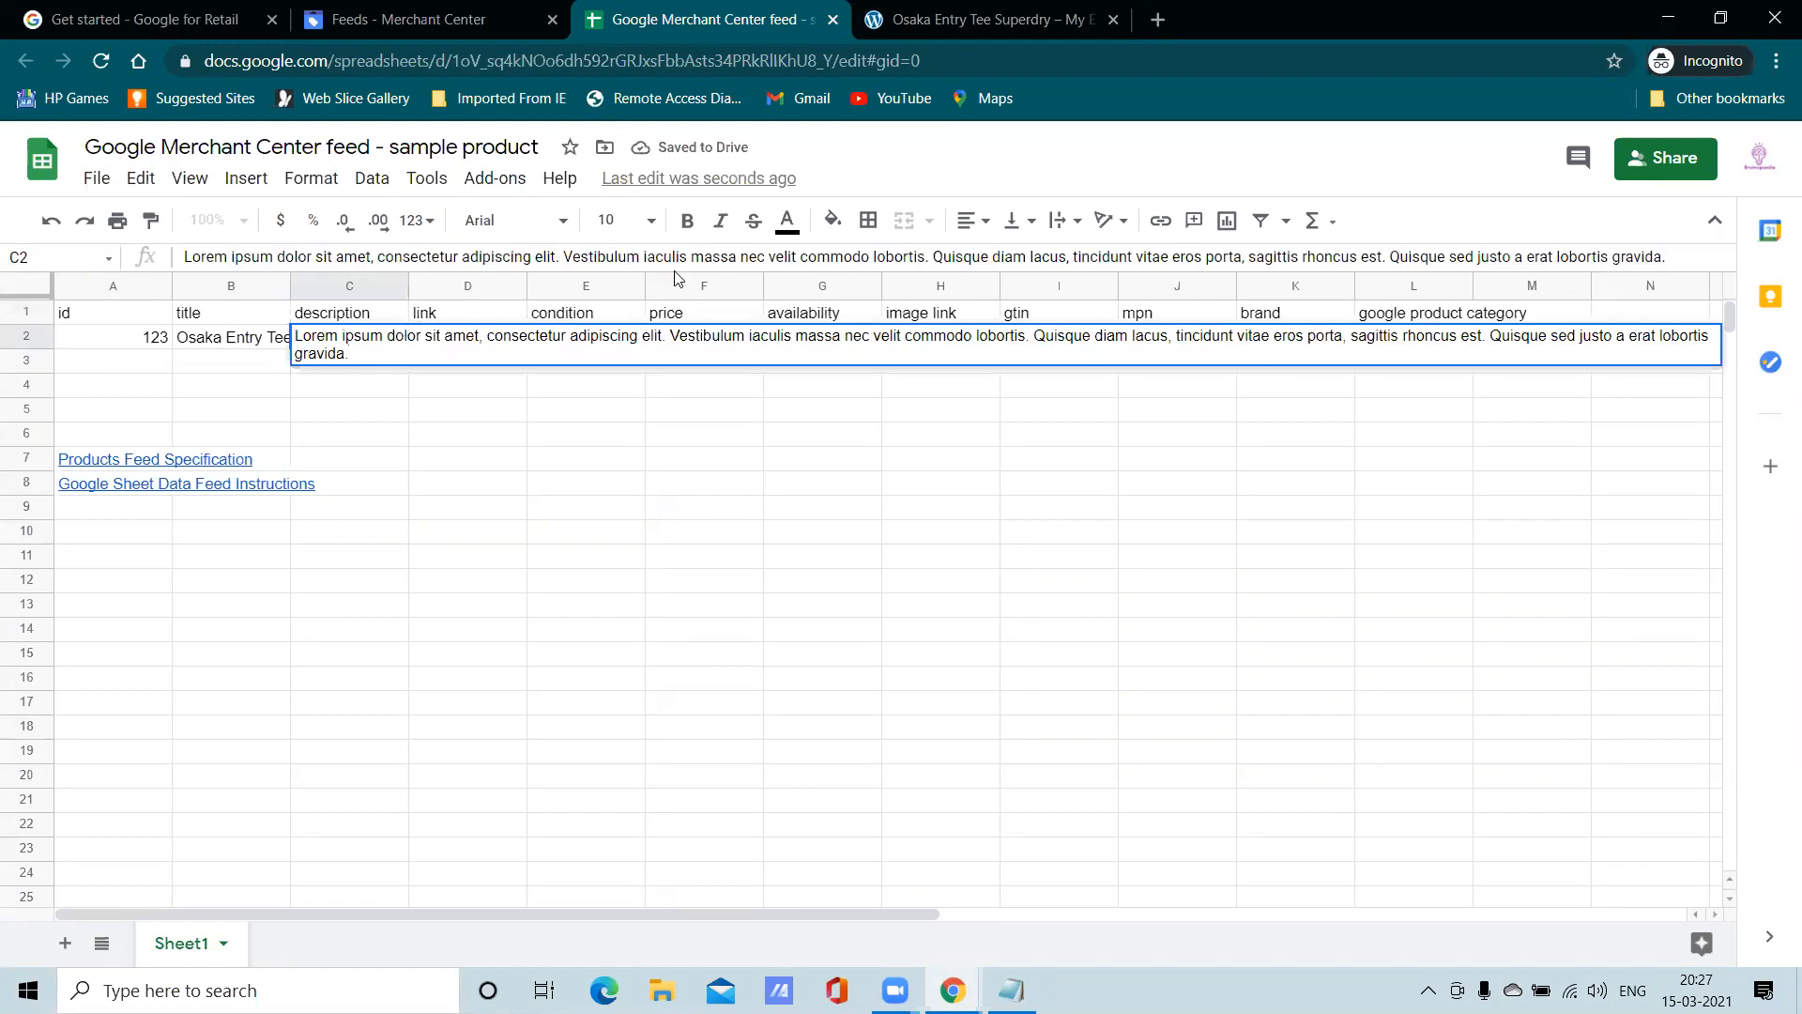
# Copy the product page's web address into link cell D2 of the feed spreadsheet
pyautogui.click(986, 18)
pyautogui.click(704, 19)
pyautogui.click(445, 315)
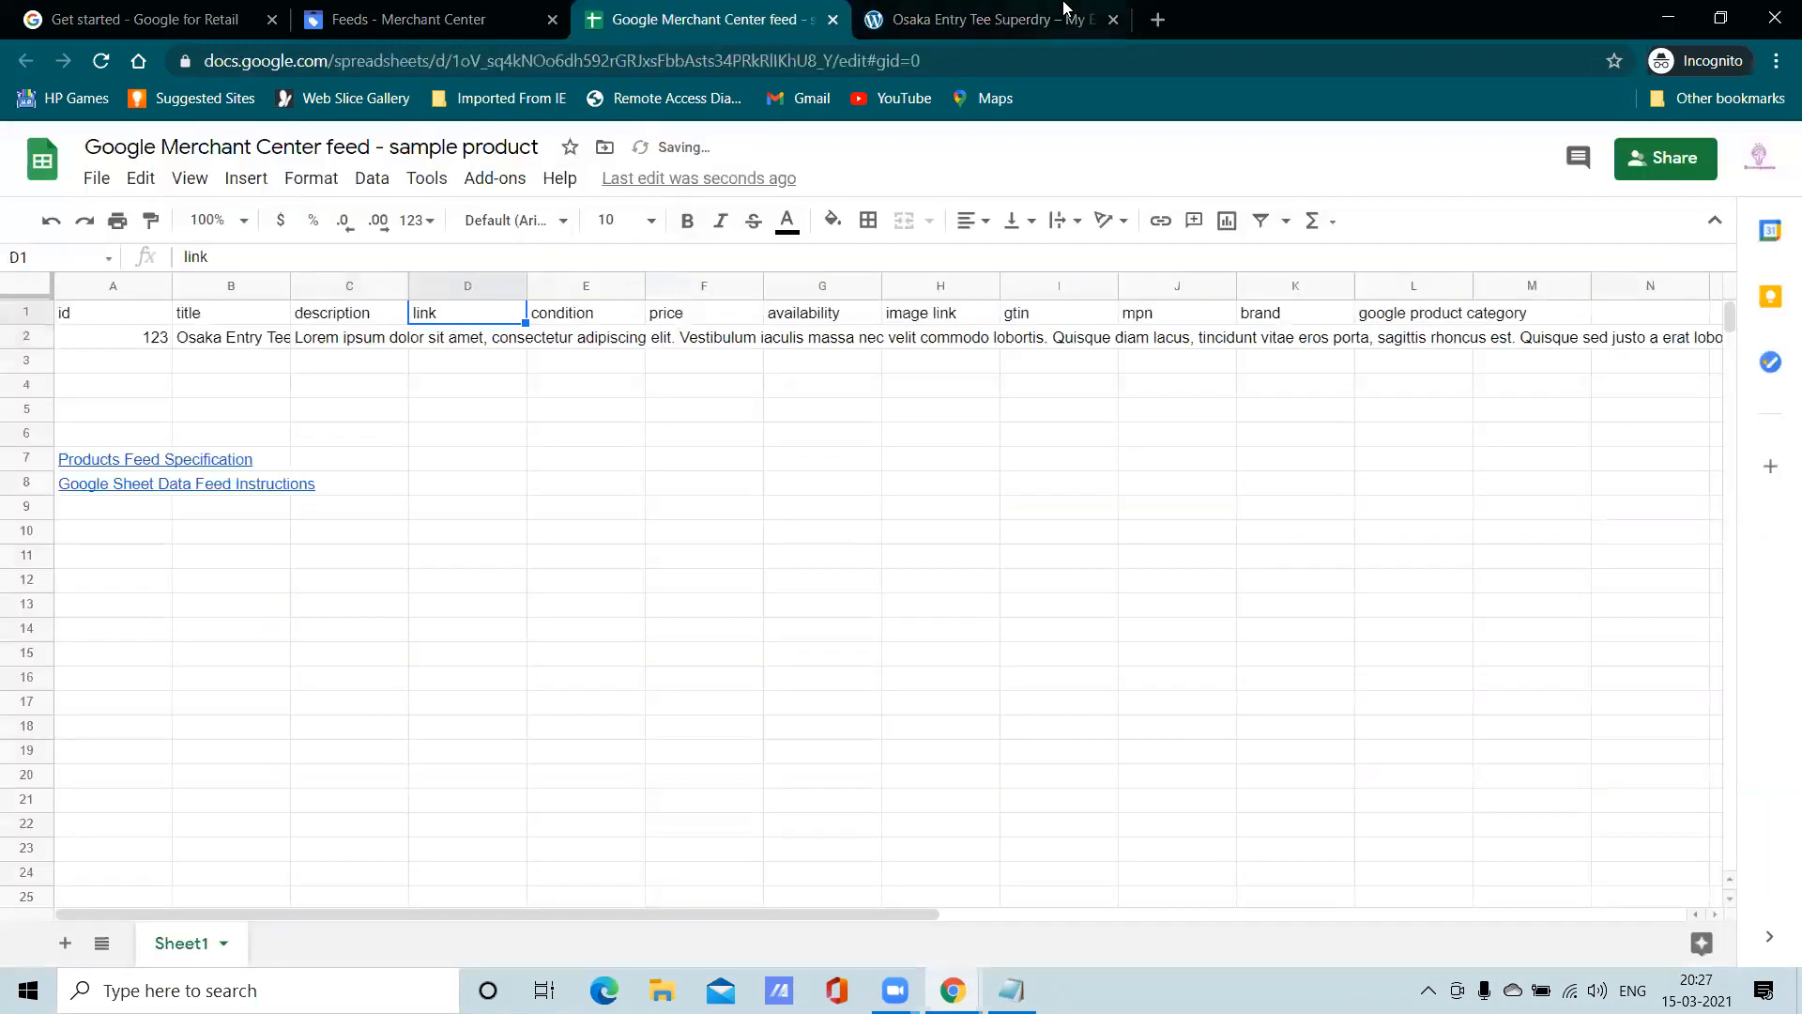
pyautogui.click(995, 19)
pyautogui.click(669, 62)
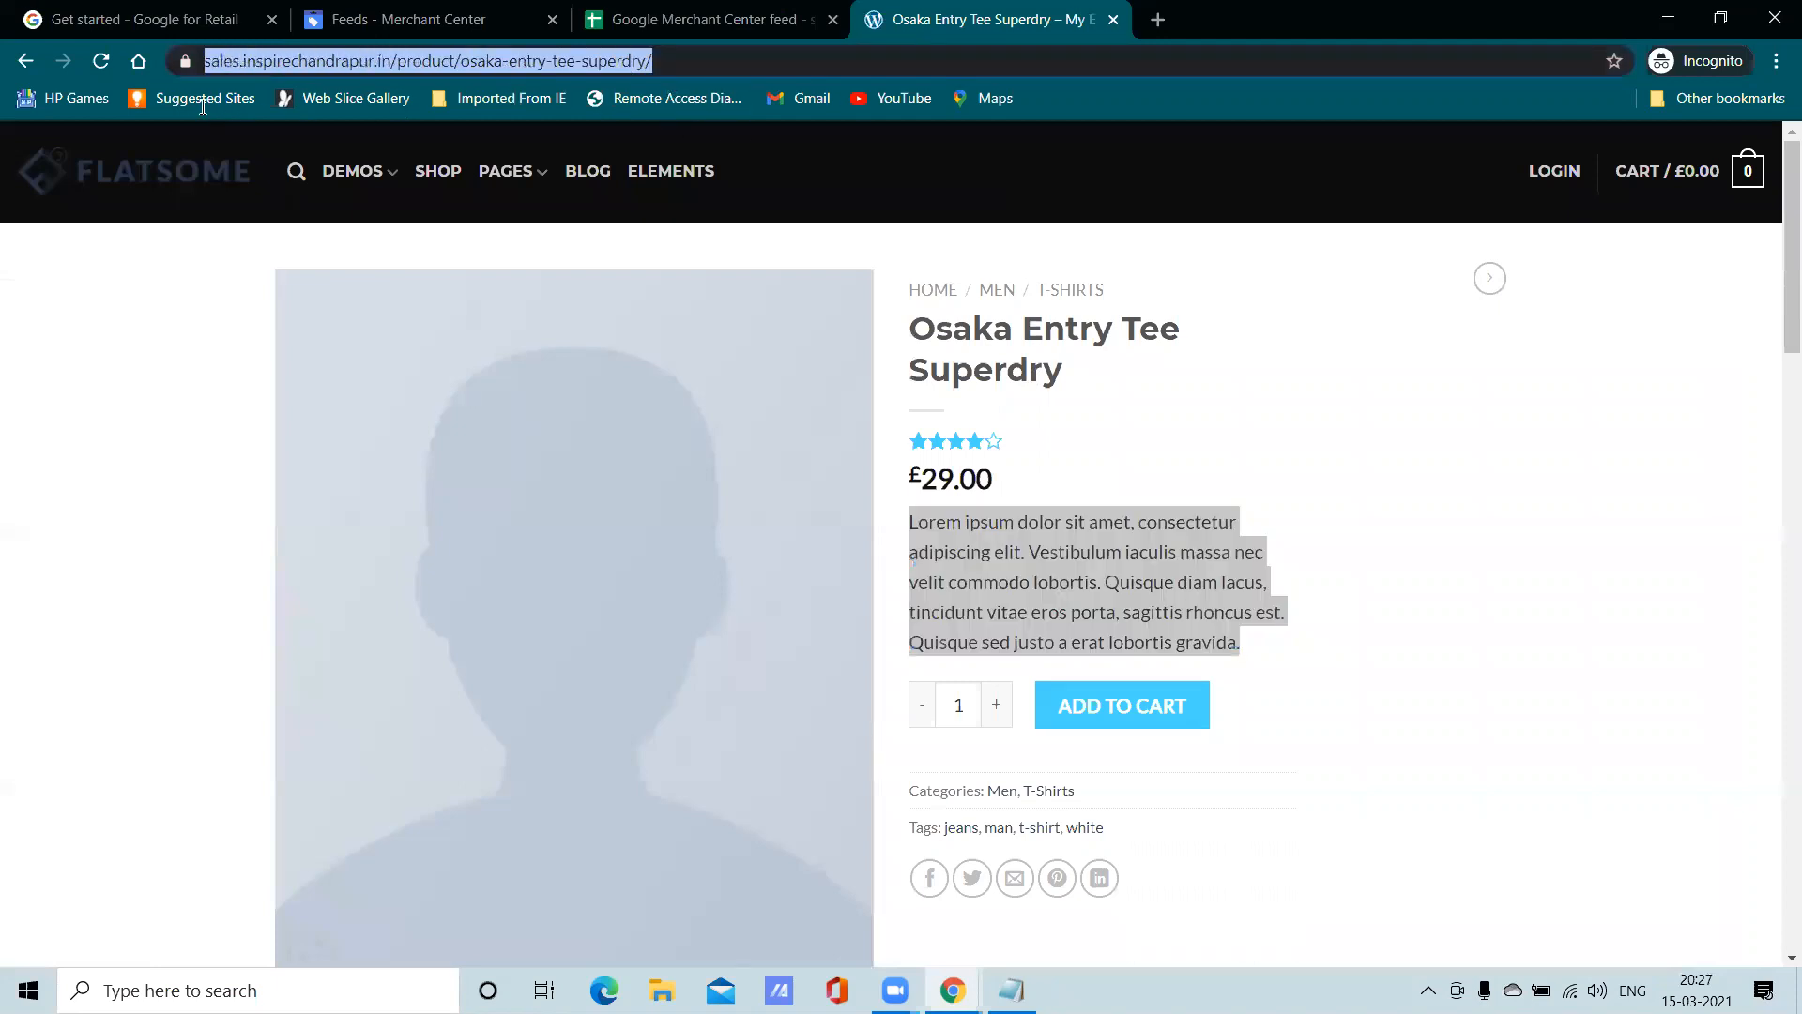
pyautogui.rightClick(258, 63)
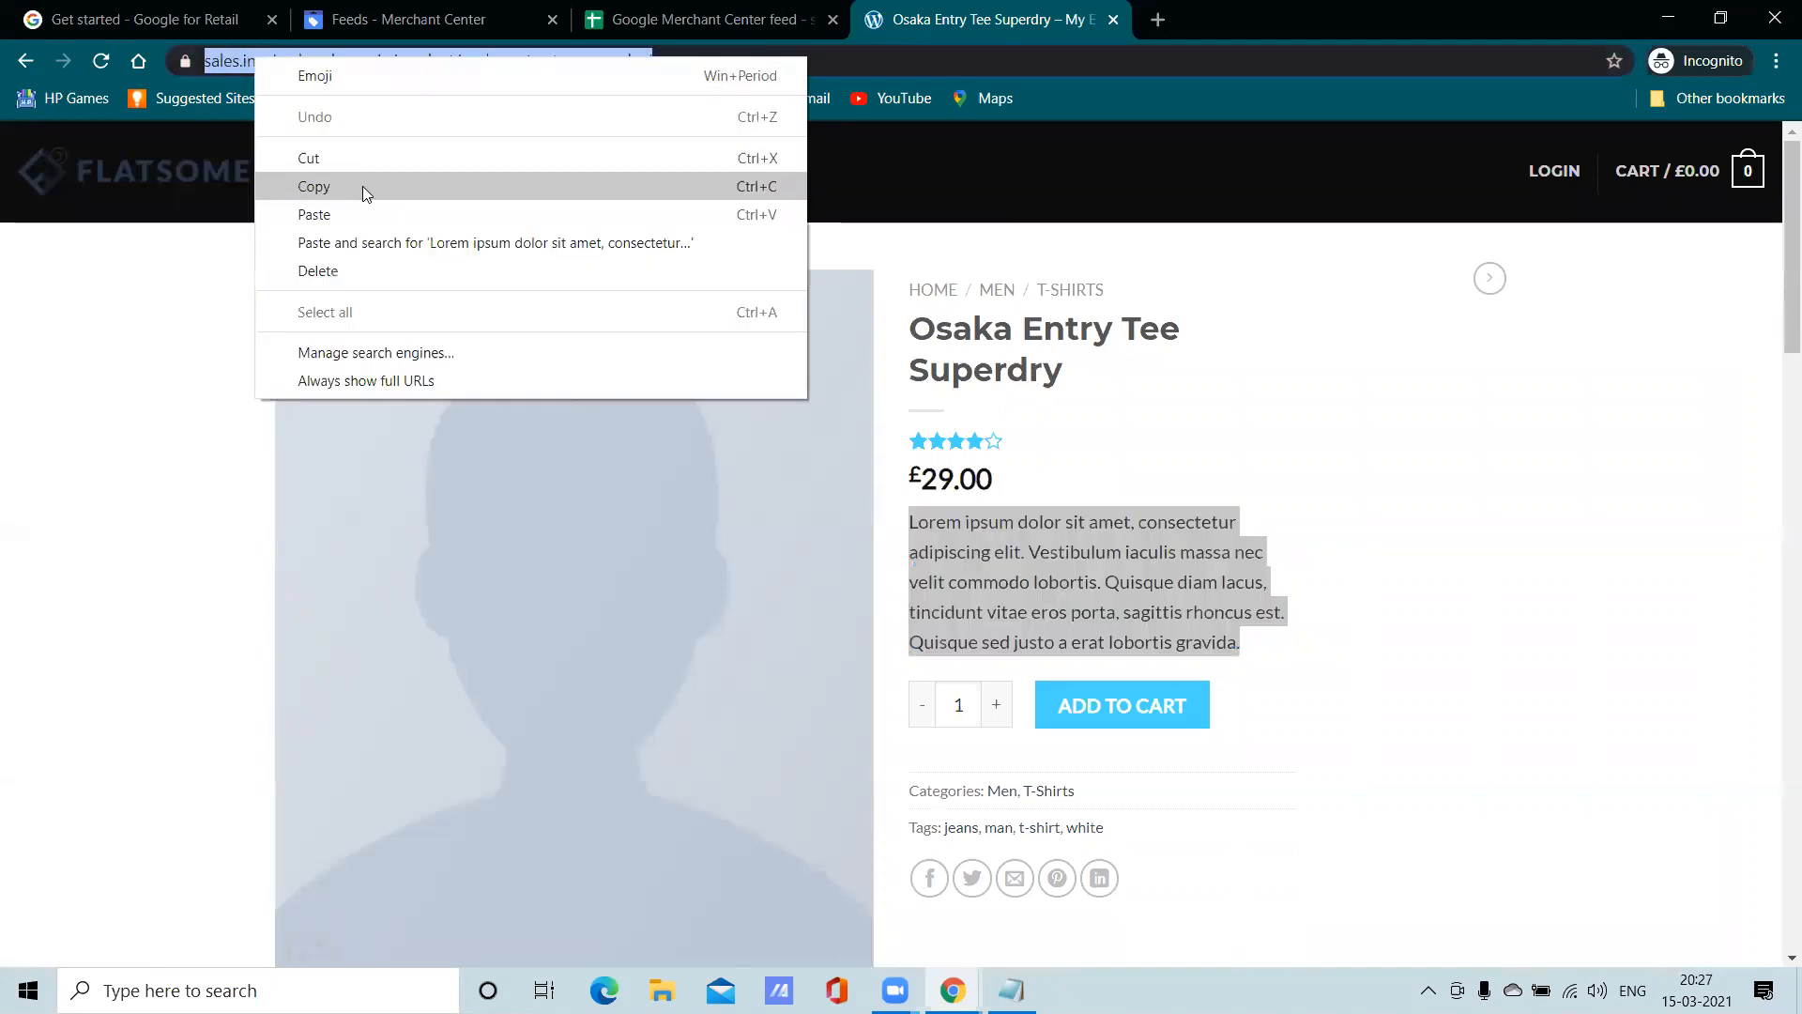
pyautogui.click(362, 184)
pyautogui.click(704, 19)
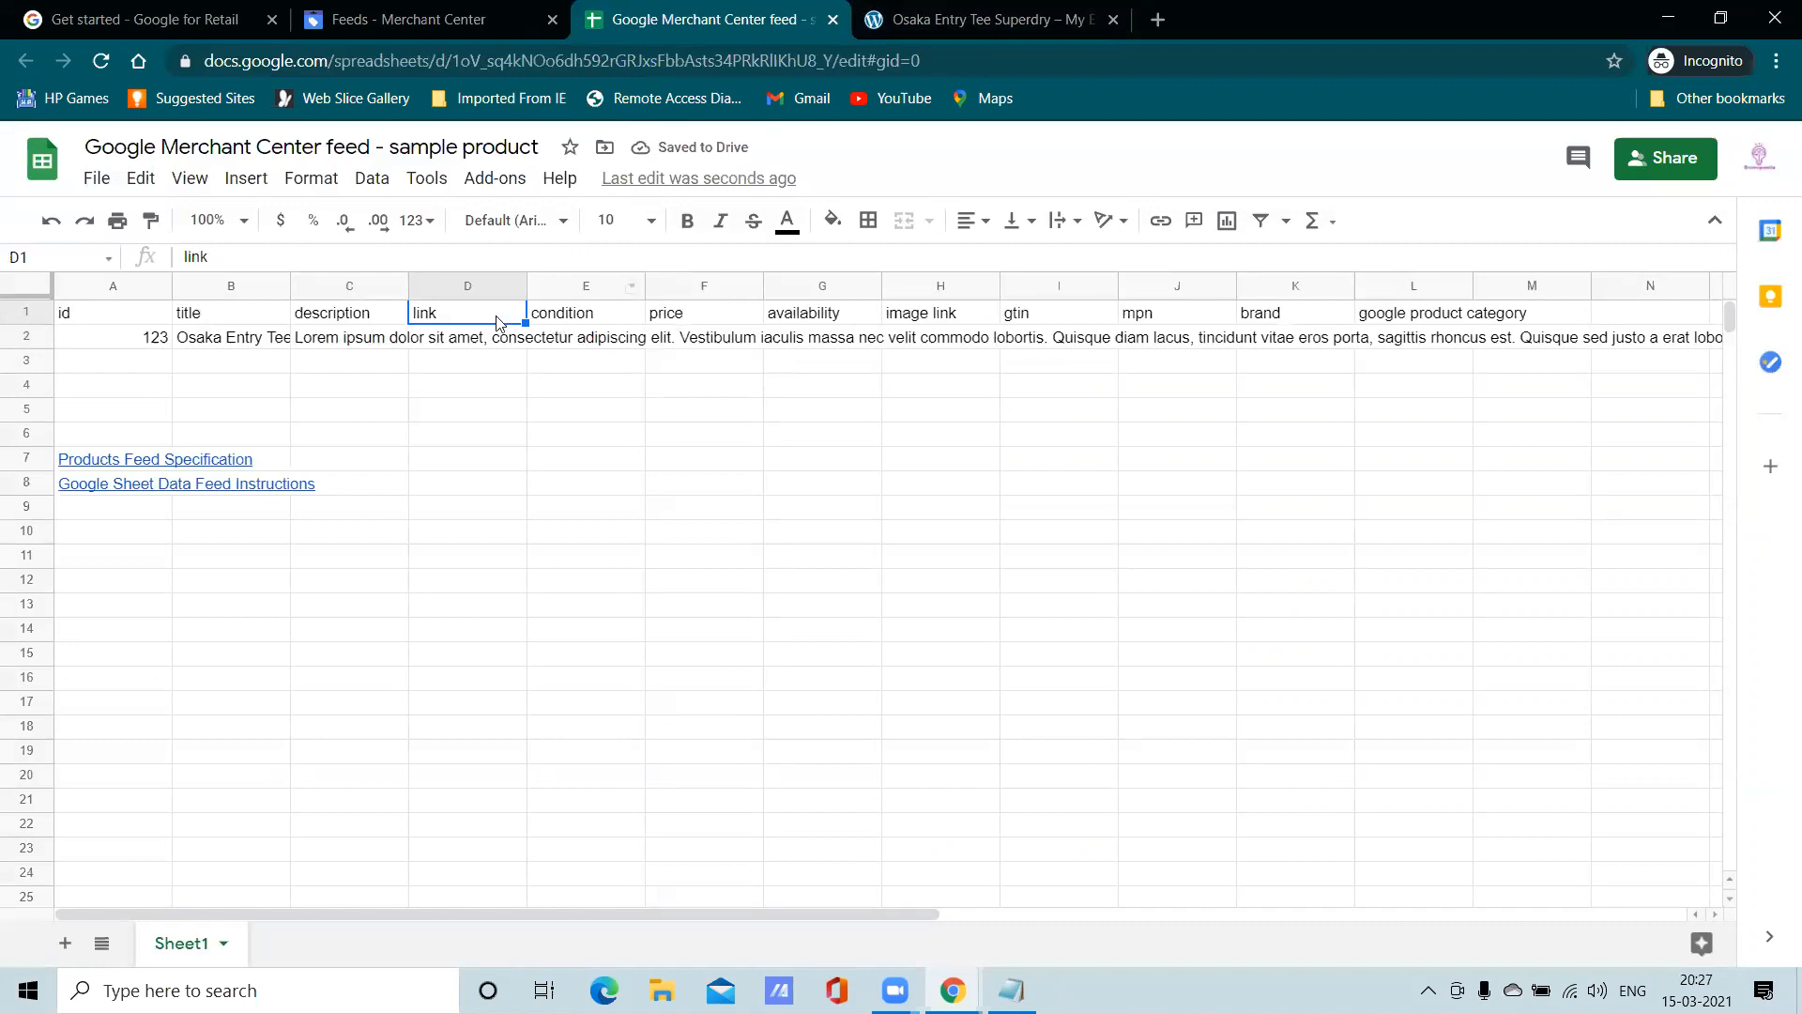
pyautogui.doubleClick(478, 338)
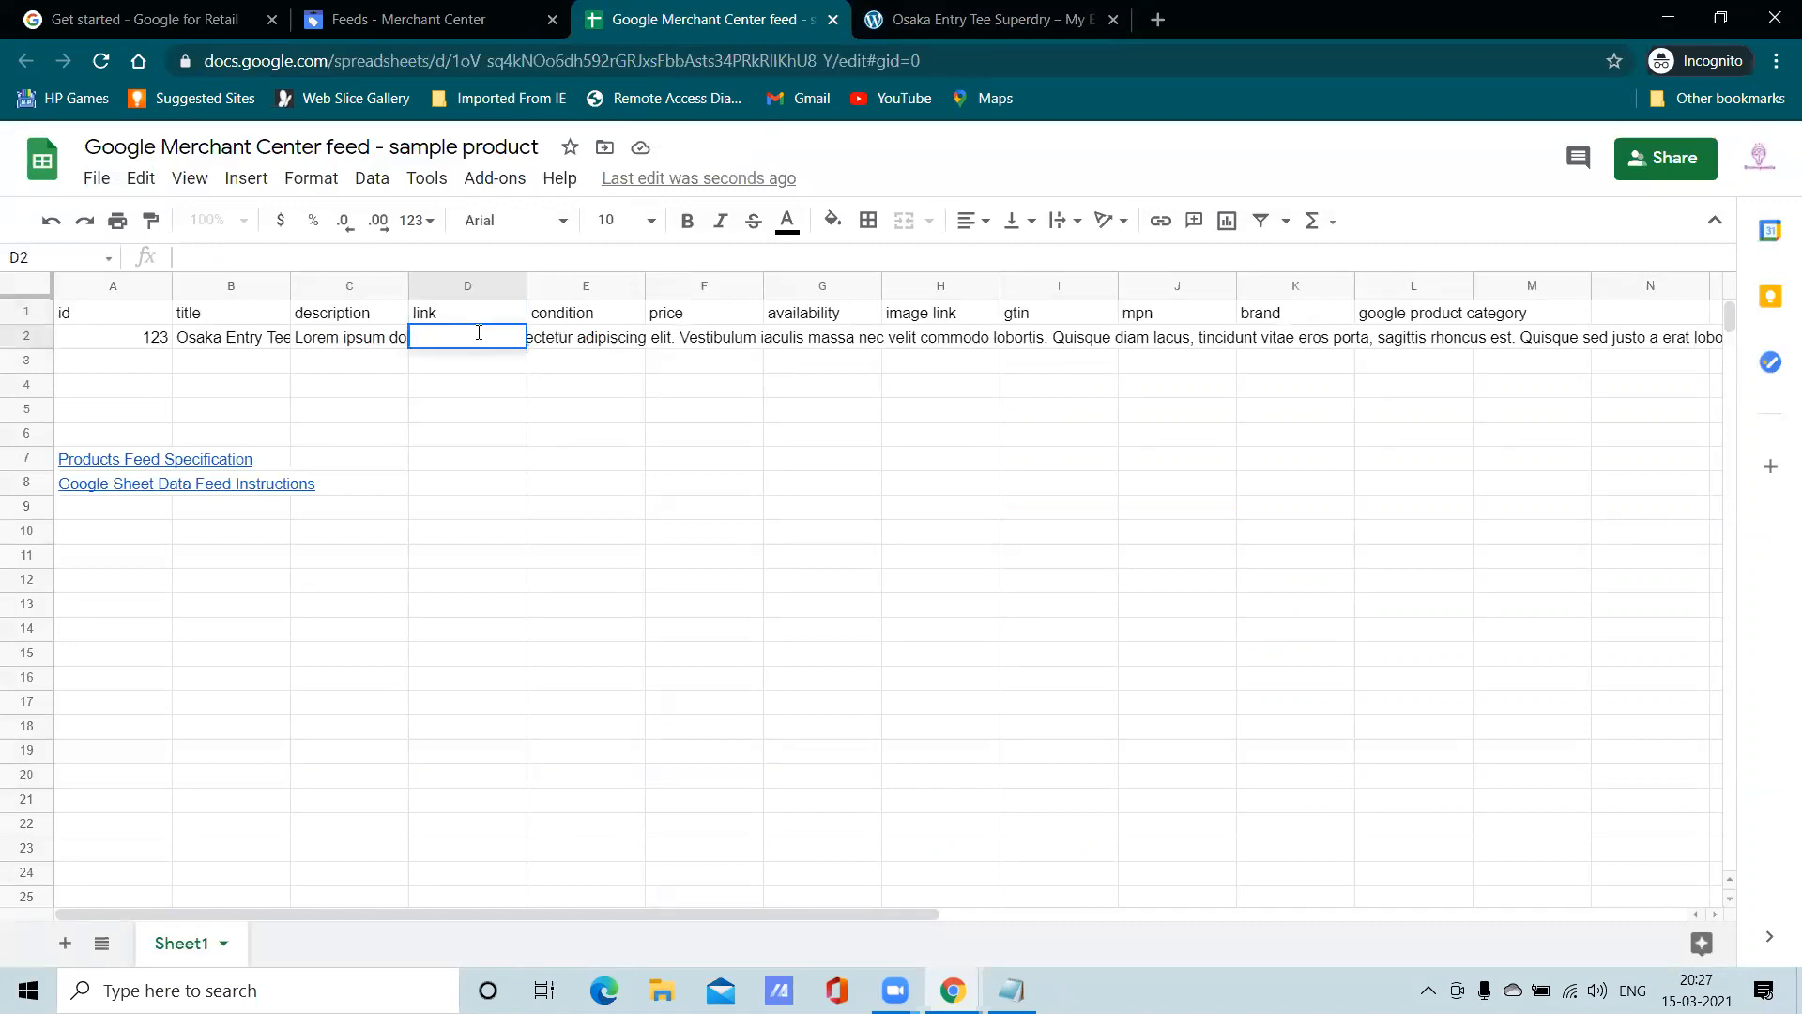
pyautogui.hotkey('ctrl', 'v')
# Enter New as the product's condition in cell E2 of the feed spreadsheet
pyautogui.click(590, 306)
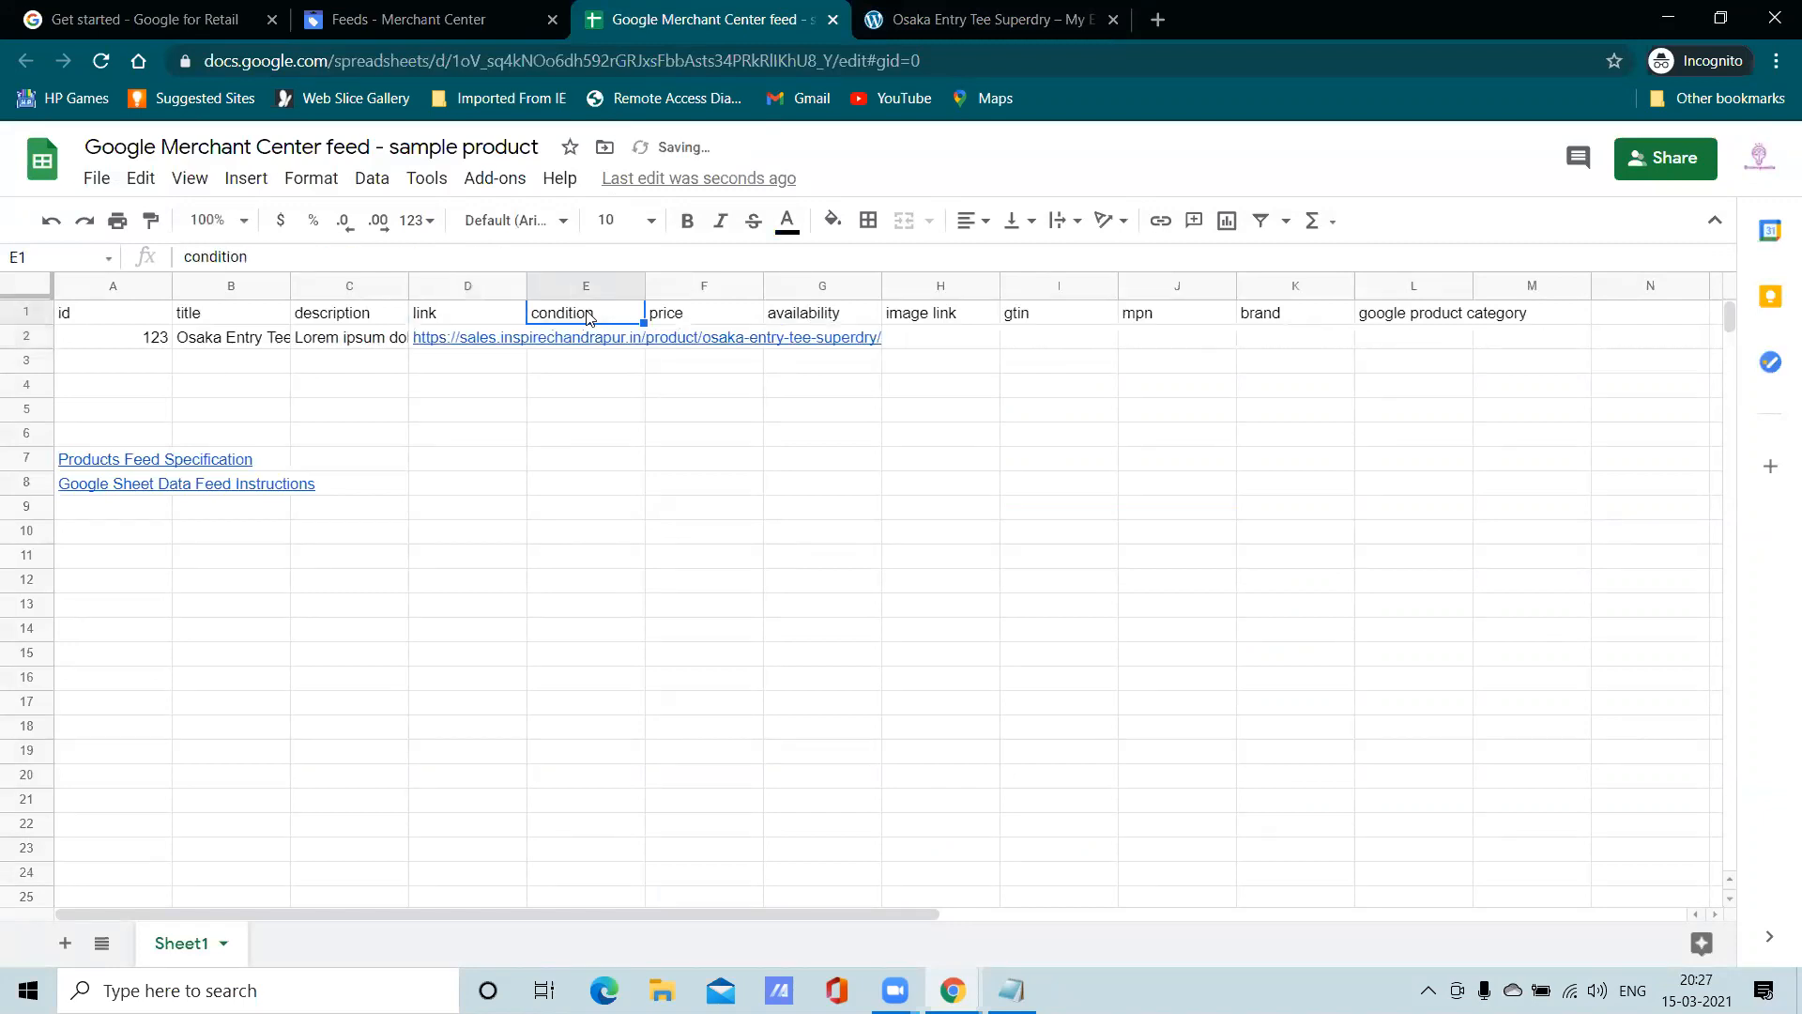
pyautogui.click(944, 19)
pyautogui.click(686, 19)
pyautogui.doubleClick(563, 338)
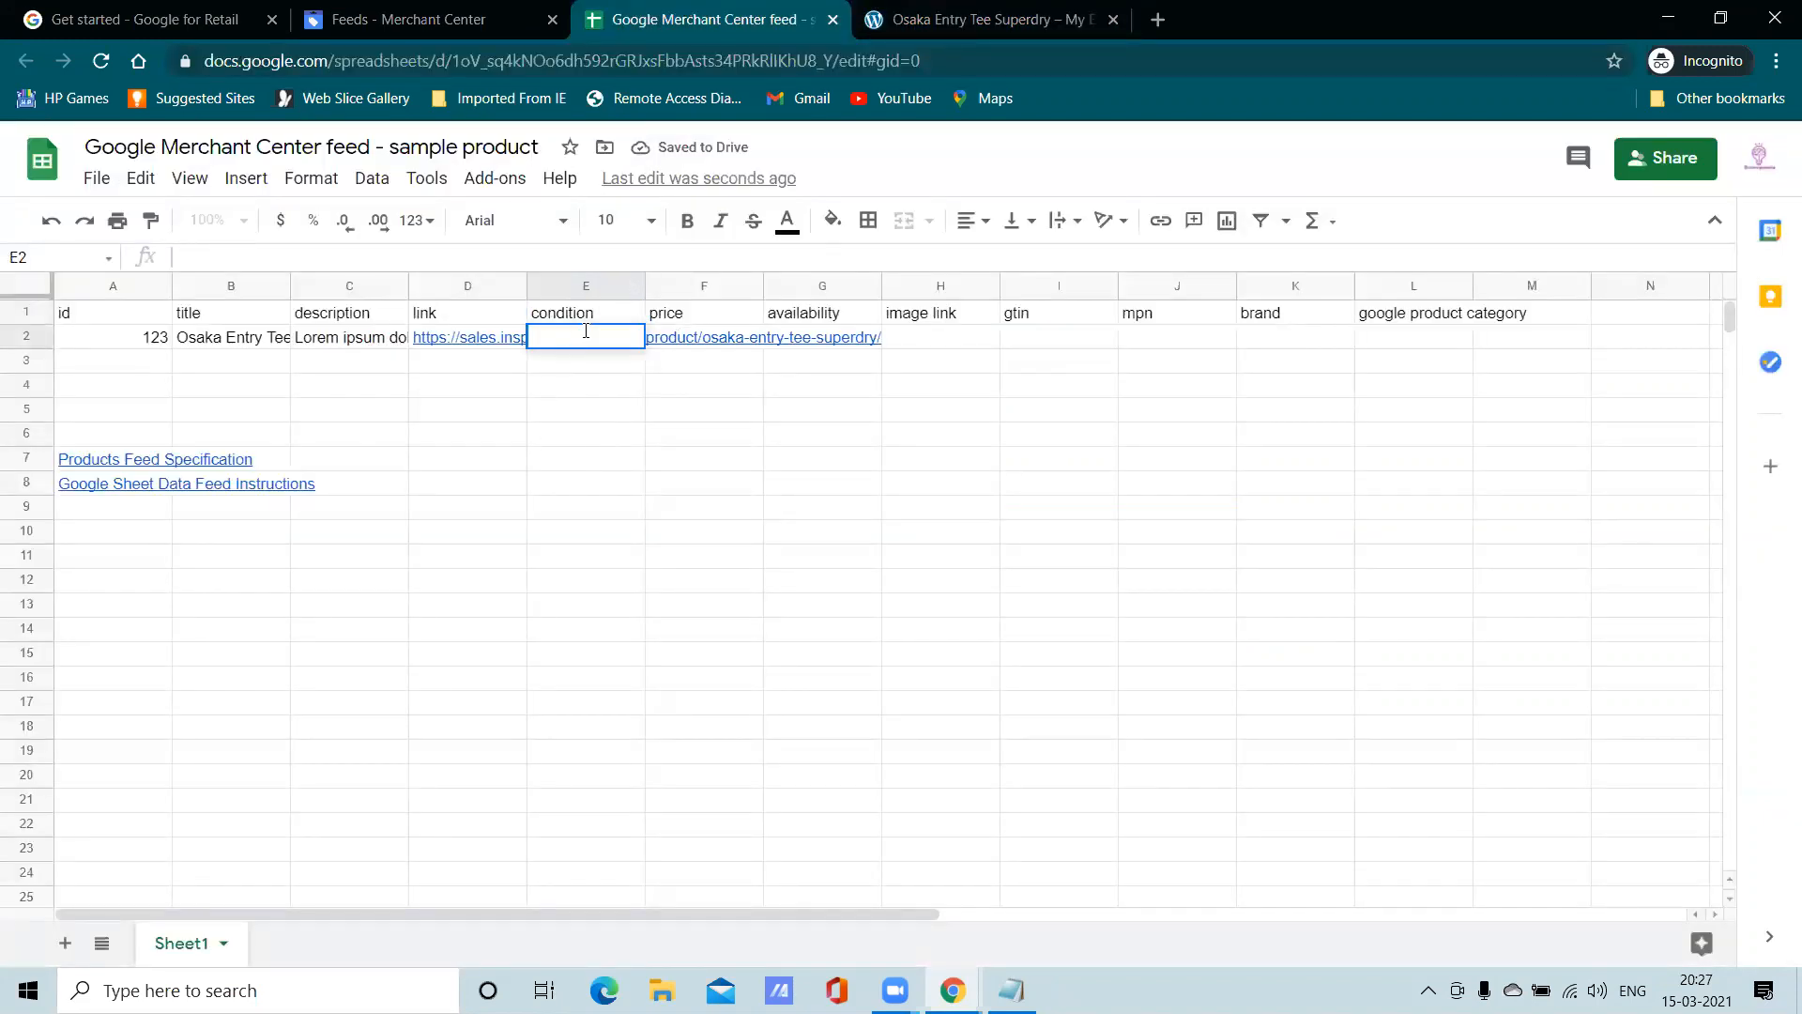
pyautogui.write('new')
# Copy the price 29.00 from the product page into cell F2 and prefix it so it reads Rs. 29.00
pyautogui.click(686, 315)
pyautogui.click(990, 19)
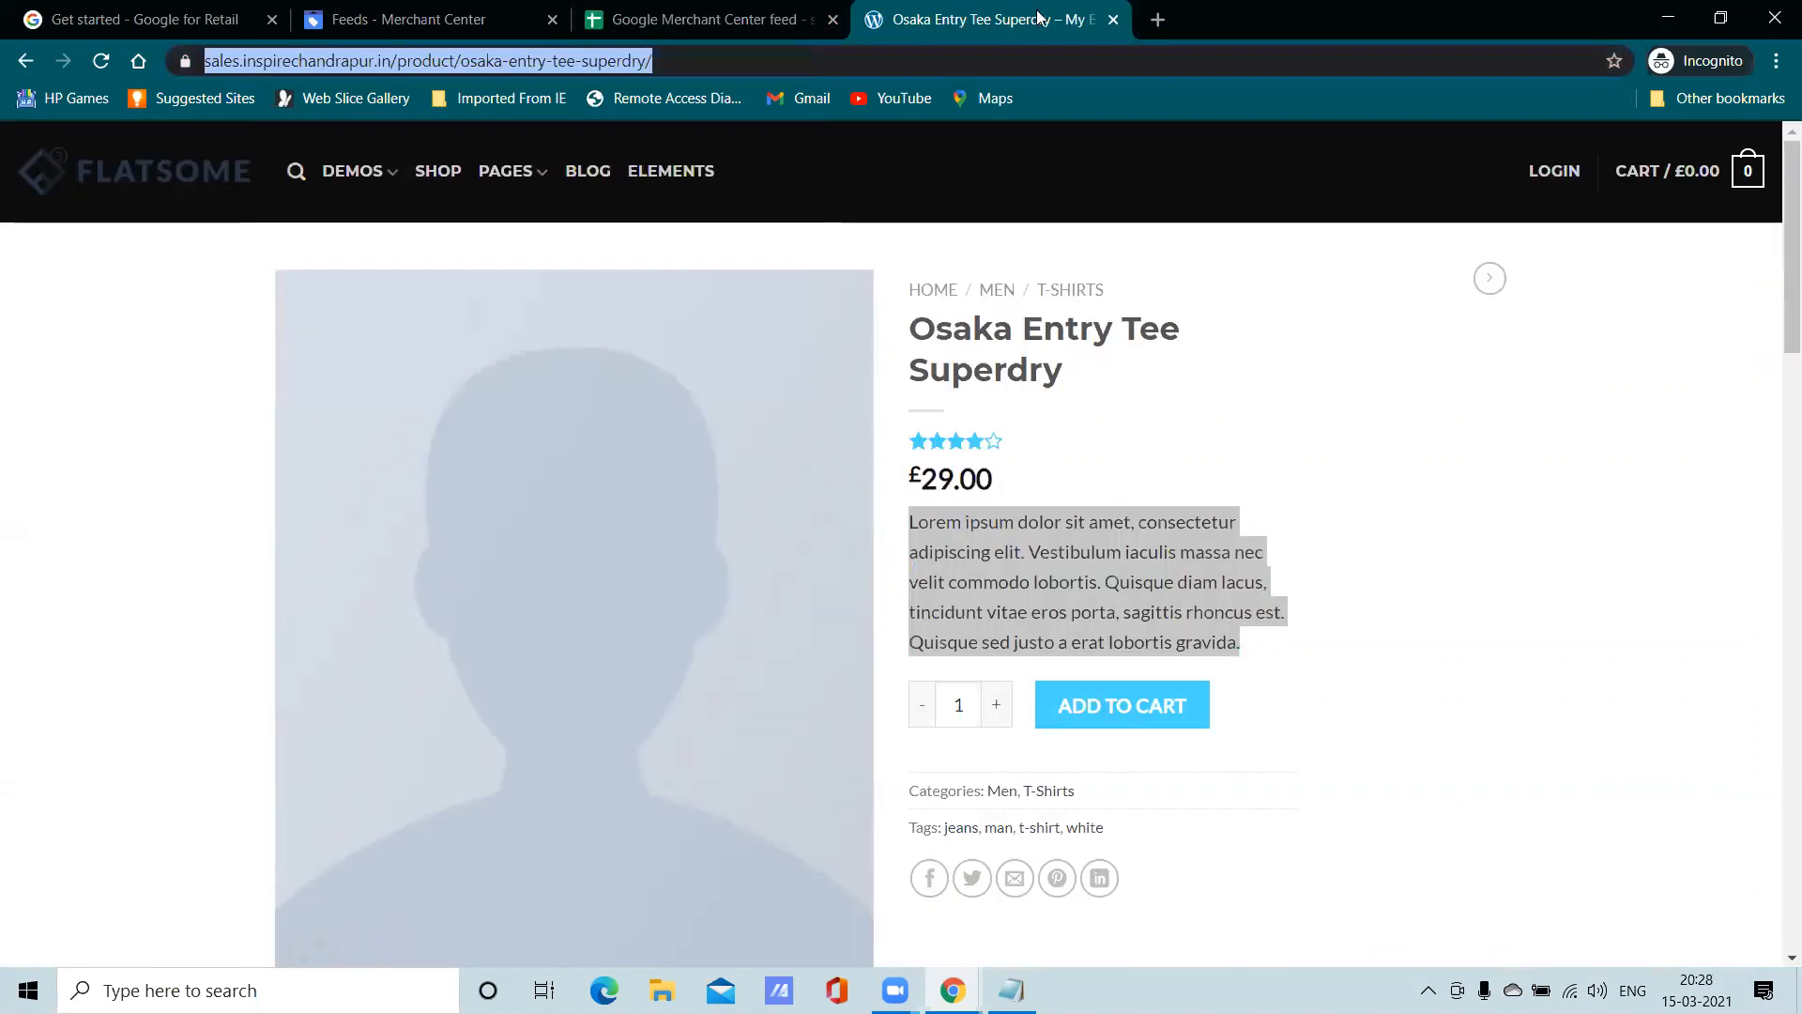
pyautogui.click(990, 481)
pyautogui.moveTo(993, 481); pyautogui.dragTo(917, 471)
pyautogui.rightClick(933, 474)
pyautogui.click(963, 488)
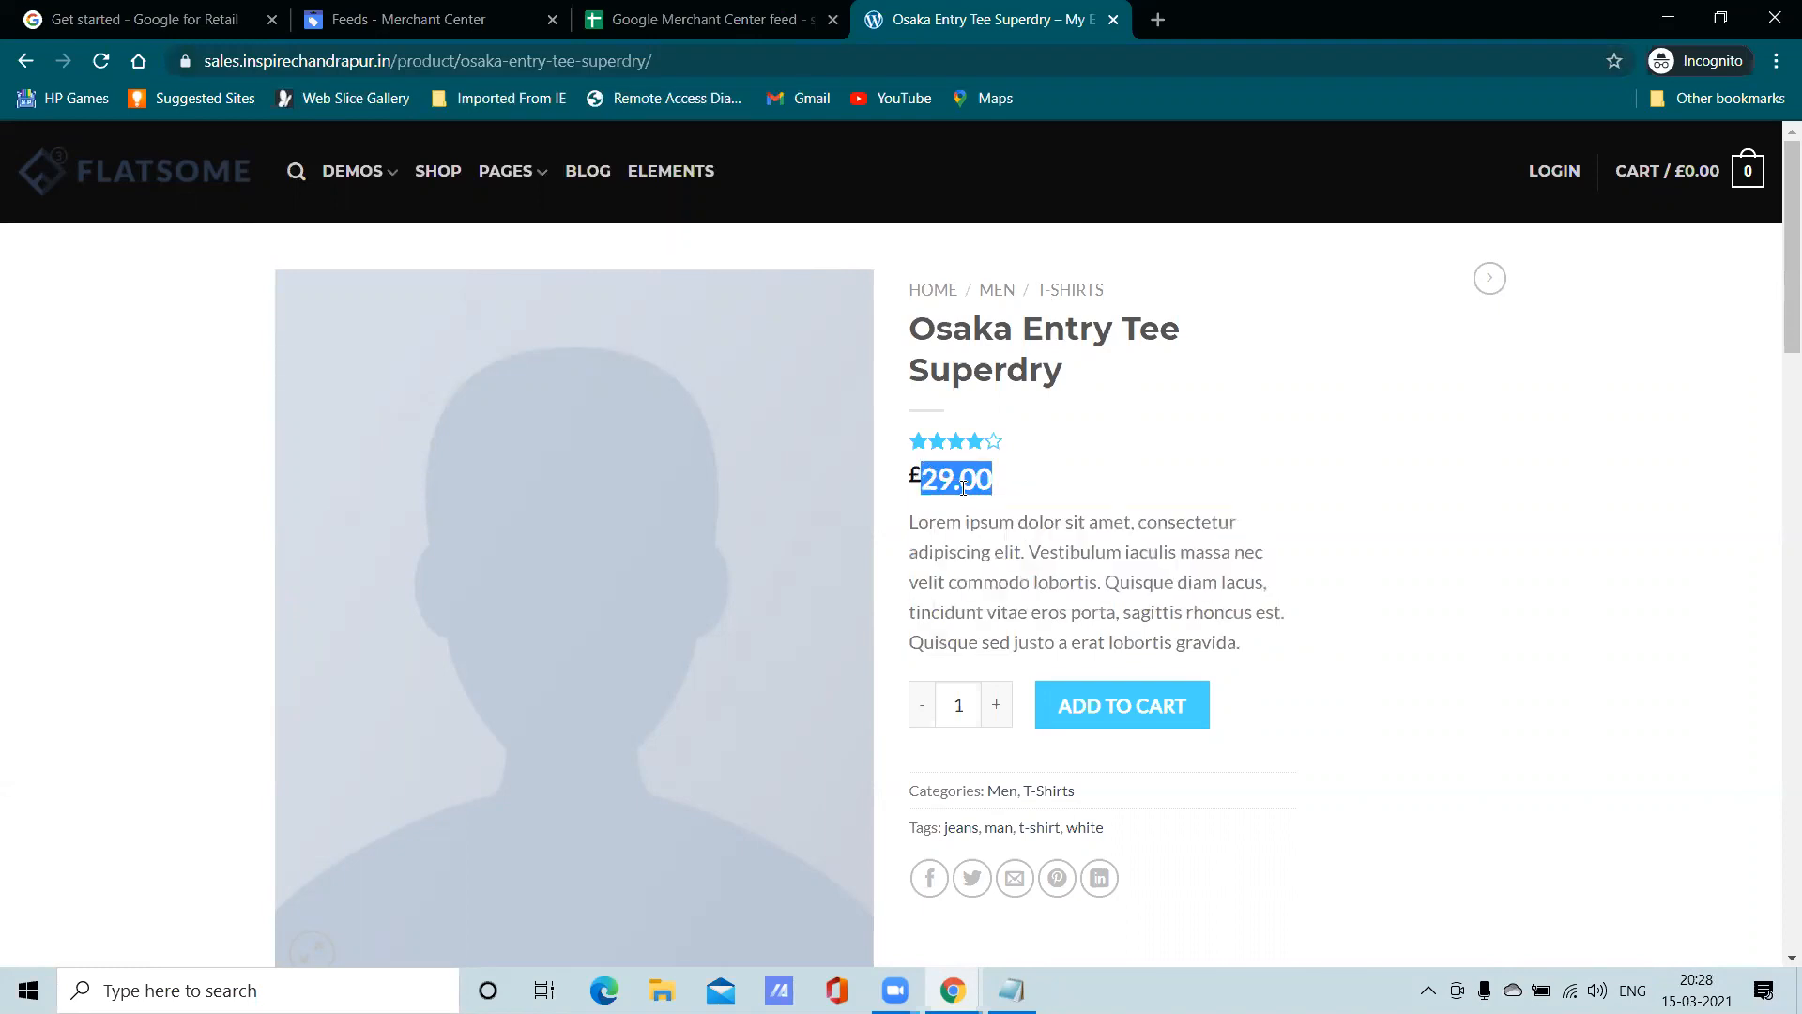
pyautogui.click(813, 11)
pyautogui.doubleClick(663, 345)
pyautogui.hotkey('ctrl', 'v')
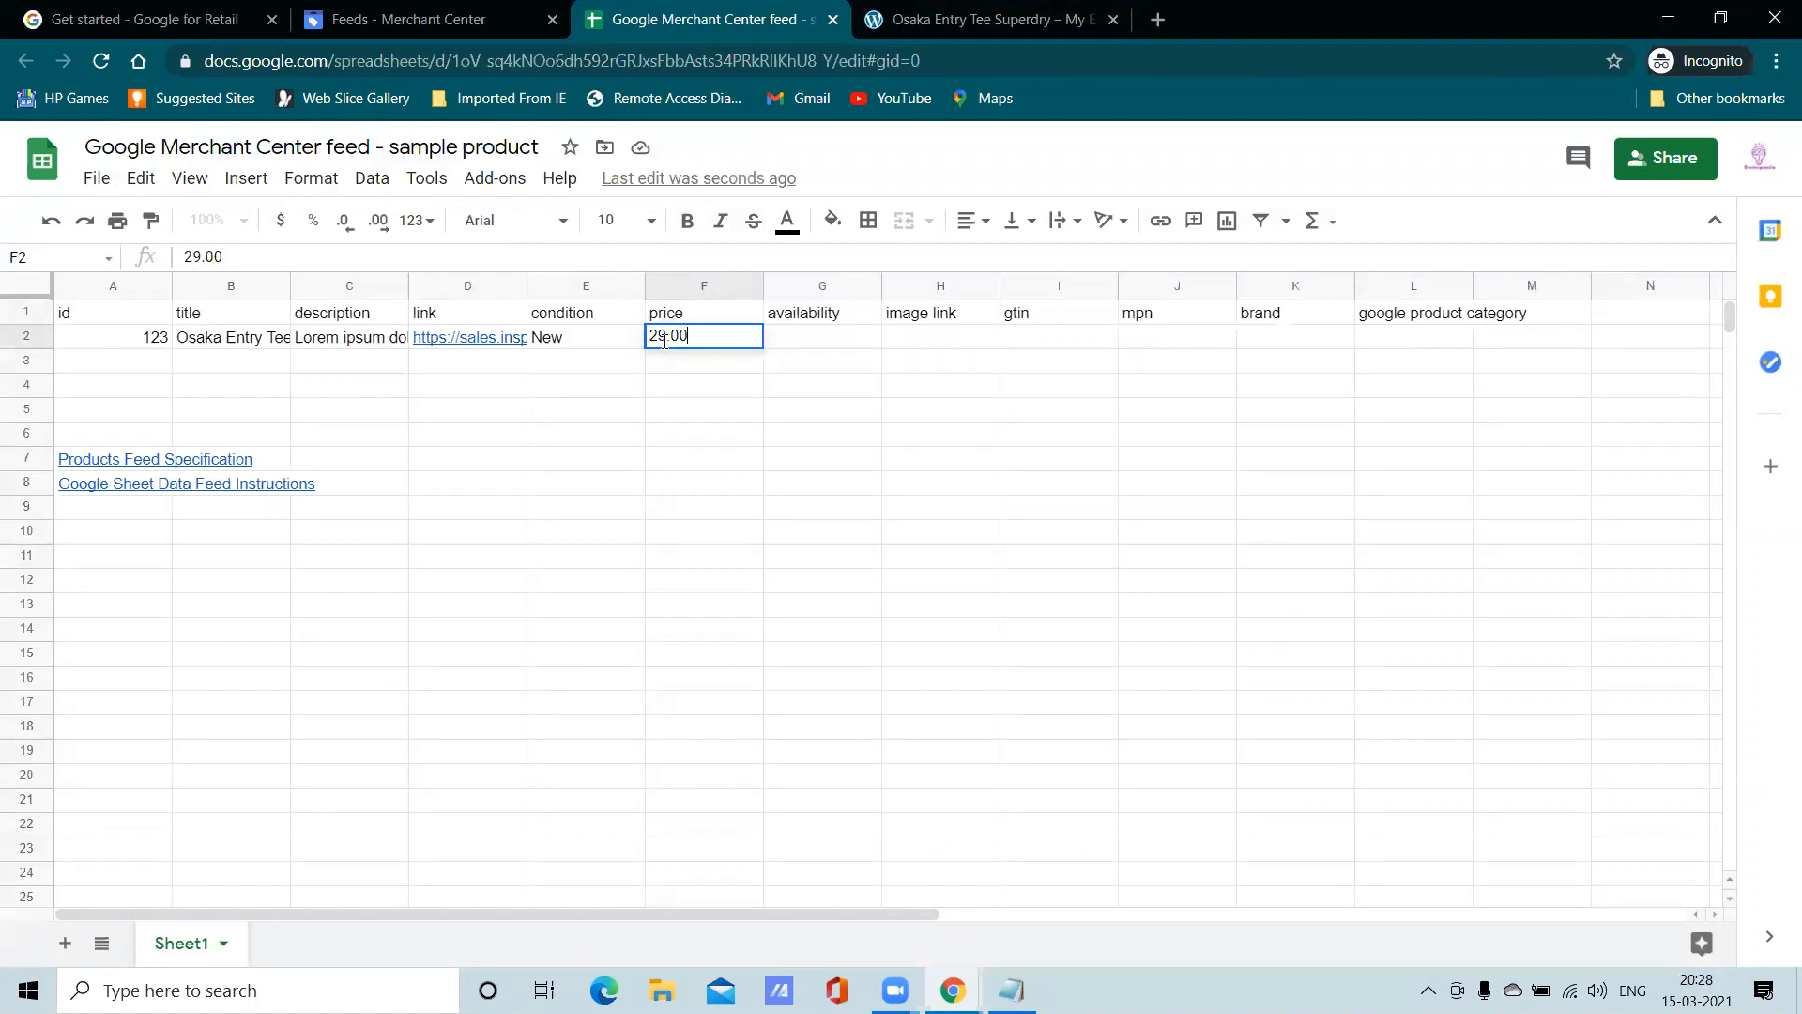
pyautogui.press('Home')
pyautogui.write('Rs.')
# Enter in stock as the product's availability in cell G2
pyautogui.click(812, 322)
pyautogui.doubleClick(817, 338)
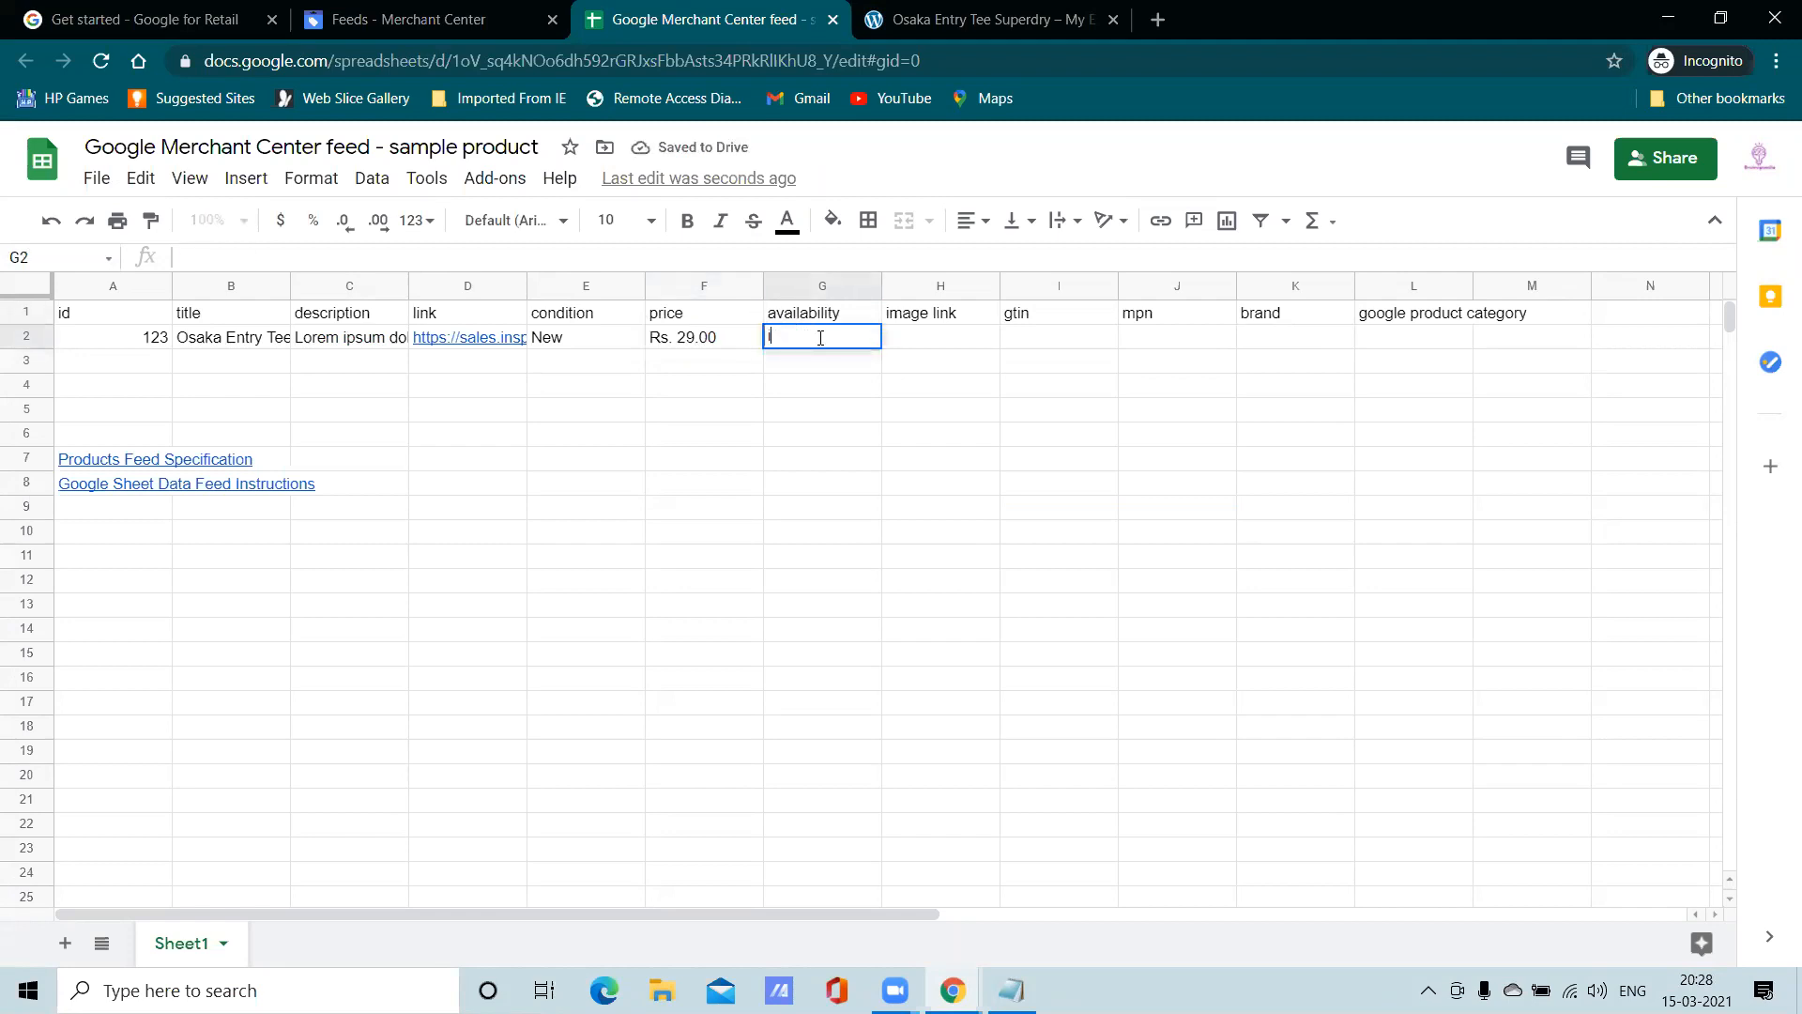
pyautogui.write('in srto')
pyautogui.press('BackSpace')
pyautogui.press('BackSpace')
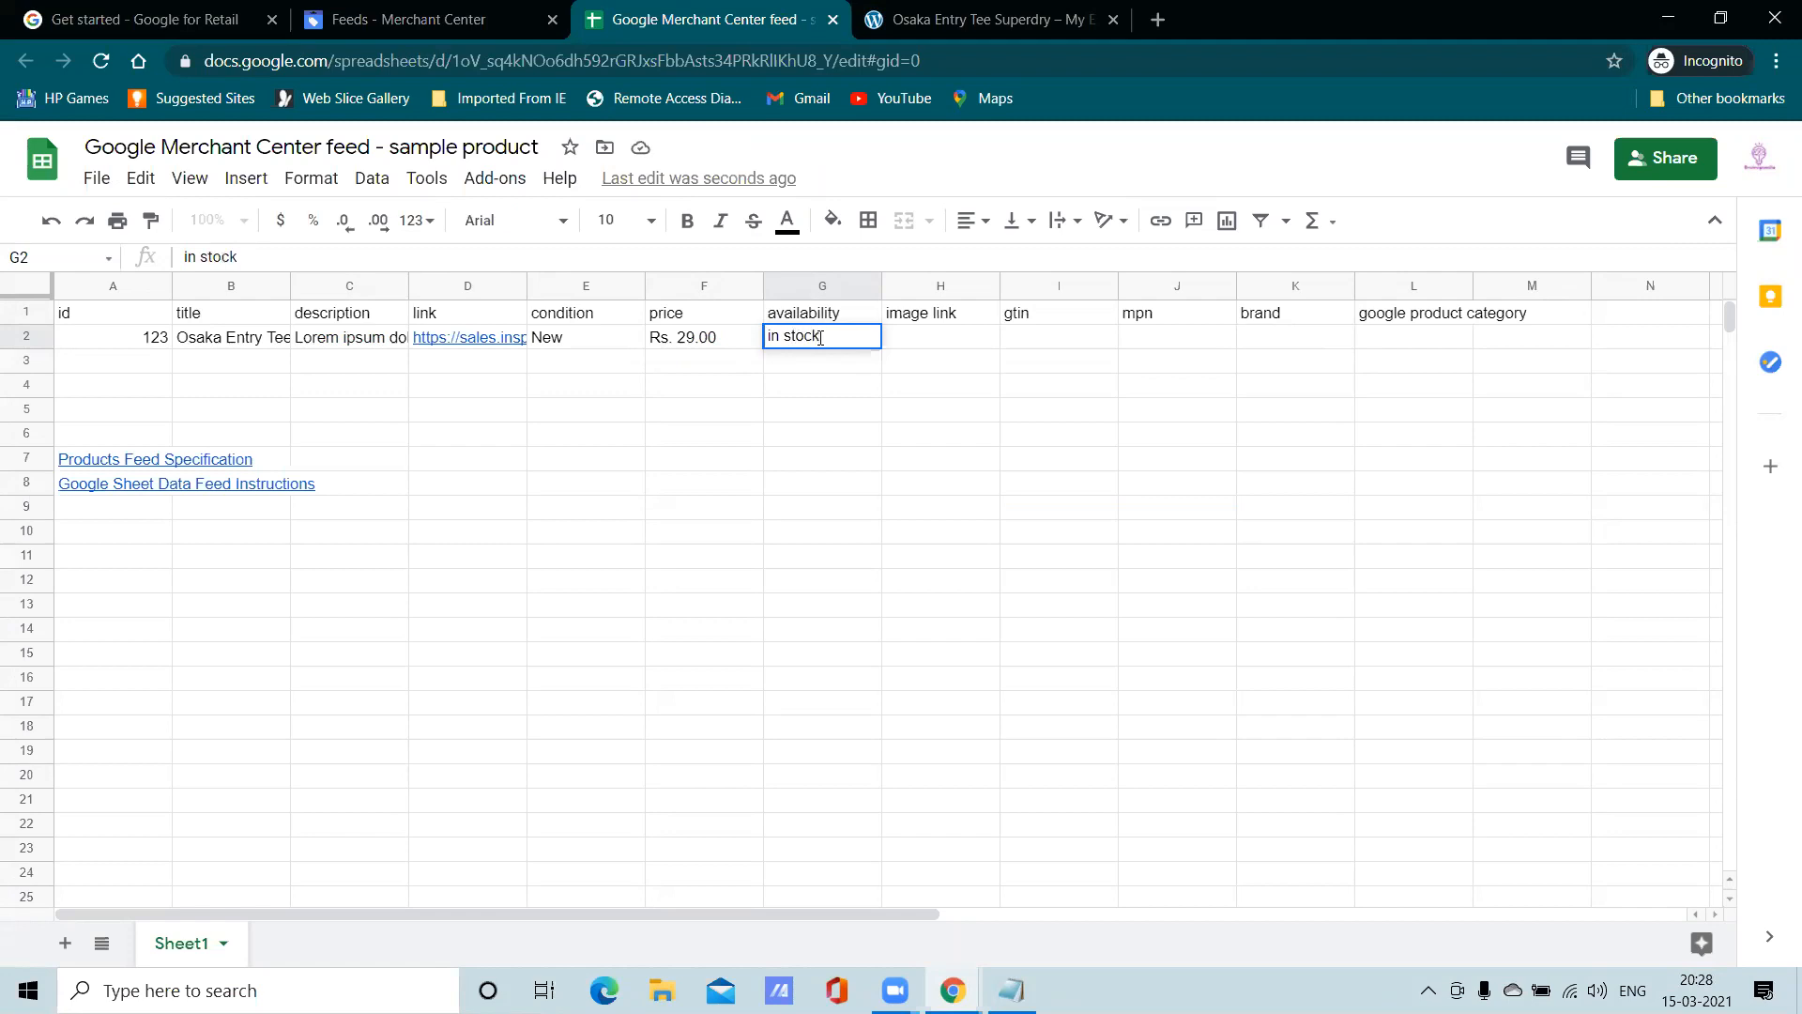
# Copy the main product image's address from the product page into image link cell H2 of the feed spreadsheet
pyautogui.click(950, 8)
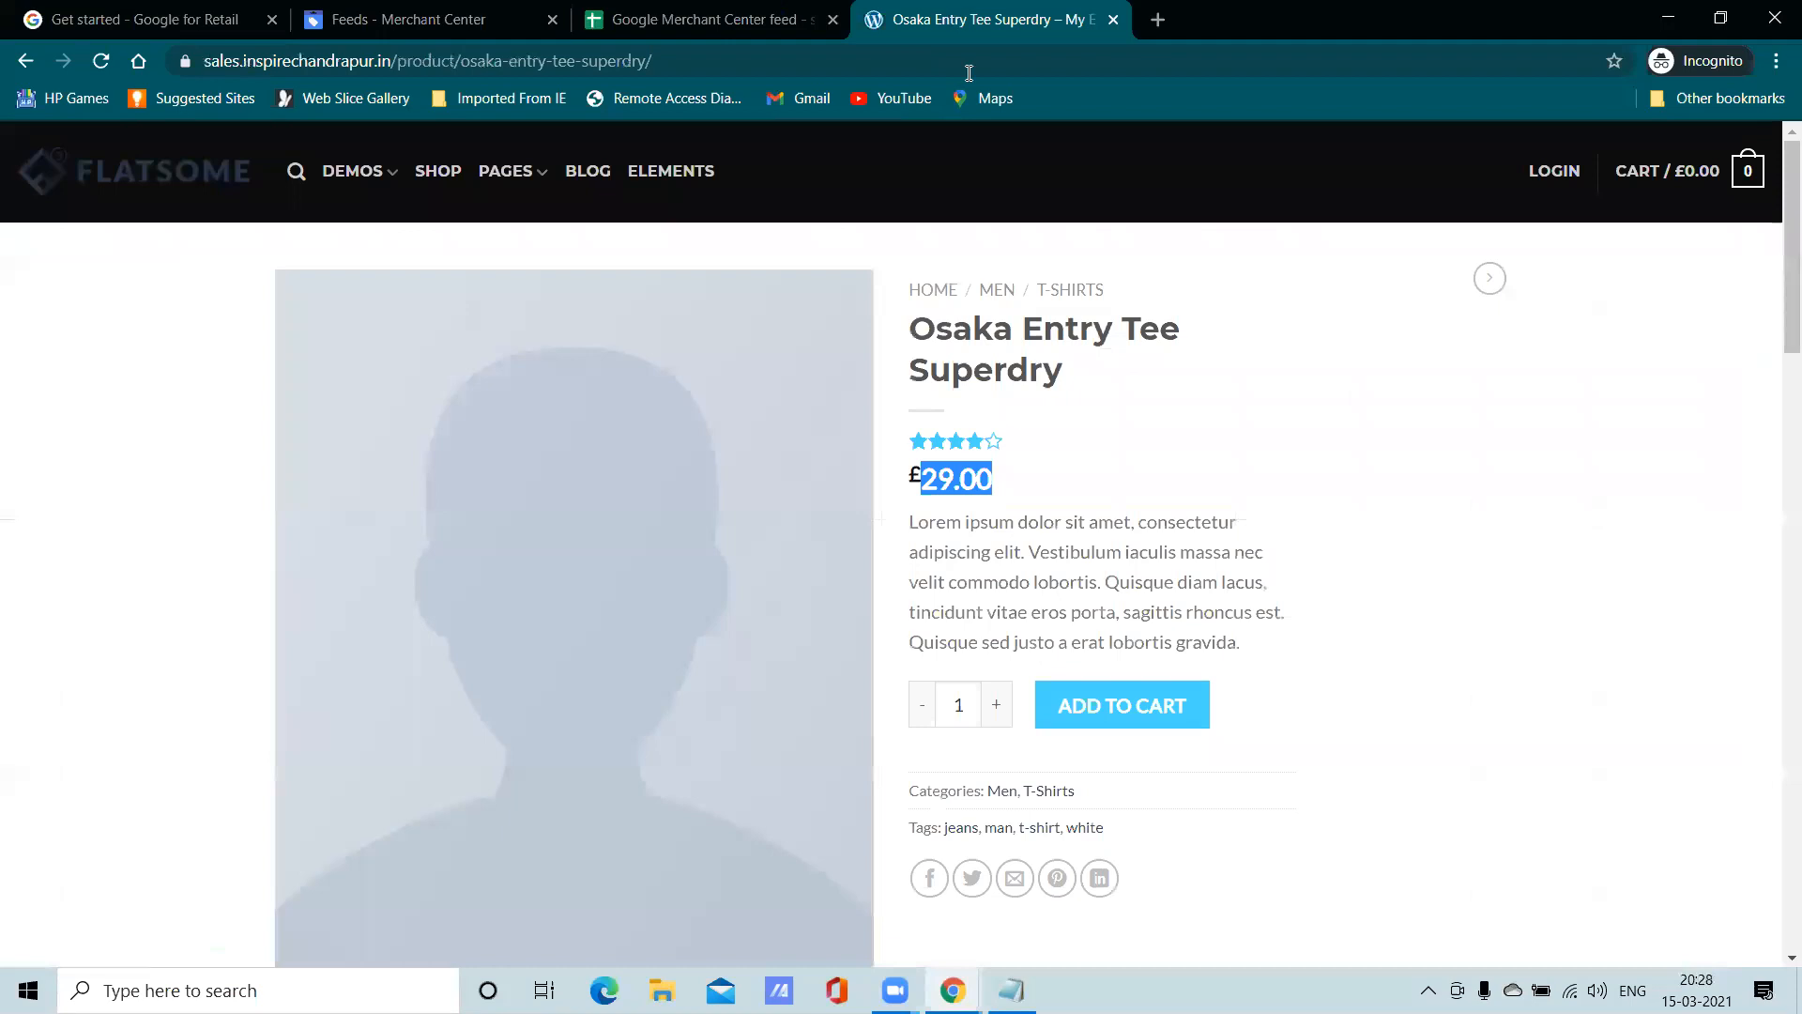
pyautogui.rightClick(635, 531)
pyautogui.click(723, 674)
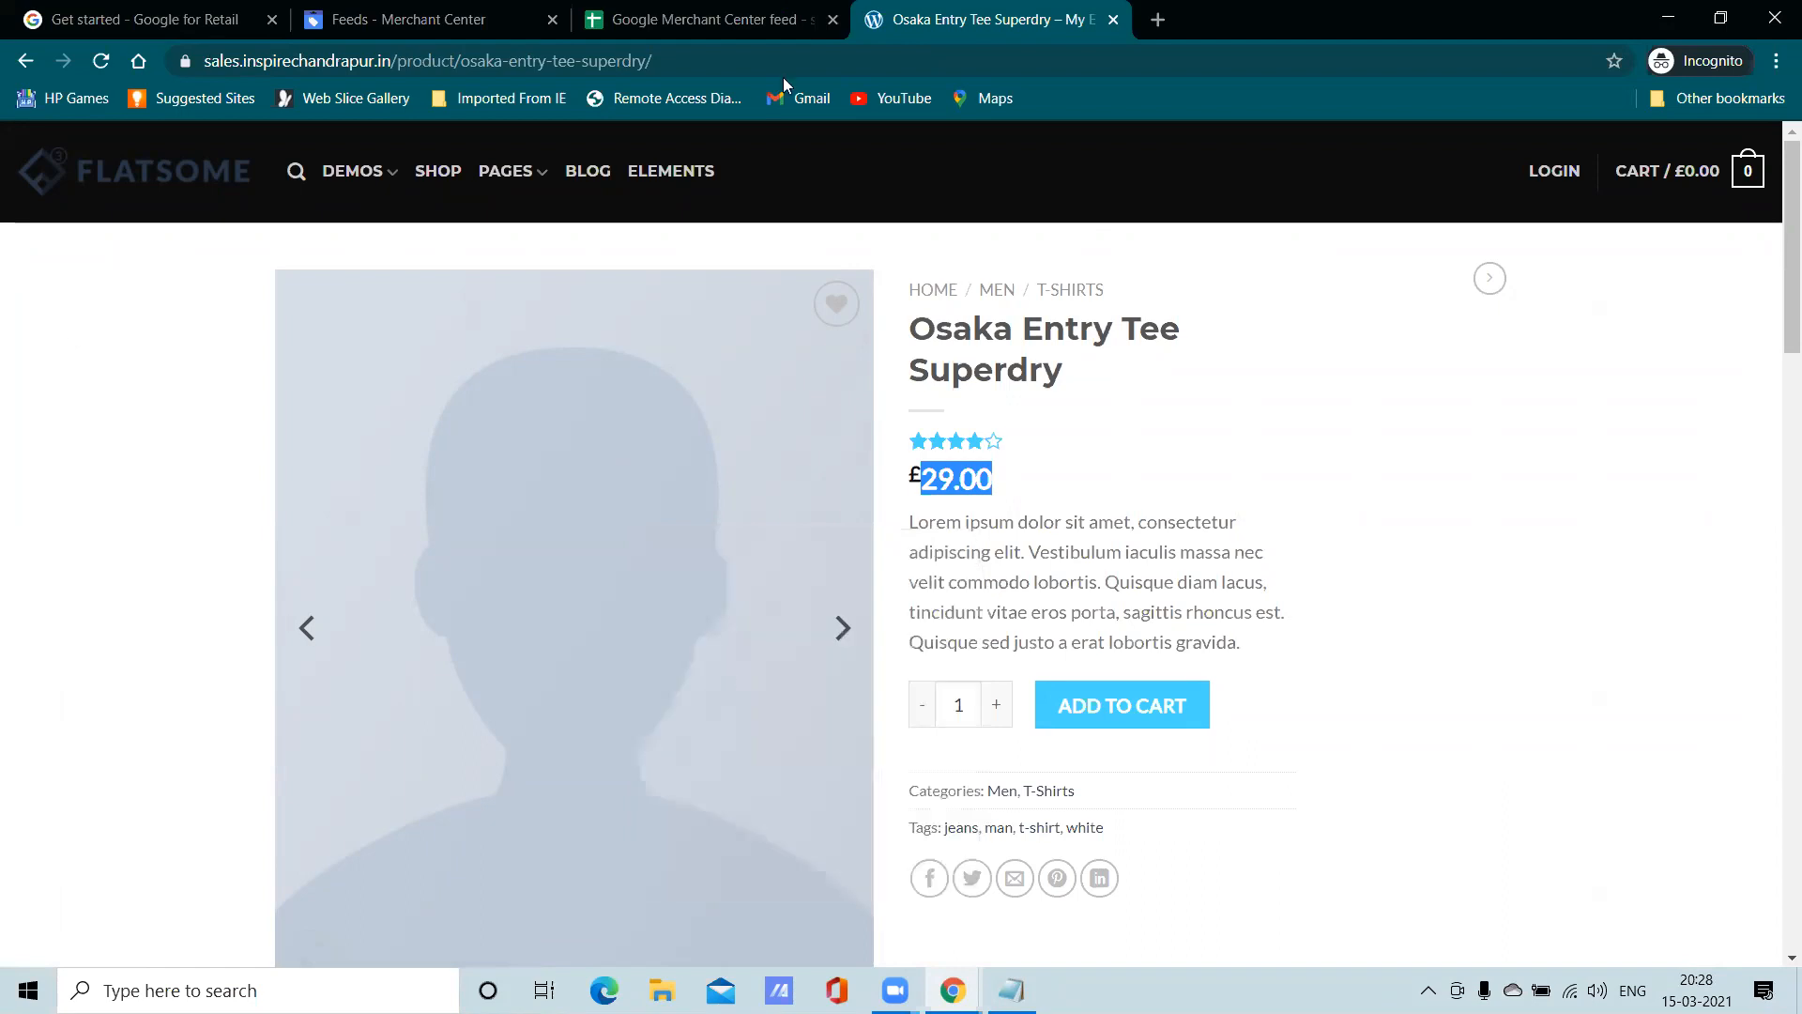
pyautogui.click(732, 18)
pyautogui.click(908, 350)
pyautogui.doubleClick(909, 350)
pyautogui.rightClick(912, 347)
pyautogui.click(986, 528)
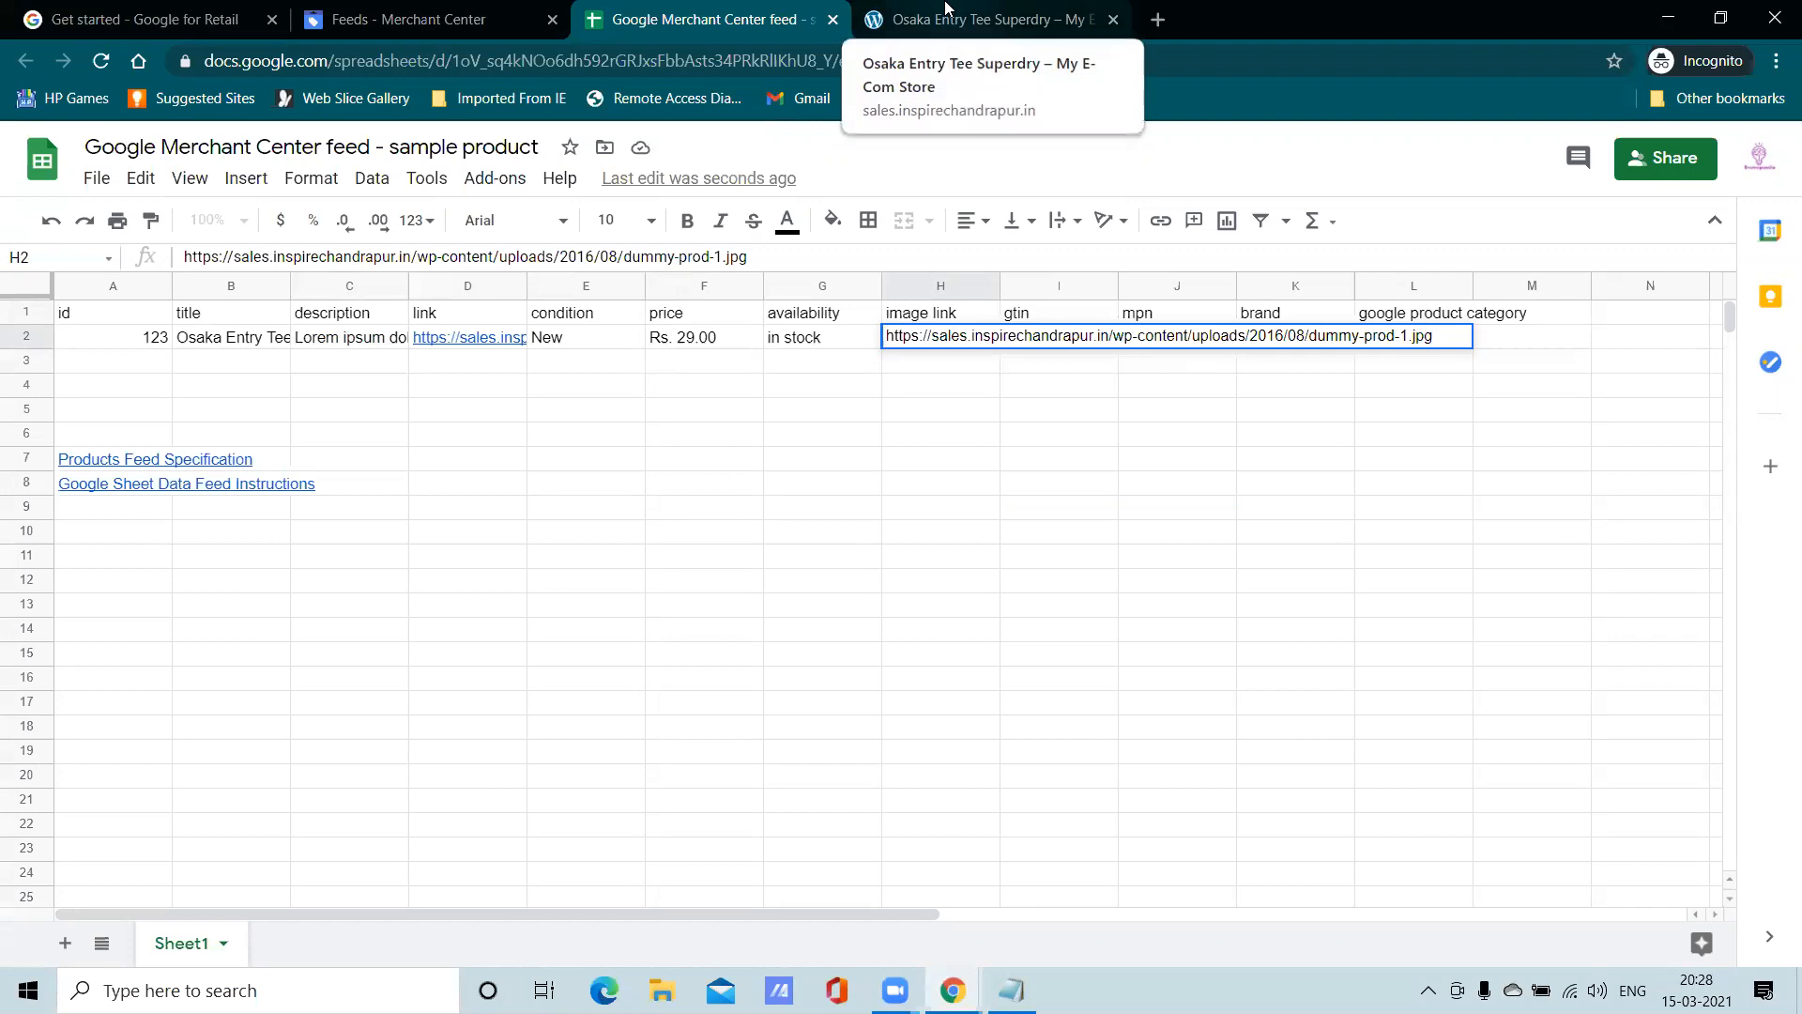
# Check the product page for a GTIN to use in the feed's gtin column
pyautogui.click(1059, 319)
pyautogui.doubleClick(1059, 316)
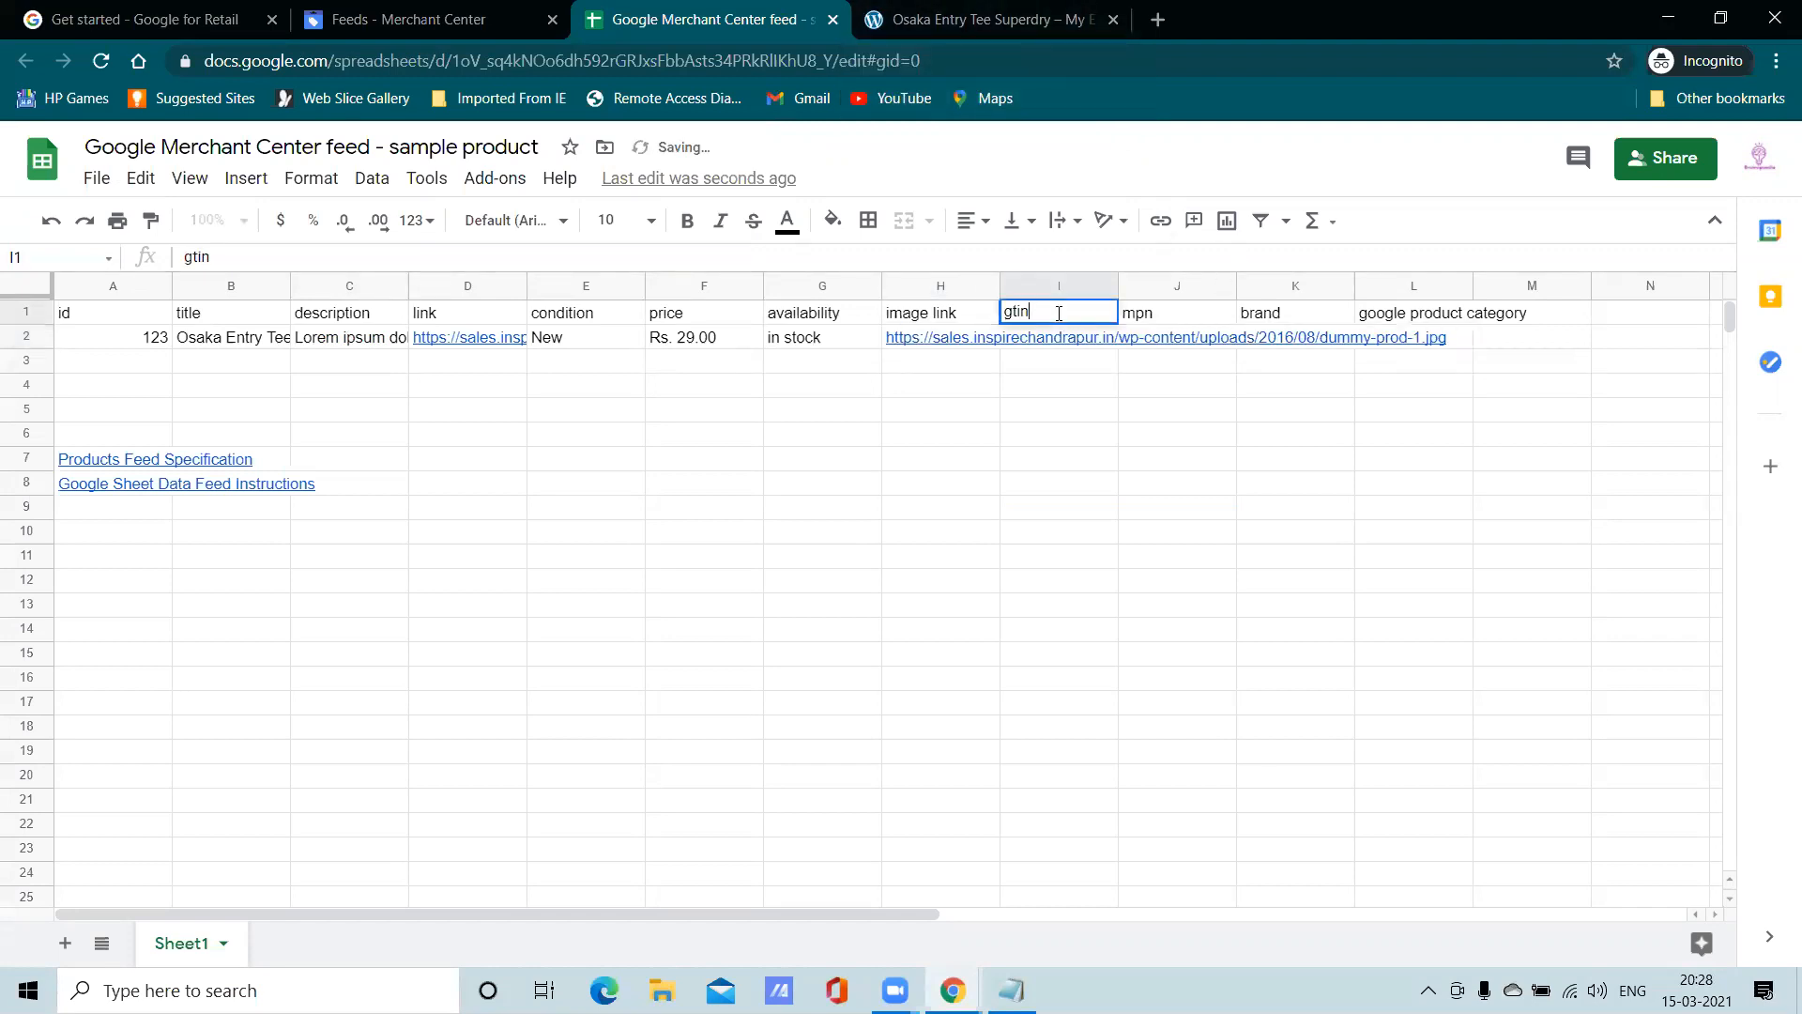
pyautogui.doubleClick(1068, 336)
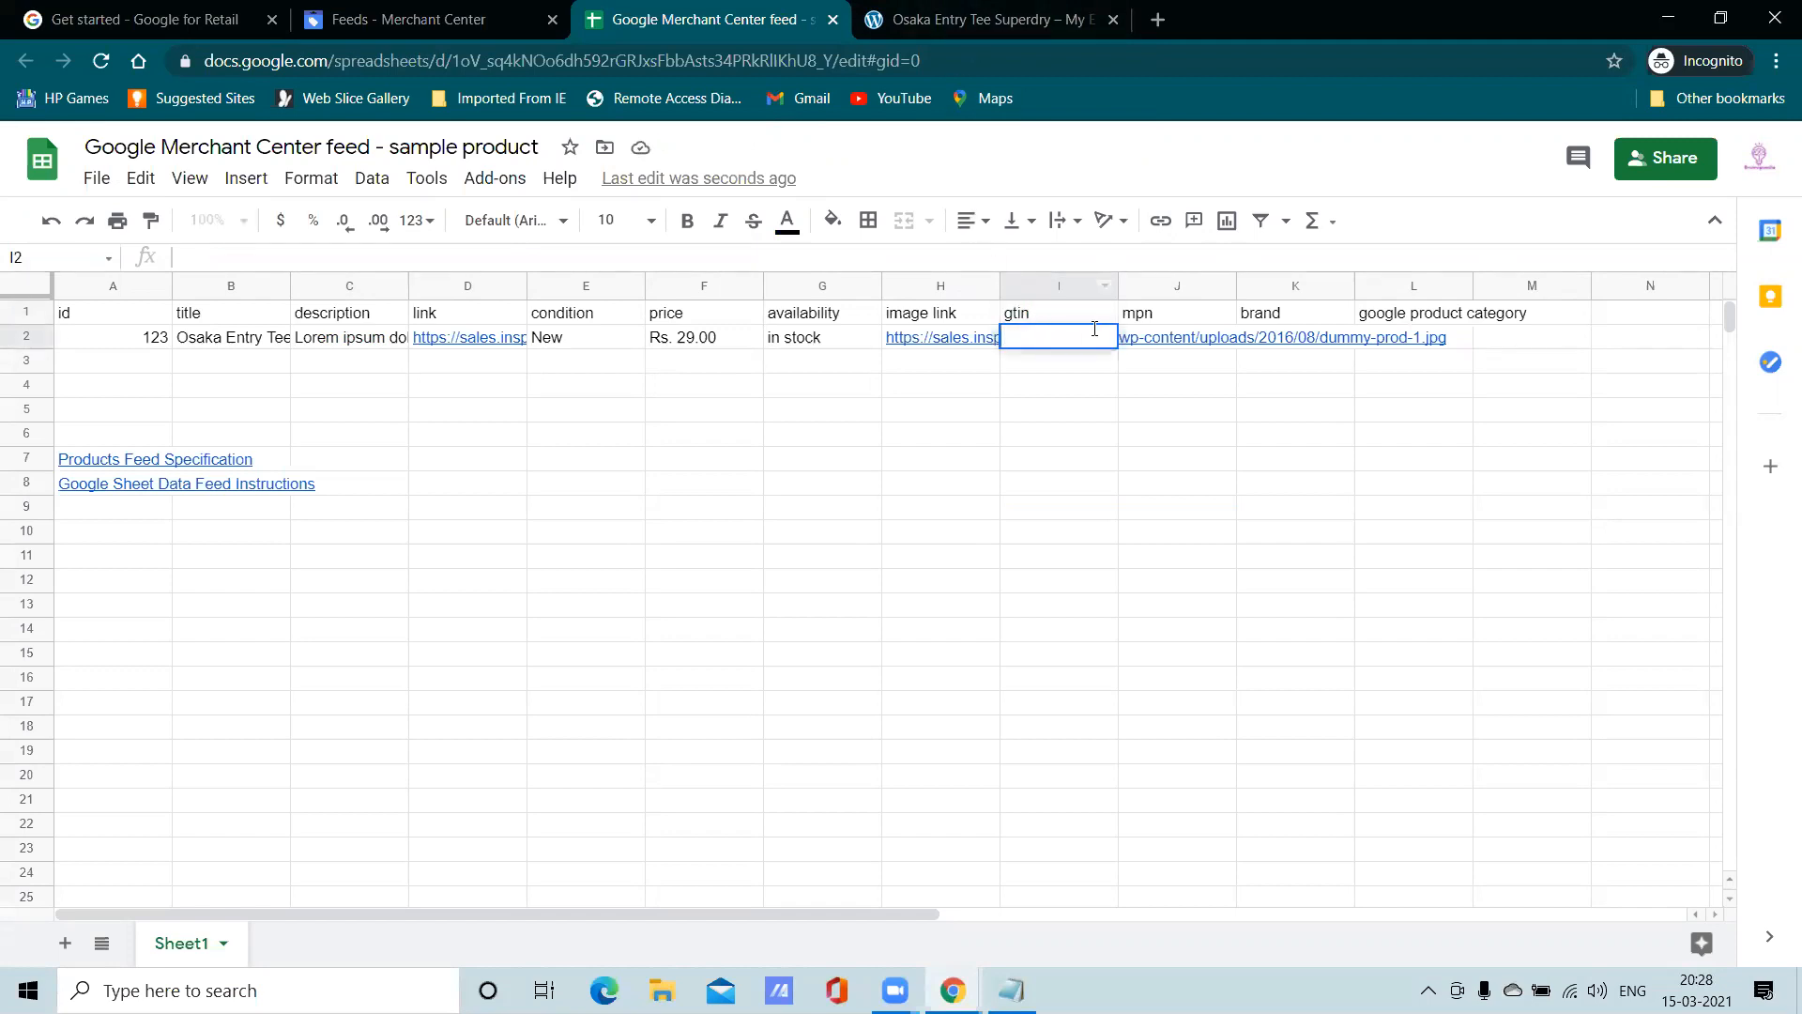
pyautogui.click(985, 19)
pyautogui.scroll(-5, 1092, 515)
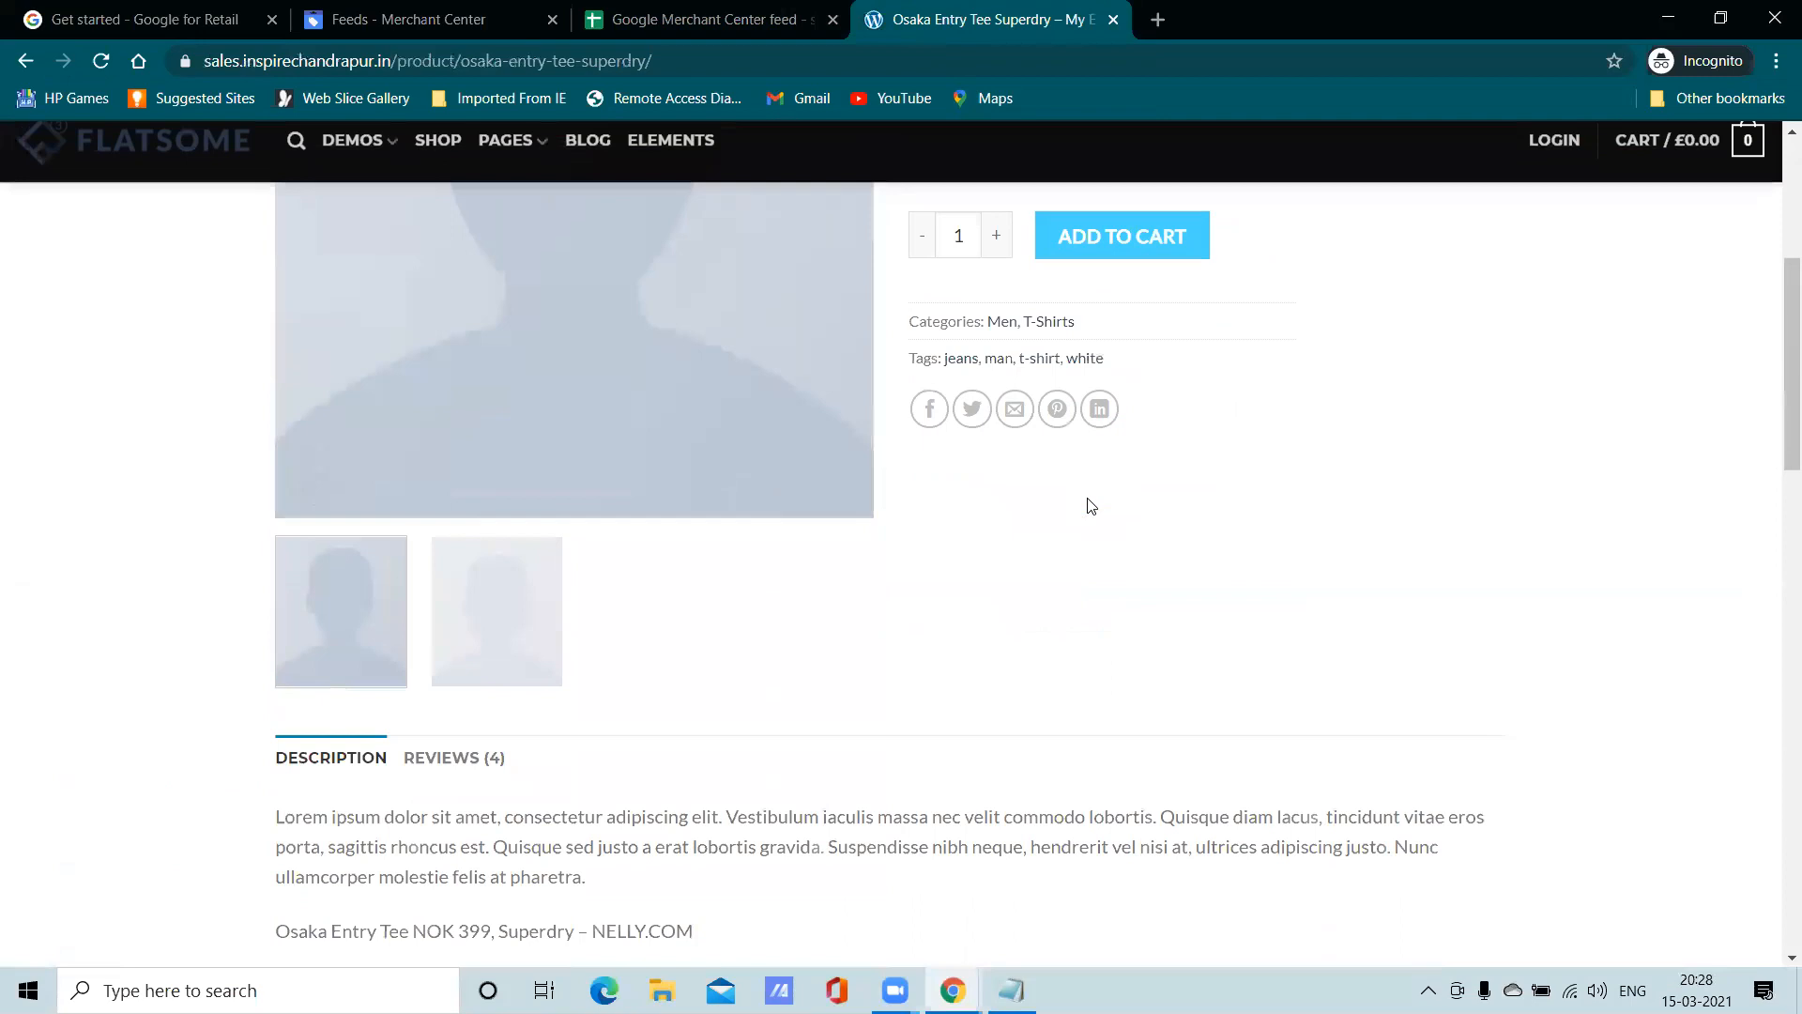
pyautogui.scroll(5, 1082, 503)
pyautogui.click(674, 11)
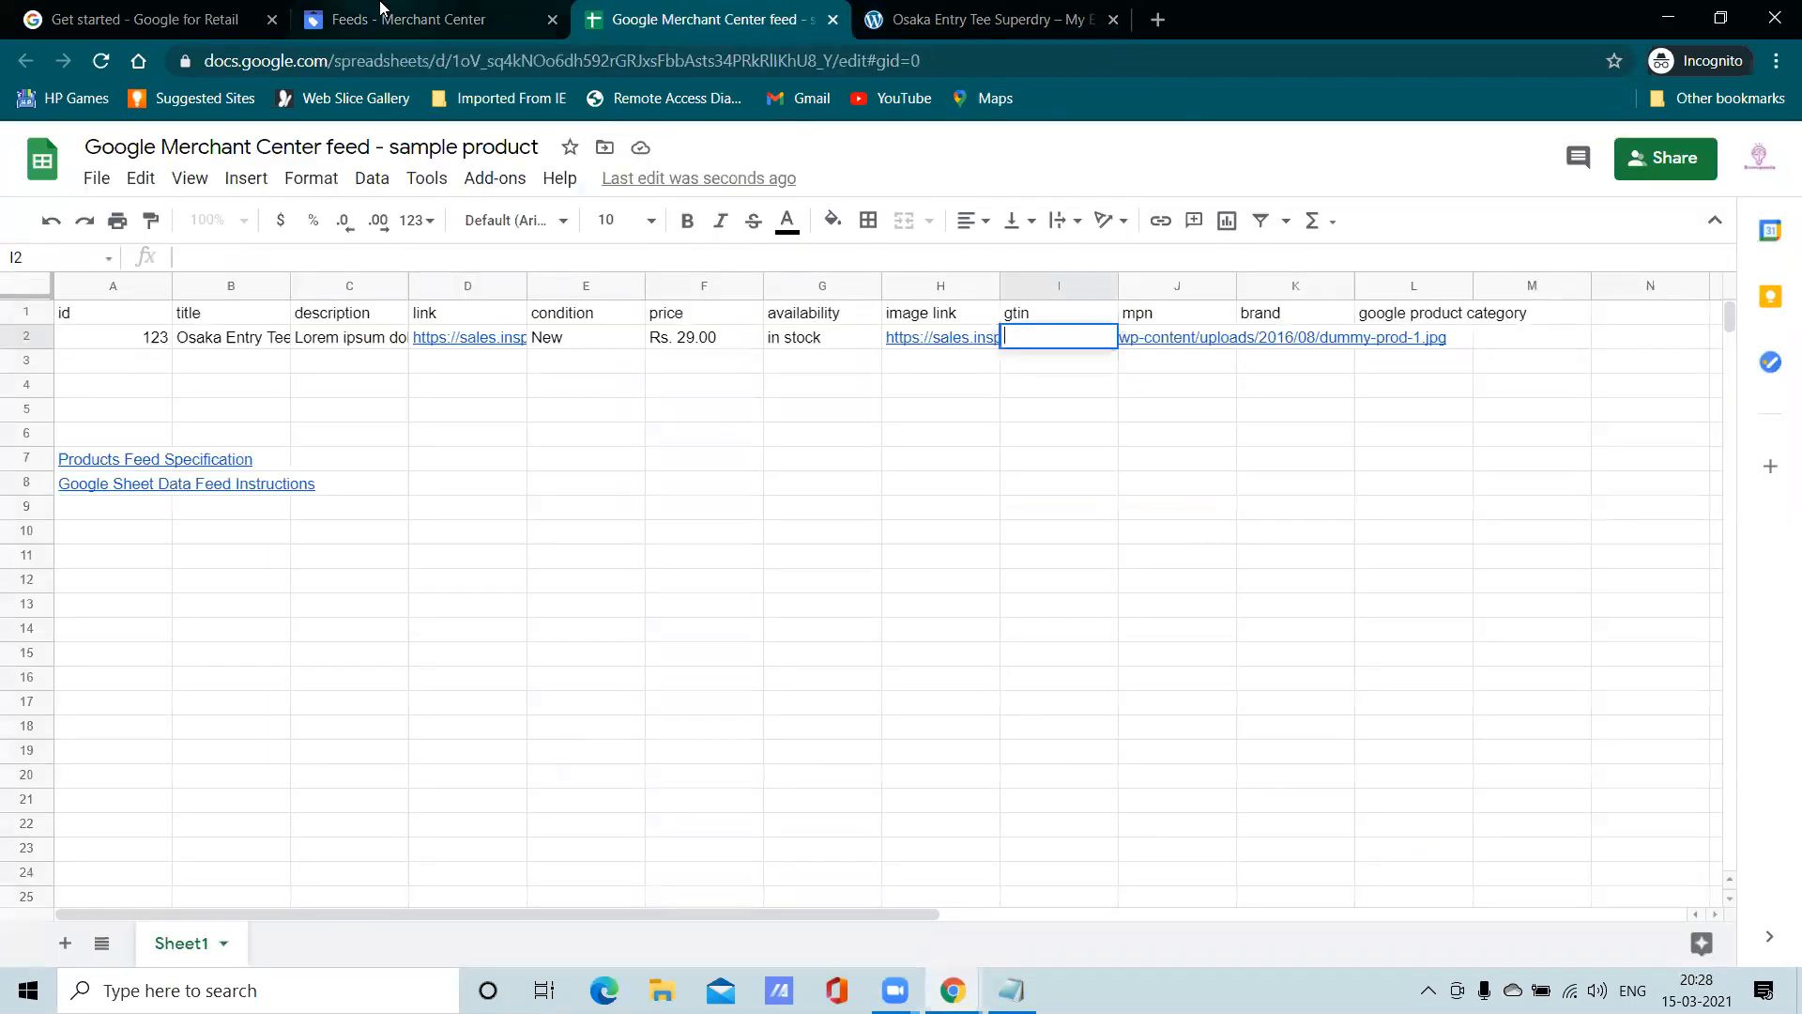
# Delete the gtin heading from cell I1 of the feed spreadsheet
pyautogui.doubleClick(1043, 316)
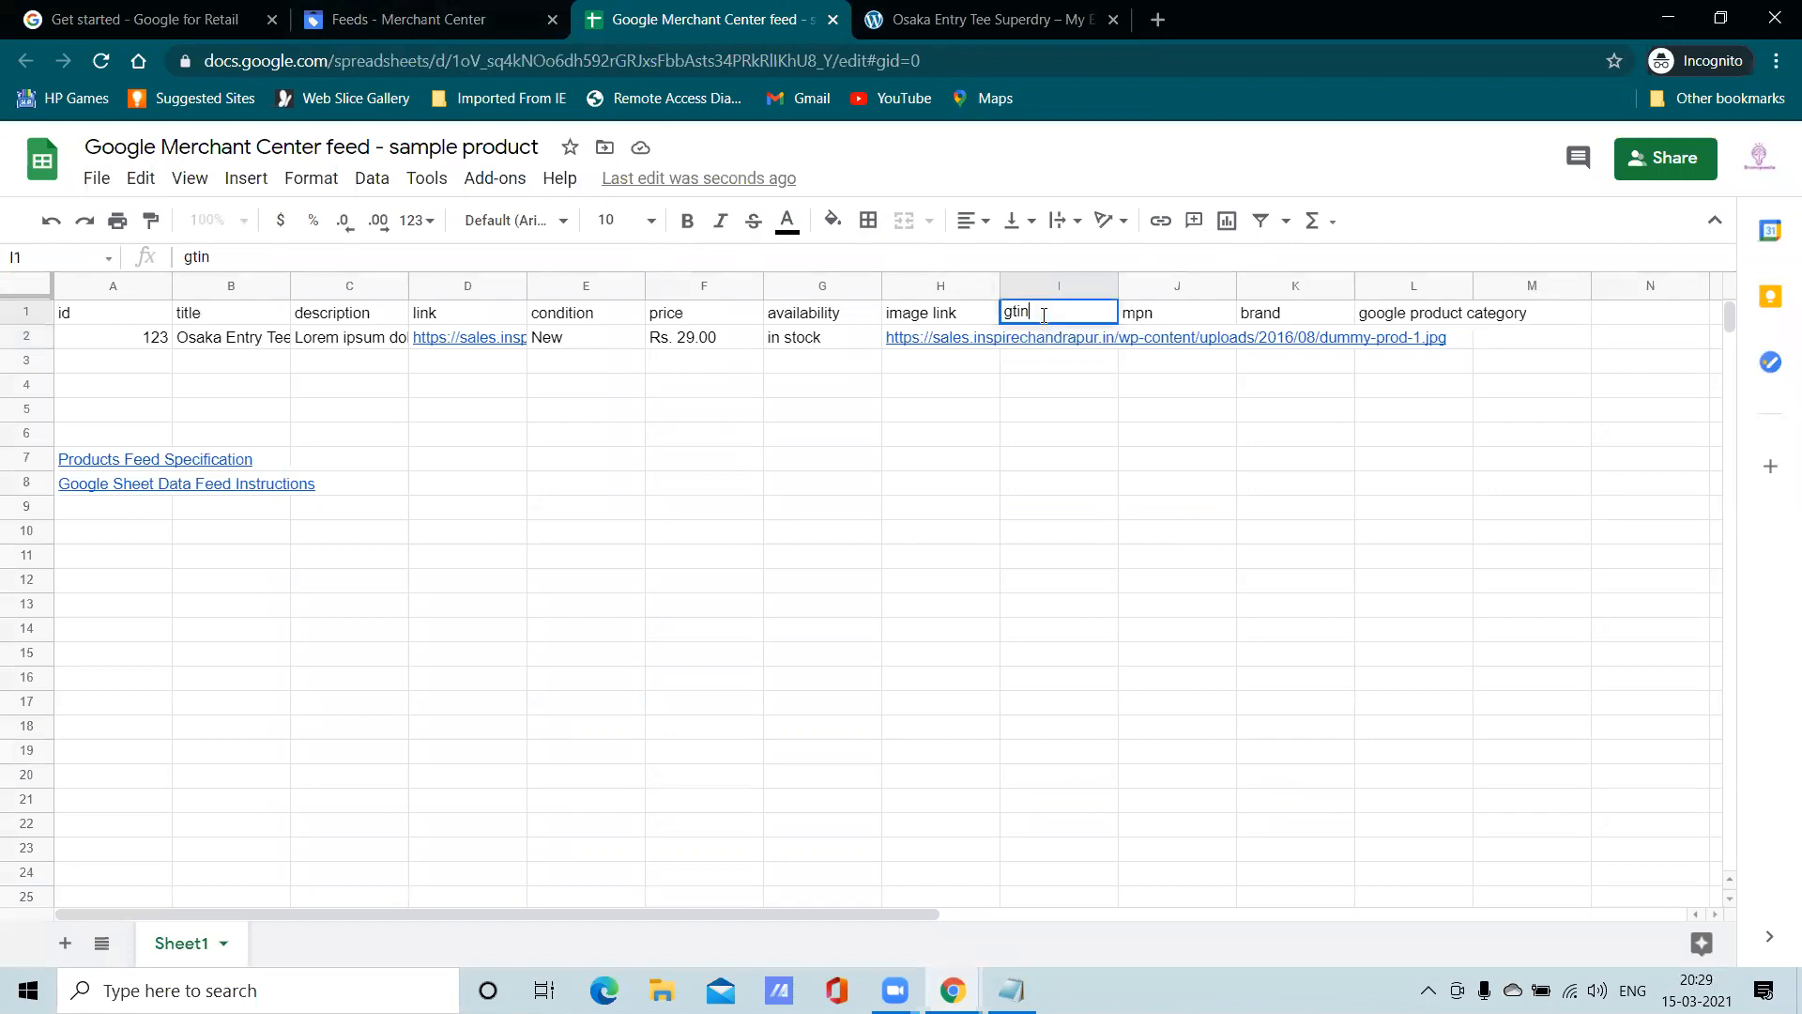
pyautogui.click(1084, 383)
pyautogui.click(1053, 322)
pyautogui.press('Delete')
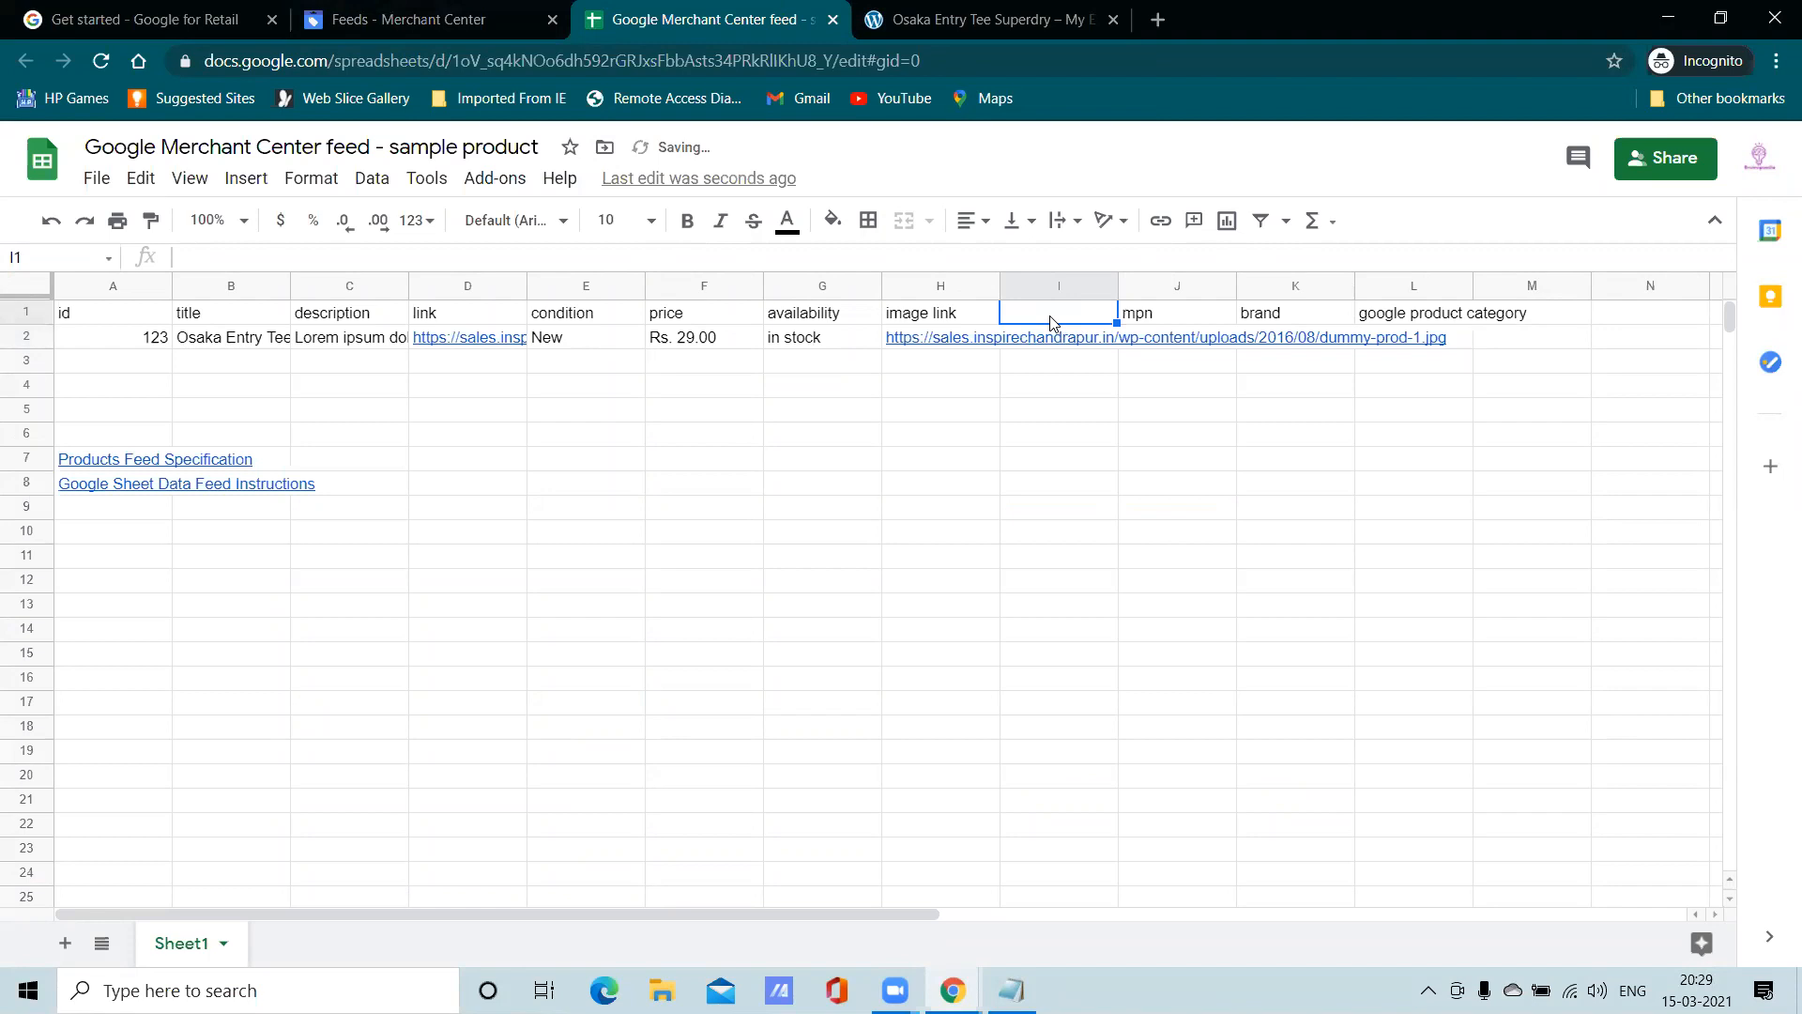
# Examine the product page's details, description and related products for an MPN to use in the feed's mpn column
pyautogui.click(1163, 318)
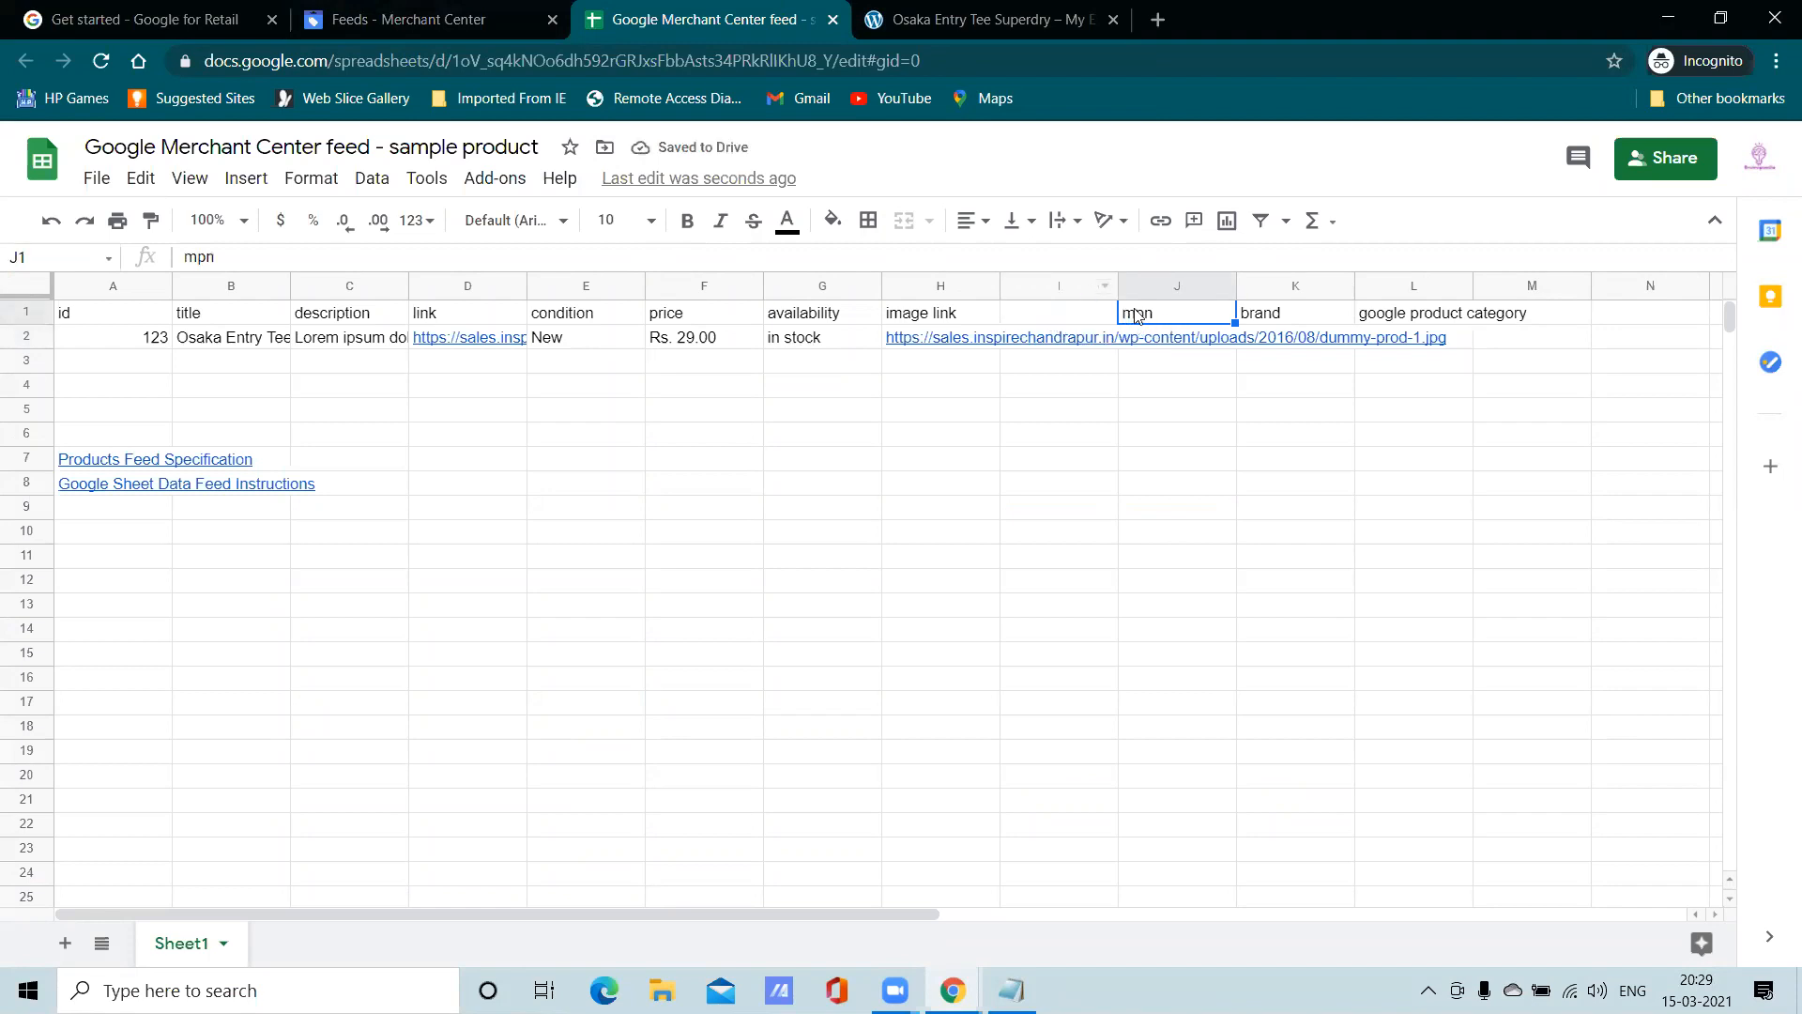
pyautogui.click(965, 20)
pyautogui.scroll(-3, 700, 366)
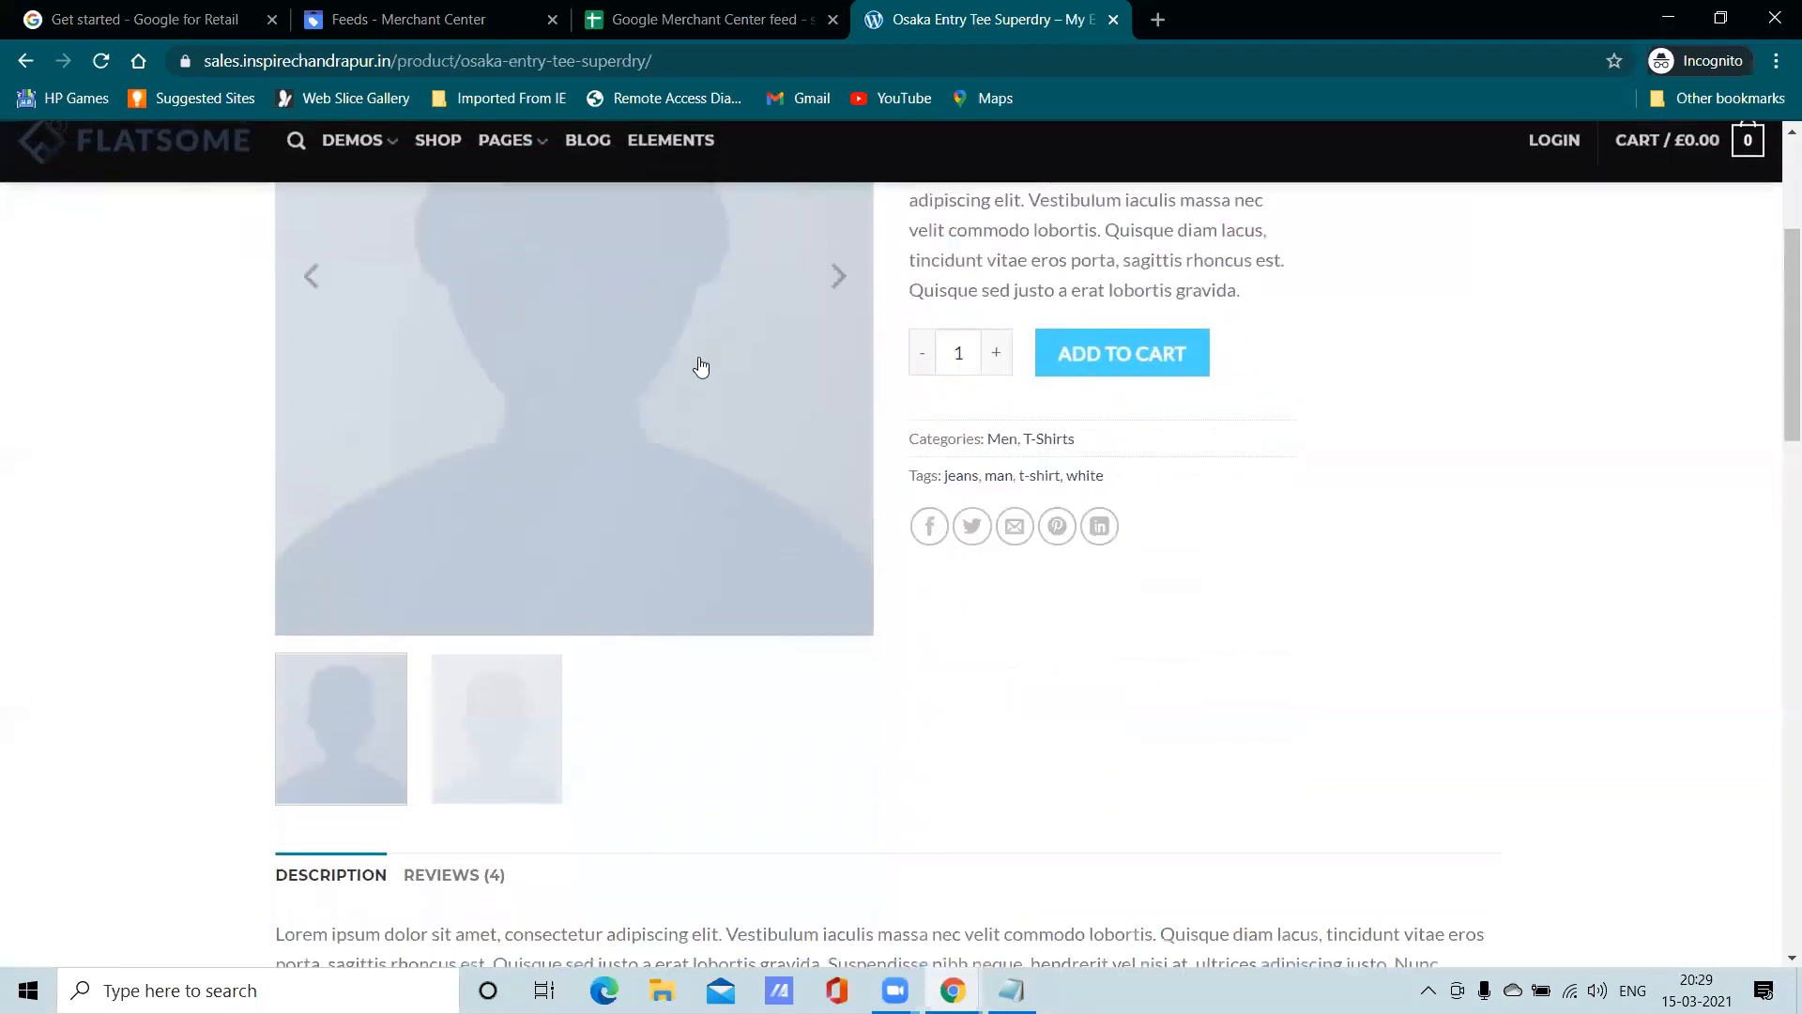
pyautogui.scroll(-5, 756, 672)
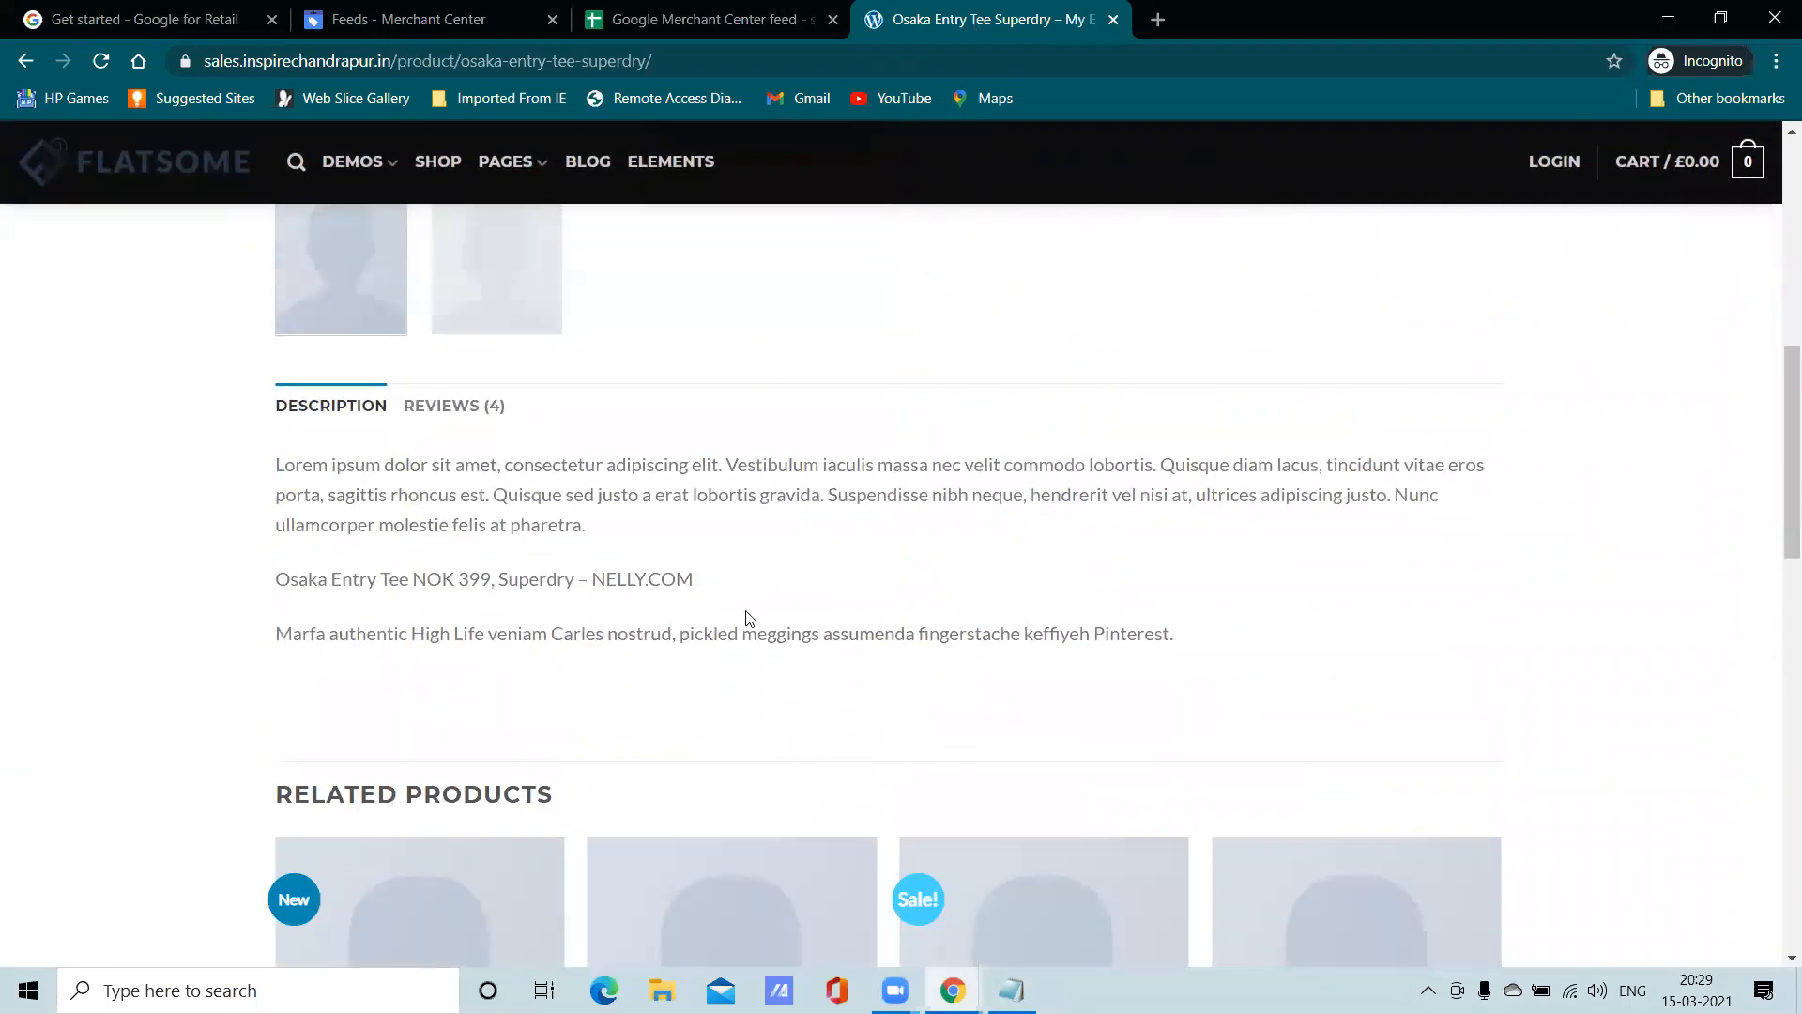
pyautogui.scroll(-8, 748, 615)
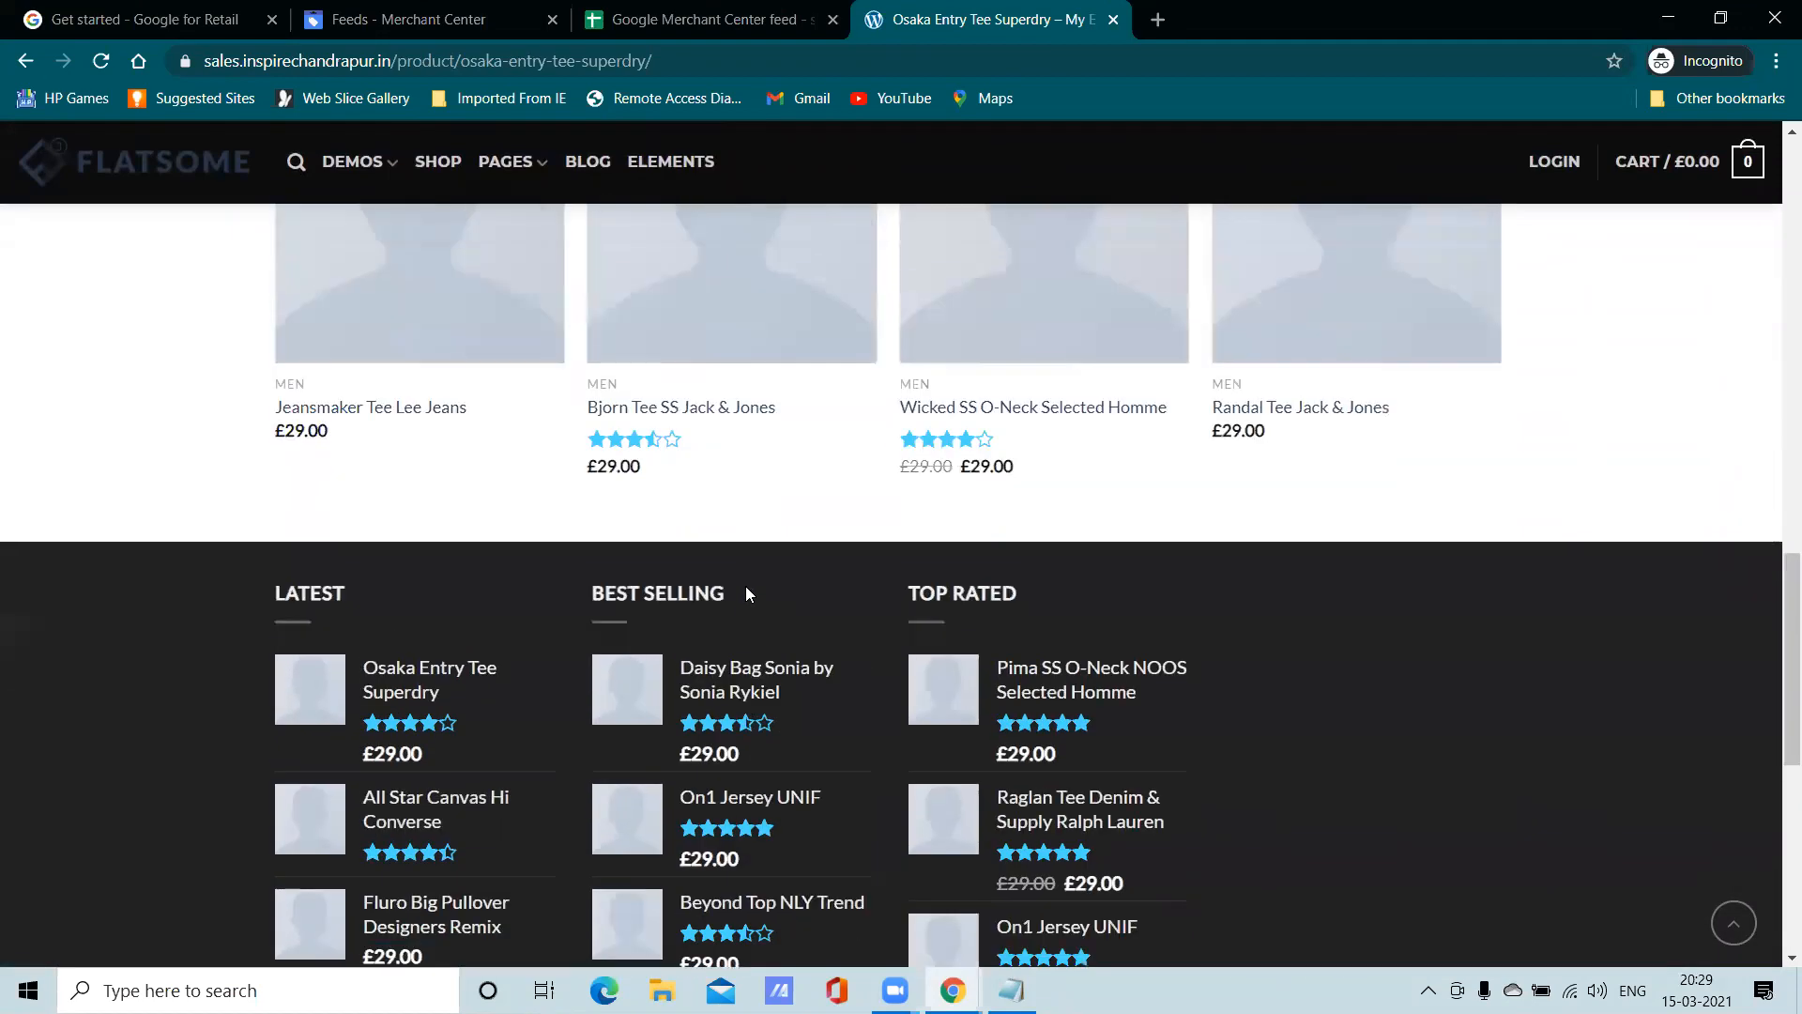
pyautogui.scroll(15, 747, 592)
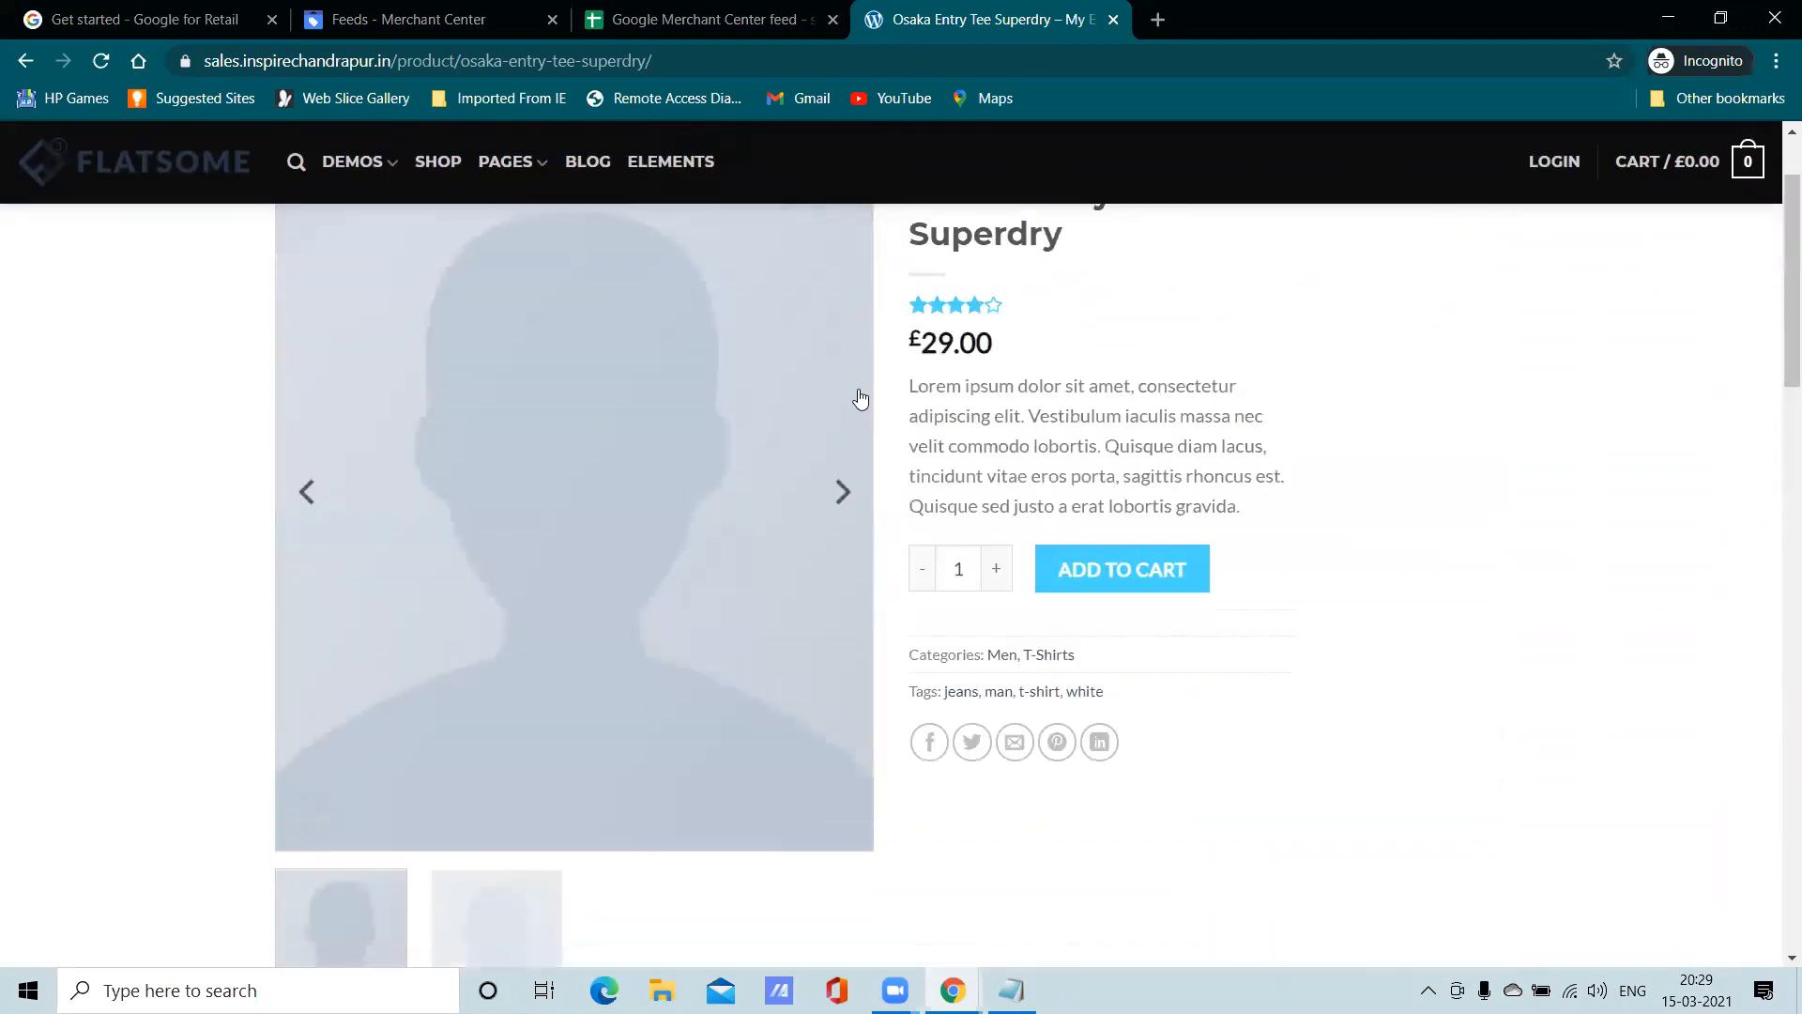
pyautogui.scroll(-6, 769, 516)
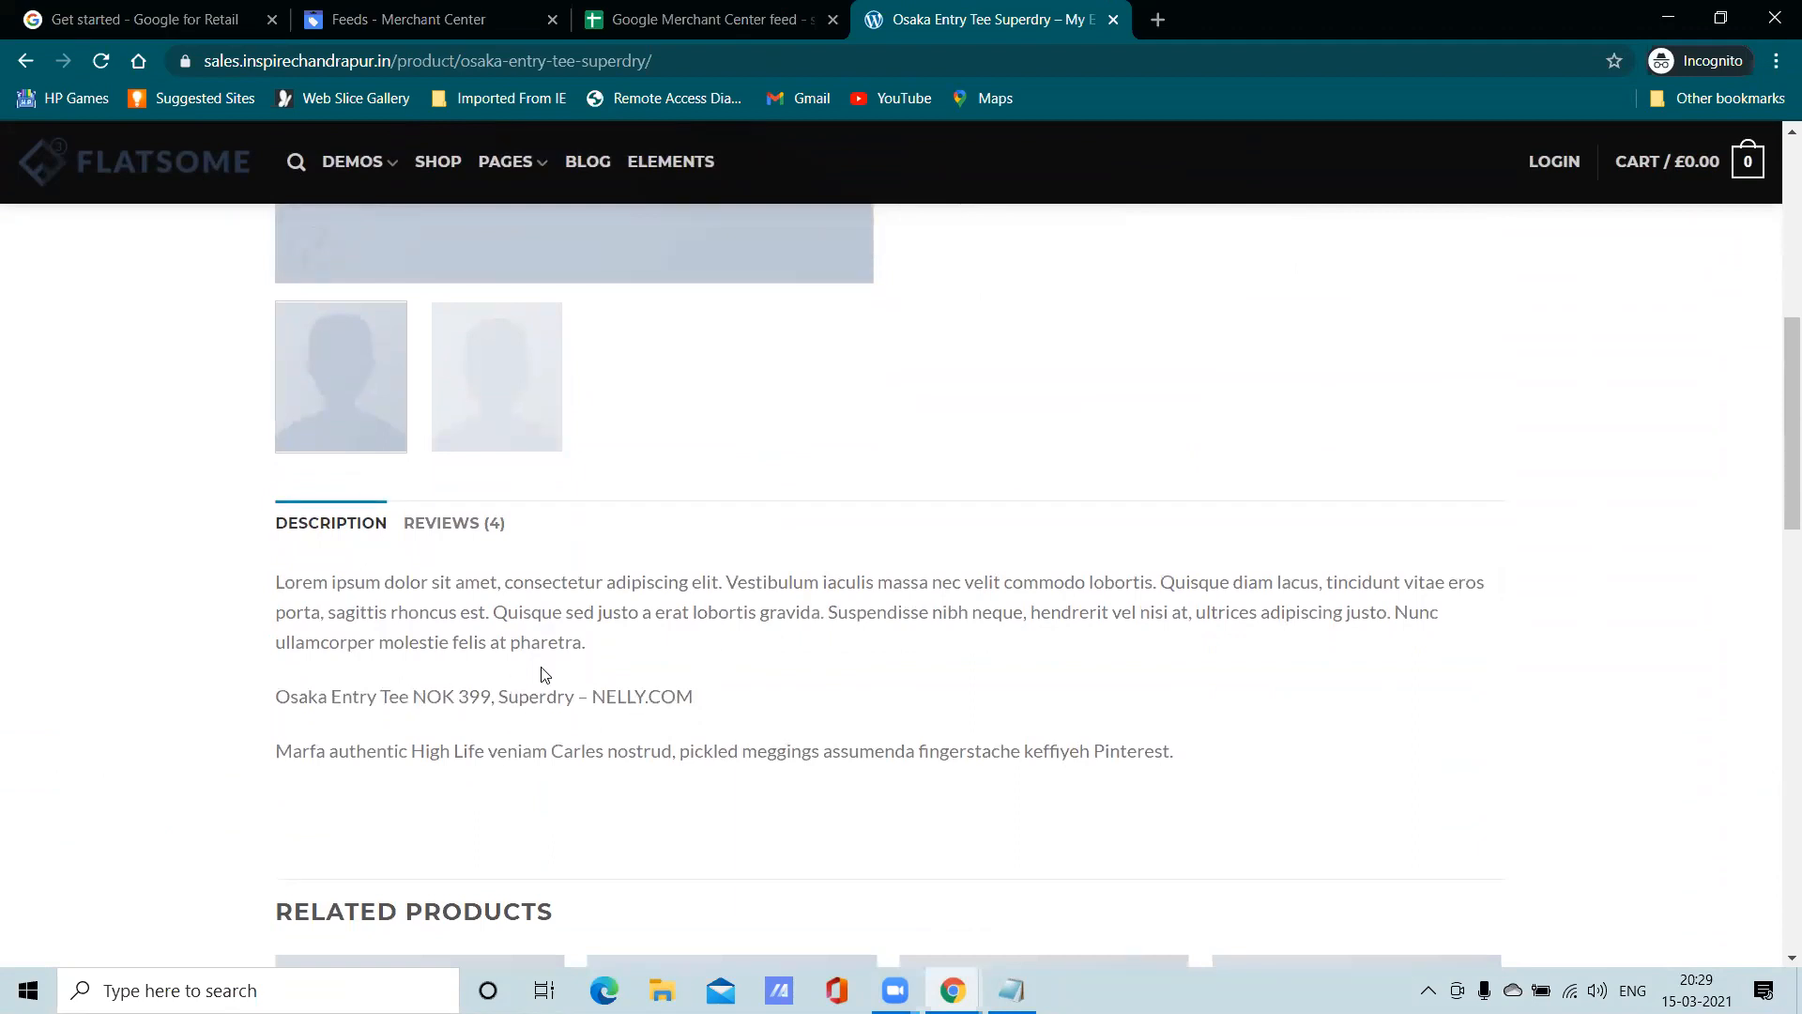
pyautogui.scroll(6, 545, 674)
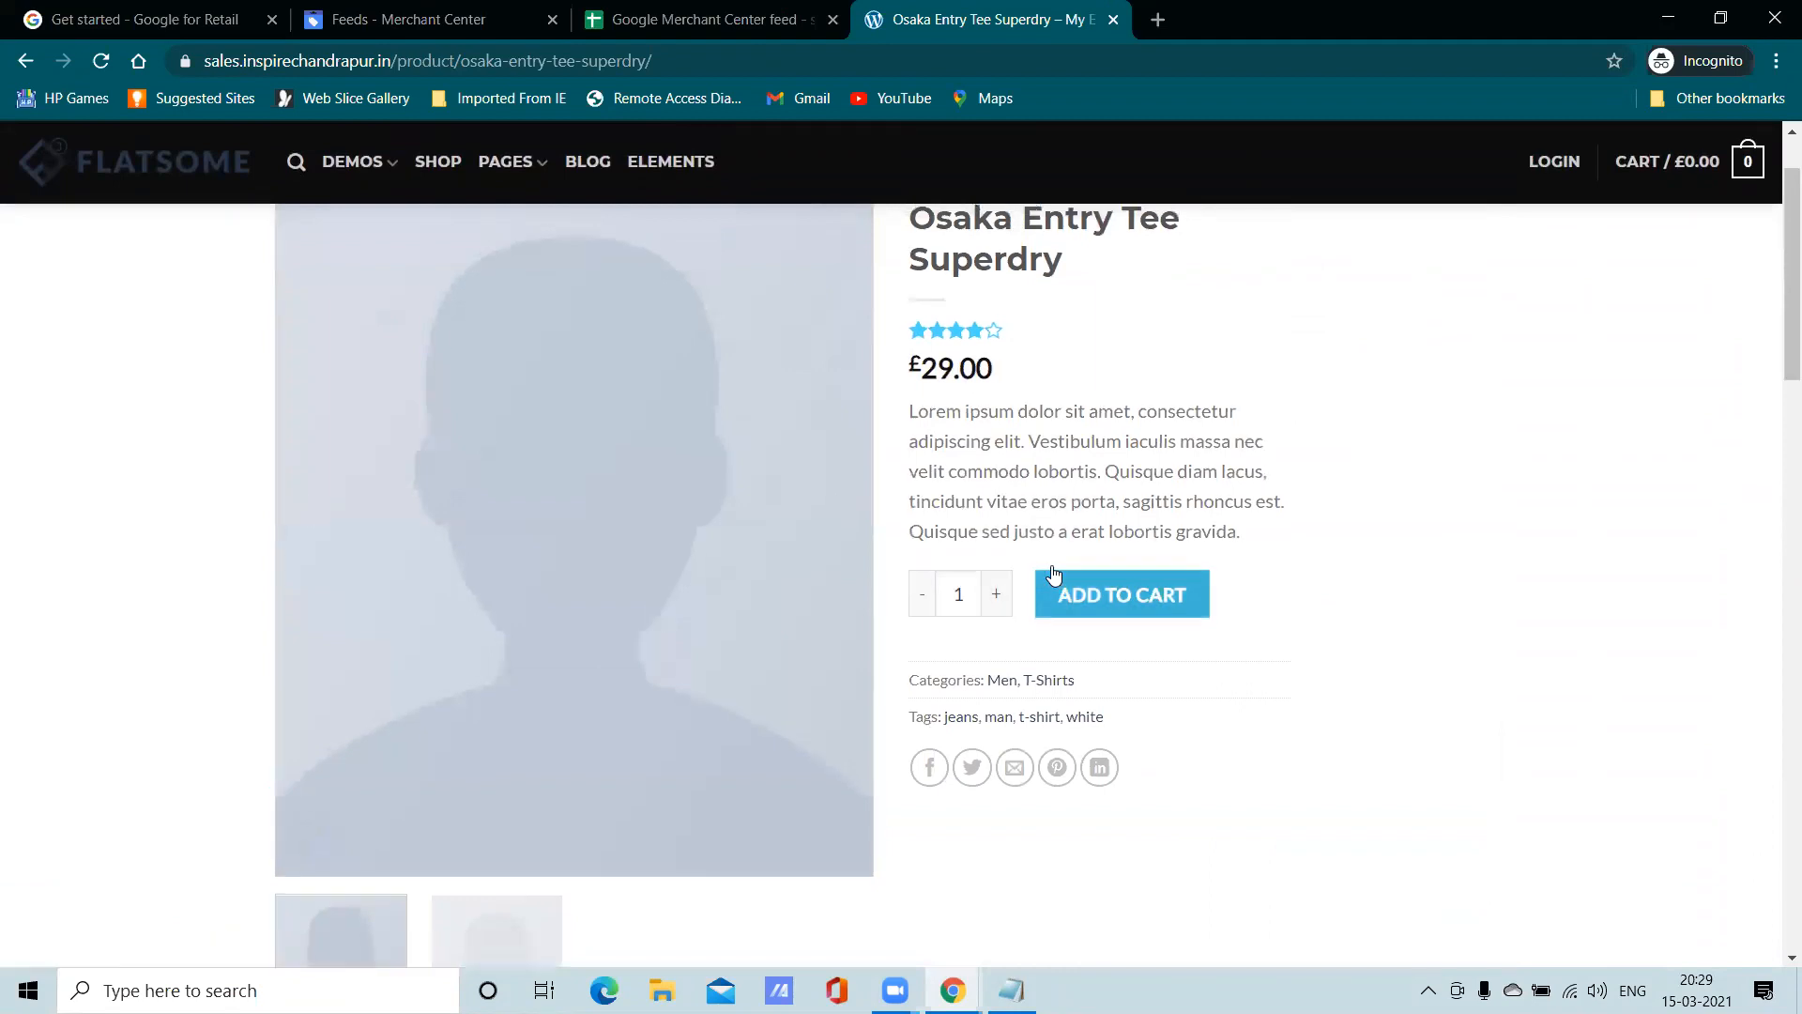
# Enter Xyz 123 as the product's mpn in cell J2 of the feed spreadsheet
pyautogui.scroll(1, 1054, 563)
pyautogui.click(762, 9)
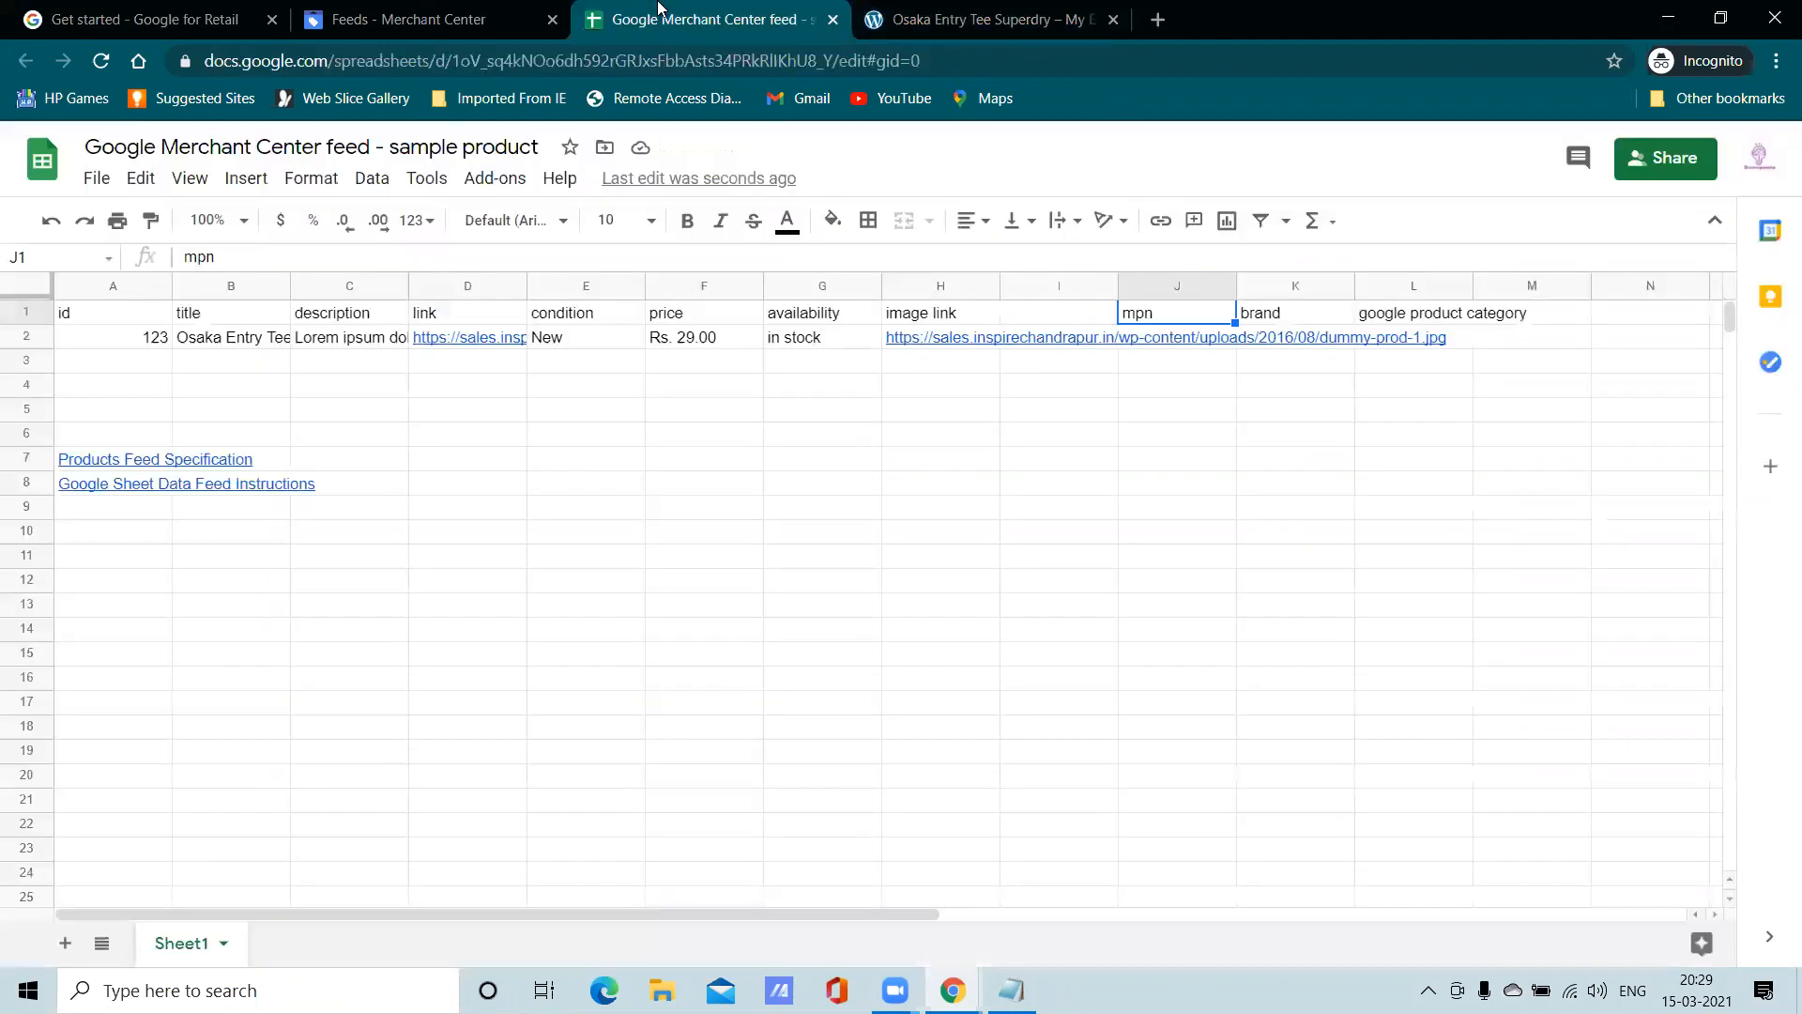
pyautogui.doubleClick(1192, 341)
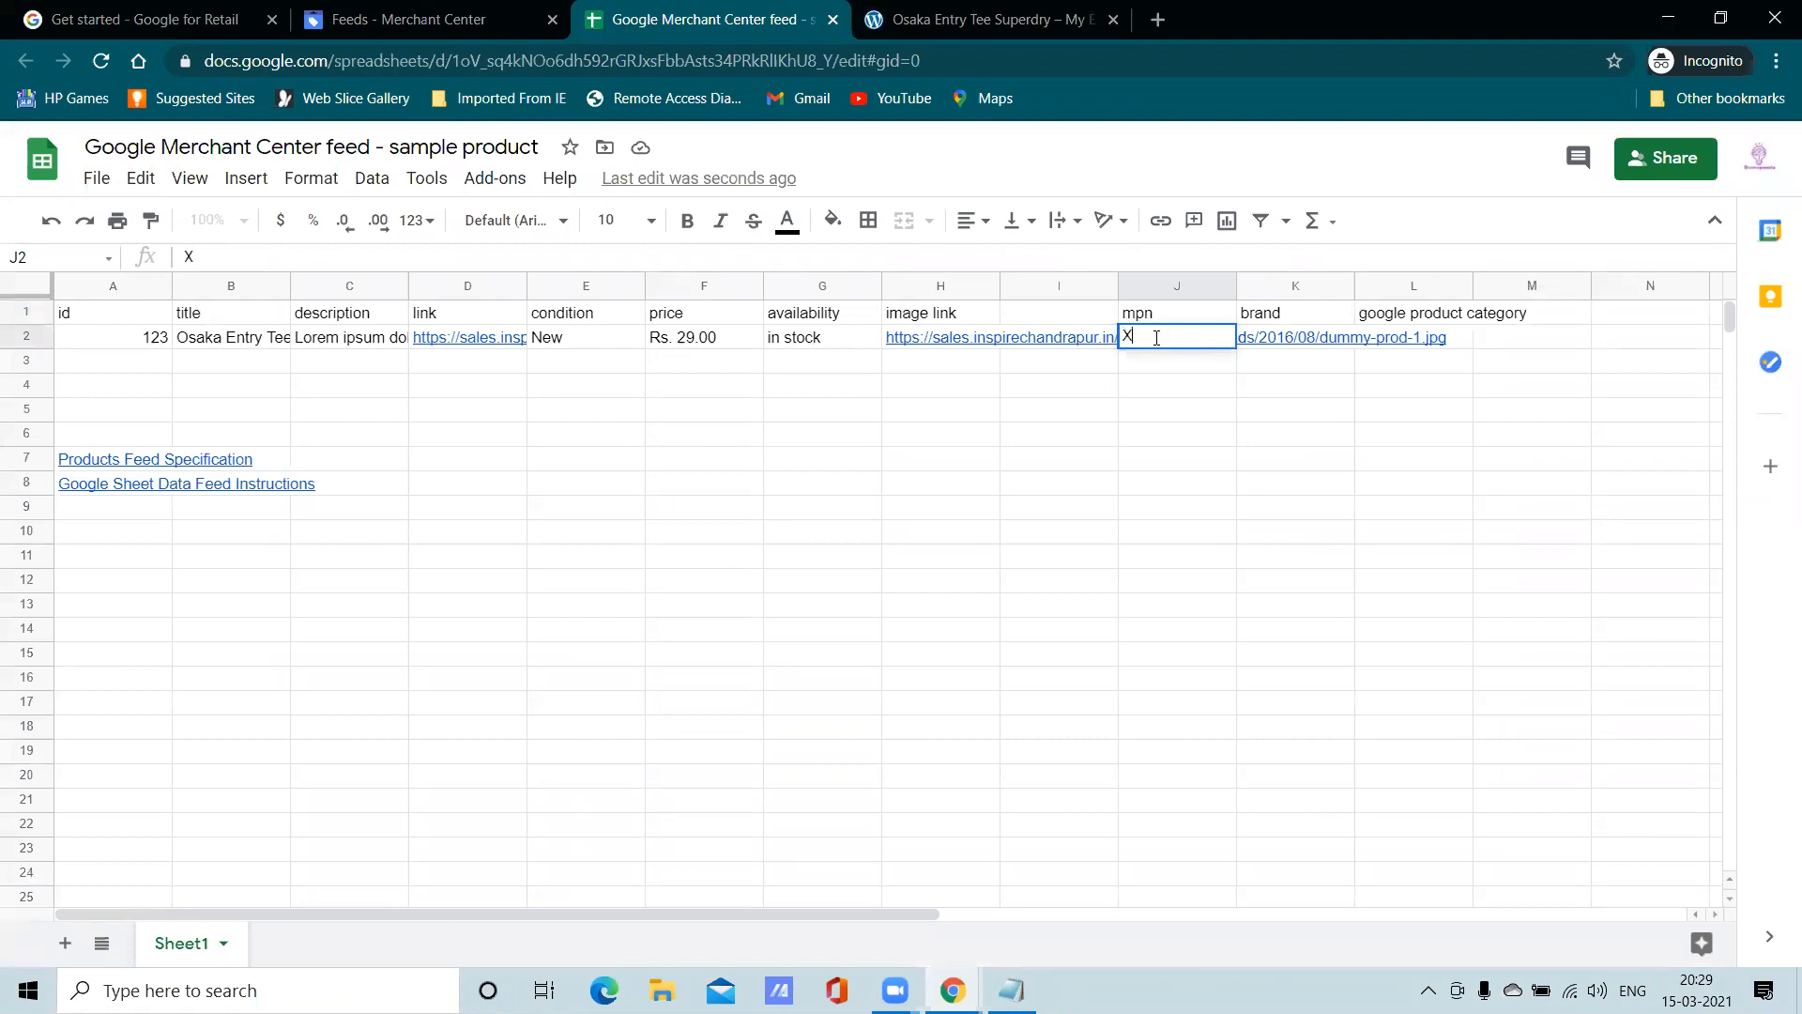
pyautogui.write('Xyz 123')
# Copy the word Osaka from the product page's title into brand cell K2 of the feed spreadsheet
pyautogui.doubleClick(1263, 315)
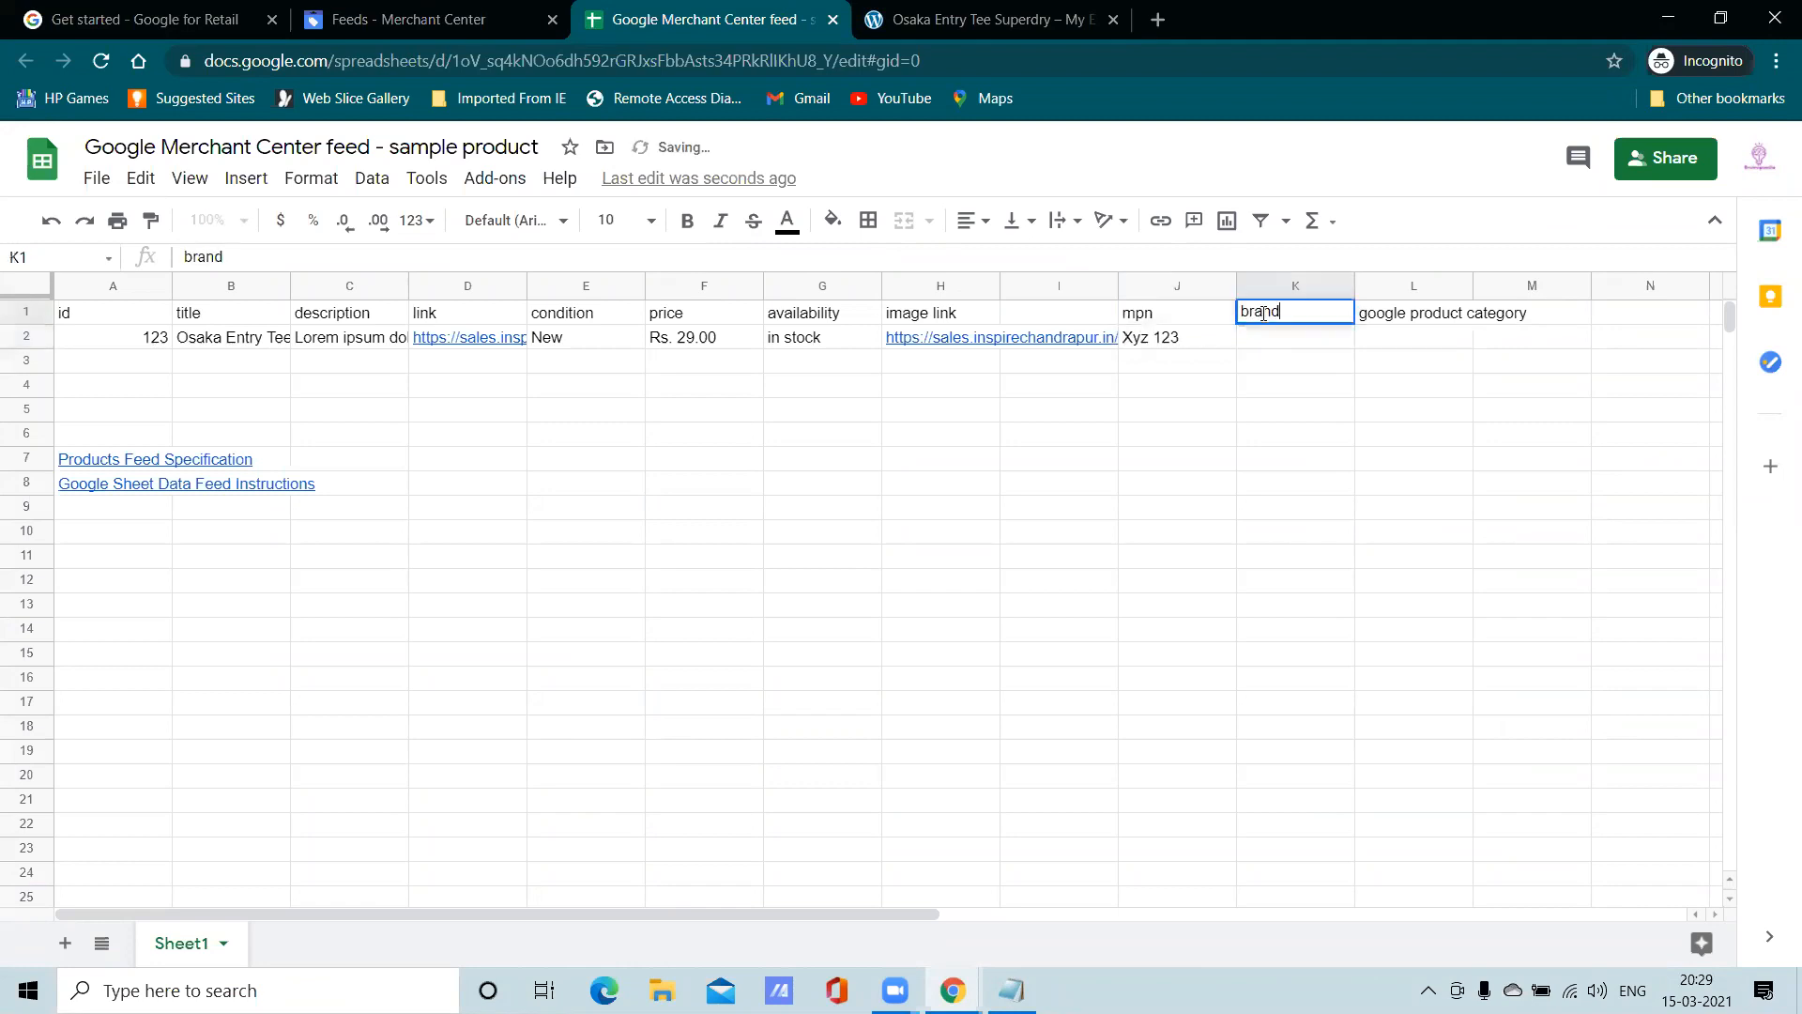
pyautogui.click(988, 22)
pyautogui.scroll(-1, 1159, 507)
pyautogui.scroll(1, 1158, 507)
pyautogui.moveTo(909, 330); pyautogui.dragTo(1013, 329)
pyautogui.hotkey('ctrl', 'c')
pyautogui.rightClick(995, 333)
pyautogui.click(1034, 353)
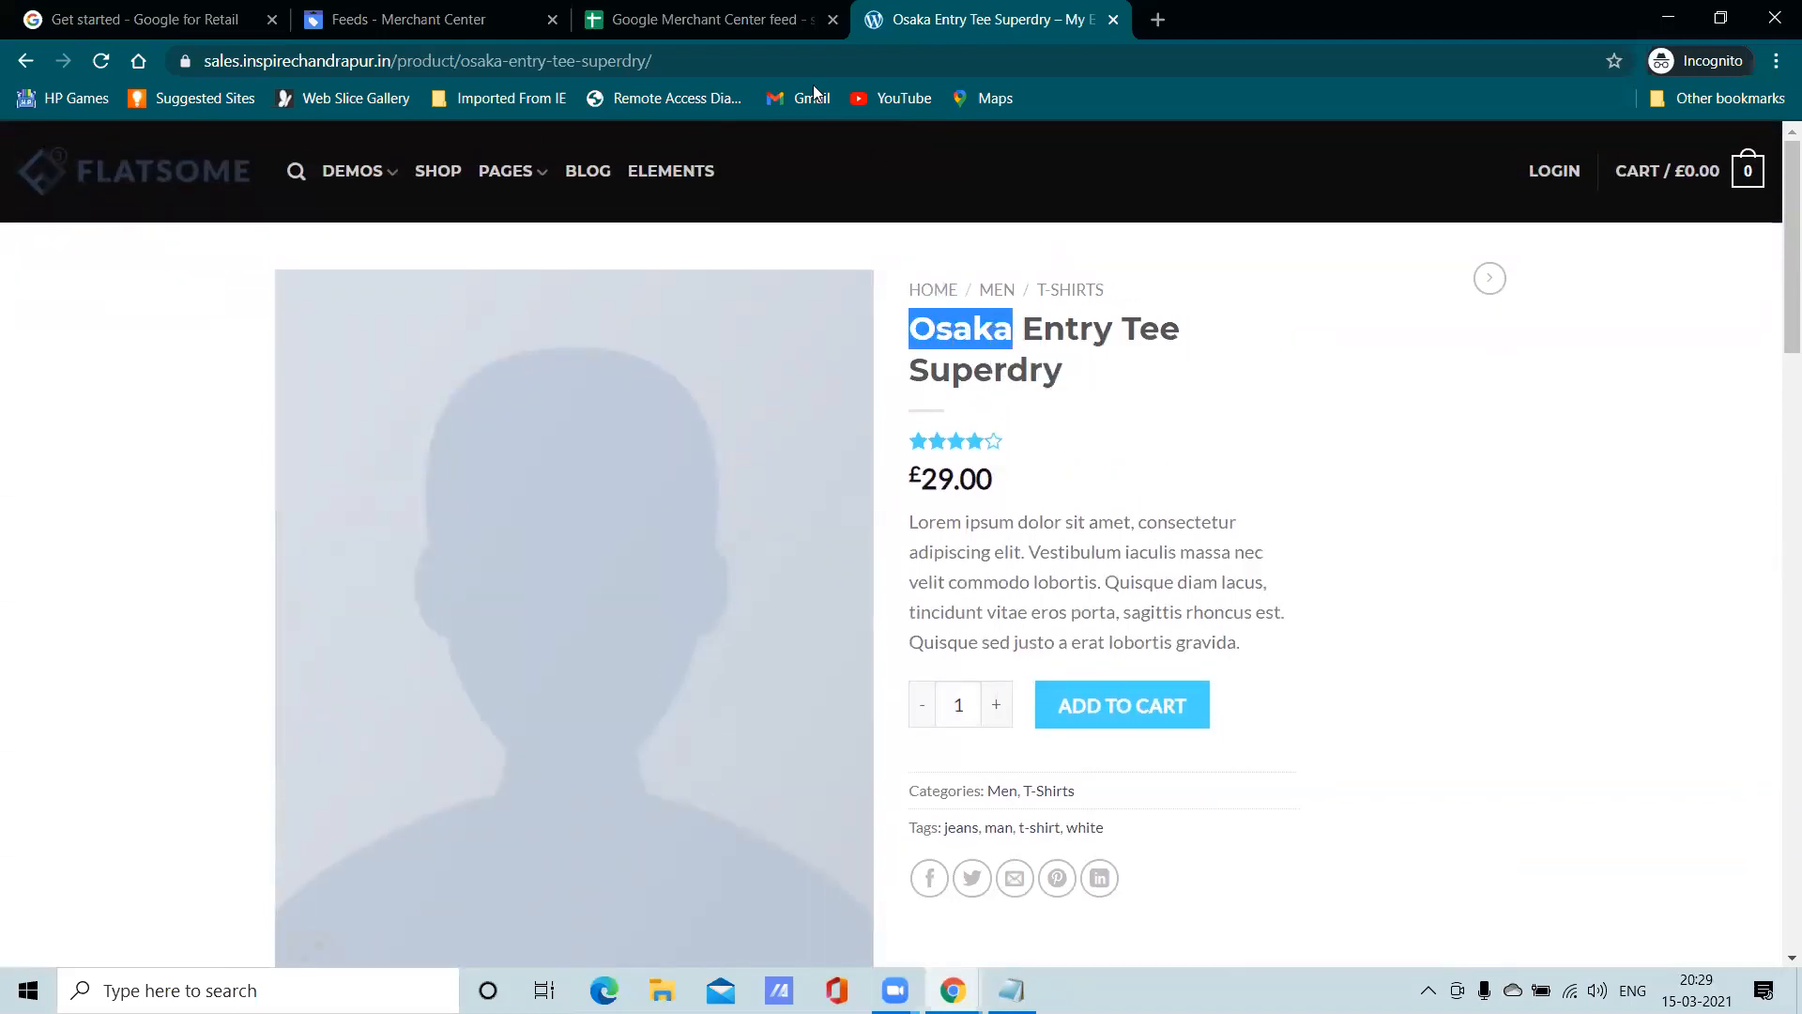
pyautogui.click(772, 28)
pyautogui.click(1247, 341)
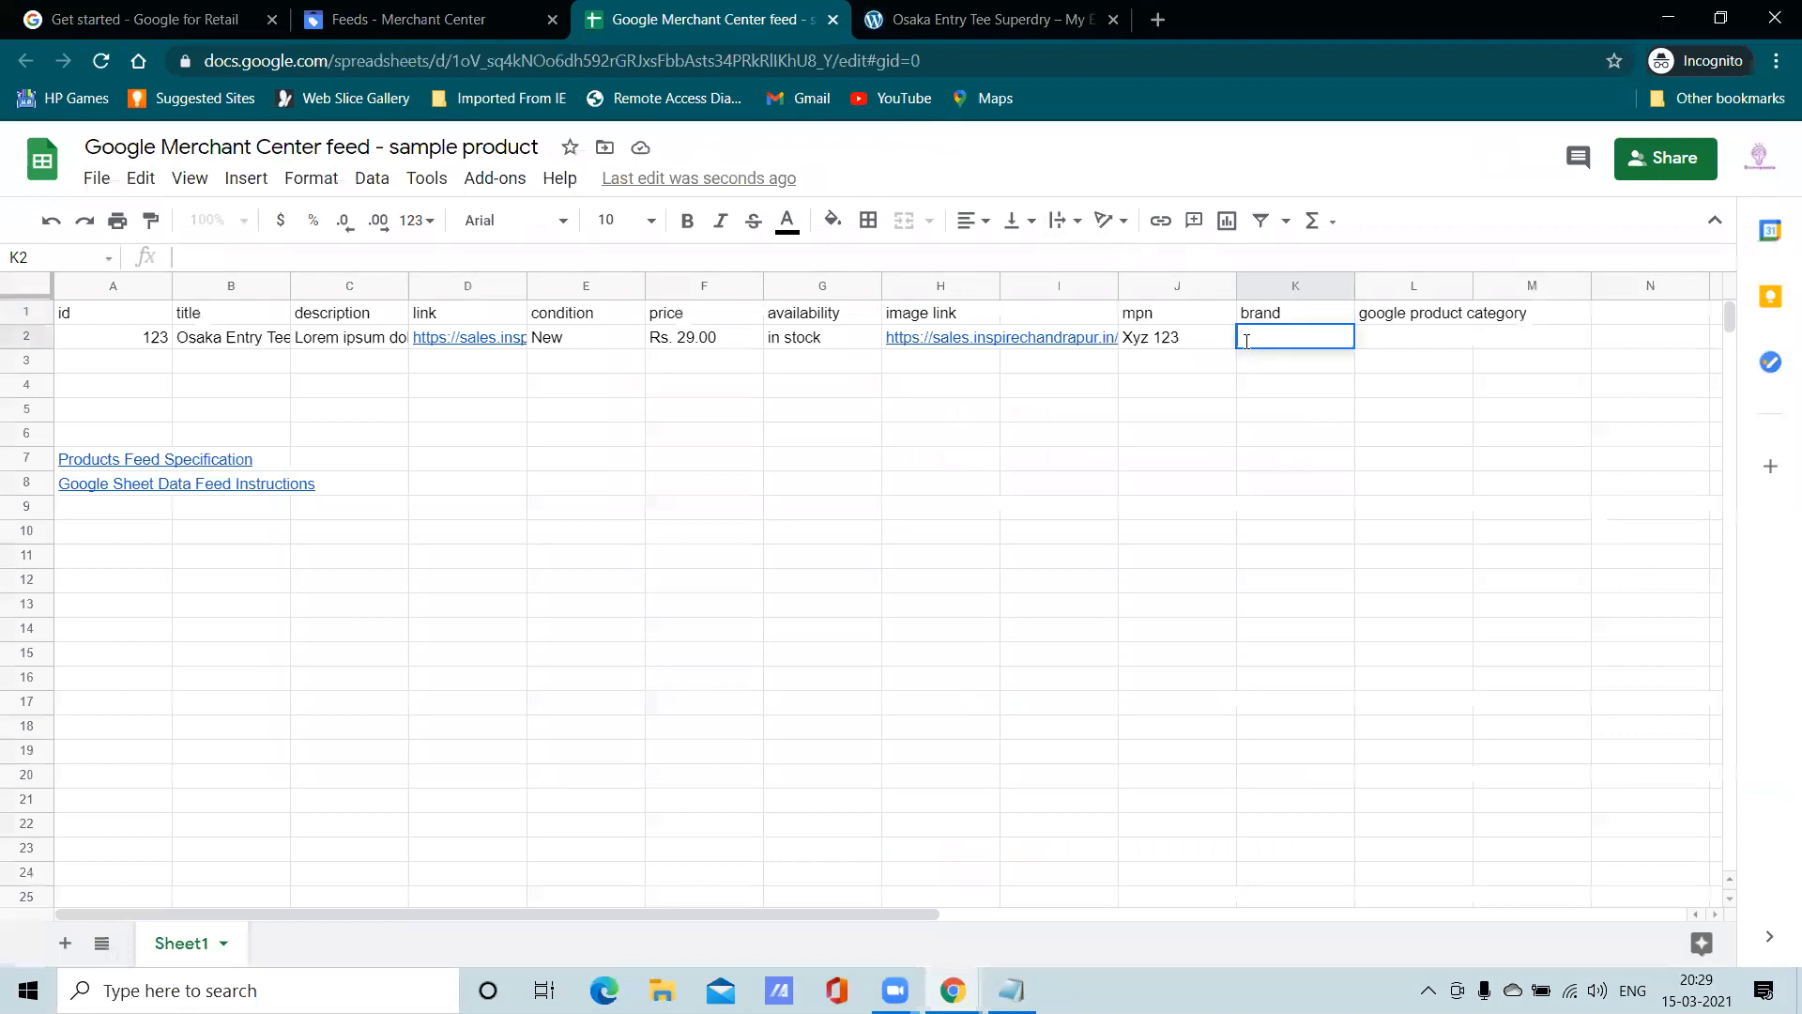
pyautogui.rightClick(1246, 341)
pyautogui.click(1314, 458)
# Check the product page for a category to use in the feed's google product category column
pyautogui.click(1428, 318)
pyautogui.click(1492, 323)
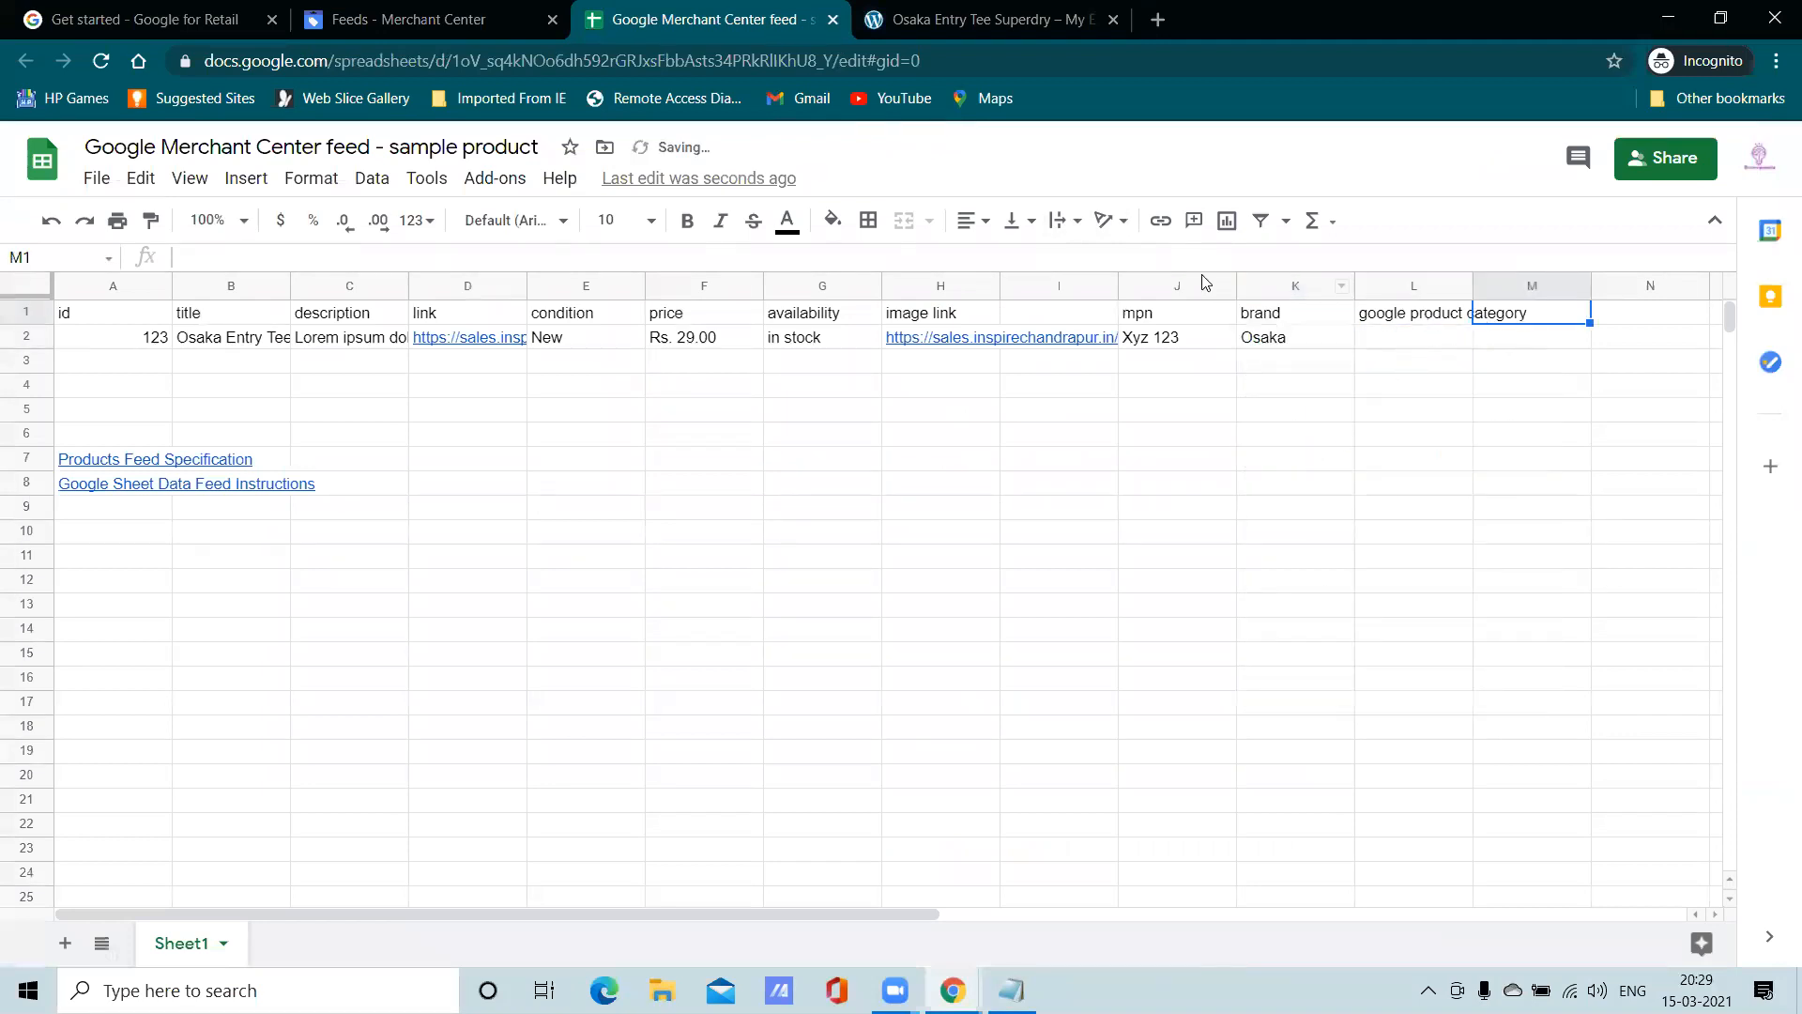
pyautogui.click(959, 21)
pyautogui.scroll(-1, 1078, 488)
pyautogui.scroll(1, 1052, 320)
# Search Google for "google product category" in a new browser tab
pyautogui.click(1157, 20)
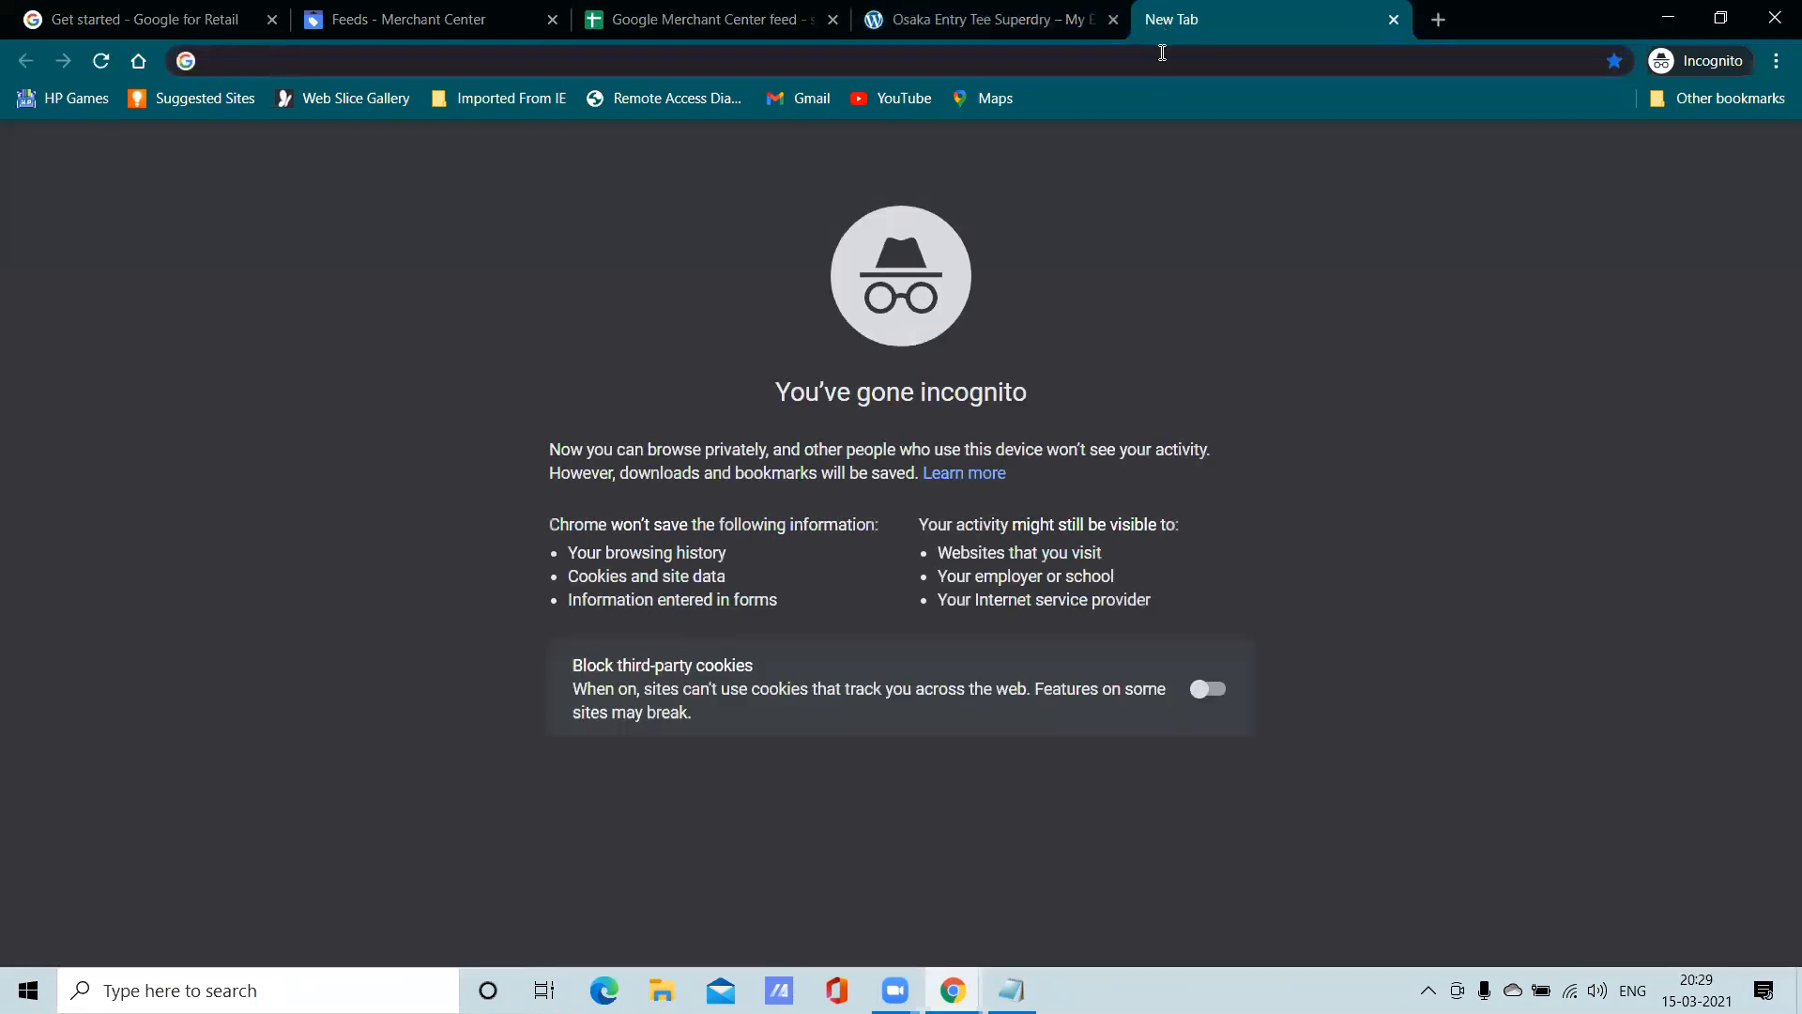
pyautogui.write('goog')
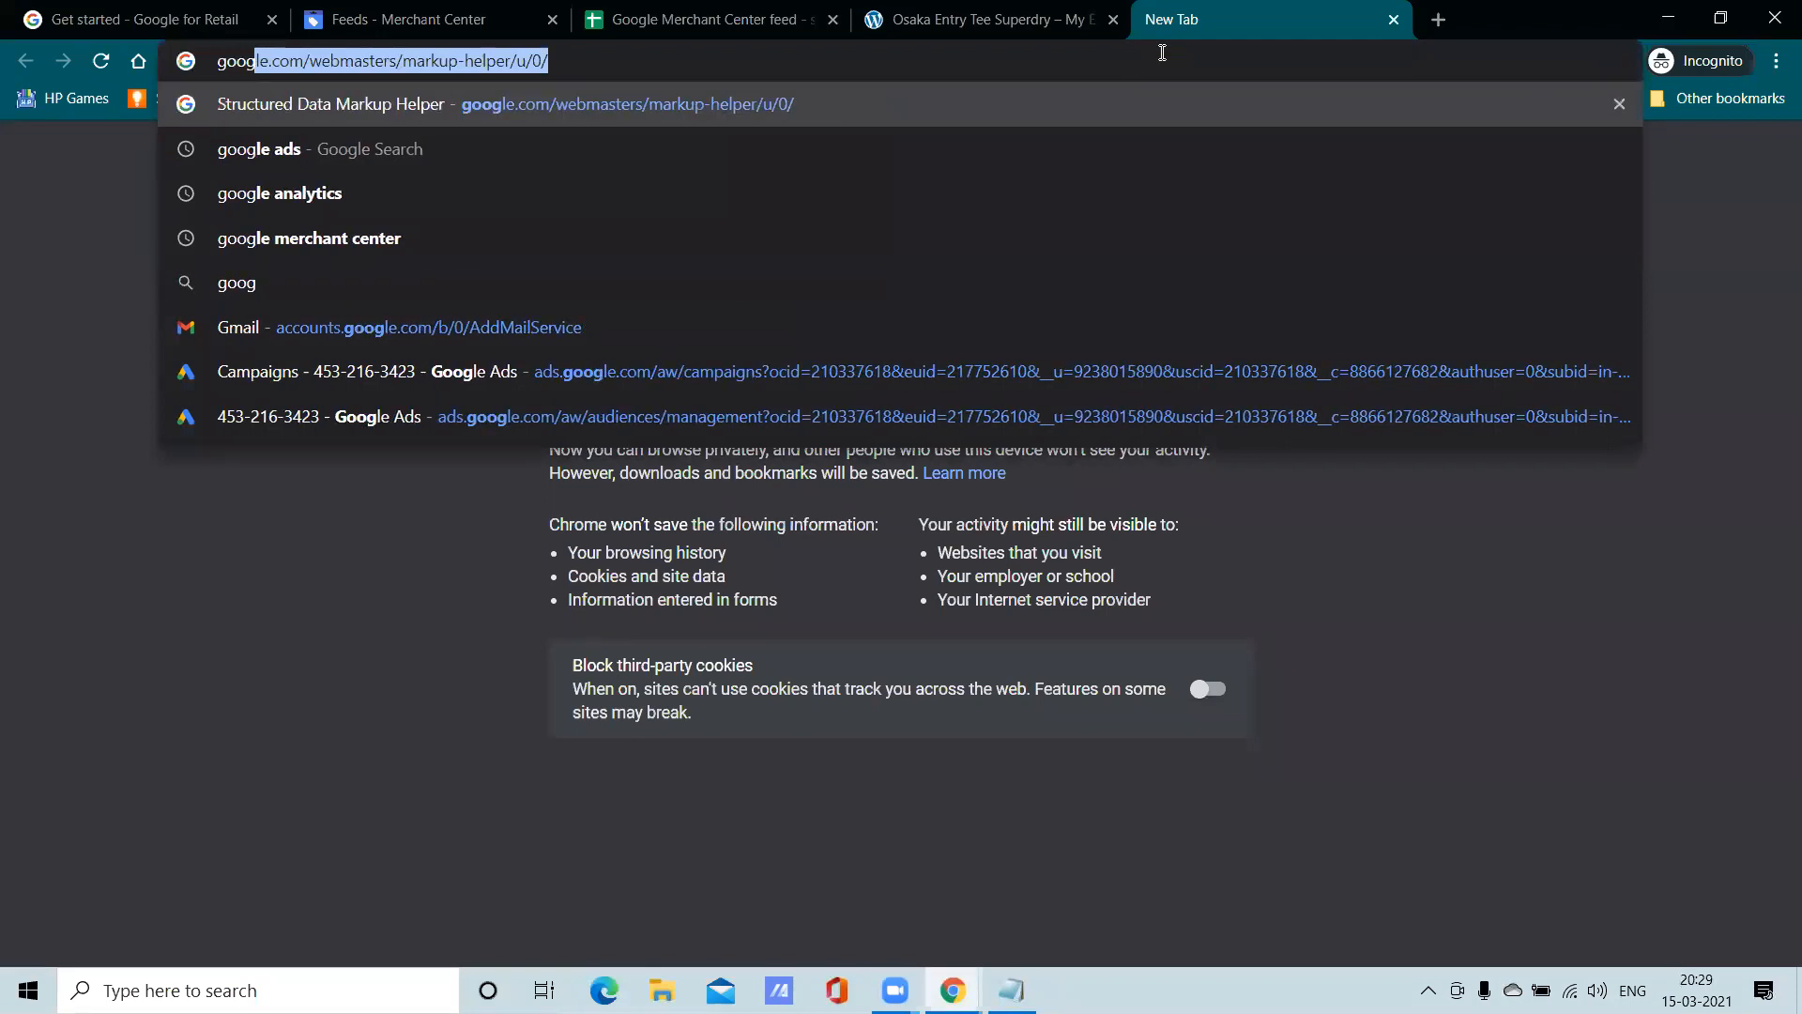
pyautogui.press('BackSpace')
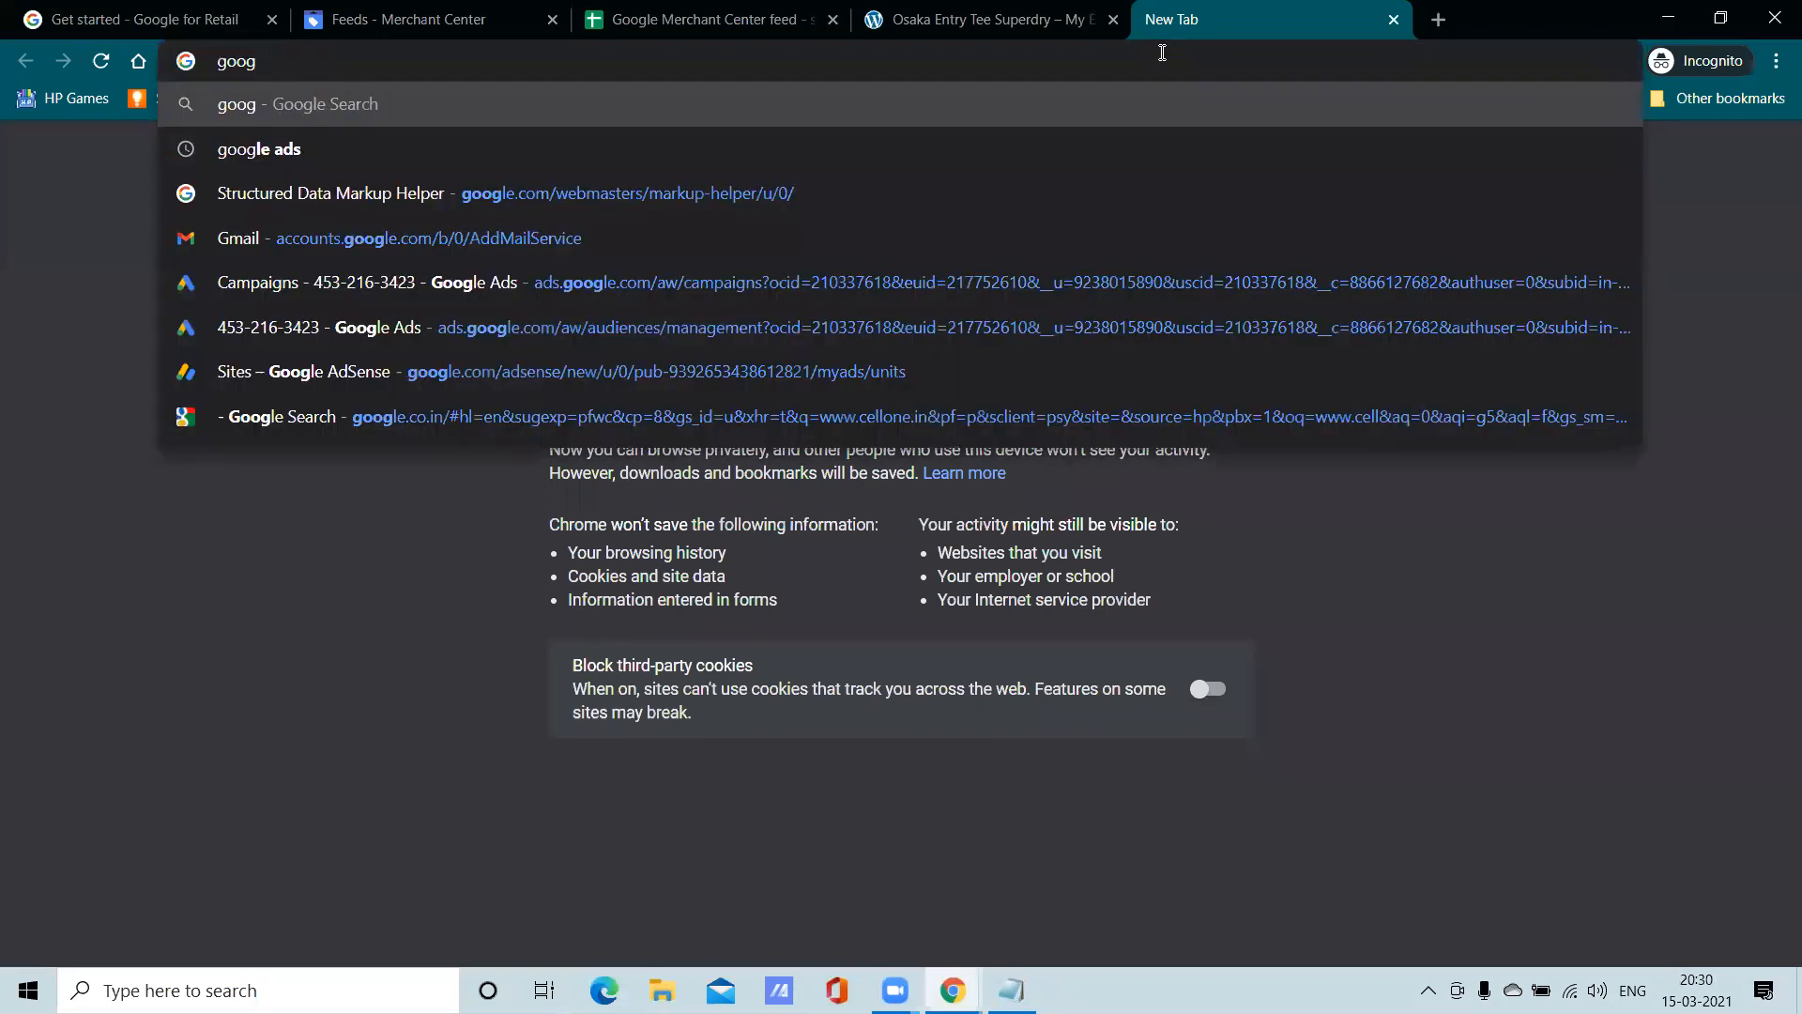
pyautogui.write('l')
pyautogui.press('BackSpace')
pyautogui.write('le product ca')
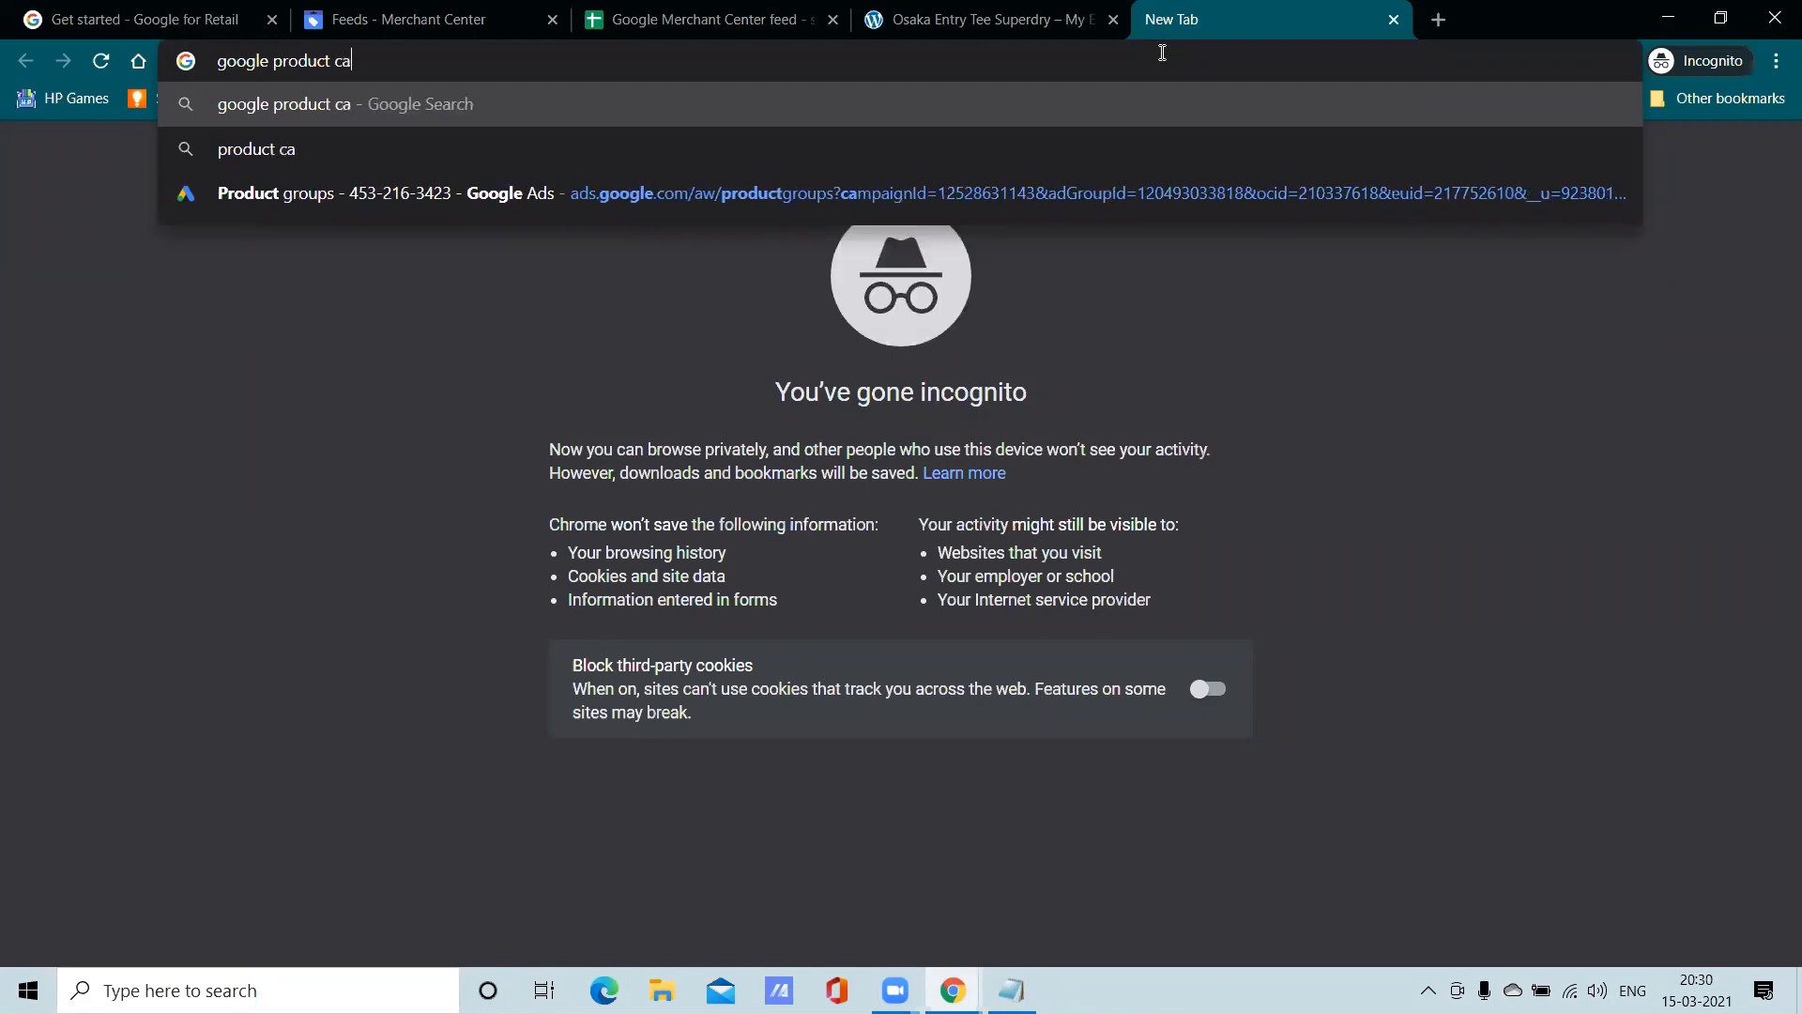
pyautogui.write('tegory')
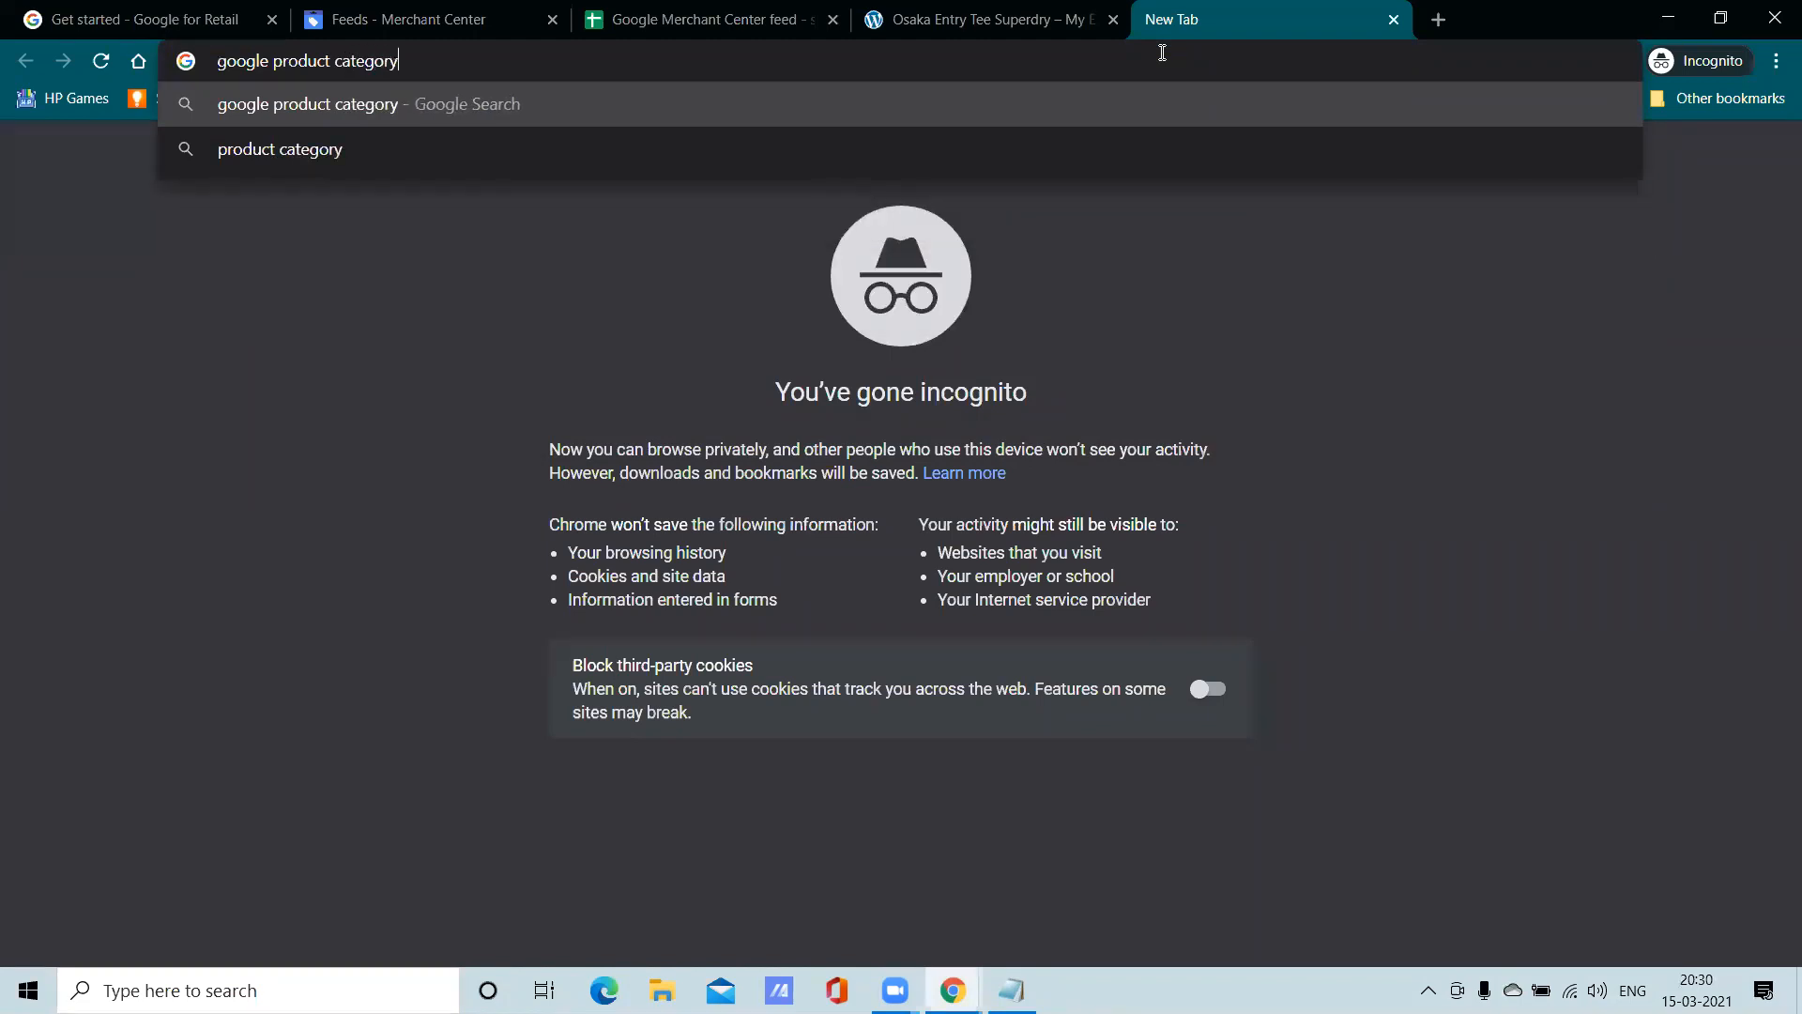
pyautogui.press('Return')
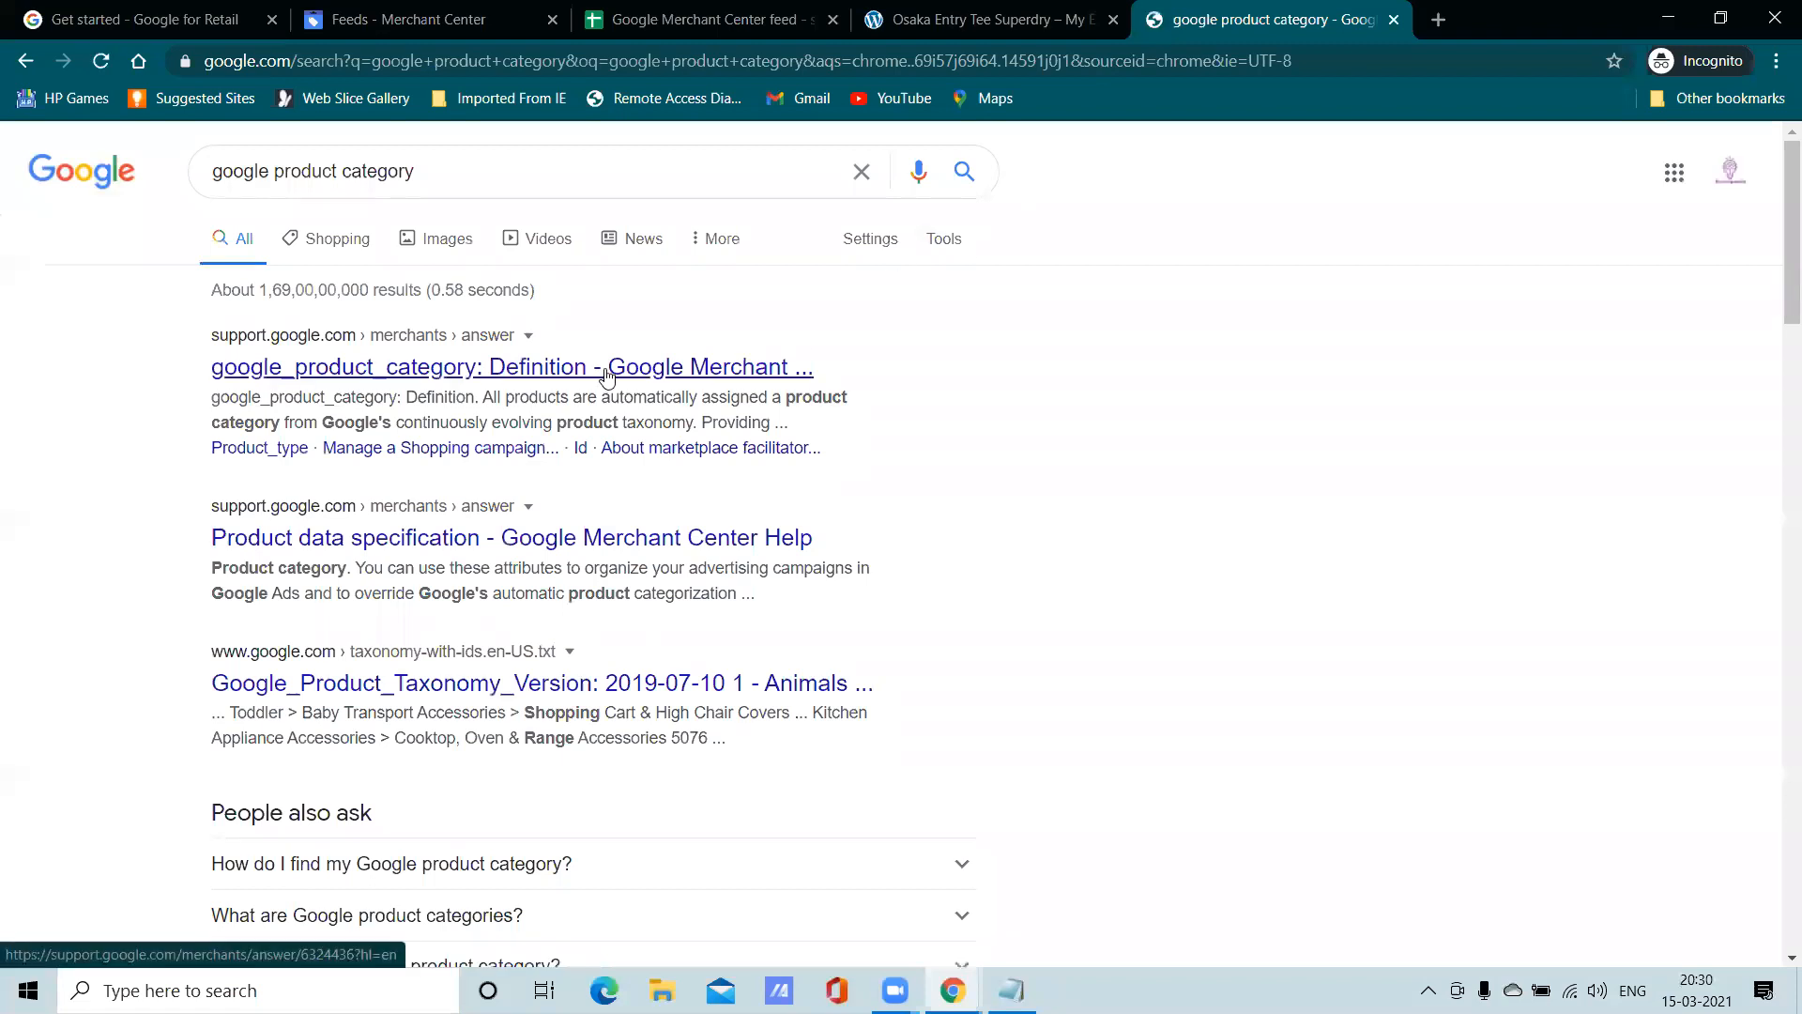
# Open the google_product_category definition article in a separate tab and examine its format and Shopping ads campaigns guidelines
pyautogui.rightClick(606, 372)
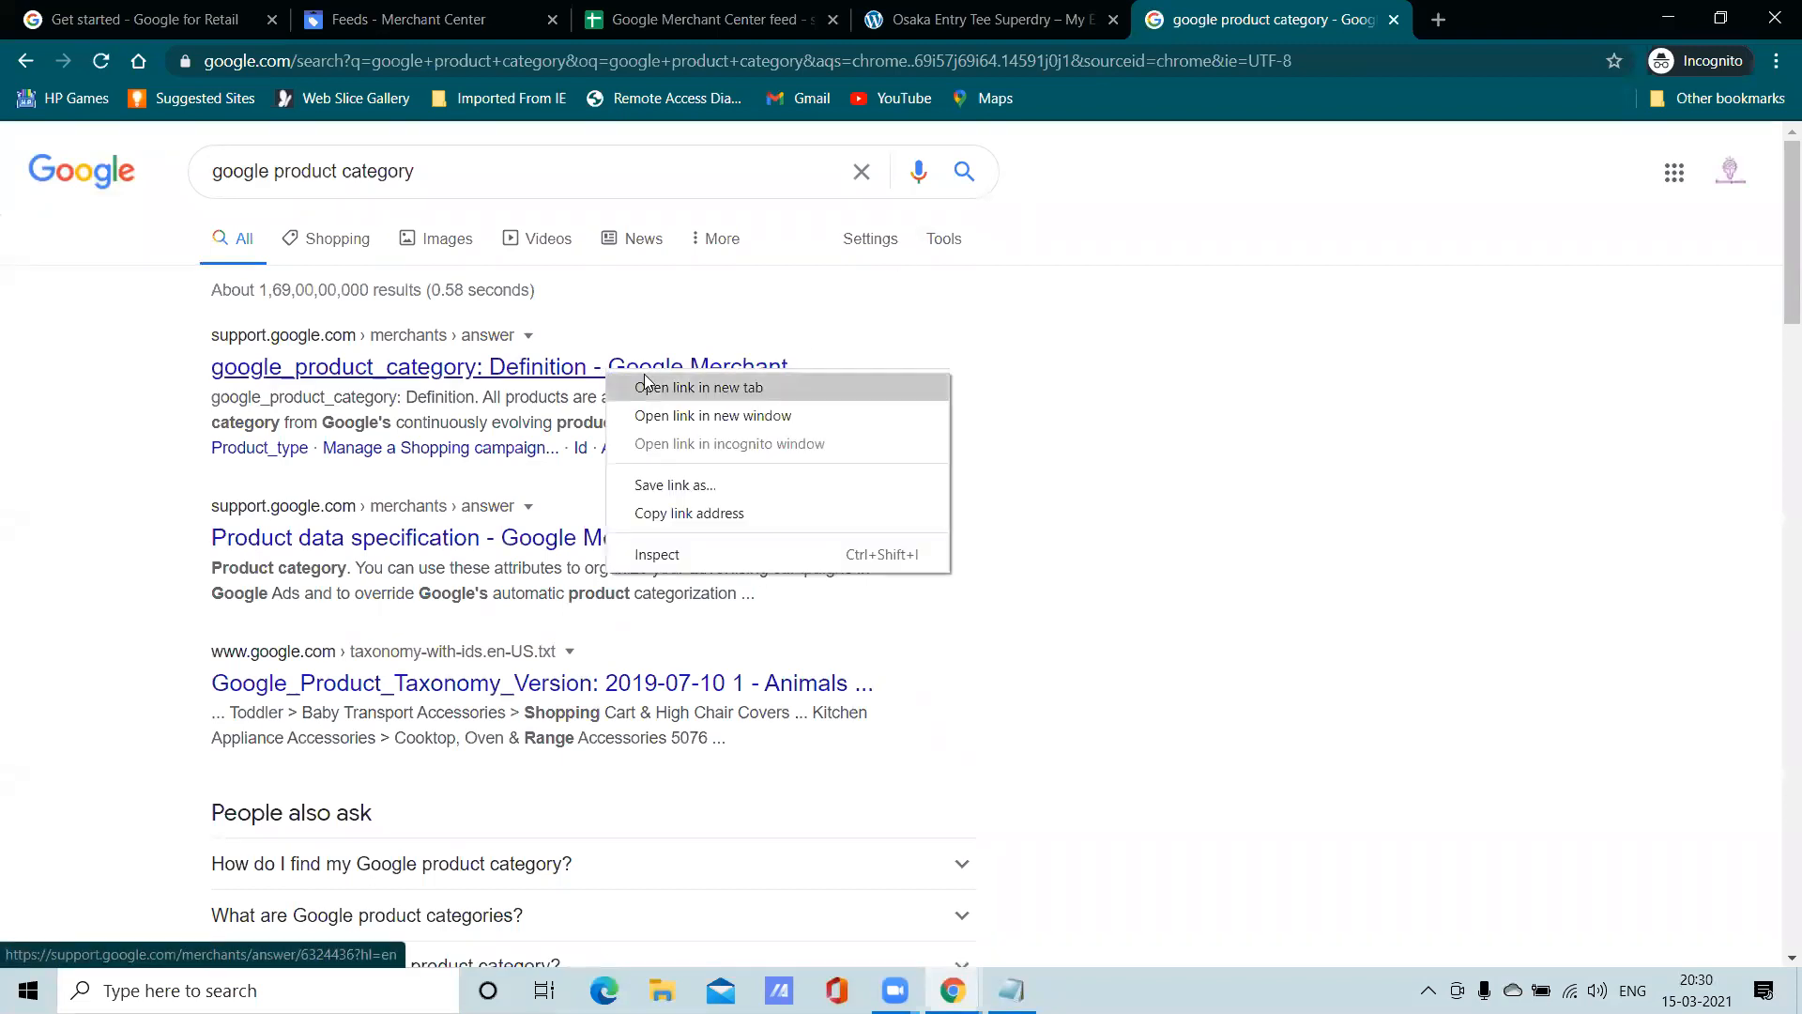
pyautogui.click(676, 386)
pyautogui.click(1408, 19)
pyautogui.scroll(-20, 586, 902)
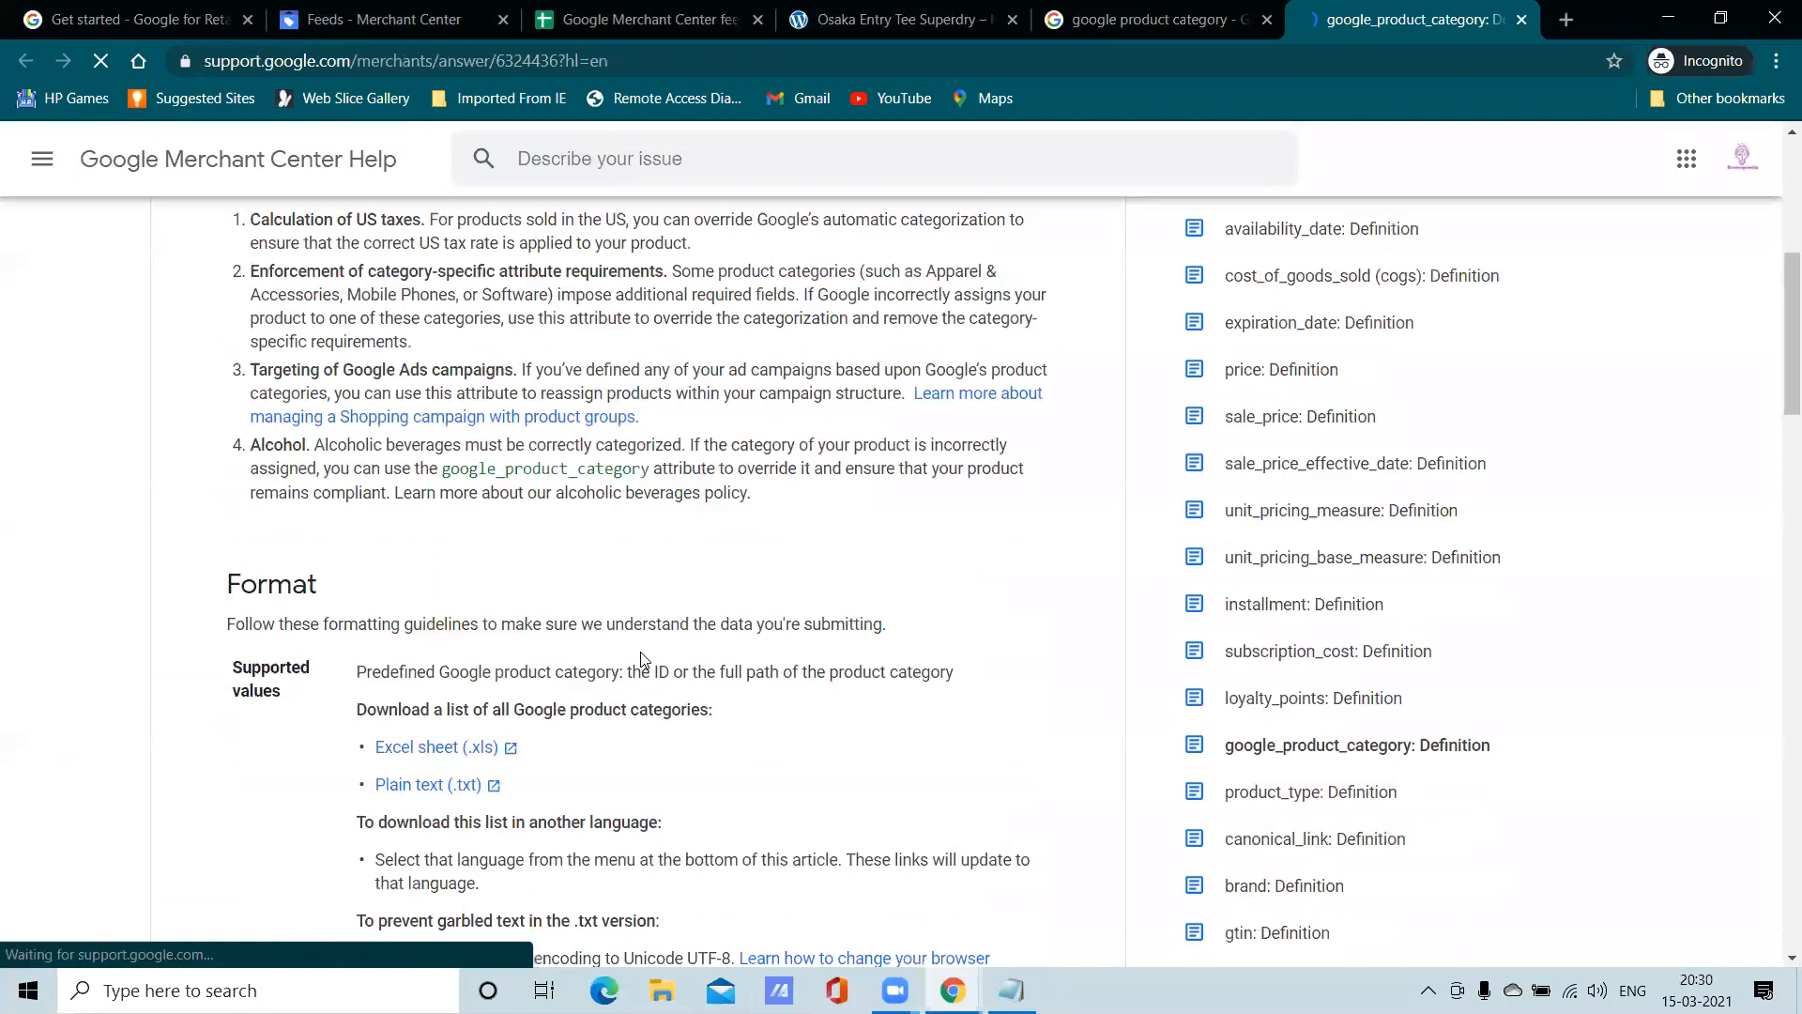
pyautogui.scroll(-3, 660, 645)
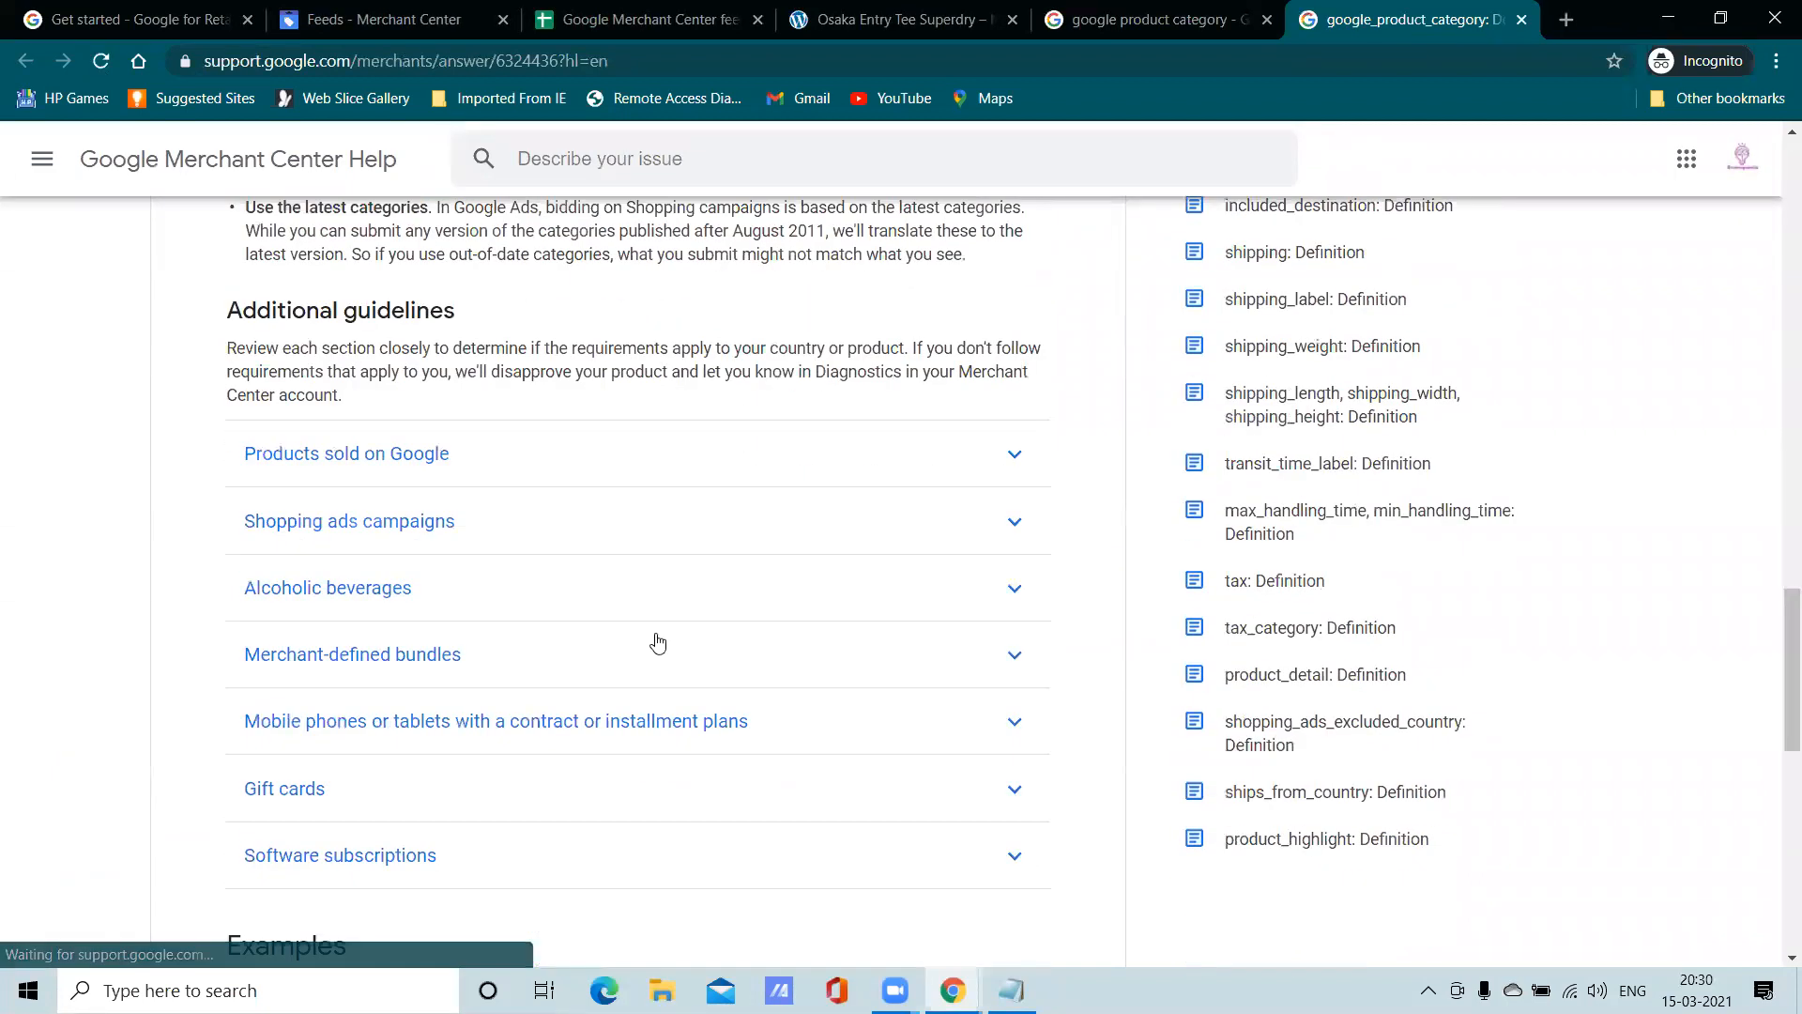
pyautogui.scroll(3, 657, 638)
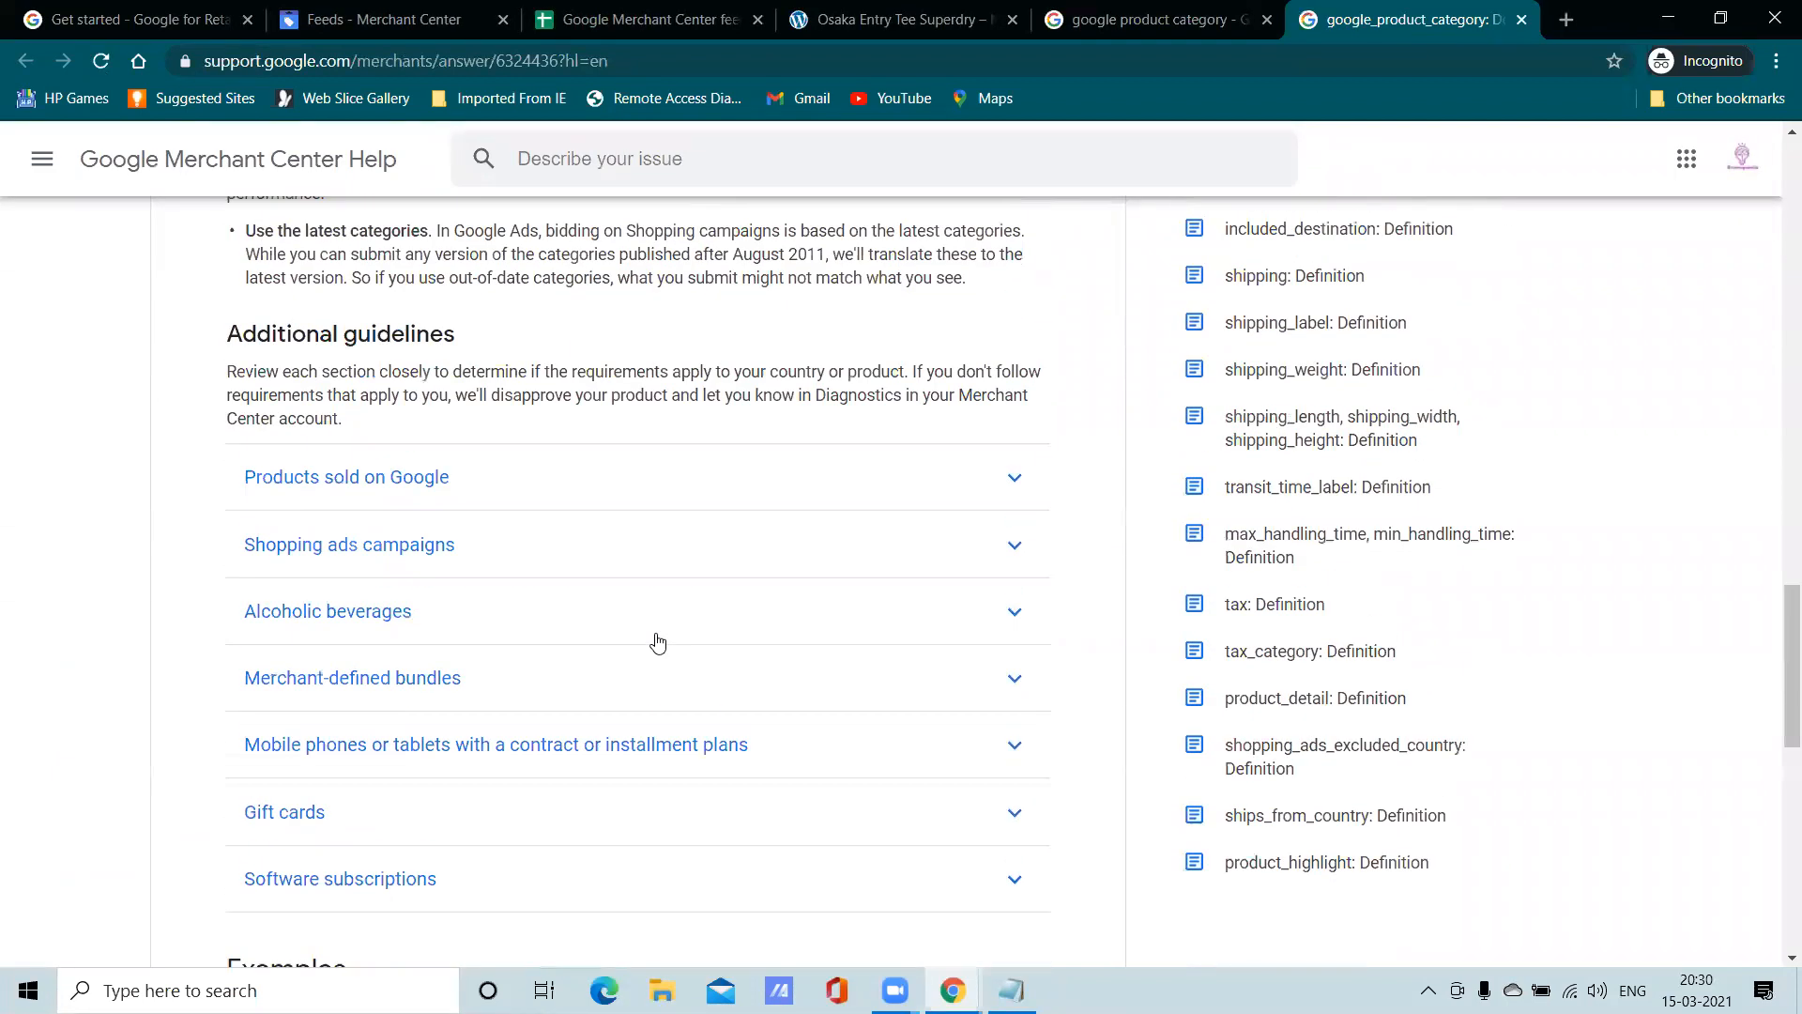
pyautogui.click(462, 558)
pyautogui.scroll(-4, 567, 577)
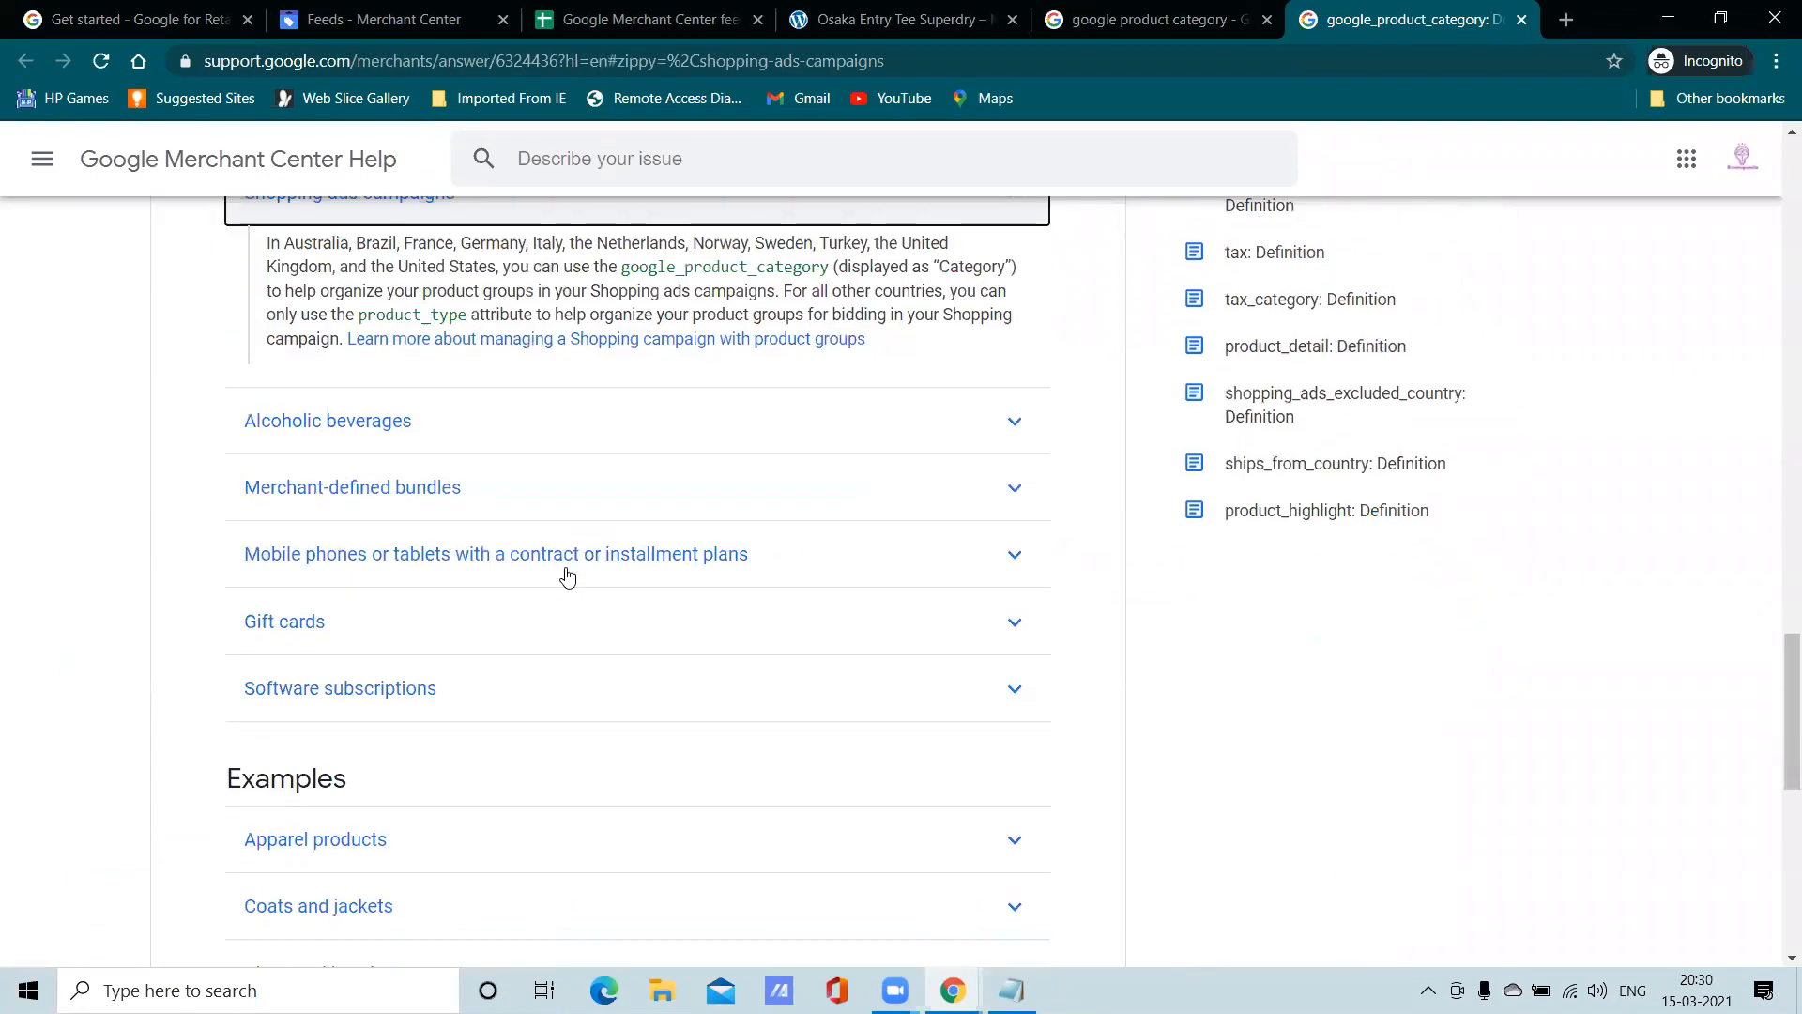
# Open the Product data specification result in a separate tab and look through its attribute tables for product category guidance
pyautogui.click(1106, 11)
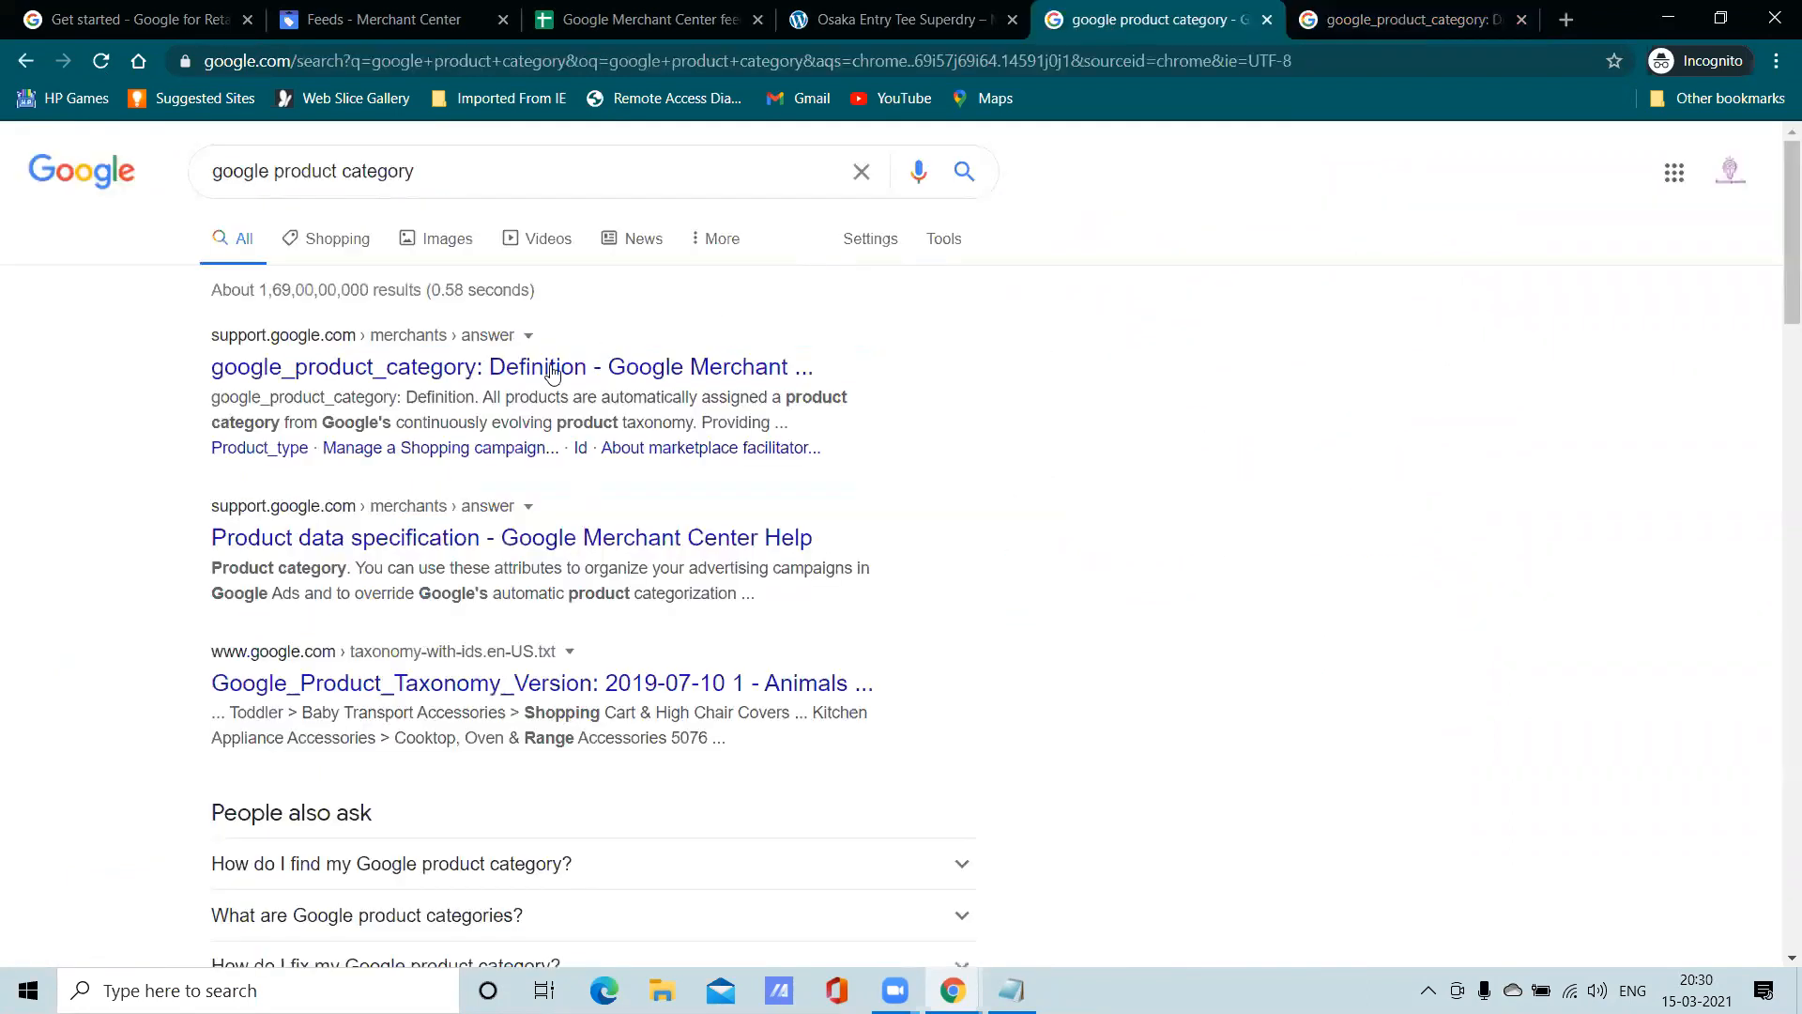
pyautogui.rightClick(535, 554)
pyautogui.click(592, 568)
pyautogui.click(1427, 19)
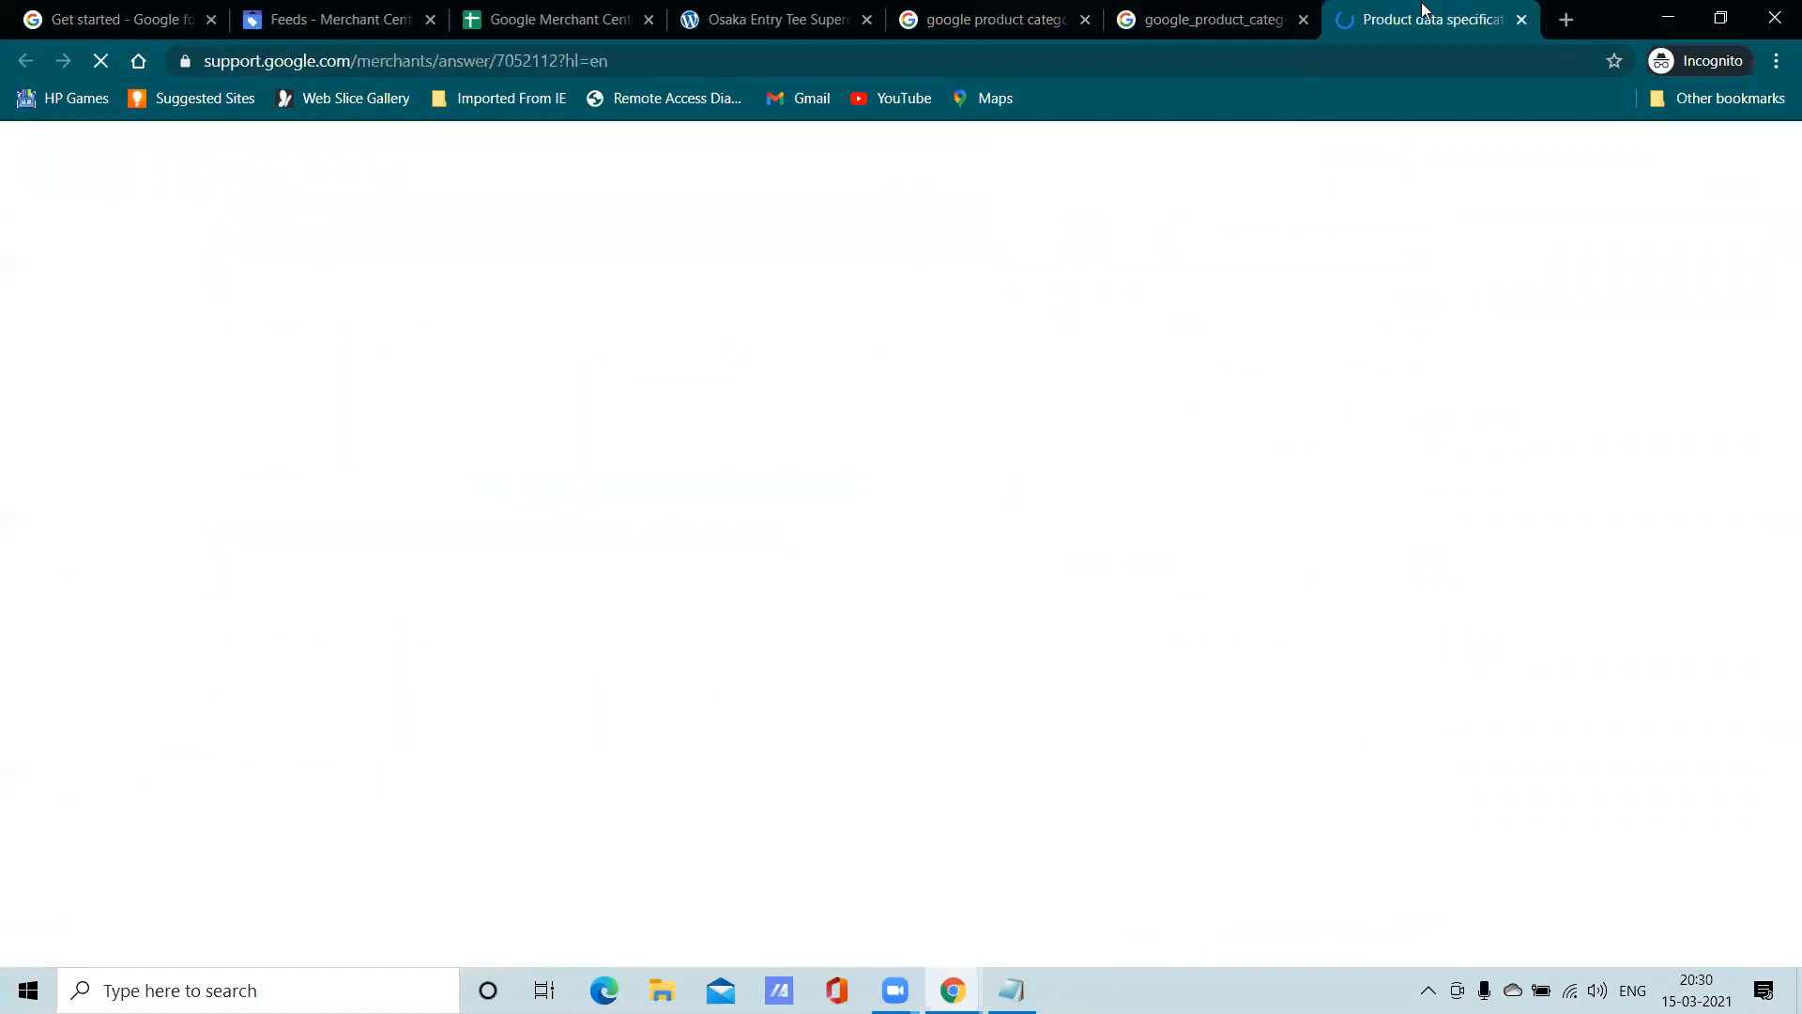
pyautogui.scroll(-10, 668, 507)
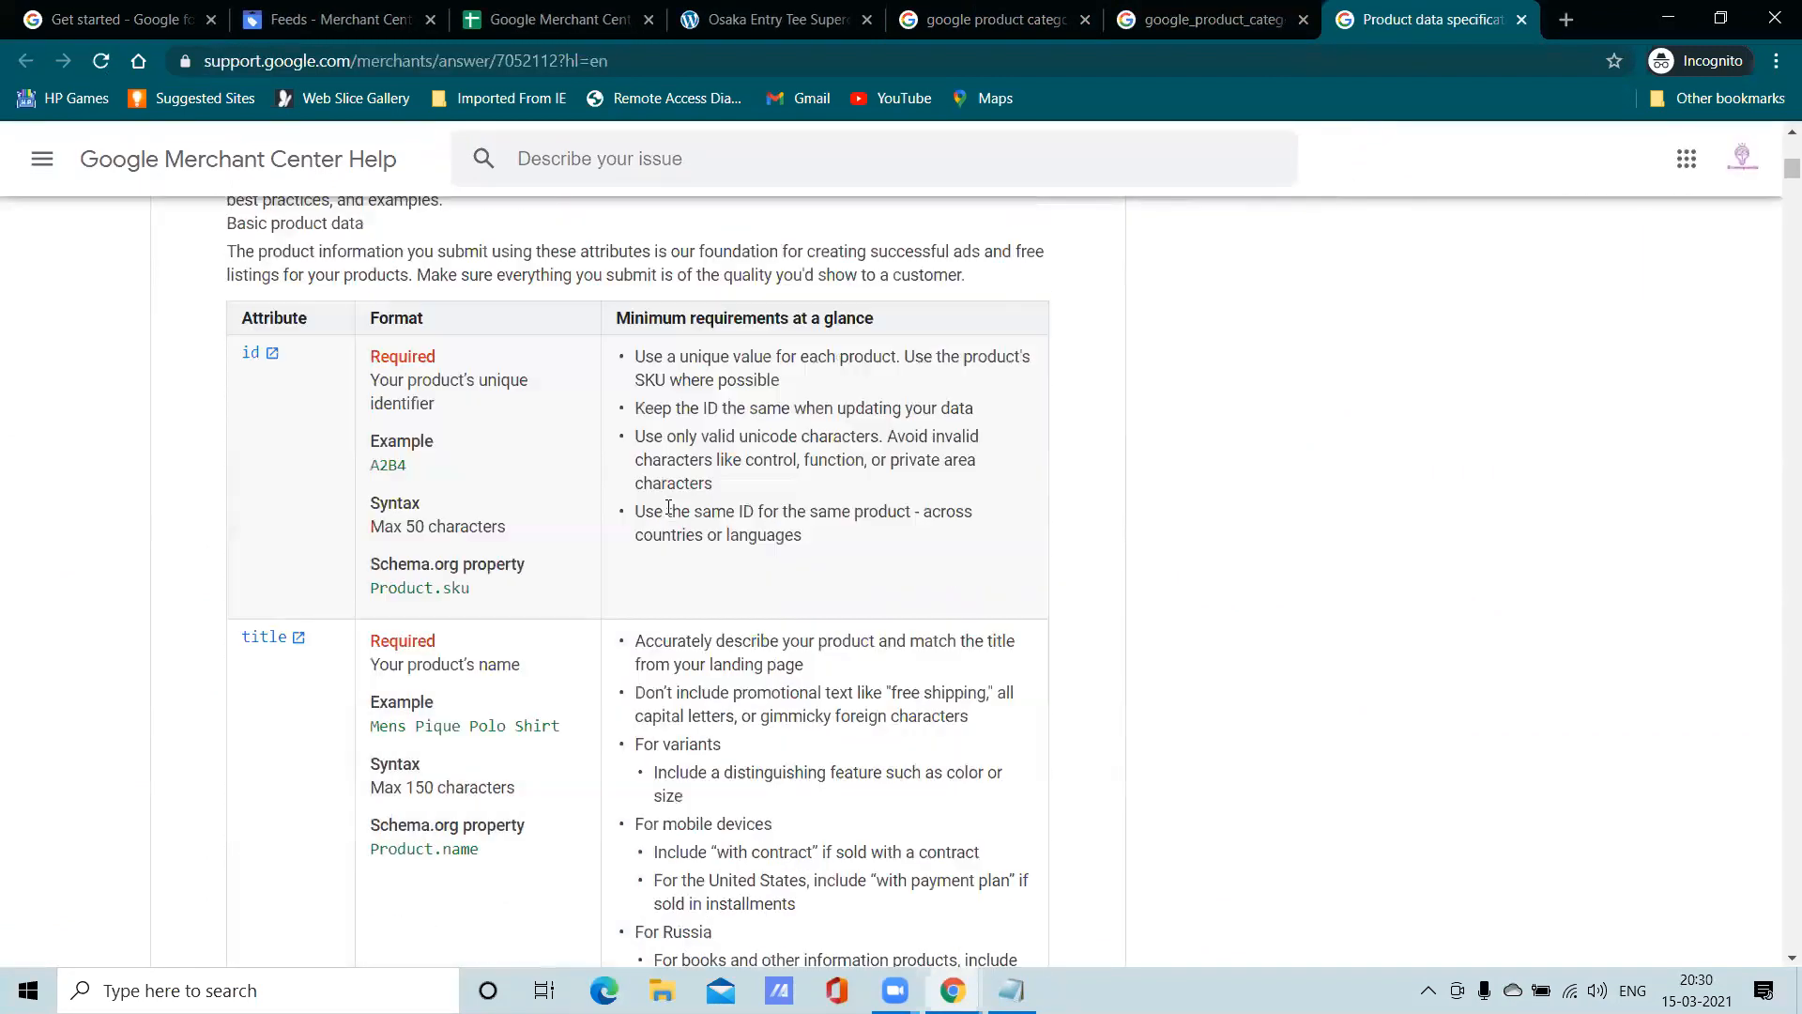
pyautogui.scroll(-15, 668, 507)
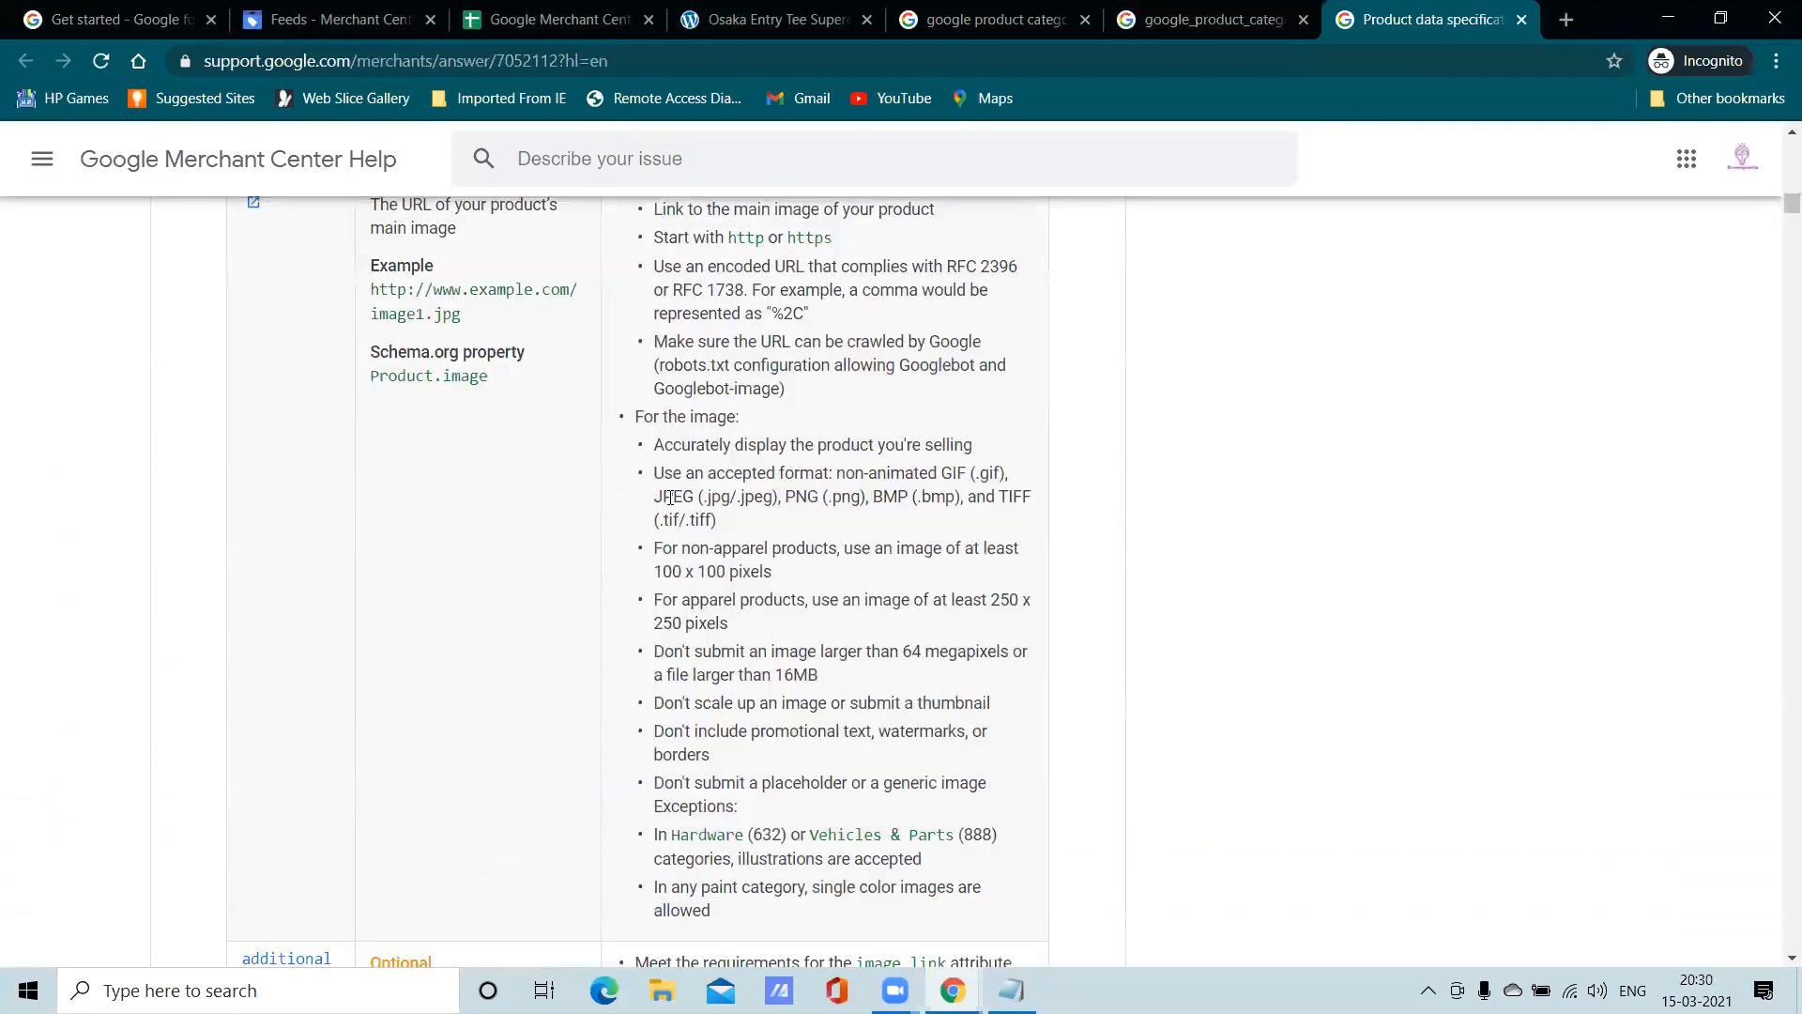
pyautogui.scroll(-2, 670, 502)
pyautogui.scroll(-18, 672, 507)
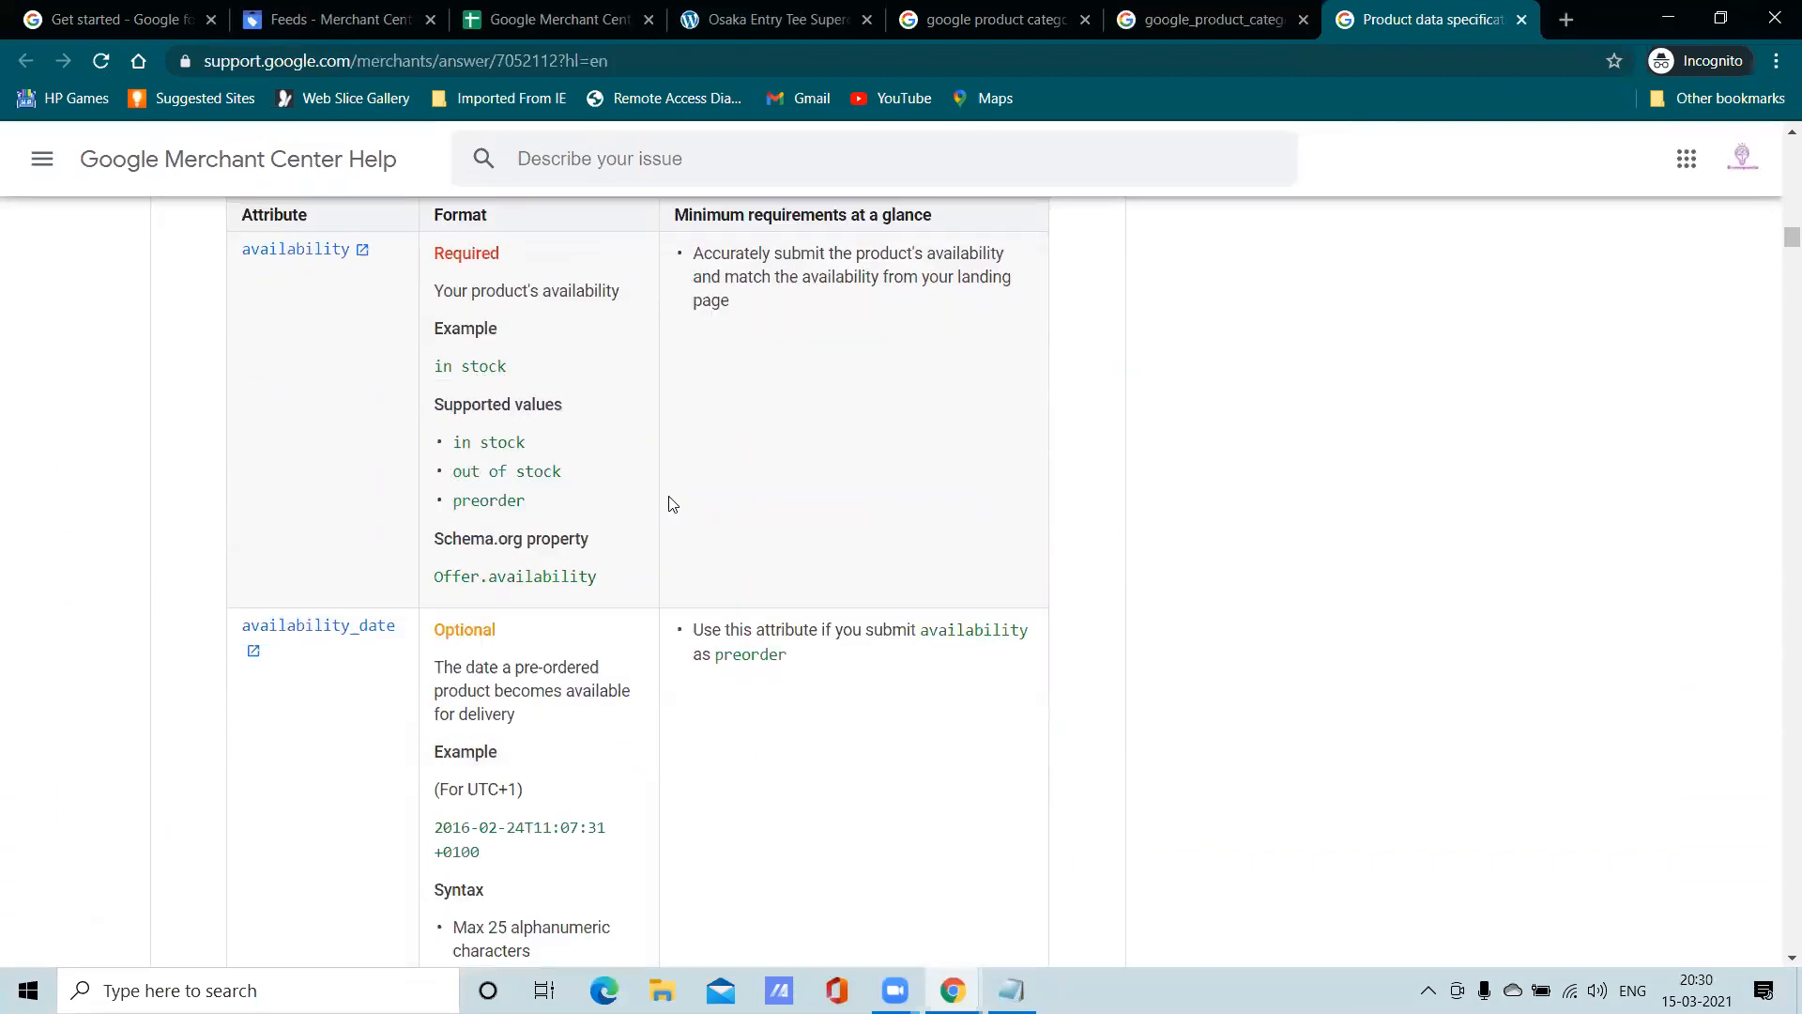
pyautogui.scroll(-5, 1777, 320)
pyautogui.scroll(-20, 1777, 320)
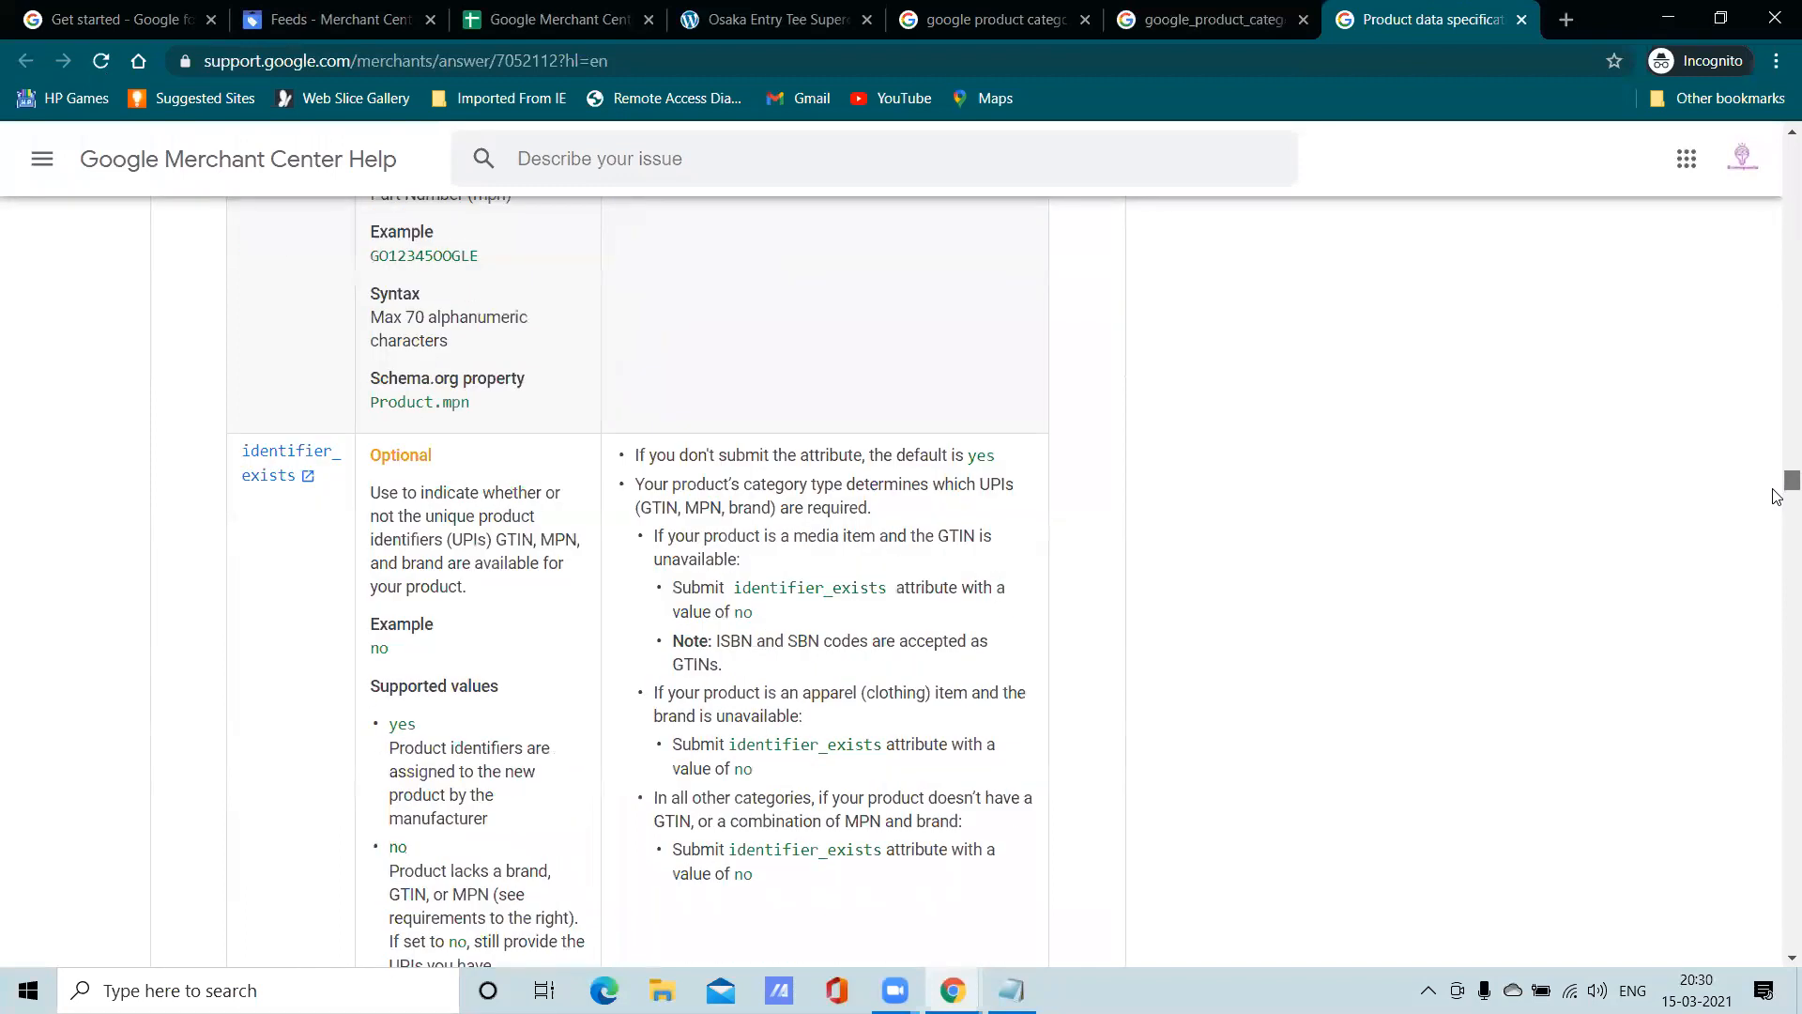
pyautogui.scroll(-15, 1776, 496)
pyautogui.scroll(-20, 1776, 756)
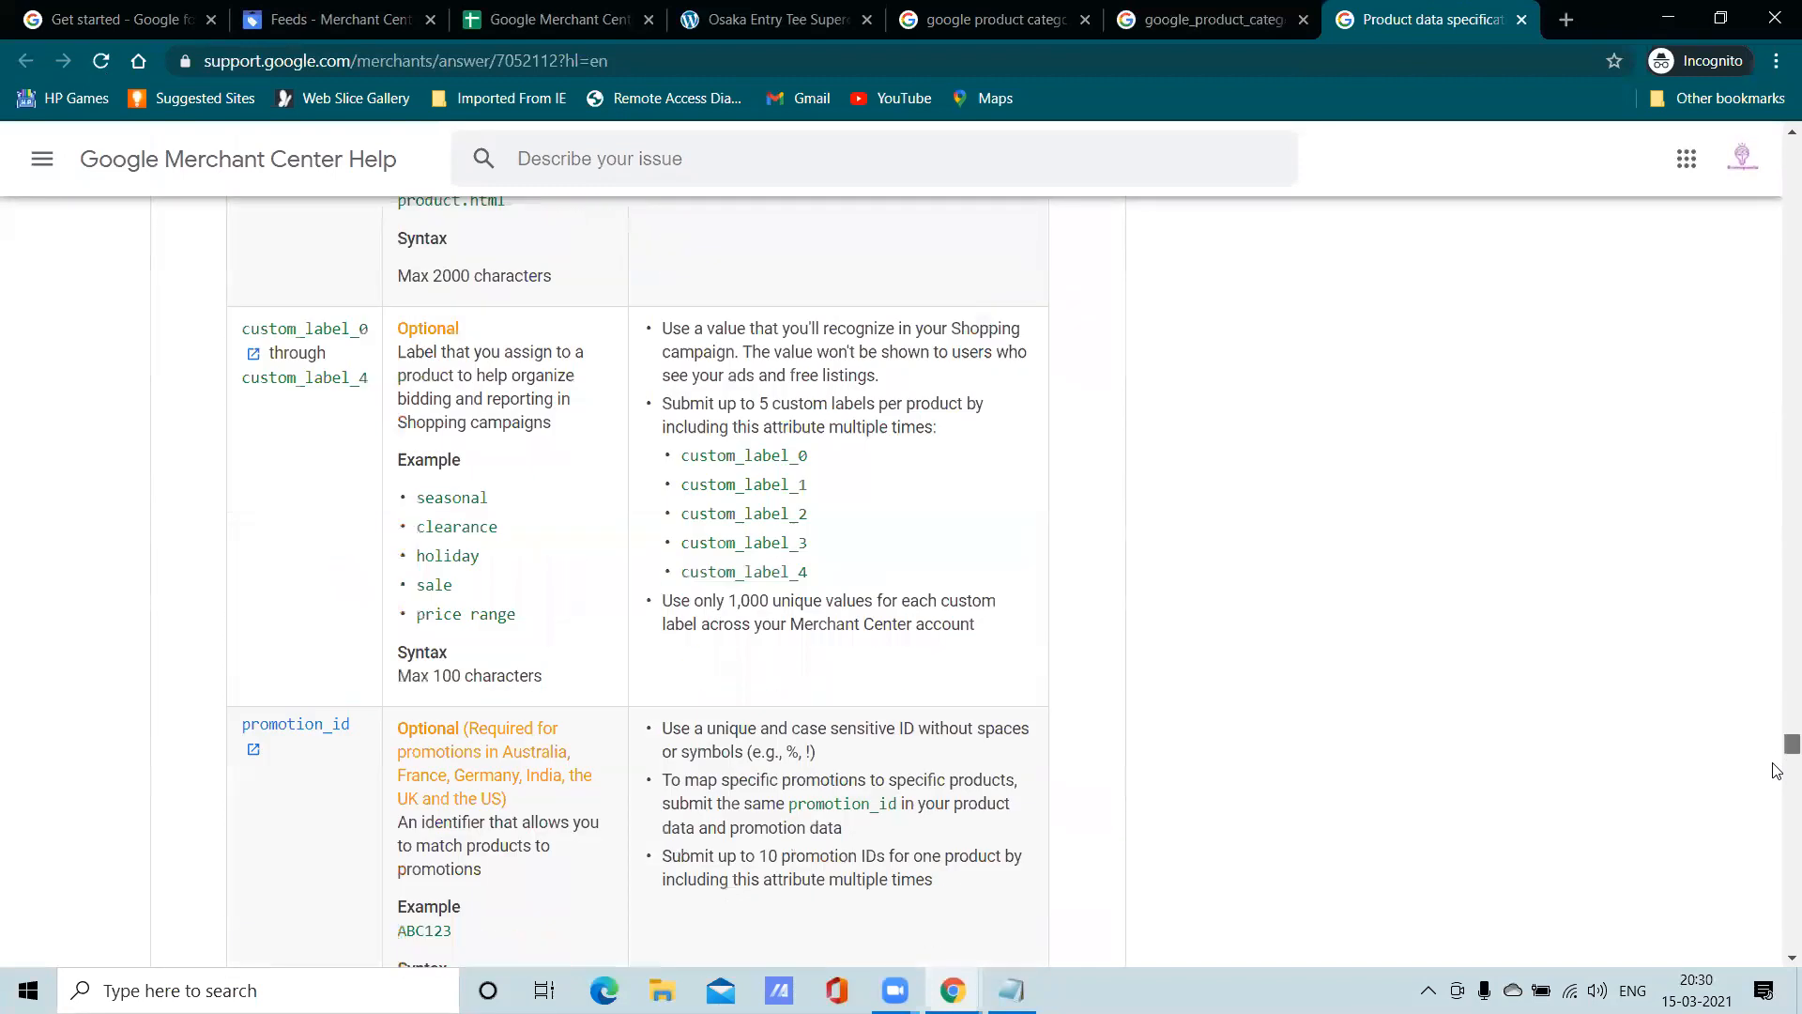
pyautogui.scroll(-15, 1777, 830)
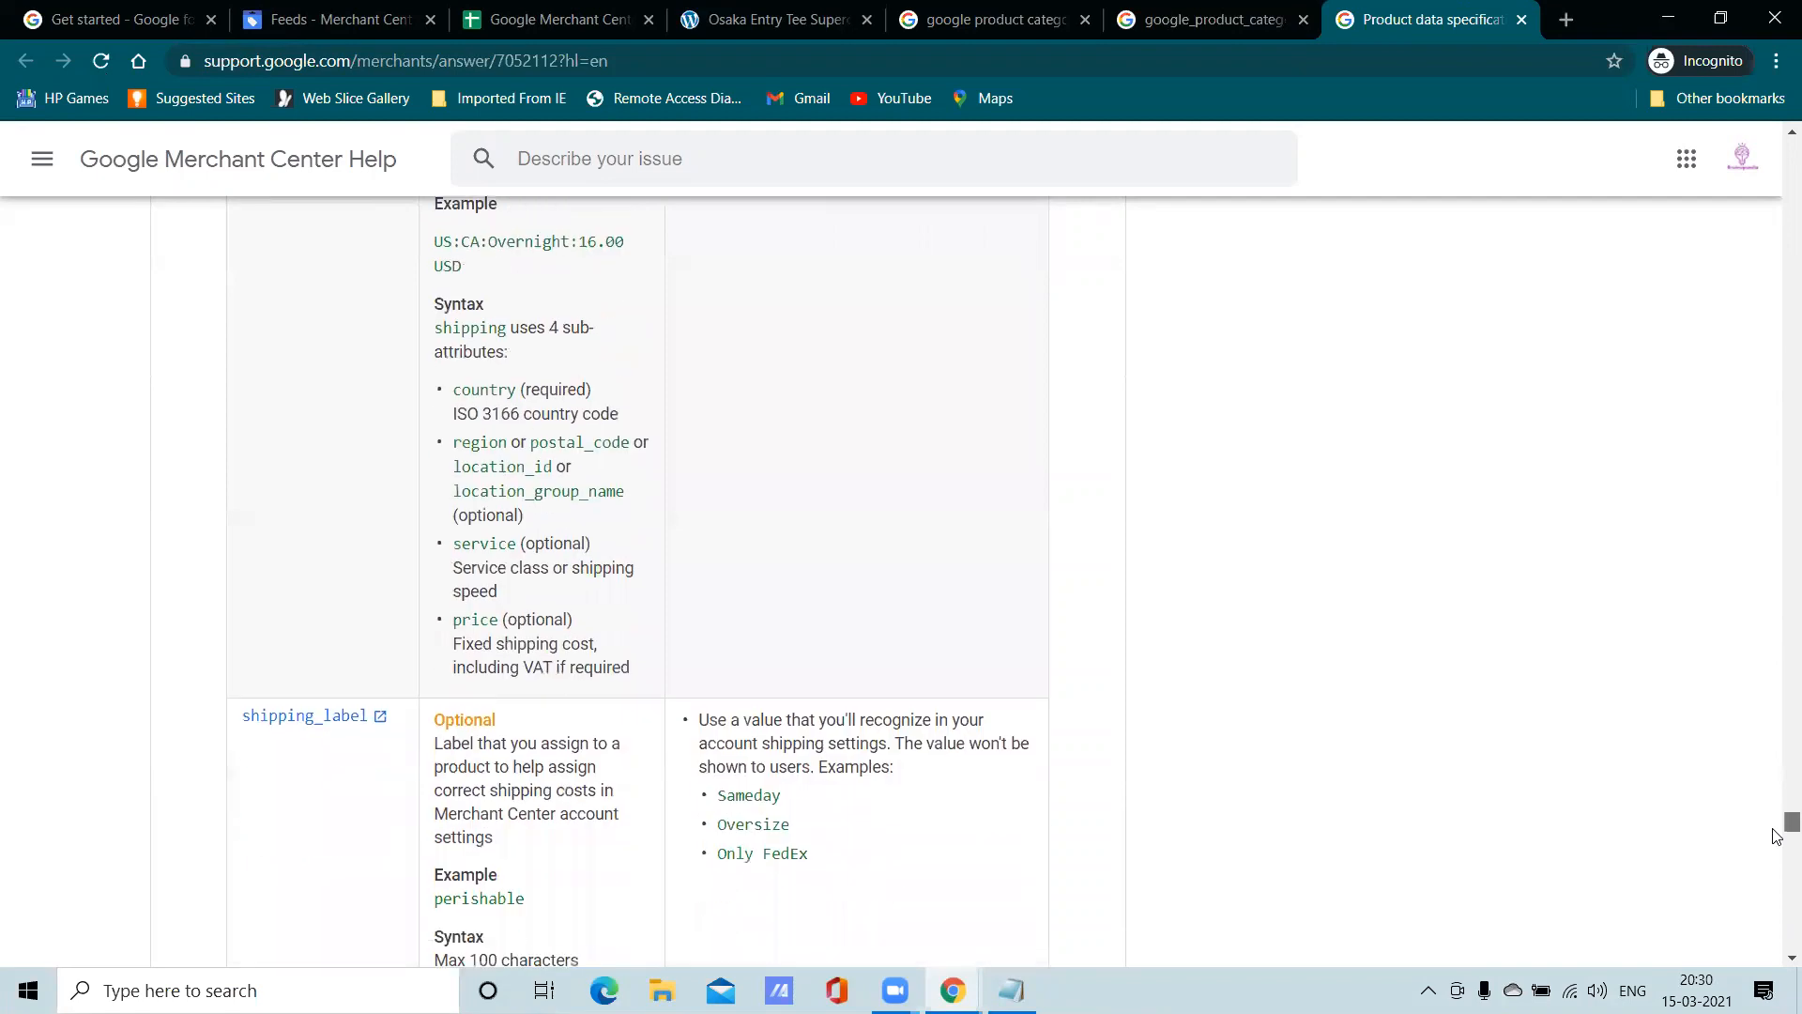
pyautogui.scroll(-6, 1779, 868)
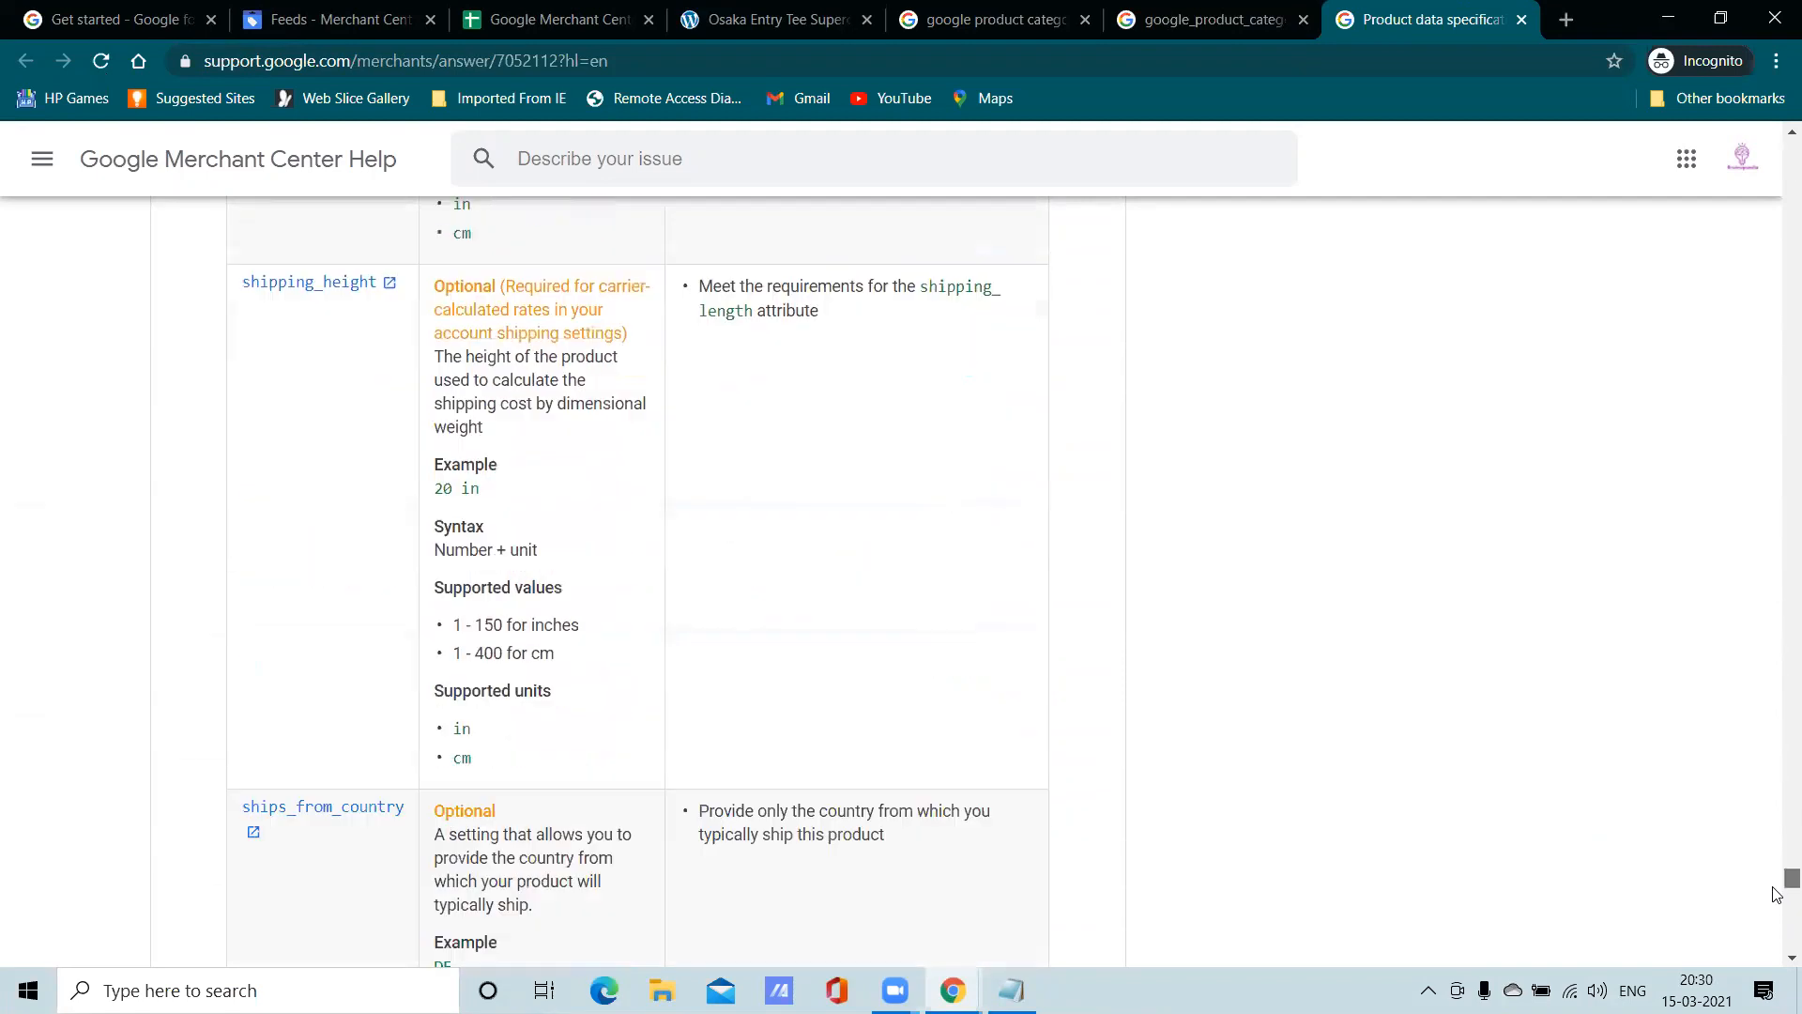
# Return to the google_product_category article and expand its Apparel products examples to read the sample category values
pyautogui.click(1249, 11)
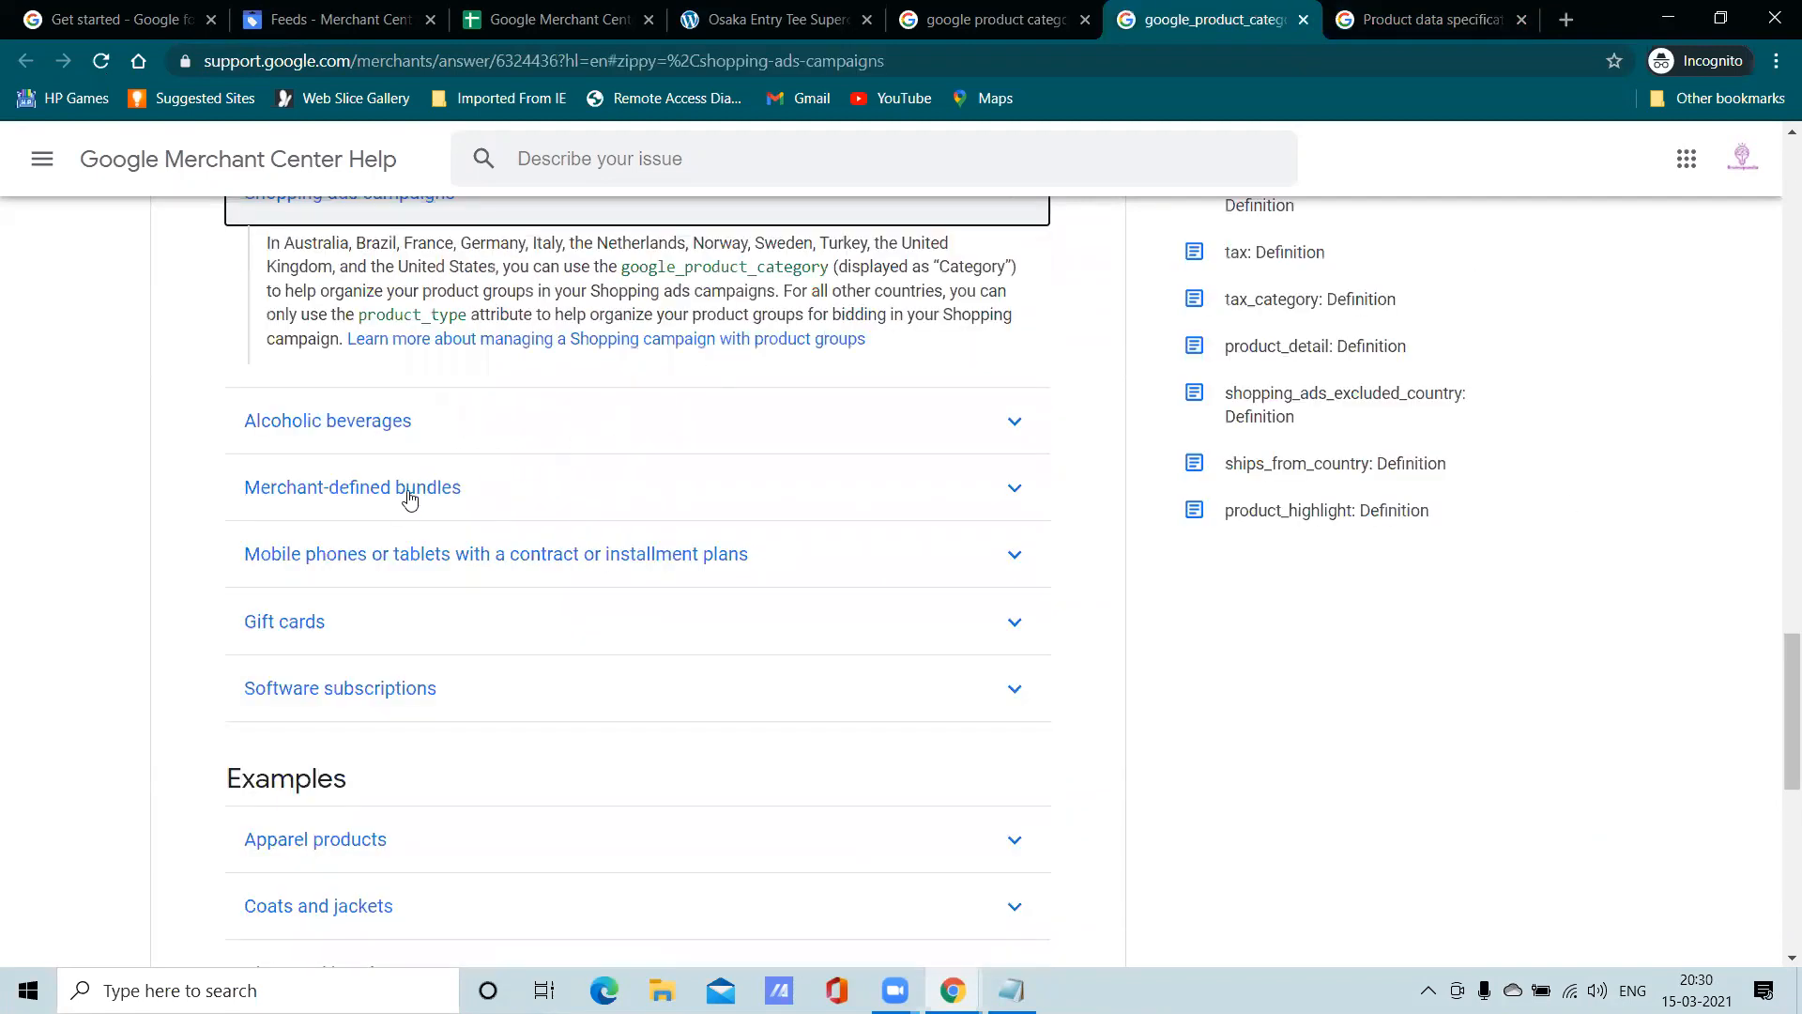
pyautogui.scroll(-4, 419, 535)
pyautogui.click(381, 499)
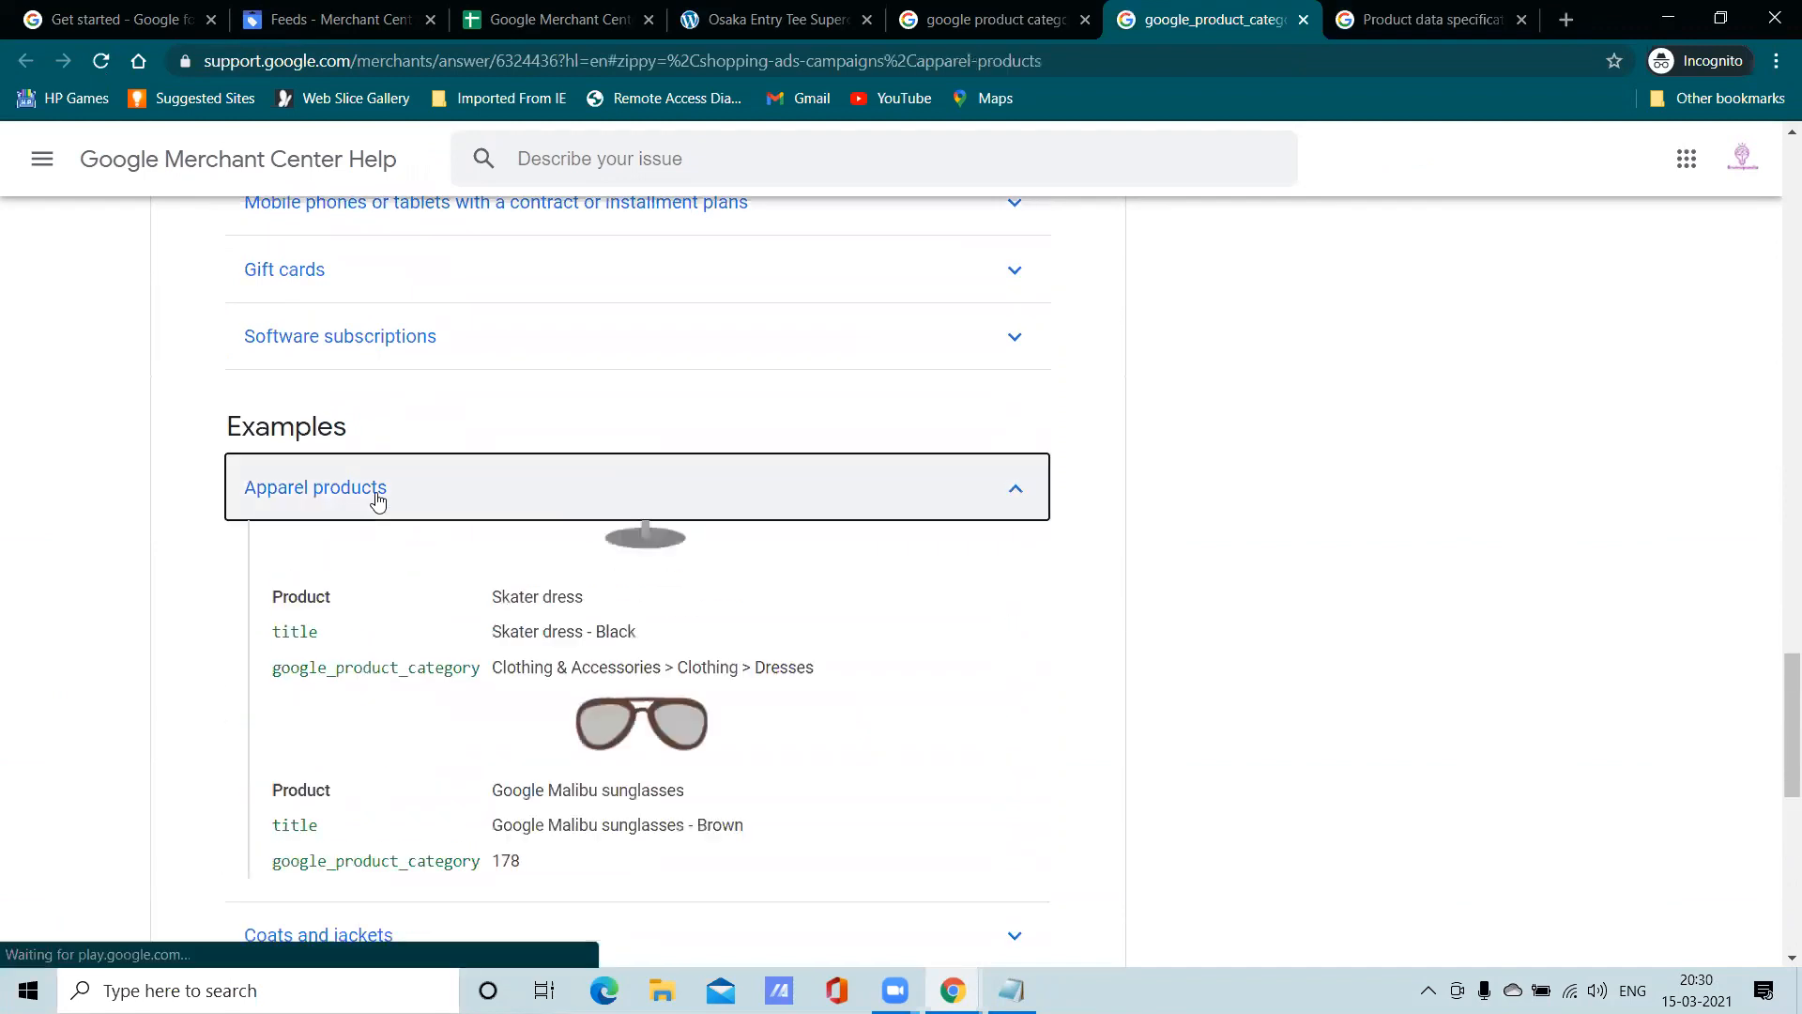
pyautogui.scroll(-6, 633, 578)
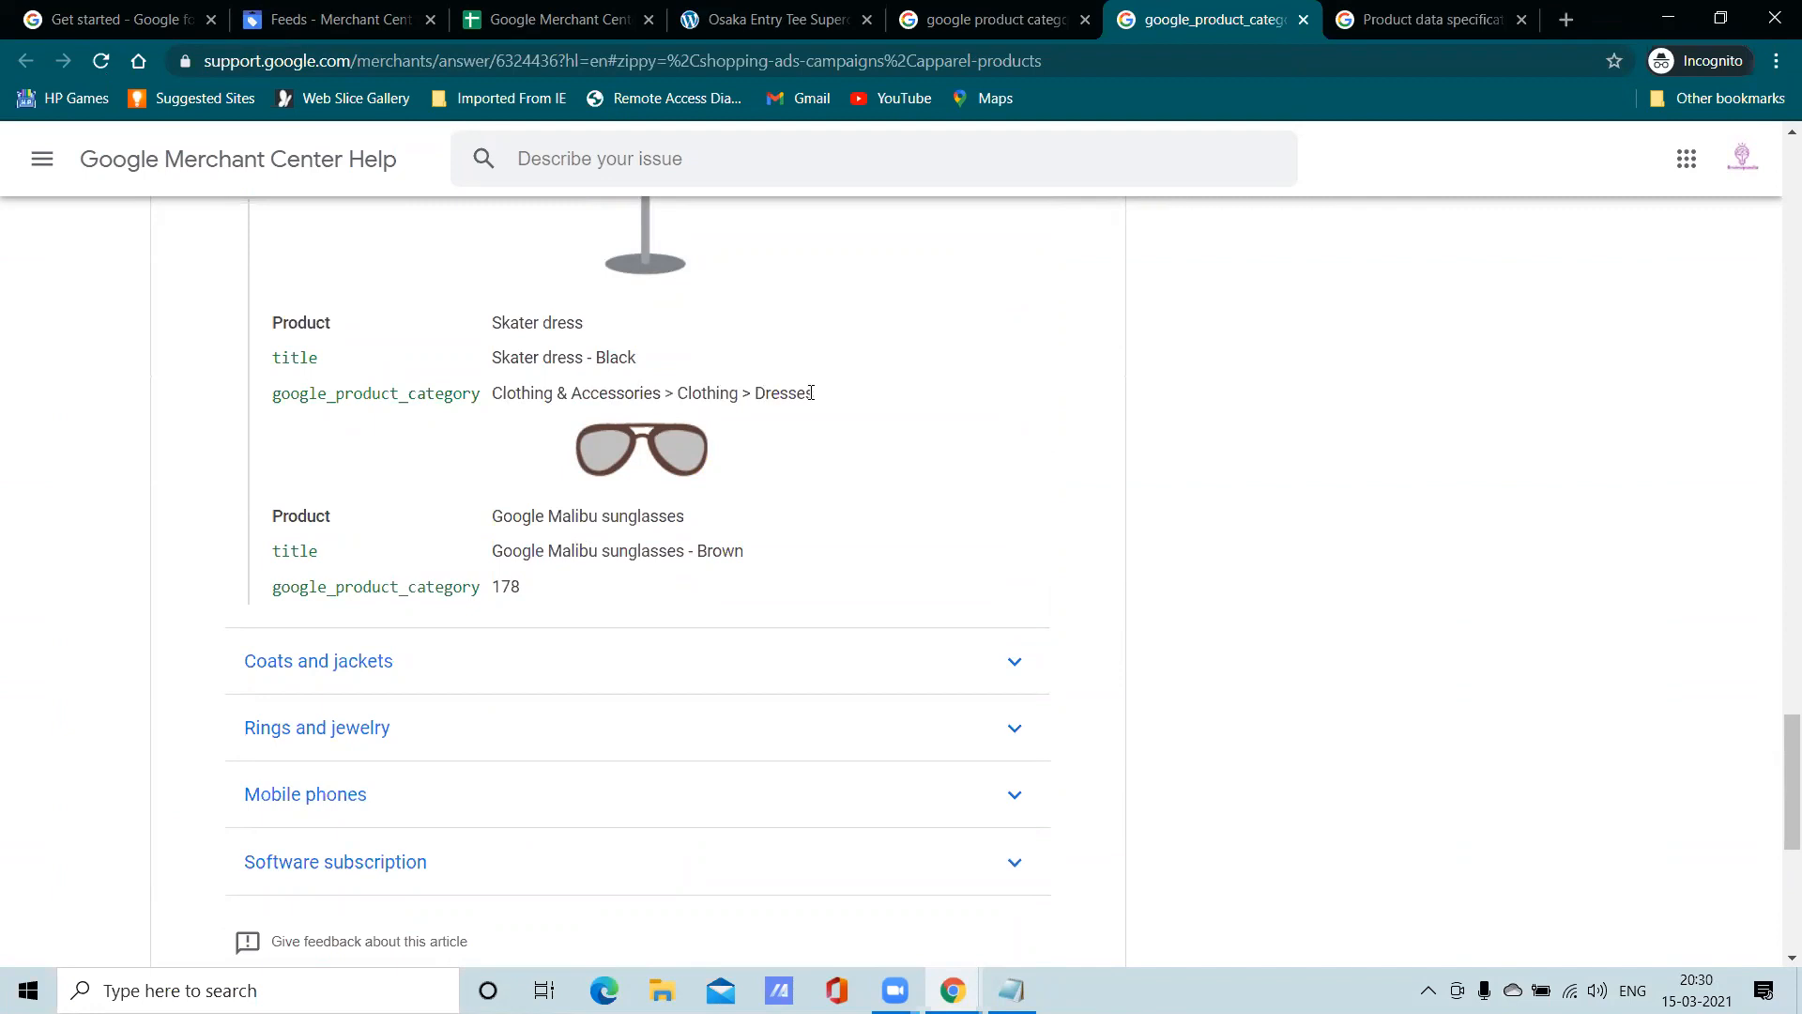
# Copy the skater dress example's category, Clothing & Accessories > Clothing > Dresses, into google product category cell L2 of the feed spreadsheet
pyautogui.moveTo(826, 405); pyautogui.dragTo(489, 399)
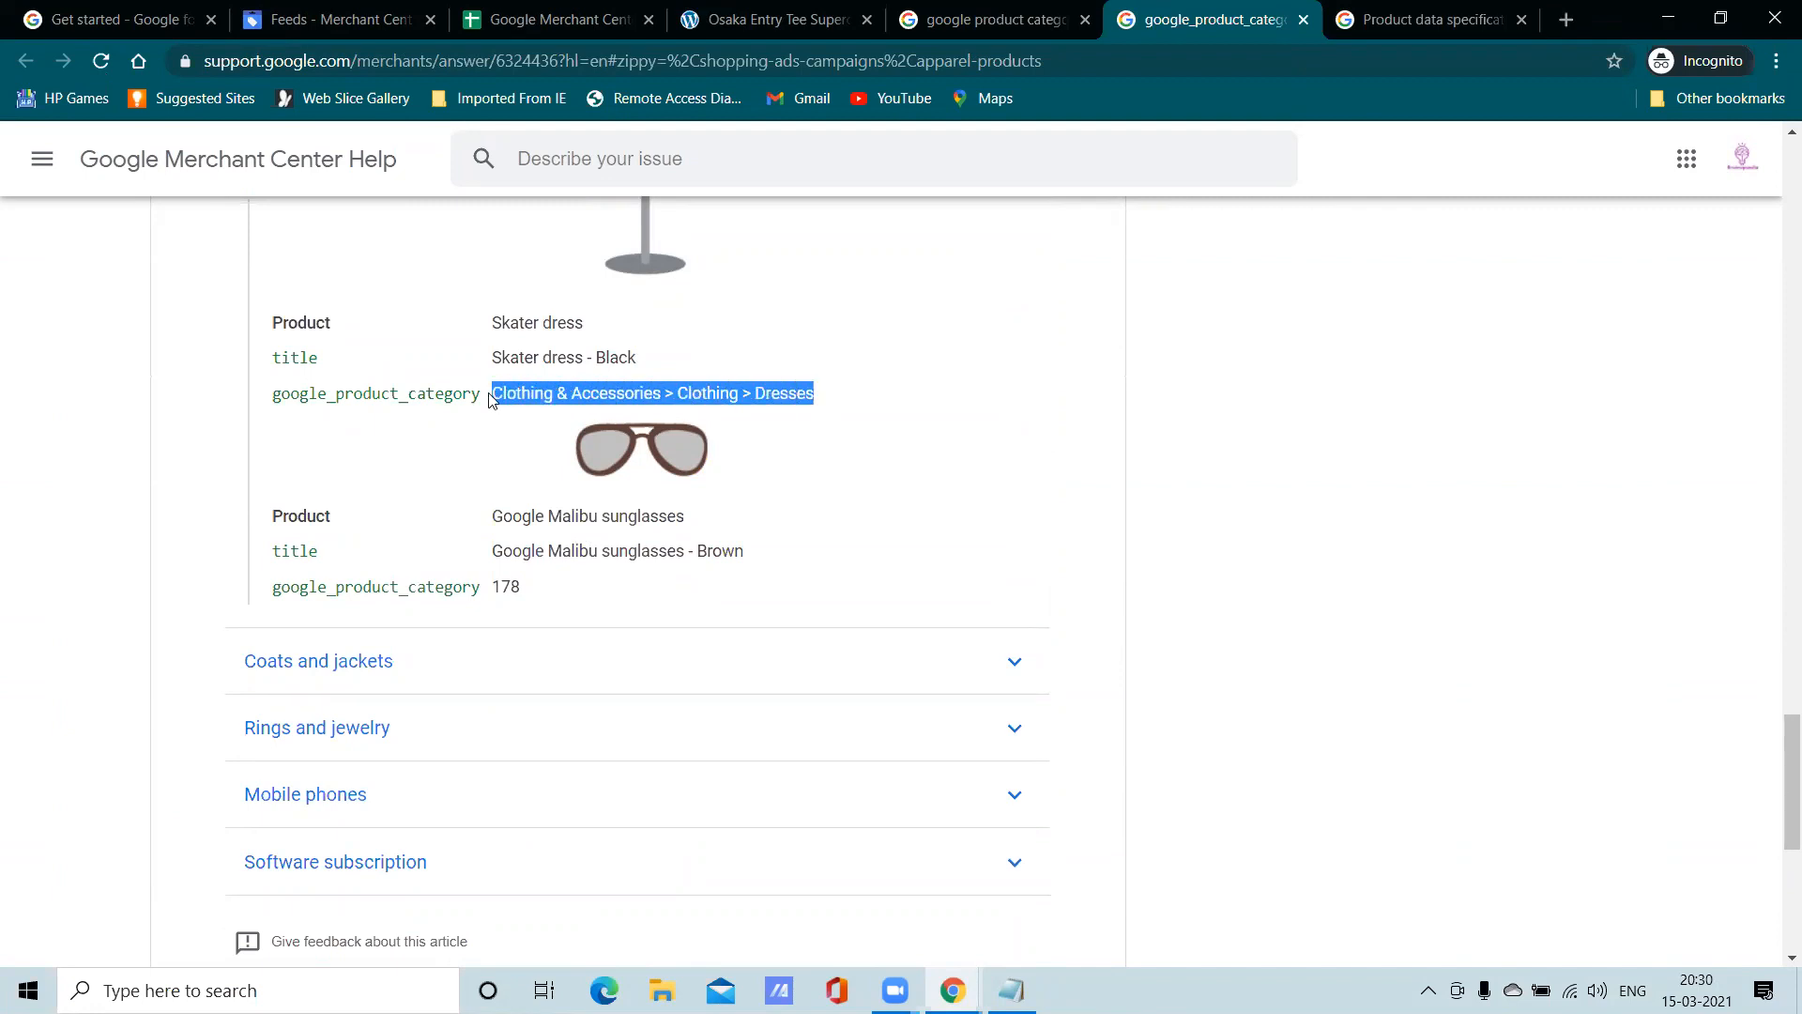
pyautogui.rightClick(522, 398)
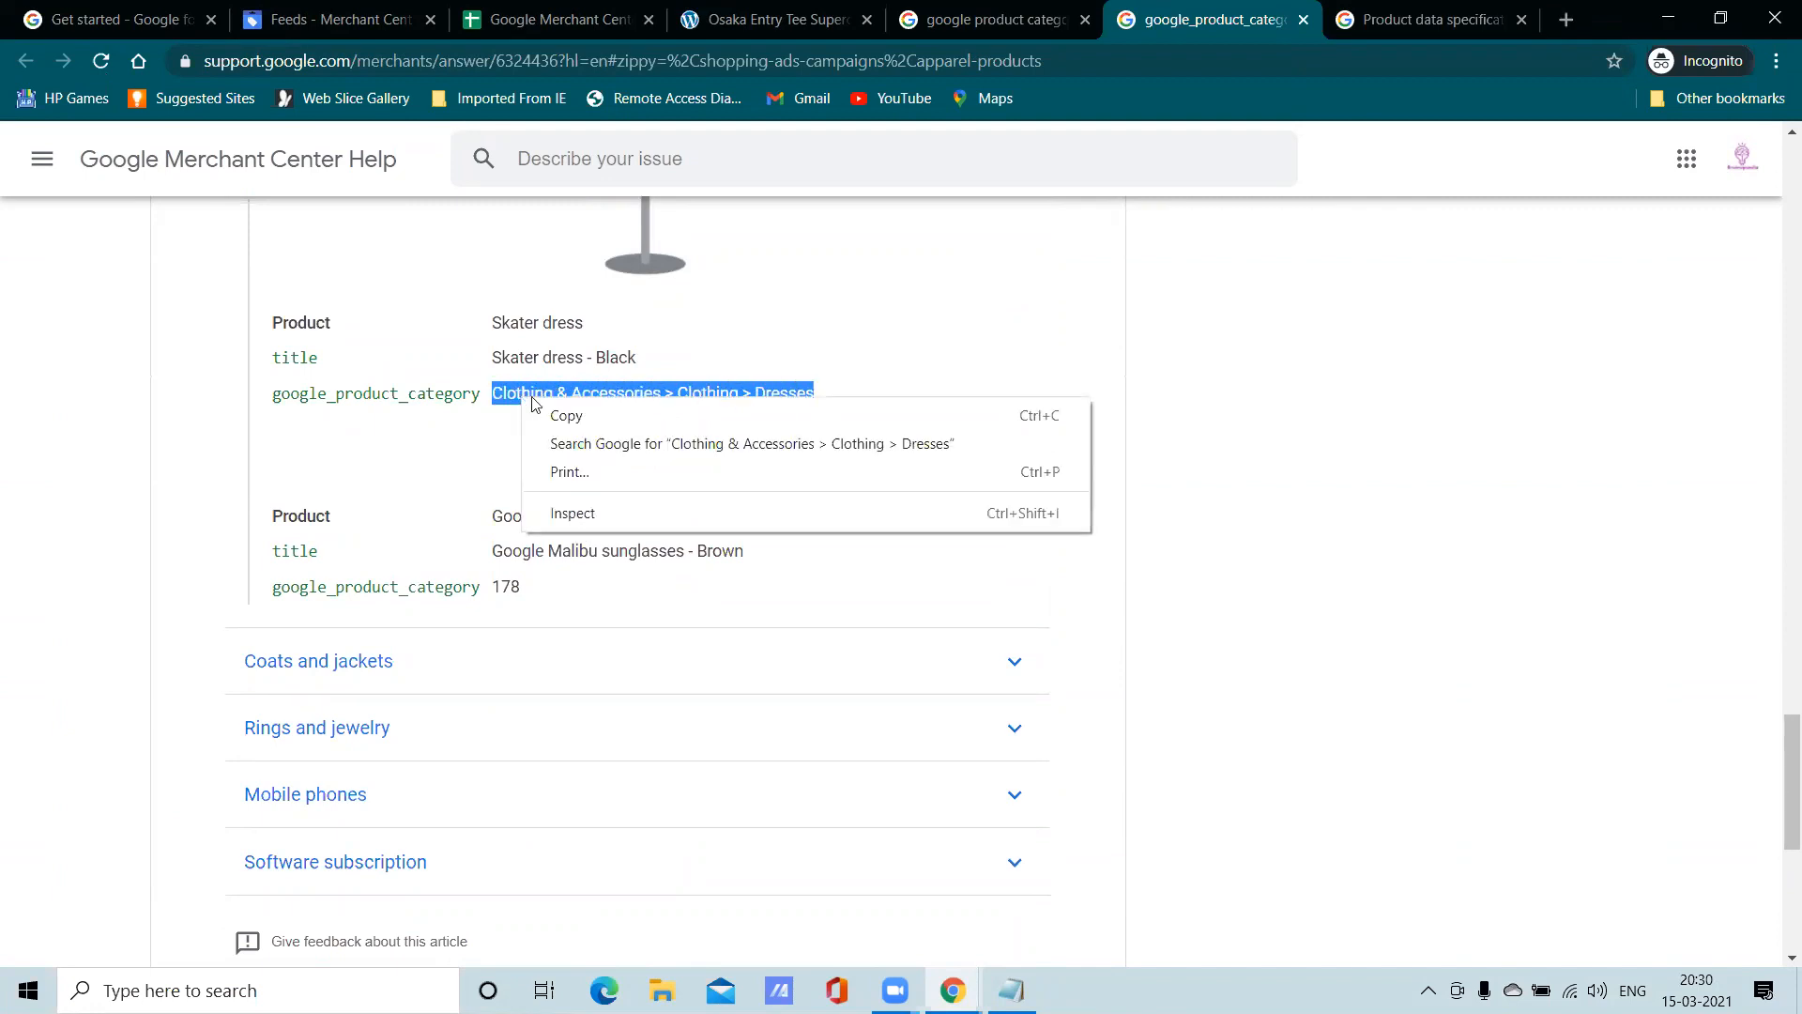
pyautogui.click(566, 416)
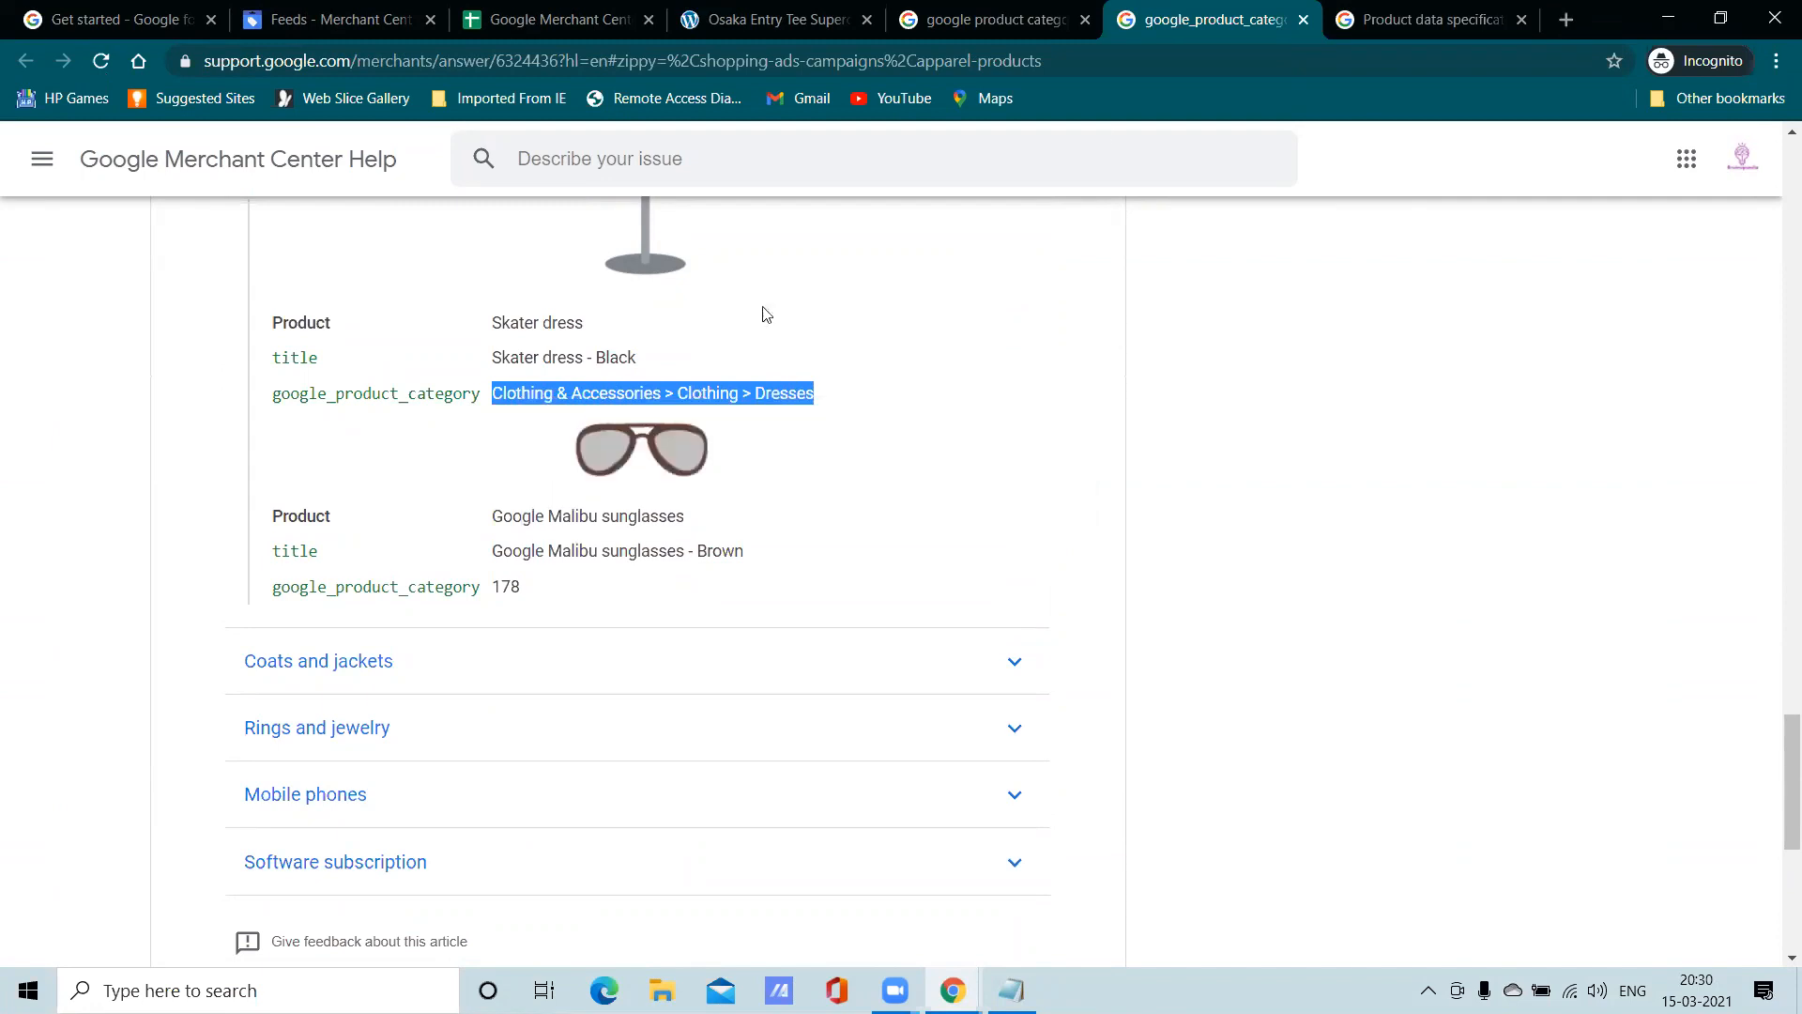
pyautogui.click(986, 18)
pyautogui.click(775, 18)
pyautogui.click(576, 9)
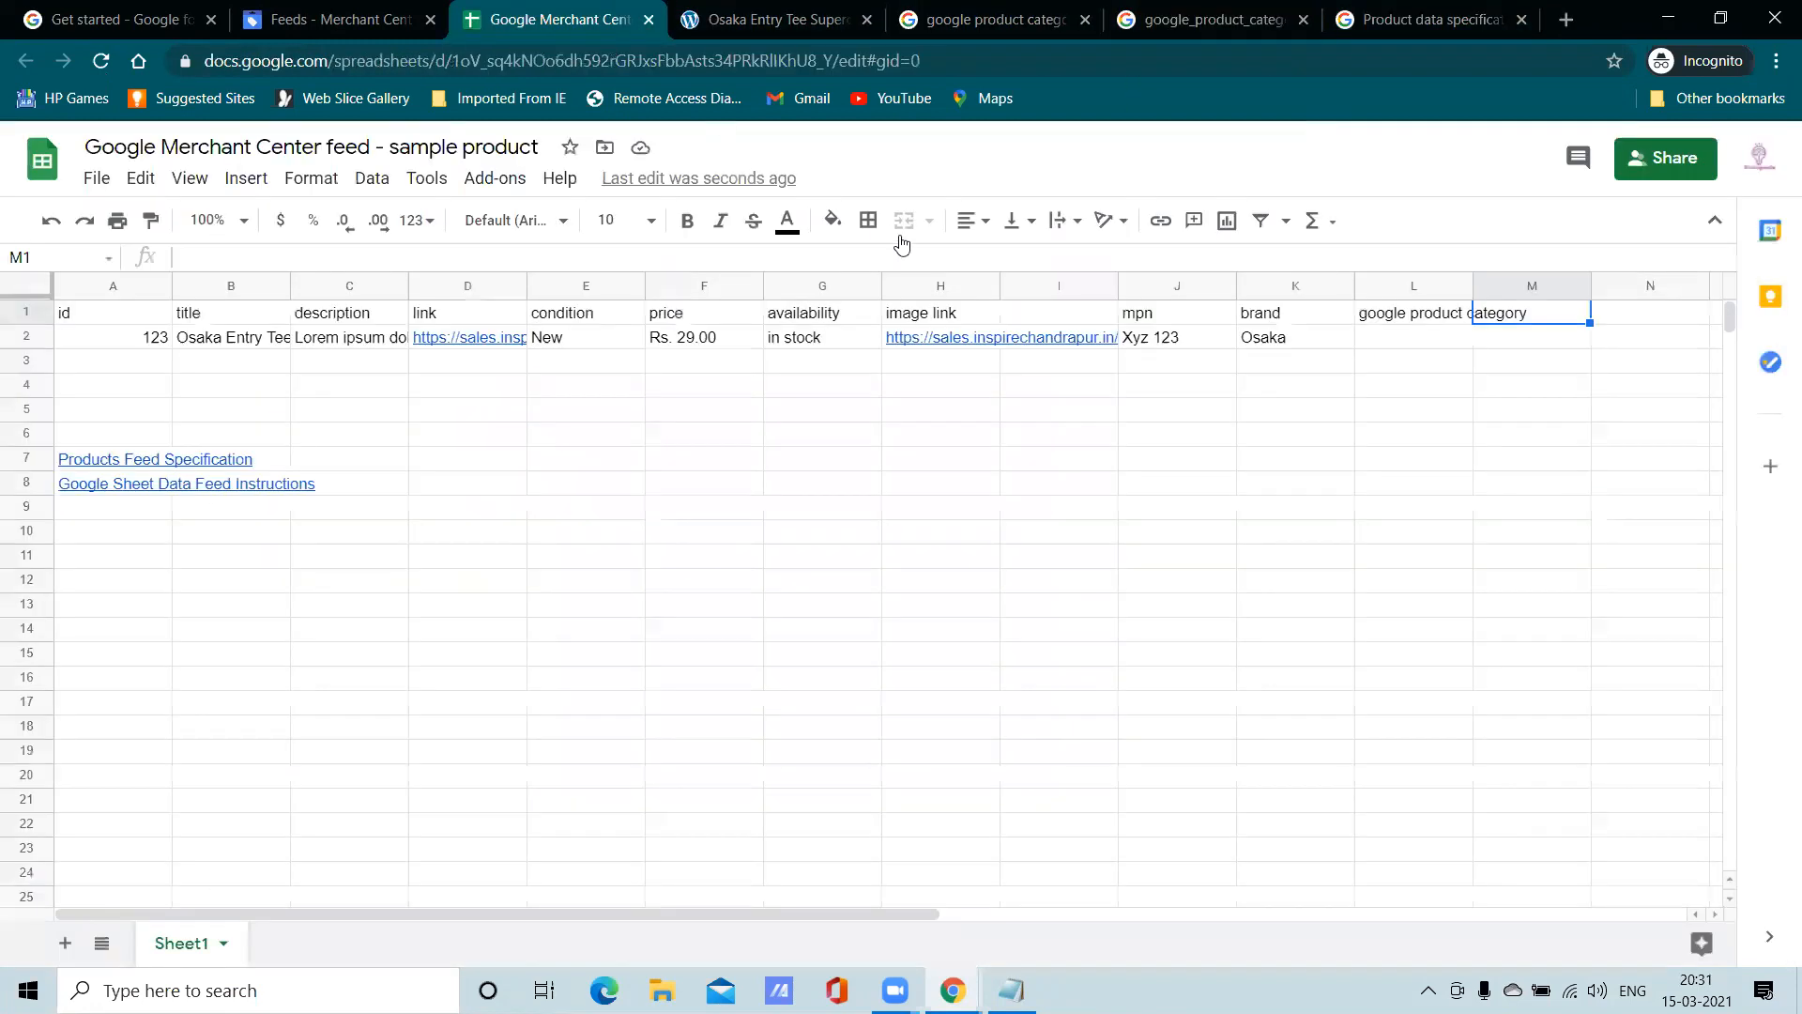
pyautogui.doubleClick(1441, 340)
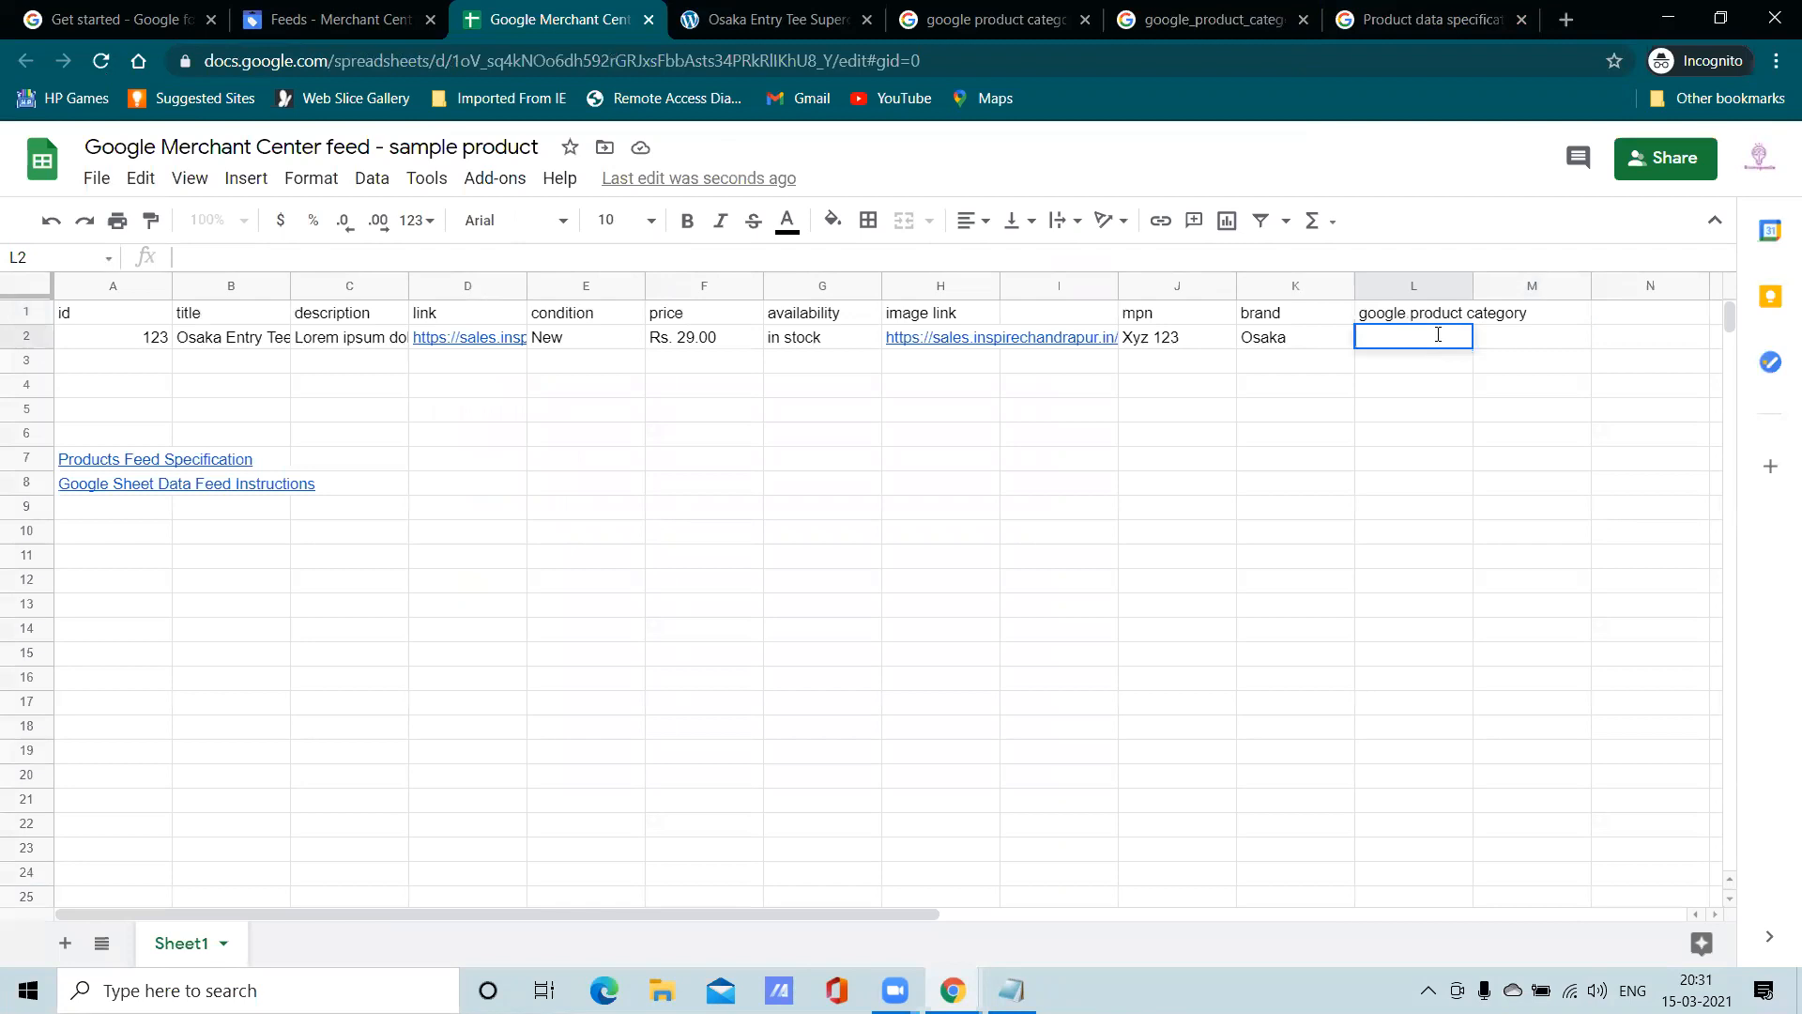
pyautogui.hotkey('ctrl', 'v')
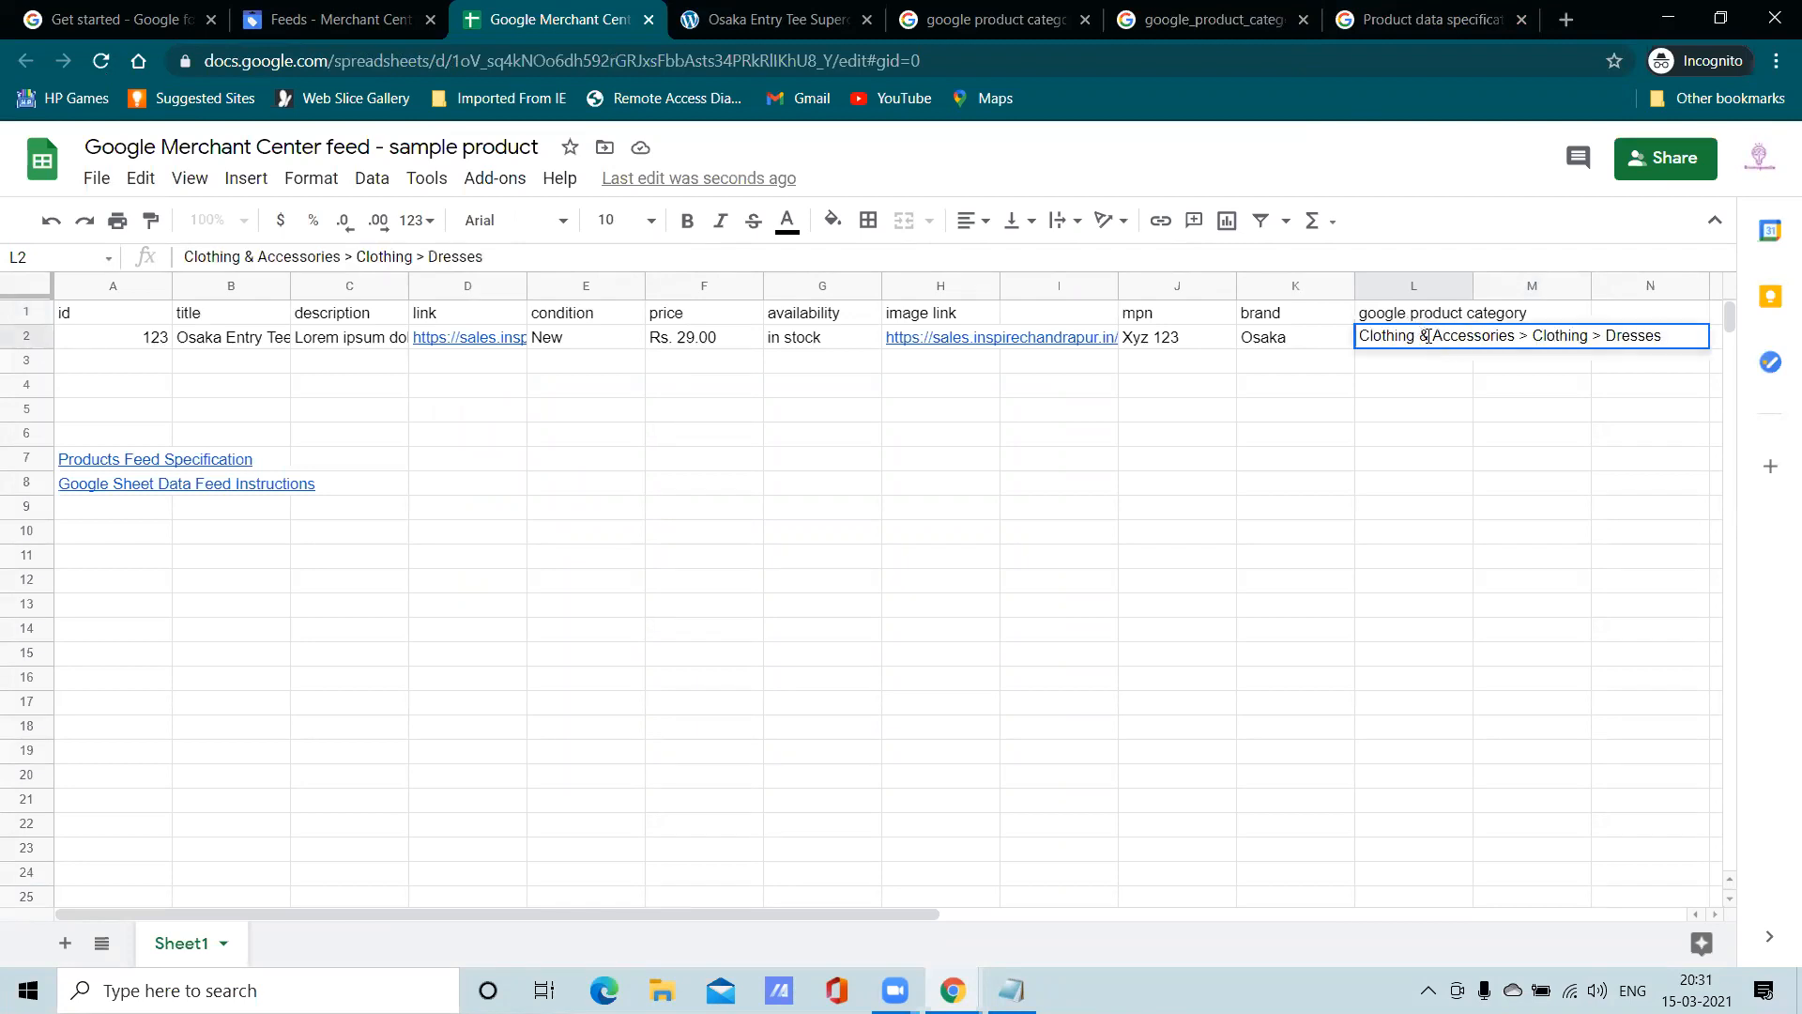
# Return to the Osaka Entry Tee Superdry store page and examine the product path and product name in its URL
pyautogui.click(1023, 13)
pyautogui.click(797, 19)
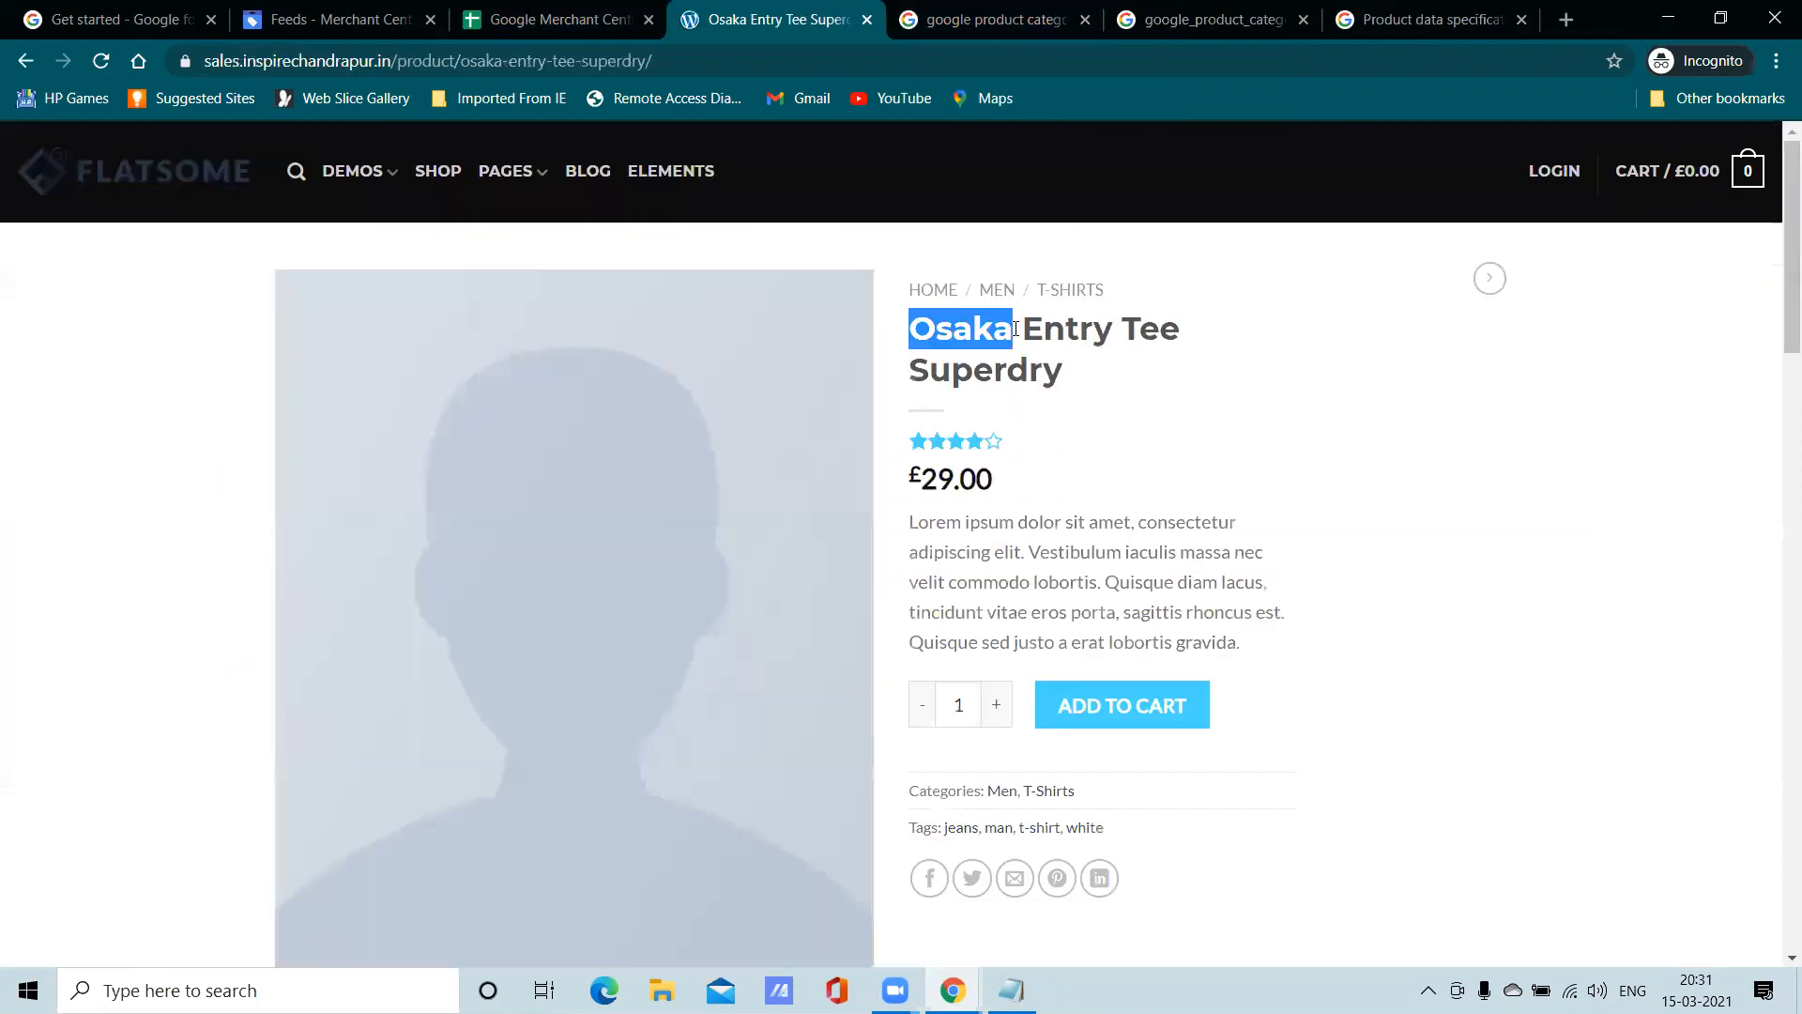
pyautogui.doubleClick(457, 57)
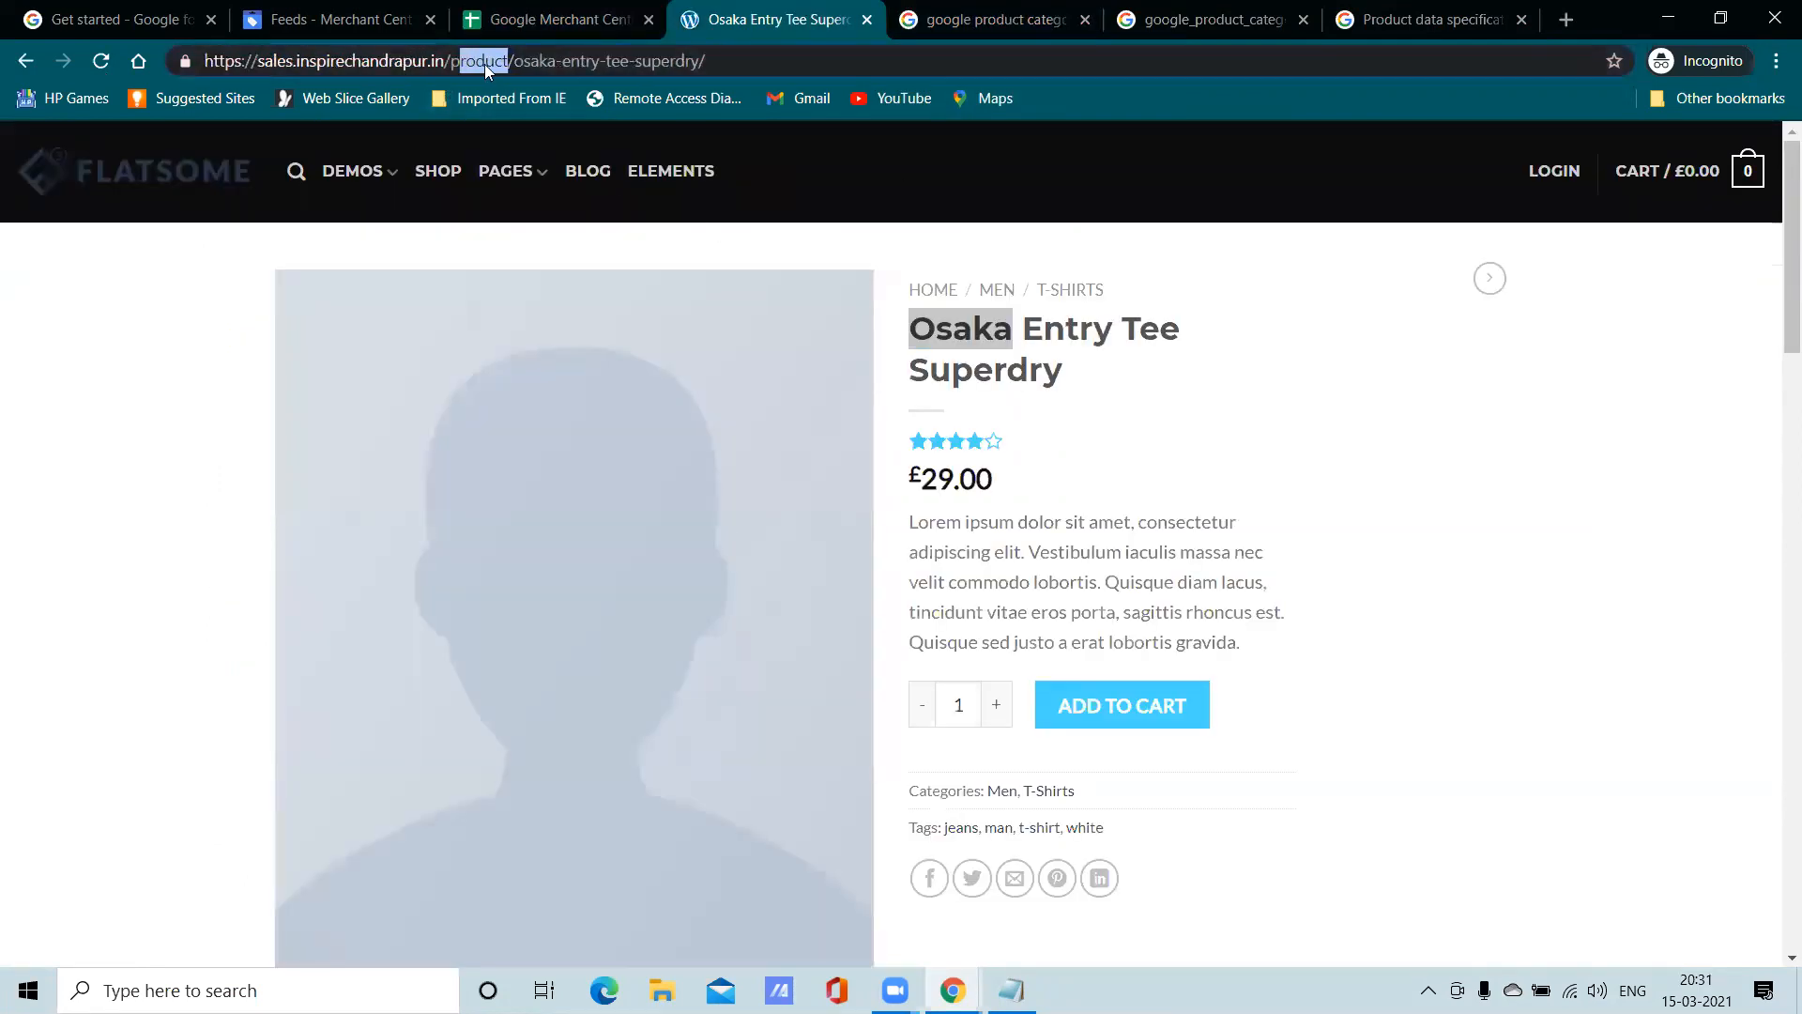
pyautogui.click(541, 60)
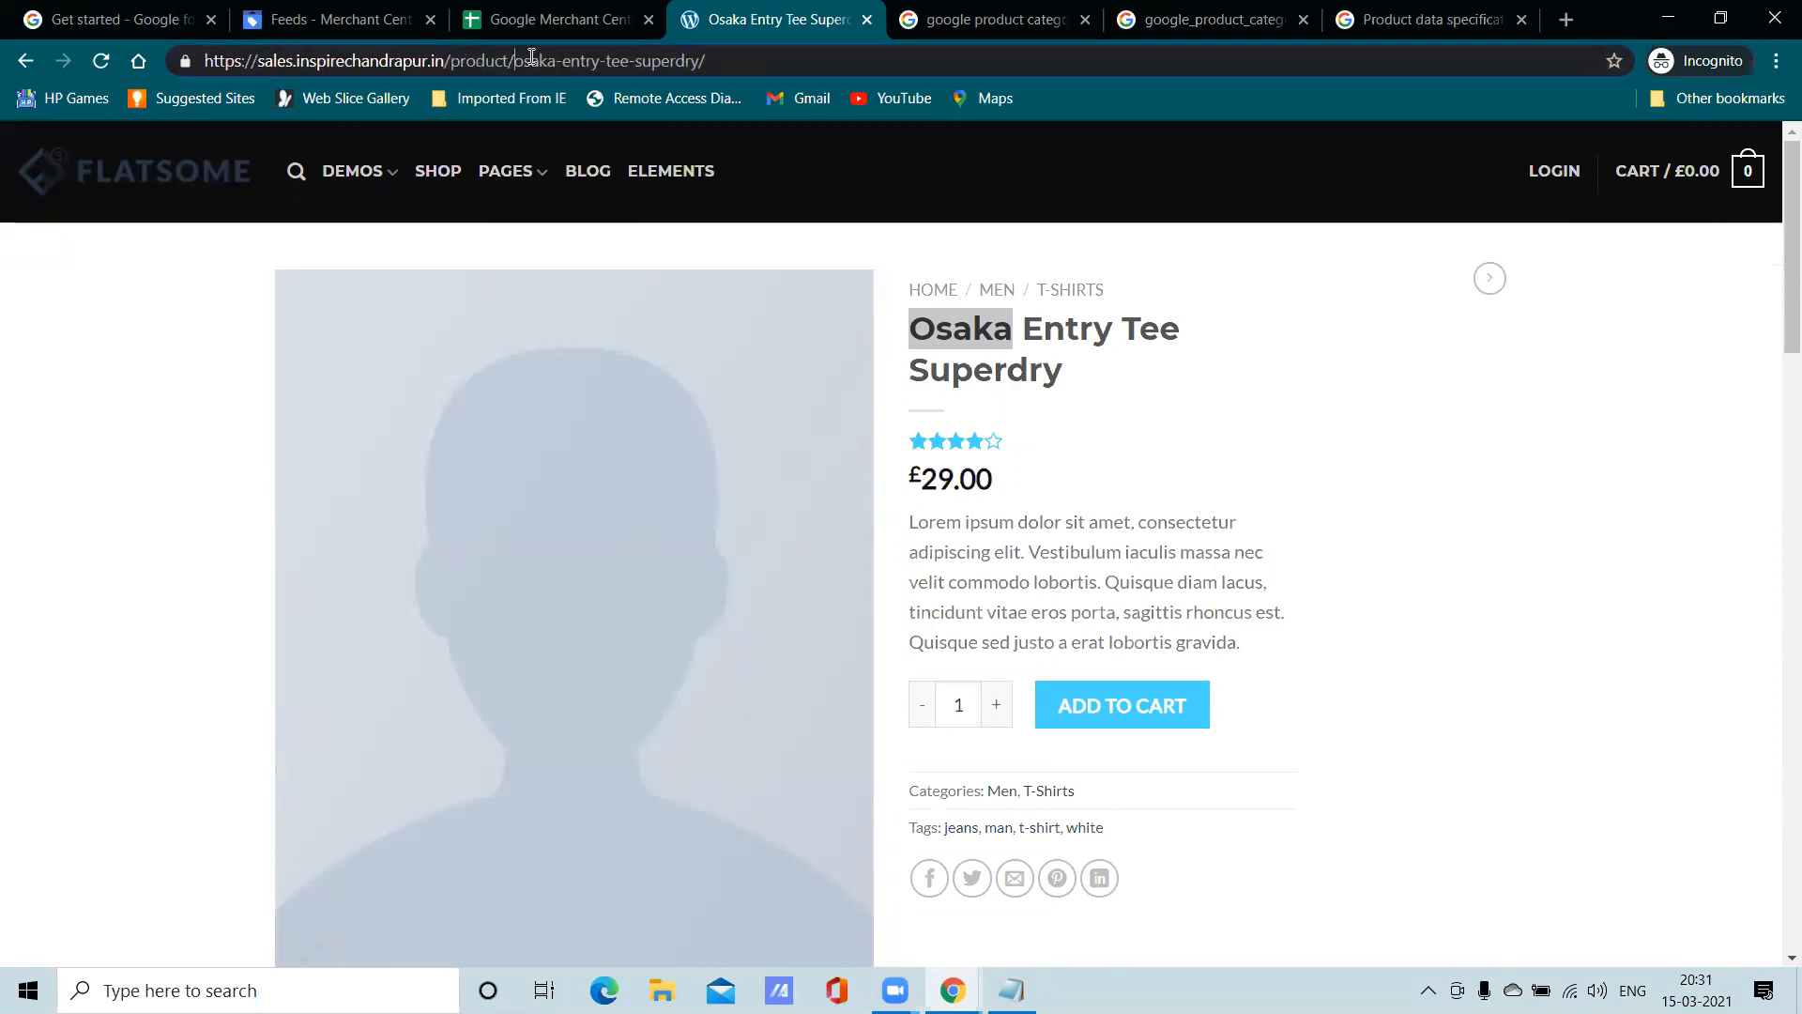
pyautogui.moveTo(515, 60); pyautogui.dragTo(612, 60)
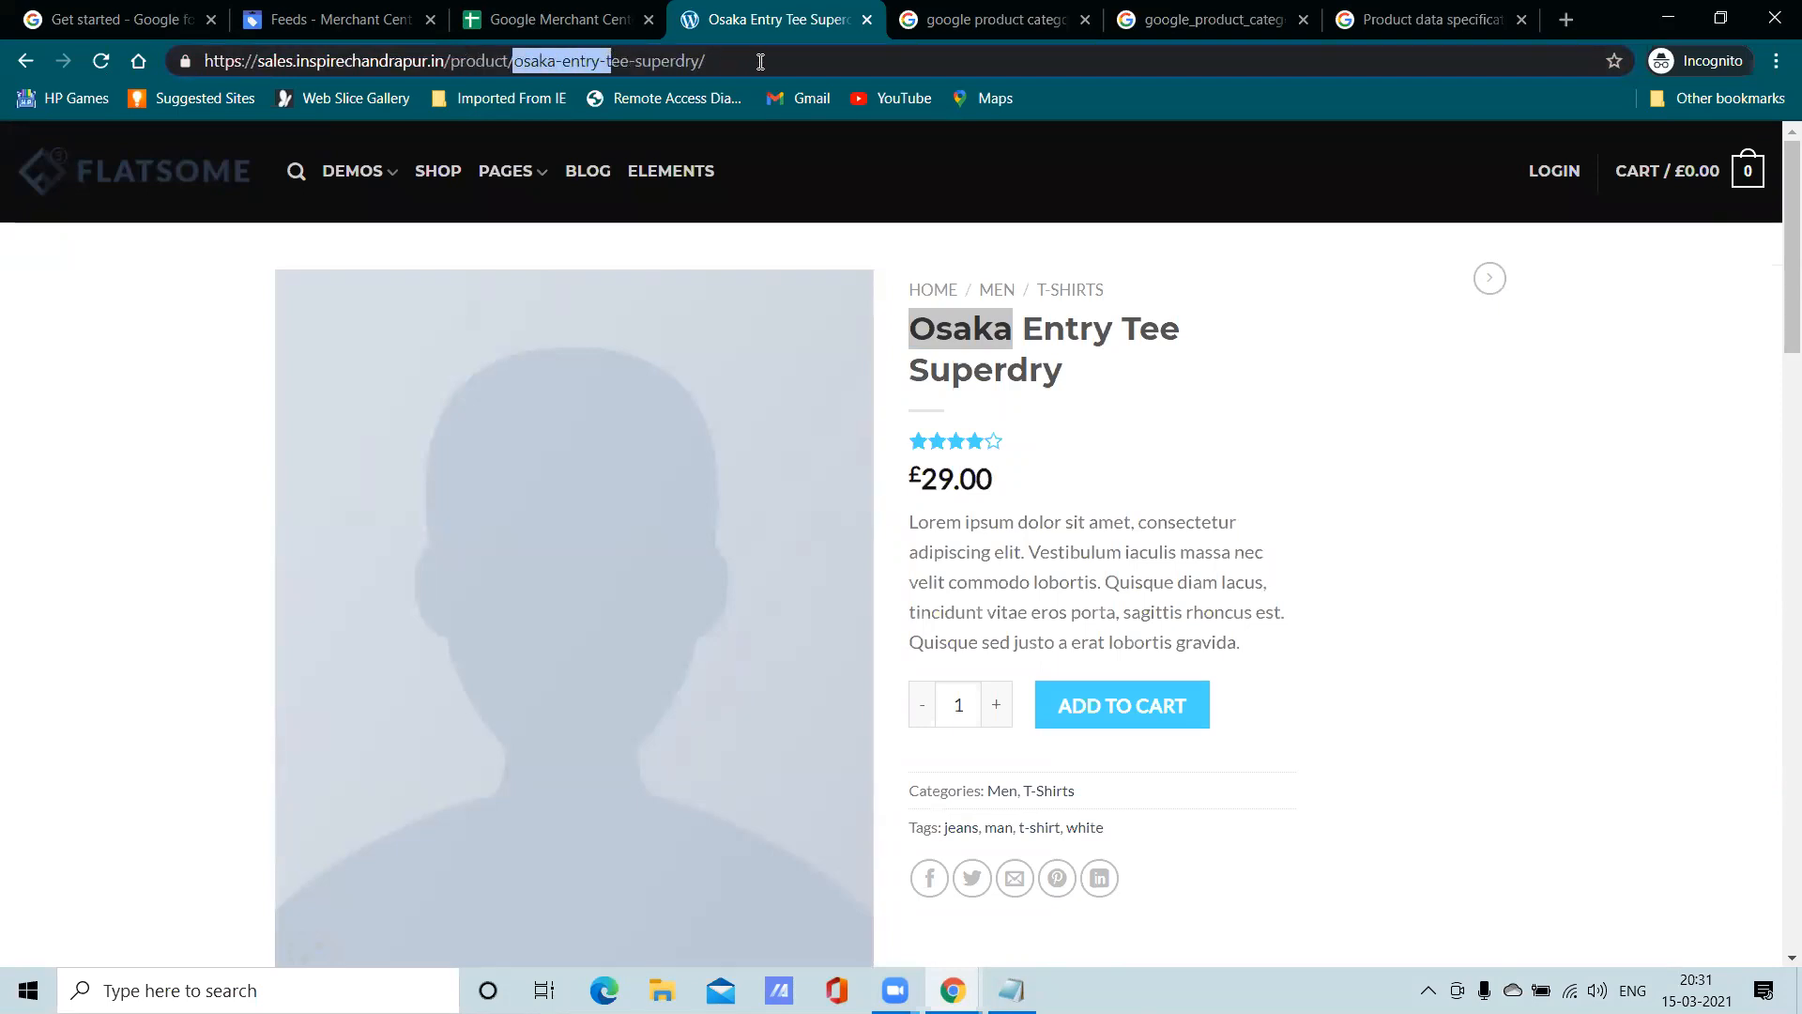
pyautogui.click(729, 60)
# Return to the feed spreadsheet and commit the category Clothing & Accessories > Clothing > Dresses in cell L2
pyautogui.click(544, 12)
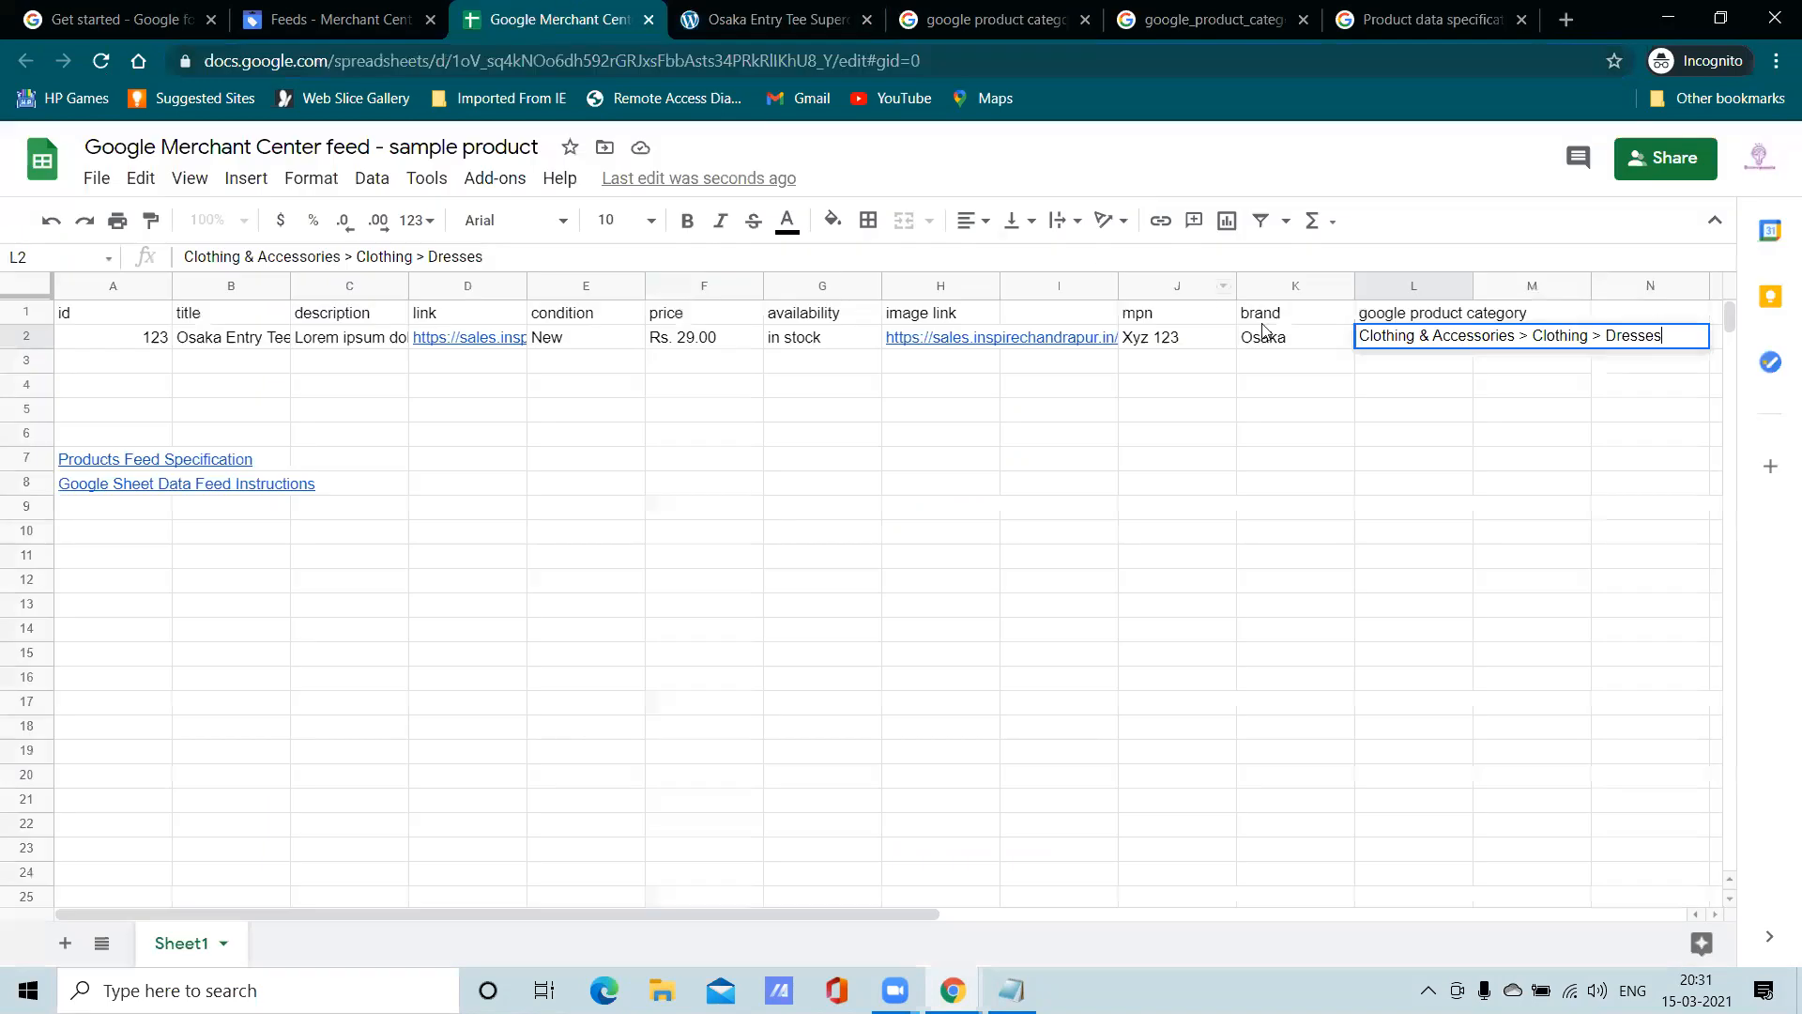
pyautogui.doubleClick(1359, 335)
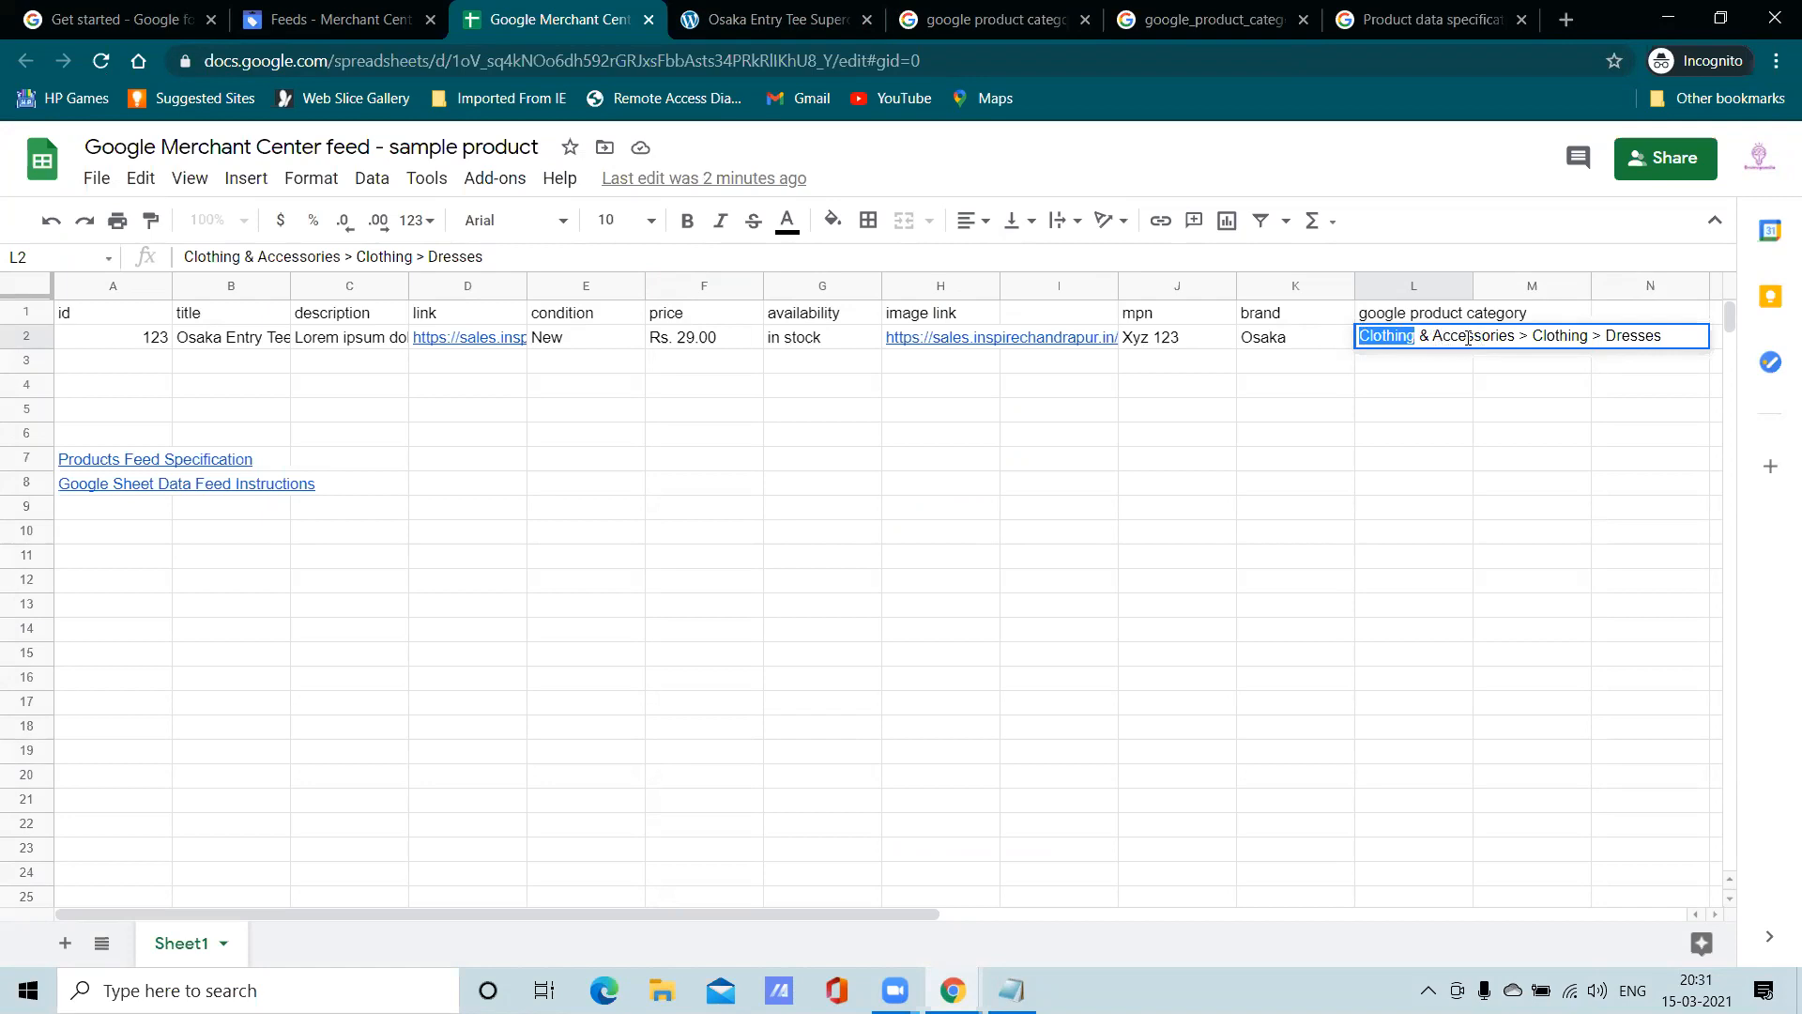
pyautogui.click(1660, 368)
pyautogui.click(1573, 346)
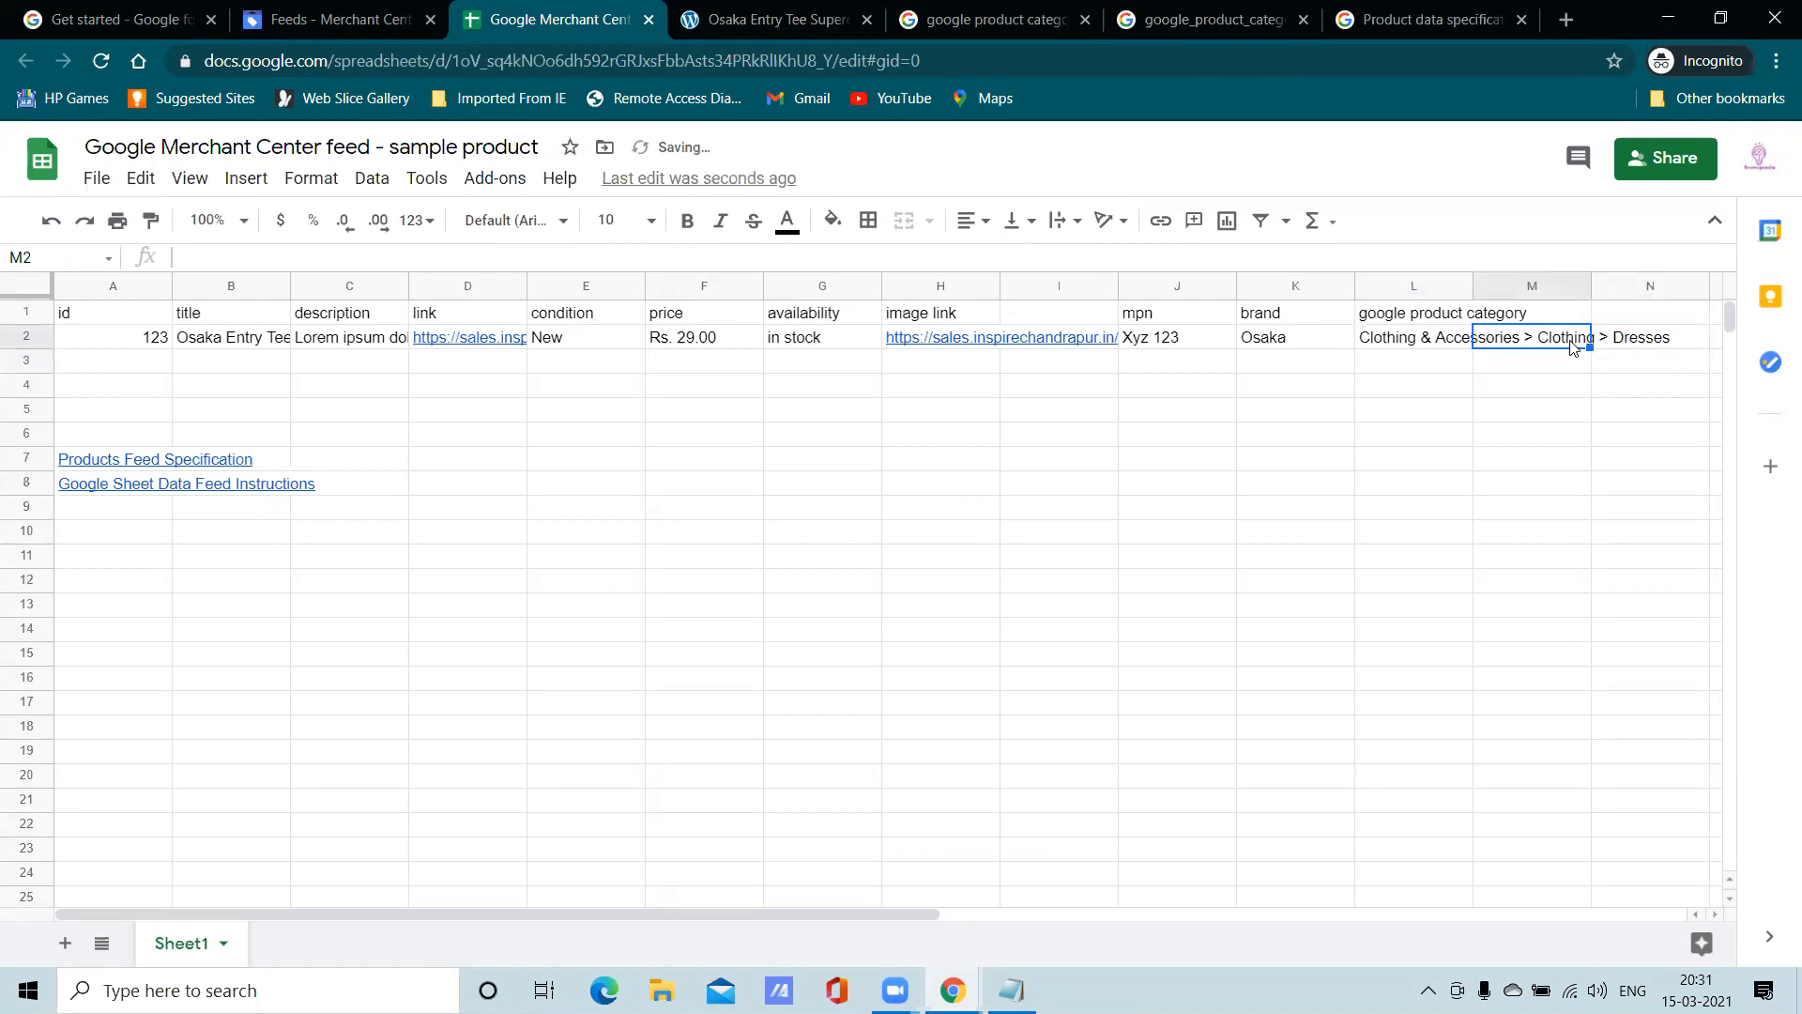
pyautogui.click(1408, 346)
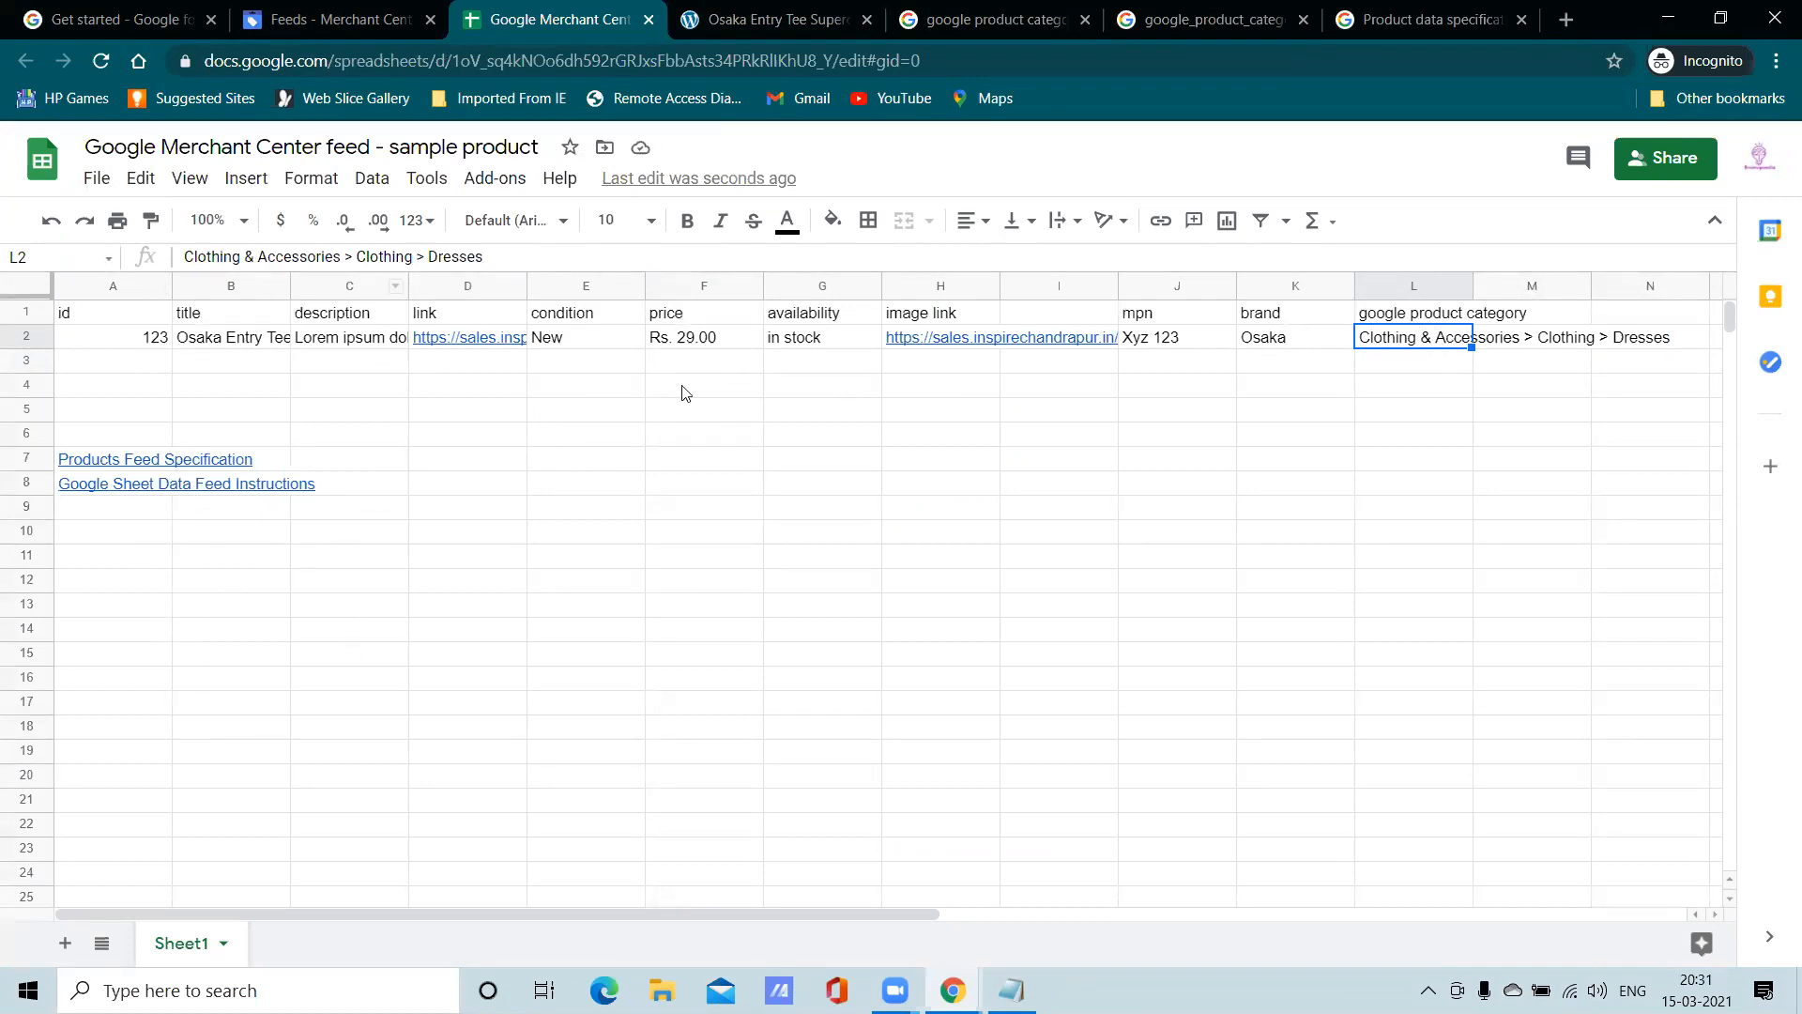
# Check the product diagnostics in Merchant Center and review the feed spreadsheet's sharing settings
pyautogui.click(337, 19)
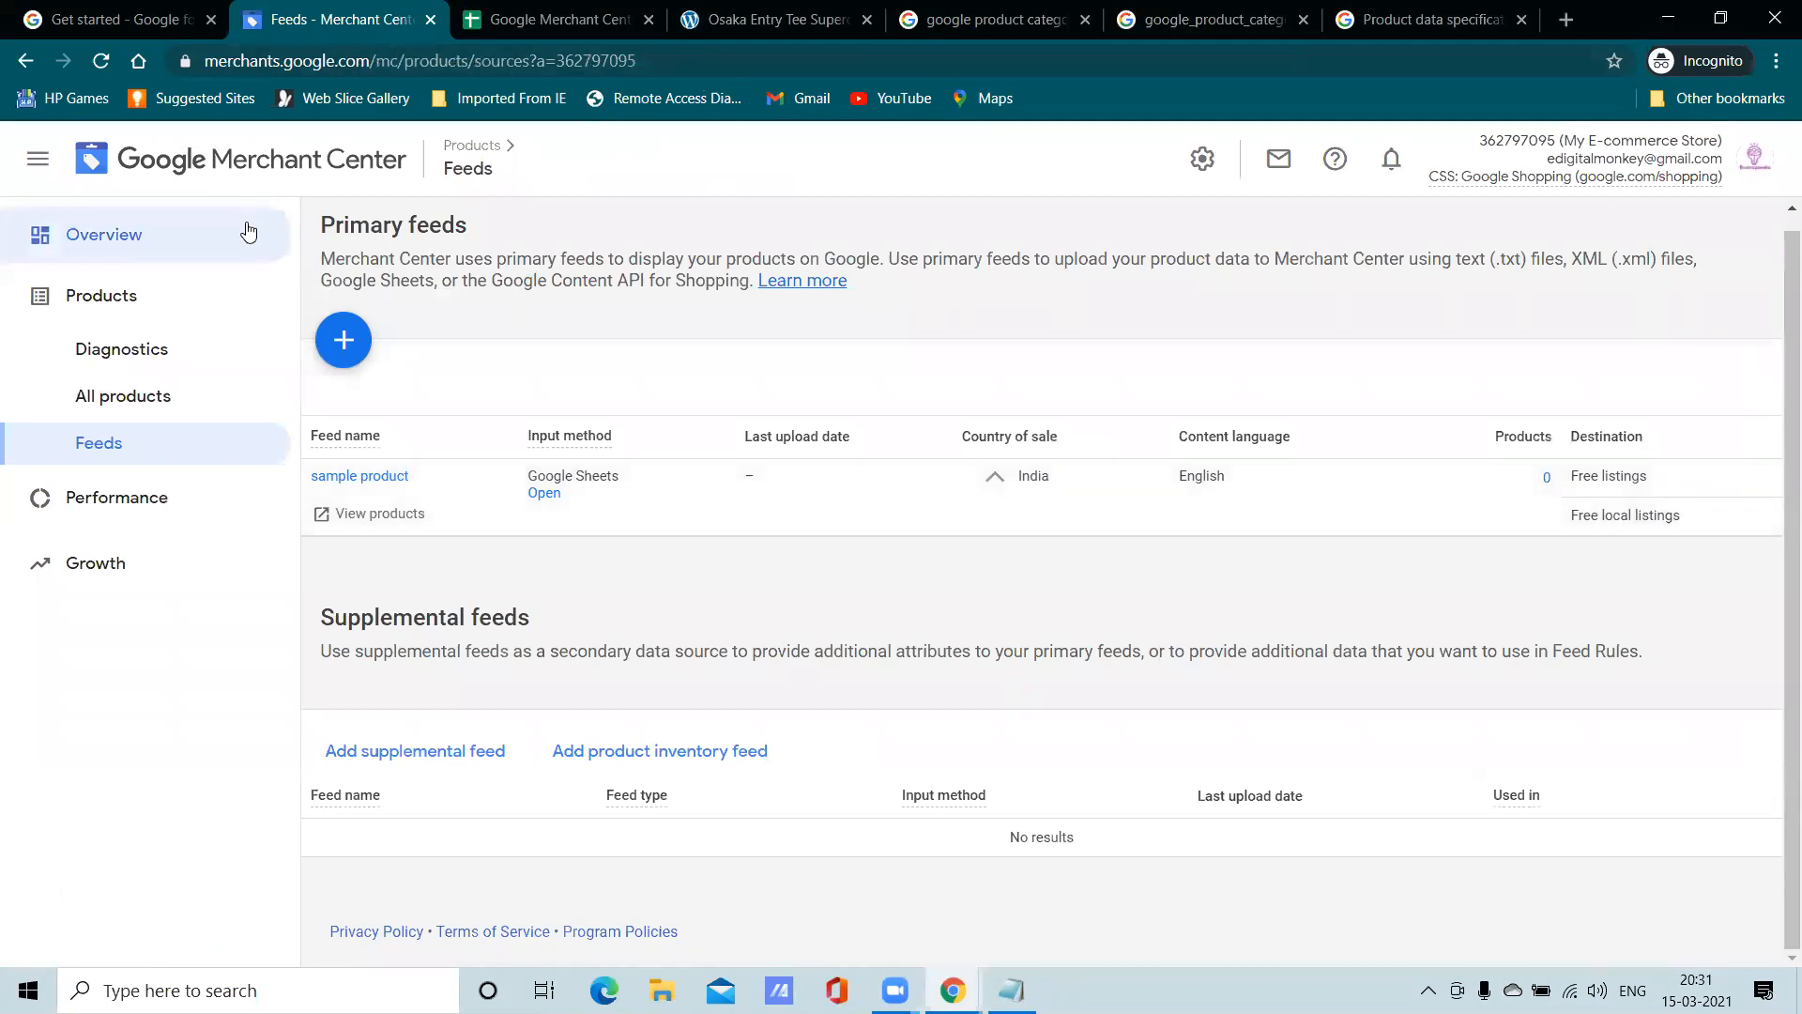
pyautogui.click(100, 295)
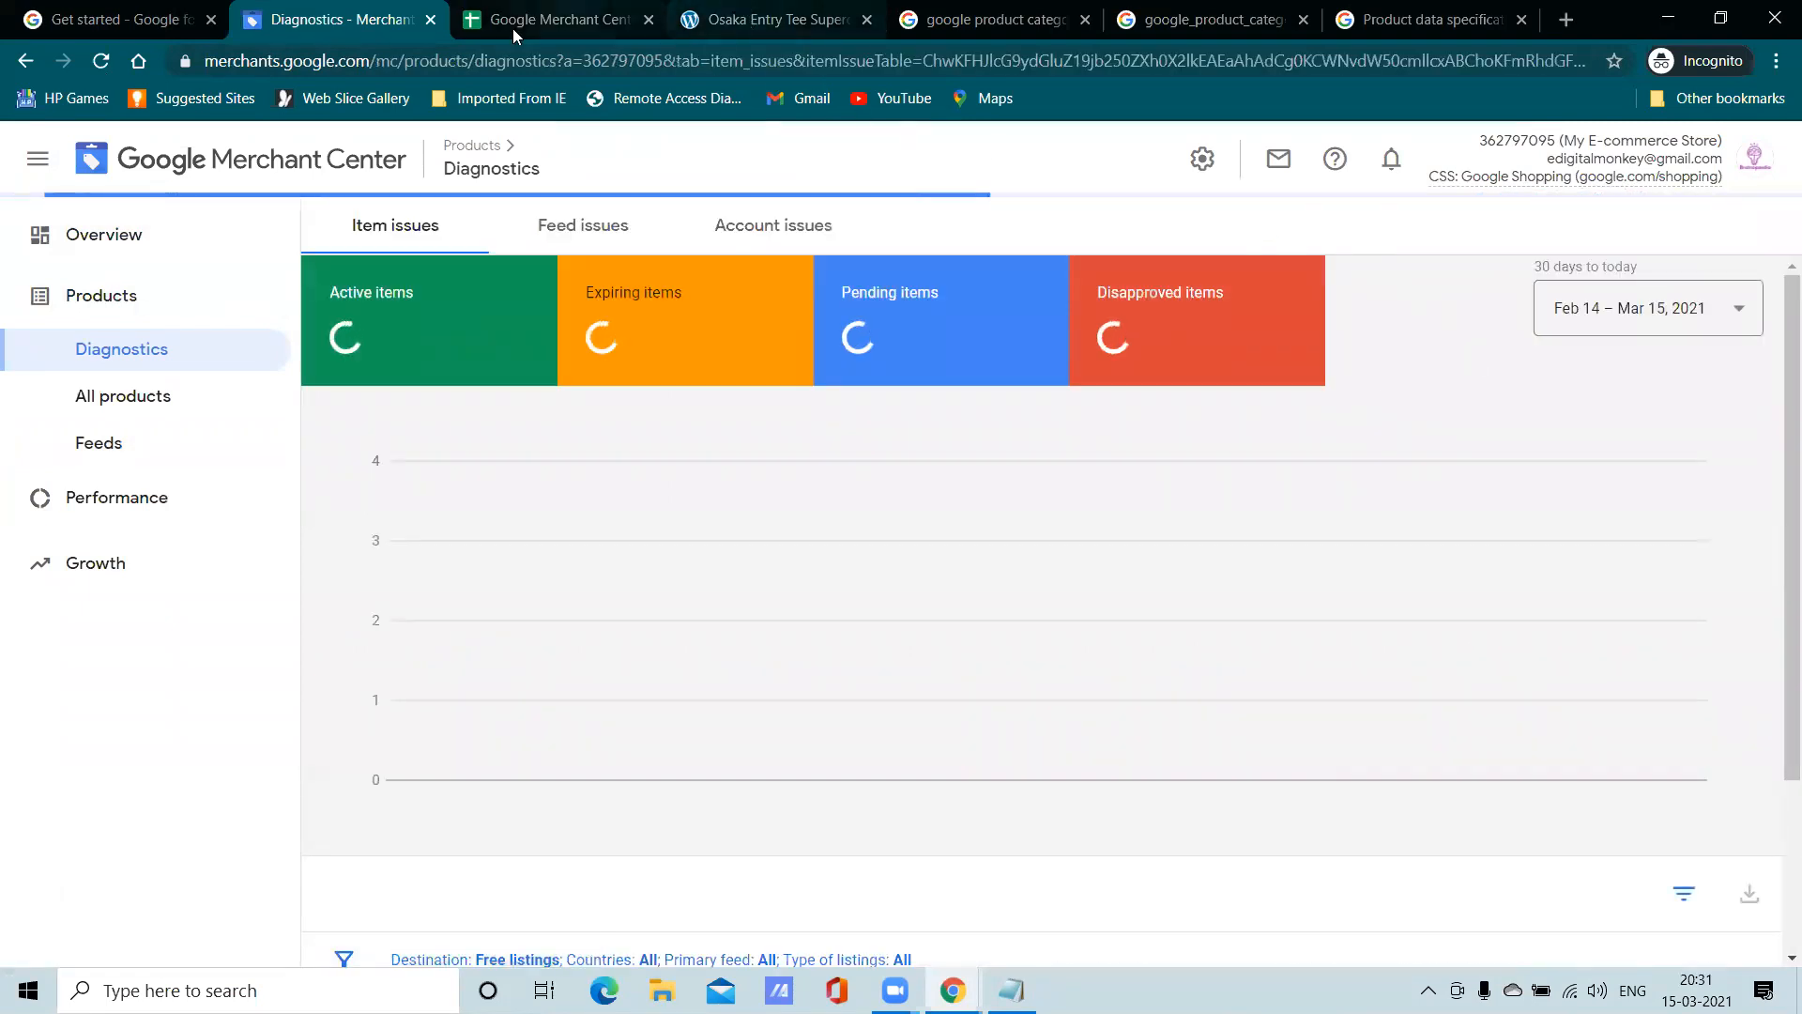
pyautogui.click(579, 26)
pyautogui.click(1656, 163)
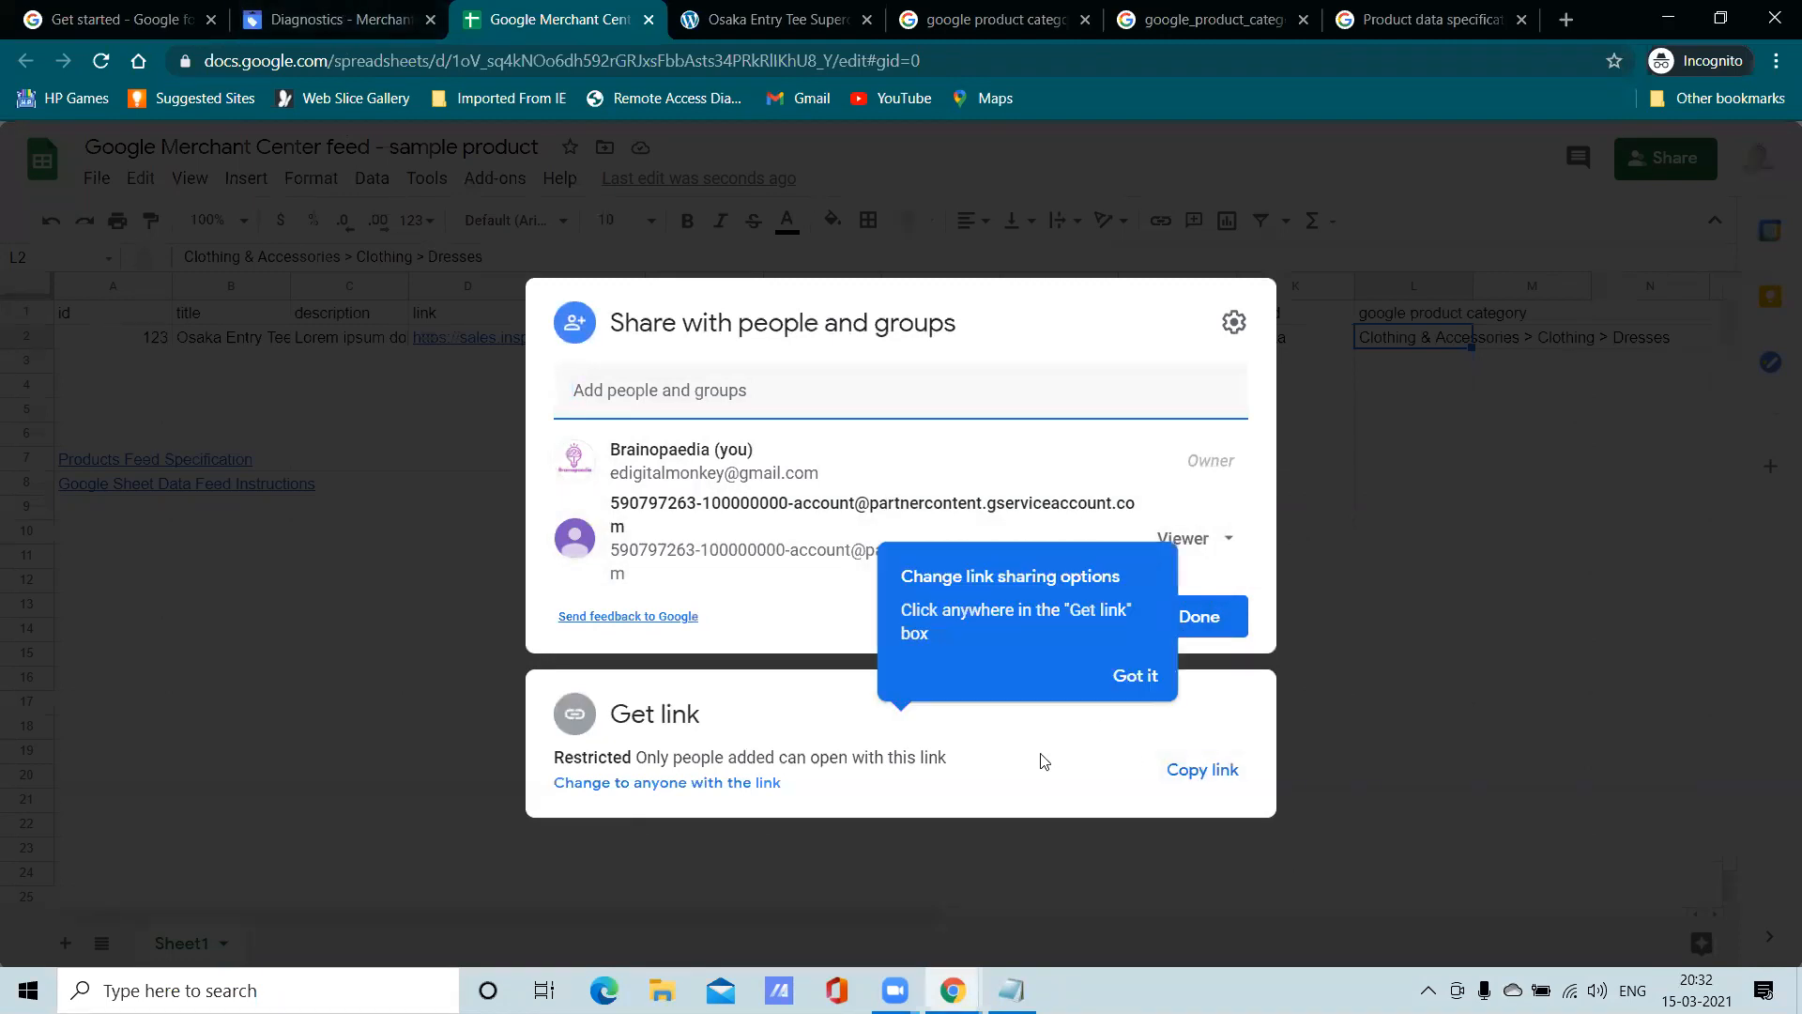
pyautogui.click(354, 14)
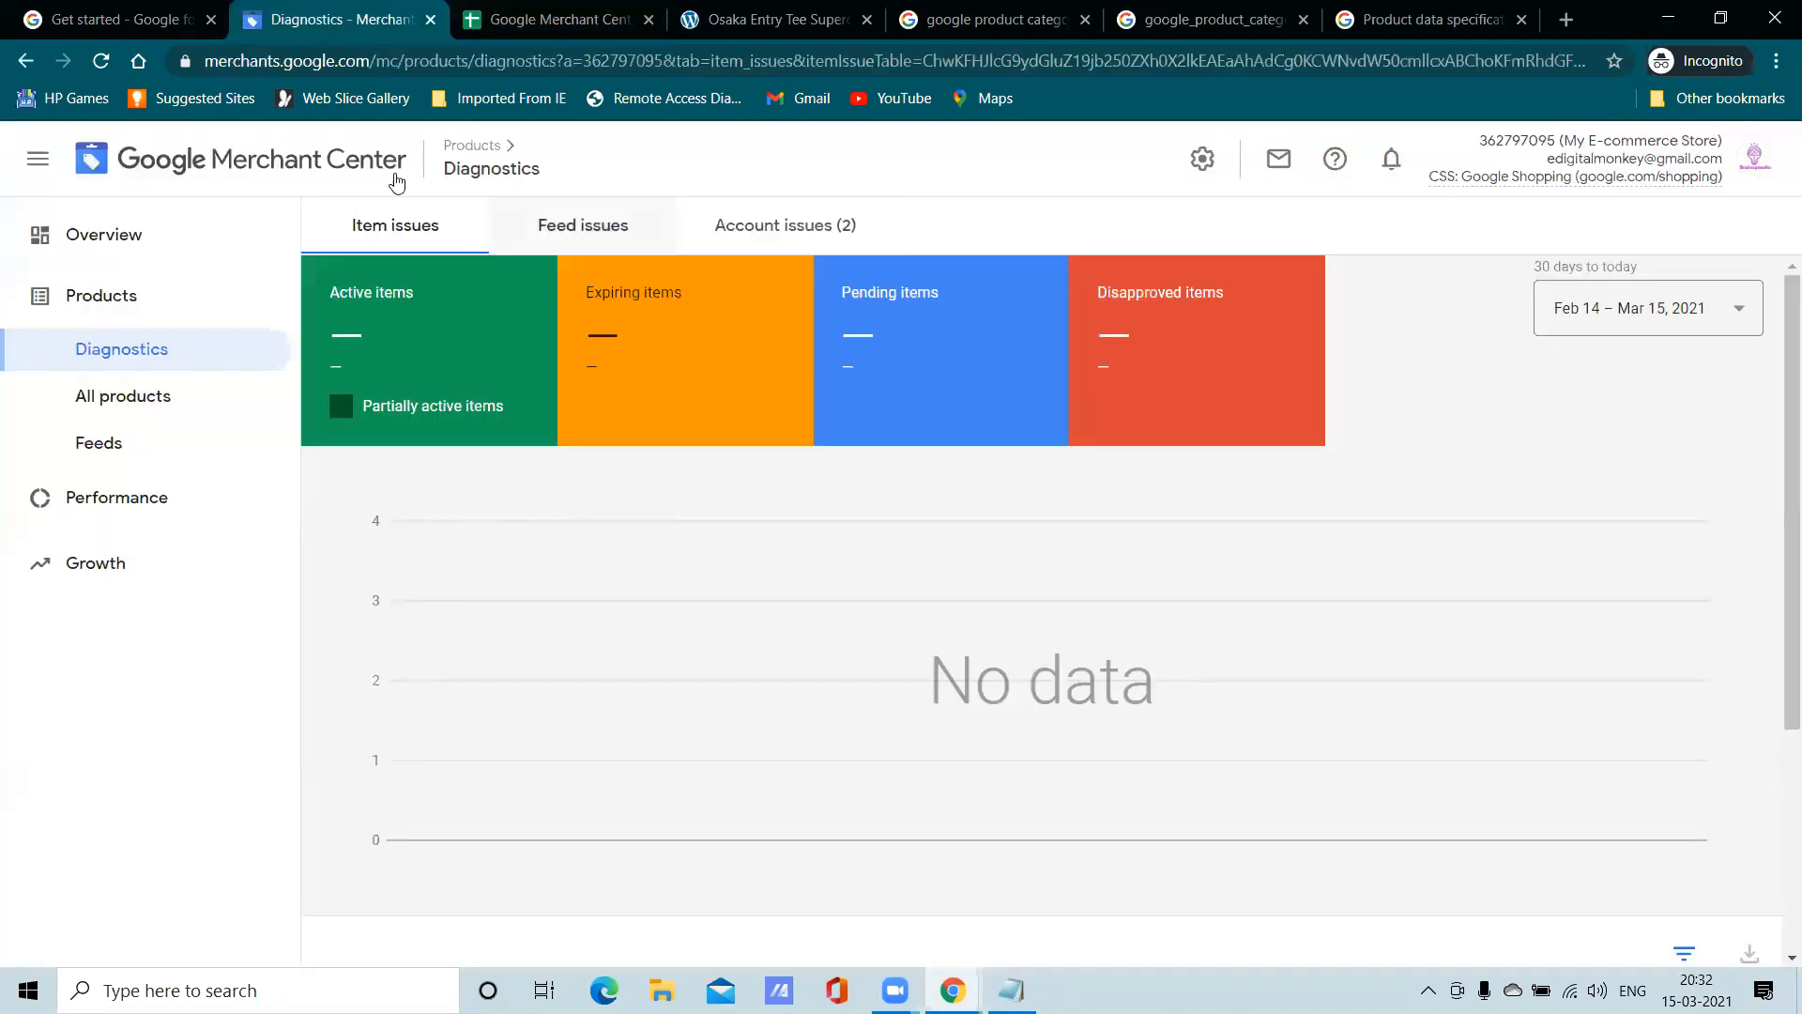
pyautogui.click(563, 13)
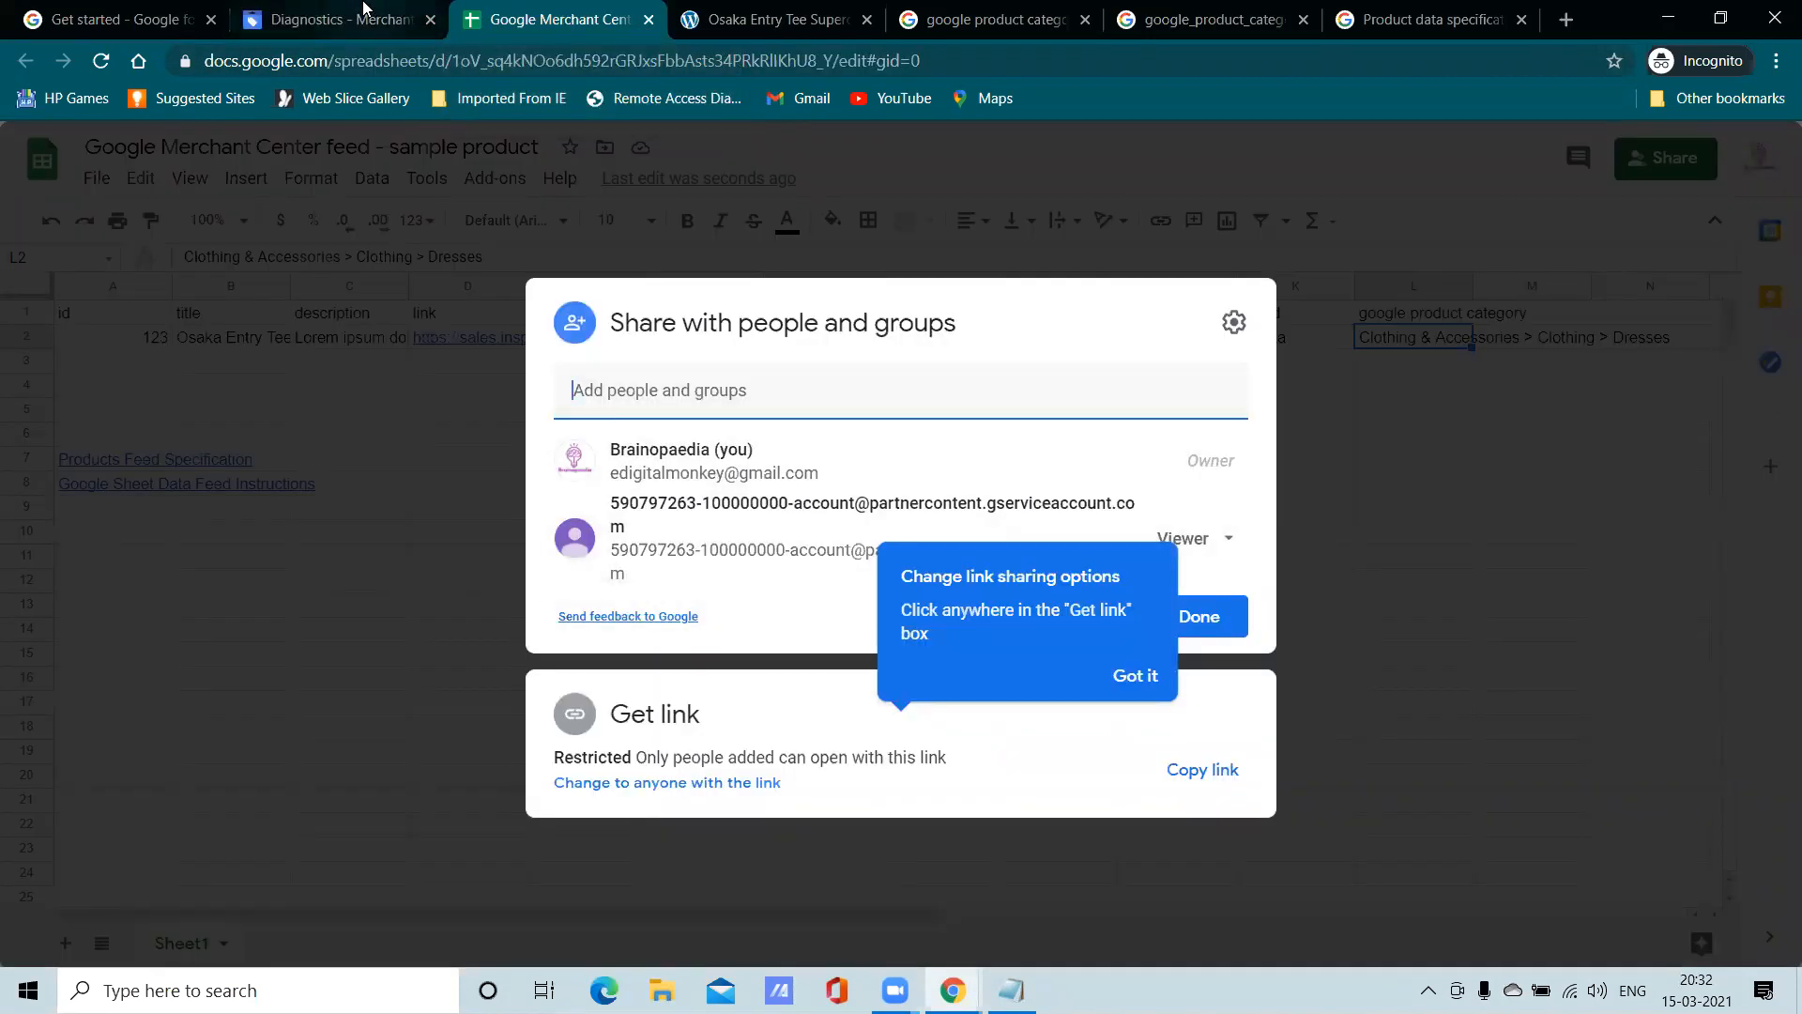
# Look through Merchant Center's All products, Diagnostics and Overview pages for product and feed upload status
pyautogui.click(366, 21)
pyautogui.click(155, 399)
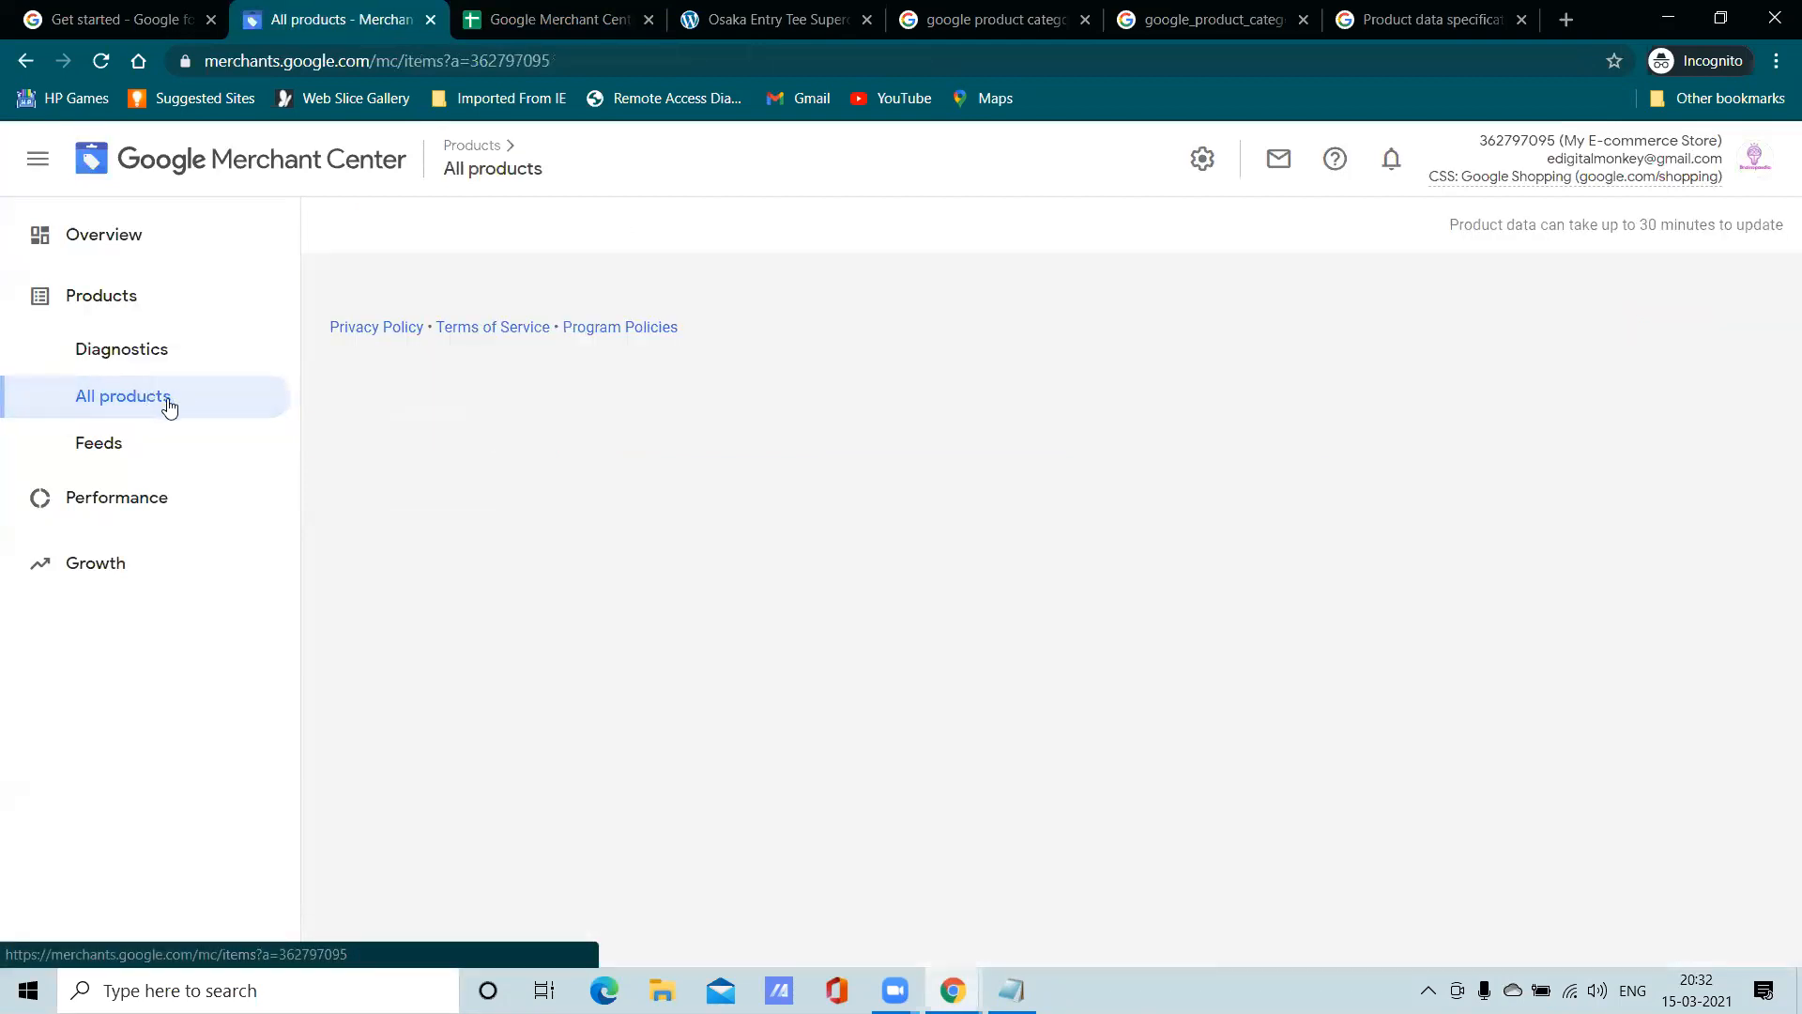
pyautogui.click(161, 299)
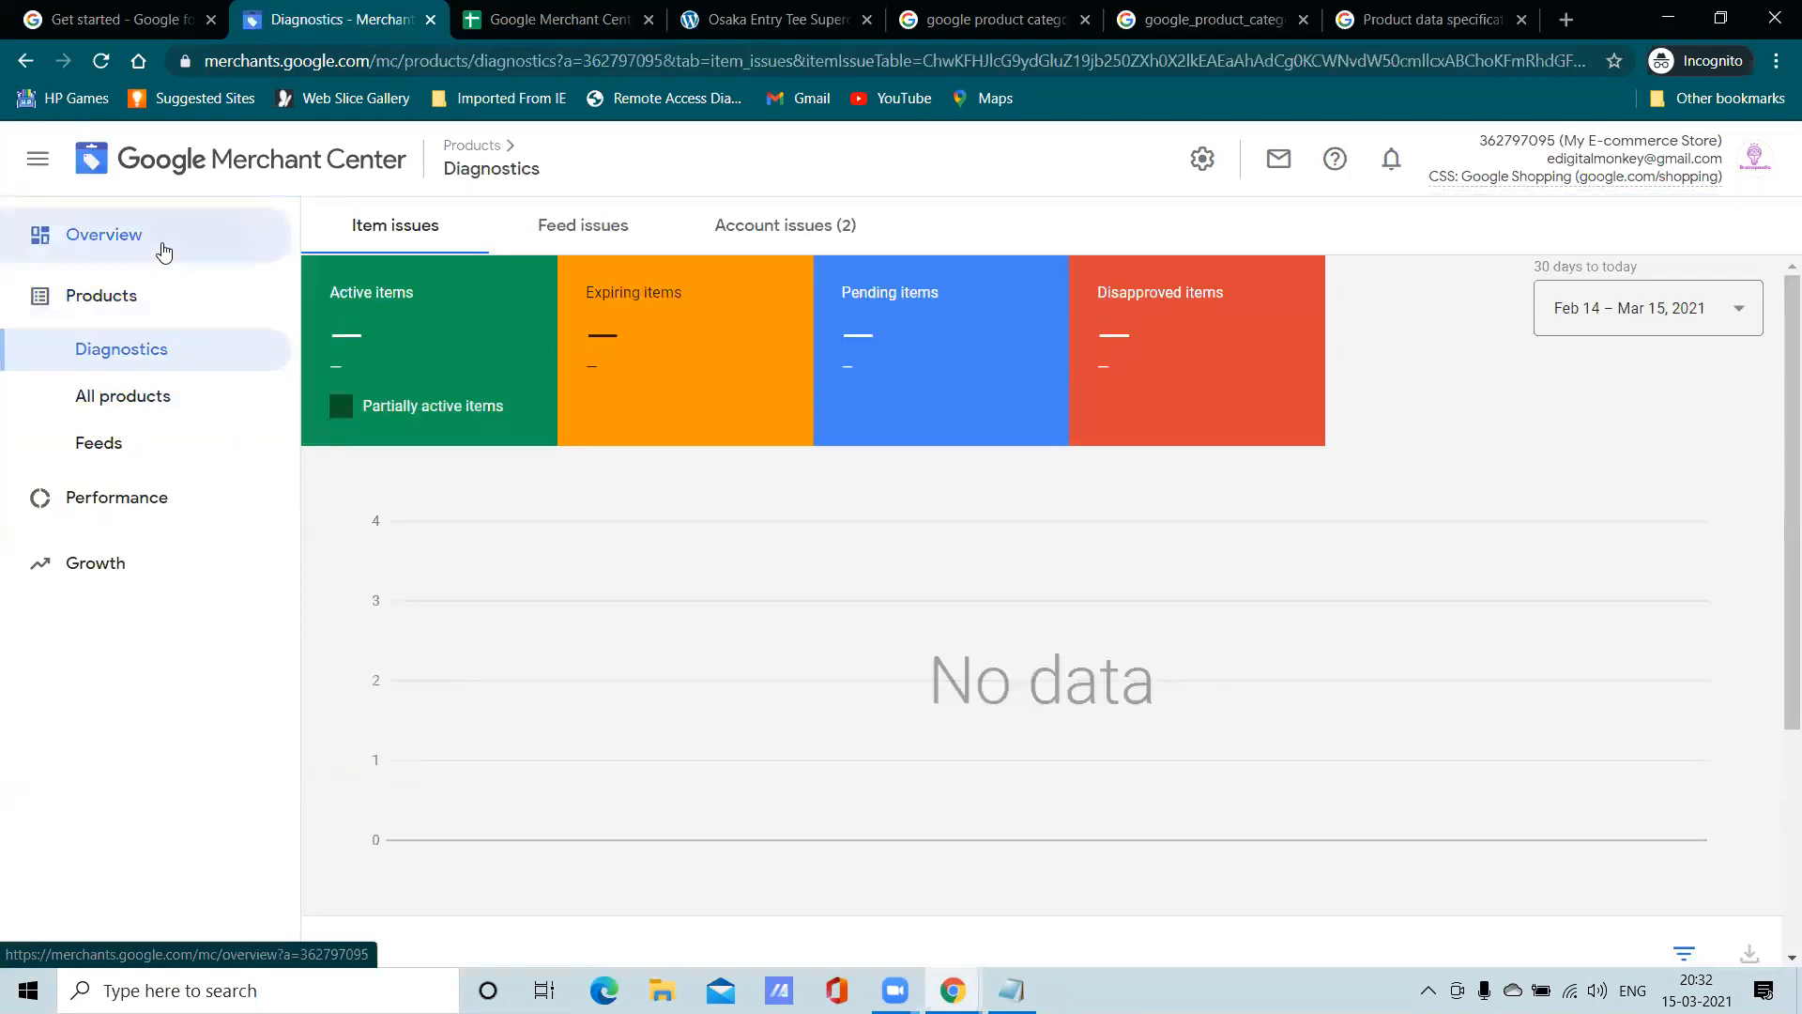
pyautogui.click(164, 252)
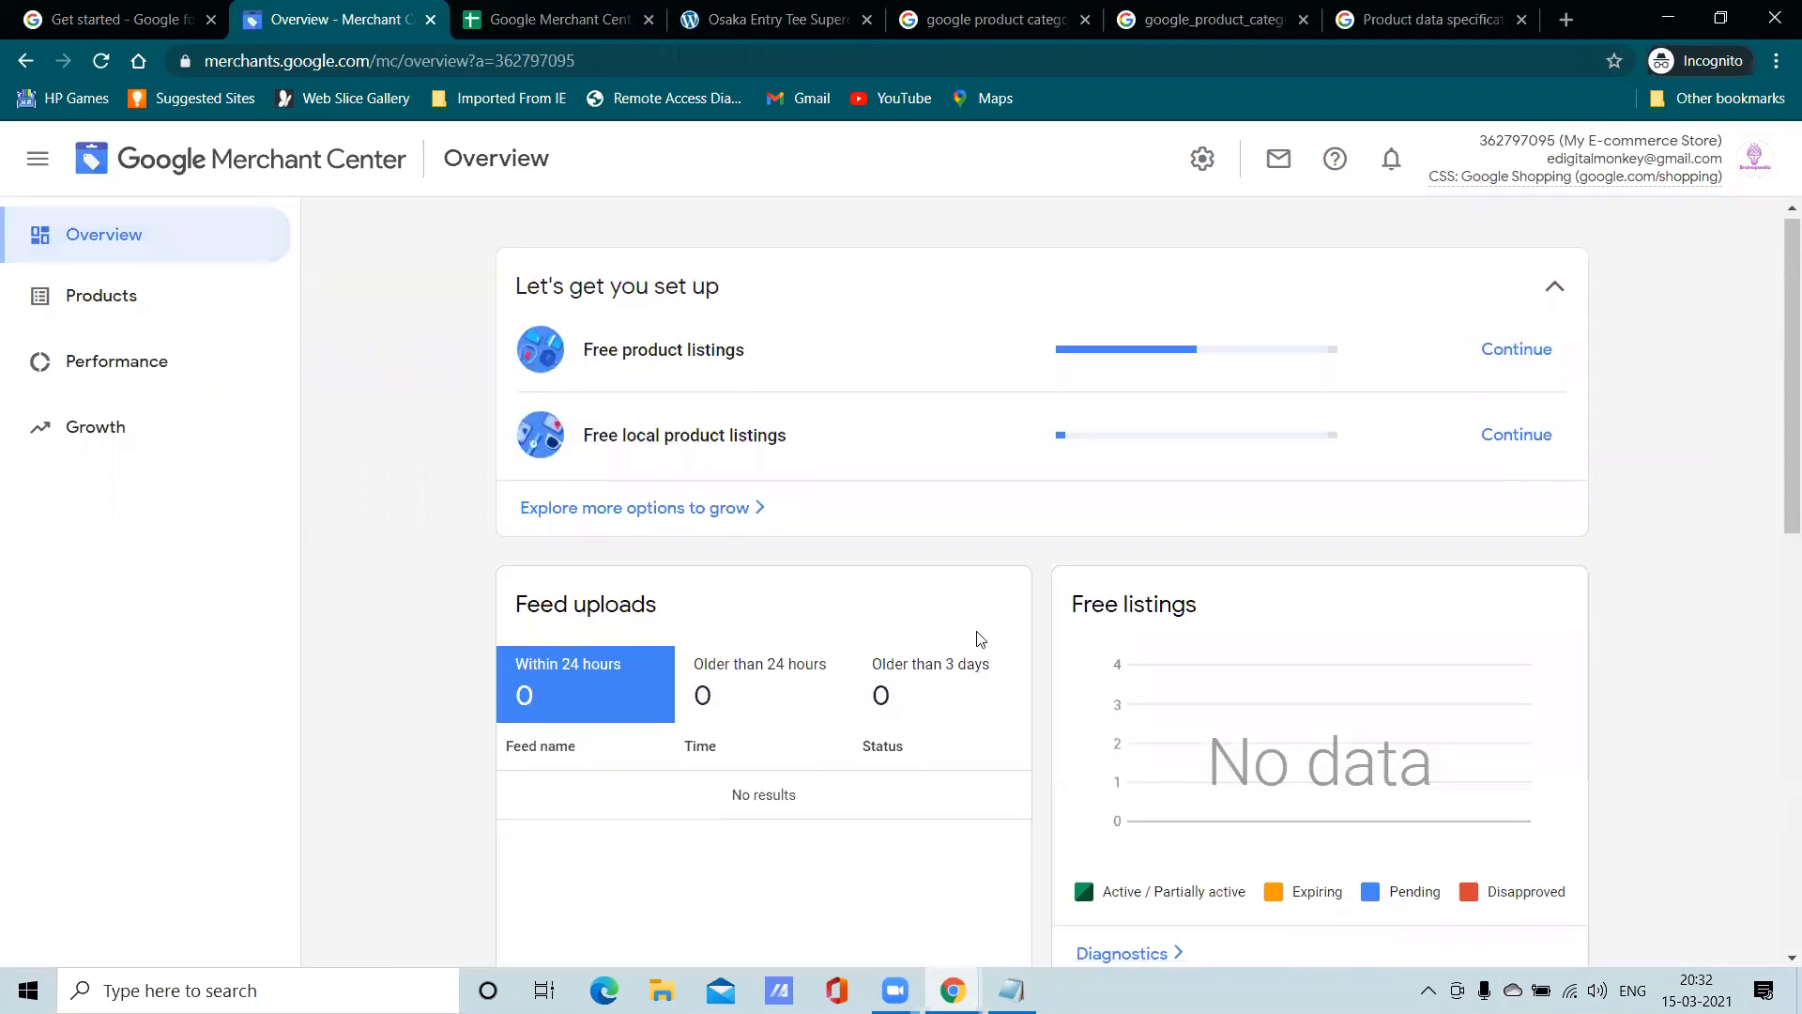
pyautogui.scroll(-8, 707, 668)
pyautogui.scroll(-3, 707, 693)
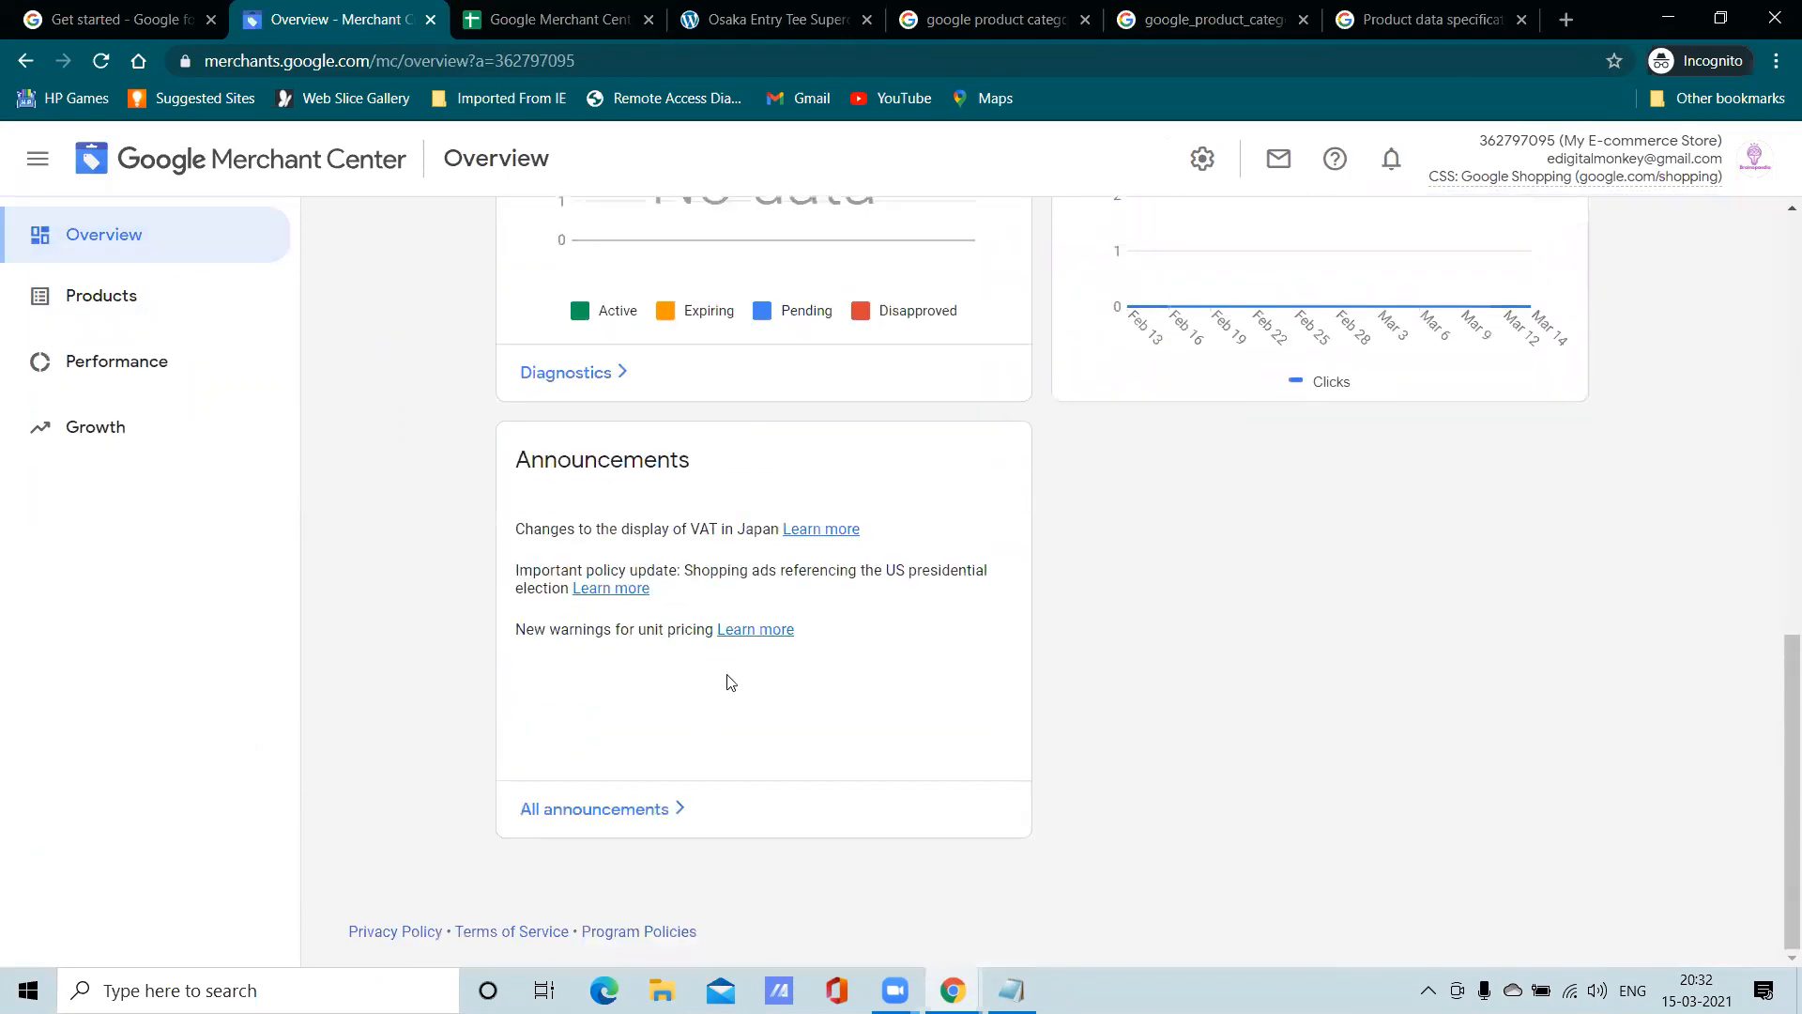
pyautogui.scroll(11, 730, 682)
# Continue the free product listings setup to its Add product data task and dismiss the tip about adding individual products
pyautogui.click(1510, 355)
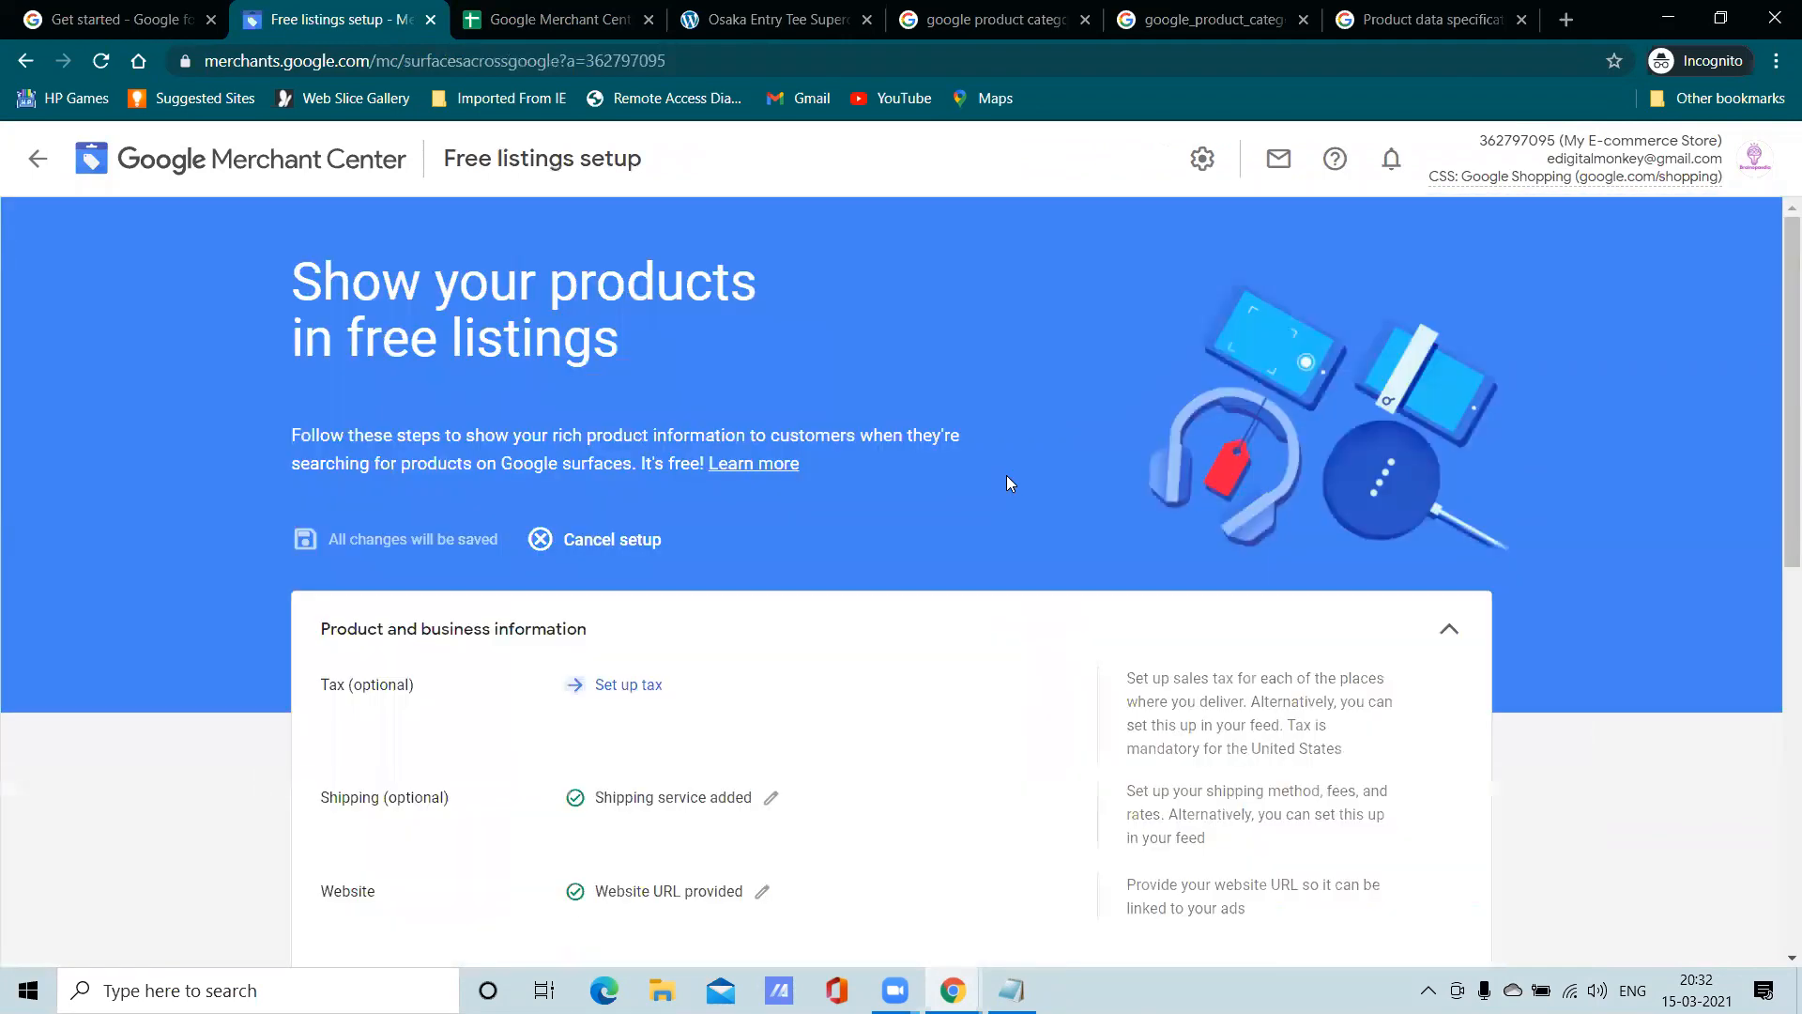
pyautogui.scroll(-5, 970, 503)
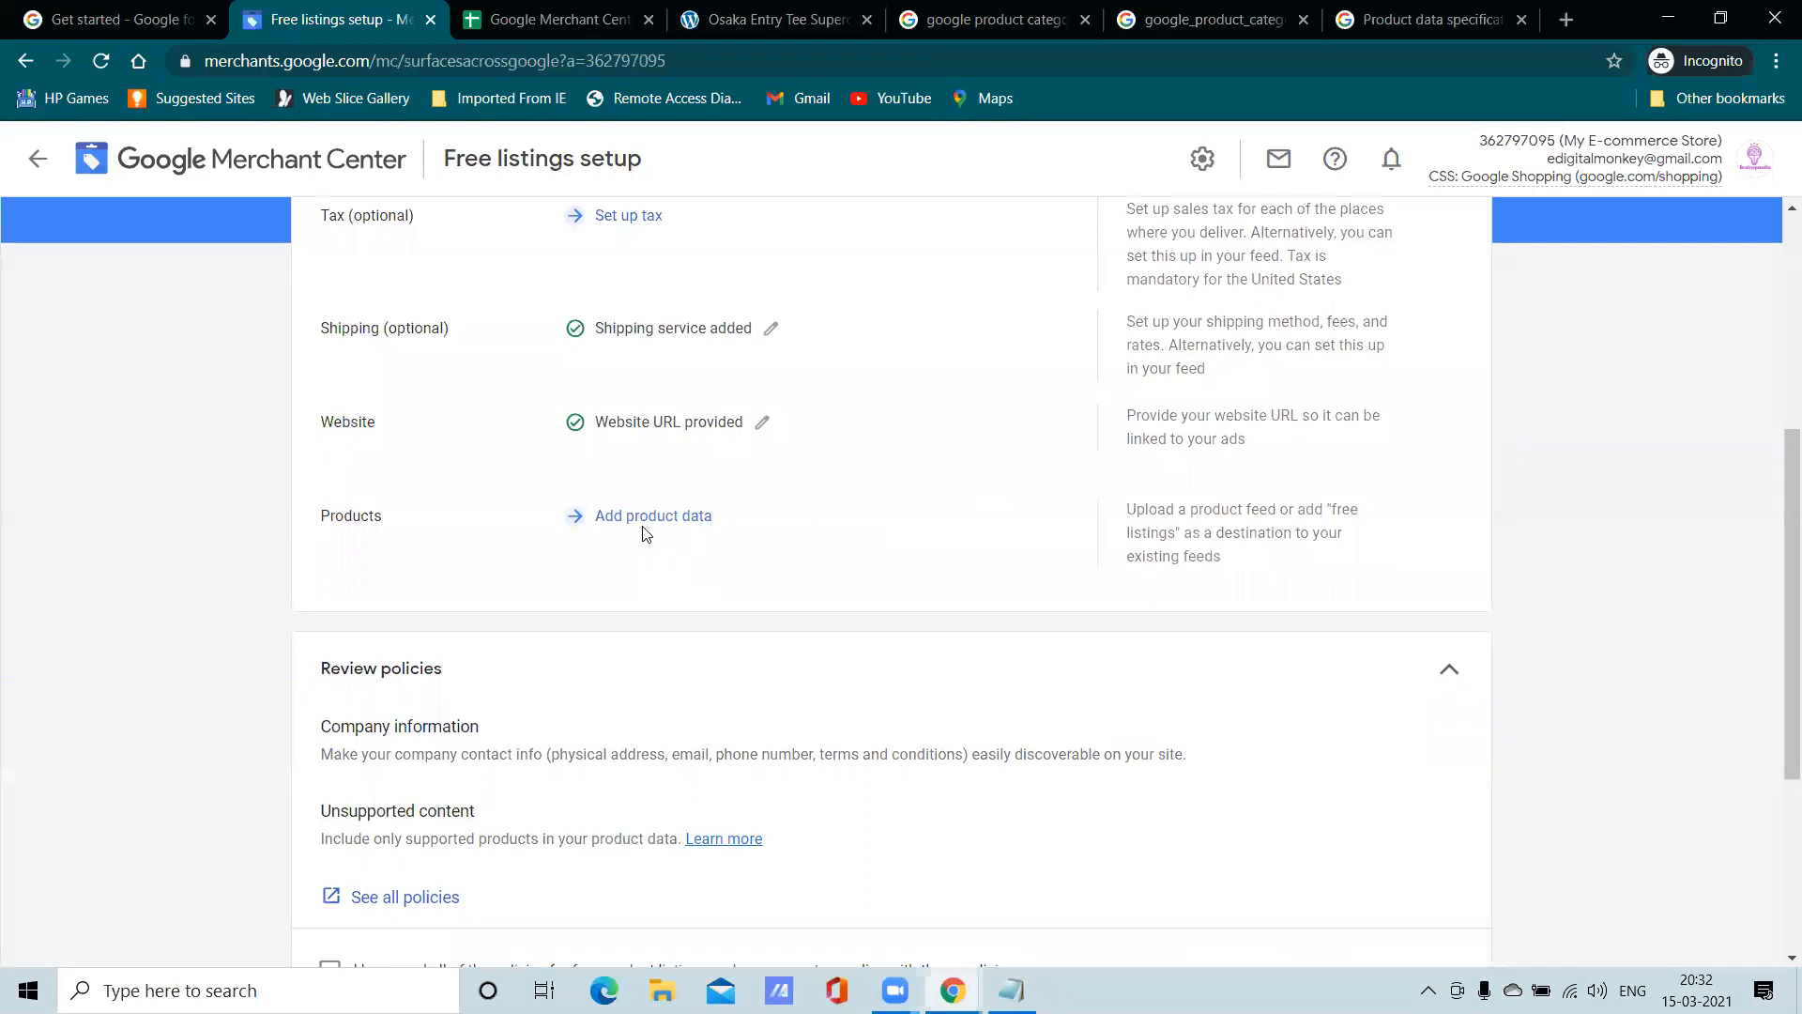
pyautogui.scroll(-4, 646, 533)
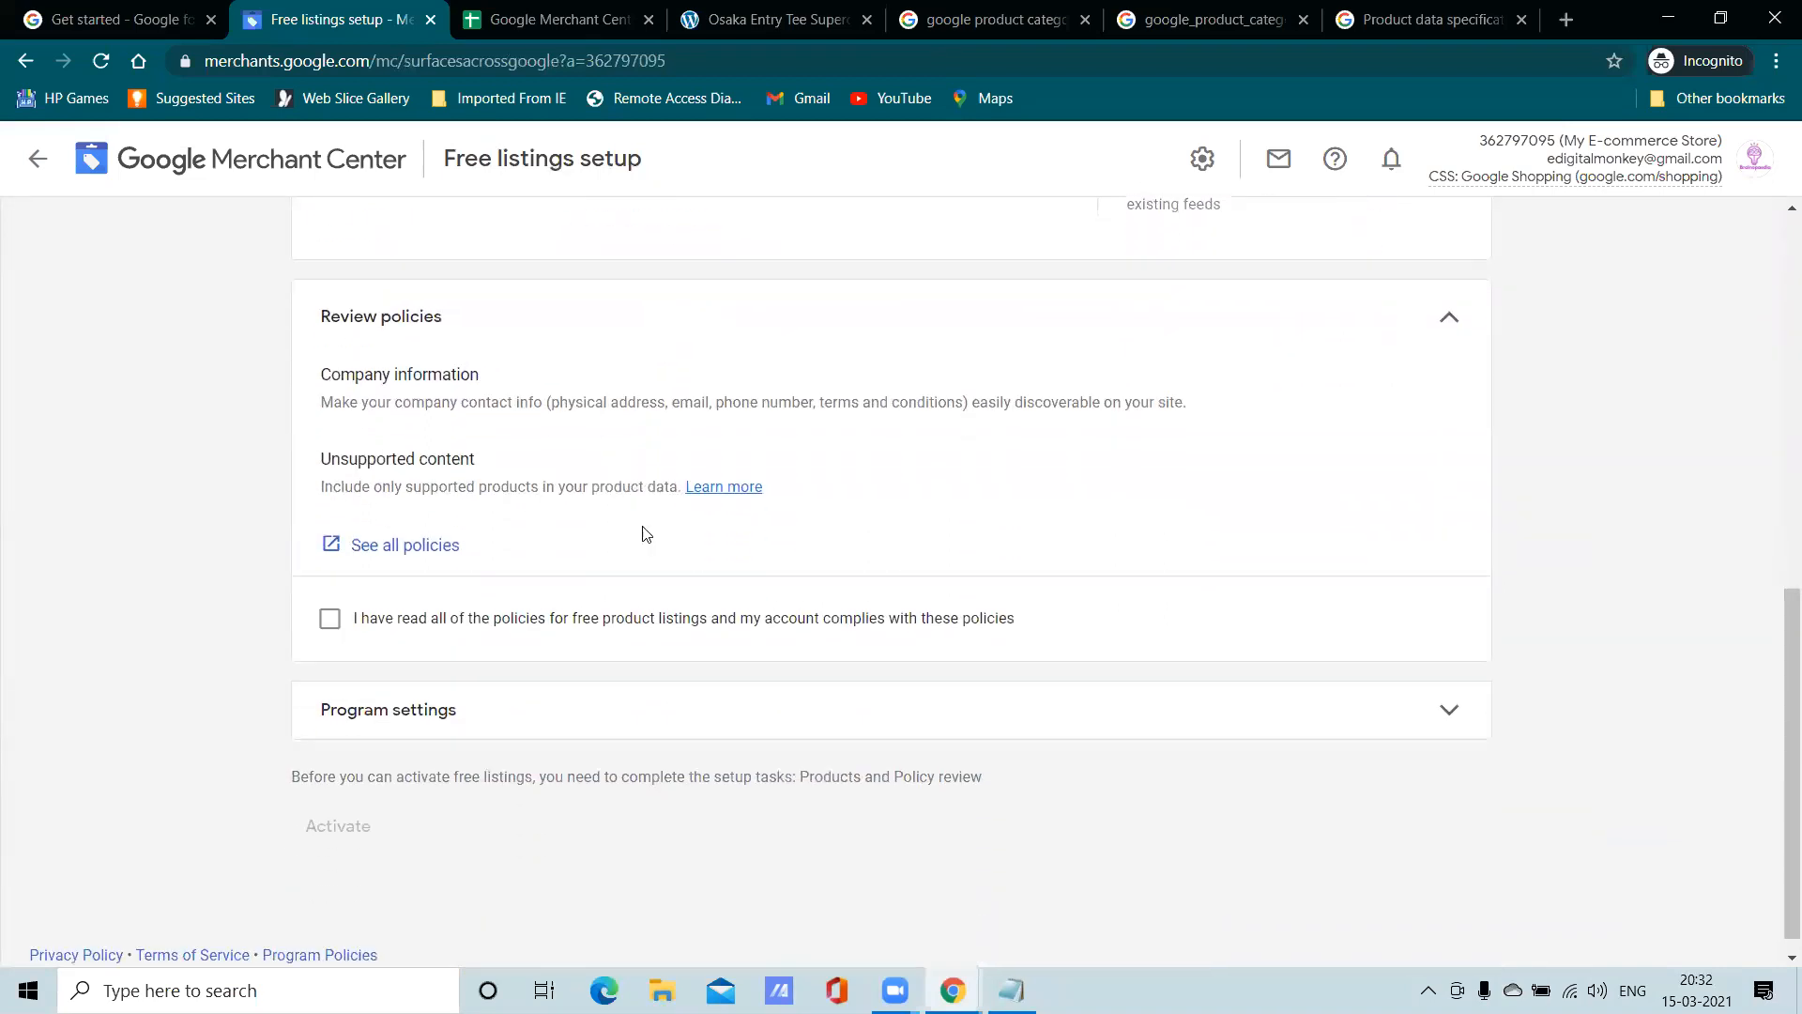
pyautogui.scroll(2, 647, 488)
pyautogui.click(653, 396)
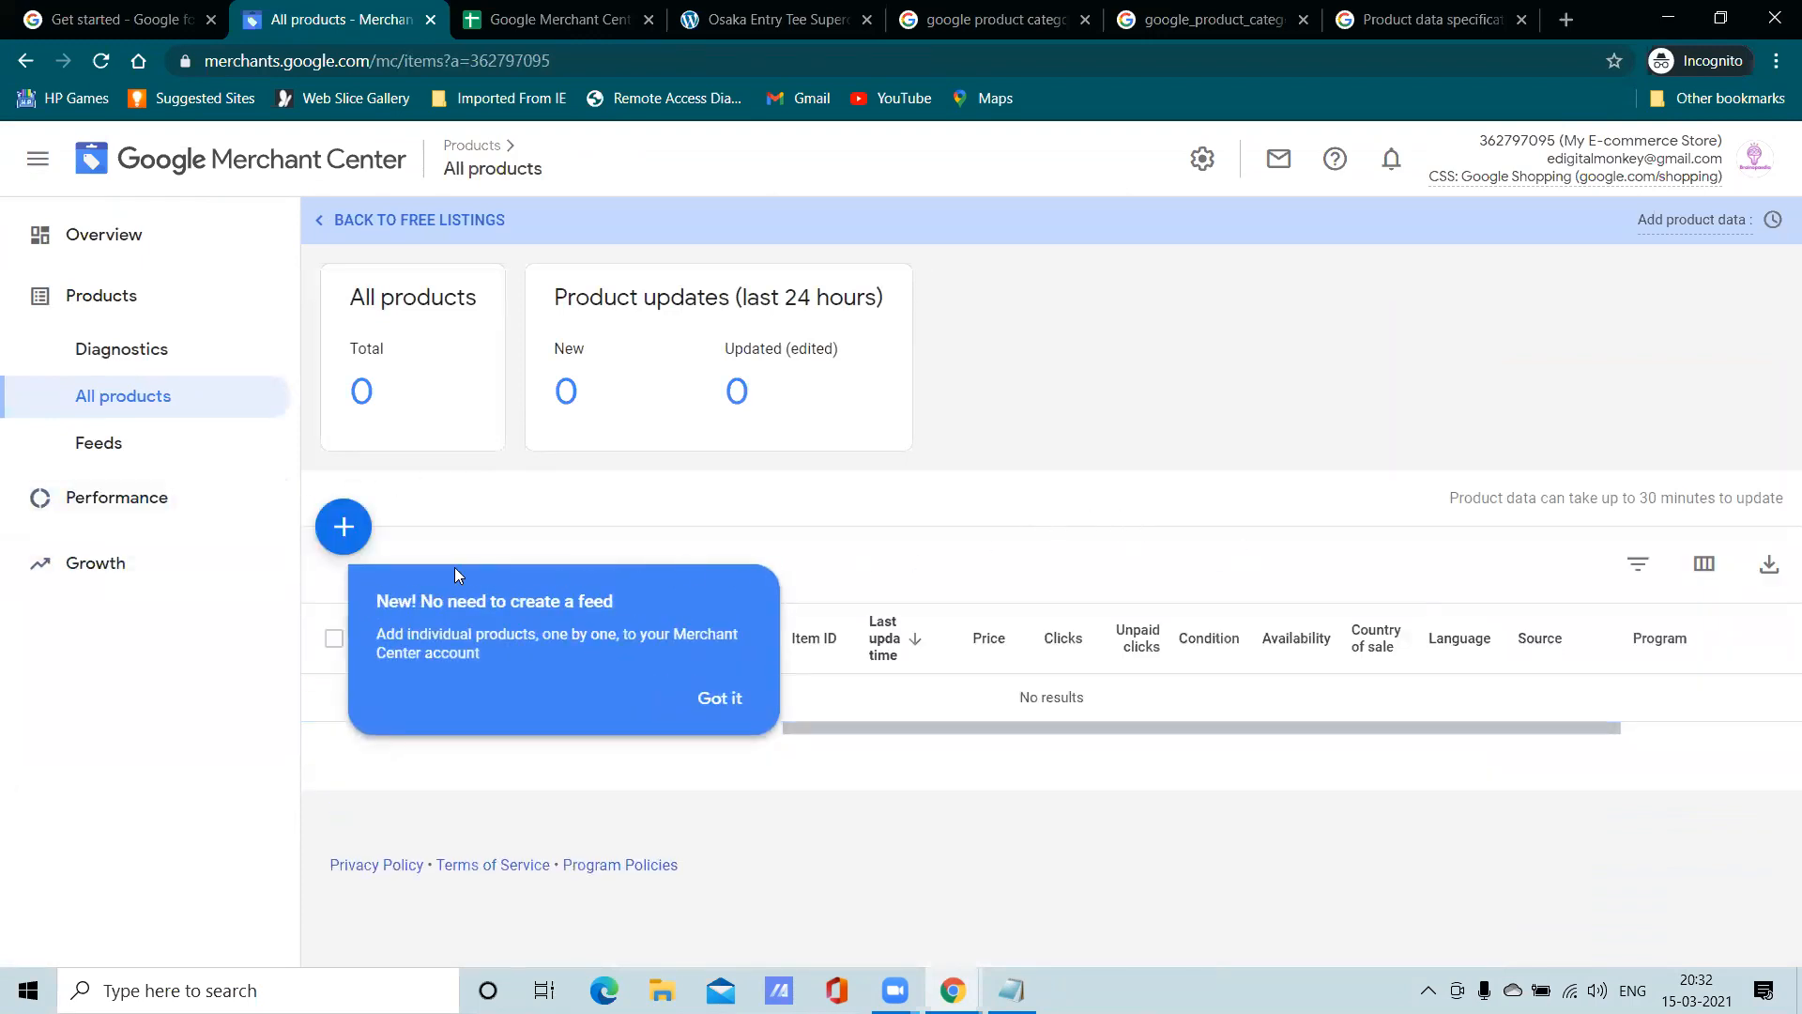
pyautogui.click(716, 697)
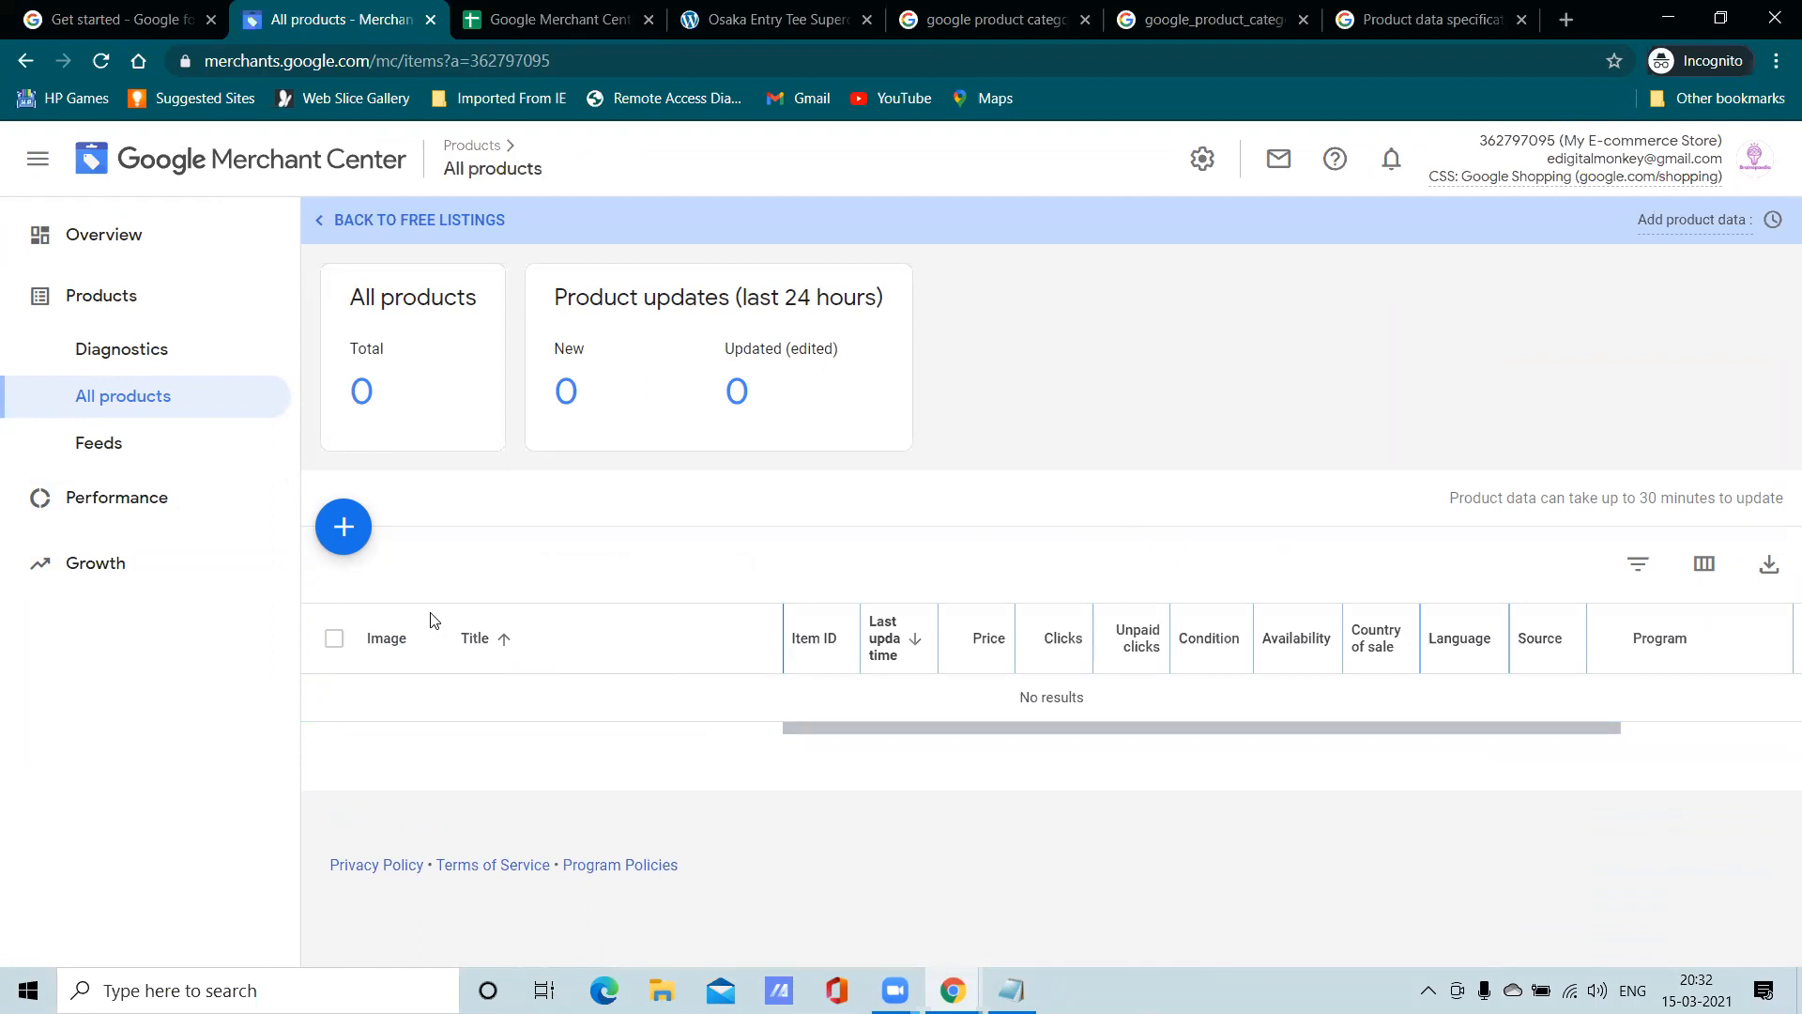
# Start adding a single product and examine its country of sale, language and destination settings
pyautogui.click(358, 541)
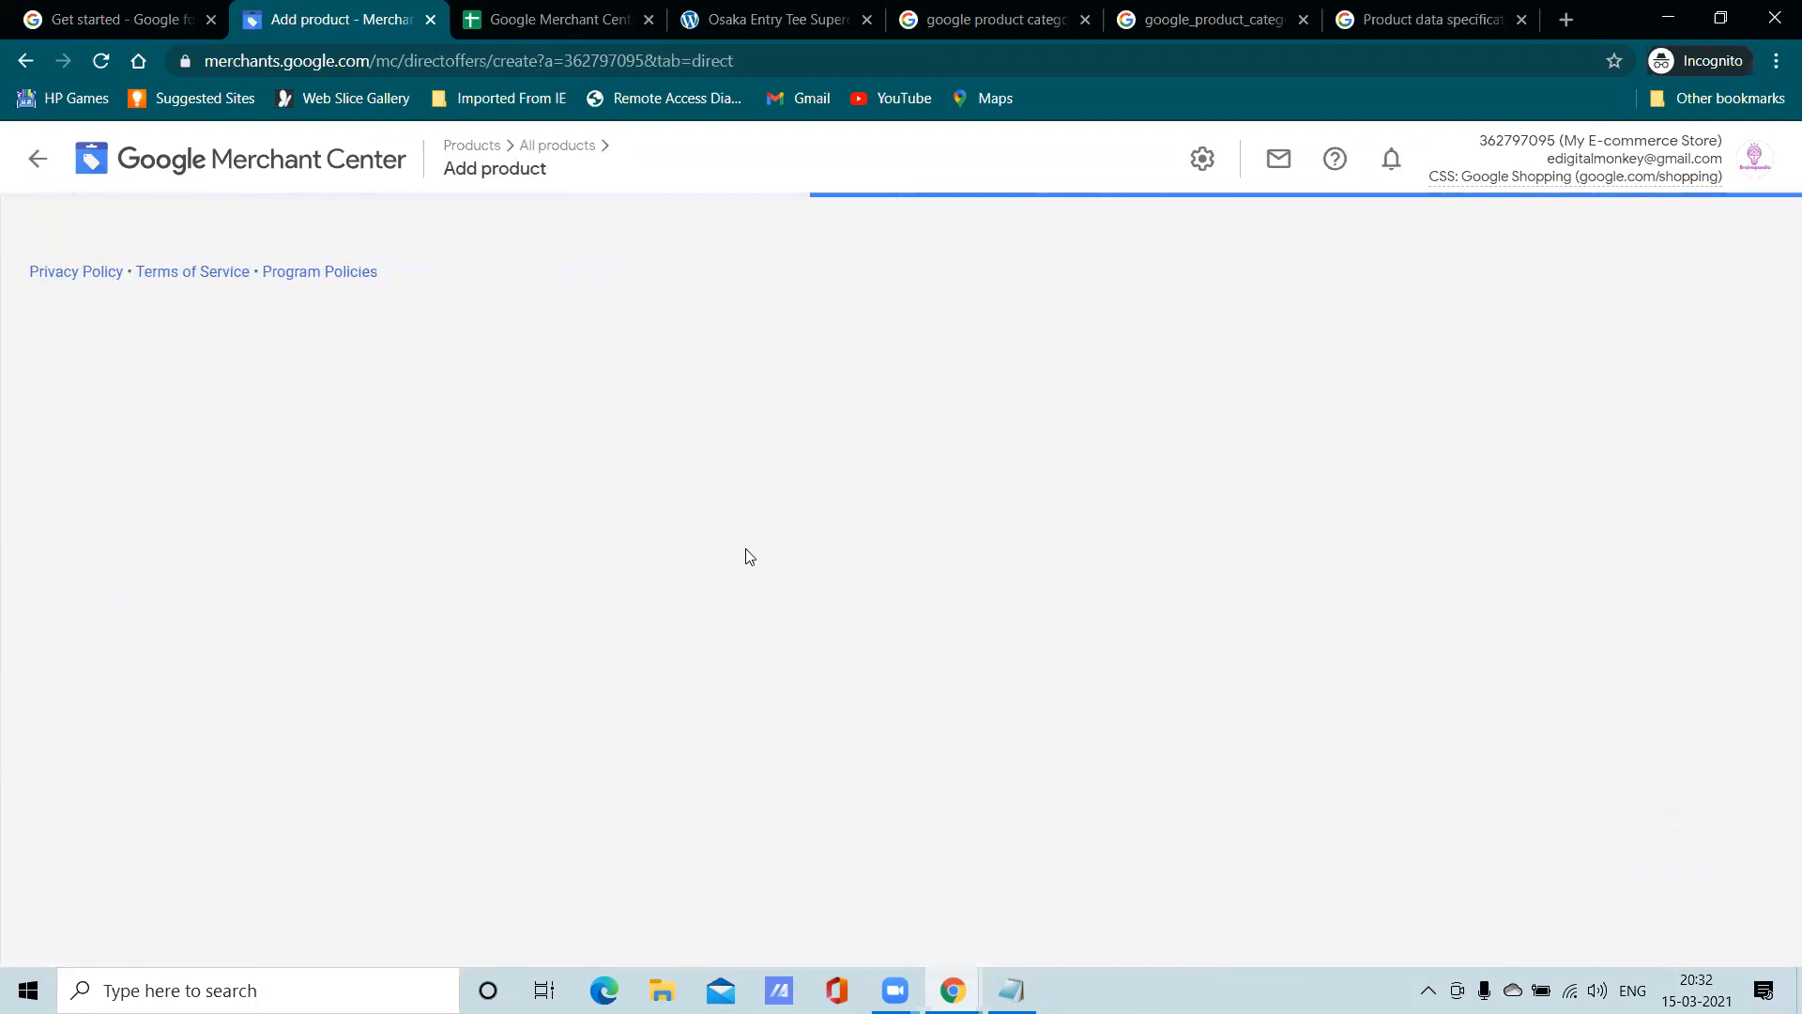
pyautogui.scroll(-4, 749, 557)
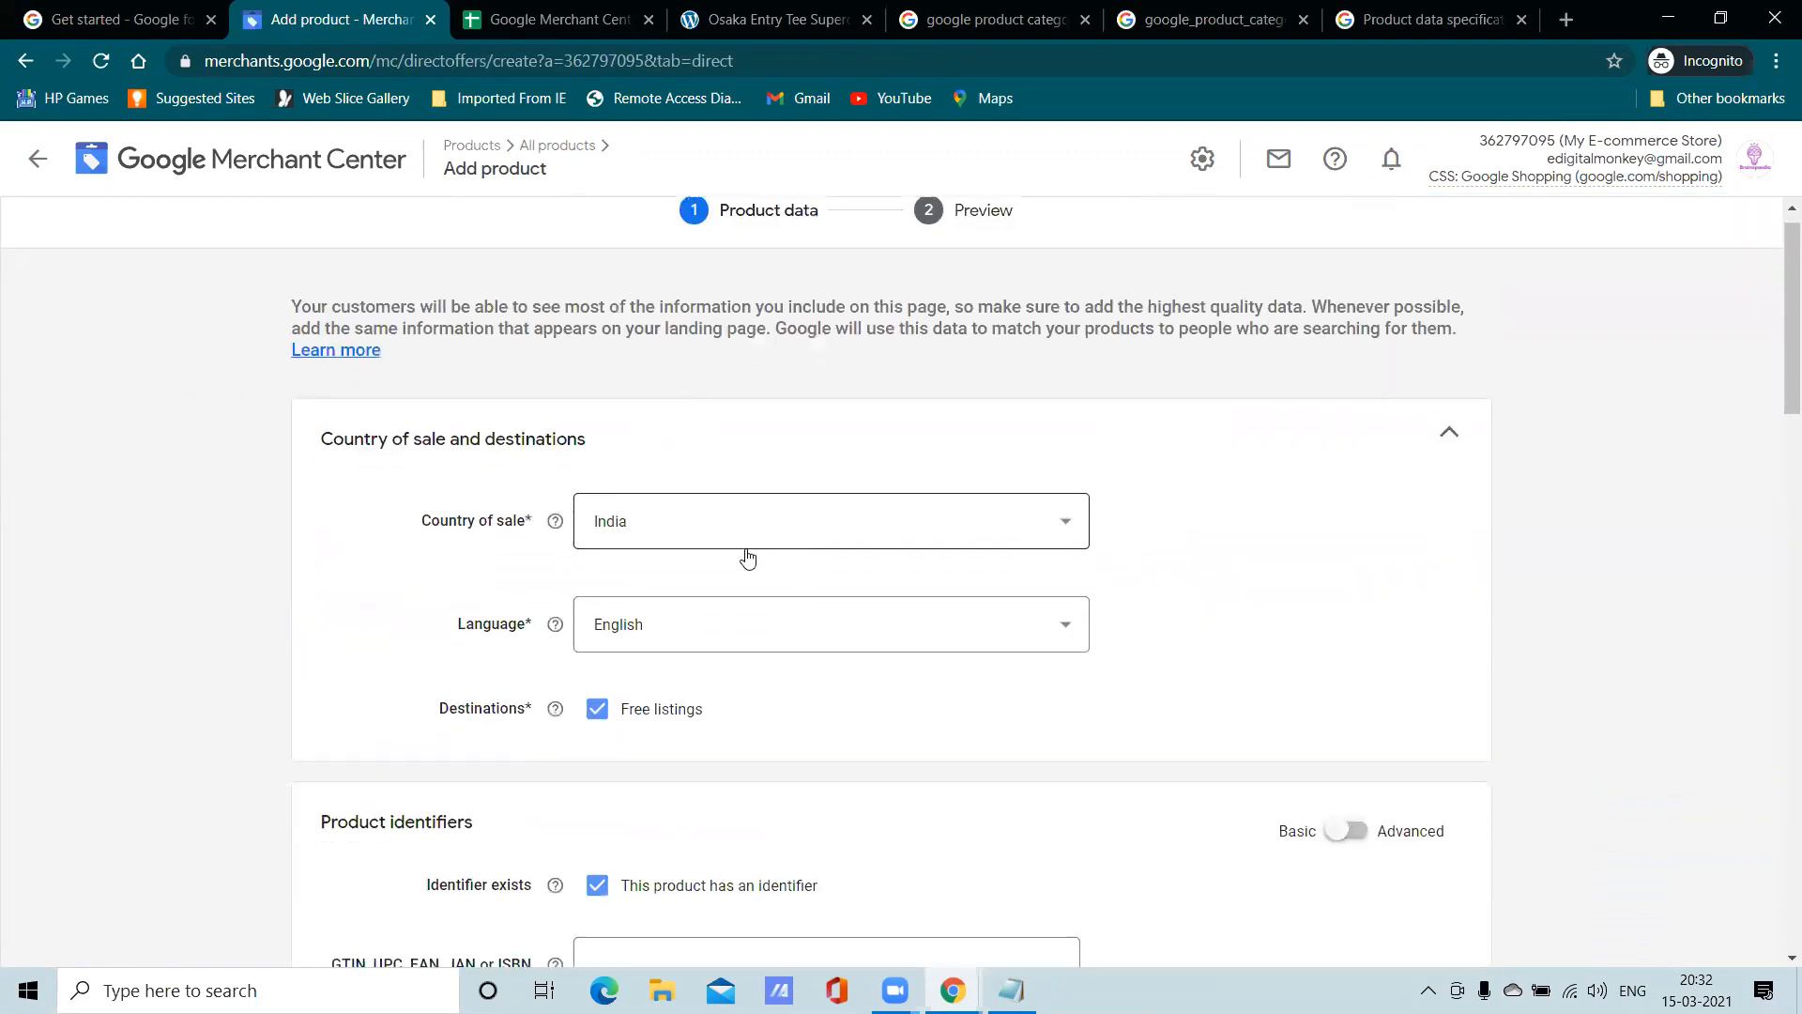
pyautogui.scroll(4, 749, 556)
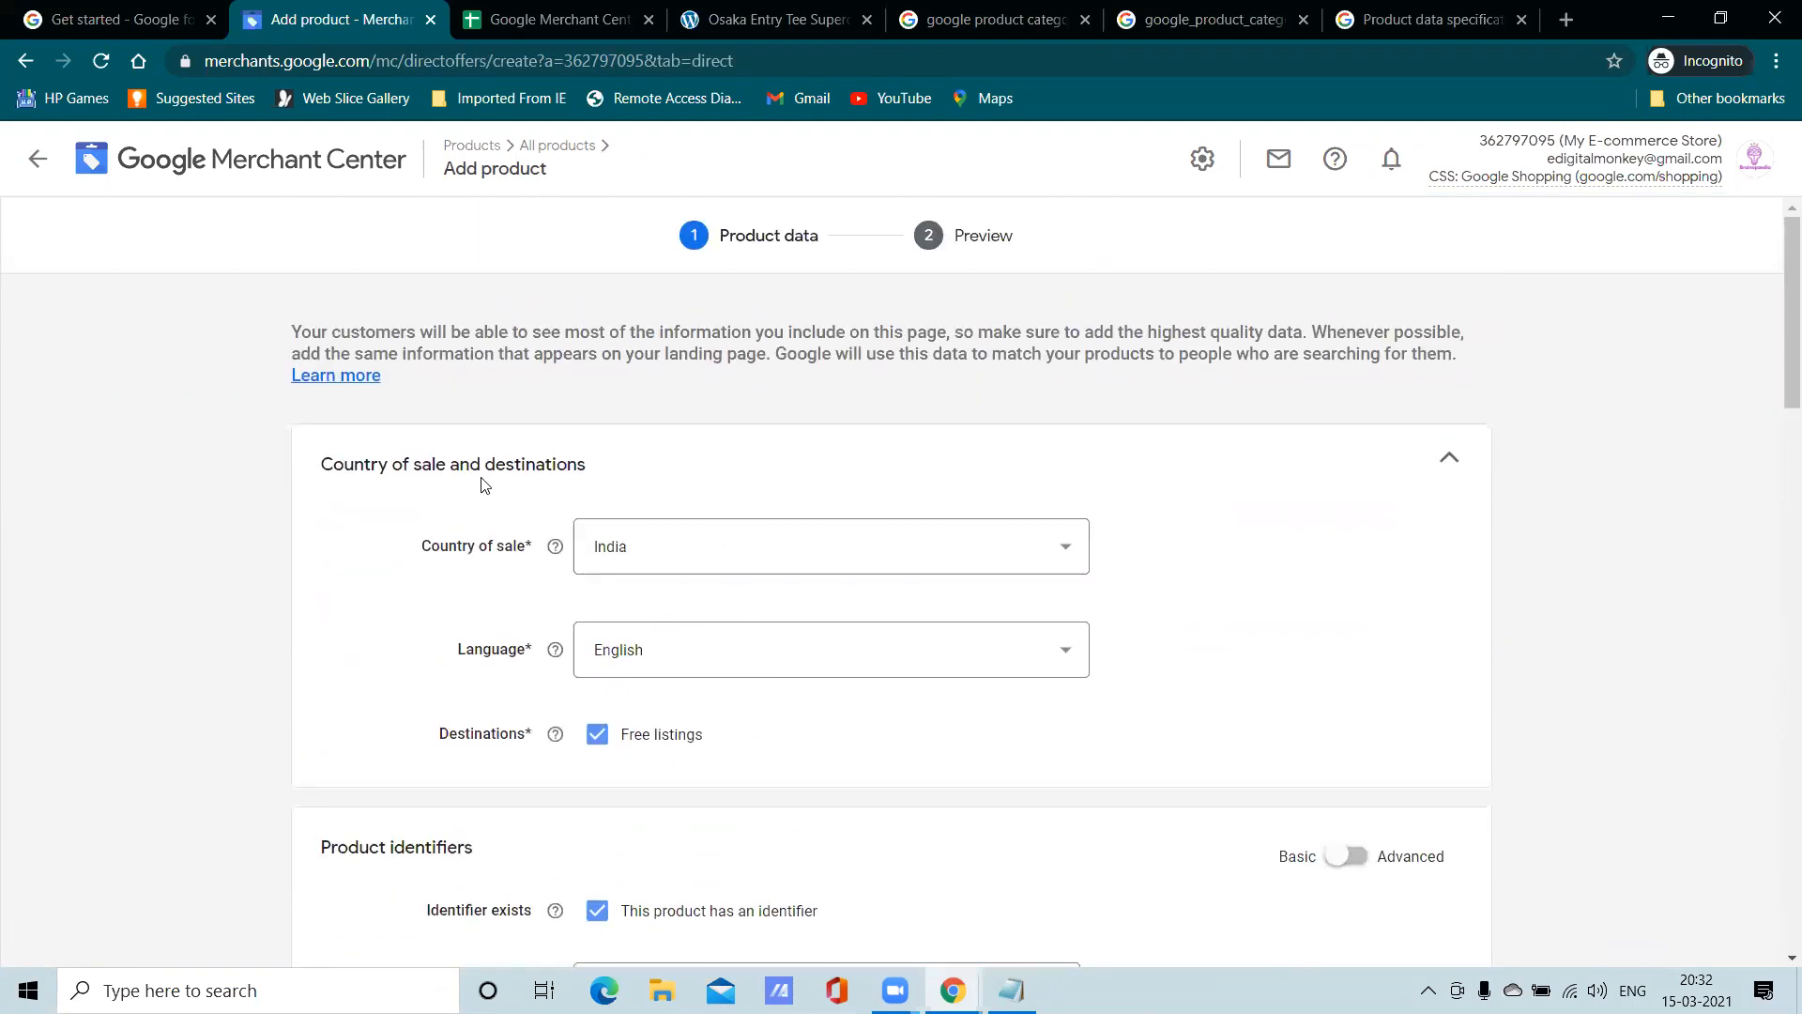
pyautogui.scroll(-4, 664, 474)
pyautogui.scroll(4, 664, 474)
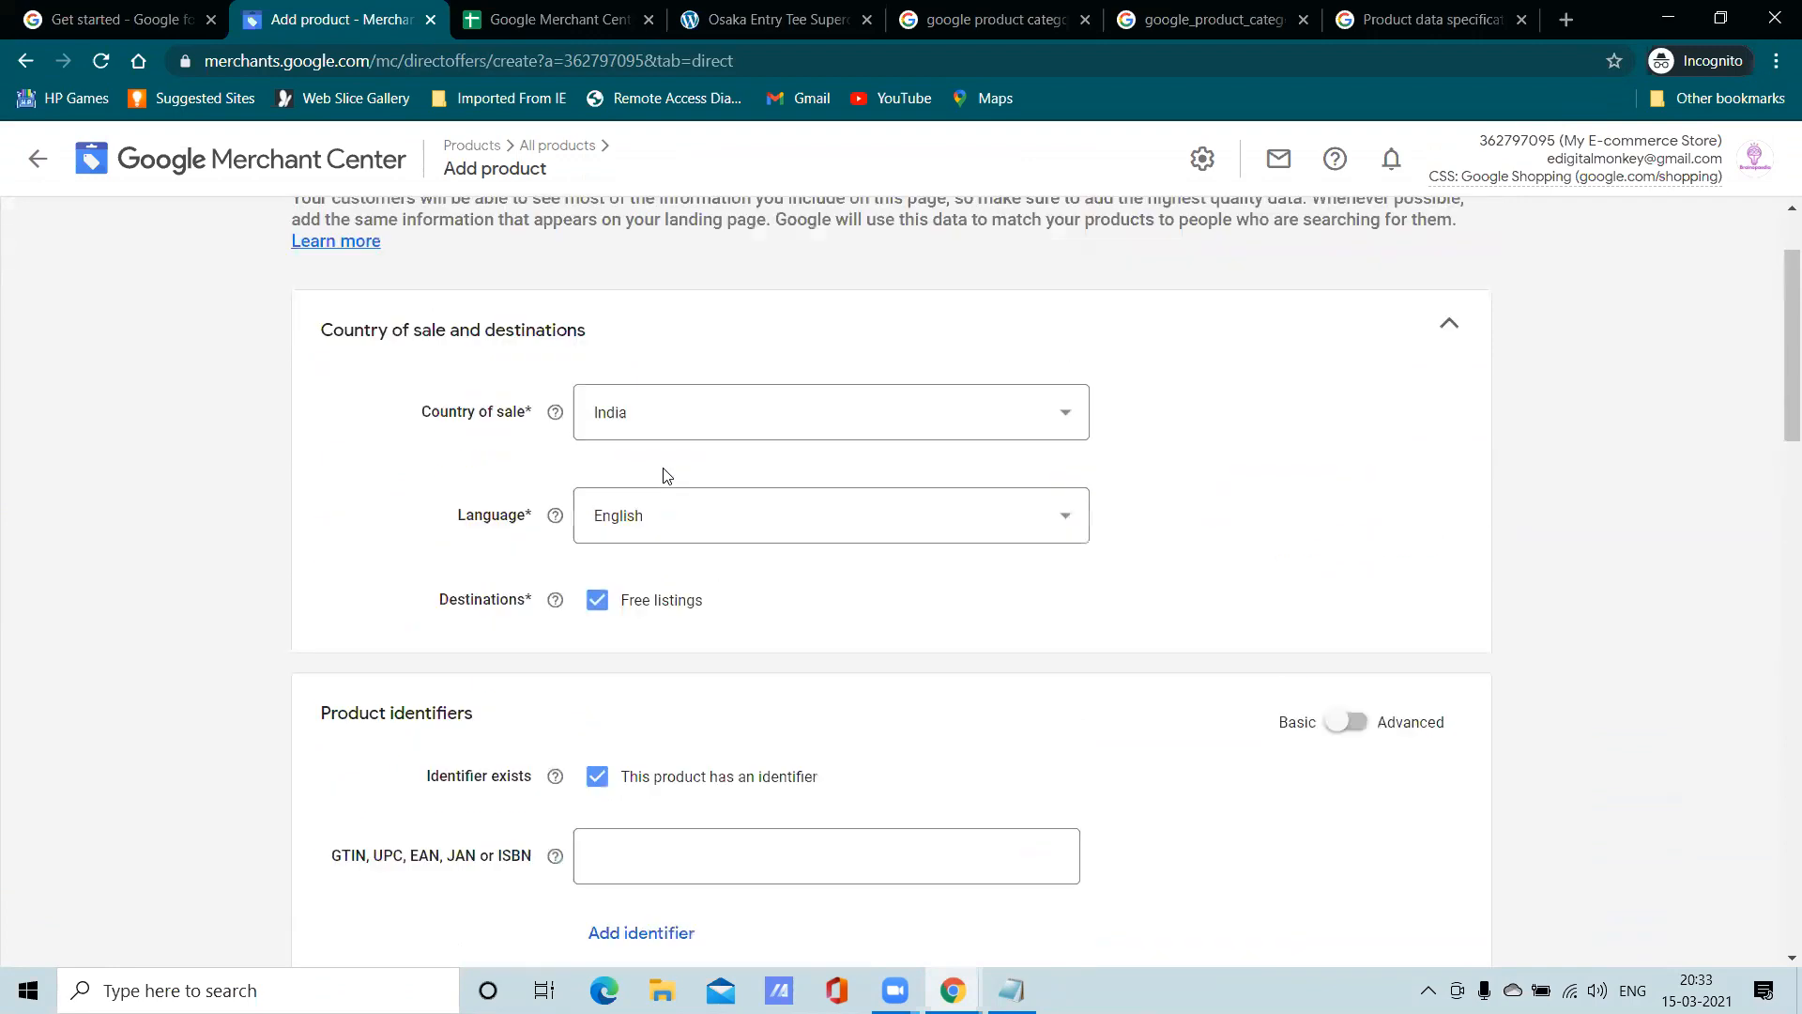
pyautogui.scroll(-2, 664, 559)
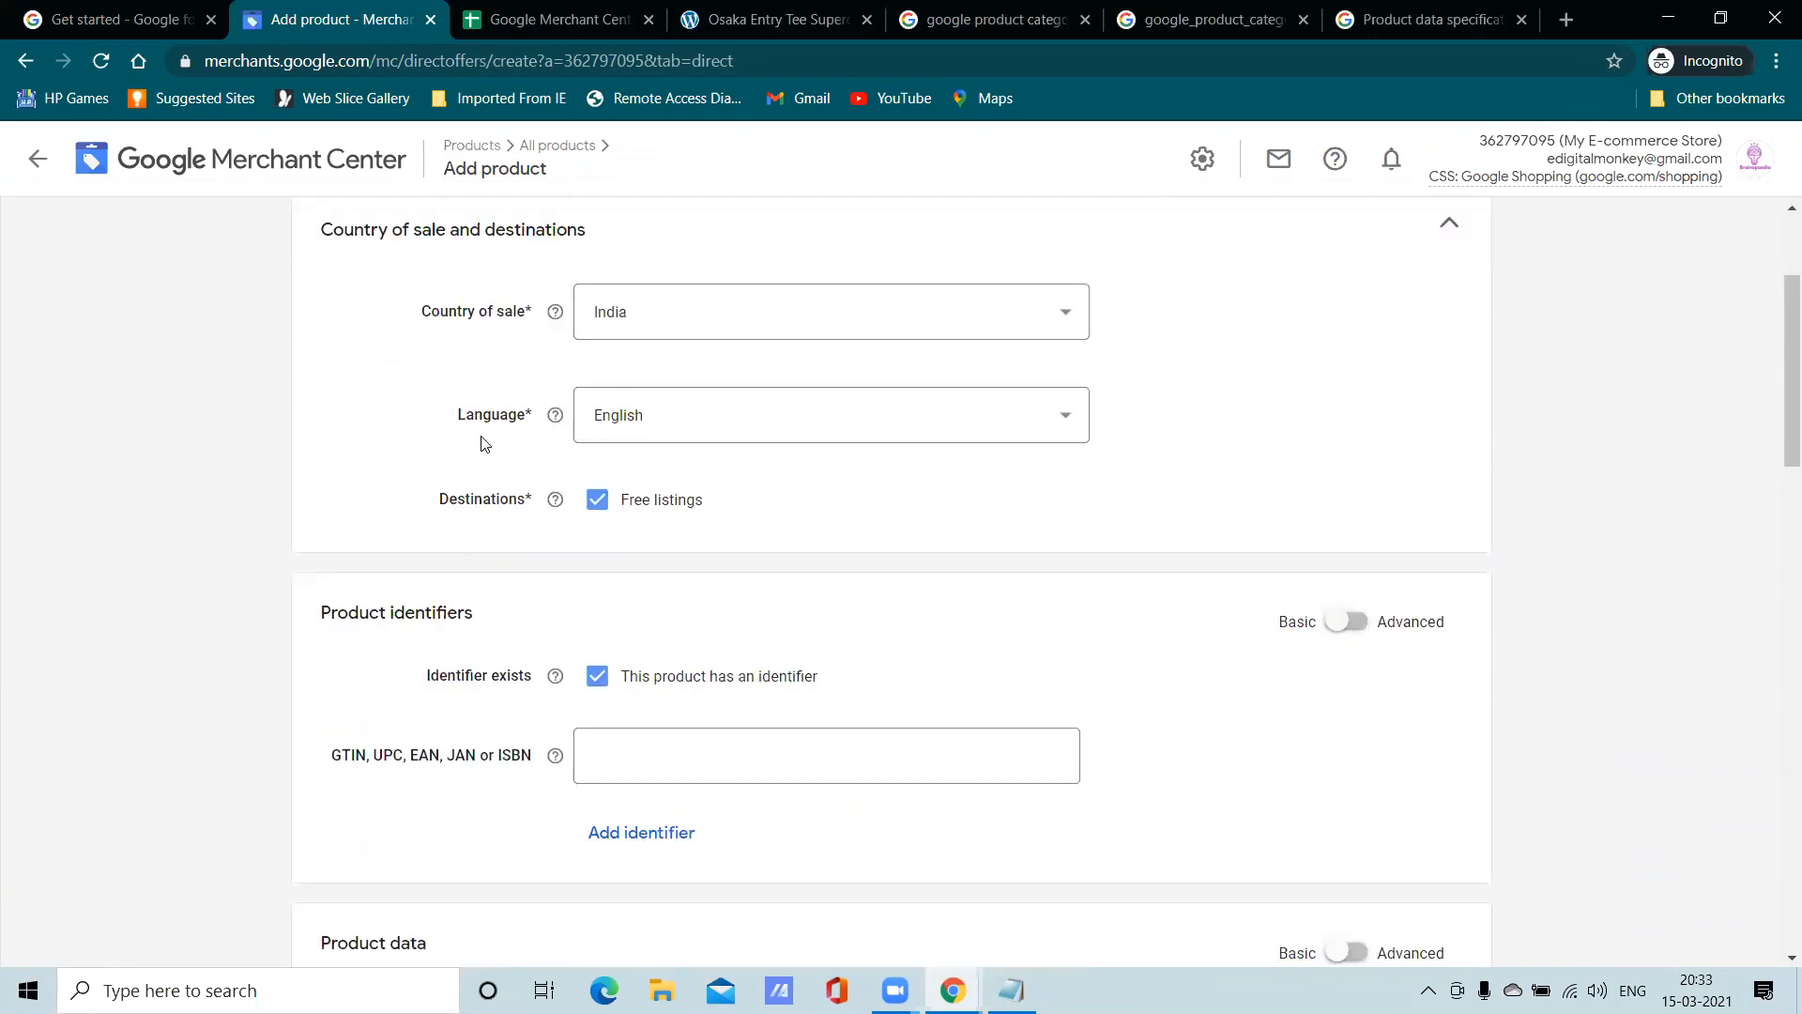
pyautogui.scroll(-2, 714, 533)
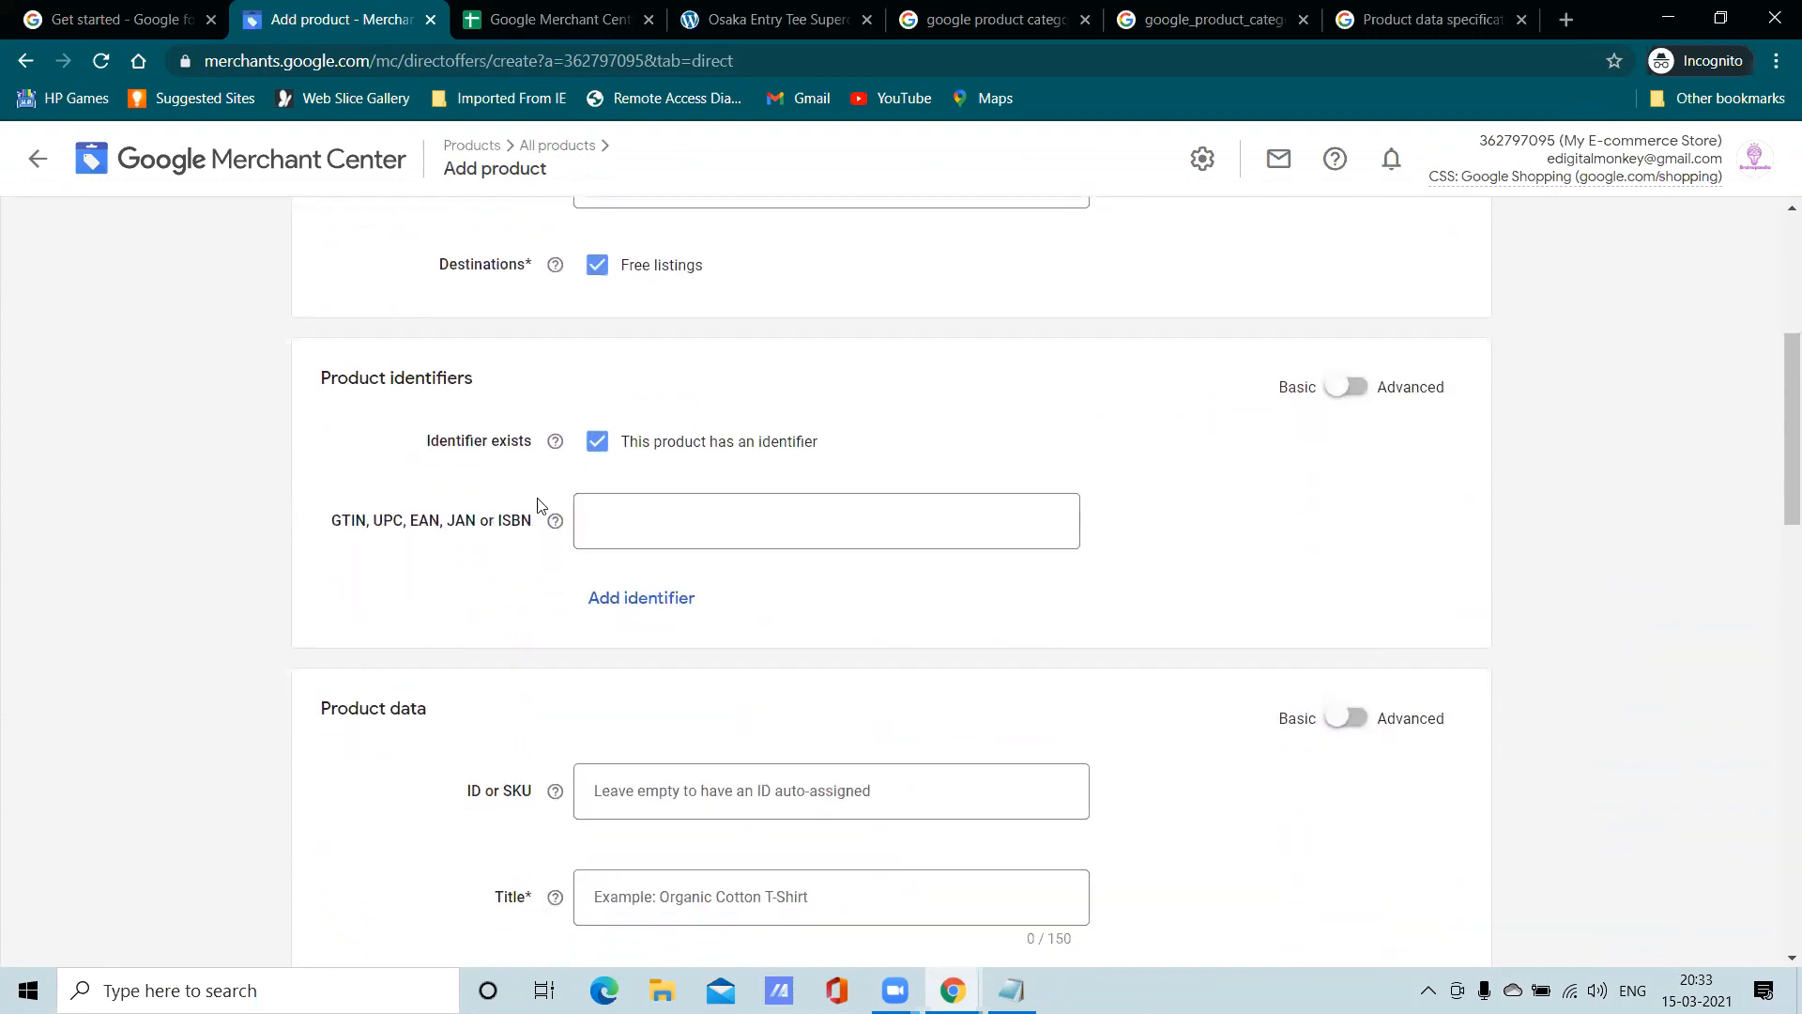
# Mark the product as having no identifier in the product identifiers section
pyautogui.click(599, 447)
pyautogui.click(601, 448)
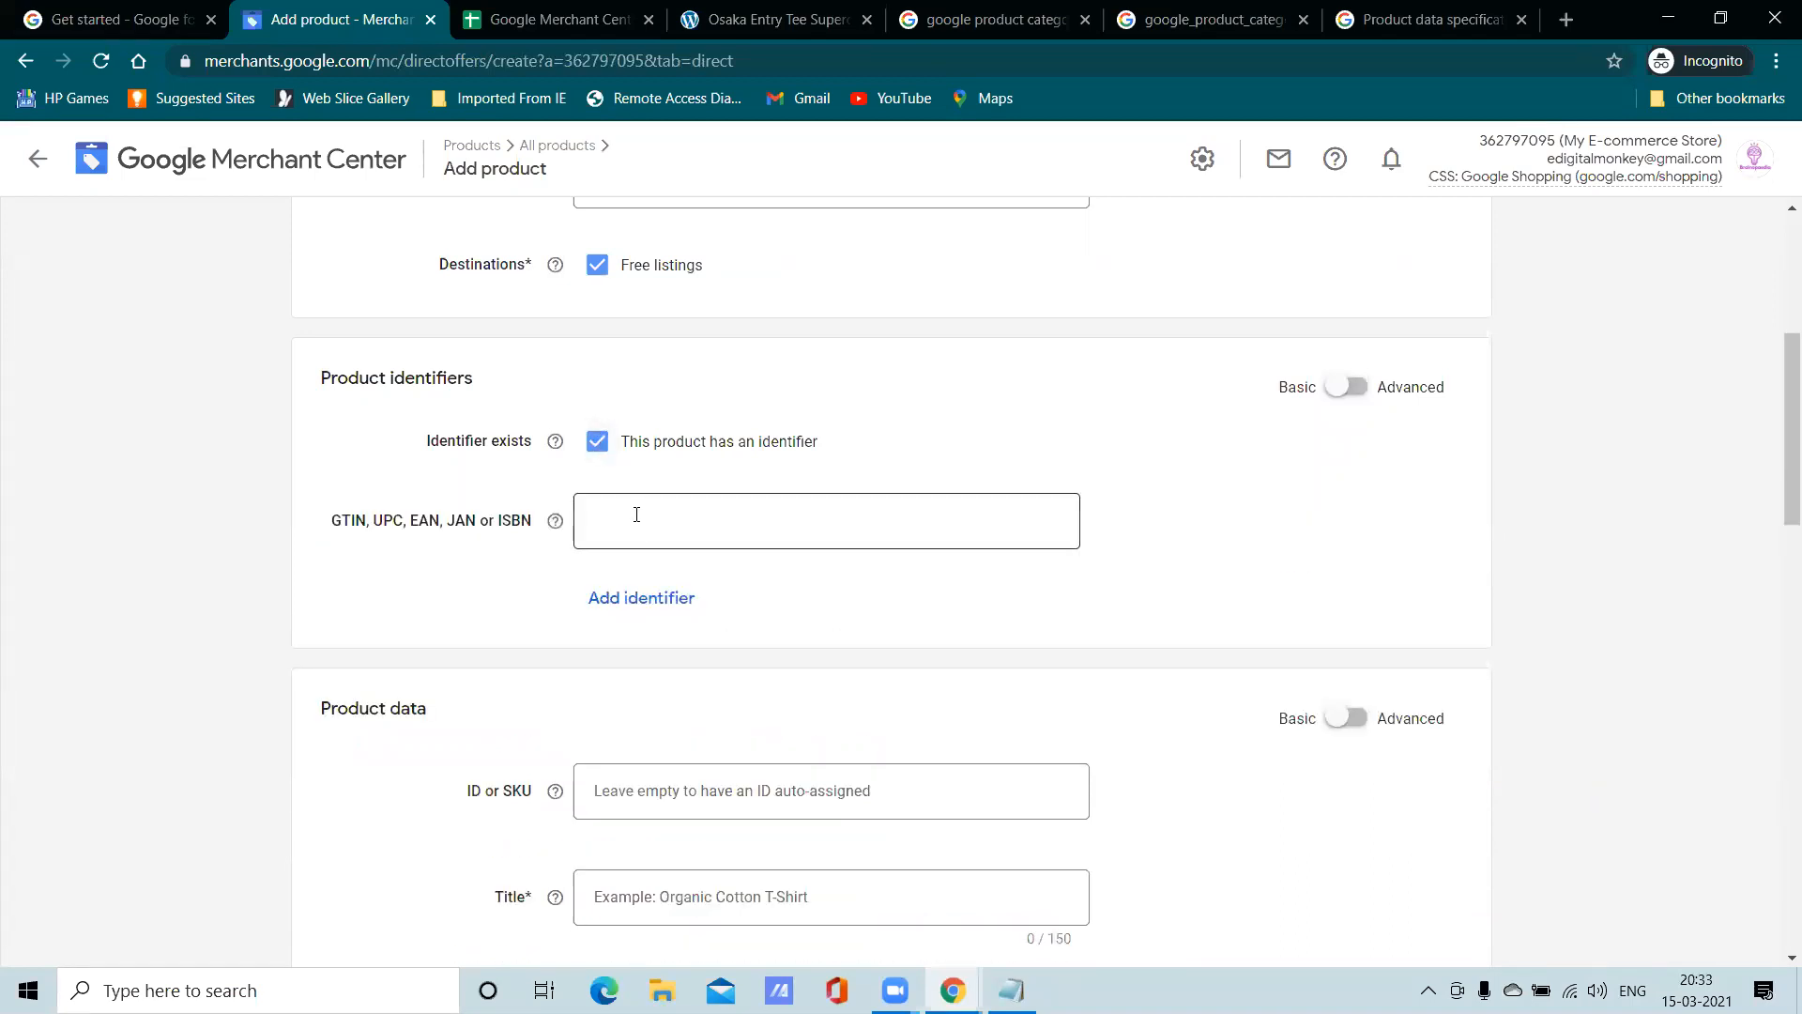
pyautogui.click(596, 445)
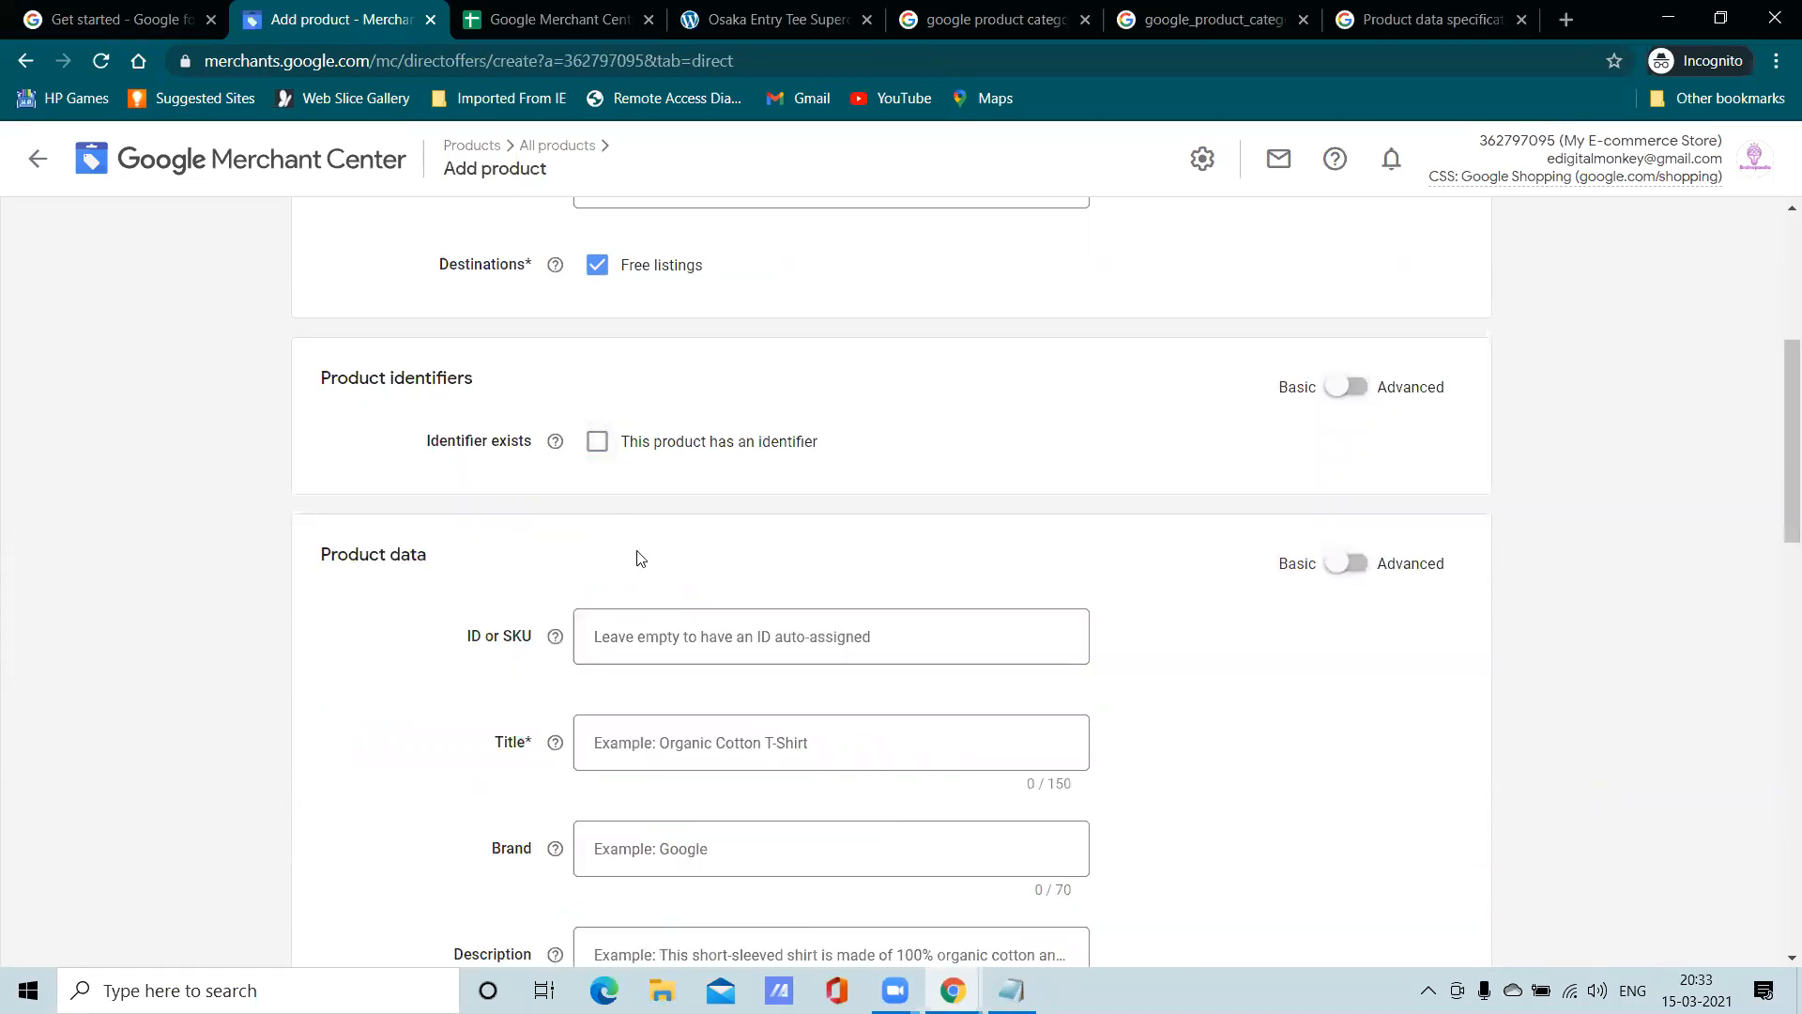
pyautogui.click(599, 444)
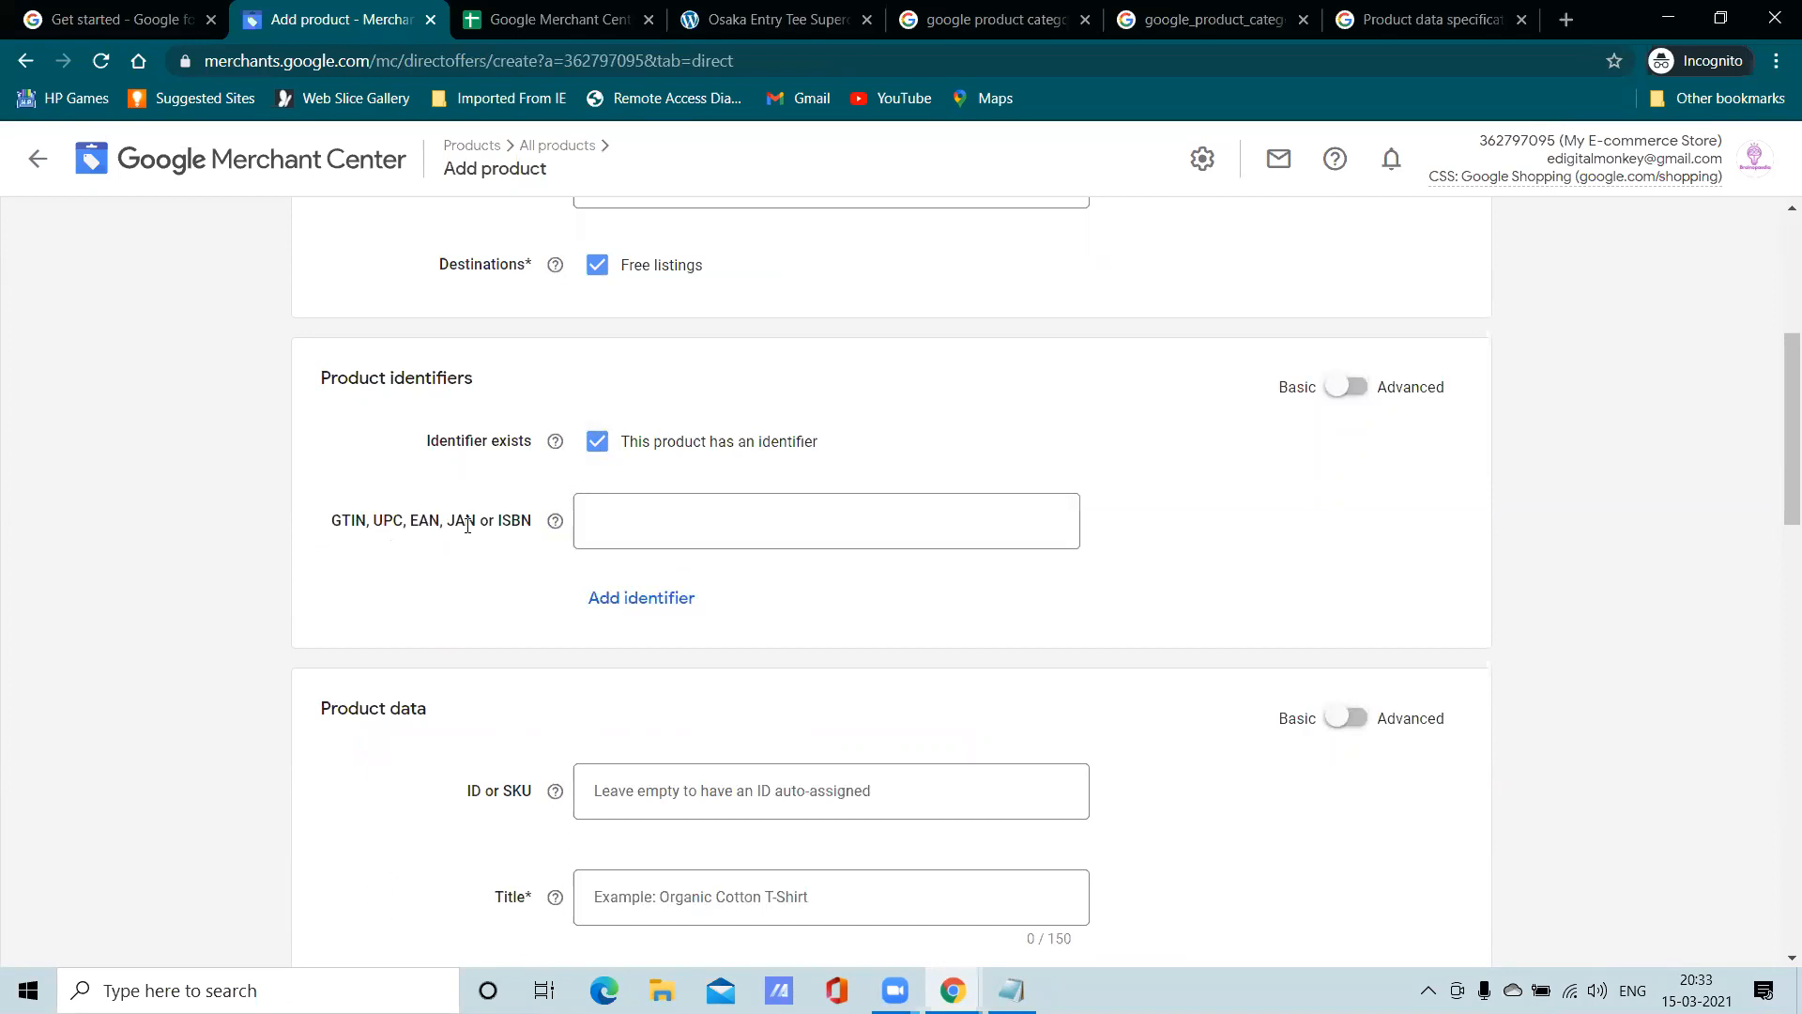
pyautogui.click(599, 445)
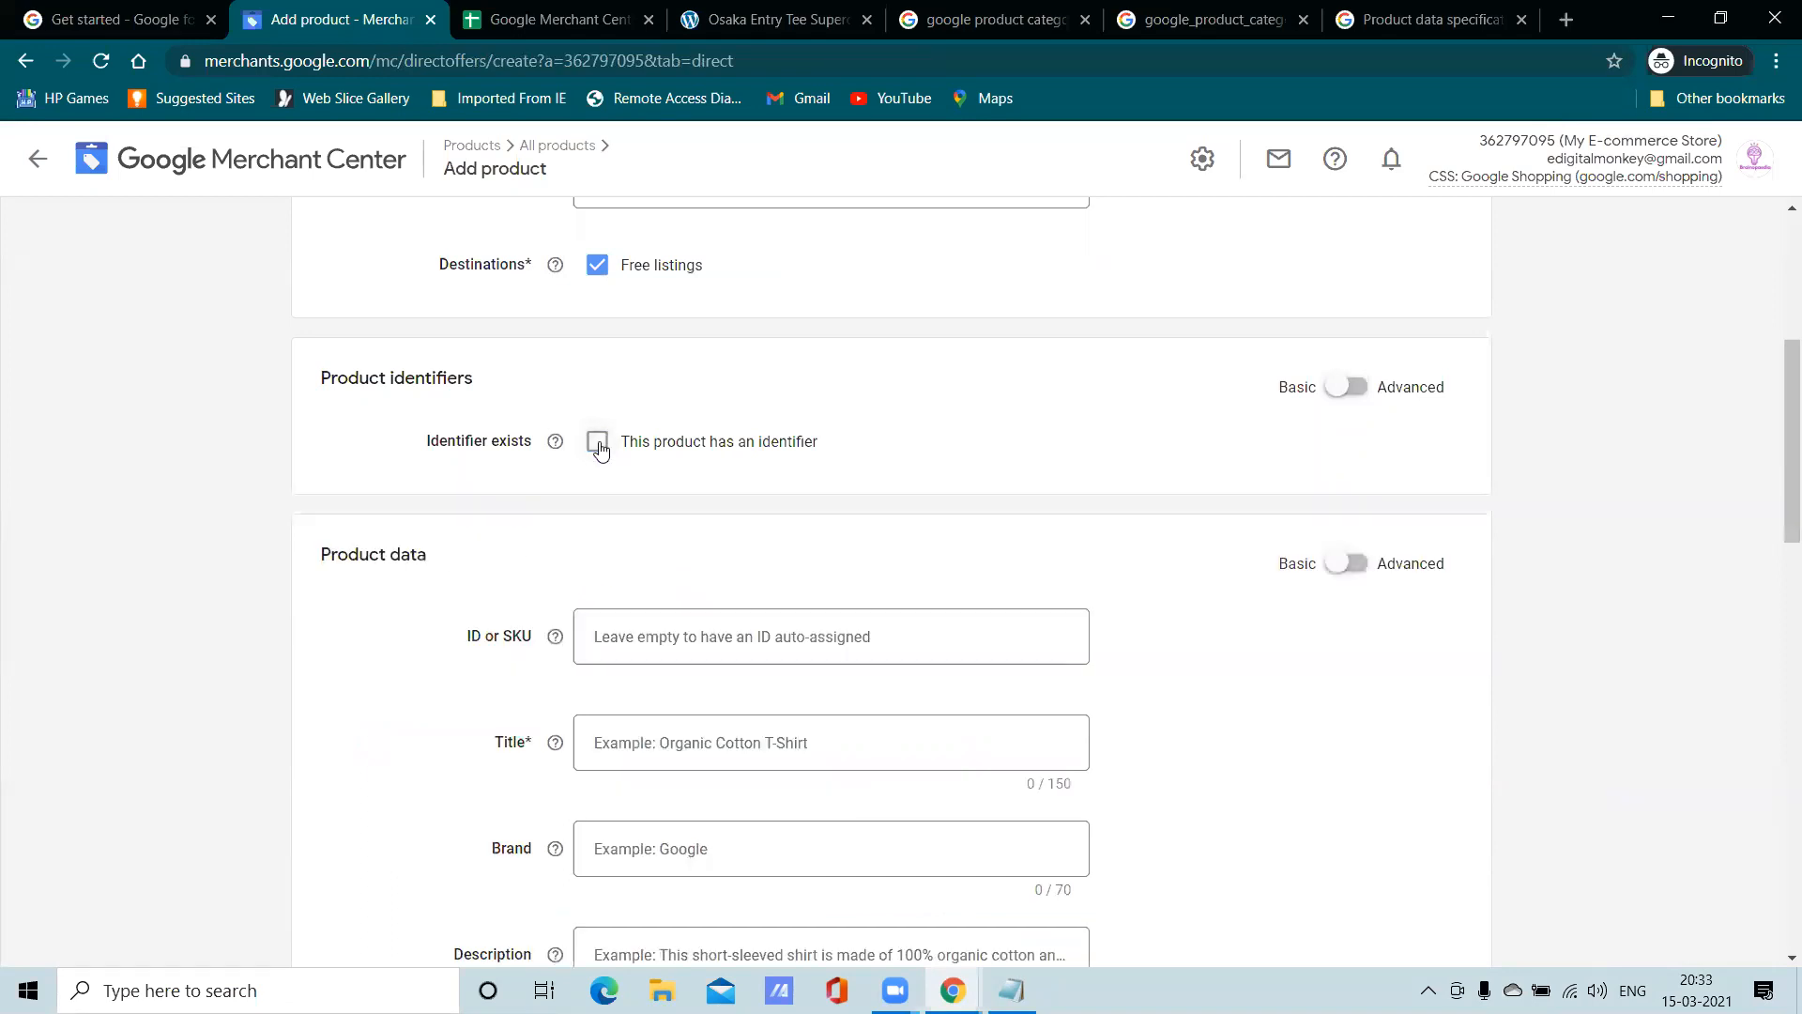
pyautogui.click(599, 445)
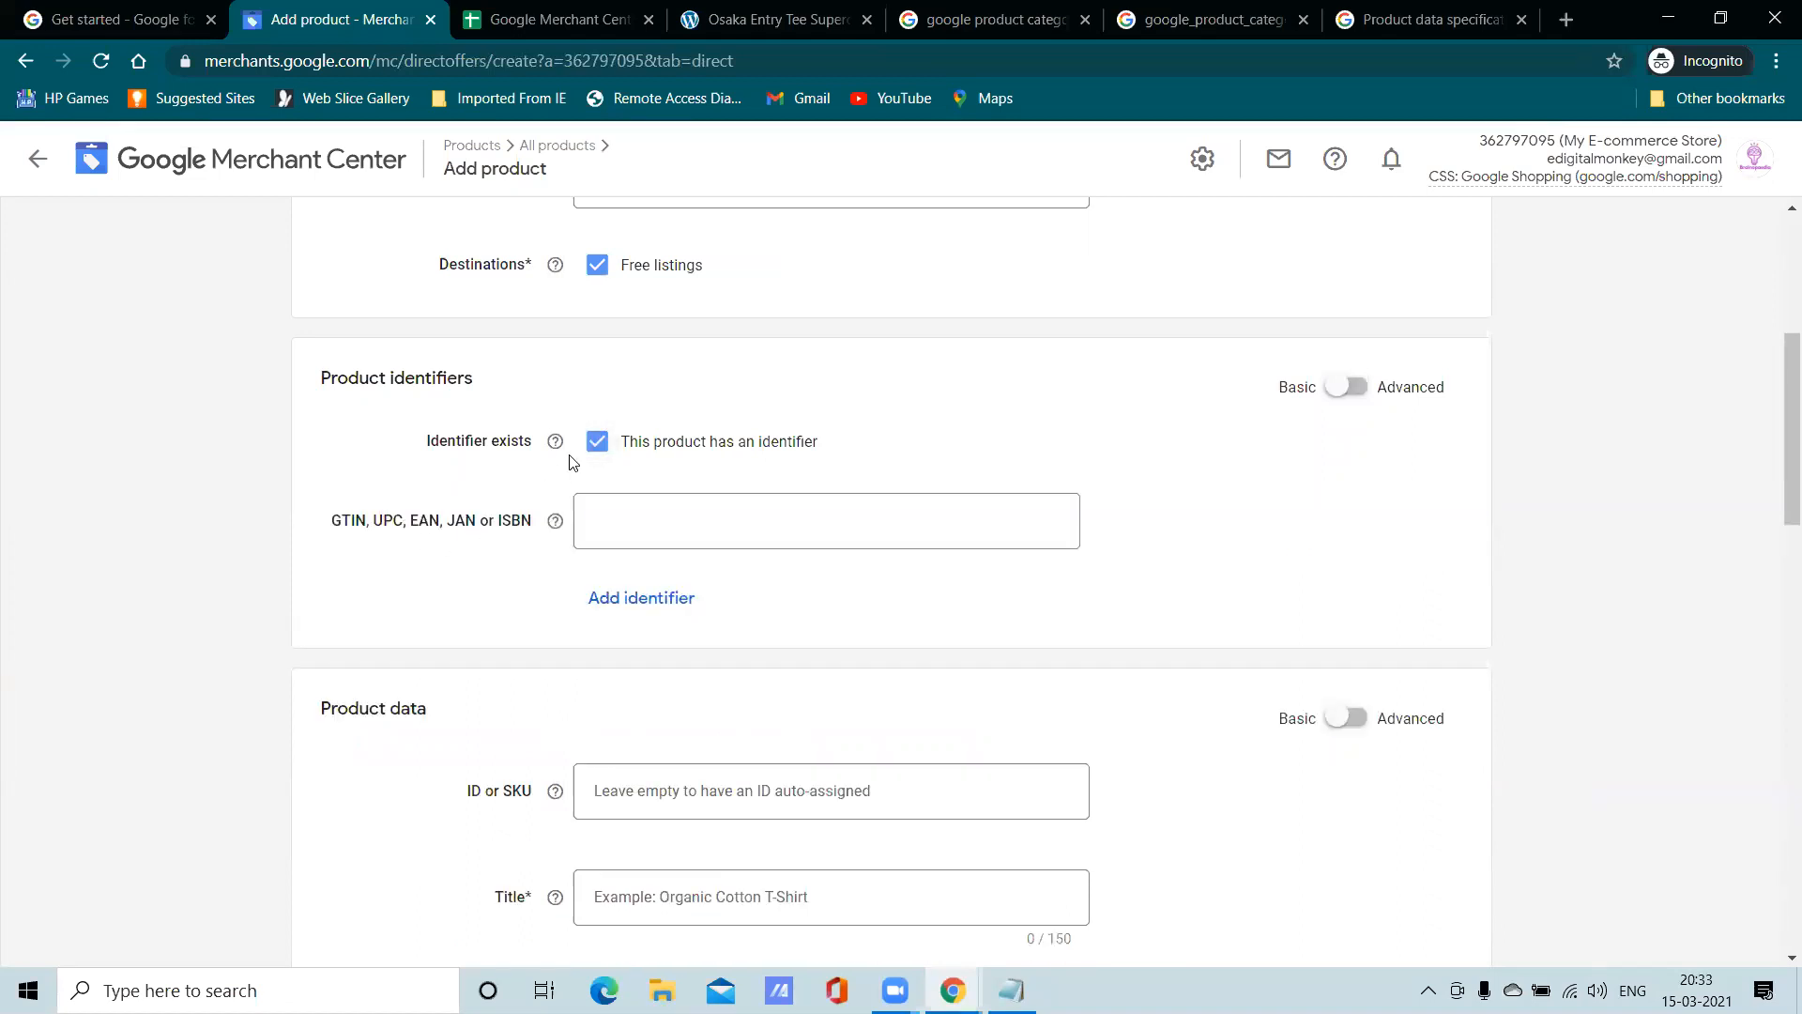
pyautogui.click(597, 444)
# Examine the product data fields for title, brand, description, landing page link and image link
pyautogui.scroll(-3, 564, 481)
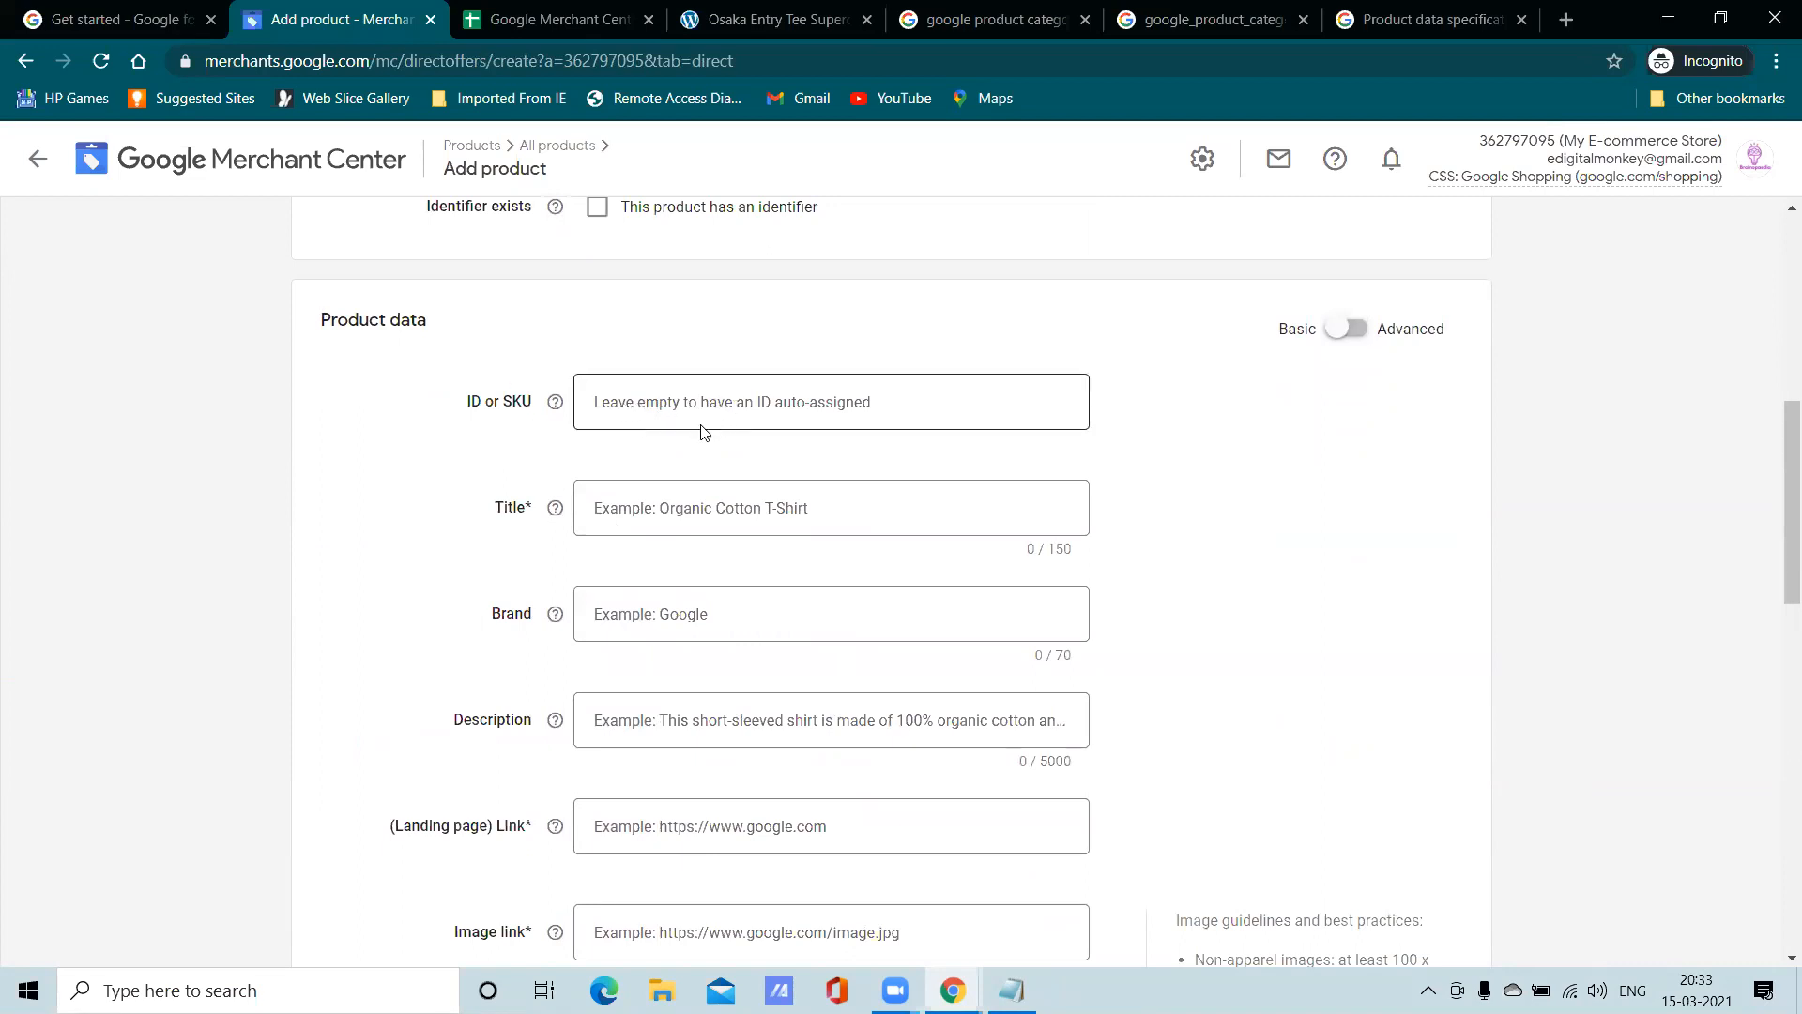
pyautogui.scroll(-1, 690, 442)
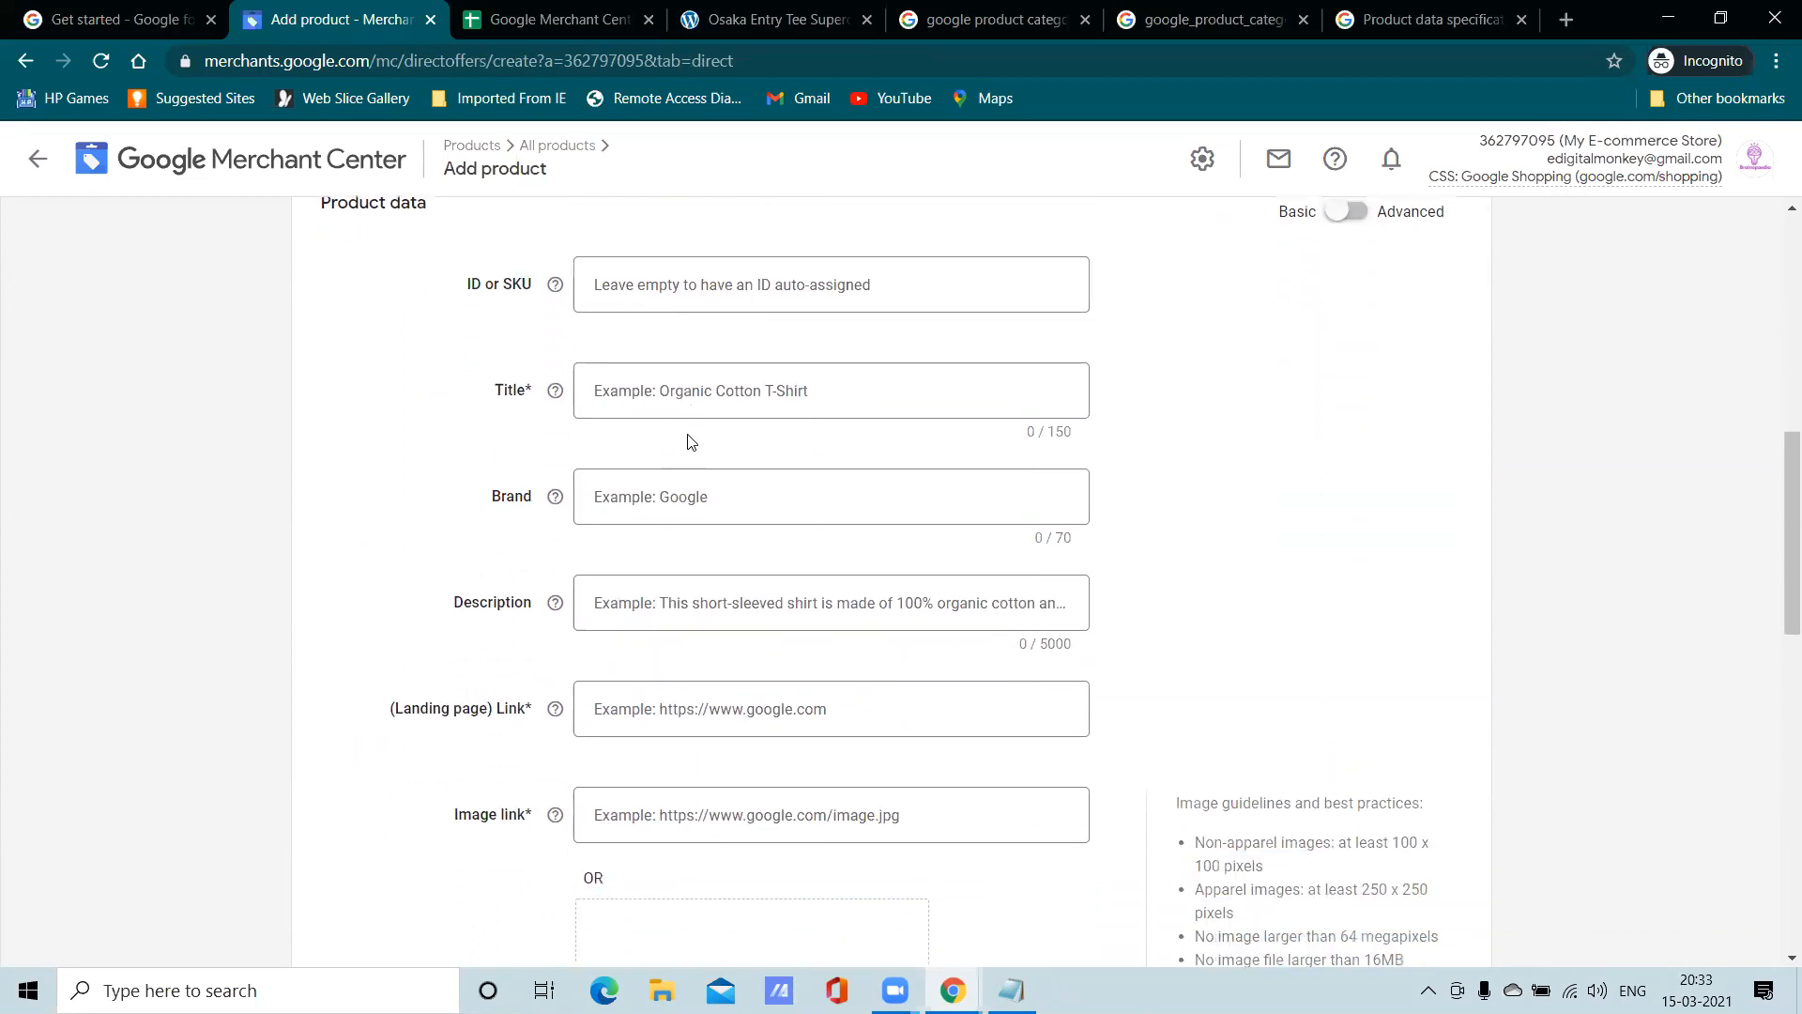
pyautogui.click(673, 402)
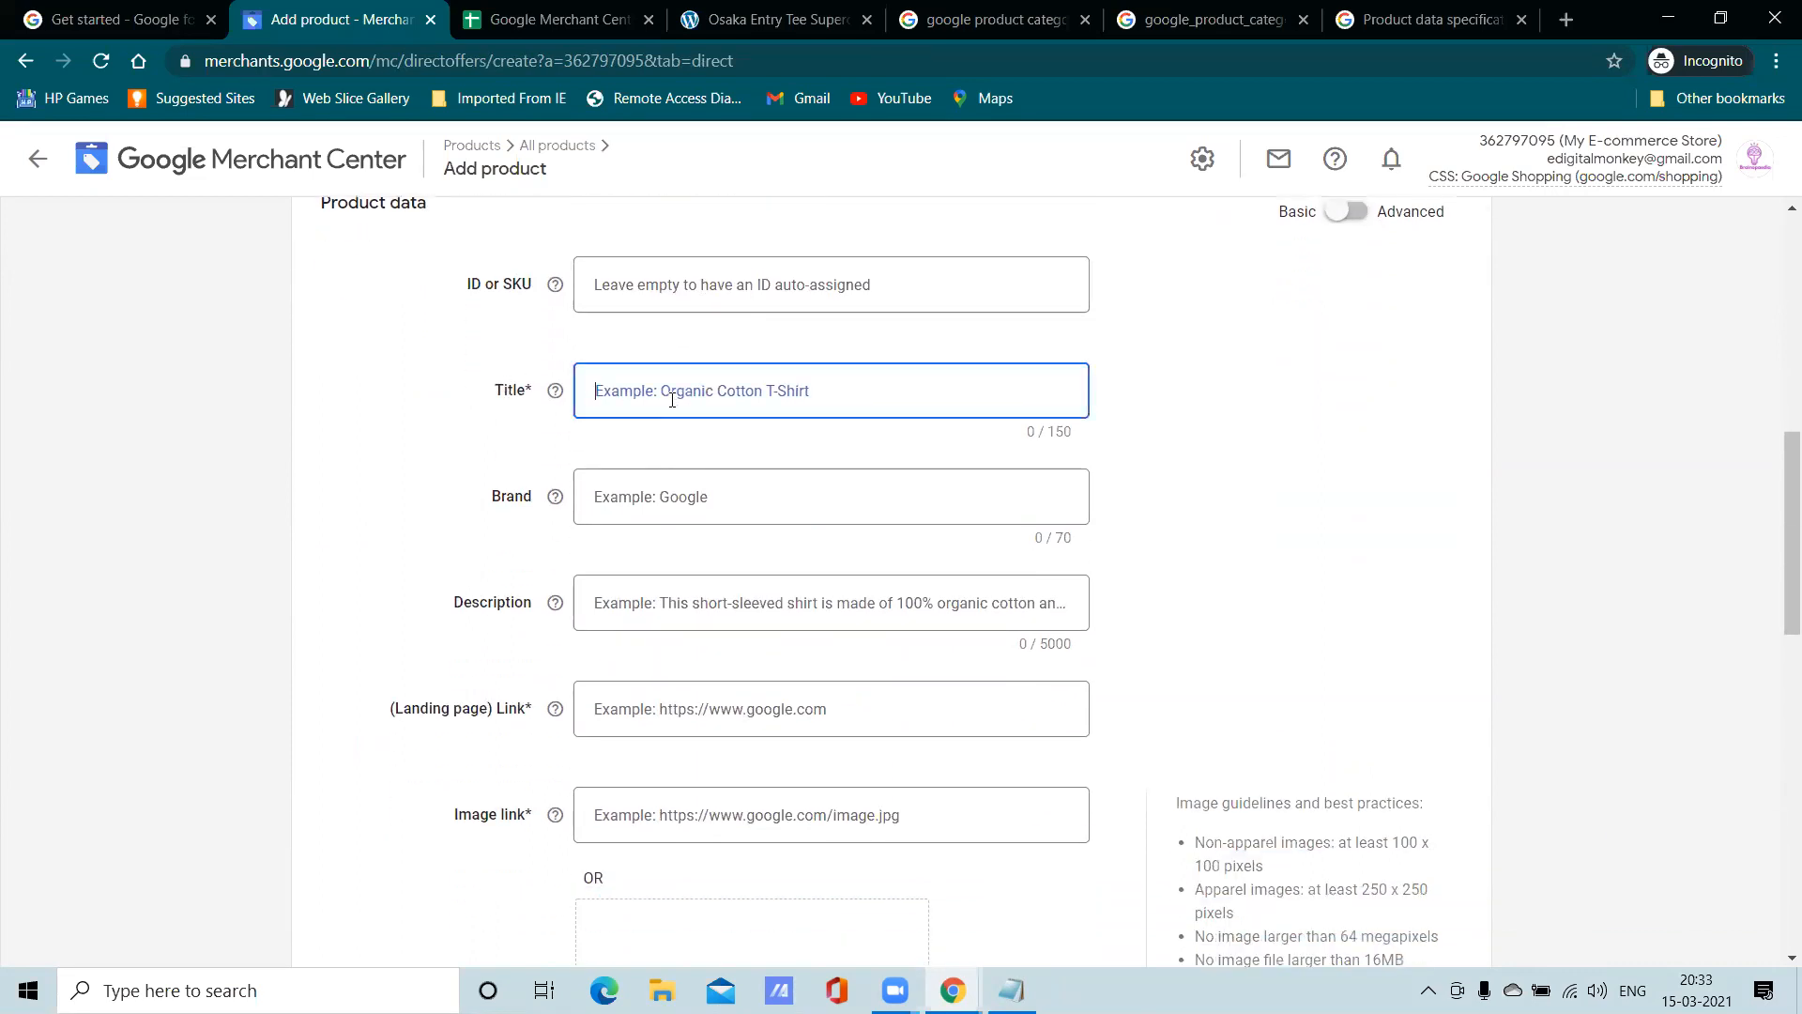
pyautogui.click(646, 498)
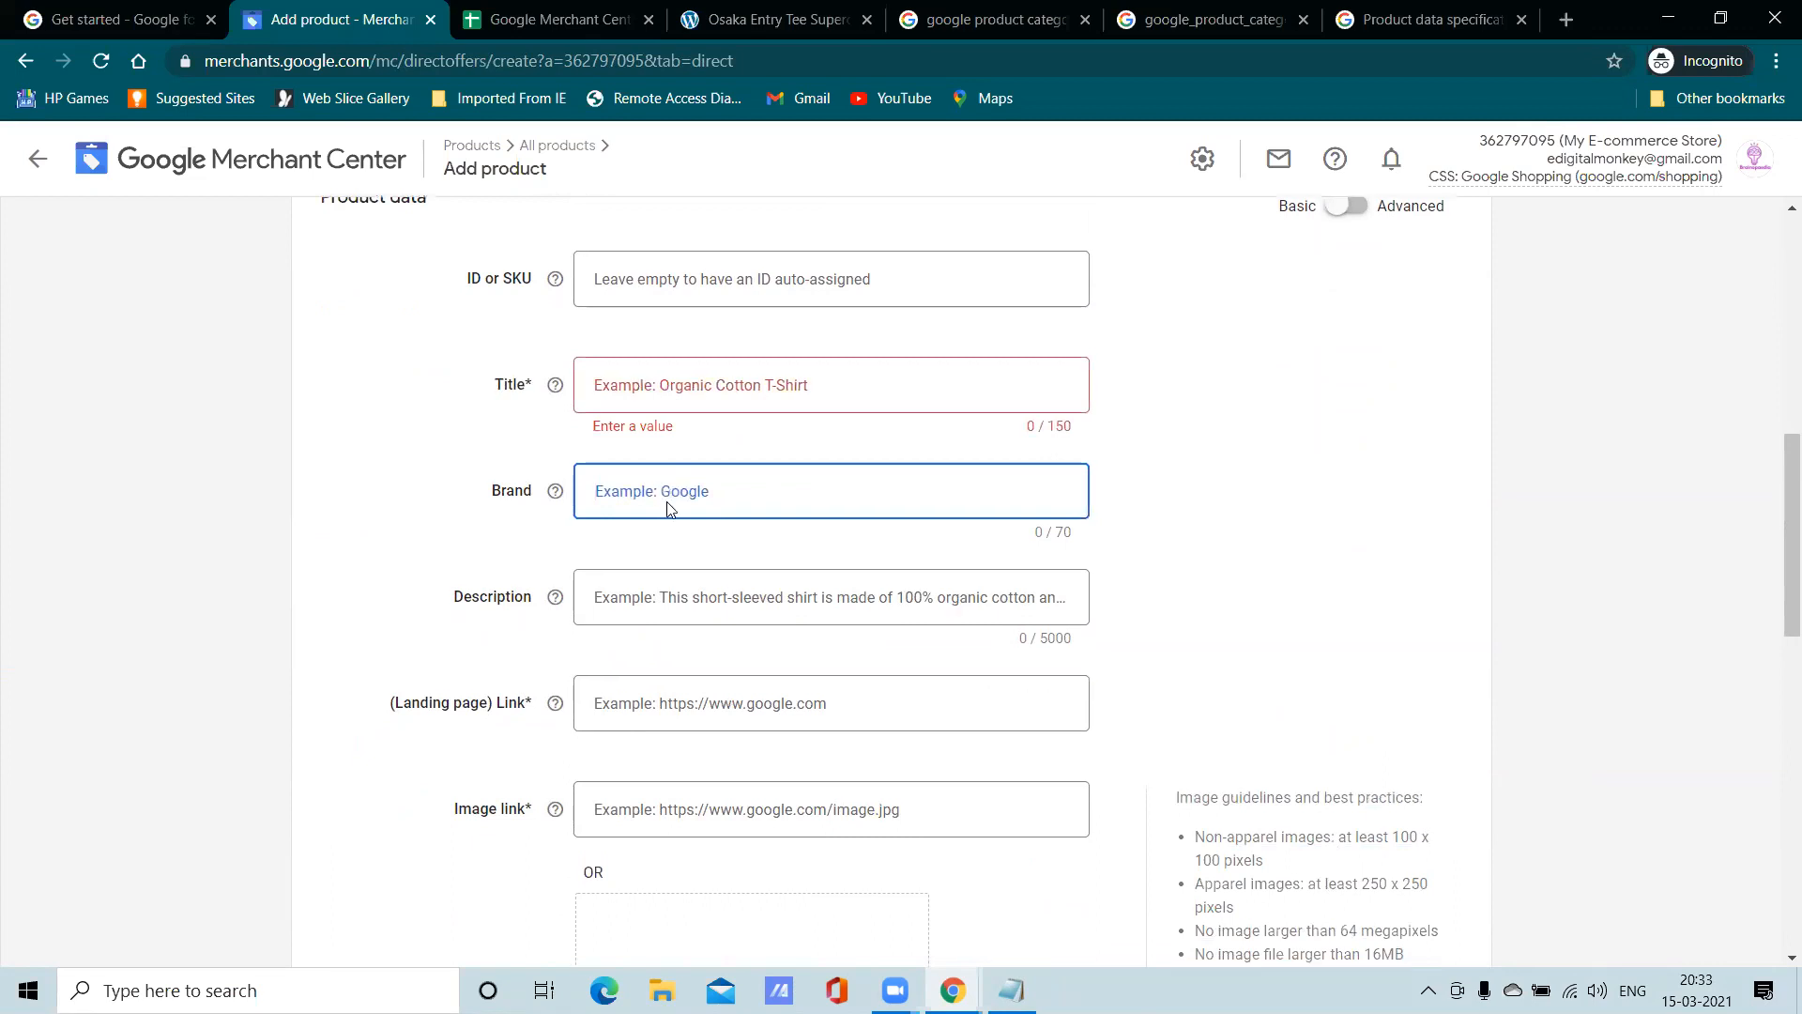
pyautogui.scroll(-2, 667, 507)
pyautogui.click(612, 380)
pyautogui.click(648, 476)
pyautogui.click(663, 582)
pyautogui.scroll(-3, 805, 582)
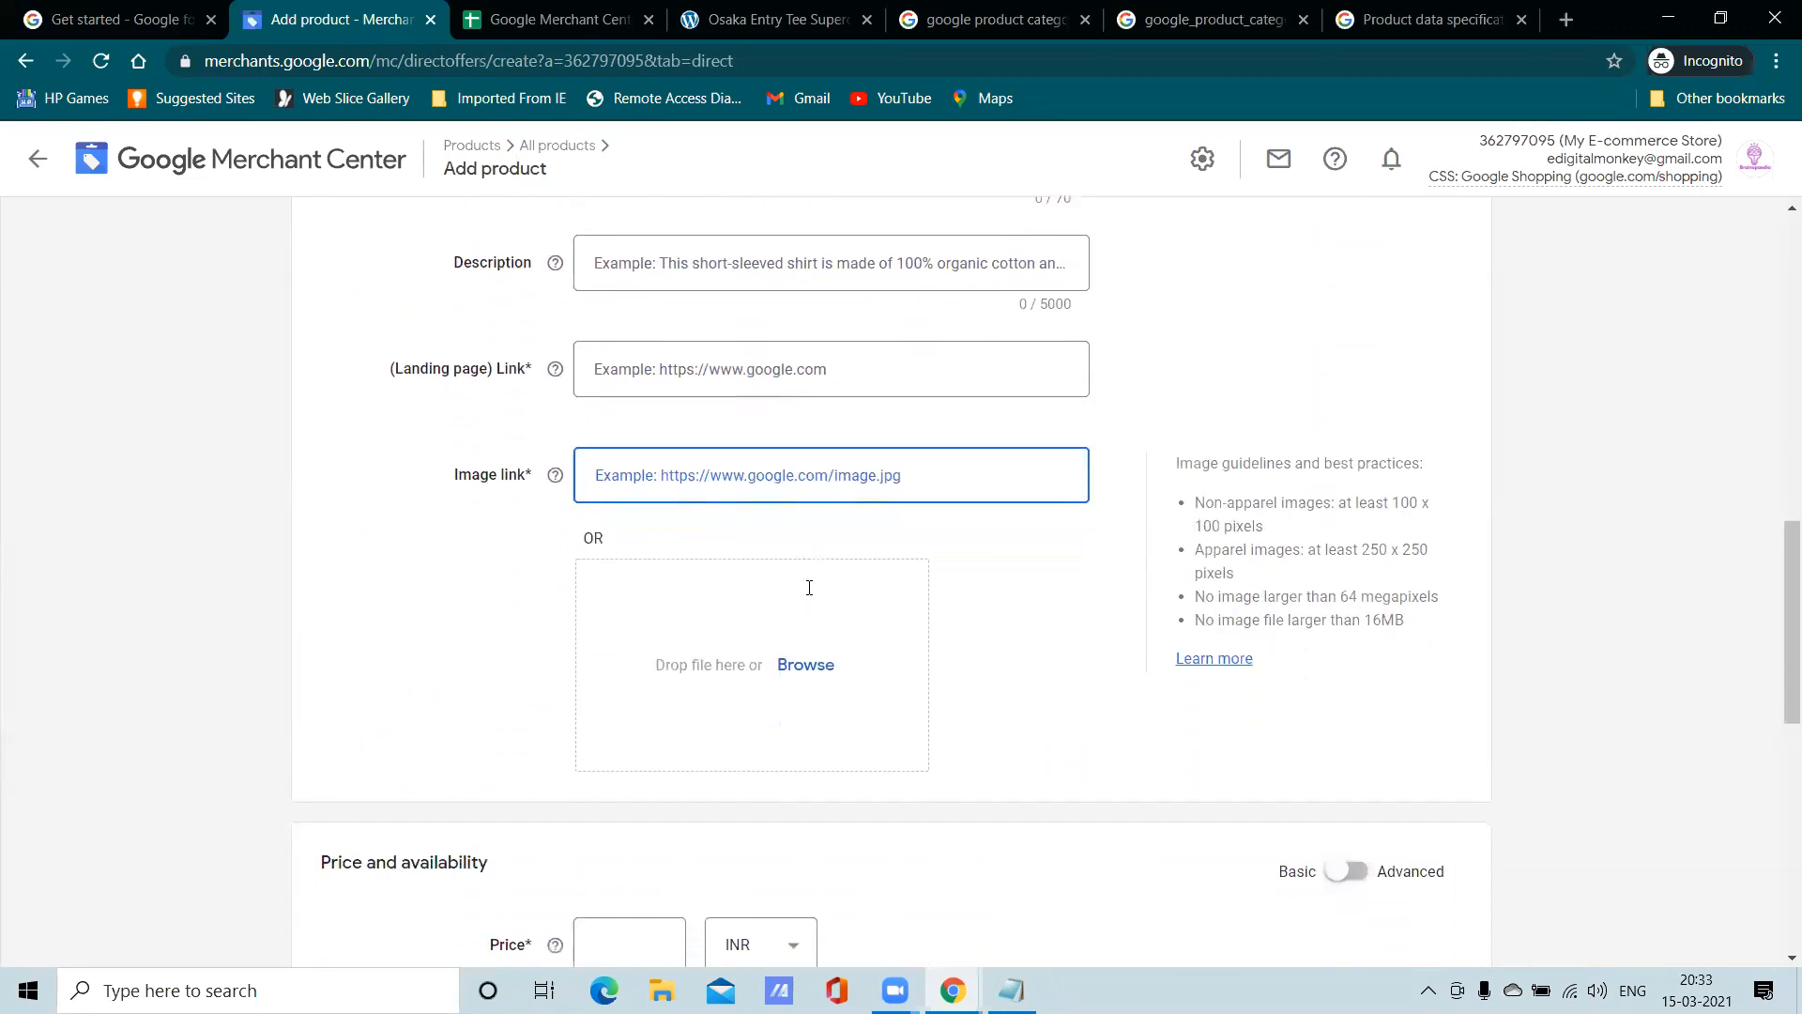
# Review the price and availability section and the available stock status options
pyautogui.scroll(-4, 799, 557)
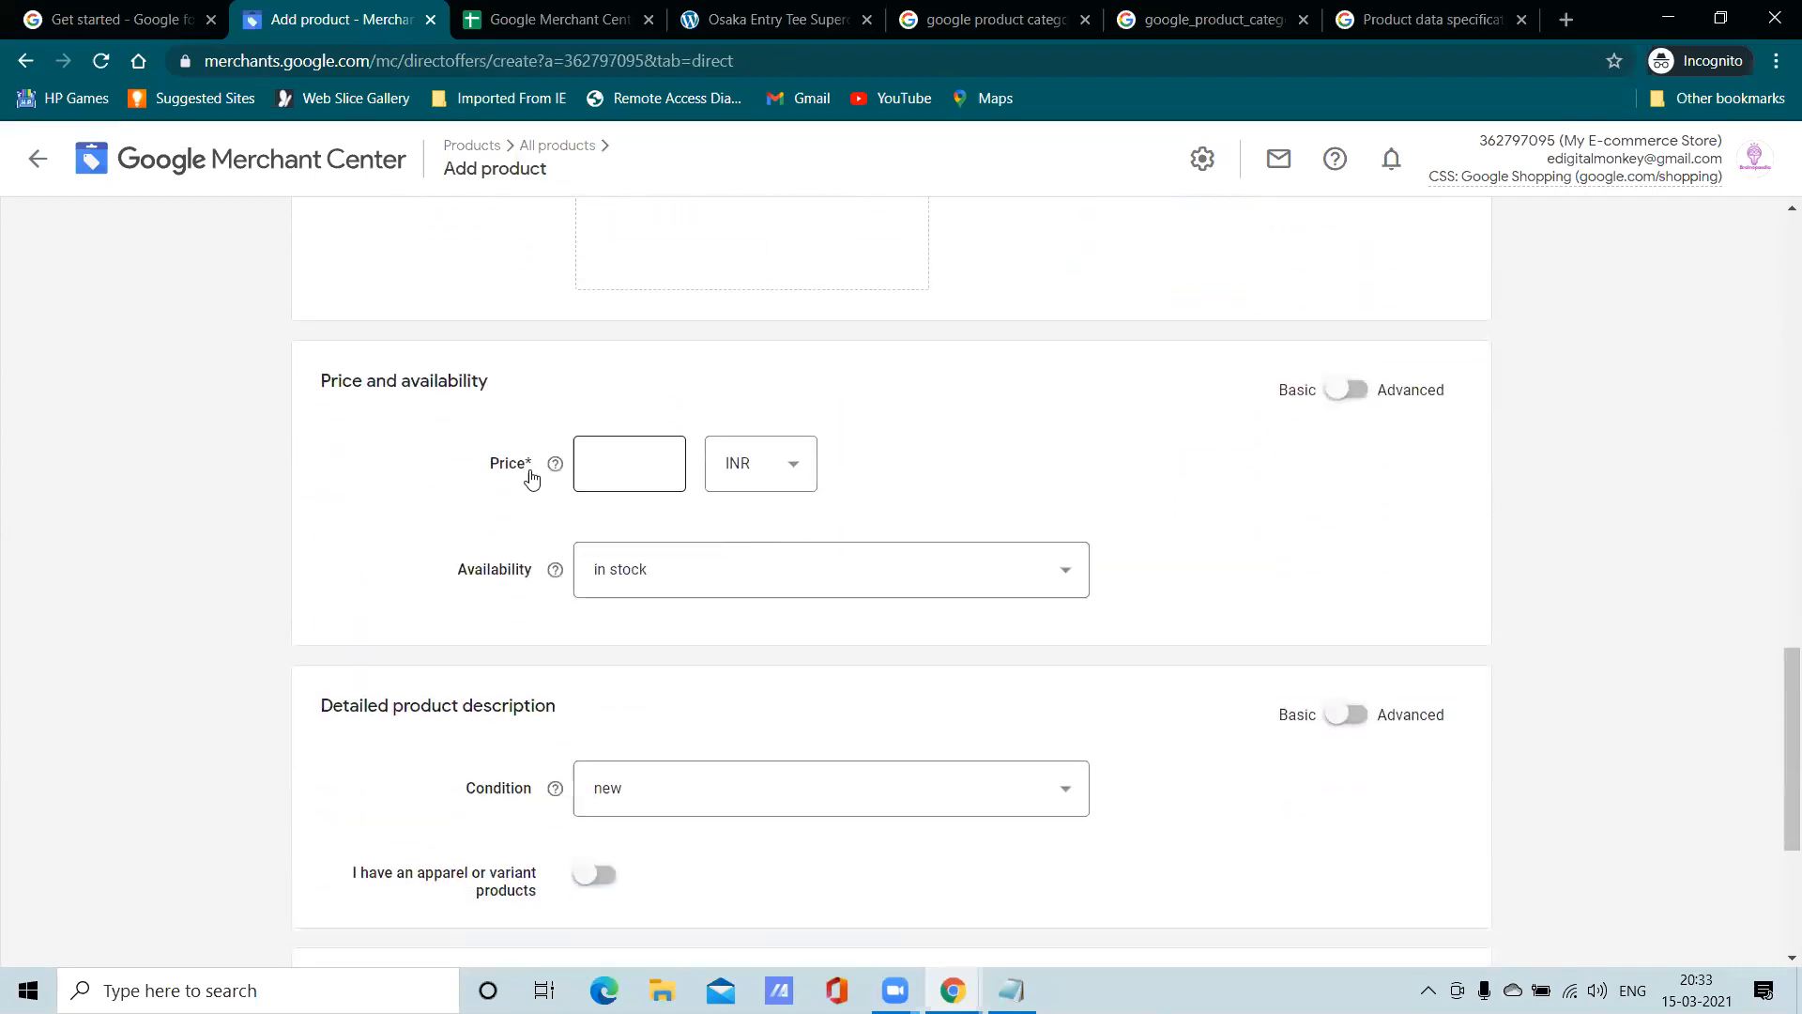
pyautogui.scroll(-1, 672, 572)
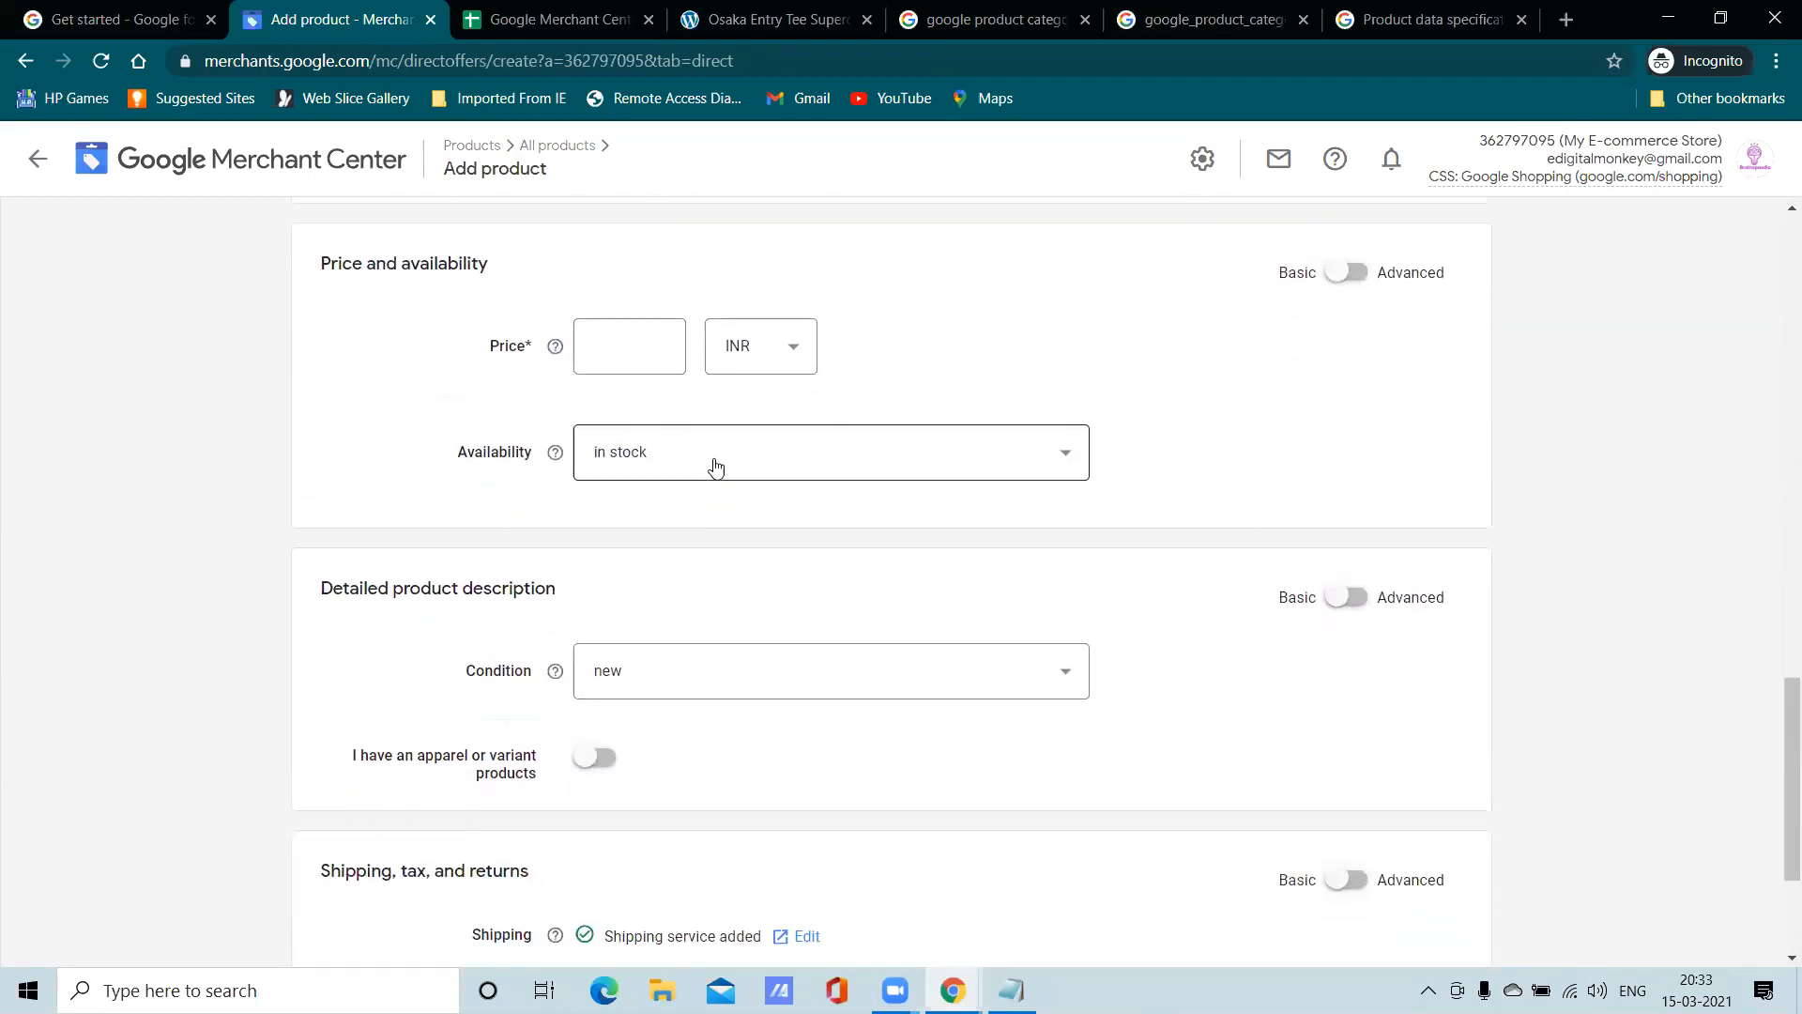
pyautogui.click(709, 457)
pyautogui.click(1246, 464)
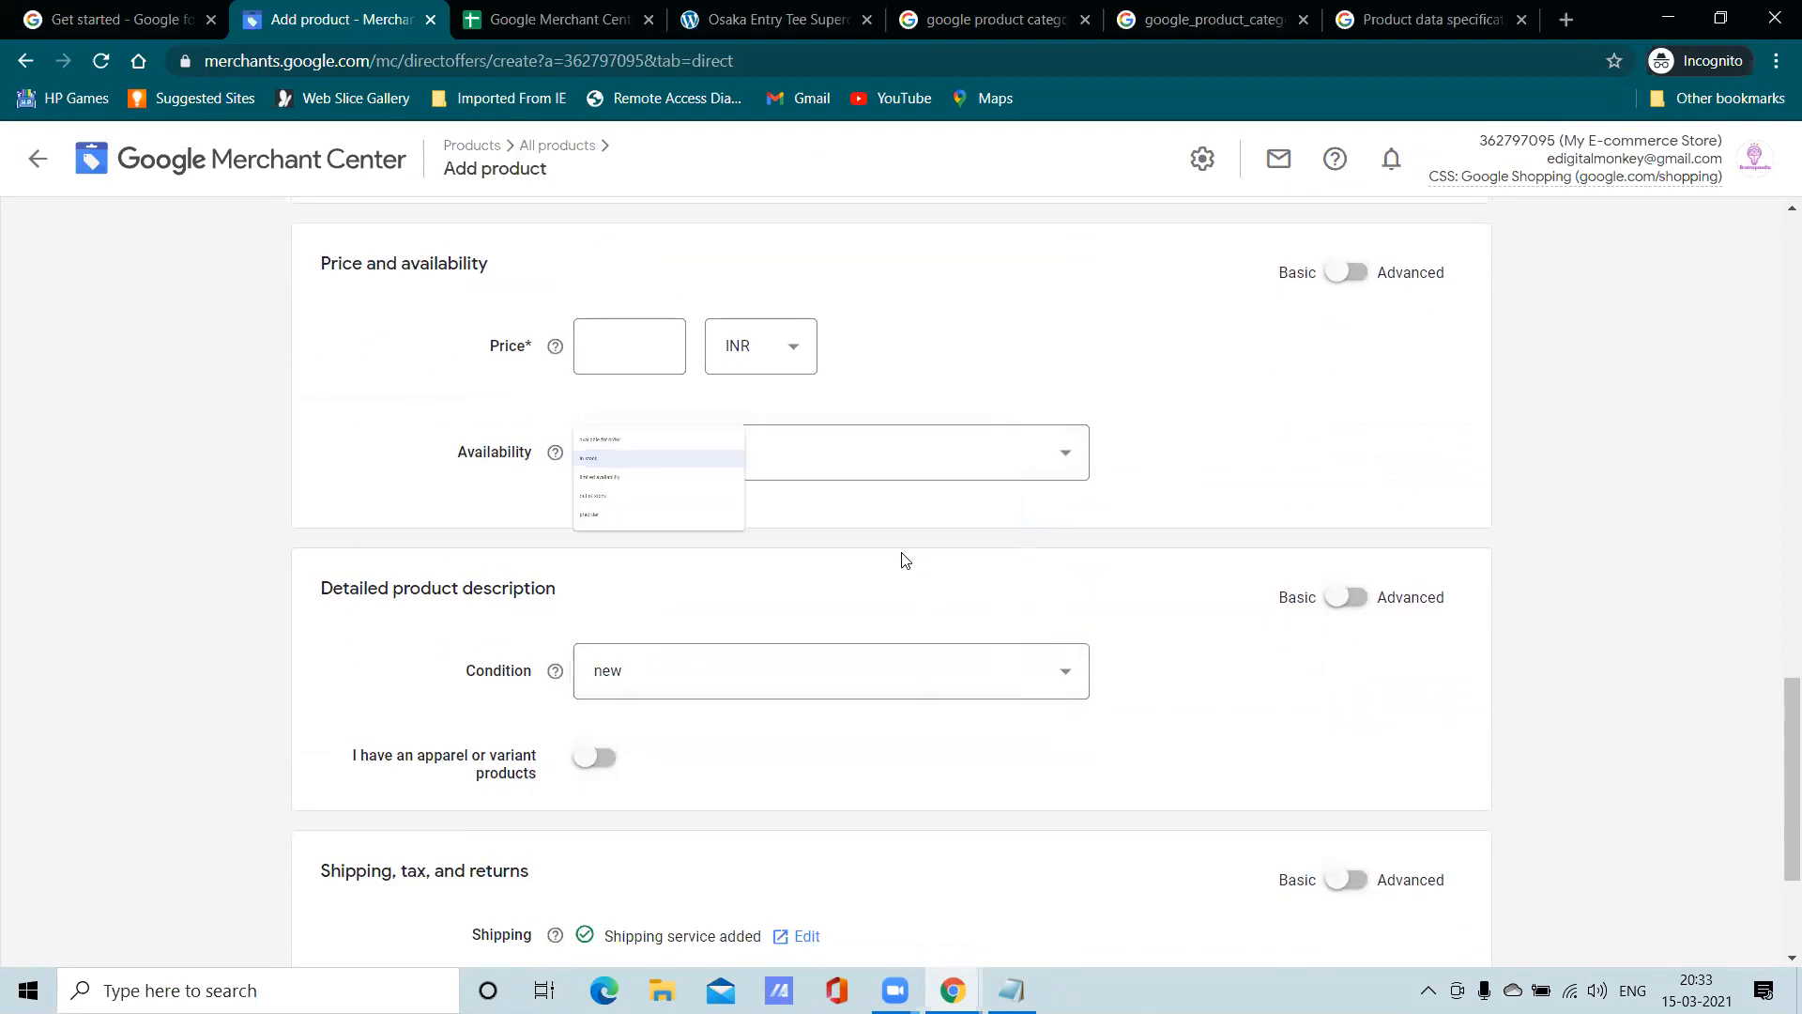
# Review the condition options in the detailed product description
pyautogui.scroll(-3, 845, 558)
pyautogui.click(718, 436)
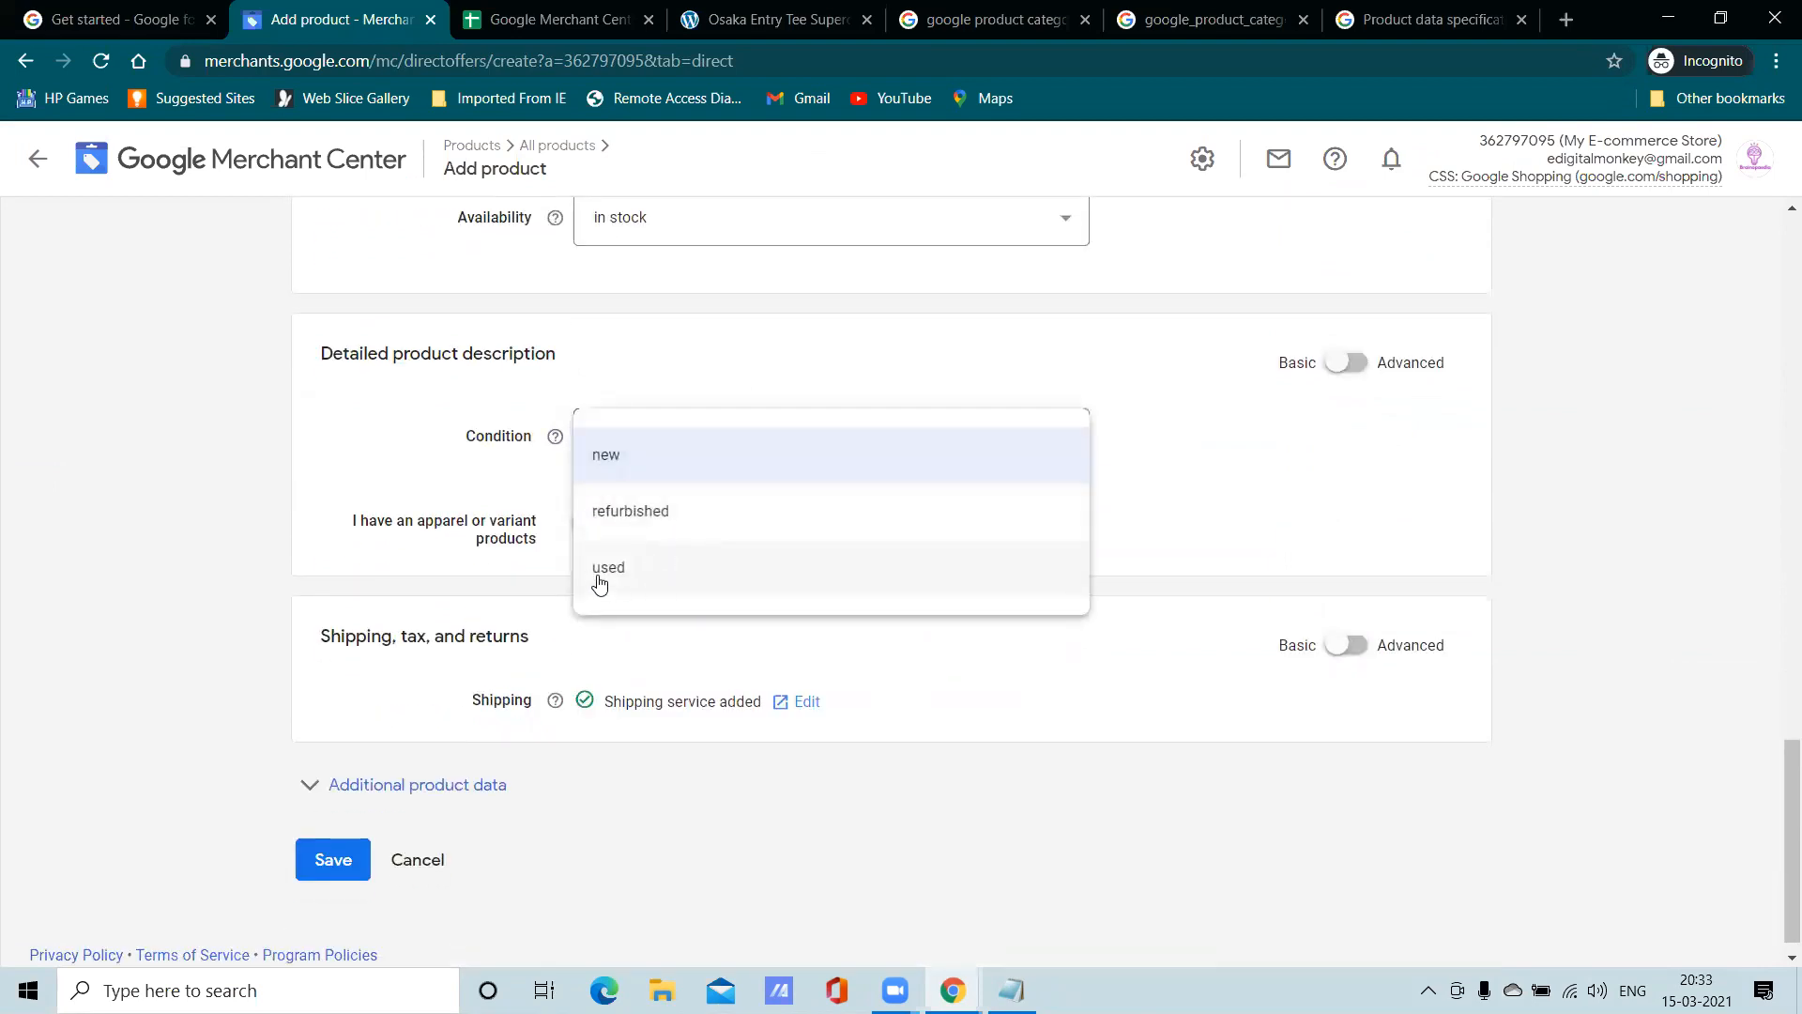
pyautogui.click(1223, 435)
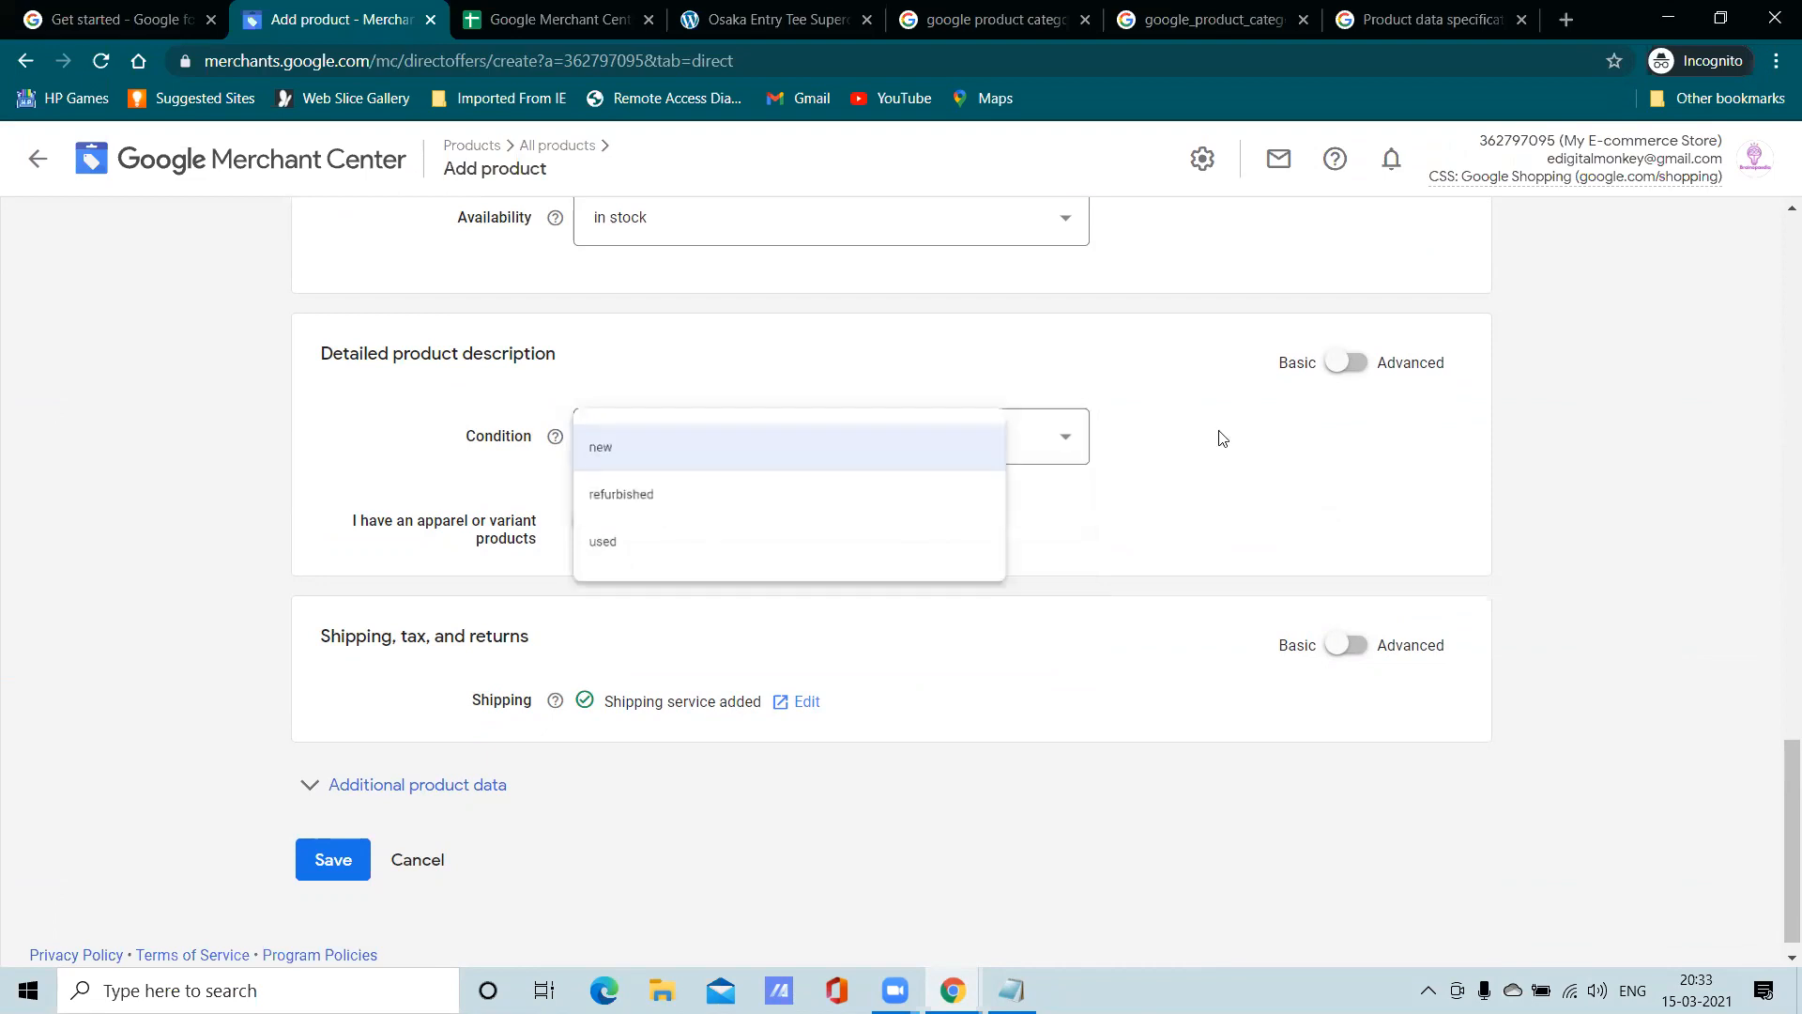
pyautogui.click(748, 459)
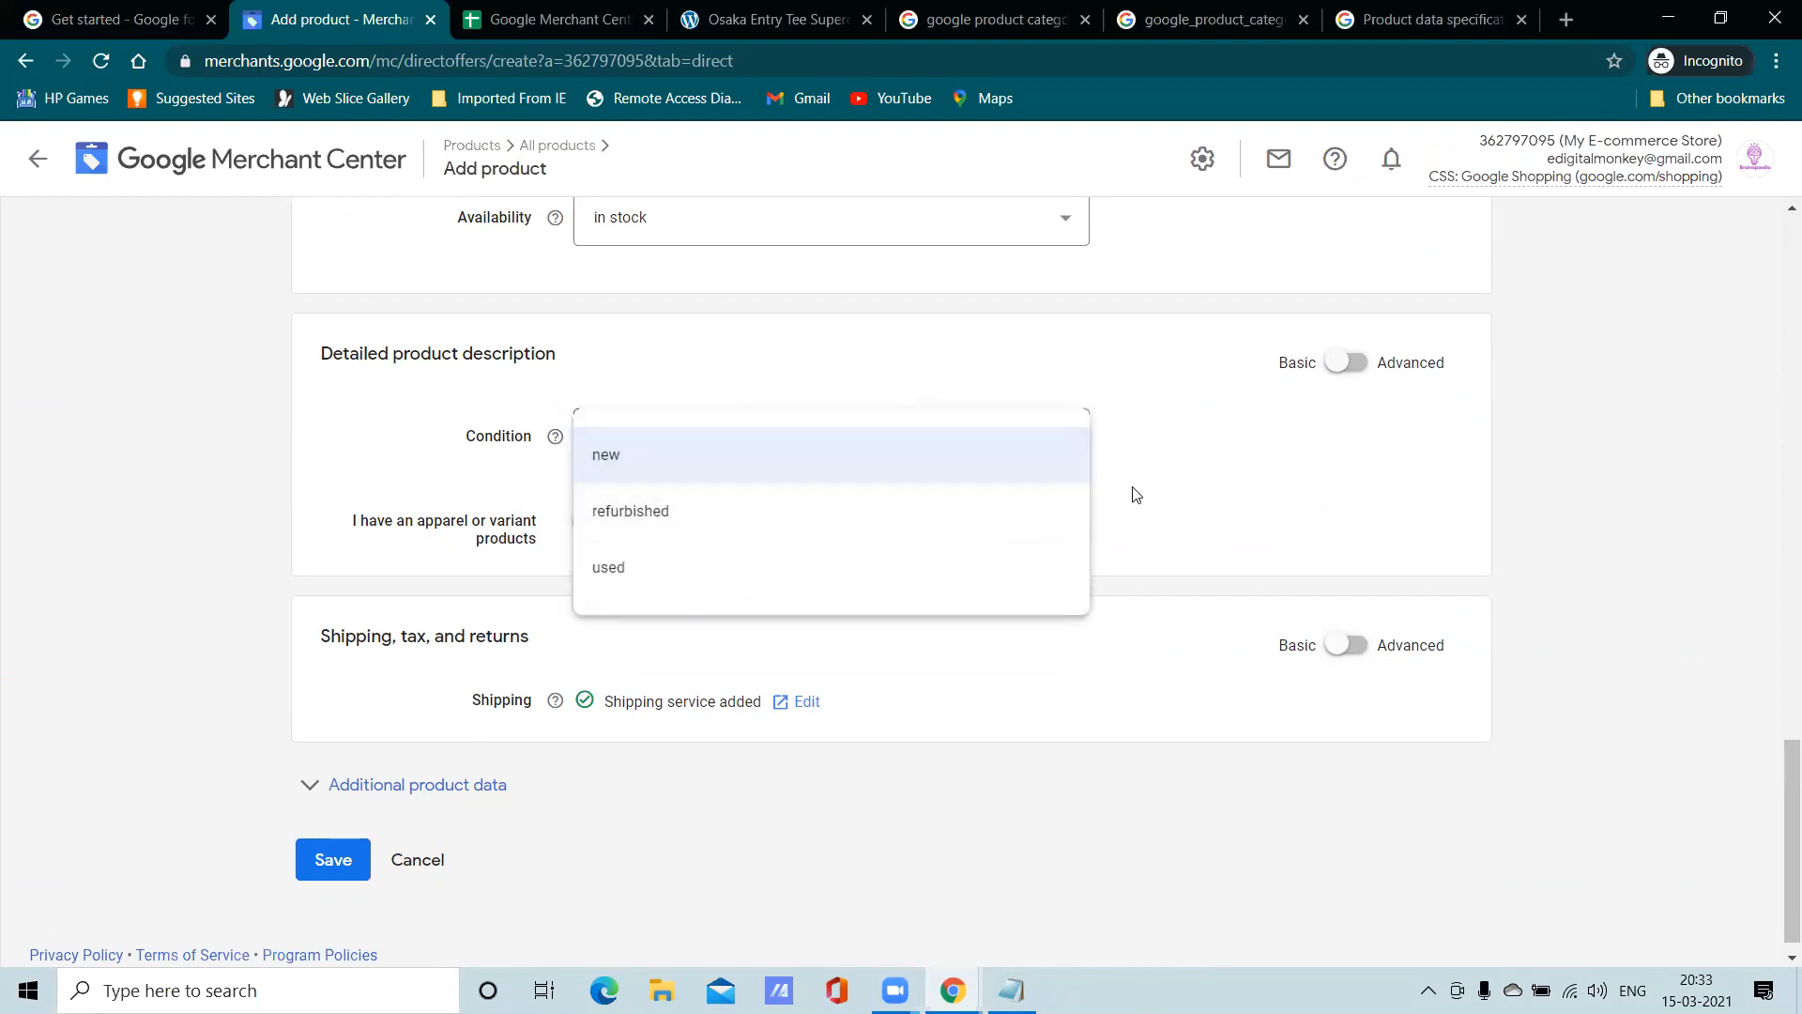
pyautogui.click(1042, 474)
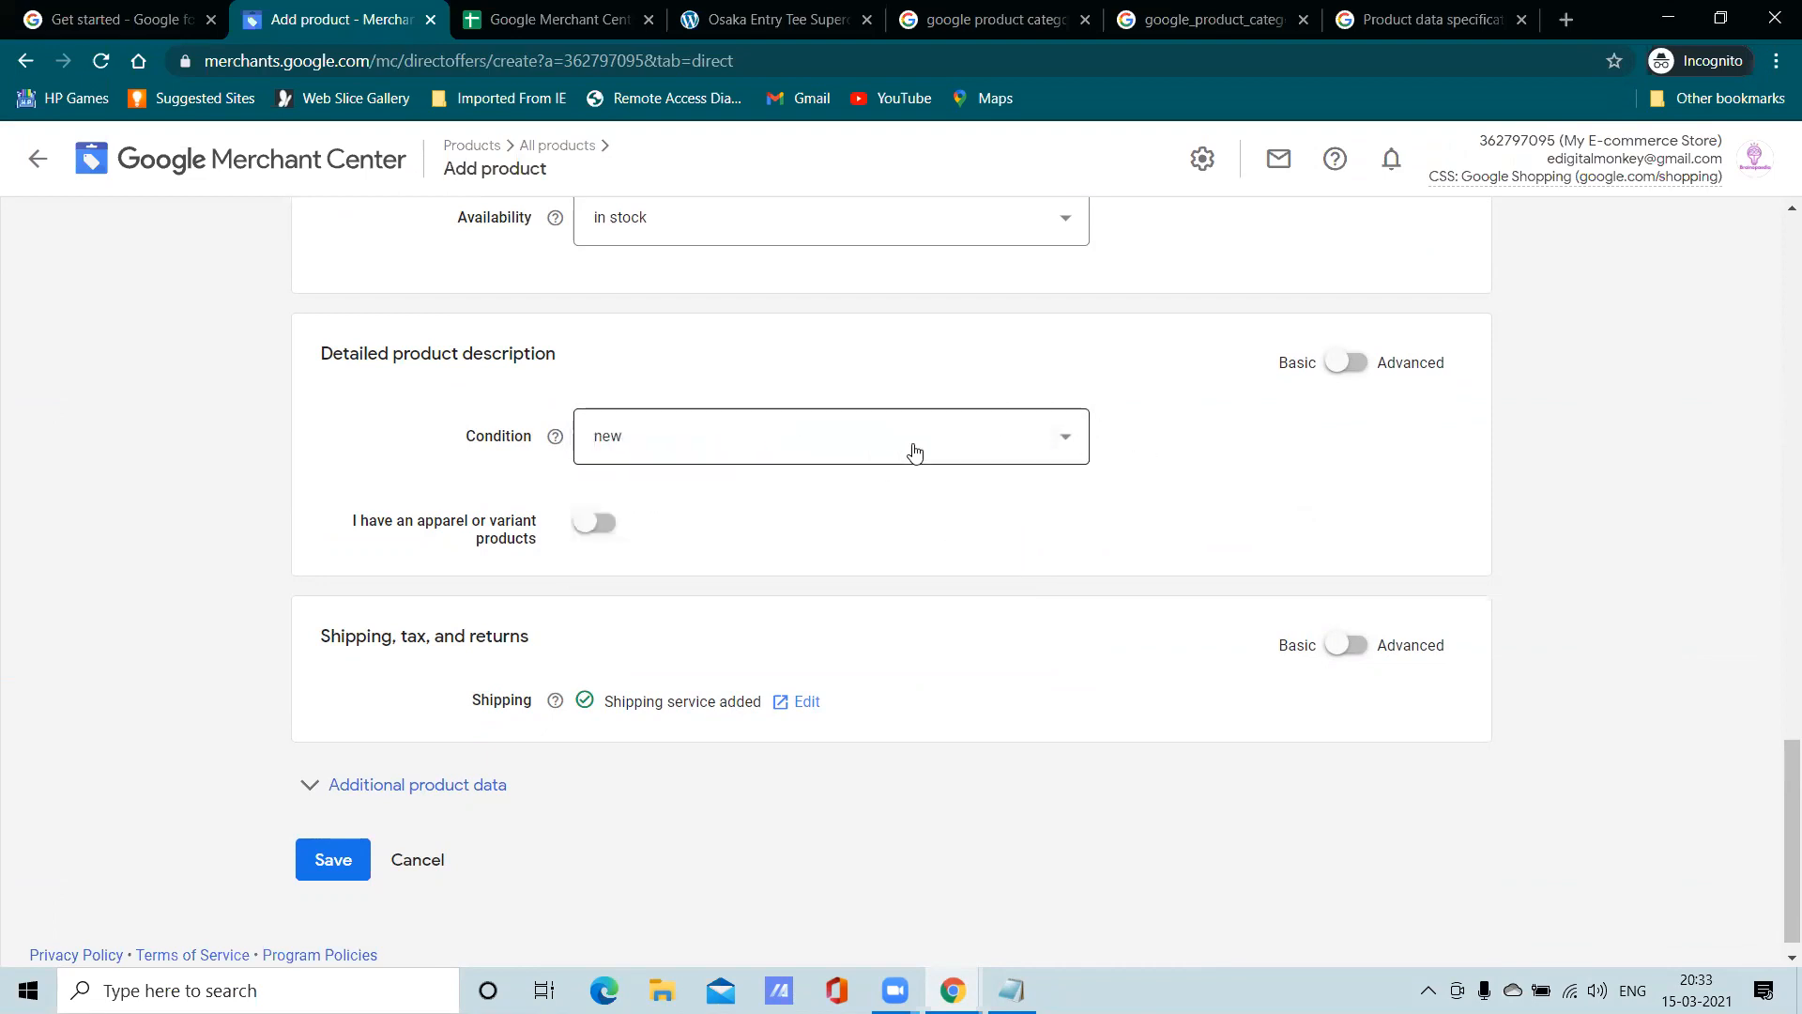
# Leave the new product form without saving and return to the All products list
pyautogui.scroll(-1, 450, 545)
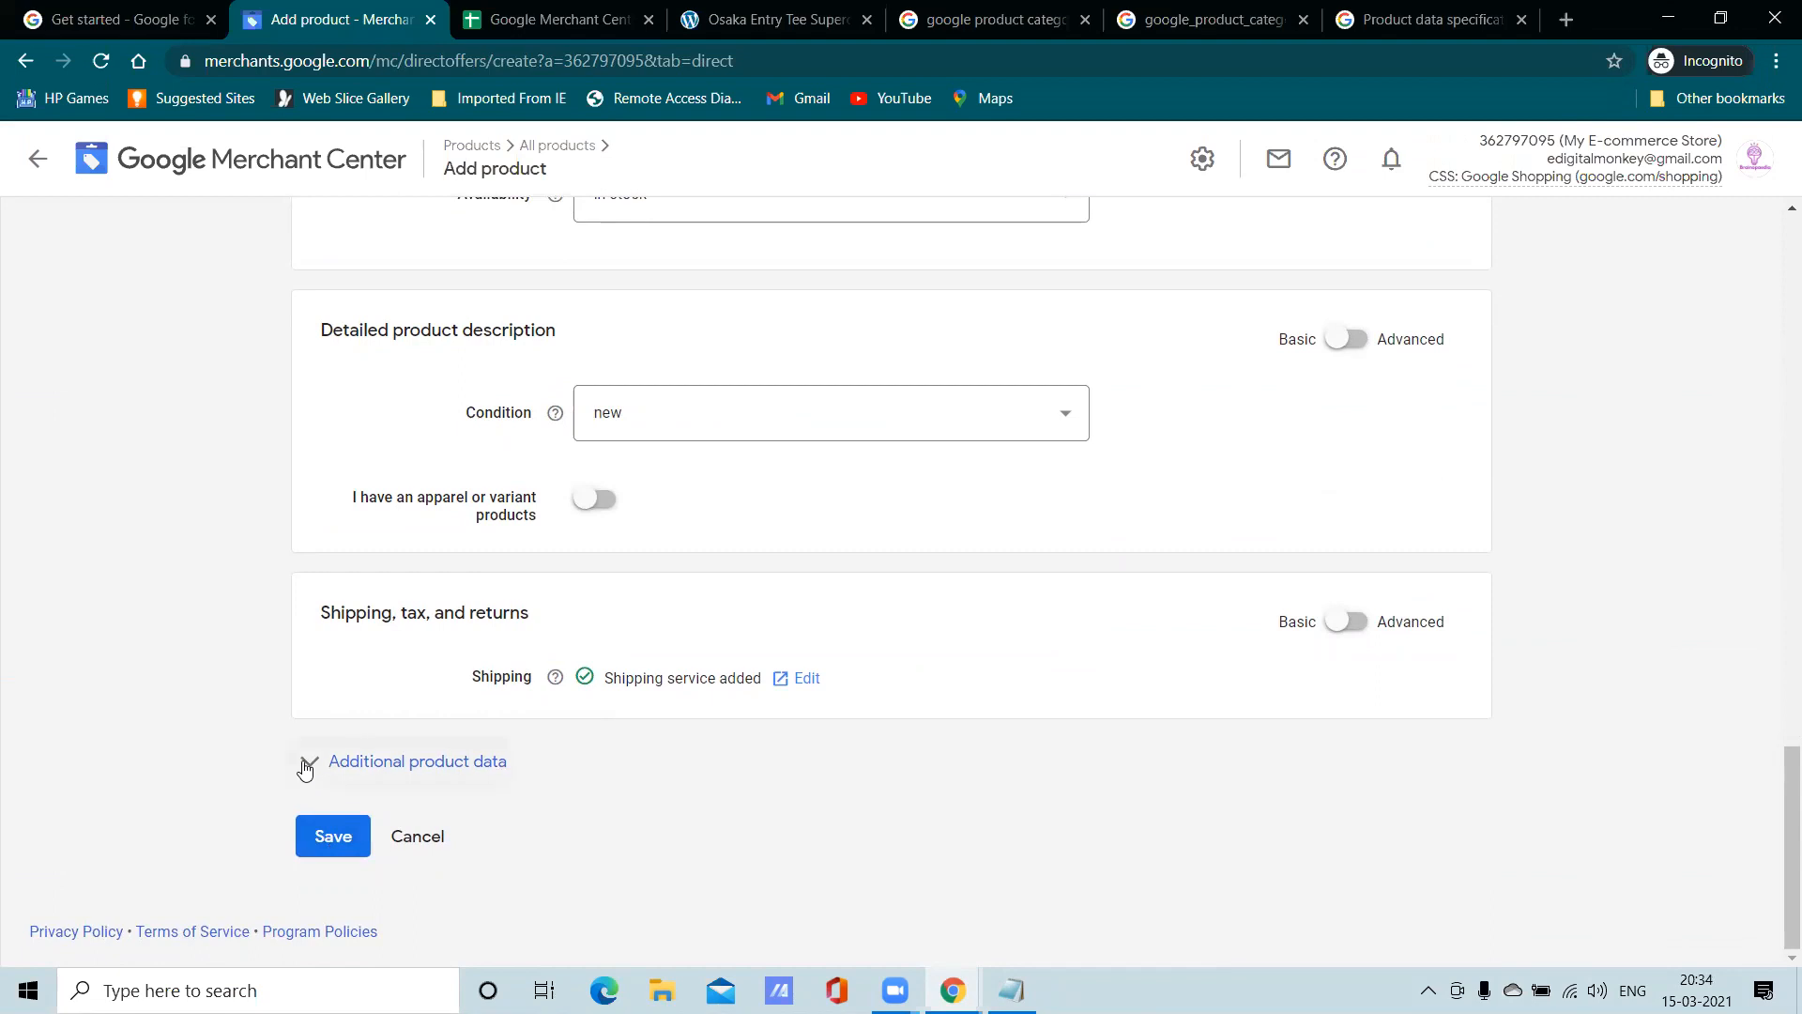
pyautogui.scroll(10, 724, 634)
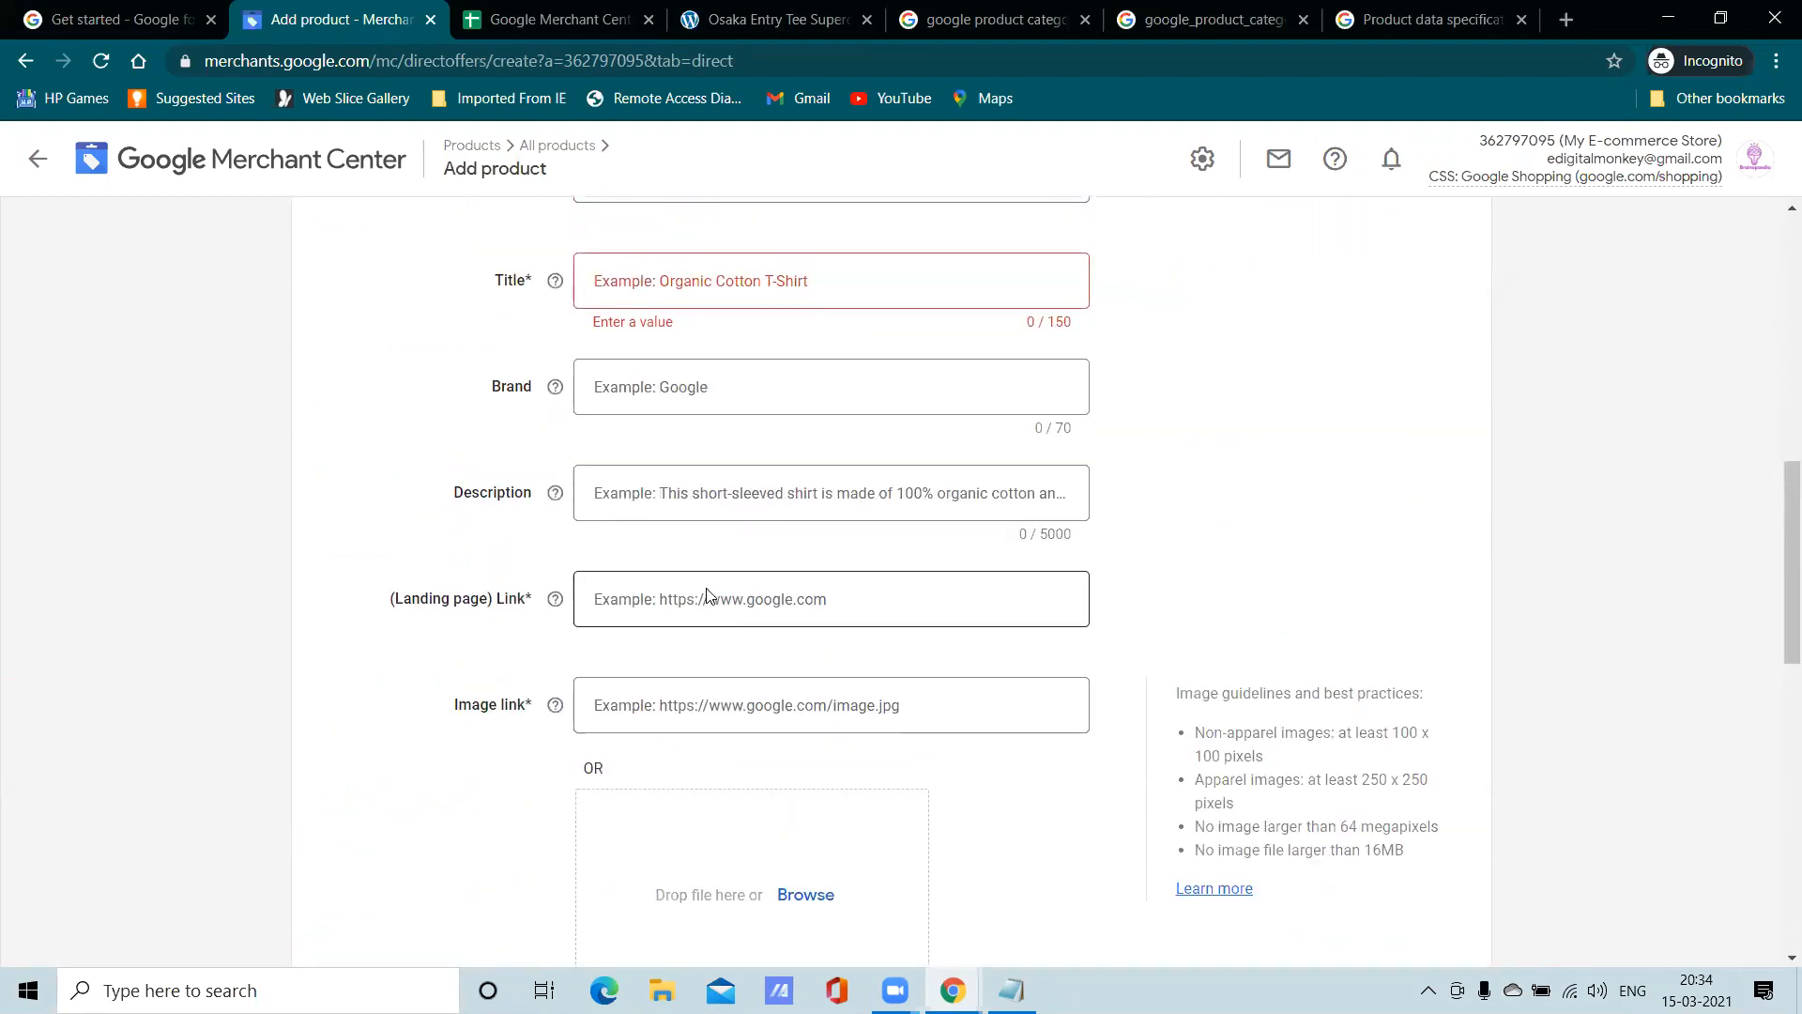
pyautogui.scroll(9, 706, 596)
pyautogui.scroll(-1, 676, 563)
pyautogui.scroll(1, 676, 563)
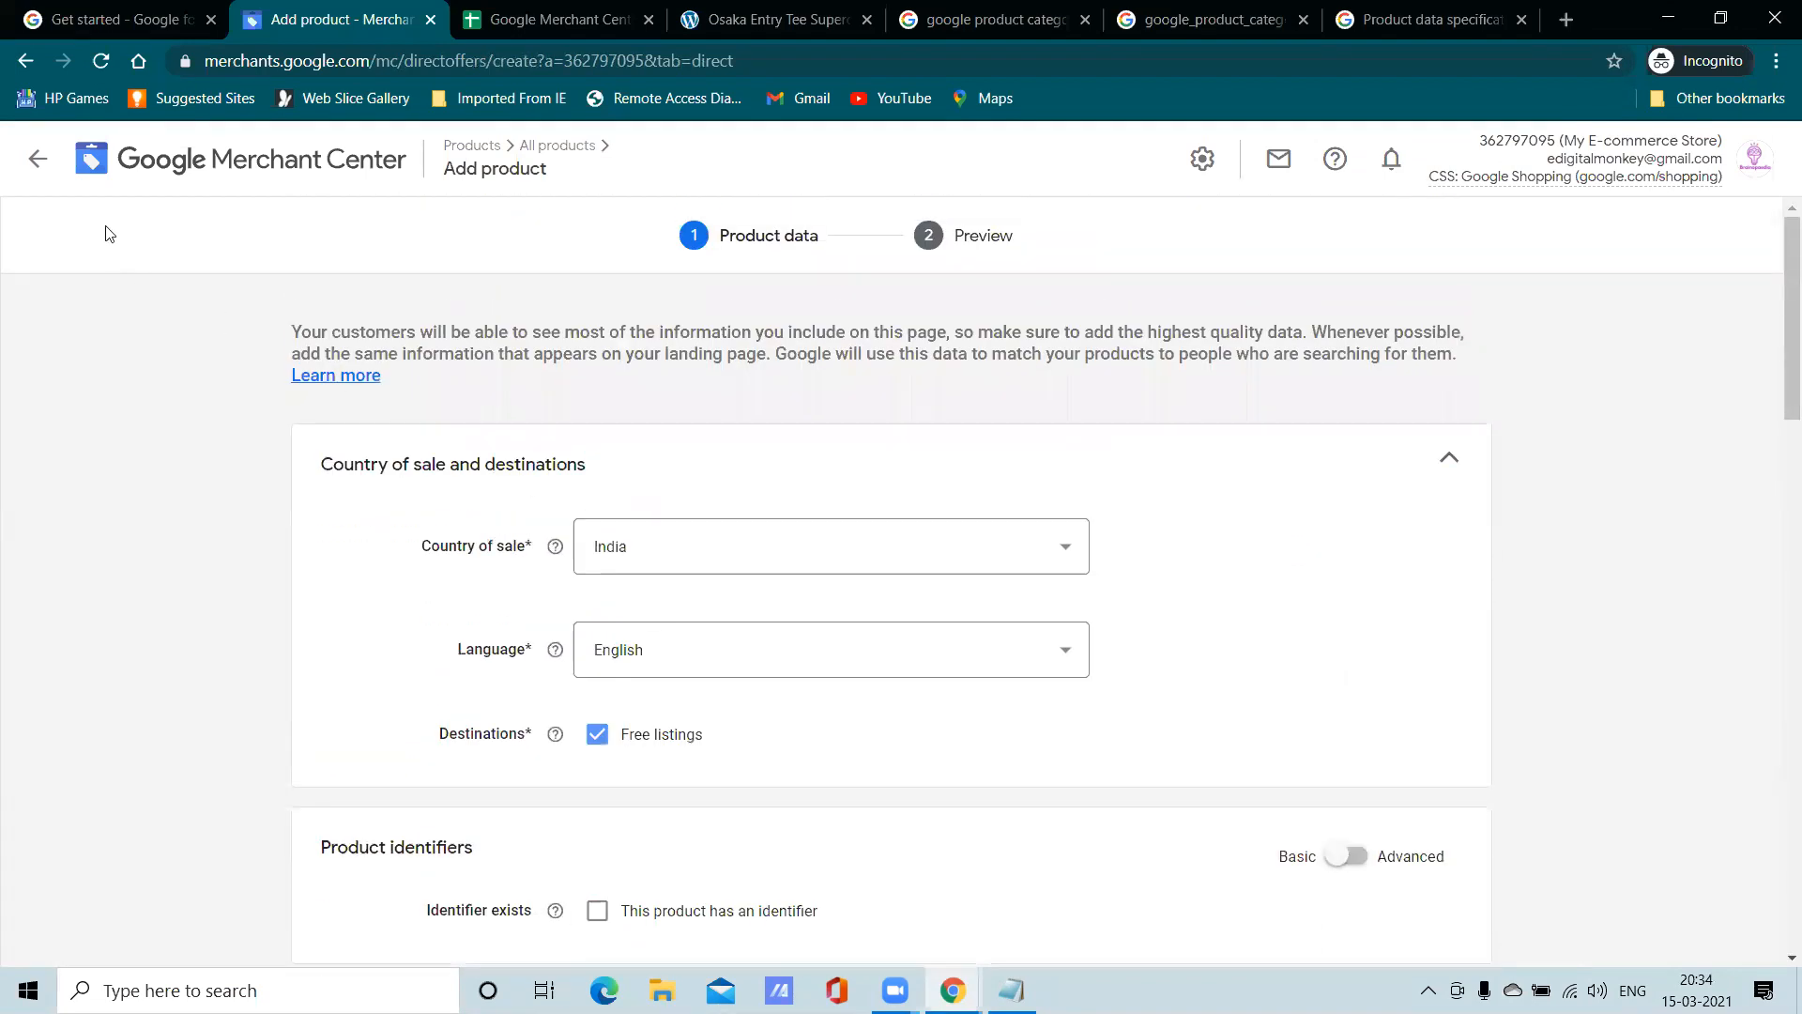
pyautogui.click(38, 158)
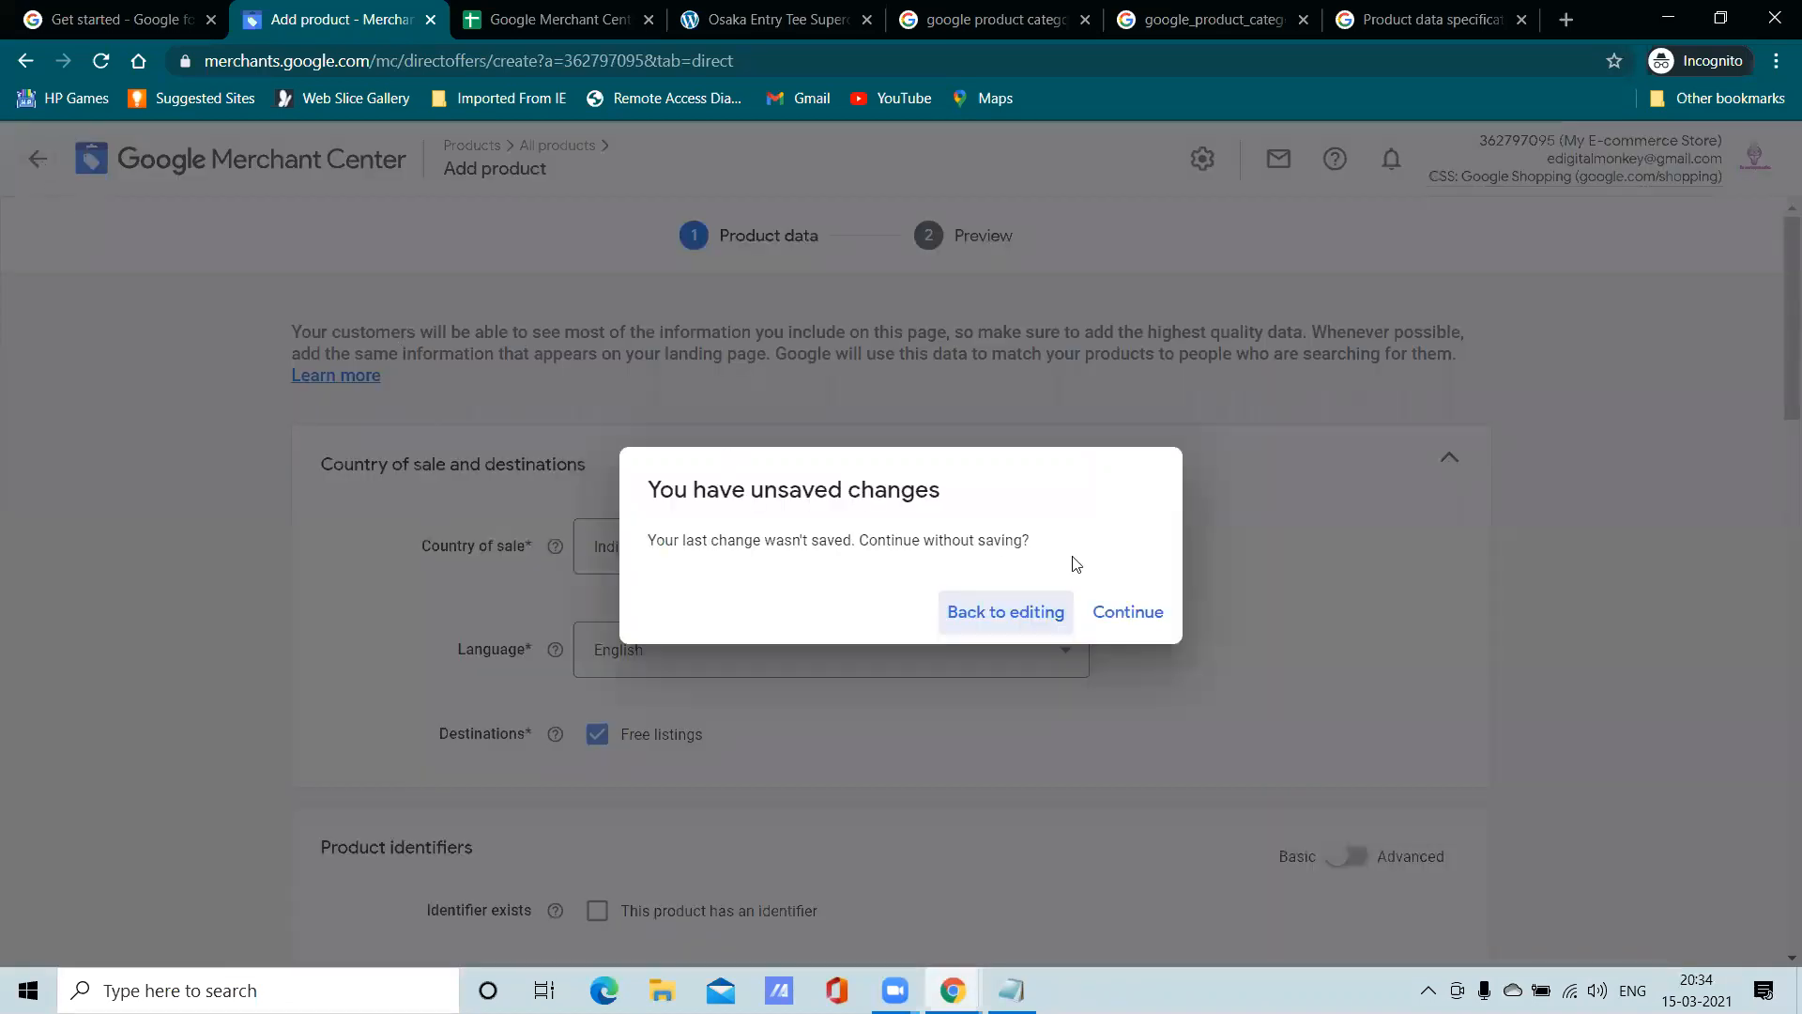
pyautogui.click(1129, 612)
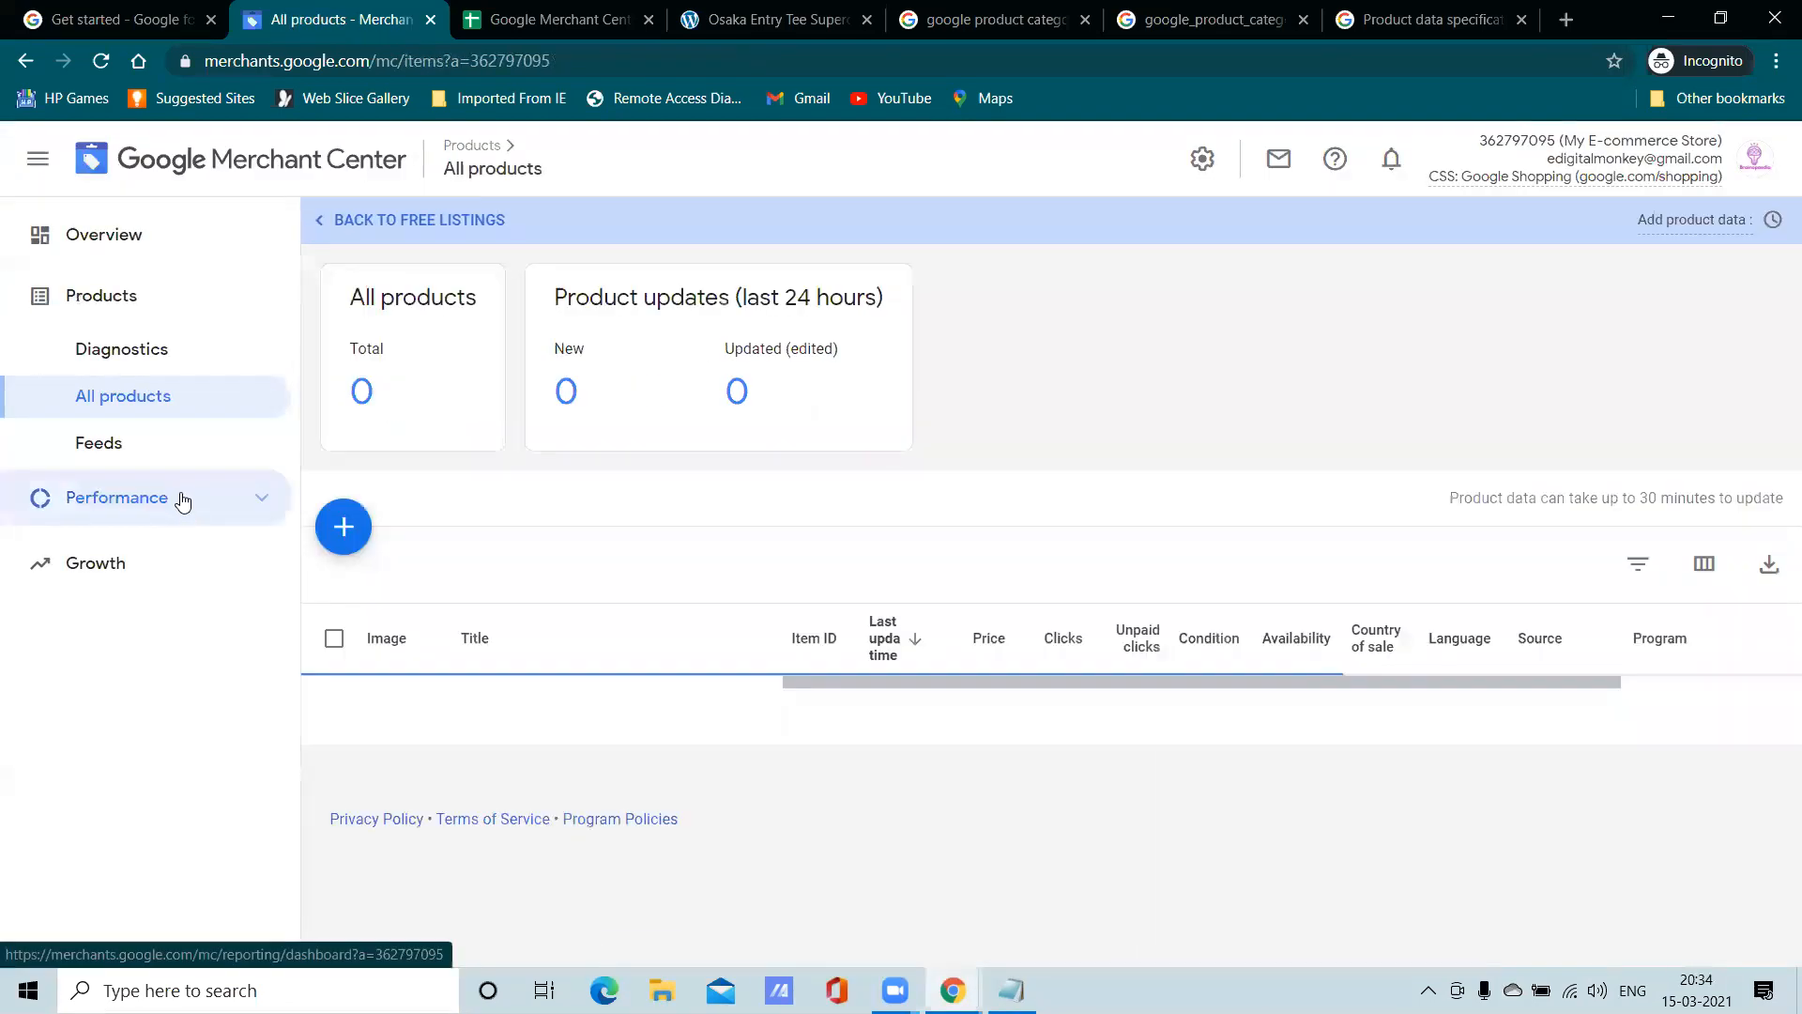
pyautogui.click(343, 526)
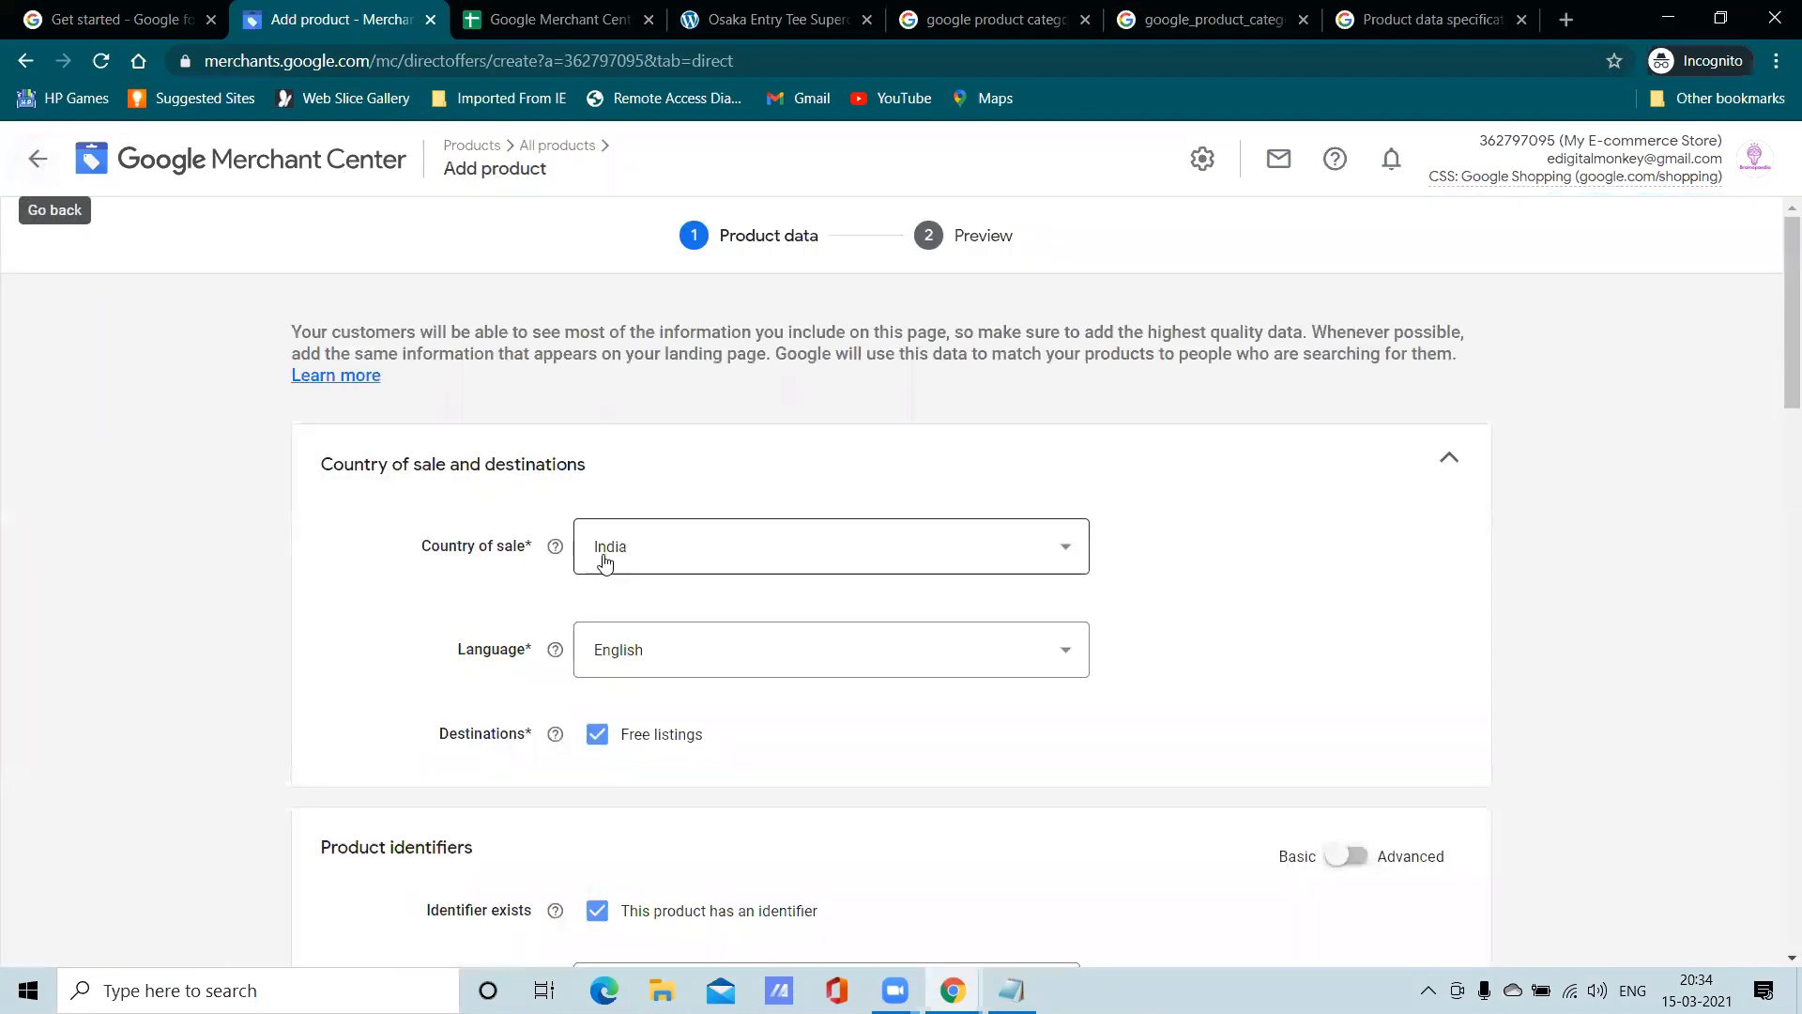
pyautogui.scroll(-2, 185, 370)
pyautogui.scroll(2, 185, 370)
pyautogui.click(42, 160)
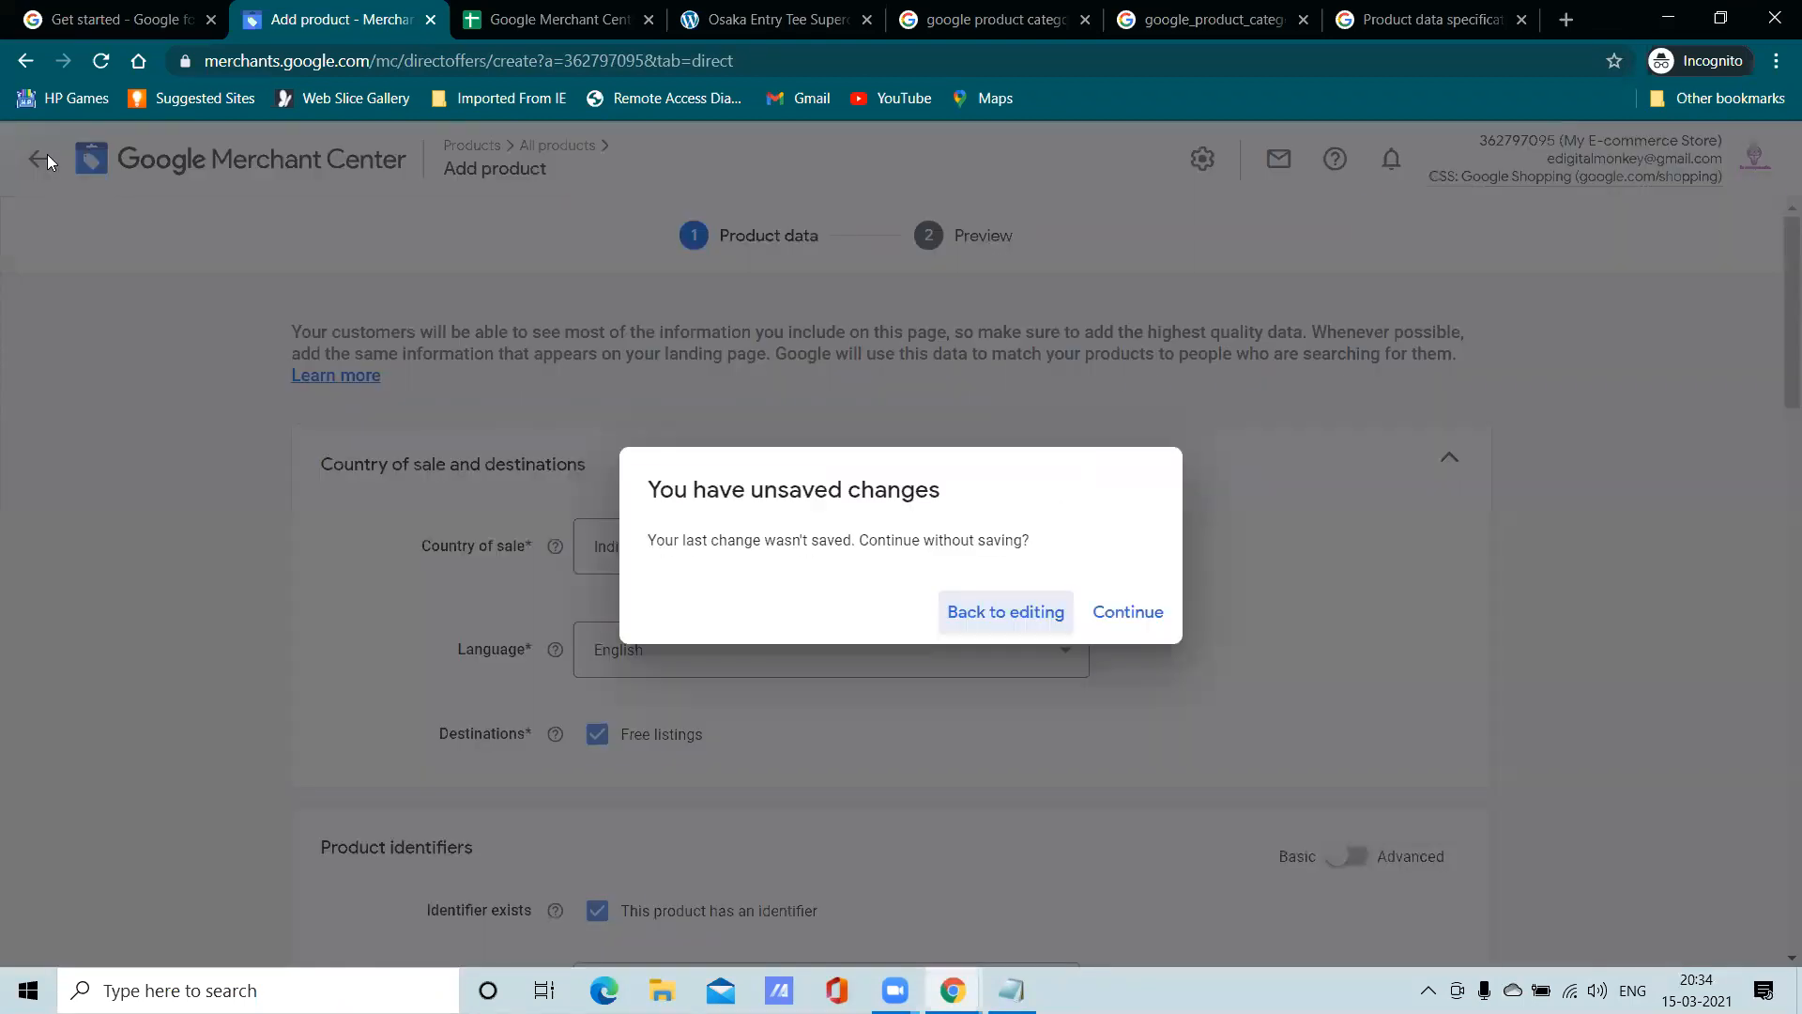
pyautogui.click(1036, 613)
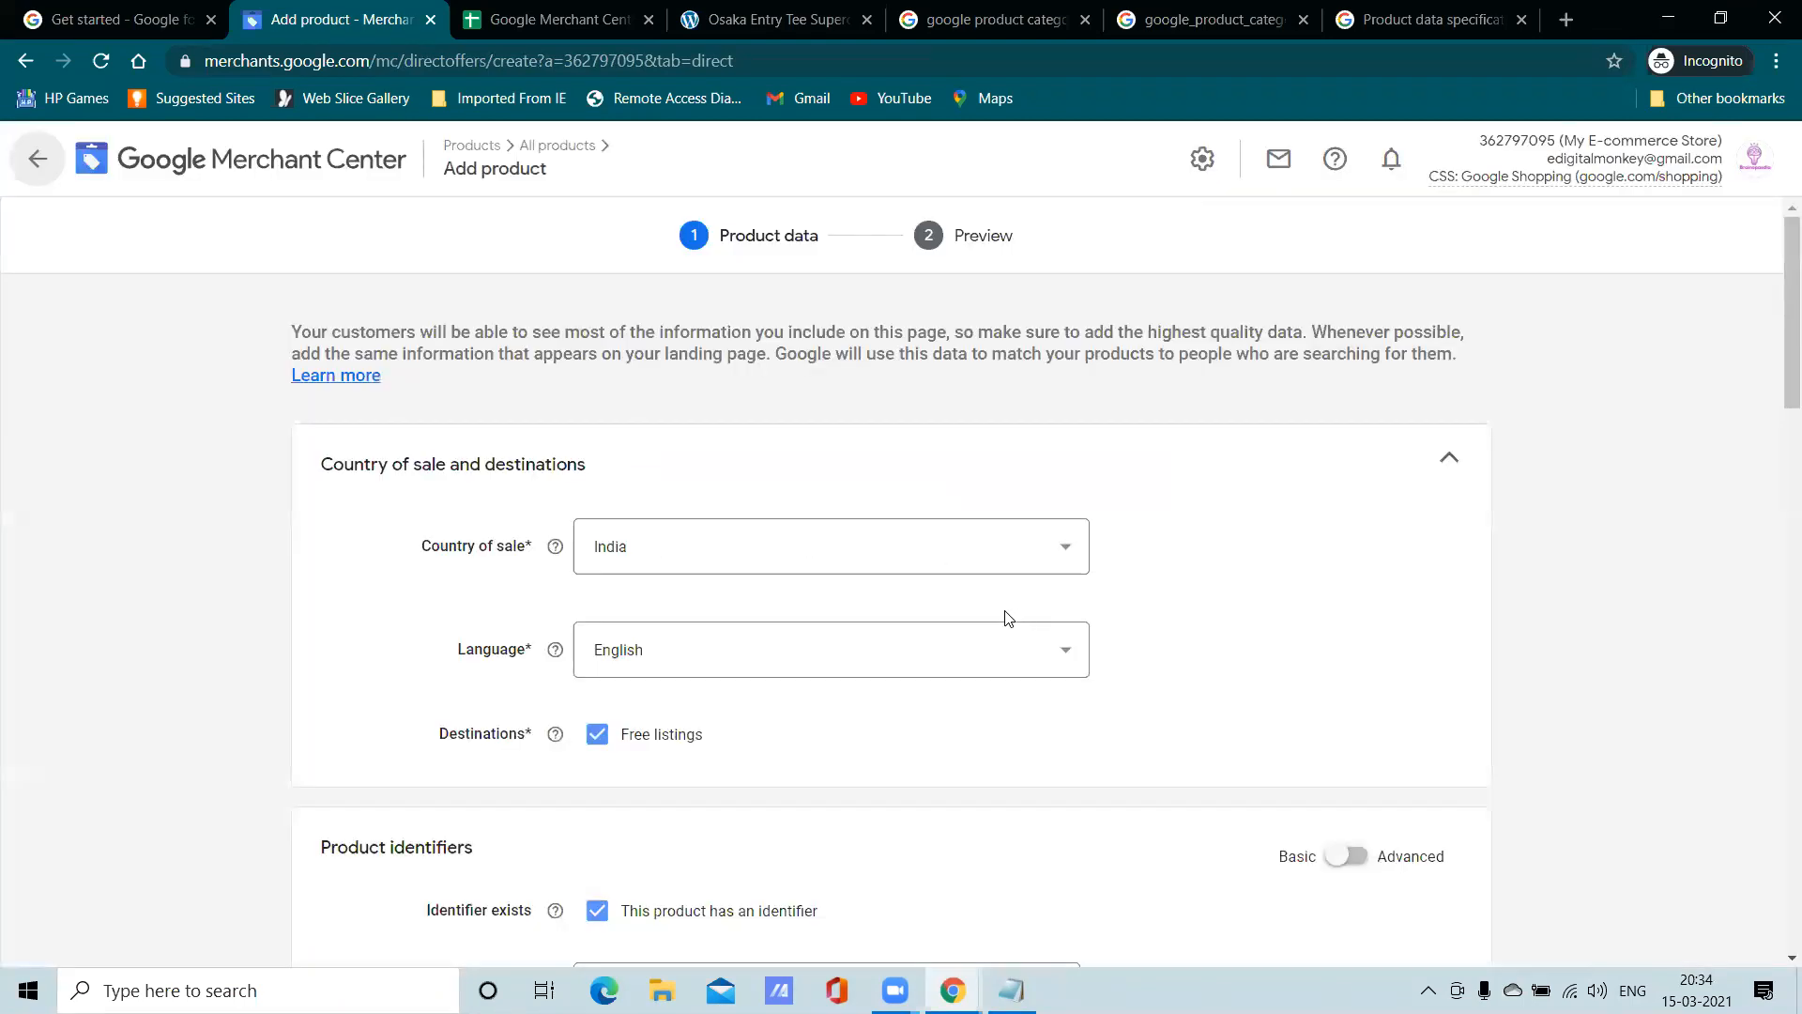
pyautogui.click(36, 148)
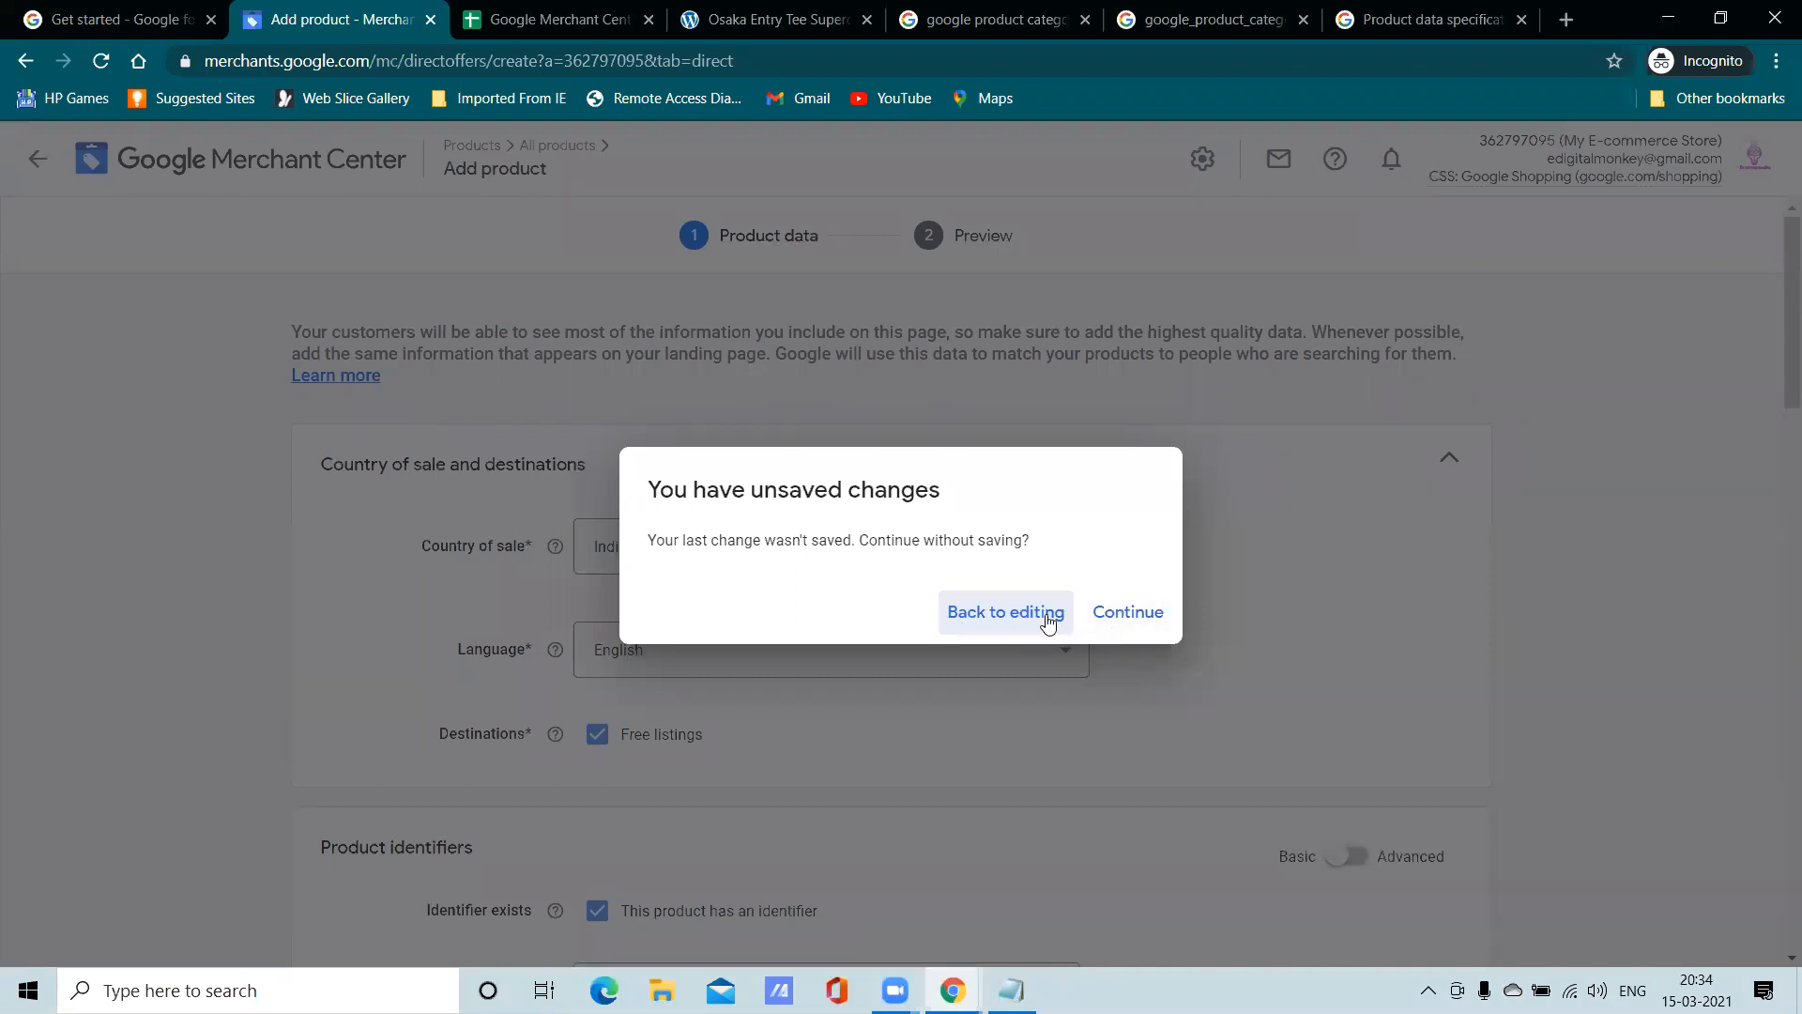
pyautogui.click(1127, 612)
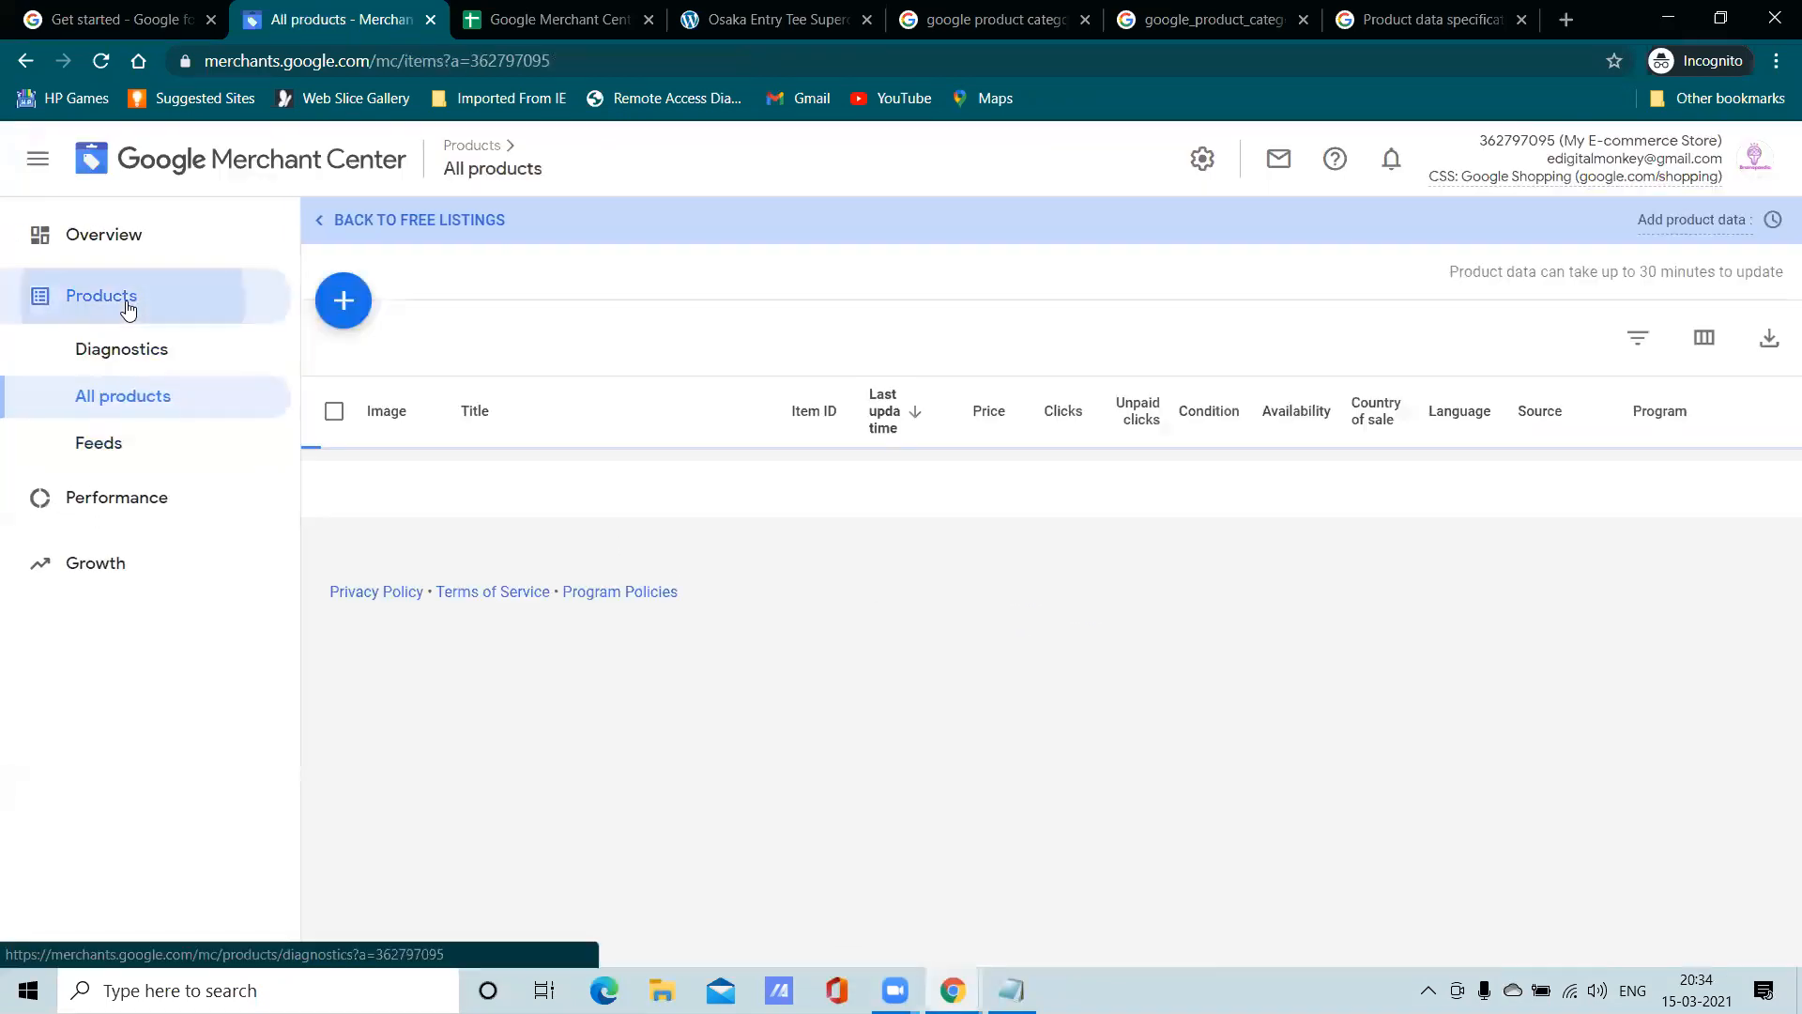
# Open the product diagnostics and look through the item issues overview
pyautogui.click(127, 305)
pyautogui.scroll(-1, 1176, 504)
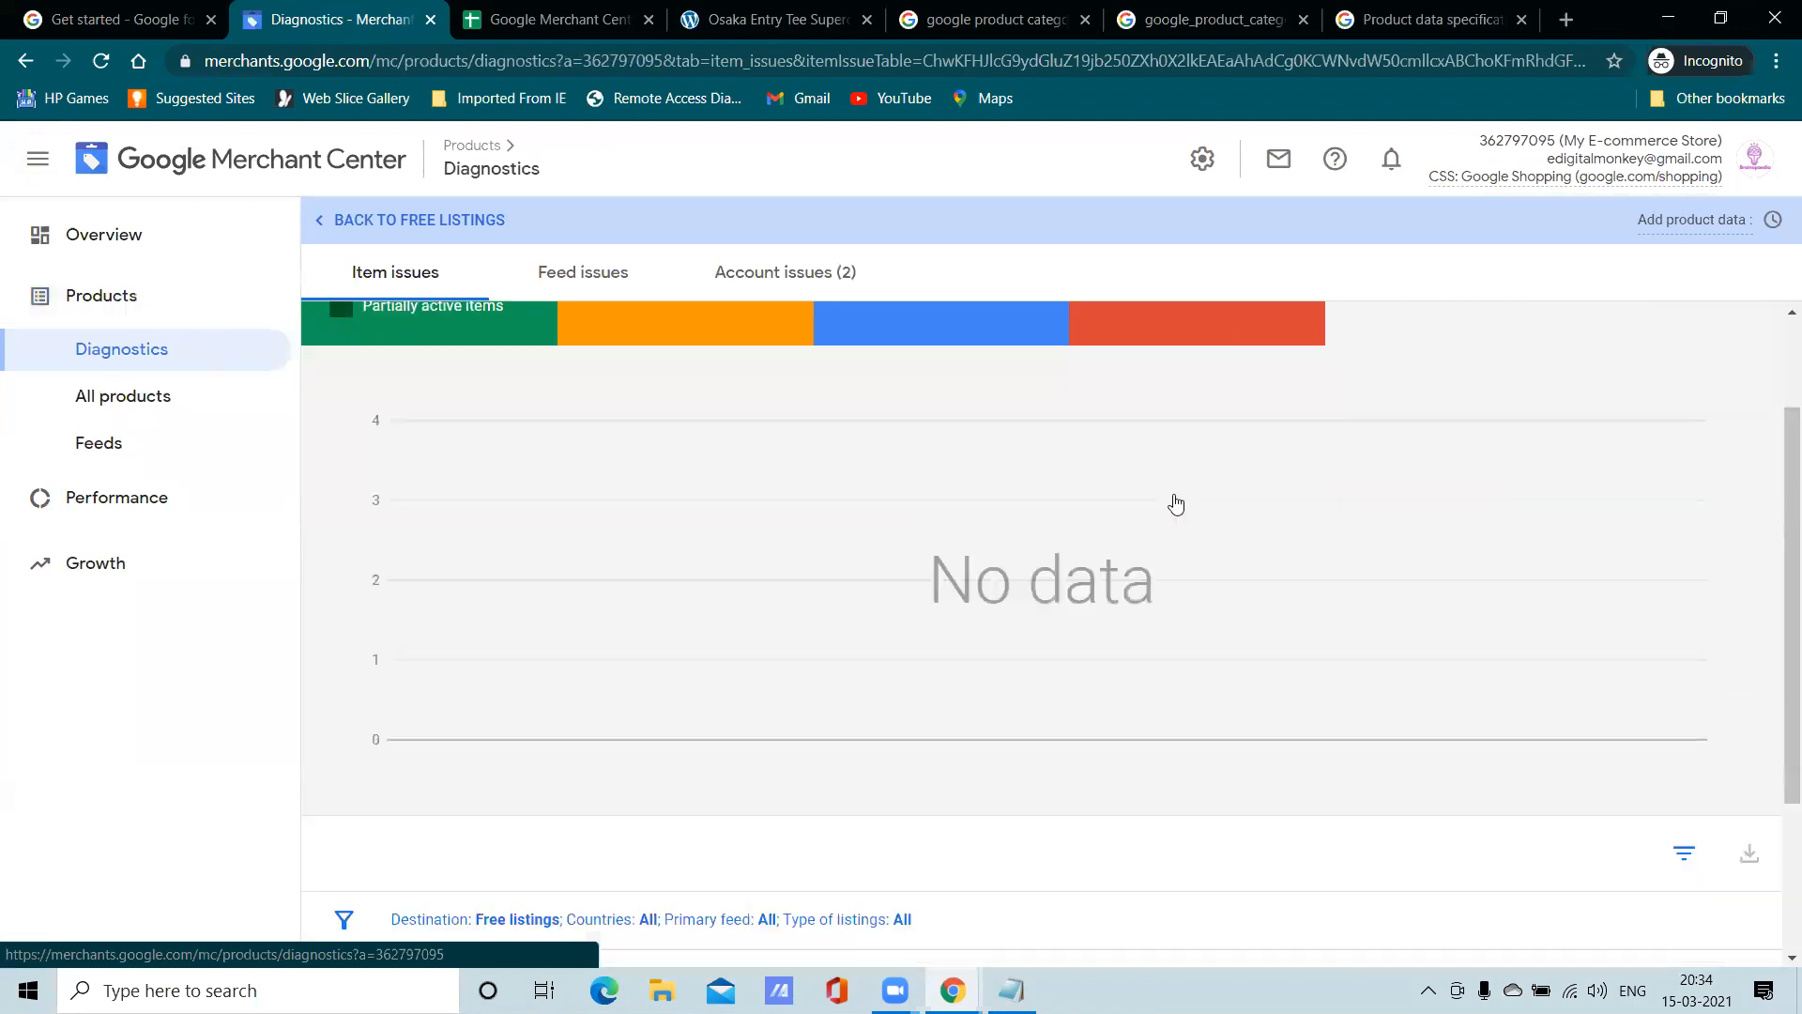
pyautogui.scroll(-3, 1176, 505)
pyautogui.scroll(5, 985, 503)
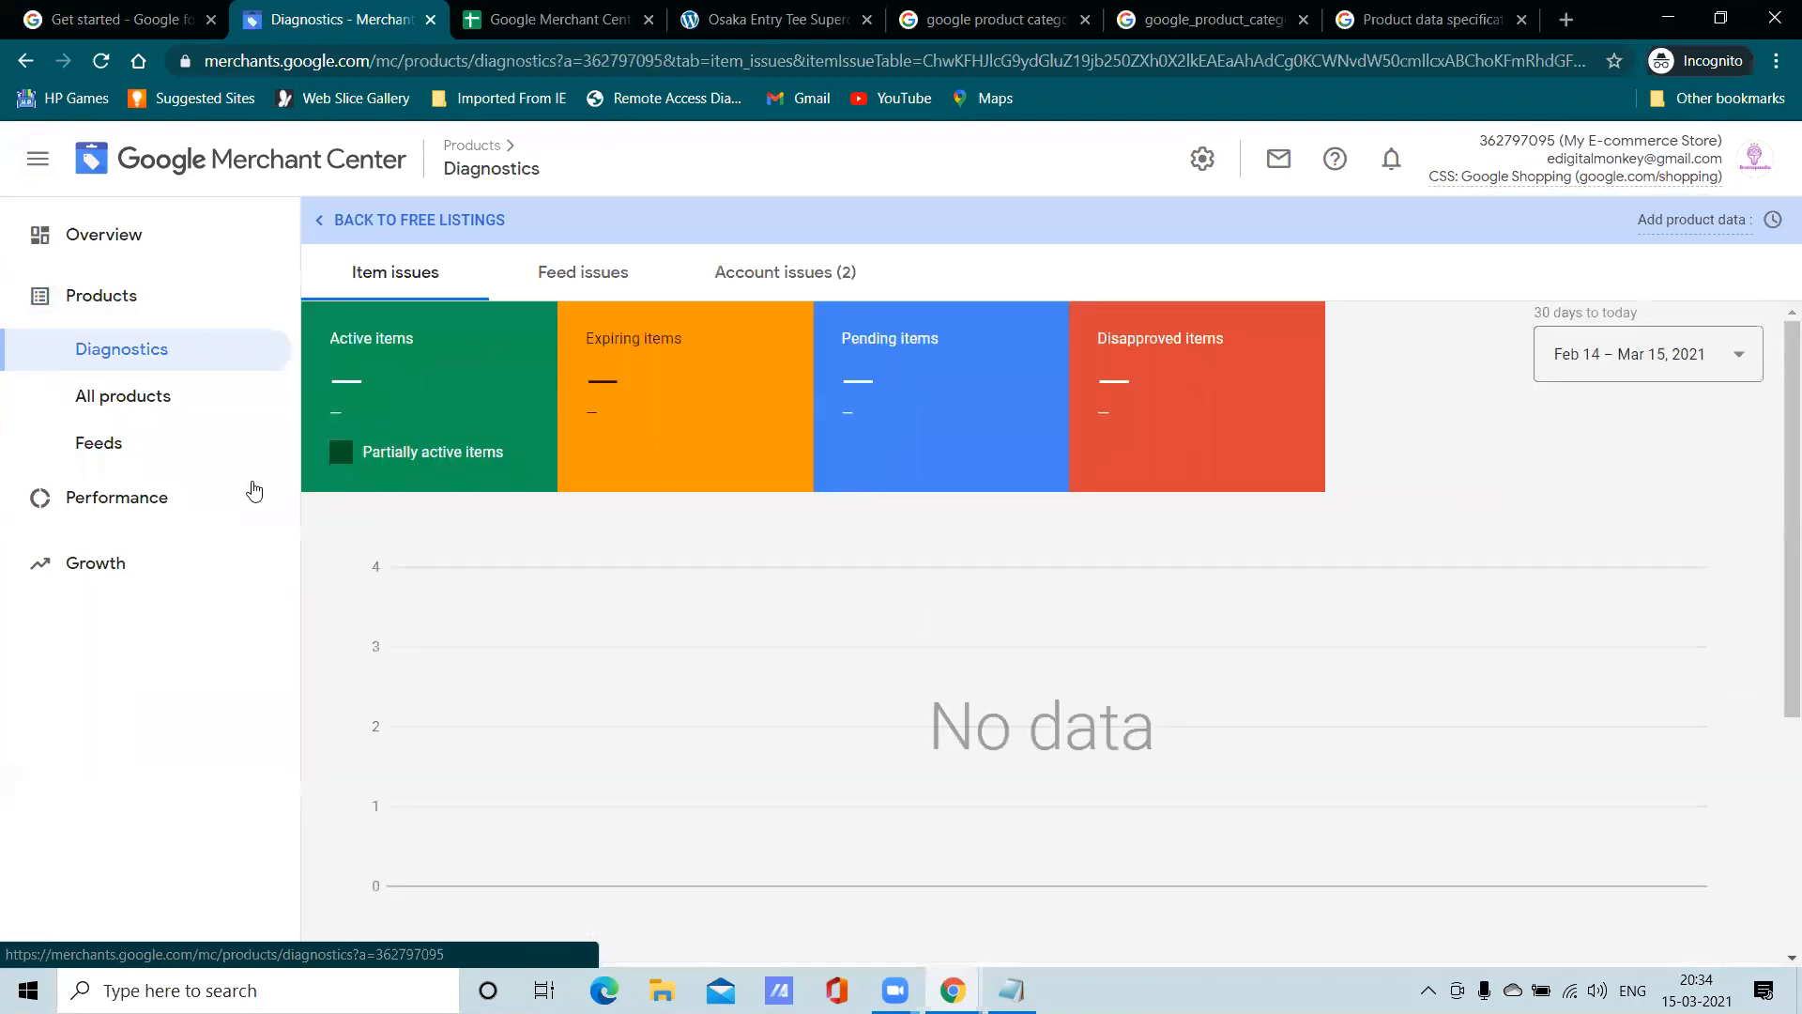
# Look through the free listings performance dashboard and the growth opportunities page
pyautogui.click(116, 507)
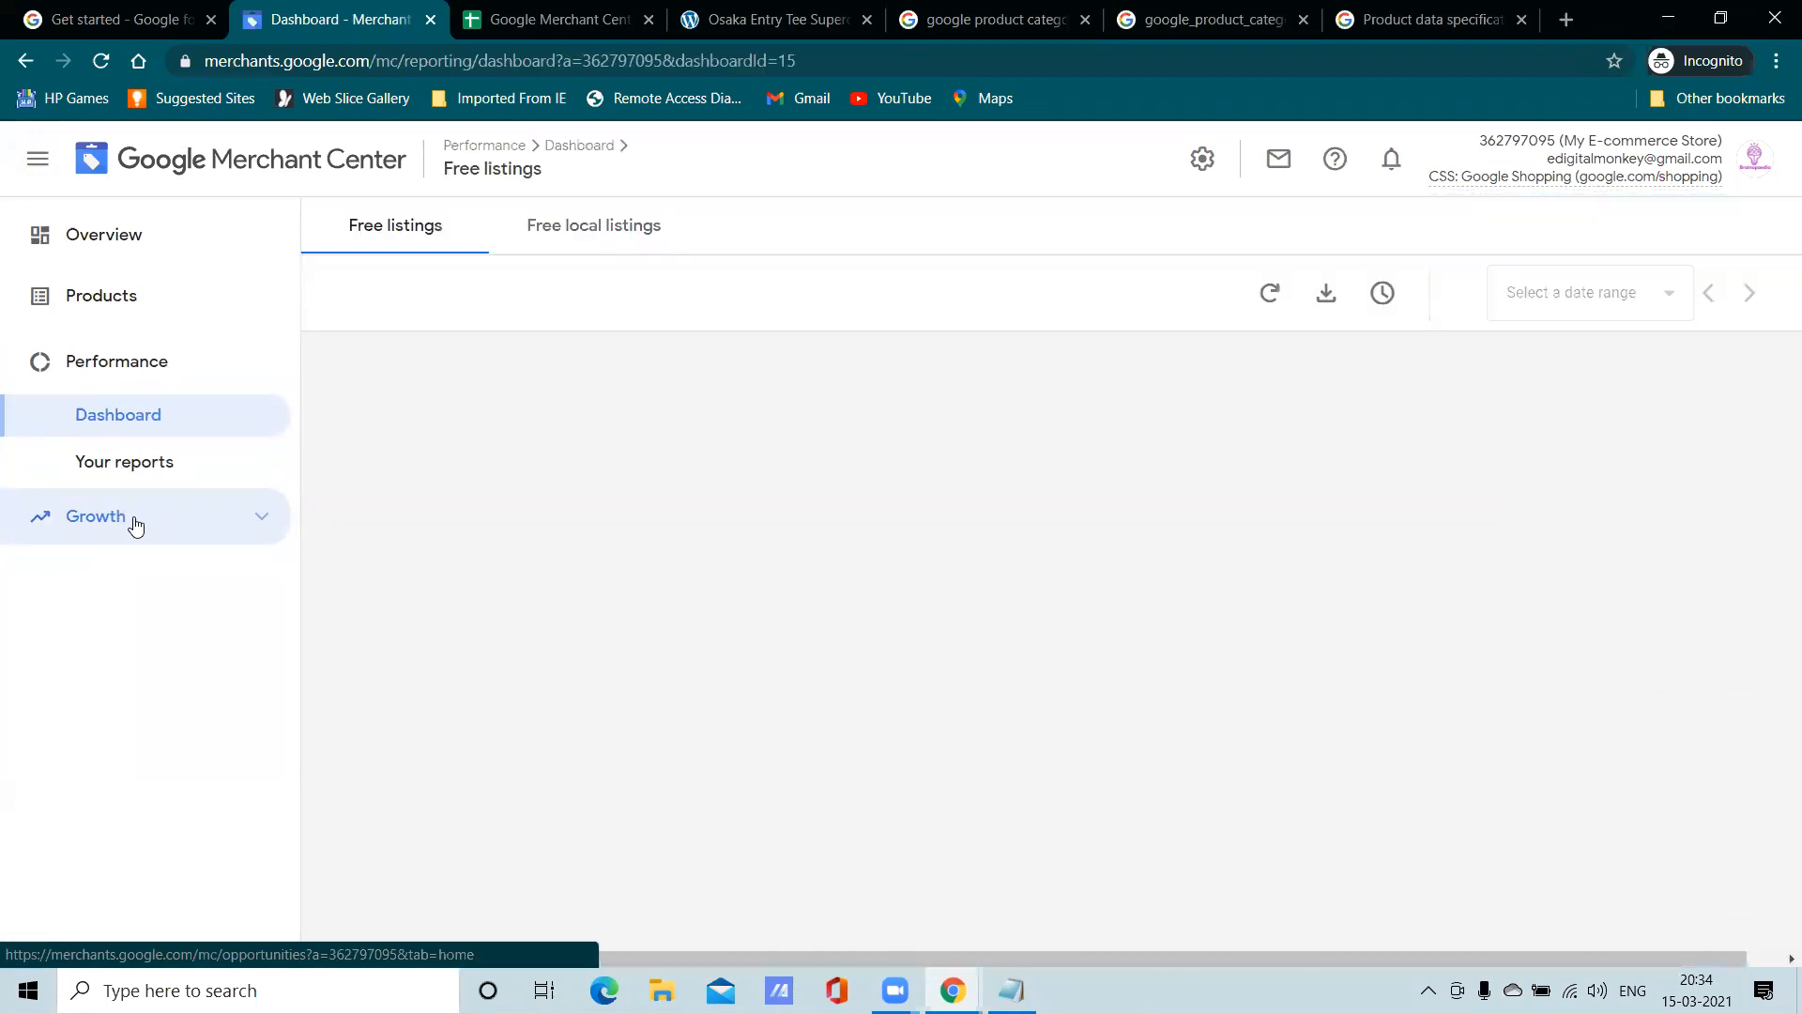
pyautogui.click(133, 518)
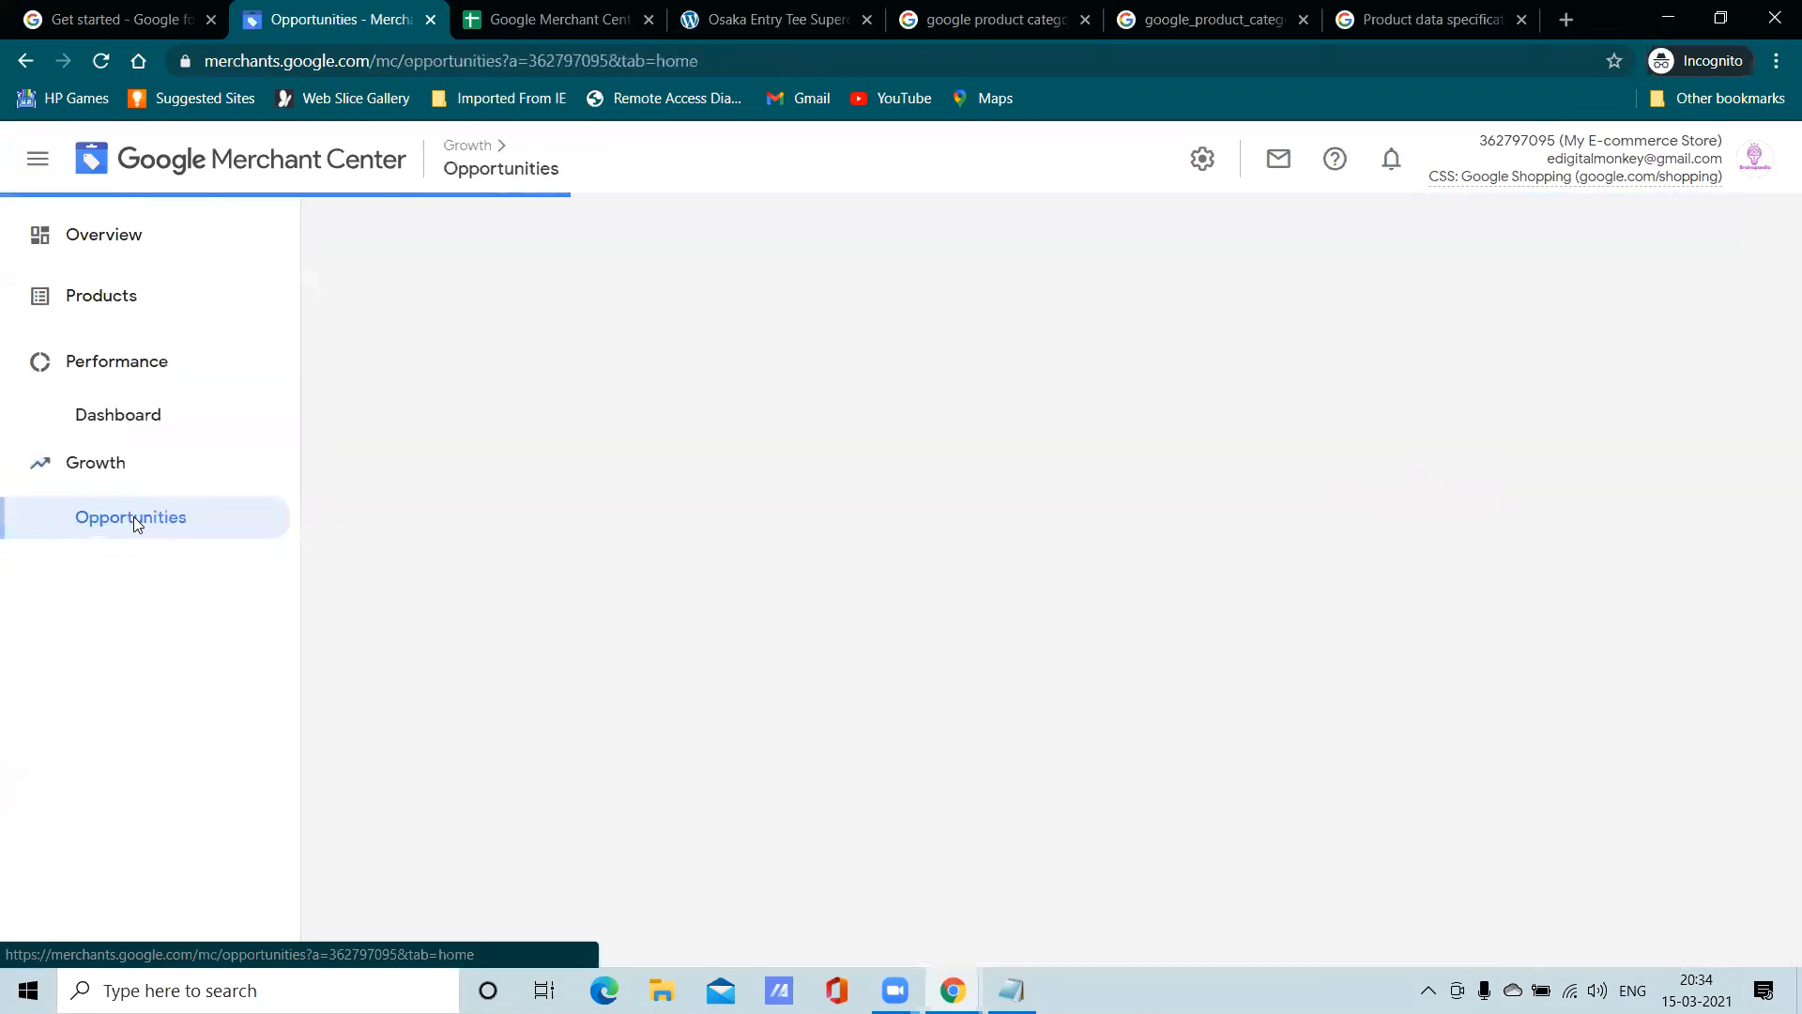
pyautogui.click(173, 375)
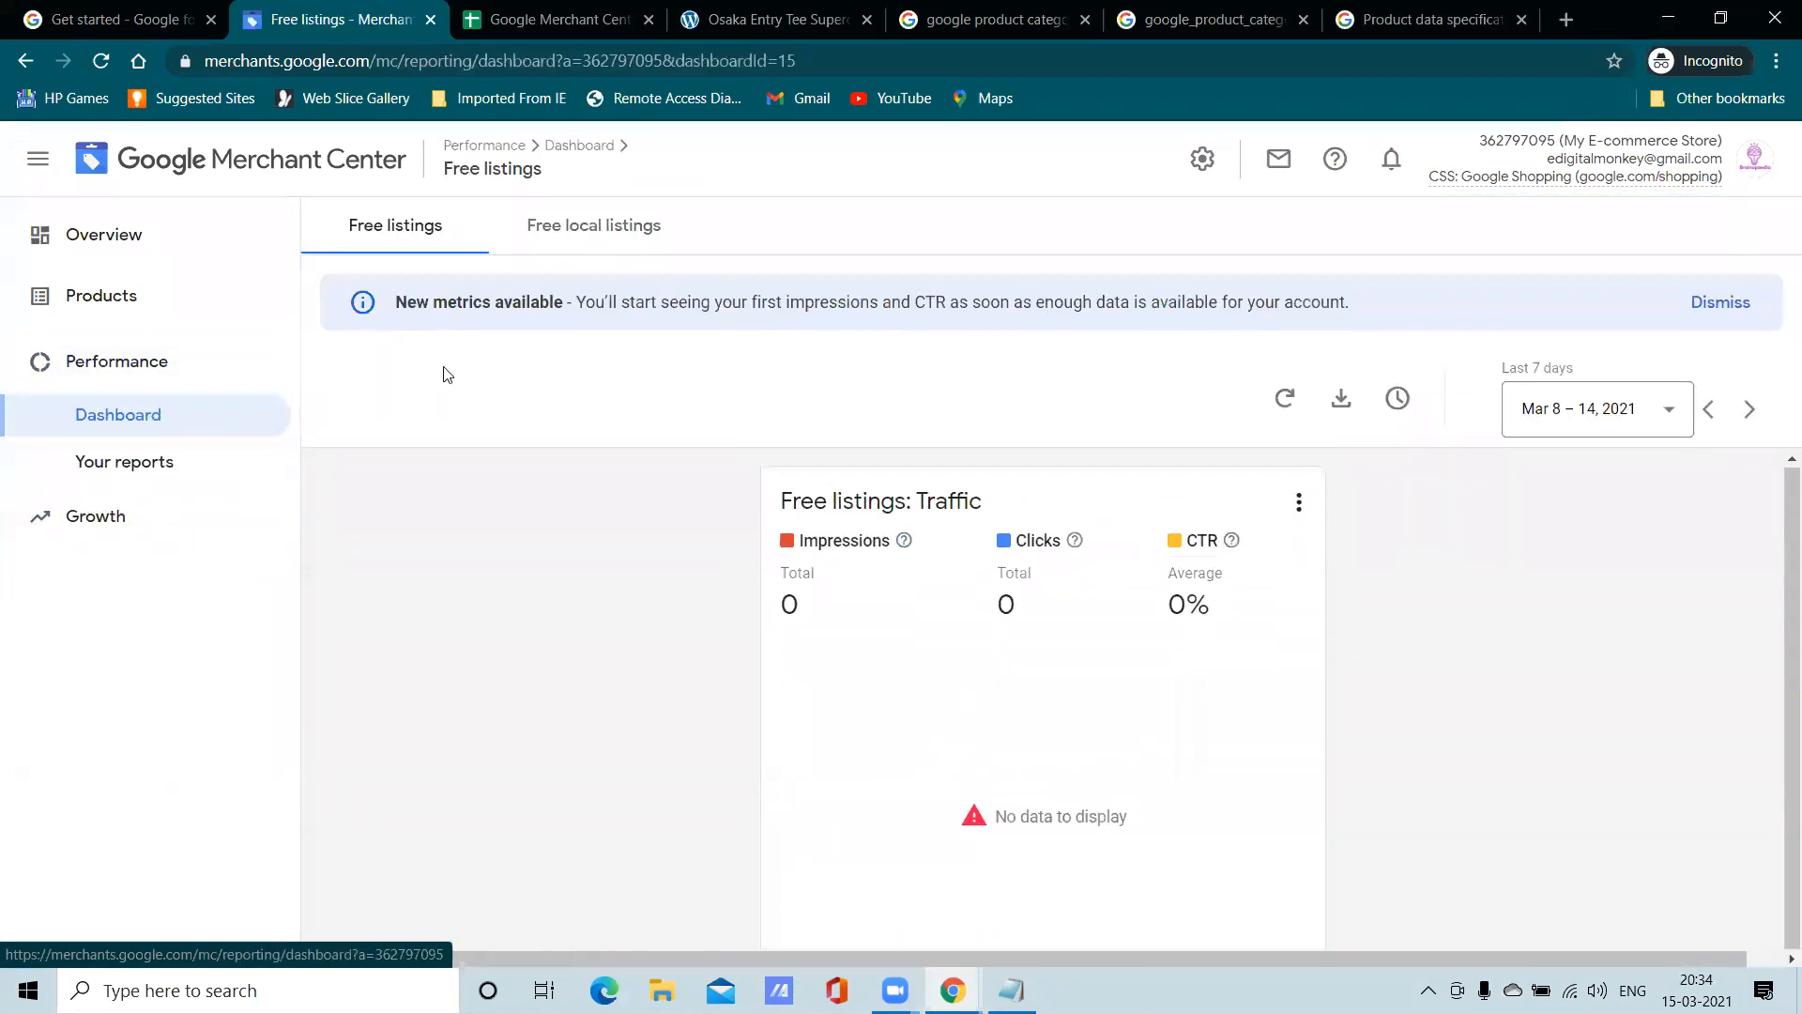
# Start a new primary feed for India from the product feeds, set its language to English and continue to the naming stage
pyautogui.click(189, 296)
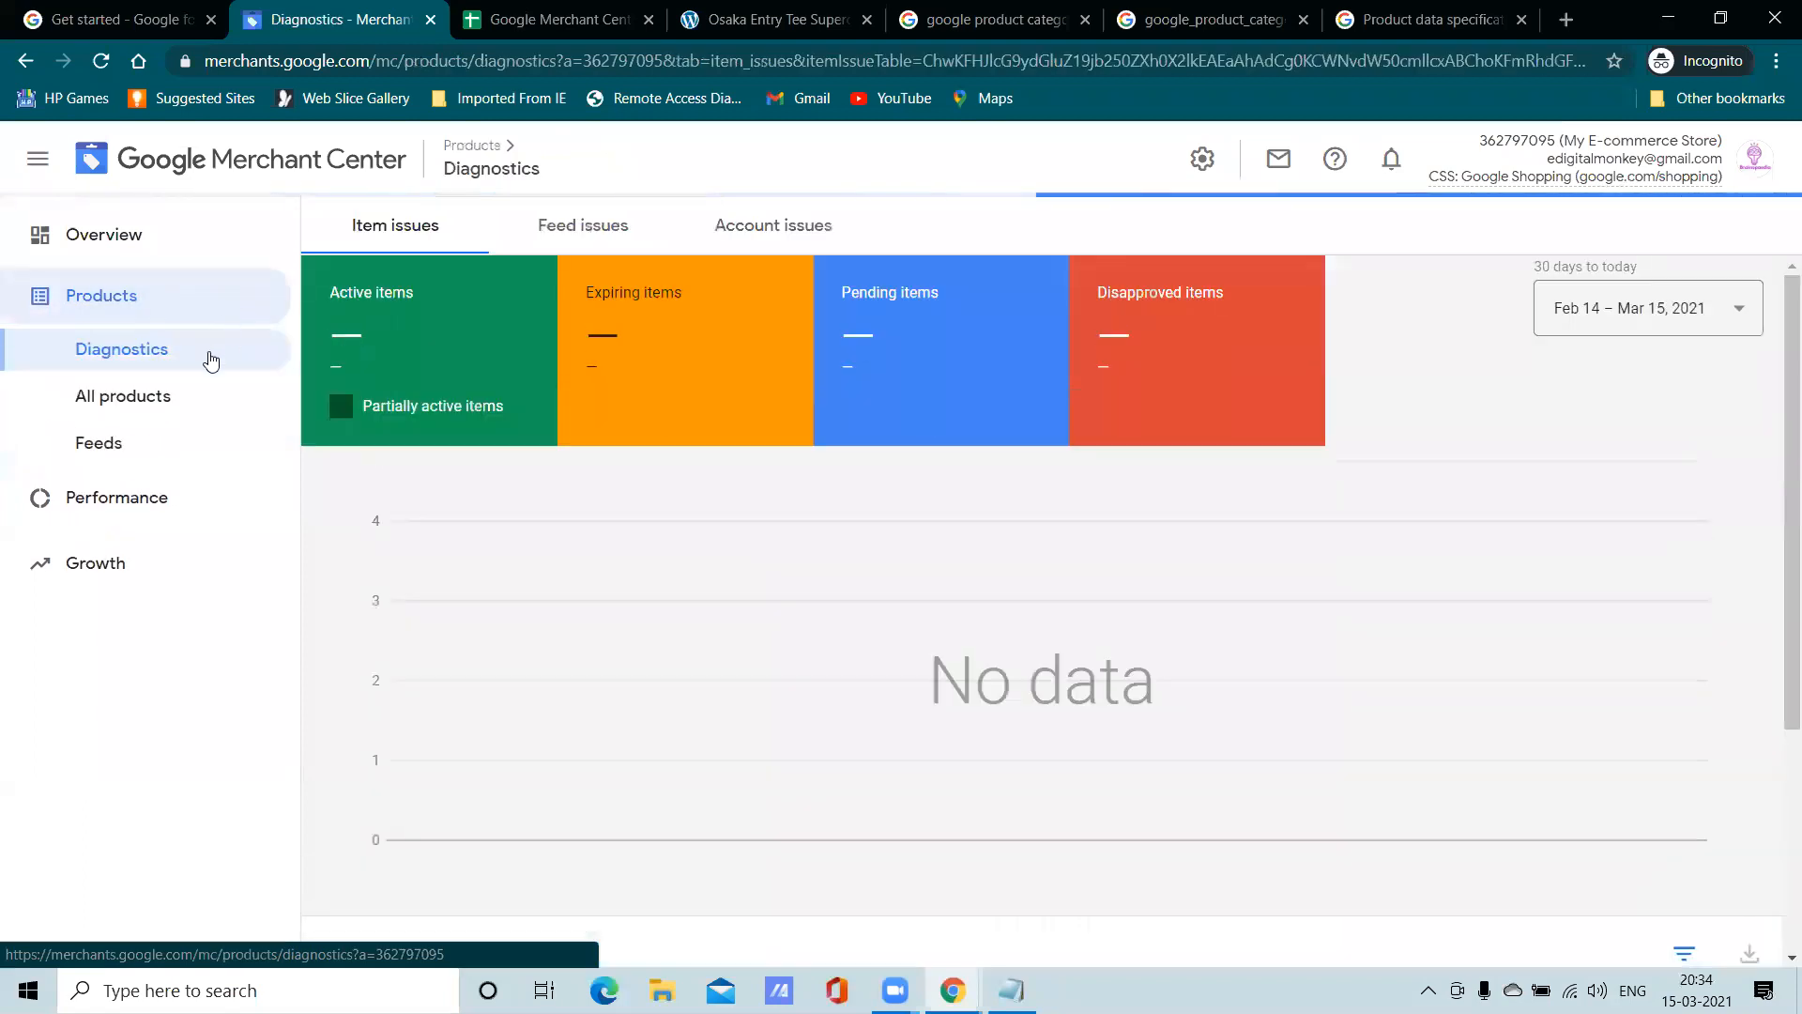
pyautogui.click(128, 454)
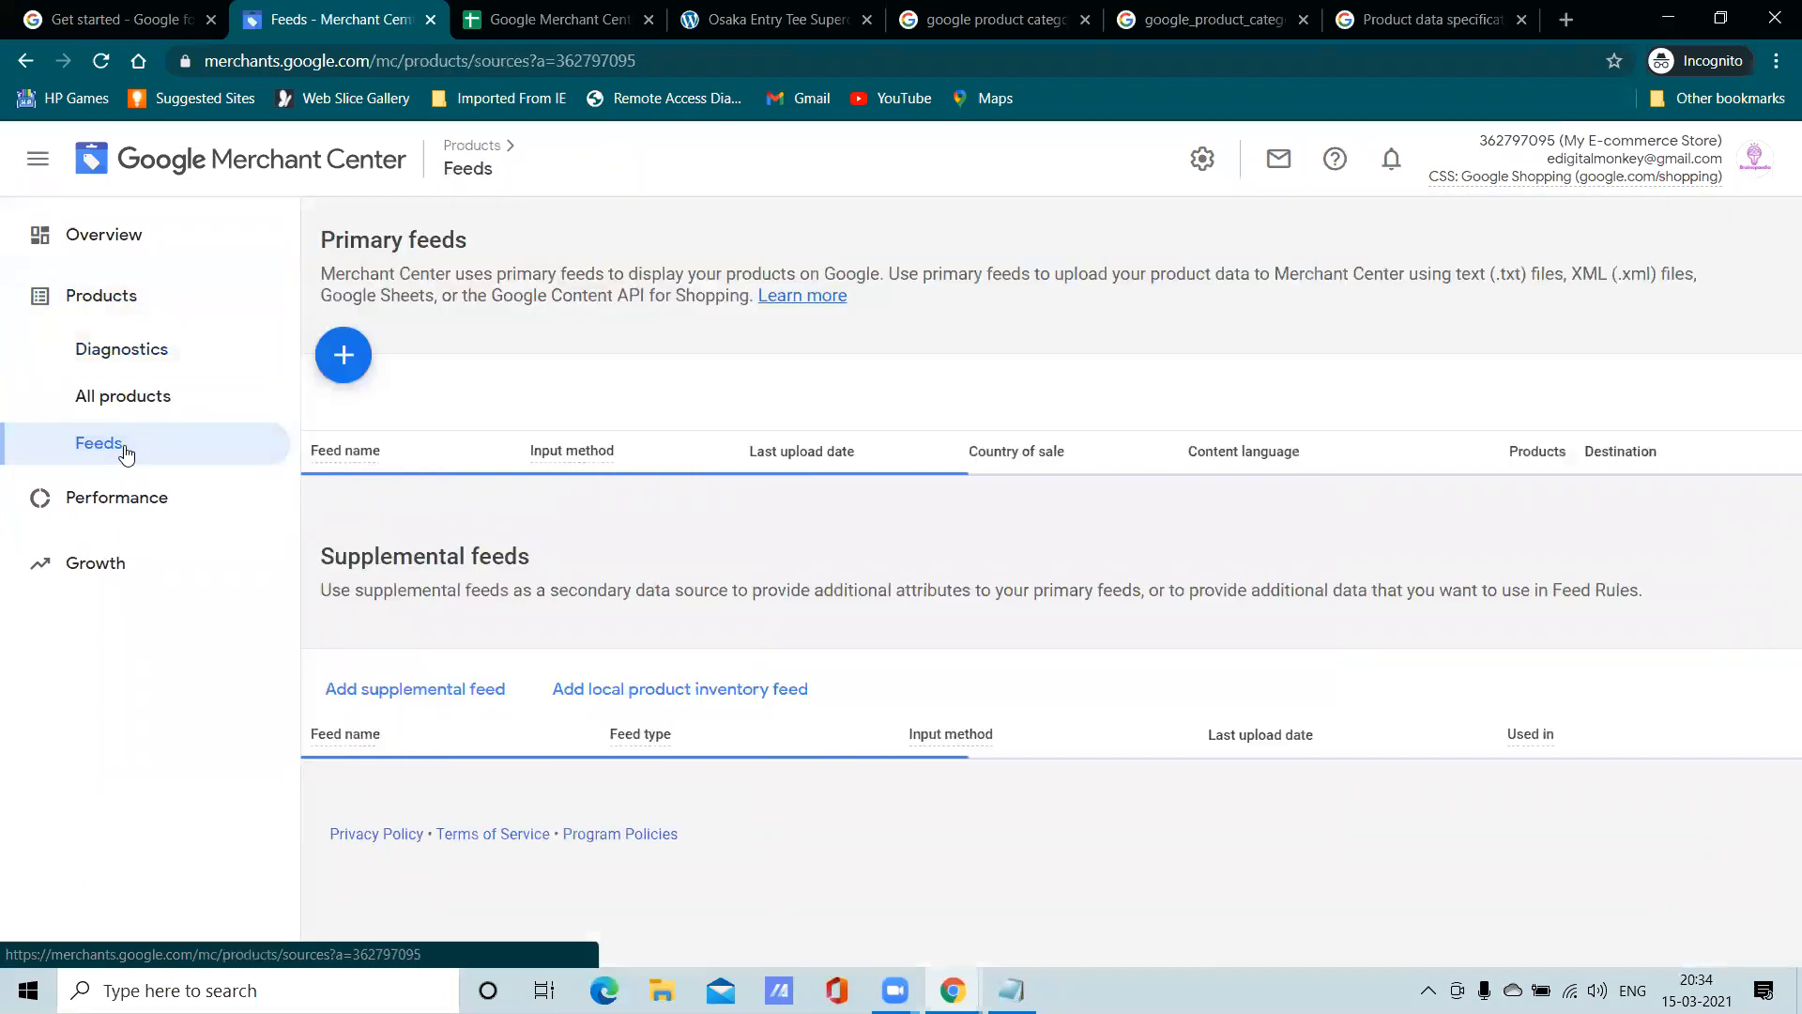
pyautogui.click(343, 360)
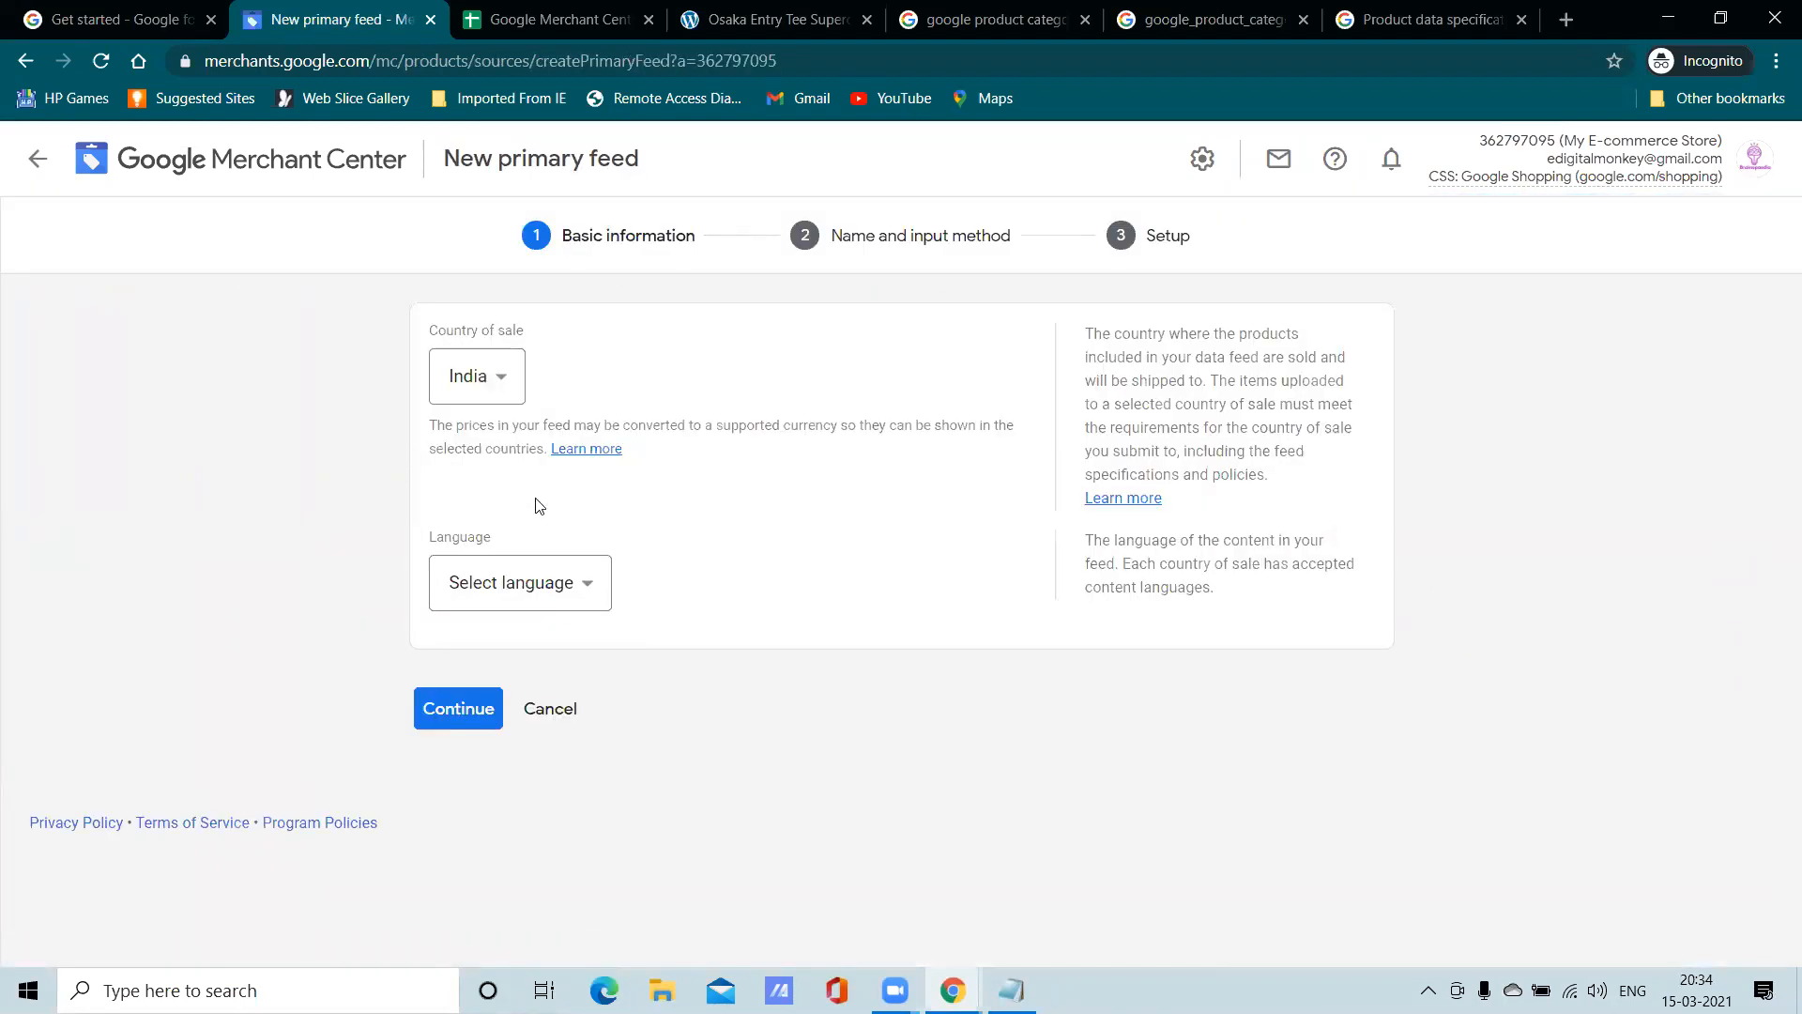
pyautogui.click(551, 581)
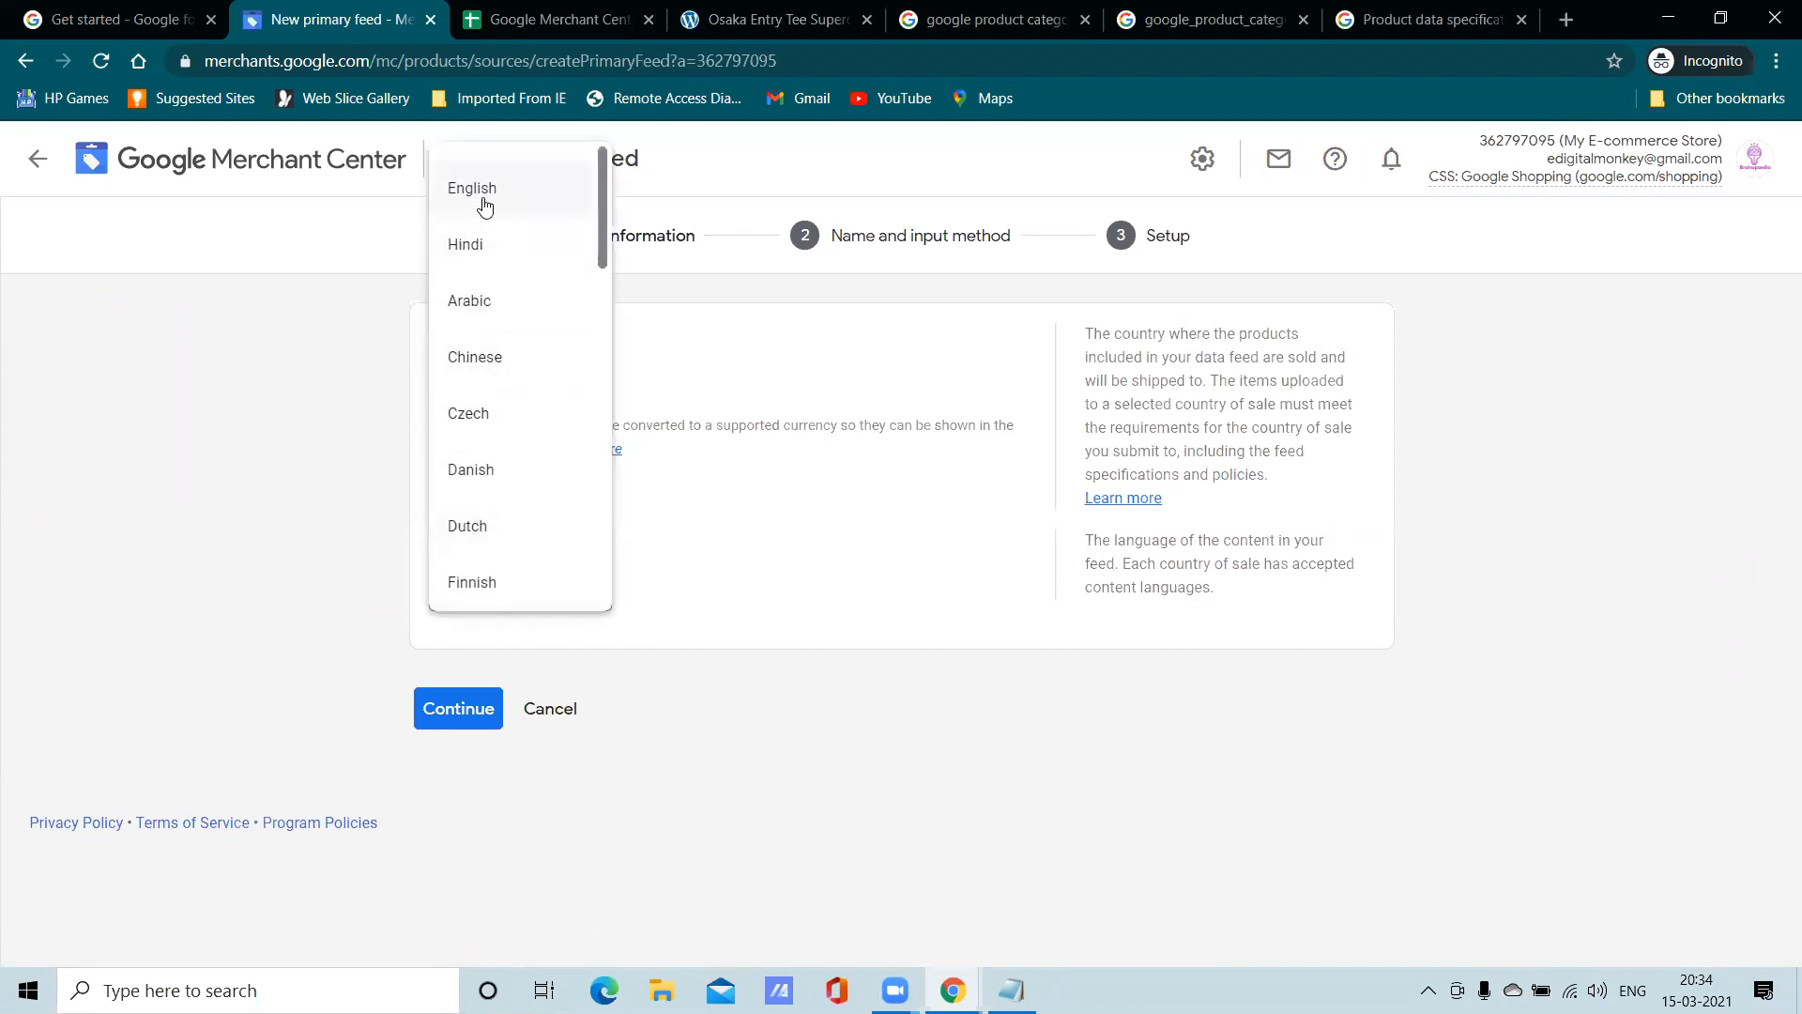
pyautogui.click(484, 208)
pyautogui.scroll(-2, 512, 749)
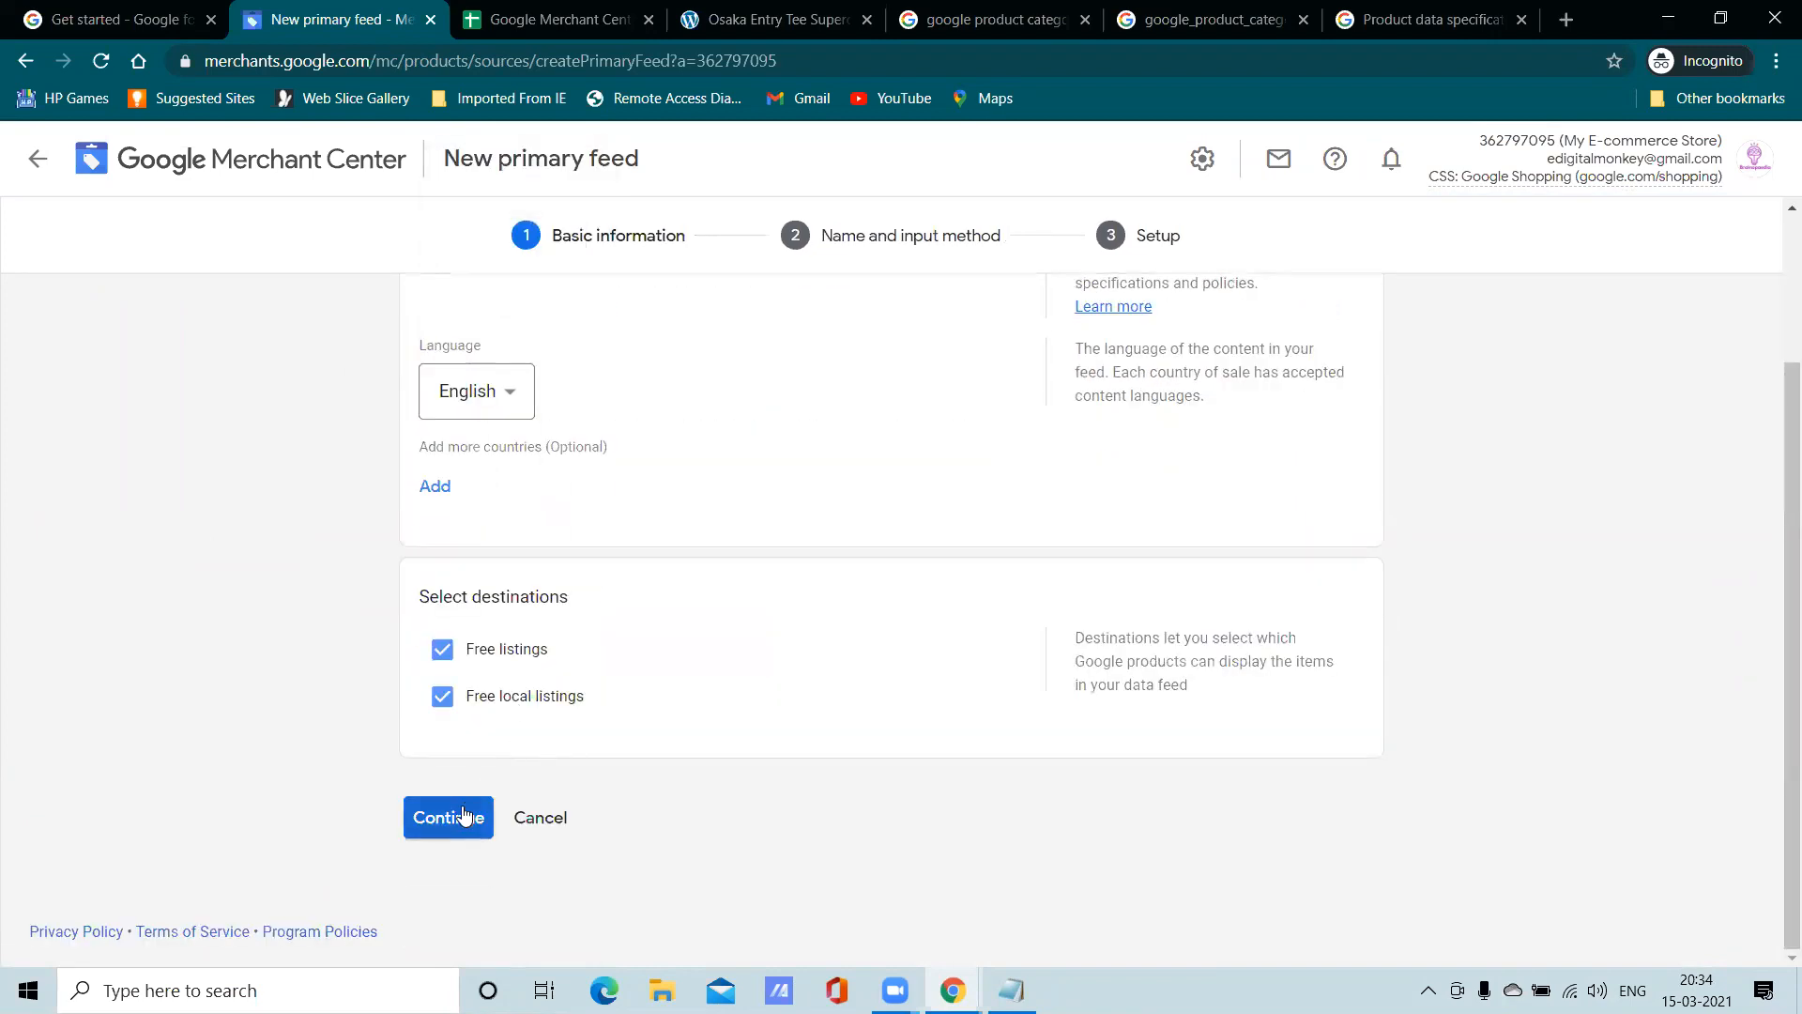
pyautogui.click(467, 817)
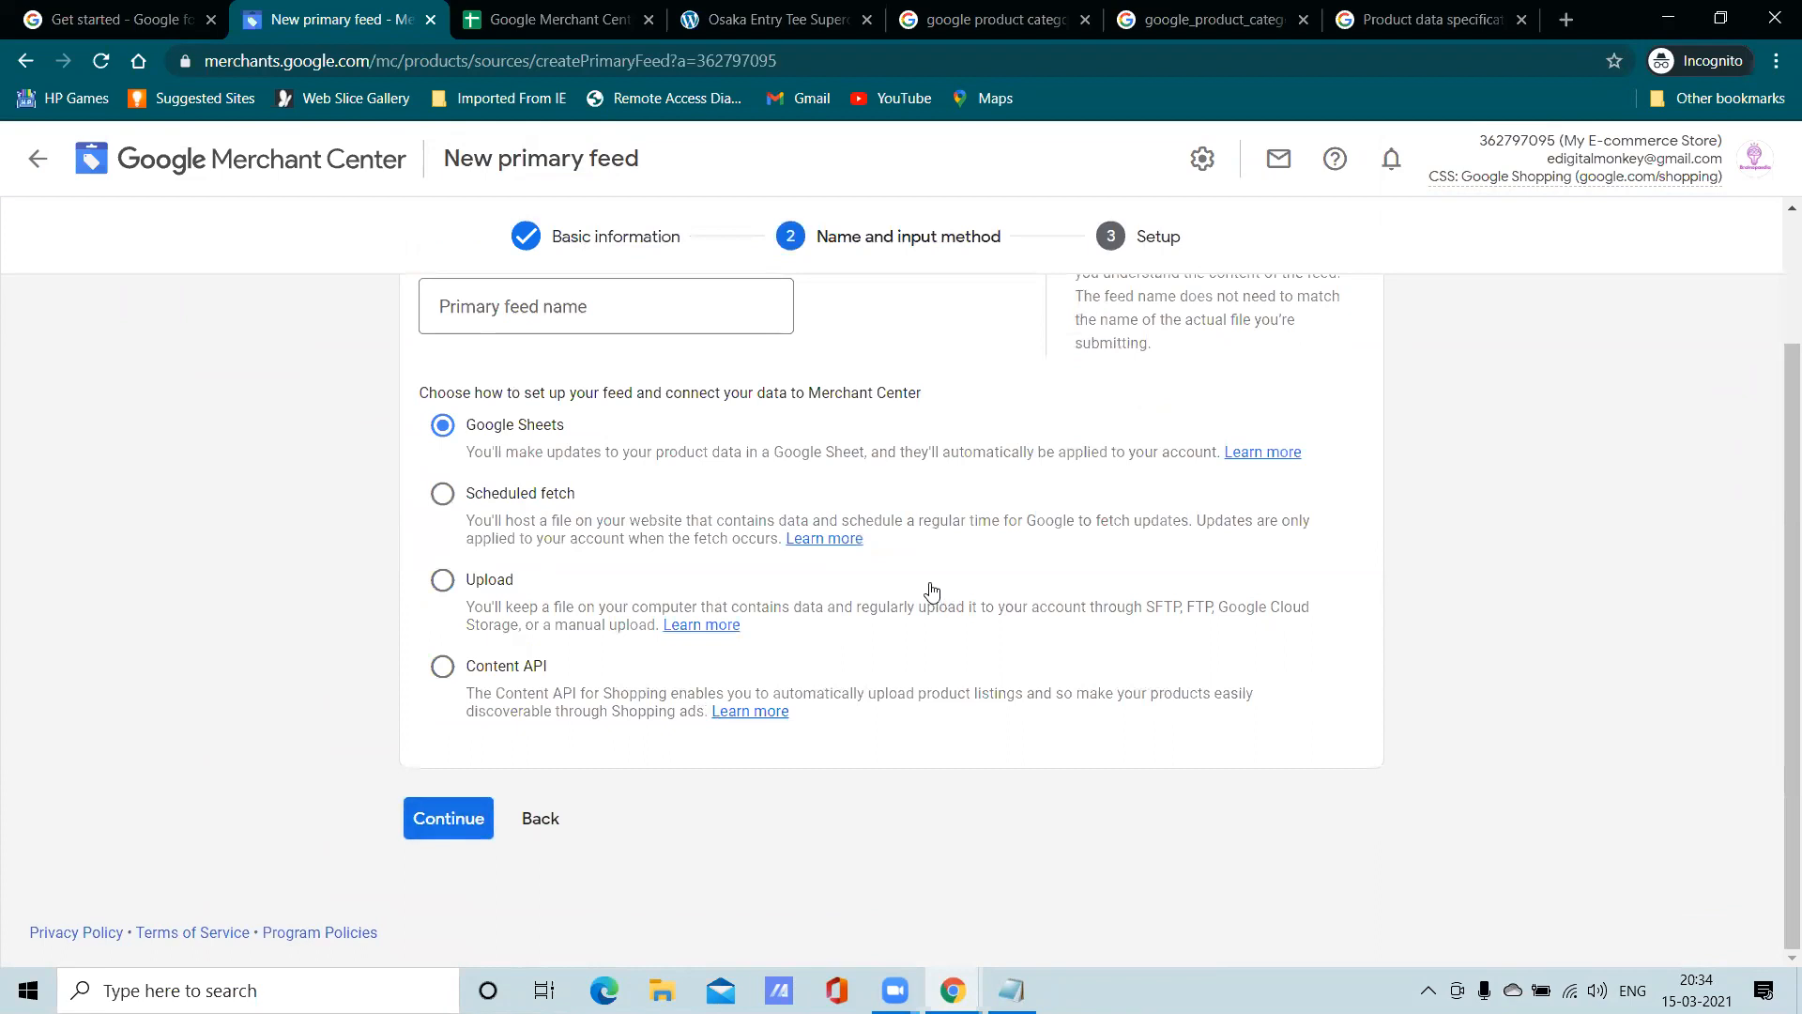
# Choose Scheduled fetch as the input method, name the primary feed SAmple2 and continue to its setup
pyautogui.click(443, 494)
pyautogui.click(449, 821)
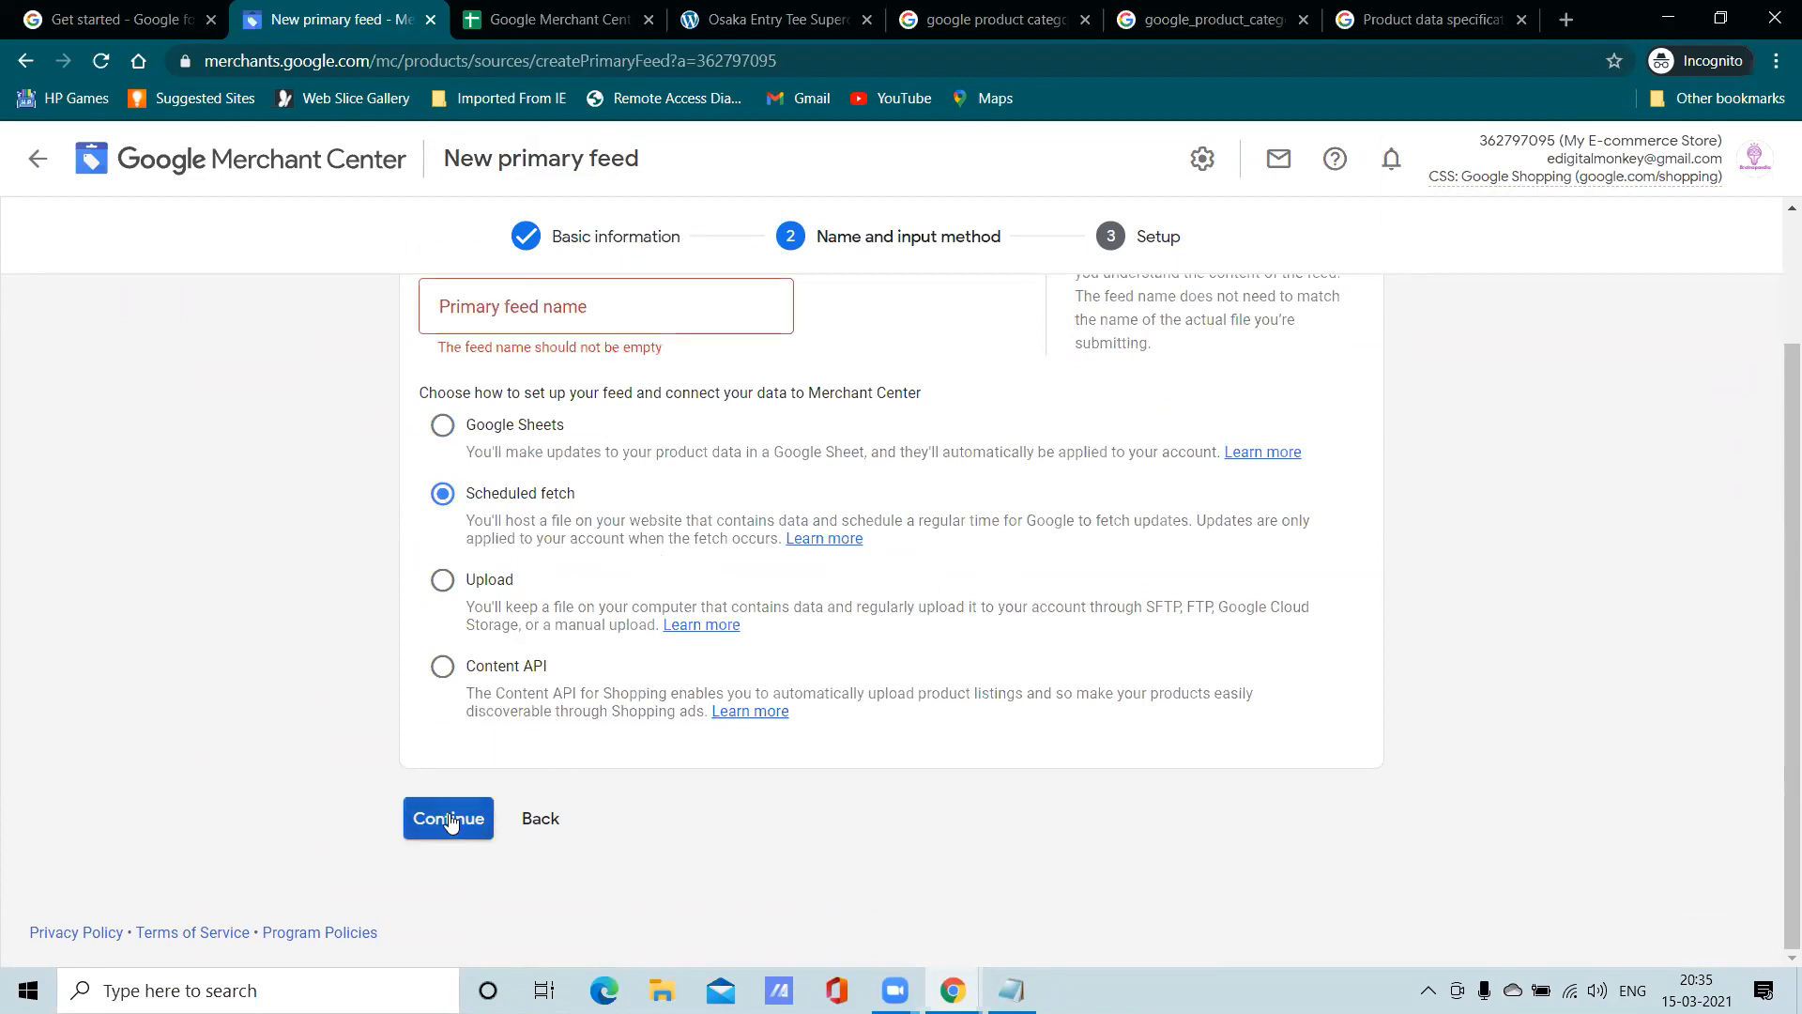
pyautogui.click(606, 296)
pyautogui.write('SAmple2')
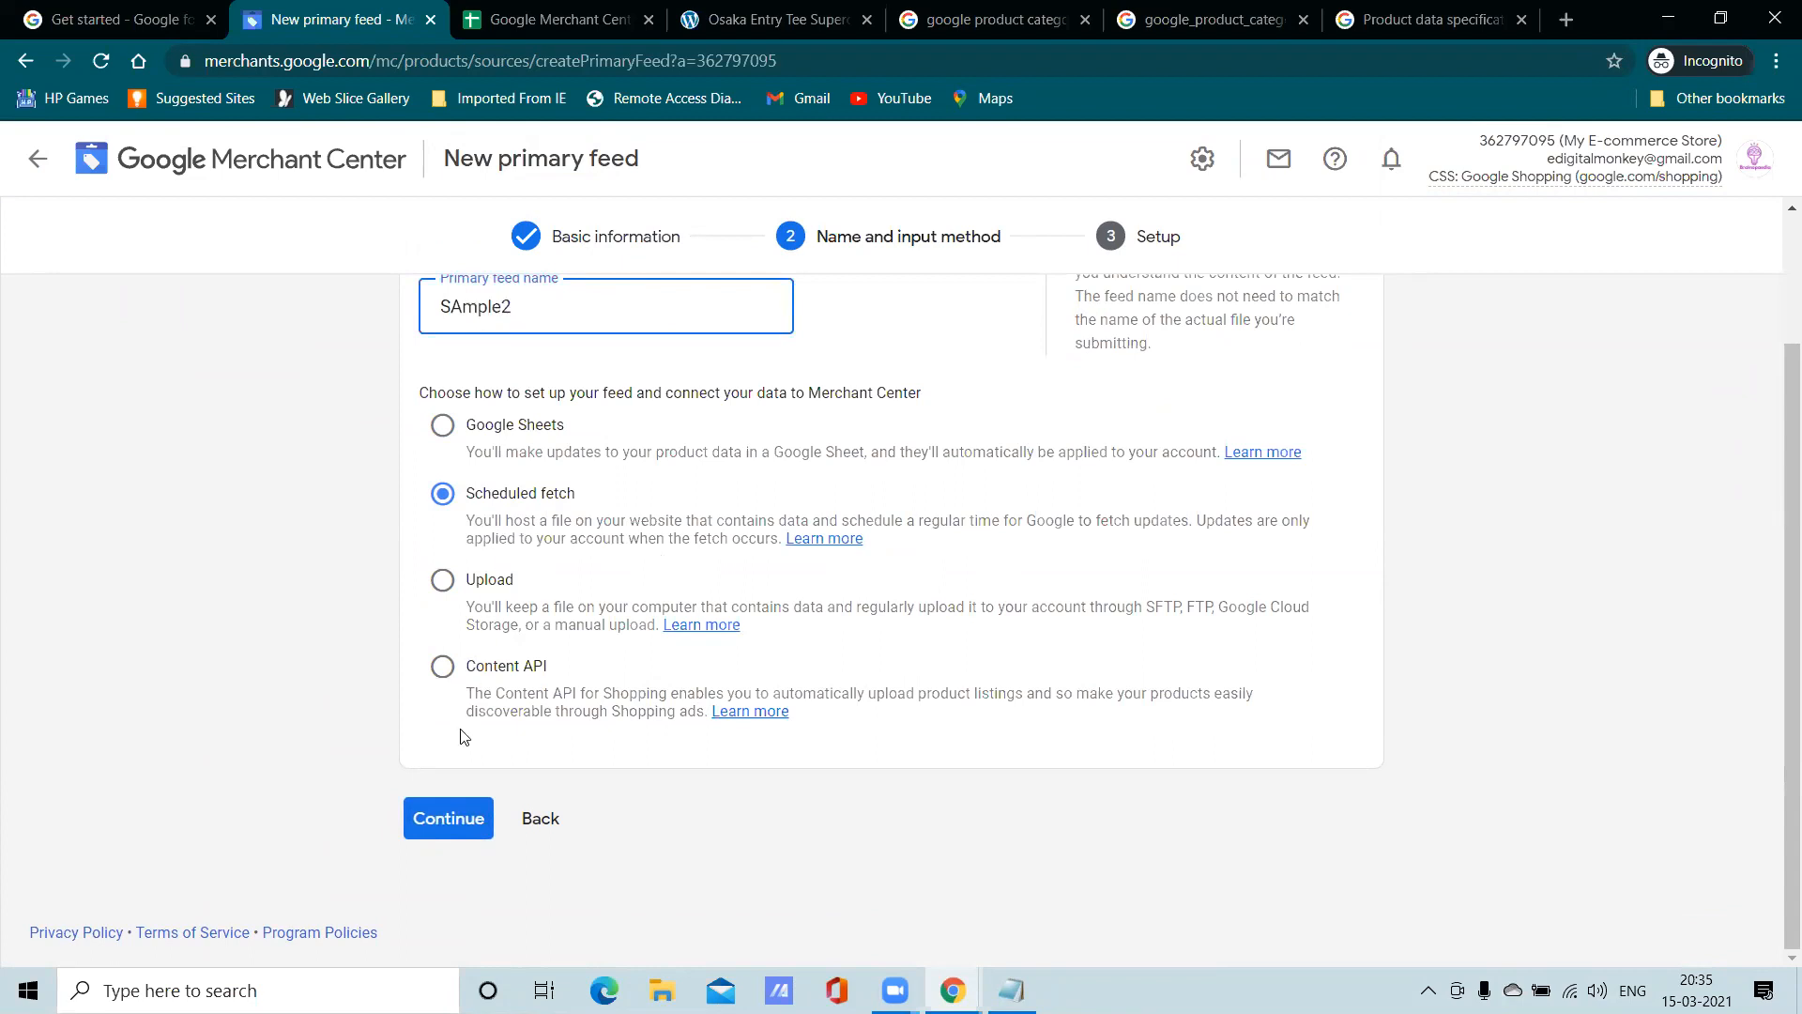
pyautogui.click(450, 818)
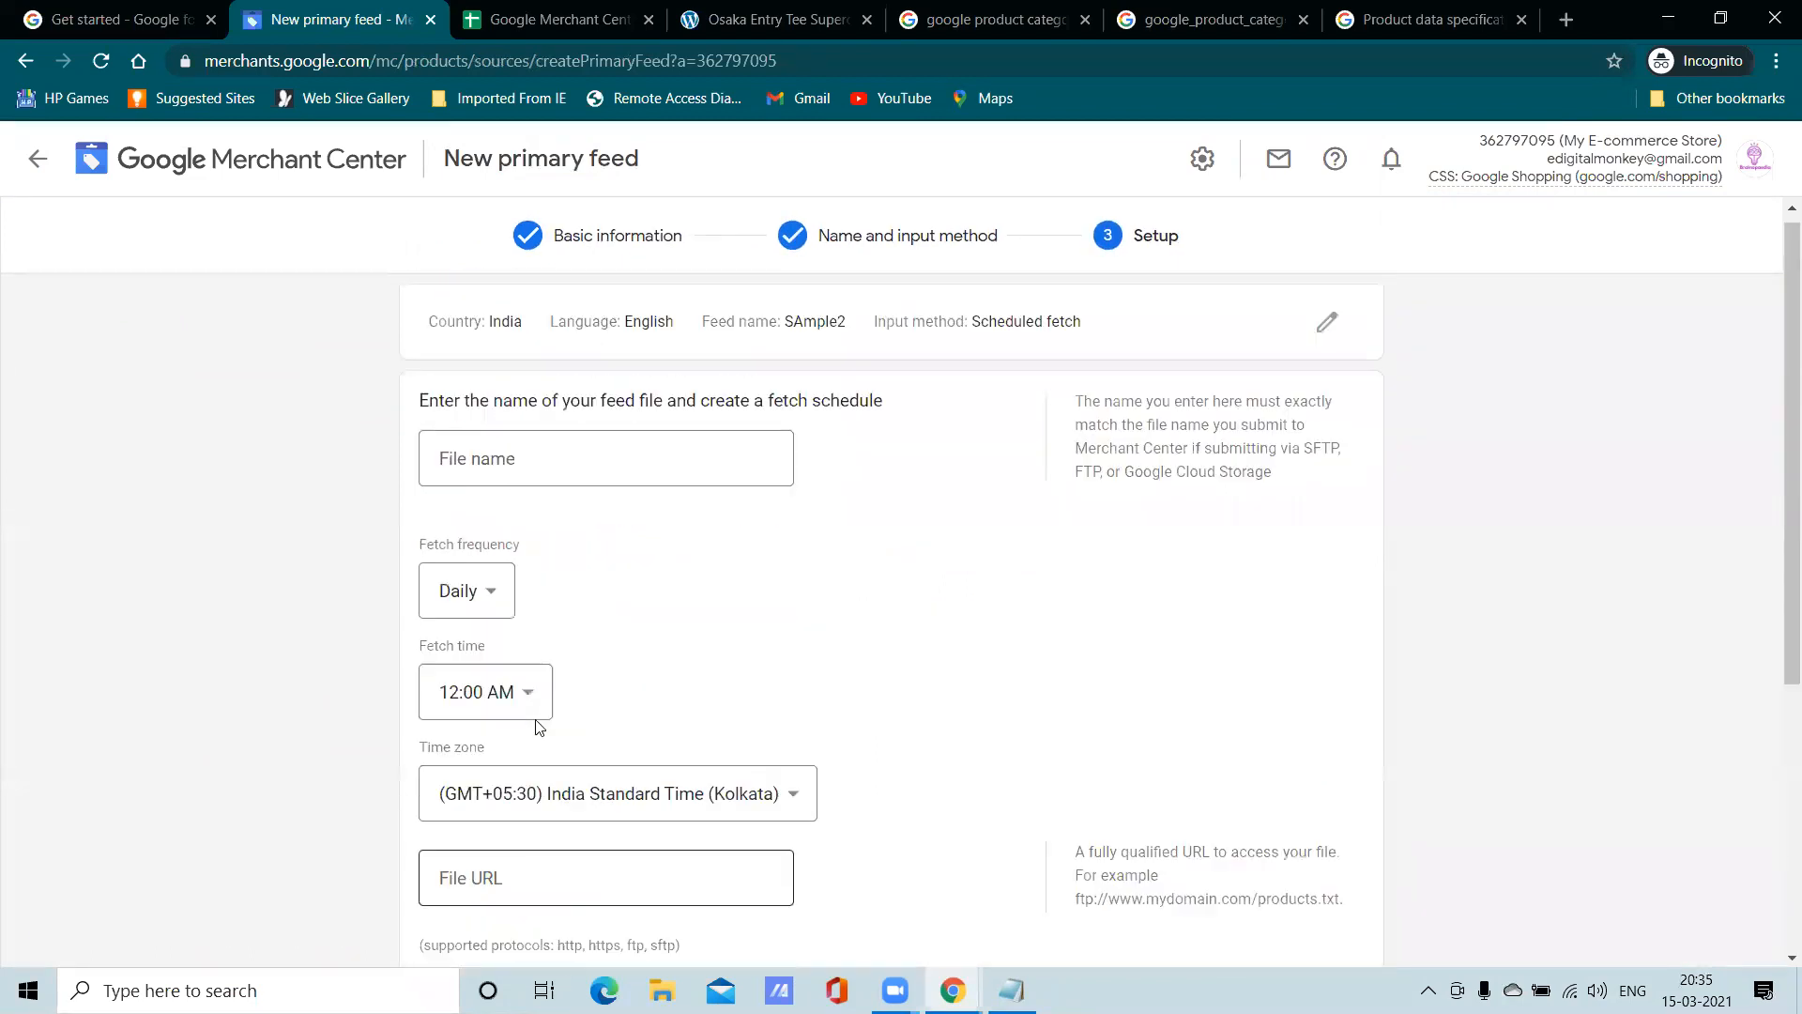
# Enter Sample as the file name of the scheduled-fetch feed
pyautogui.click(572, 460)
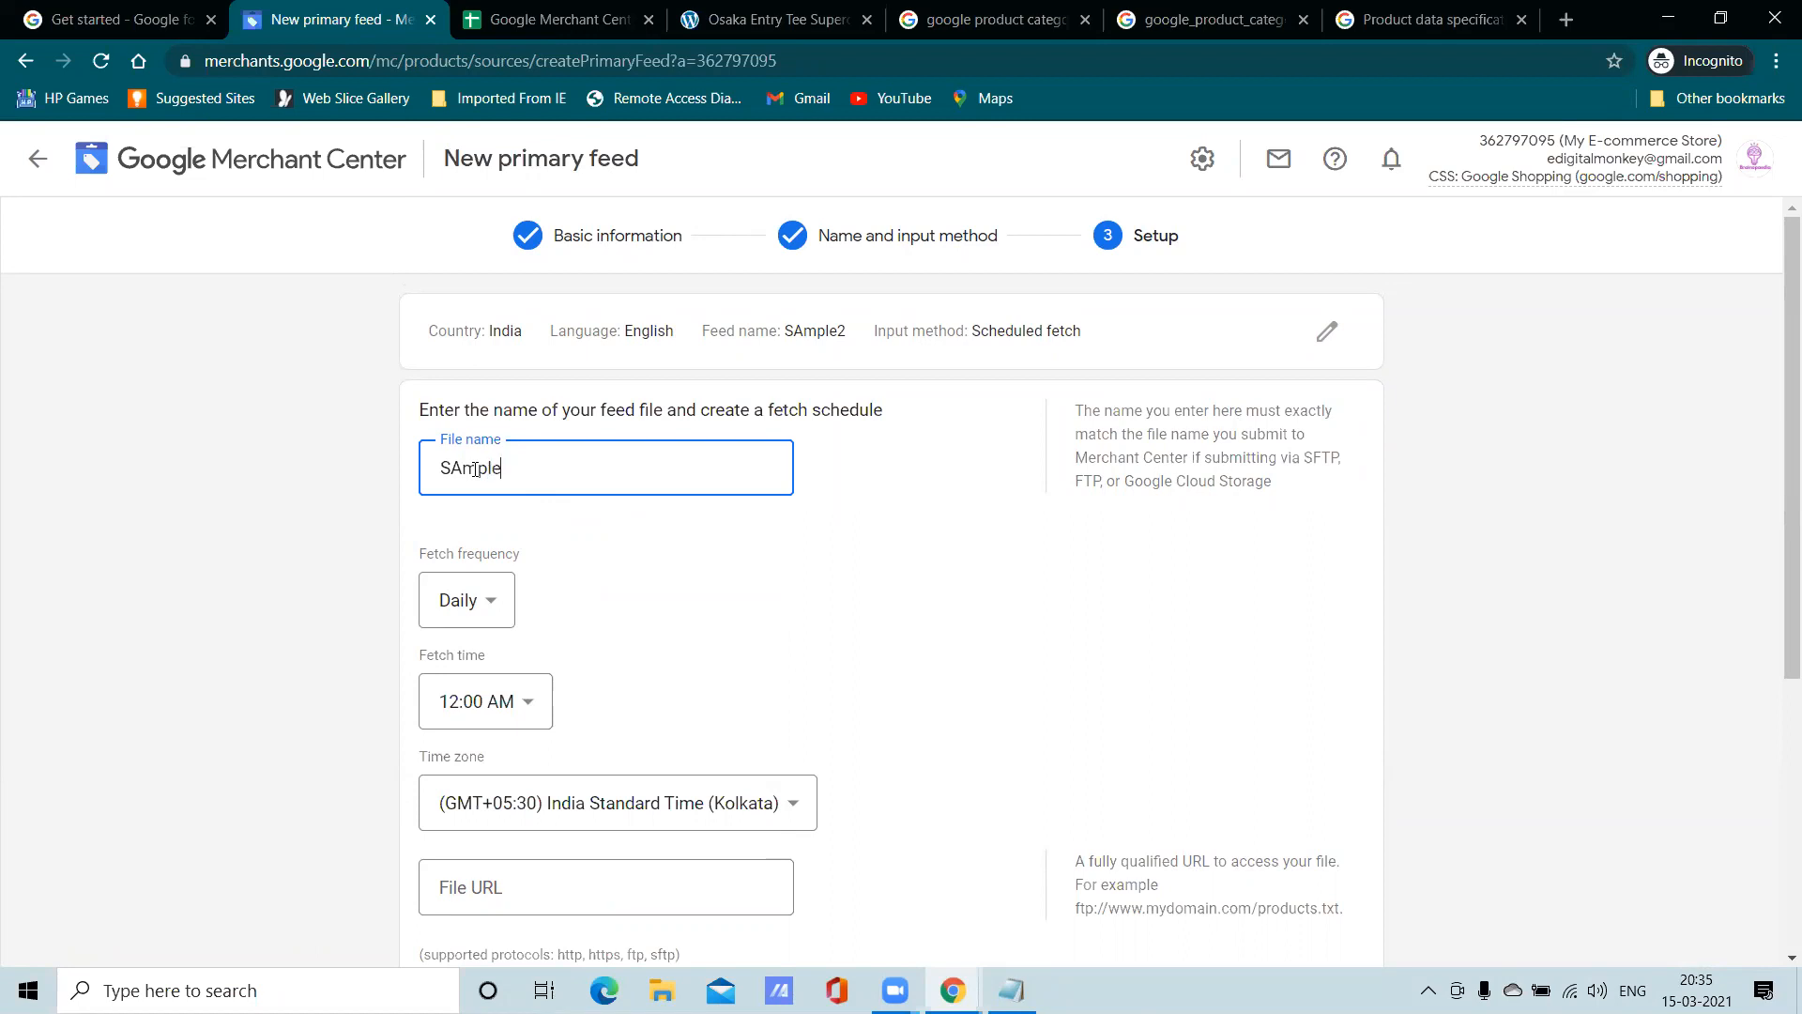
pyautogui.press('BackSpace')
pyautogui.write('a')
pyautogui.scroll(-3, 495, 615)
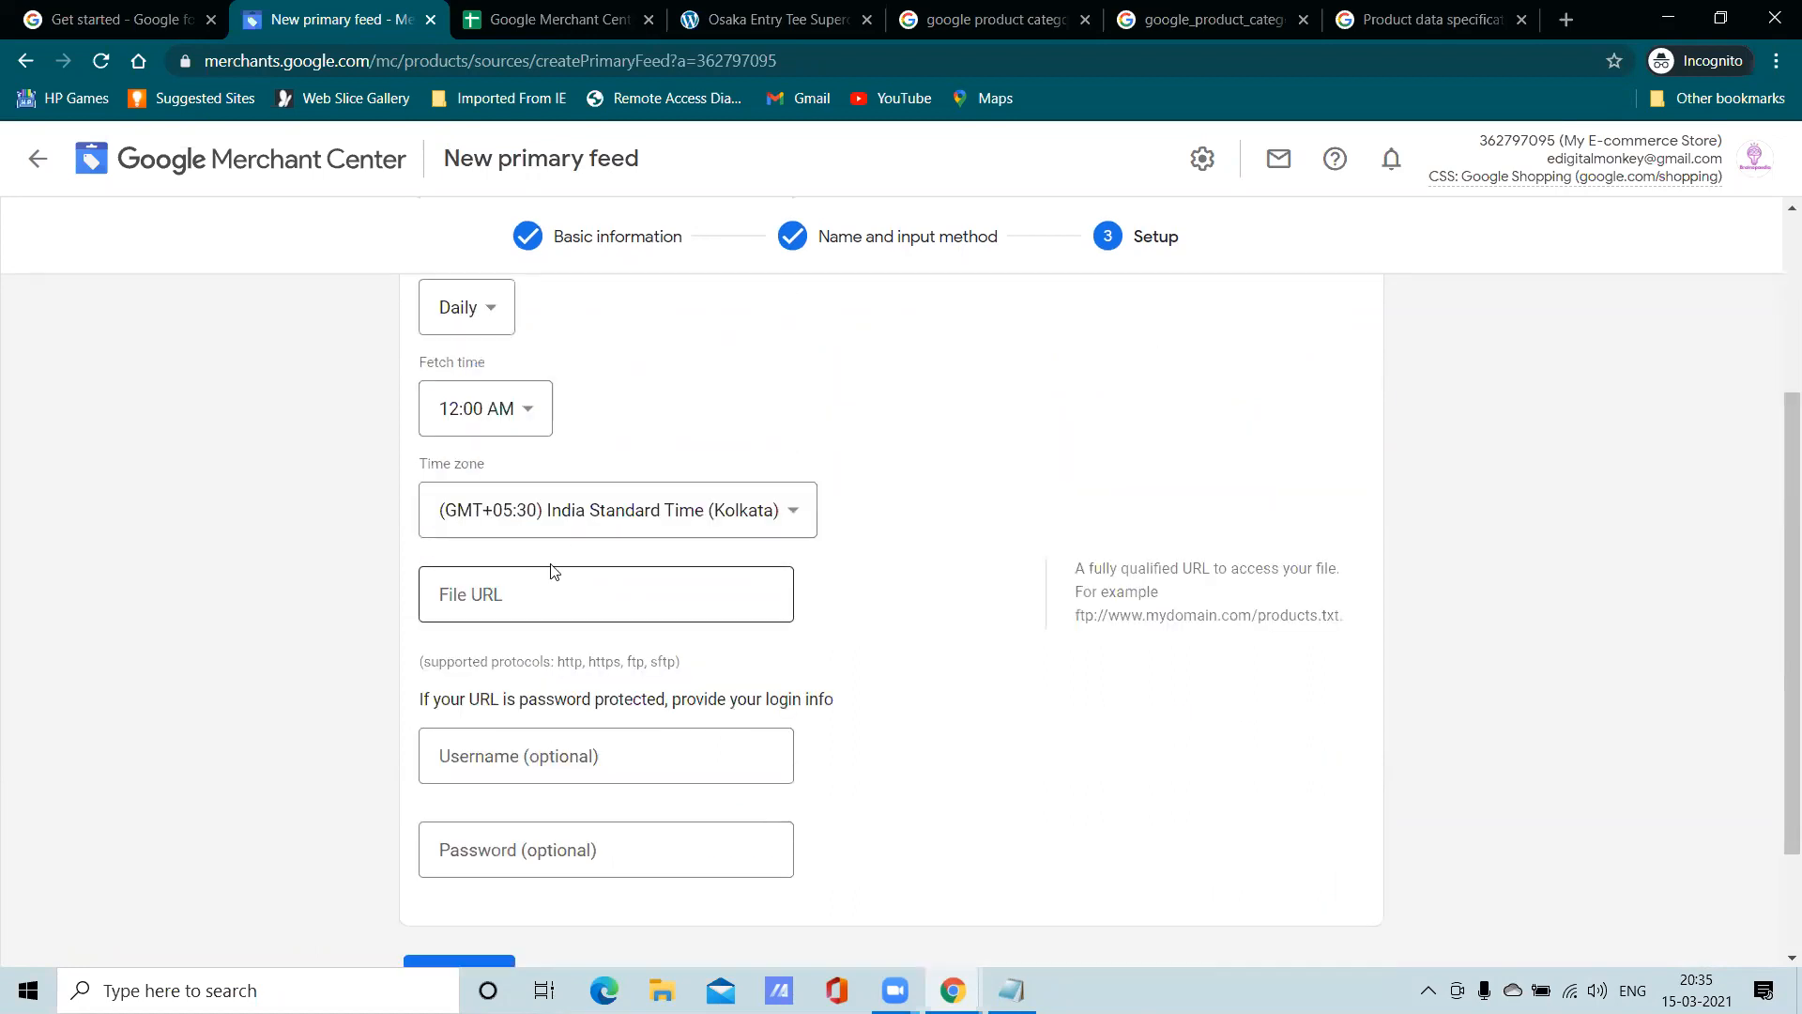
# Copy the store's base web address, without the product path, from the Osaka Entry Tee Superdry product page
pyautogui.click(784, 17)
pyautogui.click(919, 10)
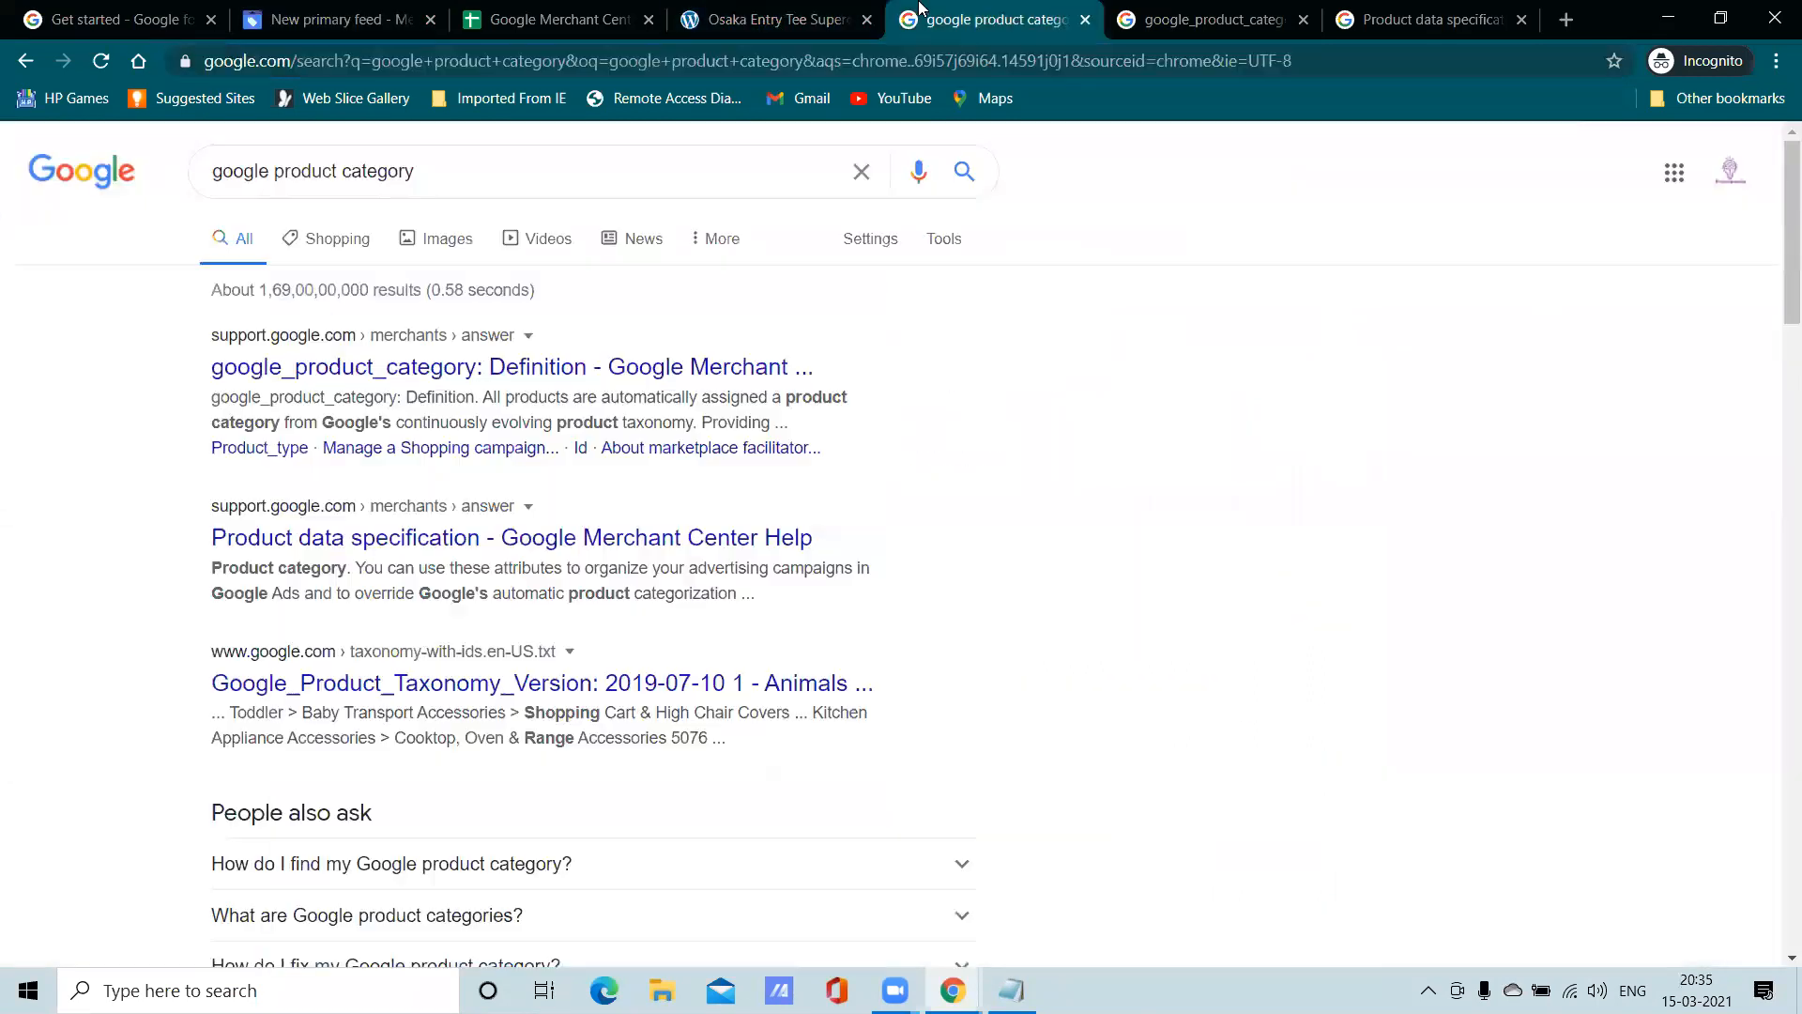
pyautogui.click(769, 18)
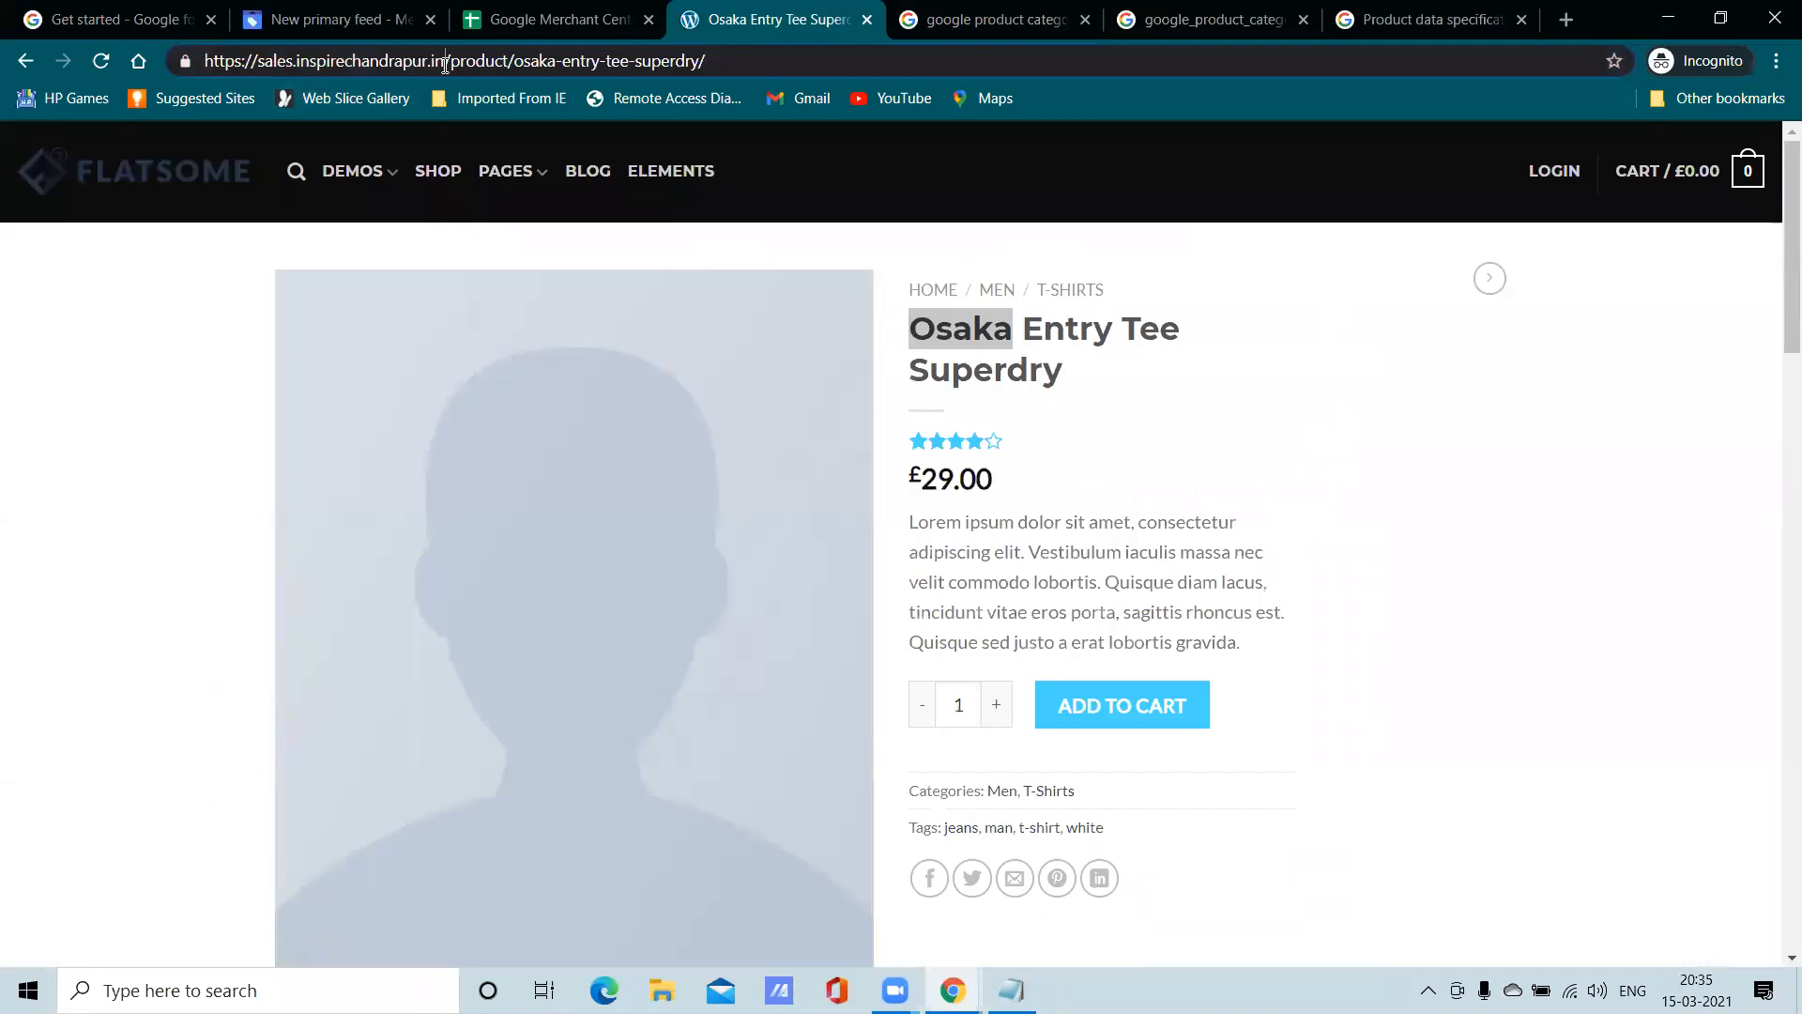
pyautogui.moveTo(445, 62); pyautogui.dragTo(209, 68)
pyautogui.rightClick(221, 67)
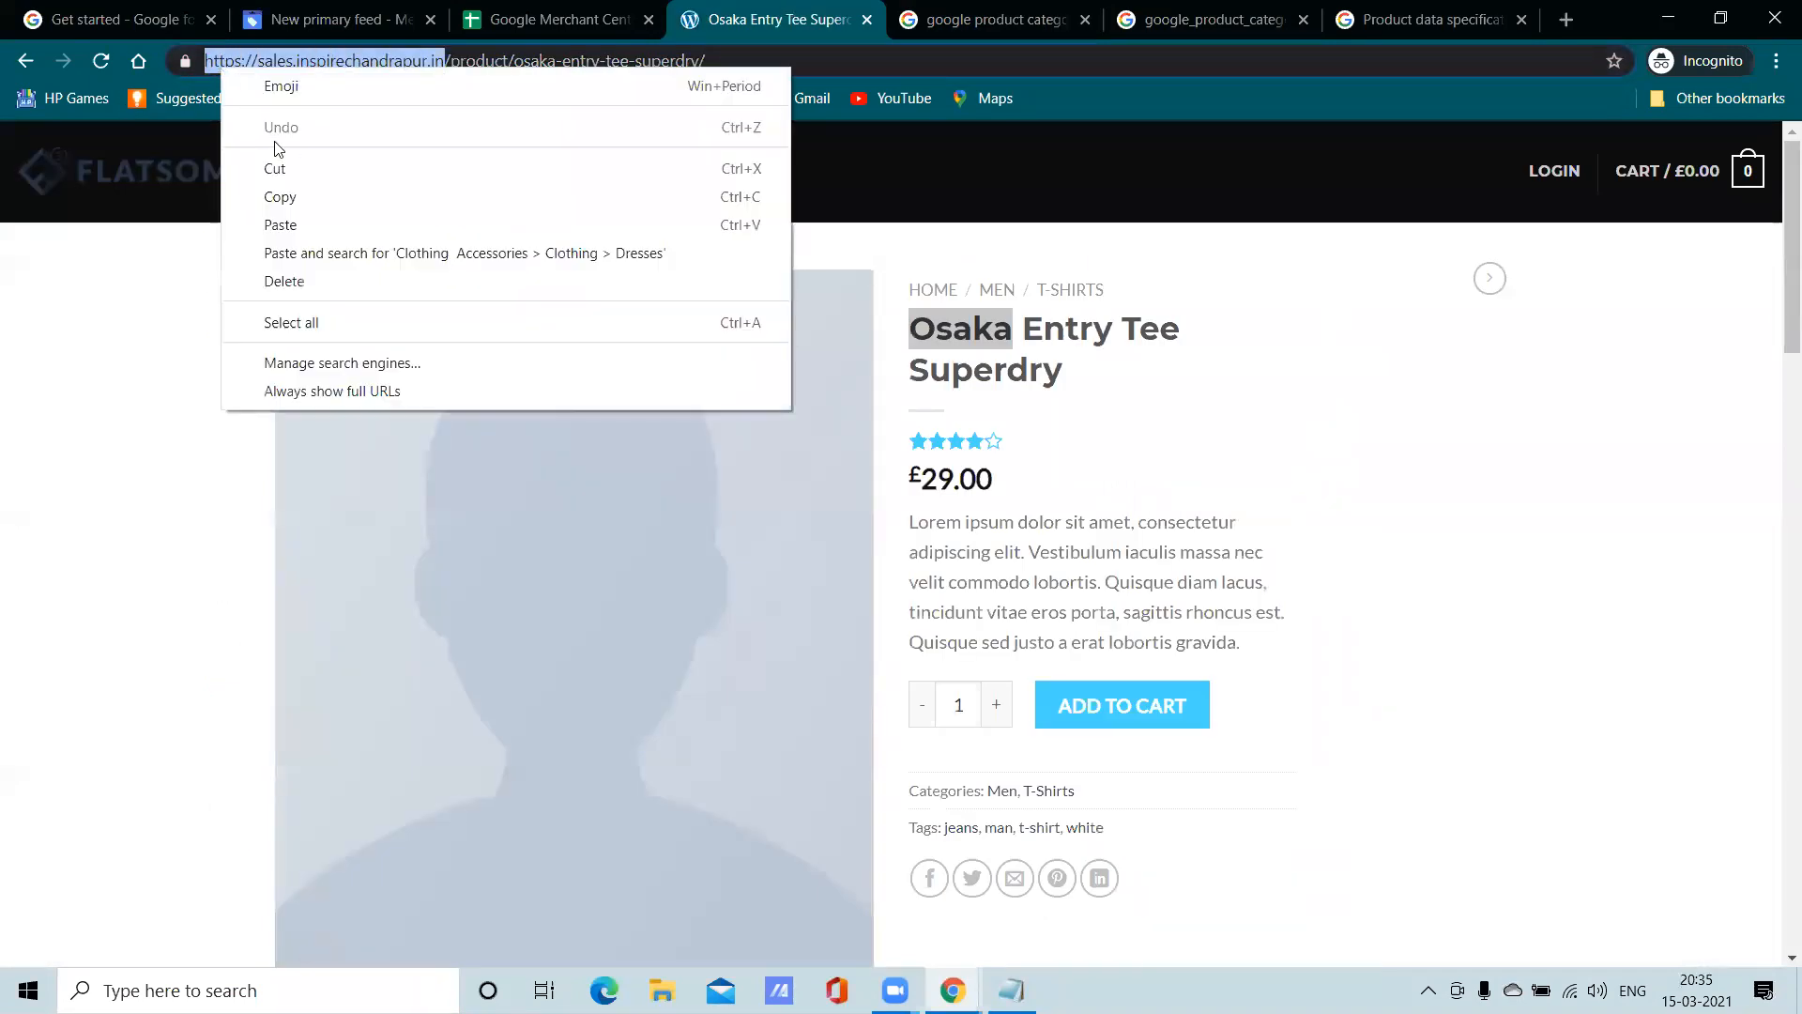
pyautogui.click(294, 197)
pyautogui.click(329, 19)
pyautogui.click(479, 597)
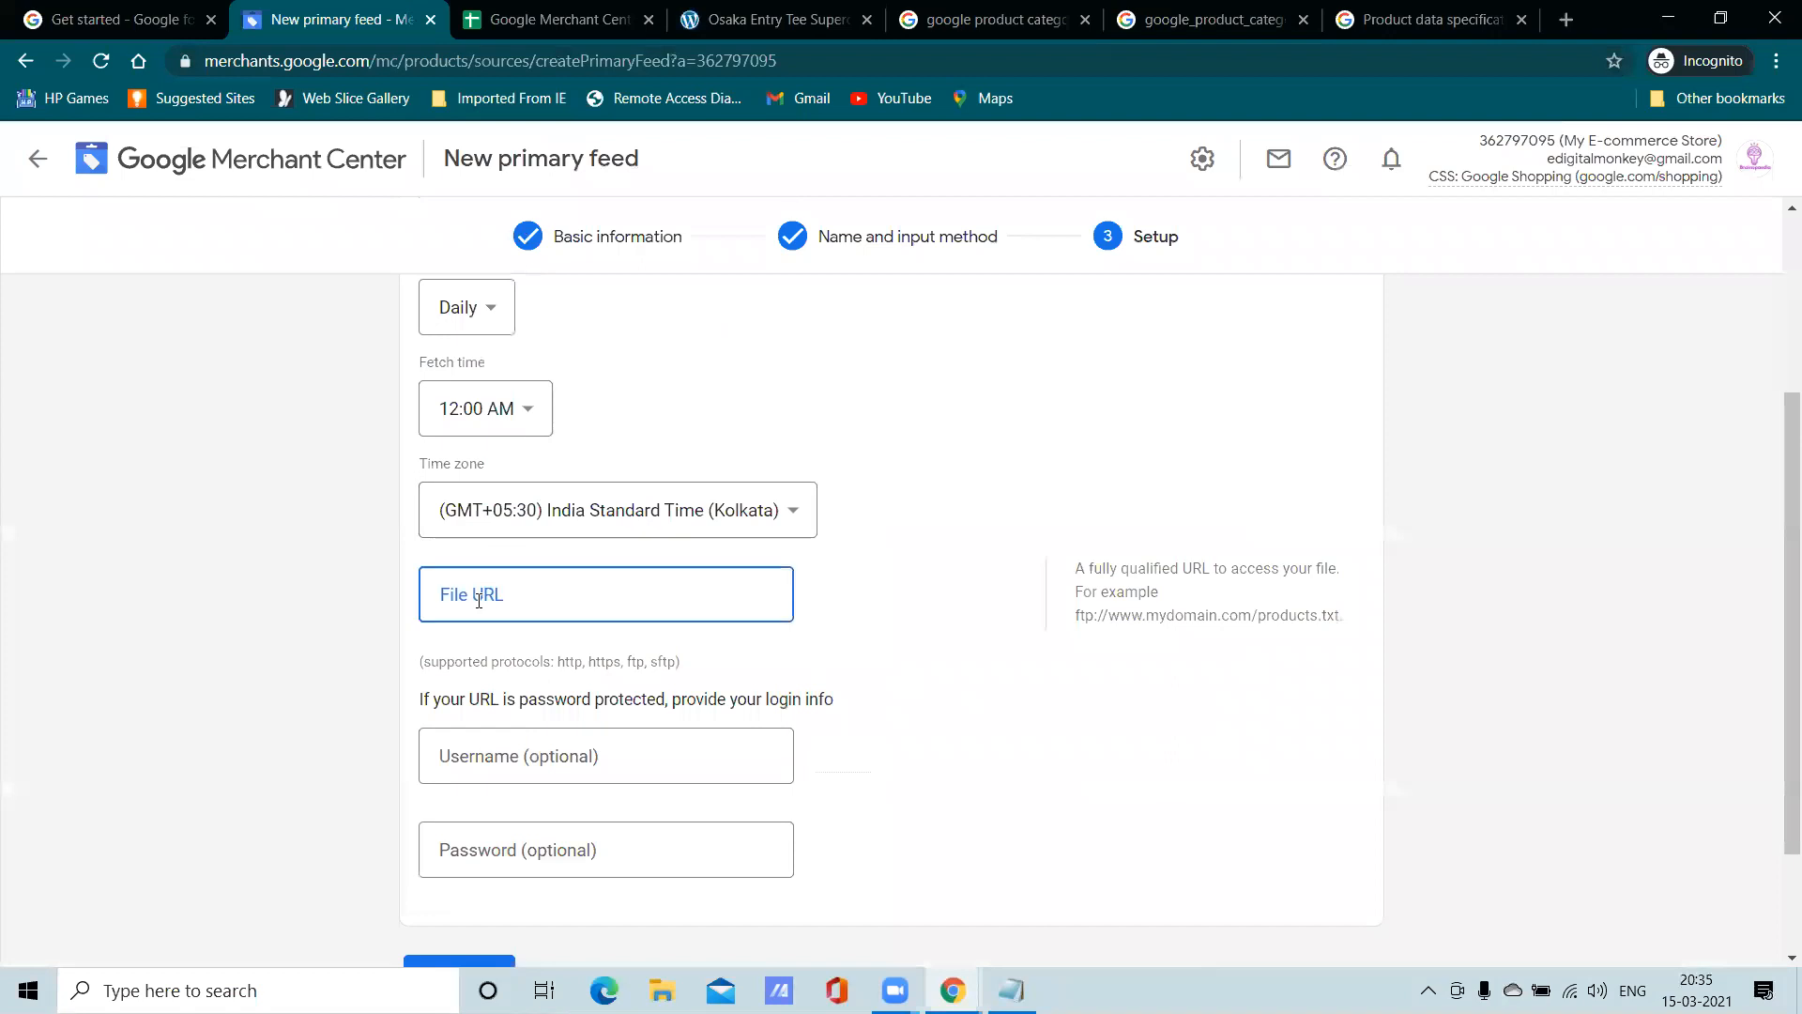
pyautogui.rightClick(479, 598)
pyautogui.click(561, 412)
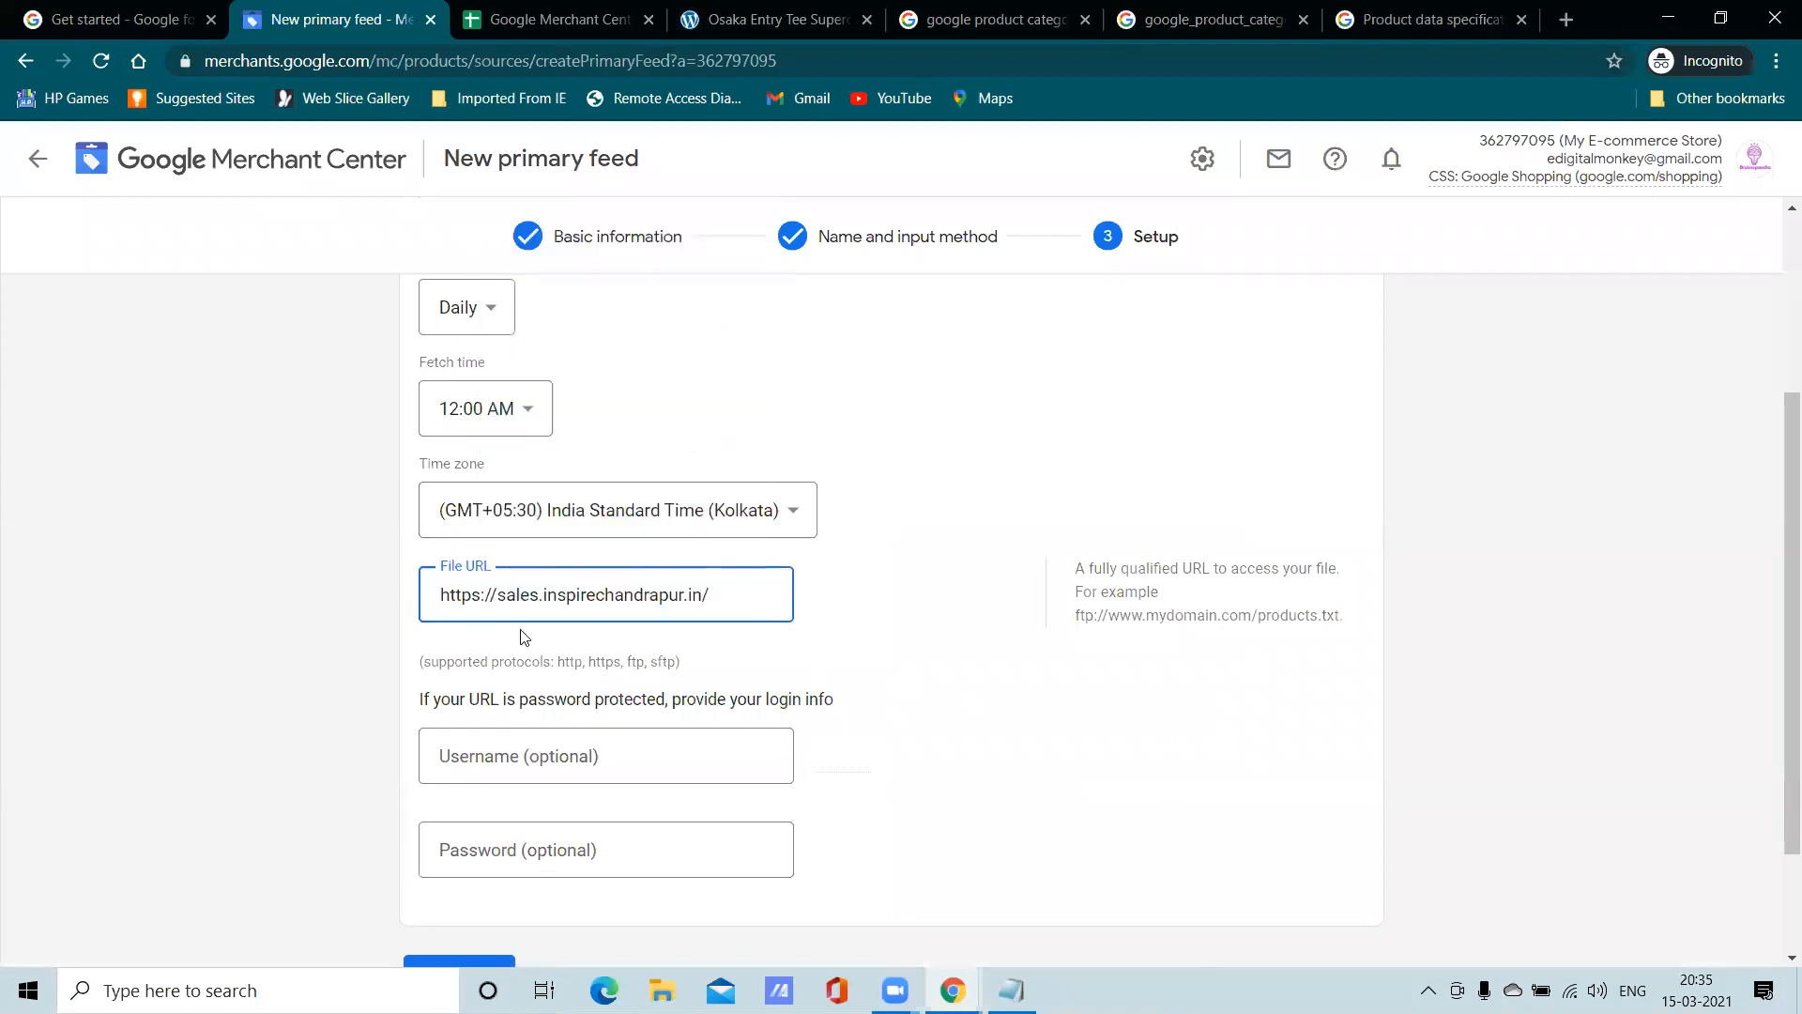
pyautogui.scroll(-2, 627, 730)
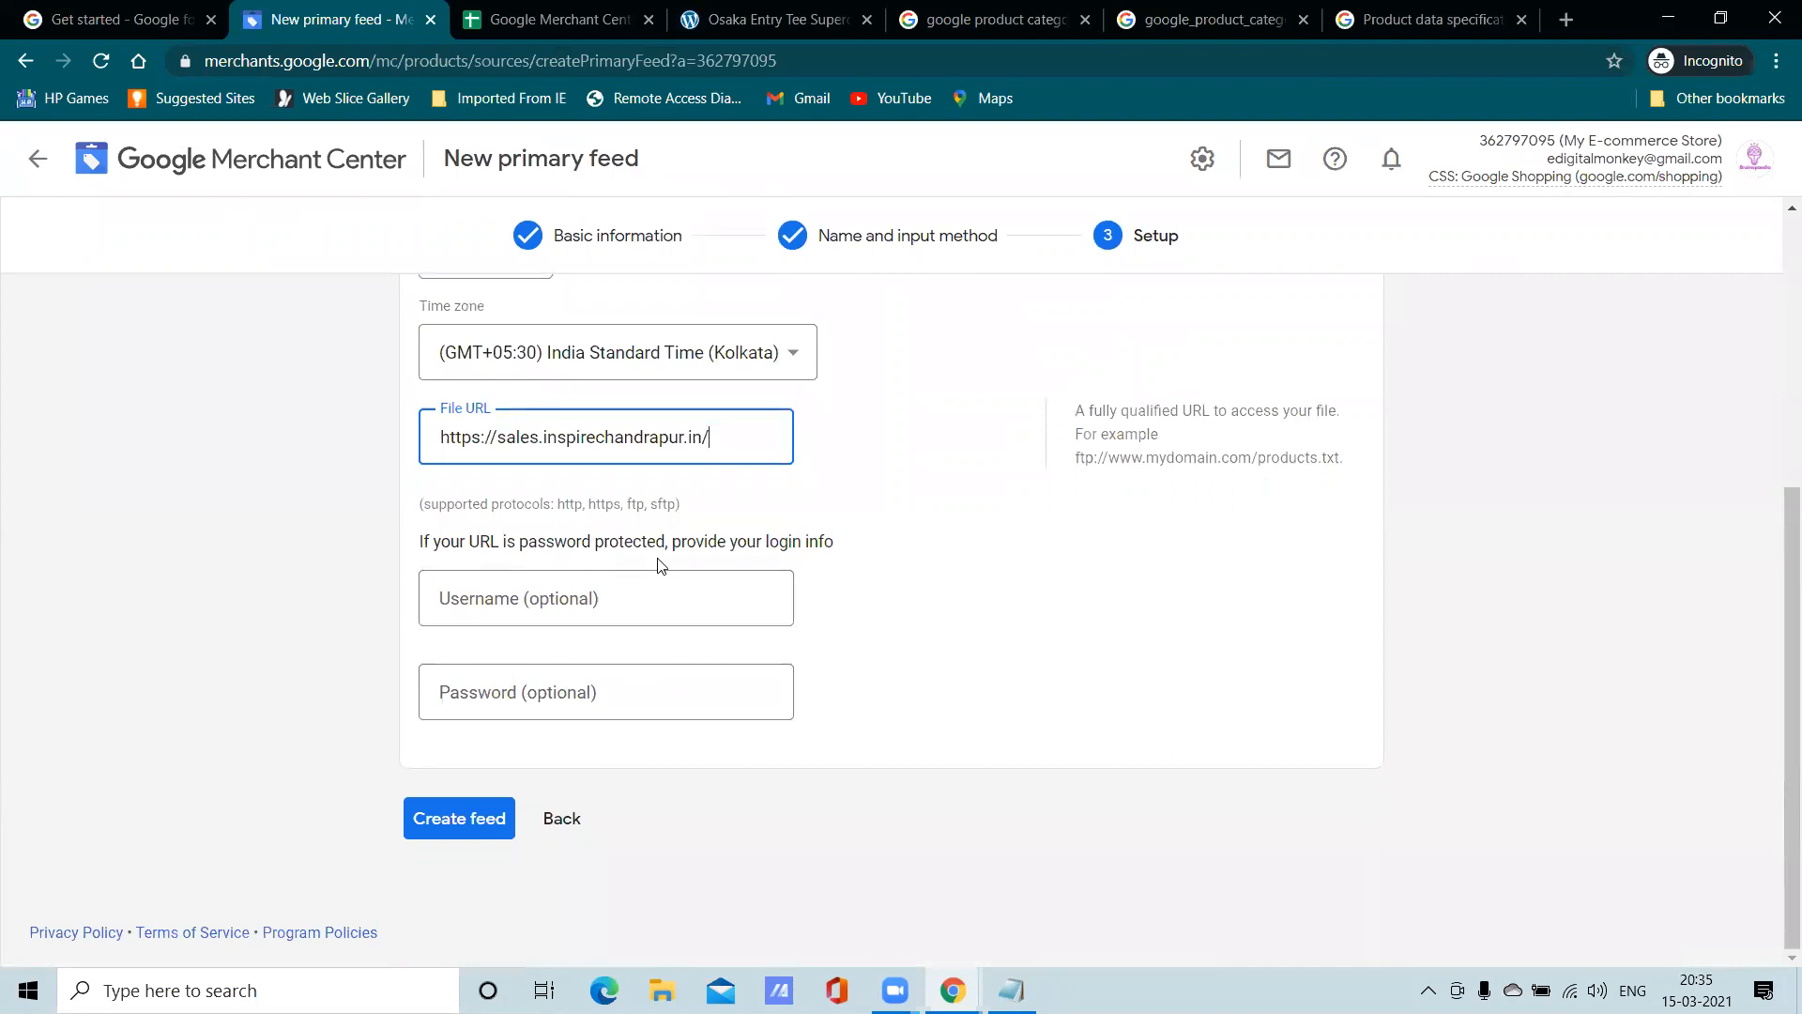
pyautogui.scroll(5, 954, 591)
pyautogui.scroll(-5, 954, 592)
pyautogui.click(508, 820)
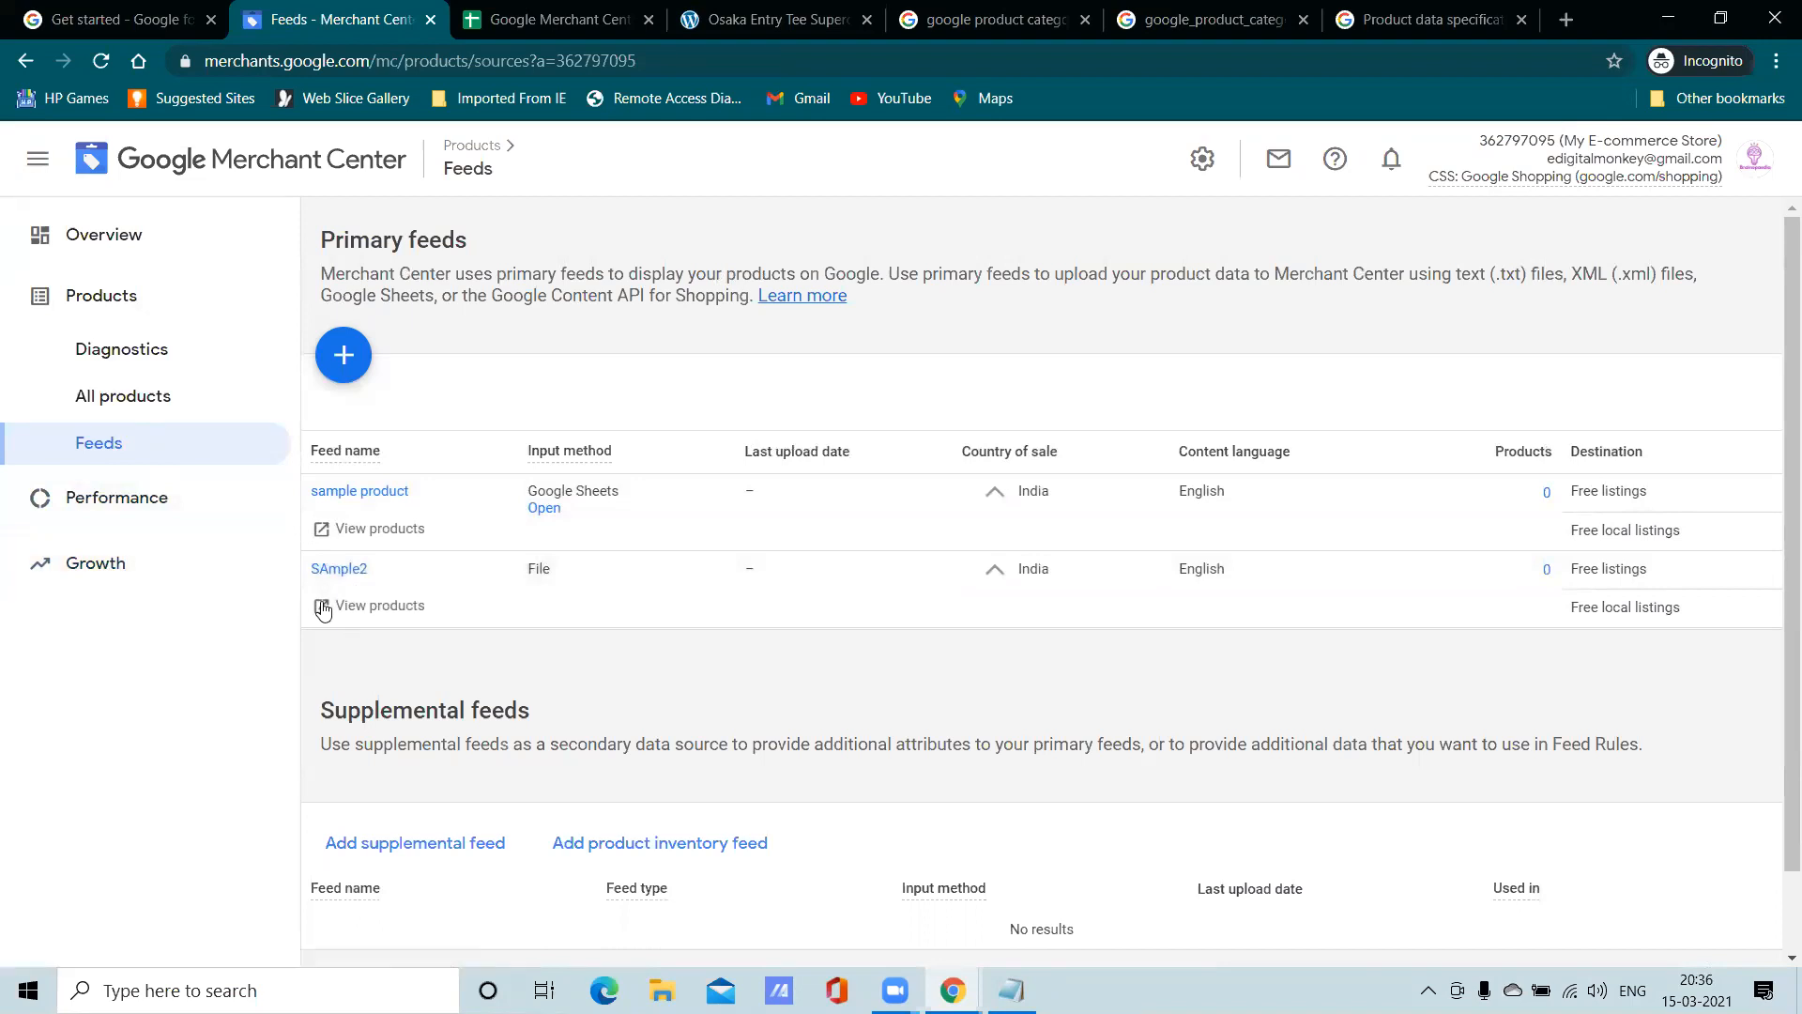
pyautogui.click(999, 19)
pyautogui.click(779, 19)
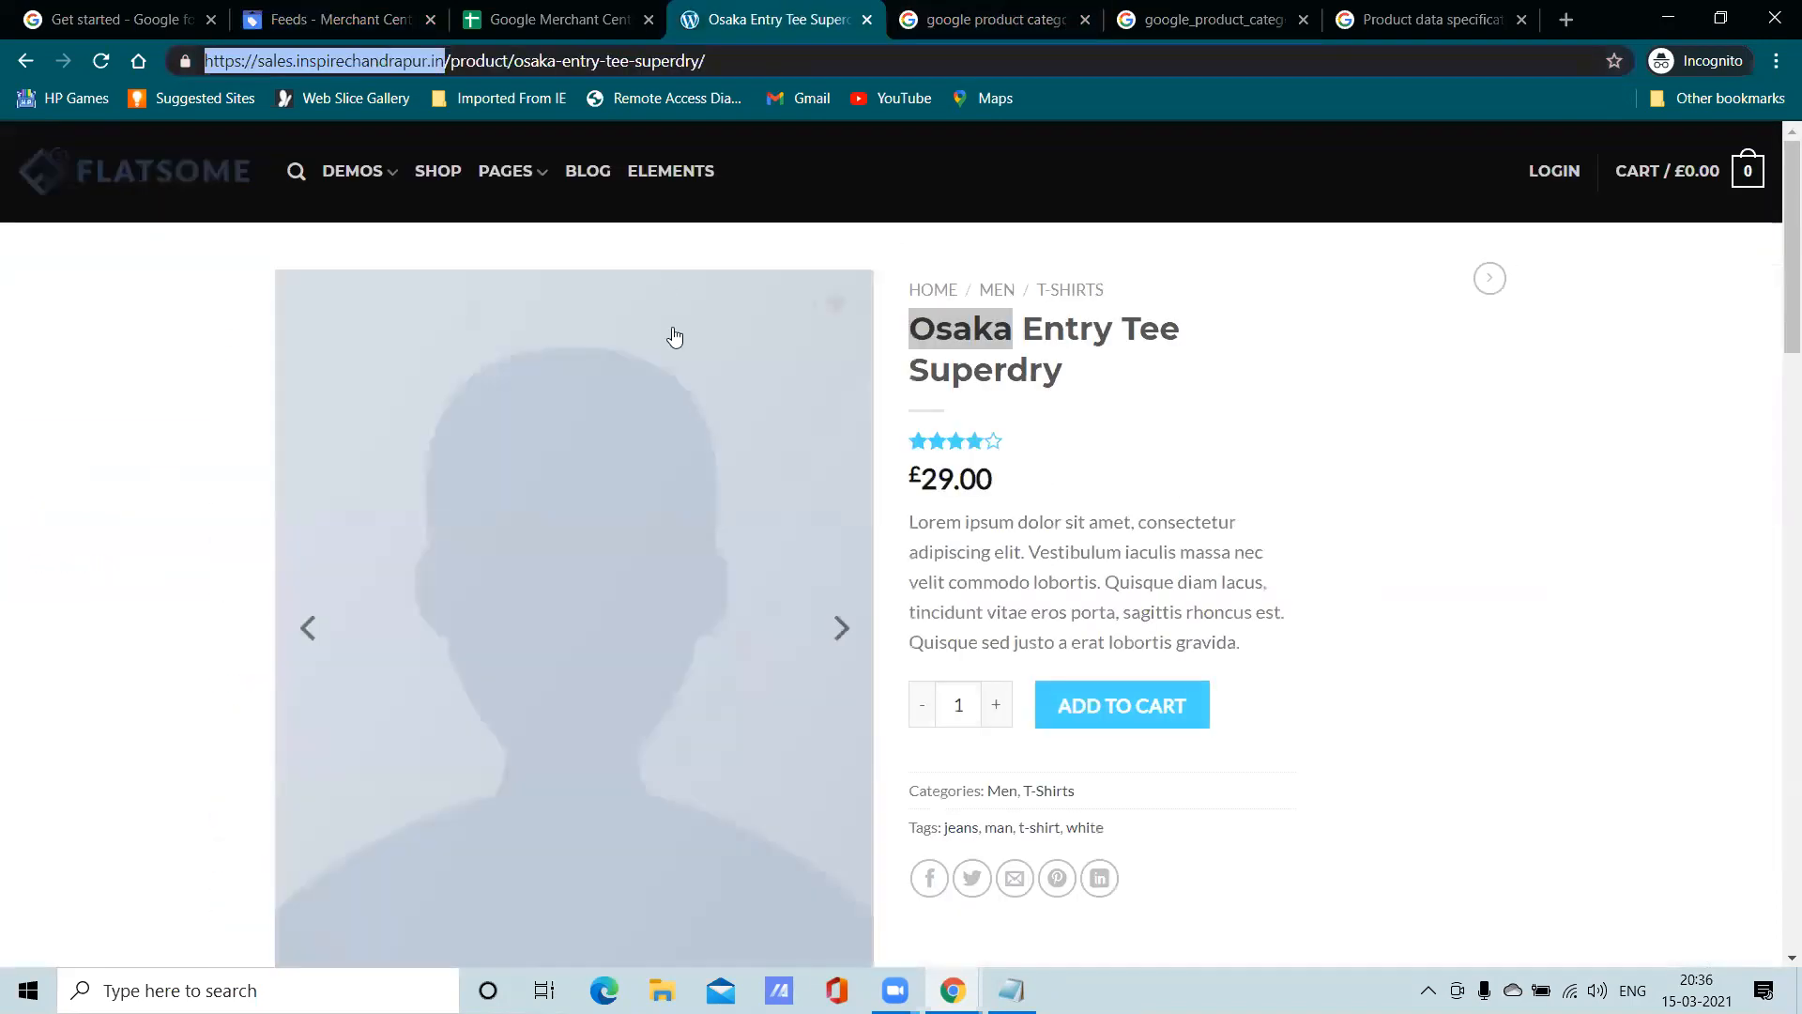
pyautogui.click(495, 11)
pyautogui.click(404, 20)
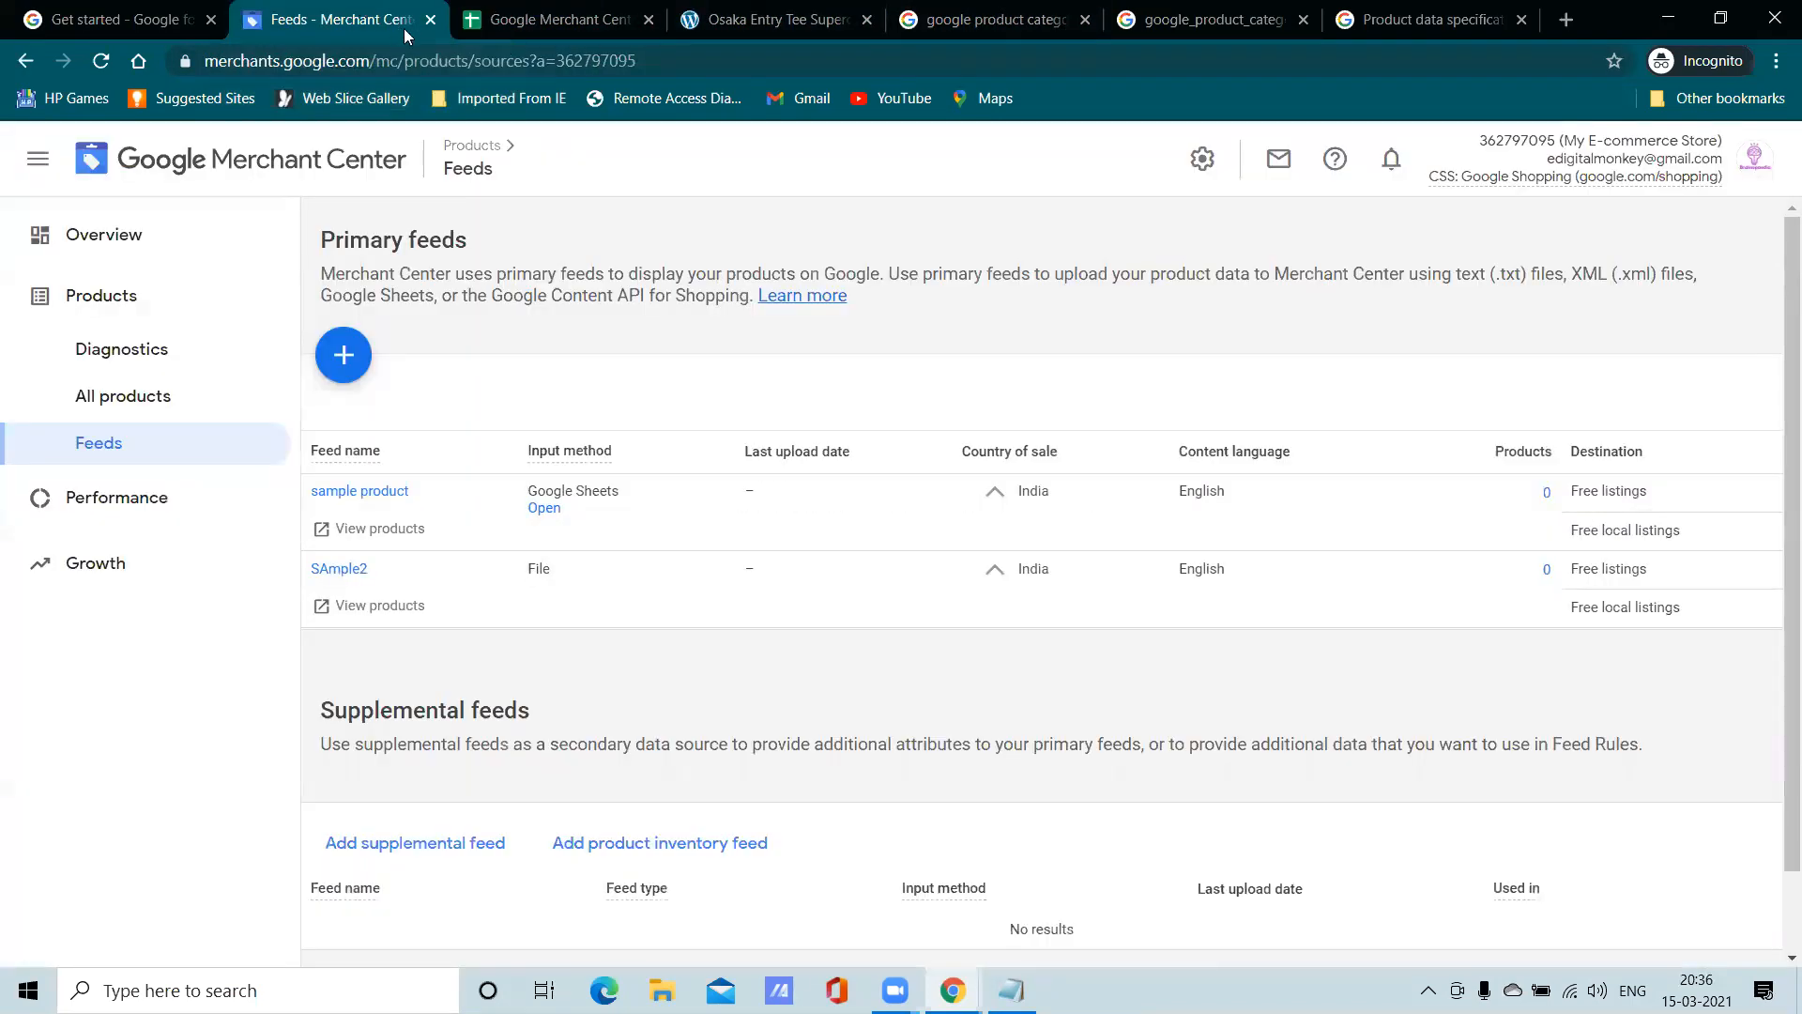
# Start another primary feed for India with English as its language and continue to the naming stage
pyautogui.click(343, 355)
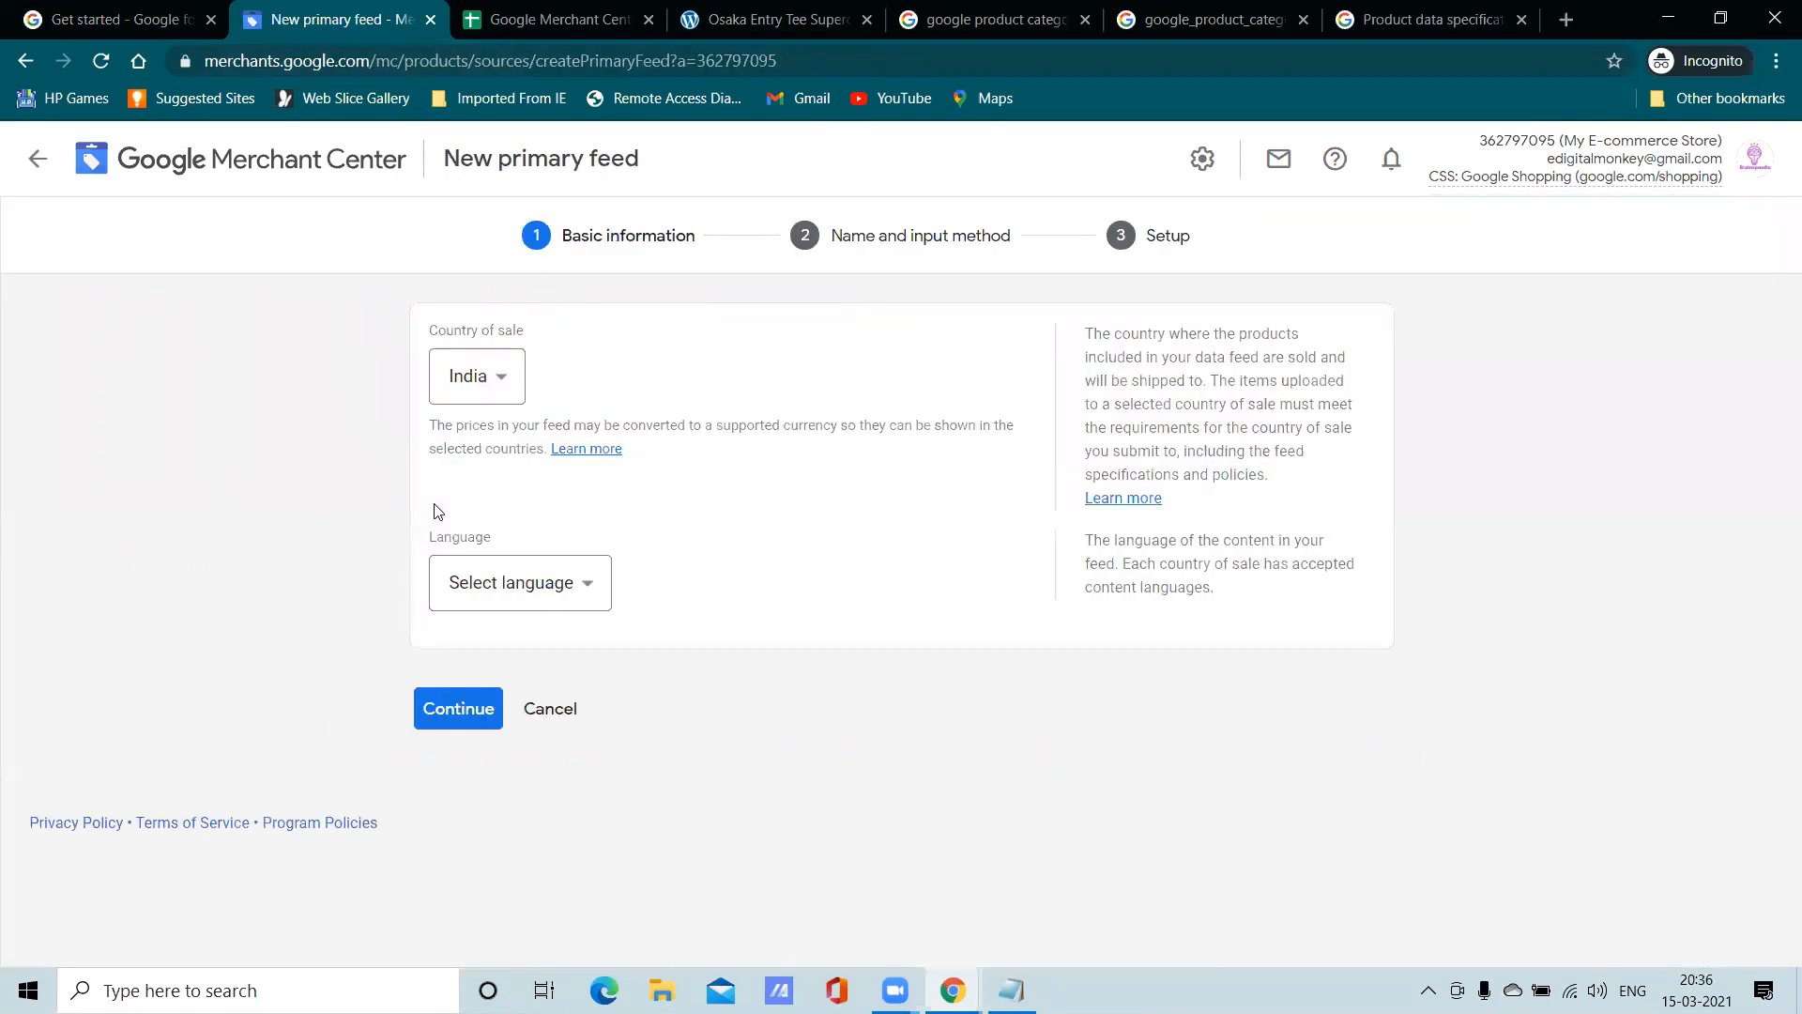
pyautogui.click(542, 592)
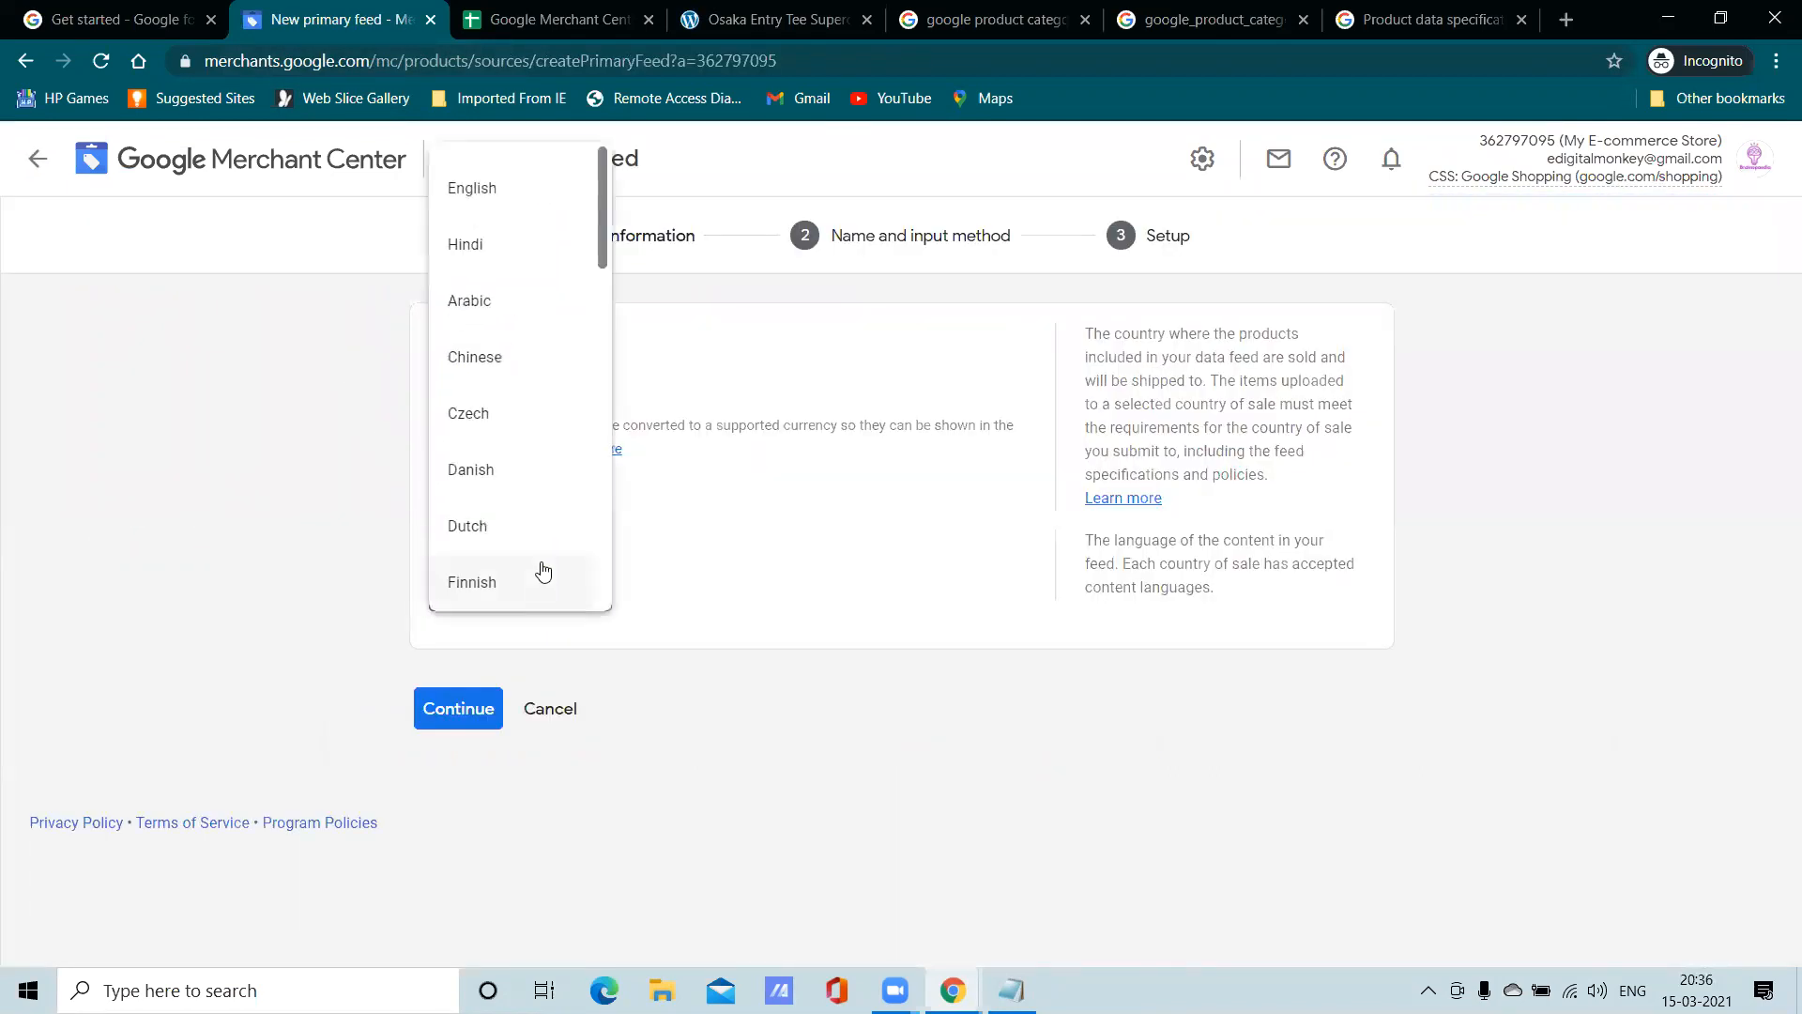
pyautogui.click(484, 193)
pyautogui.scroll(-2, 516, 667)
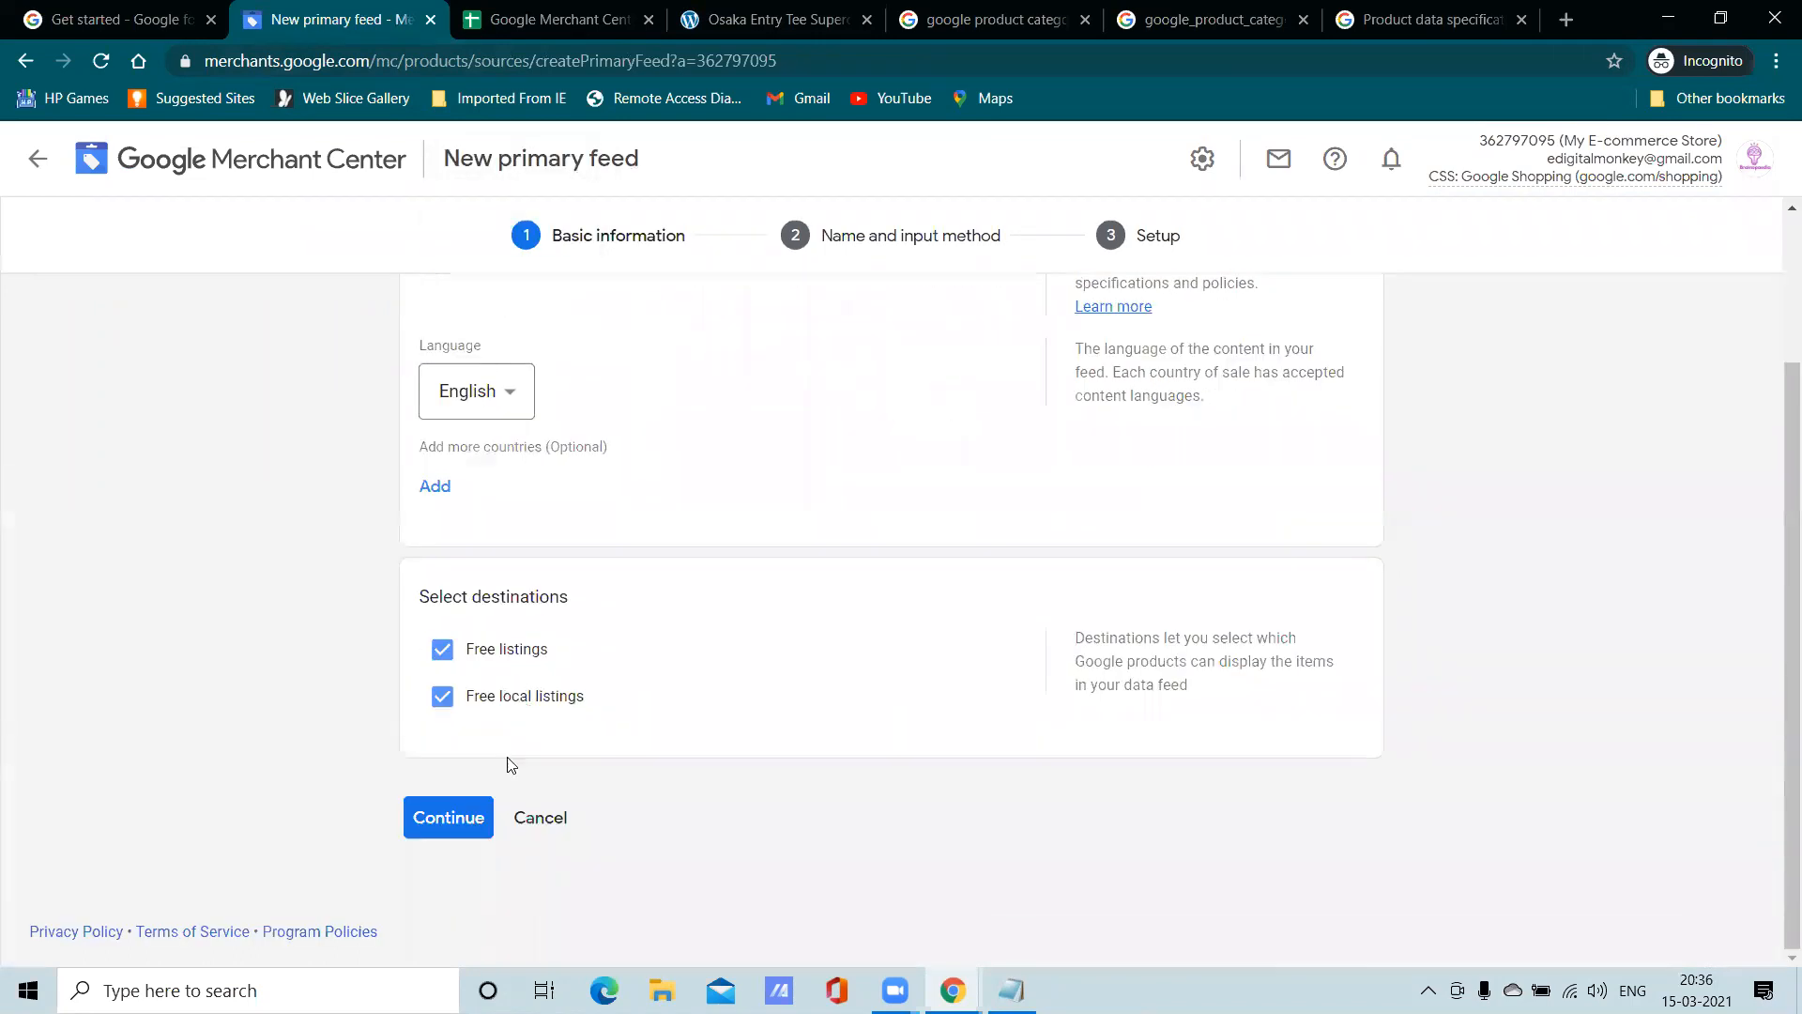
pyautogui.click(451, 820)
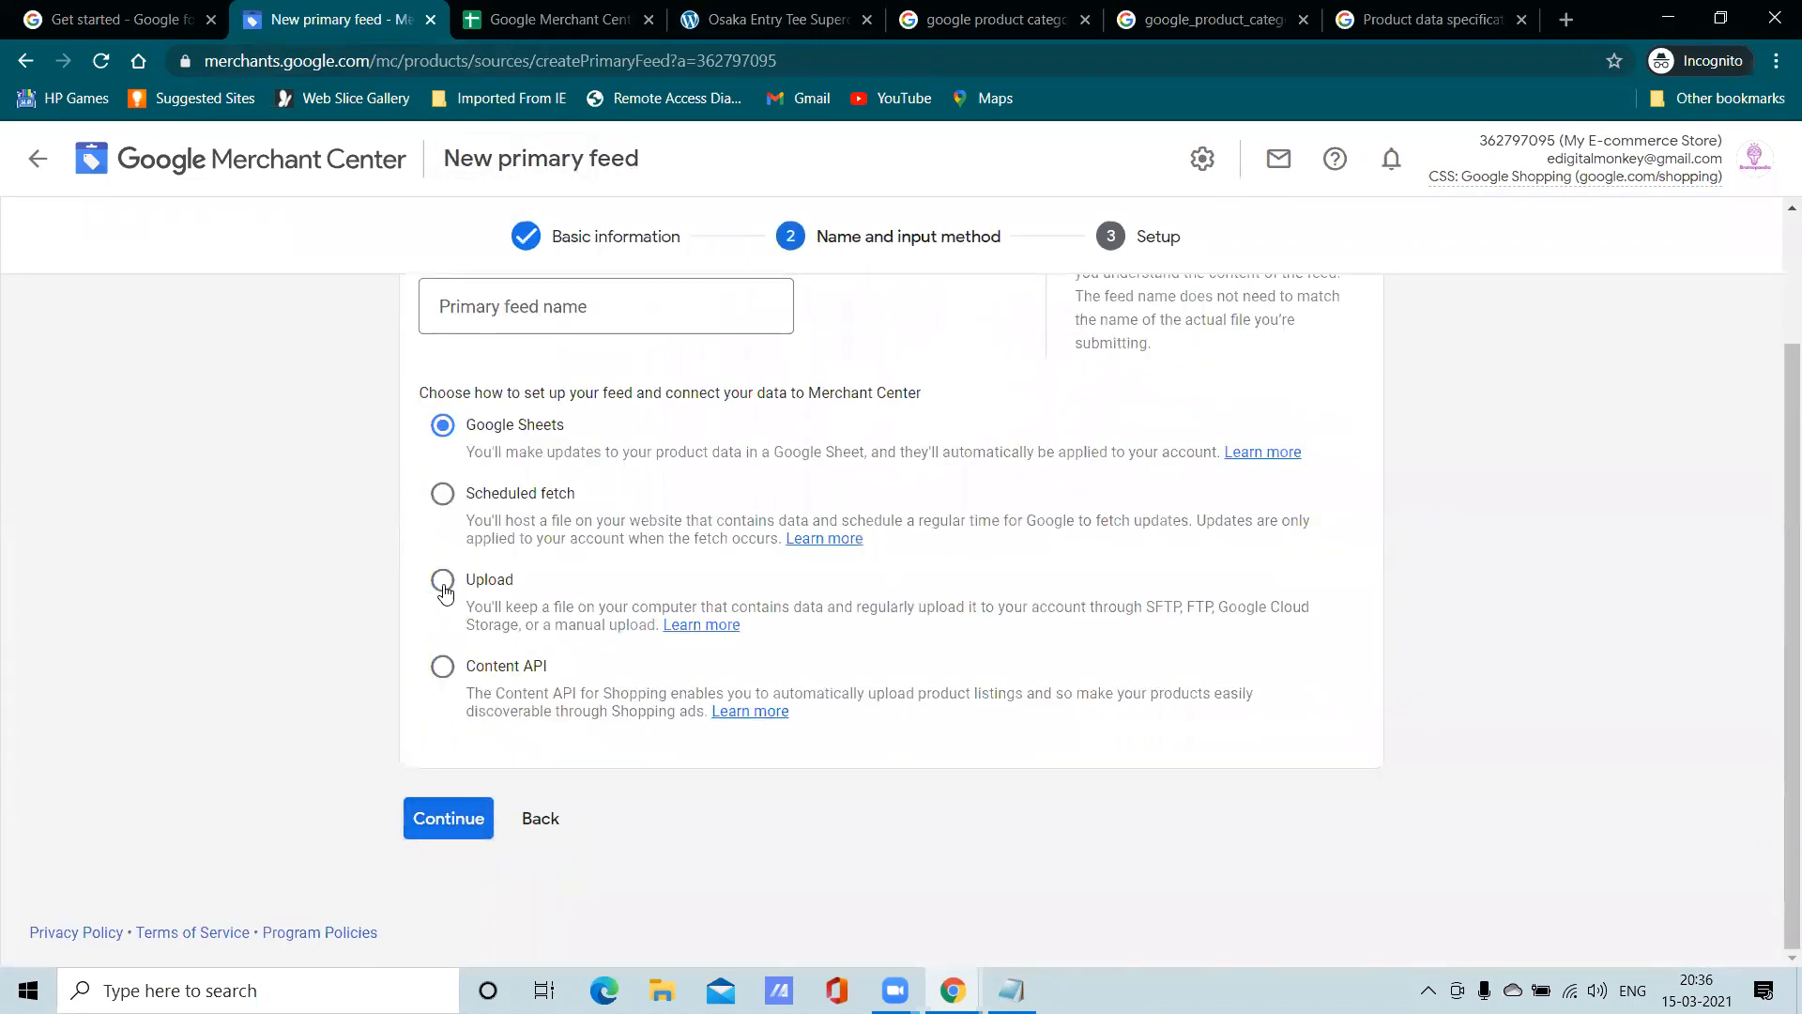
# Choose Upload as the input method and try to continue with Sample2 as the primary feed name
pyautogui.click(457, 824)
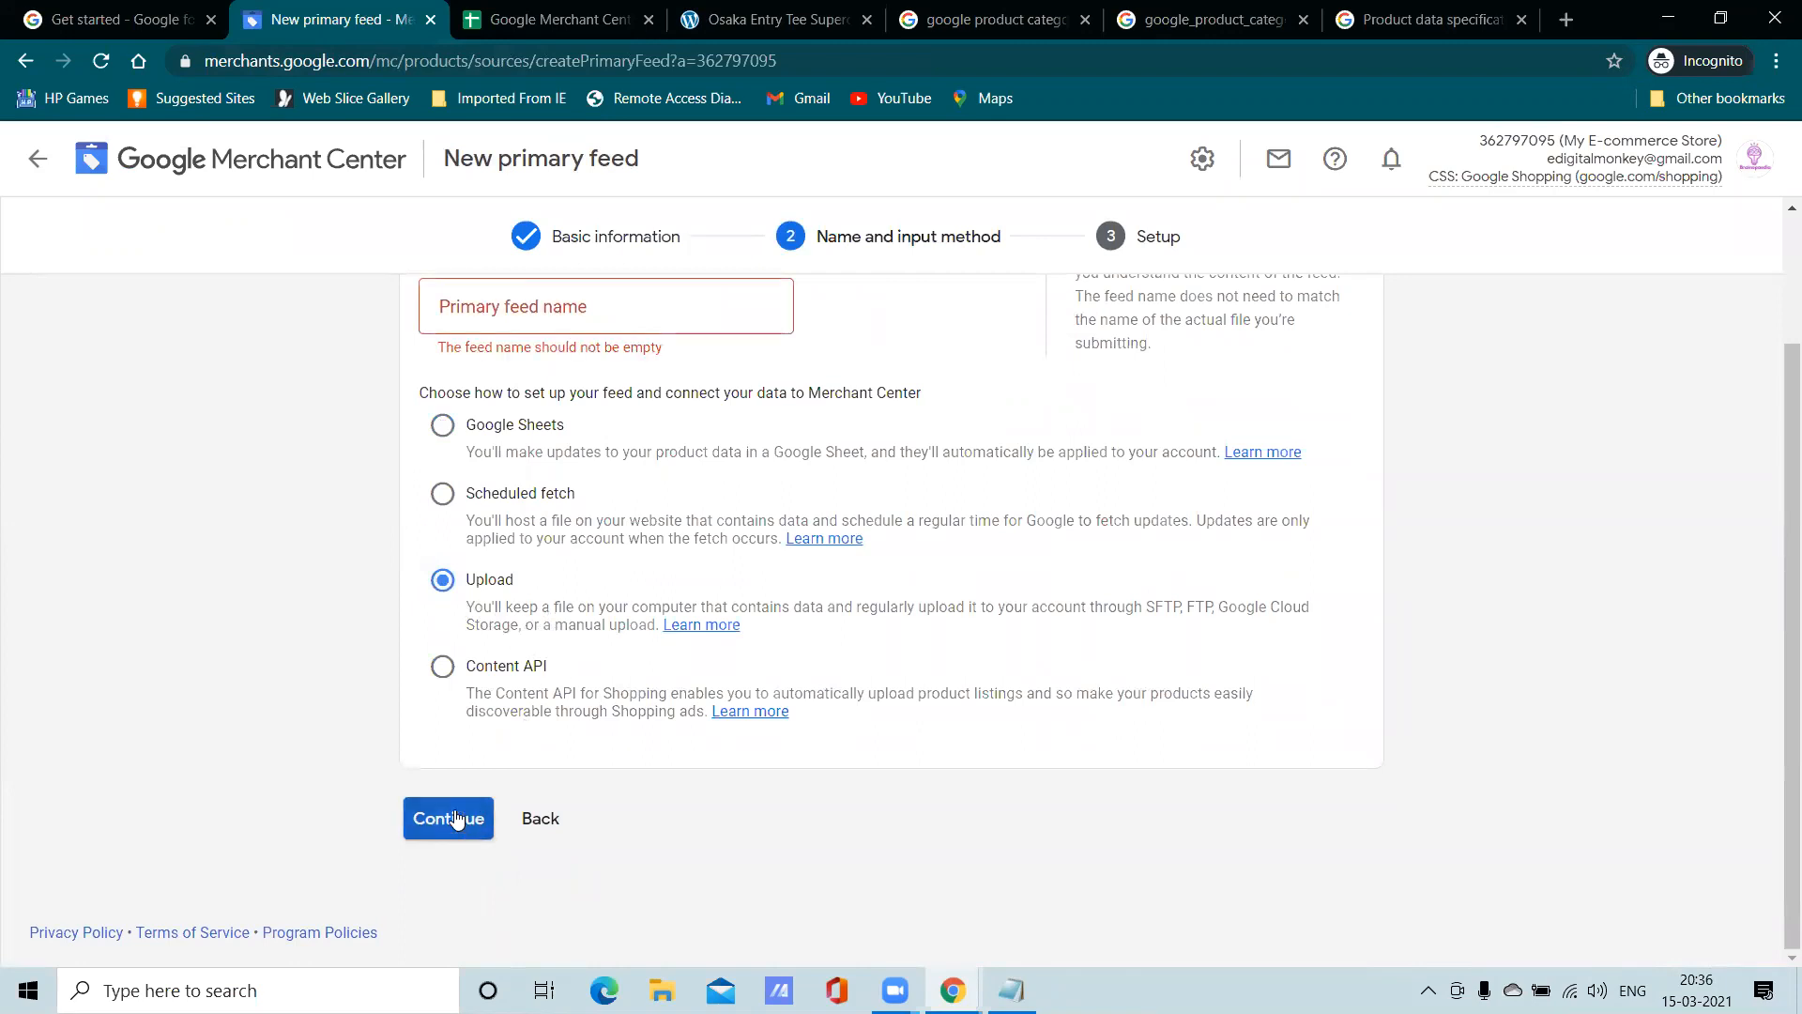
pyautogui.click(513, 299)
pyautogui.write('Sampl')
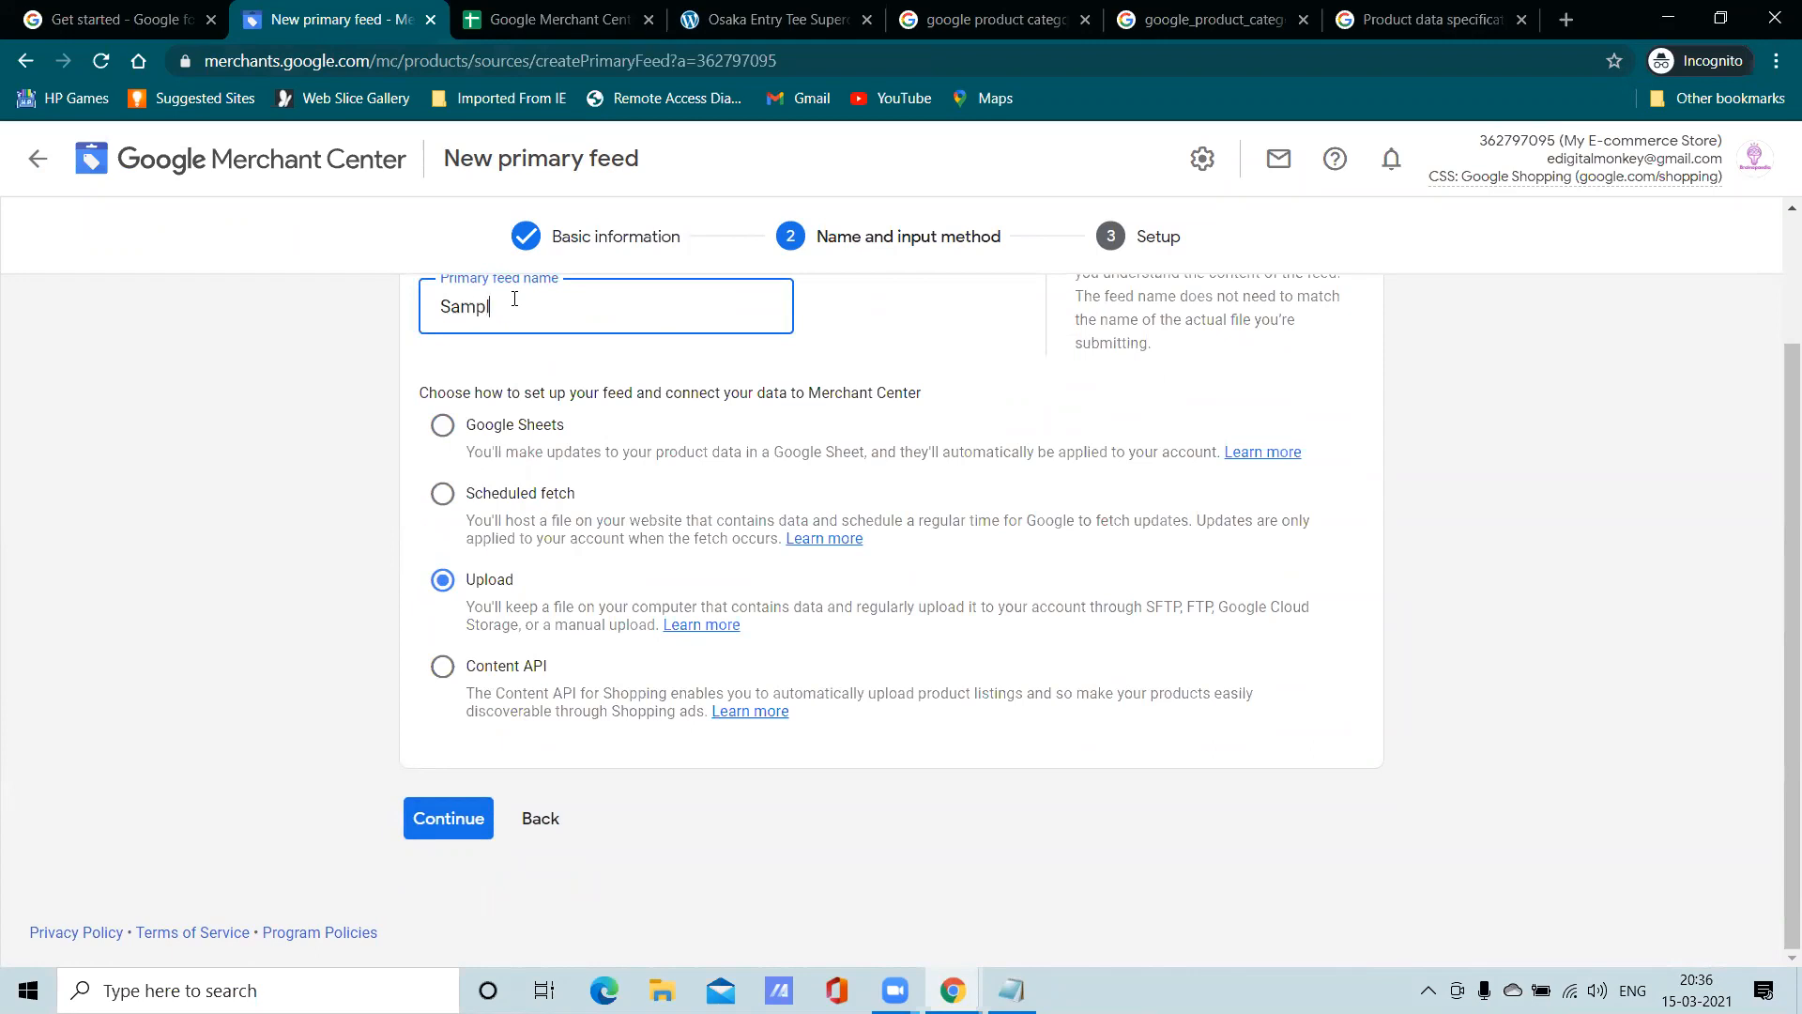
pyautogui.scroll(2, 679, 460)
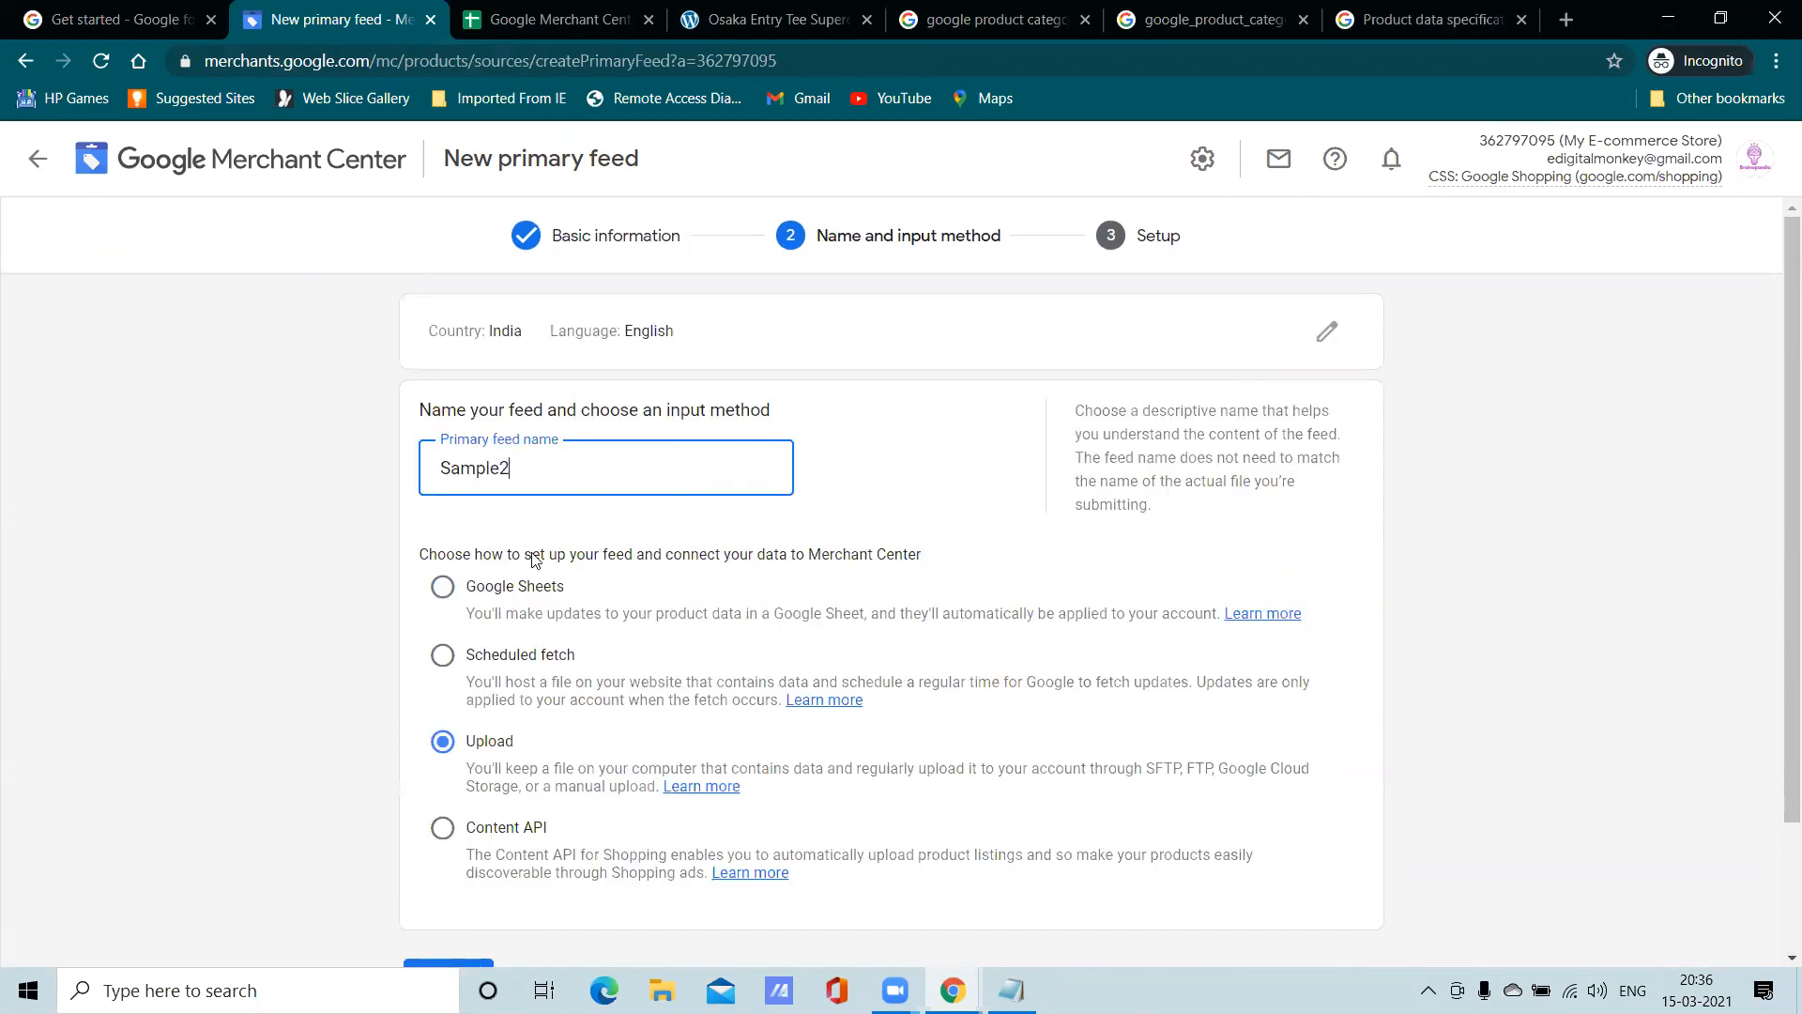
pyautogui.scroll(-2, 517, 589)
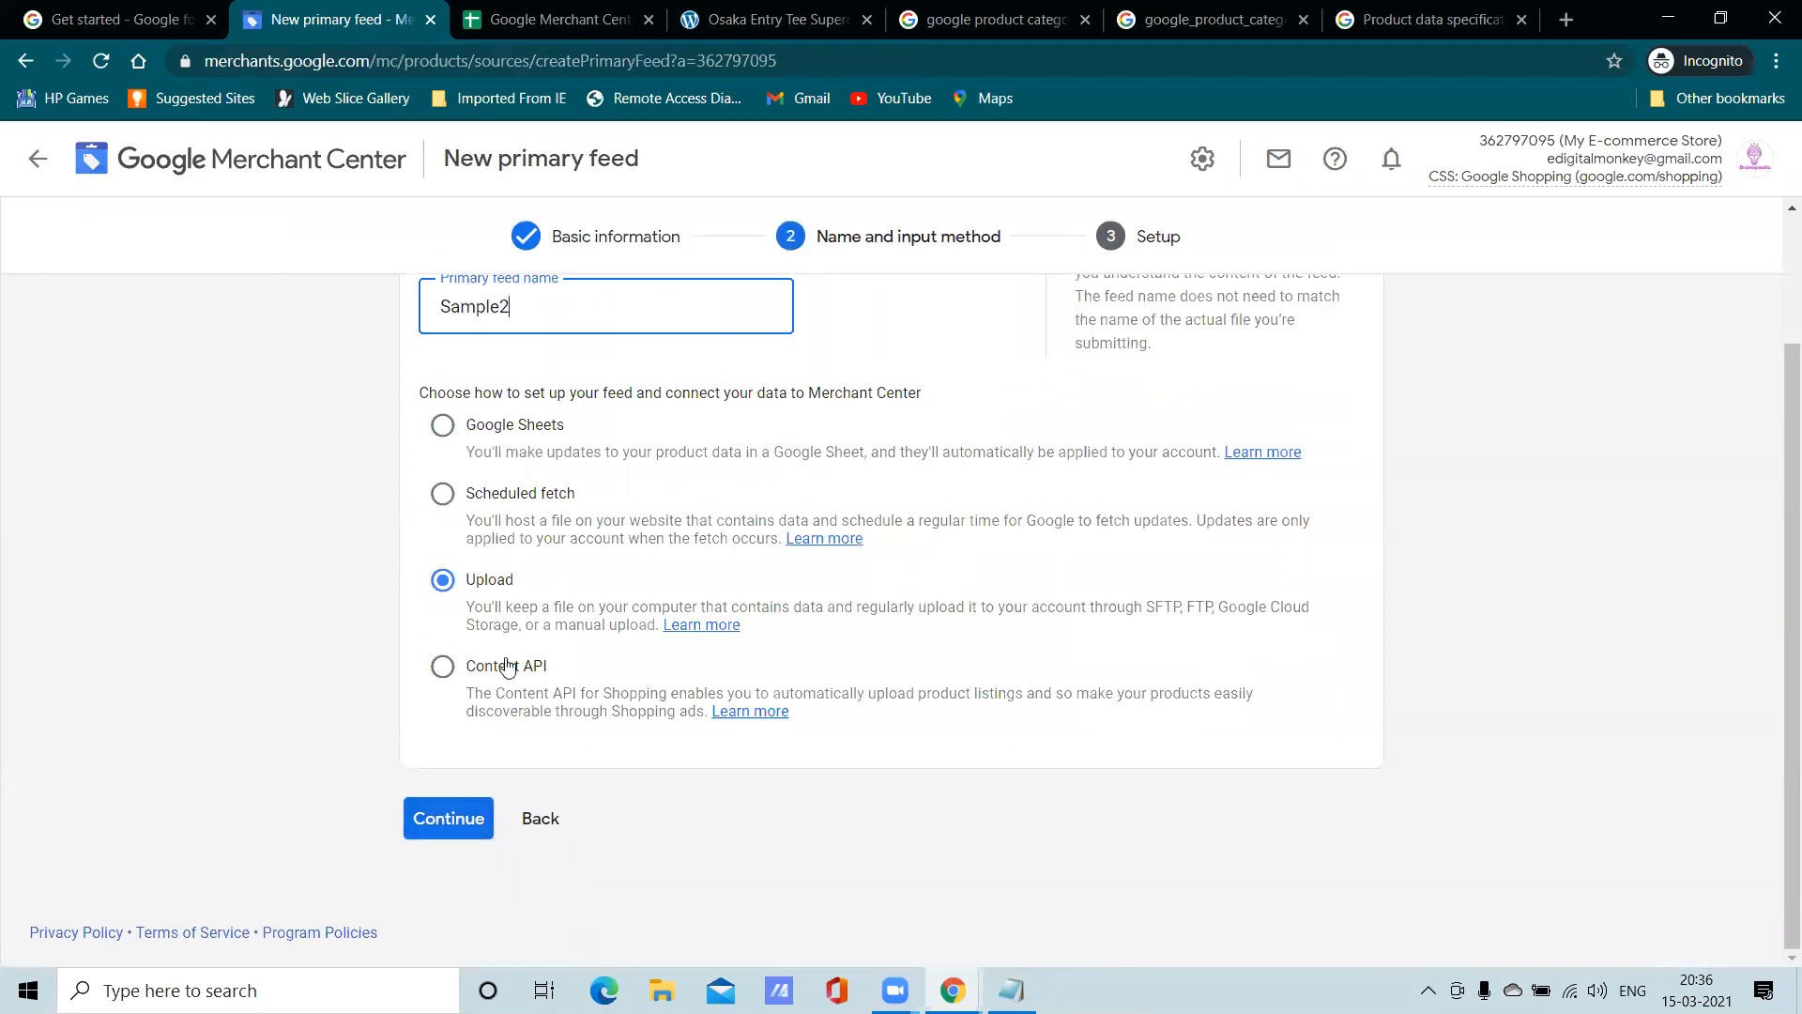
pyautogui.click(462, 820)
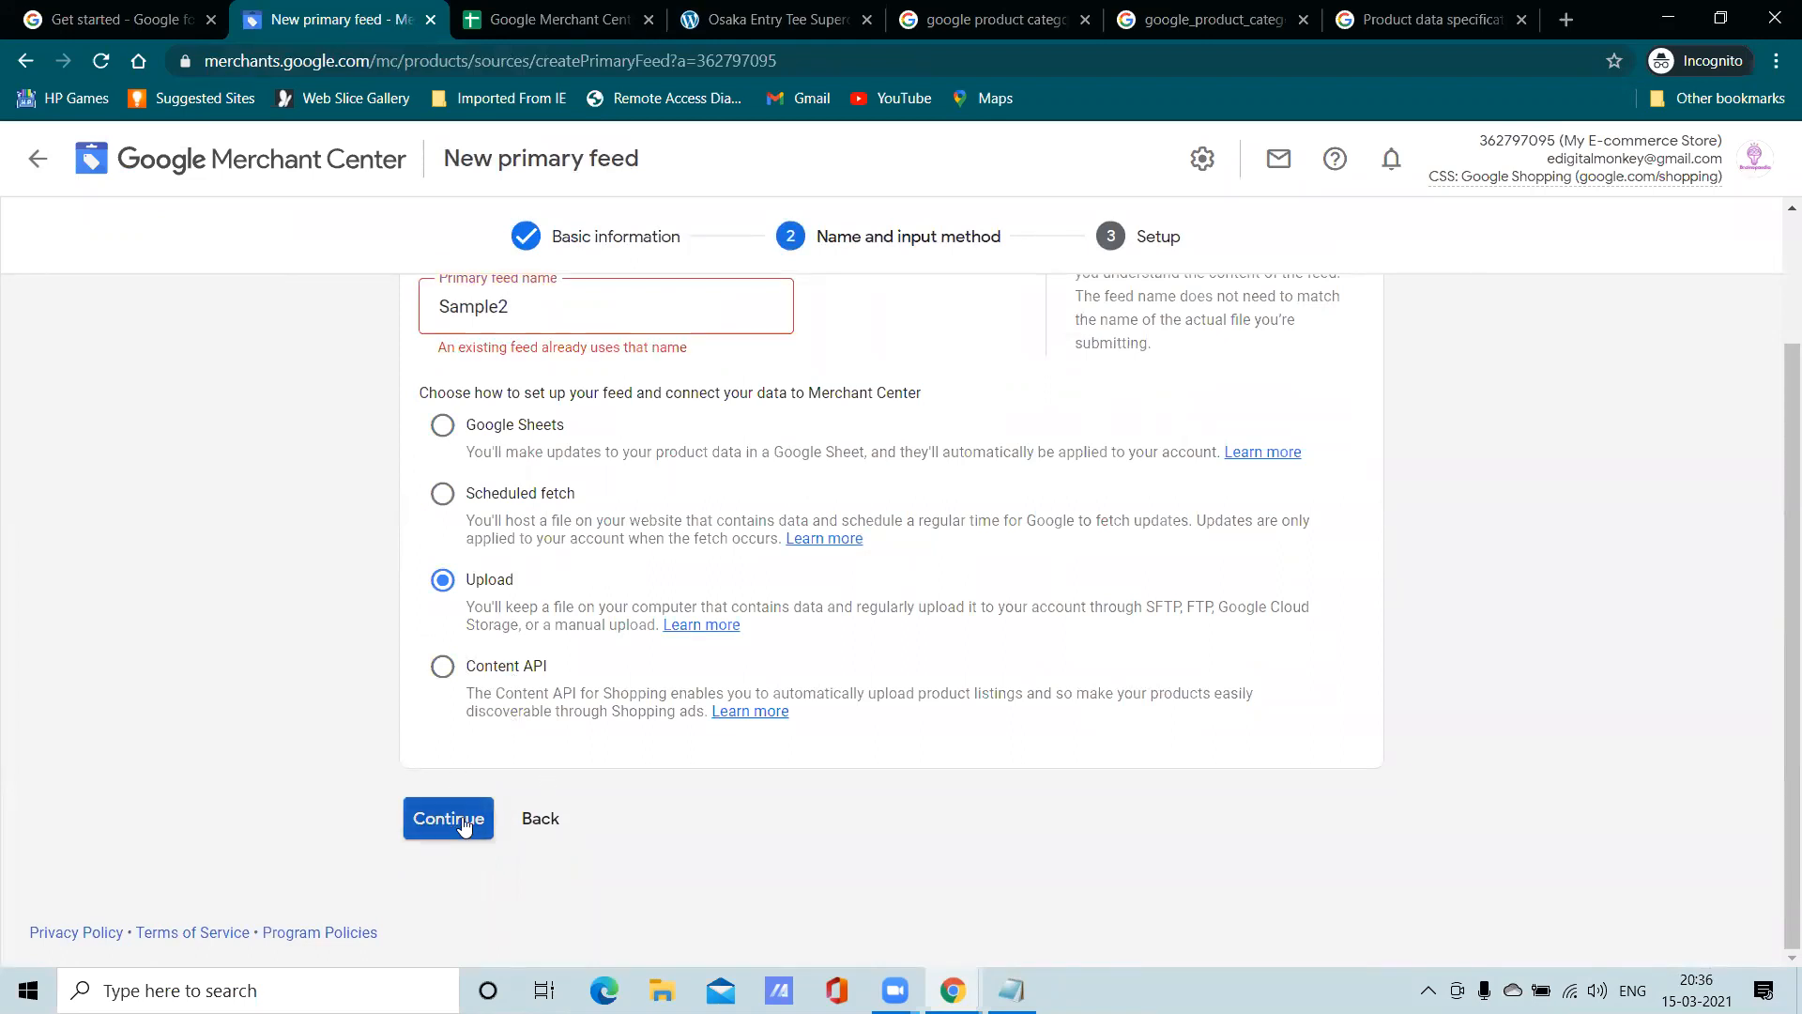
# Change the primary feed name to Sample3, continue to setup and enter Sample as the feed file name
pyautogui.click(565, 312)
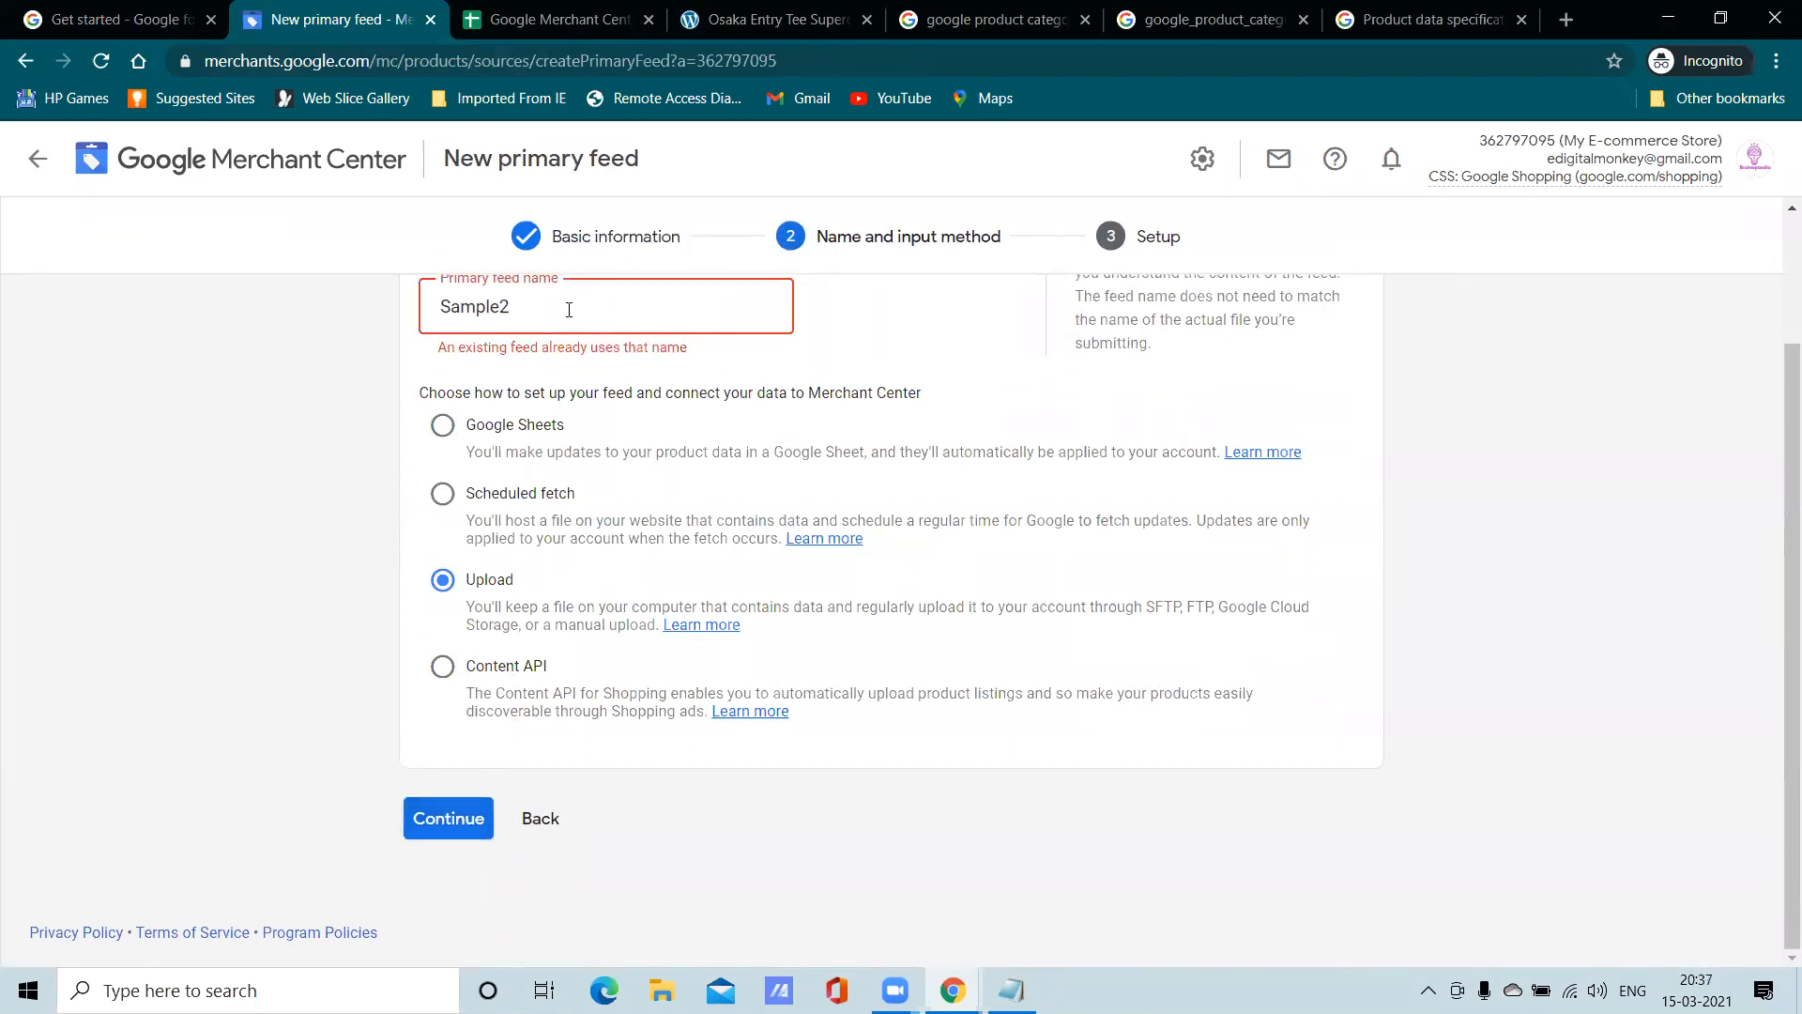
pyautogui.write('3')
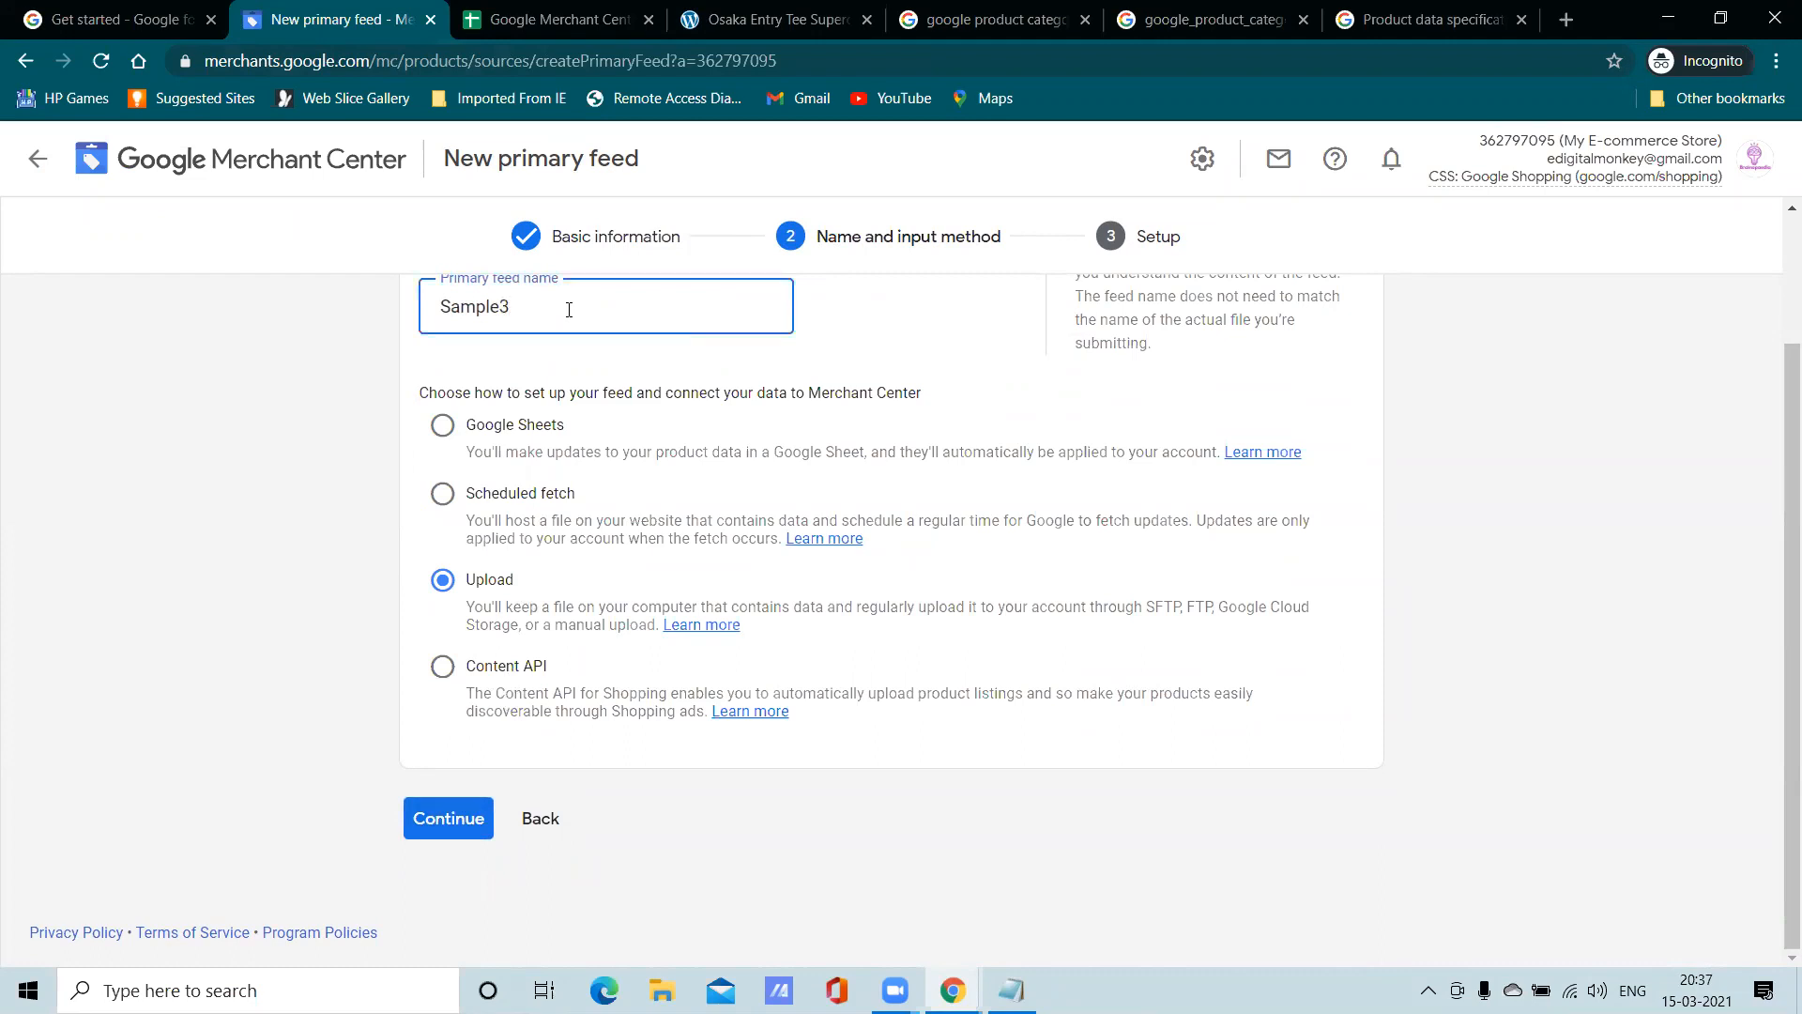
pyautogui.click(451, 818)
pyautogui.click(543, 467)
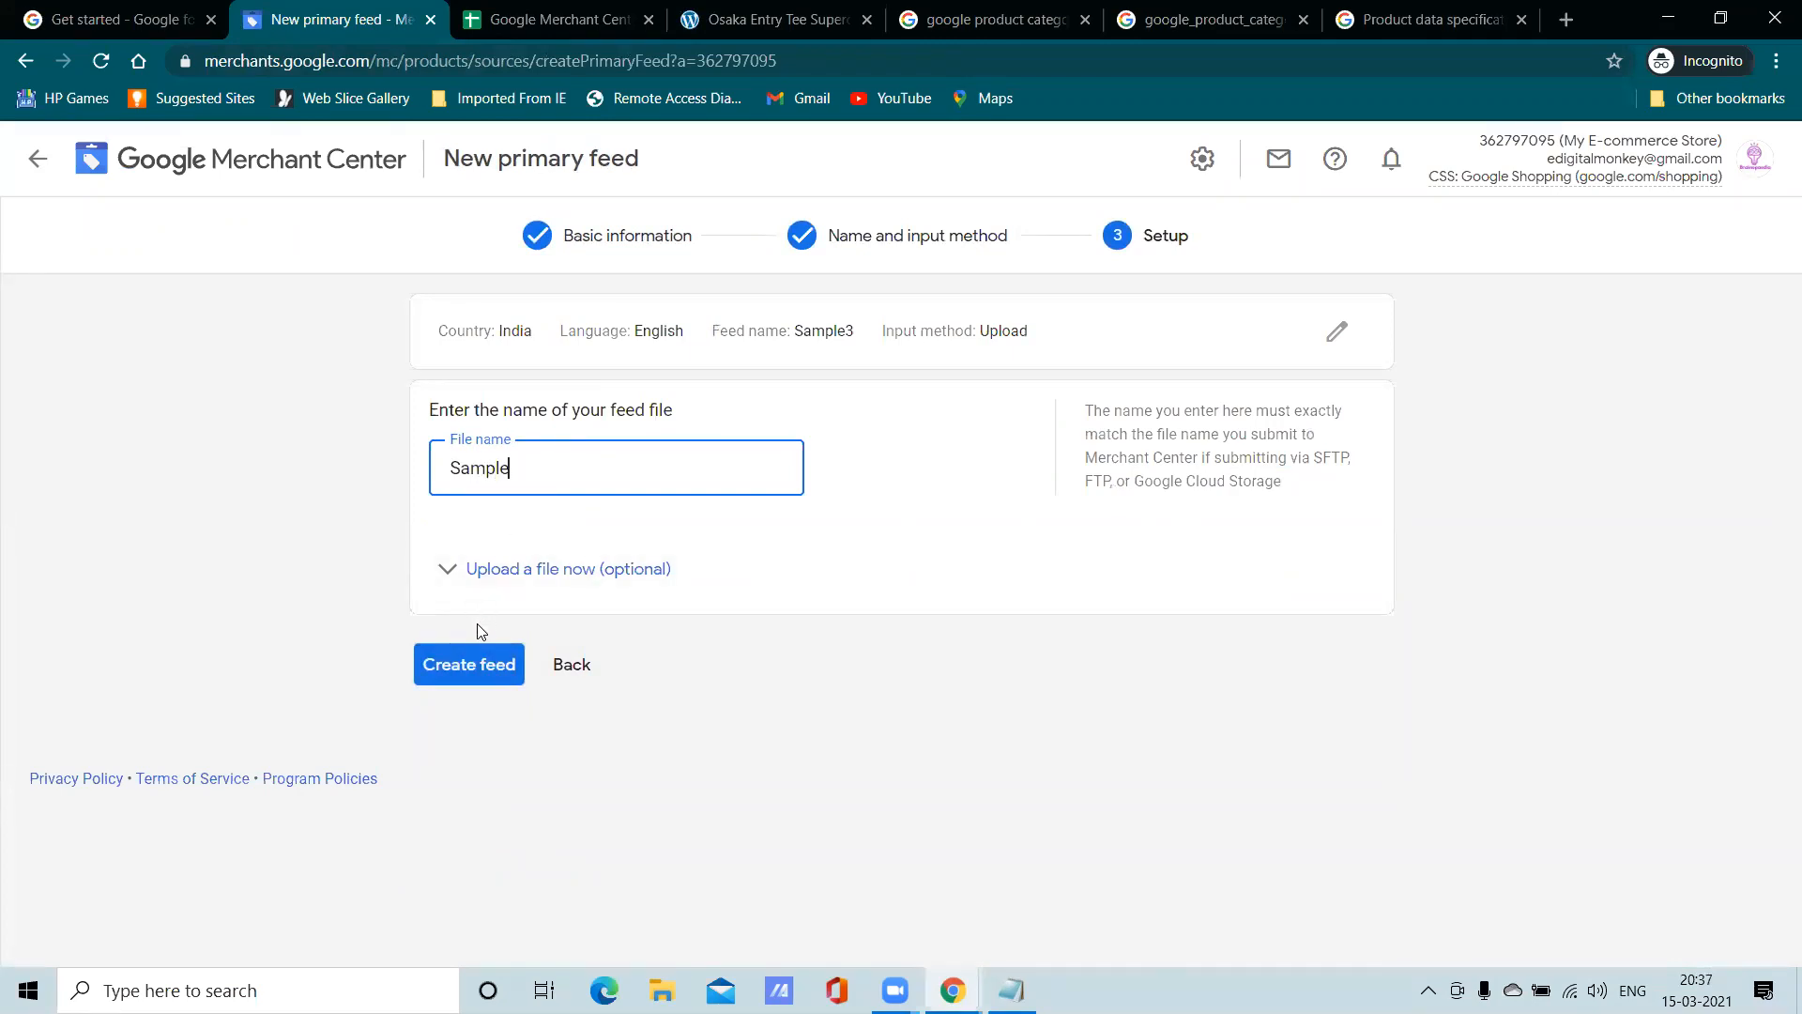
# Expand the optional file upload section and try to create the Sample3 feed without attaching a file
pyautogui.click(453, 582)
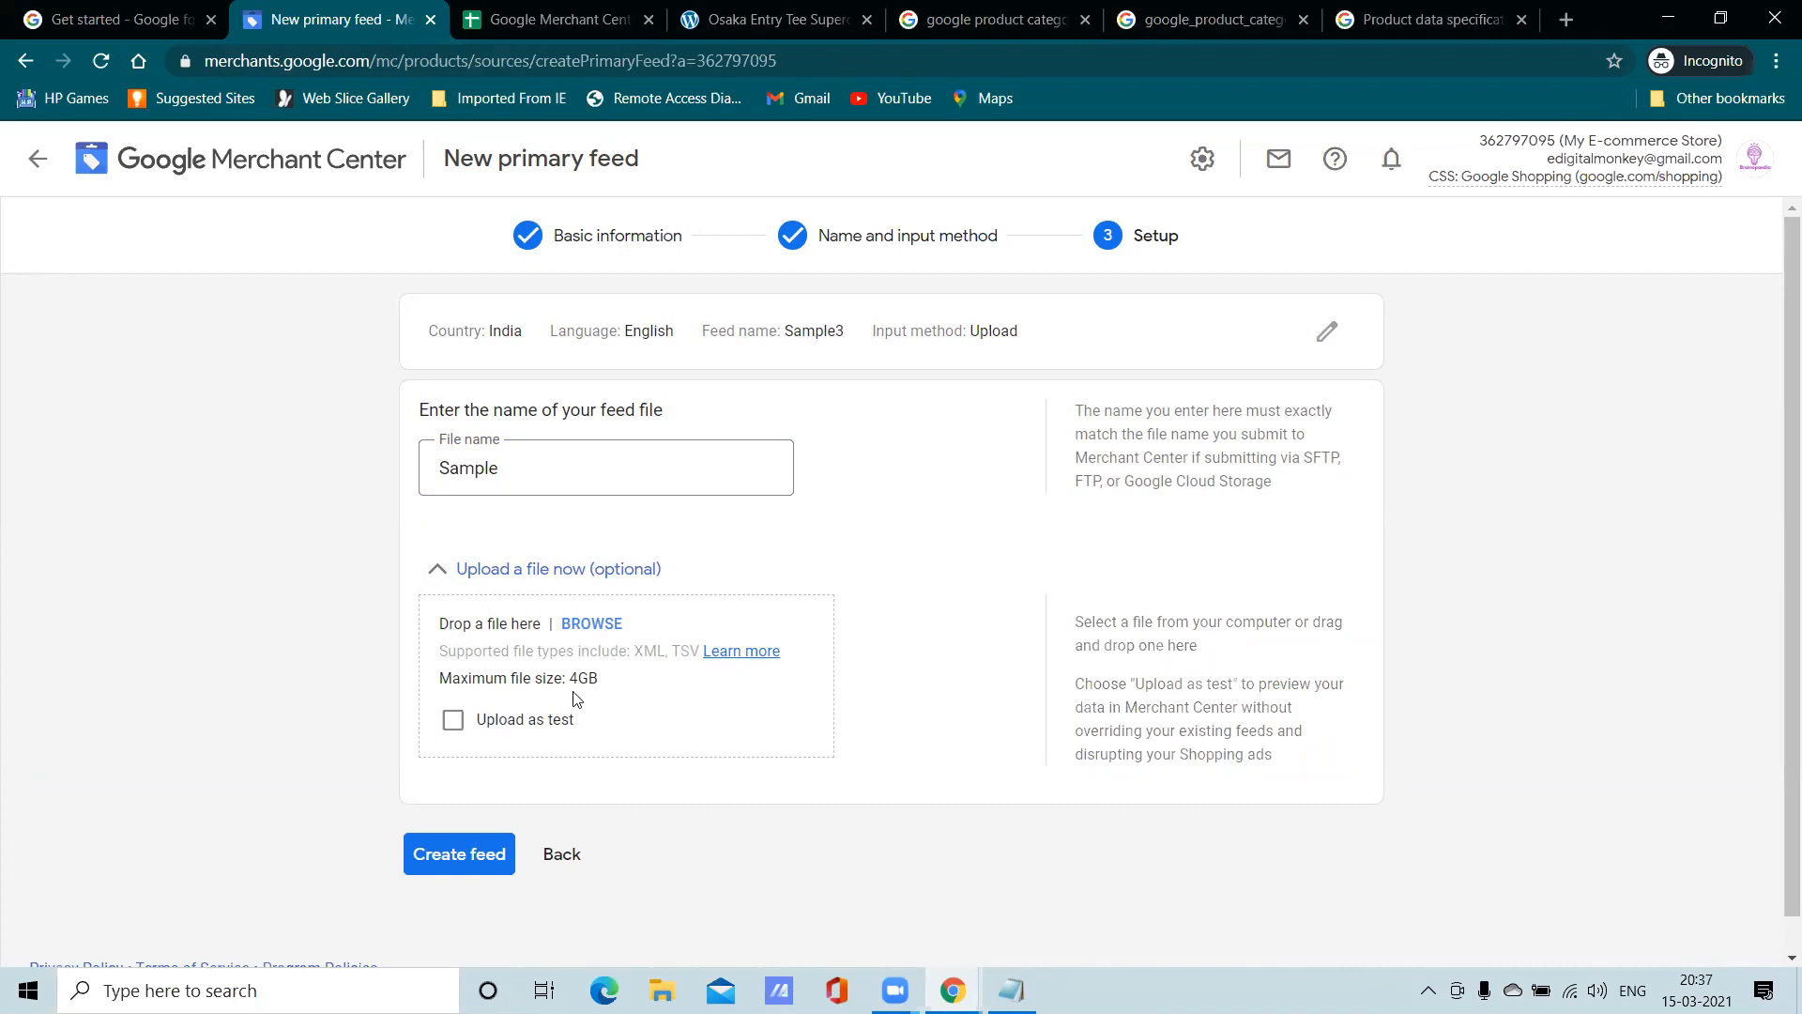
pyautogui.click(483, 844)
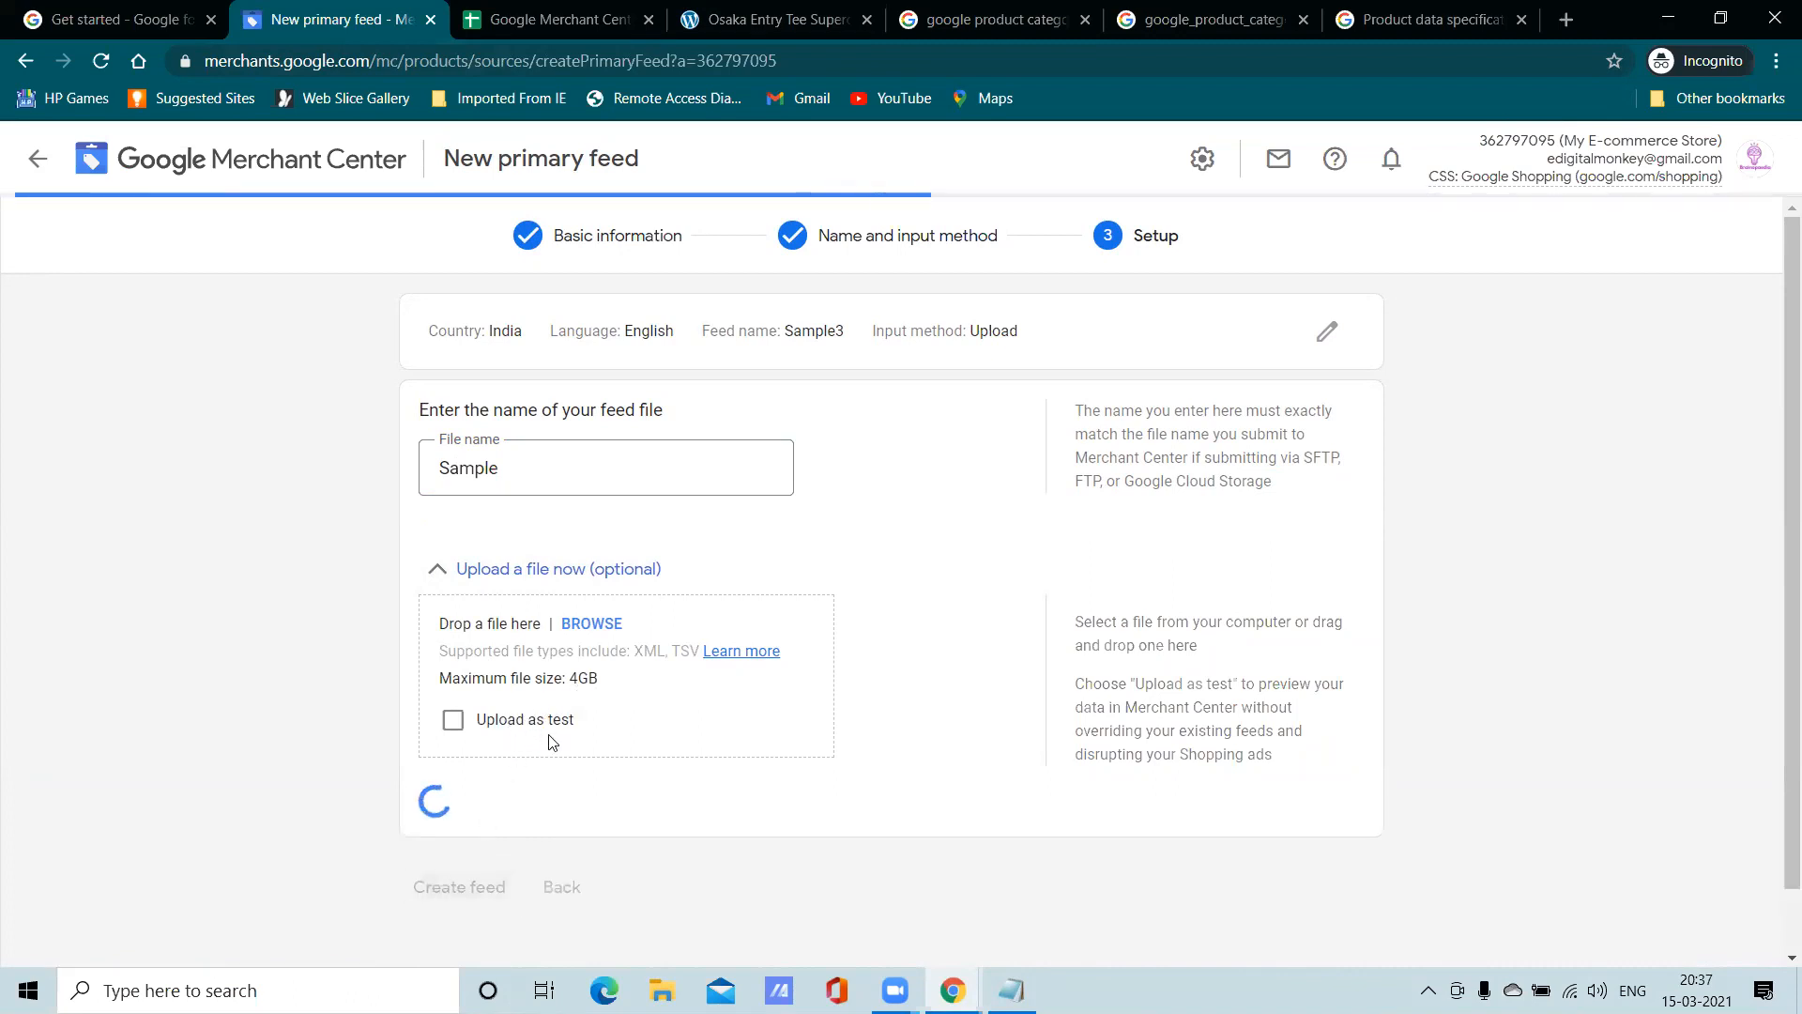
pyautogui.scroll(-1, 627, 679)
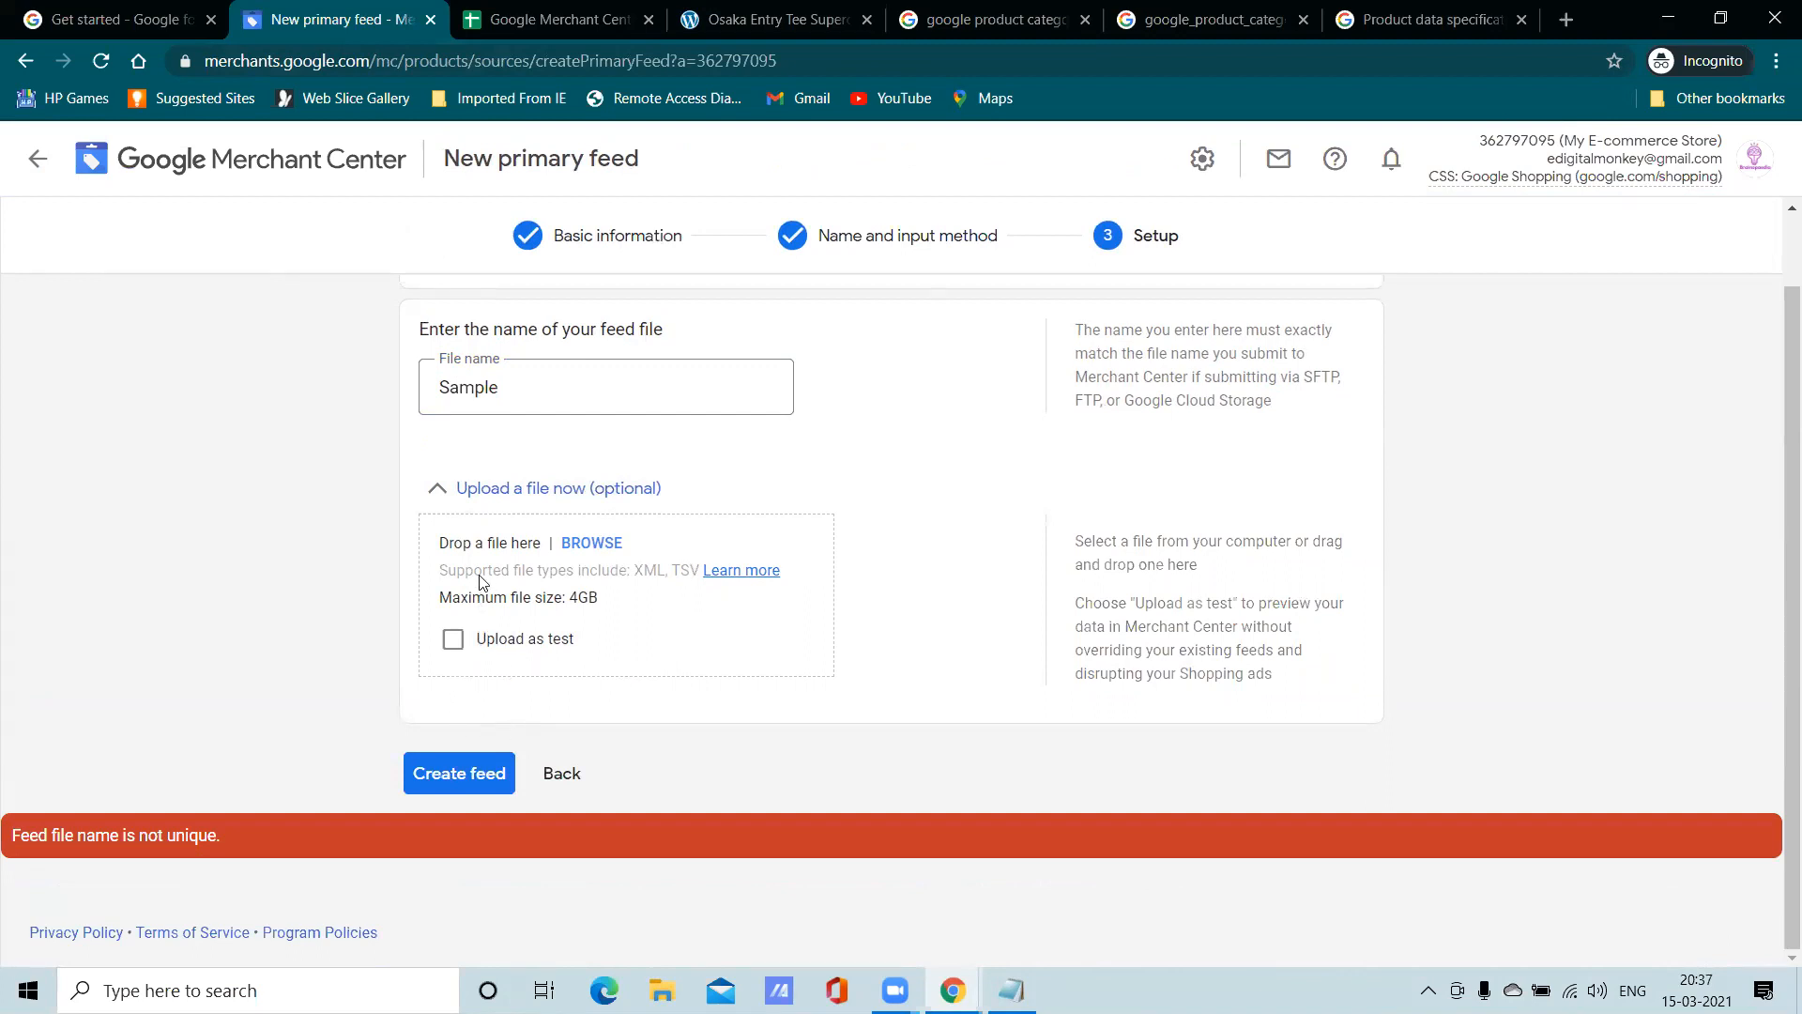
# Browse the computer for a feed file and leave the file selection without choosing one
pyautogui.click(507, 489)
pyautogui.click(510, 572)
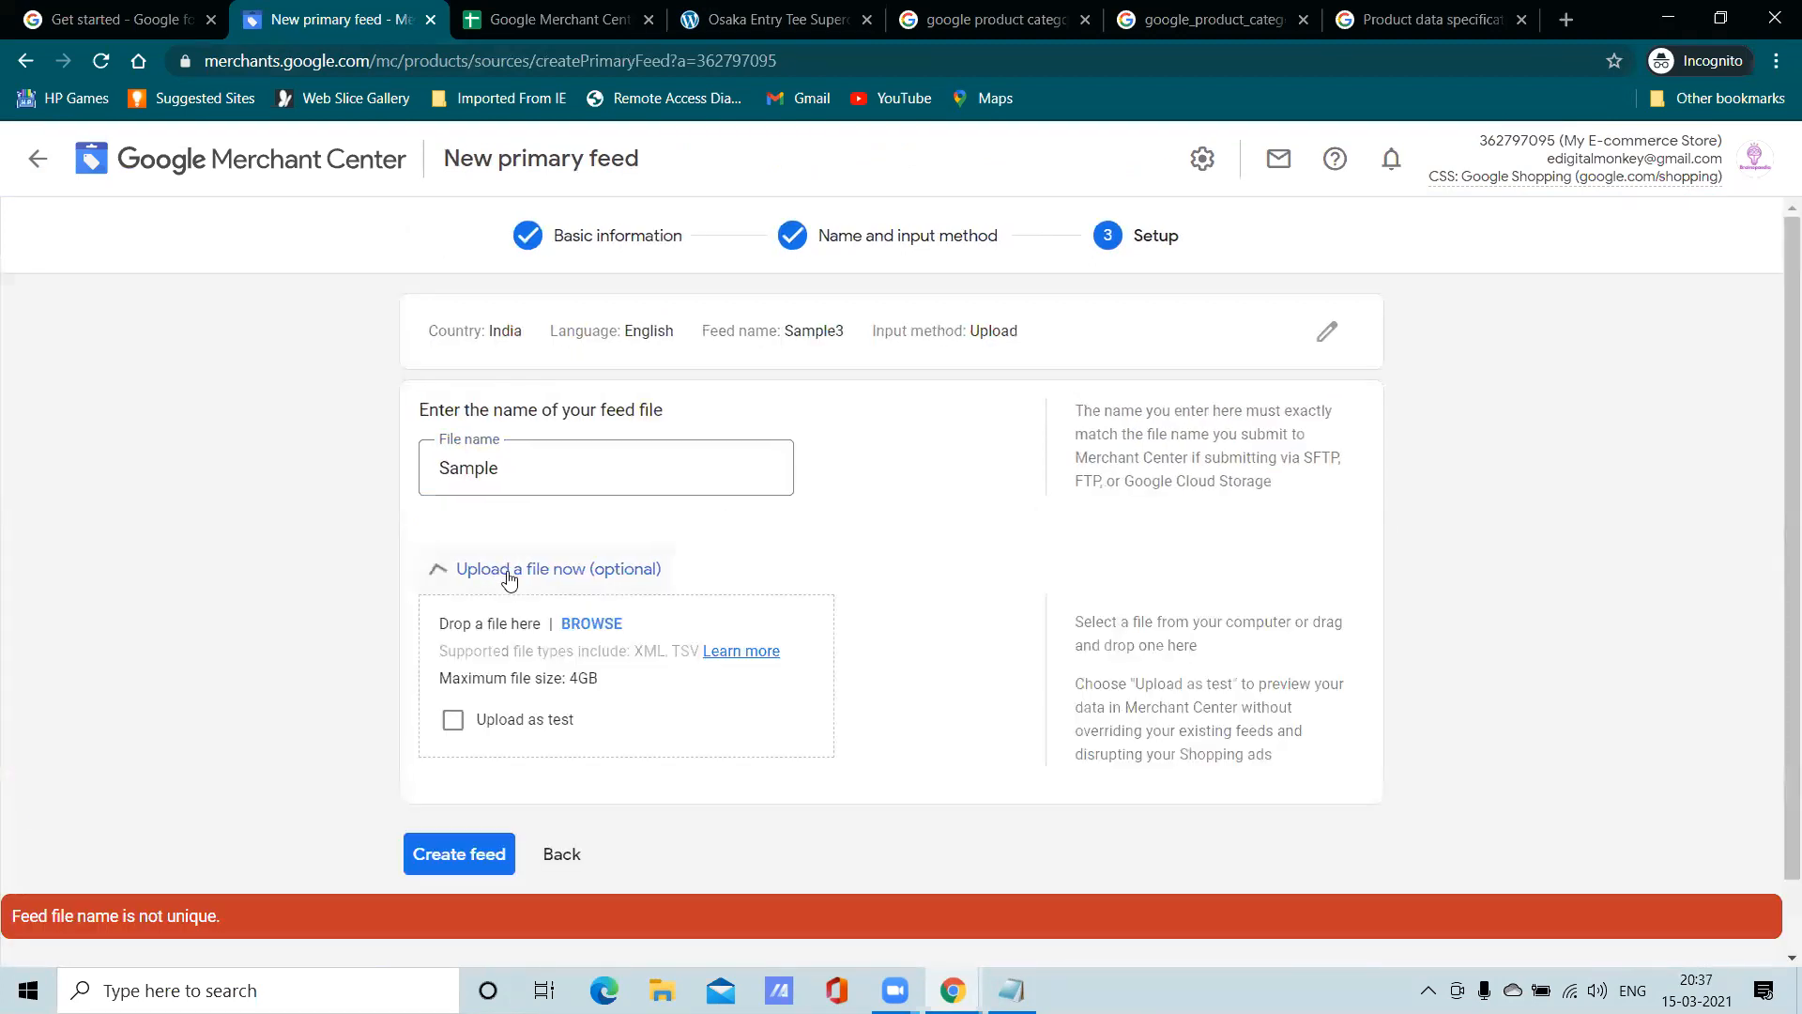
pyautogui.click(620, 624)
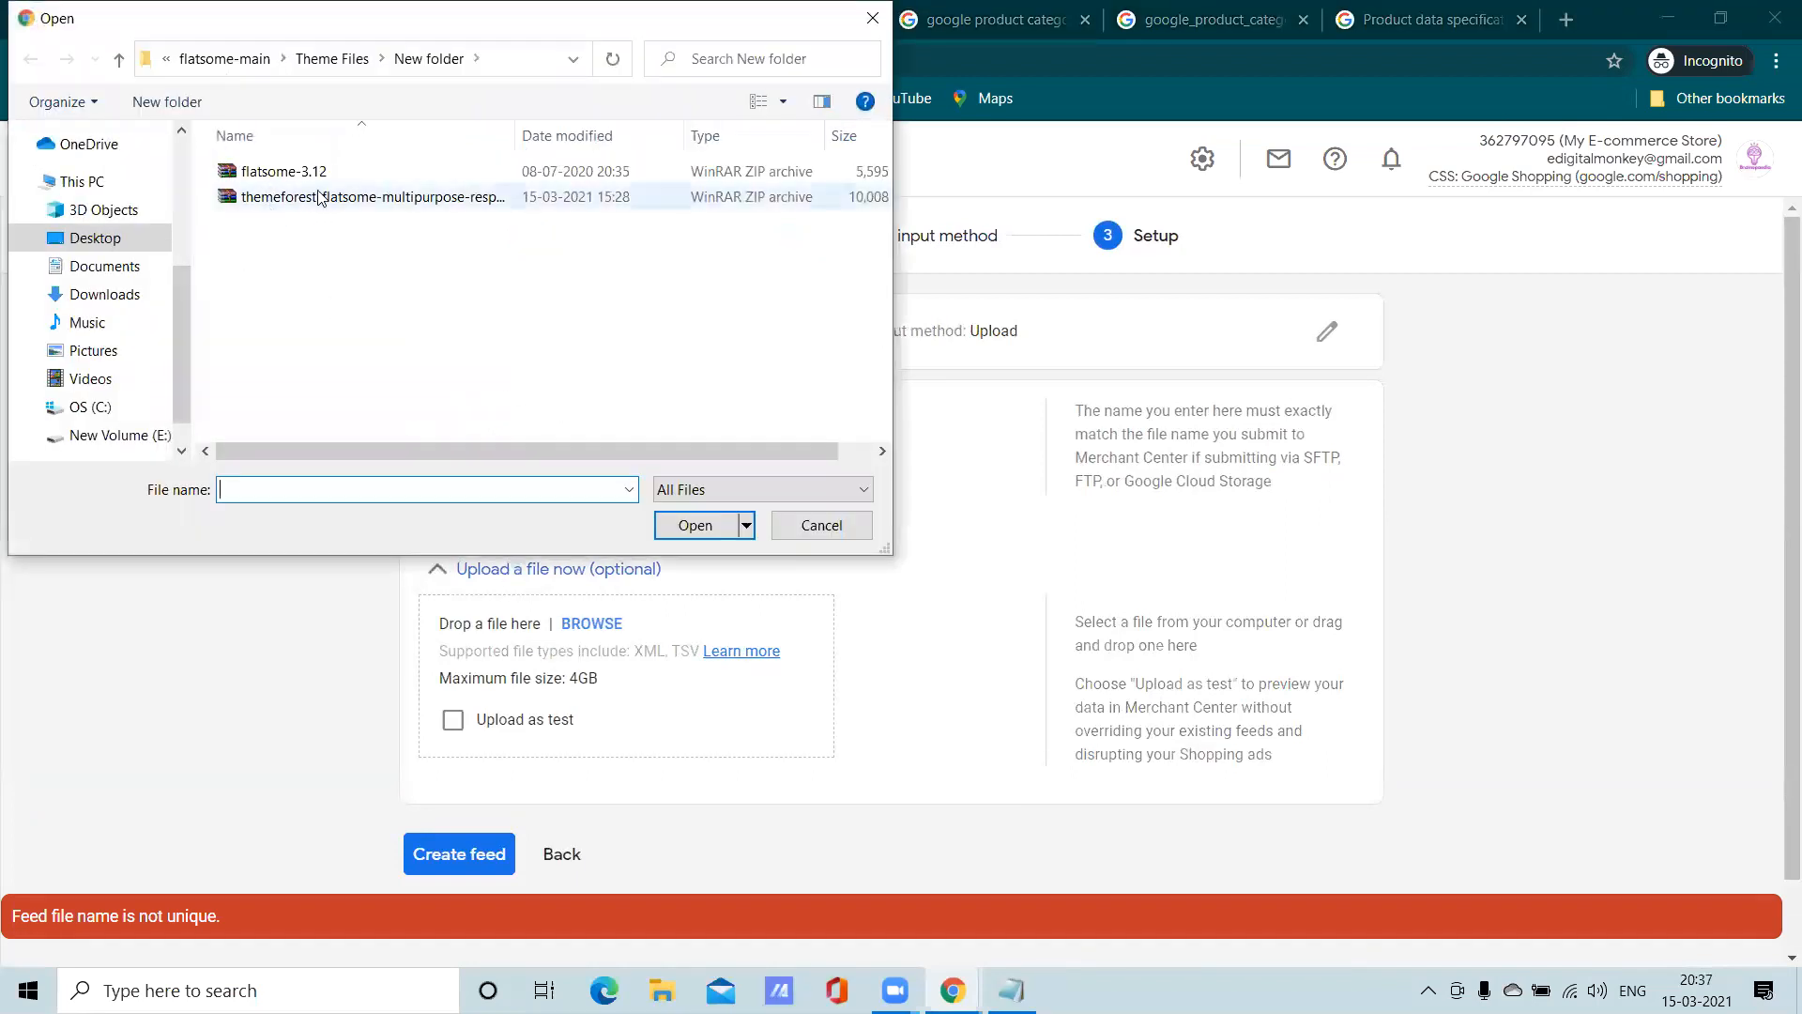
pyautogui.click(807, 526)
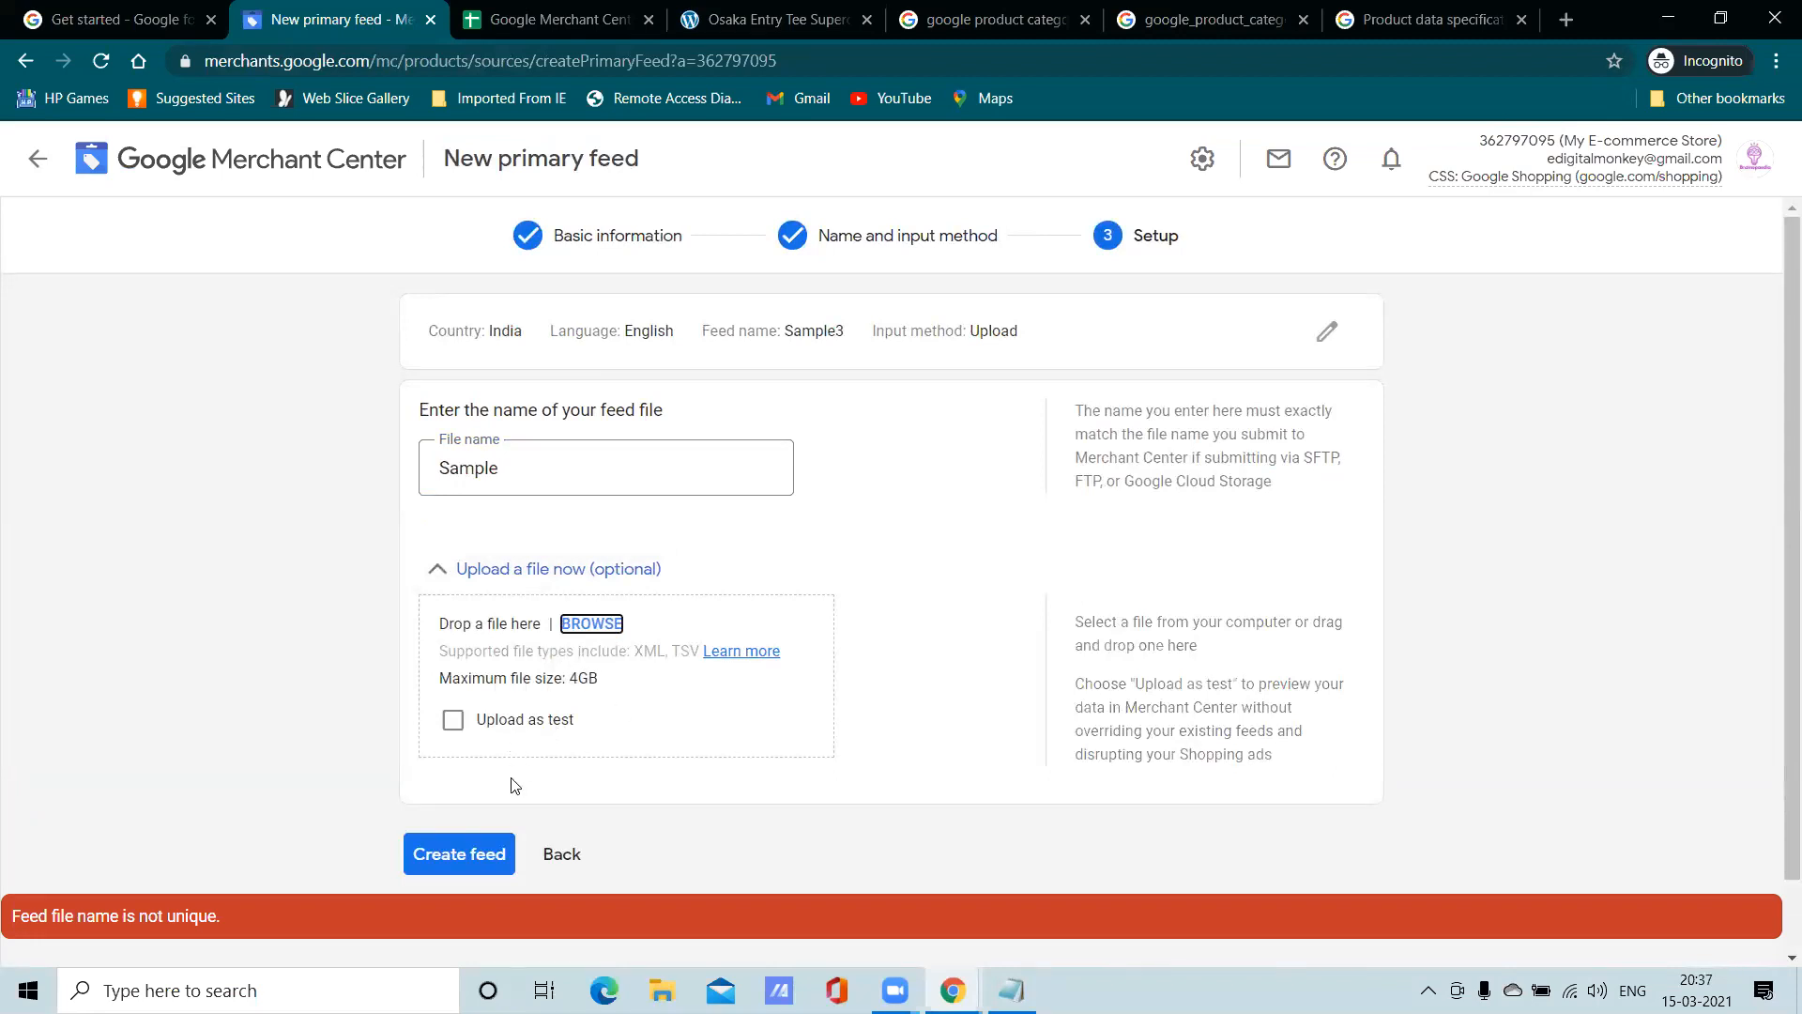
# Abandon the Sample3 primary feed setup and return to the list of primary feeds
pyautogui.click(481, 857)
pyautogui.click(561, 853)
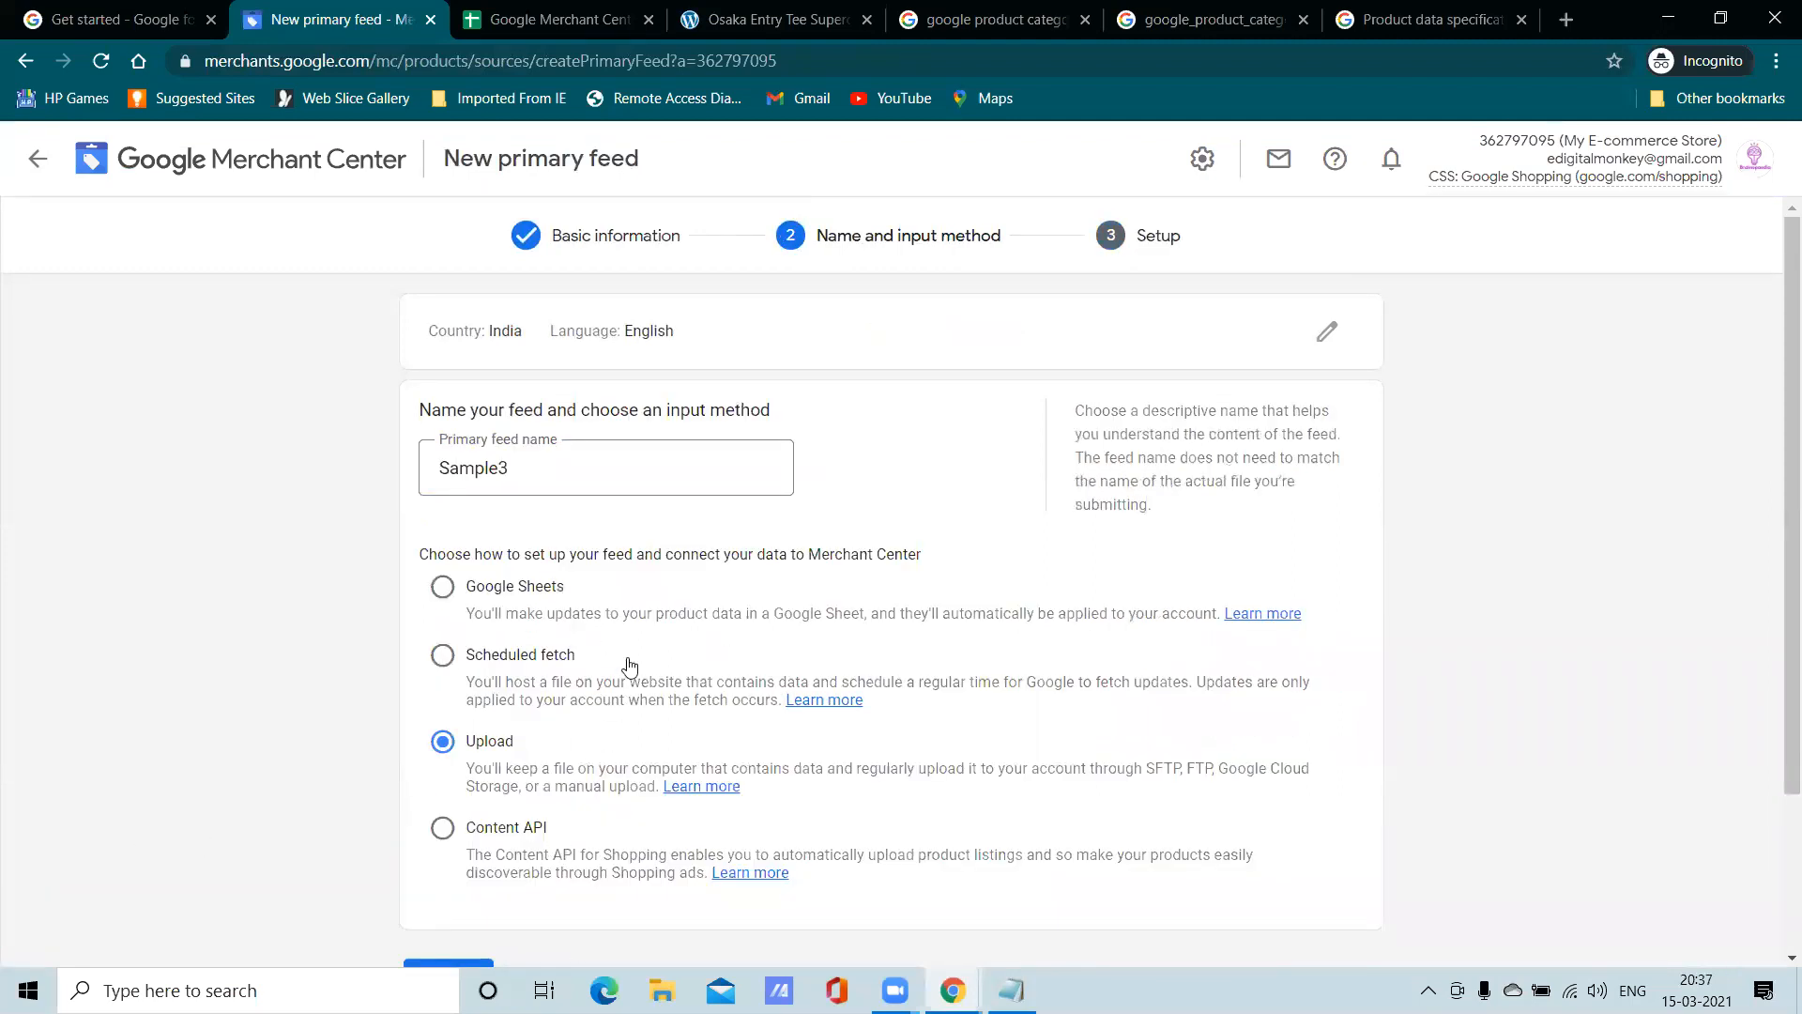
pyautogui.click(42, 183)
pyautogui.click(1018, 622)
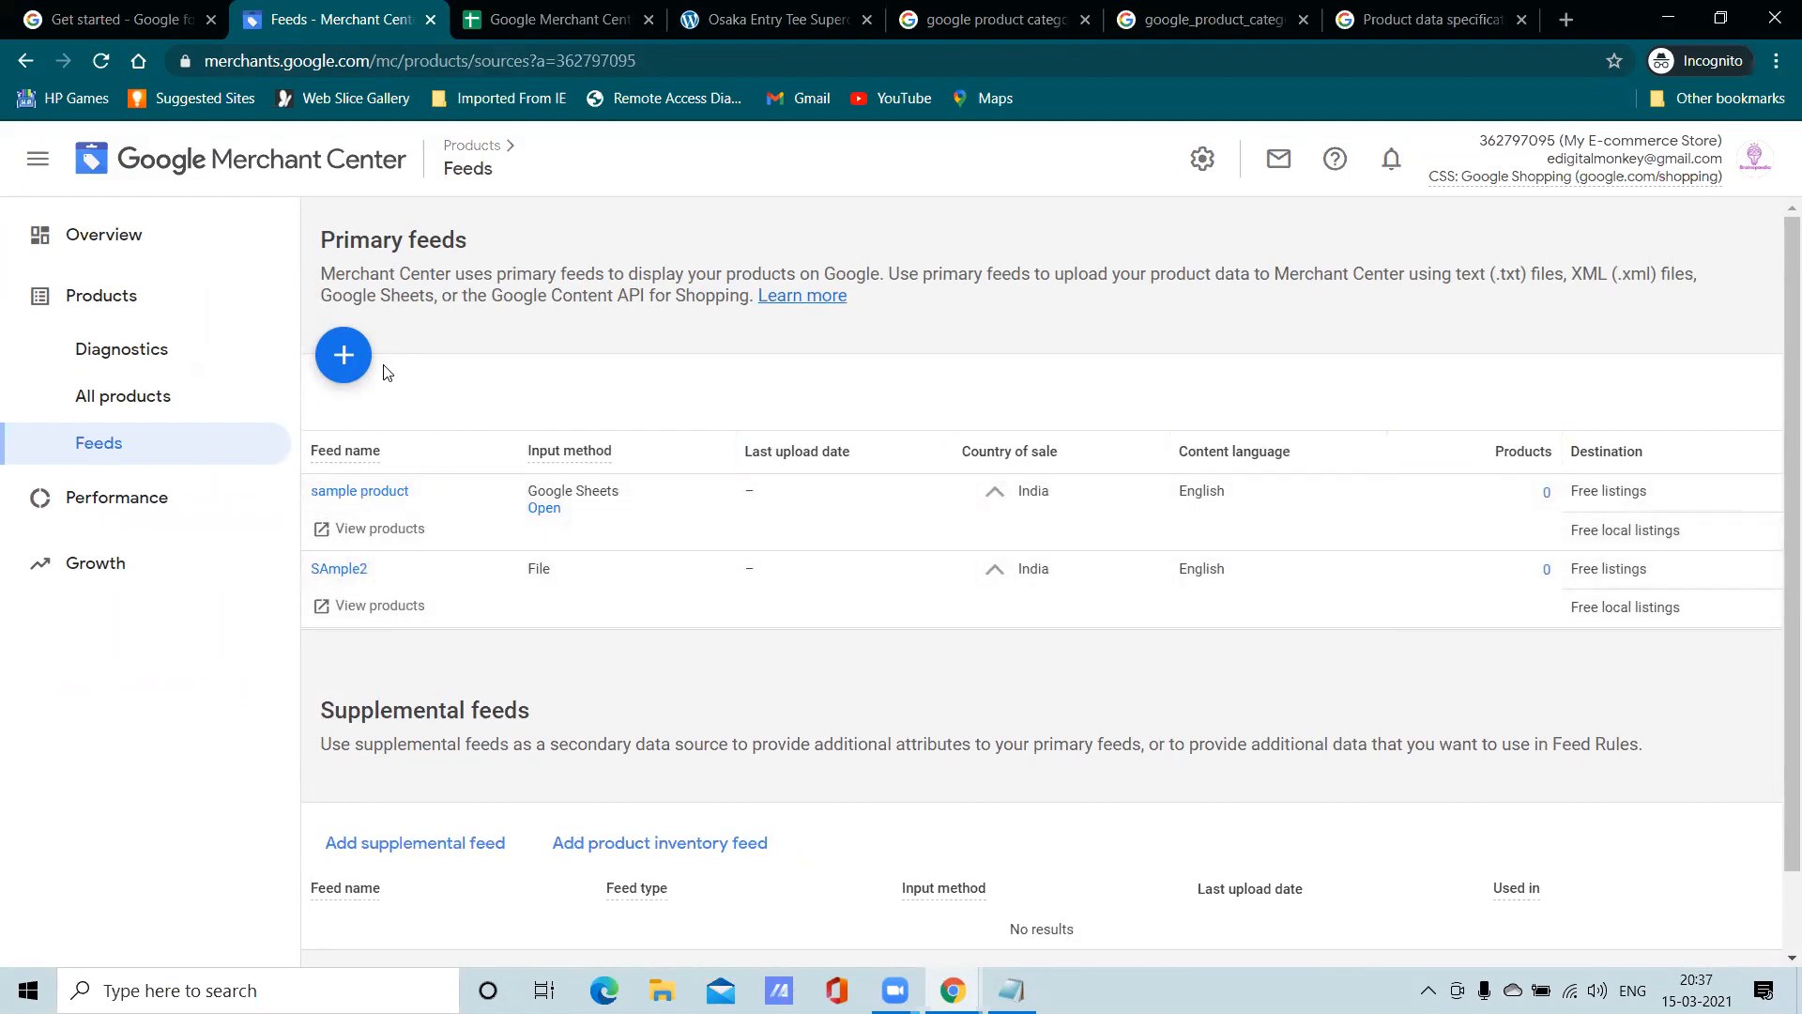
pyautogui.scroll(-1, 592, 559)
pyautogui.scroll(1, 439, 412)
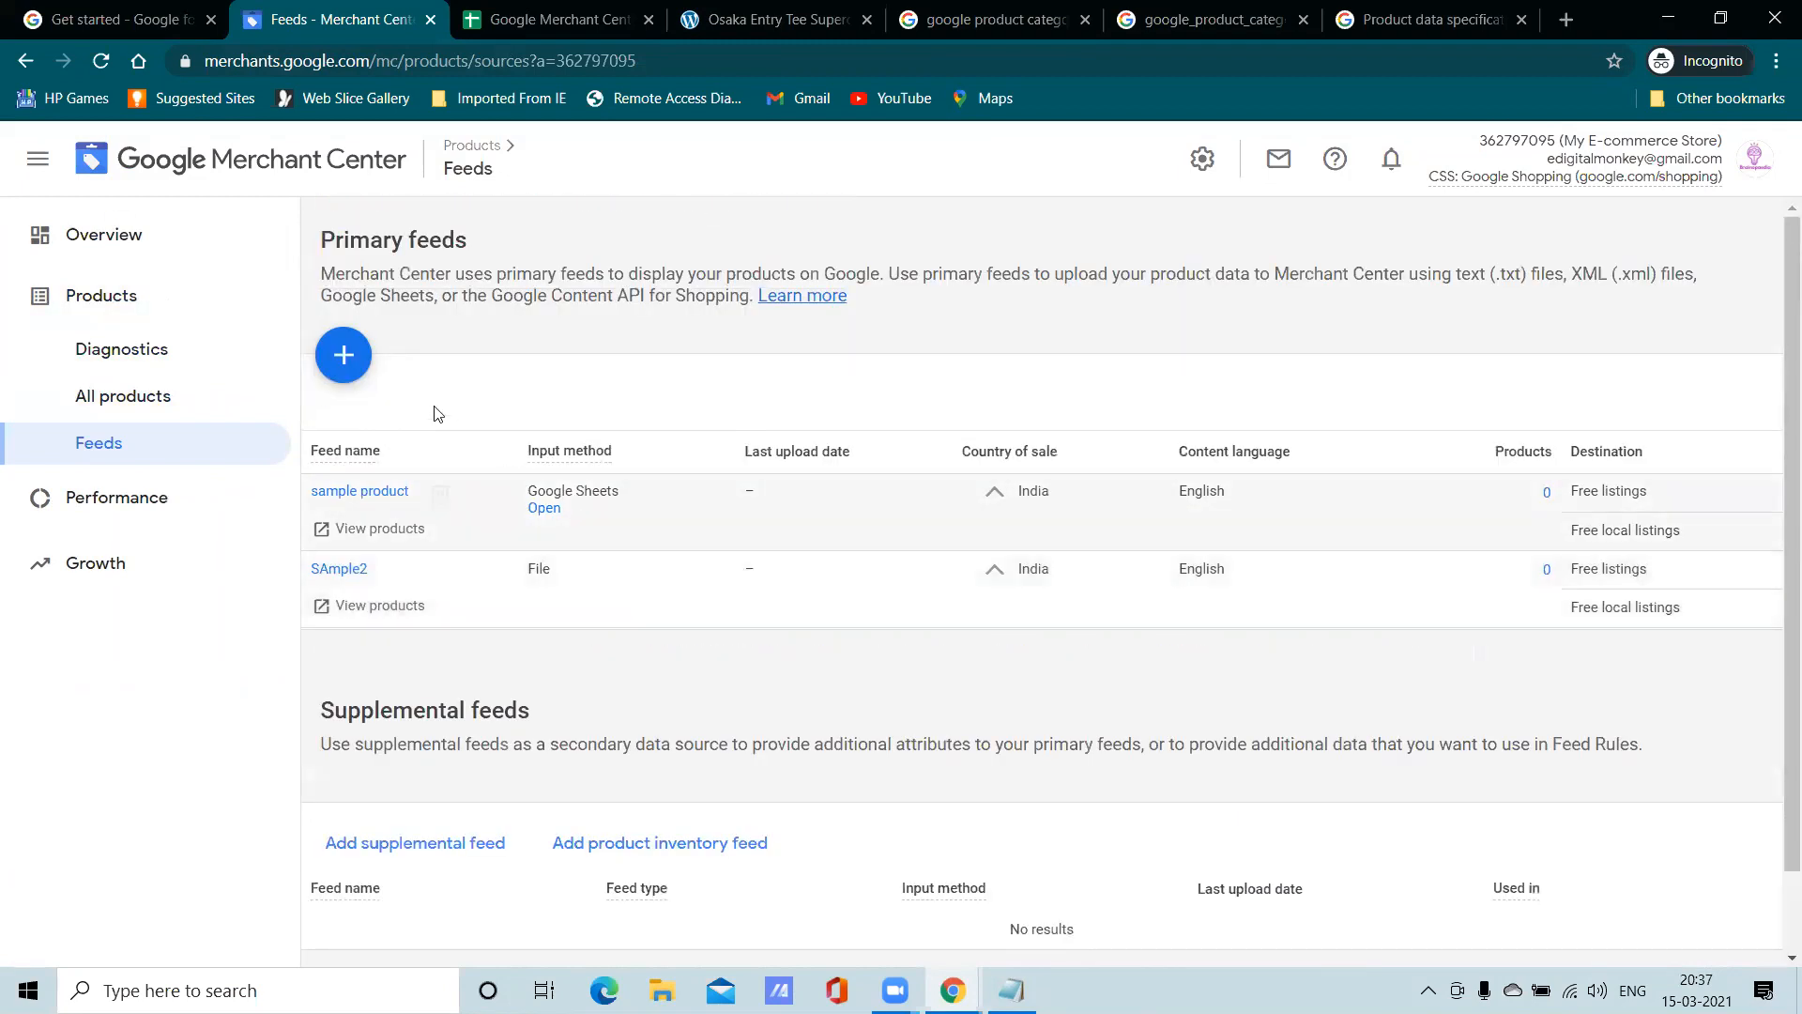
# Examine the account overview and the programs offered under the options to grow
pyautogui.click(159, 234)
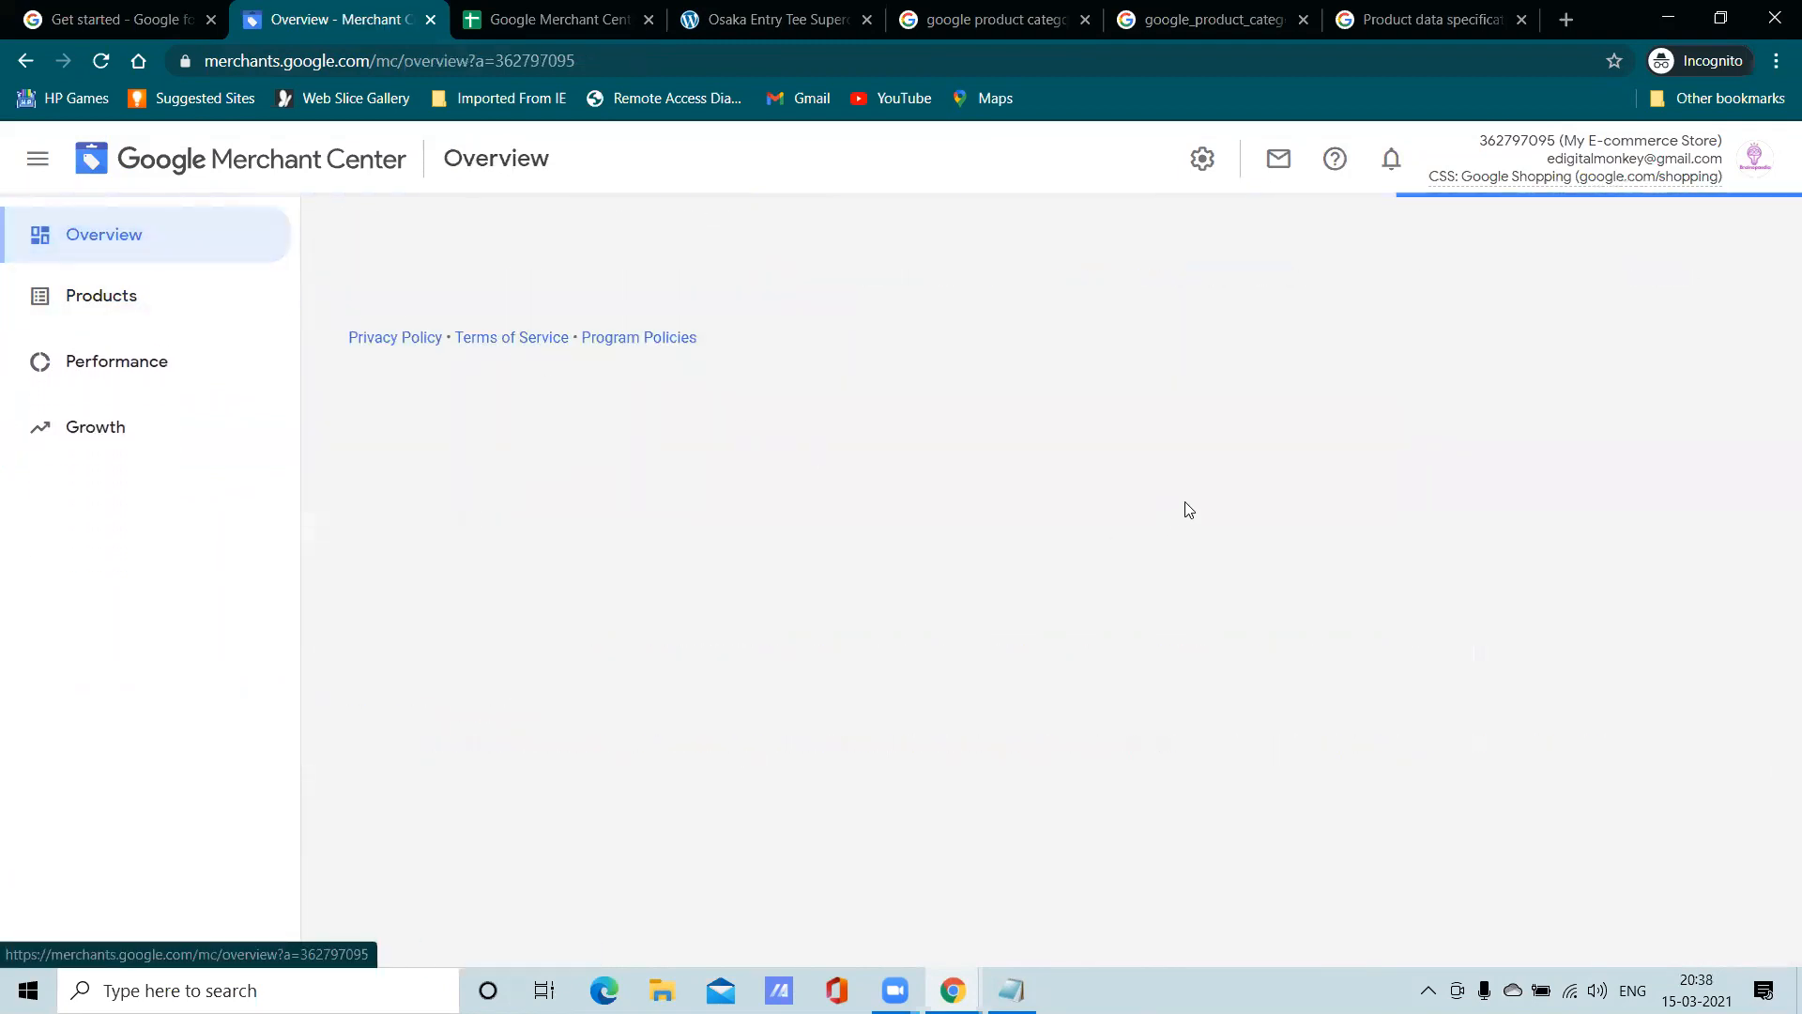
pyautogui.scroll(-2, 917, 648)
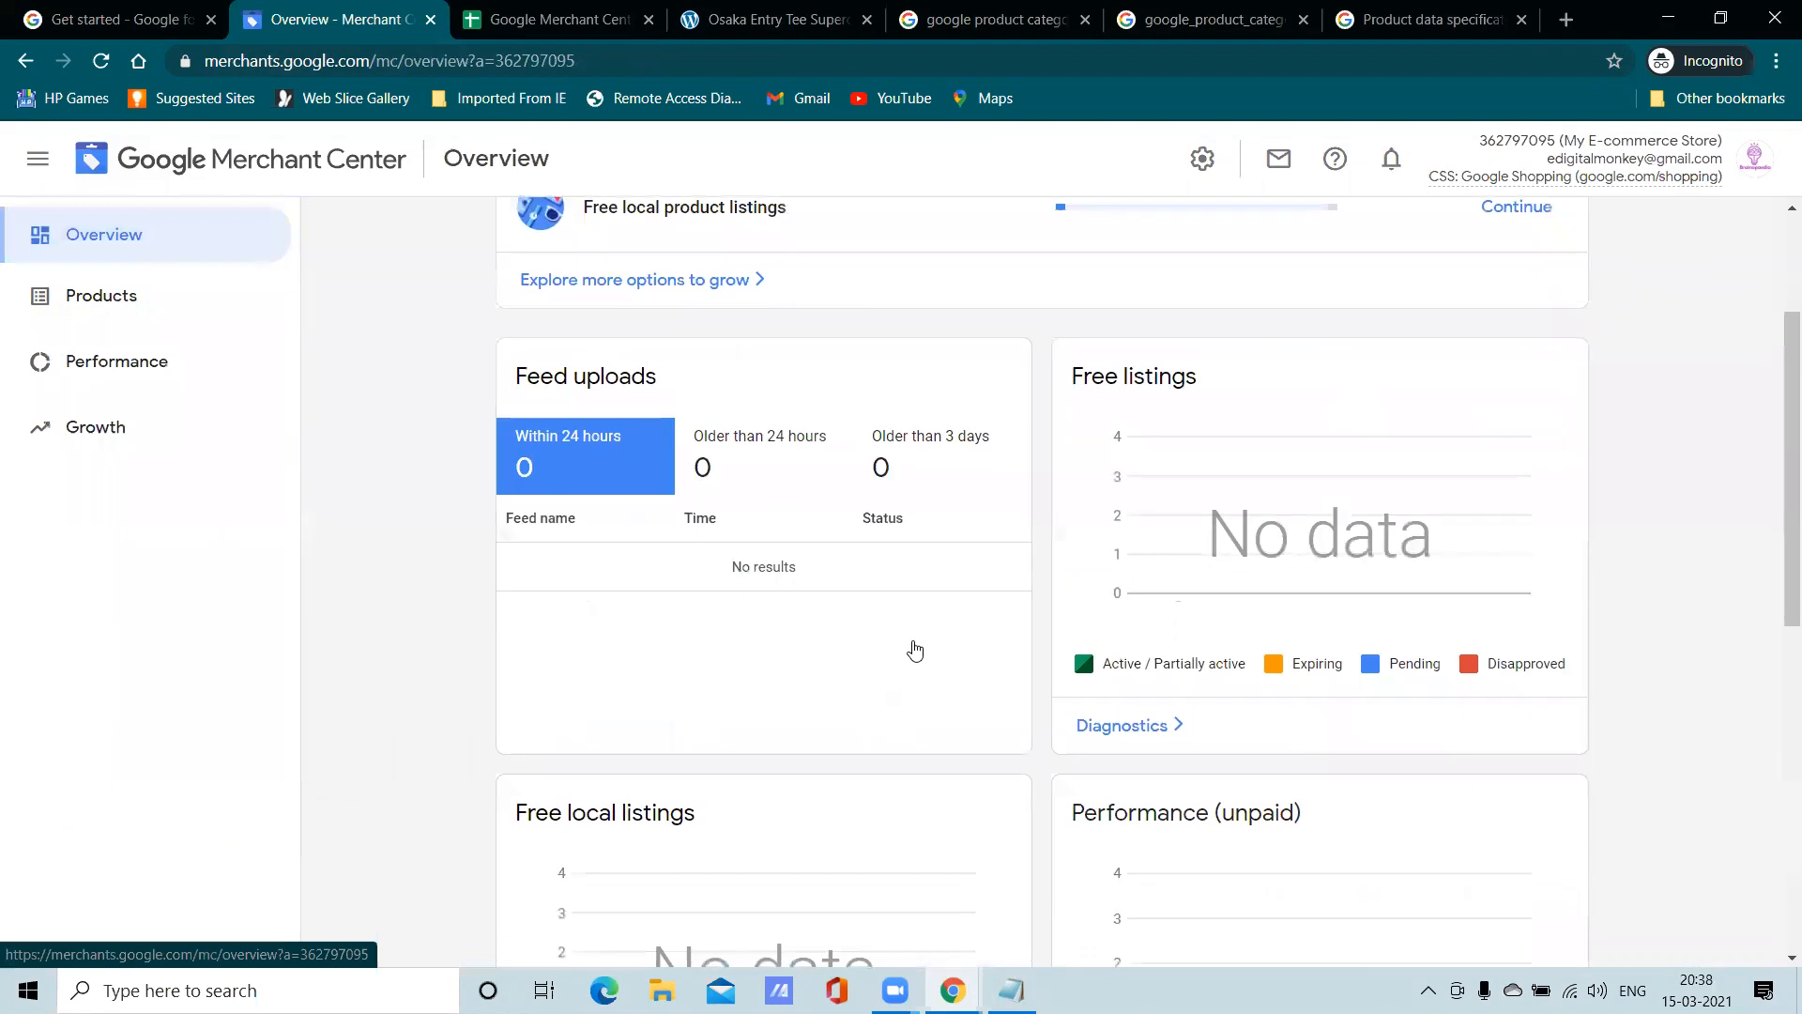
pyautogui.scroll(1, 1220, 469)
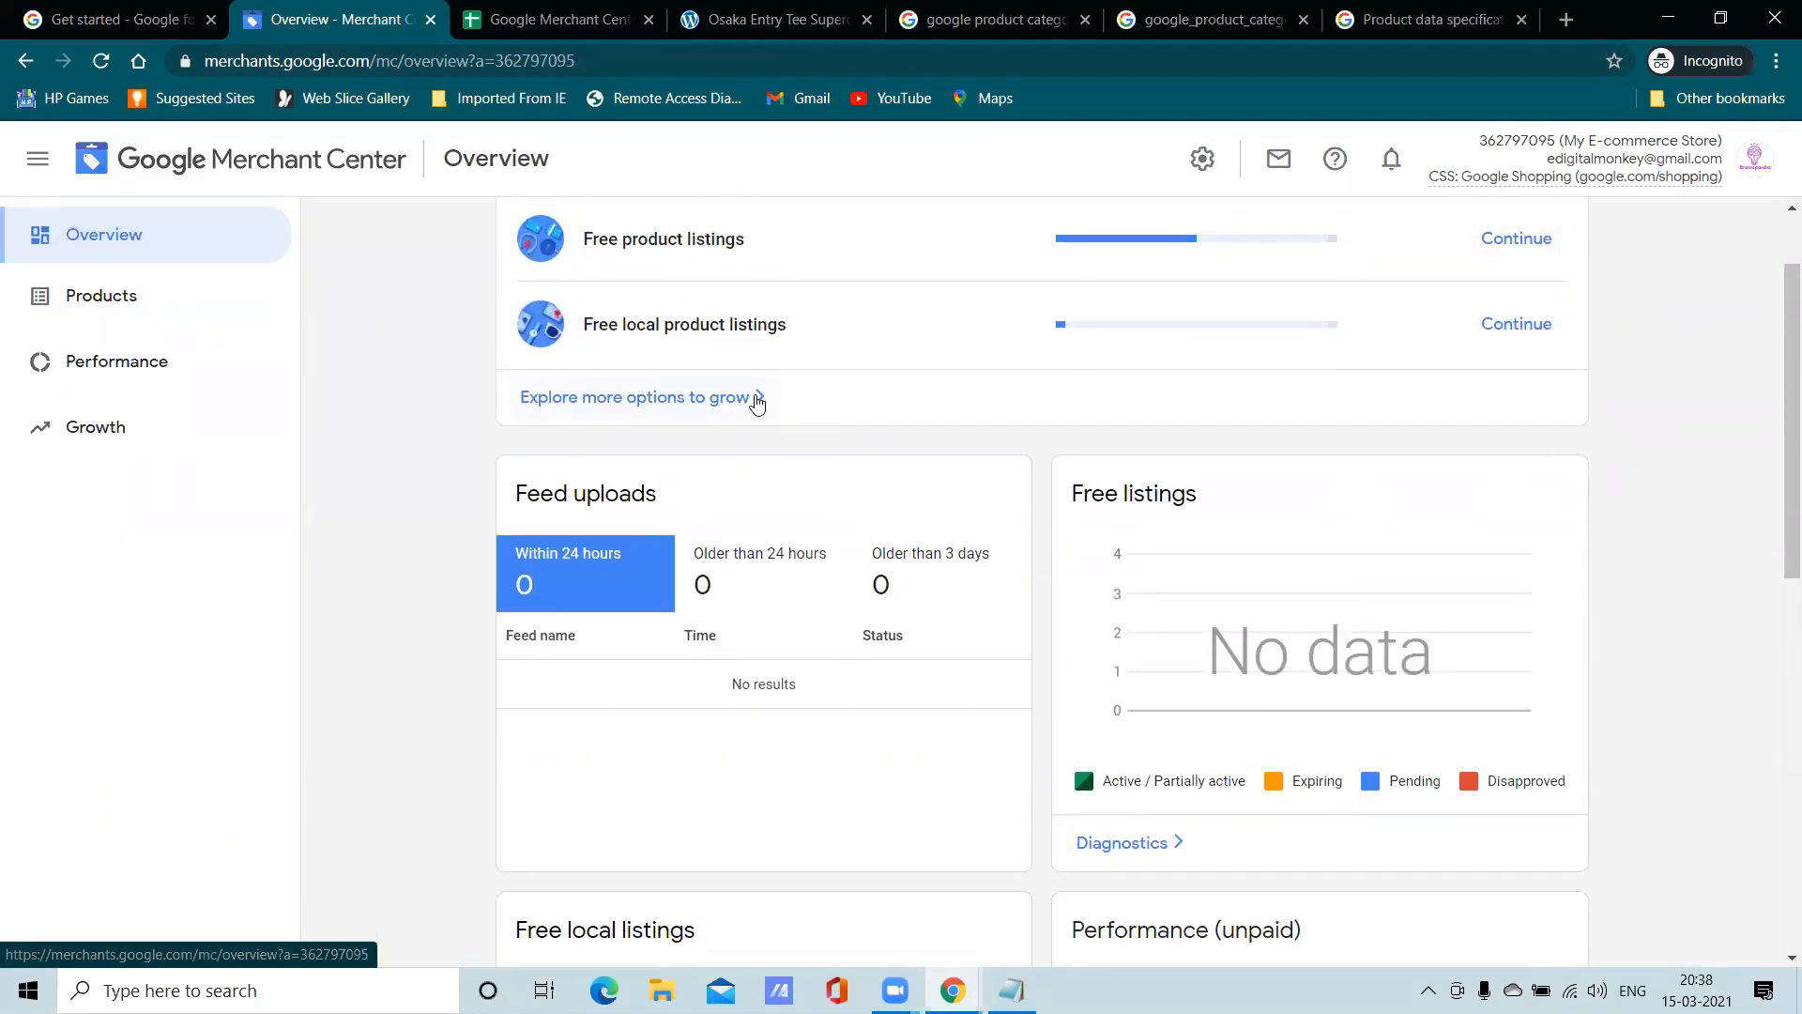
pyautogui.click(756, 400)
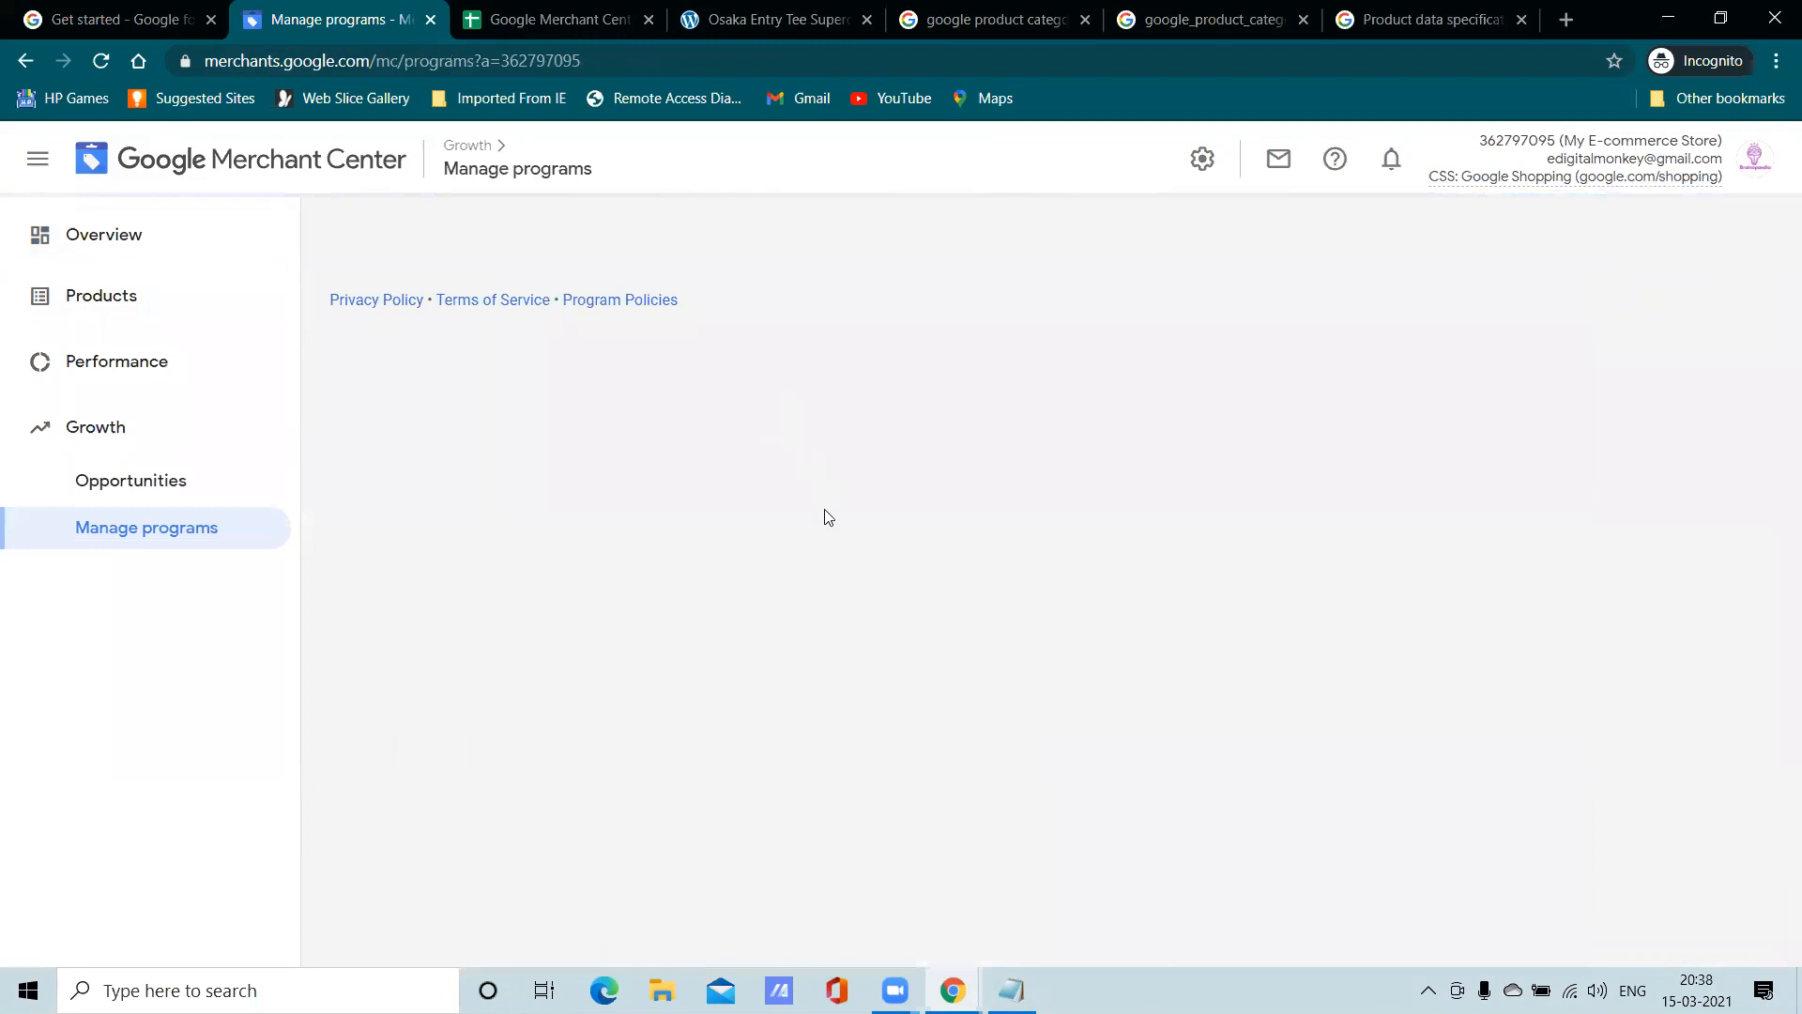
pyautogui.scroll(-8, 826, 521)
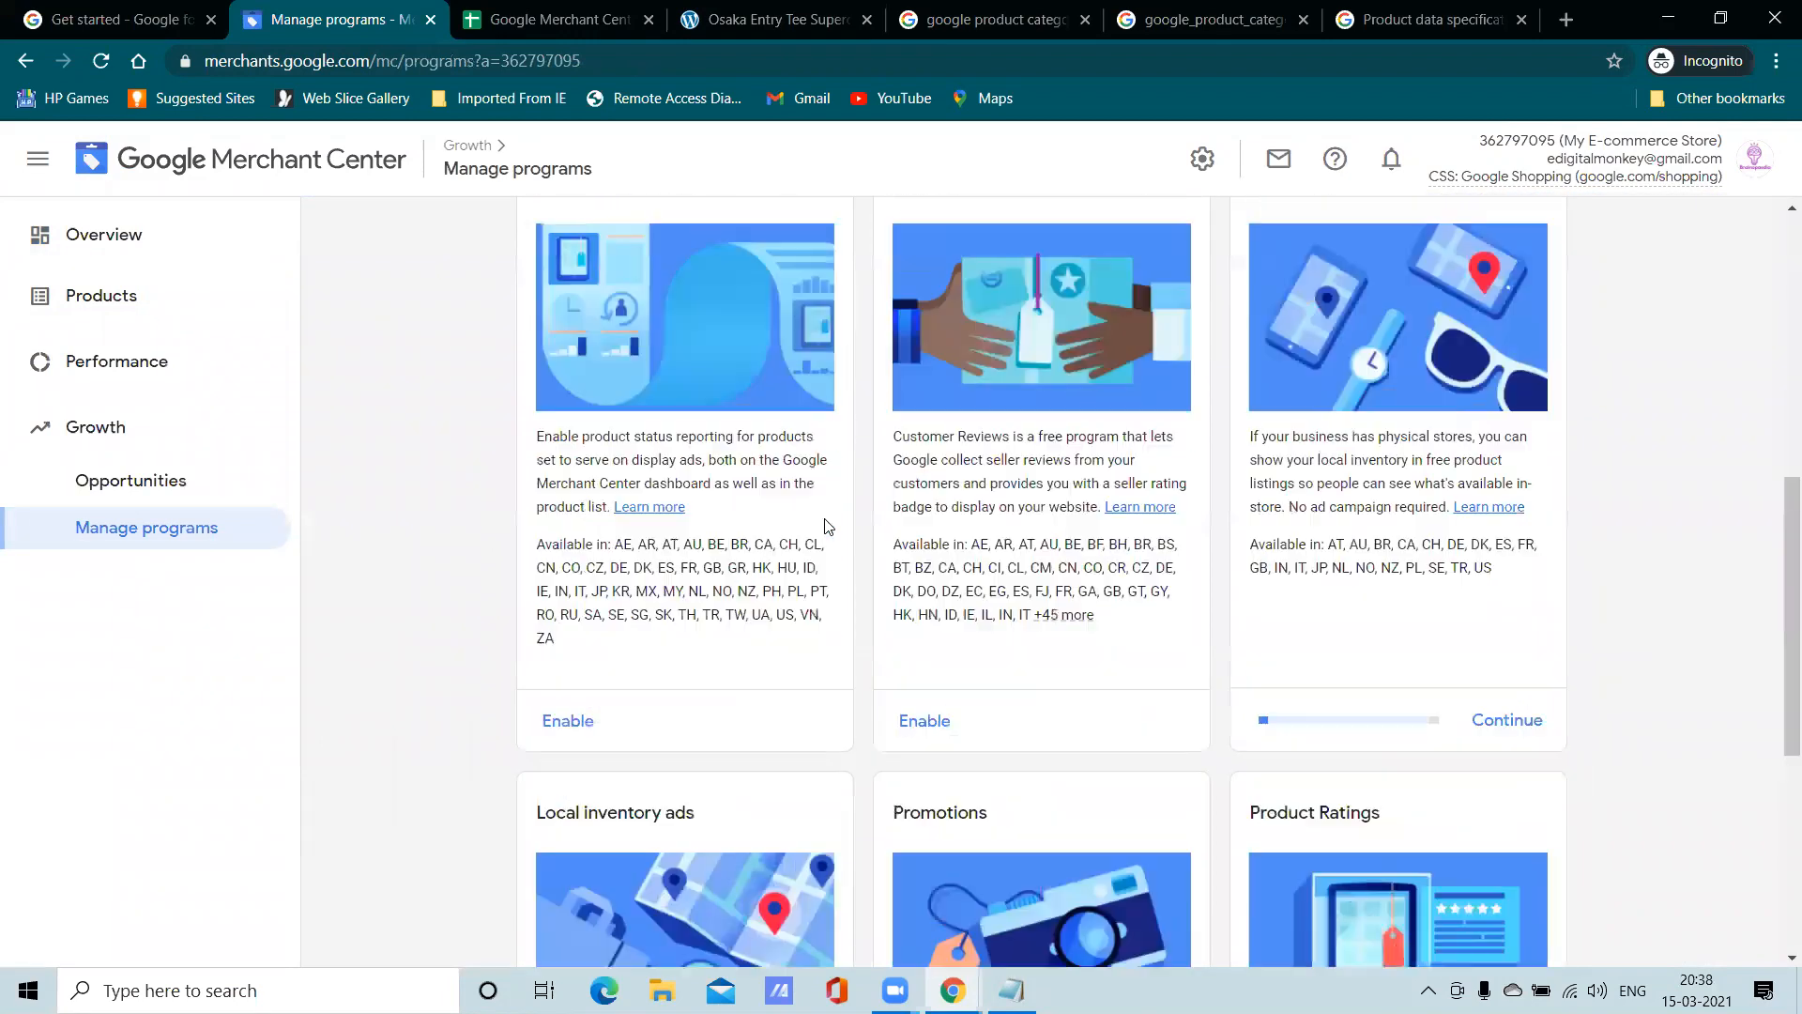
pyautogui.scroll(-5, 826, 523)
pyautogui.scroll(12, 826, 523)
# Return to the account overview and continue the setup of free product listings
pyautogui.click(39, 162)
pyautogui.click(39, 162)
pyautogui.click(84, 241)
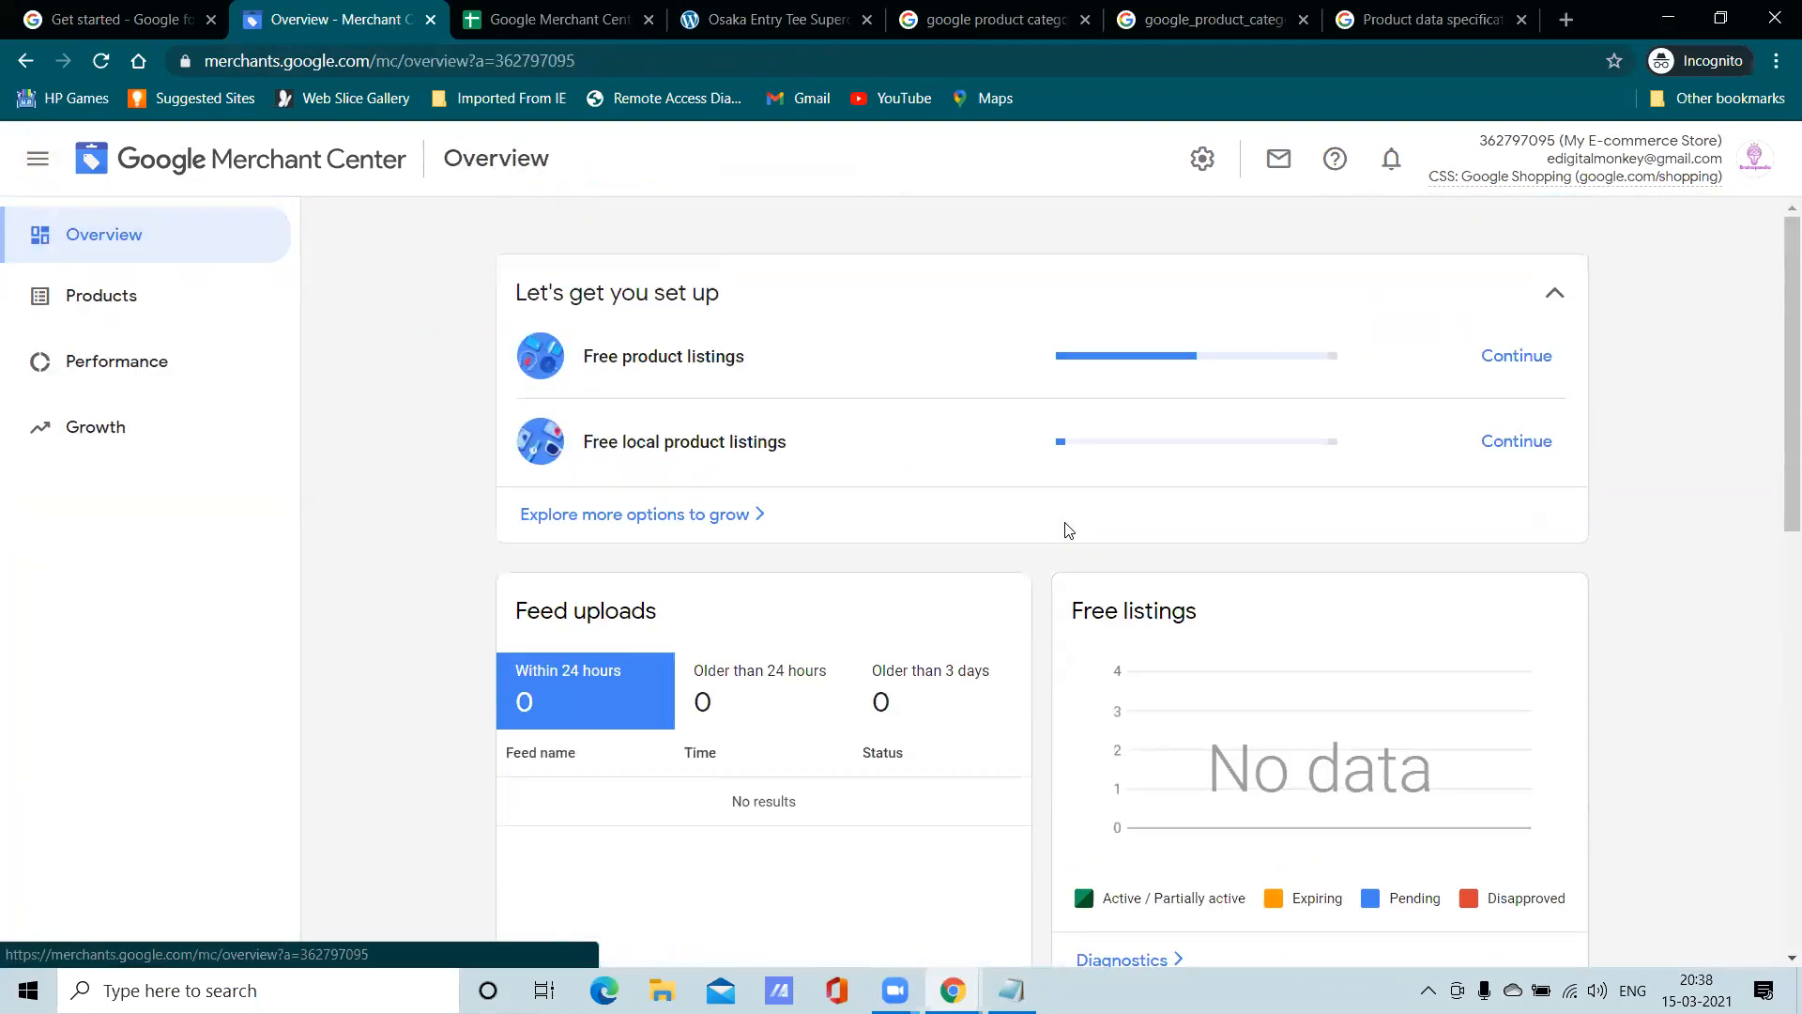
pyautogui.scroll(-5, 1066, 530)
pyautogui.scroll(5, 1066, 530)
pyautogui.click(1515, 356)
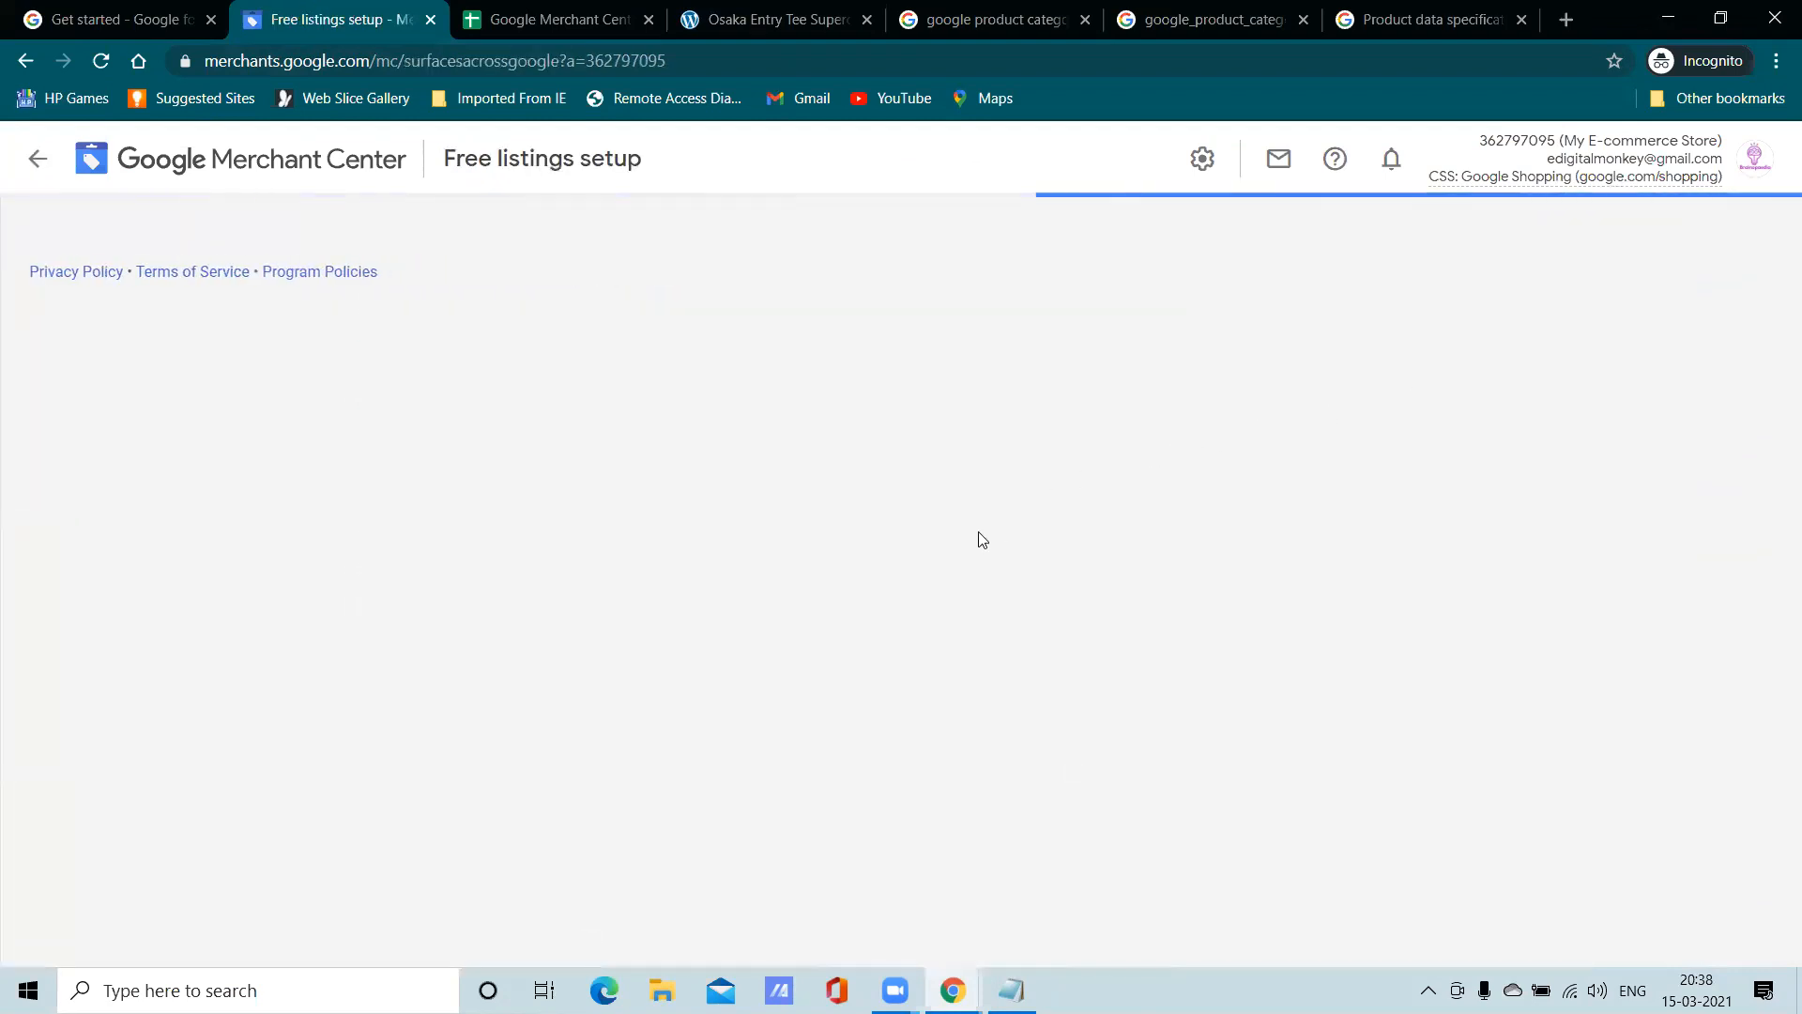
# Review the free listings setup and confirm that the policies for free product listings were read and are complied with
pyautogui.scroll(-6, 981, 541)
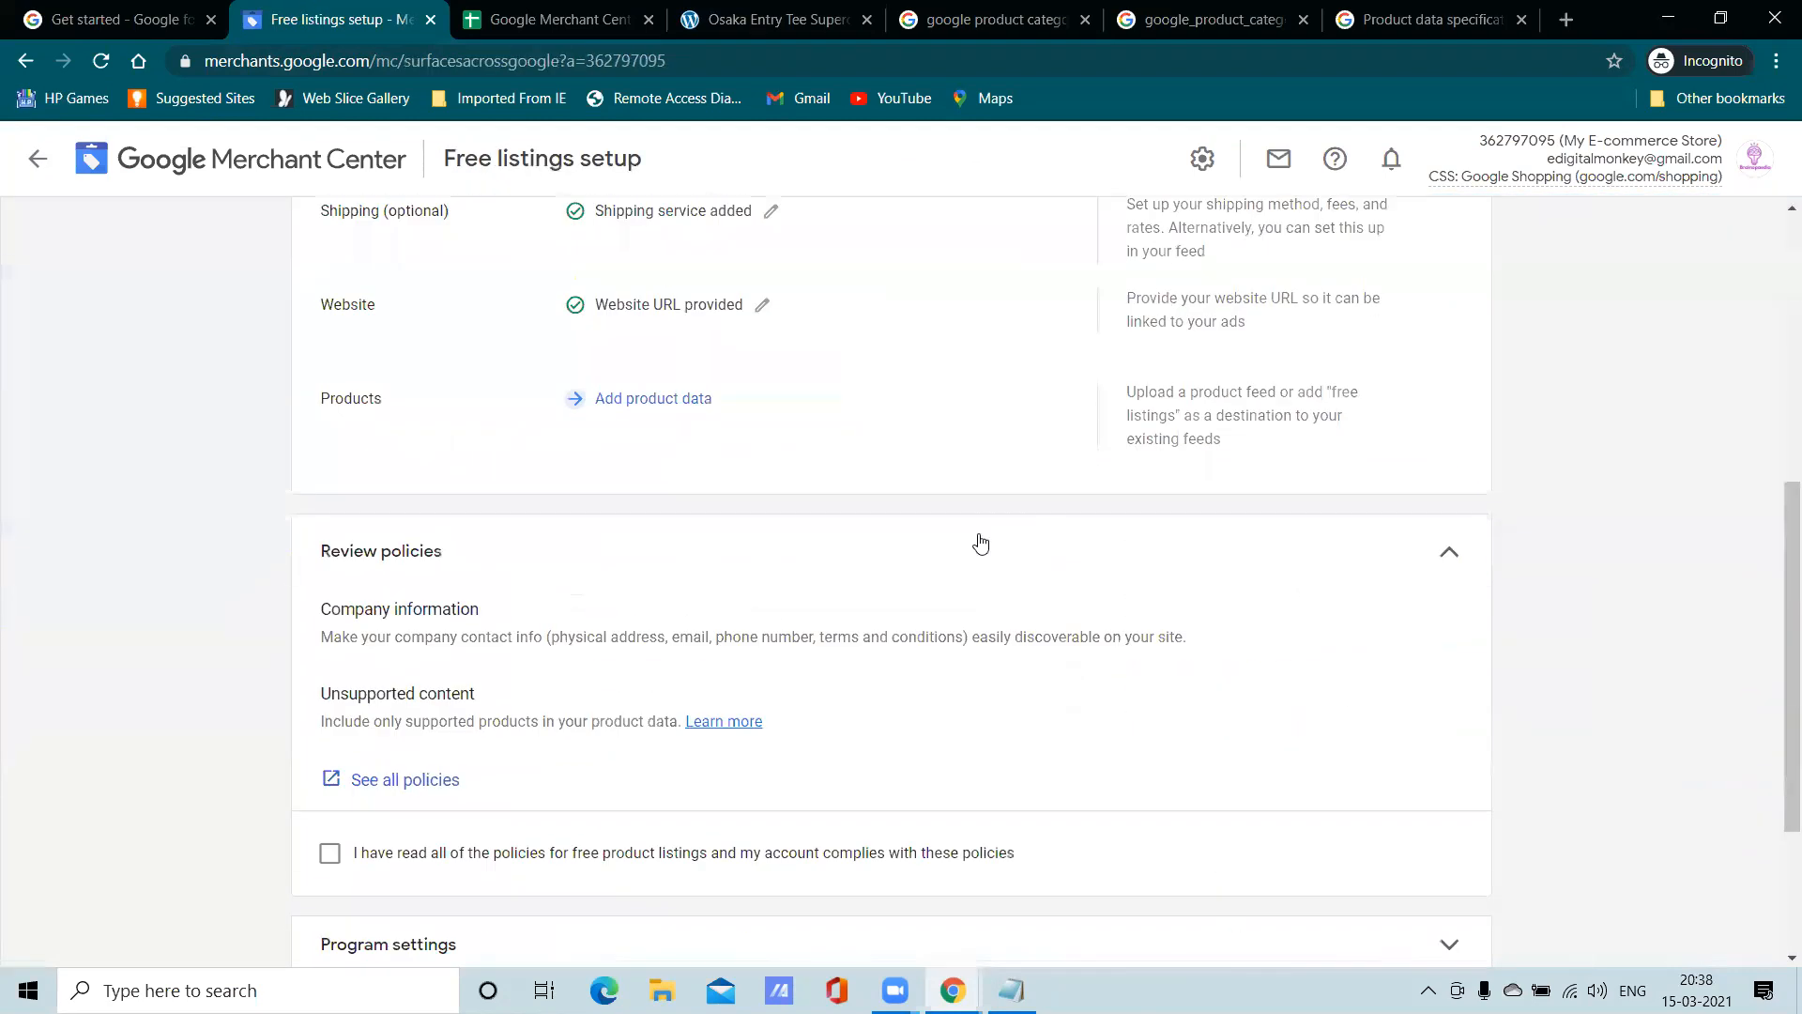
pyautogui.scroll(-3, 981, 542)
pyautogui.scroll(3, 700, 324)
pyautogui.scroll(-3, 934, 605)
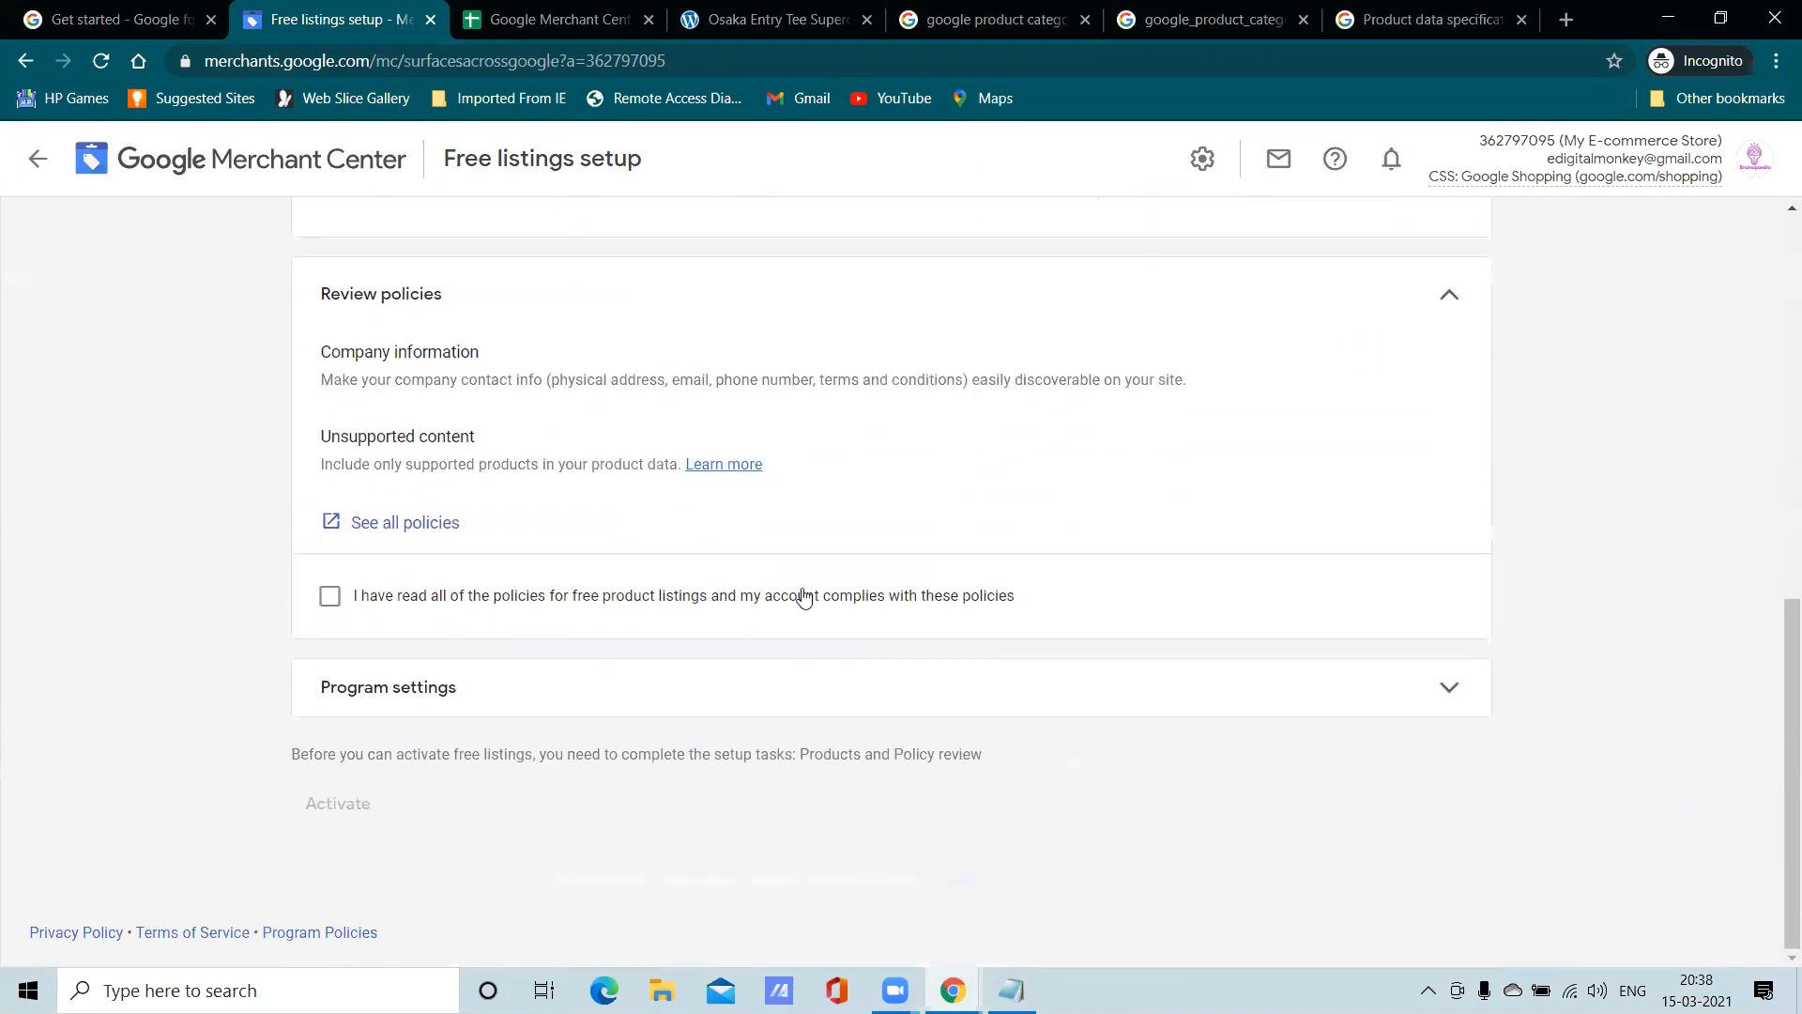
pyautogui.scroll(-1, 777, 474)
pyautogui.click(330, 597)
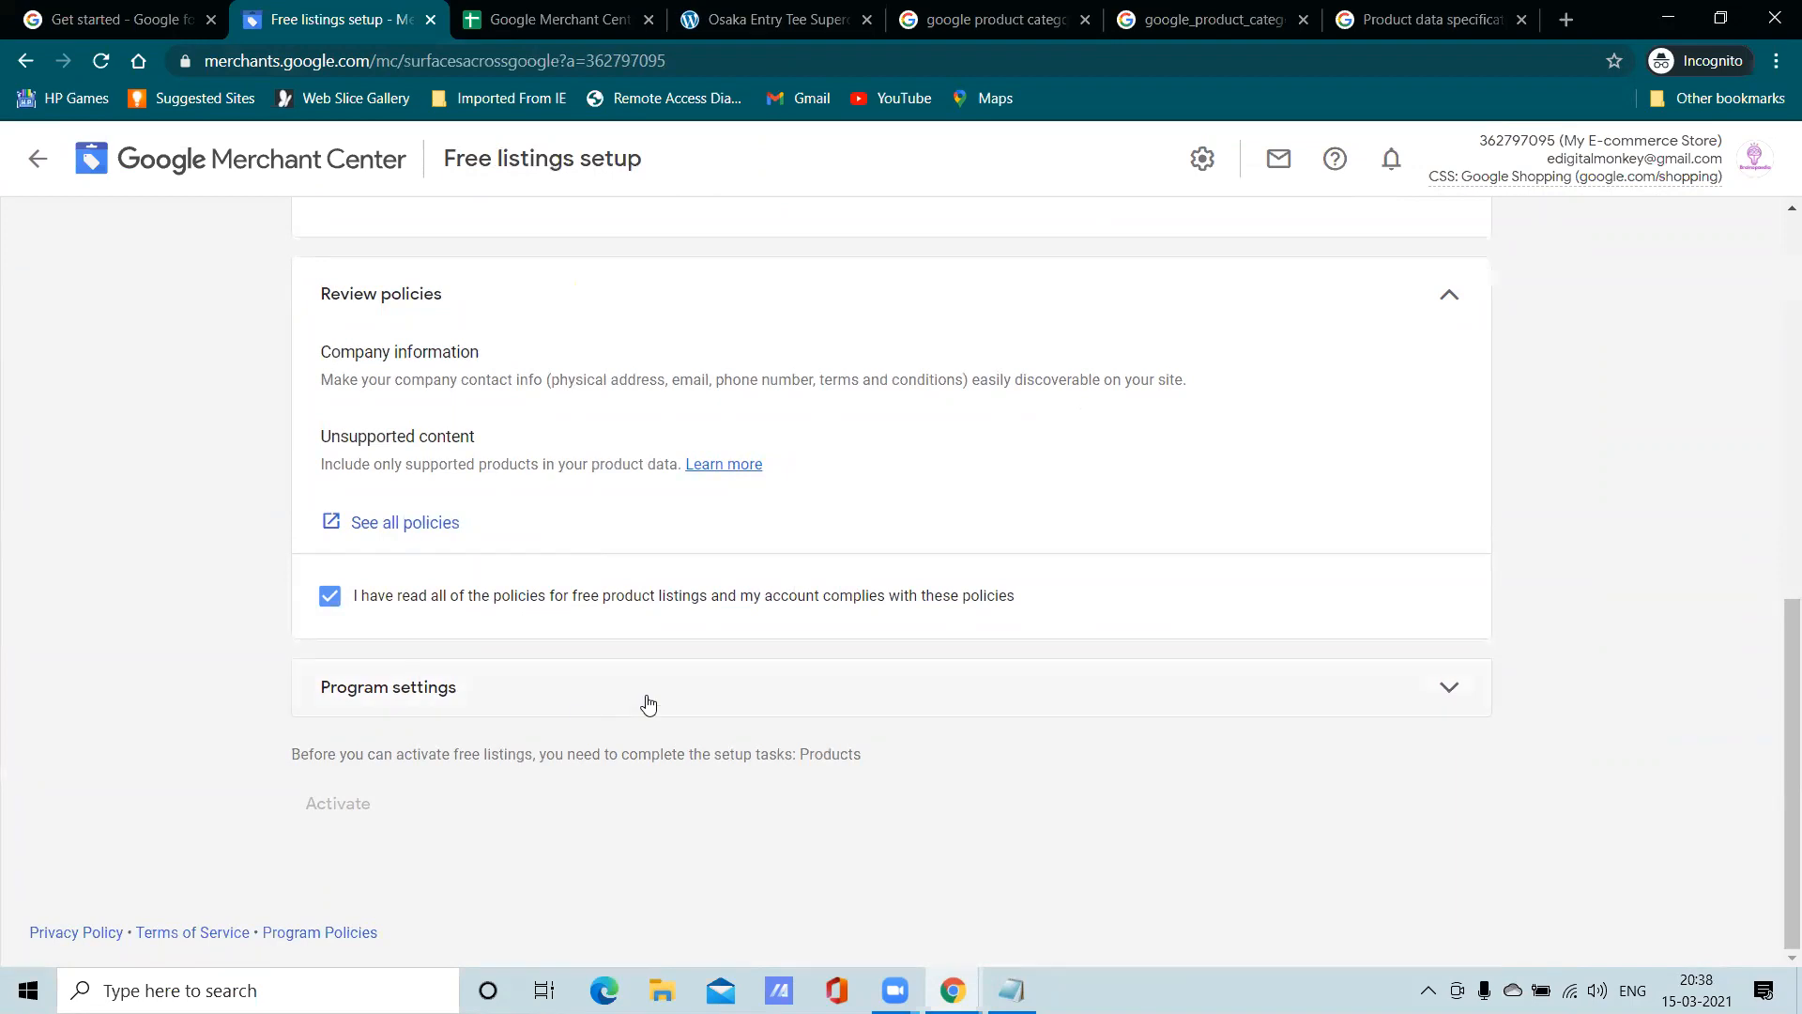
pyautogui.click(1139, 692)
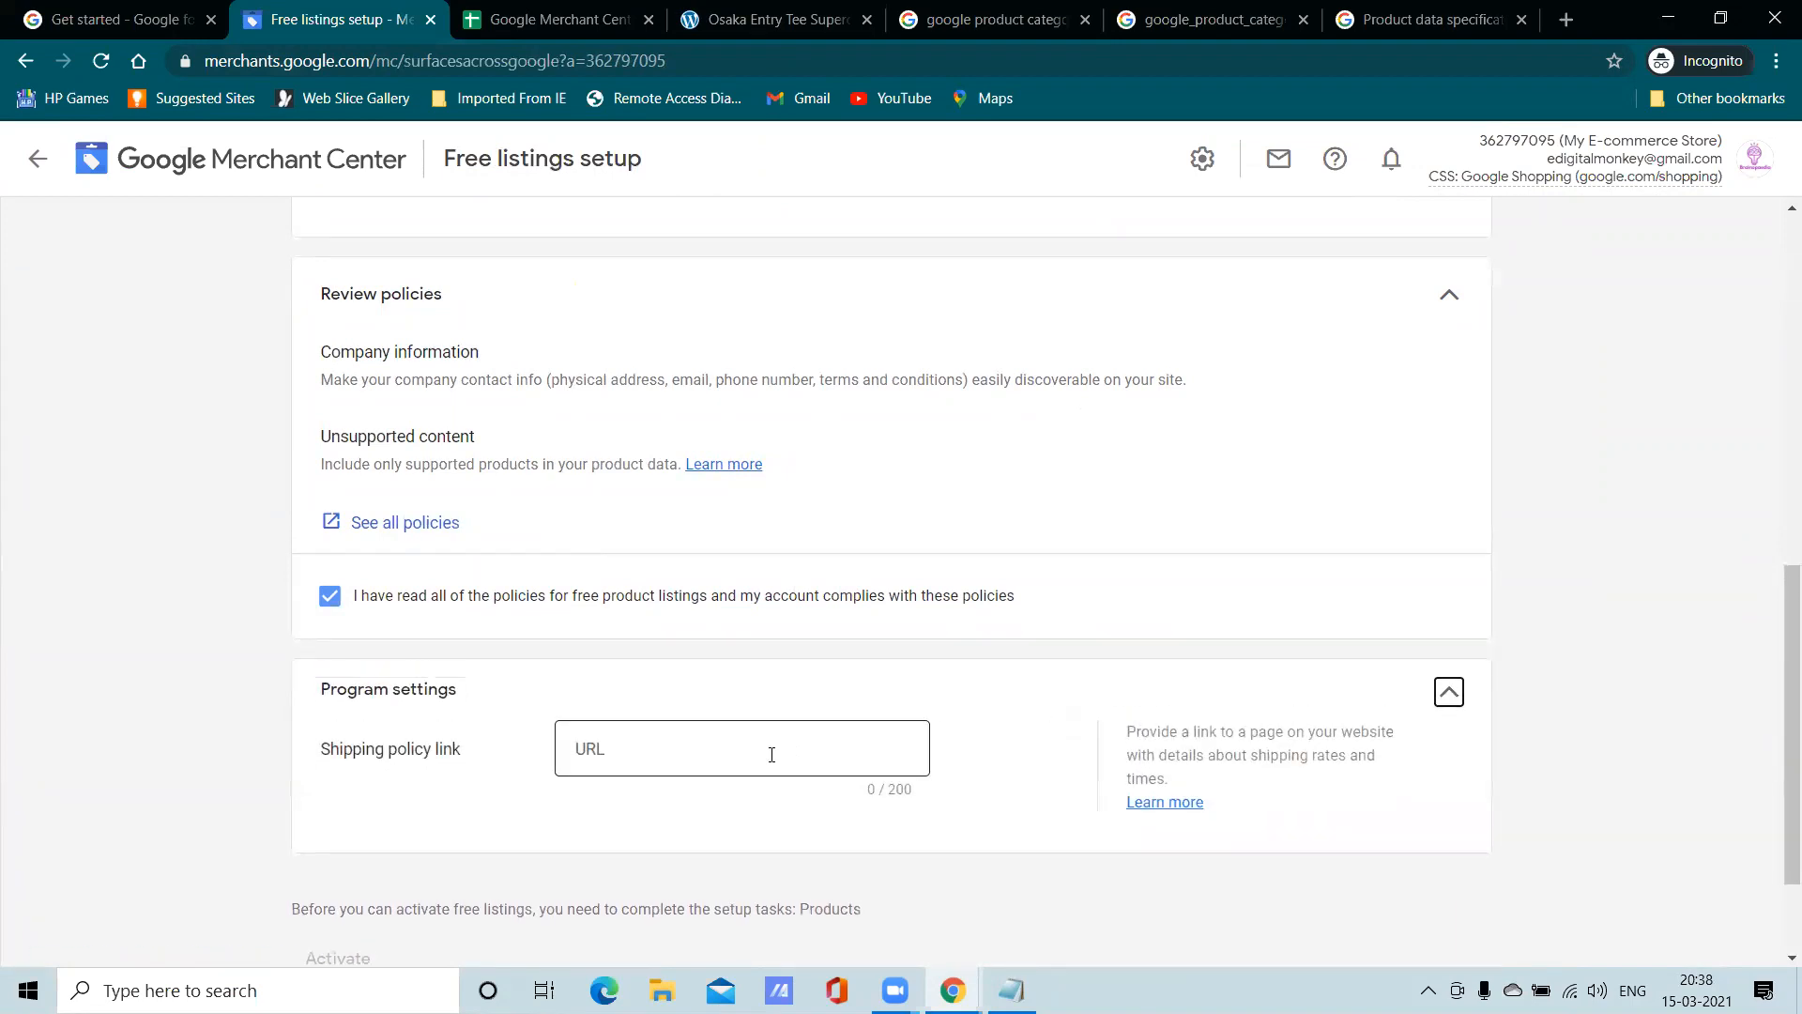
pyautogui.click(655, 753)
pyautogui.rightClick(655, 751)
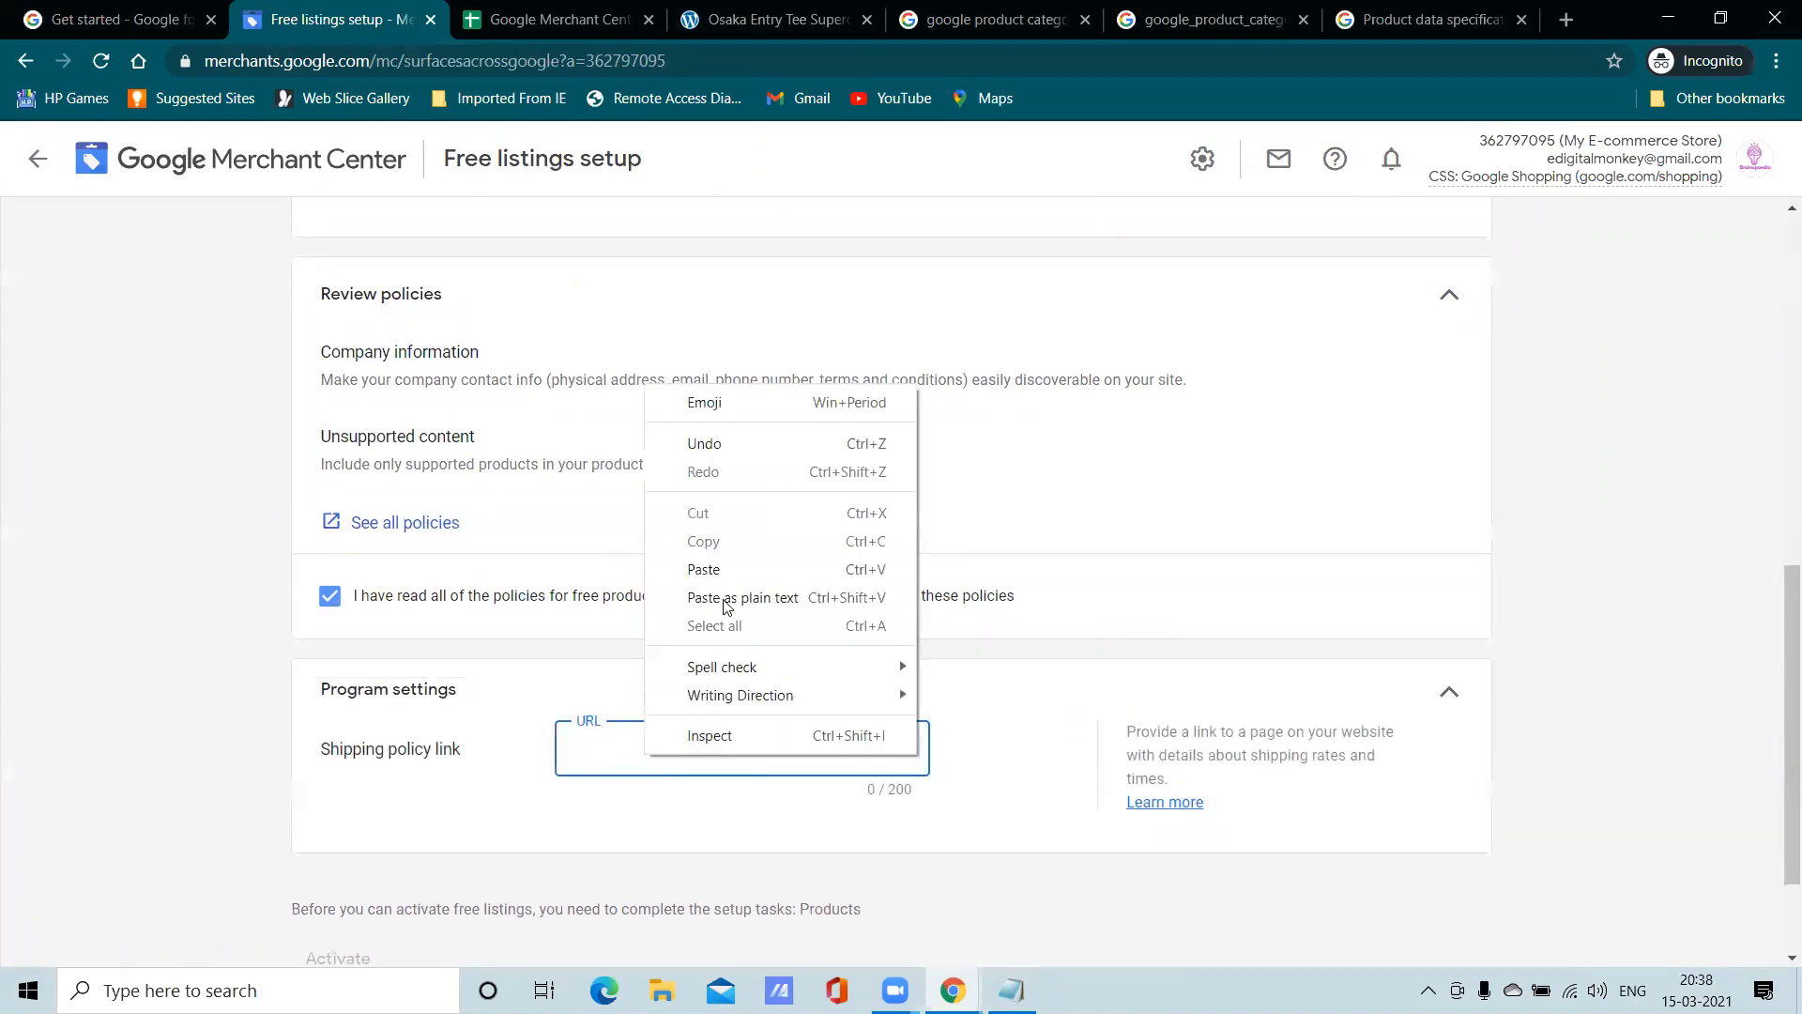
pyautogui.click(732, 590)
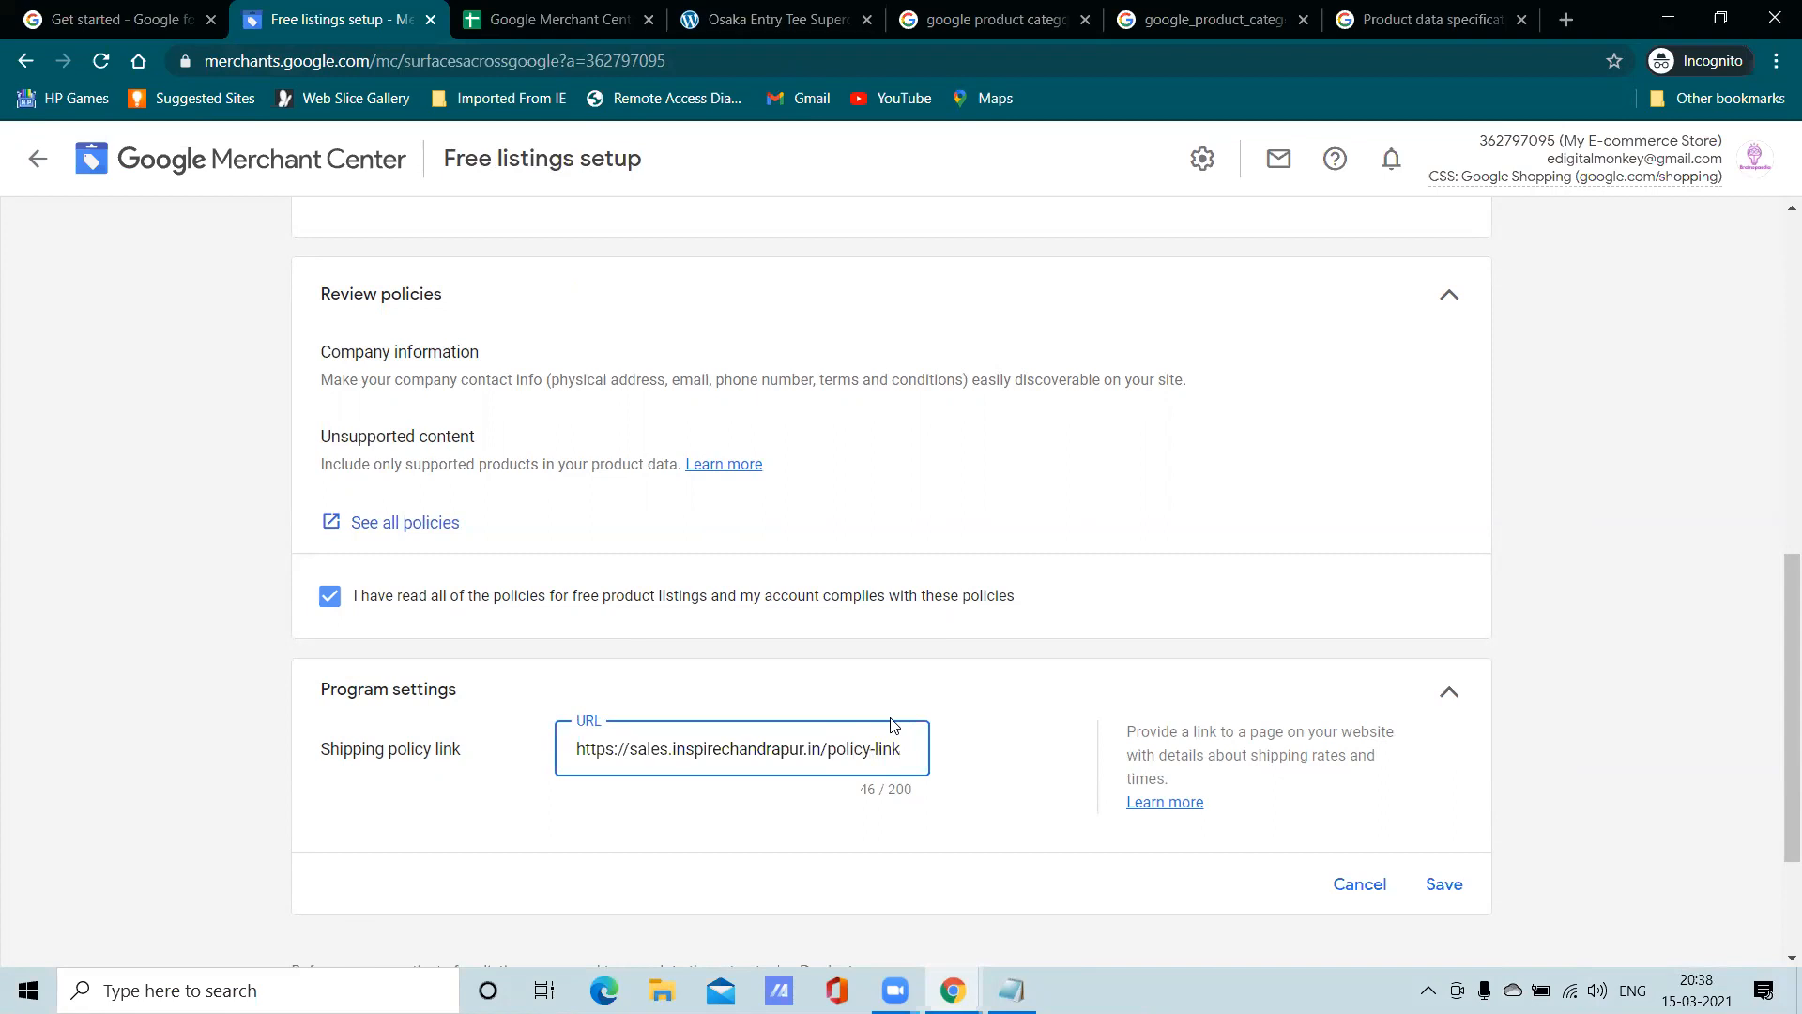
pyautogui.scroll(-3, 893, 725)
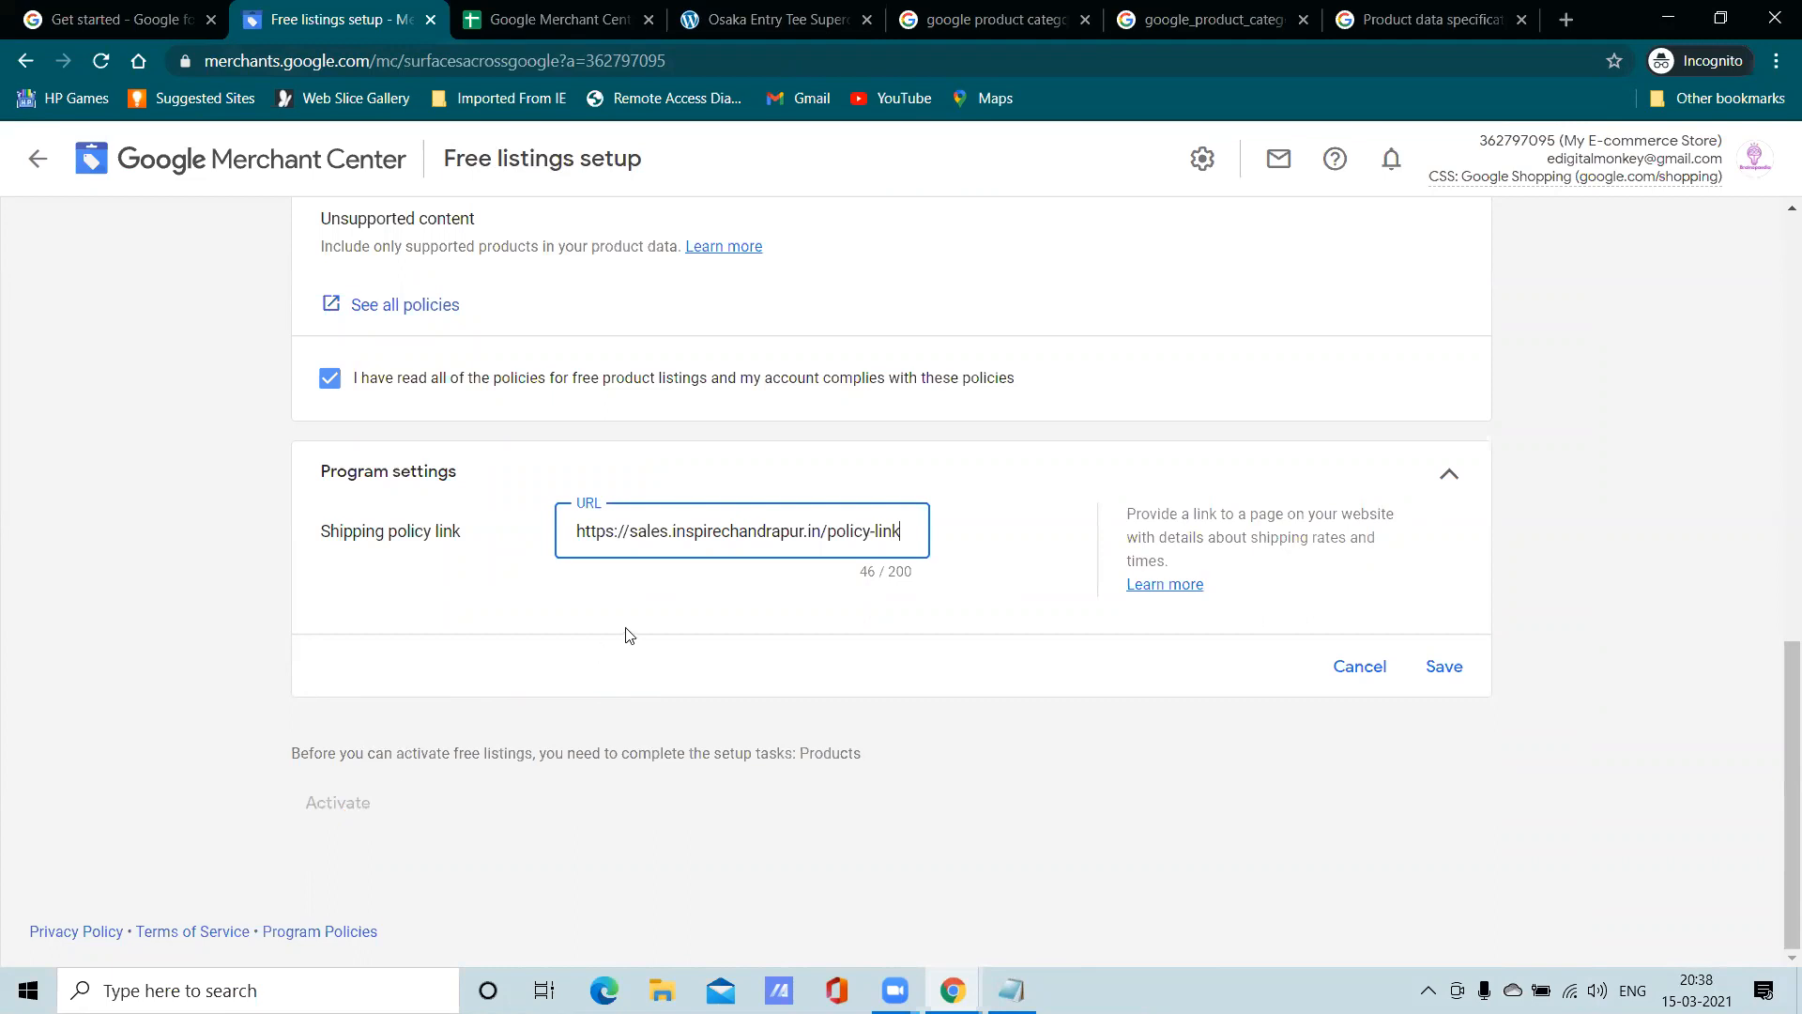
pyautogui.scroll(8, 627, 601)
pyautogui.scroll(-6, 668, 661)
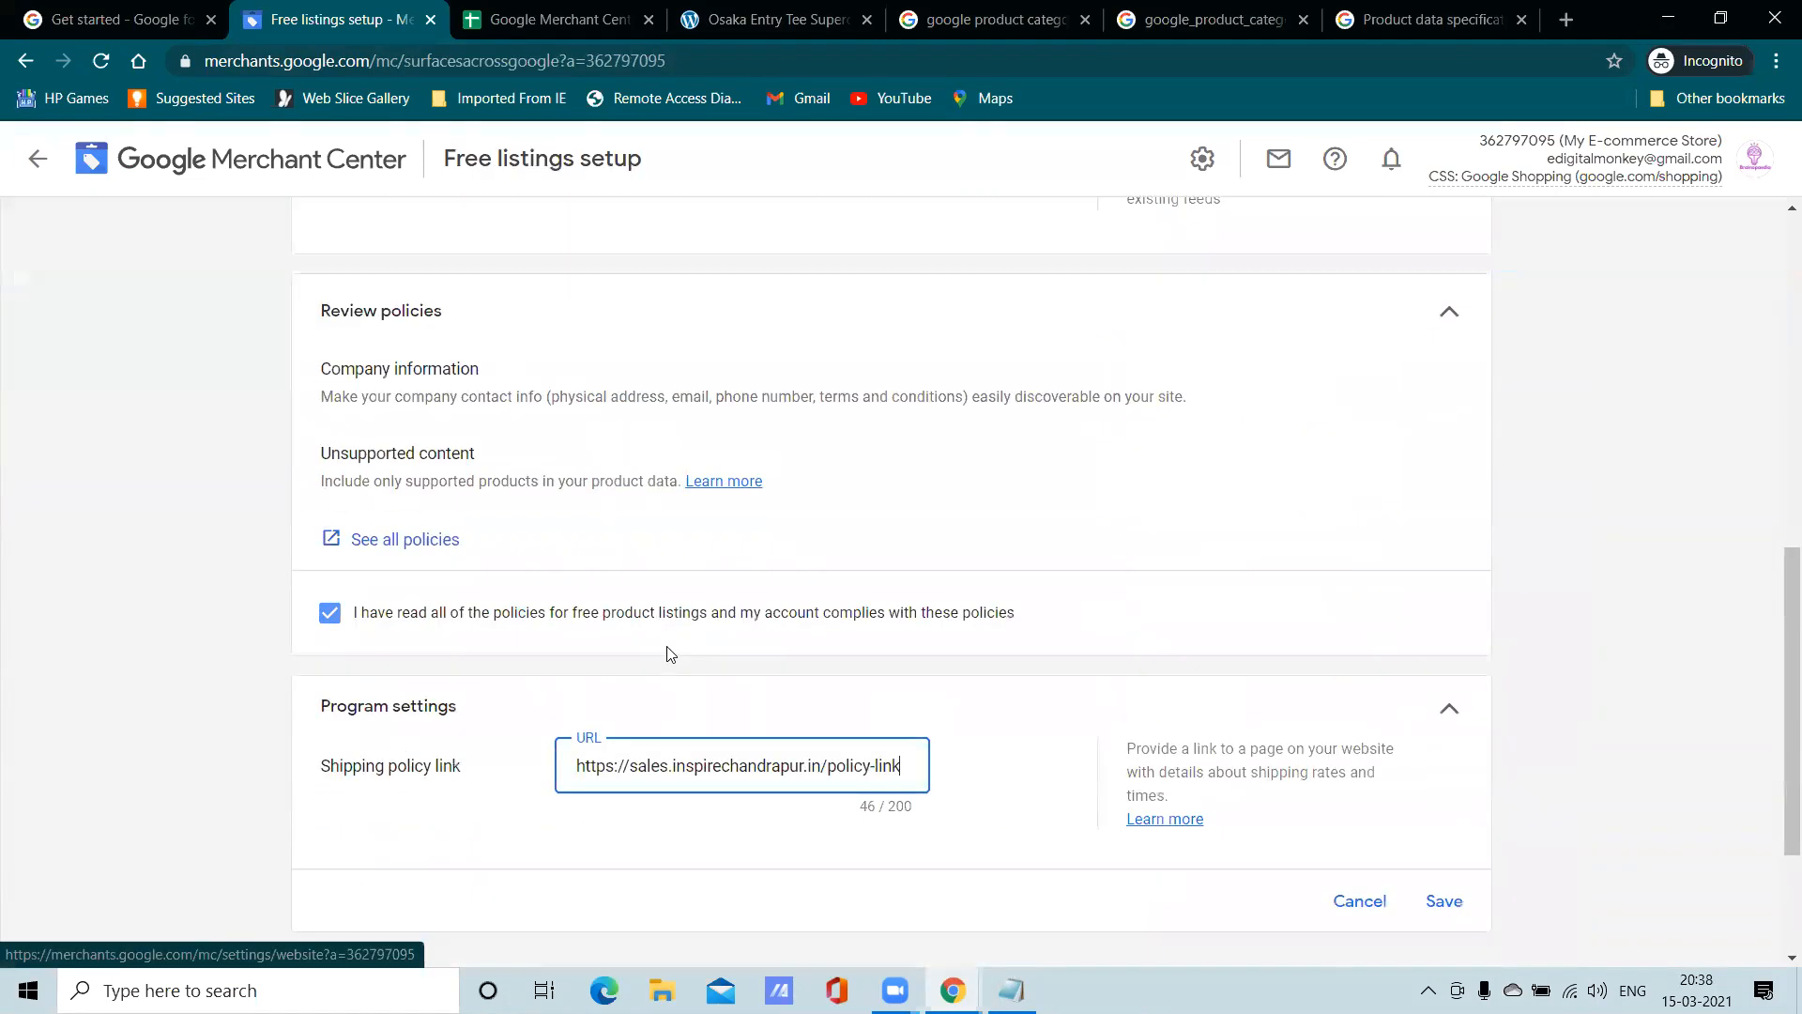
pyautogui.scroll(-3, 670, 654)
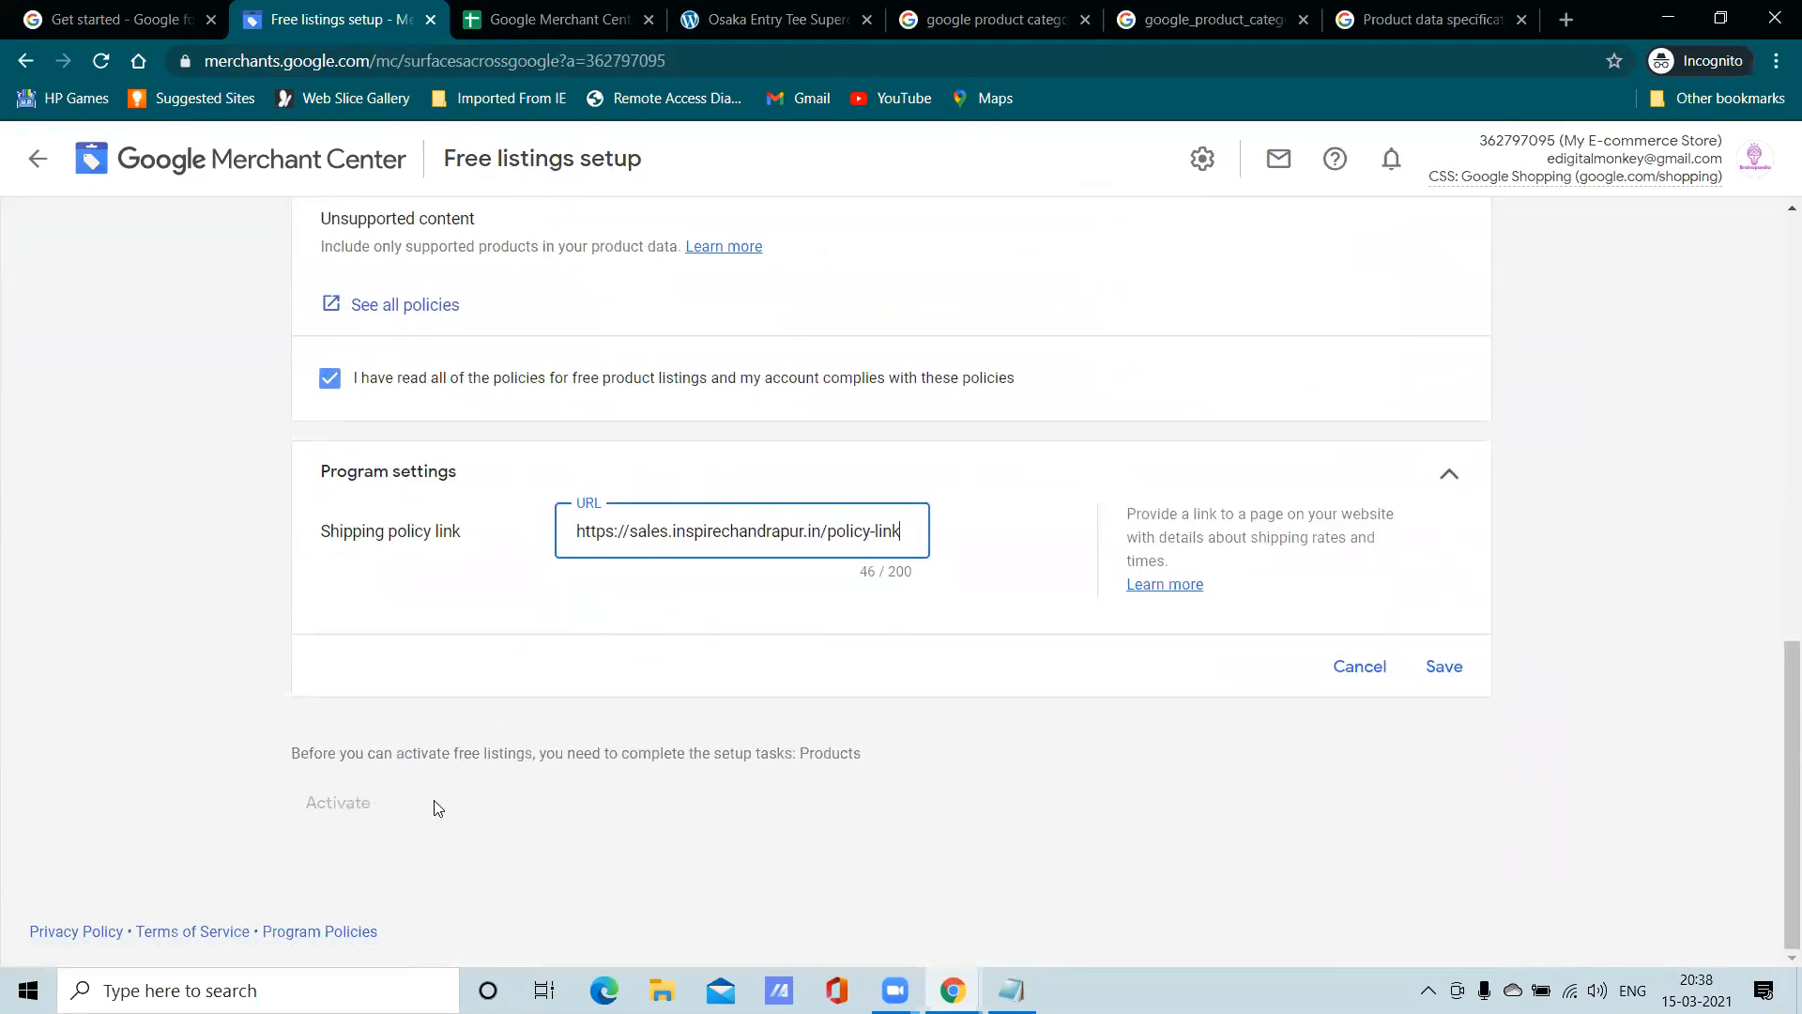
pyautogui.click(1447, 668)
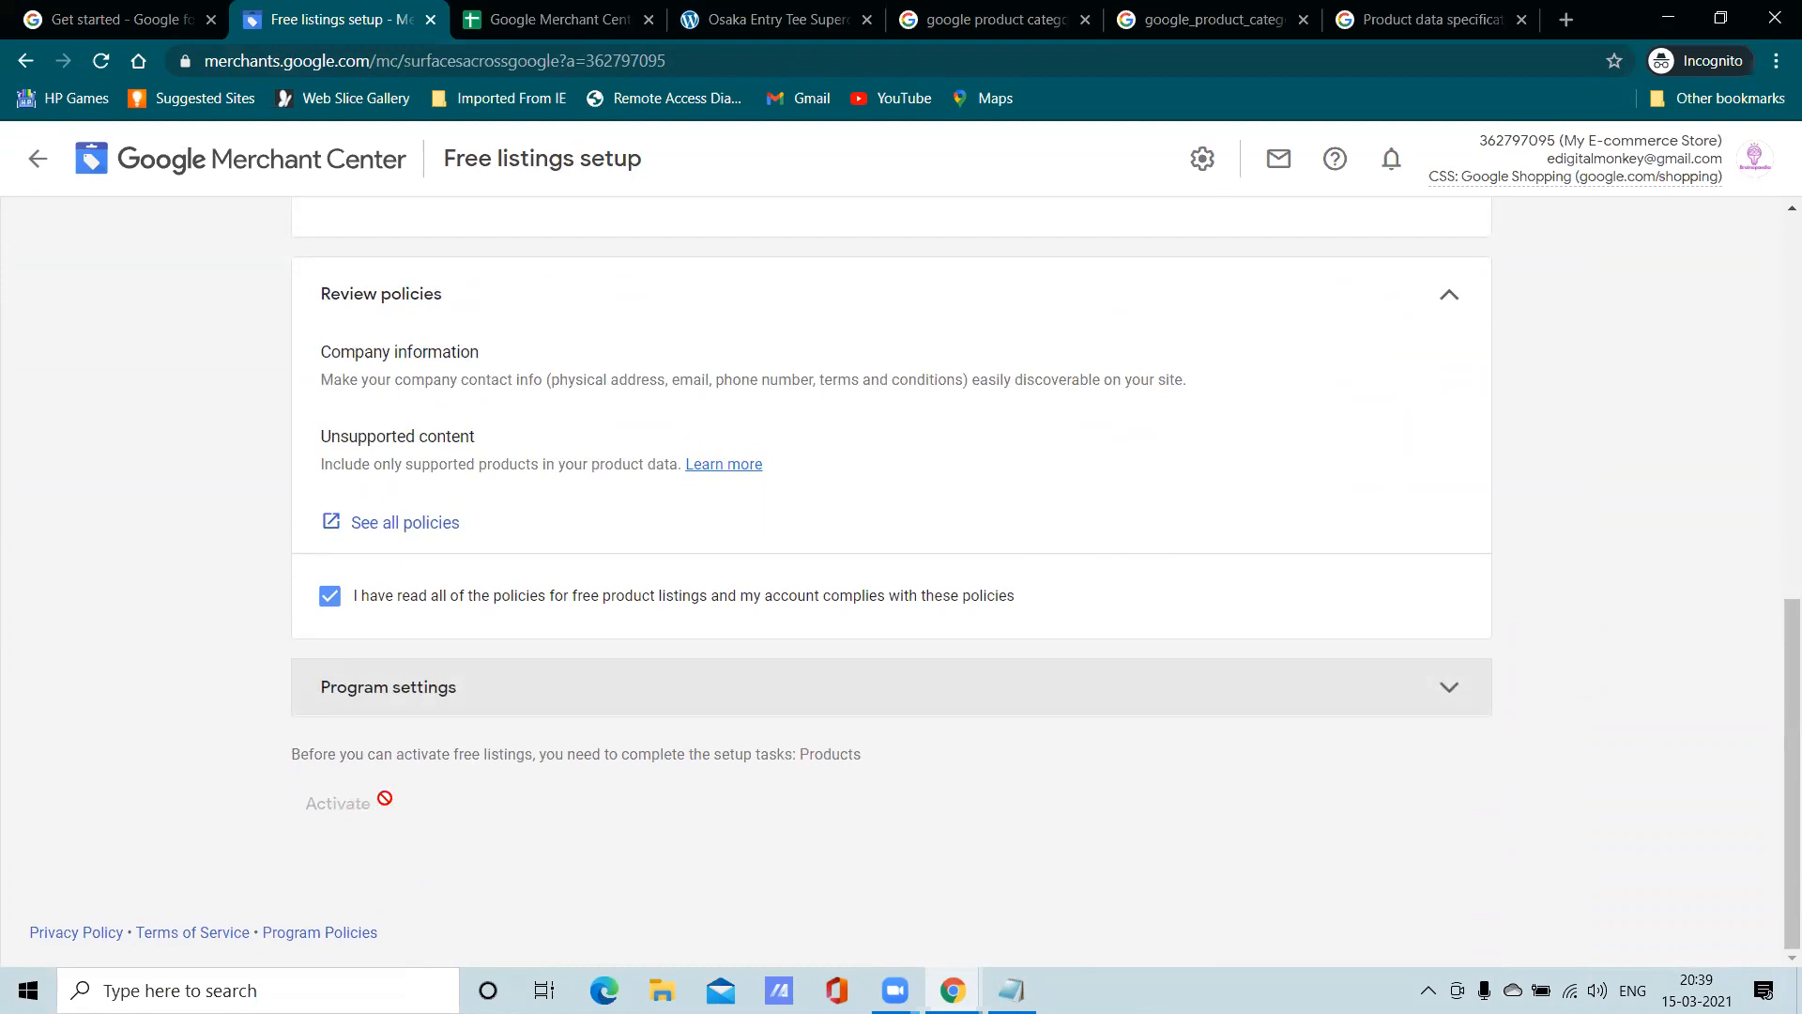
# Examine the remaining setup tasks for activating free listings and look at the sample product feed spreadsheet
pyautogui.scroll(6, 573, 610)
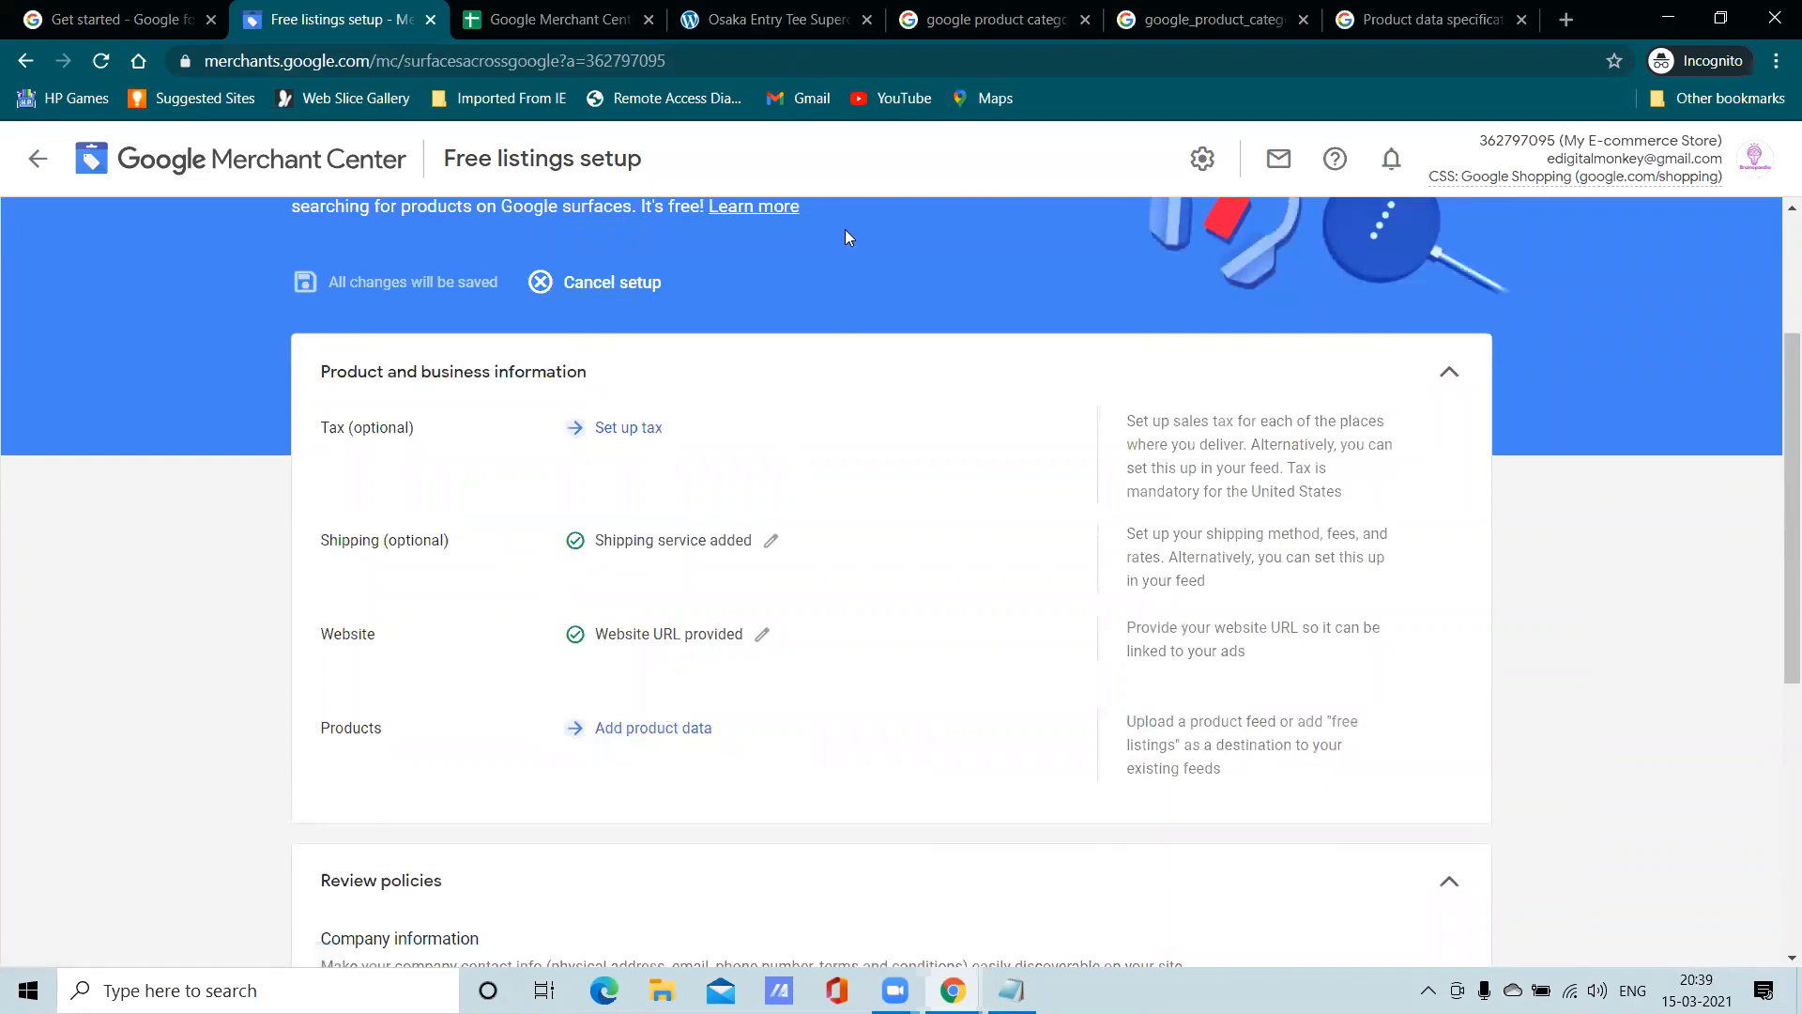
pyautogui.click(760, 19)
pyautogui.click(522, 11)
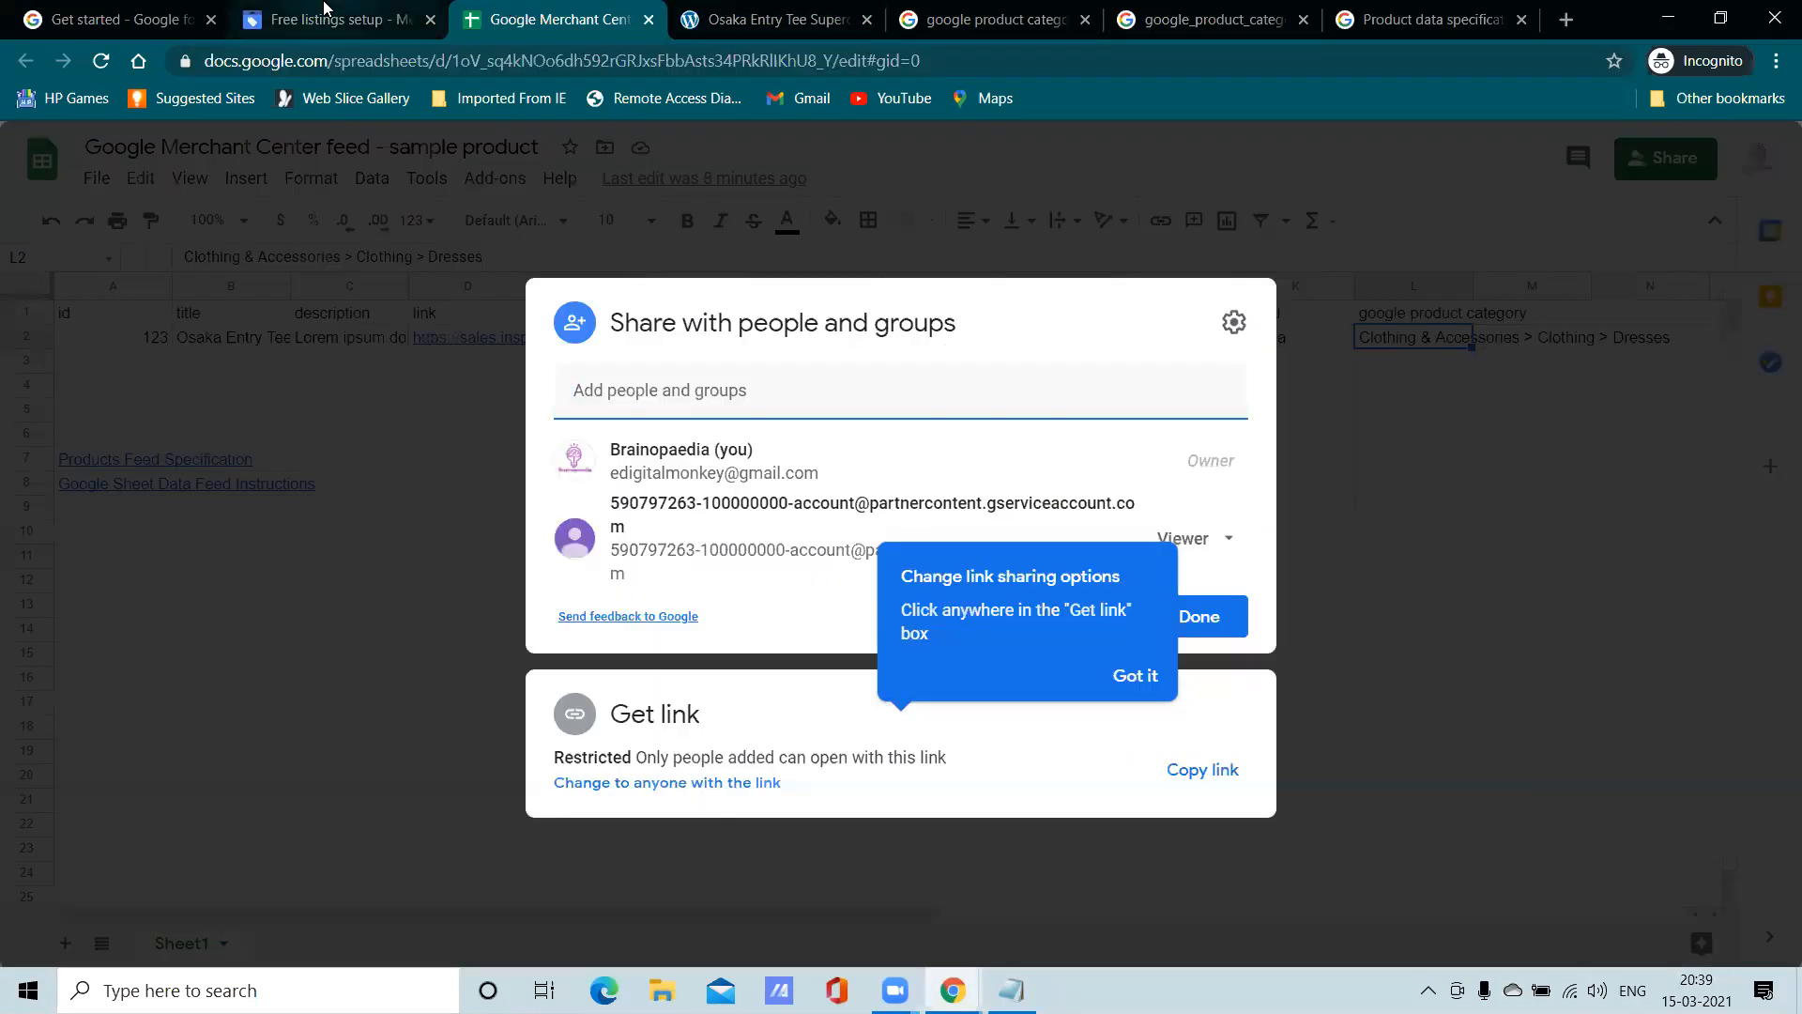
pyautogui.click(328, 19)
pyautogui.scroll(-7, 576, 756)
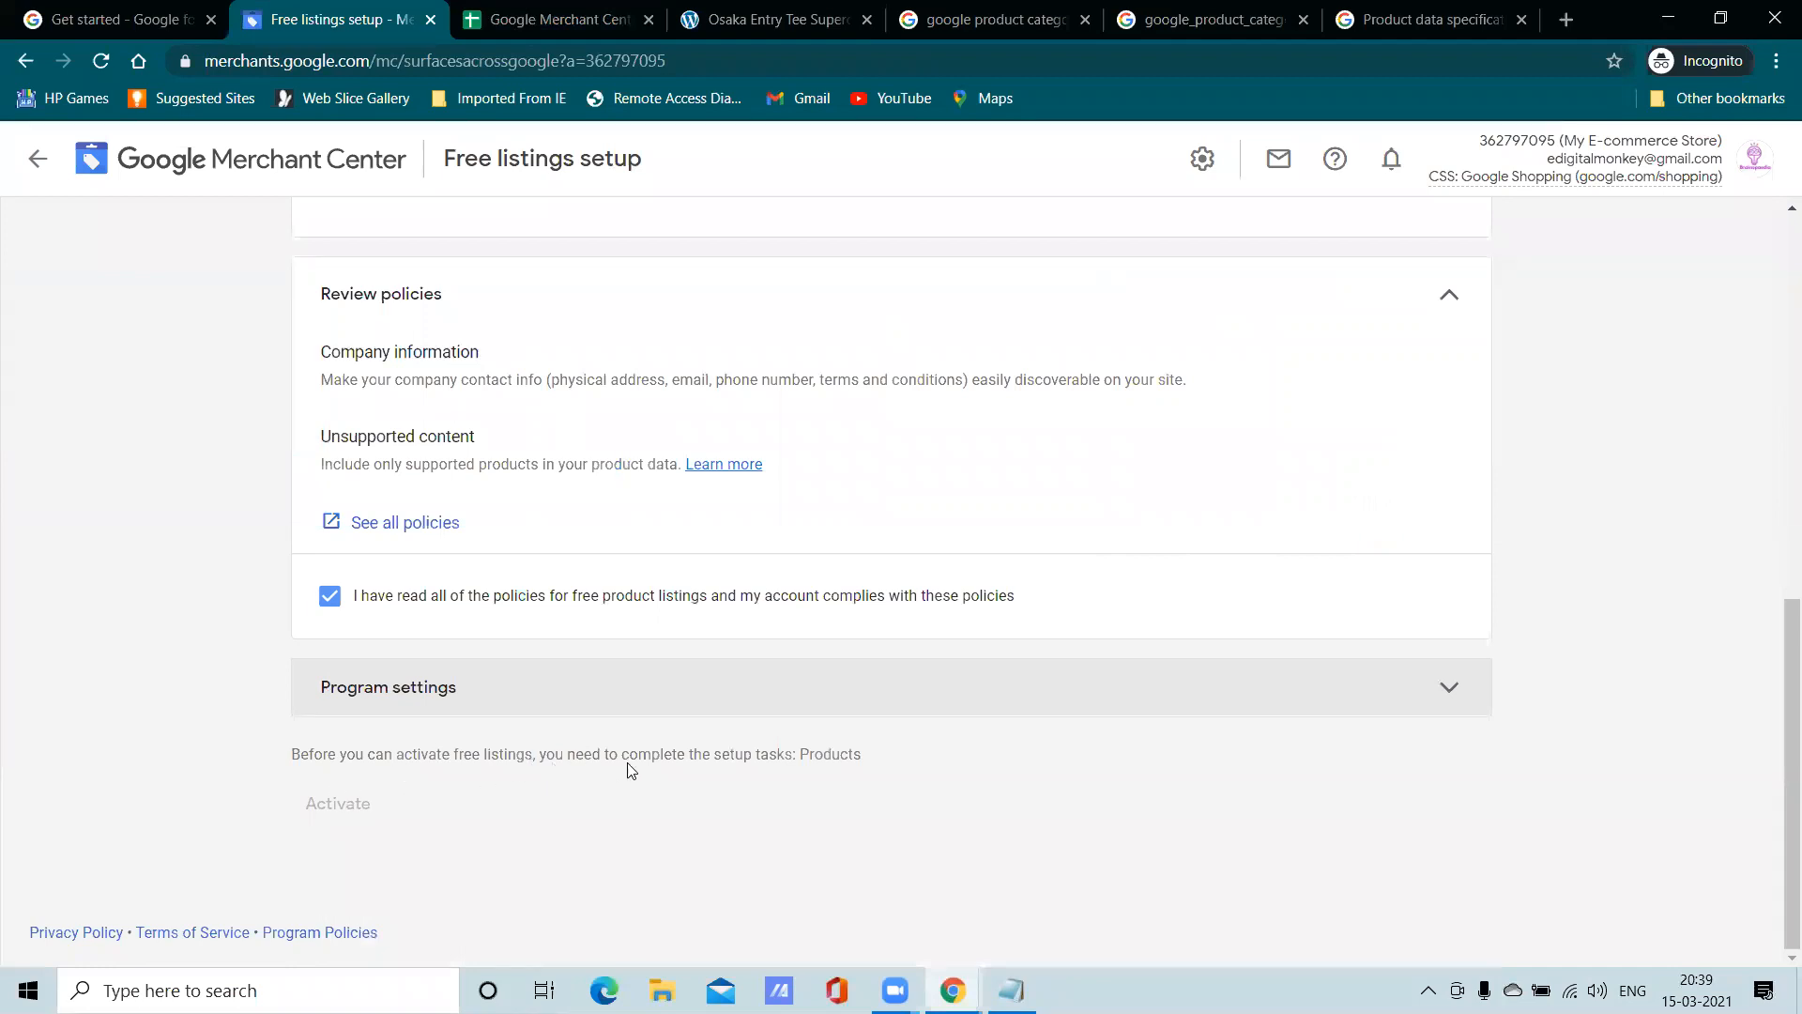
pyautogui.scroll(5, 830, 766)
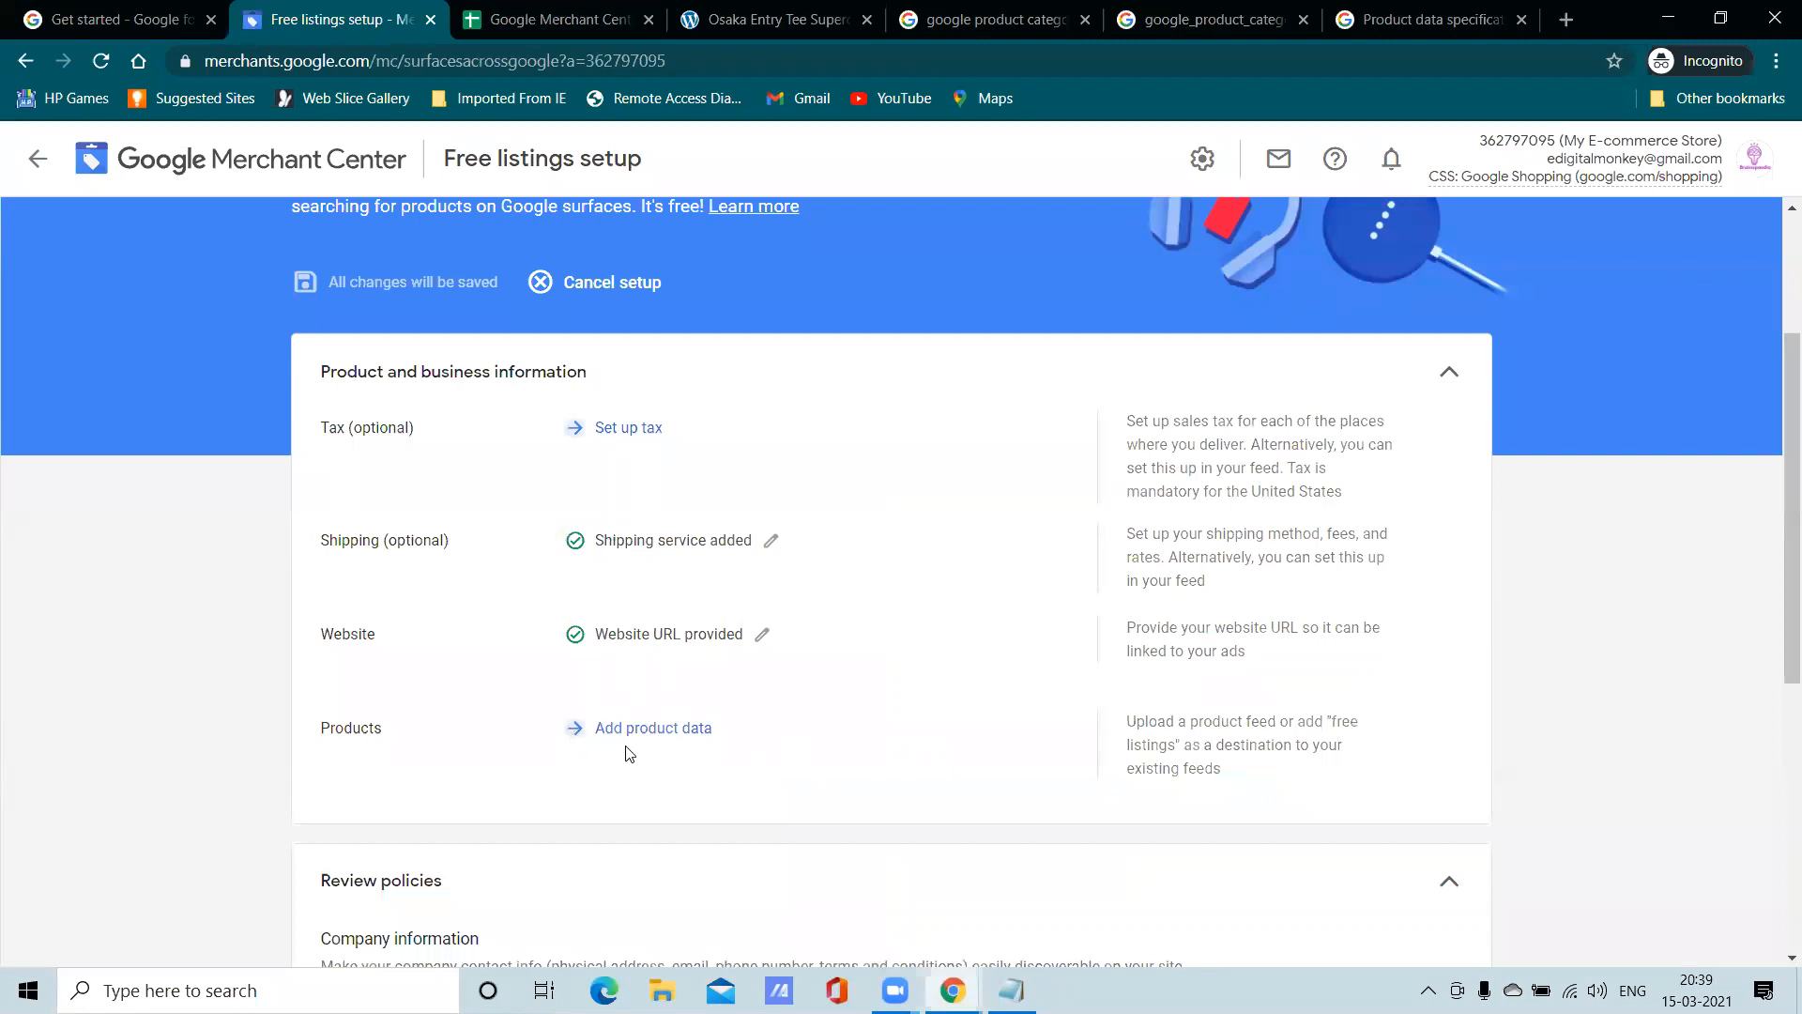
pyautogui.scroll(-5, 648, 756)
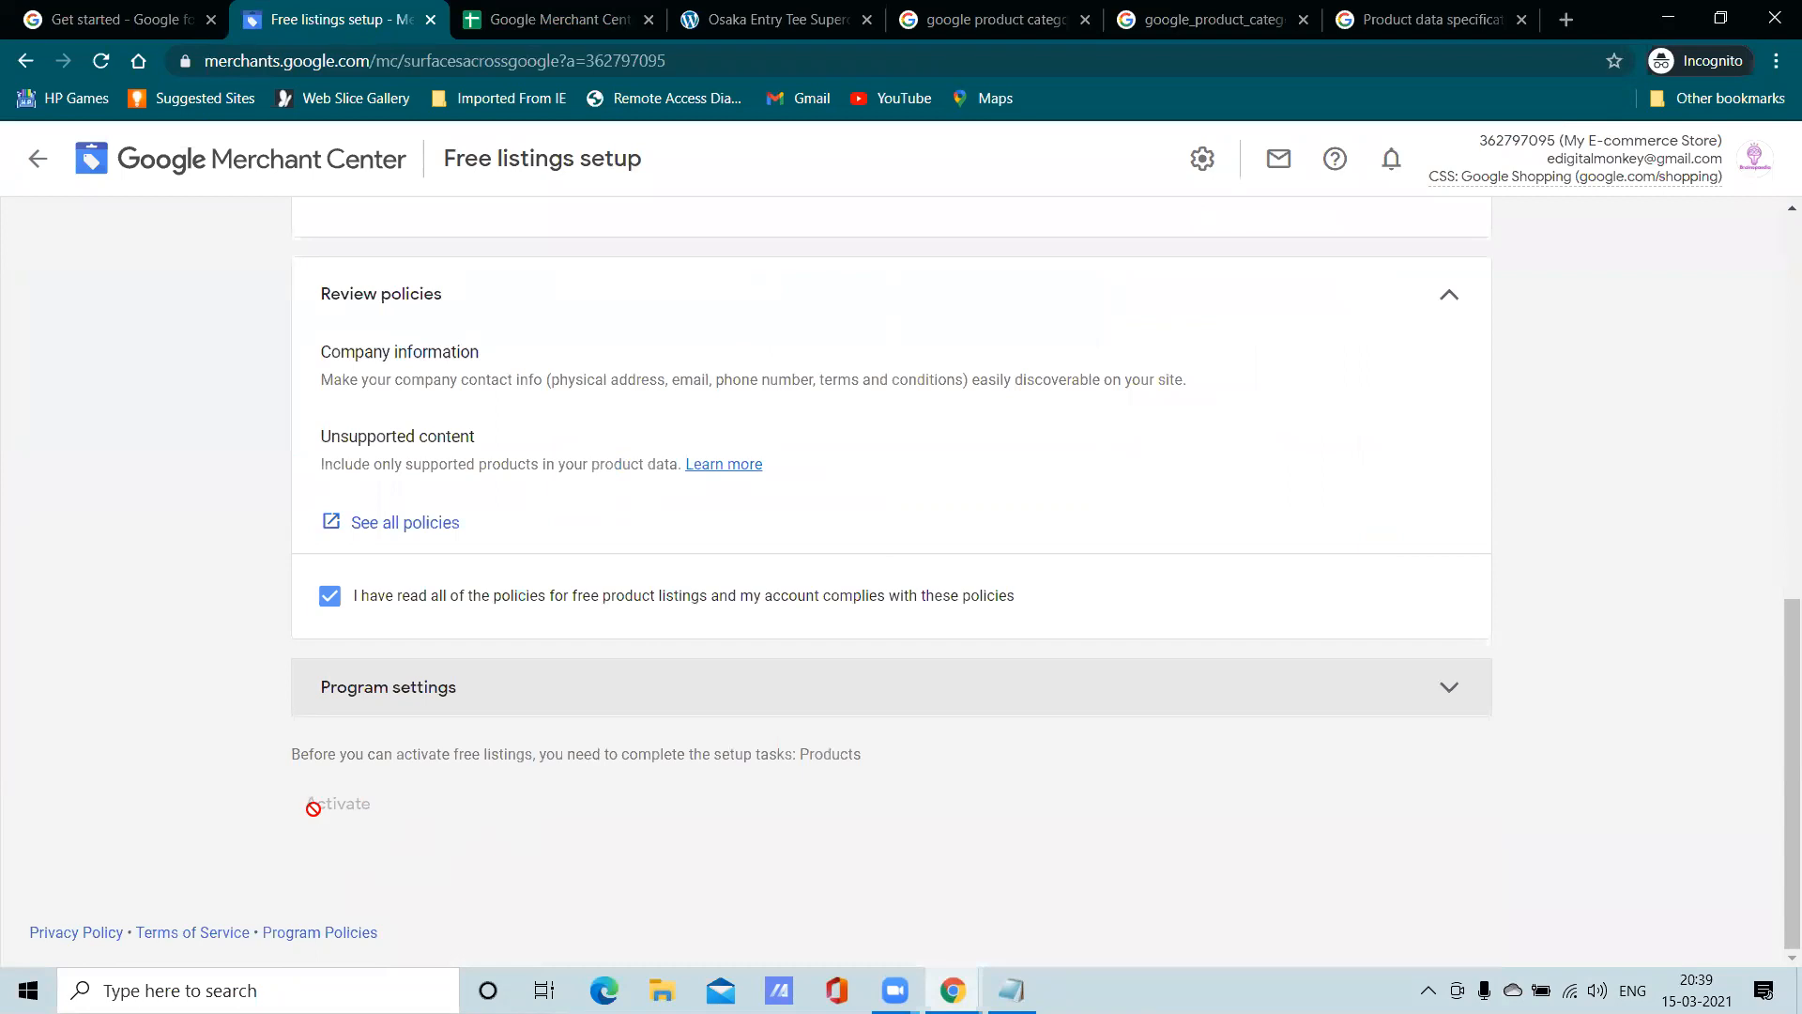
pyautogui.scroll(8, 398, 798)
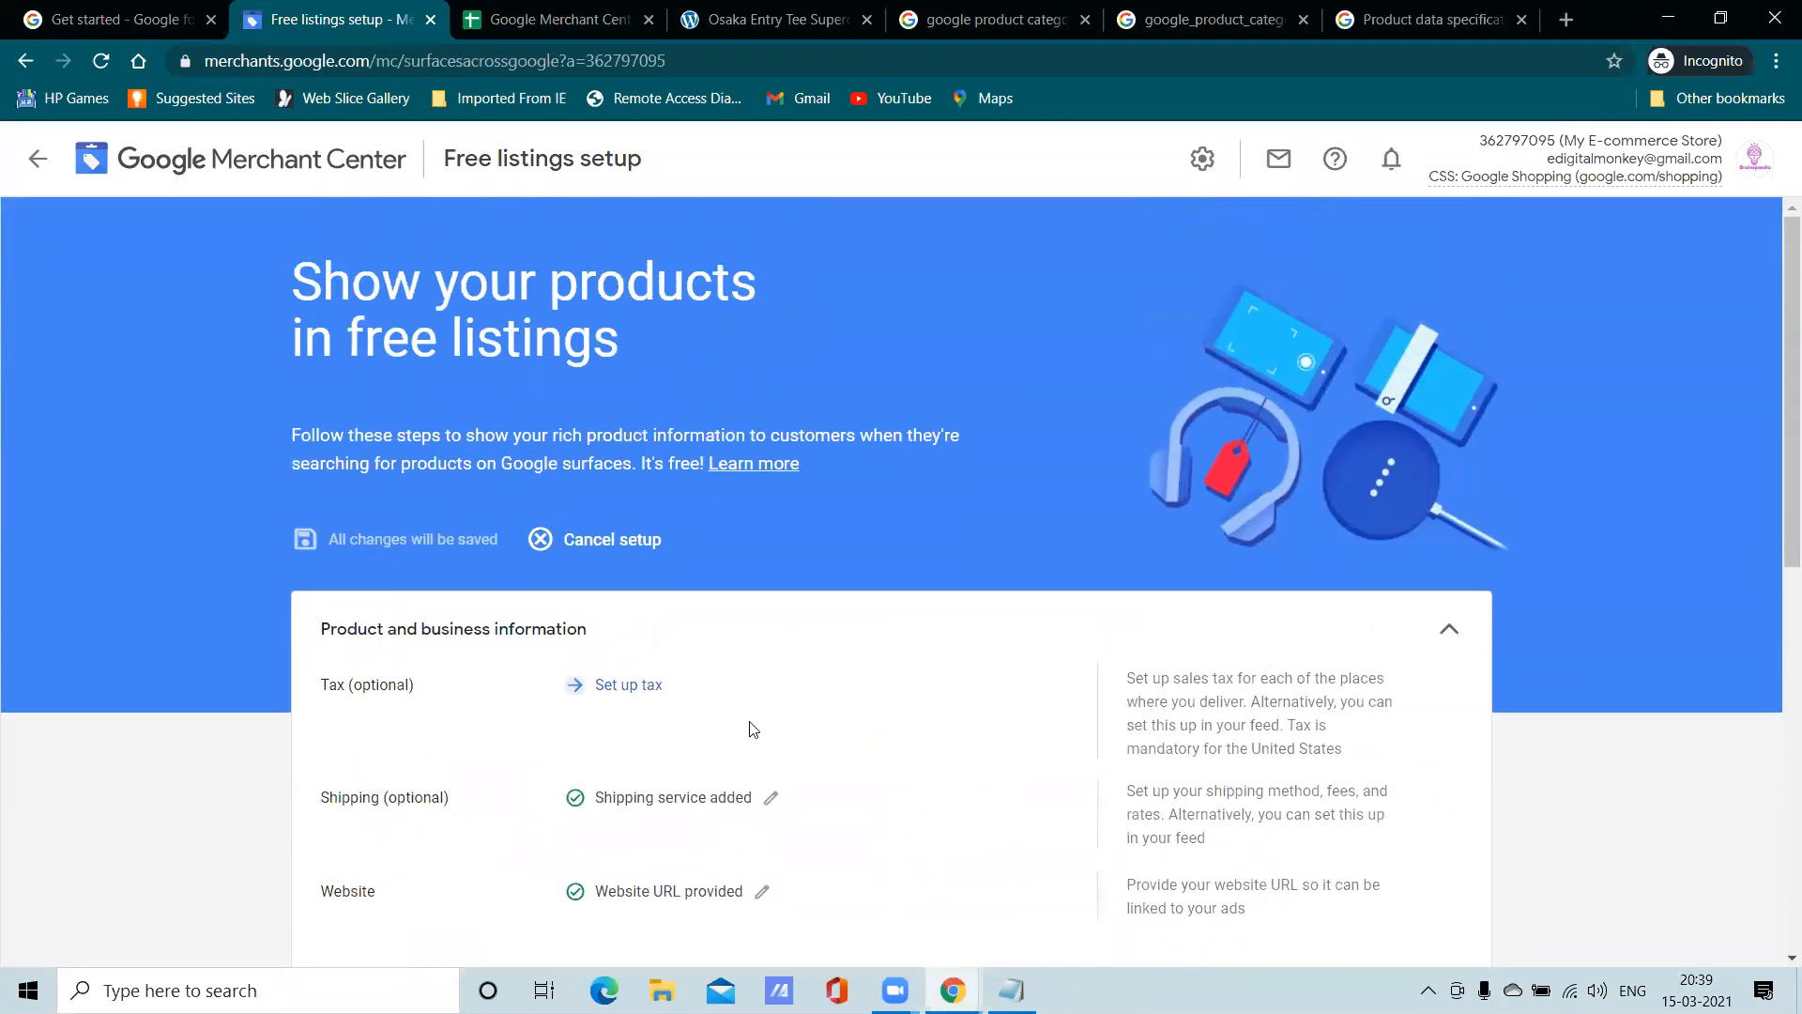
pyautogui.scroll(-6, 752, 728)
pyautogui.scroll(-3, 620, 494)
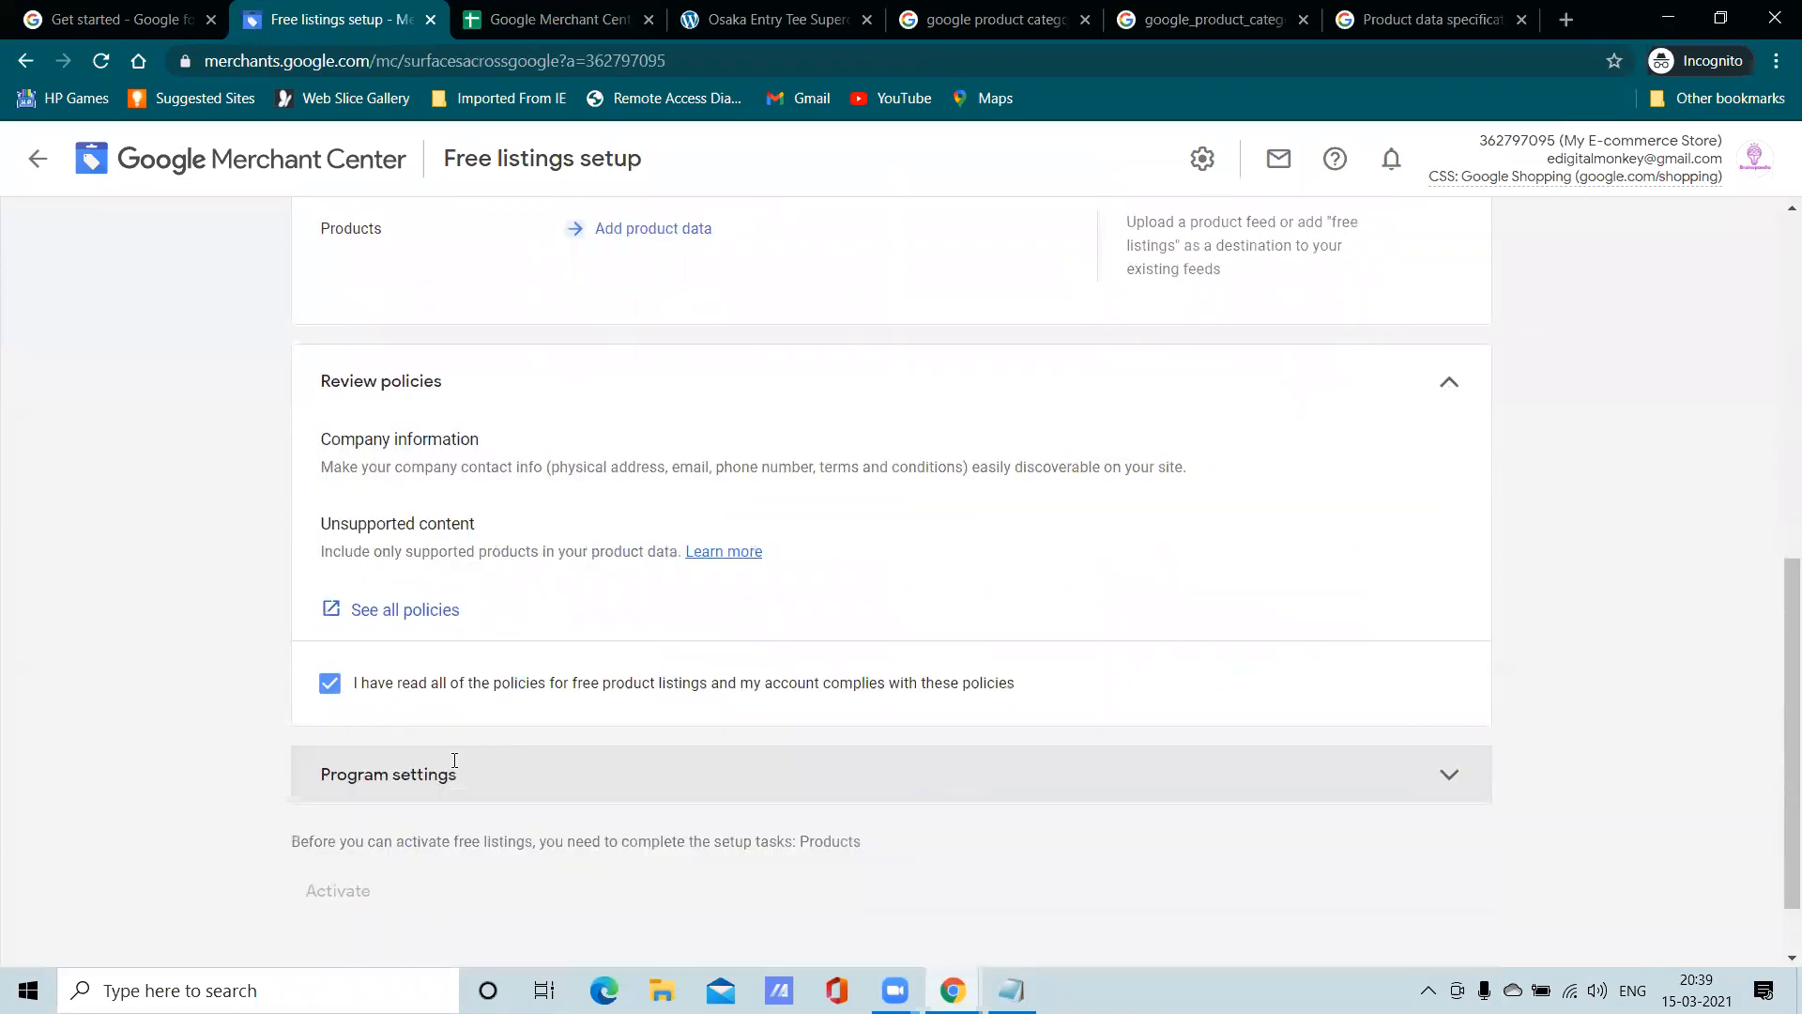
pyautogui.scroll(7, 619, 495)
pyautogui.click(770, 19)
pyautogui.click(575, 13)
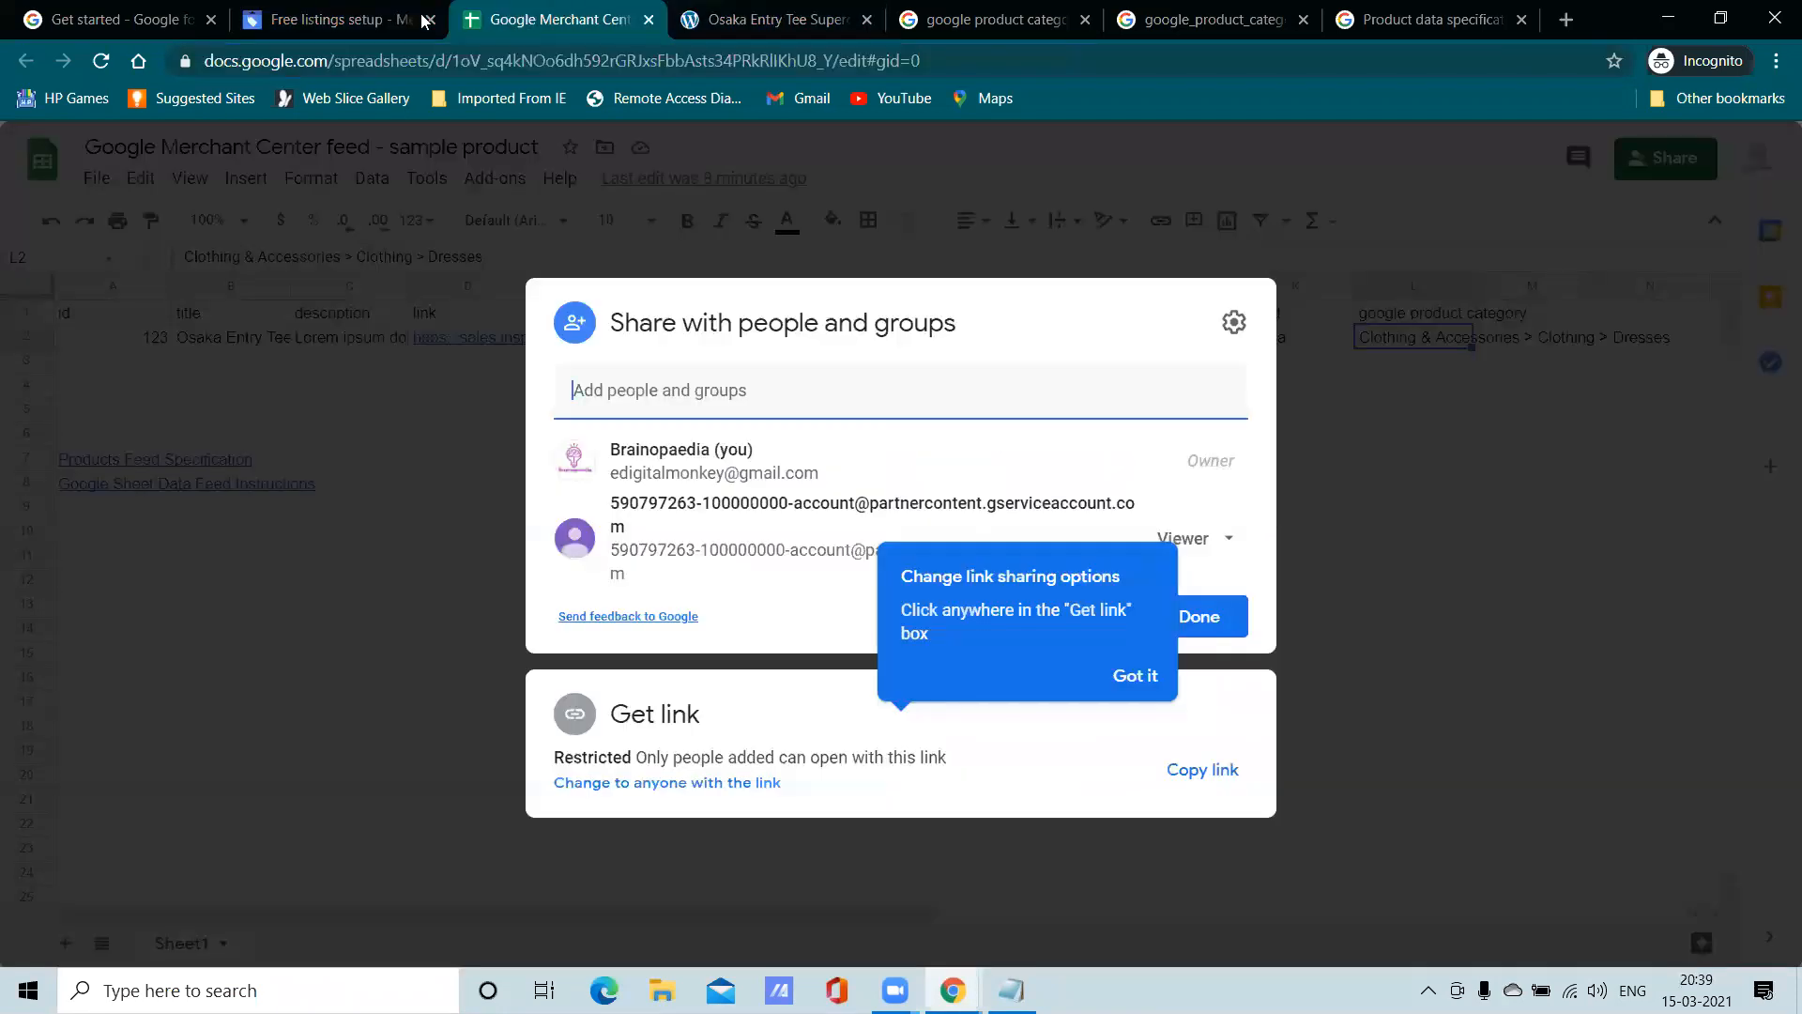
pyautogui.click(389, 21)
pyautogui.scroll(-4, 723, 495)
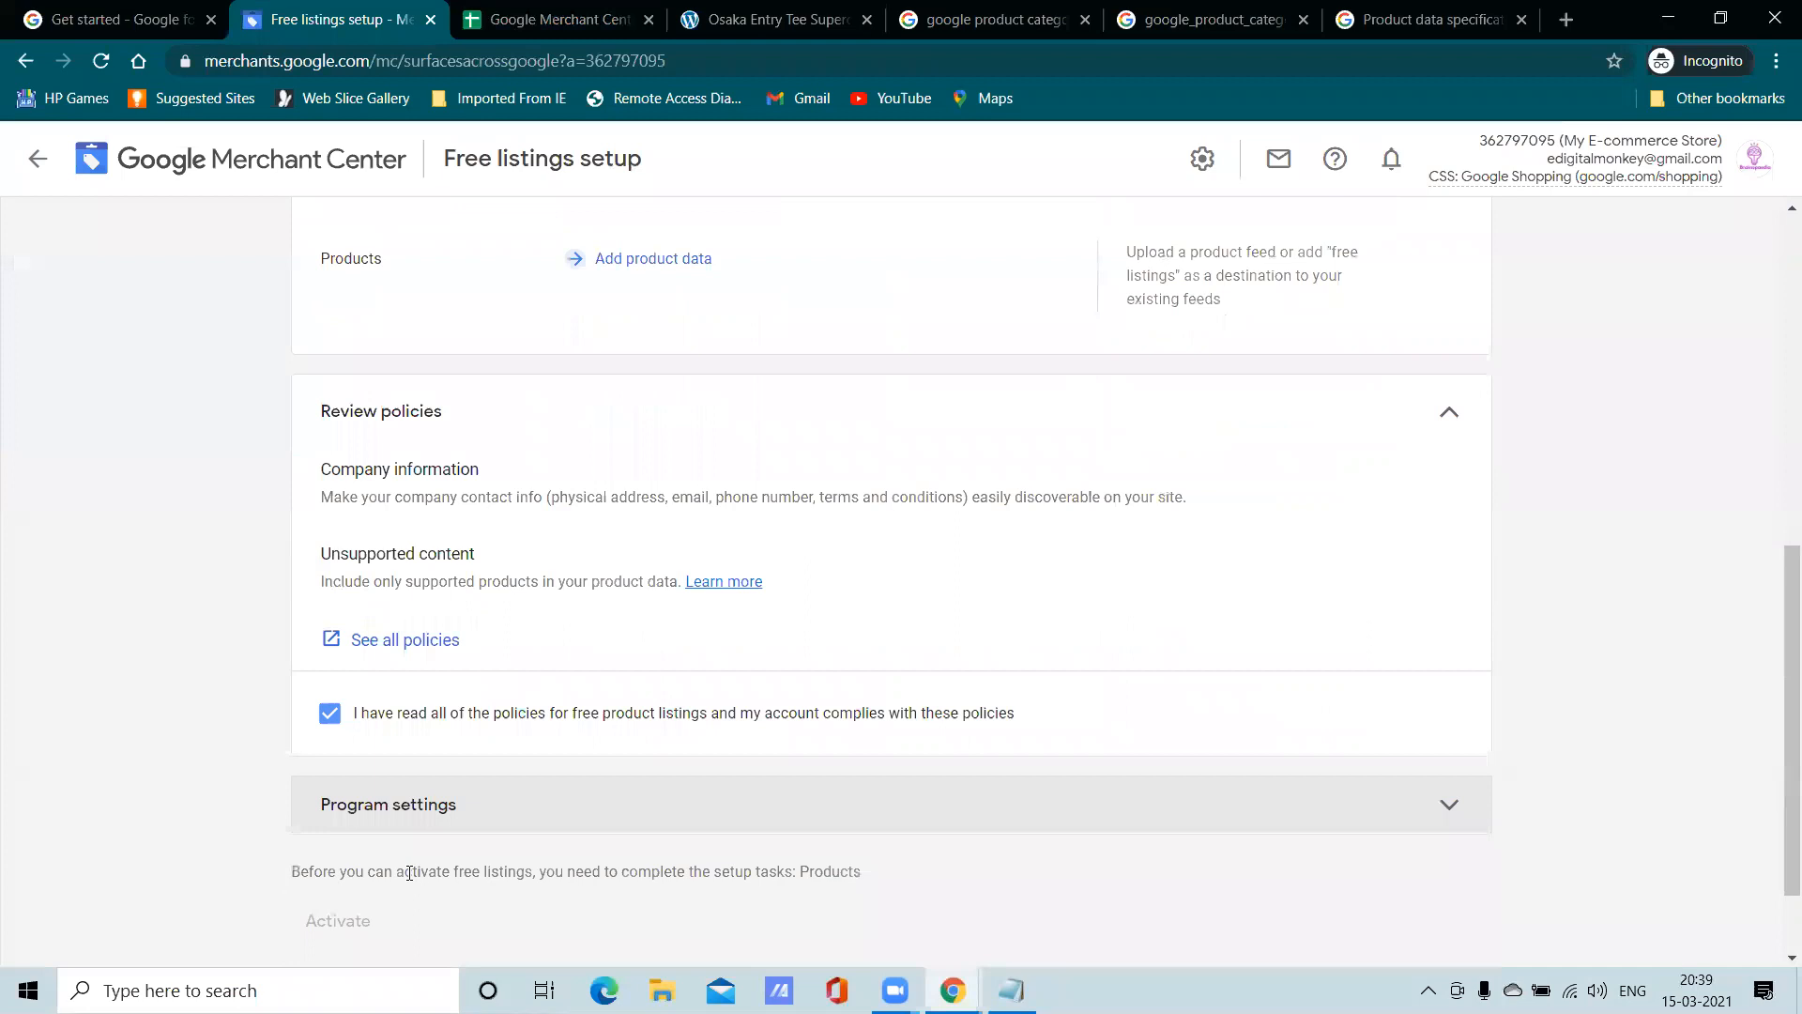
# Open the linked accounts settings of the Merchant Center account from the free listings setup
pyautogui.scroll(5, 652, 676)
pyautogui.scroll(4, 697, 670)
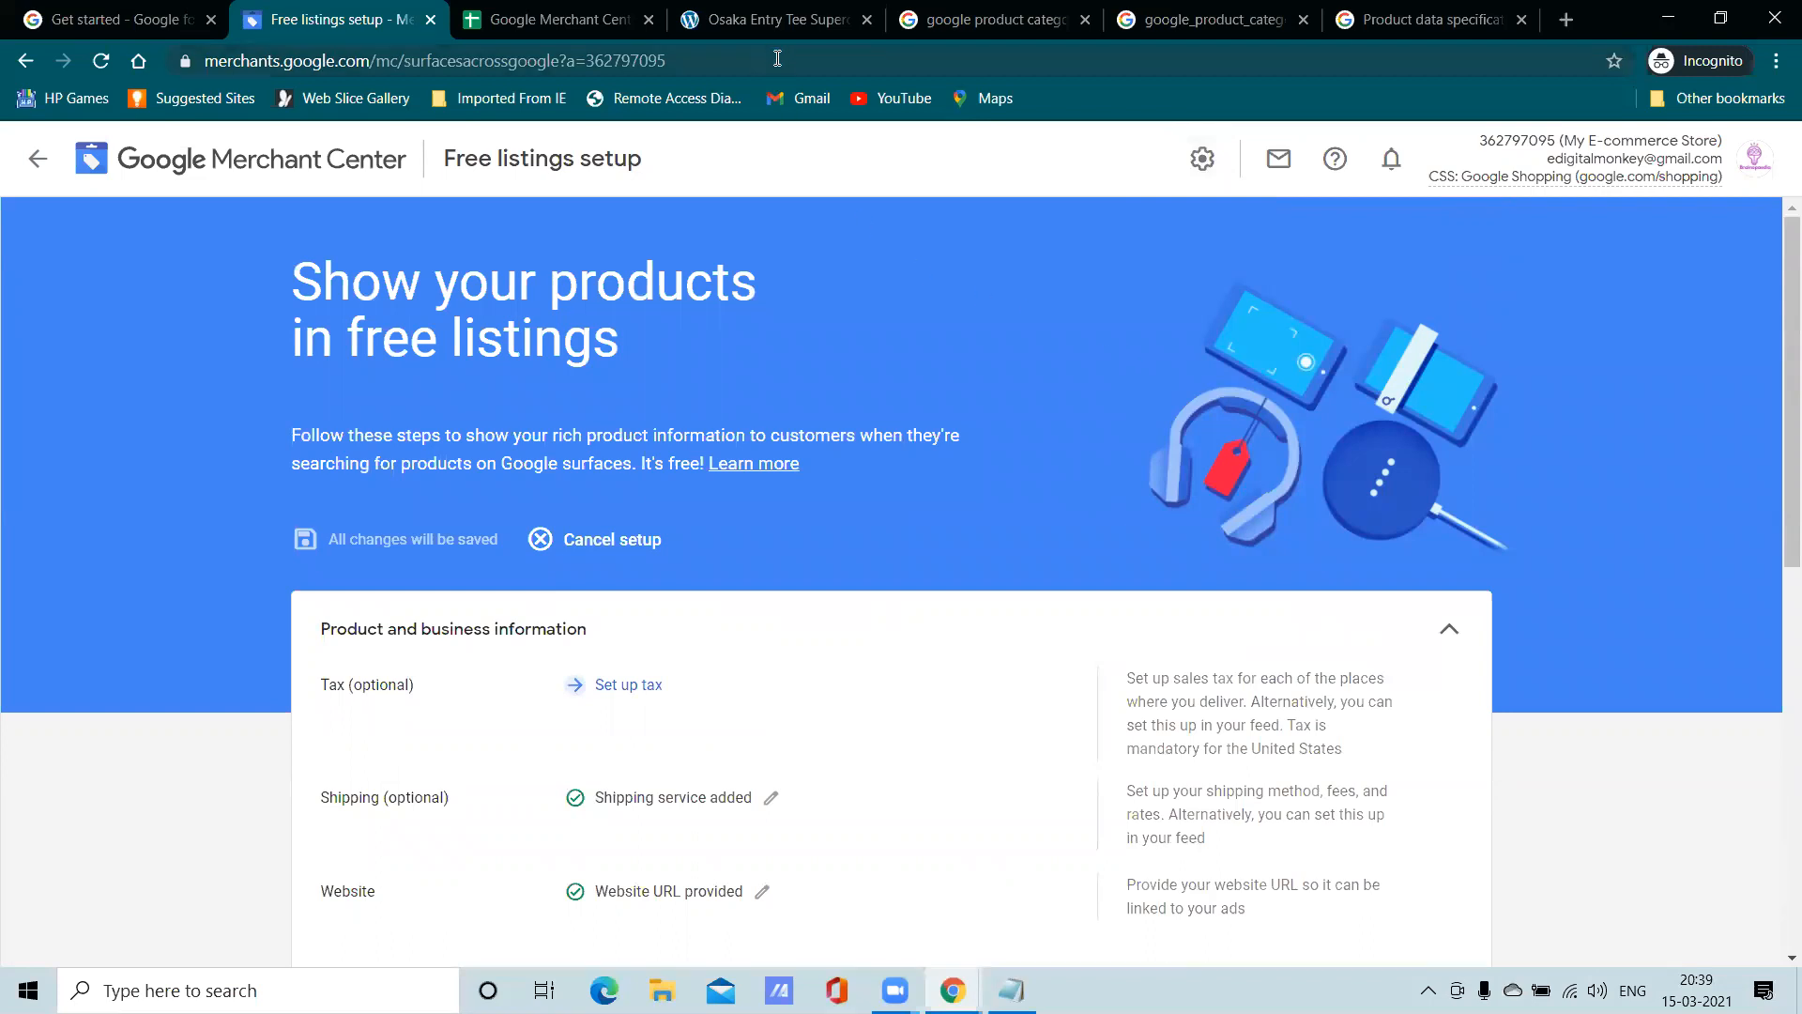
pyautogui.click(1202, 160)
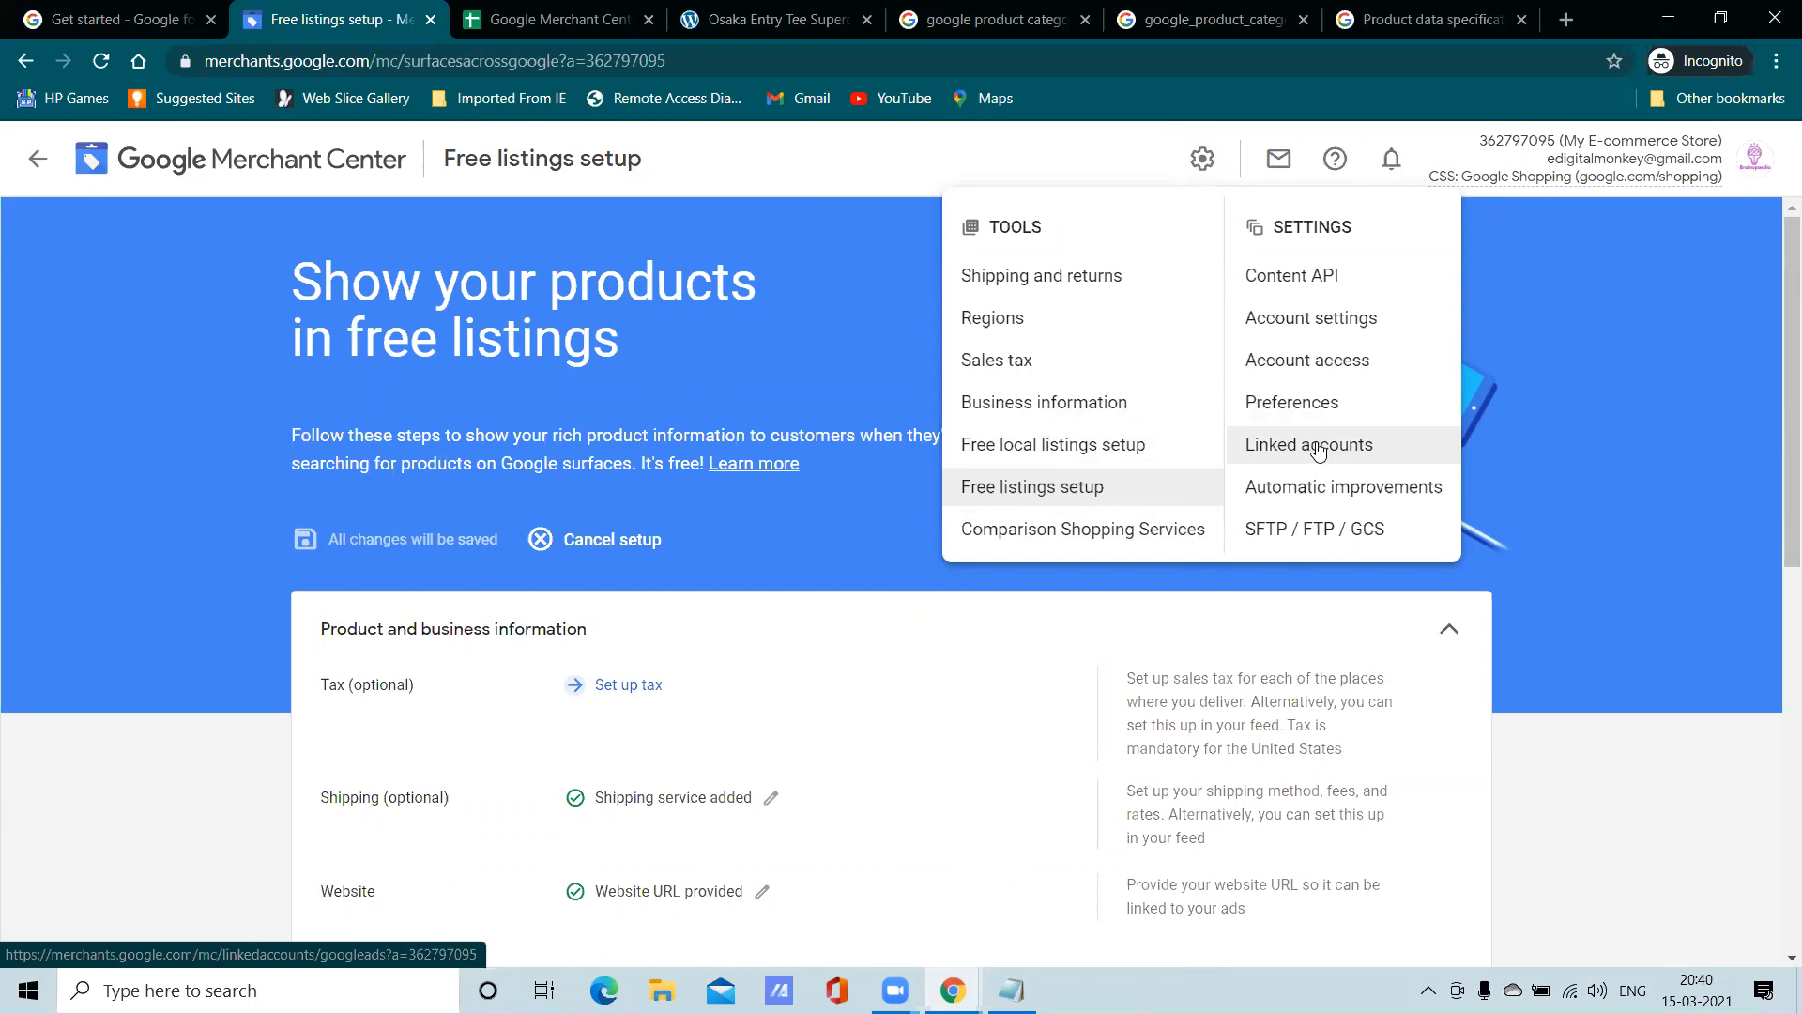
pyautogui.click(1279, 452)
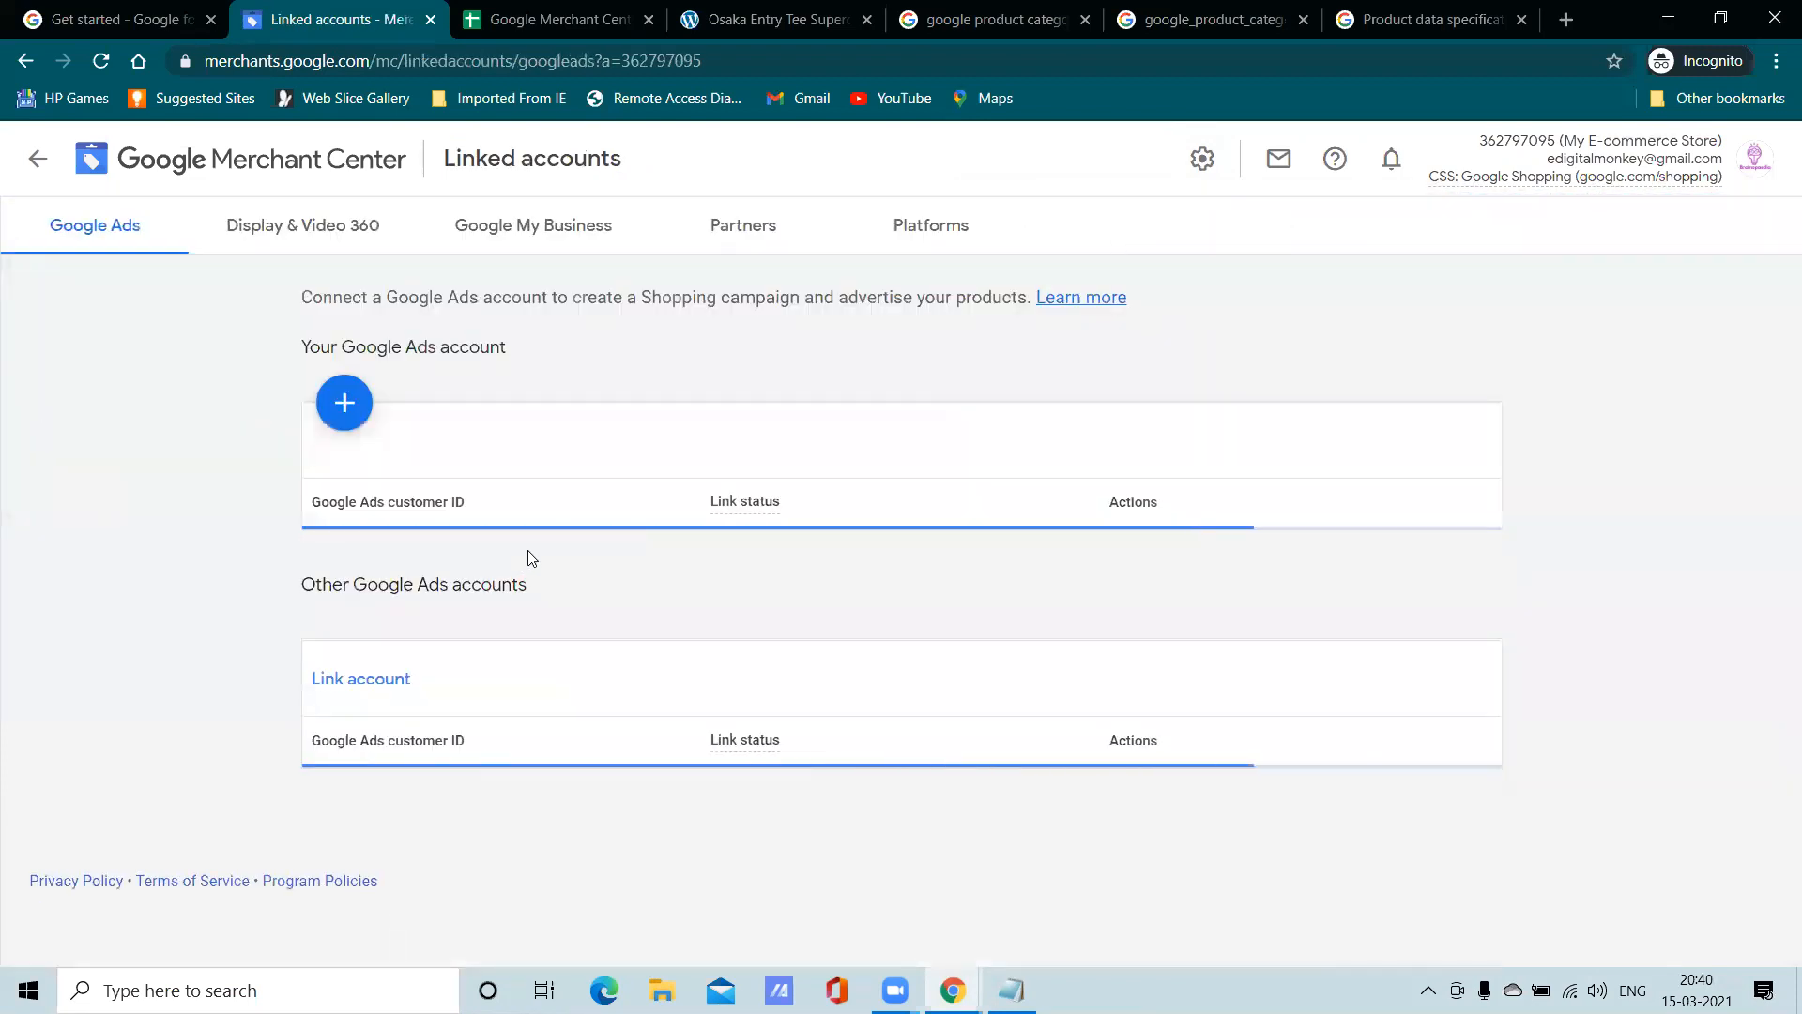
pyautogui.click(334, 402)
pyautogui.click(748, 549)
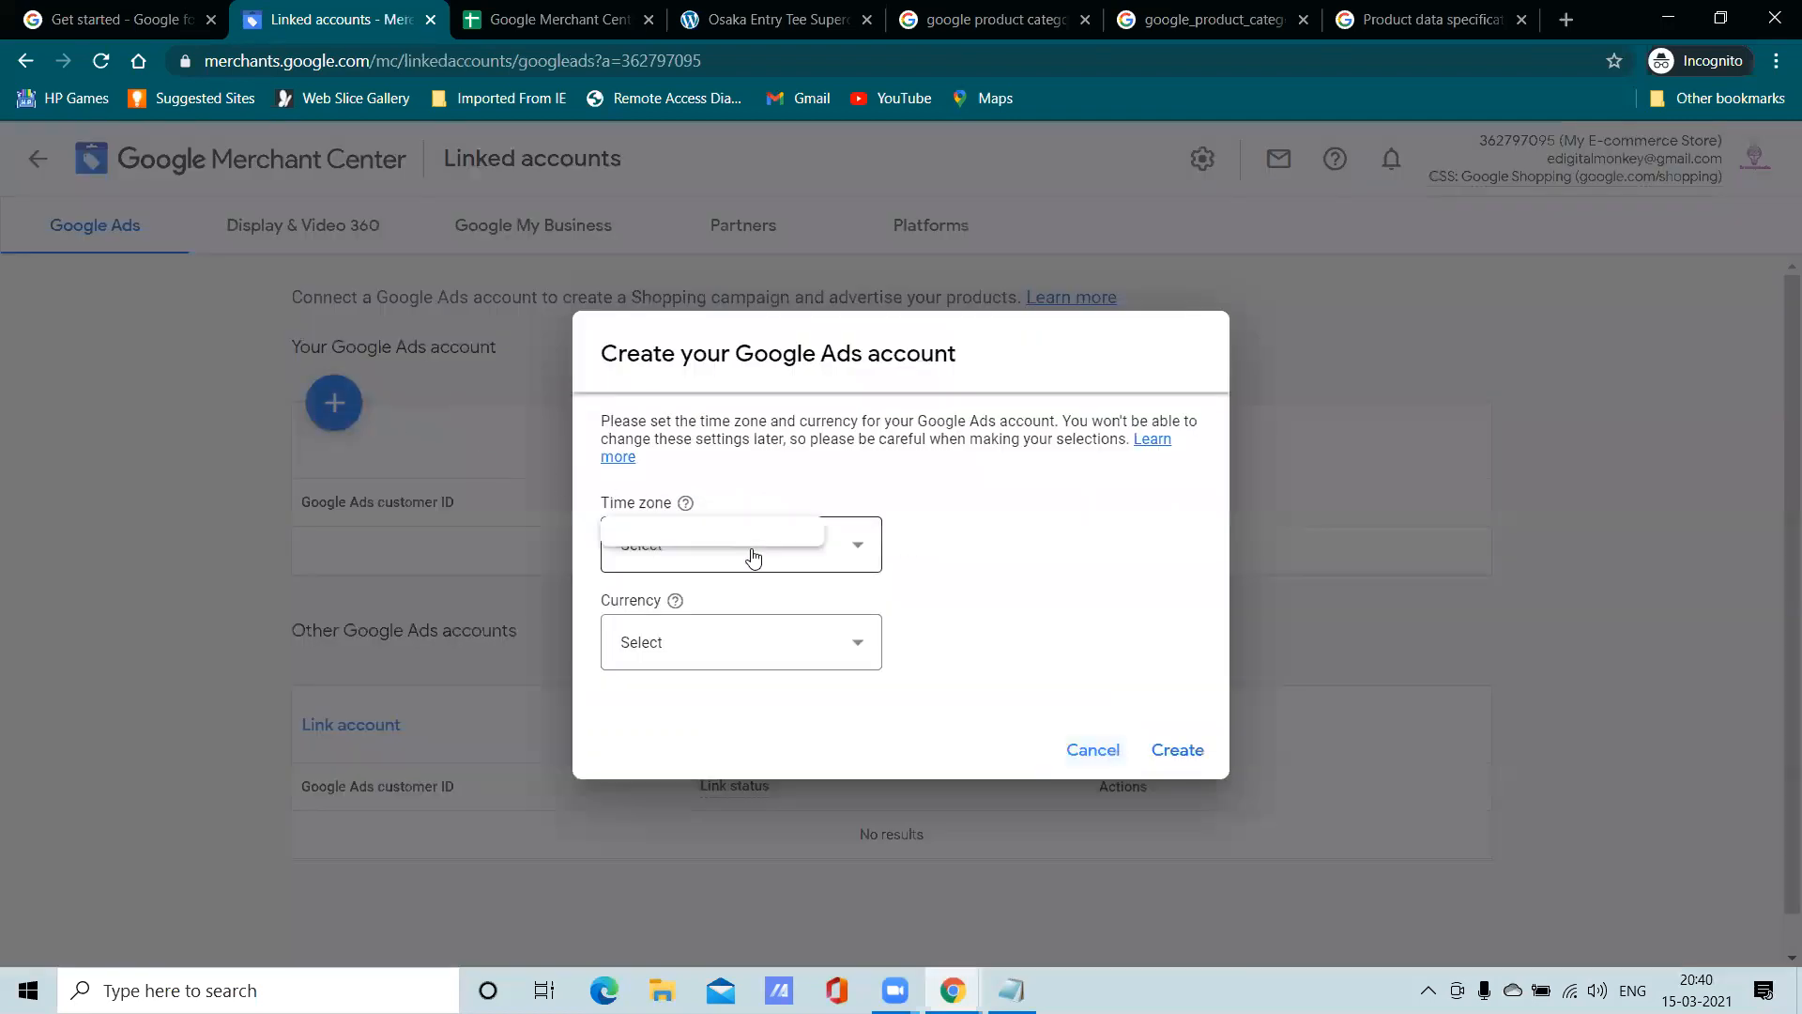
pyautogui.click(737, 569)
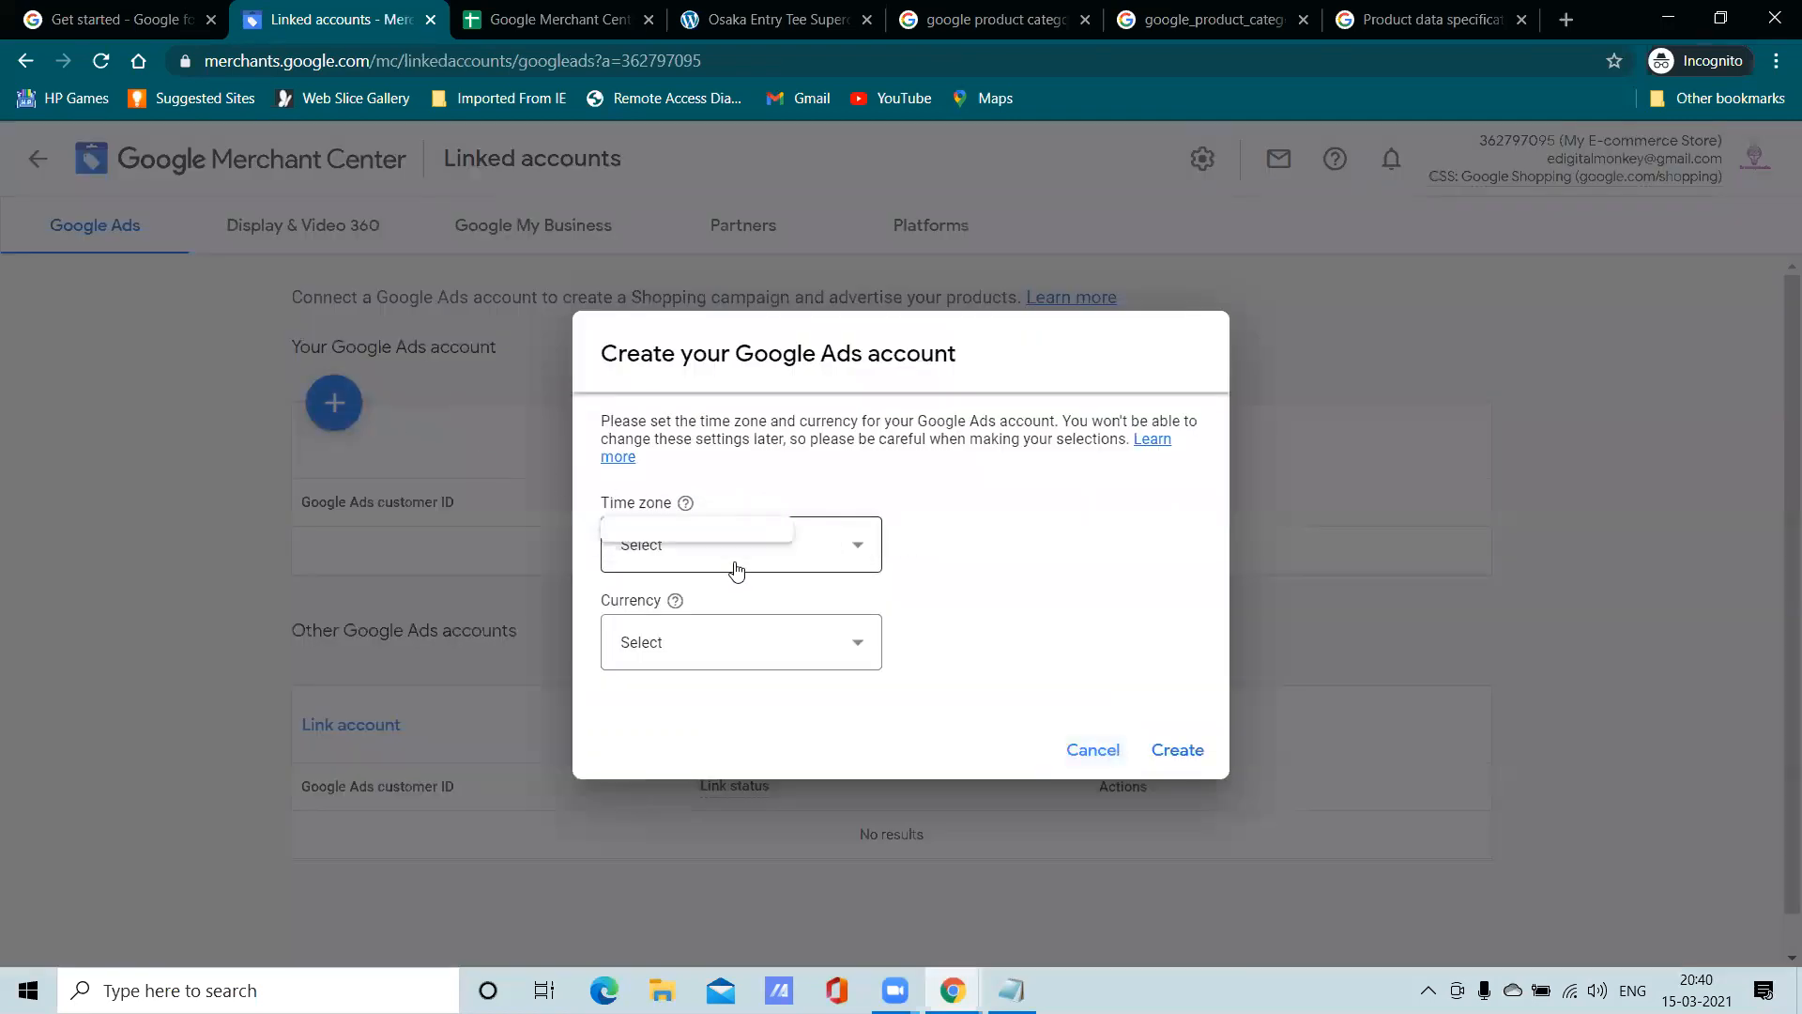
pyautogui.doubleClick(815, 555)
pyautogui.click(801, 590)
pyautogui.click(864, 553)
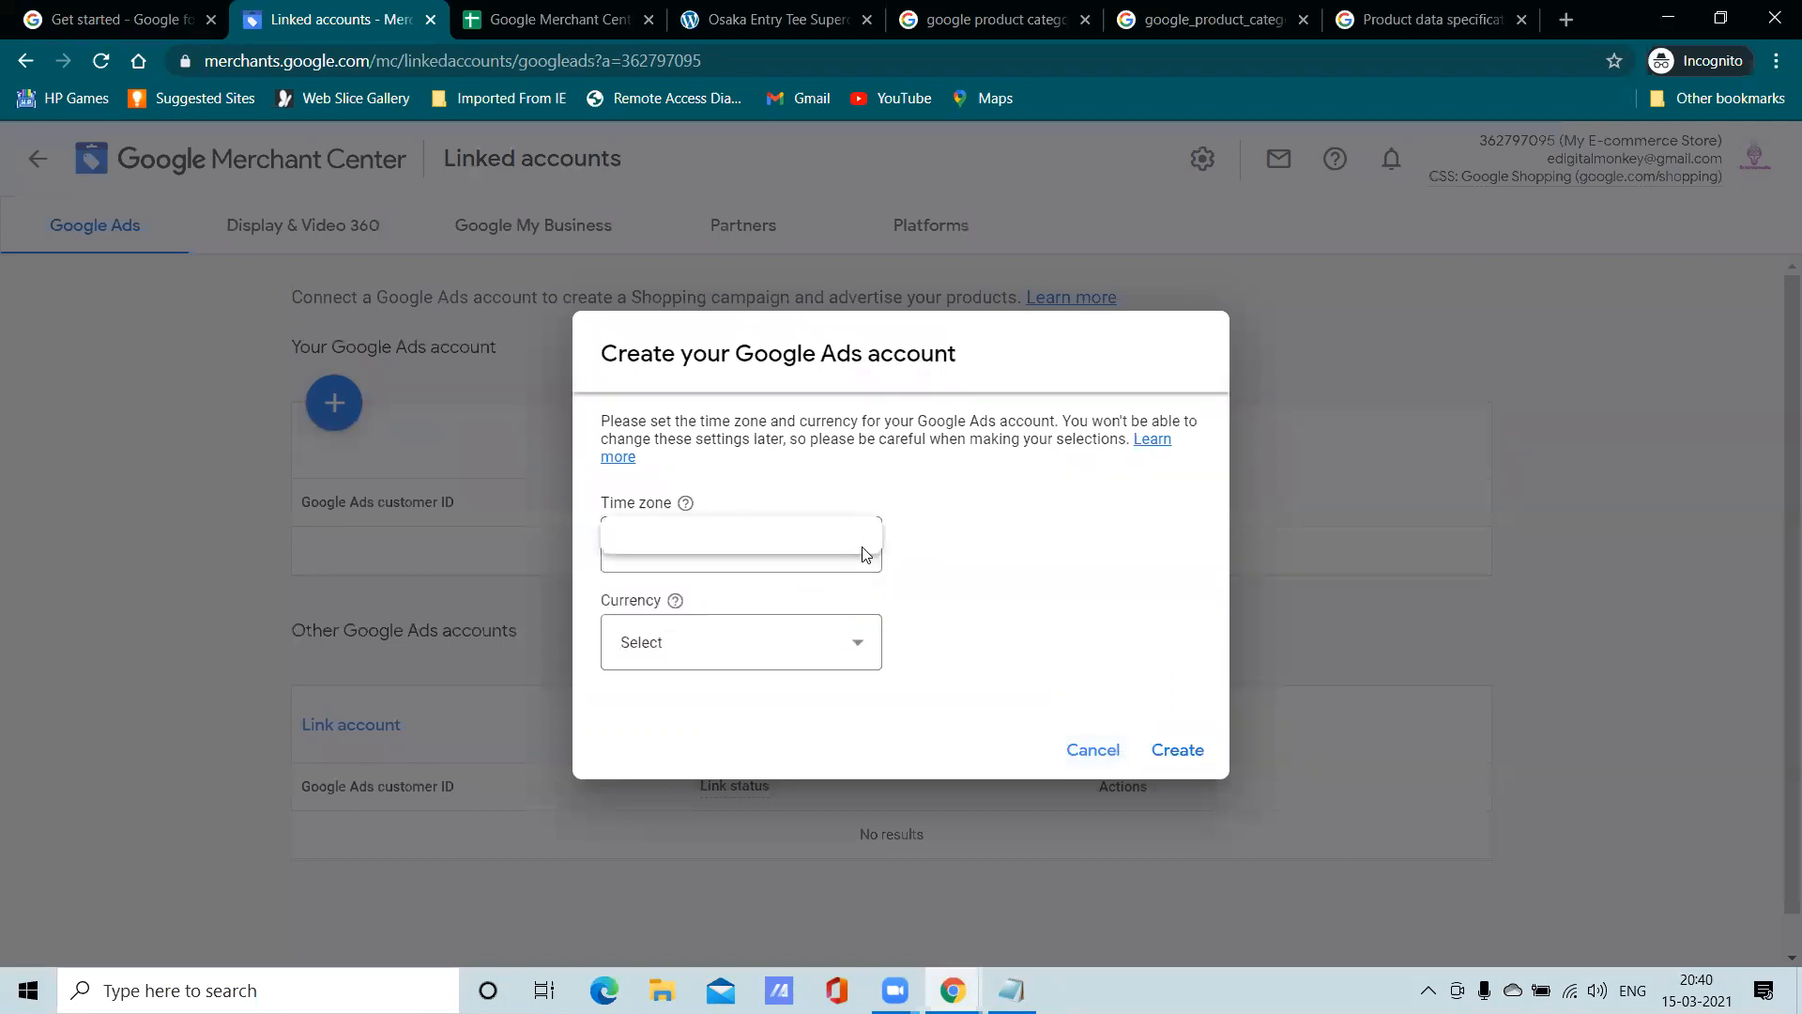
pyautogui.click(740, 563)
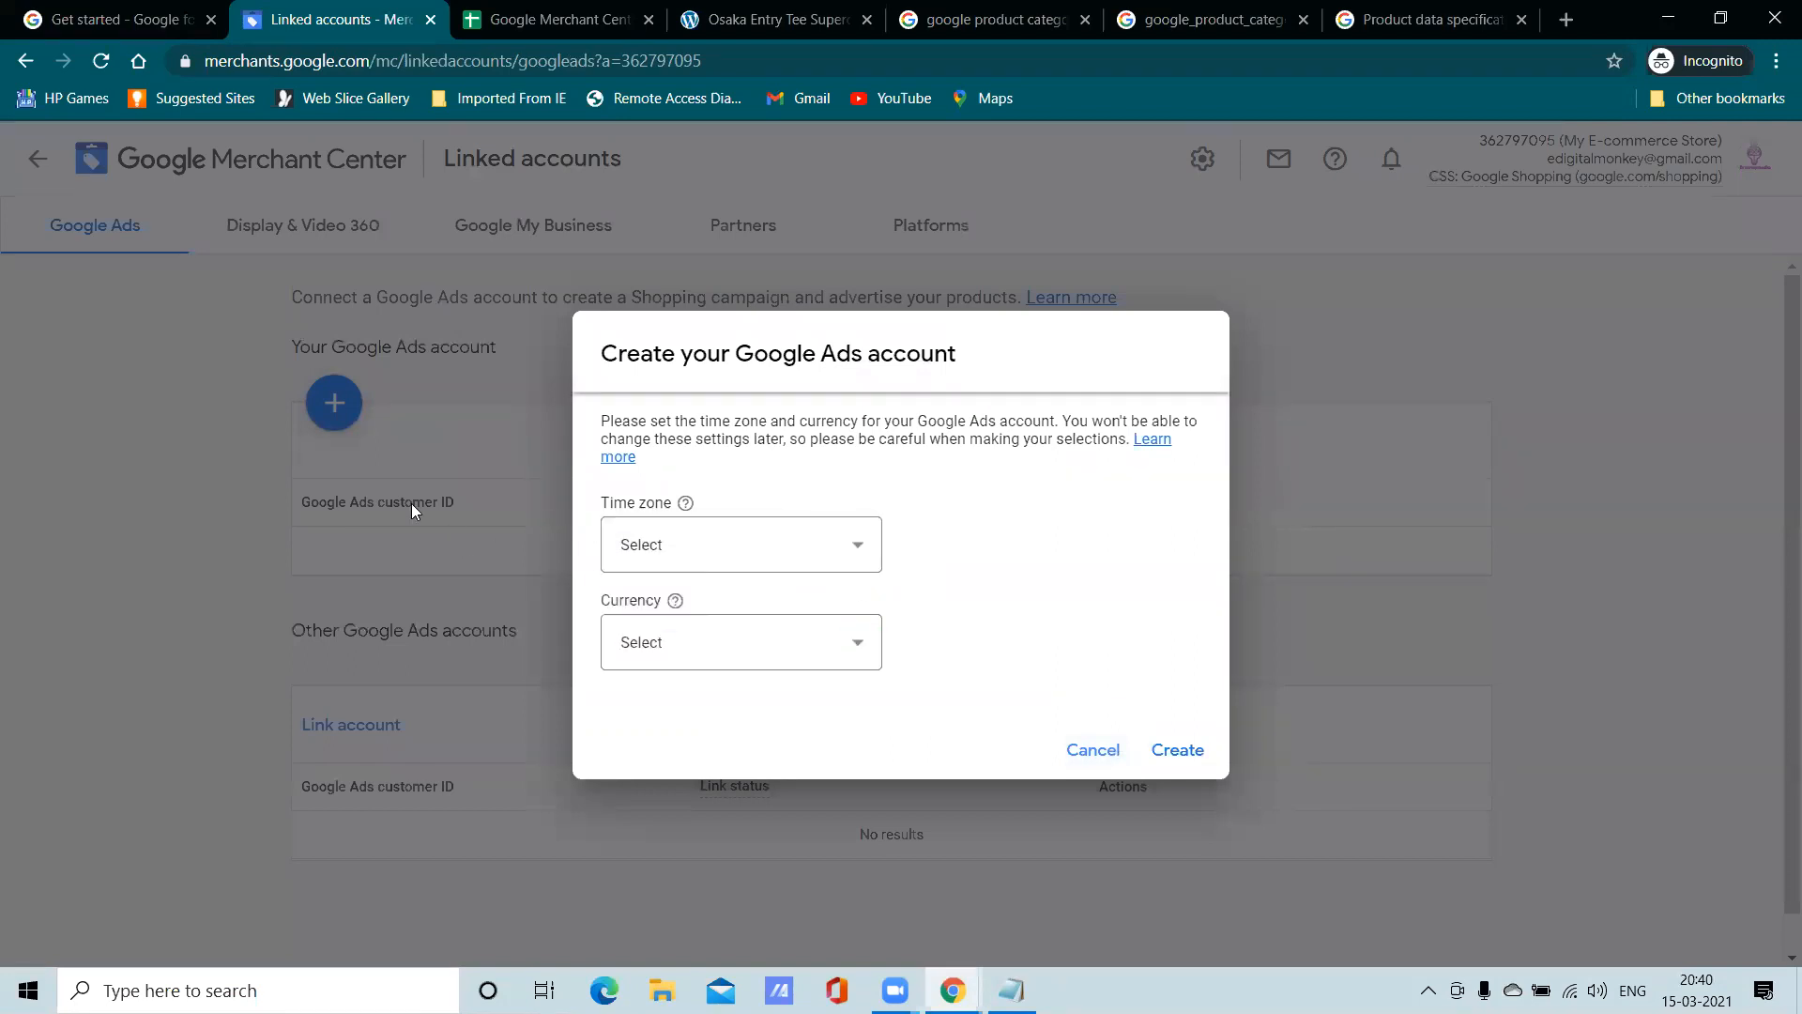
pyautogui.click(1087, 749)
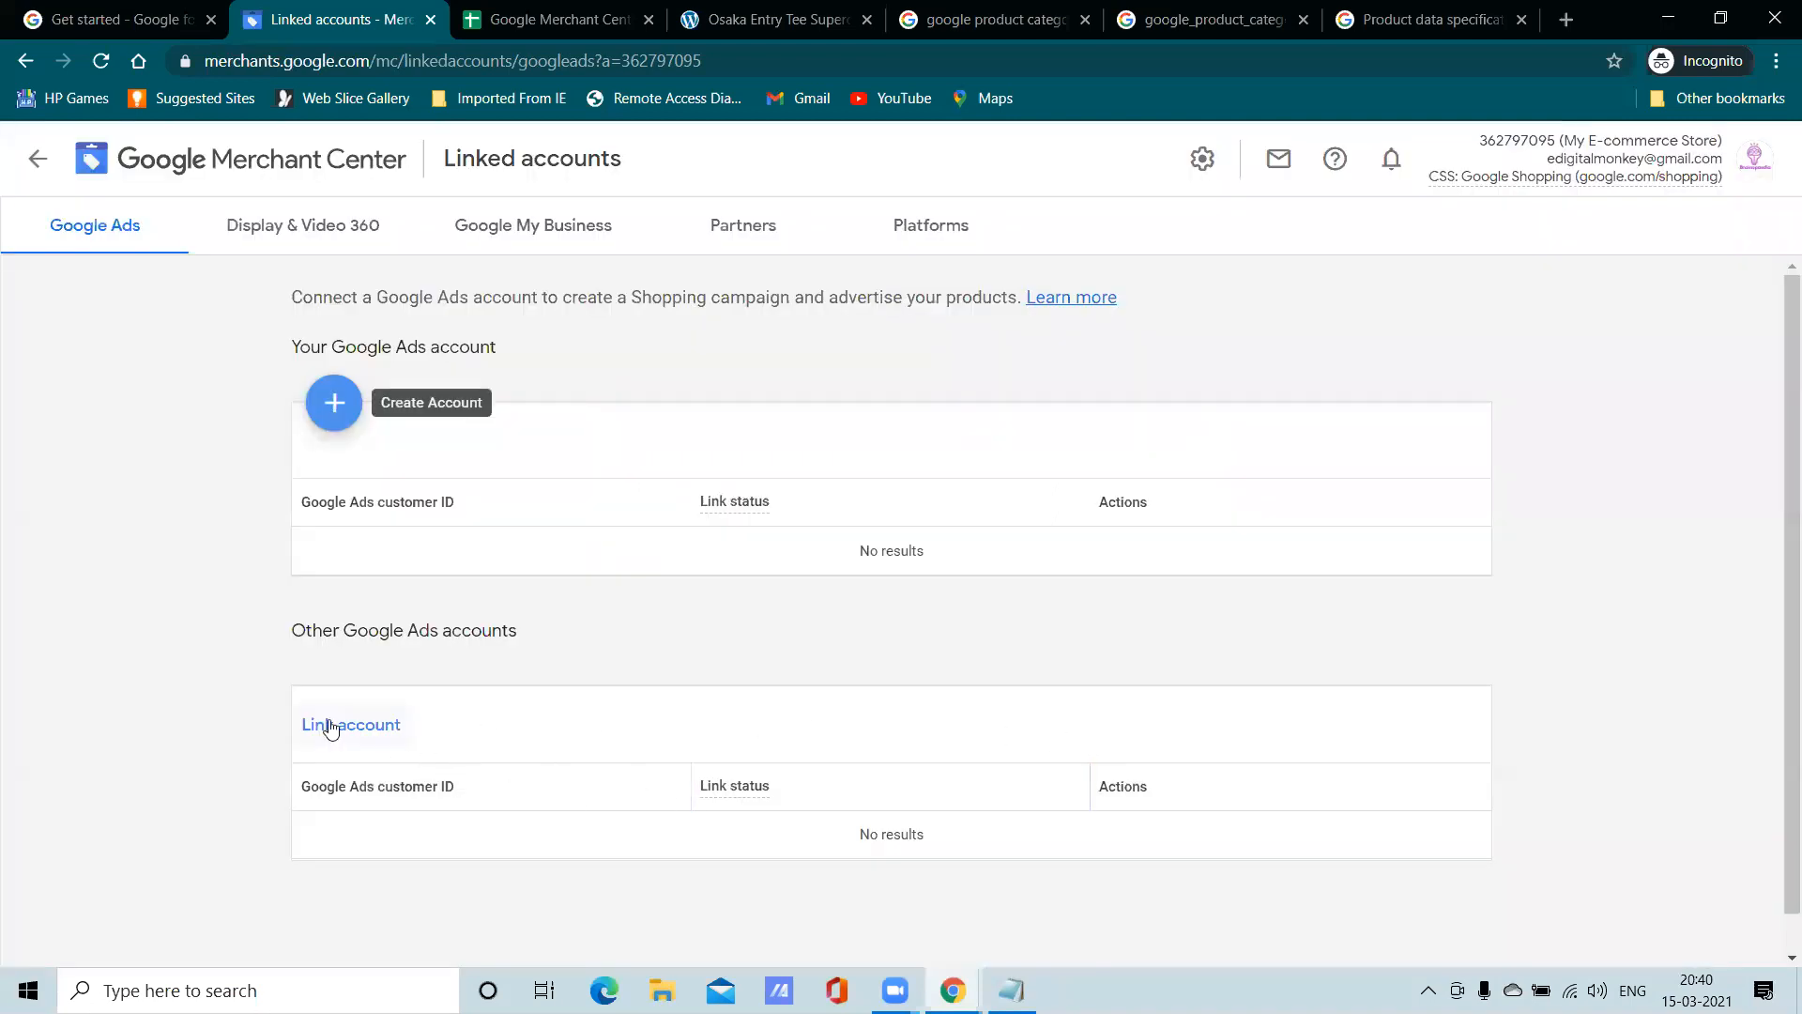
# Start linking another existing Google Ads account and copy its customer ID from the Google Ads browser window
pyautogui.click(339, 722)
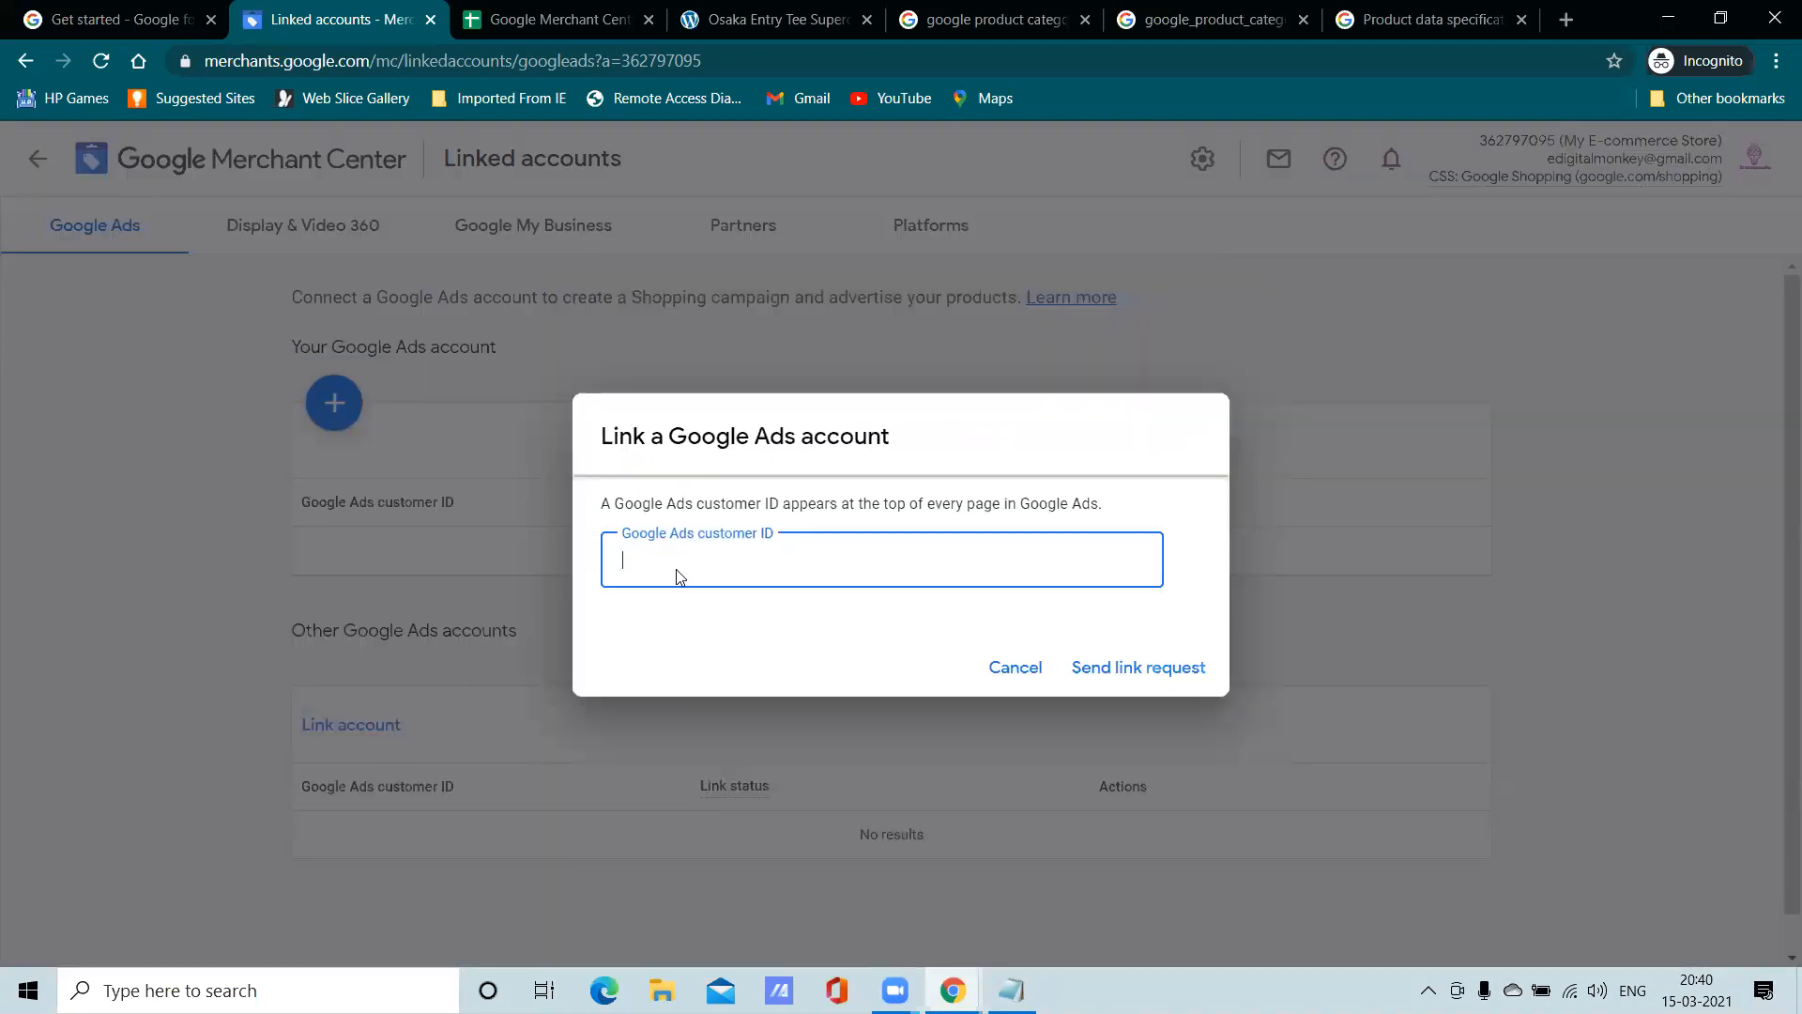
pyautogui.click(1016, 667)
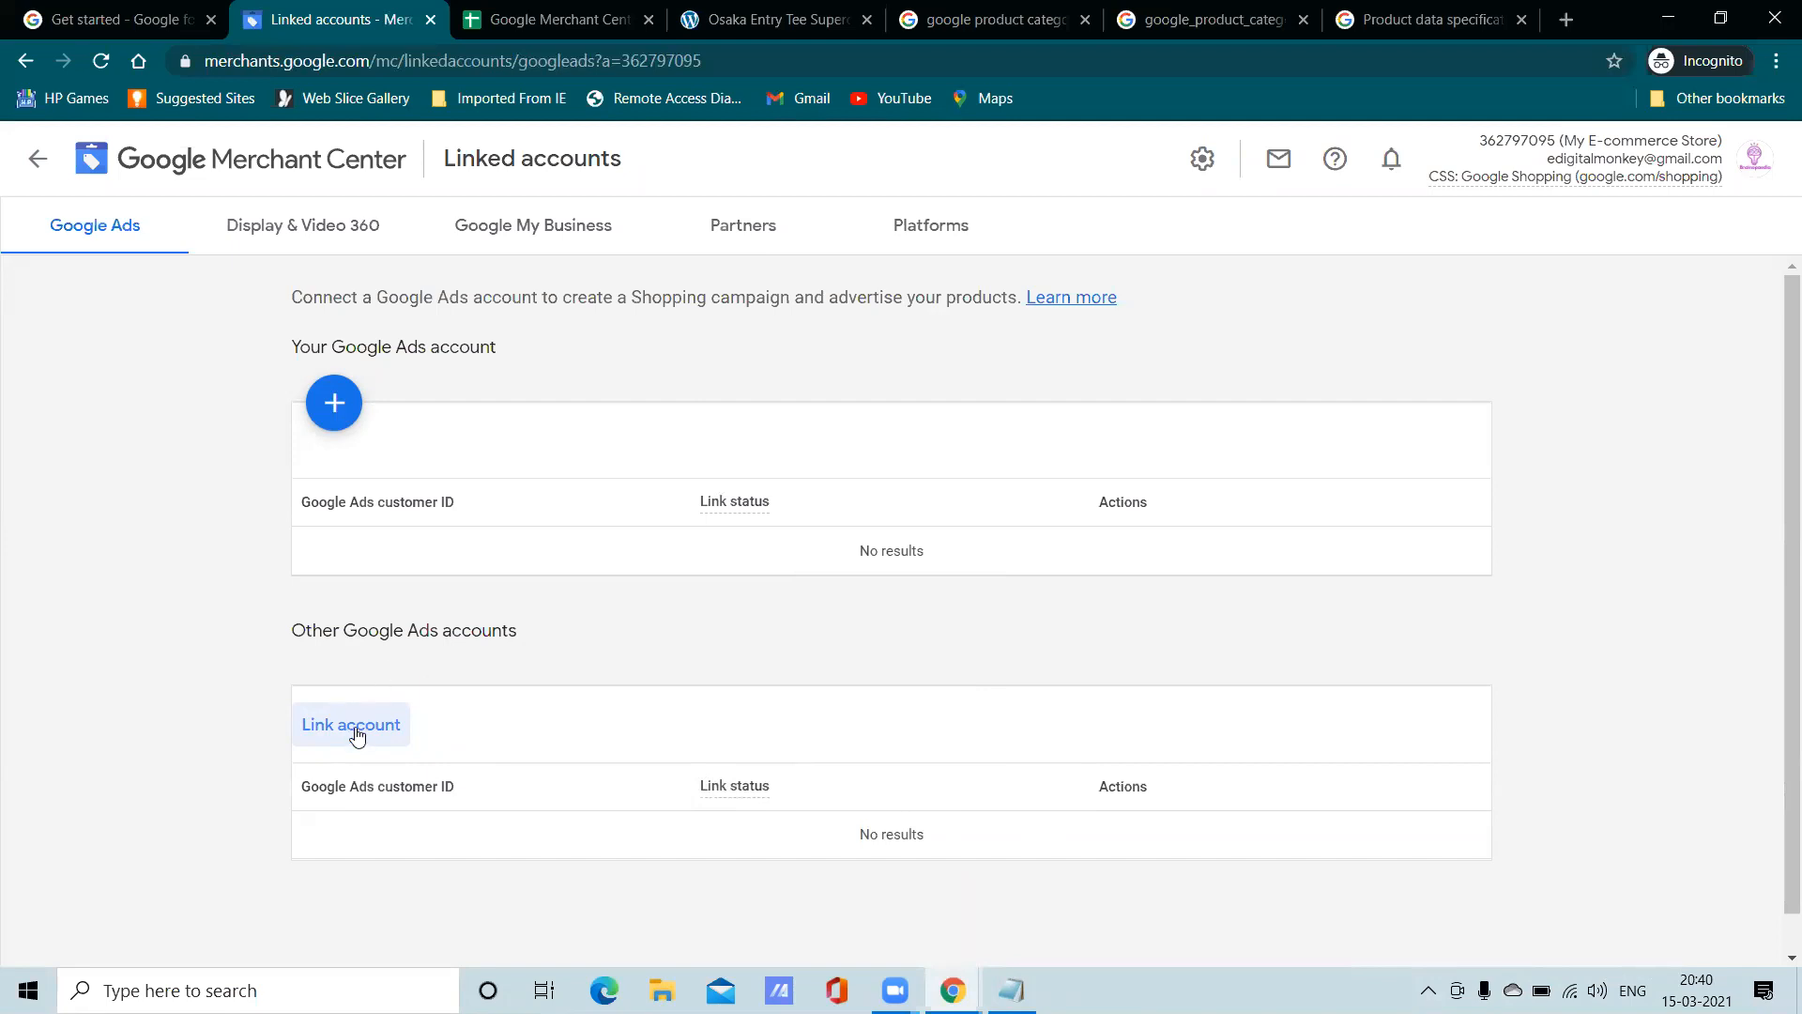
pyautogui.scroll(-1, 356, 734)
pyautogui.click(356, 690)
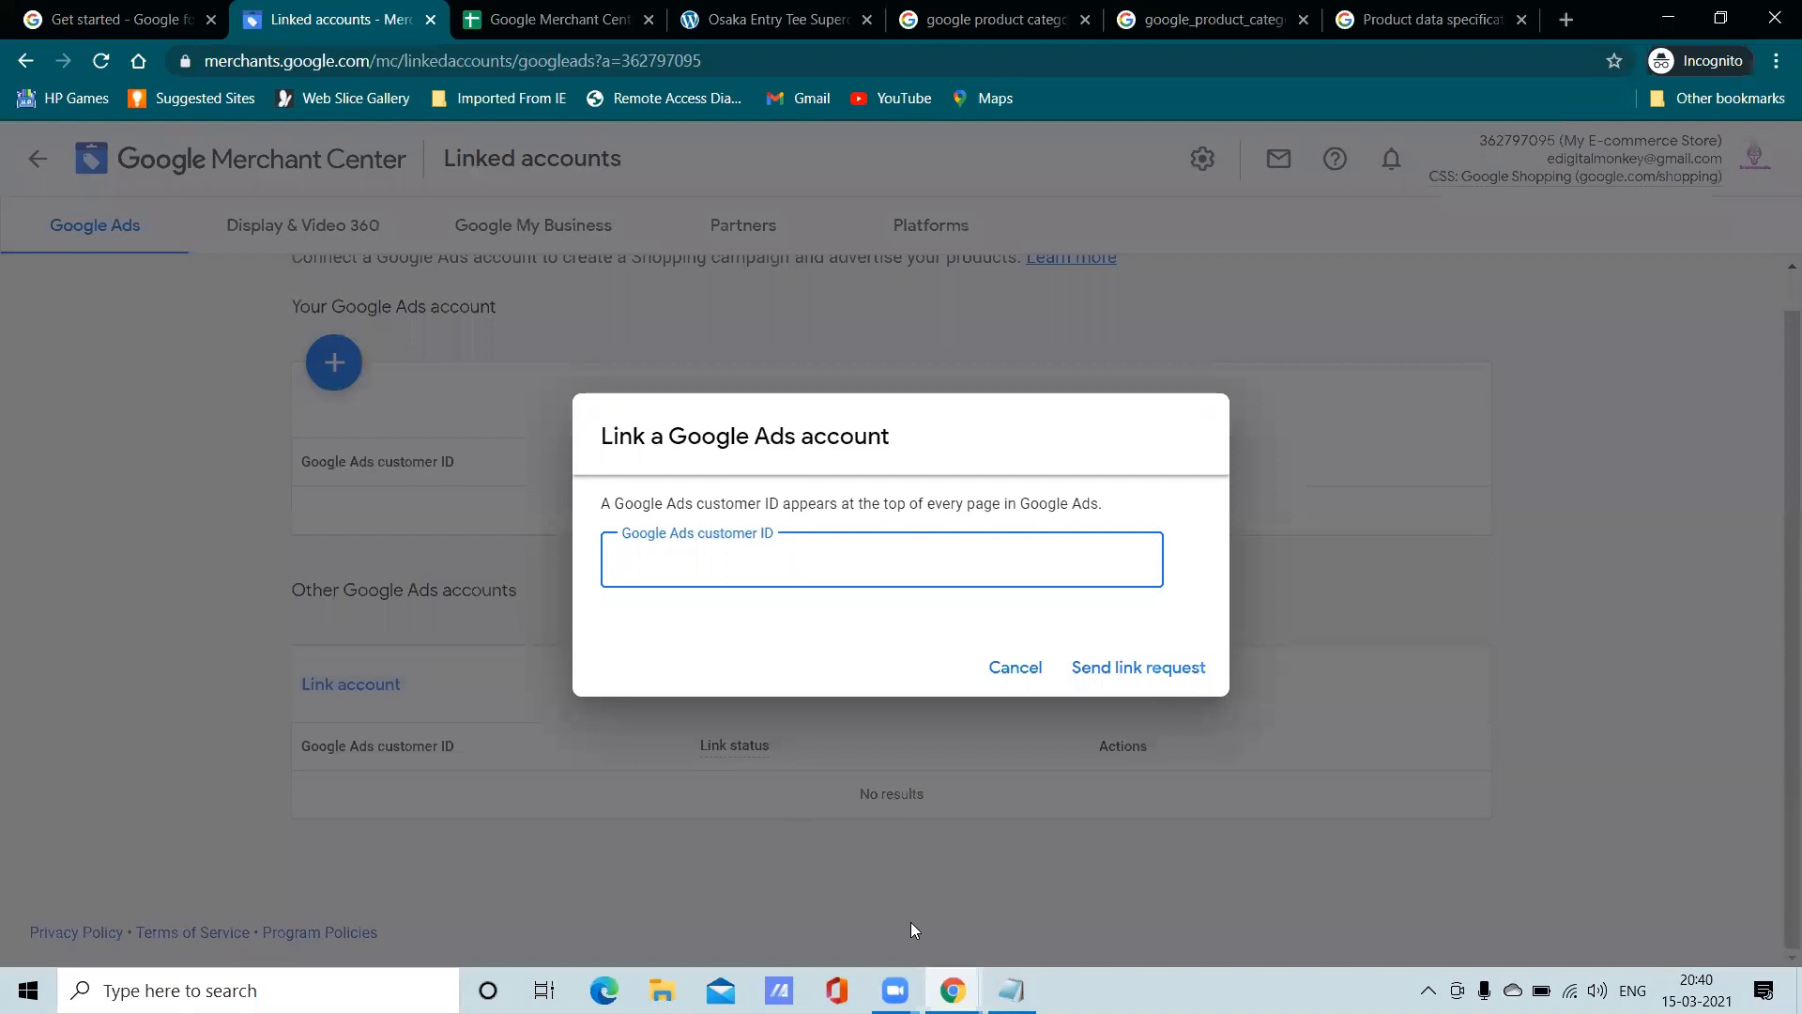
pyautogui.moveTo(953, 990)
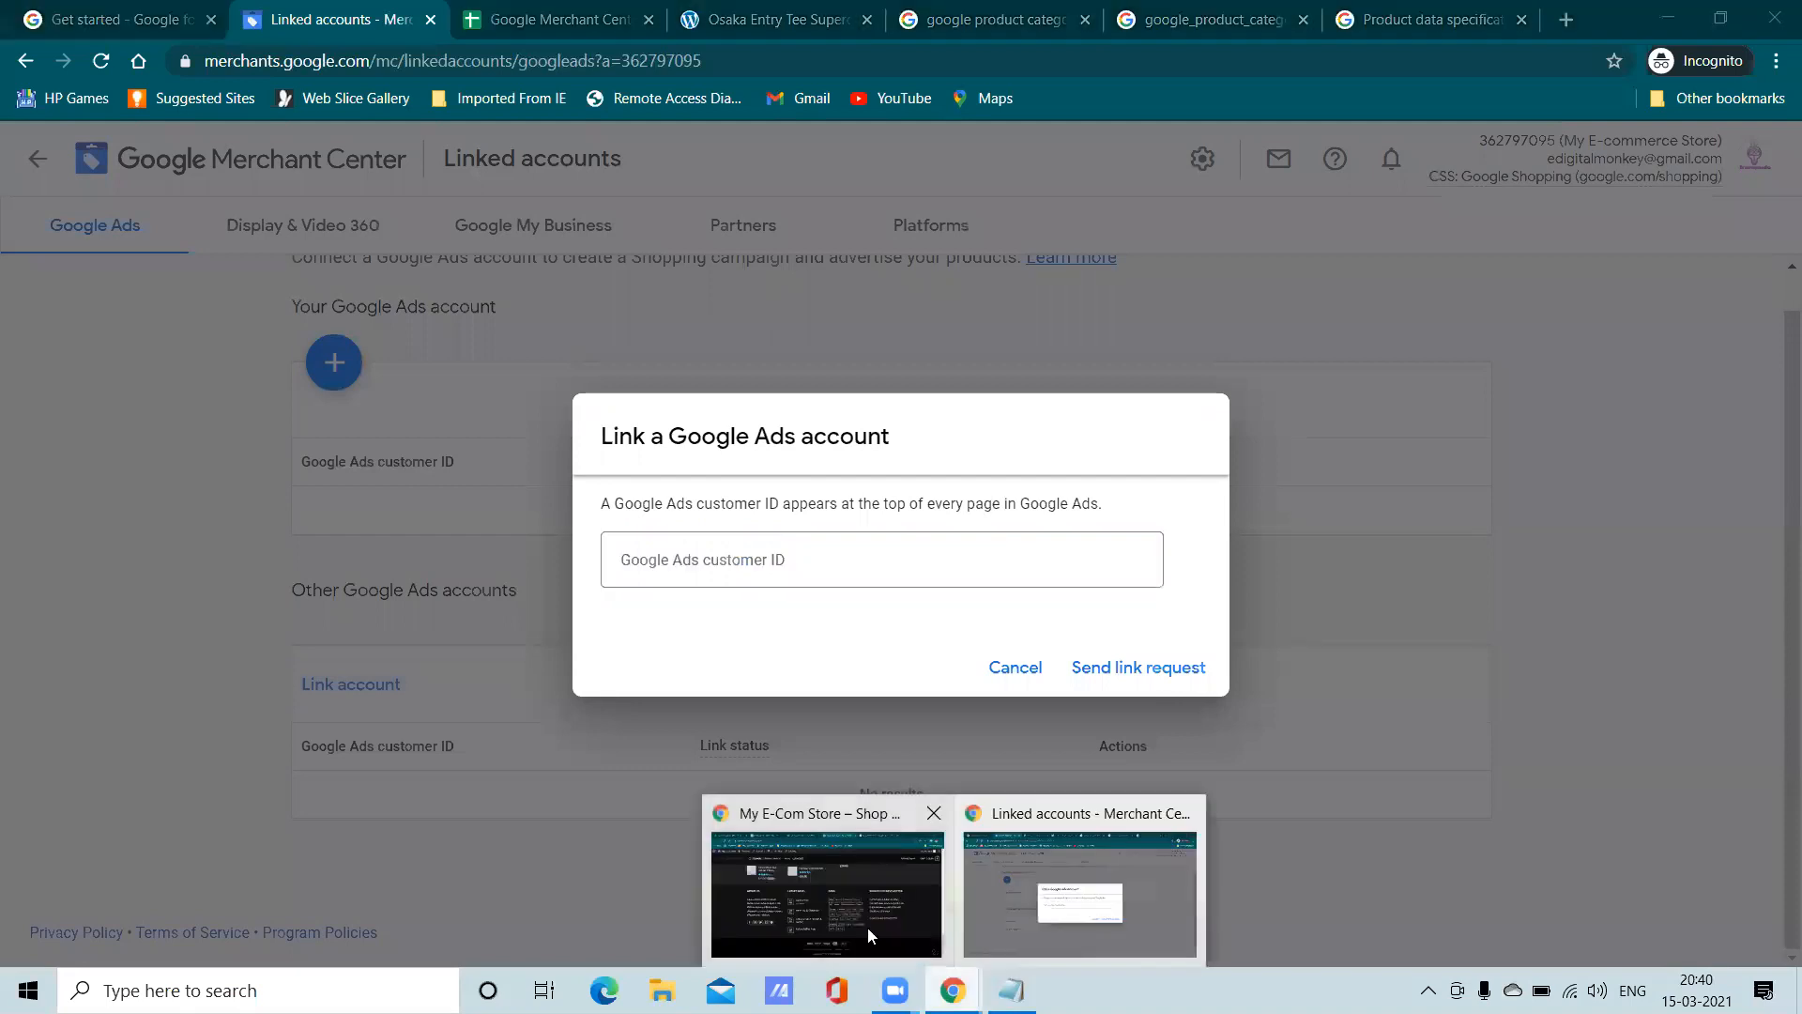
pyautogui.click(867, 927)
pyautogui.hotkey('ctrl', '1')
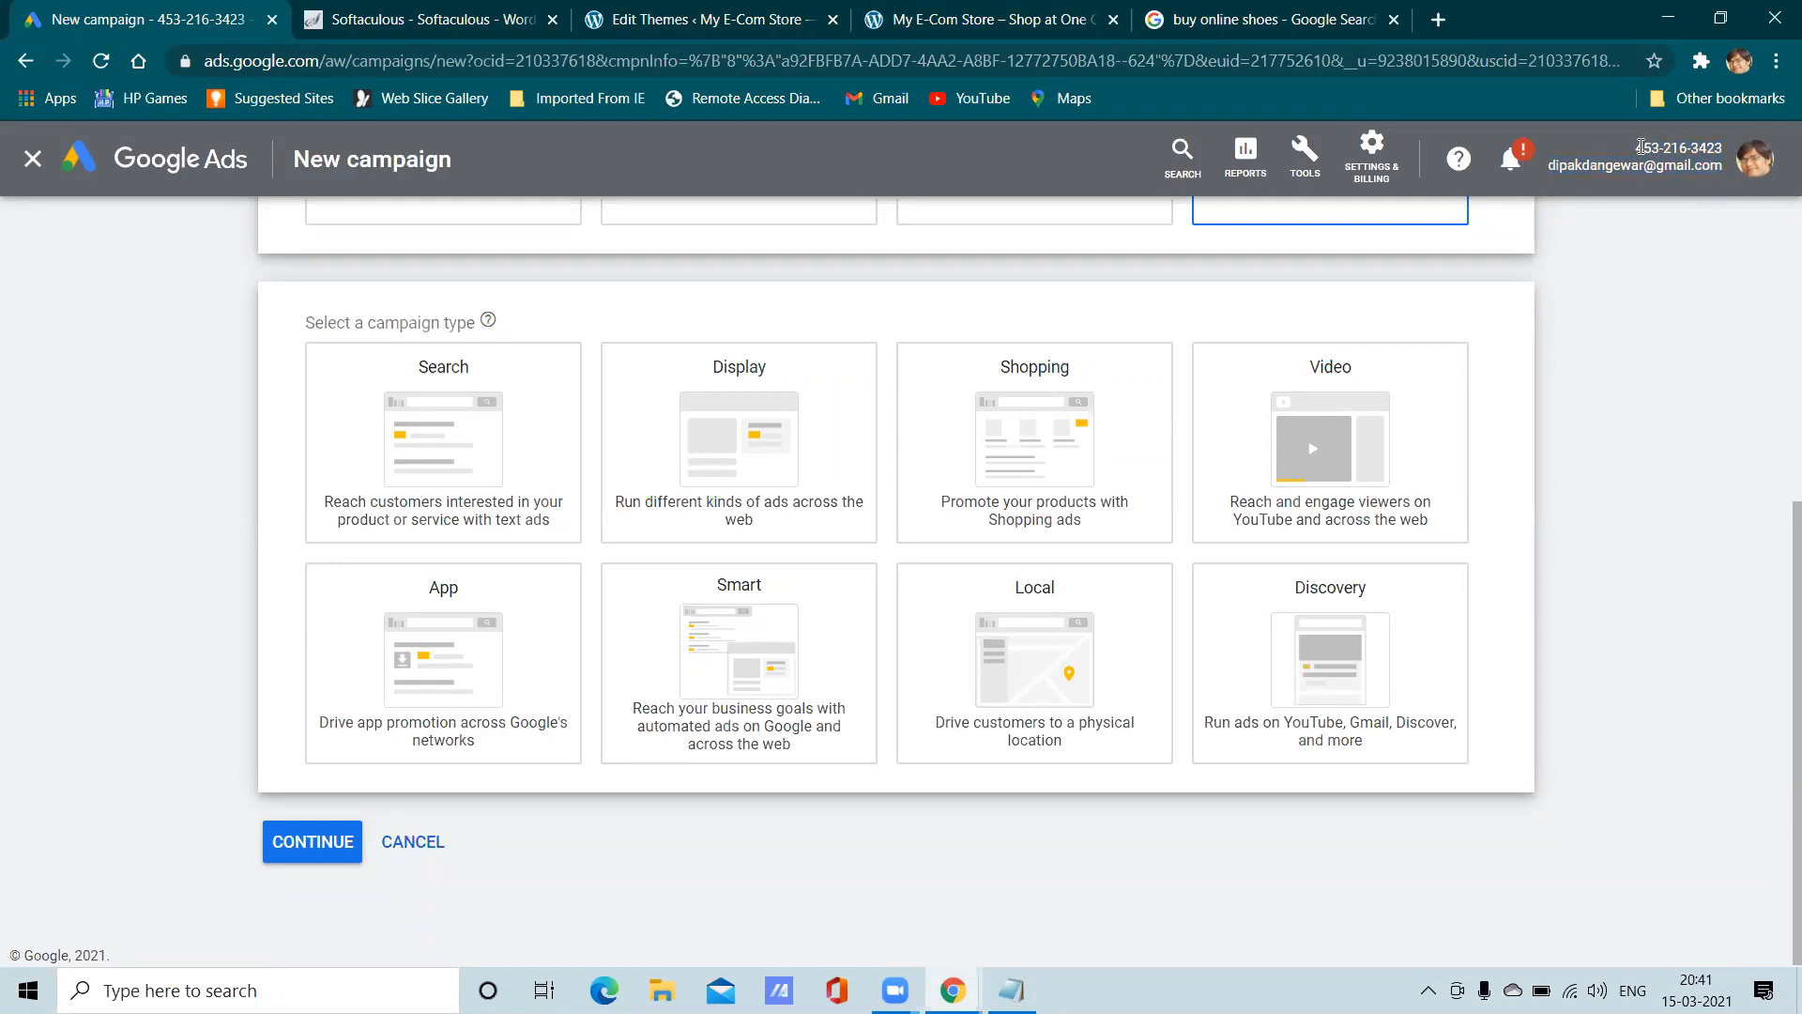
pyautogui.rightClick(1710, 150)
pyautogui.click(1695, 173)
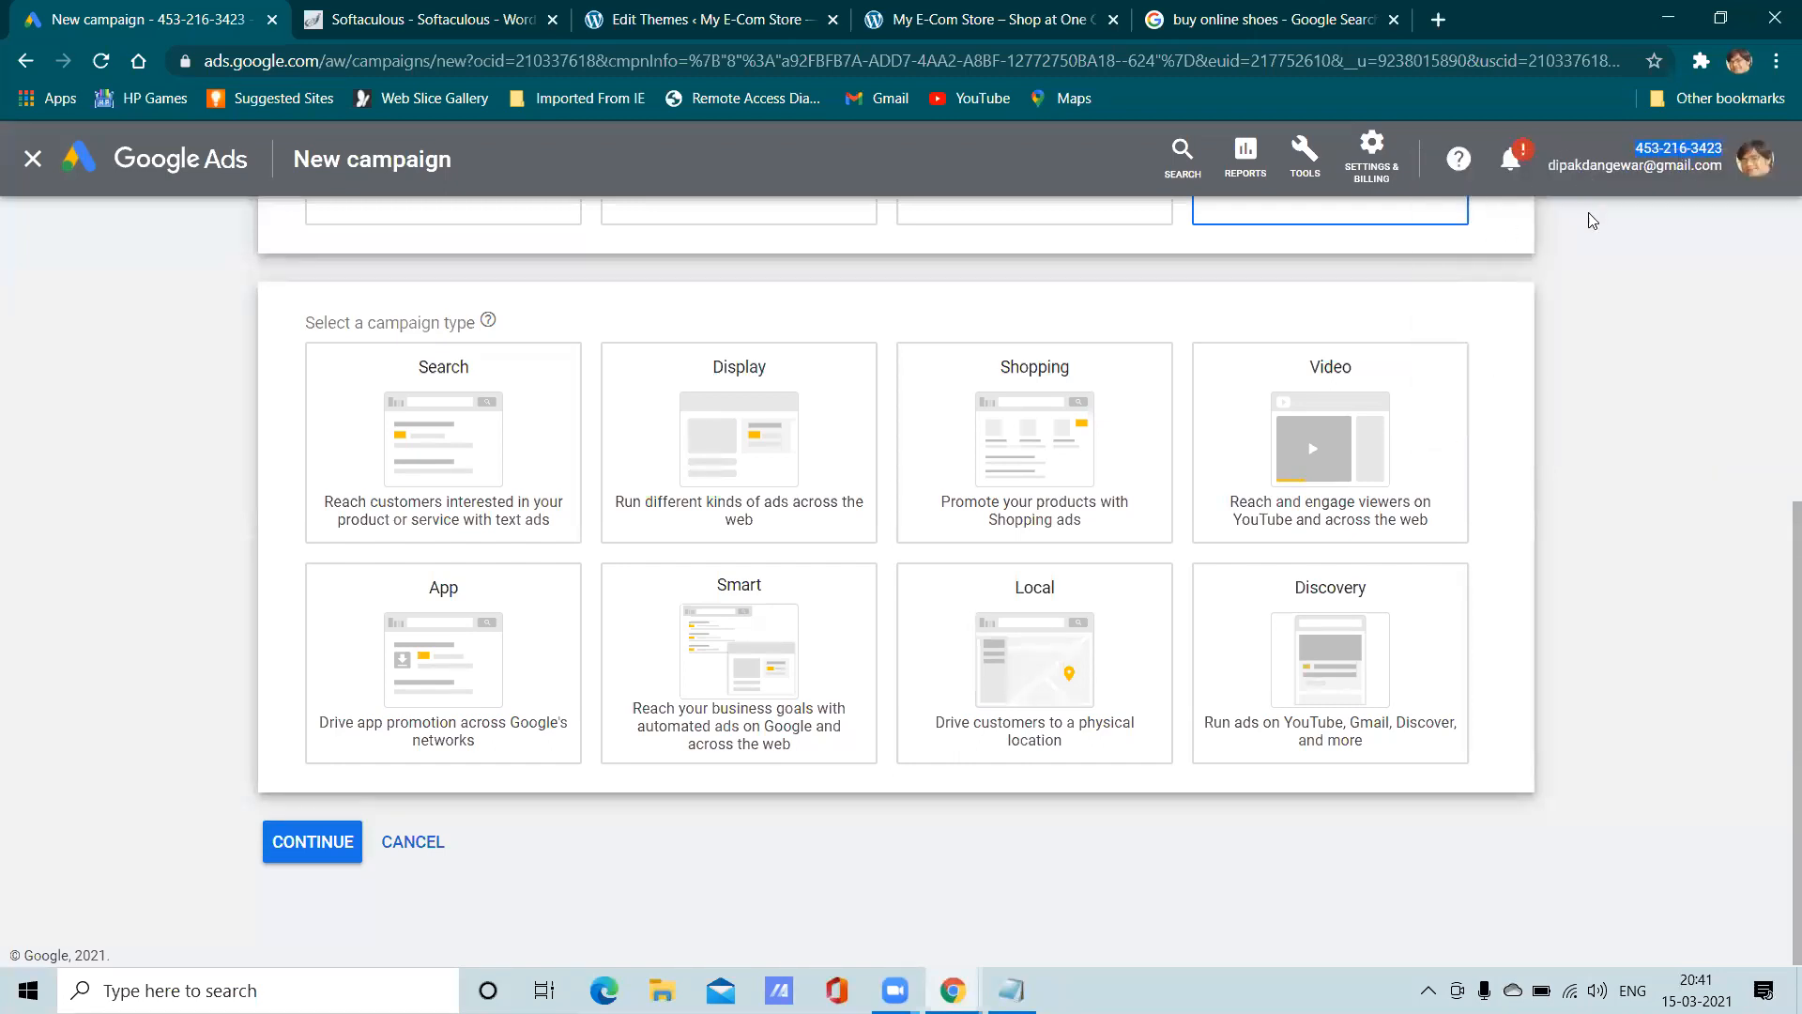
# Switch back to Merchant Center, fill in the copied Google Ads customer ID and send the link request
pyautogui.click(953, 991)
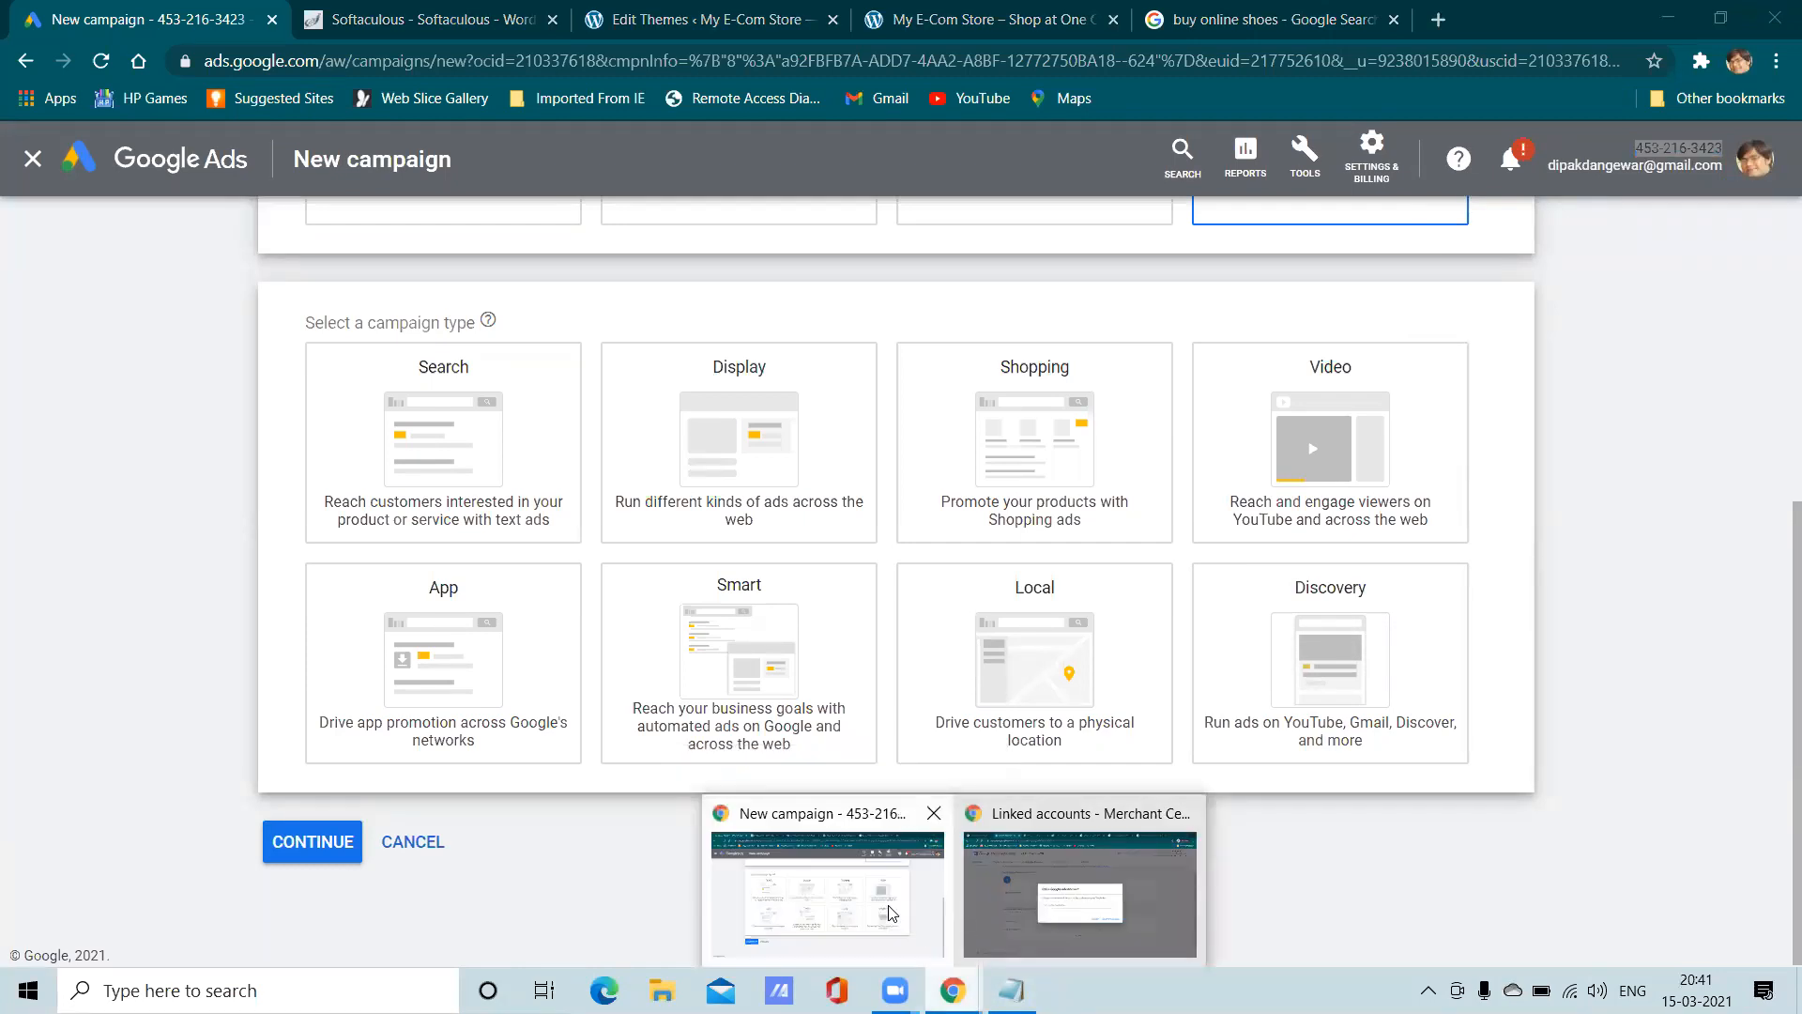
pyautogui.click(1068, 905)
pyautogui.rightClick(701, 566)
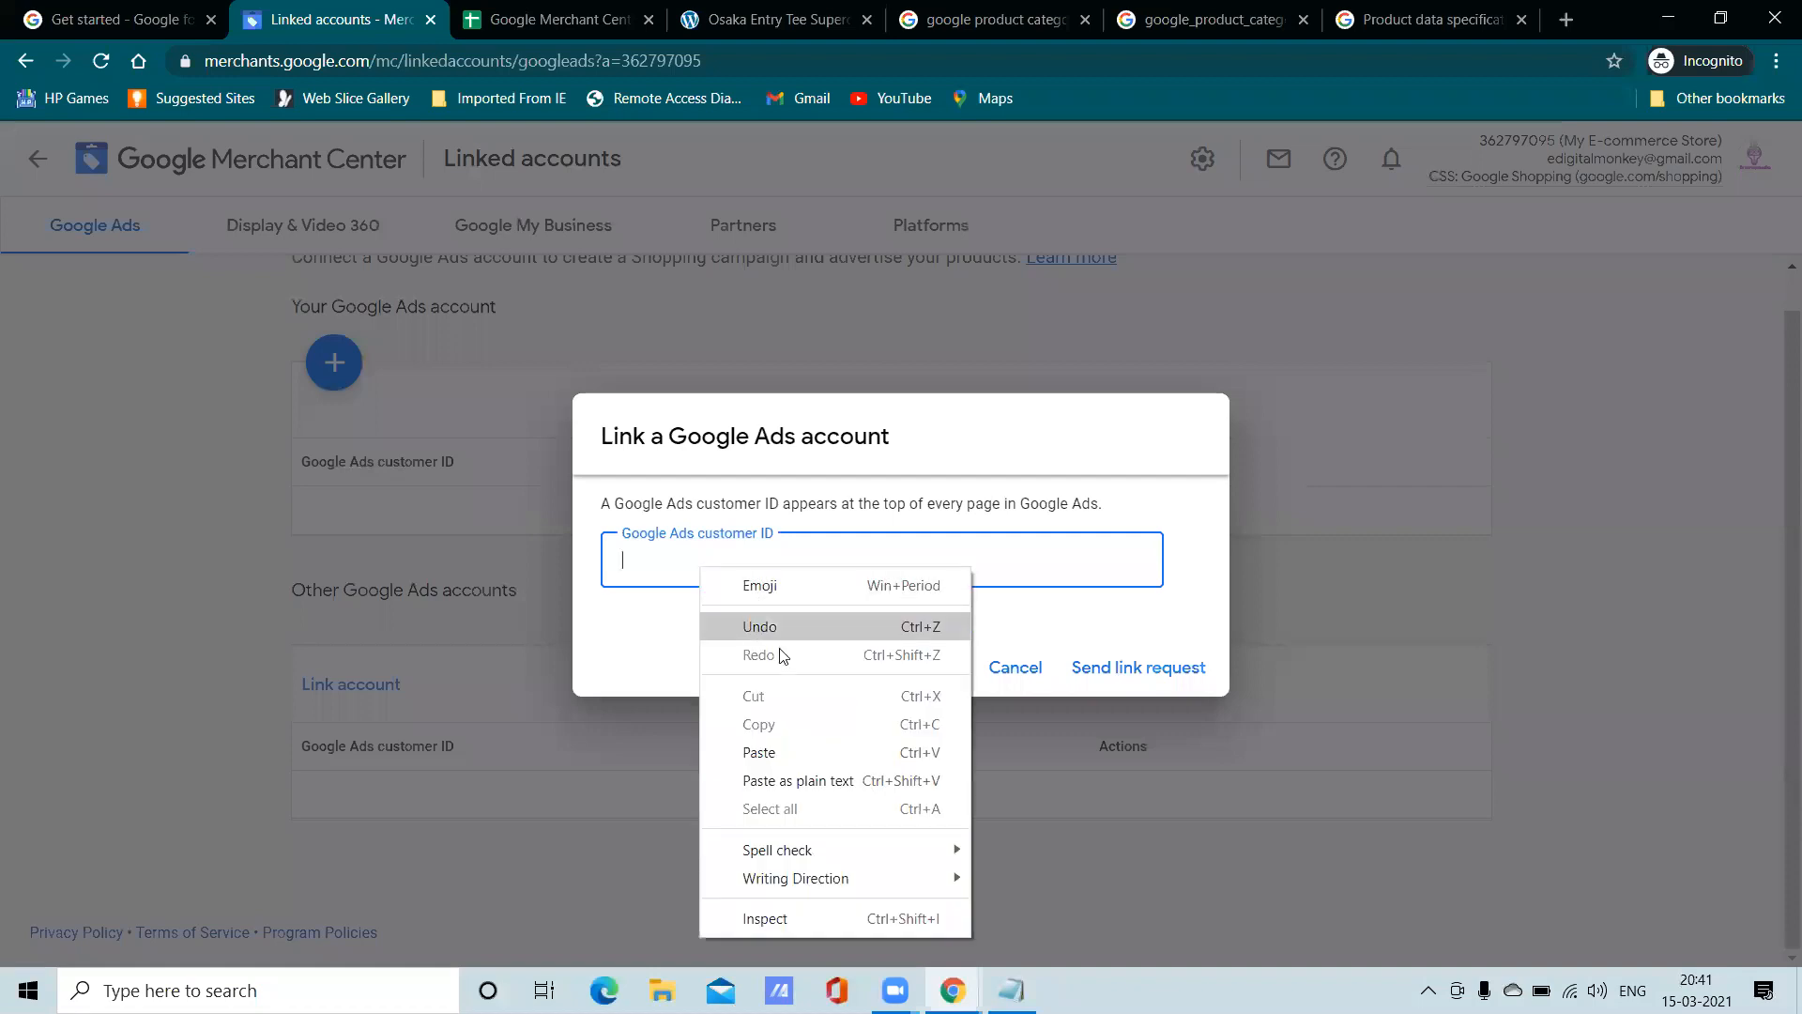
pyautogui.click(817, 753)
pyautogui.click(1132, 668)
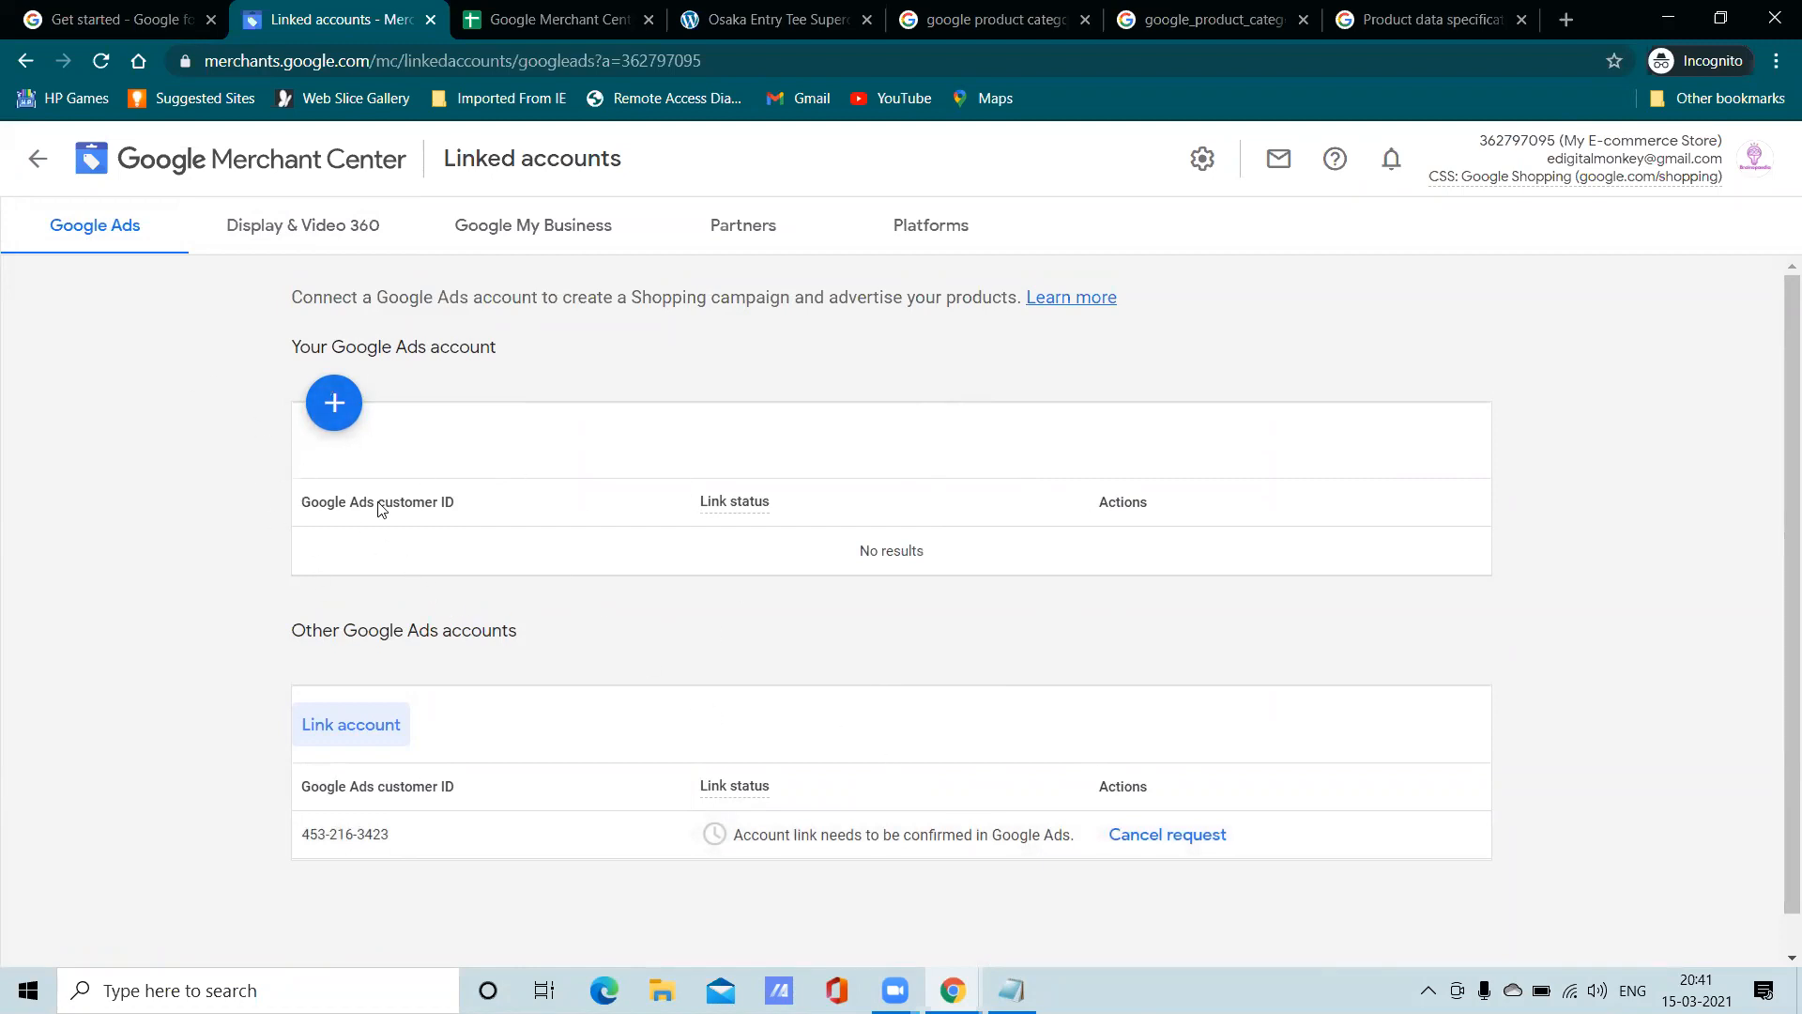
# Switch to Google Ads and open the account's linked accounts page
pyautogui.click(1011, 991)
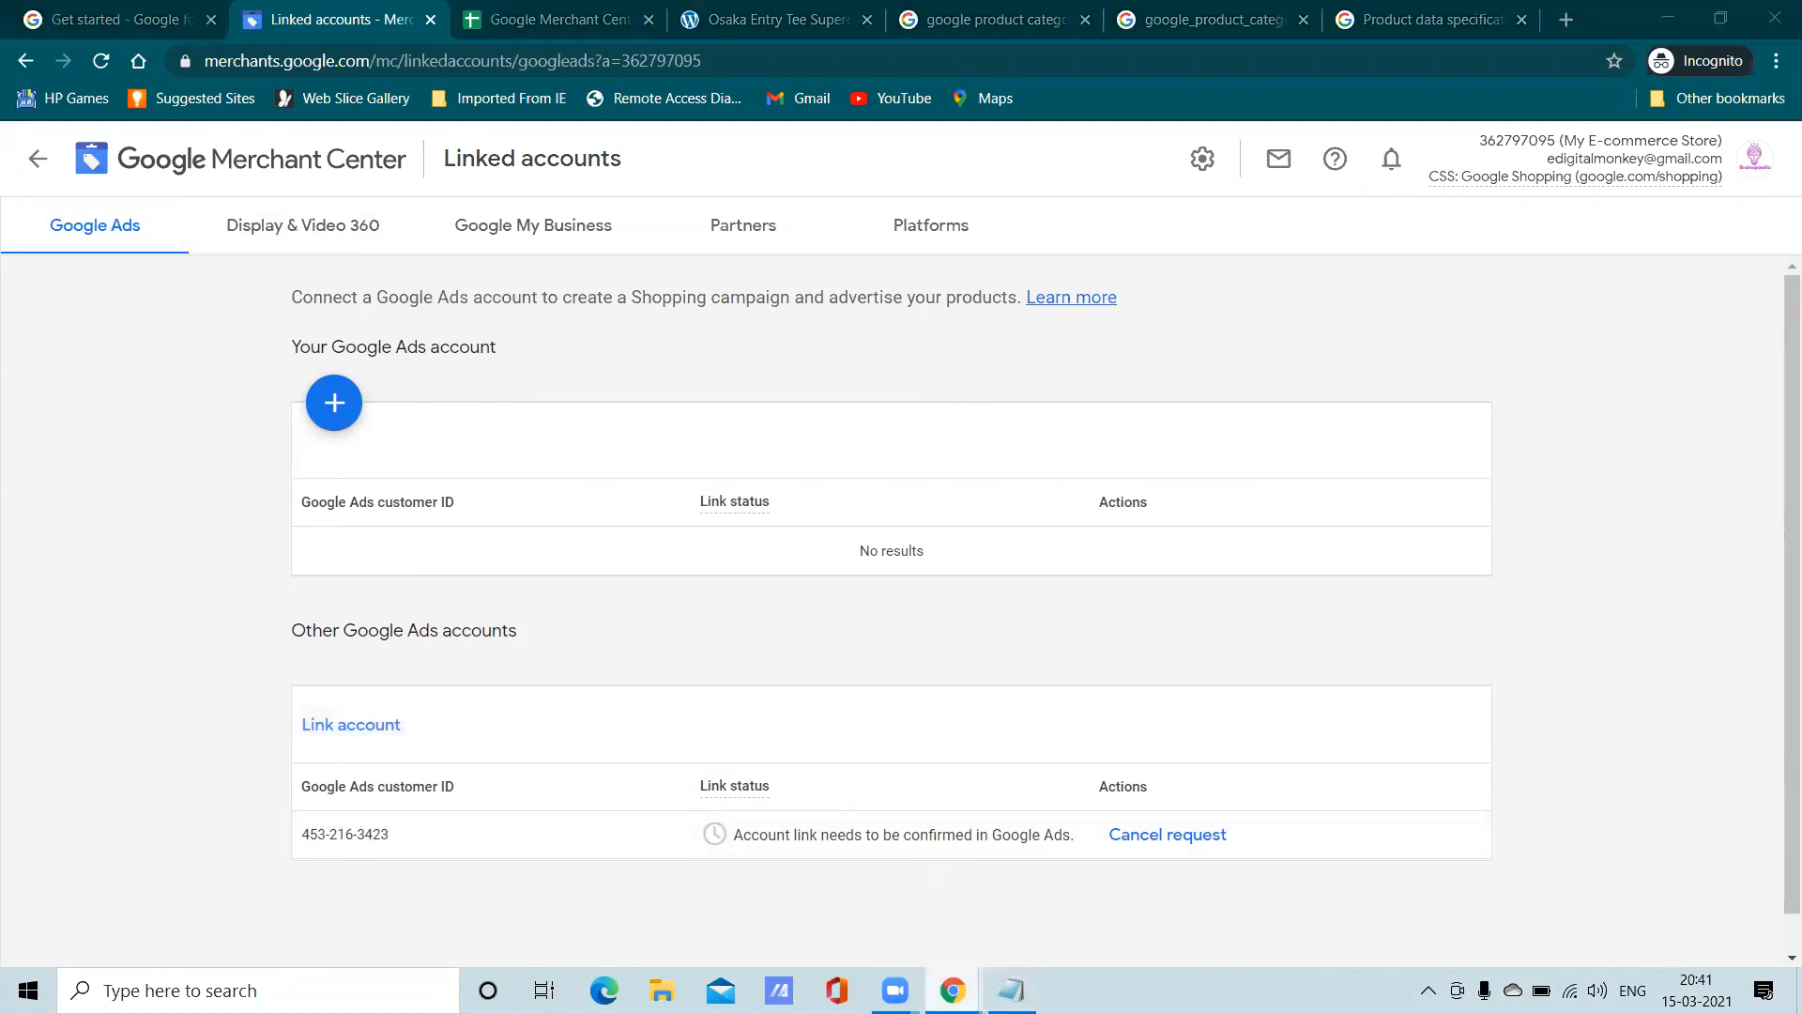
pyautogui.moveTo(953, 991)
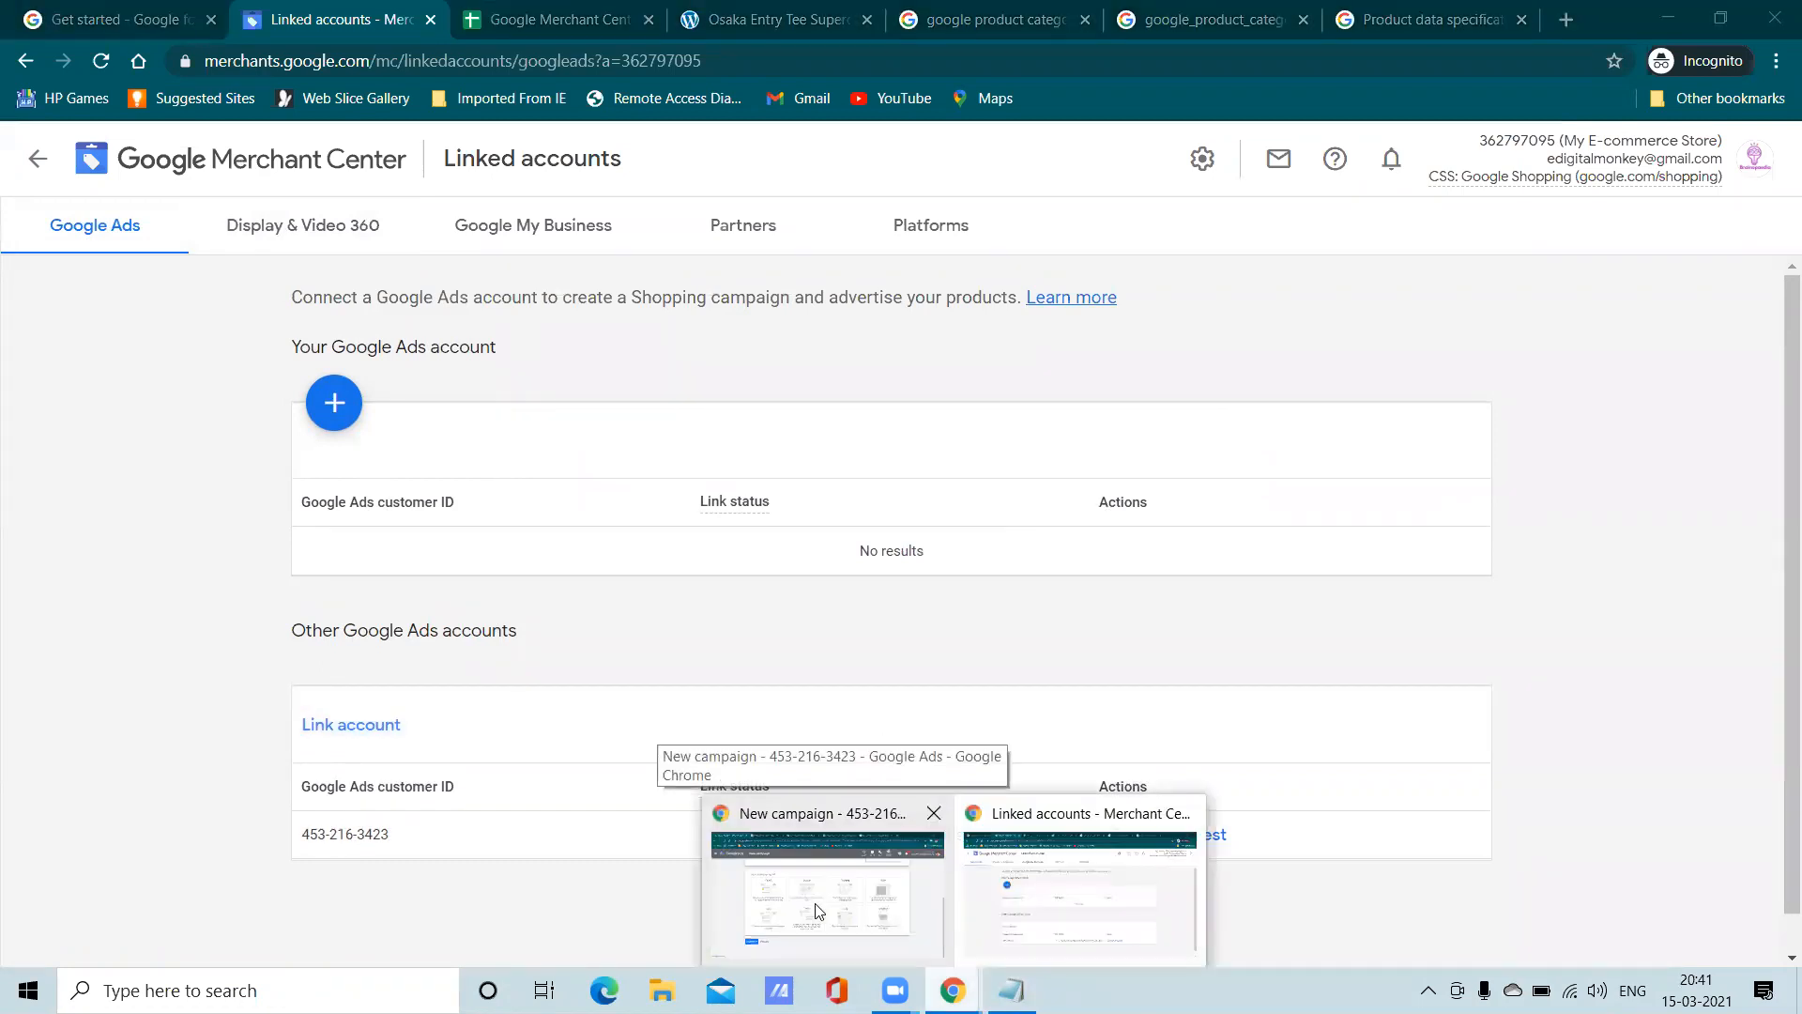
pyautogui.click(882, 910)
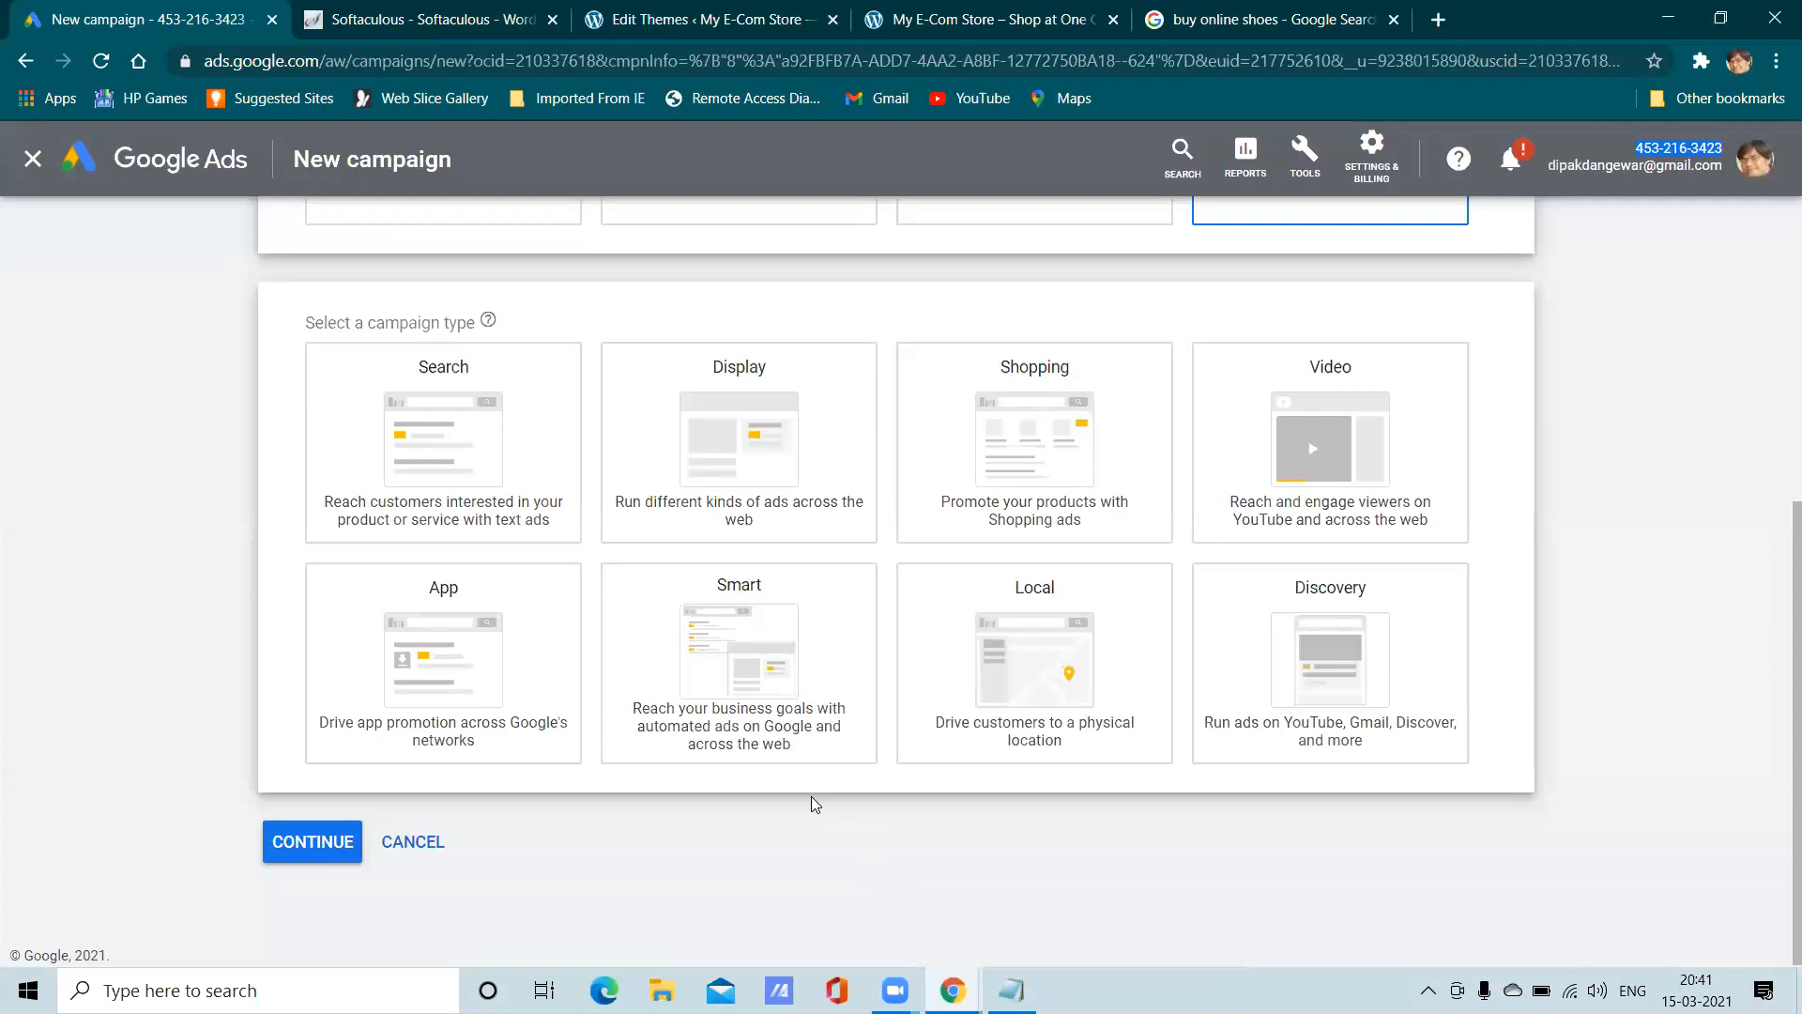
pyautogui.scroll(5, 832, 555)
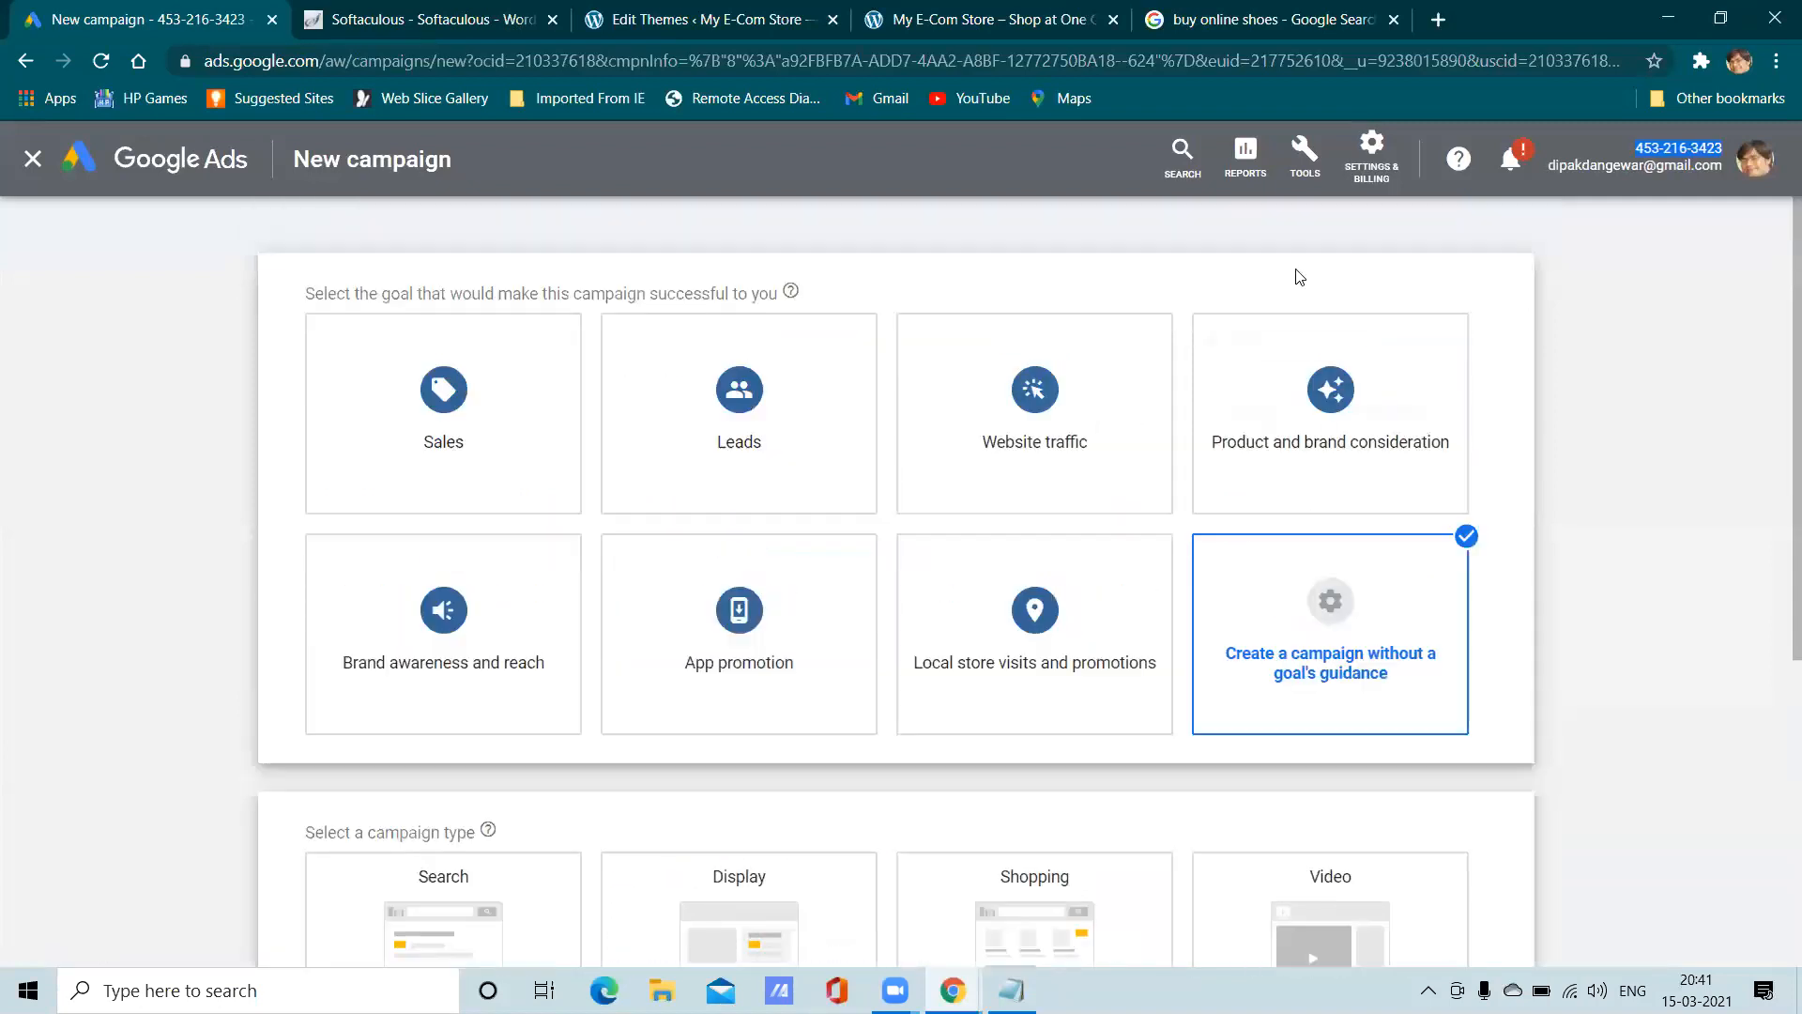
pyautogui.click(1317, 170)
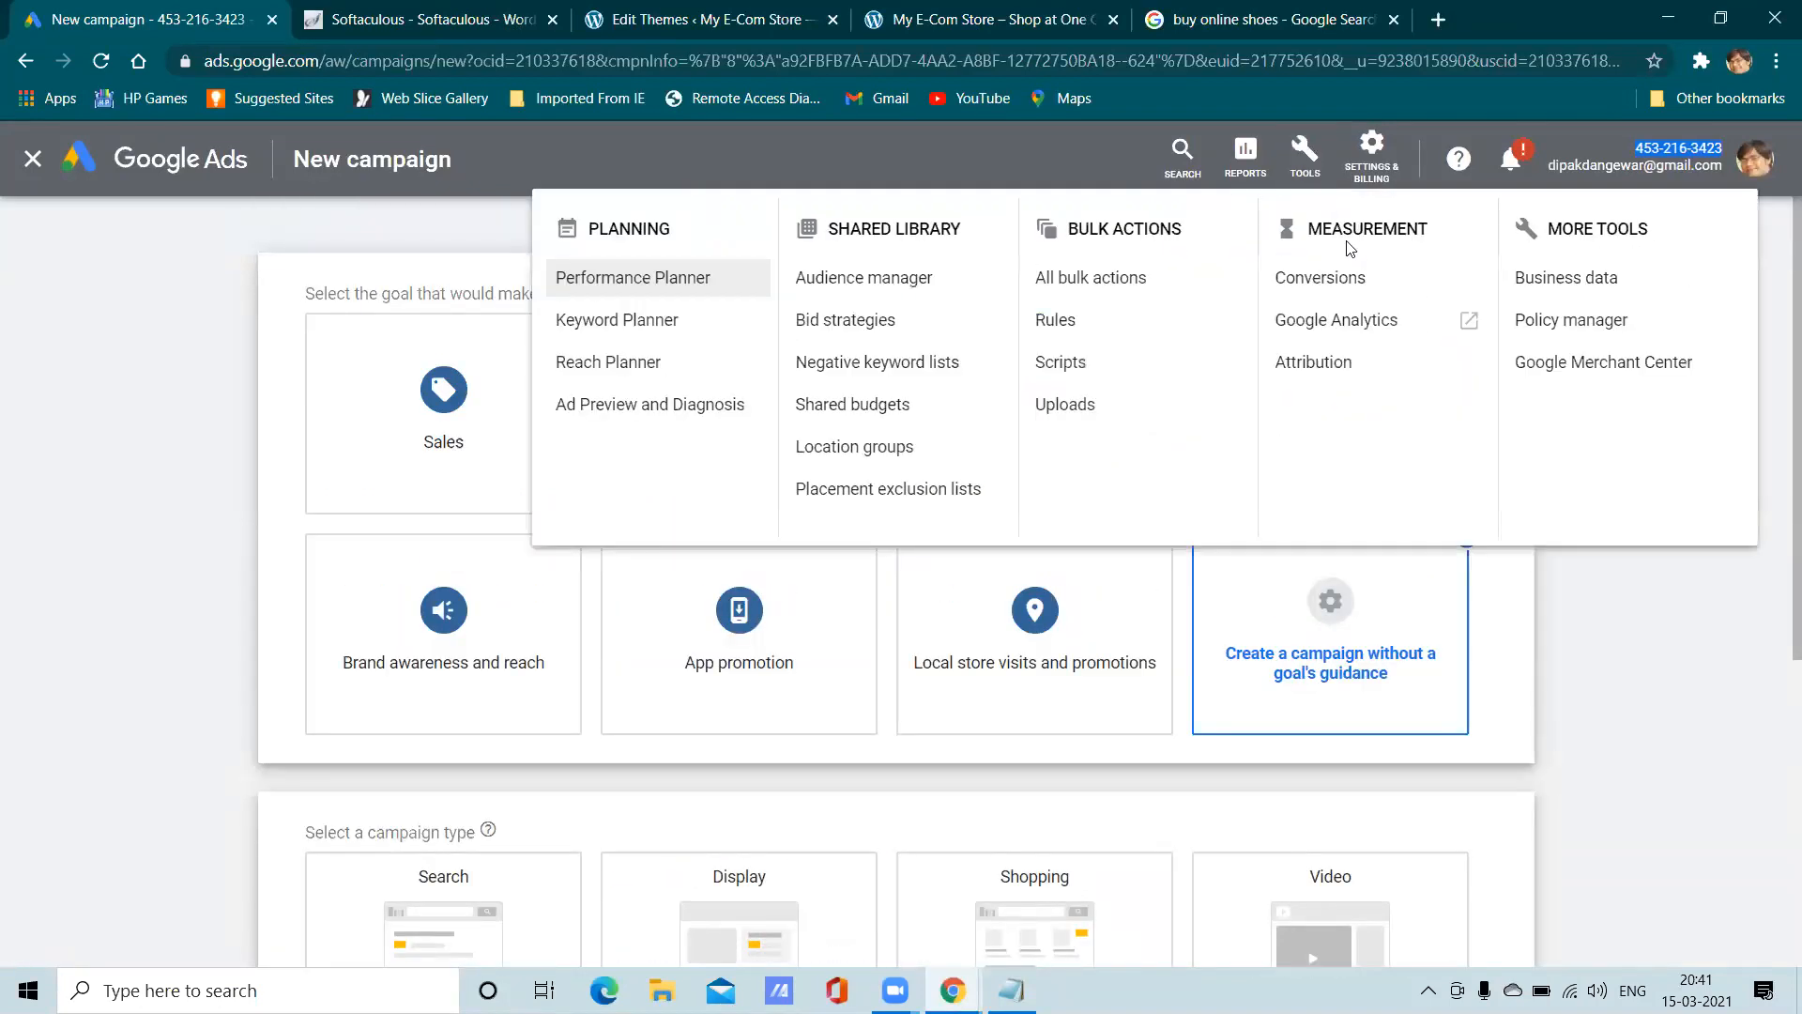
pyautogui.click(1378, 174)
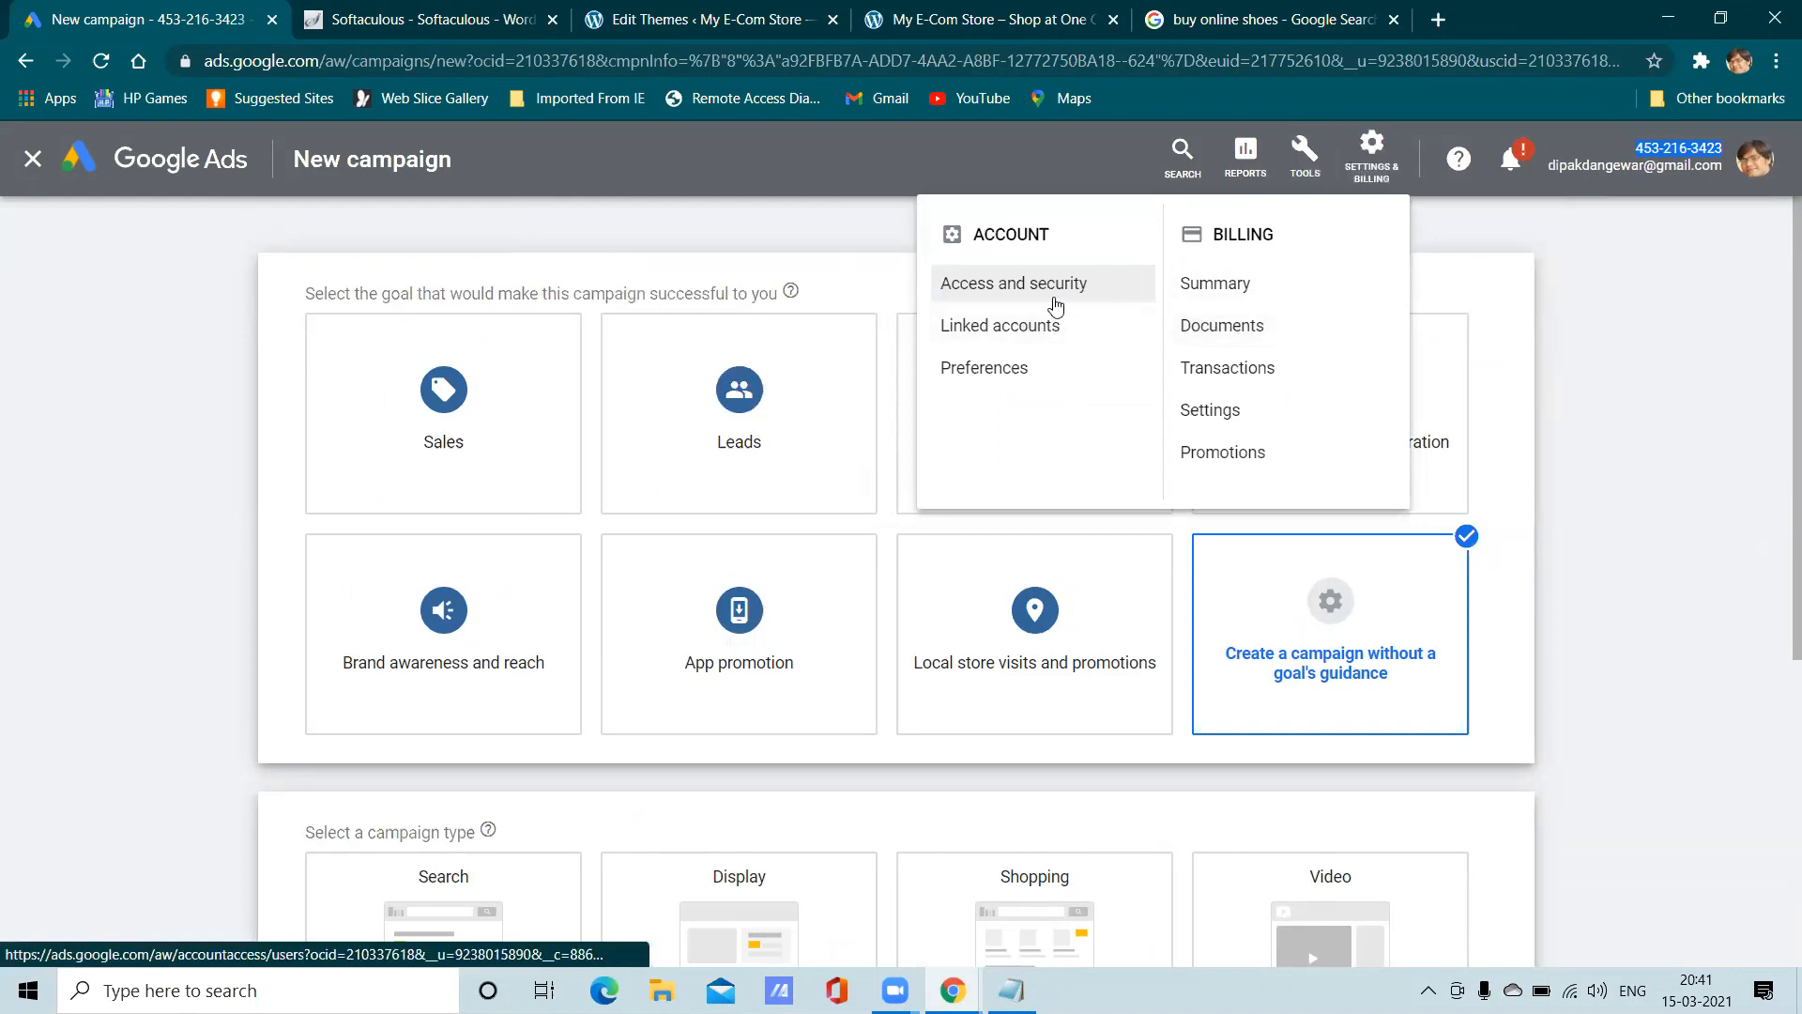
pyautogui.click(1029, 329)
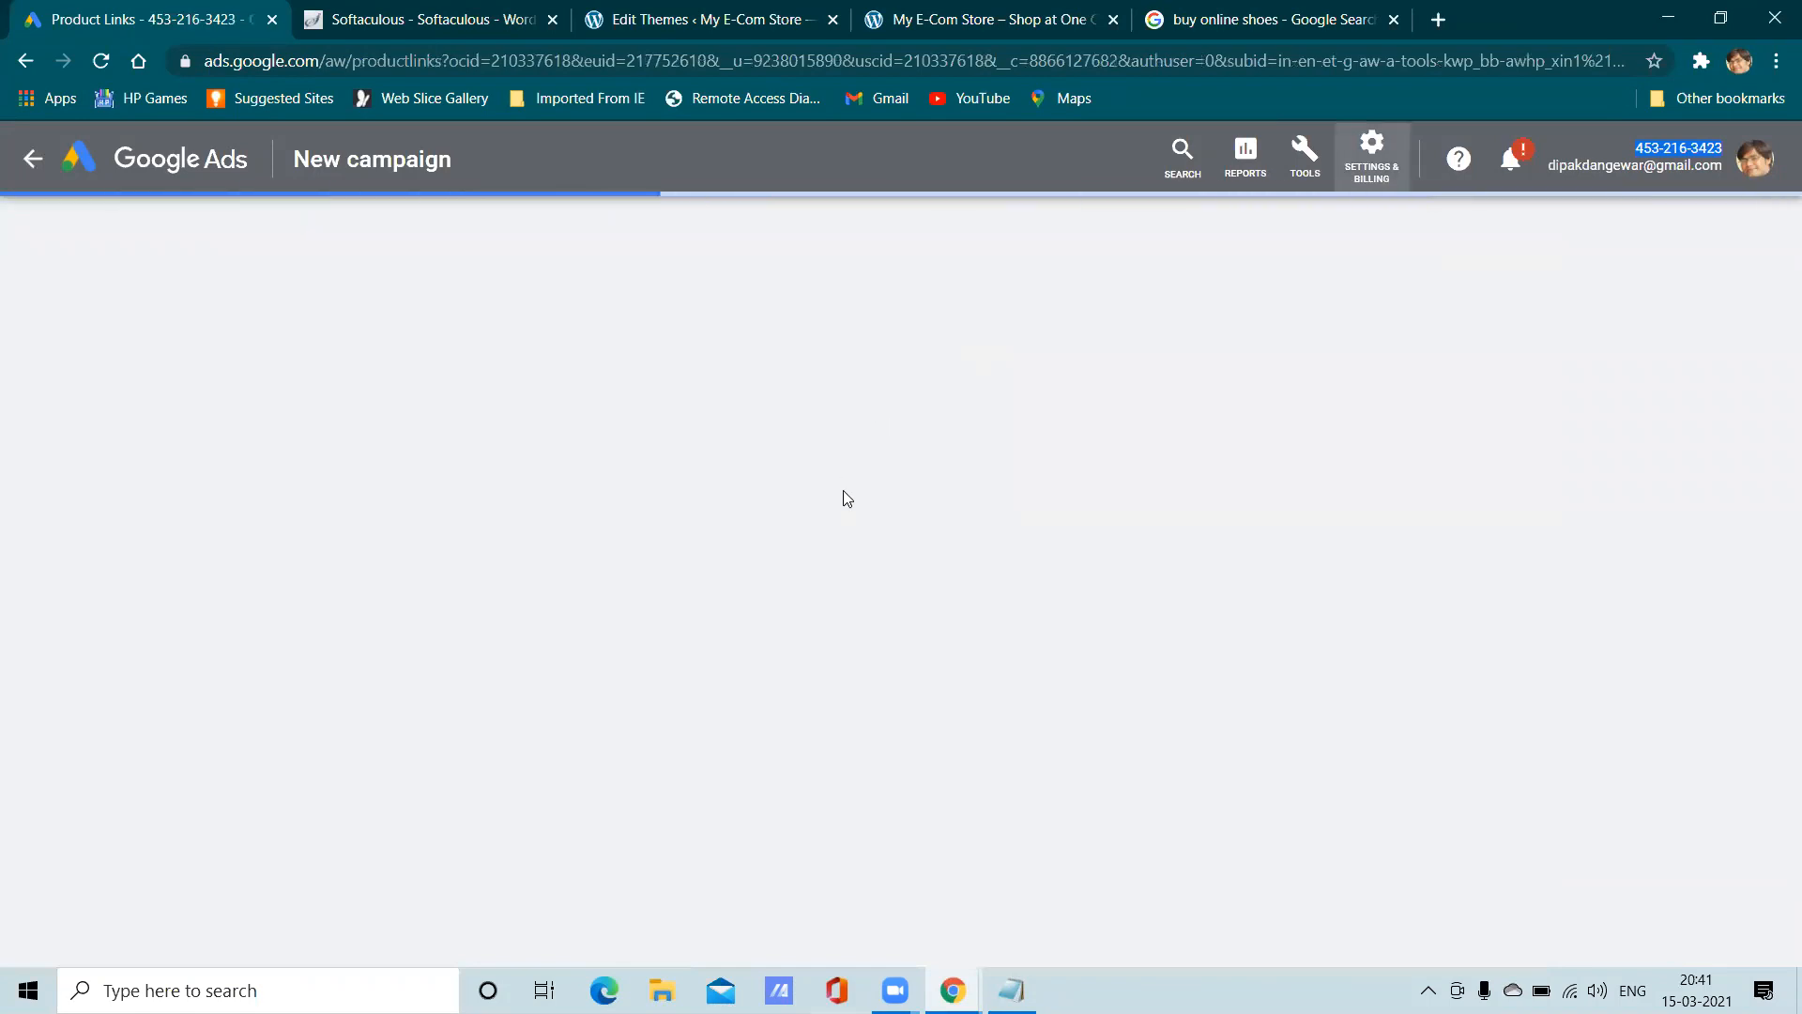
# Open the Google Merchant Center link details and approve the pending request from My E-commerce Store for sales.inspirechandrapur.in
pyautogui.scroll(-7, 849, 523)
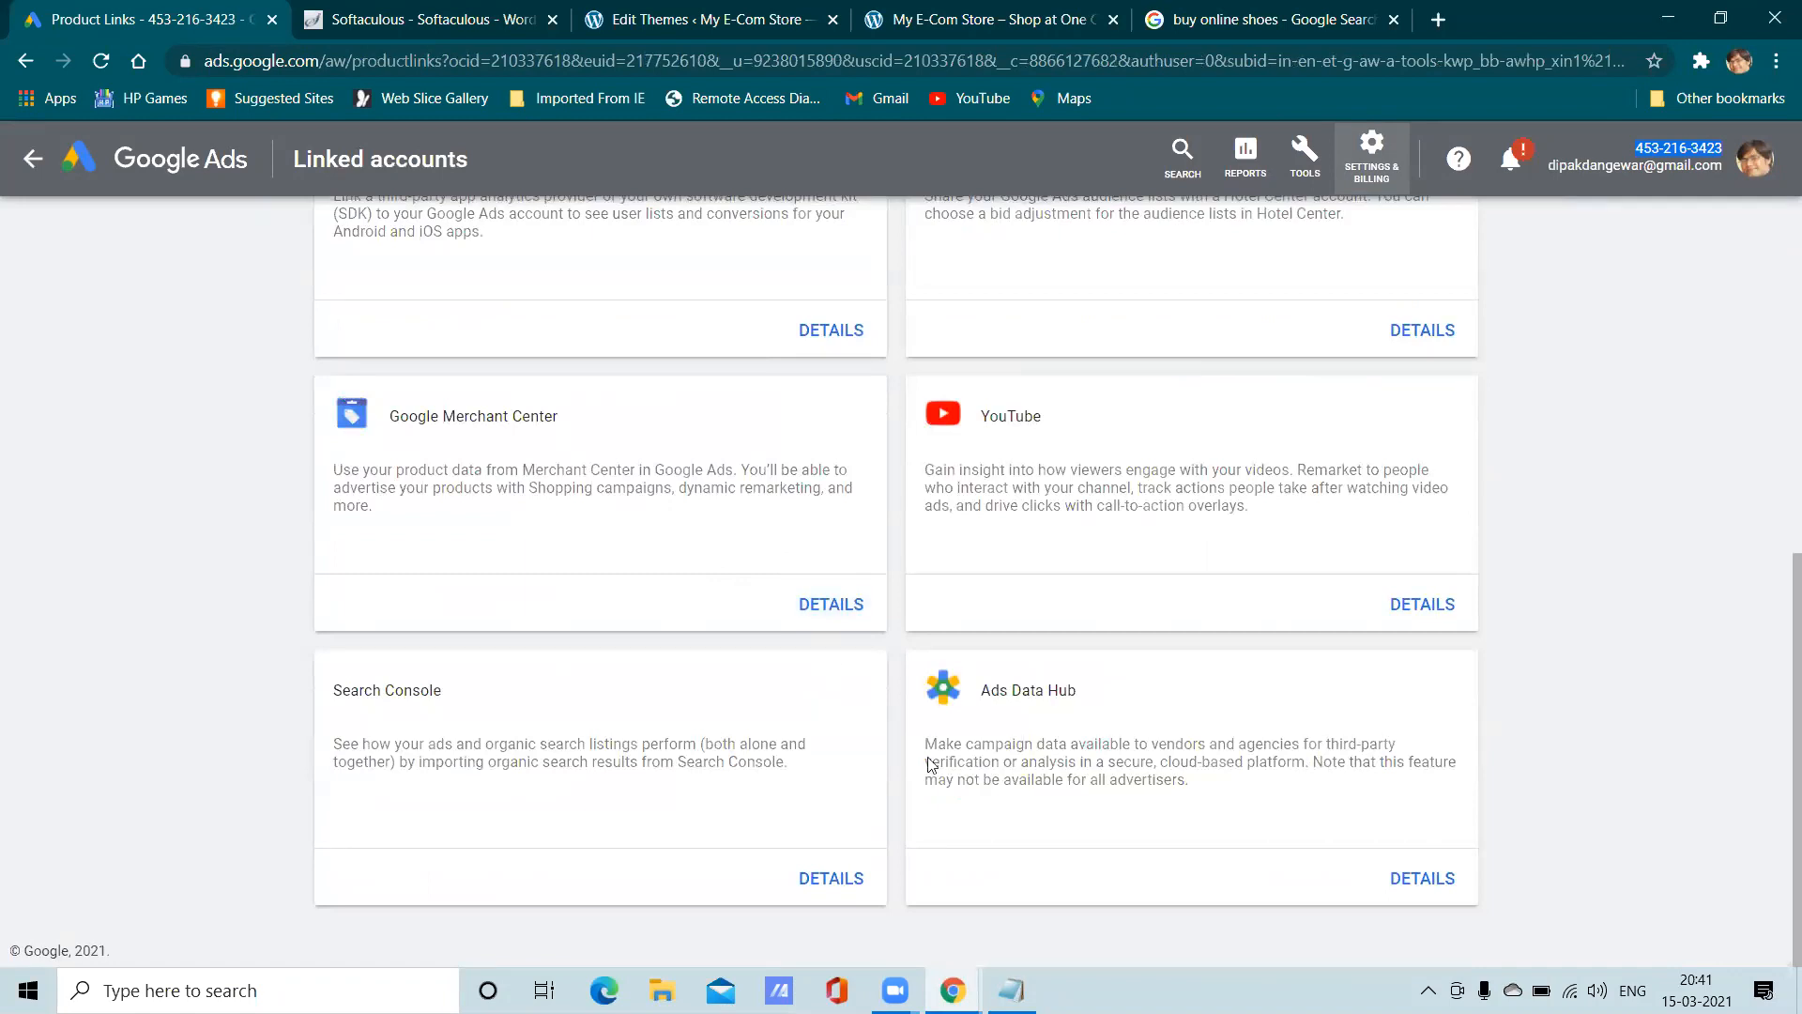
pyautogui.scroll(6, 1197, 740)
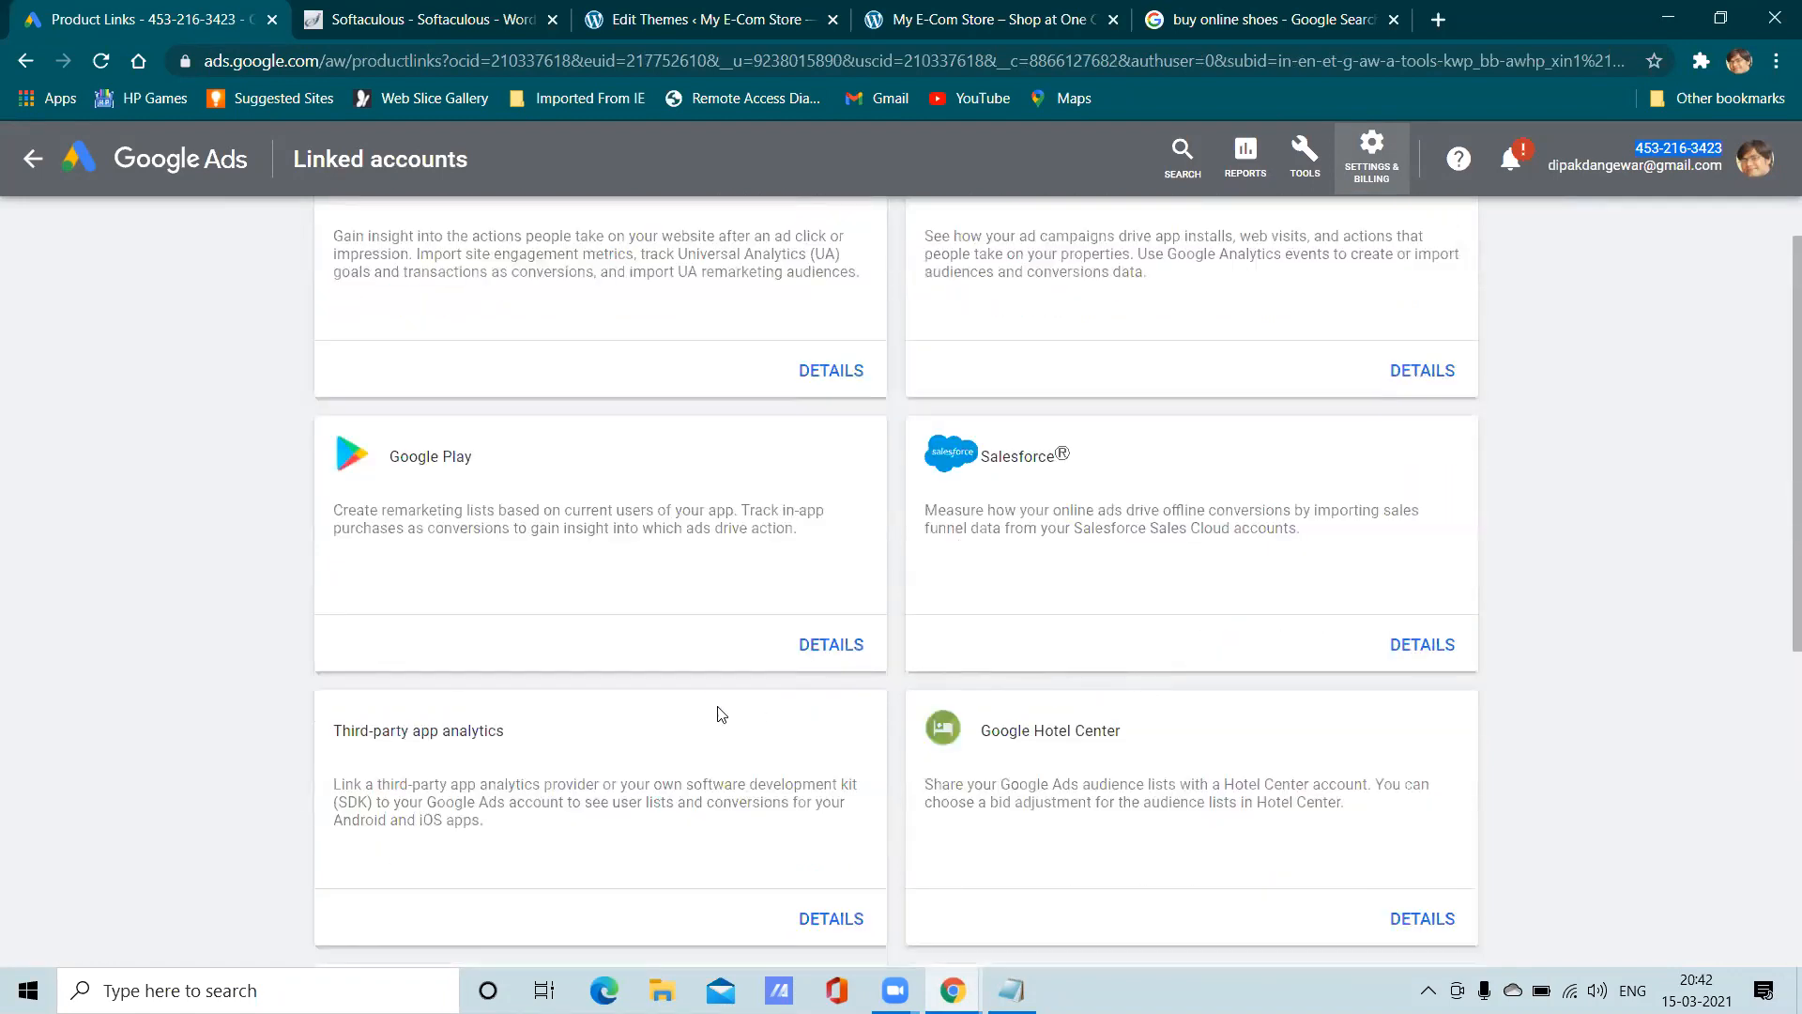
pyautogui.scroll(1, 706, 688)
pyautogui.scroll(-7, 706, 682)
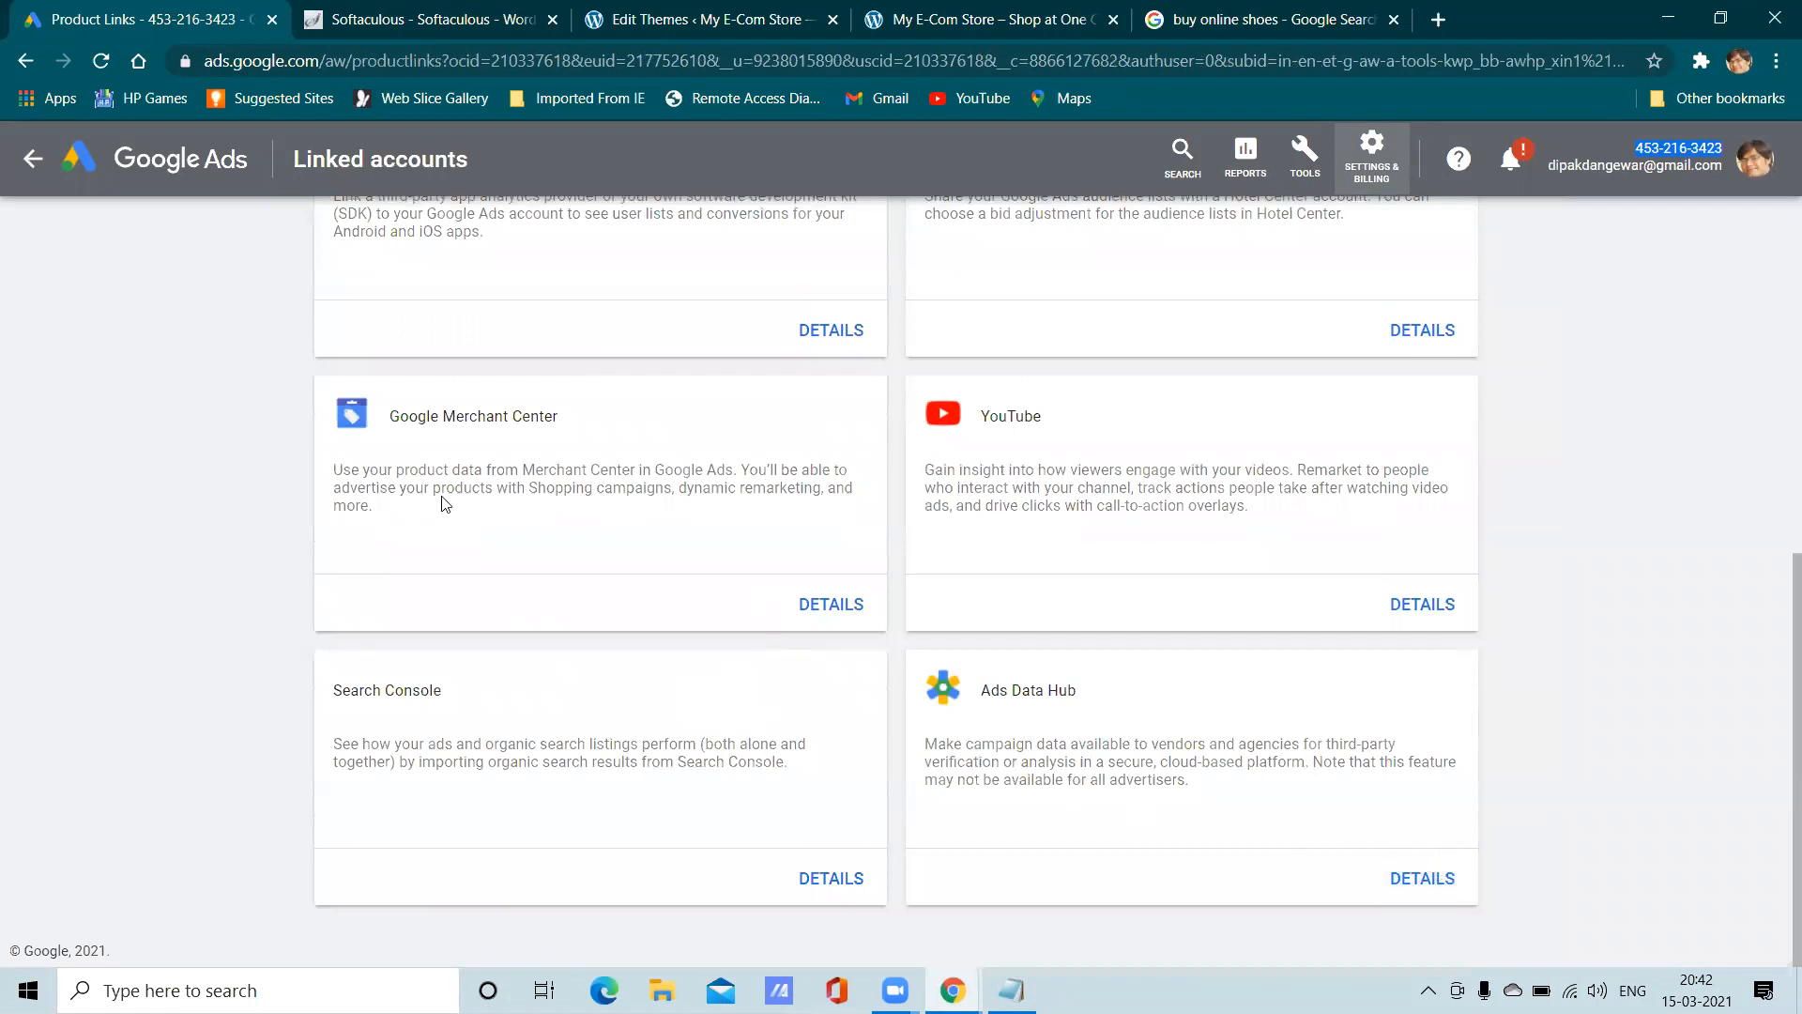
pyautogui.click(824, 608)
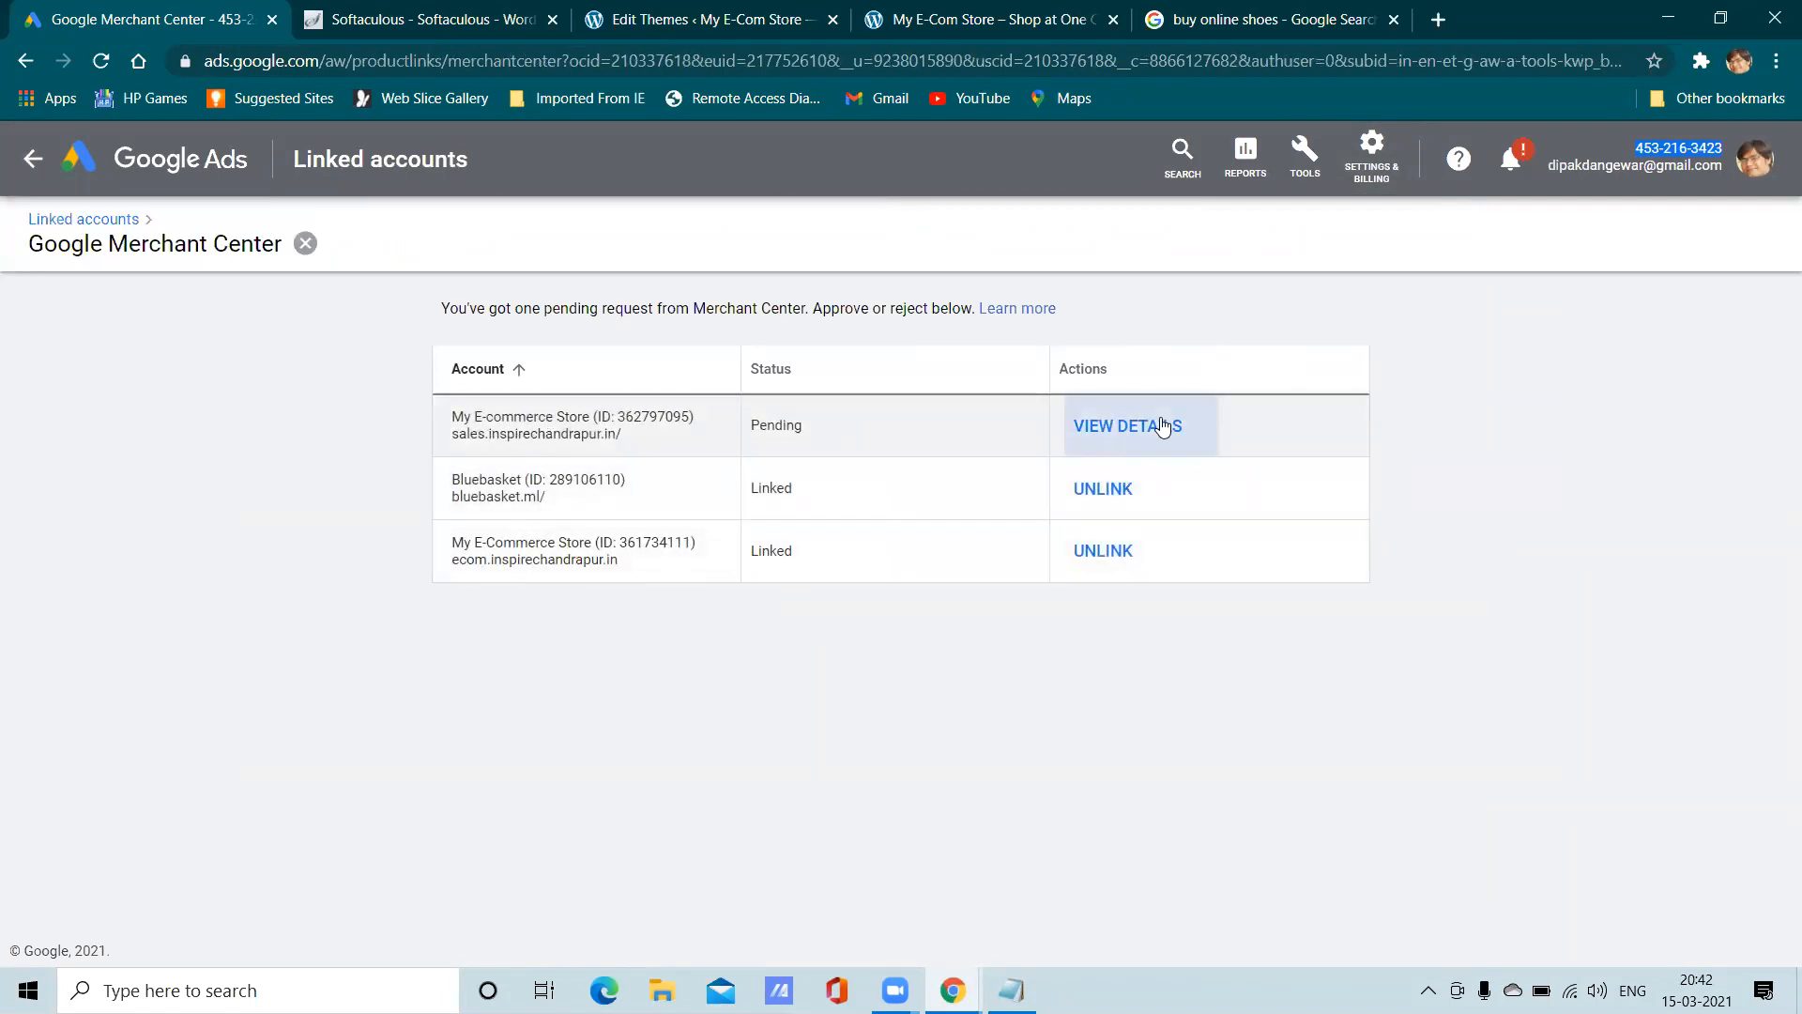
pyautogui.click(1109, 434)
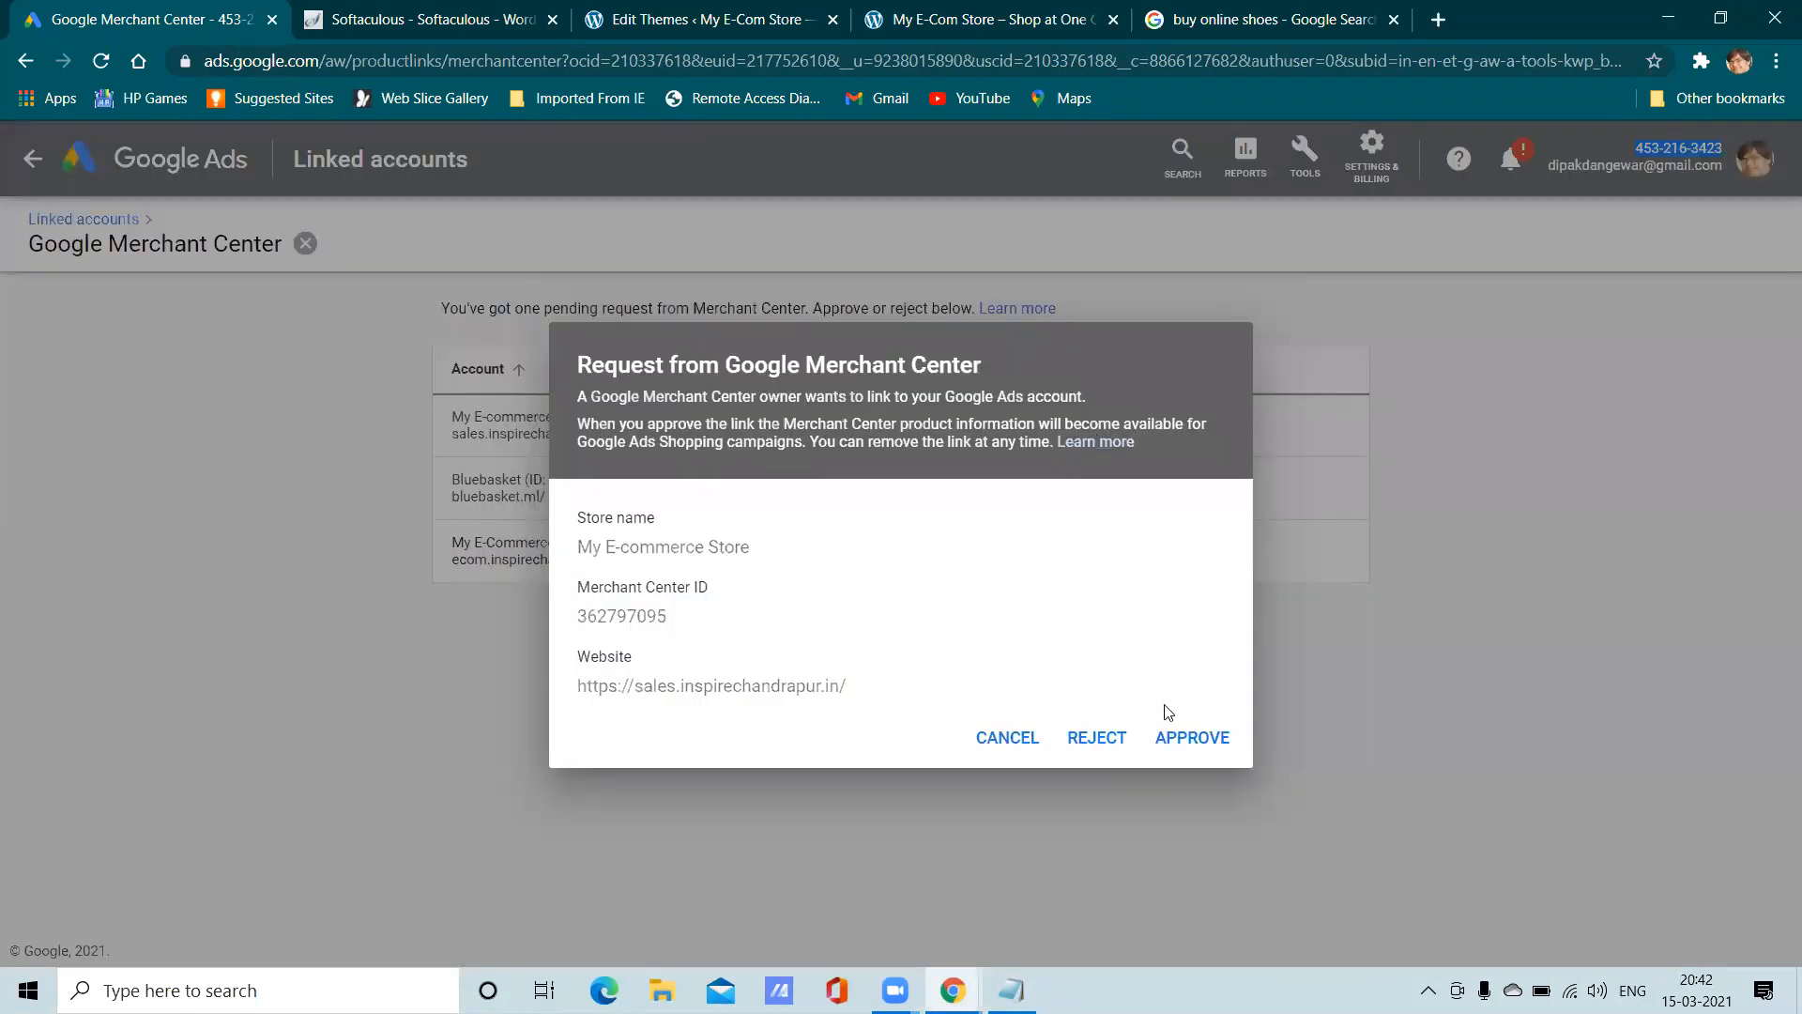
pyautogui.click(1174, 738)
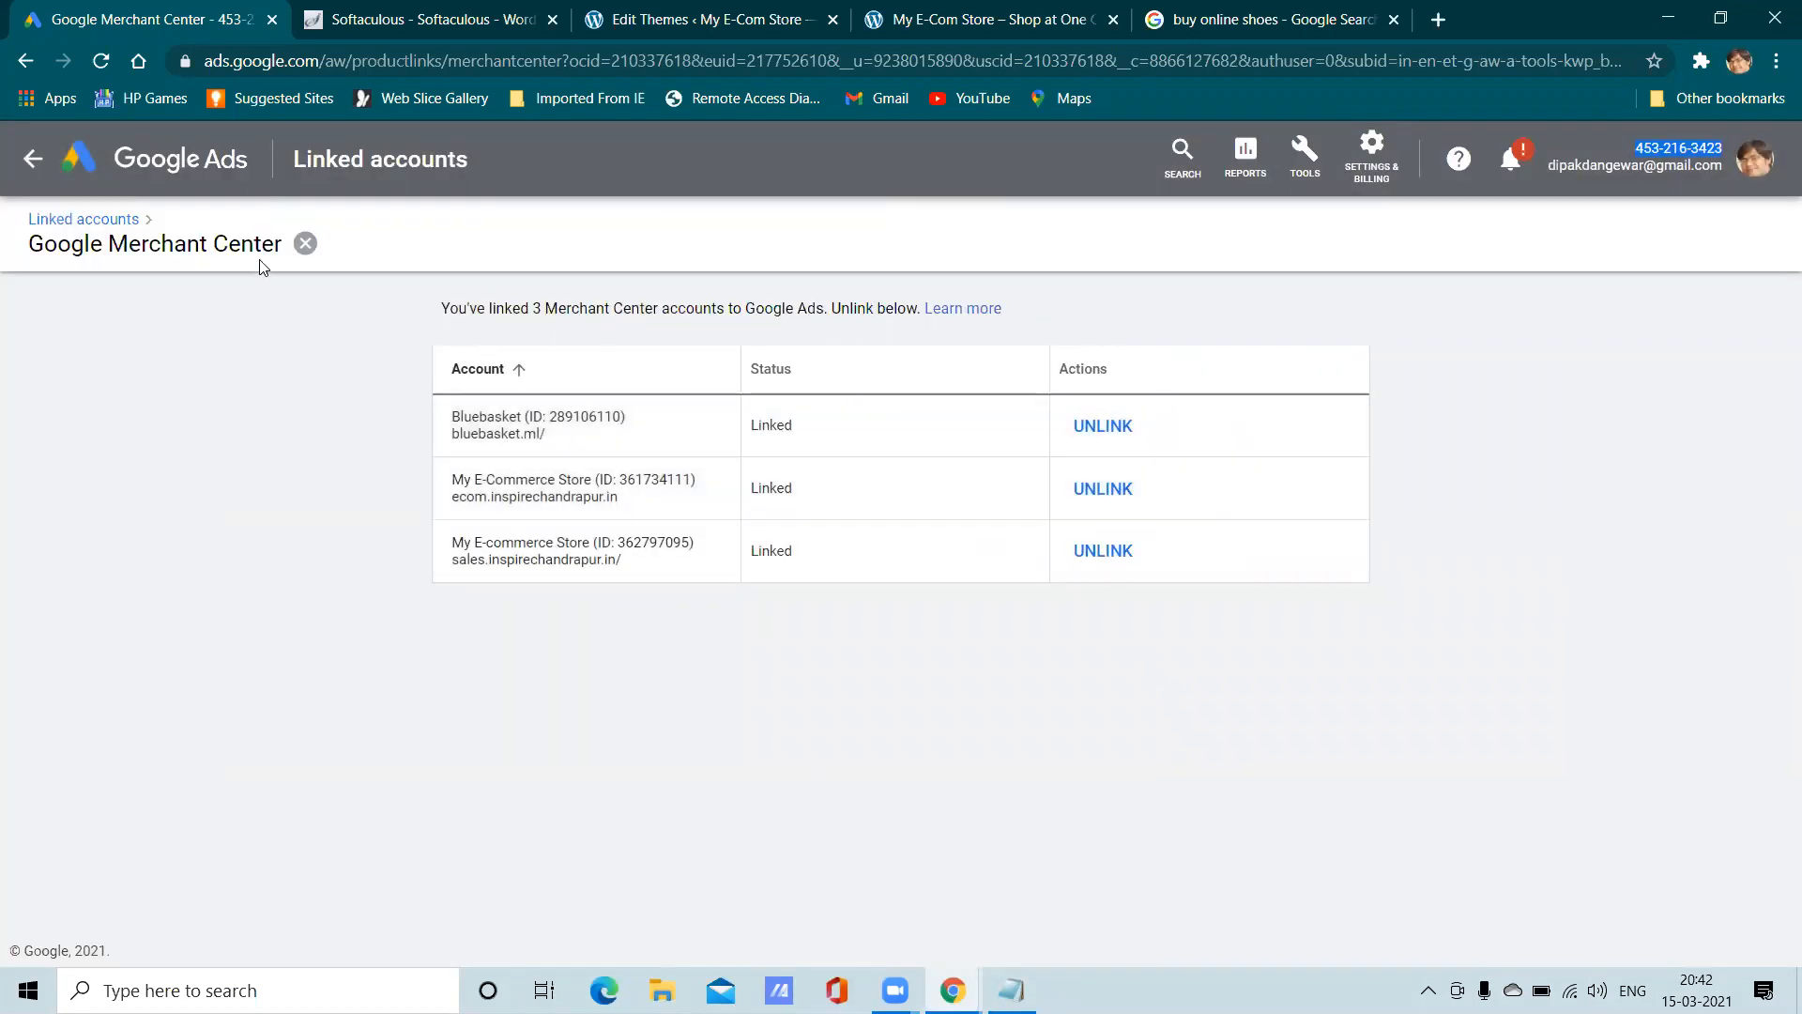
# Leave the linked accounts page, check the account's link status in Merchant Center and return to the Google Ads campaigns overview
pyautogui.click(34, 158)
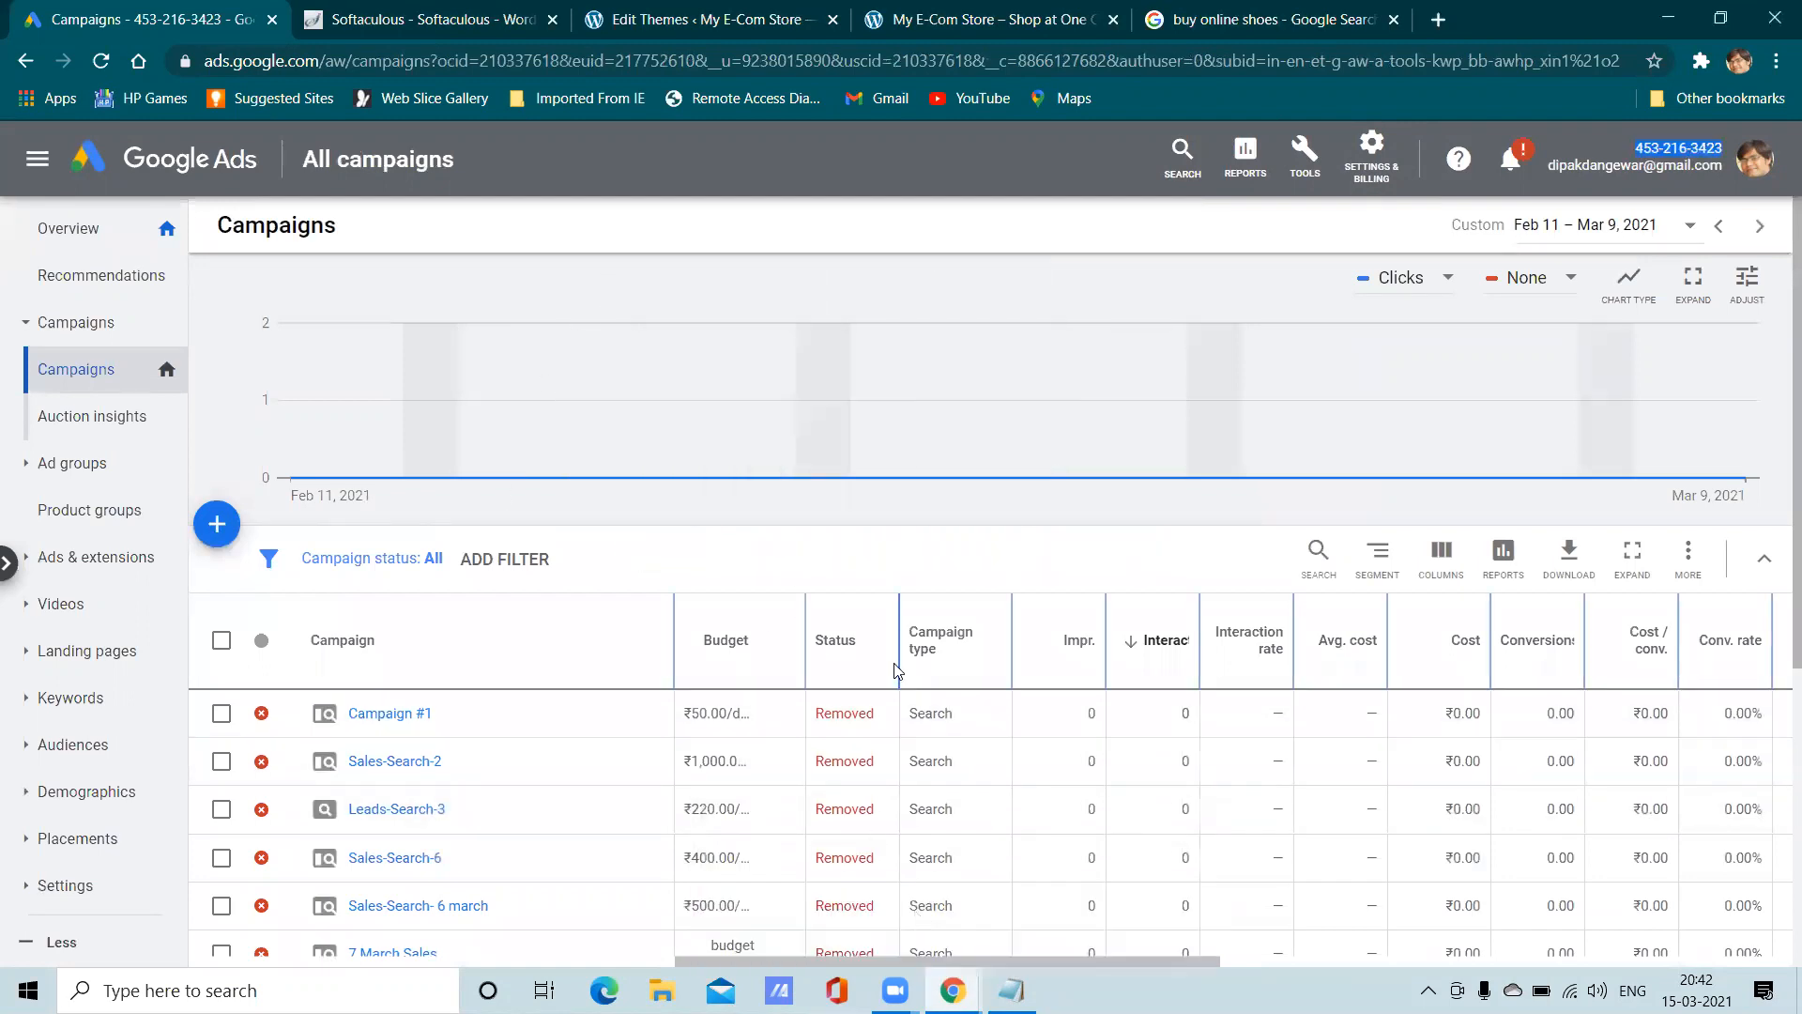
pyautogui.moveTo(952, 990)
pyautogui.click(1079, 887)
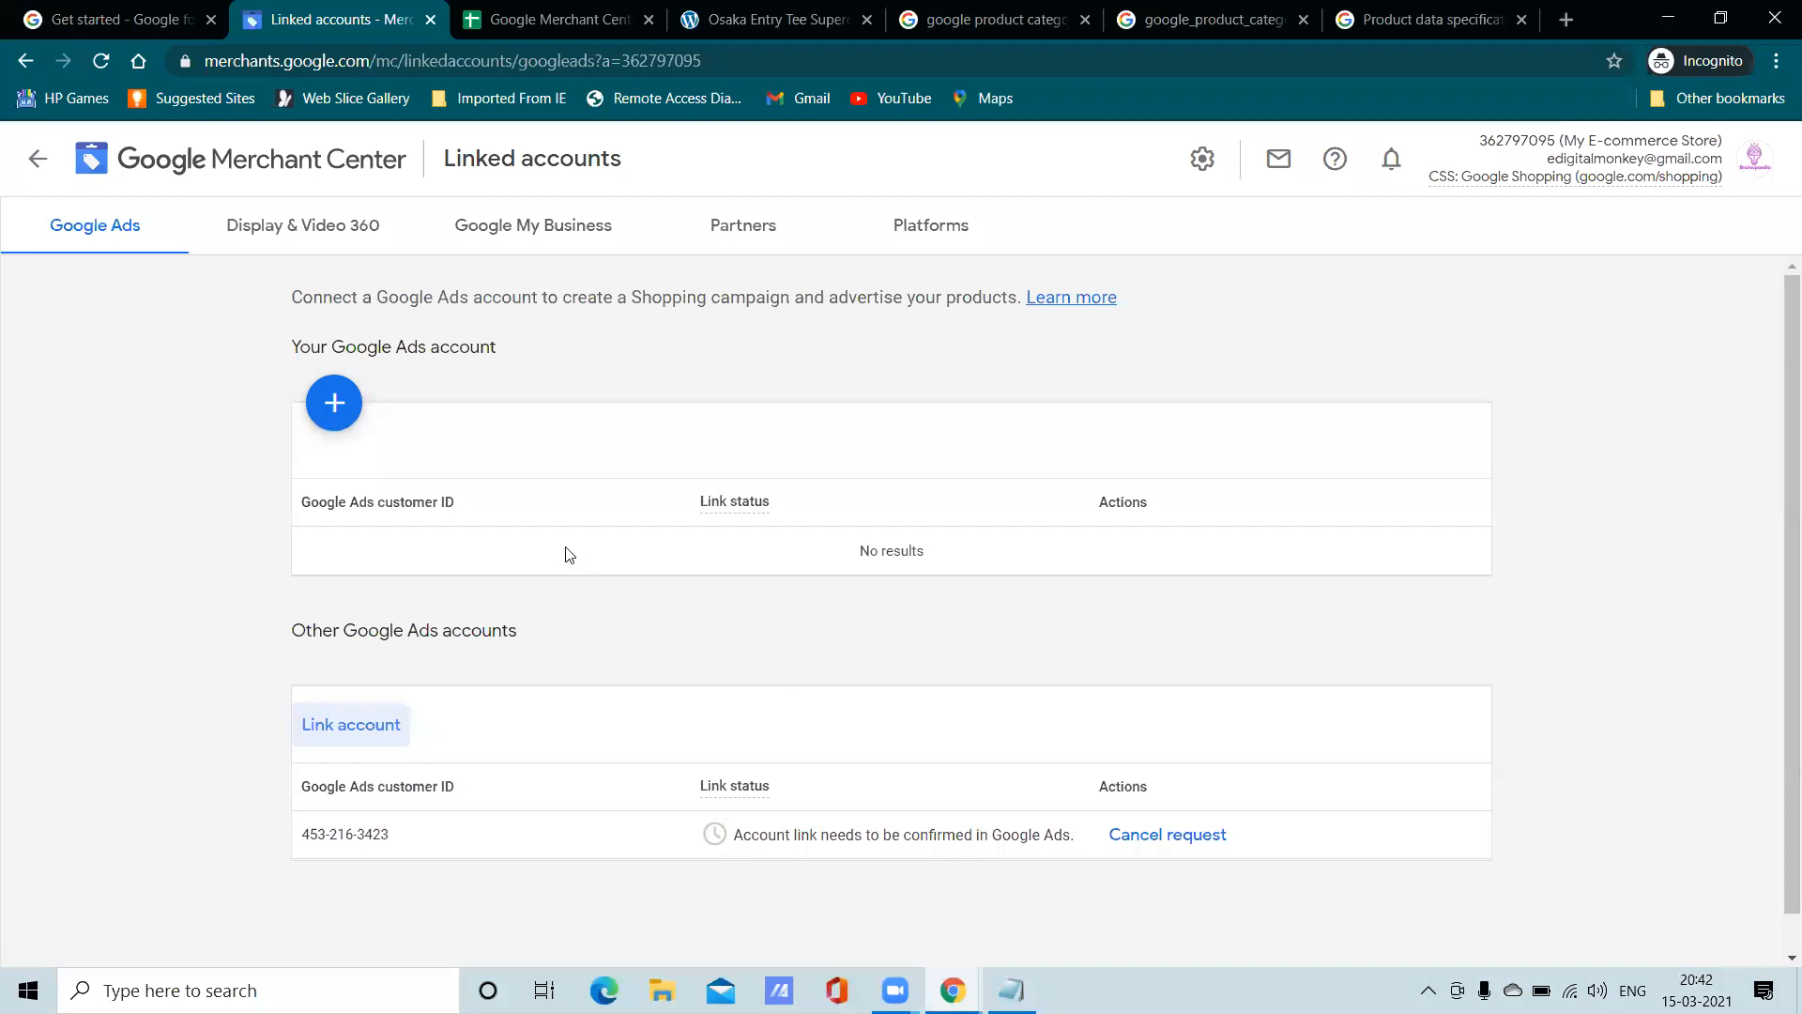
pyautogui.scroll(-2, 570, 554)
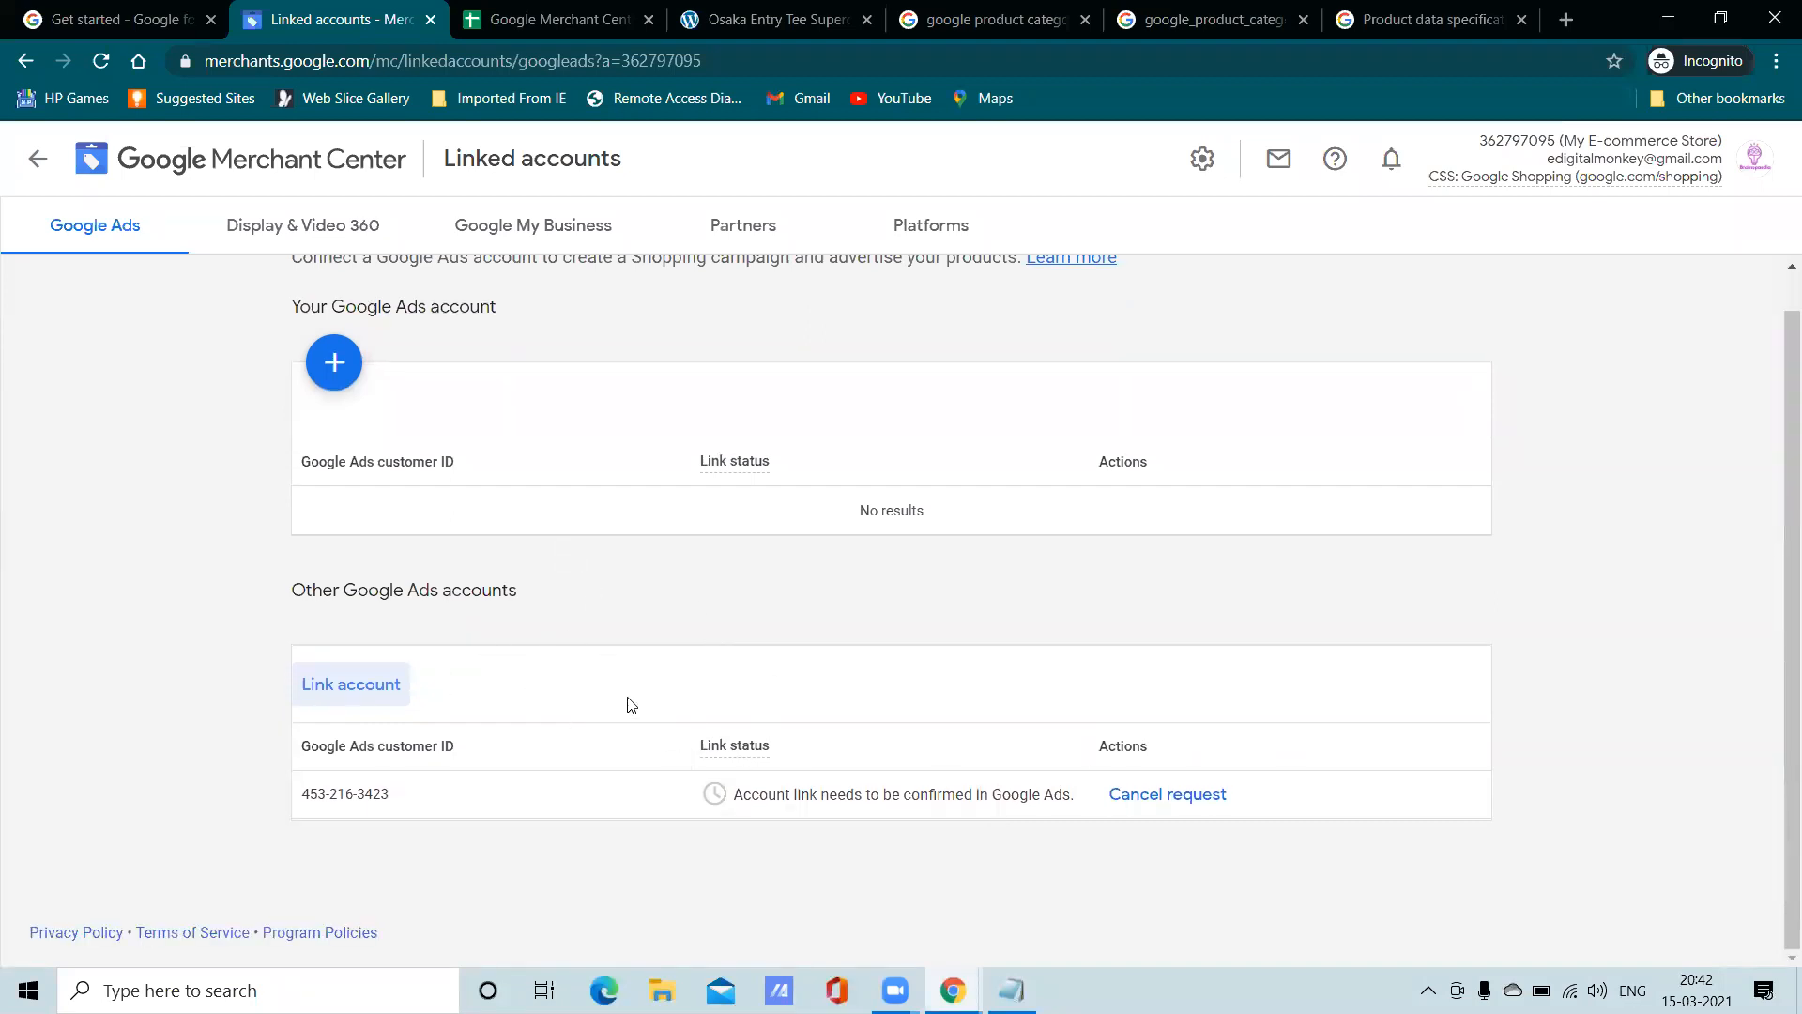
pyautogui.scroll(2, 357, 474)
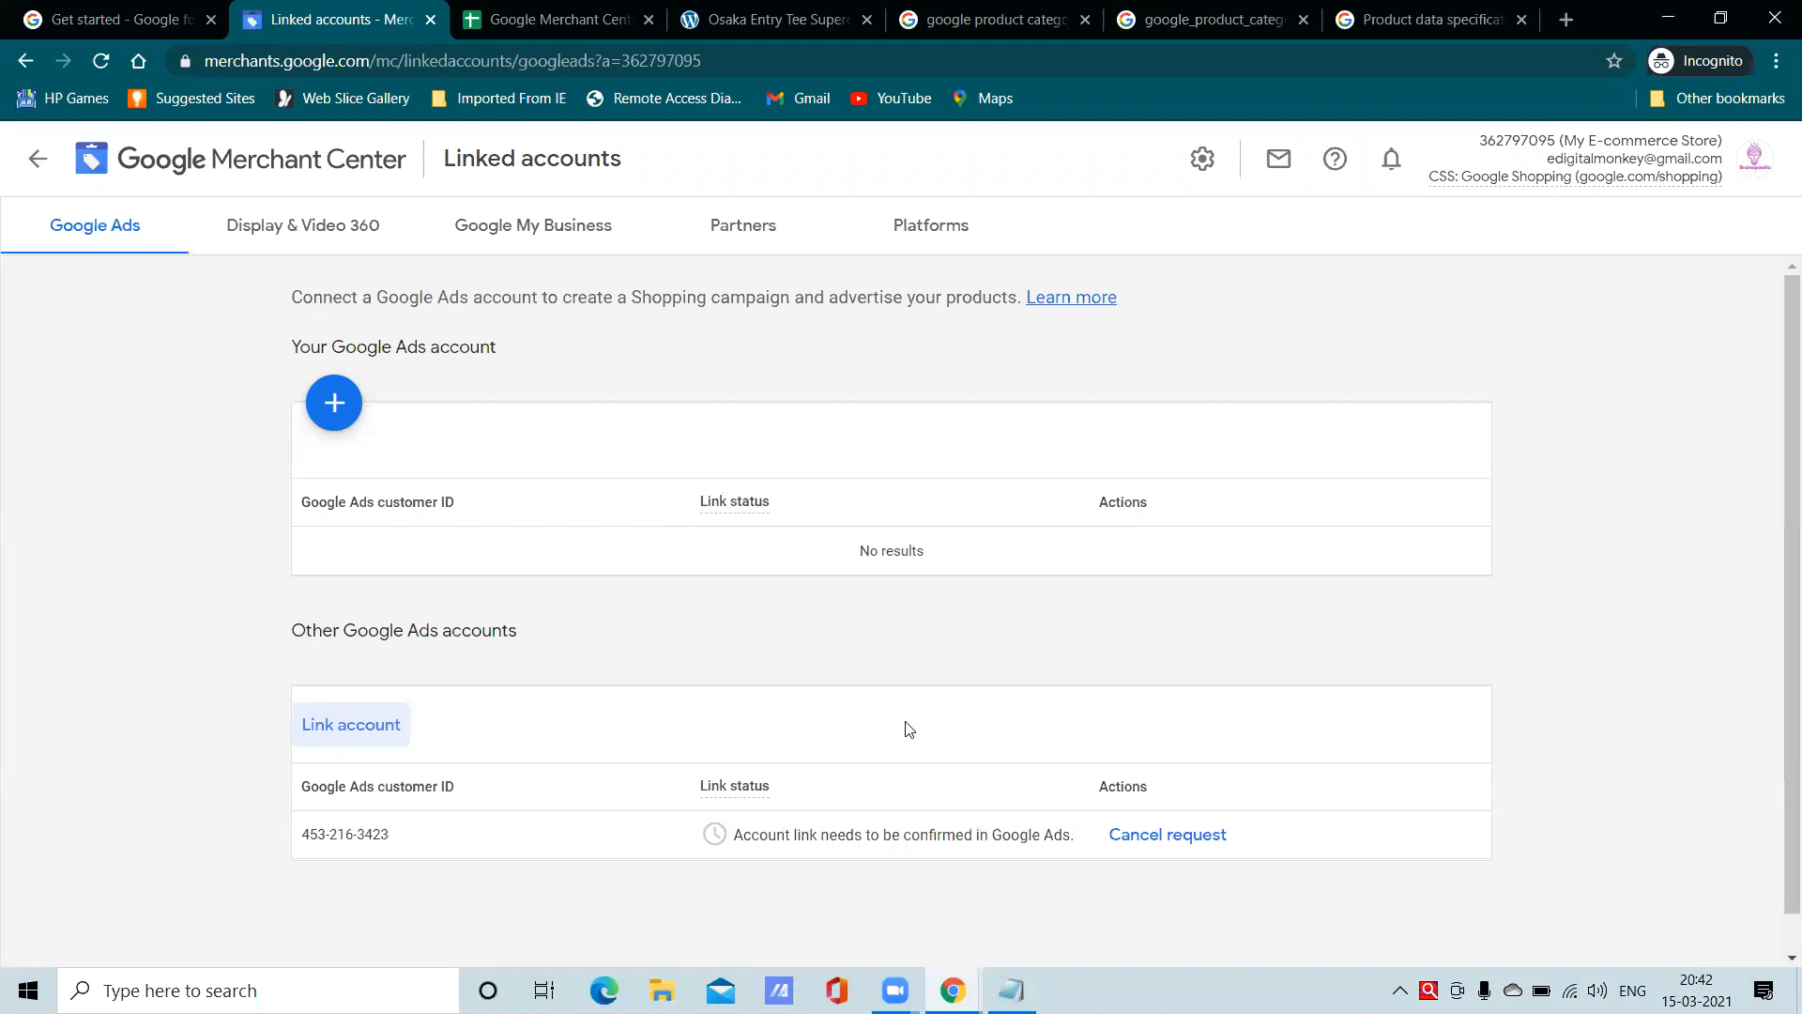
pyautogui.click(801, 872)
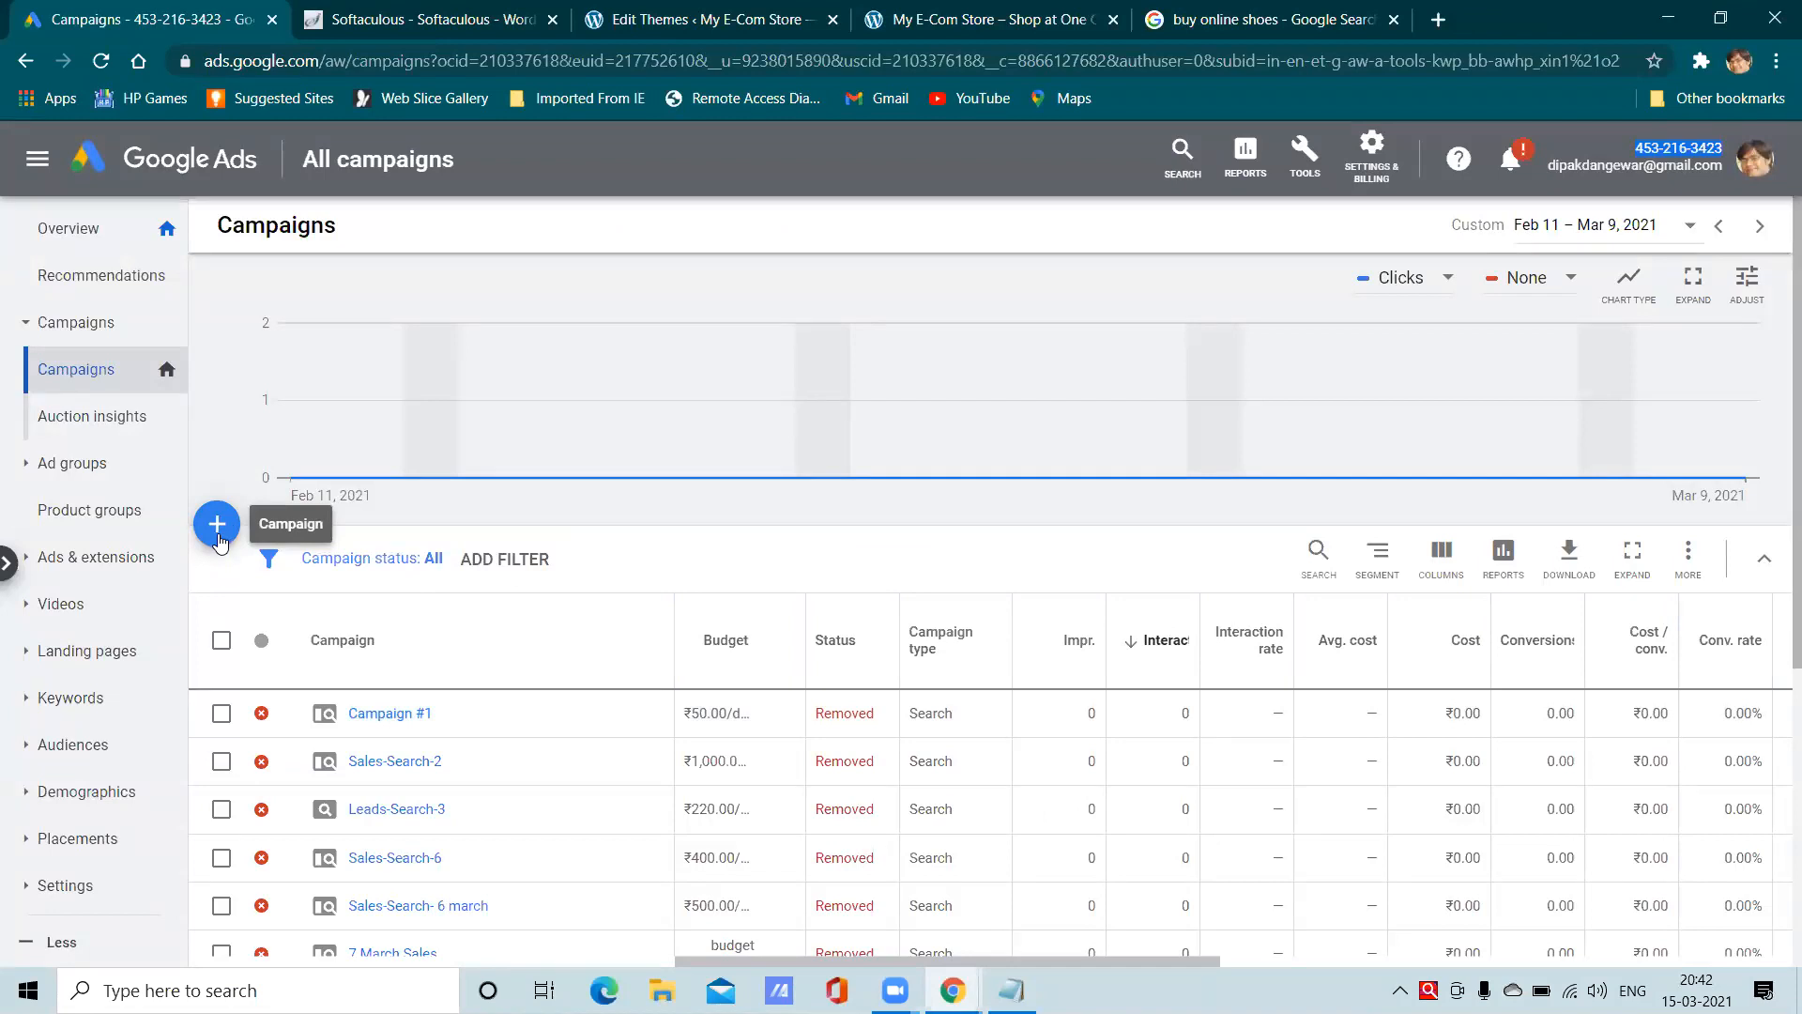
# Start a new campaign without a goal's guidance and choose Shopping as the campaign type
pyautogui.click(226, 526)
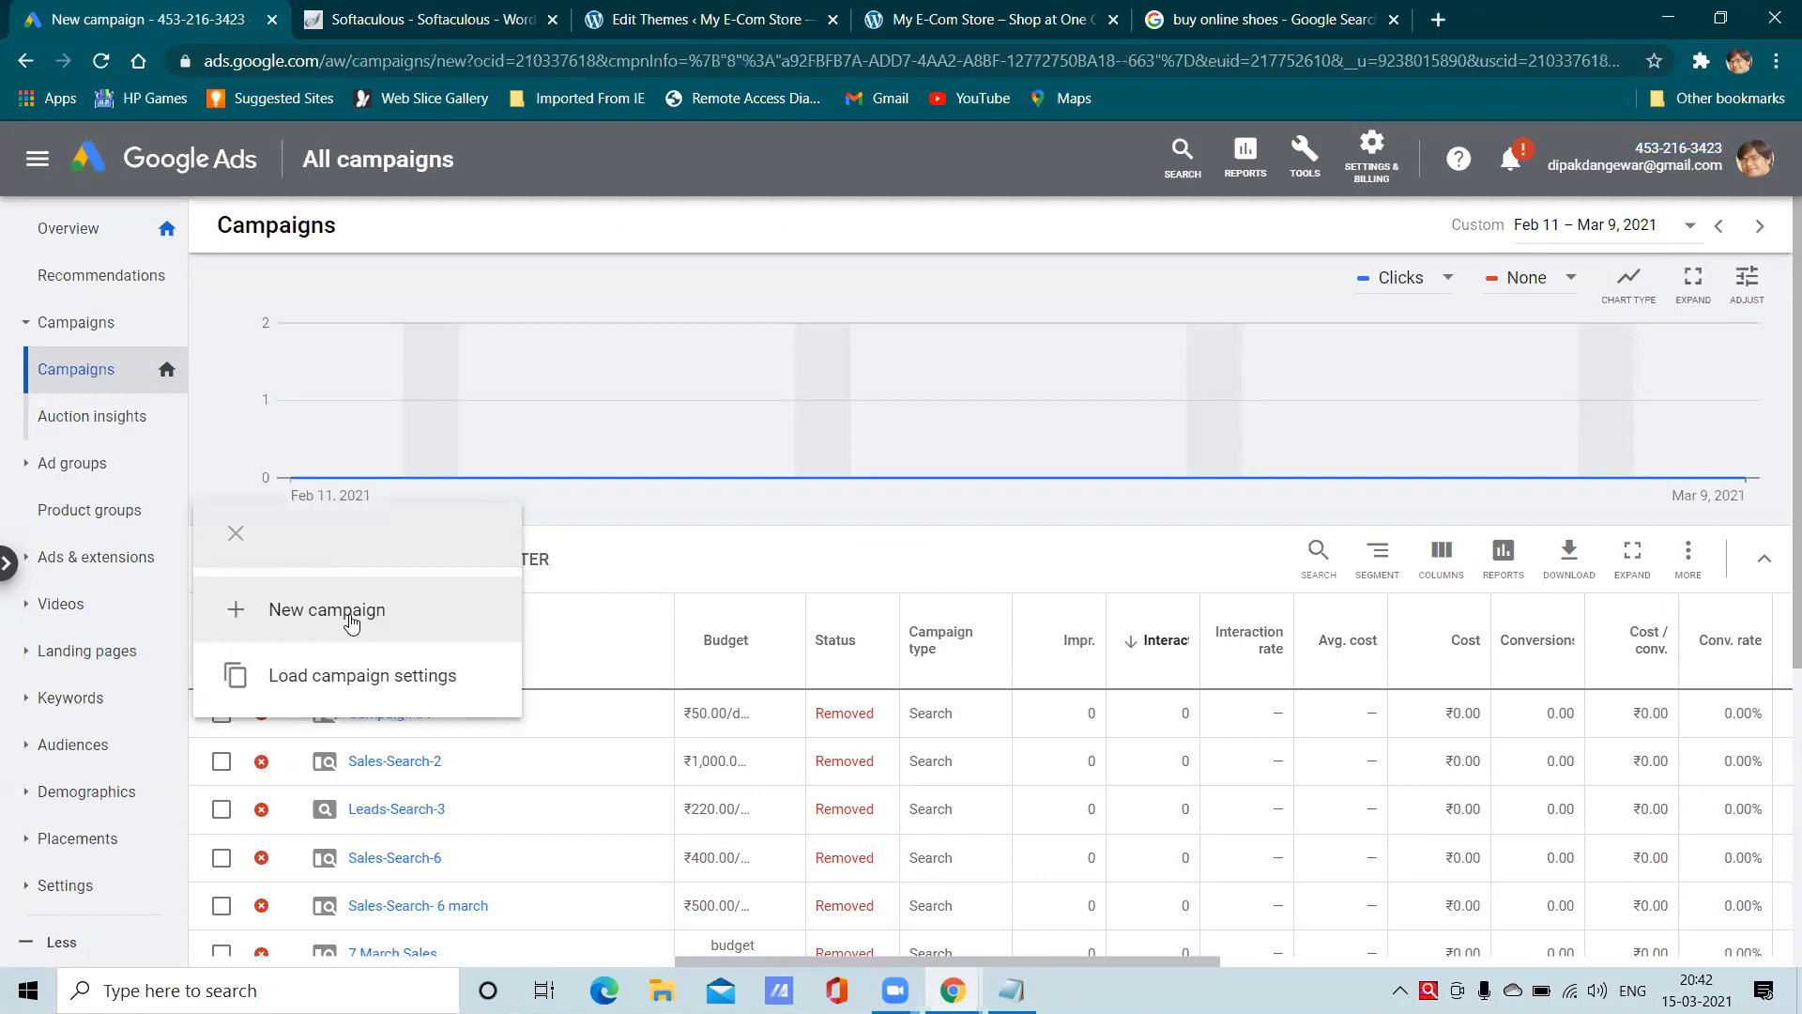
pyautogui.click(351, 623)
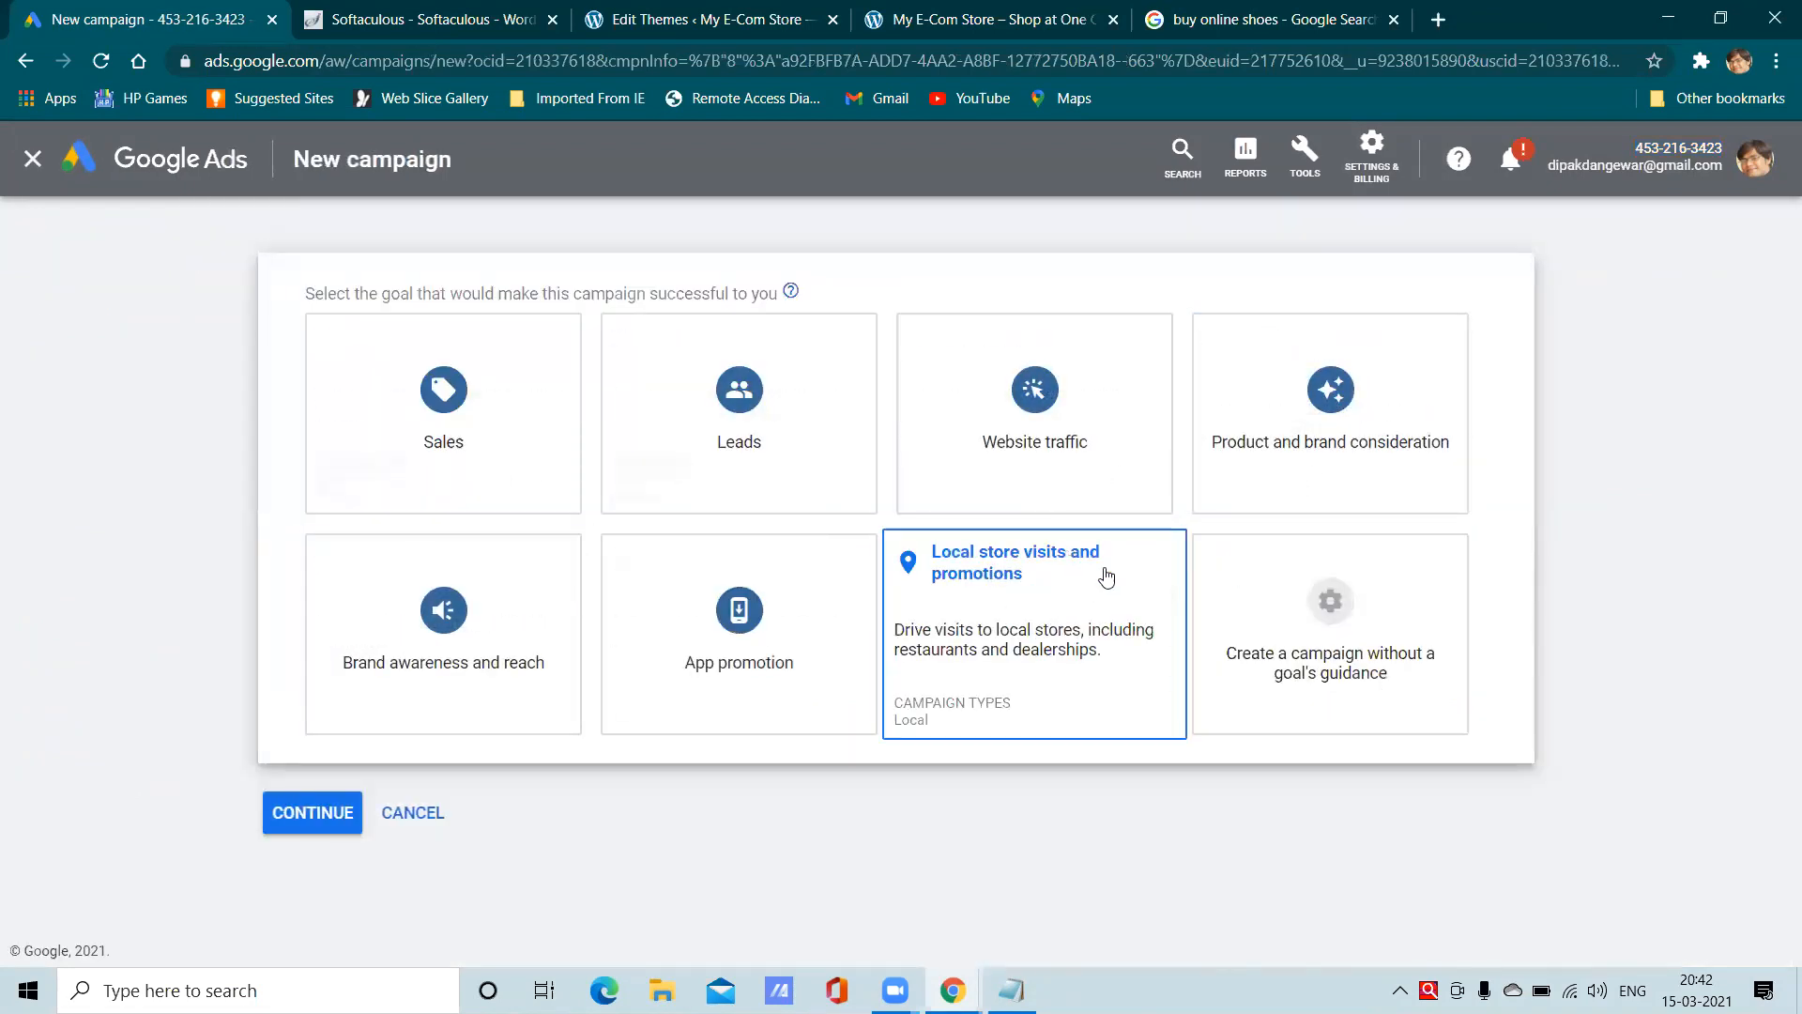
pyautogui.click(1288, 593)
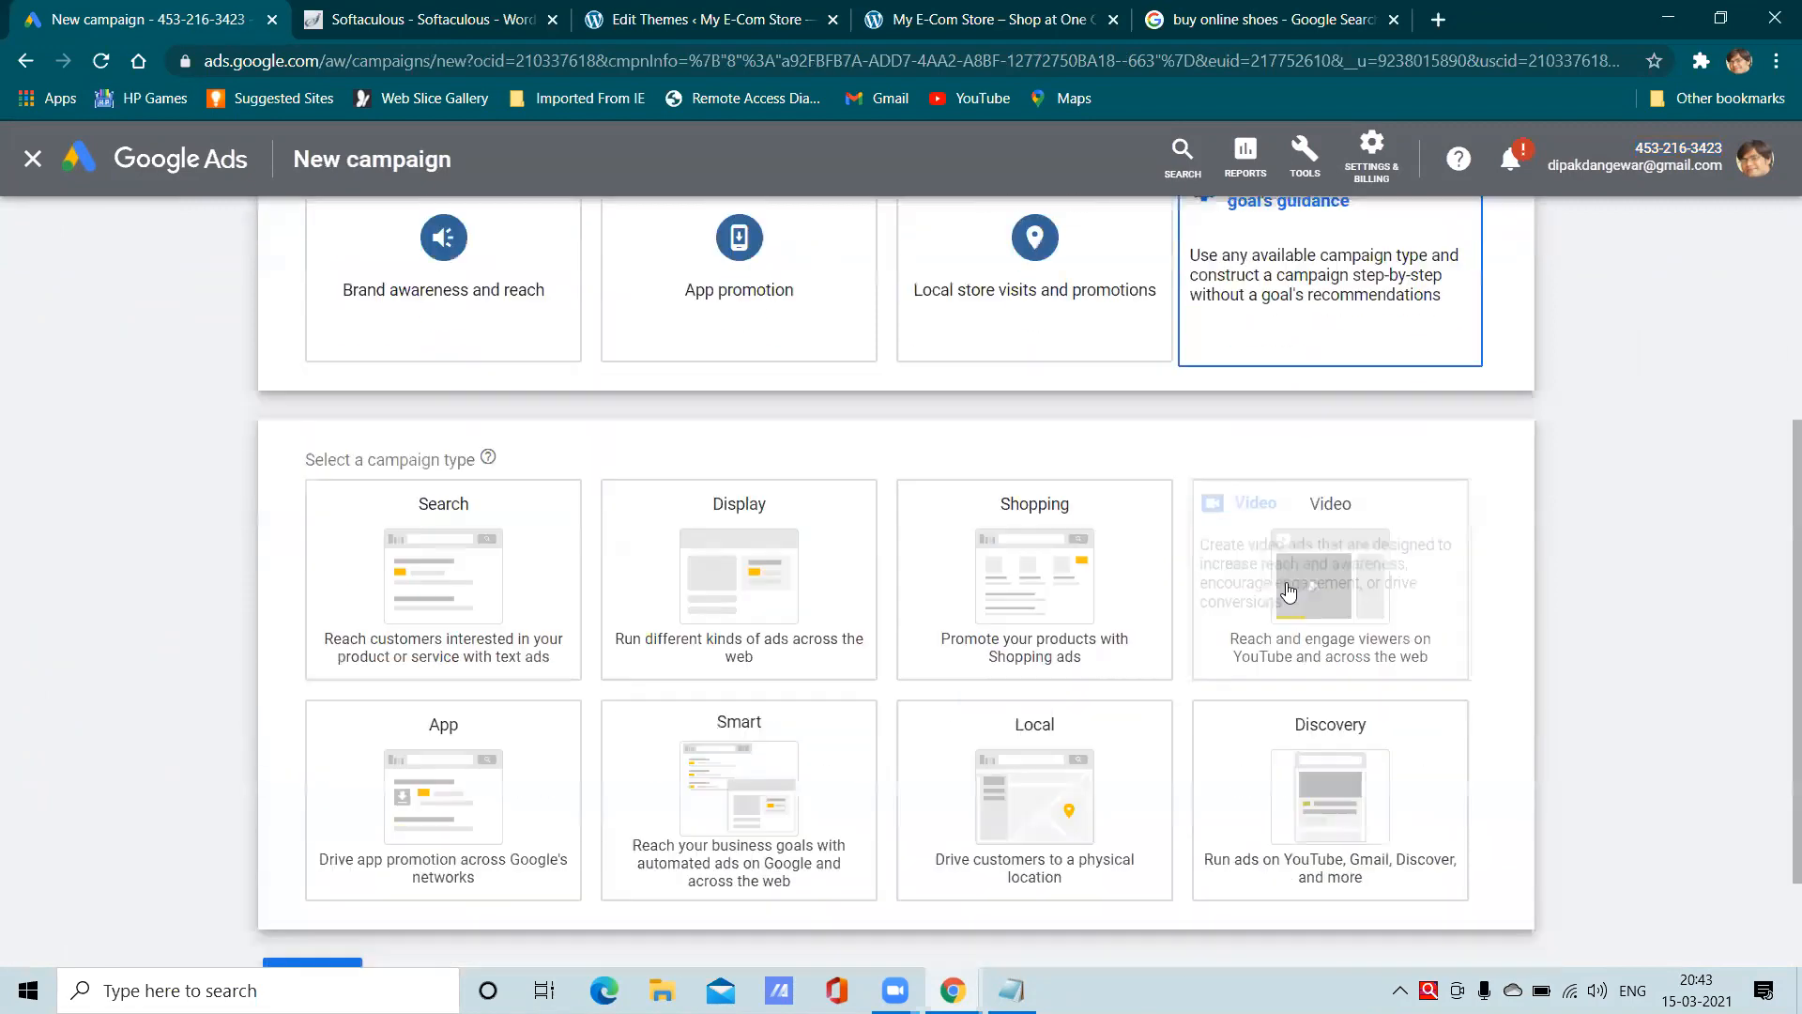
pyautogui.click(1053, 481)
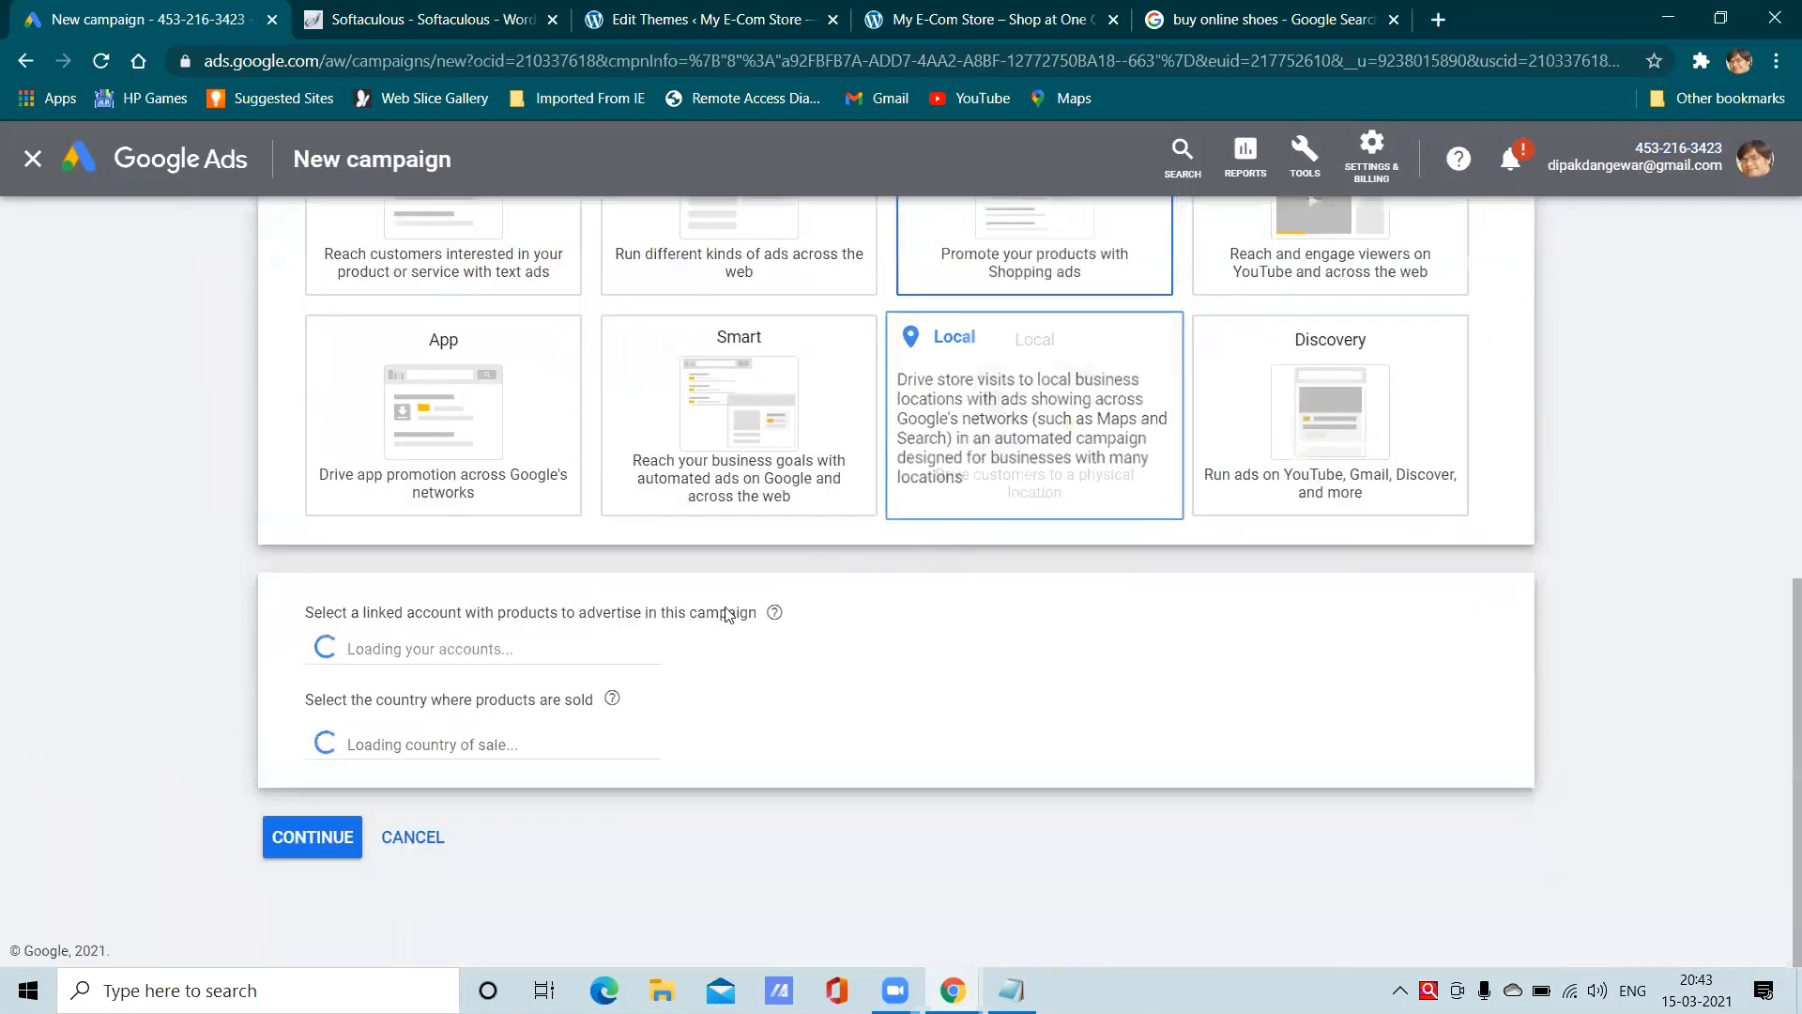
# Select the My E-commerce Store Merchant Center account whose ID begins with 362, and set India as the country where products are sold
pyautogui.click(421, 663)
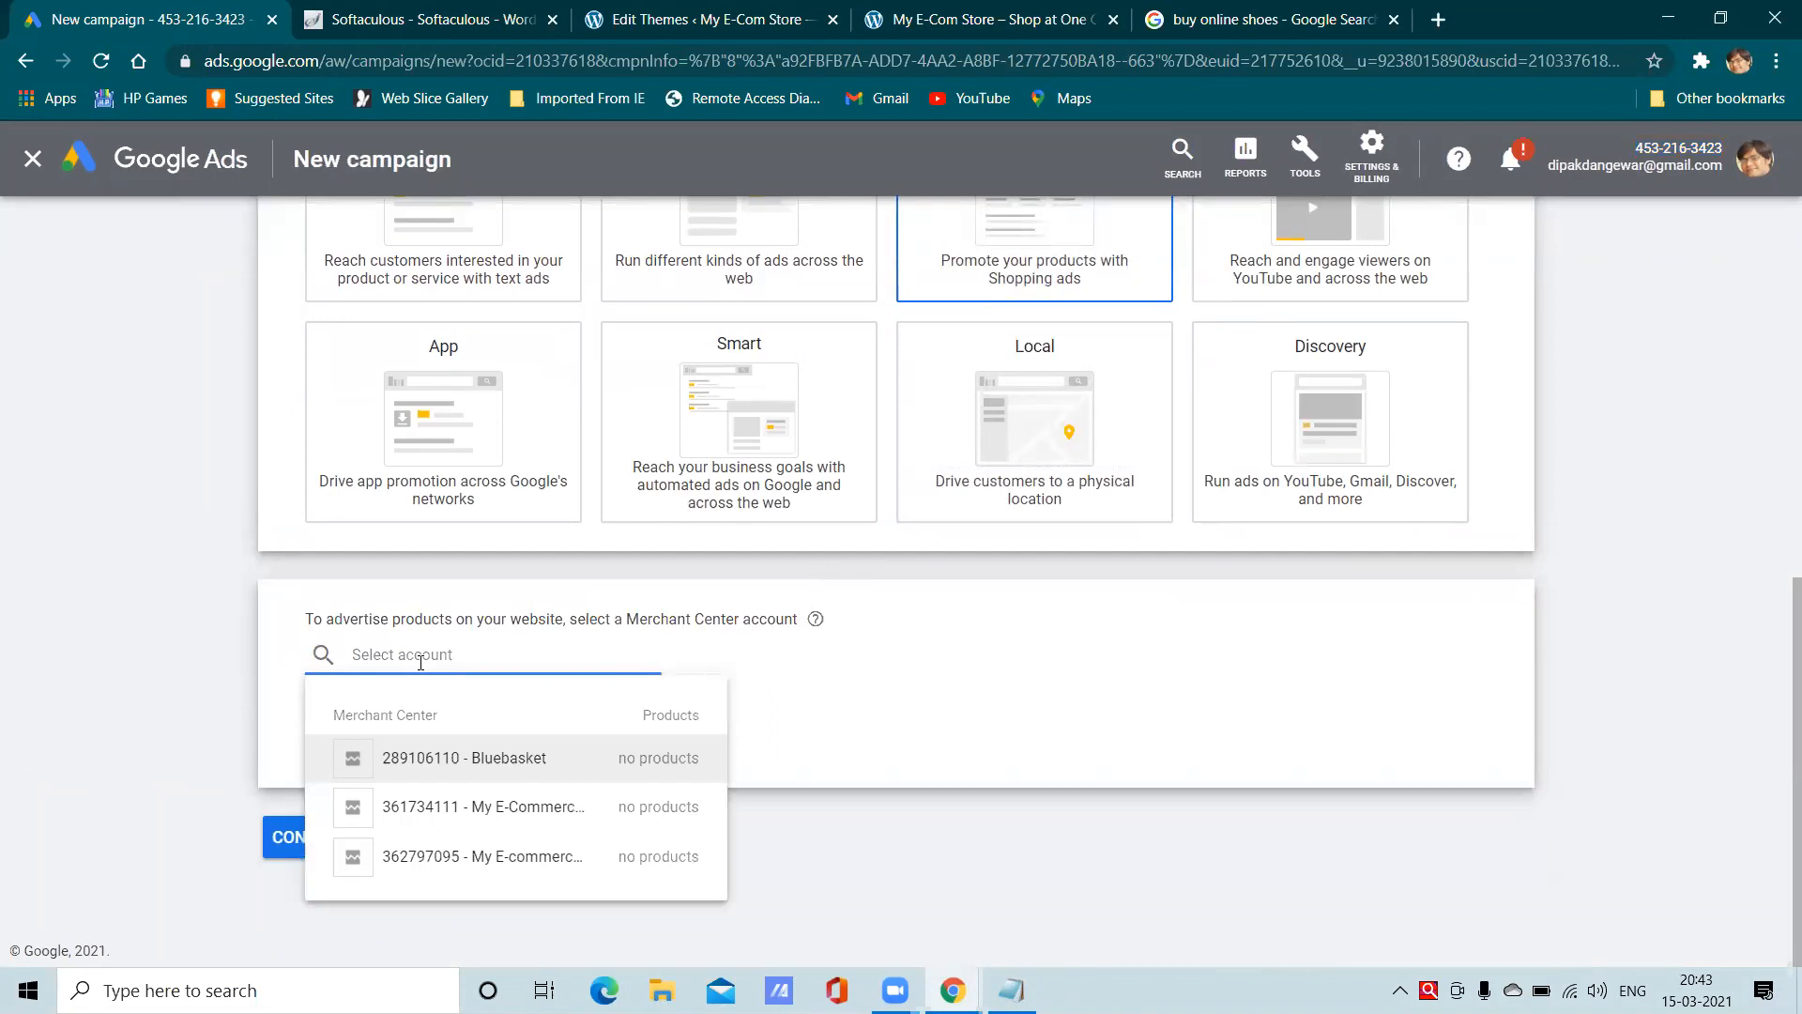
pyautogui.click(523, 856)
pyautogui.scroll(-3, 729, 734)
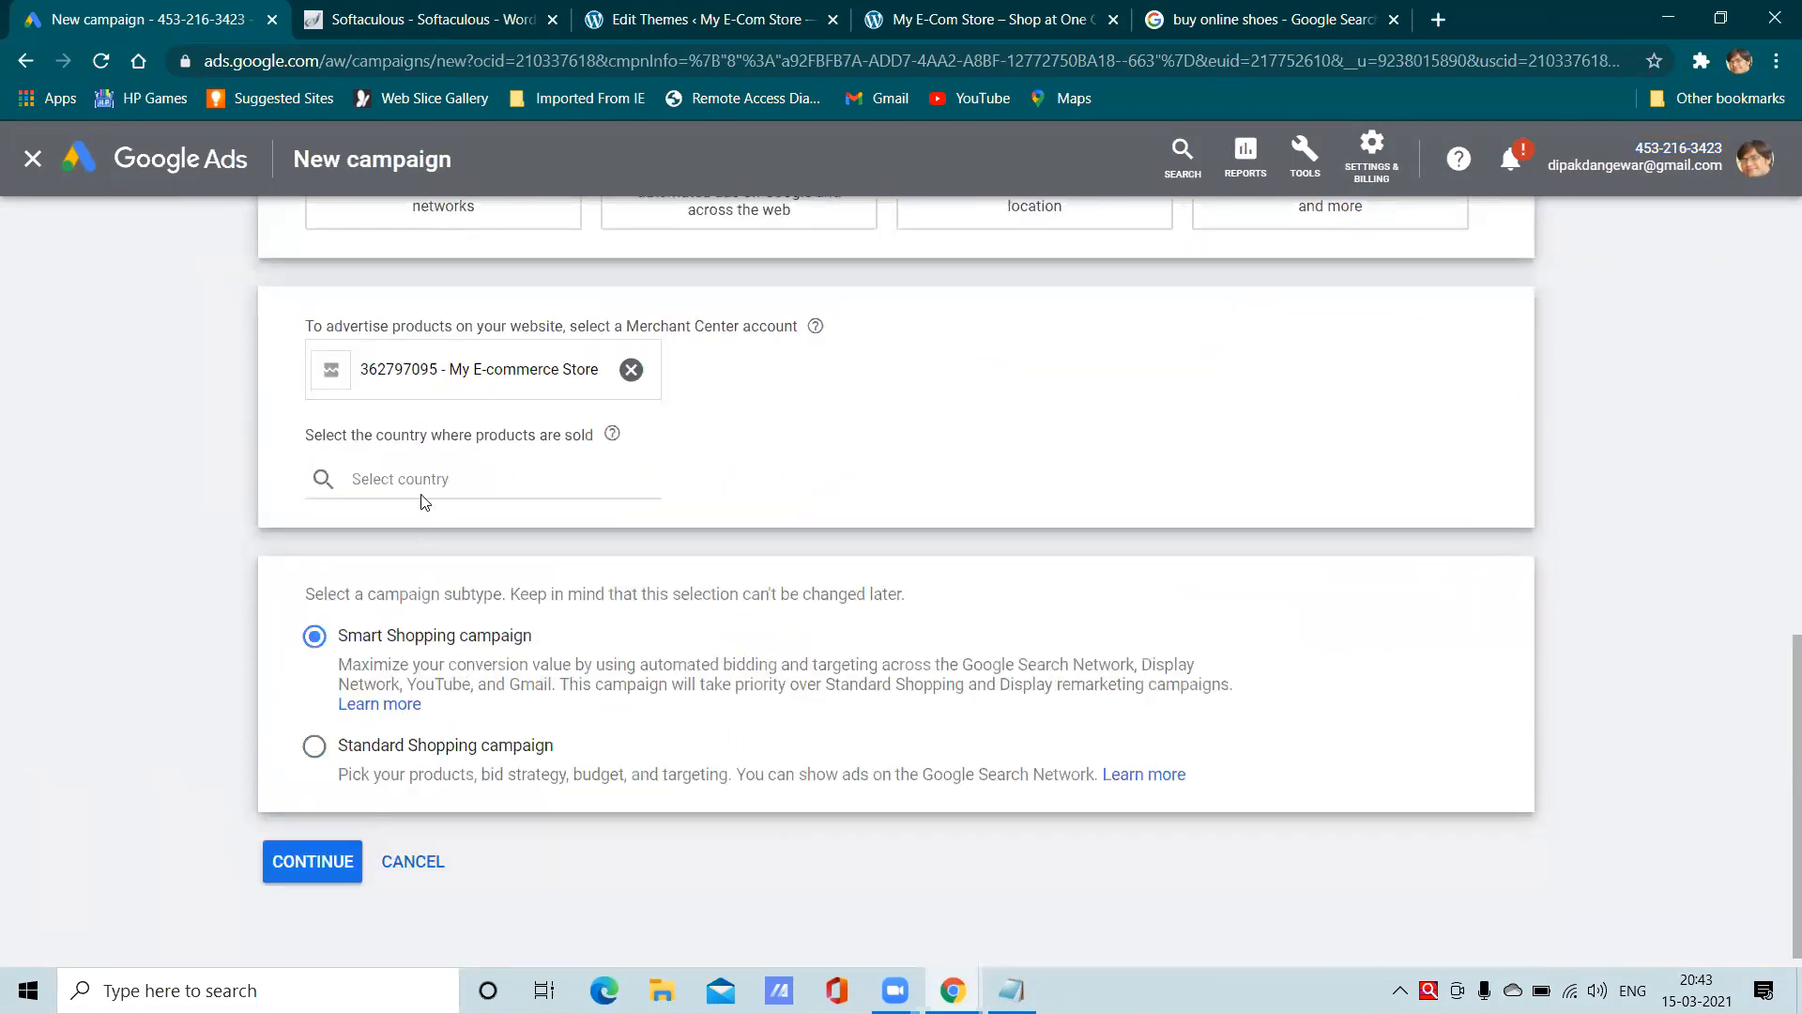
pyautogui.click(423, 490)
pyautogui.write('indi')
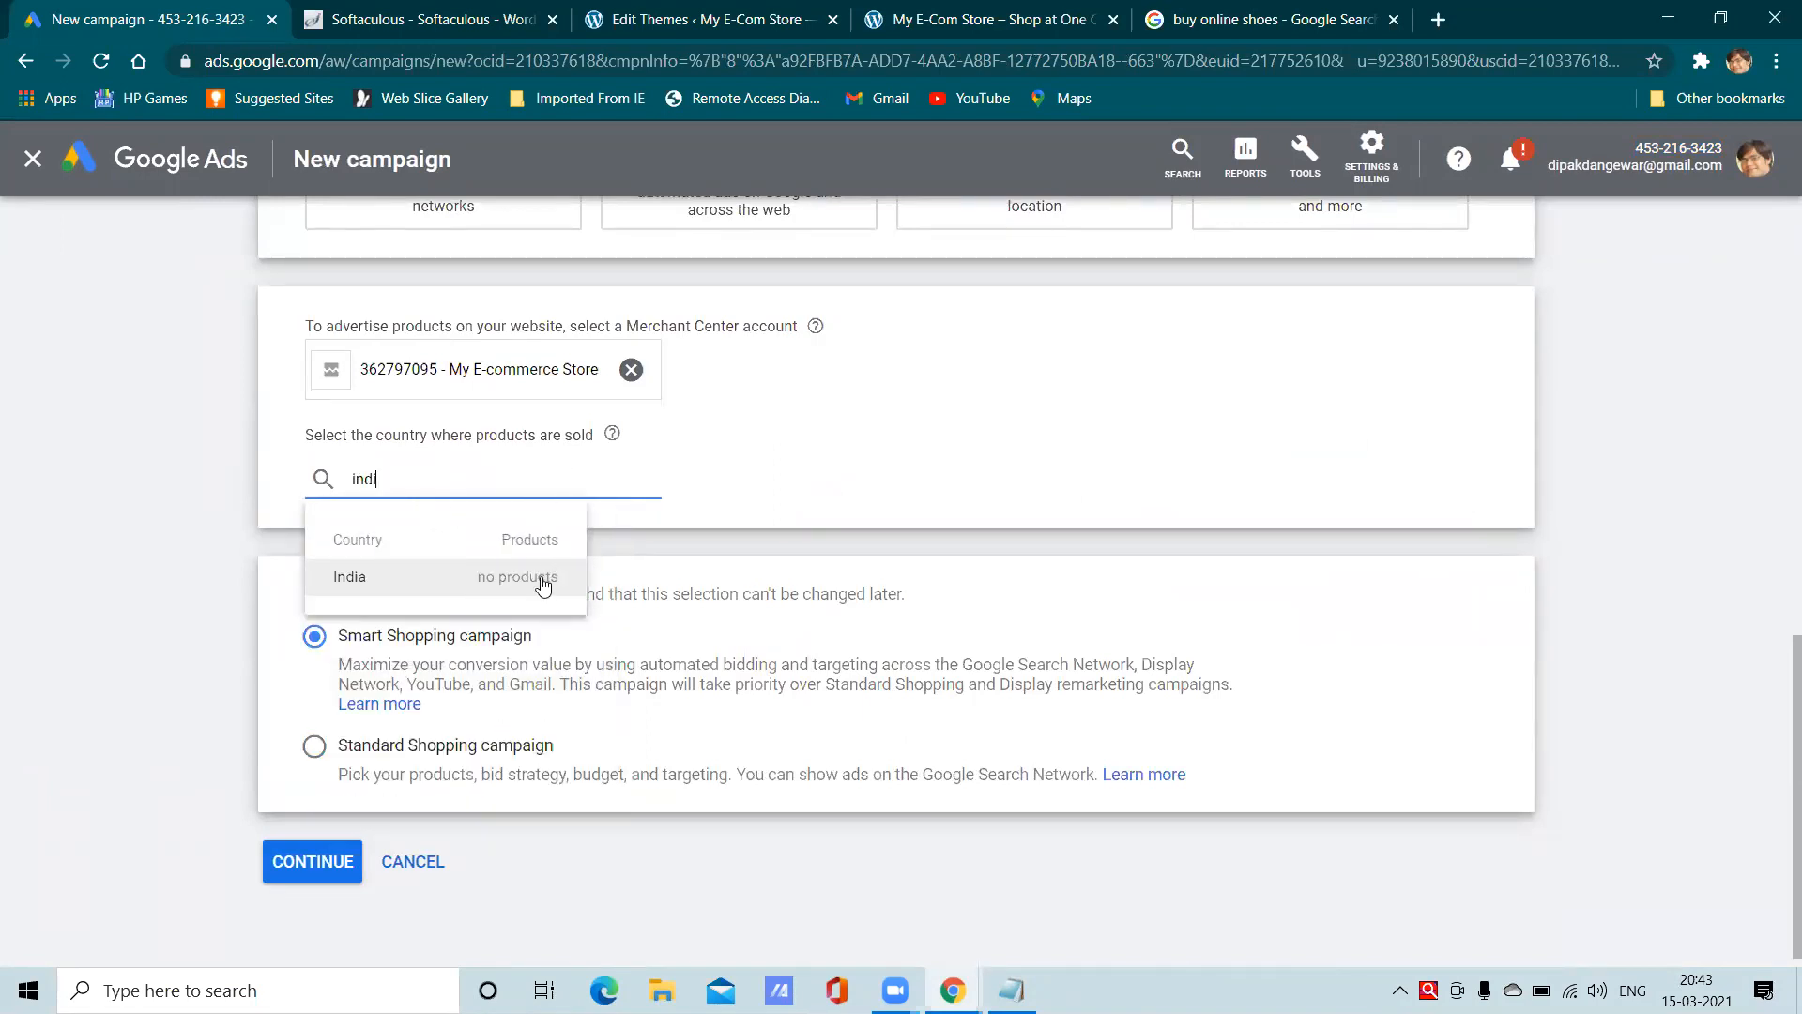
pyautogui.click(540, 577)
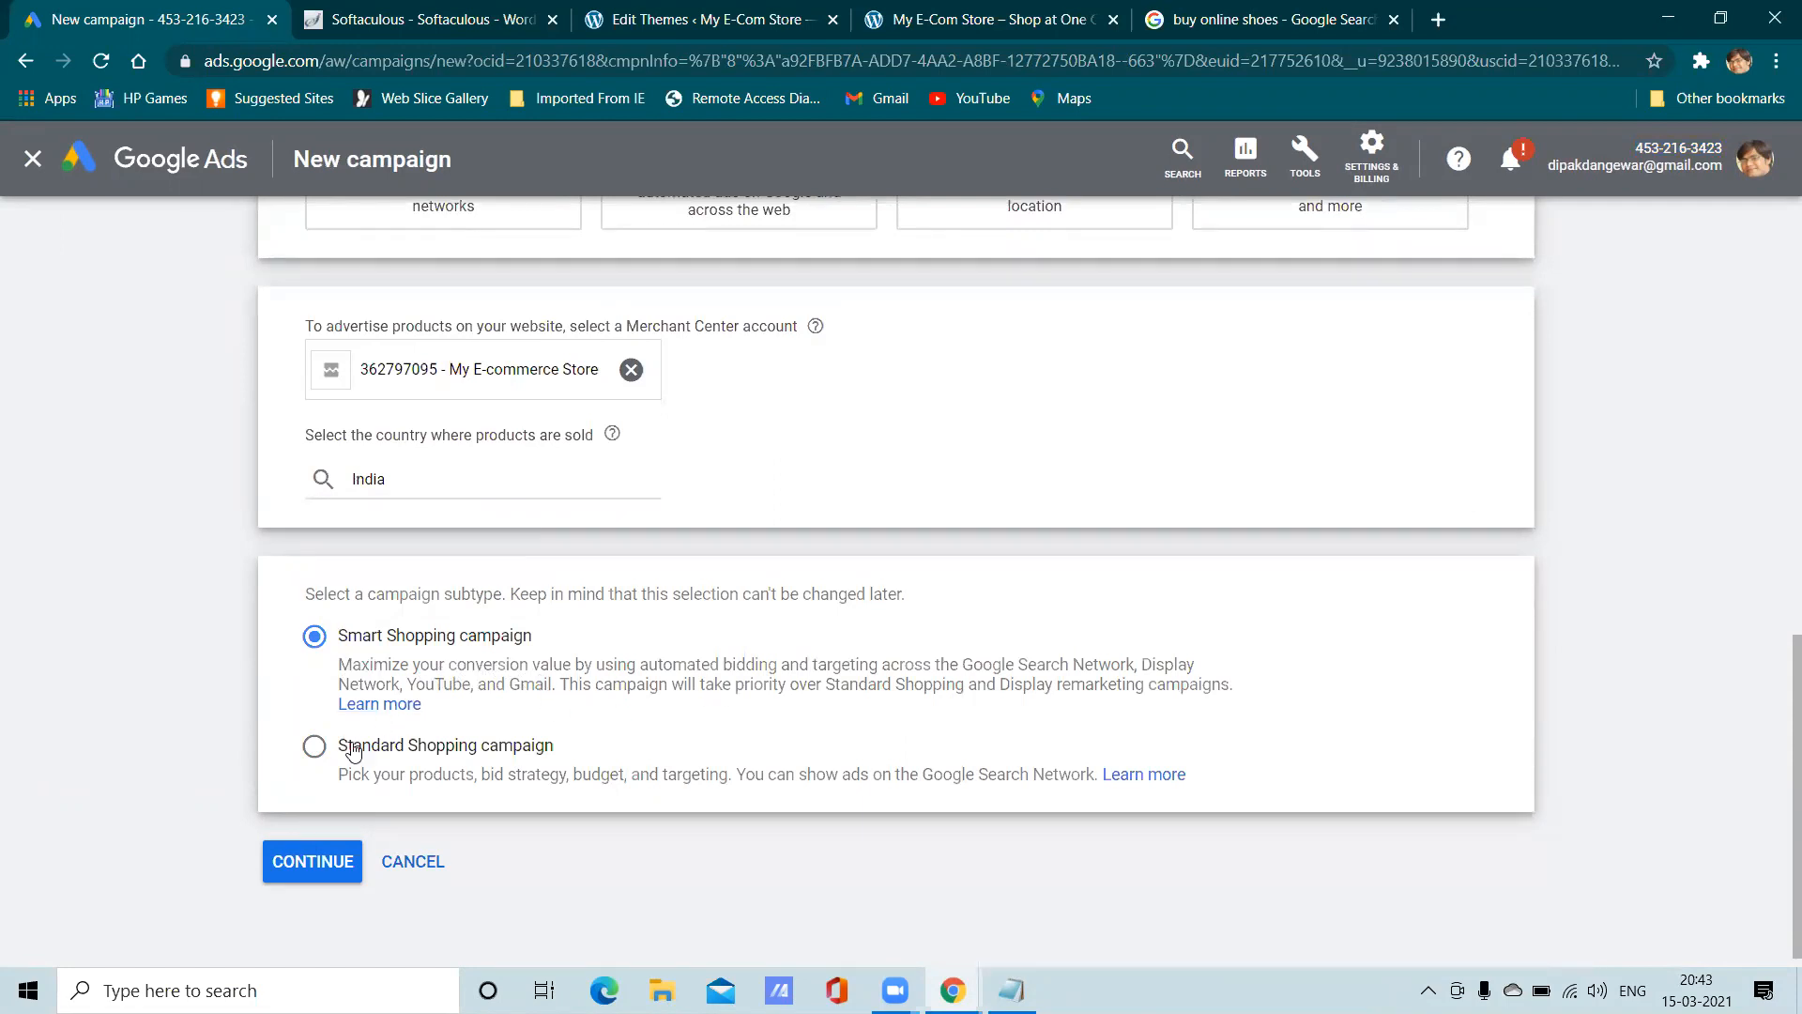
# Choose the Standard Shopping campaign subtype, continue to the campaign settings and name the campaign Shopping Ads
pyautogui.click(313, 747)
pyautogui.scroll(-1, 637, 721)
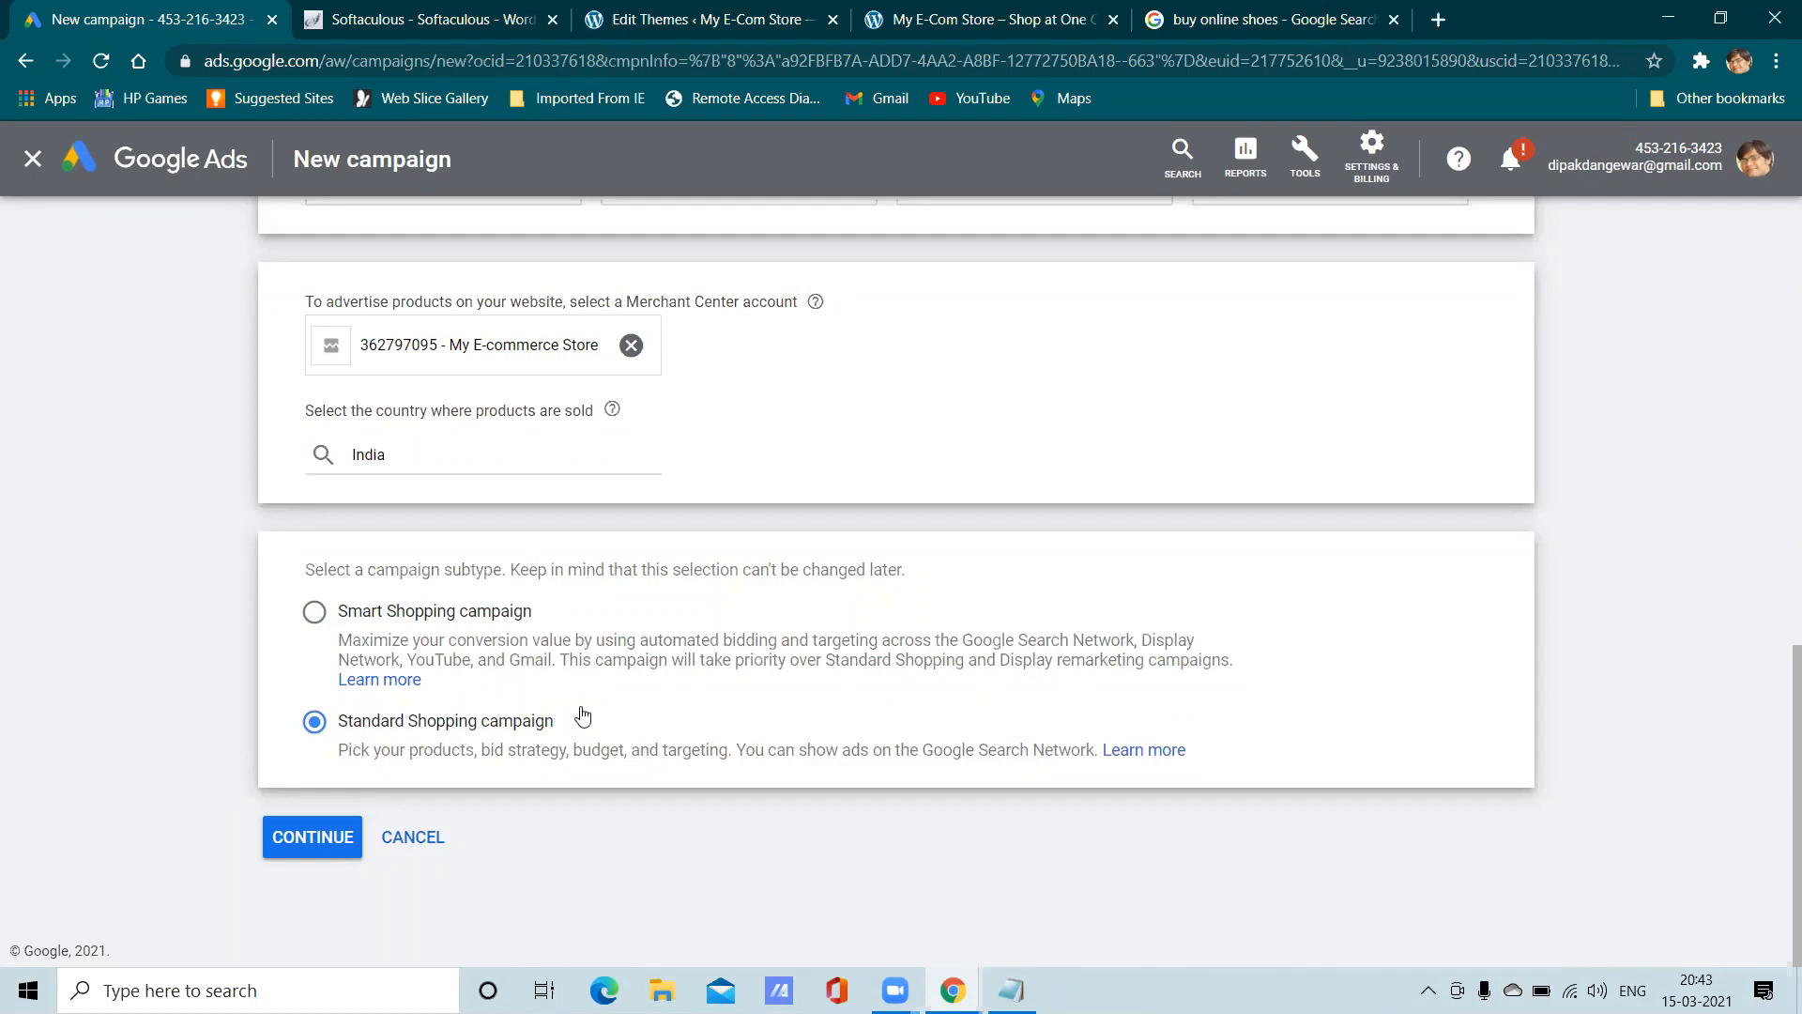
pyautogui.click(307, 838)
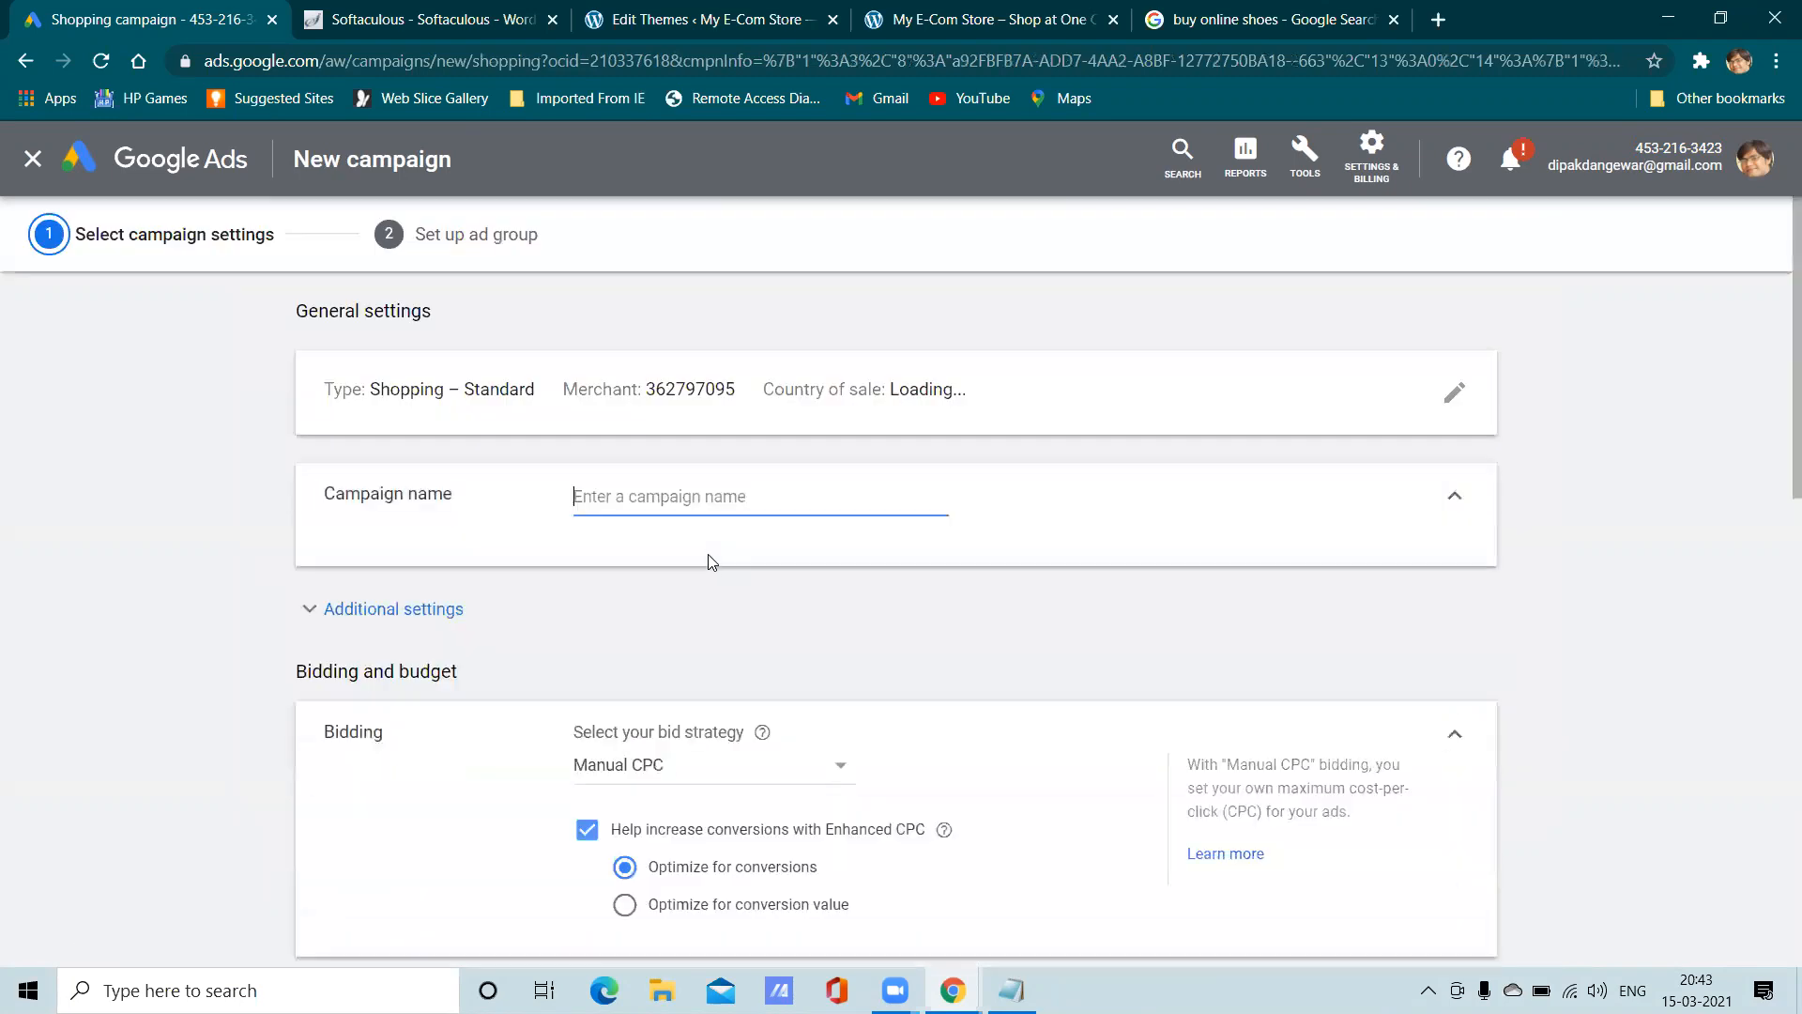
pyautogui.write('Shopping Ads')
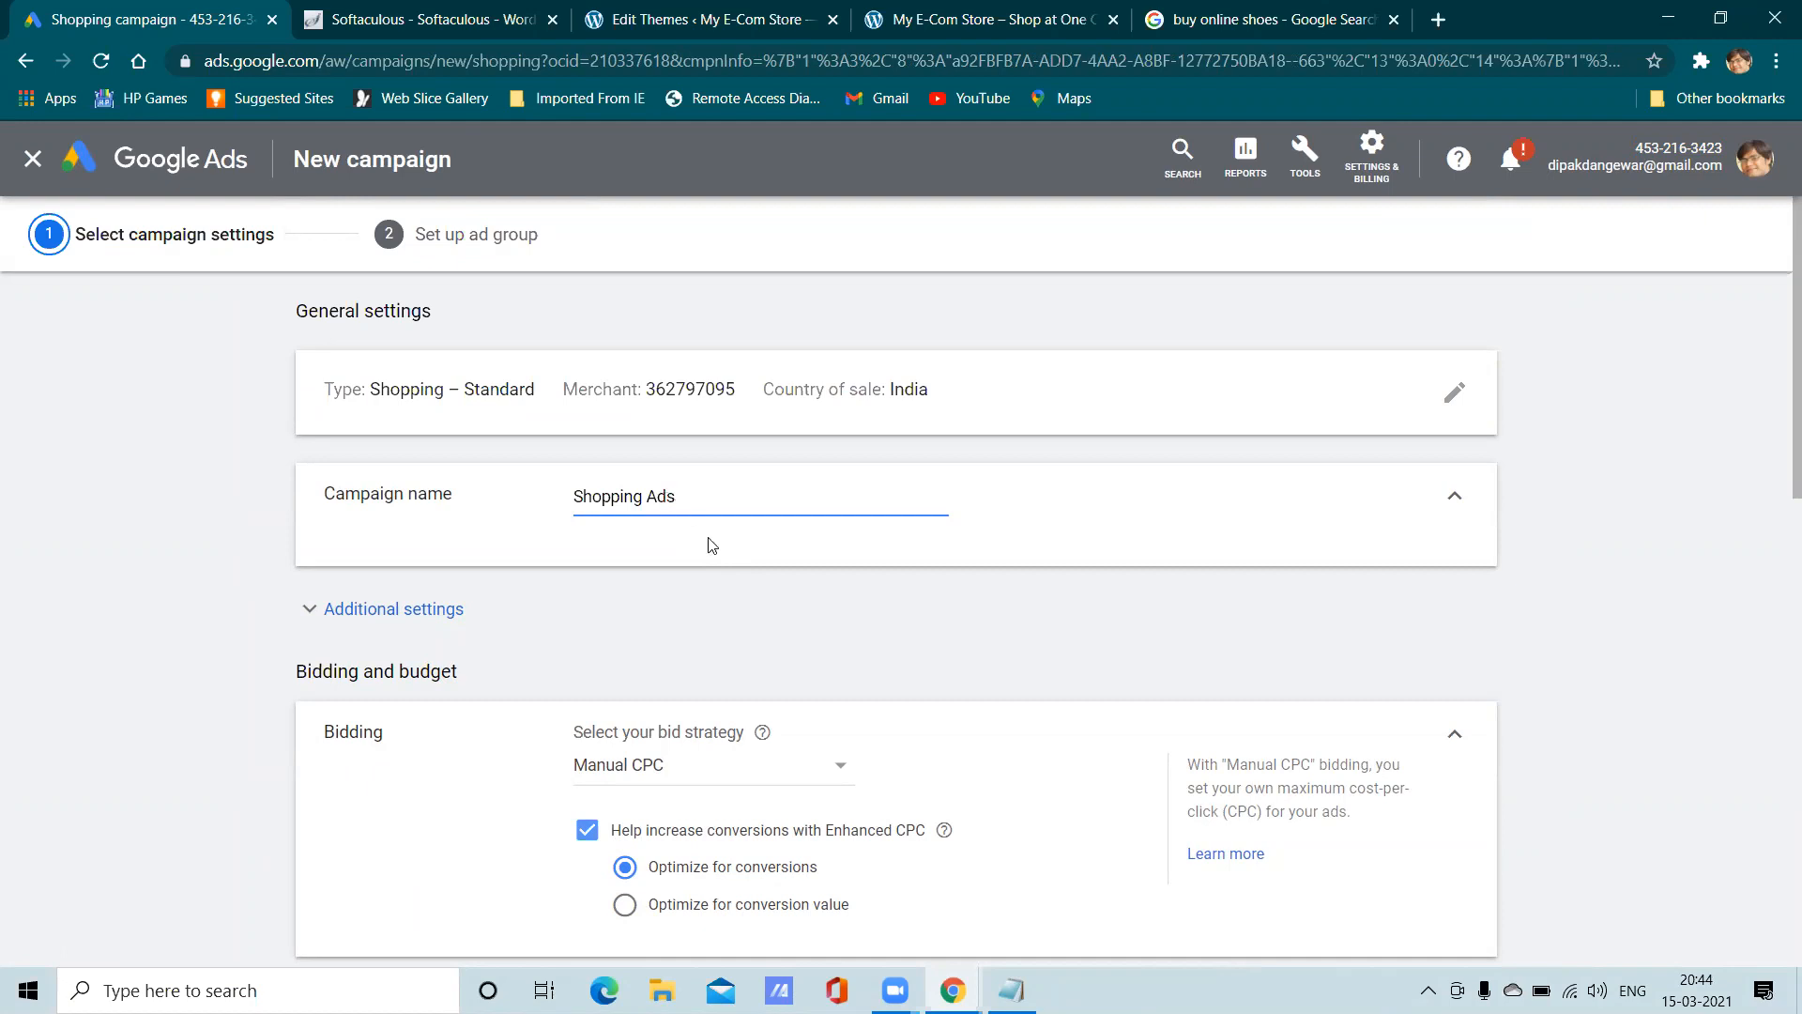
# Examine the available bid strategies and Enhanced CPC optimization options, leaving Manual CPC with Optimize for conversions selected
pyautogui.scroll(-5, 712, 544)
pyautogui.scroll(2, 710, 521)
pyautogui.click(699, 482)
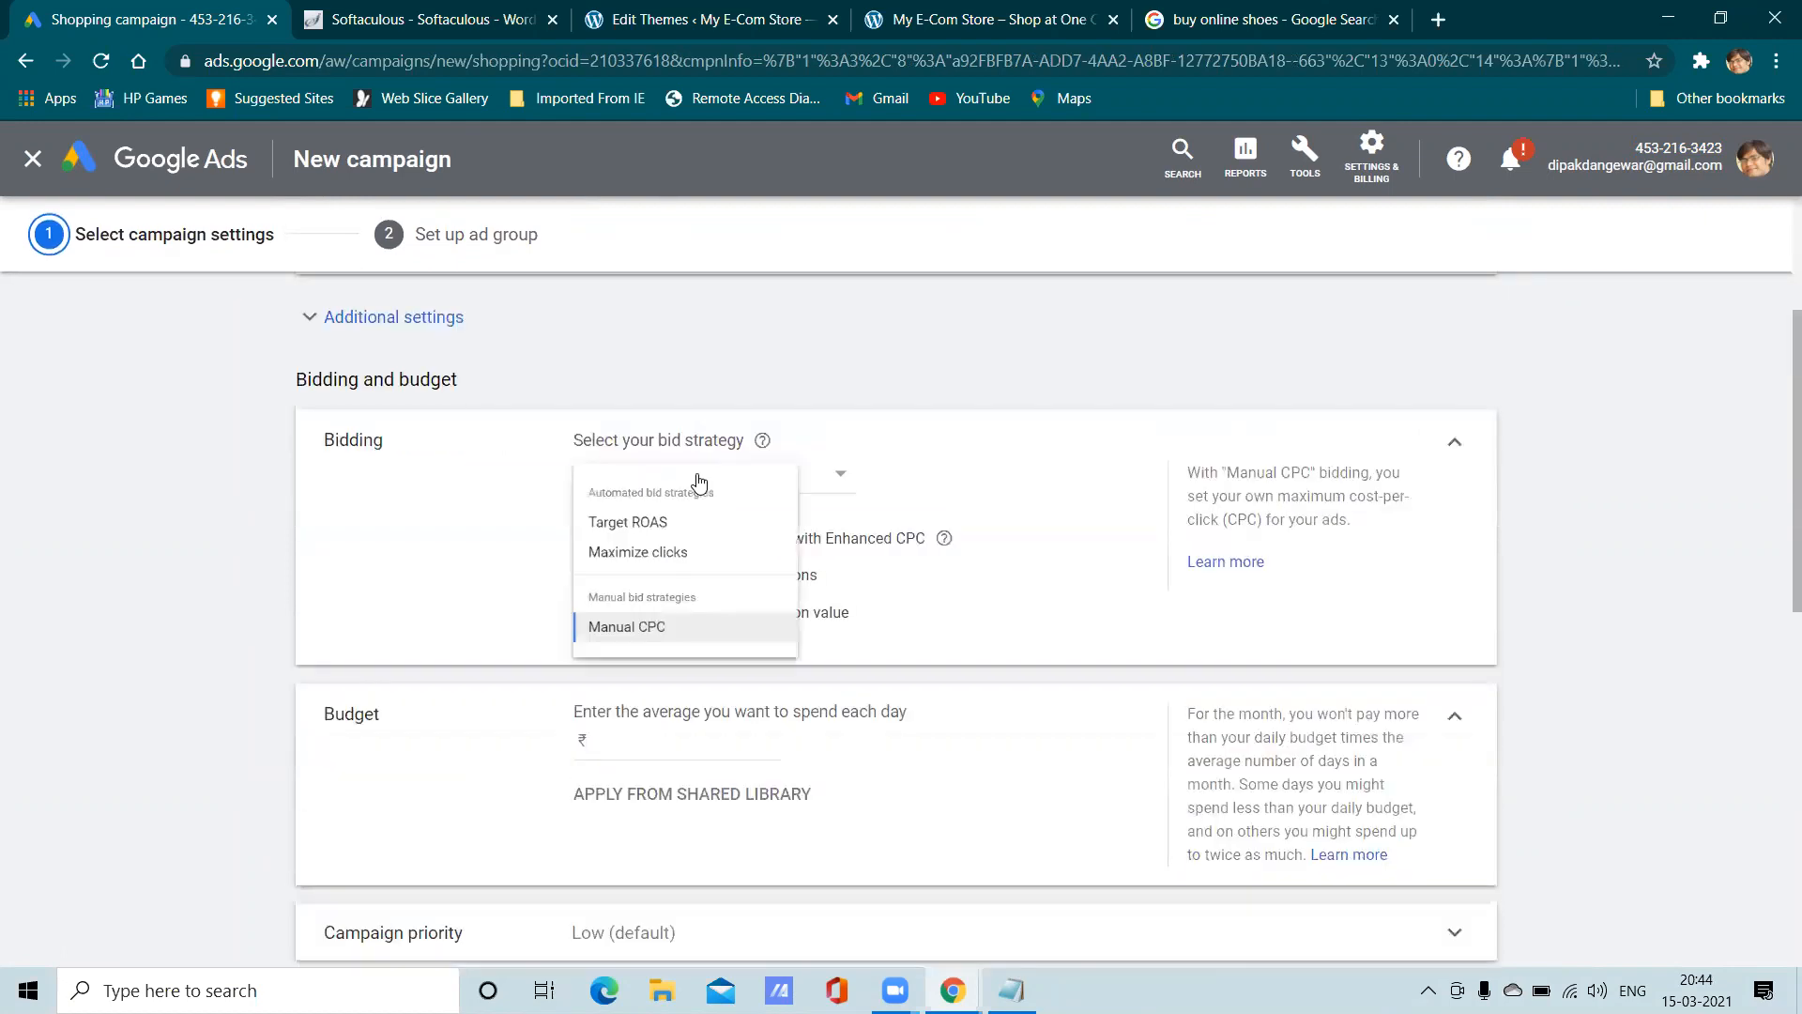
pyautogui.click(663, 667)
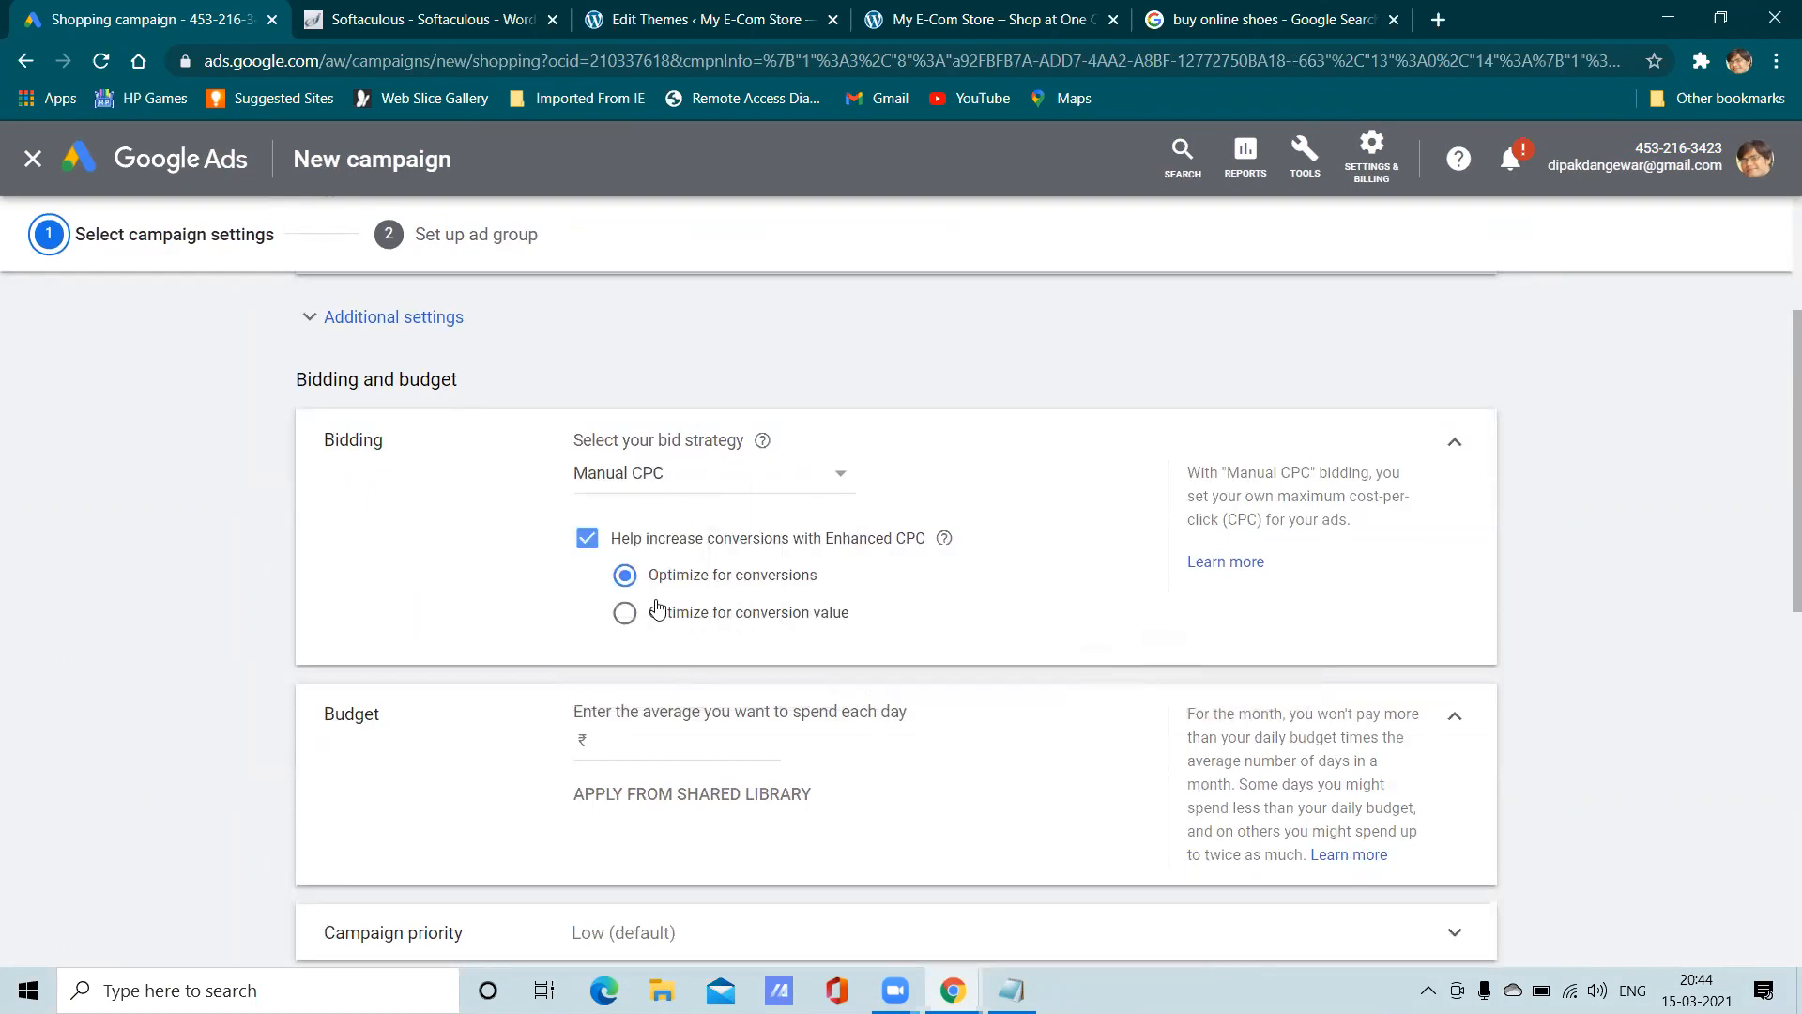
pyautogui.click(641, 483)
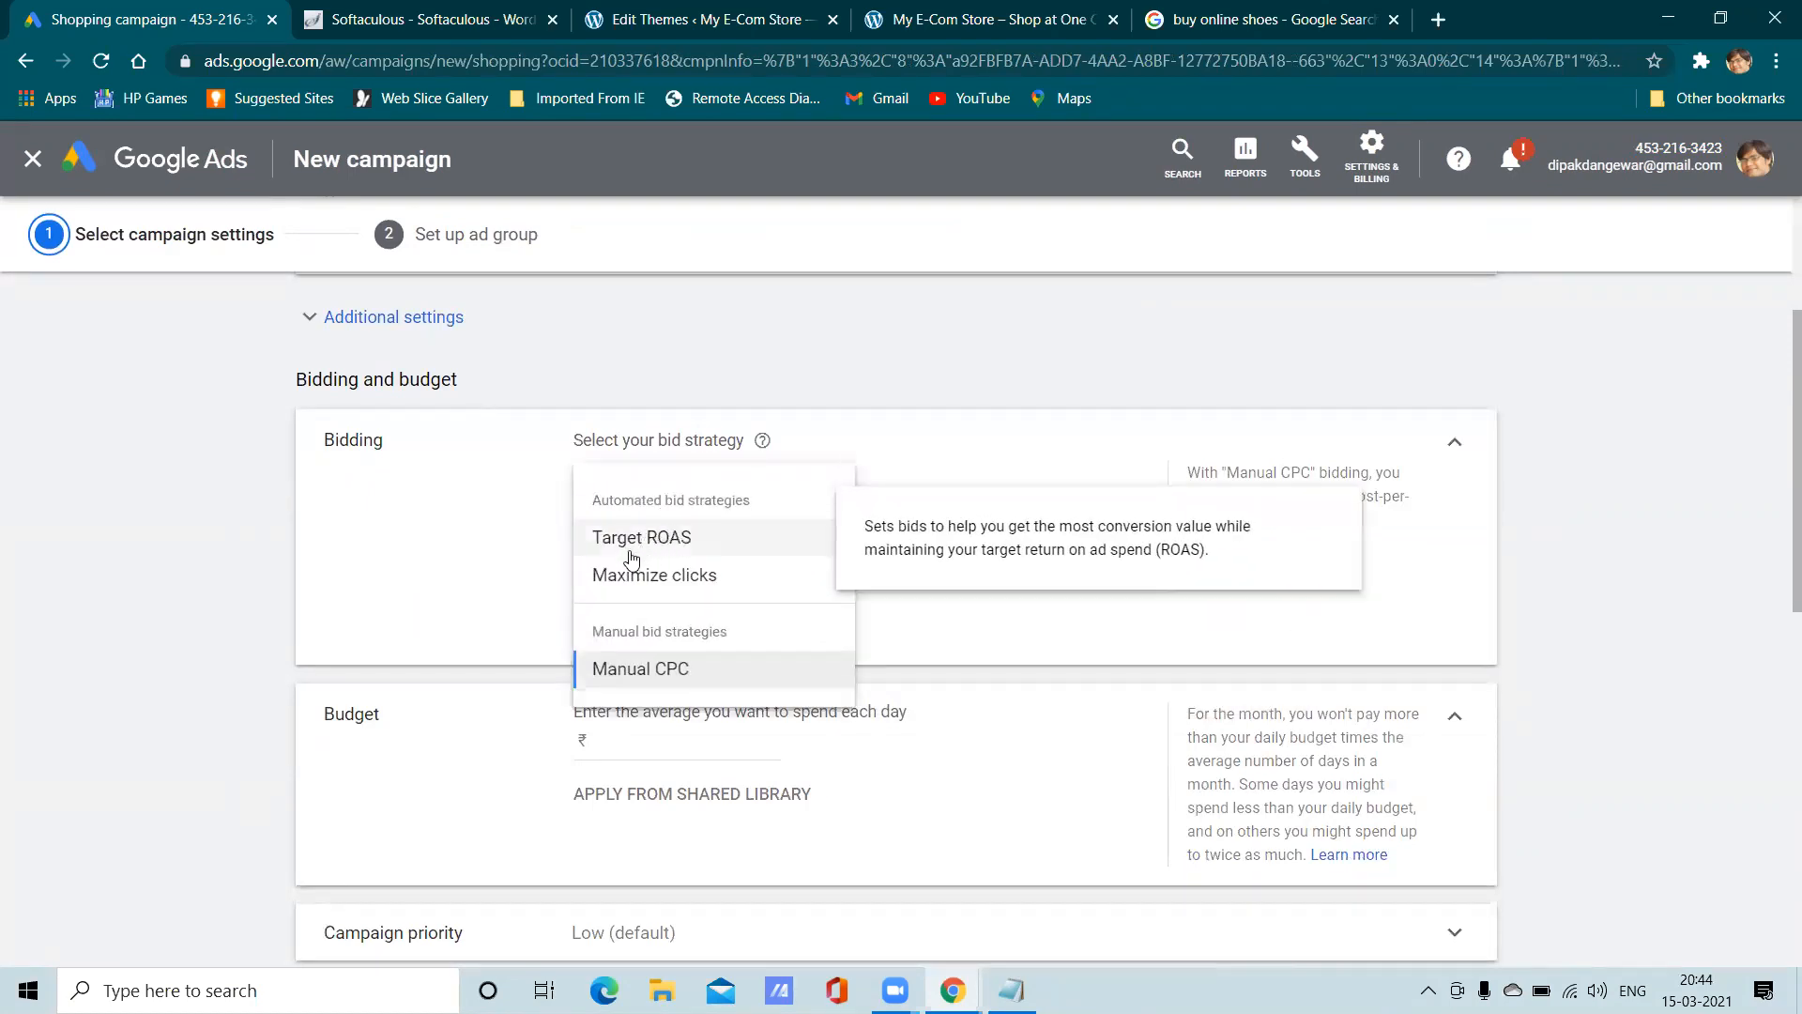
pyautogui.click(533, 530)
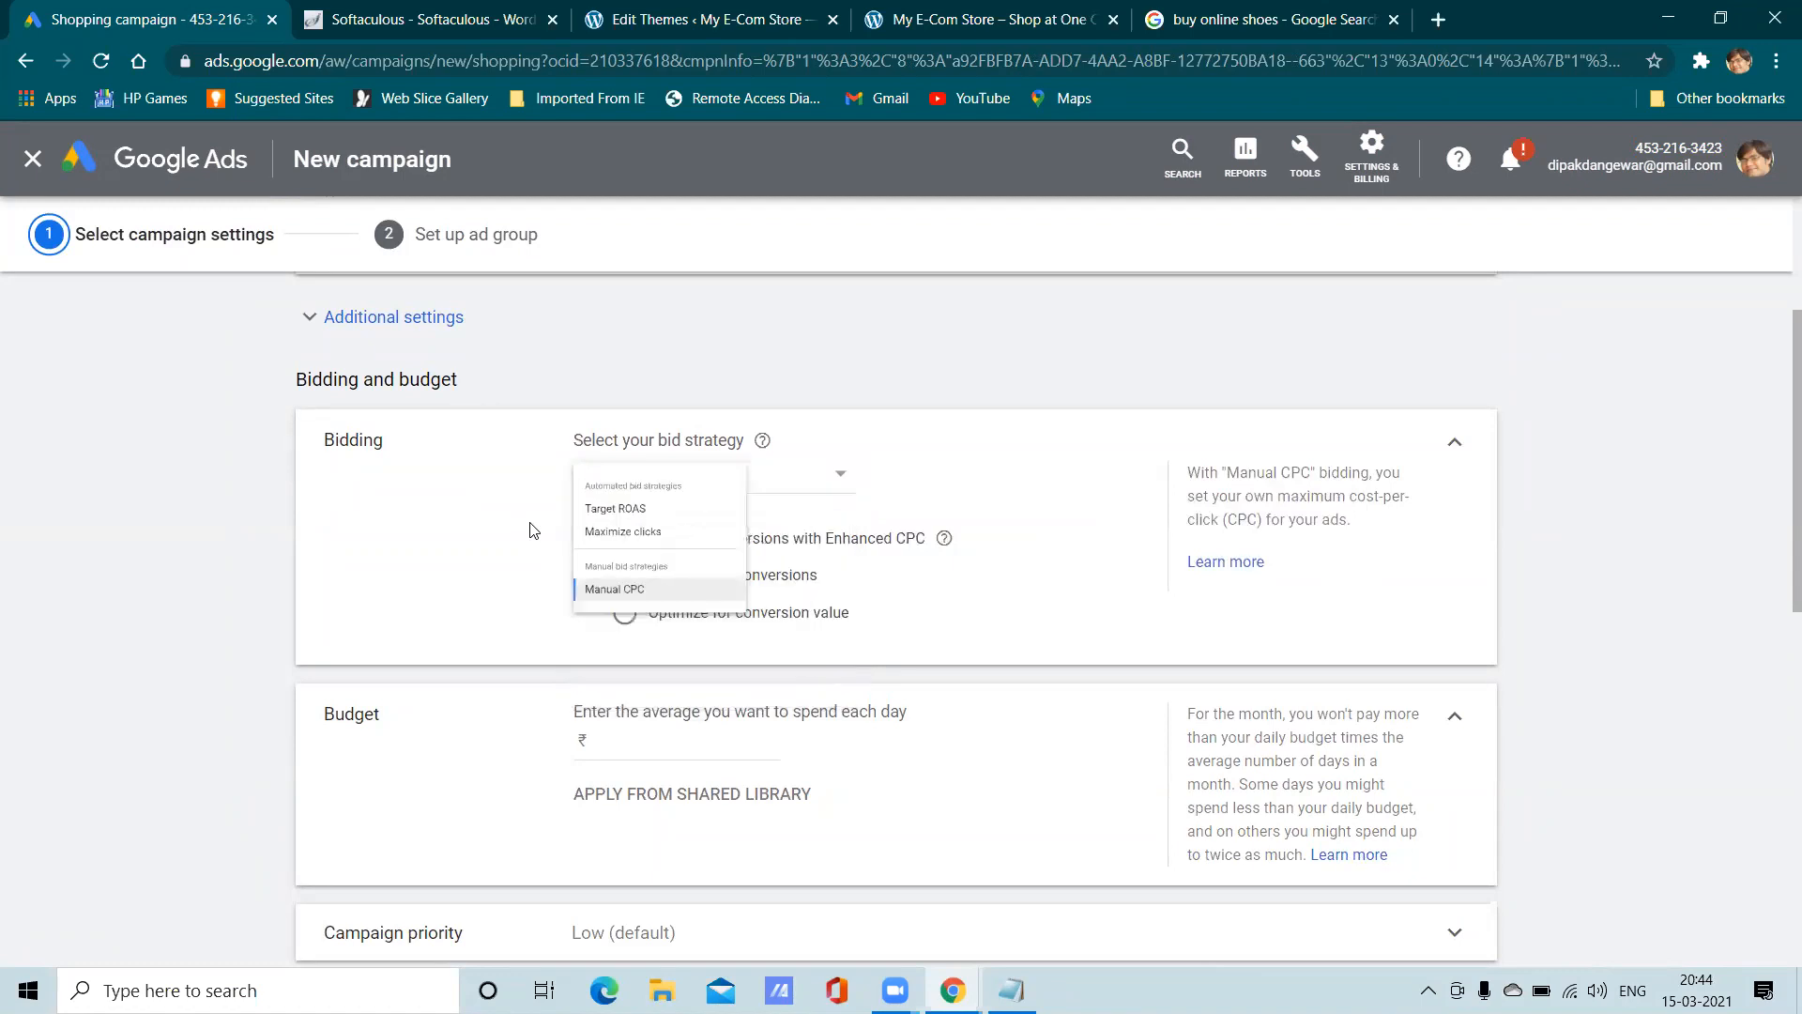
pyautogui.click(709, 483)
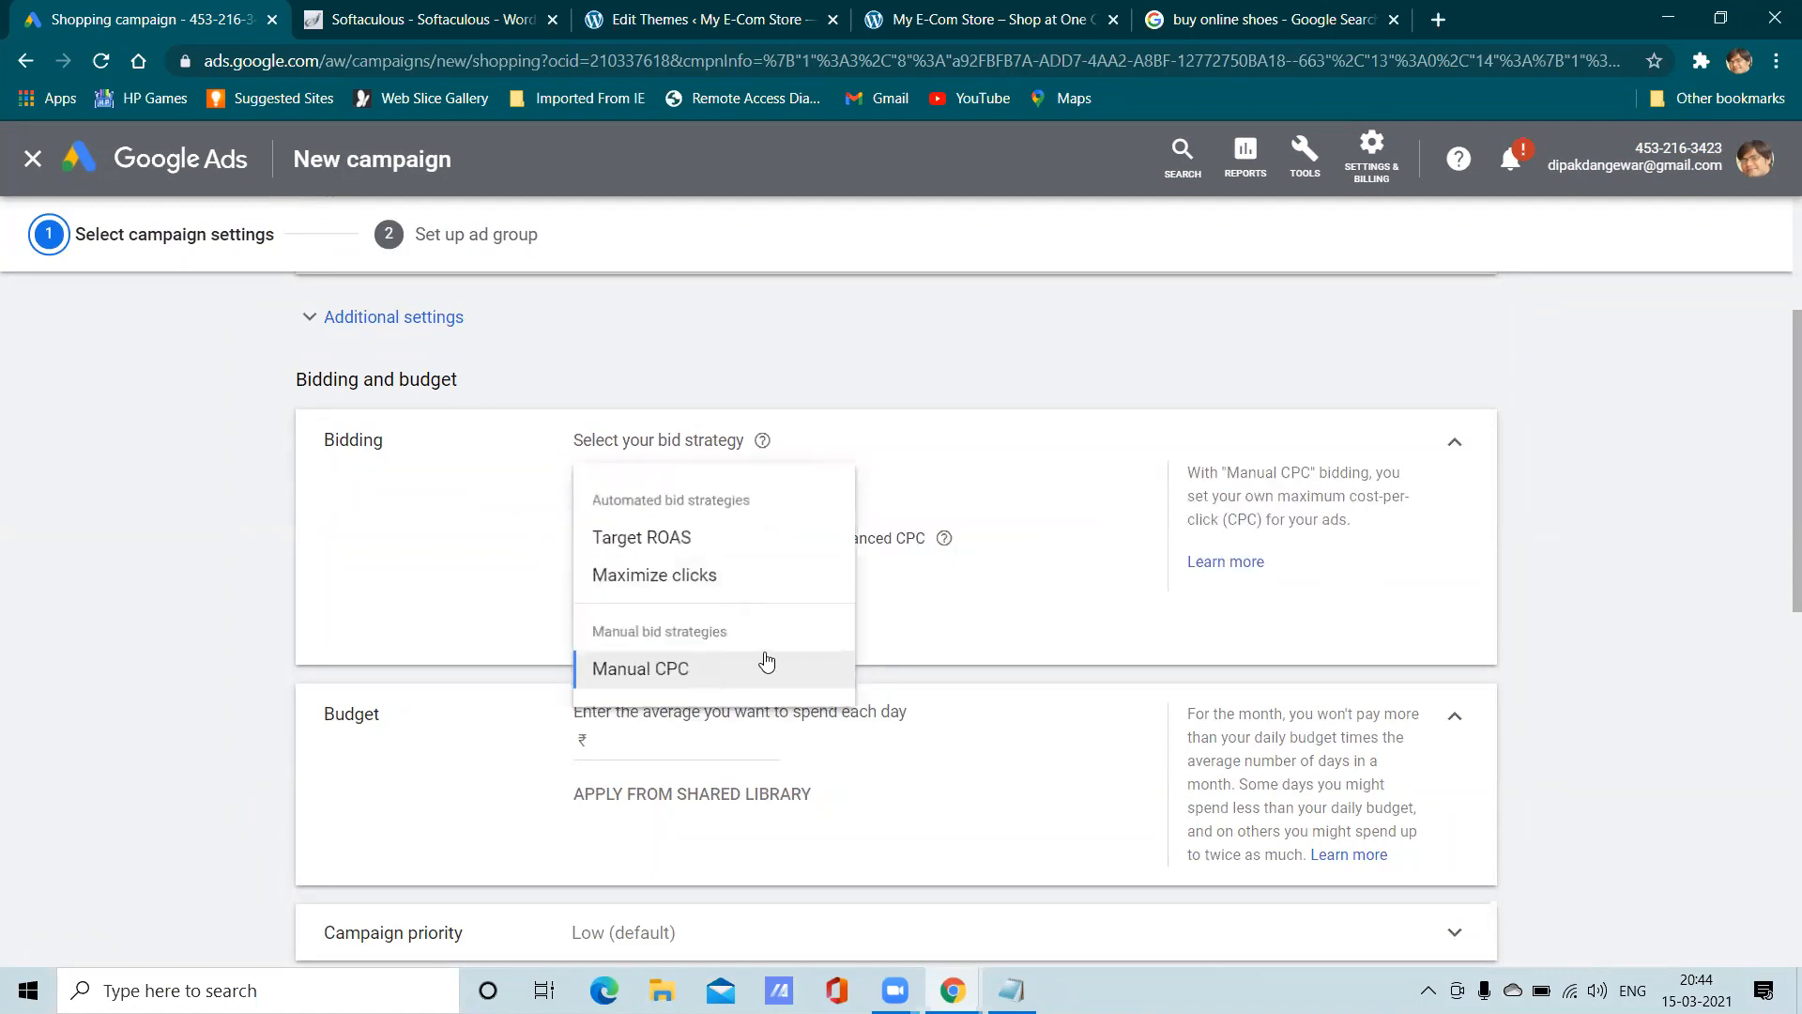
pyautogui.click(1018, 612)
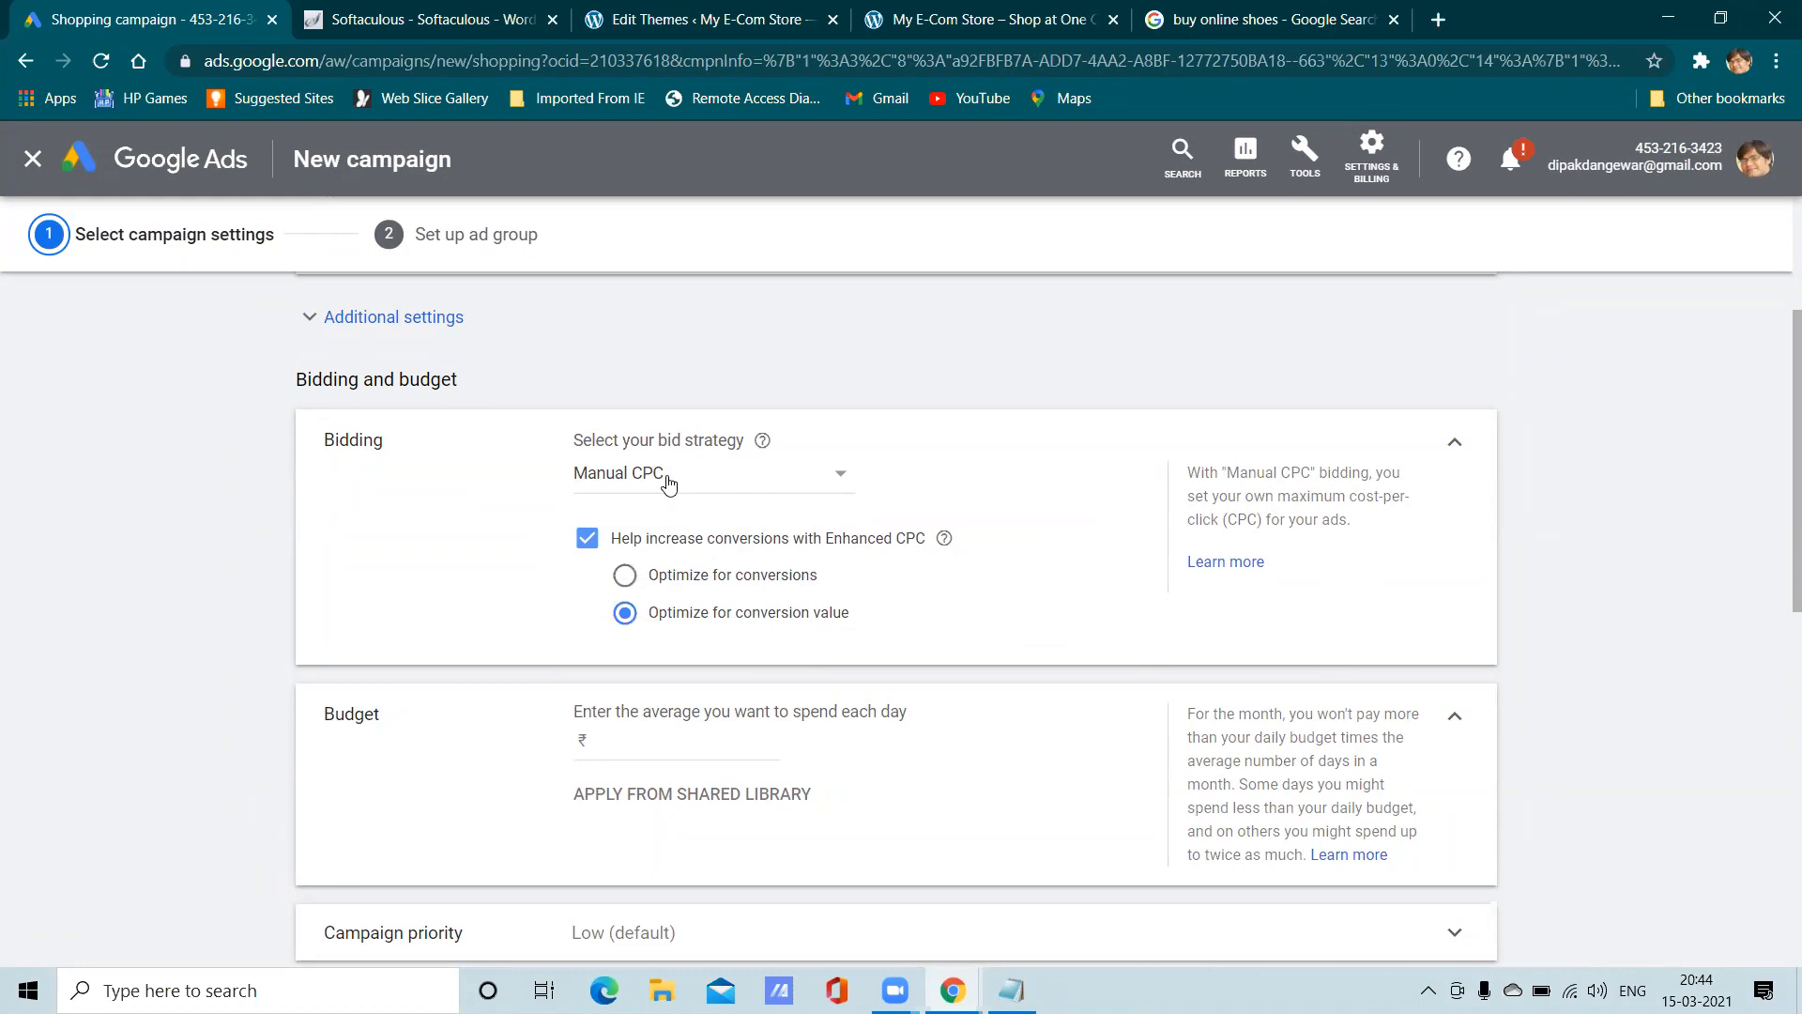
pyautogui.click(624, 576)
pyautogui.click(625, 616)
pyautogui.click(628, 577)
# Set the campaign's average daily budget to ₹500
pyautogui.scroll(-3, 986, 574)
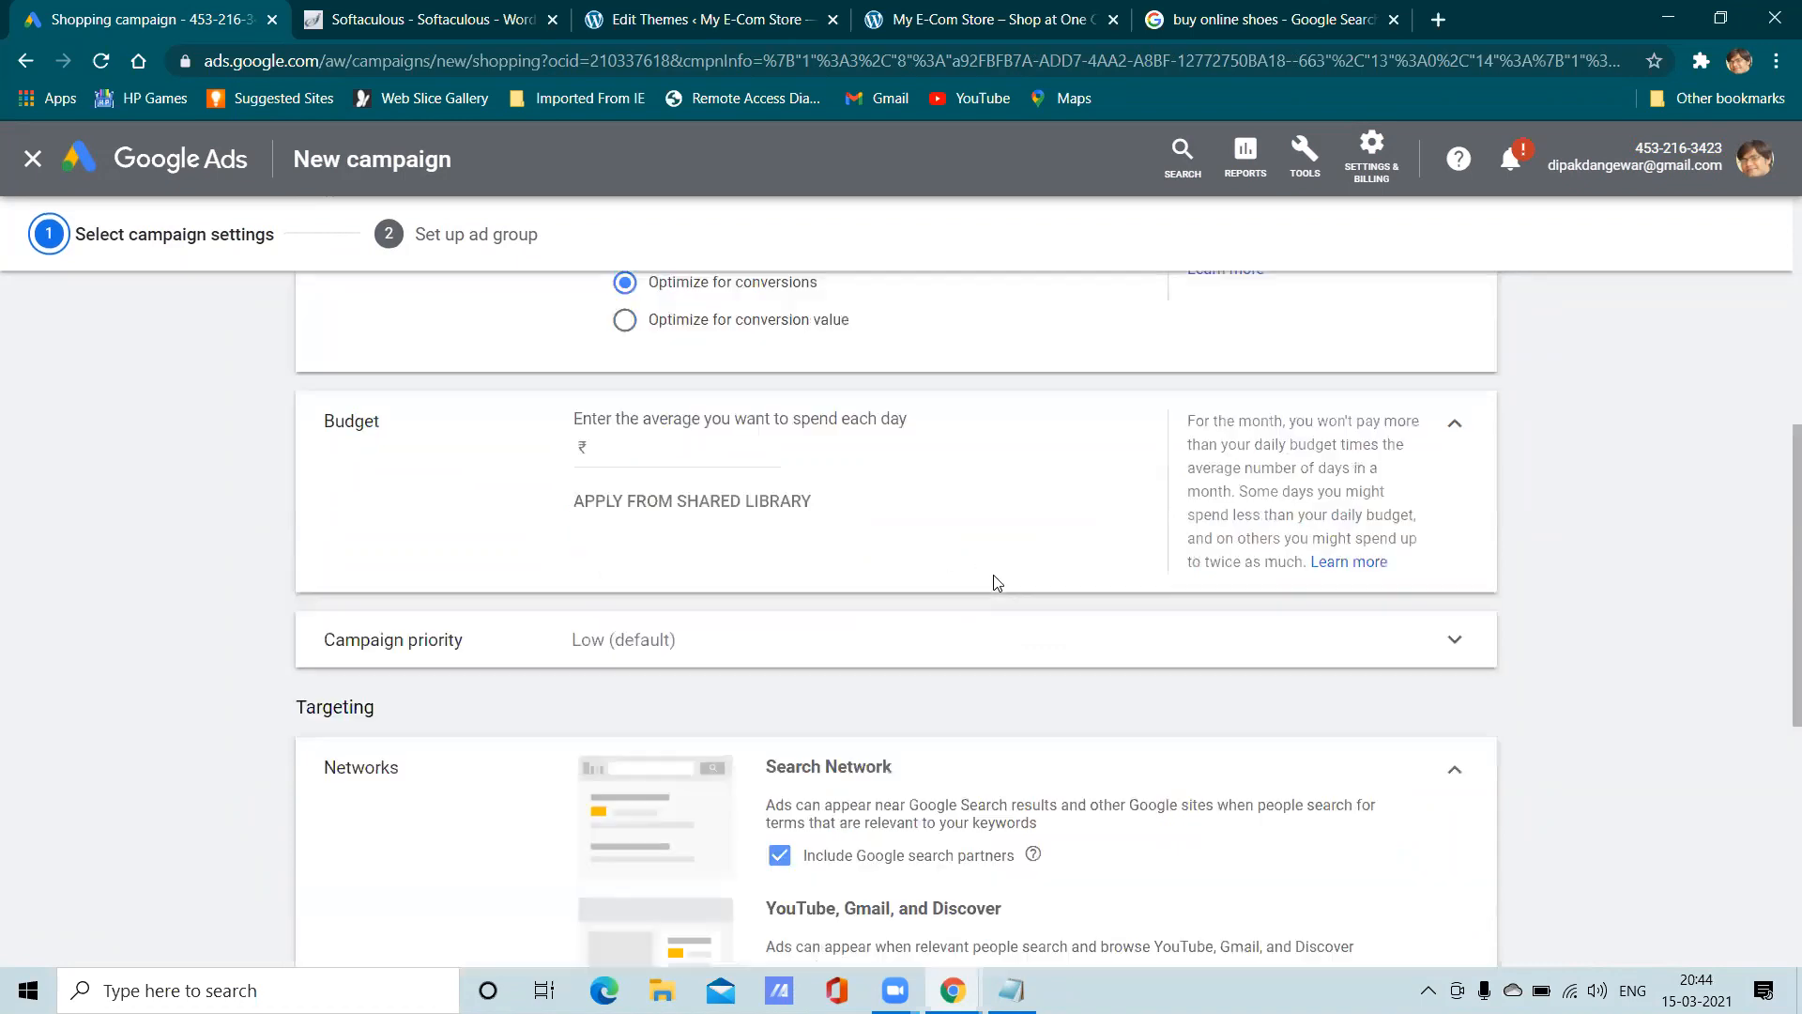
pyautogui.click(637, 452)
pyautogui.write('500')
pyautogui.click(873, 540)
# Exclude YouTube, Gmail, and Discover from the campaign's networks and include them again
pyautogui.scroll(-5, 869, 582)
pyautogui.scroll(3, 849, 568)
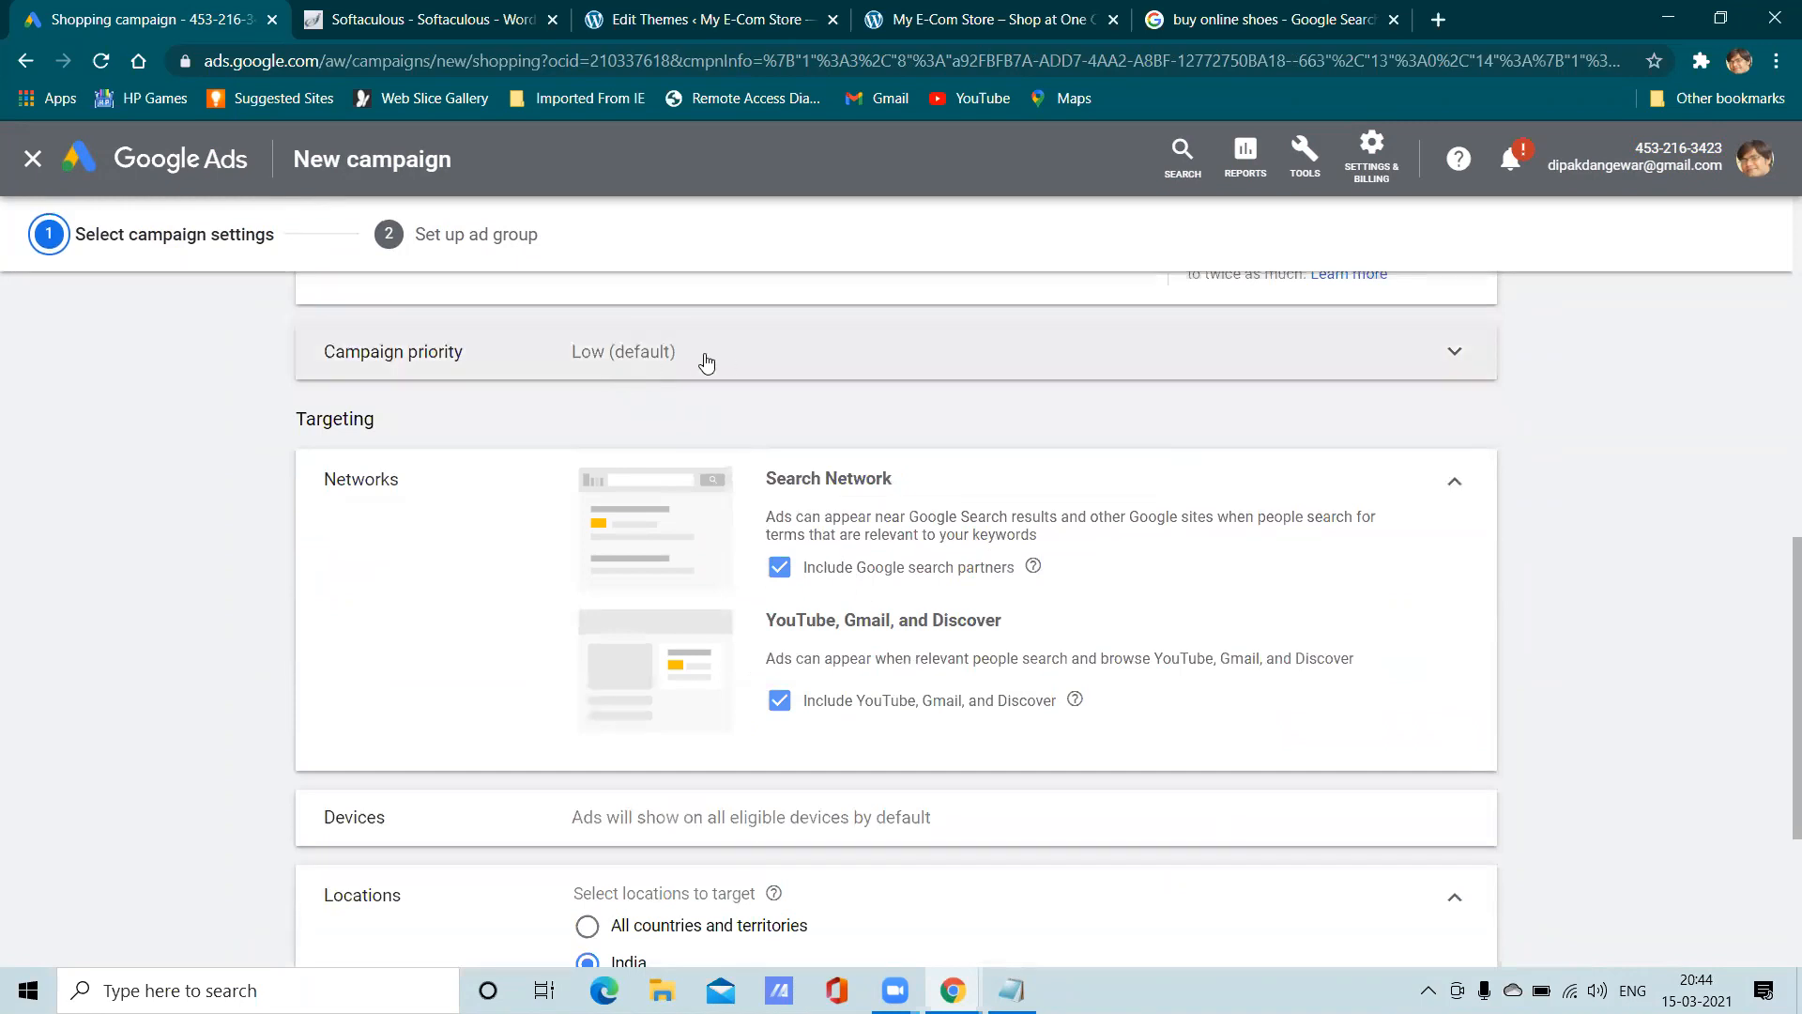
pyautogui.scroll(-2, 555, 561)
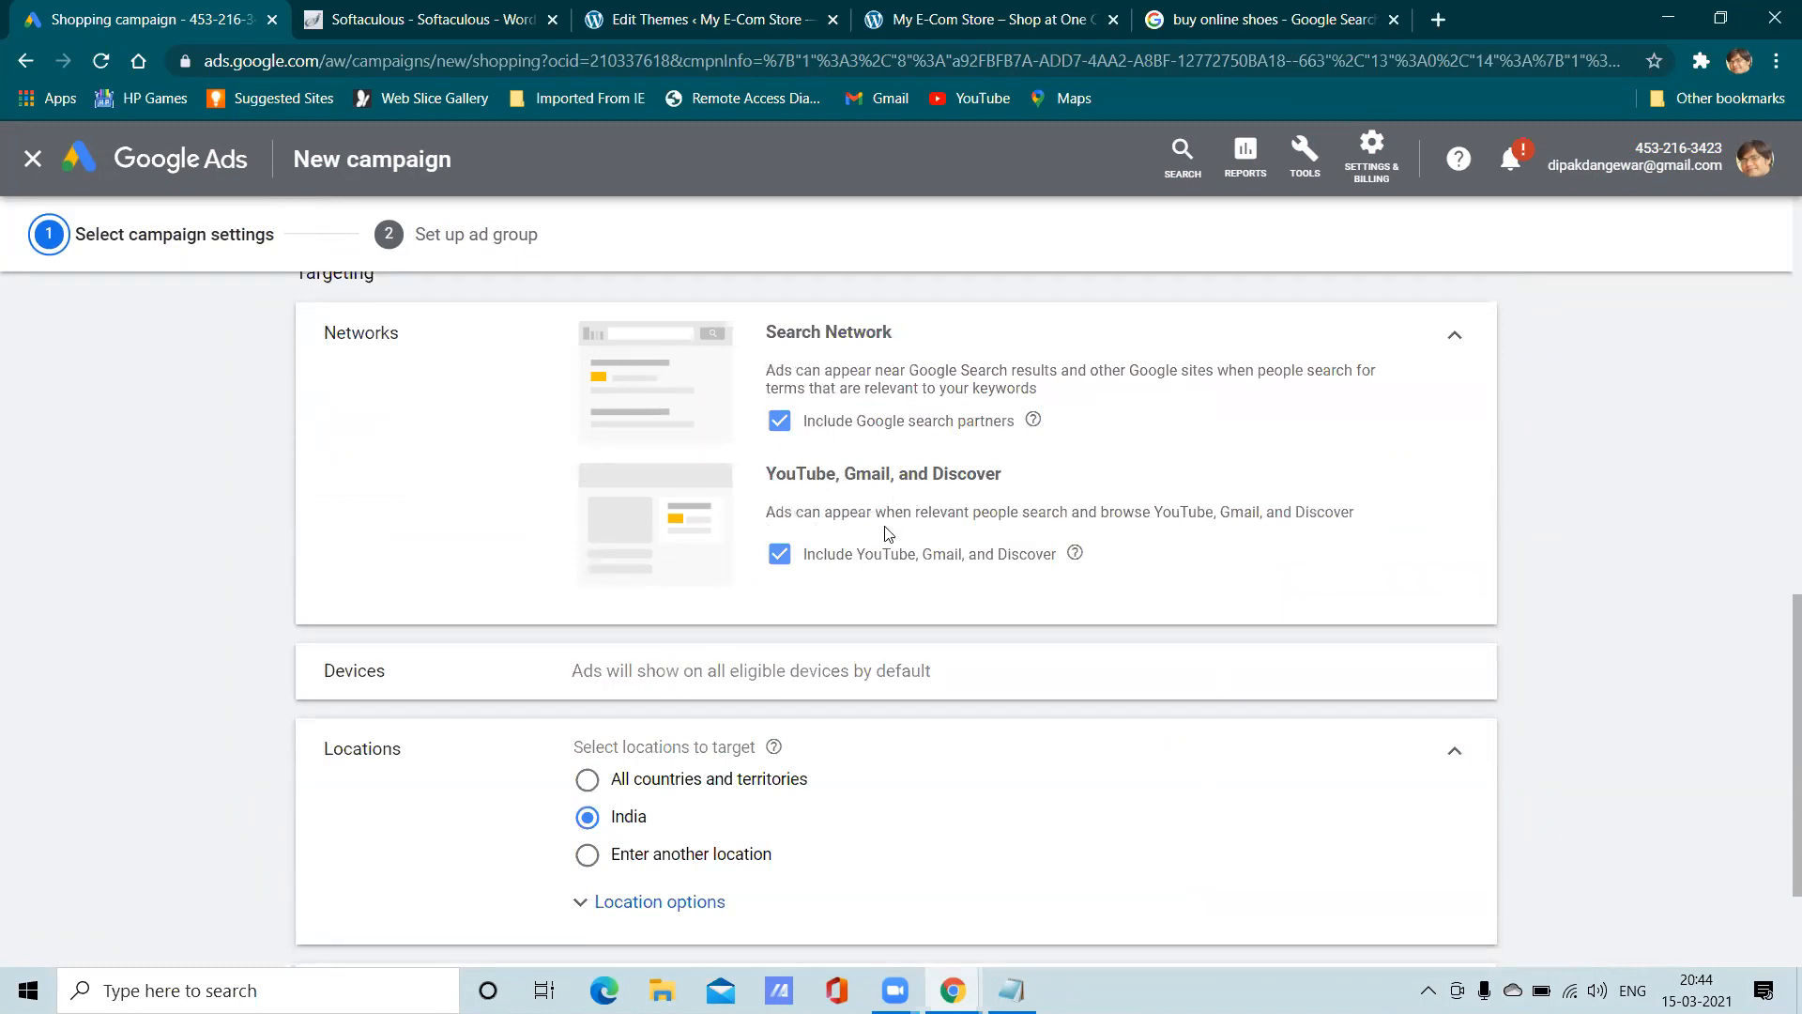
pyautogui.click(779, 553)
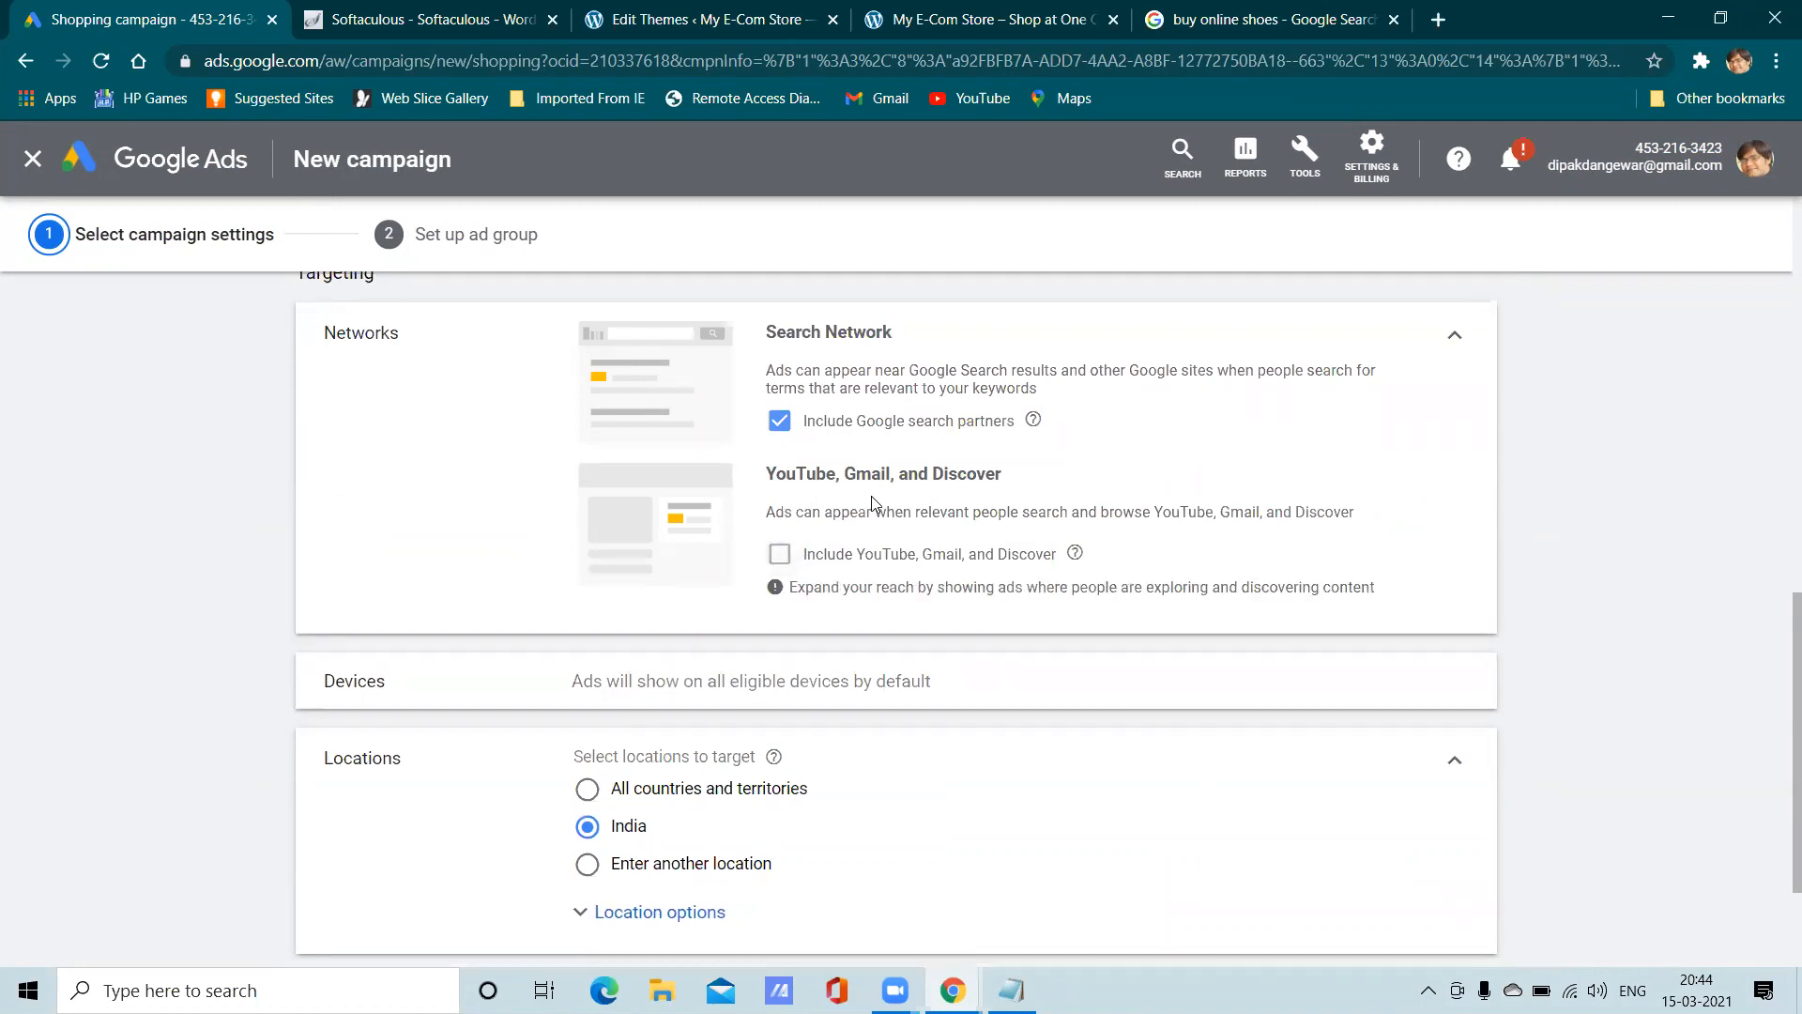
pyautogui.click(781, 556)
# Expand the campaign's start and end dates, then save the campaign settings and continue to the ad group setup
pyautogui.scroll(-2, 835, 572)
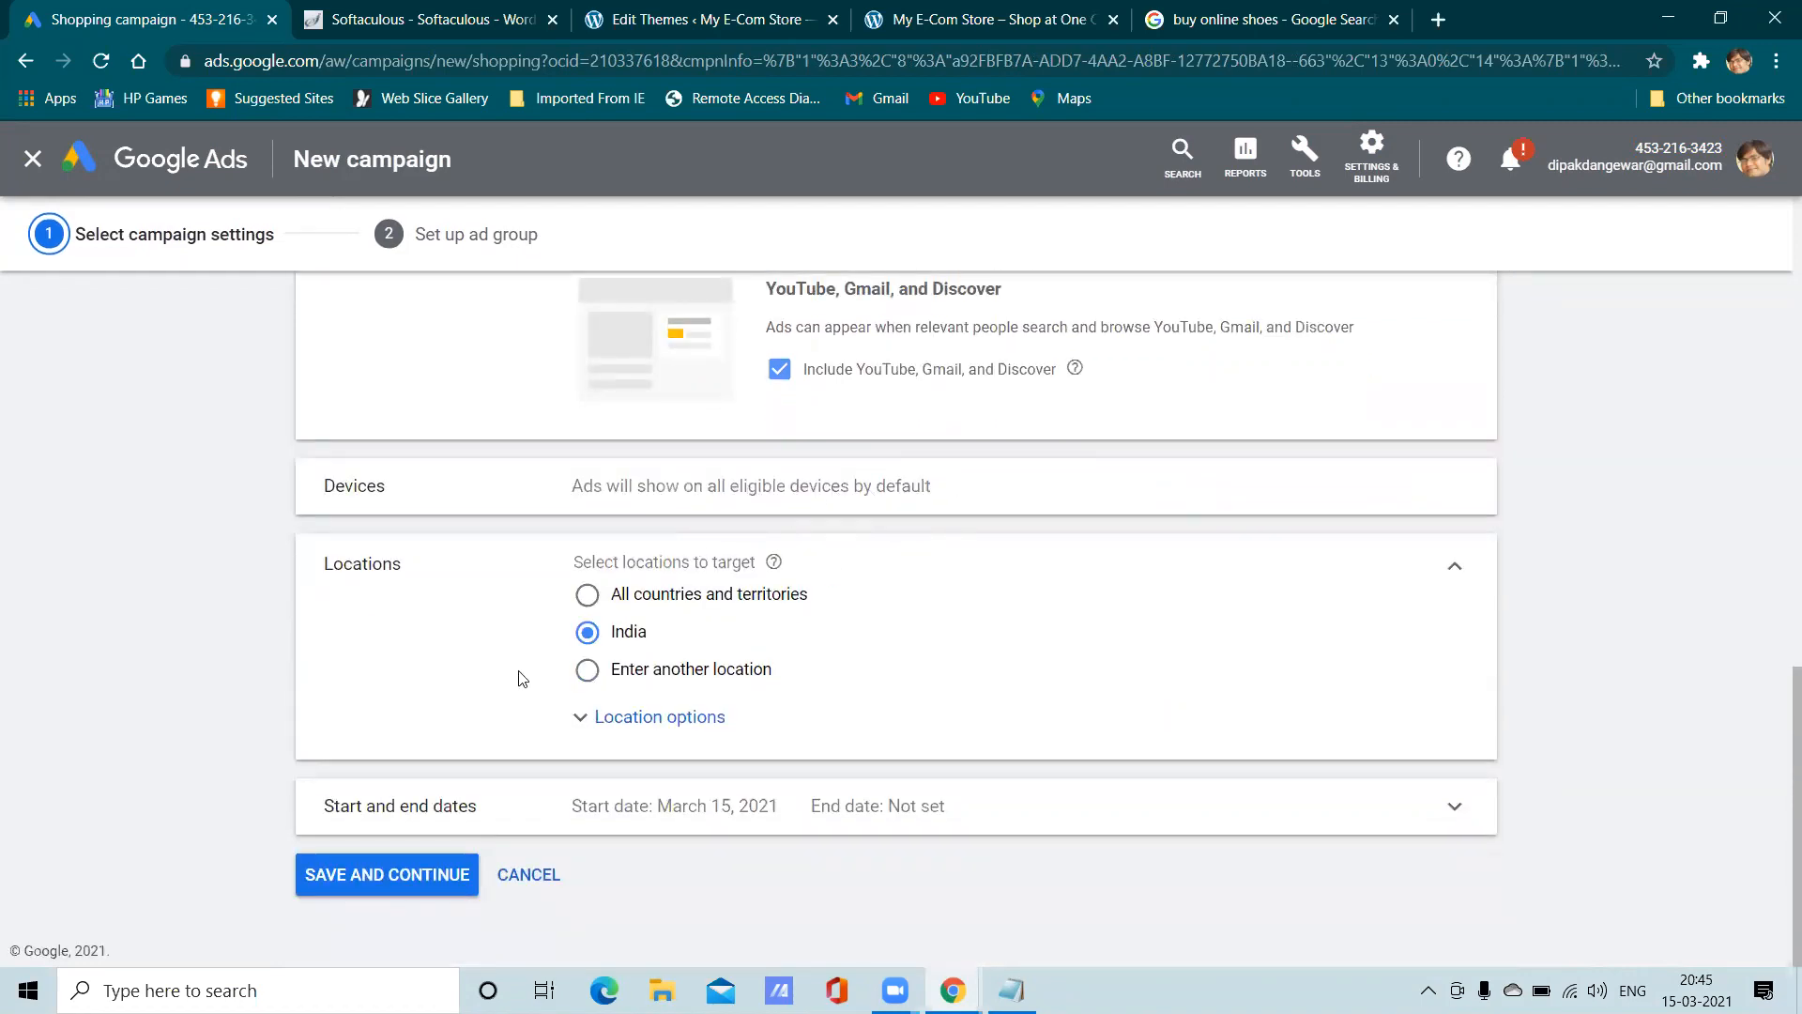
pyautogui.click(645, 809)
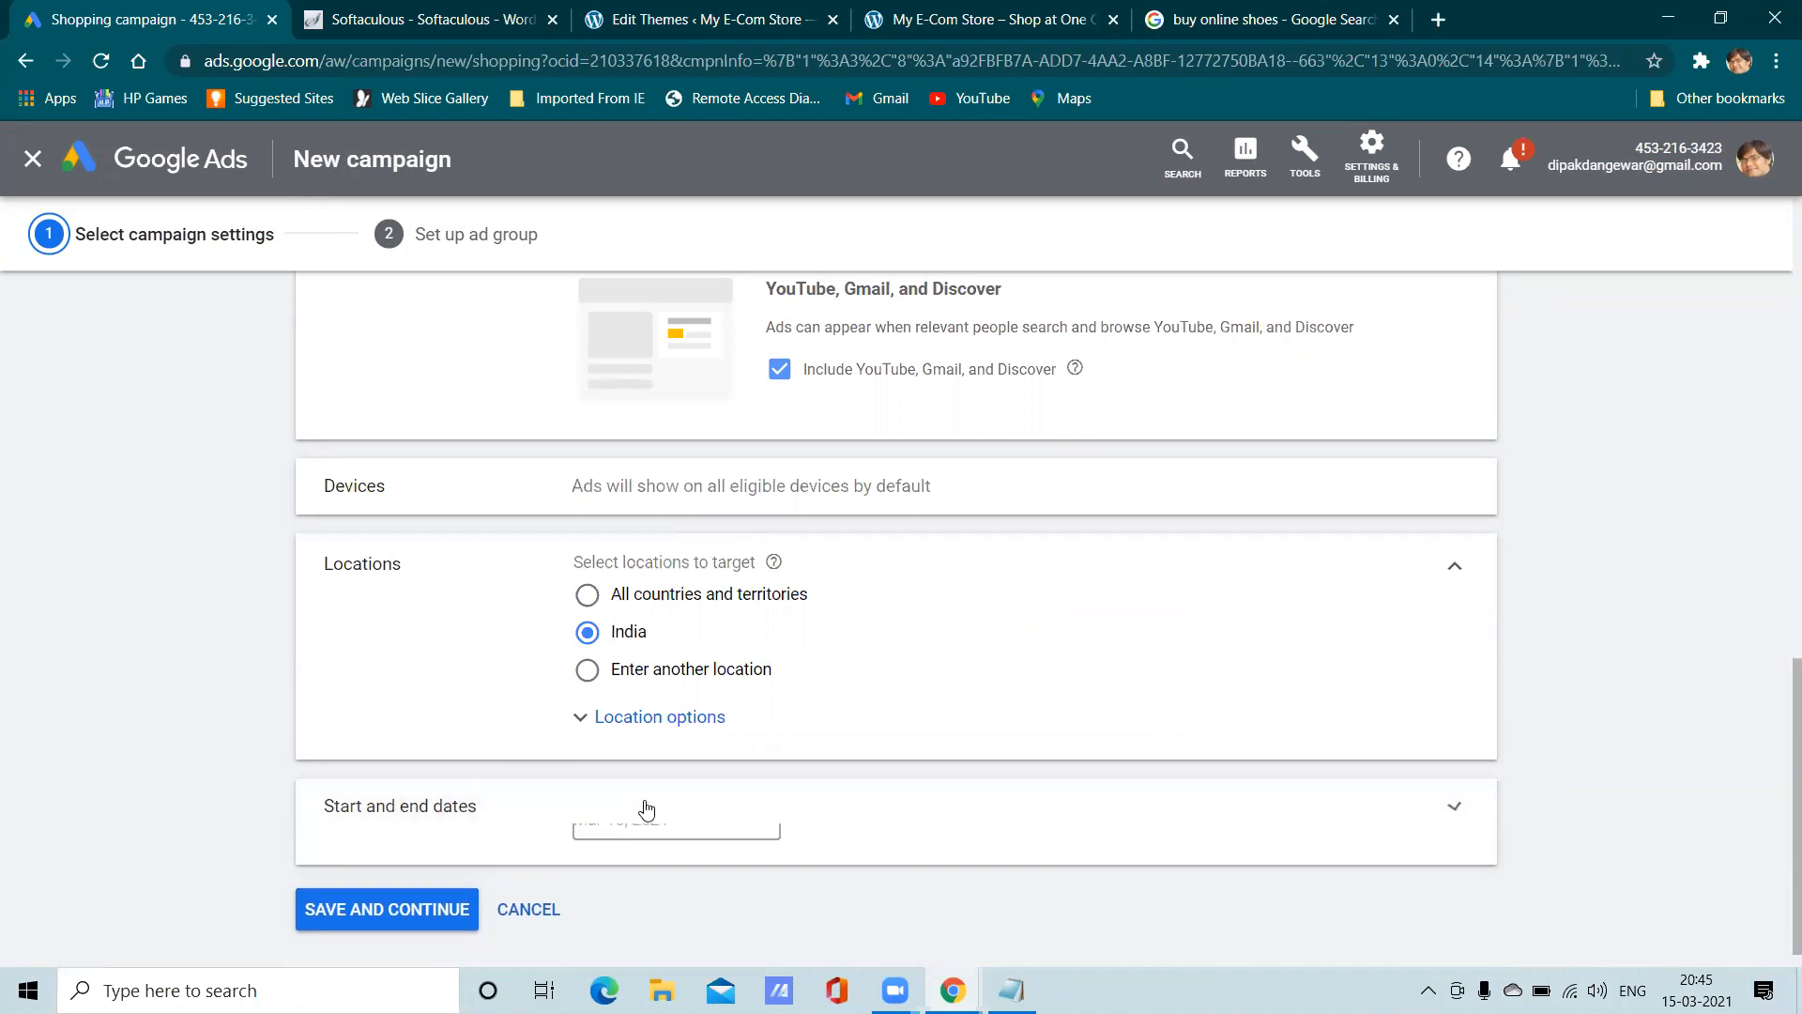
pyautogui.scroll(-2, 850, 685)
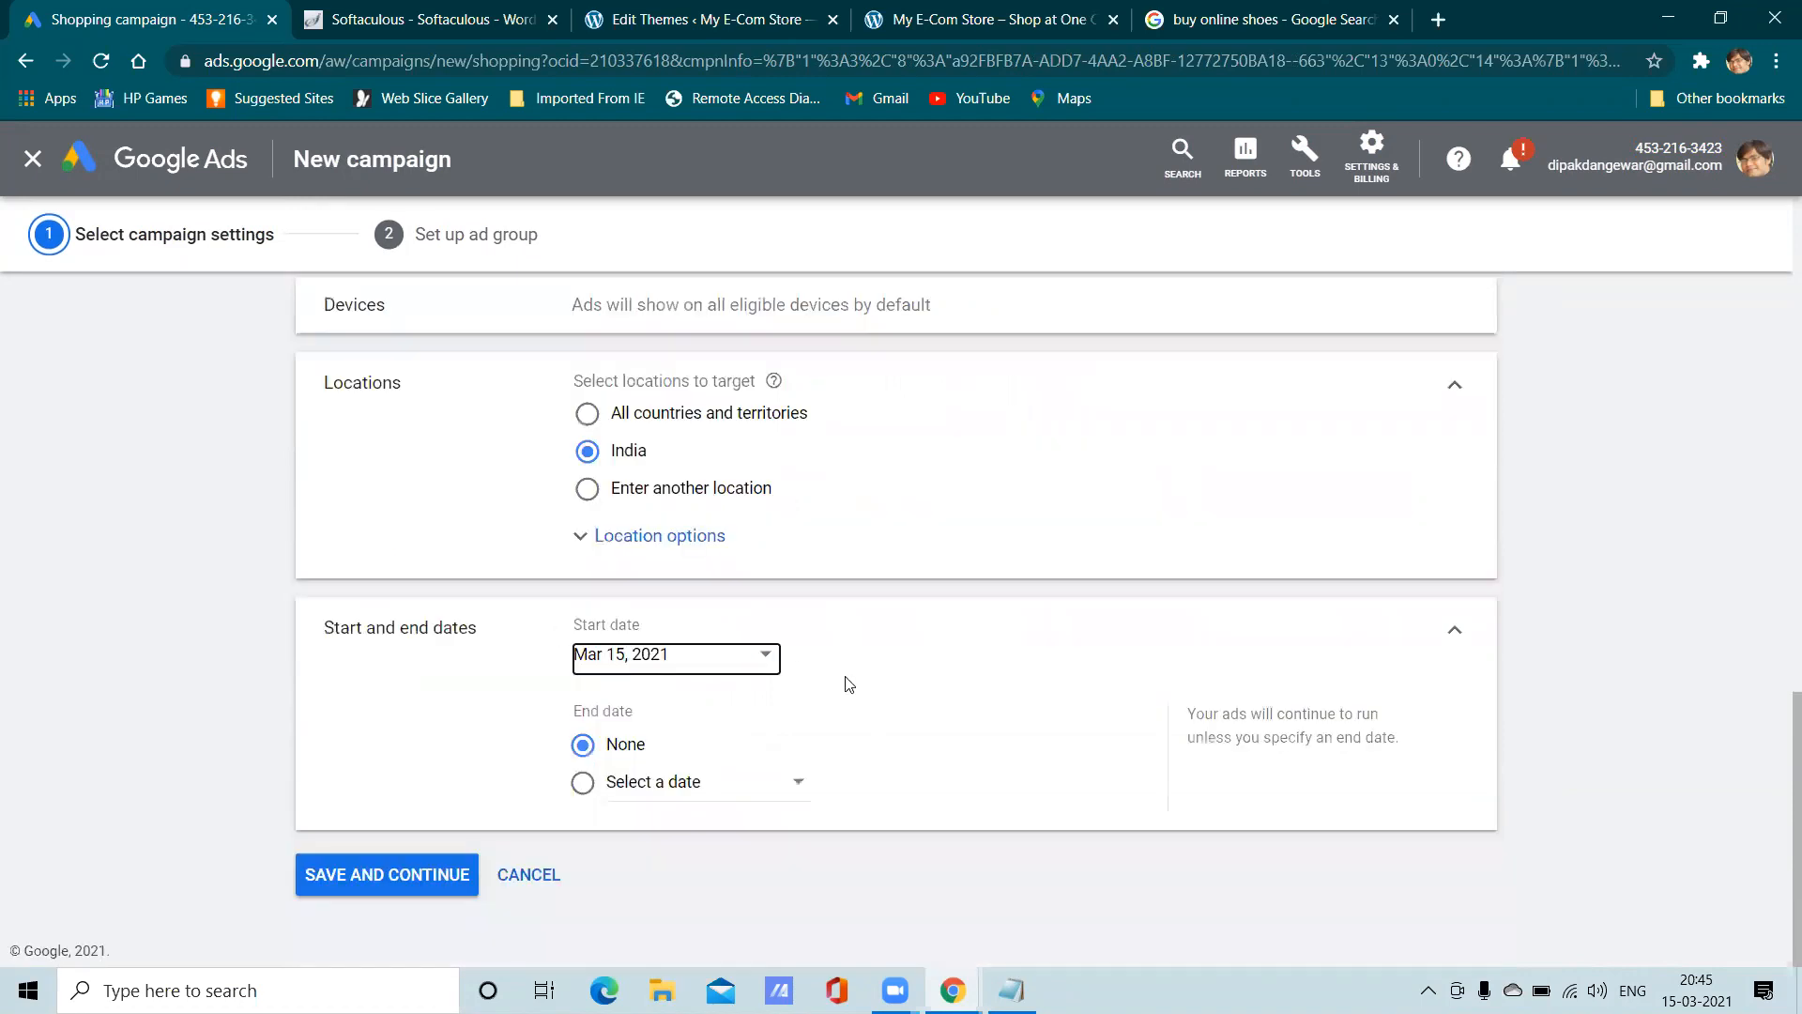
pyautogui.click(470, 873)
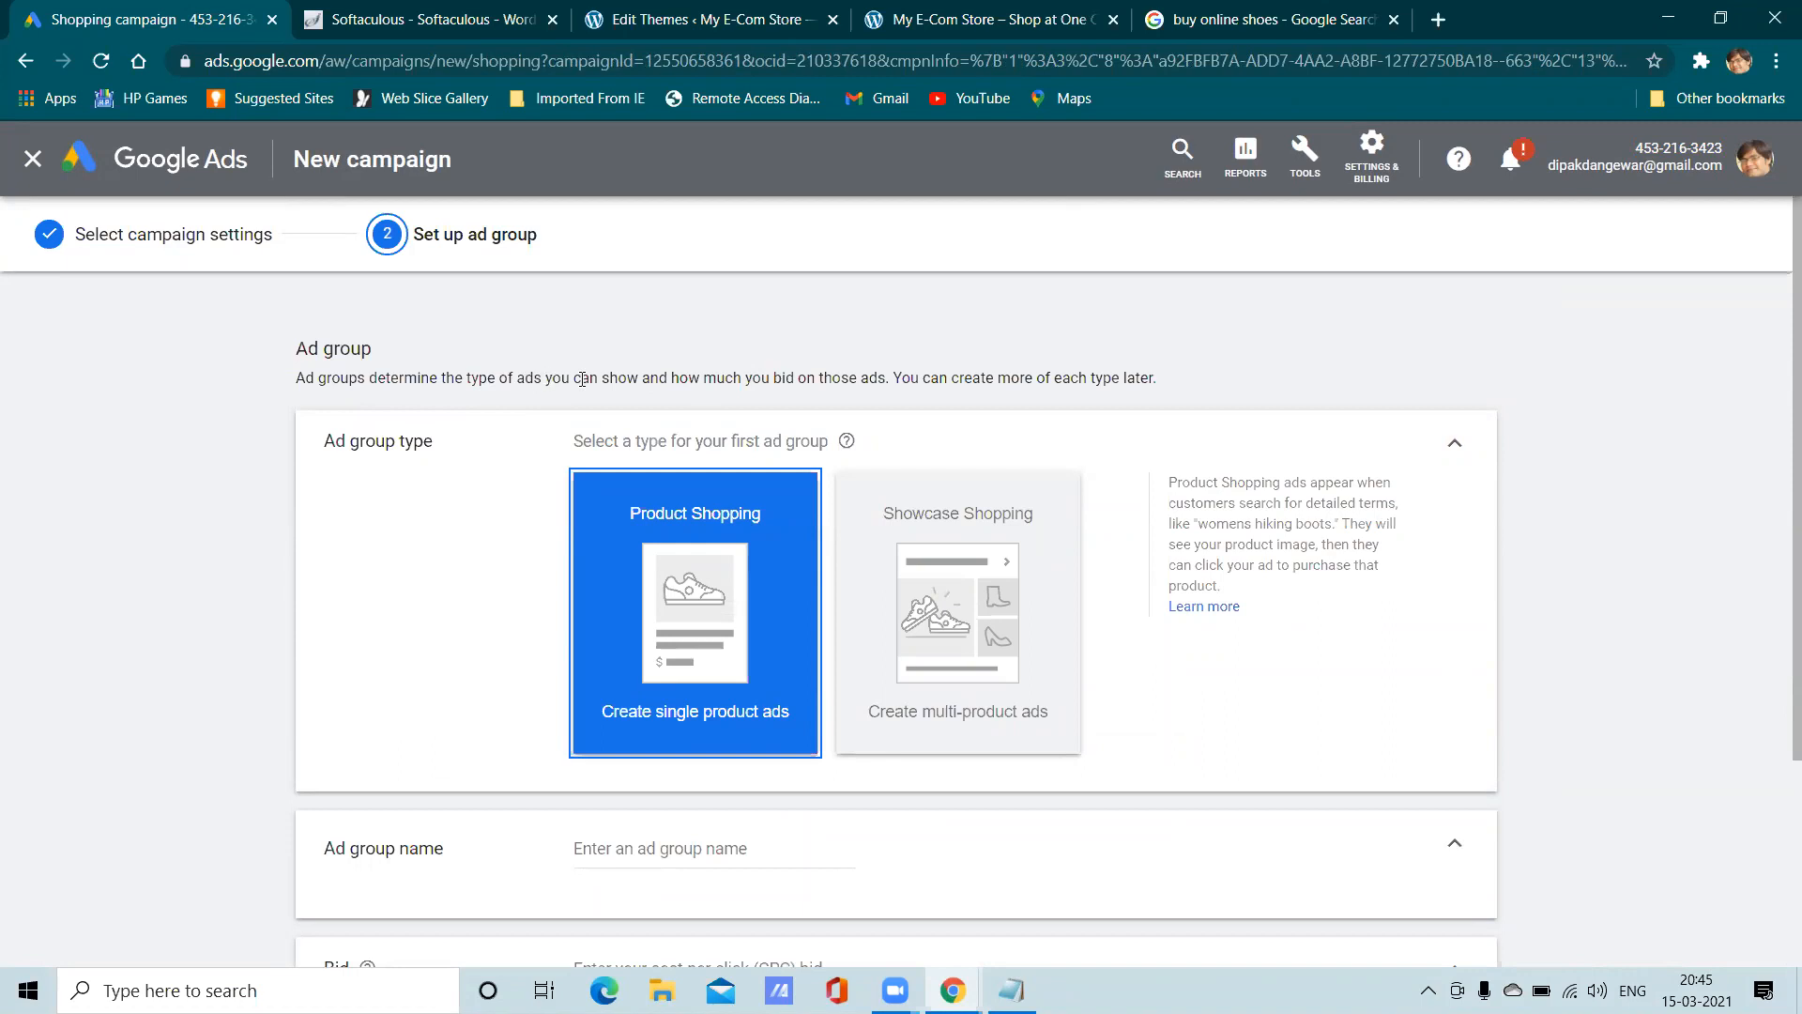
# Compare the Product Shopping and Showcase Shopping ad group types, leaving Showcase Shopping selected
pyautogui.click(660, 443)
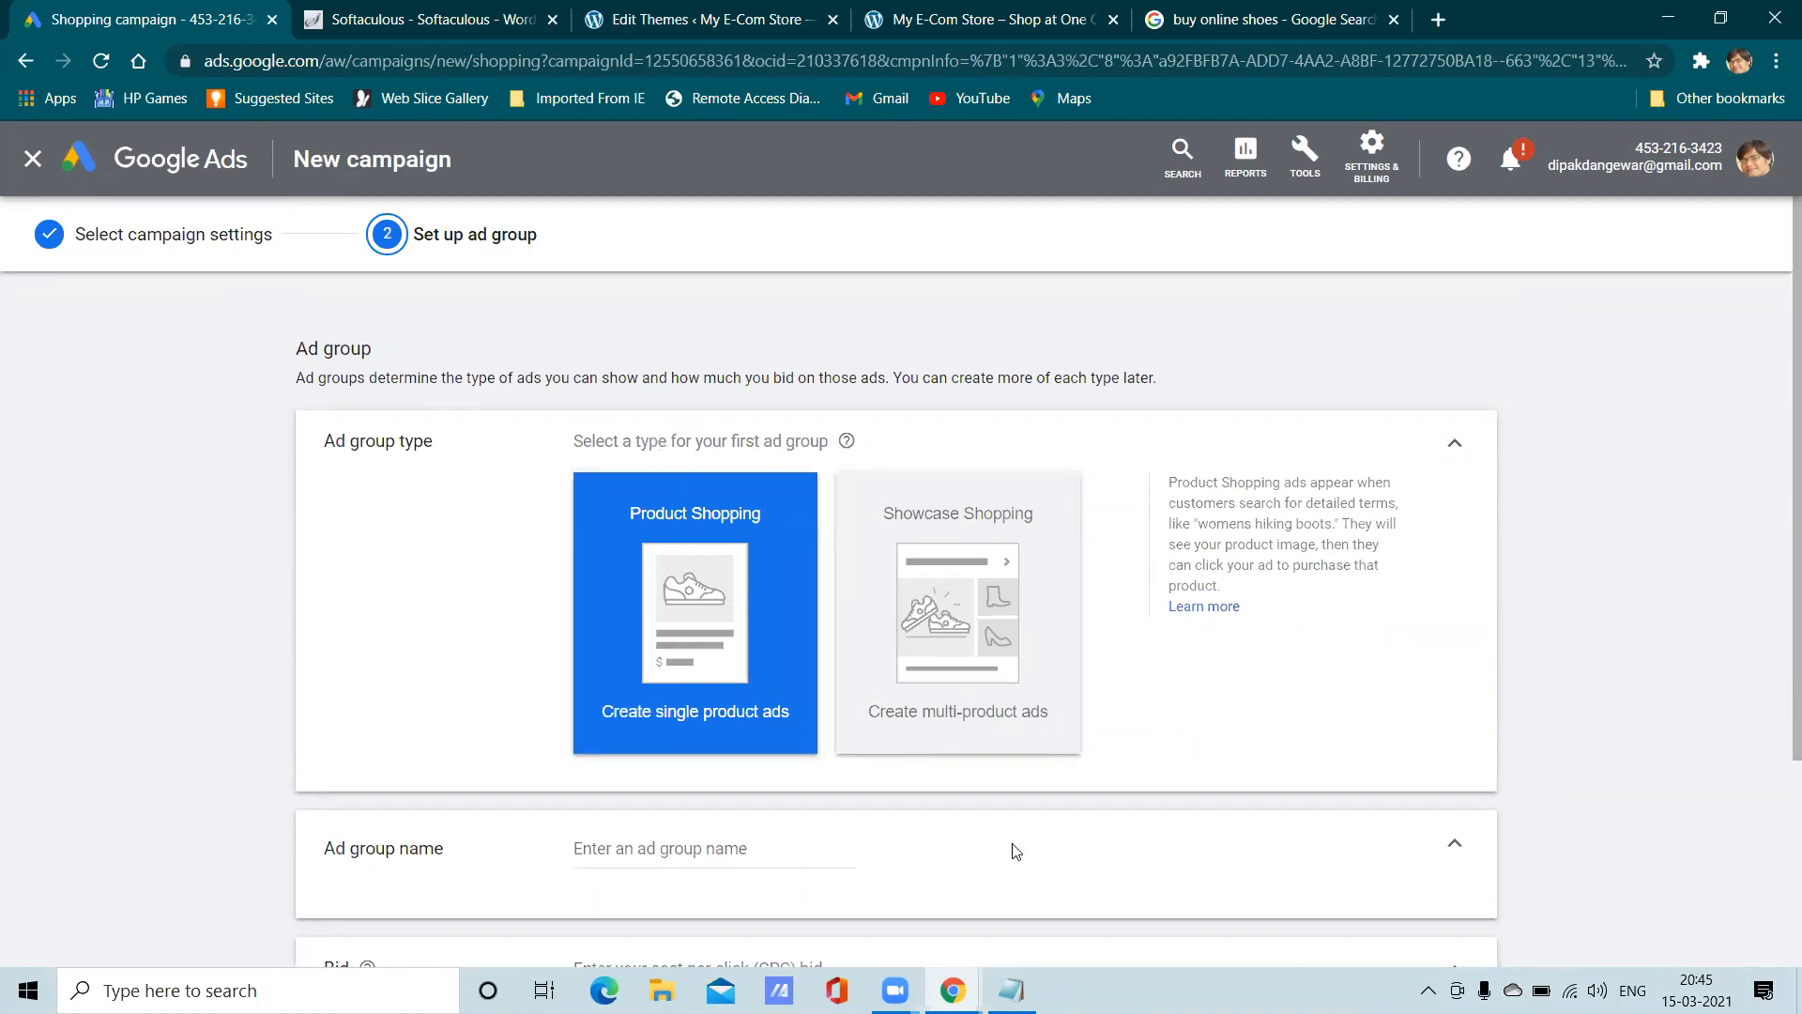
pyautogui.click(957, 582)
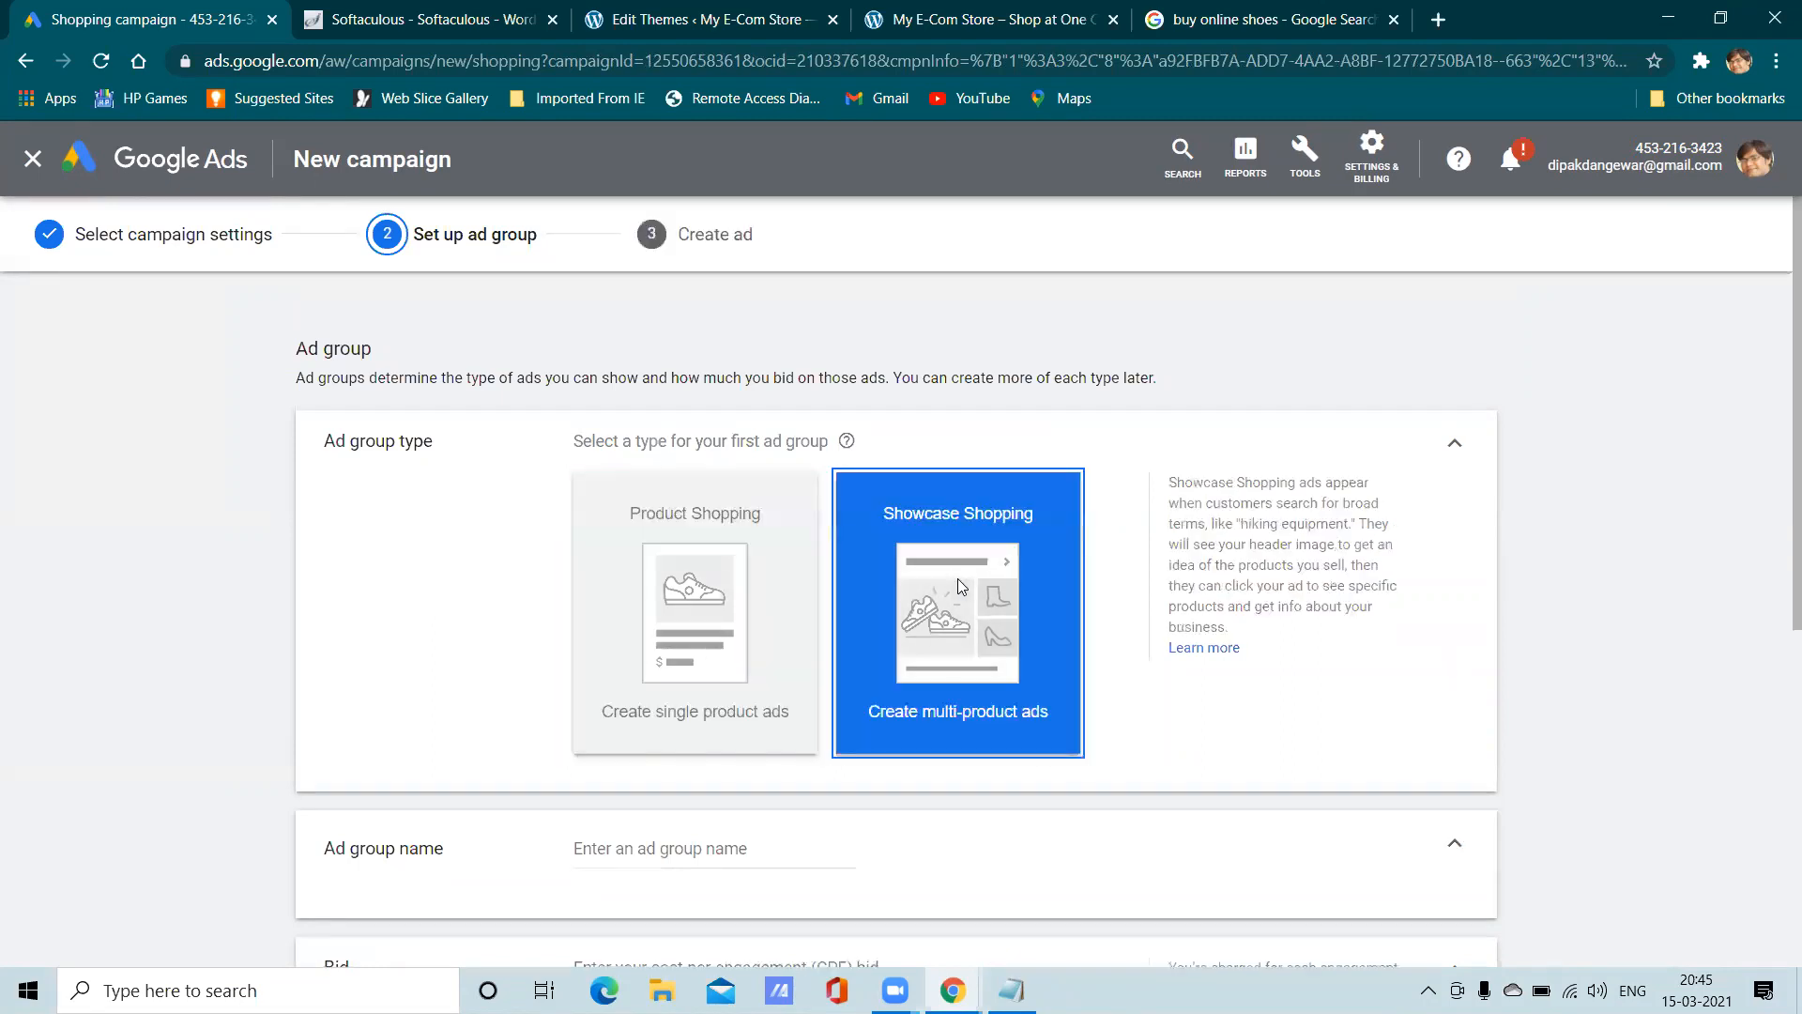
pyautogui.click(739, 602)
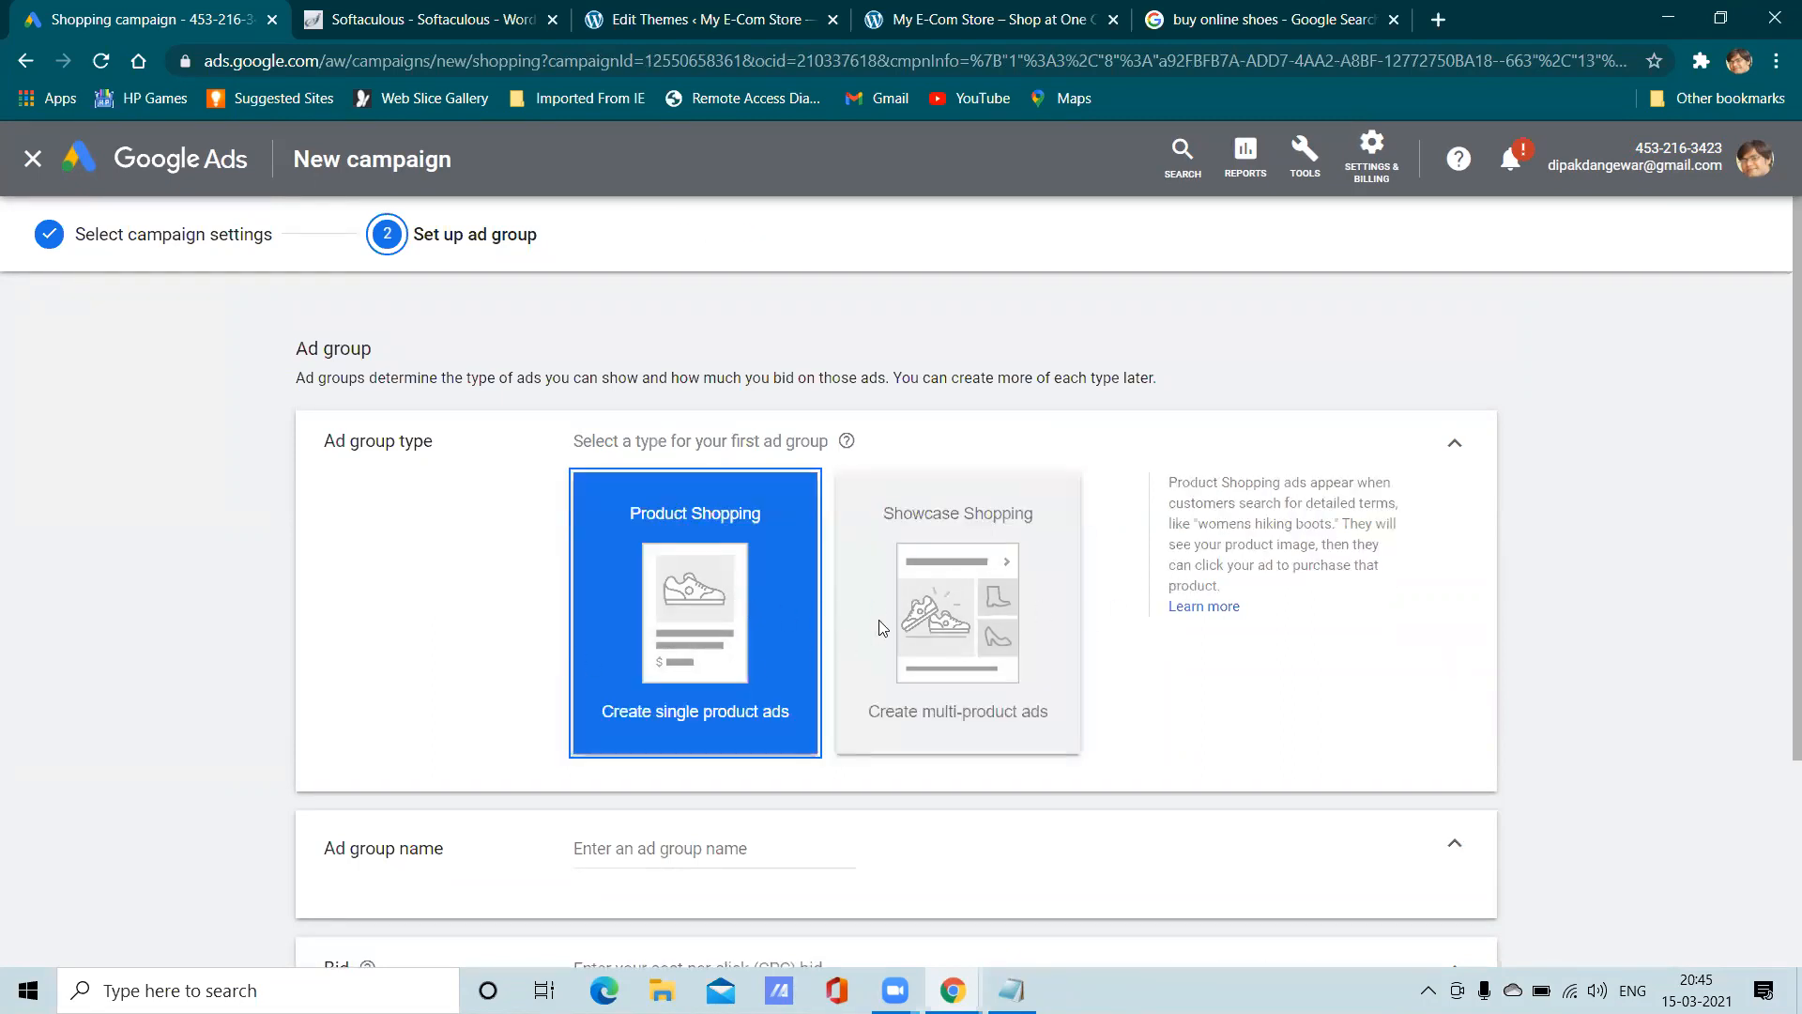
pyautogui.click(953, 652)
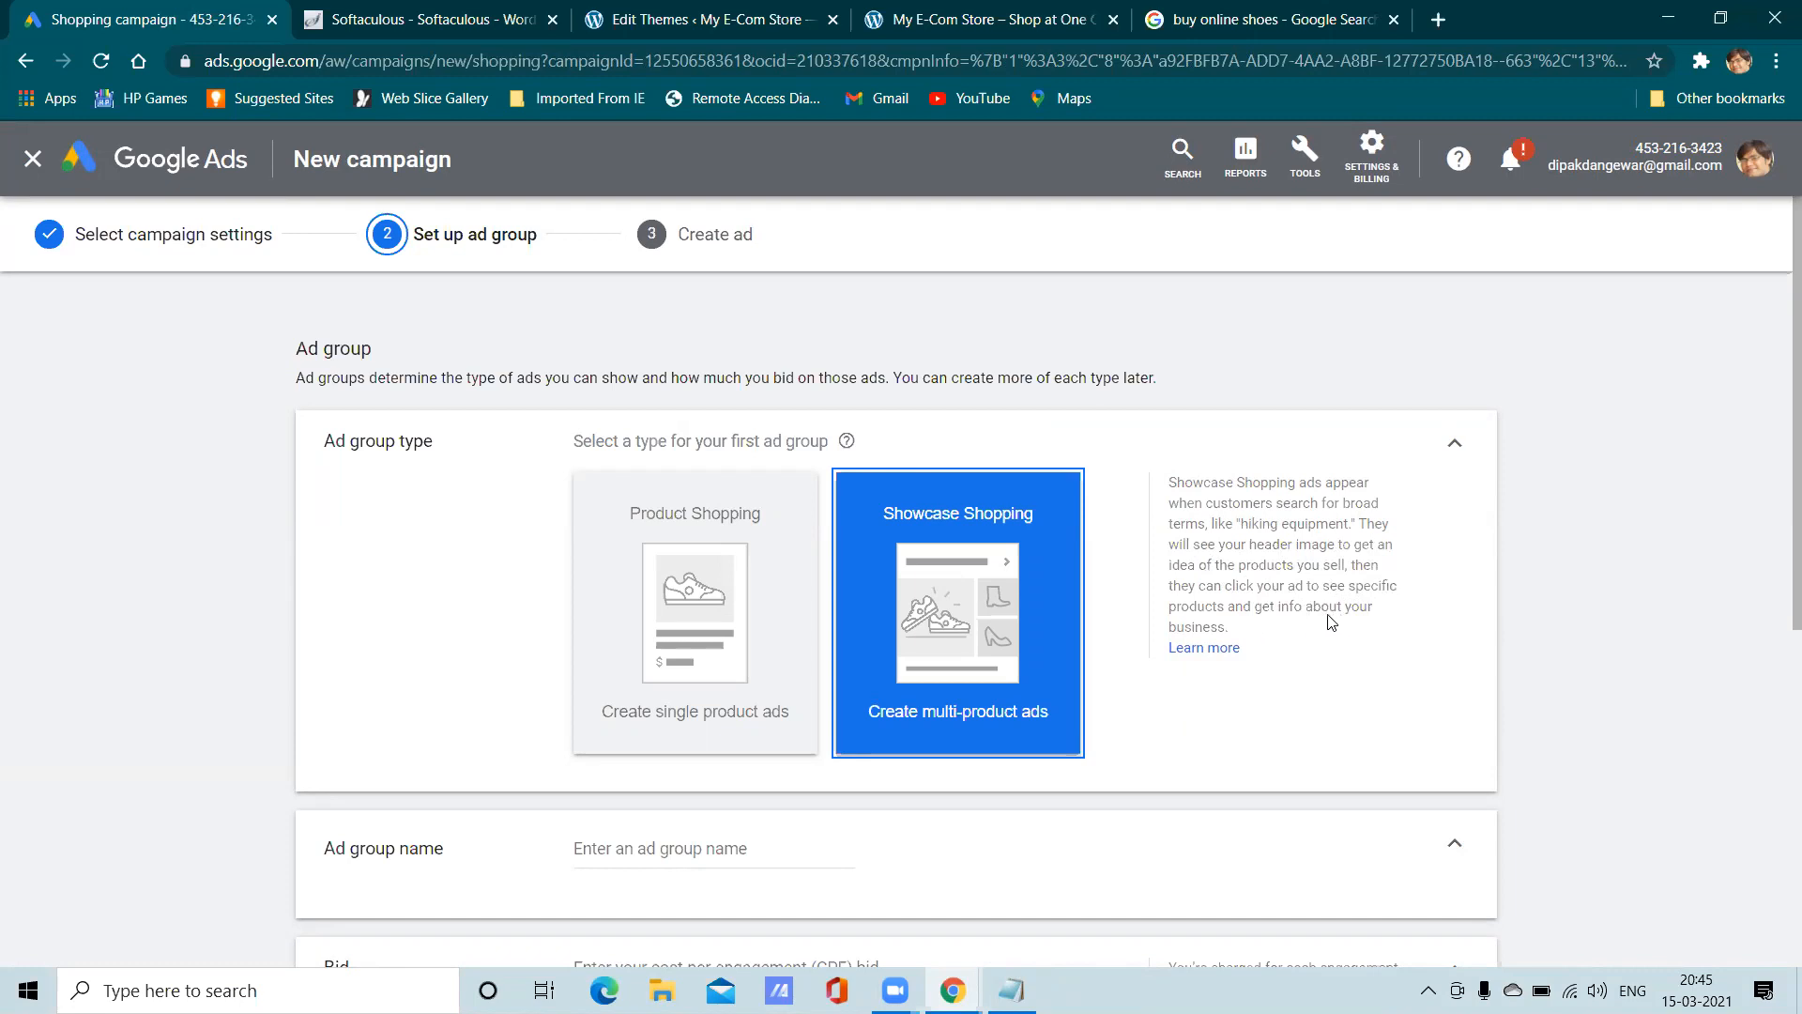
pyautogui.click(741, 614)
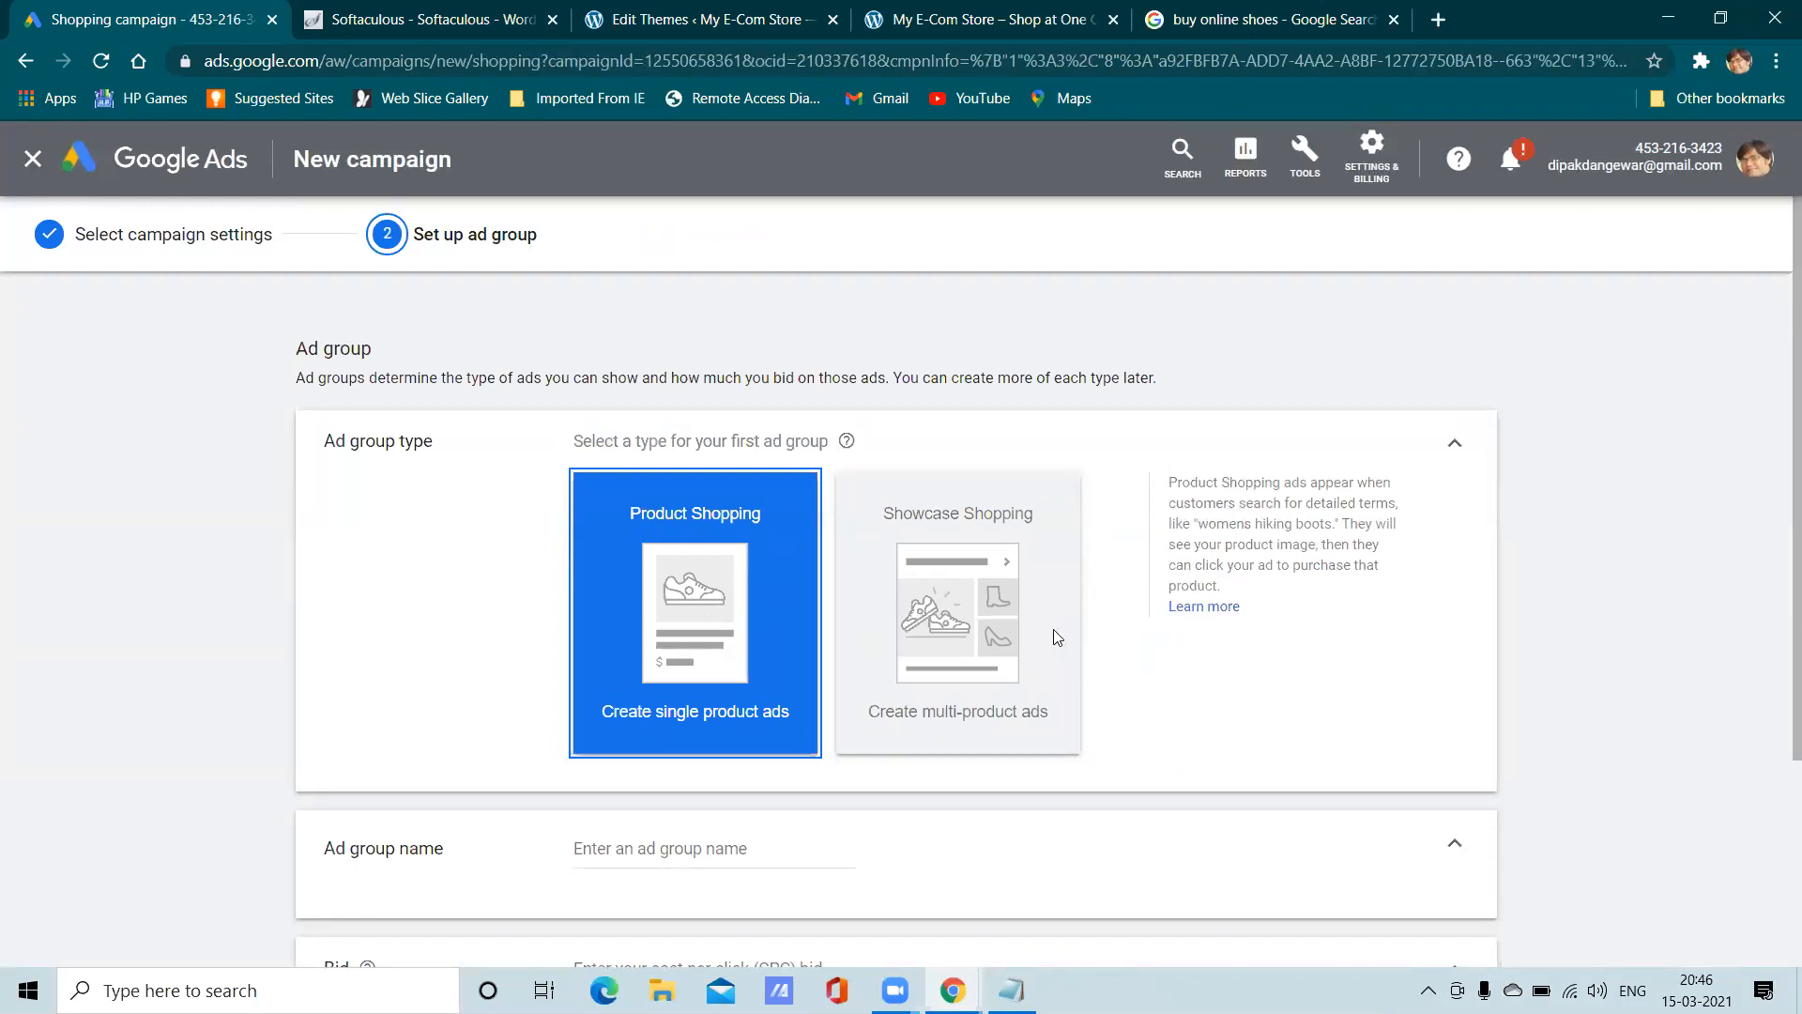
pyautogui.click(1004, 604)
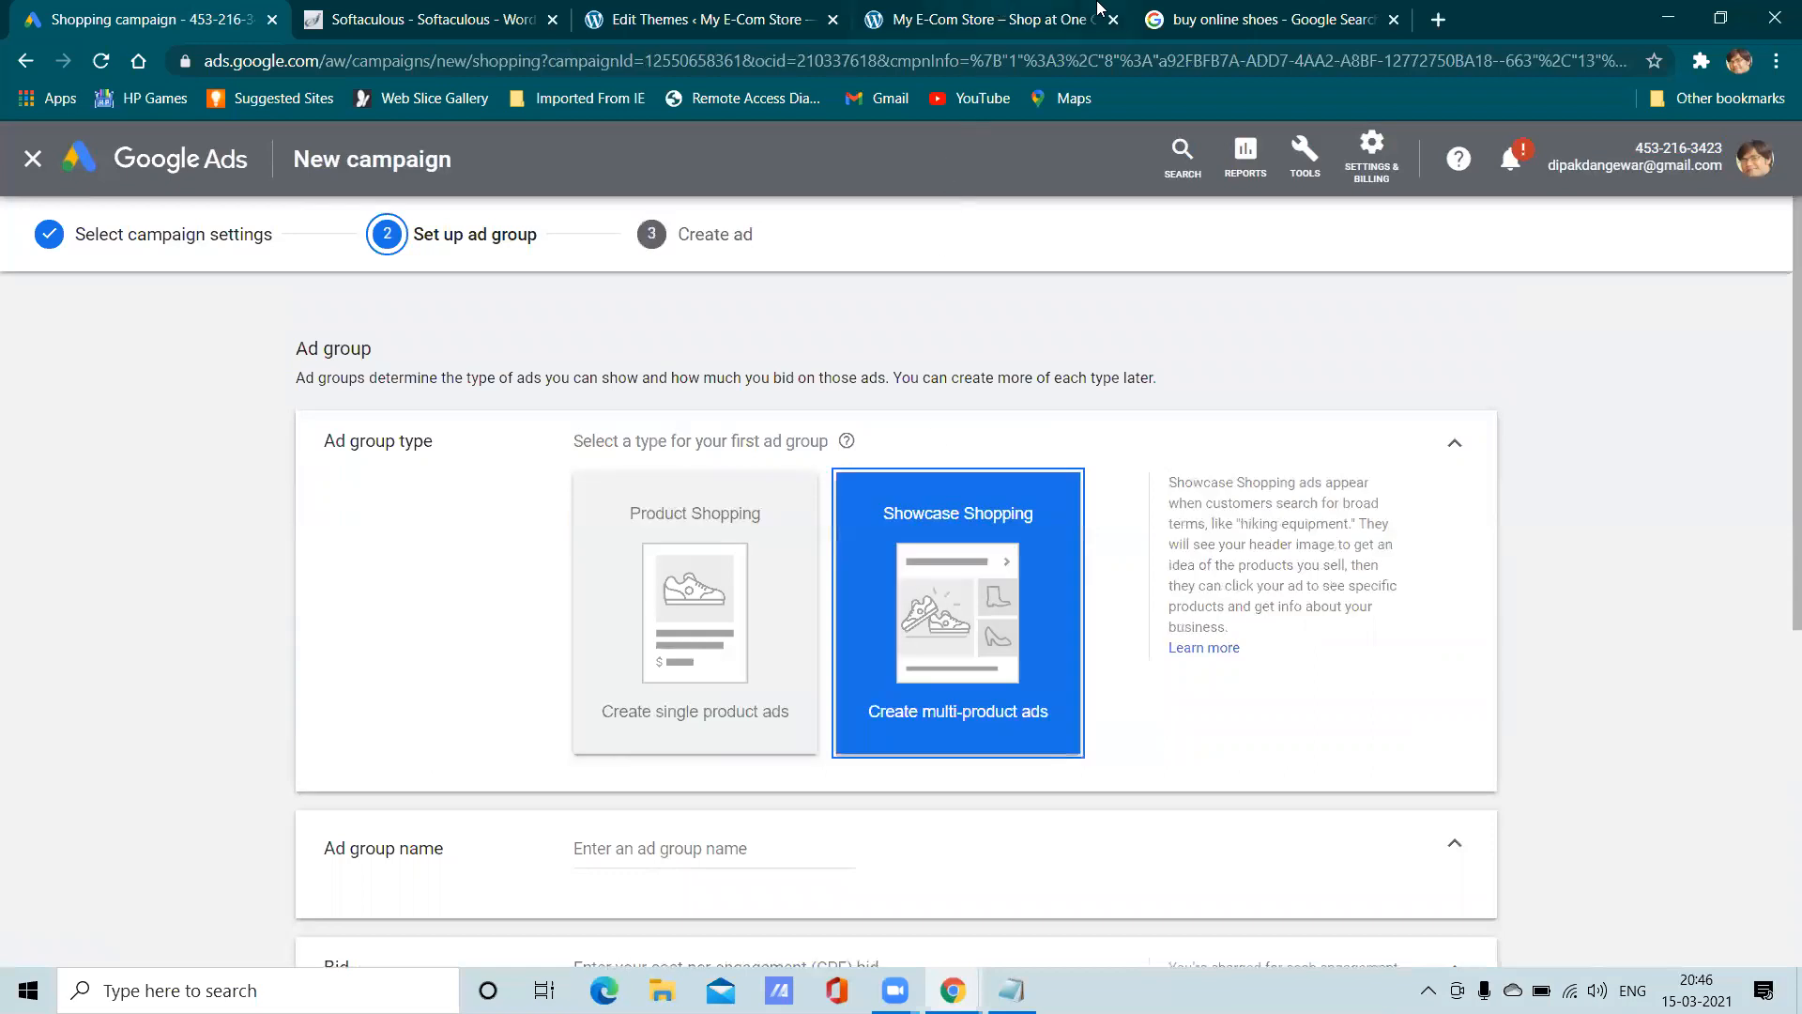
# Switch to the Google results for "buy online shoes" and examine the product ads shown beside the search results
pyautogui.click(1225, 19)
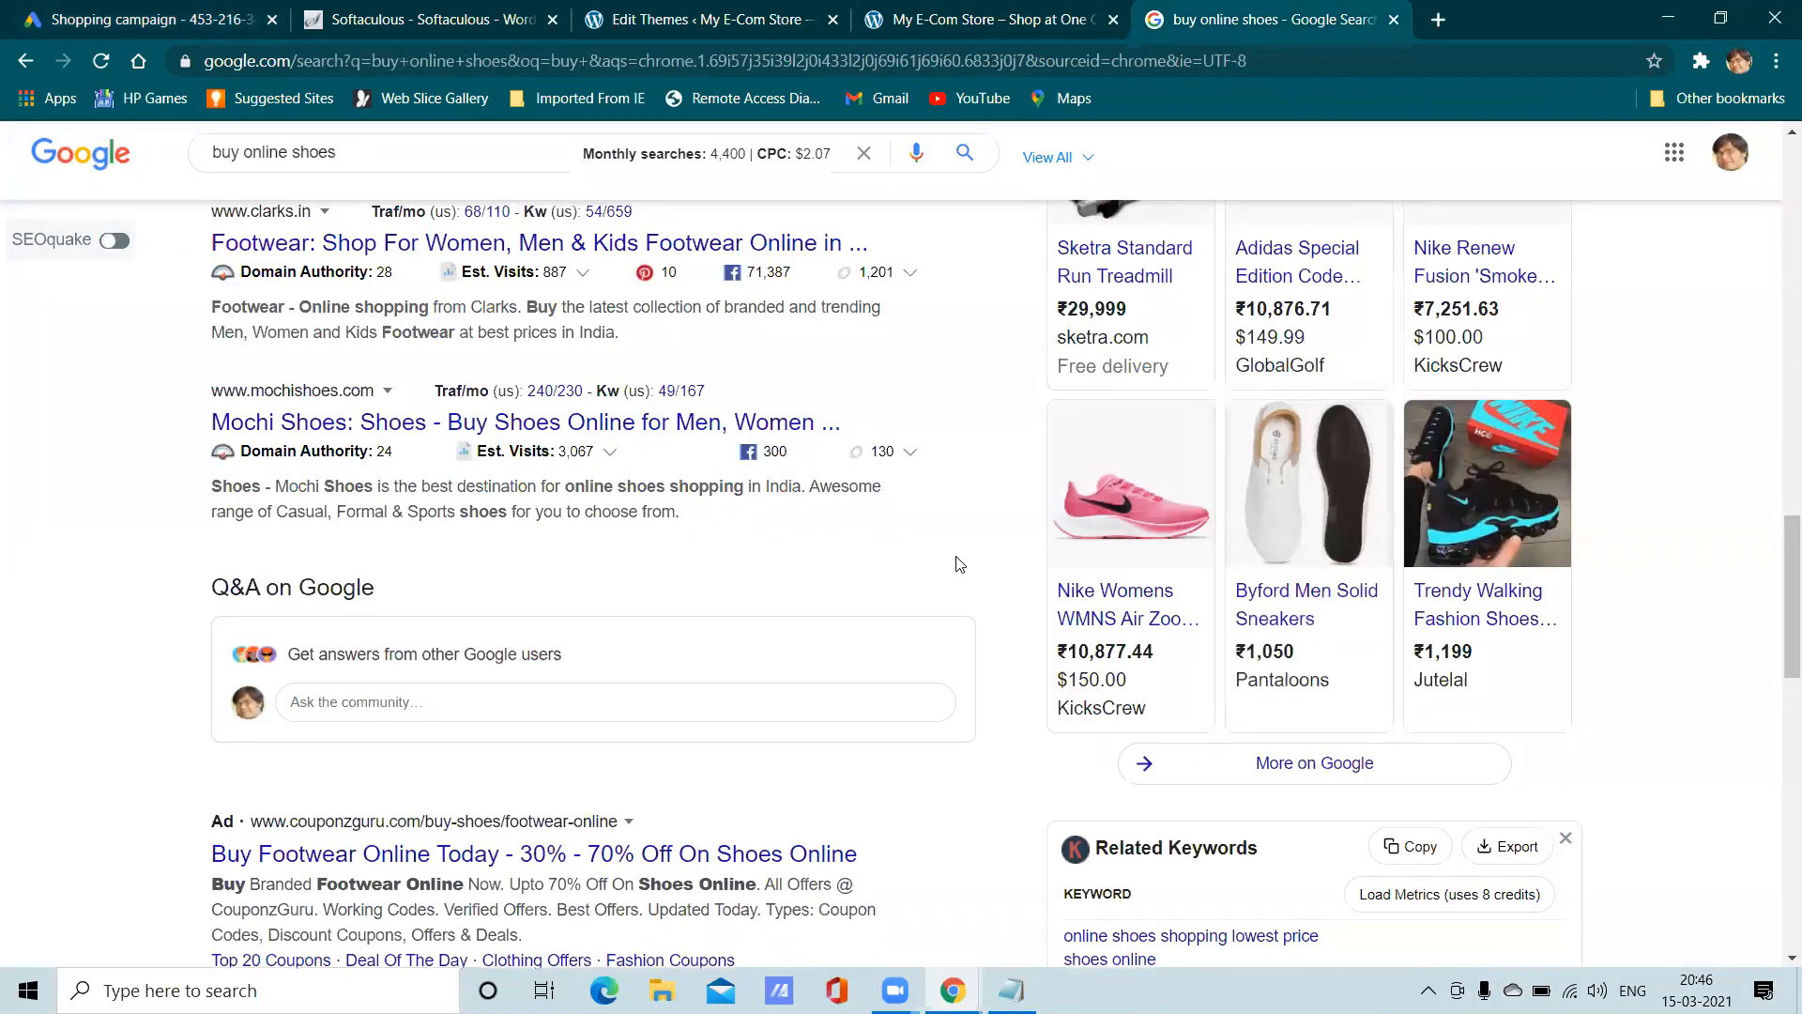
pyautogui.scroll(3, 960, 563)
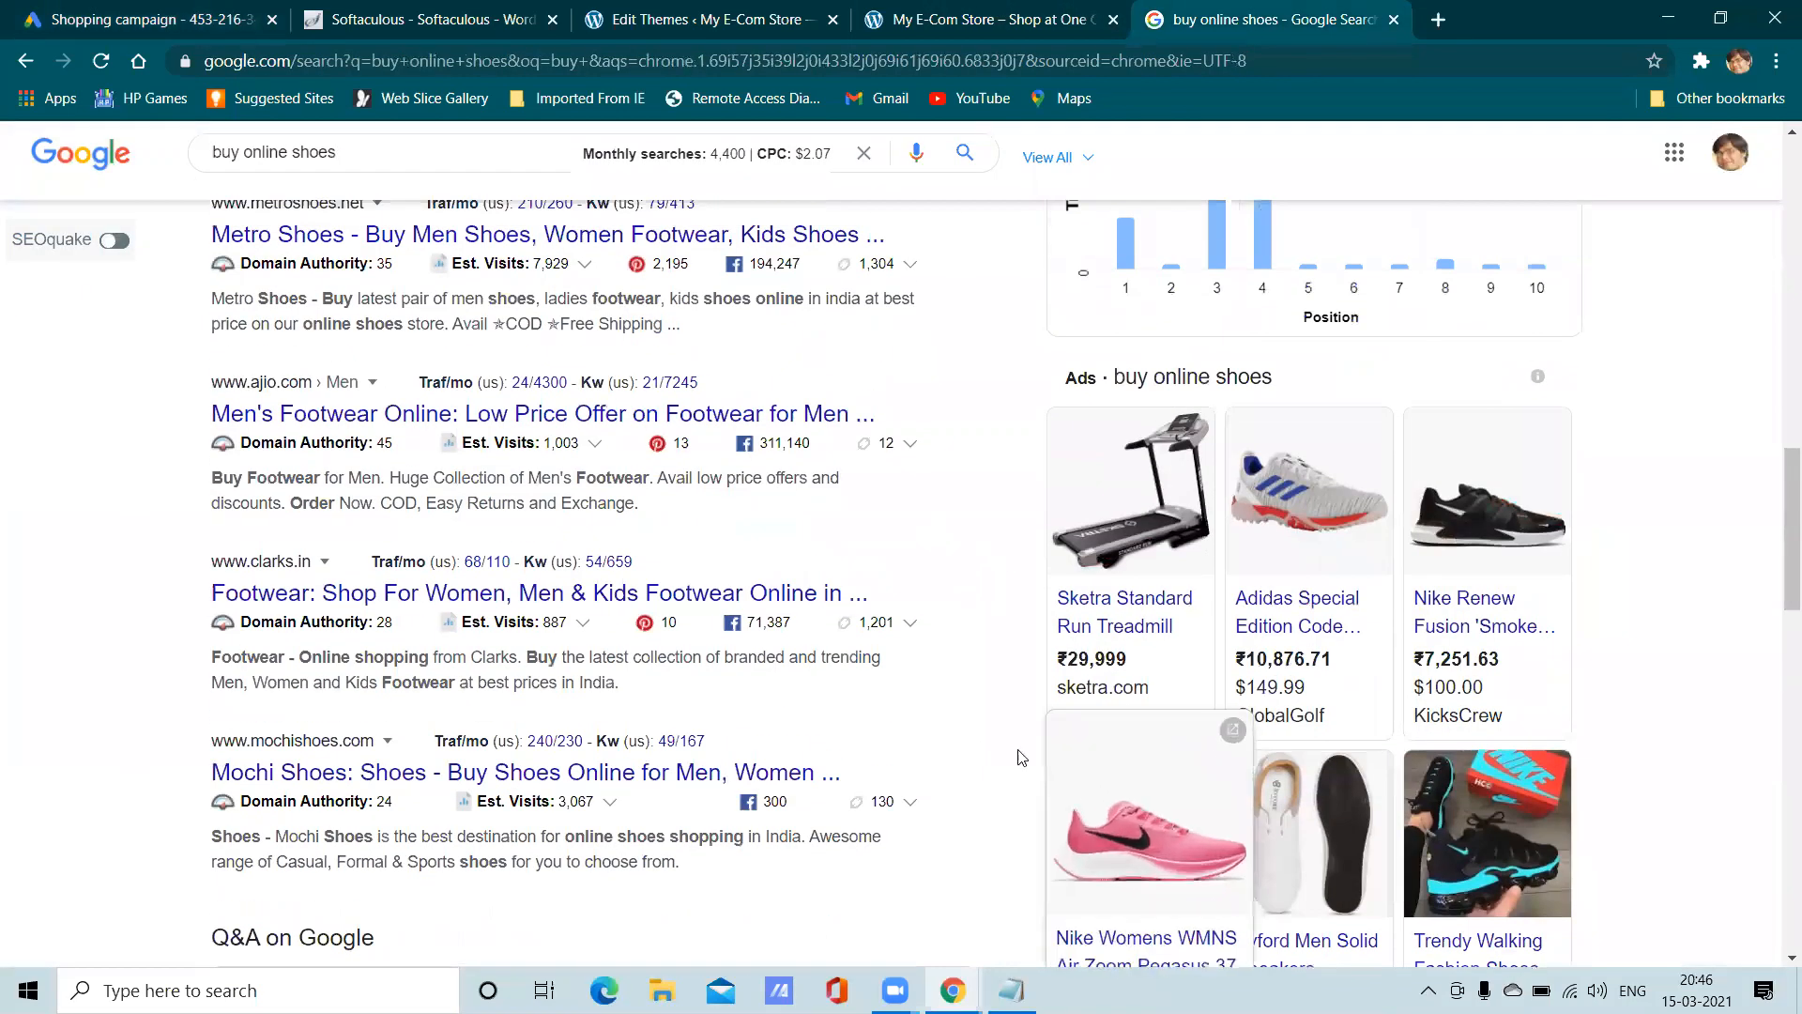
pyautogui.scroll(-3, 1652, 596)
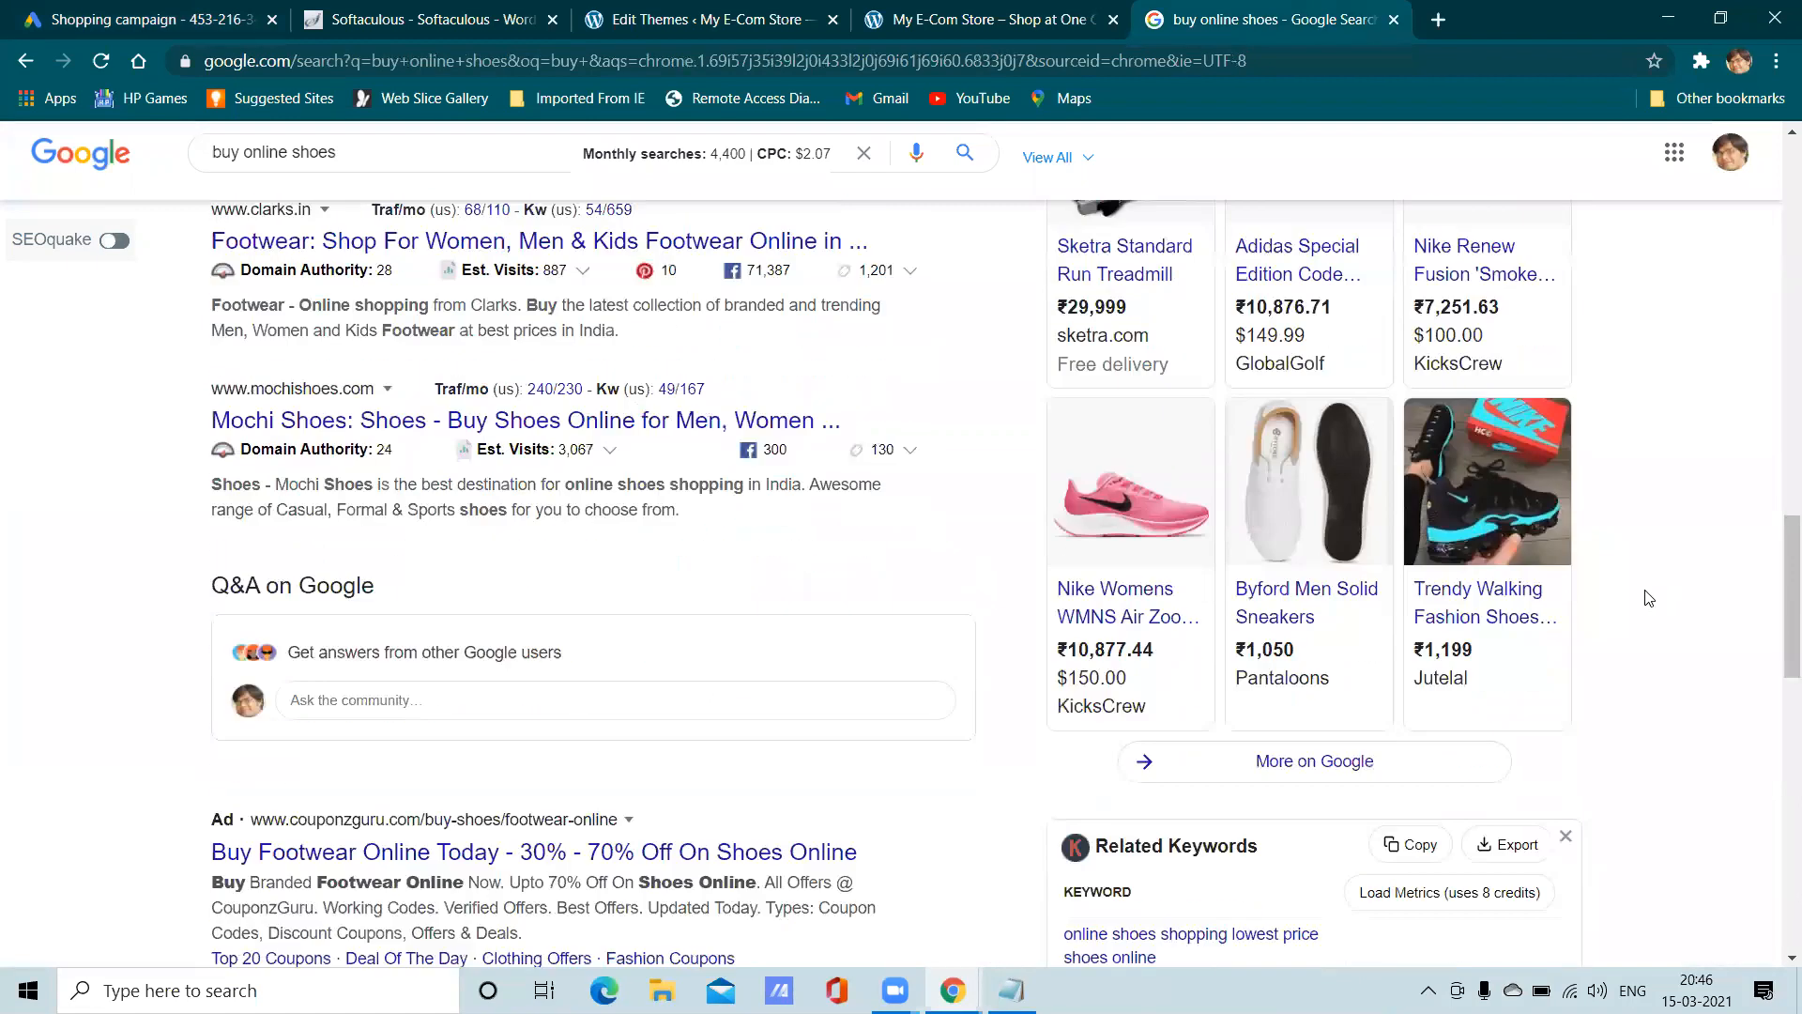
pyautogui.scroll(1, 1481, 570)
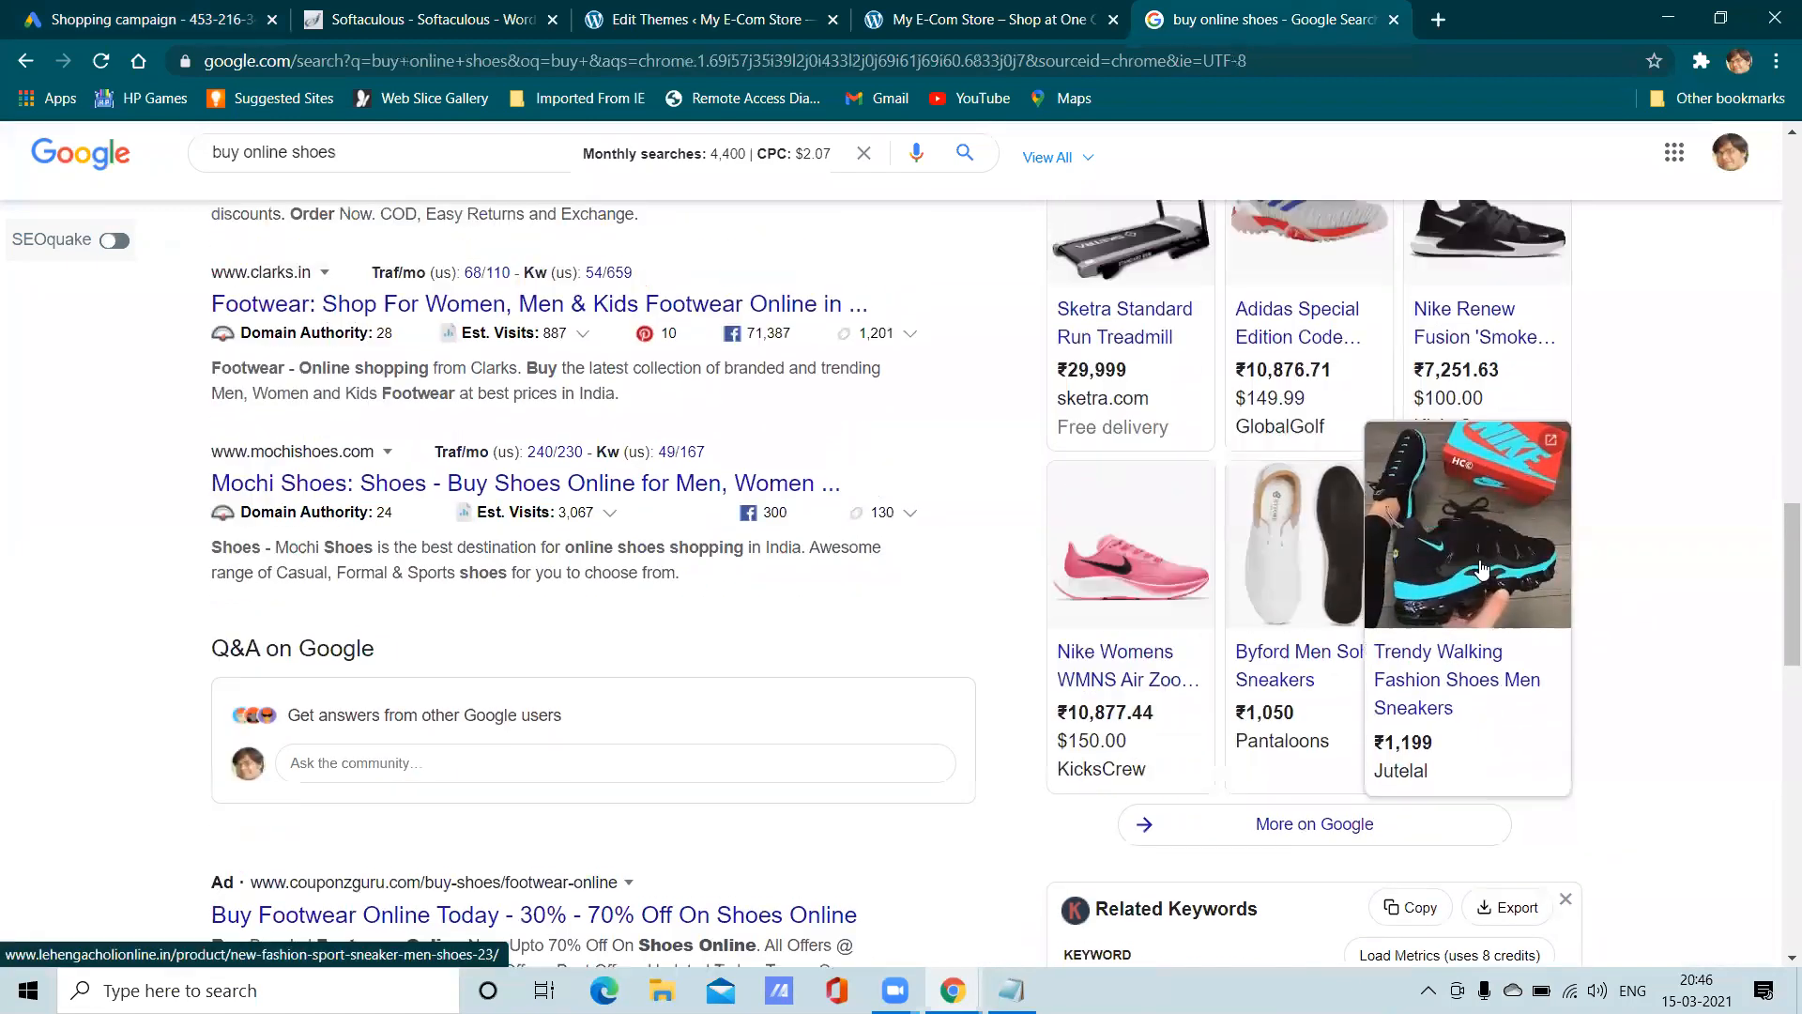
# Compare the shoe product ads beside the results with the search query "buy online shoes"
pyautogui.scroll(3, 1481, 569)
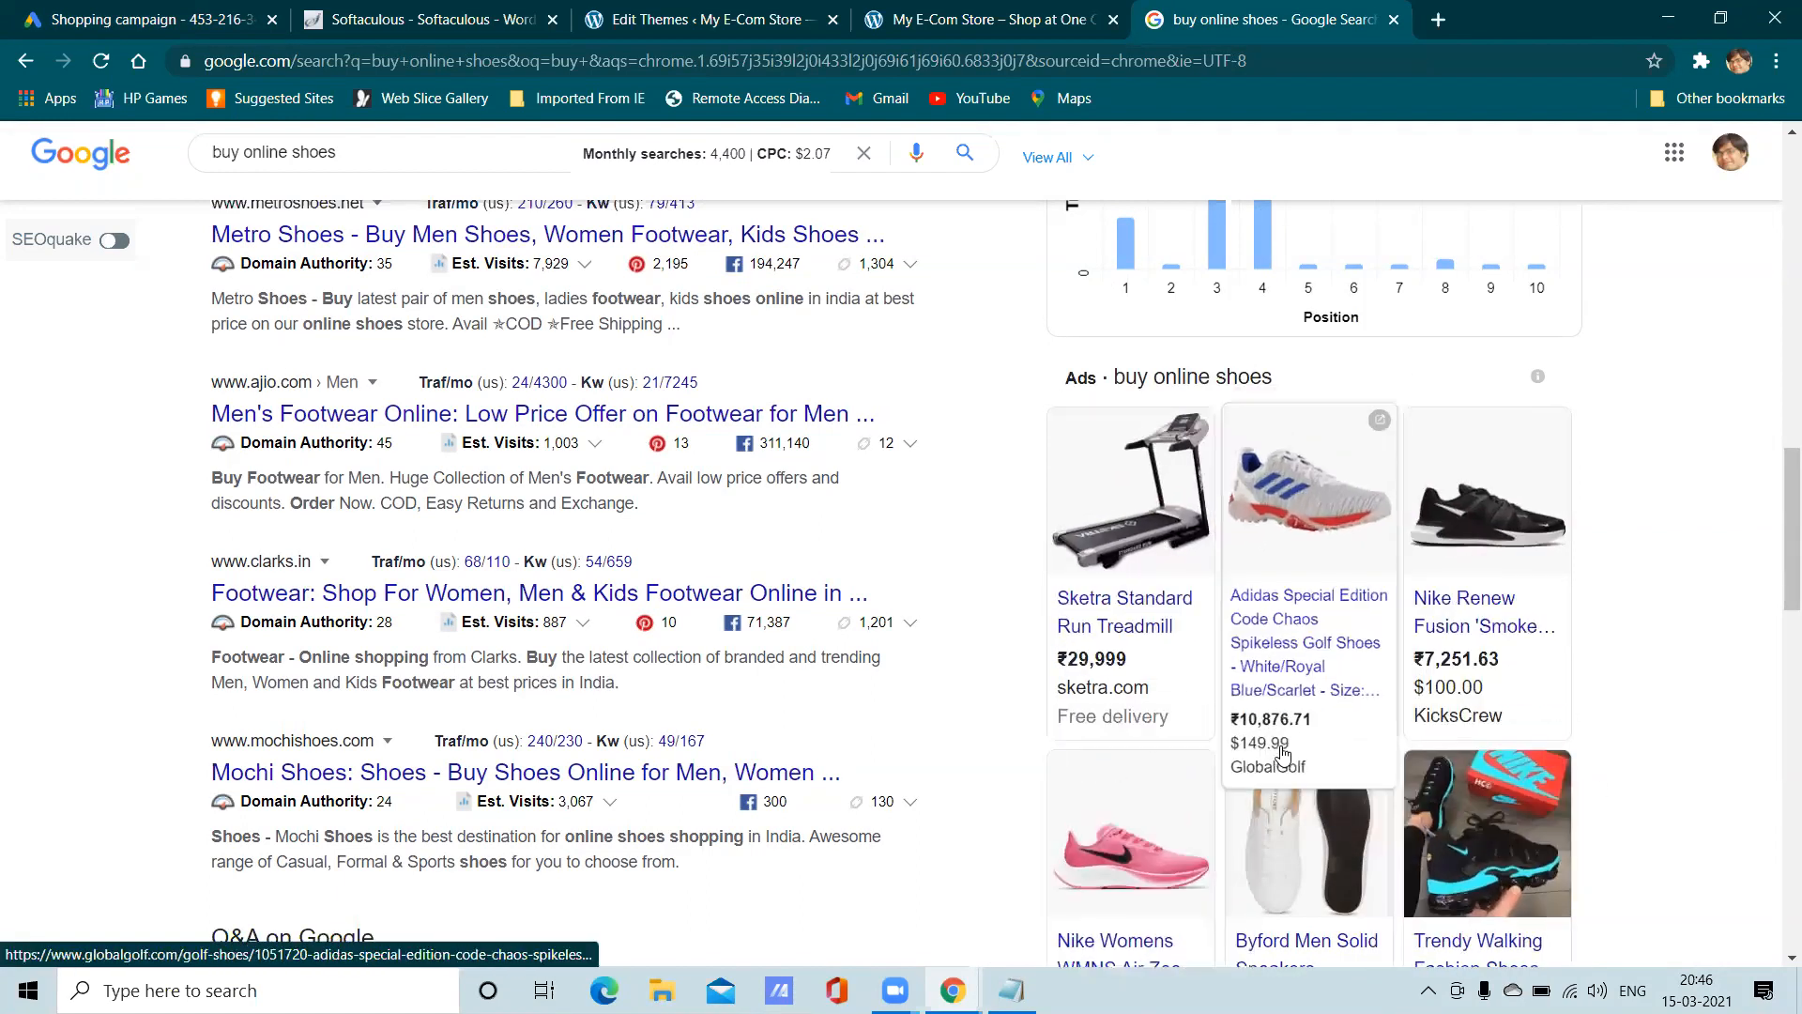
pyautogui.scroll(-2, 1282, 754)
pyautogui.scroll(5, 877, 692)
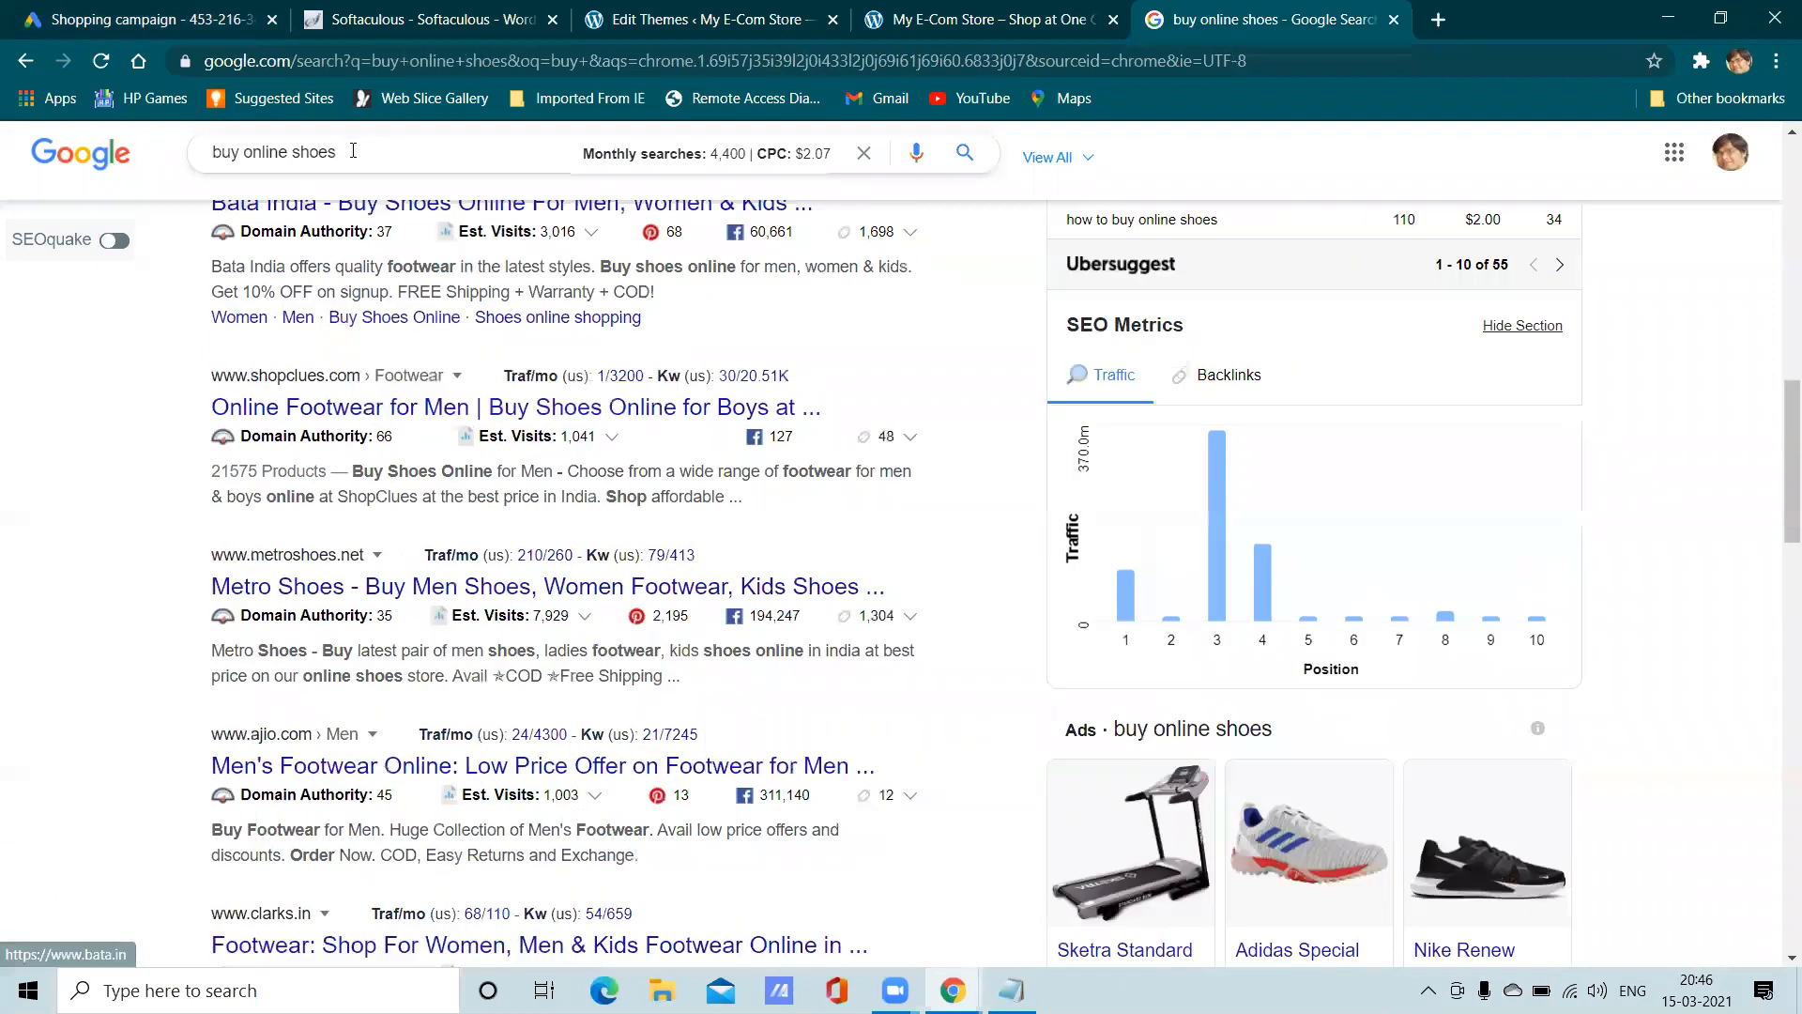
pyautogui.moveTo(372, 150); pyautogui.dragTo(197, 152)
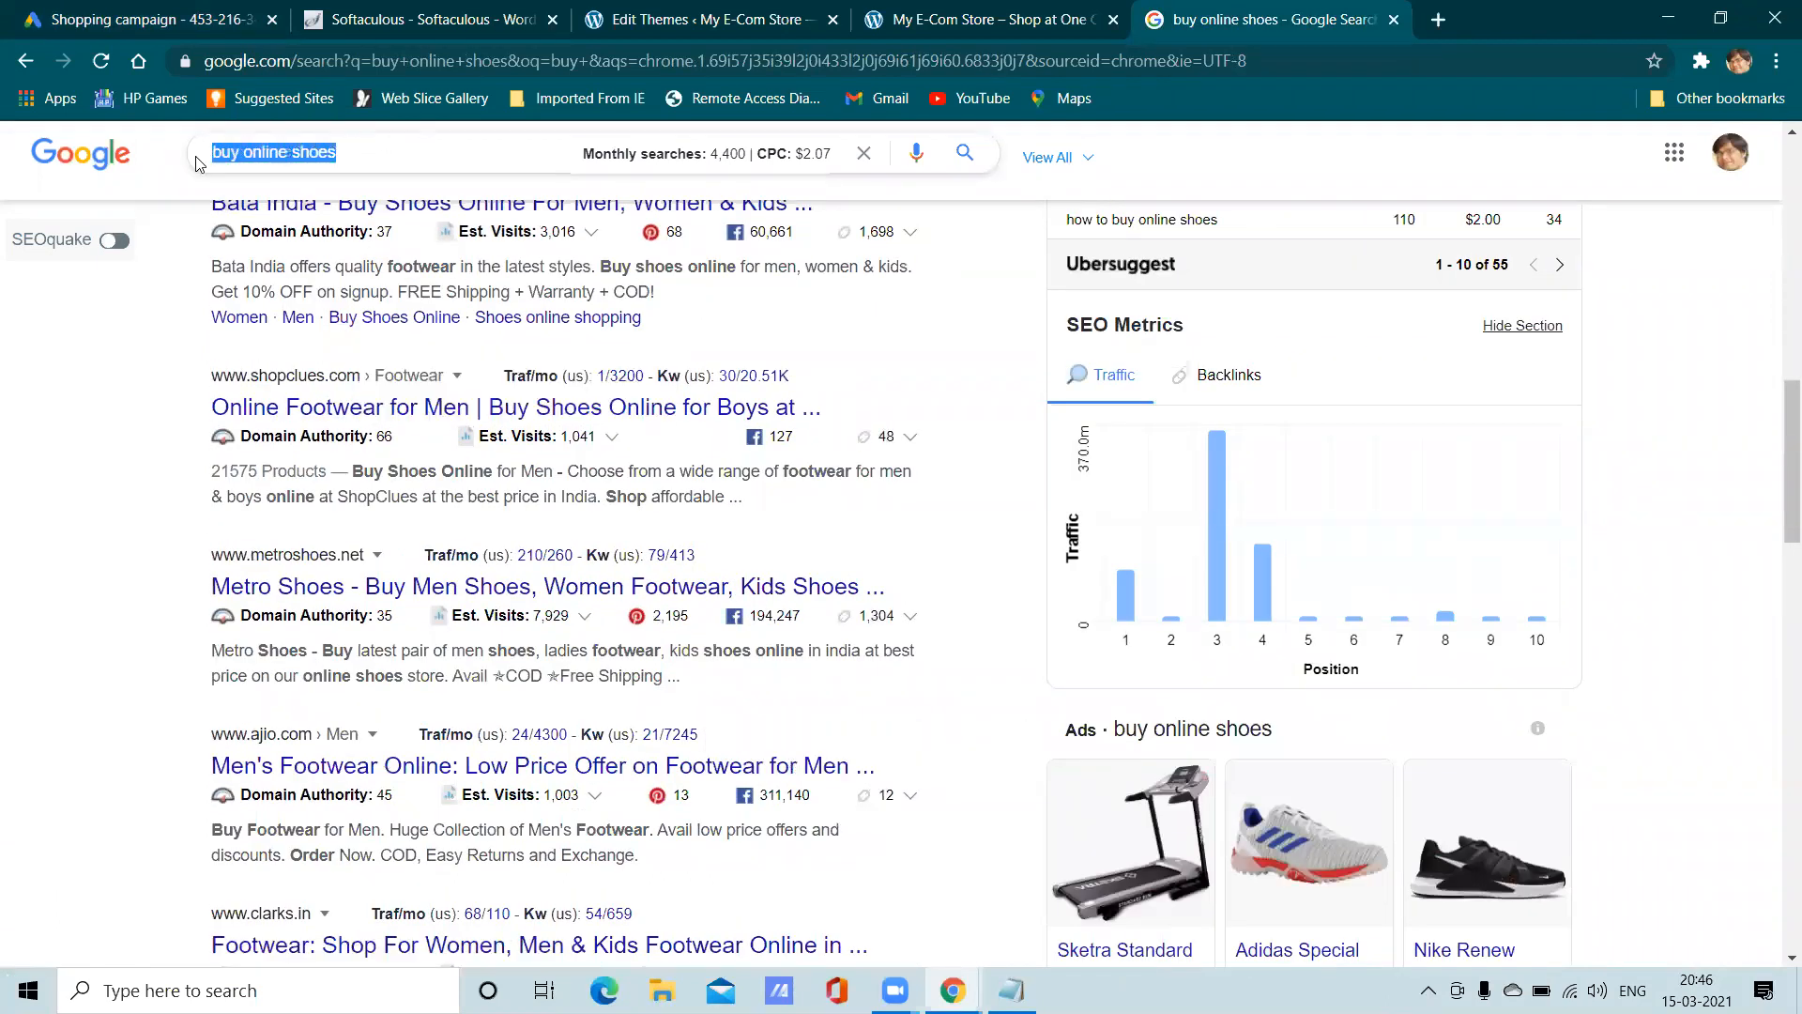
pyautogui.scroll(-5, 1008, 525)
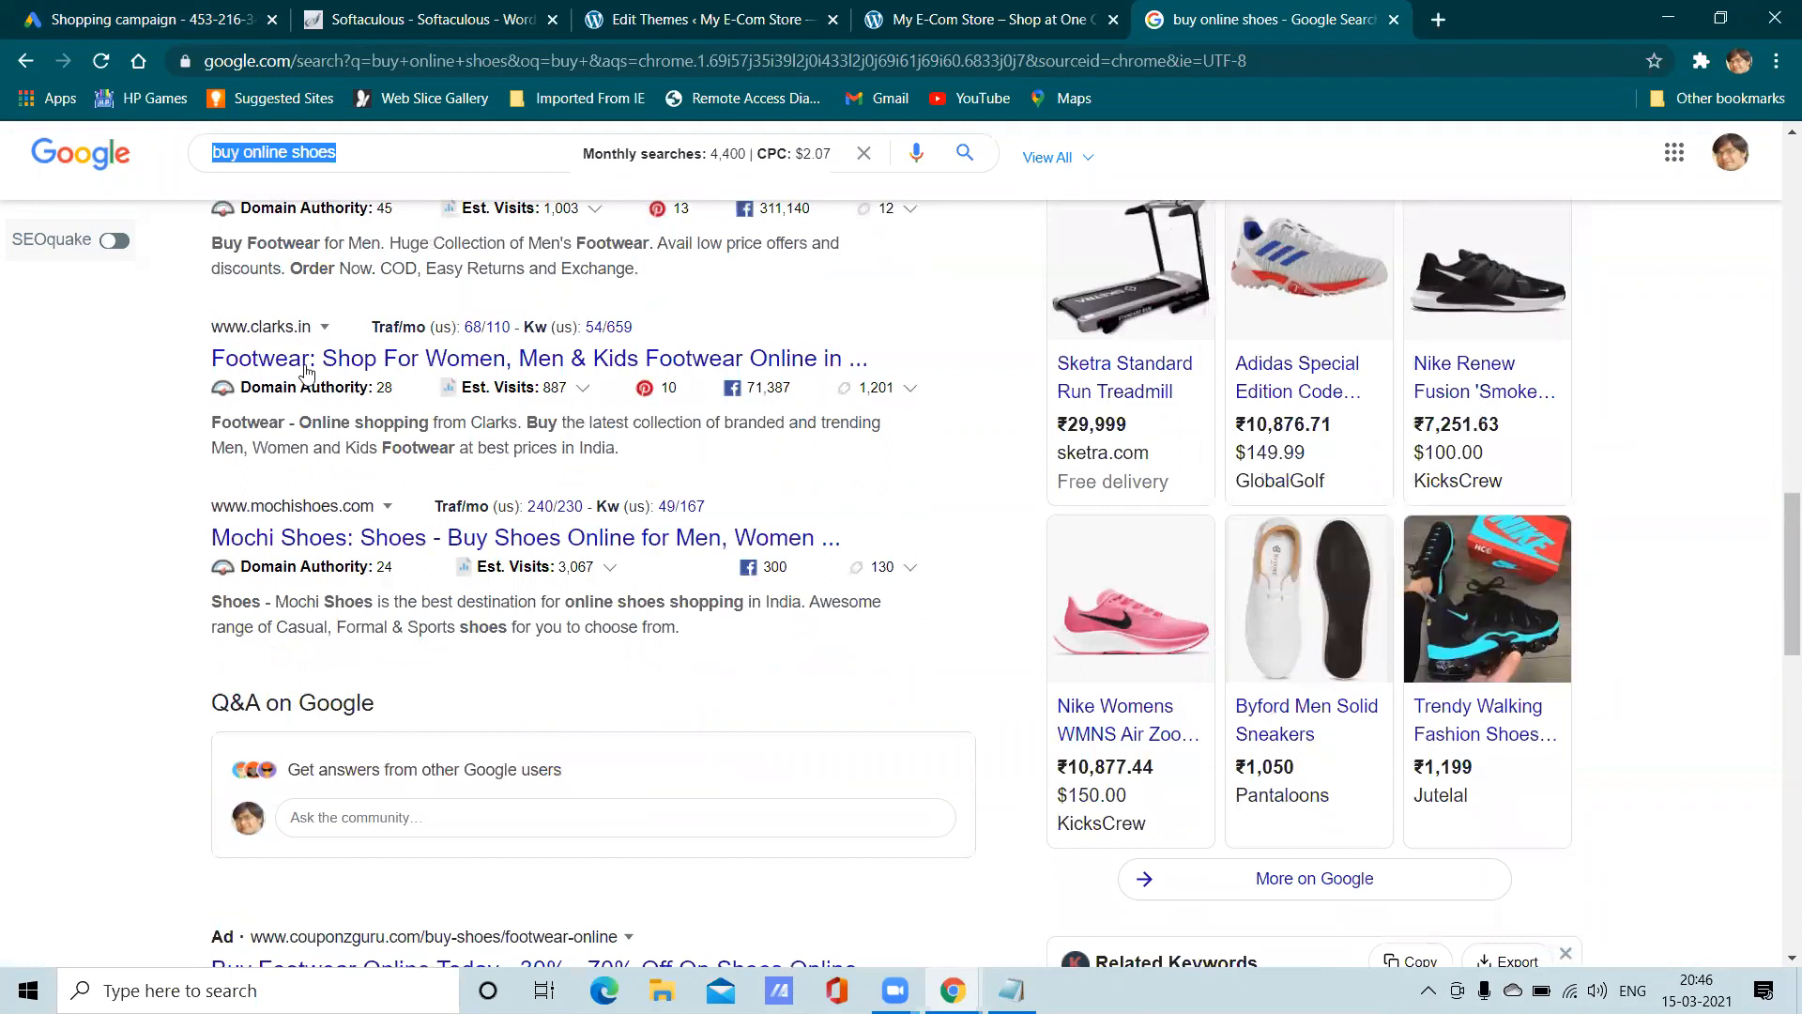
# Reload the Google results page and examine the refreshed product ads and their prices
pyautogui.click(110, 70)
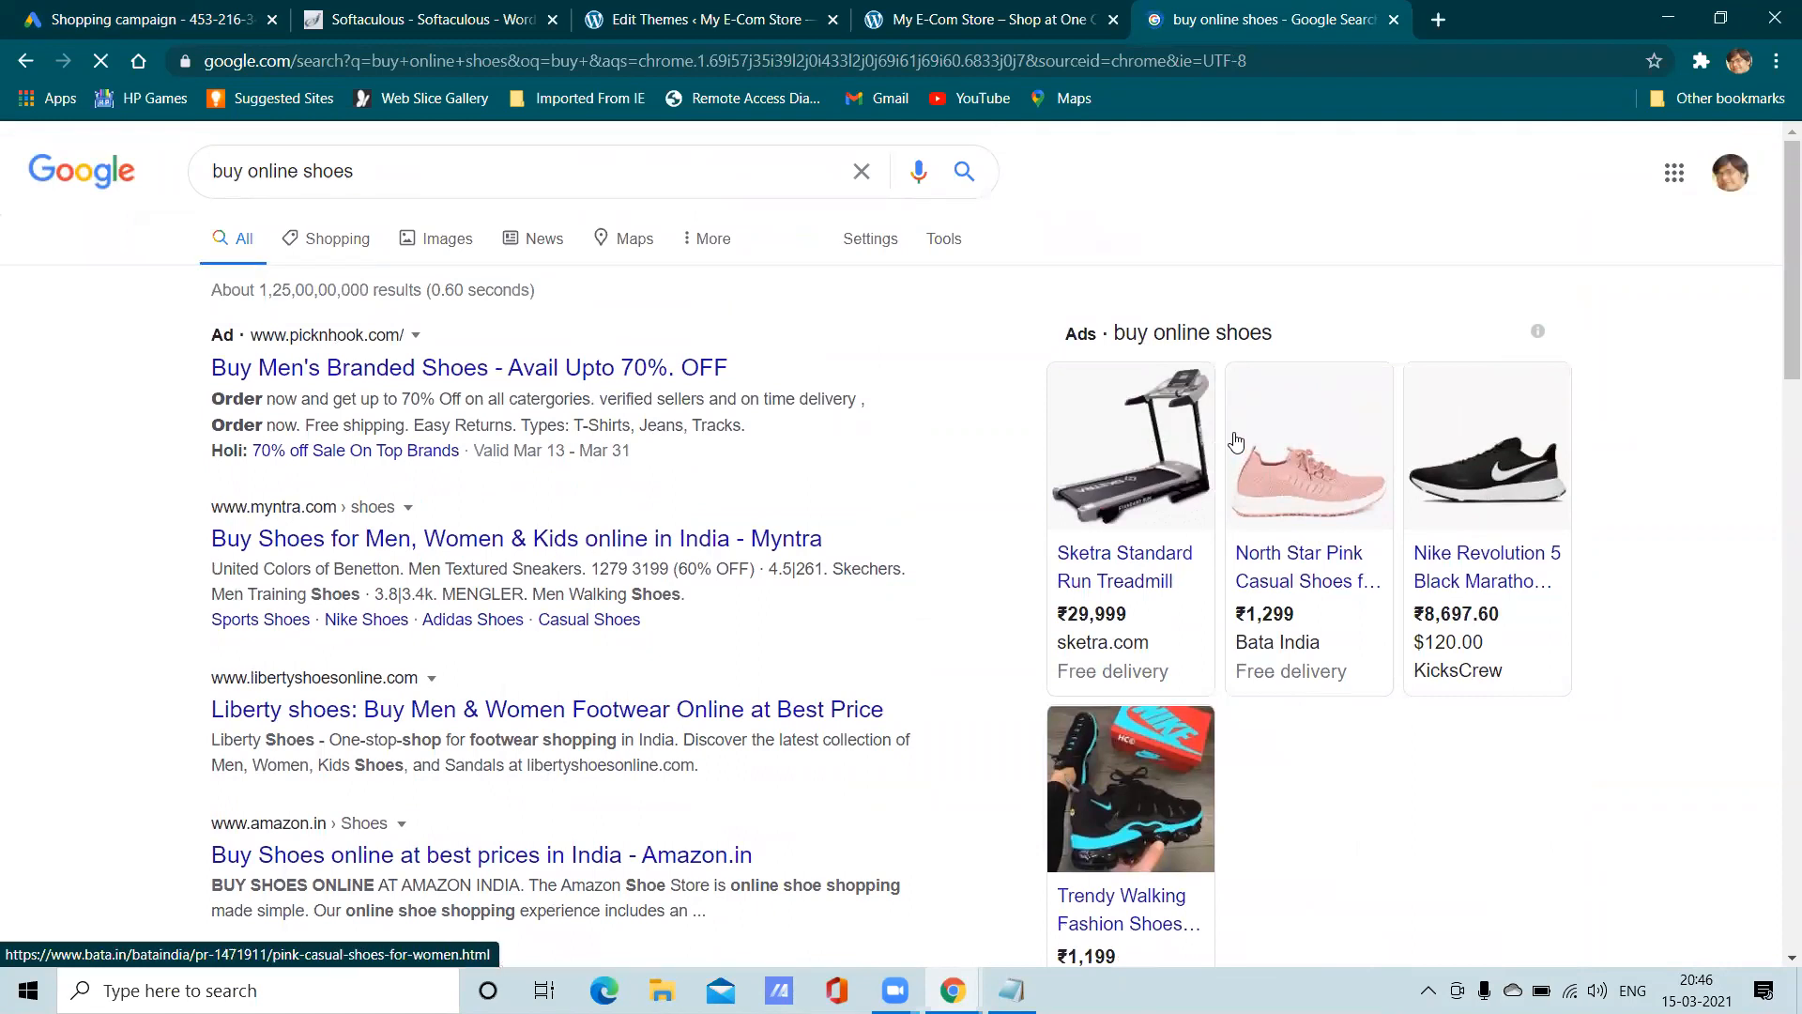
pyautogui.scroll(-15, 1263, 479)
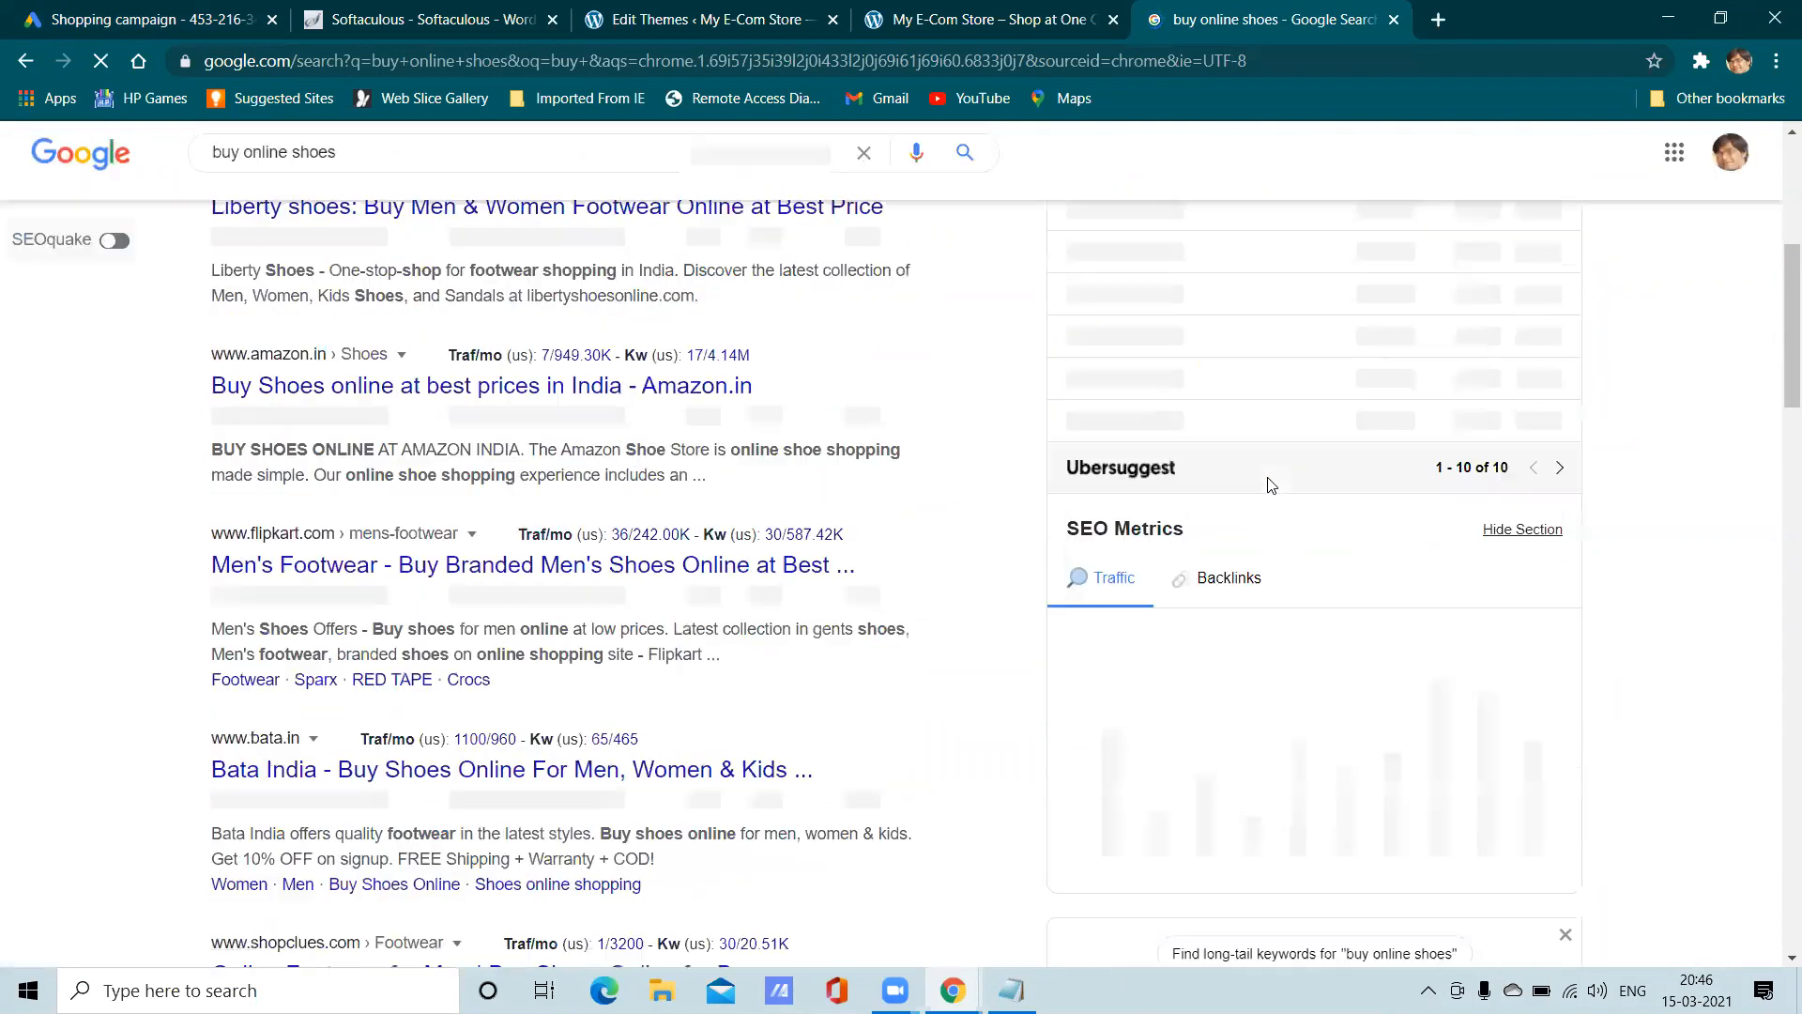
pyautogui.scroll(-3, 1328, 564)
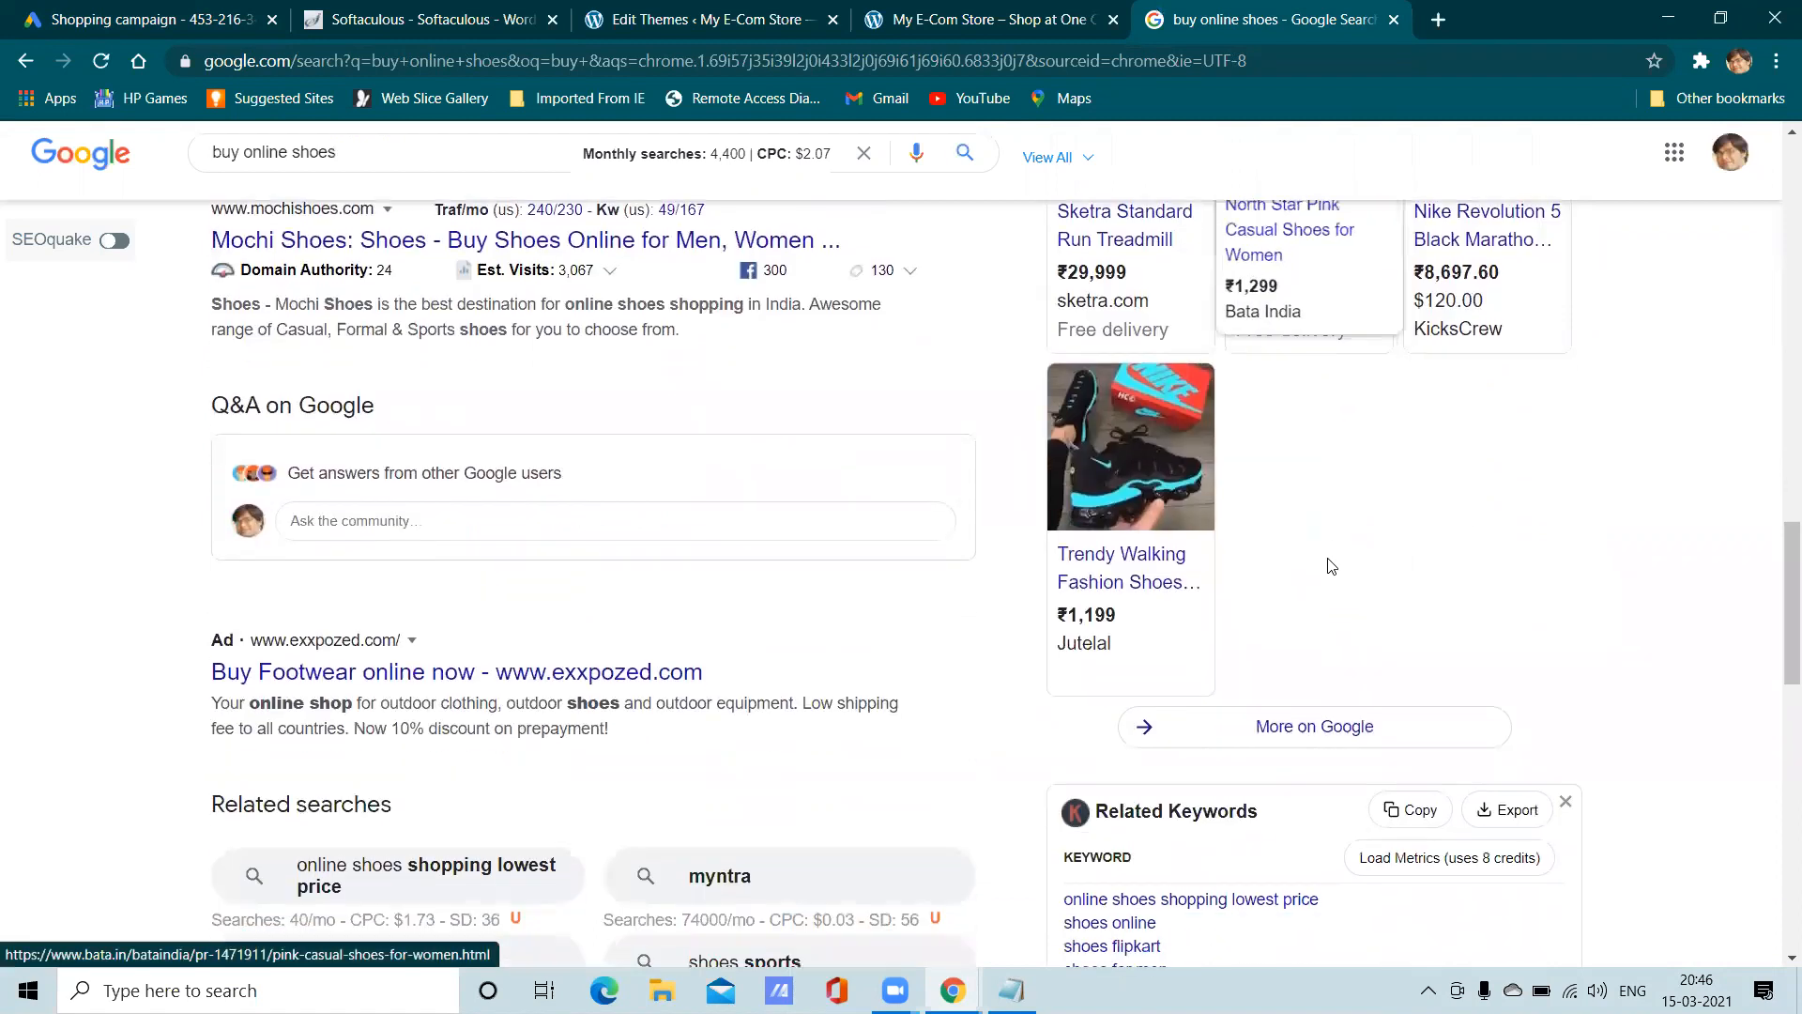
pyautogui.scroll(3, 1323, 559)
pyautogui.scroll(-4, 1312, 554)
pyautogui.scroll(4, 1312, 554)
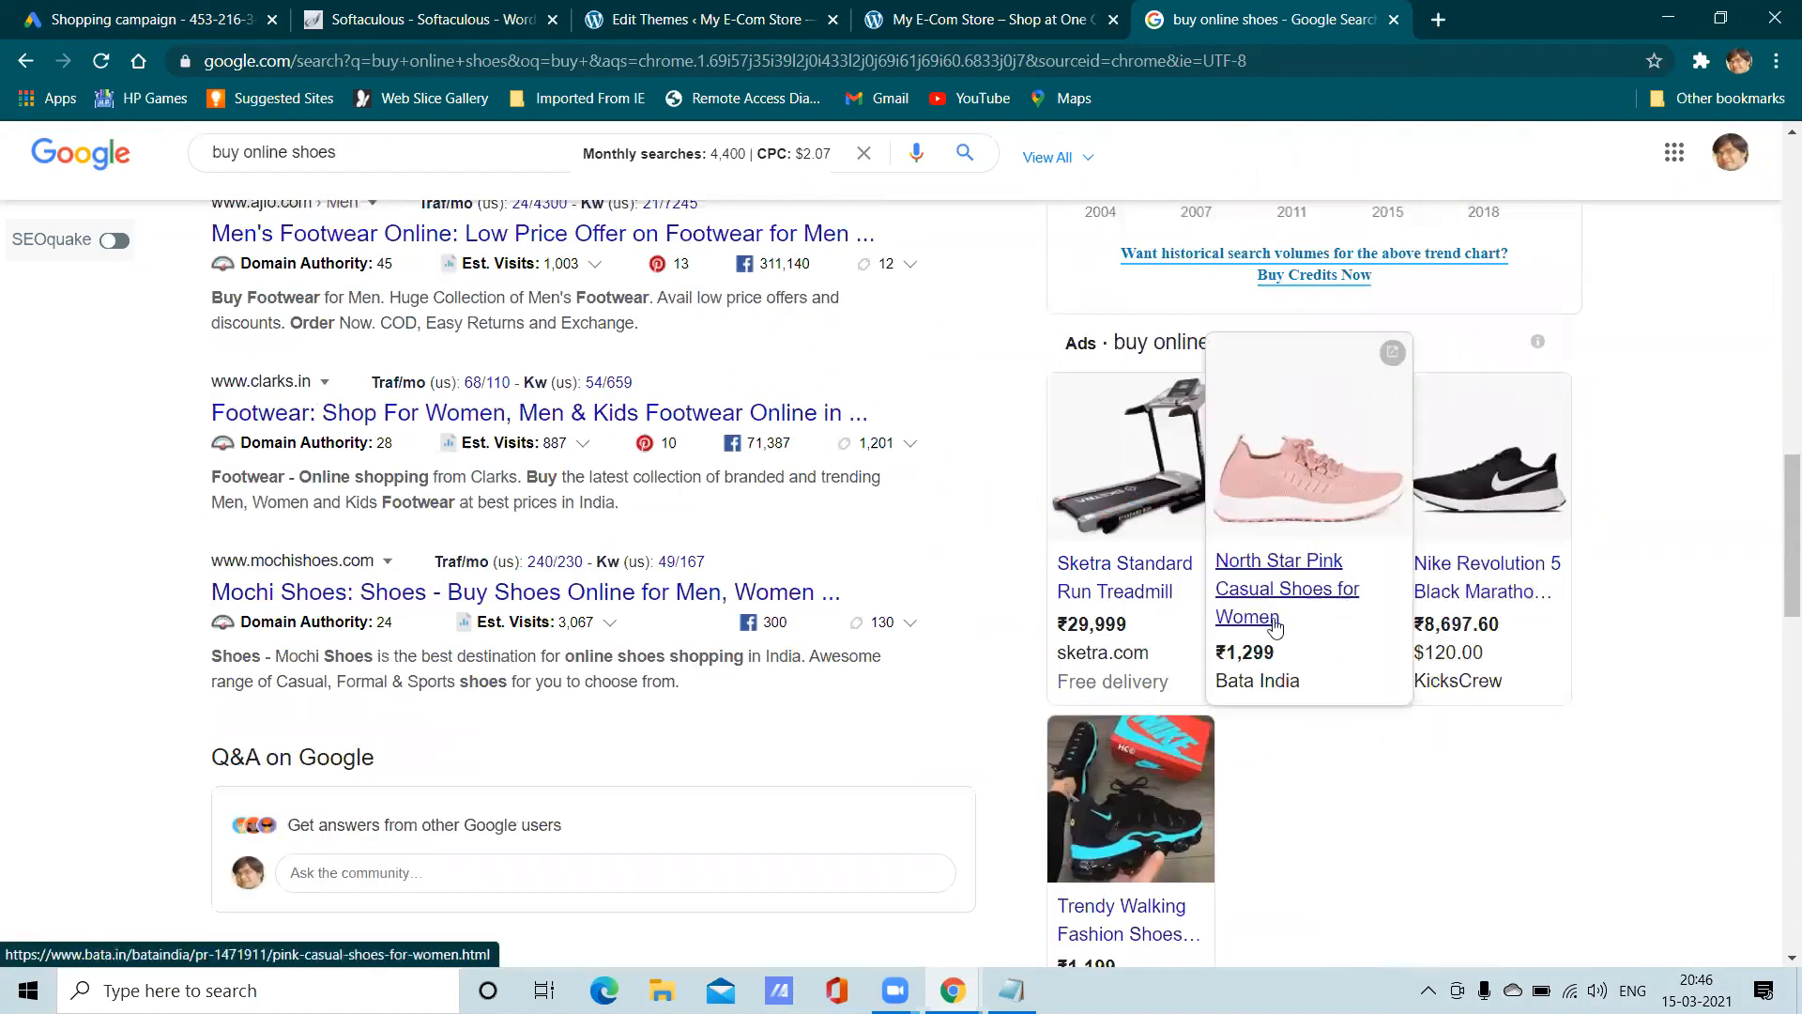
# Return to the Google Ads campaign setup and name the ad group "Shopping ad group"
pyautogui.click(386, 11)
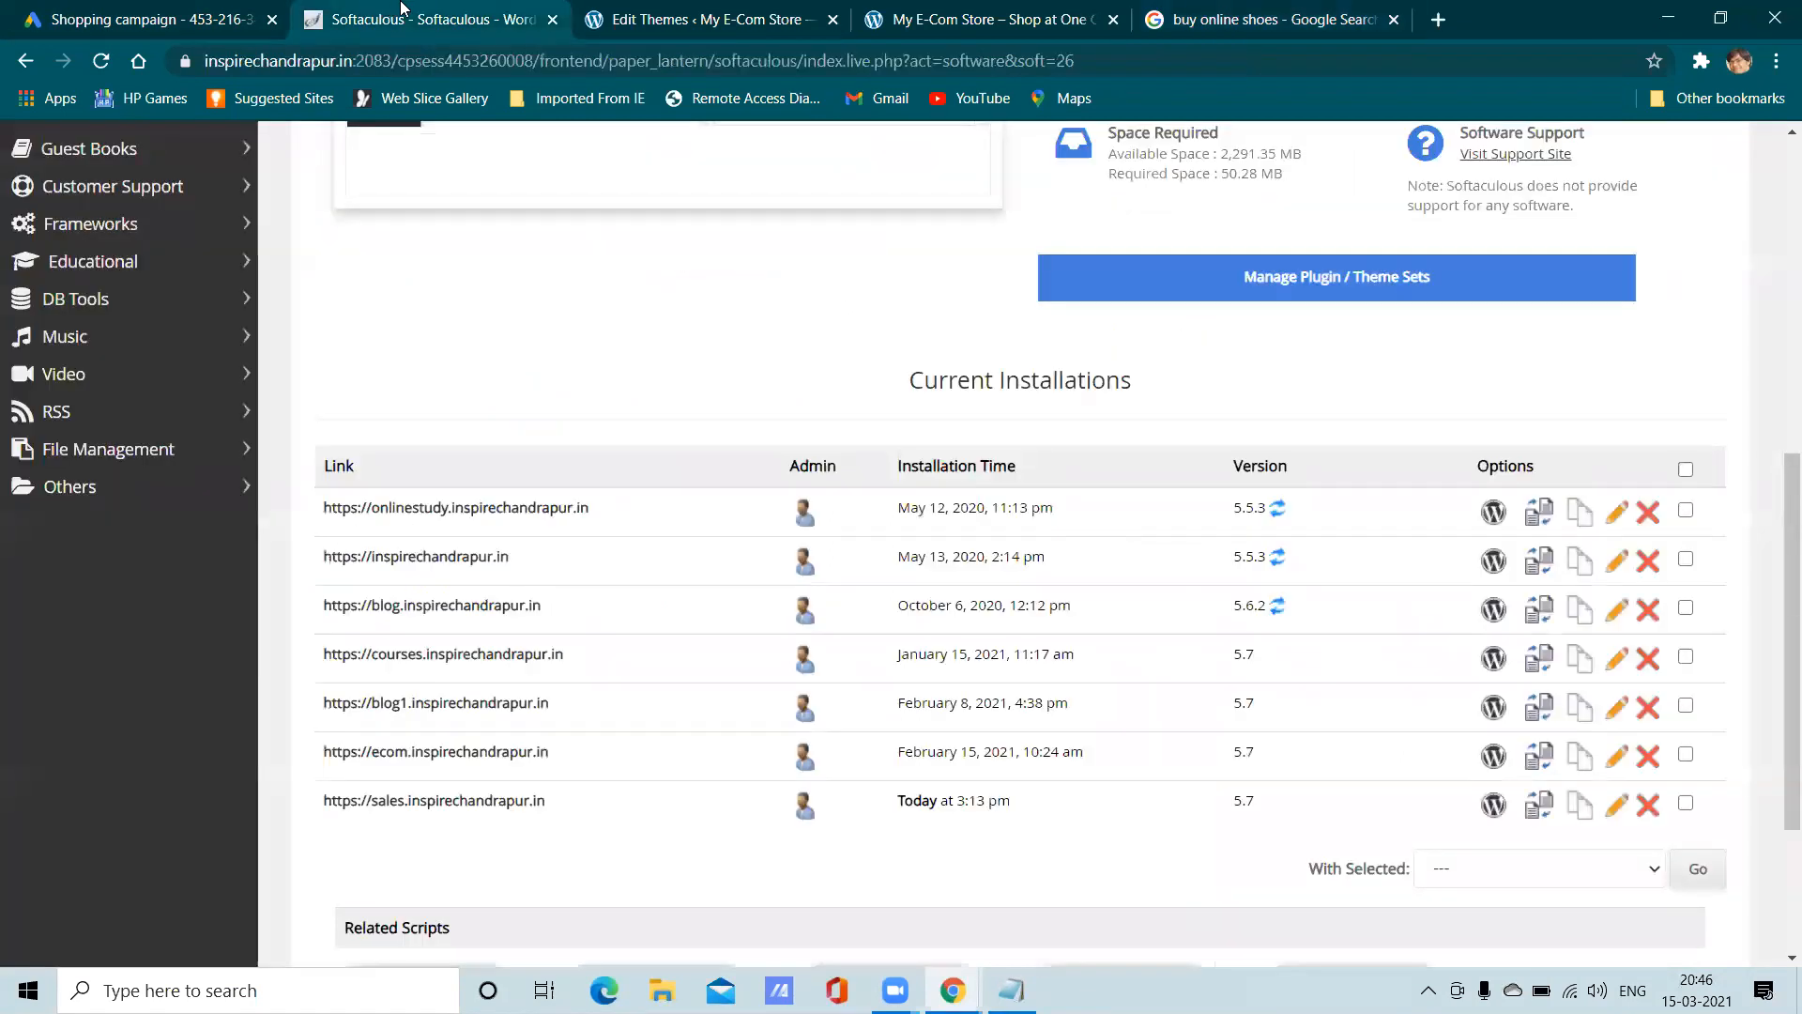
pyautogui.click(724, 11)
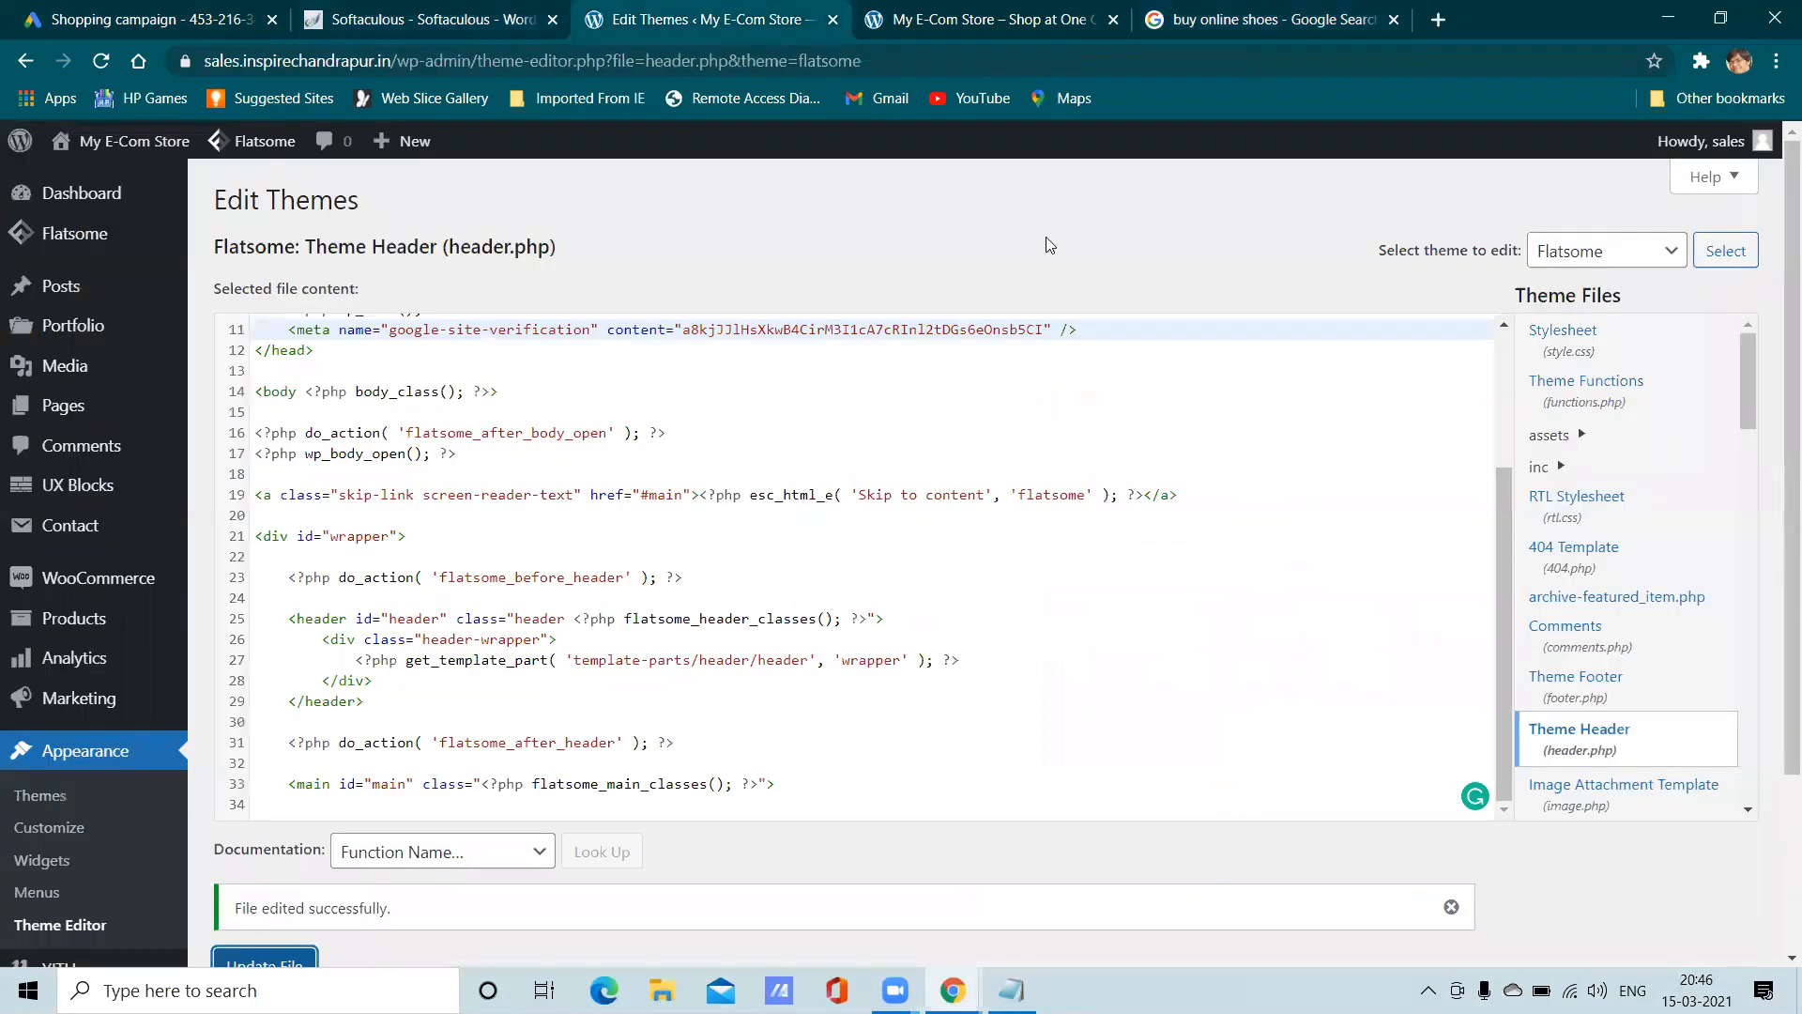
pyautogui.click(246, 13)
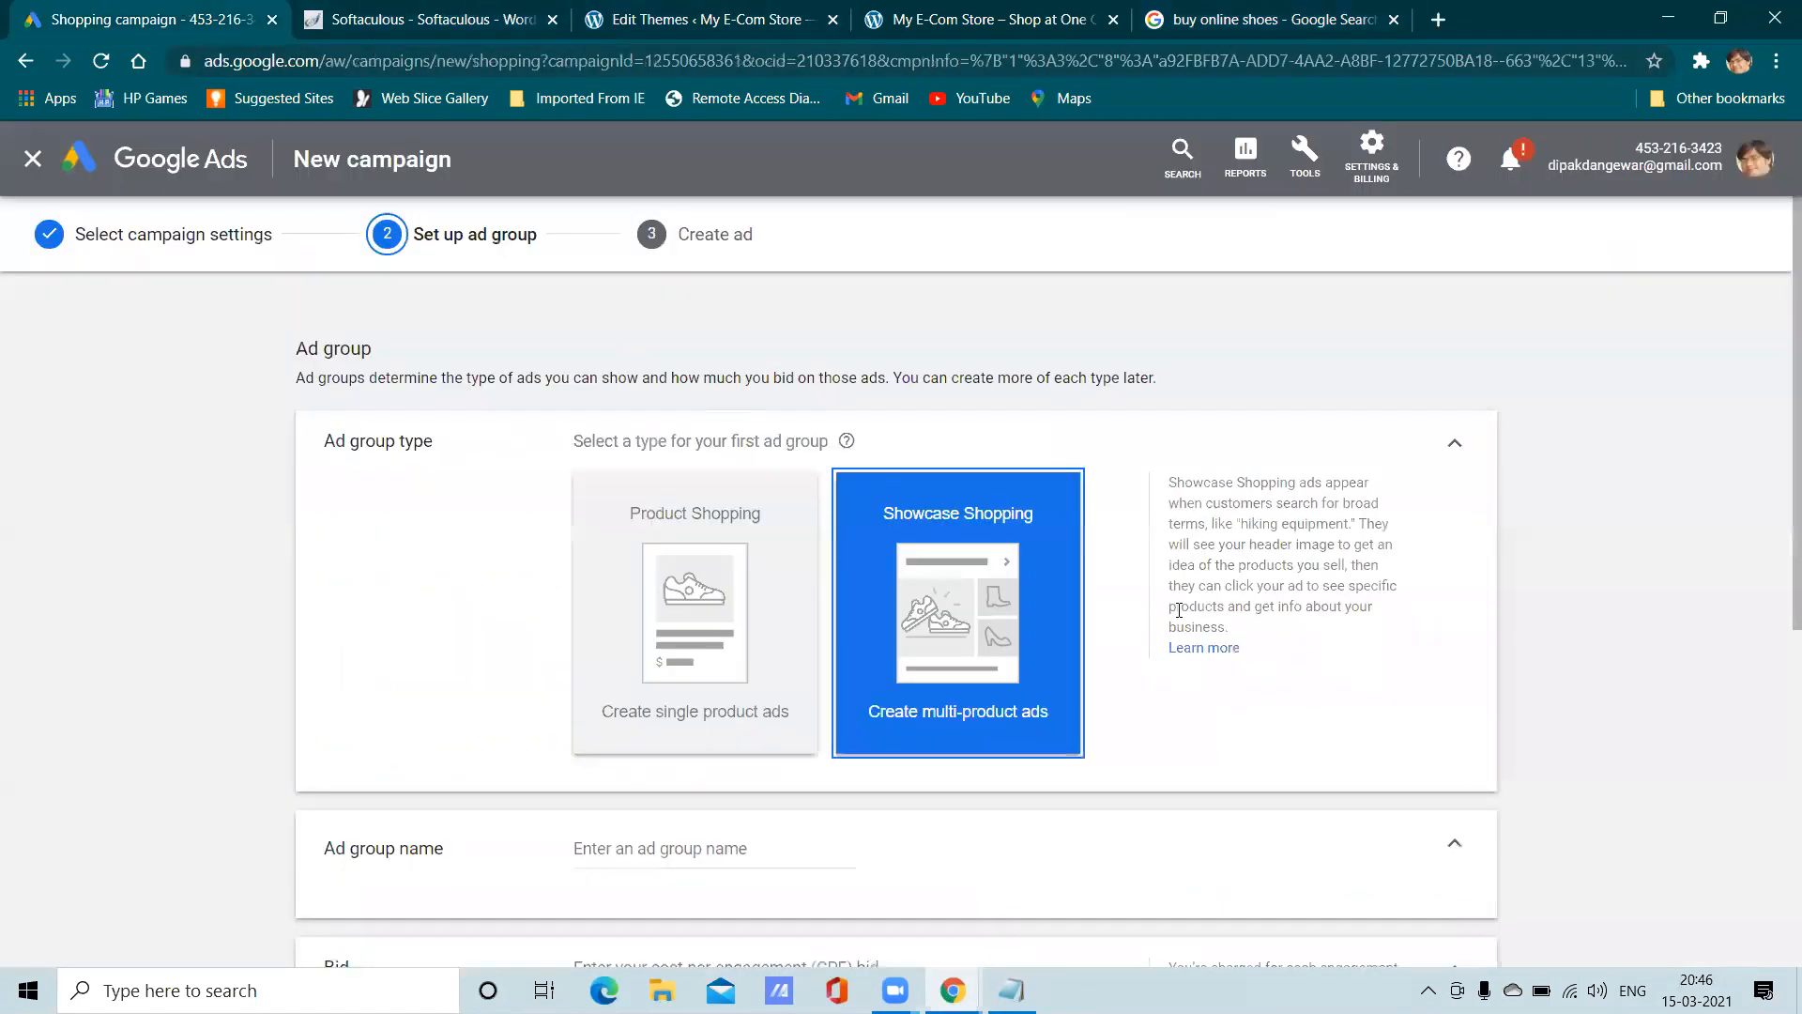
pyautogui.scroll(-2, 1030, 530)
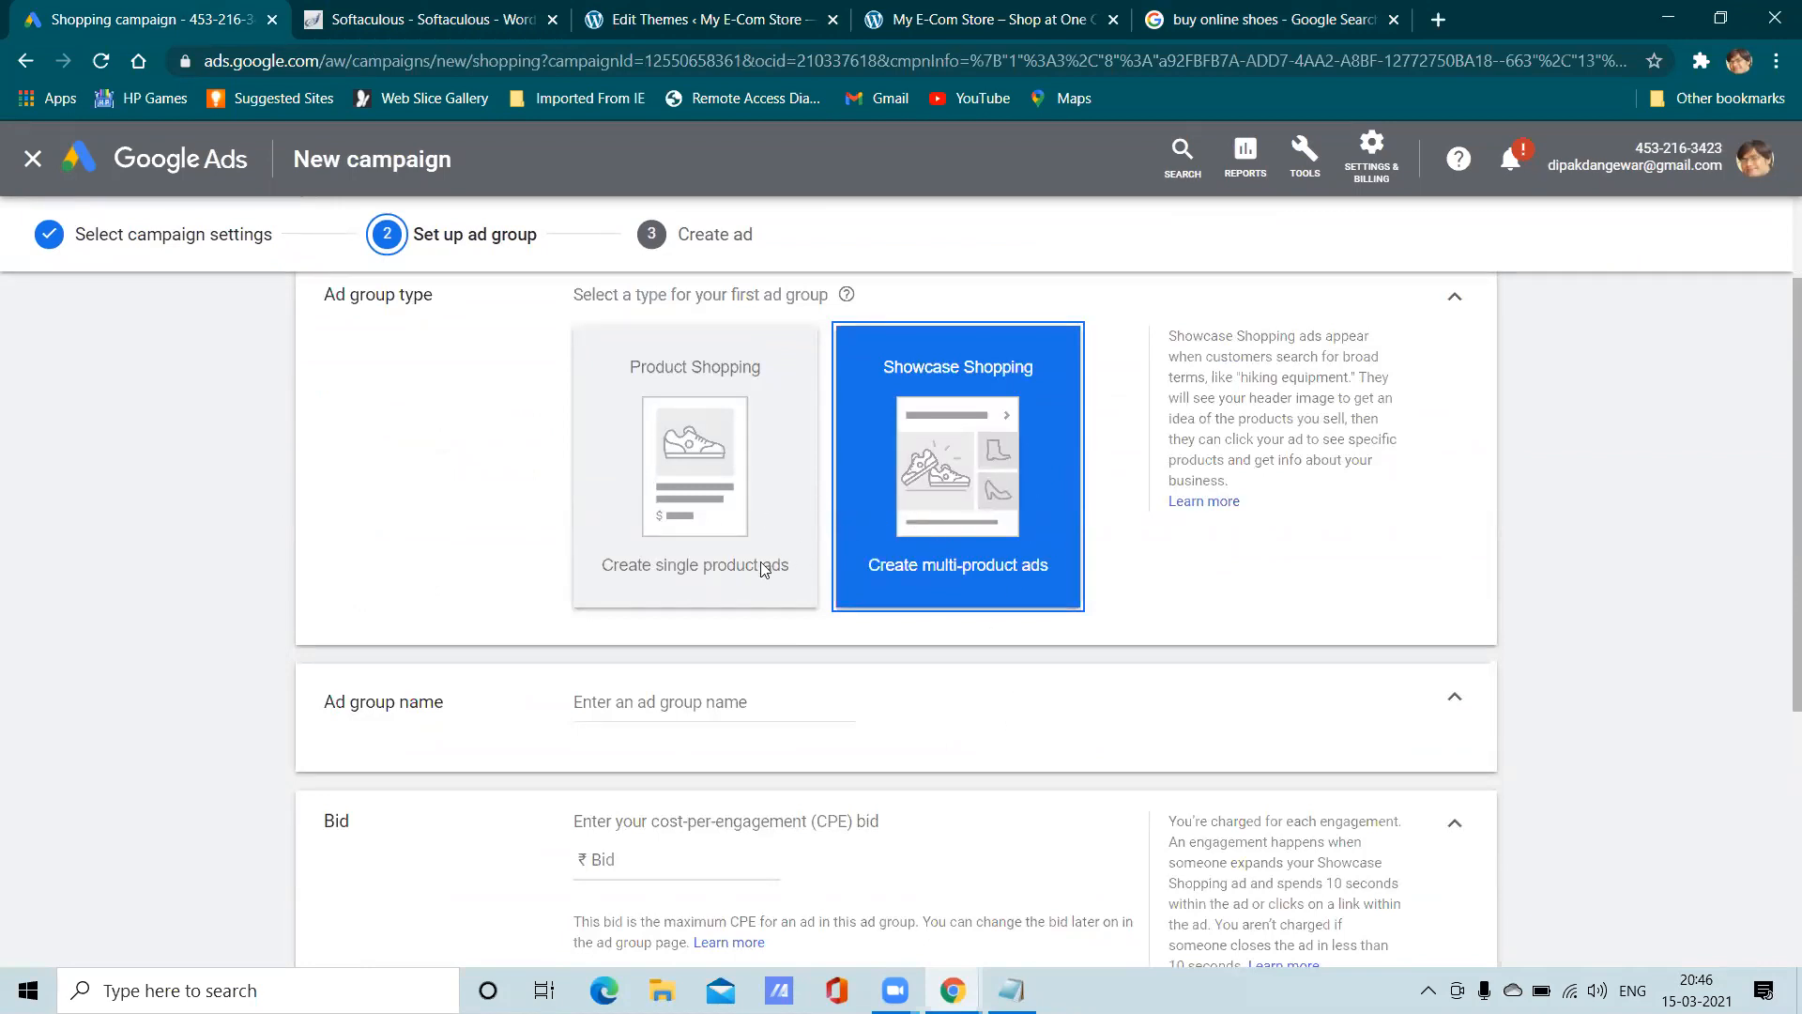
pyautogui.click(822, 708)
pyautogui.write('Shopping')
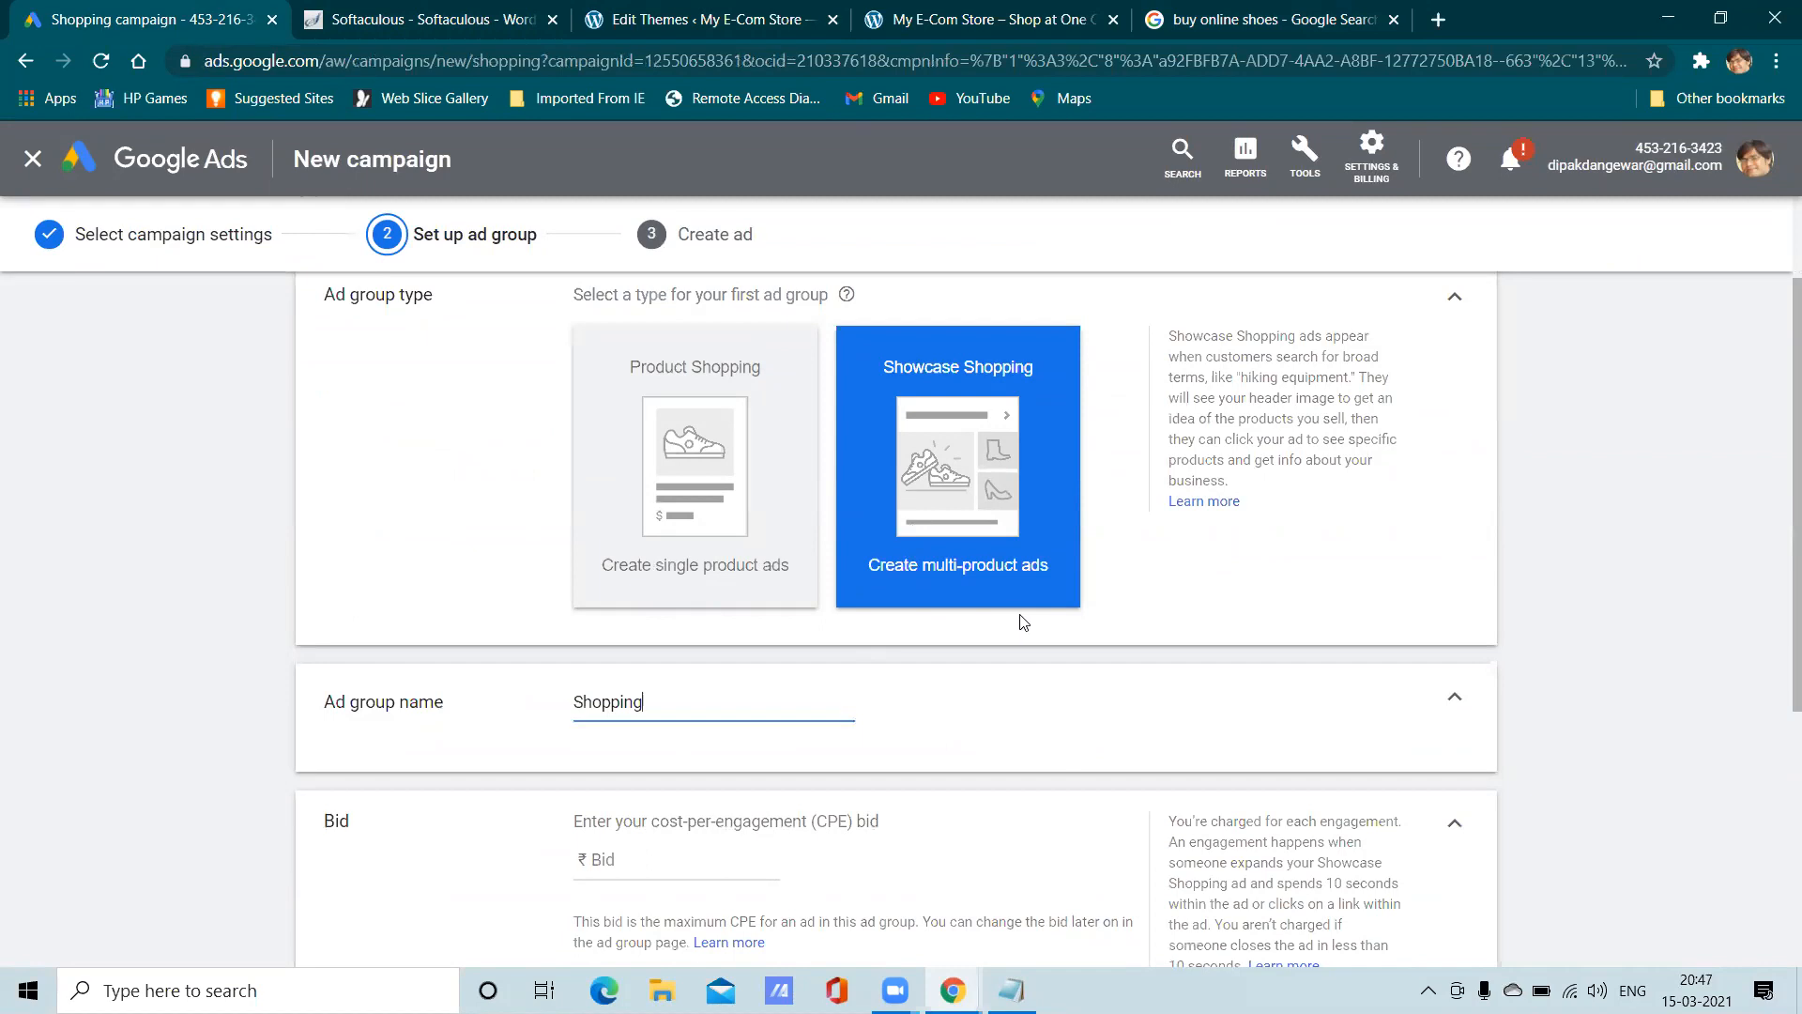
pyautogui.write(' DA')
pyautogui.press('BackSpace')
pyautogui.press('BackSpace')
pyautogui.write('ad group')
# Set the ad group's cost-per-engagement (CPE) bid to ₹5
pyautogui.scroll(-5, 732, 854)
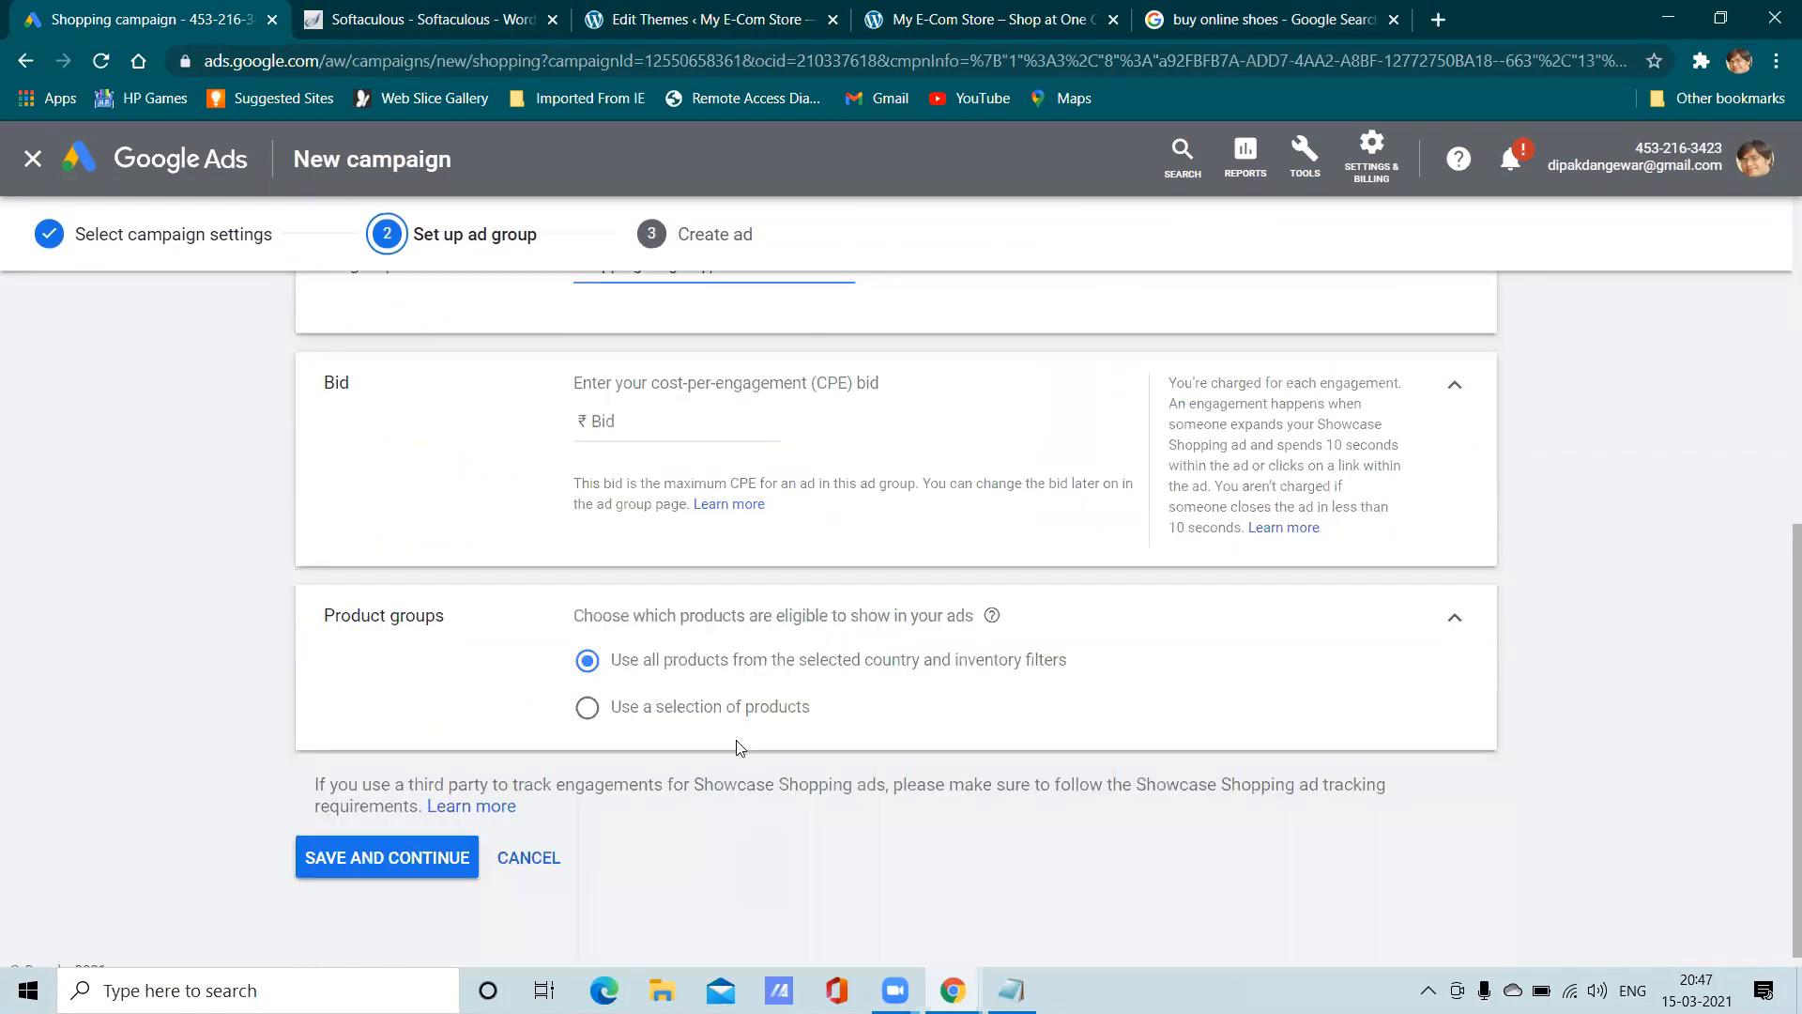
pyautogui.click(674, 425)
pyautogui.scroll(3, 819, 561)
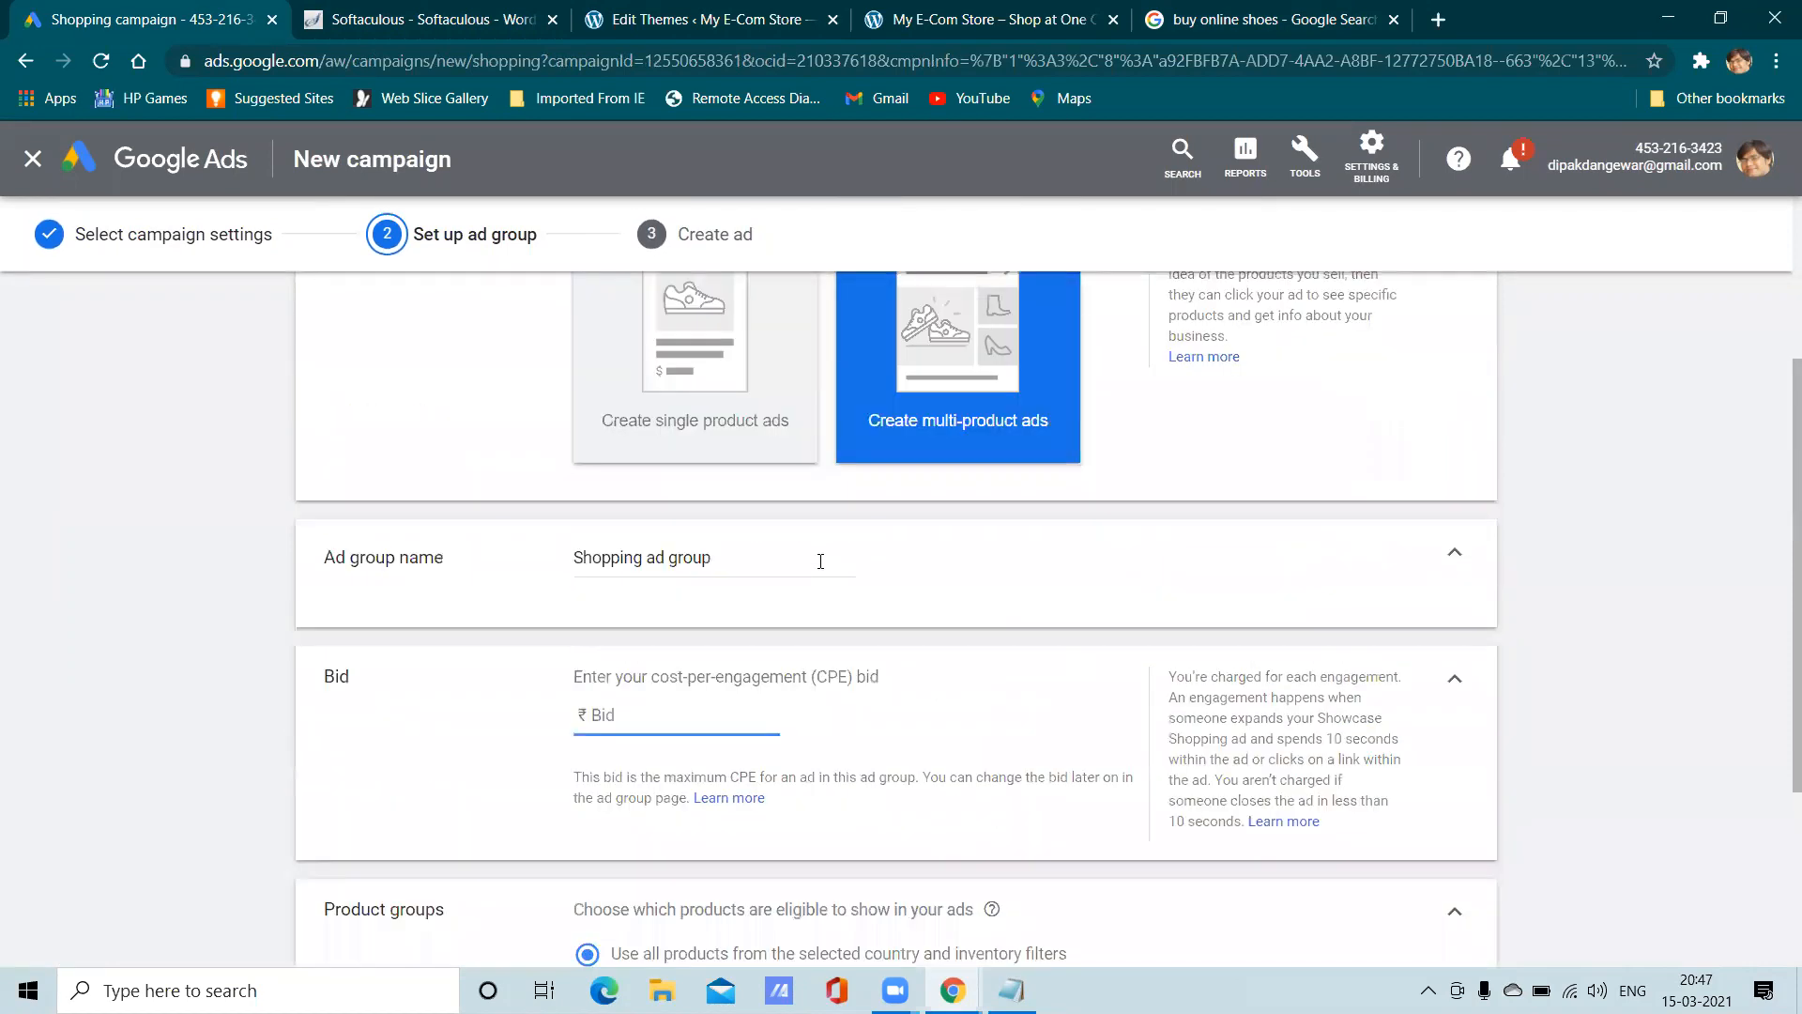
pyautogui.write('5')
pyautogui.click(986, 734)
# Try limiting the product groups to a selection of products by Item ID, and restore the use of all products
pyautogui.scroll(-3, 986, 734)
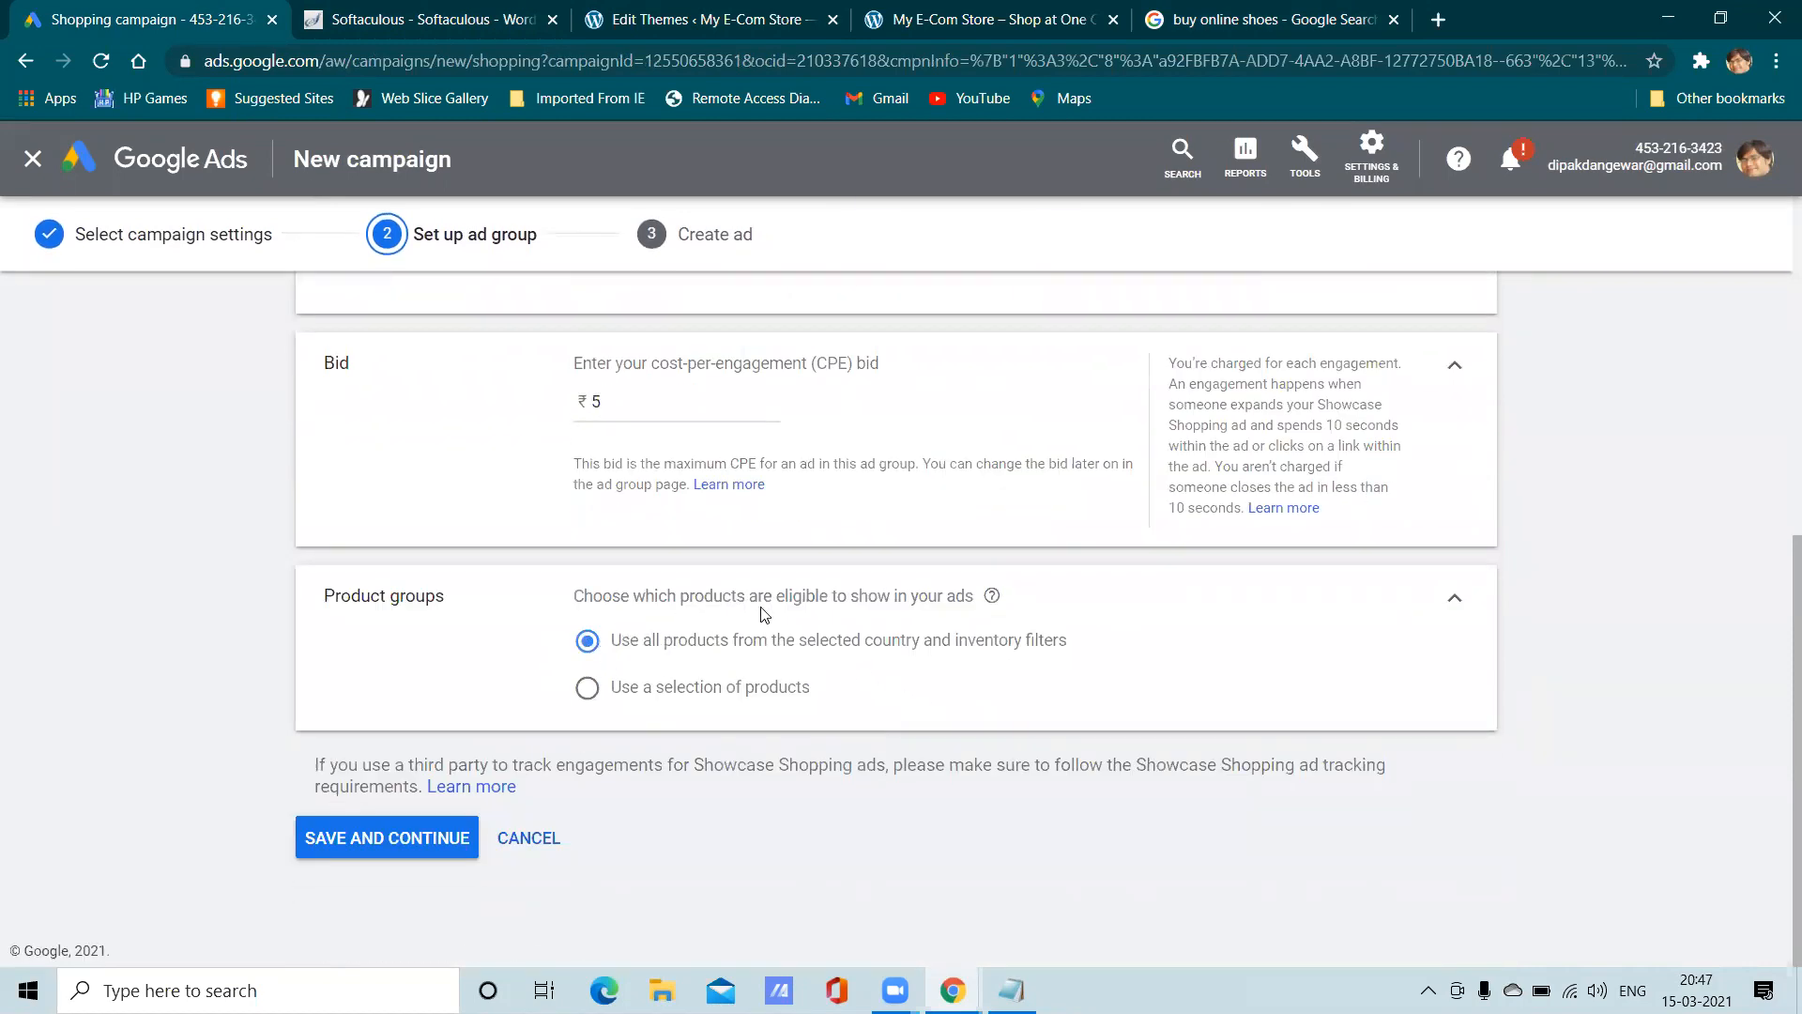
pyautogui.click(587, 687)
pyautogui.scroll(-4, 657, 666)
pyautogui.scroll(3, 724, 629)
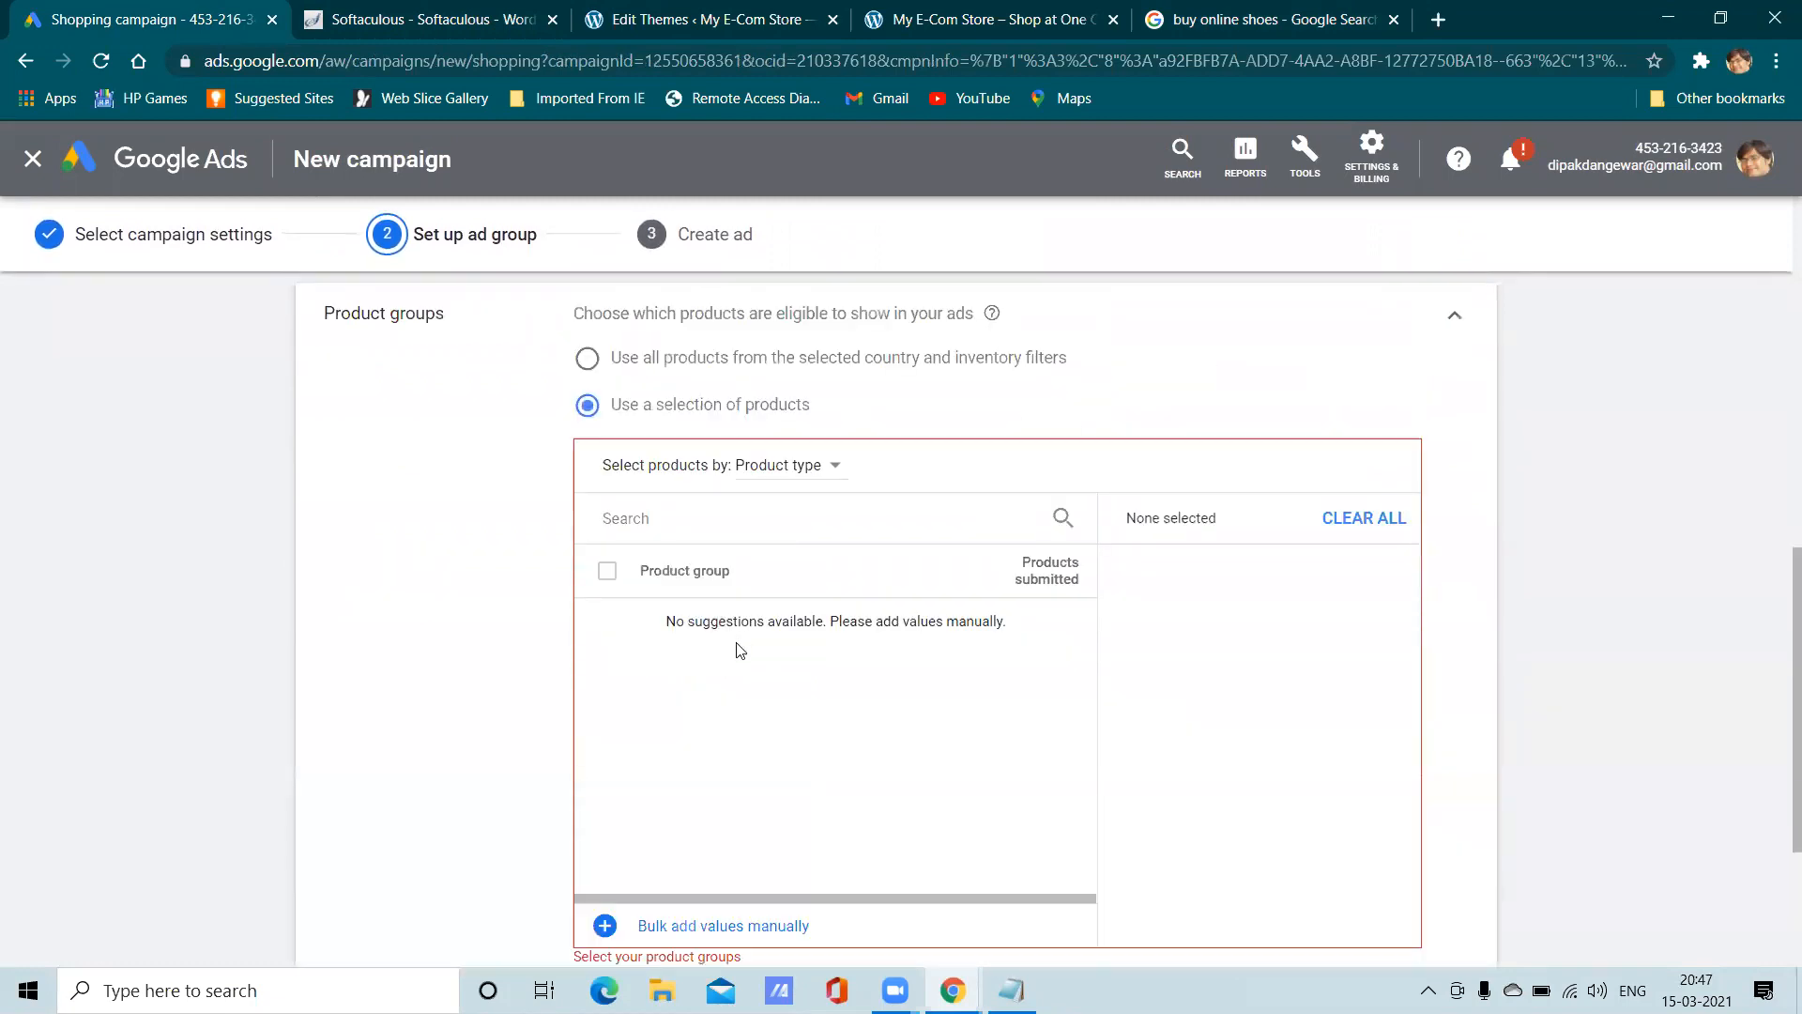
pyautogui.click(784, 471)
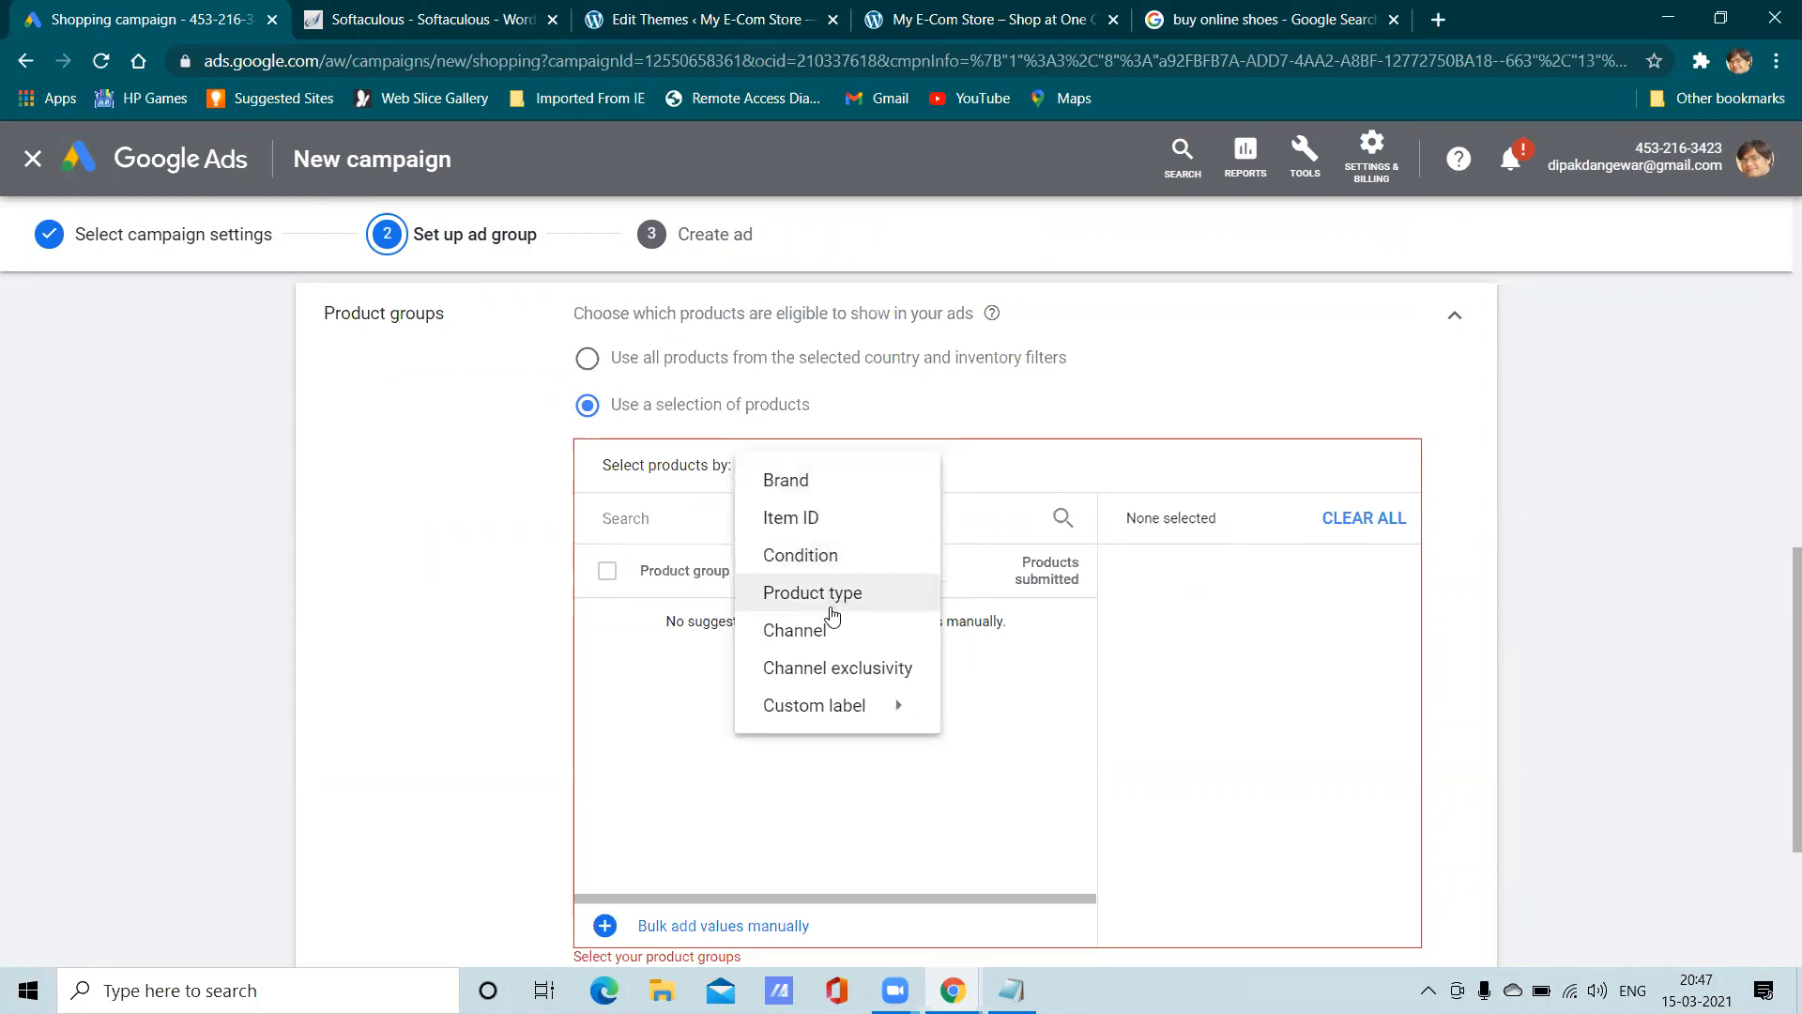
pyautogui.click(801, 526)
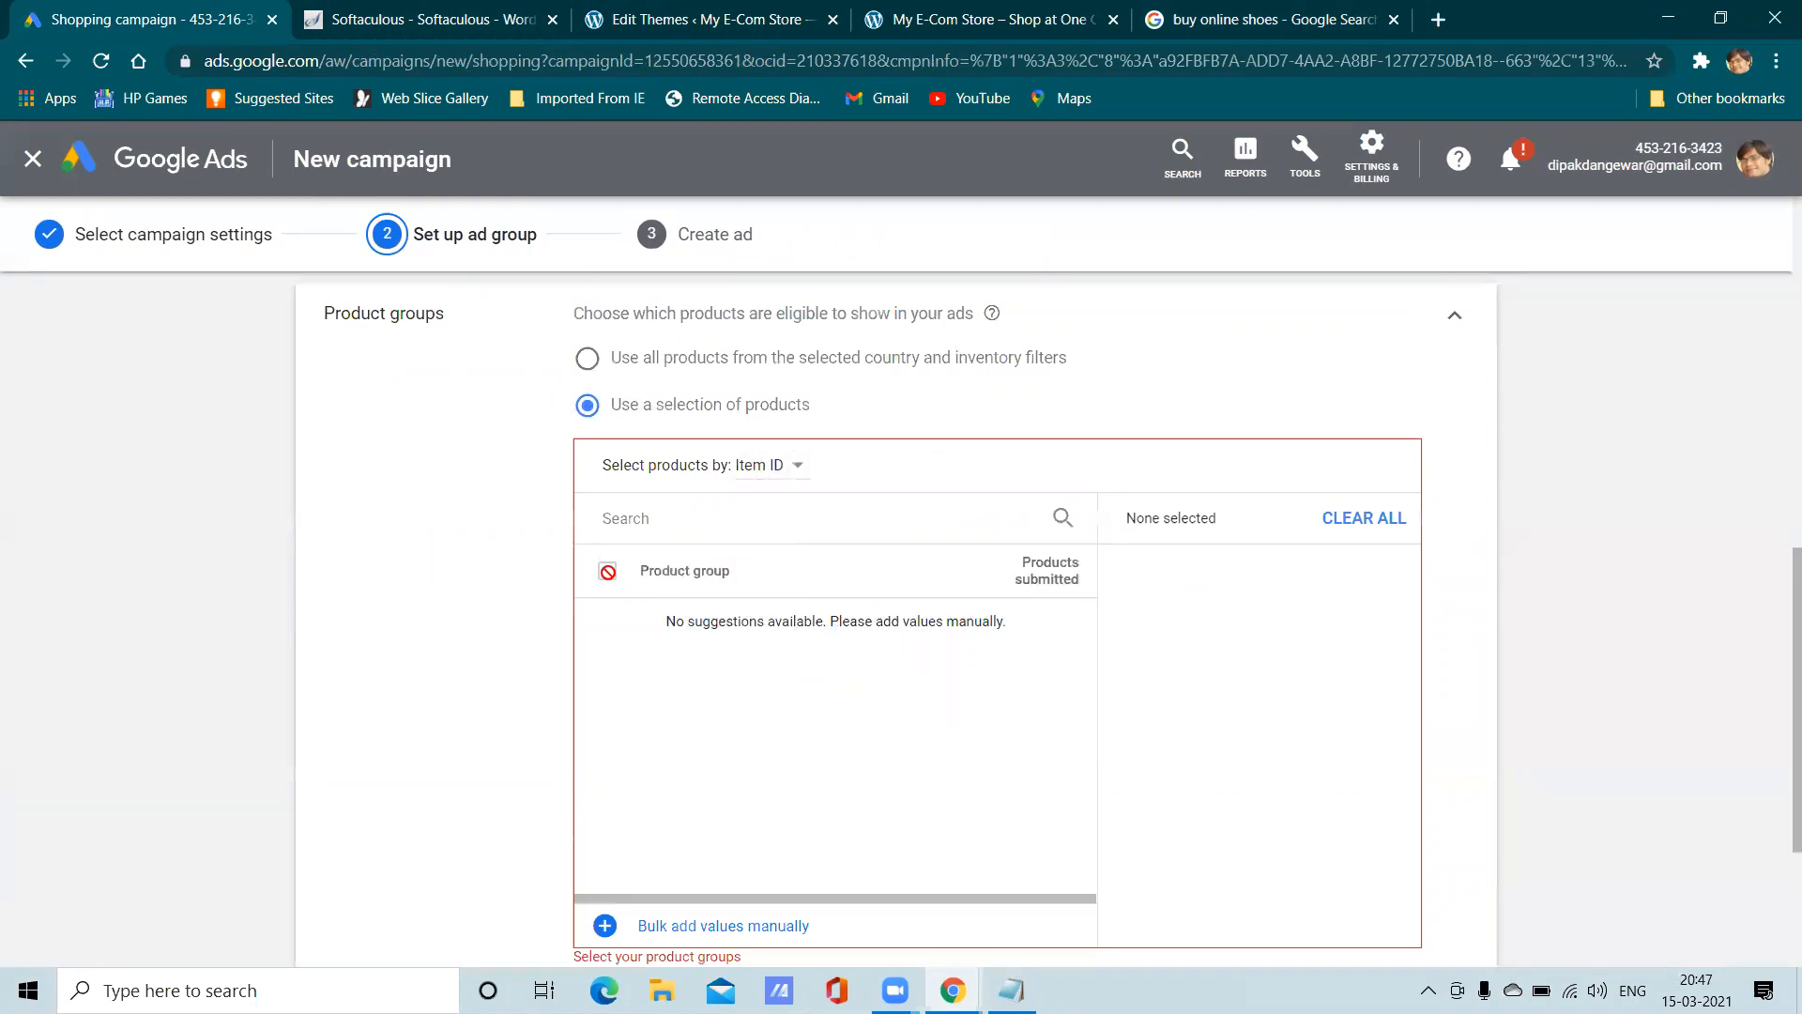
pyautogui.click(782, 477)
pyautogui.click(794, 484)
pyautogui.click(588, 359)
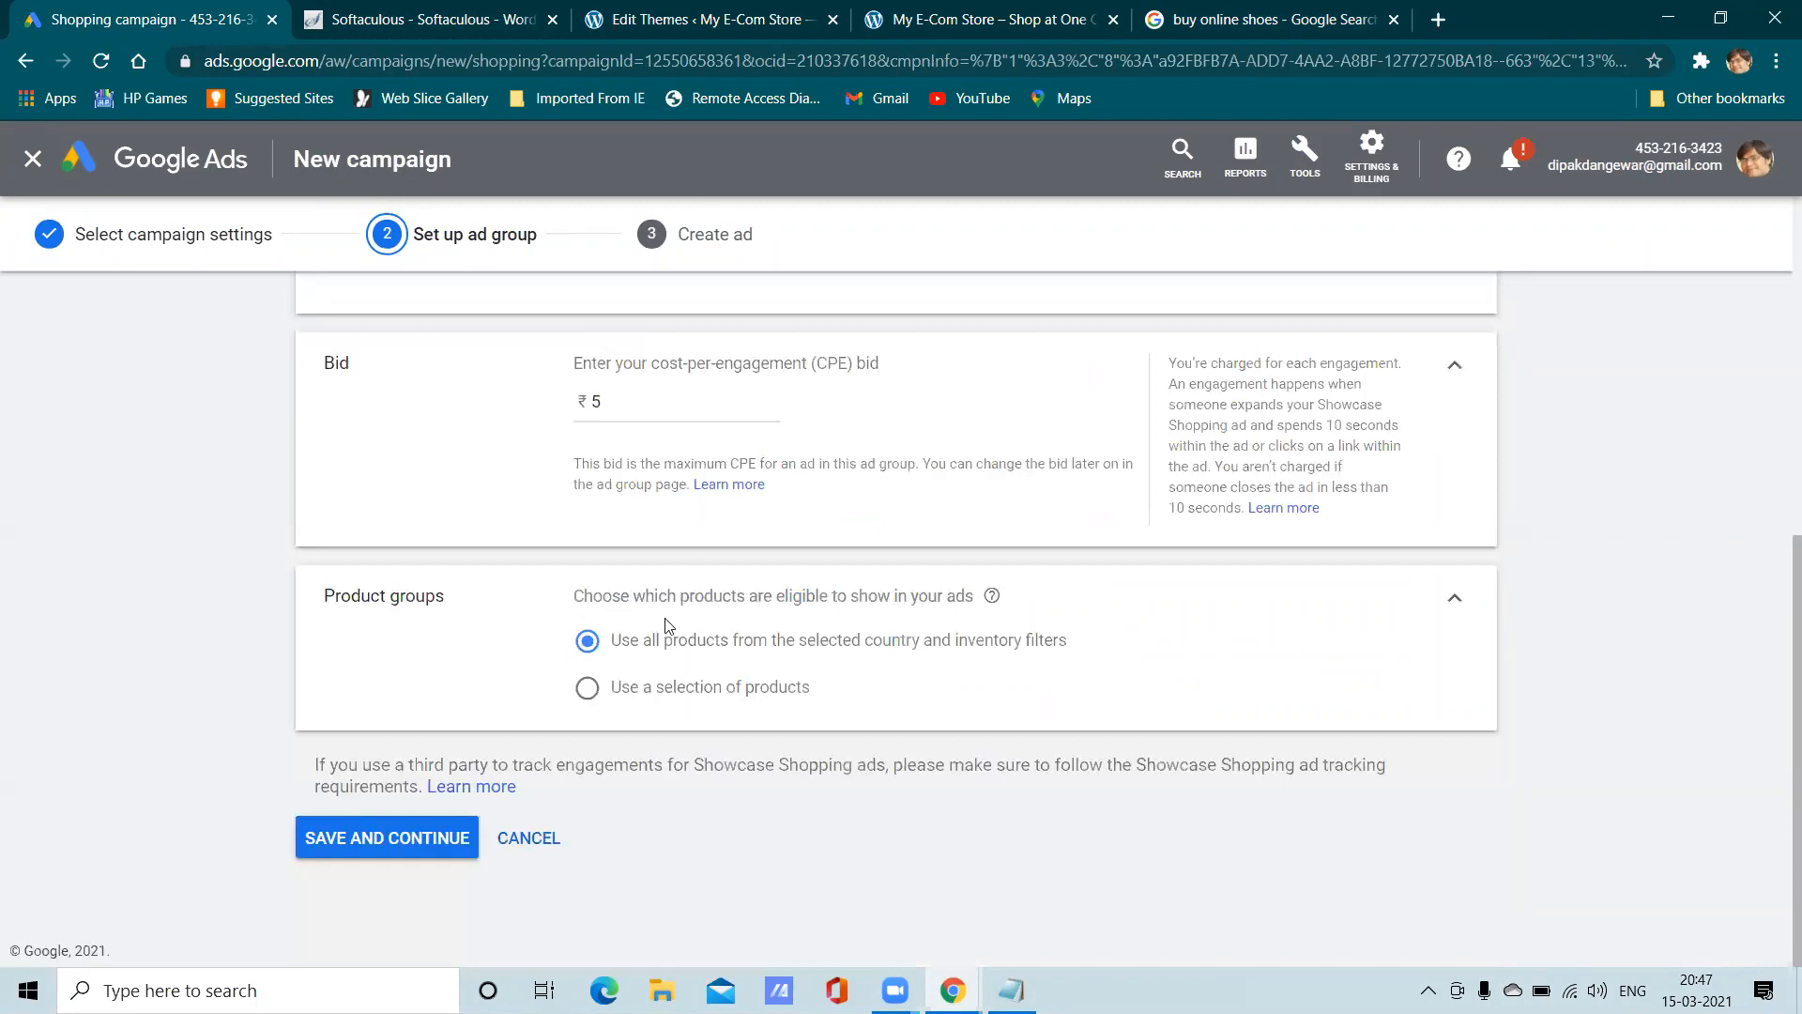
# Save the ad group, continue to ad creation, and review the Showcase Shopping ad's asset fields and preview
pyautogui.click(414, 837)
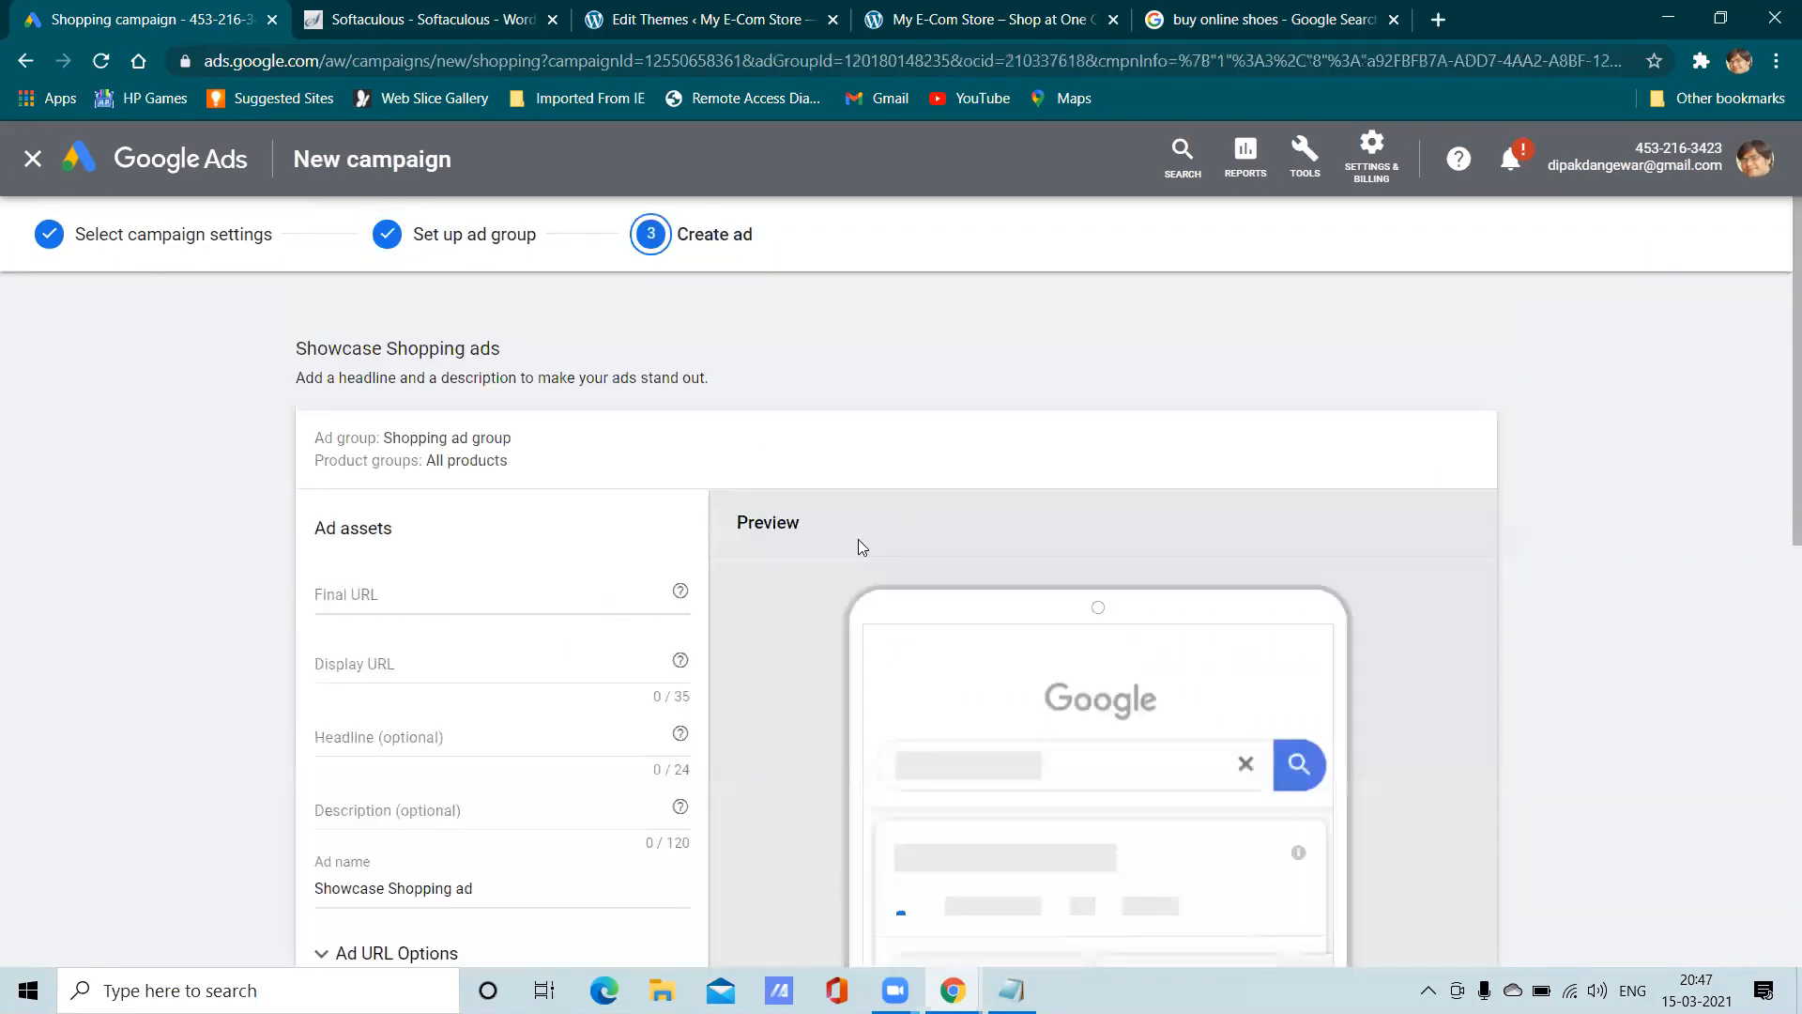
pyautogui.scroll(-5, 857, 539)
pyautogui.scroll(2, 486, 617)
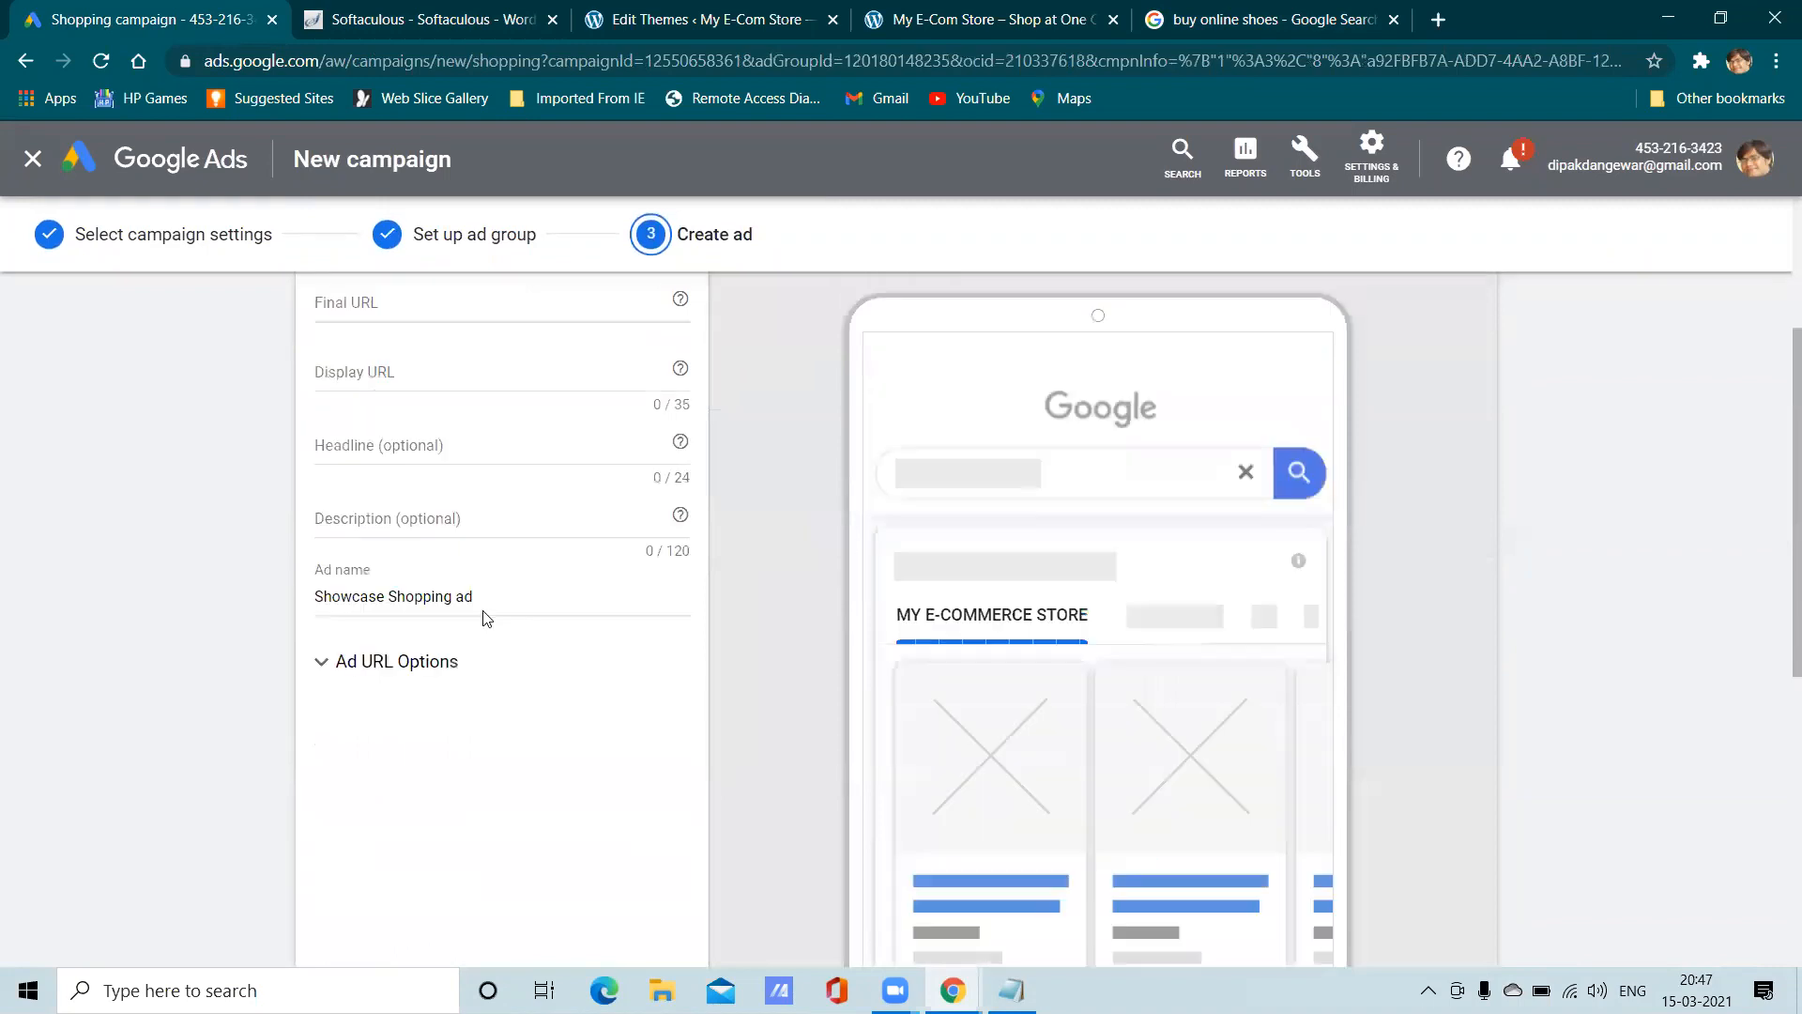
pyautogui.scroll(-3, 937, 617)
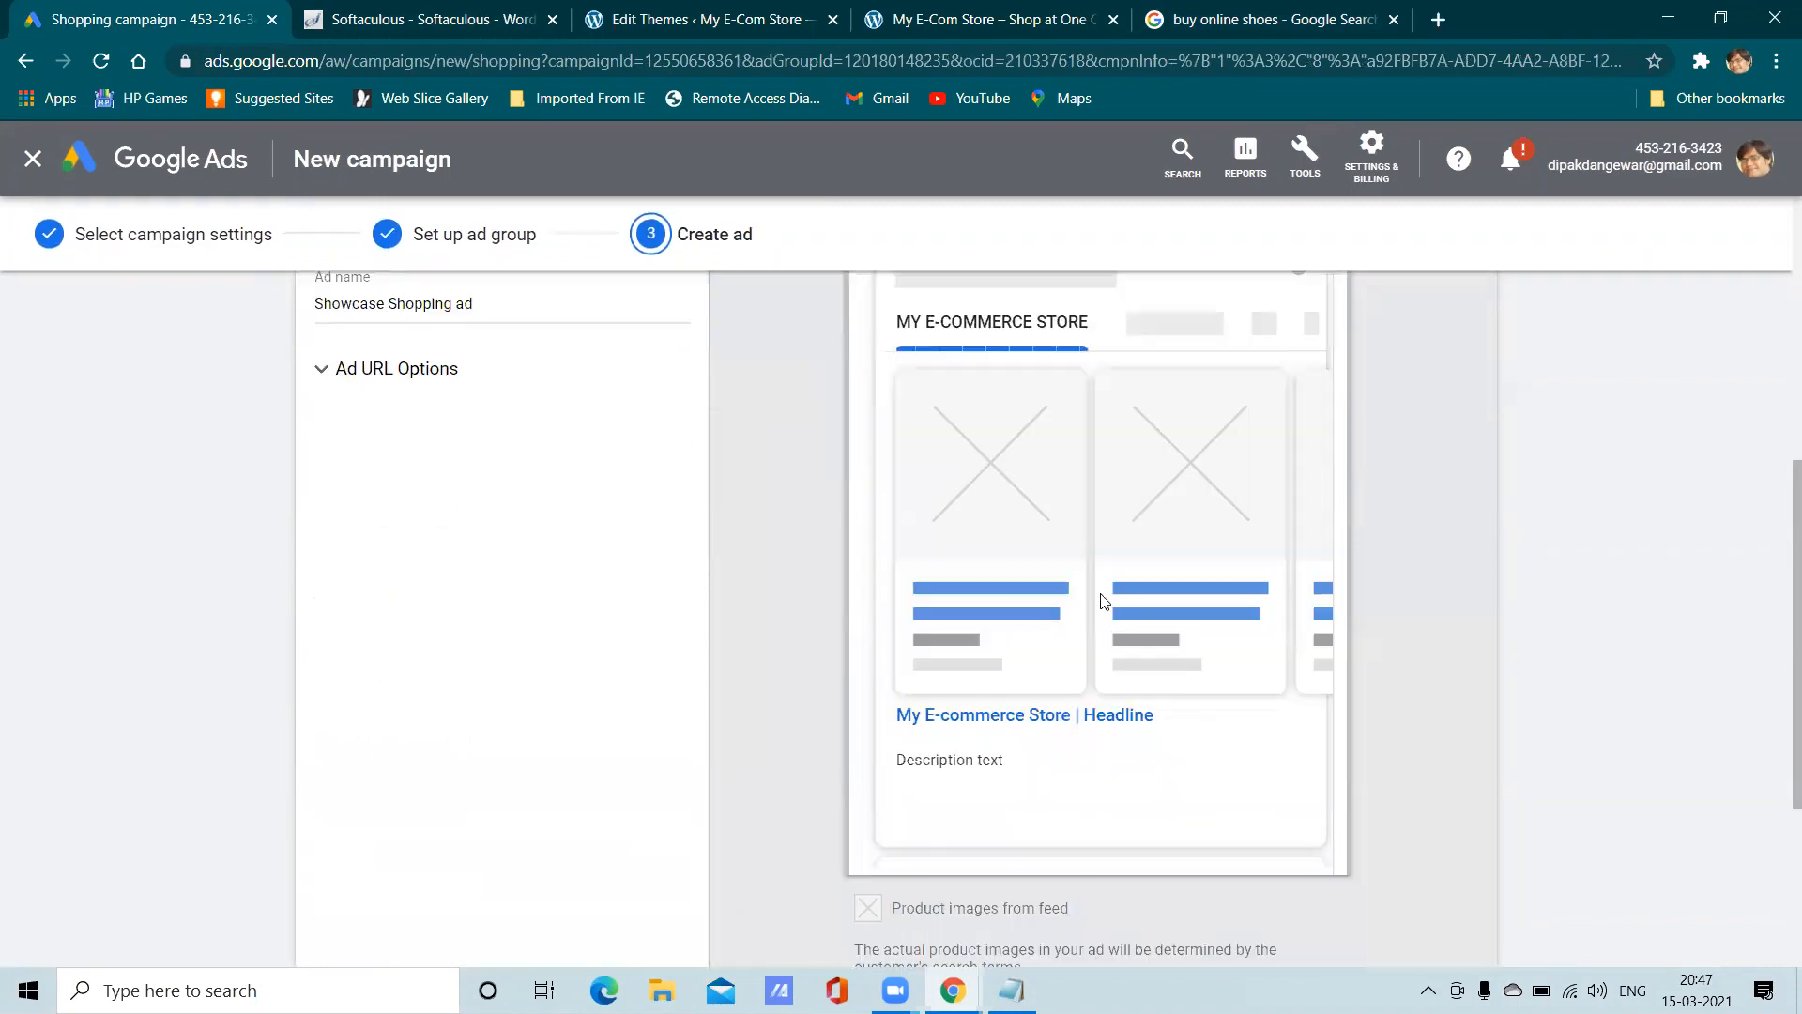
pyautogui.scroll(5, 626, 597)
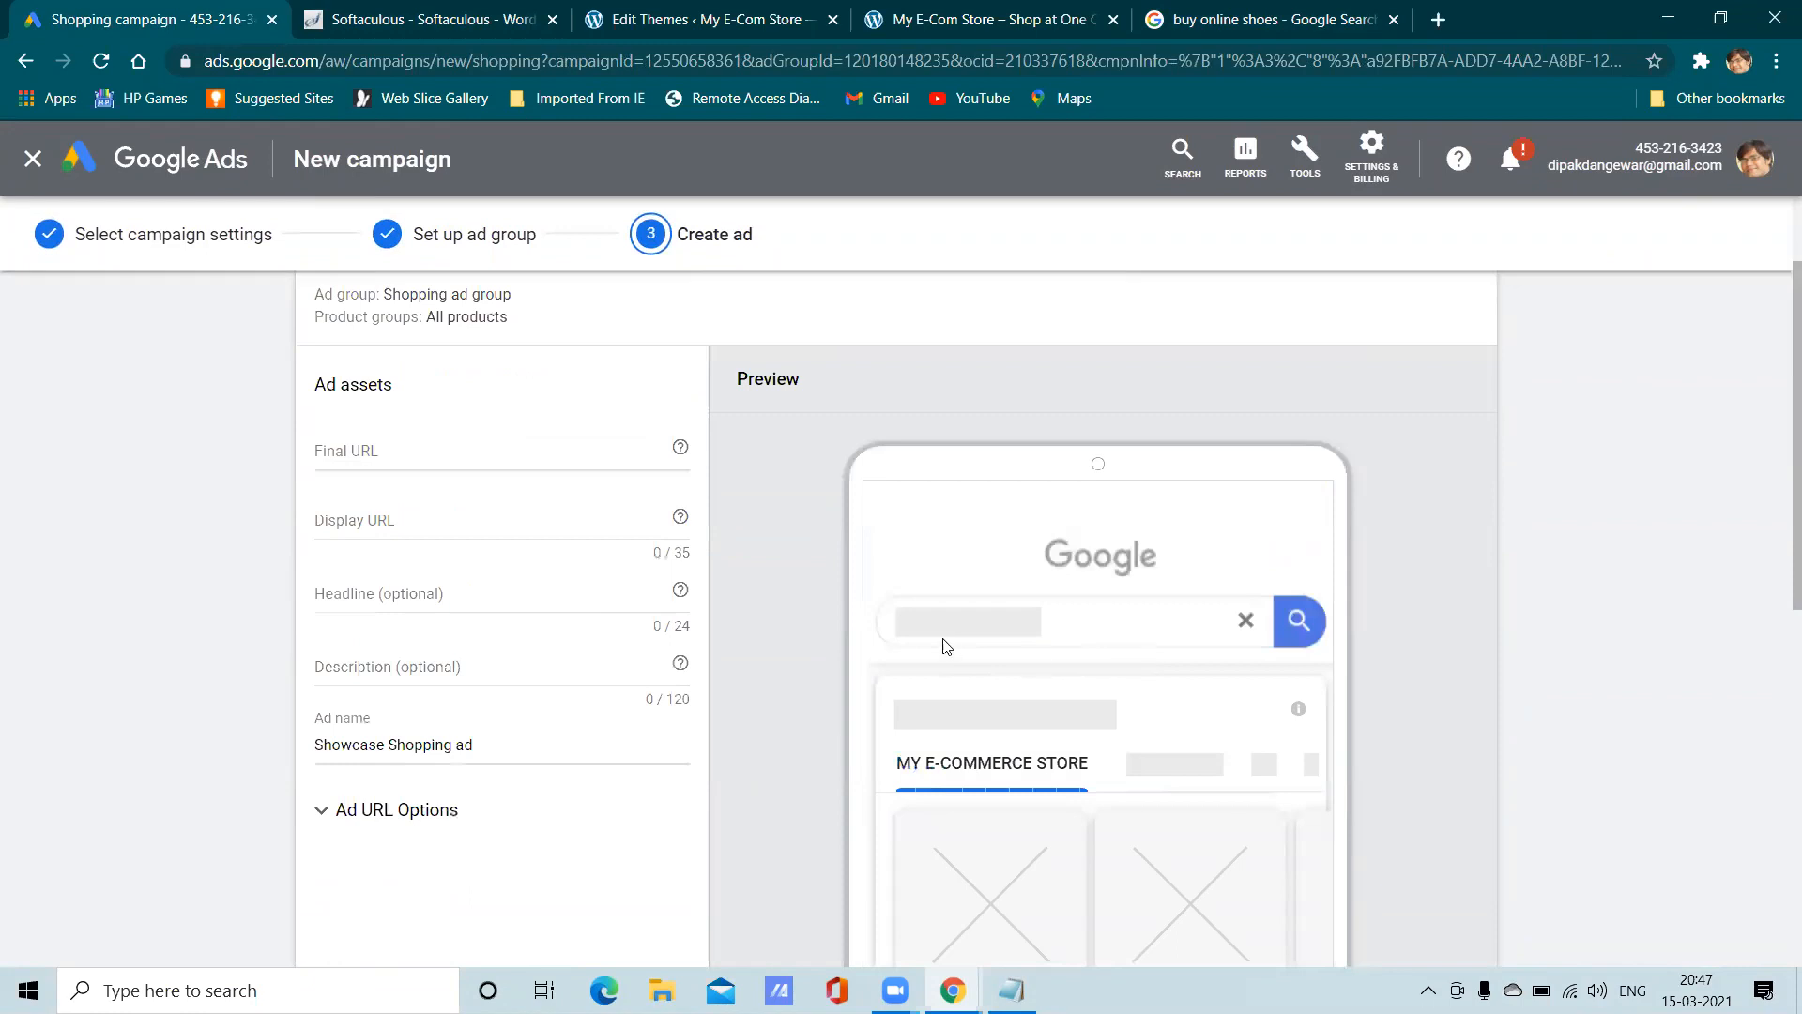
pyautogui.scroll(-5, 873, 575)
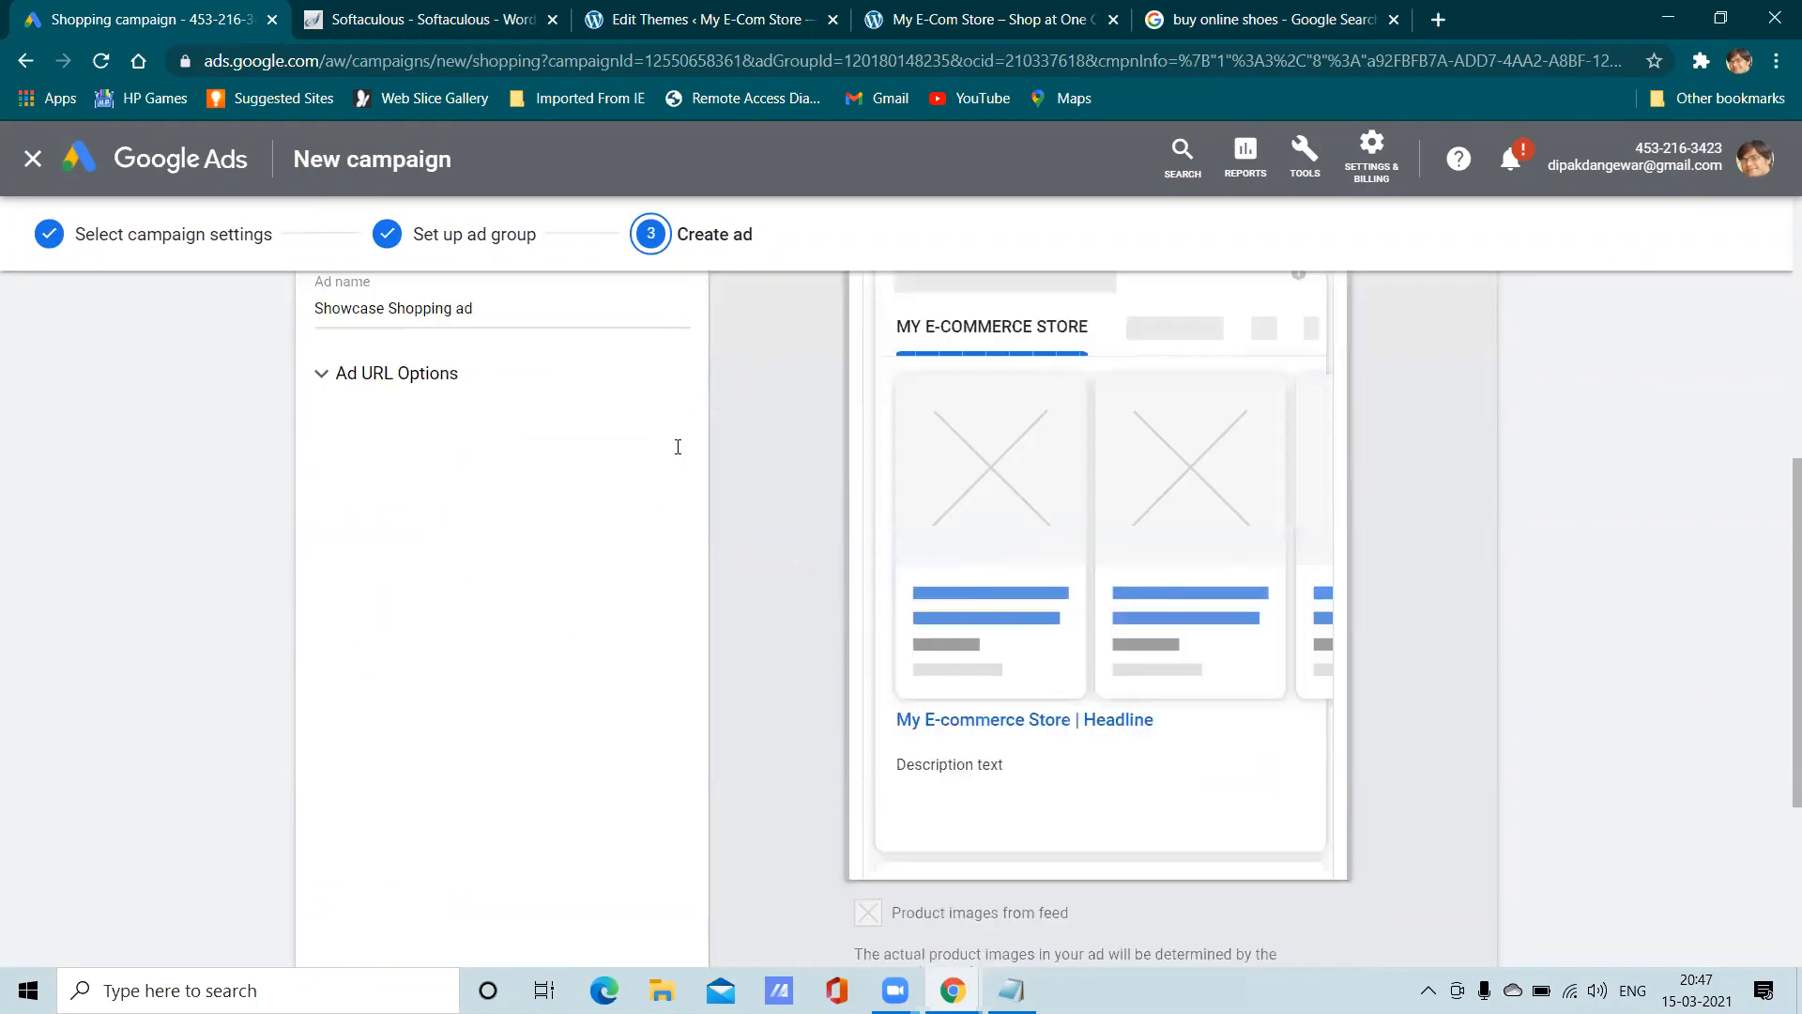
pyautogui.scroll(5, 678, 447)
pyautogui.click(986, 17)
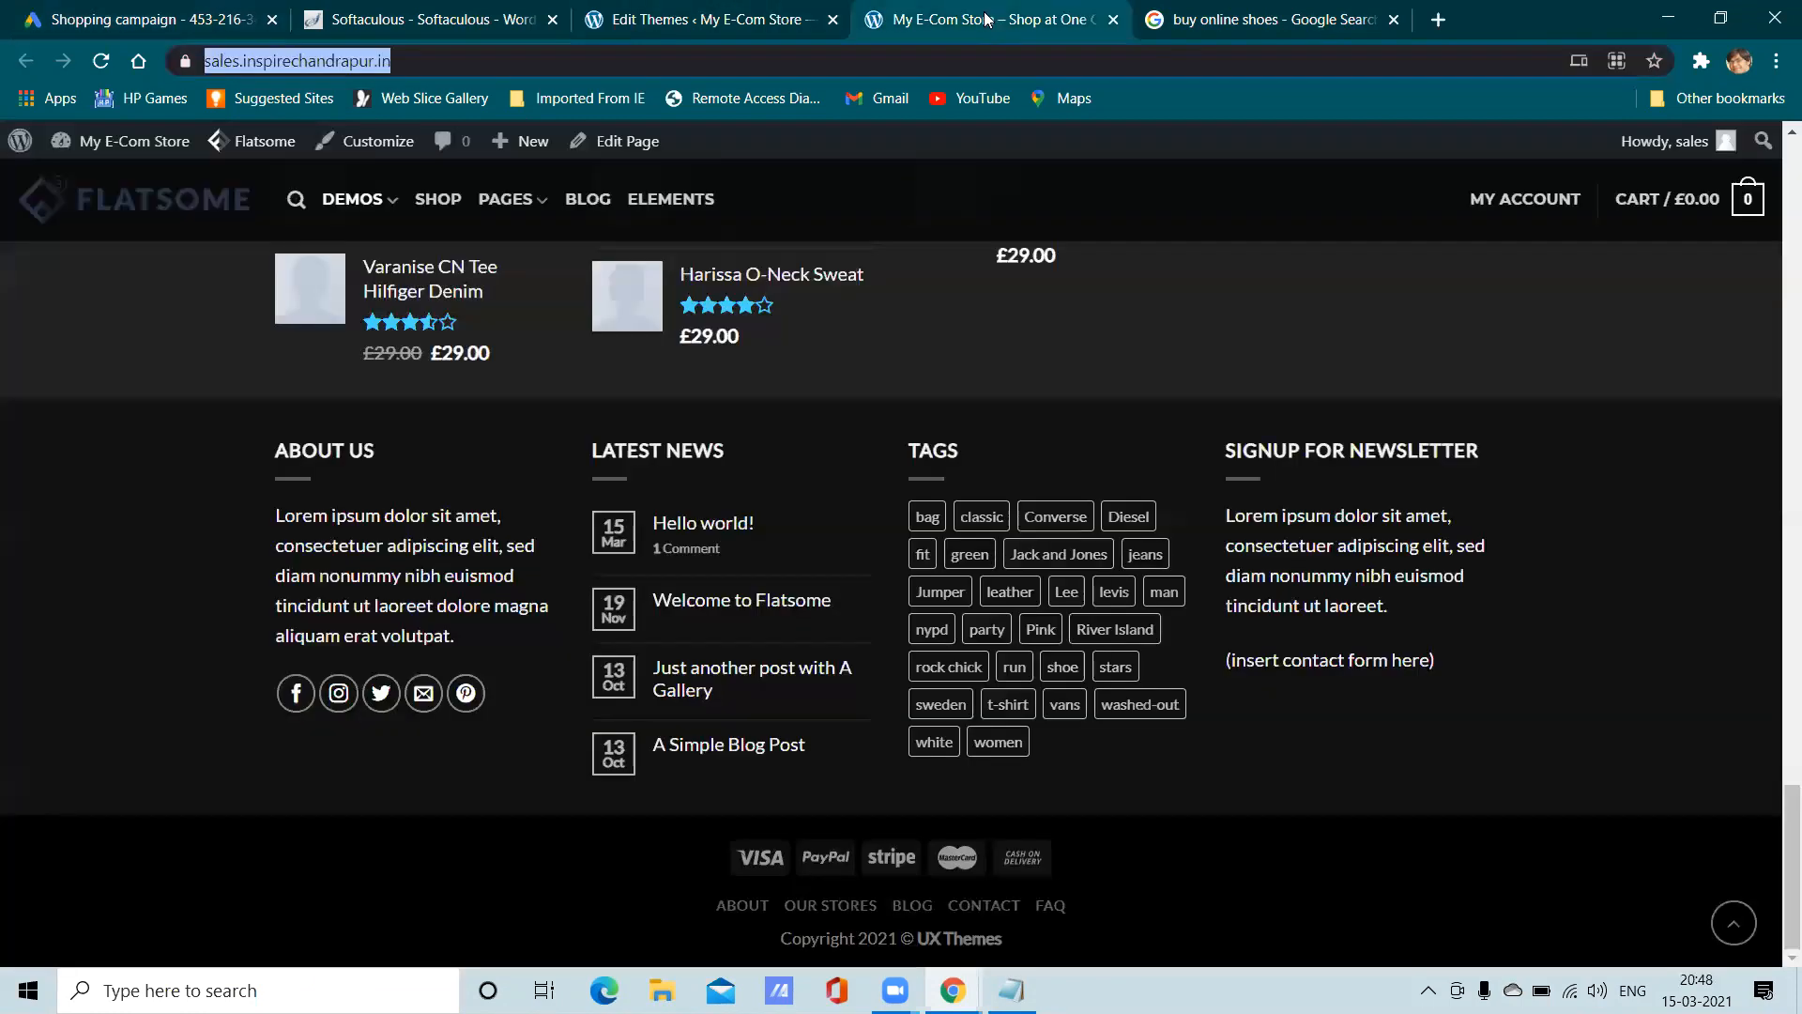
pyautogui.click(487, 7)
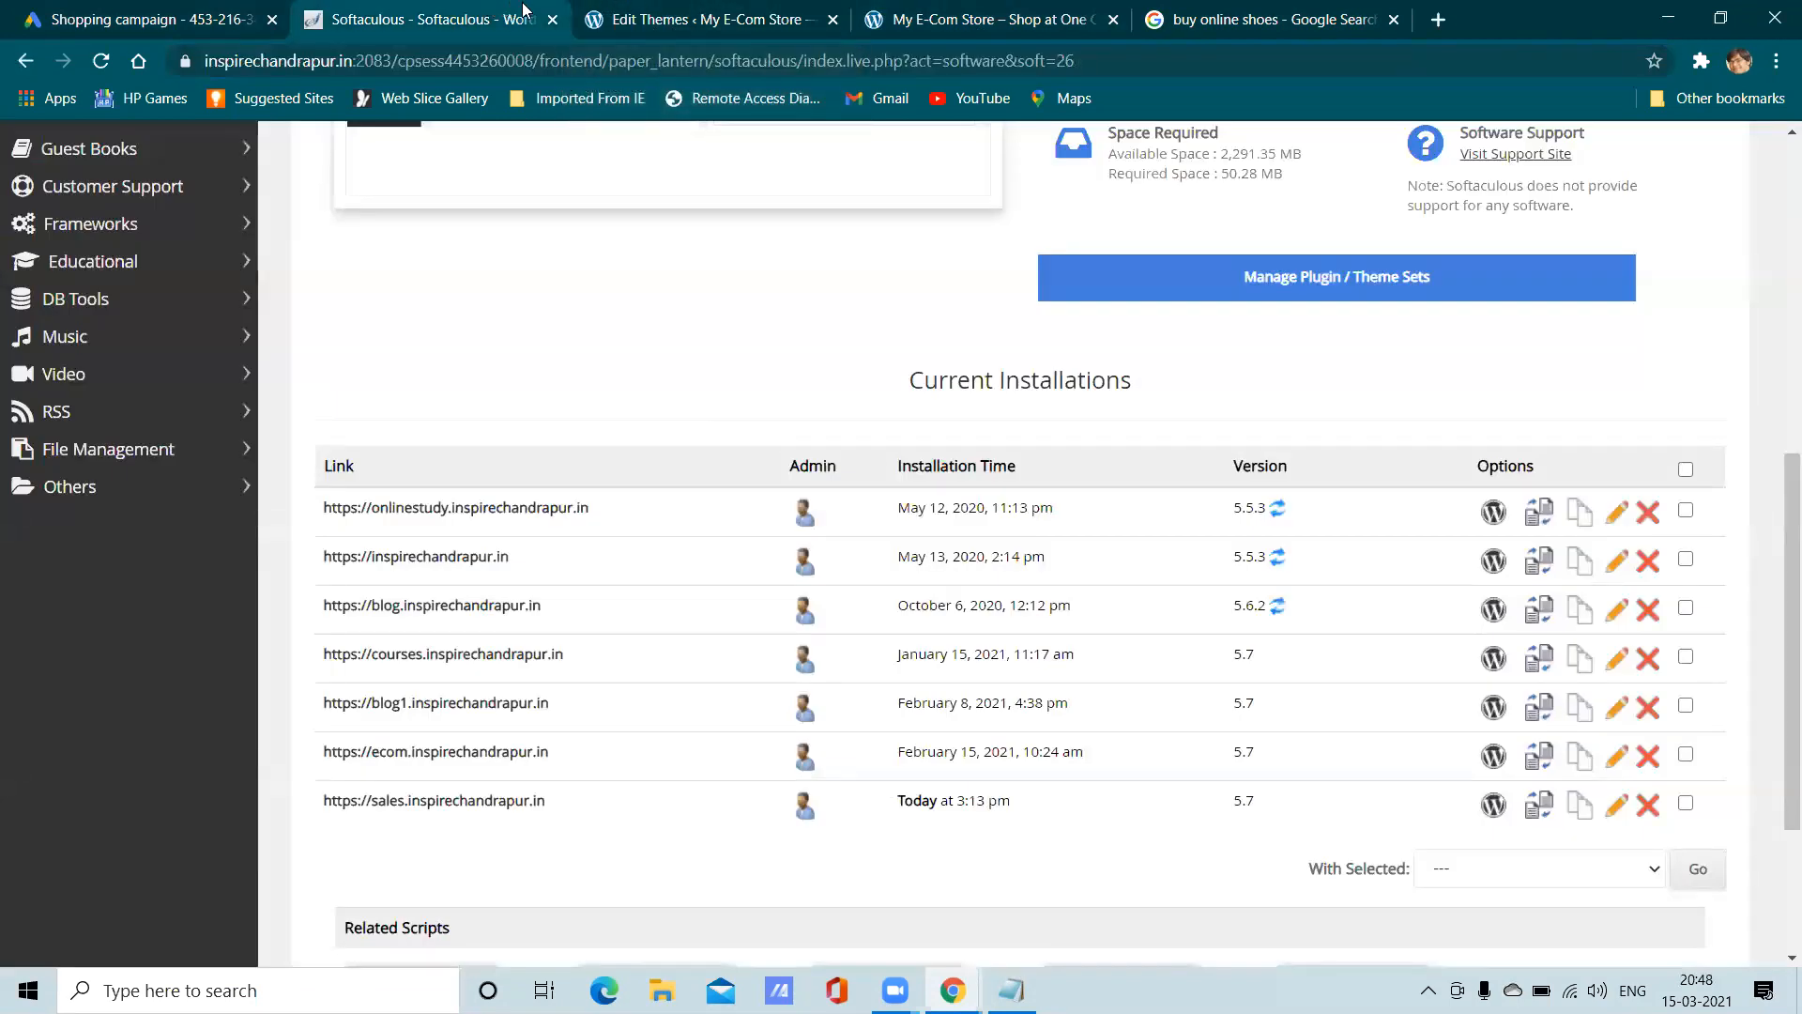
pyautogui.click(629, 9)
pyautogui.click(479, 12)
pyautogui.click(648, 9)
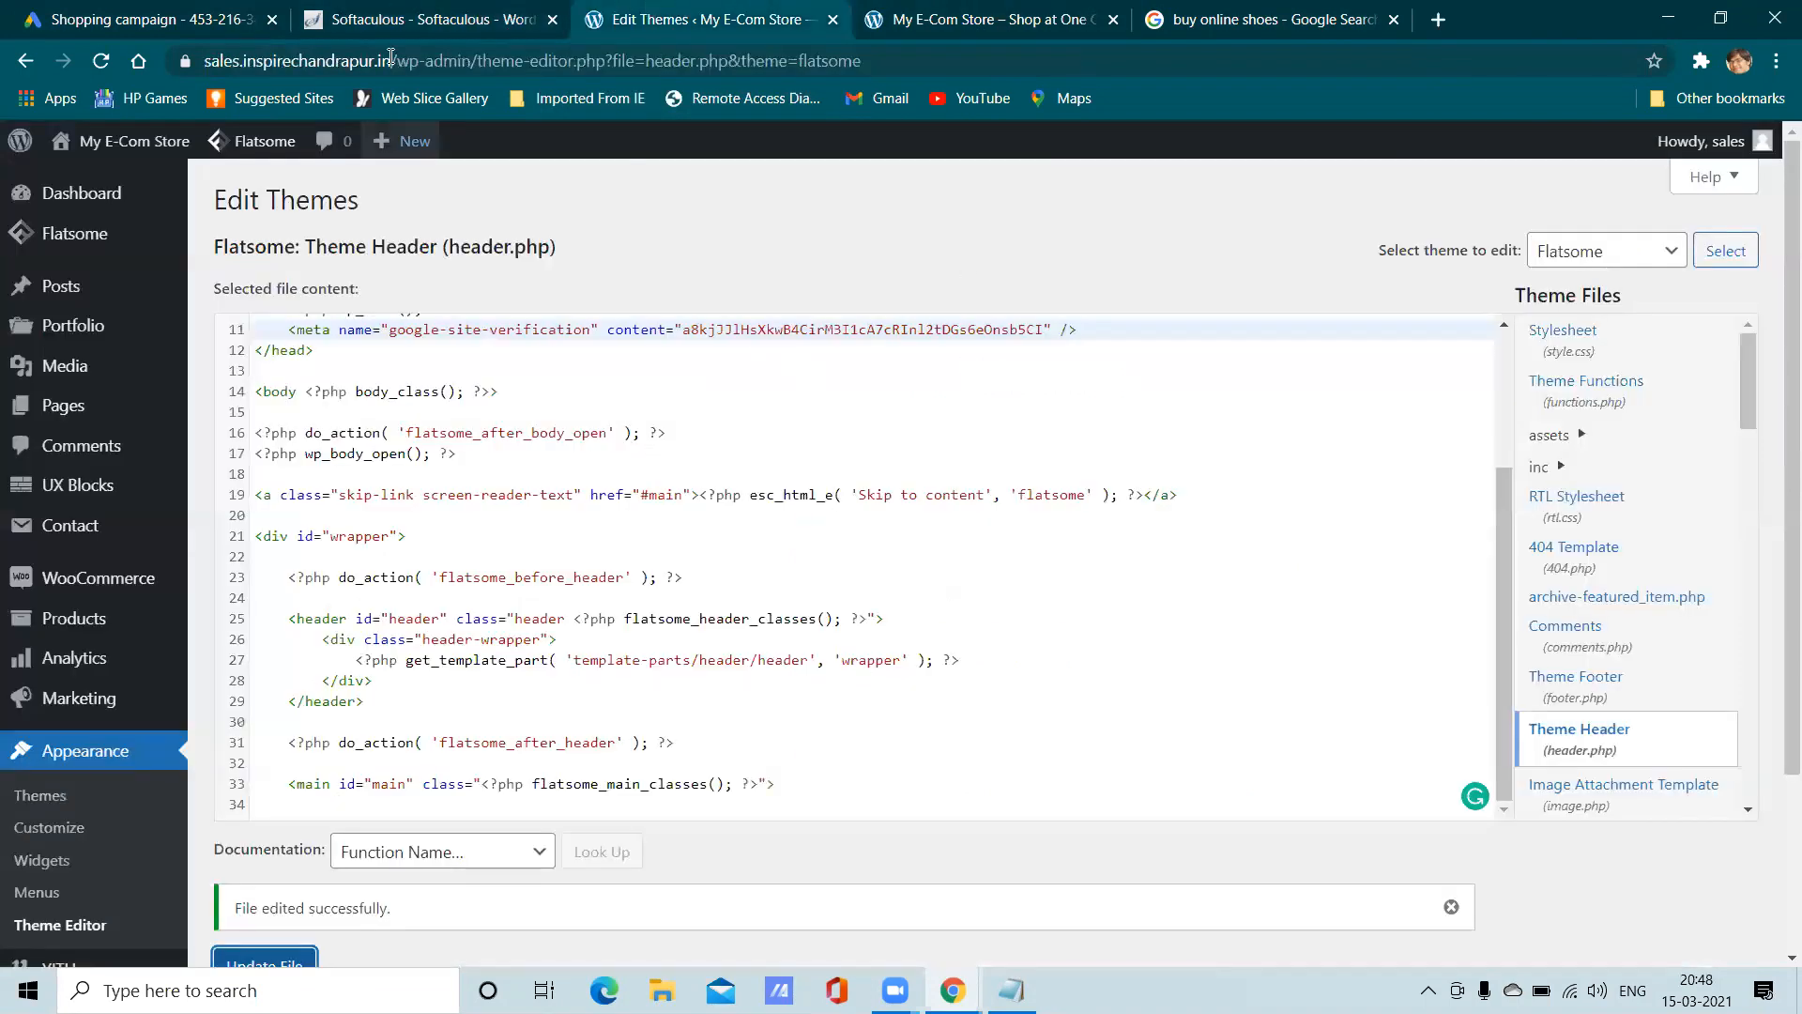
pyautogui.click(215, 9)
pyautogui.scroll(-5, 1117, 659)
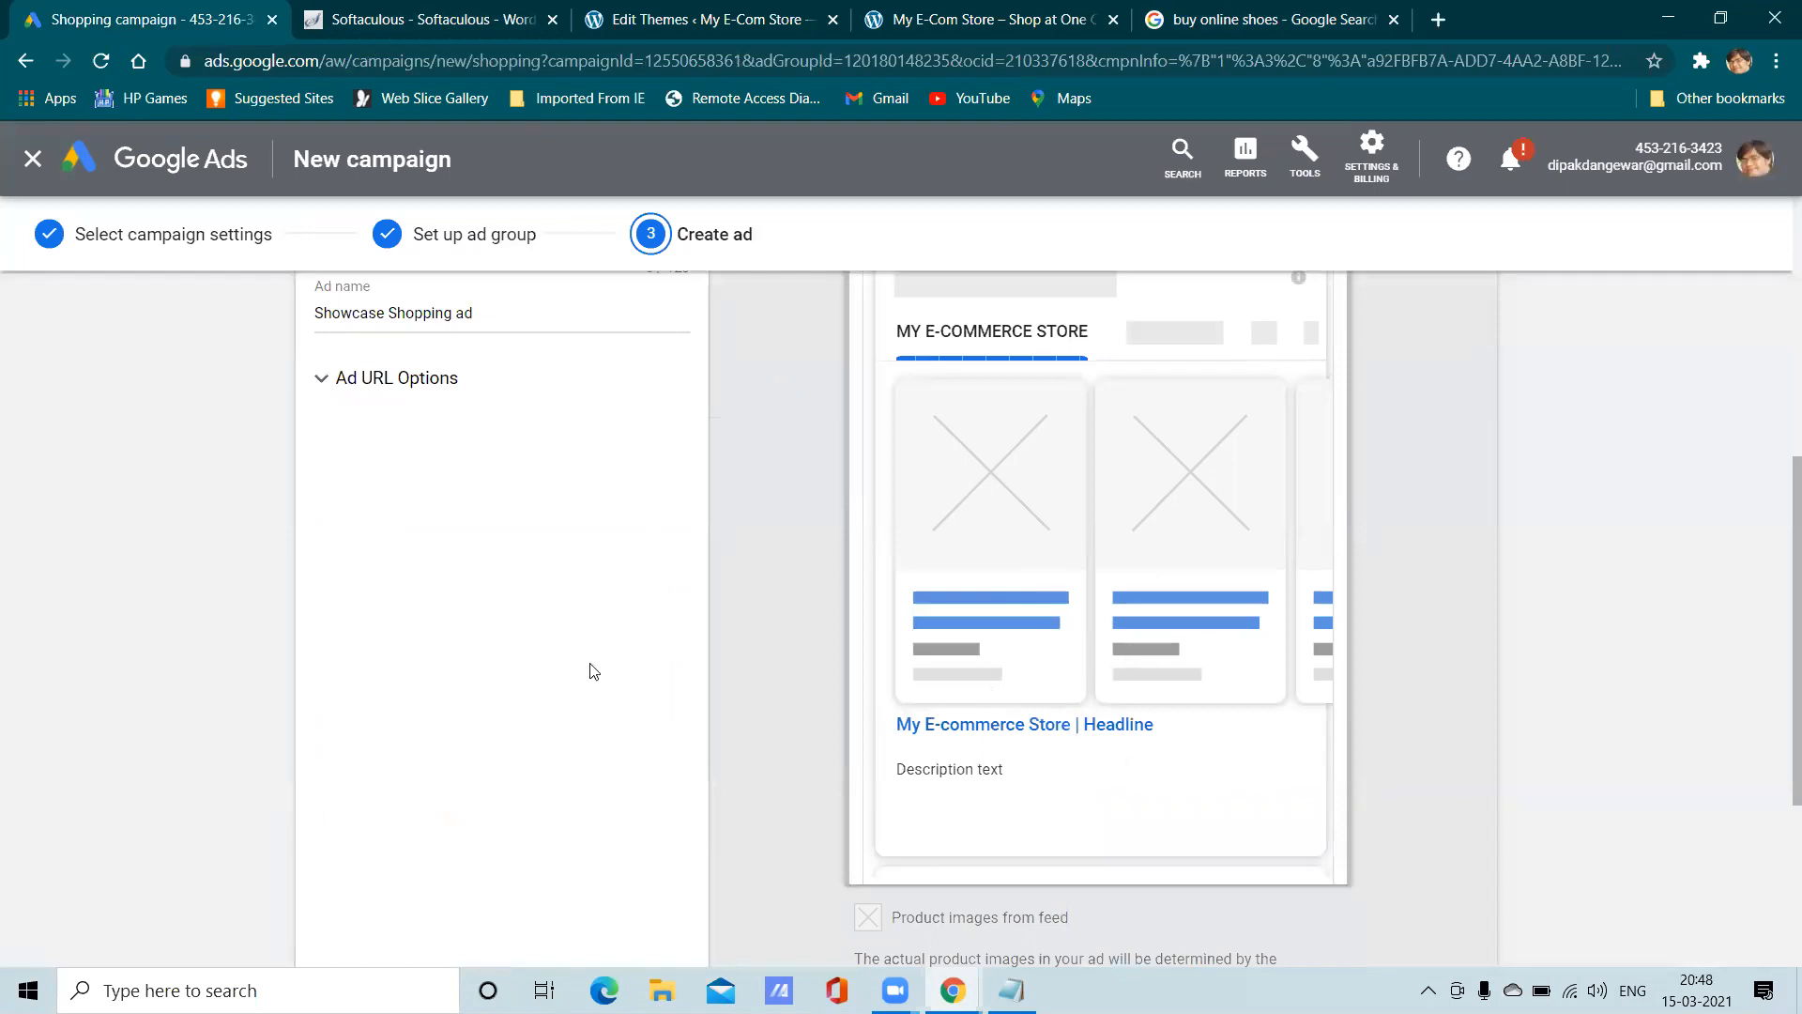
pyautogui.scroll(3, 481, 603)
pyautogui.scroll(2, 392, 530)
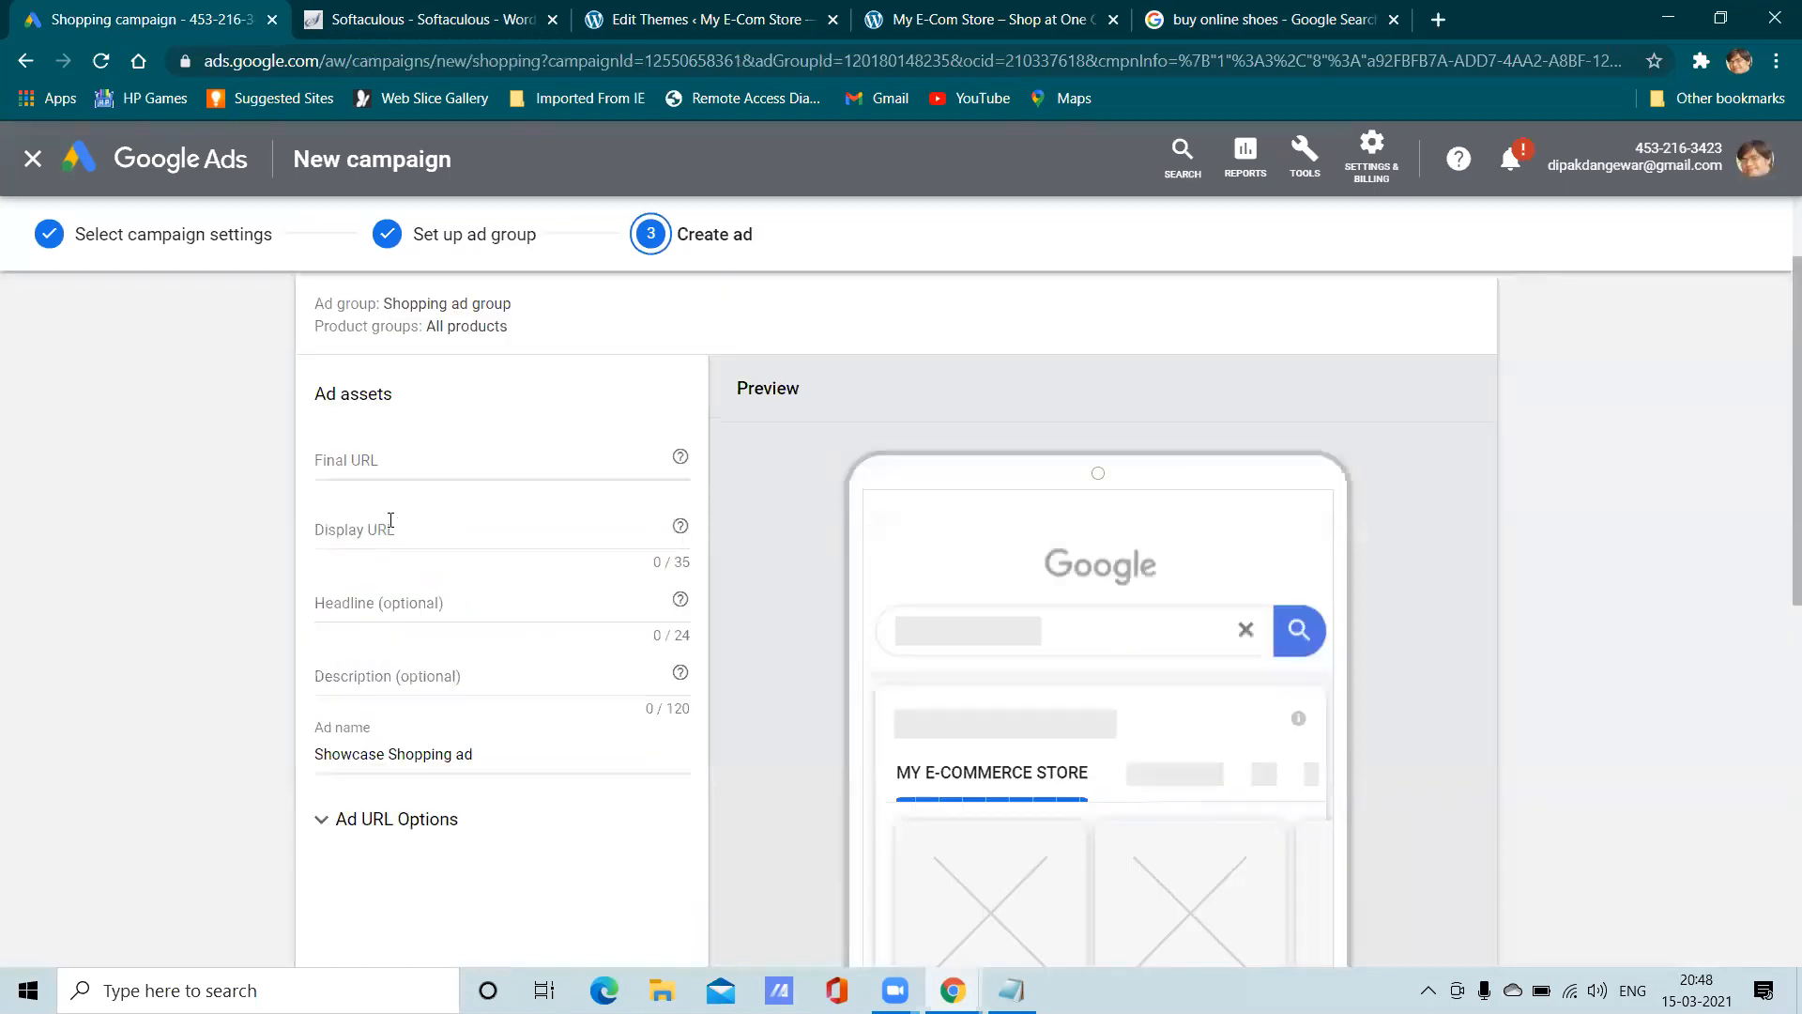
# Copy the web address sales.inspirechandrapur.in from the My E-Com Store site for the ad's Final URL
pyautogui.click(384, 462)
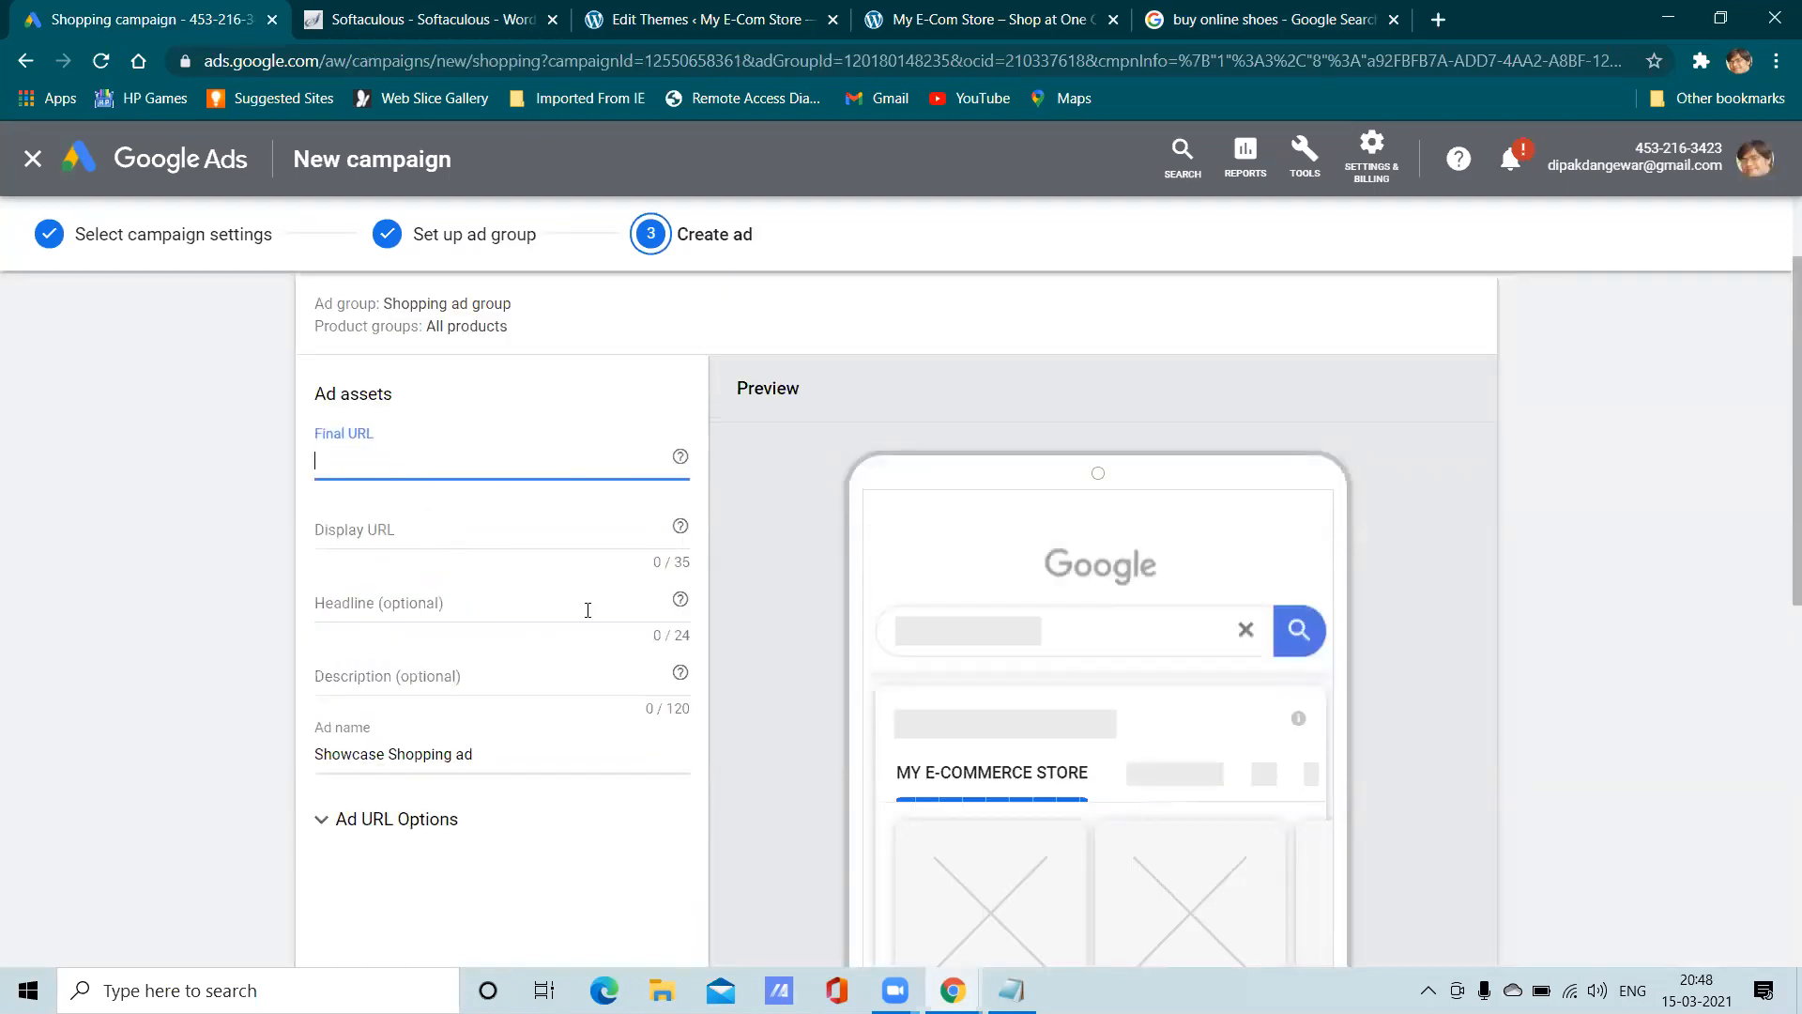
pyautogui.scroll(-3, 588, 611)
pyautogui.scroll(3, 584, 610)
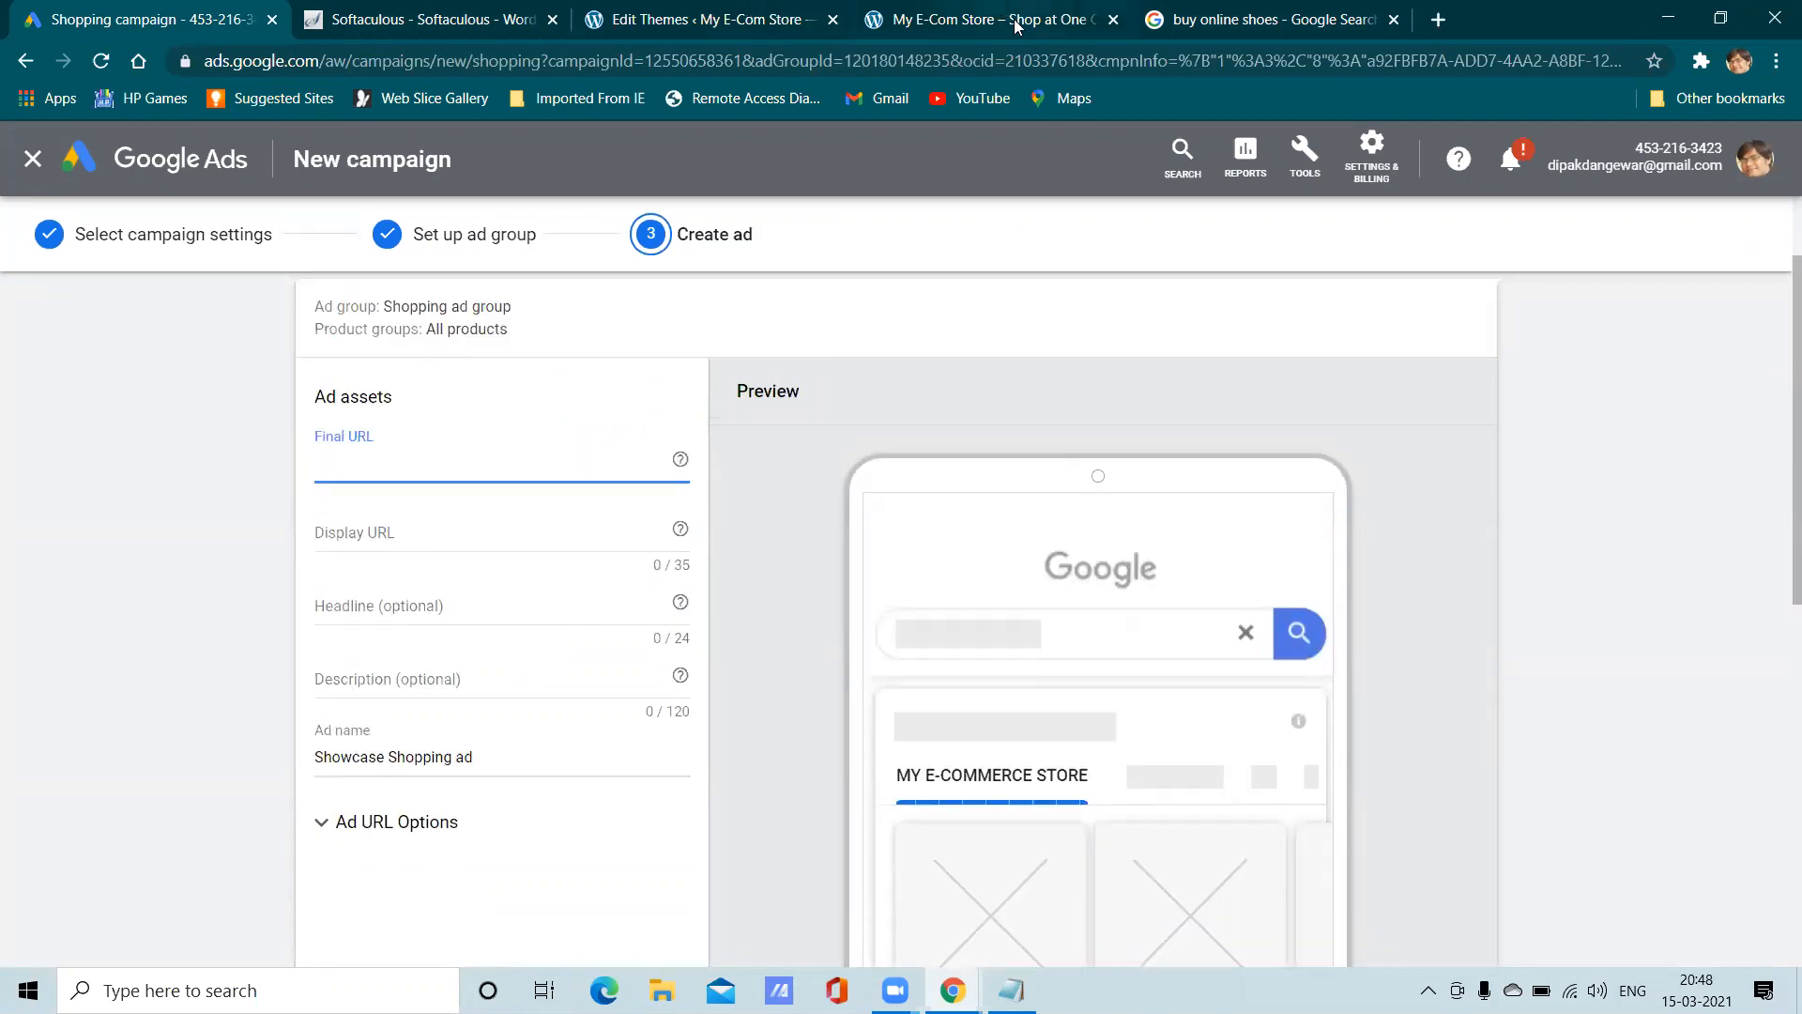
pyautogui.click(986, 17)
pyautogui.moveTo(505, 195)
pyautogui.rightClick(566, 214)
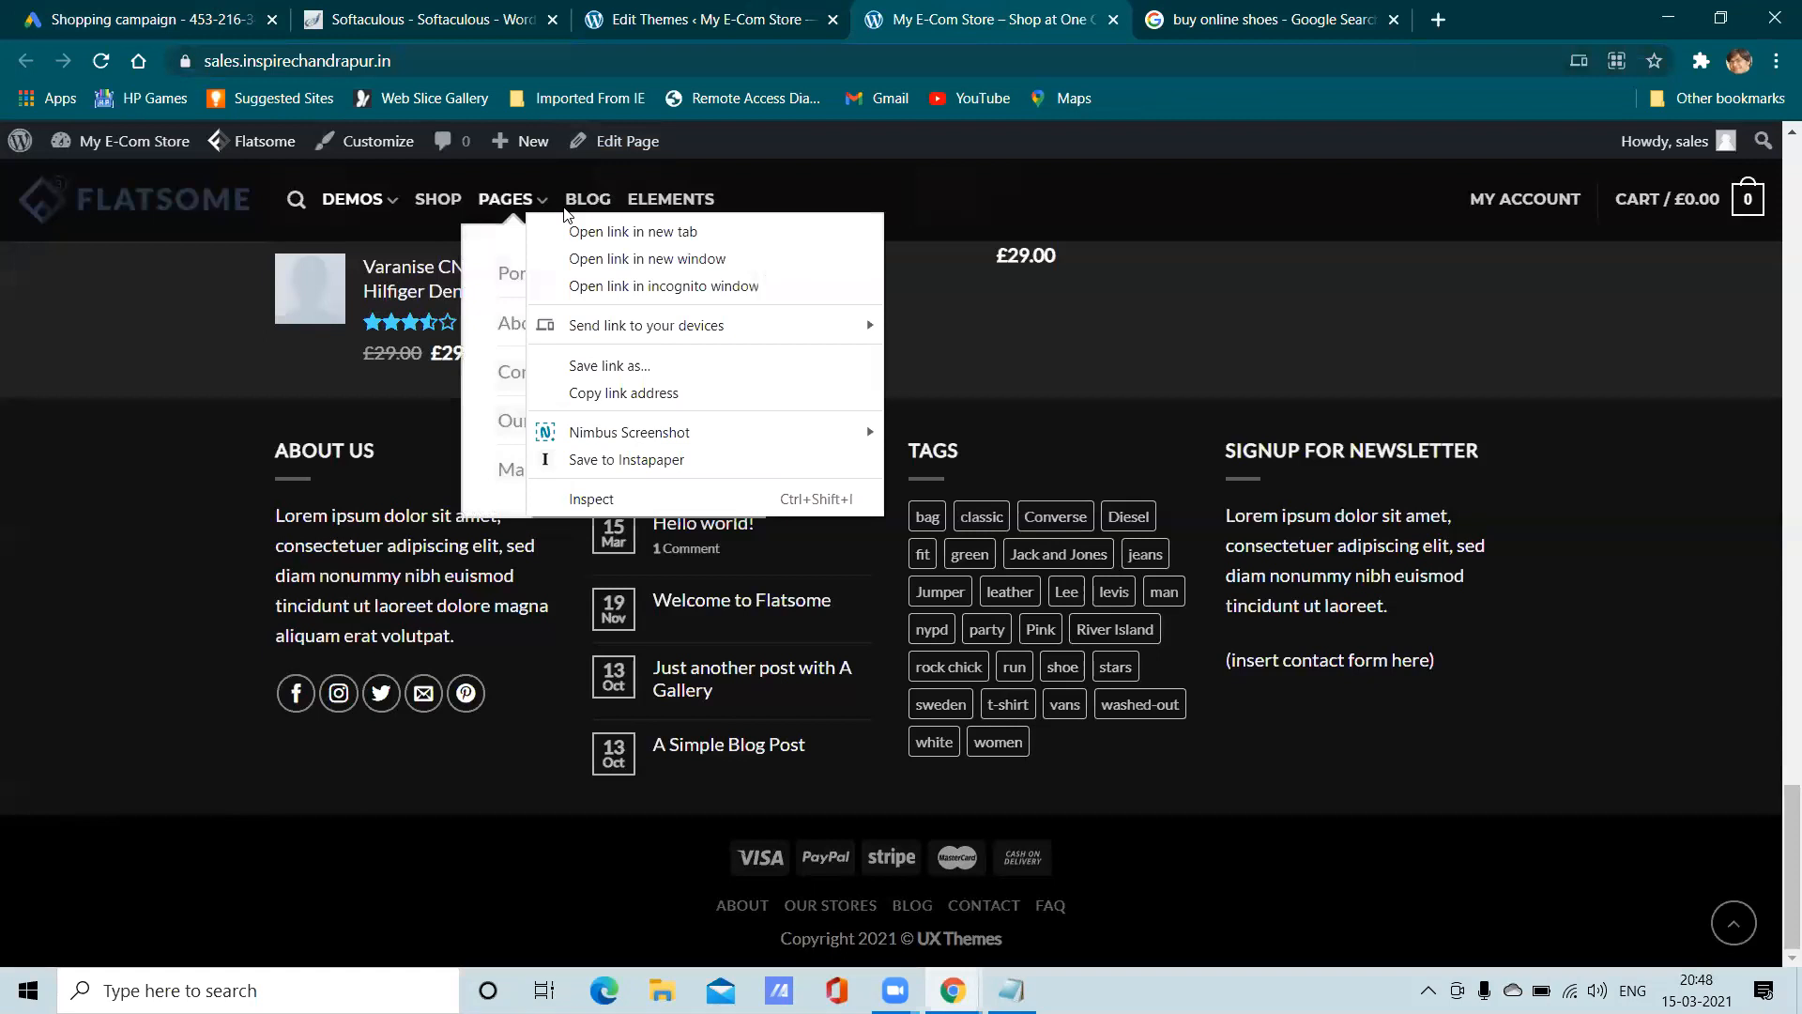
pyautogui.click(26, 612)
pyautogui.click(328, 62)
pyautogui.hotkey('ctrl', 'c')
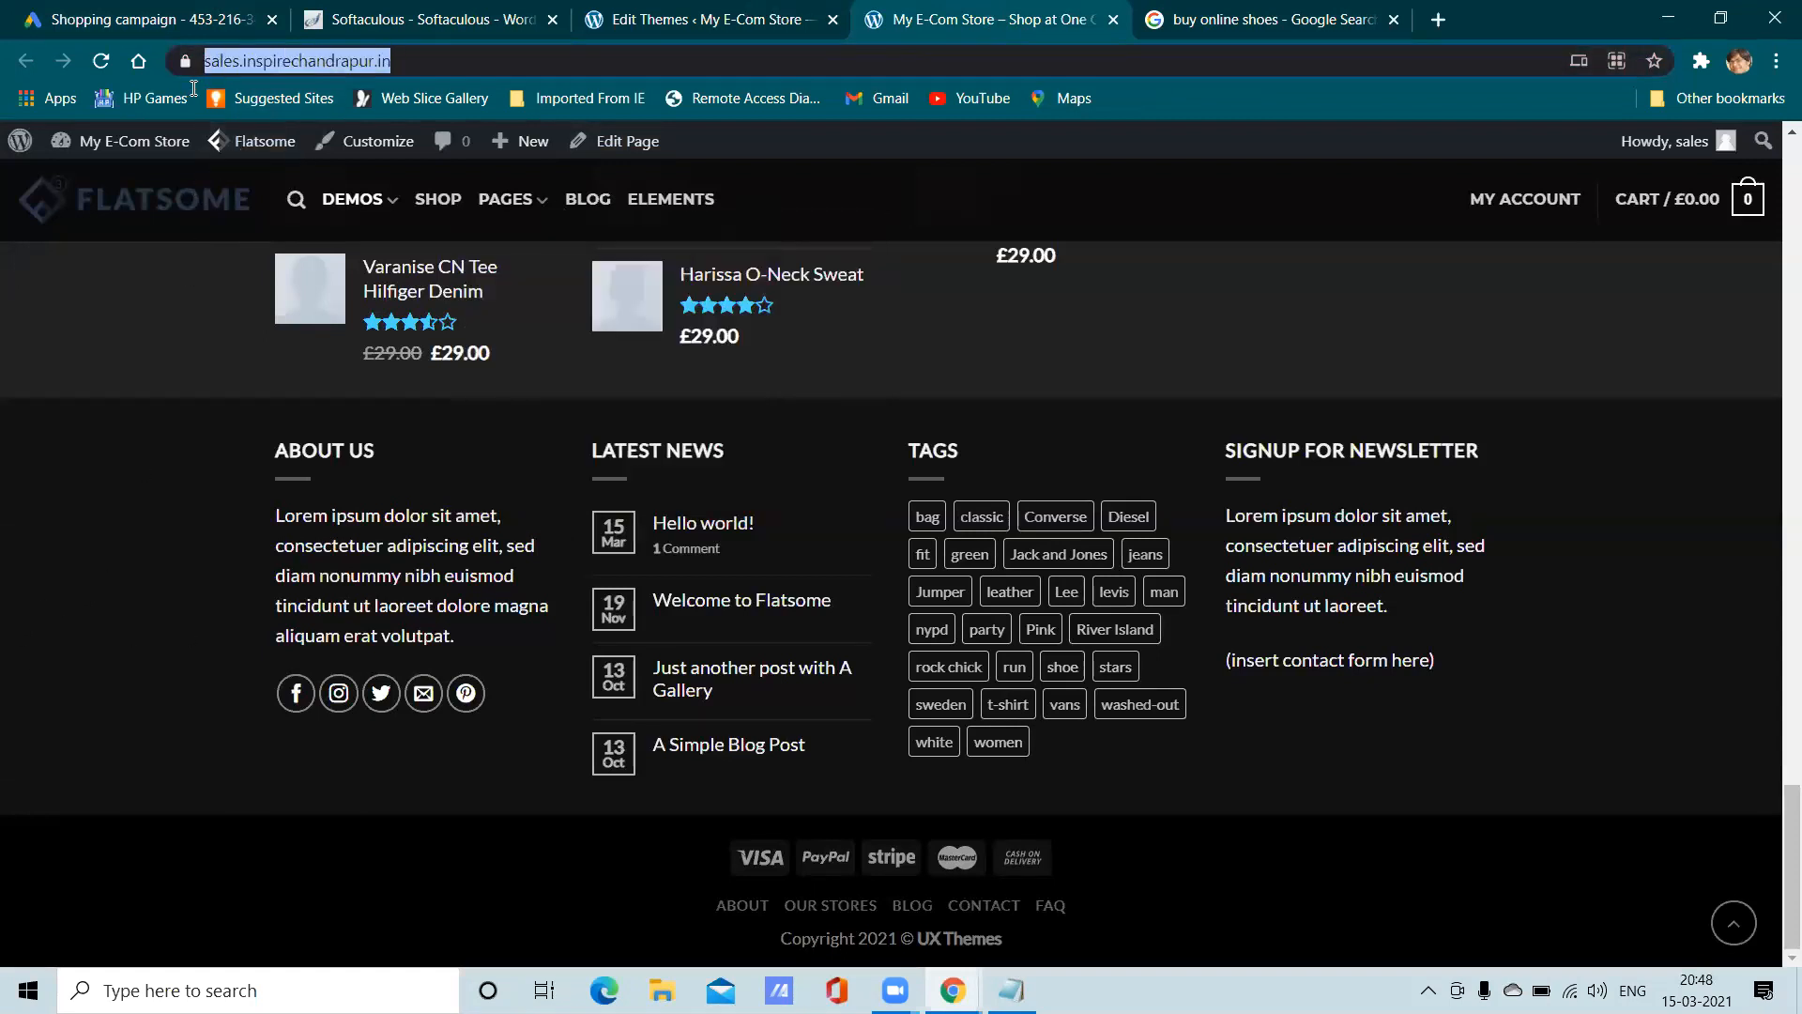
pyautogui.rightClick(246, 60)
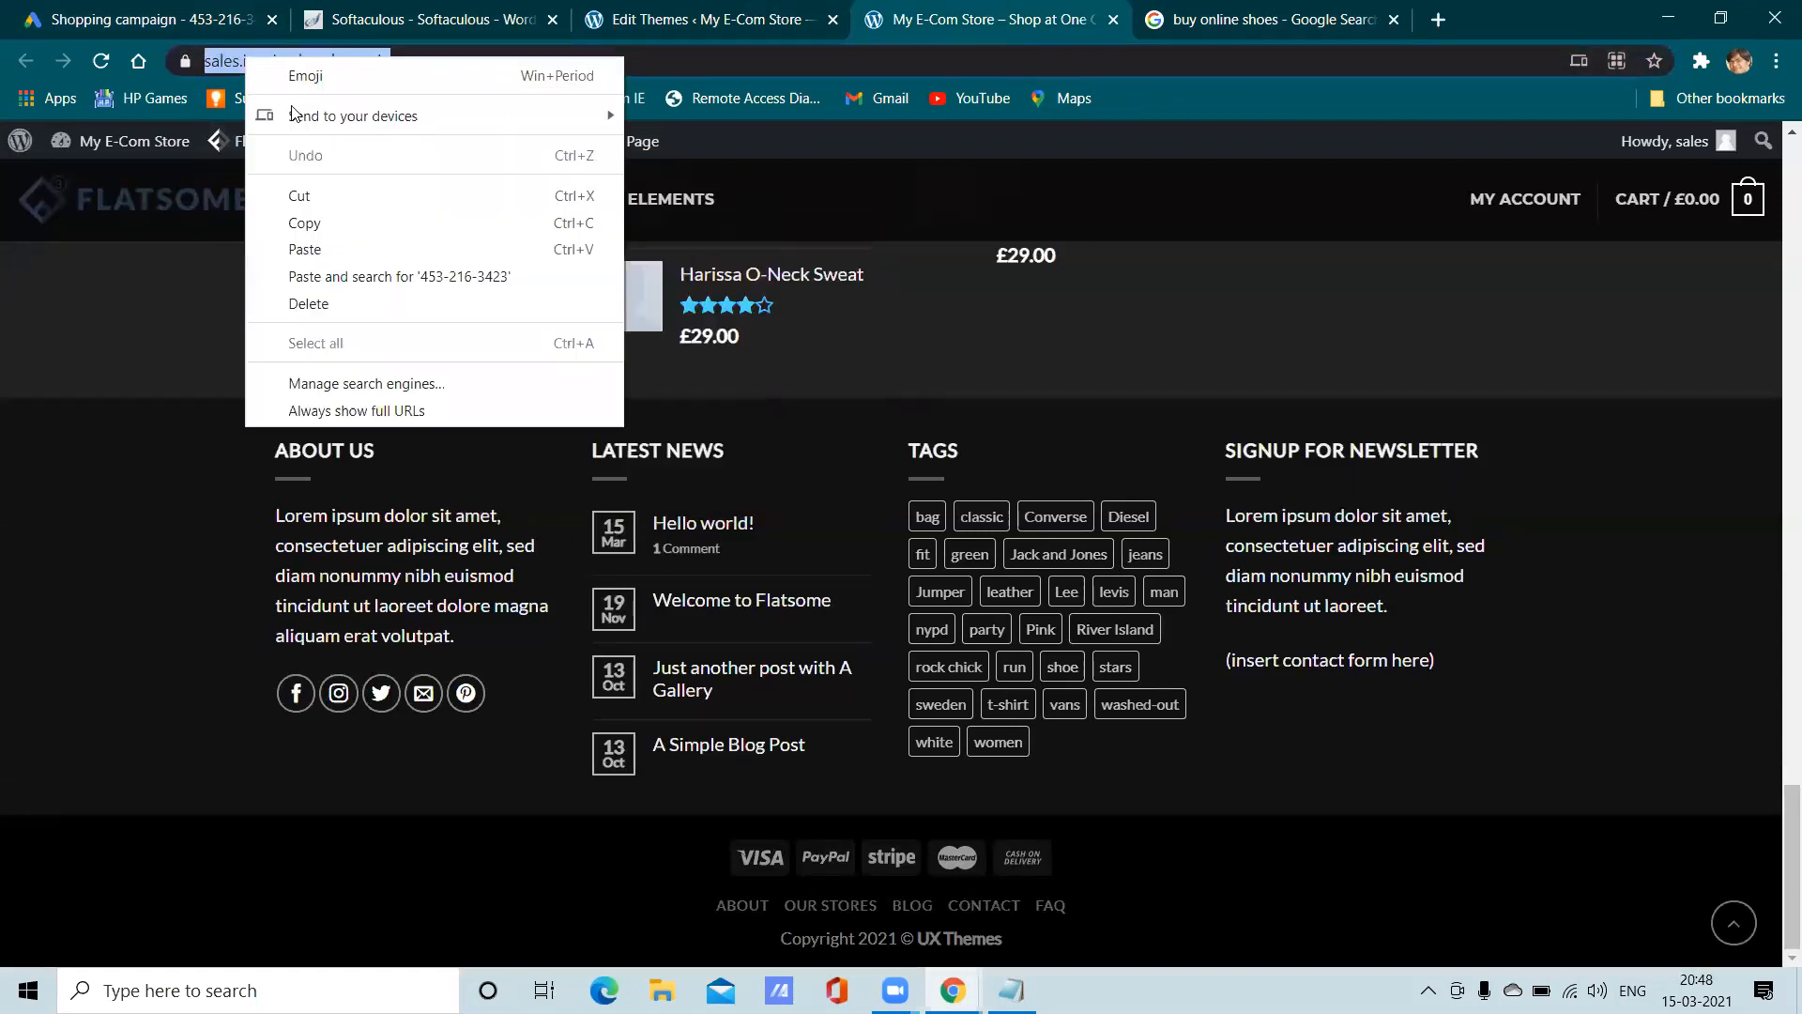
pyautogui.click(342, 225)
pyautogui.click(181, 21)
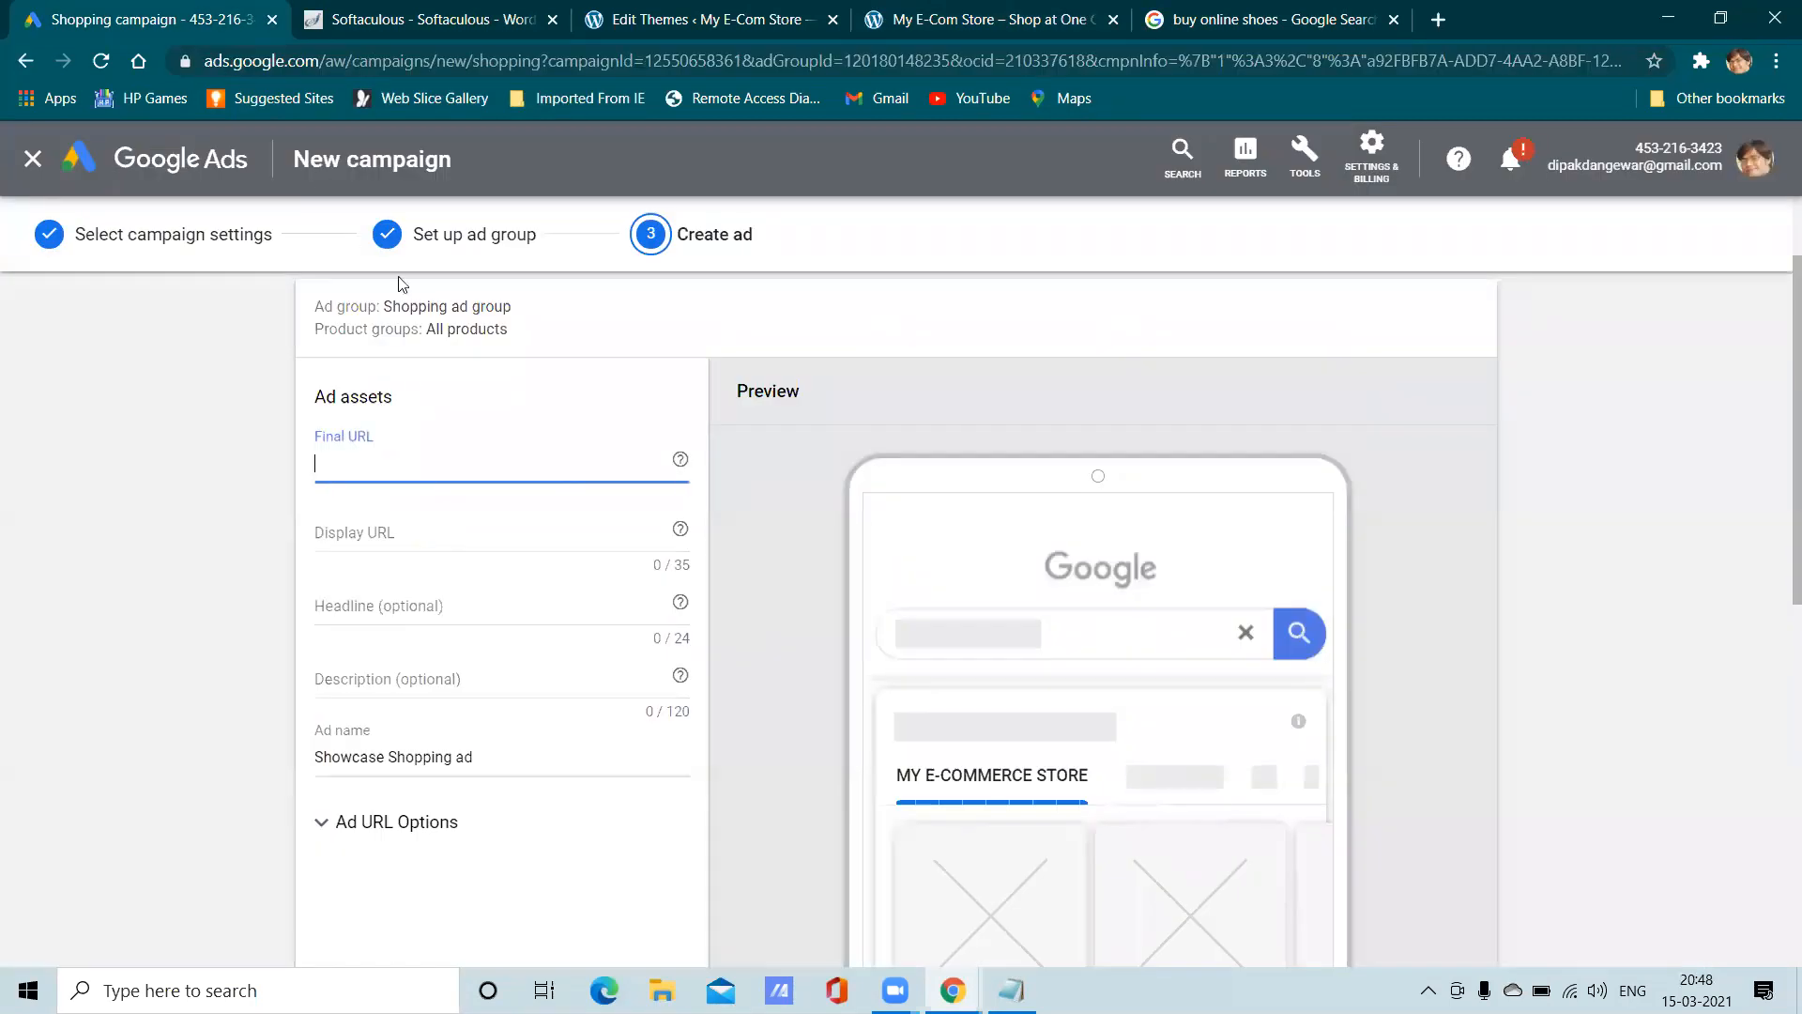
pyautogui.rightClick(374, 459)
pyautogui.click(328, 468)
pyautogui.rightClick(335, 464)
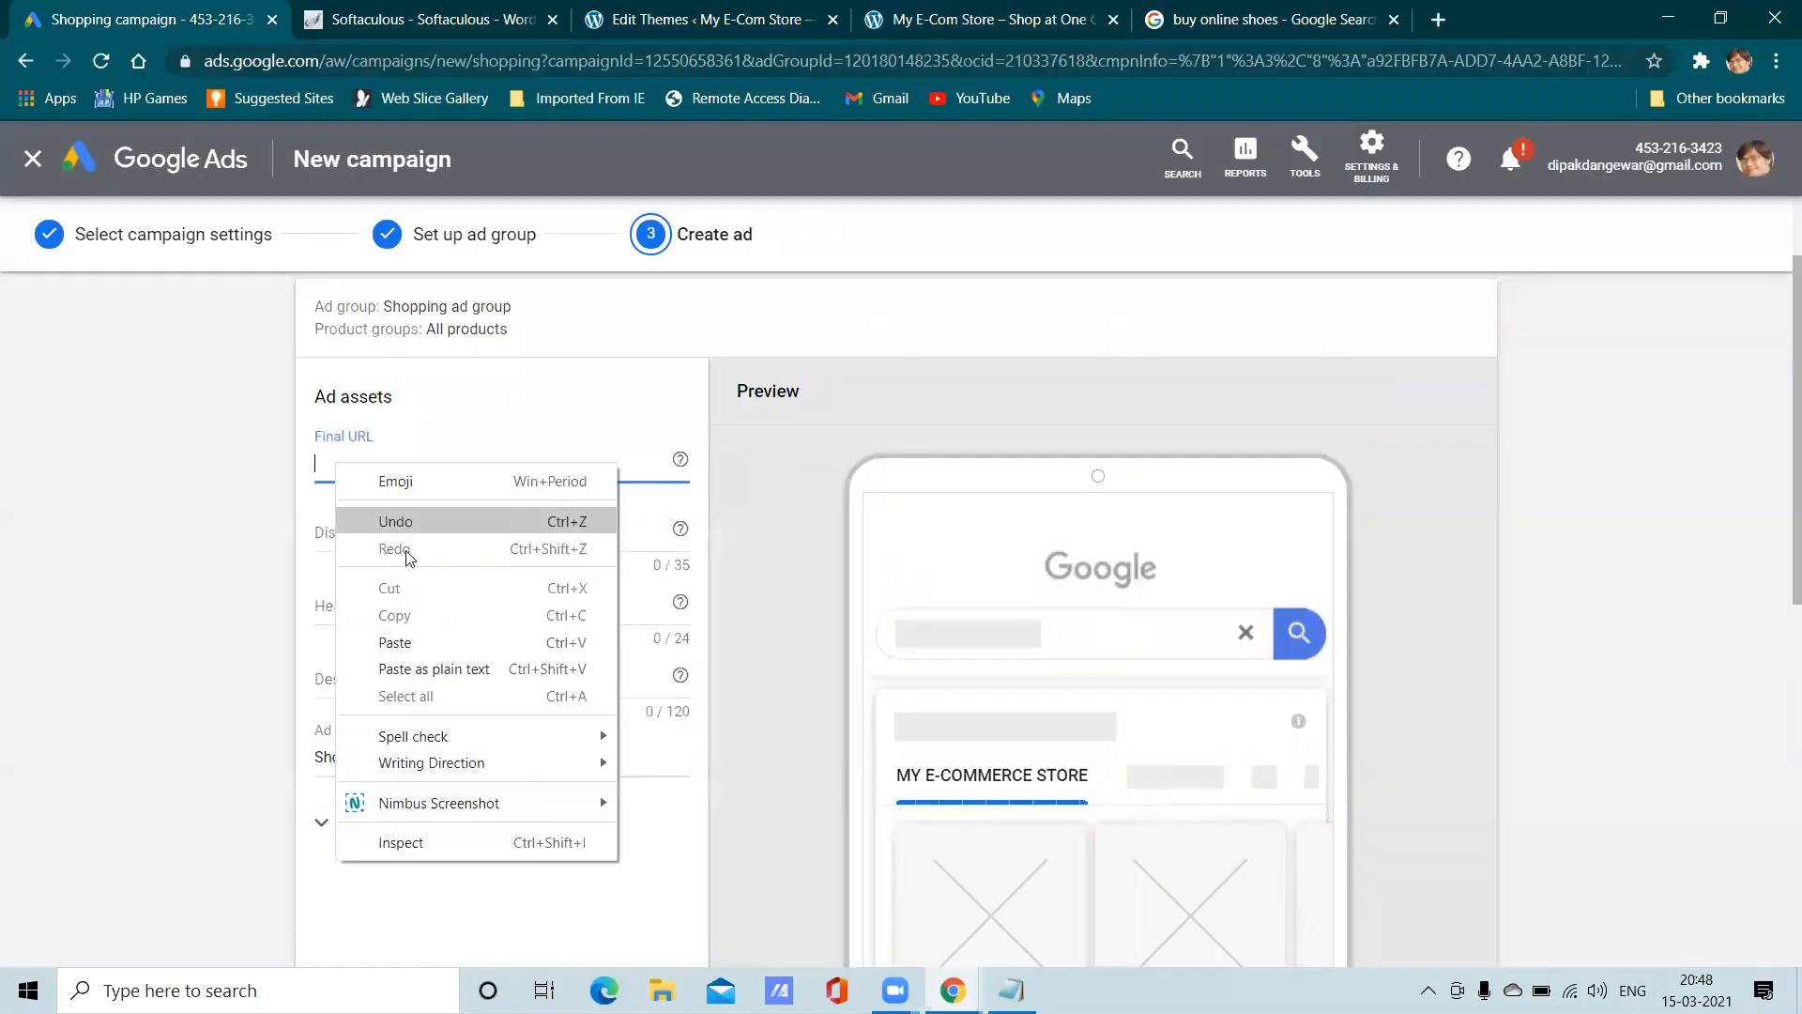
pyautogui.click(435, 642)
pyautogui.click(390, 534)
pyautogui.rightClick(390, 533)
pyautogui.click(470, 691)
pyautogui.scroll(-2, 553, 619)
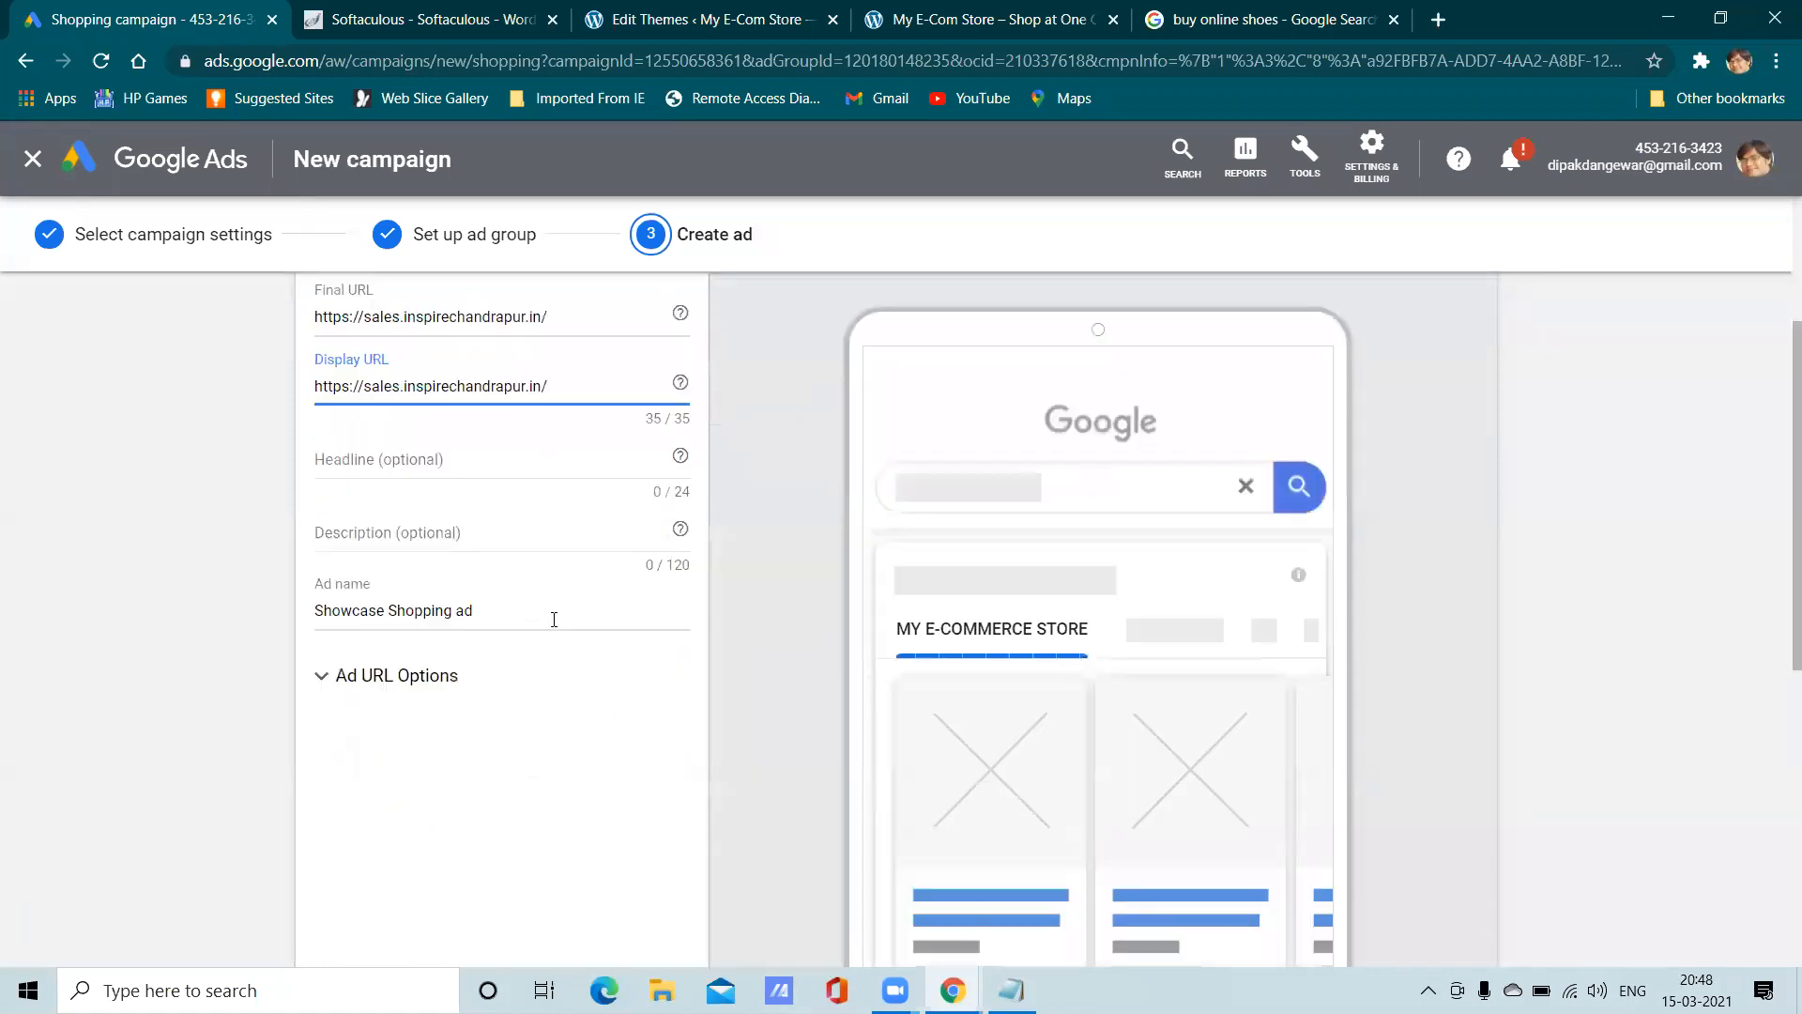
# Set the ad's headline to "Nike shoes" and check how it appears in the preview
pyautogui.click(377, 461)
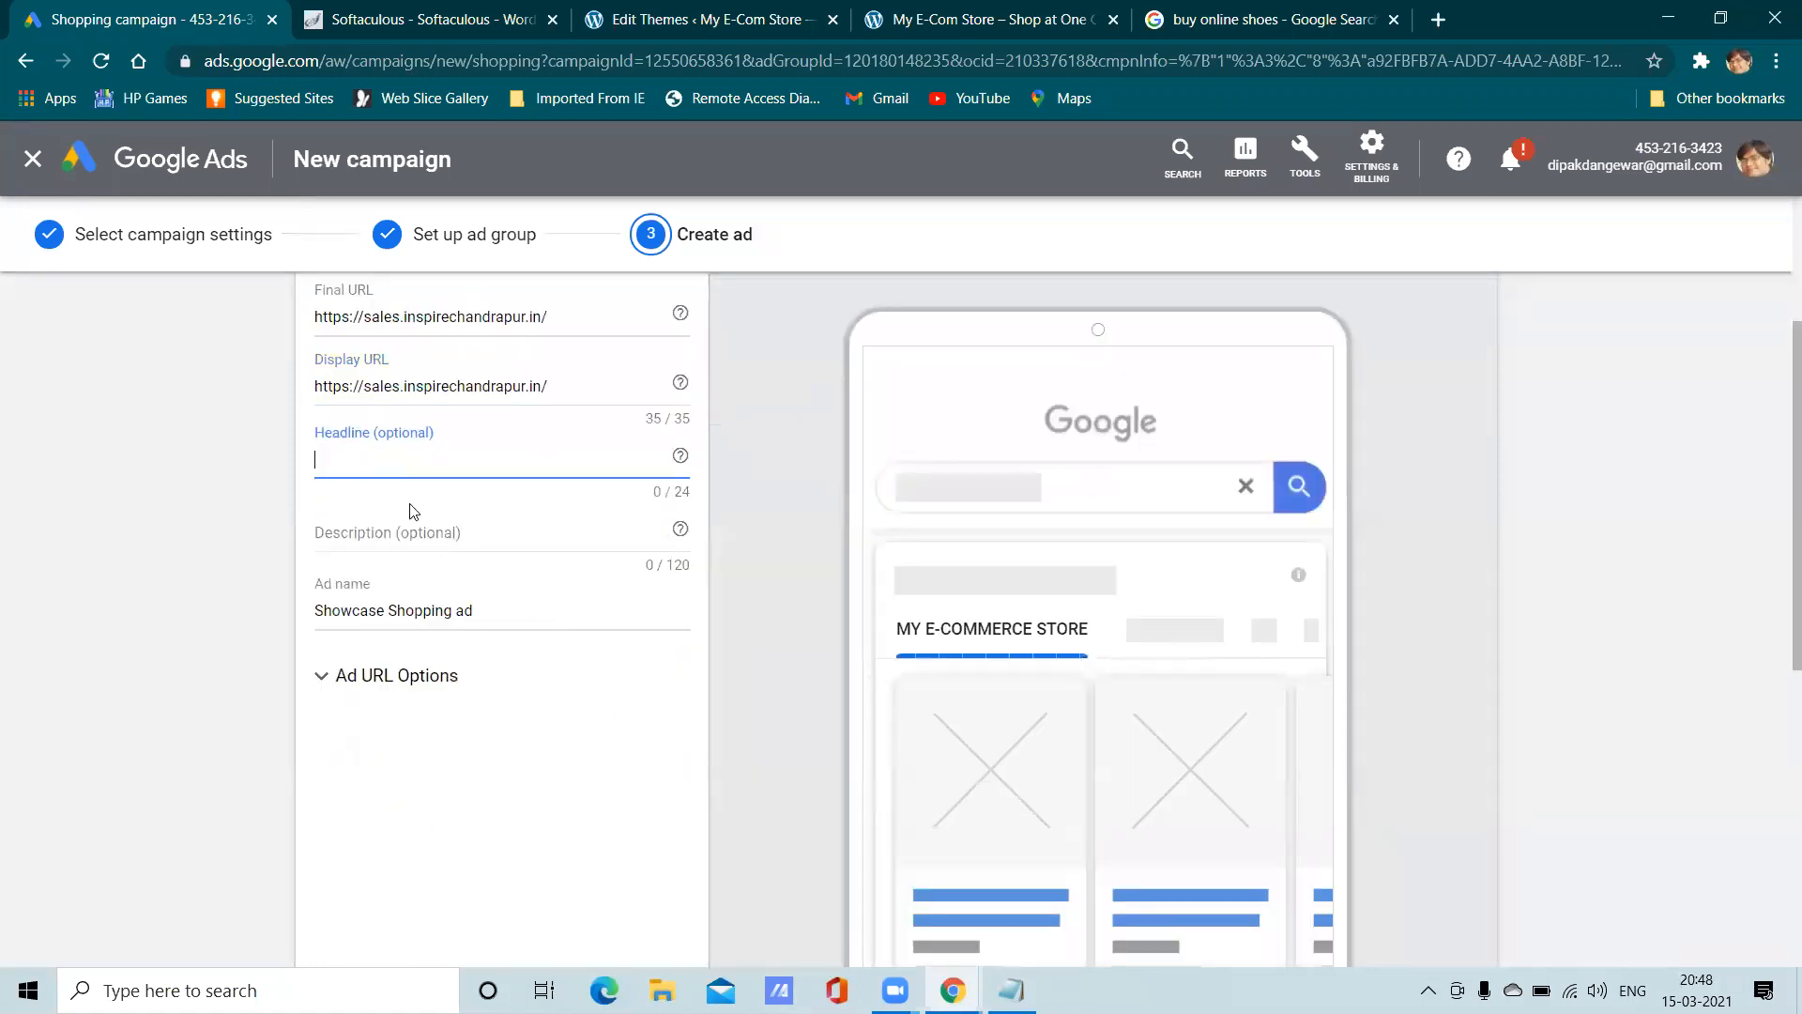
pyautogui.scroll(-4, 670, 806)
pyautogui.scroll(4, 670, 807)
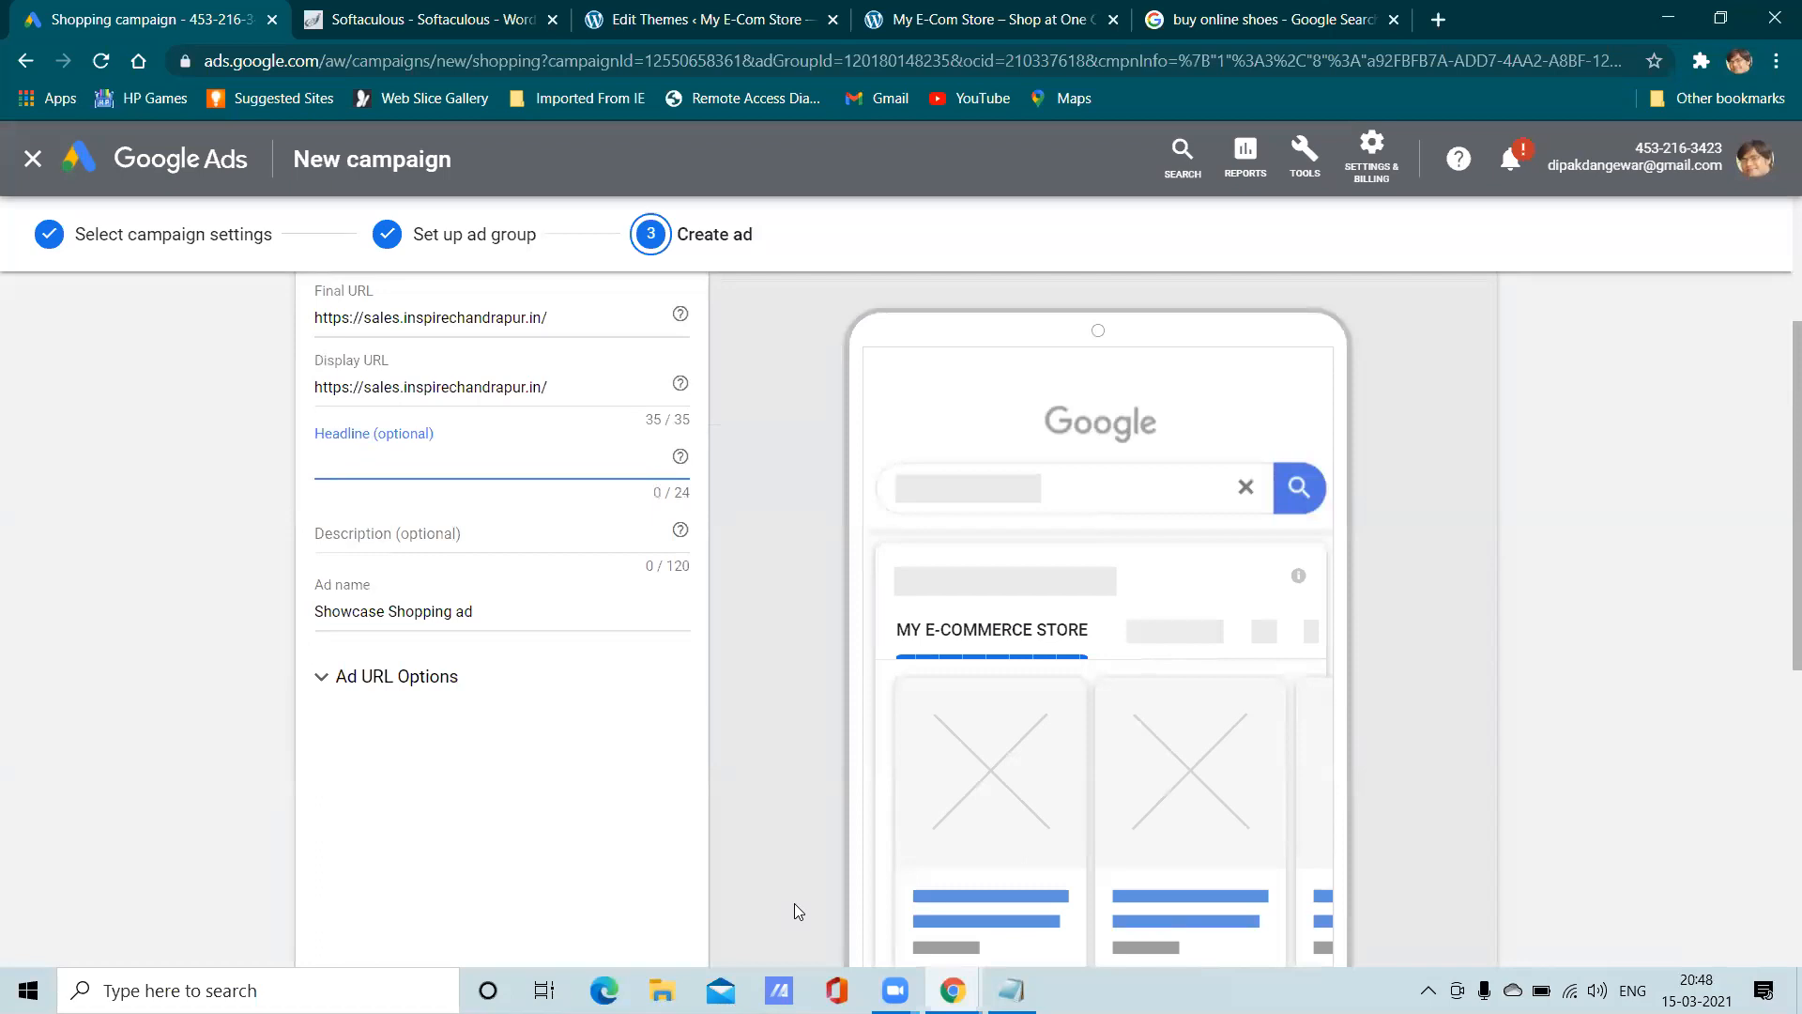
pyautogui.write('Nike shoes')
pyautogui.scroll(-5, 1085, 874)
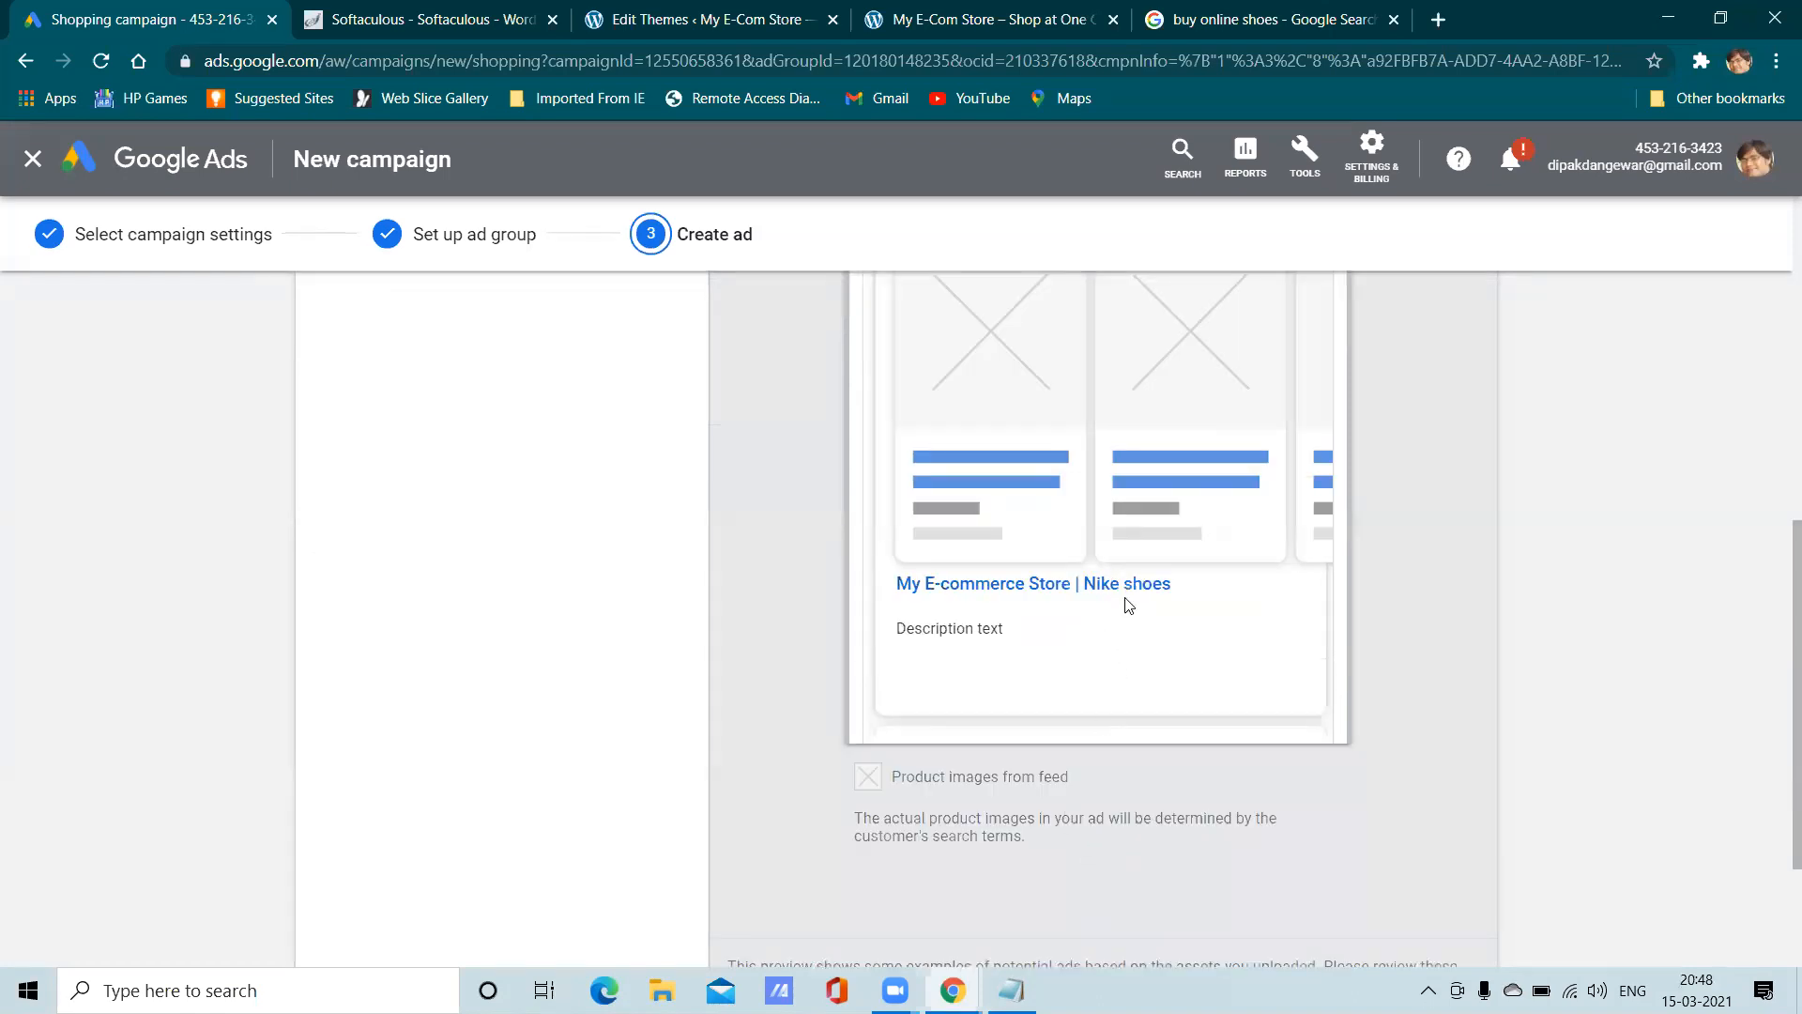
pyautogui.scroll(6, 602, 662)
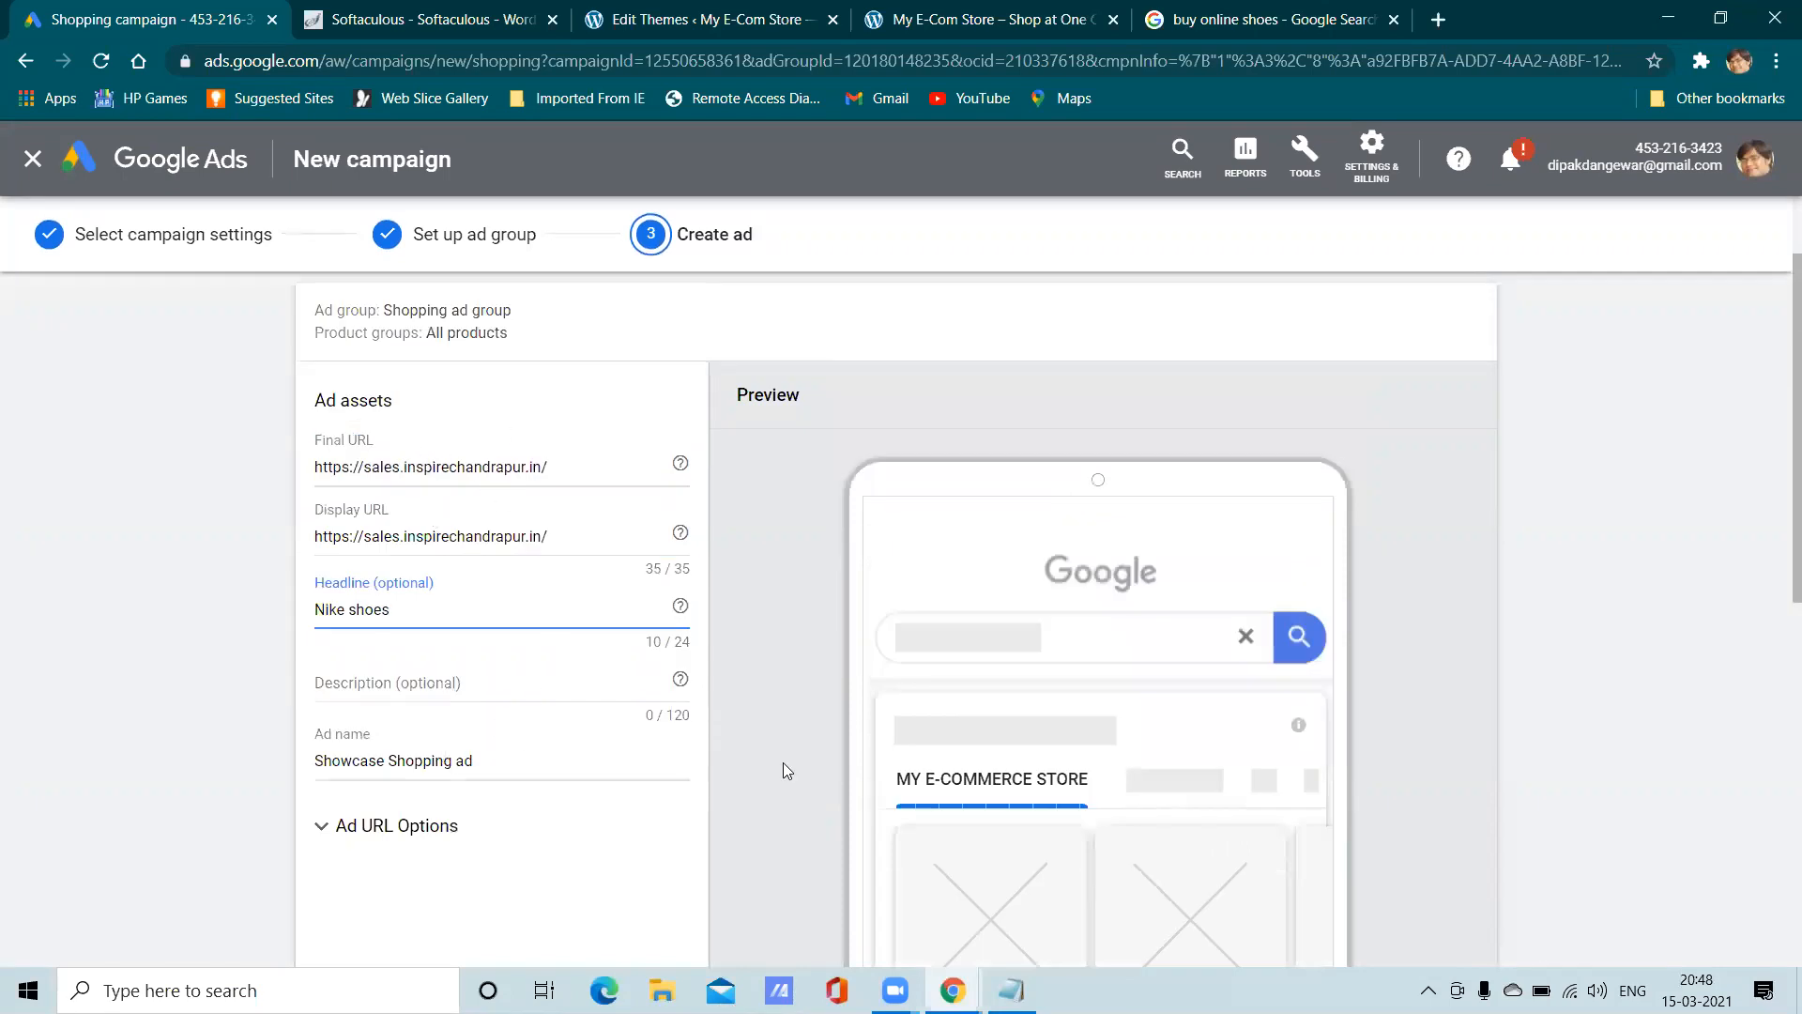
pyautogui.scroll(-6, 963, 770)
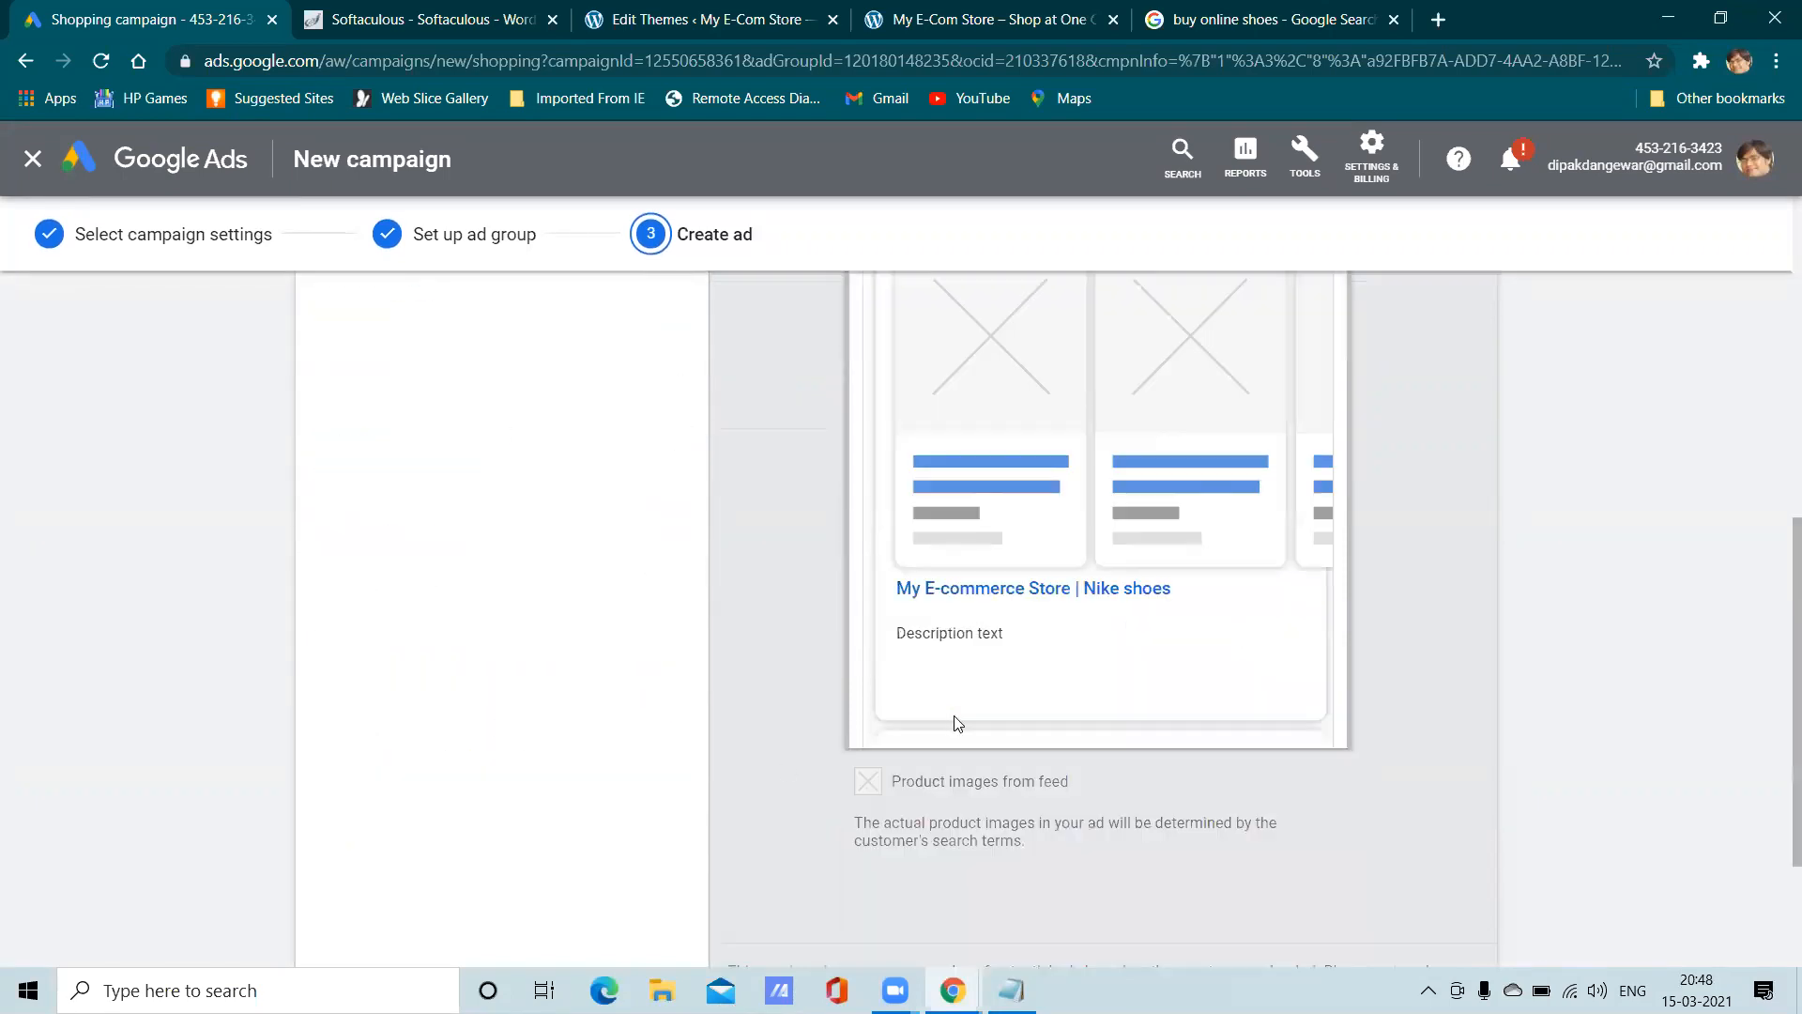
# Enter "Buy Nike Shoes" as the ad description and try to save the ad
pyautogui.scroll(3, 431, 657)
pyautogui.click(437, 392)
pyautogui.write('Buy Nike Shoes')
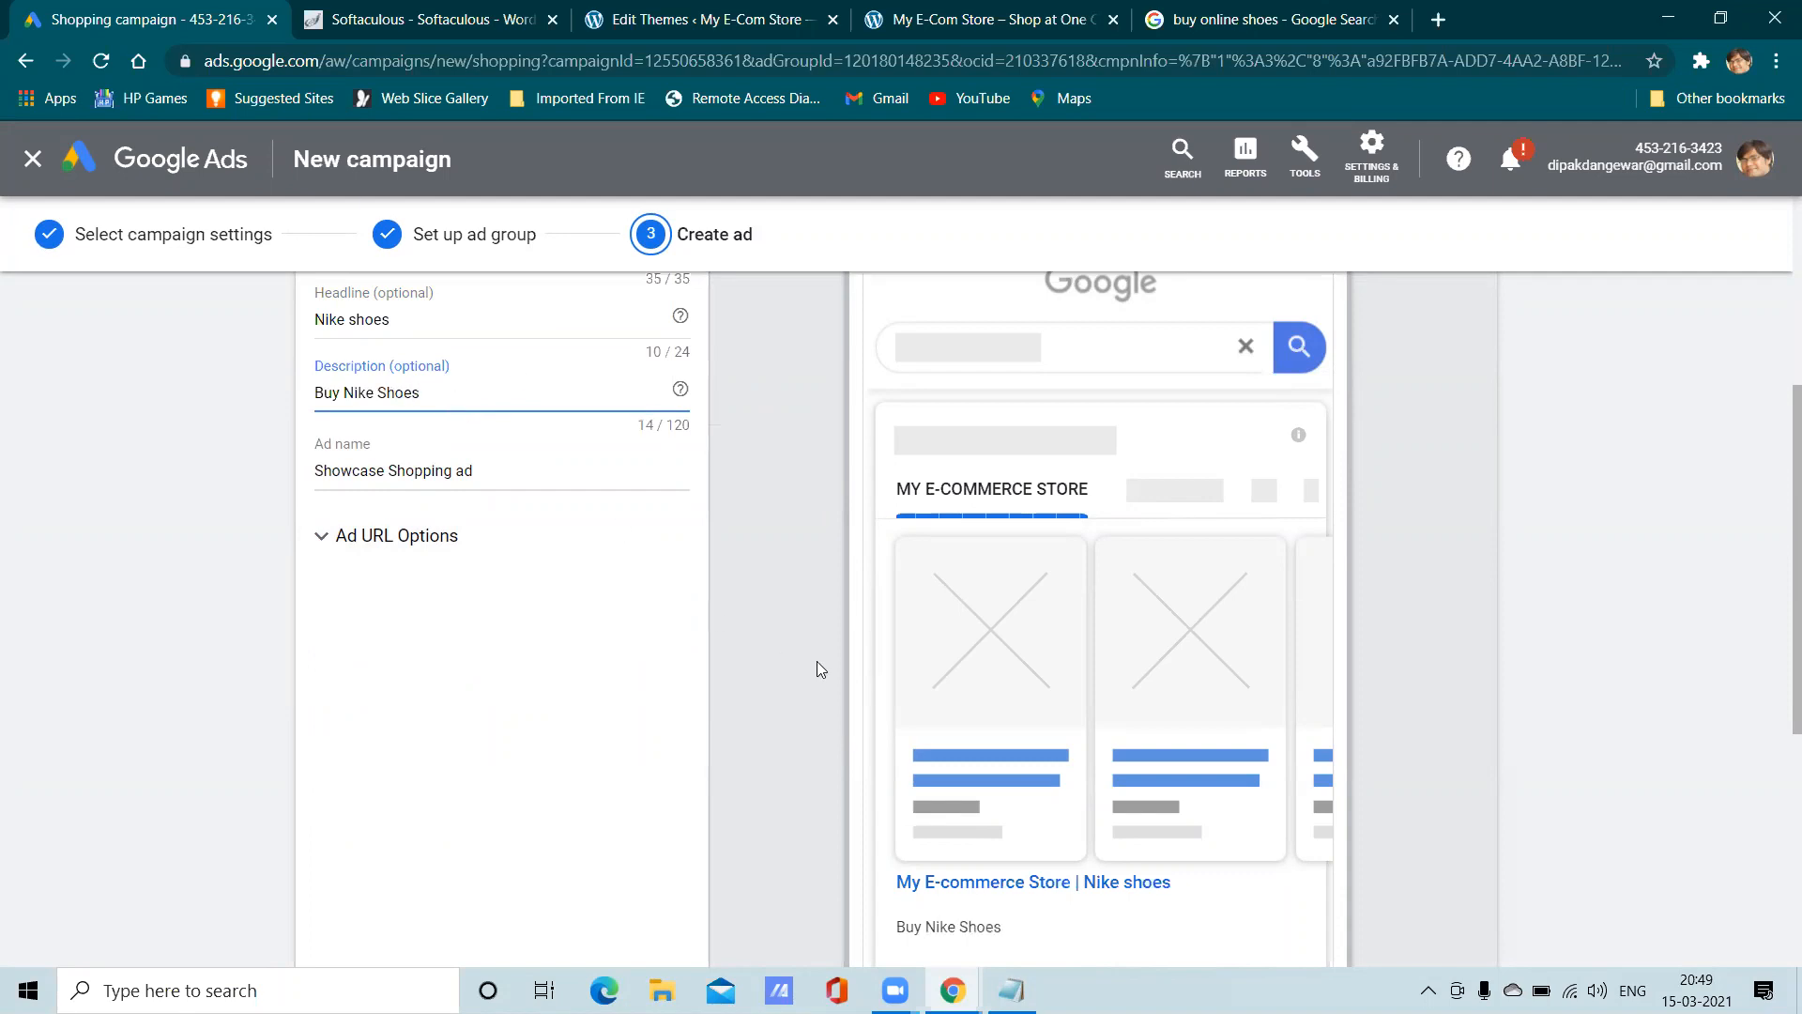
pyautogui.scroll(-3, 939, 670)
pyautogui.scroll(2, 744, 643)
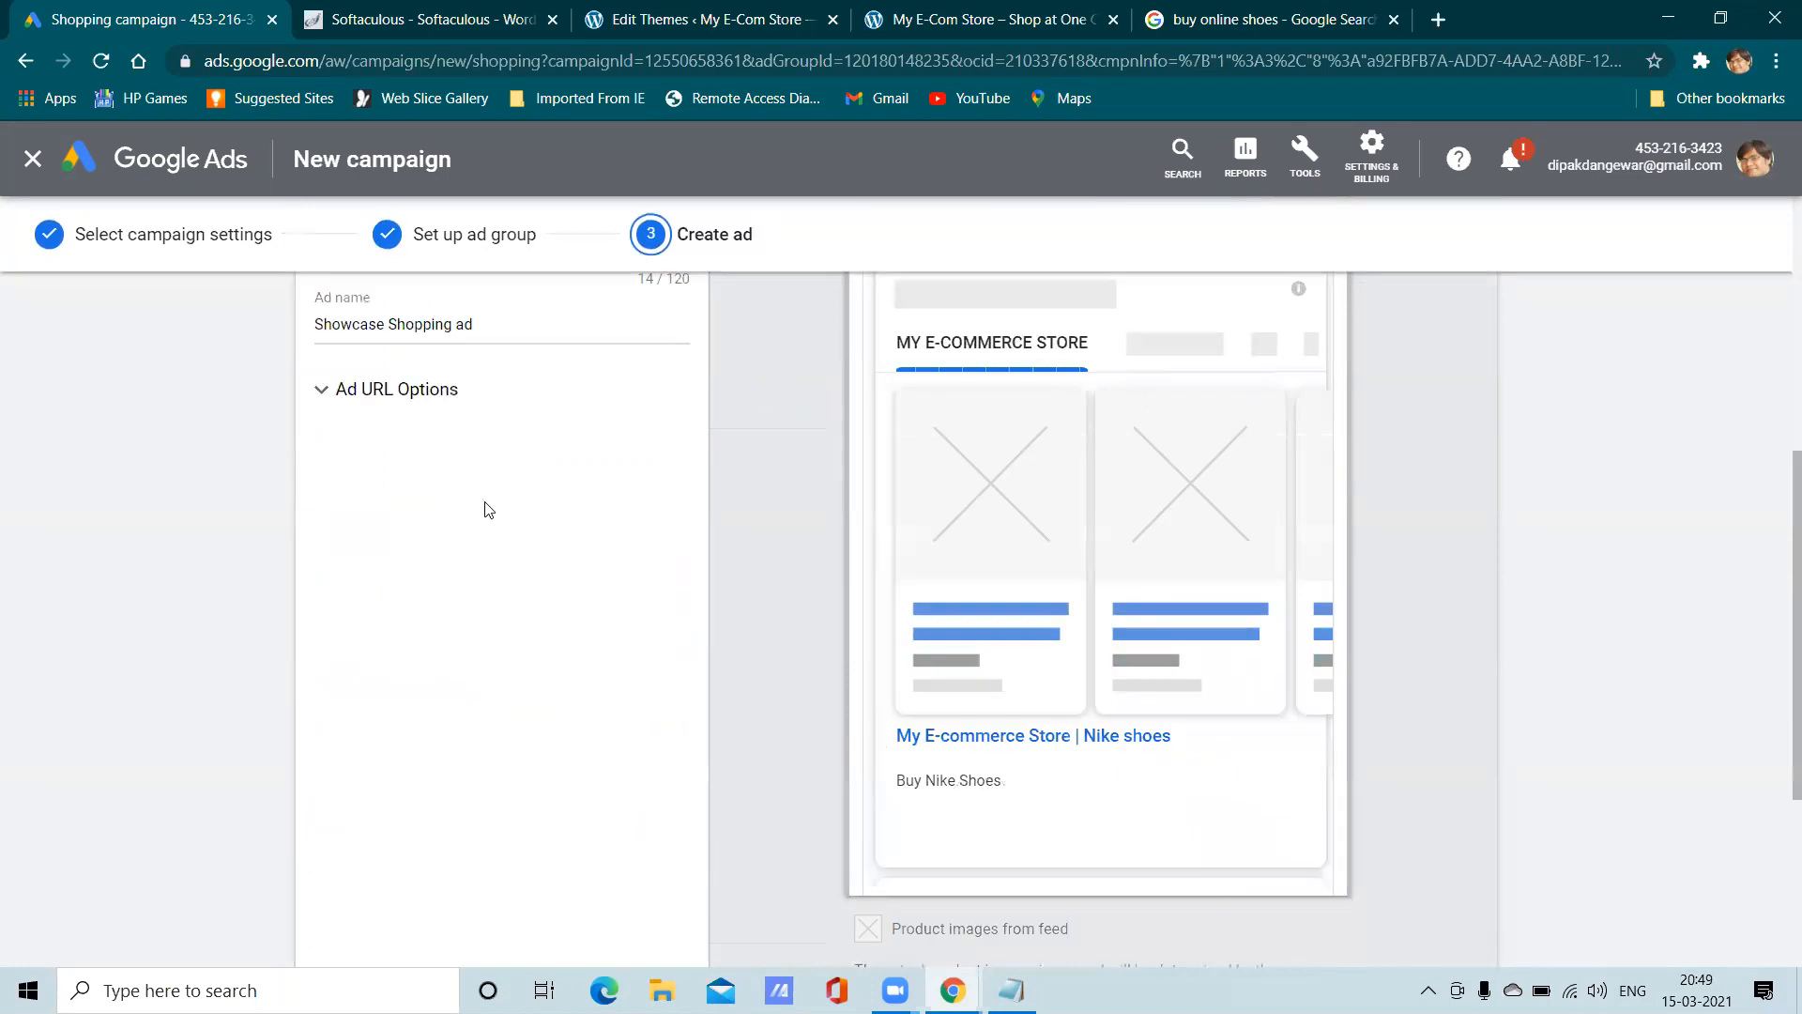
pyautogui.scroll(2, 496, 451)
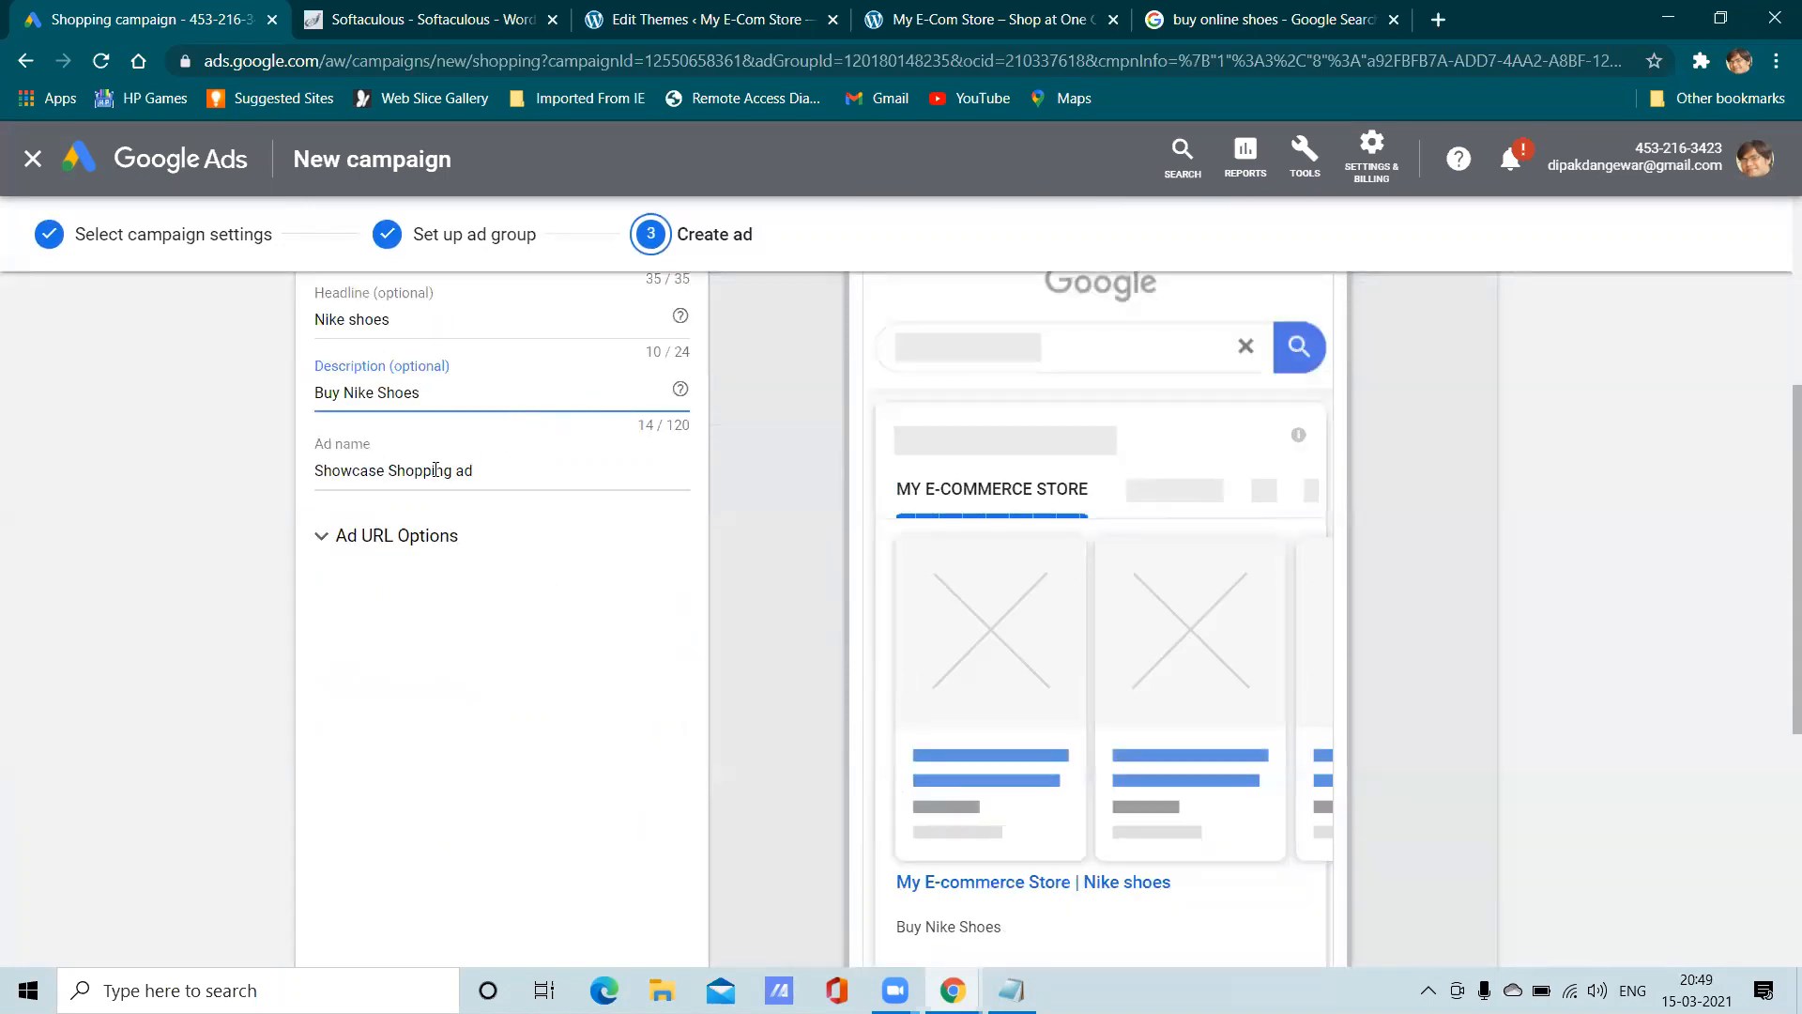
pyautogui.click(459, 472)
pyautogui.click(510, 544)
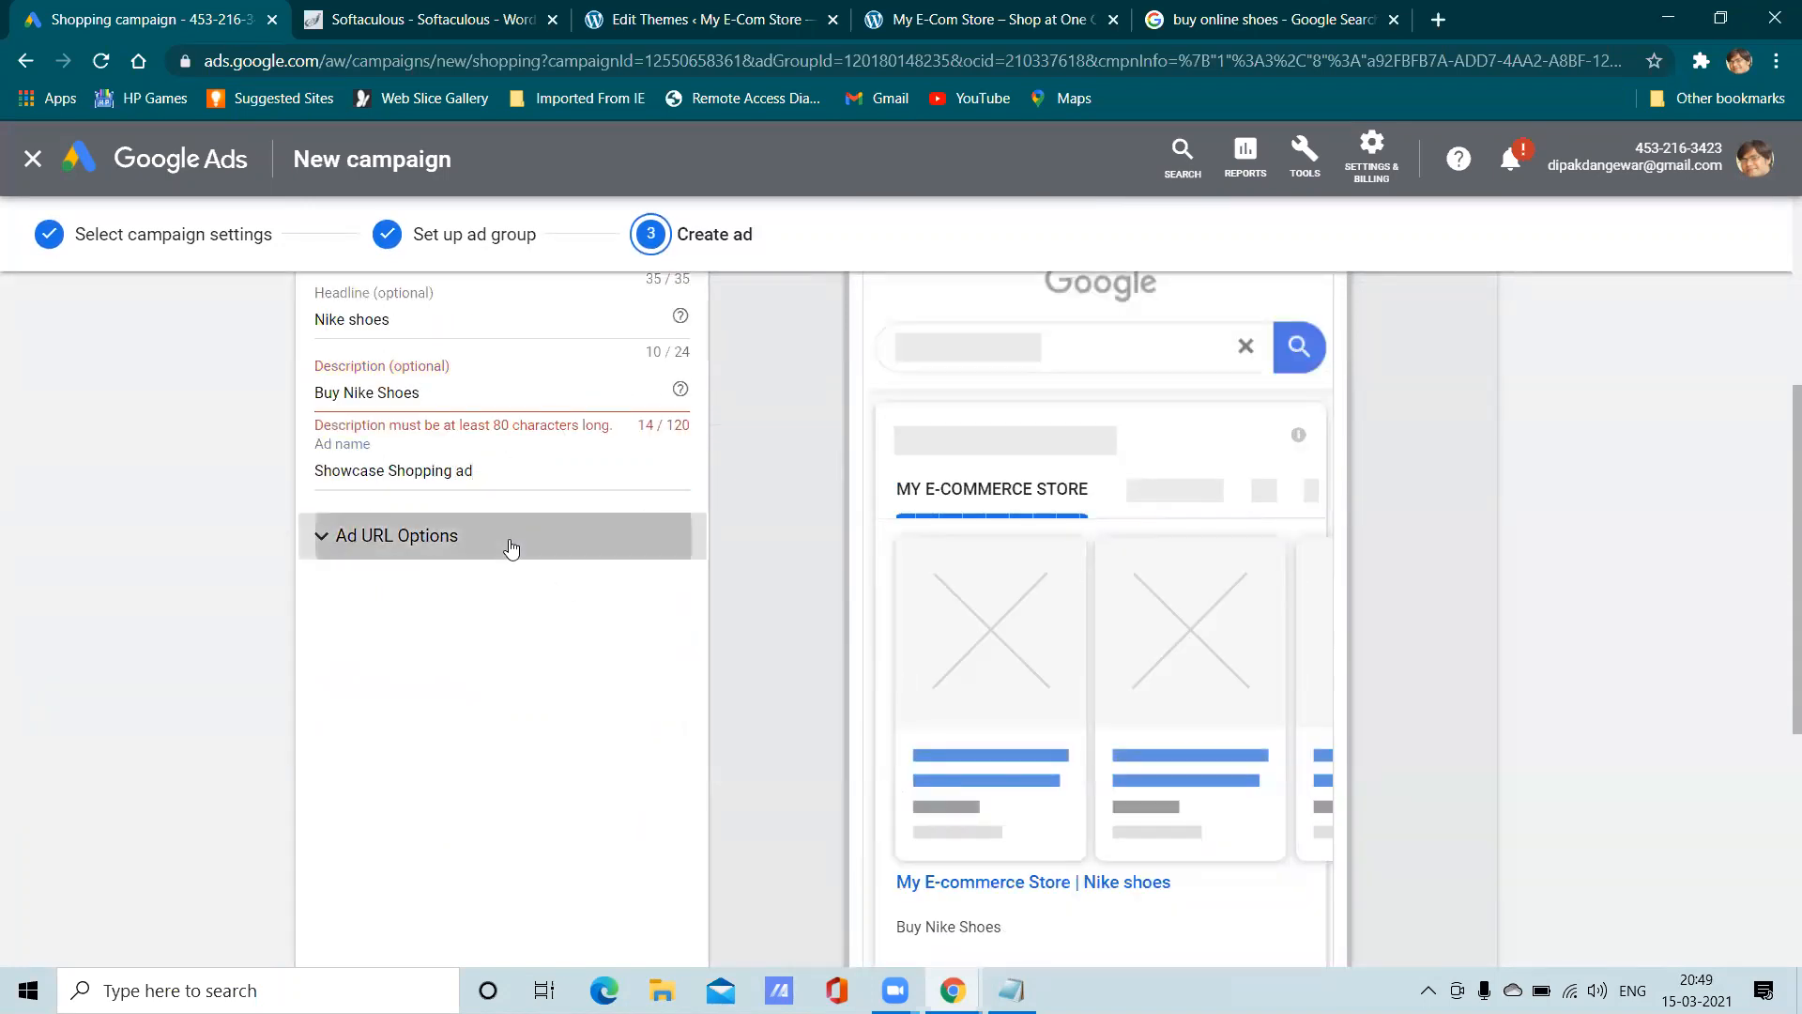
pyautogui.click(423, 552)
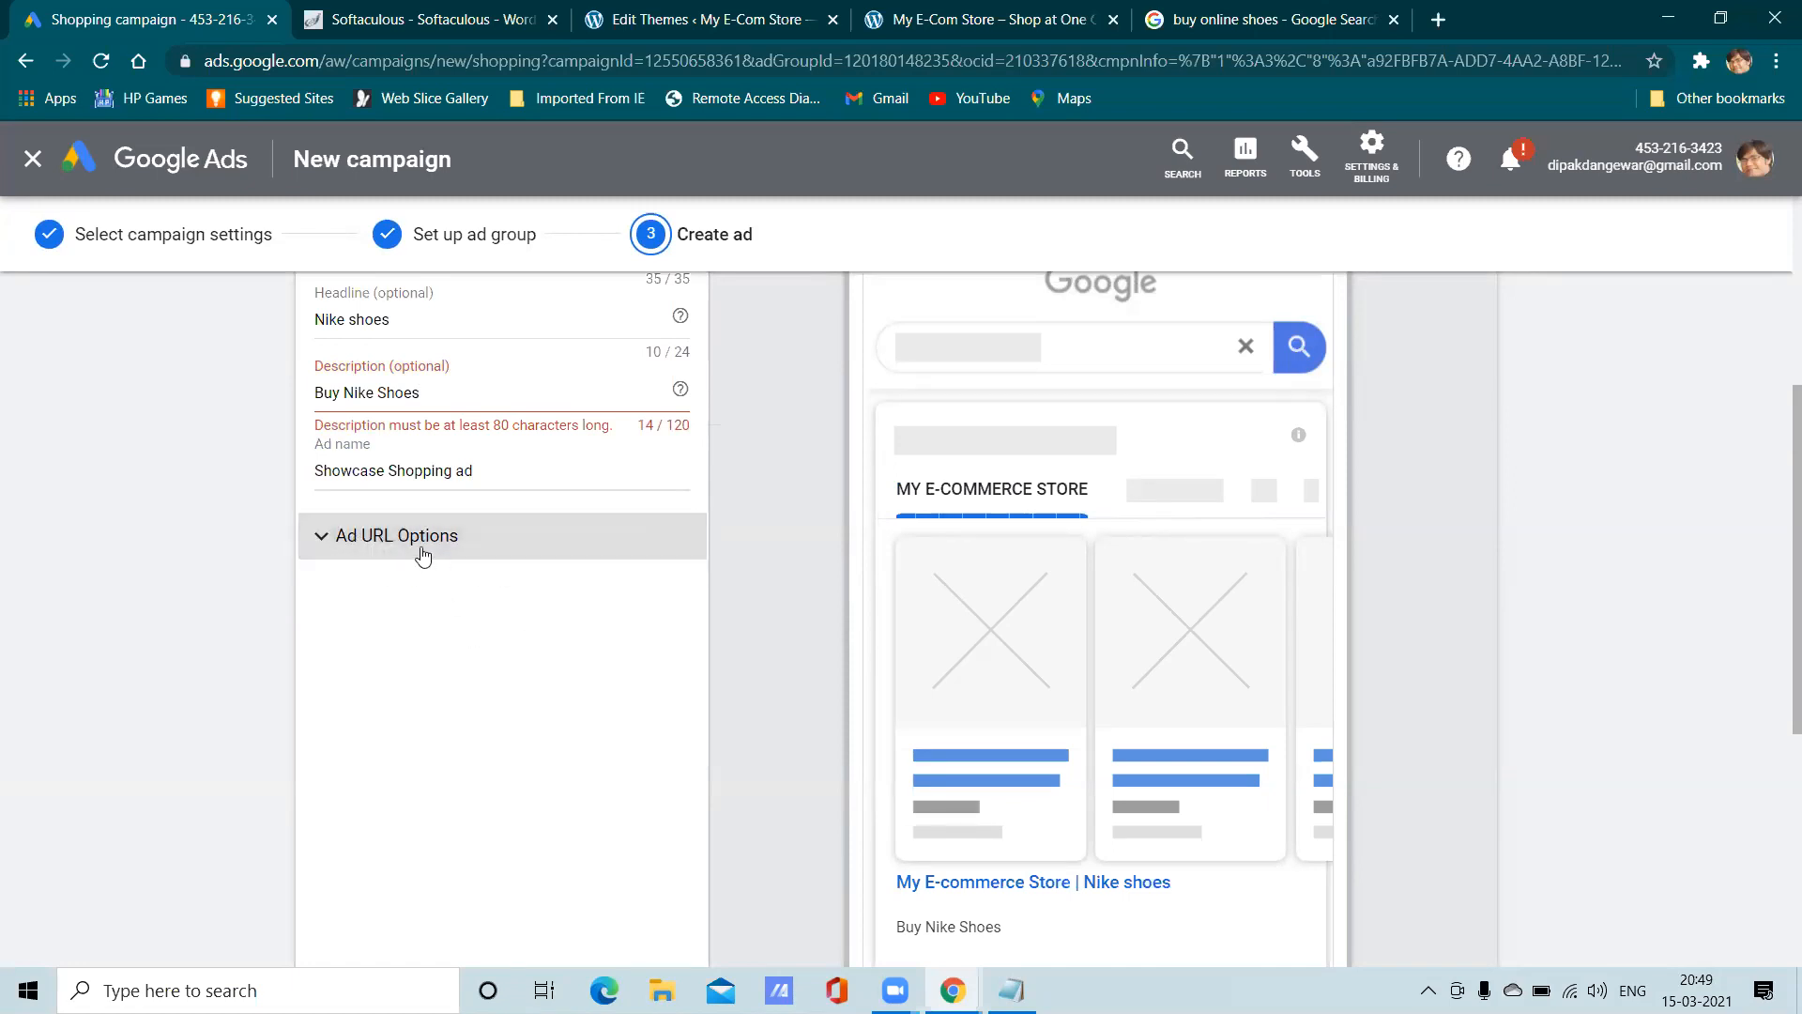
pyautogui.scroll(-3, 939, 676)
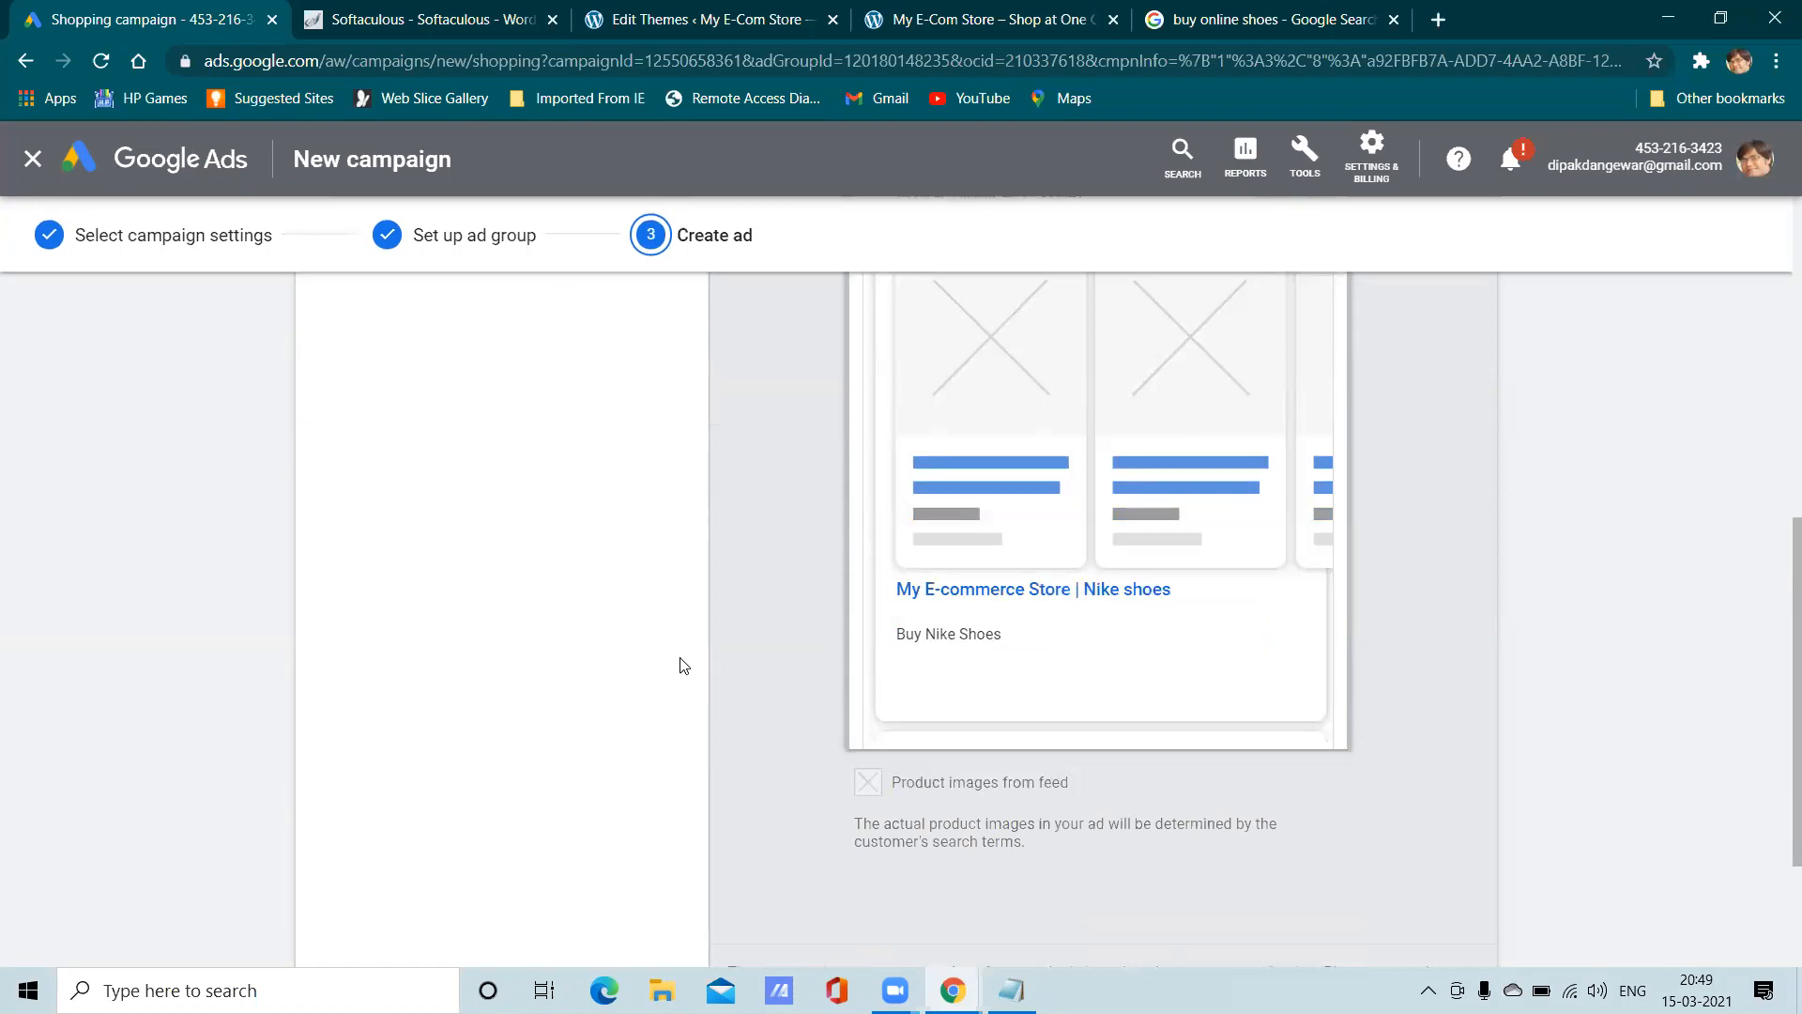
pyautogui.scroll(-3, 657, 685)
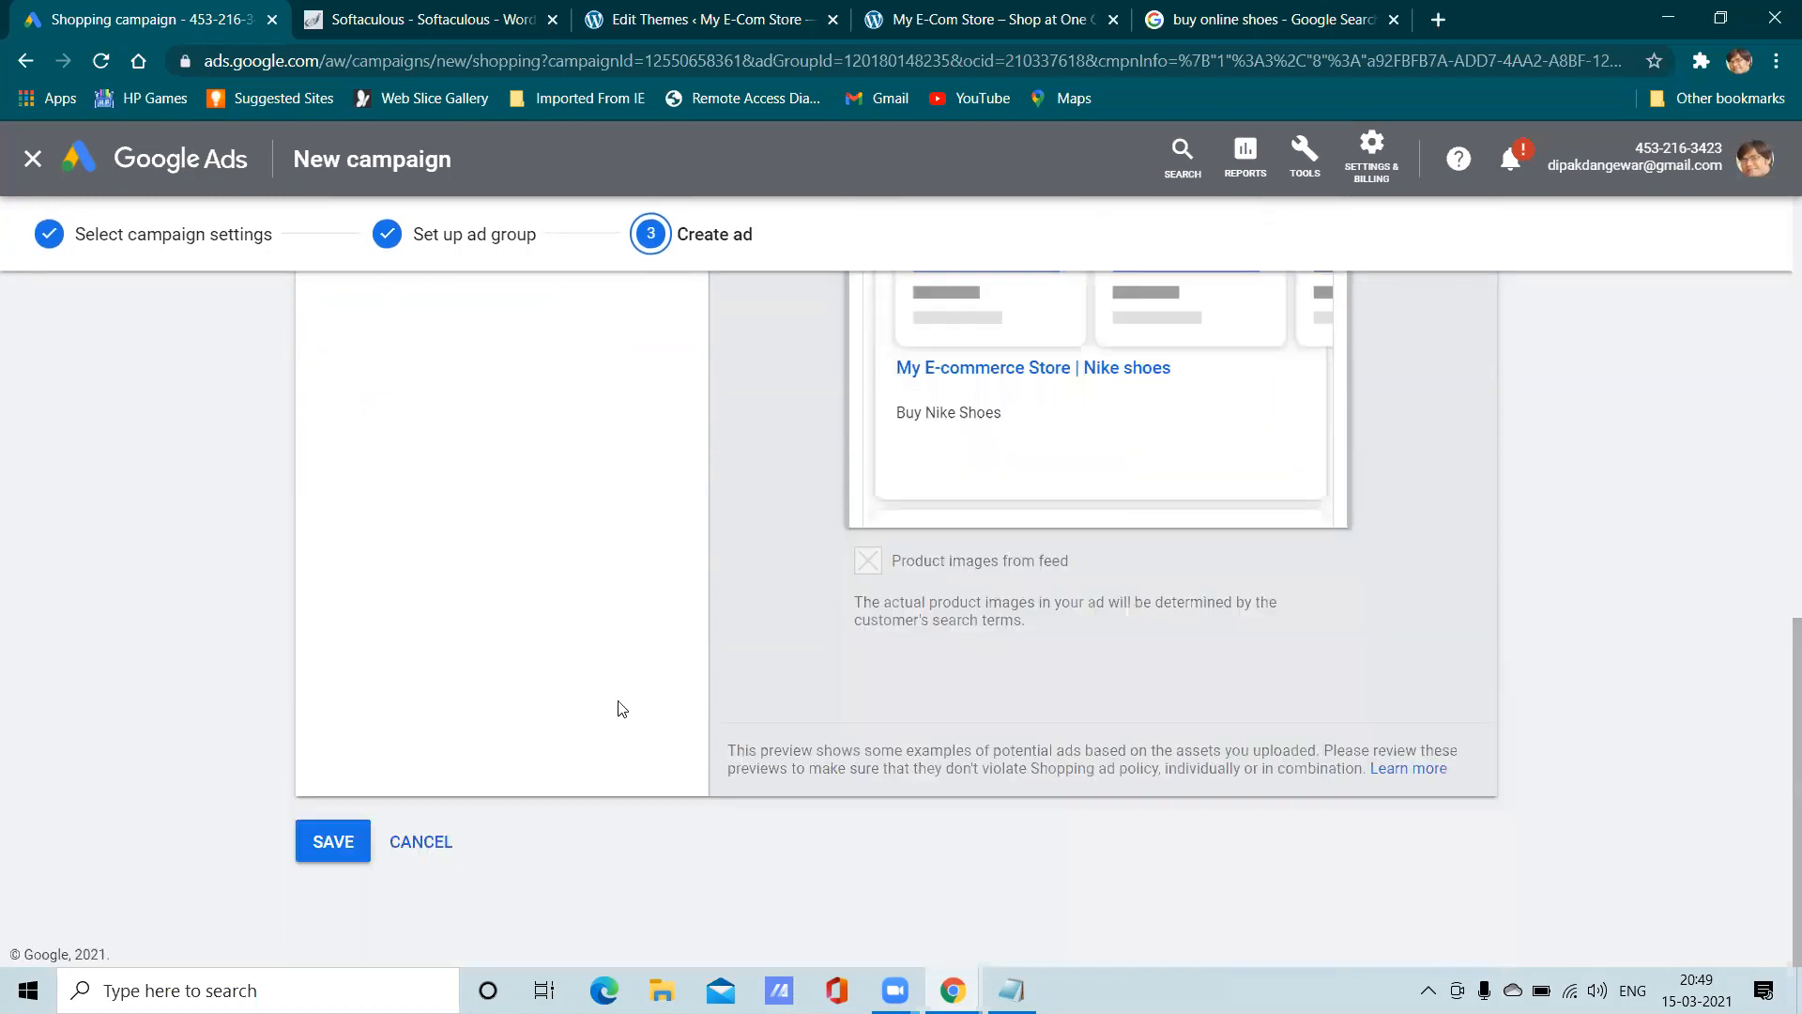
pyautogui.click(366, 836)
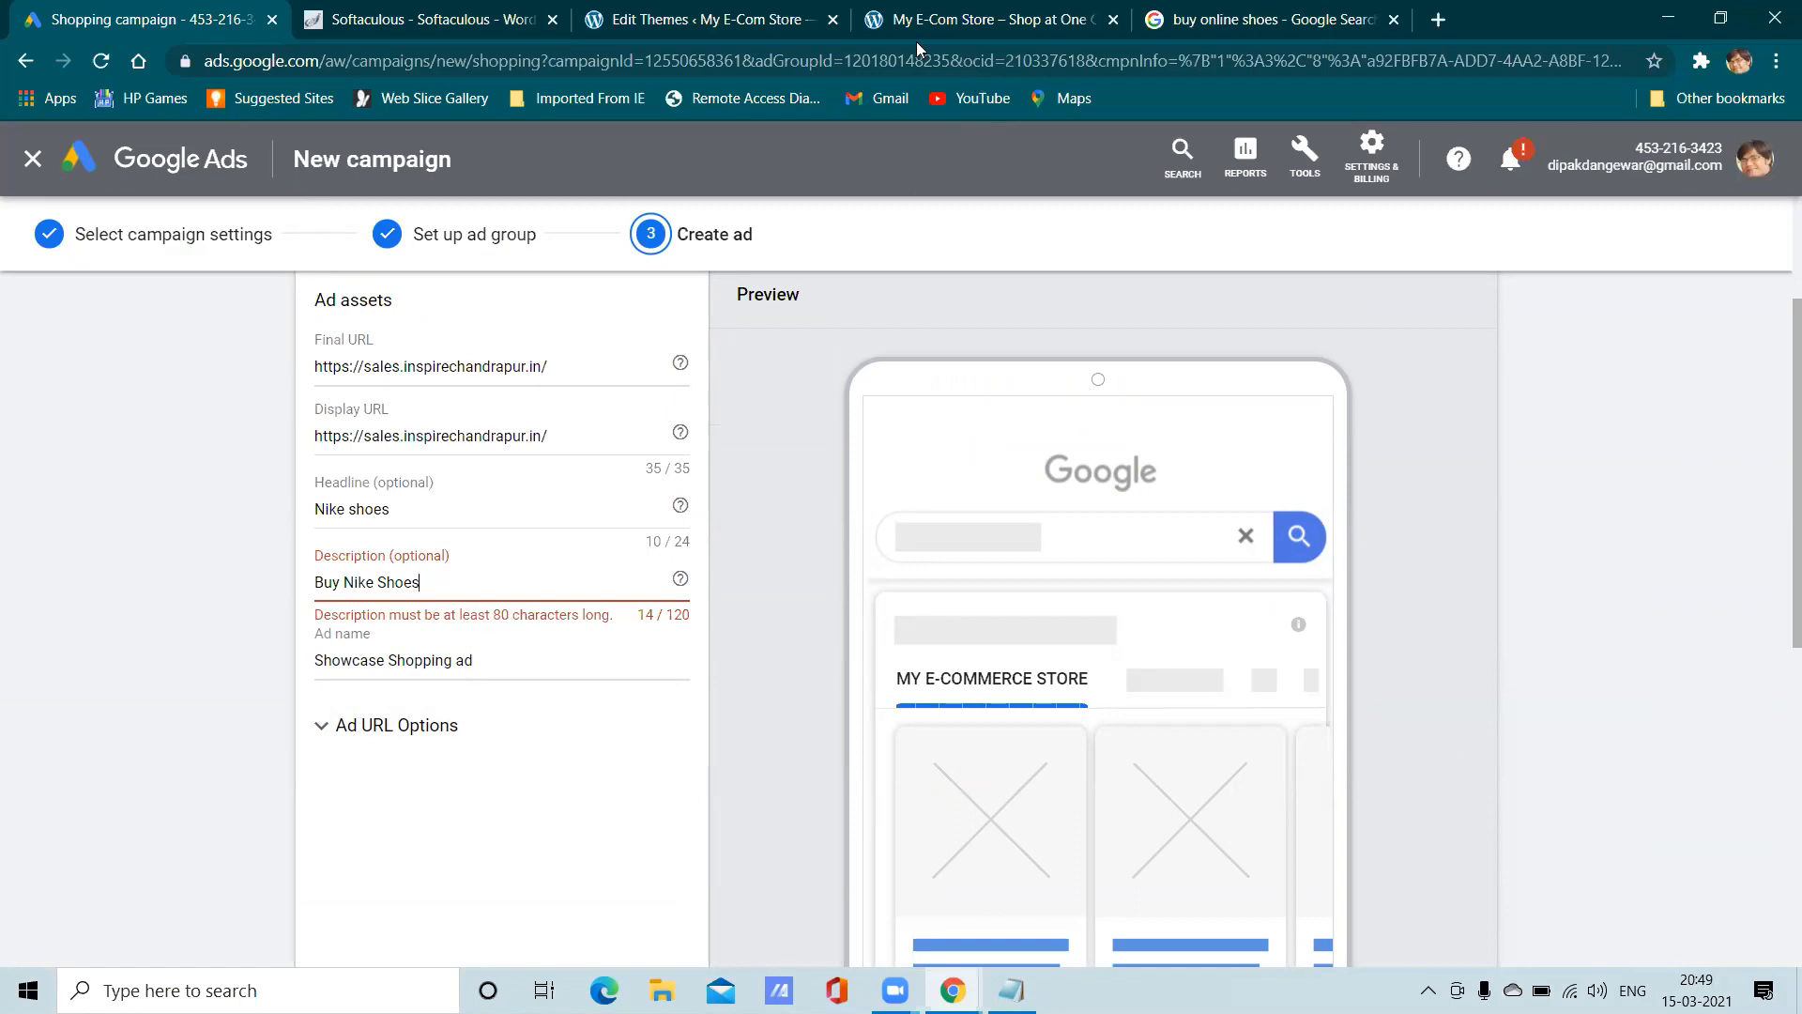
# Switch to the My E-Com Store site and copy the "Lorem ipsum" paragraph under Signup for Newsletter
pyautogui.click(778, 17)
pyautogui.click(964, 13)
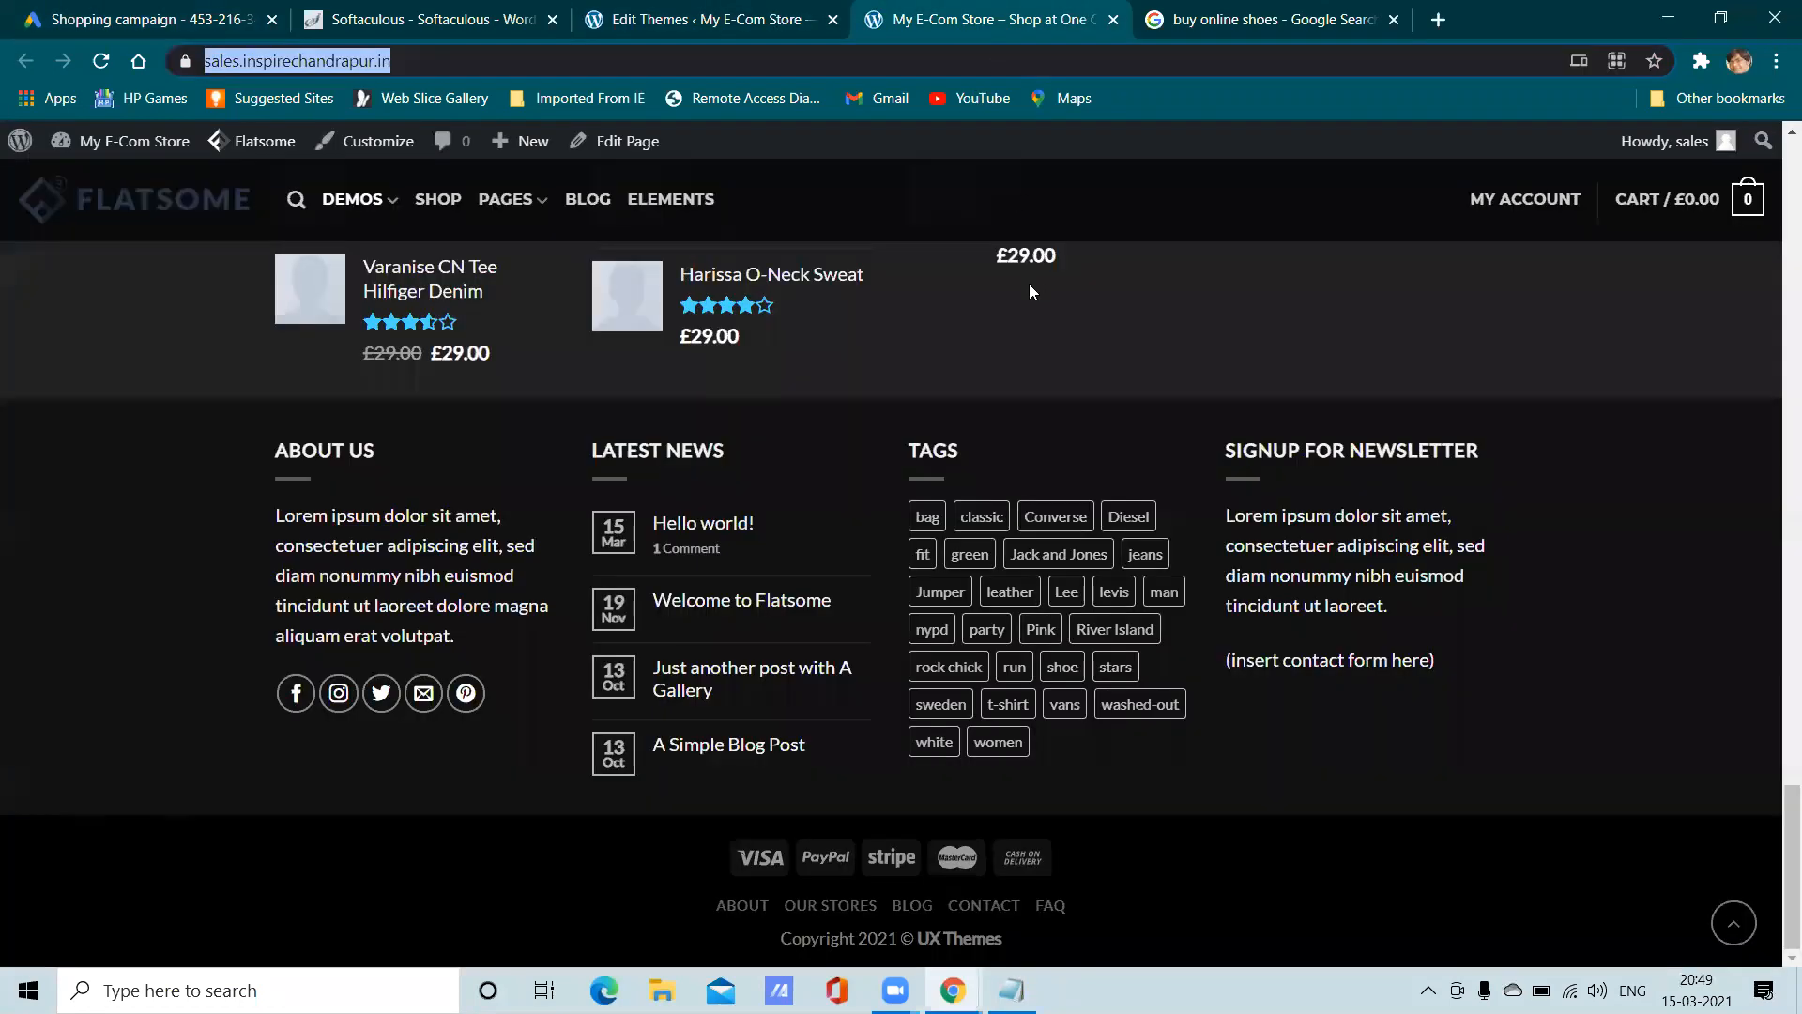
pyautogui.scroll(10, 1008, 321)
pyautogui.scroll(-2, 1071, 748)
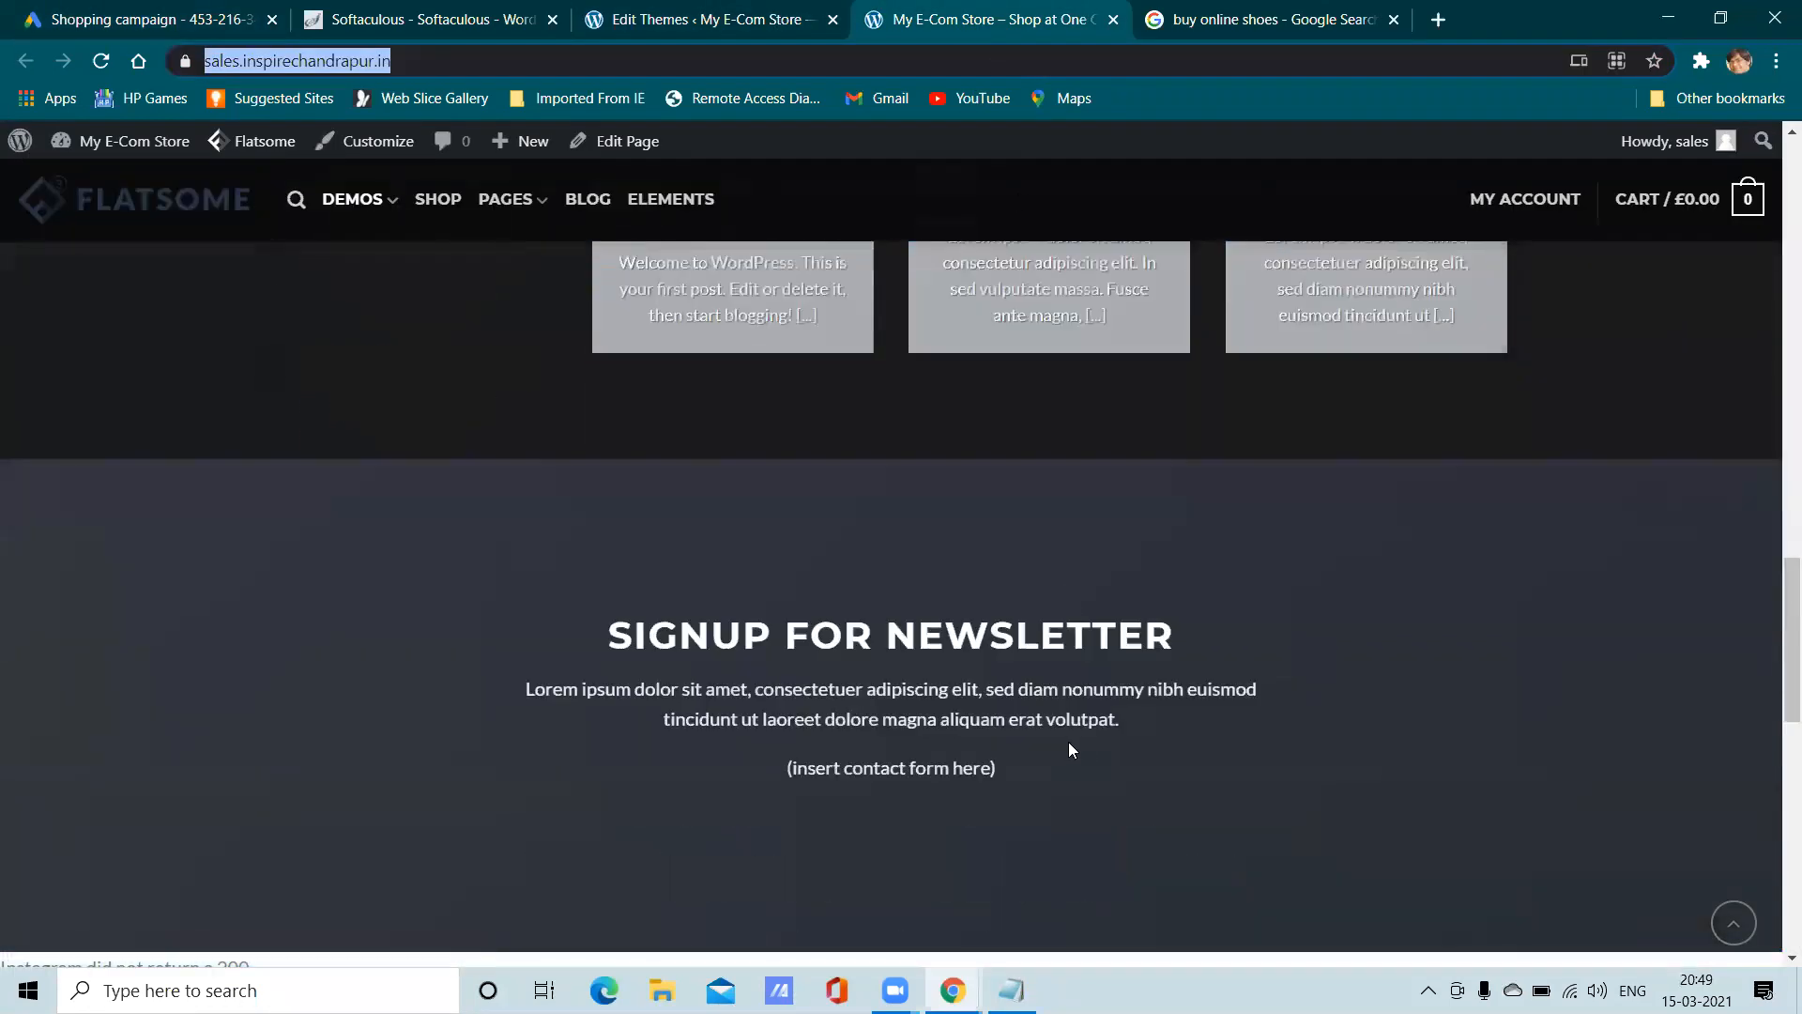
pyautogui.moveTo(1115, 723); pyautogui.dragTo(559, 692)
pyautogui.rightClick(559, 692)
pyautogui.click(606, 721)
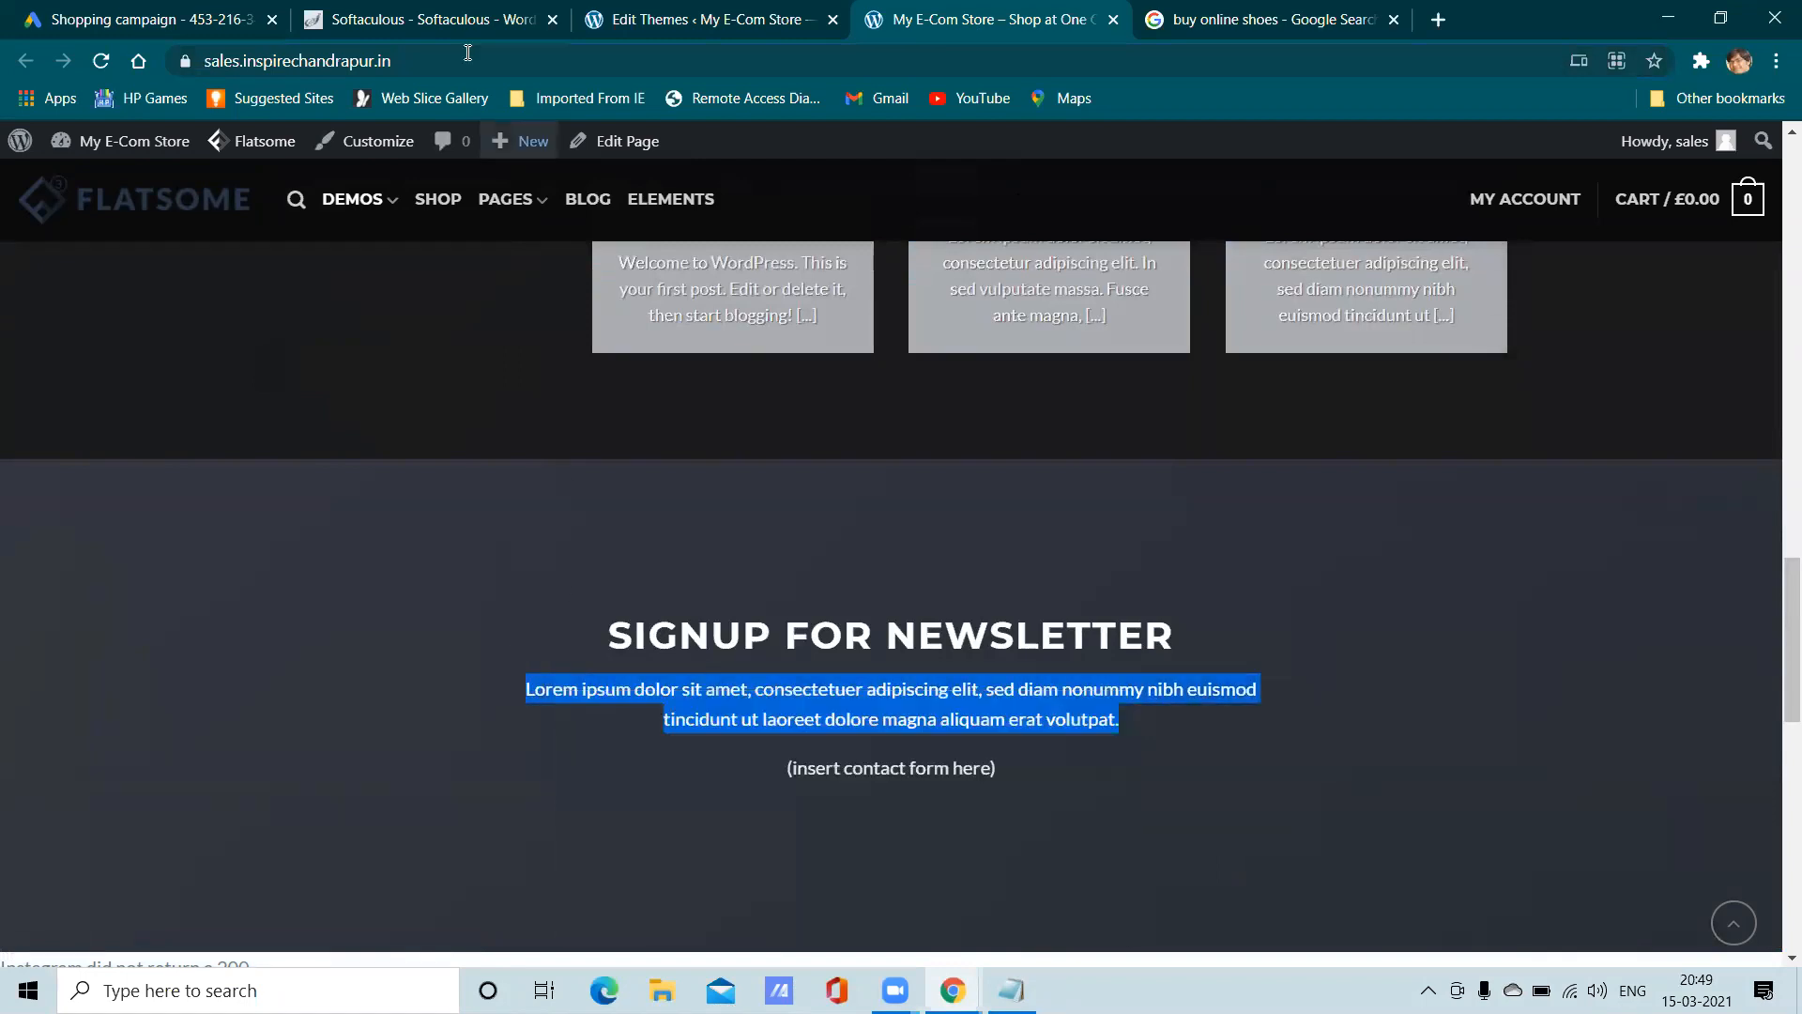
# Back in the Google Ads setup, replace the ad description with the copied text and shorten it to end at "sed diam no"
pyautogui.click(193, 11)
pyautogui.moveTo(492, 580); pyautogui.dragTo(33, 612)
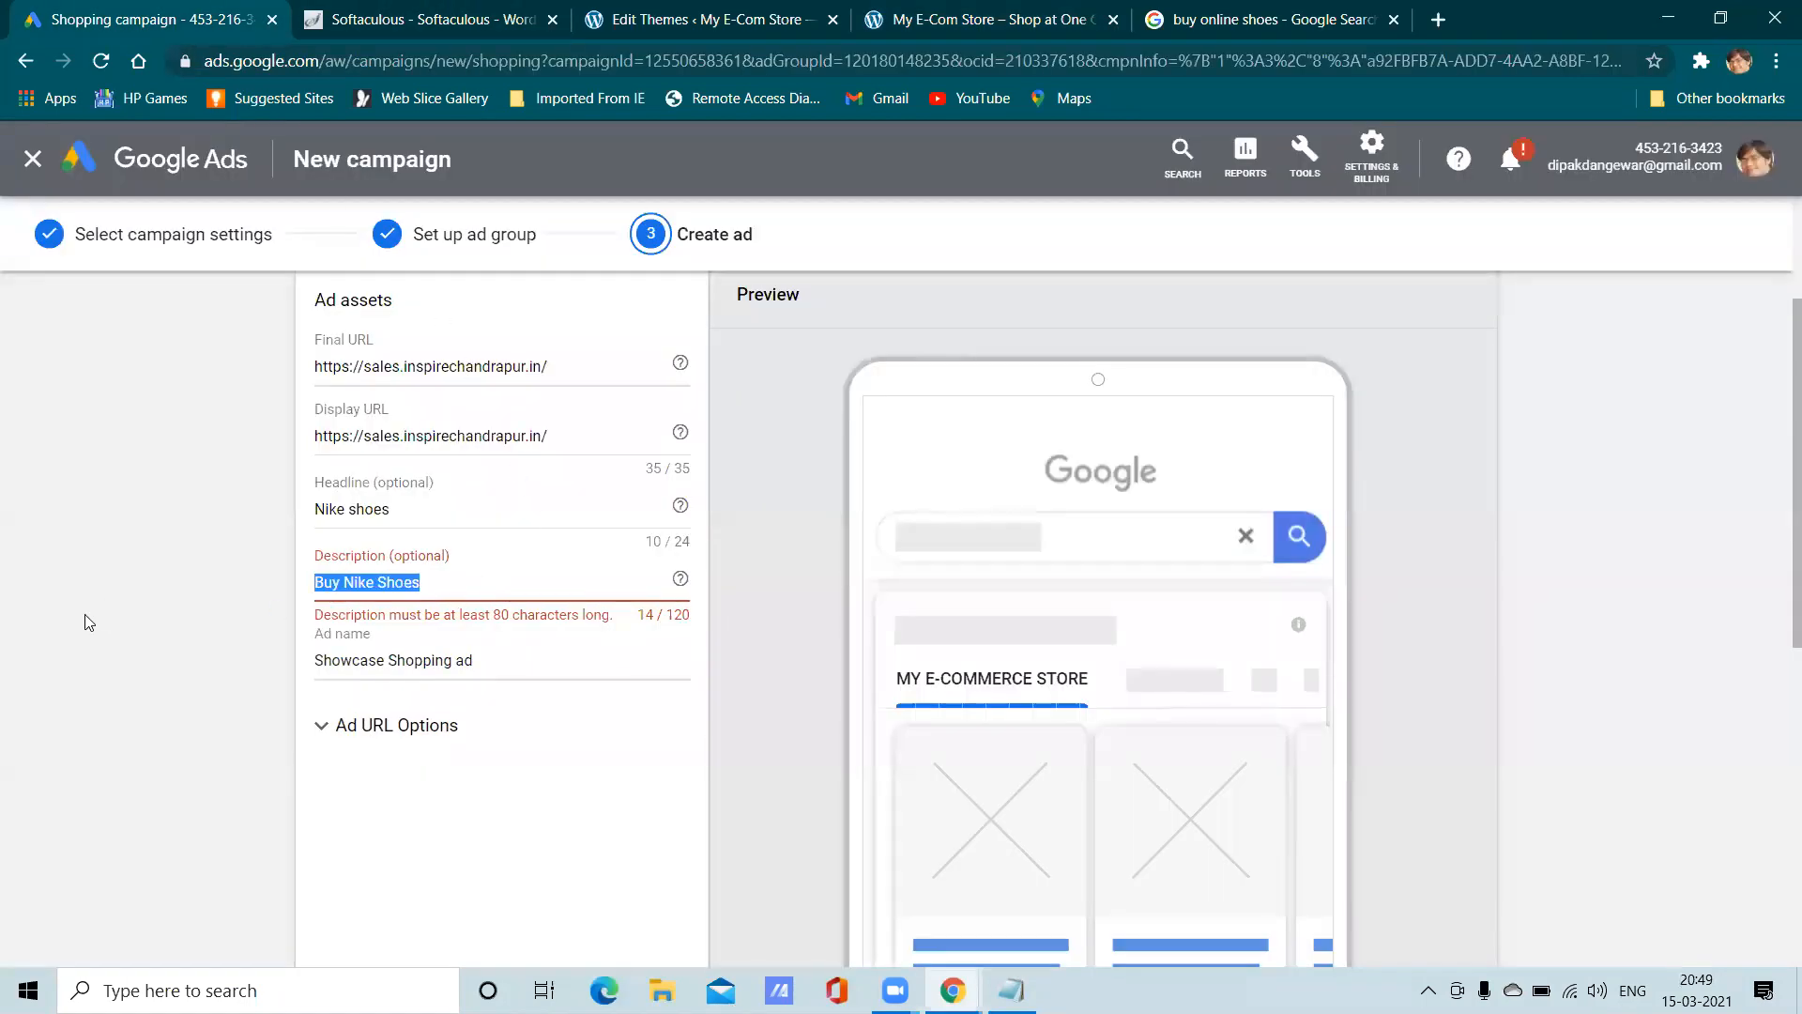
pyautogui.hotkey('ctrl', 'v')
pyautogui.moveTo(373, 619); pyautogui.dragTo(316, 619)
pyautogui.press('BackSpace')
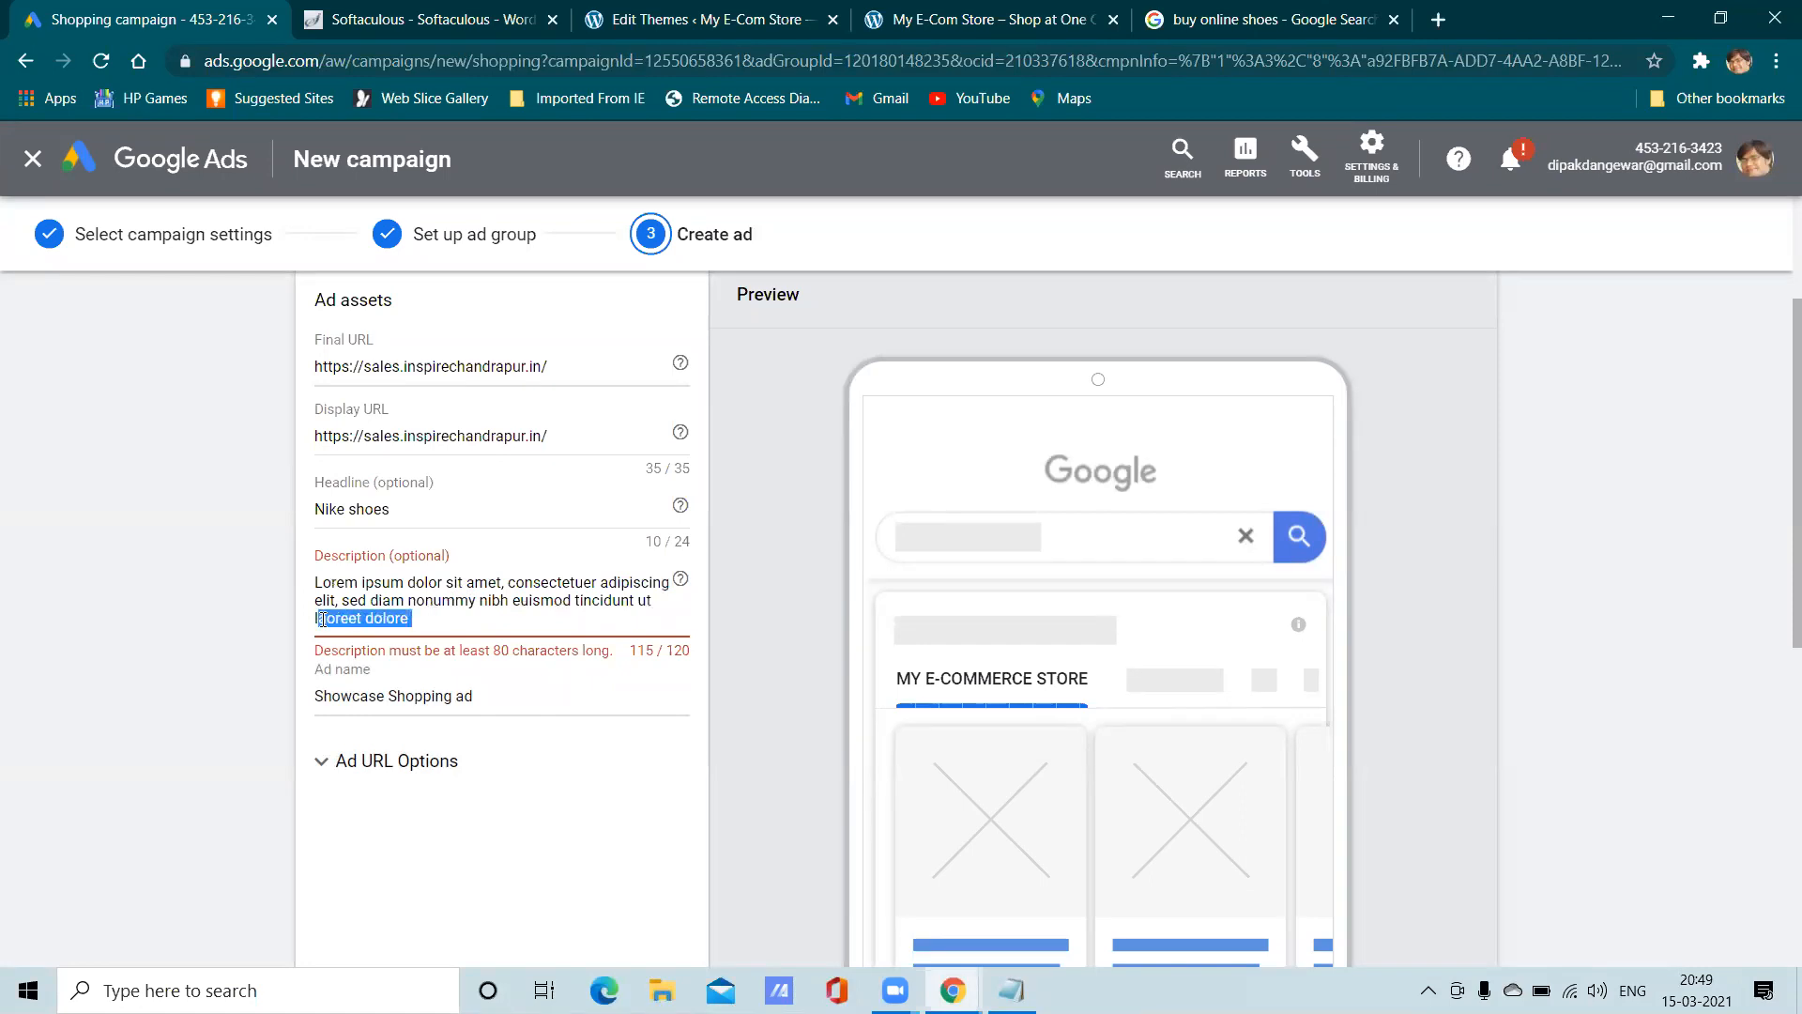
pyautogui.press('BackSpace')
pyautogui.press('BackSpace')
pyautogui.press('BackSpace')
pyautogui.press('BackSpace')
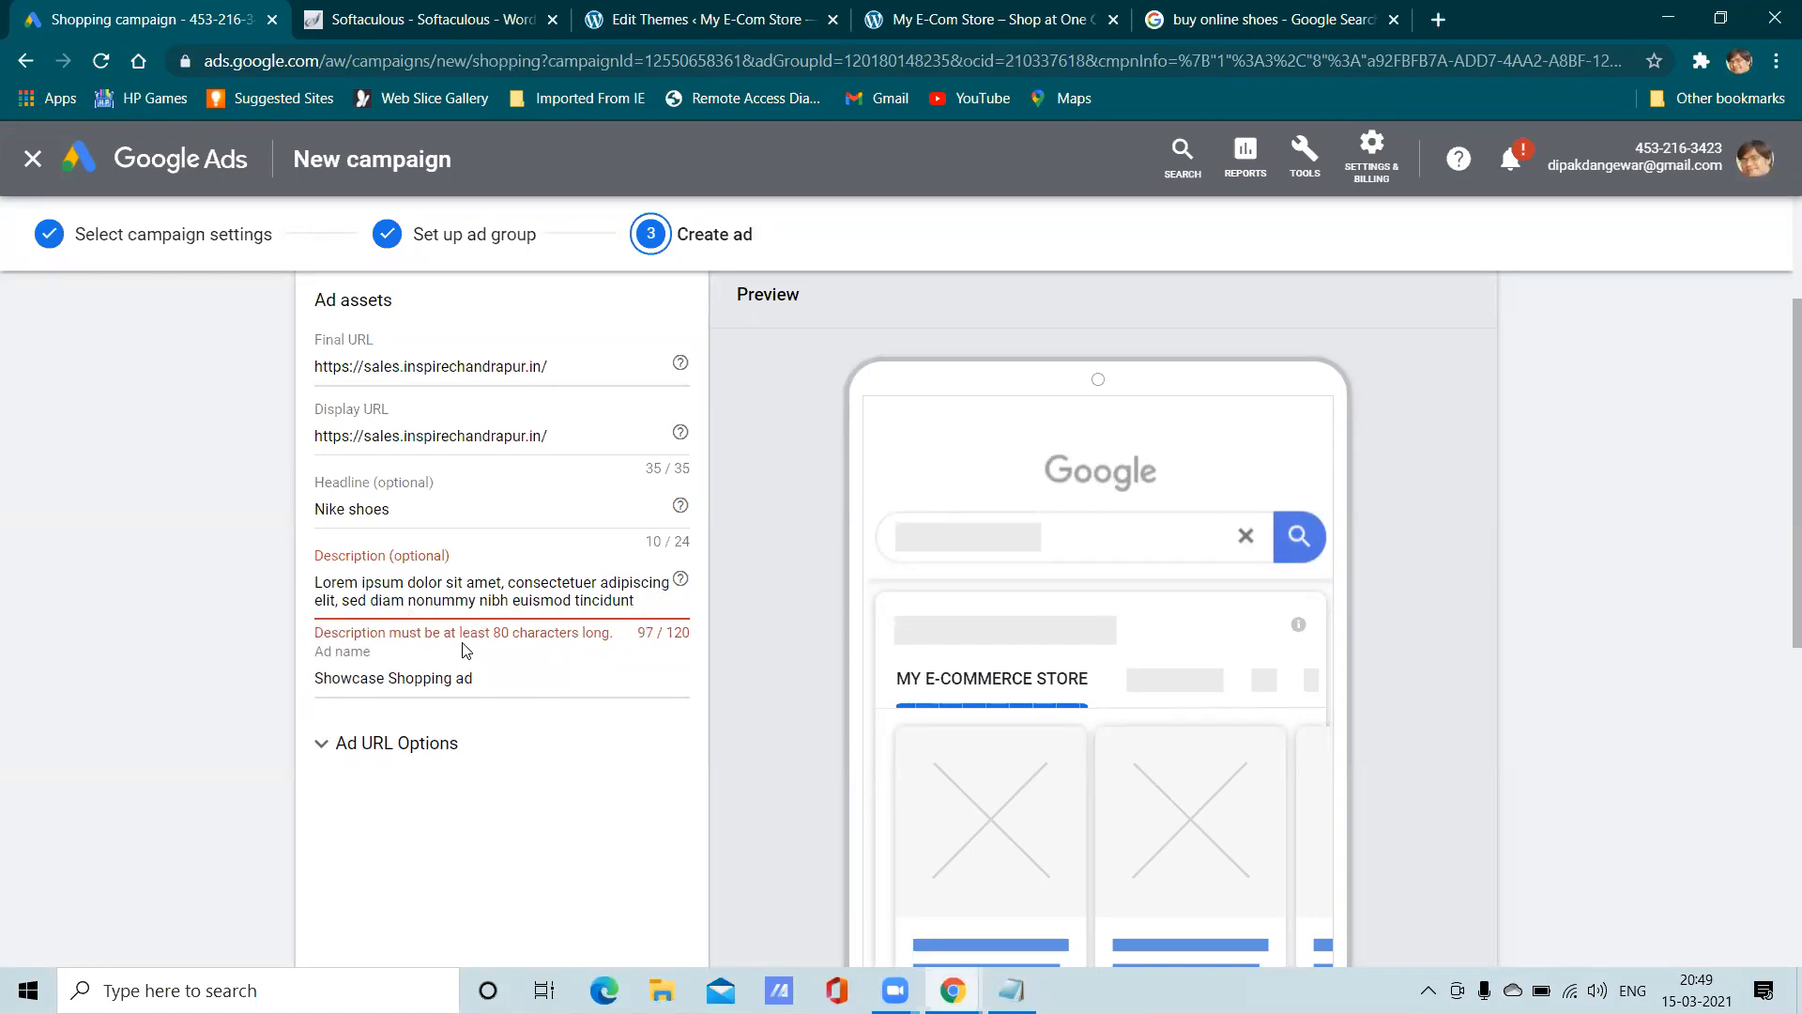
pyautogui.press('BackSpace')
pyautogui.press('BackSpace')
pyautogui.press('BackSpace')
pyautogui.press('BackSpace')
pyautogui.press('BackSpace')
pyautogui.press('BackSpace')
pyautogui.press('BackSpace')
pyautogui.press('BackSpace')
pyautogui.press('BackSpace')
pyautogui.press('BackSpace')
pyautogui.press('BackSpace')
pyautogui.press('BackSpace')
pyautogui.press('BackSpace')
pyautogui.press('BackSpace')
pyautogui.press('BackSpace')
pyautogui.press('BackSpace')
pyautogui.press('BackSpace')
pyautogui.press('BackSpace')
pyautogui.press('BackSpace')
pyautogui.press('BackSpace')
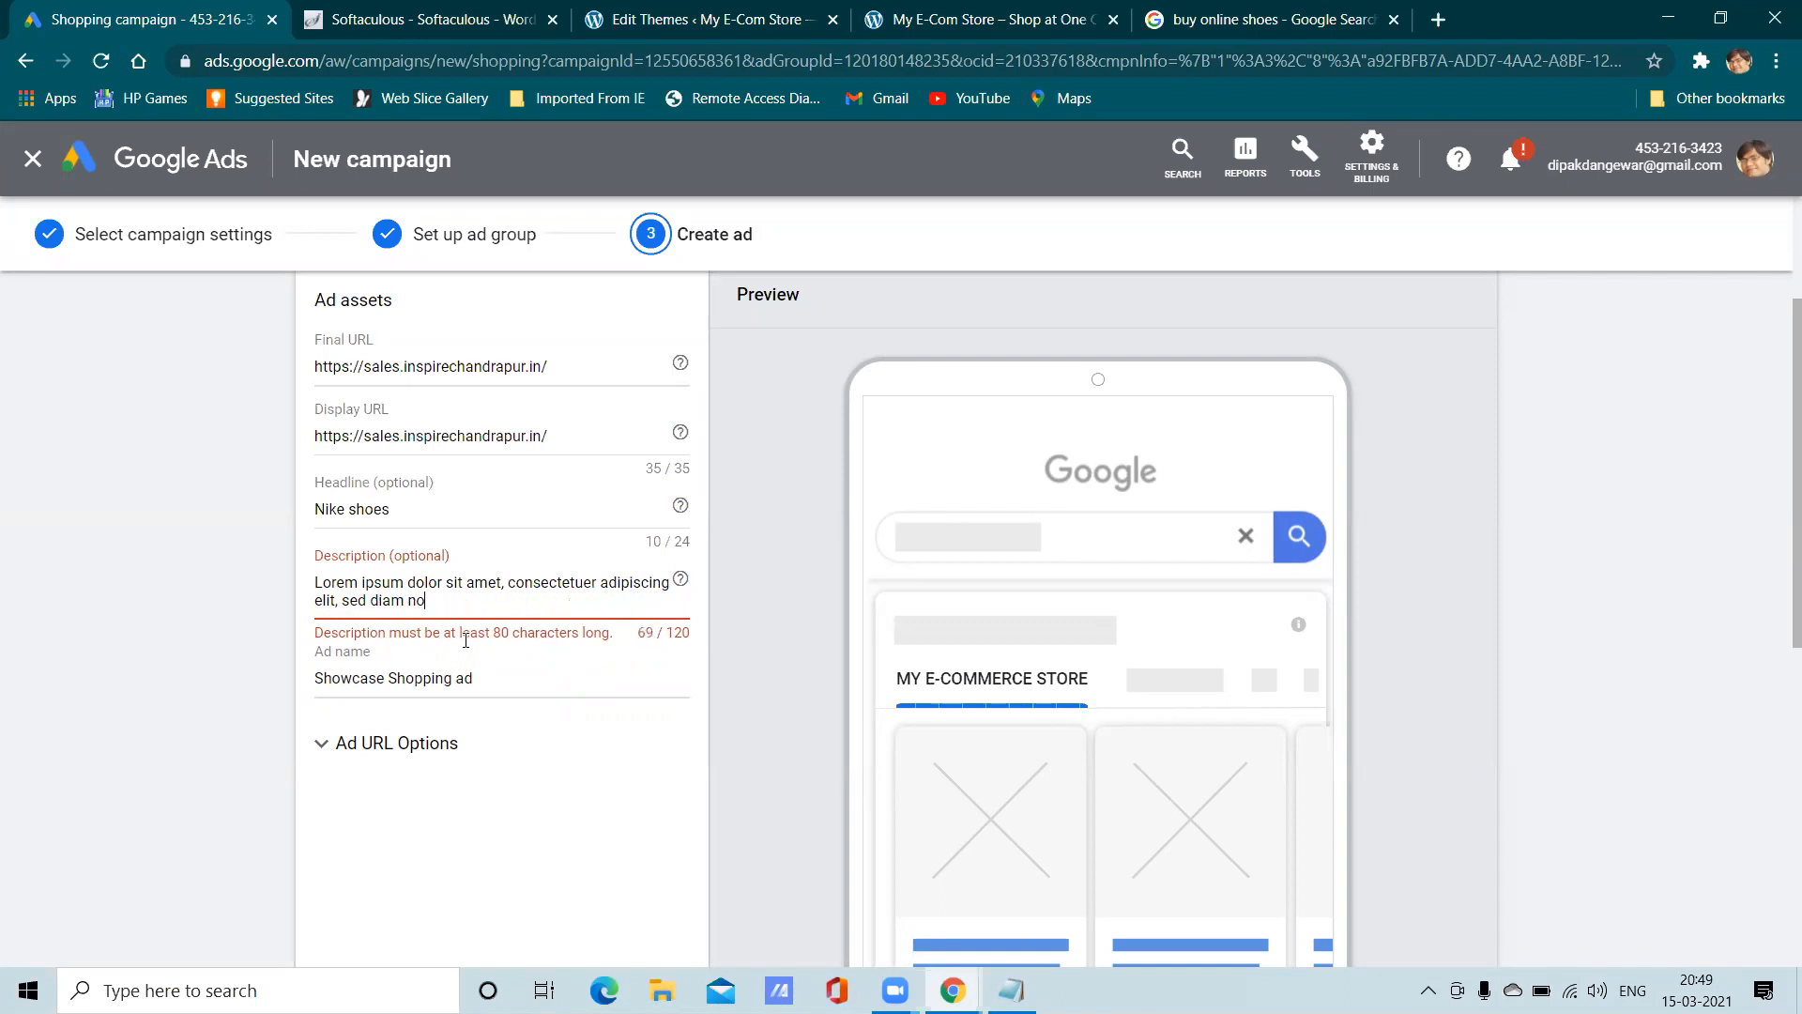
# Try to save the Showcase Shopping ad with the shortened description
pyautogui.click(507, 681)
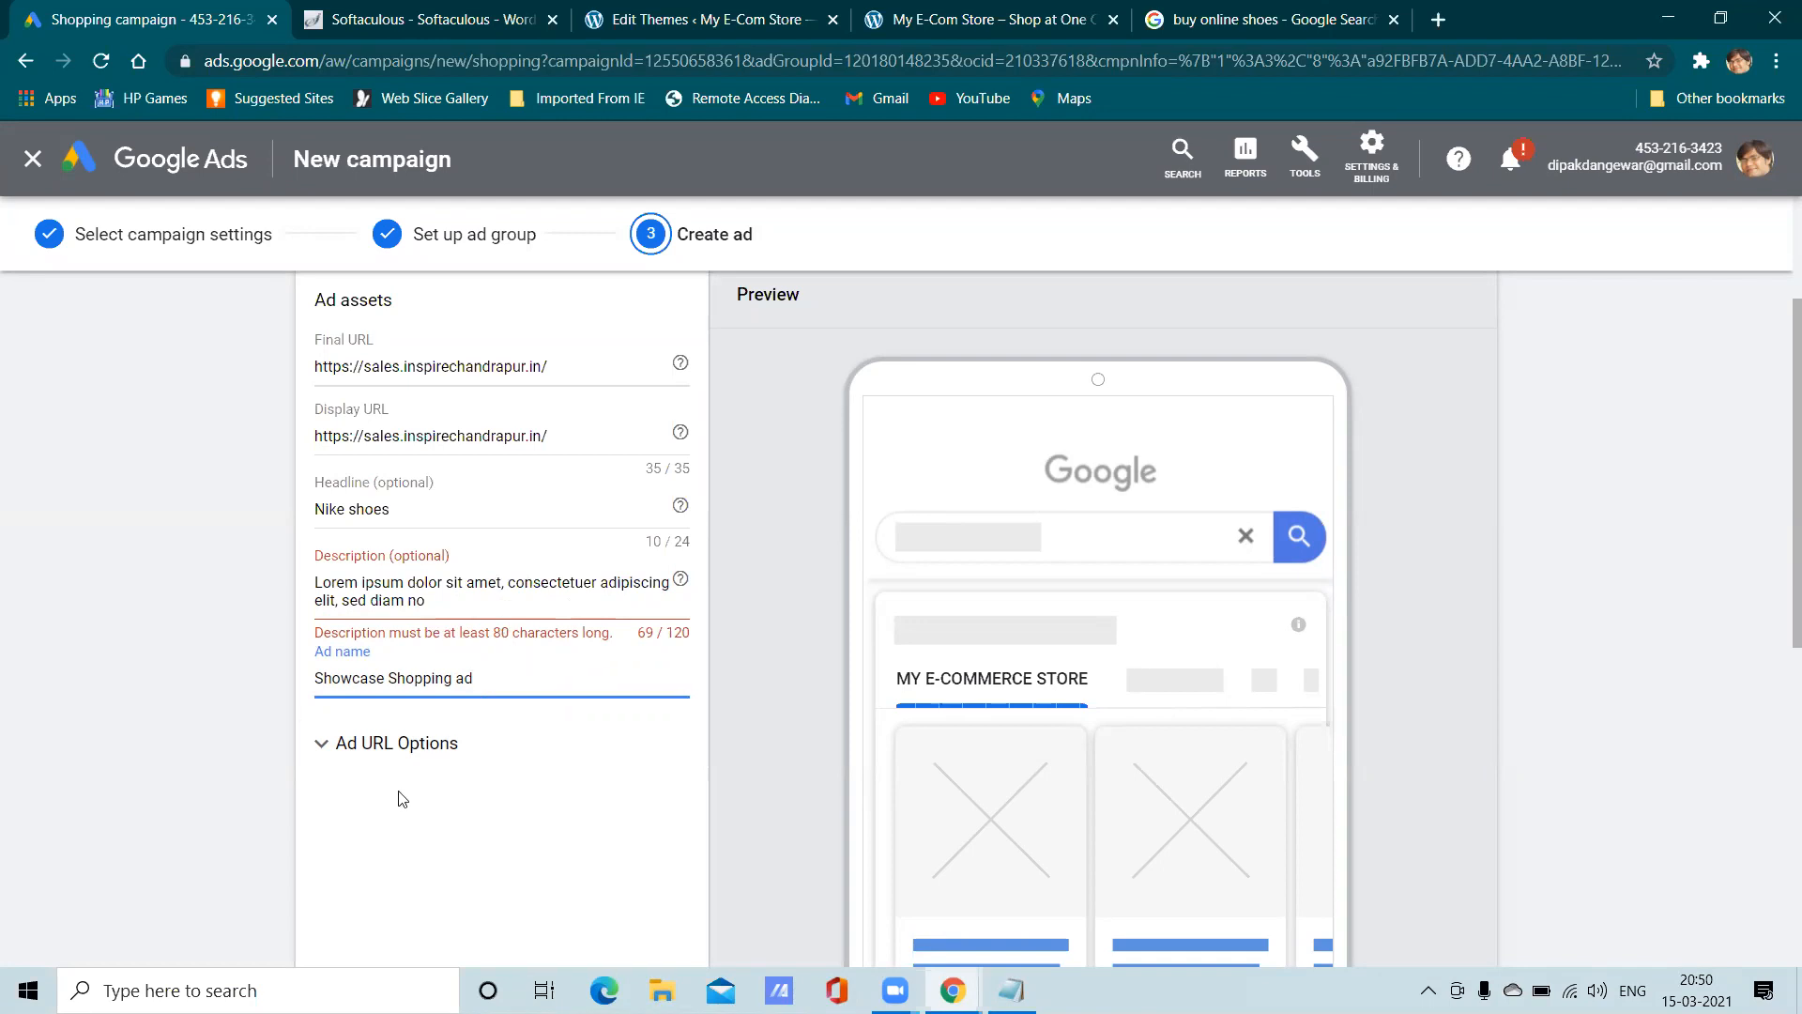
pyautogui.scroll(-6, 408, 793)
pyautogui.click(330, 837)
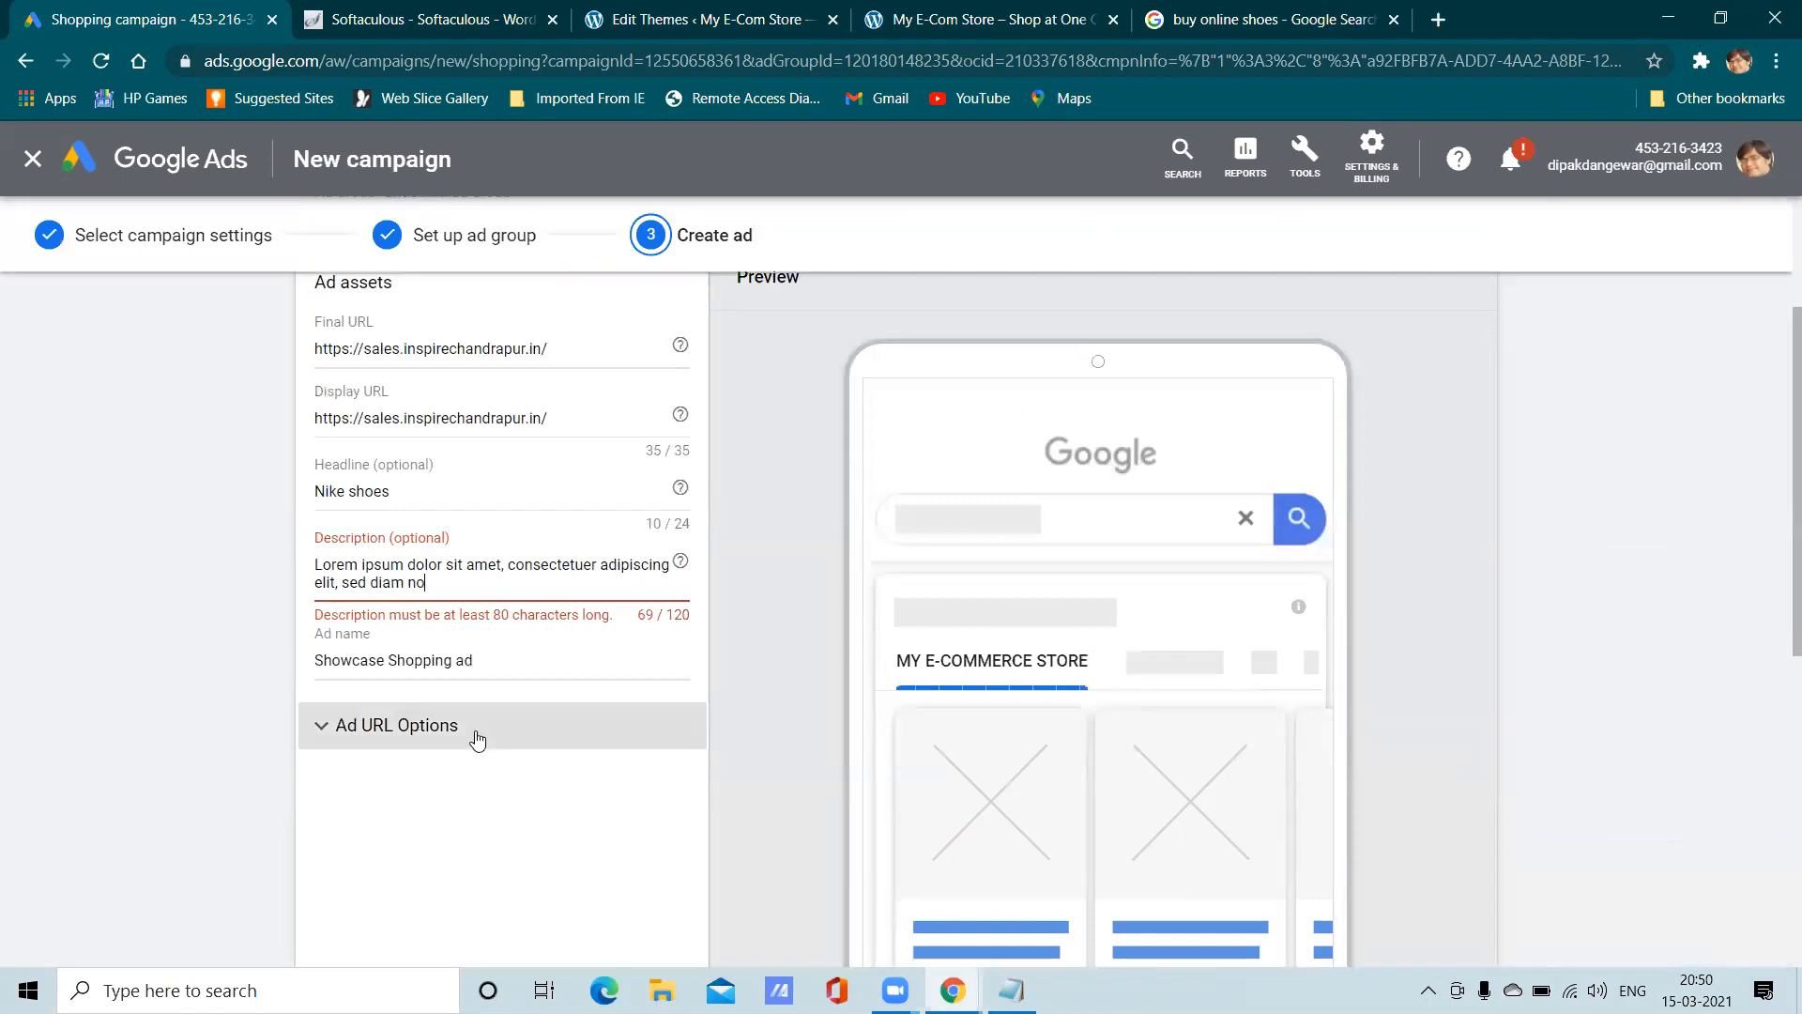
# Replace the description with the copied "Lorem ipsum" text trimmed to end at "tincidunt ut laoreet", and save the ad
pyautogui.hotkey('ctrl', 'a')
pyautogui.press('BackSpace')
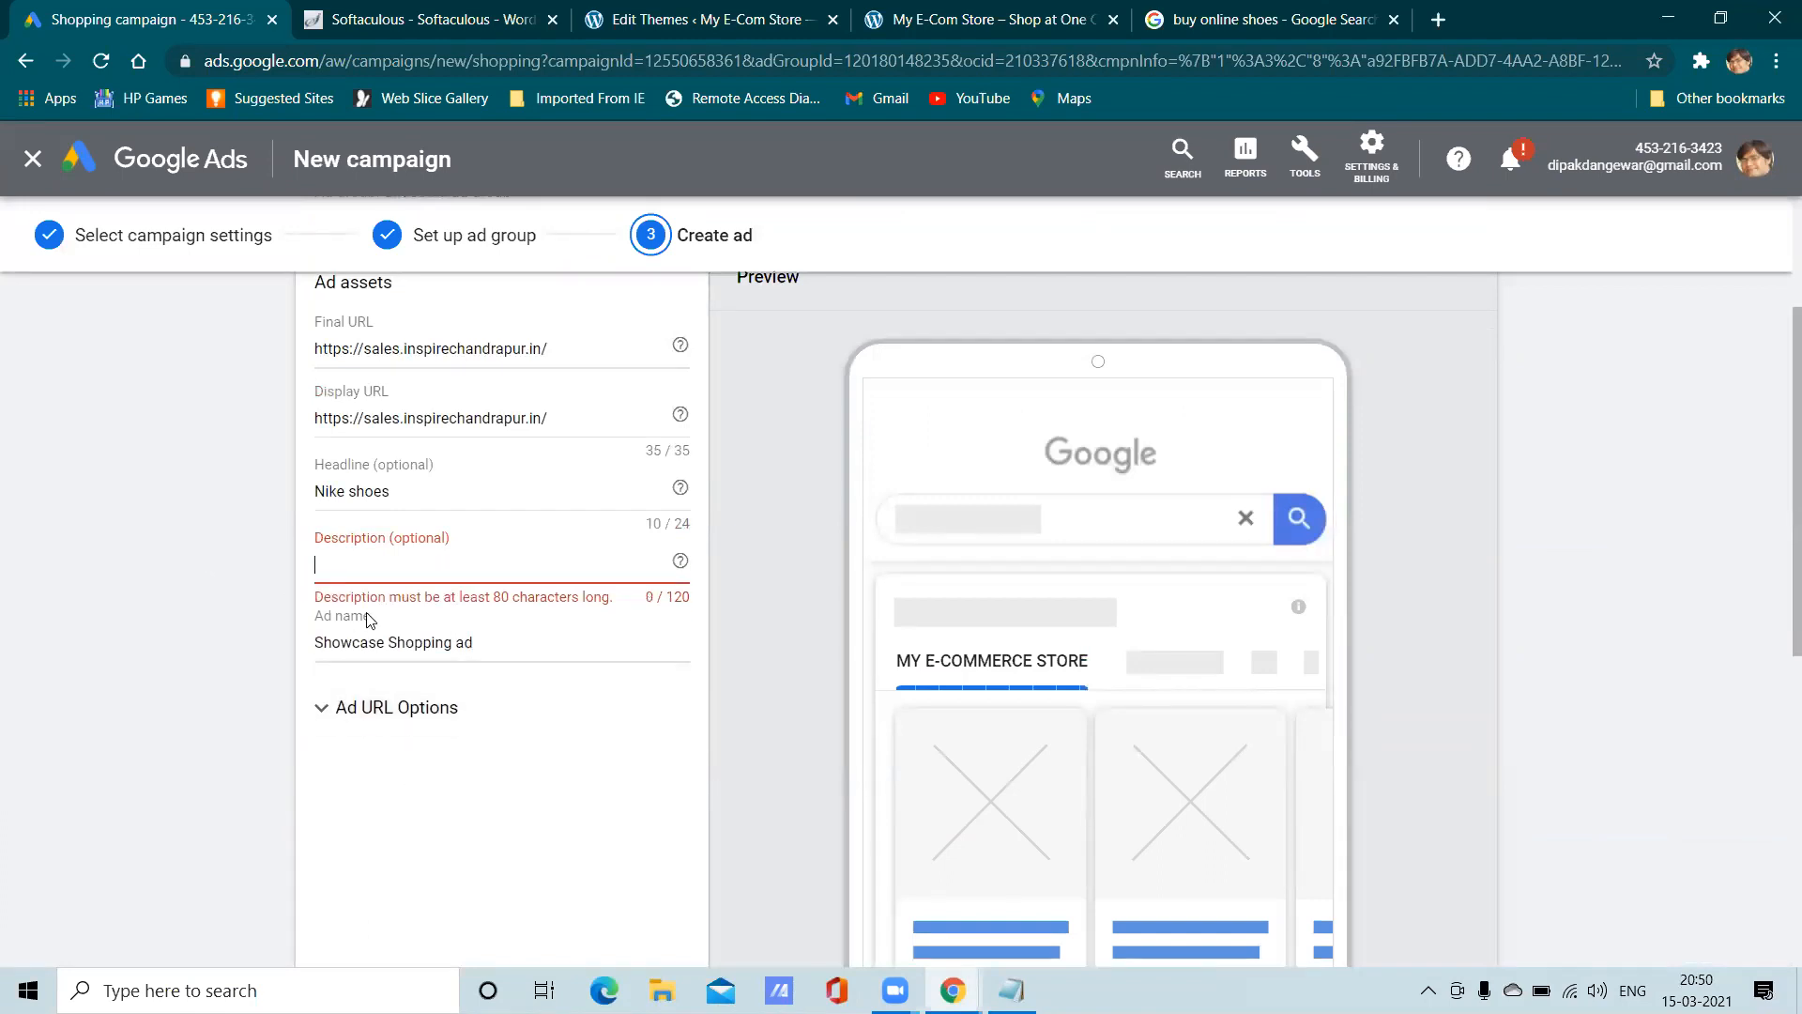
pyautogui.click(463, 494)
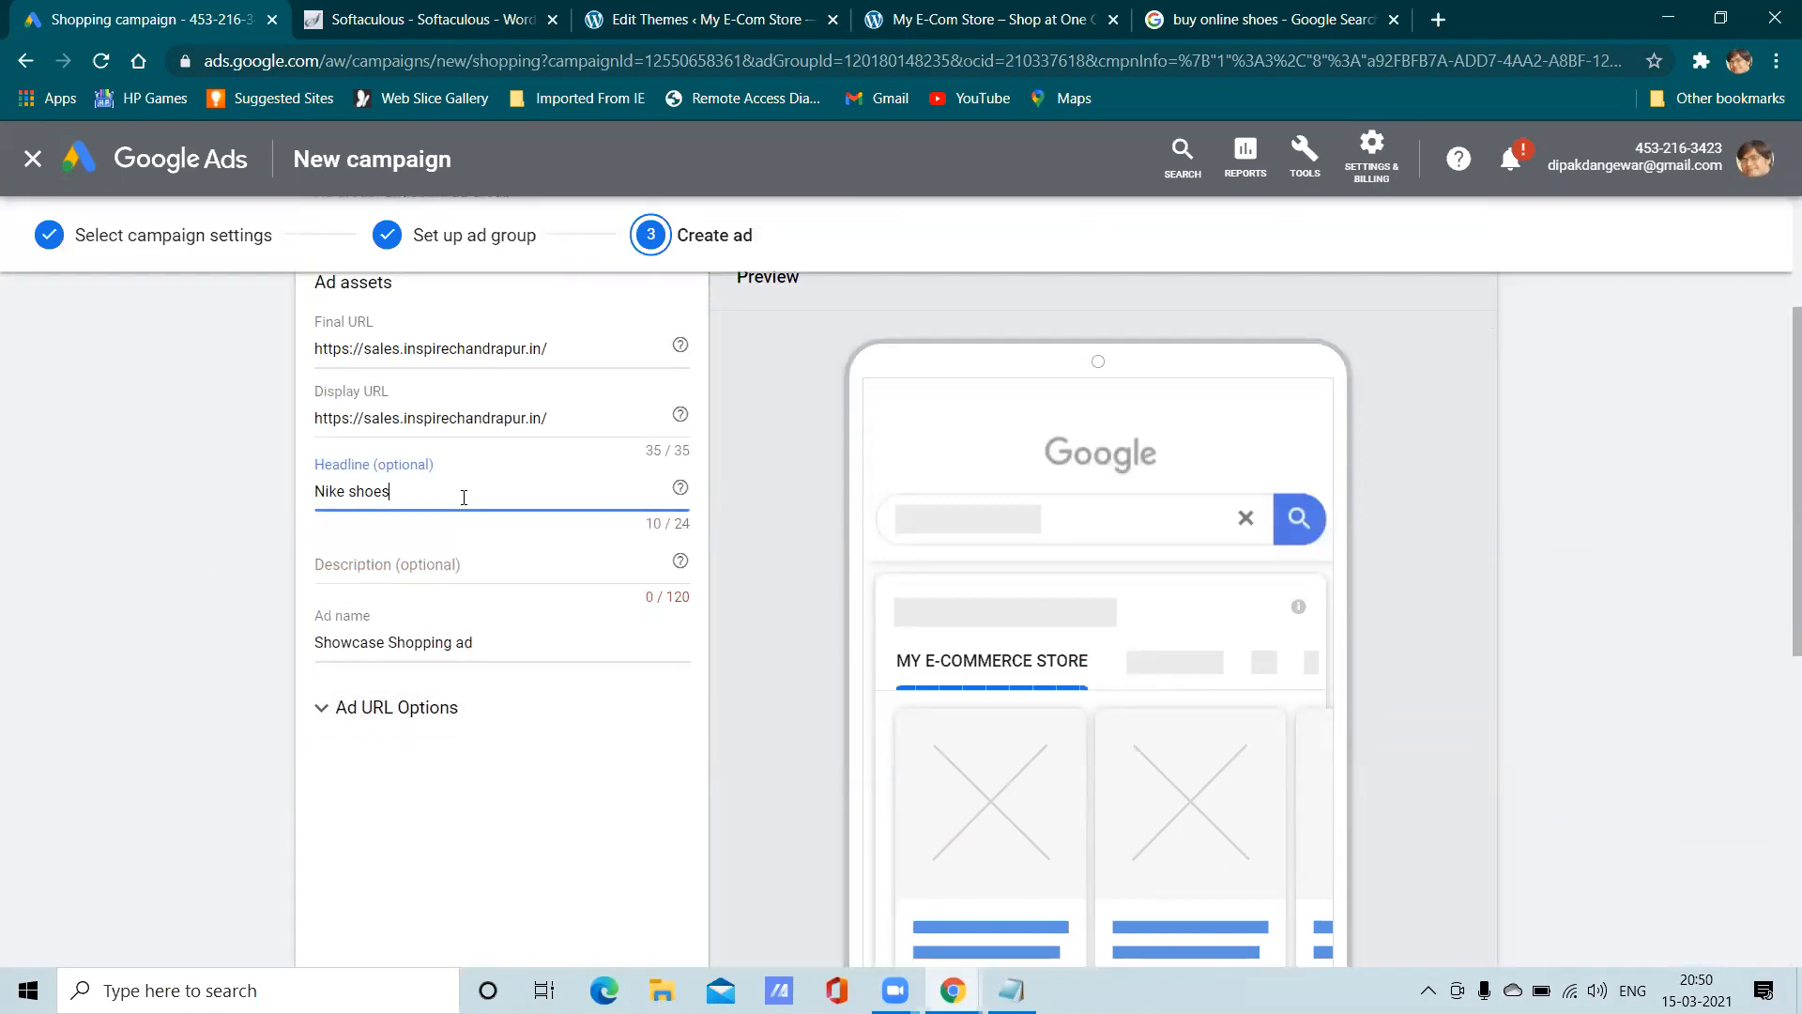
pyautogui.click(470, 567)
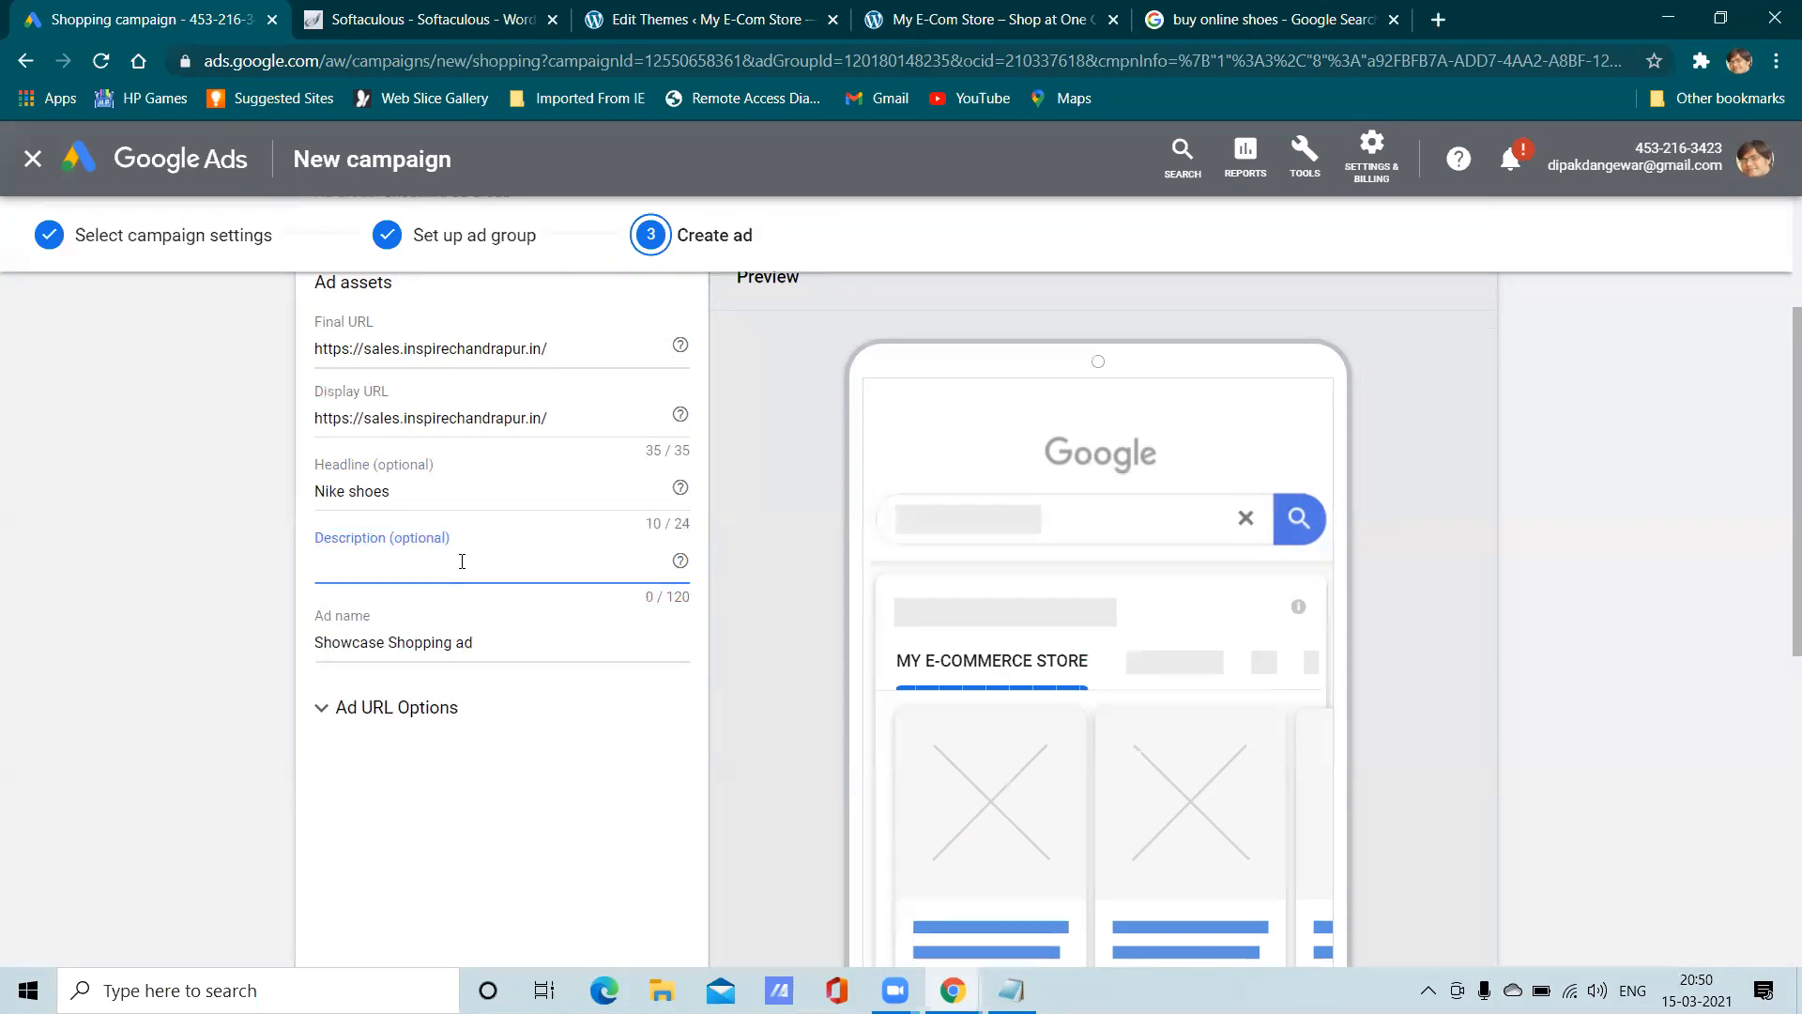
pyautogui.hotkey('ctrl', 'v')
pyautogui.moveTo(383, 600); pyautogui.dragTo(445, 585)
pyautogui.press('BackSpace')
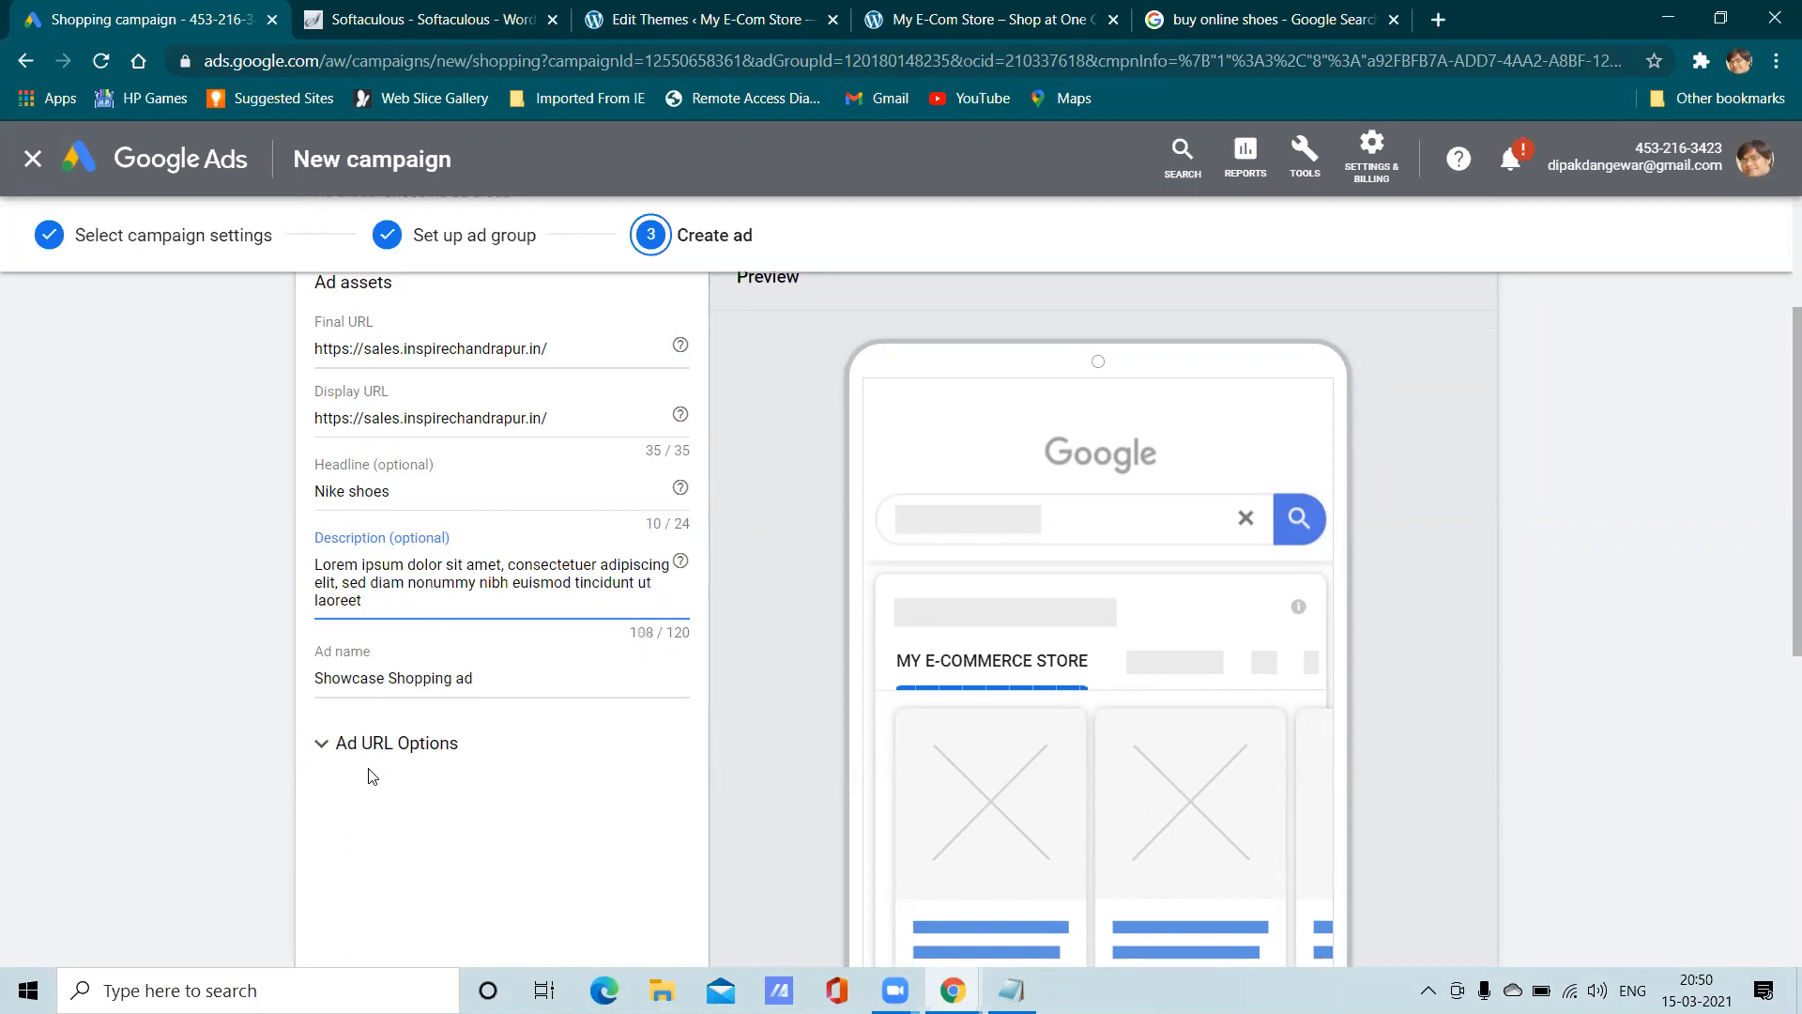
pyautogui.scroll(-6, 376, 779)
pyautogui.click(336, 944)
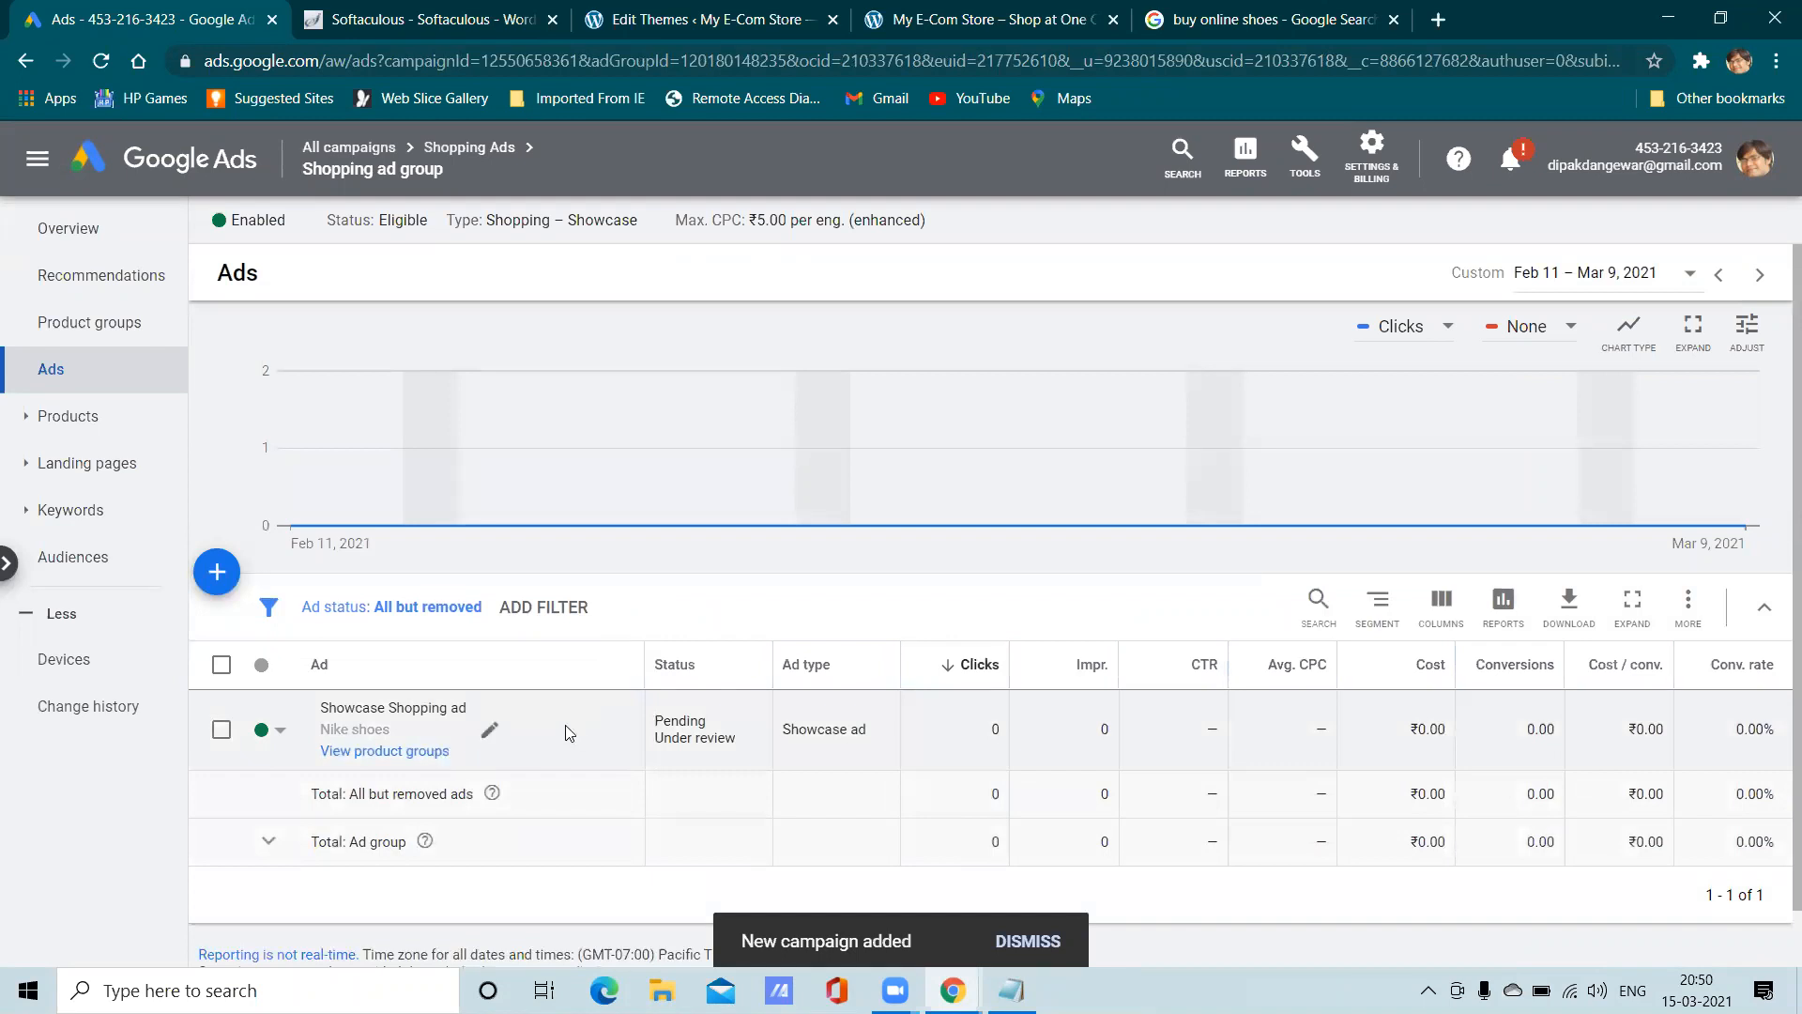
# View the products available to the Shopping ad group
pyautogui.scroll(-1, 470, 730)
pyautogui.click(90, 419)
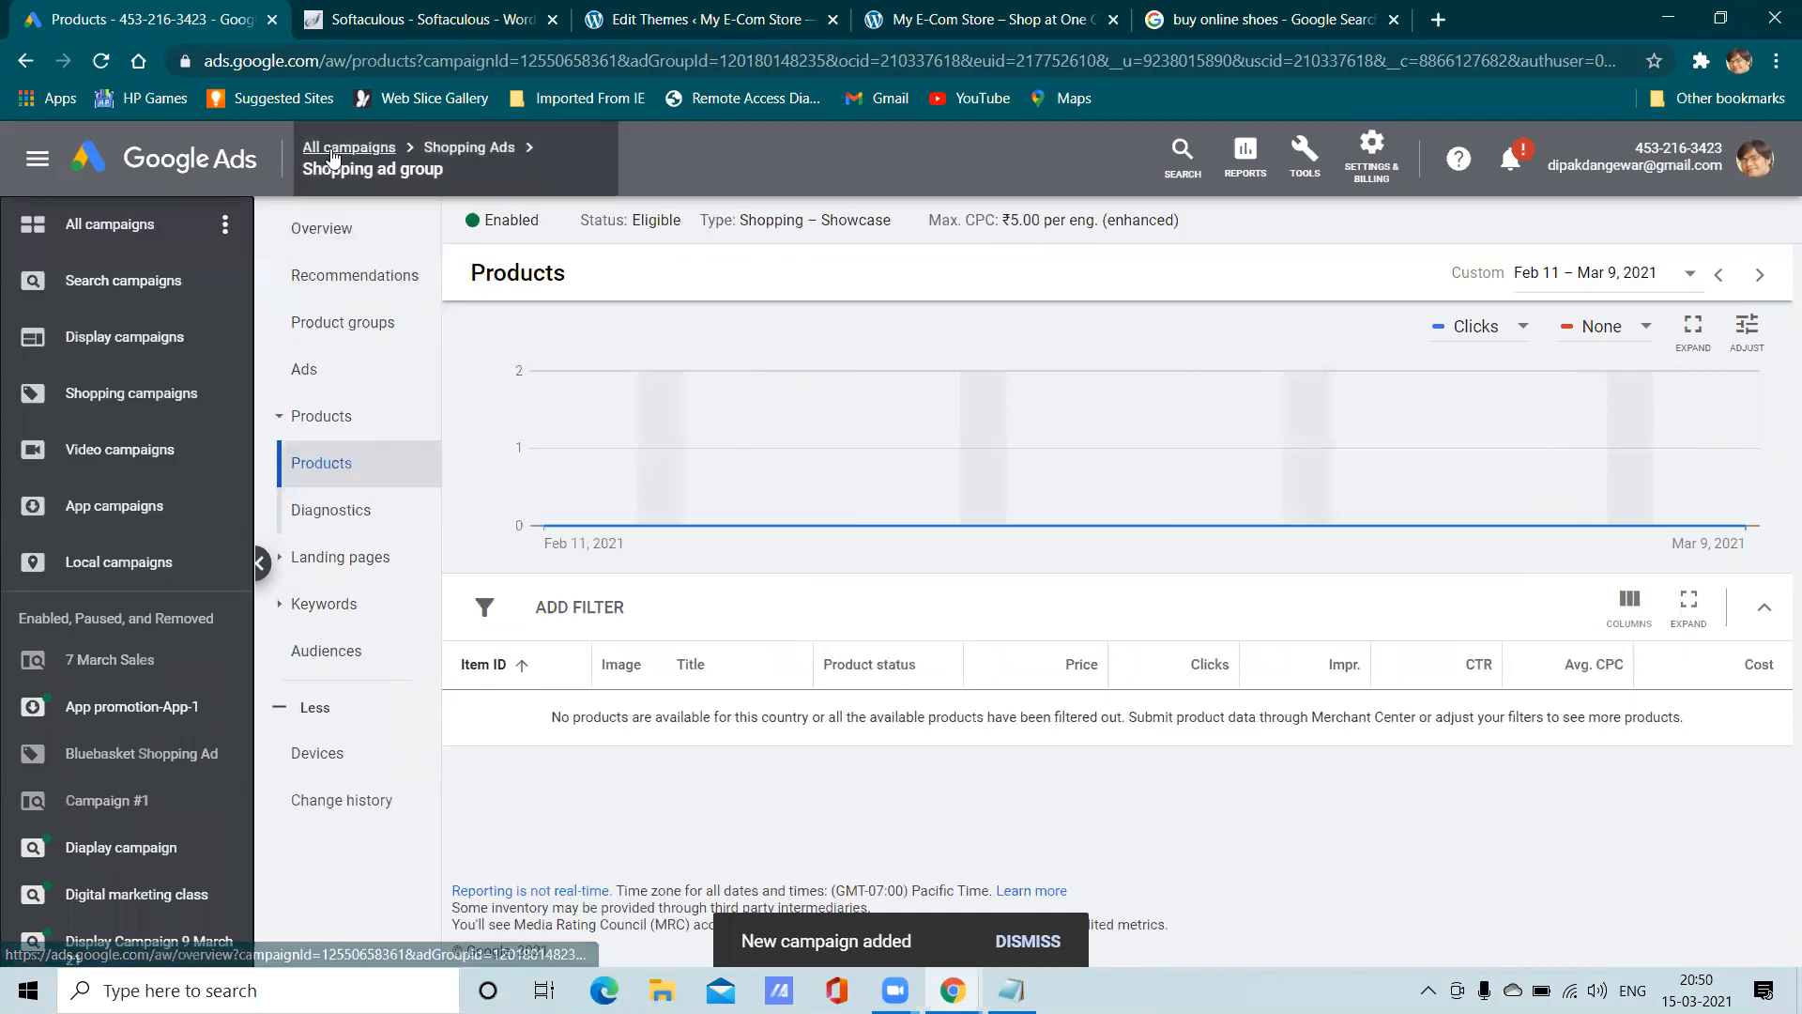
# Return to all campaigns and start a new Shopping campaign without a goal's guidance
pyautogui.click(335, 150)
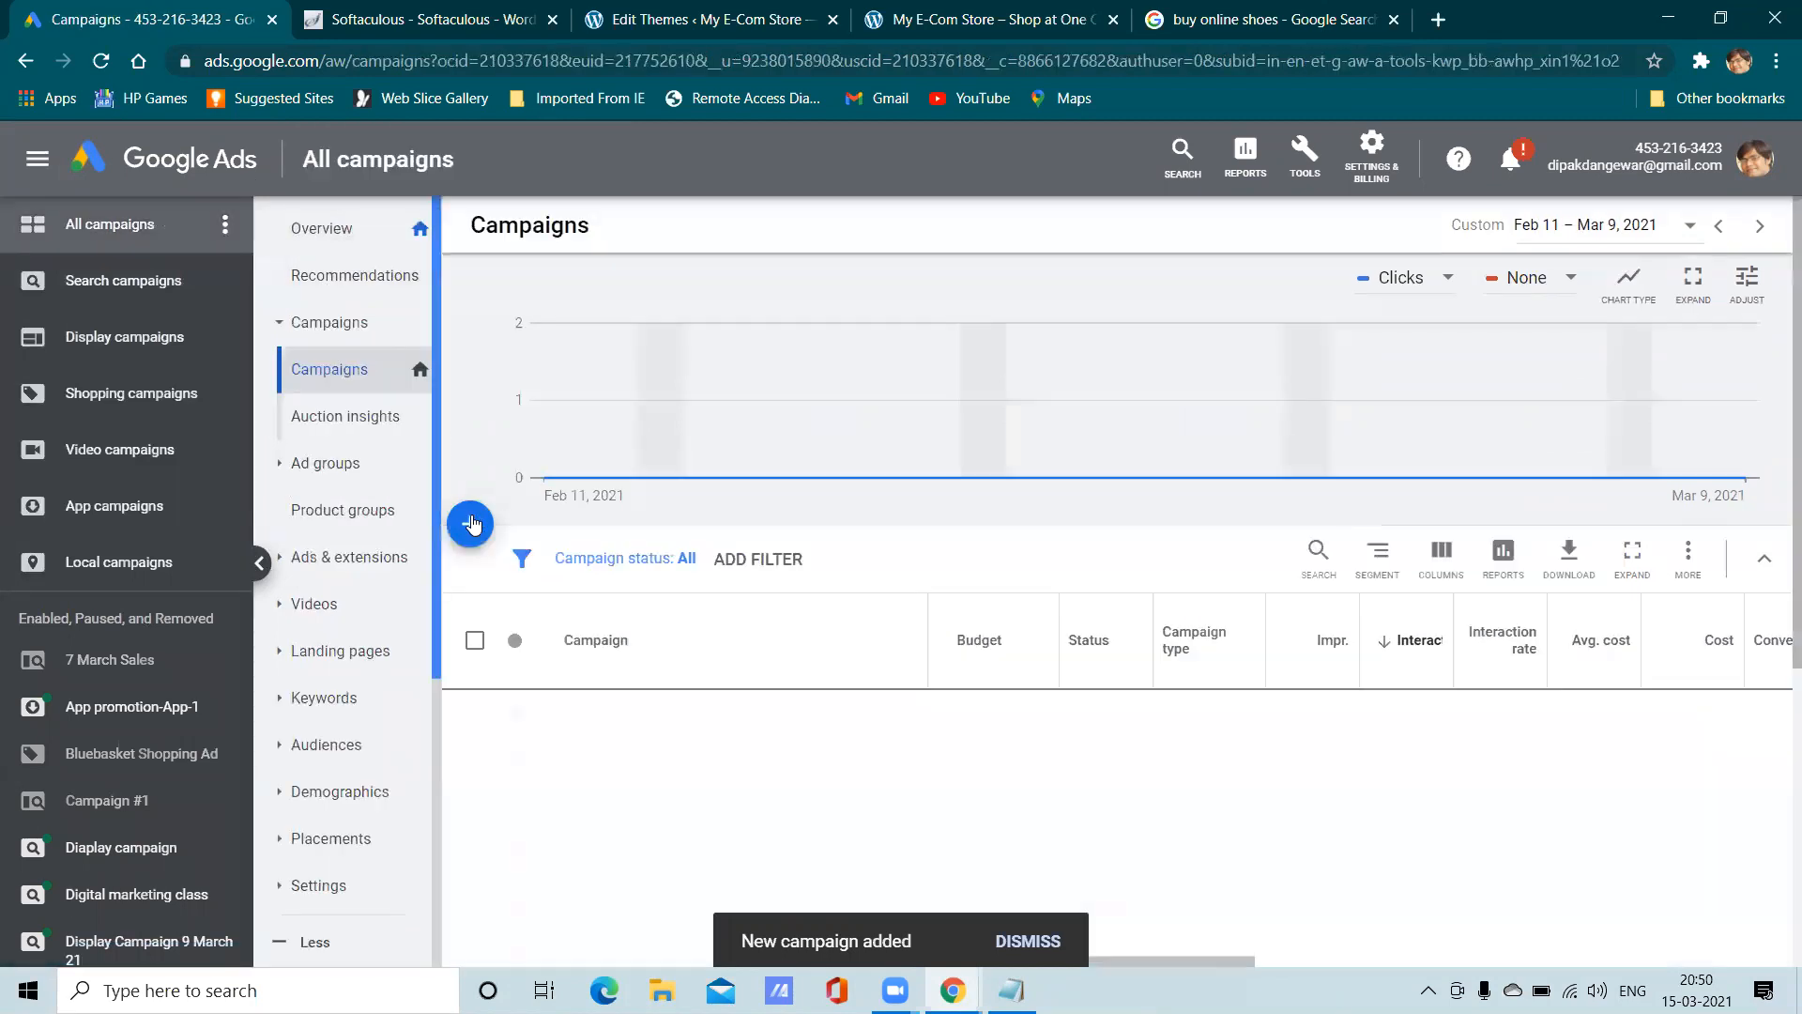
pyautogui.click(471, 525)
pyautogui.click(588, 617)
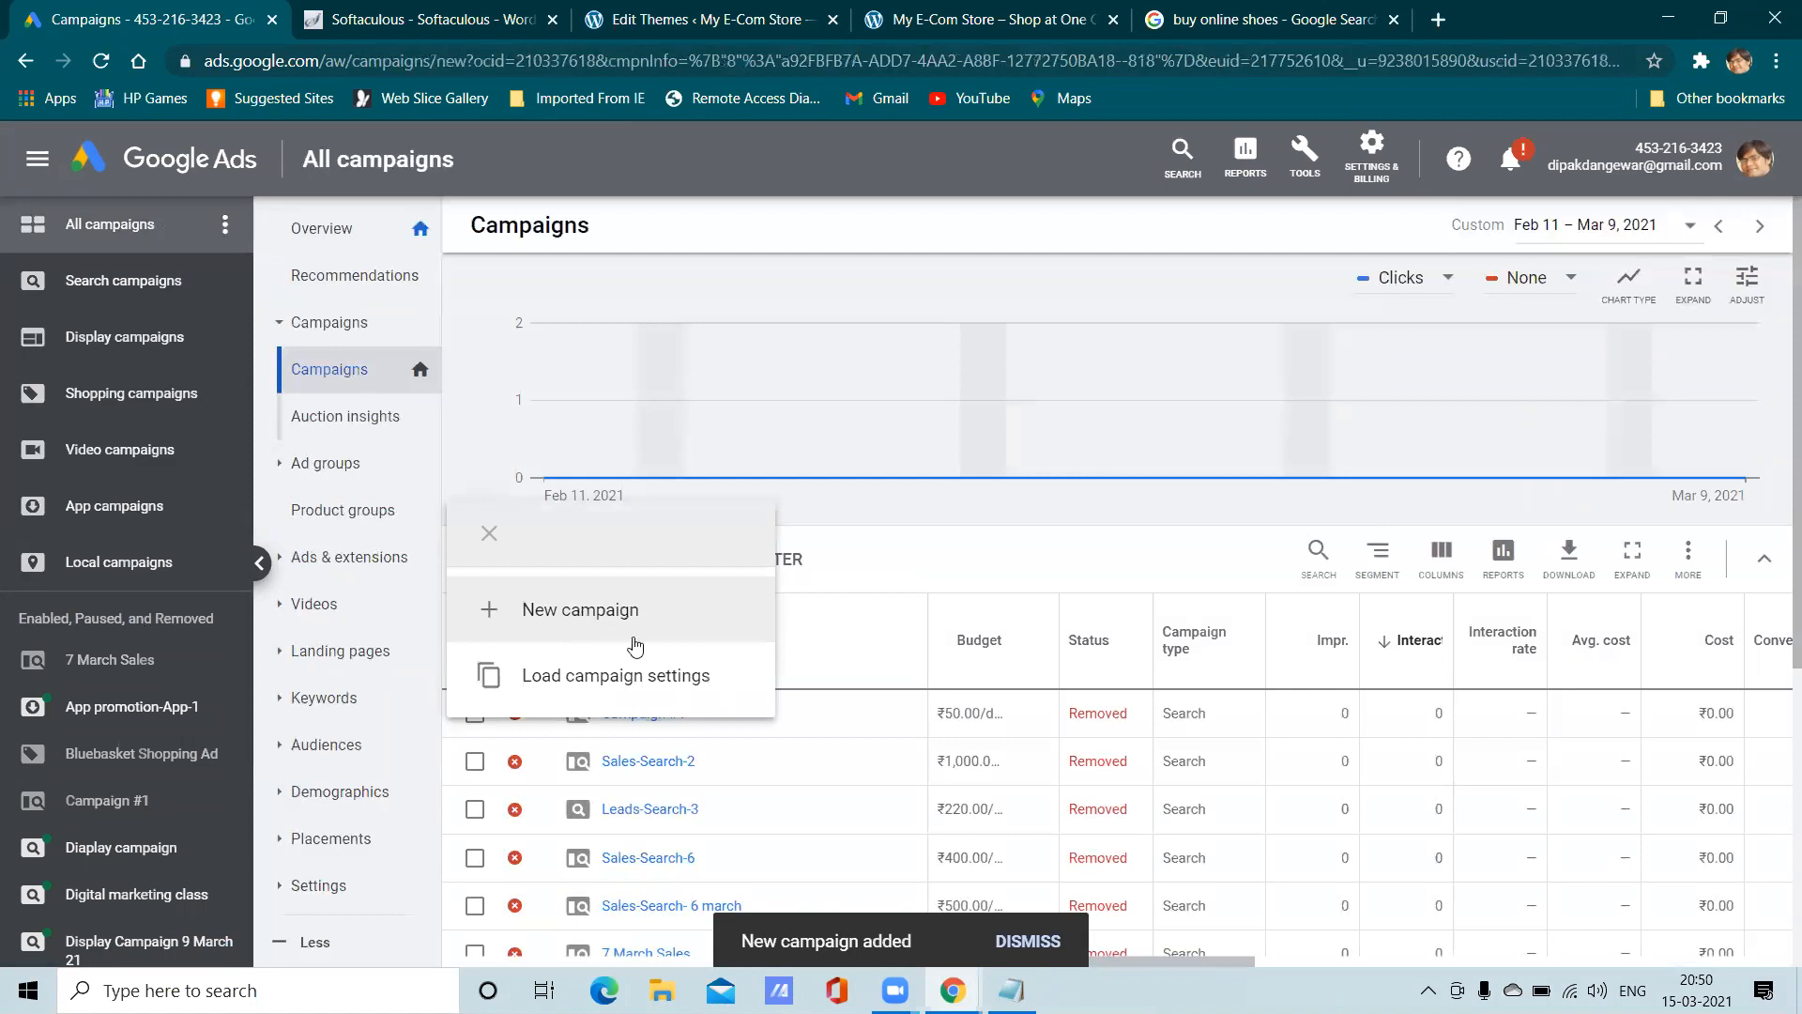
pyautogui.click(1248, 620)
pyautogui.click(993, 486)
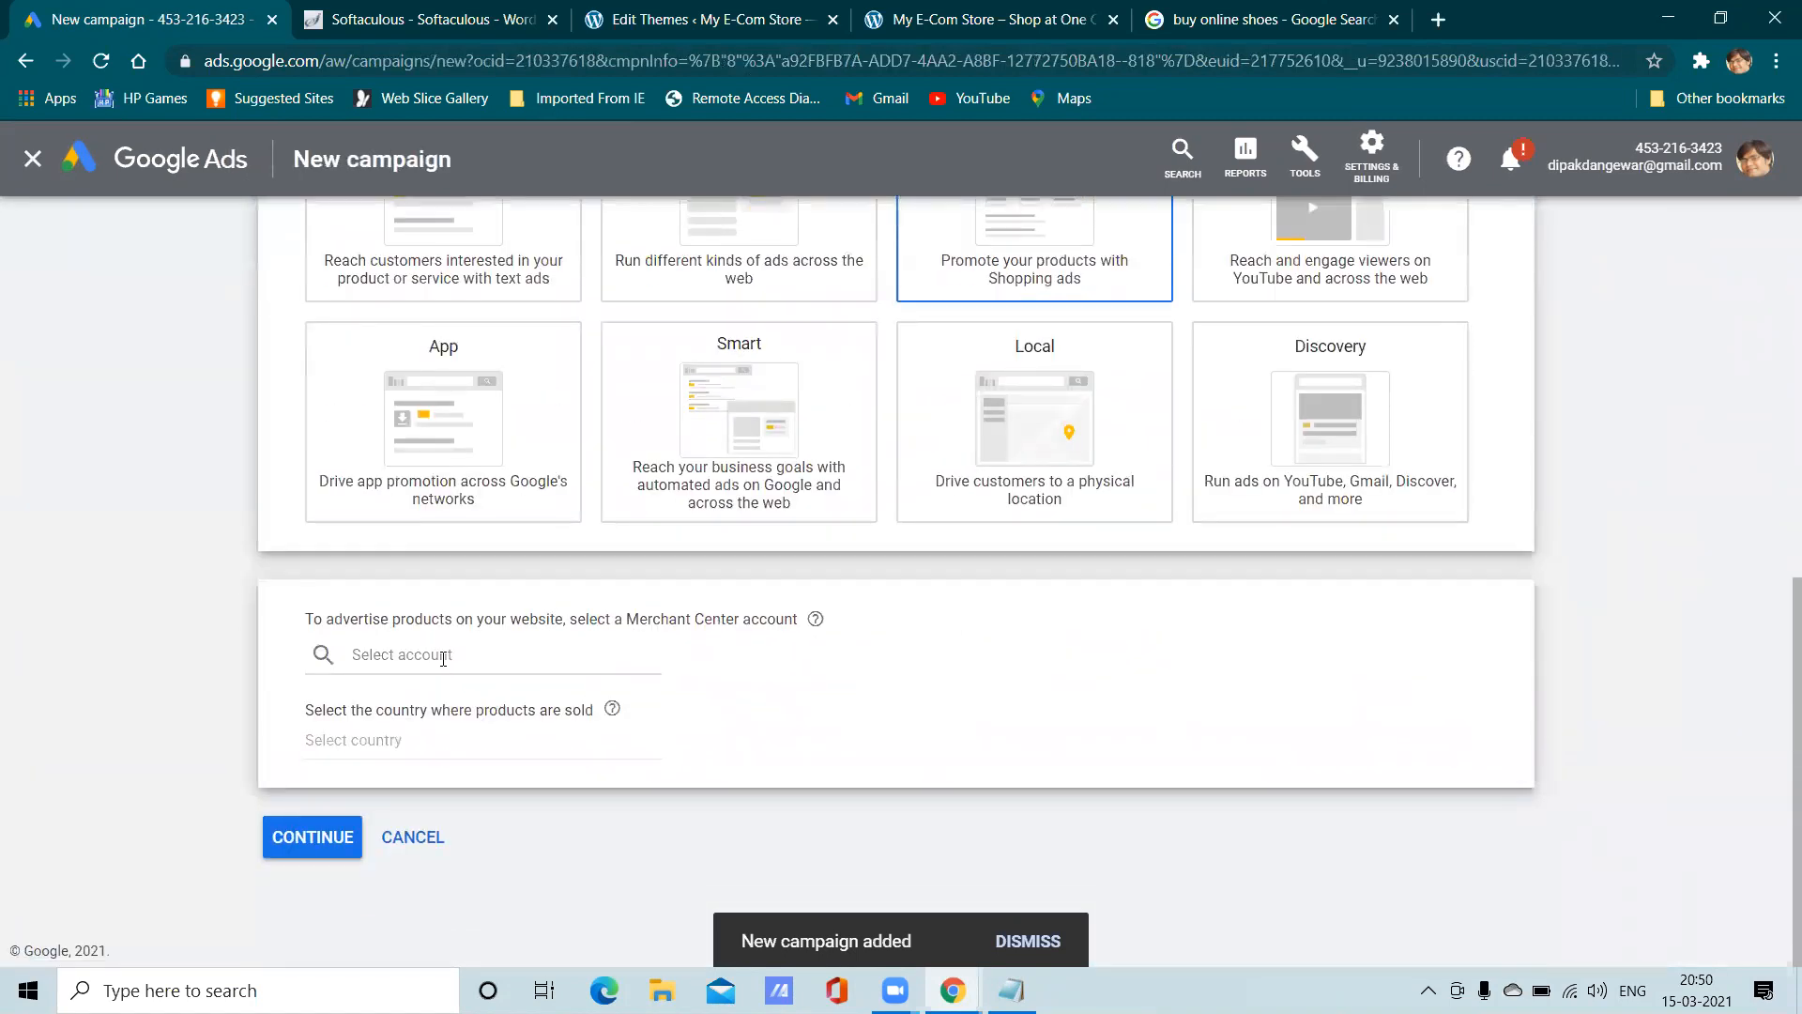
# Select the last-listed My E-commerce Store Merchant Center account and set India as the country where products are sold
pyautogui.click(443, 656)
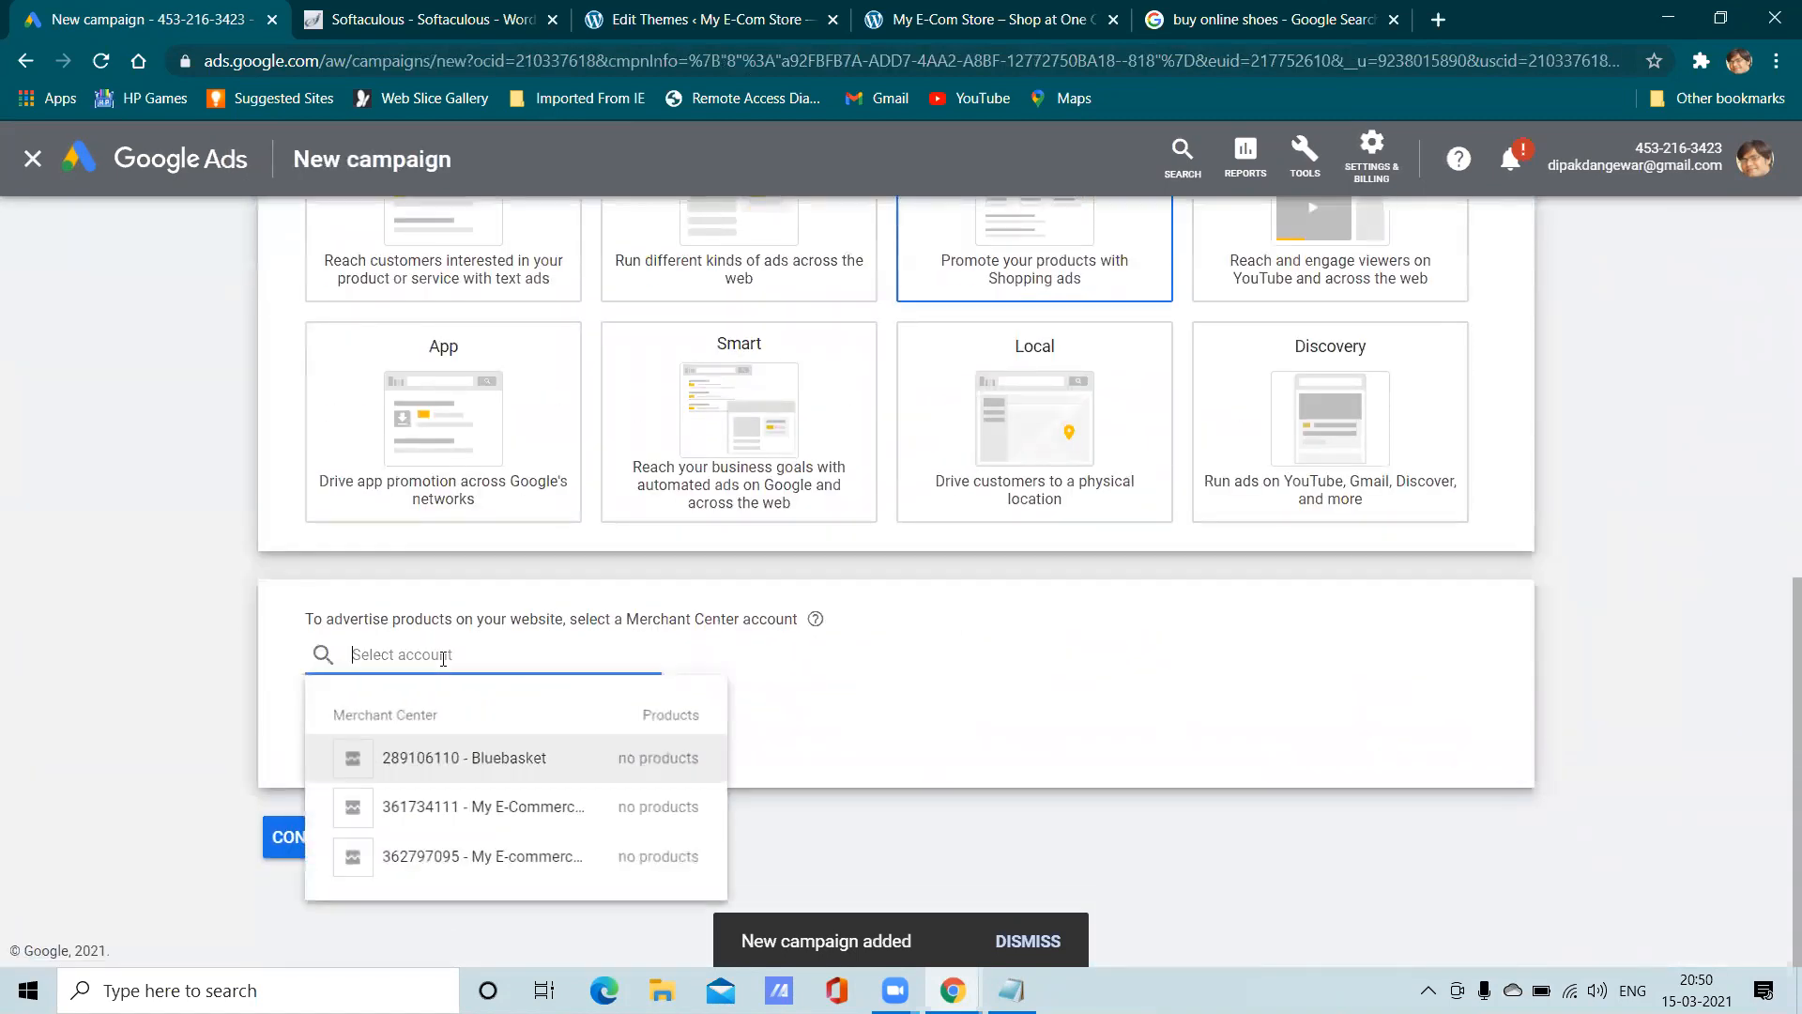
pyautogui.click(582, 853)
pyautogui.click(398, 791)
pyautogui.write('indi')
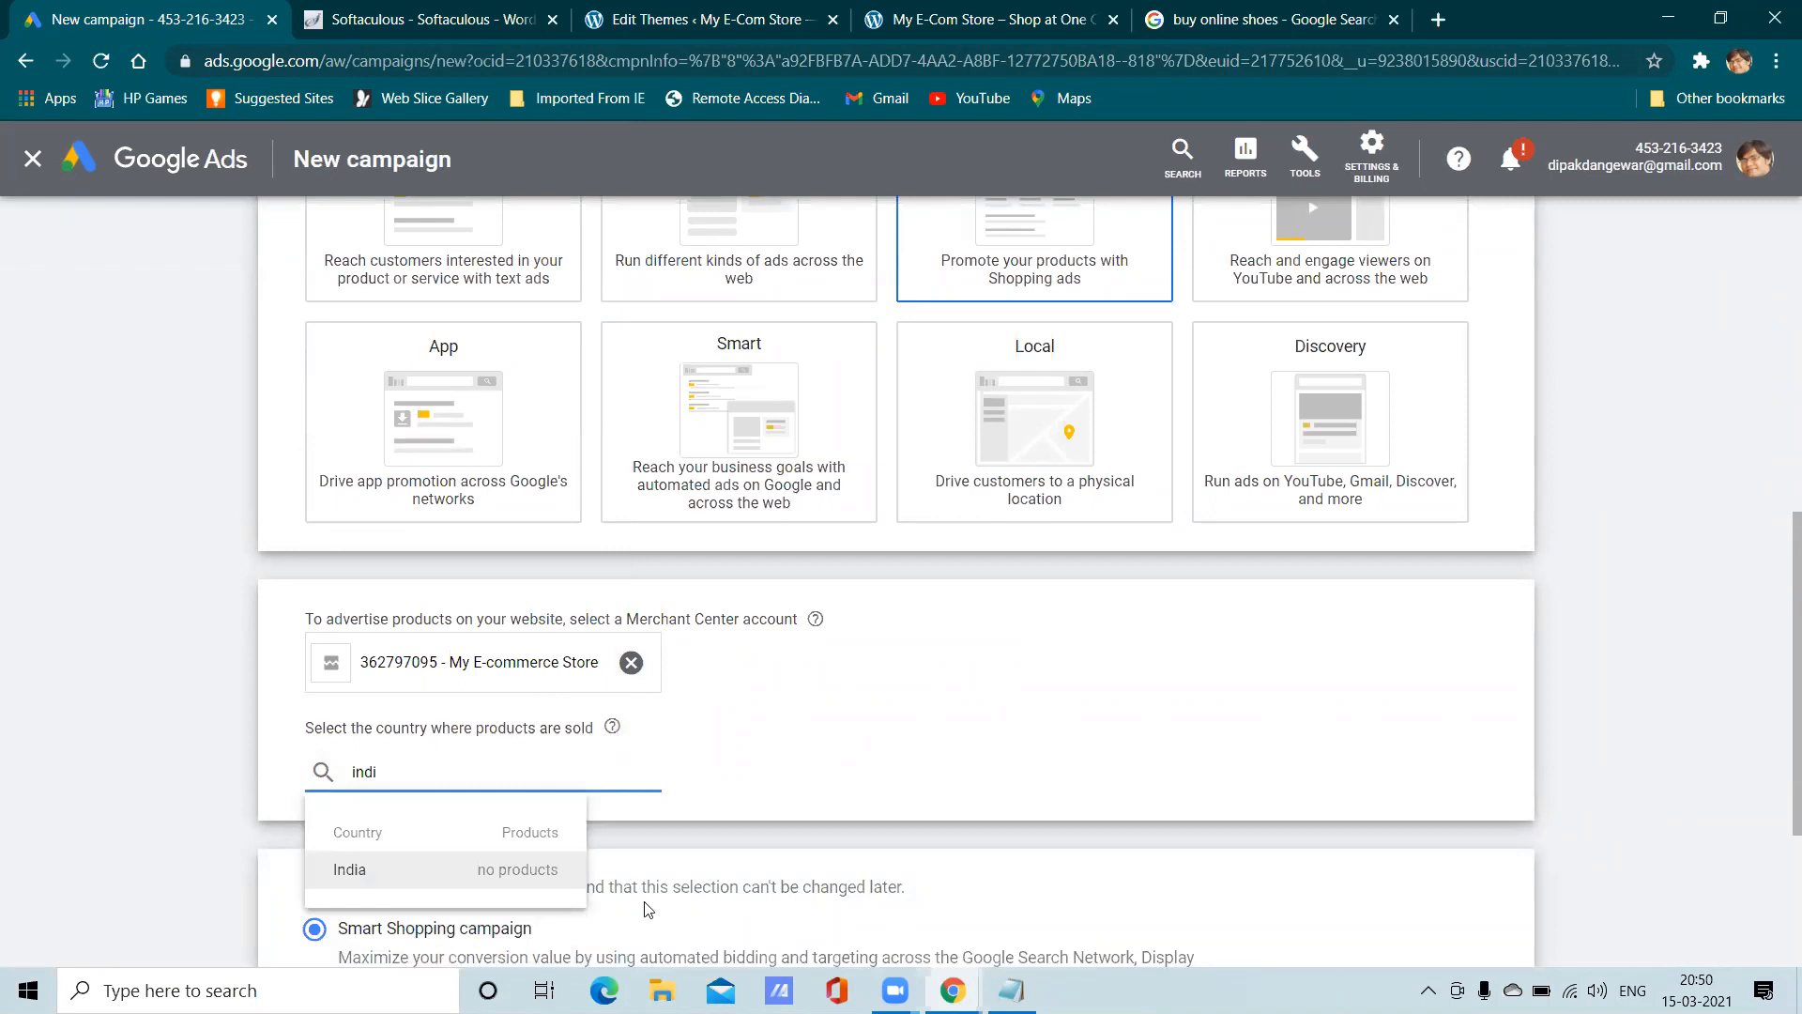
pyautogui.click(492, 869)
# Choose the Standard Shopping campaign subtype and continue to the campaign settings
pyautogui.scroll(-3, 455, 821)
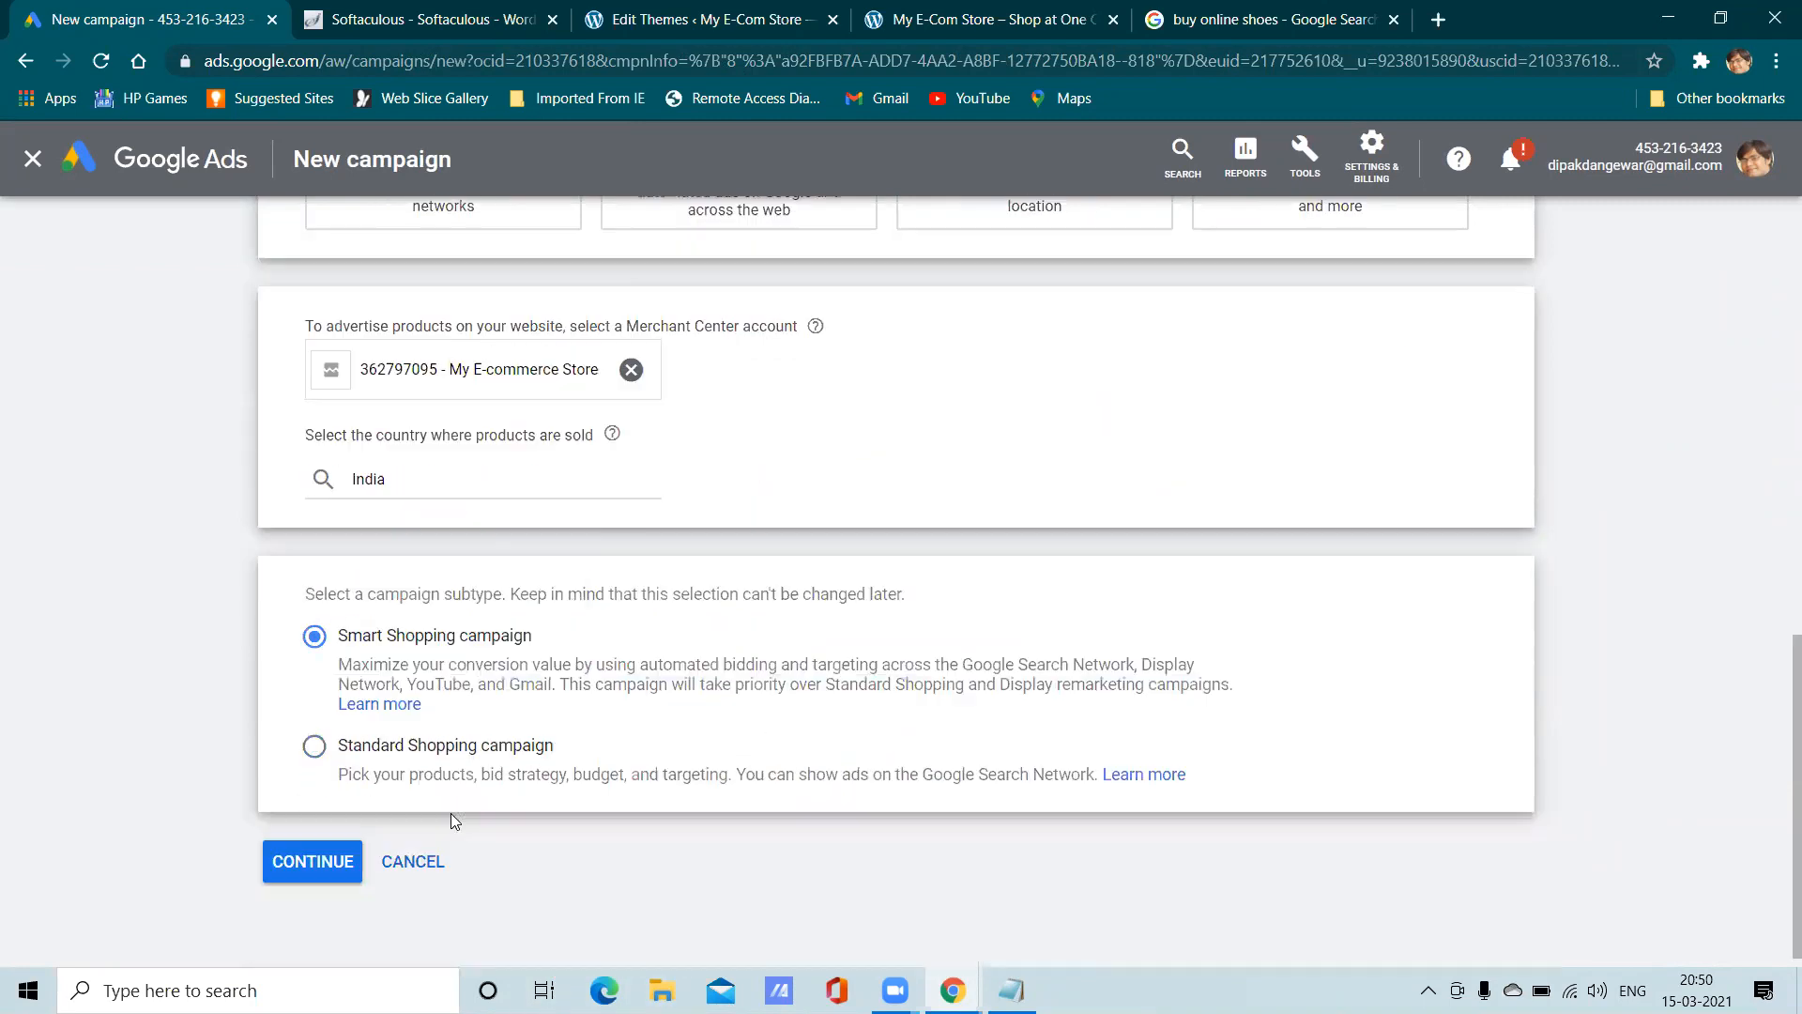
pyautogui.click(315, 749)
pyautogui.click(320, 851)
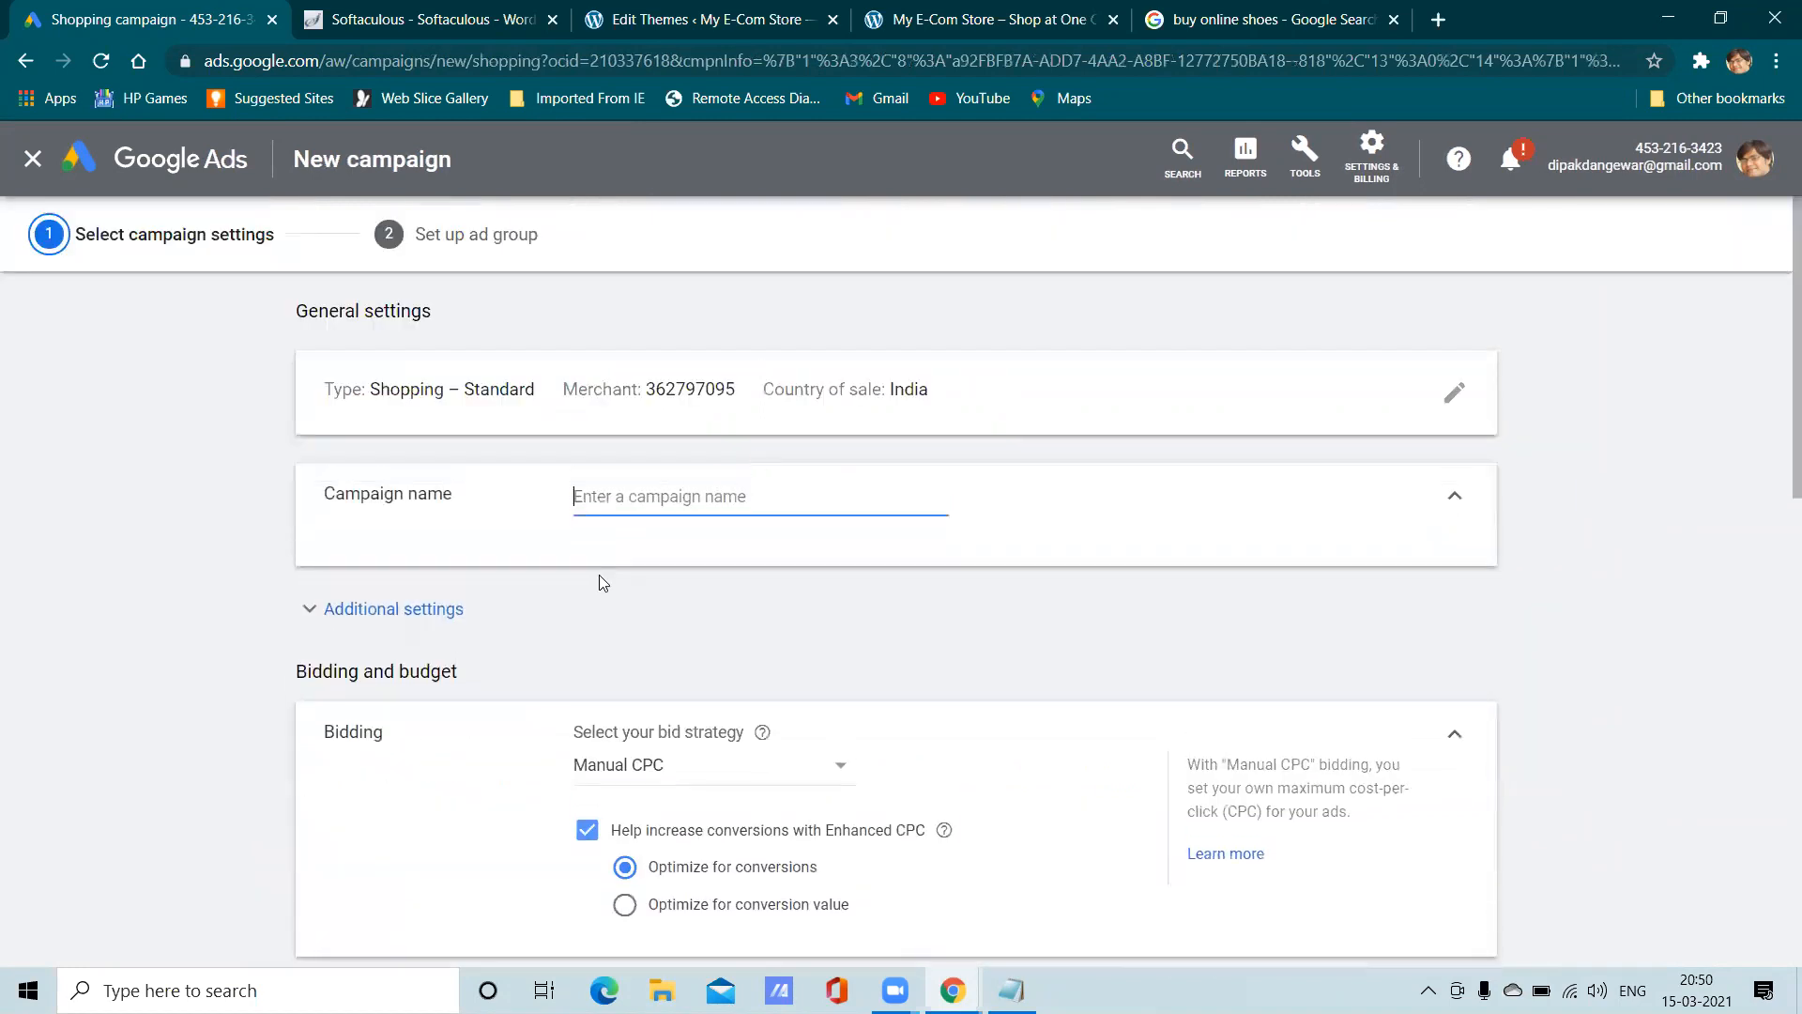
# Try to save the campaign settings with the name and budget left blank
pyautogui.scroll(-8, 600, 577)
pyautogui.scroll(-5, 722, 550)
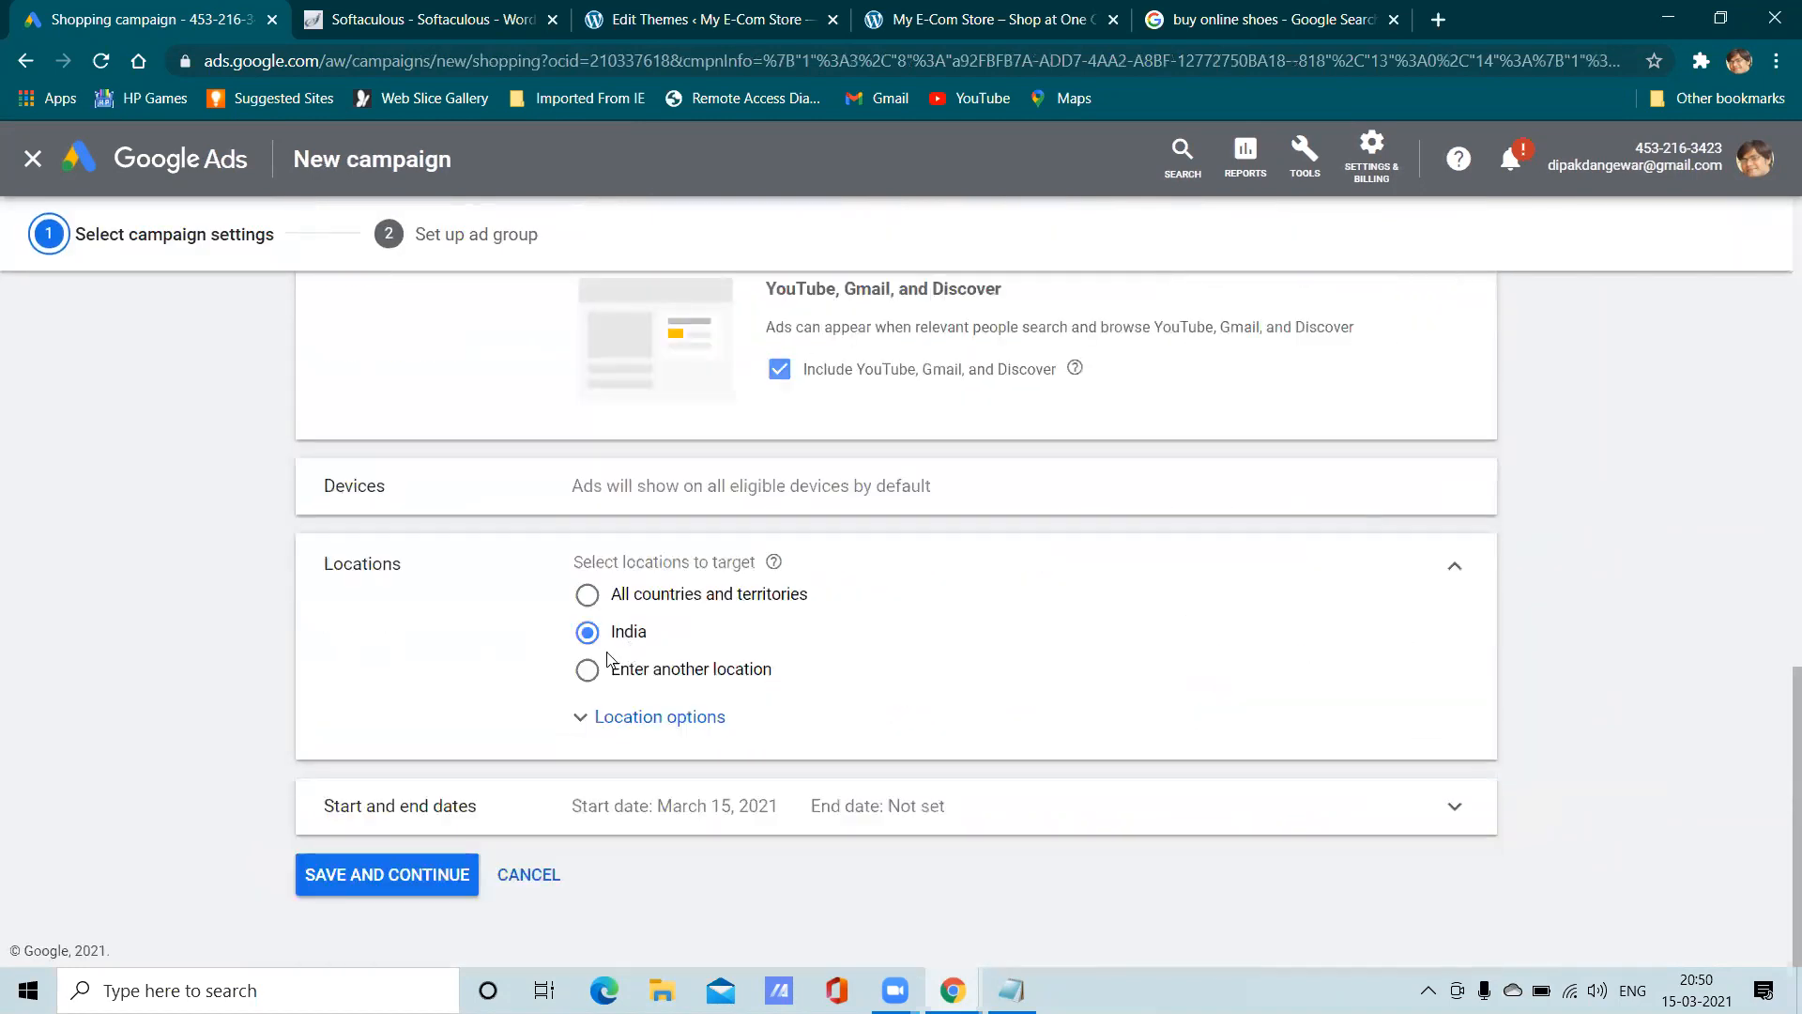
pyautogui.click(419, 877)
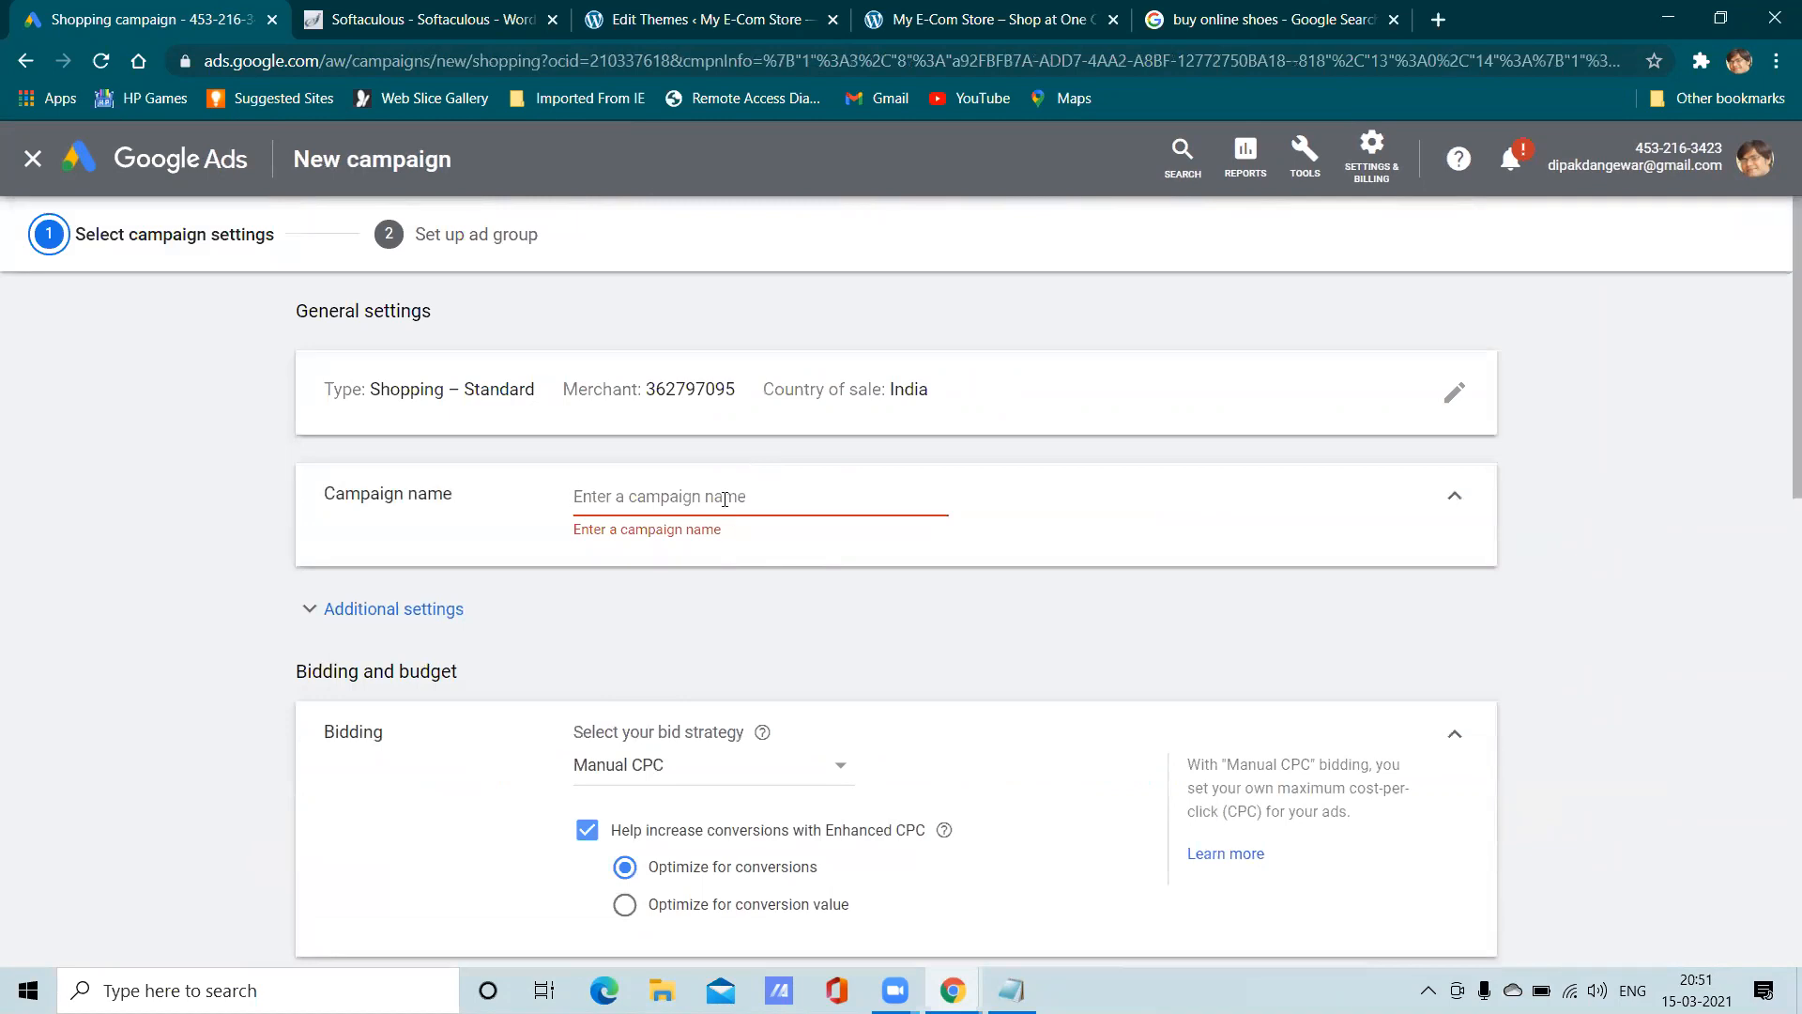
# Name the campaign Sample123, set its average daily budget to ₹500, and save the campaign settings
pyautogui.write('Sample123')
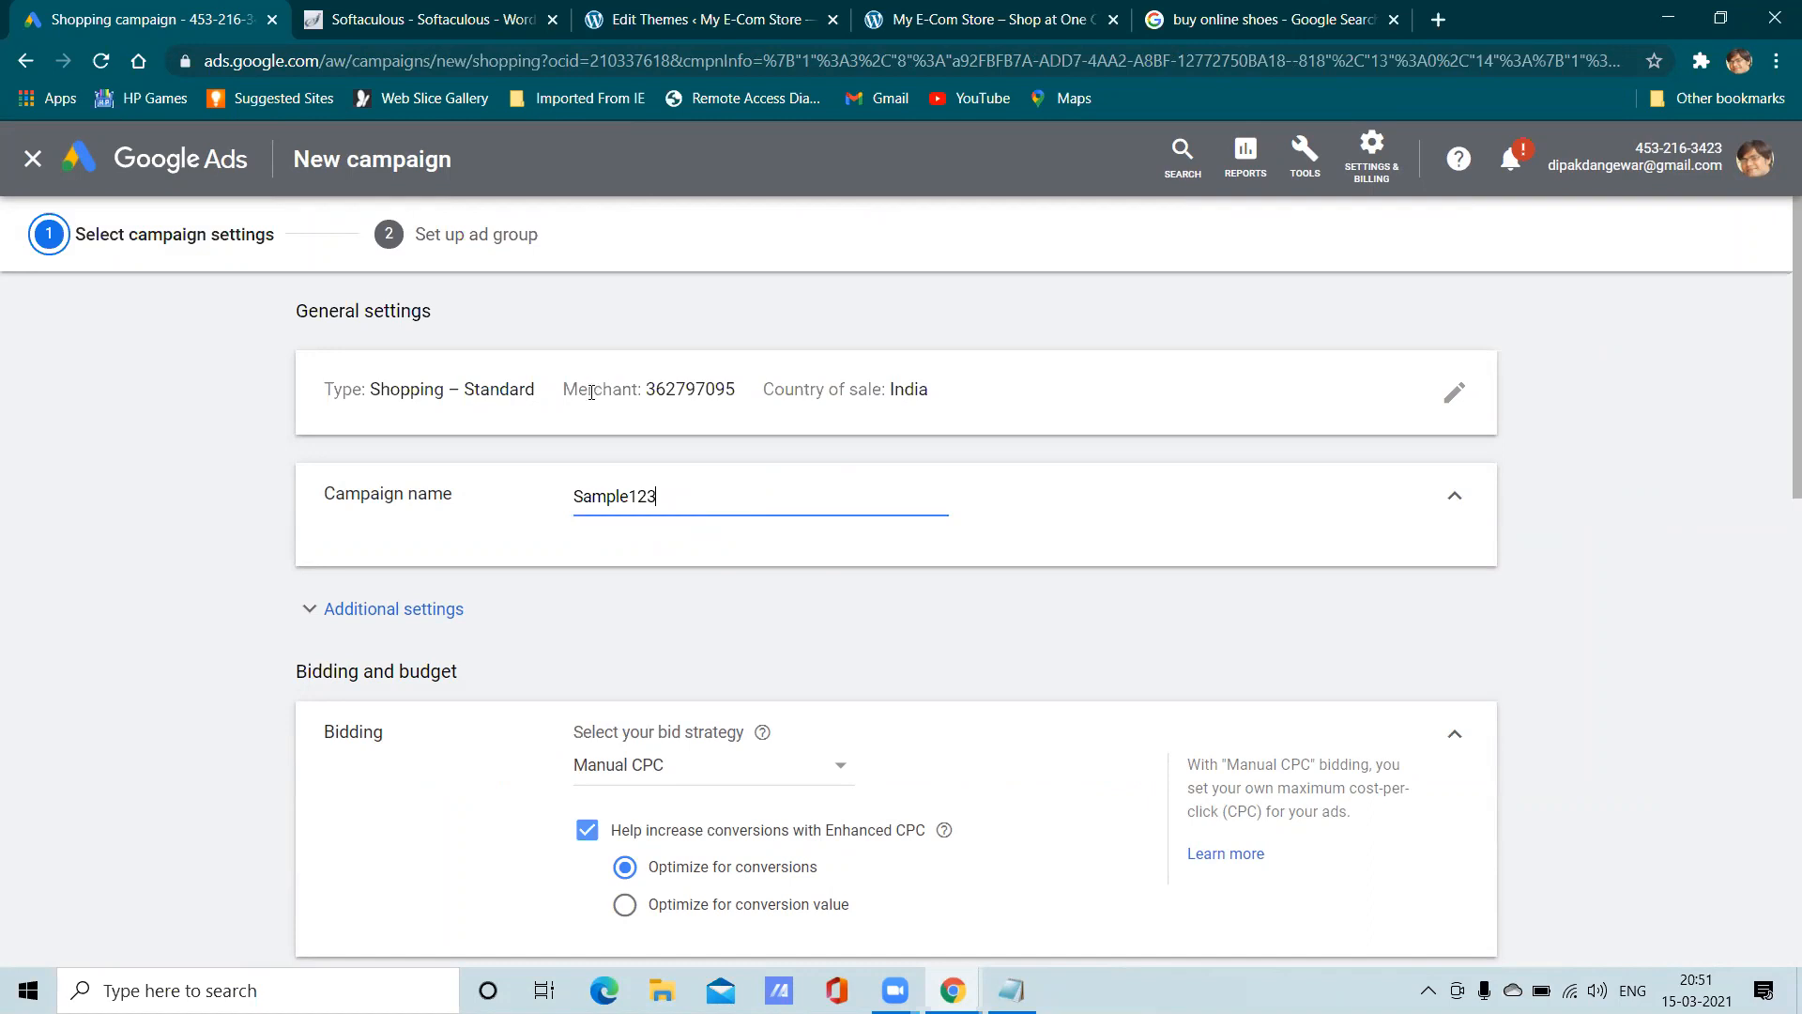
pyautogui.scroll(-8, 686, 573)
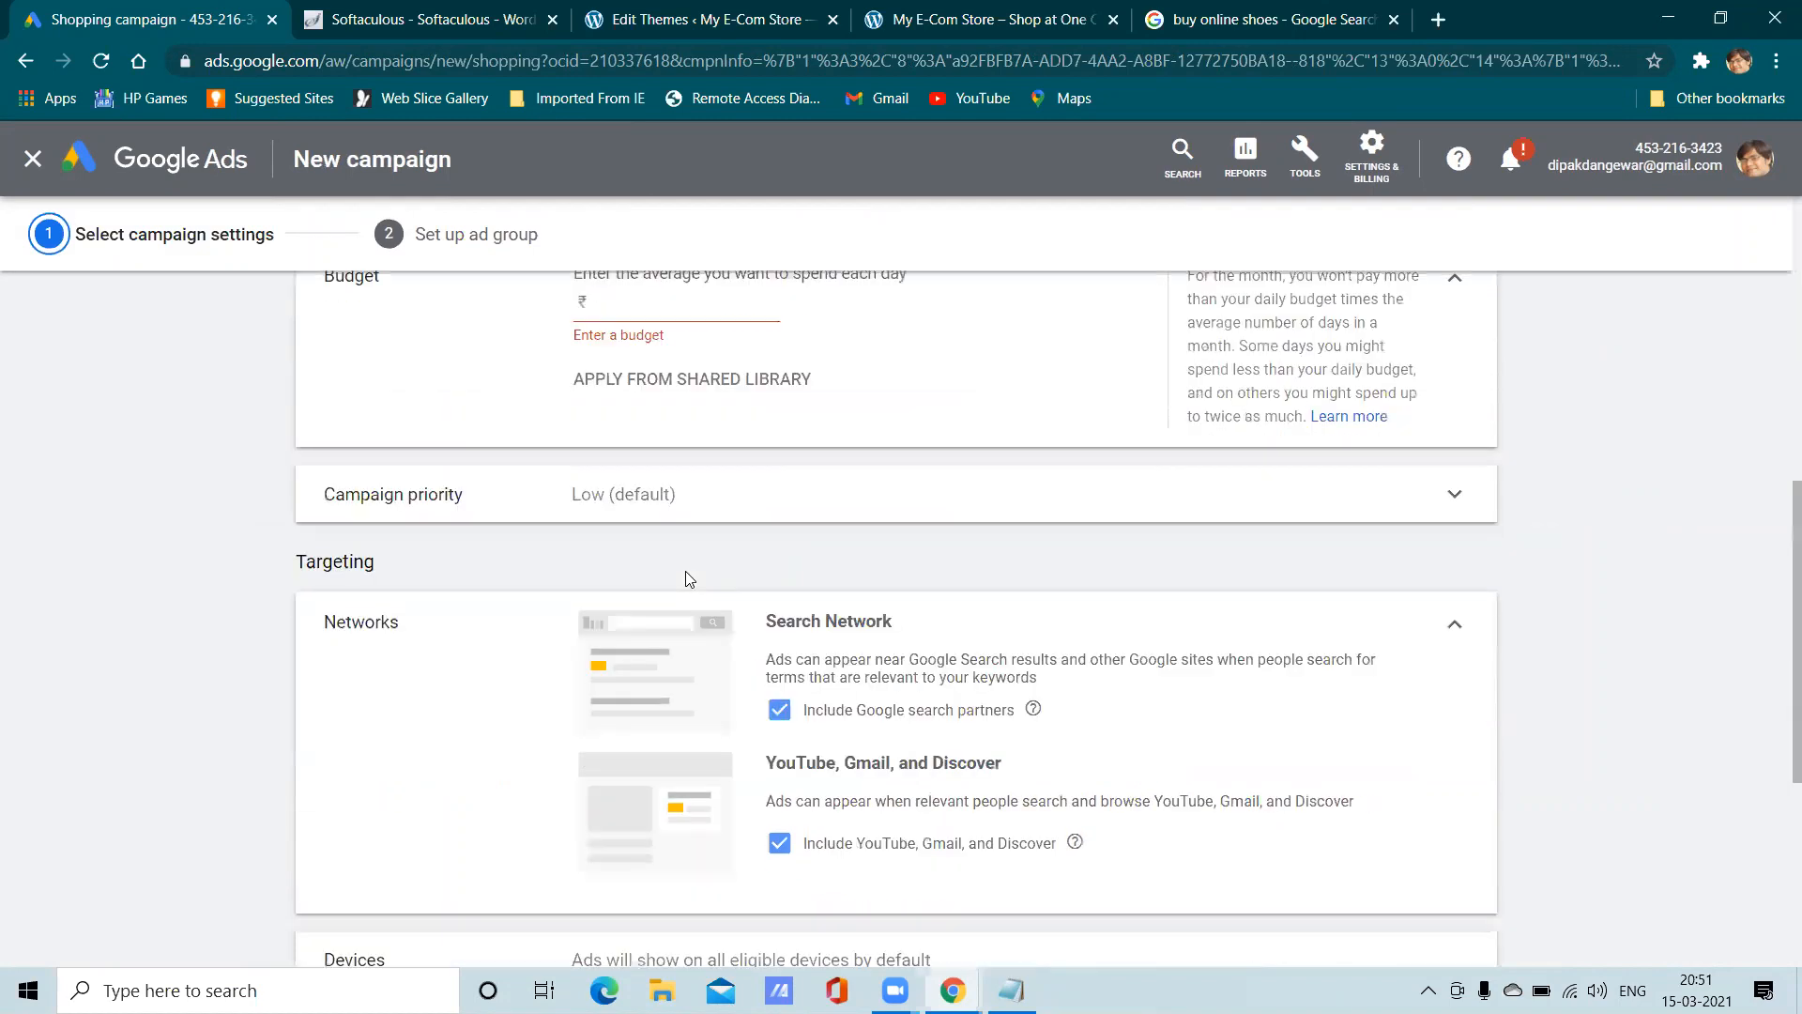
pyautogui.scroll(3, 693, 564)
pyautogui.click(667, 569)
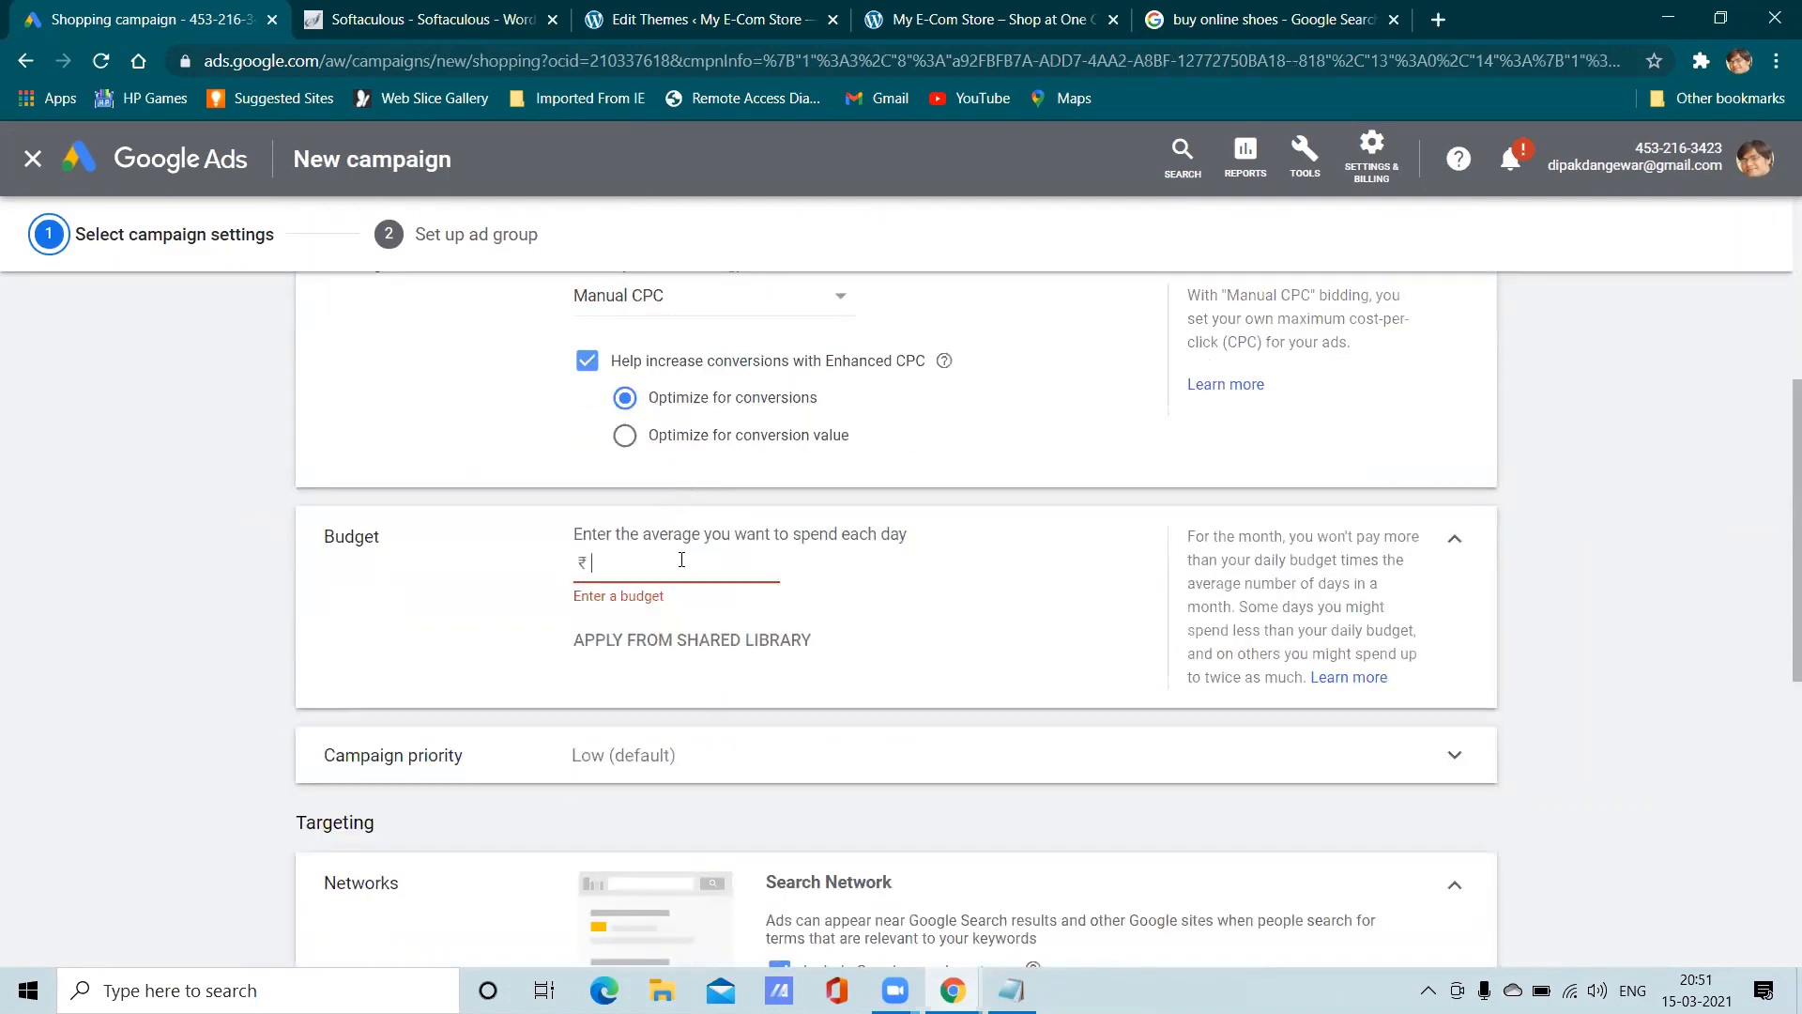
pyautogui.write('500')
pyautogui.scroll(-8, 681, 559)
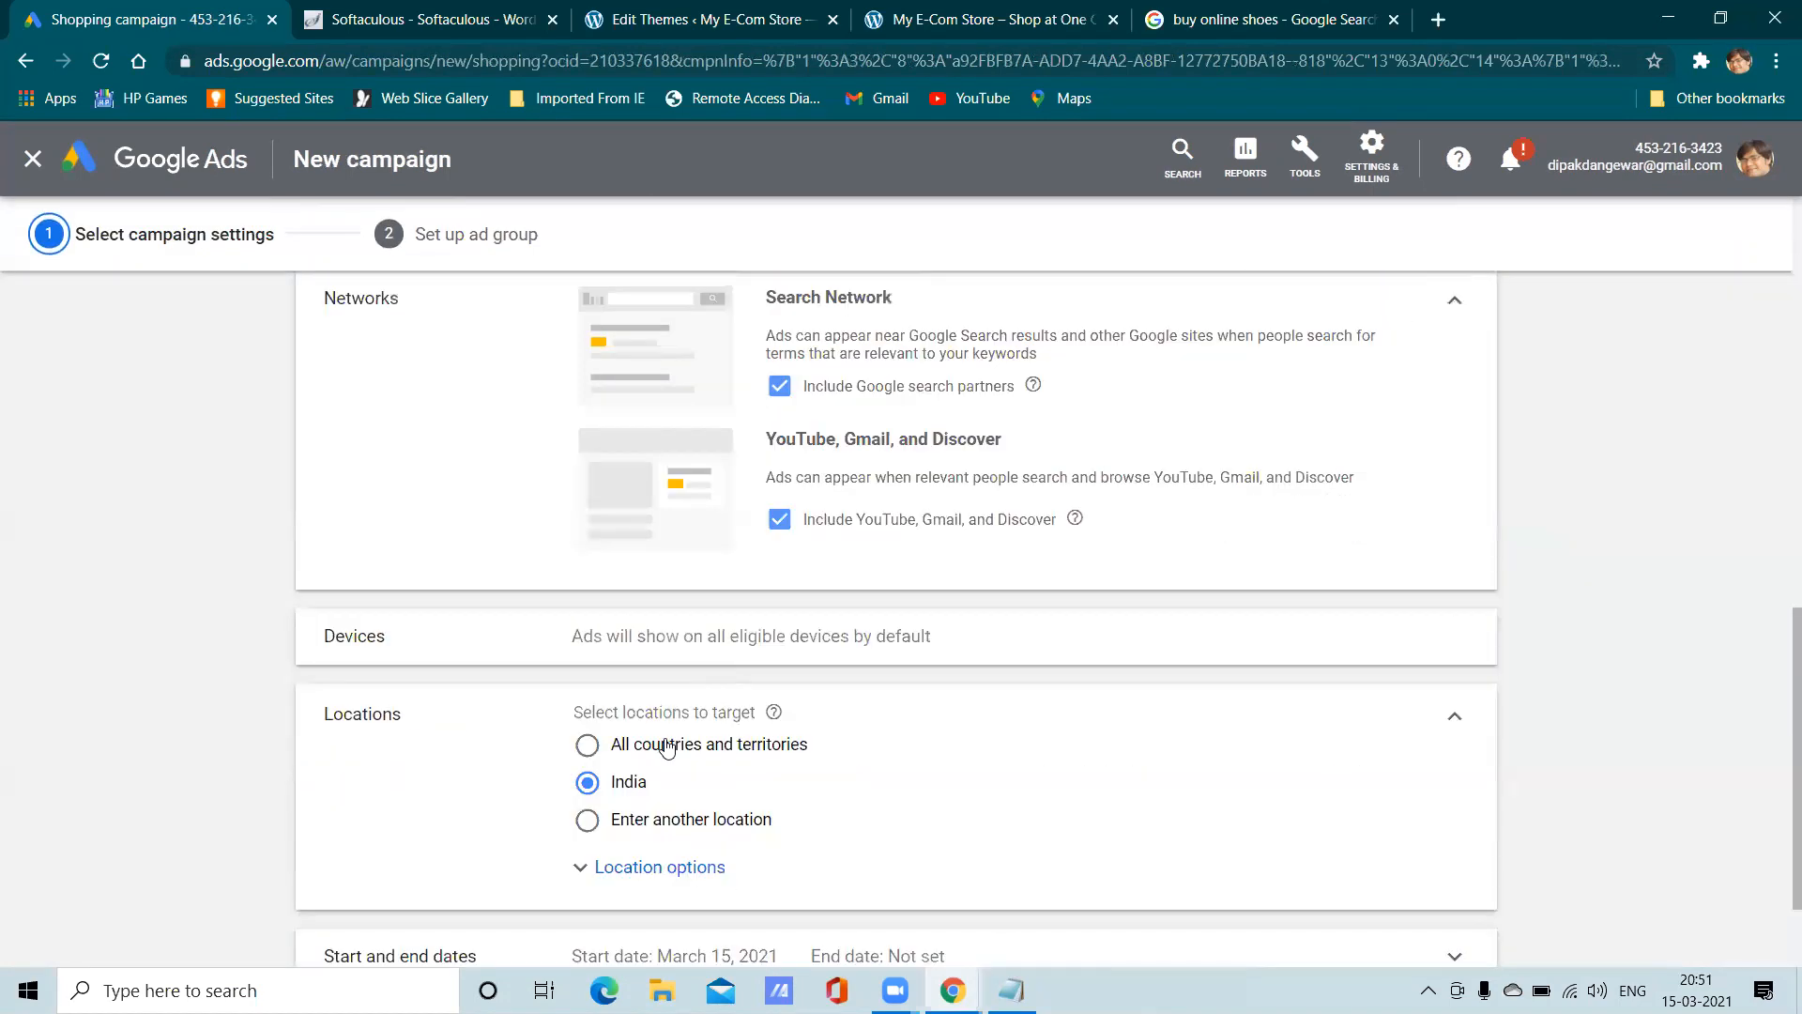
pyautogui.click(455, 873)
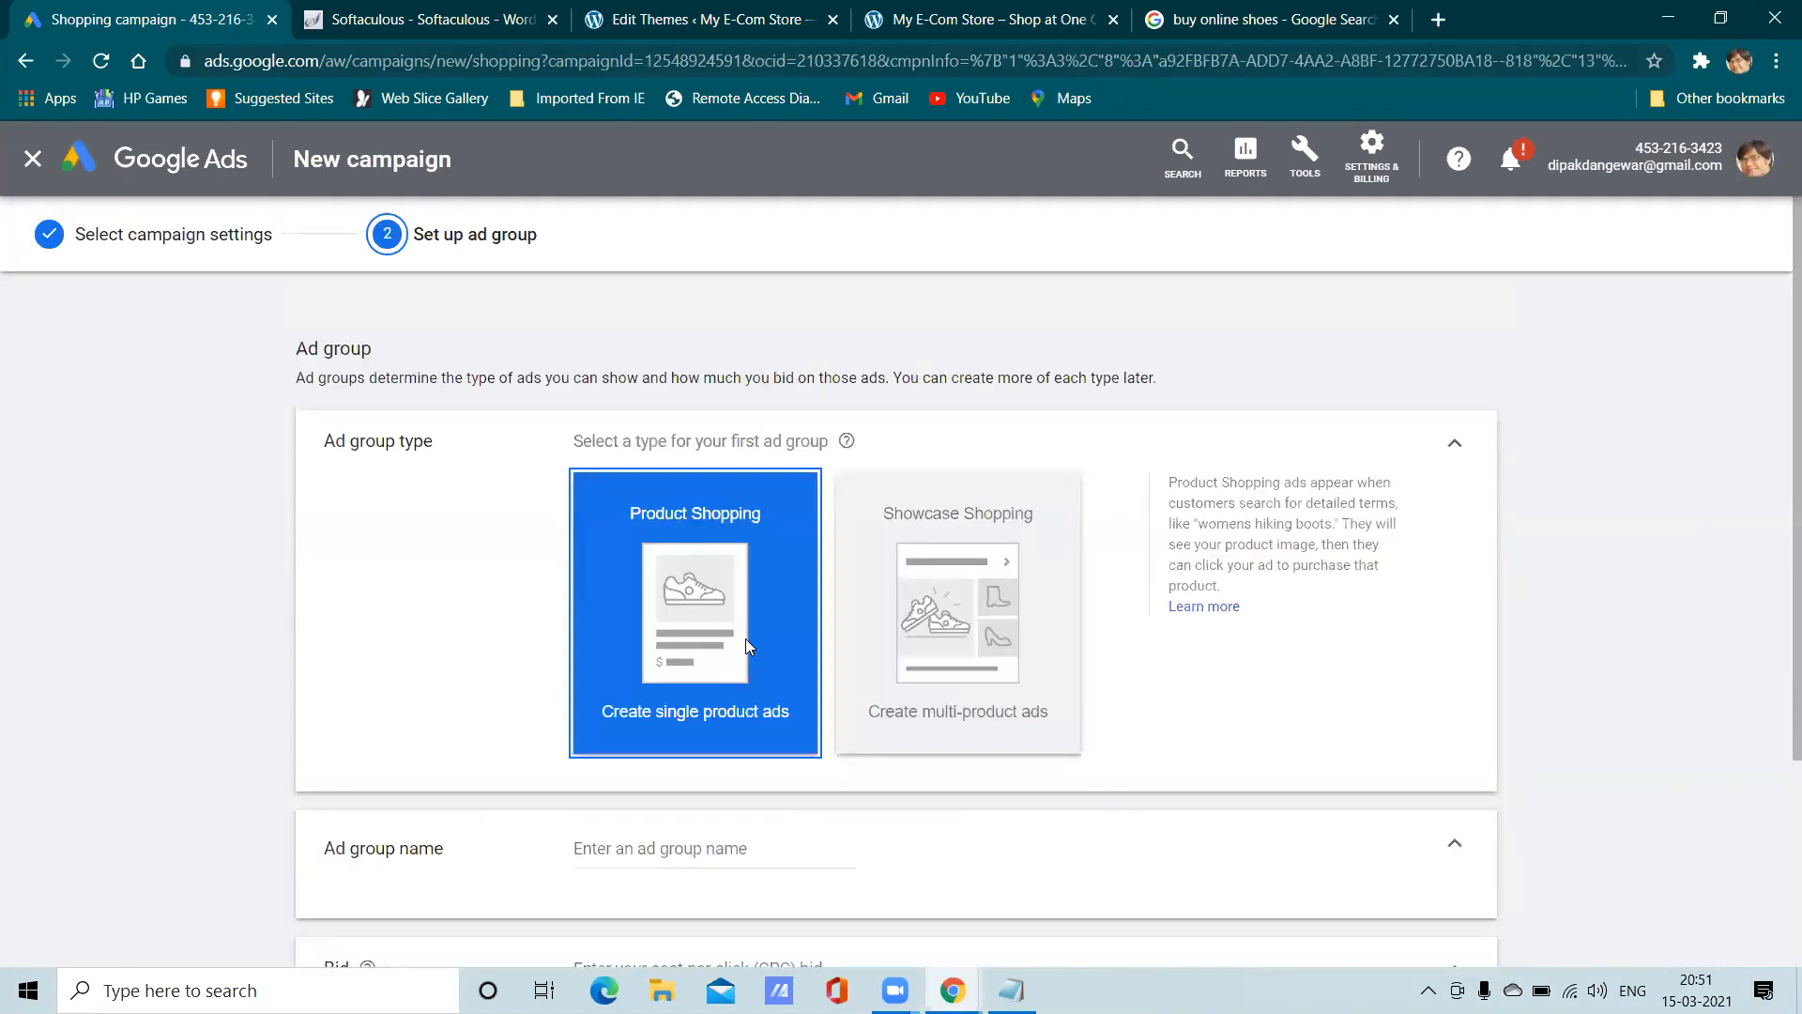
# Name the Product Shopping ad group "Sample test", set its cost-per-click bid to ₹5, and save it
pyautogui.scroll(-3, 734, 619)
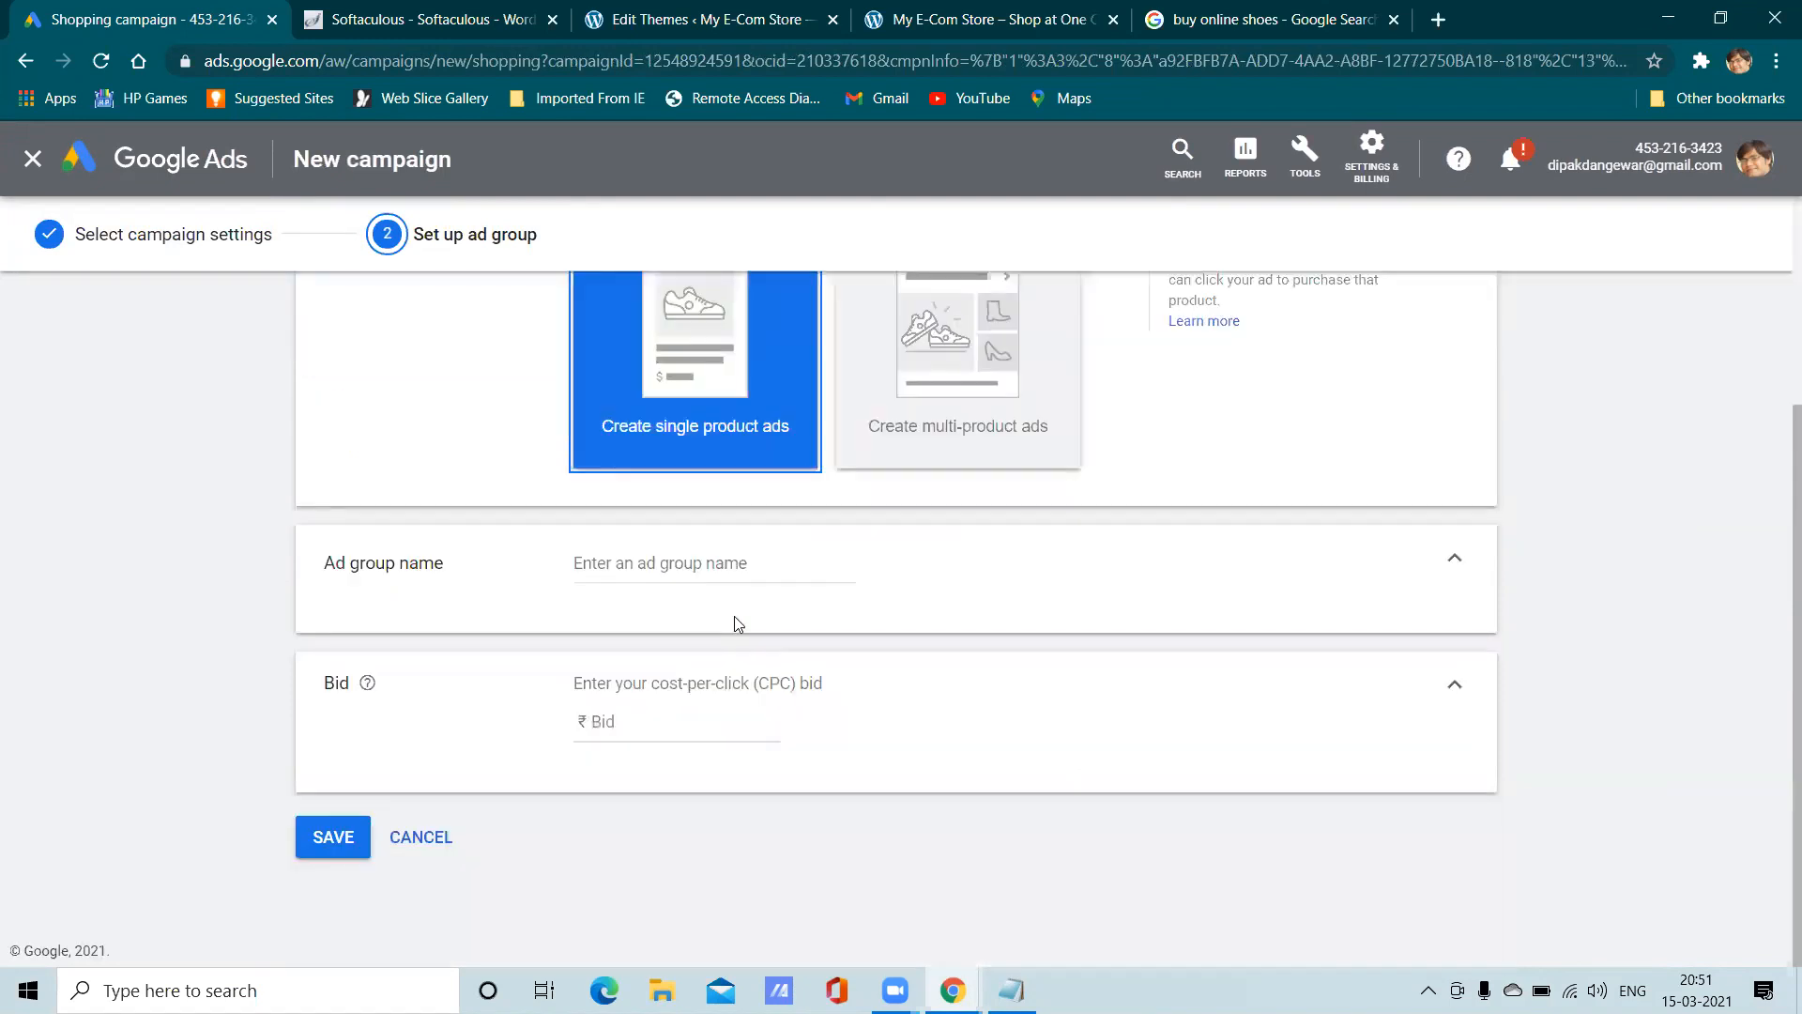
pyautogui.click(711, 564)
pyautogui.write('Sample test')
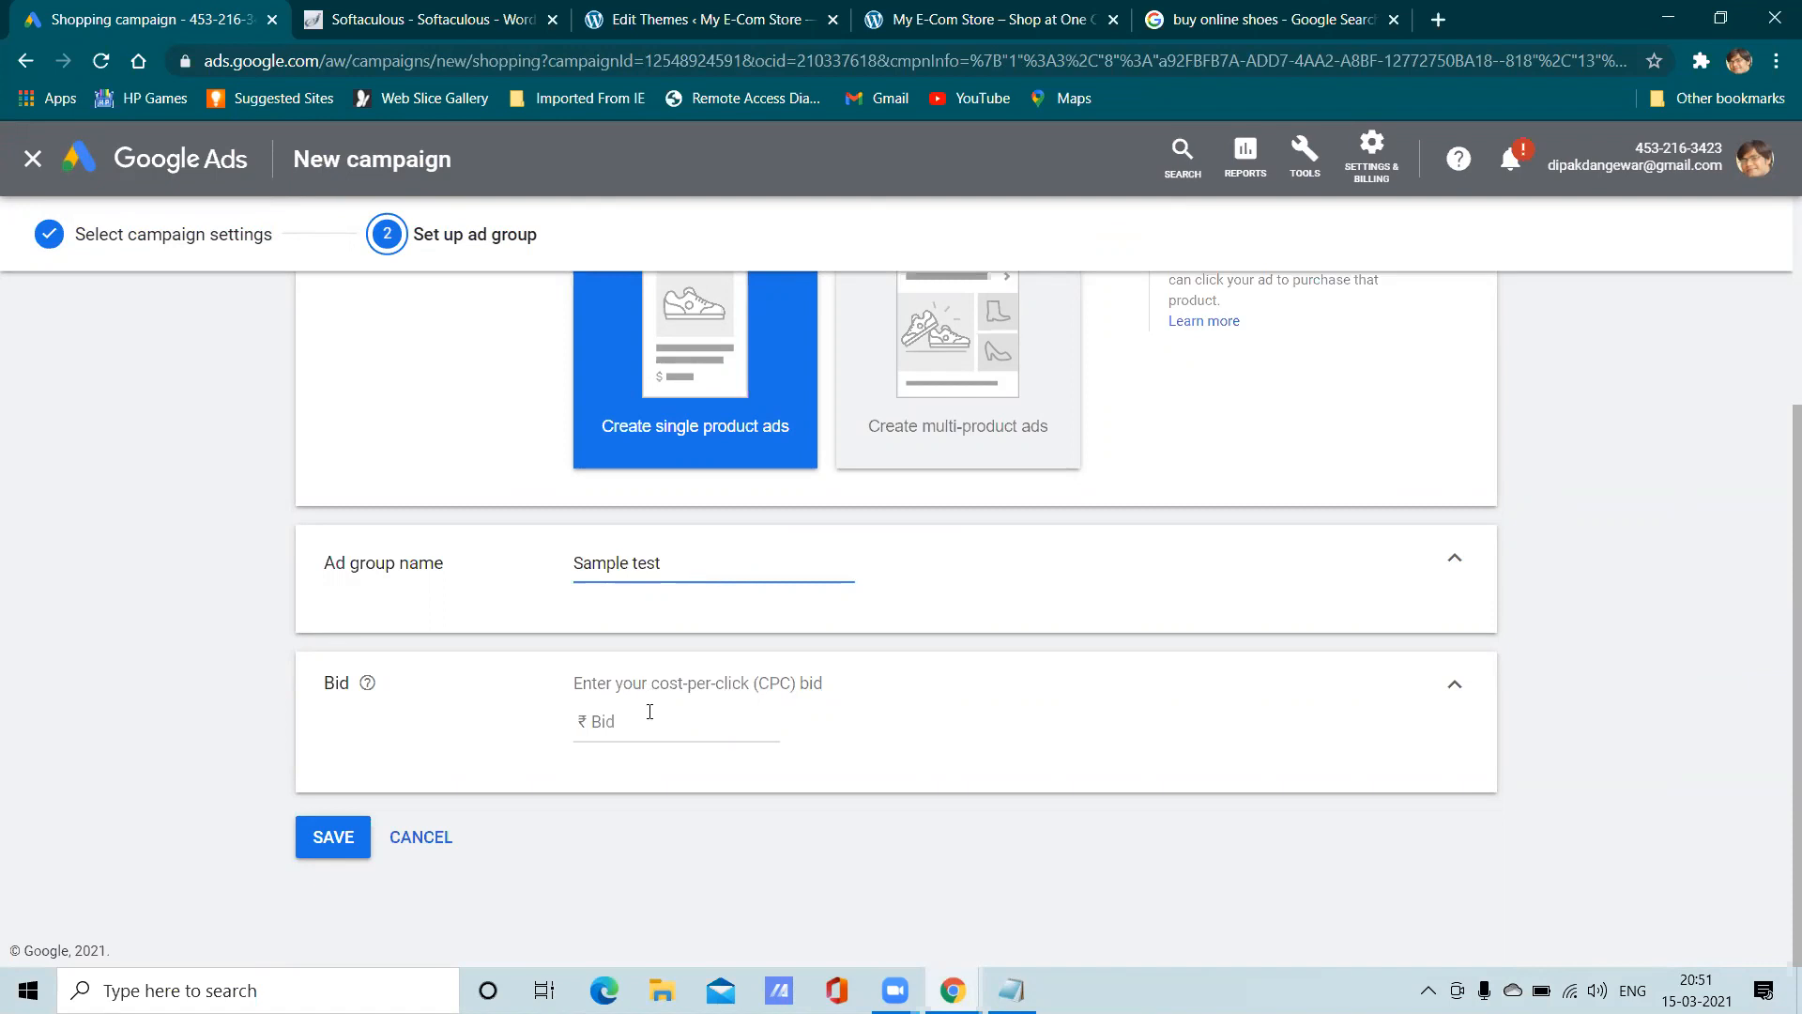
pyautogui.click(652, 738)
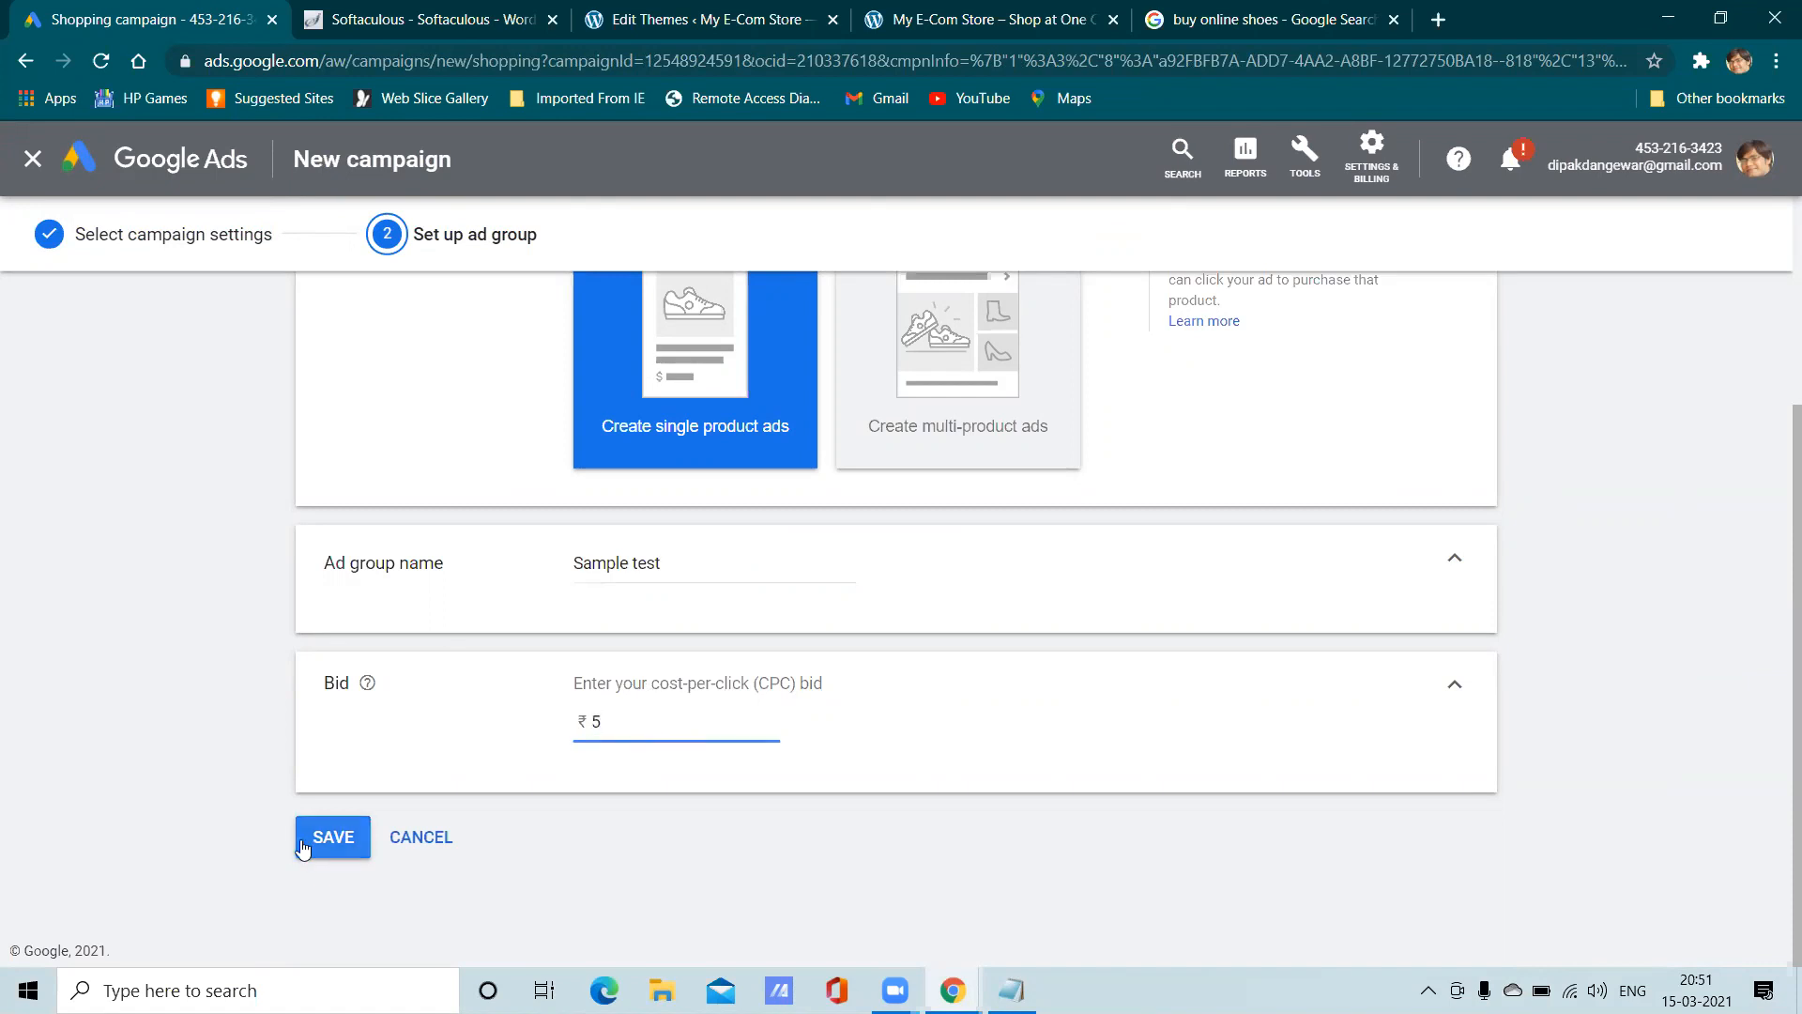
pyautogui.click(343, 843)
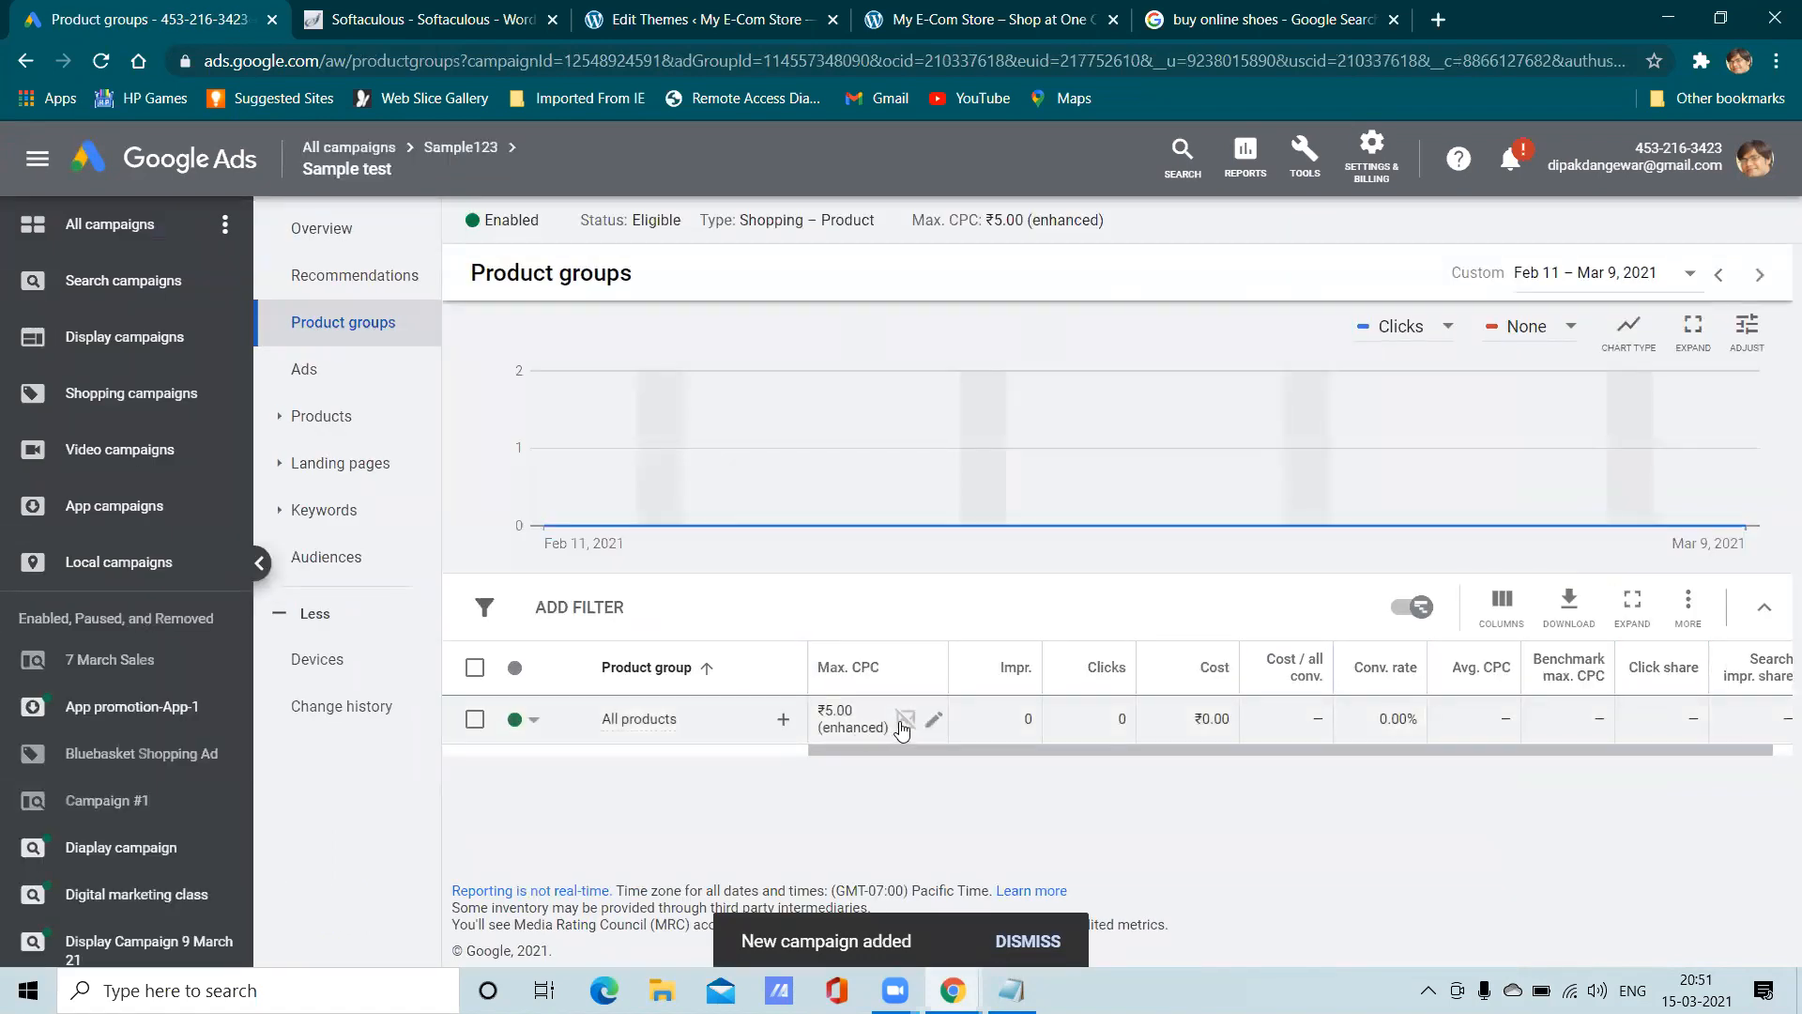
# Examine the subdivision options for the All products group and close them without changing anything
pyautogui.moveTo(668, 723)
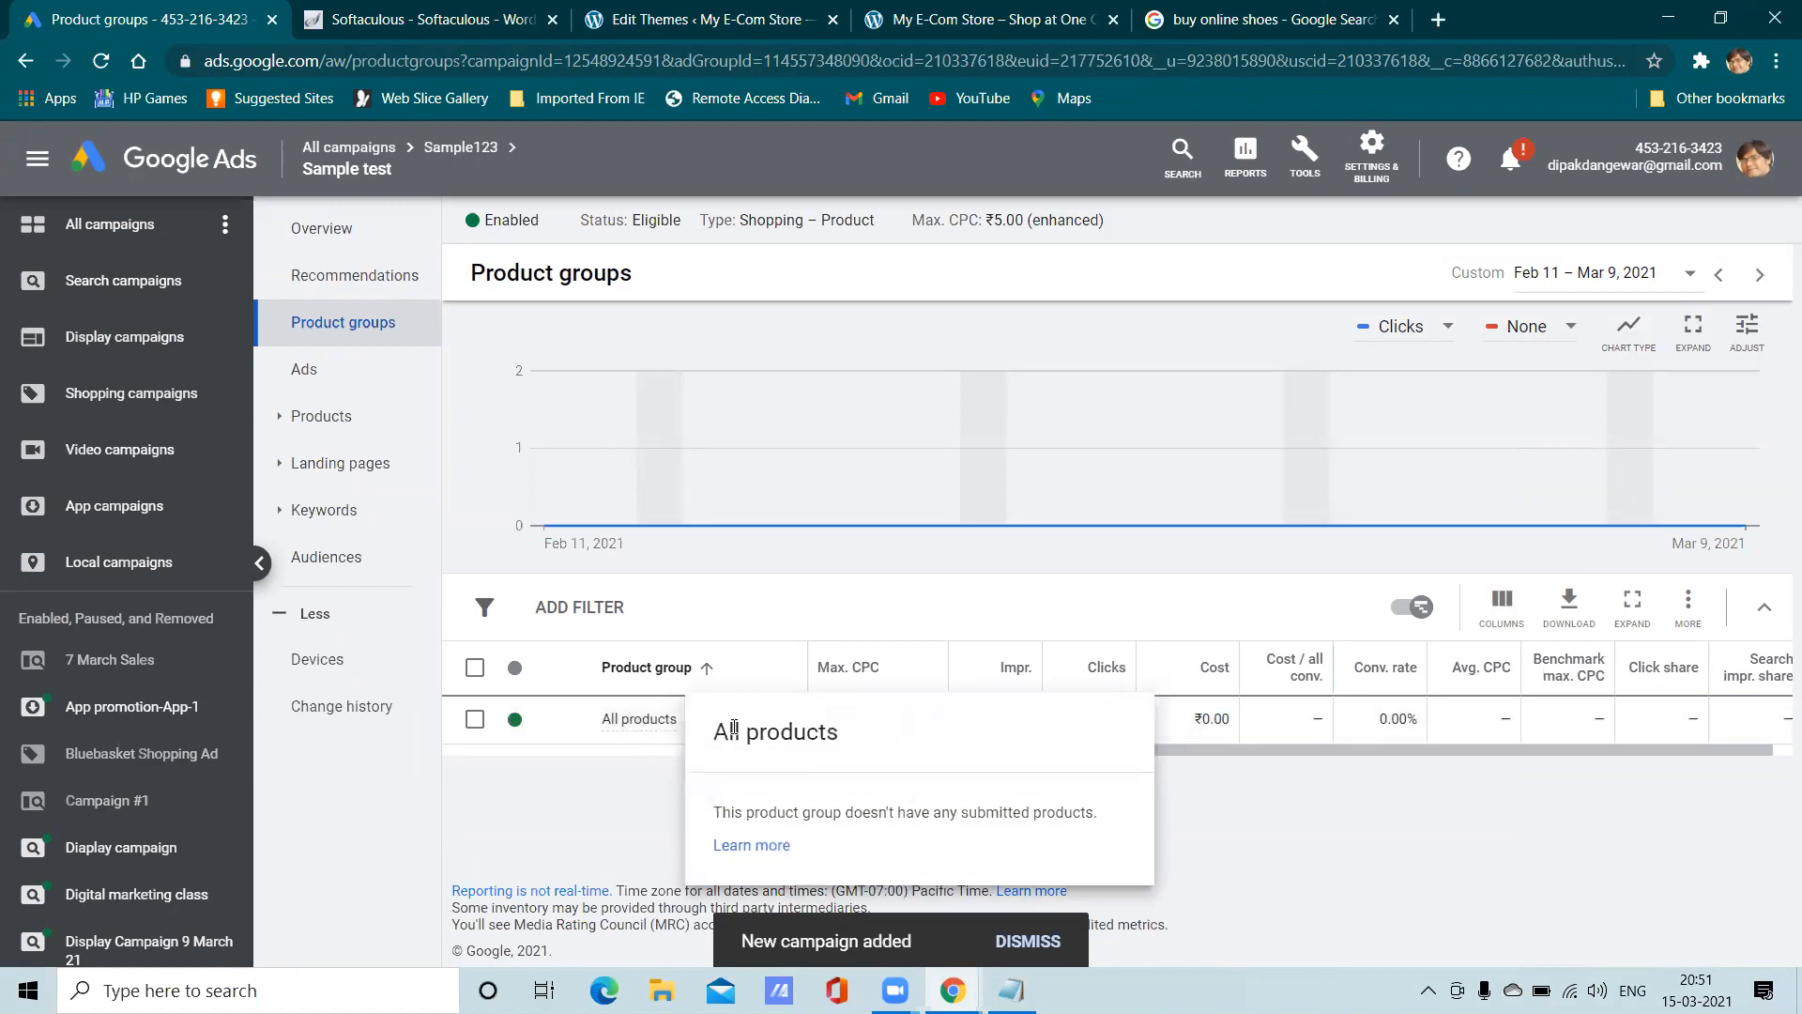
pyautogui.click(782, 725)
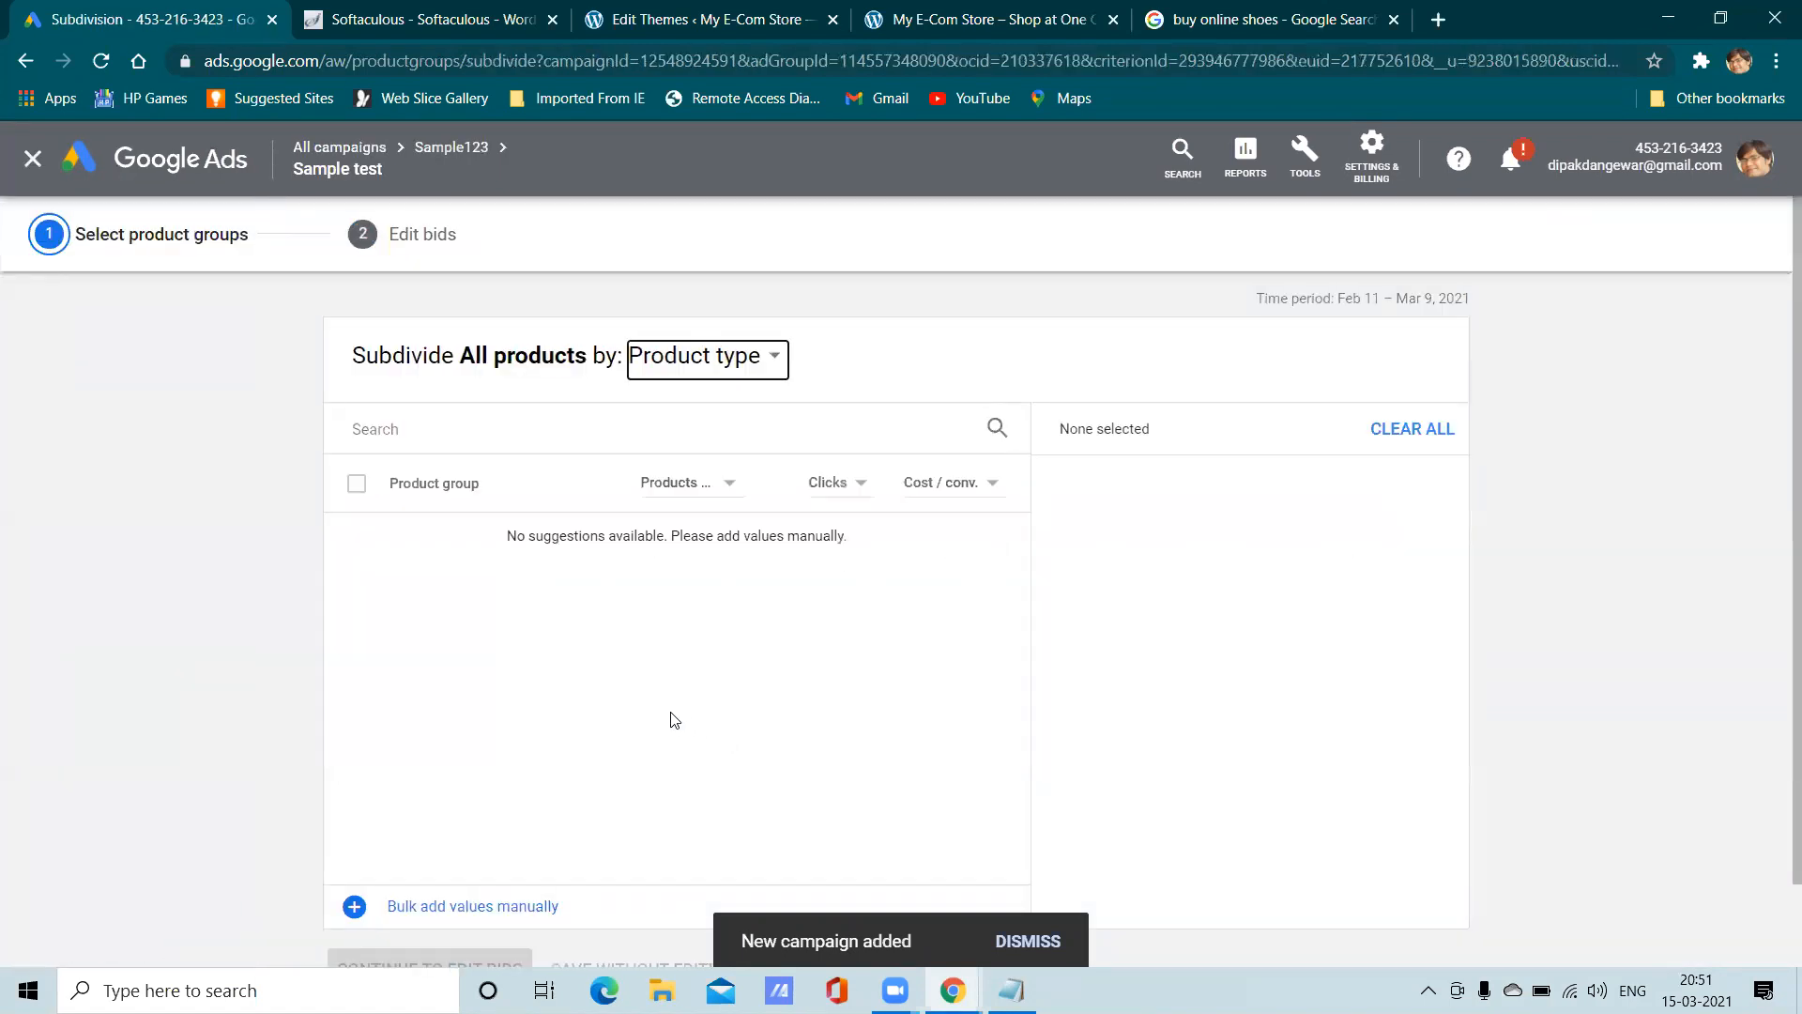
pyautogui.click(702, 488)
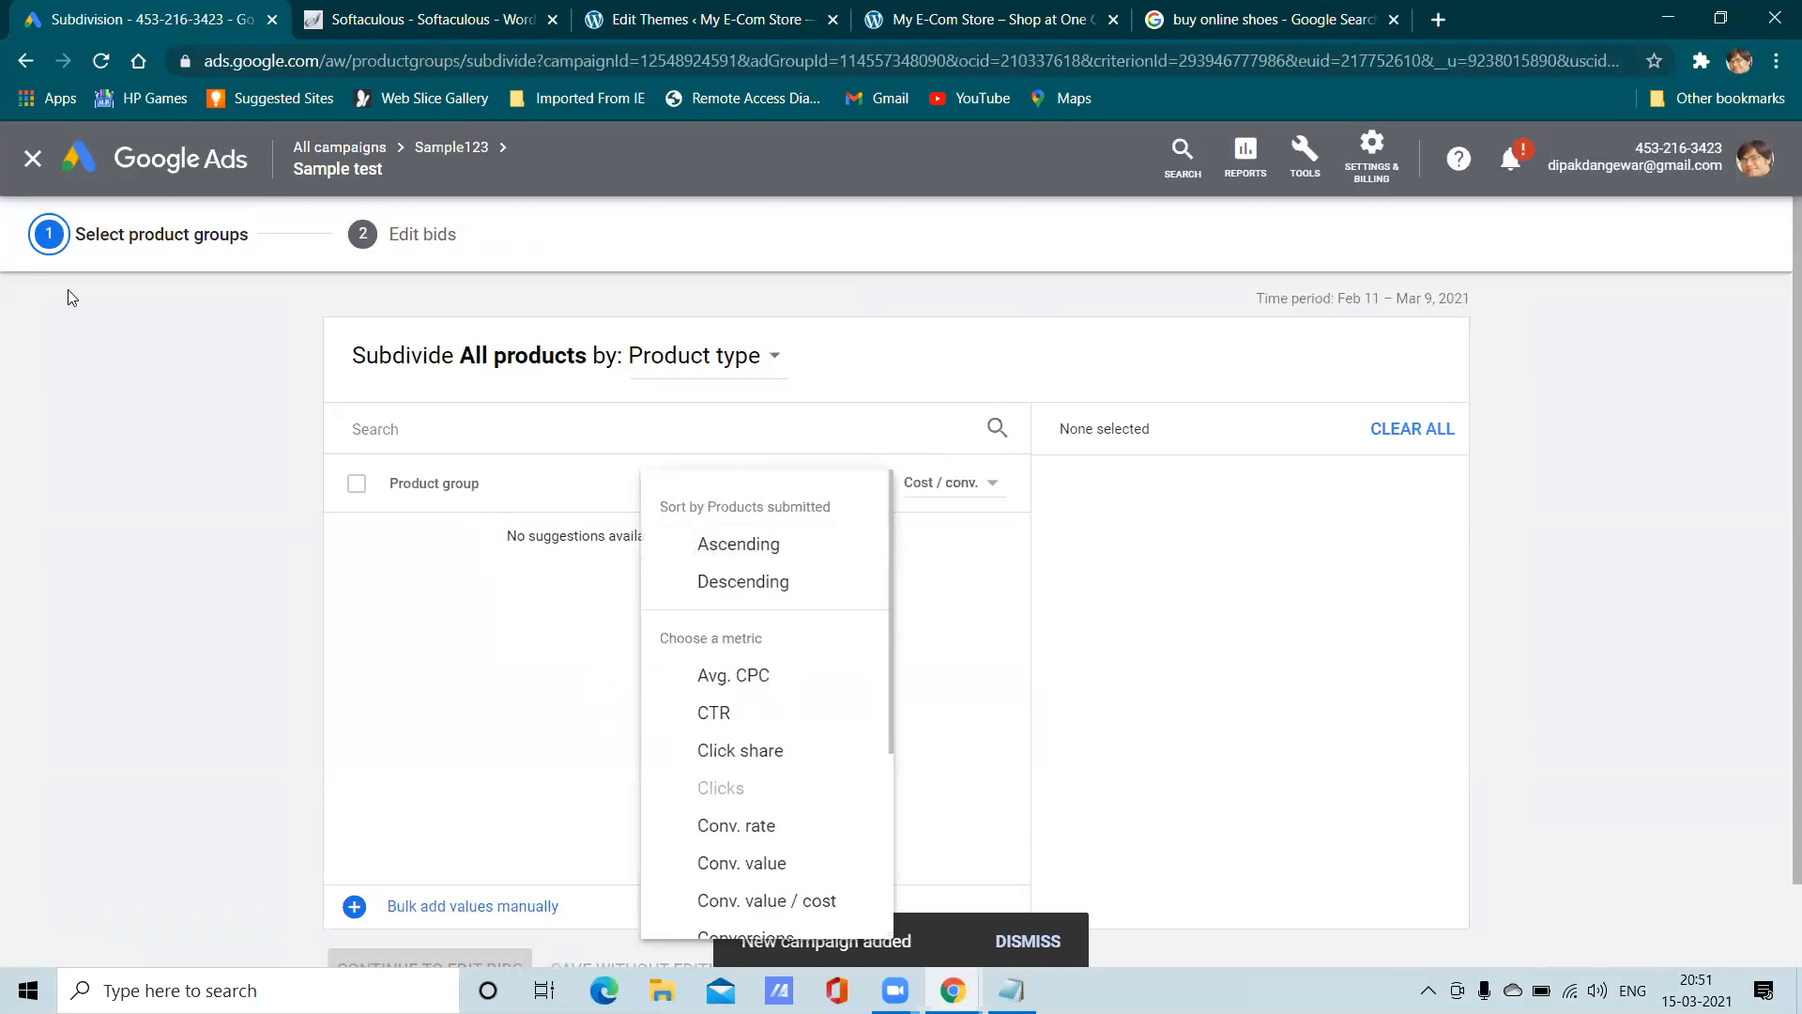
pyautogui.click(33, 158)
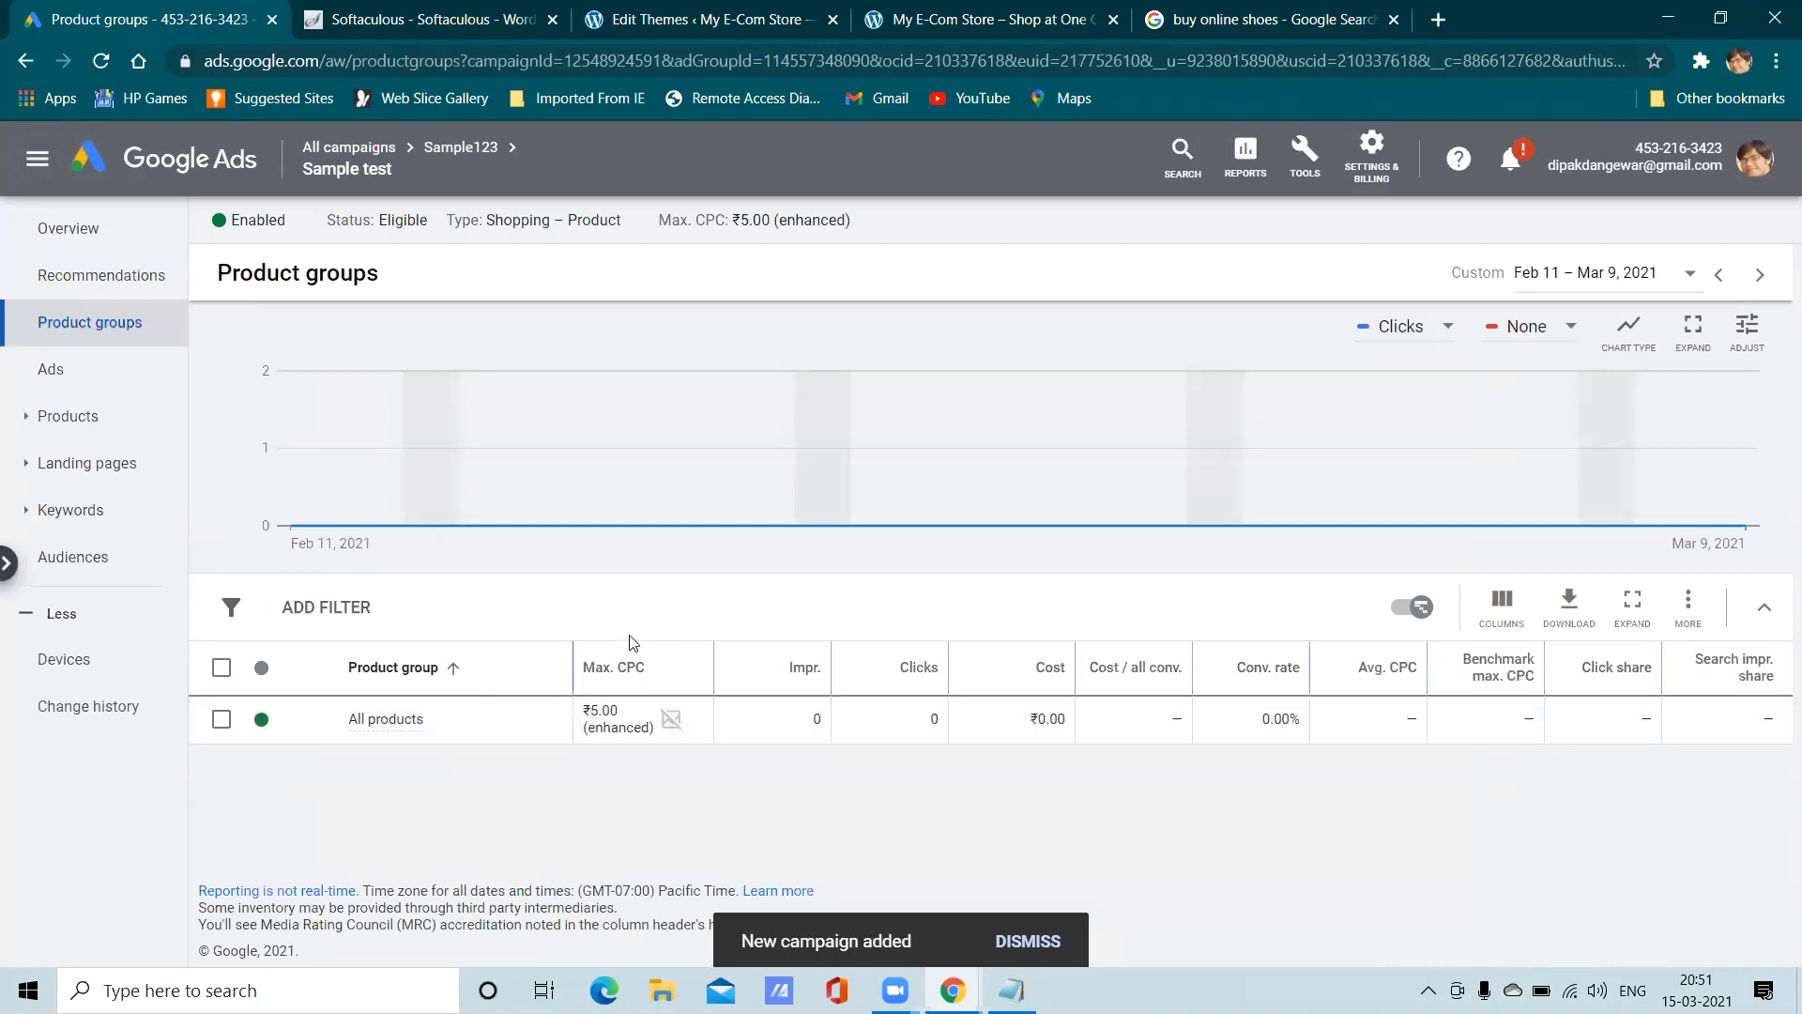
pyautogui.click(1245, 13)
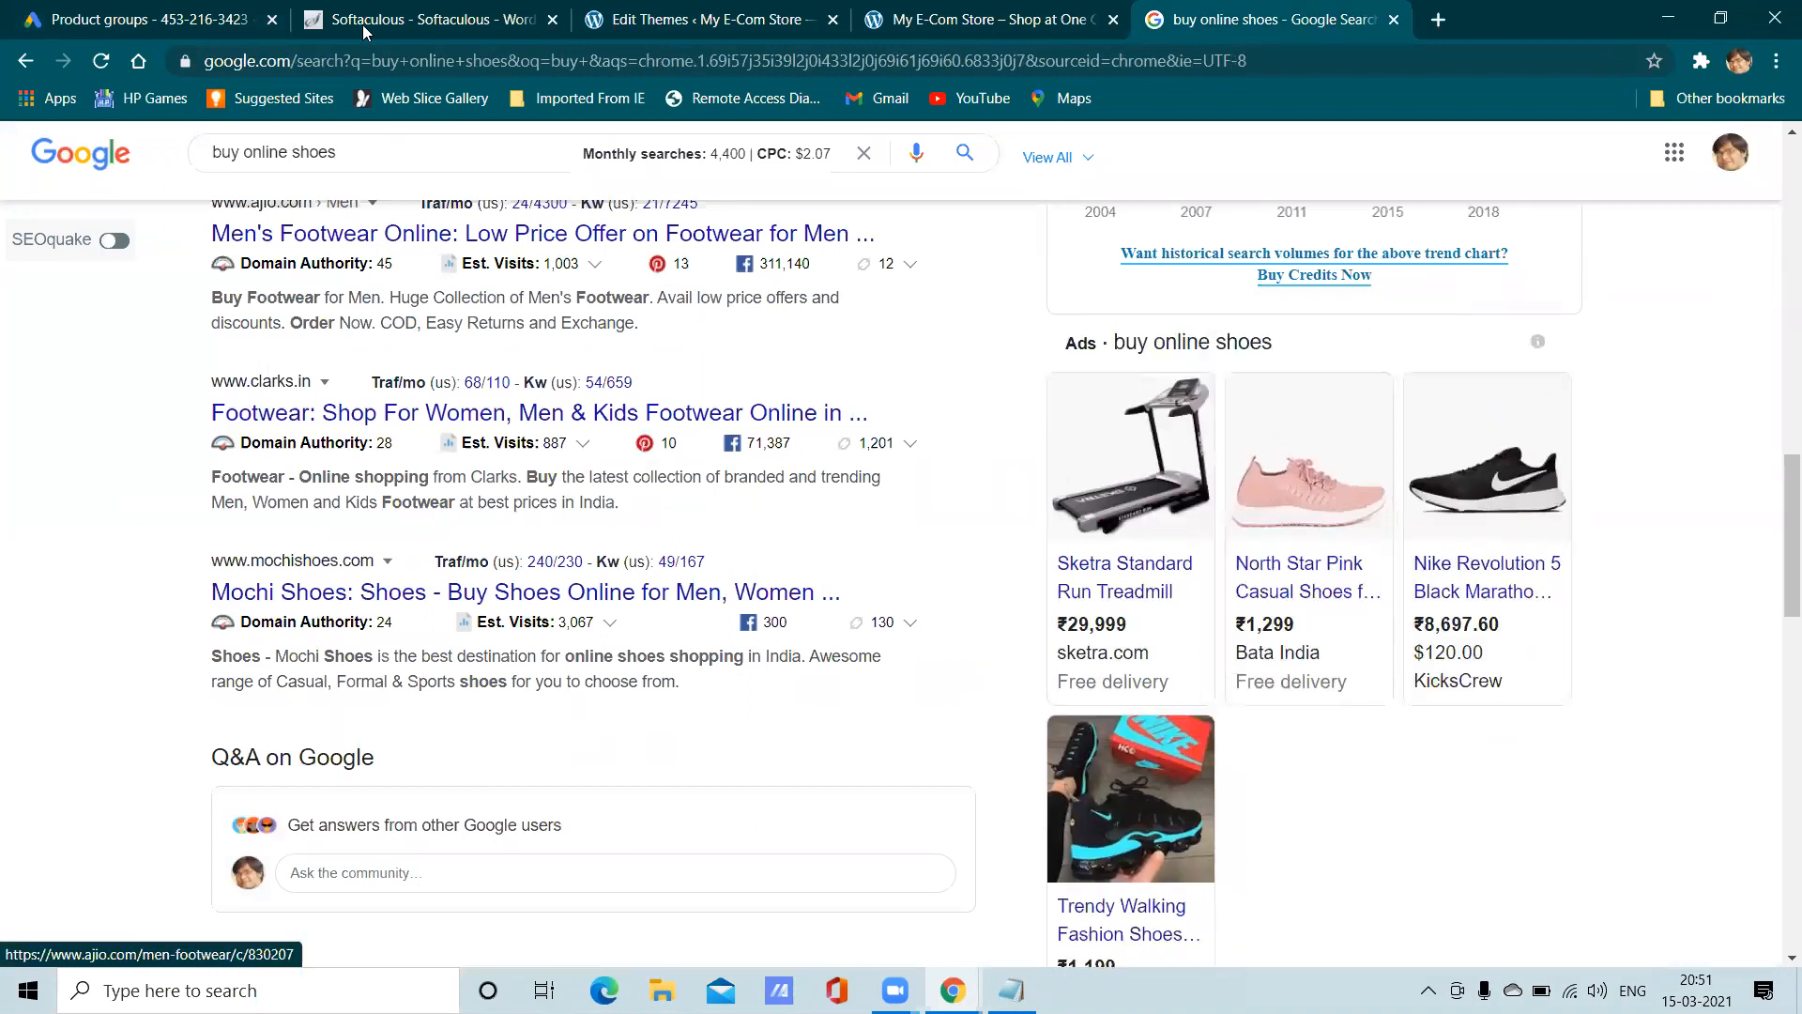
pyautogui.click(434, 28)
pyautogui.click(697, 13)
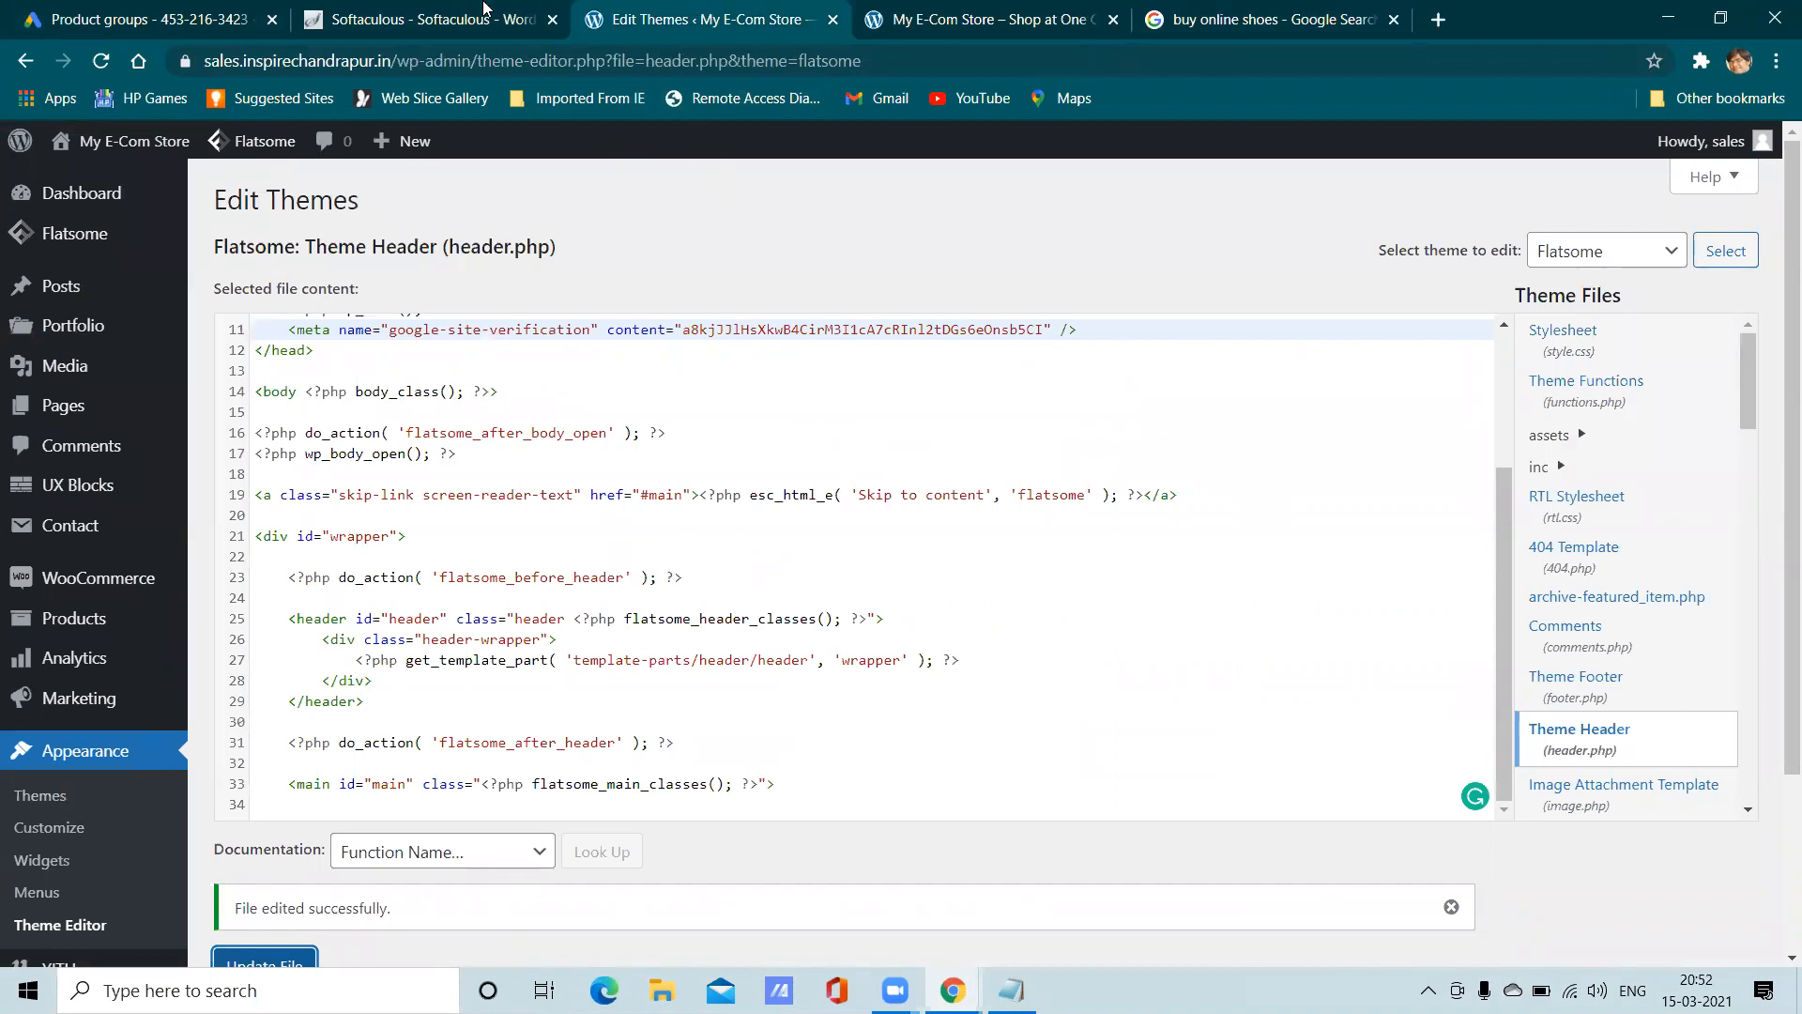
pyautogui.click(23, 12)
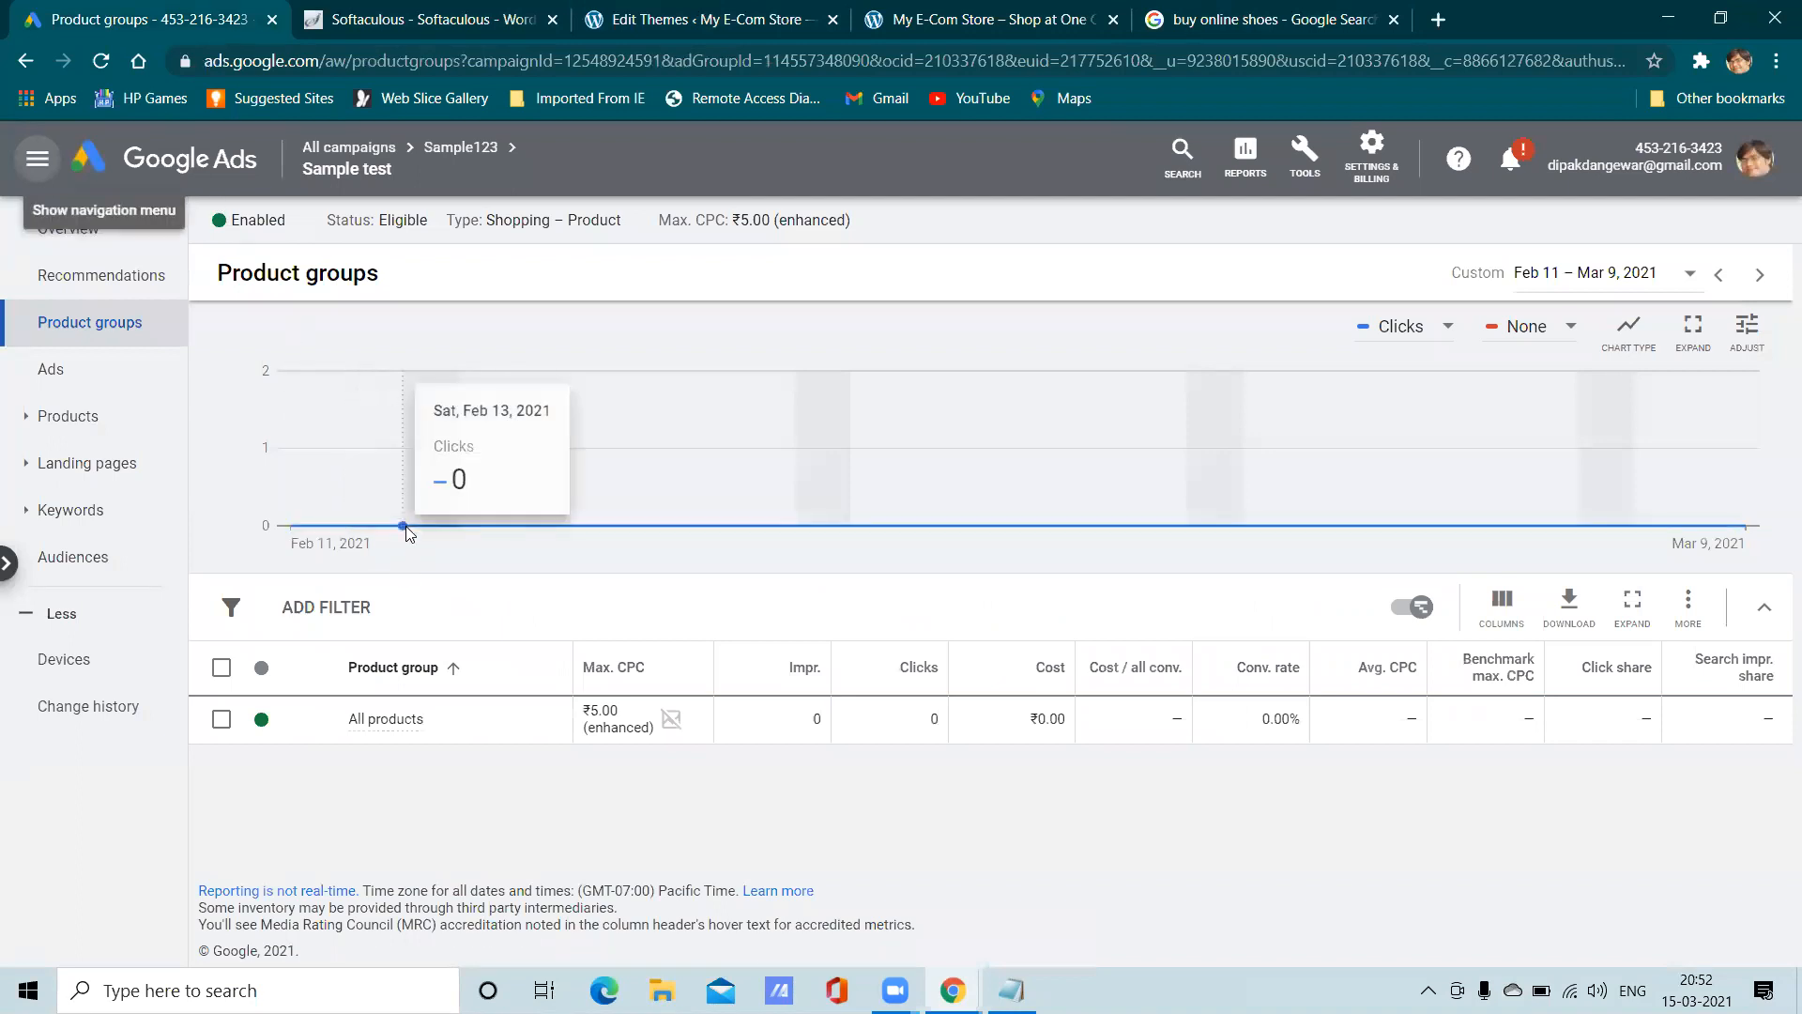
# Start another campaign without a goal's guidance, choose the Local campaign type, and review its business location settings
pyautogui.click(43, 164)
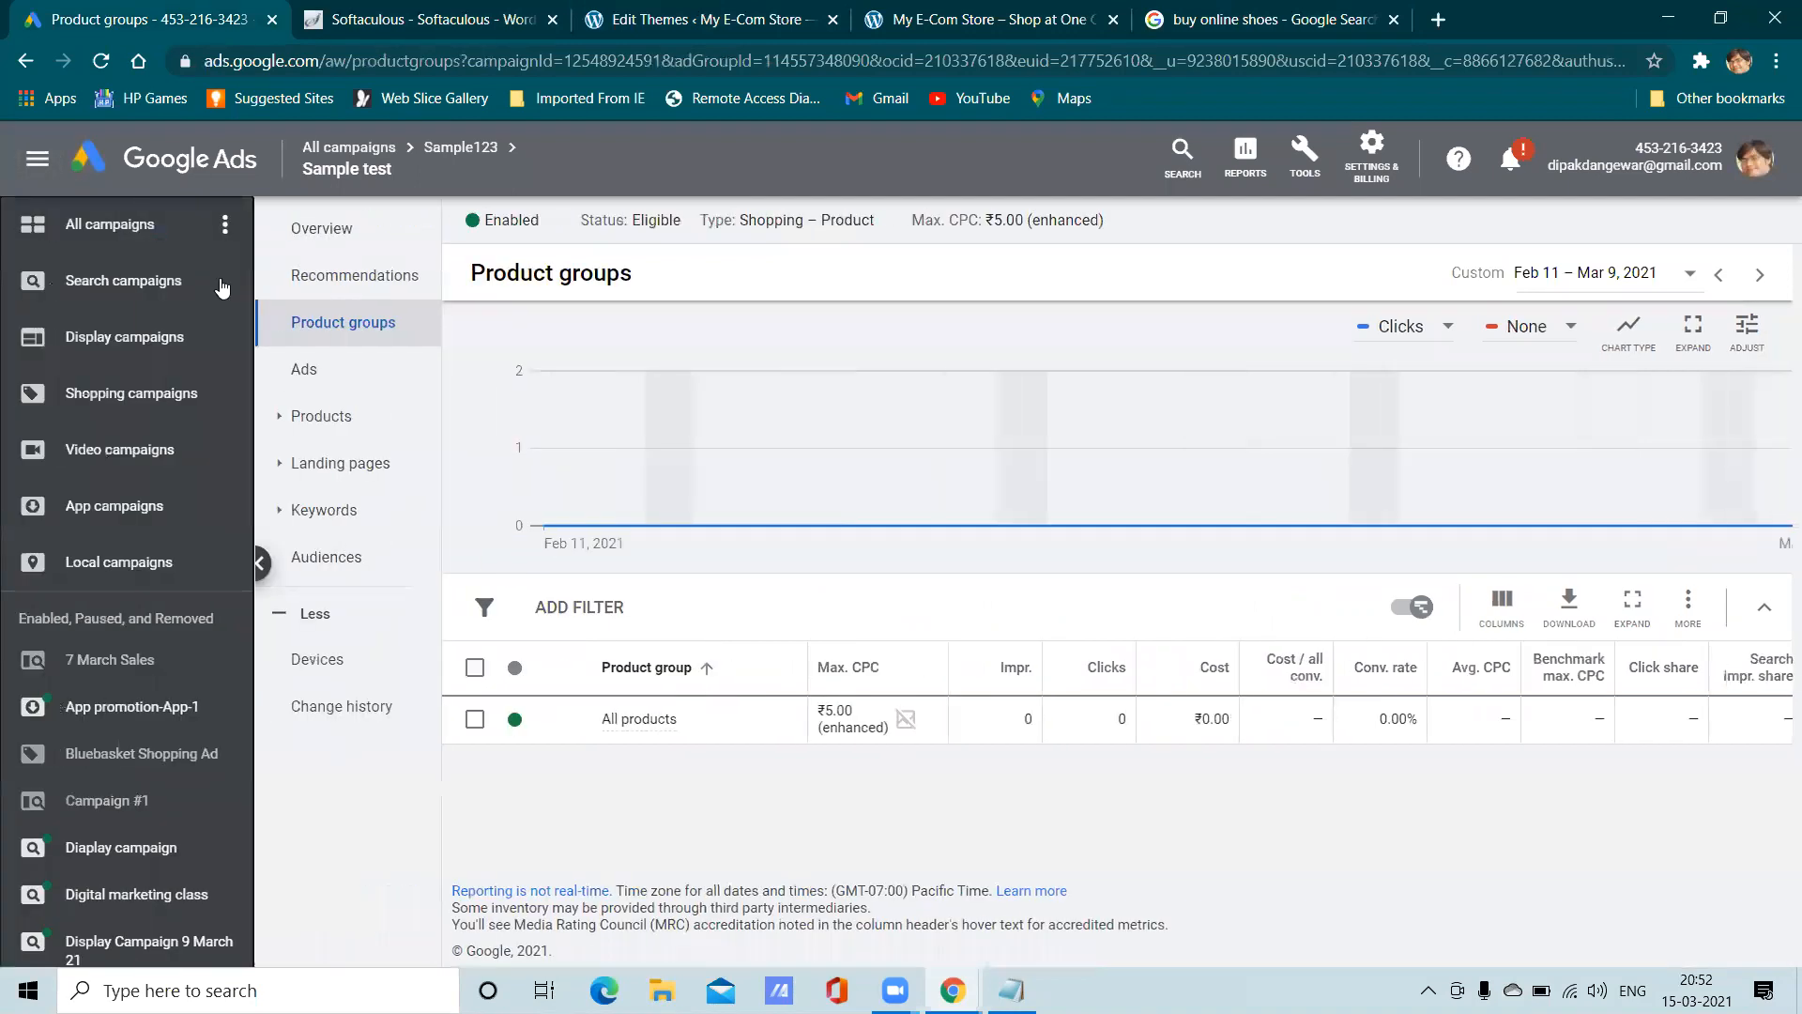
pyautogui.click(394, 150)
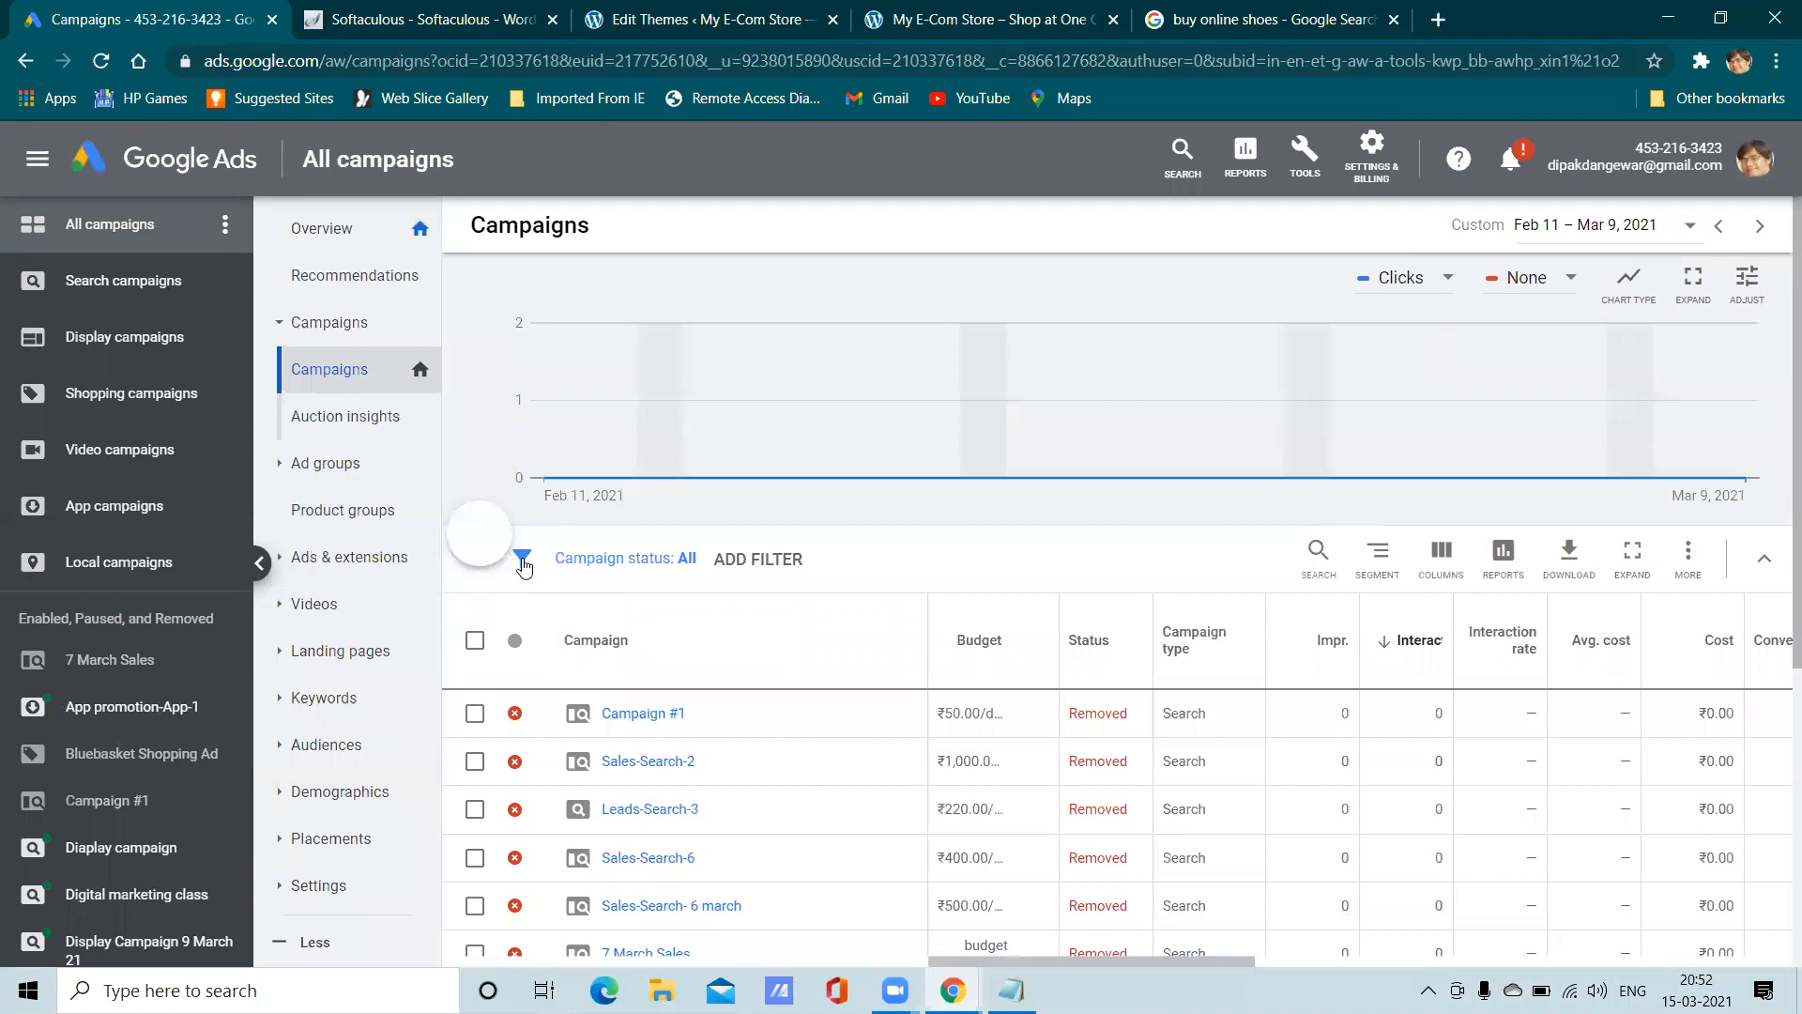
pyautogui.click(549, 619)
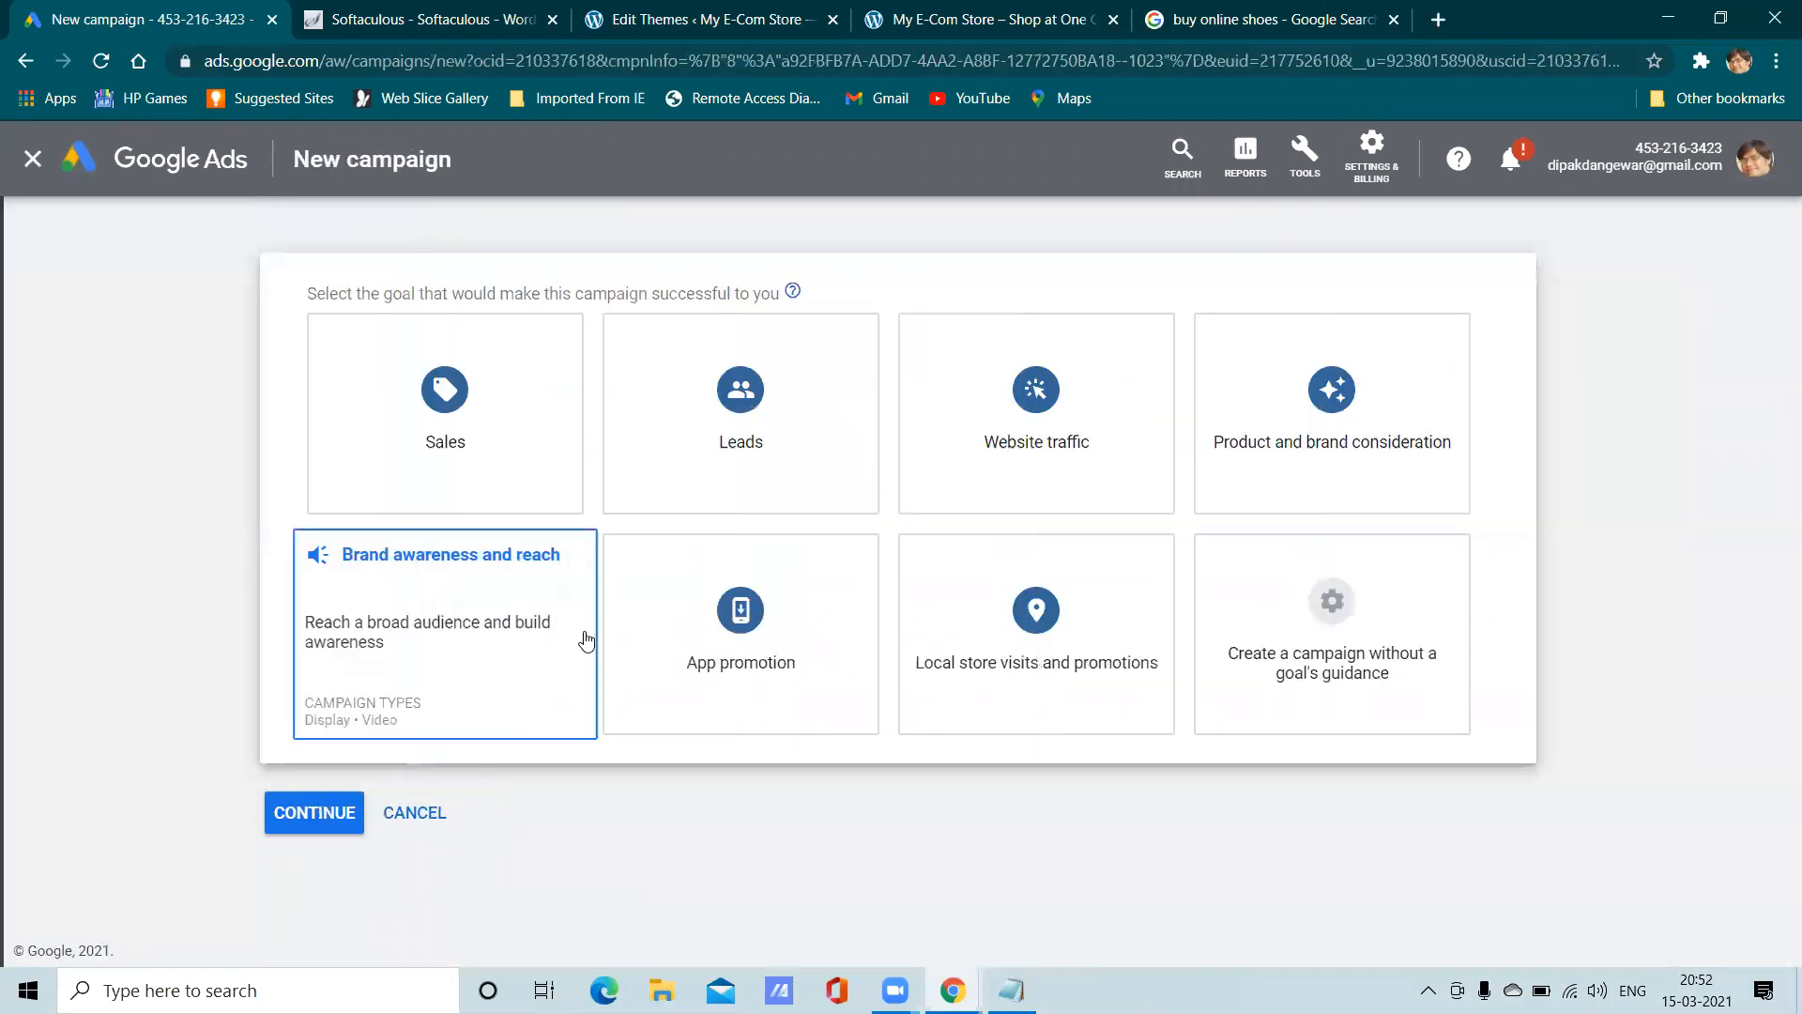
pyautogui.click(1220, 596)
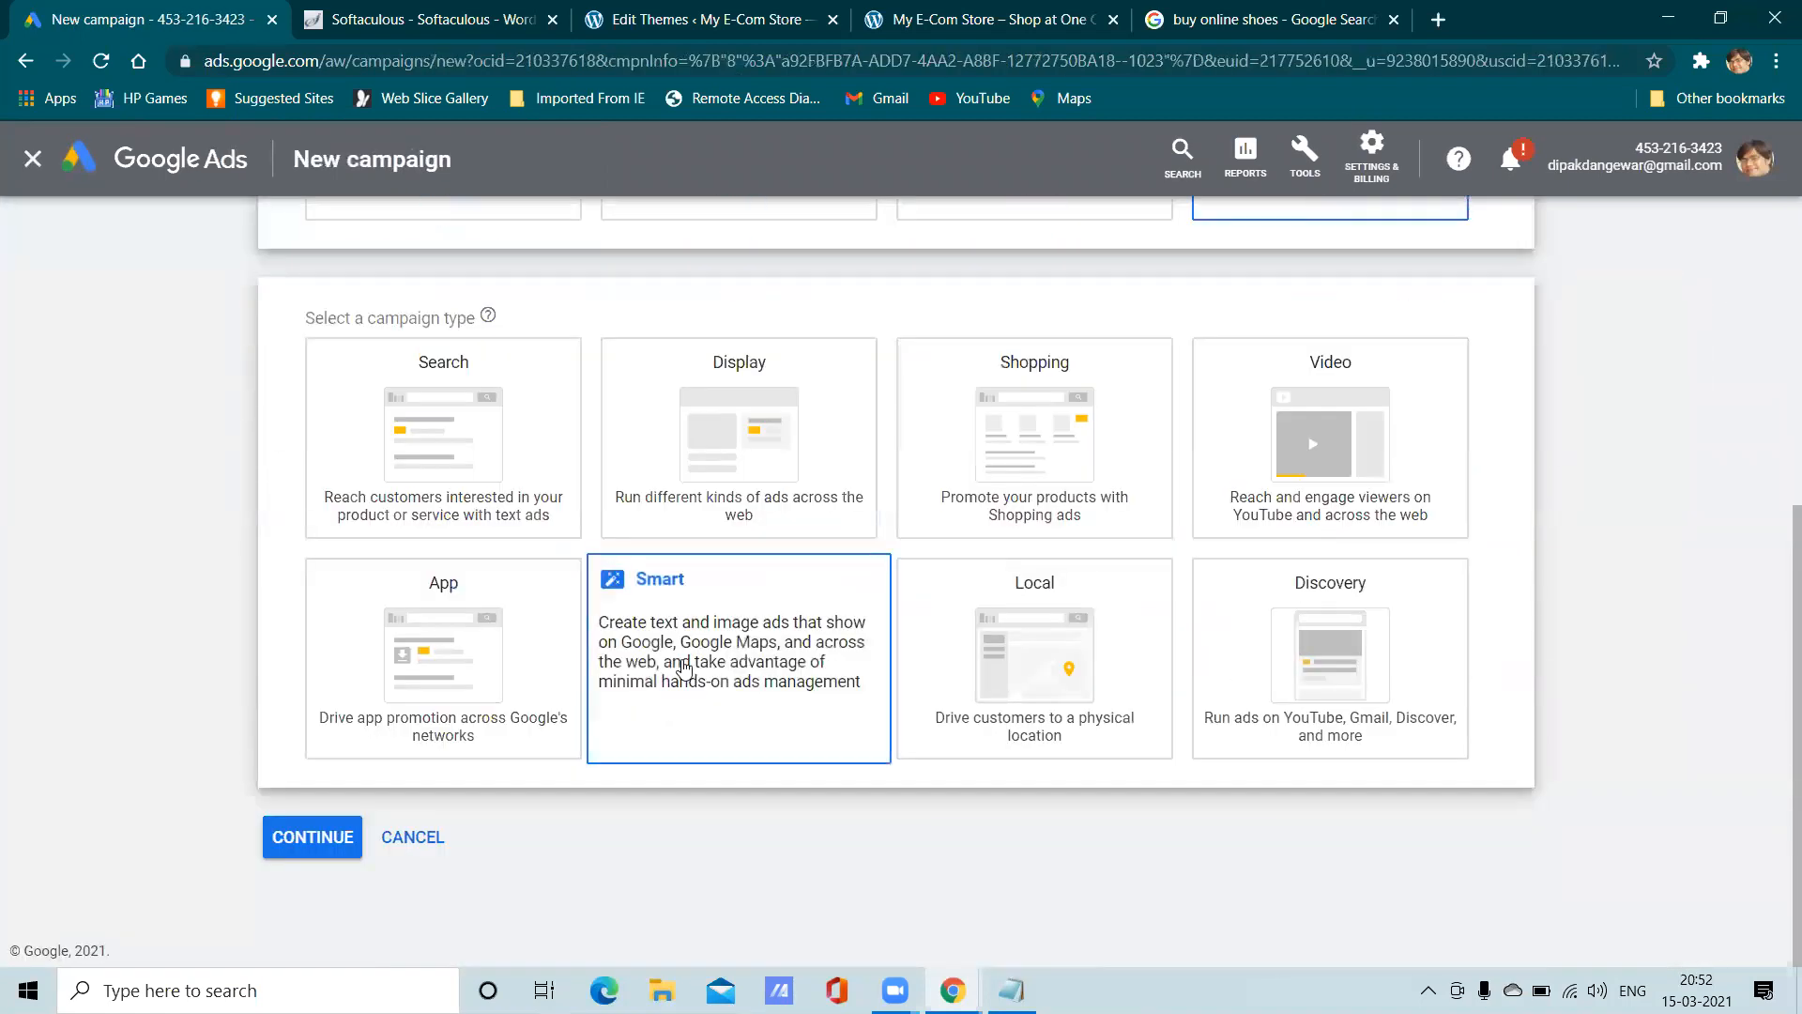
pyautogui.click(1030, 628)
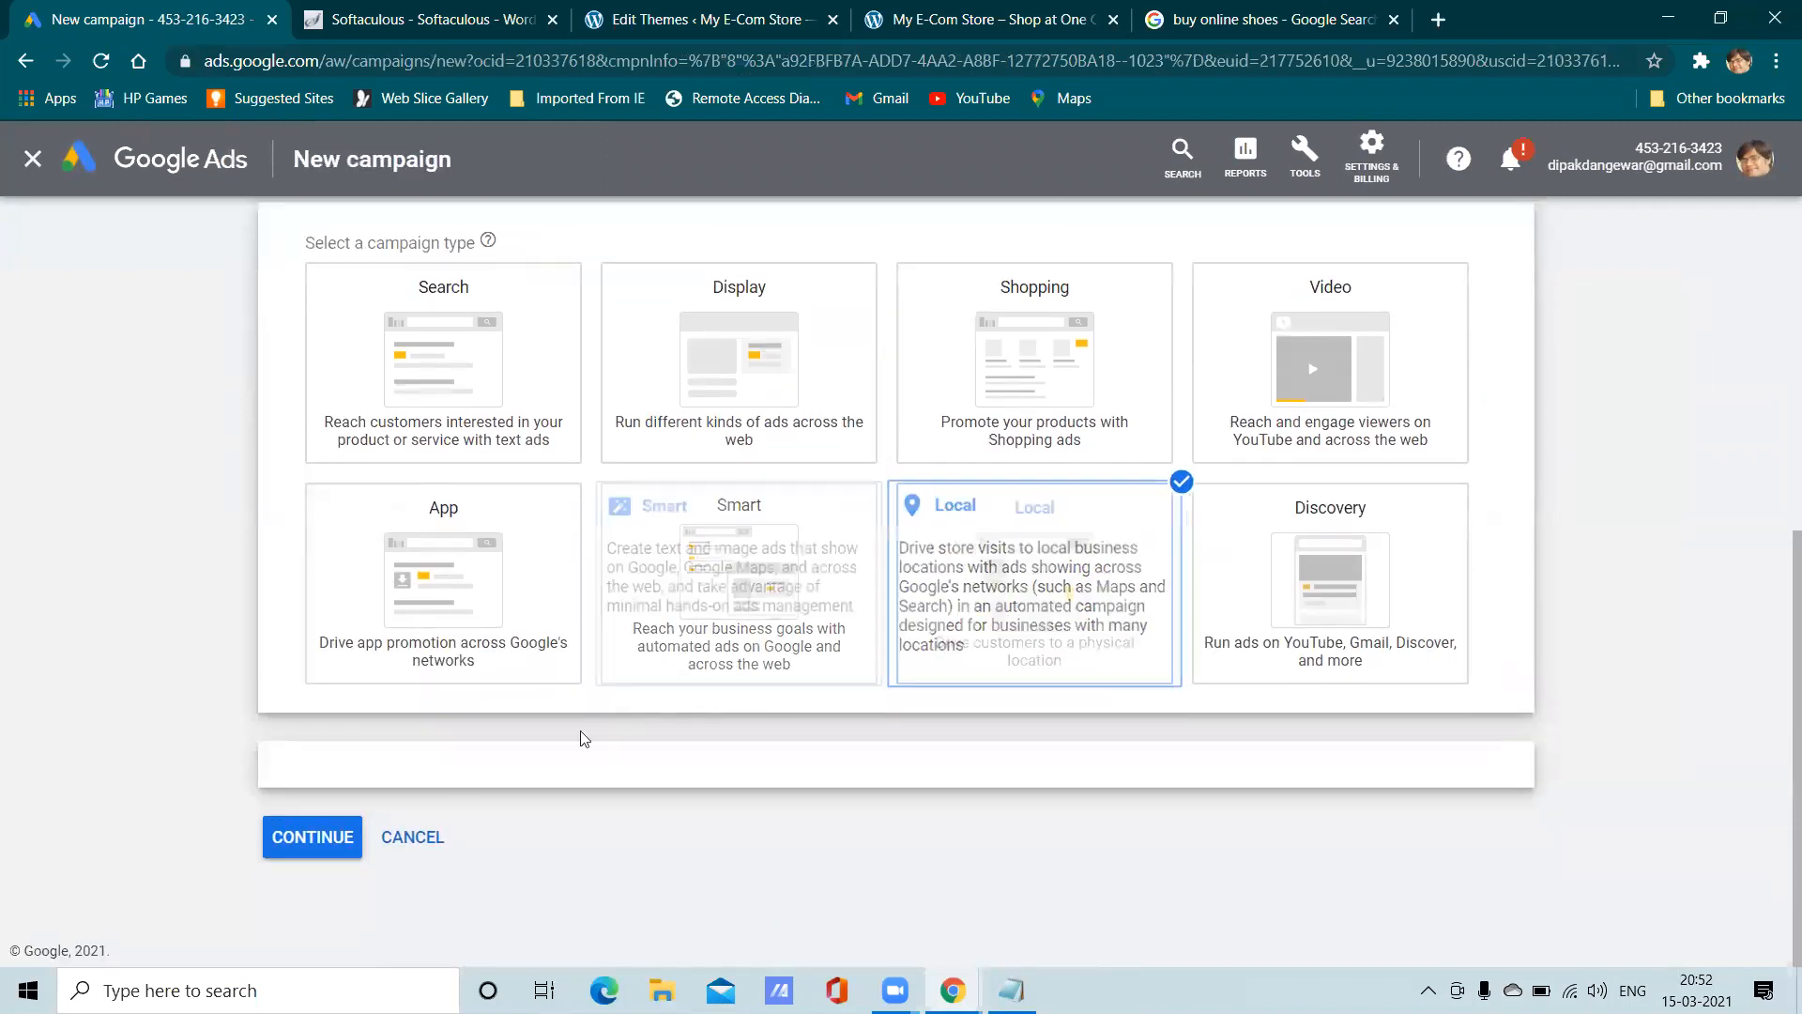
pyautogui.click(327, 835)
pyautogui.scroll(-3, 965, 737)
pyautogui.scroll(3, 904, 517)
pyautogui.scroll(-3, 955, 438)
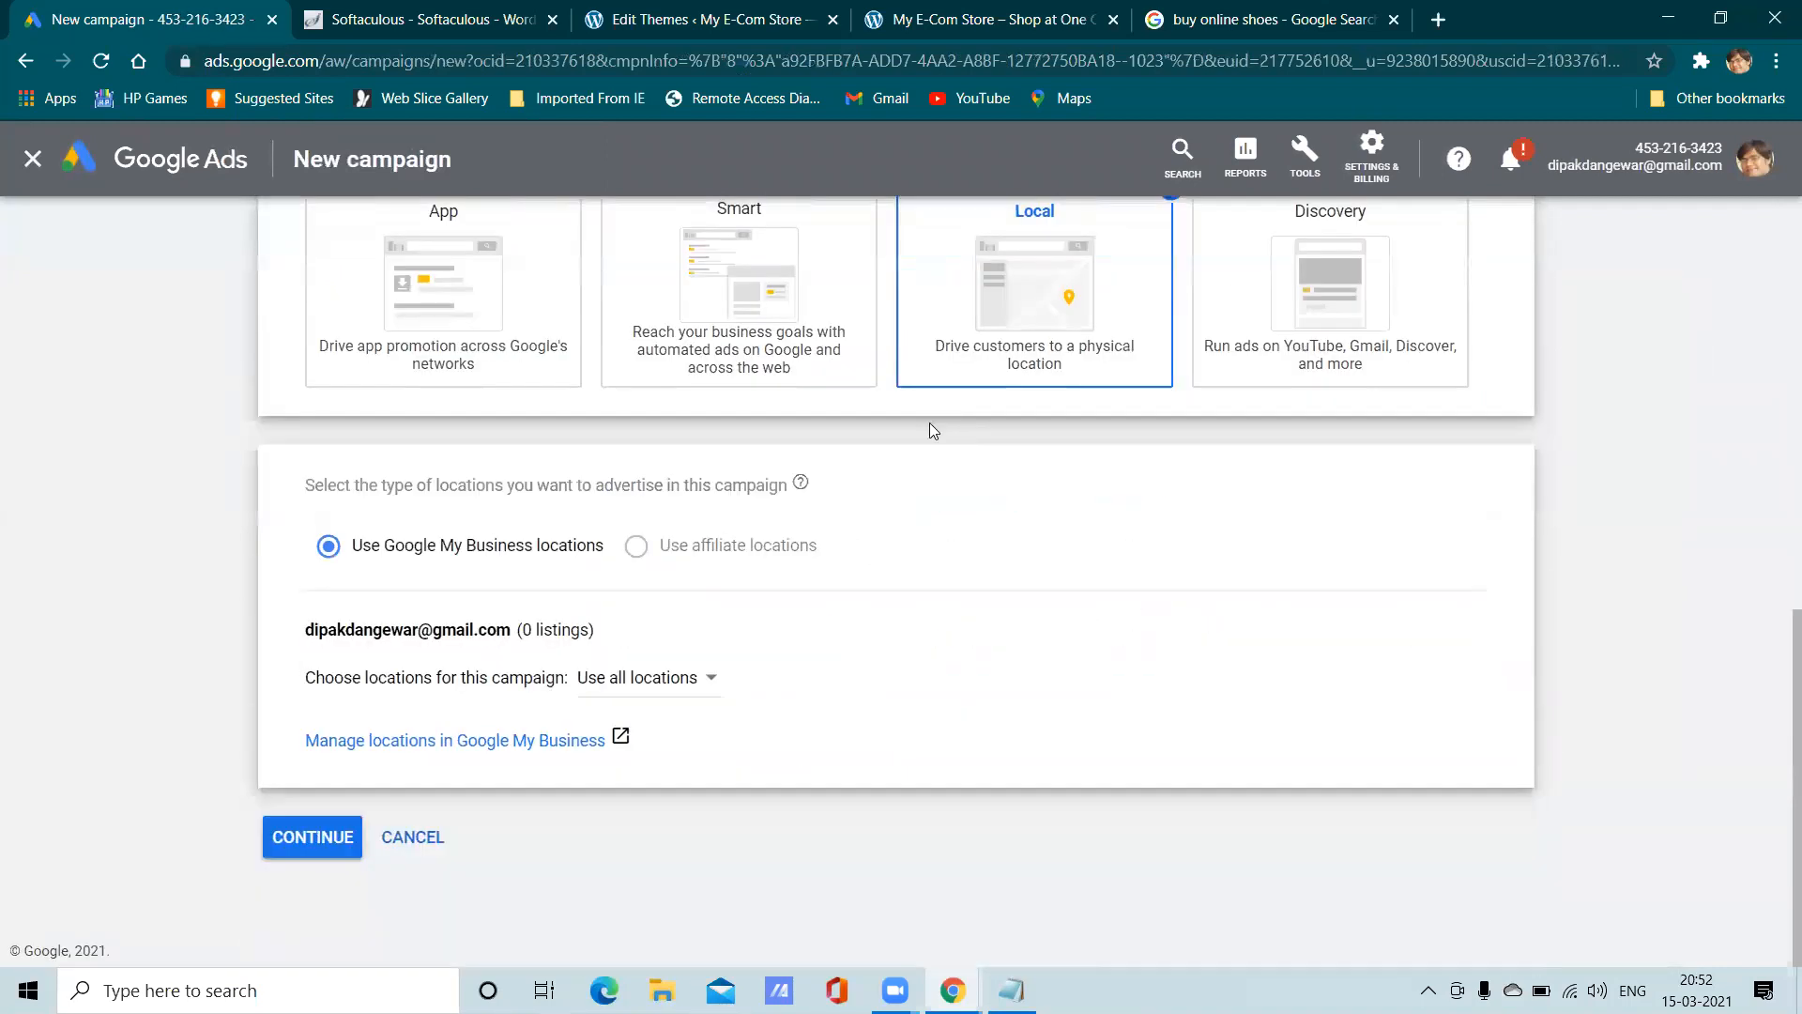
# Open Google My Business in a new browser tab and check which ads accounts are linked to it
pyautogui.click(1437, 20)
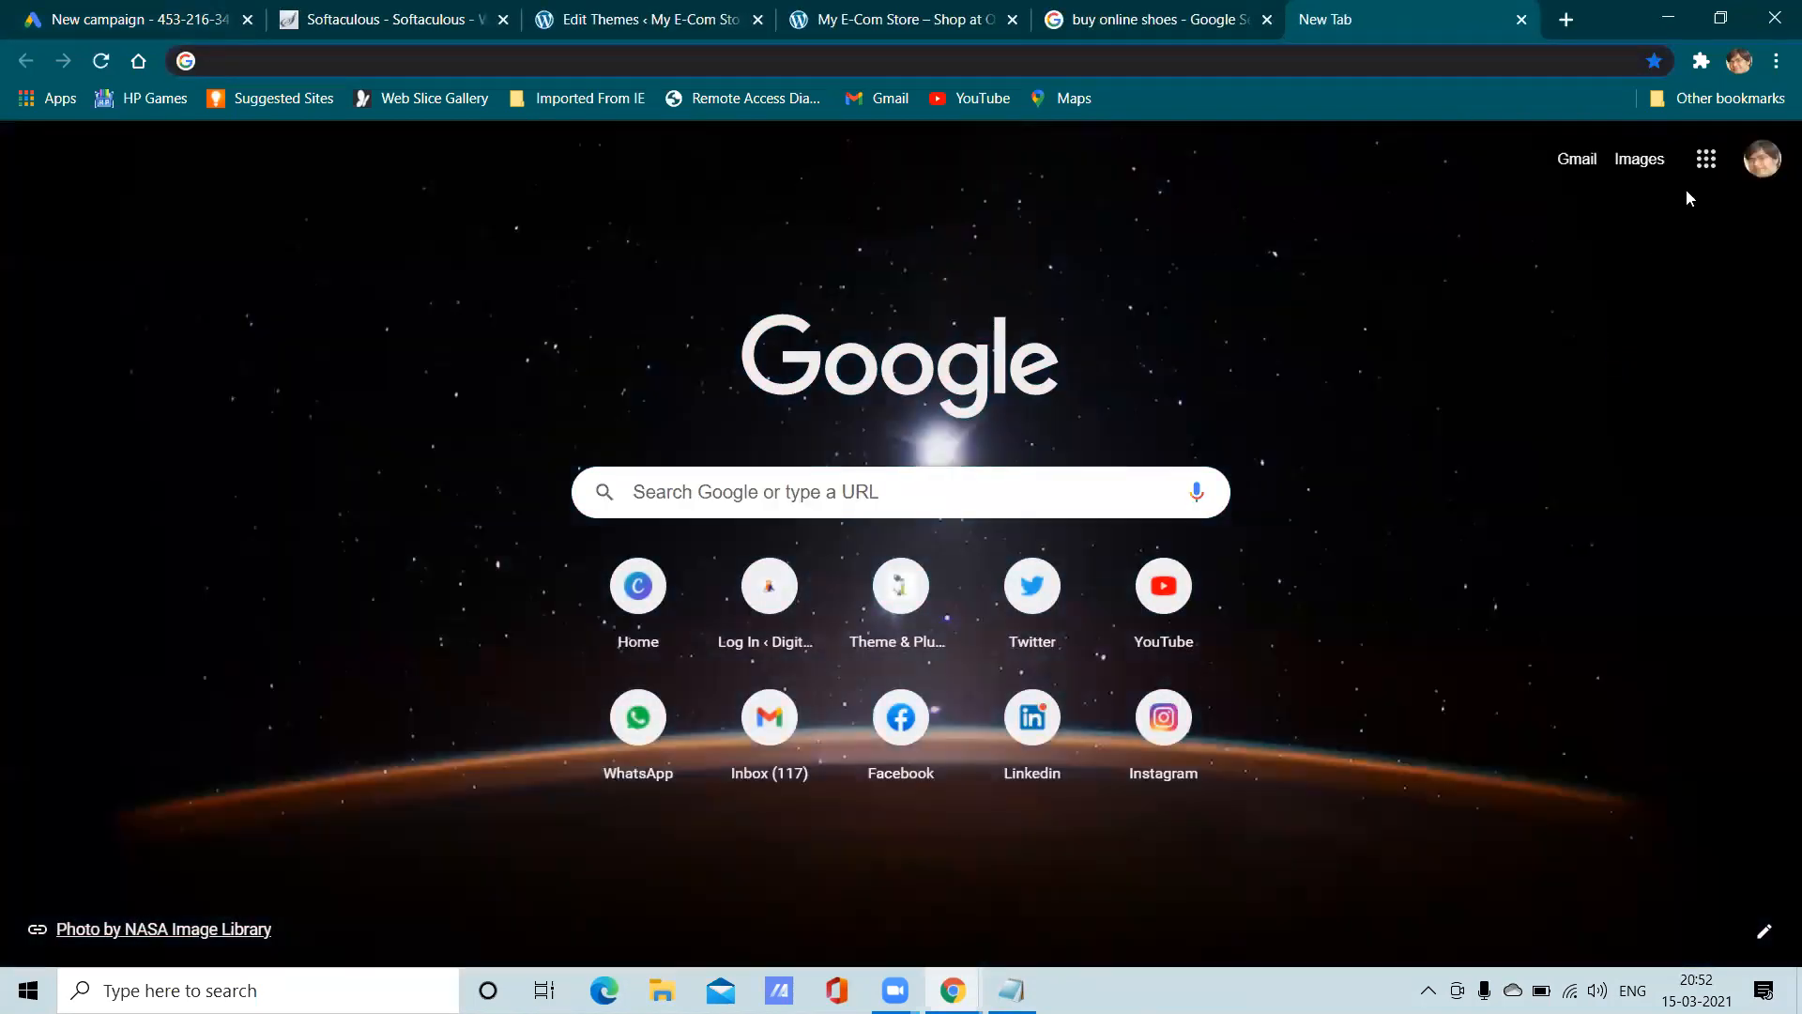
pyautogui.click(1706, 159)
pyautogui.click(1577, 280)
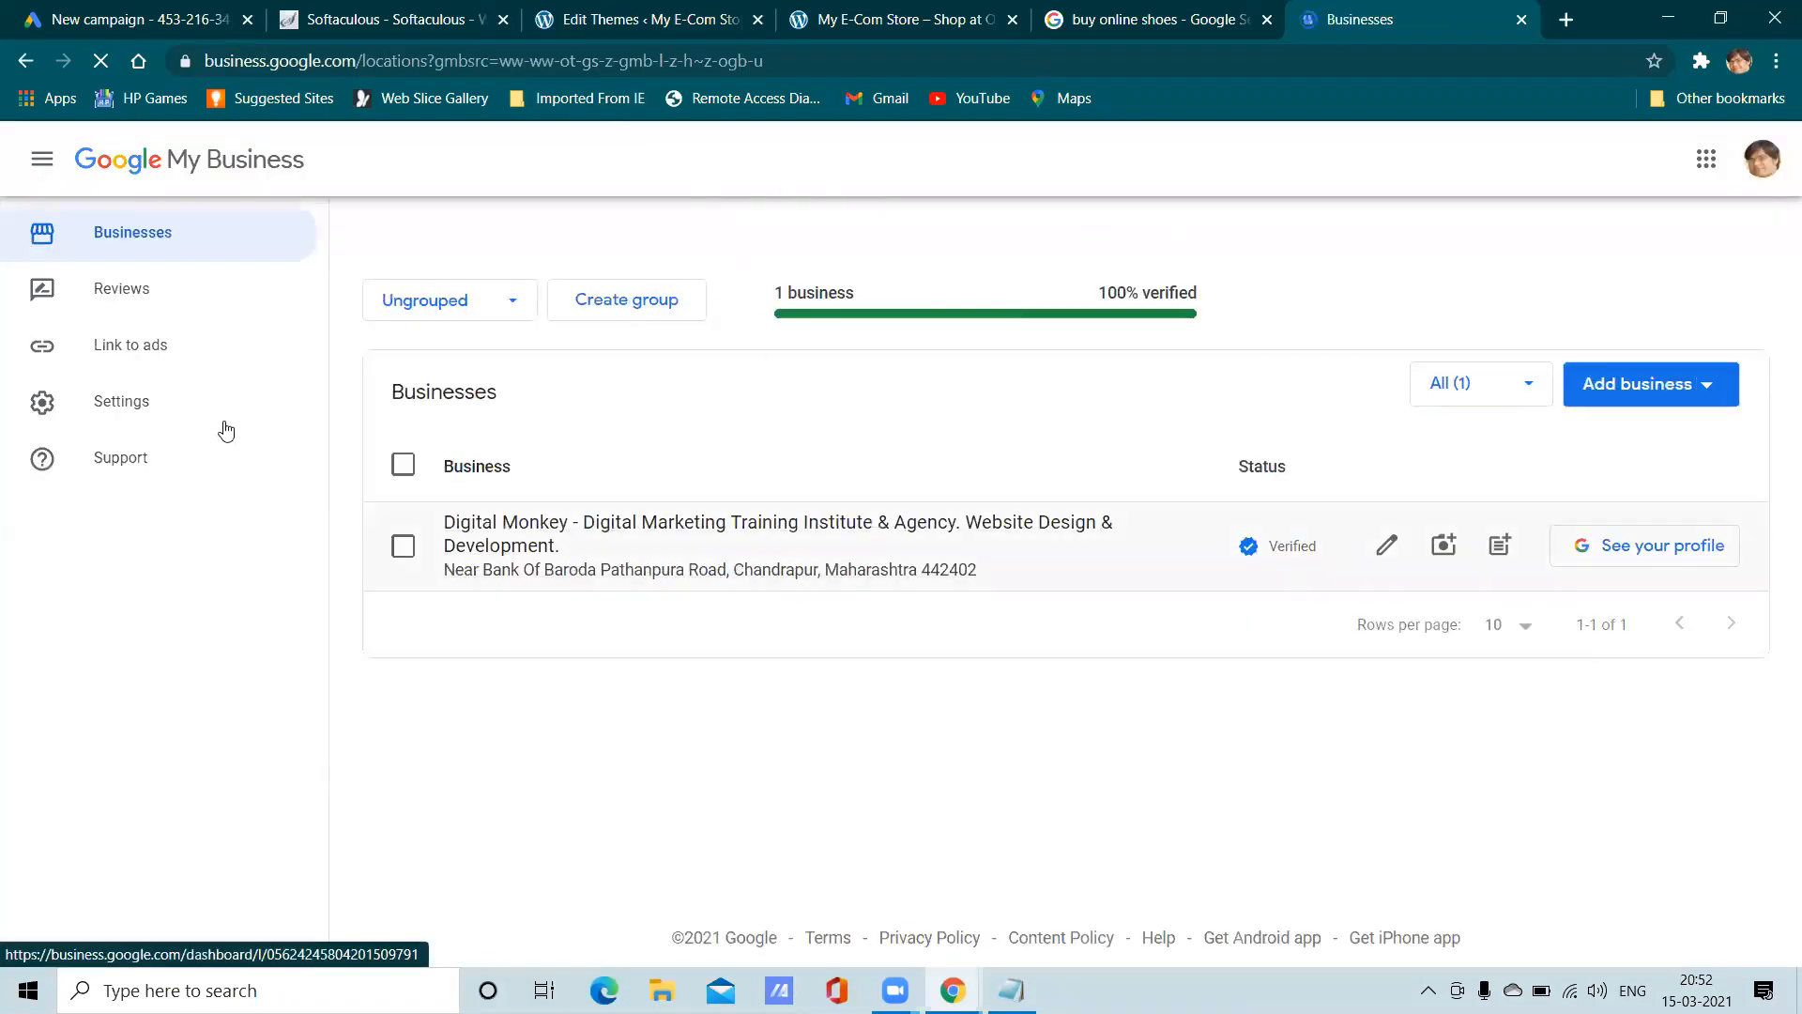
pyautogui.click(127, 355)
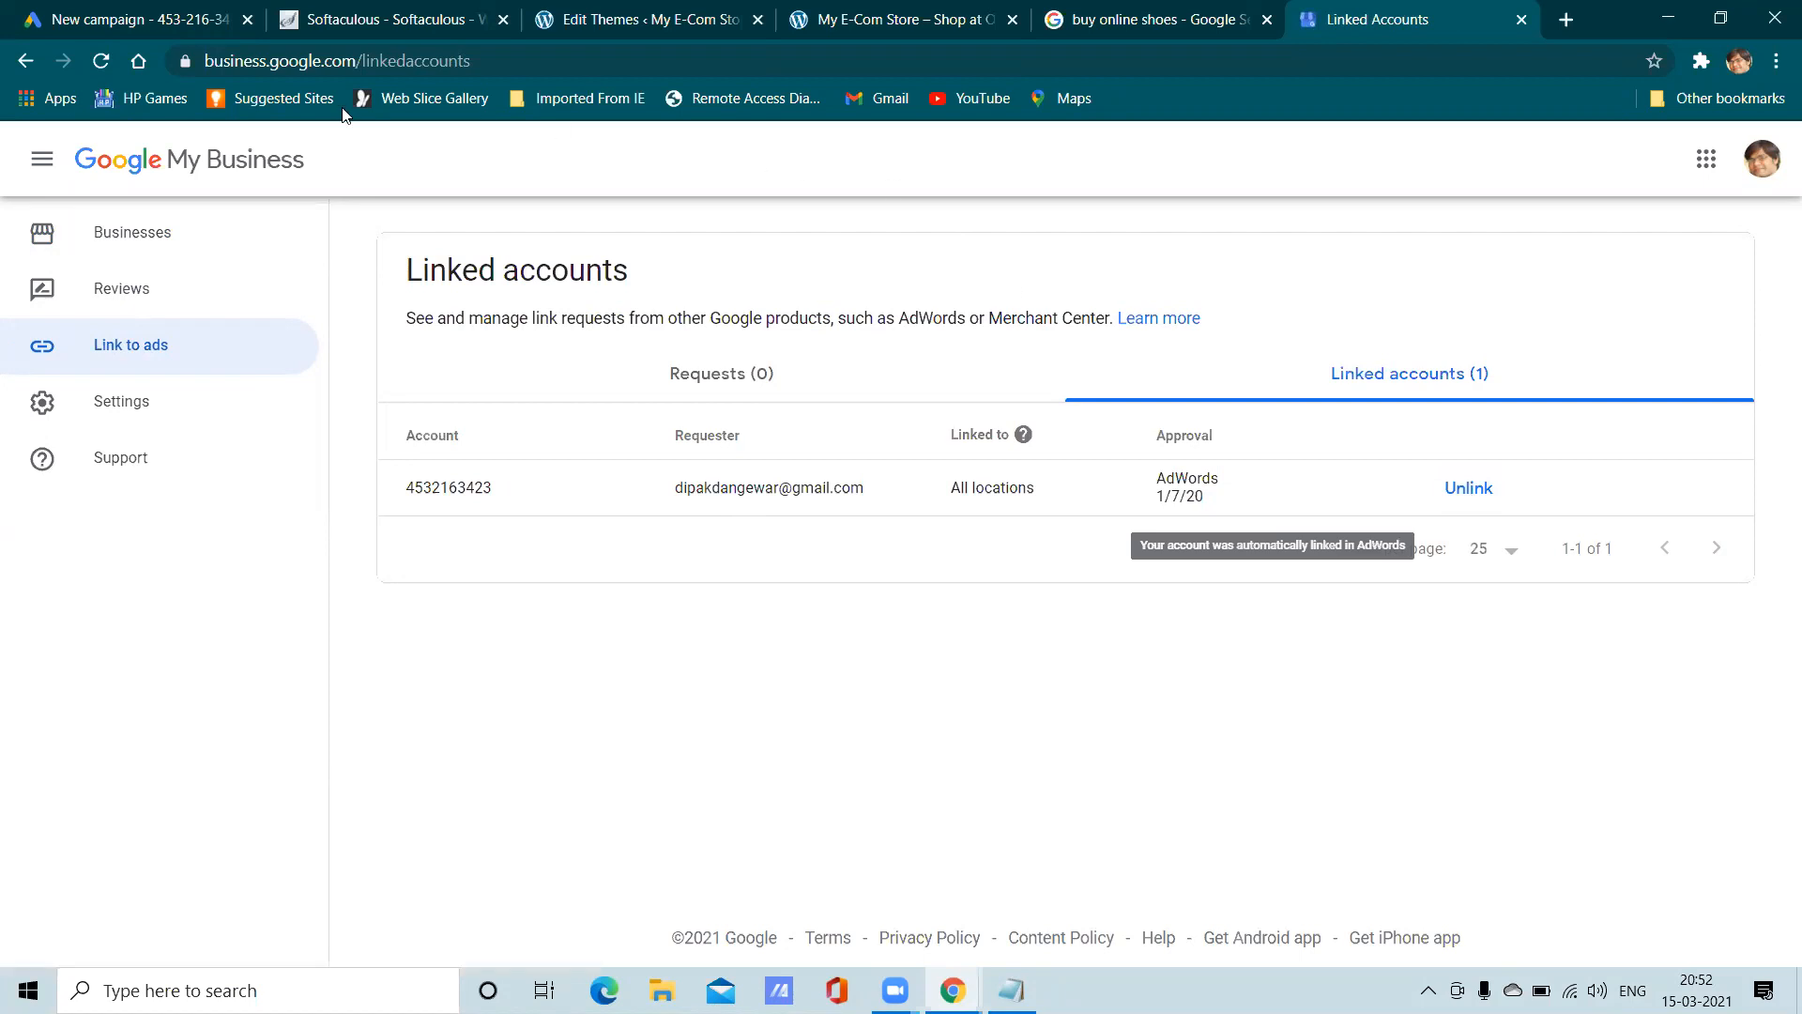
# Continue the Local campaign using all Google My Business locations and enter its average daily budget
pyautogui.click(188, 10)
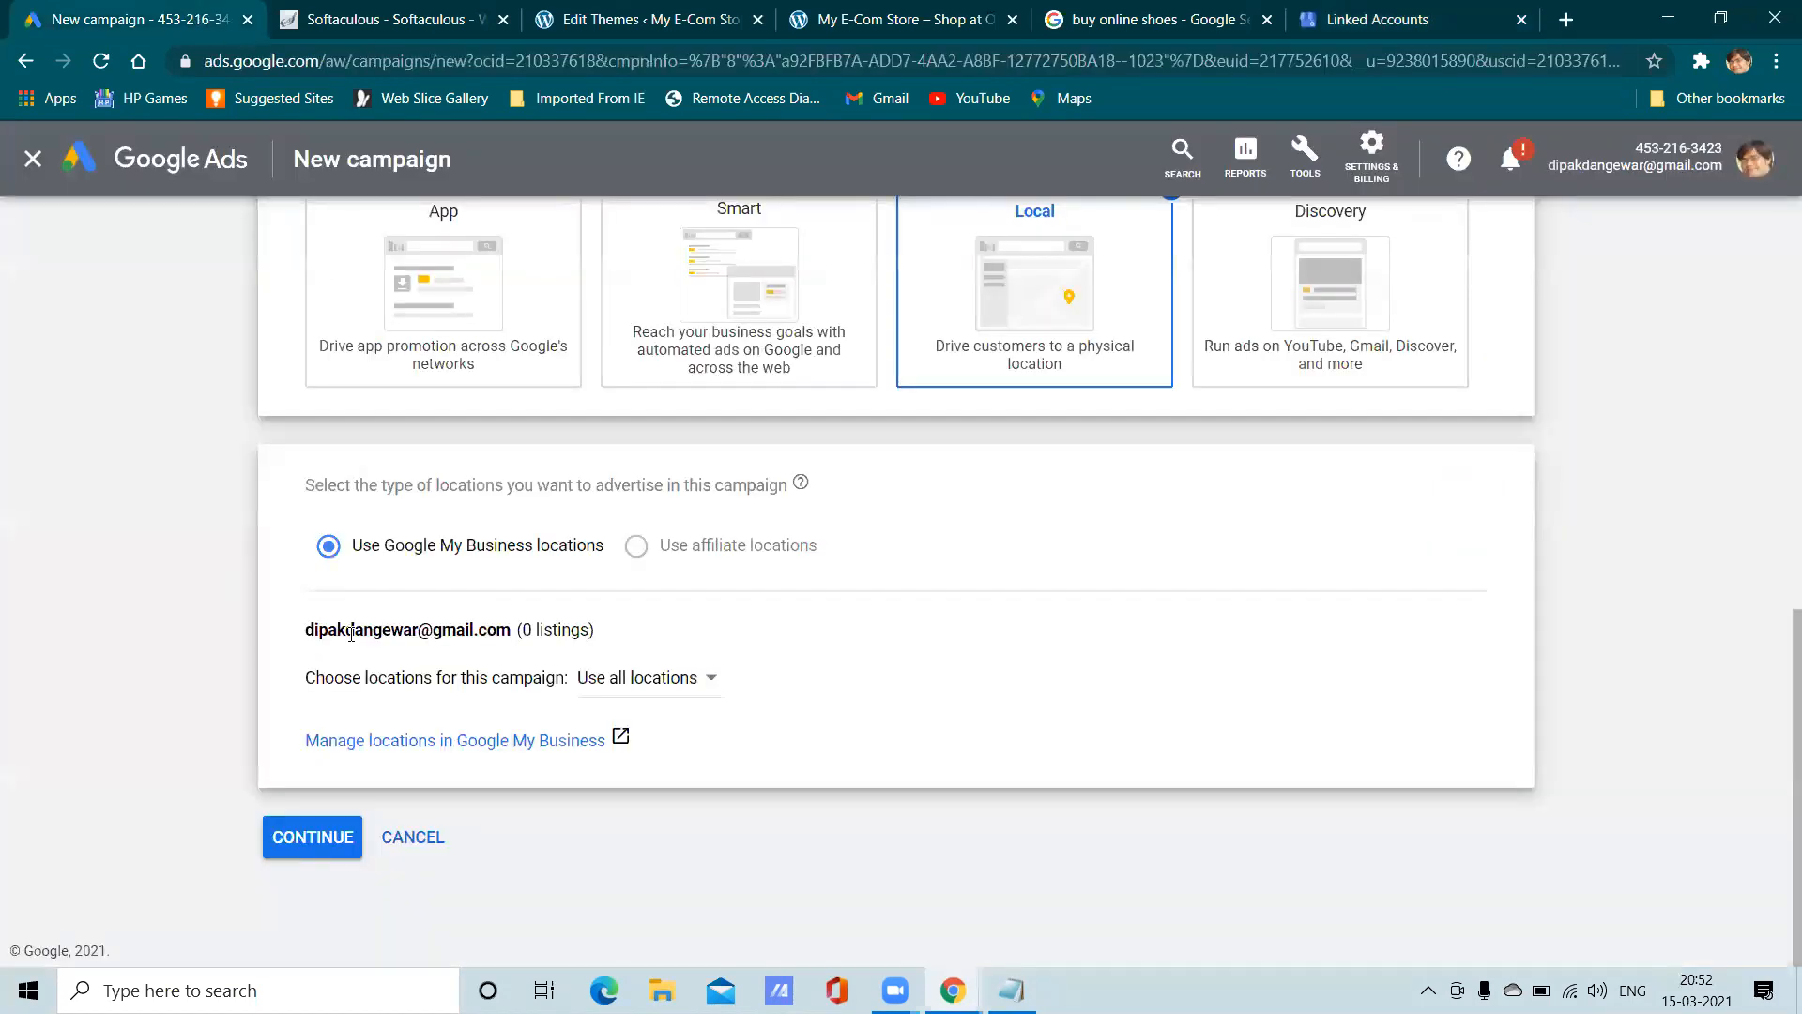
pyautogui.click(321, 838)
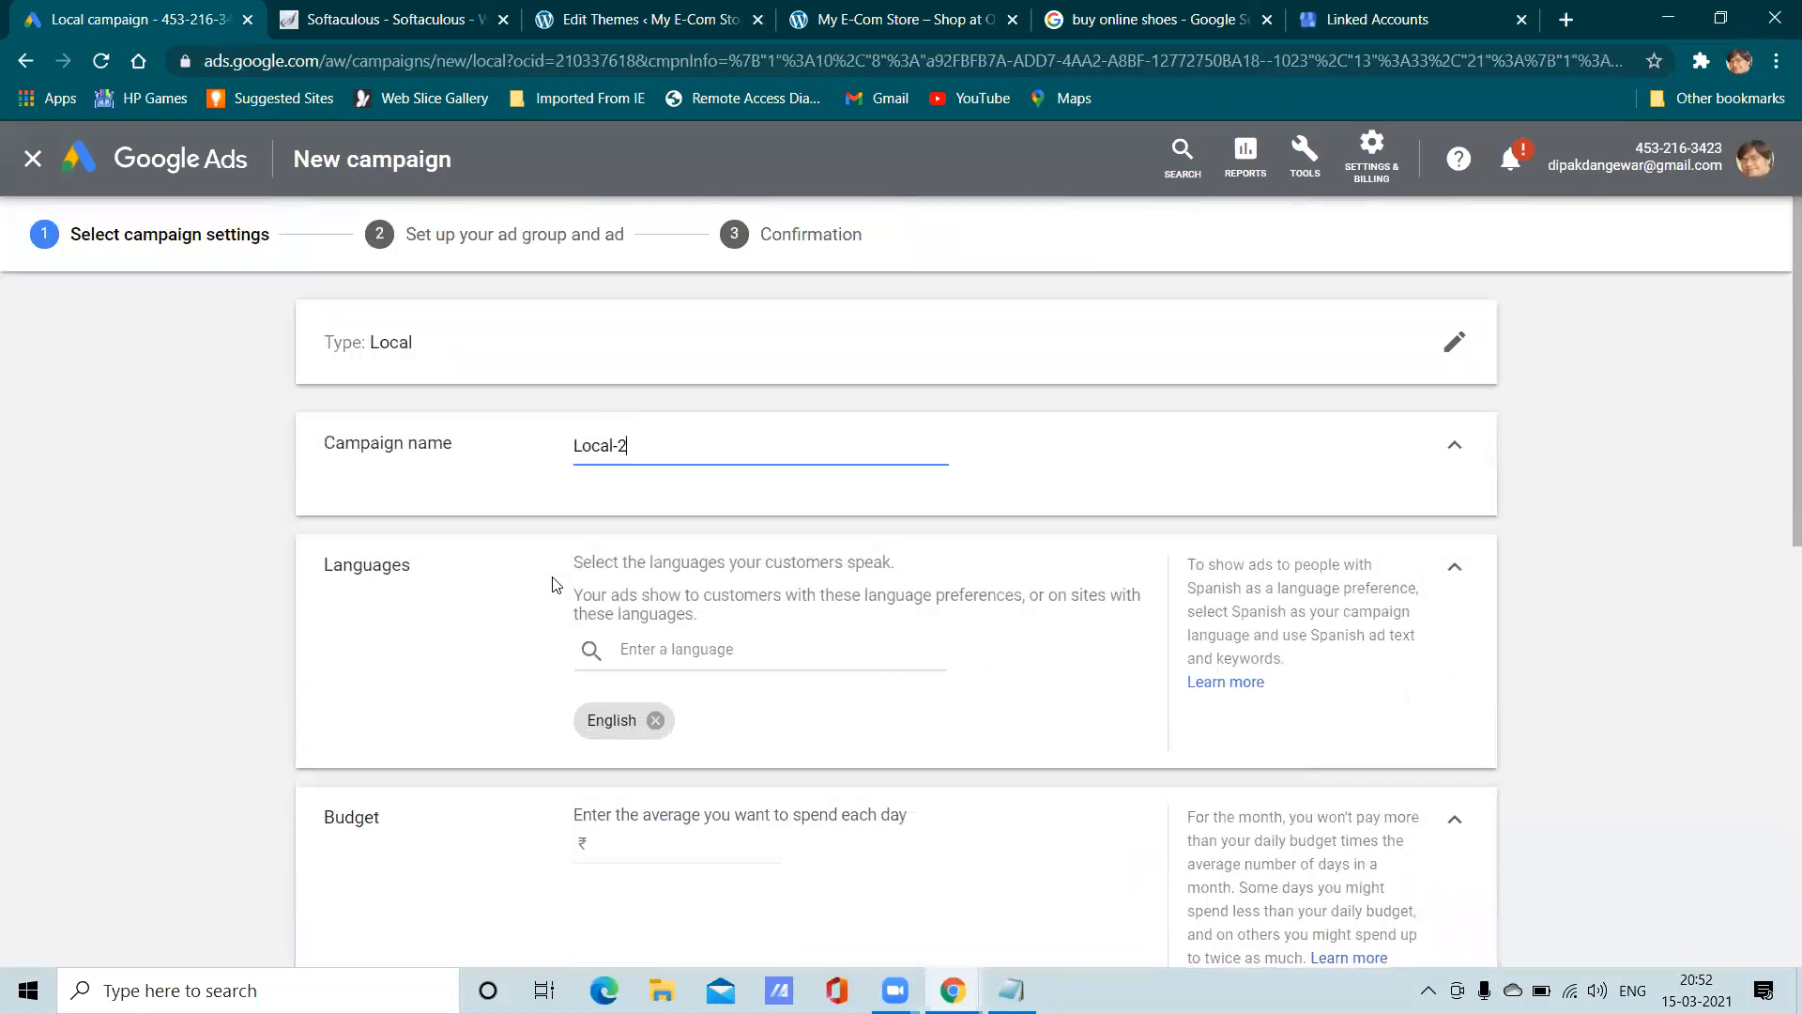
pyautogui.scroll(-5, 699, 566)
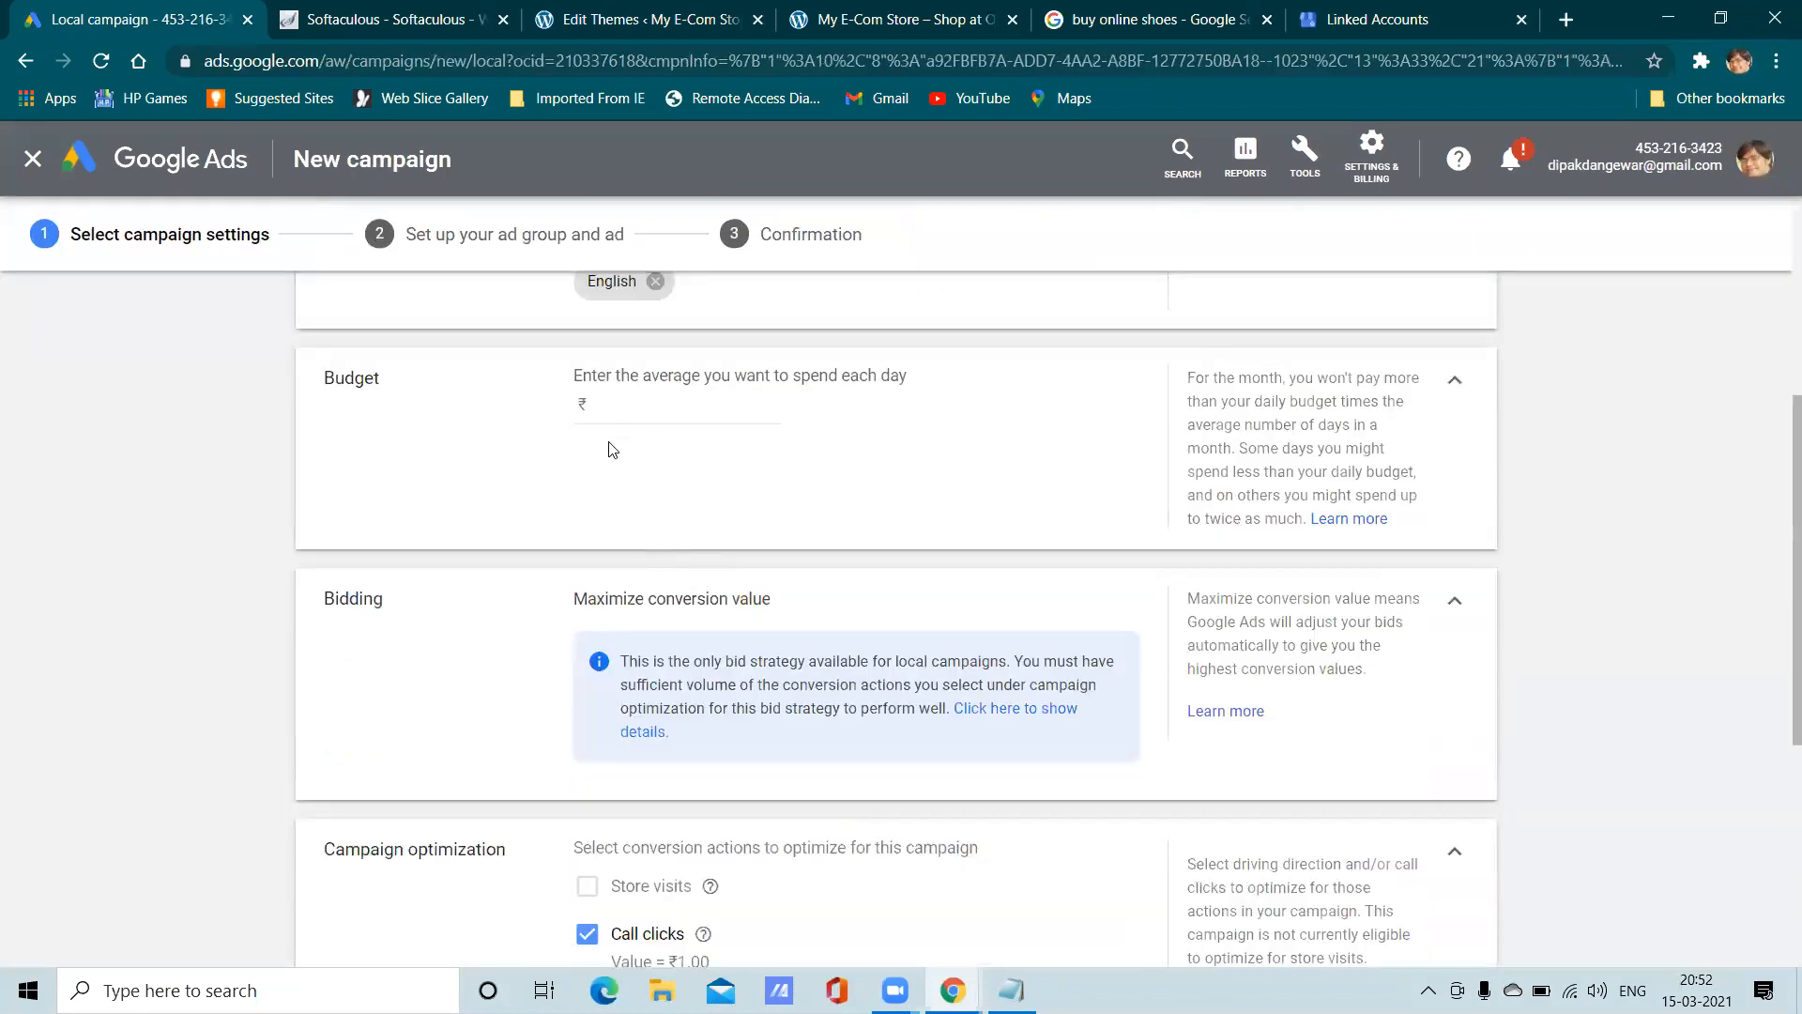
pyautogui.click(609, 406)
pyautogui.write('00')
pyautogui.click(1180, 655)
pyautogui.write('5')
# Keep Call clicks and Driving directions as the campaign's conversion actions, and save the campaign settings
pyautogui.scroll(-3, 629, 598)
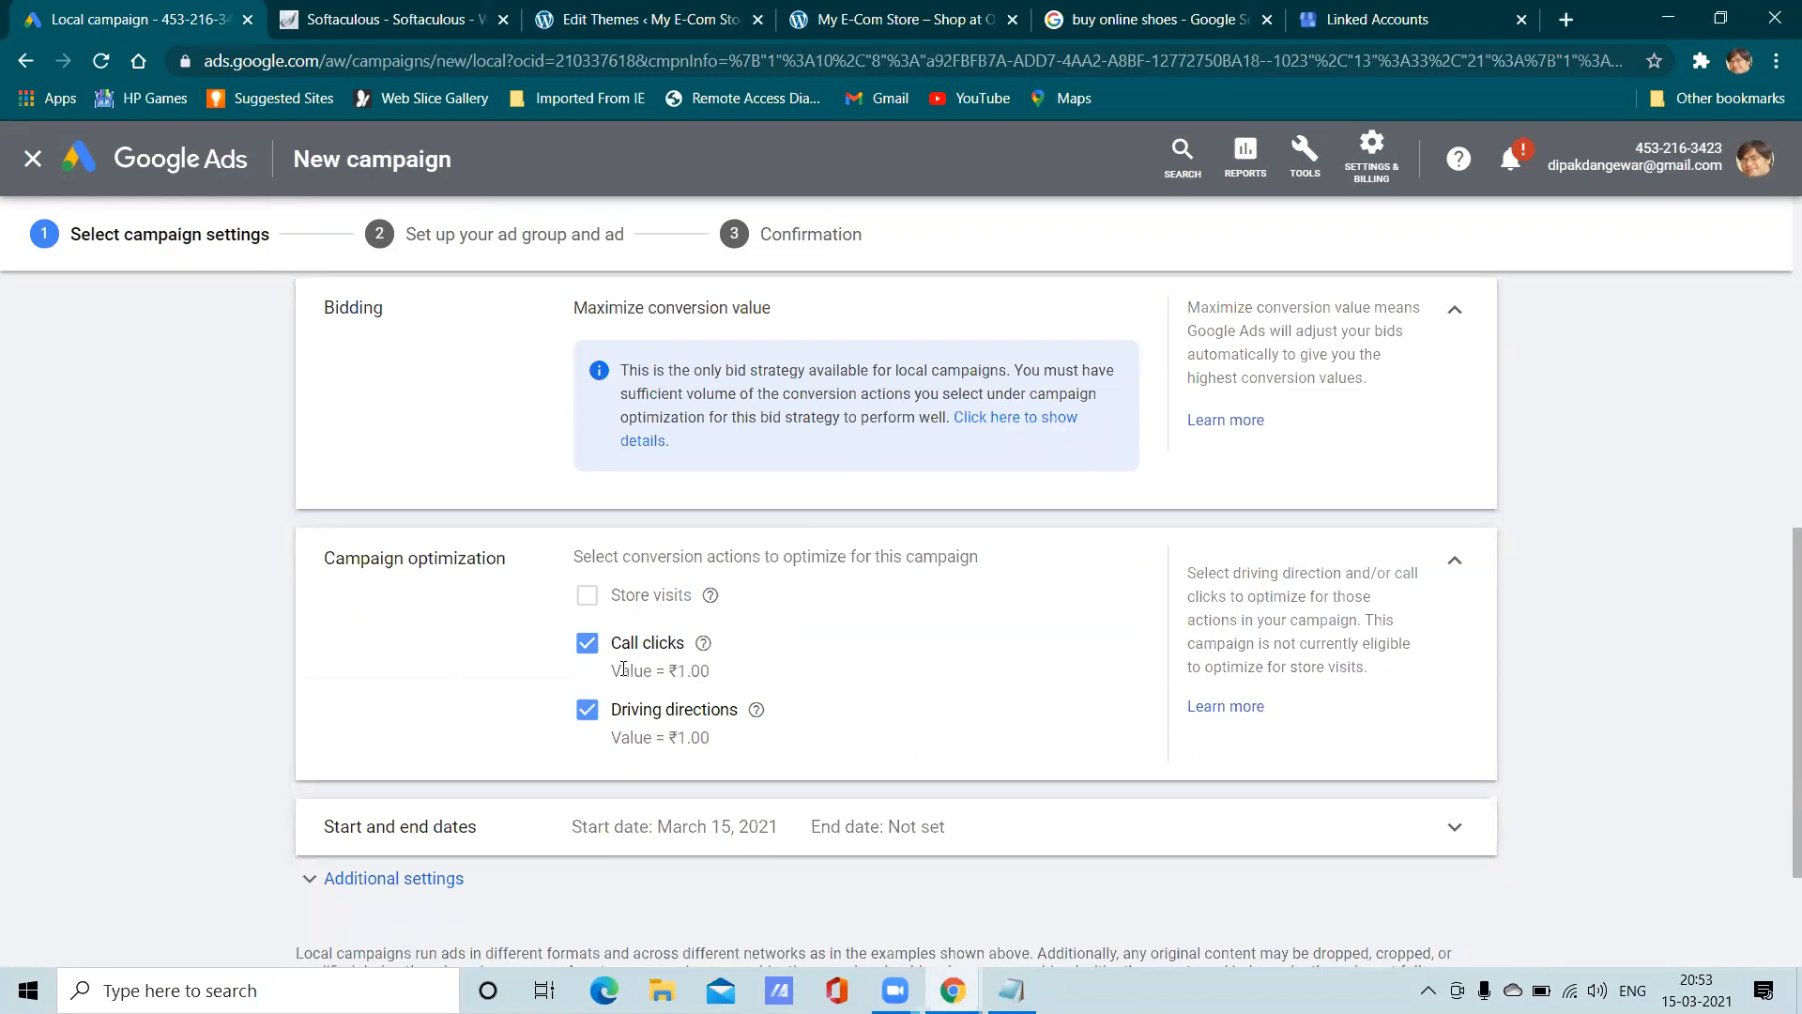
pyautogui.click(588, 648)
pyautogui.click(588, 650)
pyautogui.moveTo(715, 677); pyautogui.dragTo(610, 674)
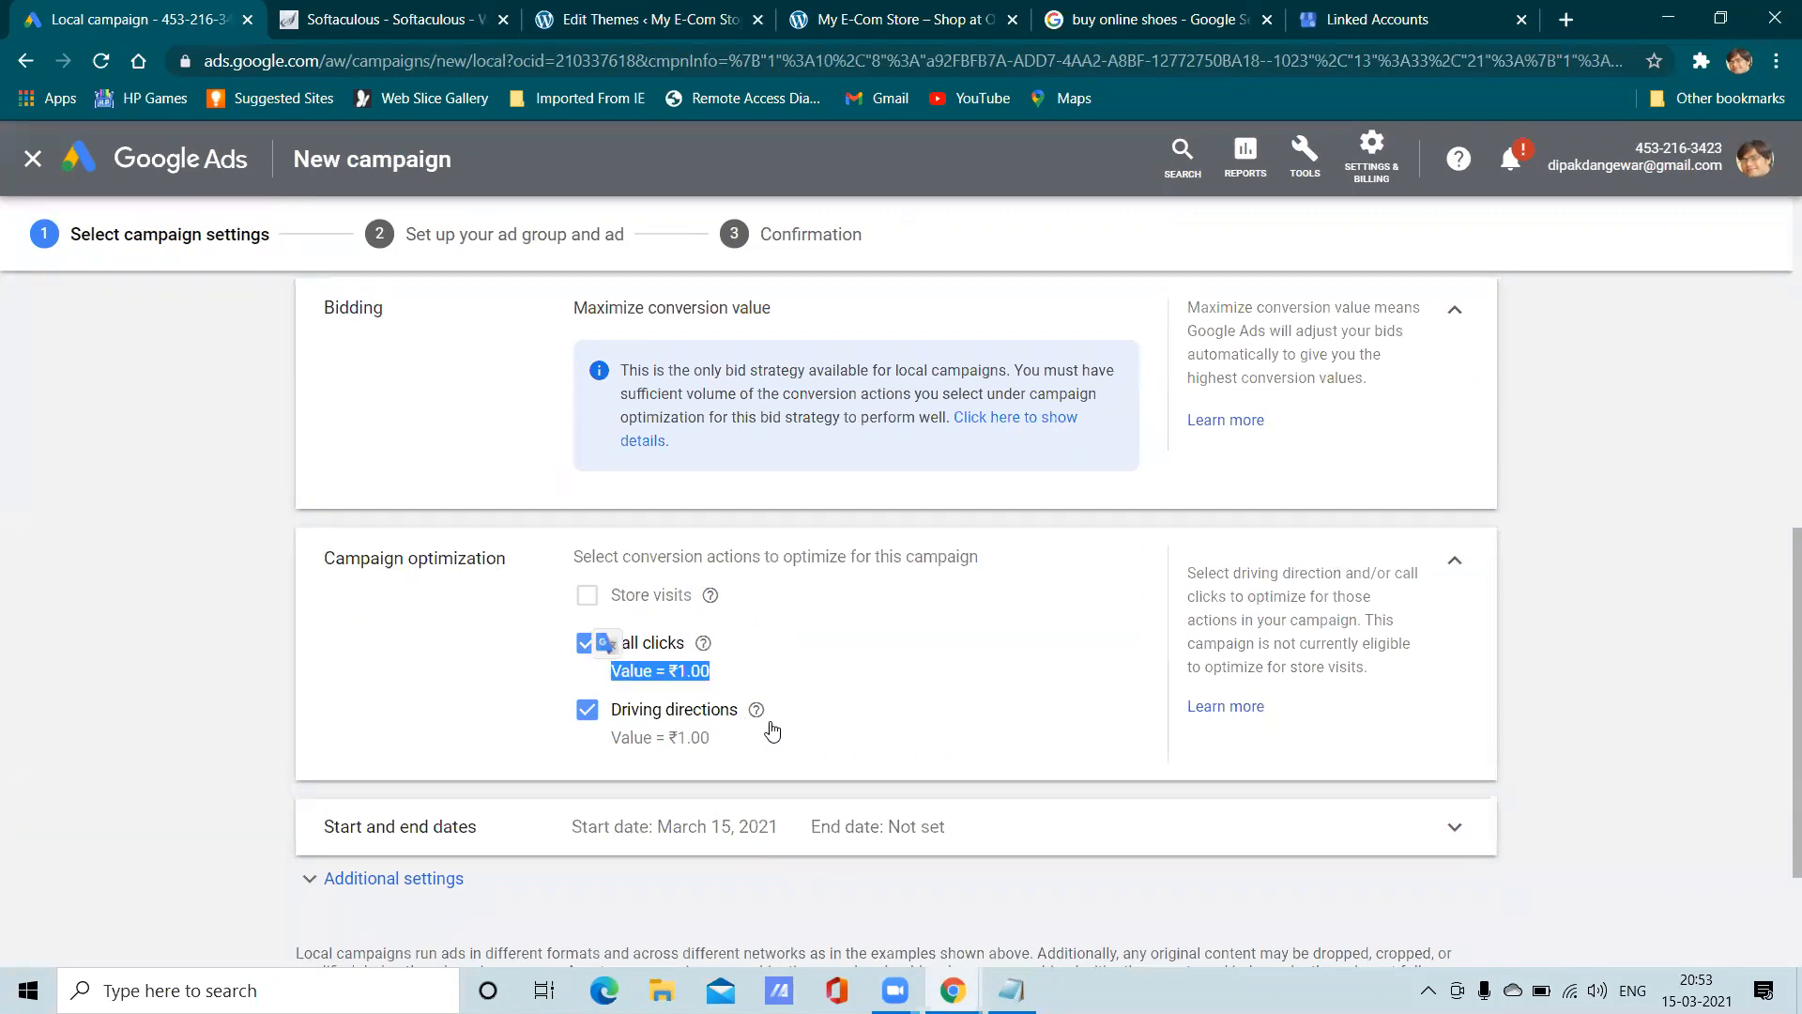
pyautogui.click(856, 679)
pyautogui.scroll(-2, 657, 564)
pyautogui.scroll(2, 828, 576)
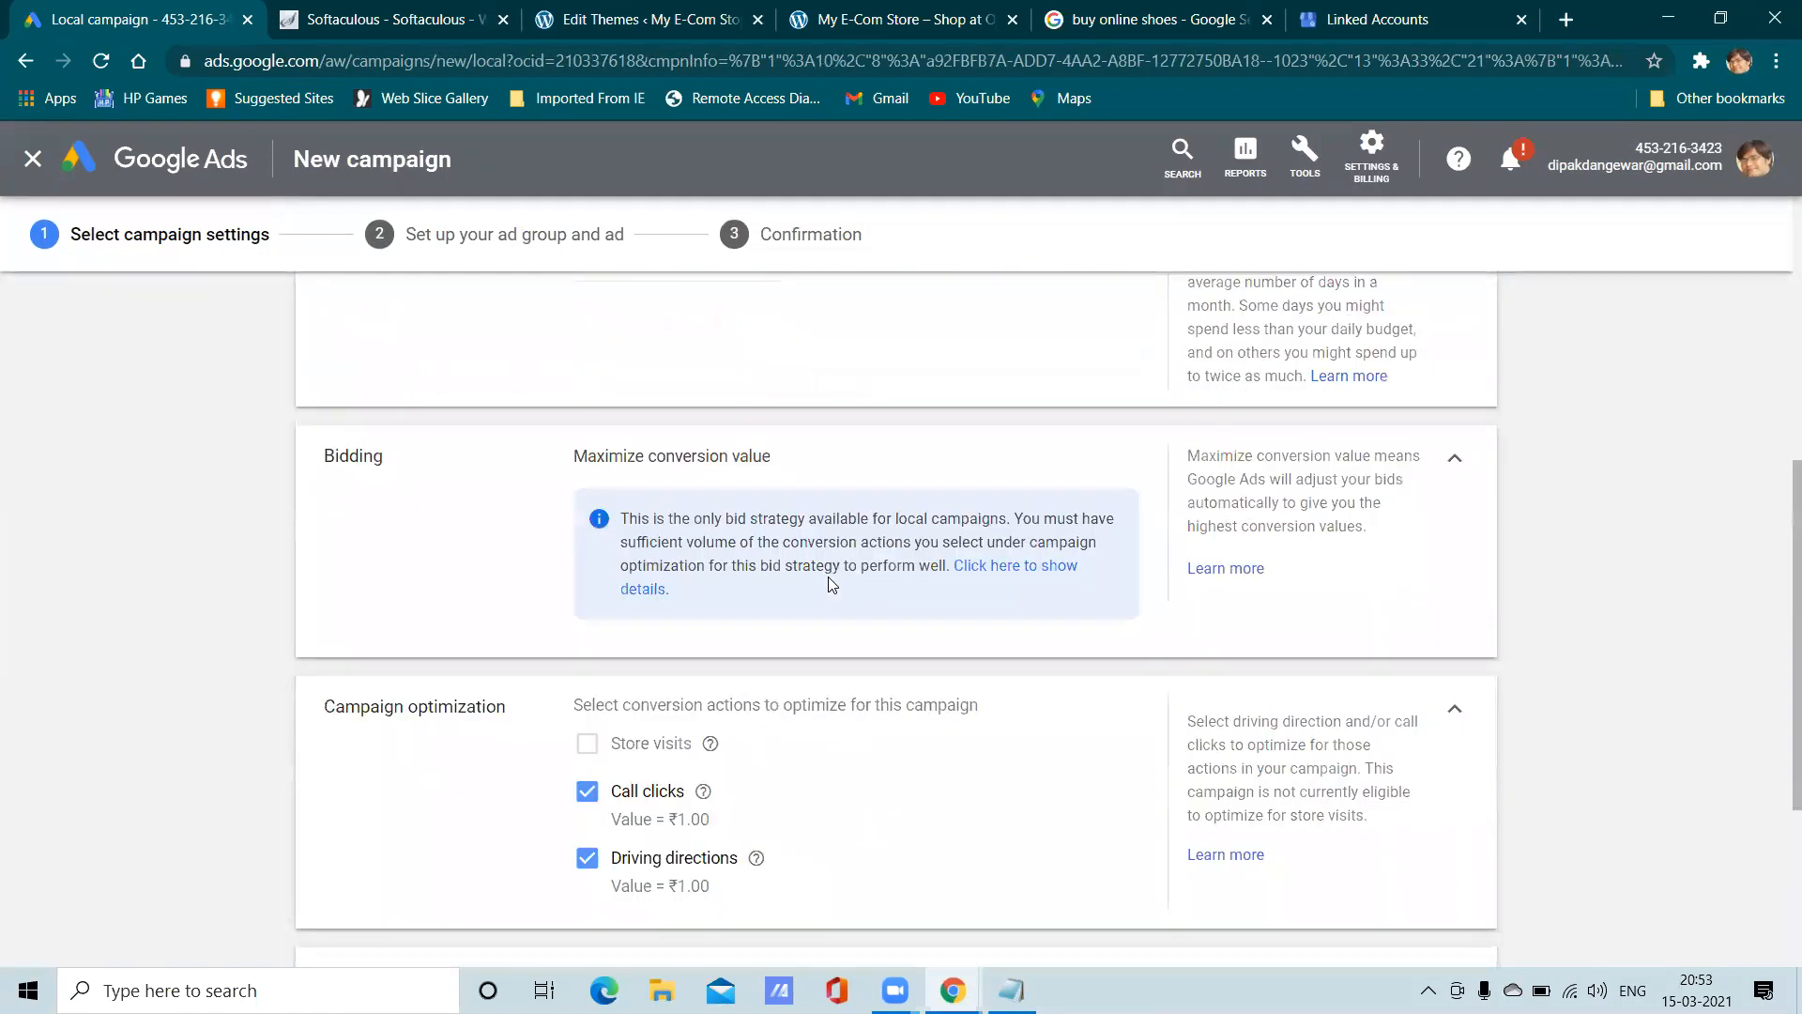
pyautogui.scroll(-3, 824, 574)
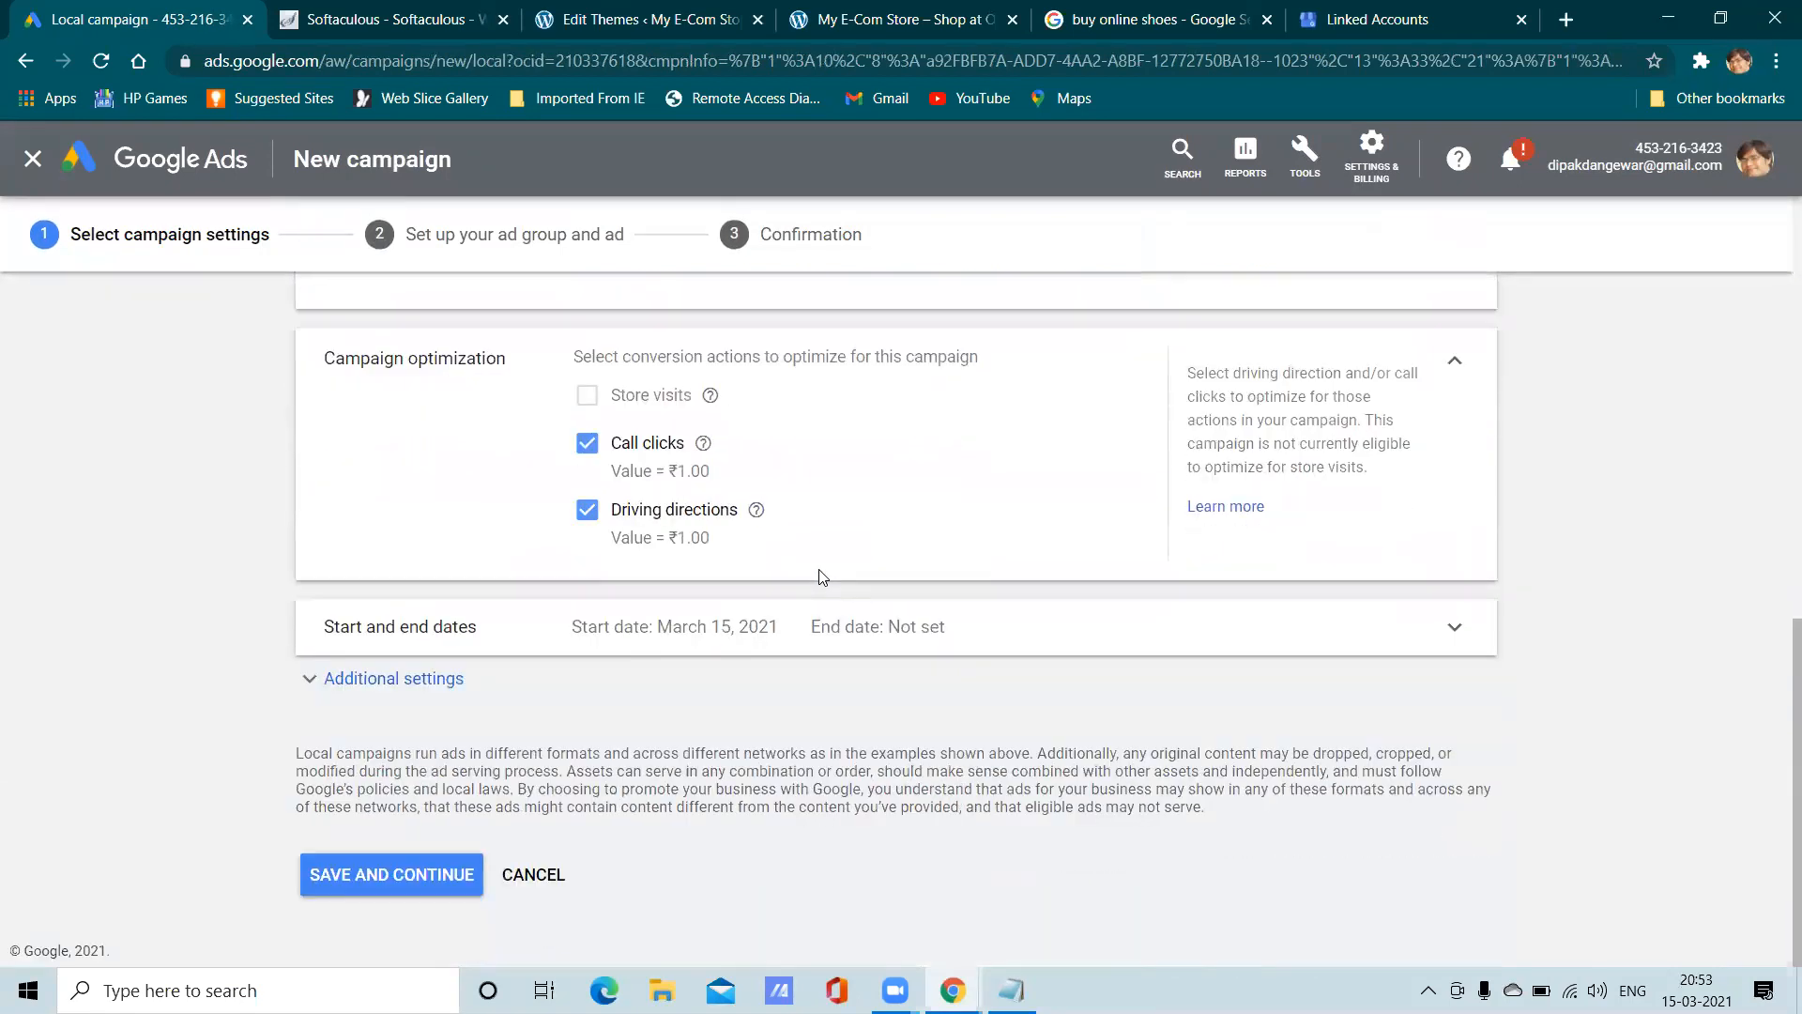
pyautogui.click(390, 680)
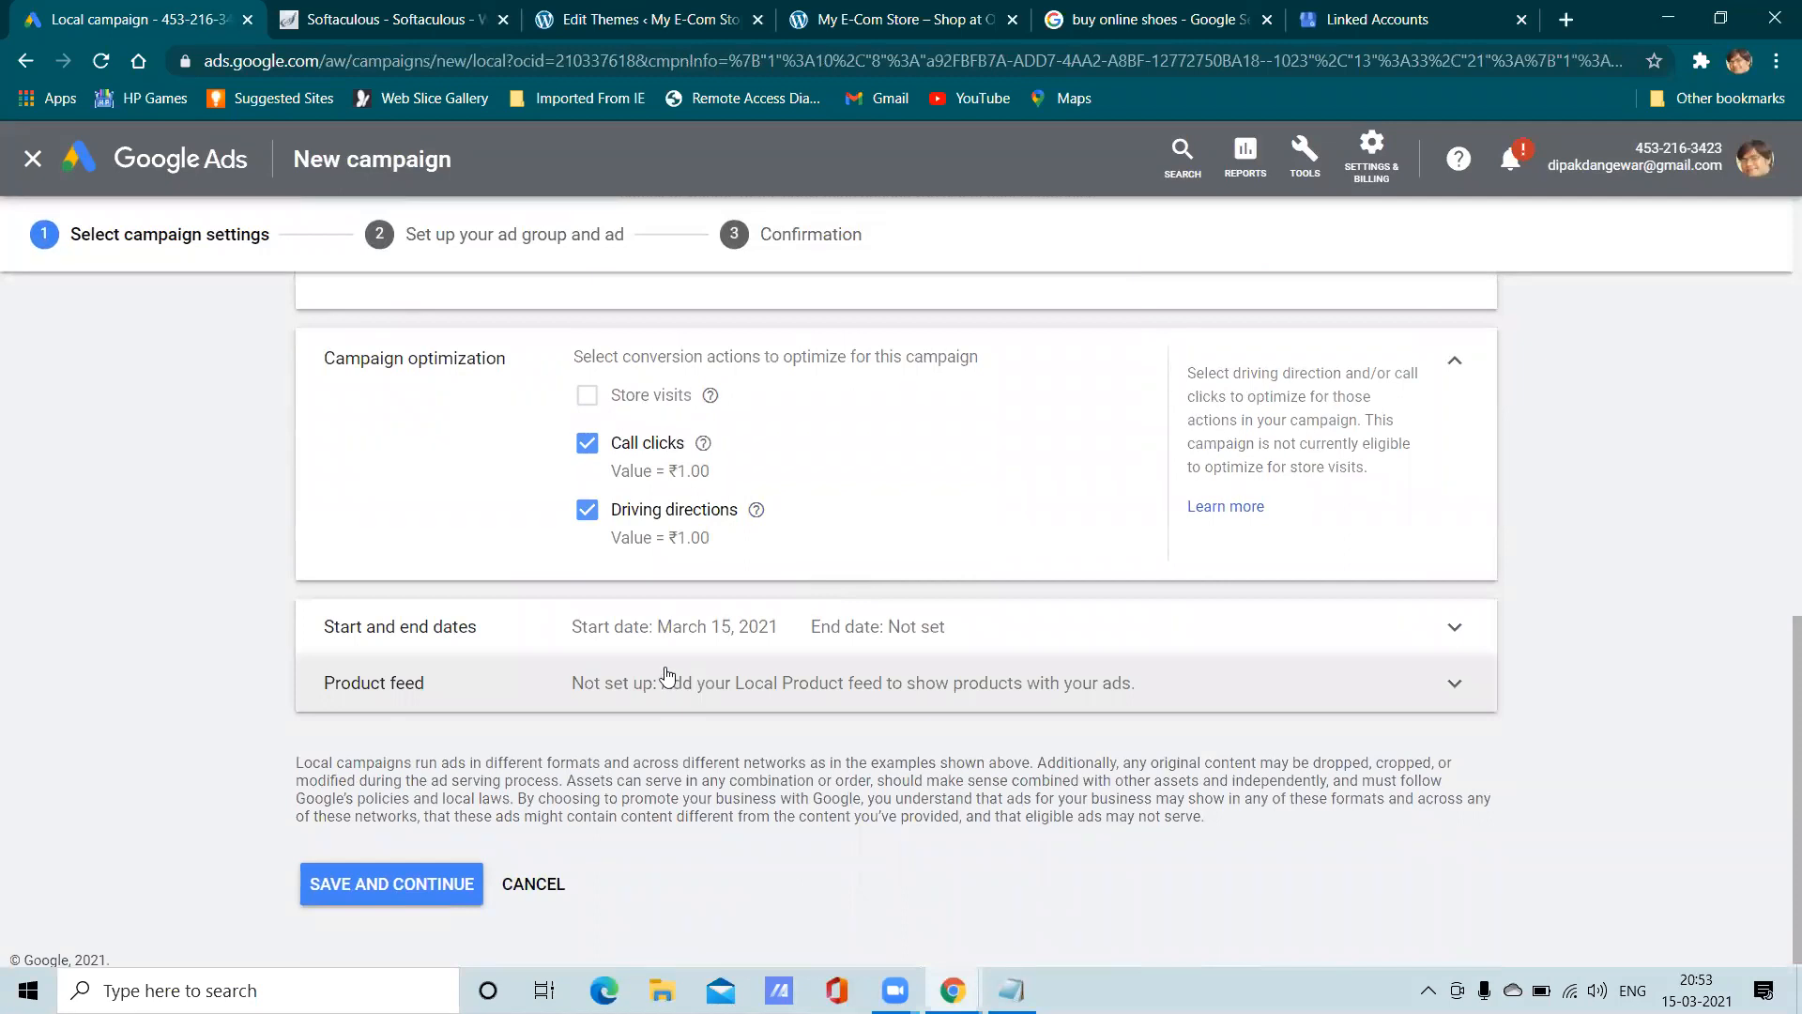
pyautogui.click(456, 864)
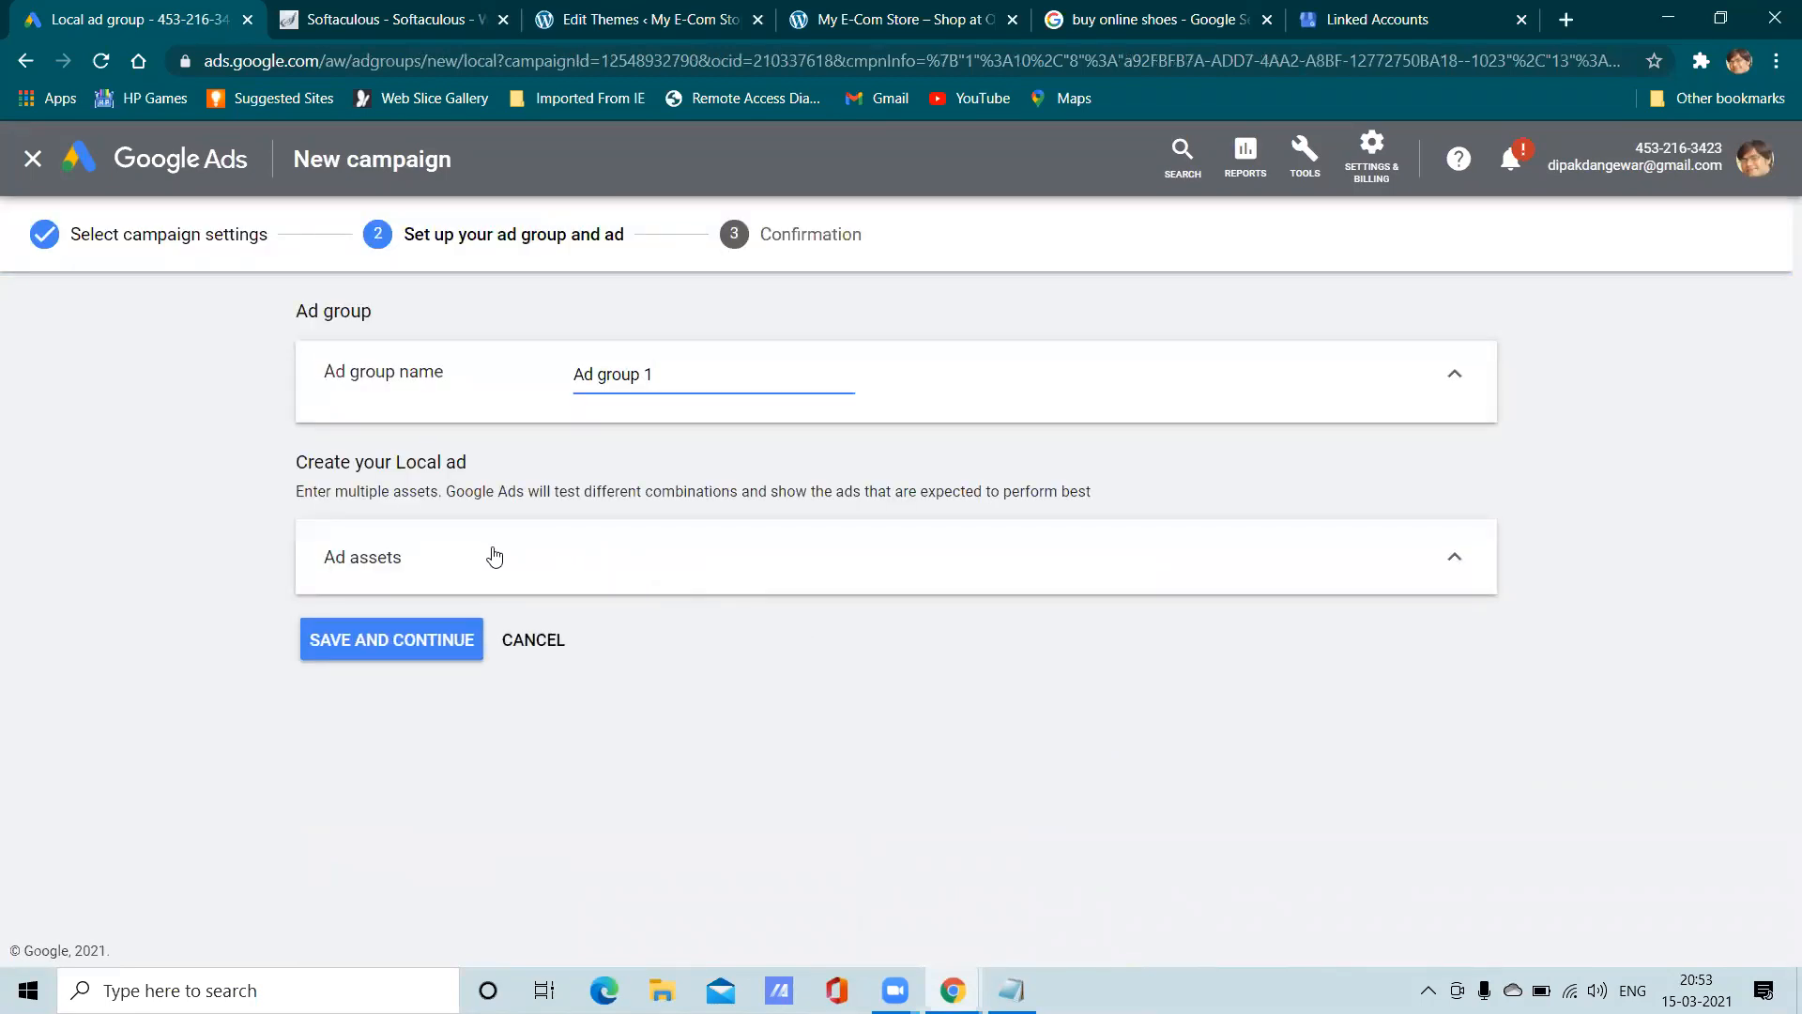
# Expand the Local ad's assets form and go to its display path fields
pyautogui.click(494, 560)
pyautogui.click(553, 548)
pyautogui.scroll(-5, 374, 399)
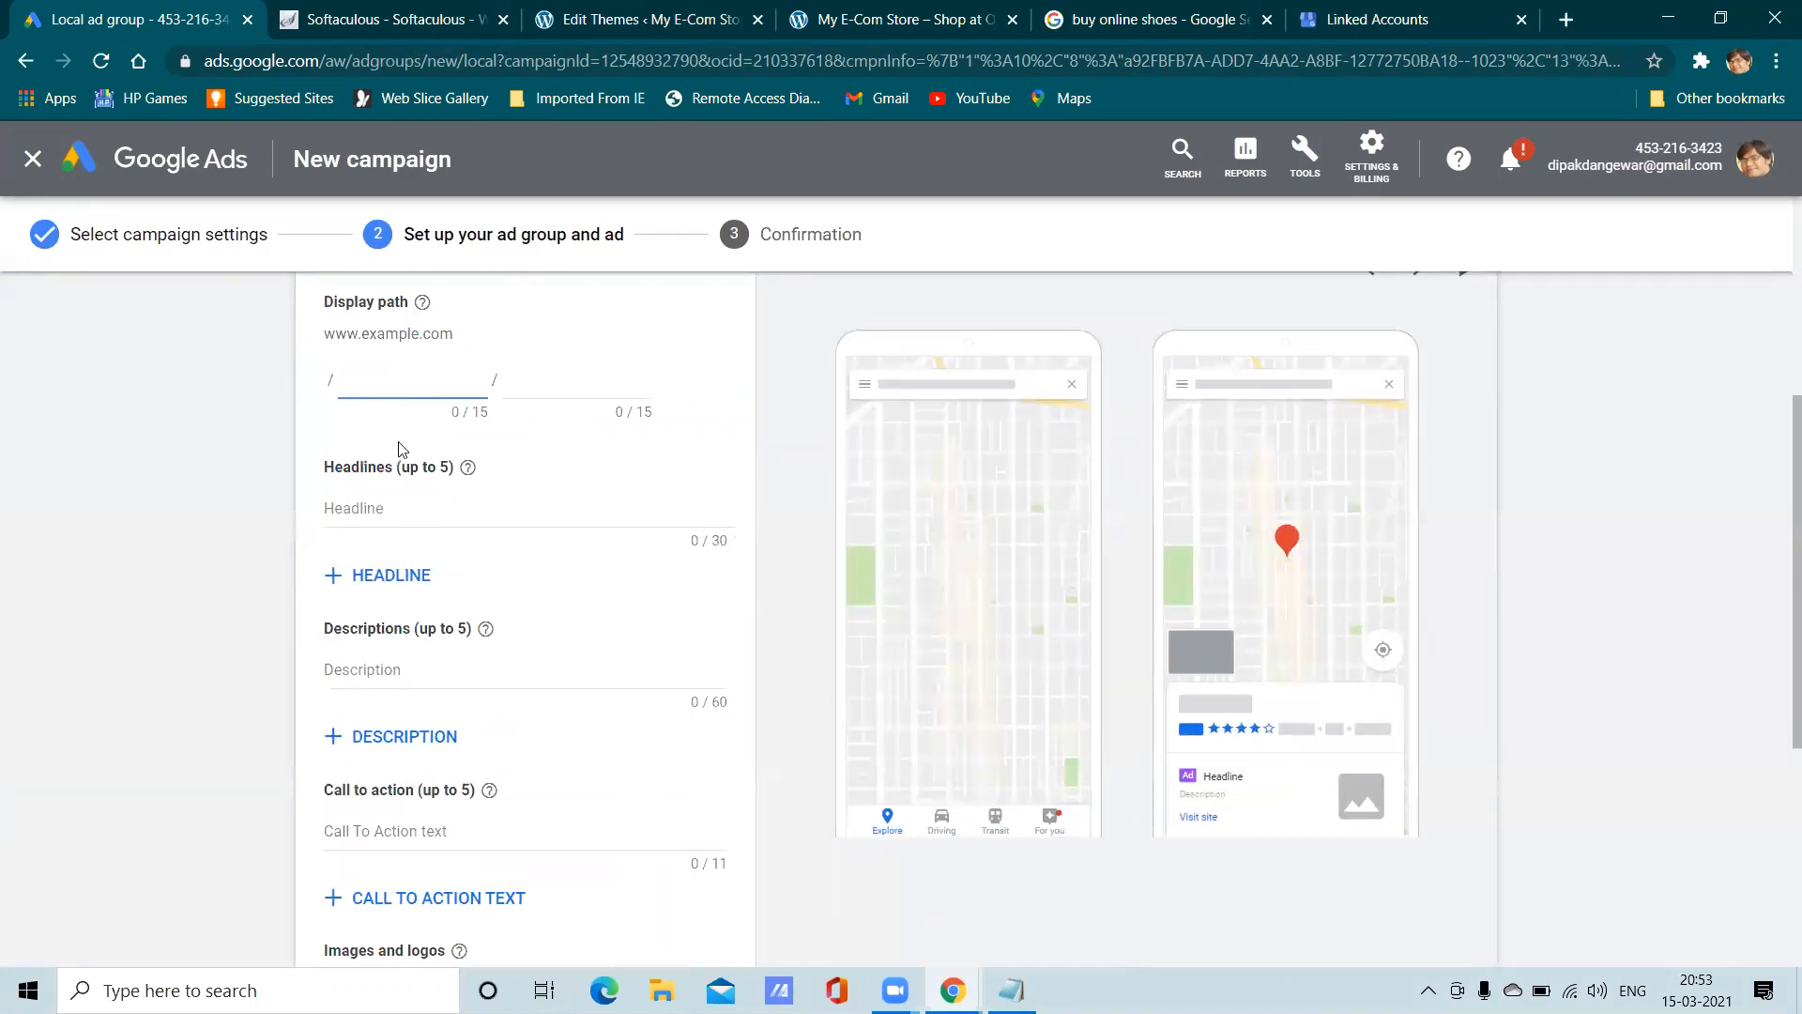
pyautogui.rightClick(372, 380)
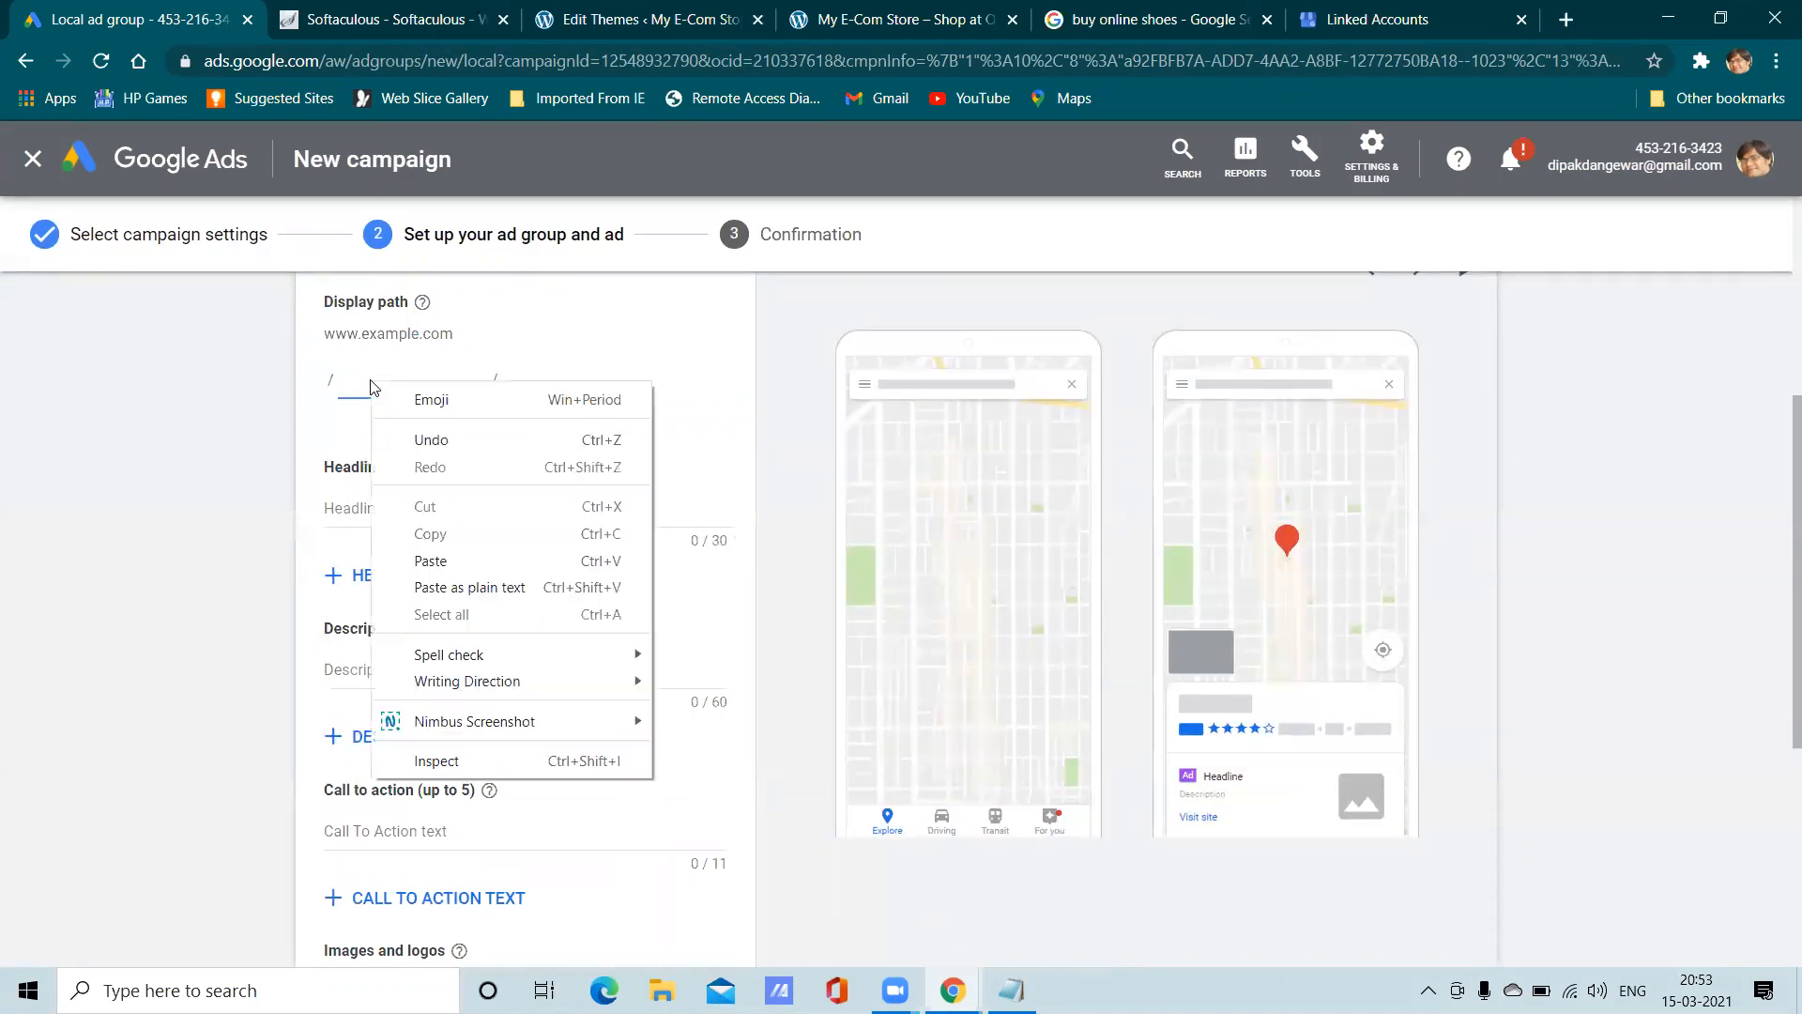
pyautogui.click(464, 557)
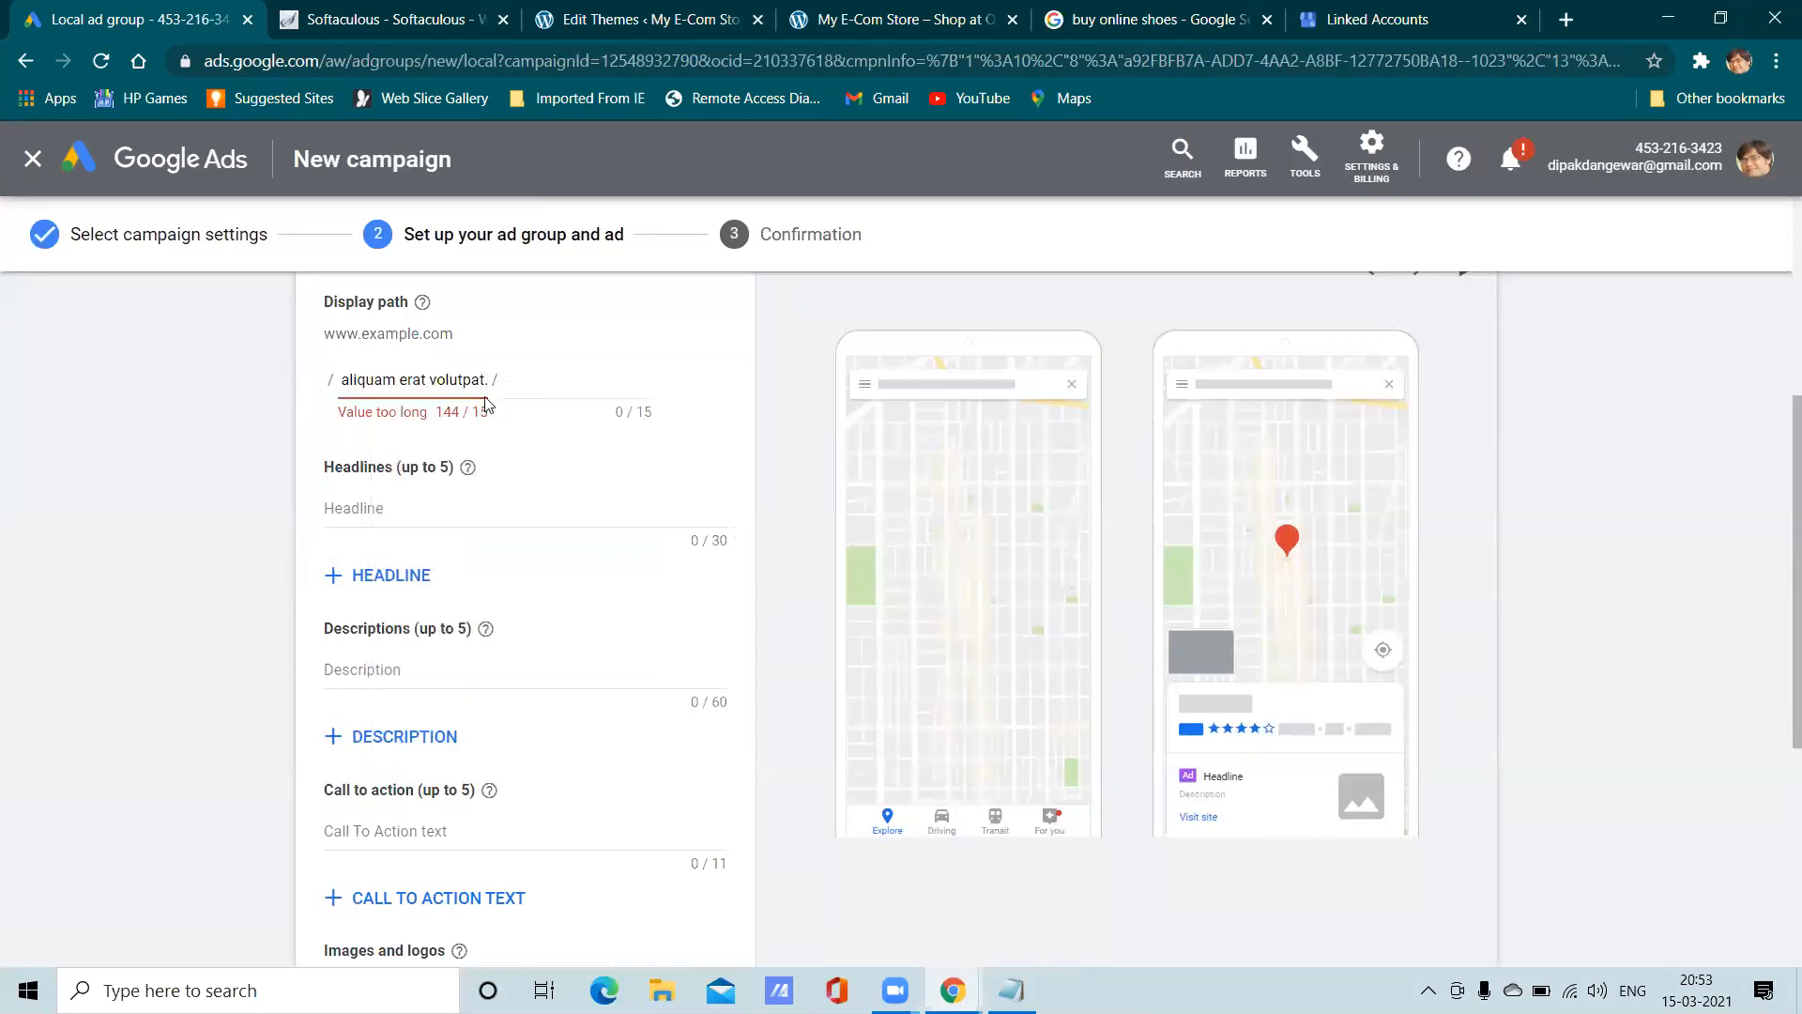
pyautogui.hotkey('ctrl', 'z')
pyautogui.click(648, 19)
pyautogui.moveTo(388, 60); pyautogui.dragTo(204, 62)
pyautogui.rightClick(215, 62)
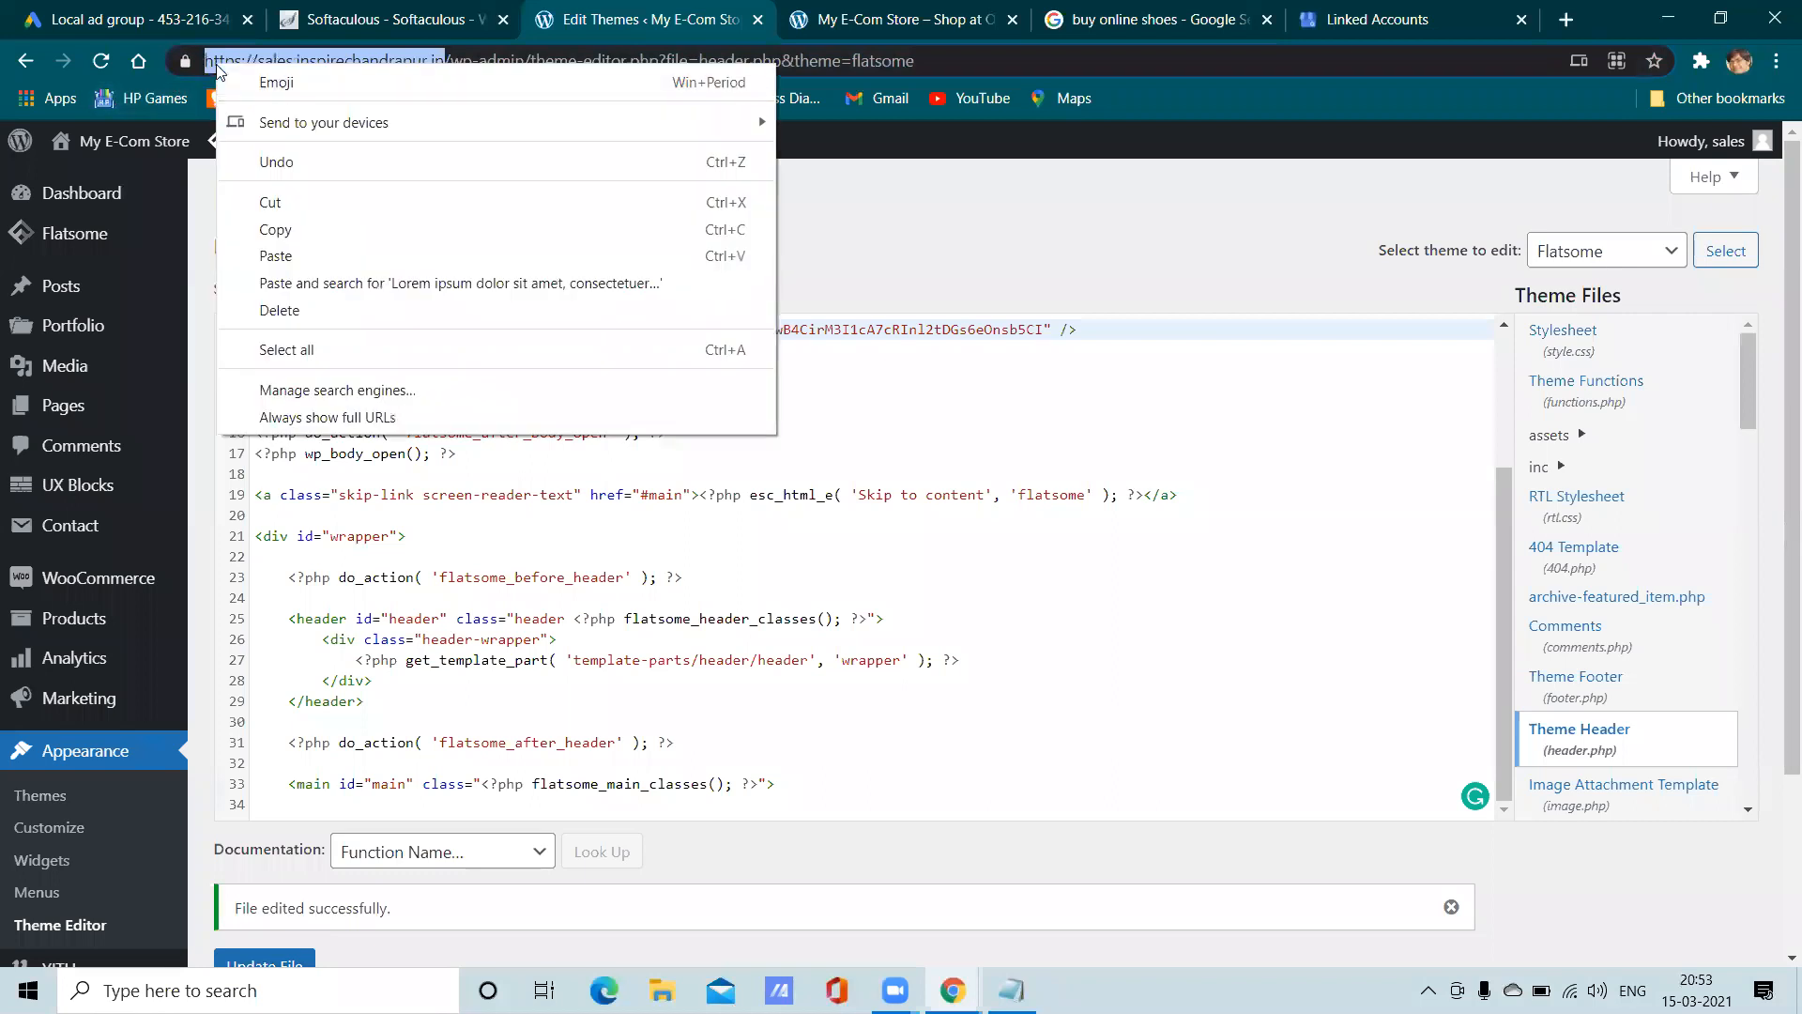
pyautogui.click(293, 221)
pyautogui.click(202, 19)
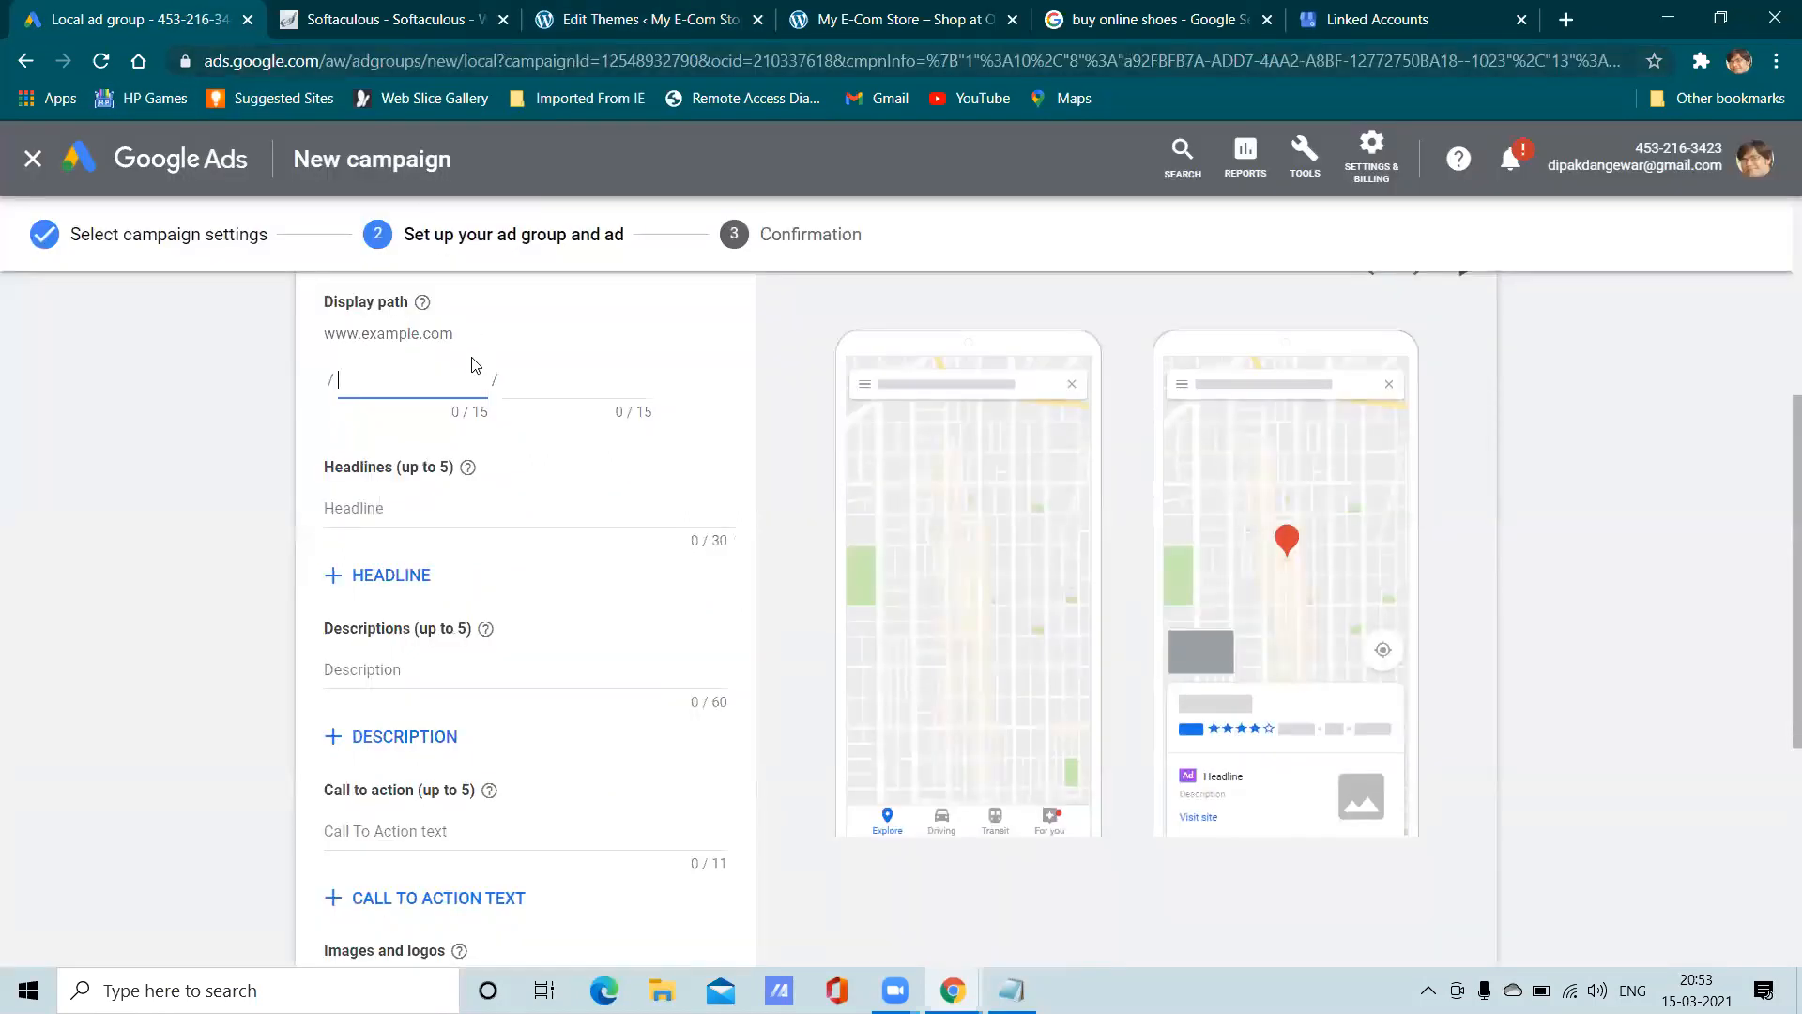
pyautogui.rightClick(361, 379)
pyautogui.click(445, 552)
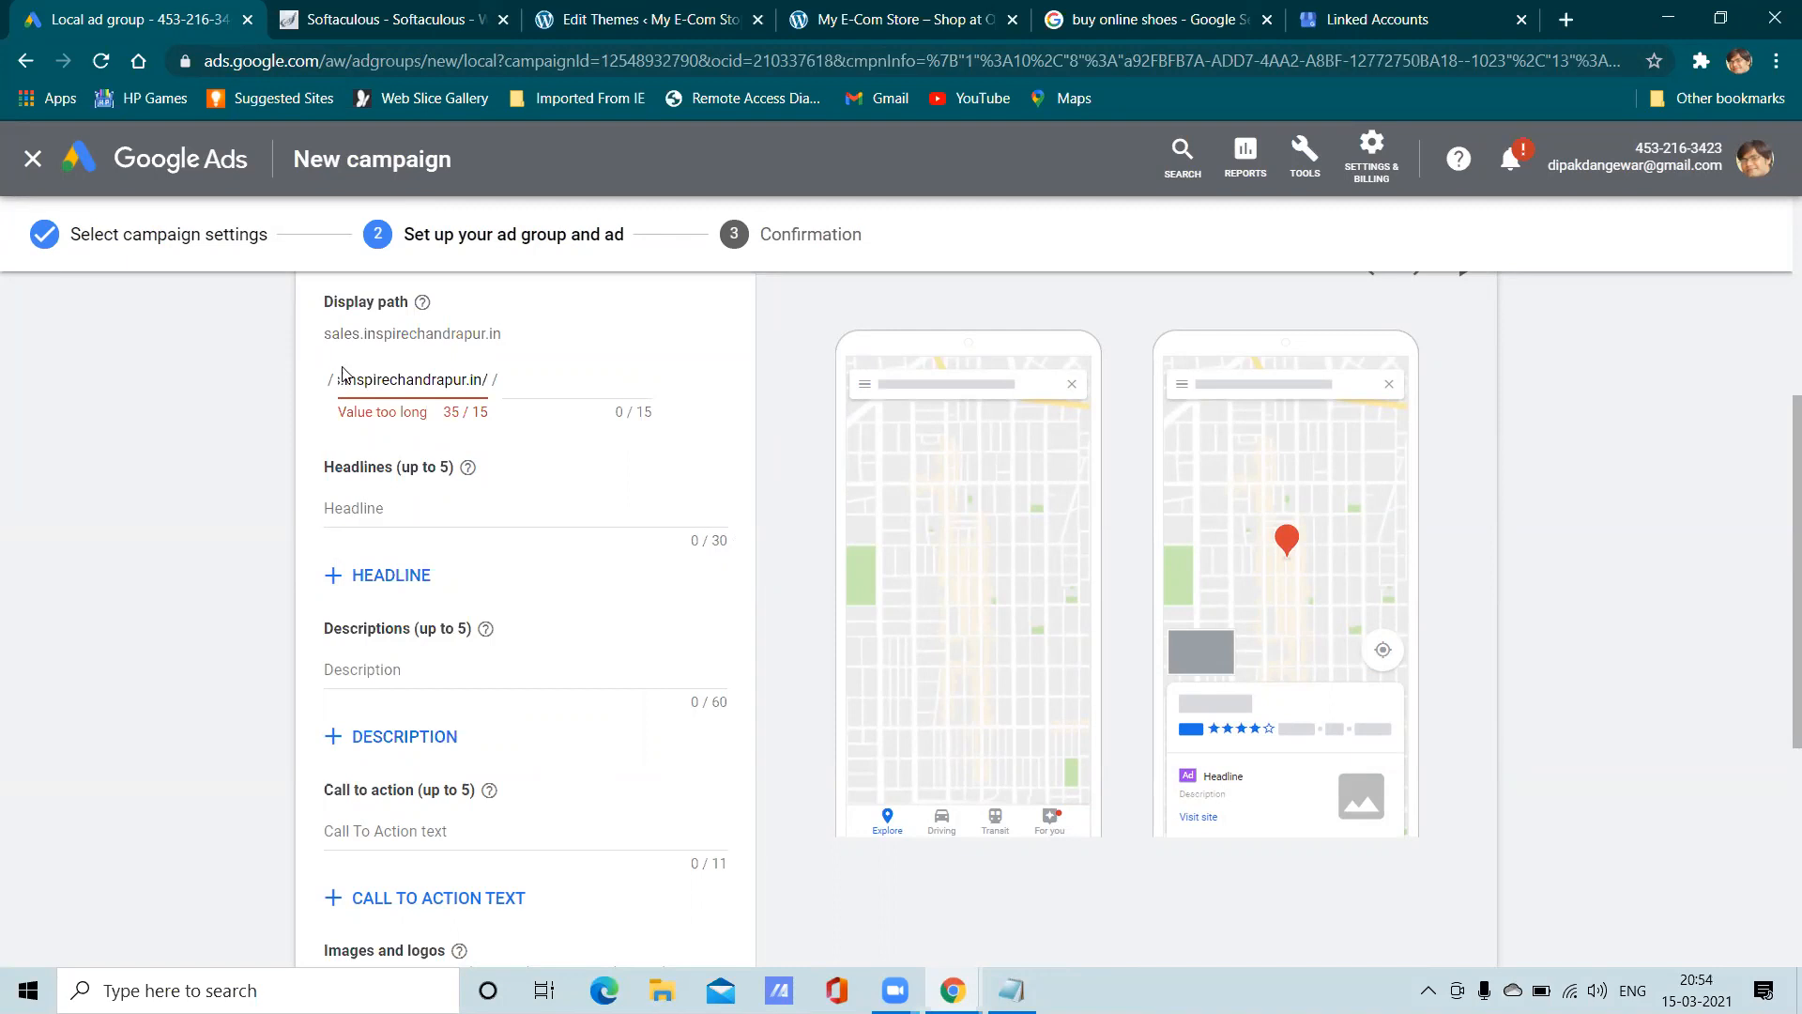
# Trim the first display path to "sales" and enter "product" as the second display path
pyautogui.press('Left')
pyautogui.press('Left')
pyautogui.press('Left')
pyautogui.press('Left')
pyautogui.press('Left')
pyautogui.press('Left')
pyautogui.press('Left')
pyautogui.press('Left')
pyautogui.press('Left')
pyautogui.press('Left')
pyautogui.press('Left')
pyautogui.press('Left')
pyautogui.press('Left')
pyautogui.press('Left')
pyautogui.press('Left')
pyautogui.press('Left')
pyautogui.press('Left')
pyautogui.press('Left')
pyautogui.press('Left')
pyautogui.press('Left')
pyautogui.press('BackSpace')
pyautogui.press('BackSpace')
pyautogui.press('BackSpace')
pyautogui.press('BackSpace')
pyautogui.press('BackSpace')
pyautogui.press('BackSpace')
pyautogui.press('BackSpace')
pyautogui.press('BackSpace')
pyautogui.moveTo(490, 413); pyautogui.dragTo(486, 373)
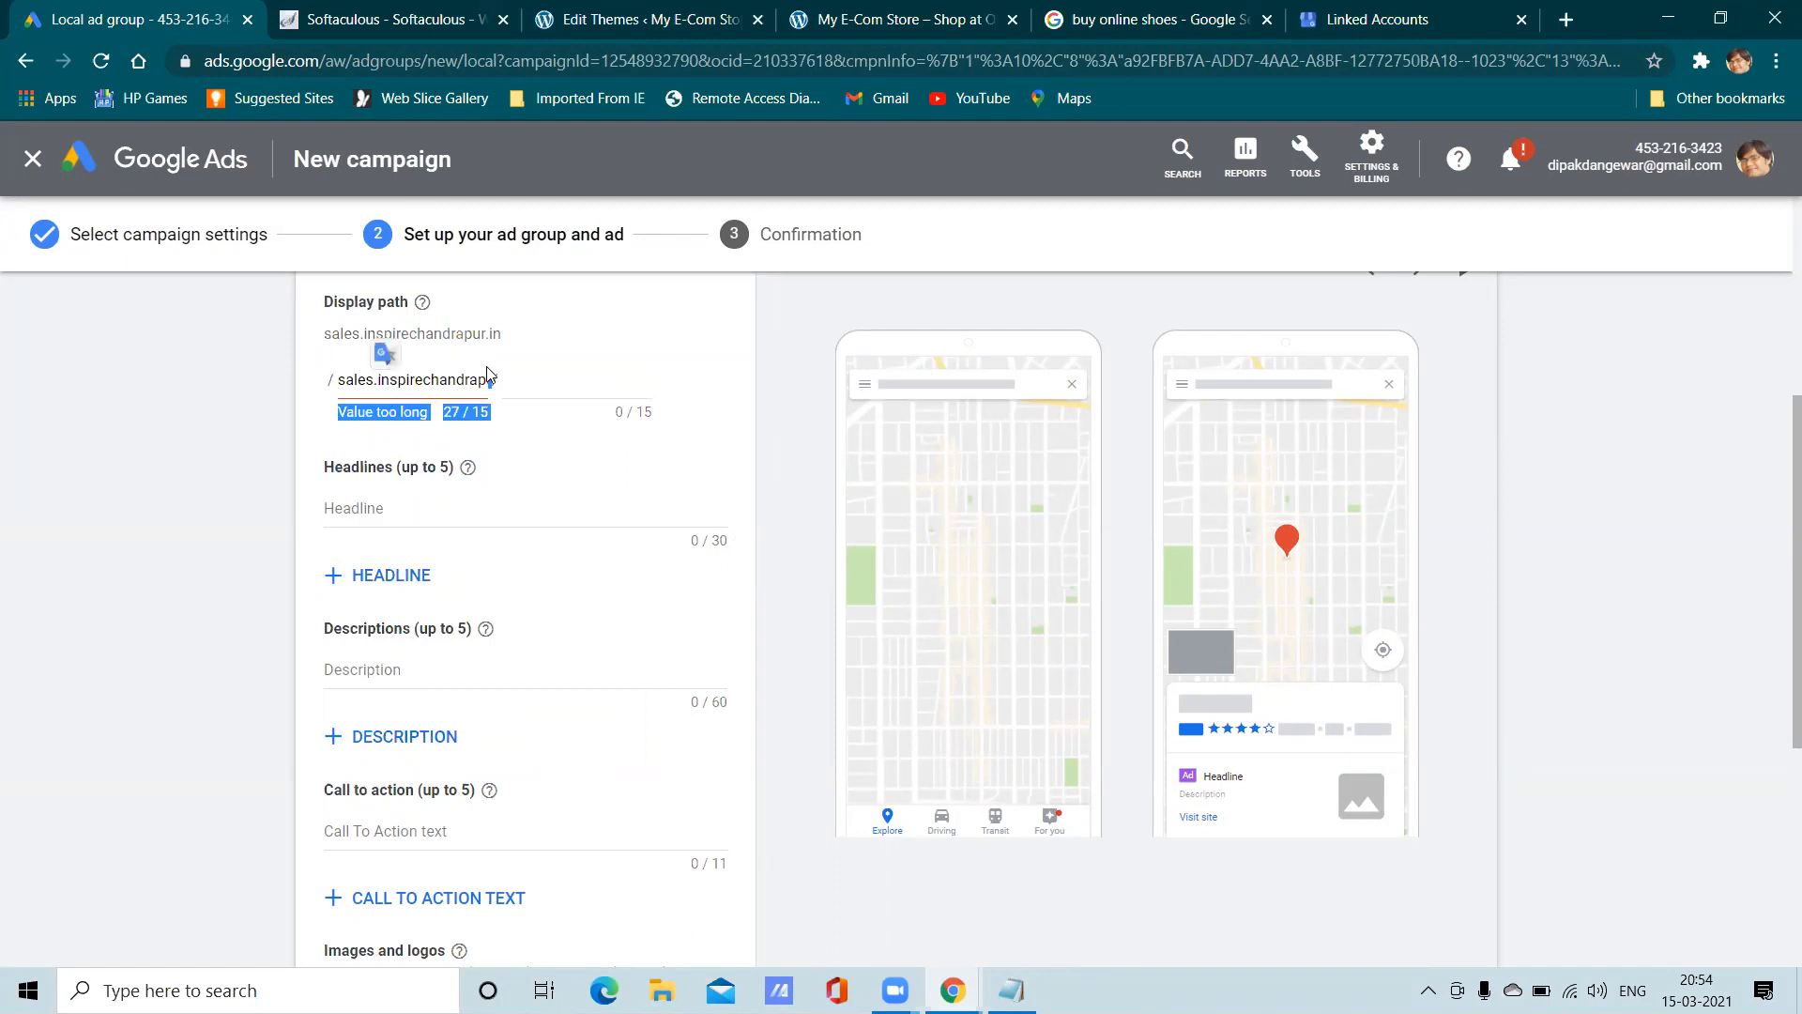
pyautogui.click(483, 381)
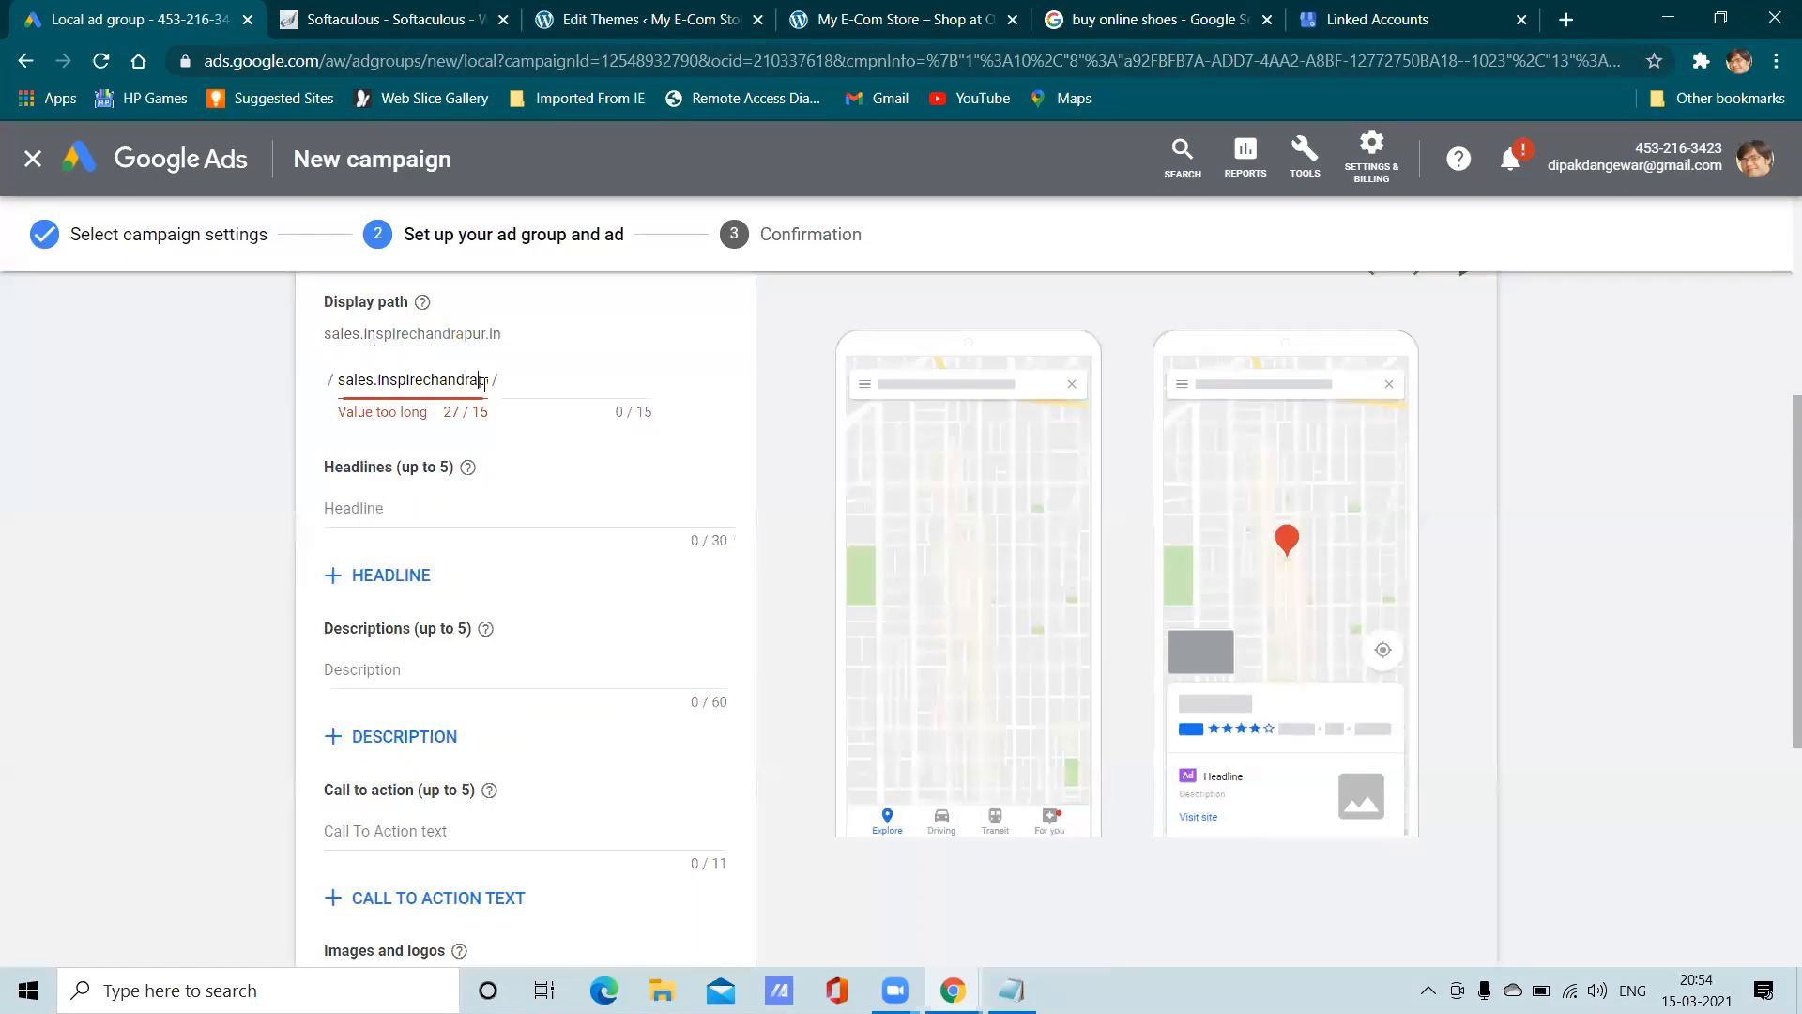
pyautogui.moveTo(484, 381); pyautogui.dragTo(378, 380)
pyautogui.press('BackSpace')
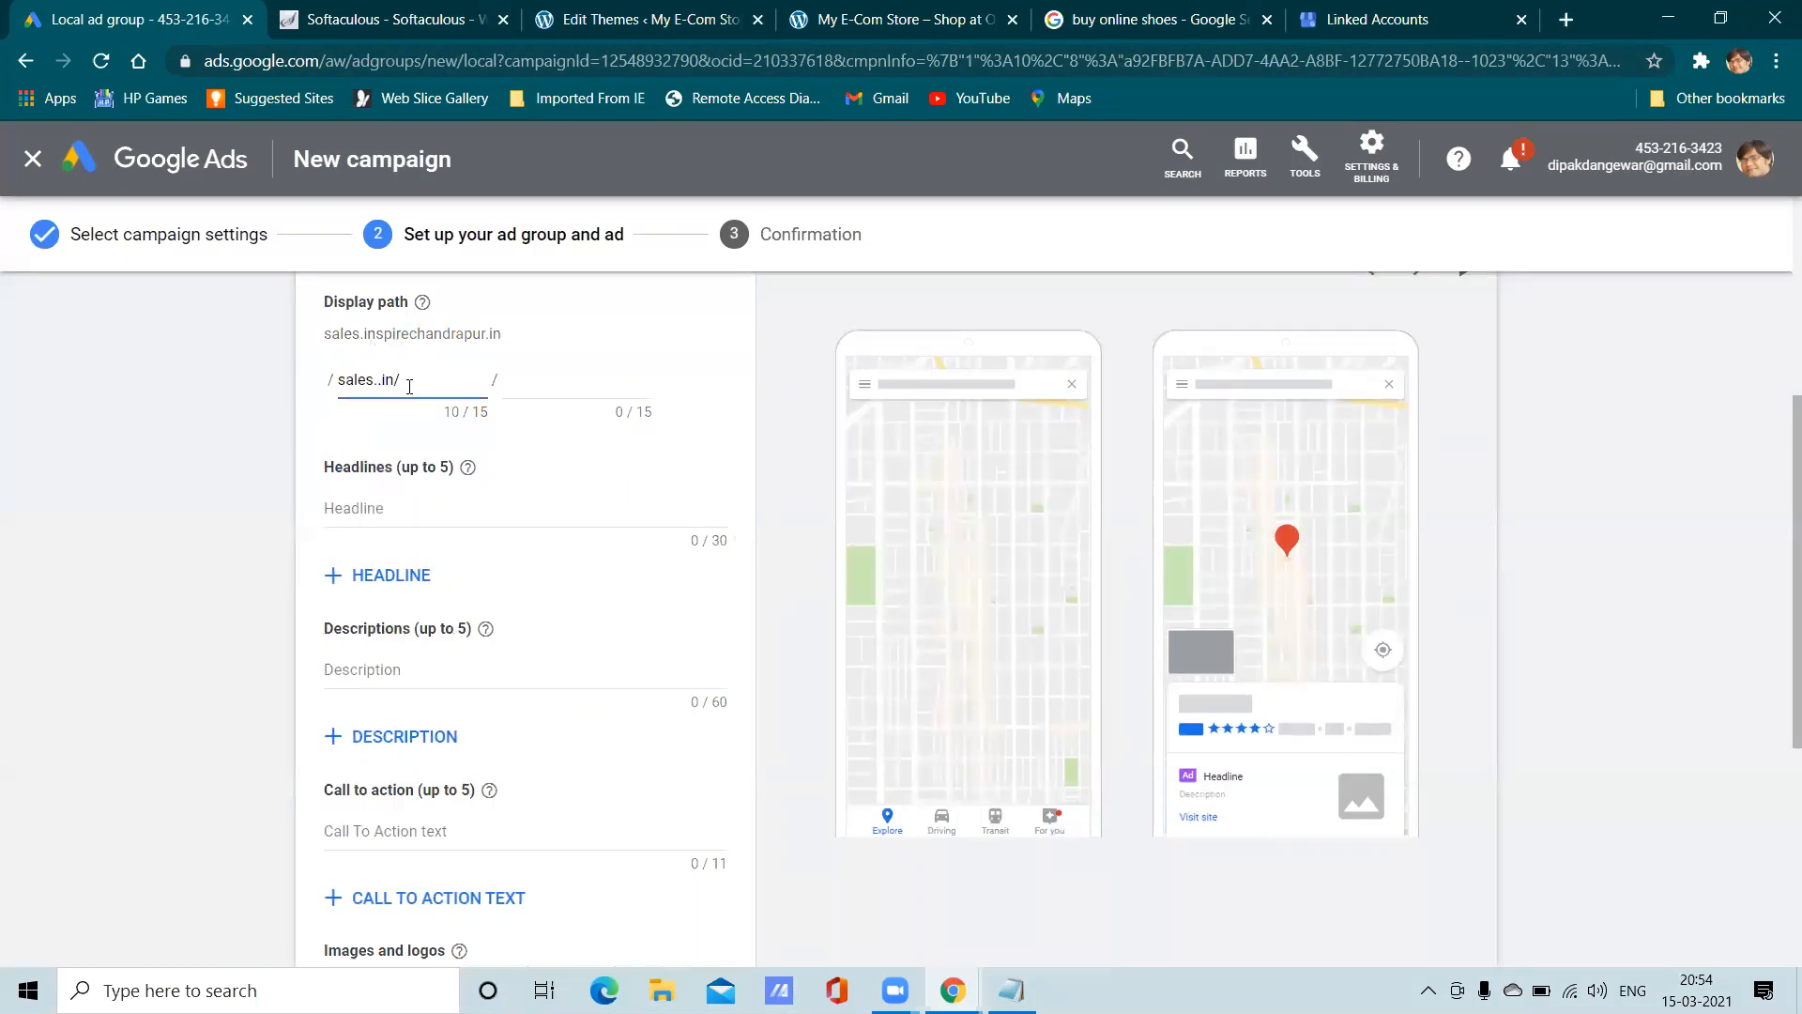
pyautogui.press('Delete')
pyautogui.press('Delete')
pyautogui.press('Delete')
pyautogui.click(539, 382)
pyautogui.write('produ')
# Enter "Buy online shoes" as the Local ad's first headline
pyautogui.click(411, 510)
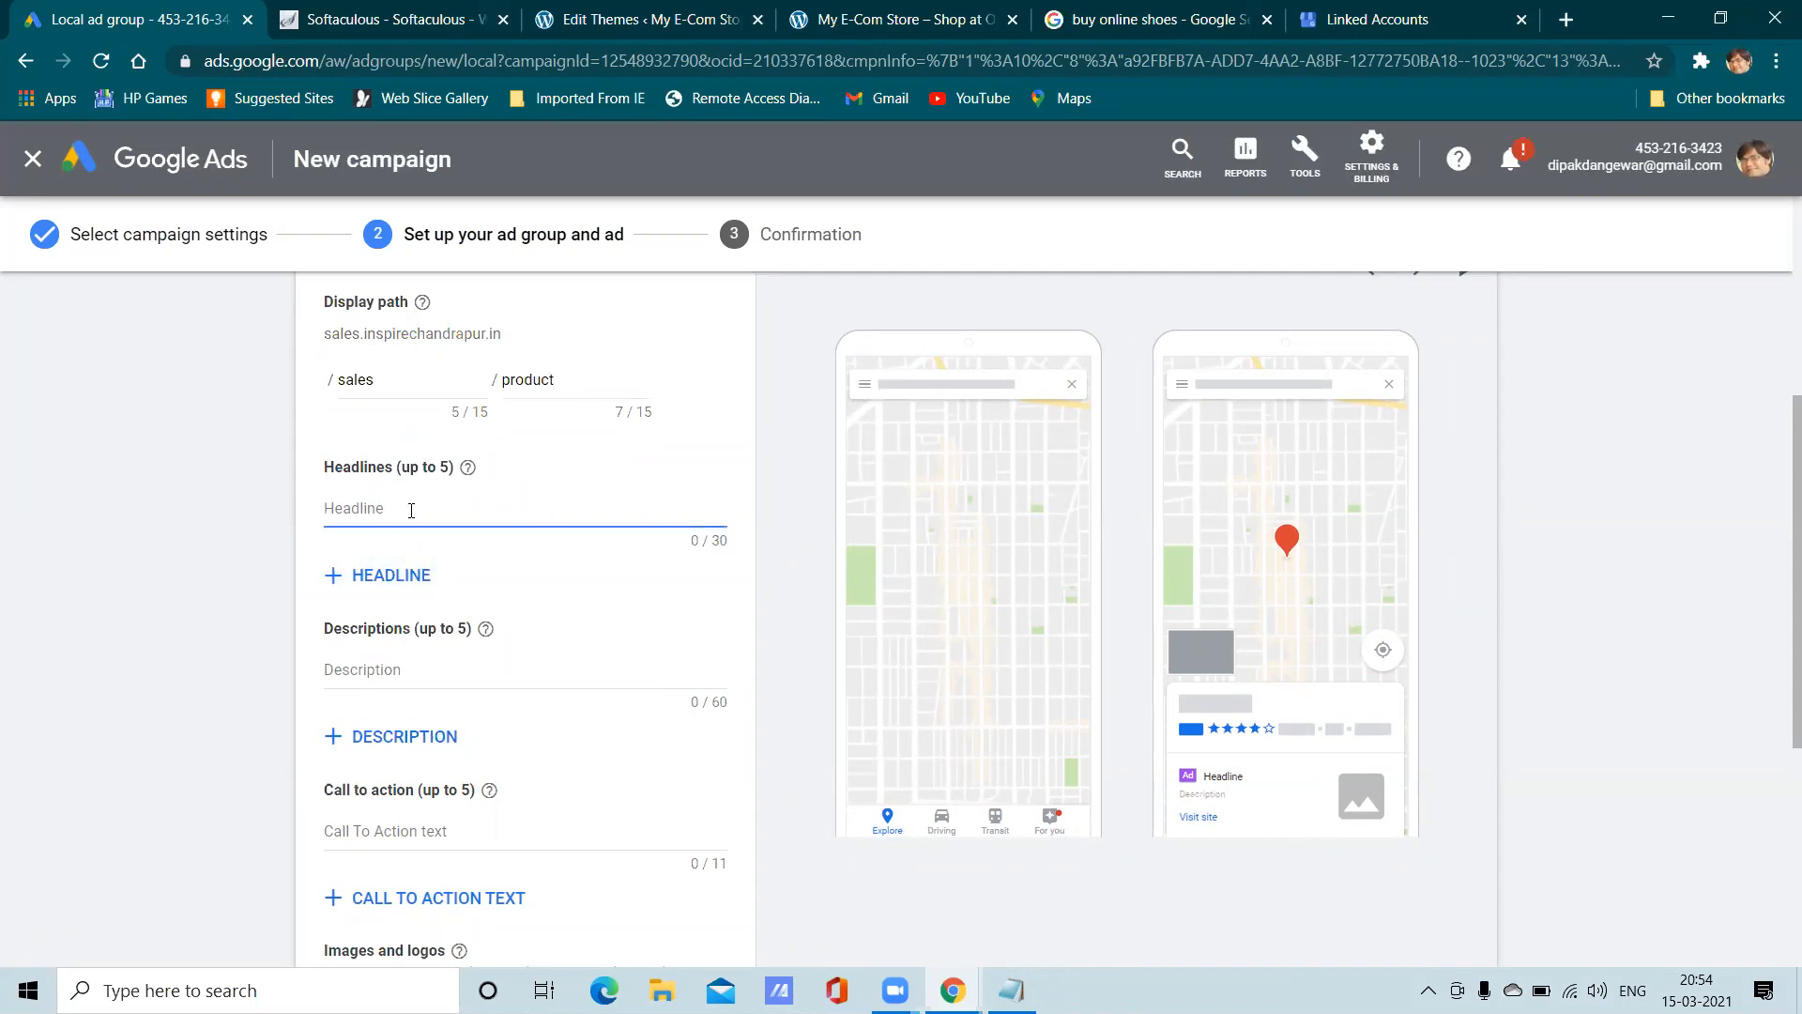
pyautogui.write('Byu')
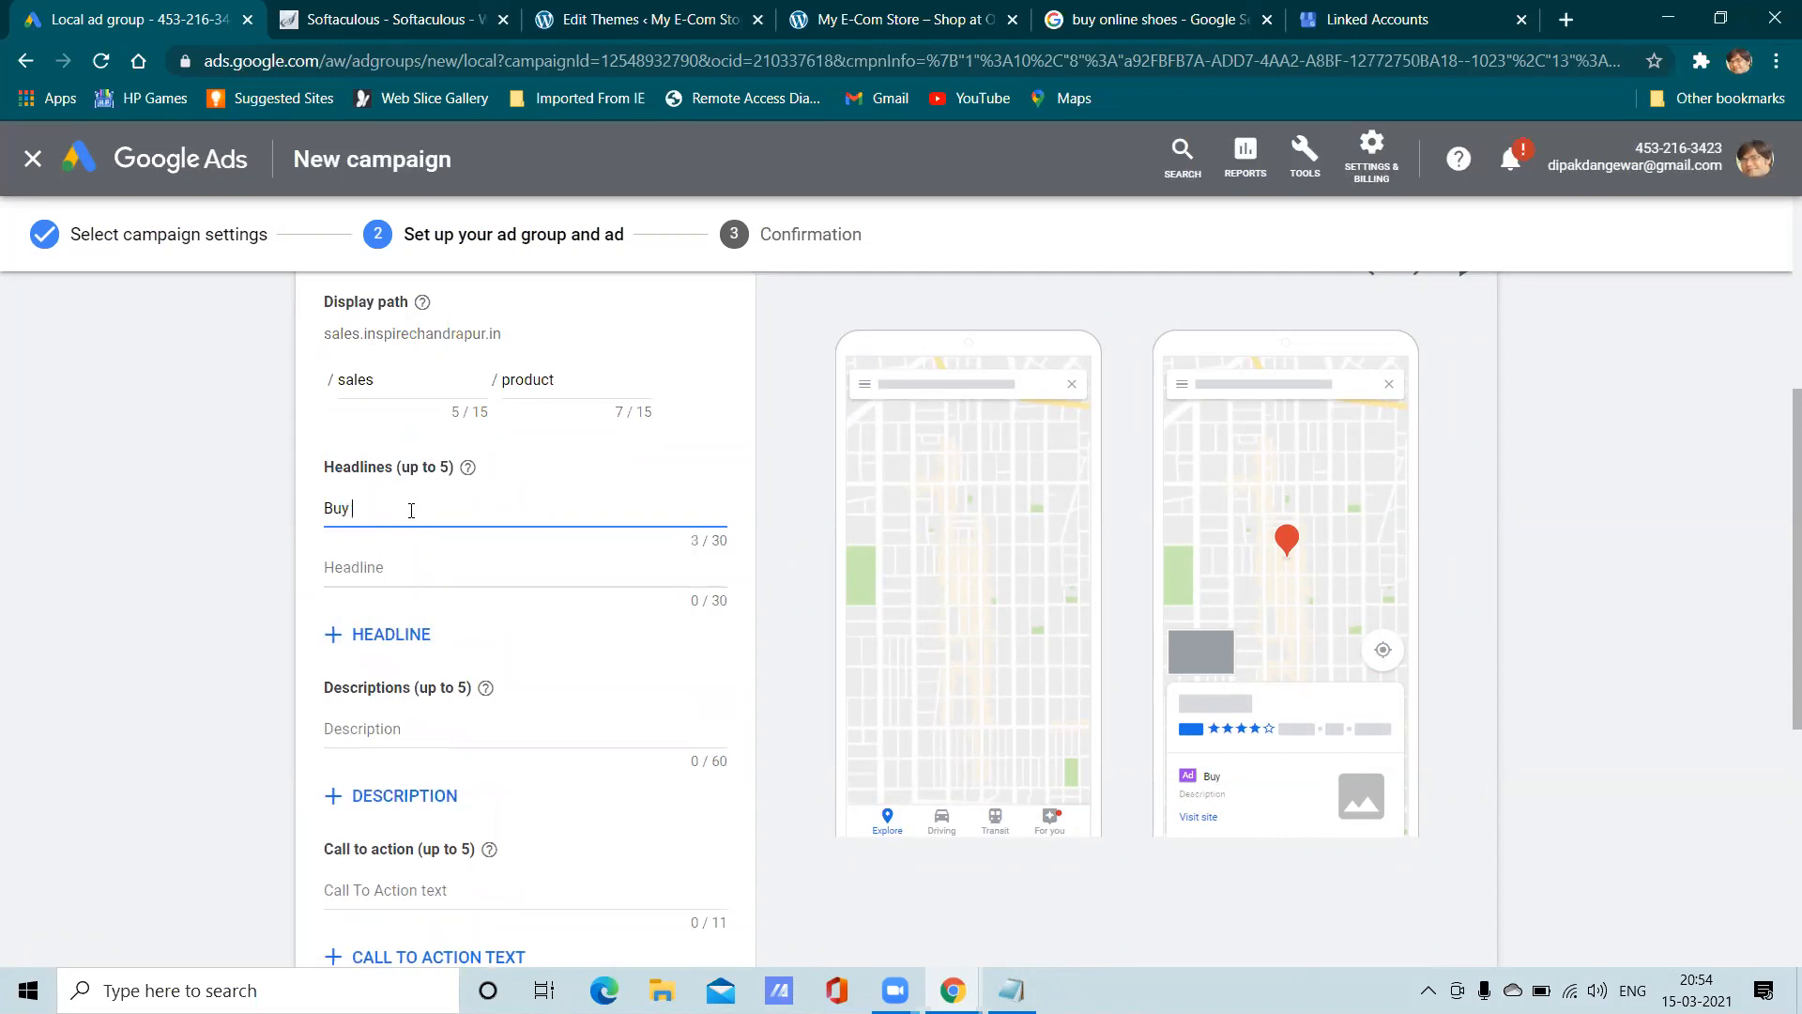
pyautogui.write('ne shoes')
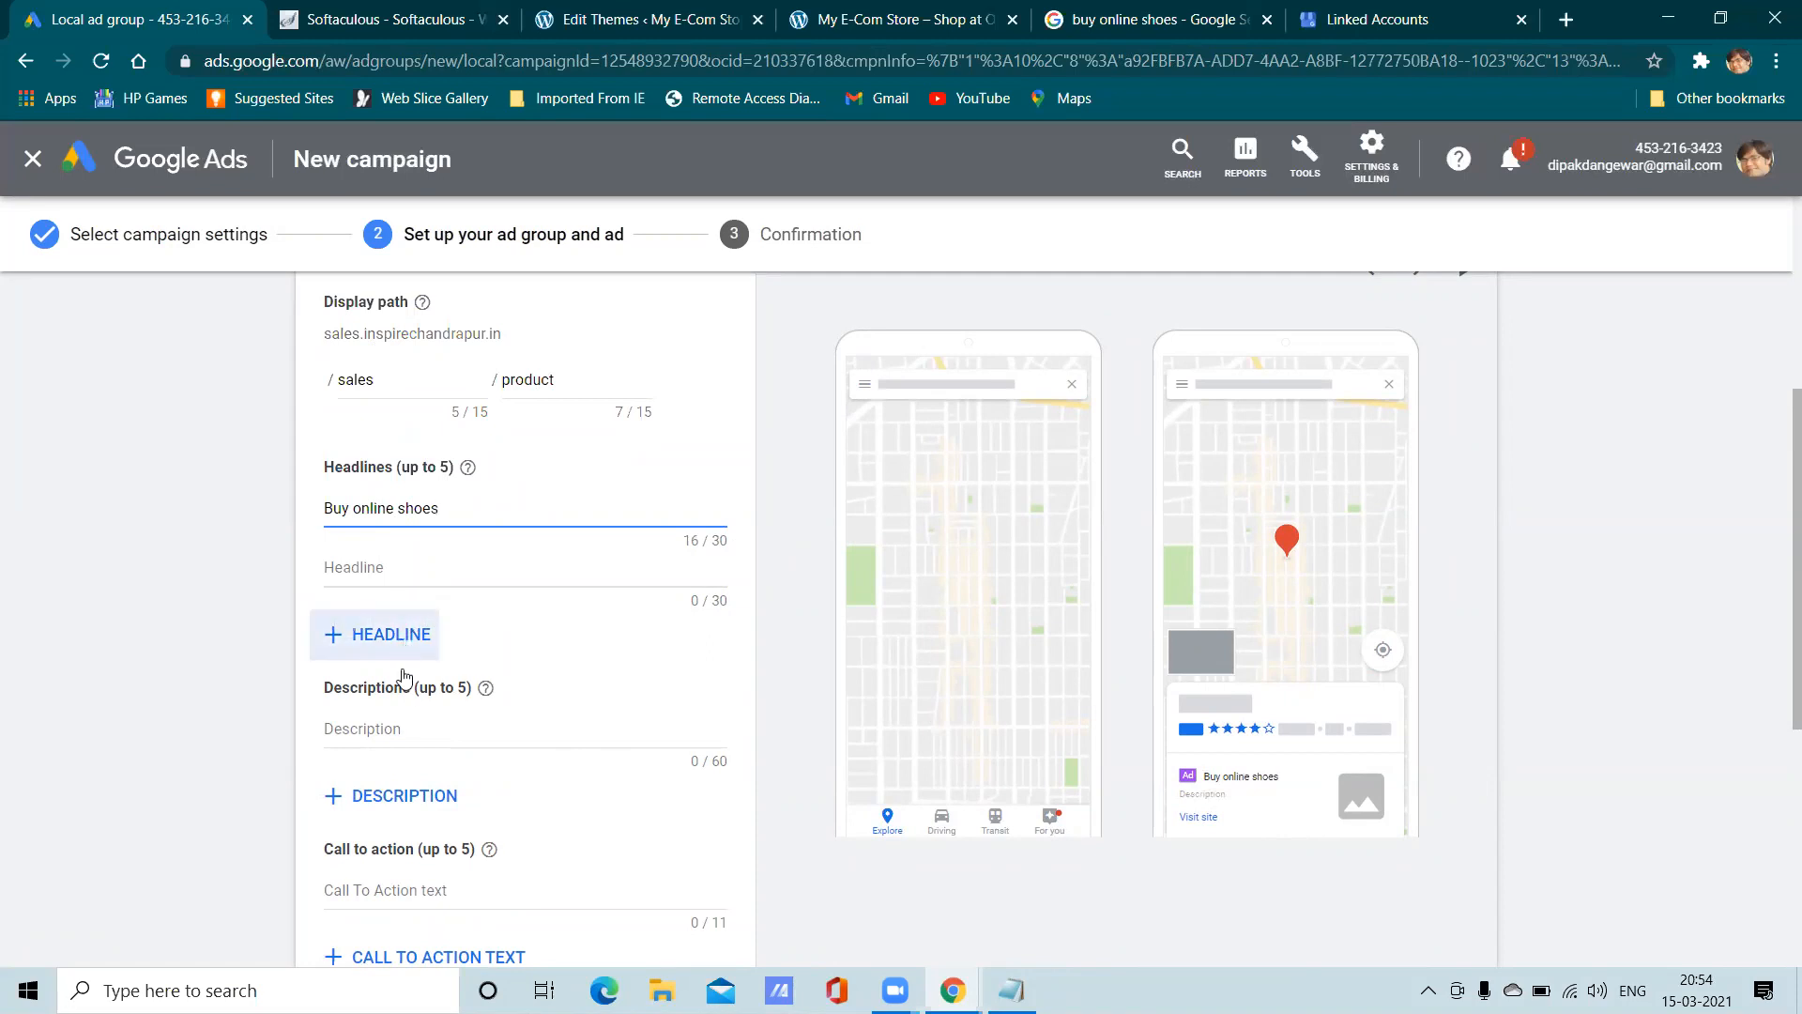
# Copy the headline text "Buy online shoes" into the ad's first description
pyautogui.scroll(-2, 402, 676)
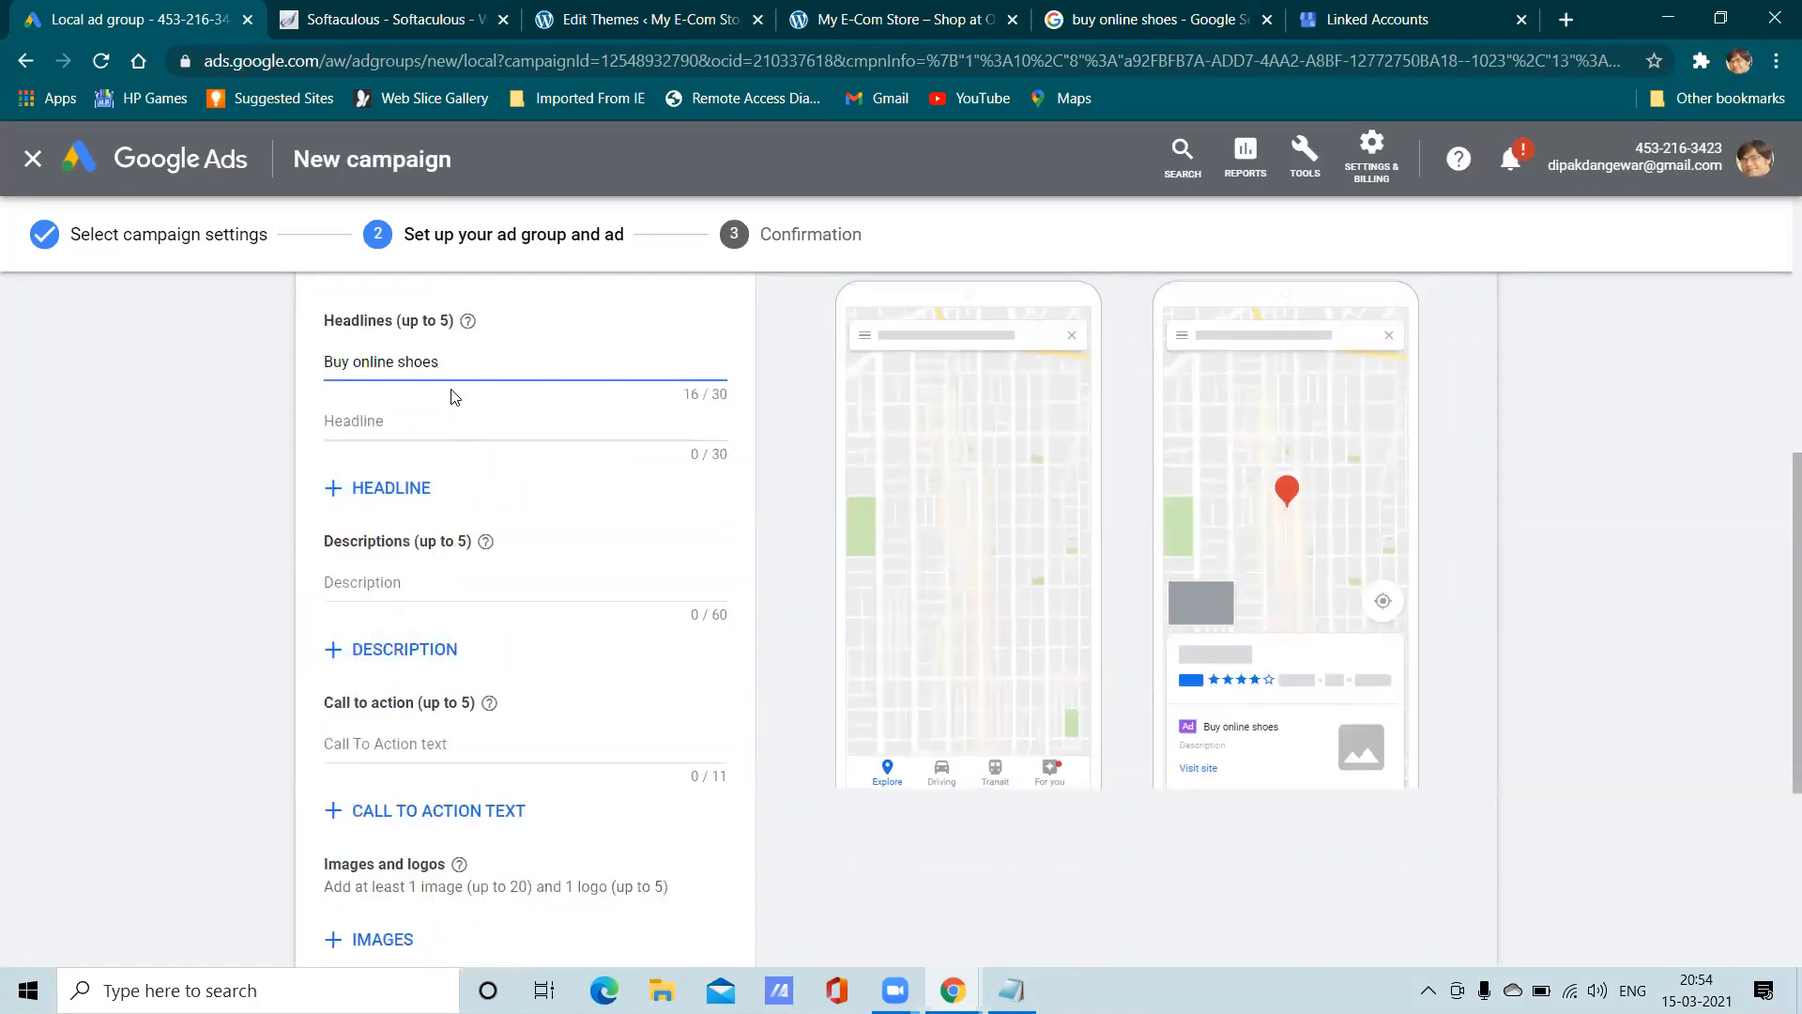
pyautogui.moveTo(441, 362); pyautogui.dragTo(294, 366)
pyautogui.rightClick(349, 362)
pyautogui.click(375, 443)
pyautogui.click(382, 576)
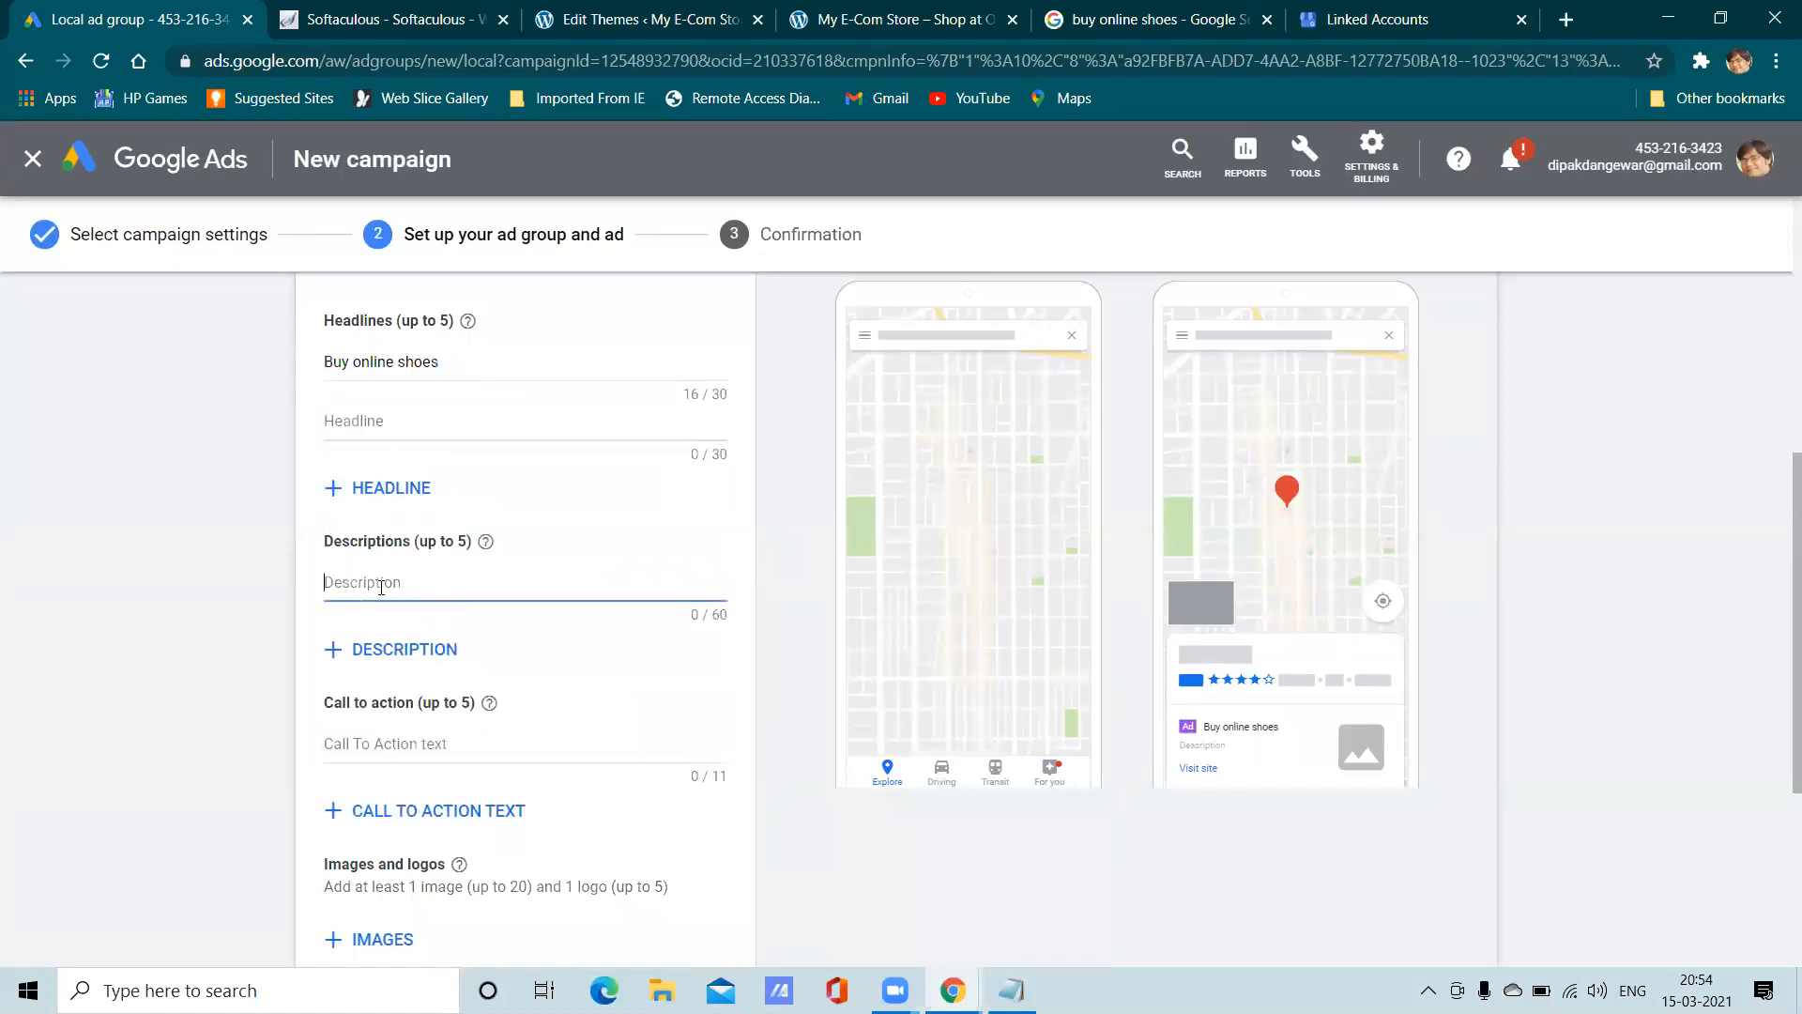
pyautogui.rightClick(382, 578)
pyautogui.click(461, 398)
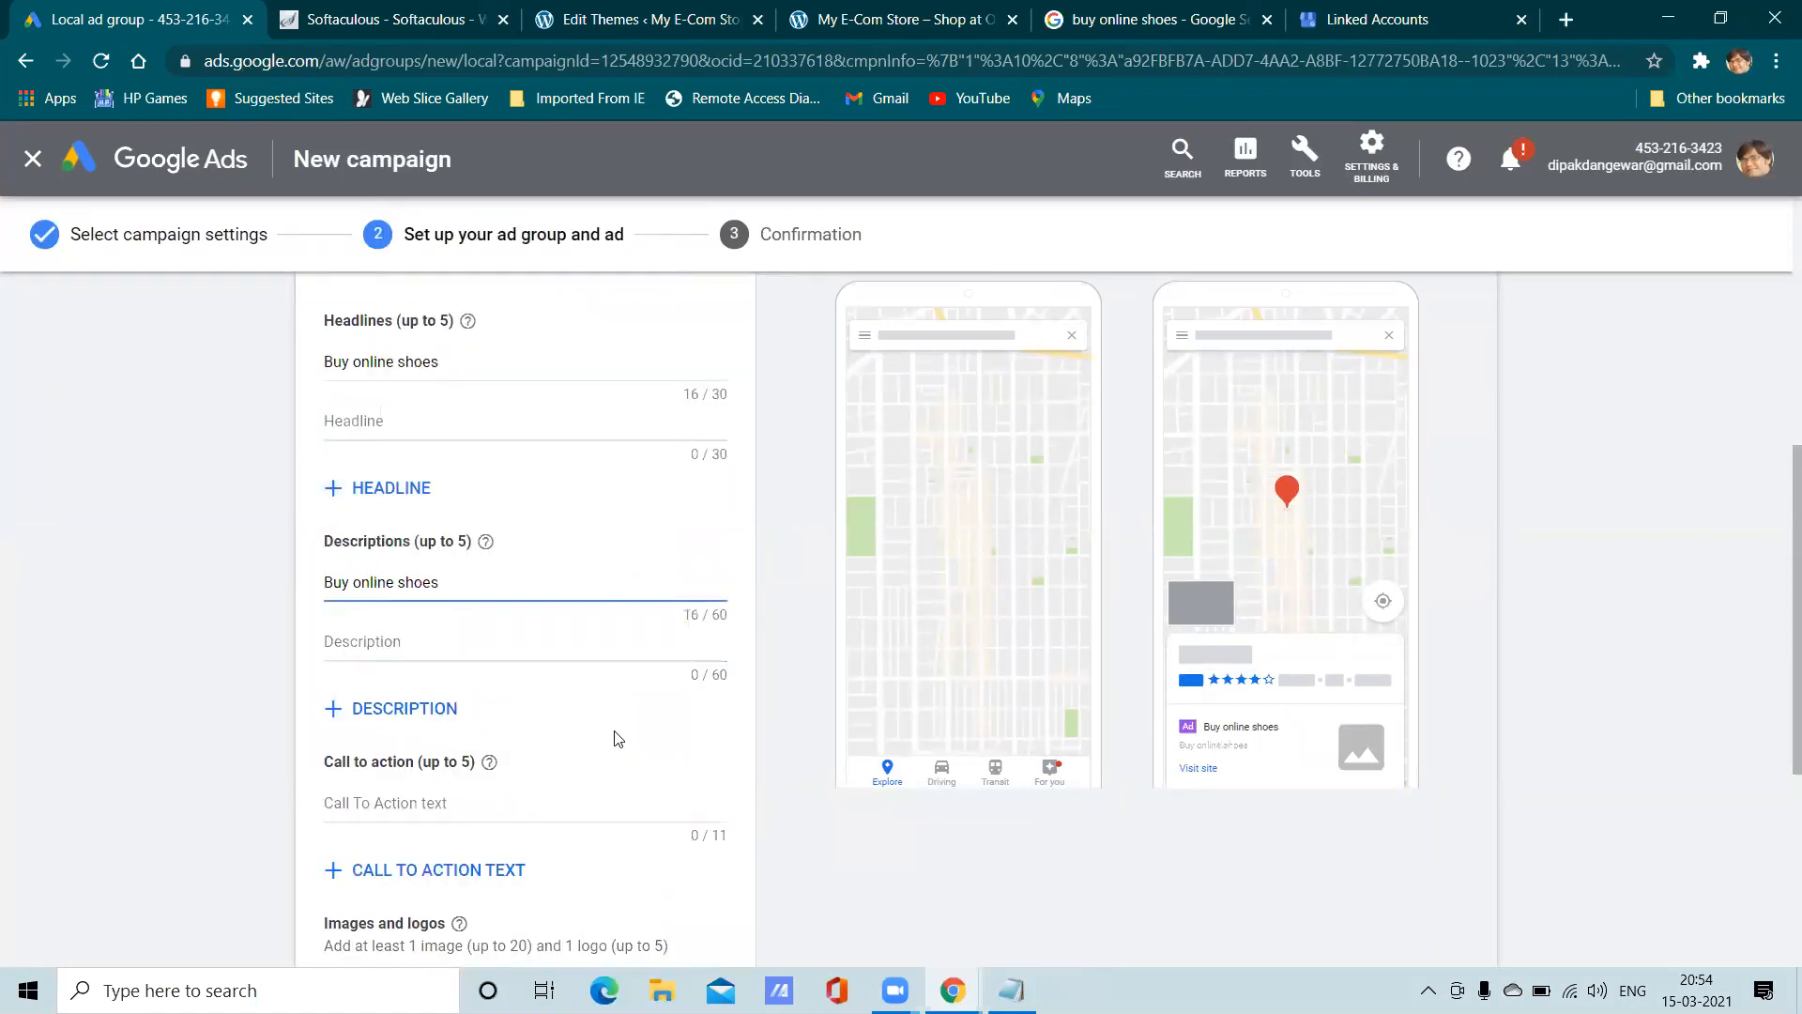
# Enter "Buy Now" as the ad's first call to action text
pyautogui.scroll(-3, 463, 706)
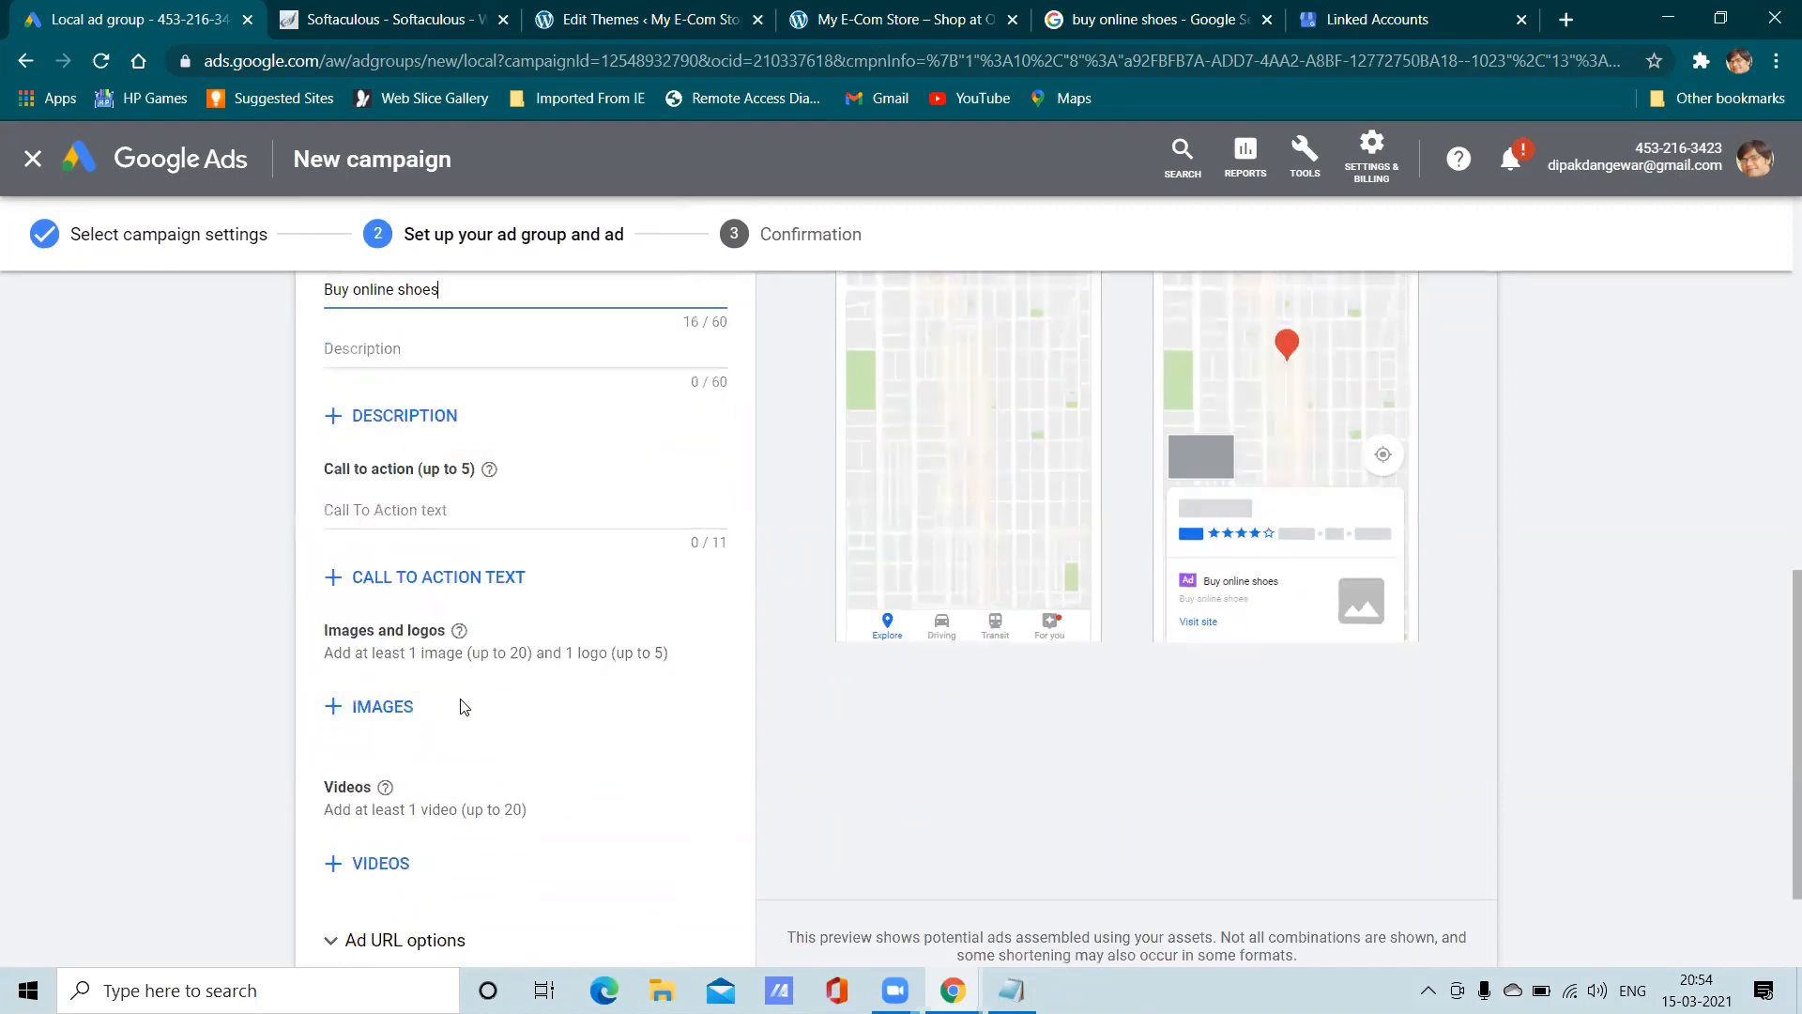
pyautogui.click(417, 513)
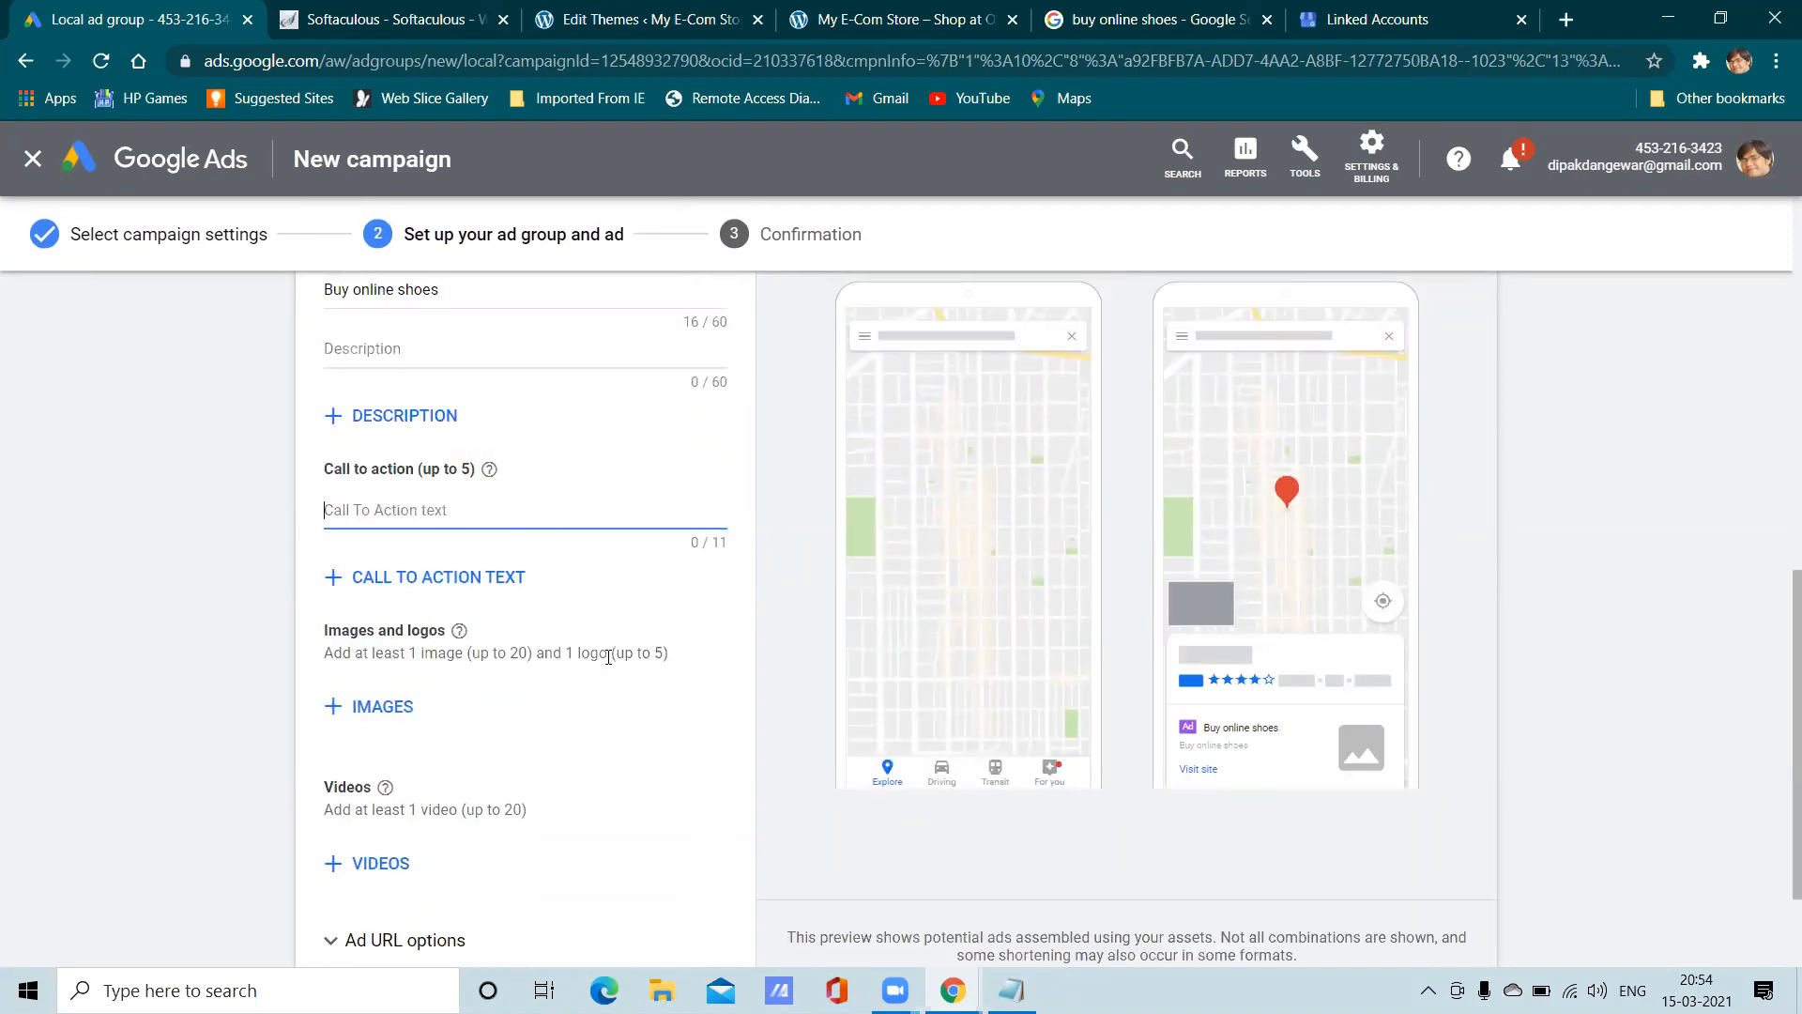
pyautogui.write('Buy Now')
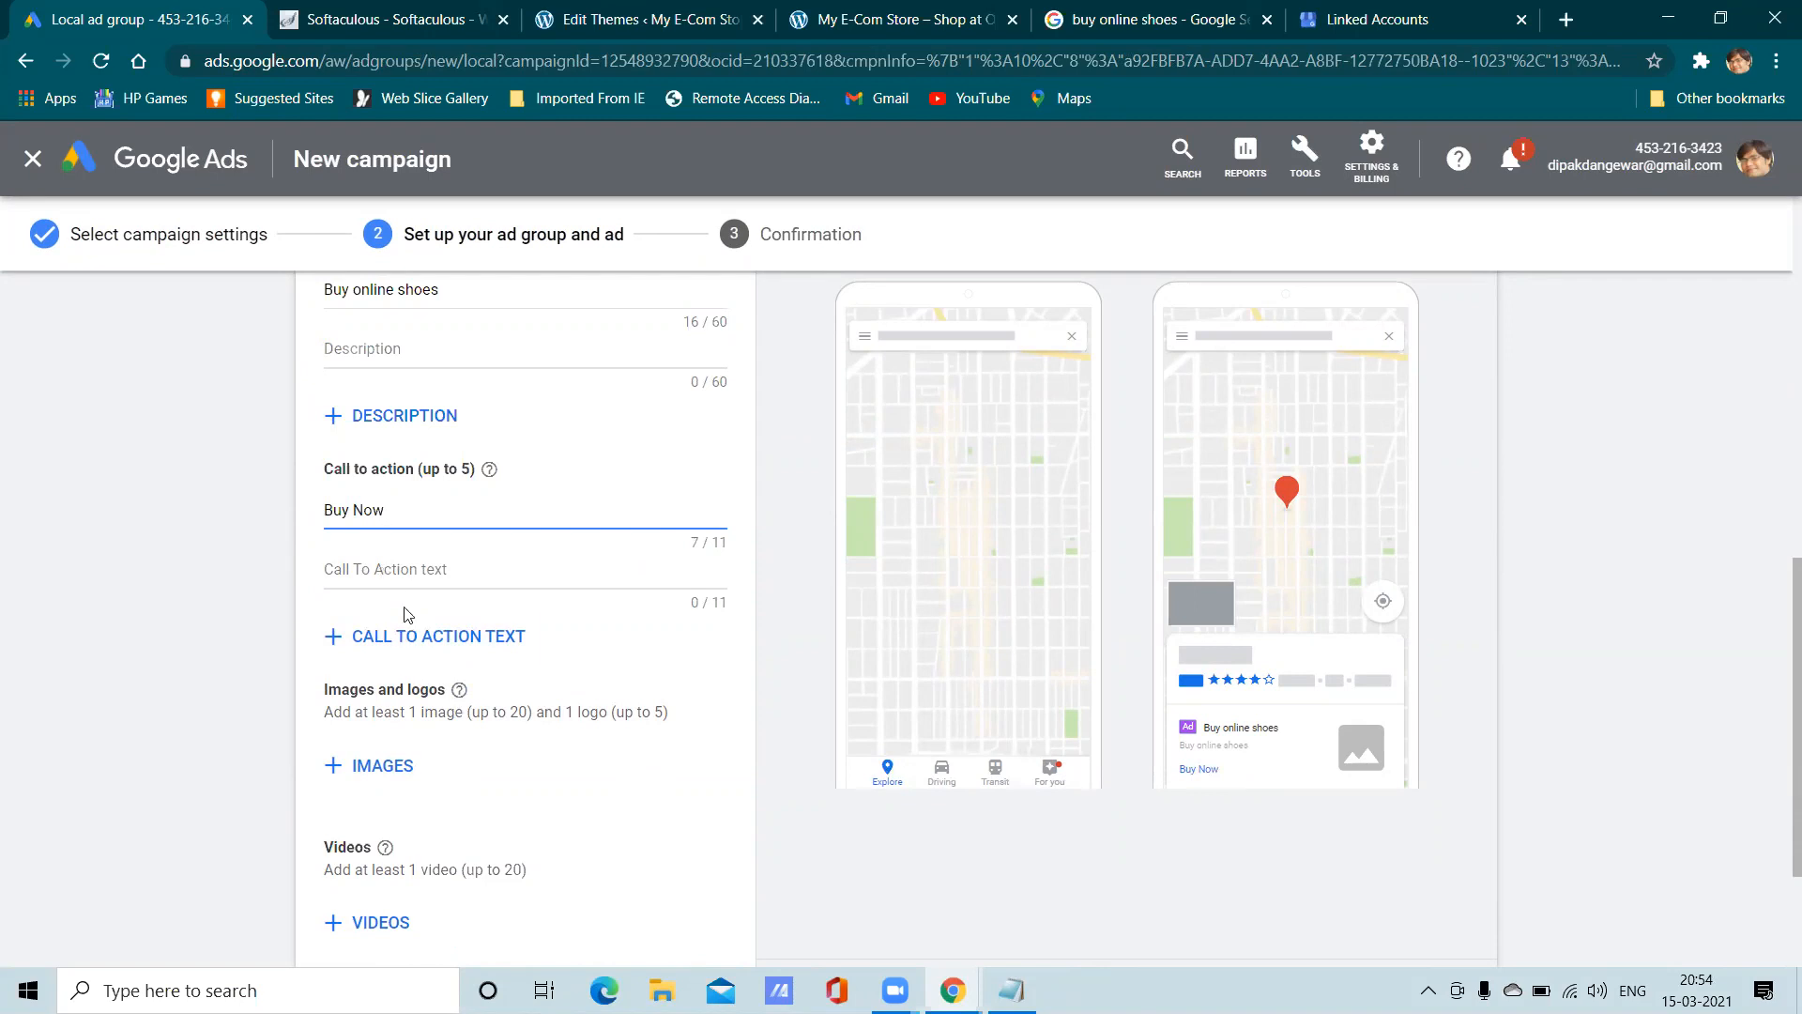
# Look through the ad's image sources and recently used images without choosing any, and try to save the ad
pyautogui.scroll(-3, 405, 621)
pyautogui.click(375, 542)
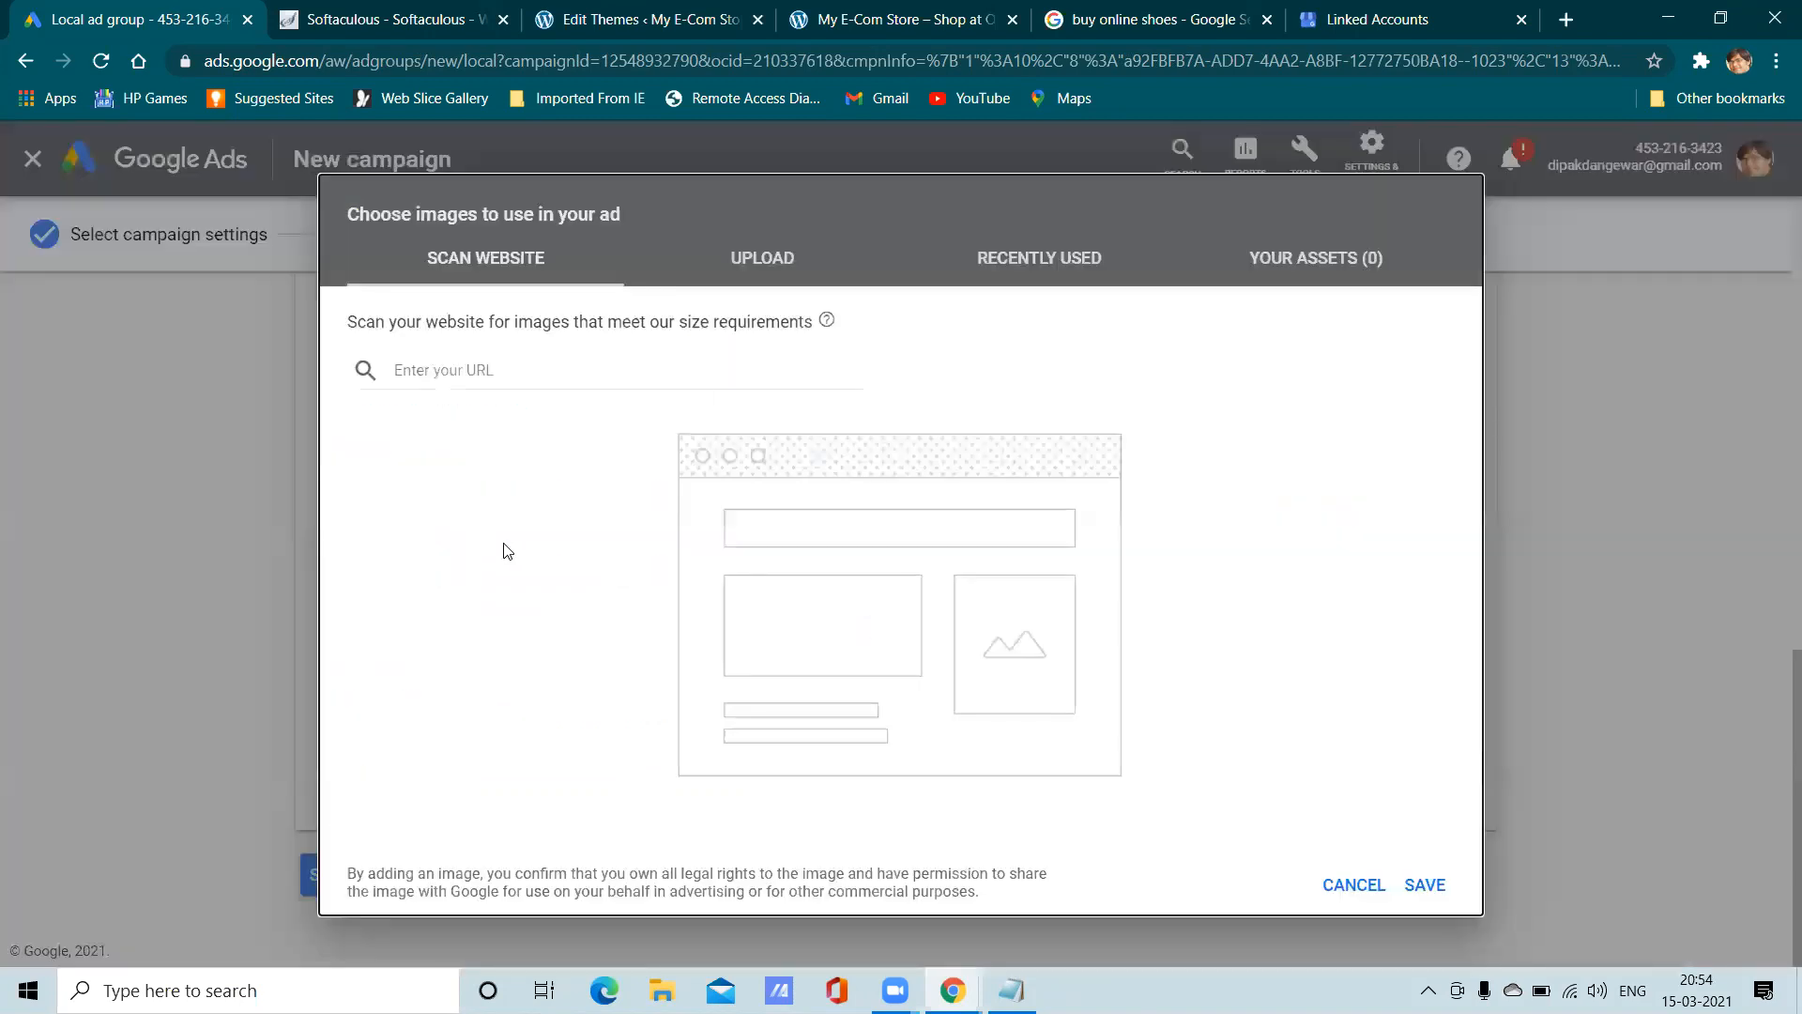
pyautogui.click(780, 285)
pyautogui.click(1010, 271)
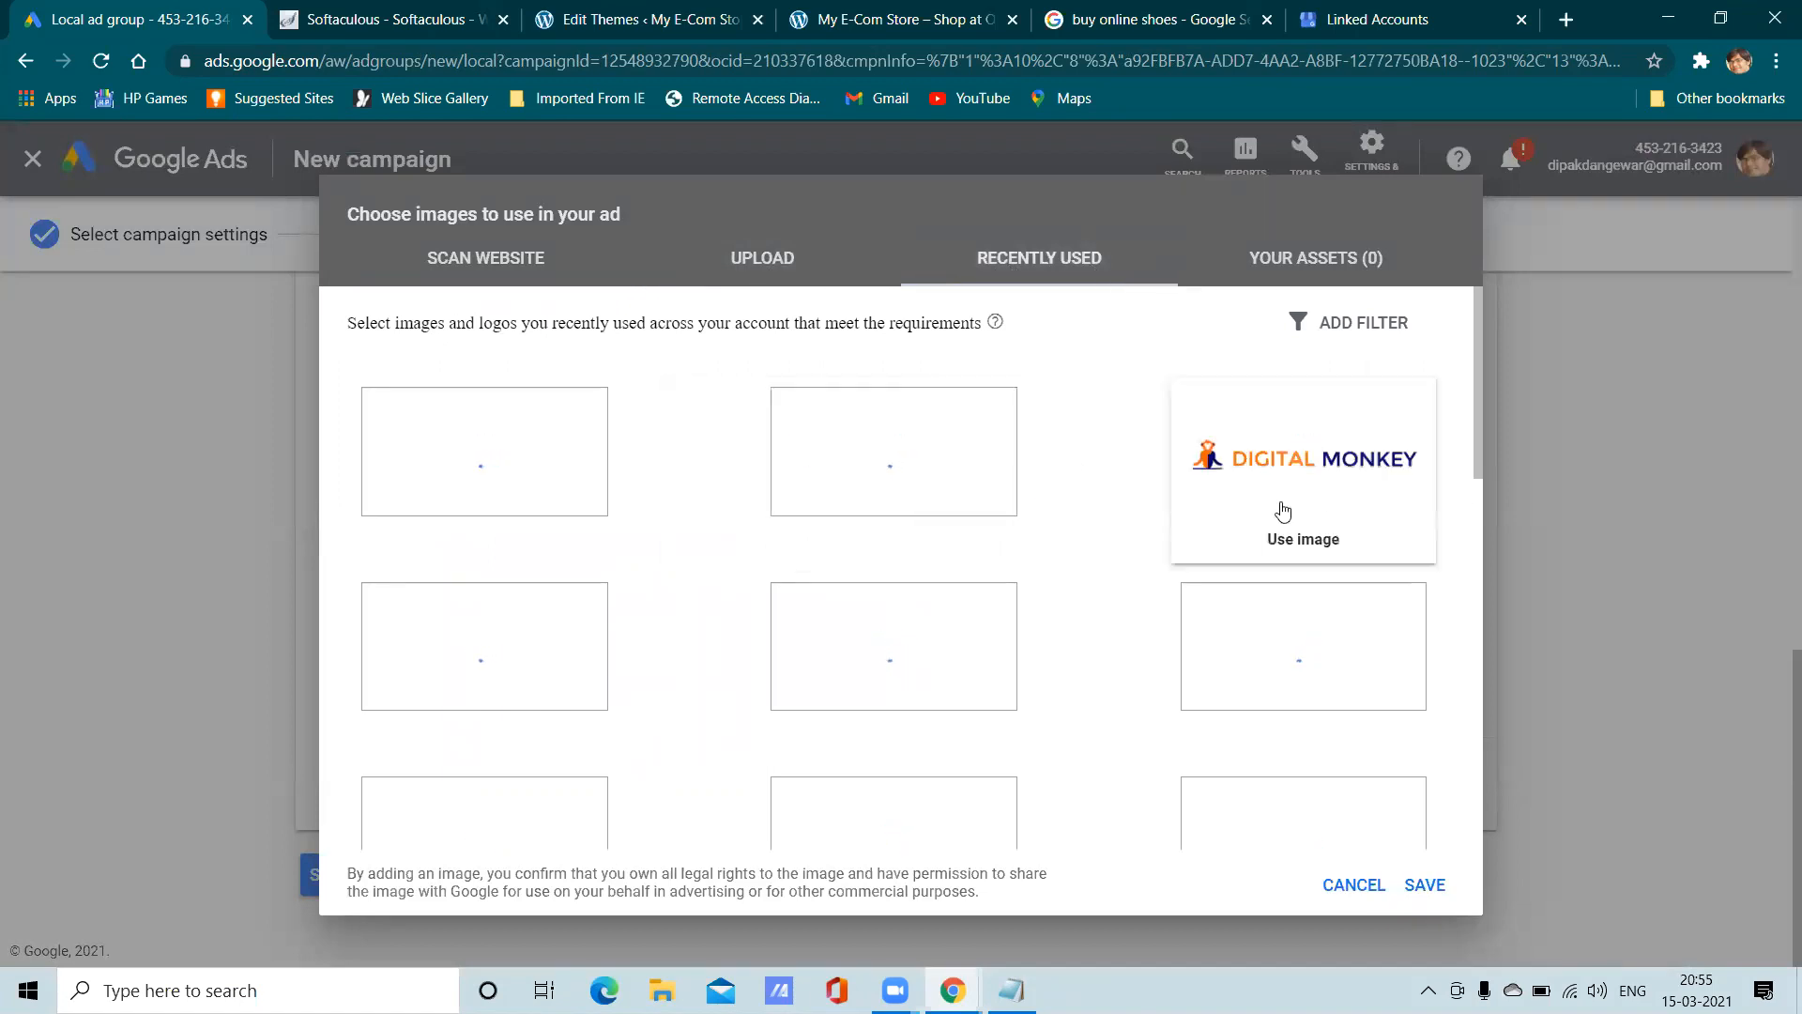
pyautogui.click(1361, 883)
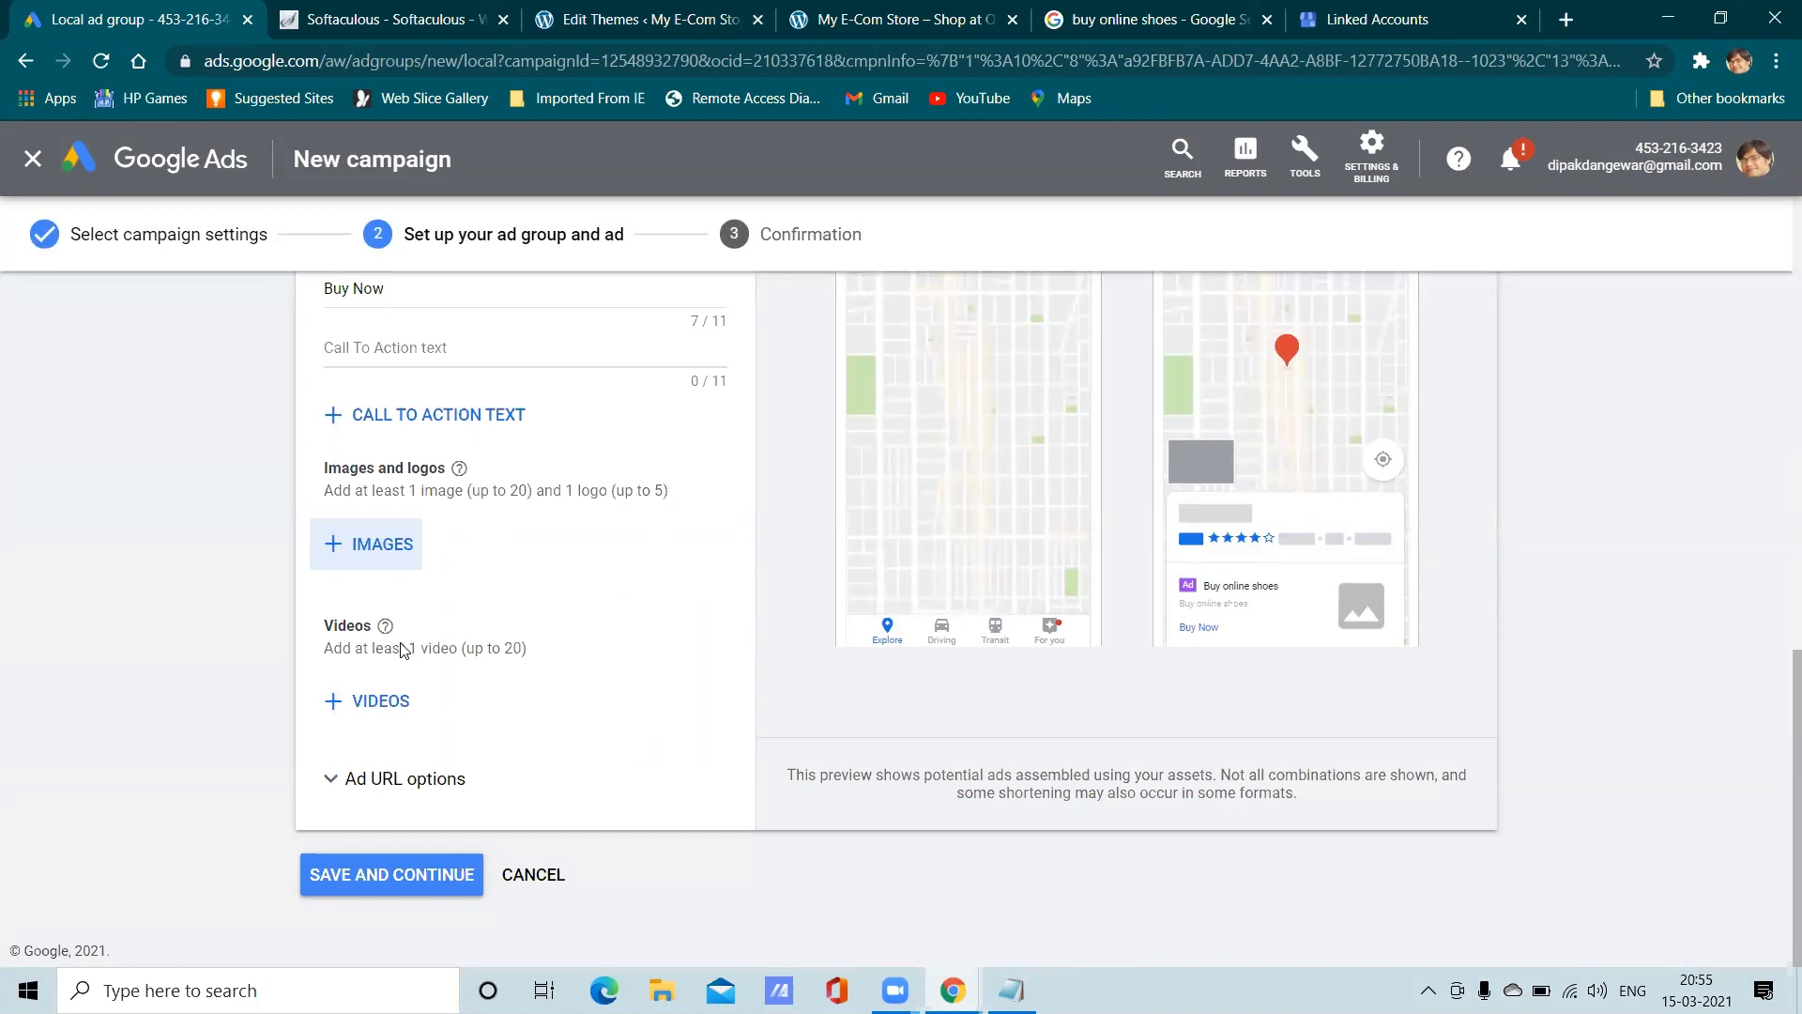
pyautogui.click(392, 880)
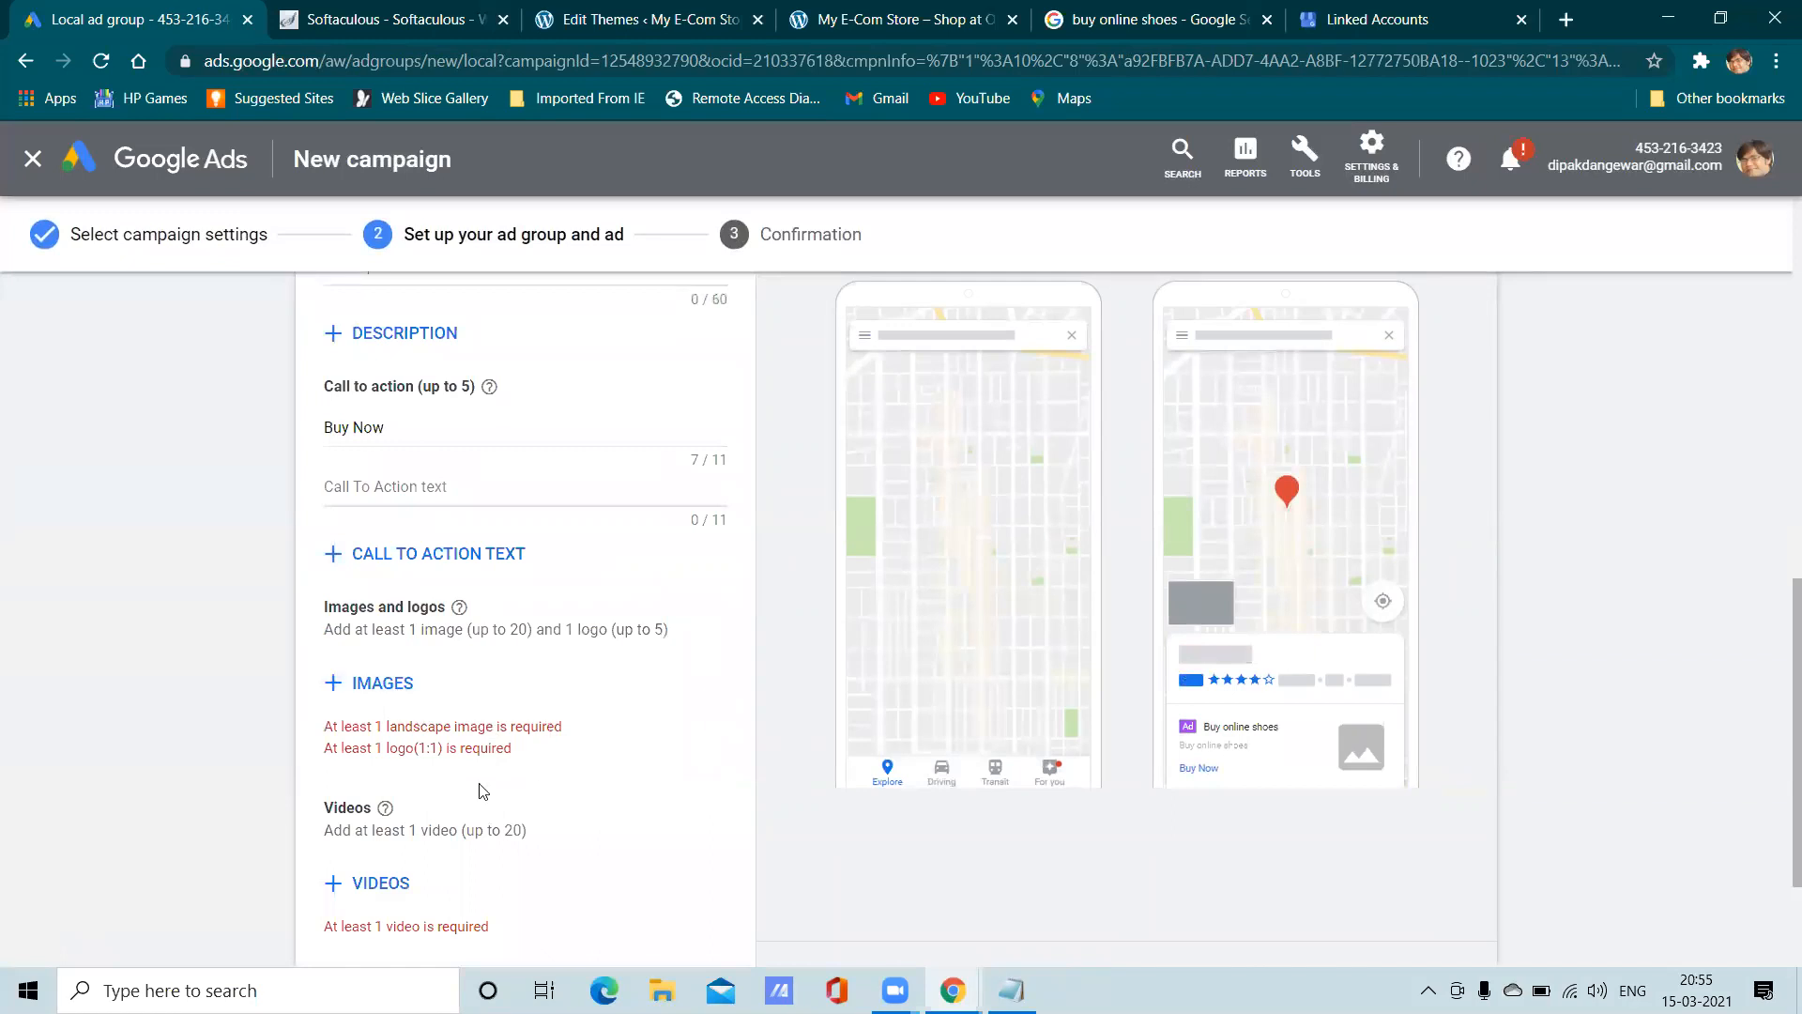
# Add the recently used AKAYBEE ACADEMY 1200 × 628 picture as an ad image in the 1.91:1 ratio and save the selection
pyautogui.scroll(-3, 441, 733)
pyautogui.click(375, 475)
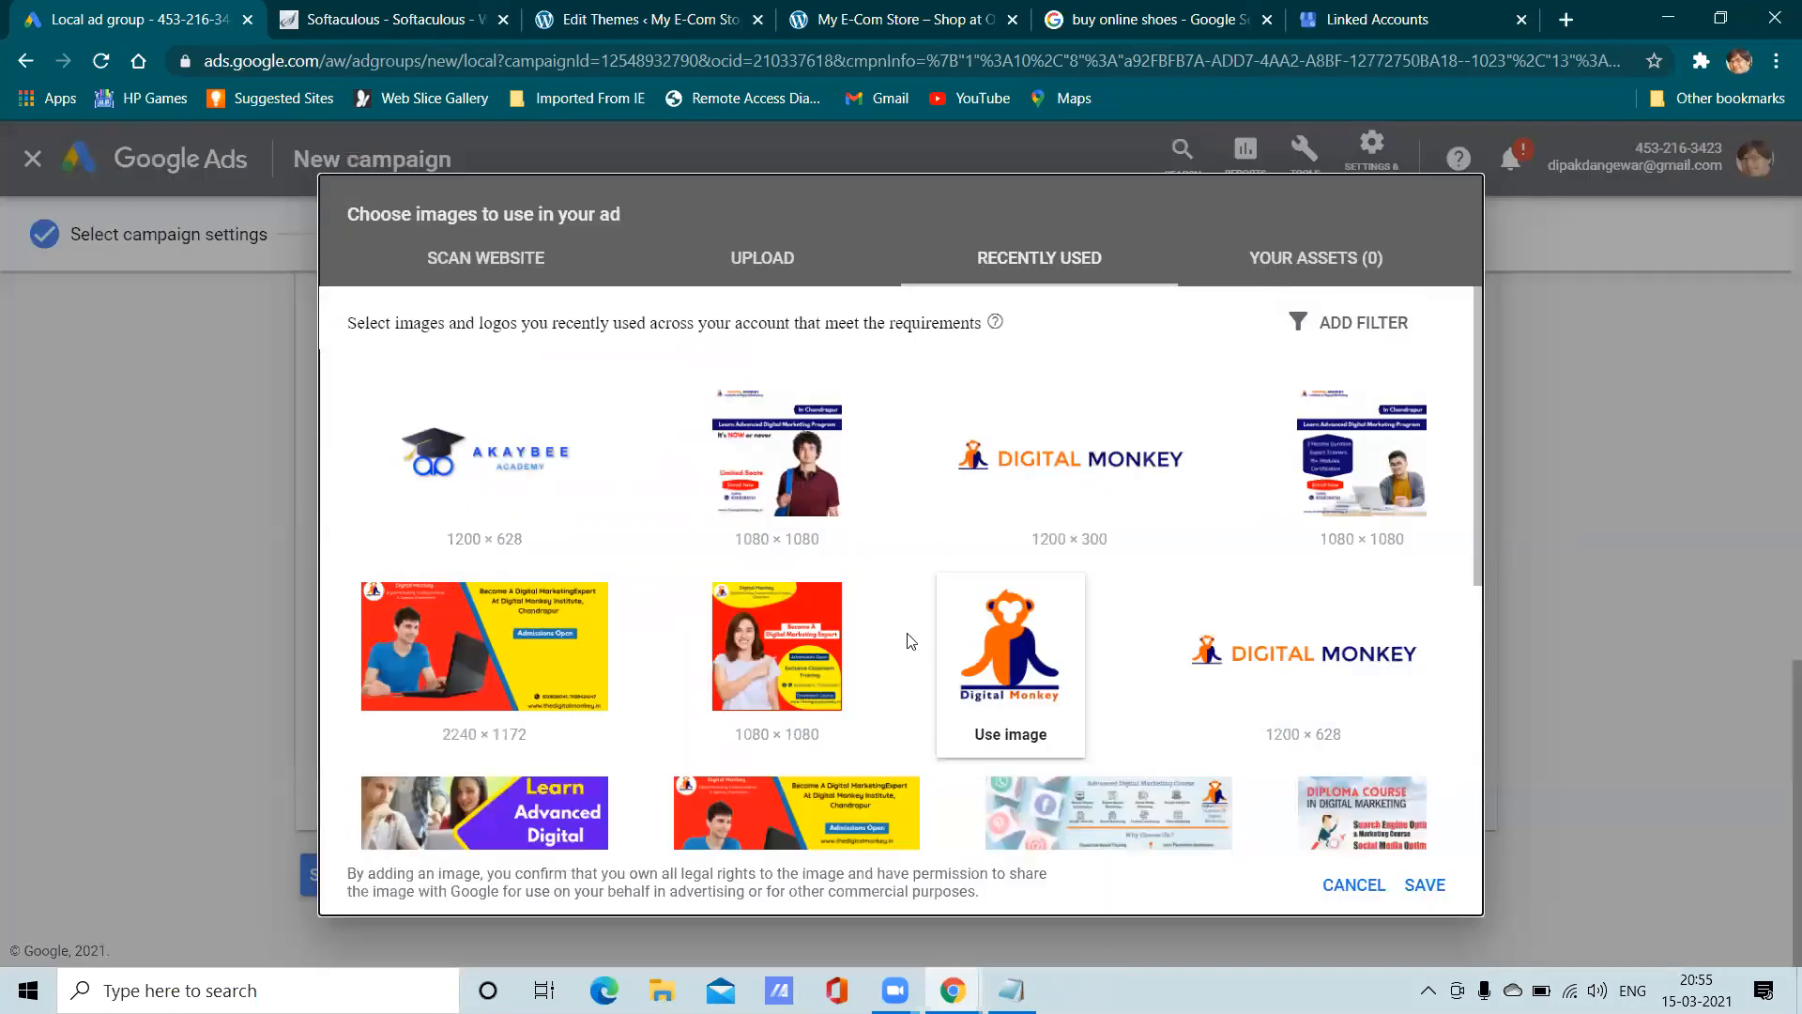
pyautogui.click(563, 460)
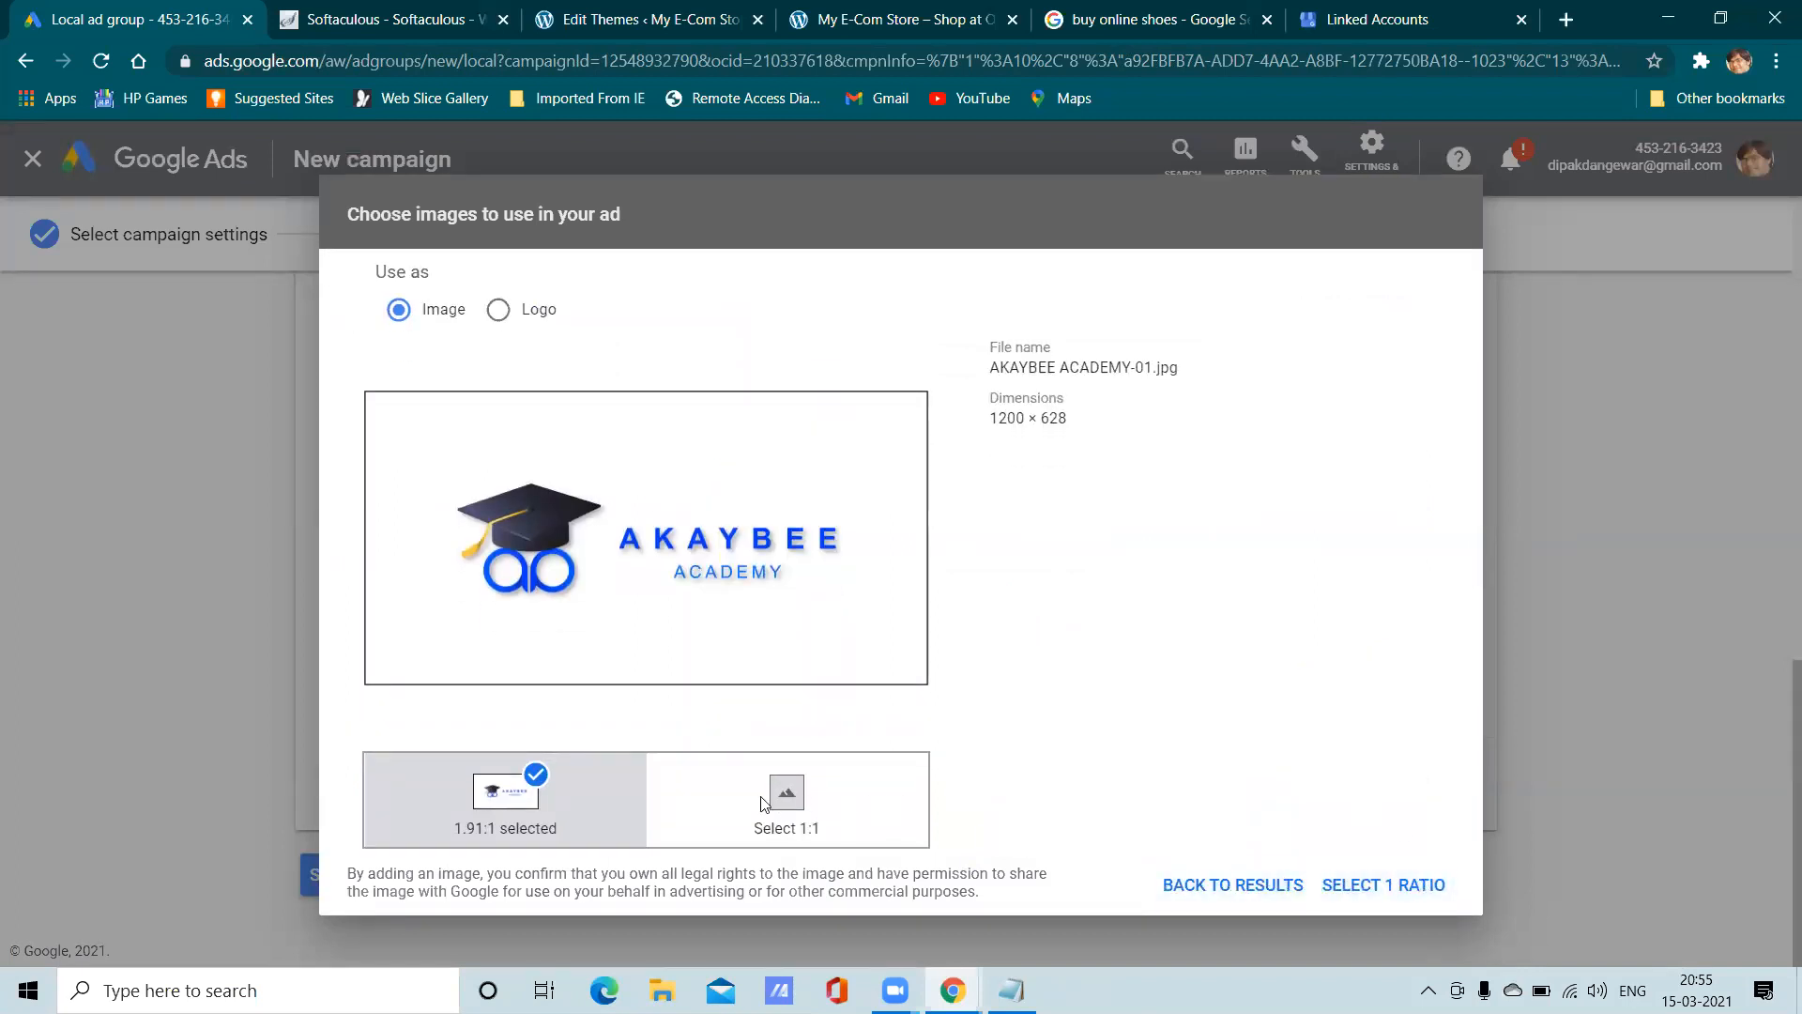
pyautogui.click(1393, 893)
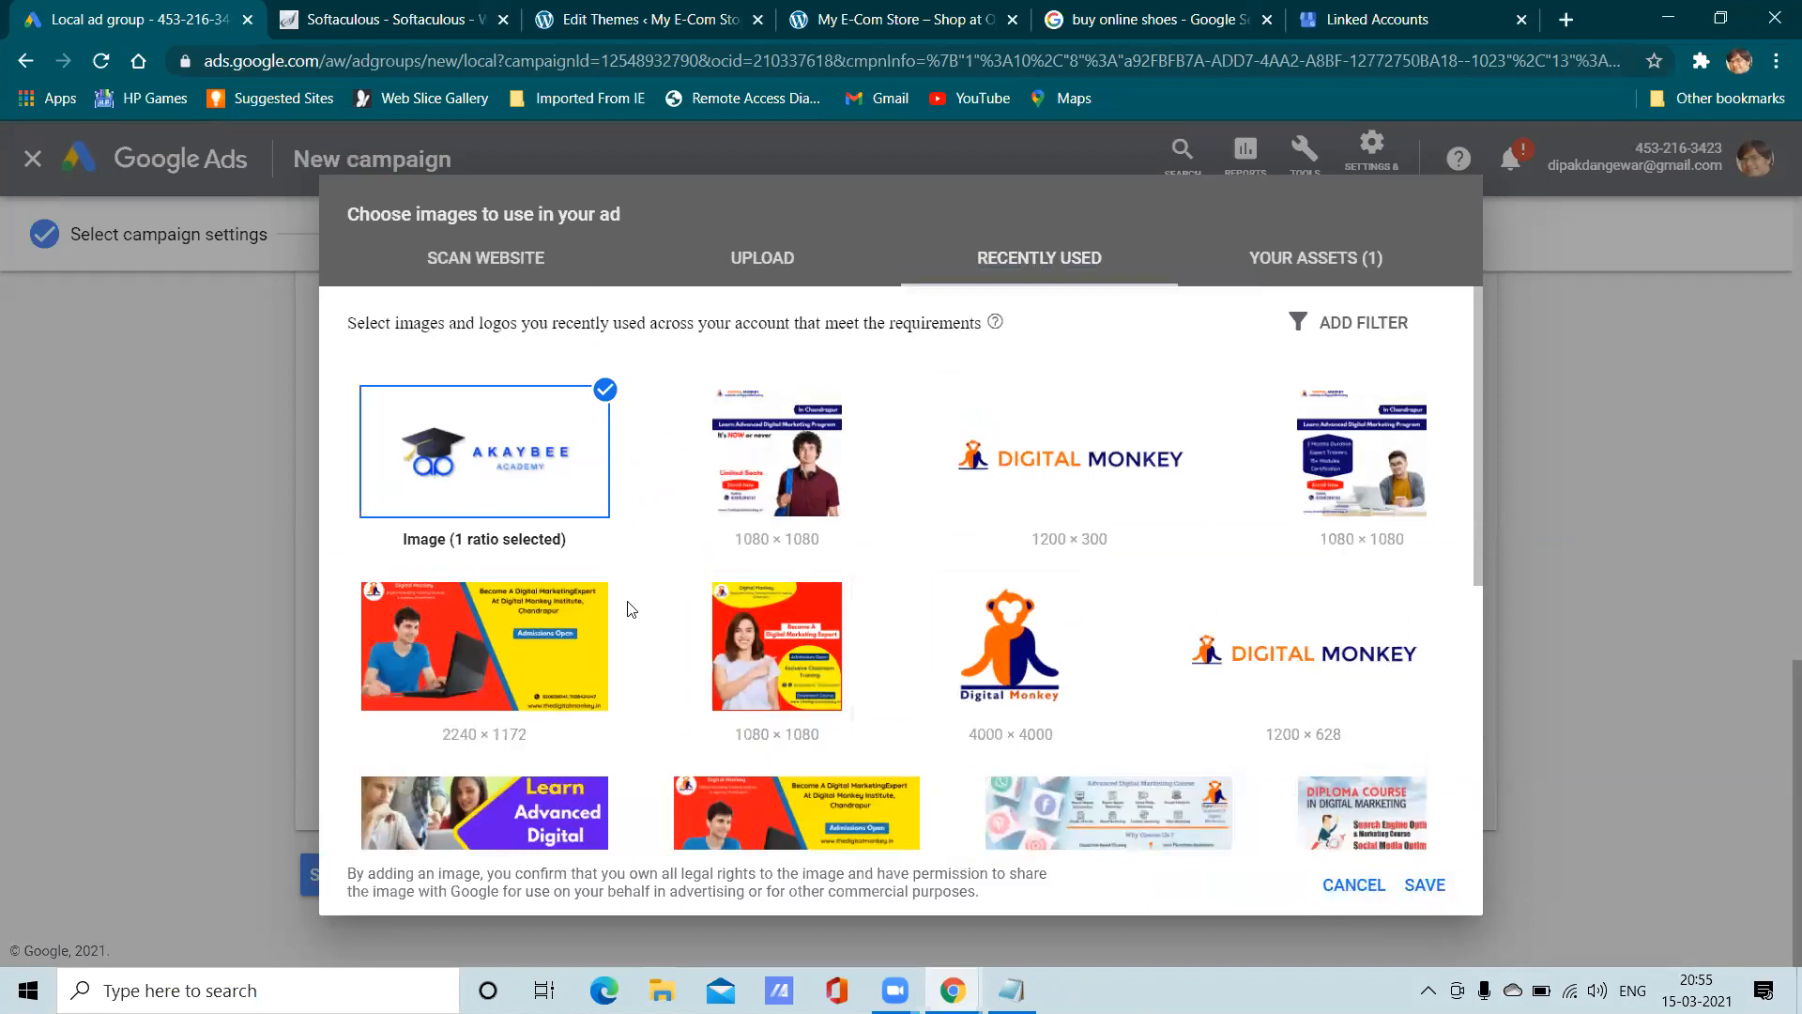
pyautogui.click(1423, 884)
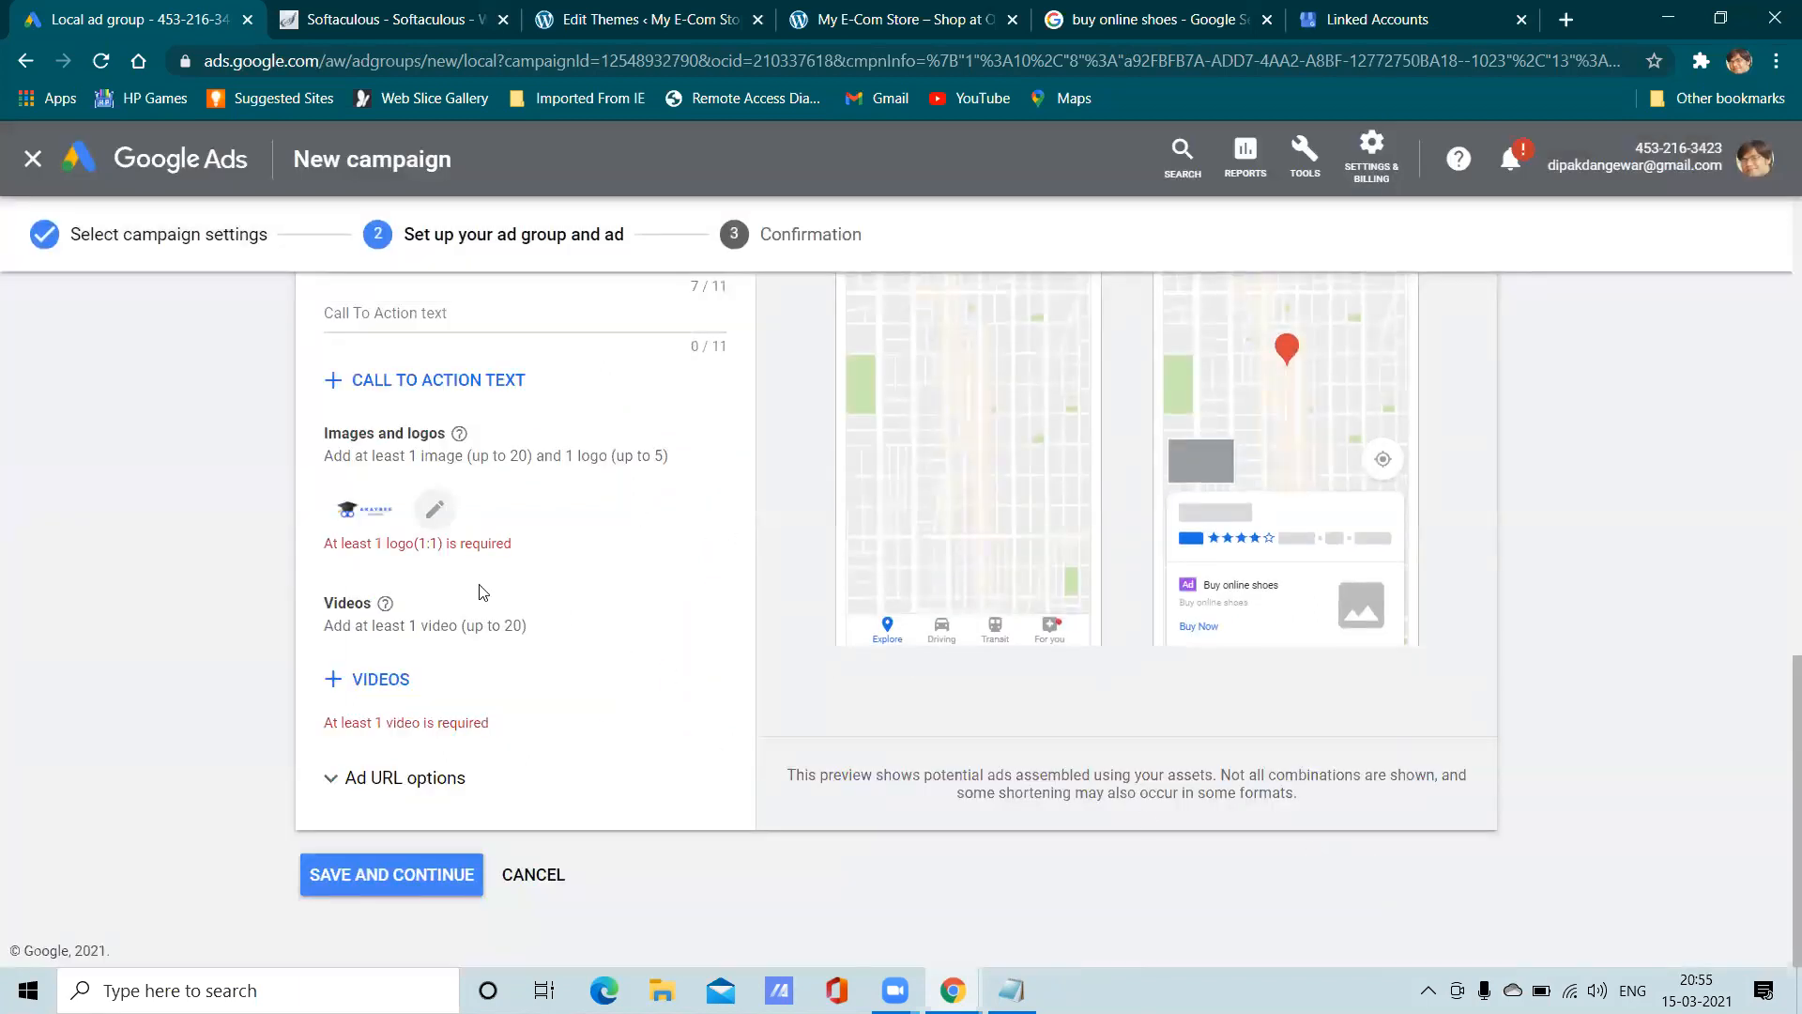
# Review the Local ad's assets and missing required fields, and leave the ad group creation without saving
pyautogui.scroll(2, 481, 589)
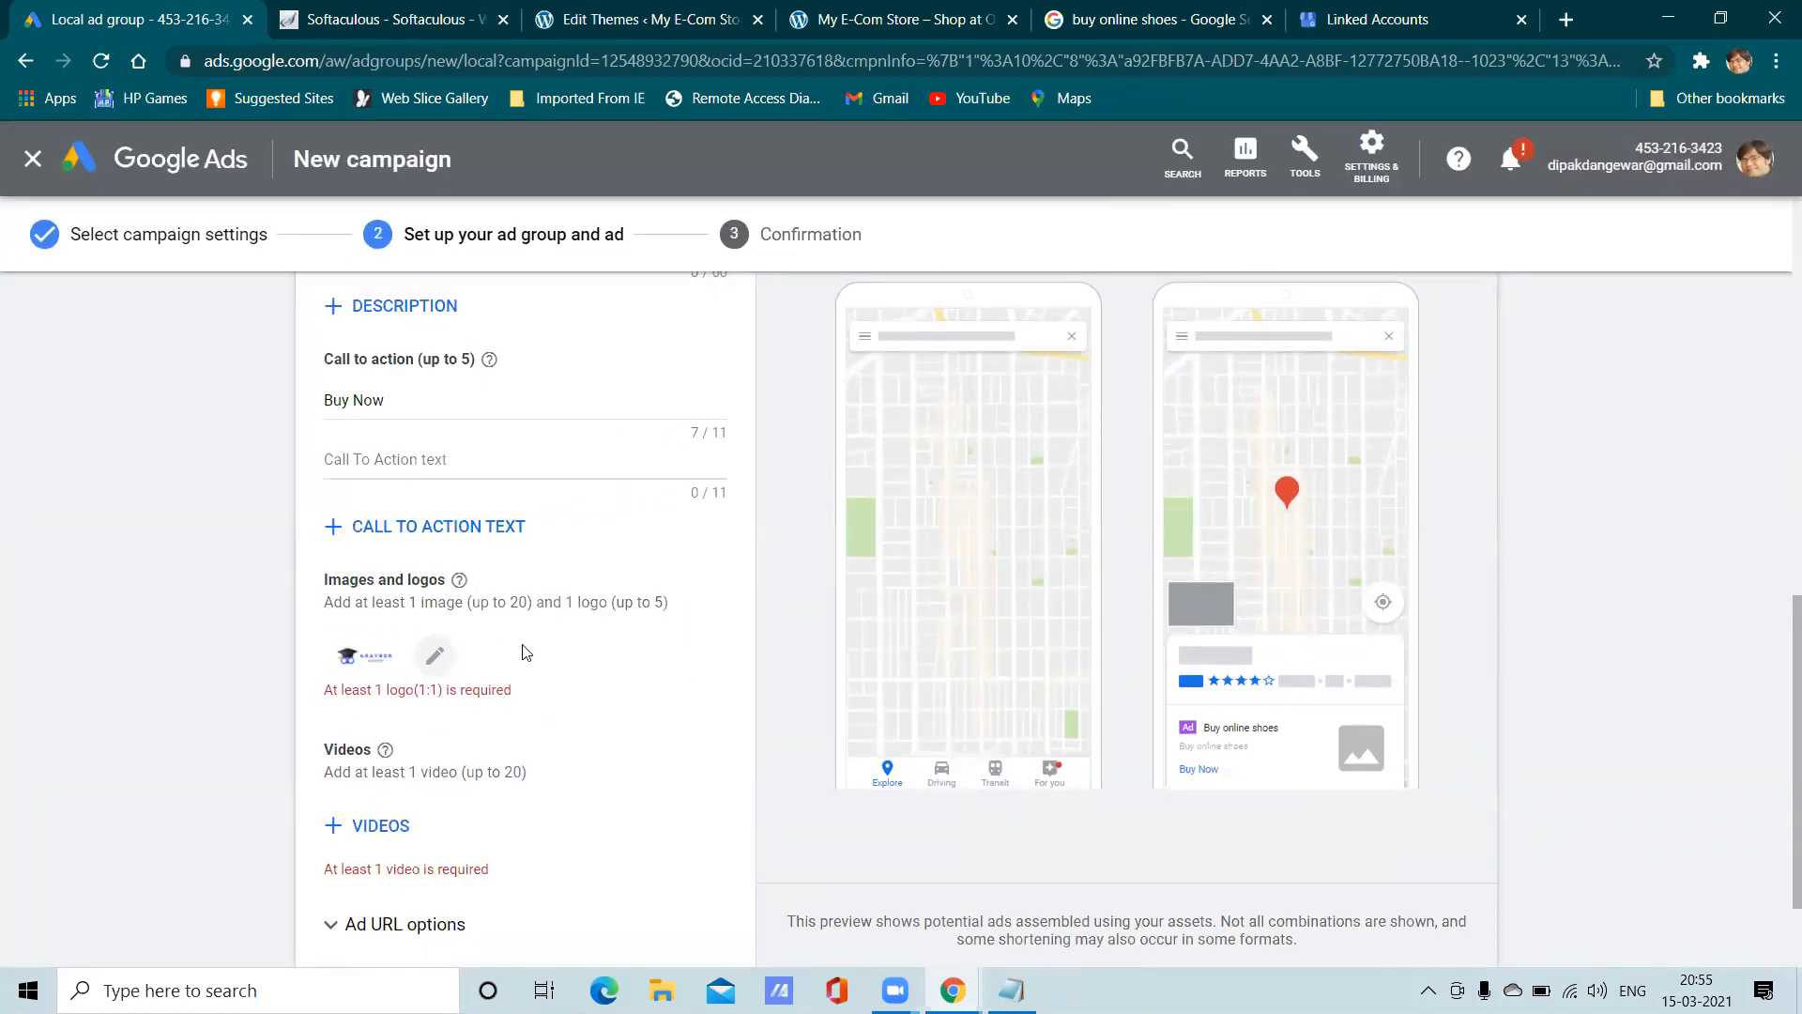
pyautogui.scroll(-2, 488, 667)
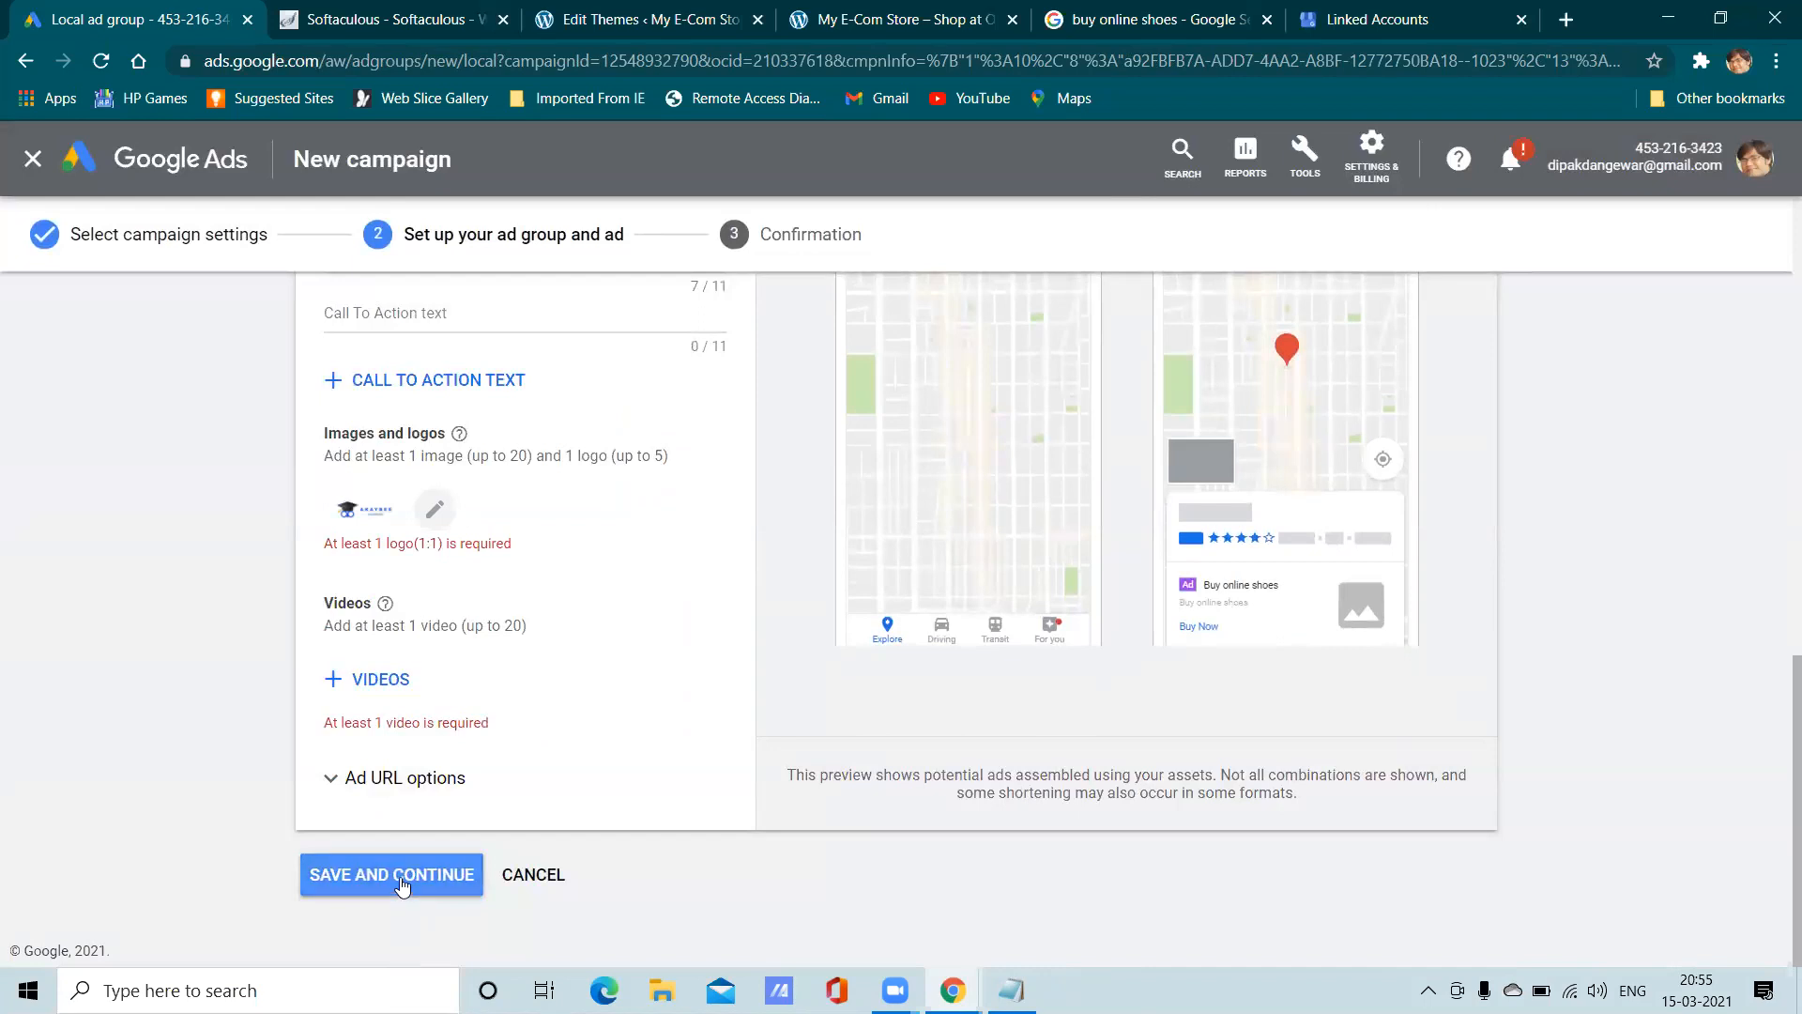
pyautogui.scroll(2, 1333, 525)
pyautogui.scroll(2, 989, 475)
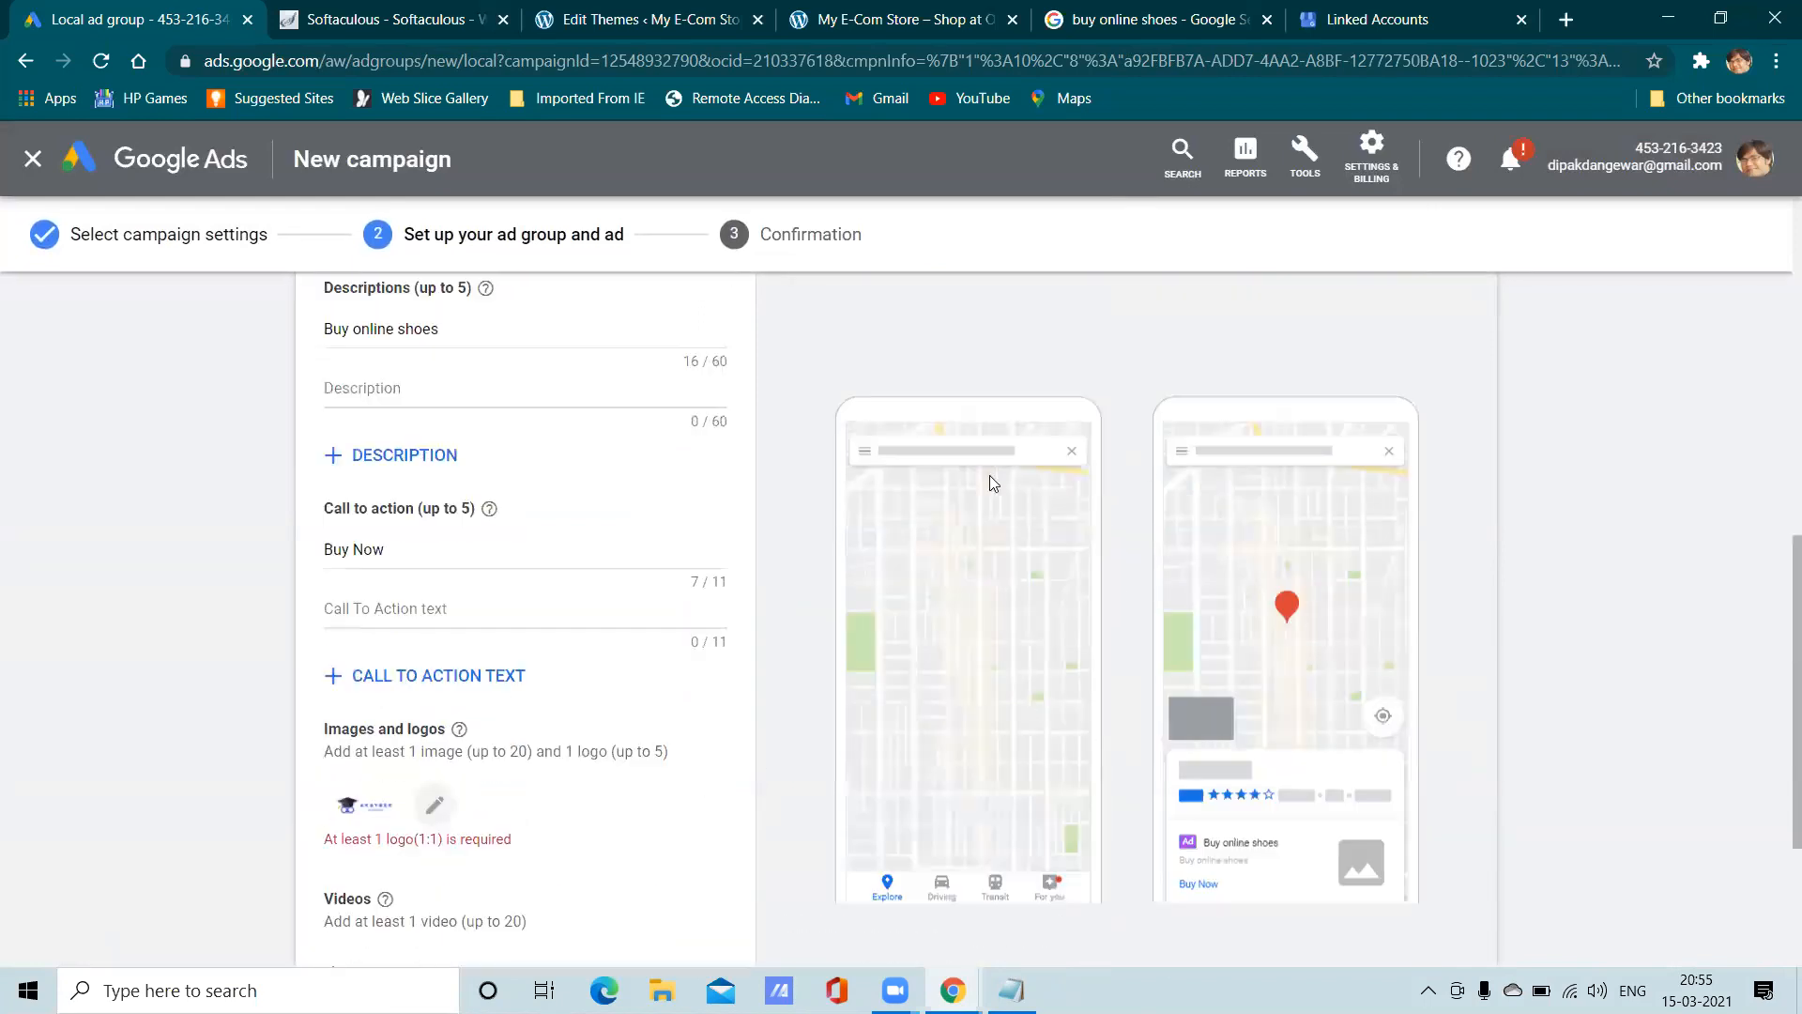
pyautogui.scroll(5, 657, 453)
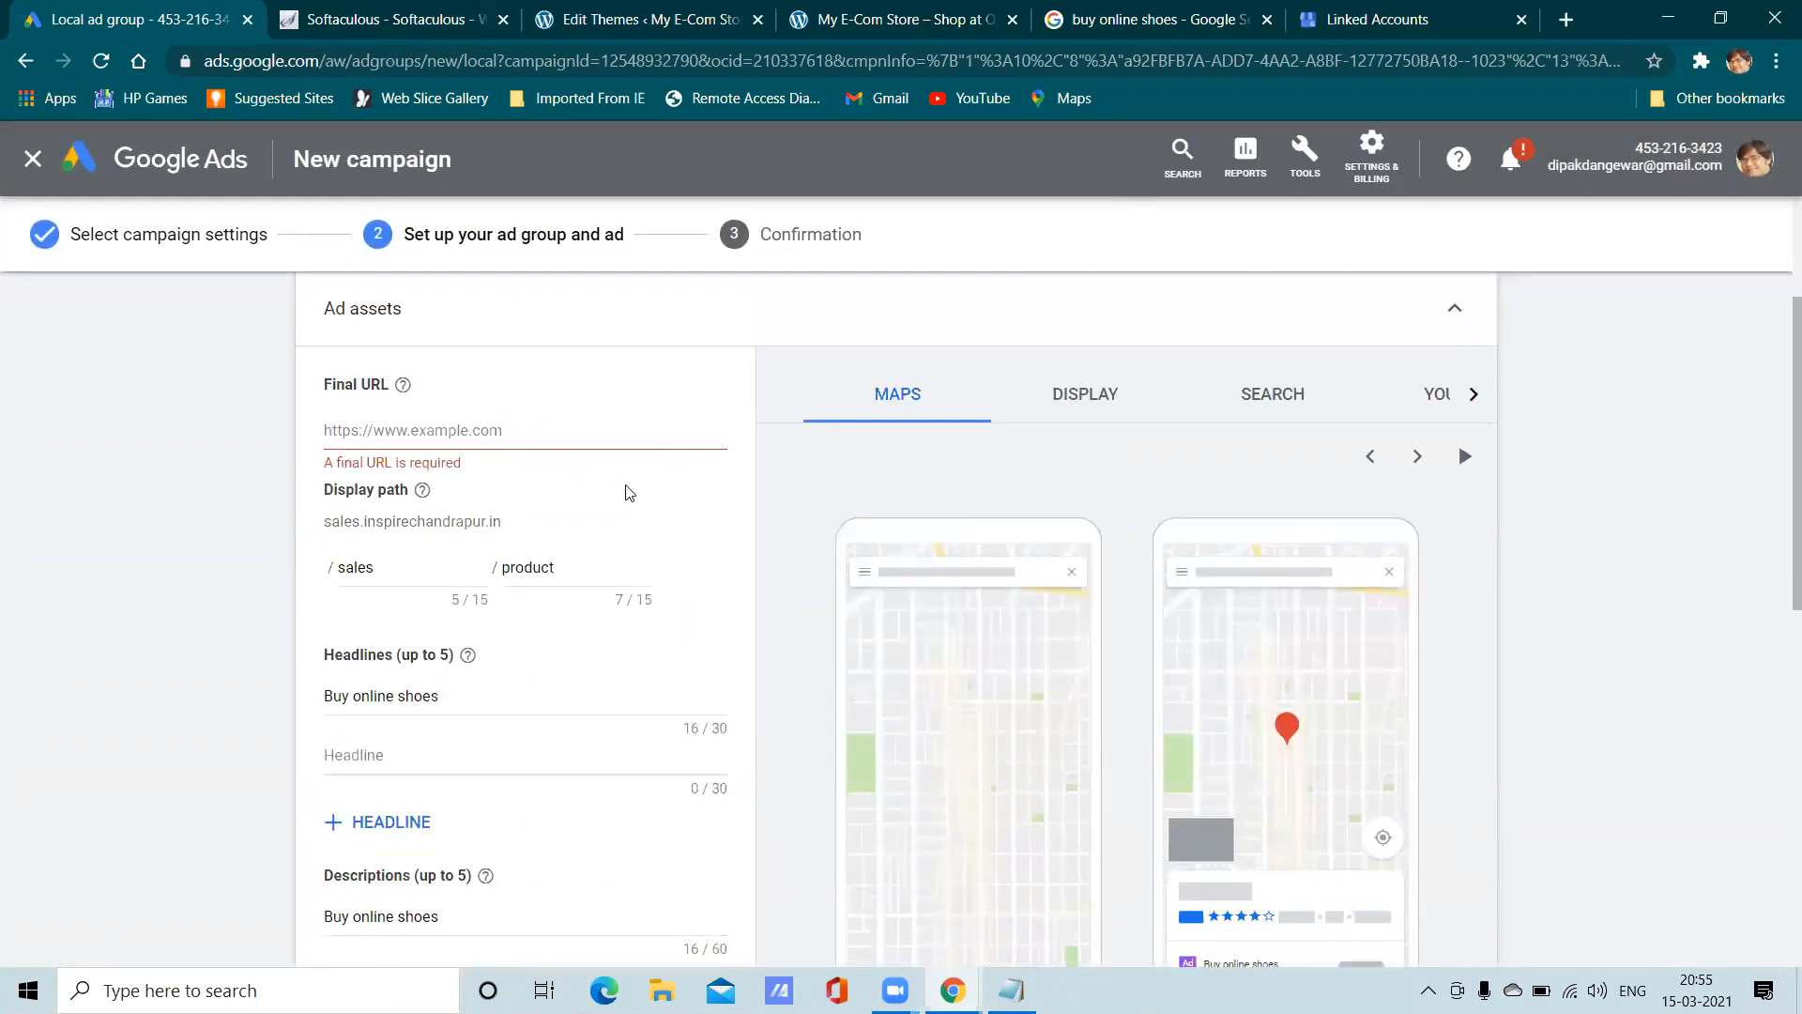
pyautogui.scroll(-5, 629, 494)
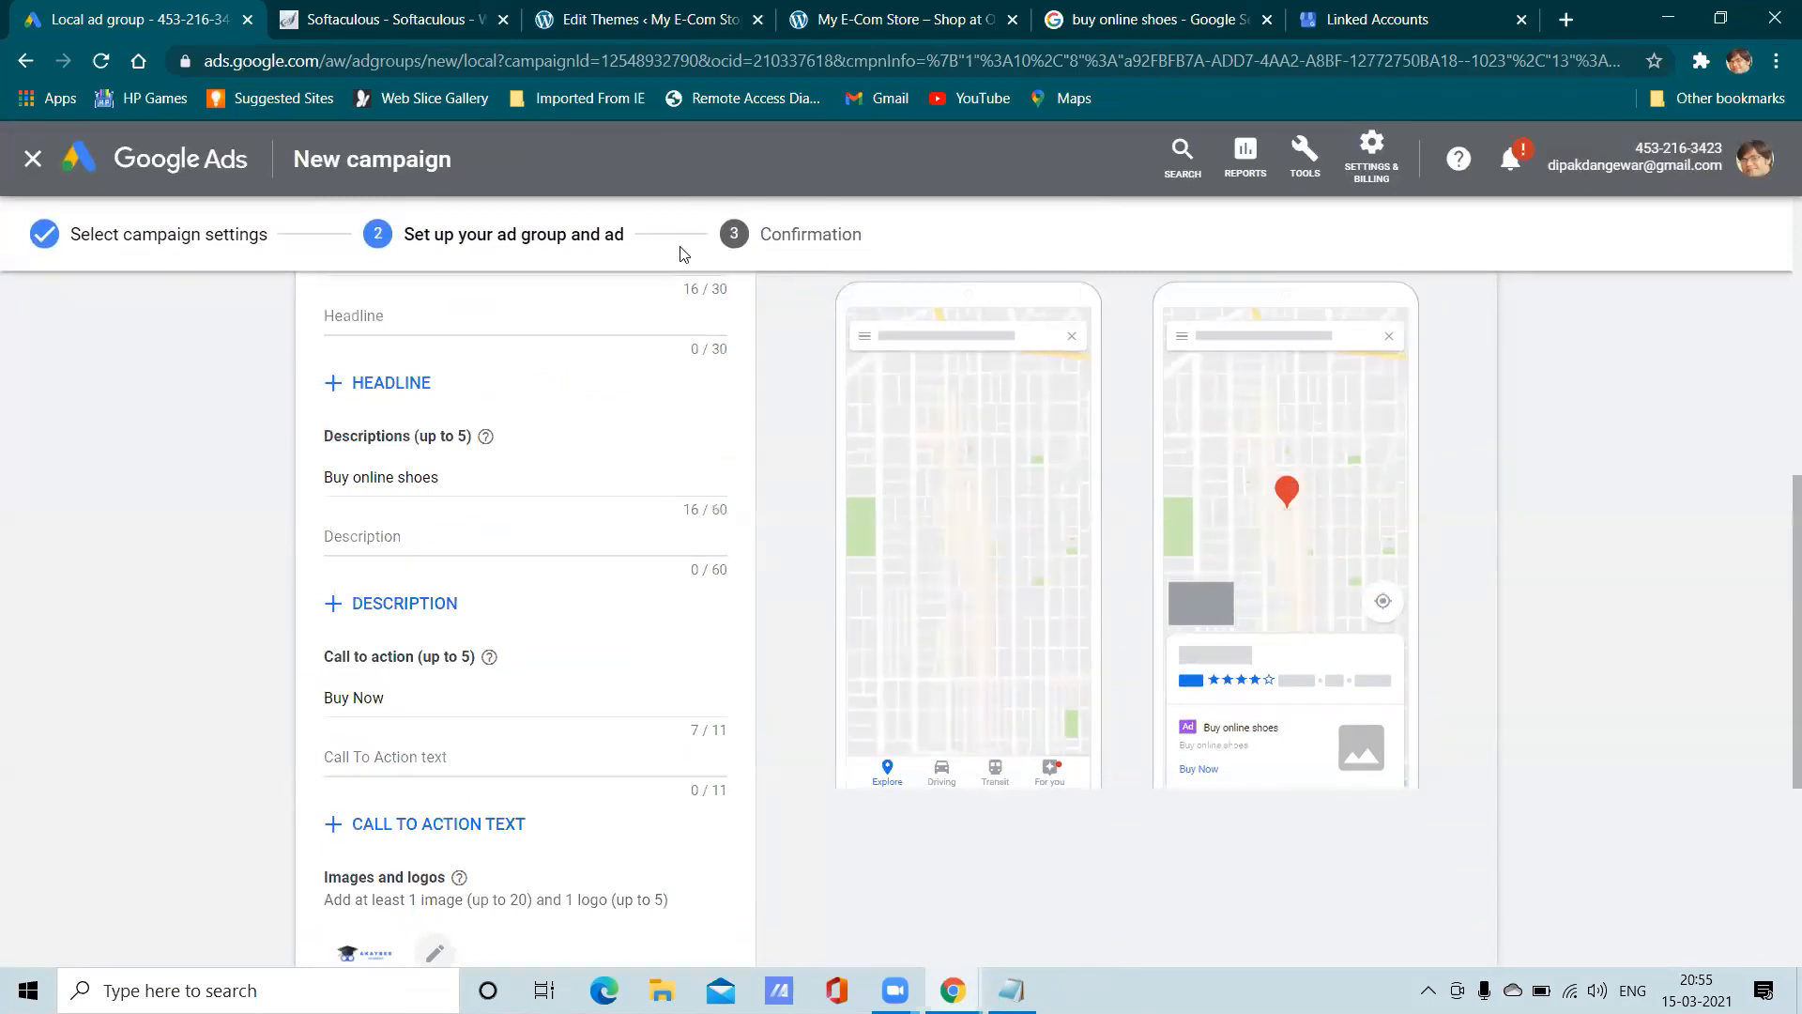
pyautogui.click(33, 159)
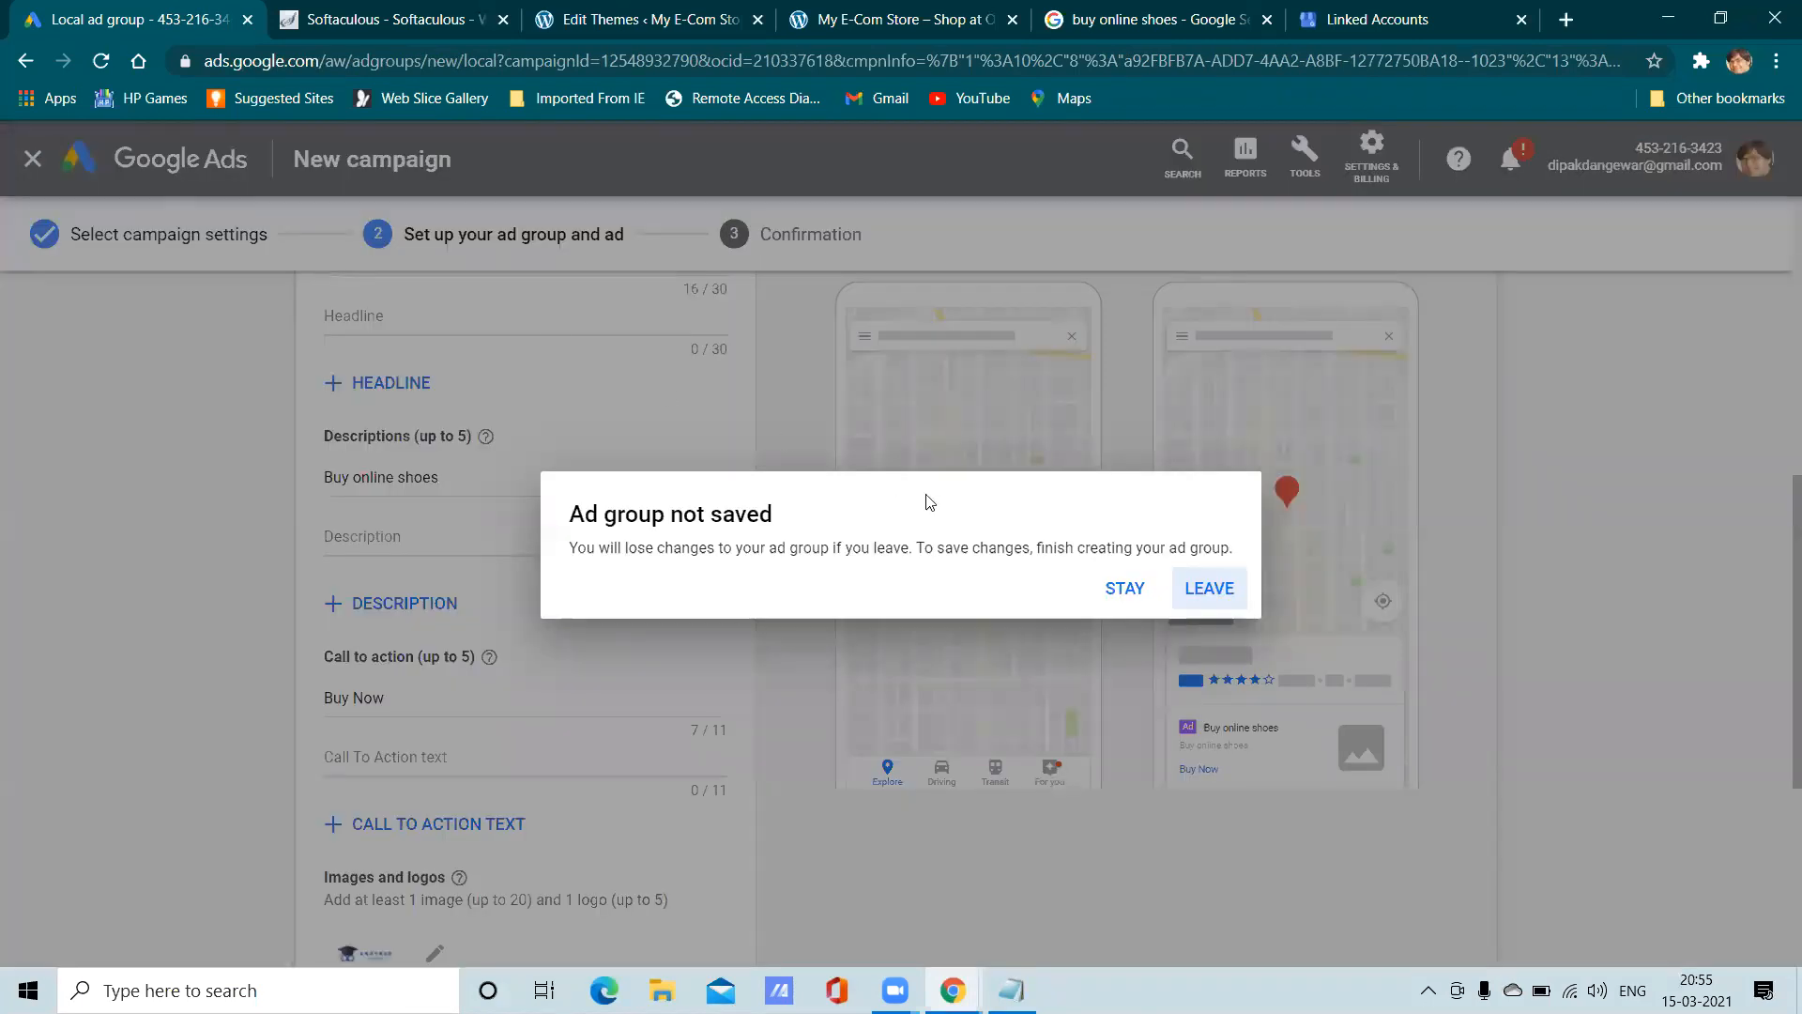
pyautogui.click(1197, 588)
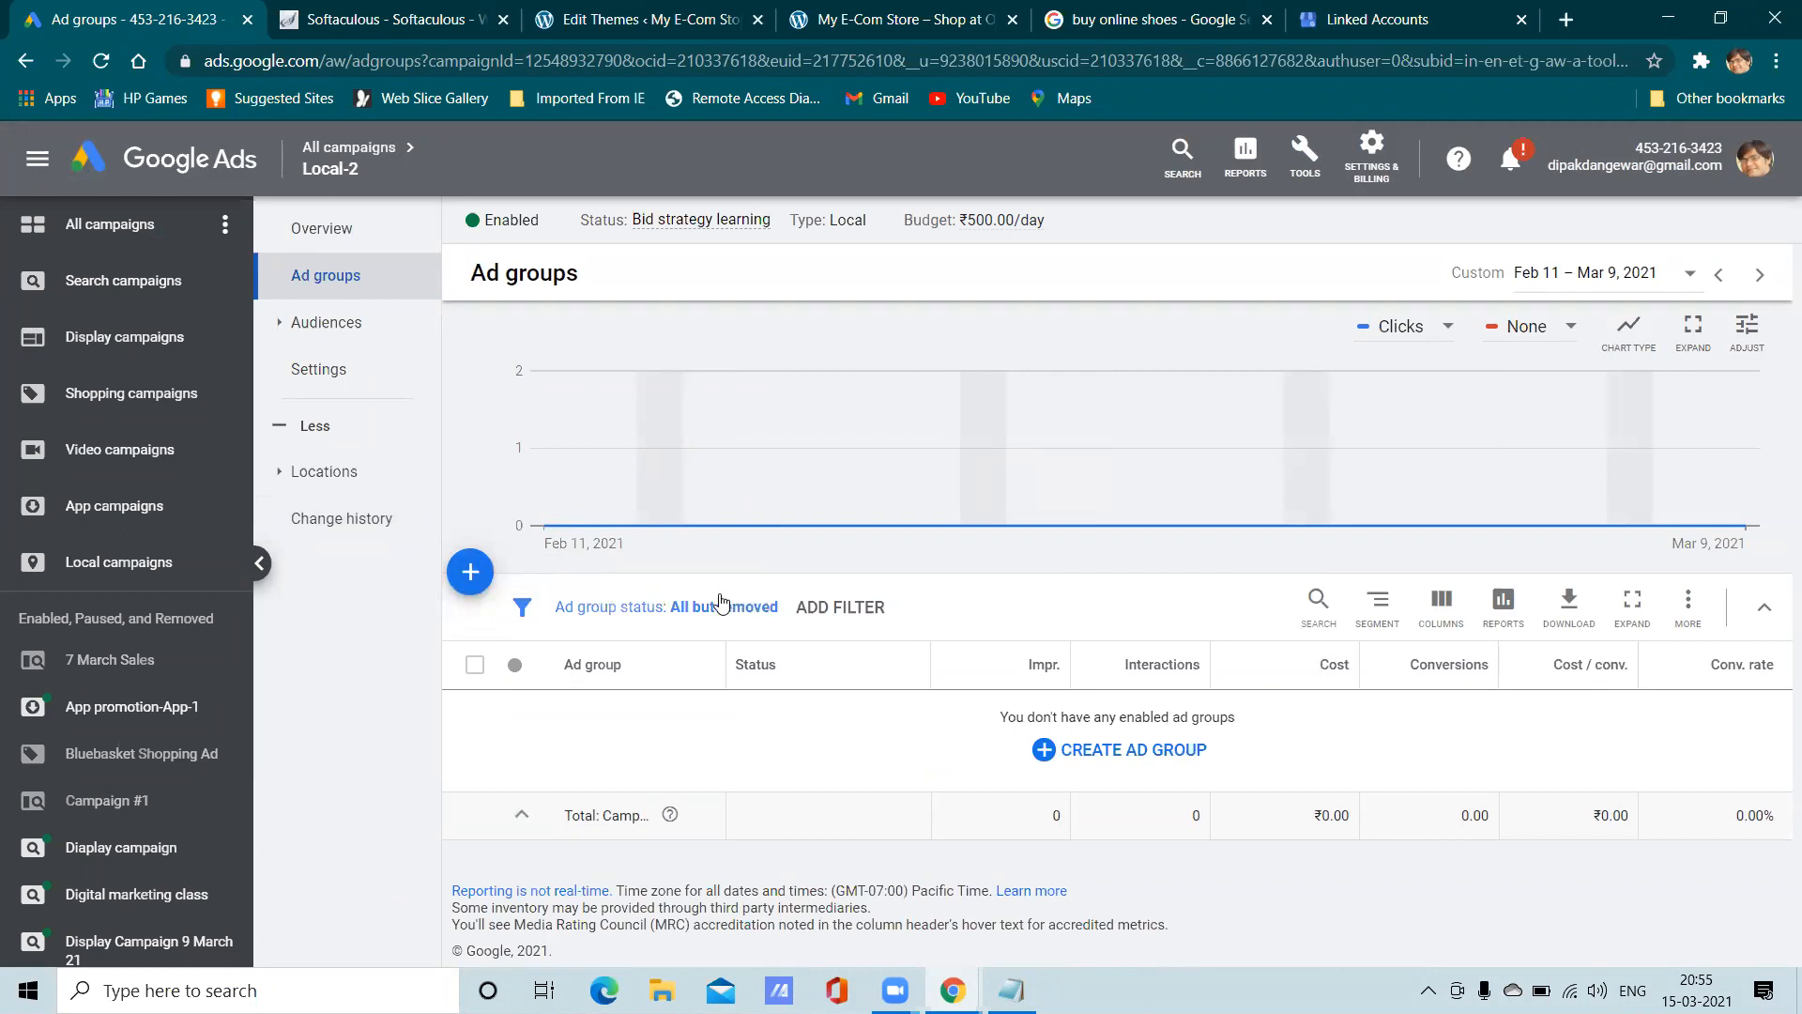
pyautogui.click(469, 569)
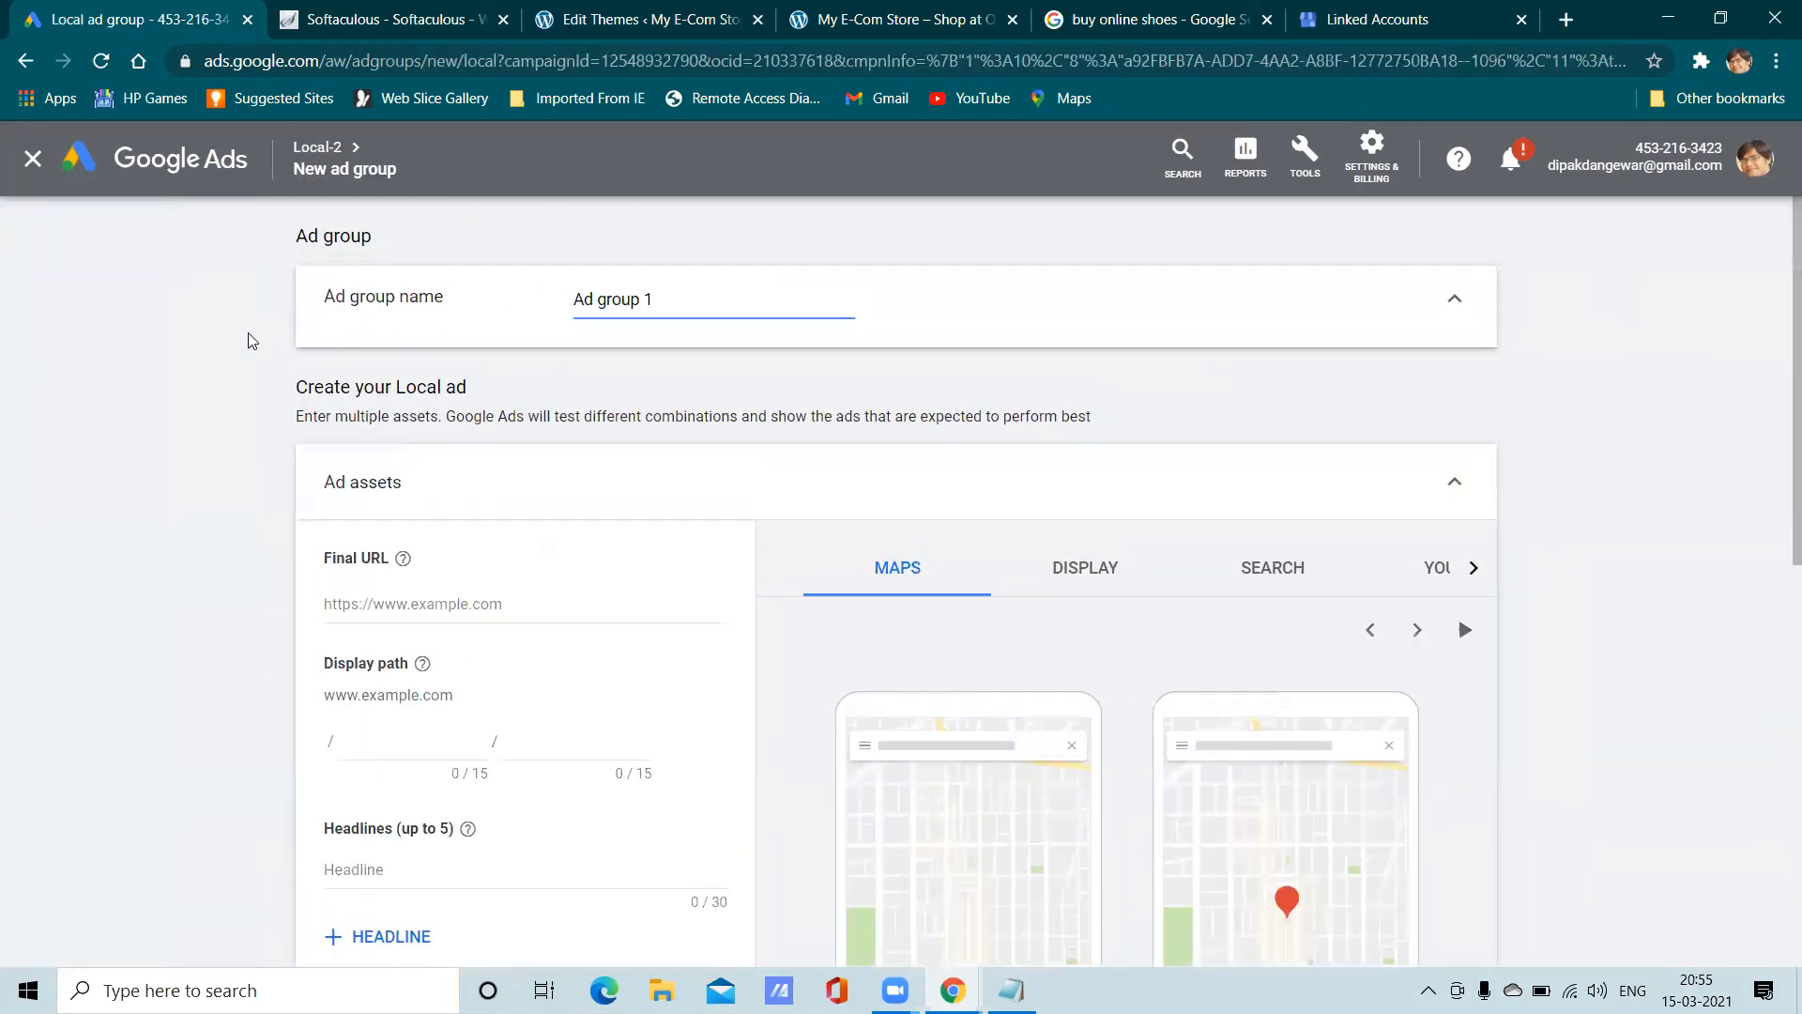
pyautogui.click(45, 167)
pyautogui.click(1208, 594)
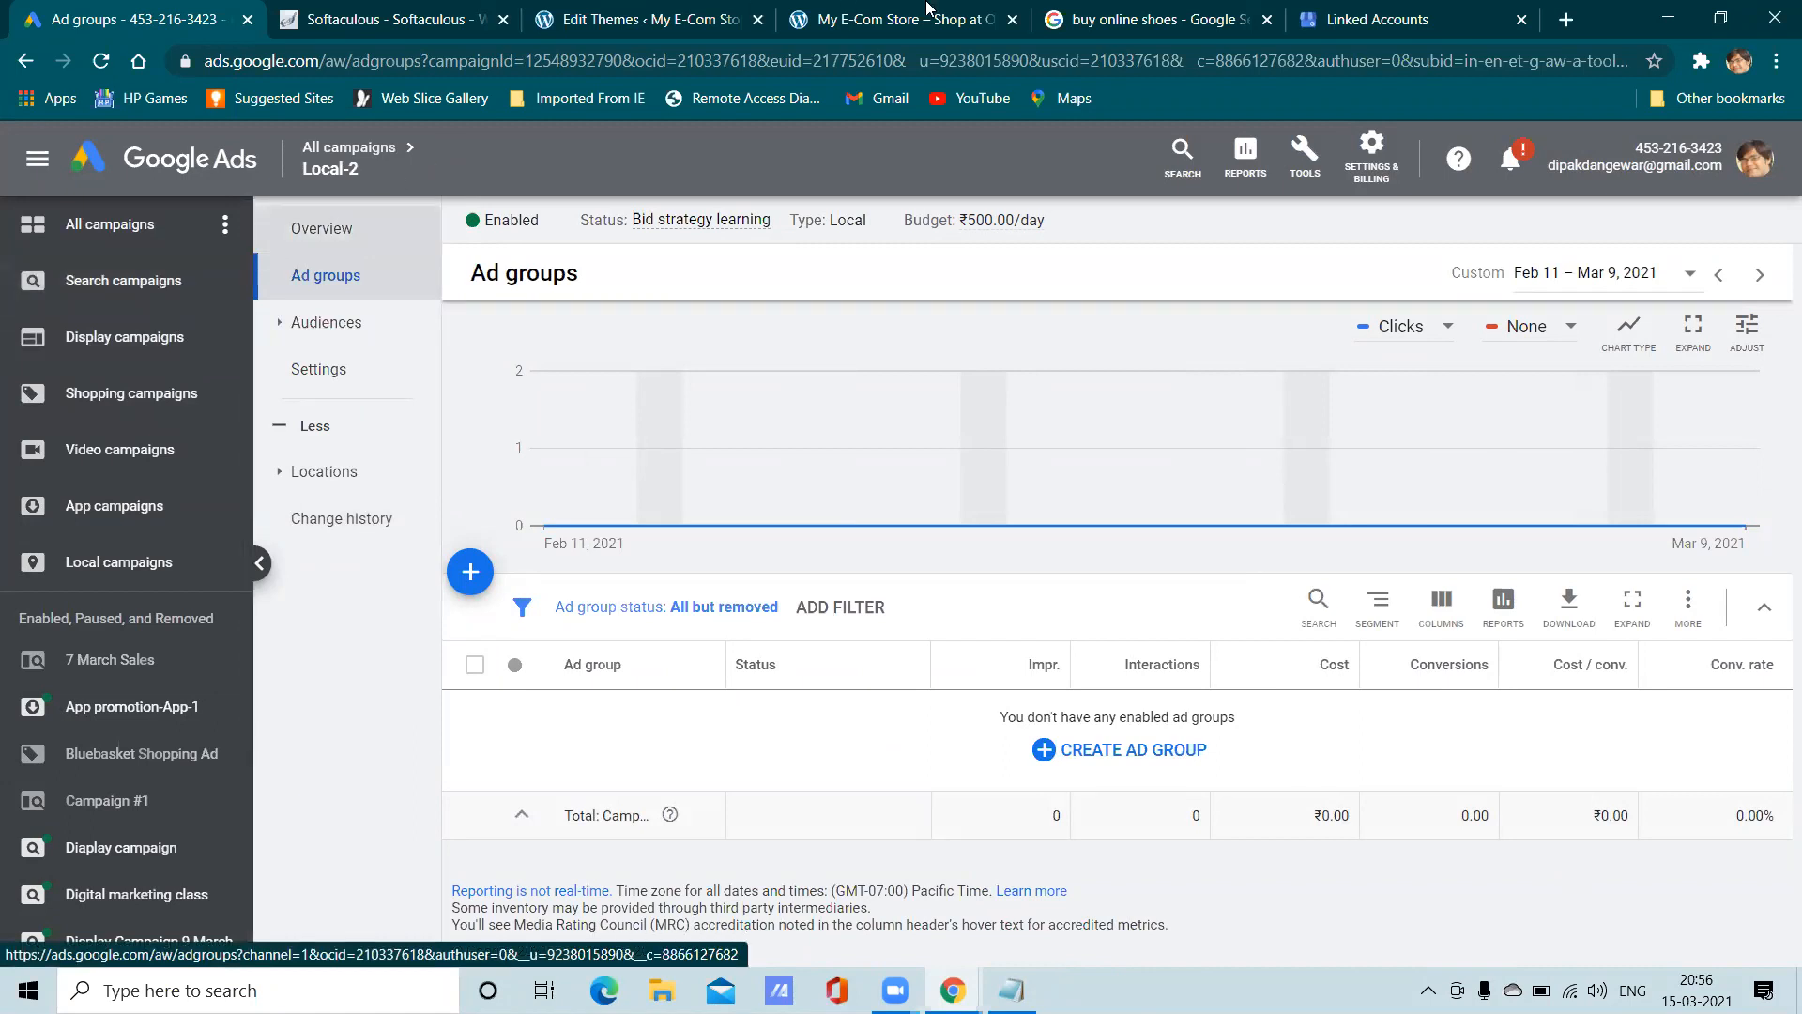
# Check the linked accounts in Google My Business, and return to Google Ads to show the list of all campaigns
pyautogui.click(1393, 14)
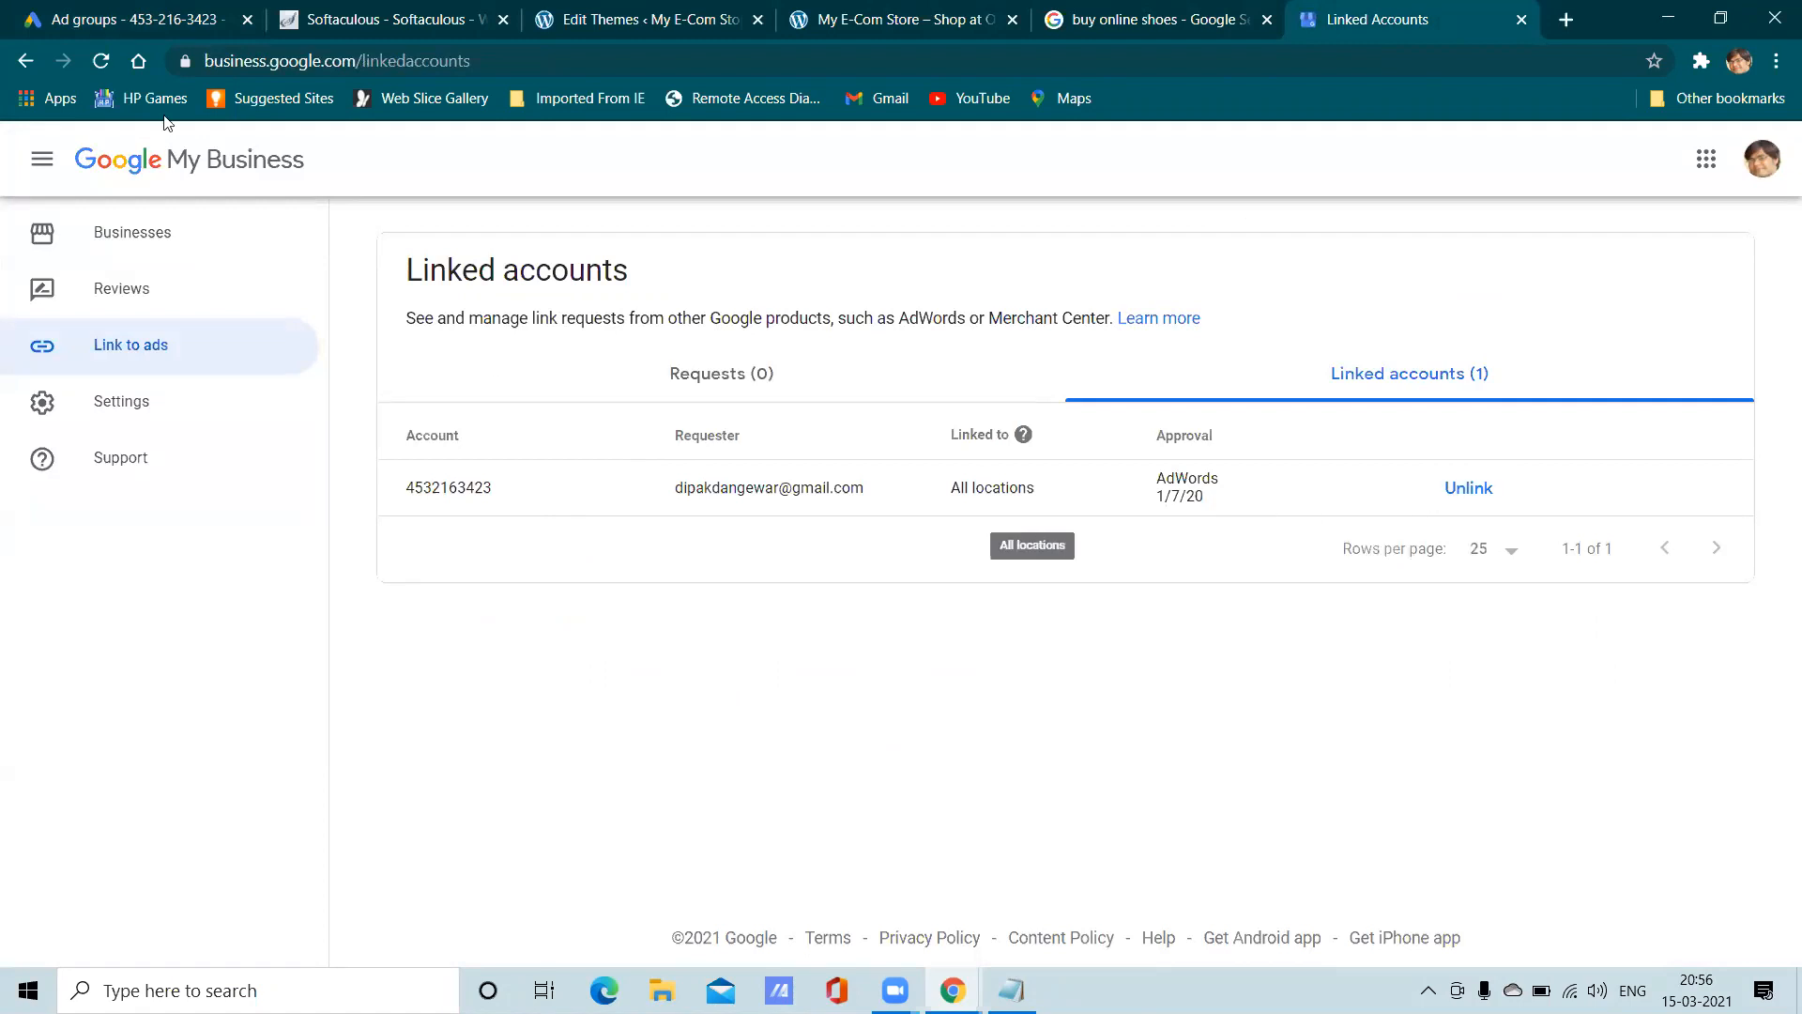
pyautogui.click(114, 14)
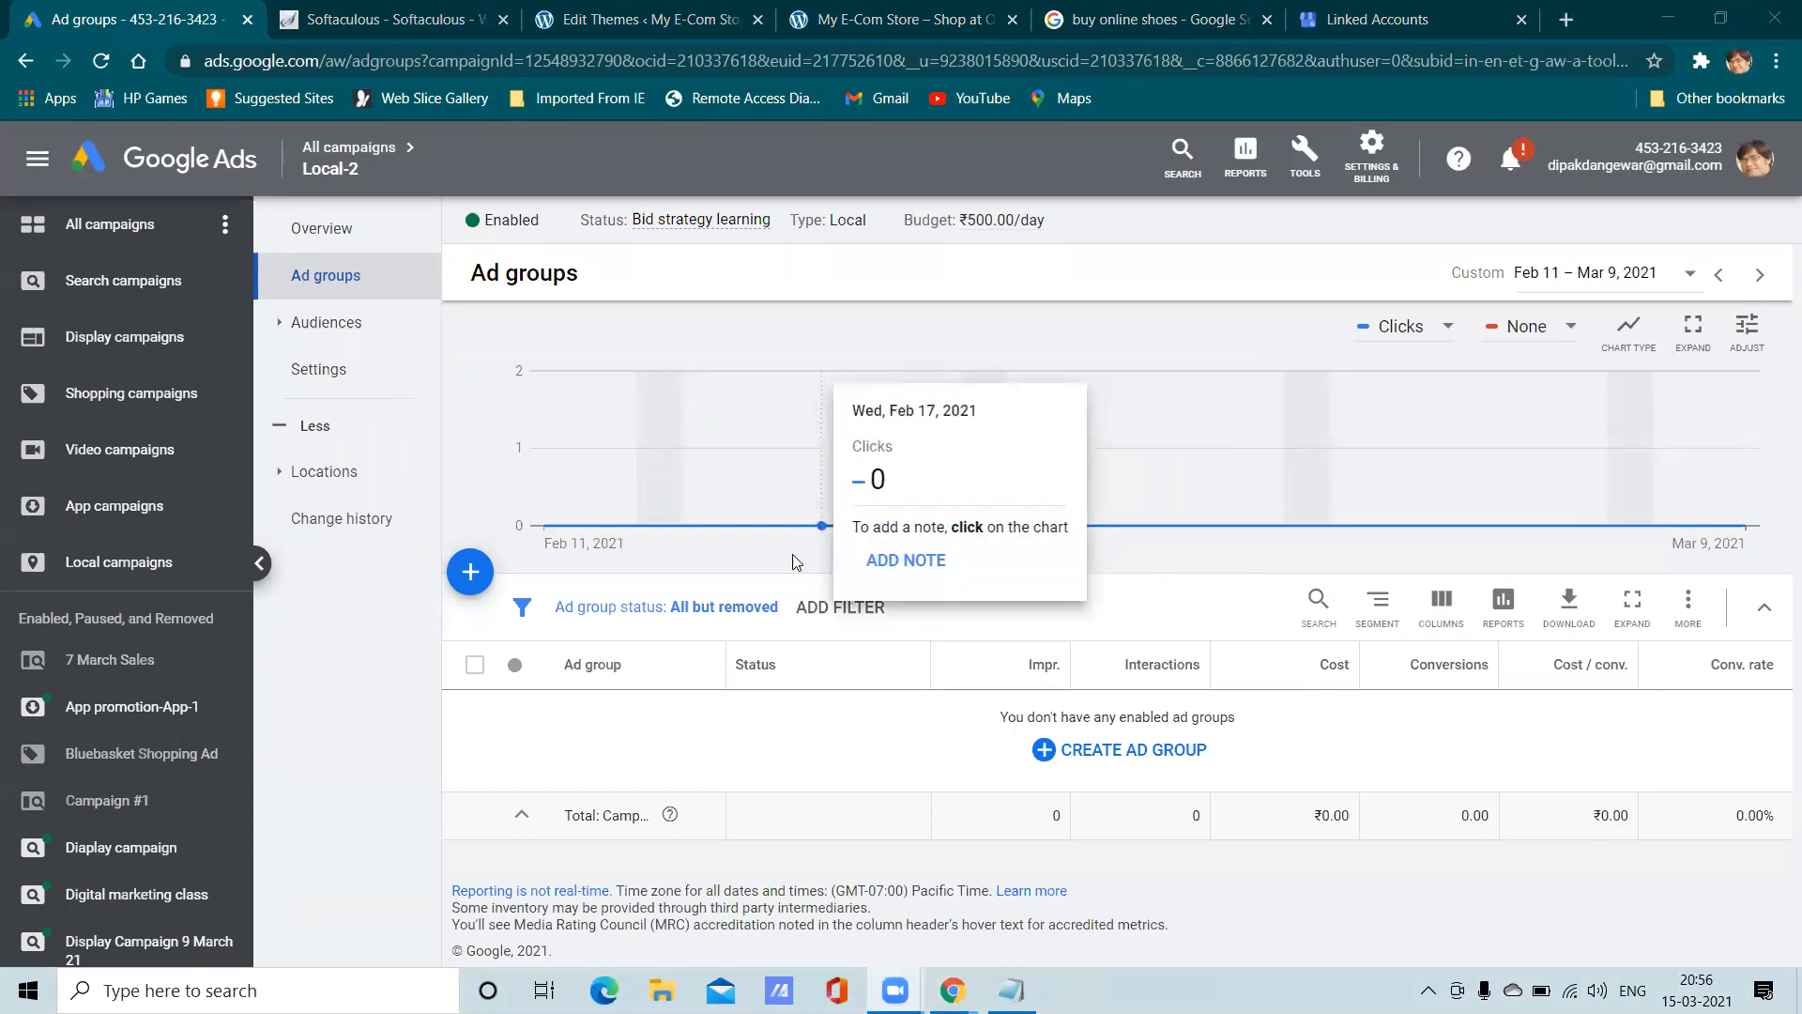
pyautogui.click(259, 563)
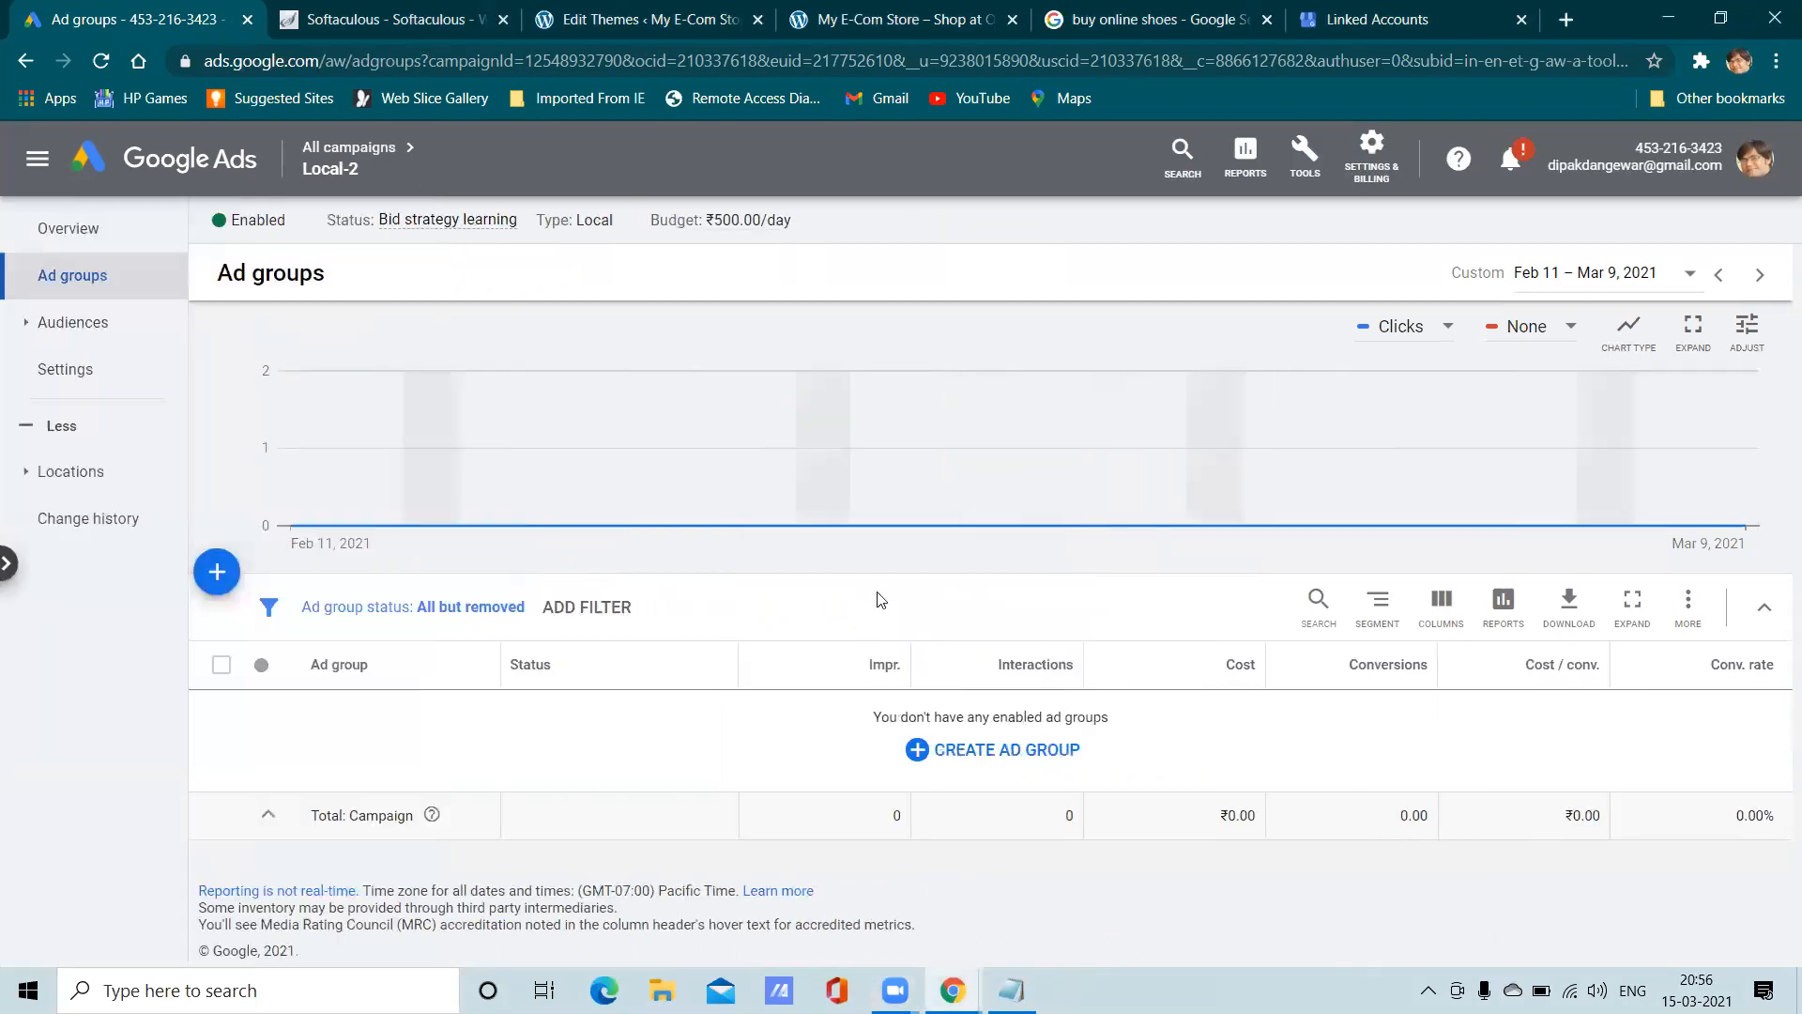
pyautogui.click(350, 148)
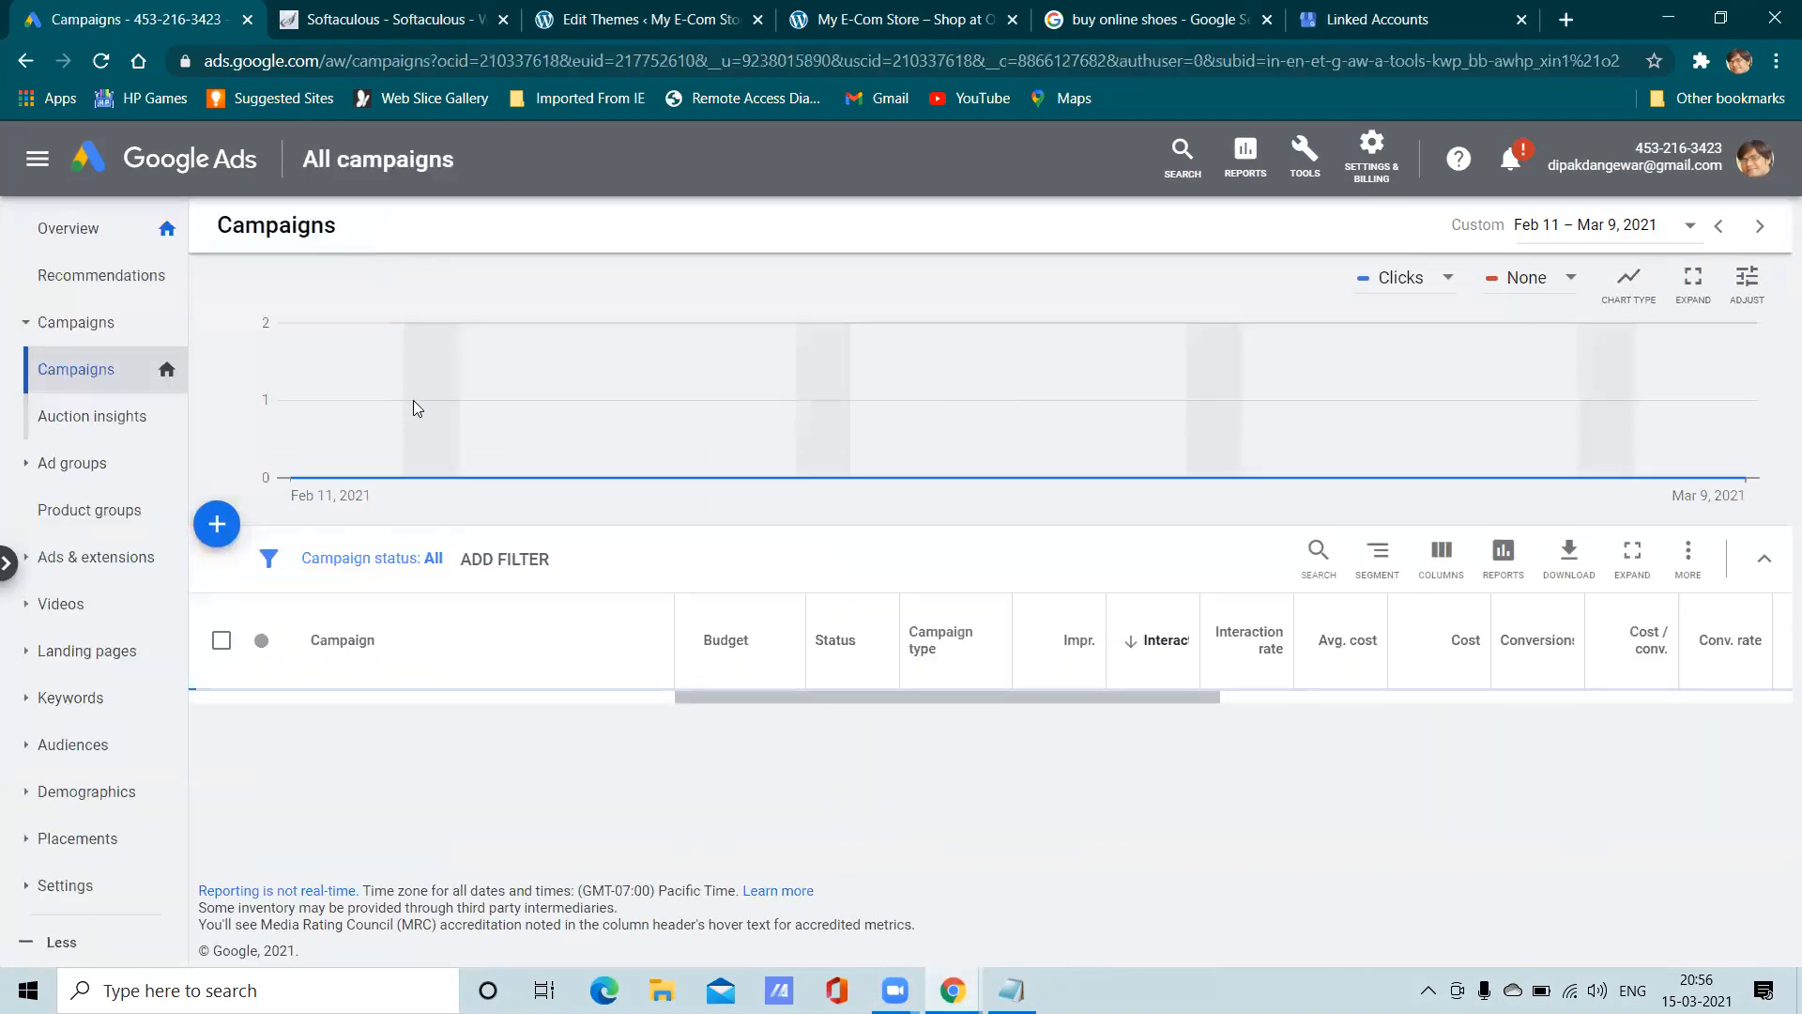
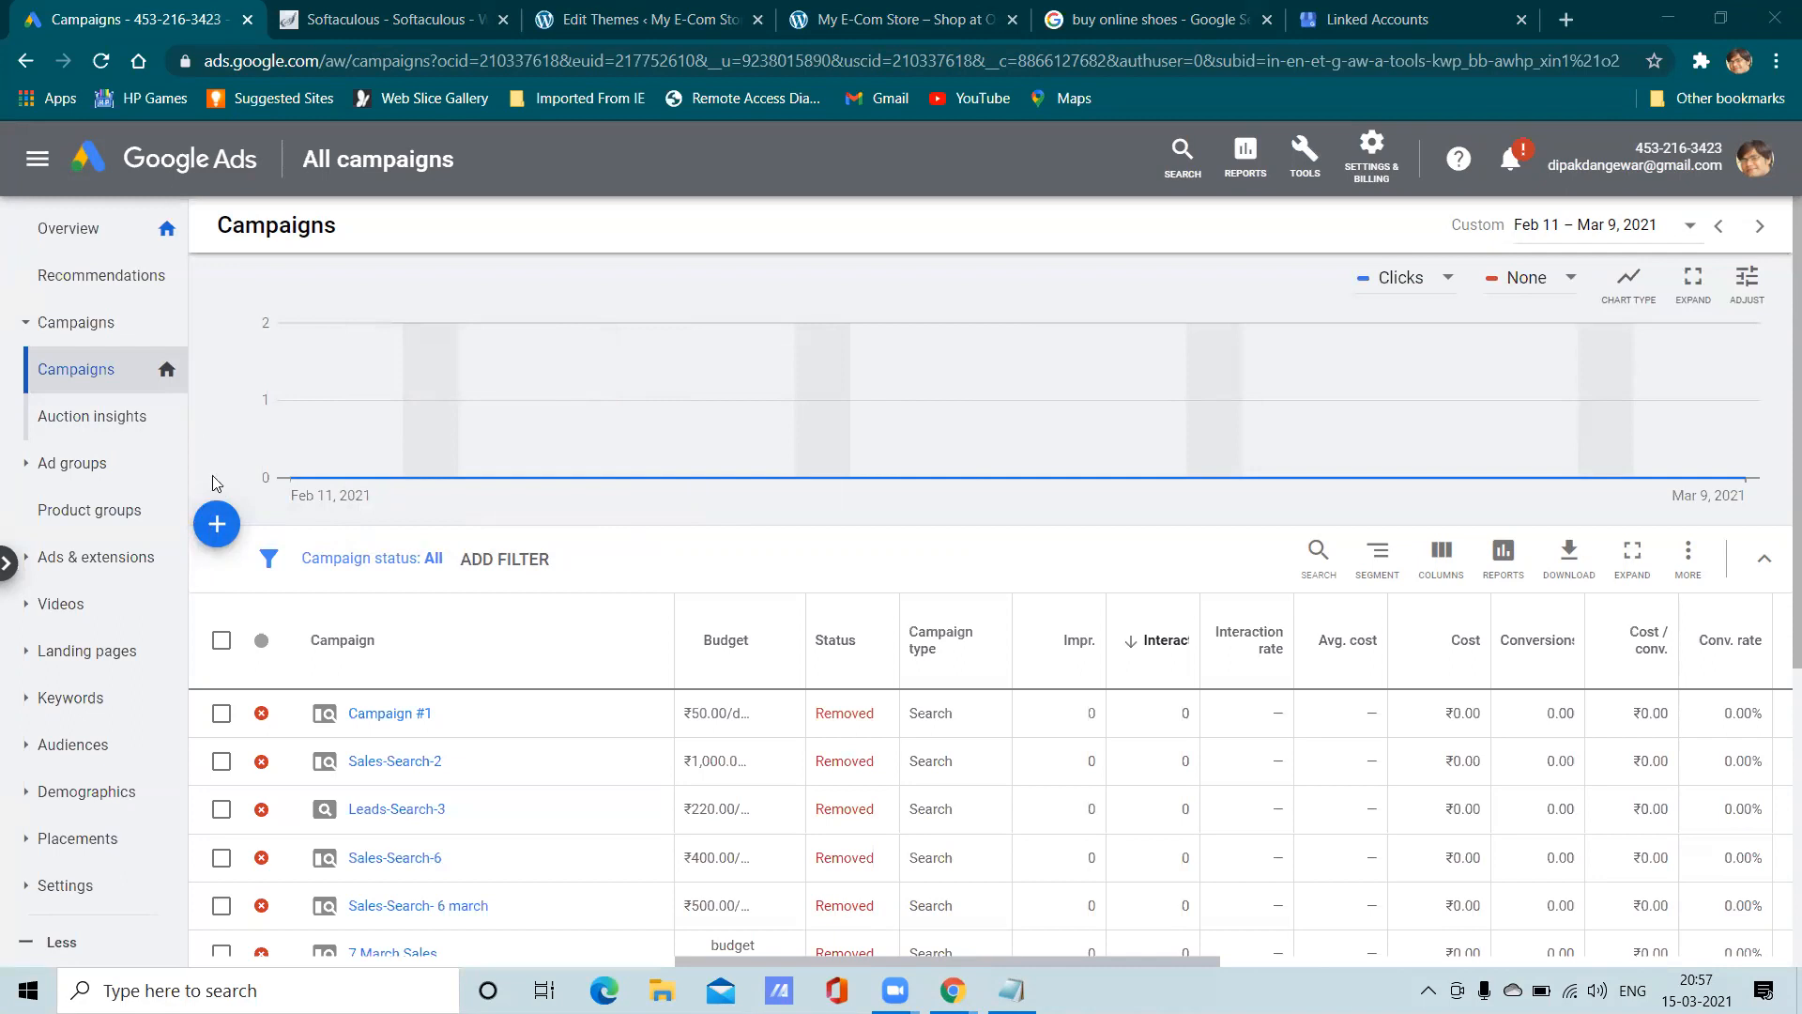
# Examine the campaigns table and the available account sections, from ad groups and extensions to drafts and experiments
pyautogui.scroll(-1, 217, 484)
pyautogui.scroll(1, 217, 484)
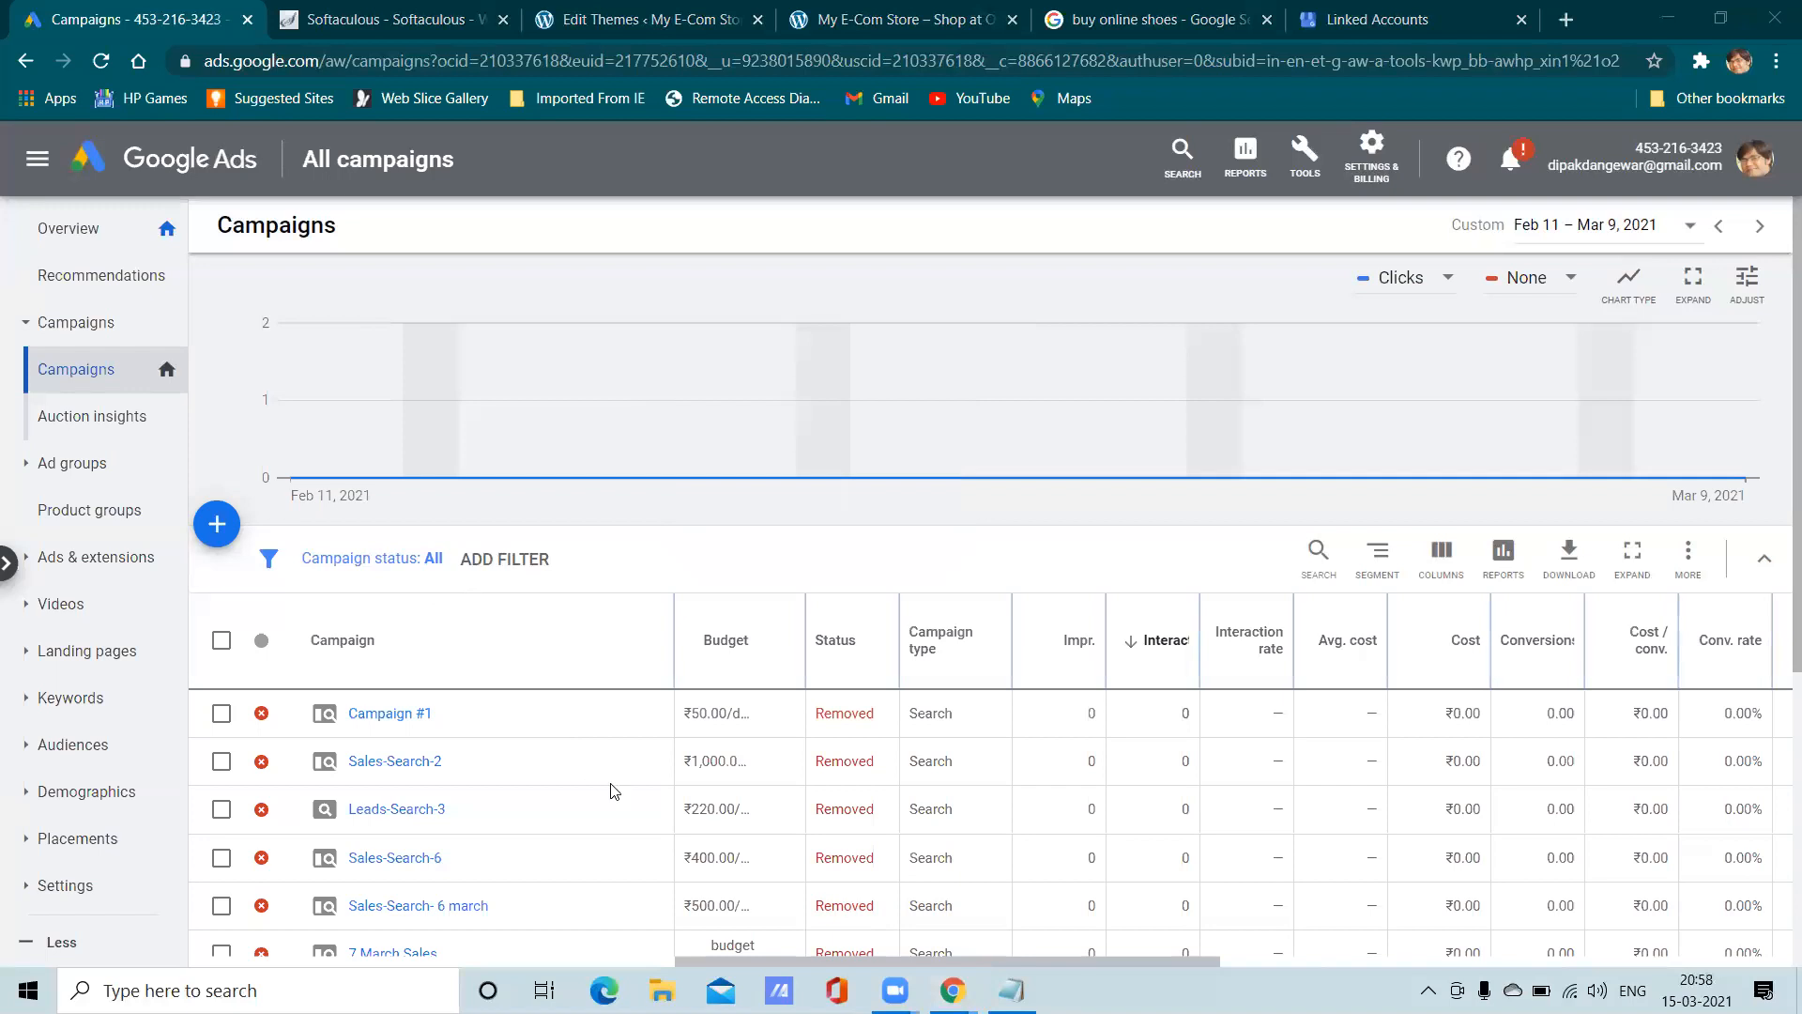
pyautogui.scroll(-2, 619, 795)
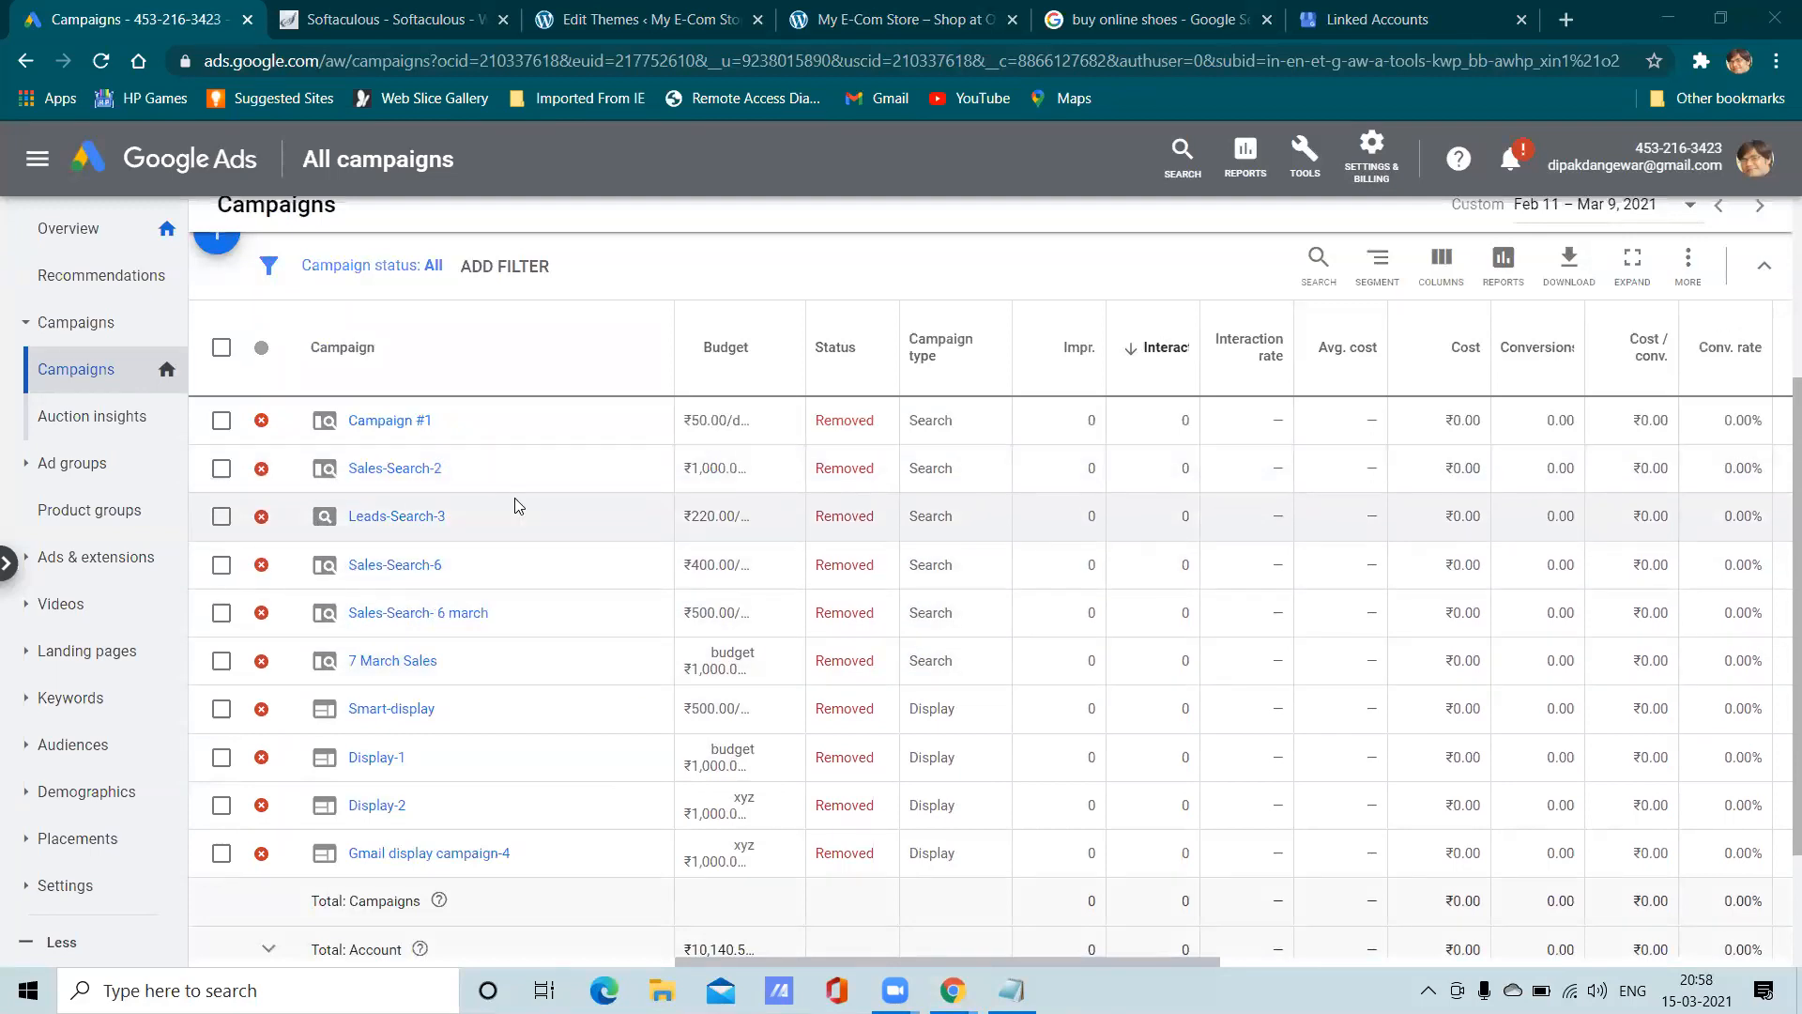
pyautogui.scroll(3, 515, 507)
pyautogui.scroll(-5, 84, 695)
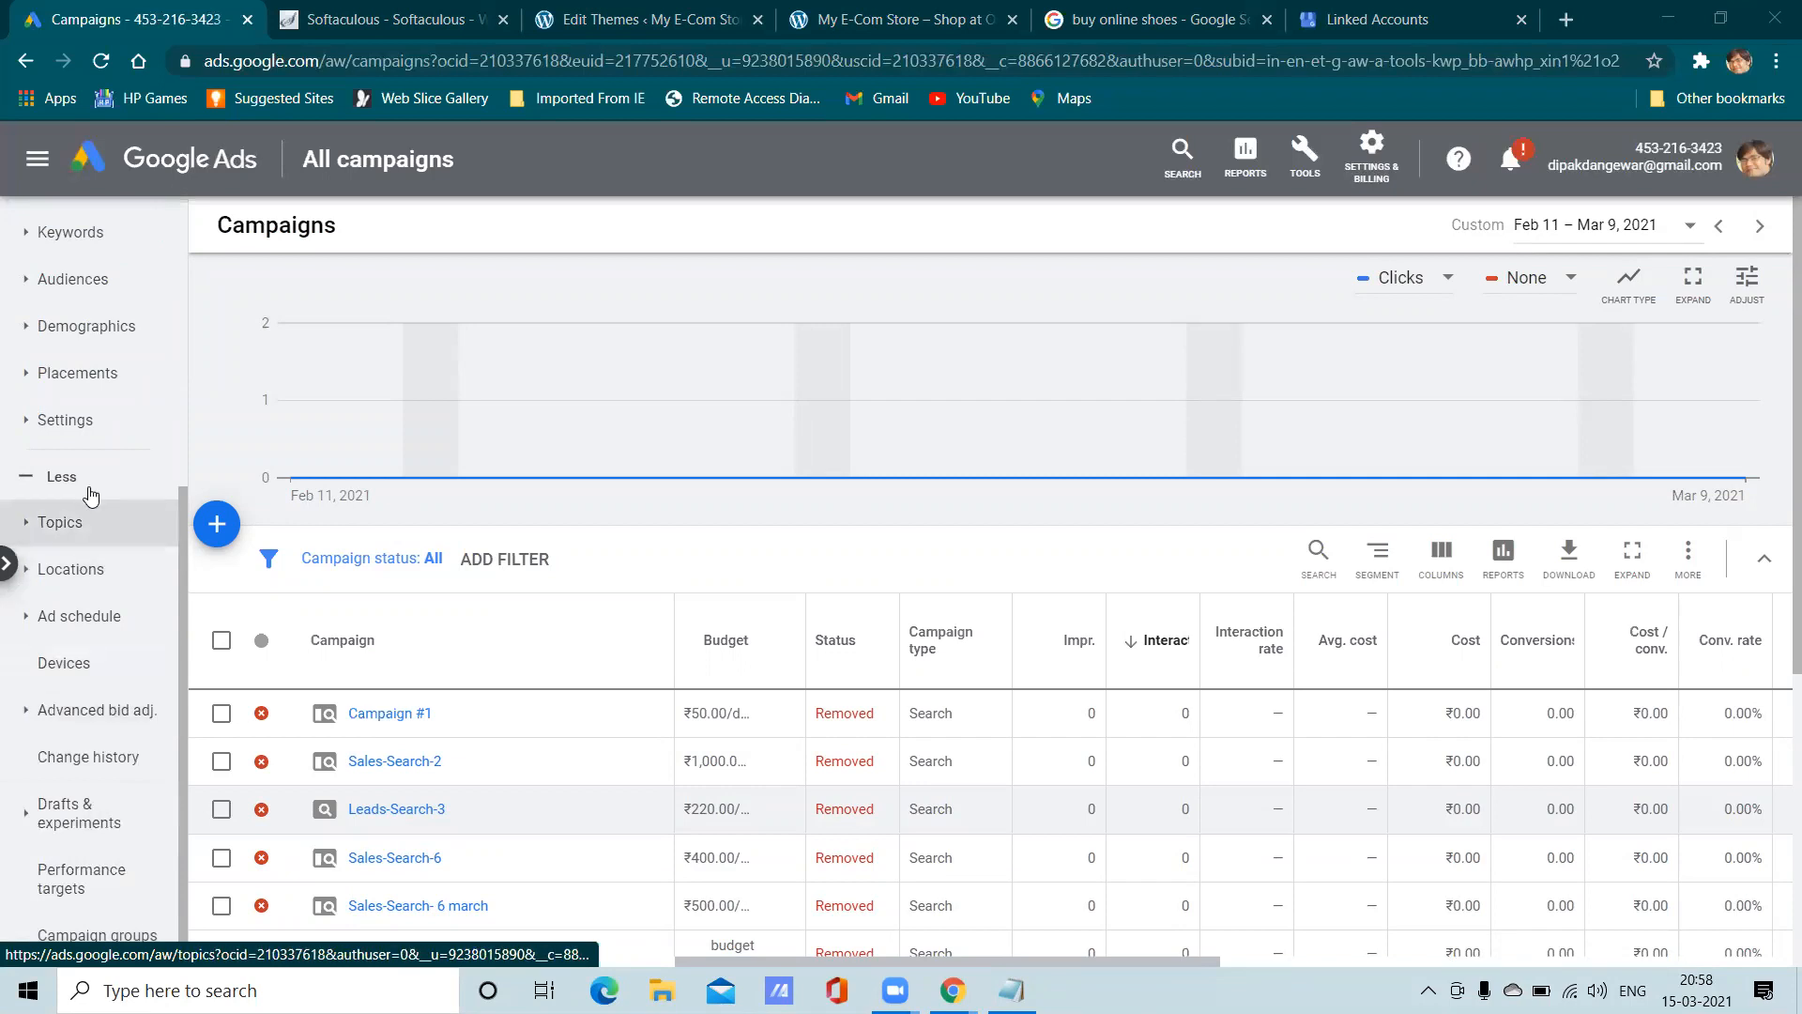
pyautogui.scroll(1, 83, 441)
pyautogui.scroll(5, 84, 450)
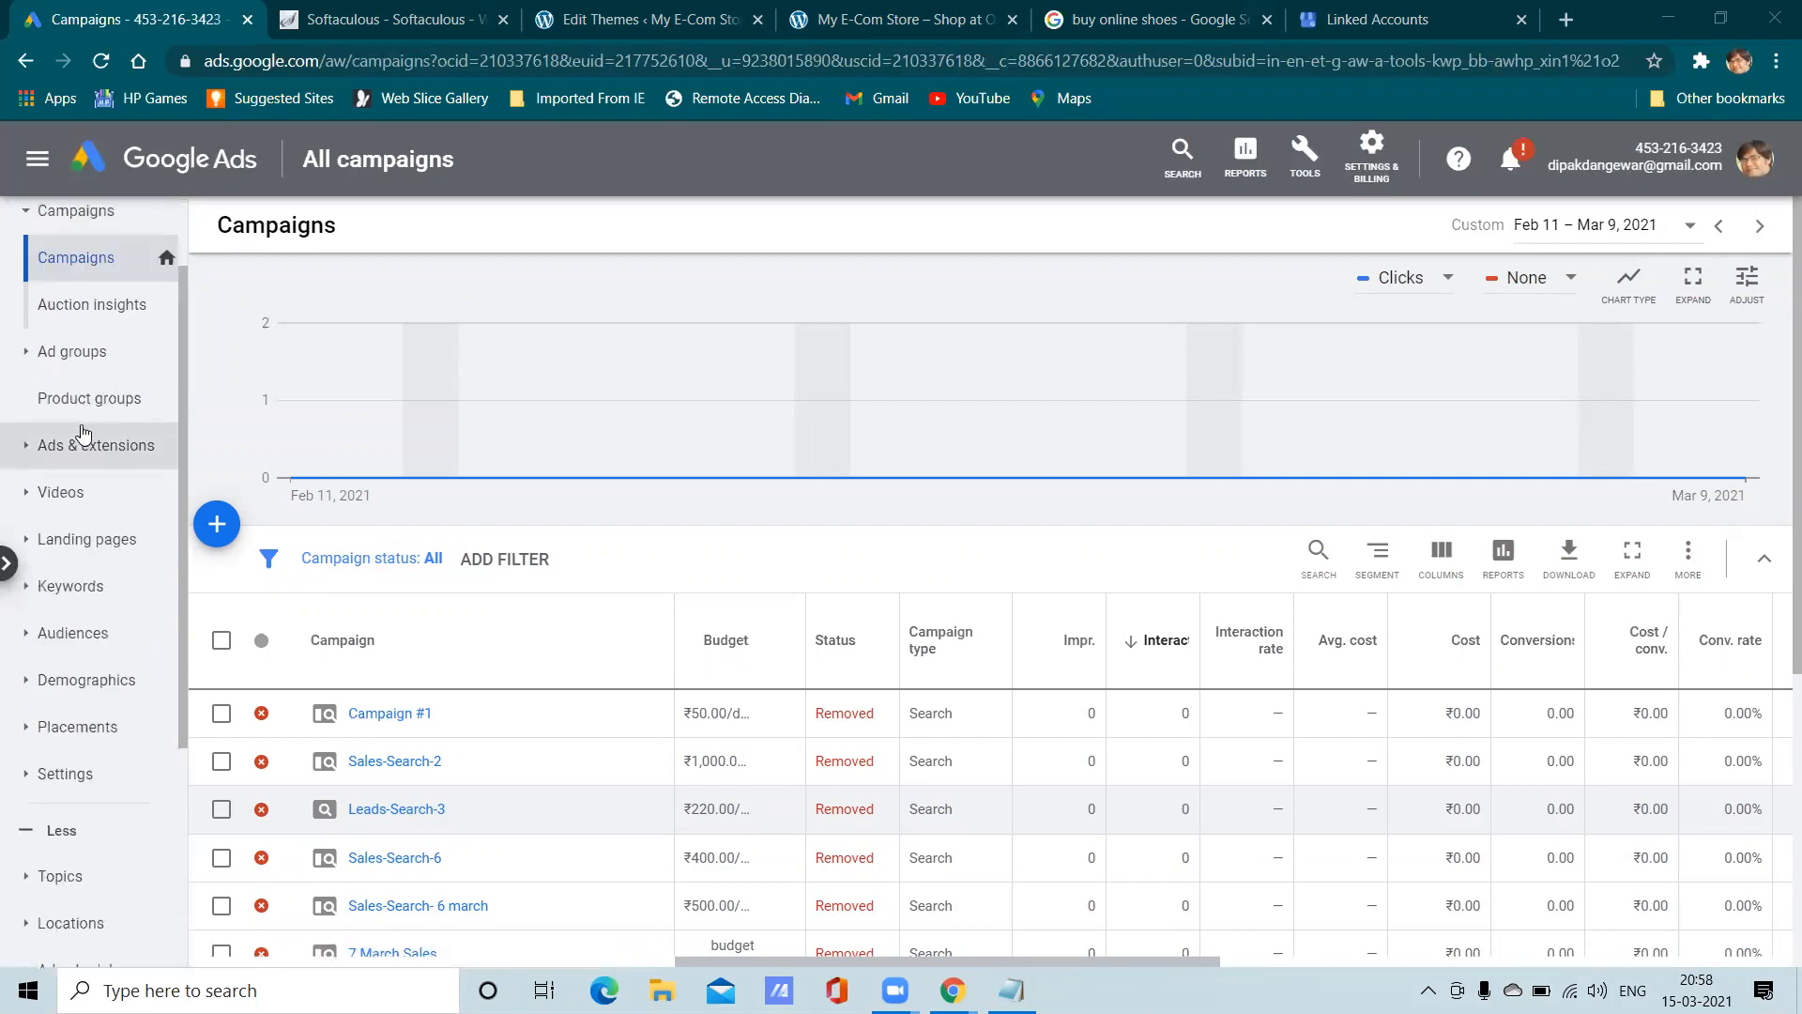
pyautogui.scroll(-2, 86, 409)
pyautogui.scroll(-3, 86, 409)
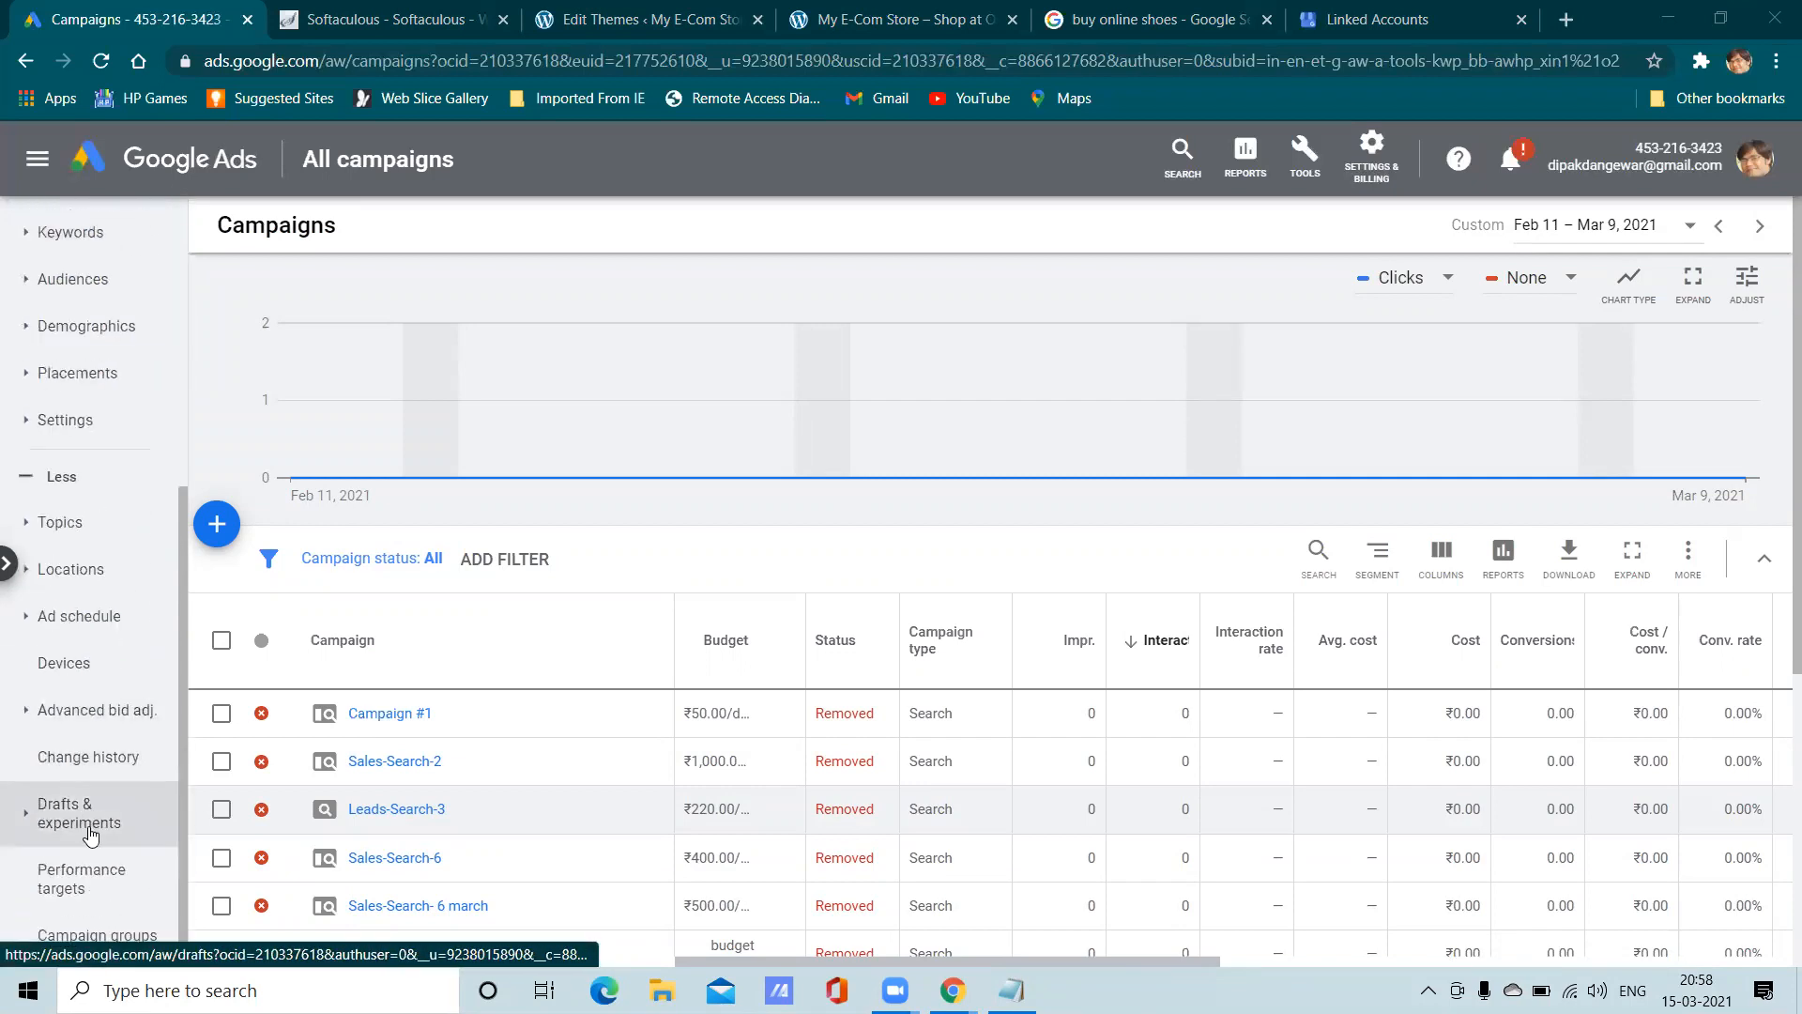
pyautogui.scroll(5, 89, 755)
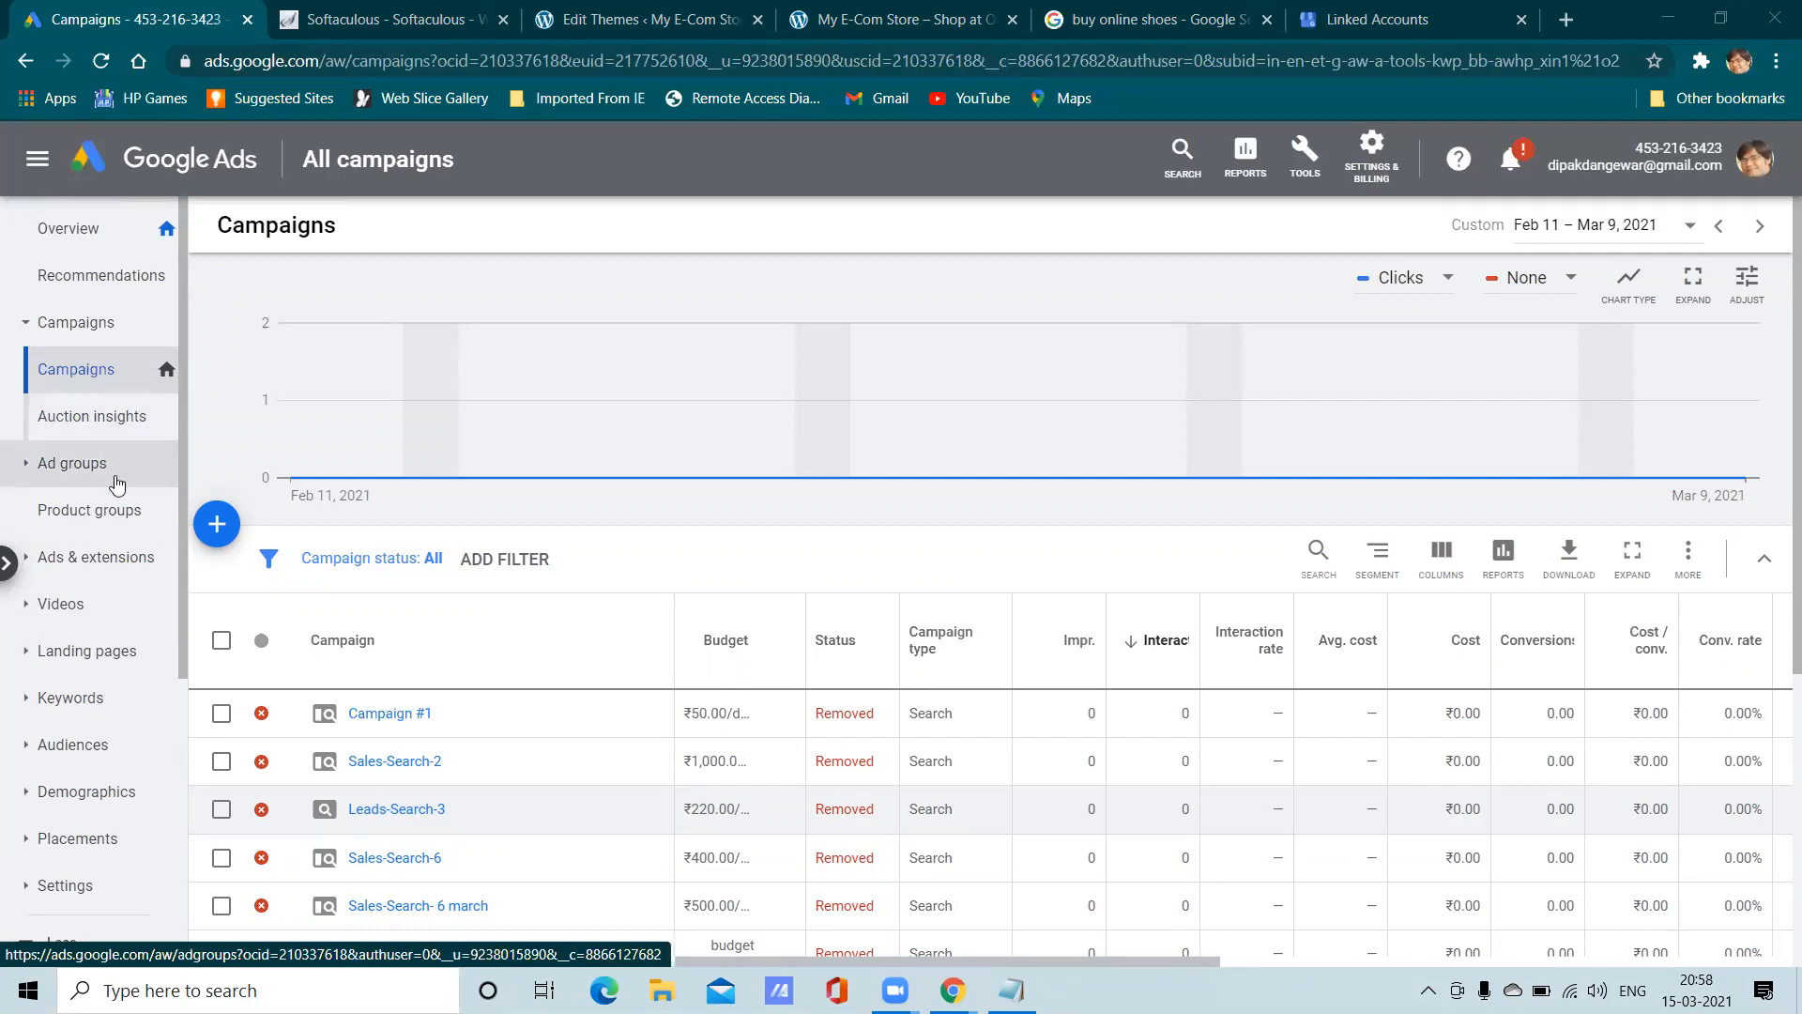
pyautogui.scroll(-3, 526, 554)
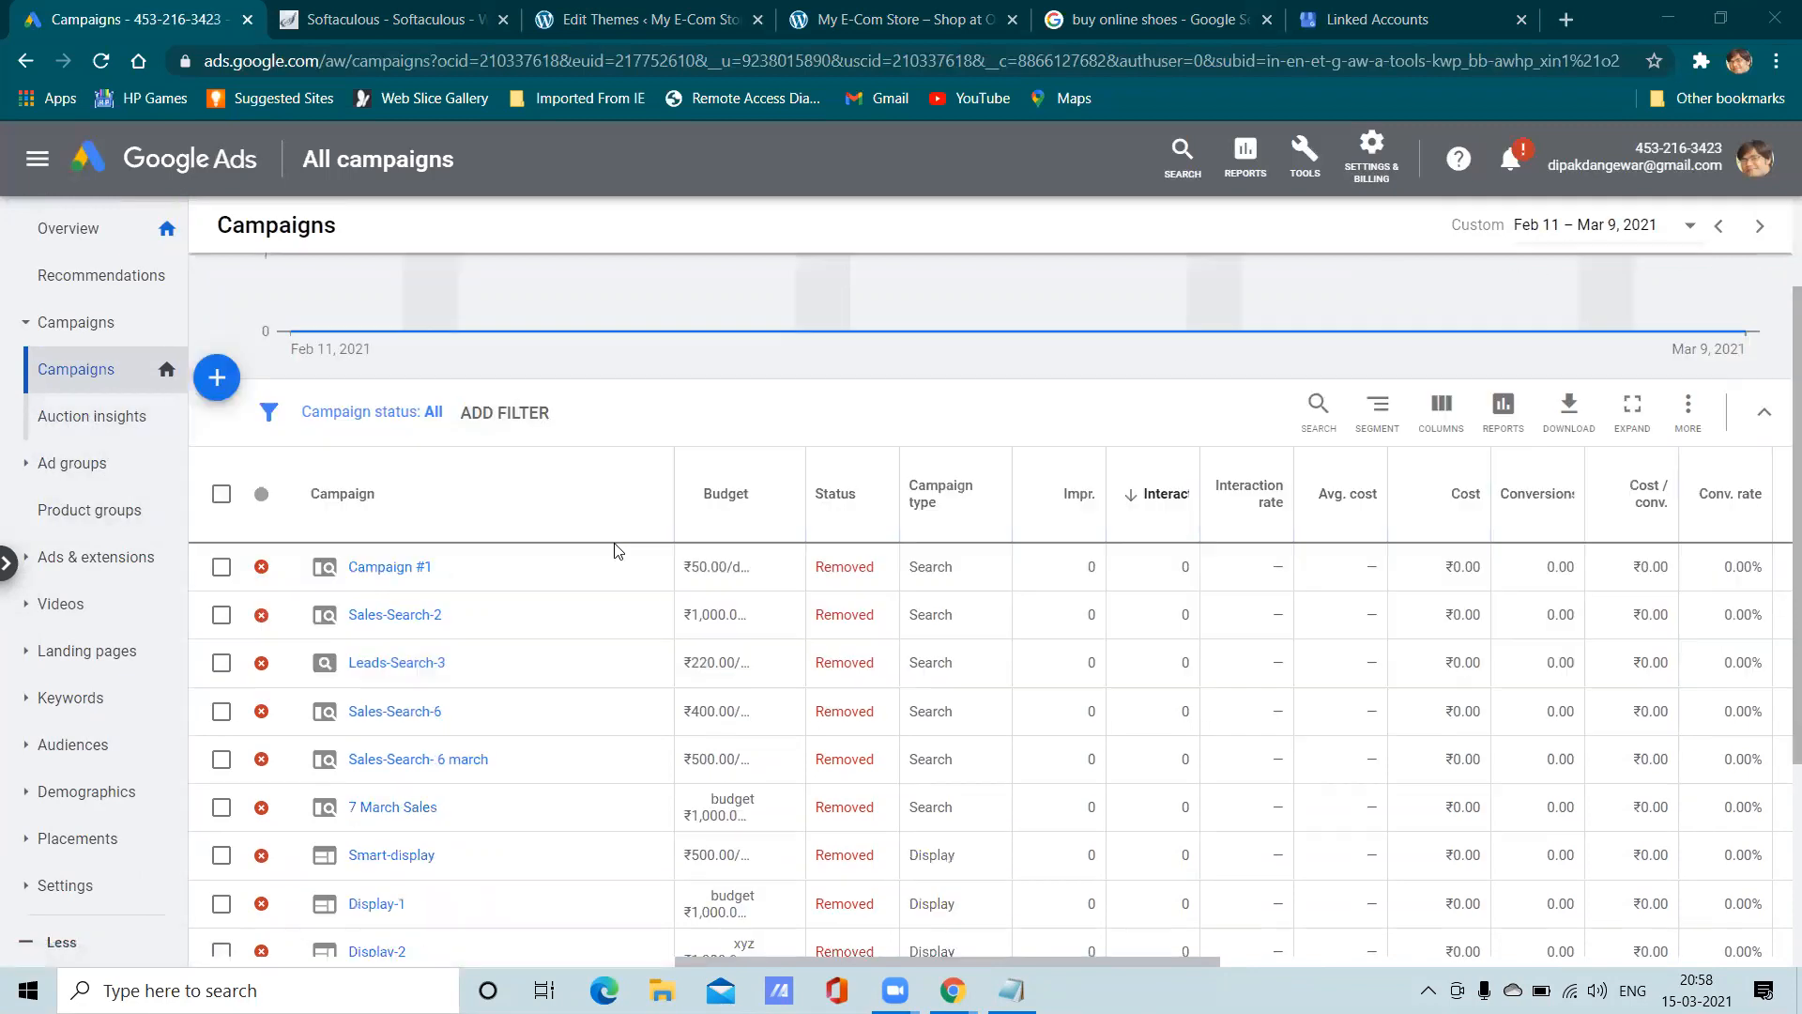
pyautogui.scroll(2, 368, 547)
# Set the campaigns table to show 50 rows per page
pyautogui.scroll(-4, 366, 657)
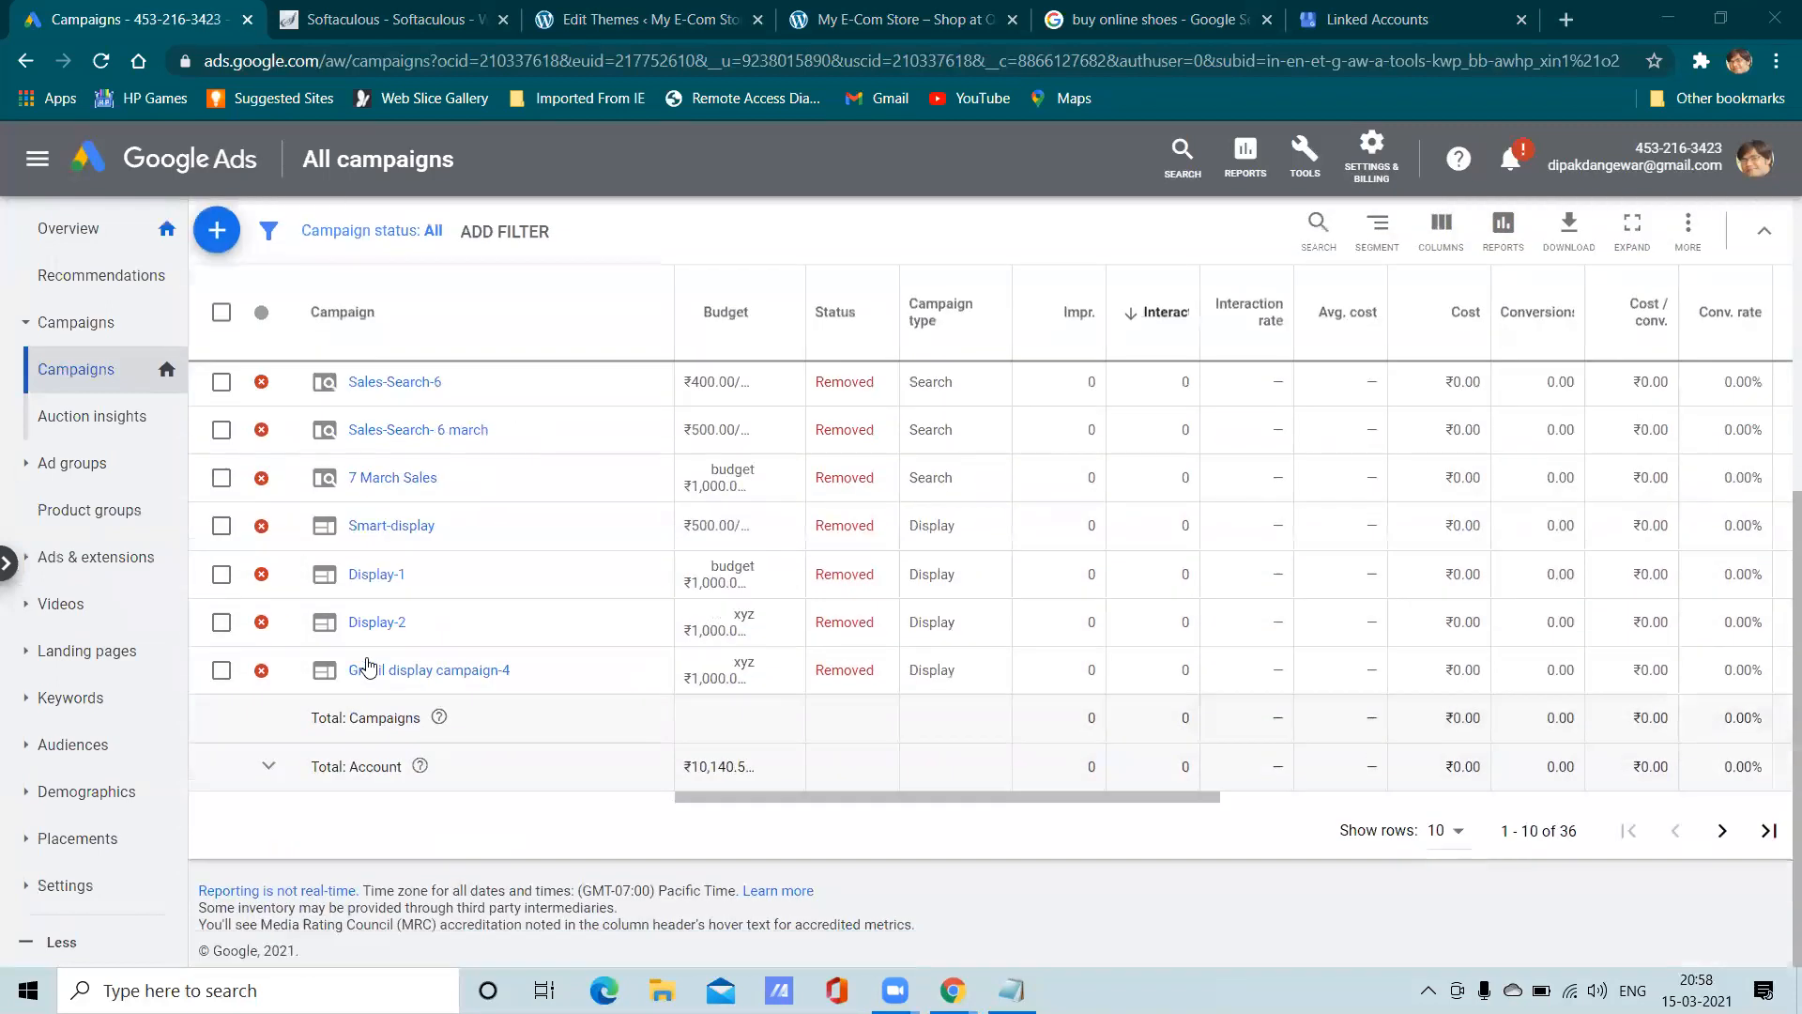
pyautogui.click(1450, 832)
pyautogui.click(1459, 697)
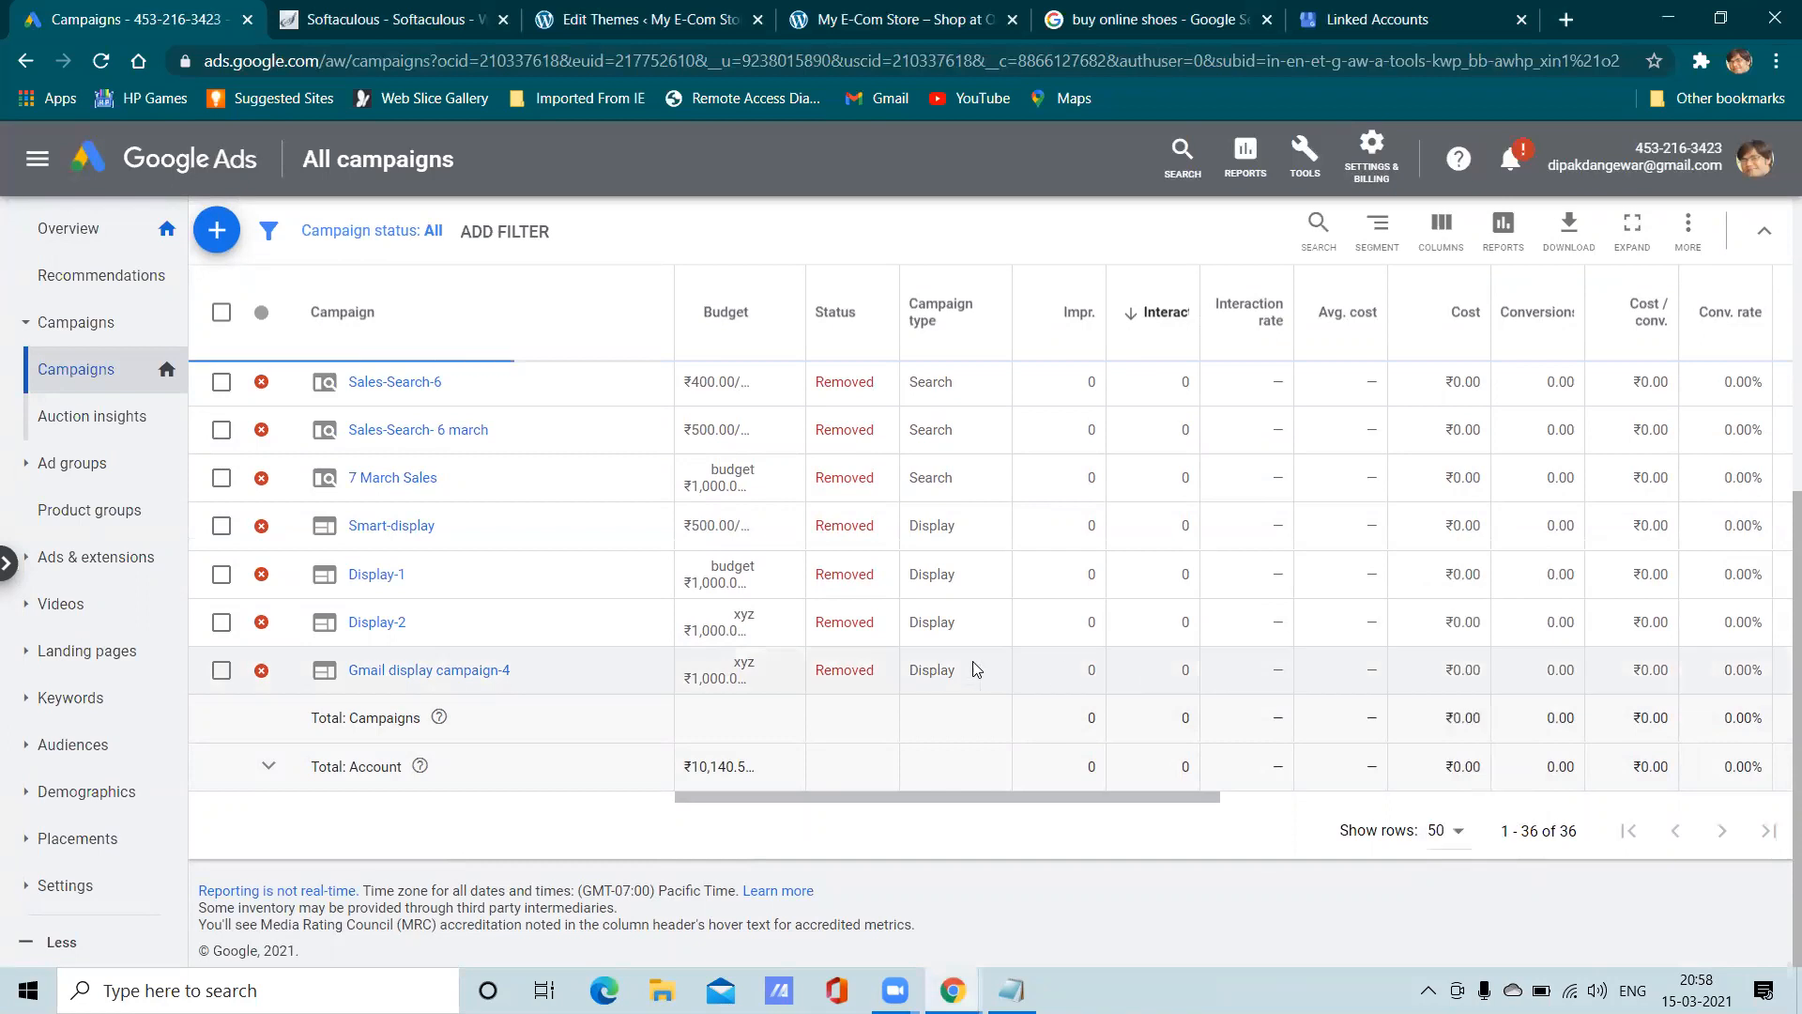
# Examine the edit options for the Display-7 campaign and clear its selection
pyautogui.scroll(-15, 619, 657)
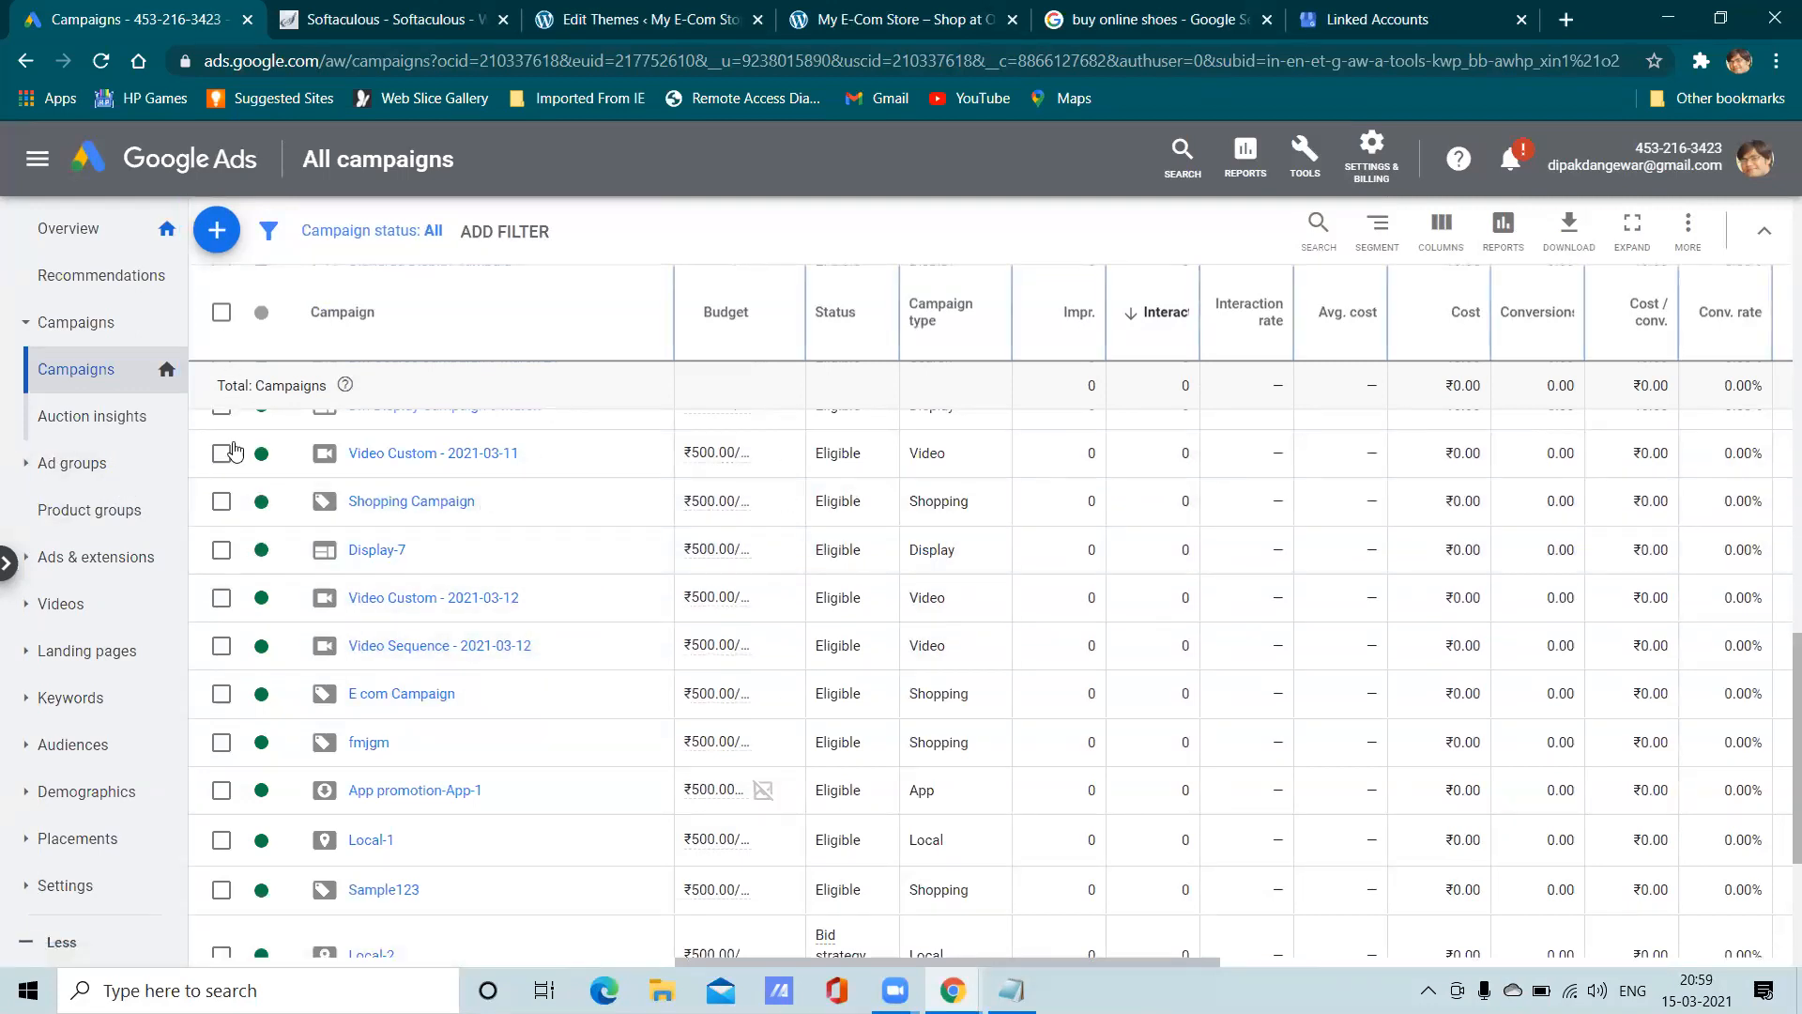
pyautogui.click(221, 554)
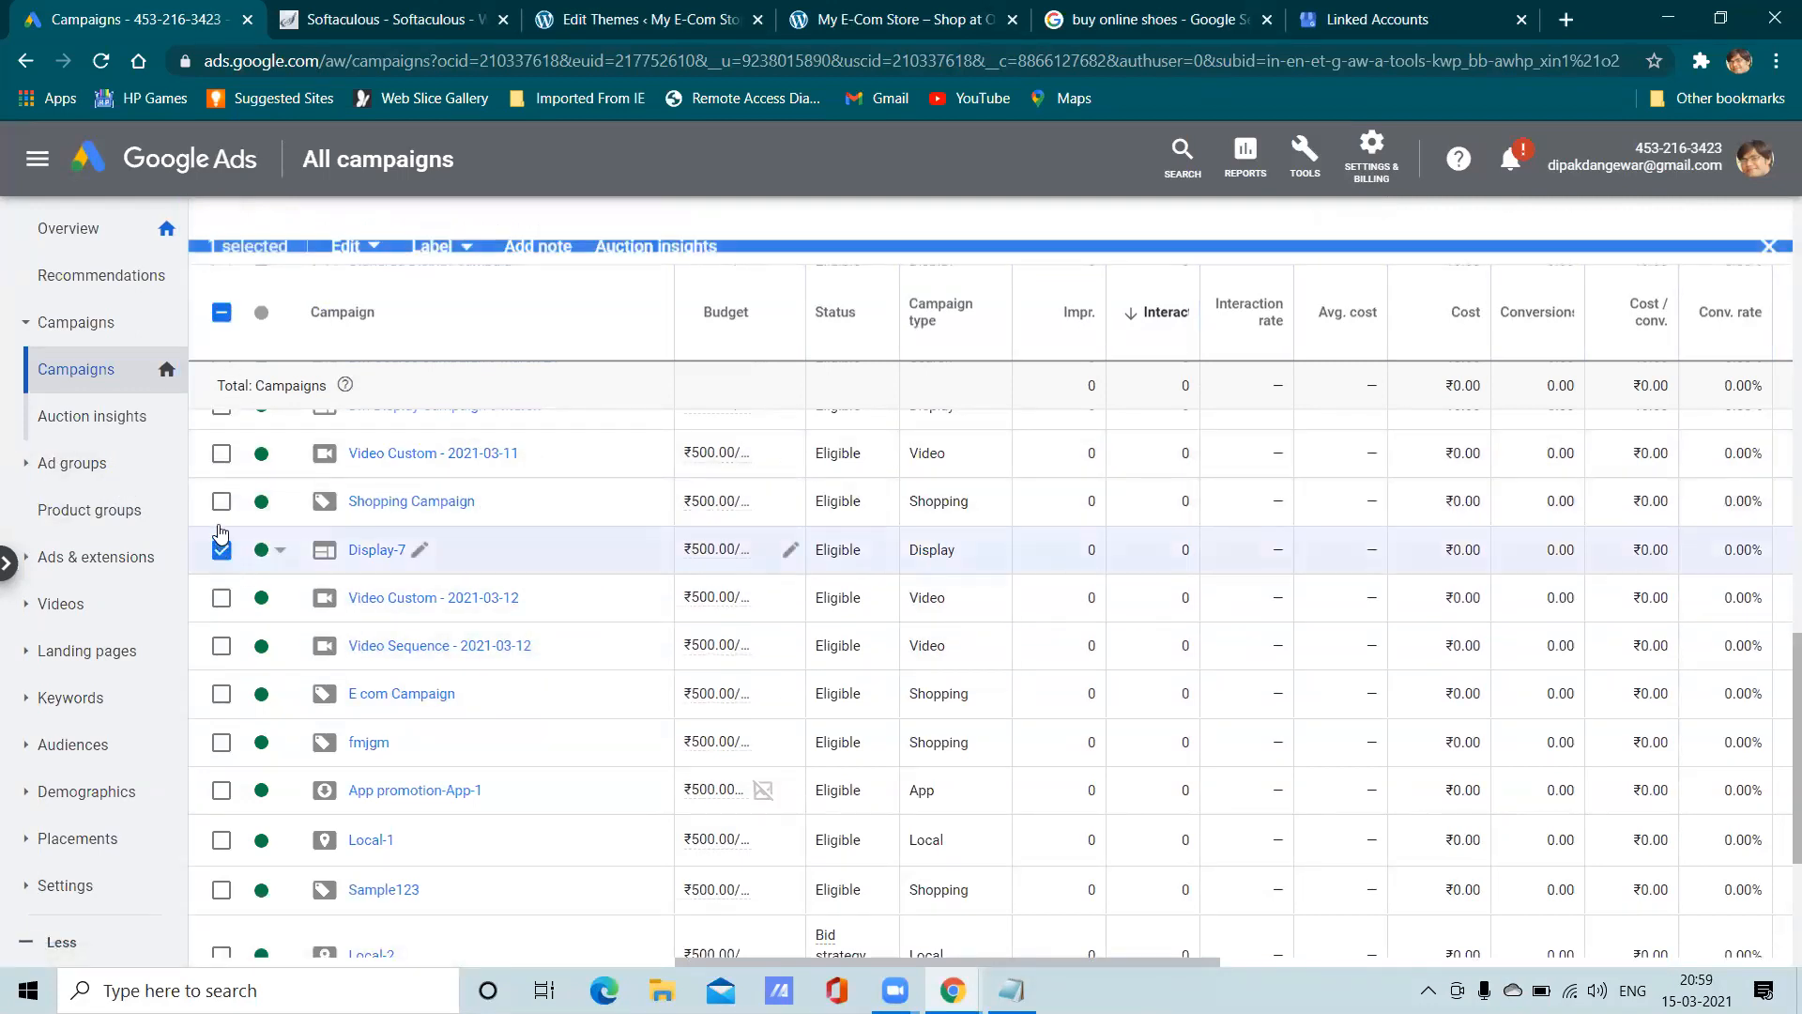
pyautogui.click(358, 245)
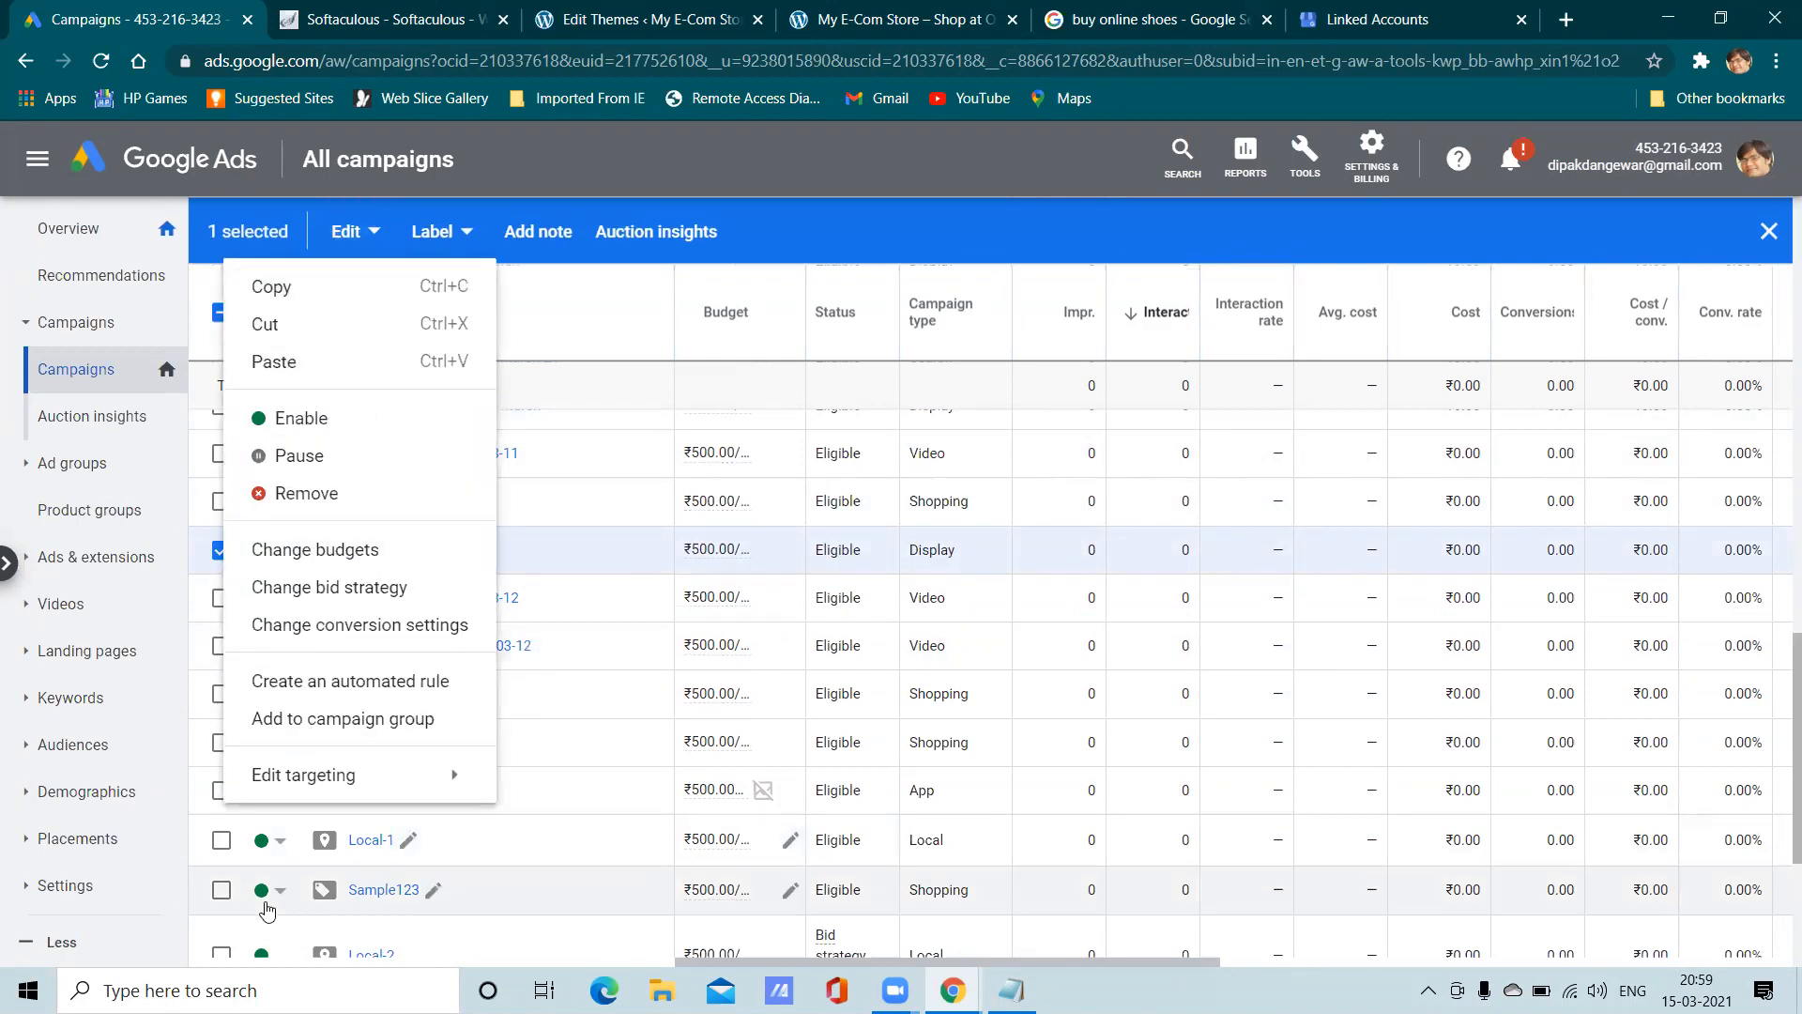
pyautogui.click(558, 305)
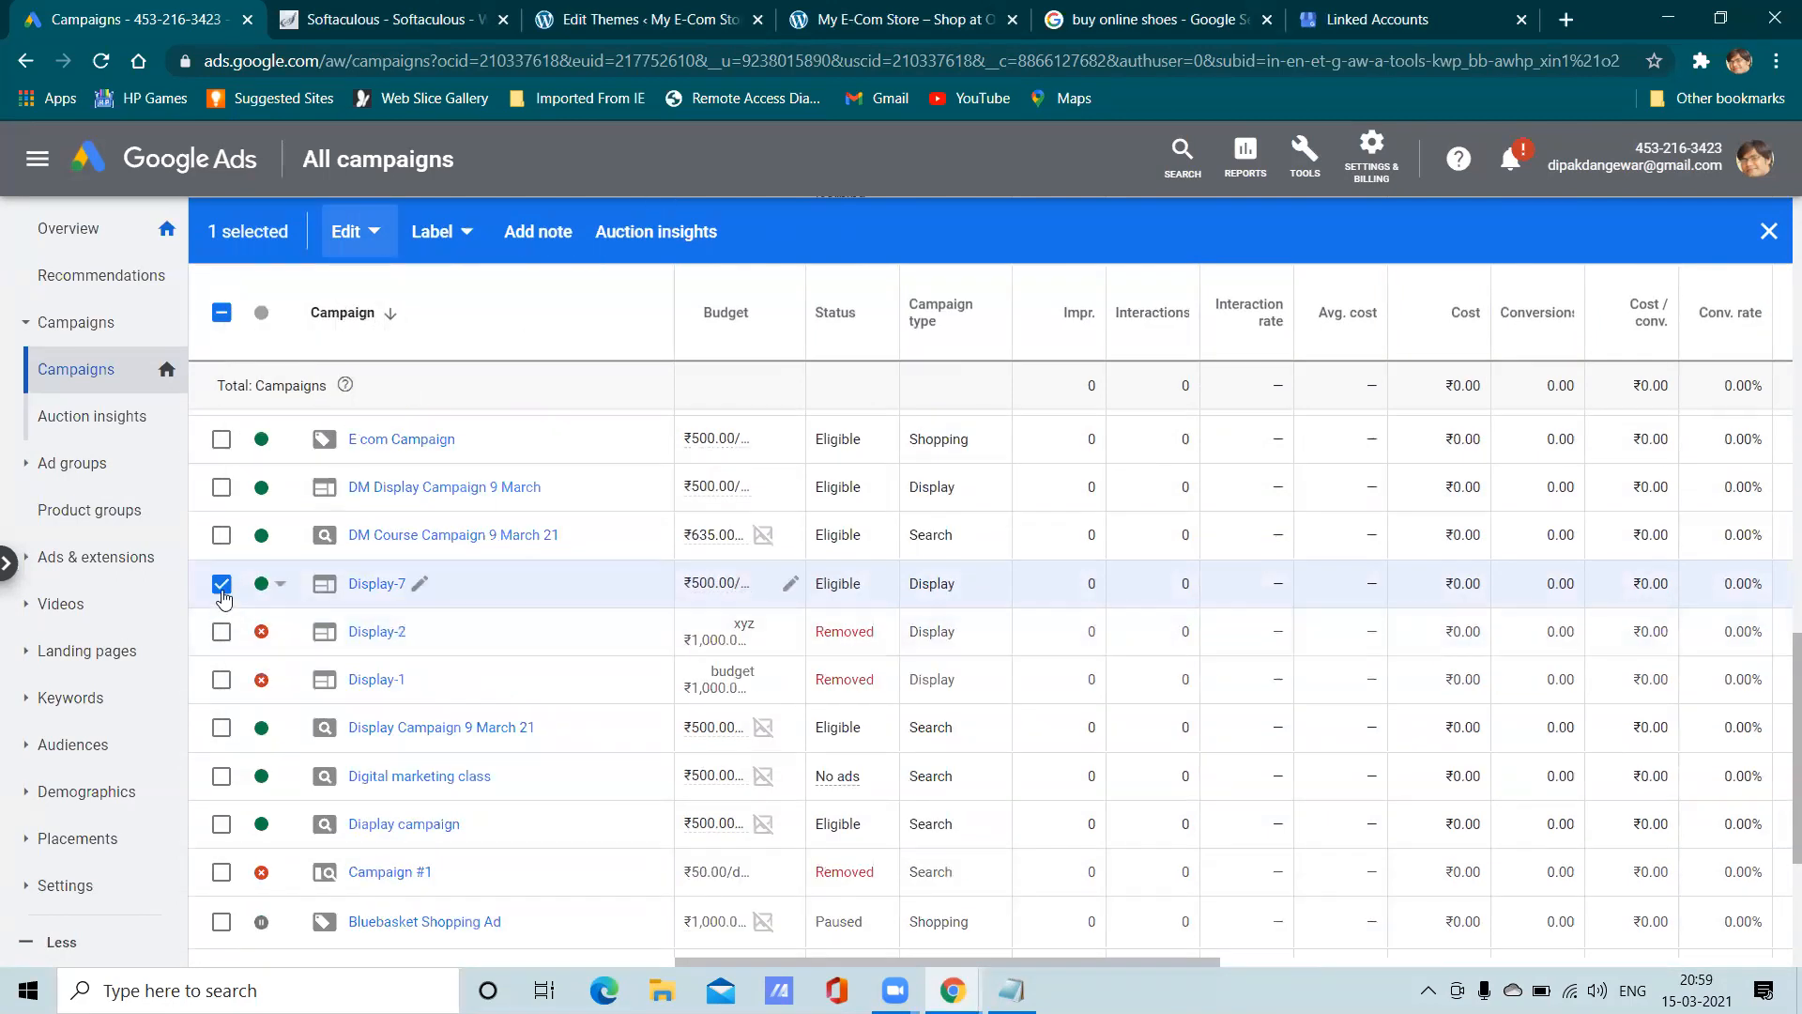
pyautogui.click(220, 584)
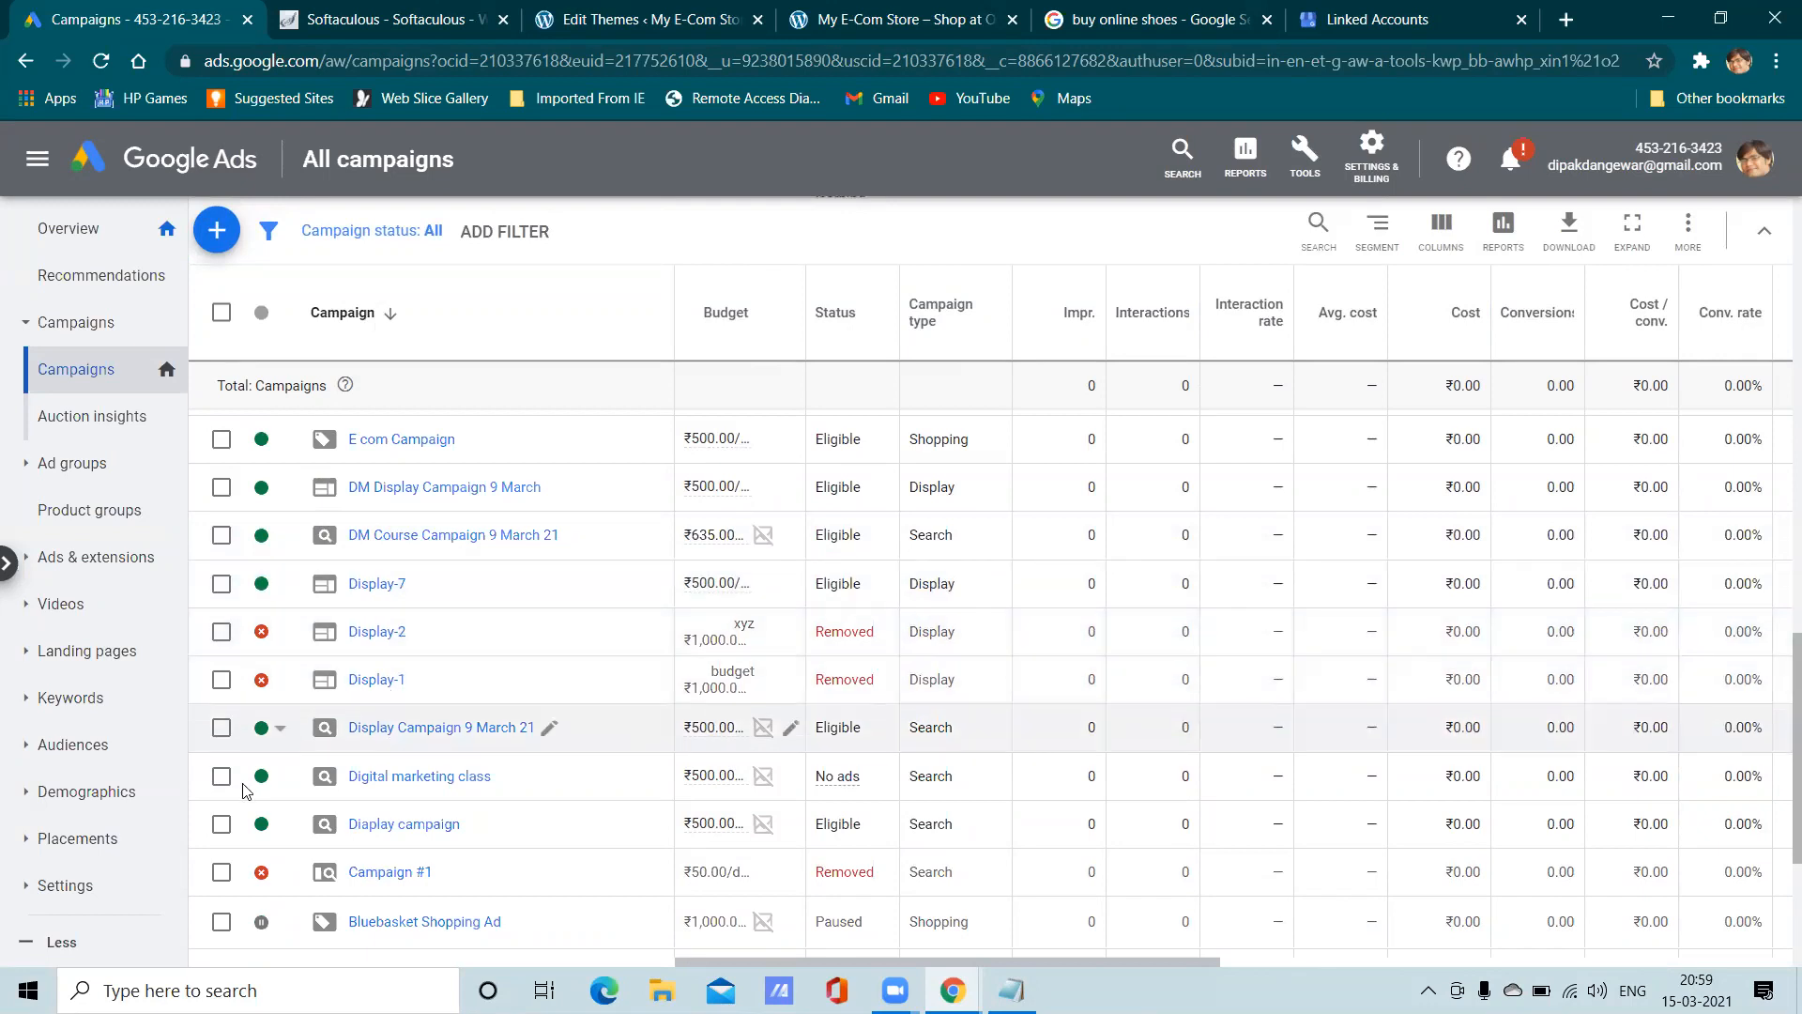
# Copy the Digital marketing class campaign, leaving Diaplay campaign unselected
pyautogui.scroll(-4, 348, 788)
pyautogui.scroll(2, 322, 748)
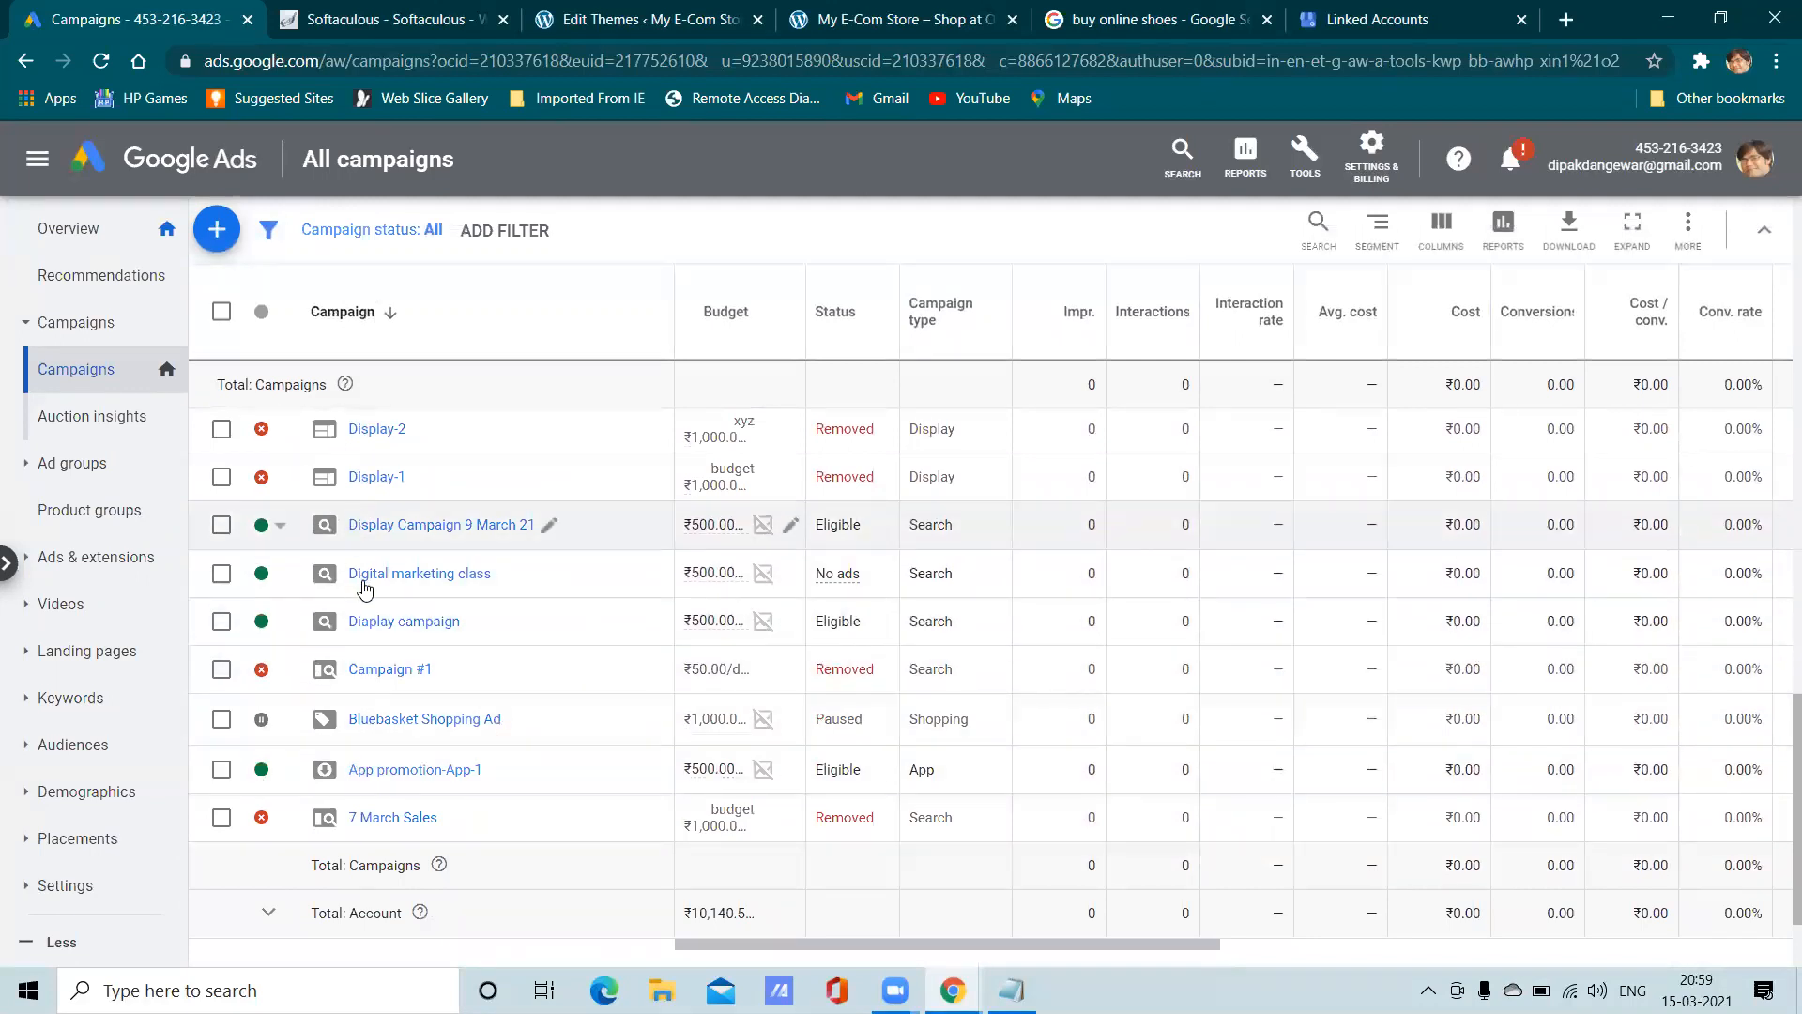
pyautogui.click(222, 623)
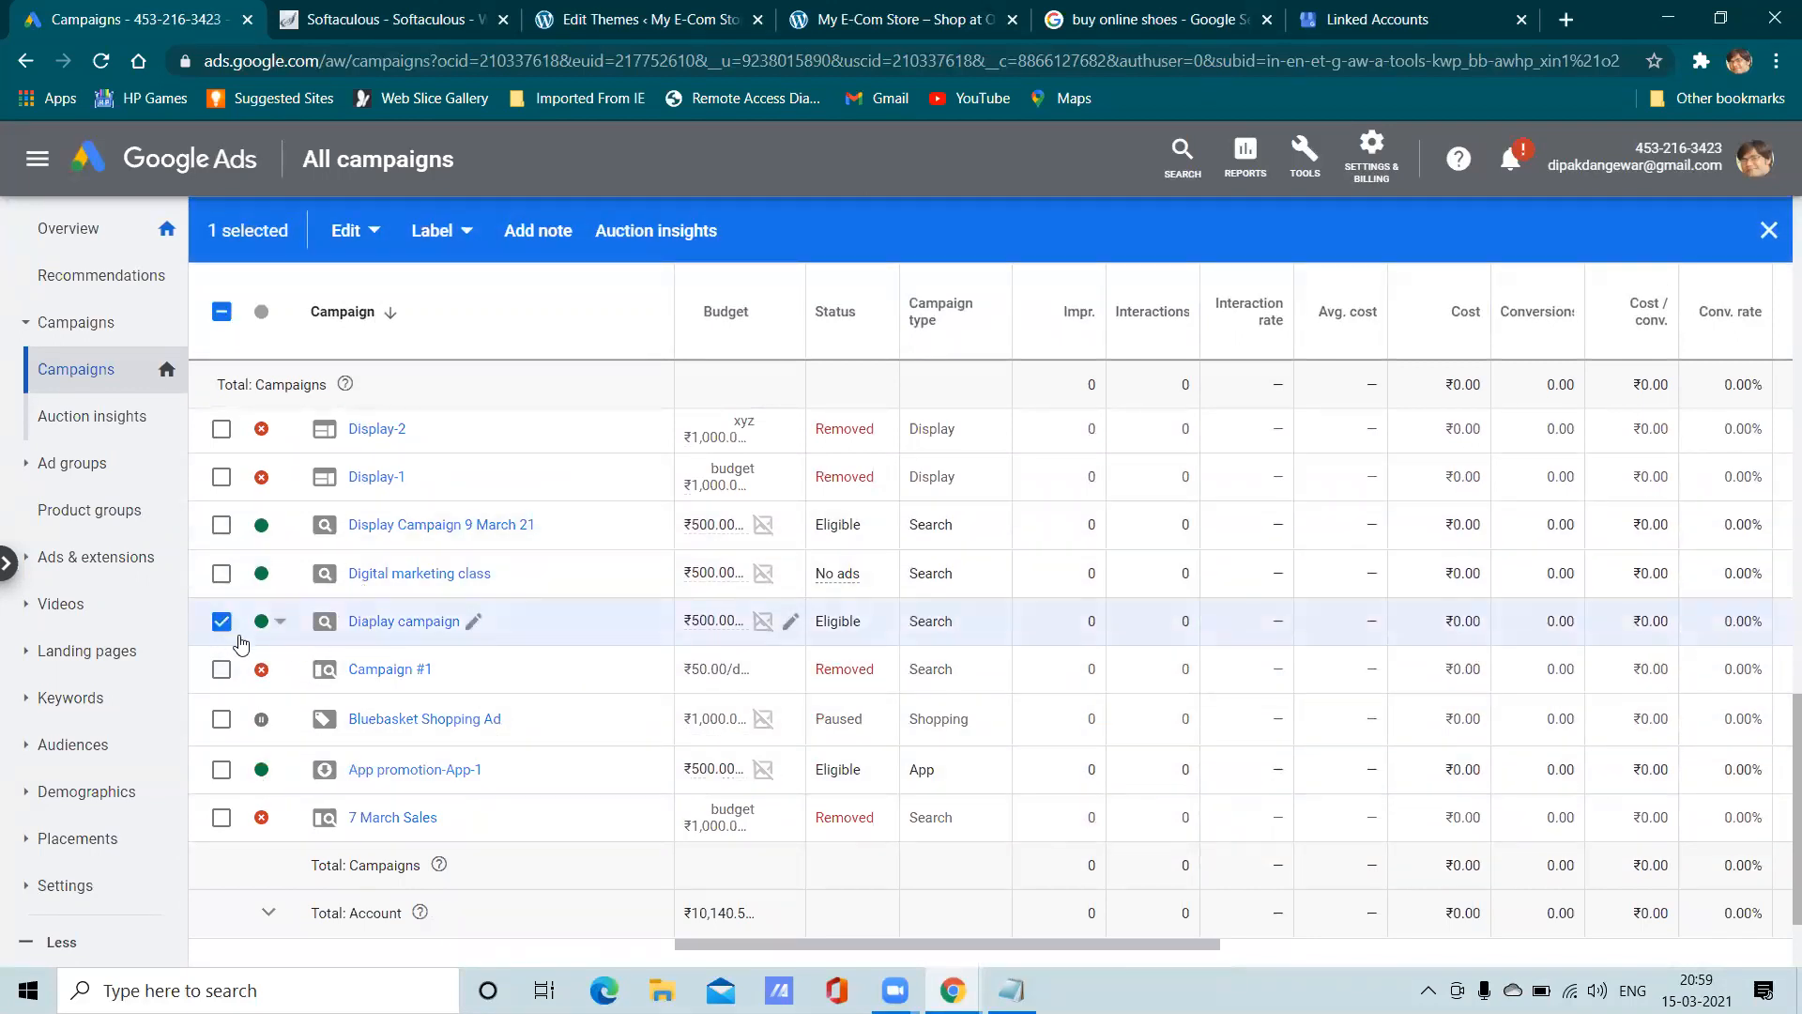
pyautogui.click(222, 573)
pyautogui.click(222, 622)
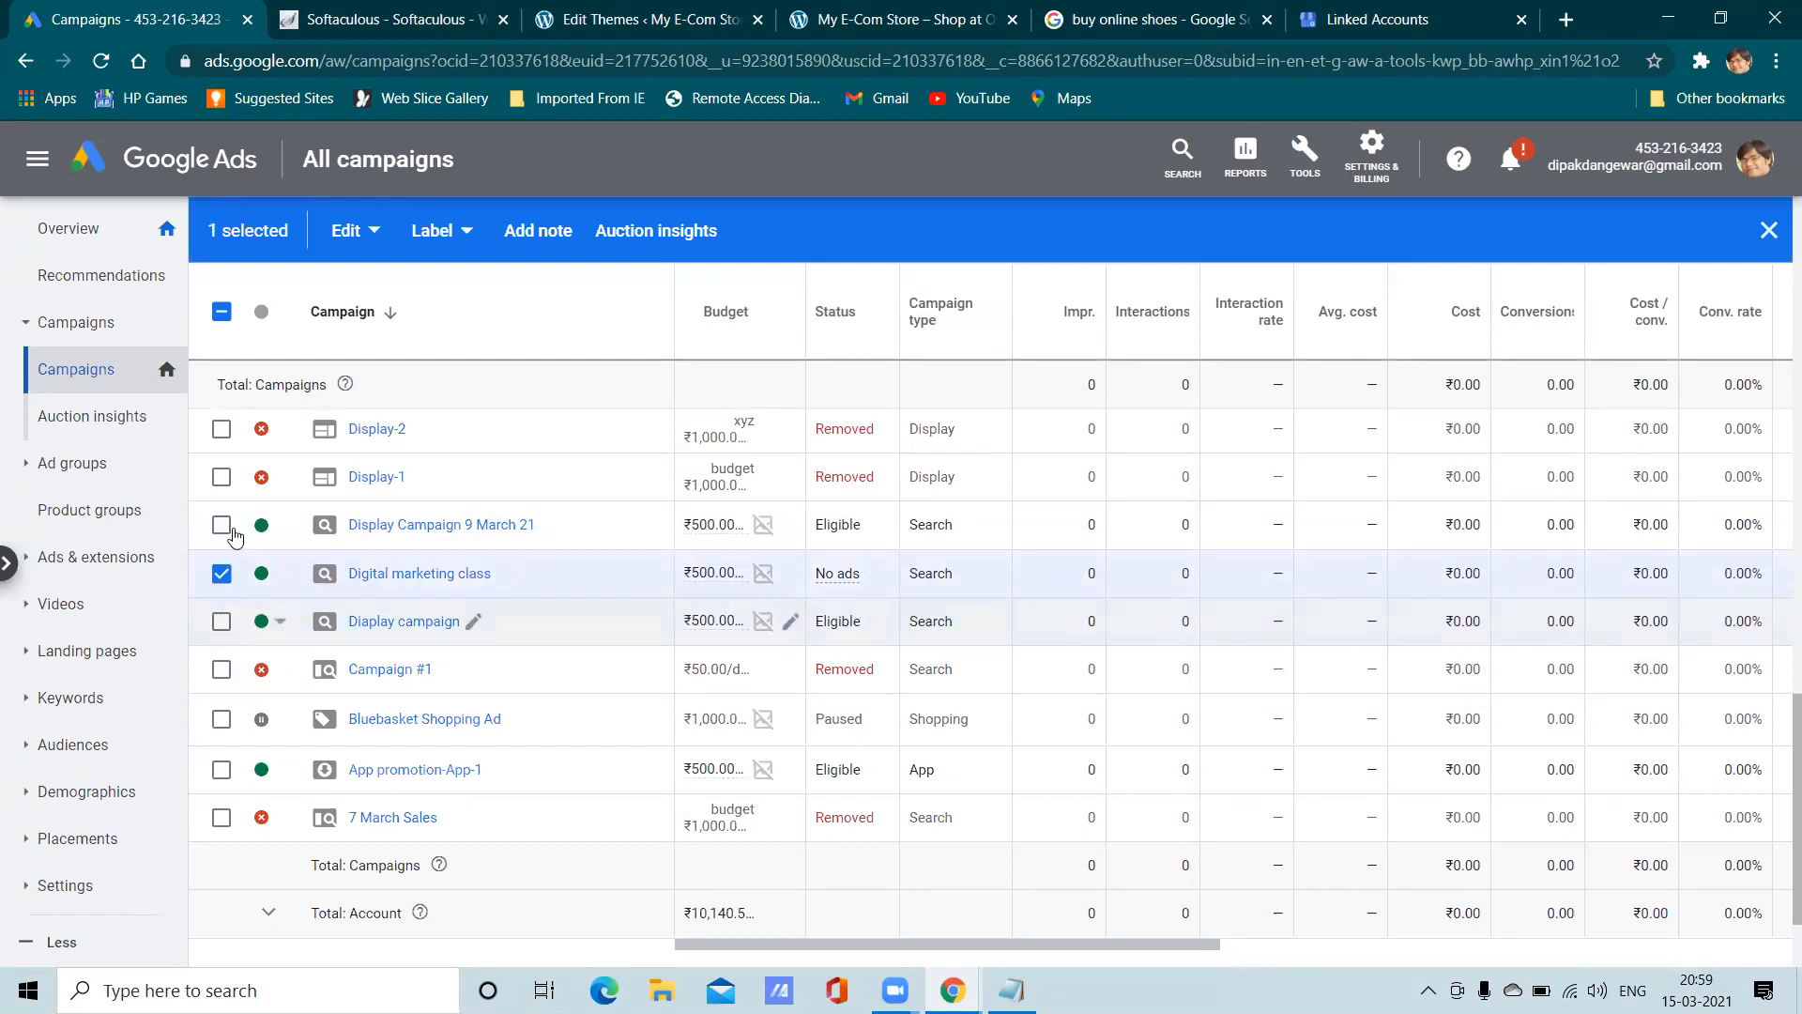
pyautogui.click(349, 230)
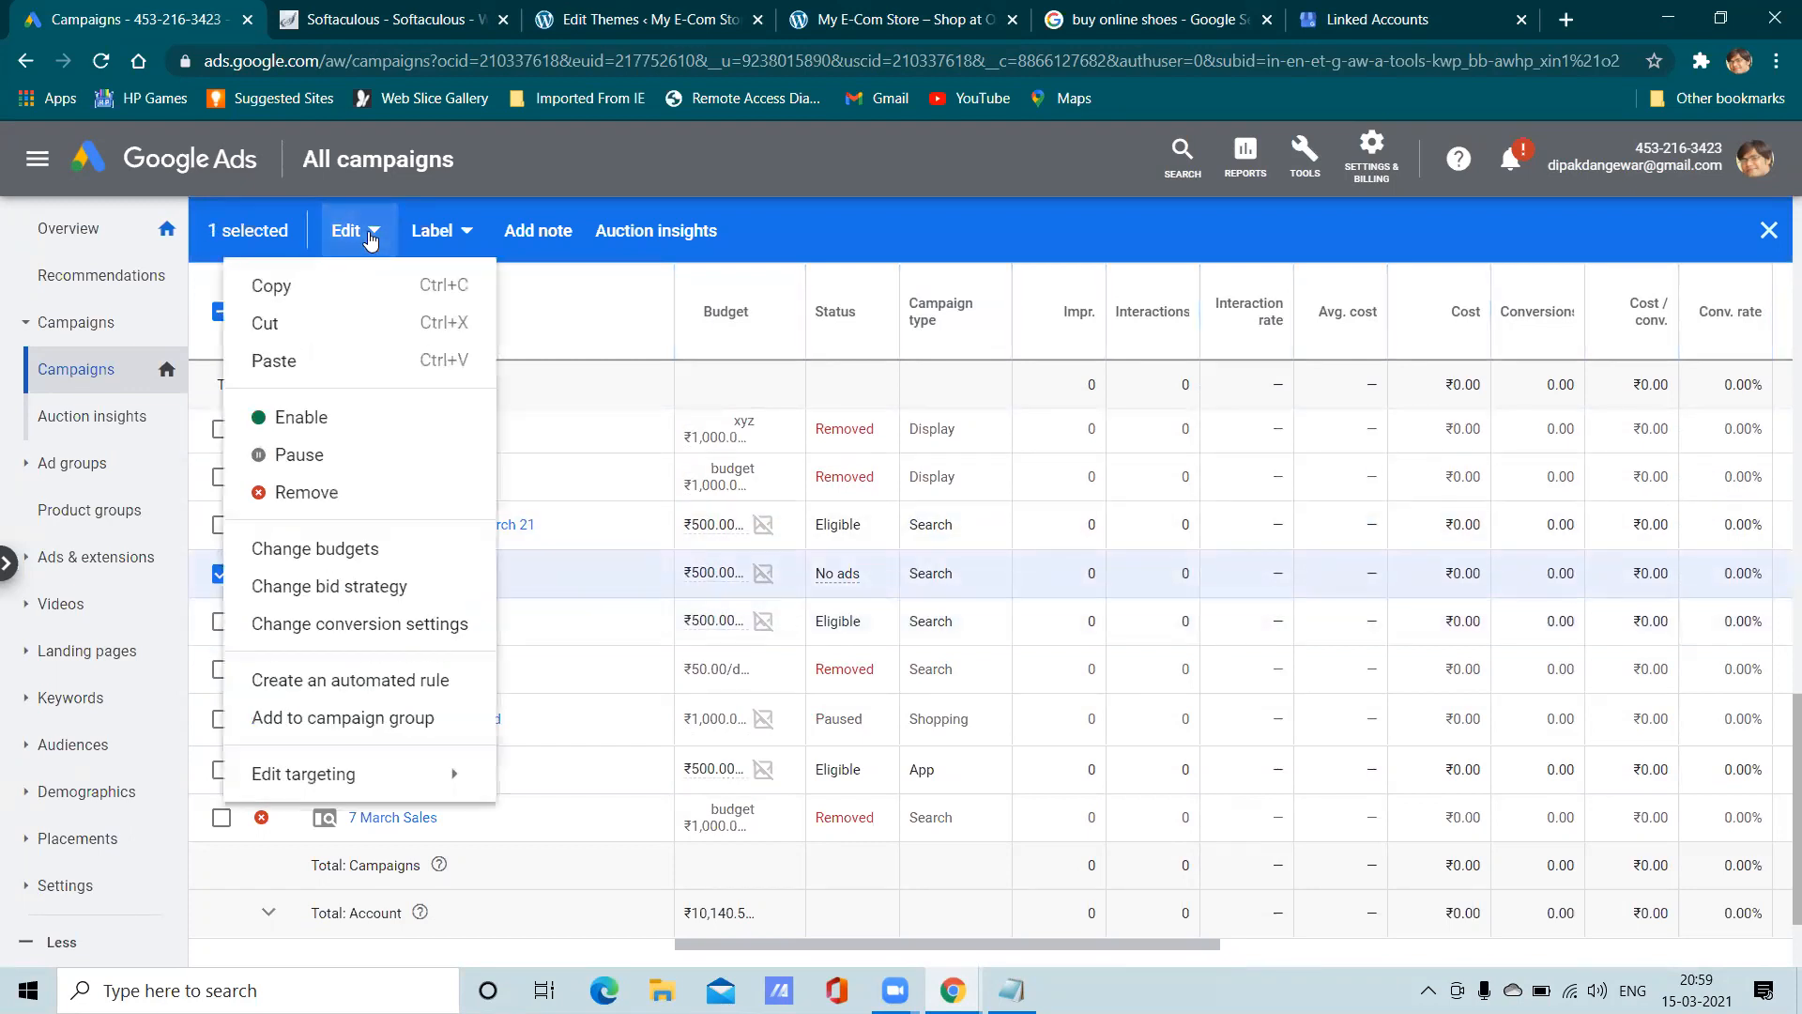
pyautogui.click(288, 299)
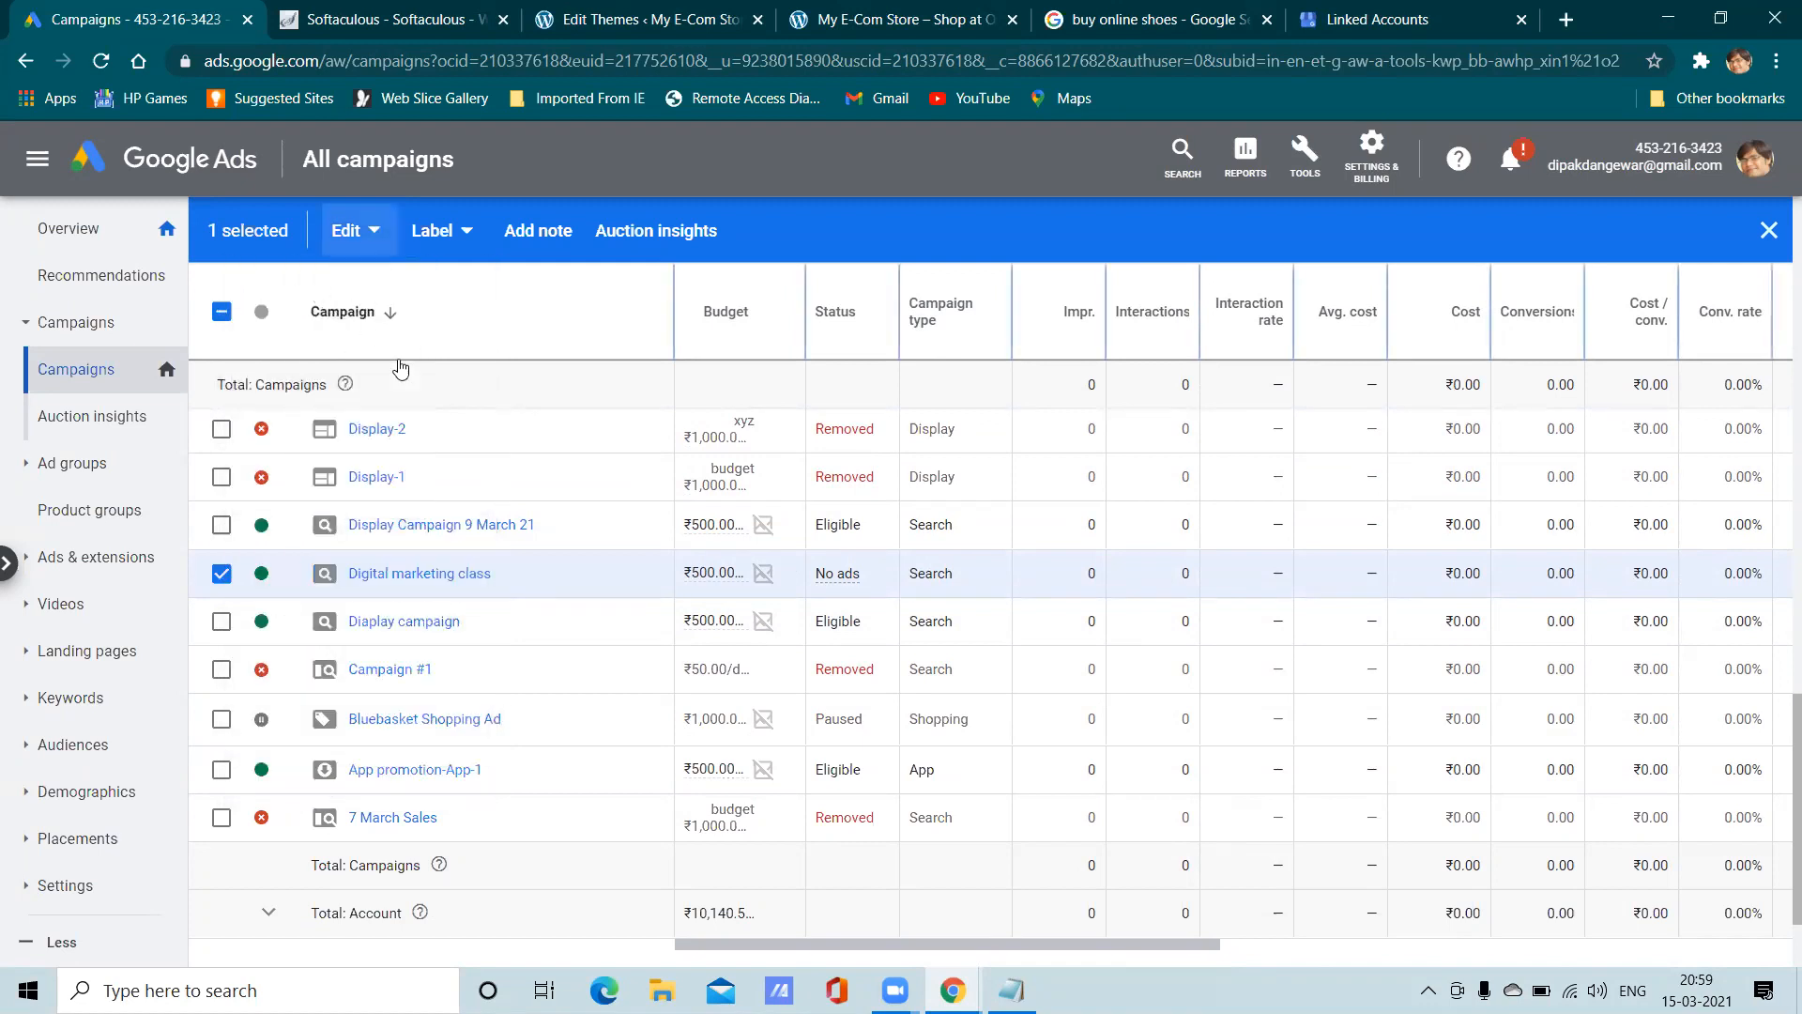
# Begin pasting the copied Digital marketing class campaign into the account and set new campaigns to pause after pasting
pyautogui.scroll(6, 394, 371)
pyautogui.scroll(10, 336, 385)
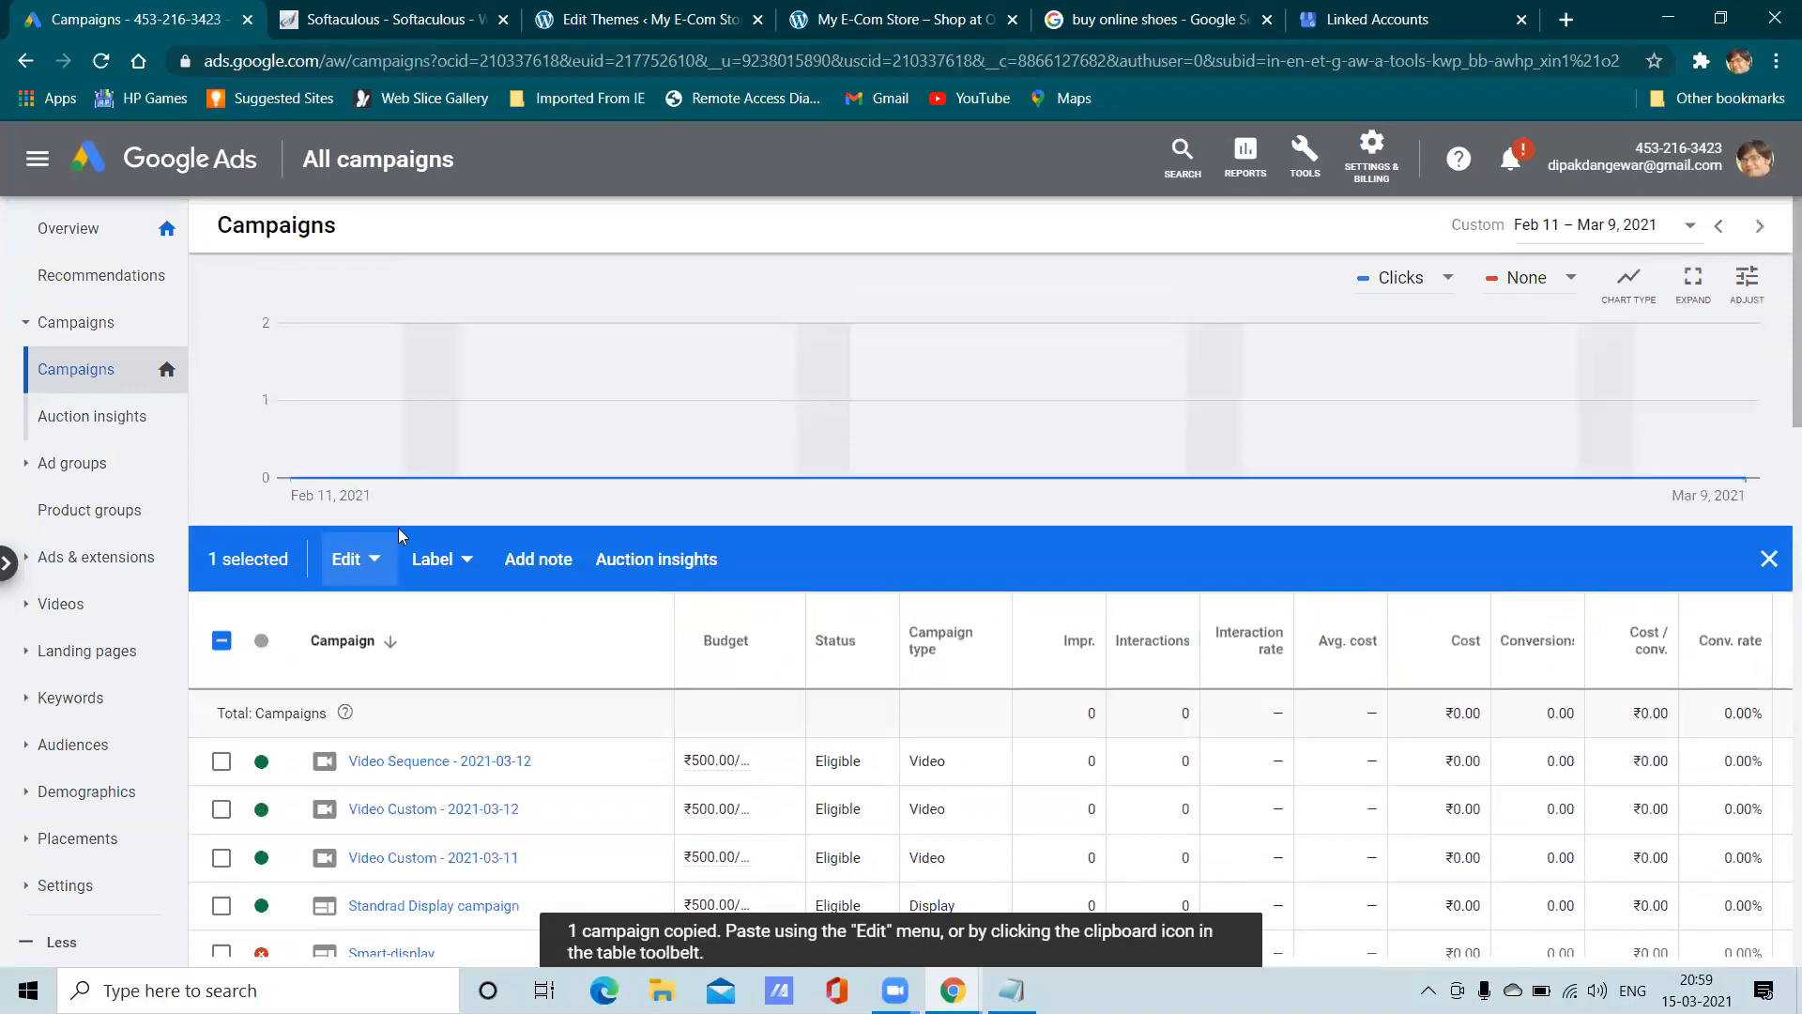
pyautogui.click(355, 560)
pyautogui.click(111, 396)
pyautogui.scroll(-3, 510, 724)
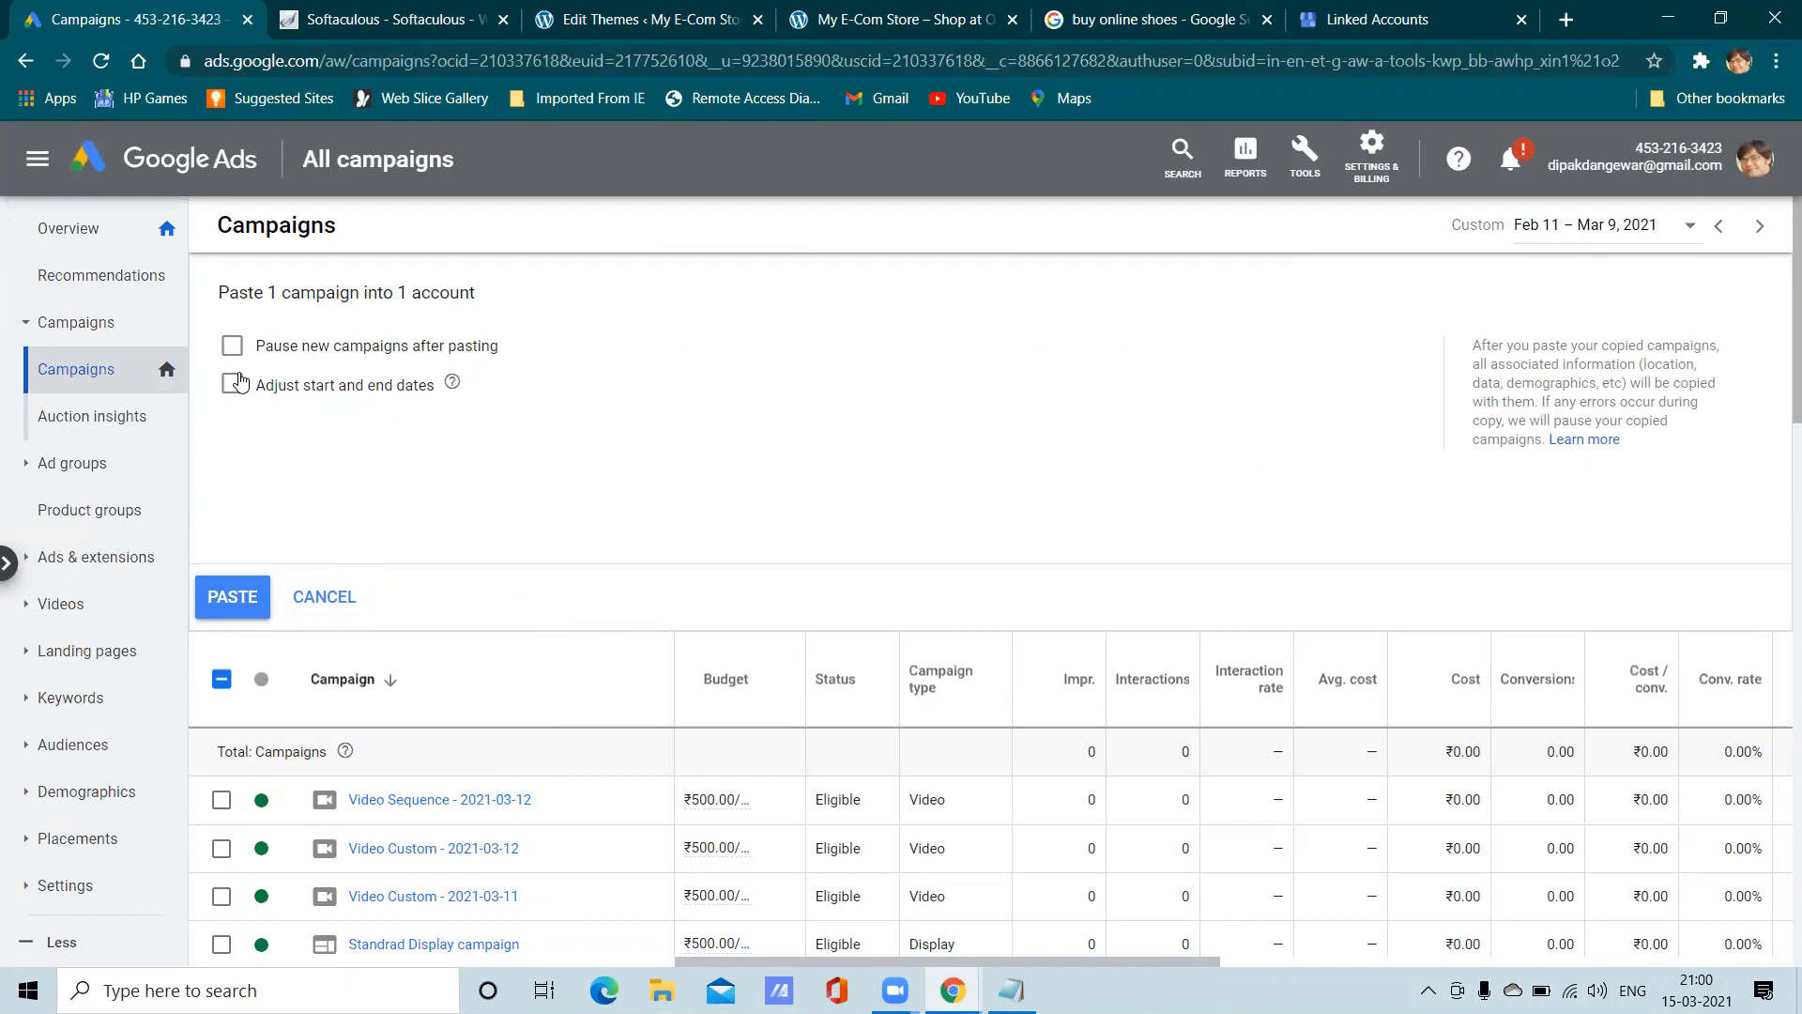
pyautogui.click(233, 347)
# Try adjusting the start and end dates for the pasted campaign, choosing no end date
pyautogui.click(232, 386)
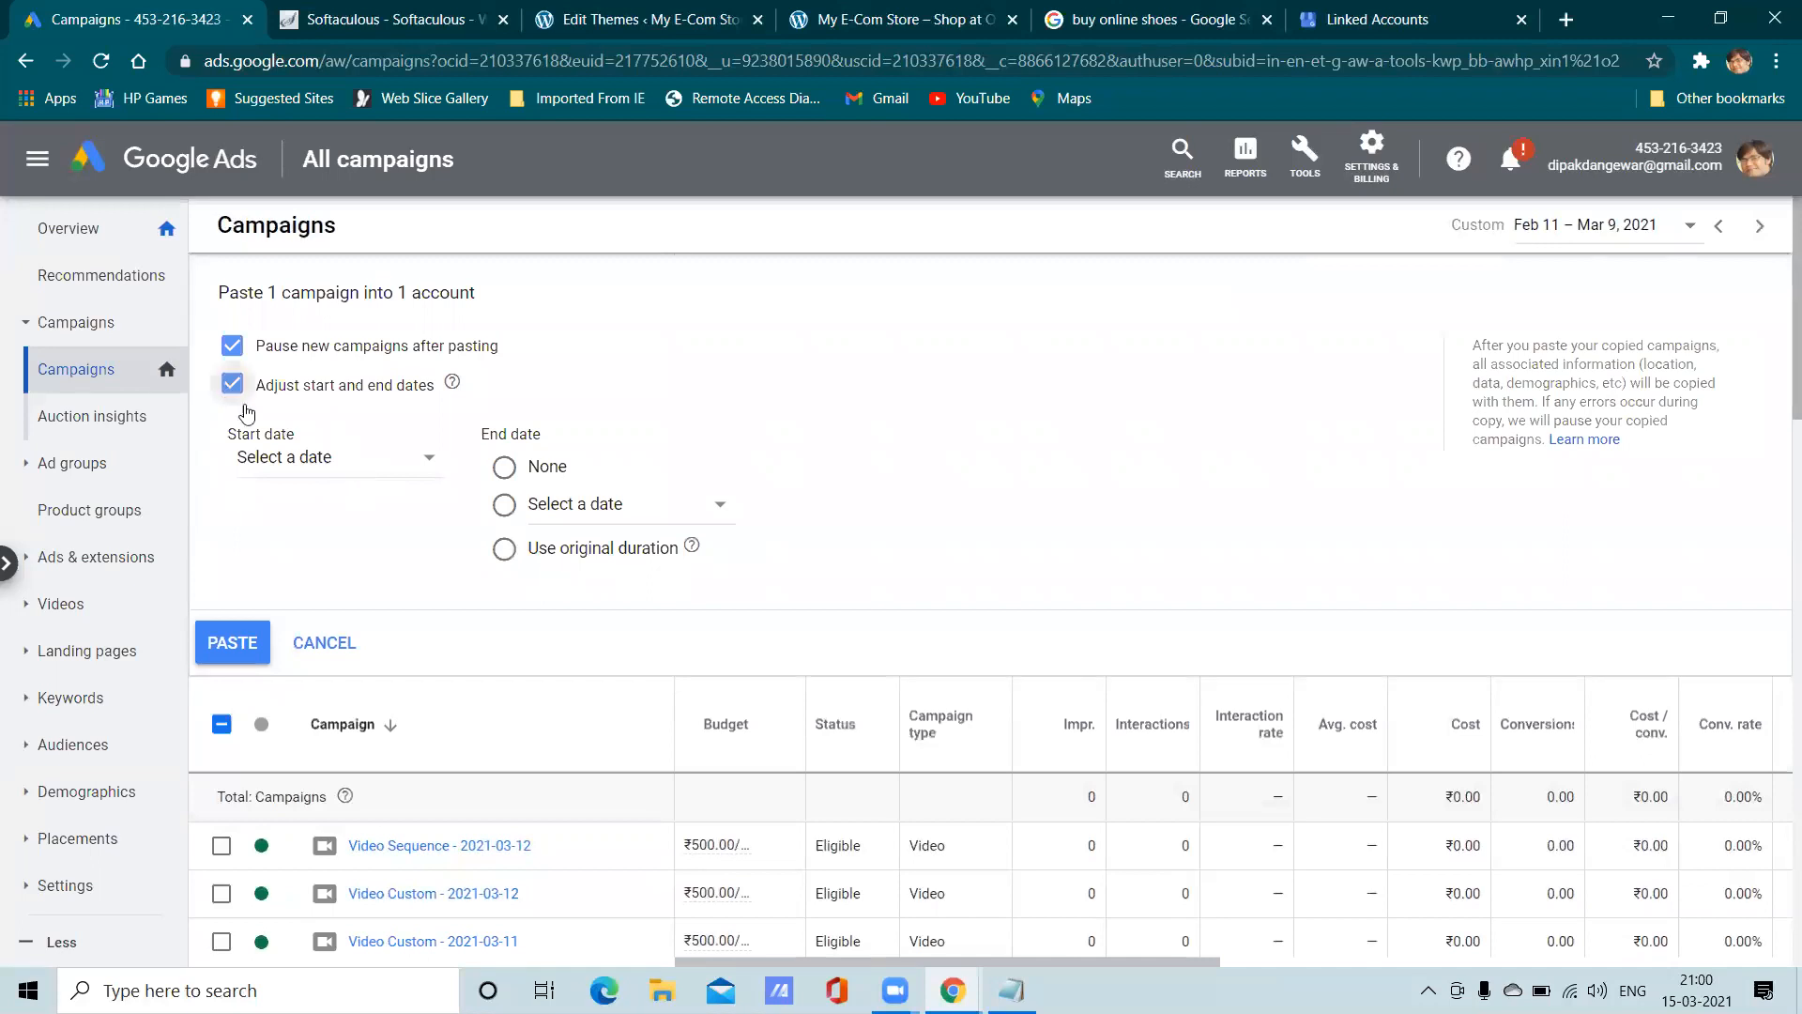
pyautogui.click(239, 396)
pyautogui.click(232, 385)
pyautogui.click(346, 461)
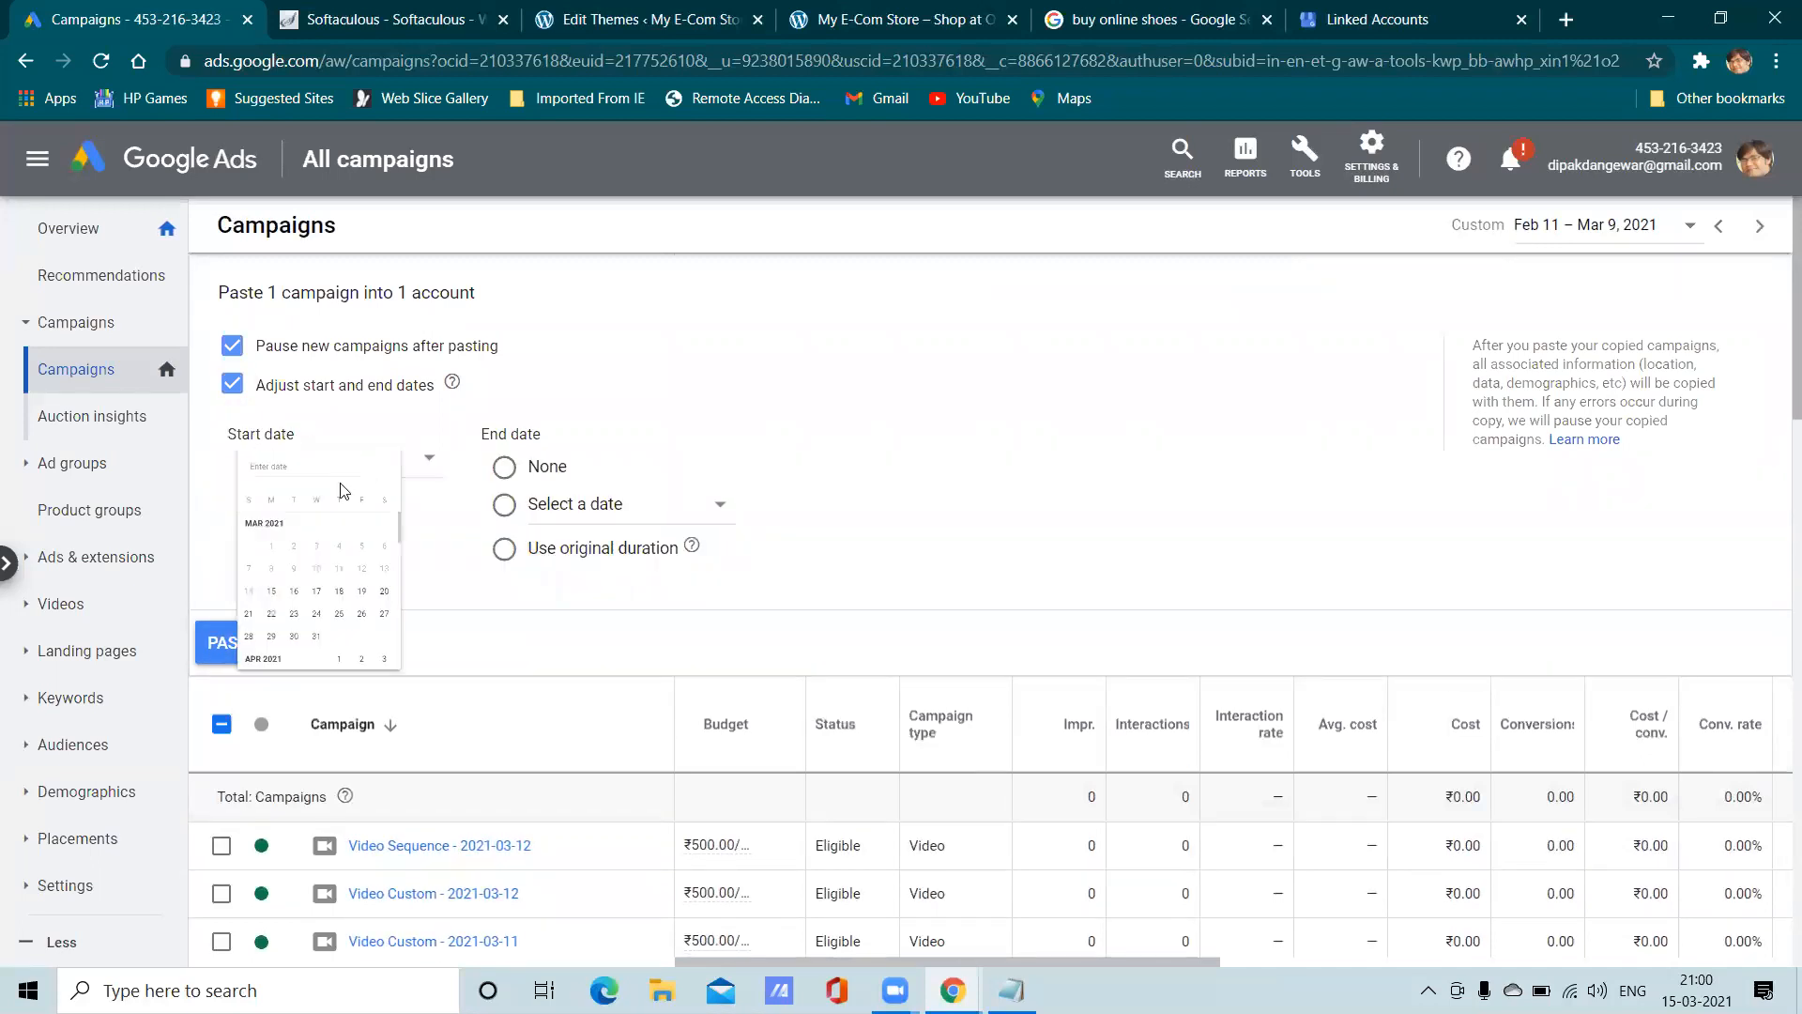
pyautogui.click(641, 440)
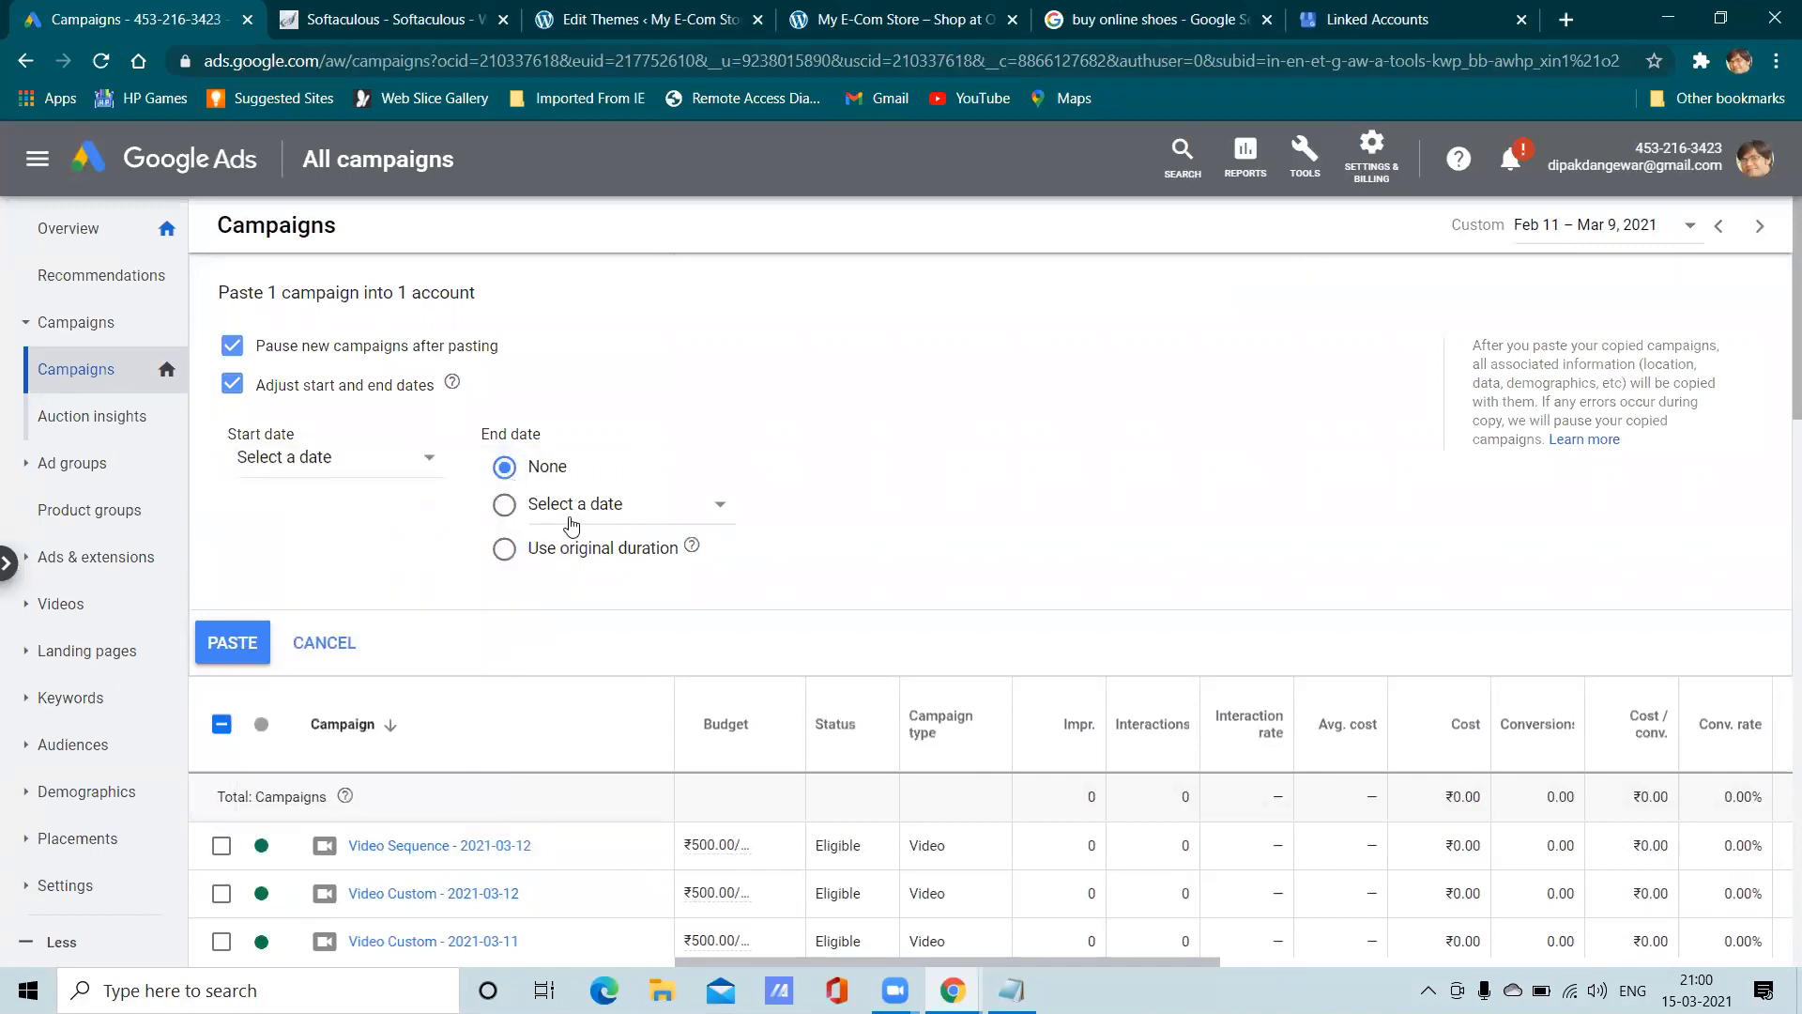
pyautogui.click(232, 384)
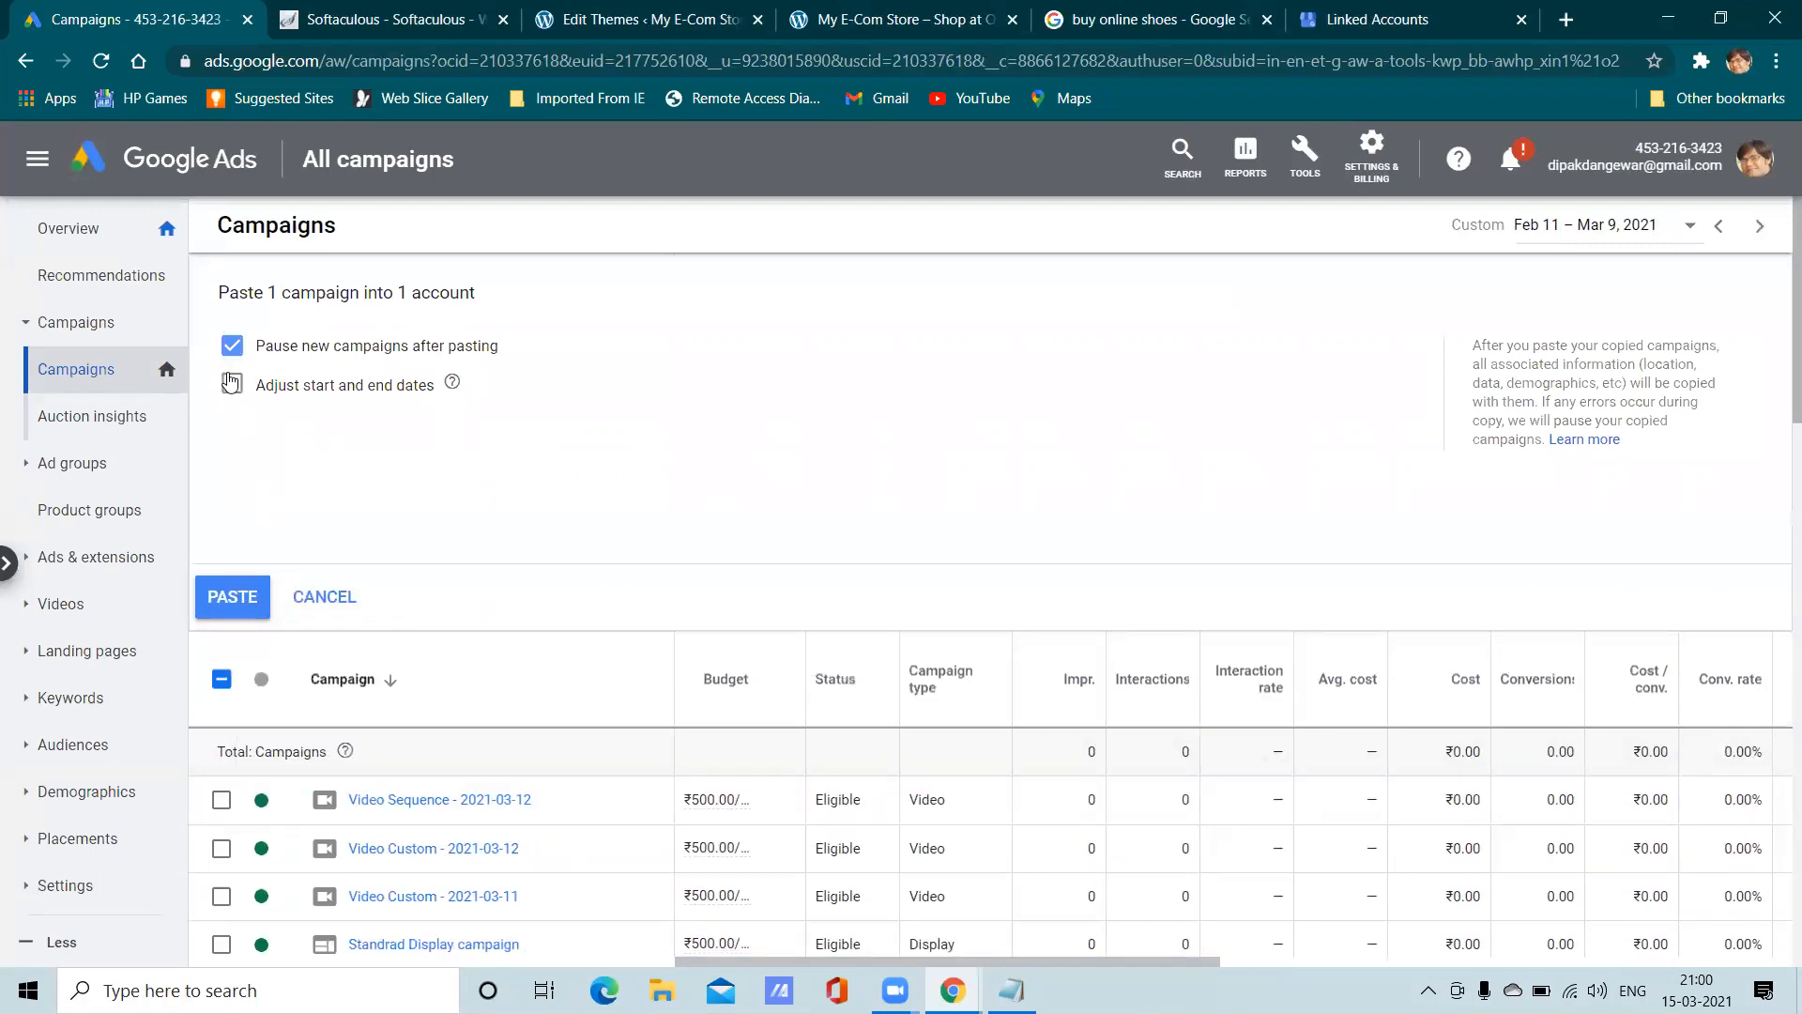
# Paste the copied campaign into the account and look through the campaigns table for the copy
pyautogui.click(238, 599)
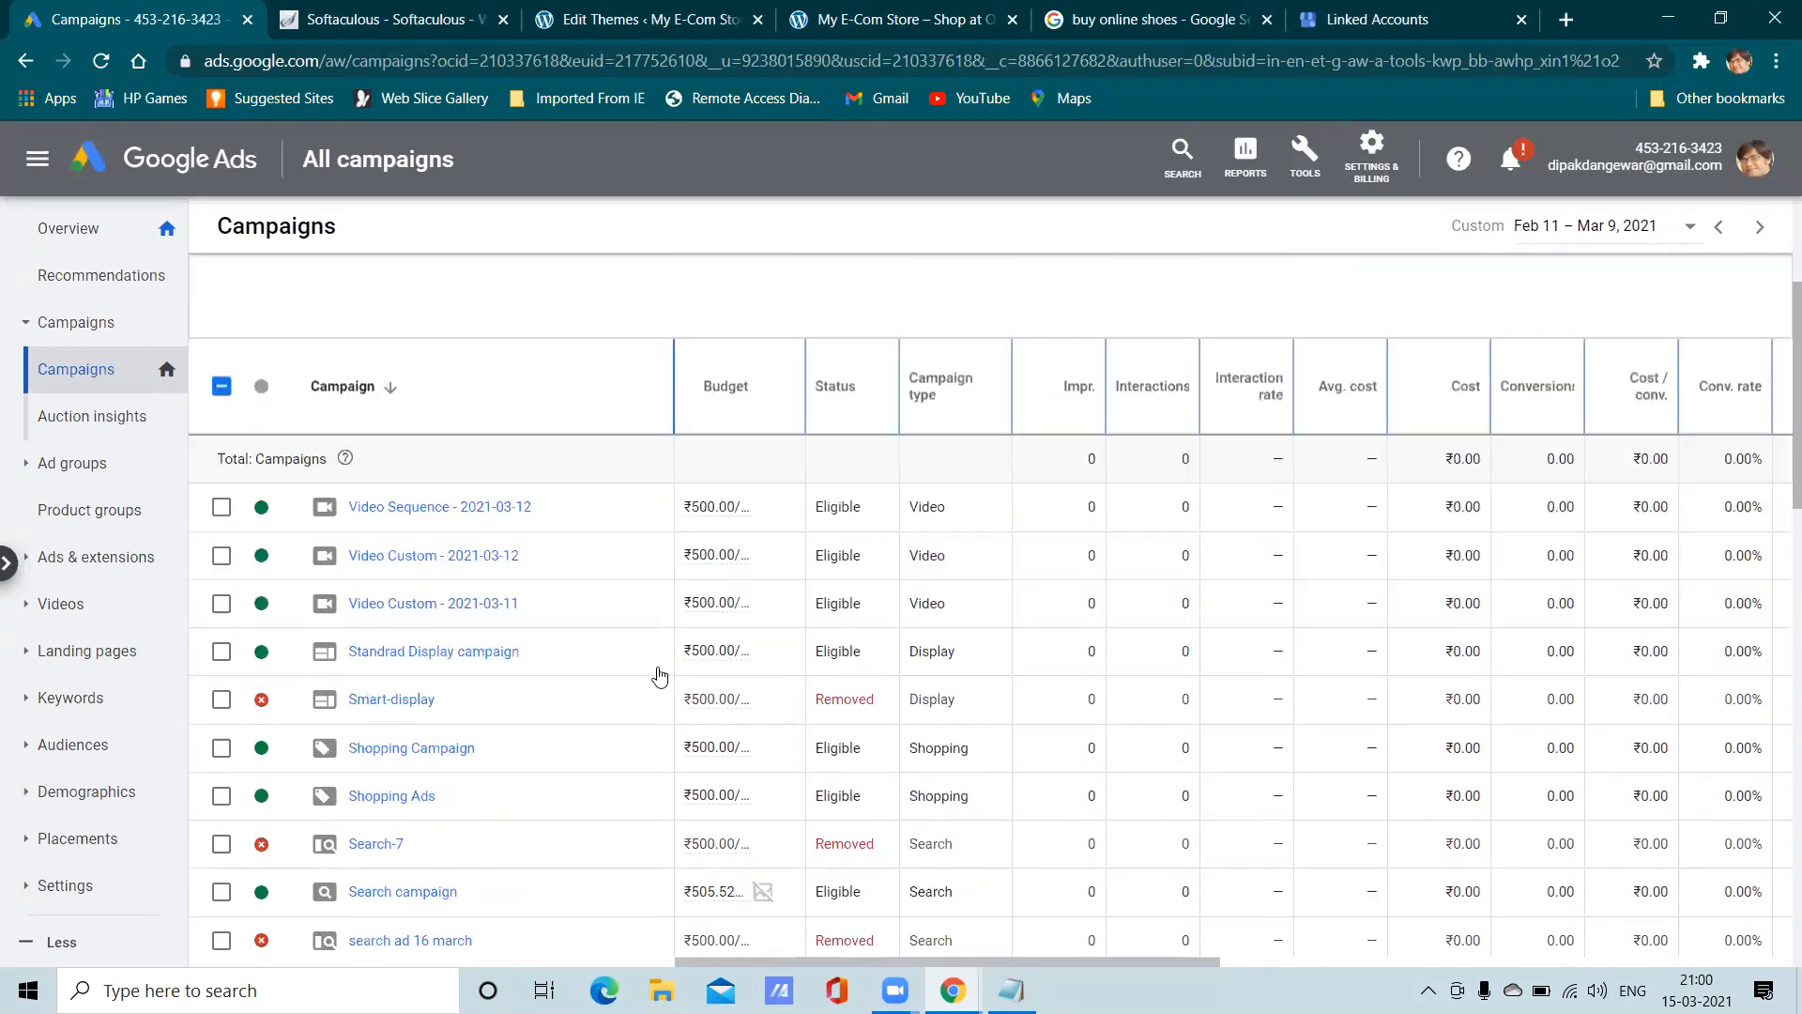
pyautogui.scroll(-2, 638, 681)
pyautogui.scroll(-5, 515, 713)
pyautogui.scroll(-6, 514, 713)
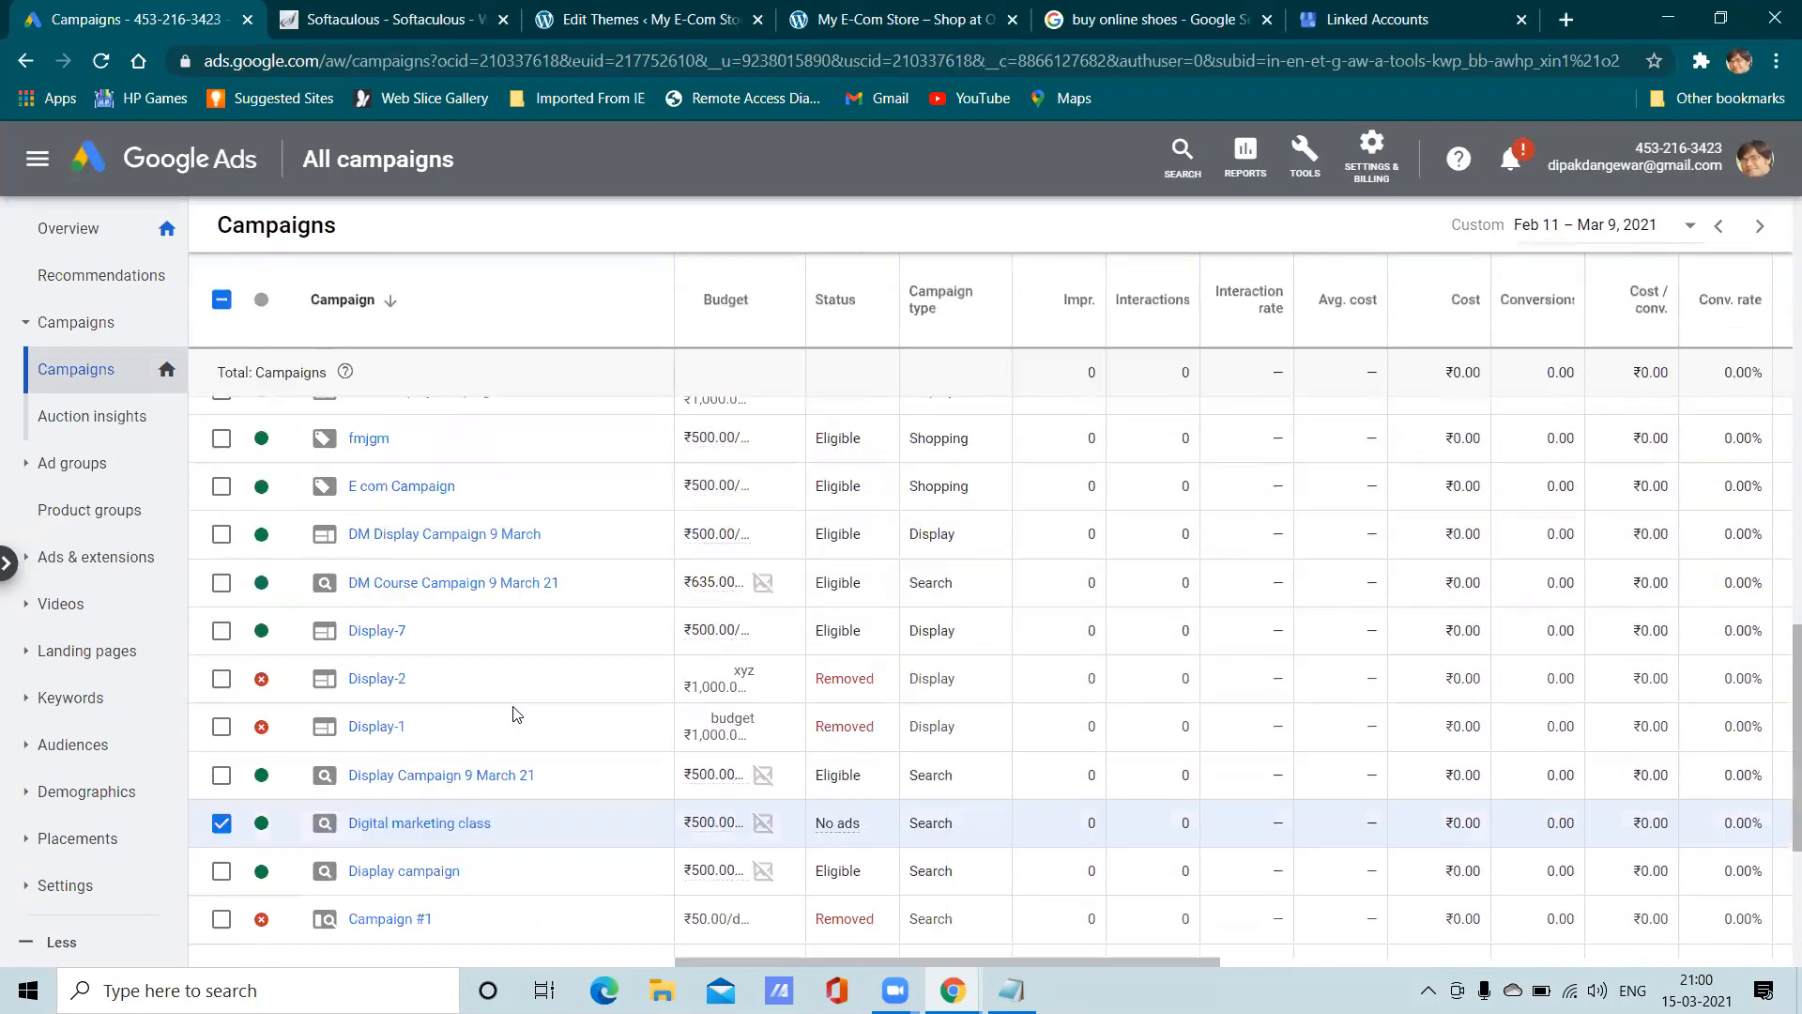
pyautogui.scroll(-3, 514, 715)
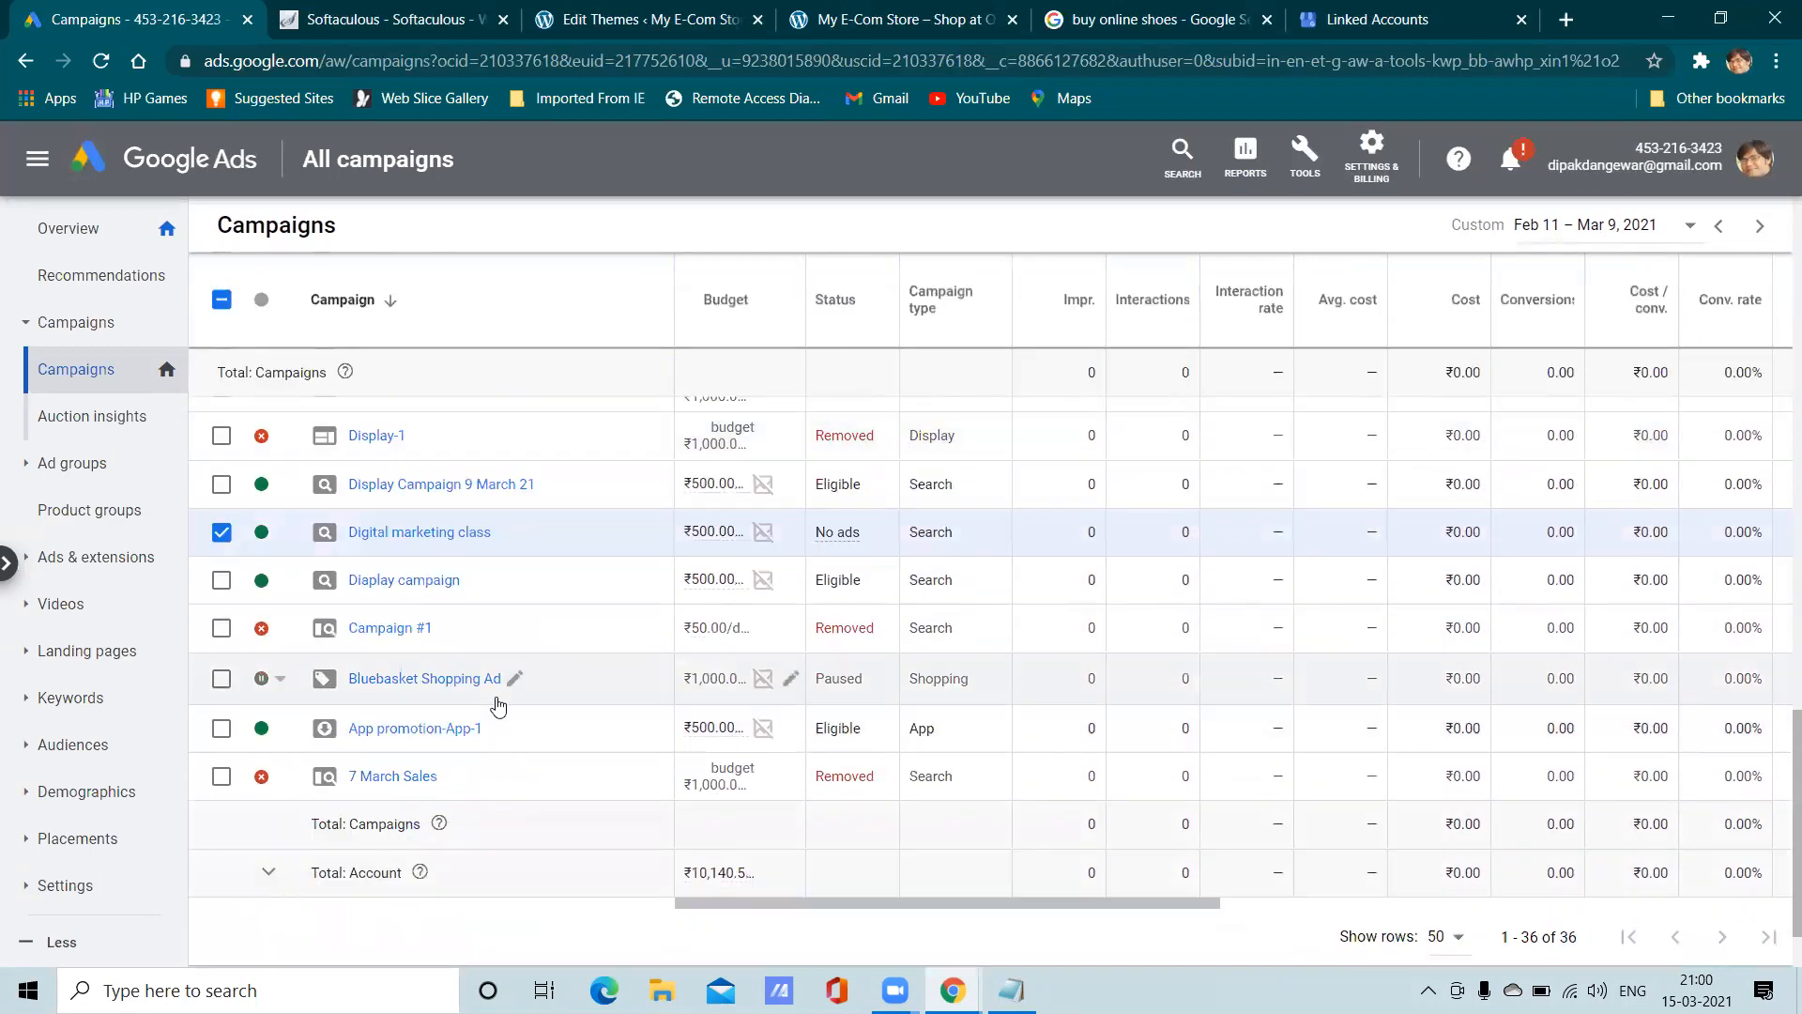
pyautogui.scroll(2, 497, 706)
pyautogui.scroll(6, 660, 661)
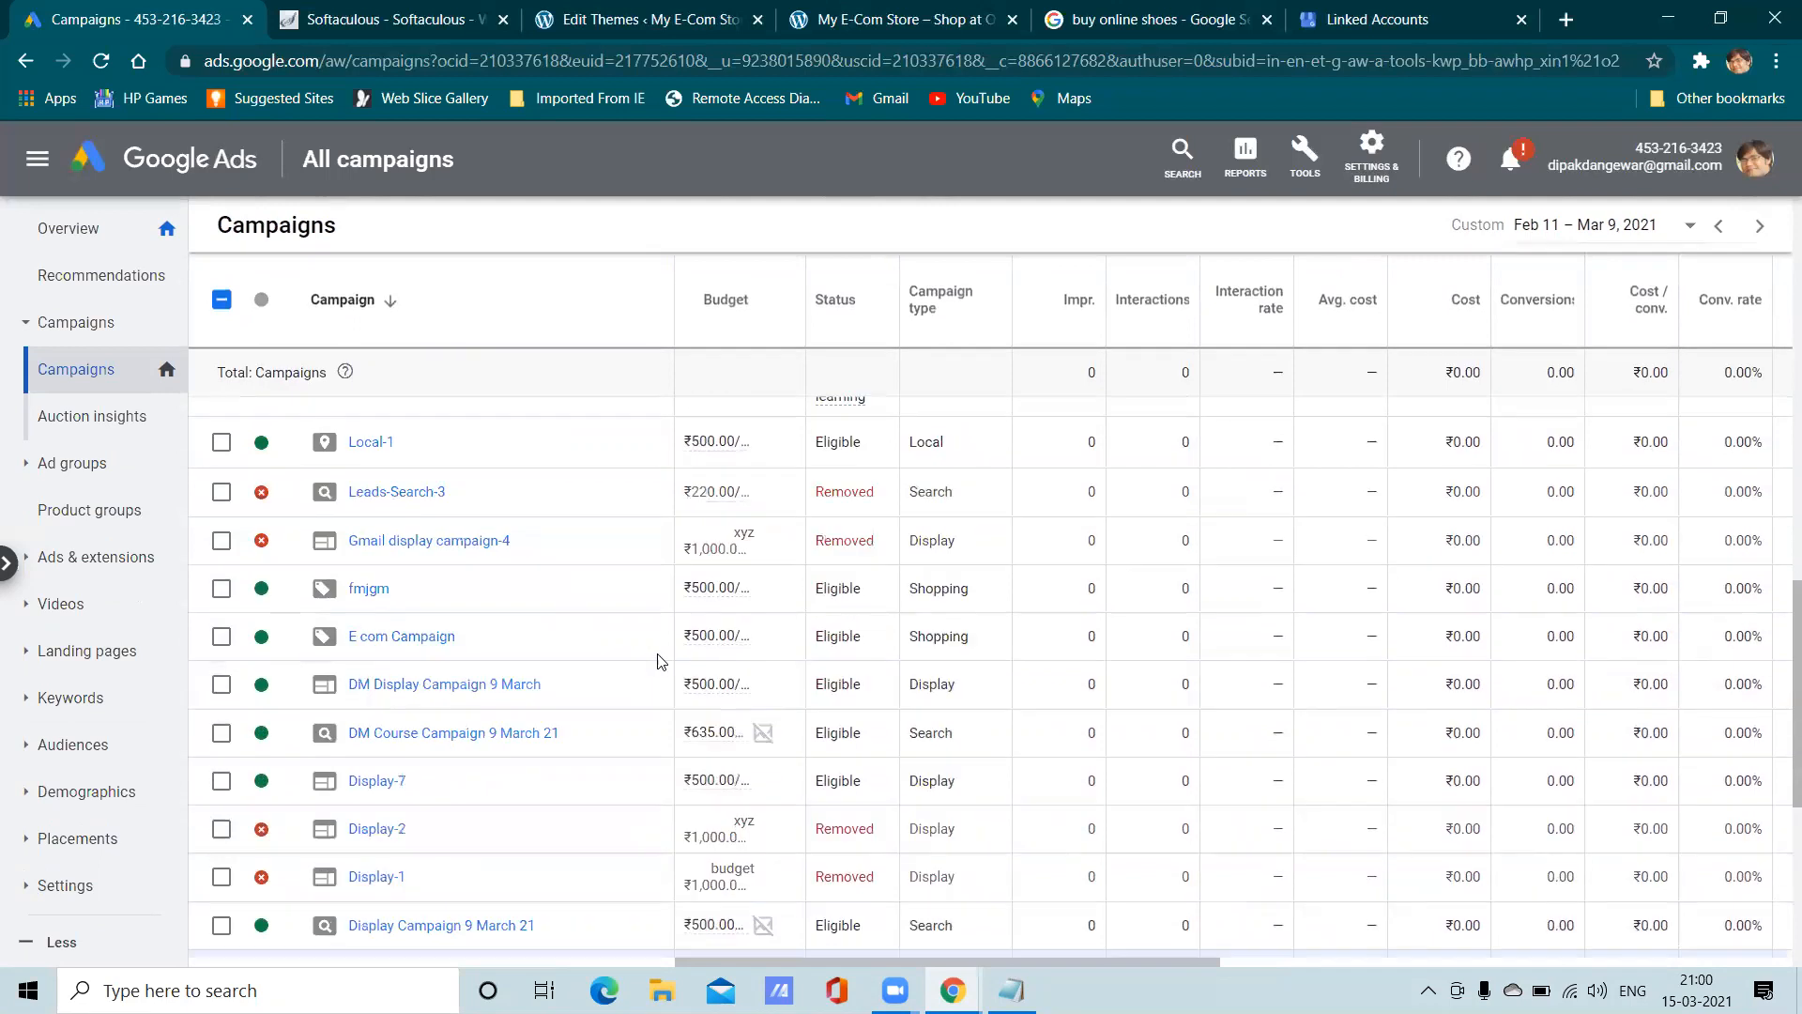
pyautogui.scroll(-4, 660, 663)
pyautogui.scroll(-3, 661, 661)
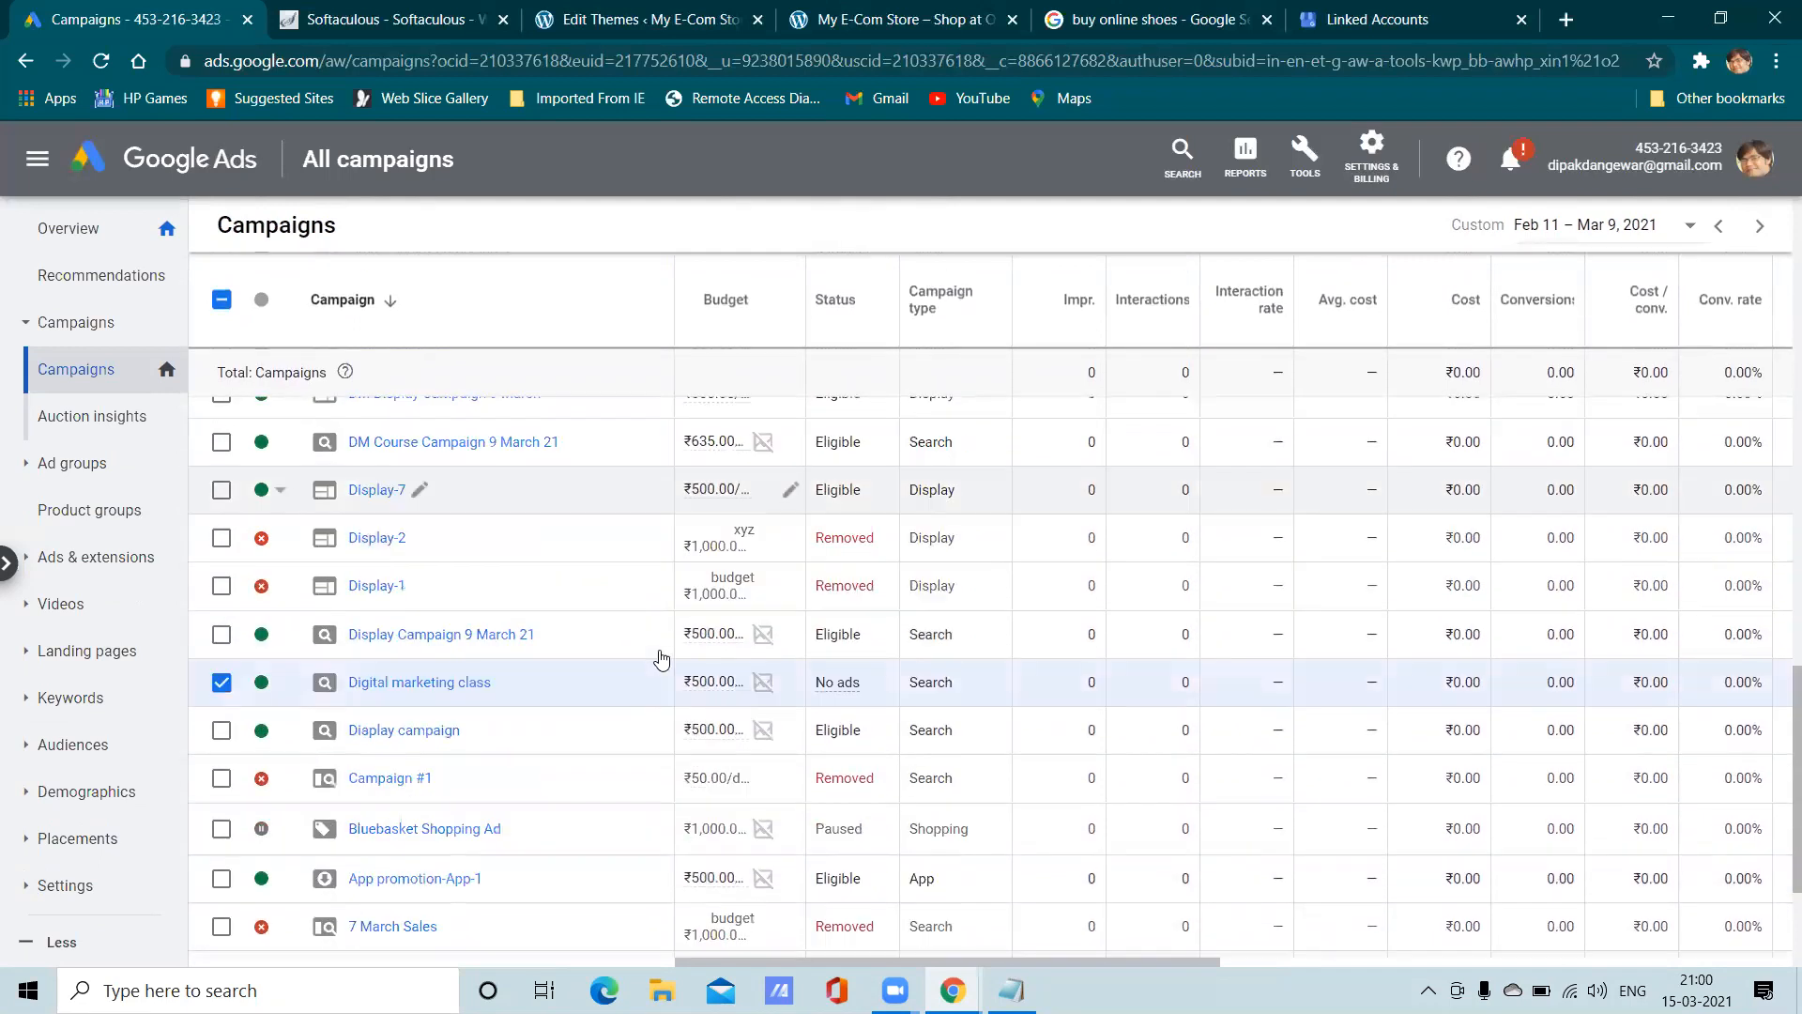
# Enable the pasted Digital marketing class #2 campaign
pyautogui.scroll(10, 661, 657)
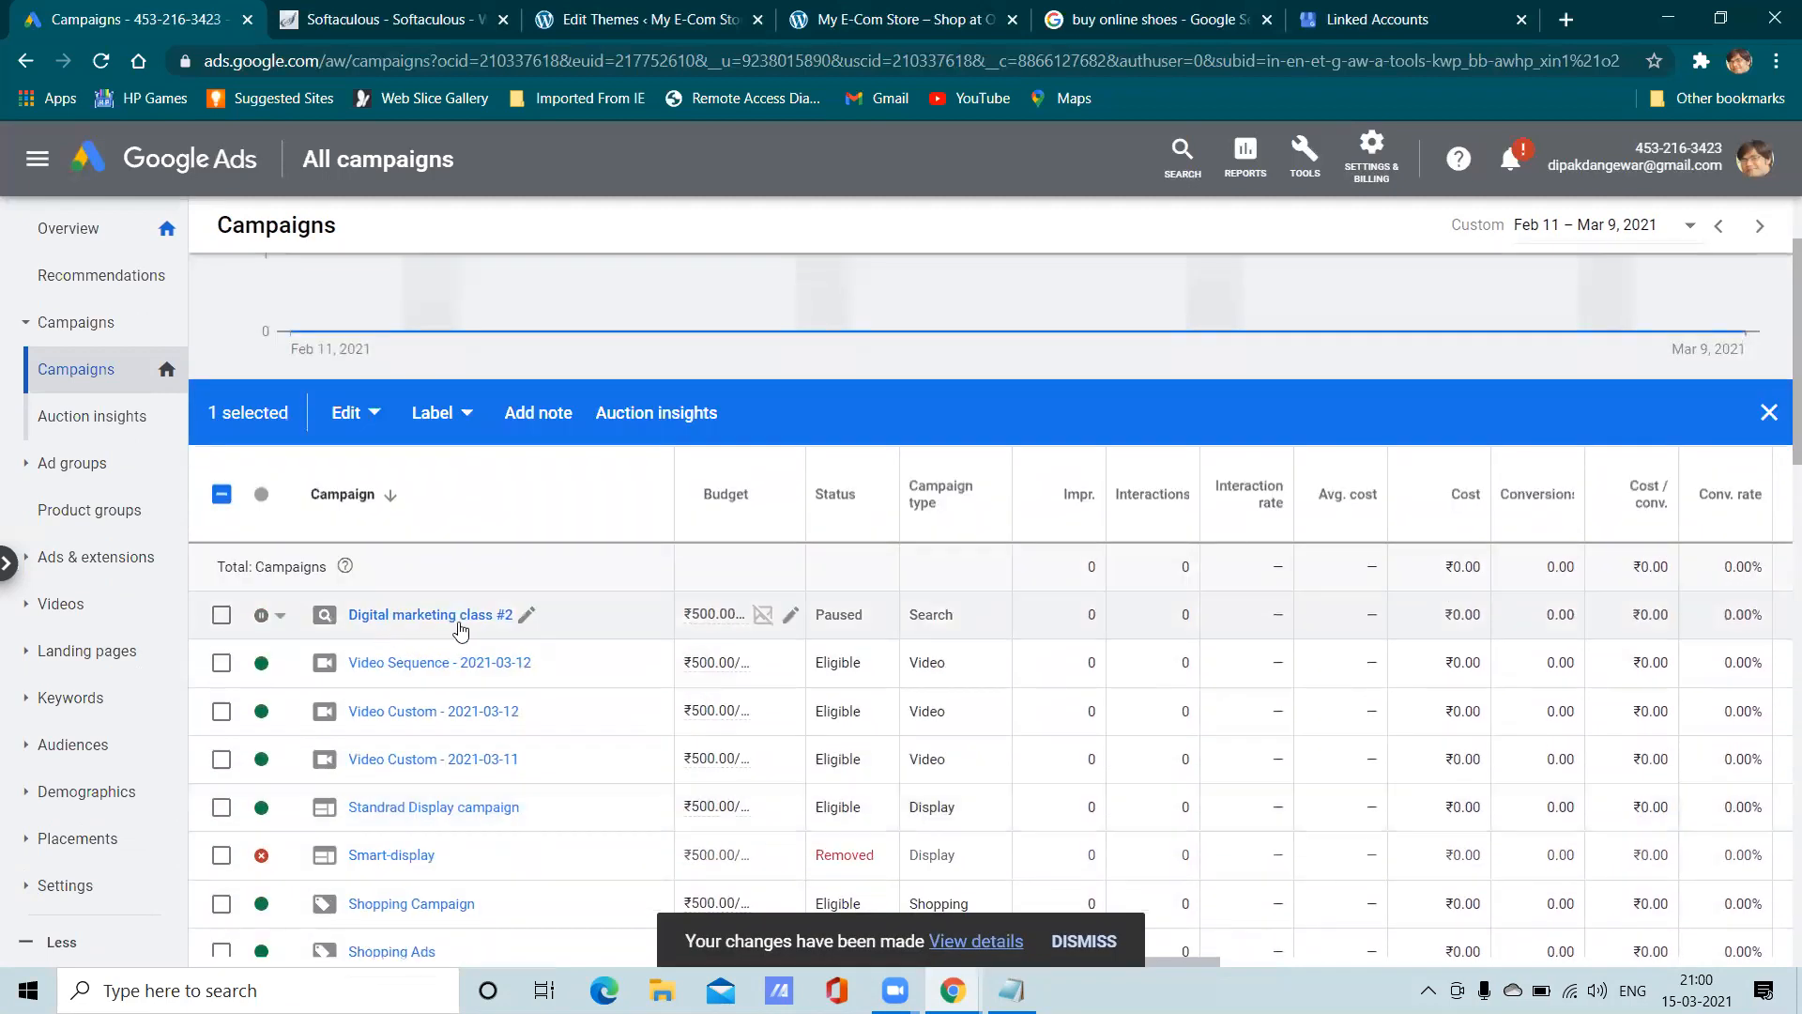
pyautogui.click(271, 620)
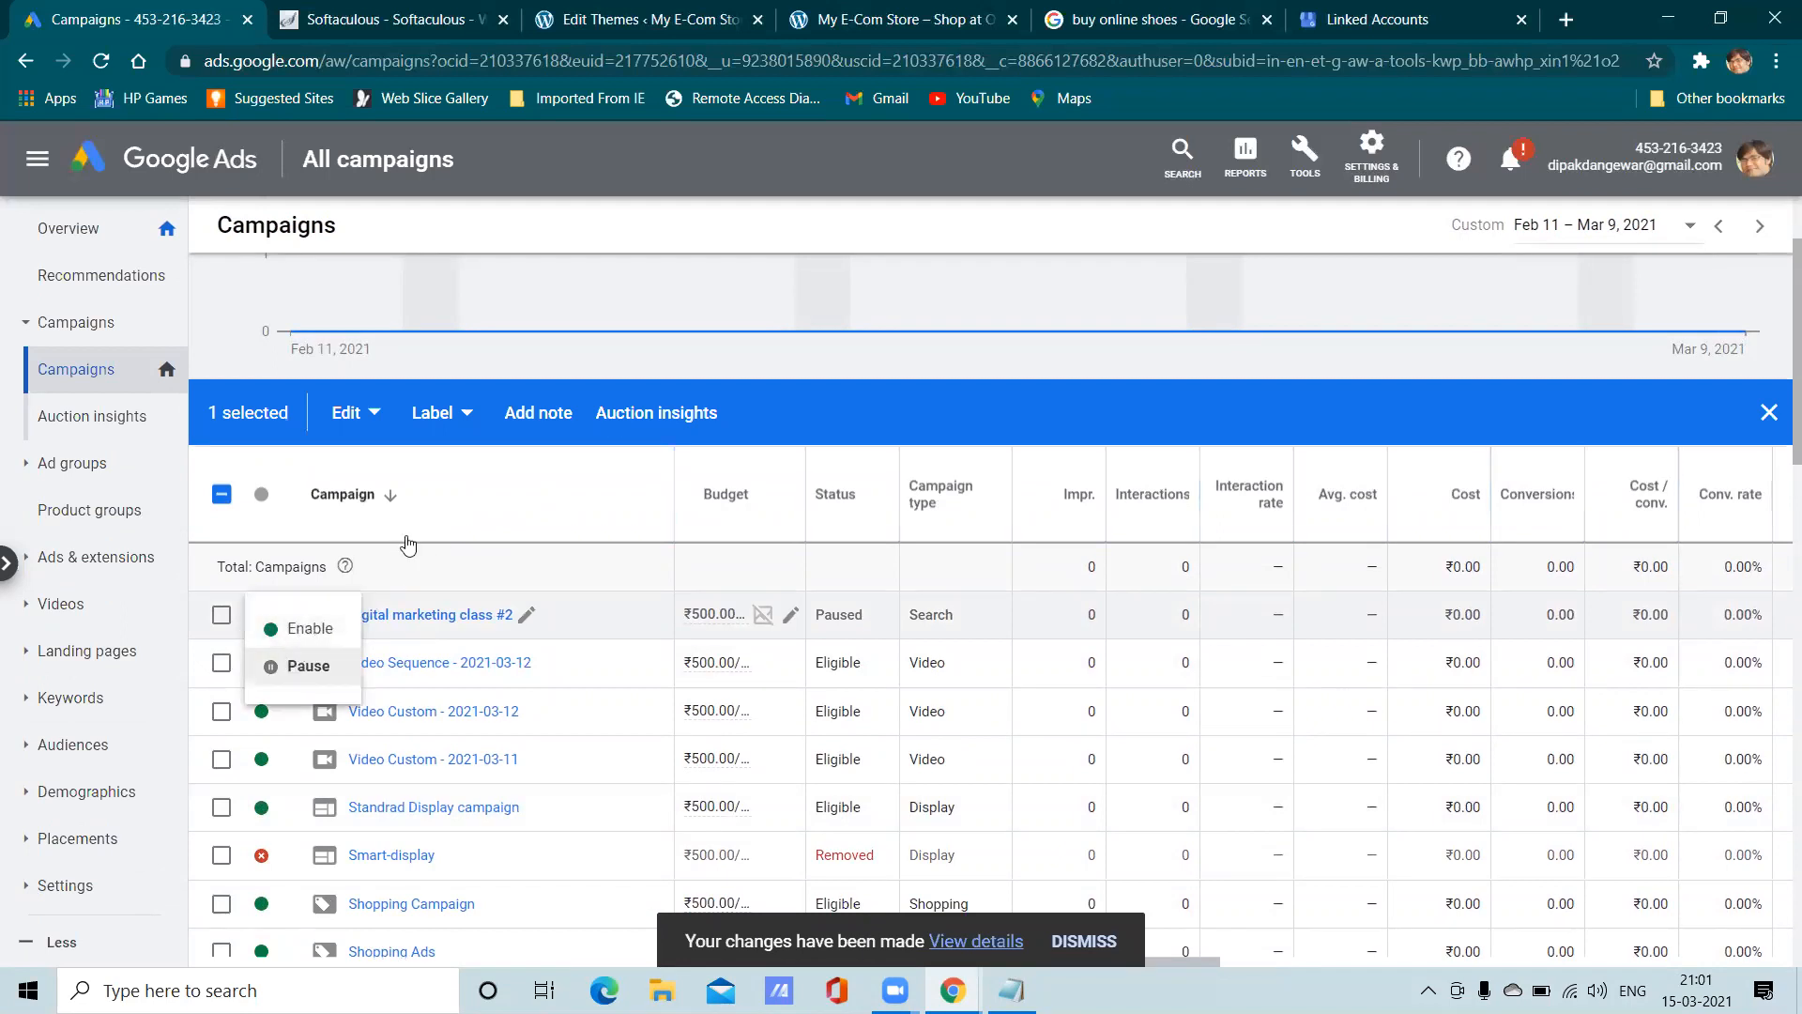
pyautogui.click(312, 627)
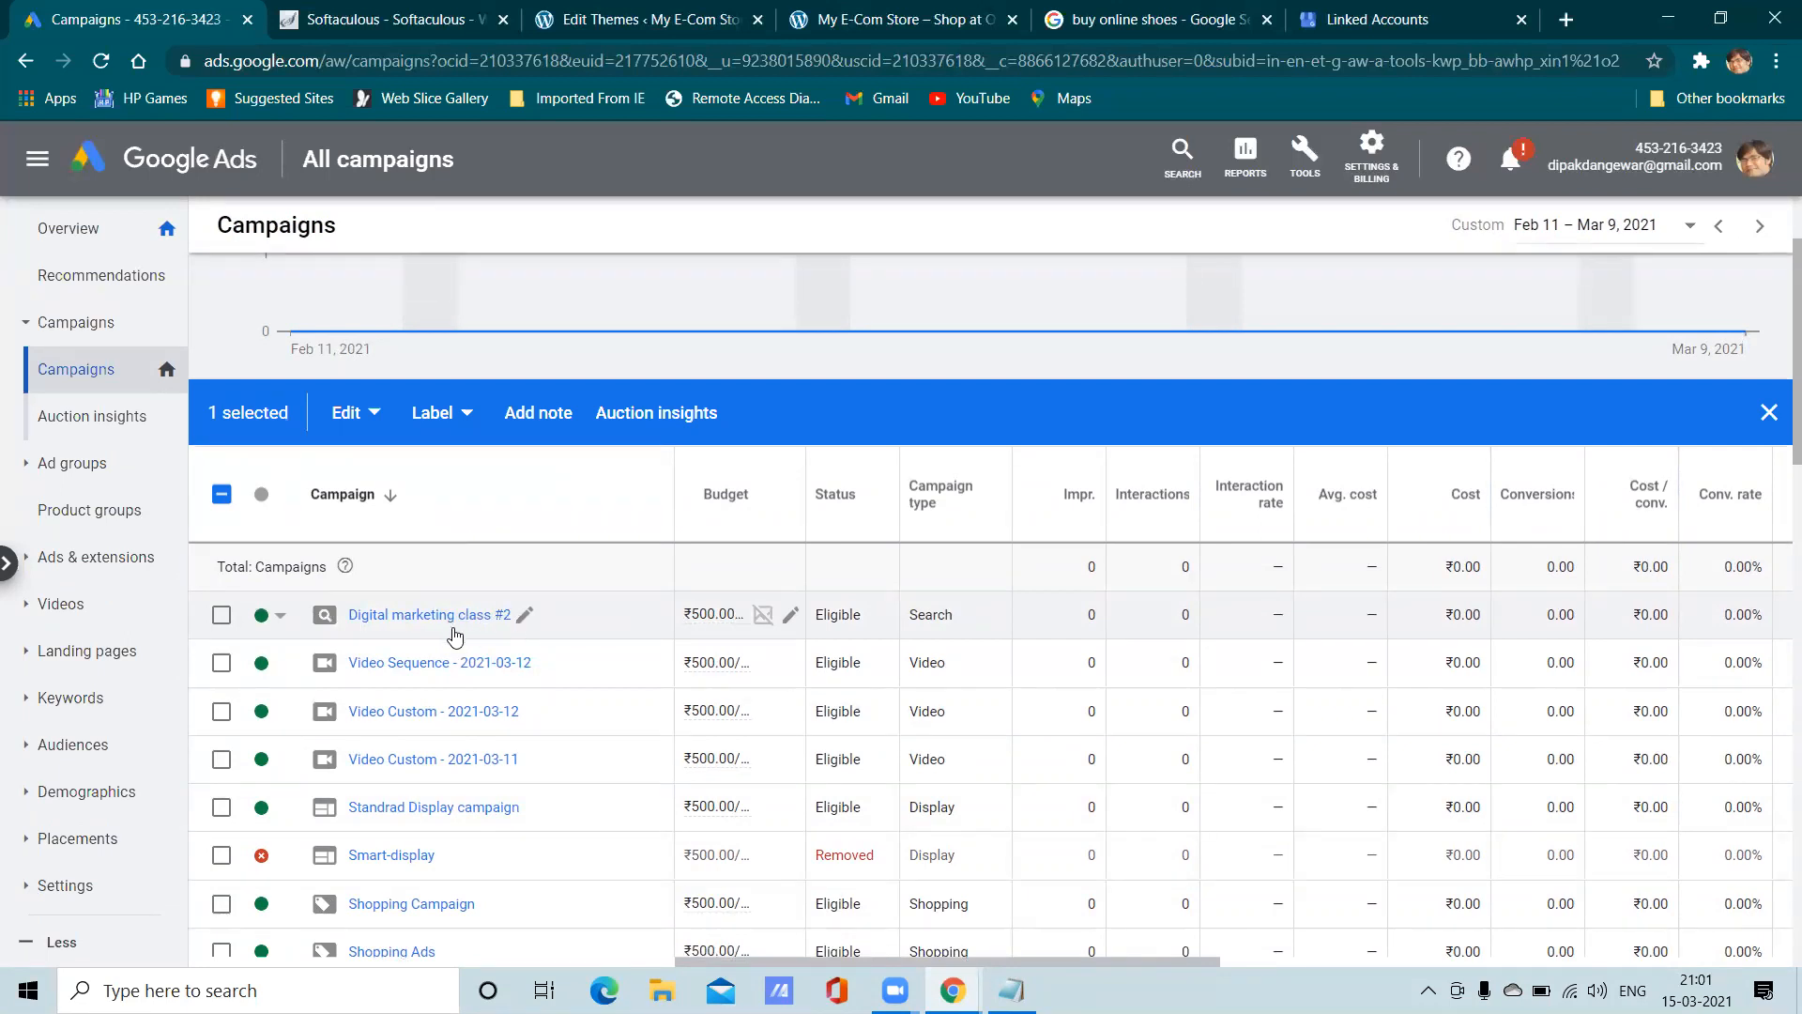
# Examine the product groups table and the campaigns and ad groups its entries belong to
pyautogui.click(110, 462)
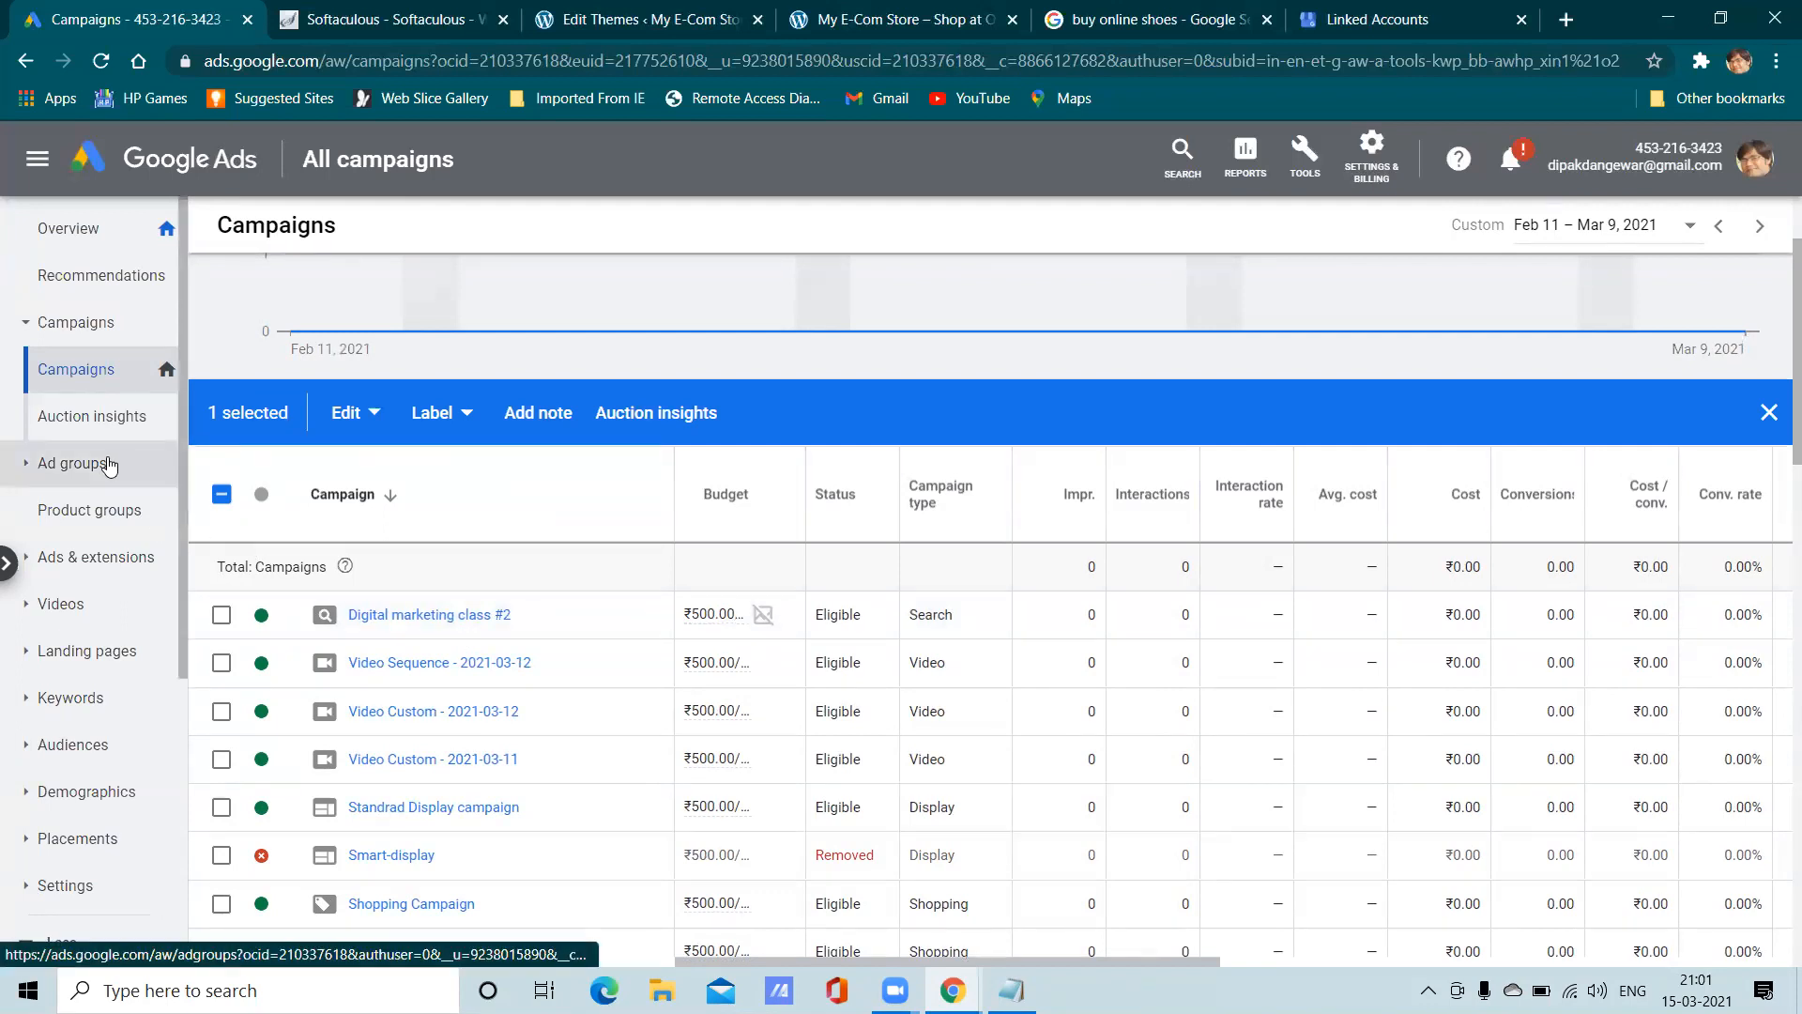
pyautogui.click(111, 514)
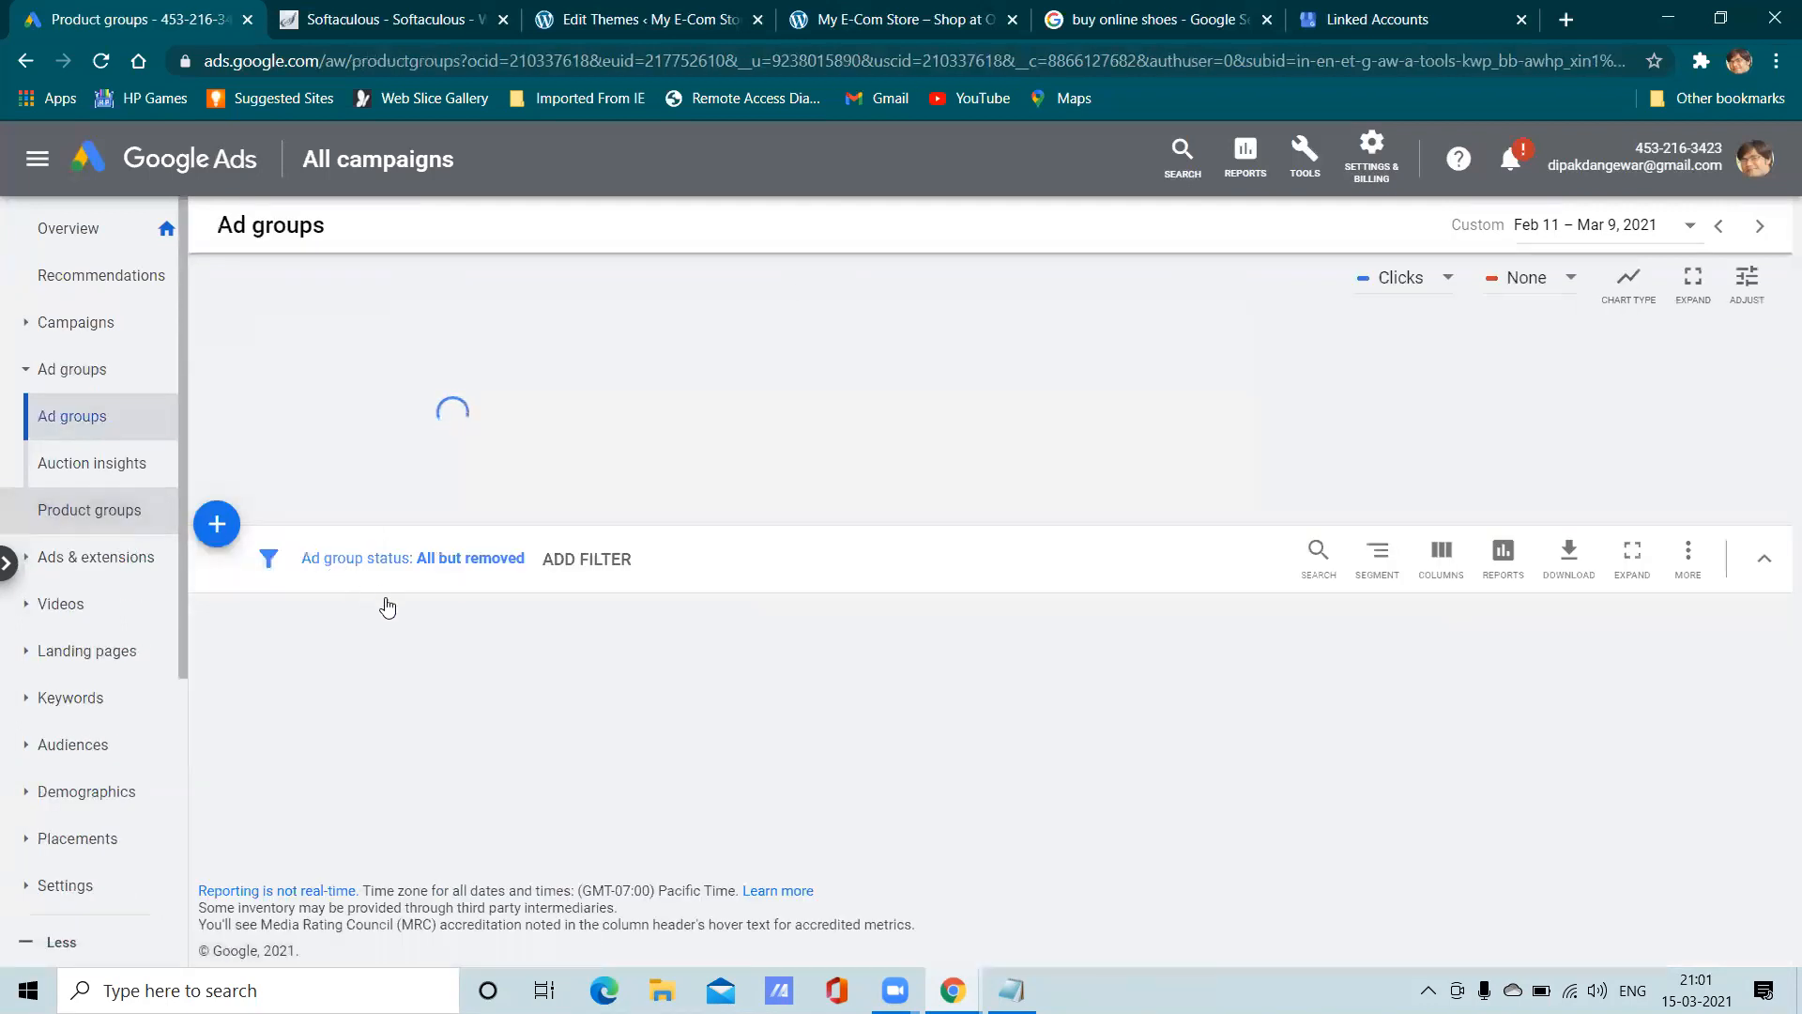
pyautogui.scroll(-2, 451, 675)
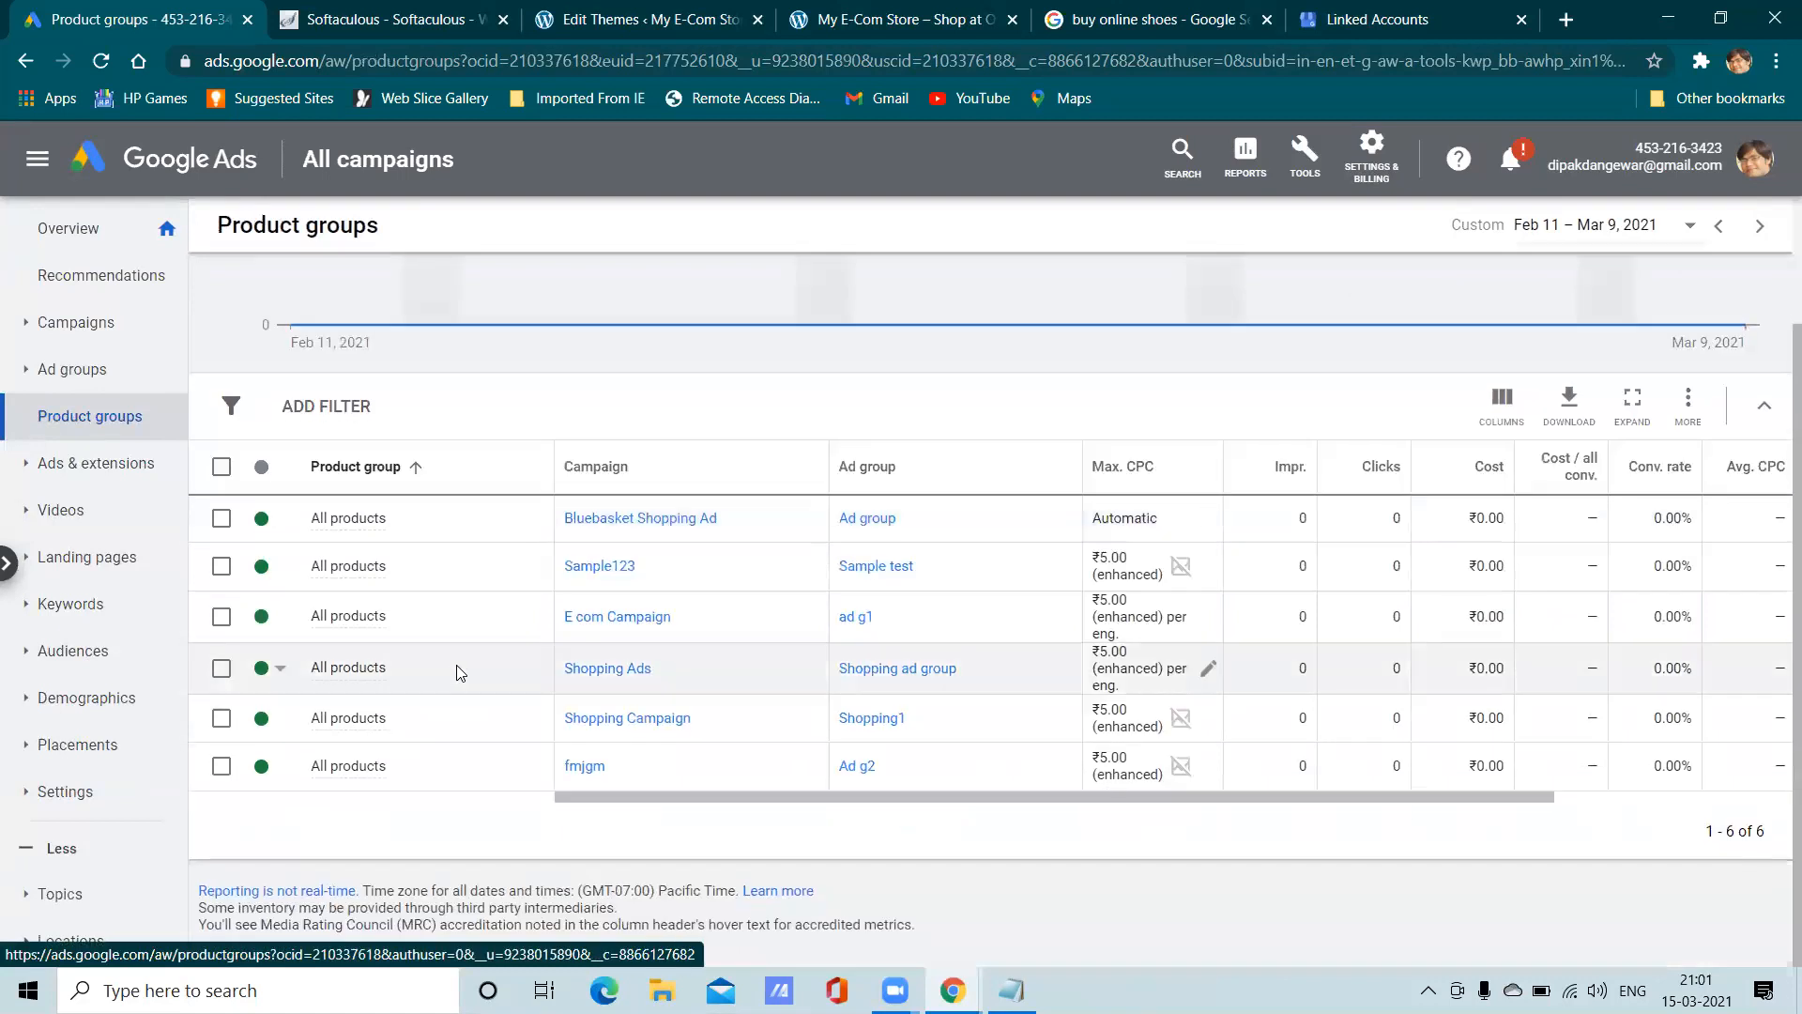
pyautogui.scroll(2, 410, 670)
pyautogui.scroll(-2, 410, 669)
pyautogui.scroll(2, 751, 676)
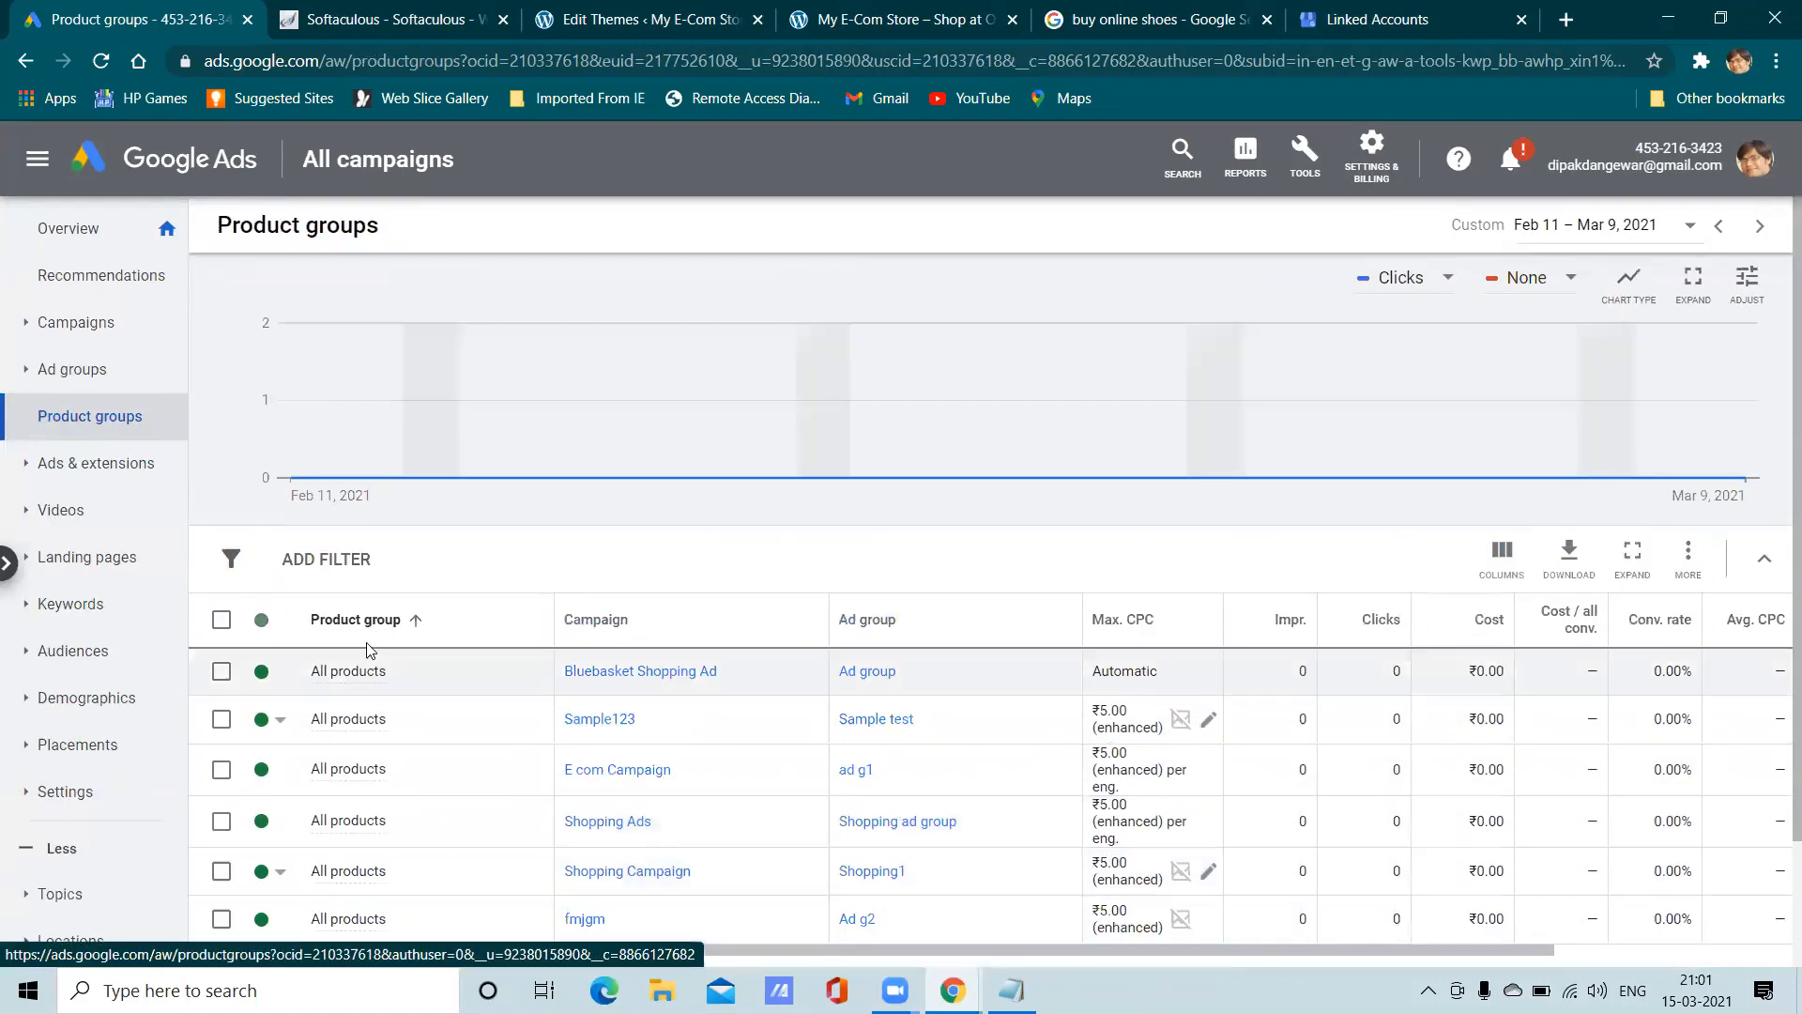
# Examine the ad groups table across all campaigns, from the Standrad Display campaign down to Display-2
pyautogui.click(87, 242)
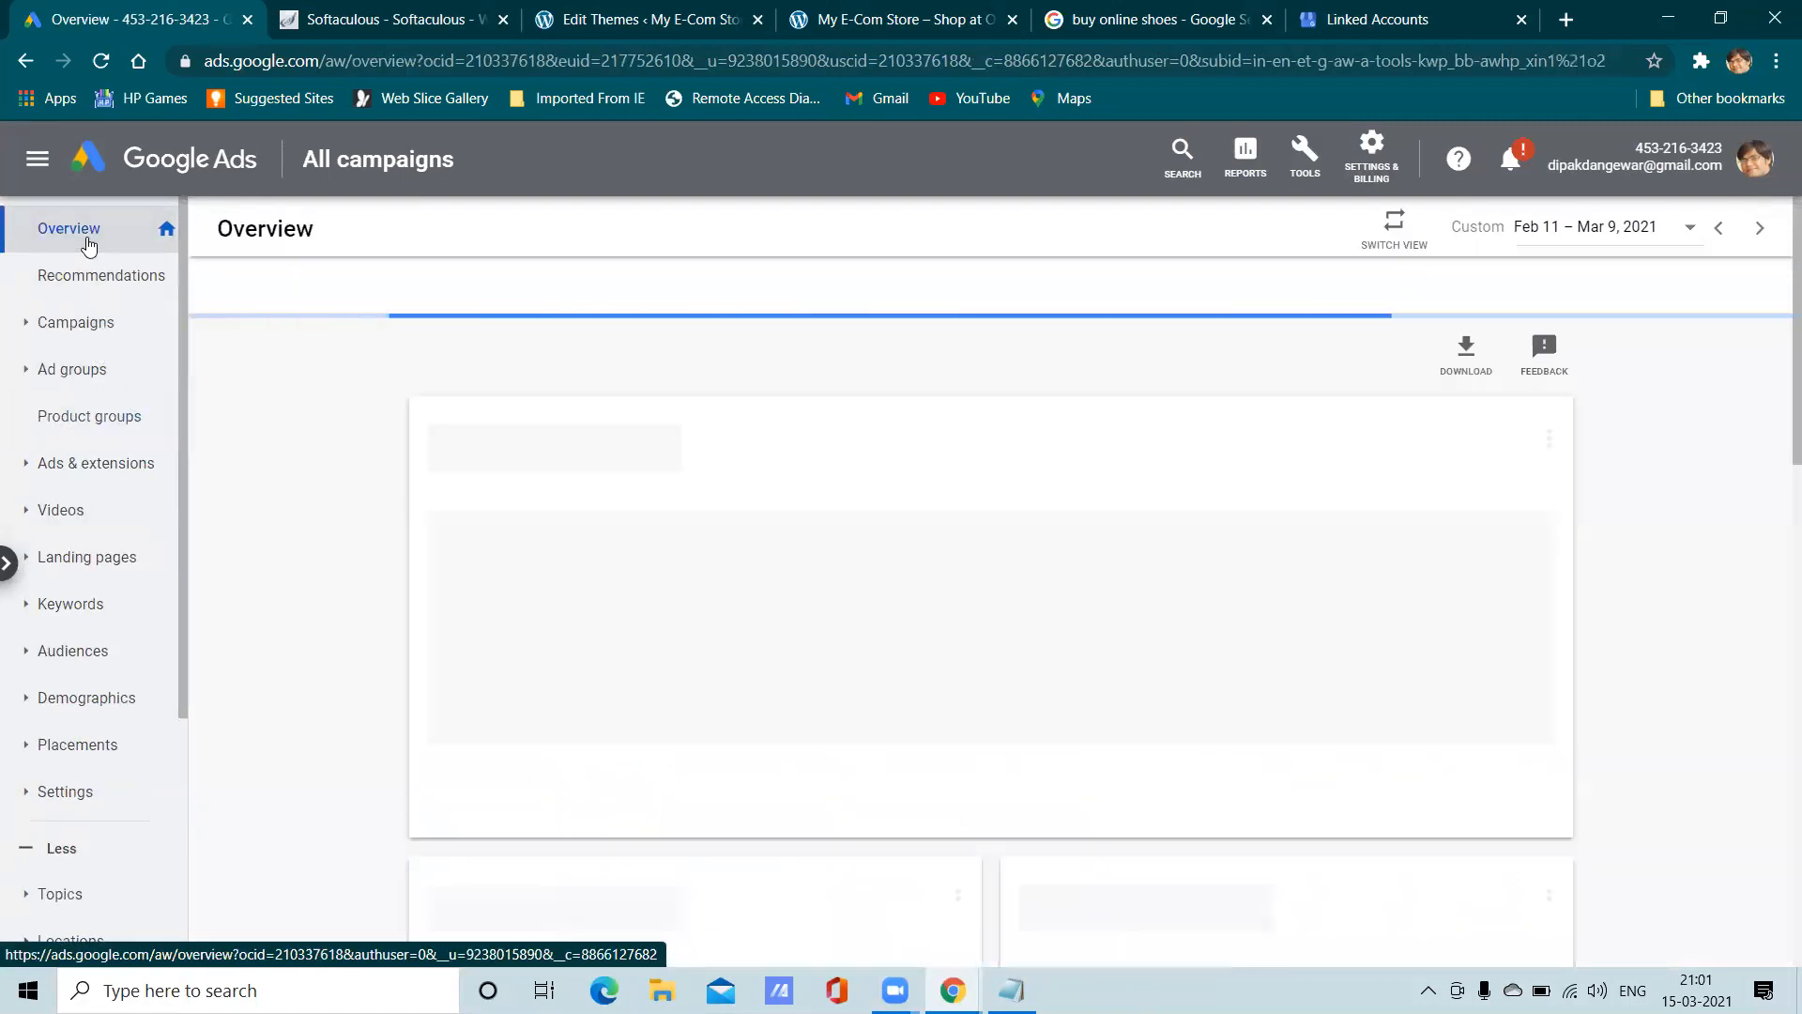
pyautogui.click(79, 371)
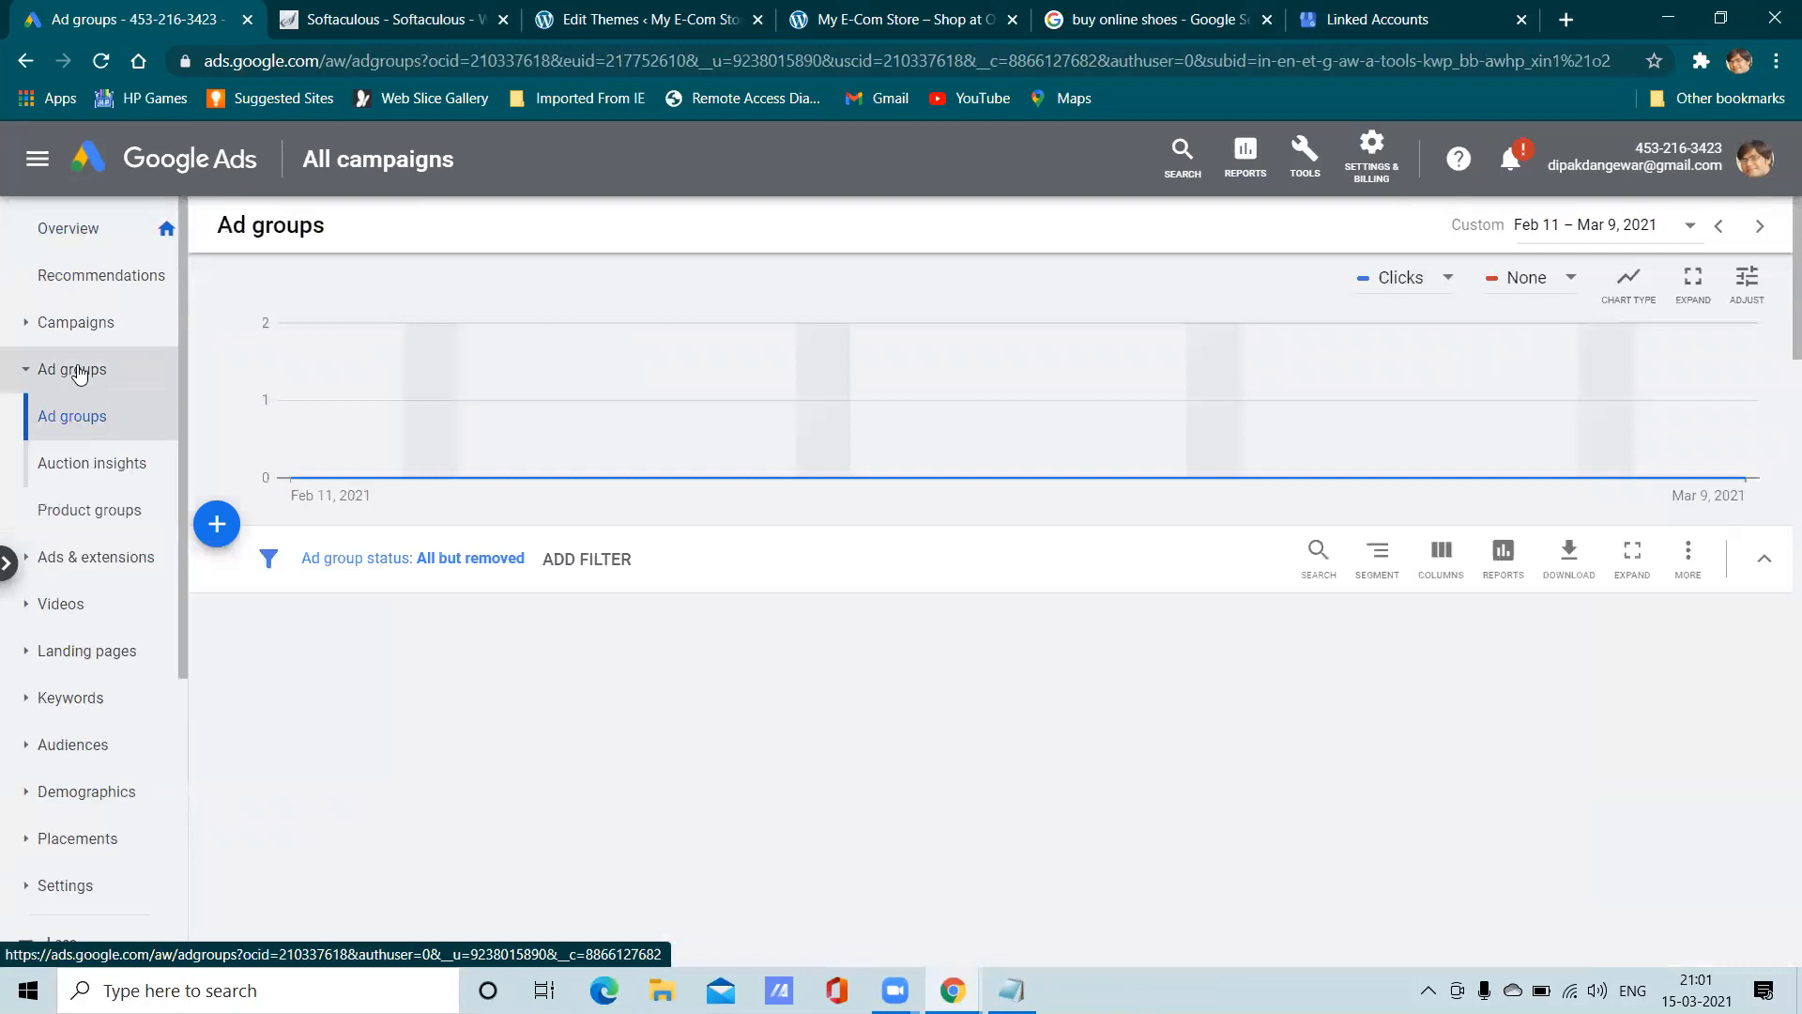
pyautogui.scroll(-3, 705, 688)
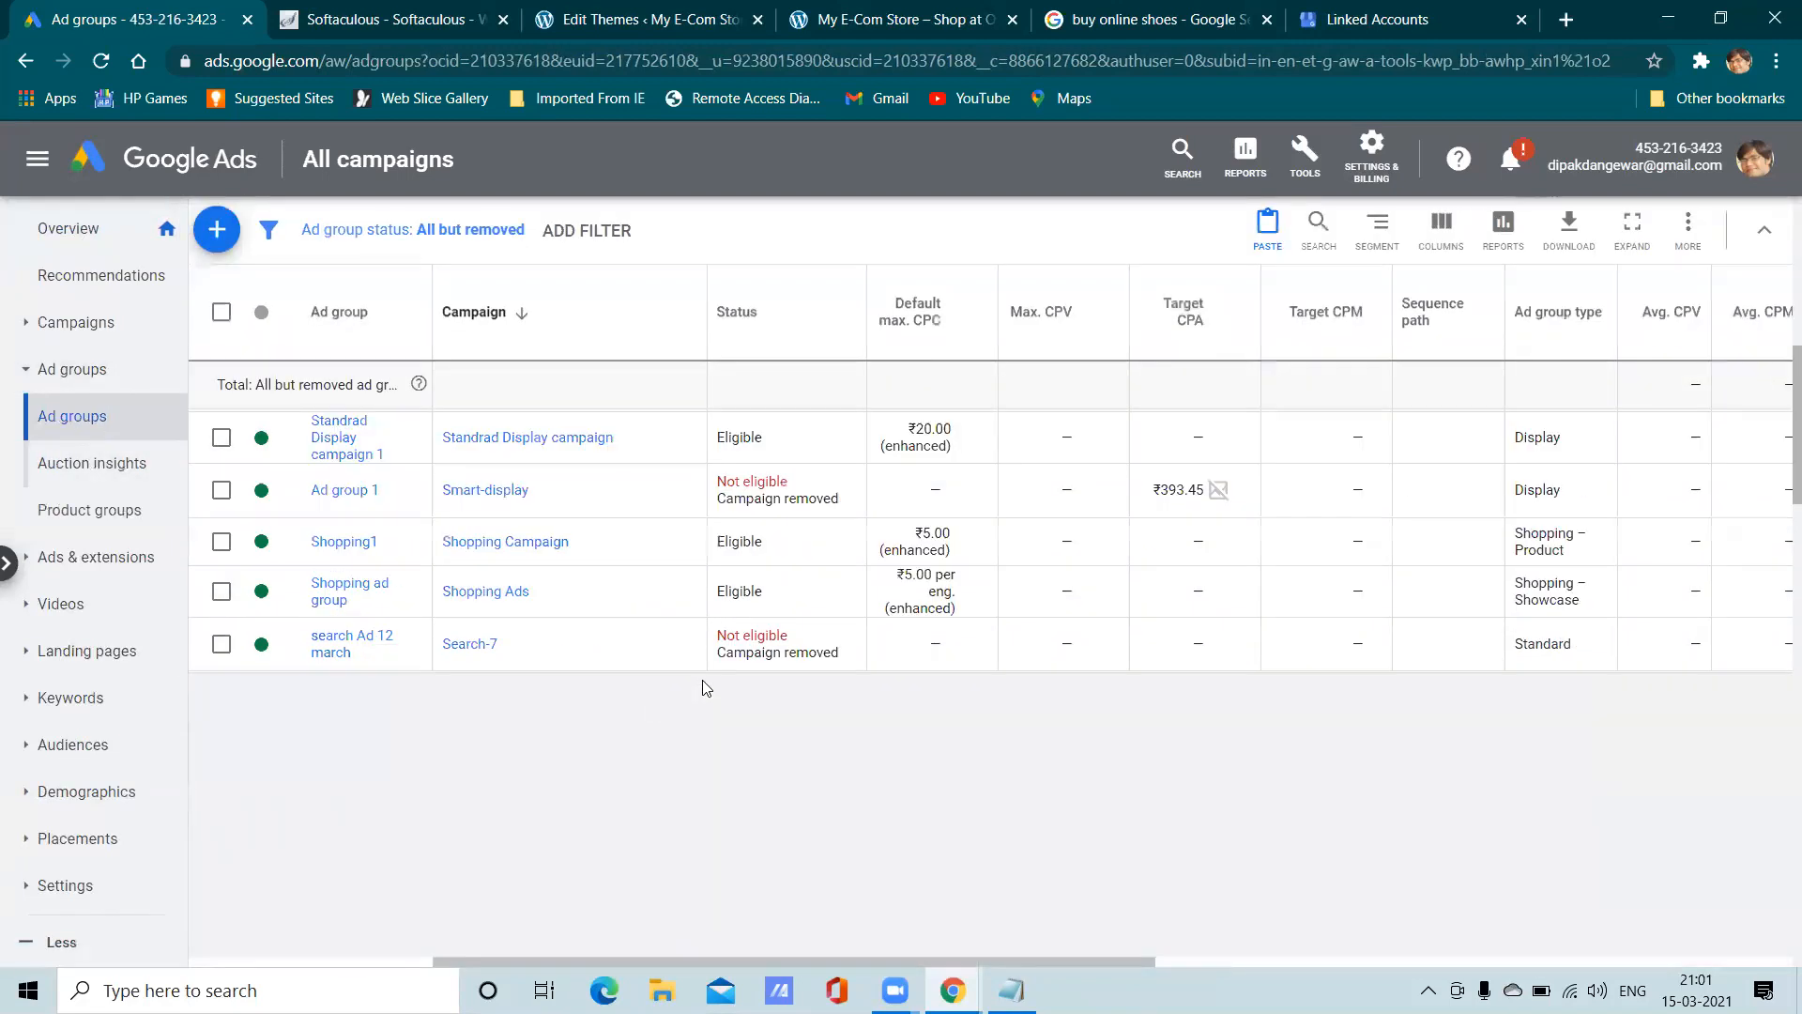
pyautogui.scroll(-10, 705, 676)
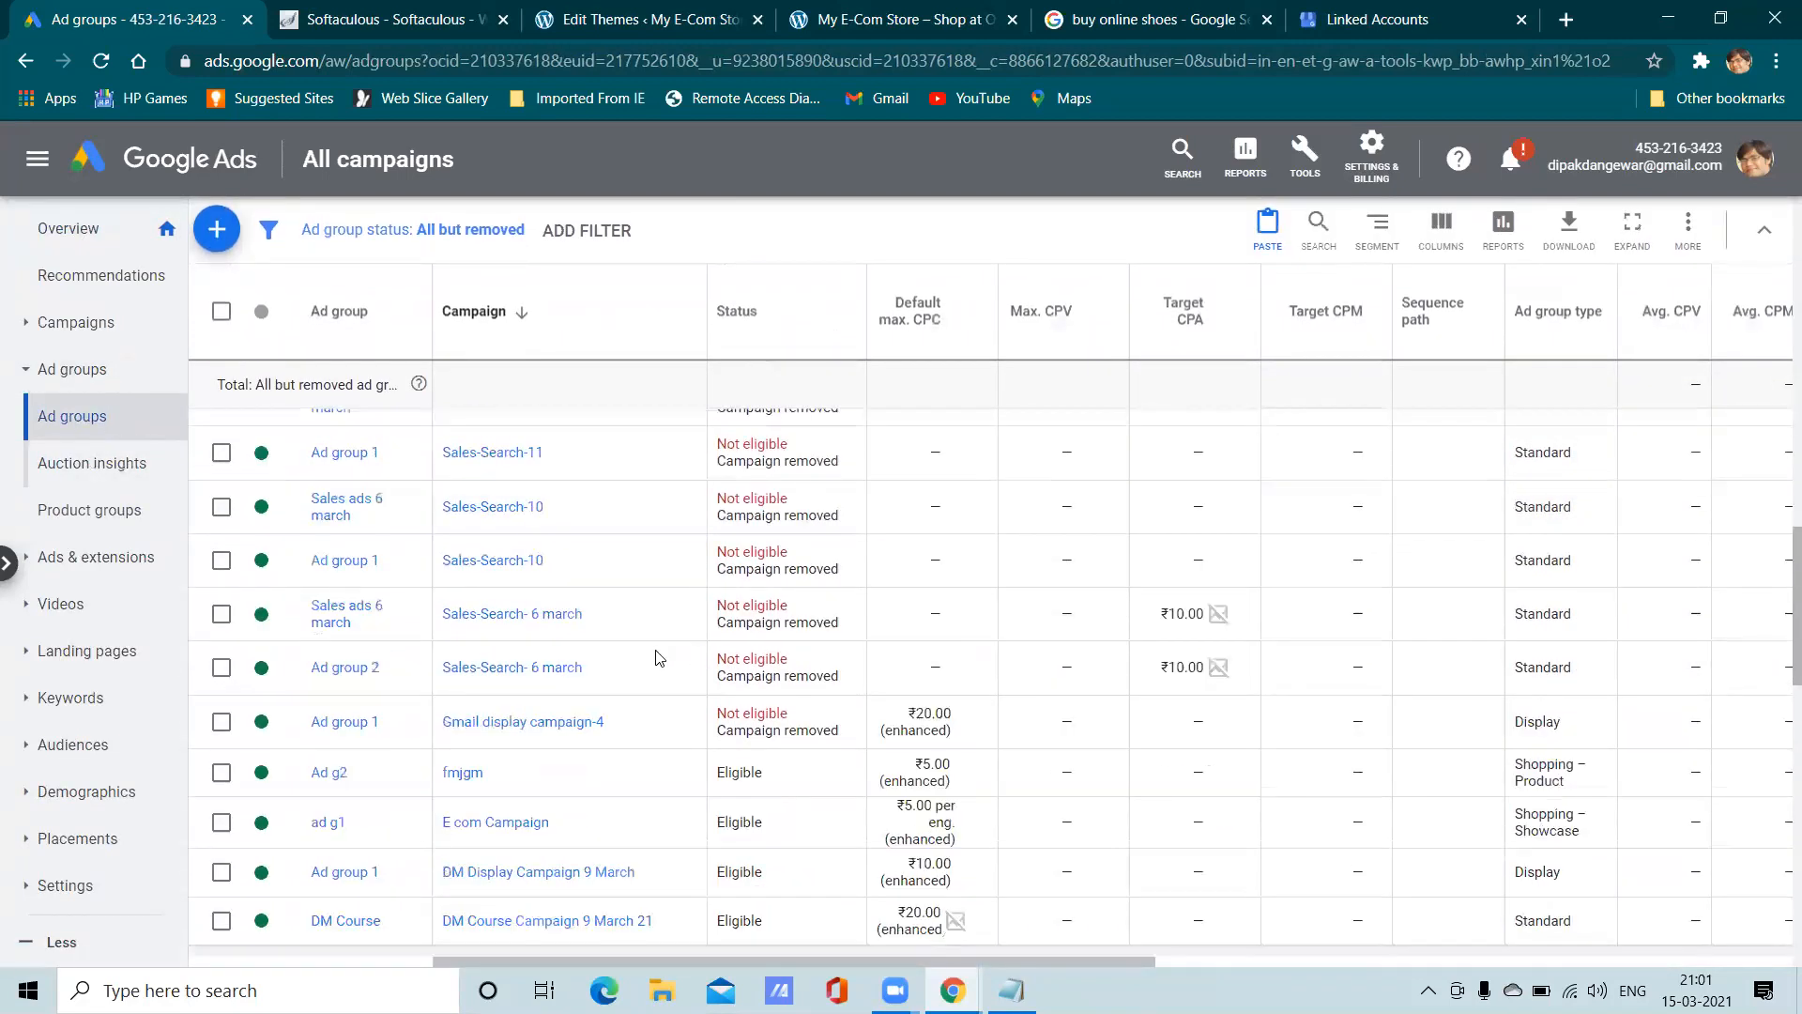
pyautogui.scroll(-1, 610, 662)
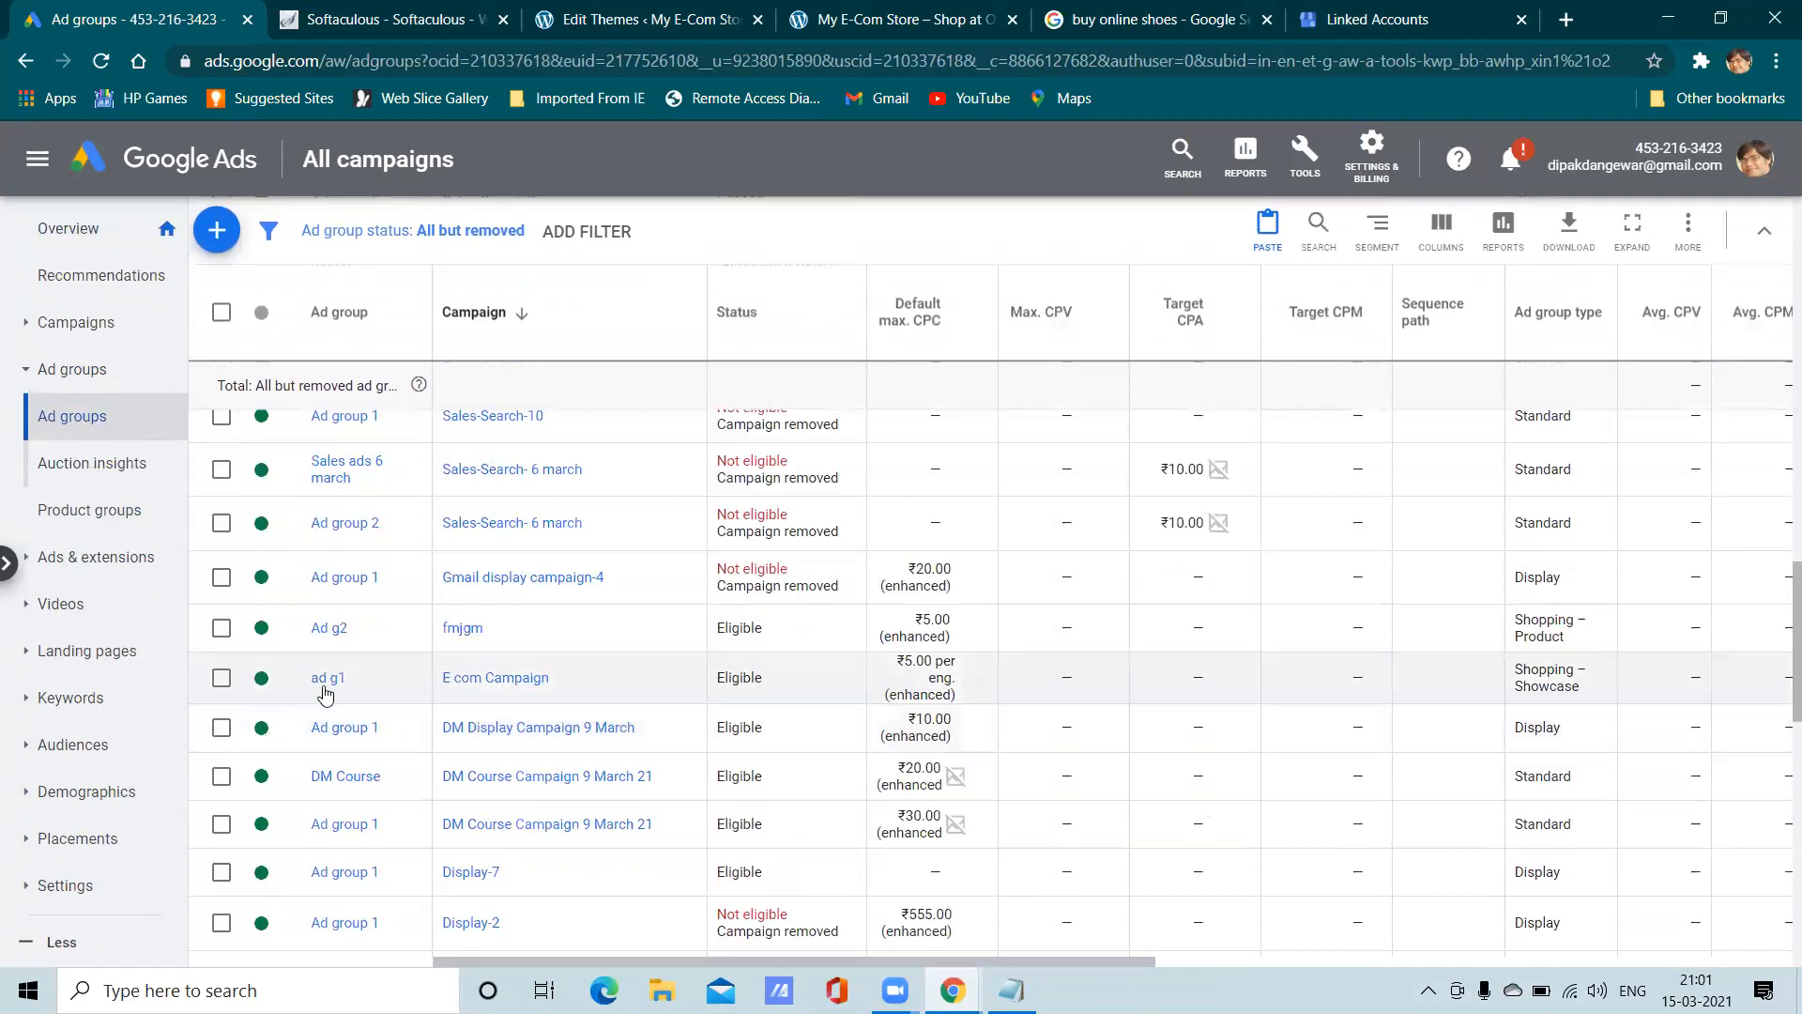
# Copy Ad group 1 of the DM Display Campaign 9 March campaign
pyautogui.click(225, 729)
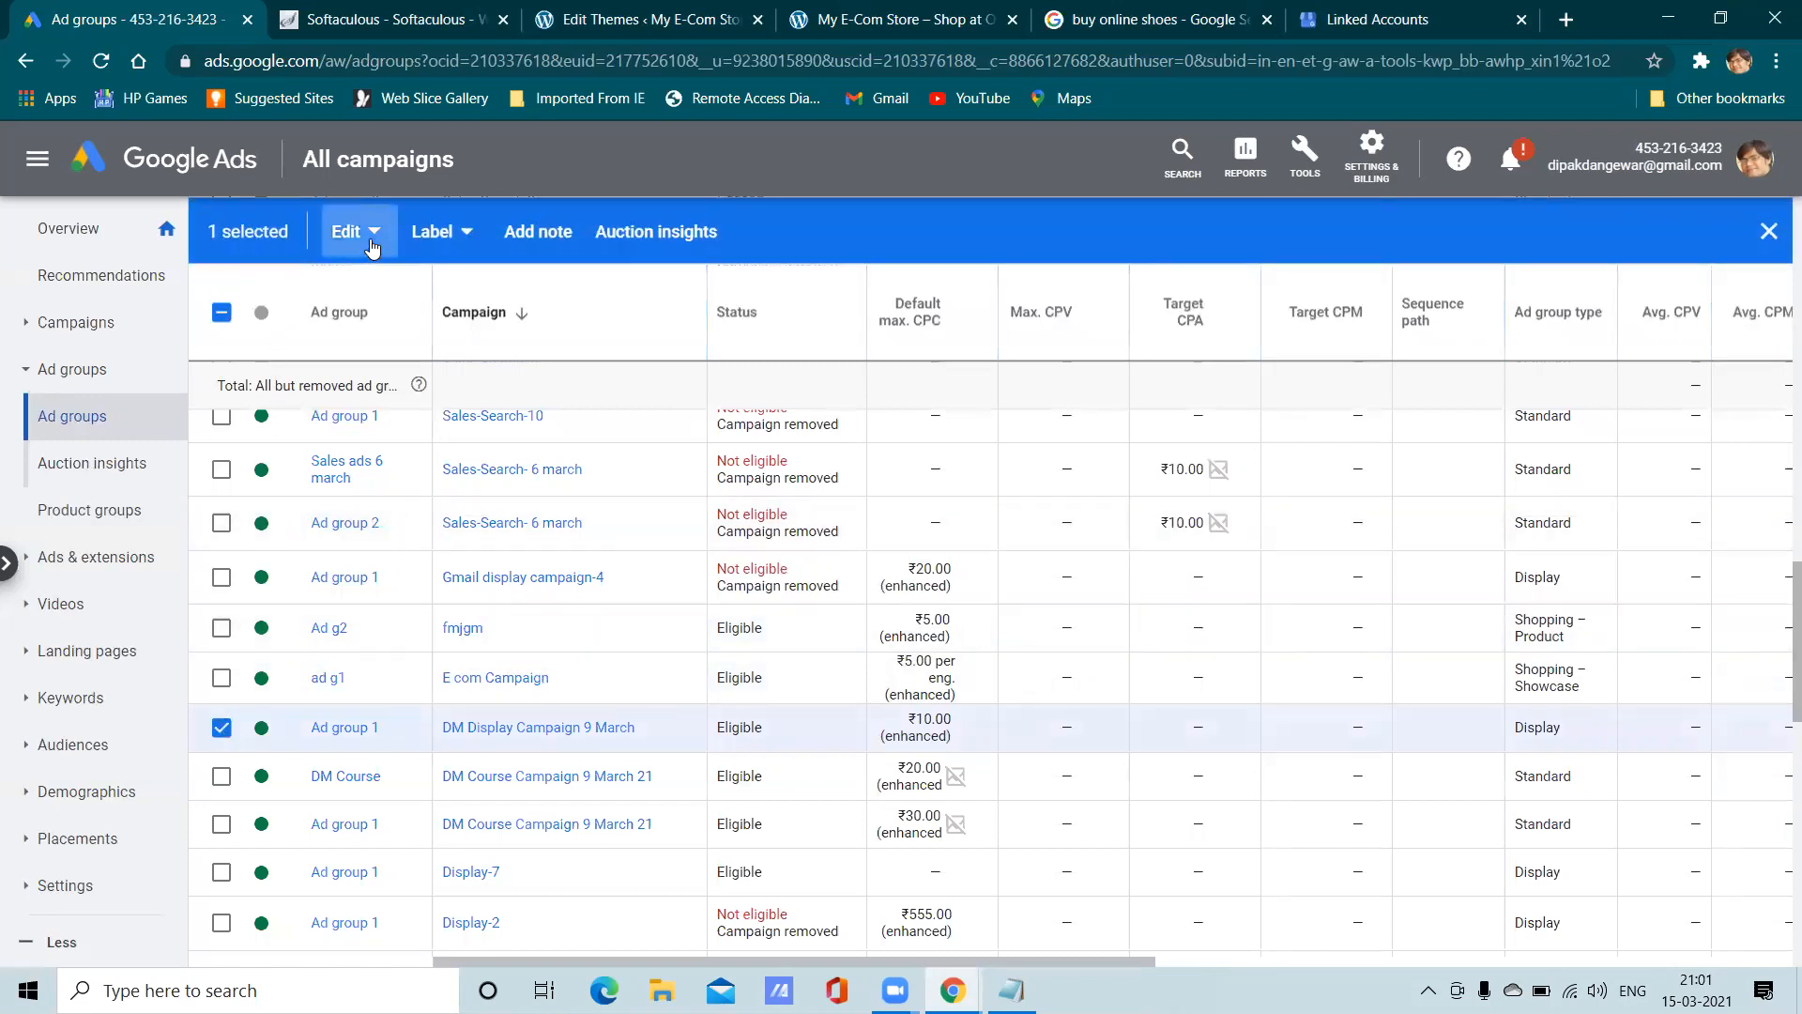
pyautogui.click(368, 235)
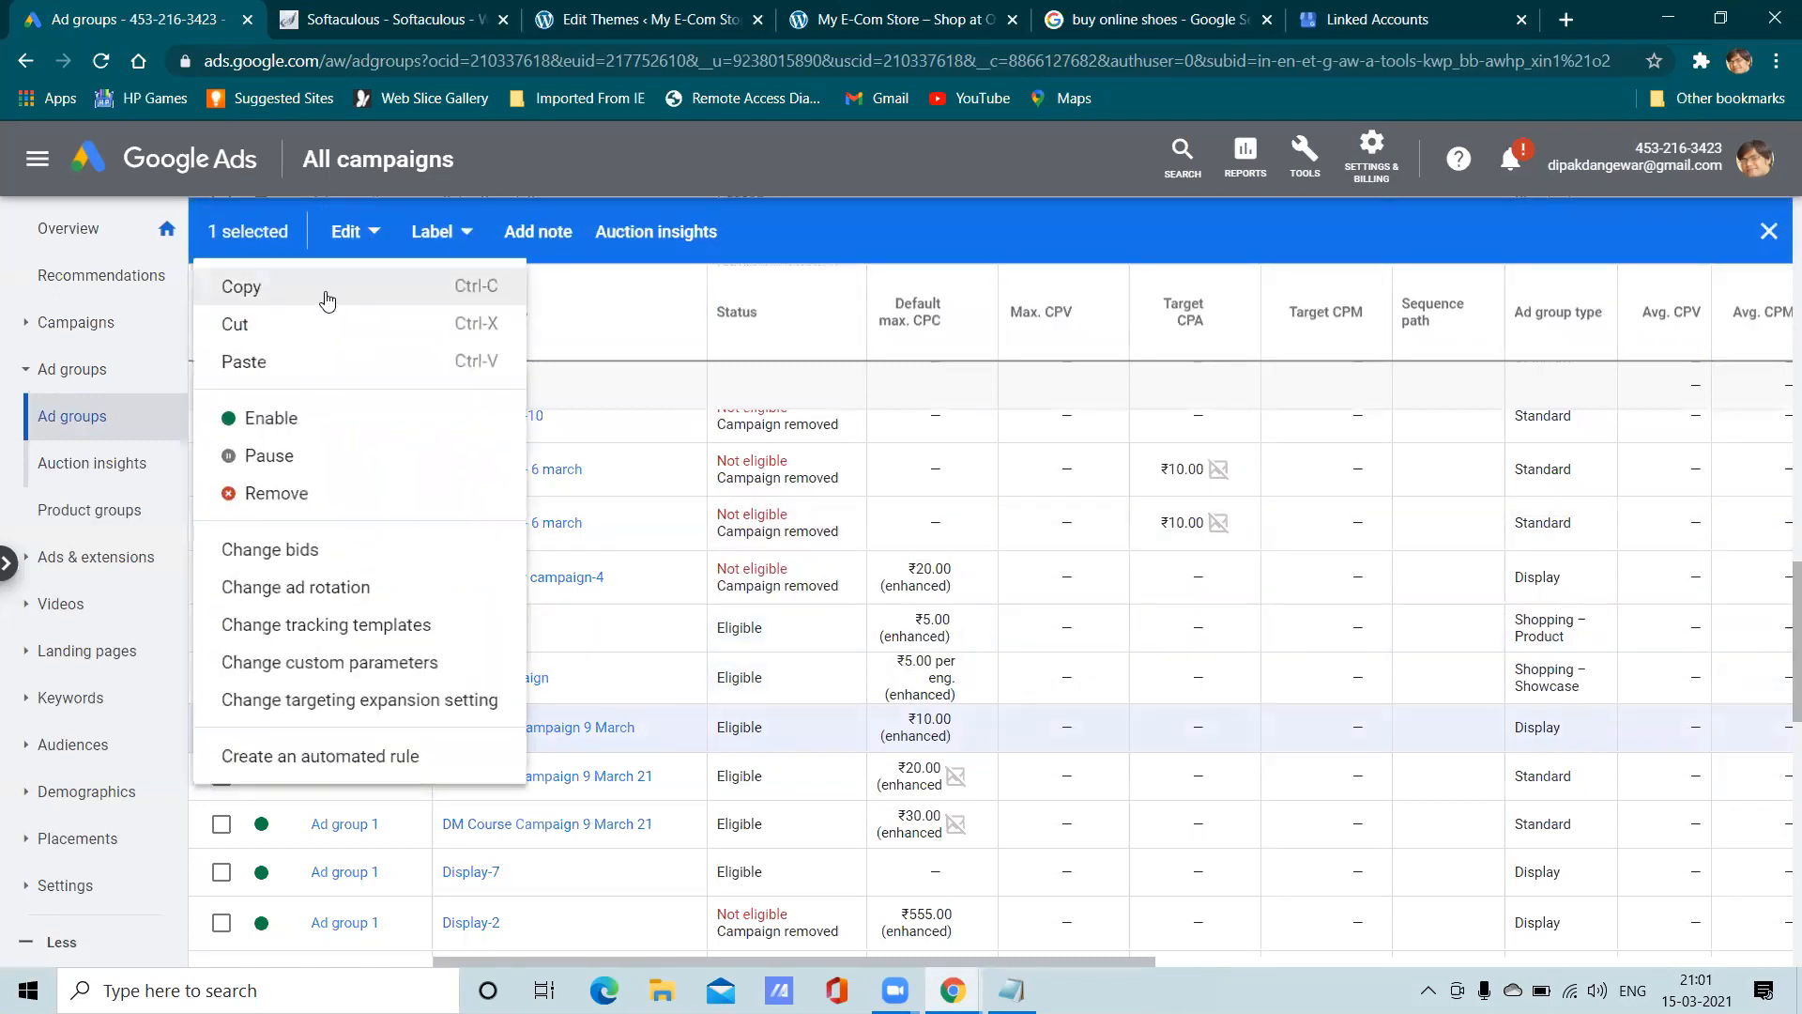
pyautogui.click(326, 299)
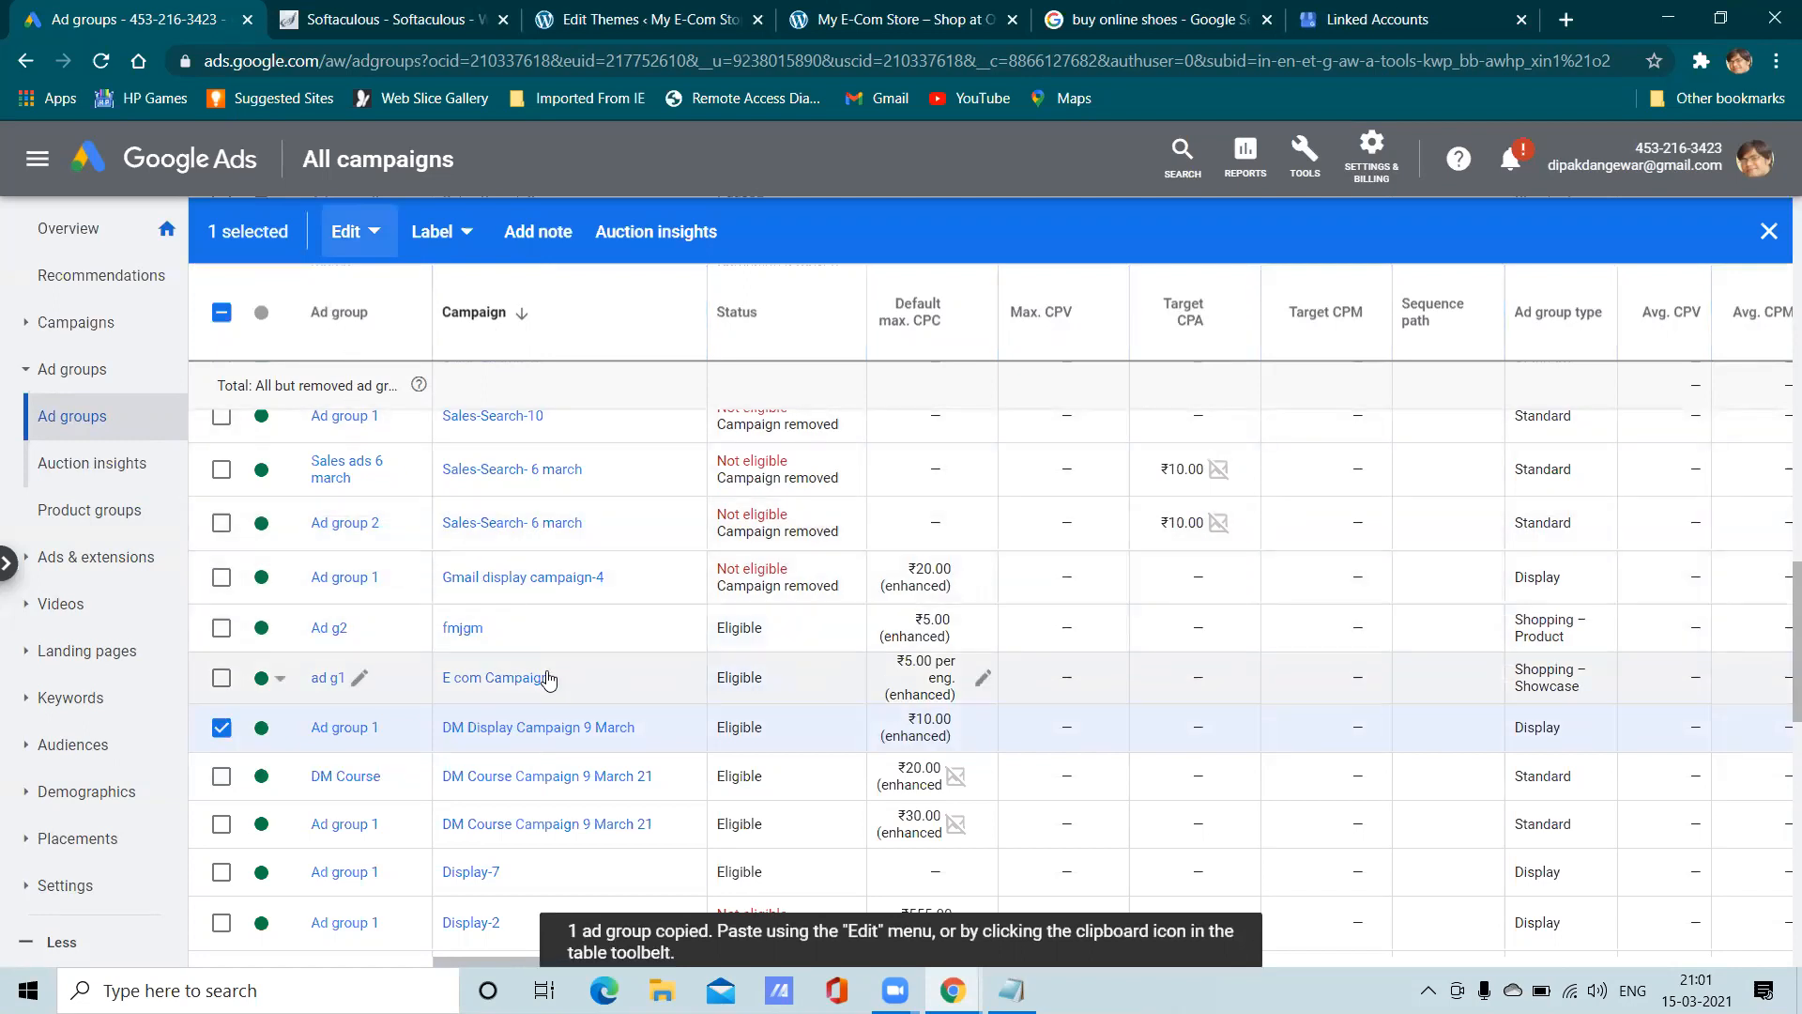
# Find Display Campaign 9 March 21 in the campaign list and open its ad groups
pyautogui.scroll(10, 413, 685)
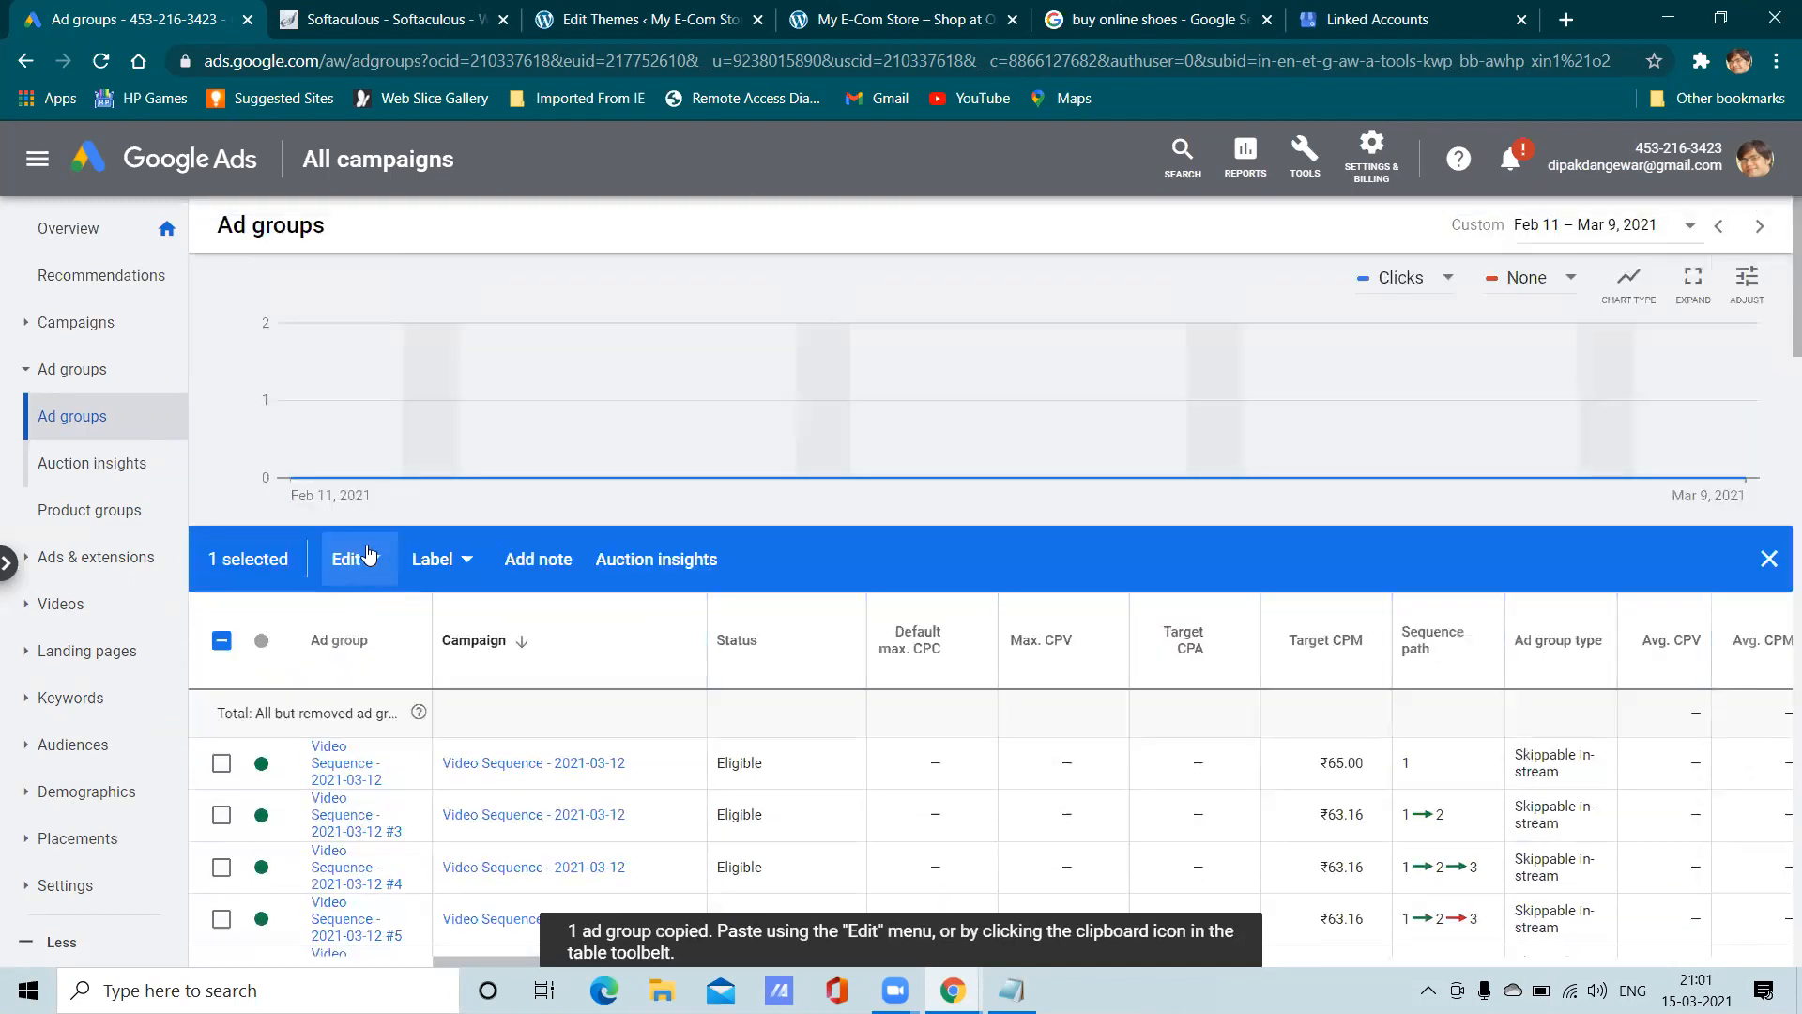
pyautogui.click(84, 324)
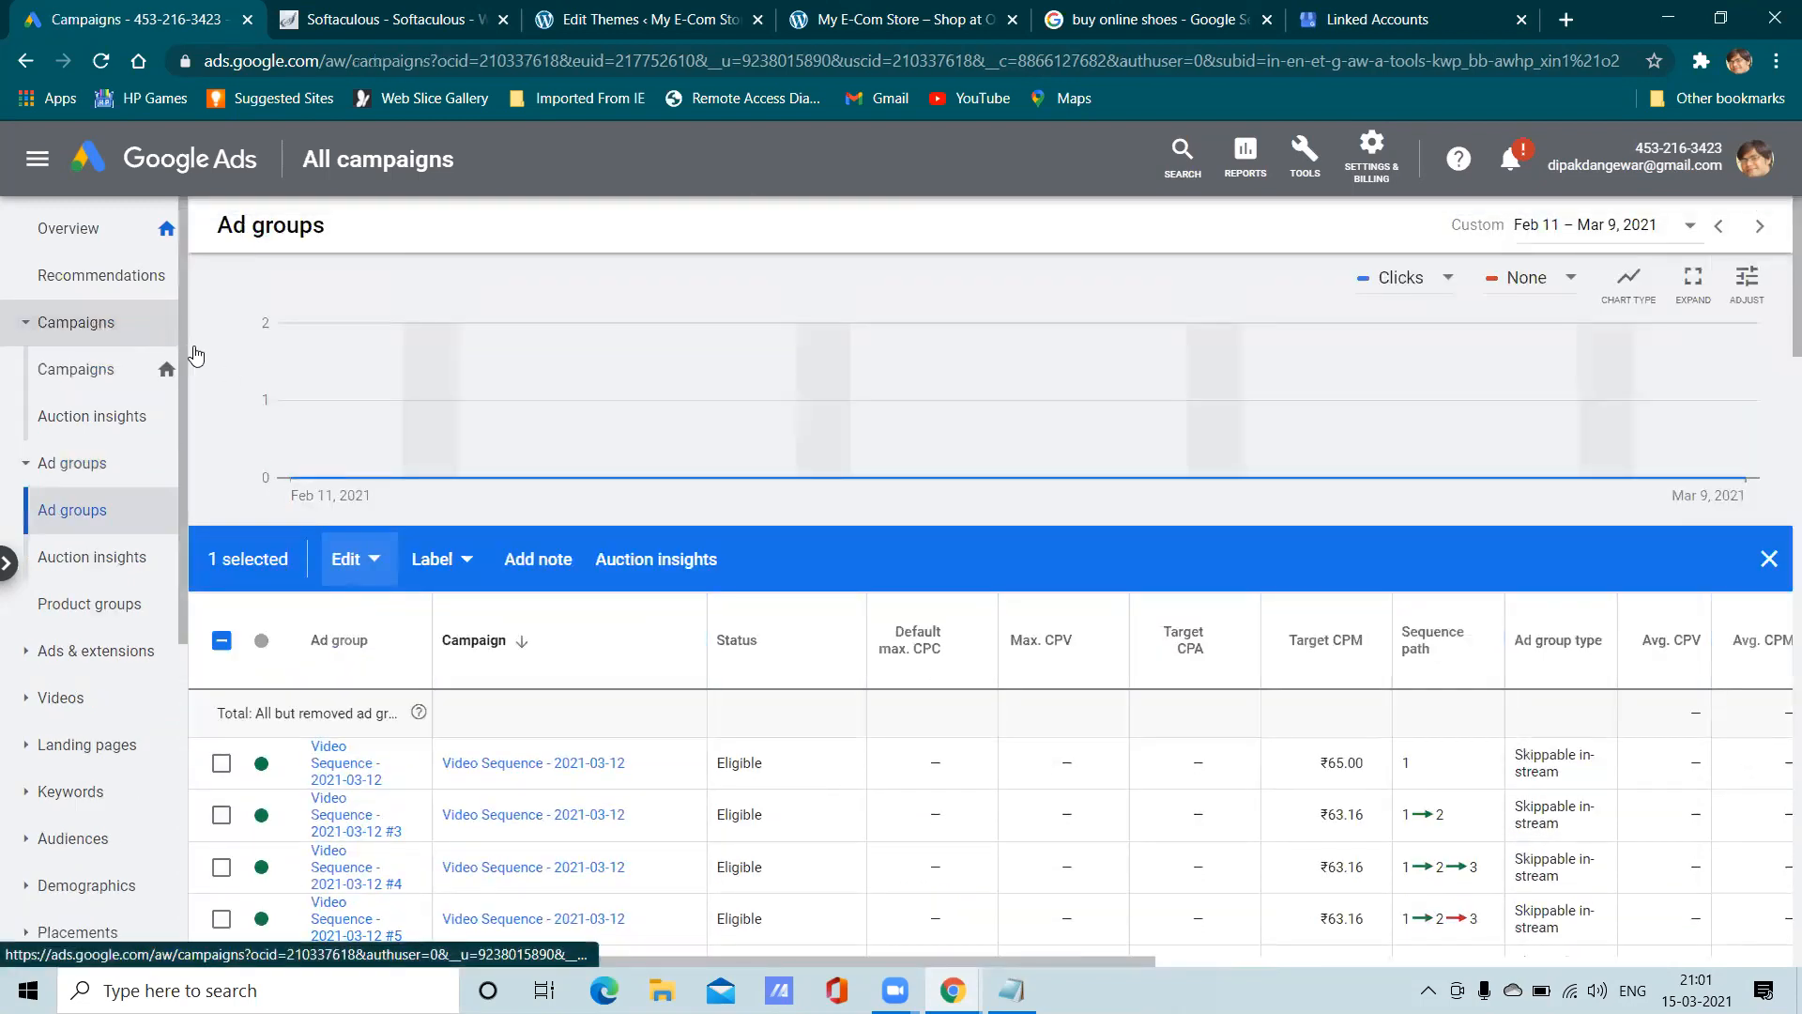
pyautogui.scroll(-3, 239, 591)
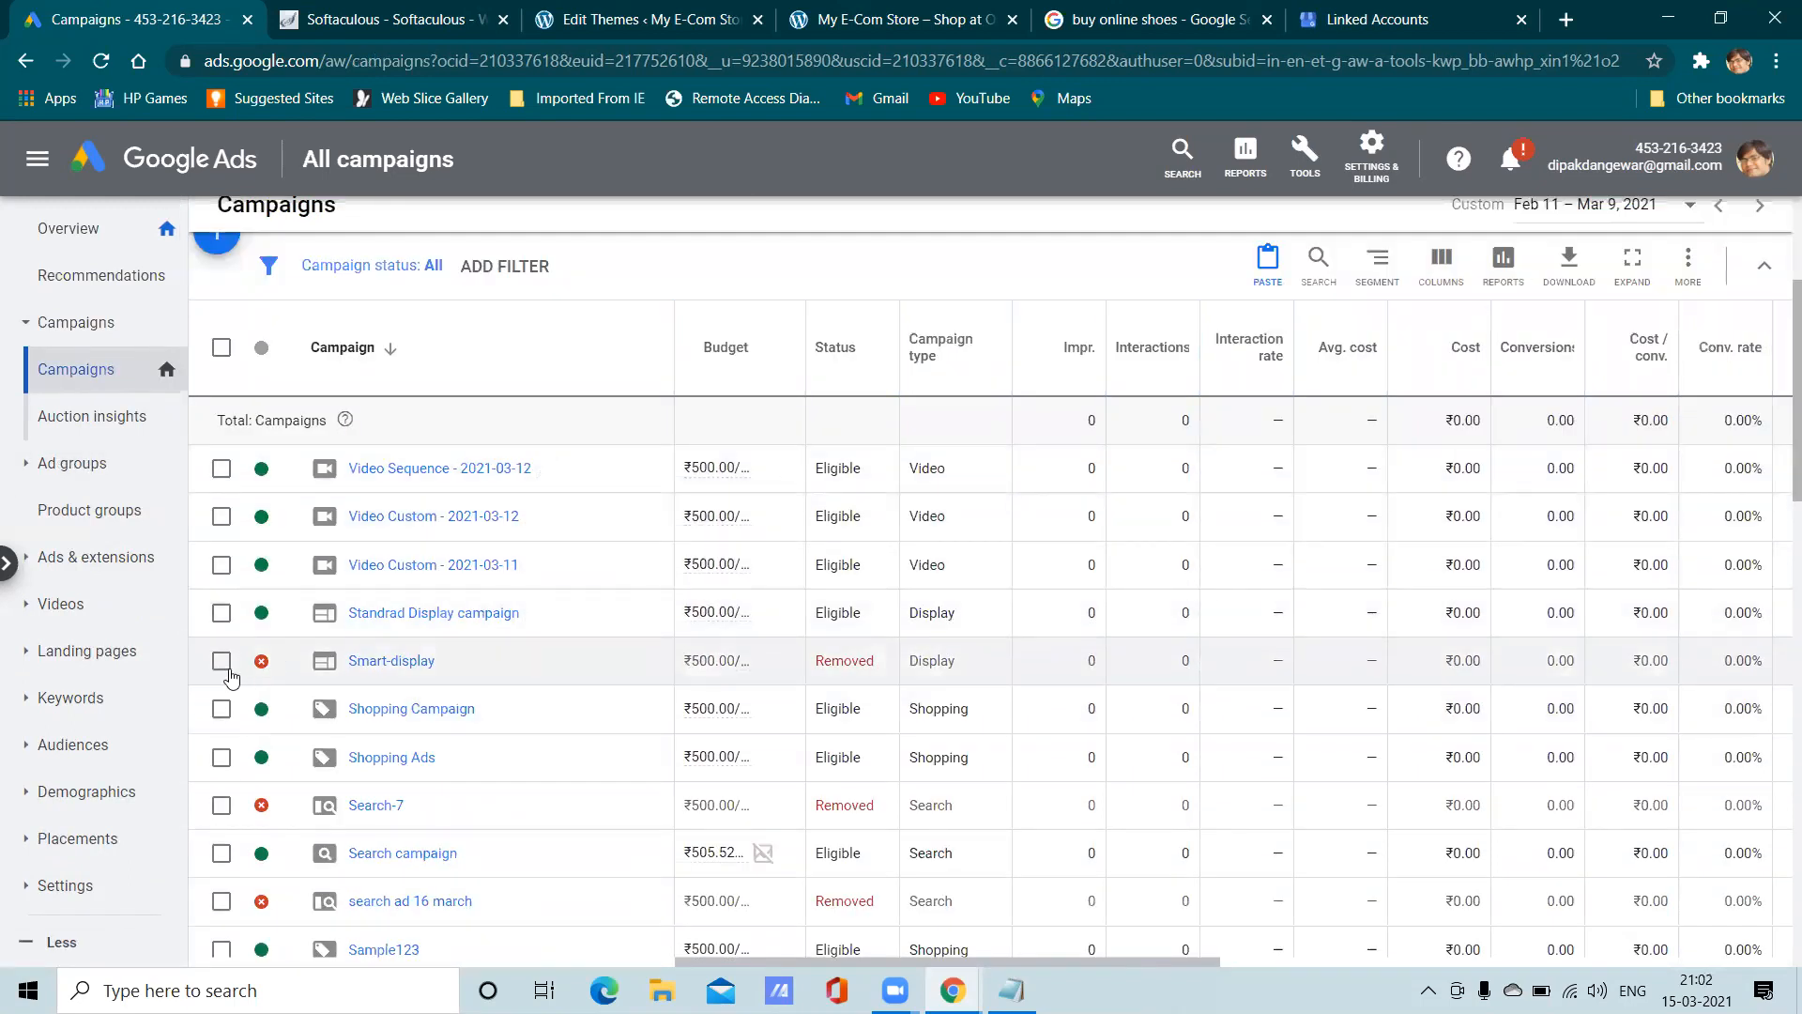
pyautogui.scroll(-3, 281, 729)
pyautogui.scroll(-5, 310, 731)
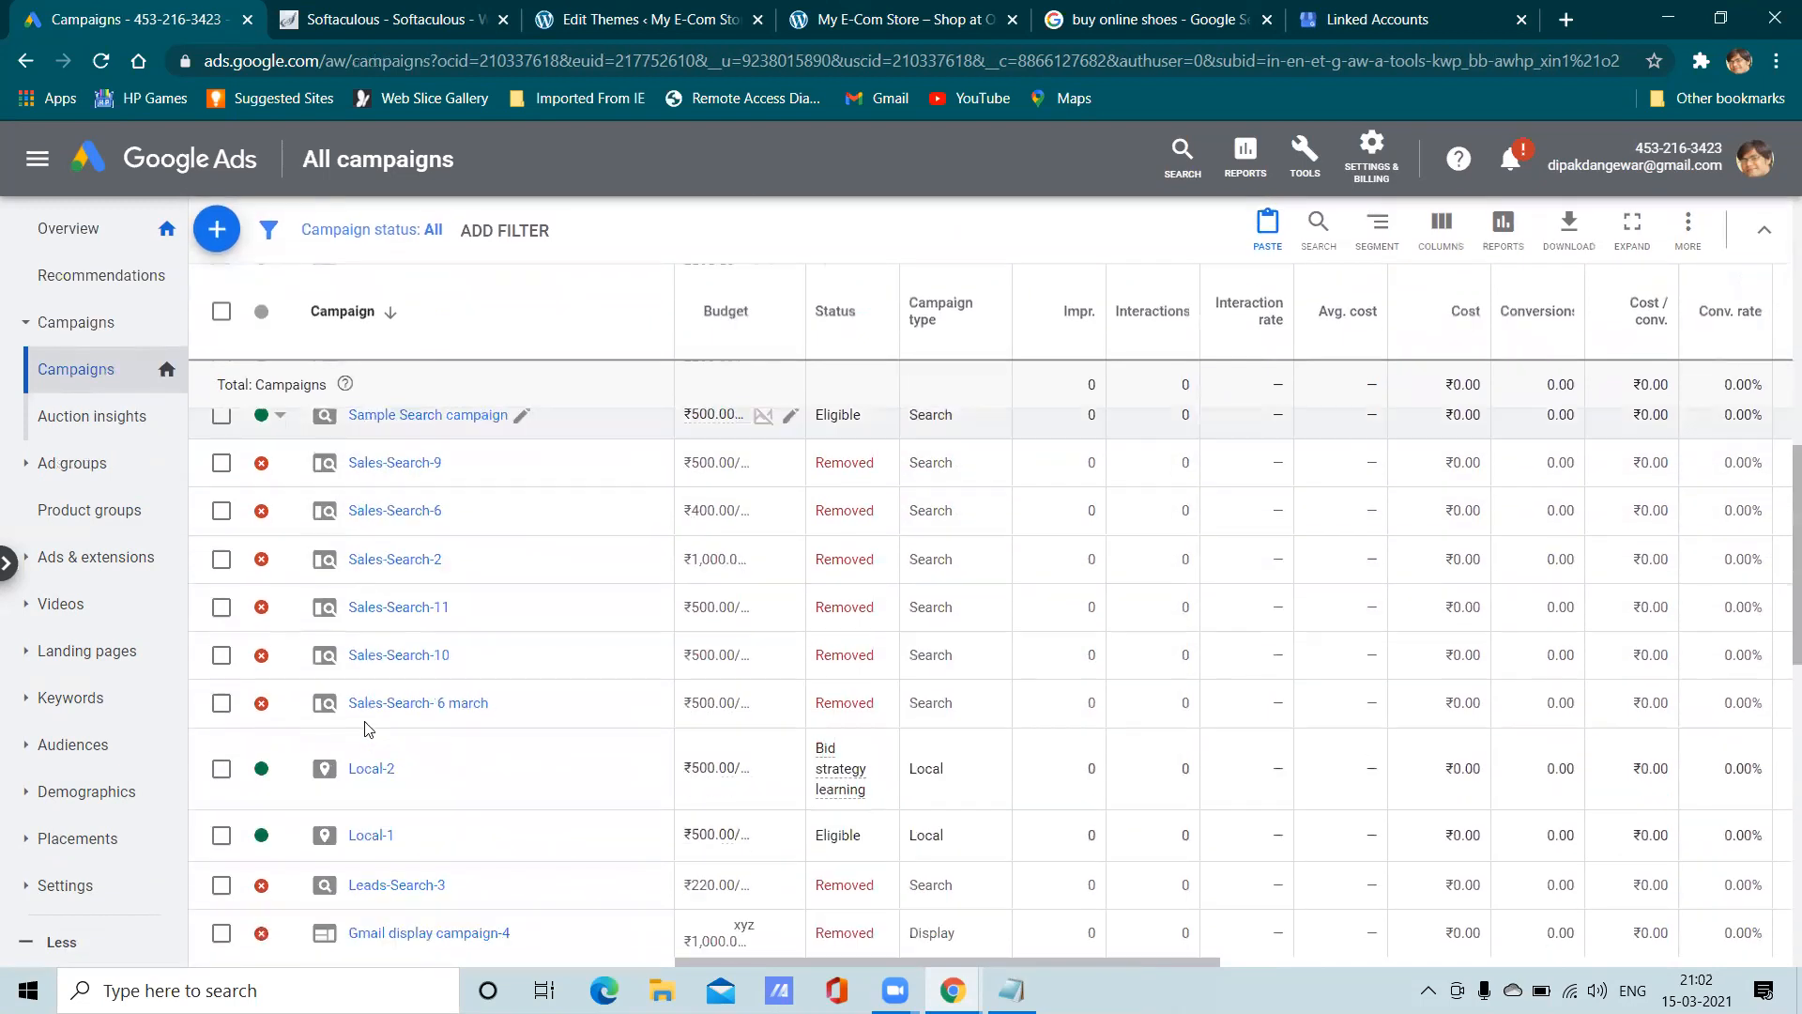
pyautogui.scroll(-10, 361, 720)
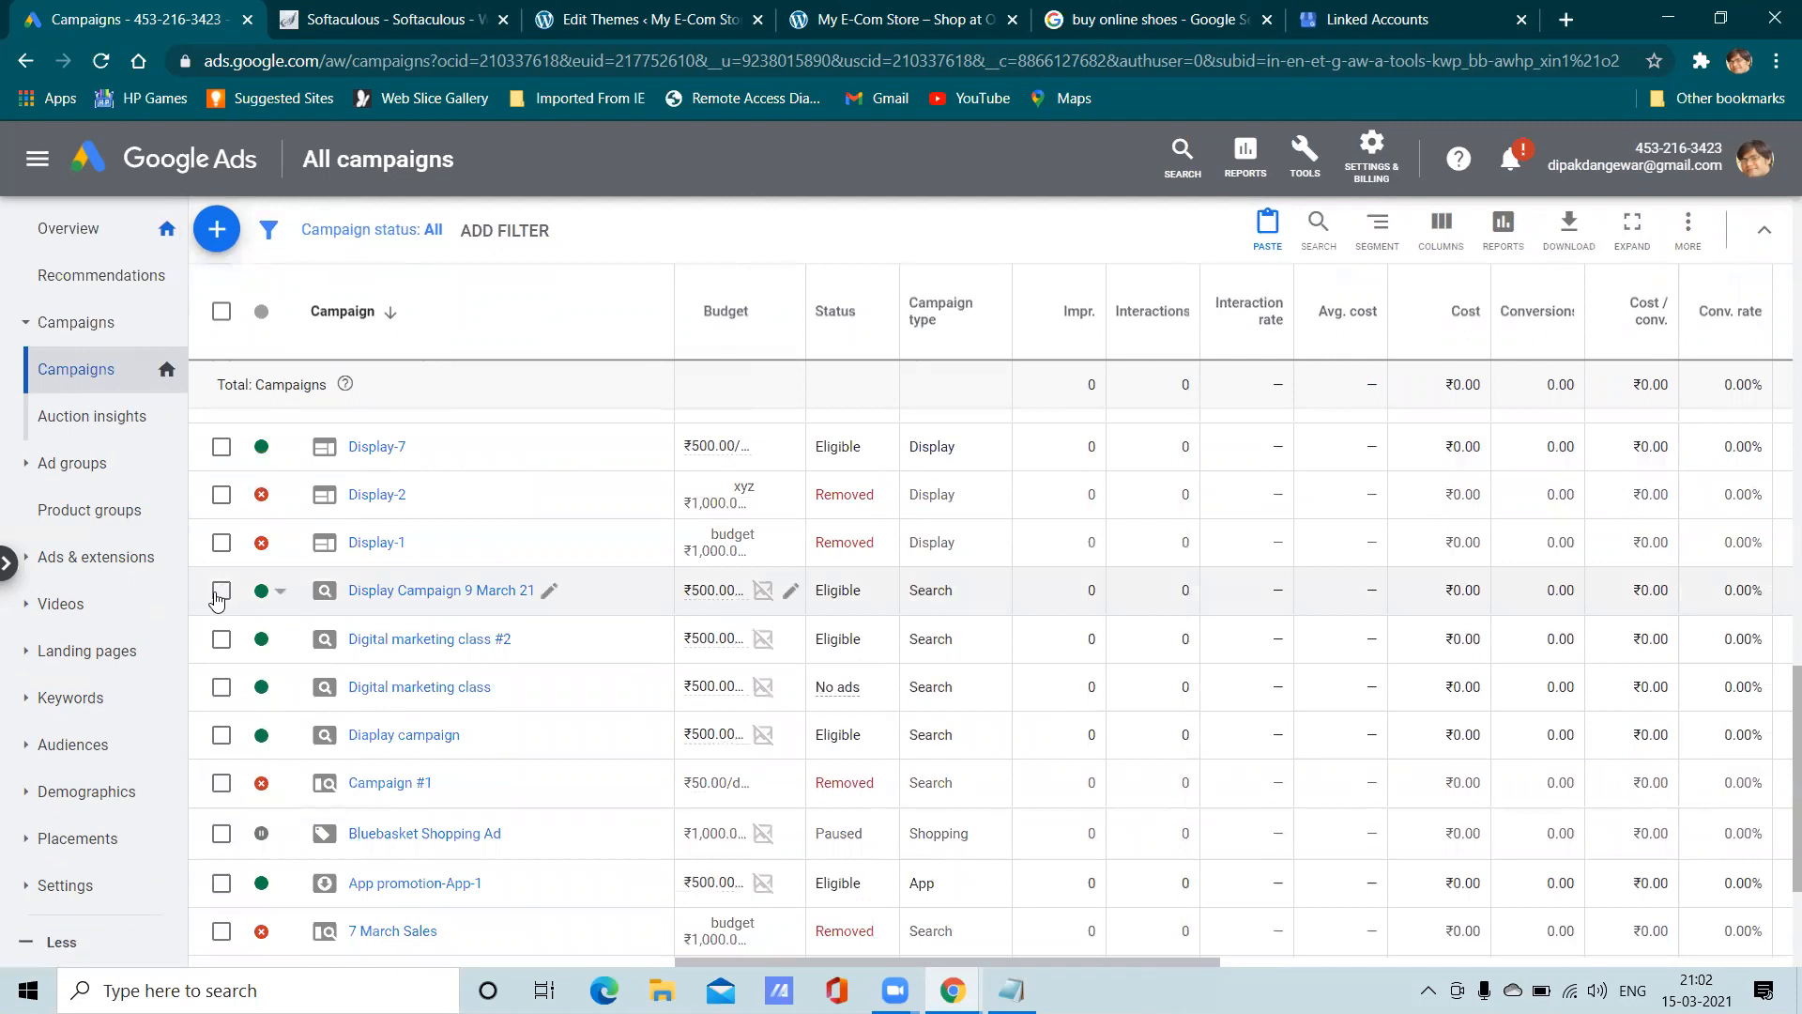
pyautogui.click(221, 591)
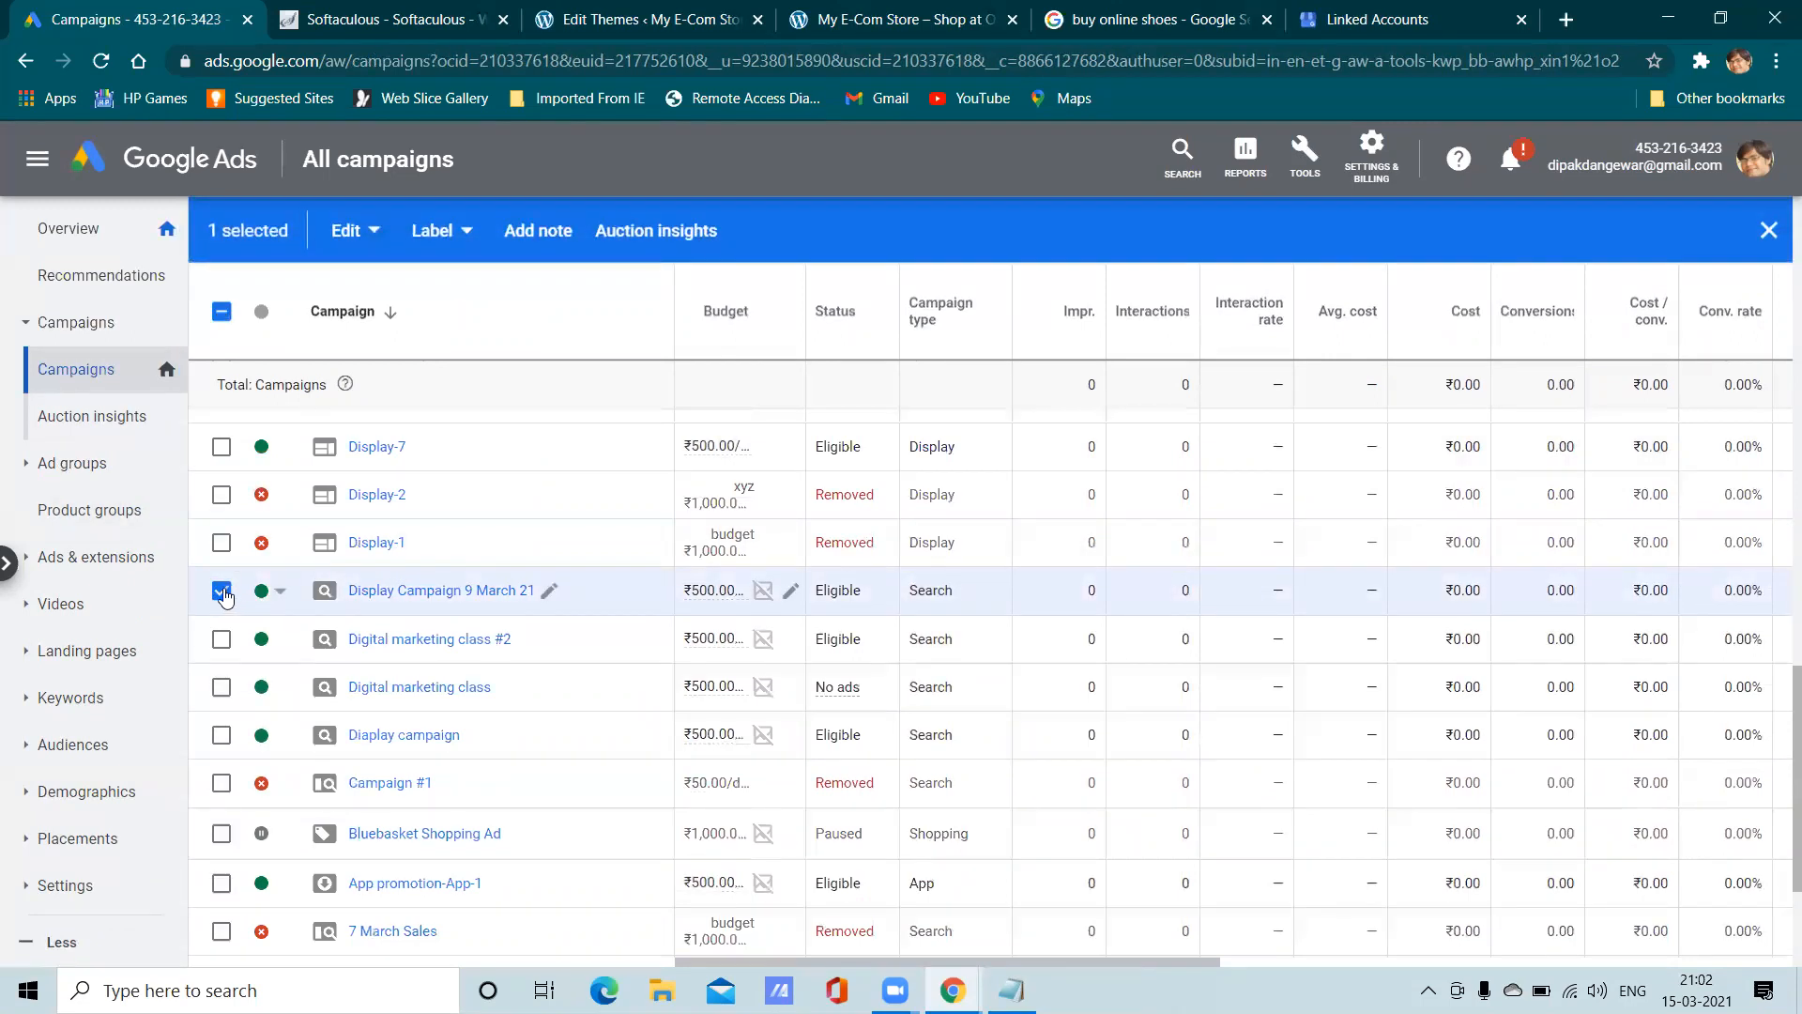
pyautogui.click(401, 591)
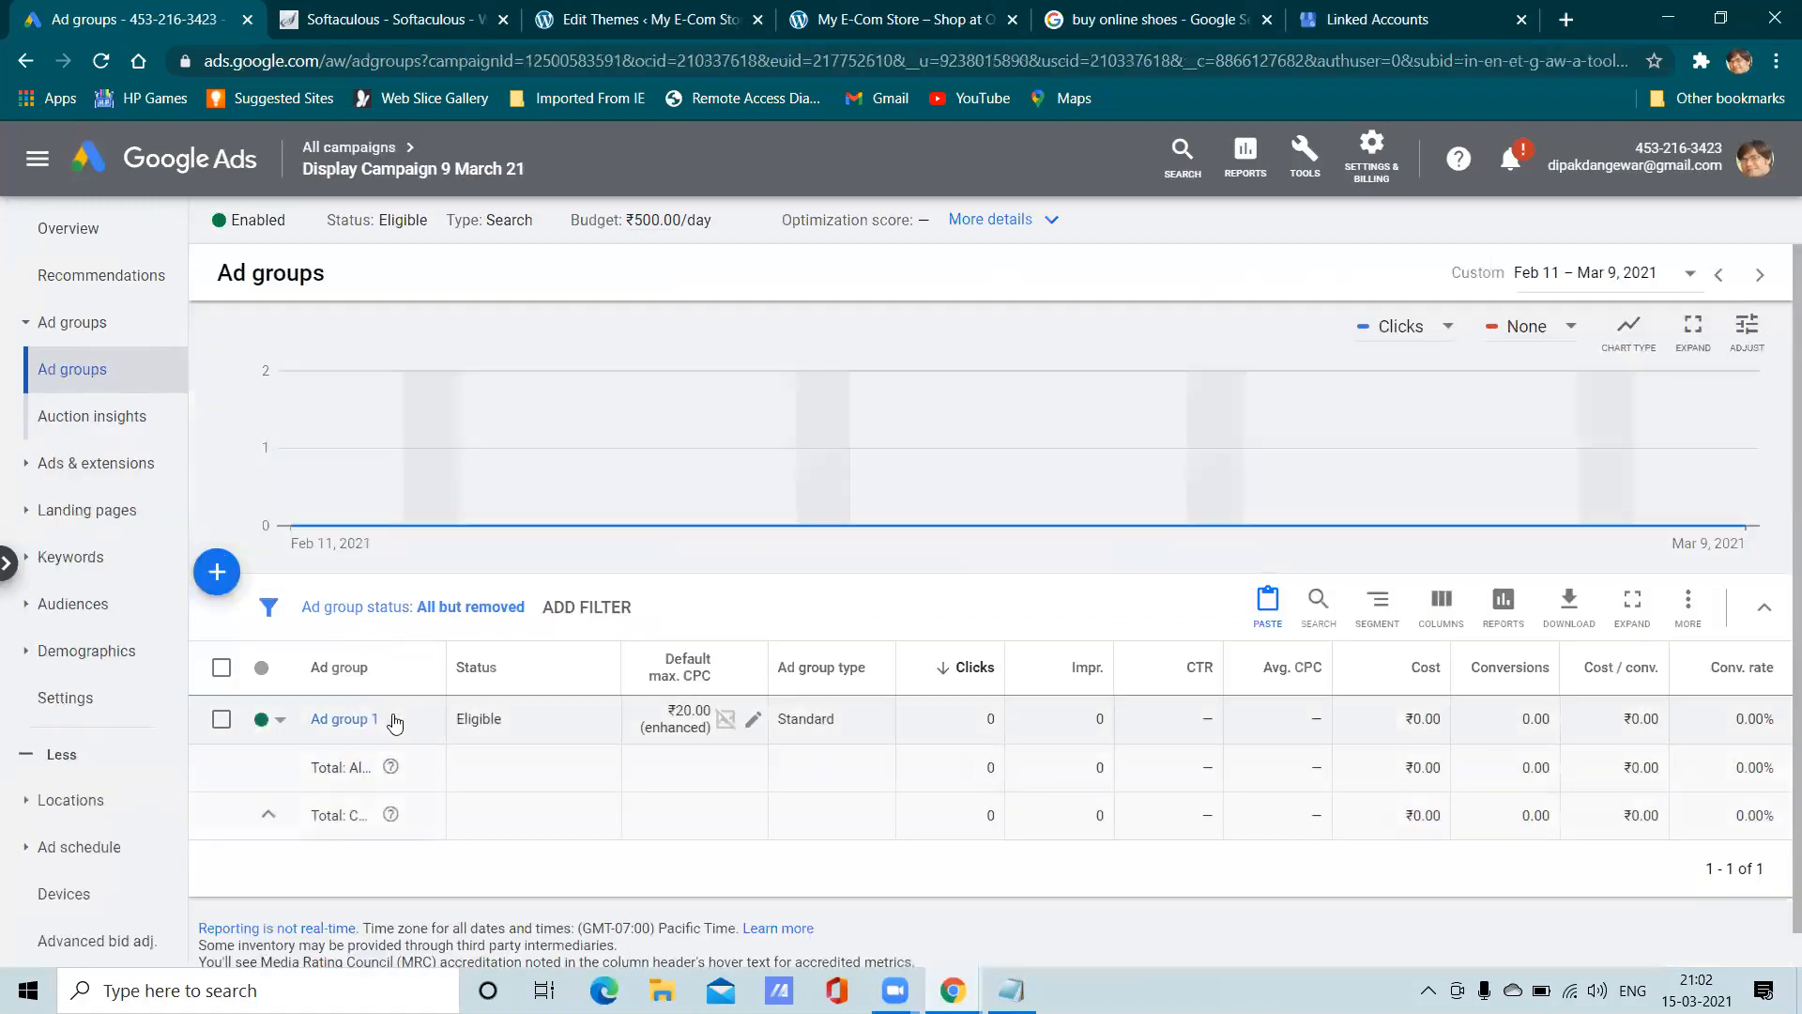
pyautogui.scroll(-1, 389, 713)
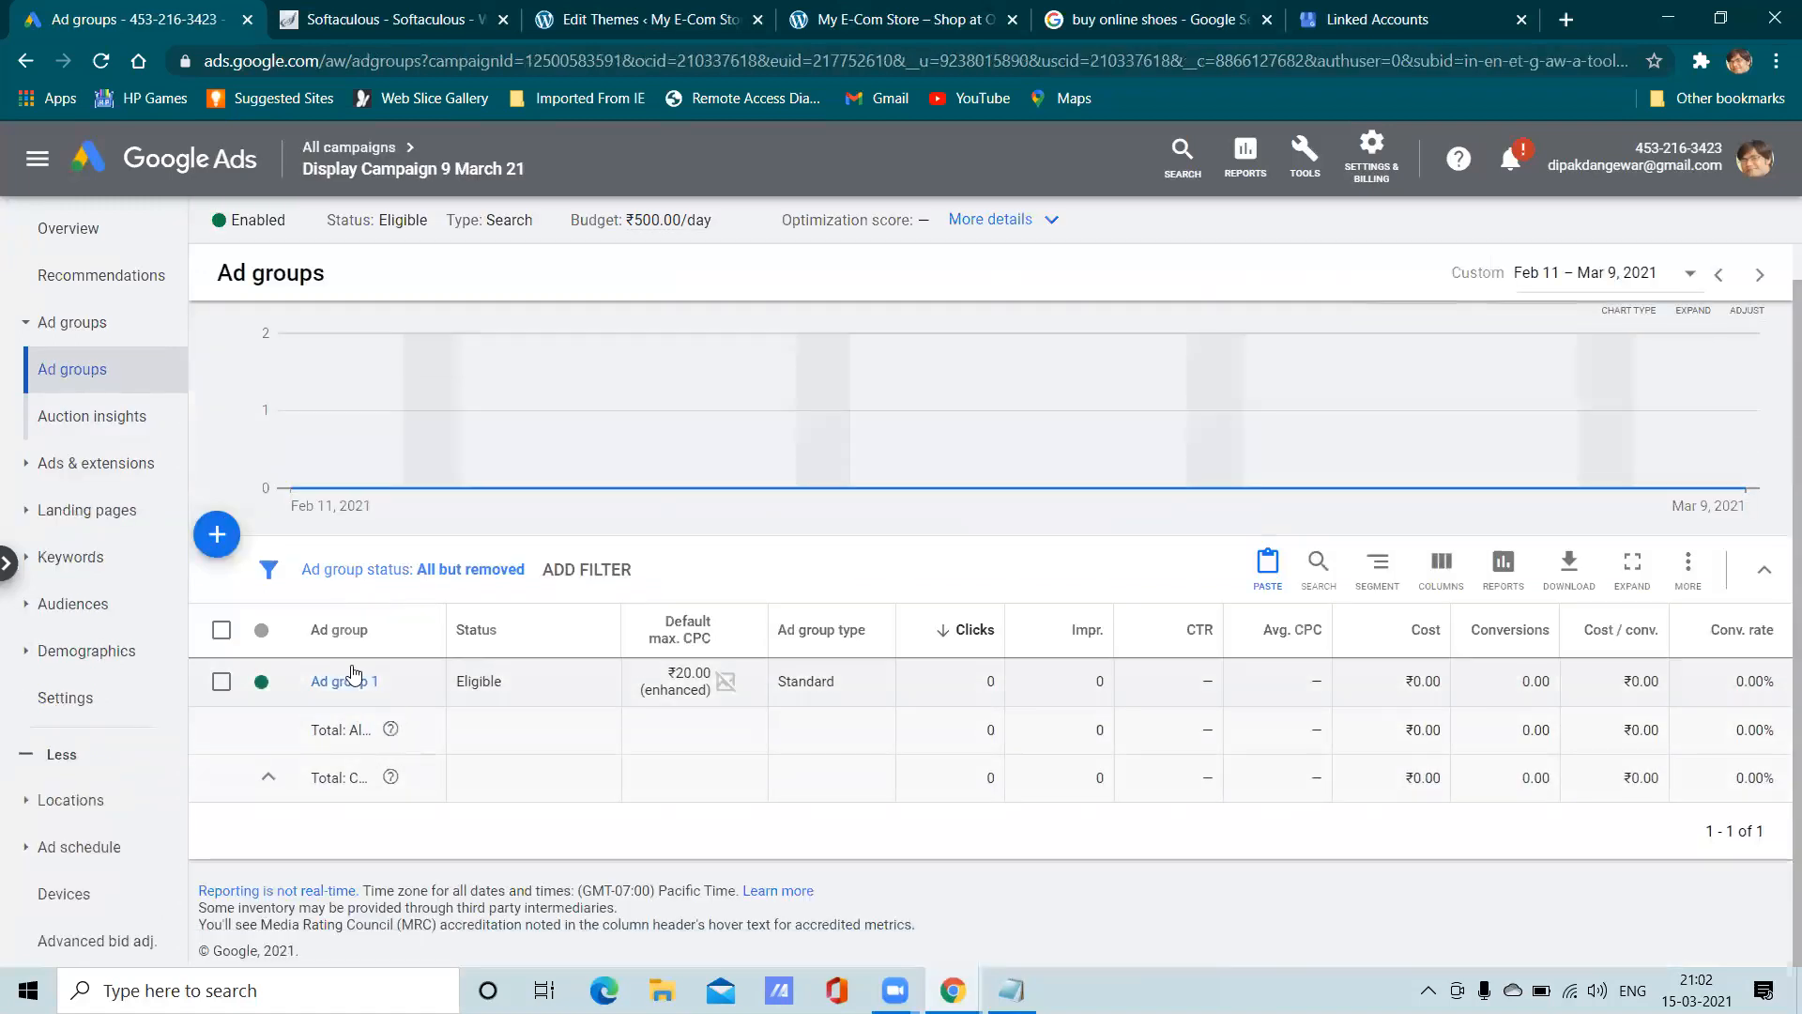
pyautogui.click(218, 543)
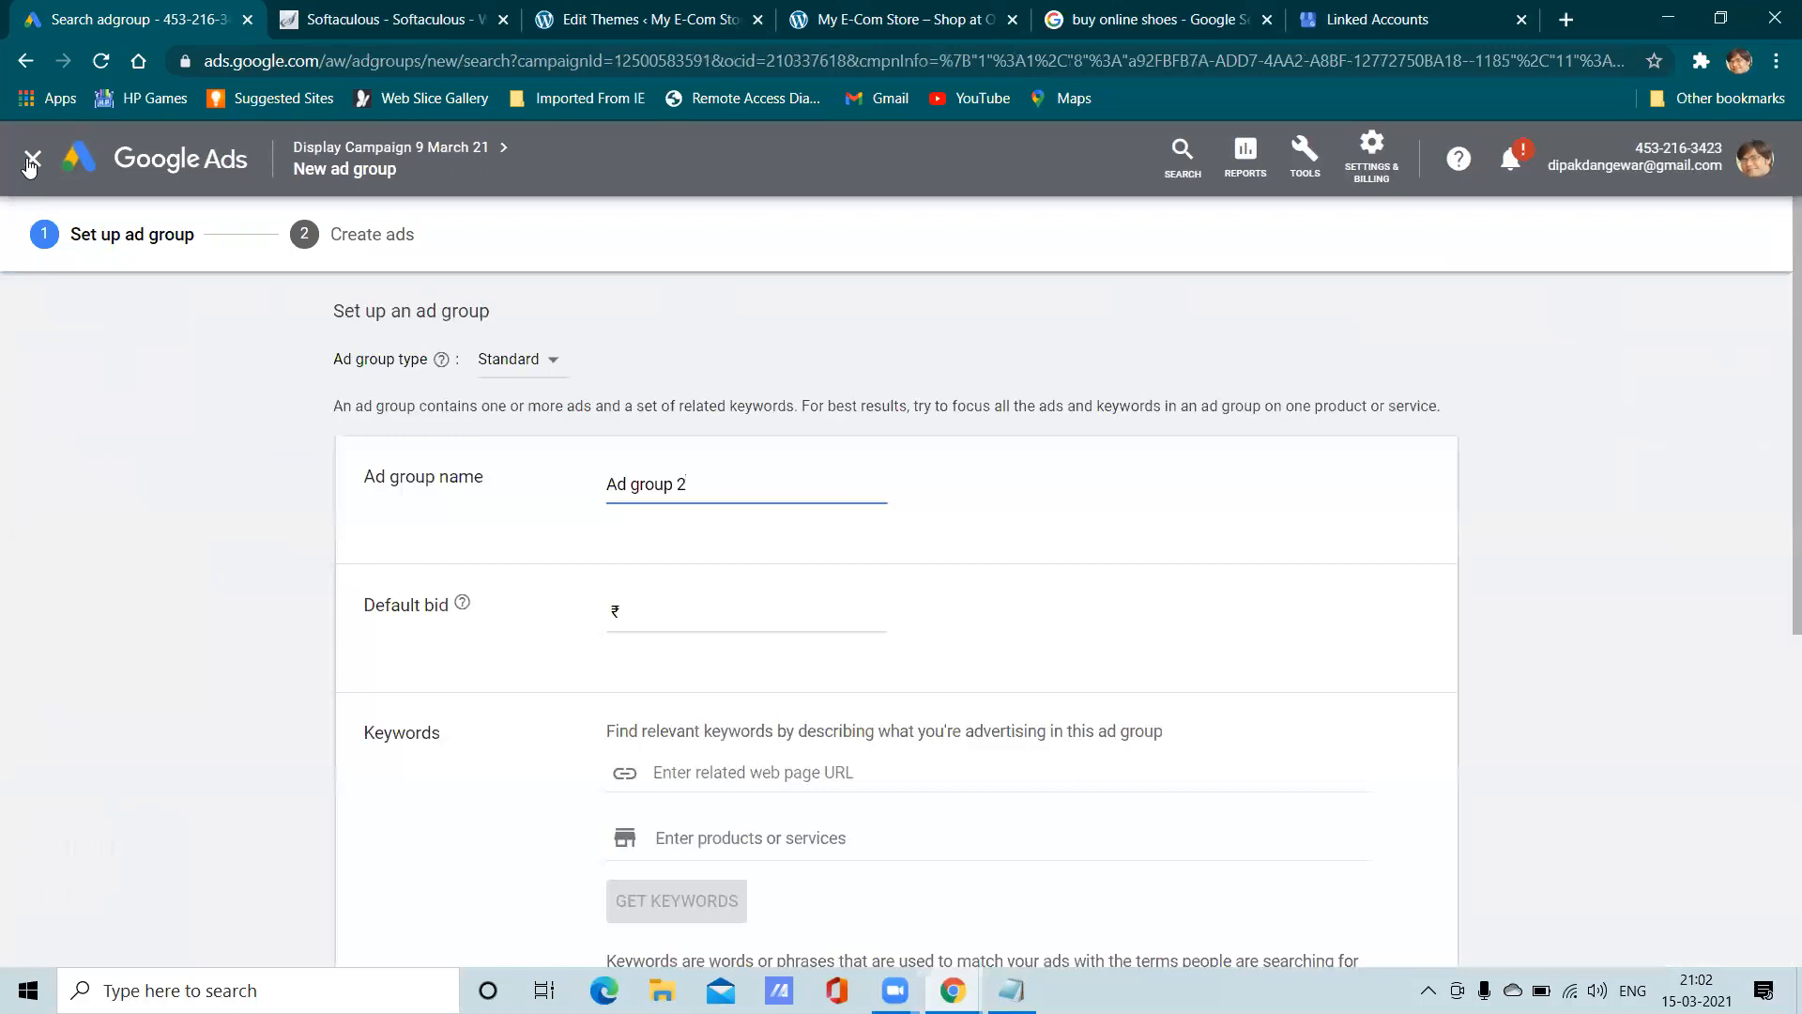
pyautogui.click(31, 161)
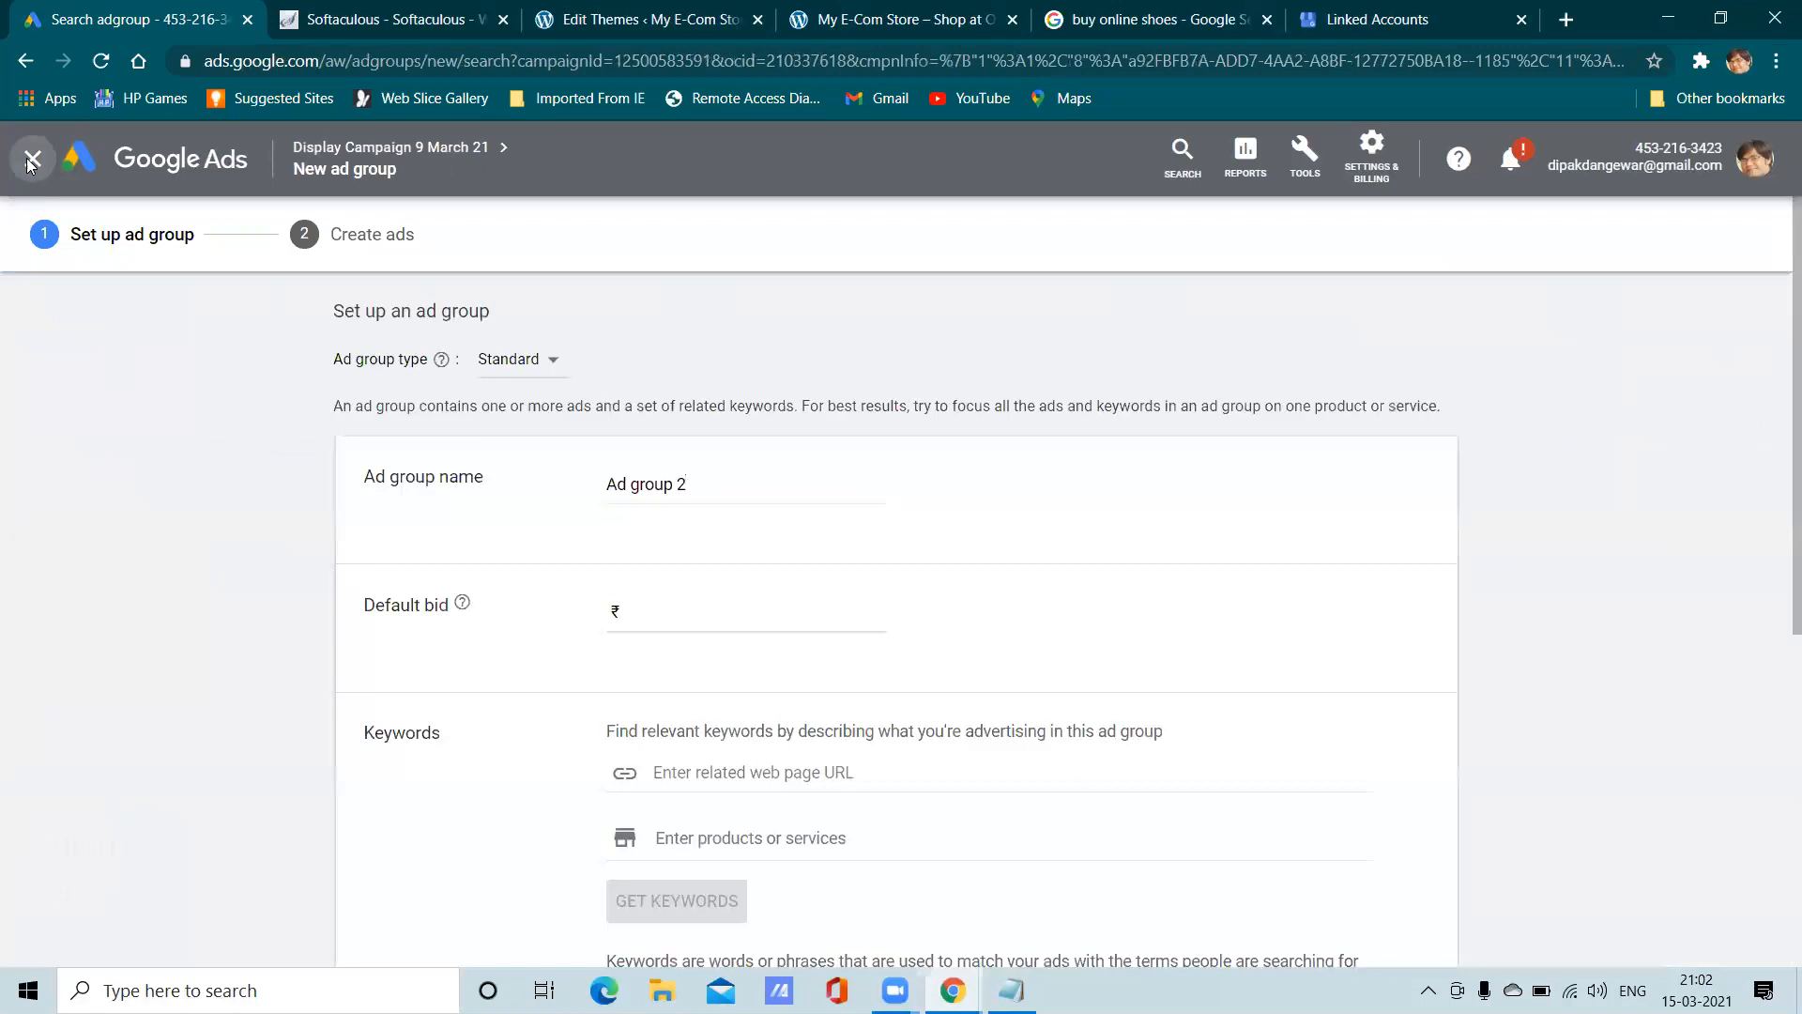
pyautogui.click(1136, 585)
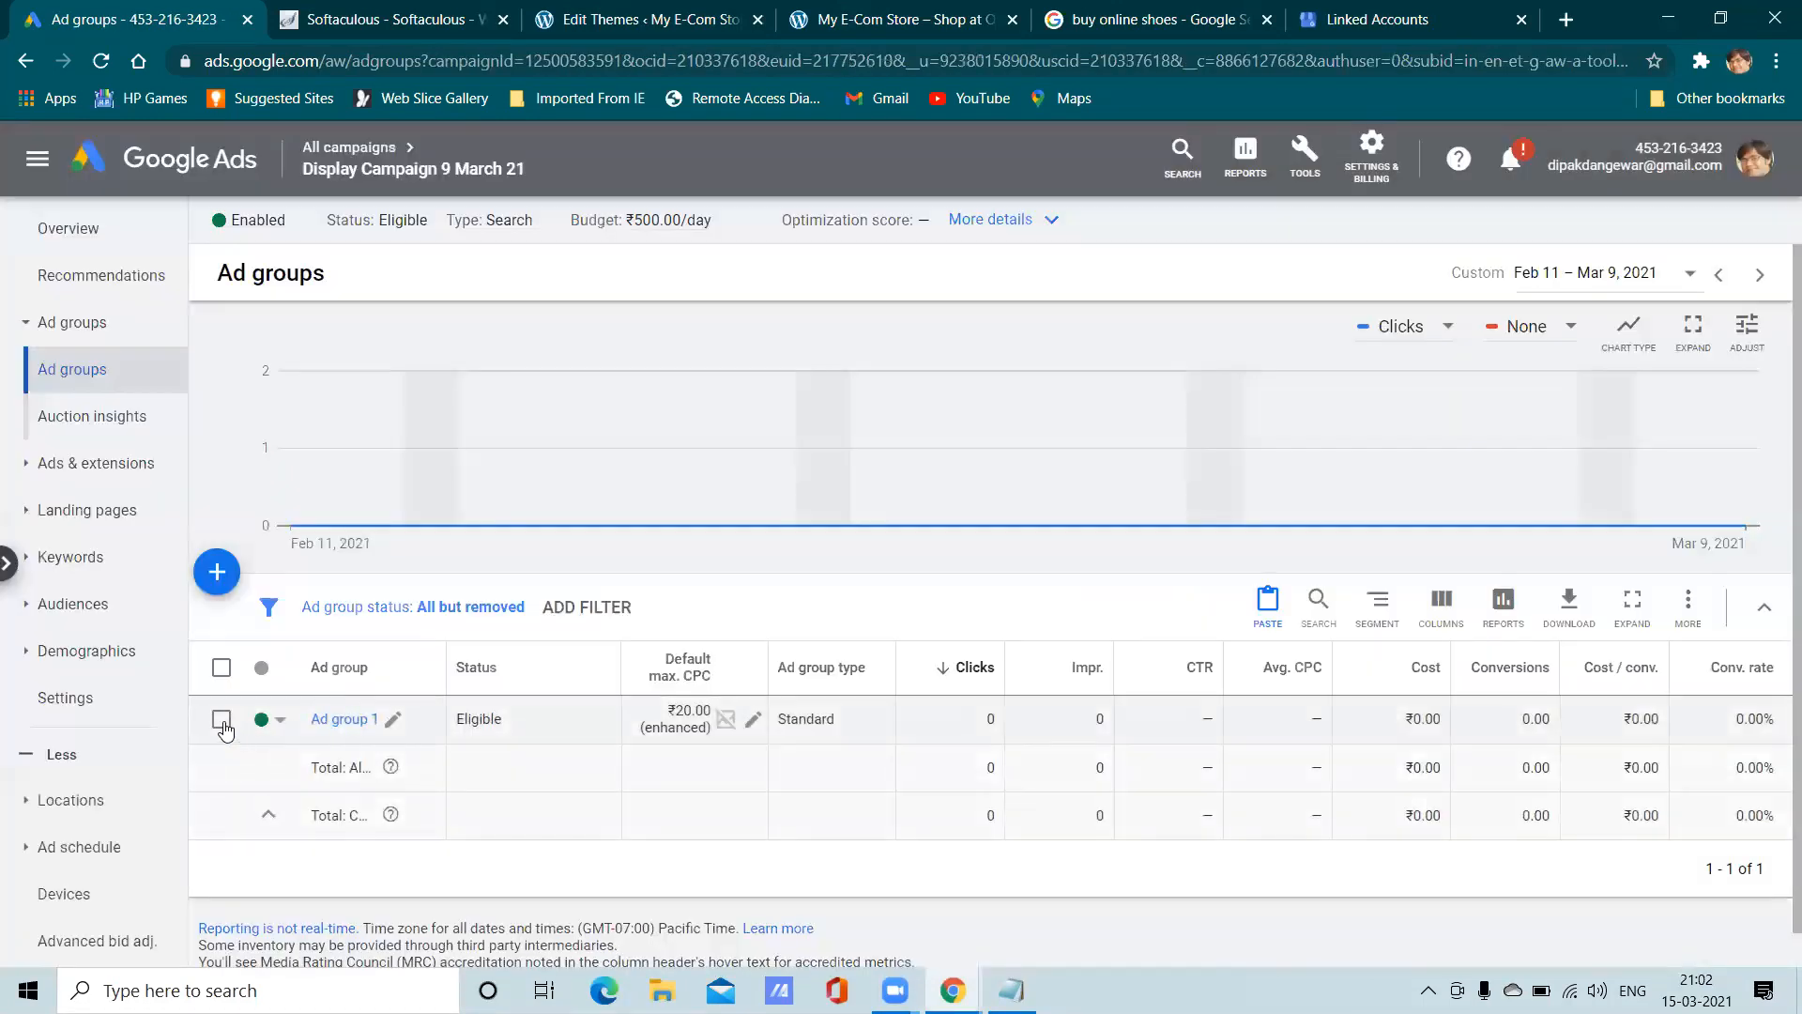
# Try to paste the copied ad group into Display Campaign 9 March 21, with new ad groups paused after pasting
pyautogui.click(223, 725)
pyautogui.click(349, 607)
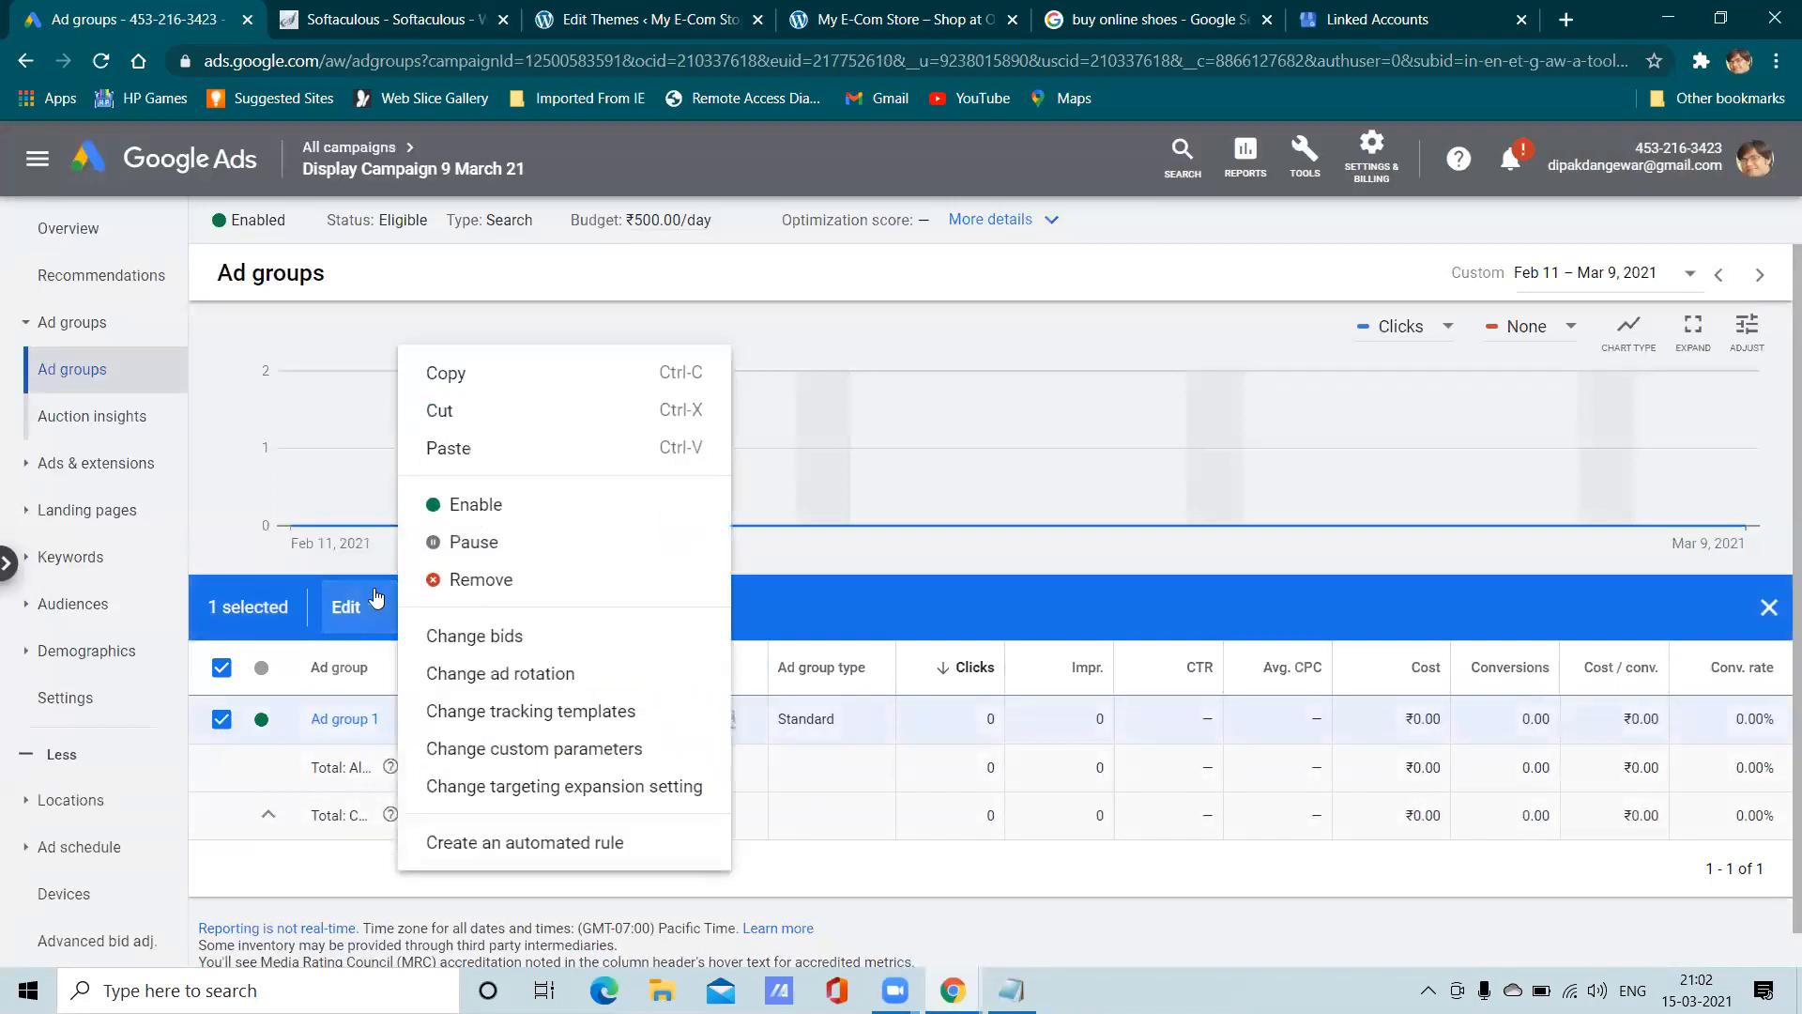
pyautogui.click(488, 448)
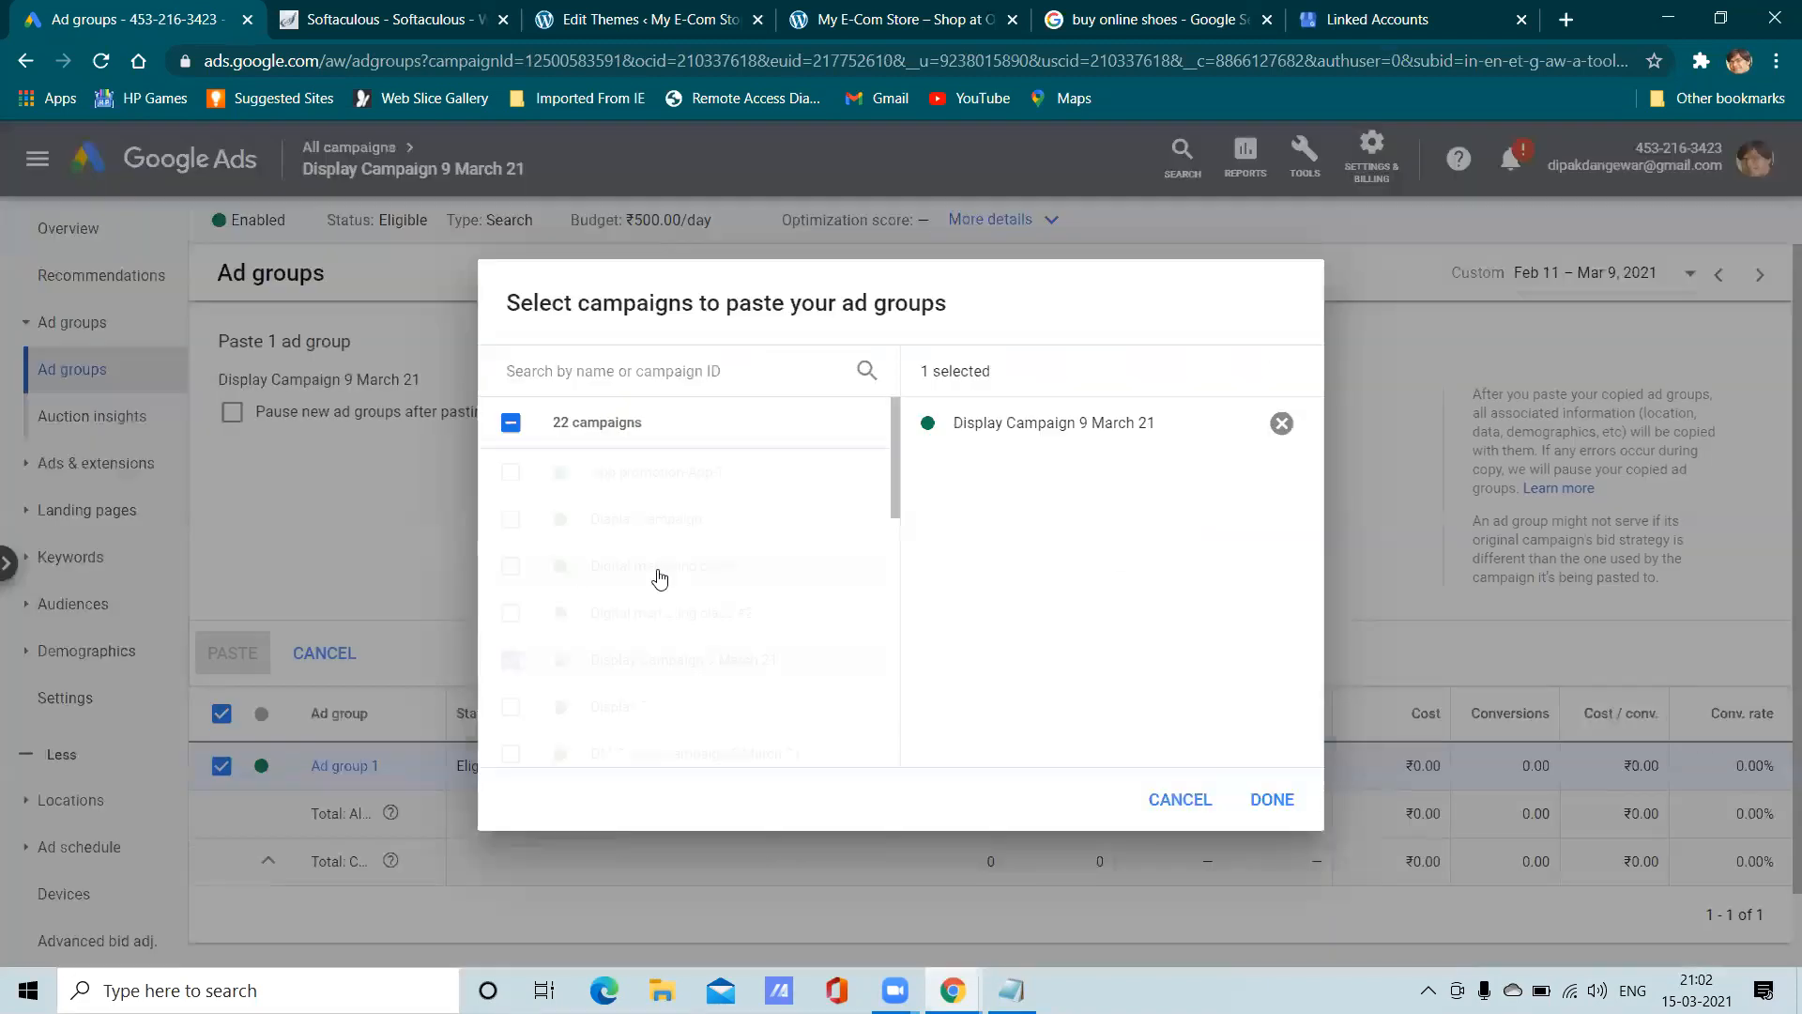
pyautogui.click(1269, 800)
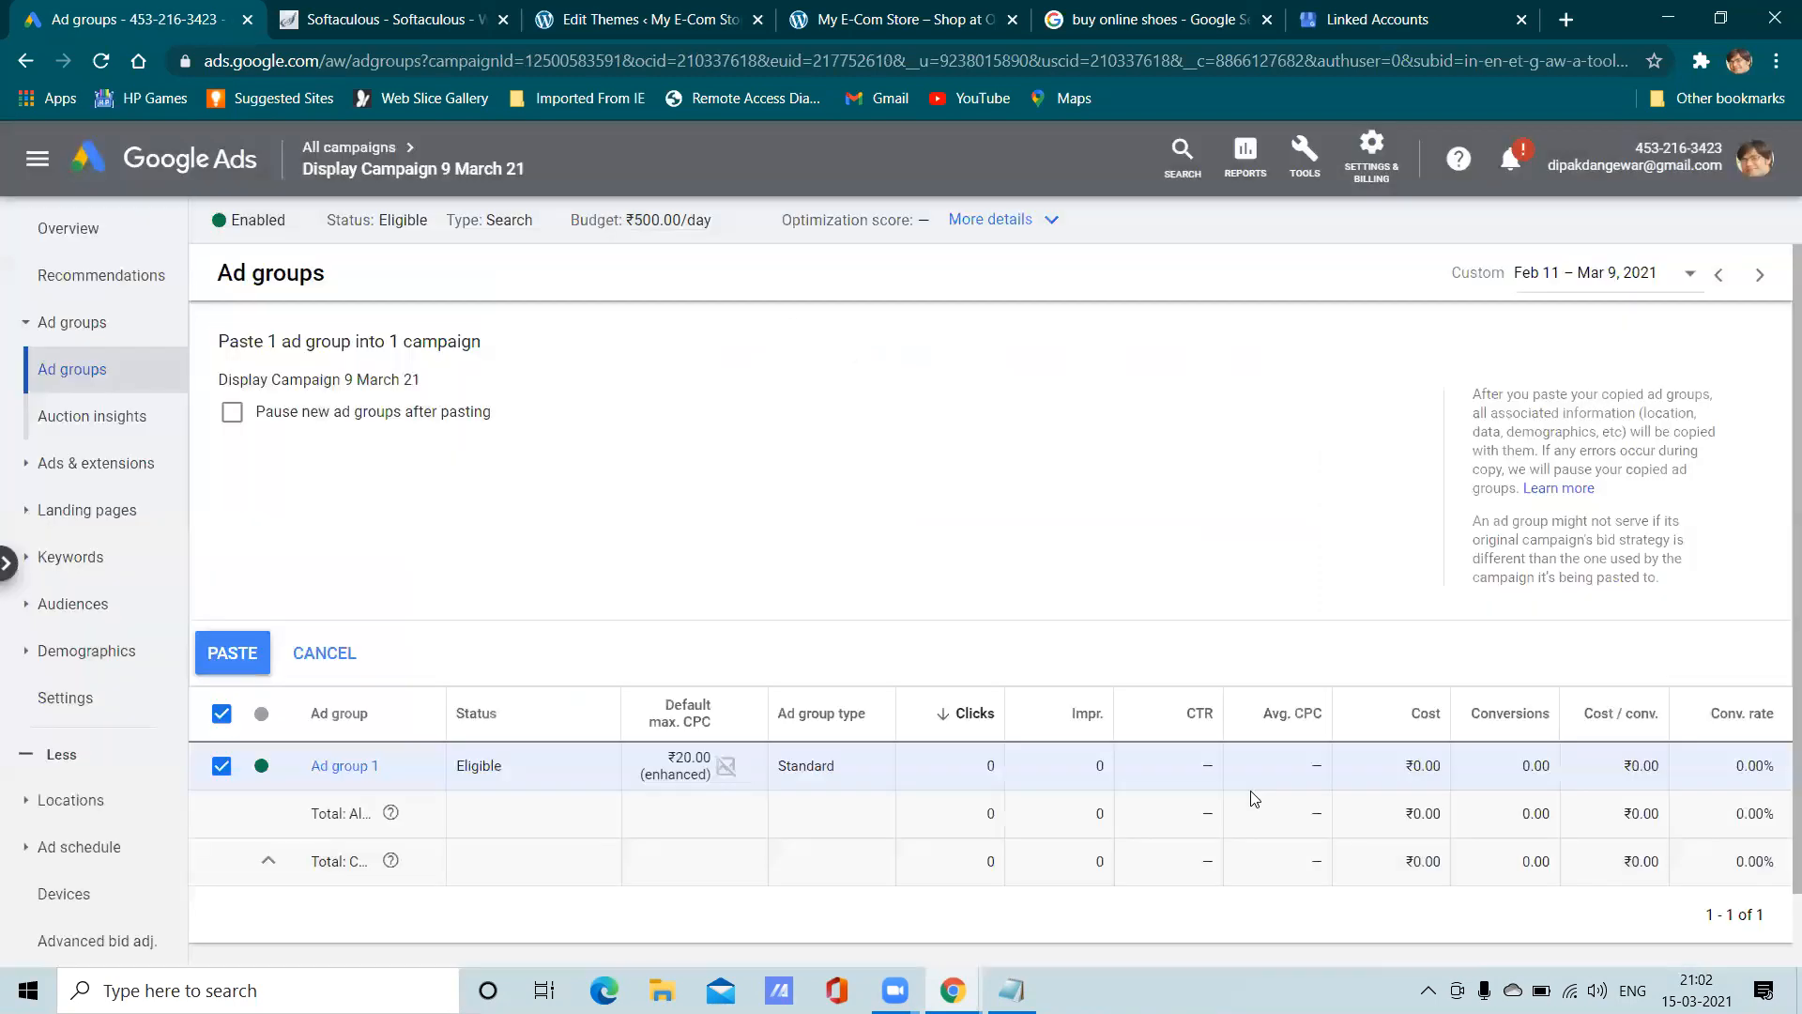
pyautogui.click(244, 415)
pyautogui.click(235, 651)
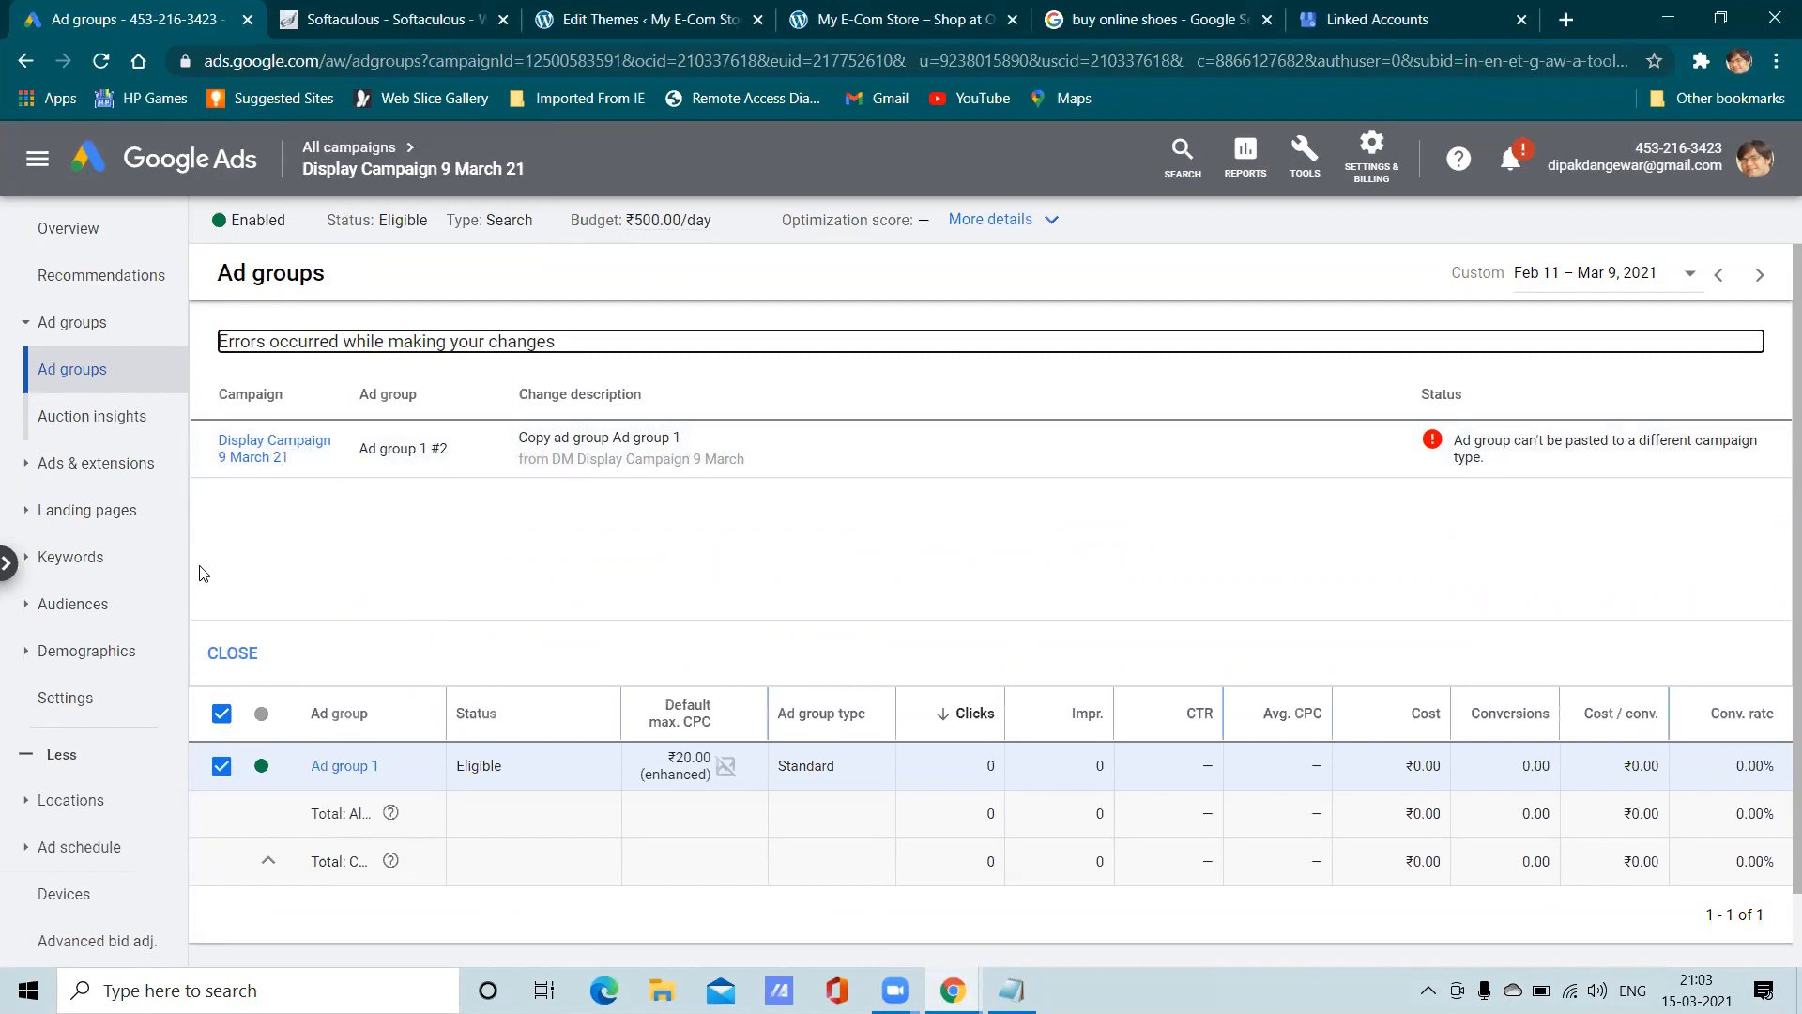
# Return to the list of all campaigns and select the Diaplay campaign
pyautogui.click(355, 172)
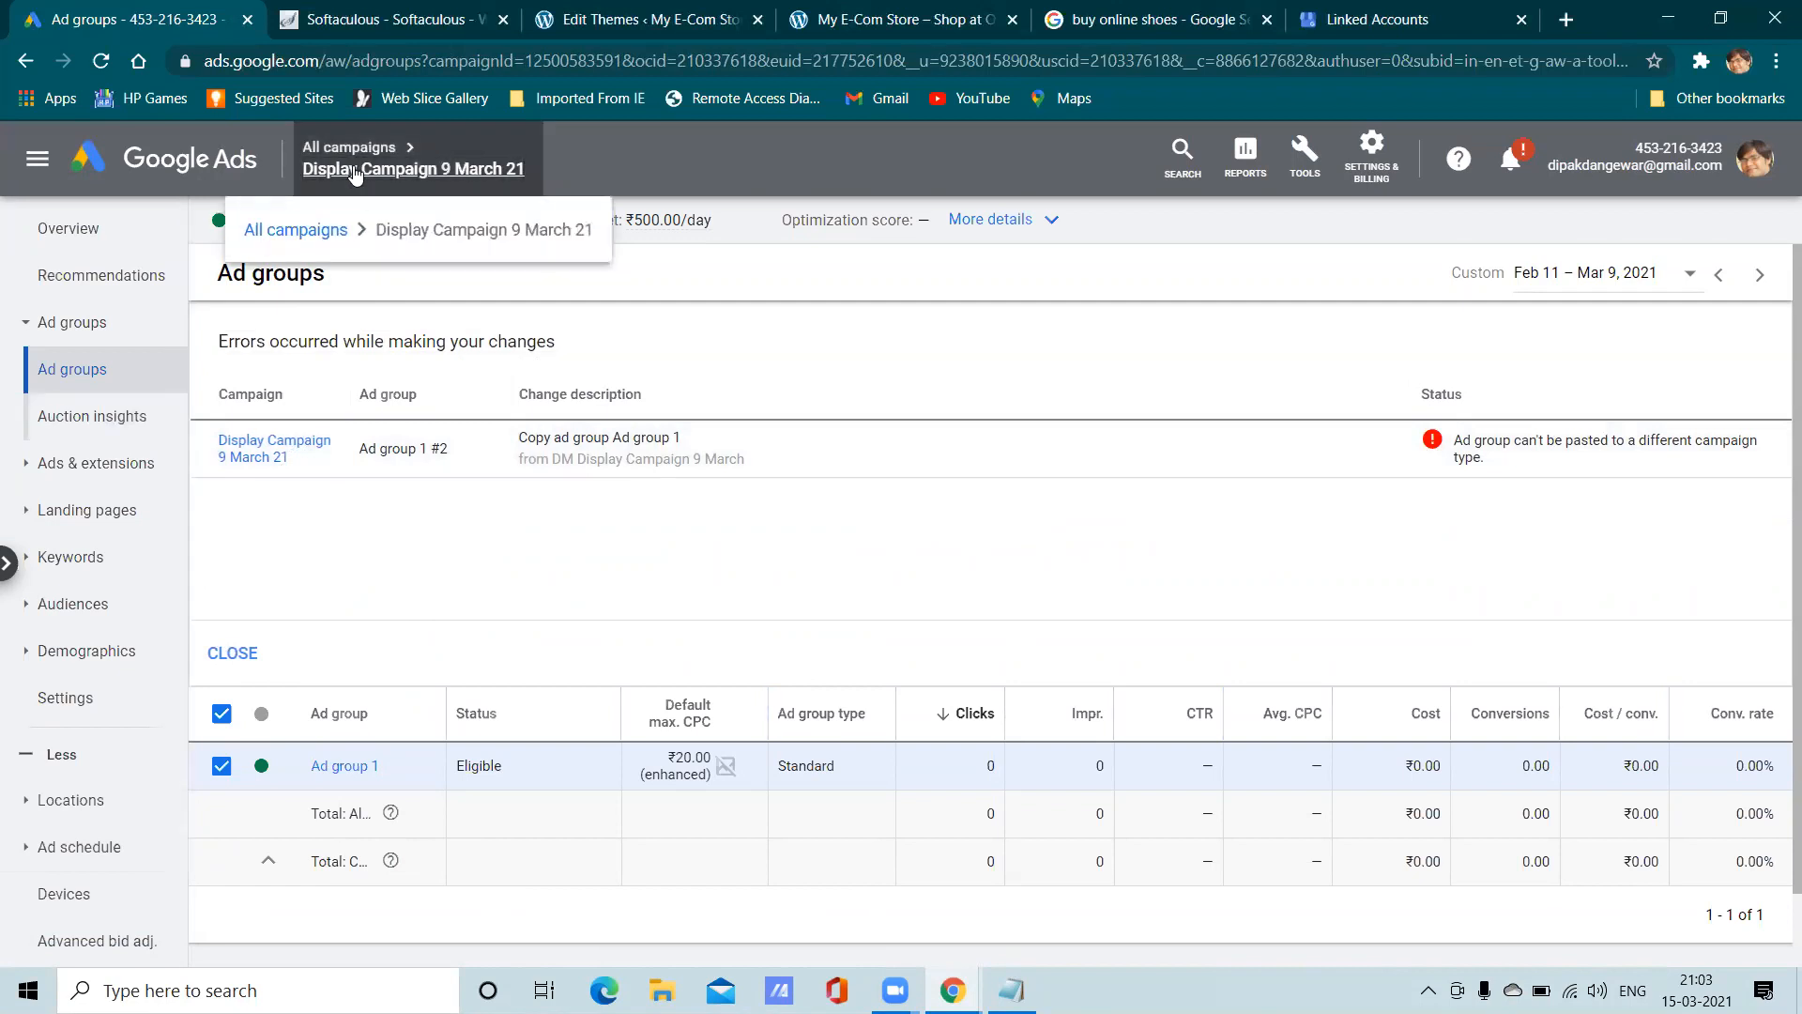
pyautogui.click(294, 228)
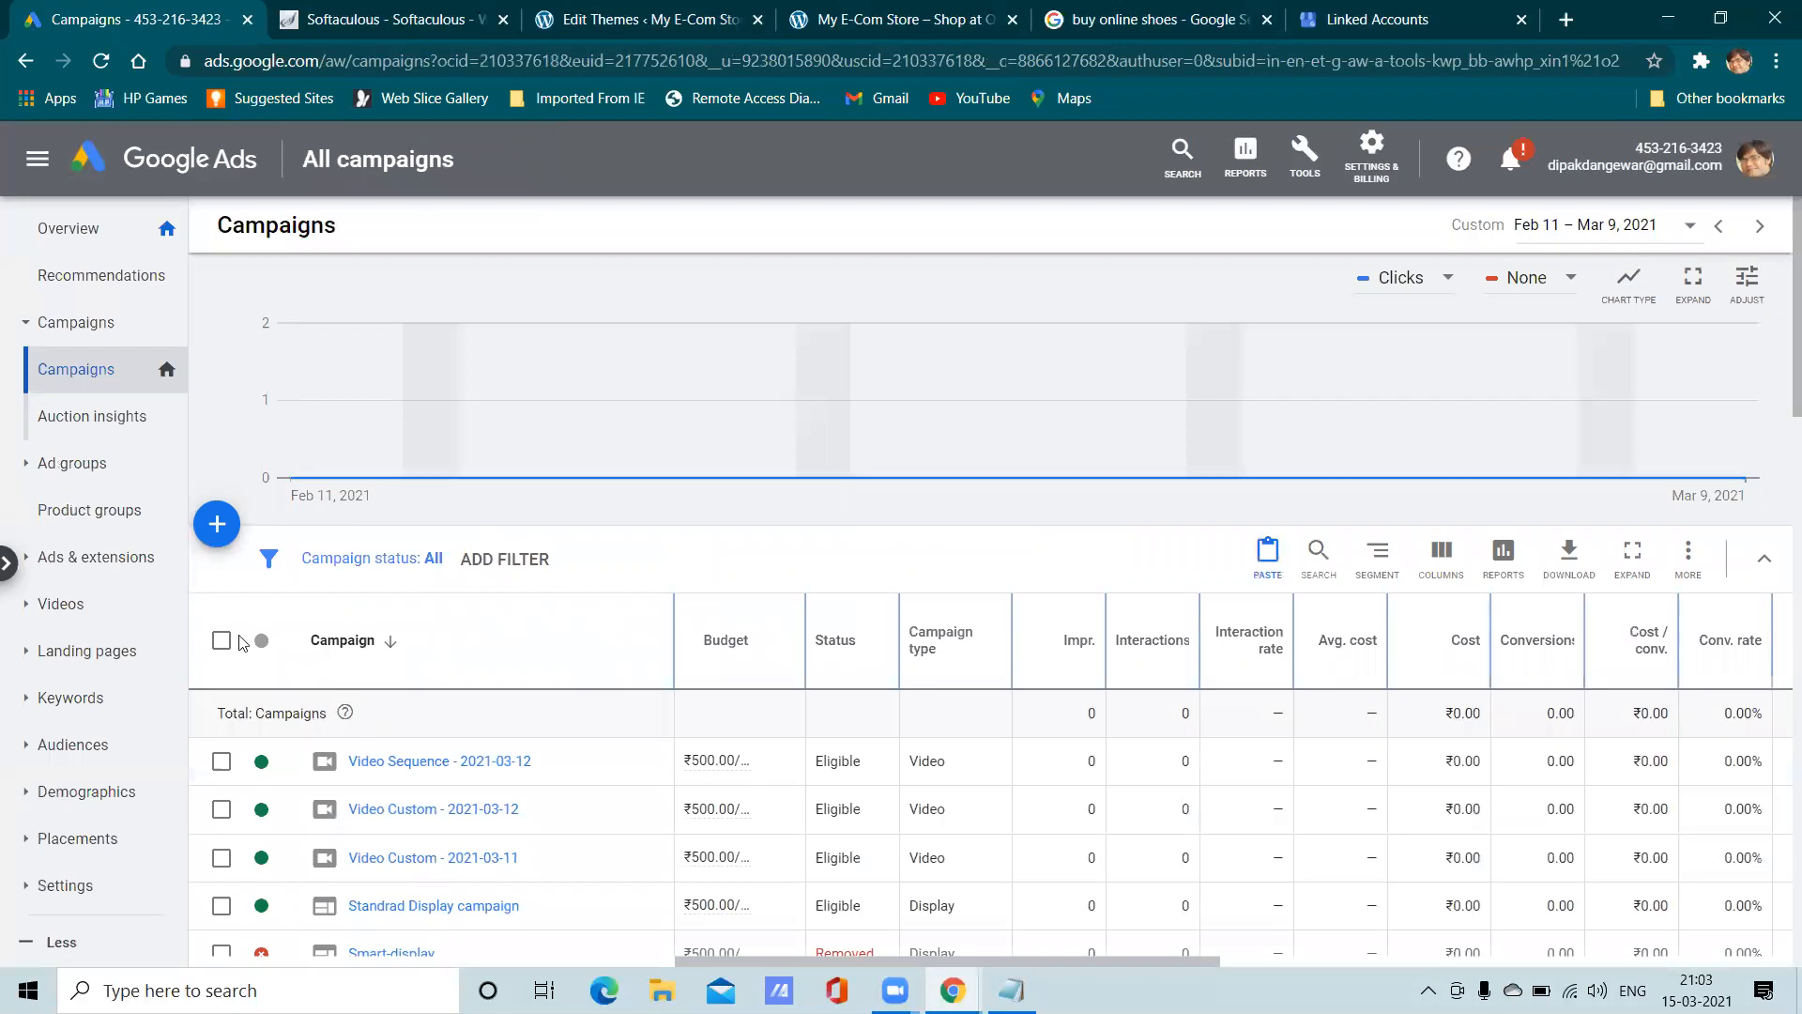
pyautogui.scroll(-6, 357, 826)
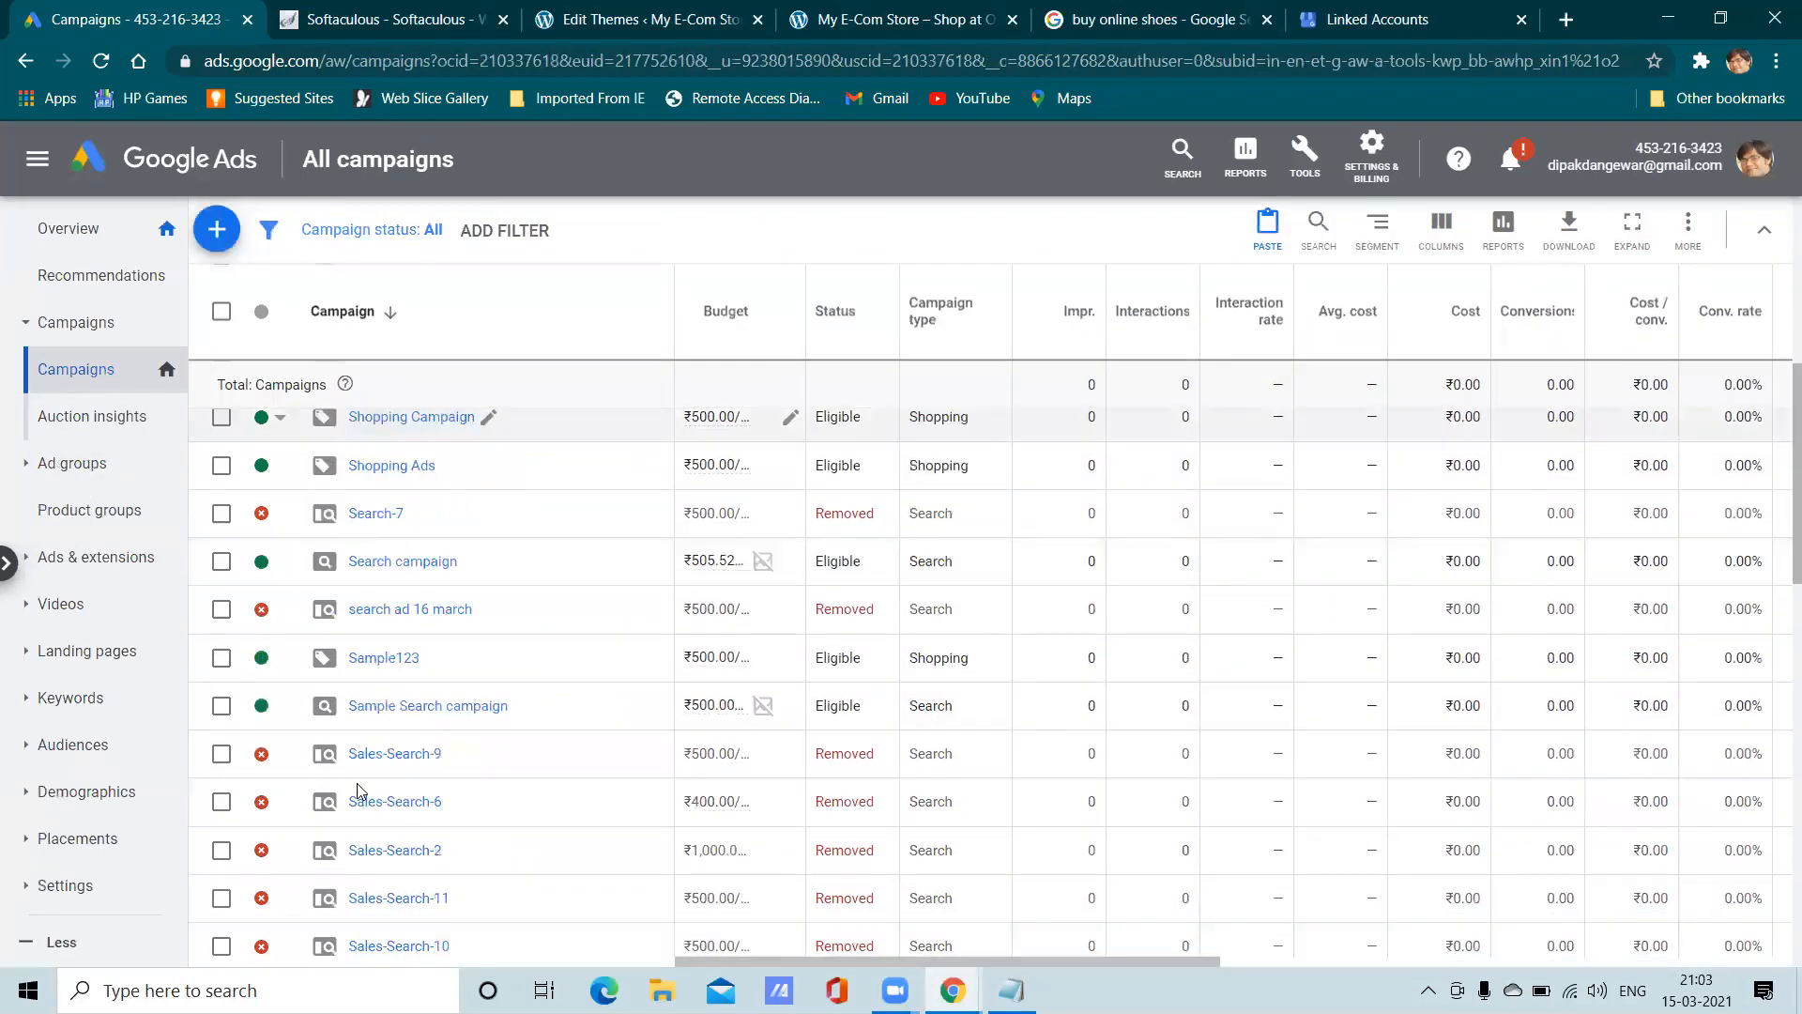
pyautogui.scroll(-6, 366, 759)
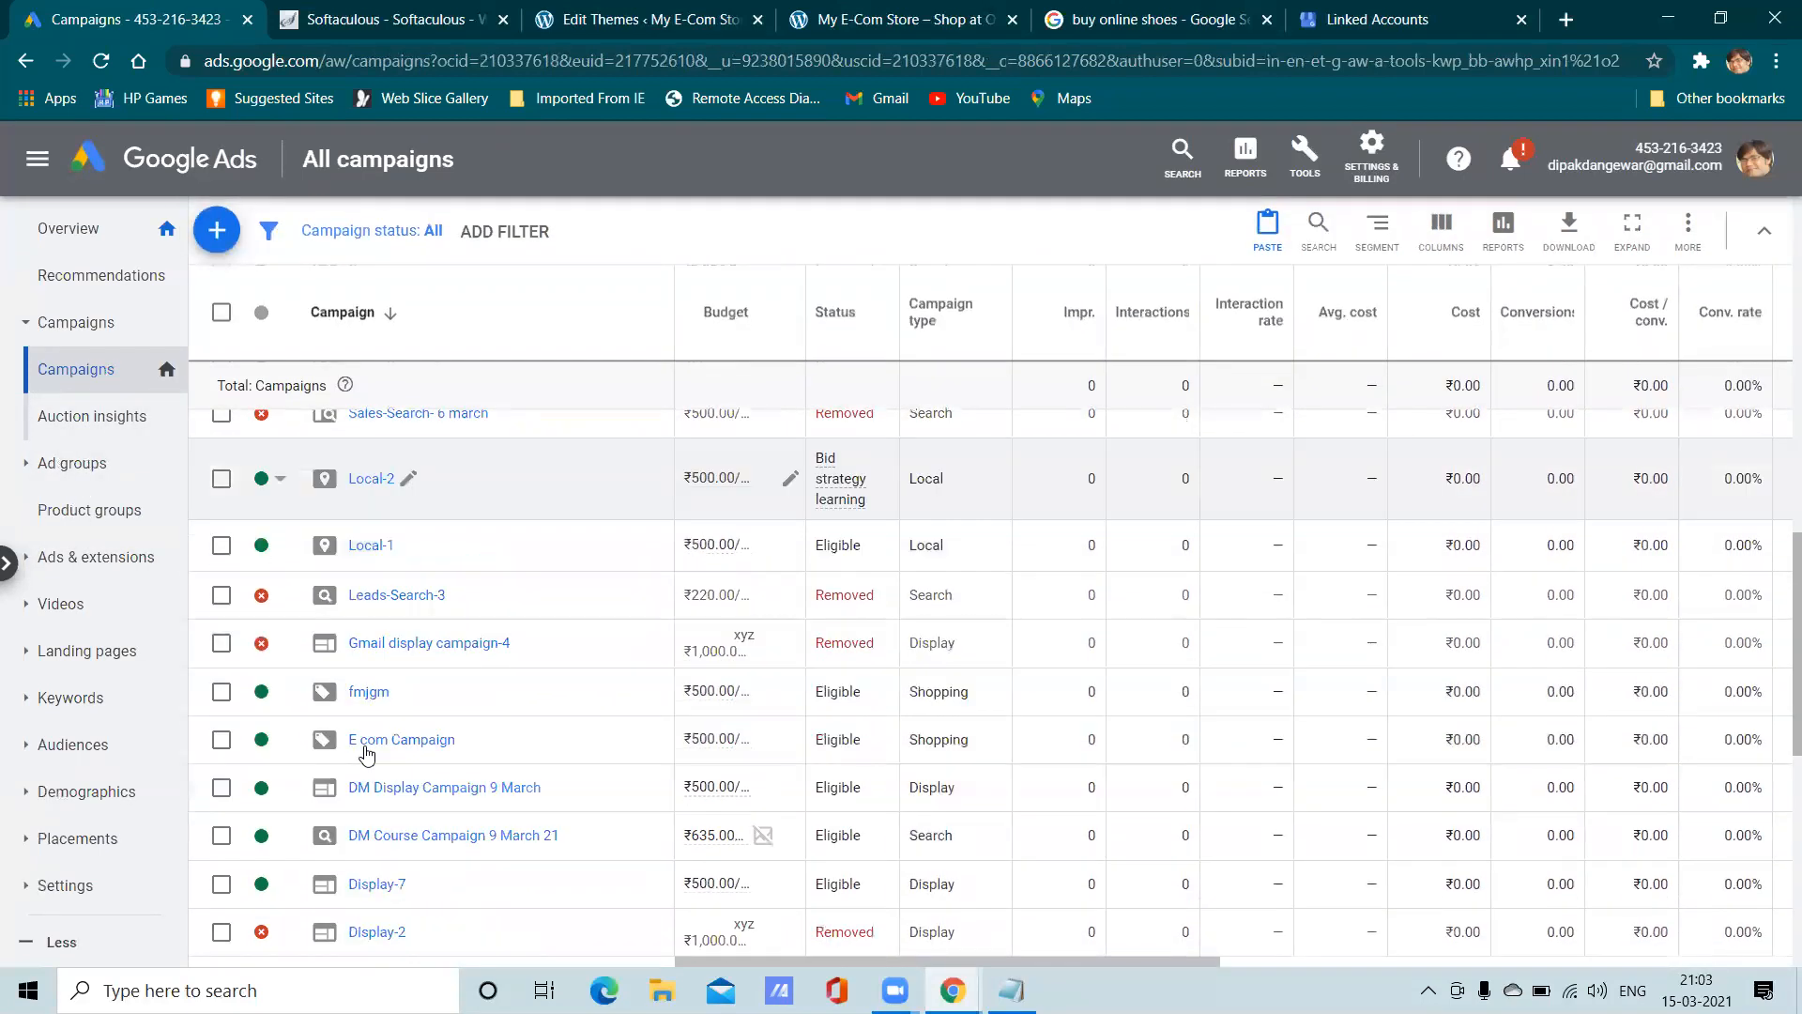
pyautogui.scroll(-5, 356, 728)
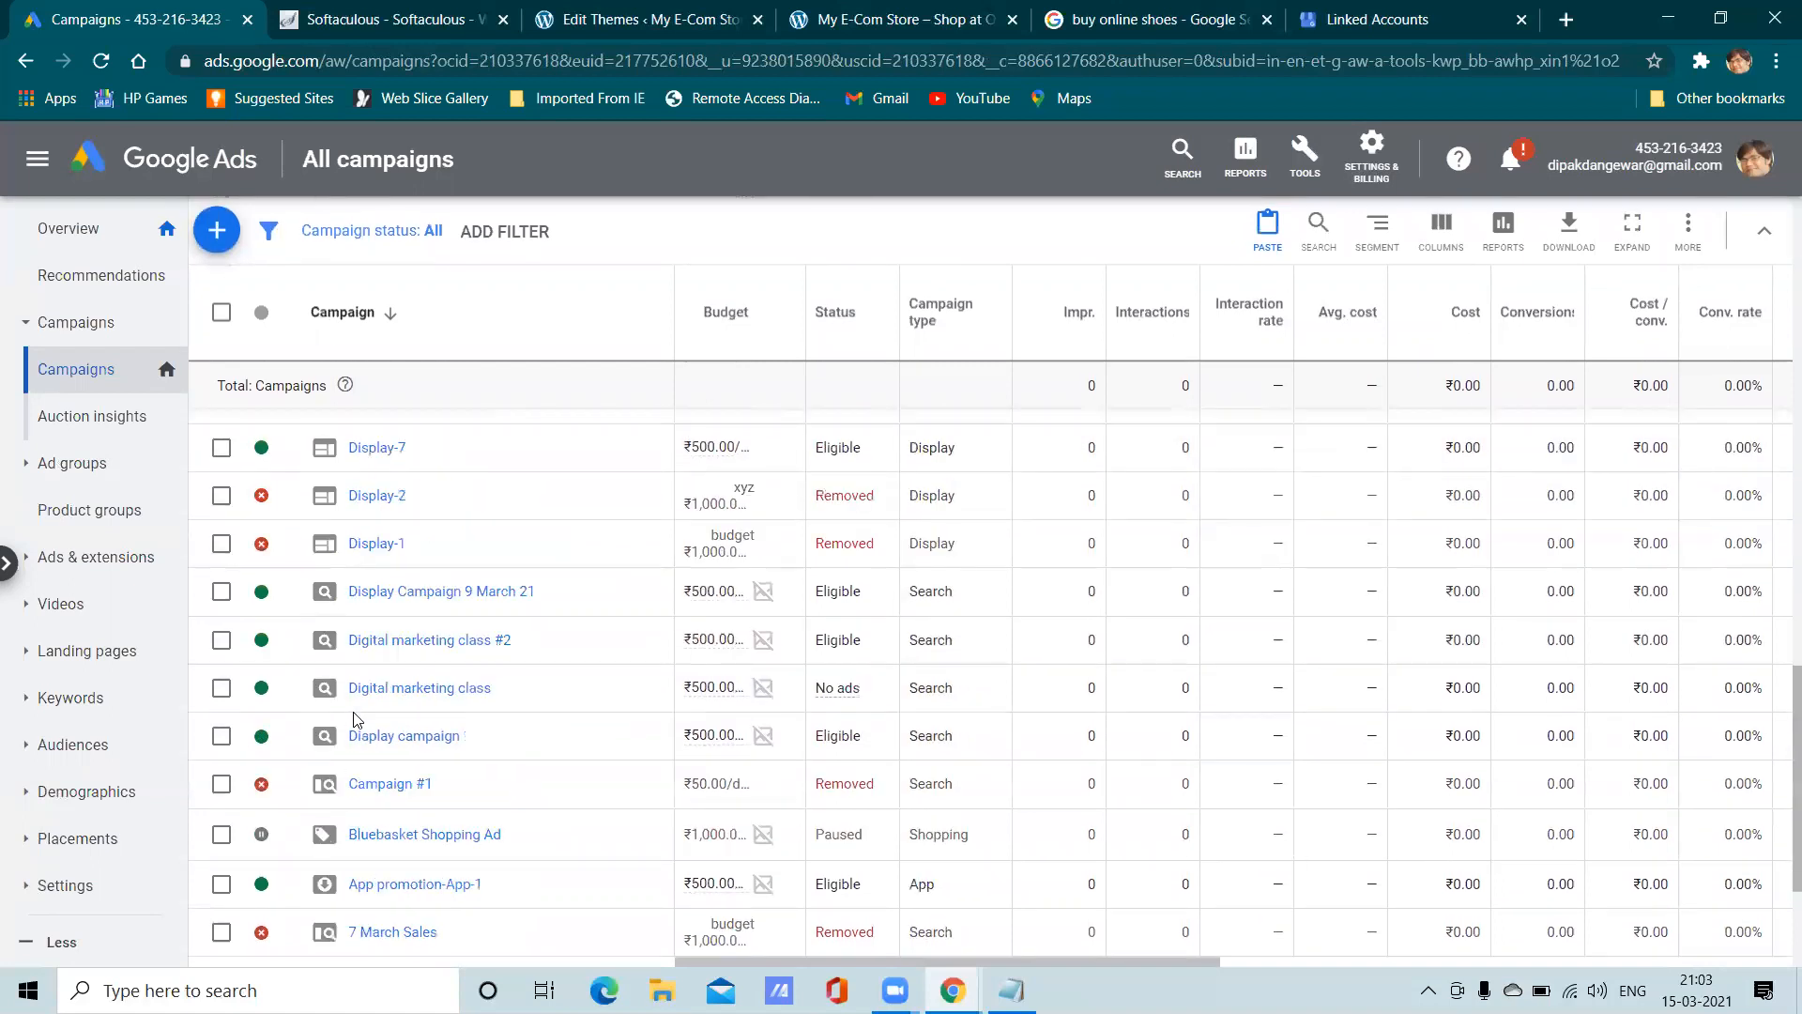
pyautogui.click(221, 737)
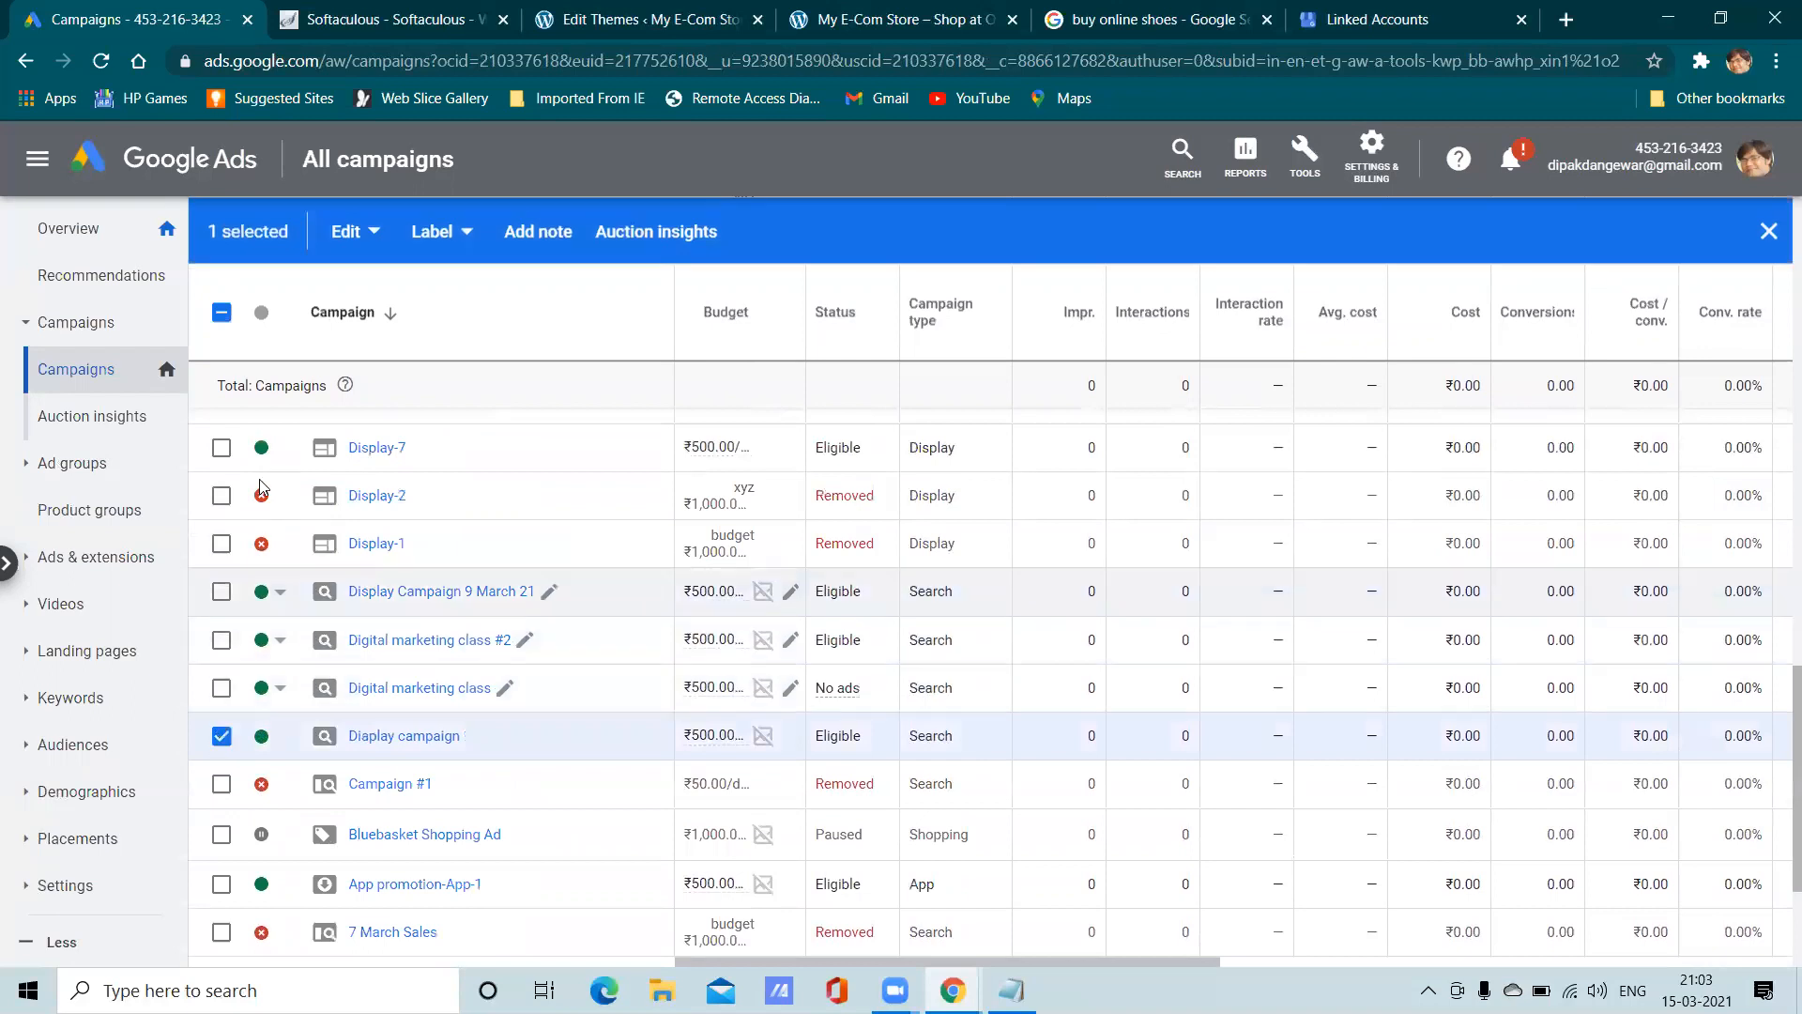
pyautogui.scroll(5, 282, 563)
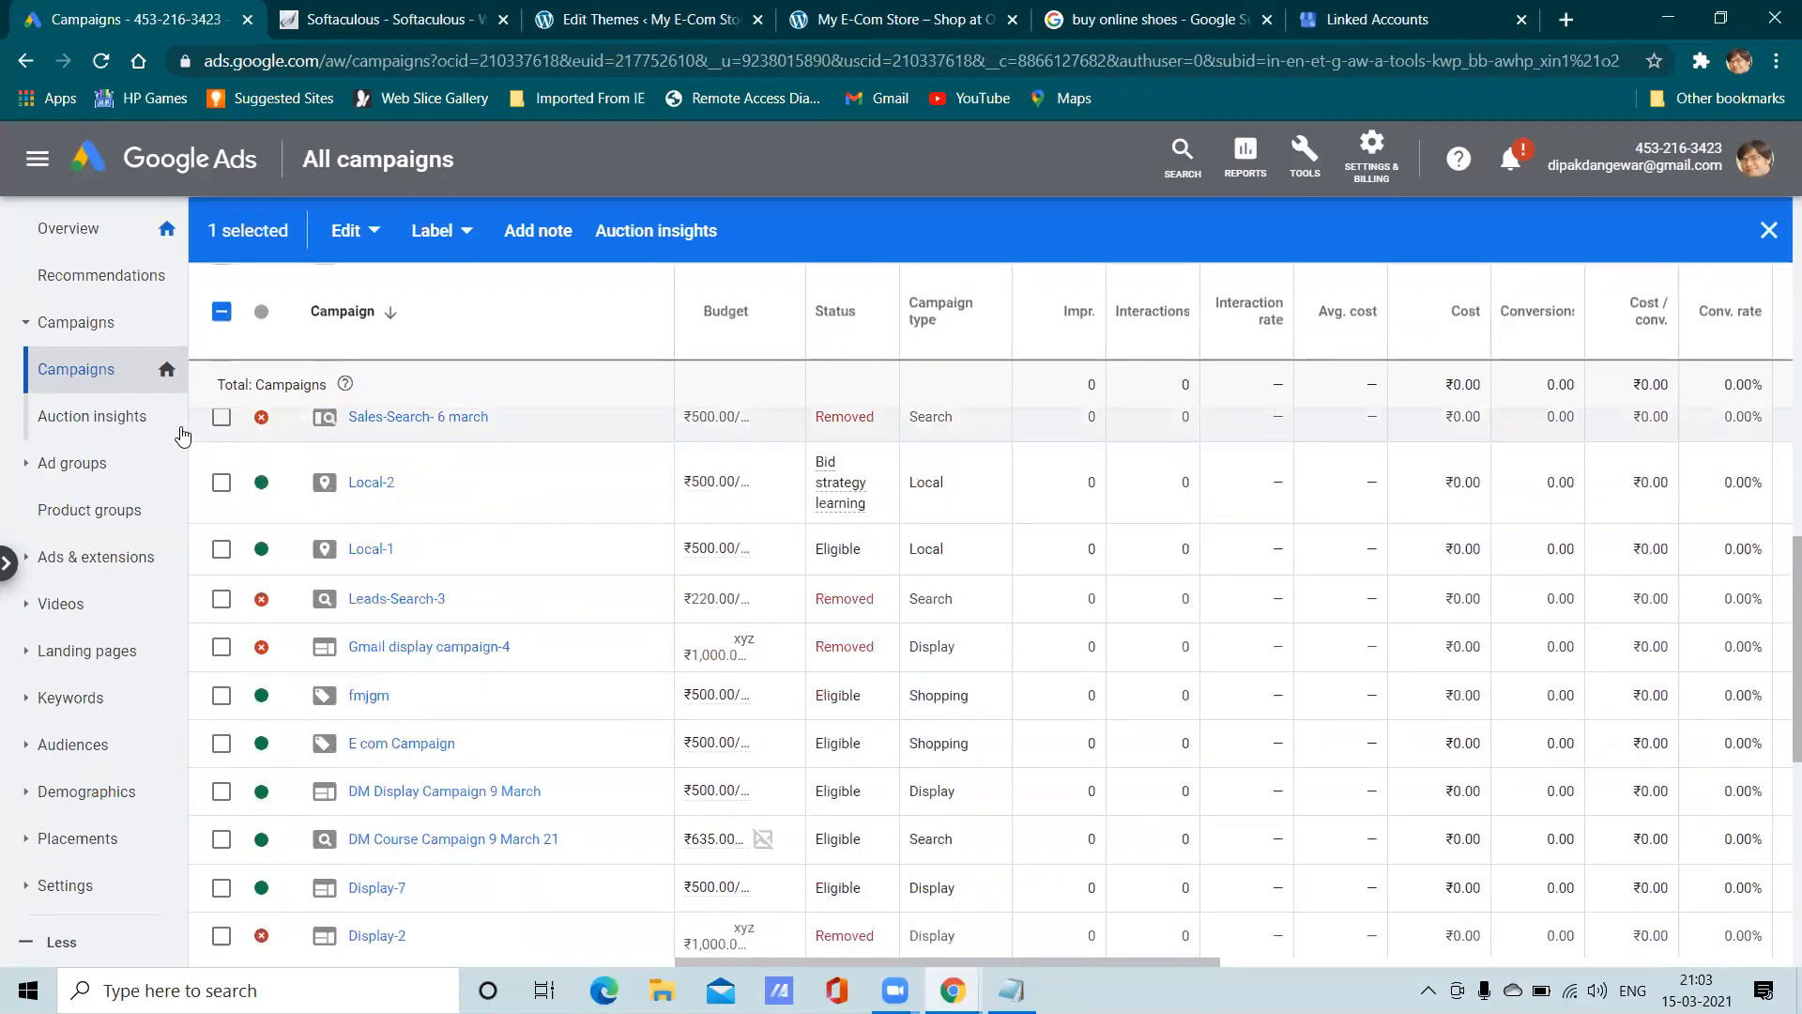
# Paste the copied ad group into the Display-7 campaign from the ad groups list of all campaigns
pyautogui.click(84, 463)
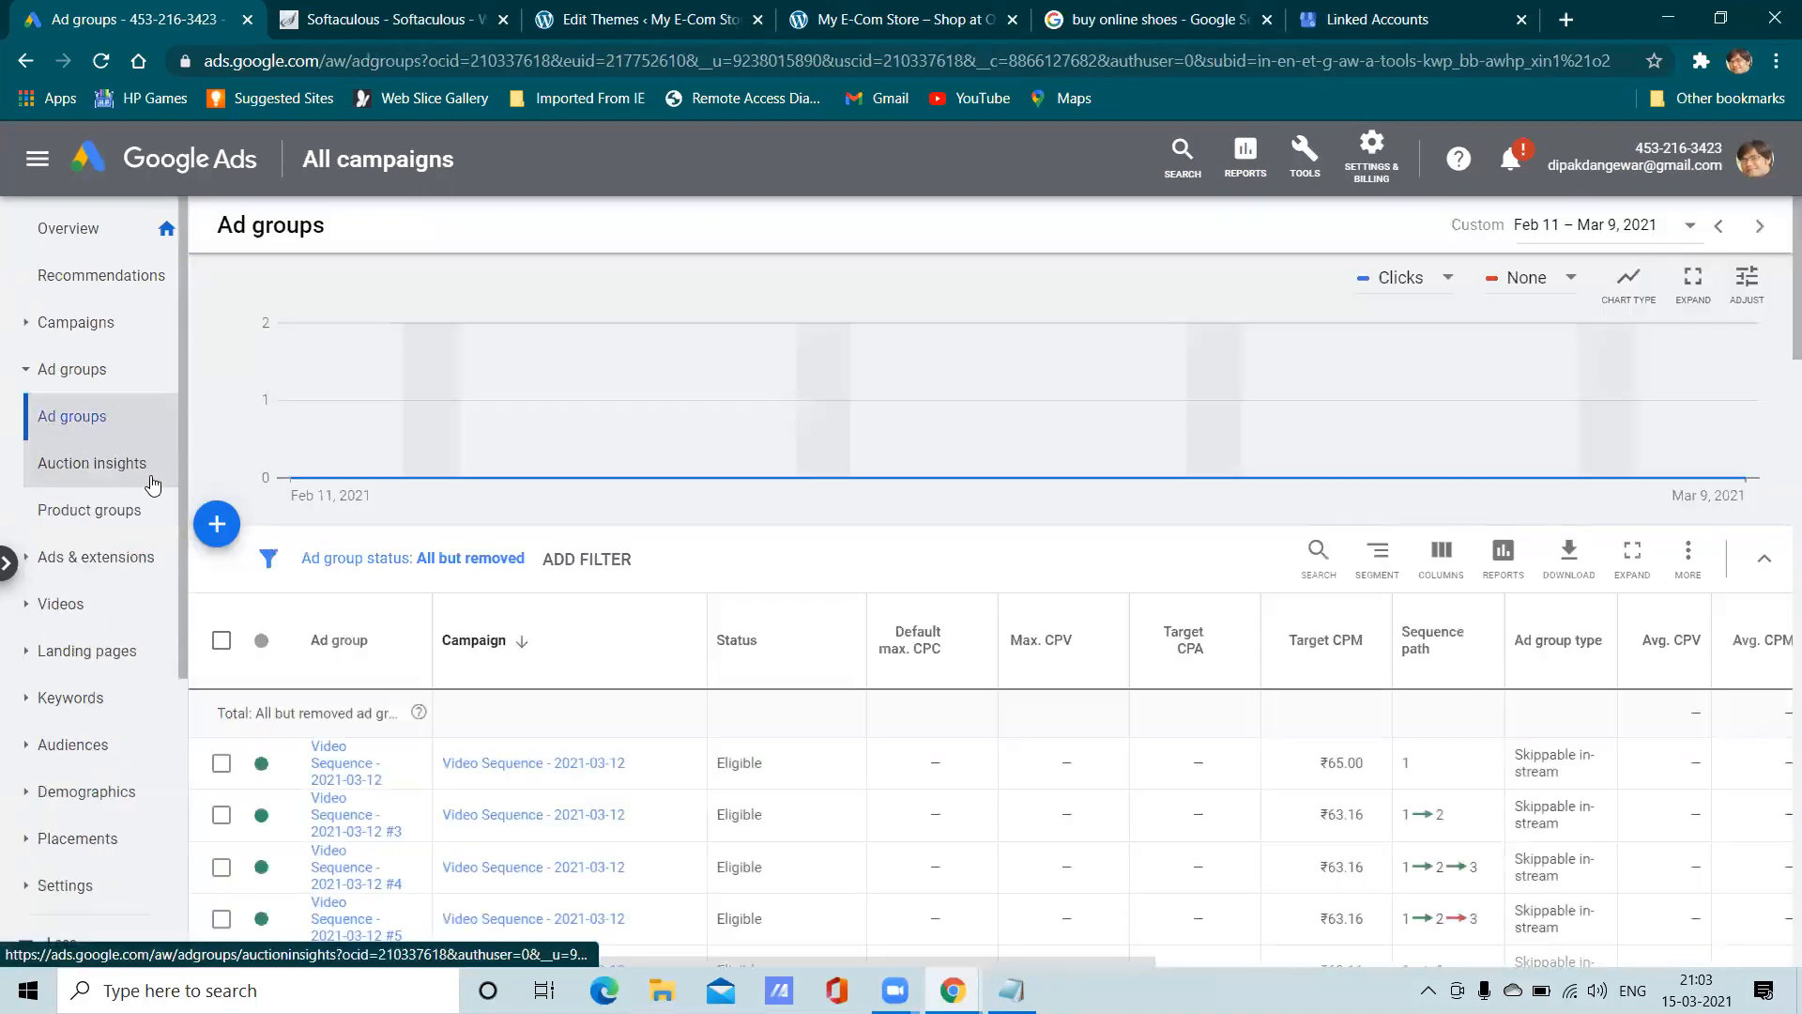
pyautogui.click(224, 530)
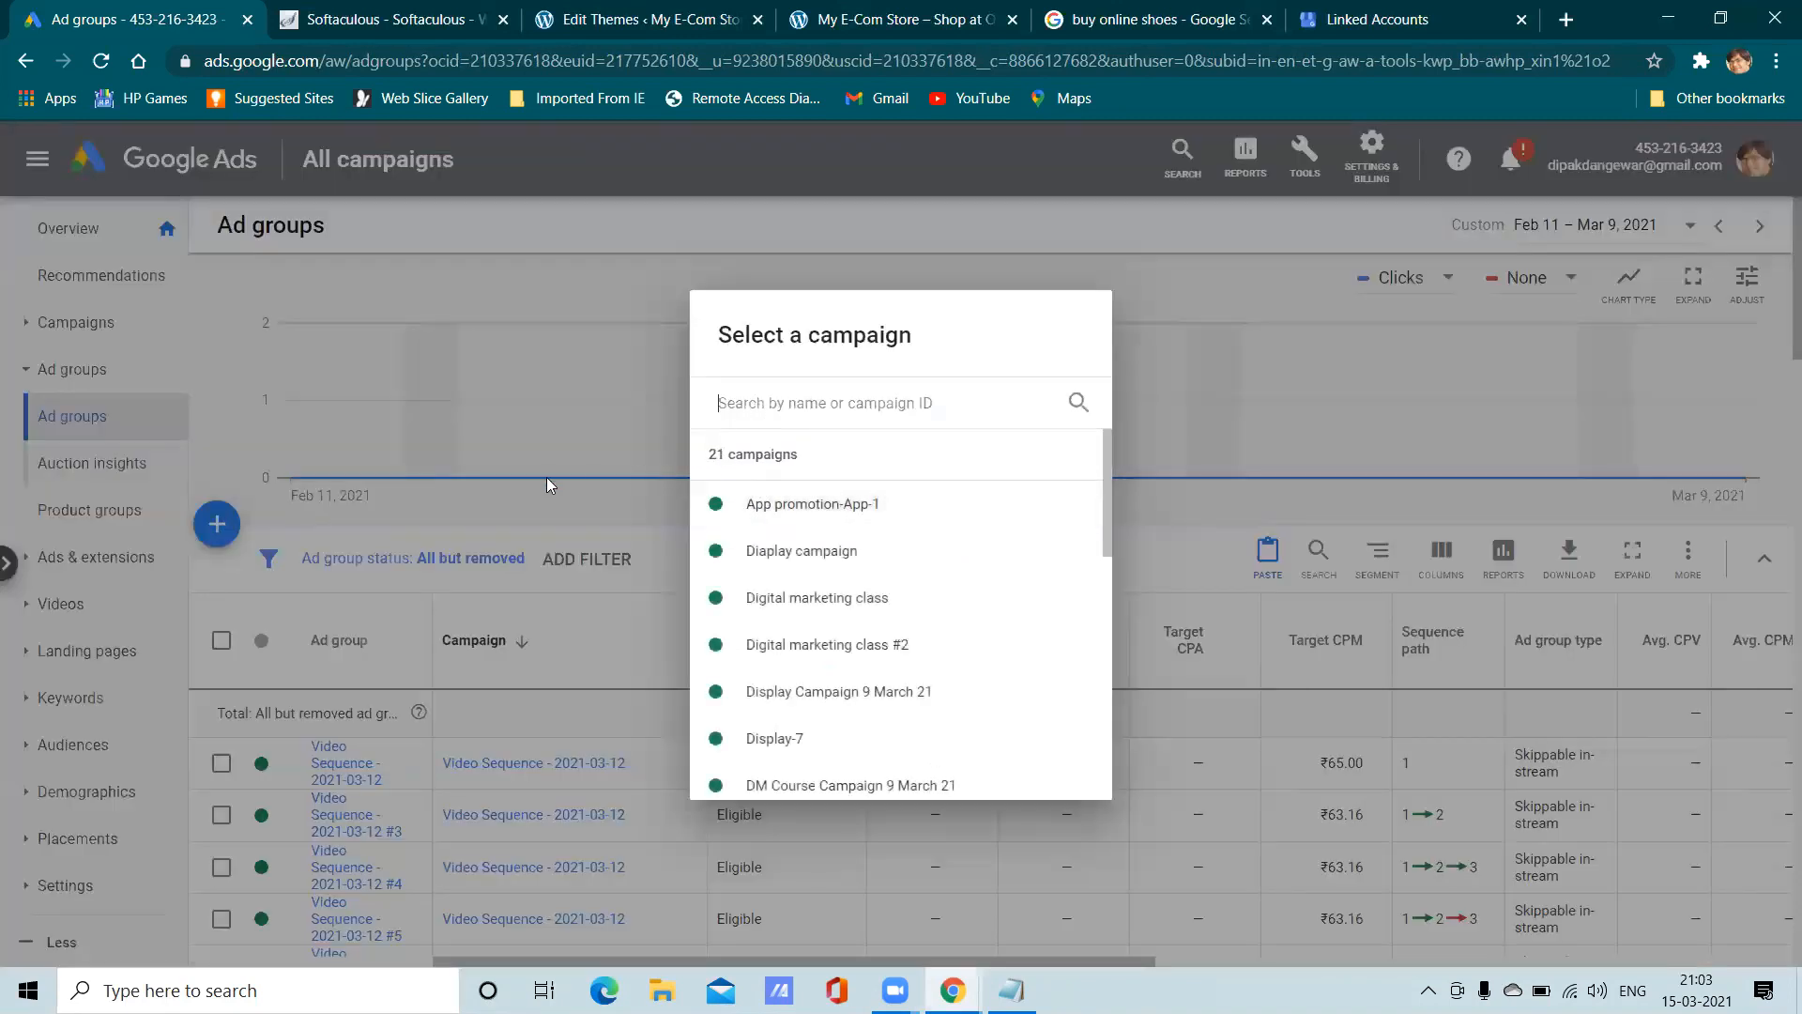
pyautogui.click(164, 563)
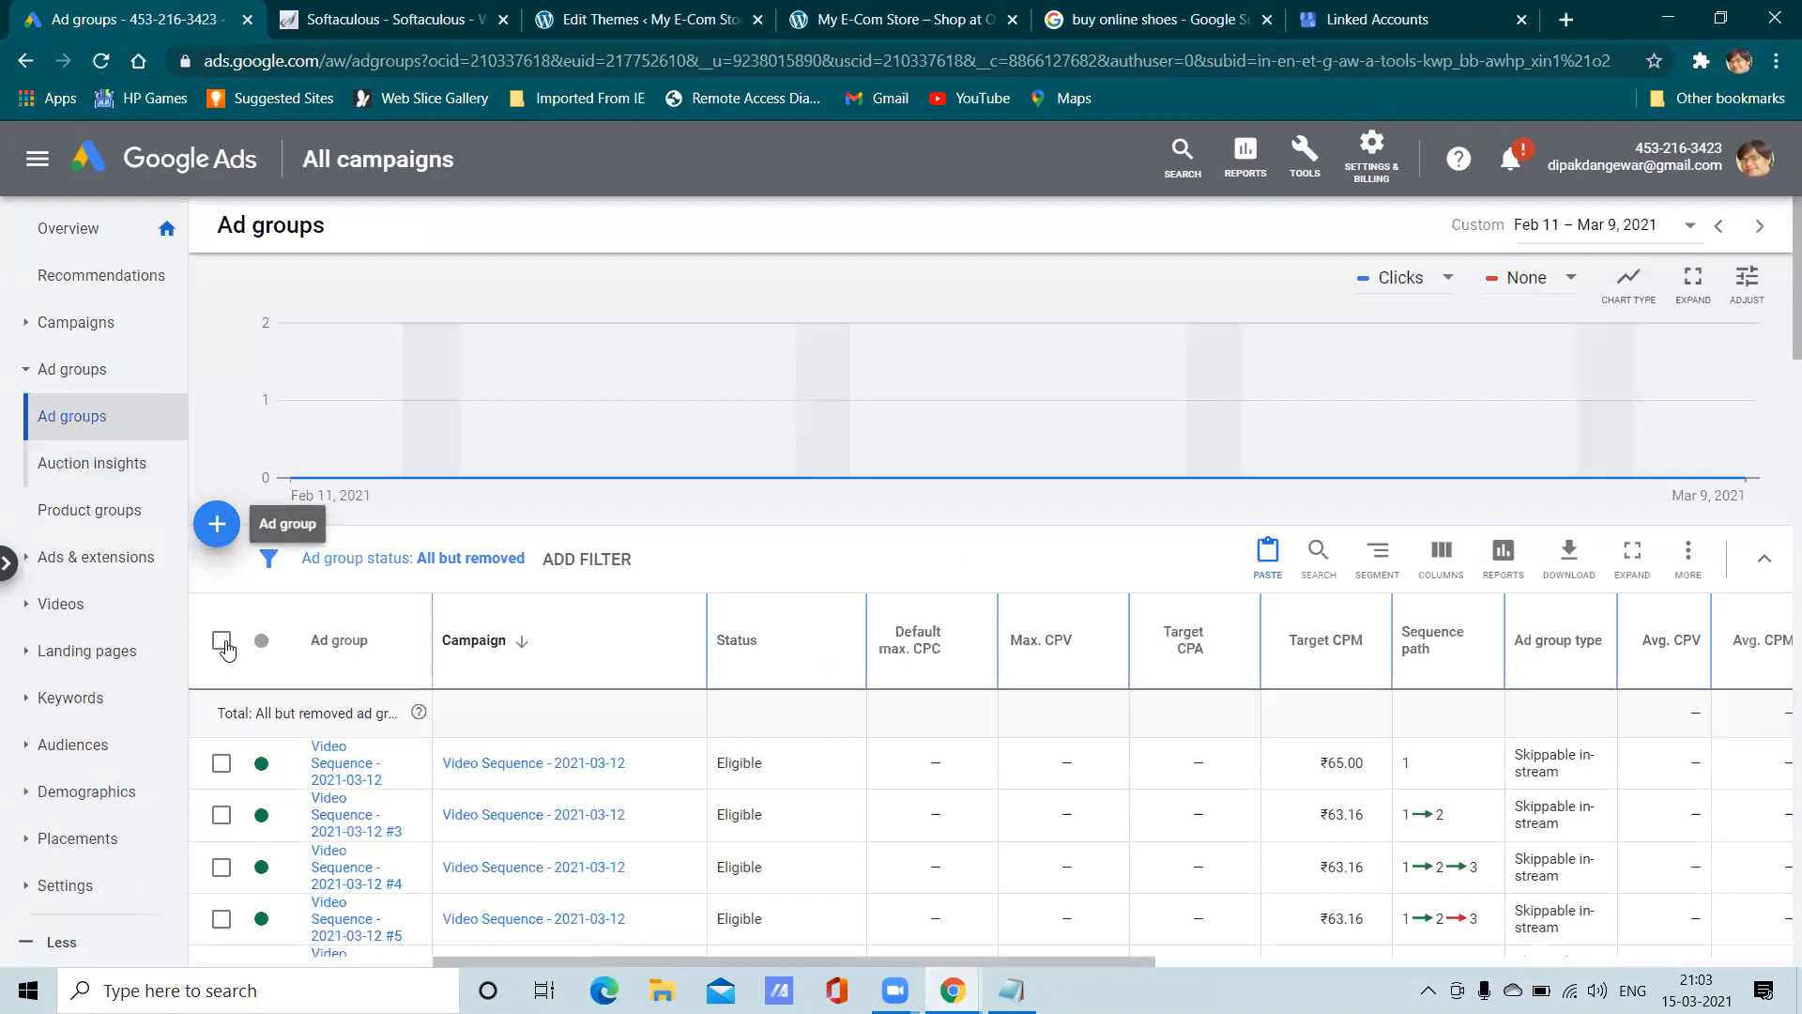
pyautogui.click(222, 640)
pyautogui.click(388, 560)
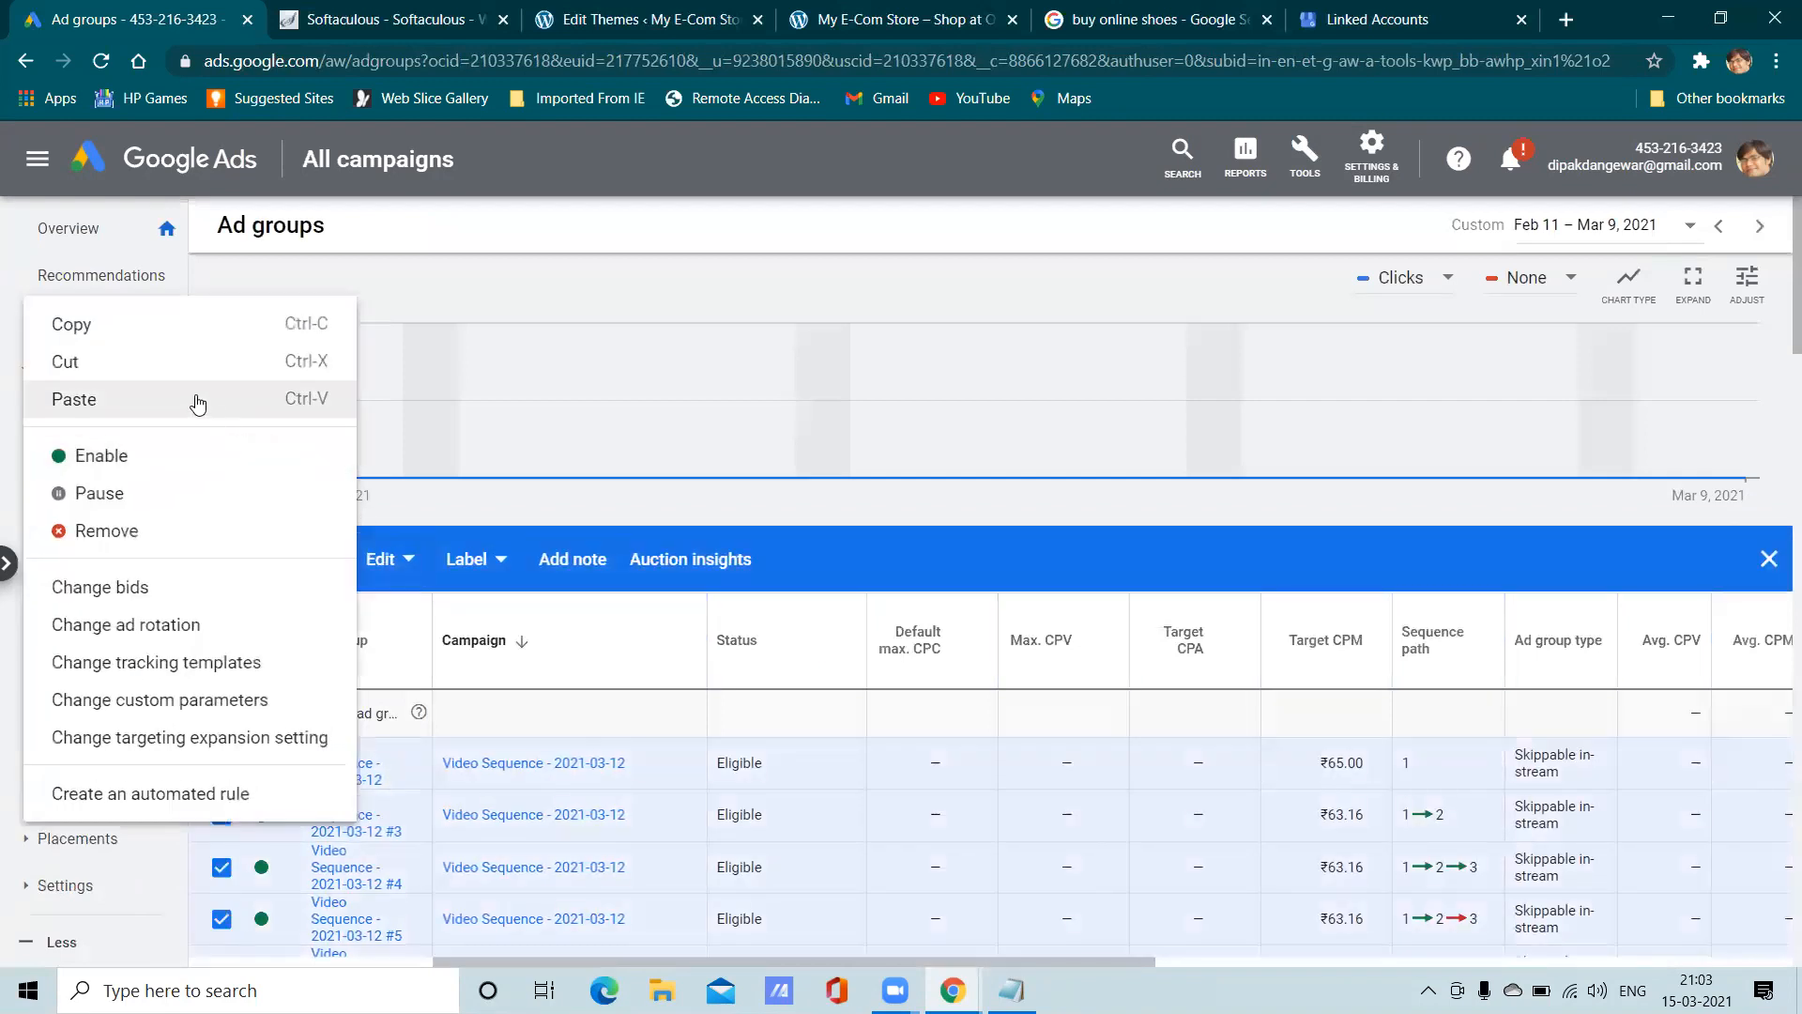
pyautogui.click(161, 400)
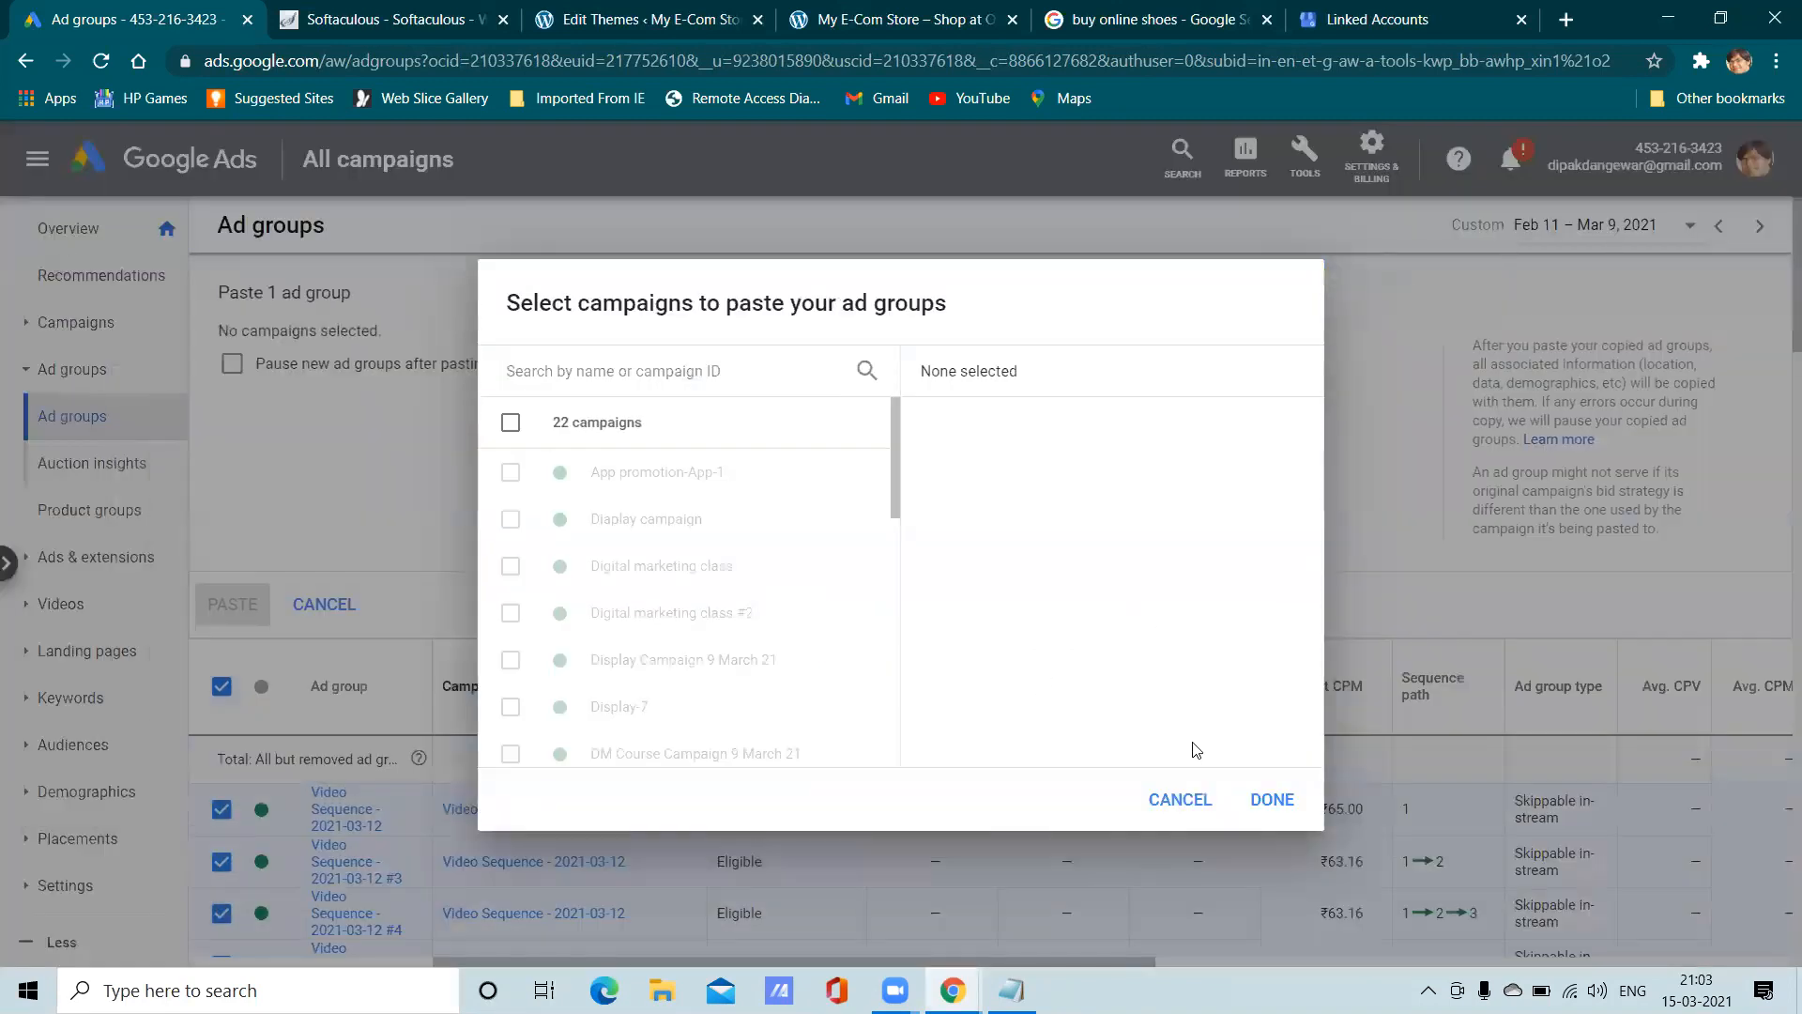
pyautogui.scroll(-2, 564, 569)
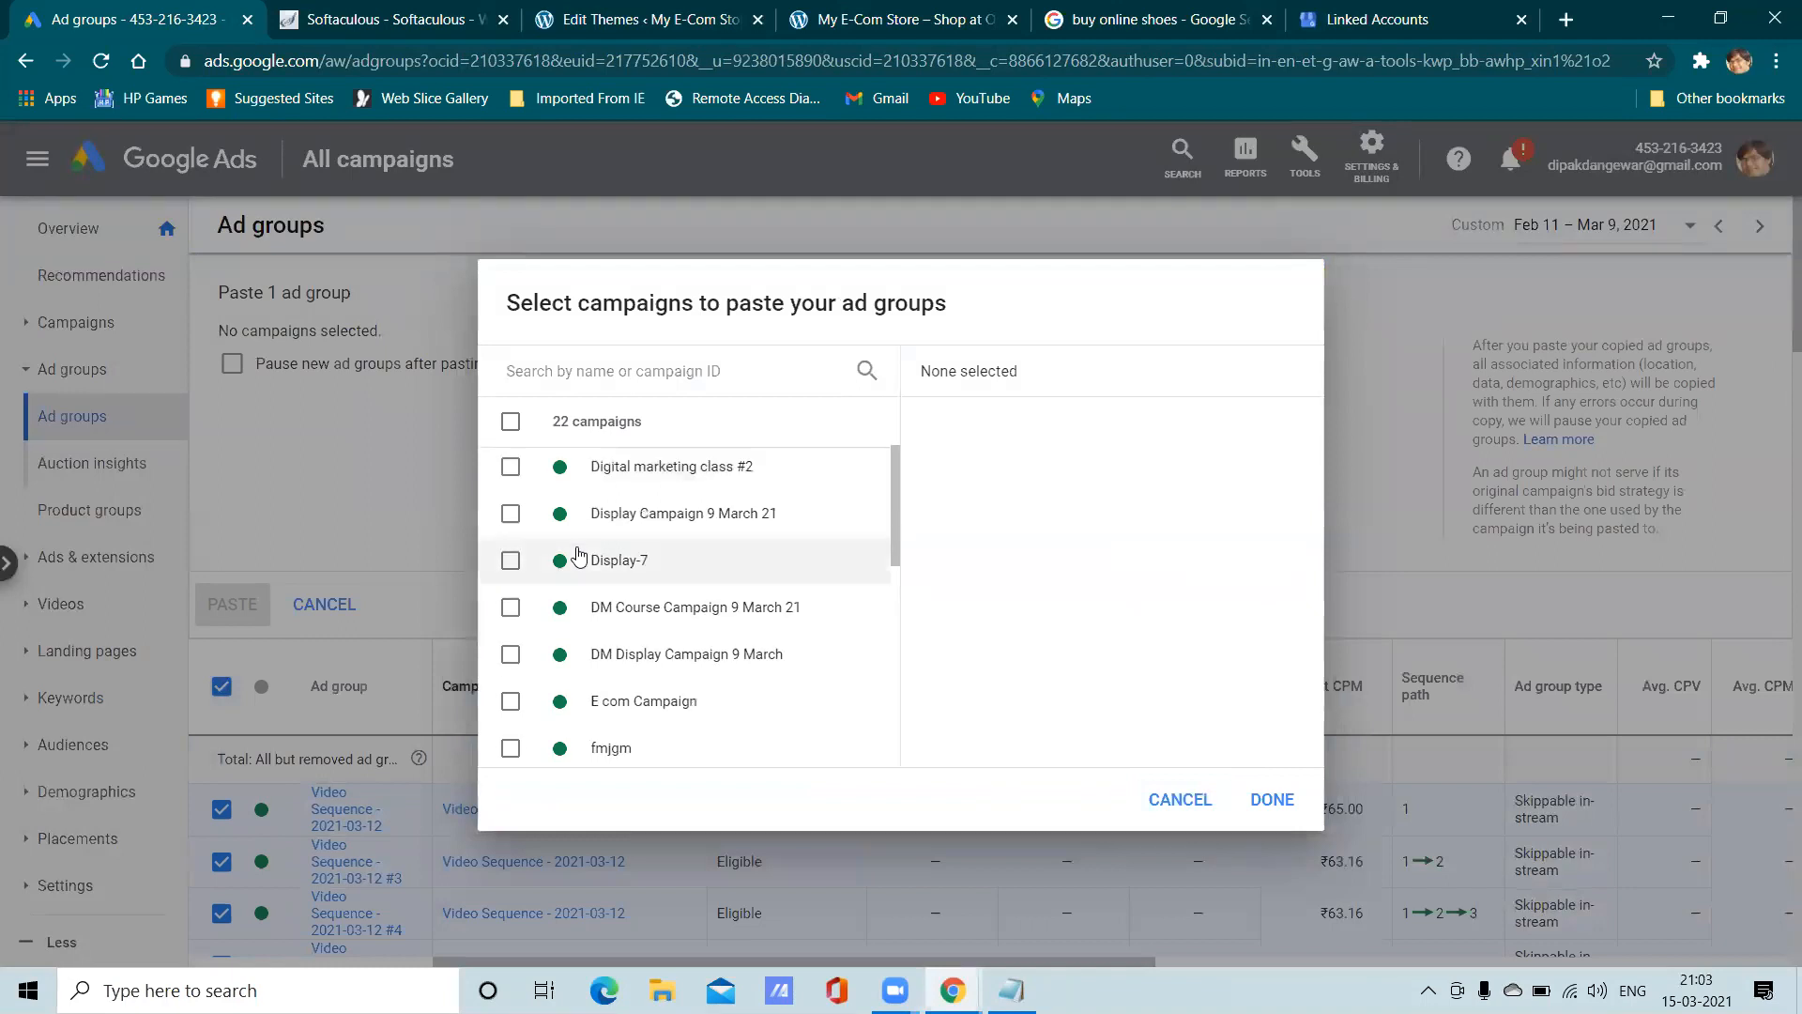
pyautogui.click(511, 561)
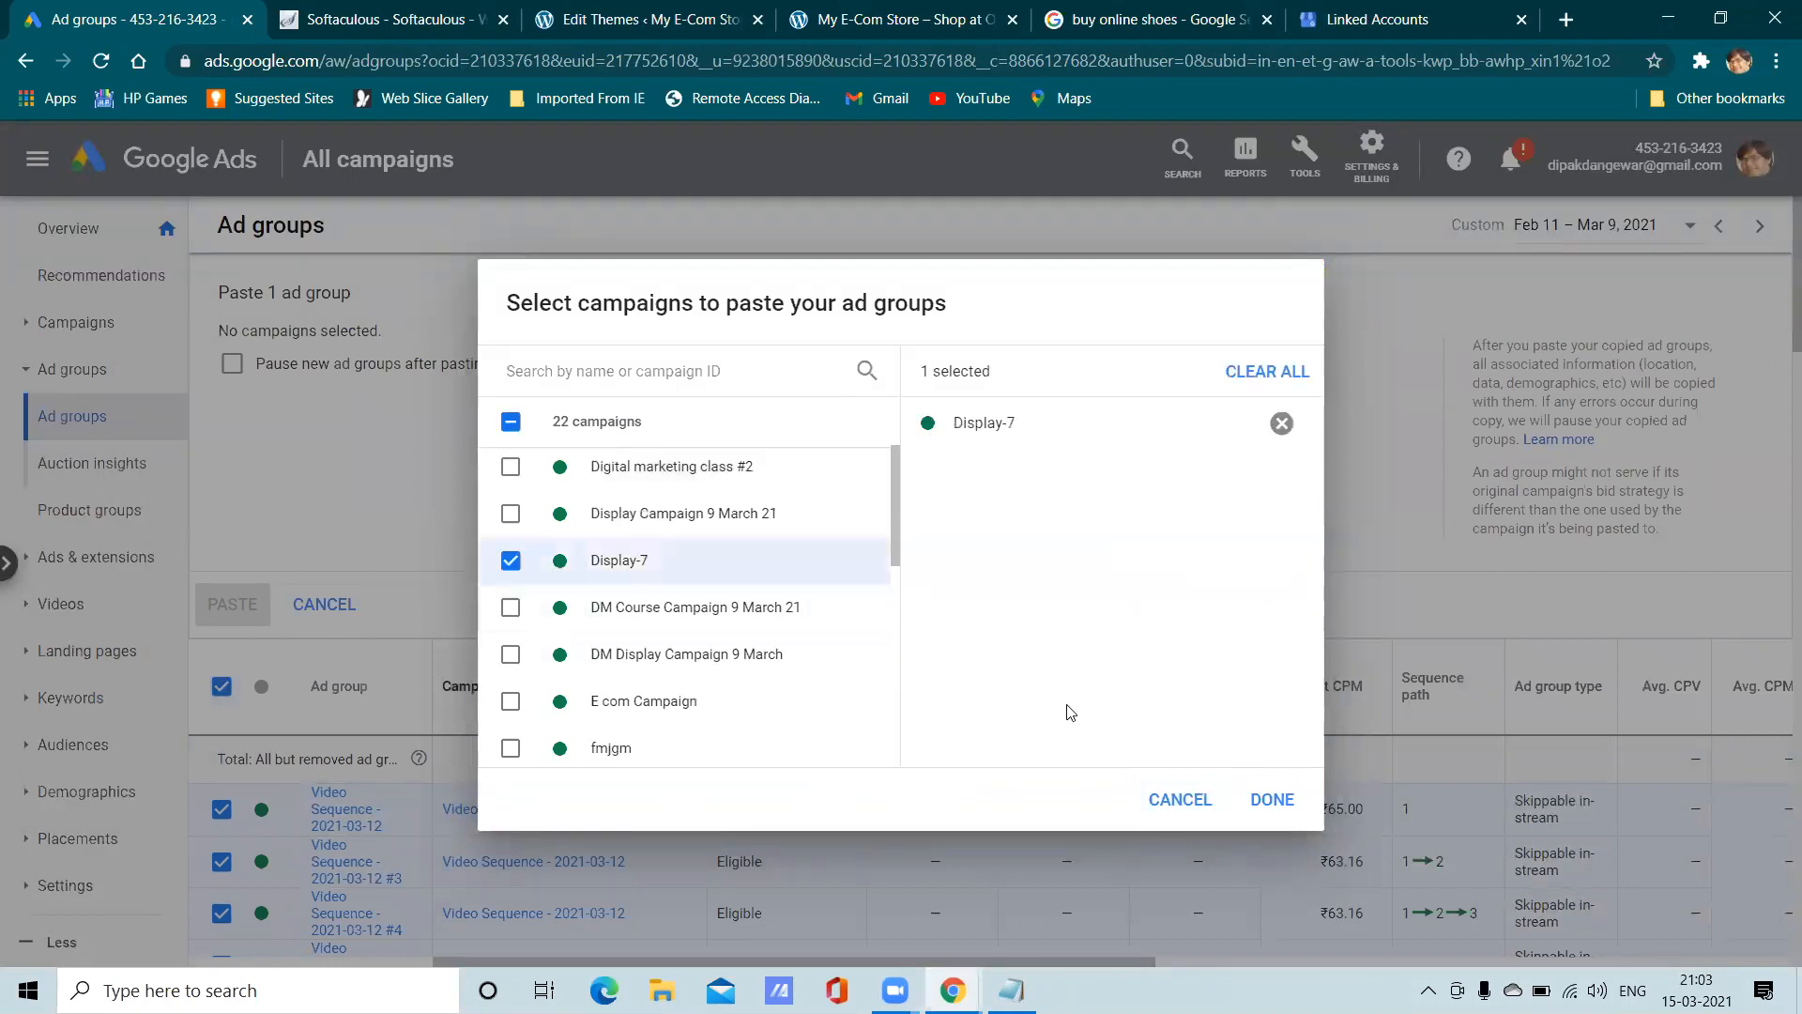
pyautogui.click(1269, 798)
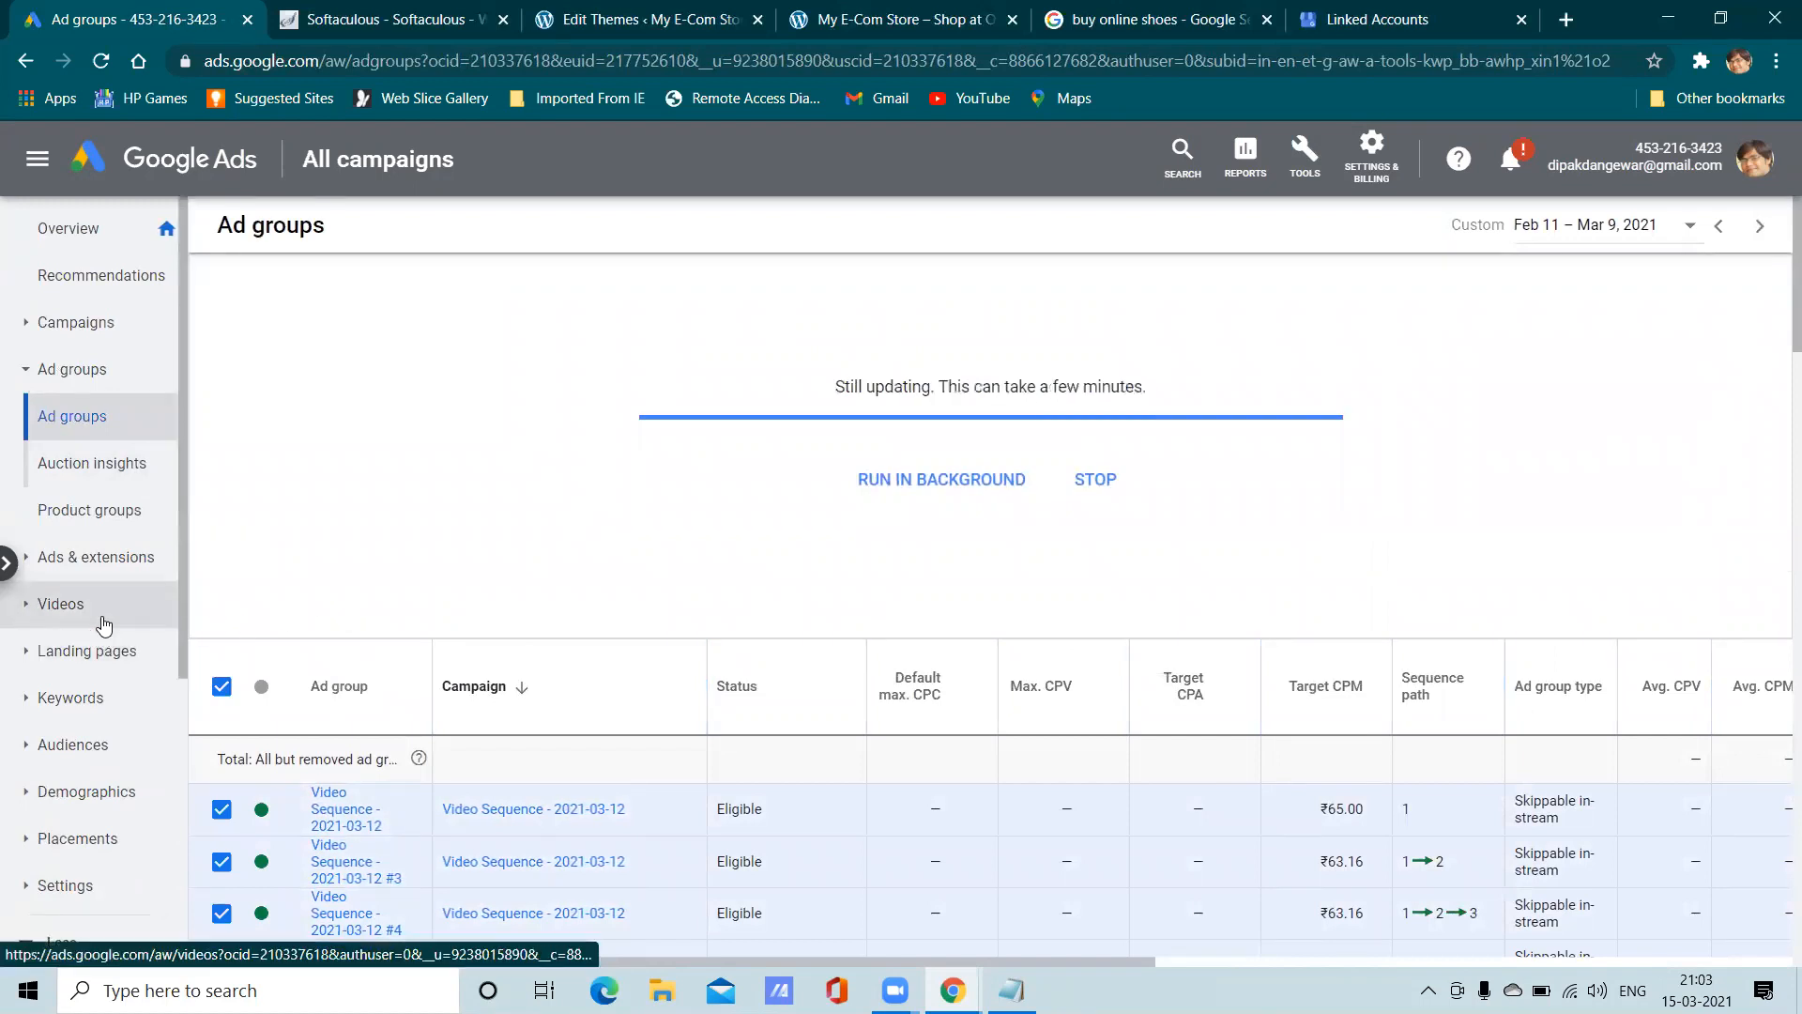
# View the ads of all campaigns and open the Audiences page
pyautogui.click(93, 556)
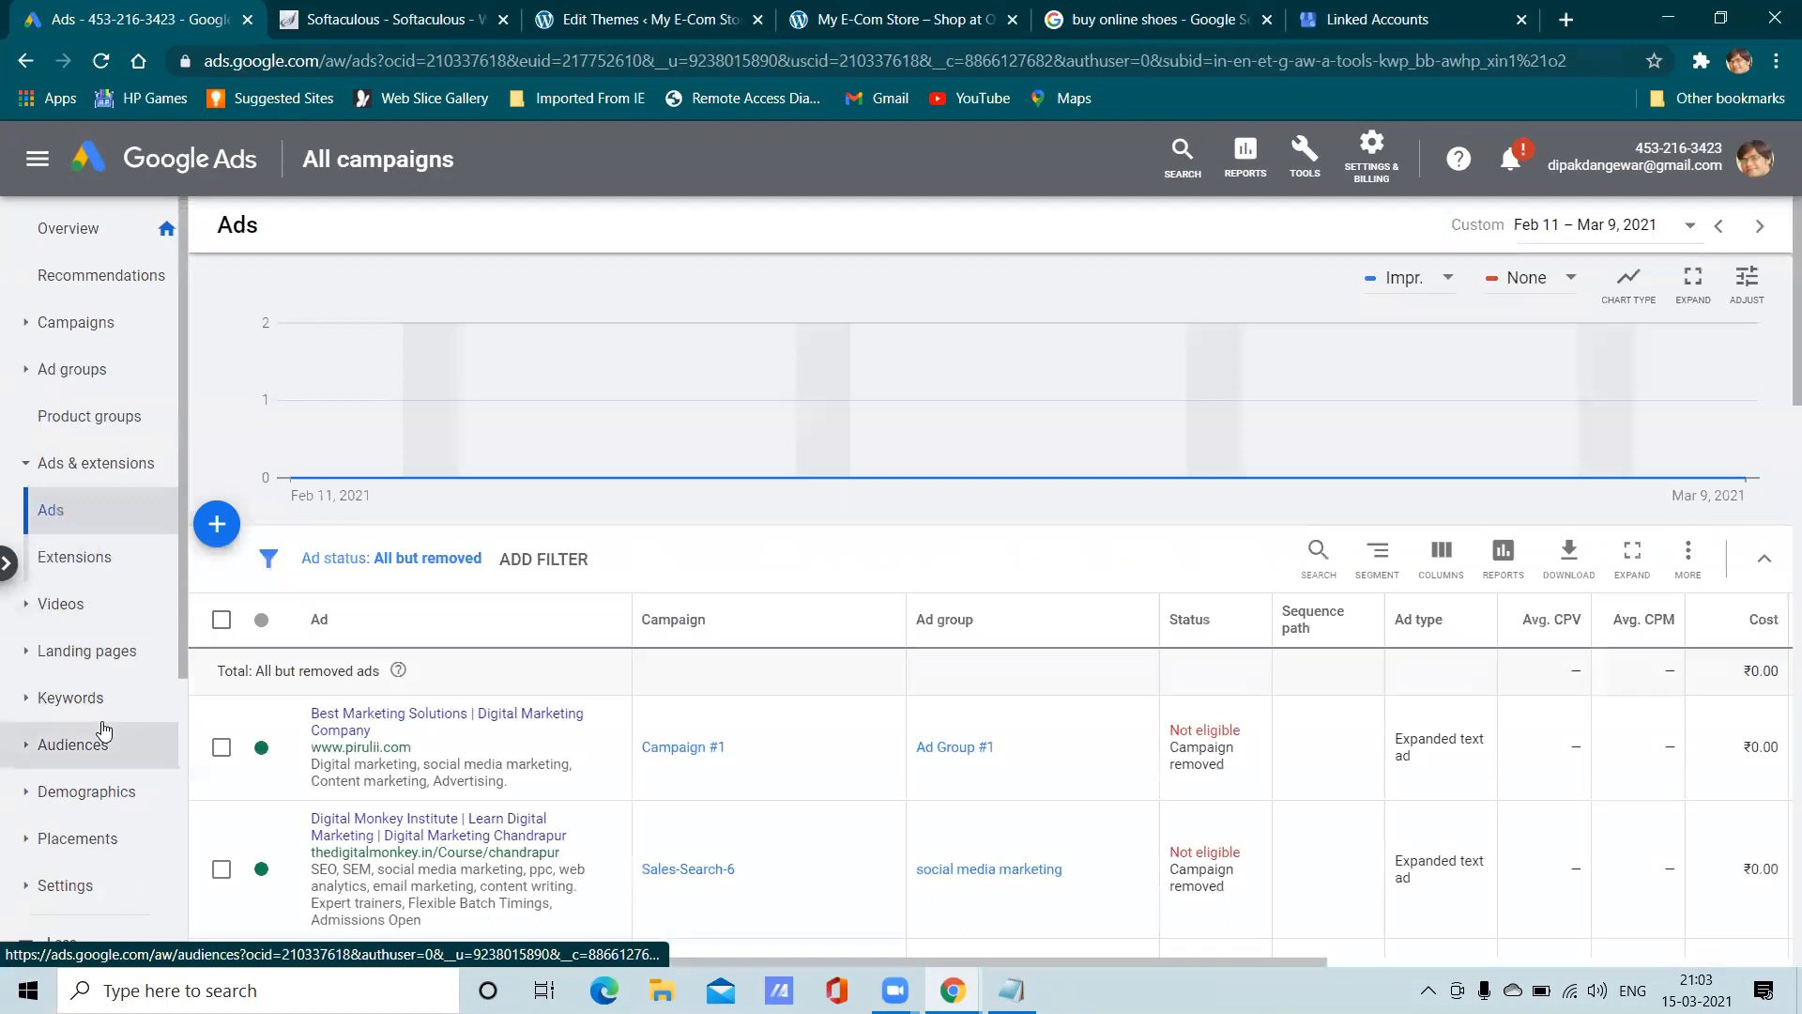
pyautogui.click(103, 731)
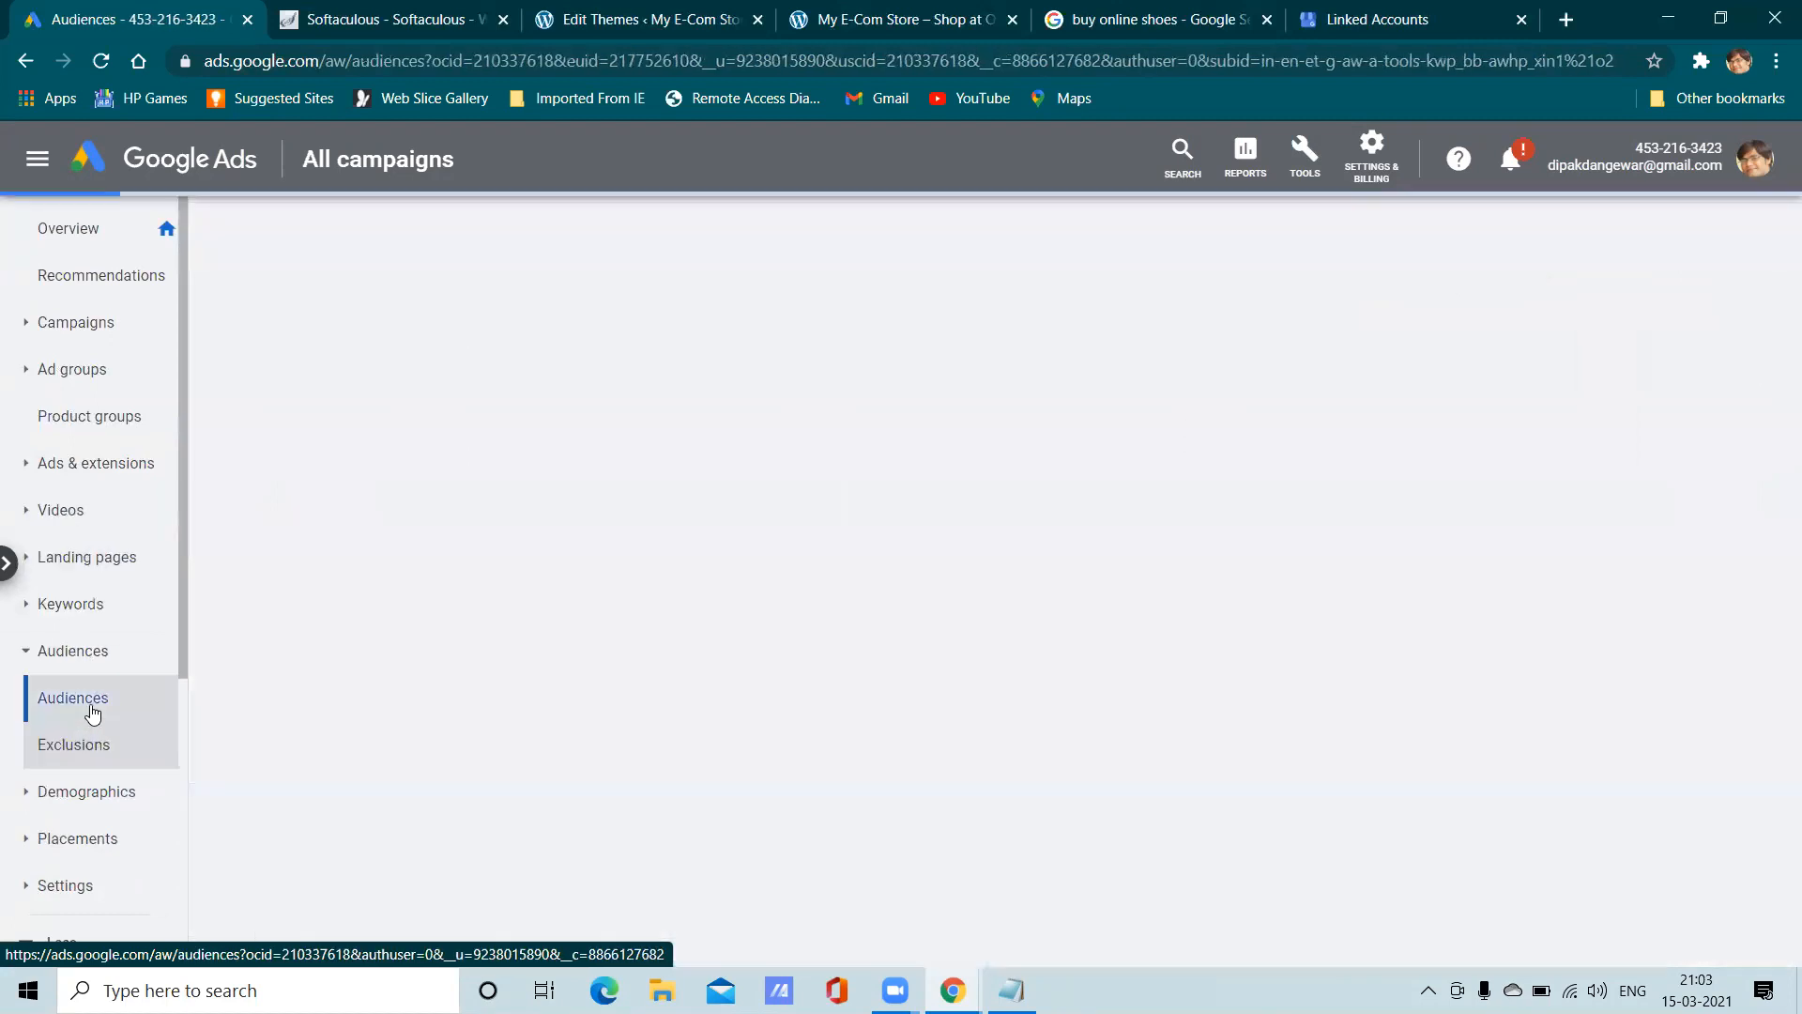
# Open the search keywords of all campaigns, select the marketing online keyword and look at its edit options
pyautogui.click(100, 608)
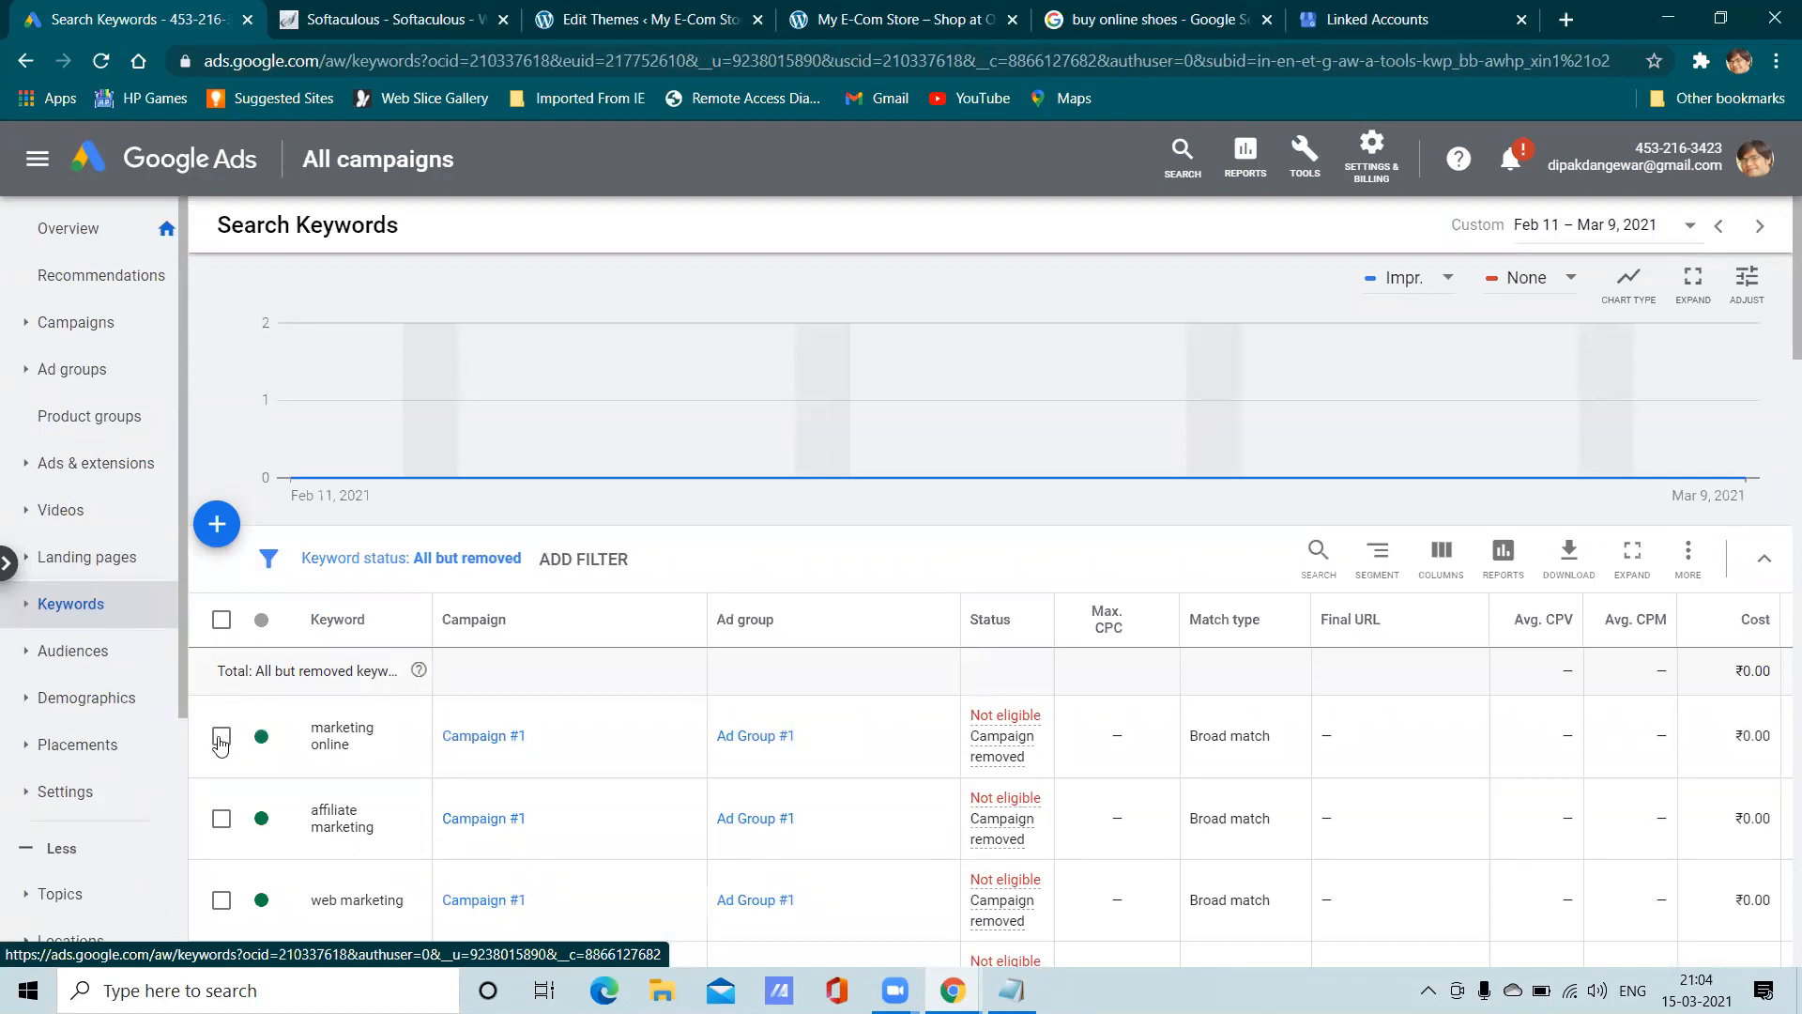
pyautogui.click(223, 739)
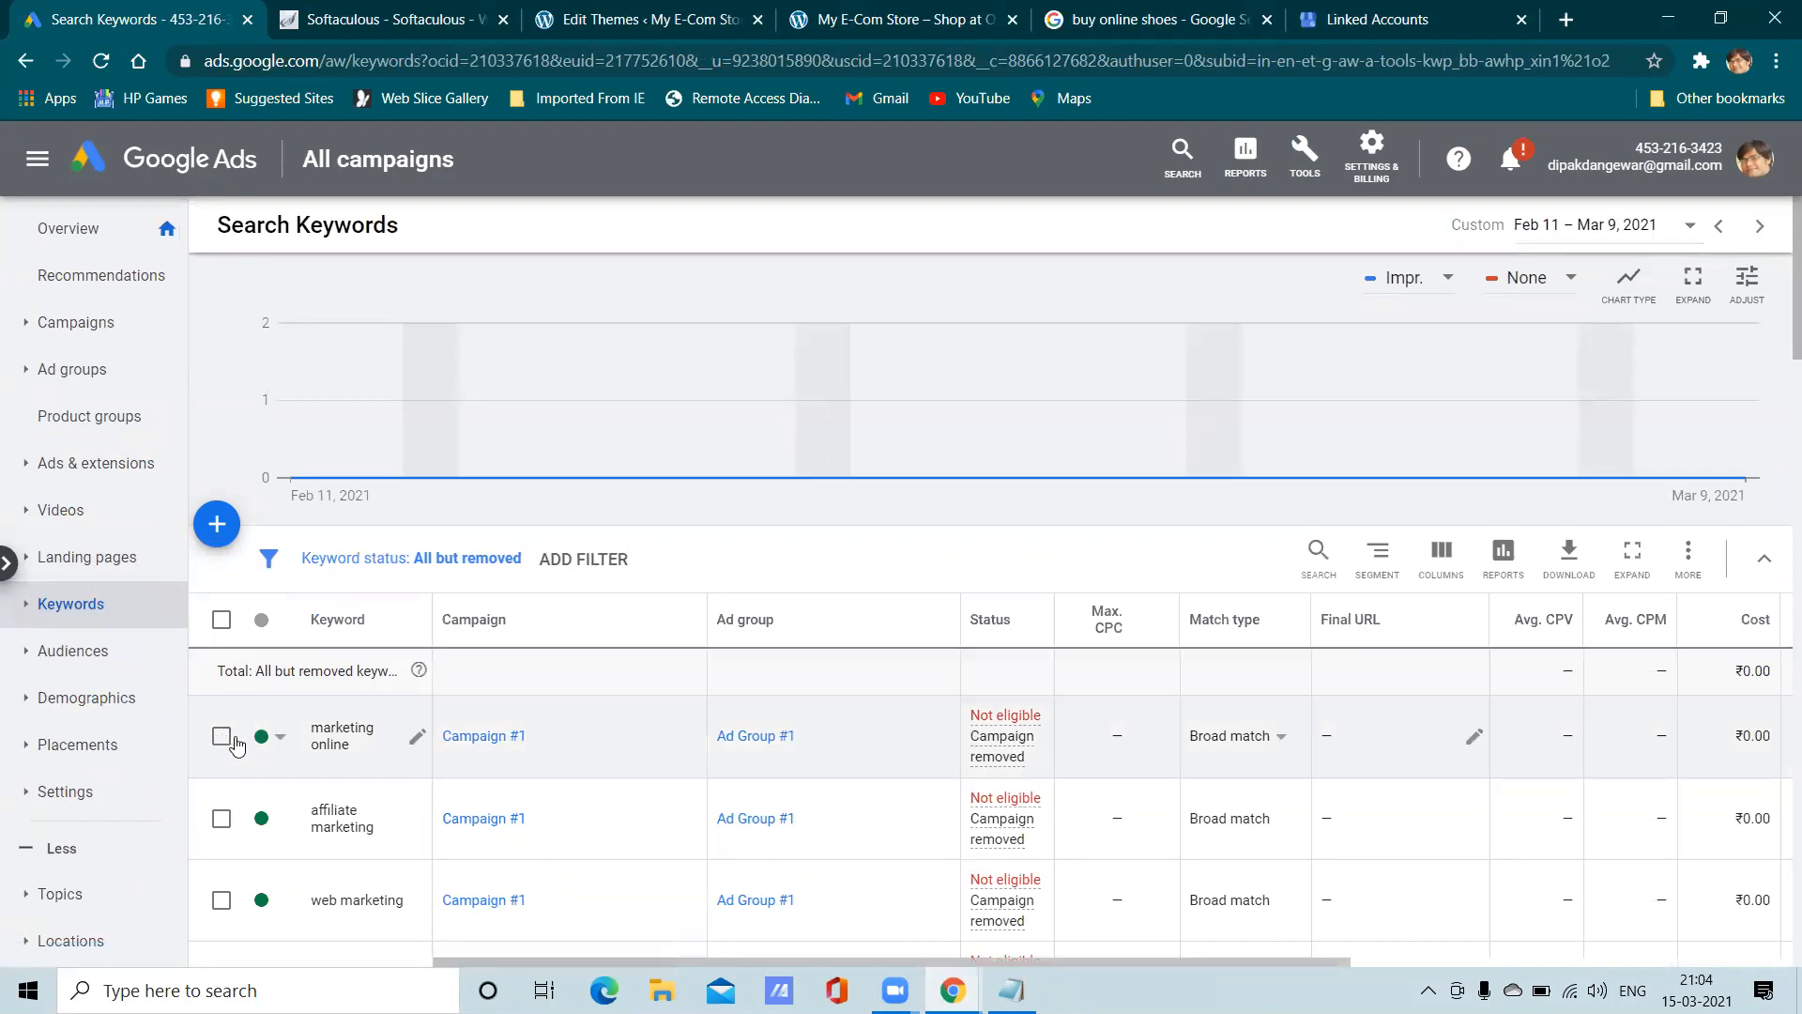
pyautogui.click(349, 559)
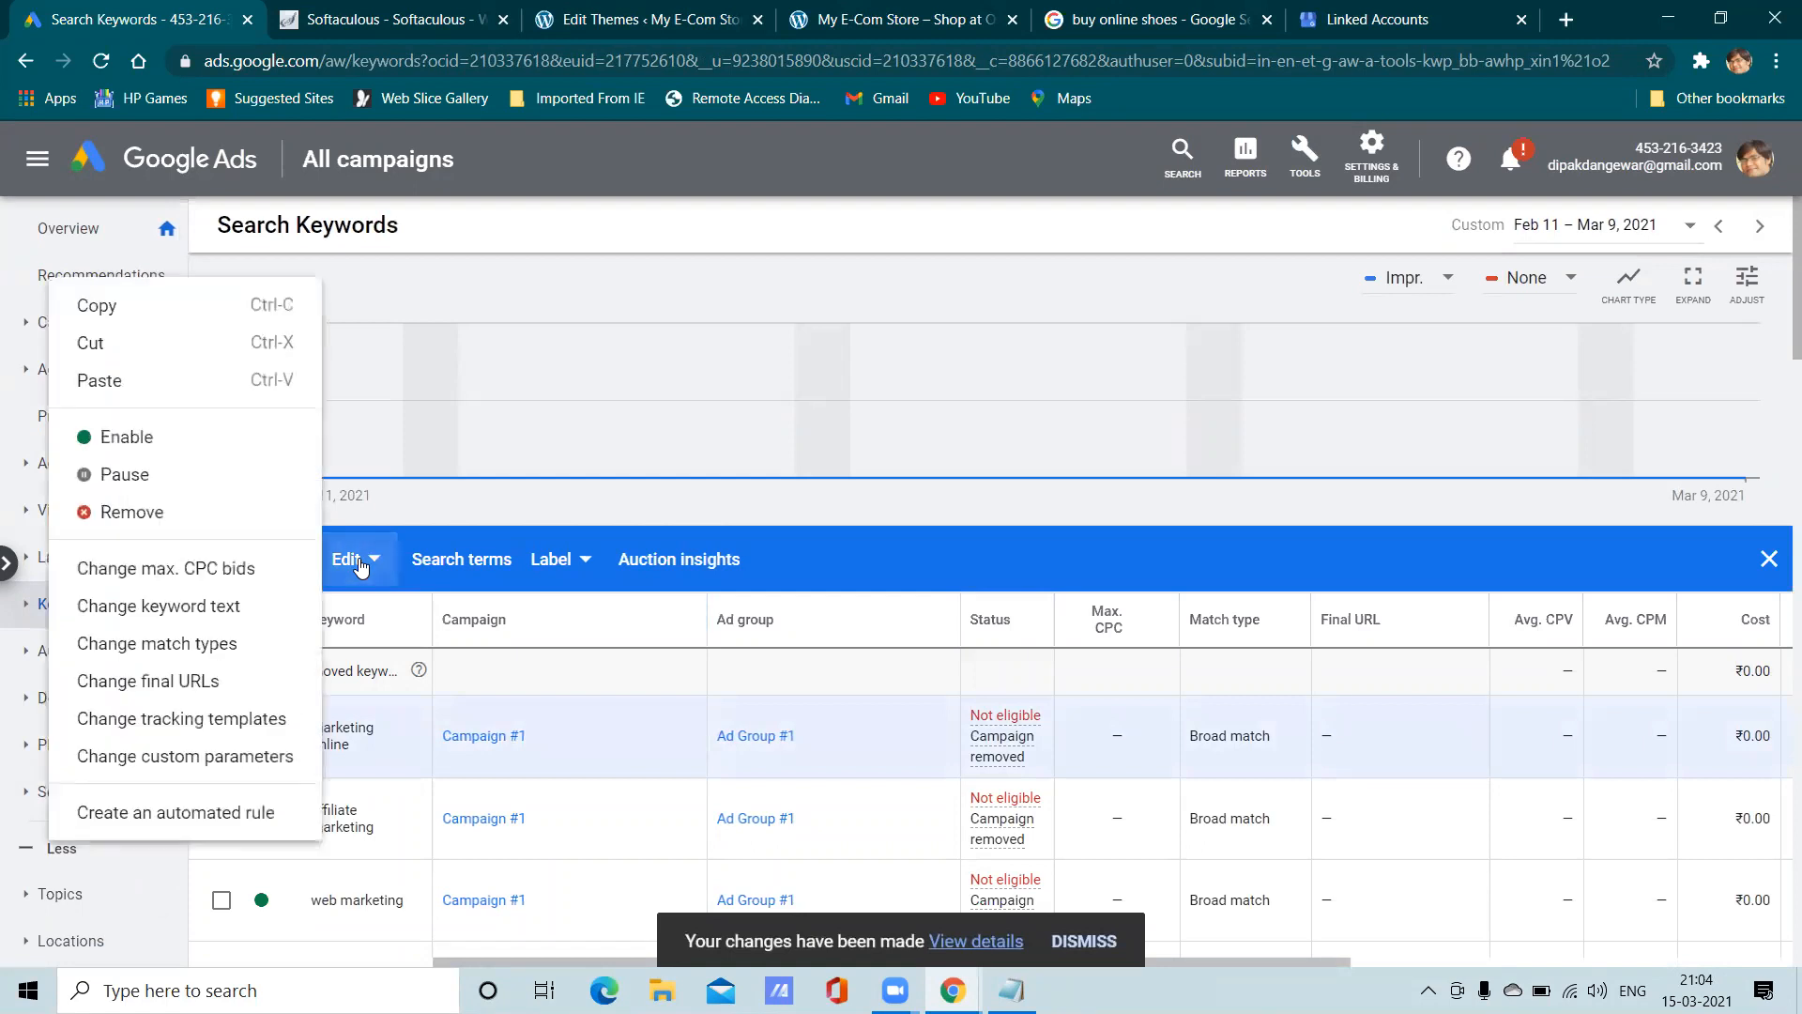
pyautogui.click(496, 414)
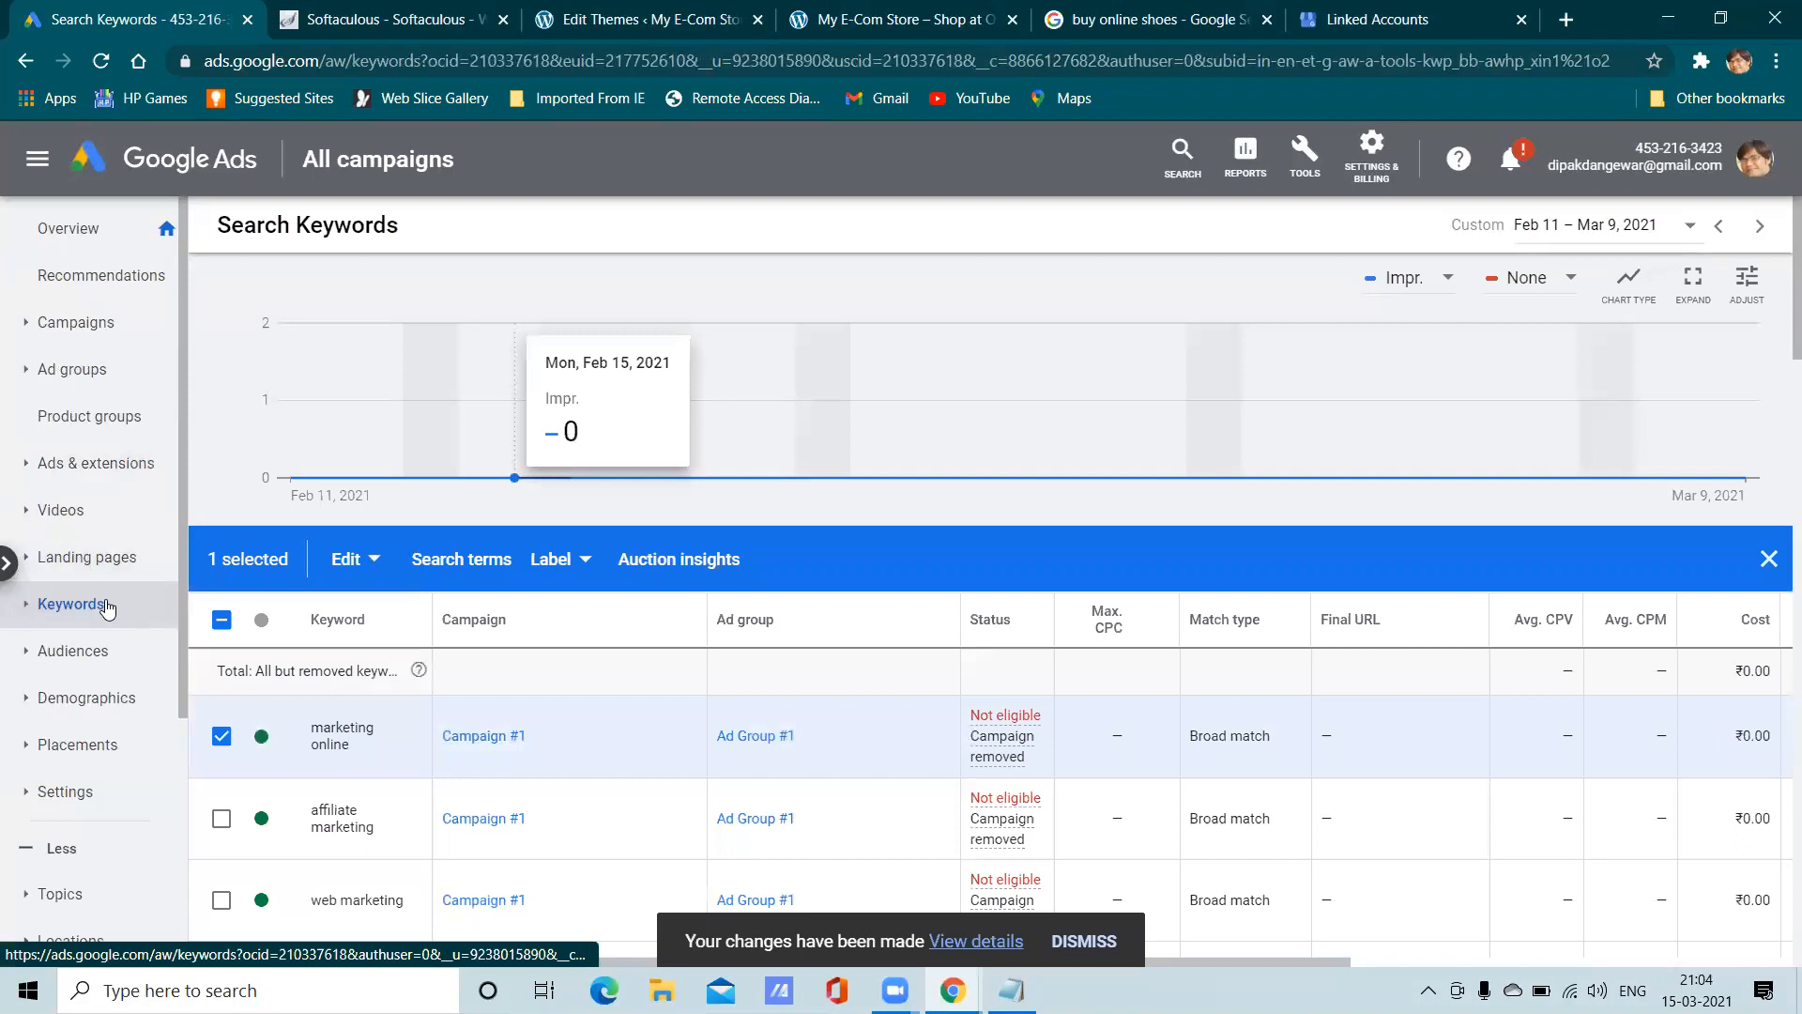
pyautogui.scroll(-3, 111, 669)
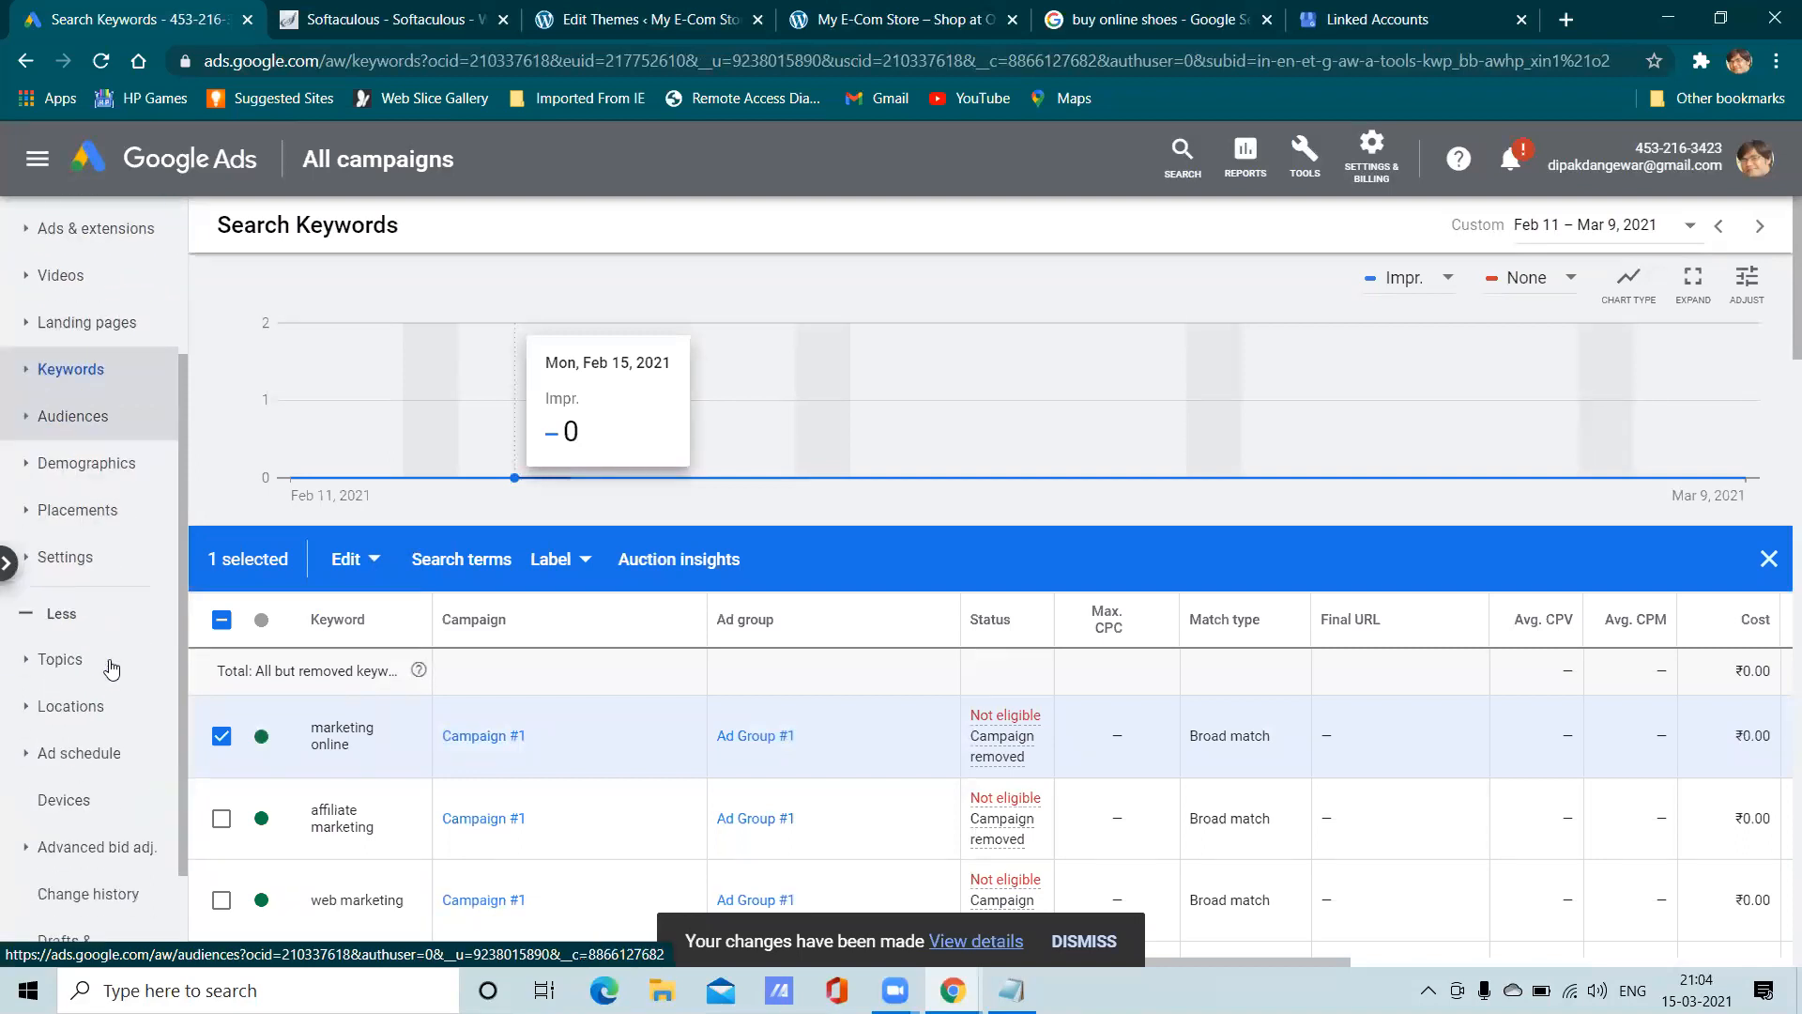
pyautogui.scroll(1, 113, 662)
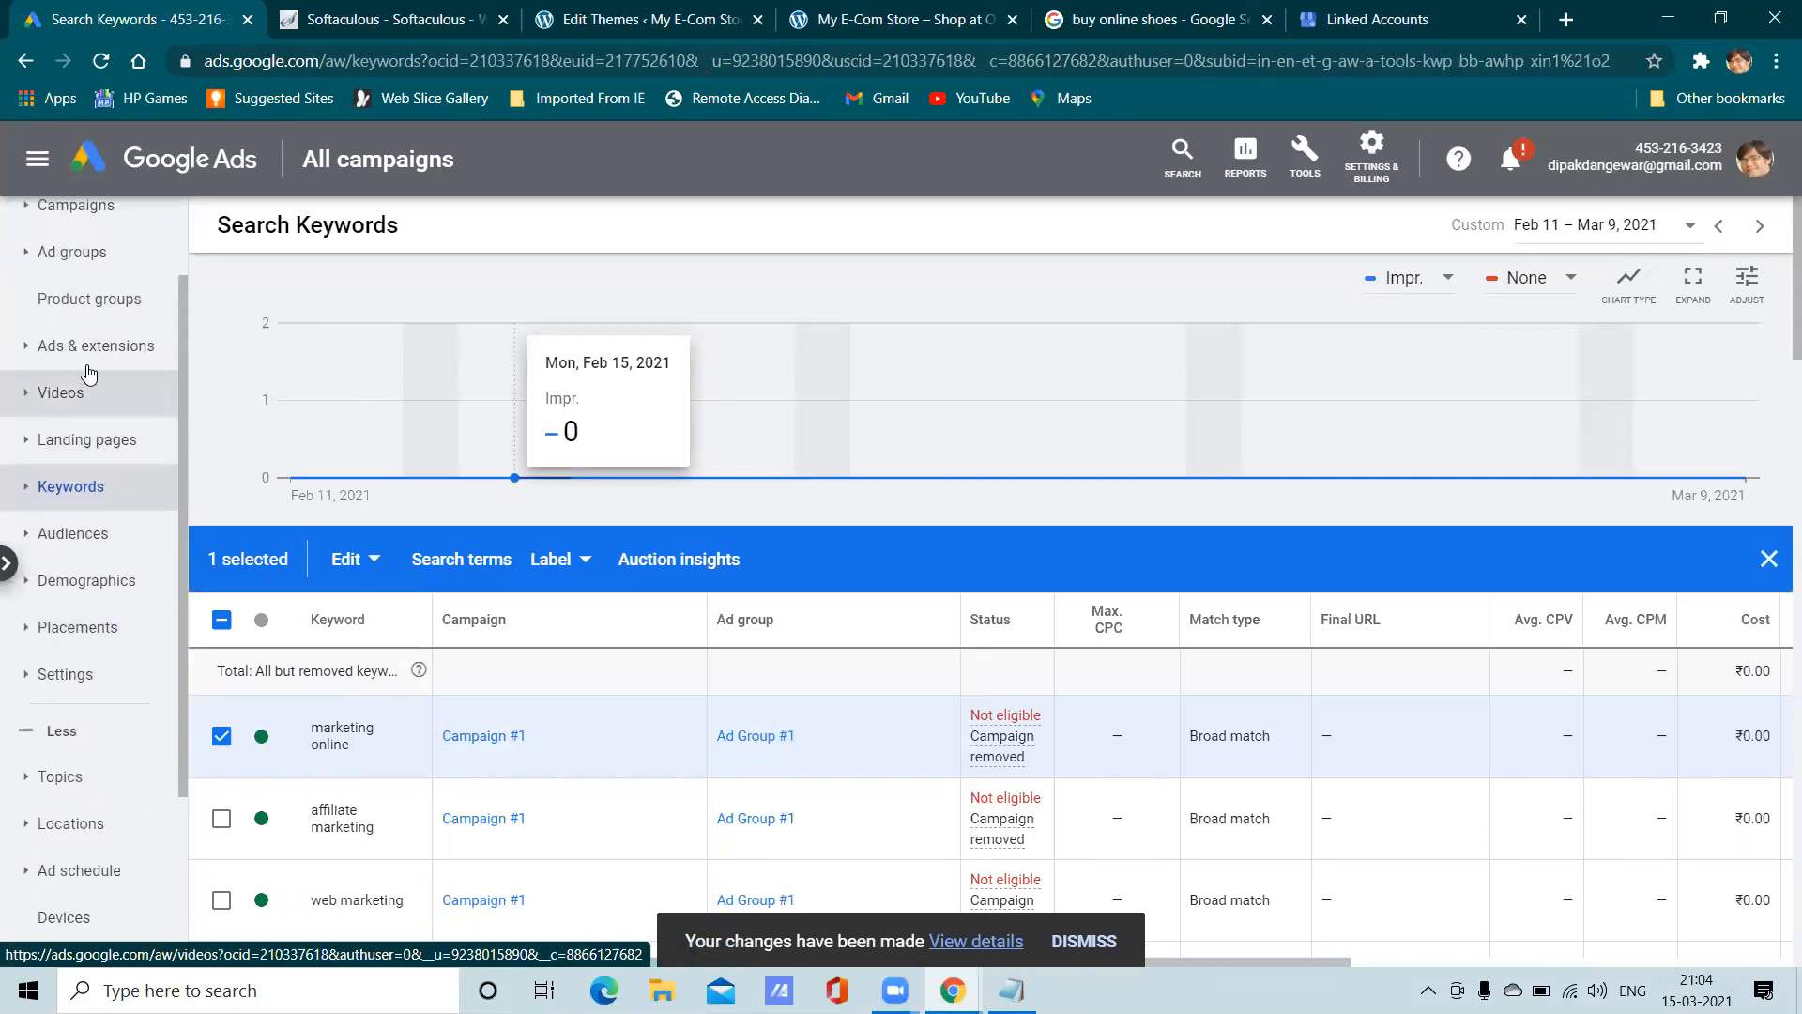
# View the product groups of all campaigns
pyautogui.click(52, 348)
pyautogui.click(78, 408)
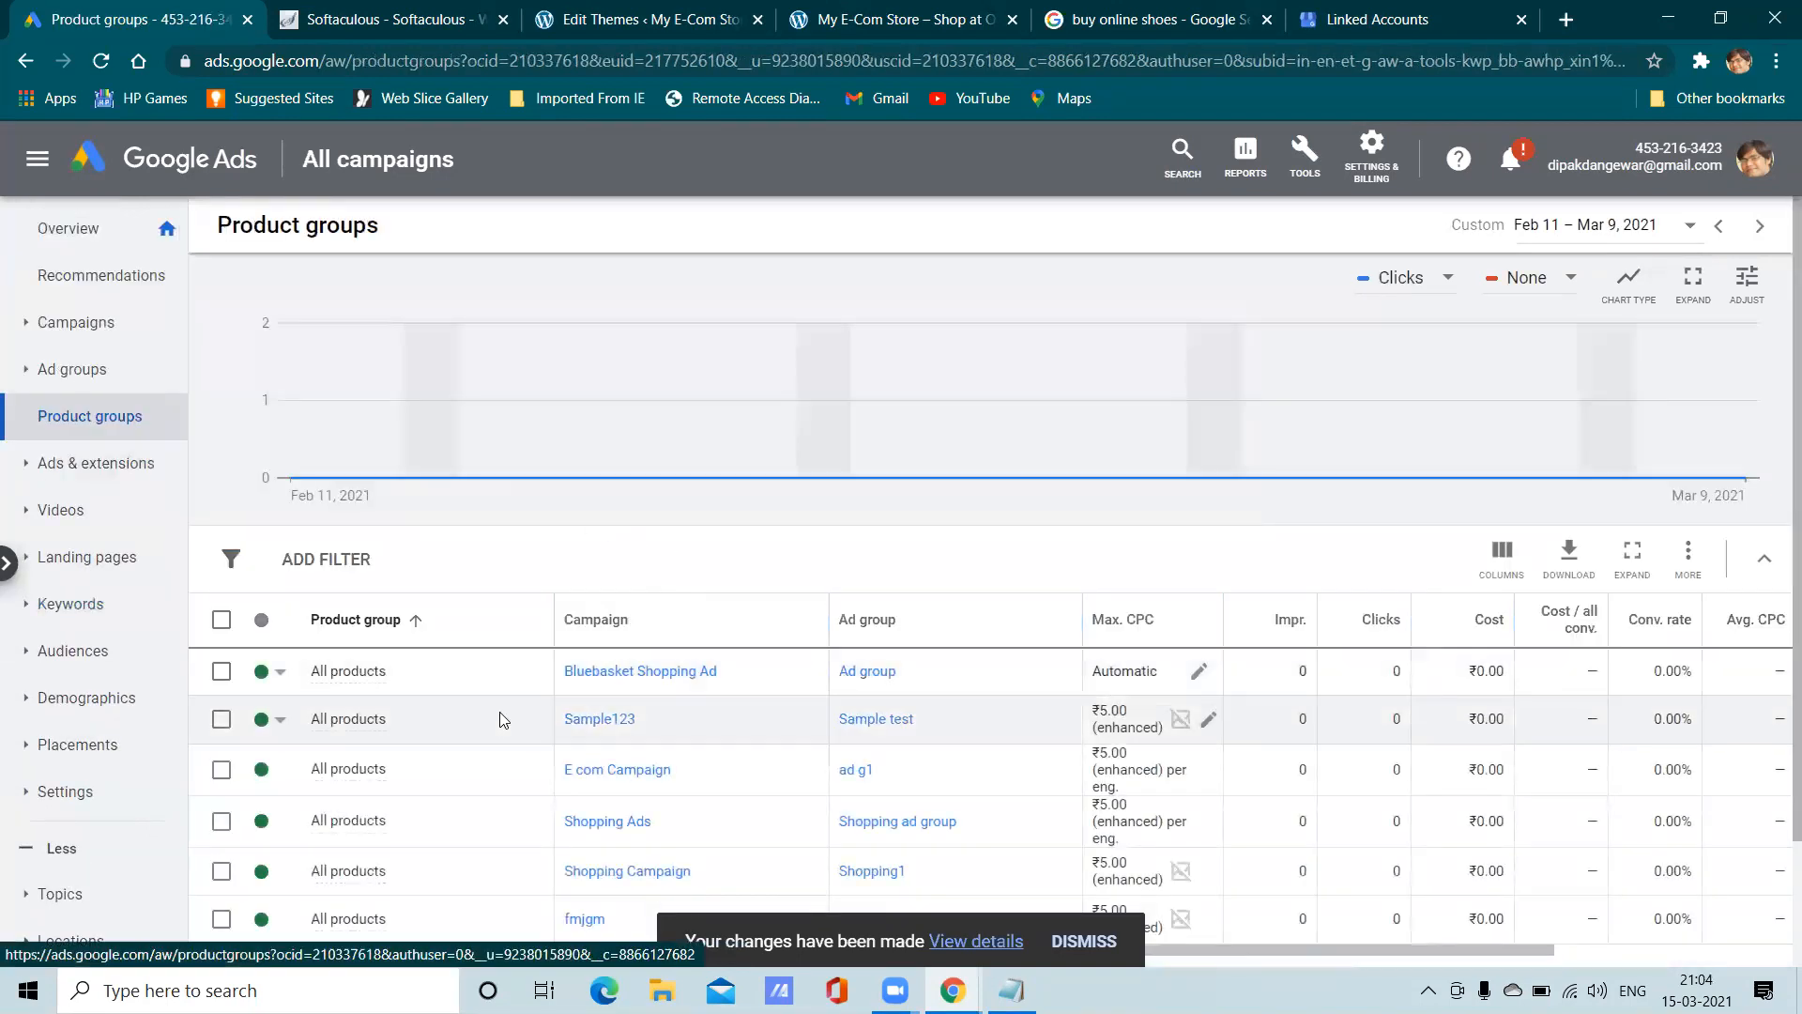
pyautogui.scroll(-2, 510, 722)
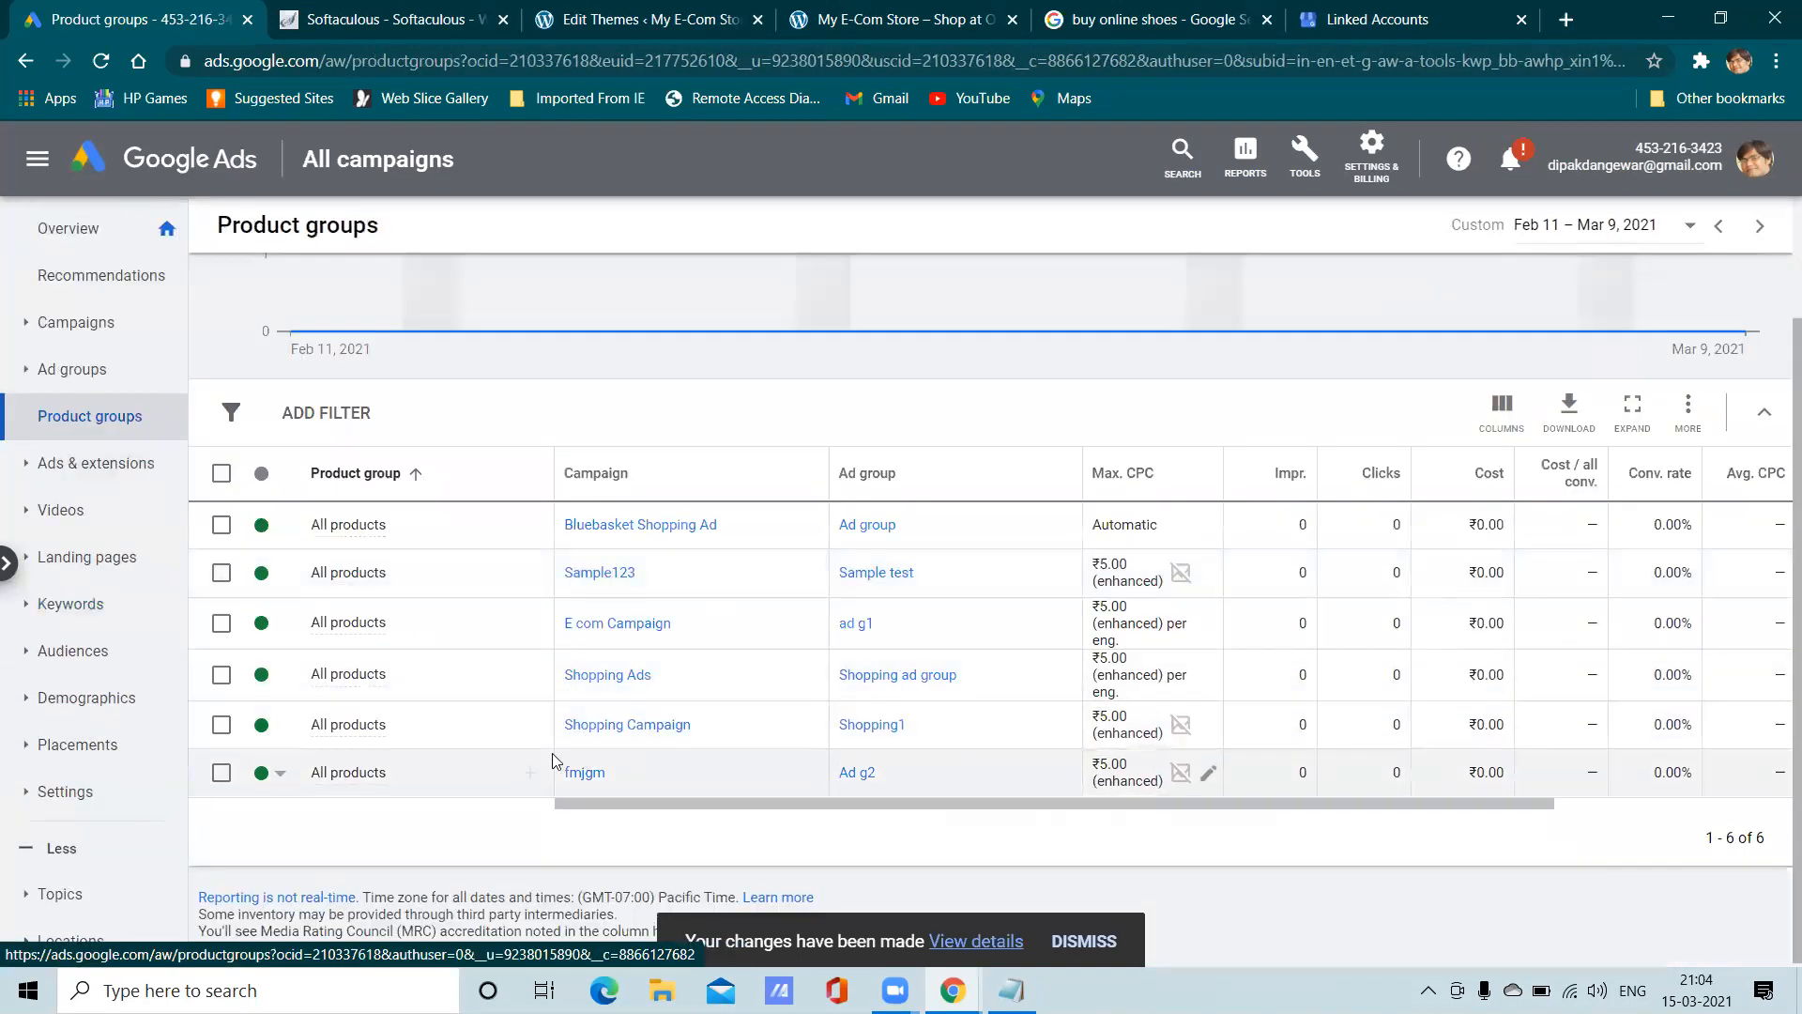
pyautogui.scroll(-1, 1336, 788)
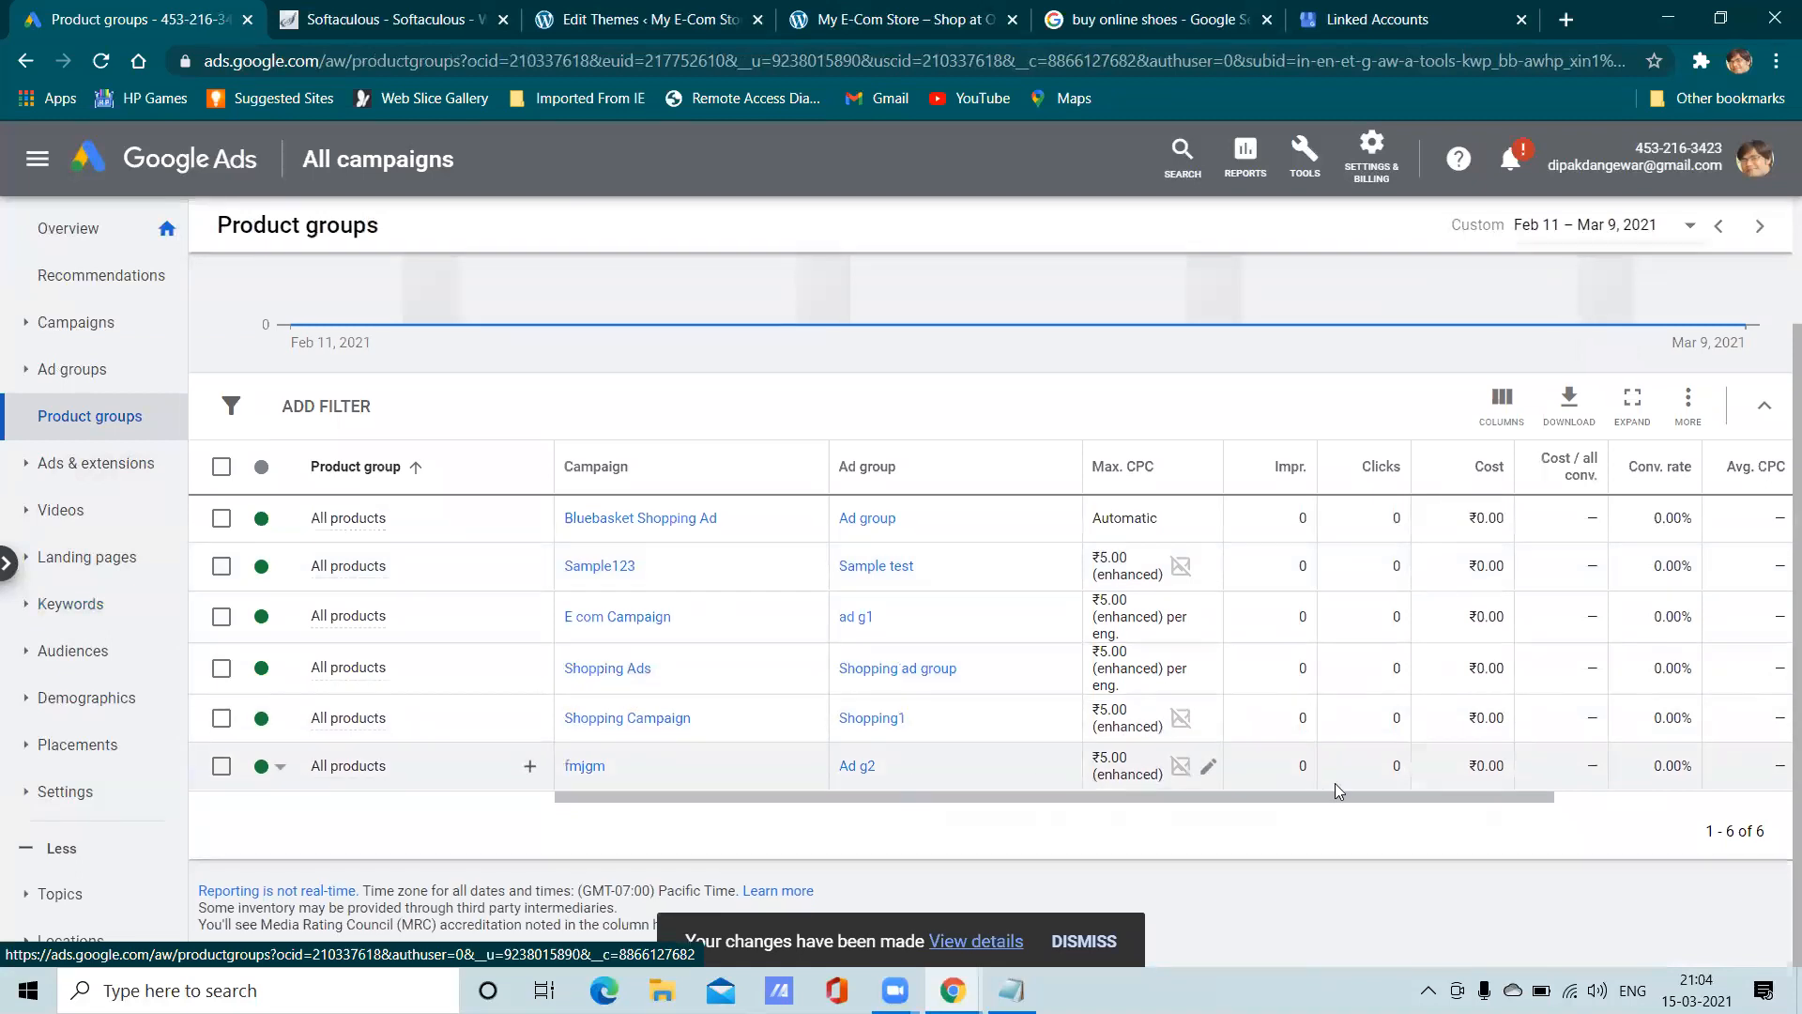
# Look through the ads of all campaigns and view the asset details of the DM Course responsive search ad in DM Course Campaign 9 March 21
pyautogui.click(54, 471)
pyautogui.click(53, 525)
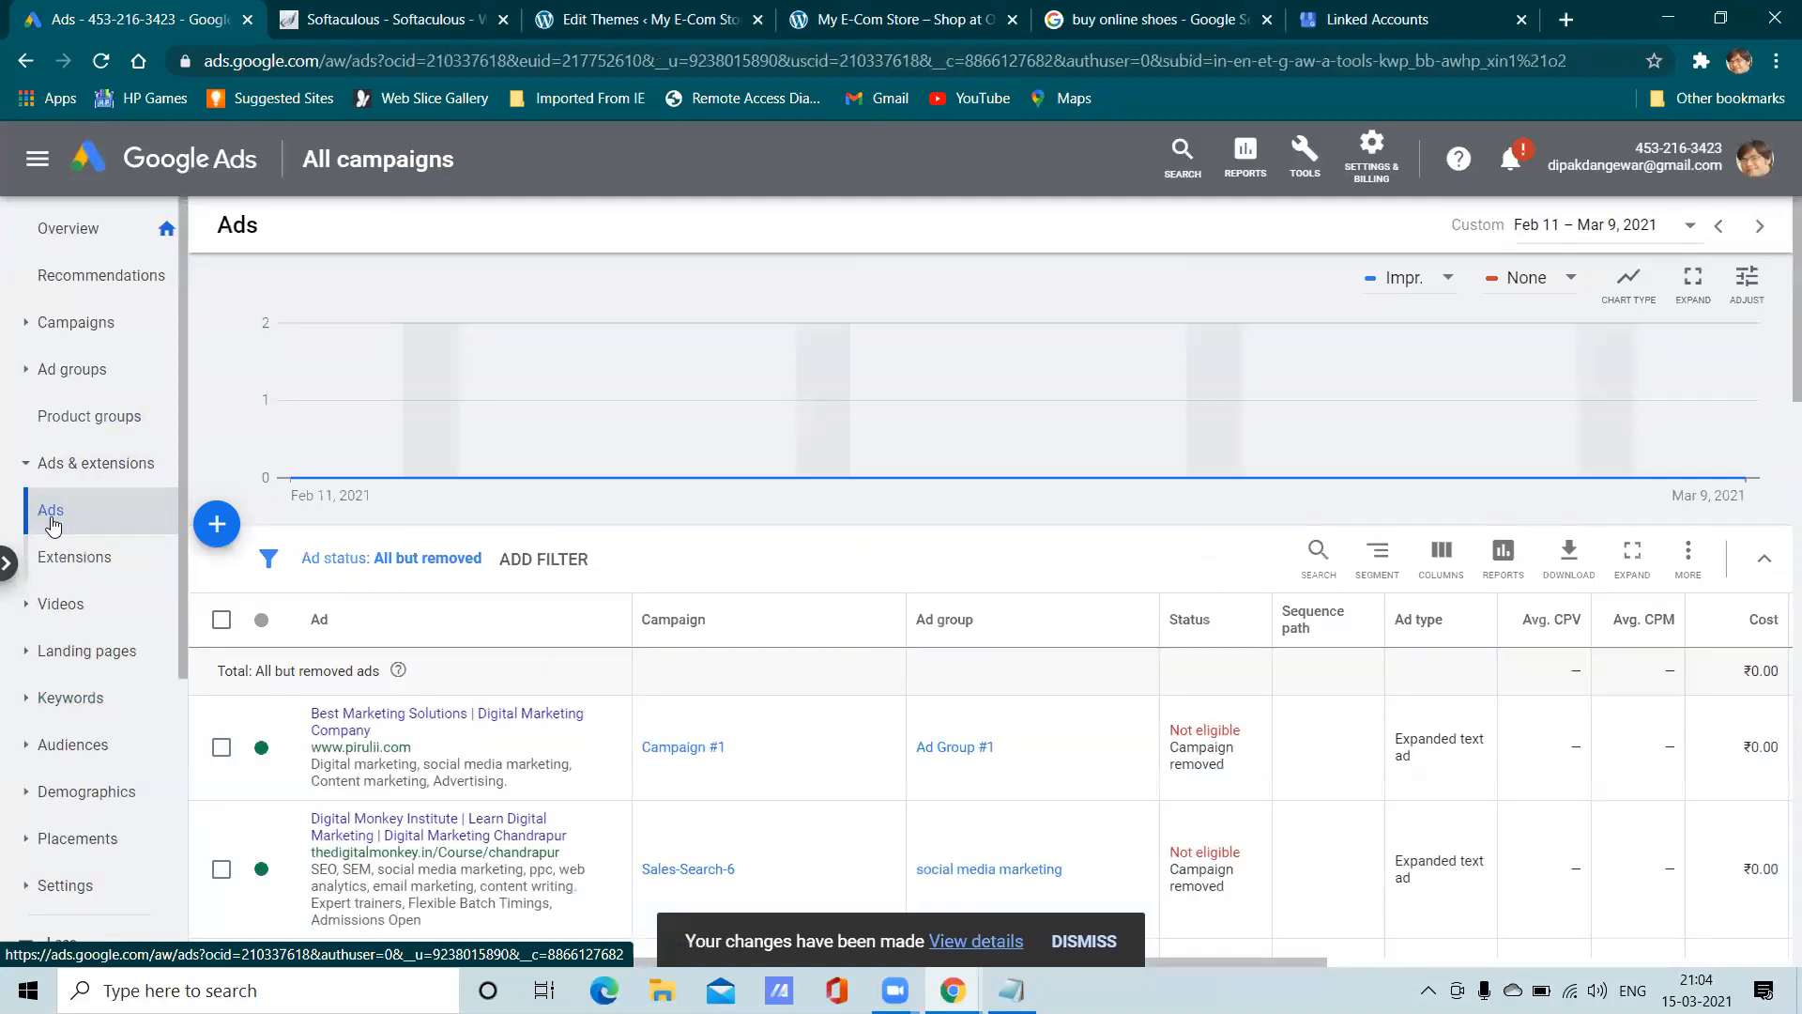
pyautogui.scroll(-3, 449, 747)
pyautogui.scroll(-12, 448, 751)
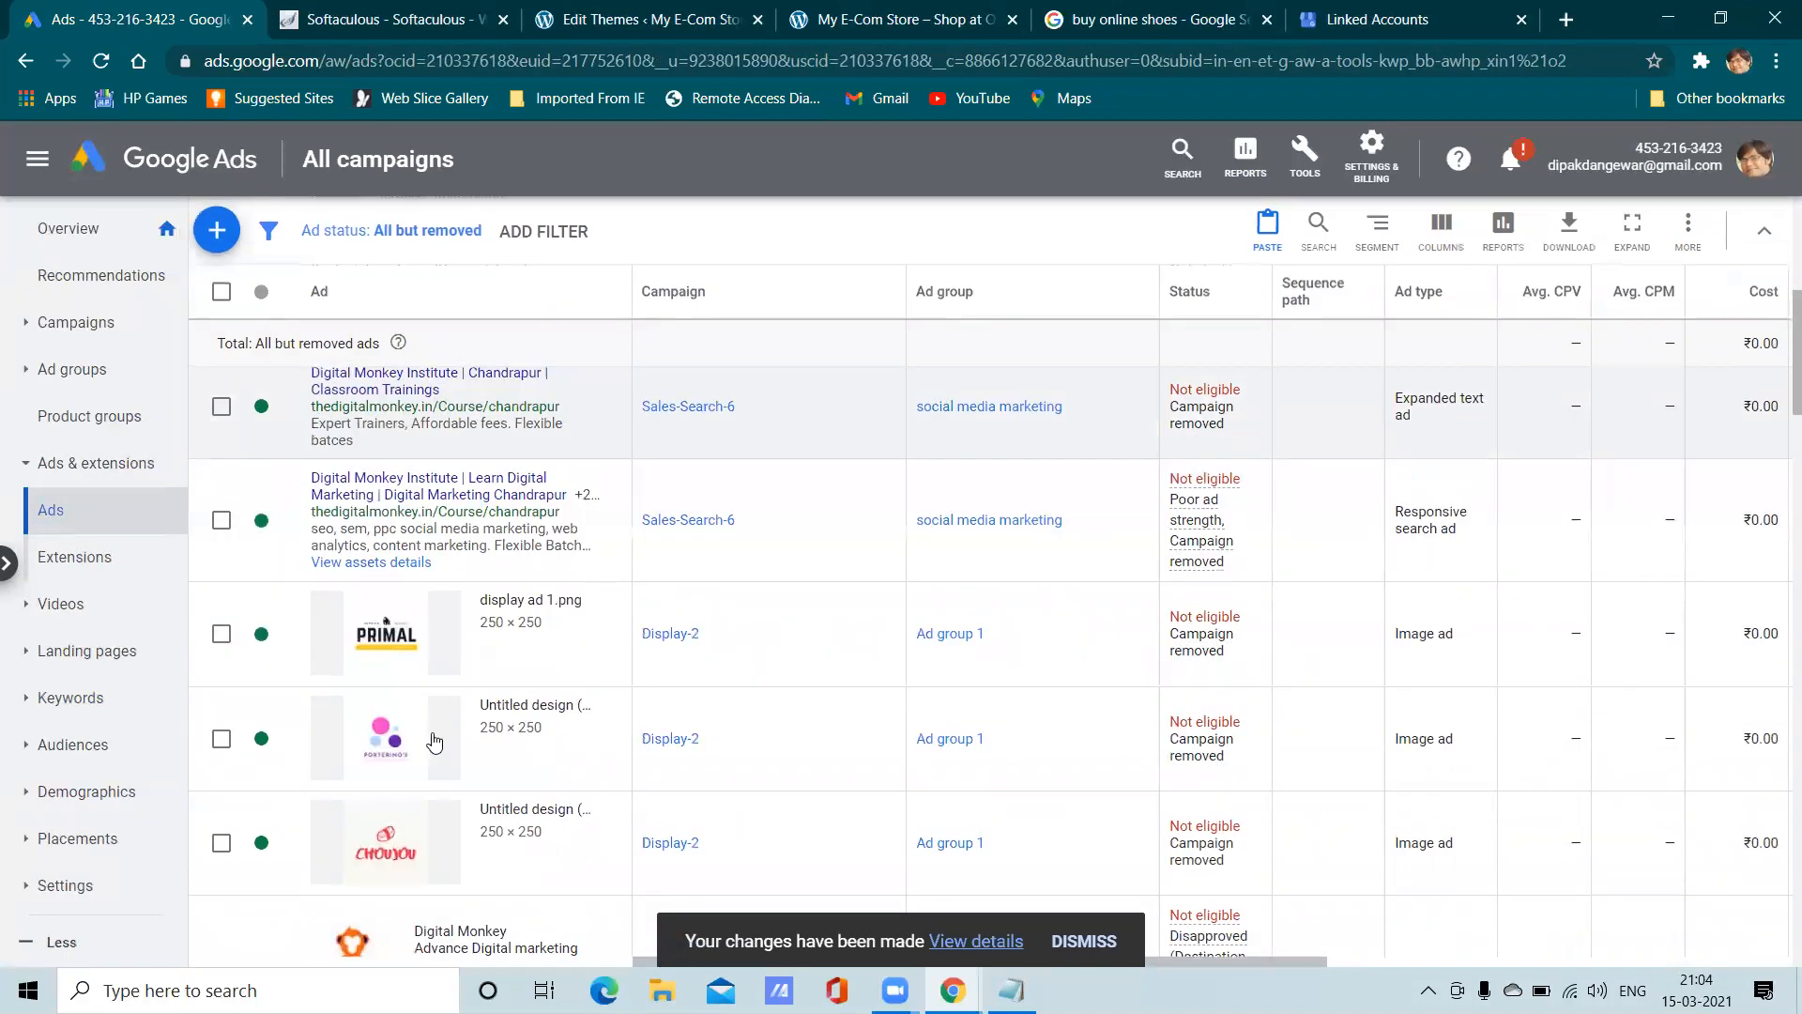
pyautogui.scroll(-3, 431, 718)
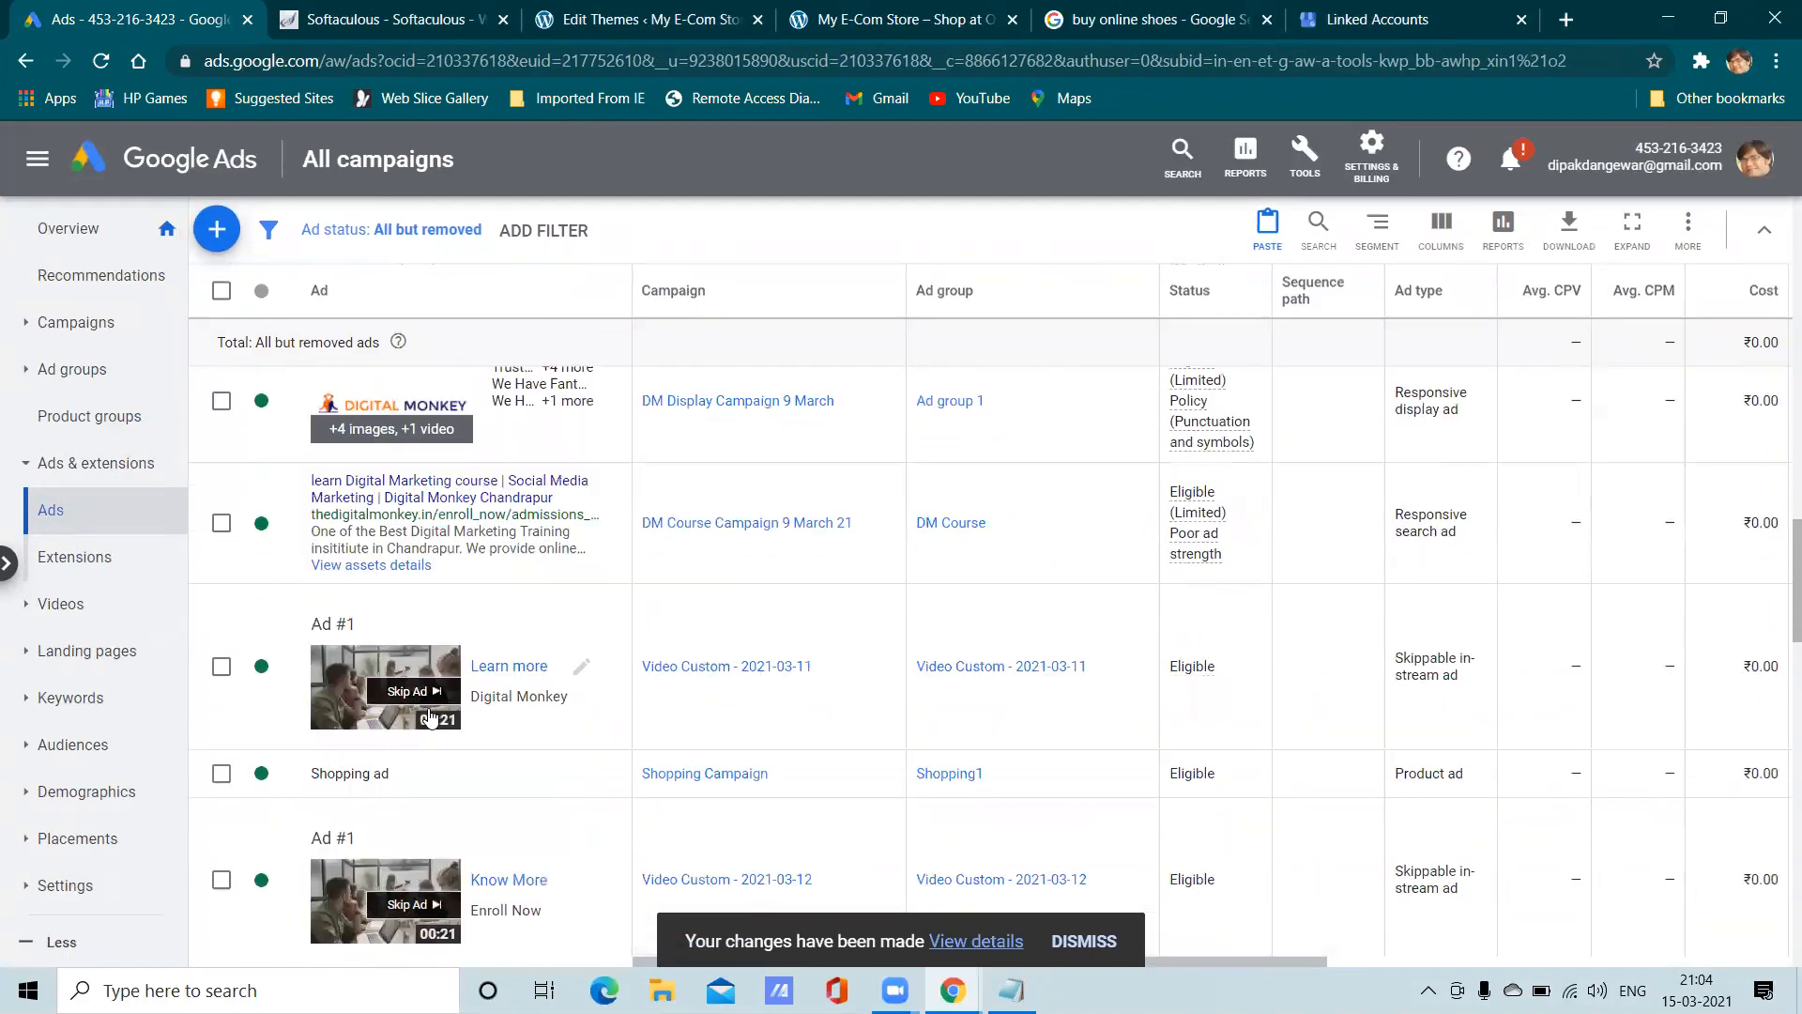
pyautogui.scroll(2, 429, 718)
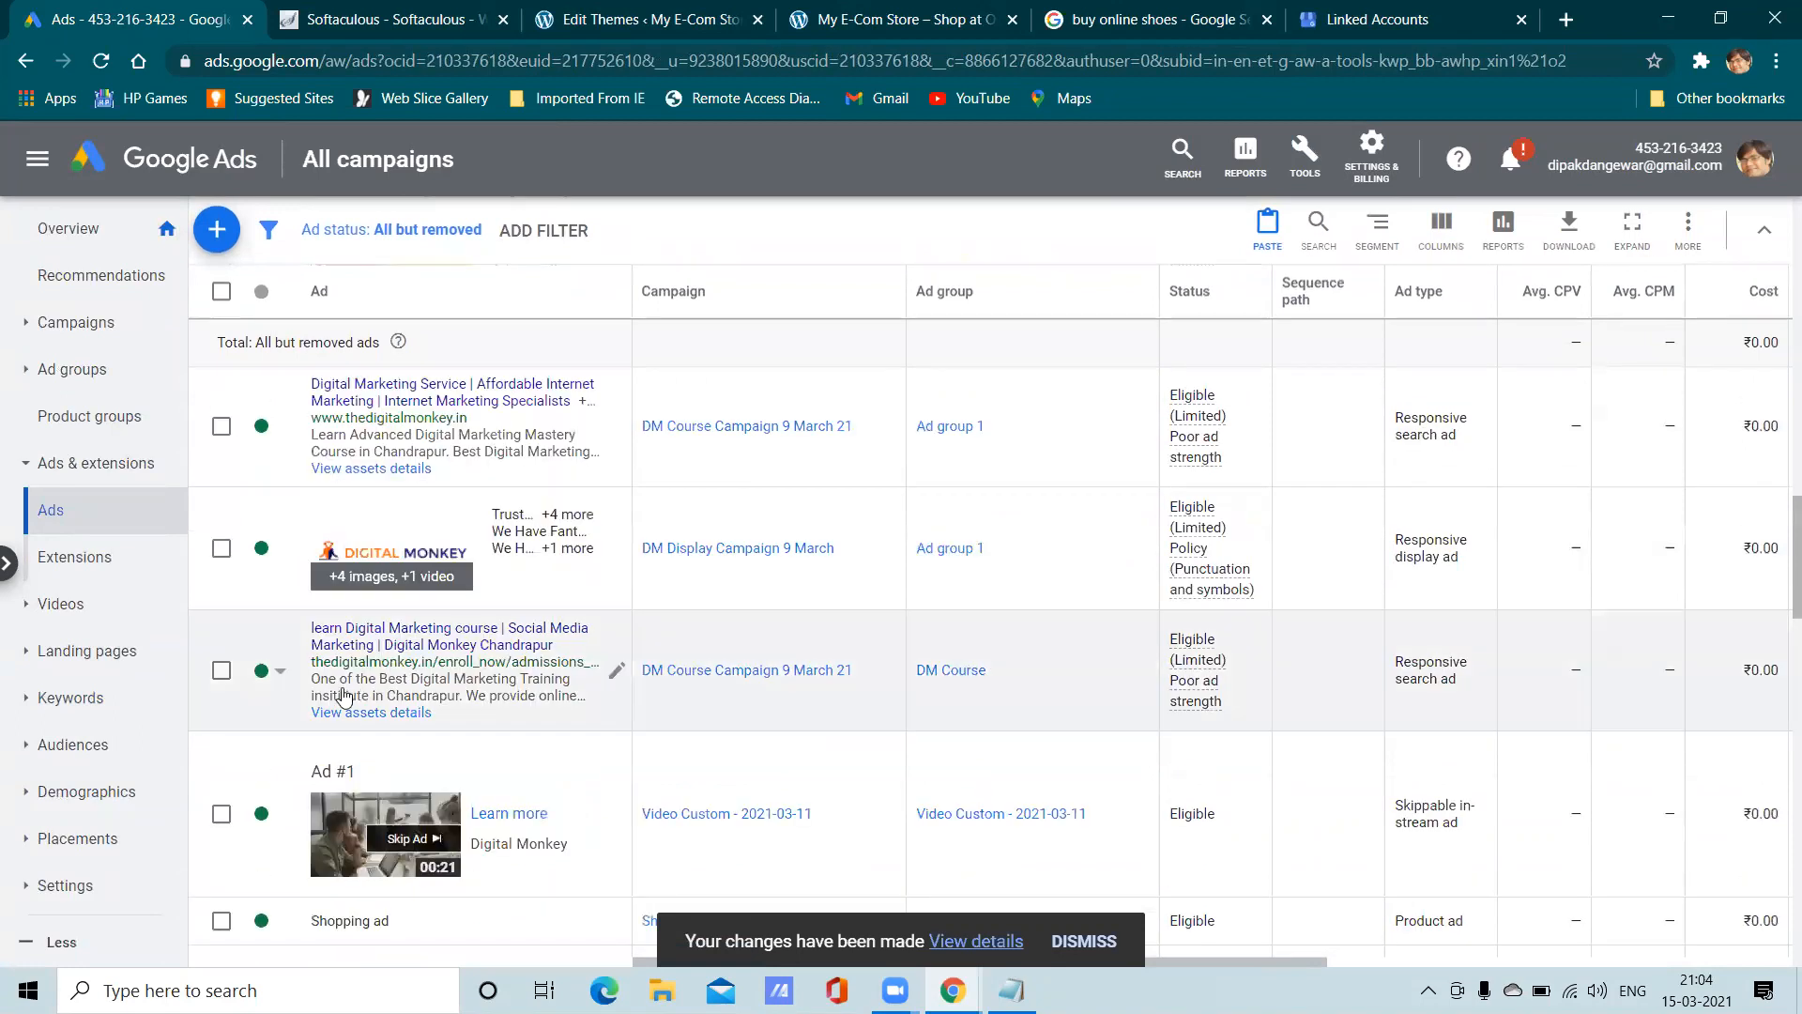
pyautogui.click(352, 716)
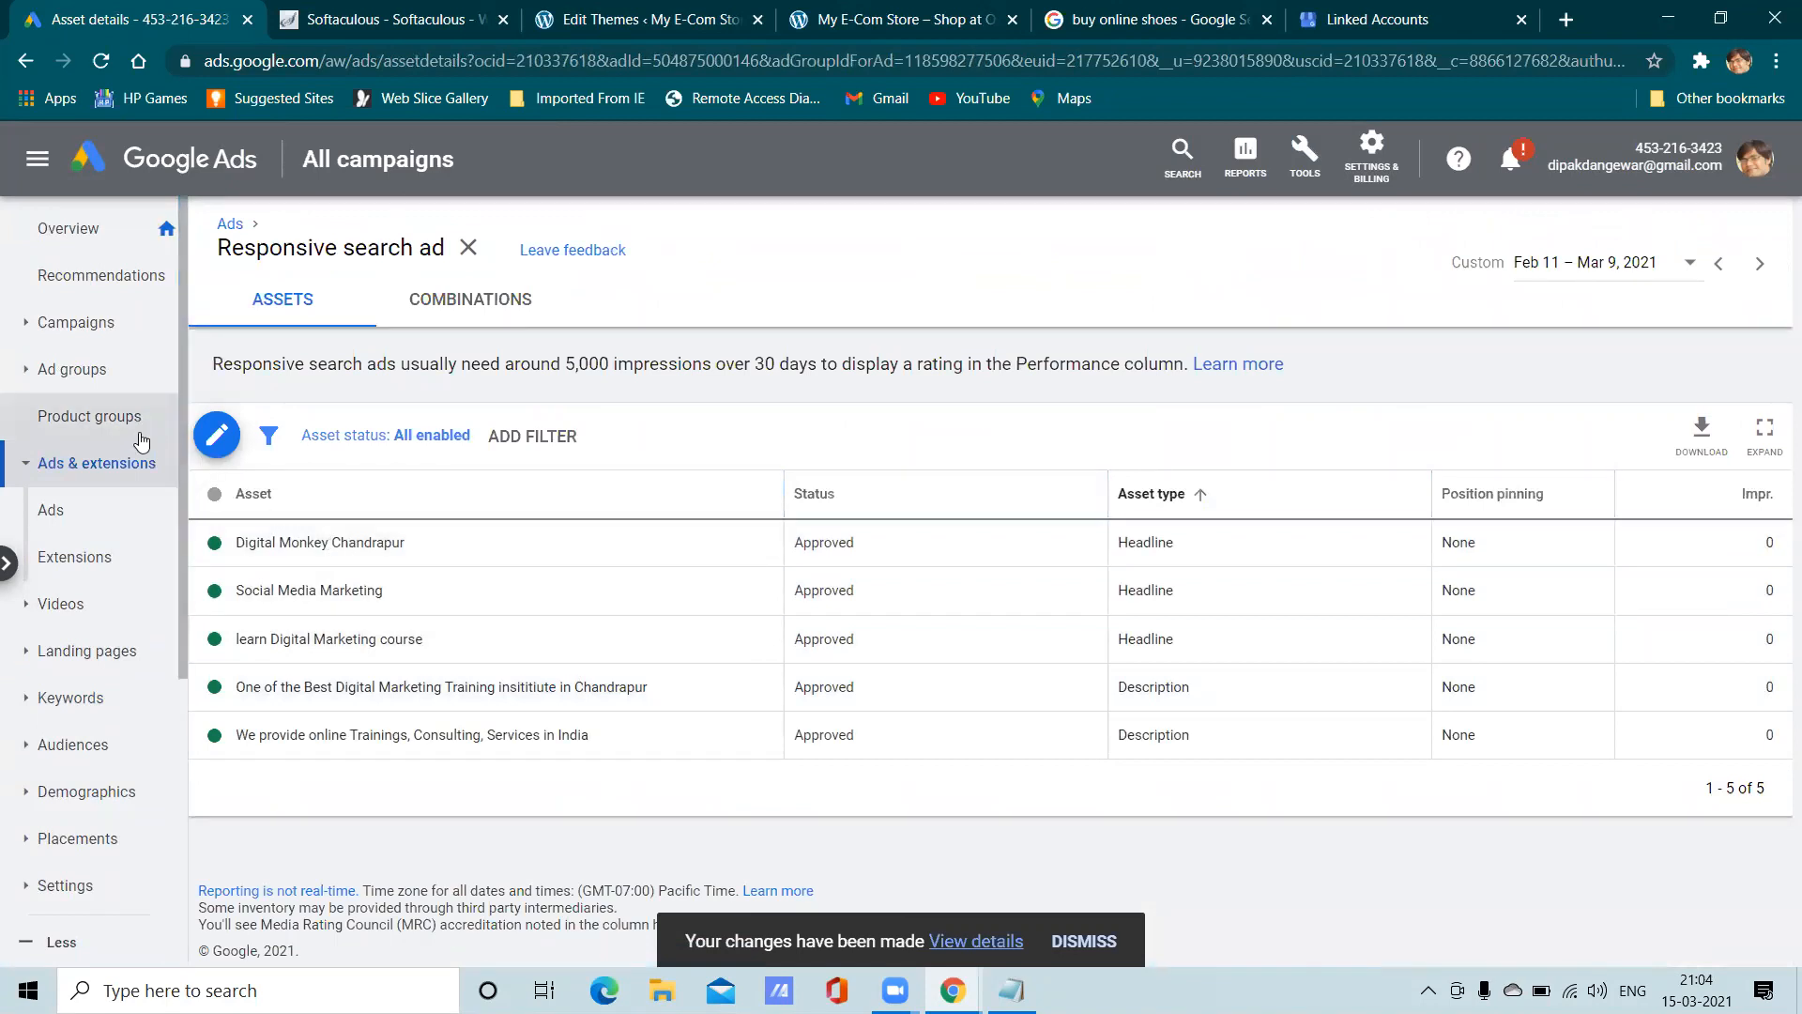
# Return to the list of ads and open the DM Course responsive search ad of Search campaign for editing
pyautogui.click(115, 469)
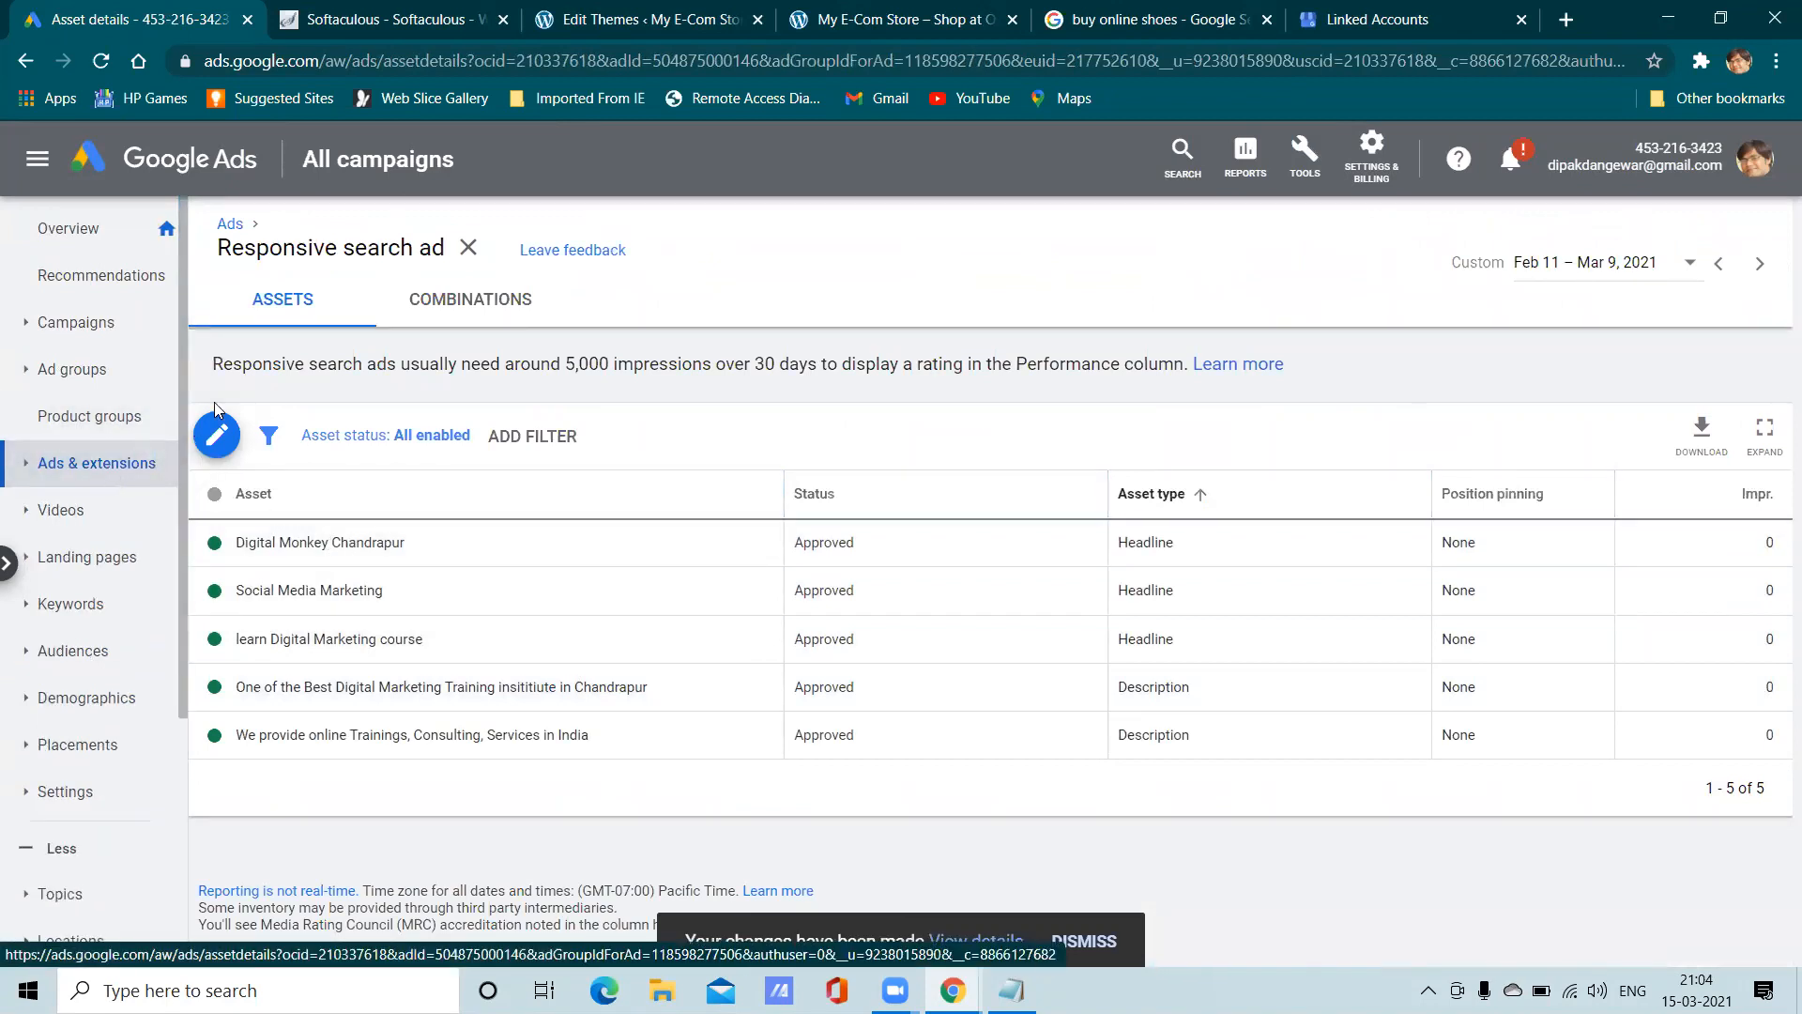
pyautogui.click(100, 464)
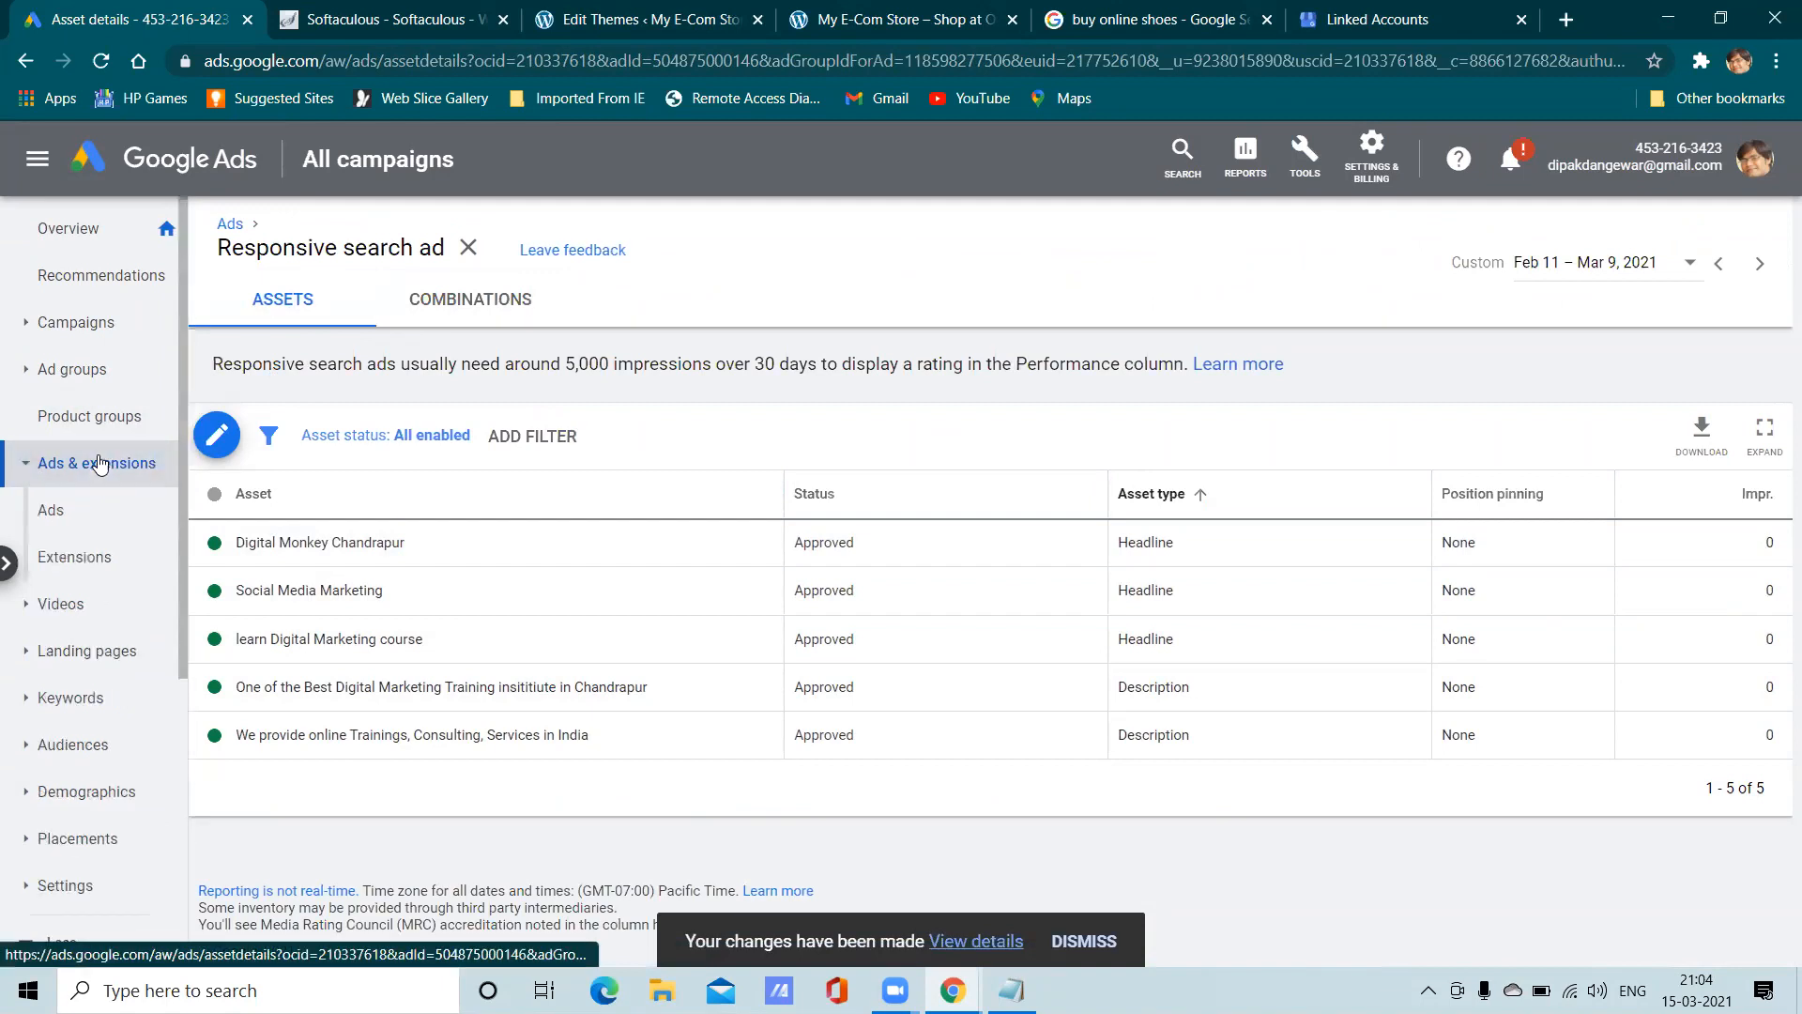
pyautogui.click(81, 510)
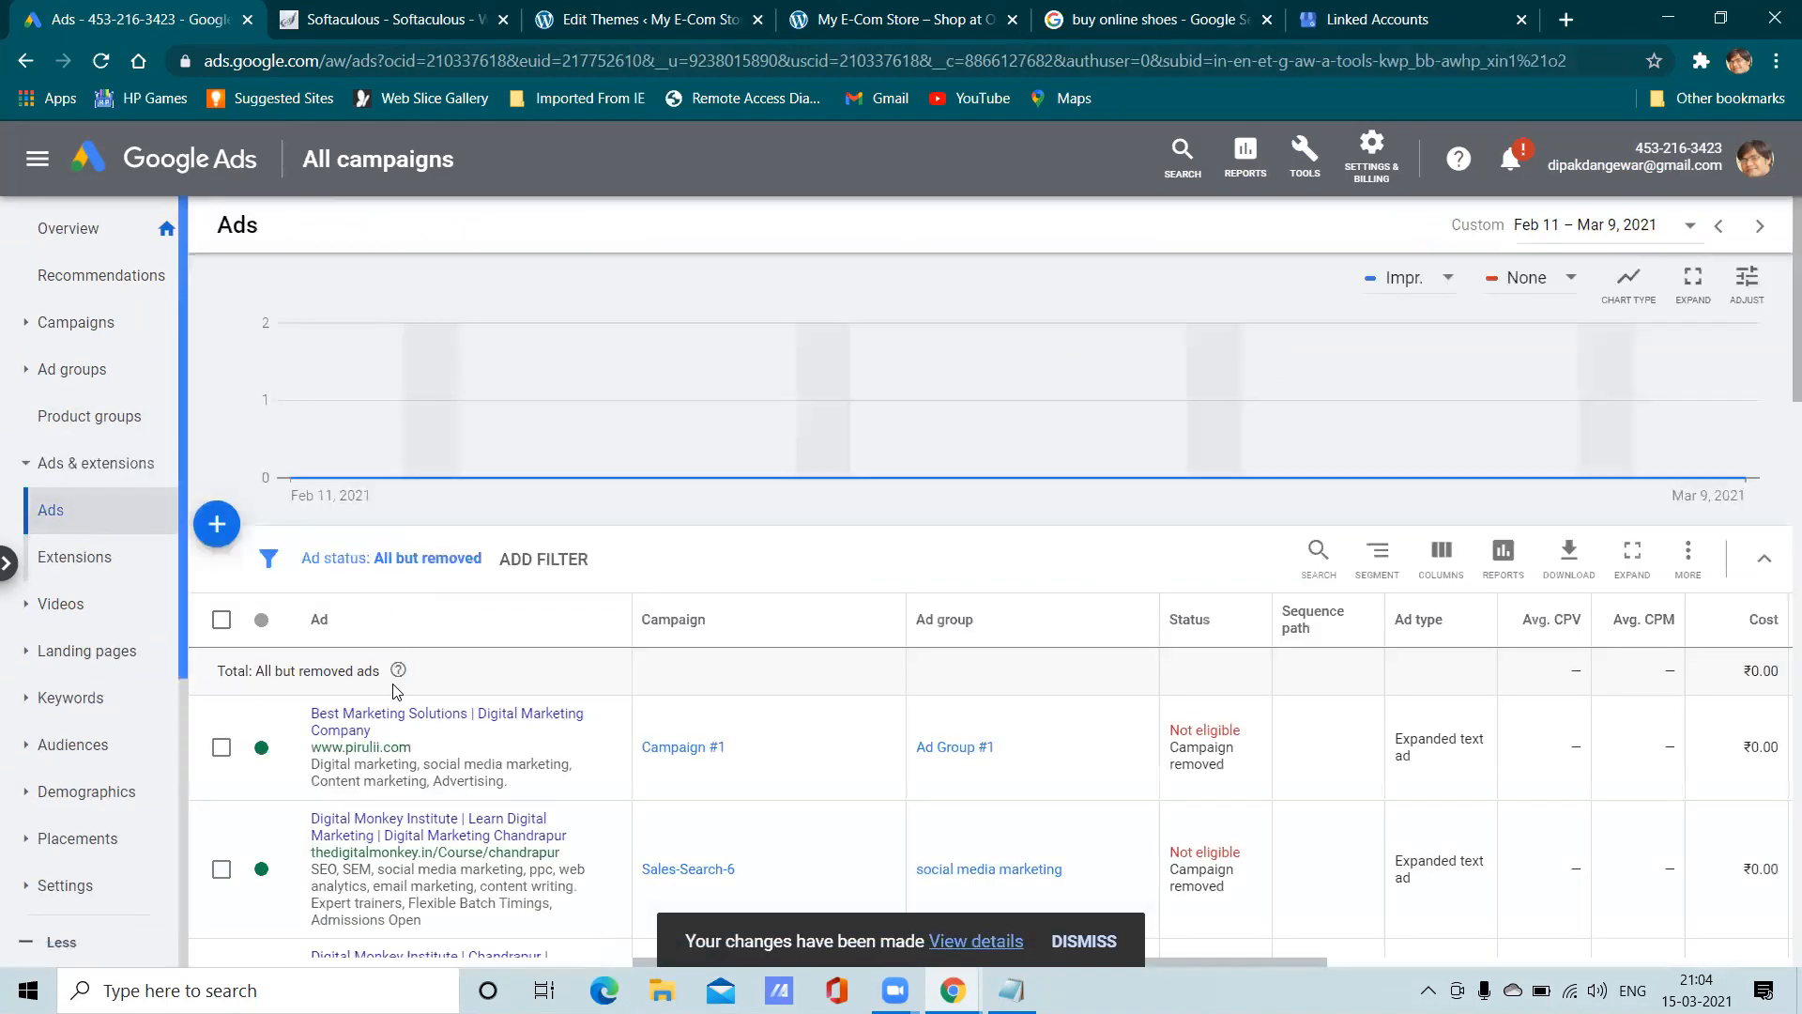
pyautogui.scroll(-10, 403, 761)
pyautogui.scroll(-3, 416, 753)
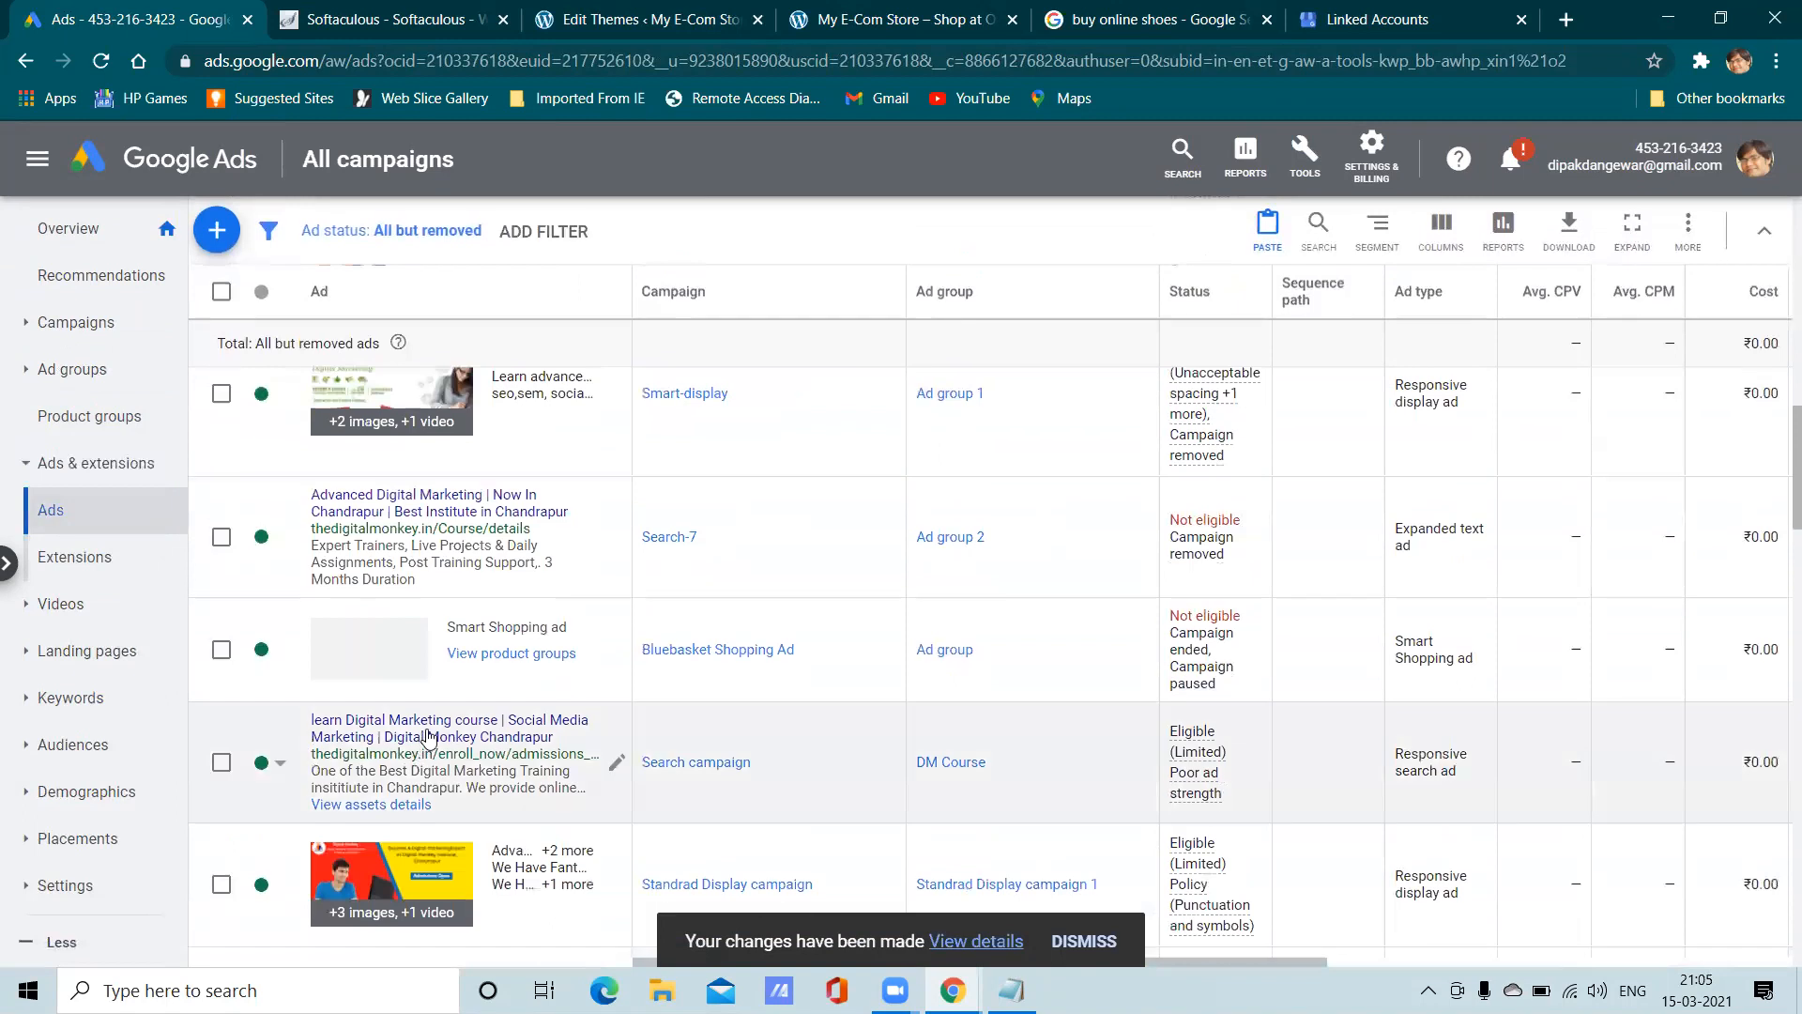
pyautogui.click(619, 761)
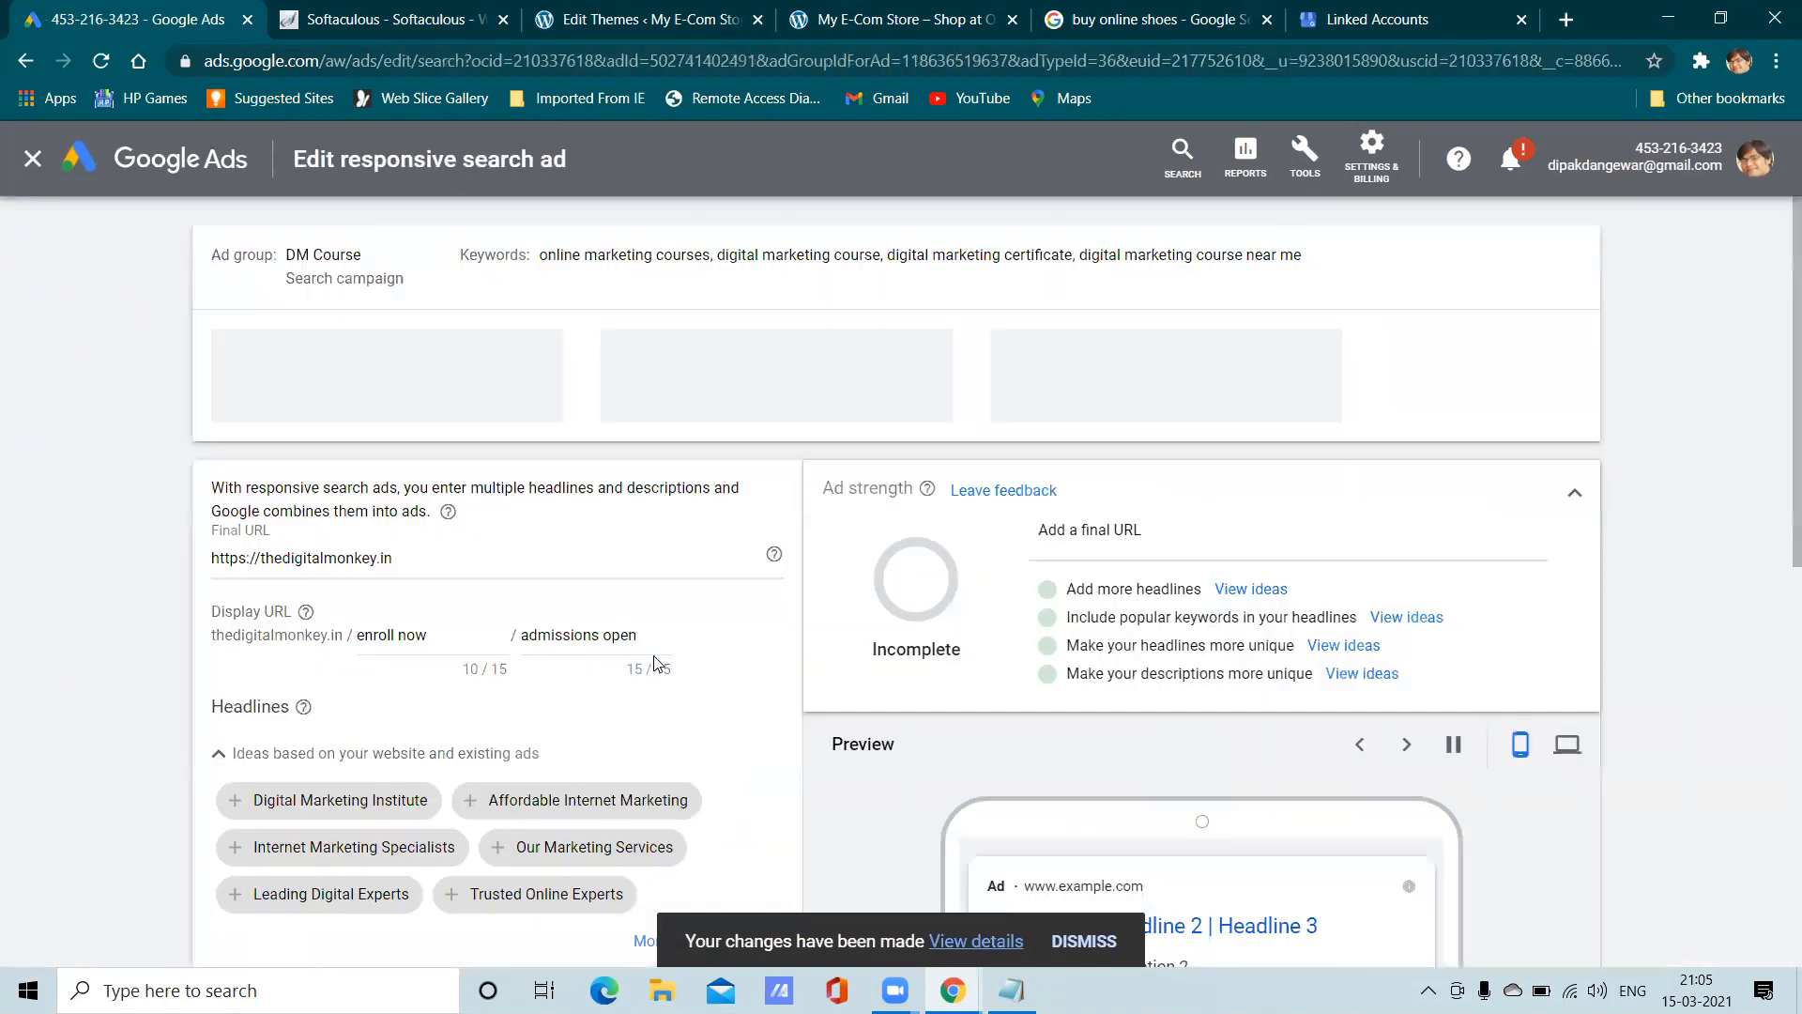
# Expand the ad URL options below the descriptions and activate the tracking template field
pyautogui.scroll(-8, 657, 664)
pyautogui.scroll(-1, 657, 663)
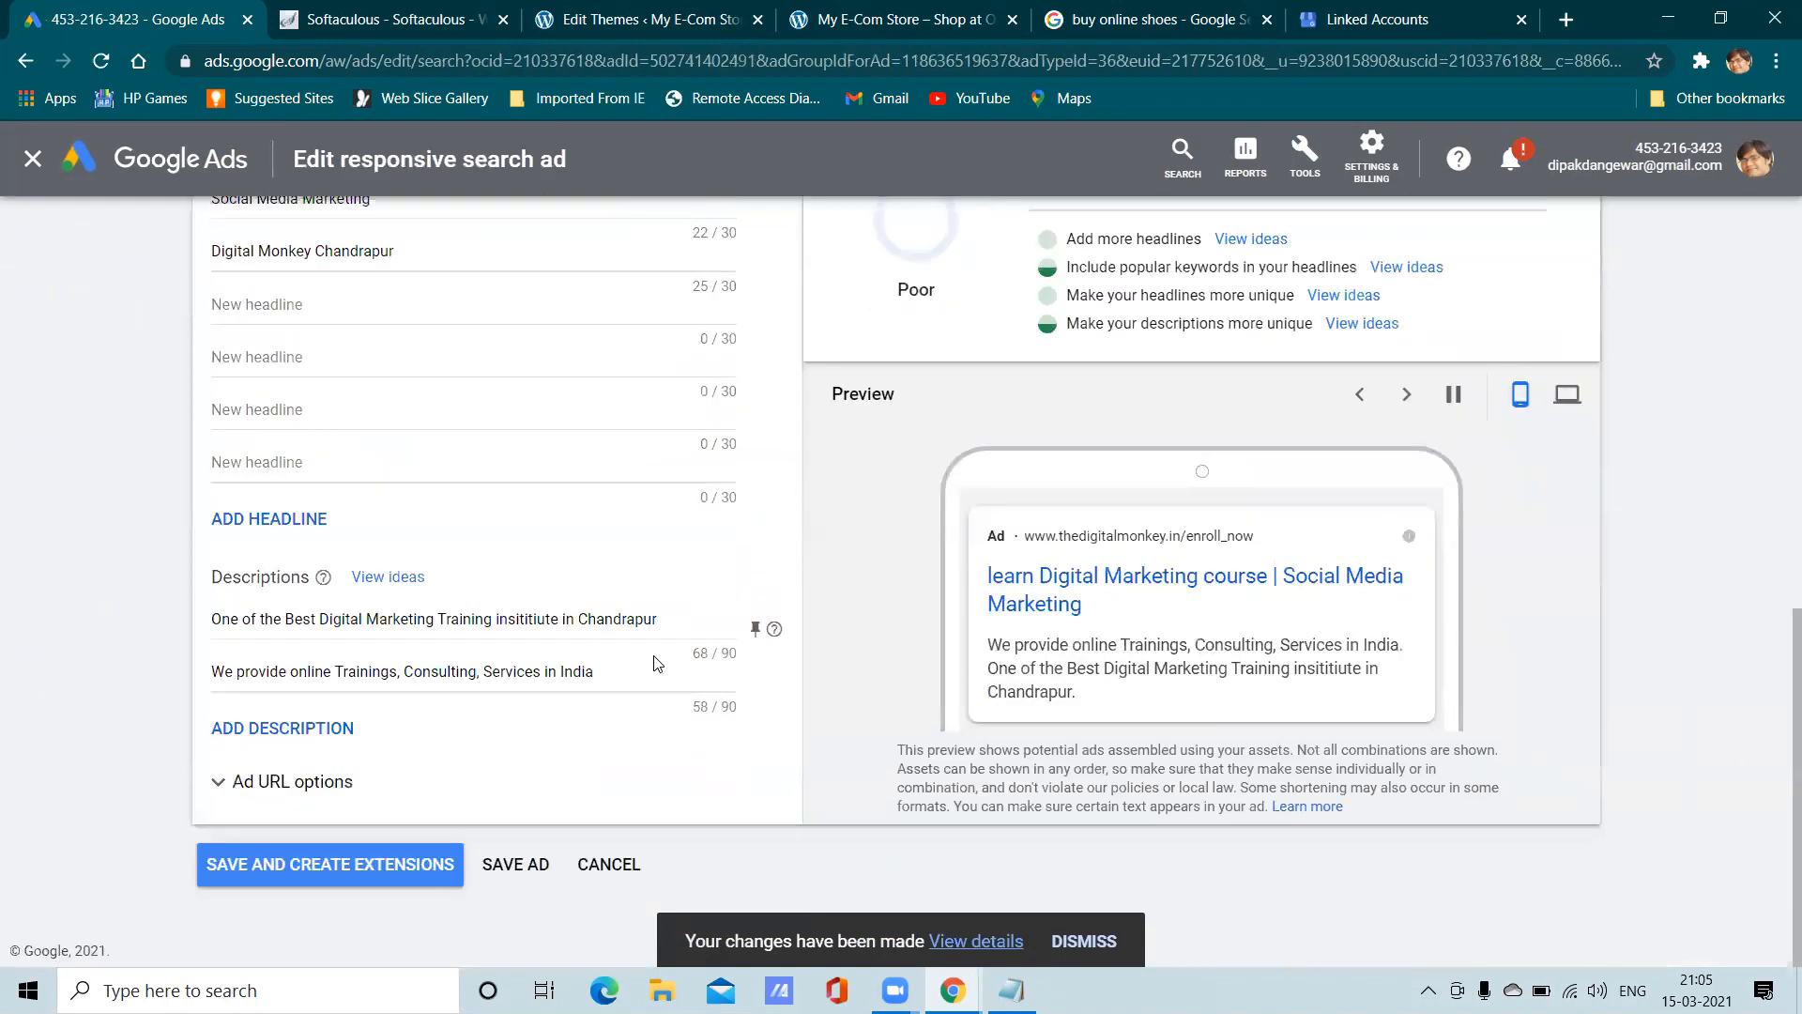
pyautogui.click(418, 793)
pyautogui.scroll(-4, 474, 741)
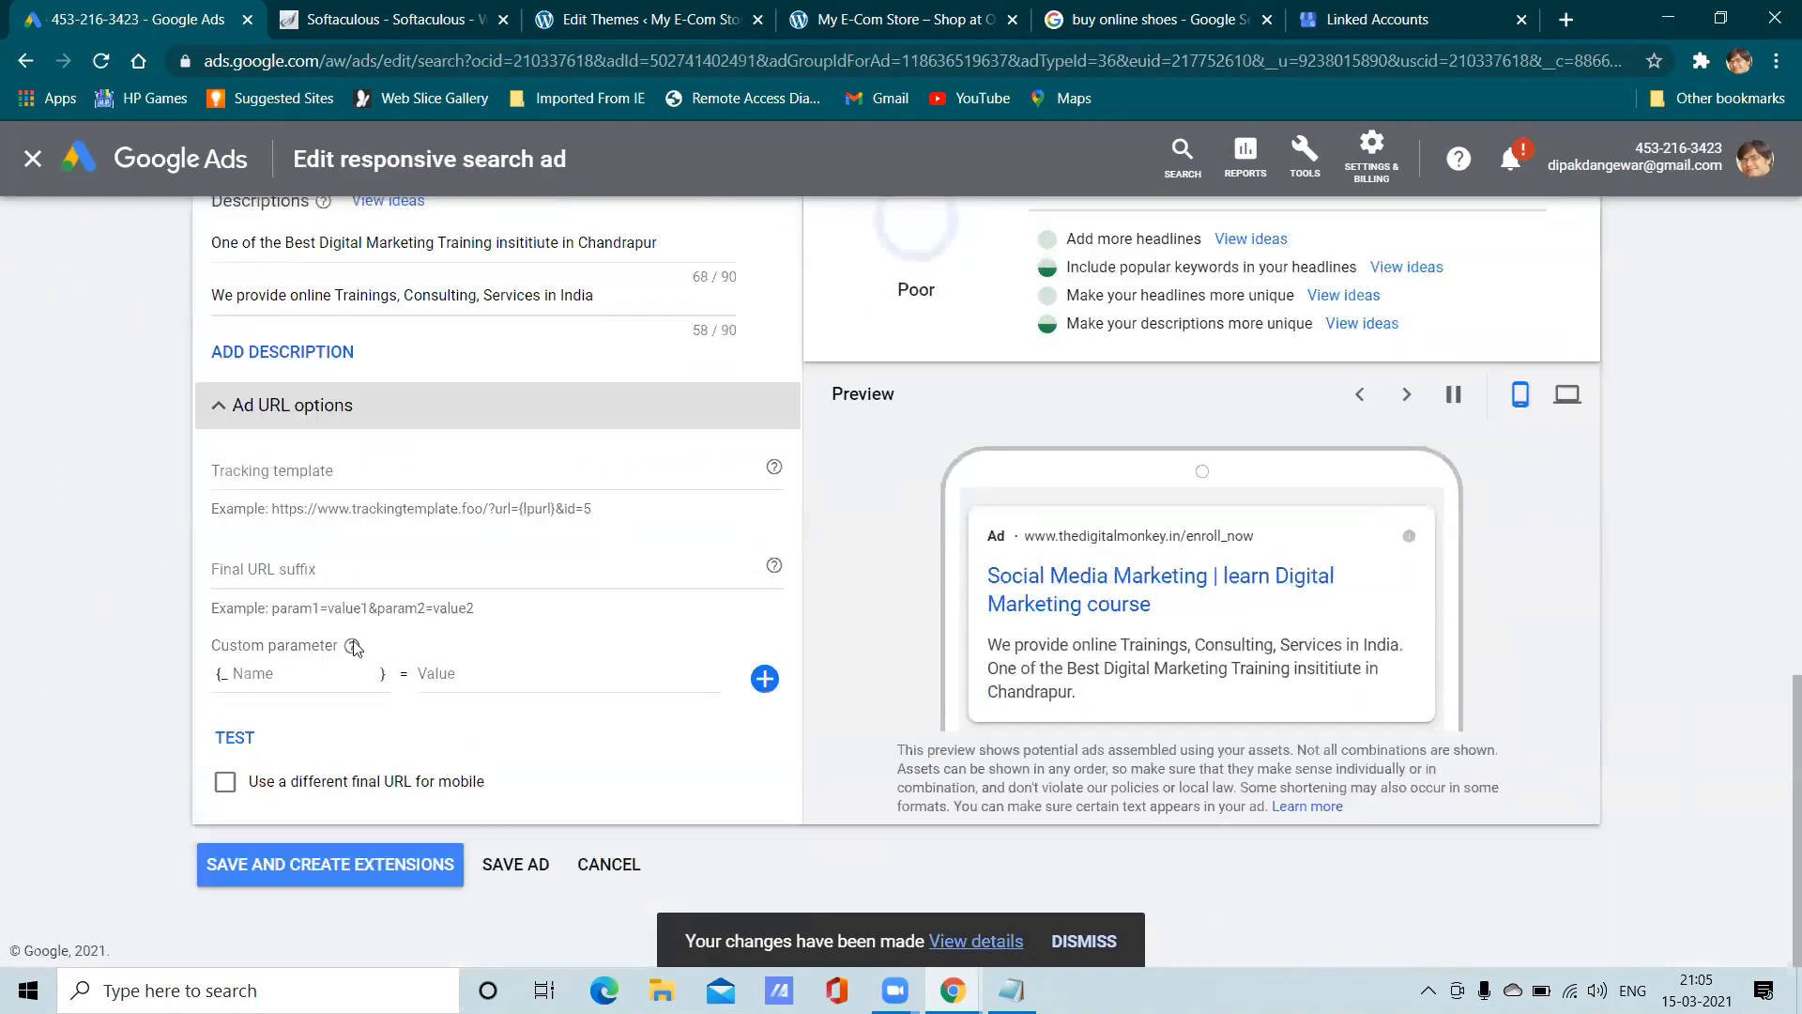
pyautogui.click(316, 472)
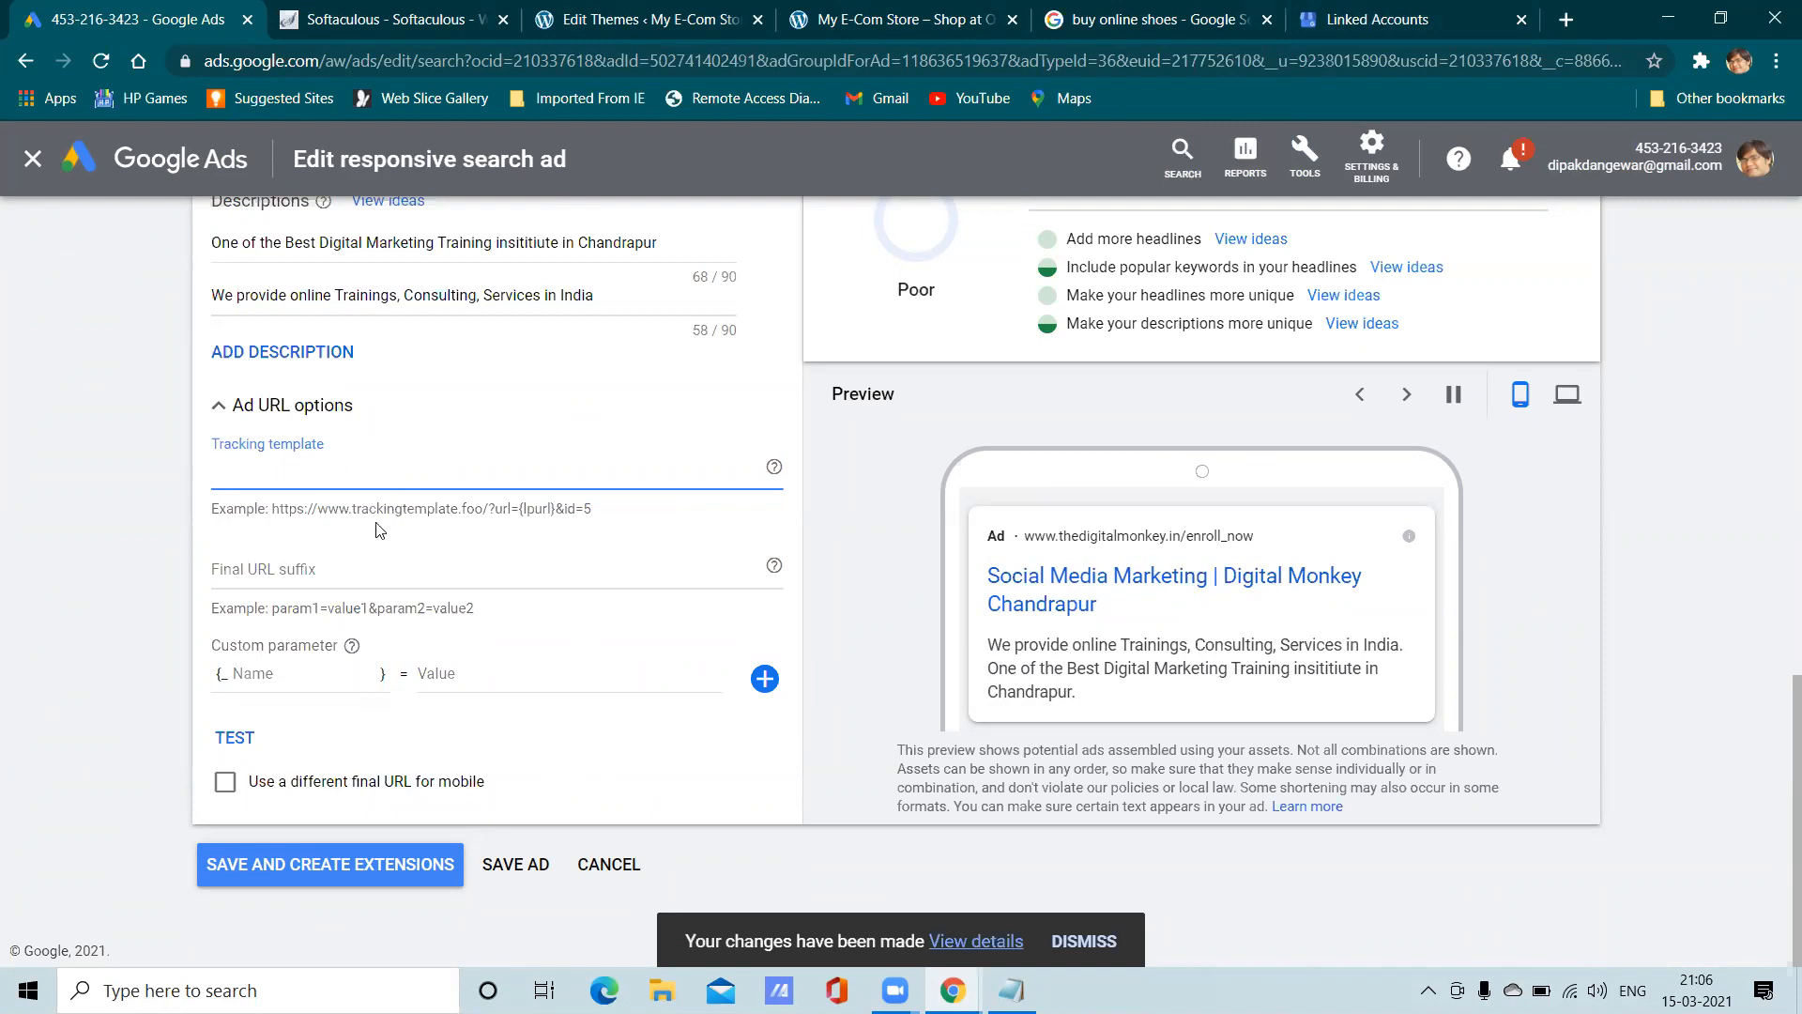
# Review the ad's final URL, display URL, headlines and descriptions, and return to the tracking template field
pyautogui.scroll(2, 598, 499)
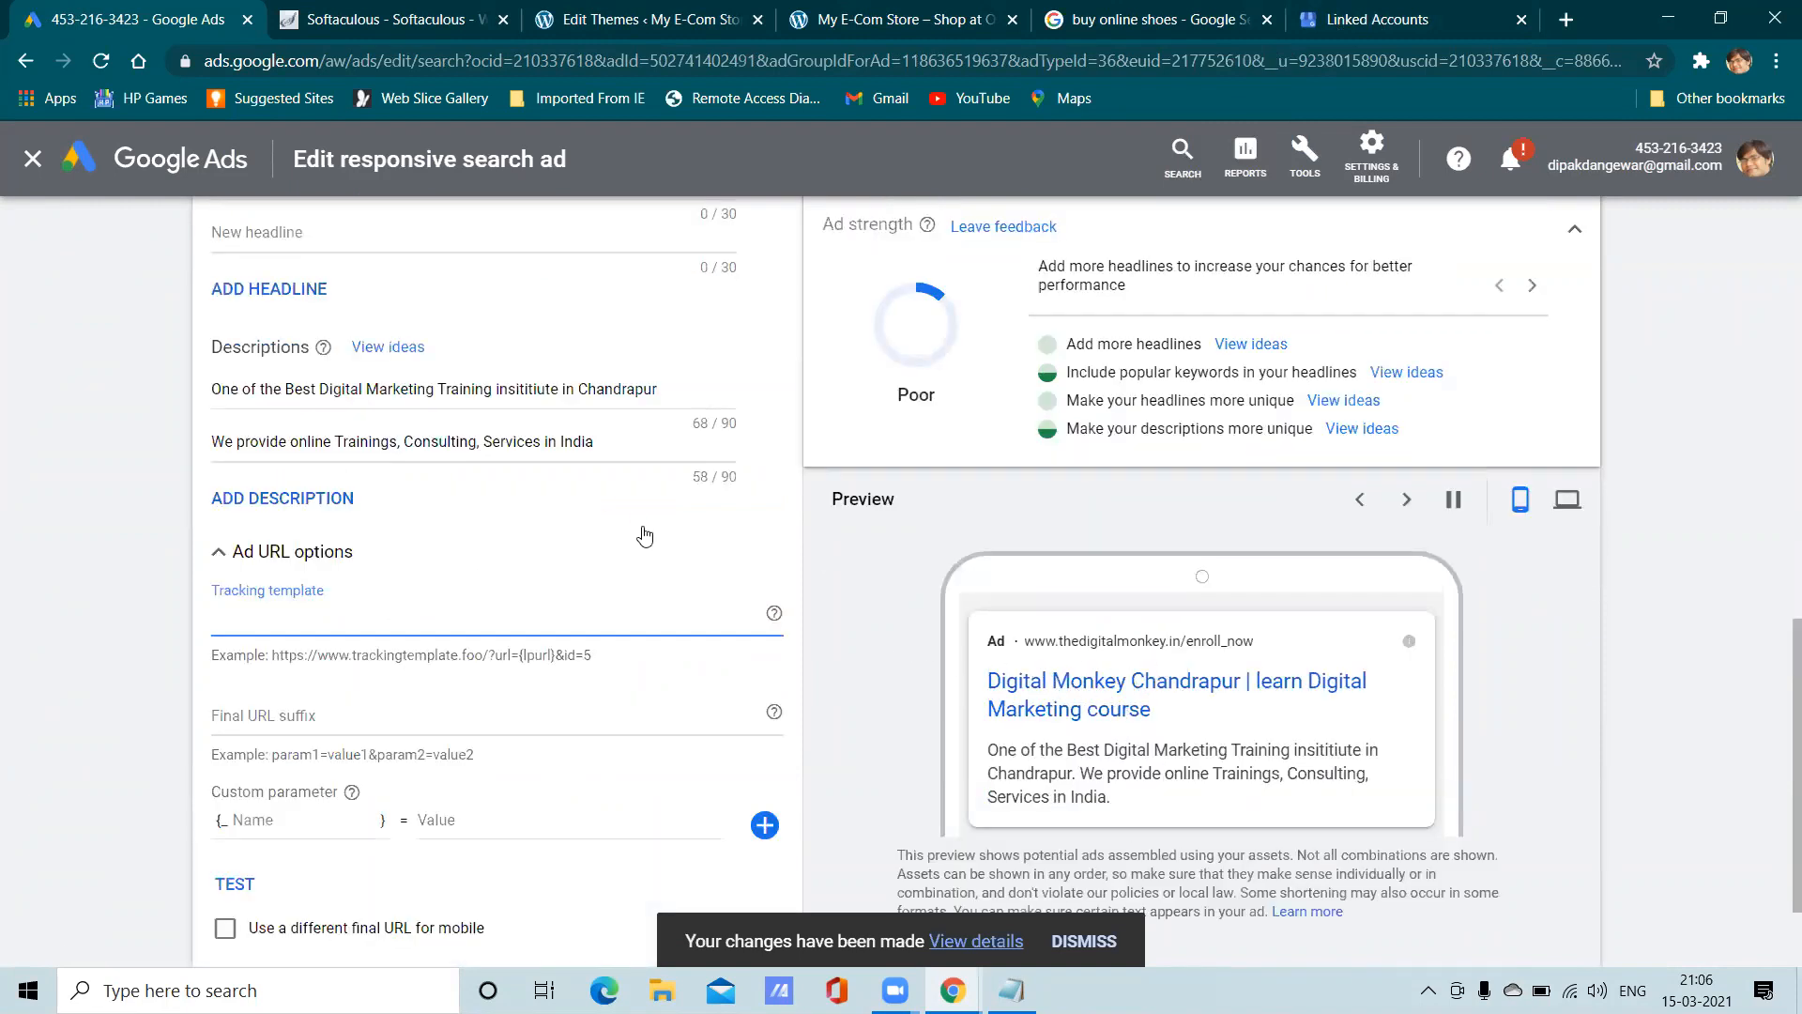
pyautogui.scroll(5, 431, 504)
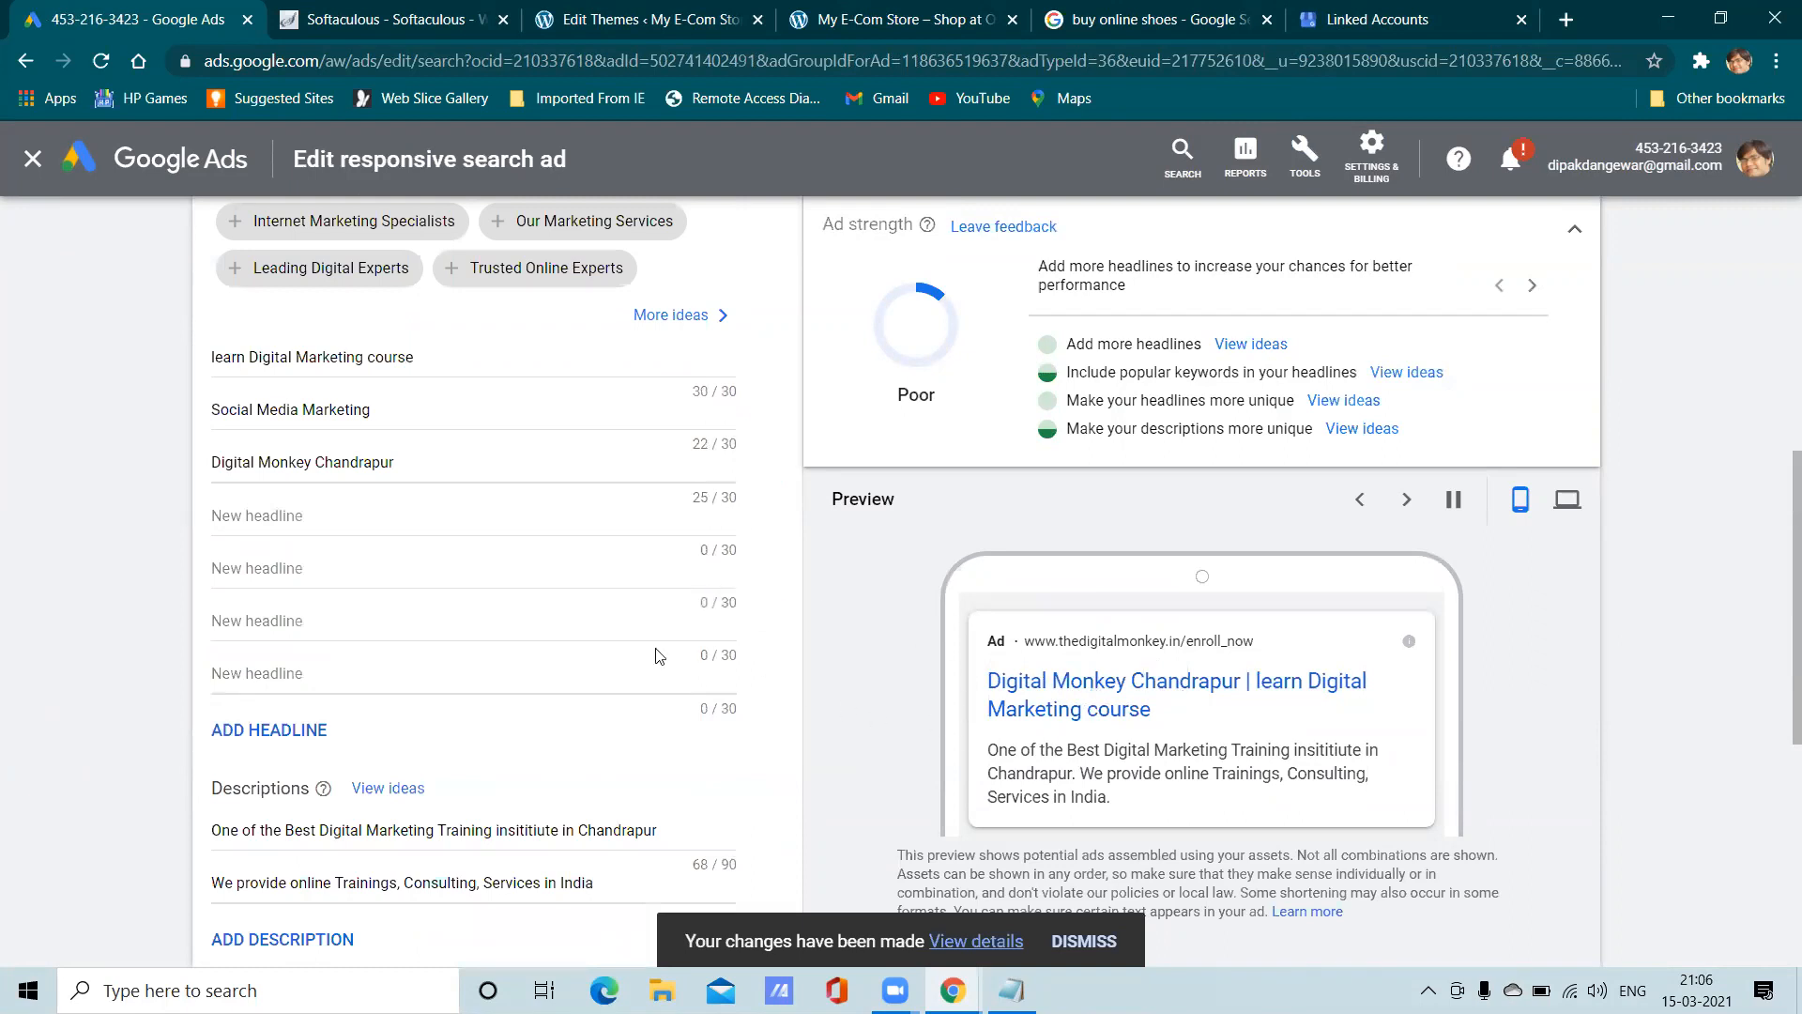
pyautogui.scroll(5, 657, 656)
pyautogui.scroll(2, 406, 444)
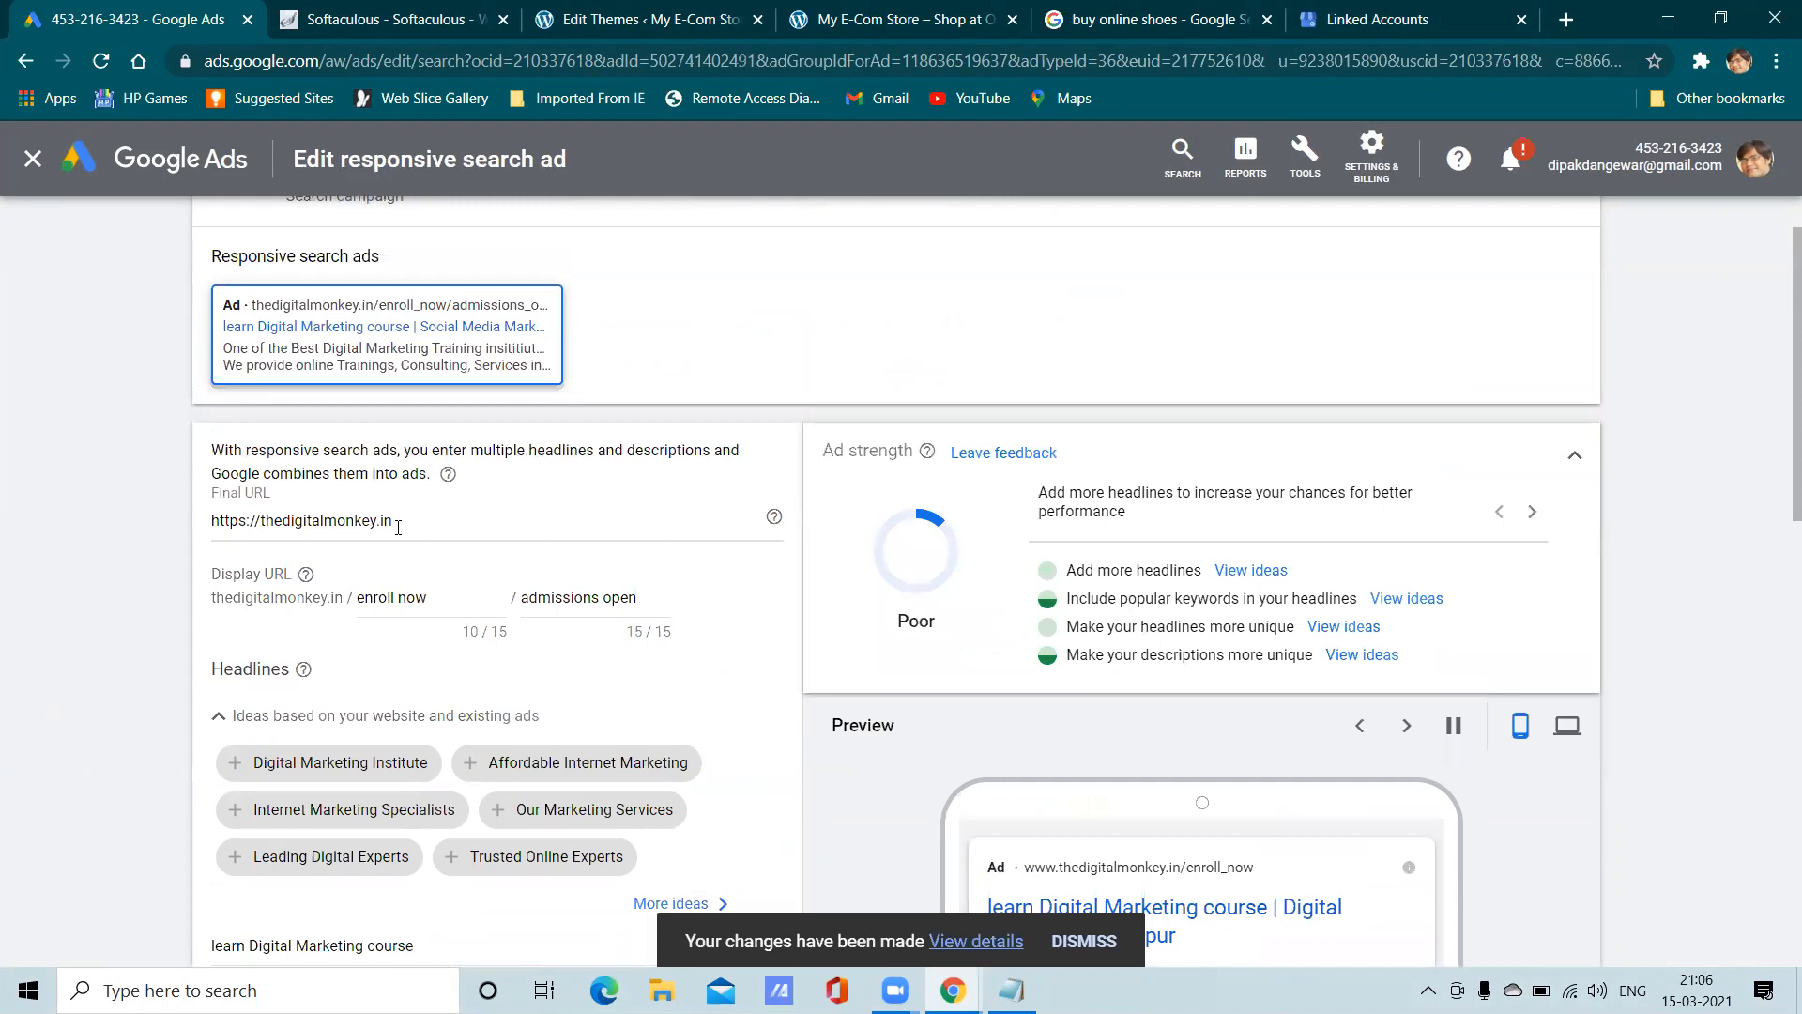
pyautogui.scroll(-3, 469, 549)
pyautogui.scroll(-5, 530, 652)
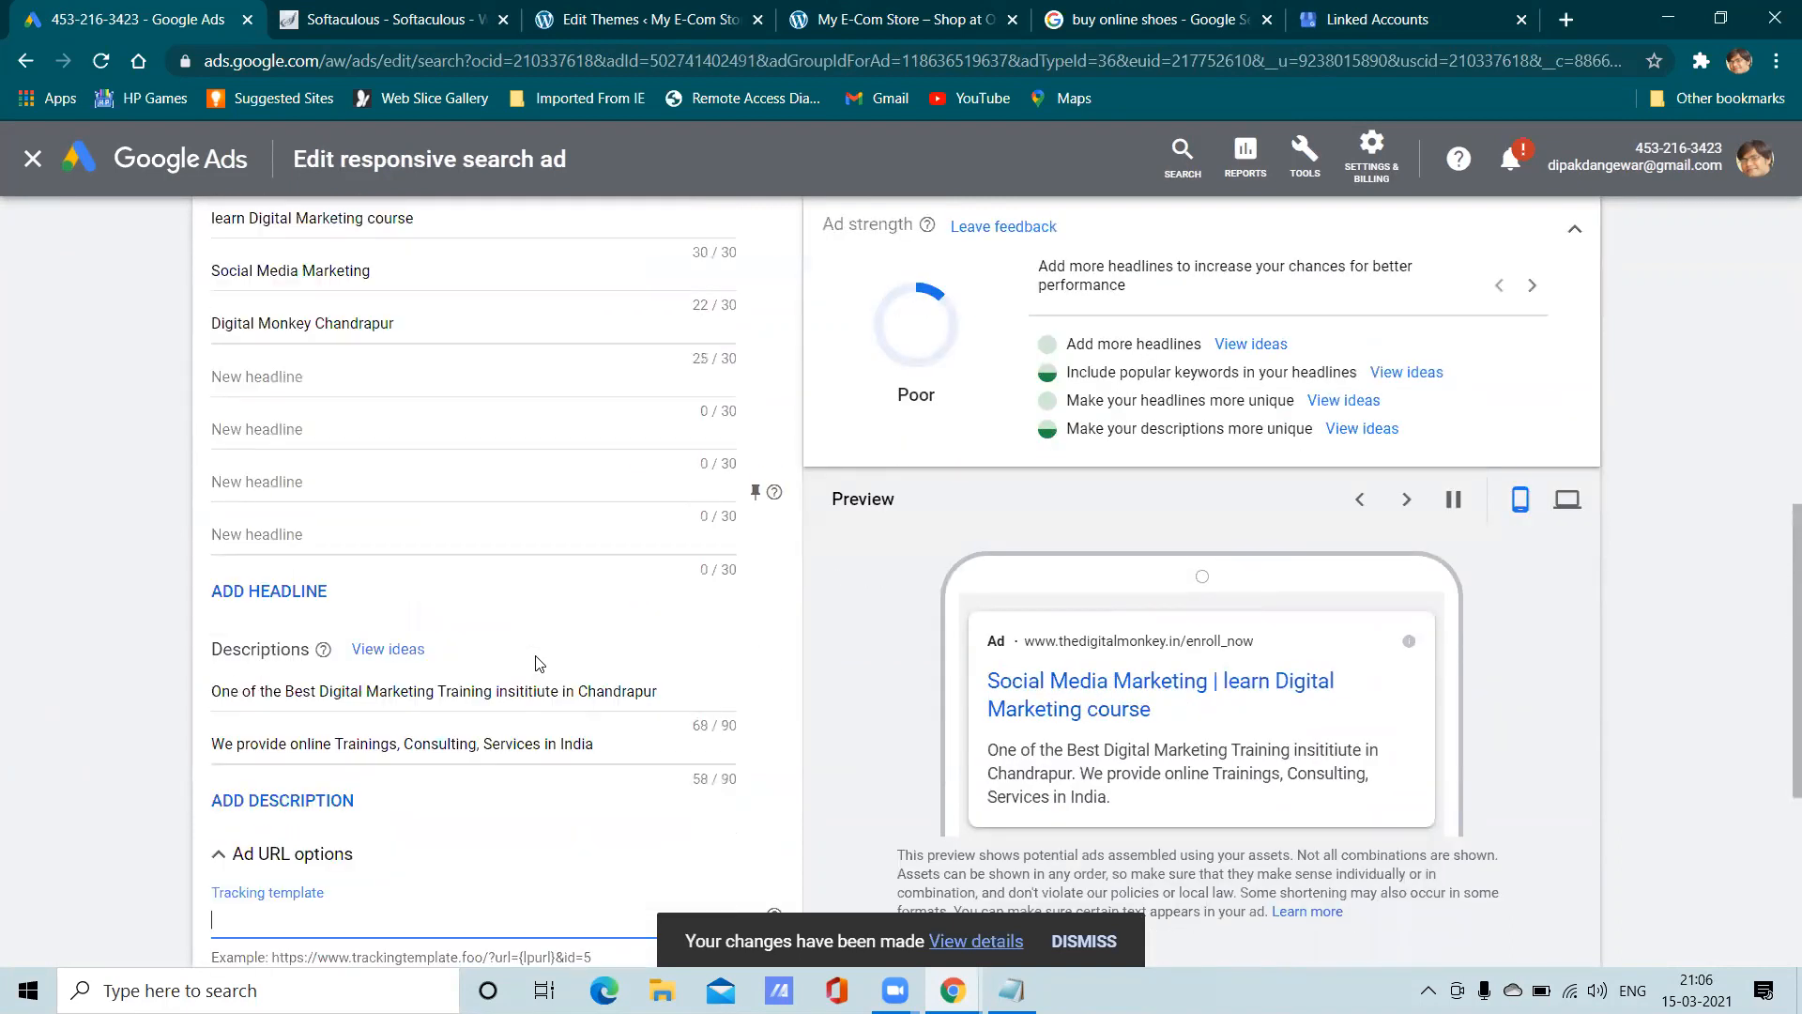
pyautogui.scroll(-5, 535, 657)
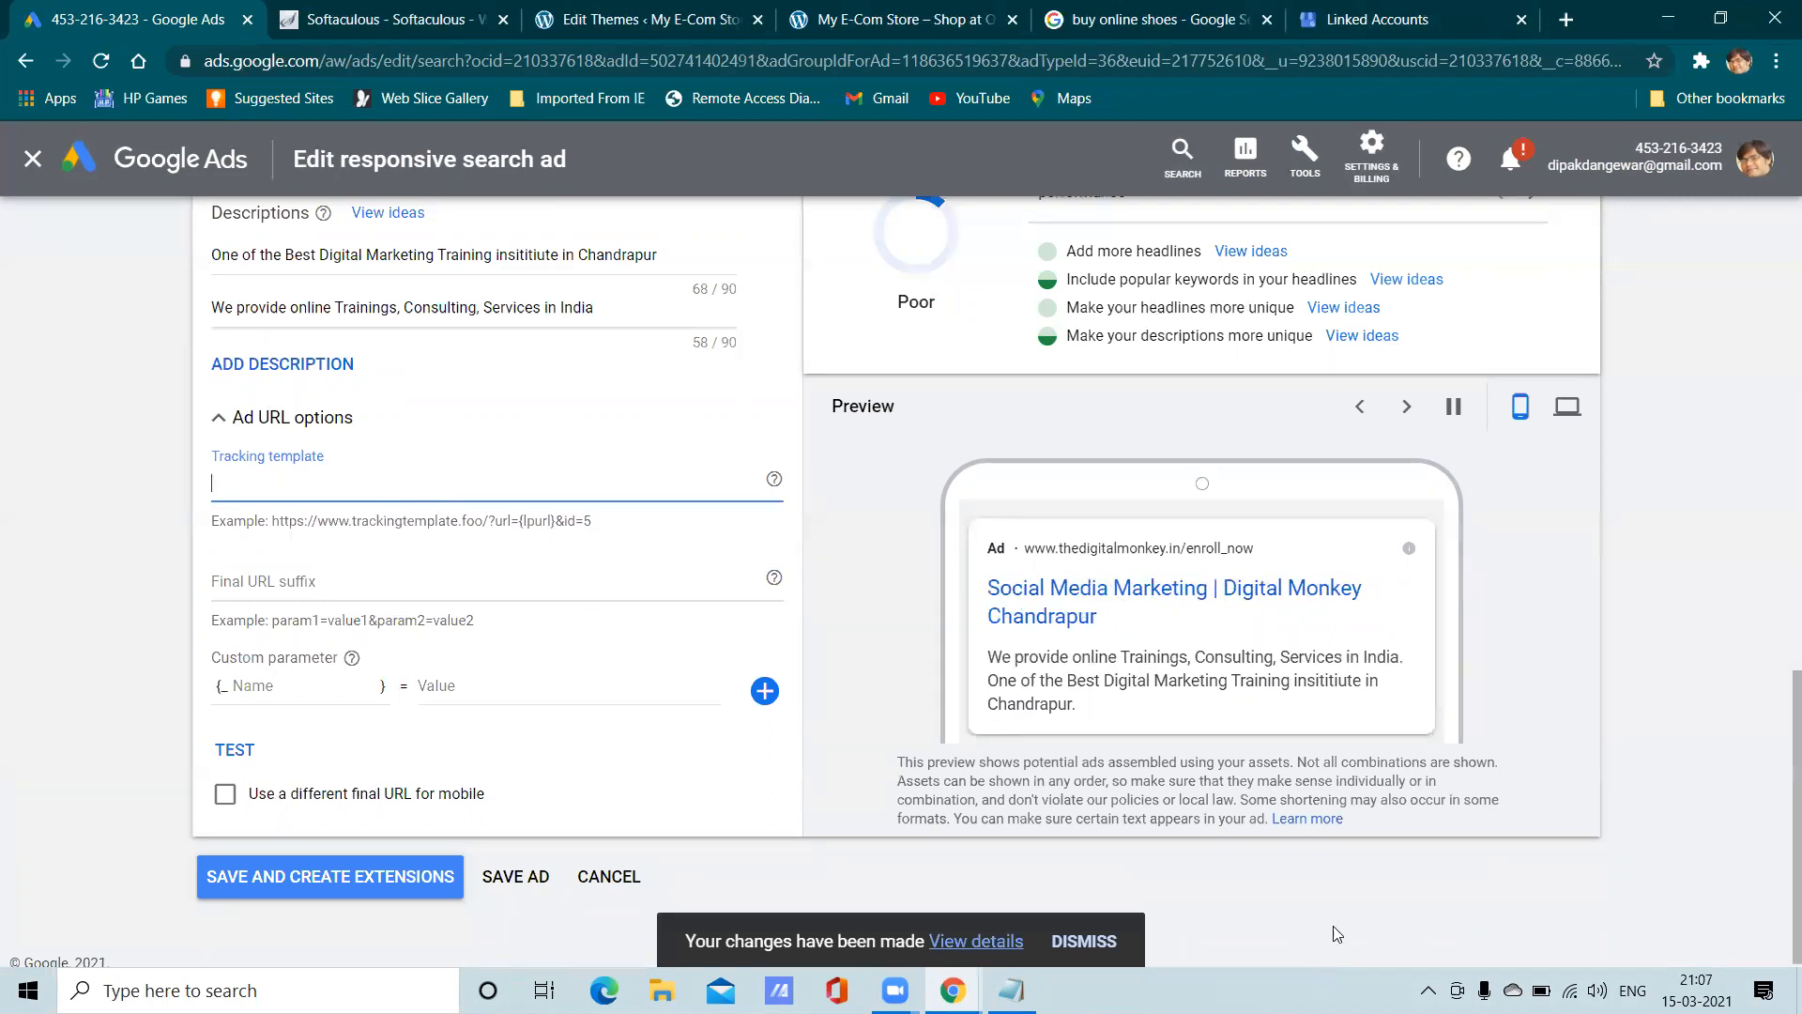
# Switch to Notepad and highlight the whole tracking template line
pyautogui.moveTo(1011, 990)
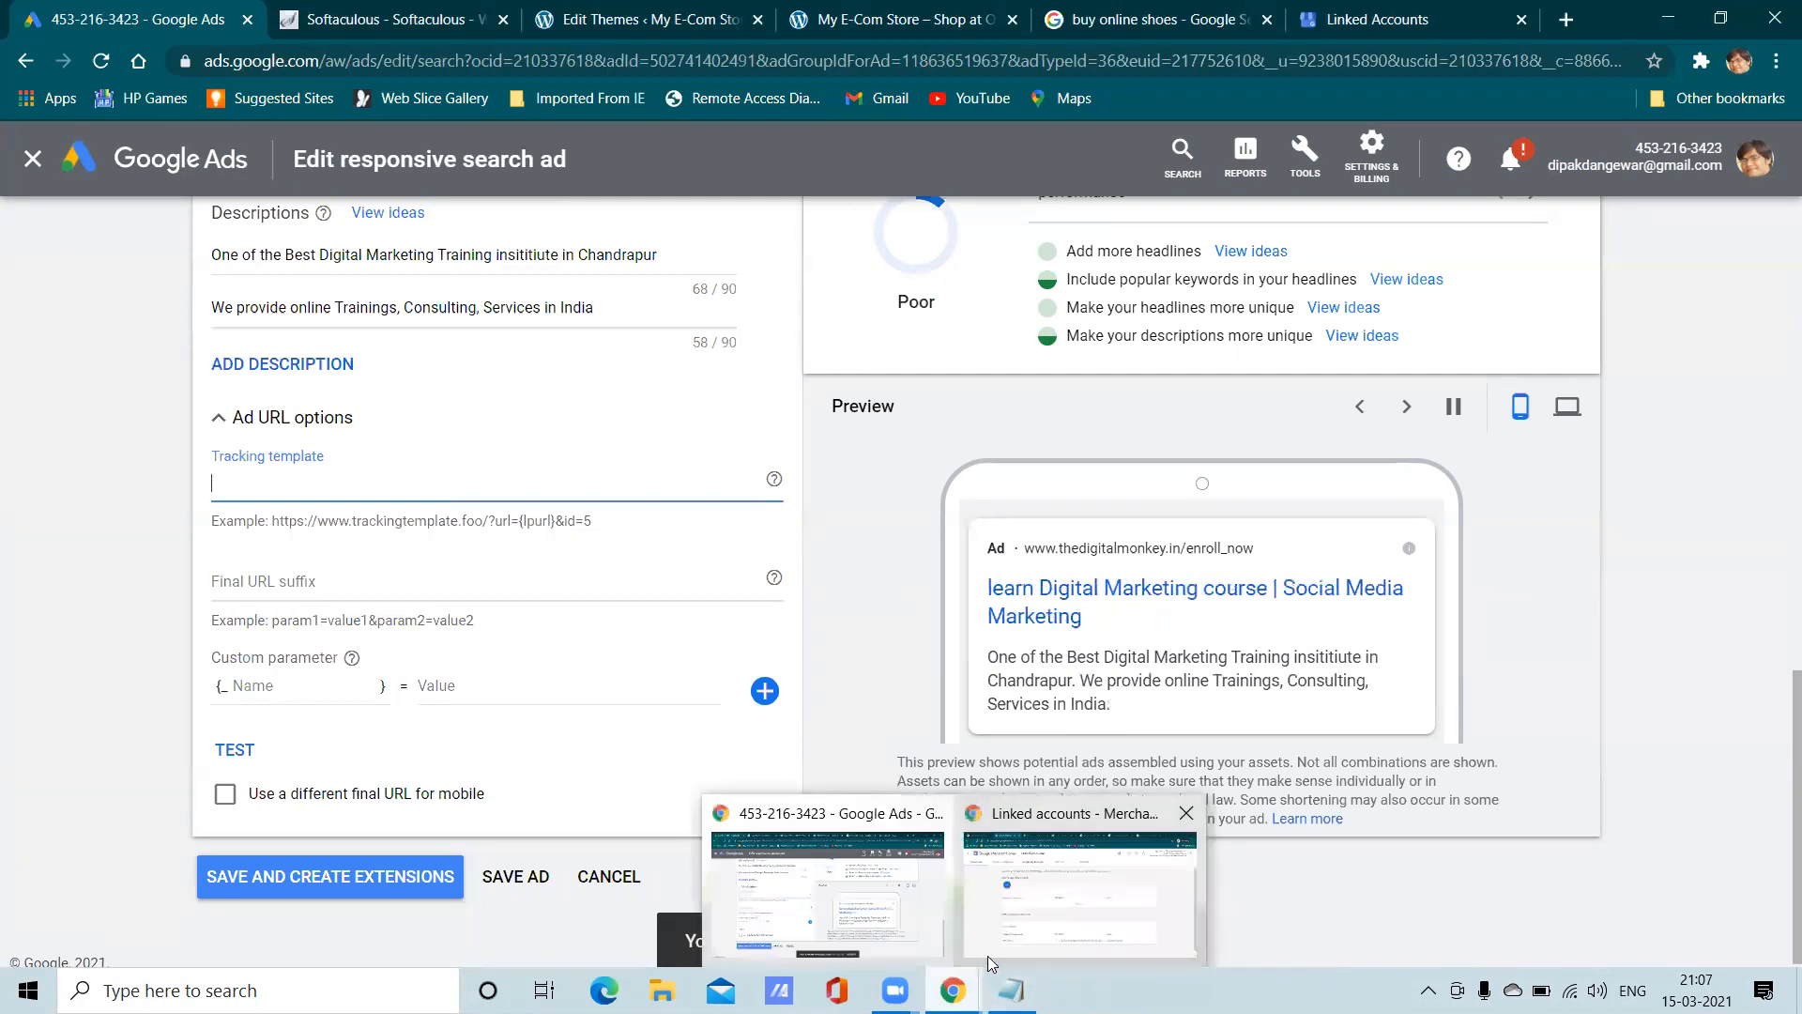
pyautogui.click(996, 976)
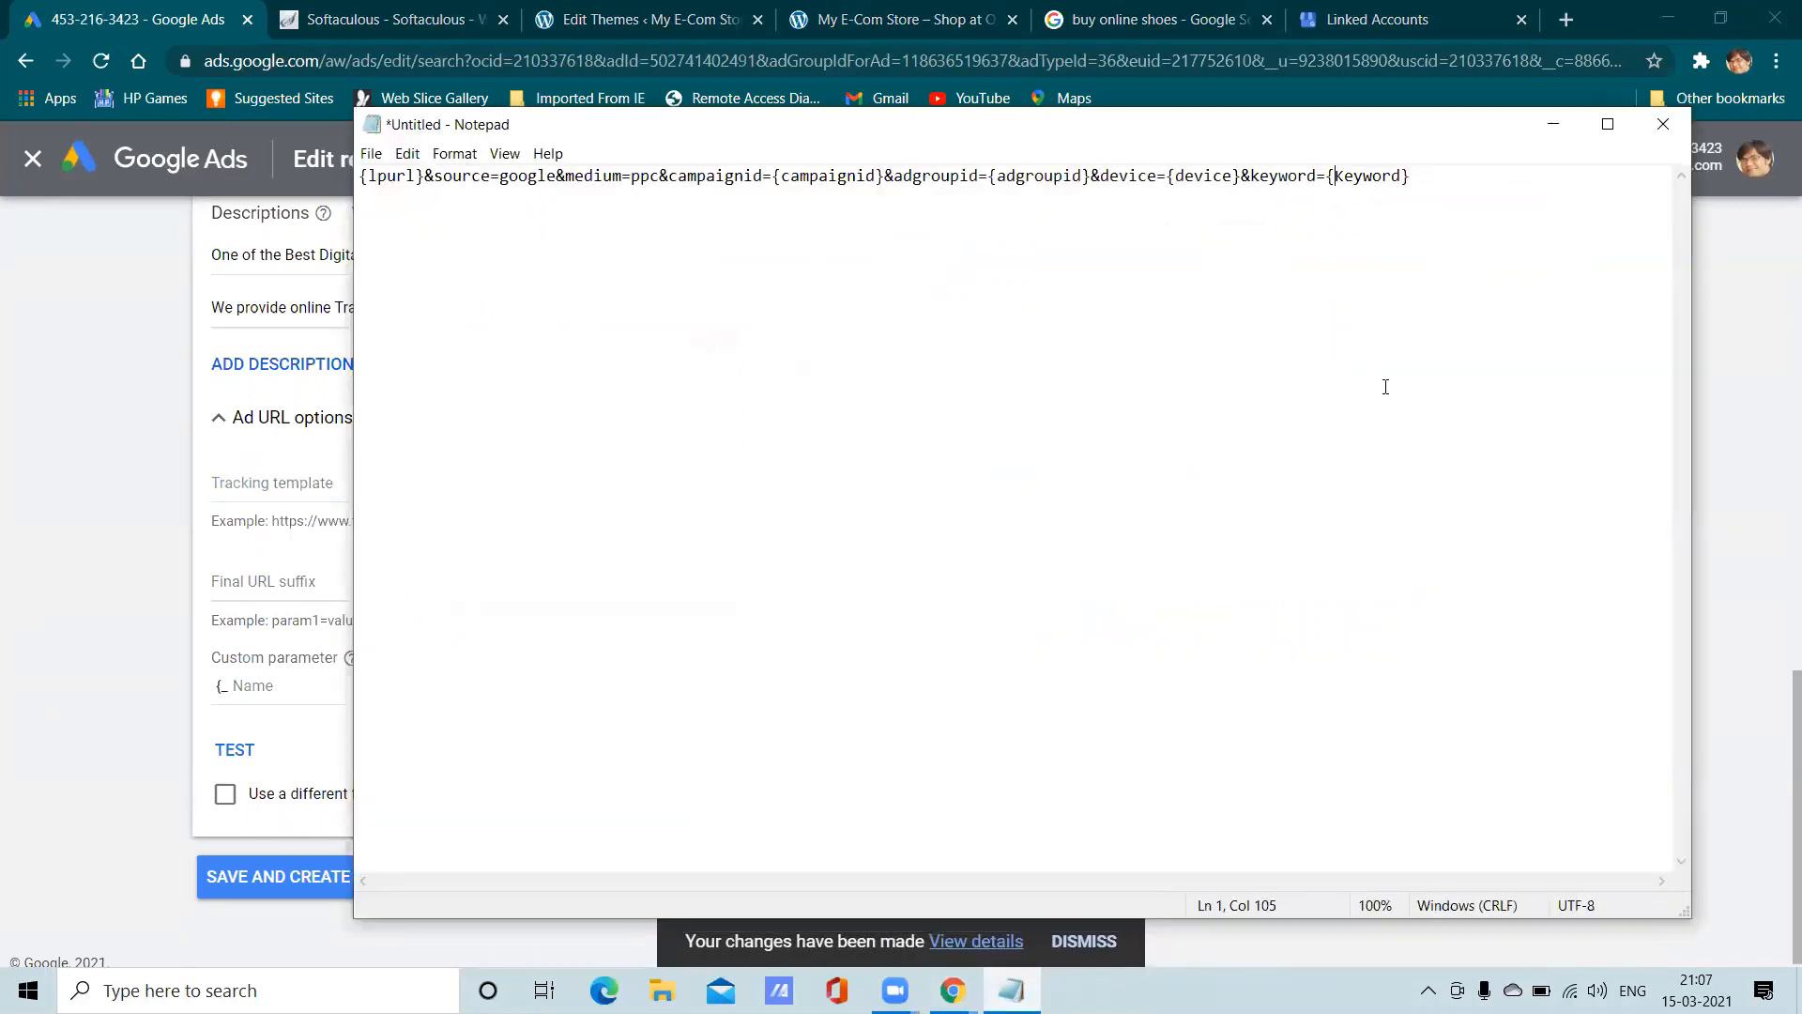
pyautogui.moveTo(1413, 178); pyautogui.dragTo(352, 259)
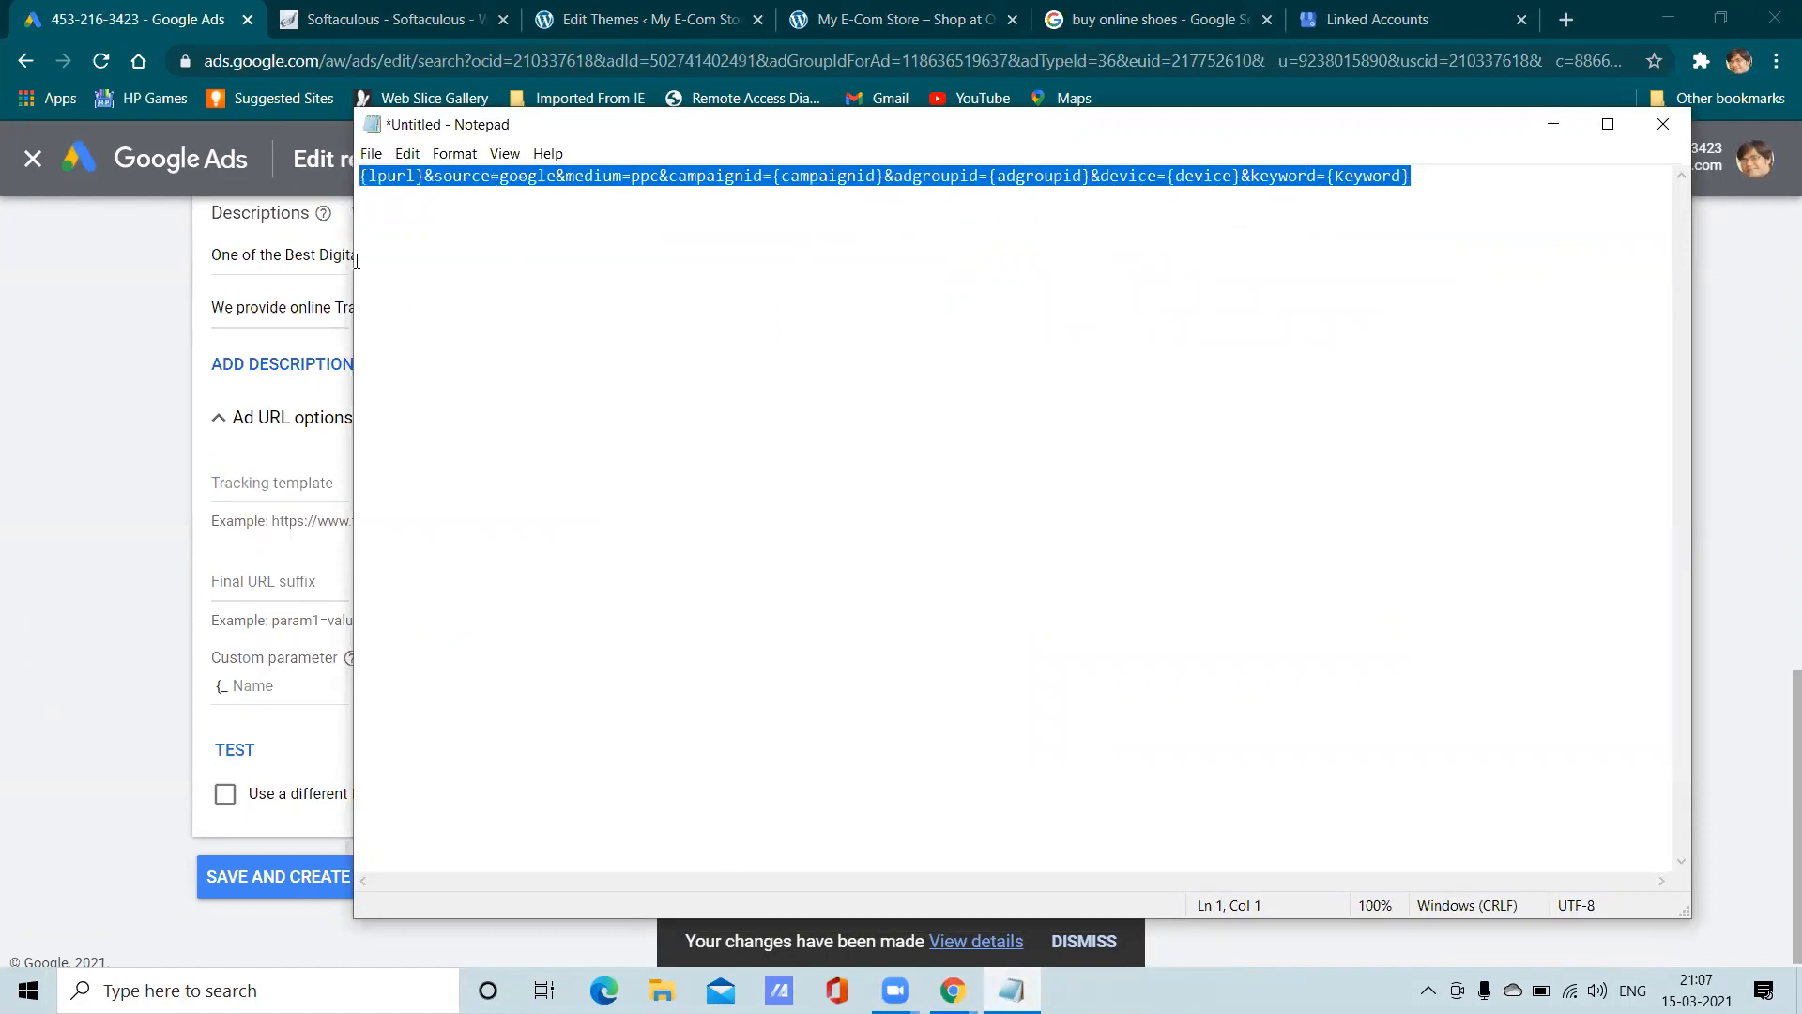
pyautogui.rightClick(480, 180)
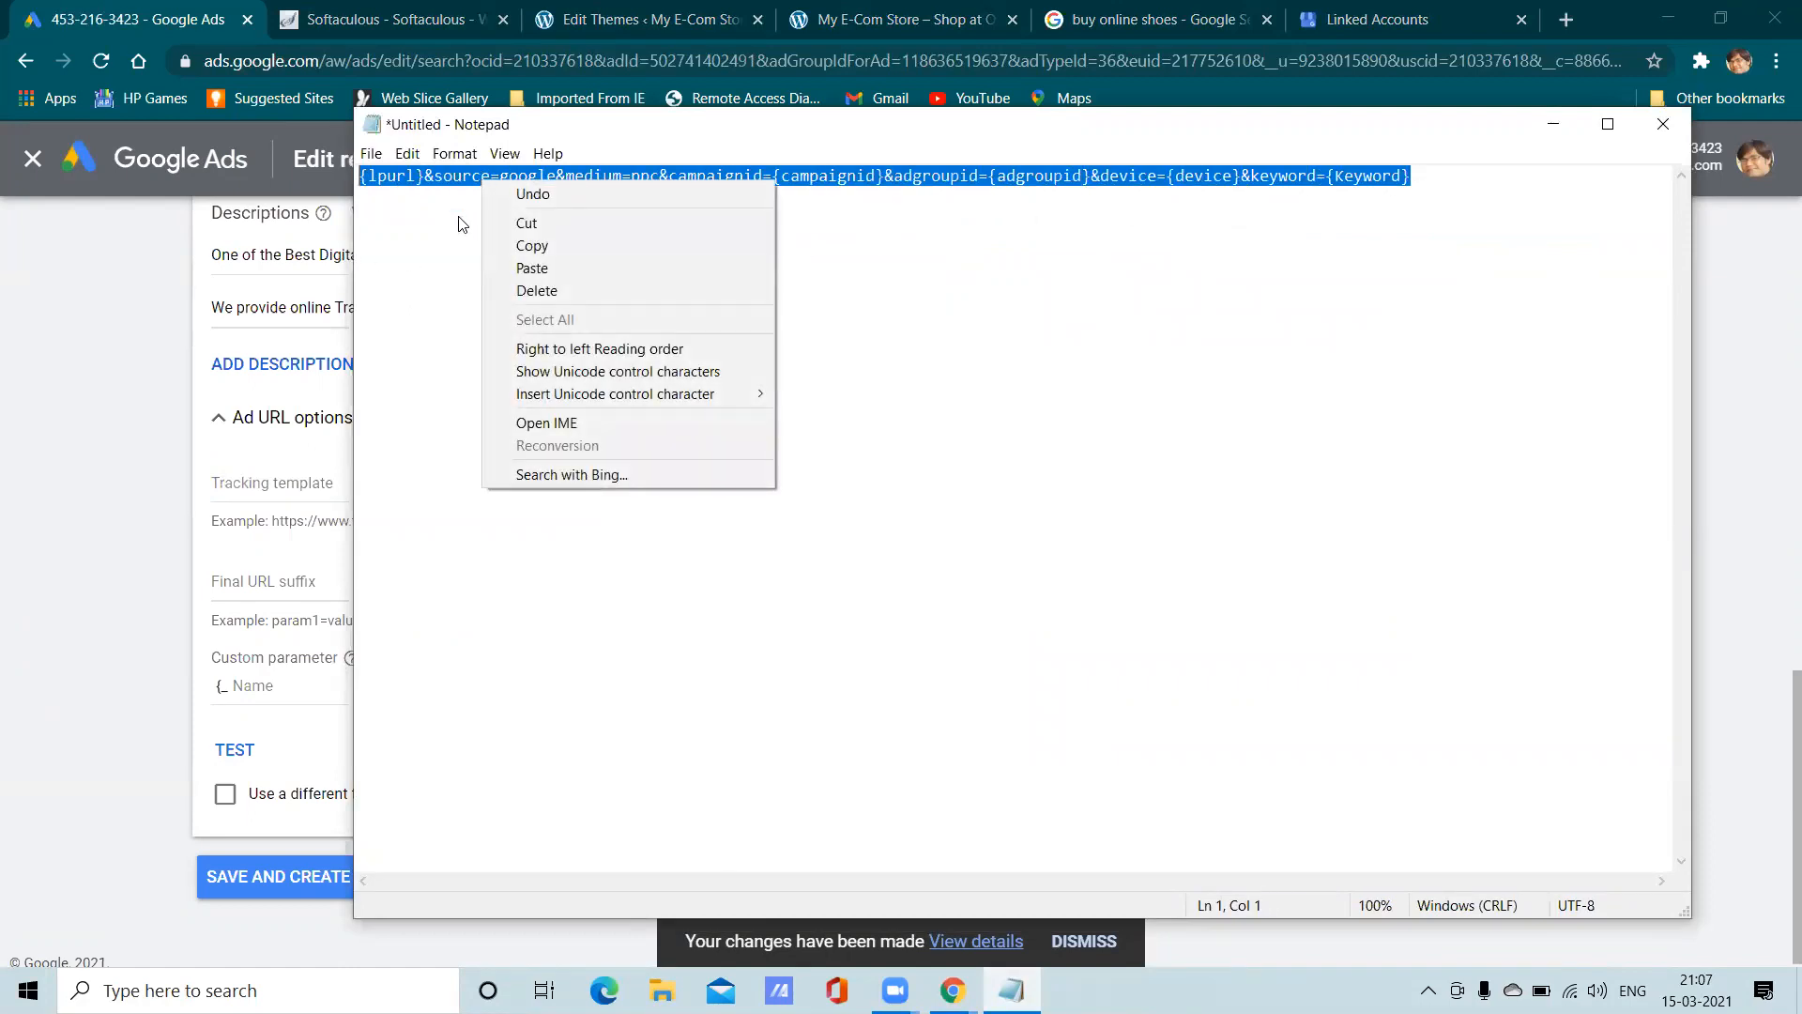
pyautogui.click(460, 218)
# Move the tracking template text down to the sixth line with blank lines above it and indent it by seven spaces
pyautogui.click(361, 178)
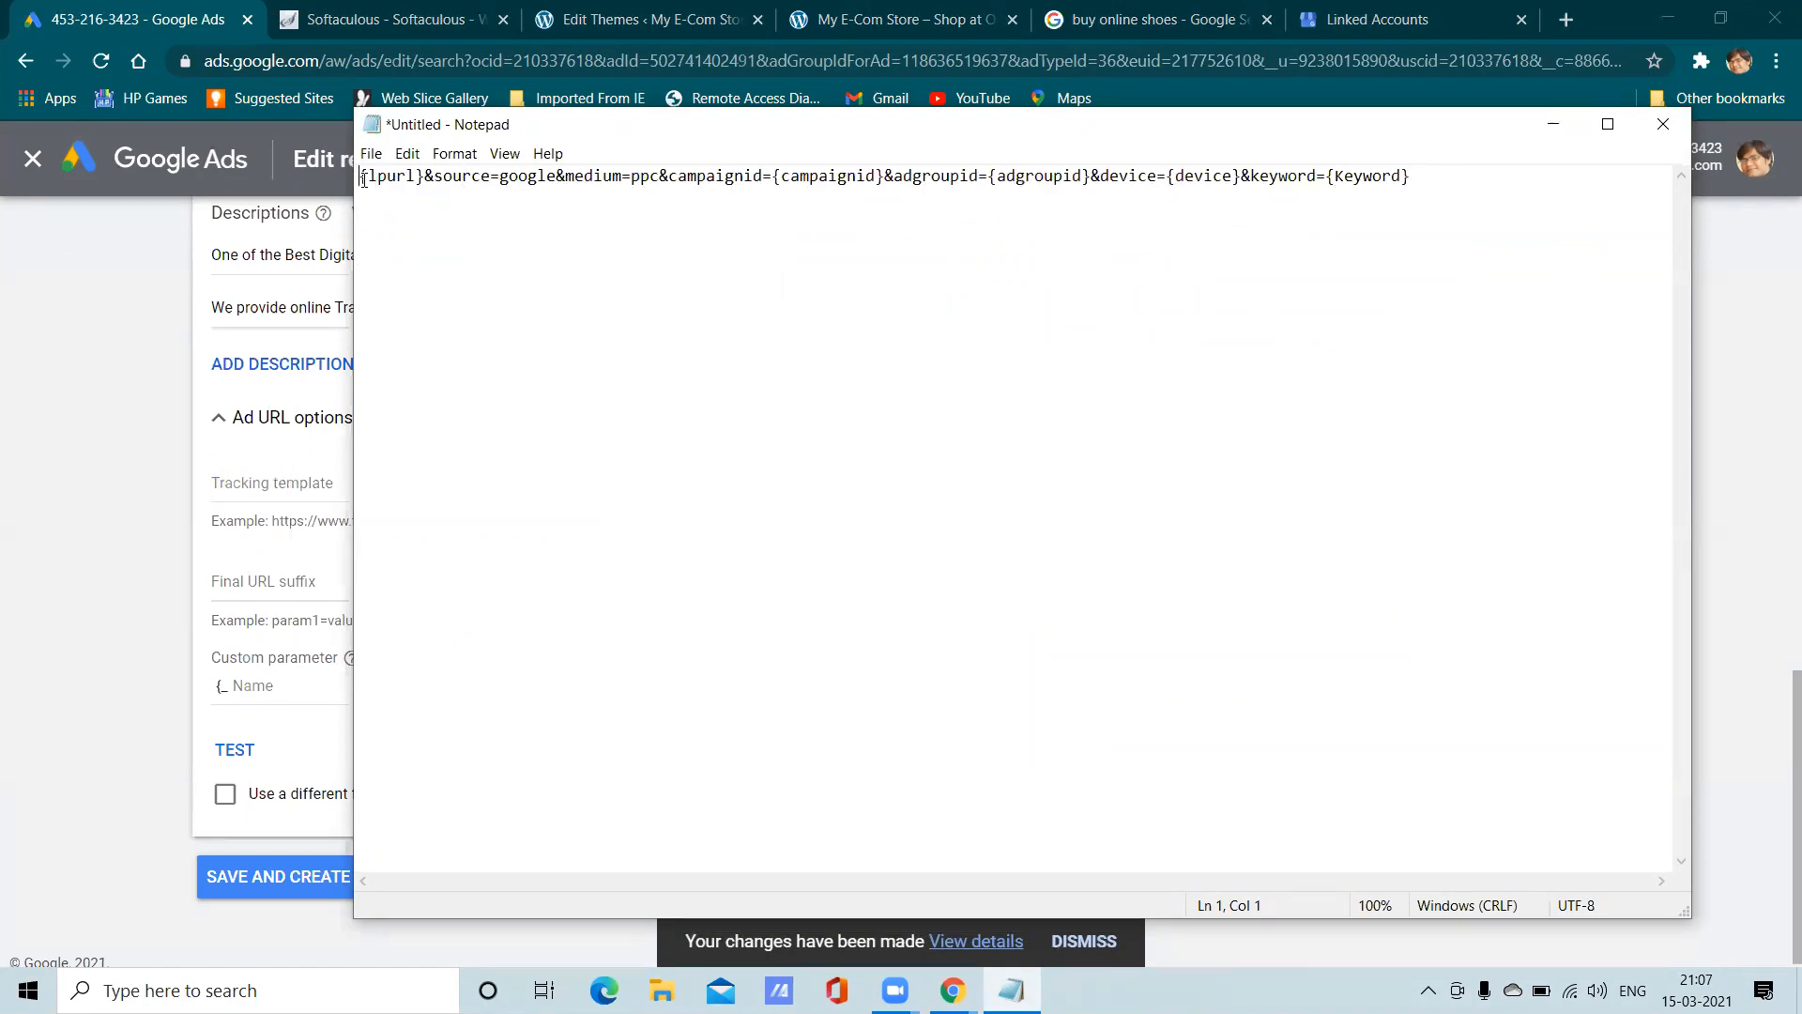
pyautogui.press('Return')
pyautogui.press('Return')
pyautogui.press('Return')
pyautogui.press('Return')
pyautogui.press('Return')
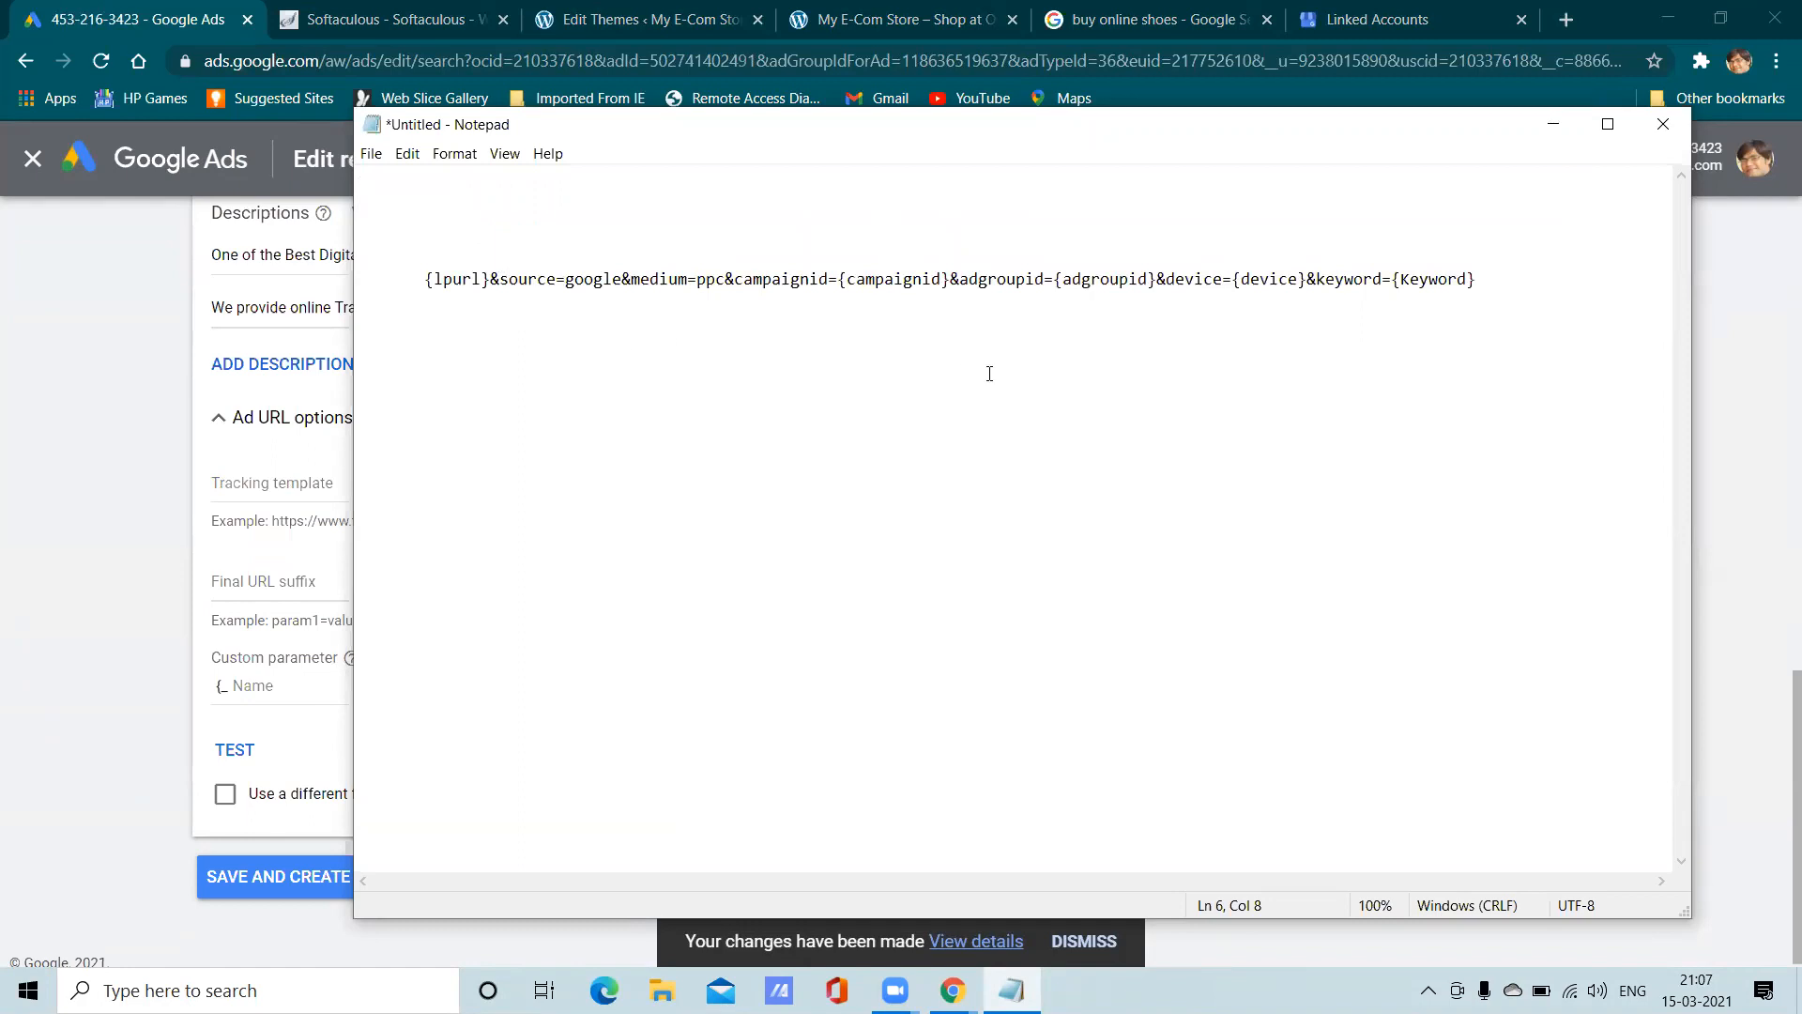
# Insert a space between {lpurl} and &source in the tracking template and highlight the {lpurl} part
pyautogui.click(1481, 281)
pyautogui.press('Return')
pyautogui.press('Return')
pyautogui.click(492, 277)
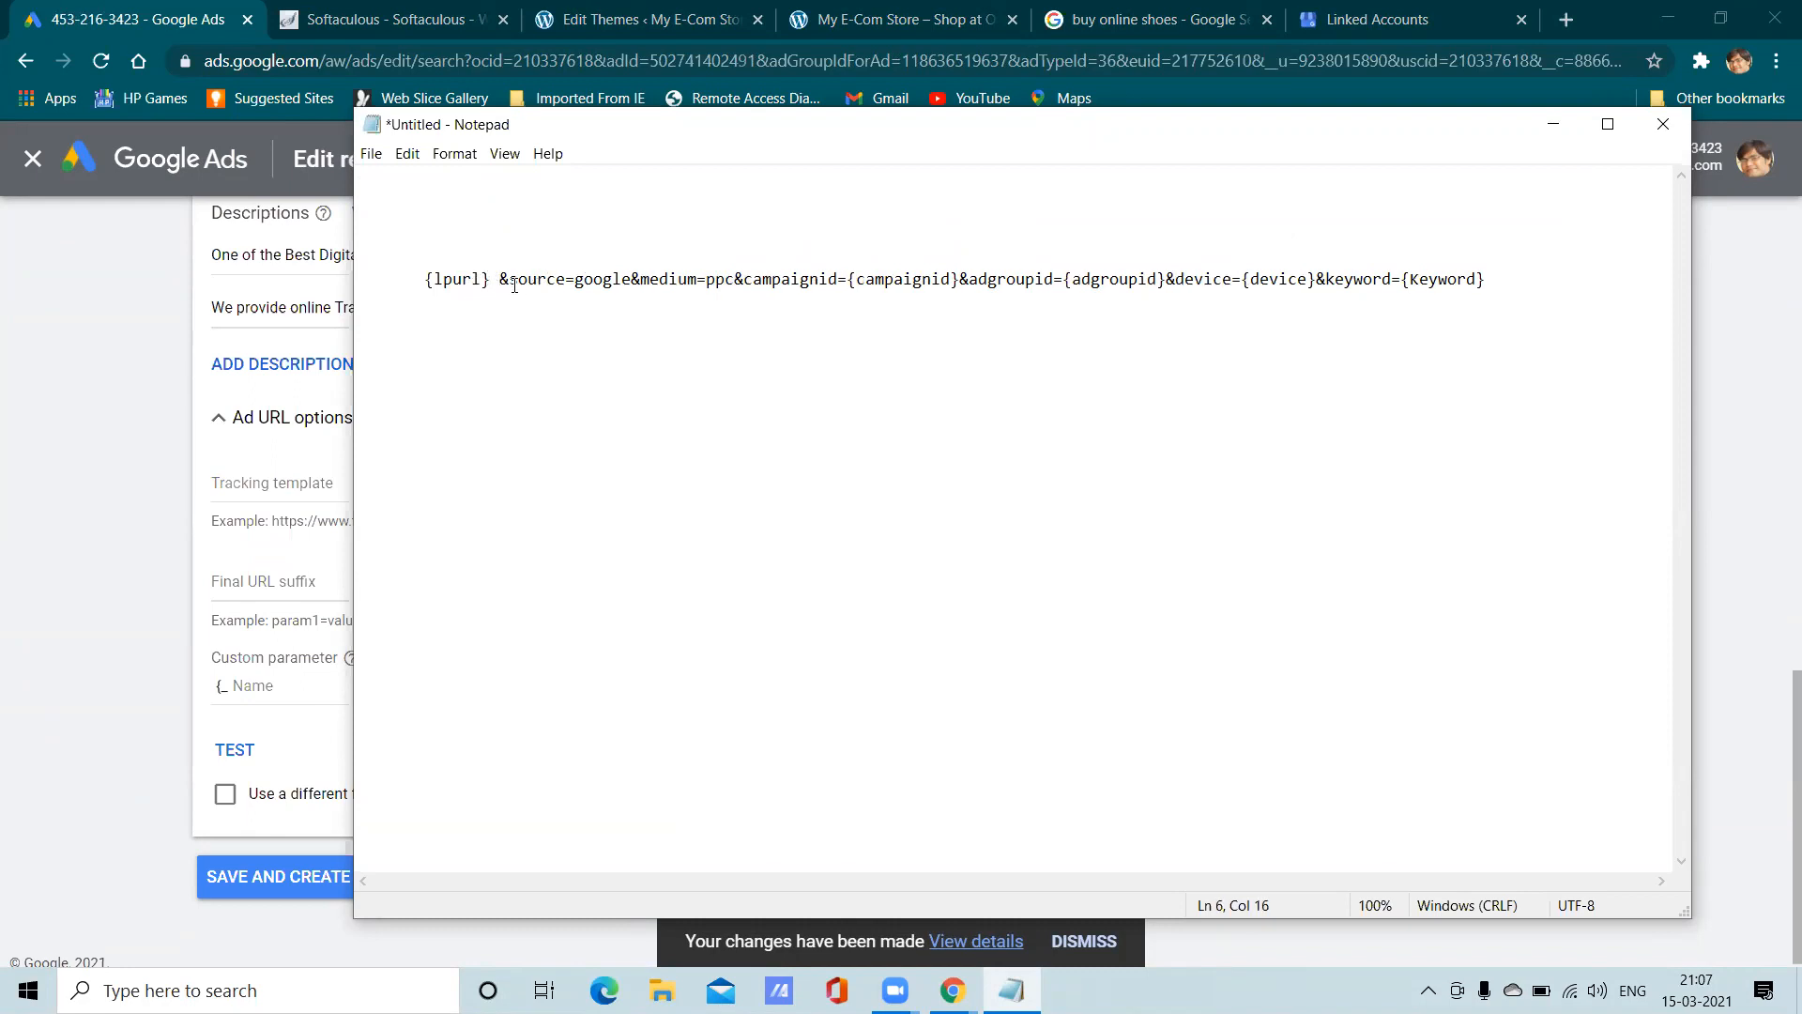
pyautogui.moveTo(490, 279); pyautogui.dragTo(415, 275)
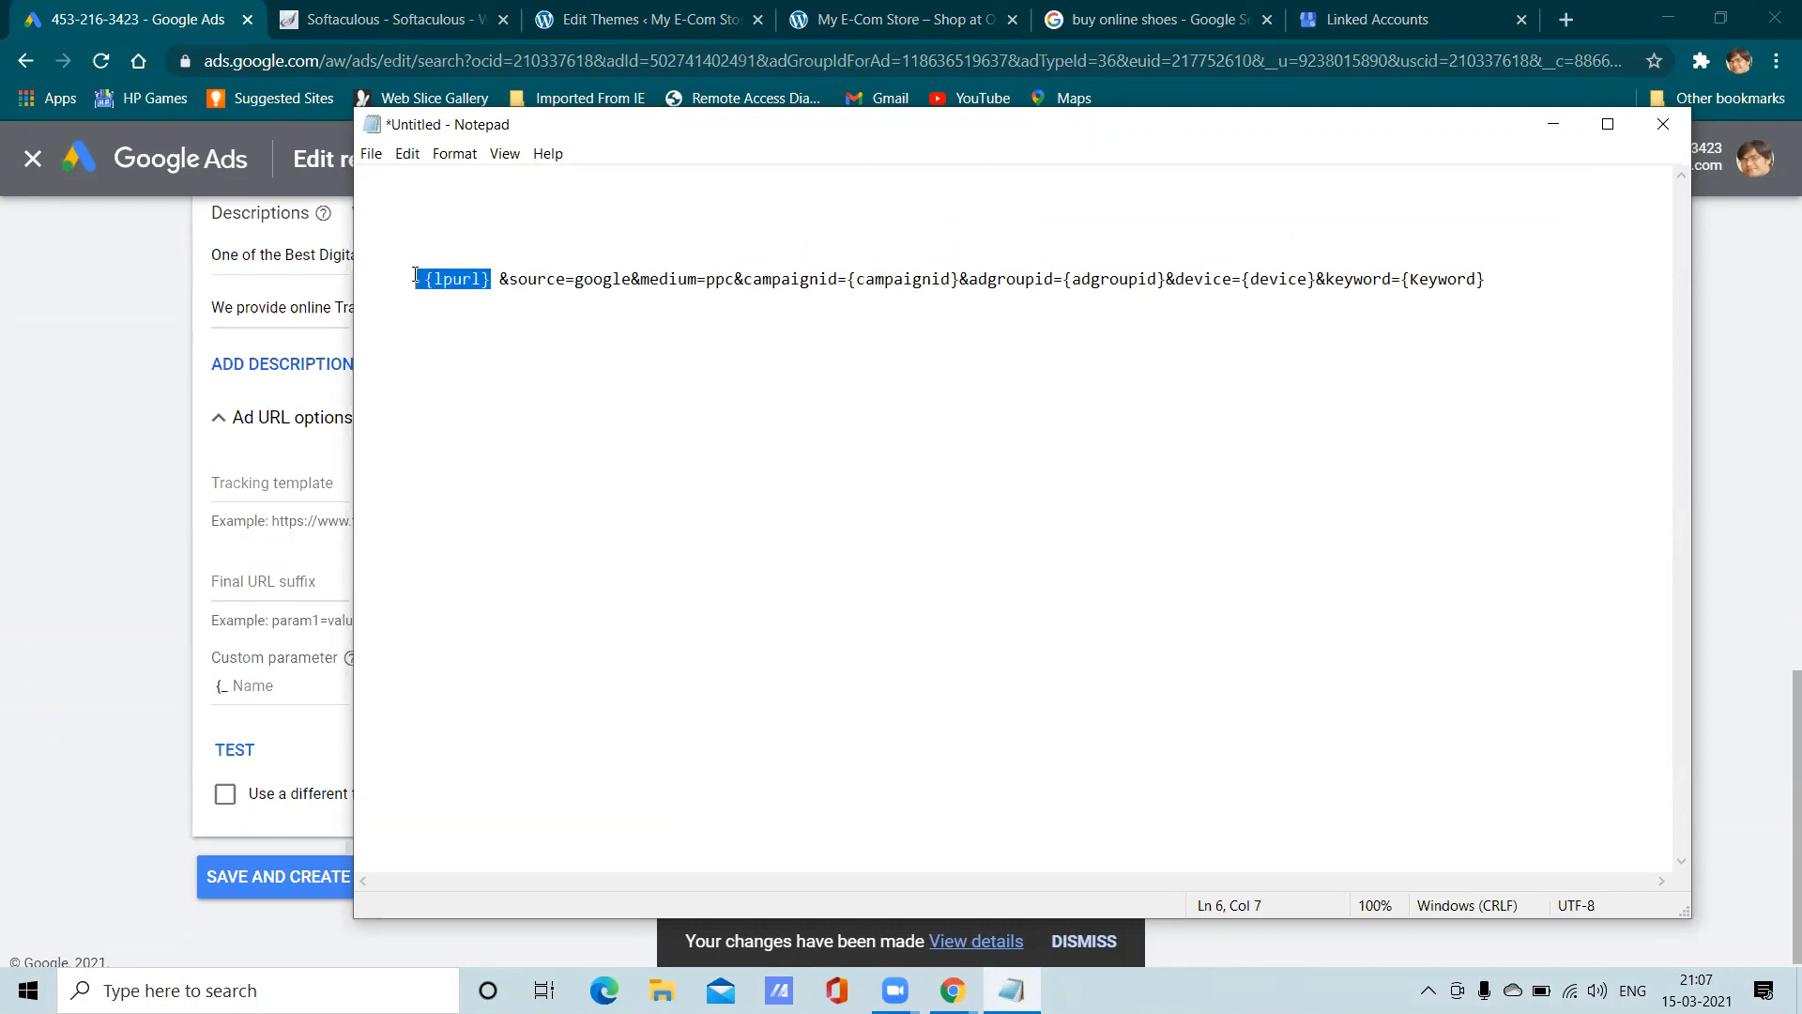
# Highlight the entire tracking template line from {lpurl} through the keyword parameter and clear the highlight
pyautogui.click(477, 340)
pyautogui.moveTo(1507, 279); pyautogui.dragTo(1098, 279)
pyautogui.click(507, 300)
pyautogui.moveTo(1502, 279); pyautogui.dragTo(423, 279)
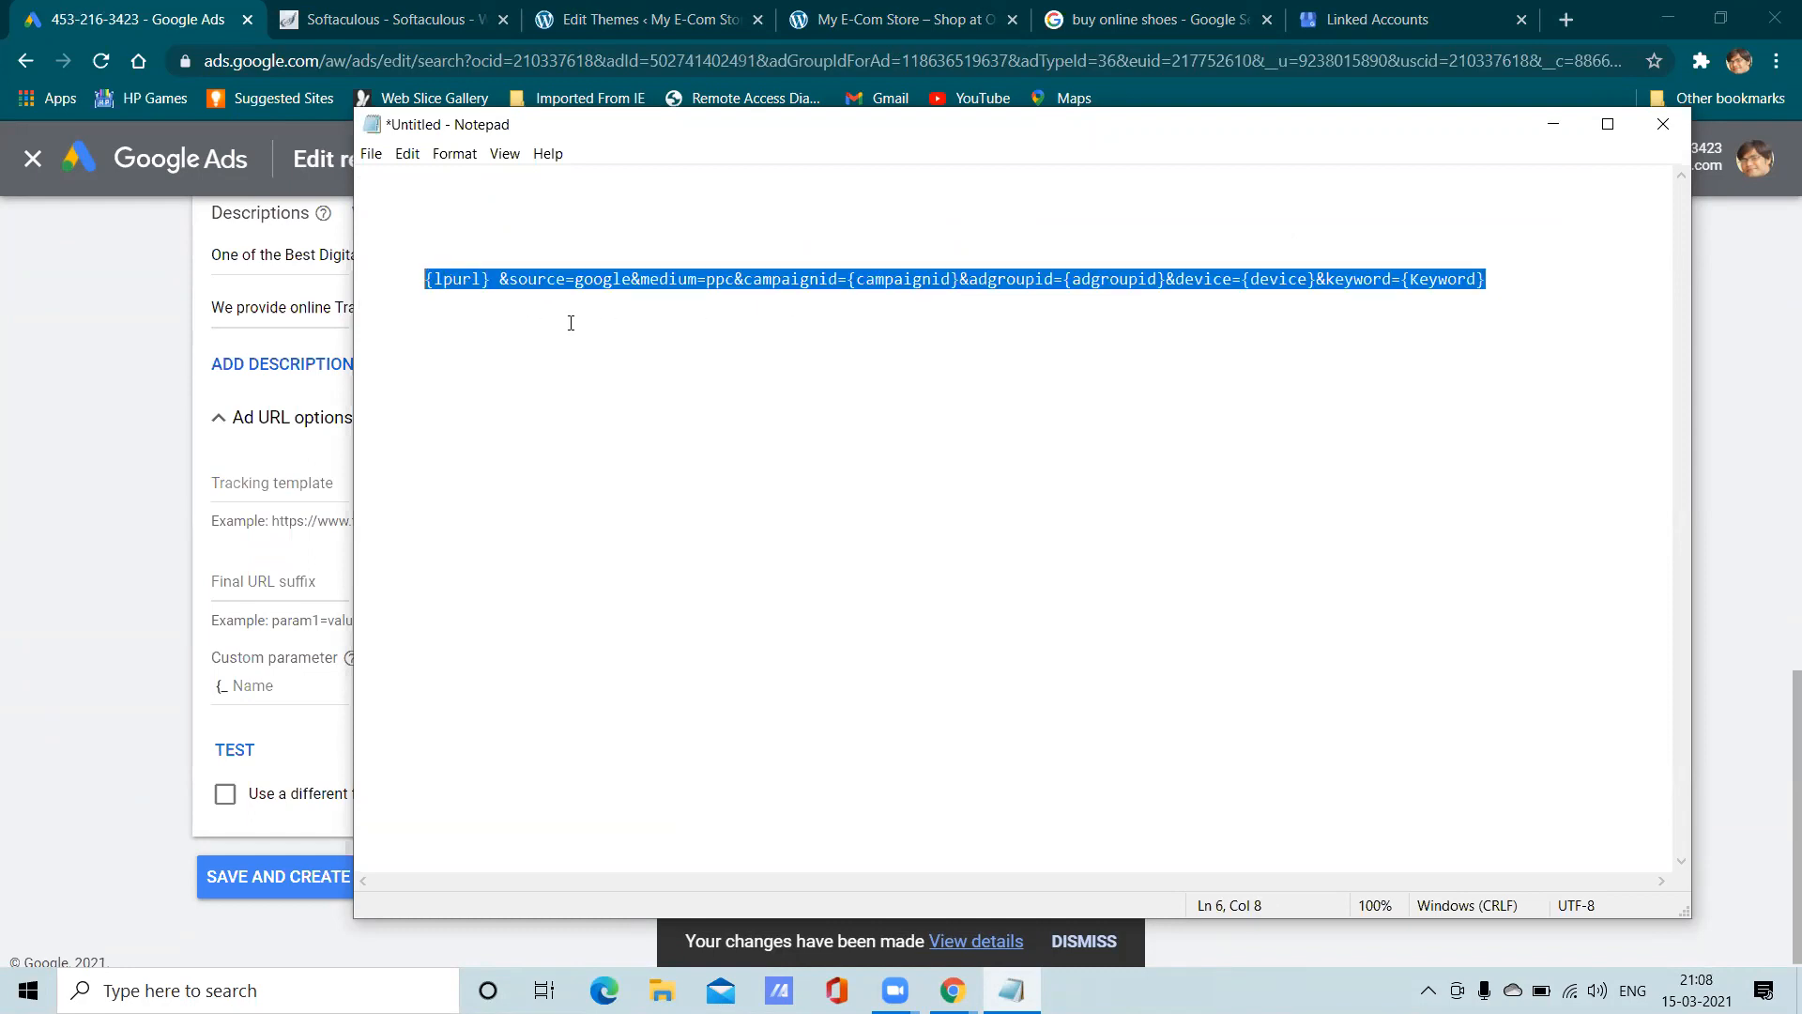
pyautogui.click(729, 350)
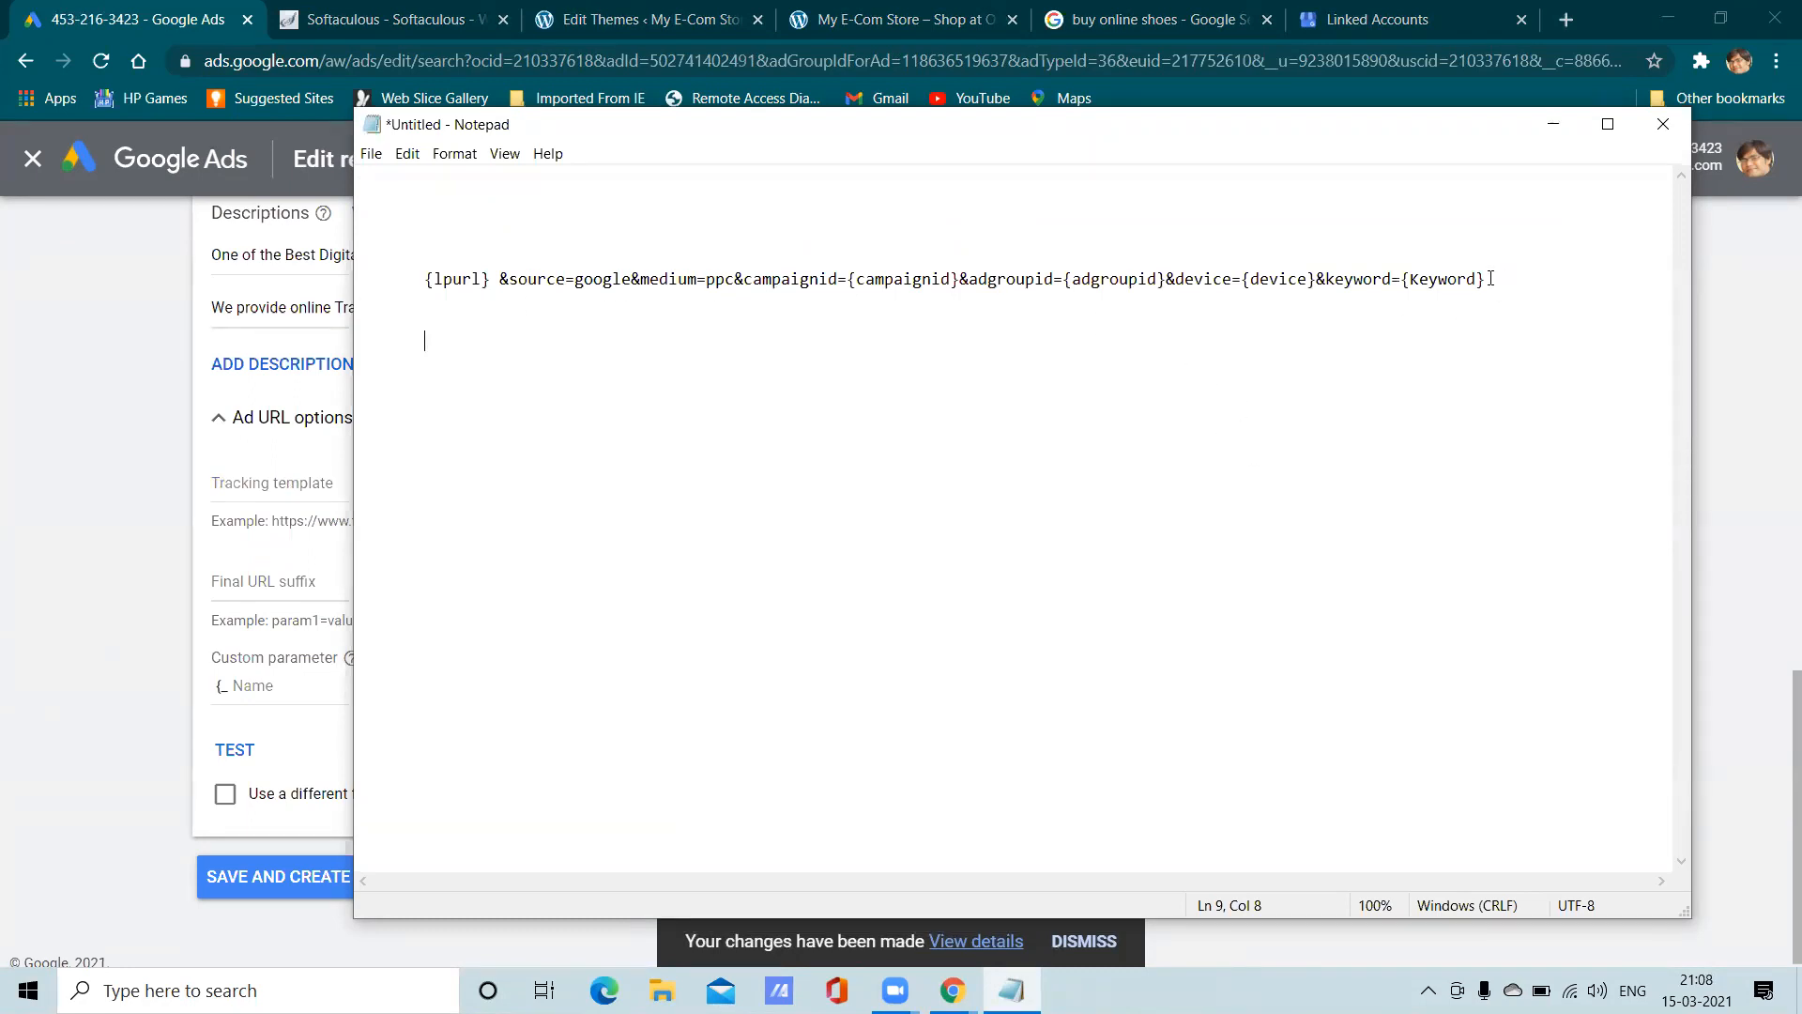
# Remove the space between {lpurl} and &source in the tracking template
pyautogui.moveTo(1486, 279); pyautogui.dragTo(488, 279)
pyautogui.click(497, 279)
pyautogui.press('BackSpace')
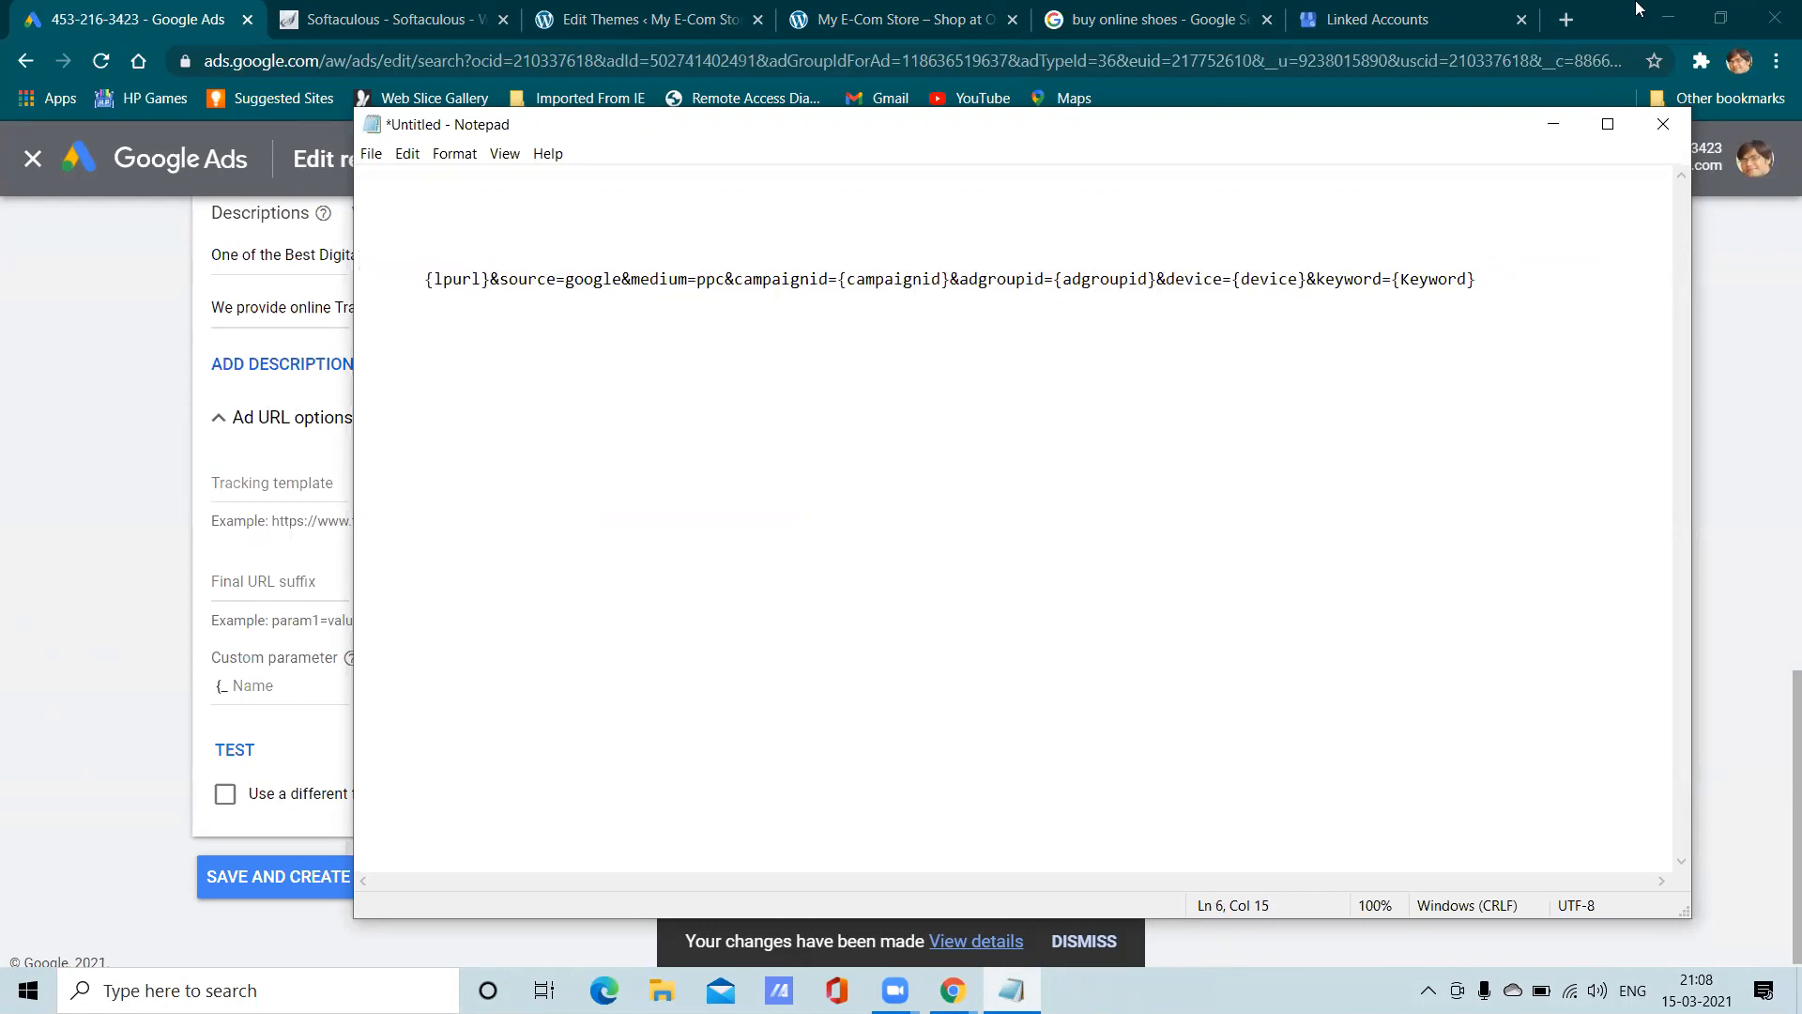
# Search for "campaign url builder" in a new browser tab and open the Google Analytics Campaign URL Builder form
pyautogui.click(1565, 20)
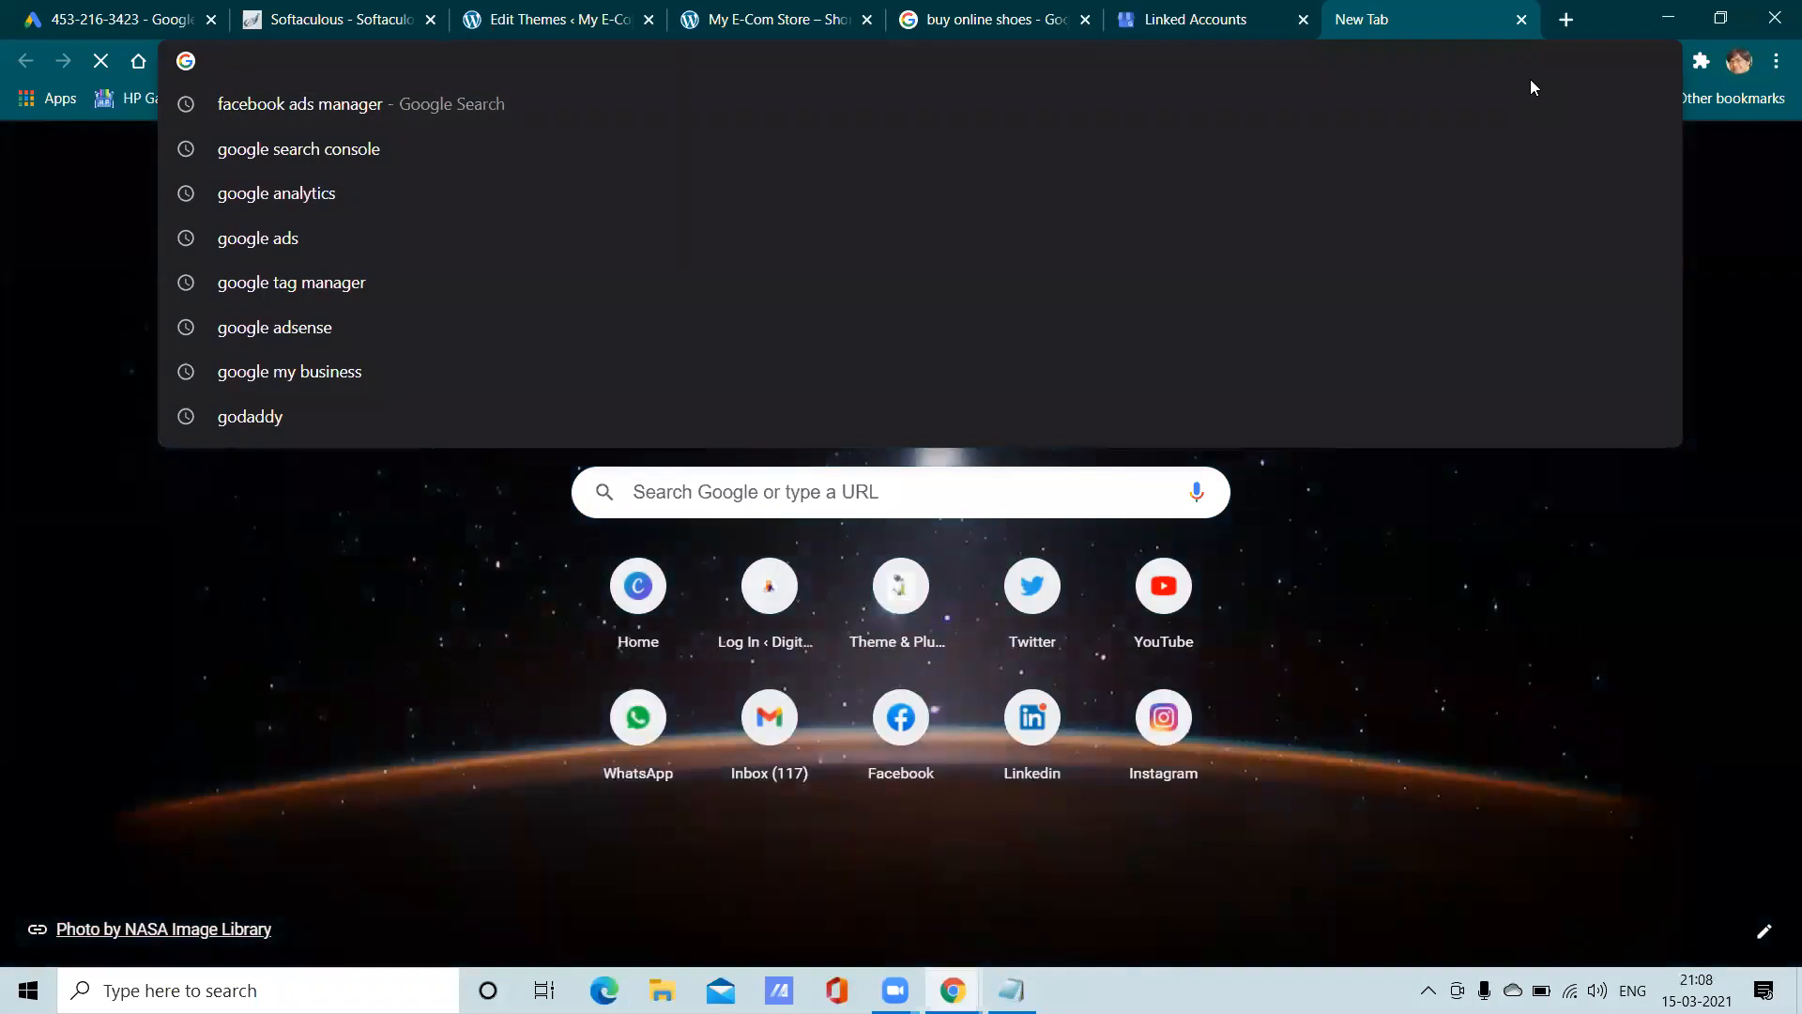
pyautogui.write('campaign')
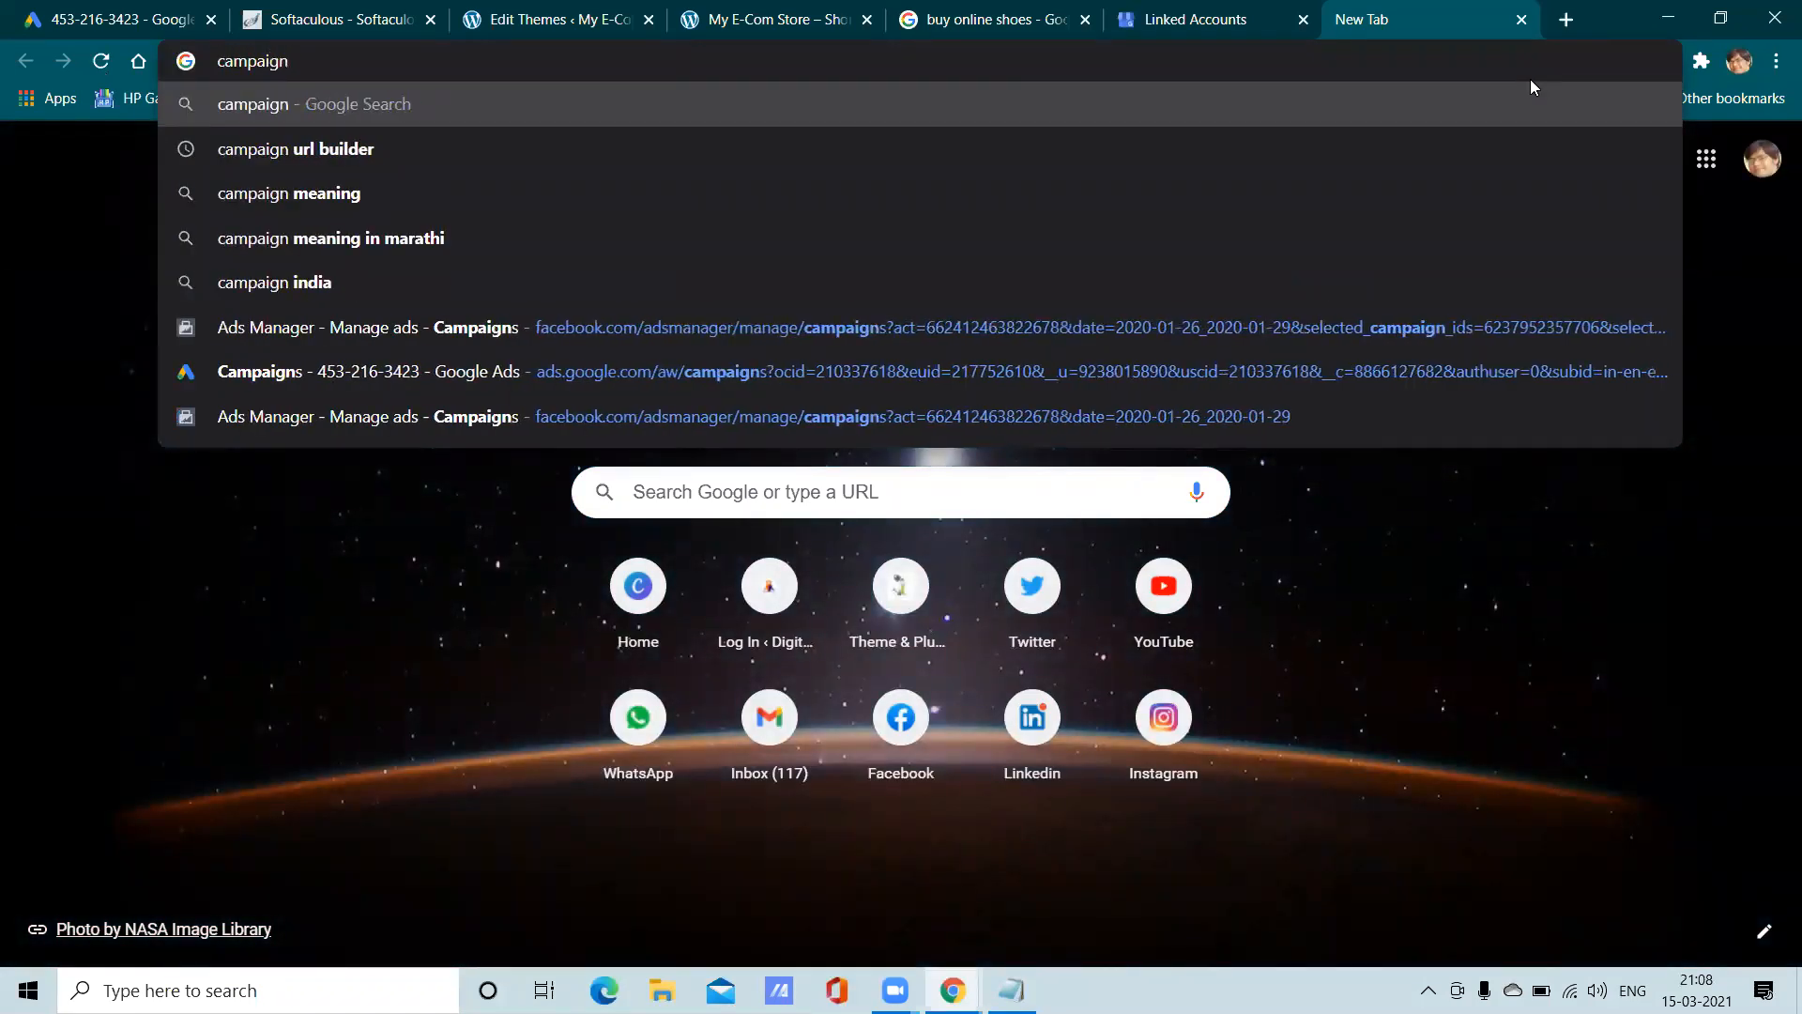
pyautogui.click(1323, 155)
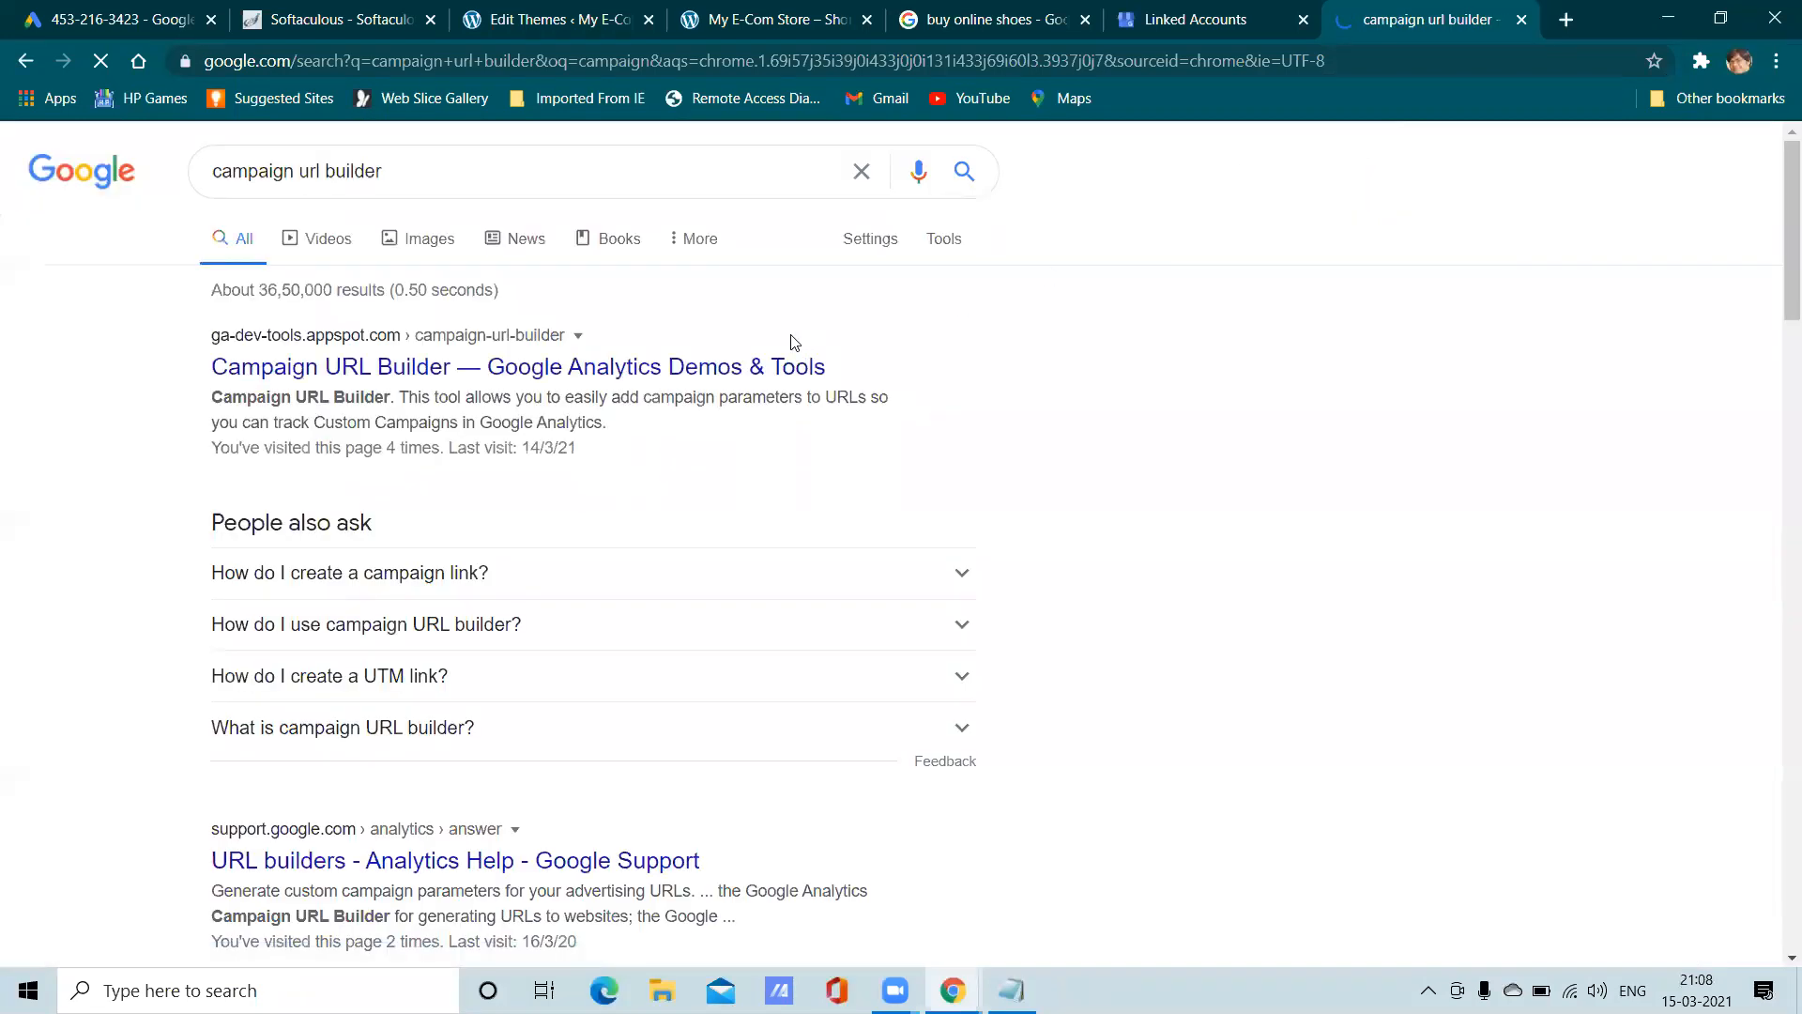
pyautogui.click(748, 360)
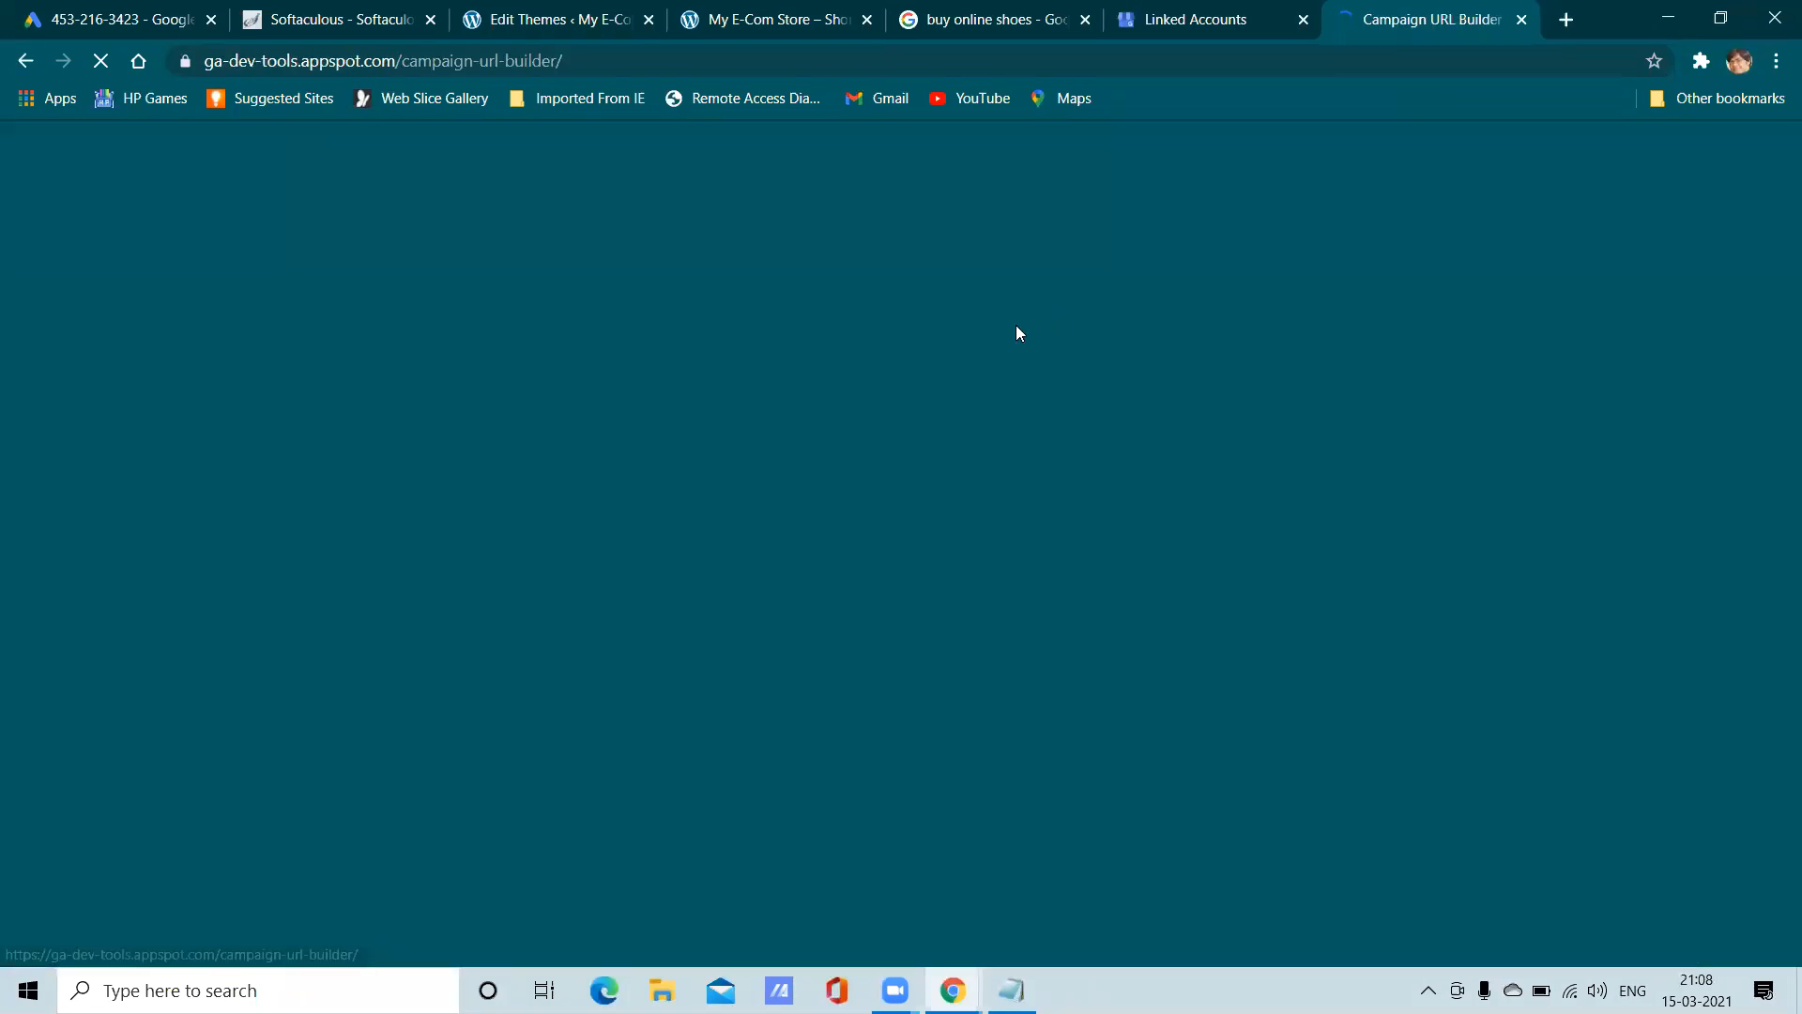
pyautogui.scroll(-5, 915, 404)
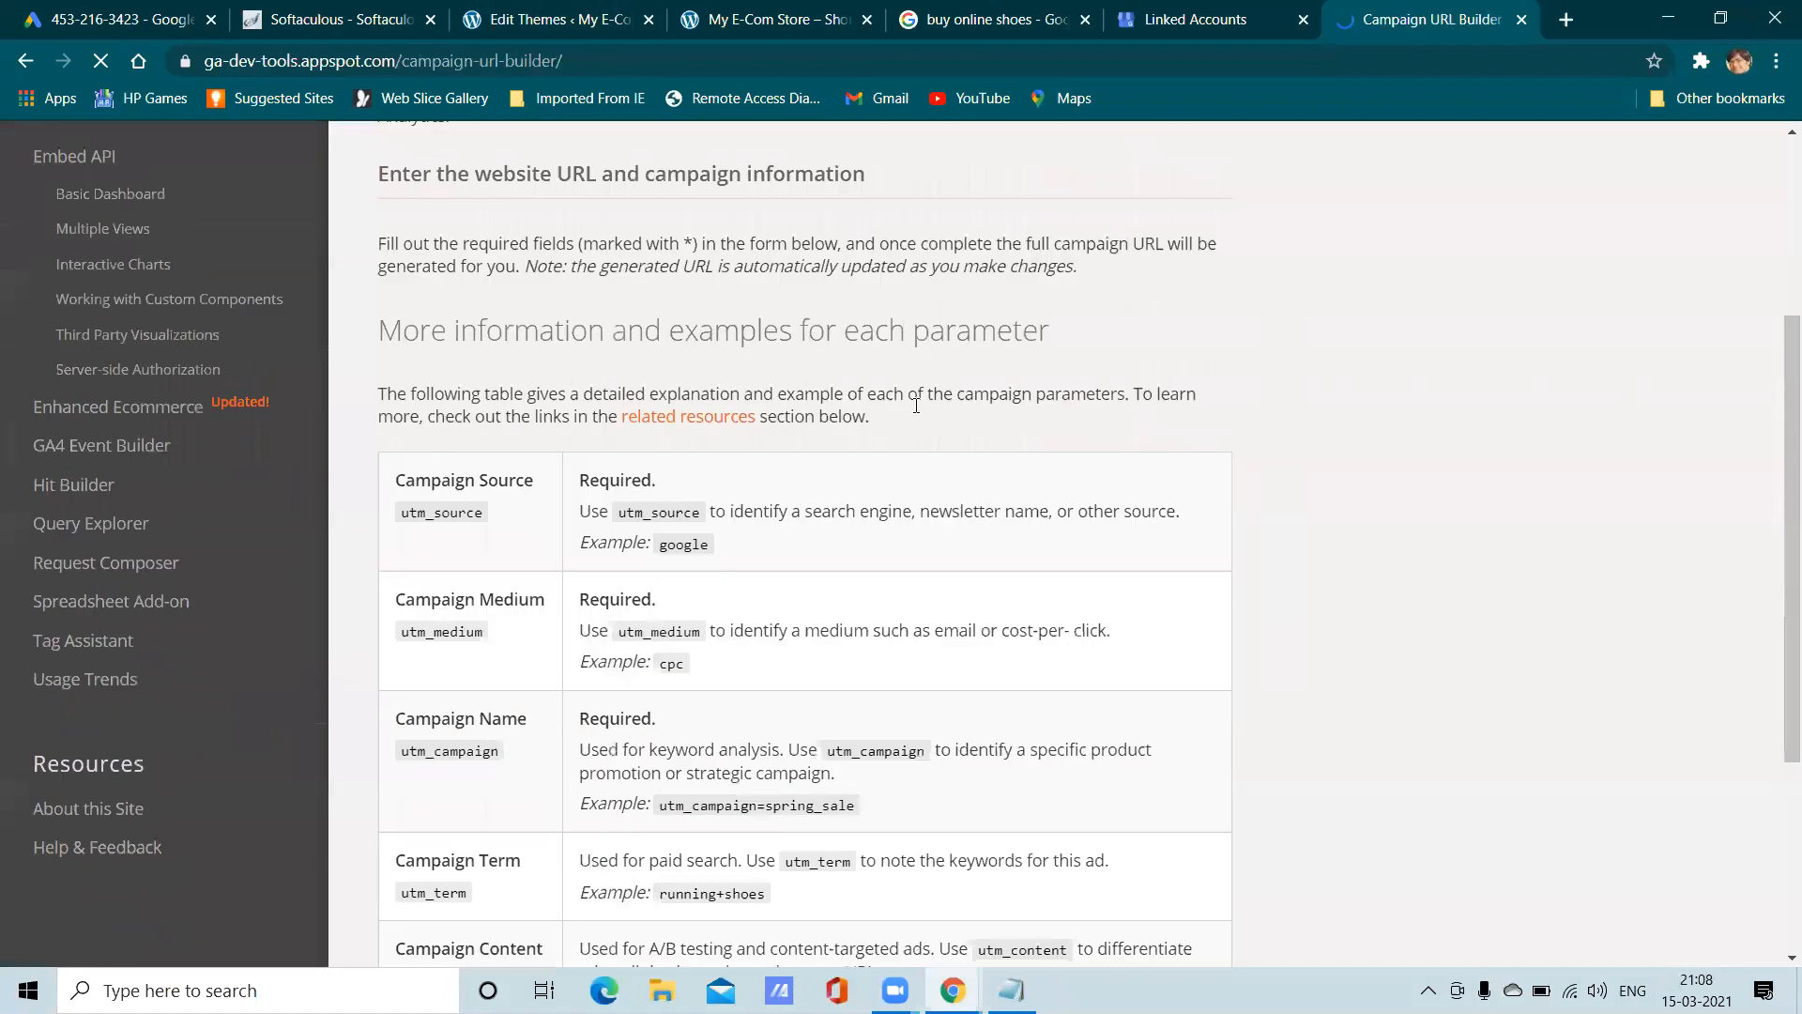
pyautogui.scroll(2, 796, 422)
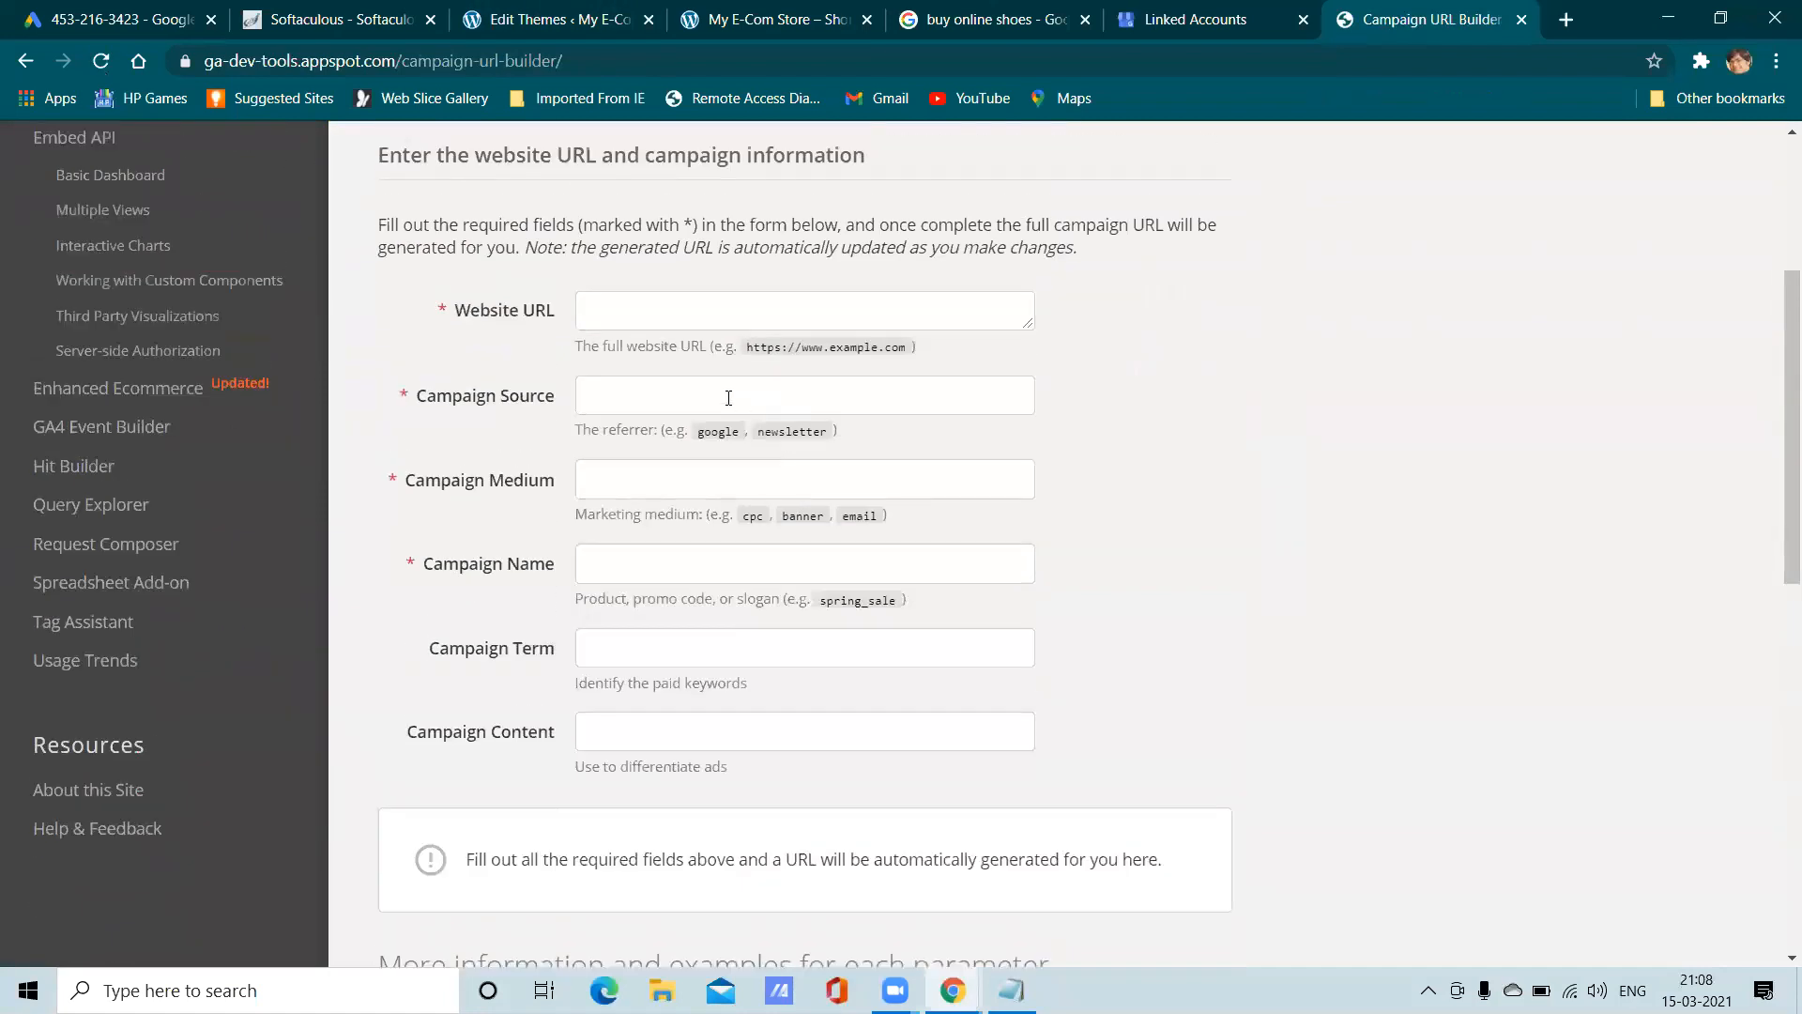
pyautogui.click(595, 317)
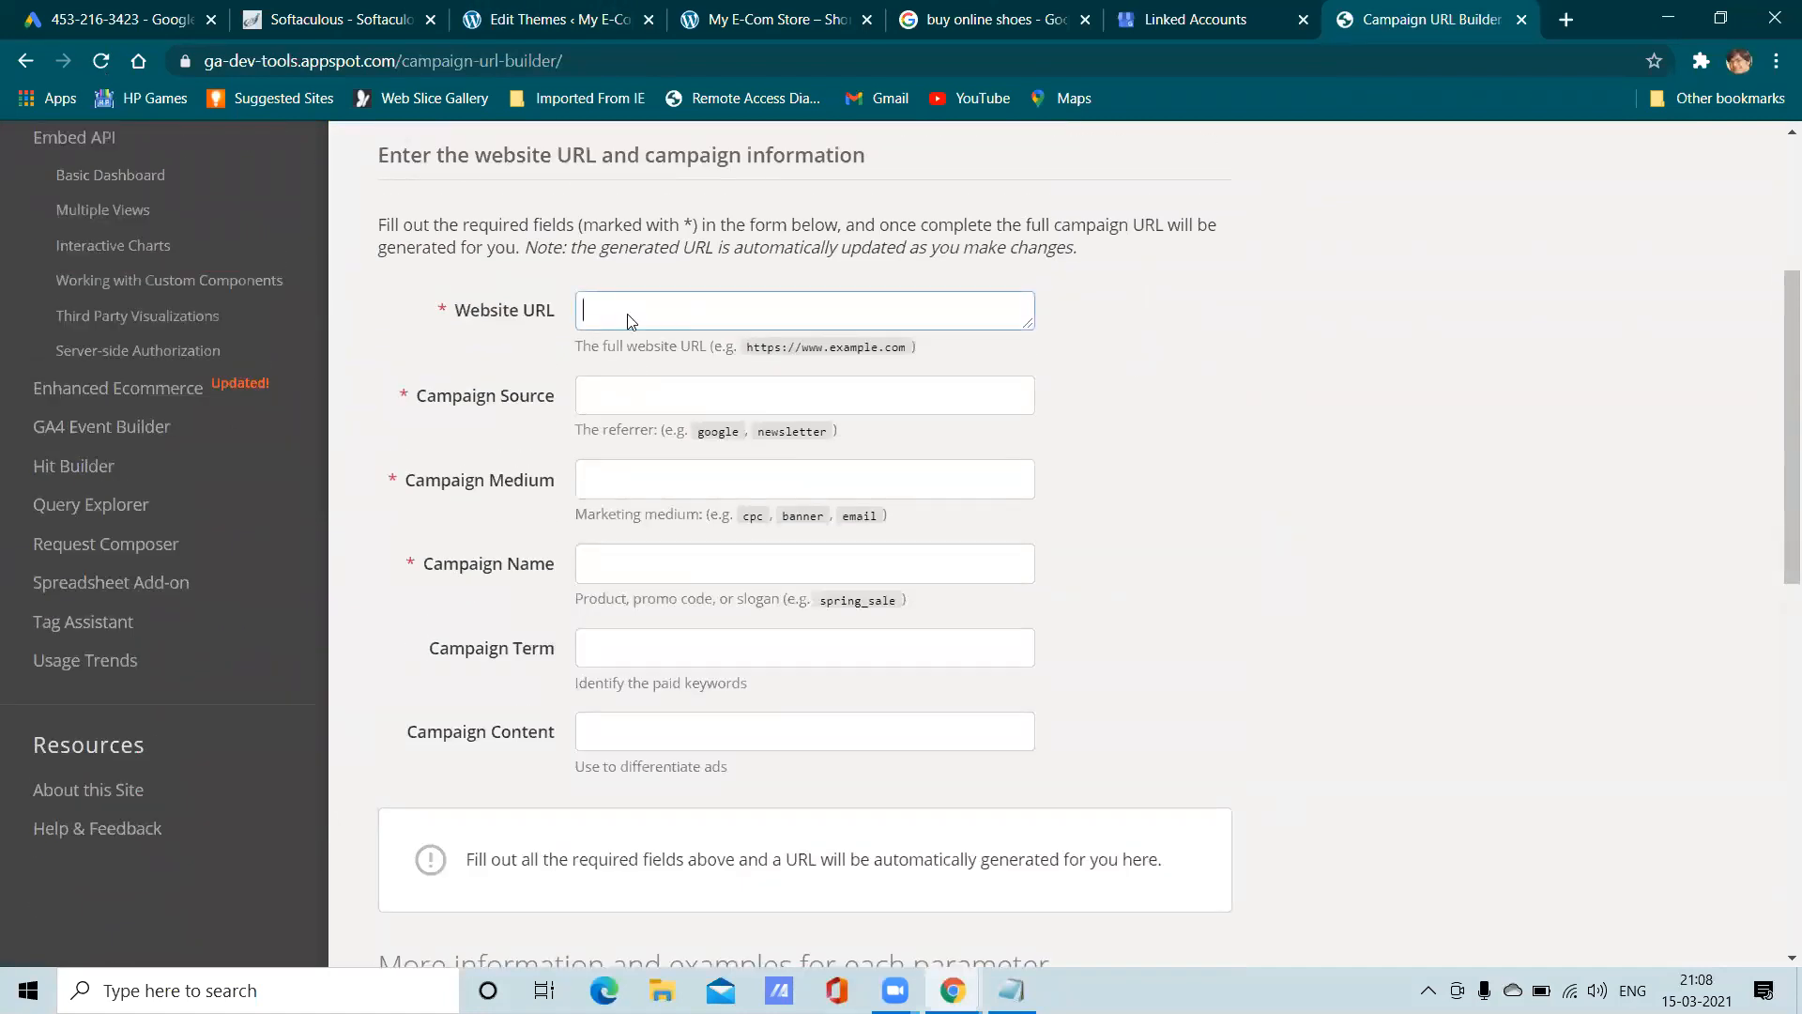
pyautogui.click(732, 20)
pyautogui.click(393, 60)
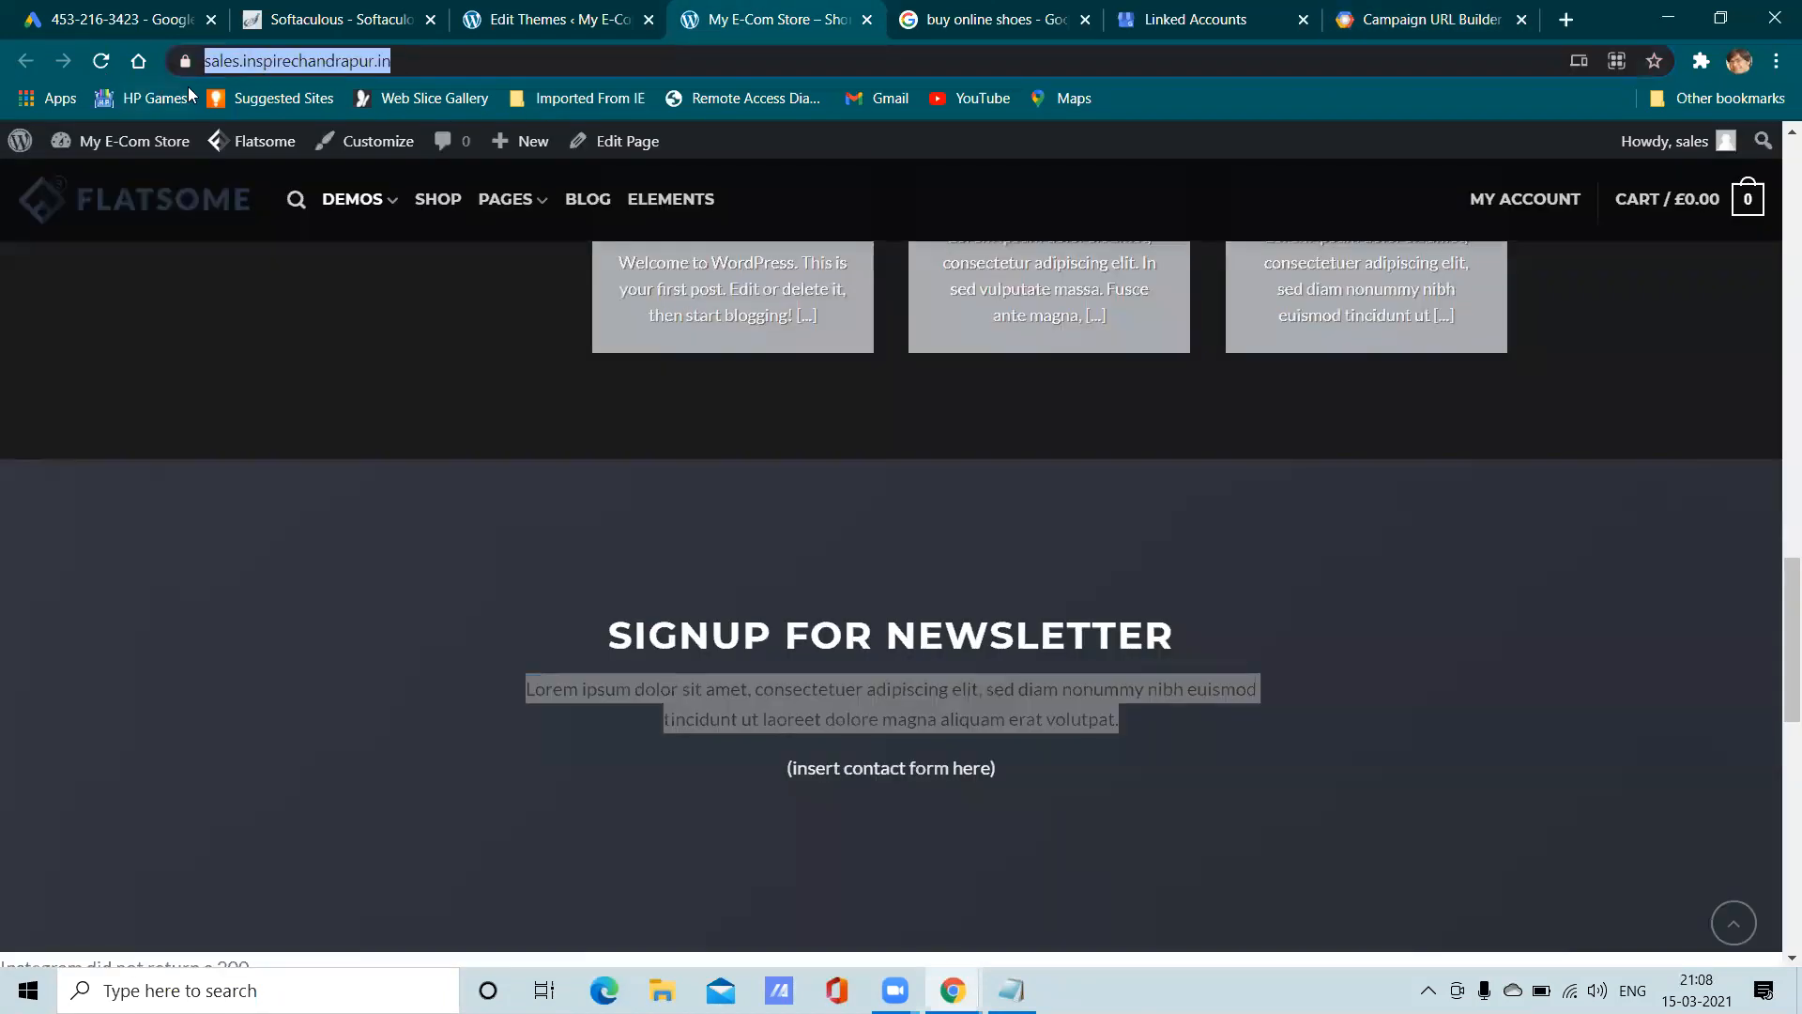
pyautogui.rightClick(232, 61)
pyautogui.click(319, 227)
pyautogui.click(612, 13)
pyautogui.click(942, 13)
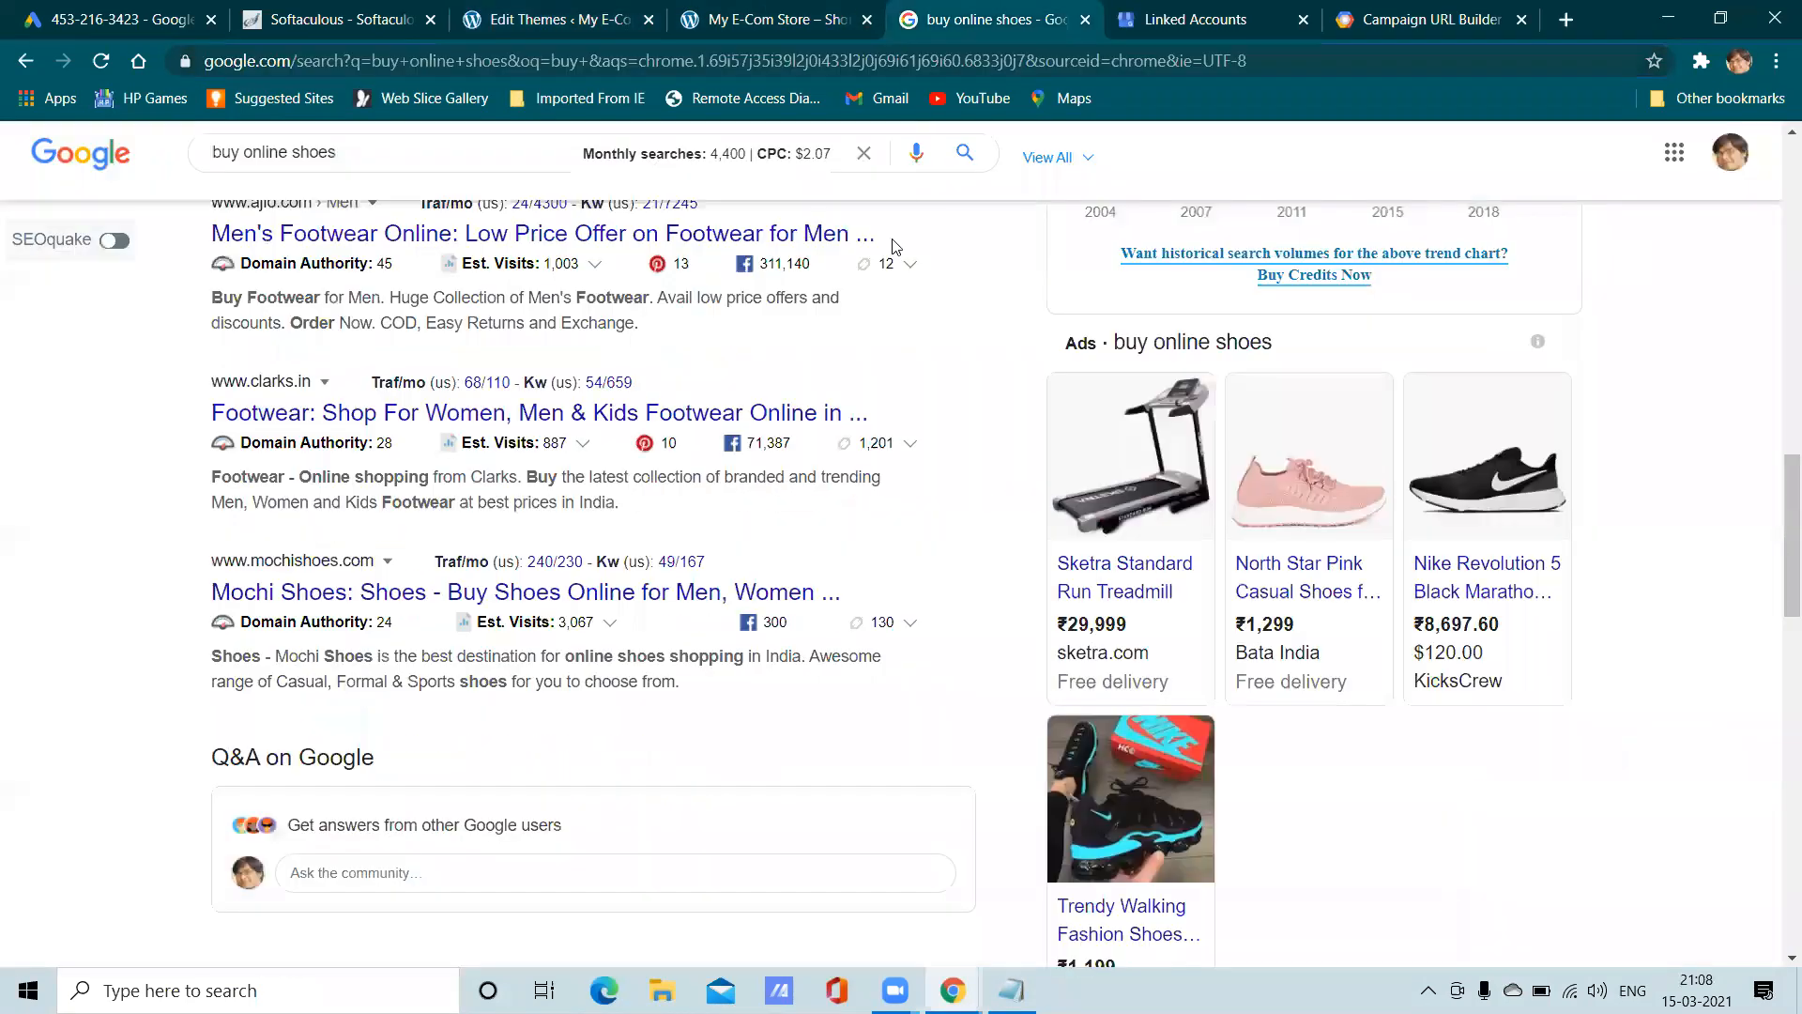
pyautogui.click(1139, 20)
pyautogui.click(1327, 34)
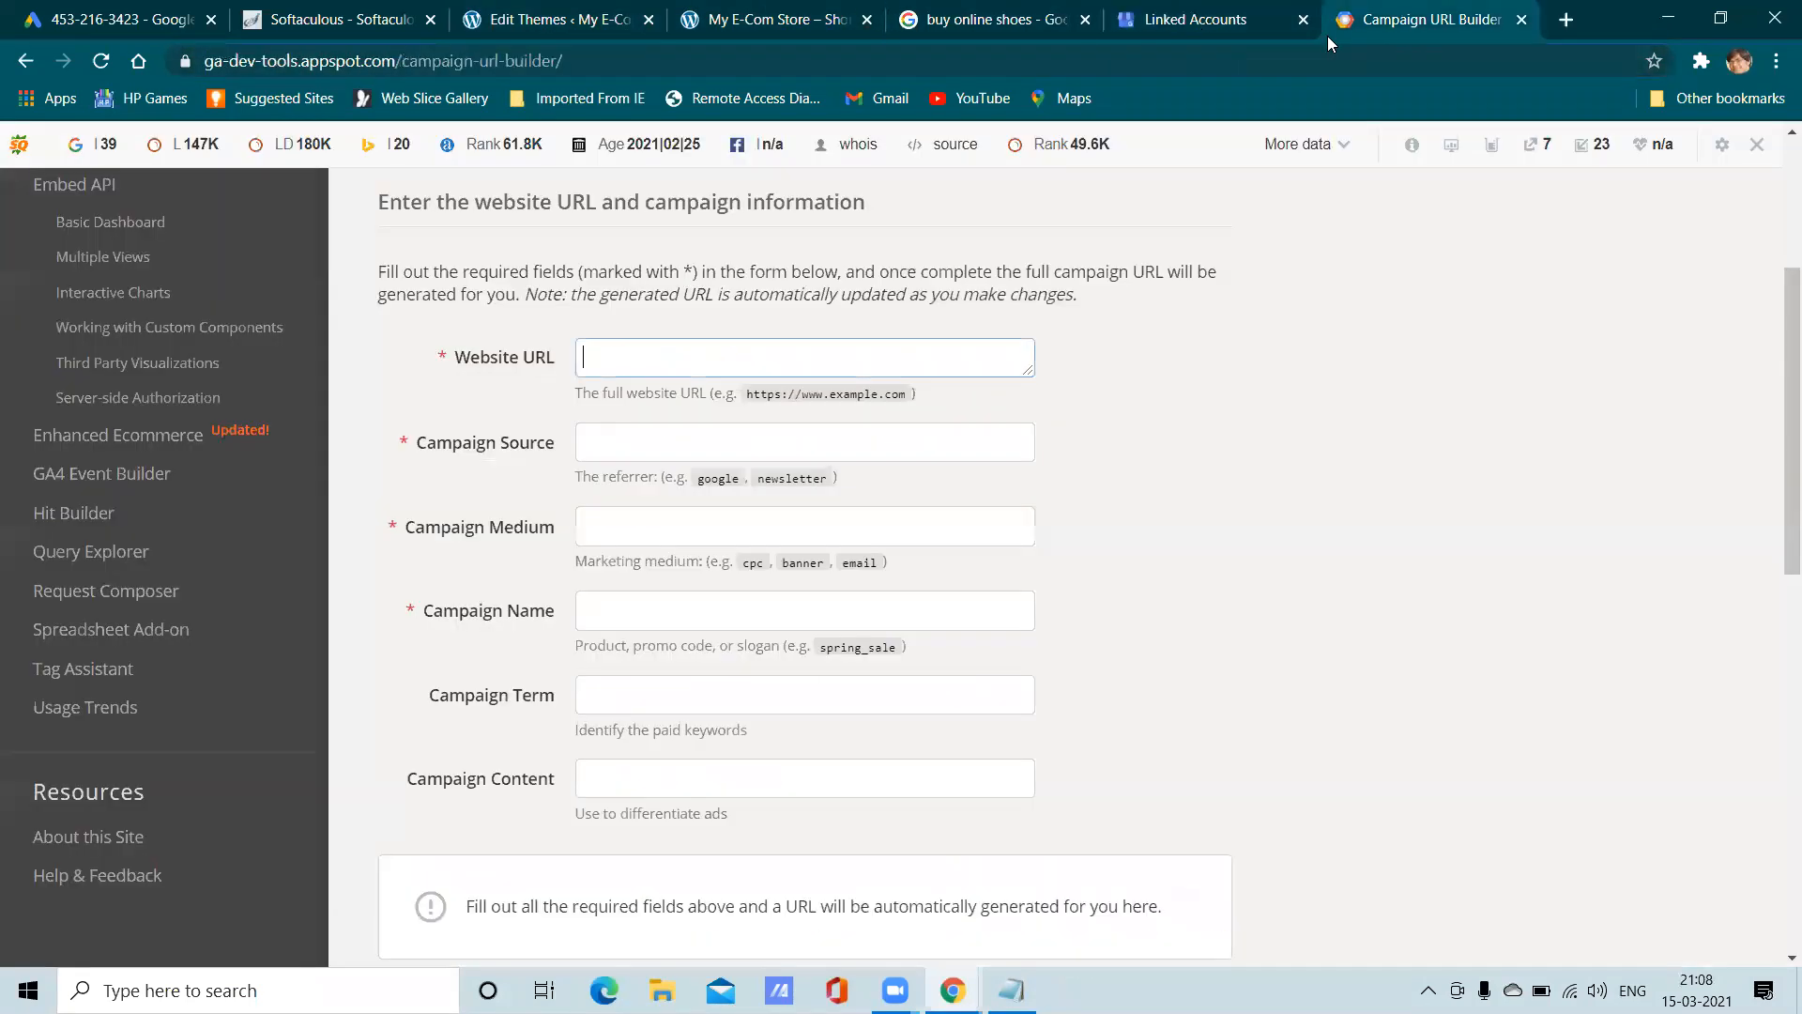
pyautogui.rightClick(662, 359)
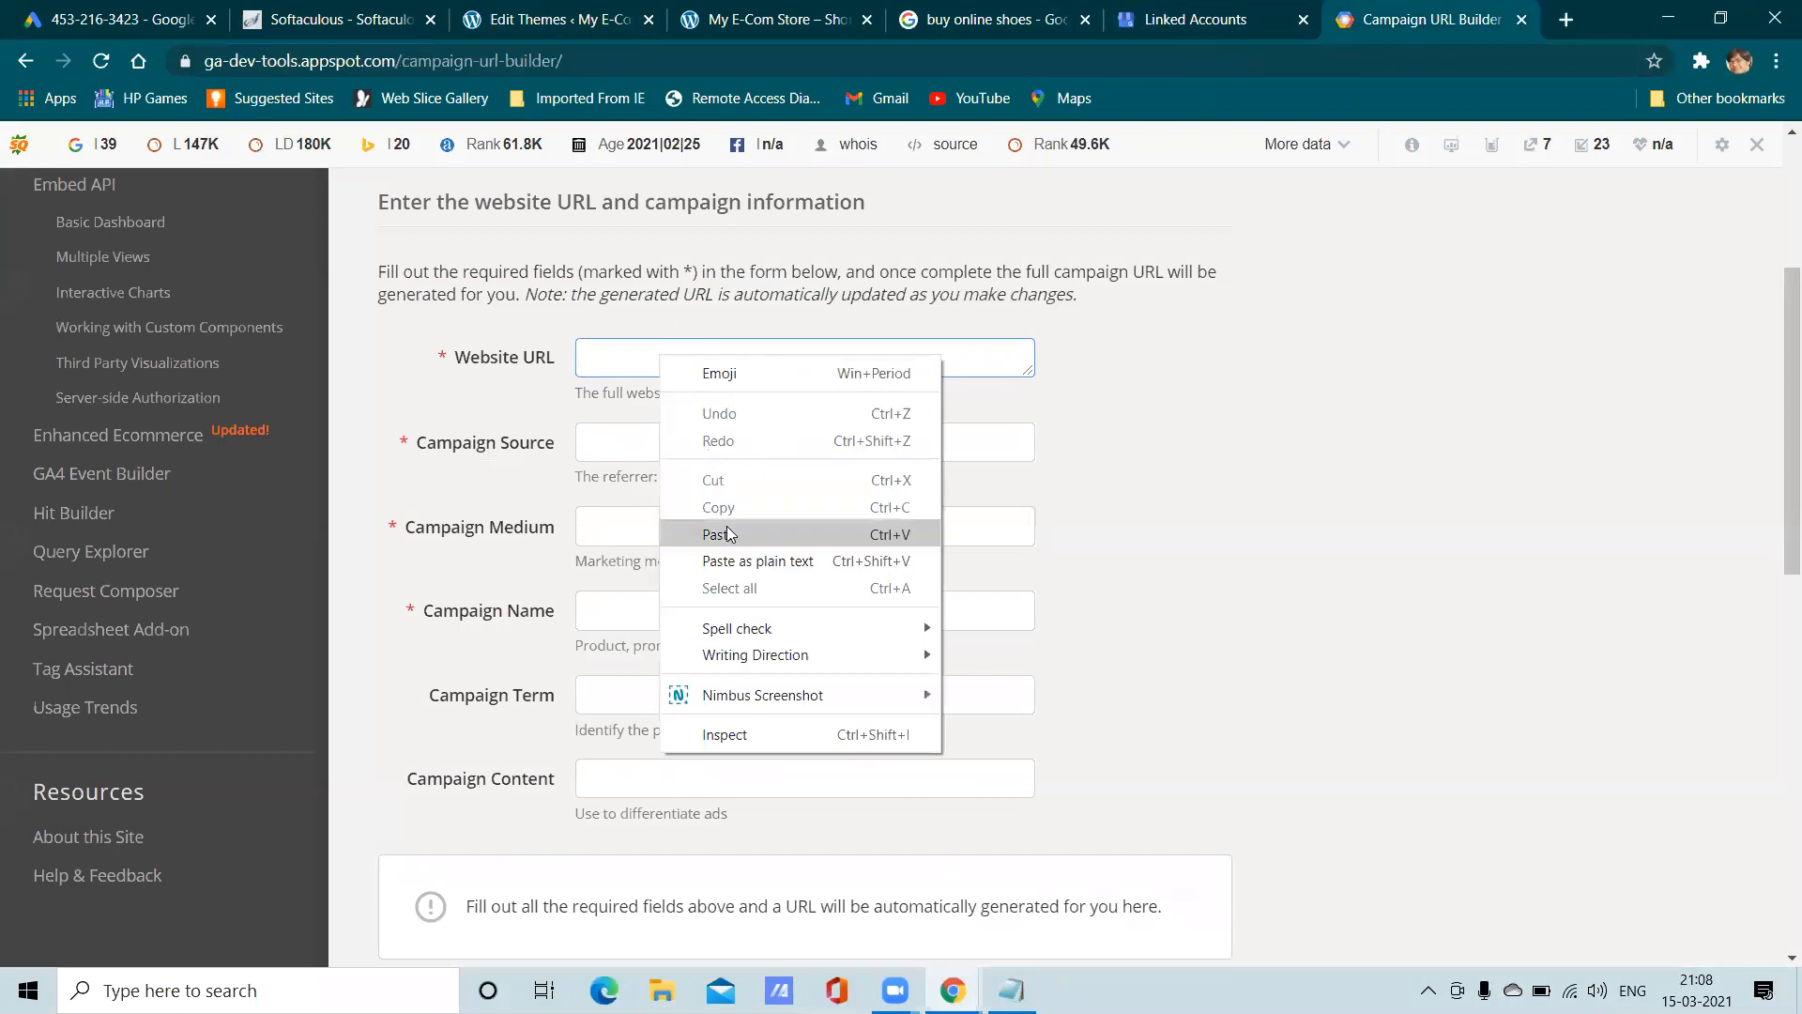
pyautogui.click(732, 527)
# Enter "google ads" as the Campaign Source
pyautogui.click(622, 447)
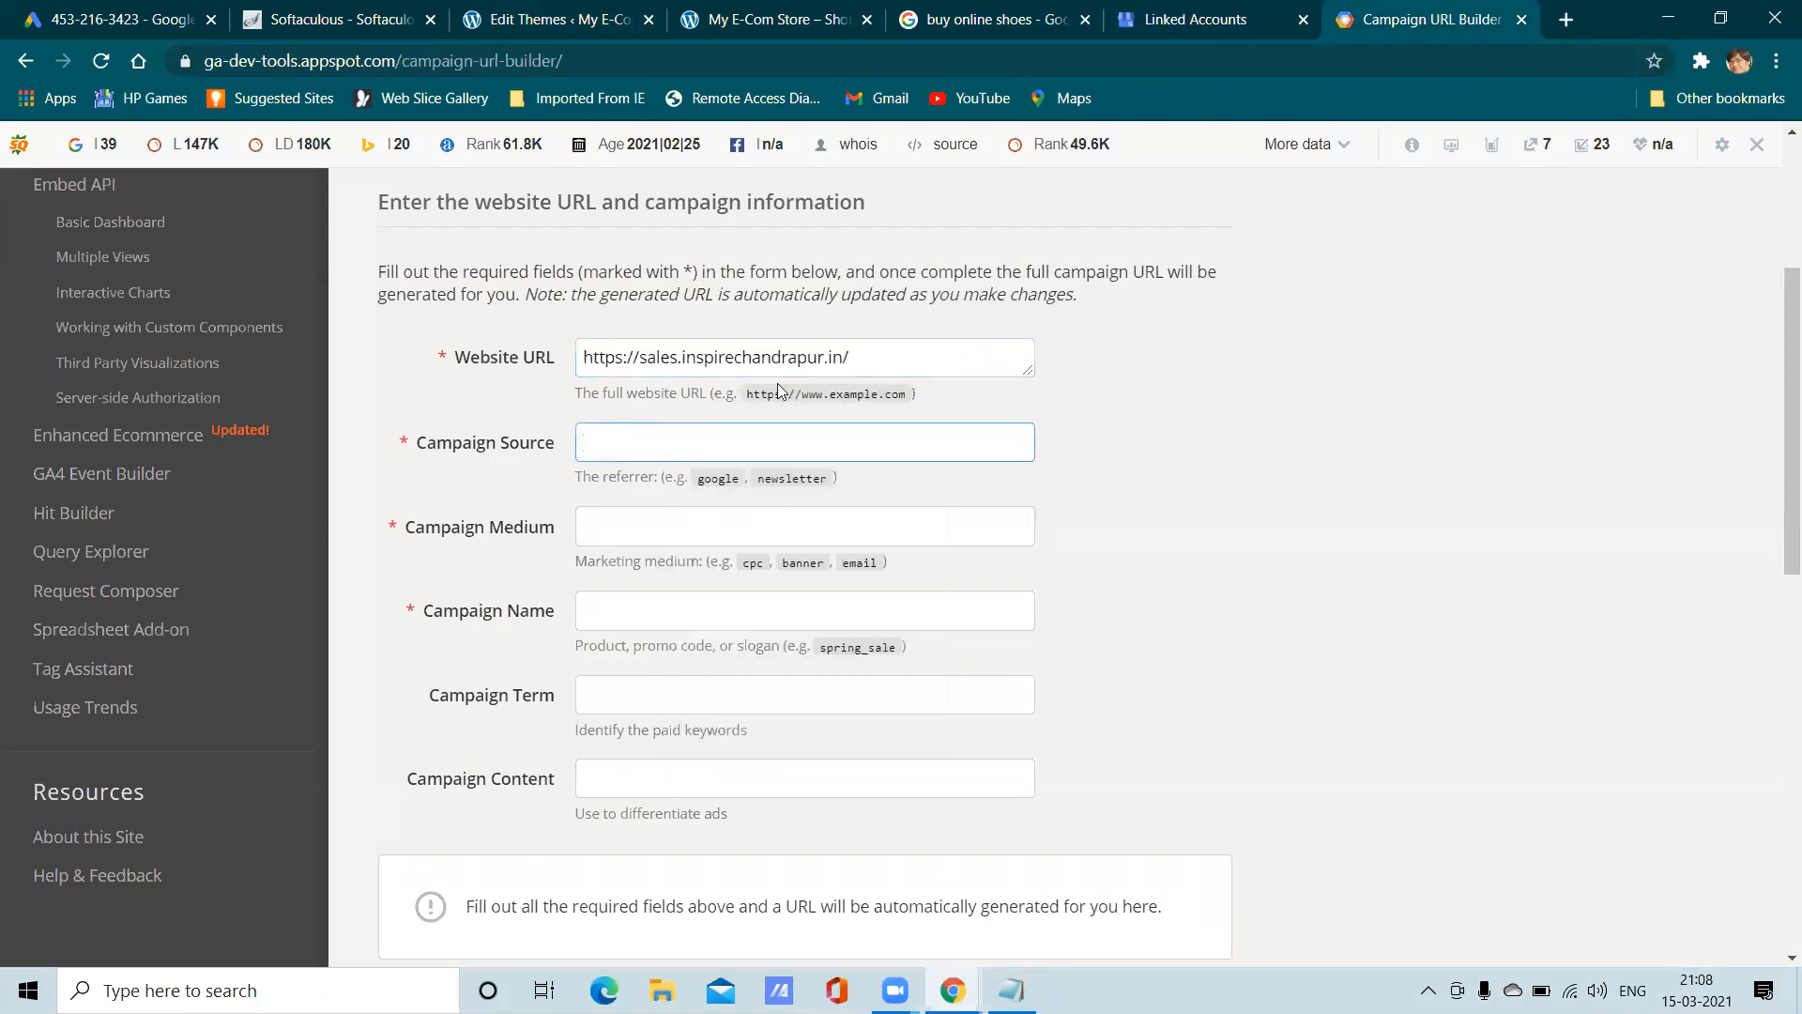
pyautogui.write('googlke')
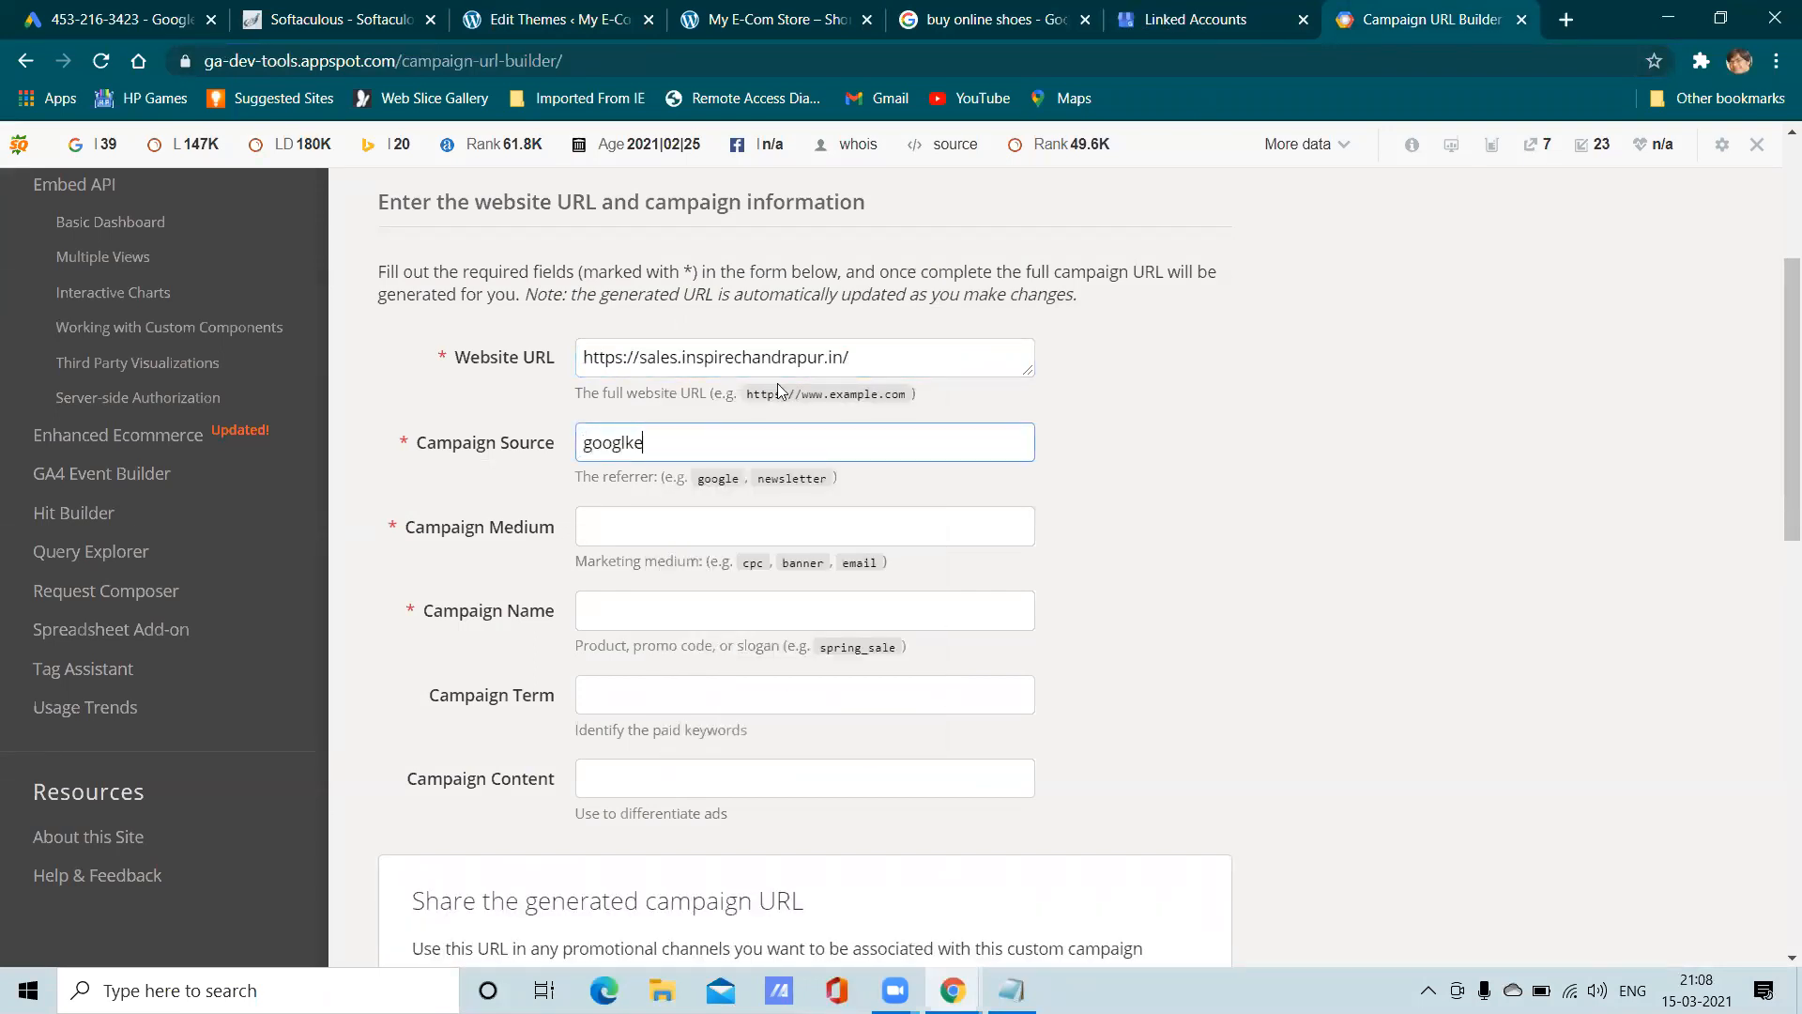
pyautogui.write('le')
pyautogui.press('BackSpace')
pyautogui.press('BackSpace')
pyautogui.press('BackSpace')
pyautogui.press('BackSpace')
pyautogui.write('le ads')
# Set the Campaign Medium to "ppc" and the Campaign Name to "search ads campaign"
pyautogui.click(740, 525)
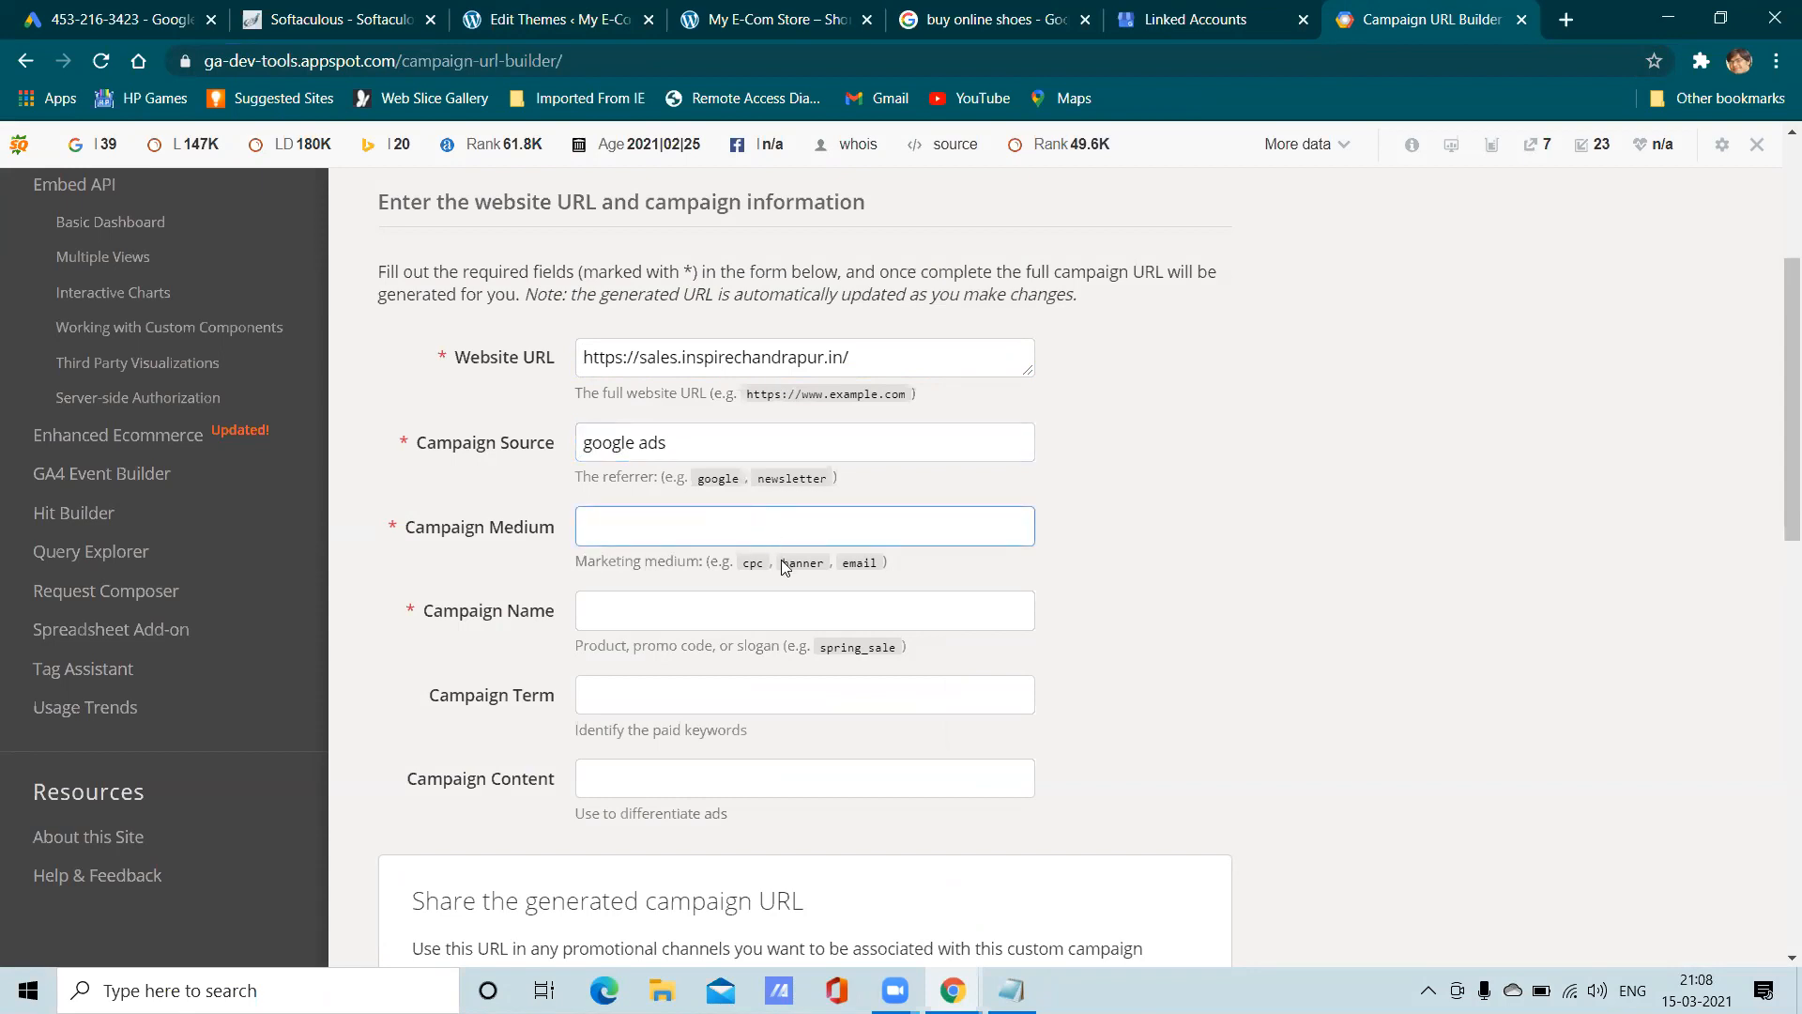
pyautogui.write('ppc')
pyautogui.click(729, 602)
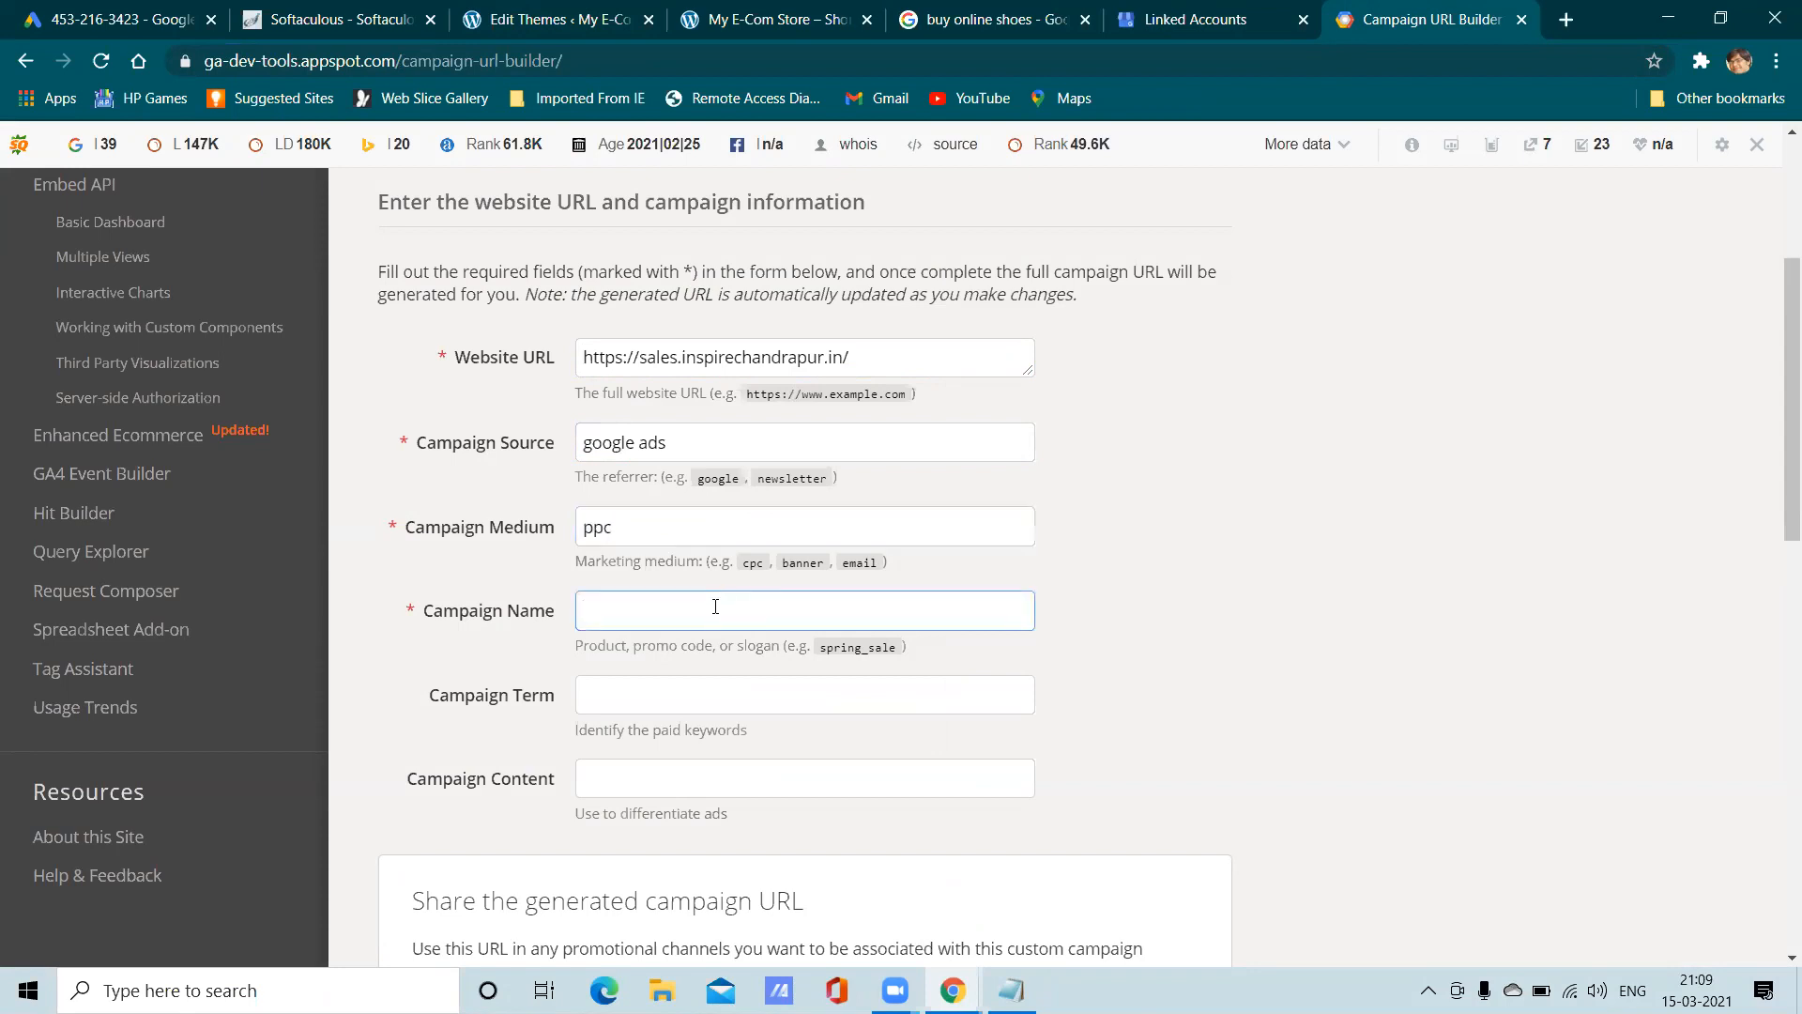
pyautogui.write('search ads campaign')
pyautogui.click(736, 702)
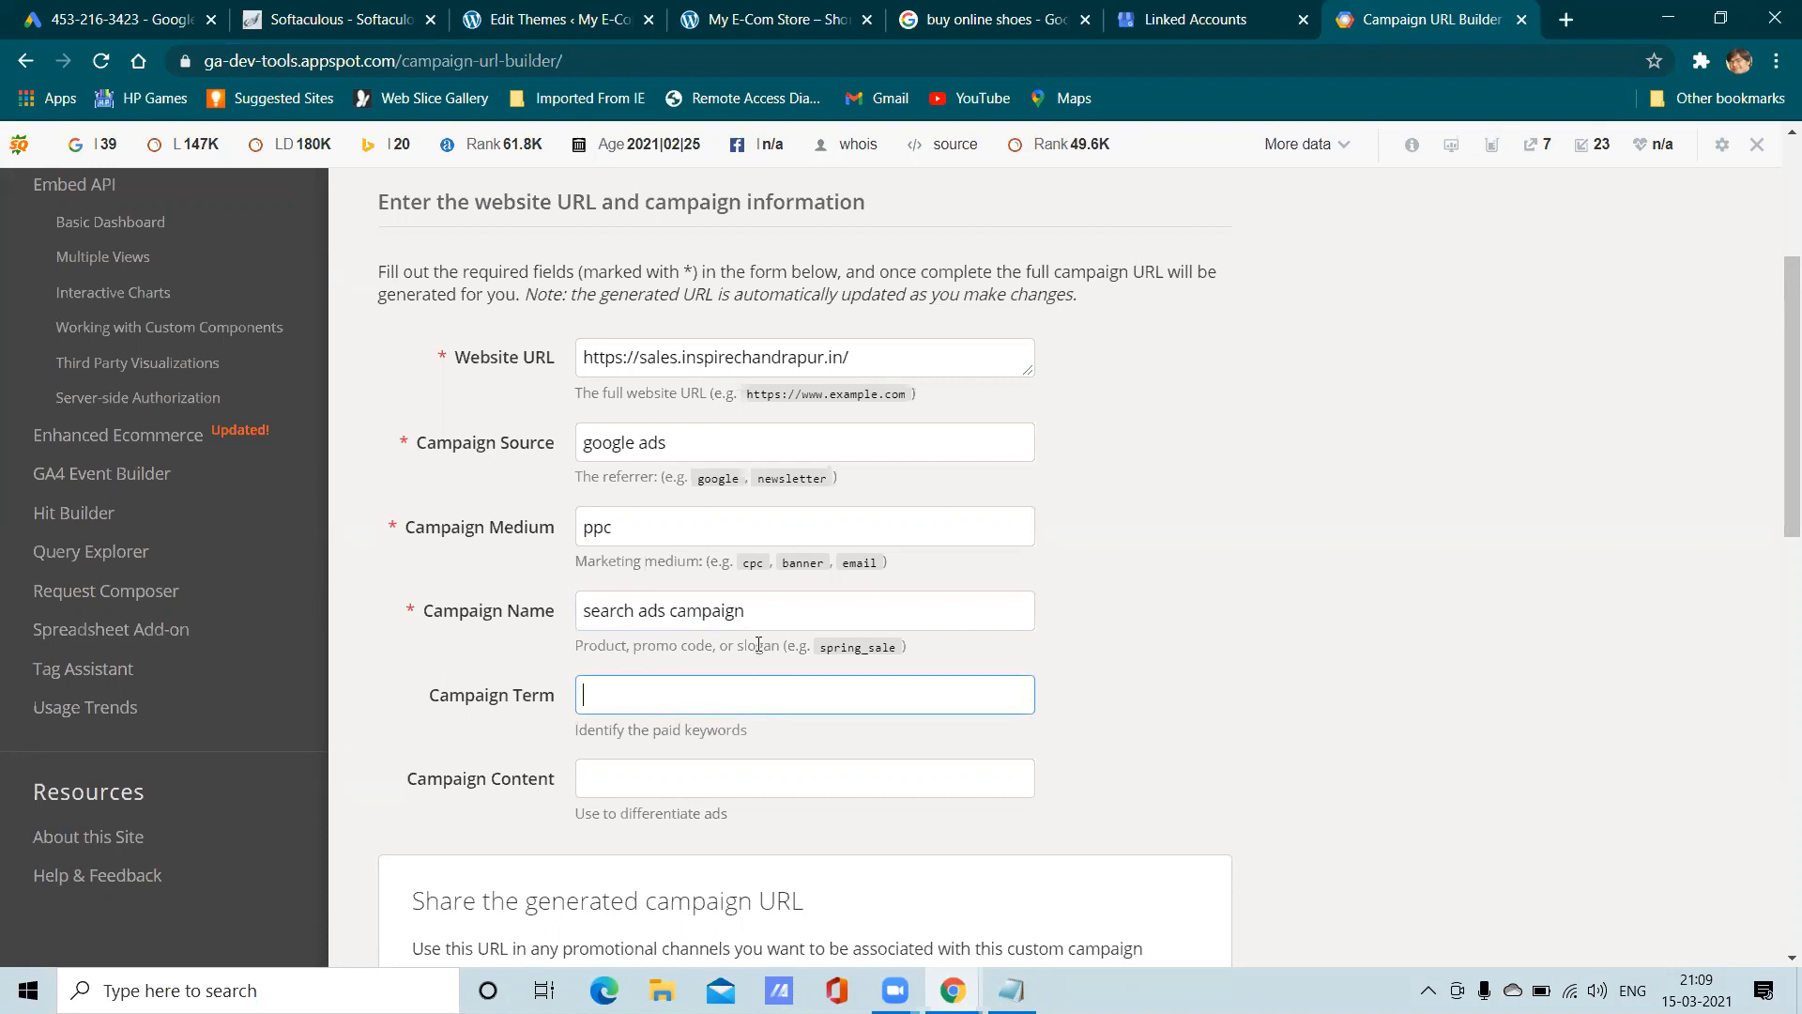
pyautogui.scroll(-1, 736, 702)
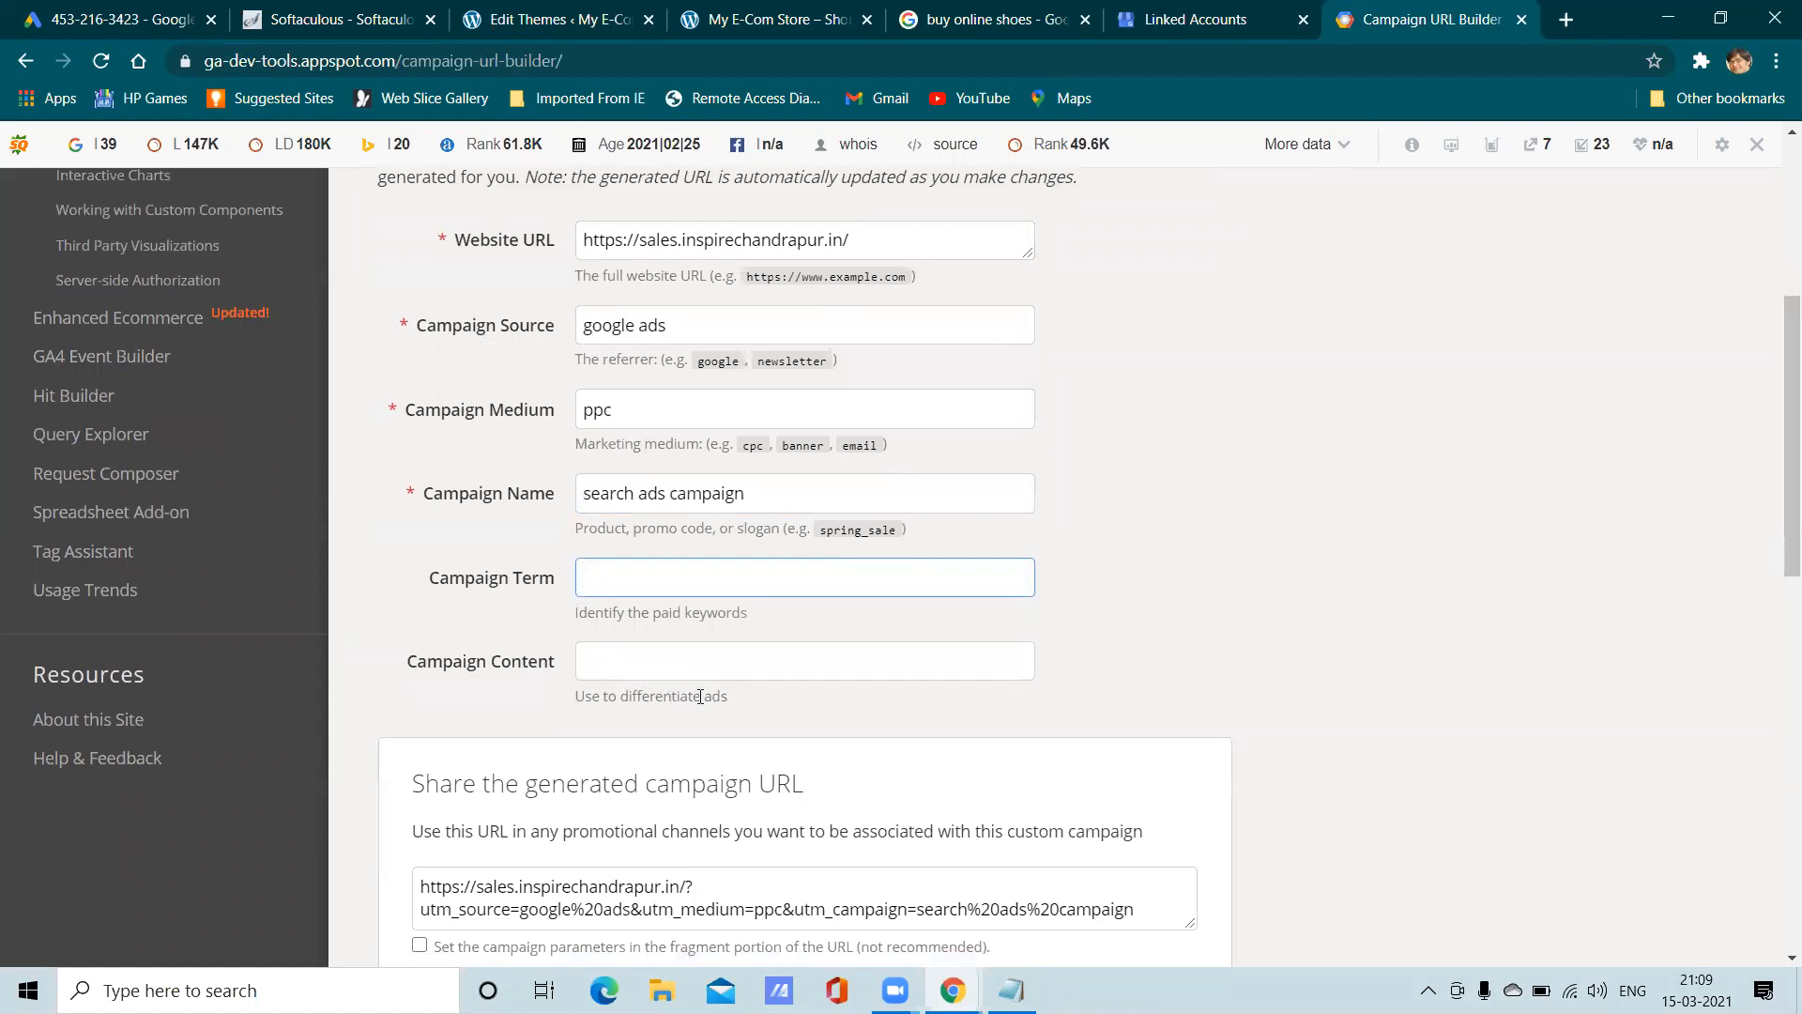
pyautogui.click(694, 661)
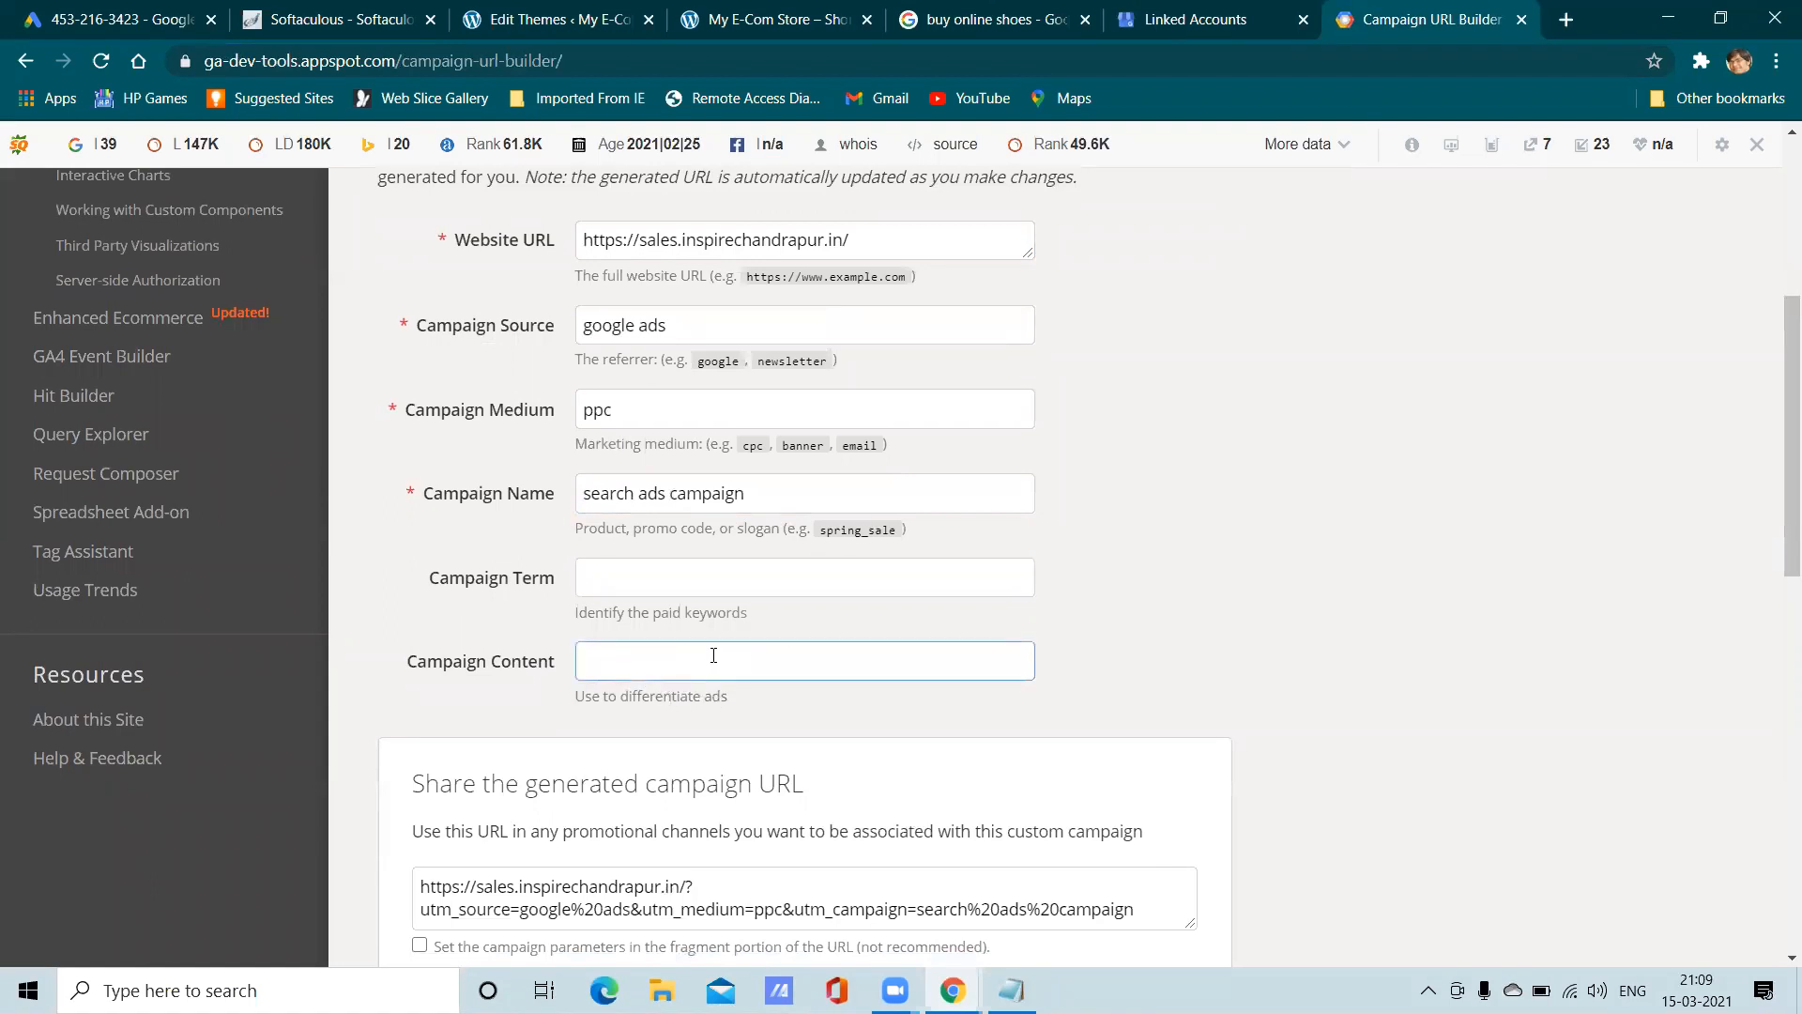
pyautogui.write('ads')
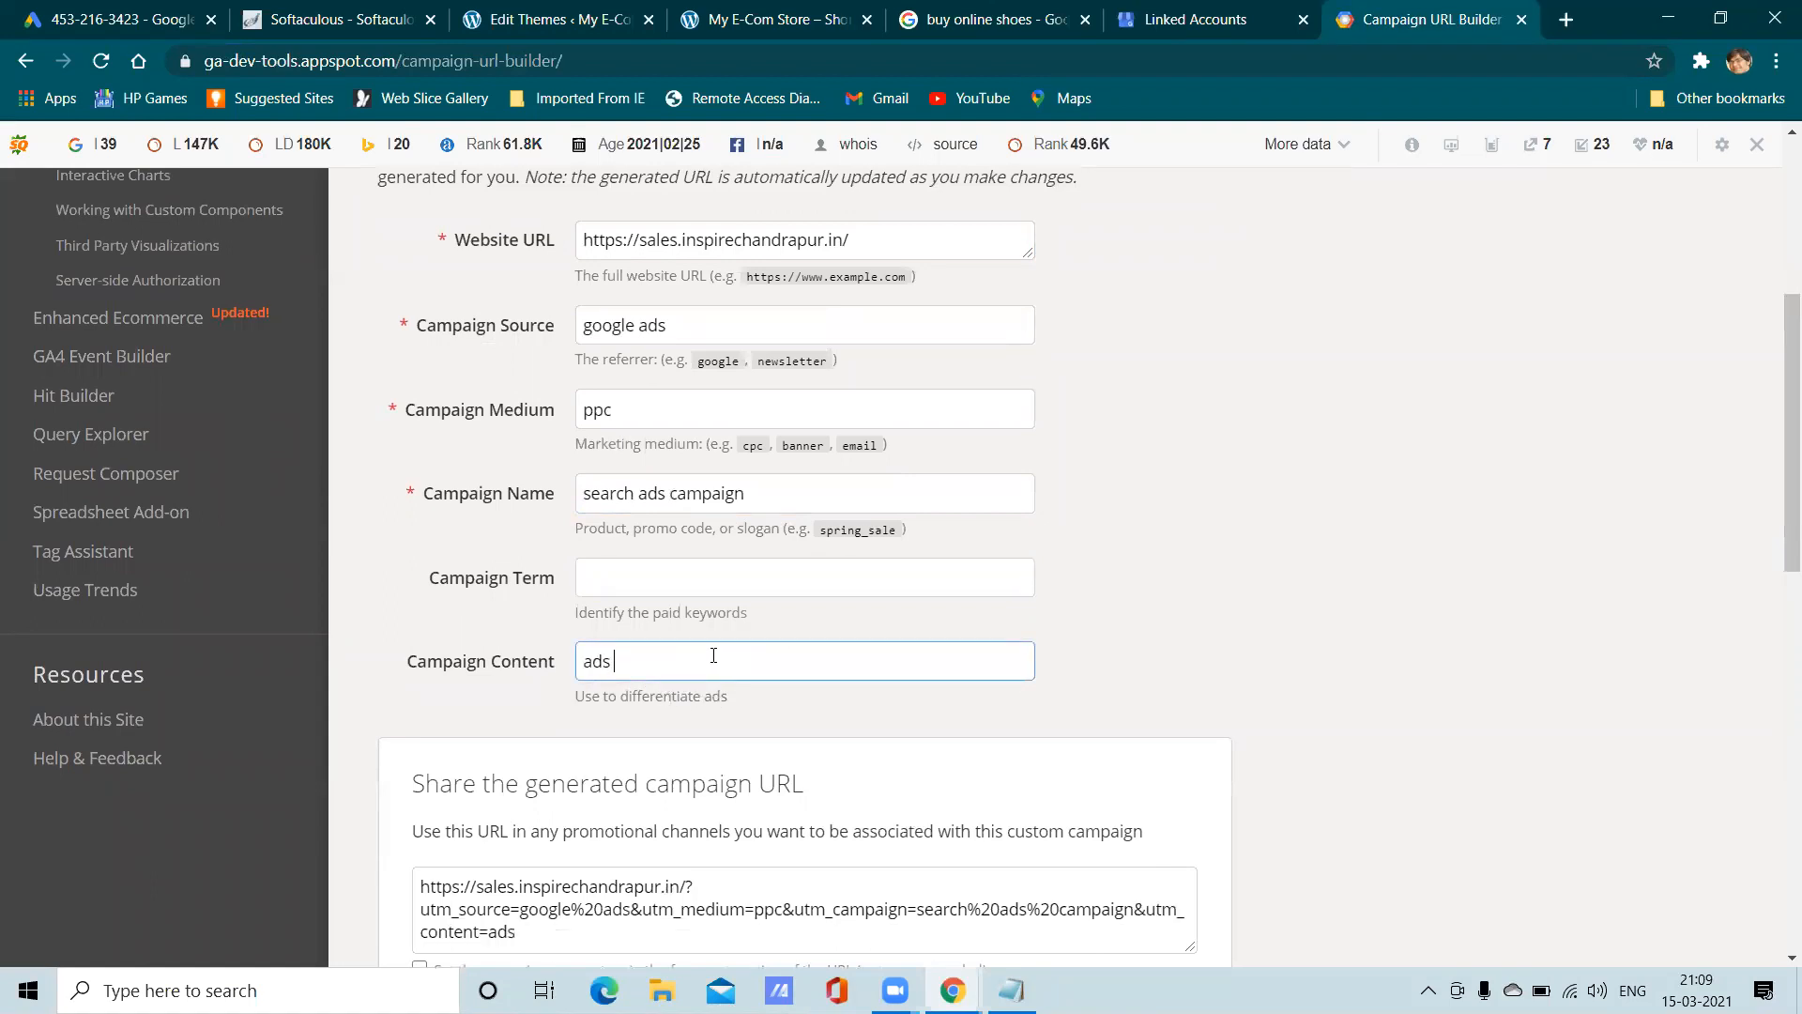
pyautogui.write(' 1')
pyautogui.press('BackSpace')
pyautogui.press('BackSpace')
pyautogui.press('BackSpace')
pyautogui.press('BackSpace')
pyautogui.press('BackSpace')
# Copy the generated campaign URL from the sharing section below the form
pyautogui.scroll(-5, 725, 684)
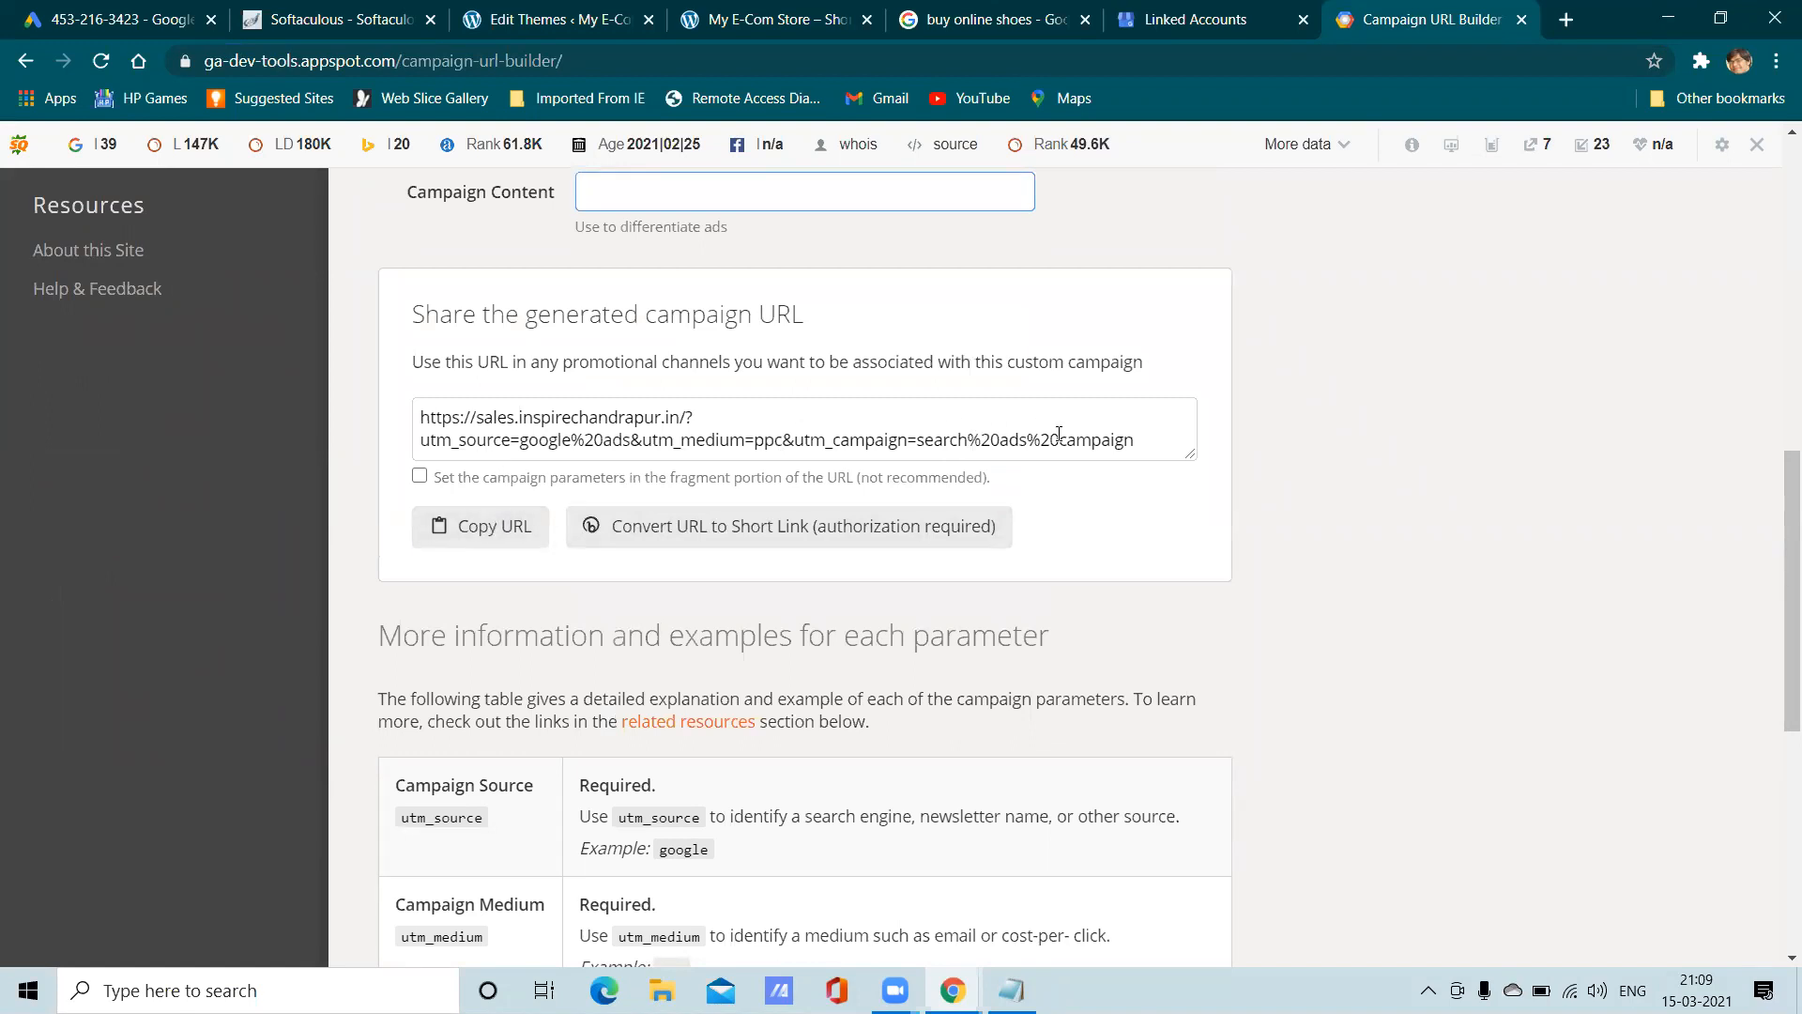
pyautogui.moveTo(1136, 441); pyautogui.dragTo(460, 477)
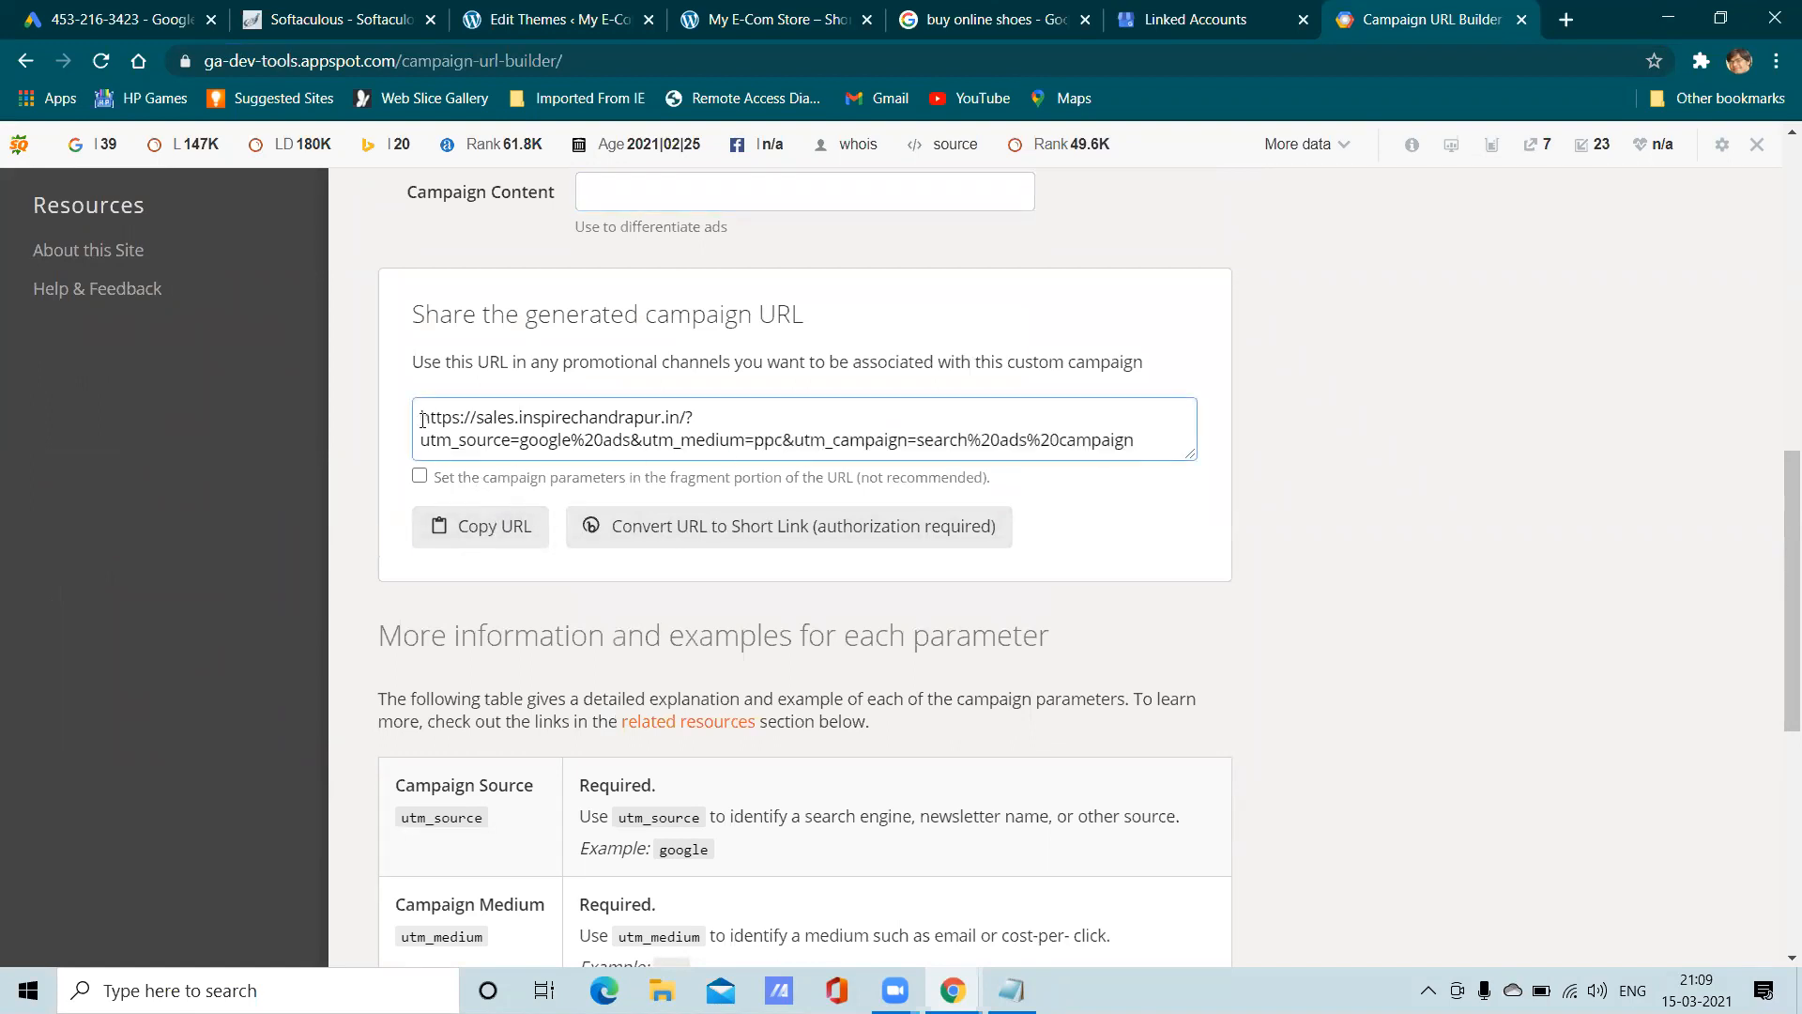
pyautogui.moveTo(1142, 438); pyautogui.dragTo(1021, 439)
pyautogui.click(480, 526)
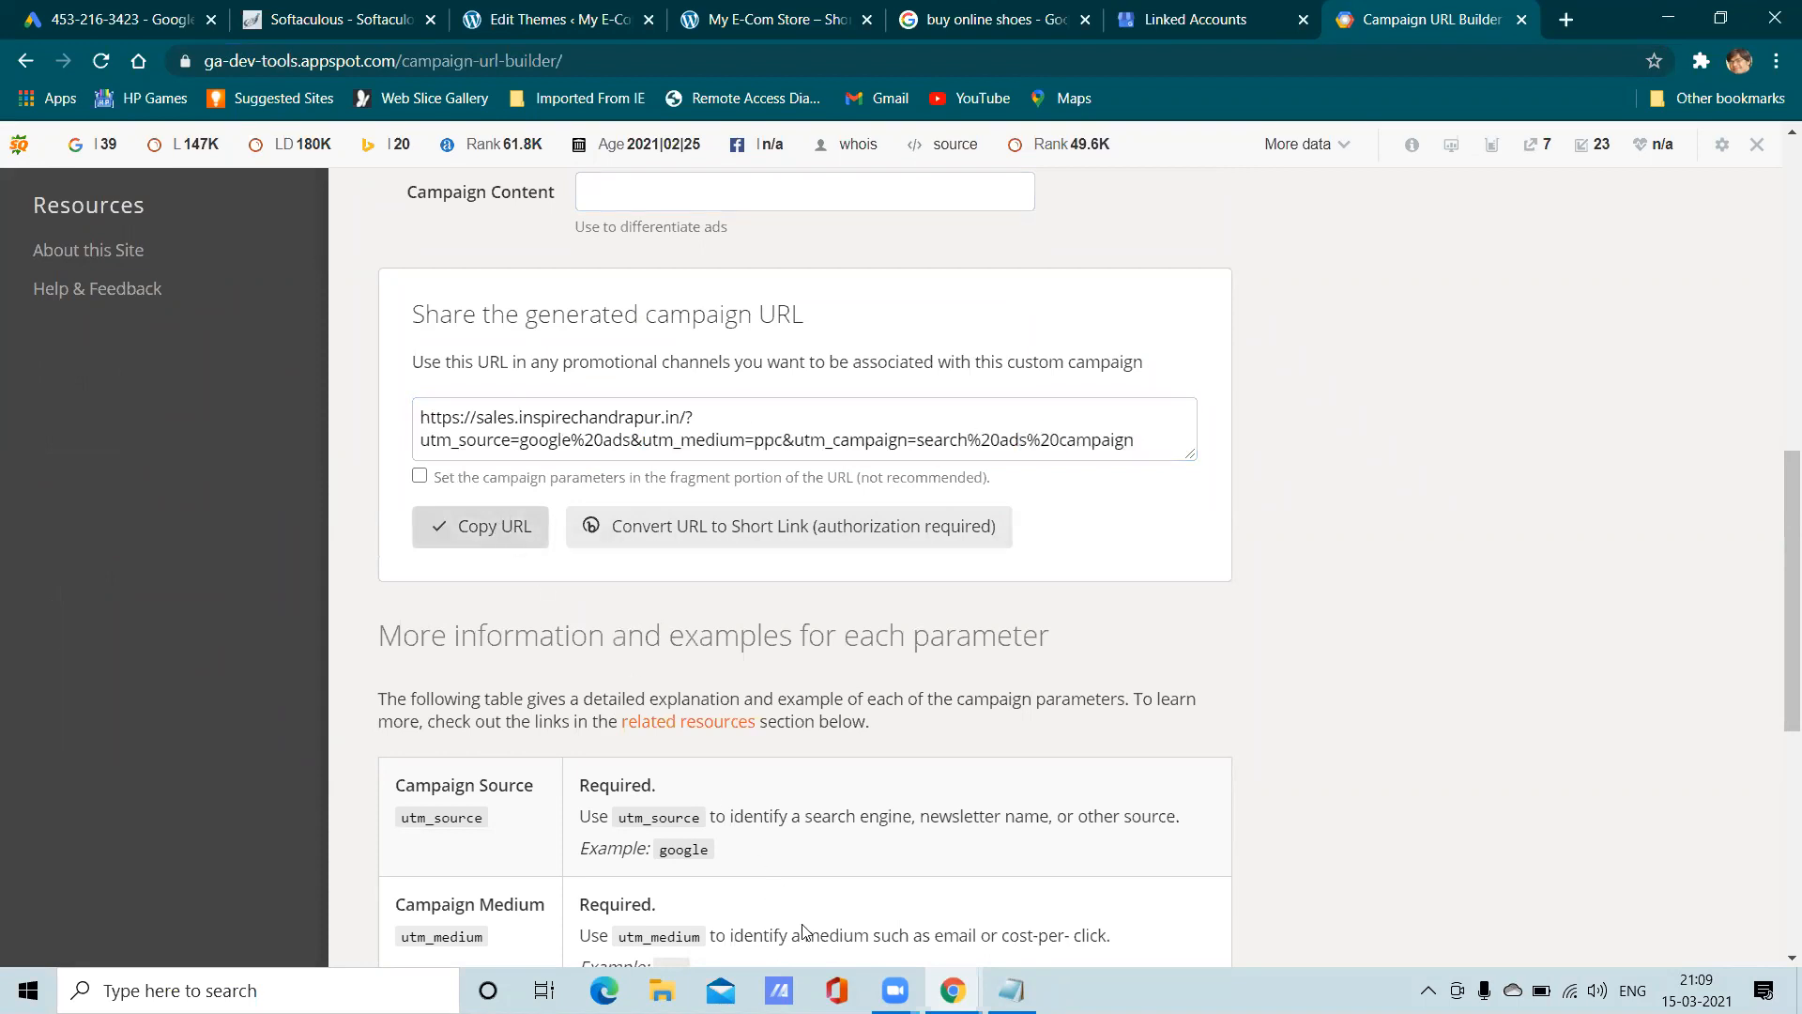
# Switch to Notepad and paste the generated campaign URL on line 10, below the tracking template
pyautogui.click(1011, 991)
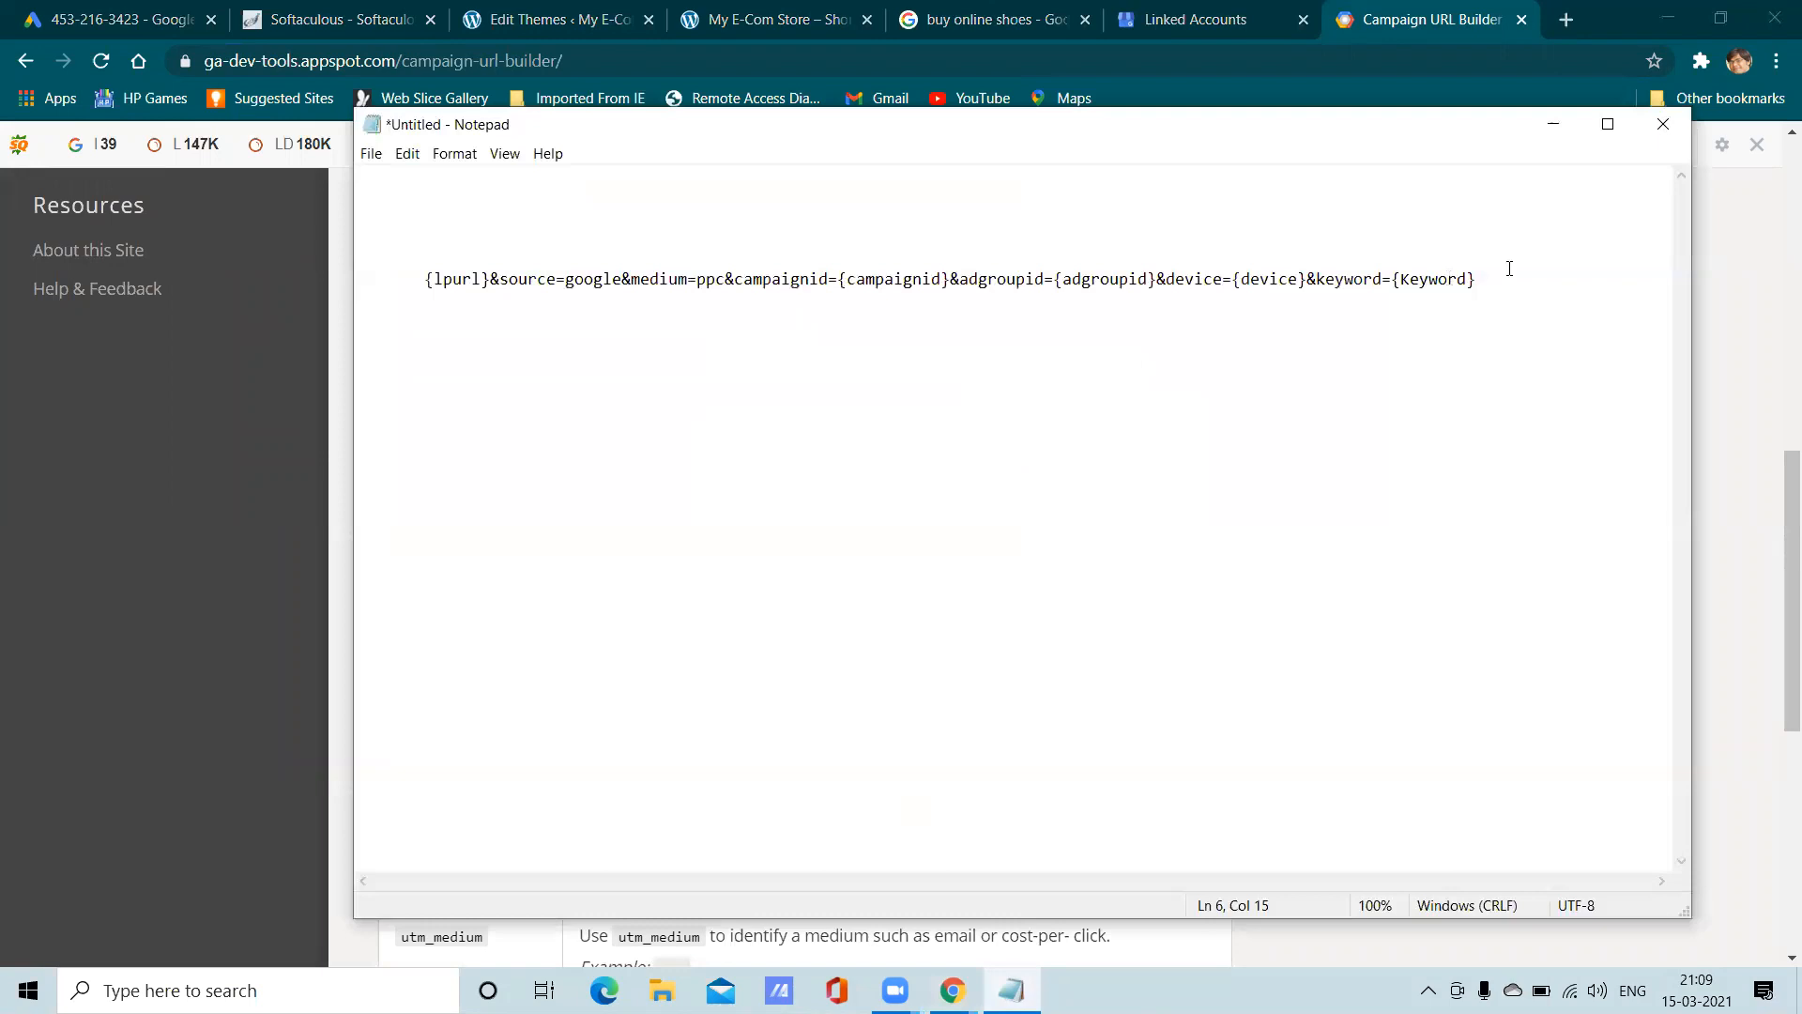
pyautogui.press('Down')
pyautogui.press('Down')
pyautogui.press('Down')
pyautogui.press('Down')
pyautogui.hotkey('ctrl', 'v')
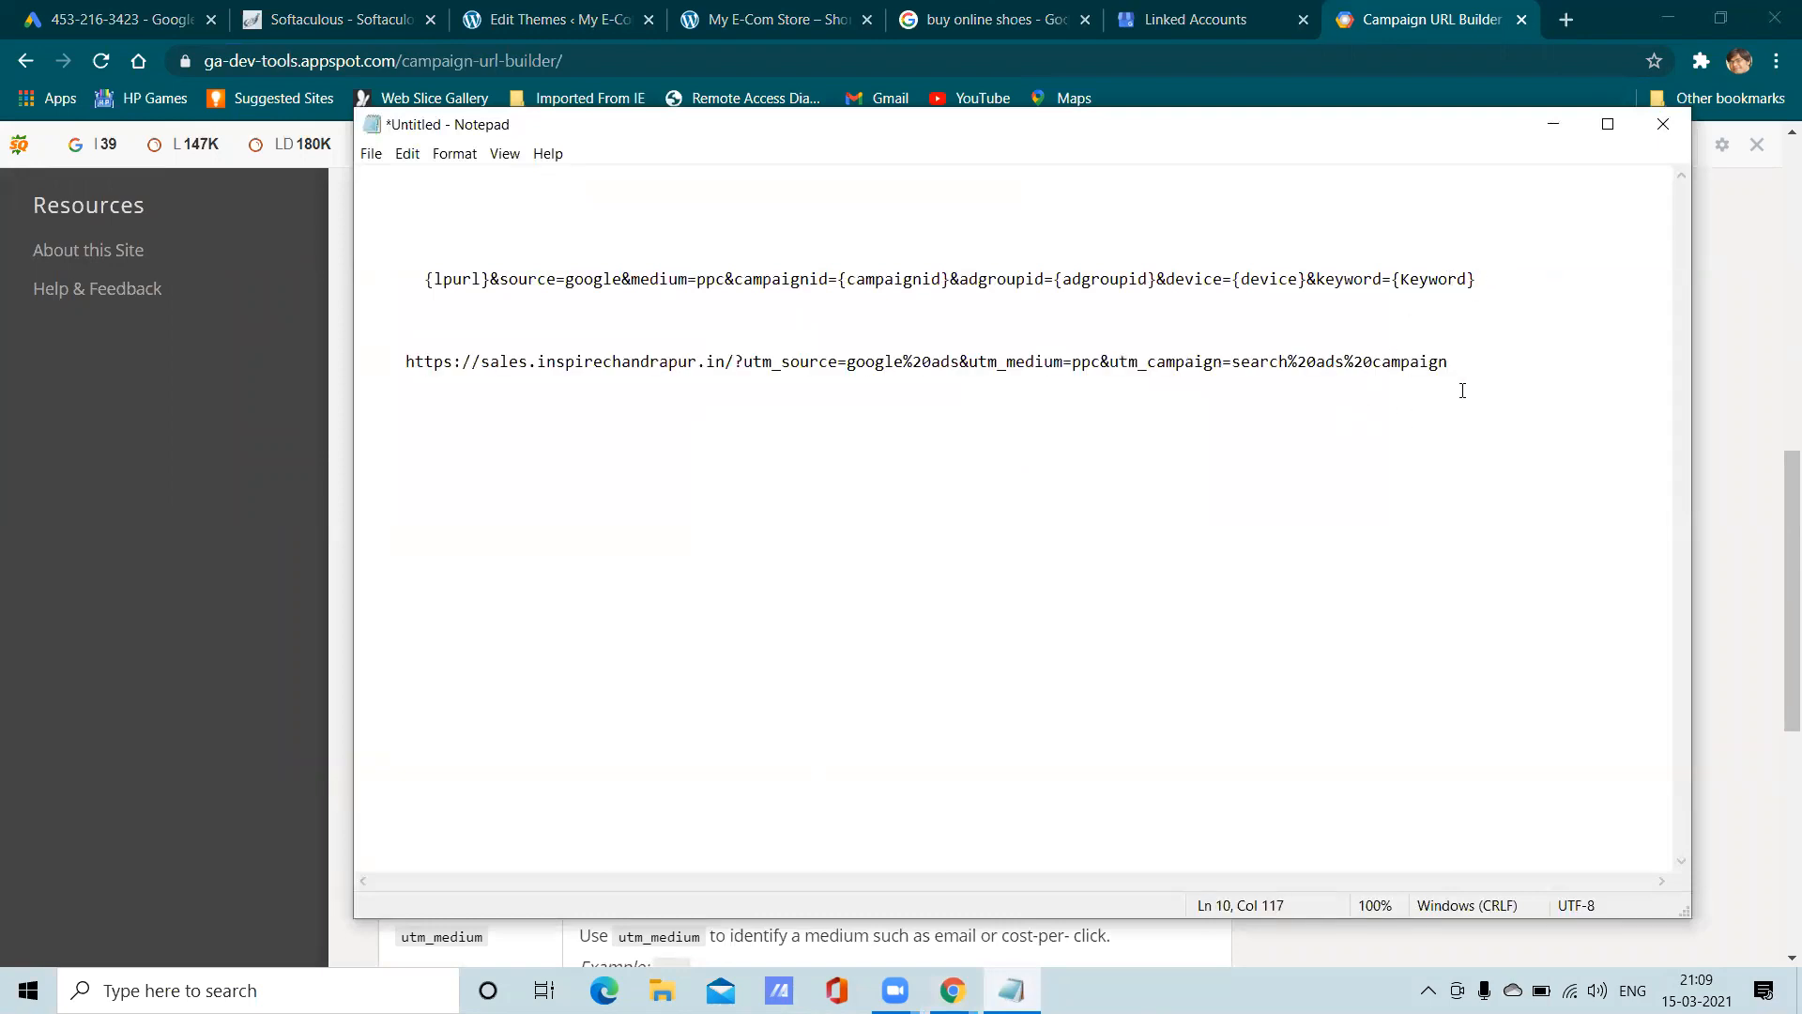
# Highlight the site address and the utm_source, utm_medium and utm_campaign parts of the pasted URL in turn, and finally the whole line
pyautogui.moveTo(392, 364); pyautogui.dragTo(724, 369)
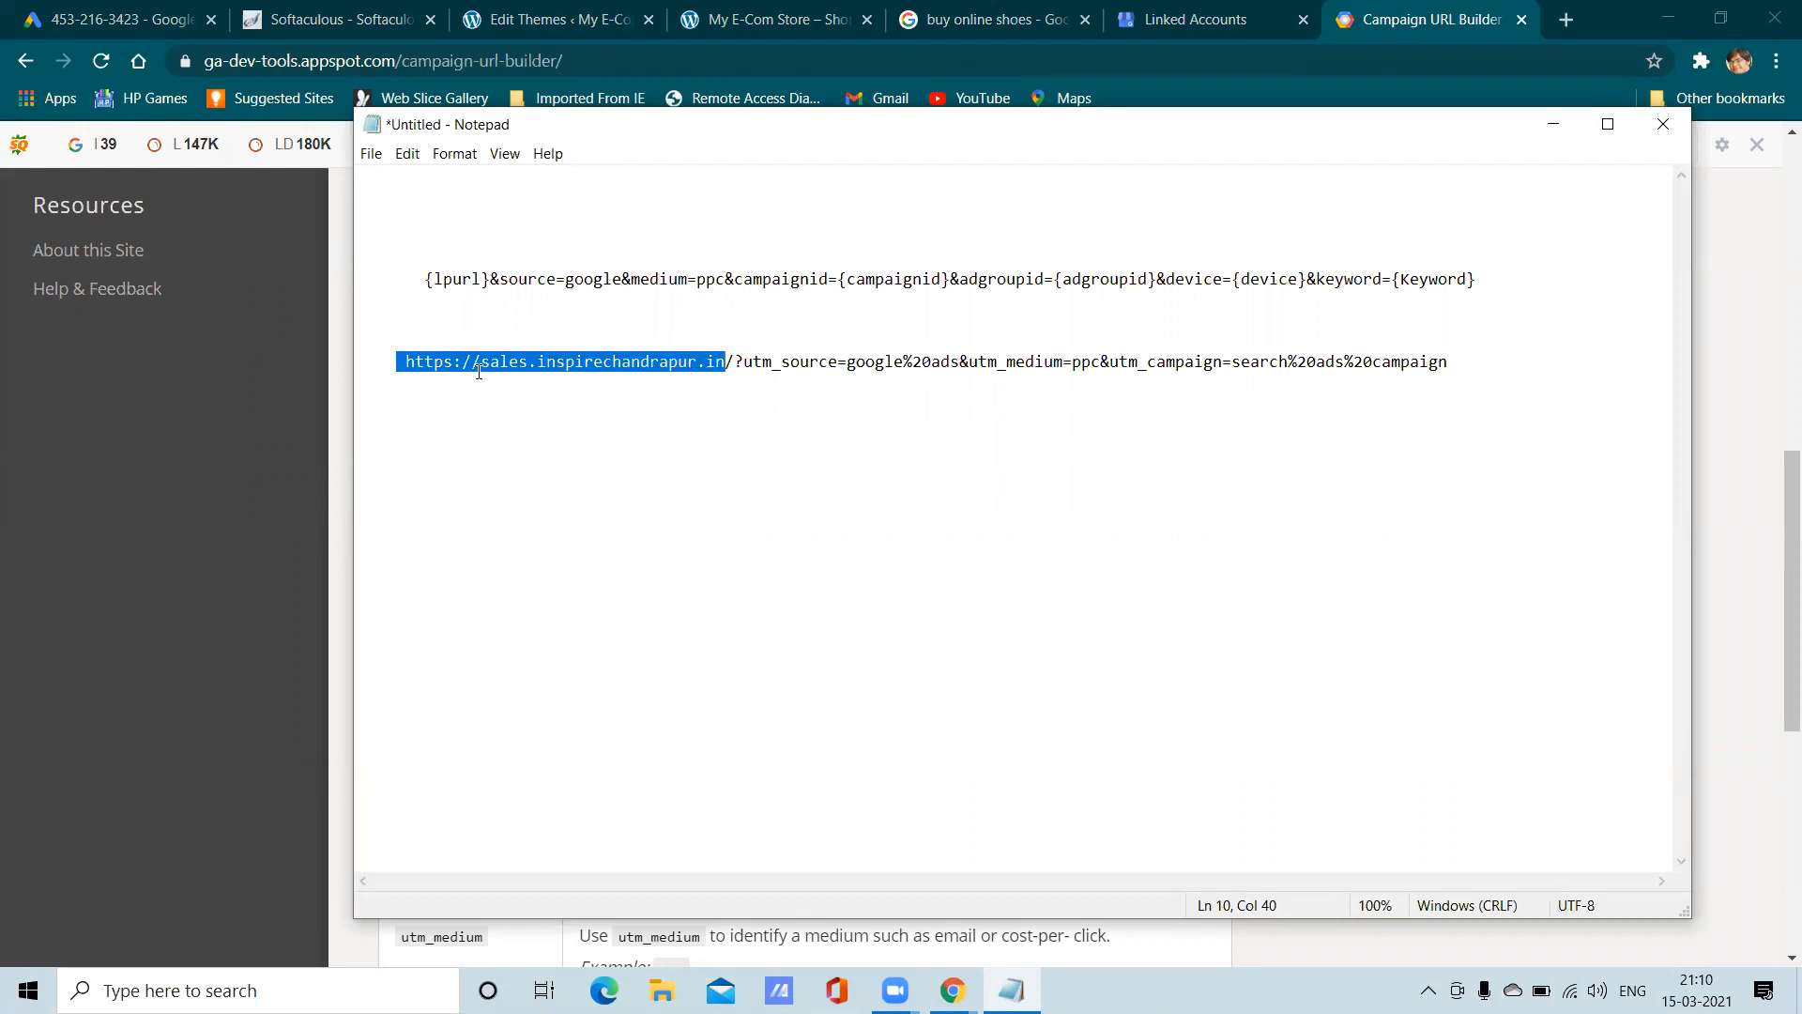
pyautogui.click(737, 362)
pyautogui.moveTo(741, 362); pyautogui.dragTo(958, 364)
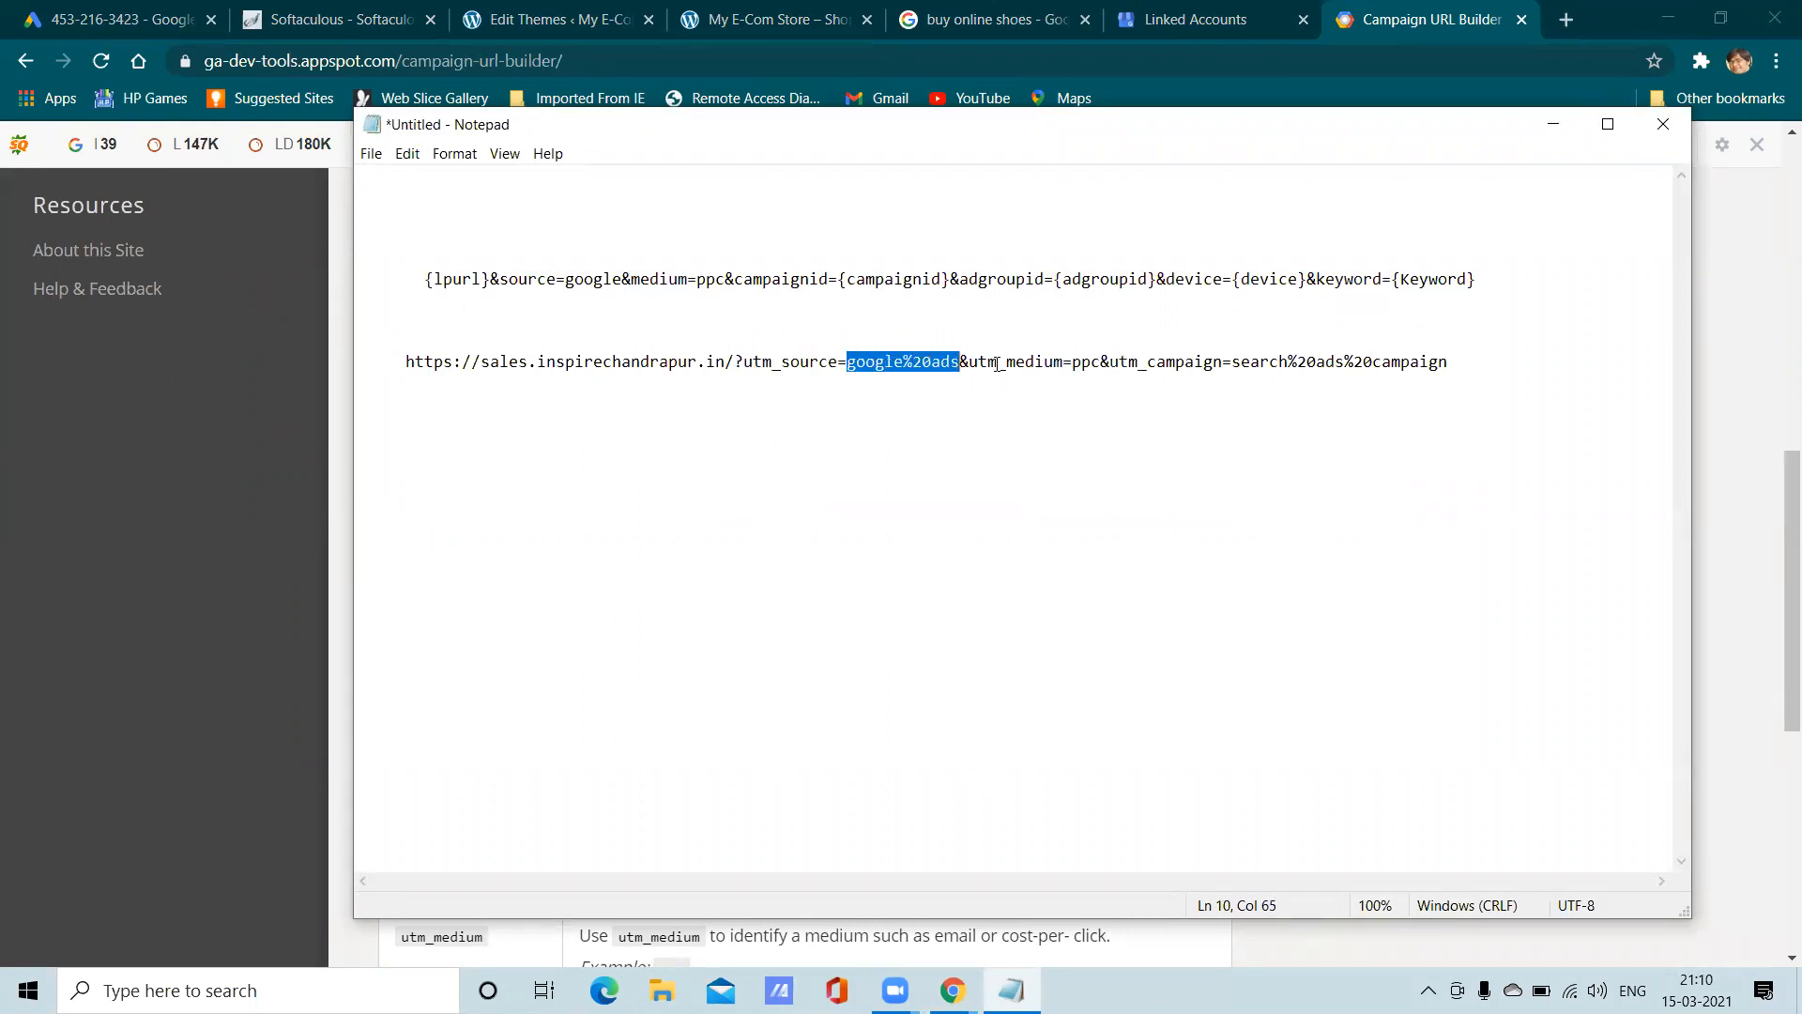
pyautogui.moveTo(1072, 363); pyautogui.dragTo(1100, 364)
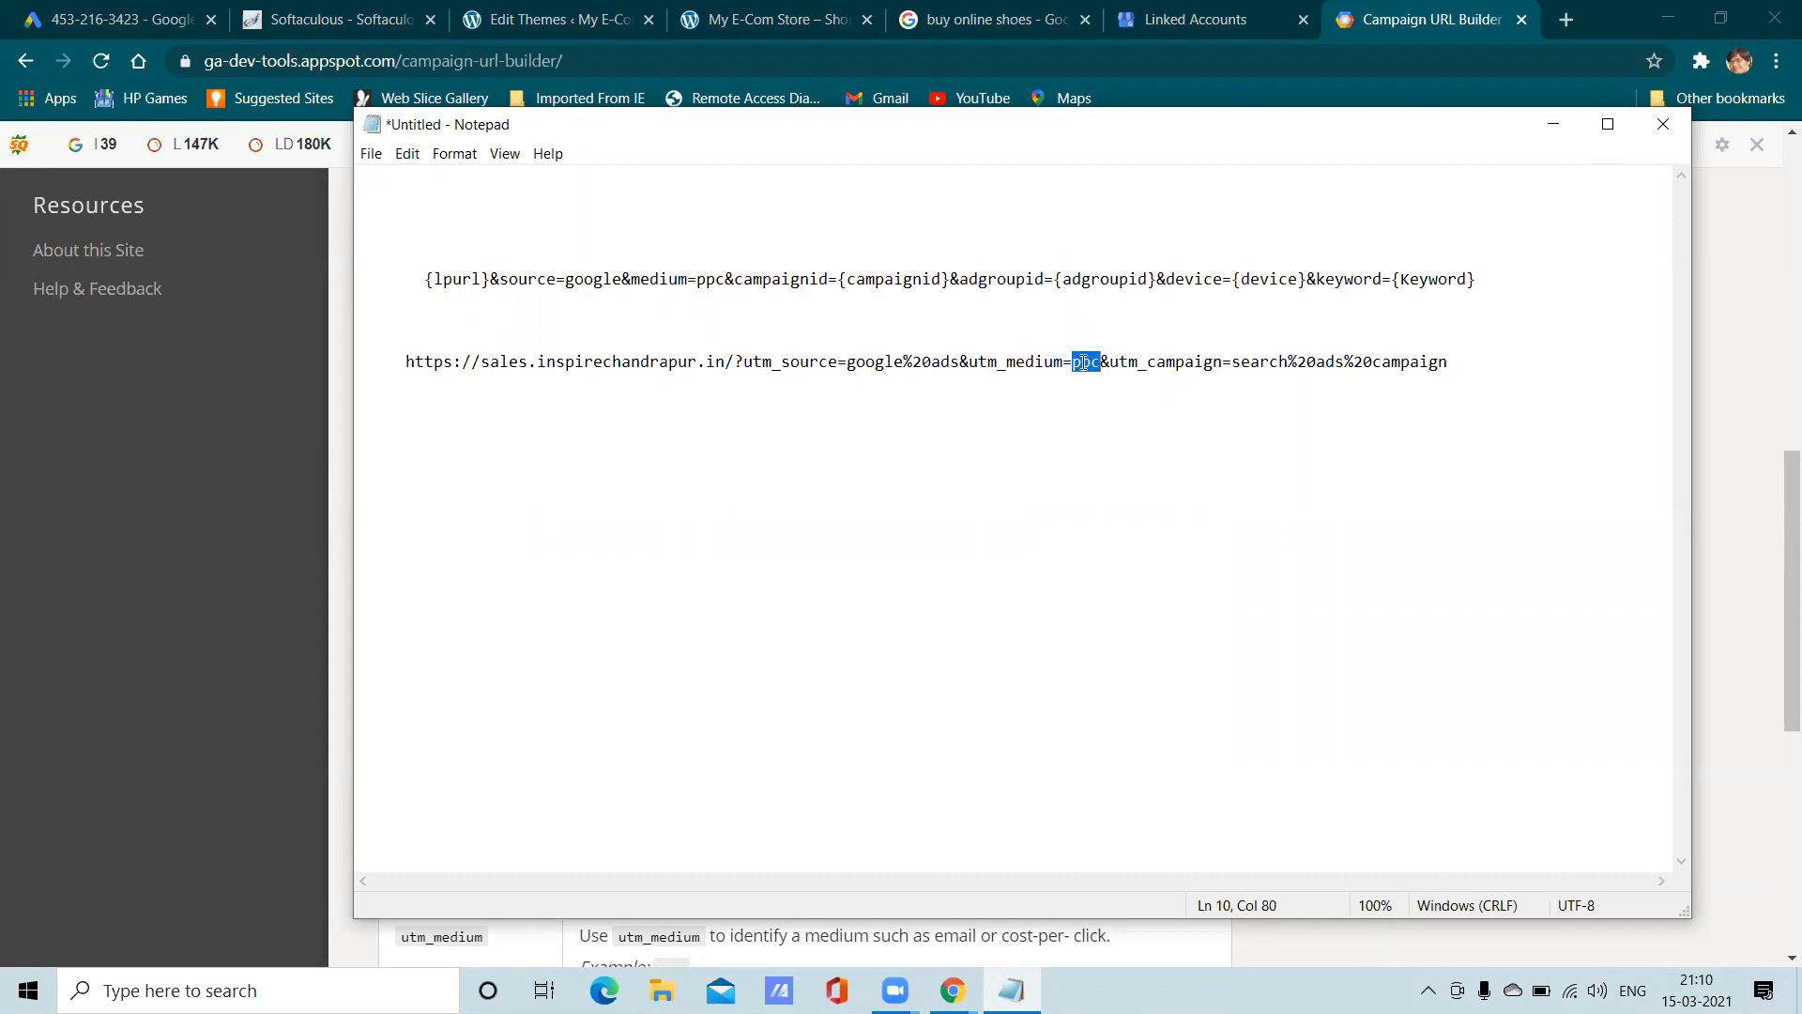
pyautogui.click(1085, 364)
pyautogui.click(1101, 363)
pyautogui.moveTo(1155, 363); pyautogui.dragTo(1470, 361)
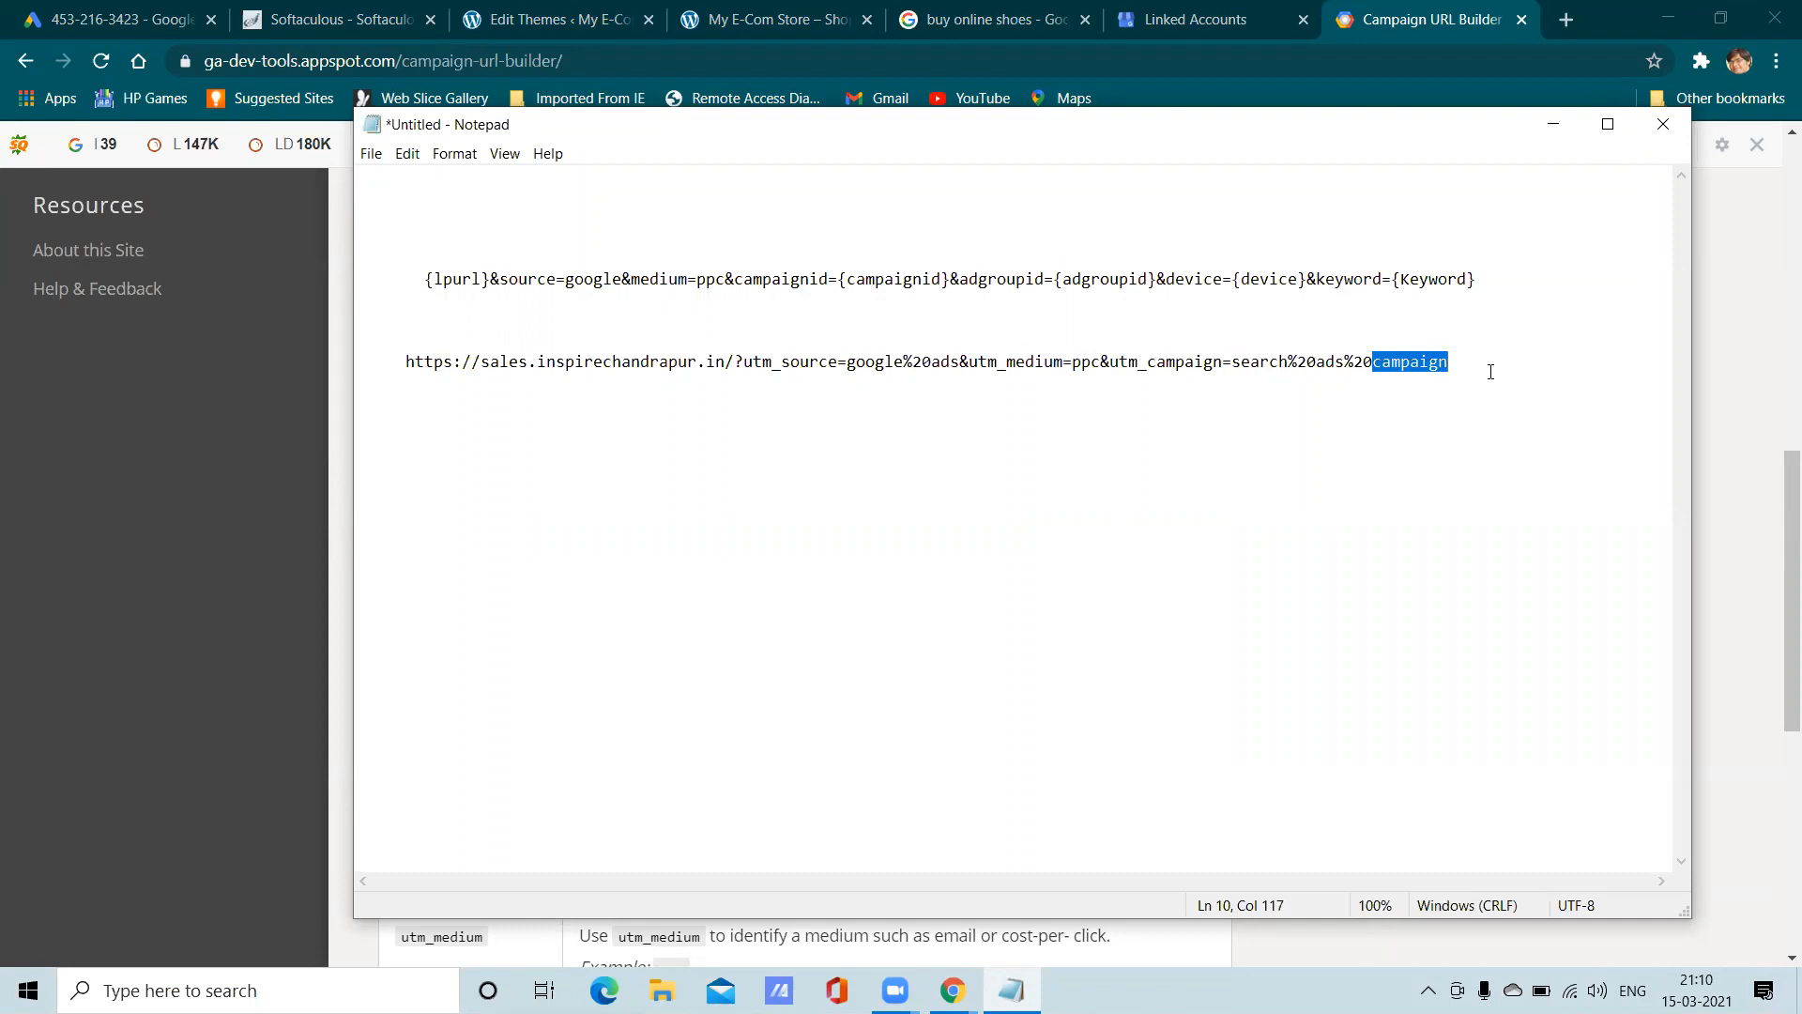
pyautogui.click(1483, 370)
pyautogui.moveTo(1430, 366); pyautogui.dragTo(332, 366)
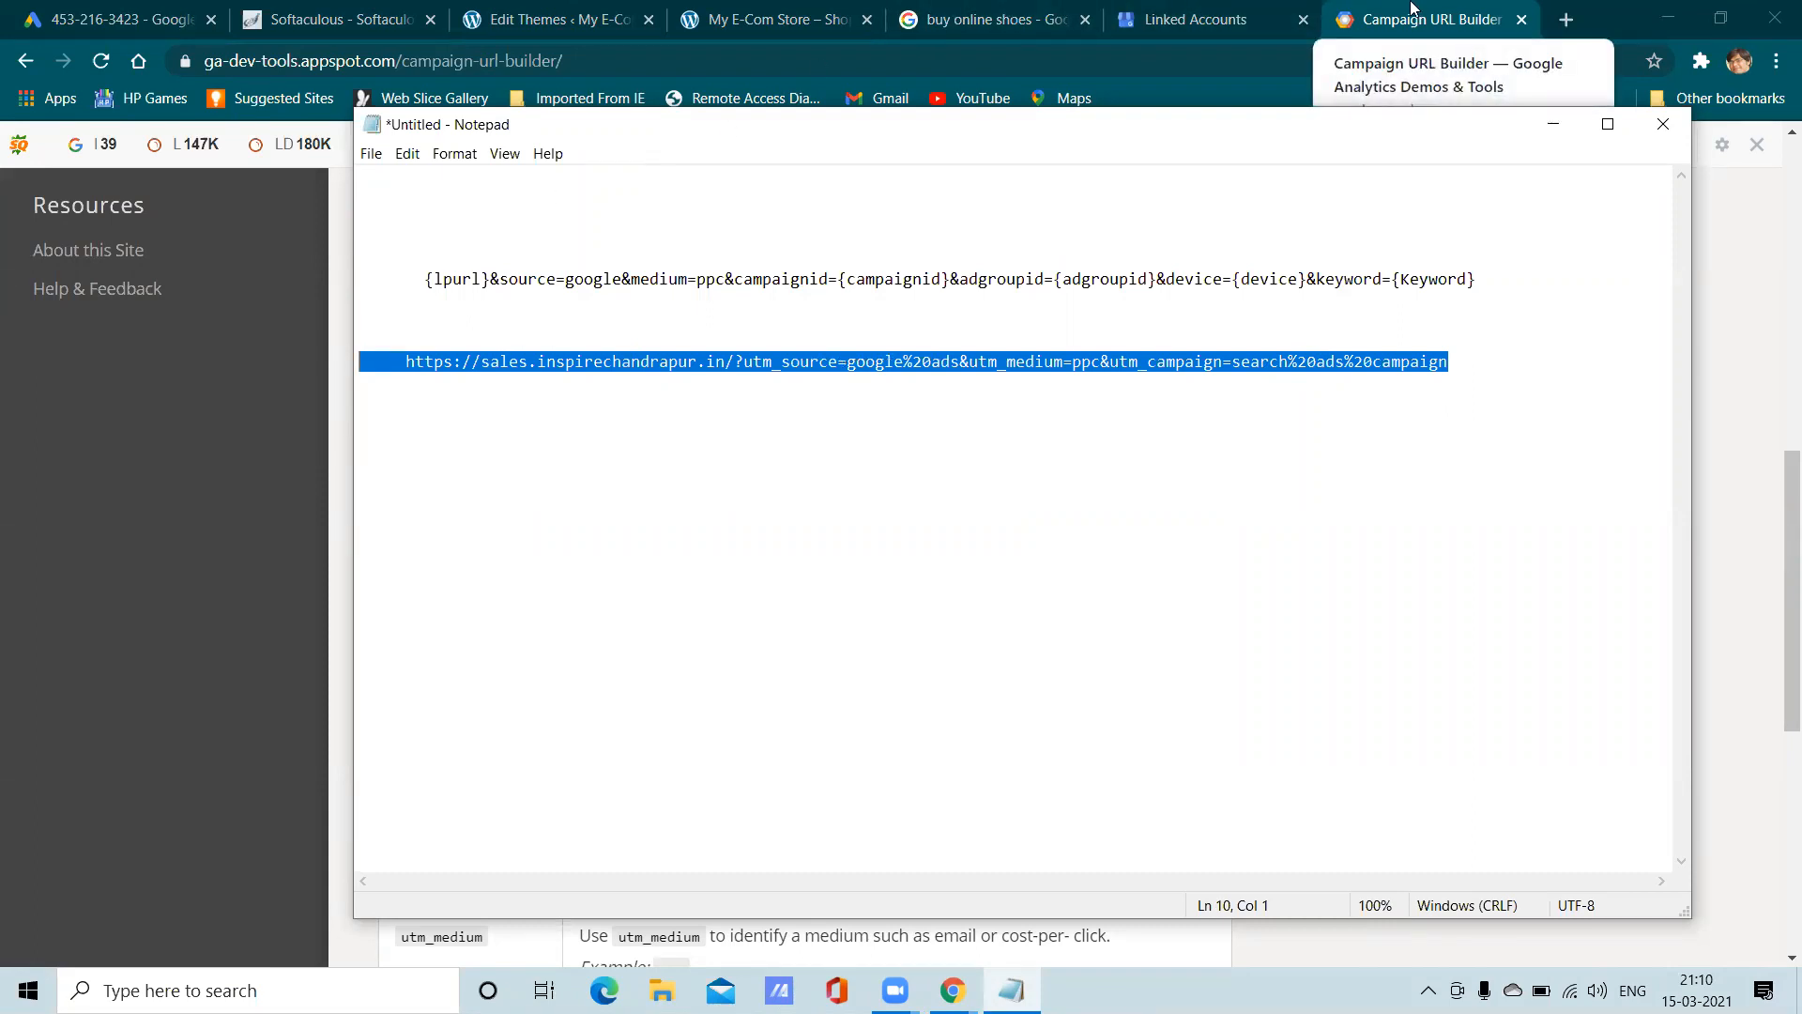
pyautogui.click(1472, 368)
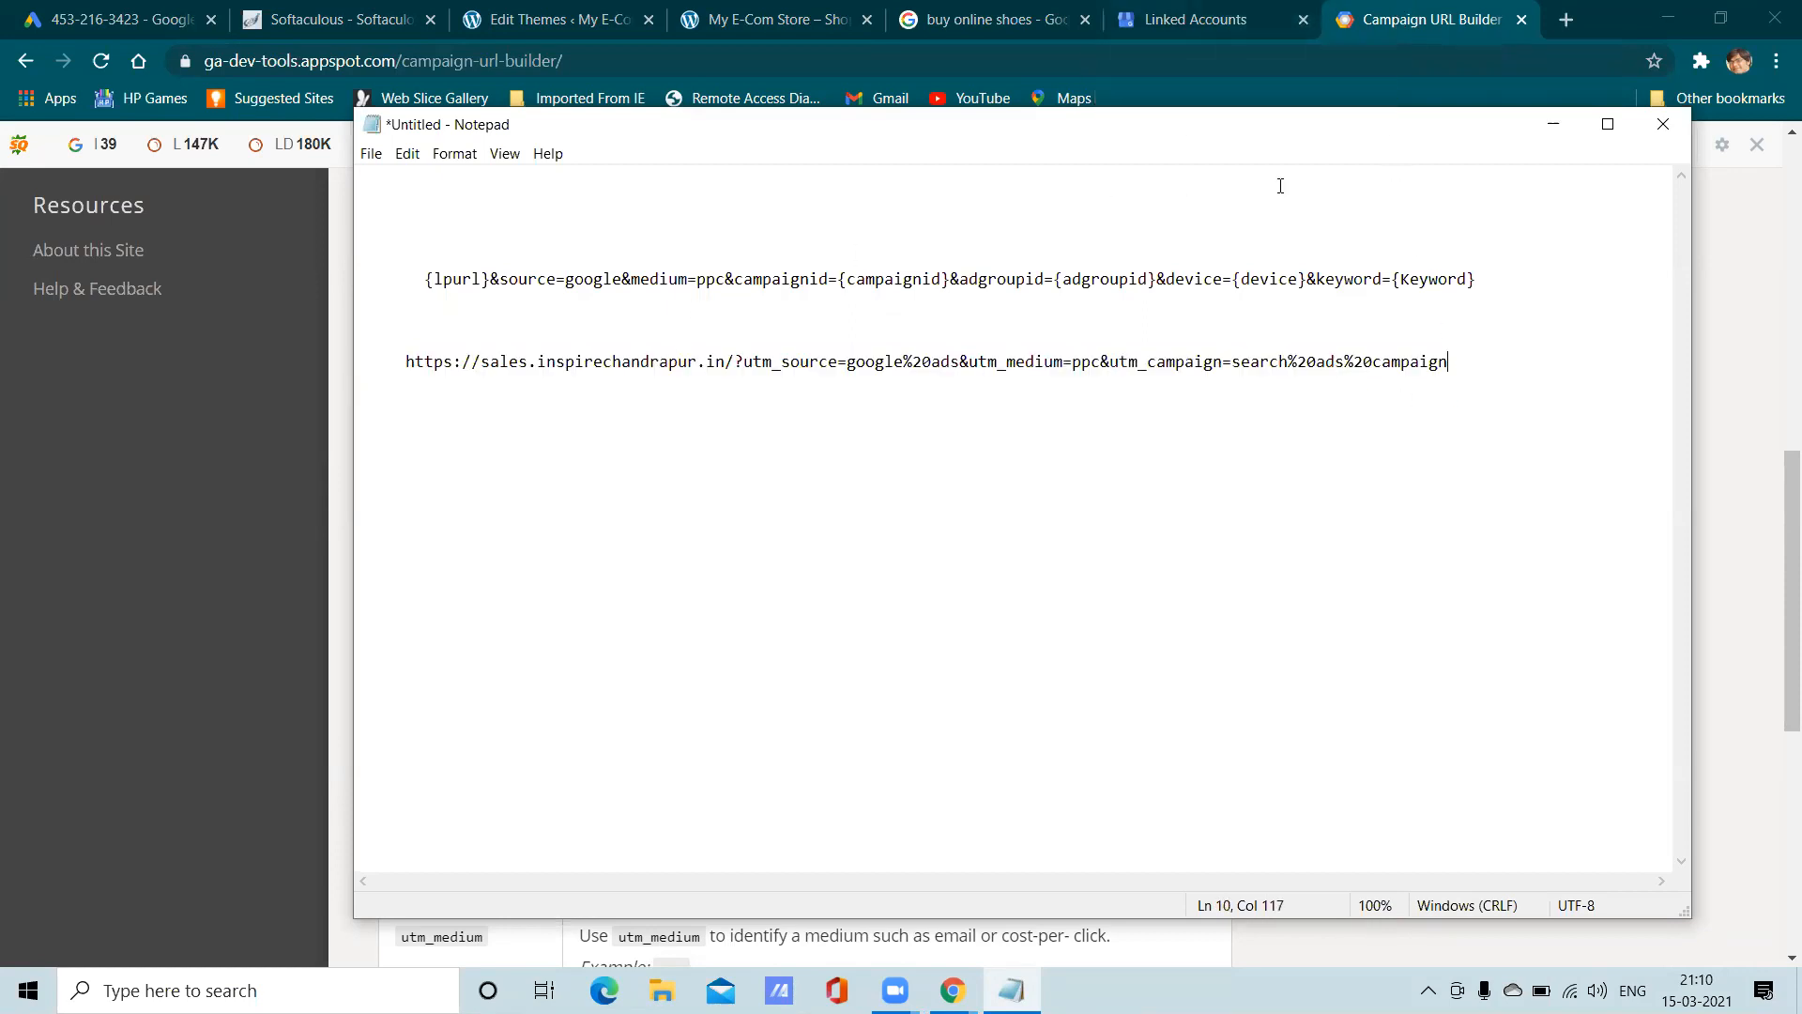
# Look through the URL builder's parameter explanations and the generated campaign URL
pyautogui.click(1552, 125)
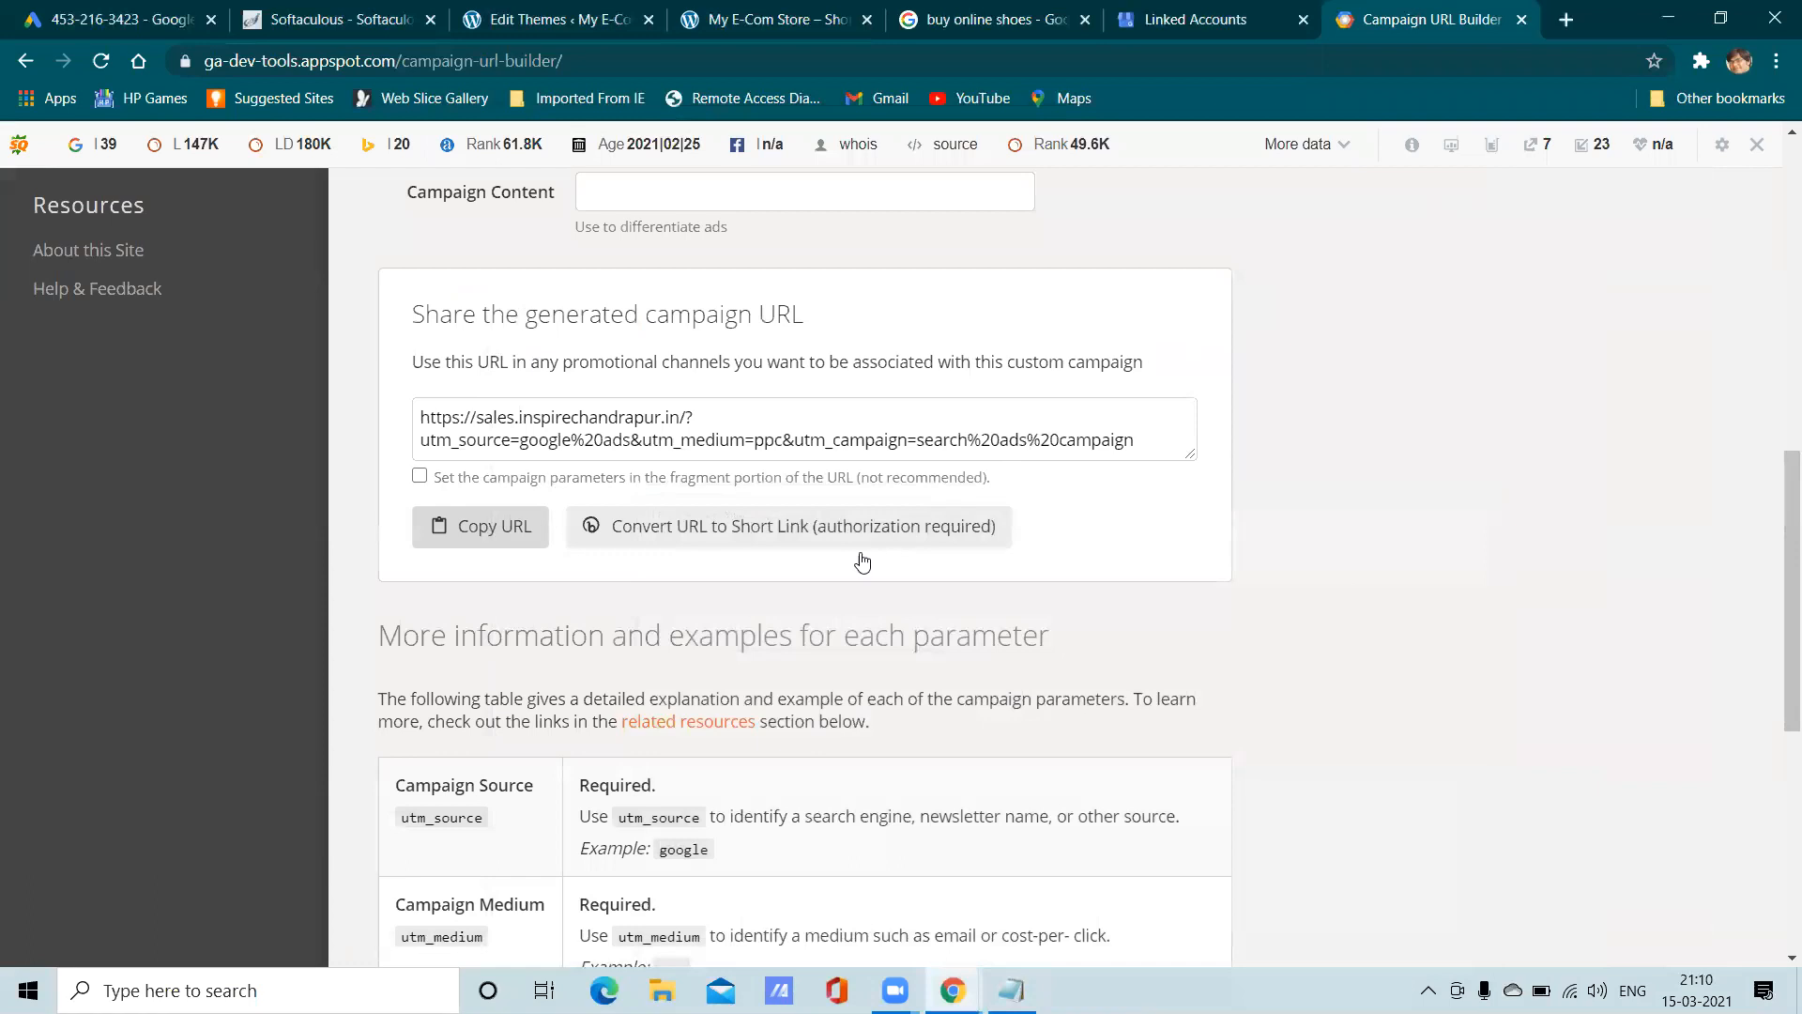
pyautogui.scroll(-3, 721, 629)
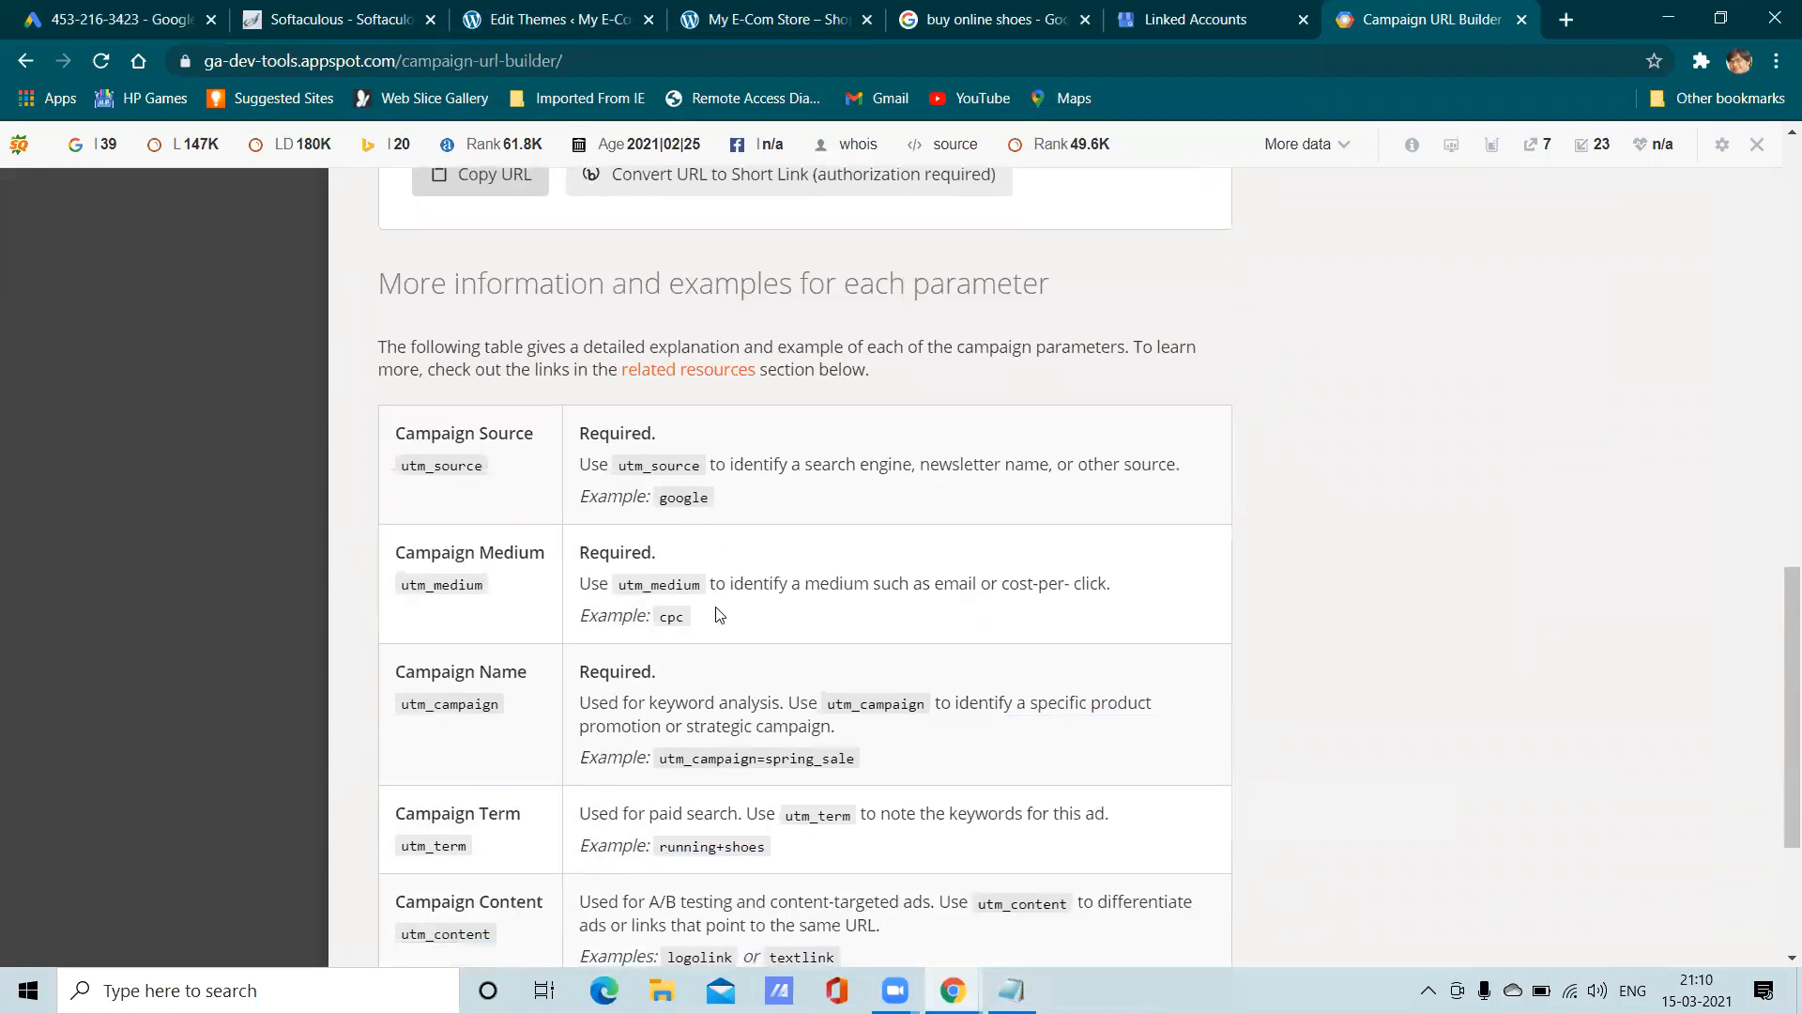
pyautogui.scroll(3, 720, 615)
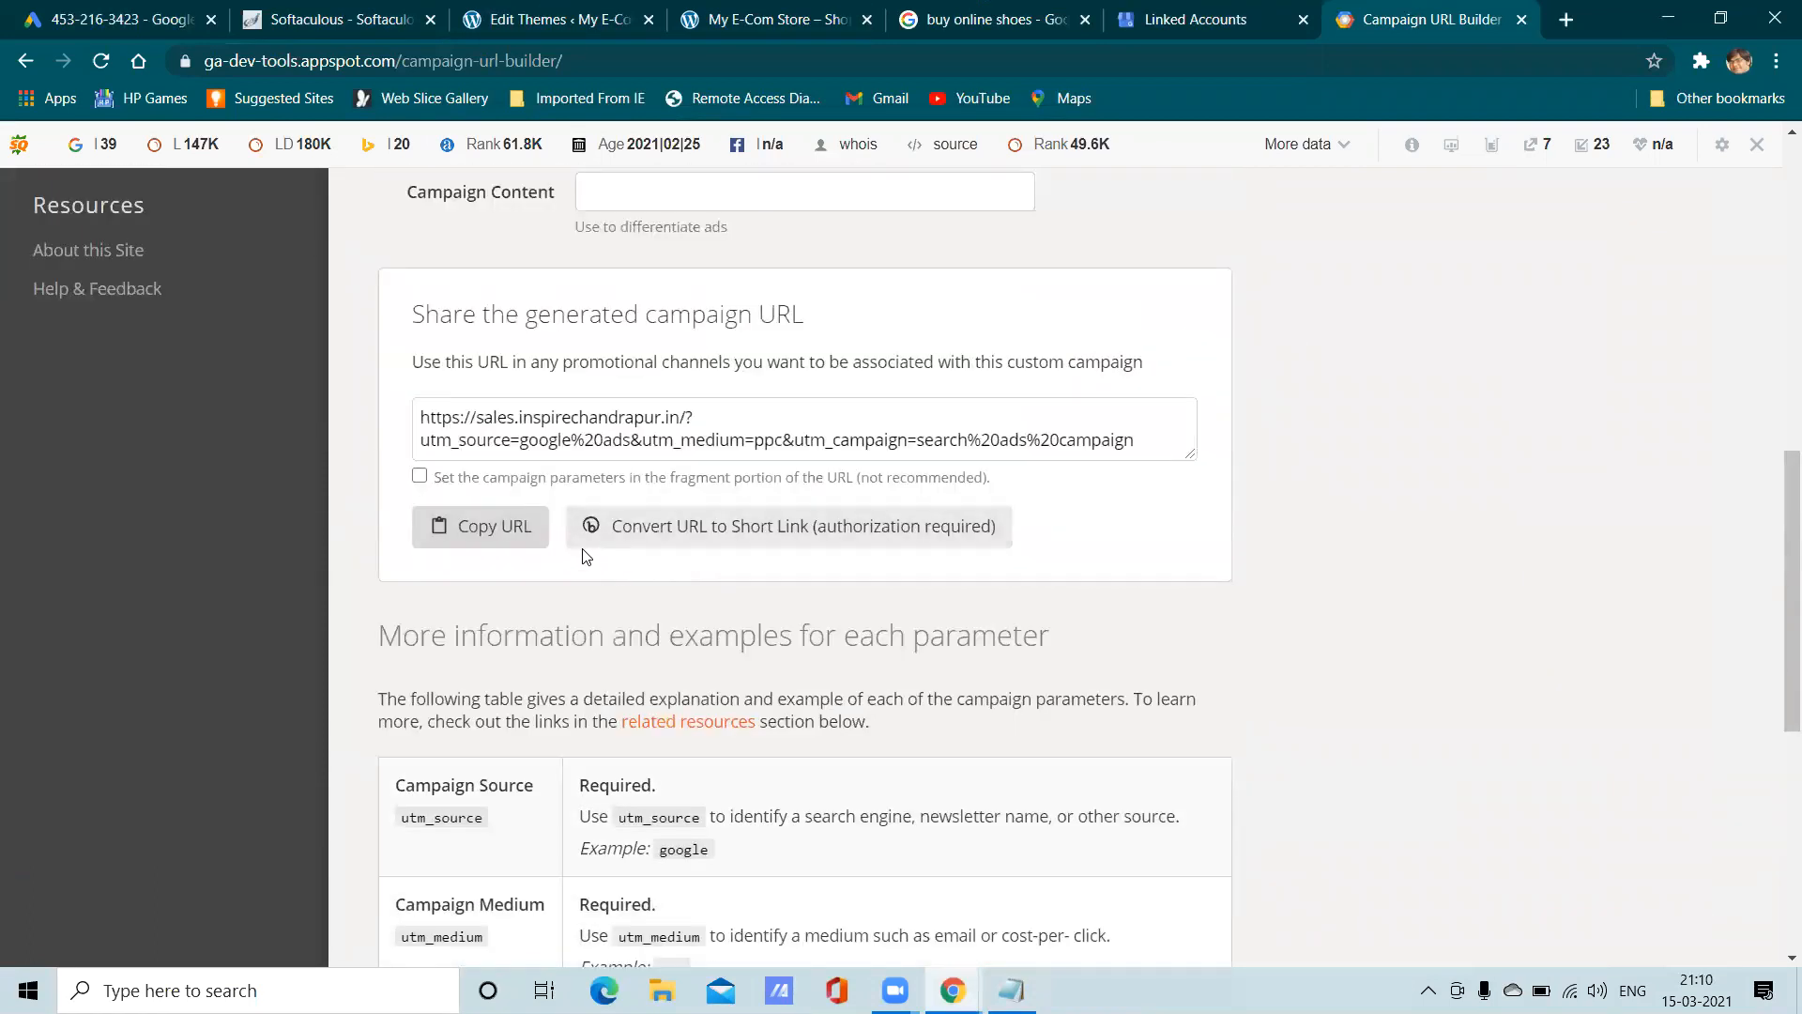
pyautogui.click(1207, 13)
pyautogui.click(1363, 13)
# Return to Notepad and highlight the whole tracking template line from {lpurl} to {Keyword}
pyautogui.click(1011, 991)
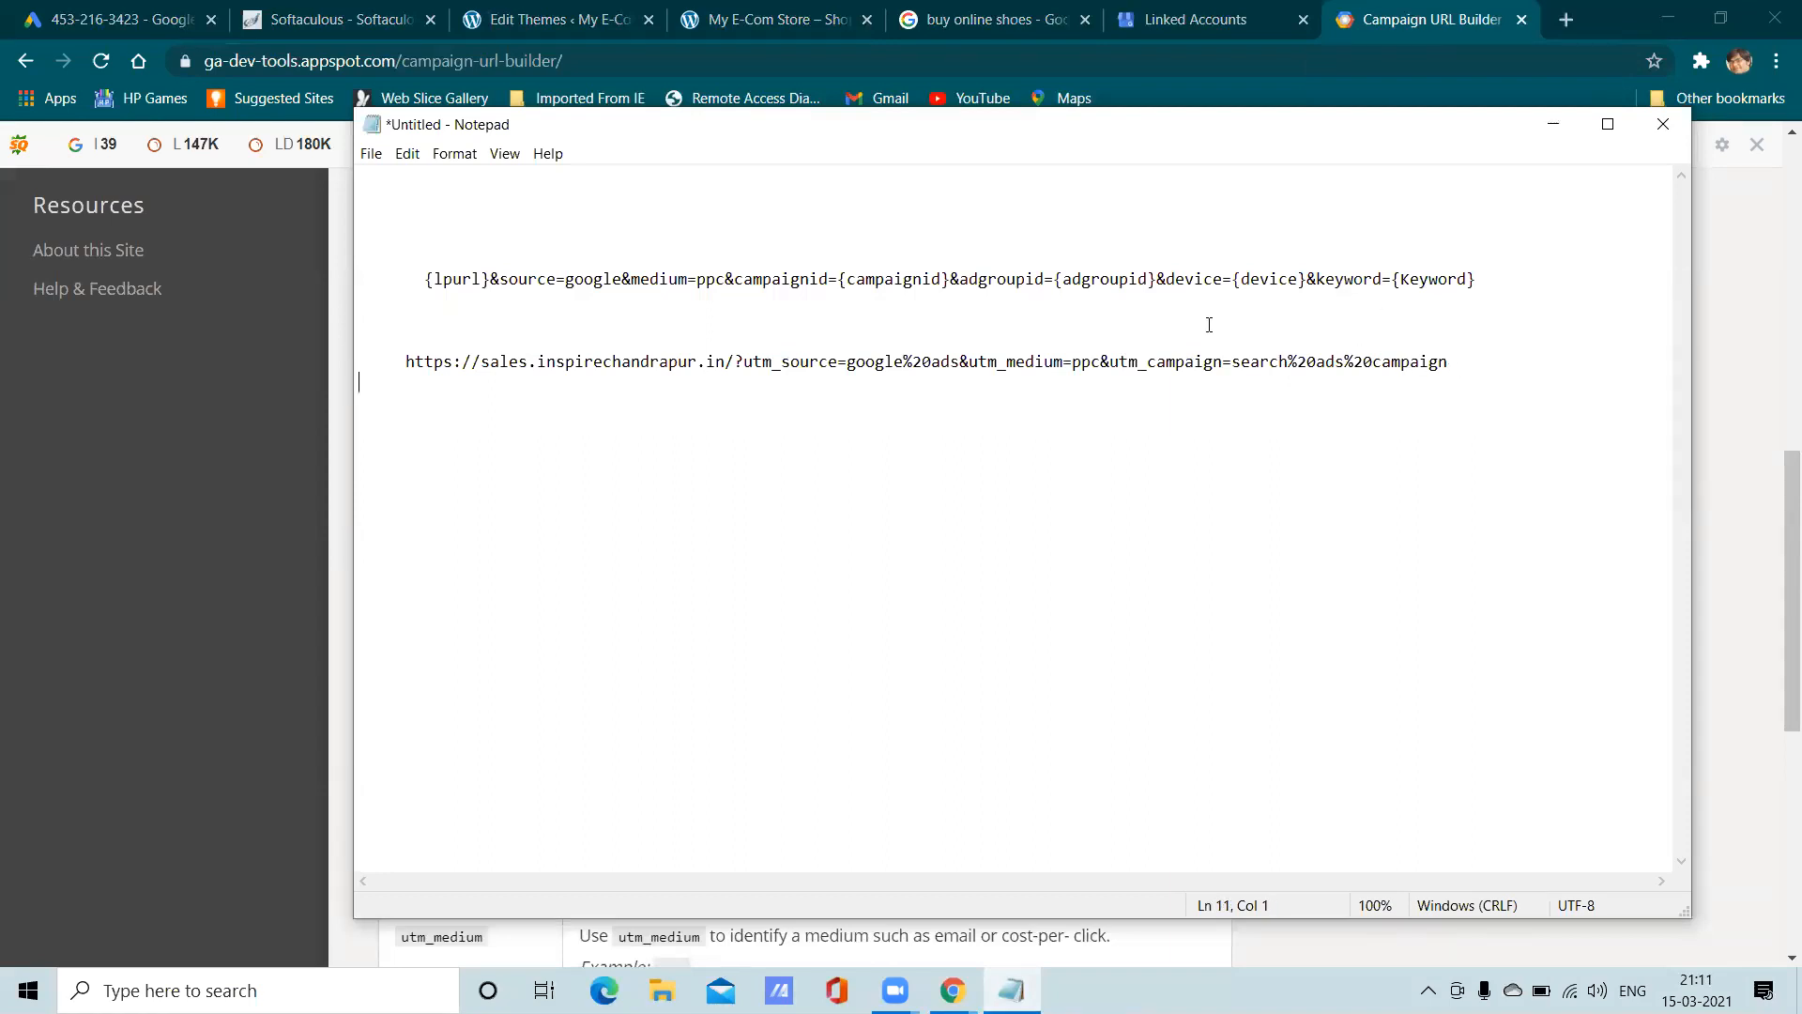
pyautogui.moveTo(416, 279); pyautogui.dragTo(1488, 280)
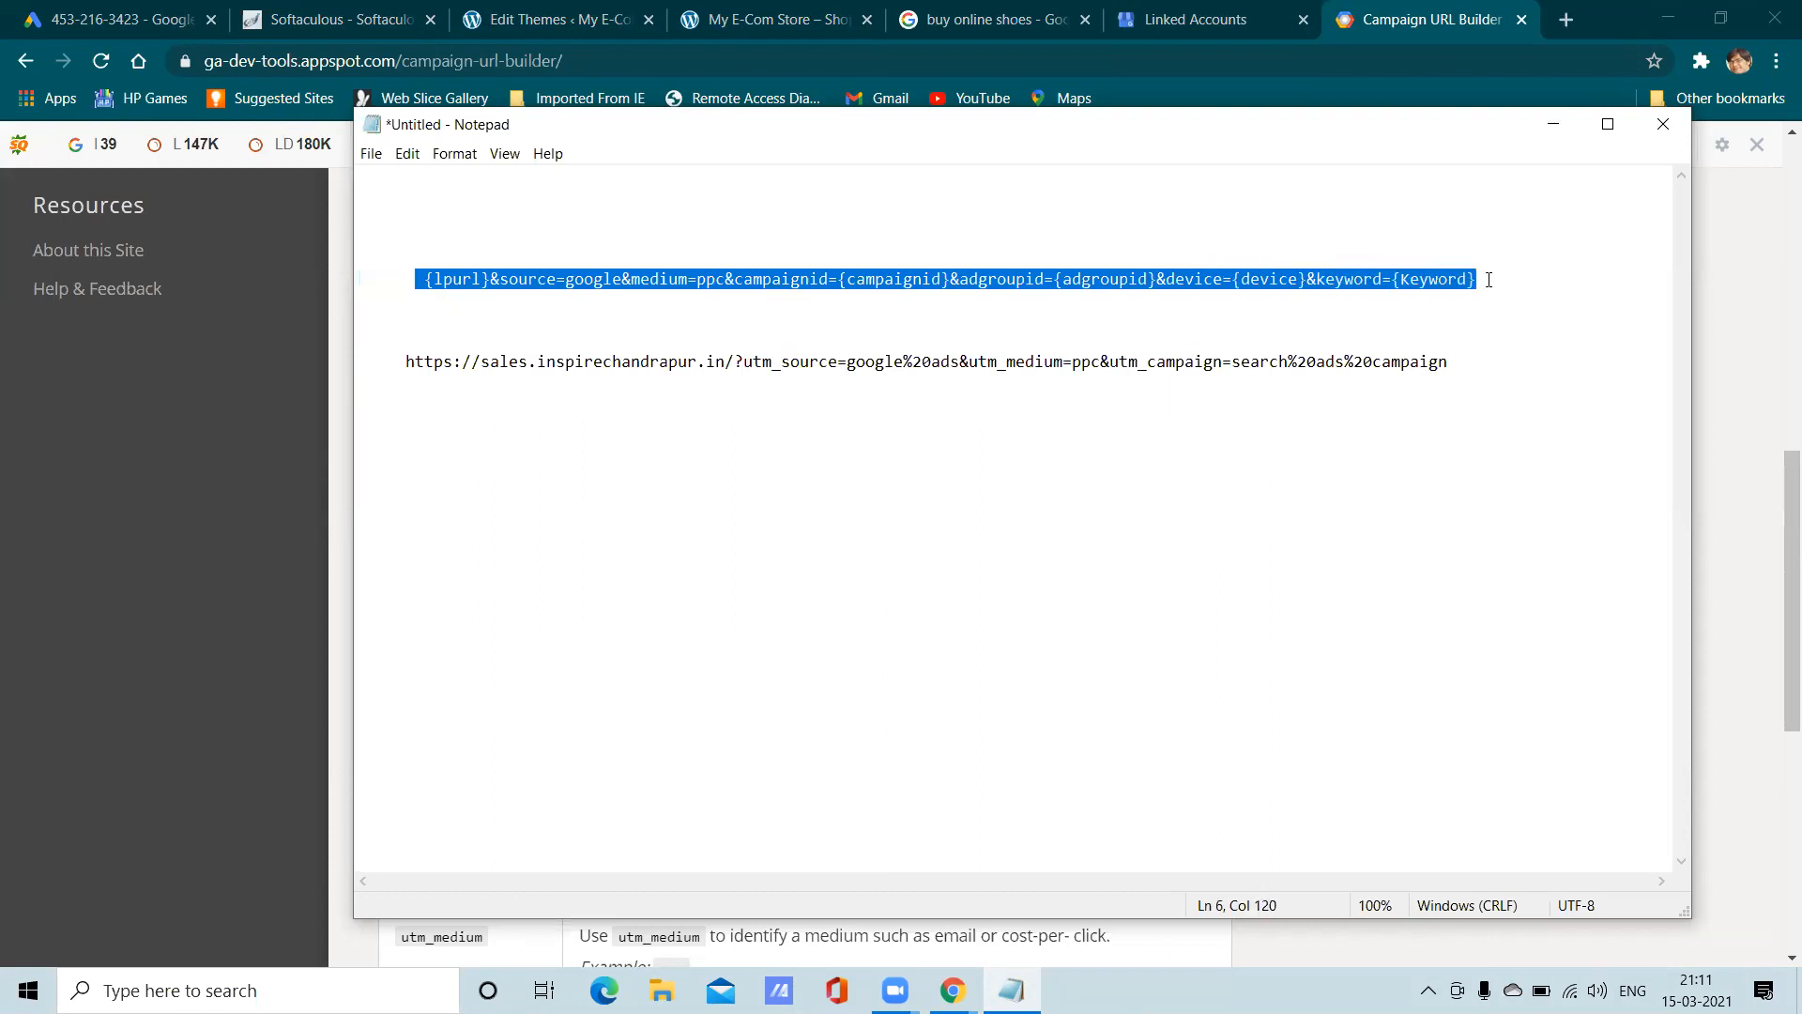
pyautogui.click(1499, 286)
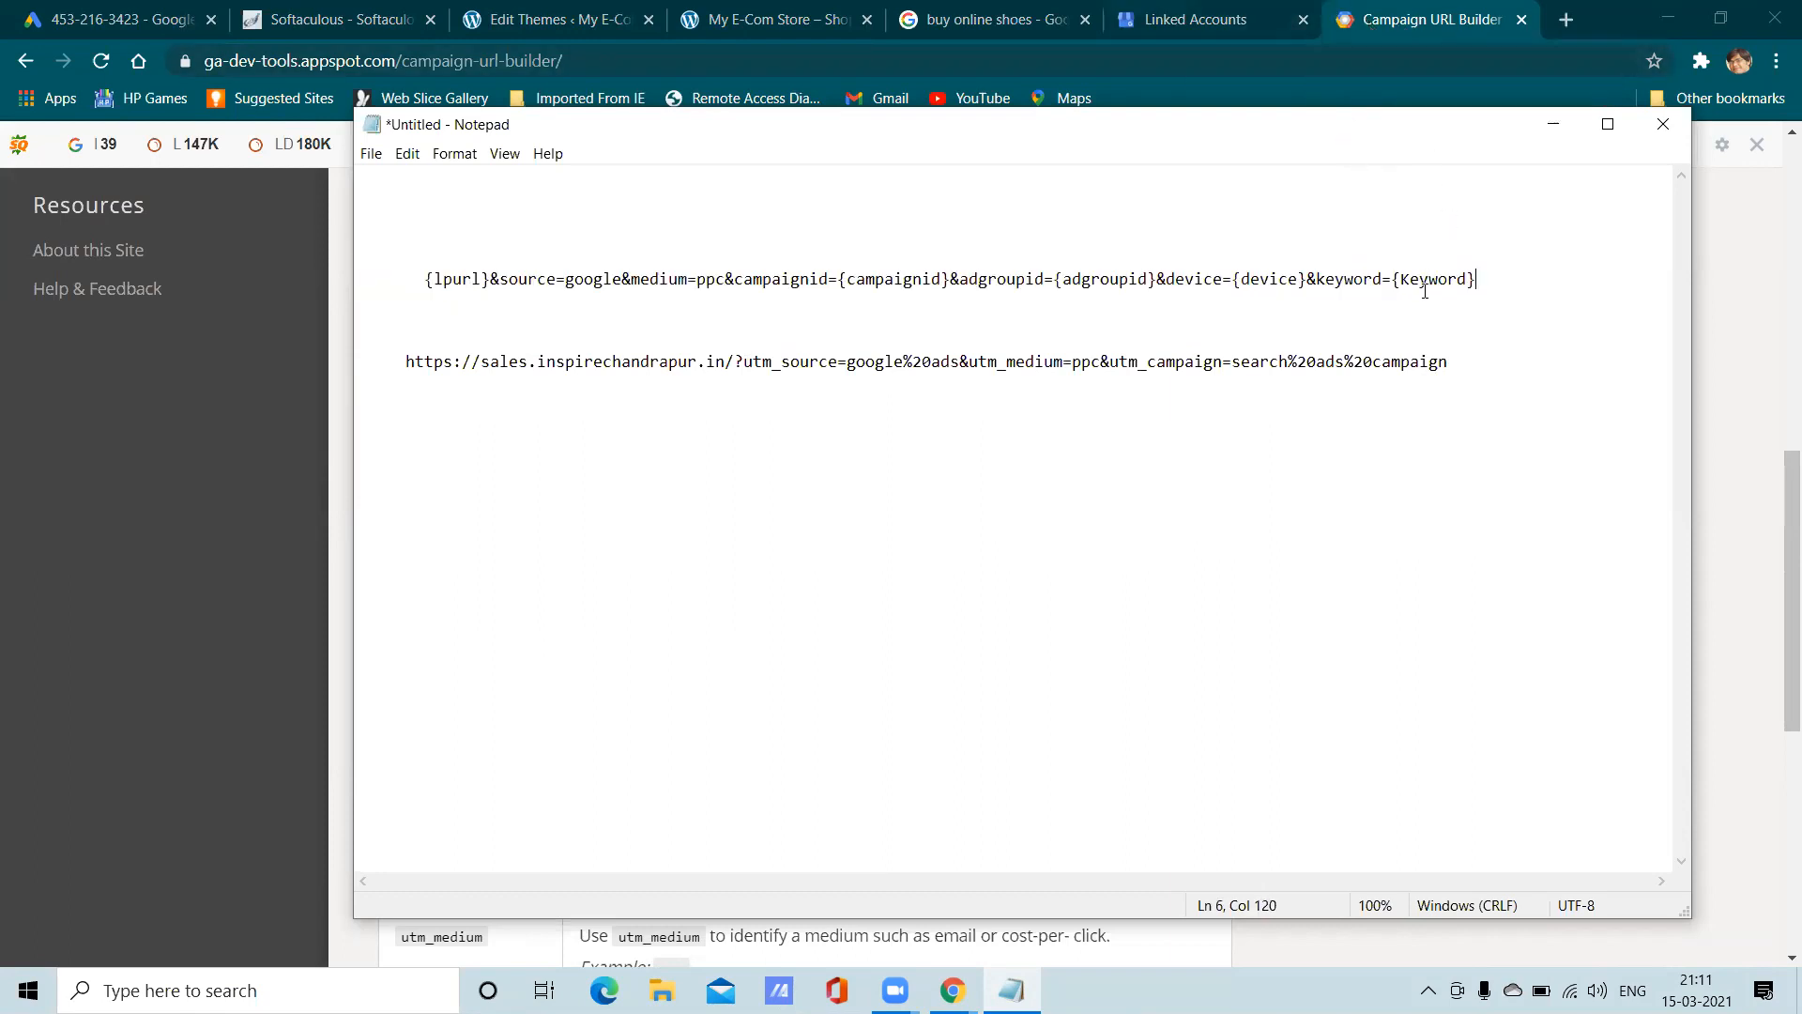
pyautogui.moveTo(1485, 284); pyautogui.dragTo(427, 281)
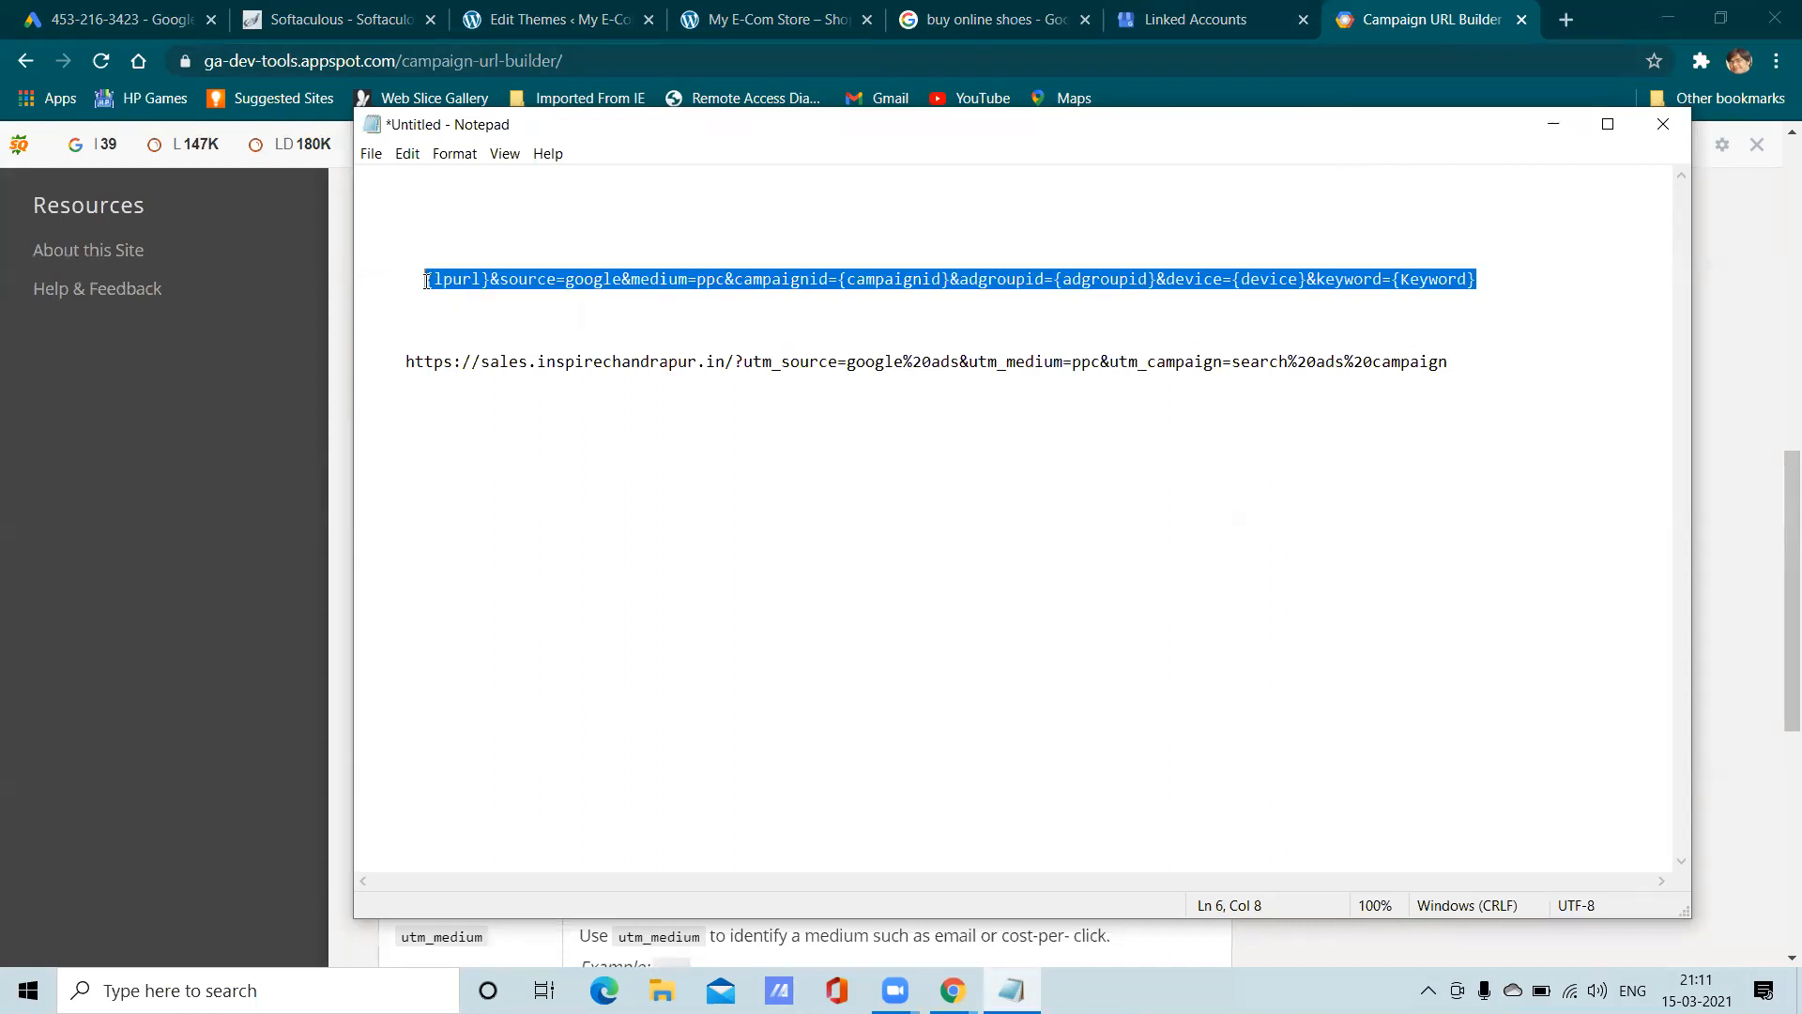
pyautogui.click(469, 381)
pyautogui.moveTo(427, 280); pyautogui.dragTo(1483, 289)
pyautogui.click(1496, 283)
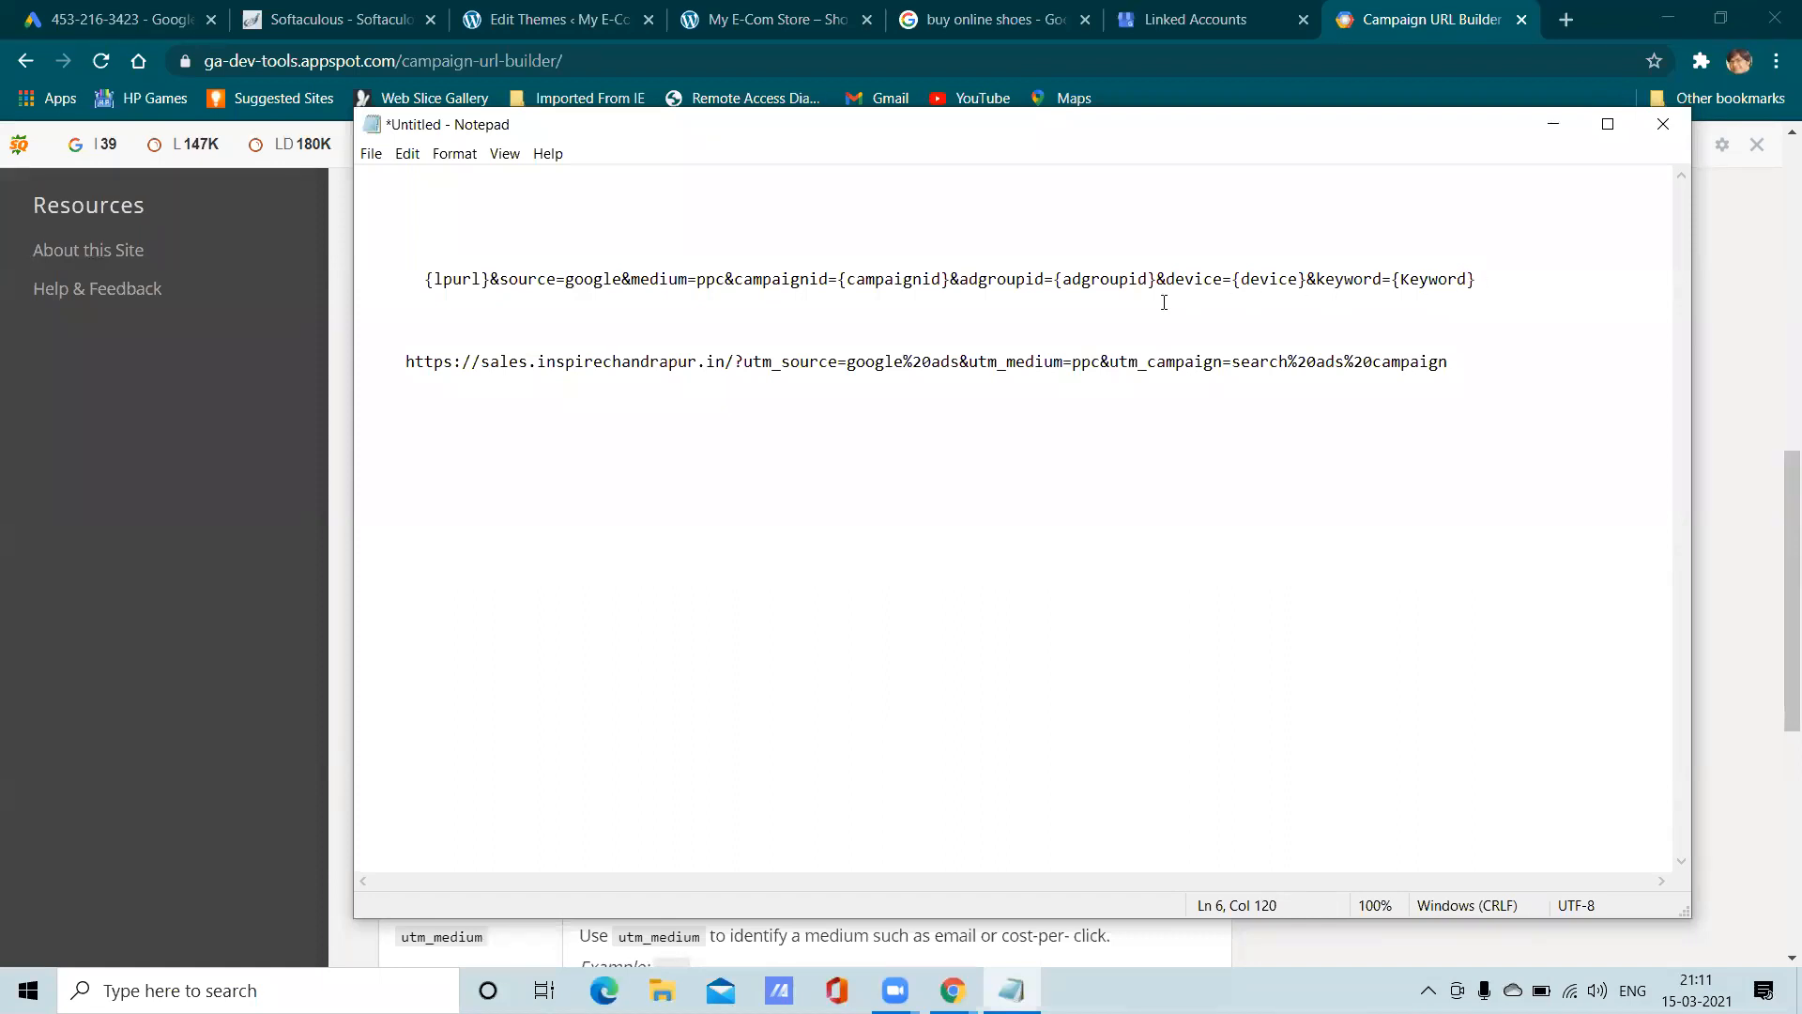
# Delete the pasted campaign URL from line 10 of the Notepad file, keeping the tracking template above it
pyautogui.click(1478, 356)
pyautogui.press('Return')
pyautogui.moveTo(542, 386); pyautogui.dragTo(384, 366)
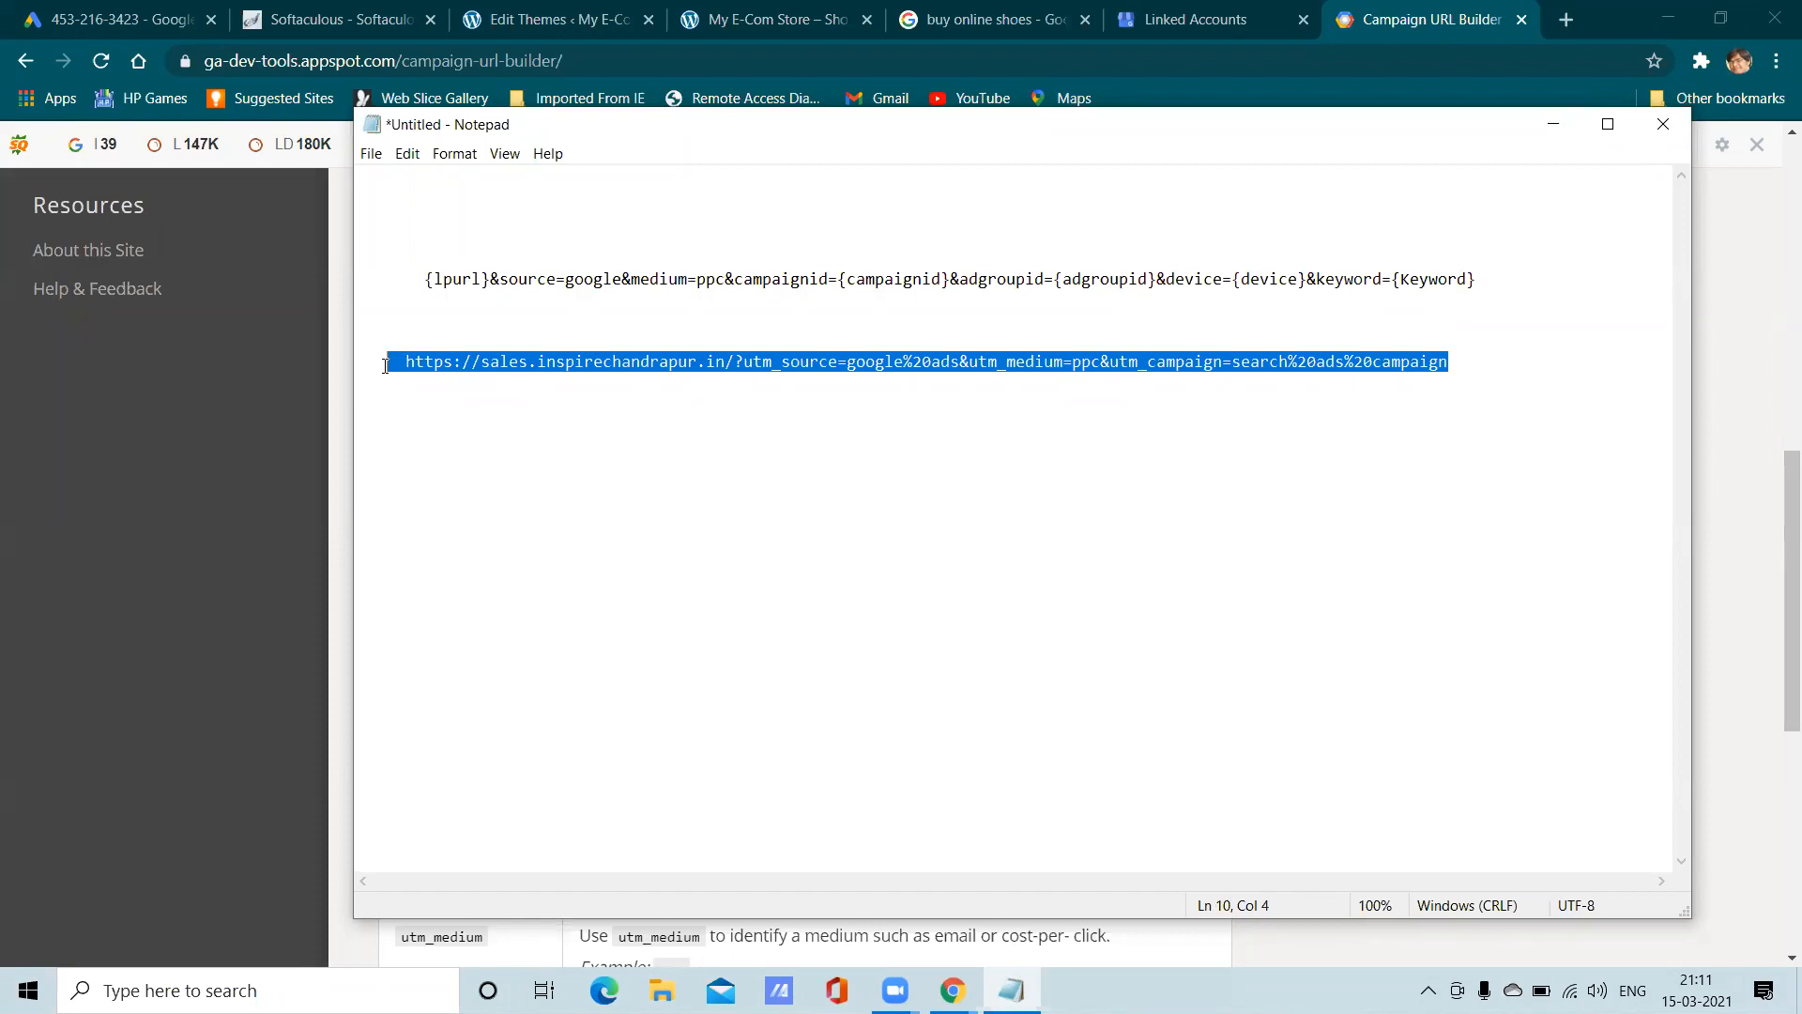
pyautogui.press('Delete')
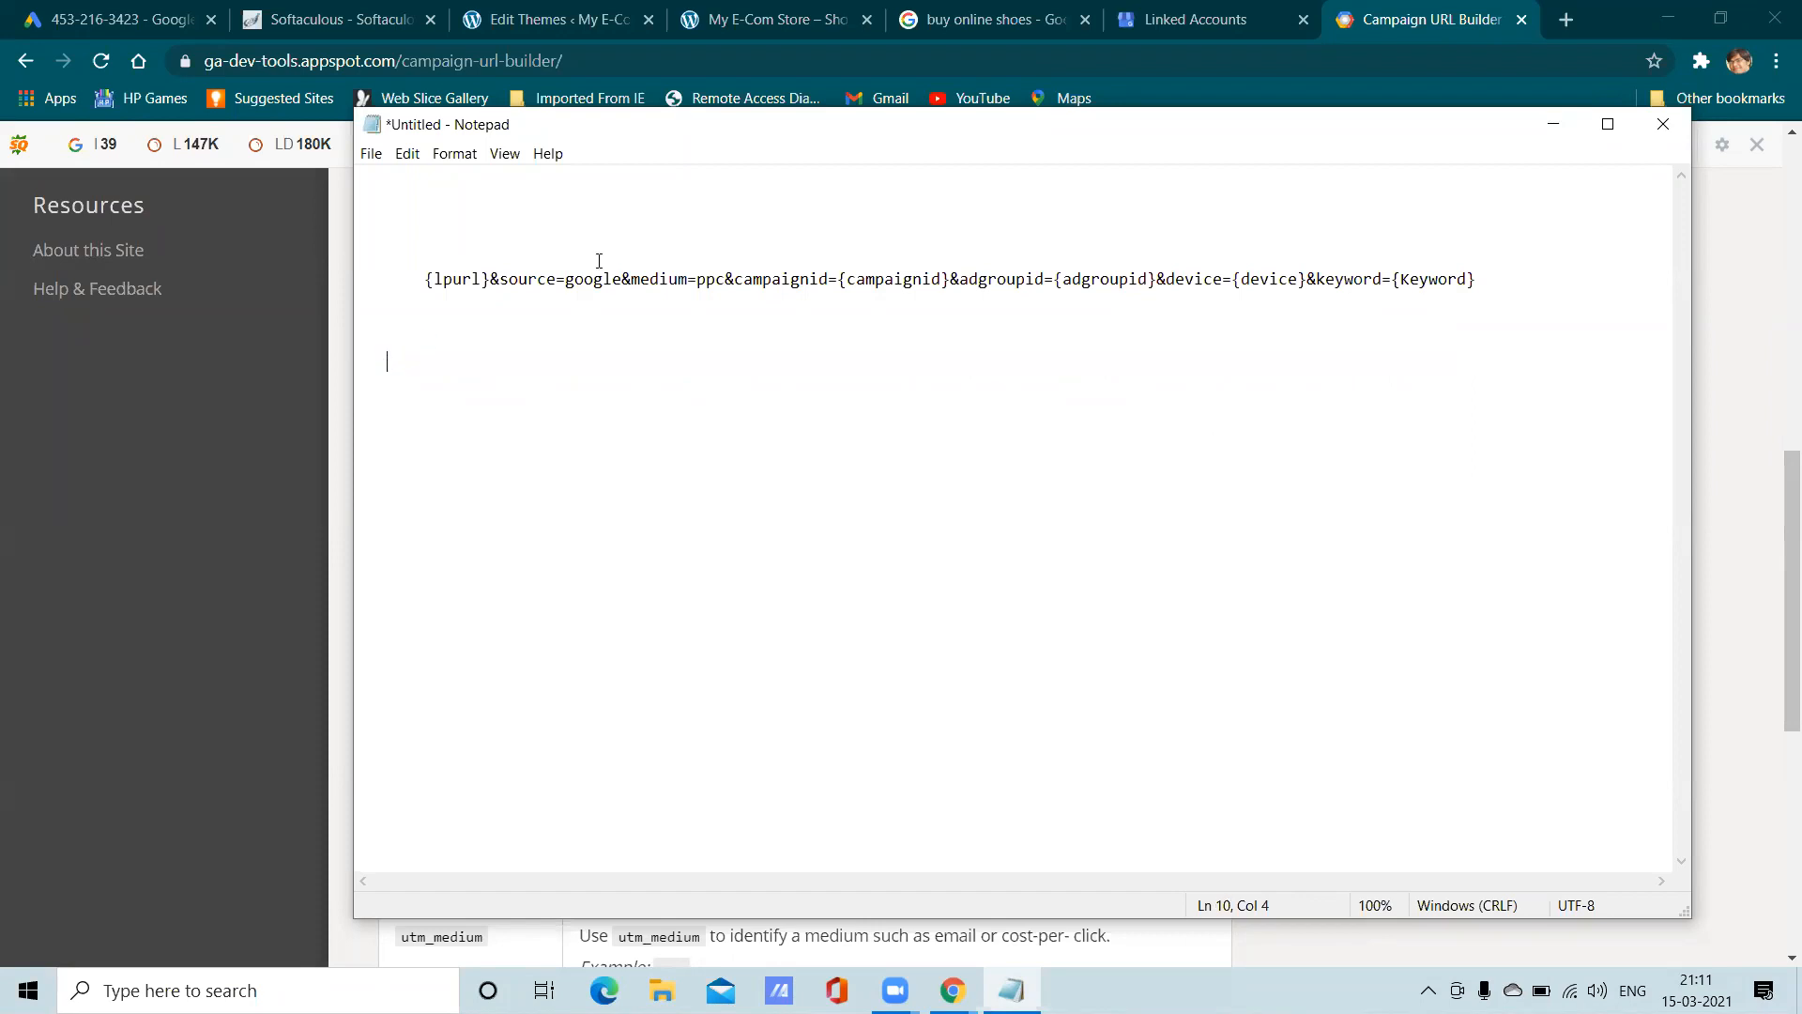
pyautogui.click(1434, 17)
pyautogui.scroll(-5, 706, 672)
pyautogui.scroll(5, 706, 672)
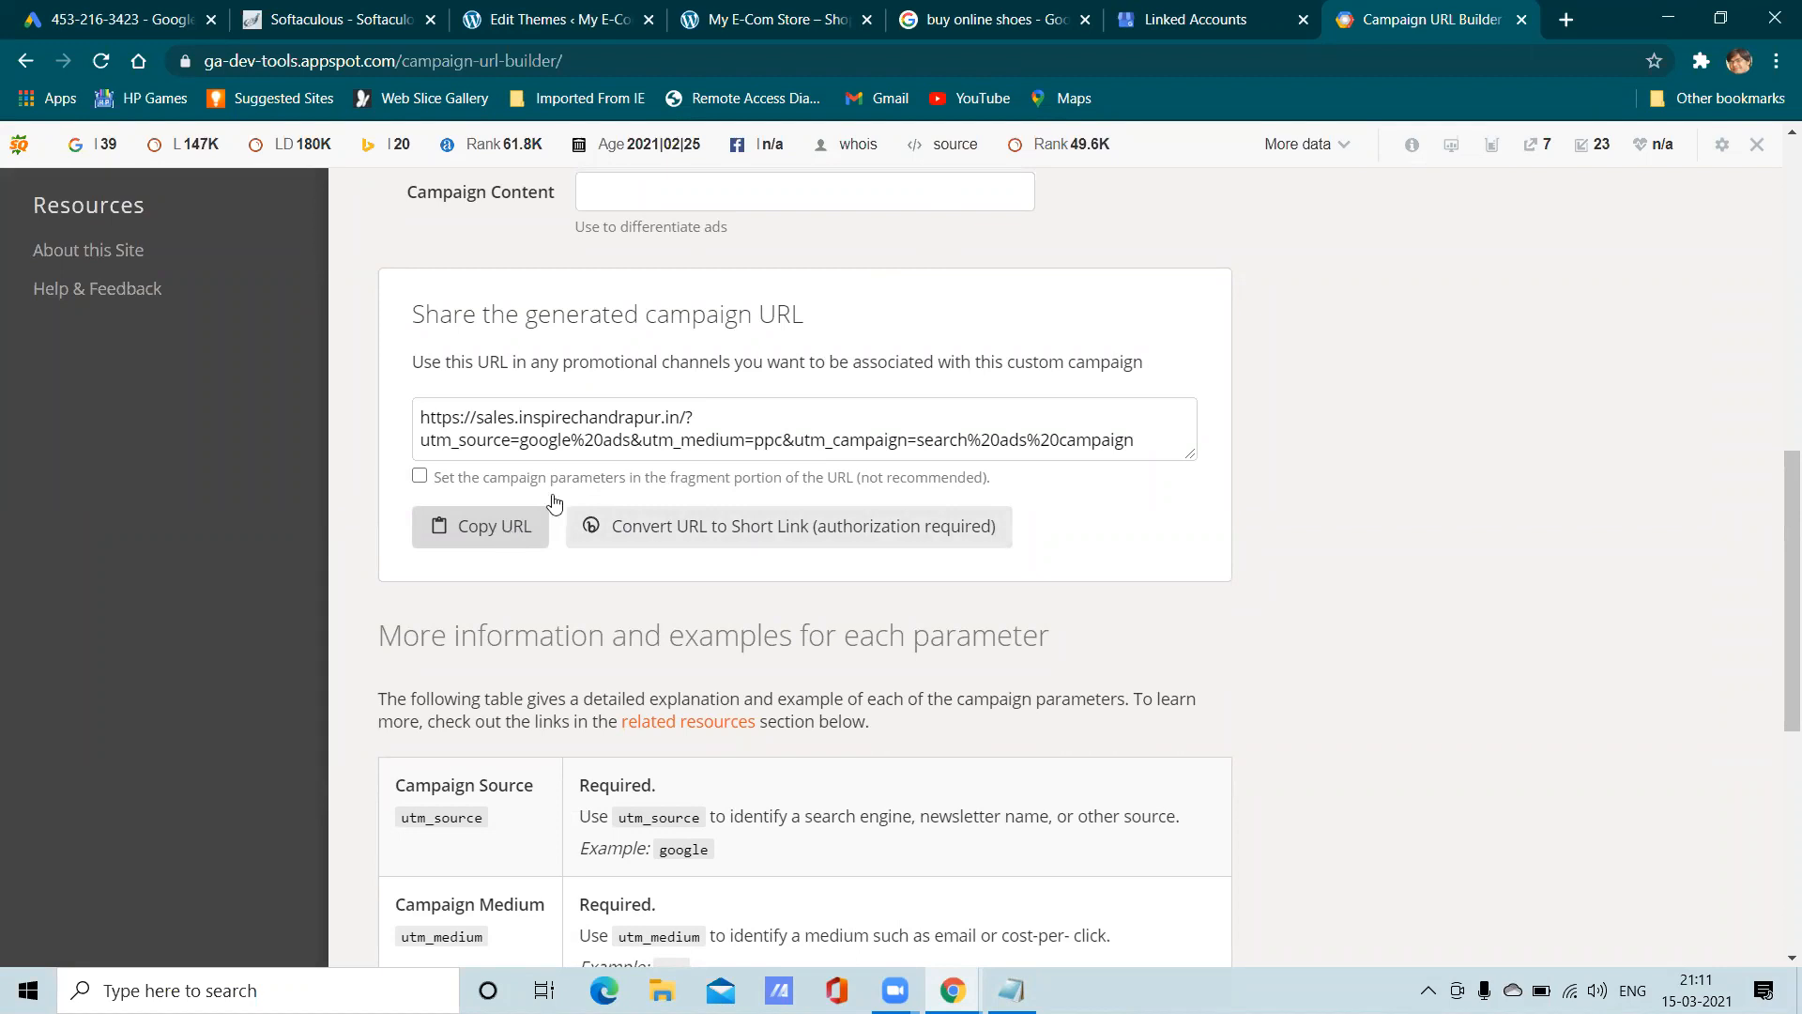
pyautogui.click(1256, 13)
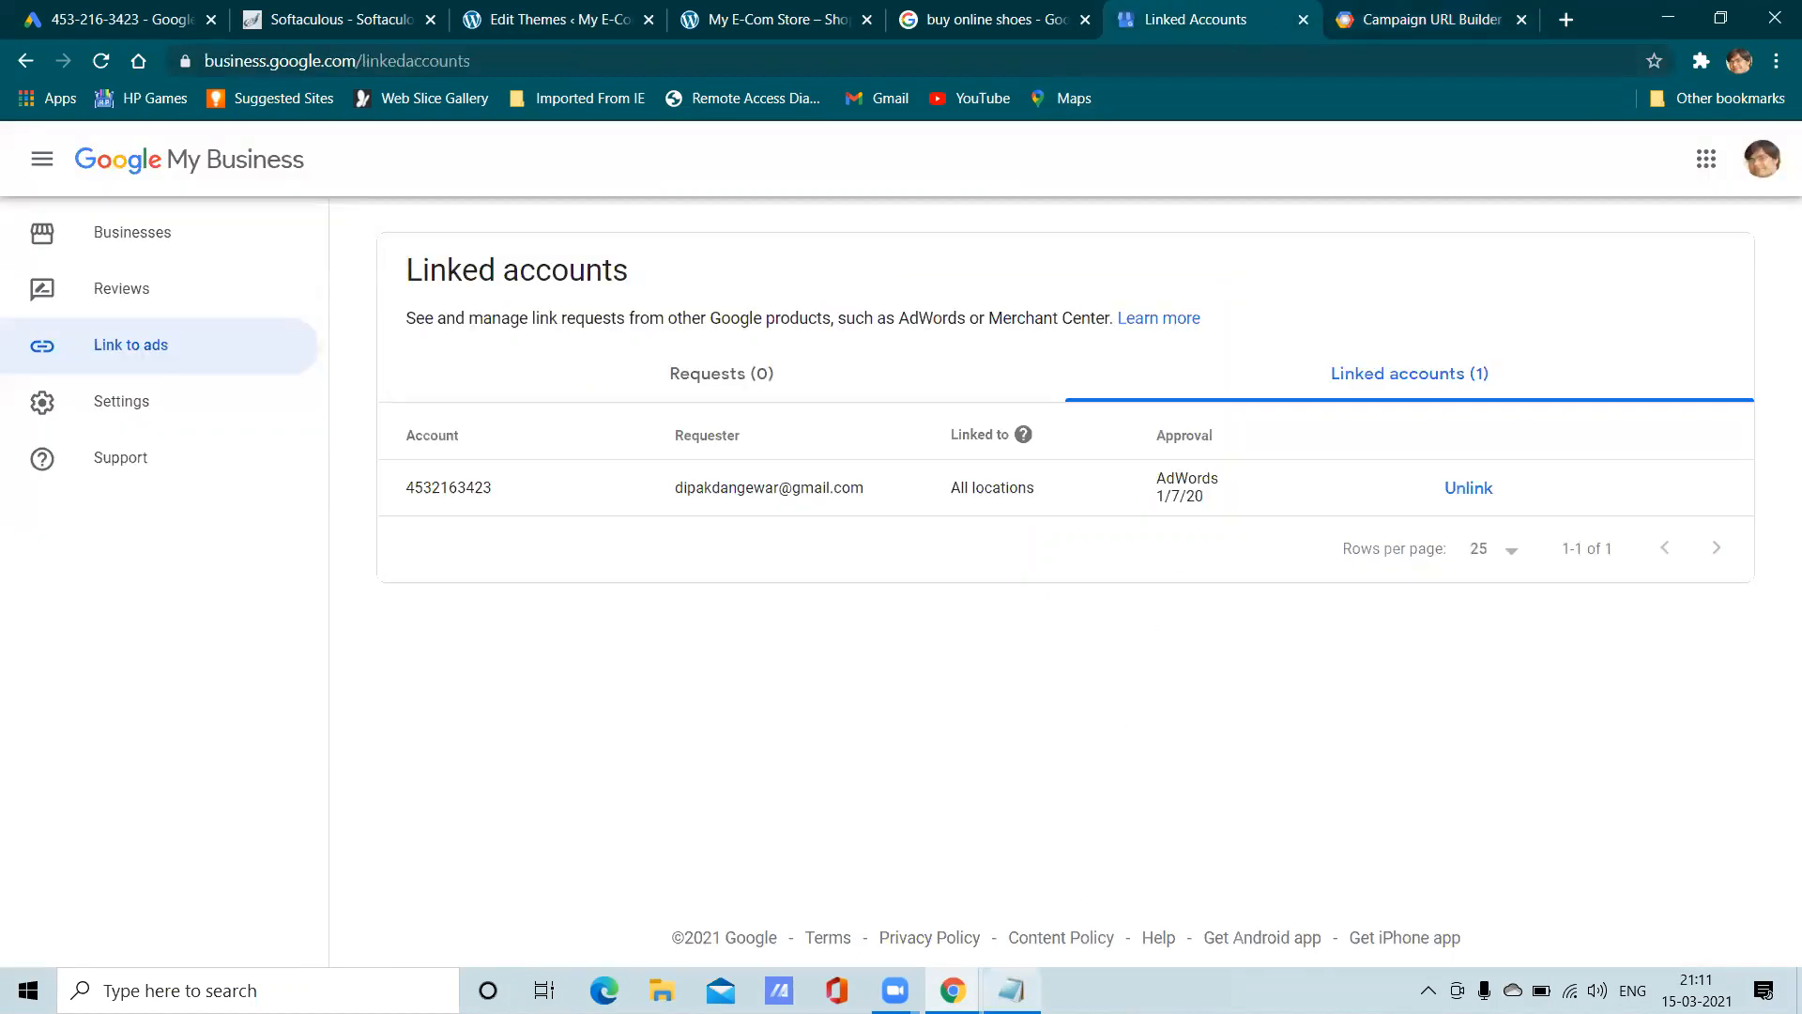
# Switch to Notepad and point out the {lpurl} and campaignid={campaignid} parts of the tracking template
pyautogui.click(1010, 990)
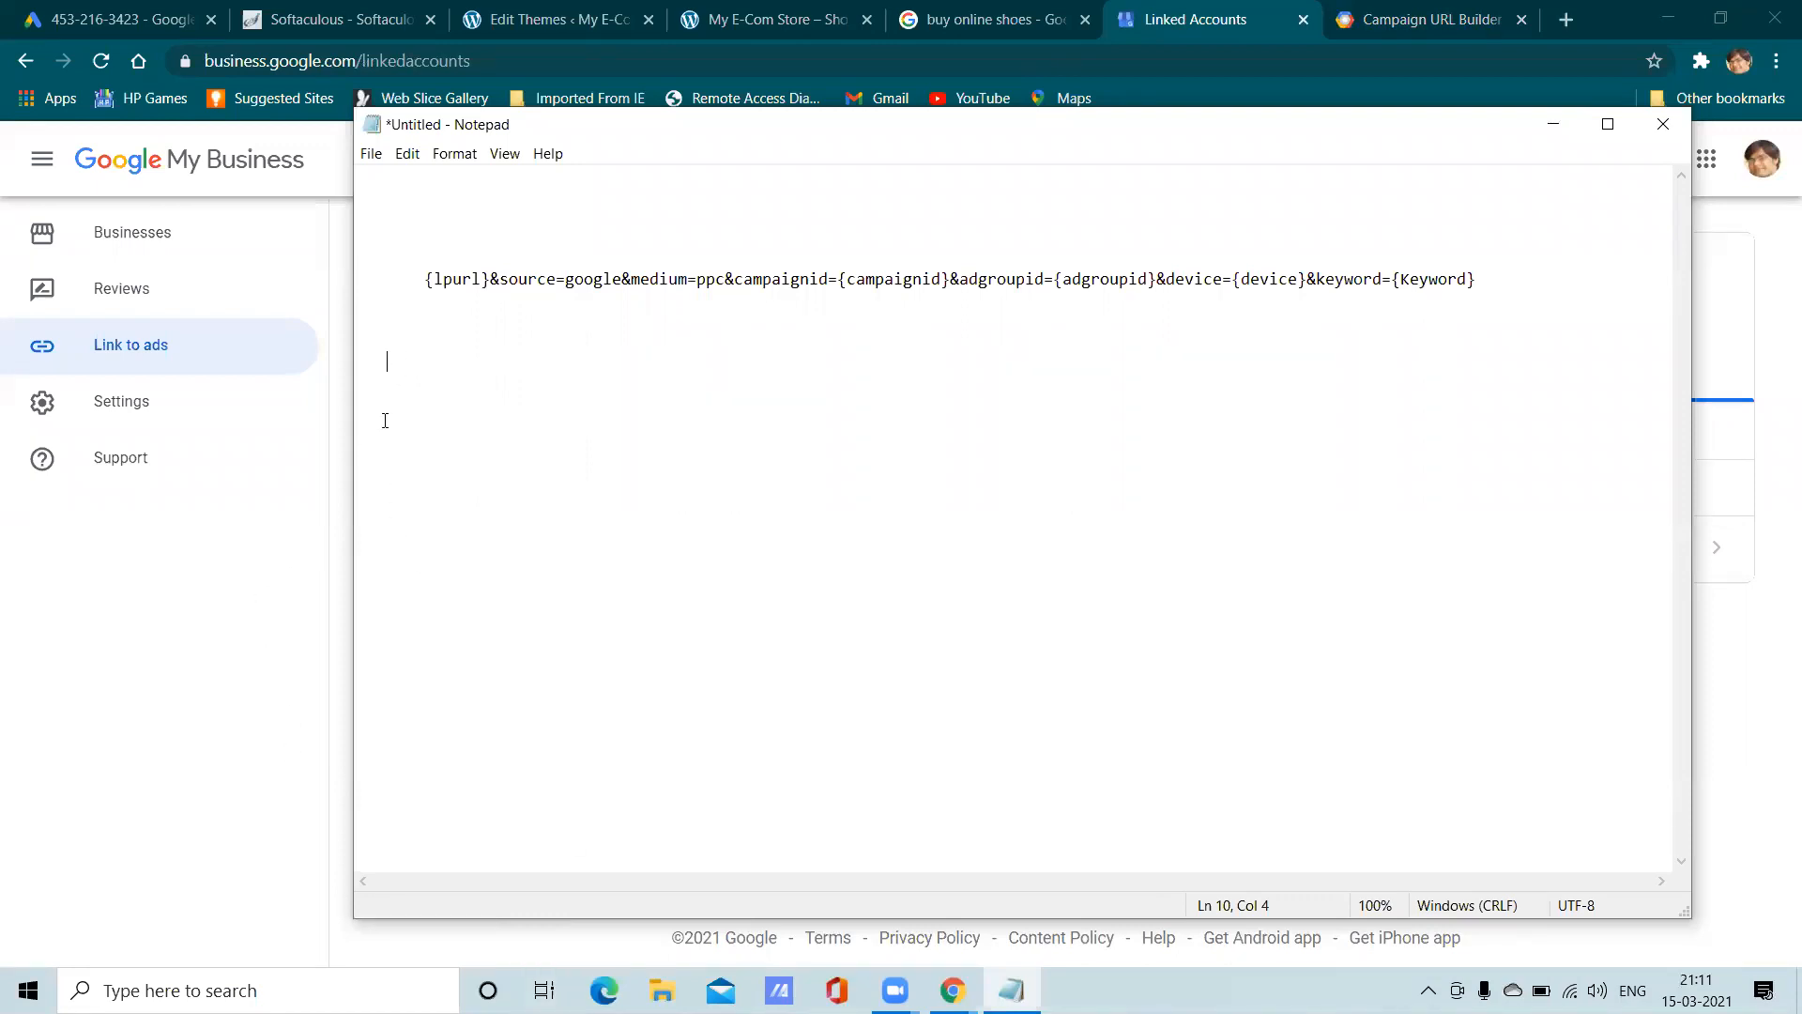
pyautogui.click(426, 276)
pyautogui.moveTo(426, 276)
pyautogui.mouseDown()
pyautogui.moveTo(608, 278)
pyautogui.moveTo(415, 278)
pyautogui.mouseUp()
pyautogui.click(488, 273)
pyautogui.click(525, 325)
pyautogui.moveTo(827, 277); pyautogui.dragTo(813, 278)
pyautogui.click(848, 323)
# Switch to Google Ads, save the edited ad and open the list of all campaigns
pyautogui.click(156, 13)
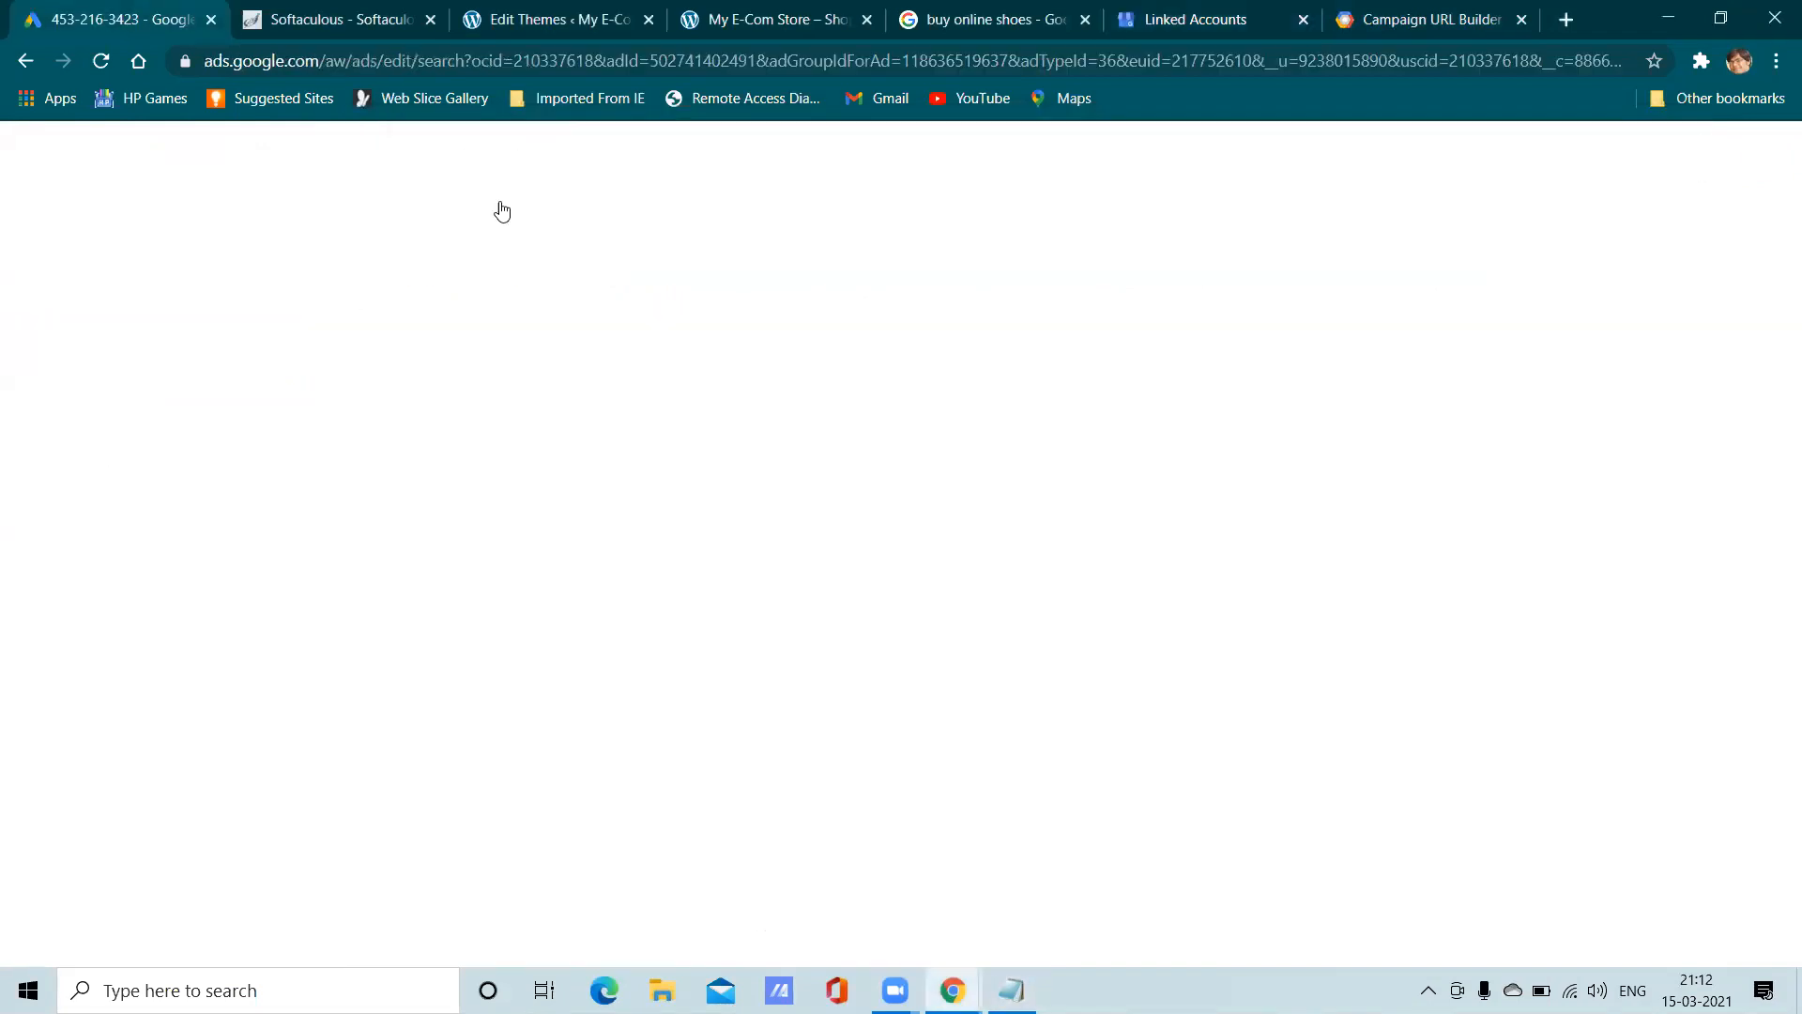
pyautogui.scroll(5, 105, 223)
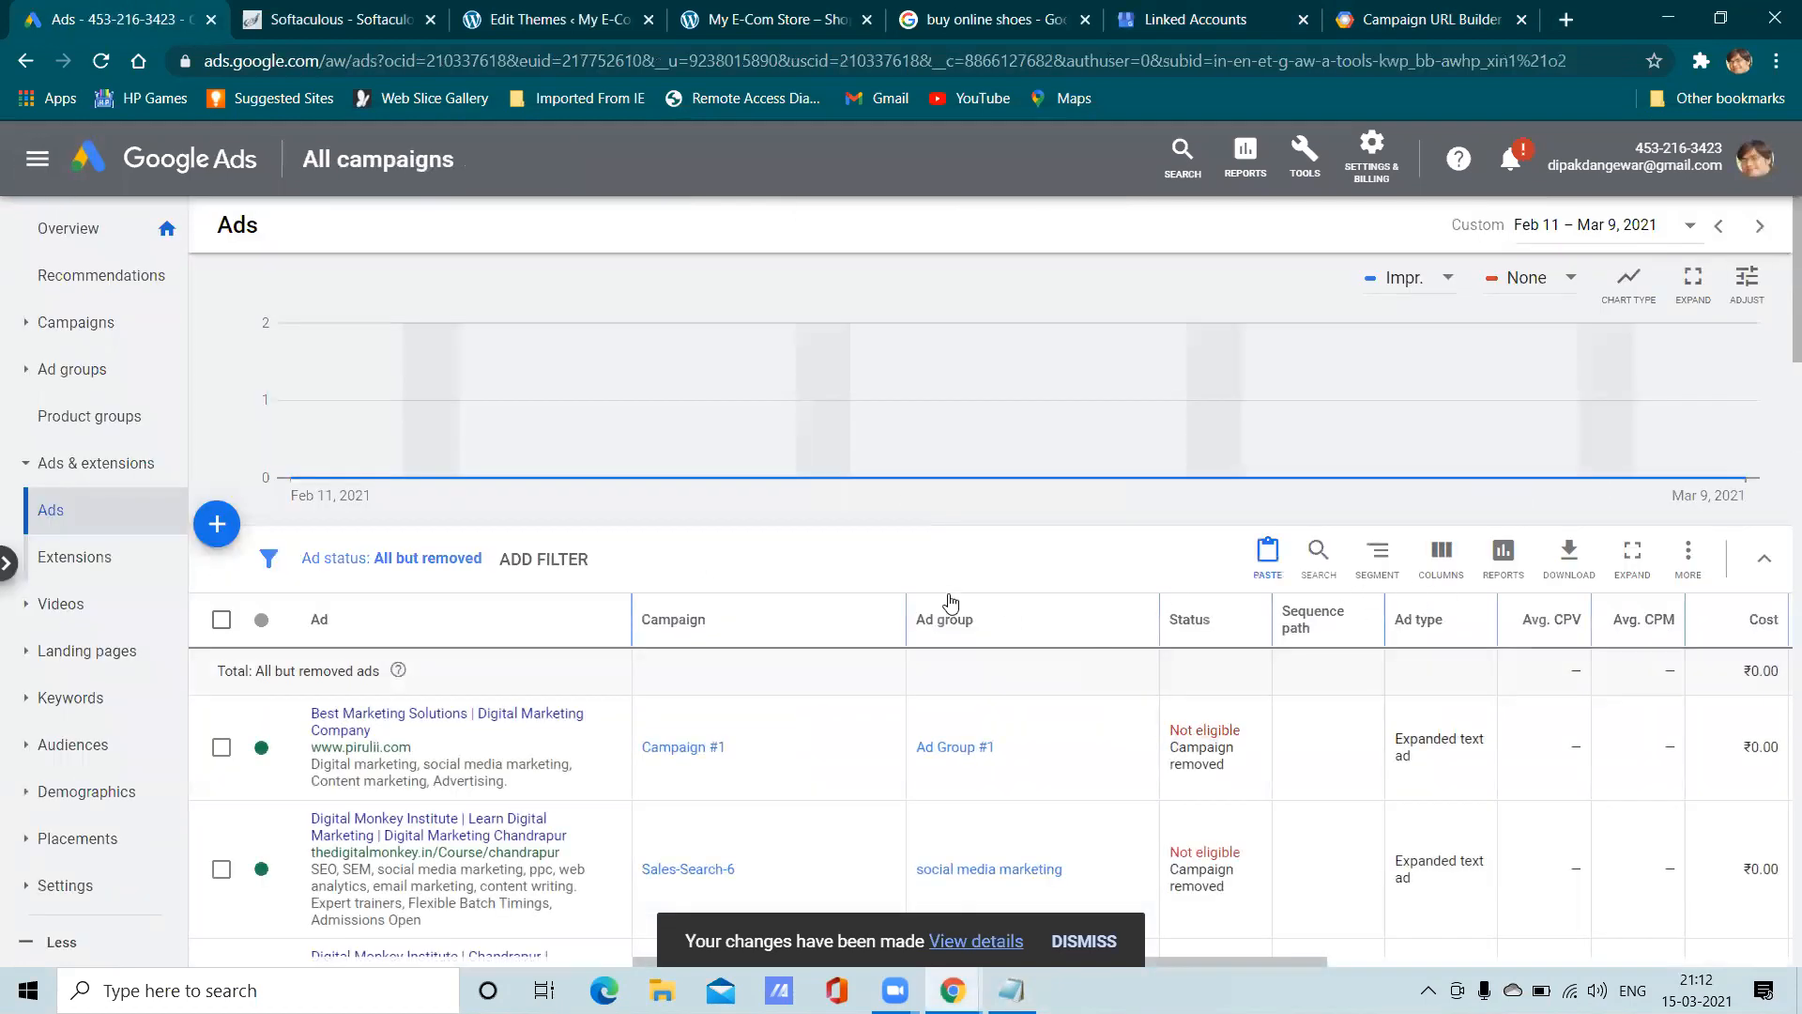
pyautogui.click(85, 336)
pyautogui.click(97, 368)
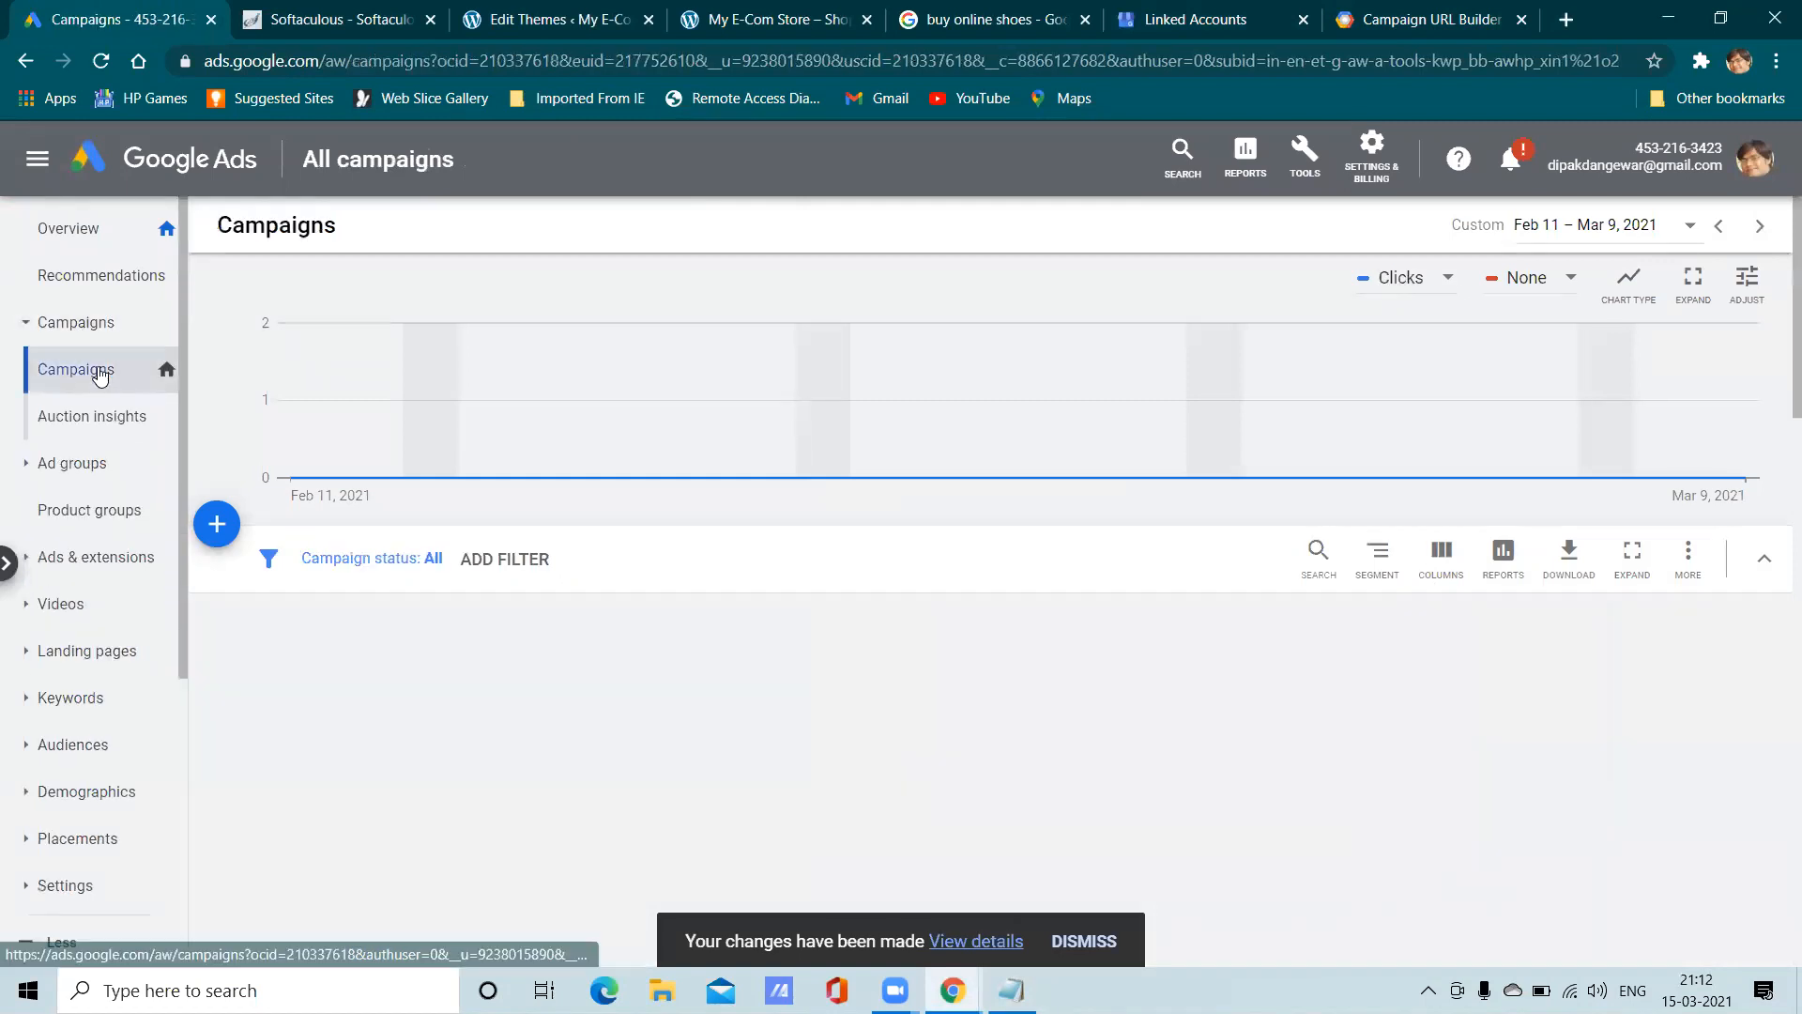
pyautogui.click(93, 331)
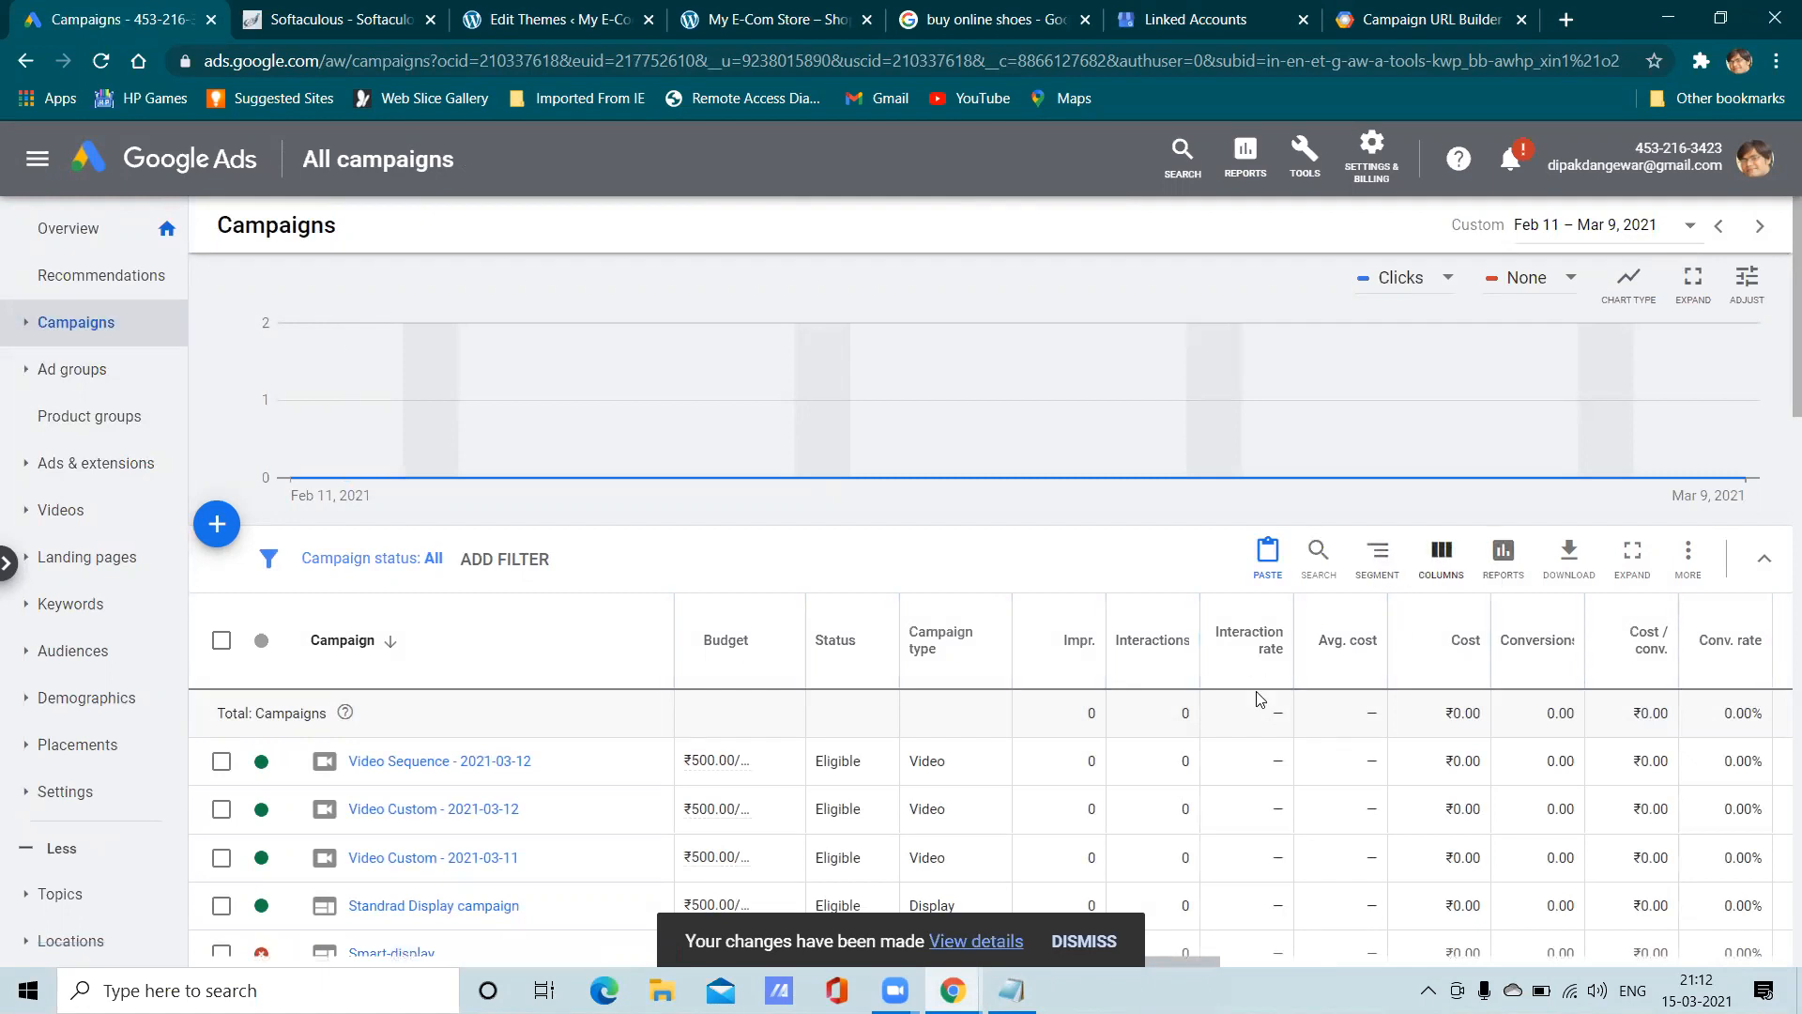
pyautogui.scroll(-5, 1338, 708)
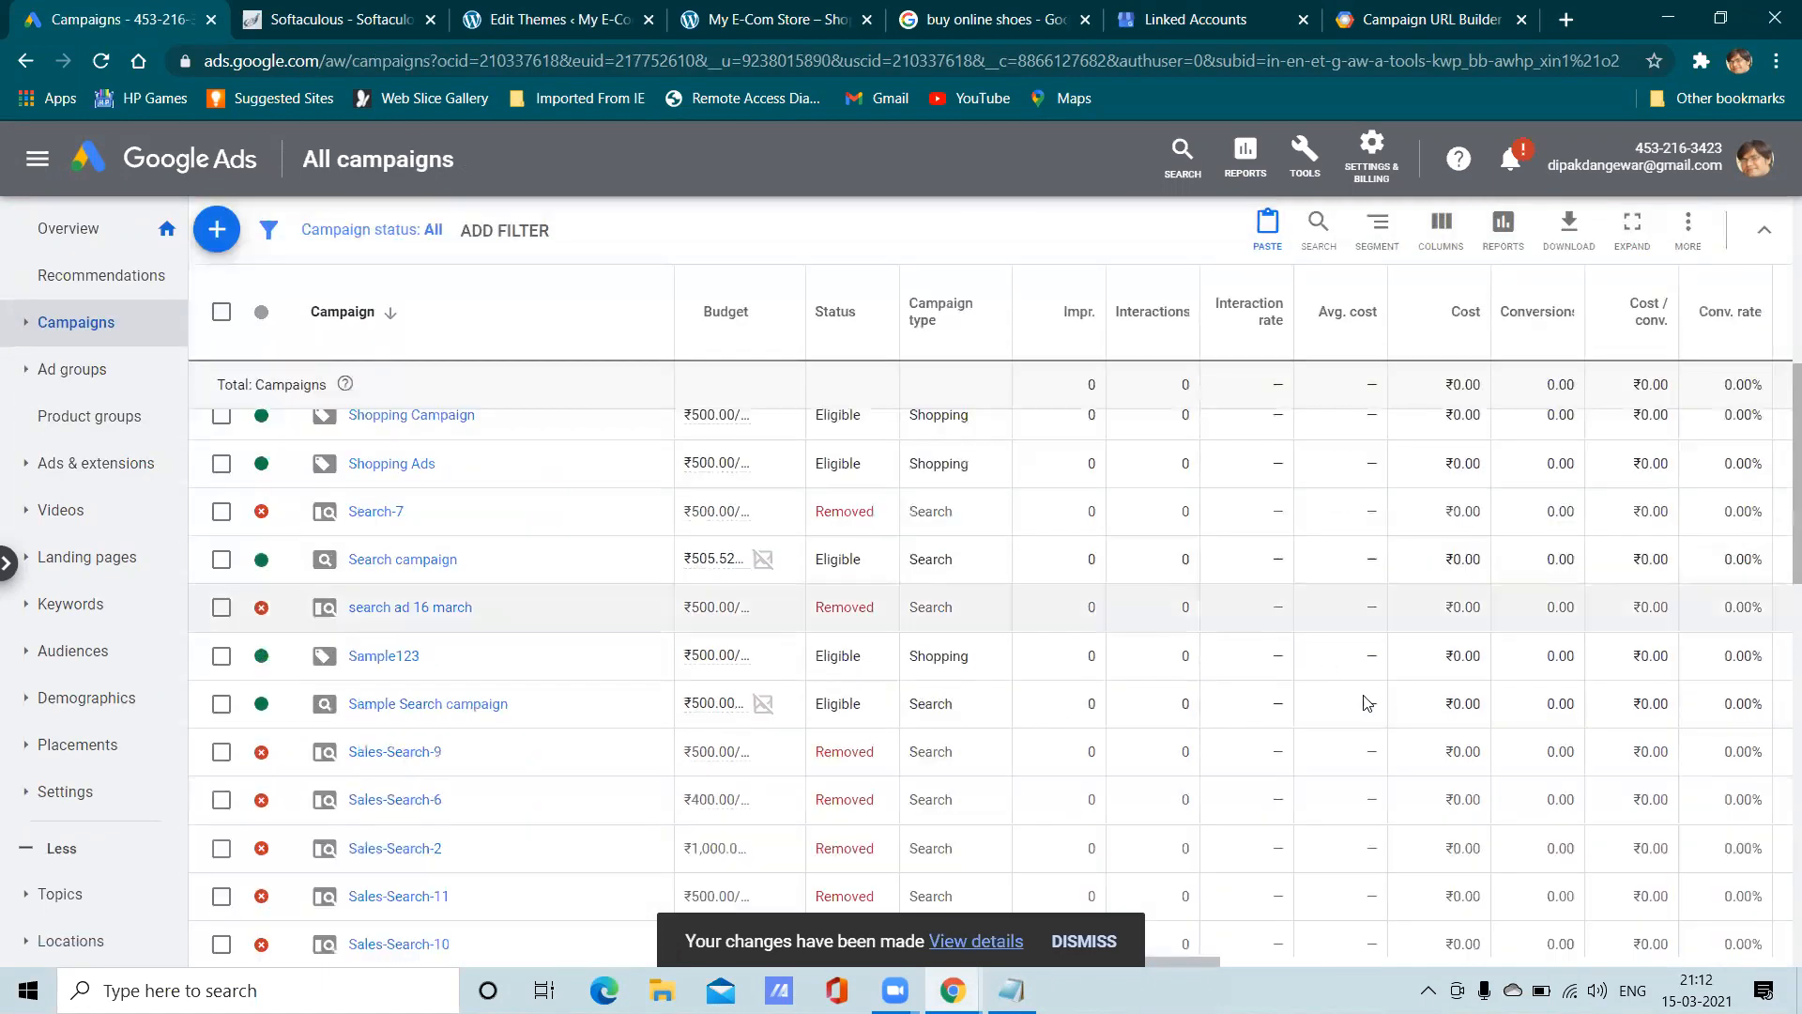
pyautogui.scroll(3, 1411, 438)
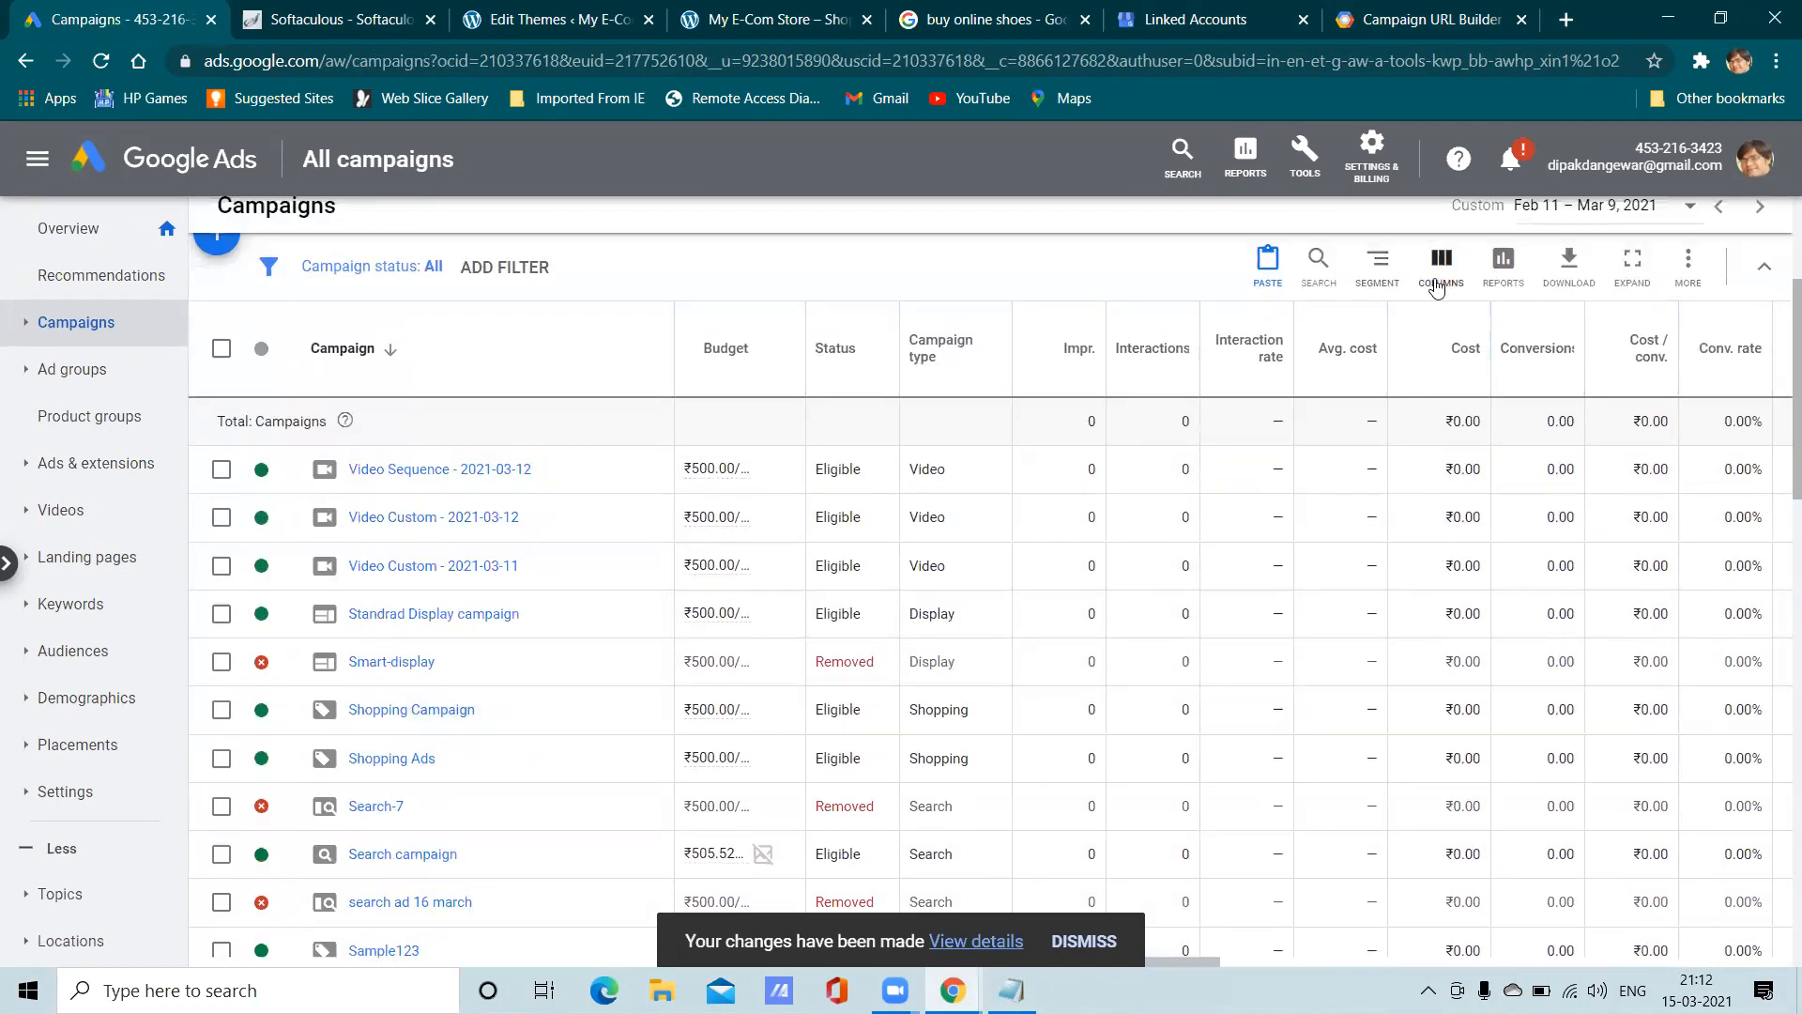
# Open the campaigns table's column settings and apply them with the Campaign ID attribute selected
pyautogui.click(1436, 287)
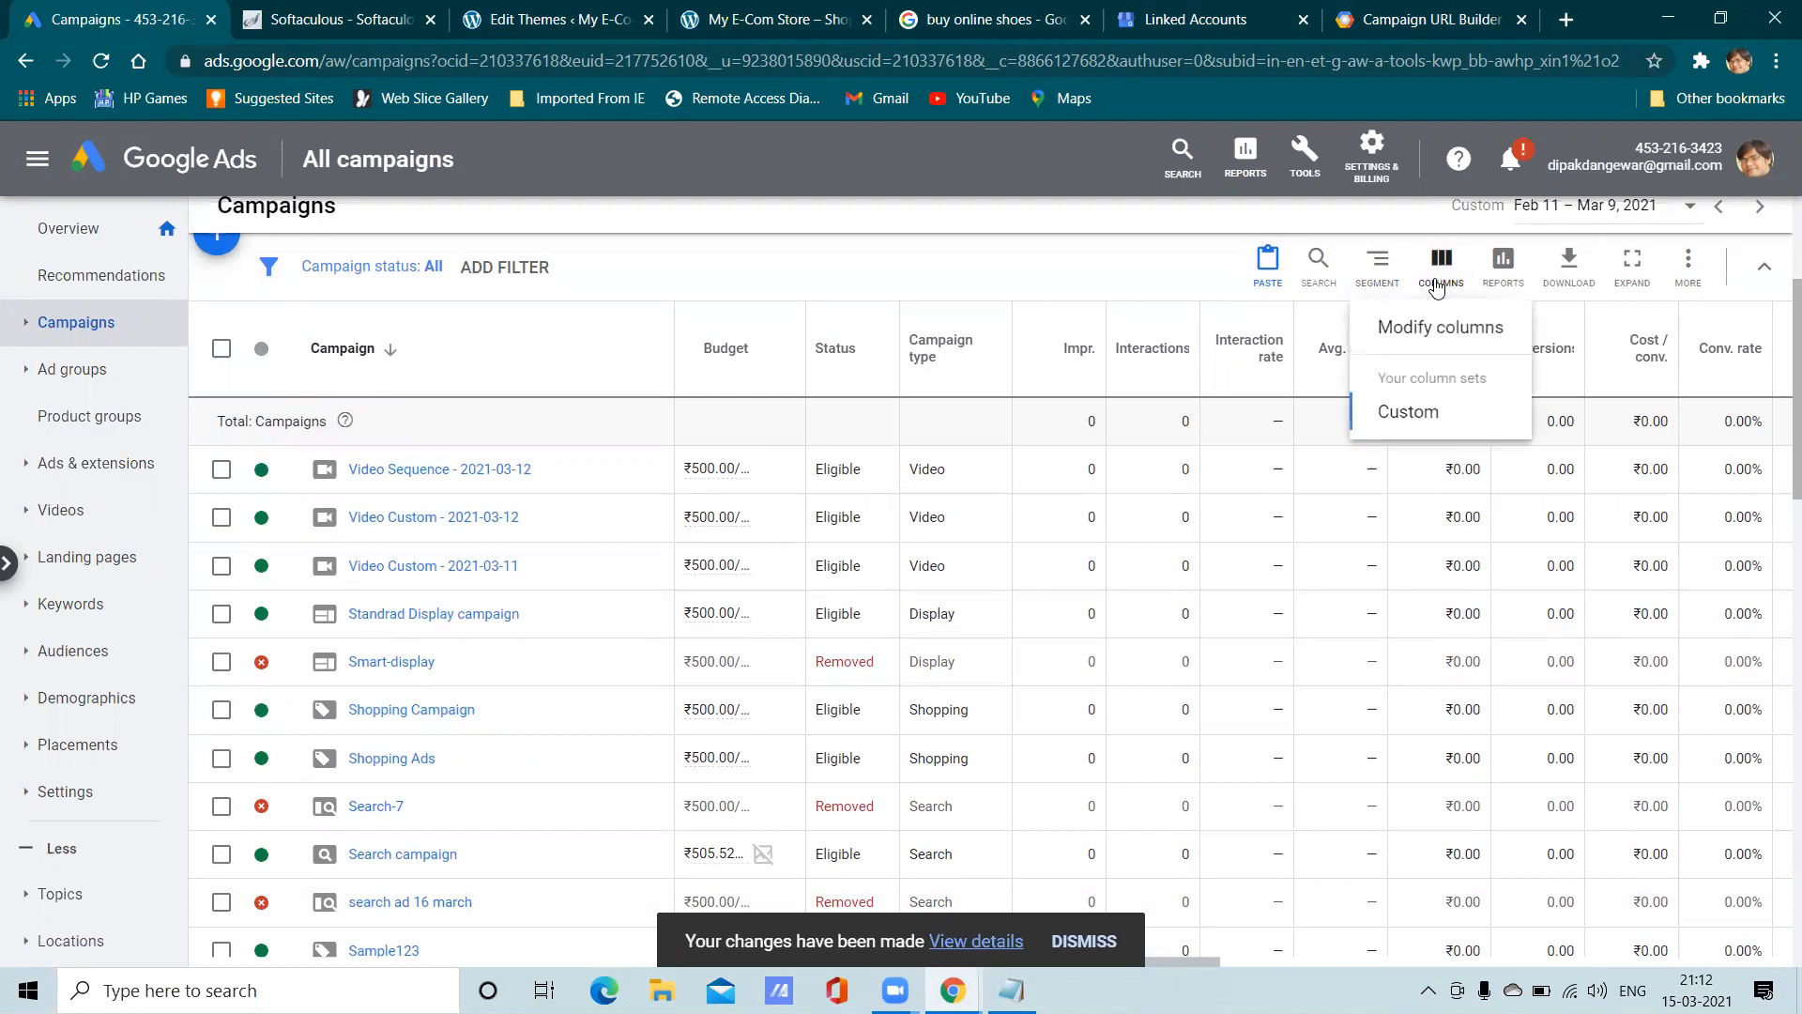
pyautogui.click(1444, 328)
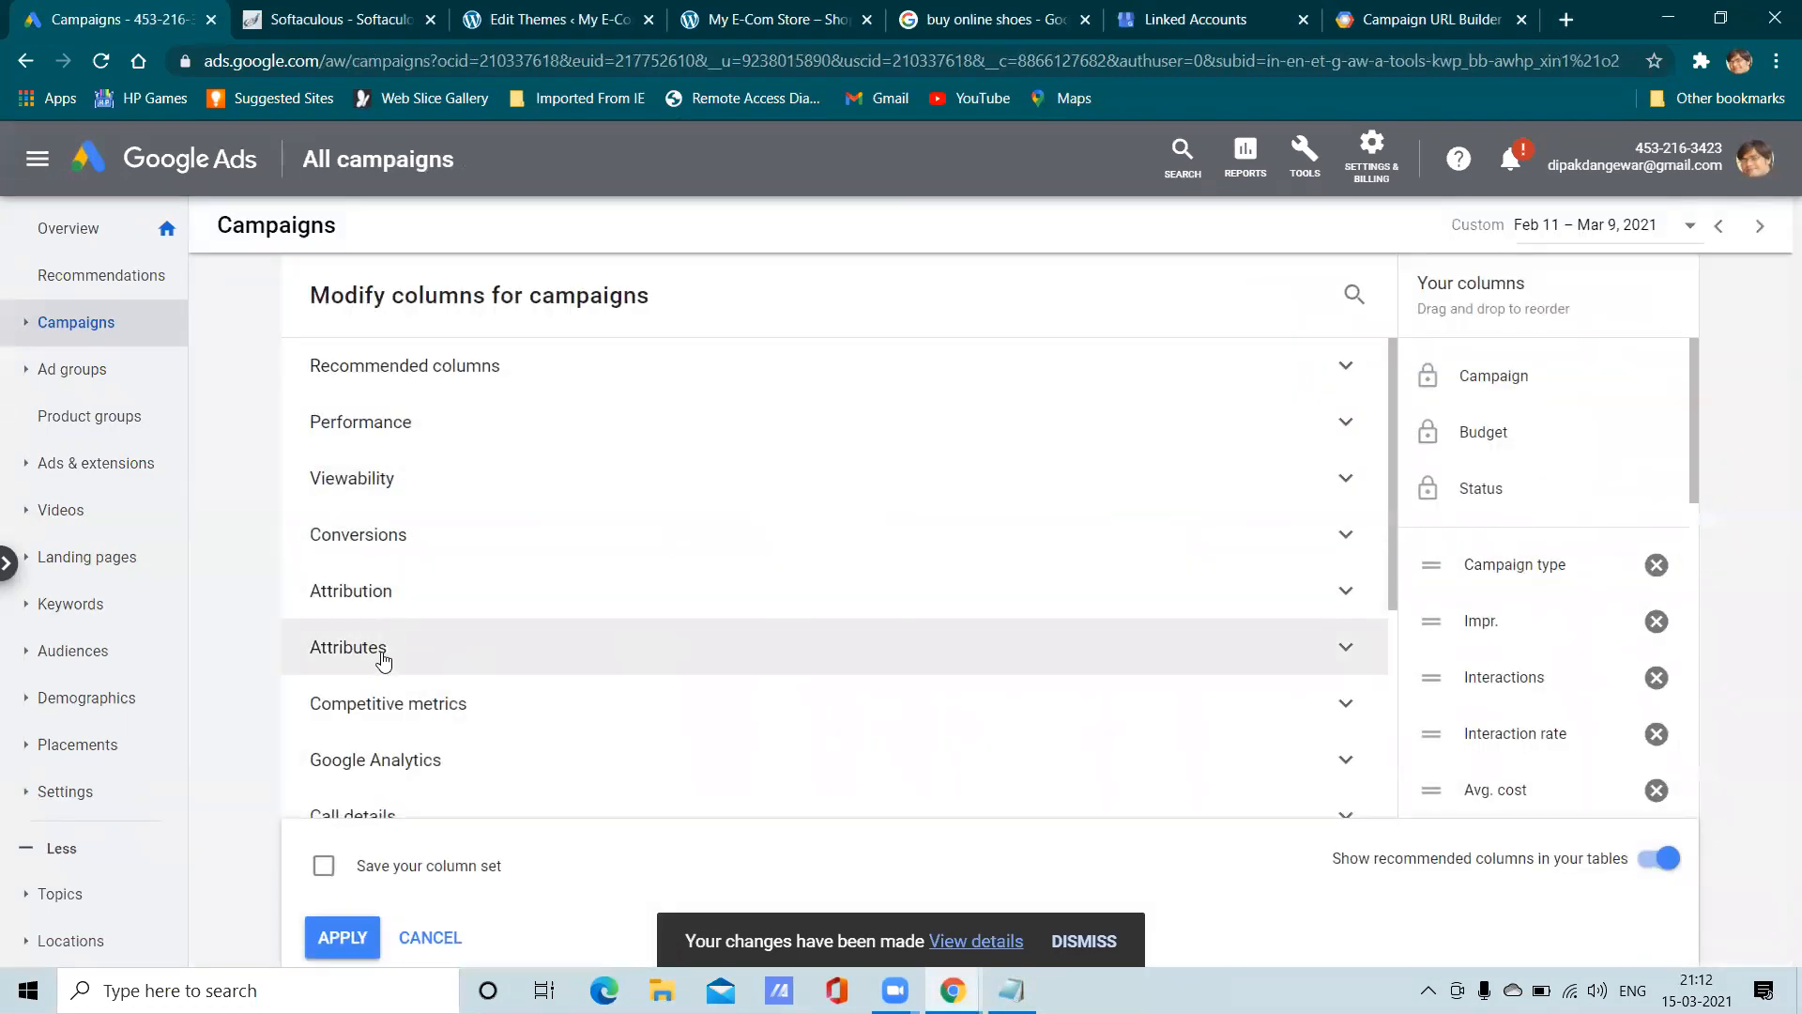
pyautogui.click(383, 660)
pyautogui.scroll(-1, 415, 557)
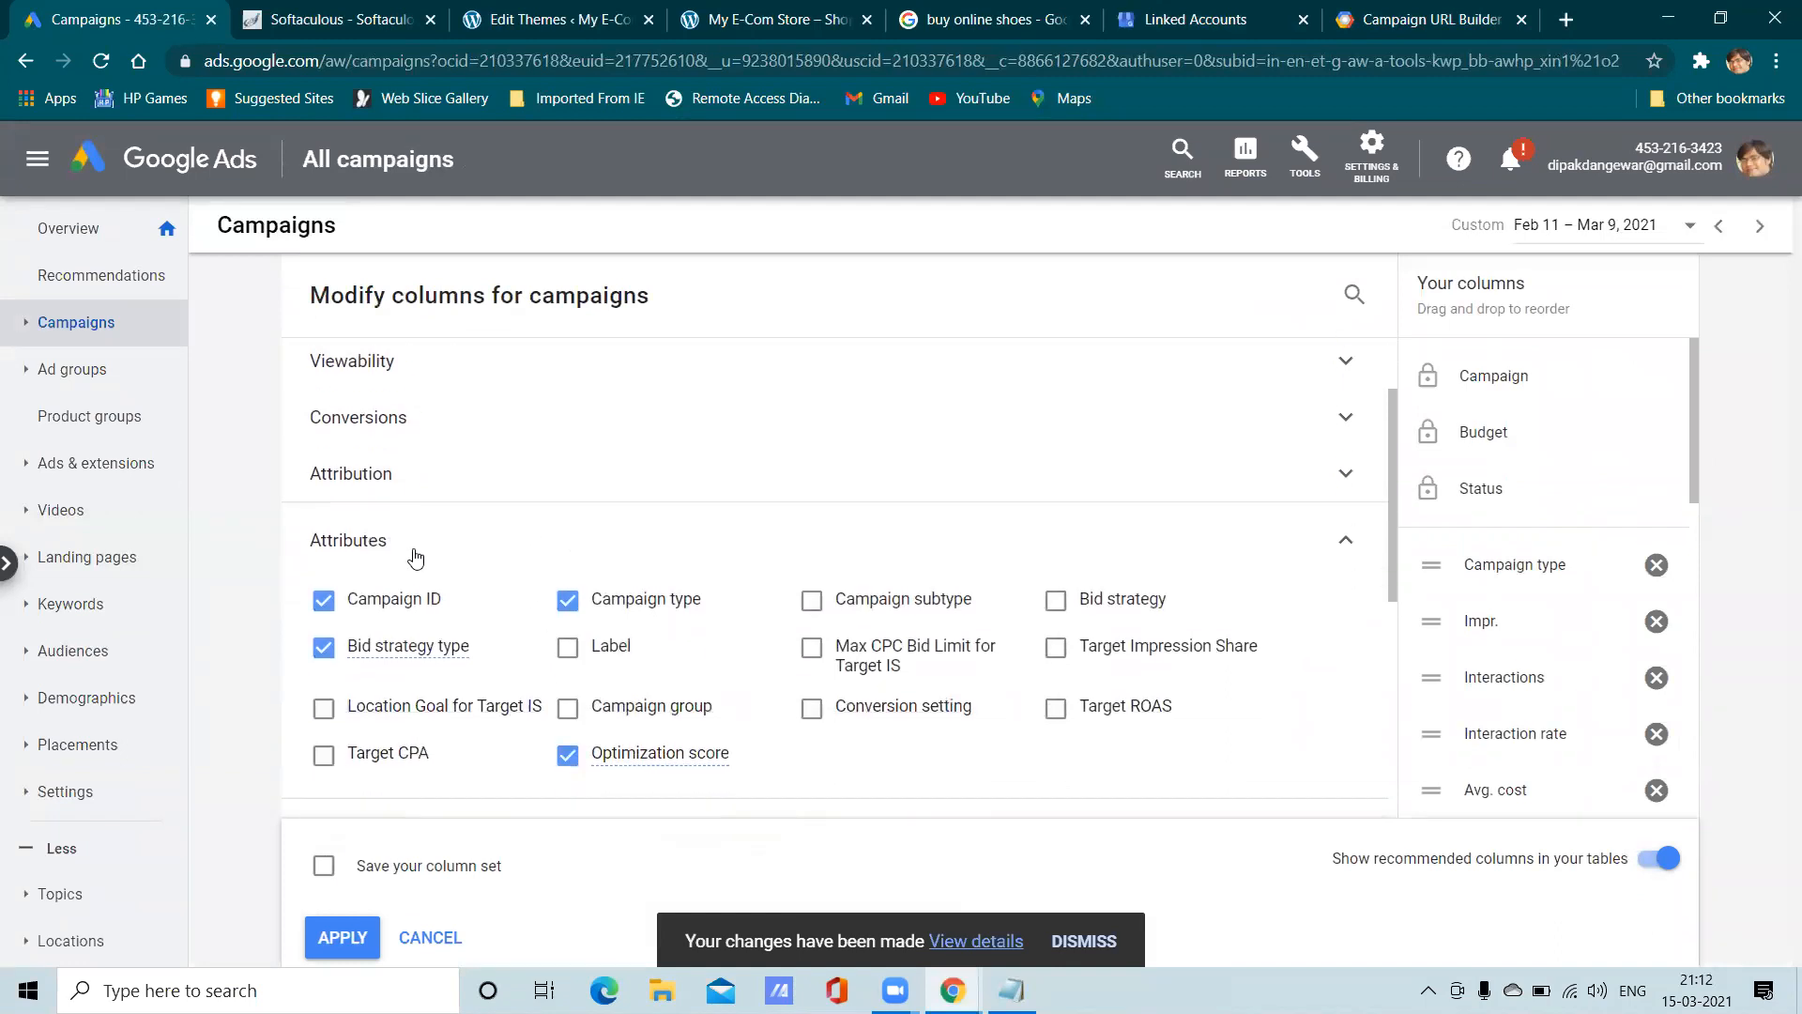
pyautogui.click(324, 600)
pyautogui.click(324, 599)
pyautogui.click(342, 937)
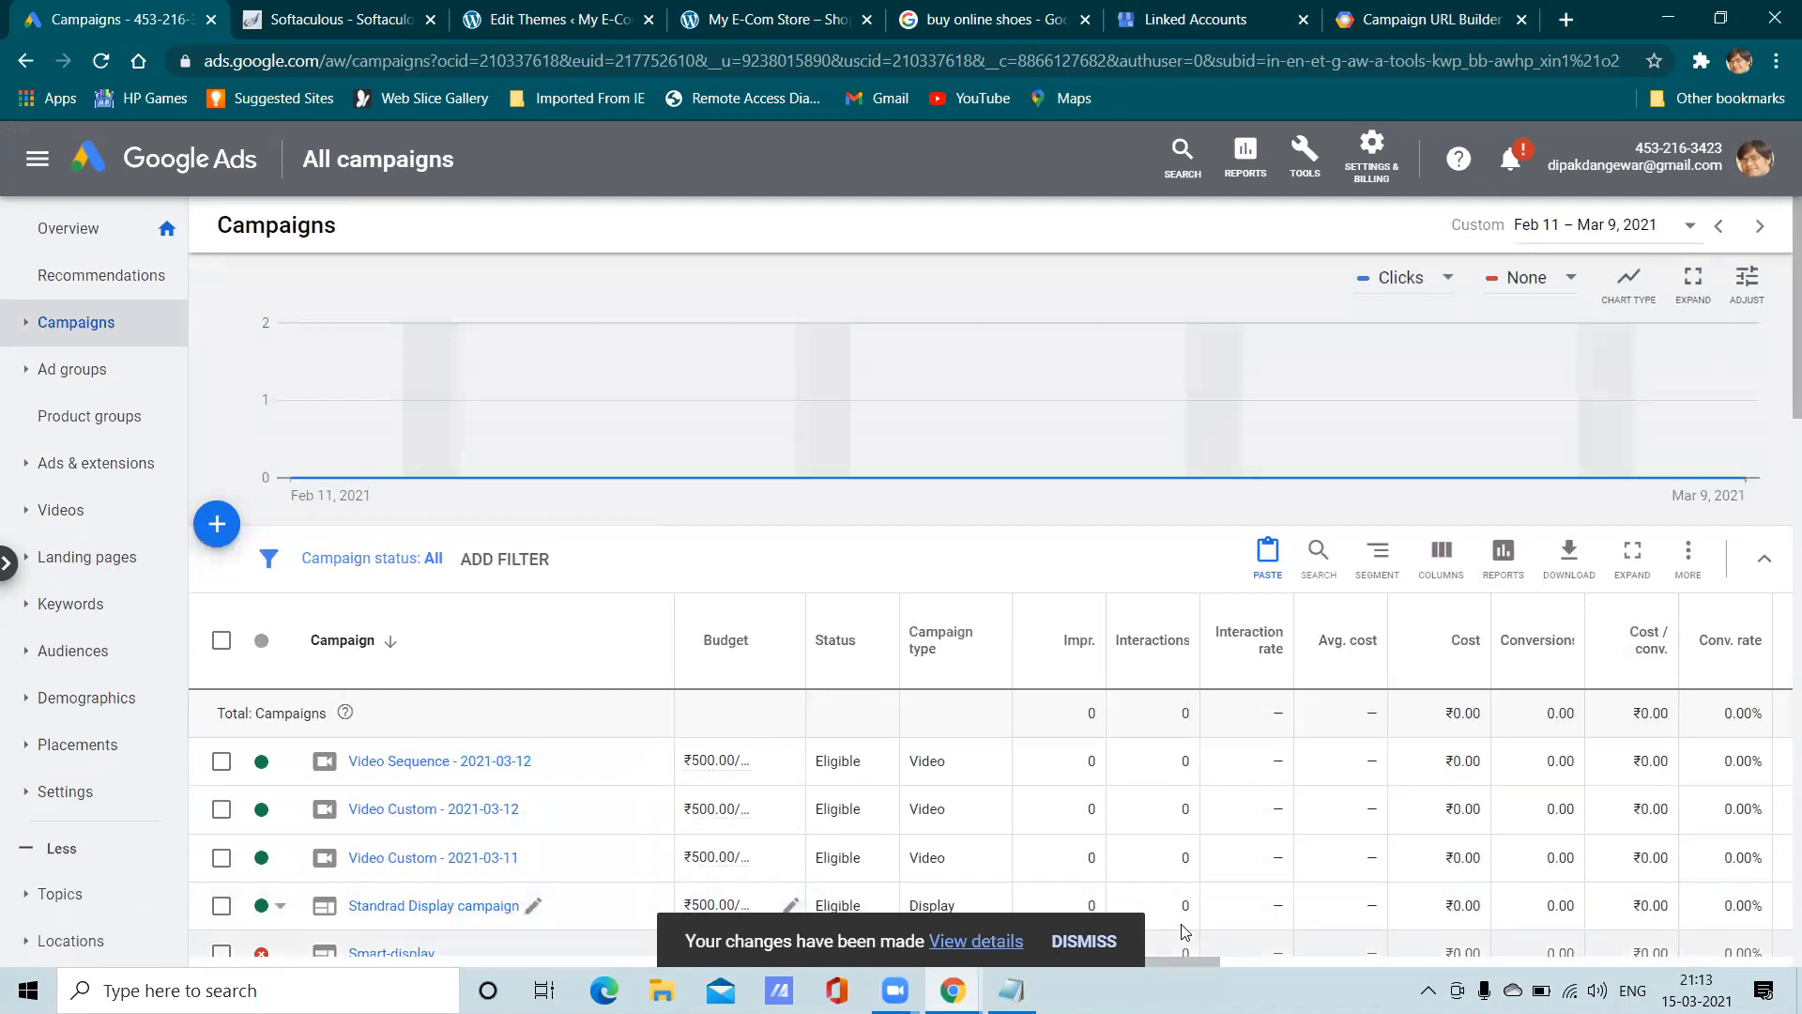
# Bring the Campaign ID column into view and highlight the ID of the "Video Custom - 2021-03-11" campaign
pyautogui.hscroll(5, 863, 732)
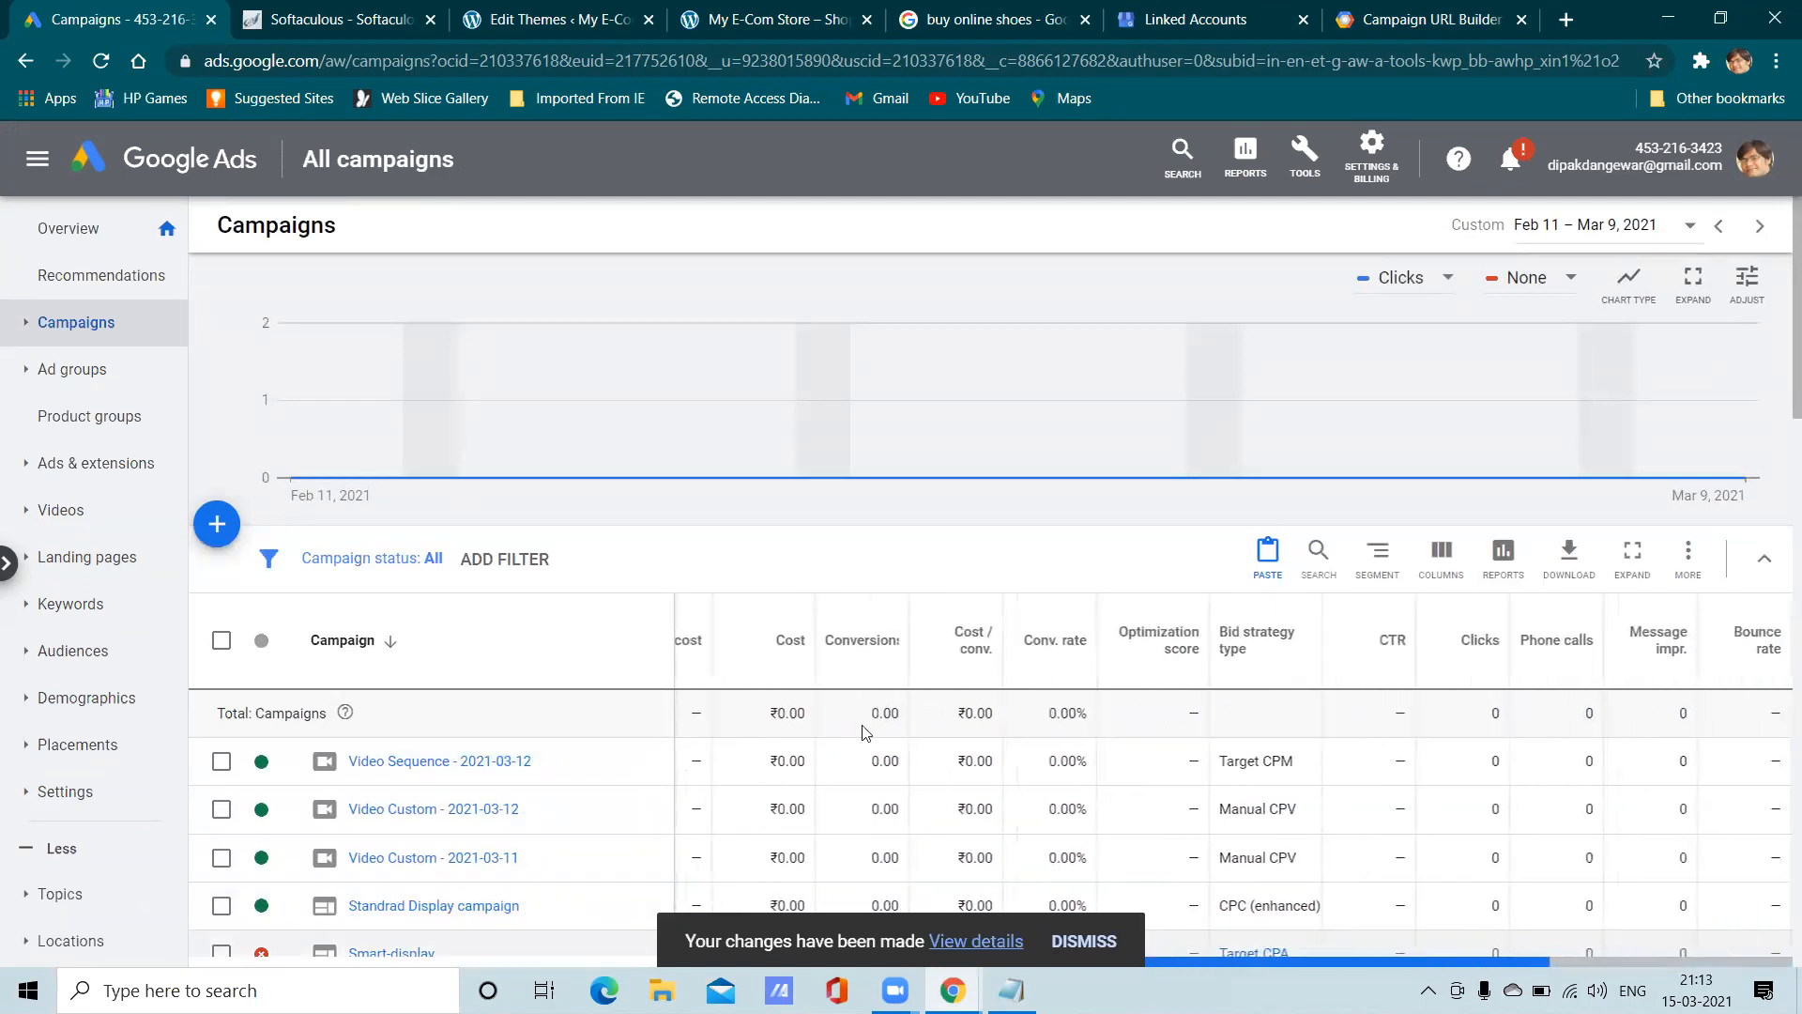
pyautogui.moveTo(1529, 966); pyautogui.dragTo(1679, 966)
pyautogui.scroll(-5, 1586, 648)
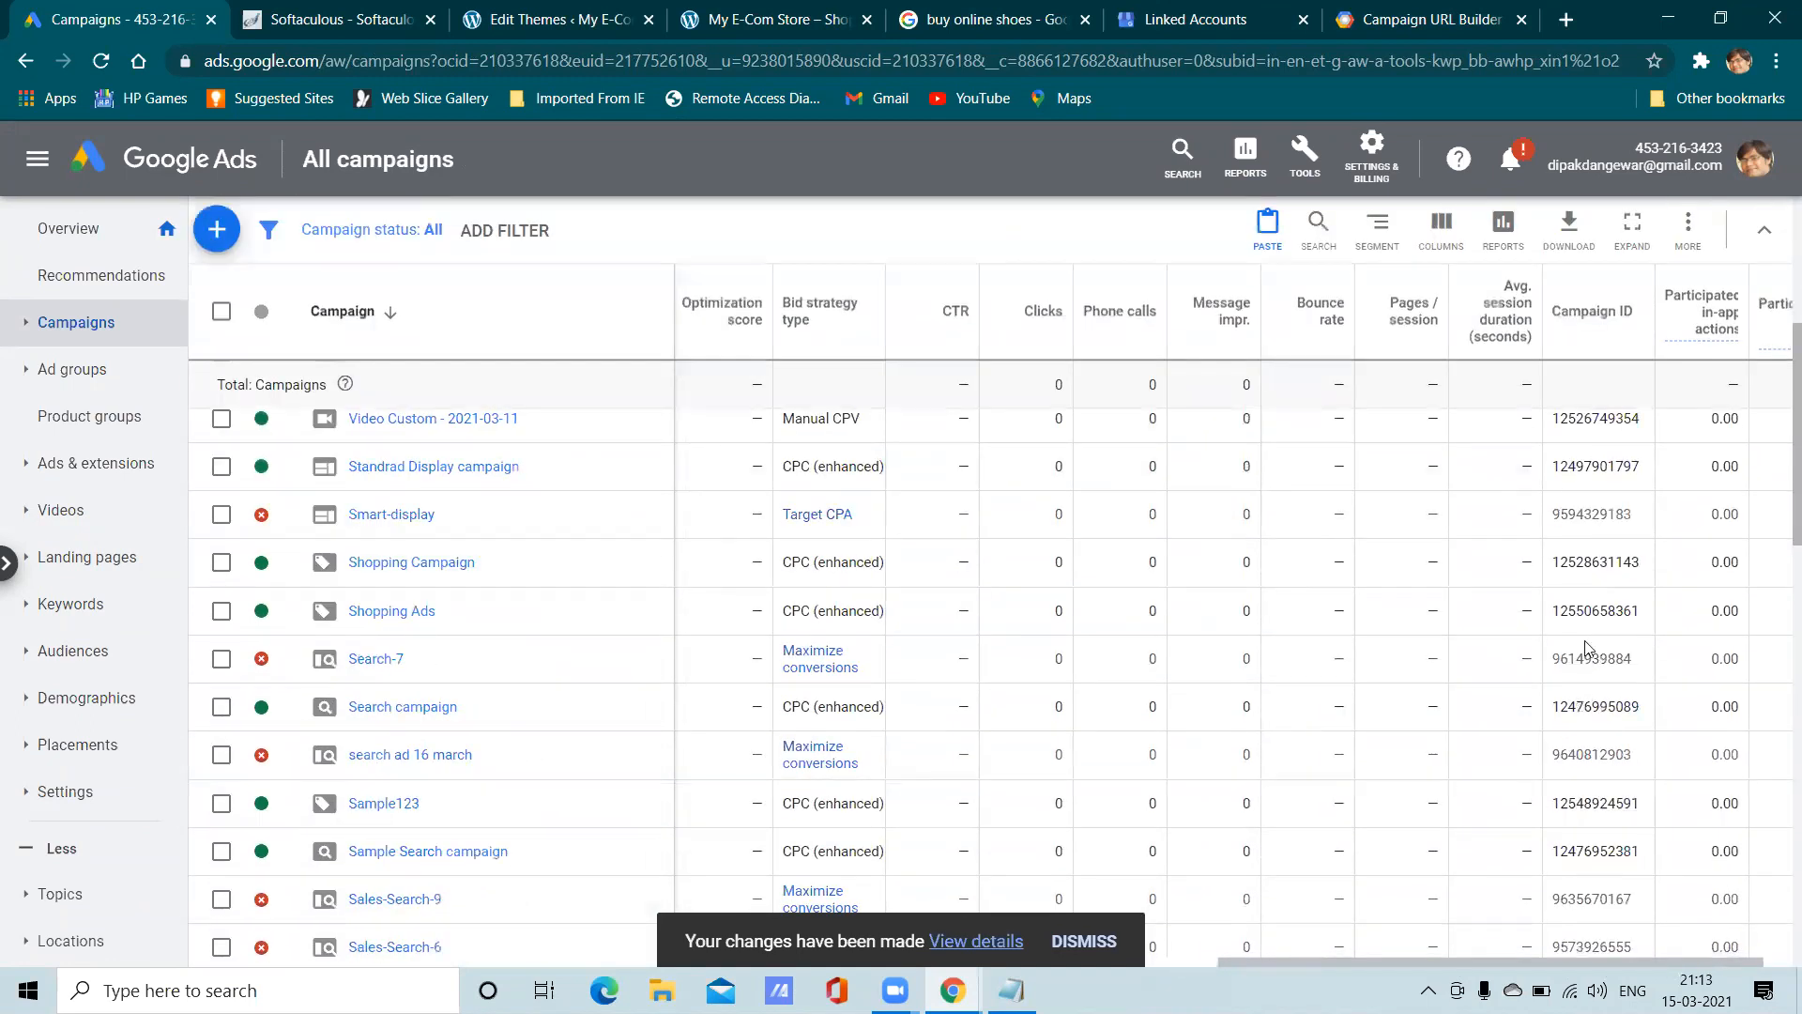
pyautogui.moveTo(1642, 420); pyautogui.dragTo(1551, 420)
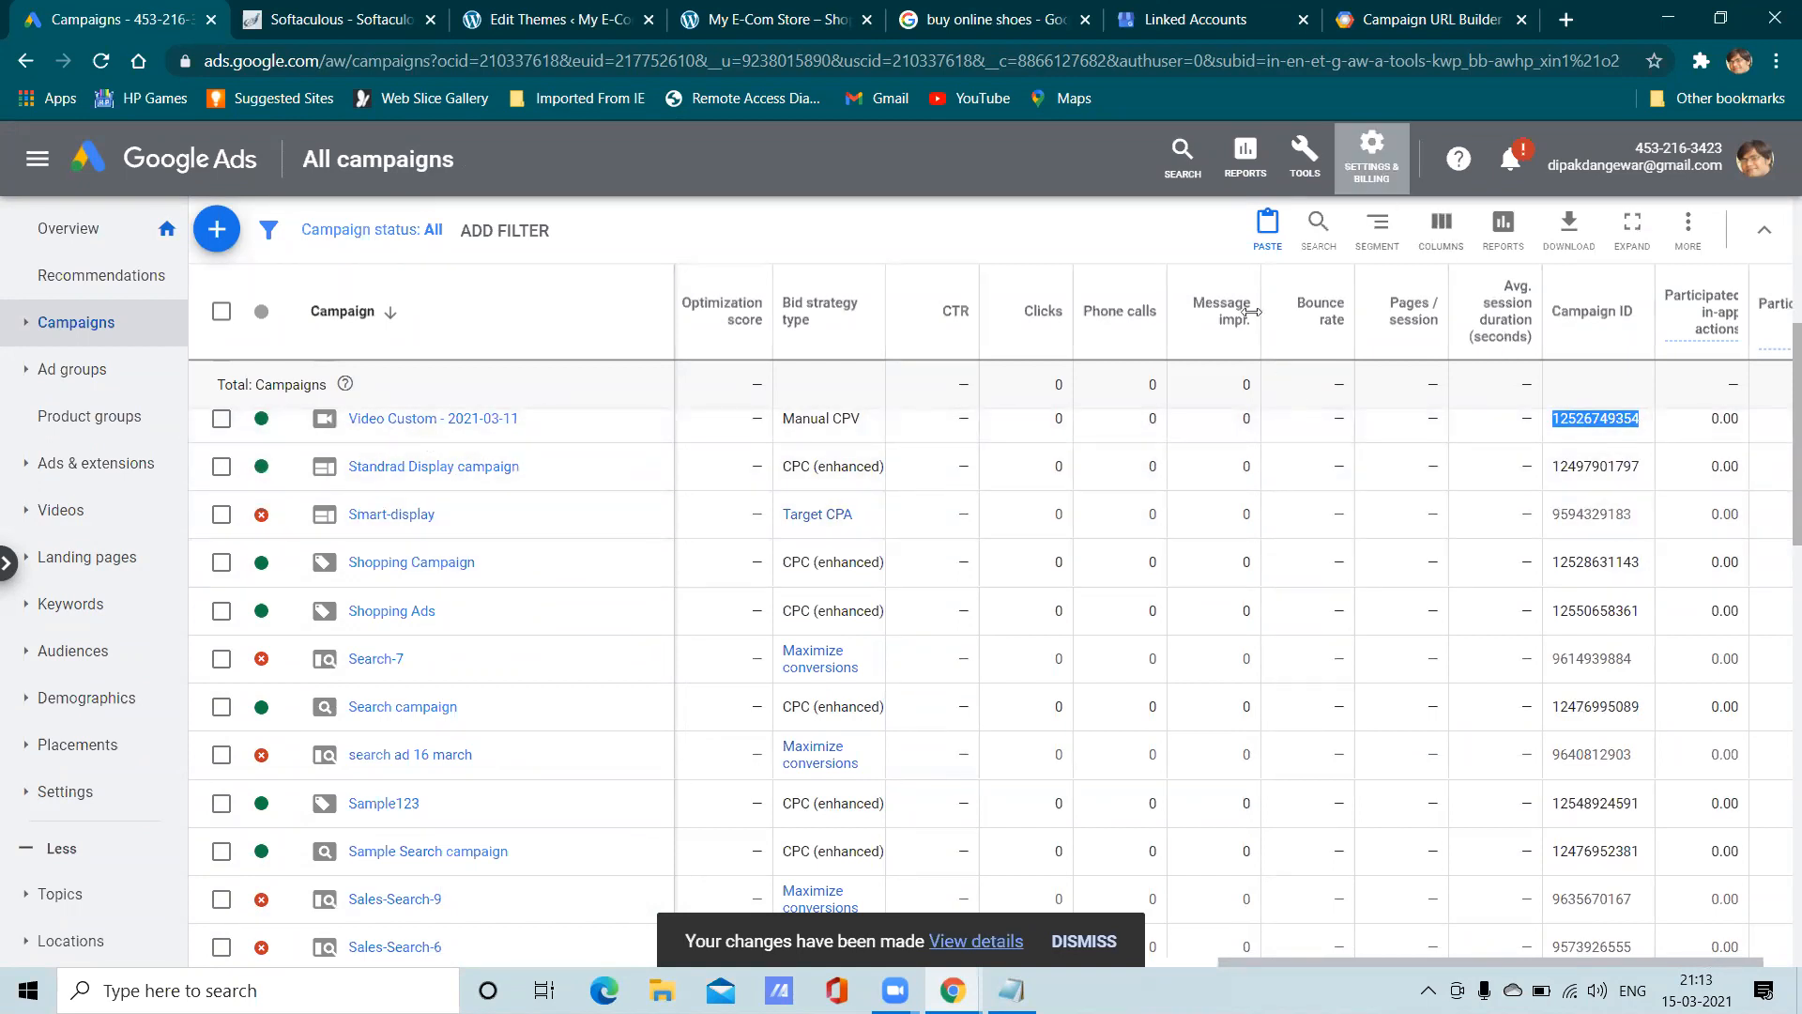
# Check the tracking template in Notepad against the Google Ads campaigns table
pyautogui.click(1369, 21)
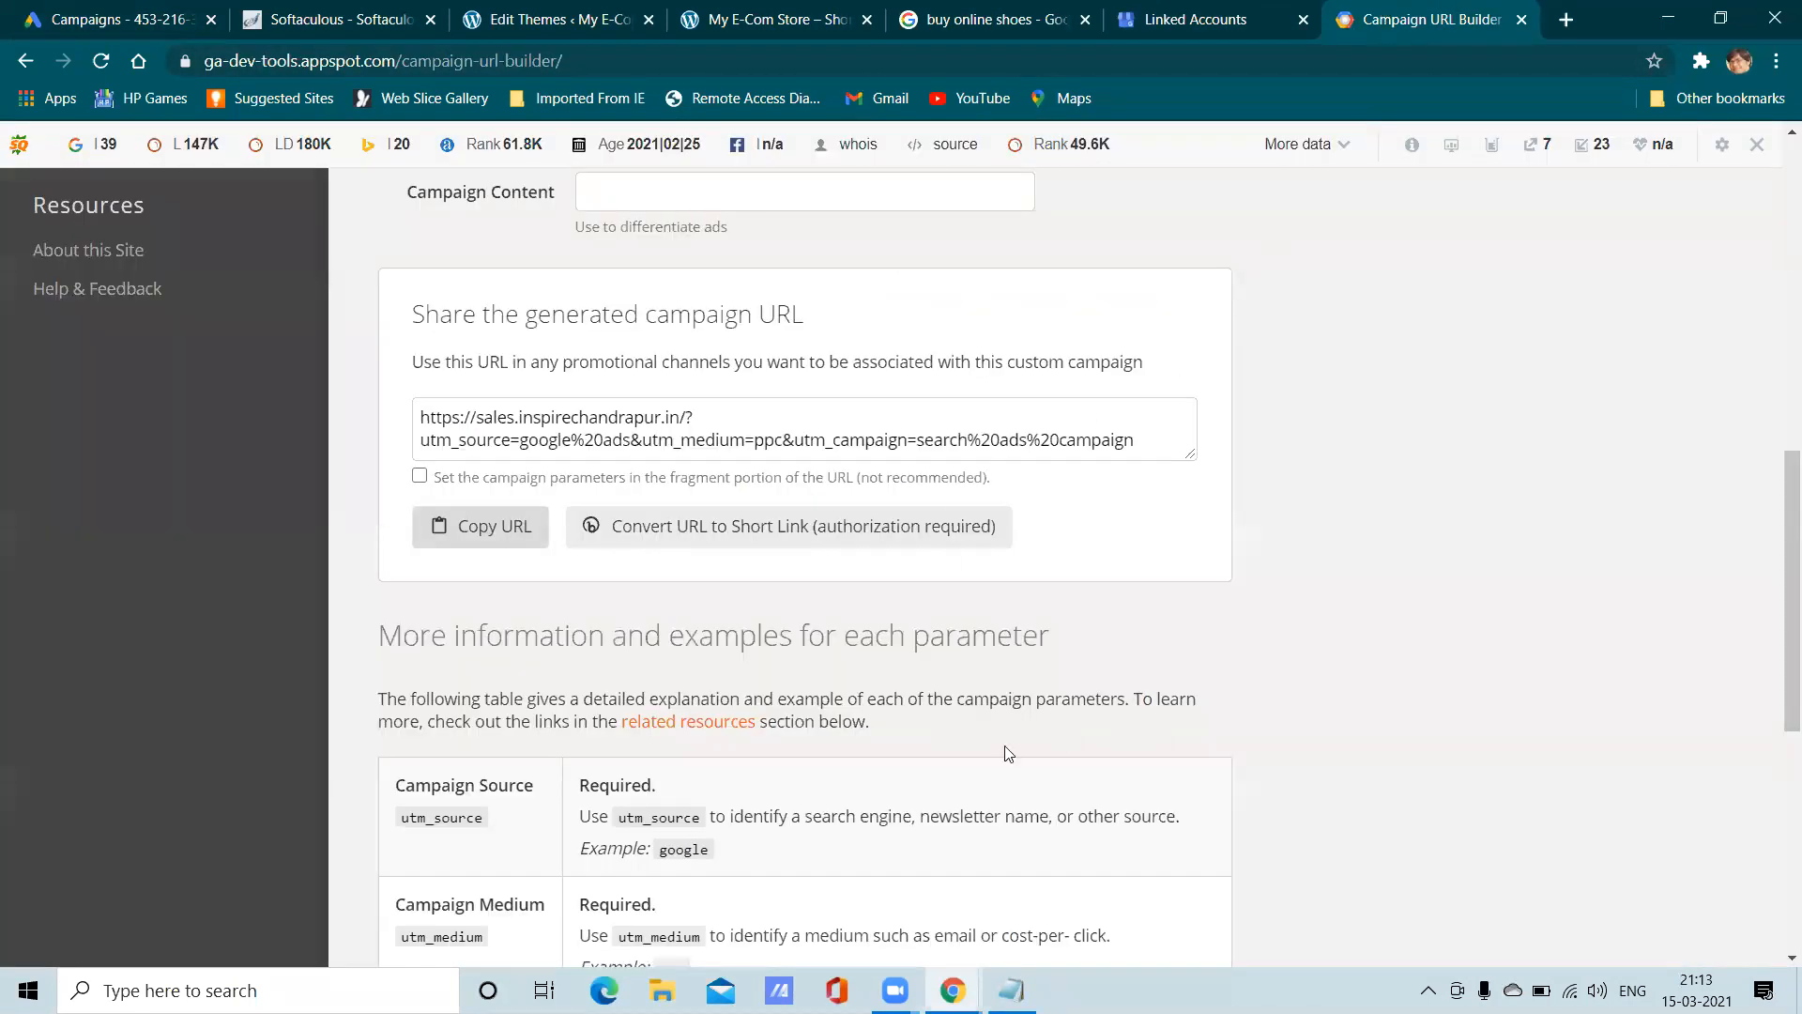
pyautogui.click(1011, 990)
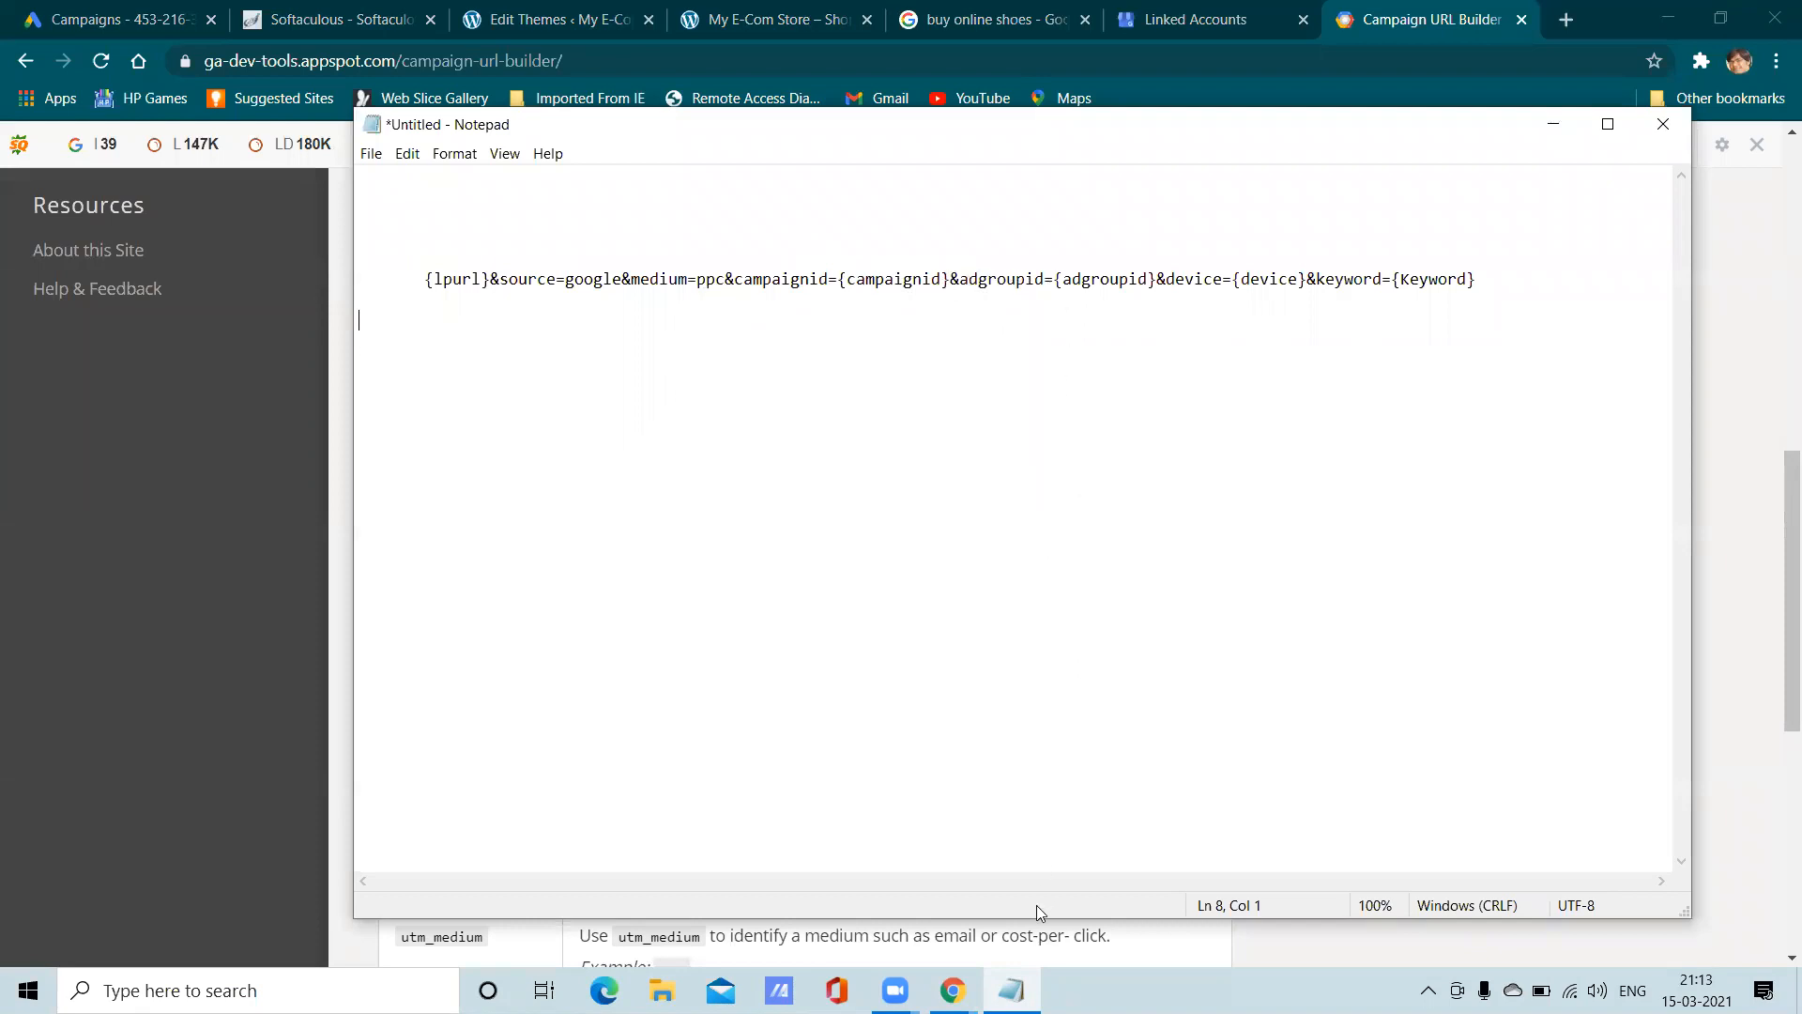
pyautogui.click(952, 990)
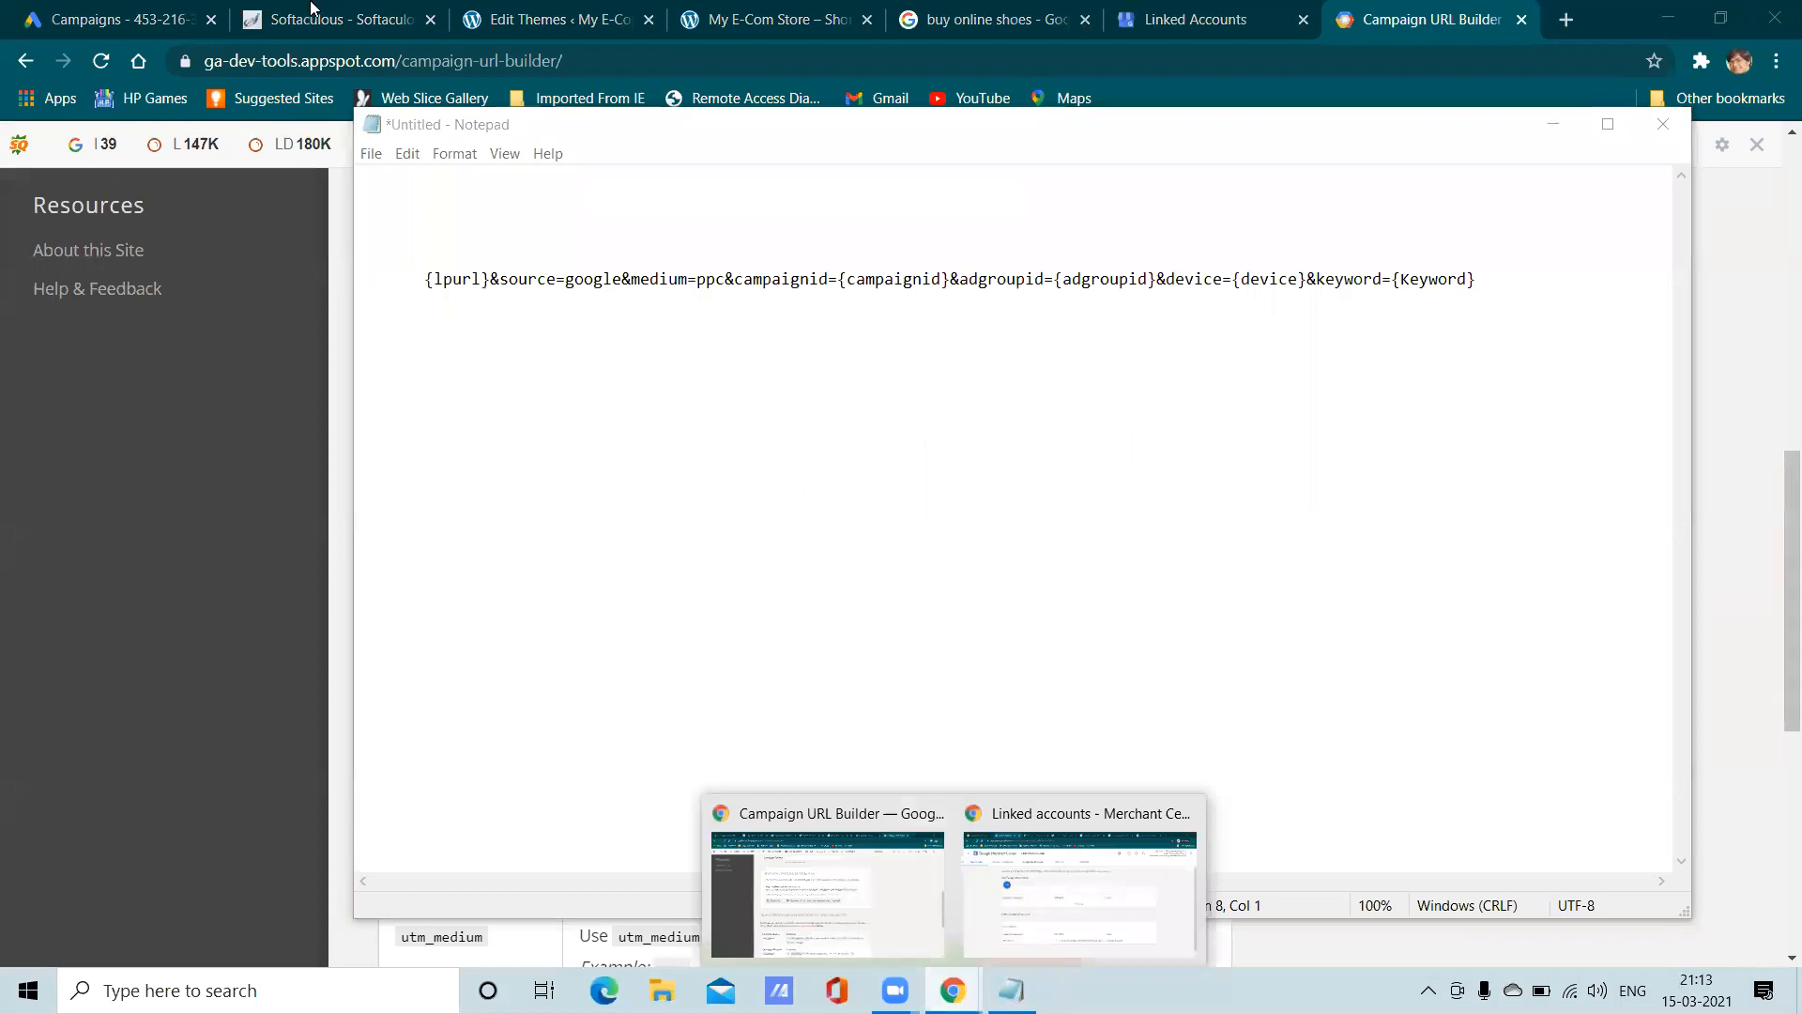
pyautogui.click(131, 13)
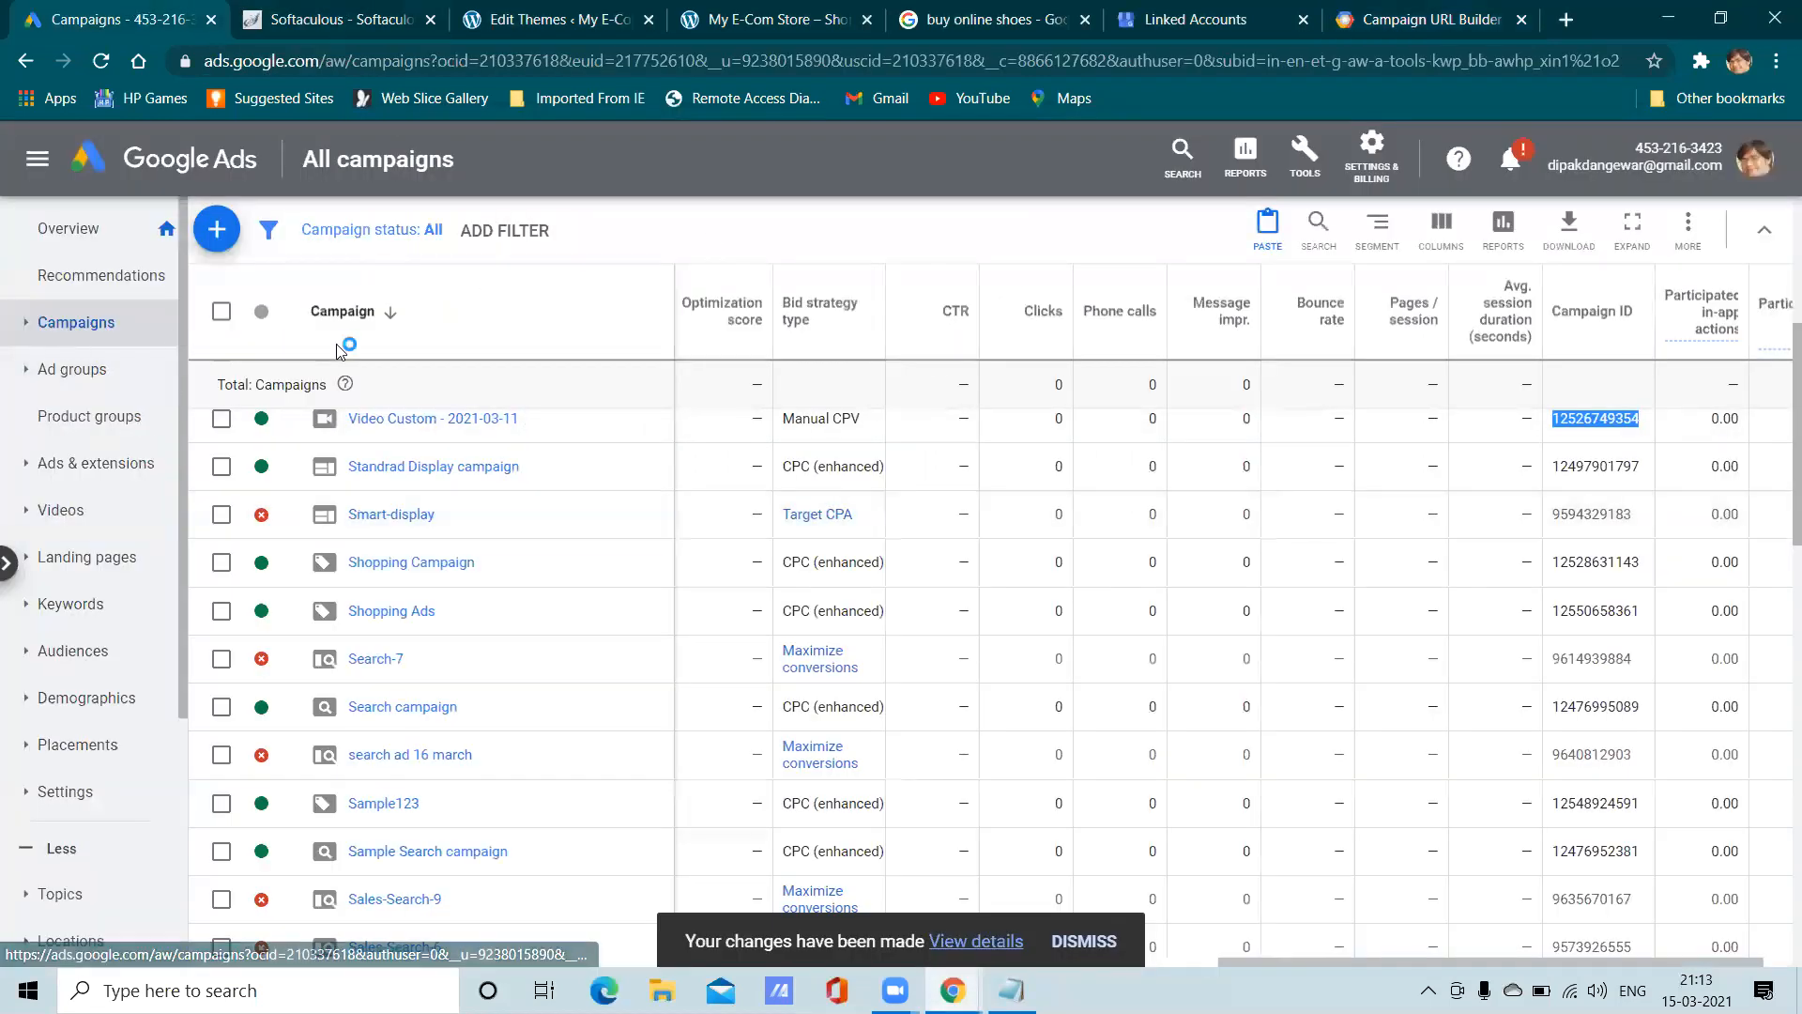
pyautogui.scroll(2, 1417, 296)
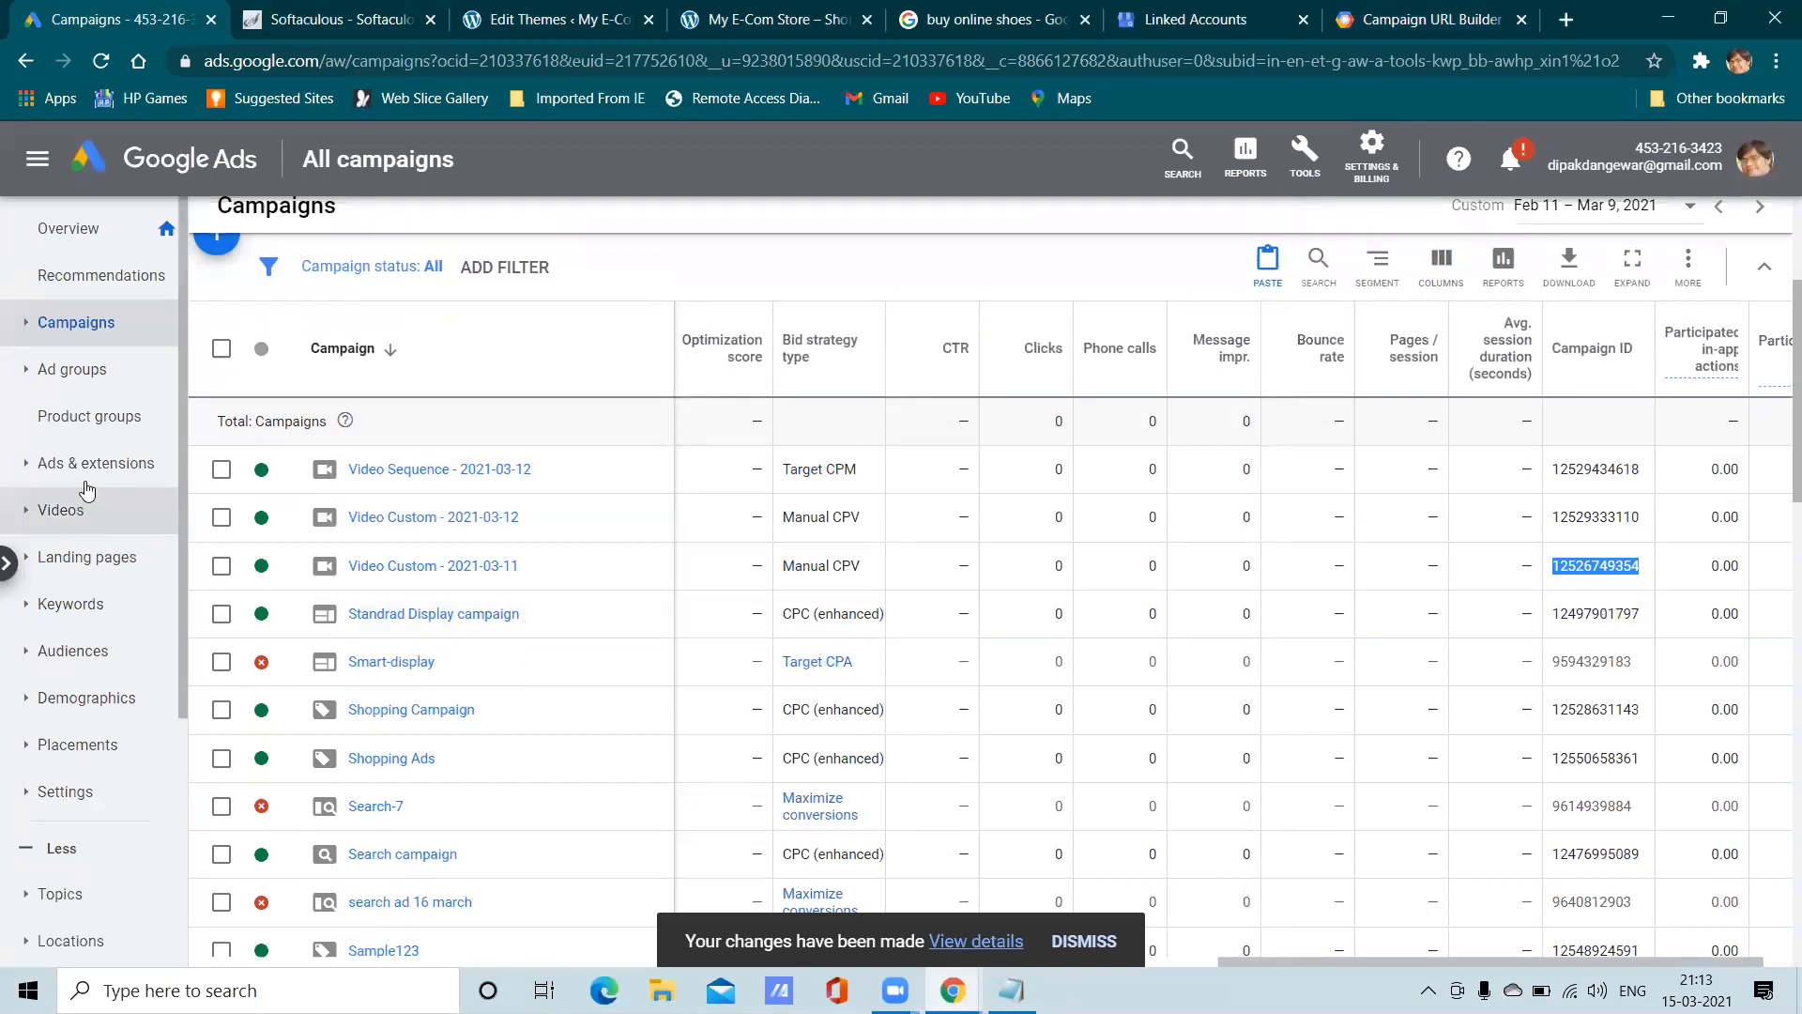
# Open the list of ad groups and apply its column settings with the Campaign ID and Ad group ID attributes selected
pyautogui.click(89, 371)
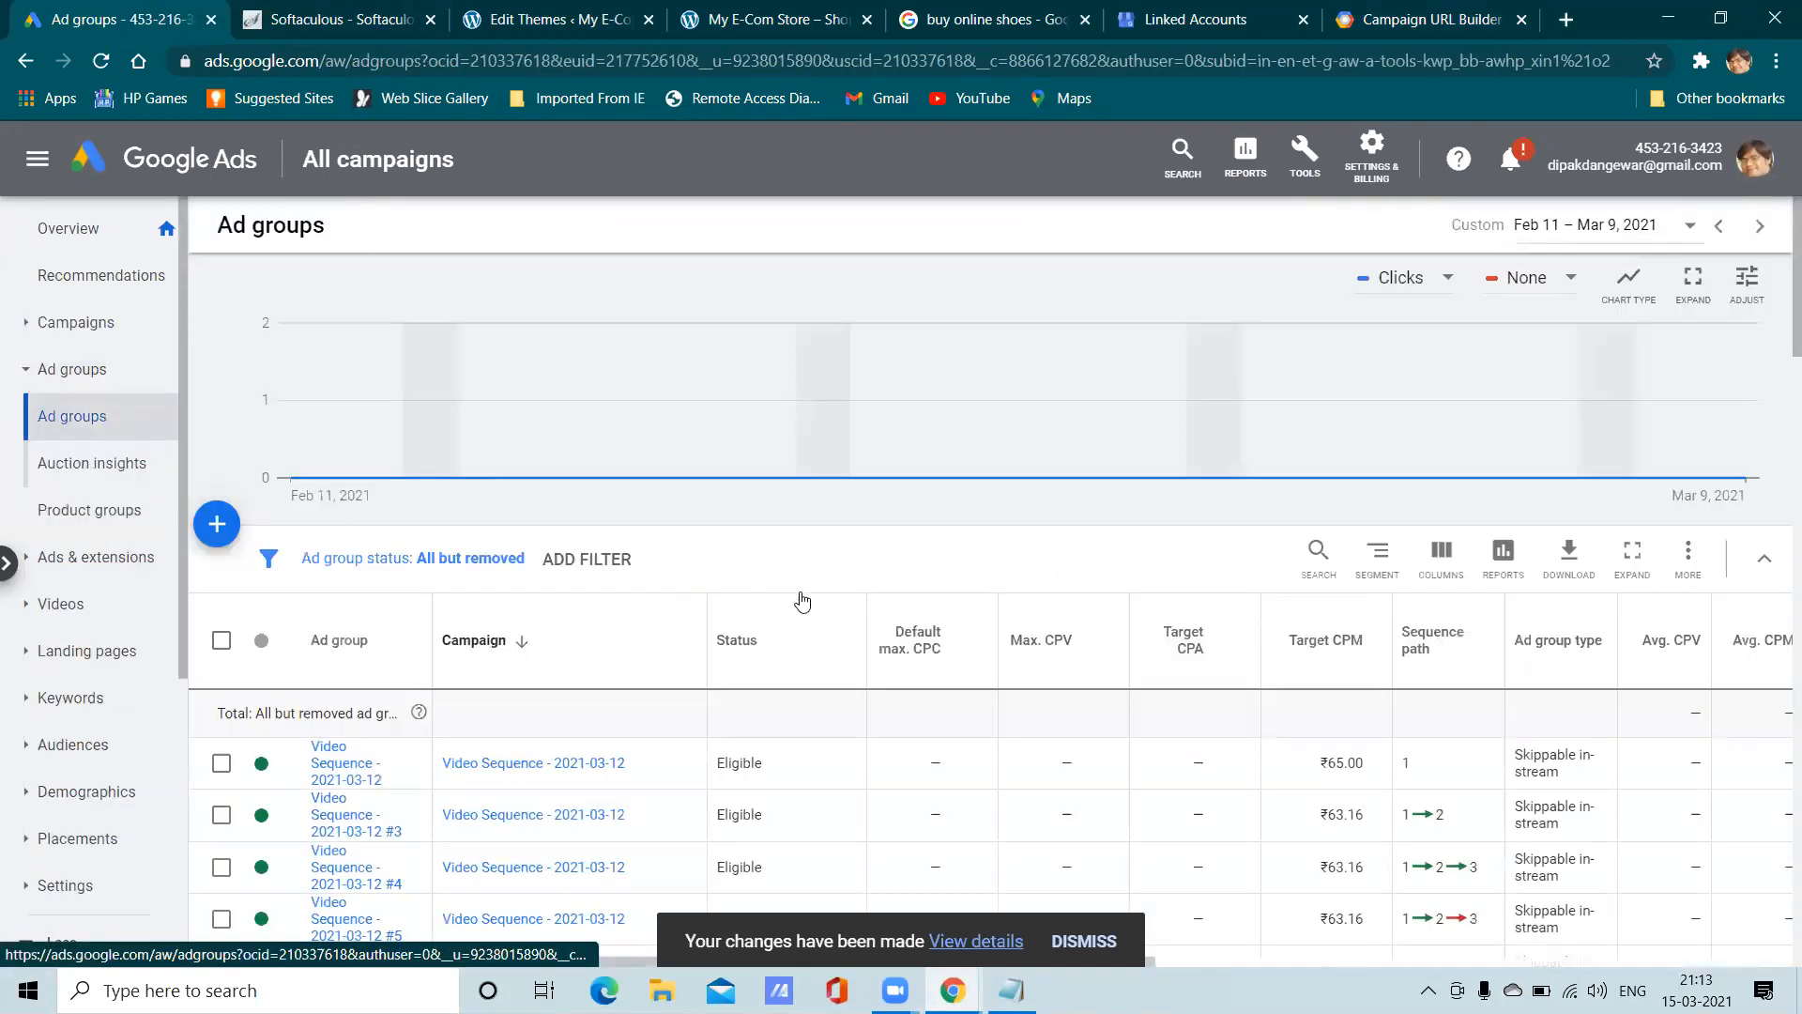
pyautogui.click(1444, 554)
pyautogui.click(1426, 615)
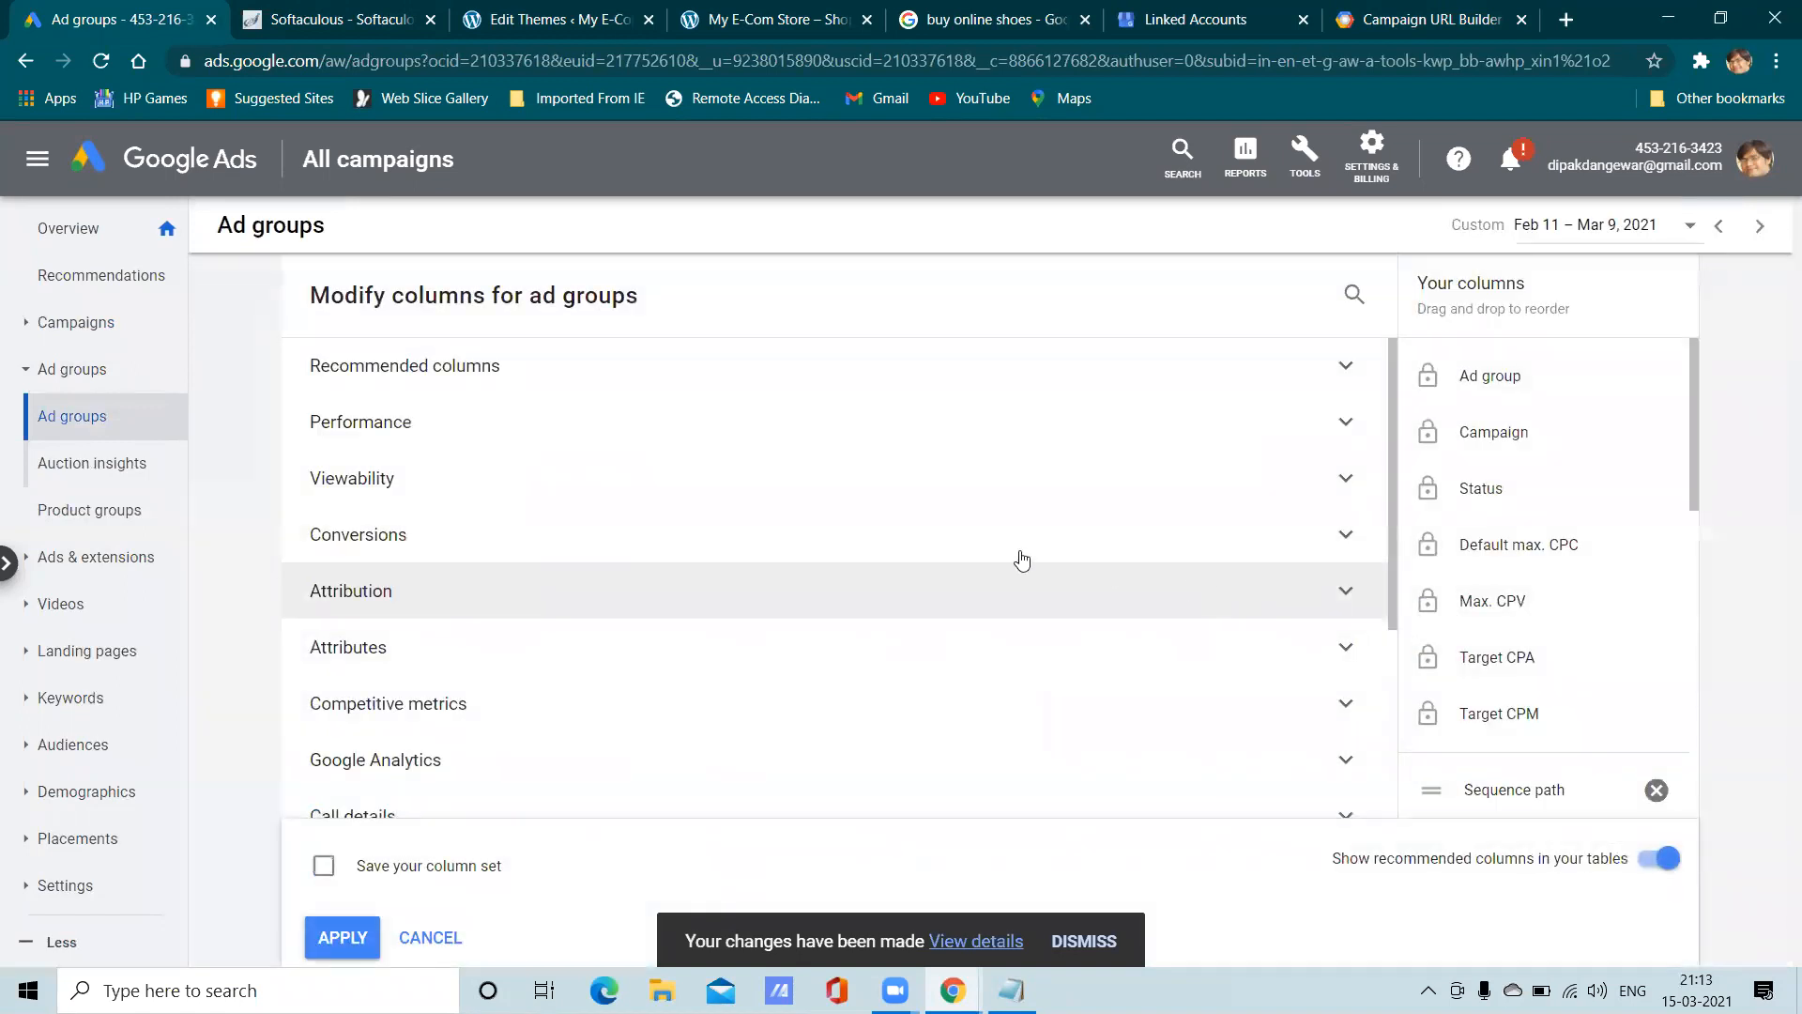
pyautogui.scroll(-3, 497, 657)
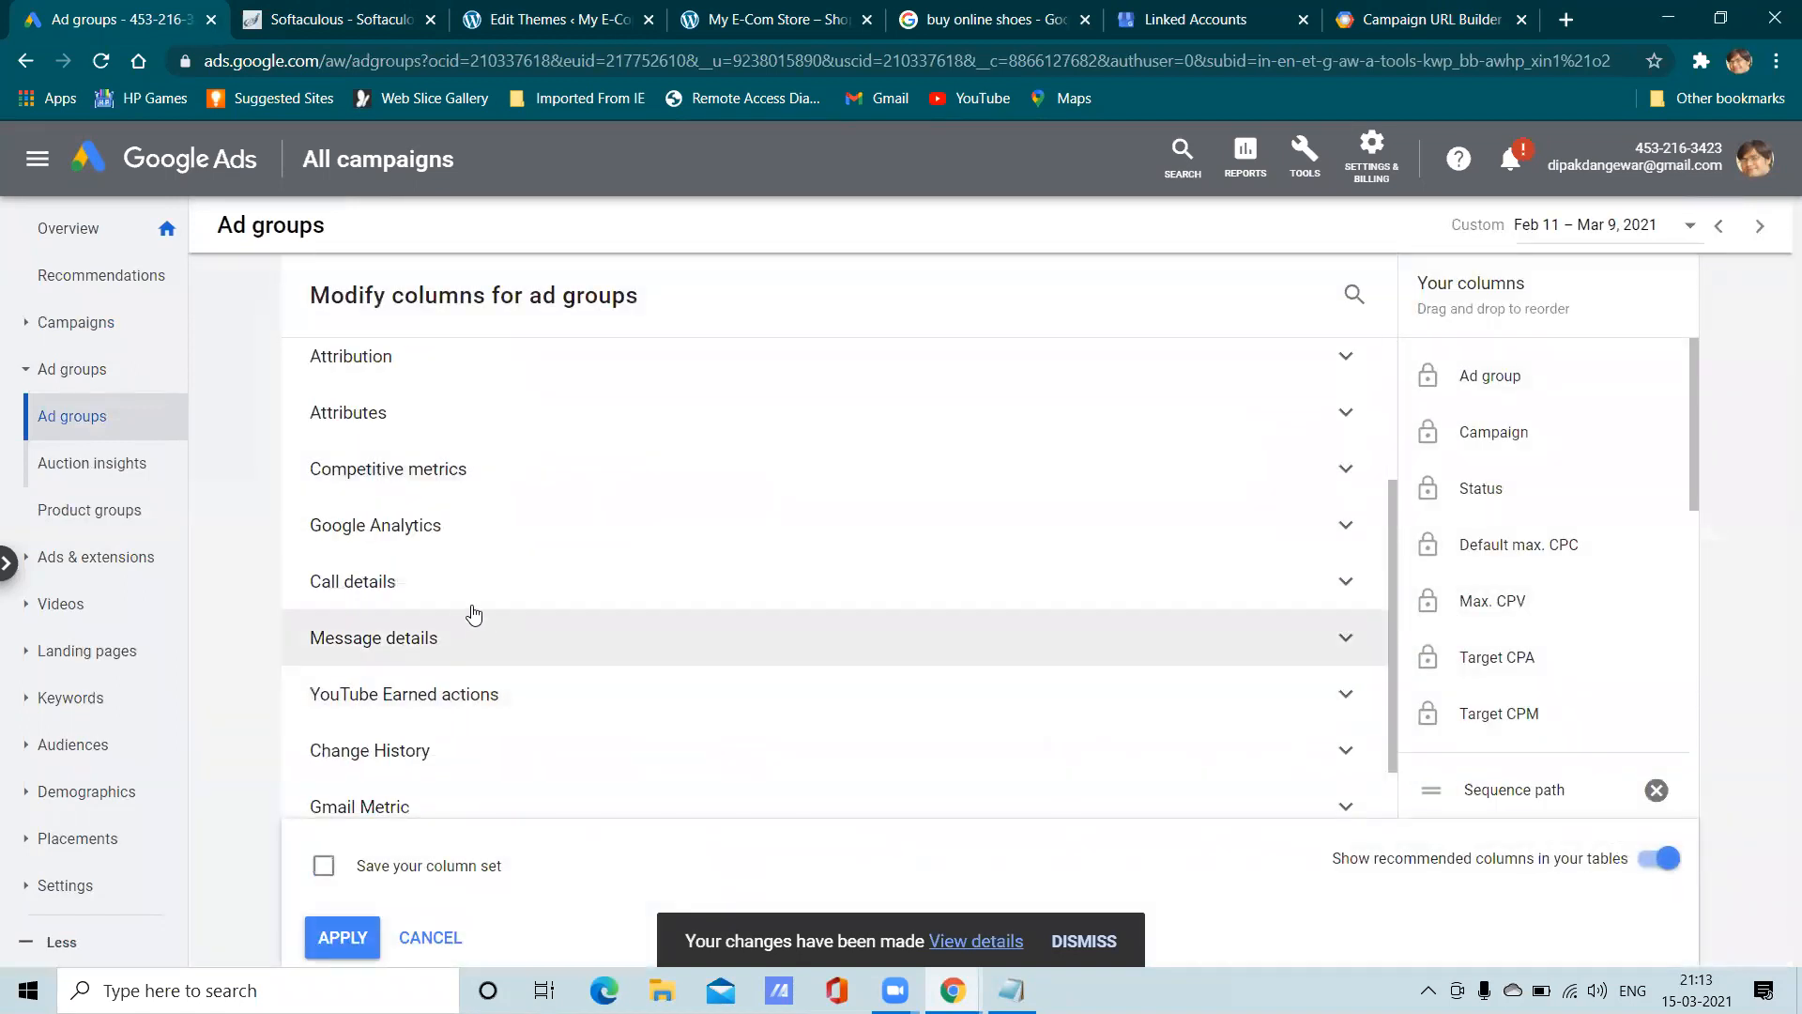
pyautogui.click(535, 413)
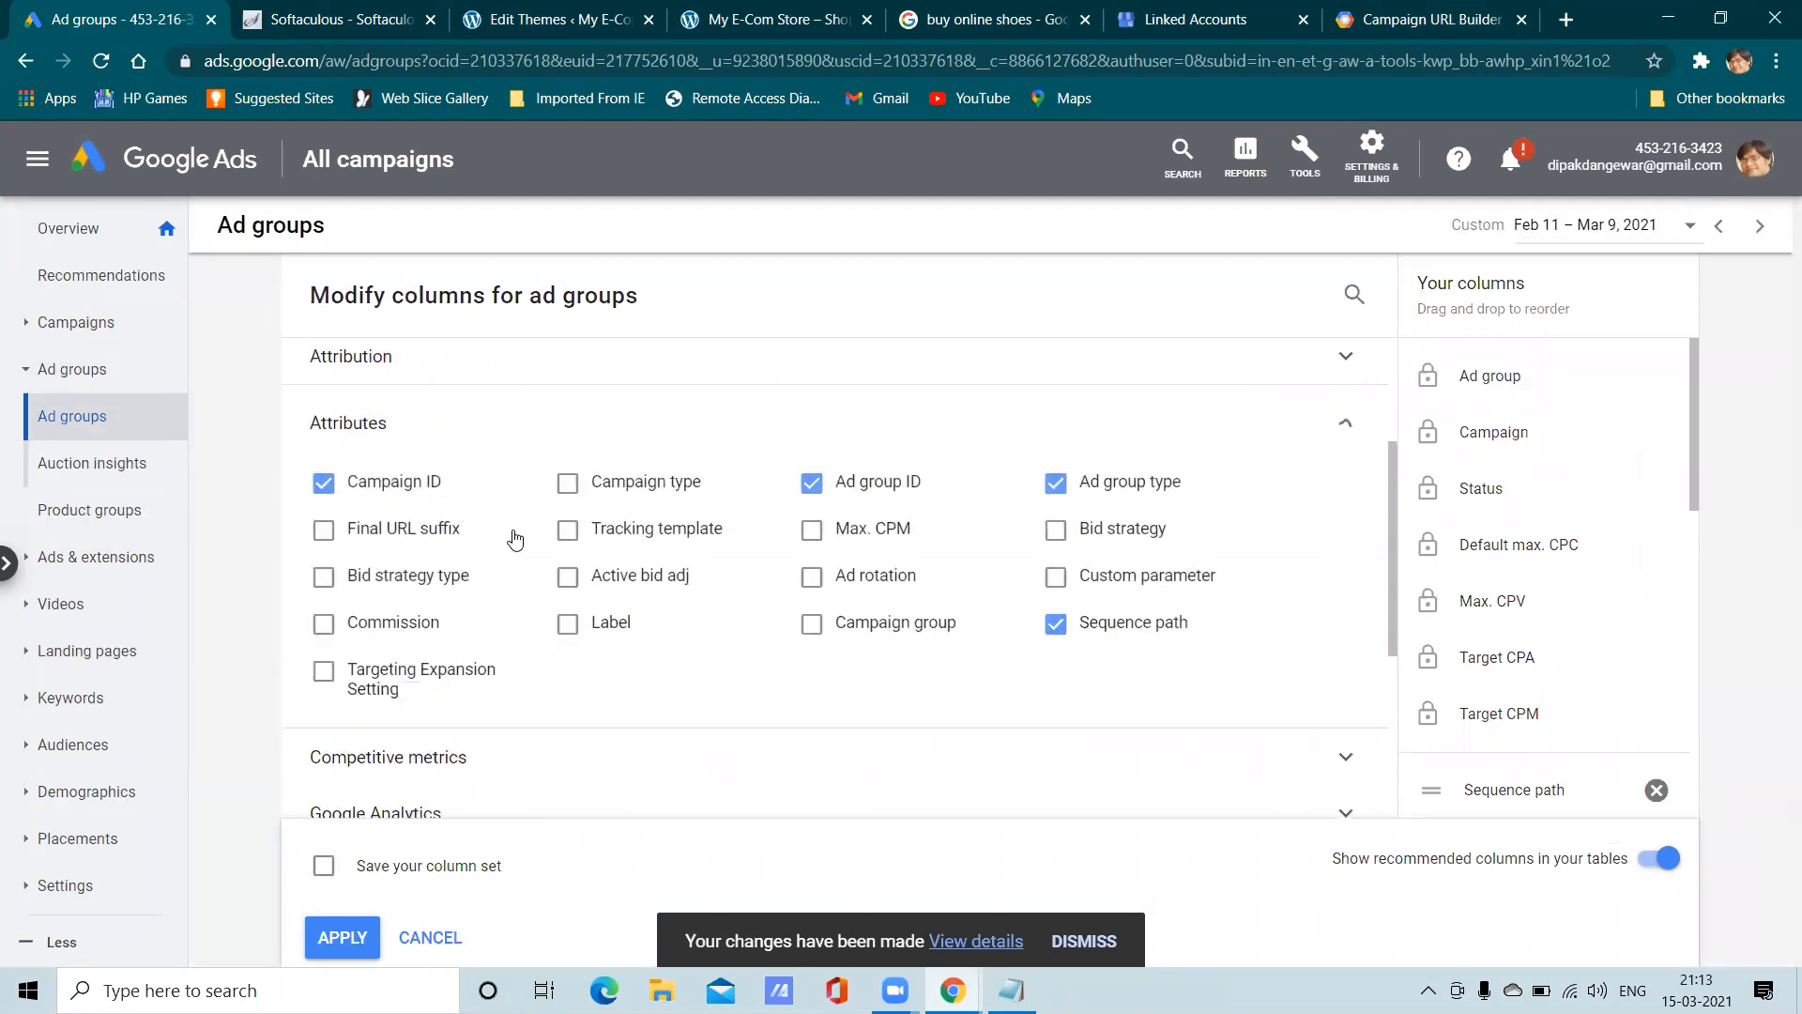
pyautogui.click(880, 482)
pyautogui.click(881, 485)
pyautogui.click(349, 936)
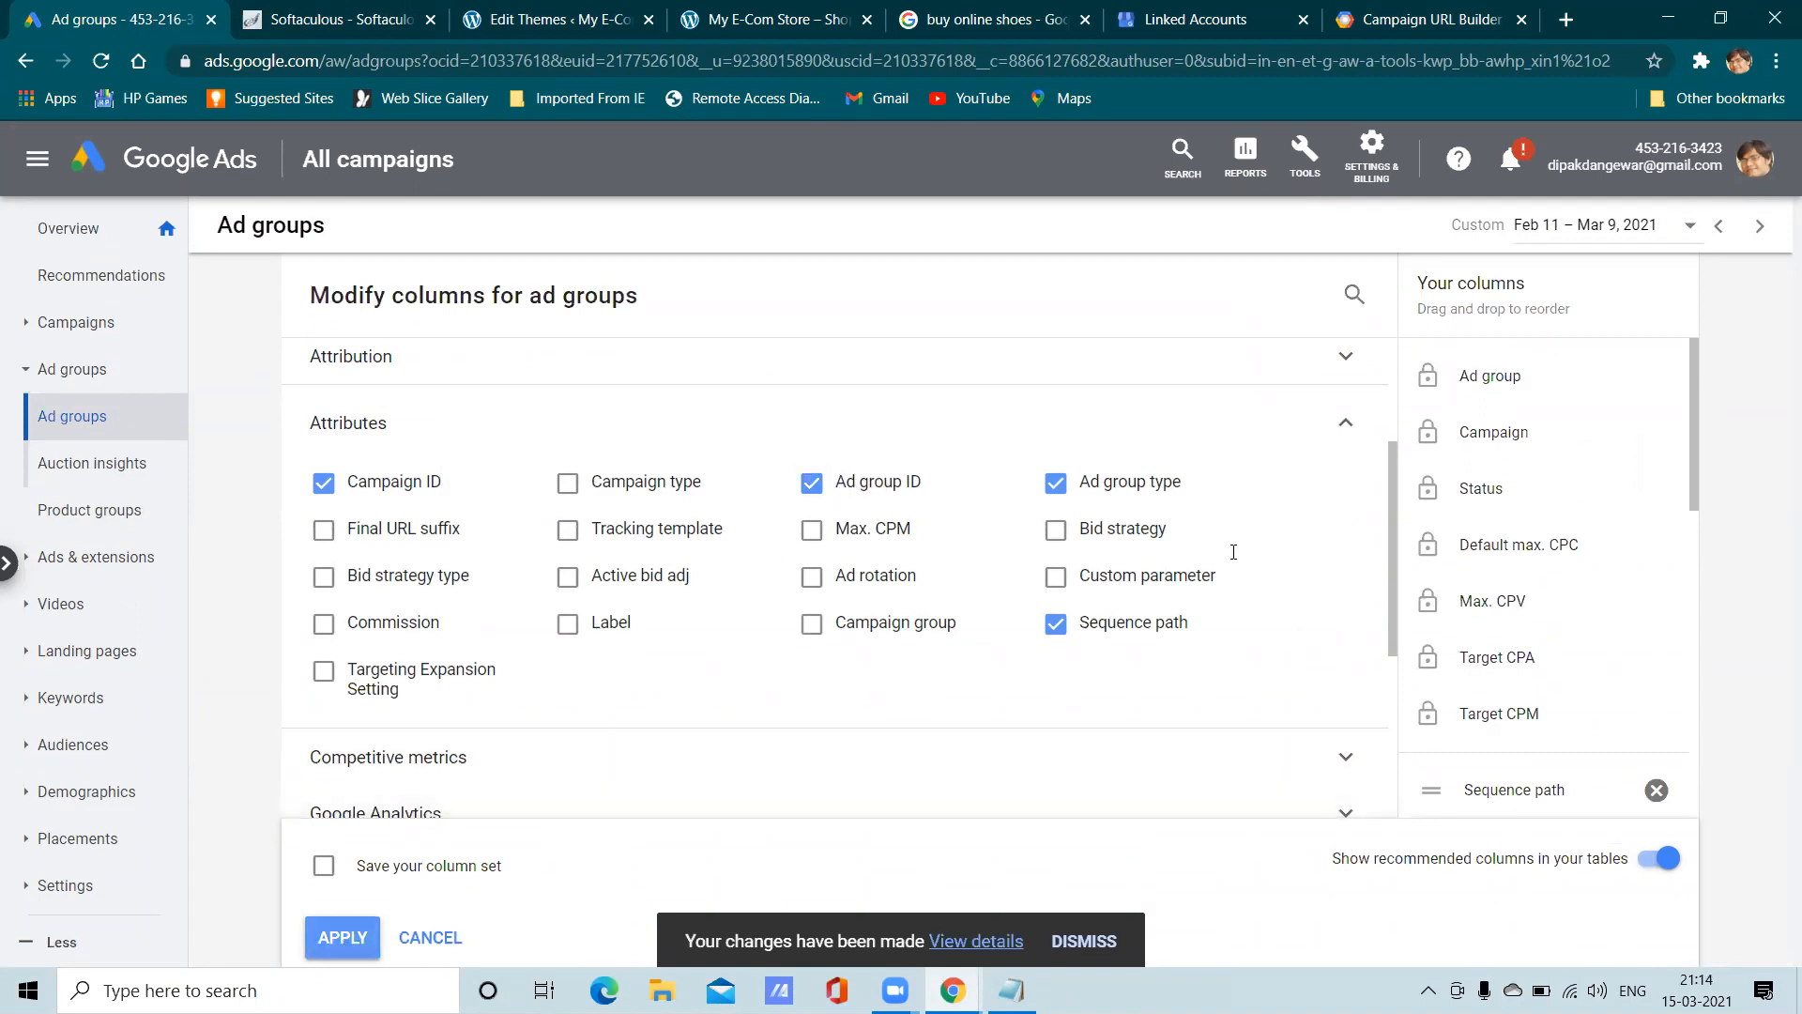
# Bring the Campaign ID and Ad group ID columns of the ad groups table into view
pyautogui.scroll(-4, 1560, 725)
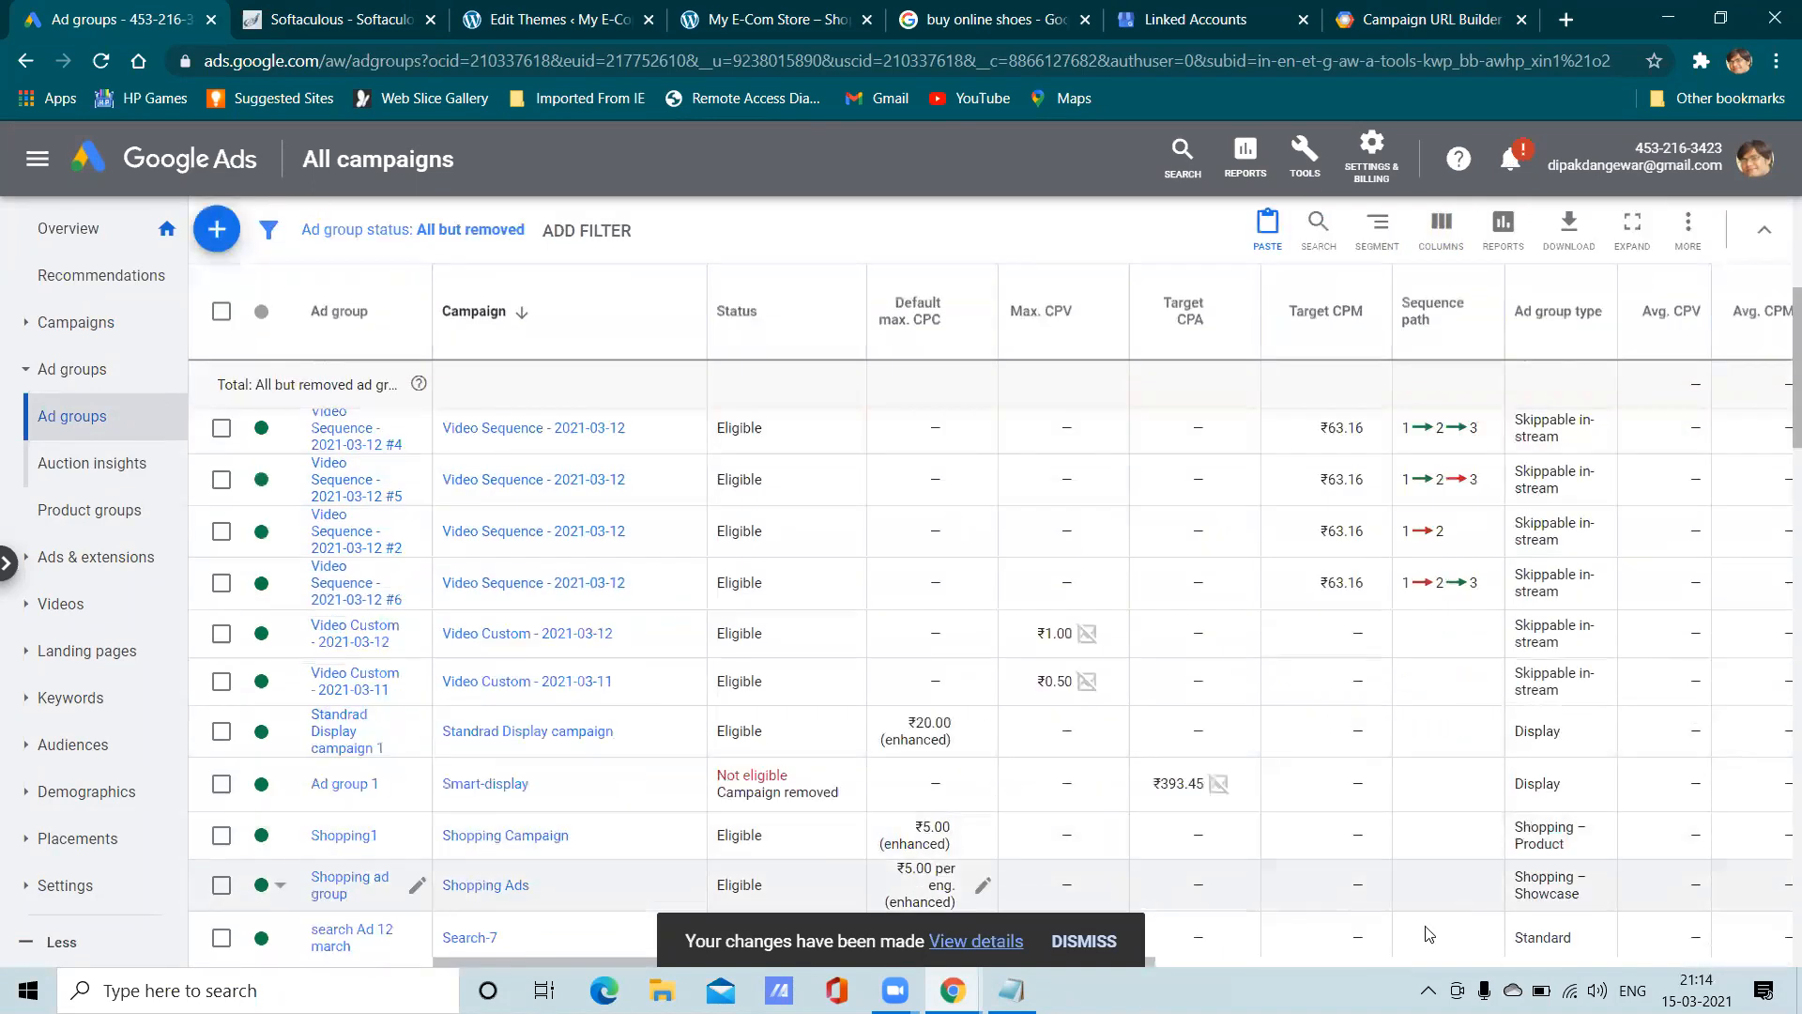
pyautogui.click(1193, 971)
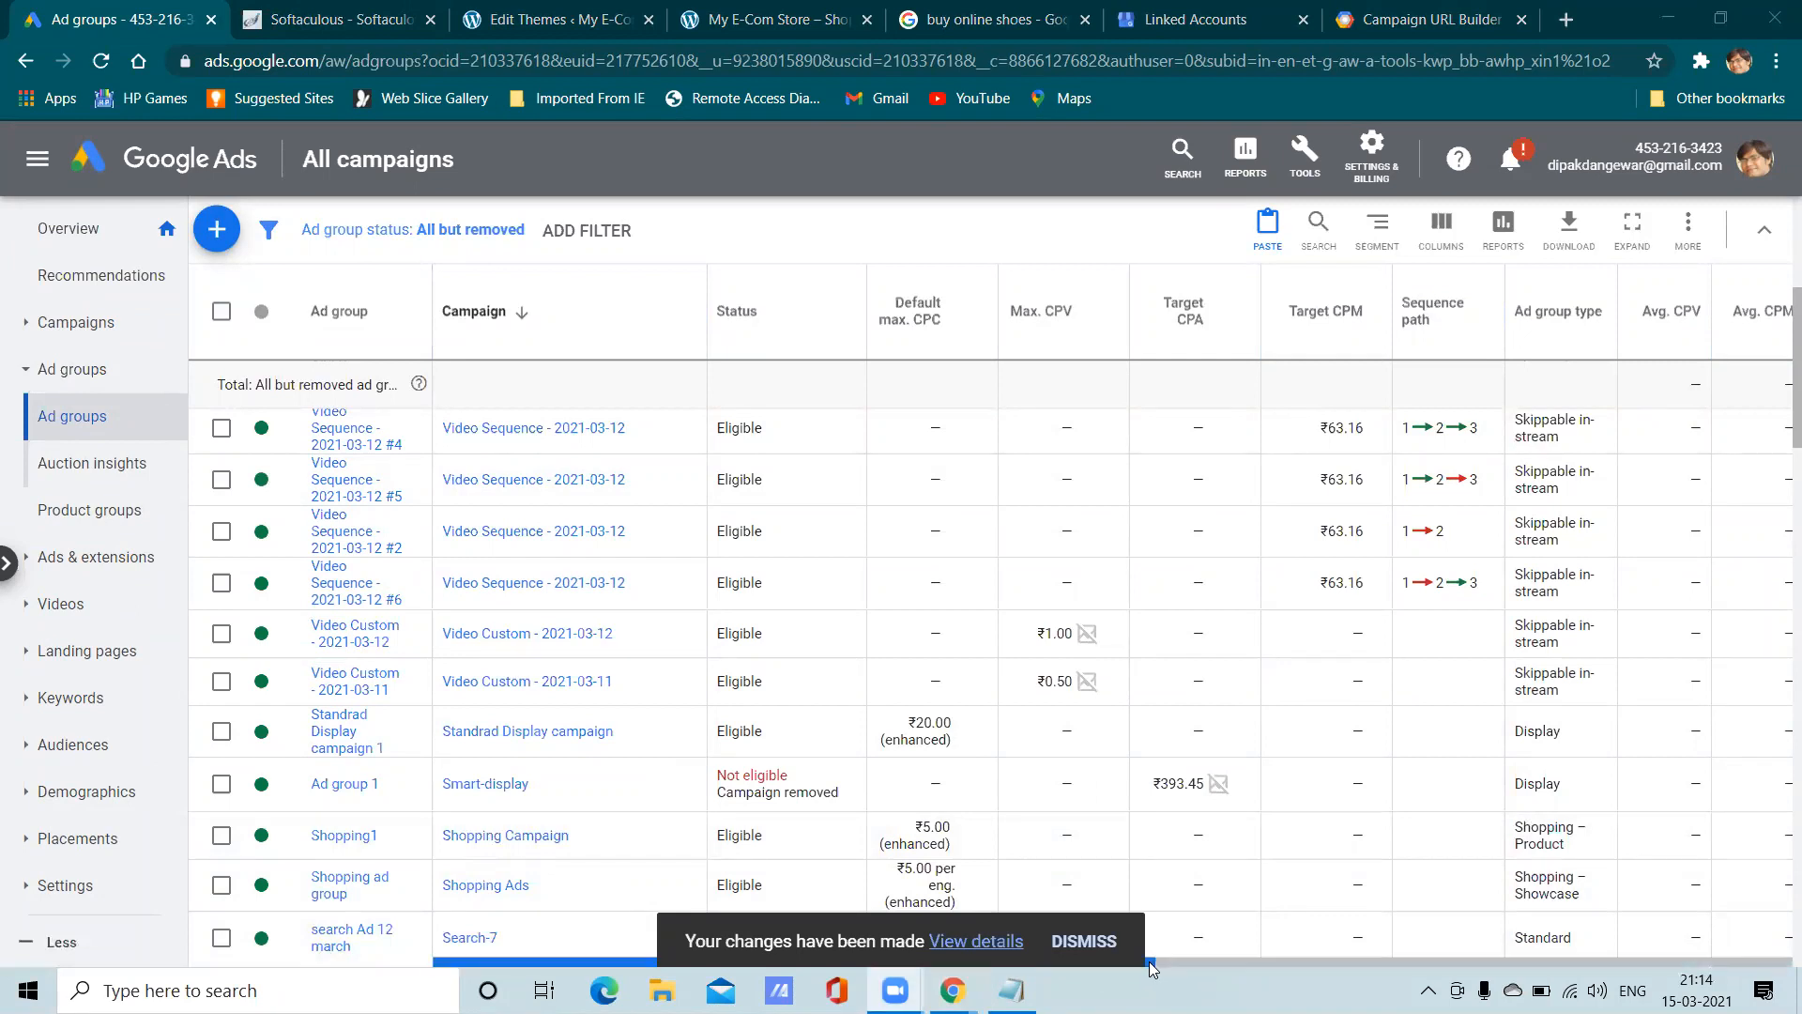
pyautogui.moveTo(1153, 962); pyautogui.dragTo(1577, 956)
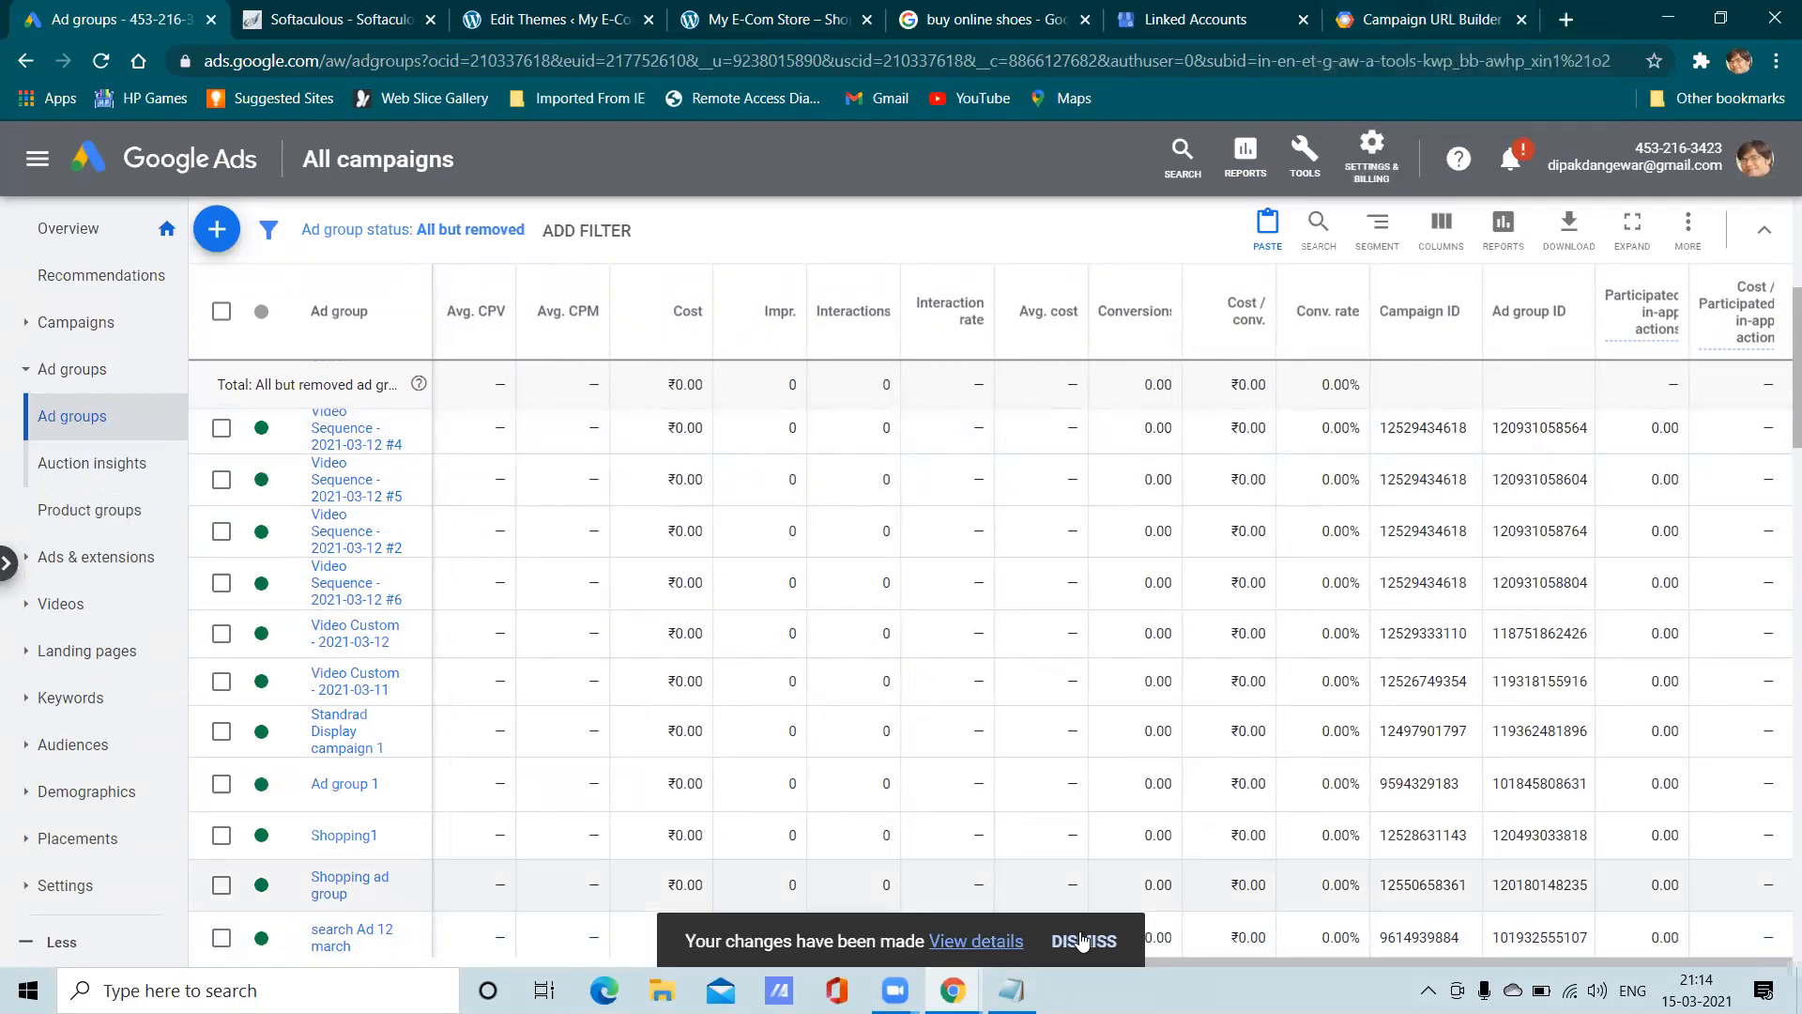
# Switch to Notepad and add the note "(c/t/m)" below the tracking template
pyautogui.click(1011, 990)
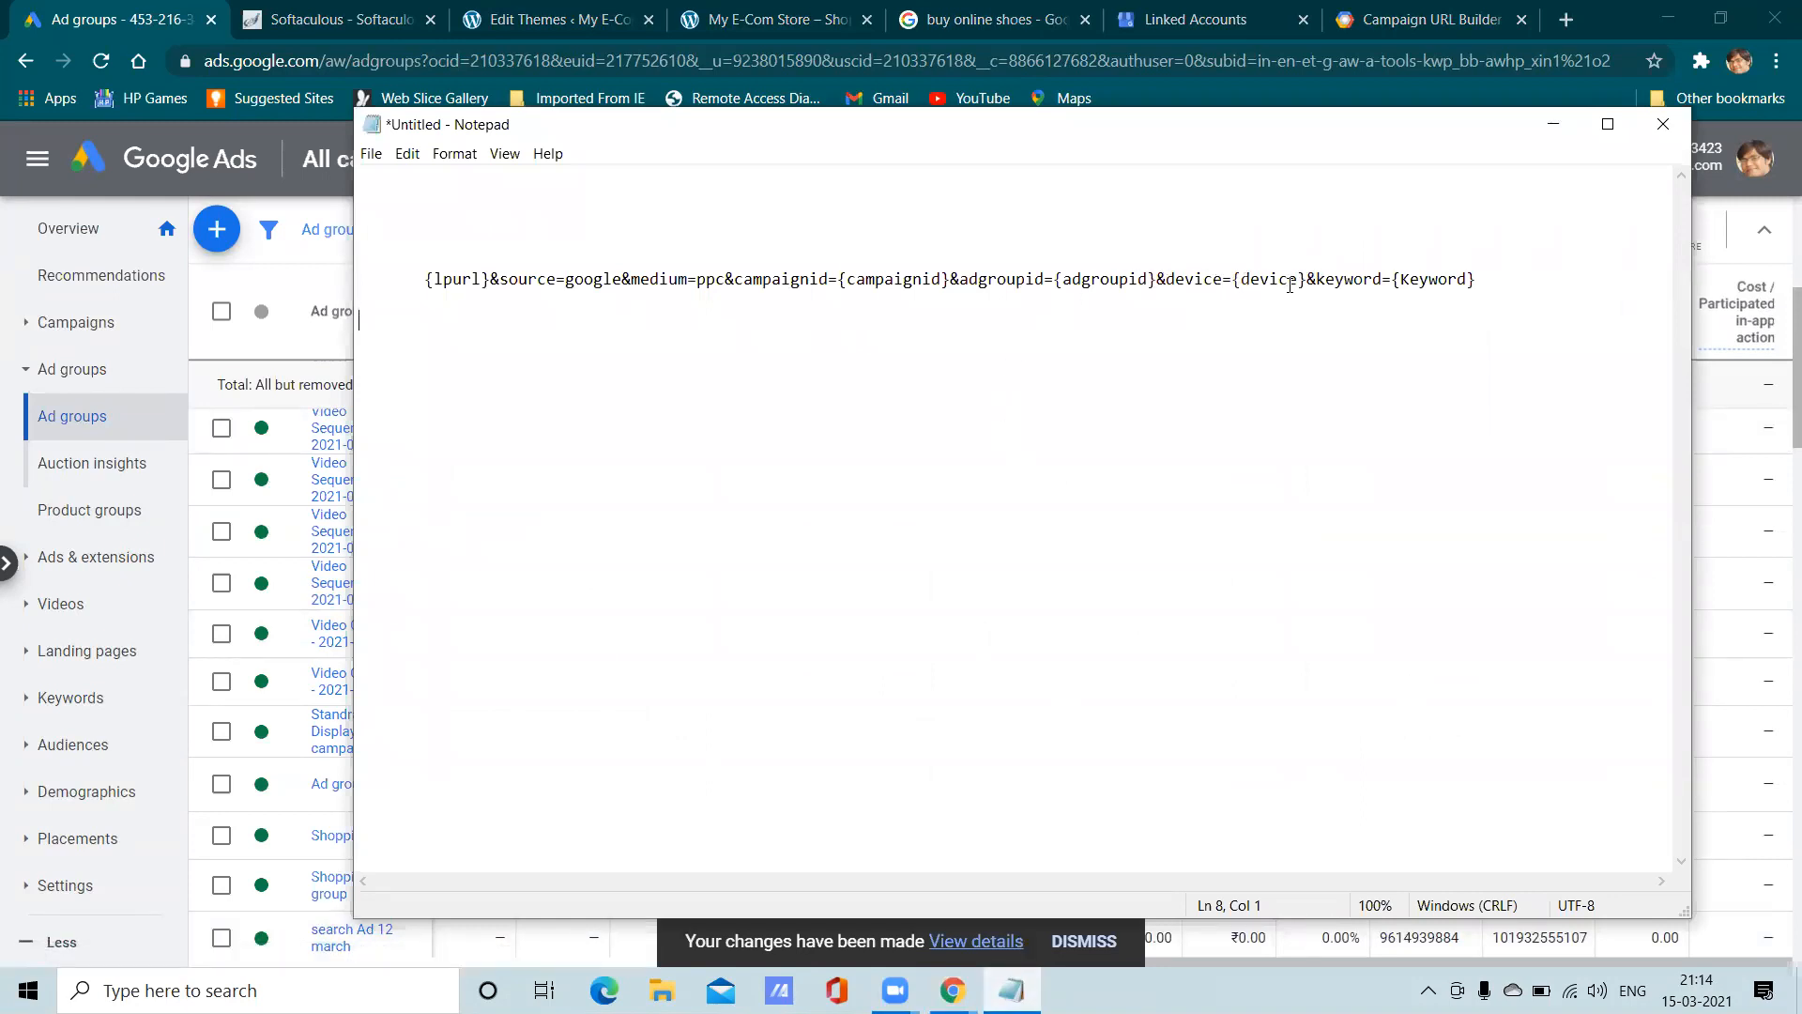
pyautogui.click(1219, 383)
pyautogui.press('BackSpace')
pyautogui.write('/t/m)')
# Highlight the whole tracking template line for review, leaving it deselected at the end
pyautogui.click(1318, 279)
pyautogui.moveTo(1494, 276); pyautogui.dragTo(425, 278)
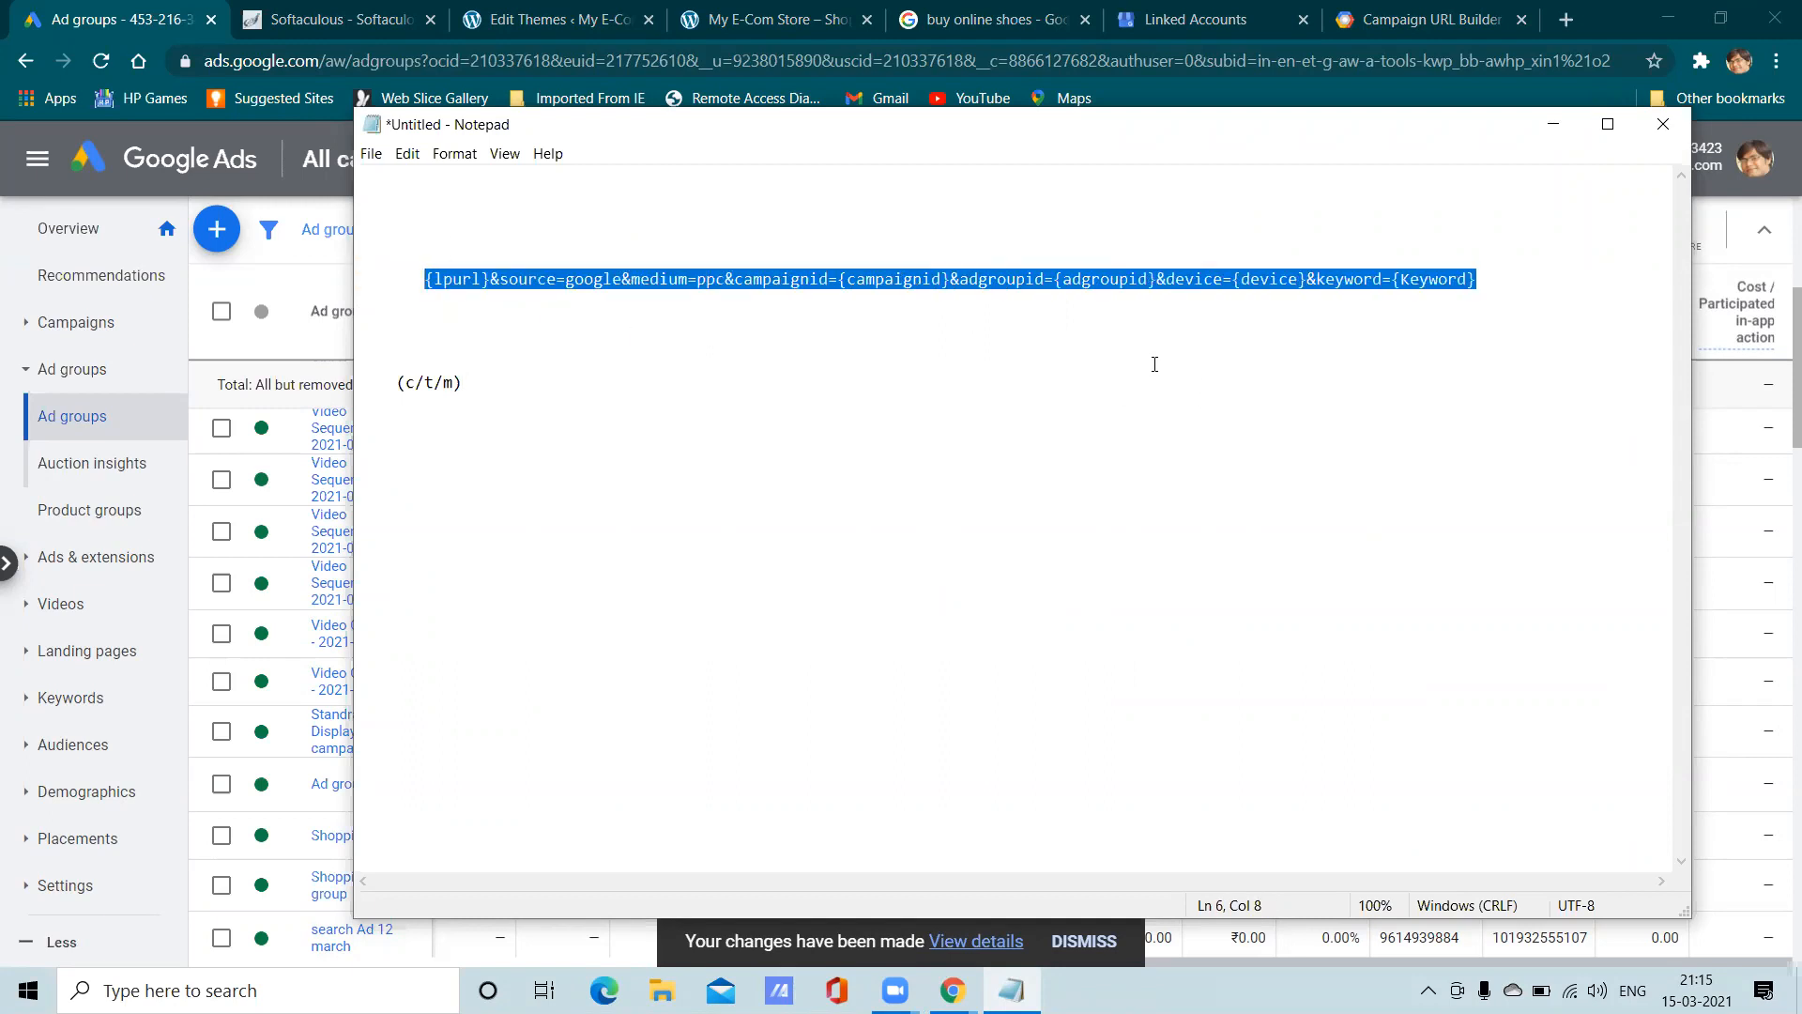
pyautogui.click(1000, 364)
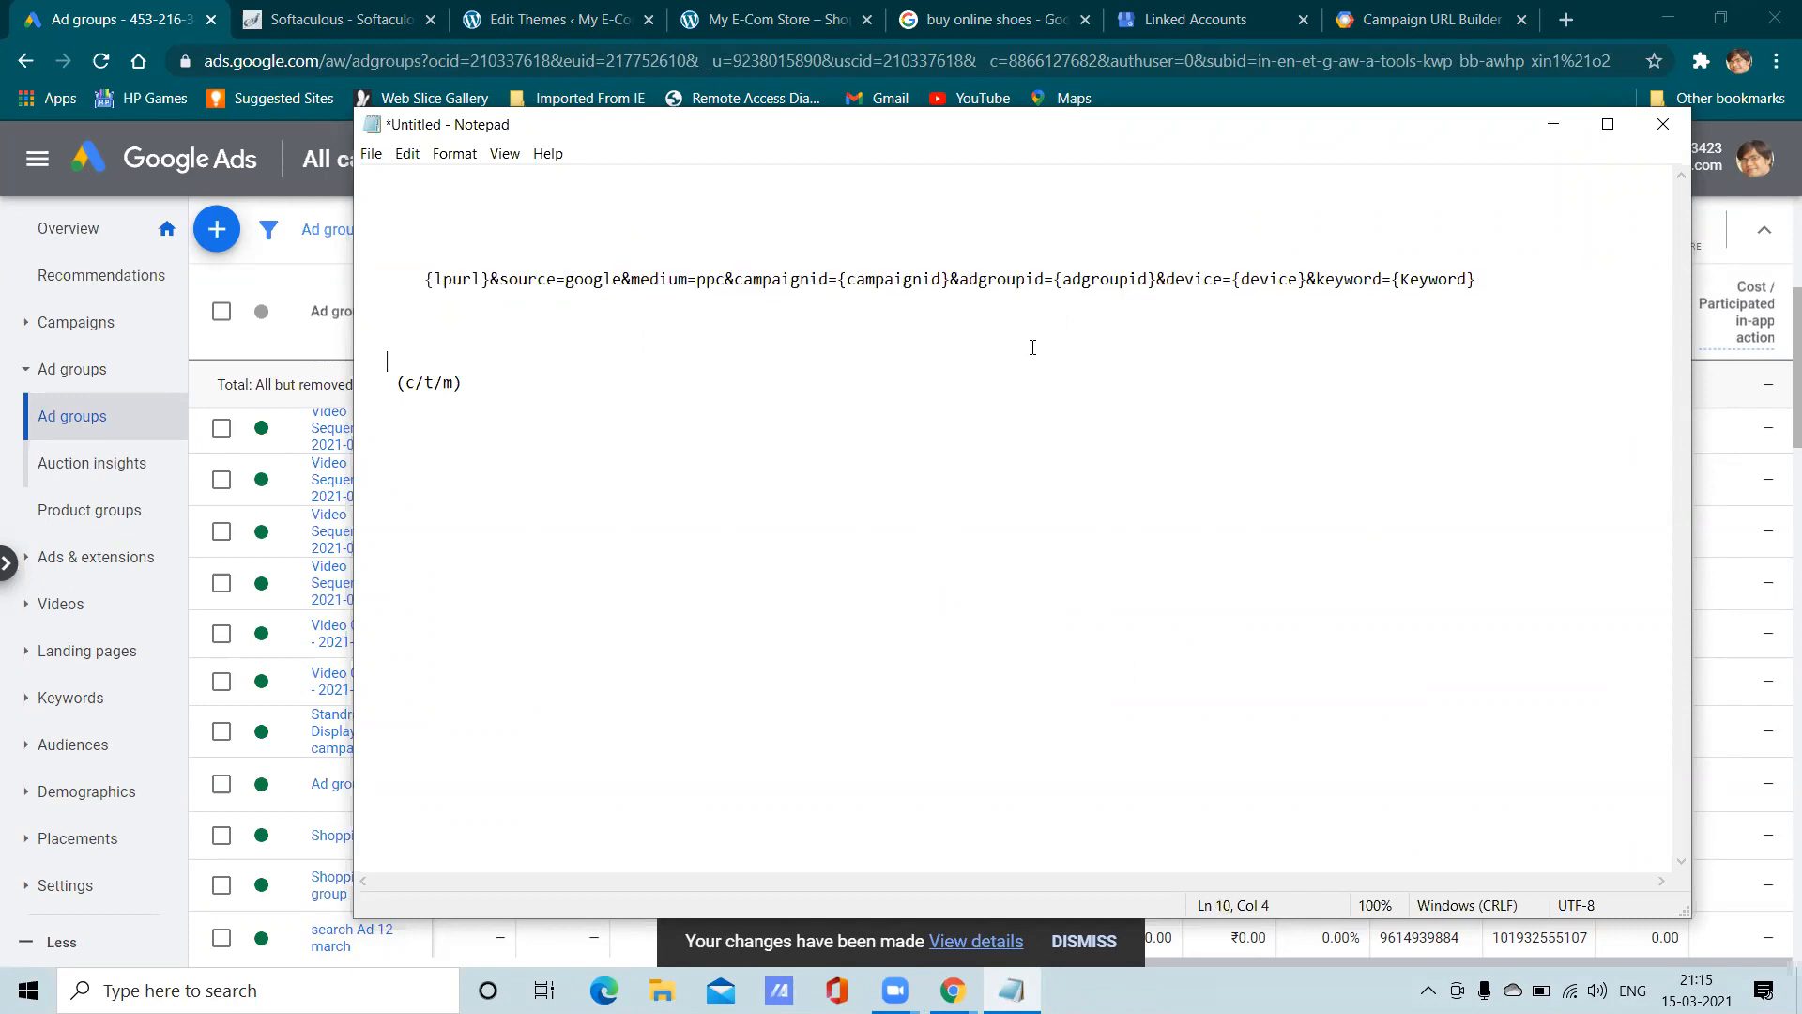
# Switch to Chrome, search for "google analytics" in a new tab and open the Google Analytics site
pyautogui.click(1564, 21)
pyautogui.write('googlke')
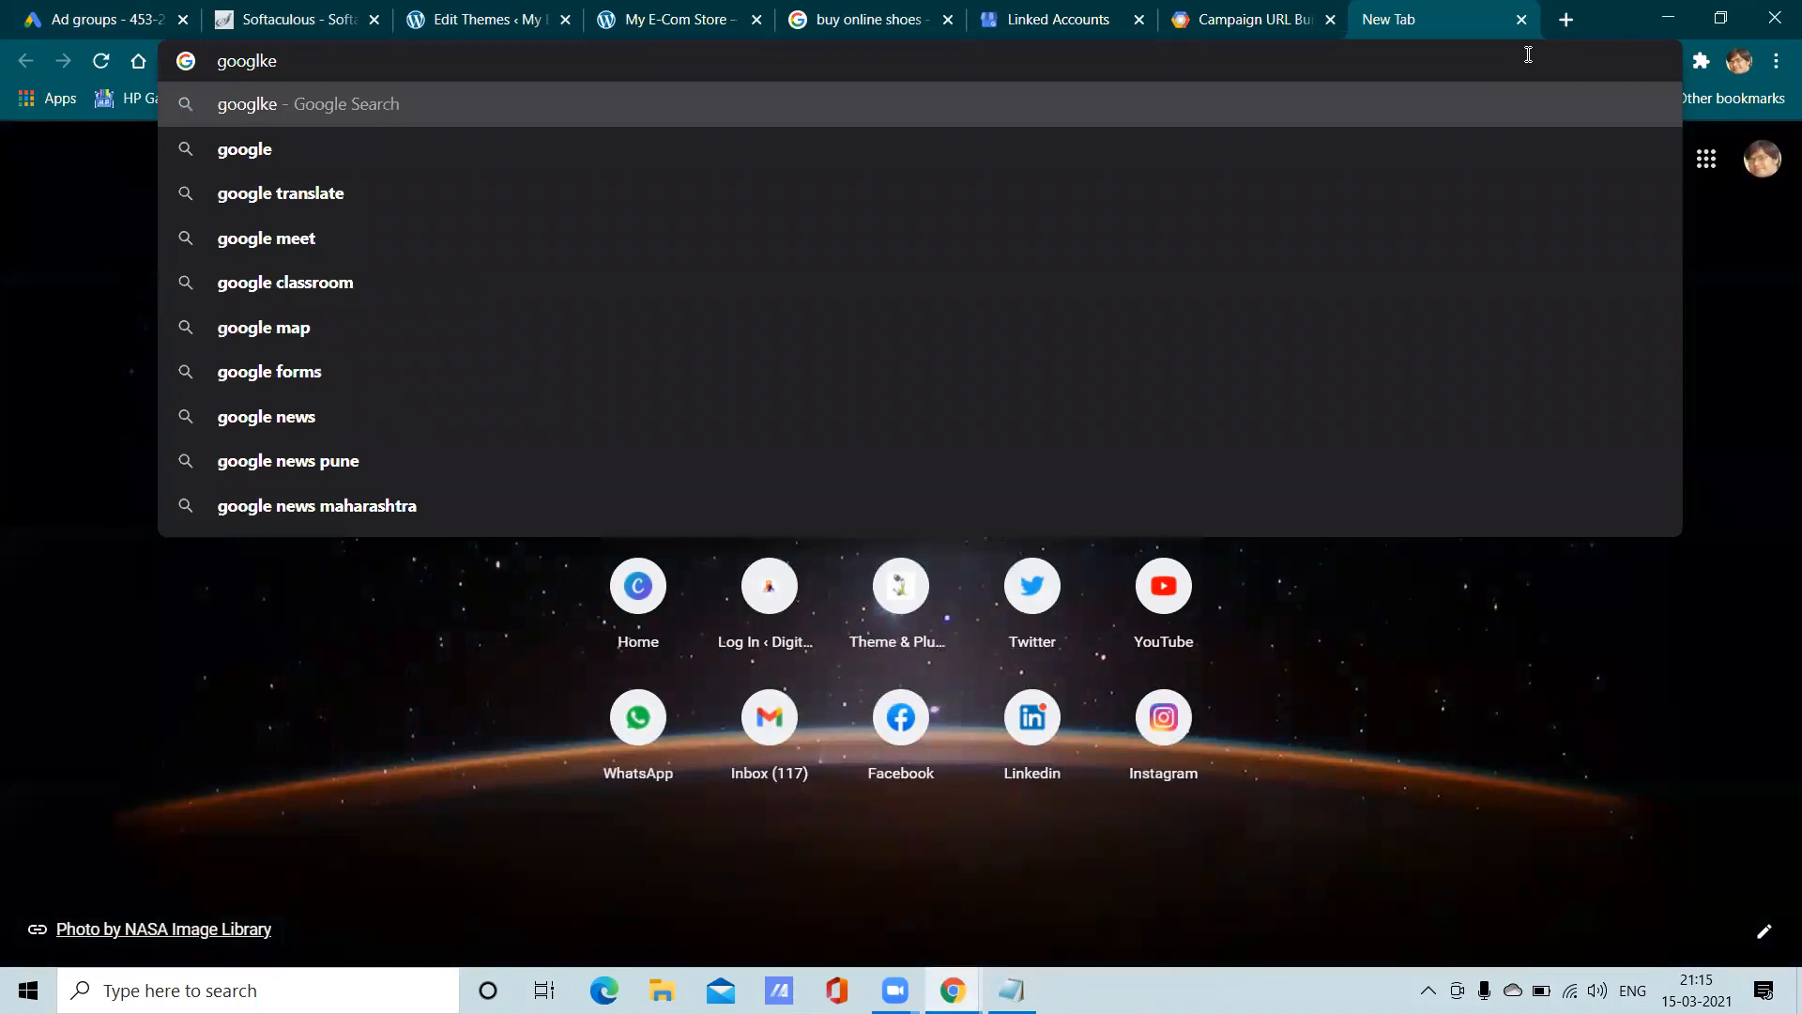
pyautogui.press('BackSpace')
pyautogui.press('BackSpace')
pyautogui.write('e')
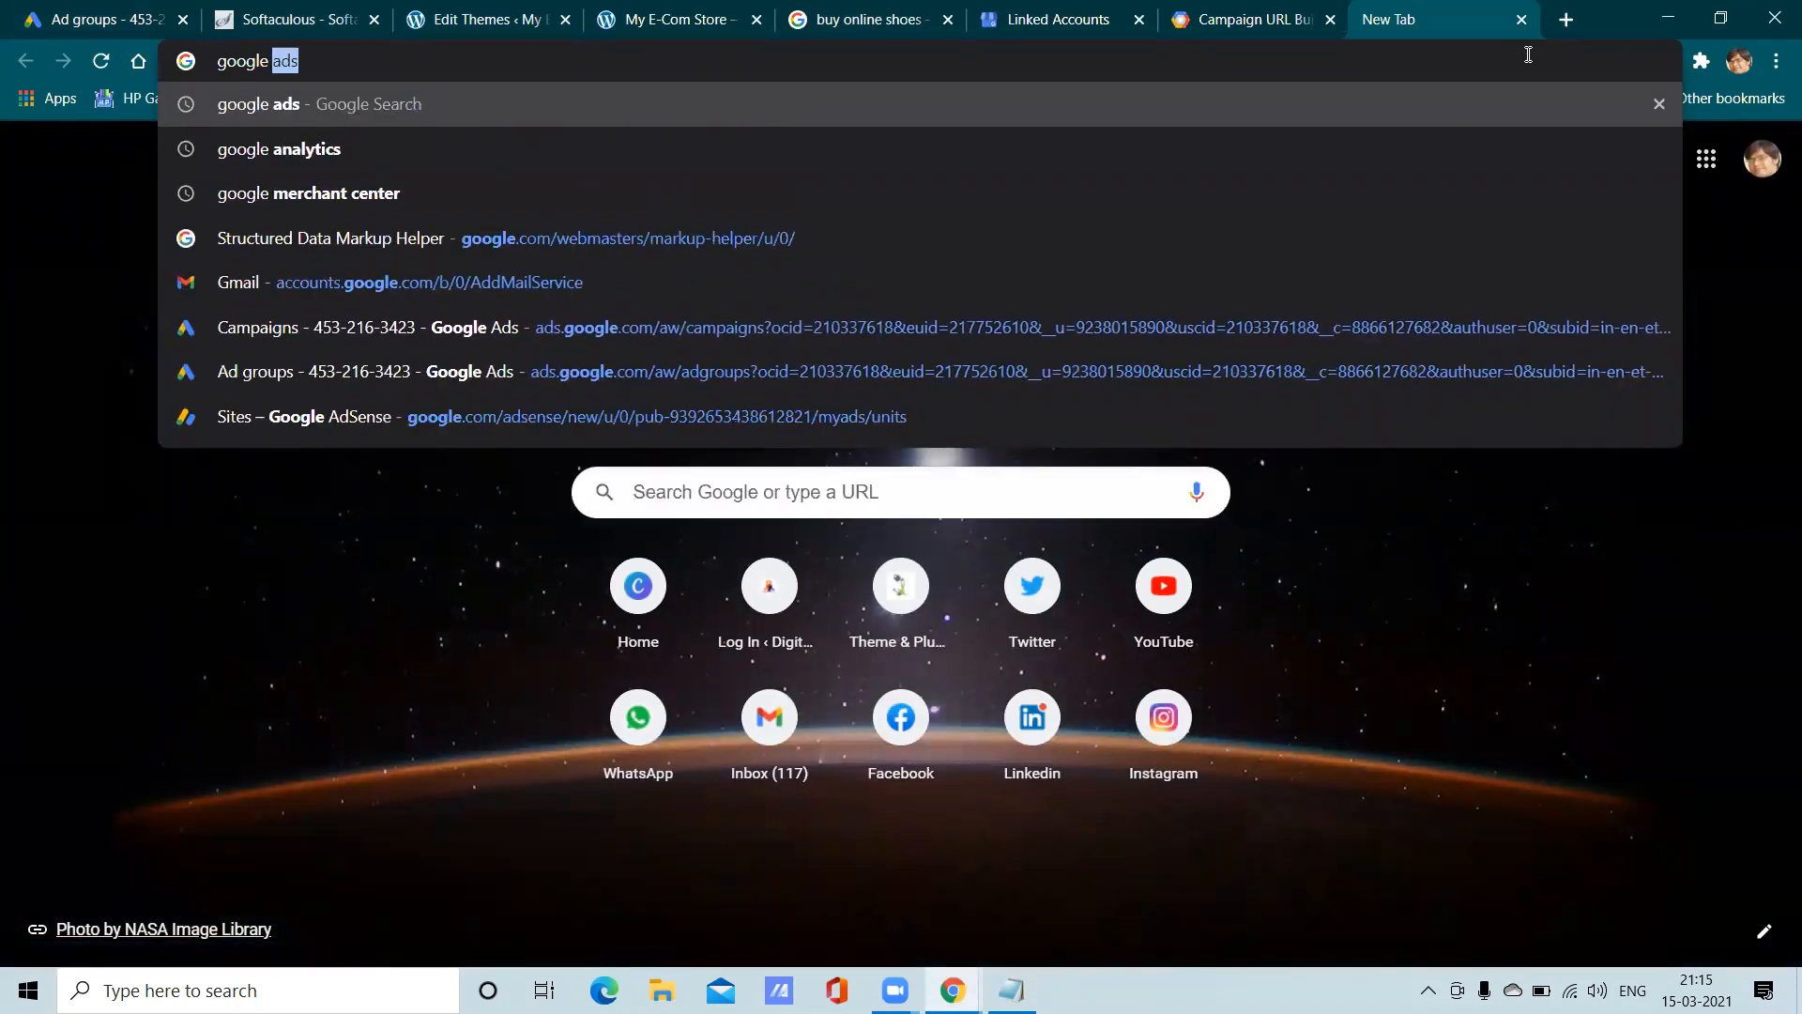
pyautogui.press('Down')
pyautogui.press('Return')
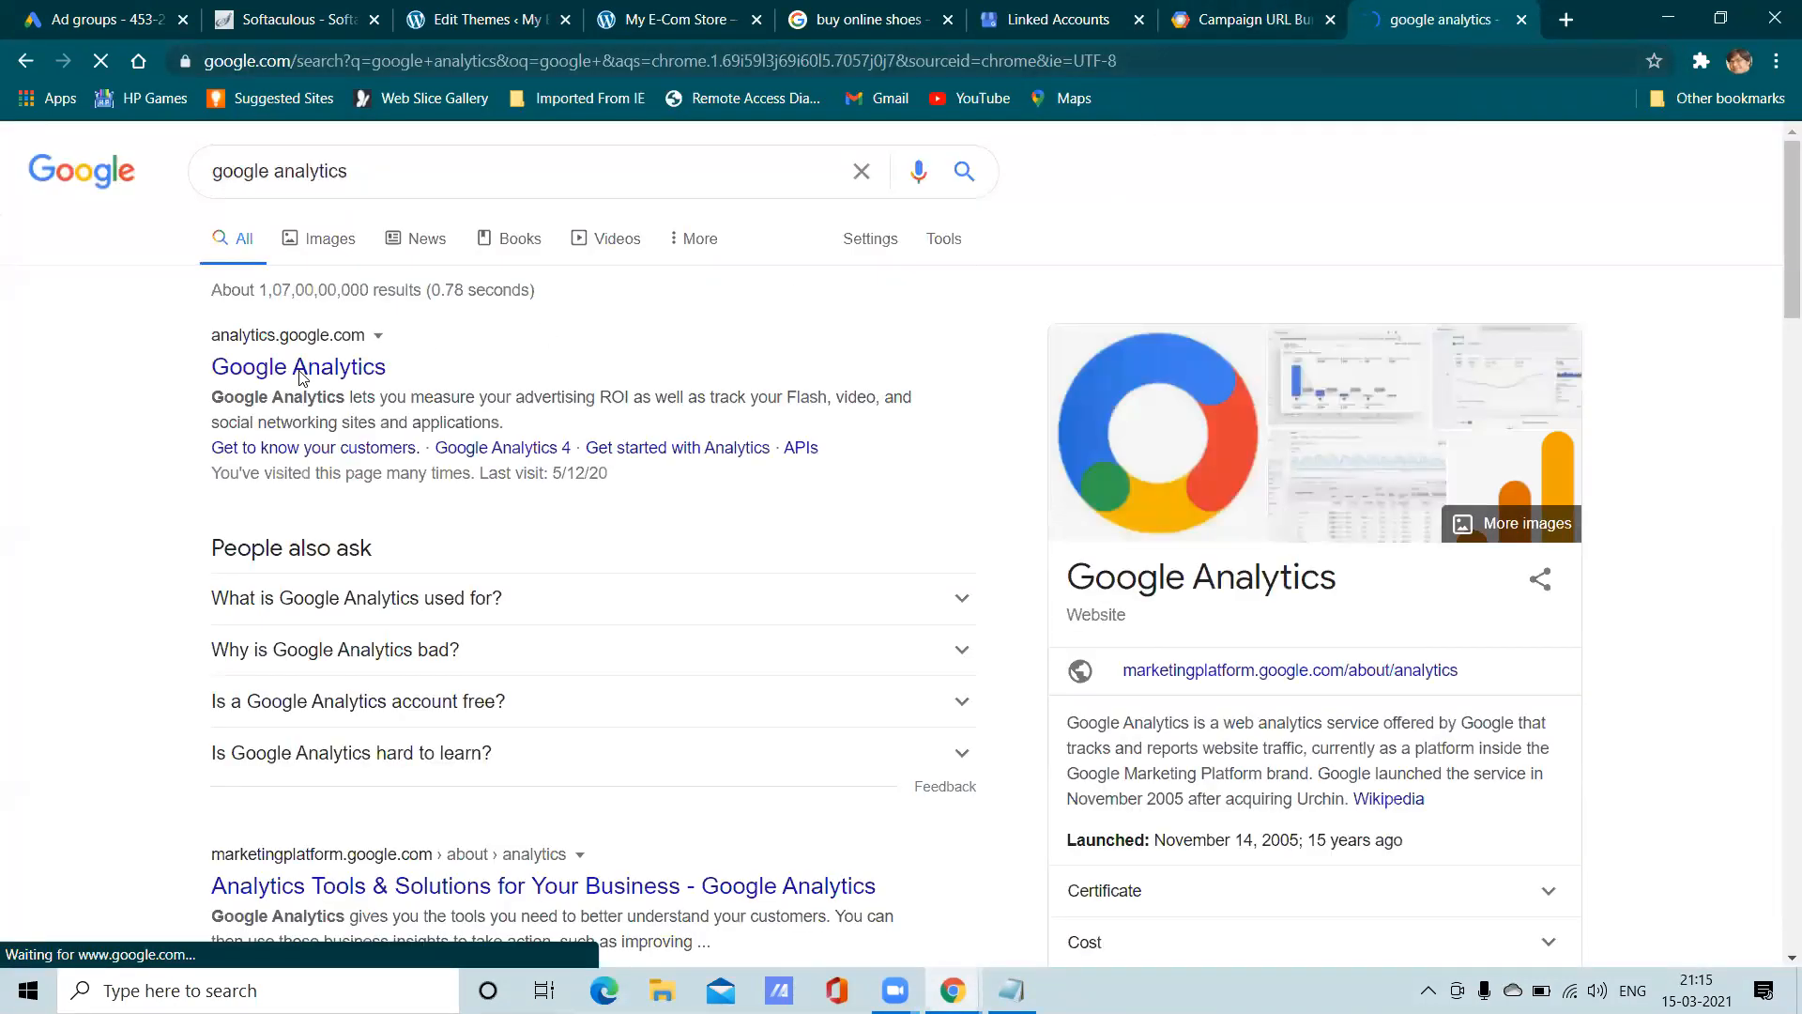
pyautogui.click(349, 370)
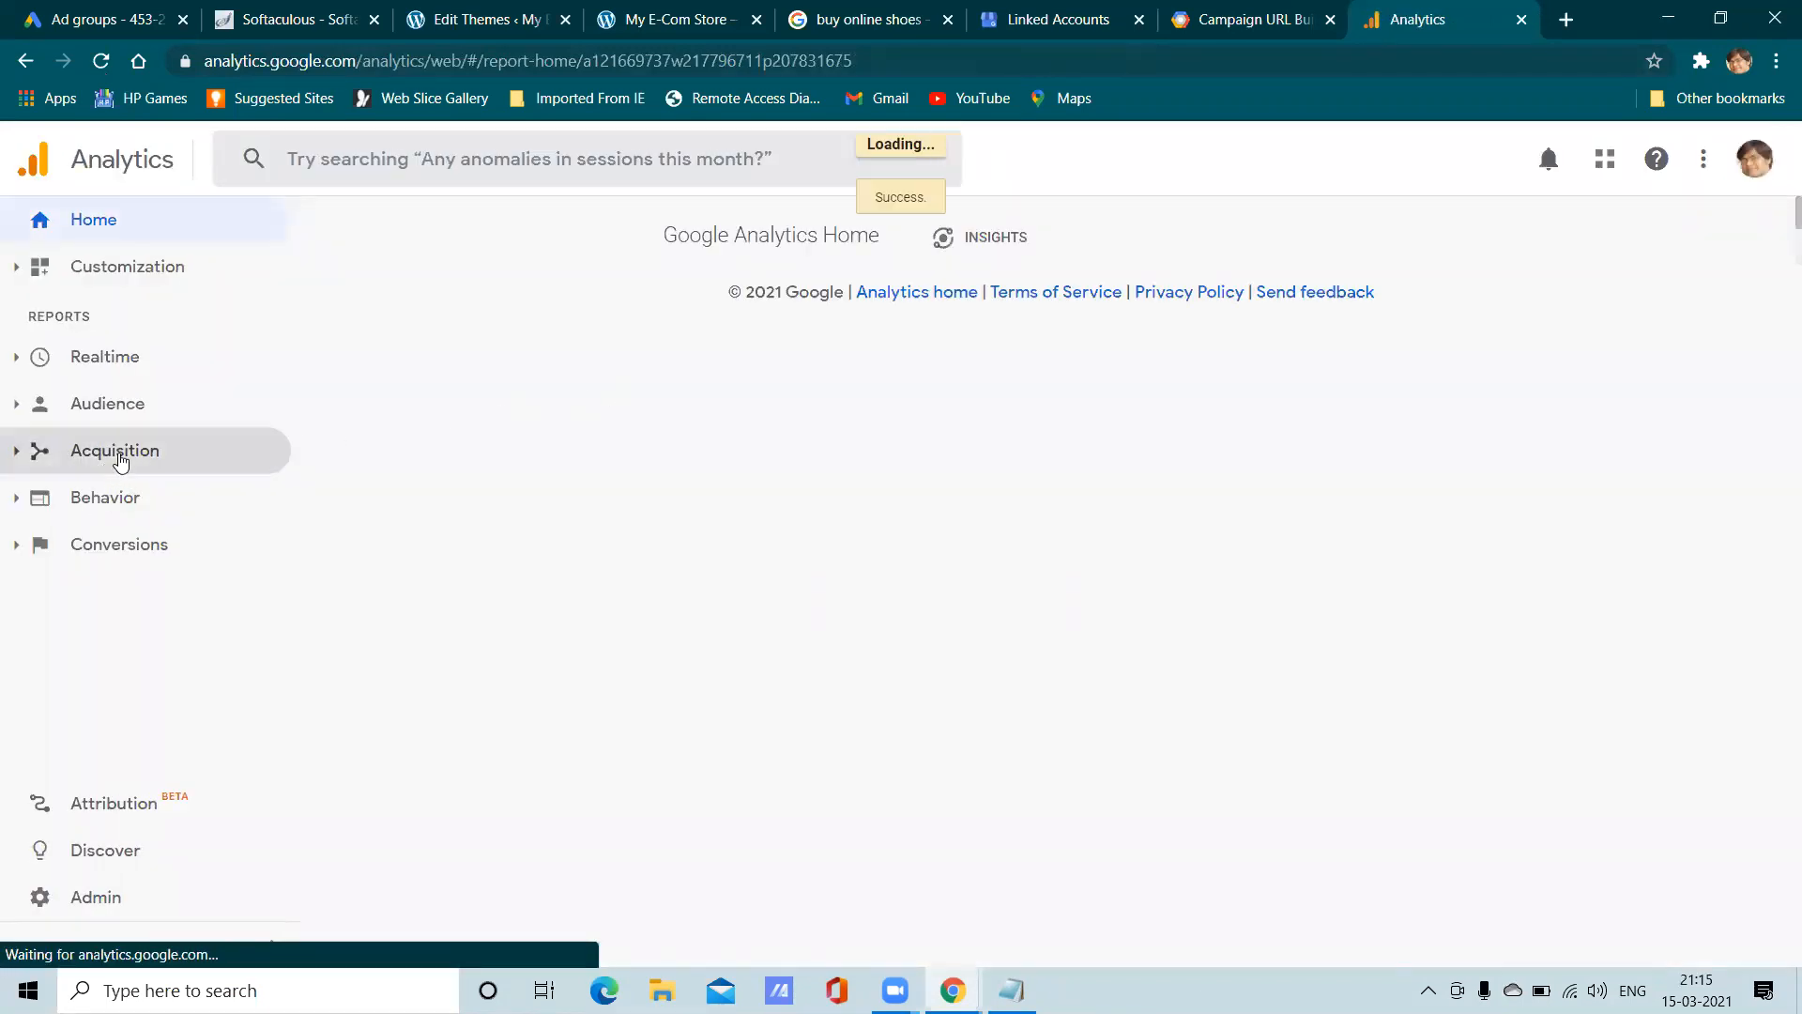
# Open the Google Ads Campaigns report under Acquisition and look over its chart and data table
pyautogui.click(134, 455)
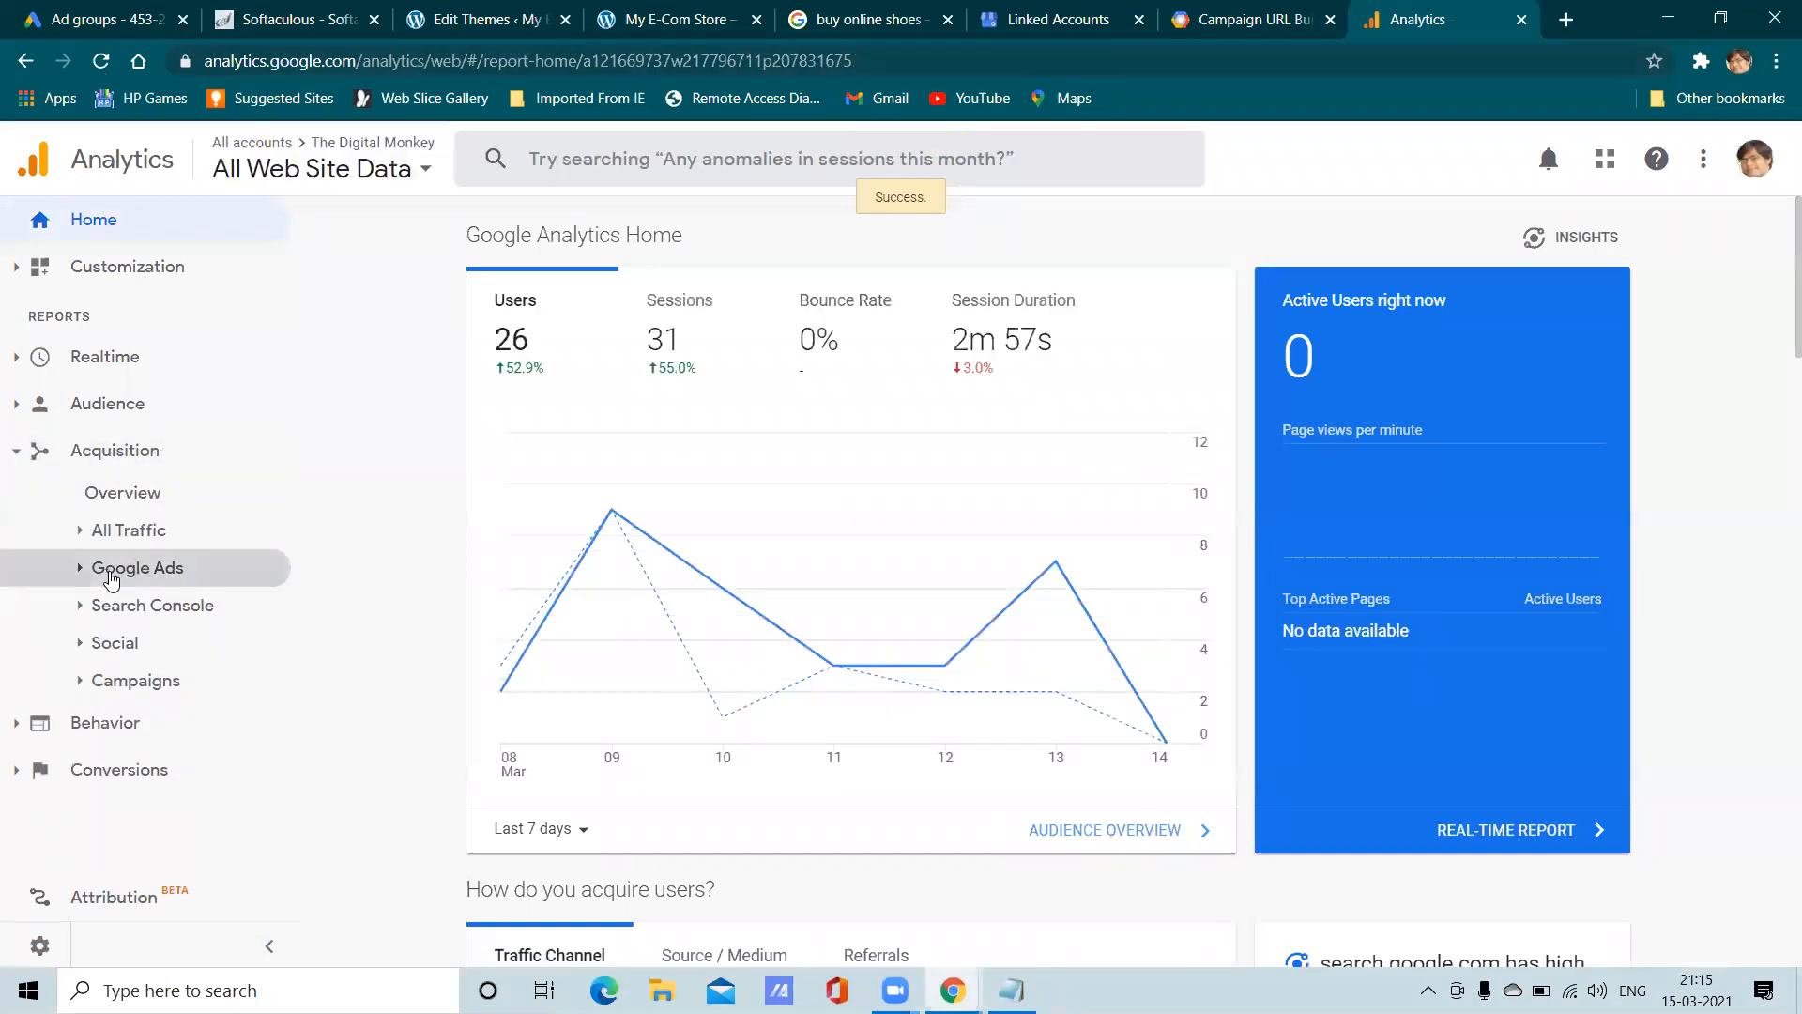
pyautogui.click(125, 571)
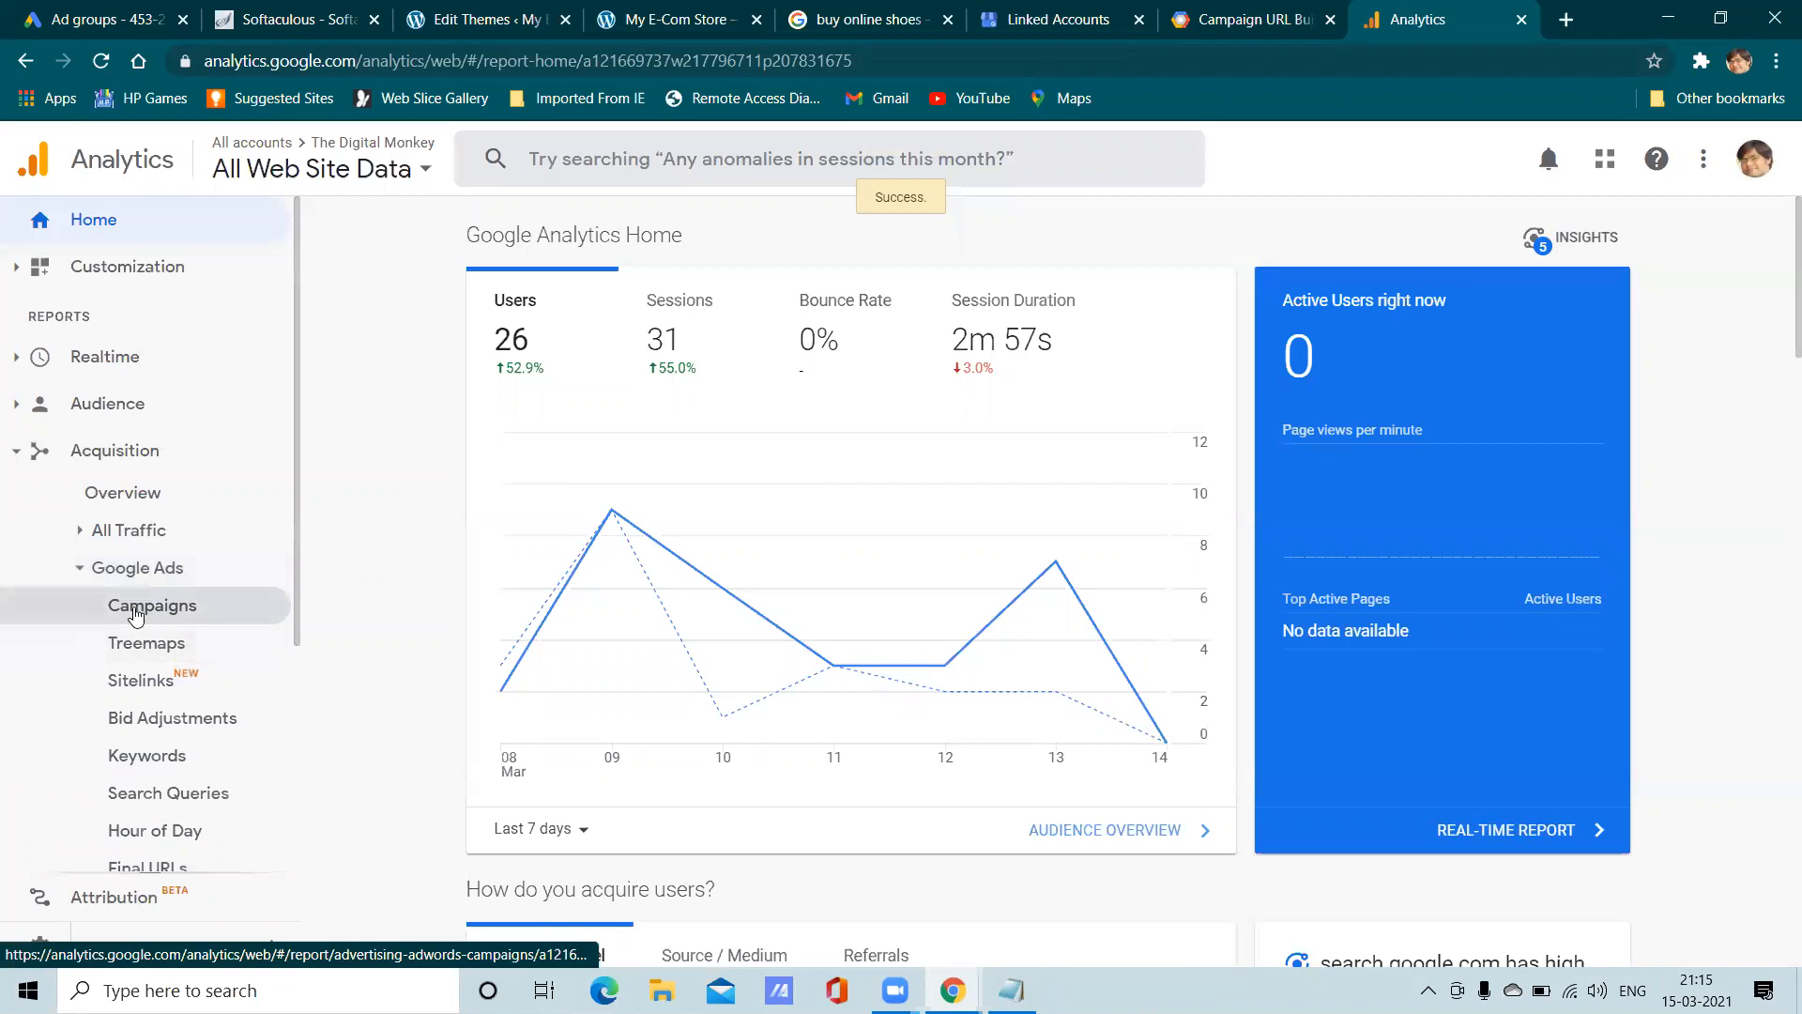
pyautogui.click(153, 608)
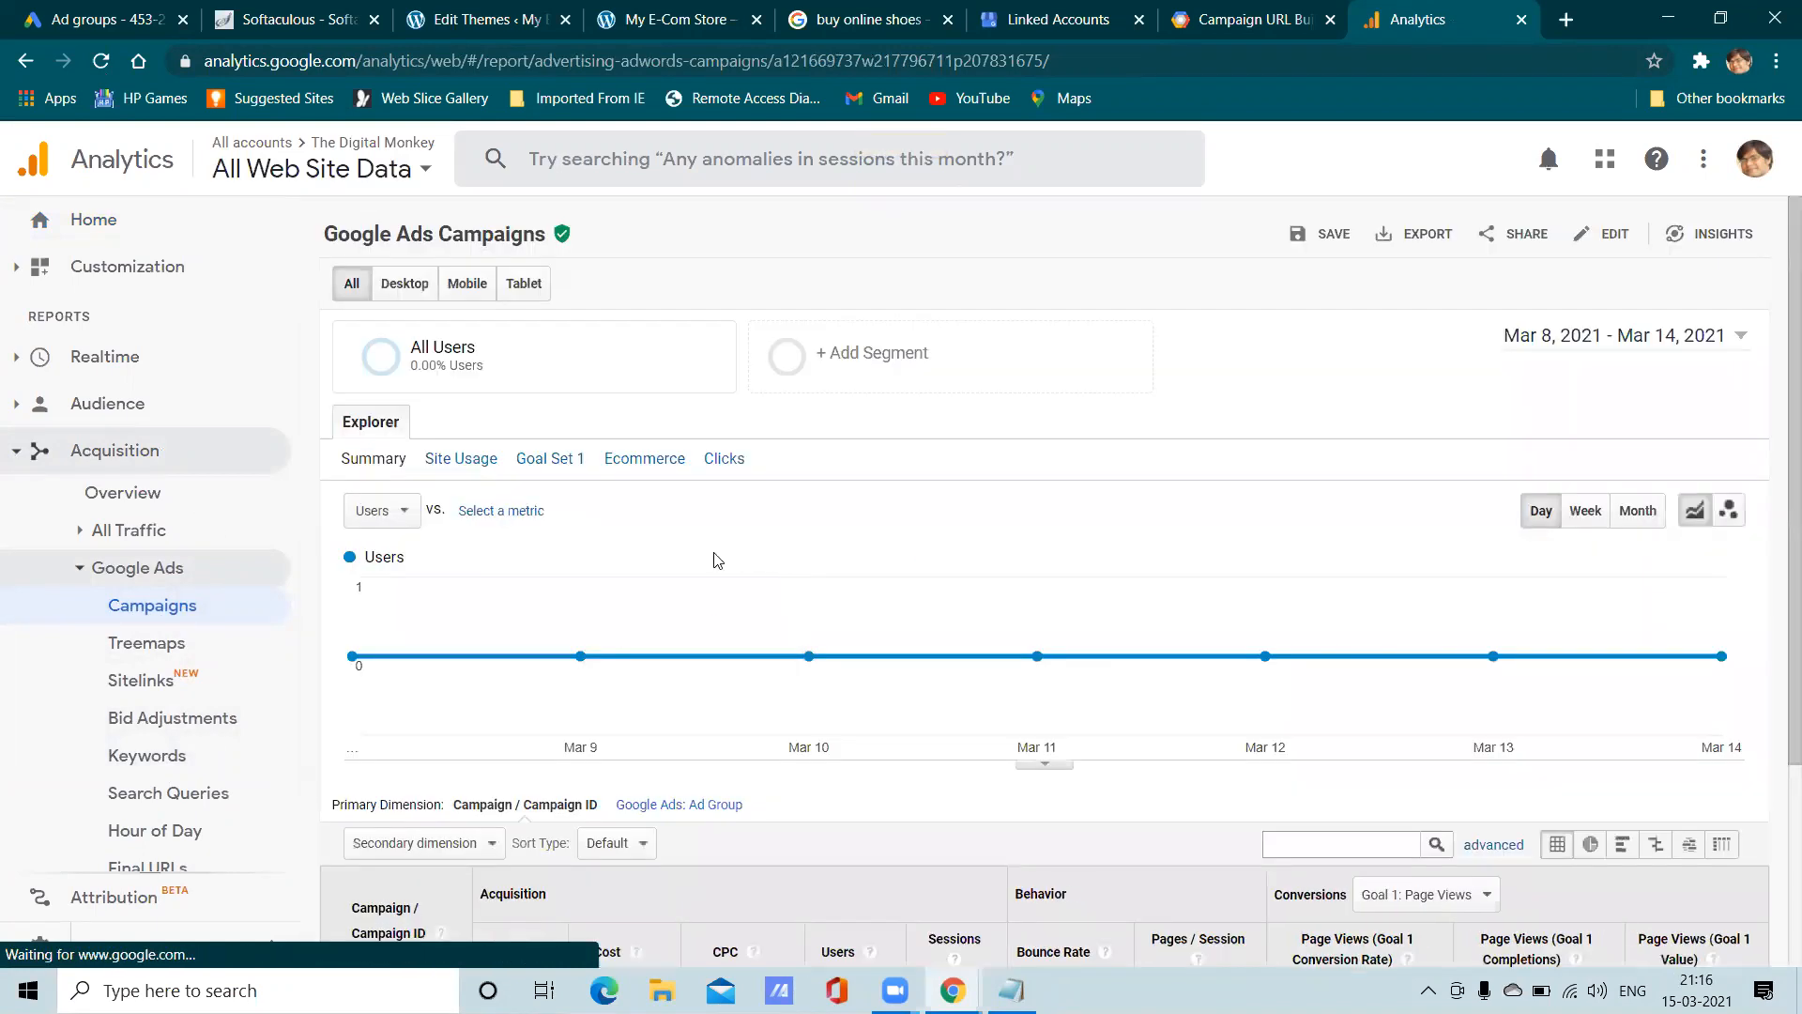
pyautogui.scroll(-3, 717, 560)
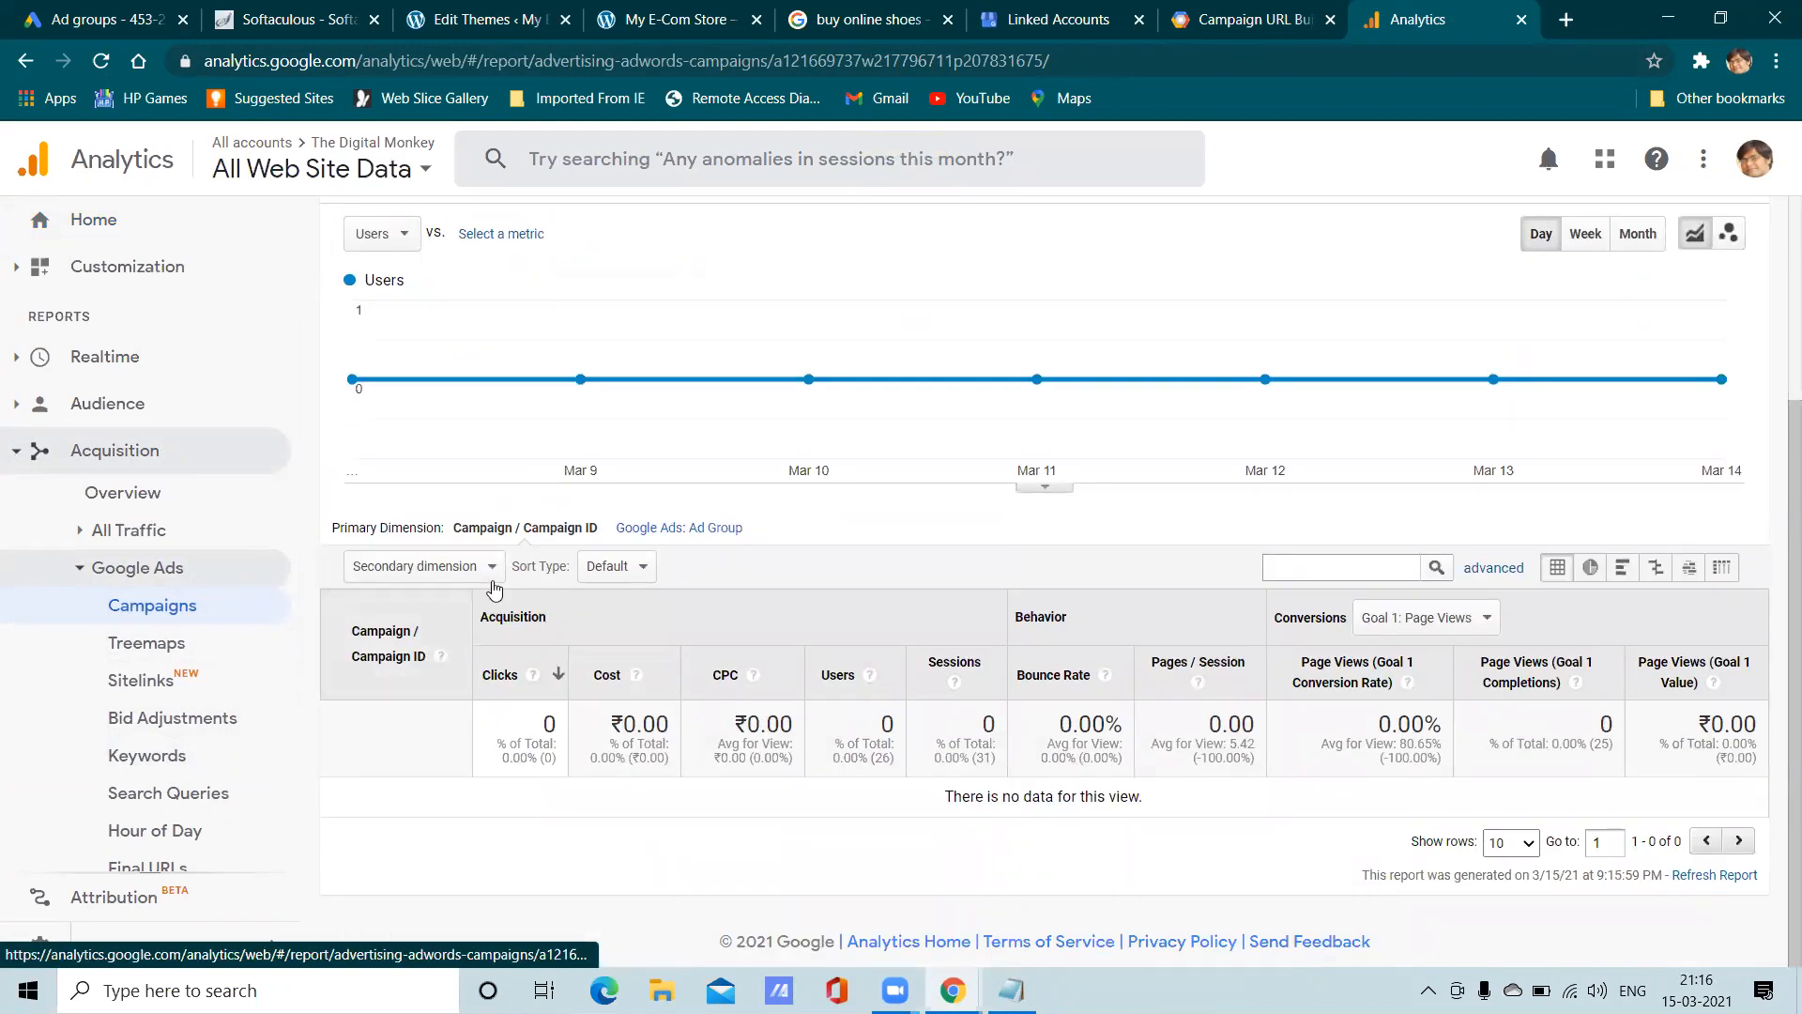
pyautogui.scroll(3, 495, 563)
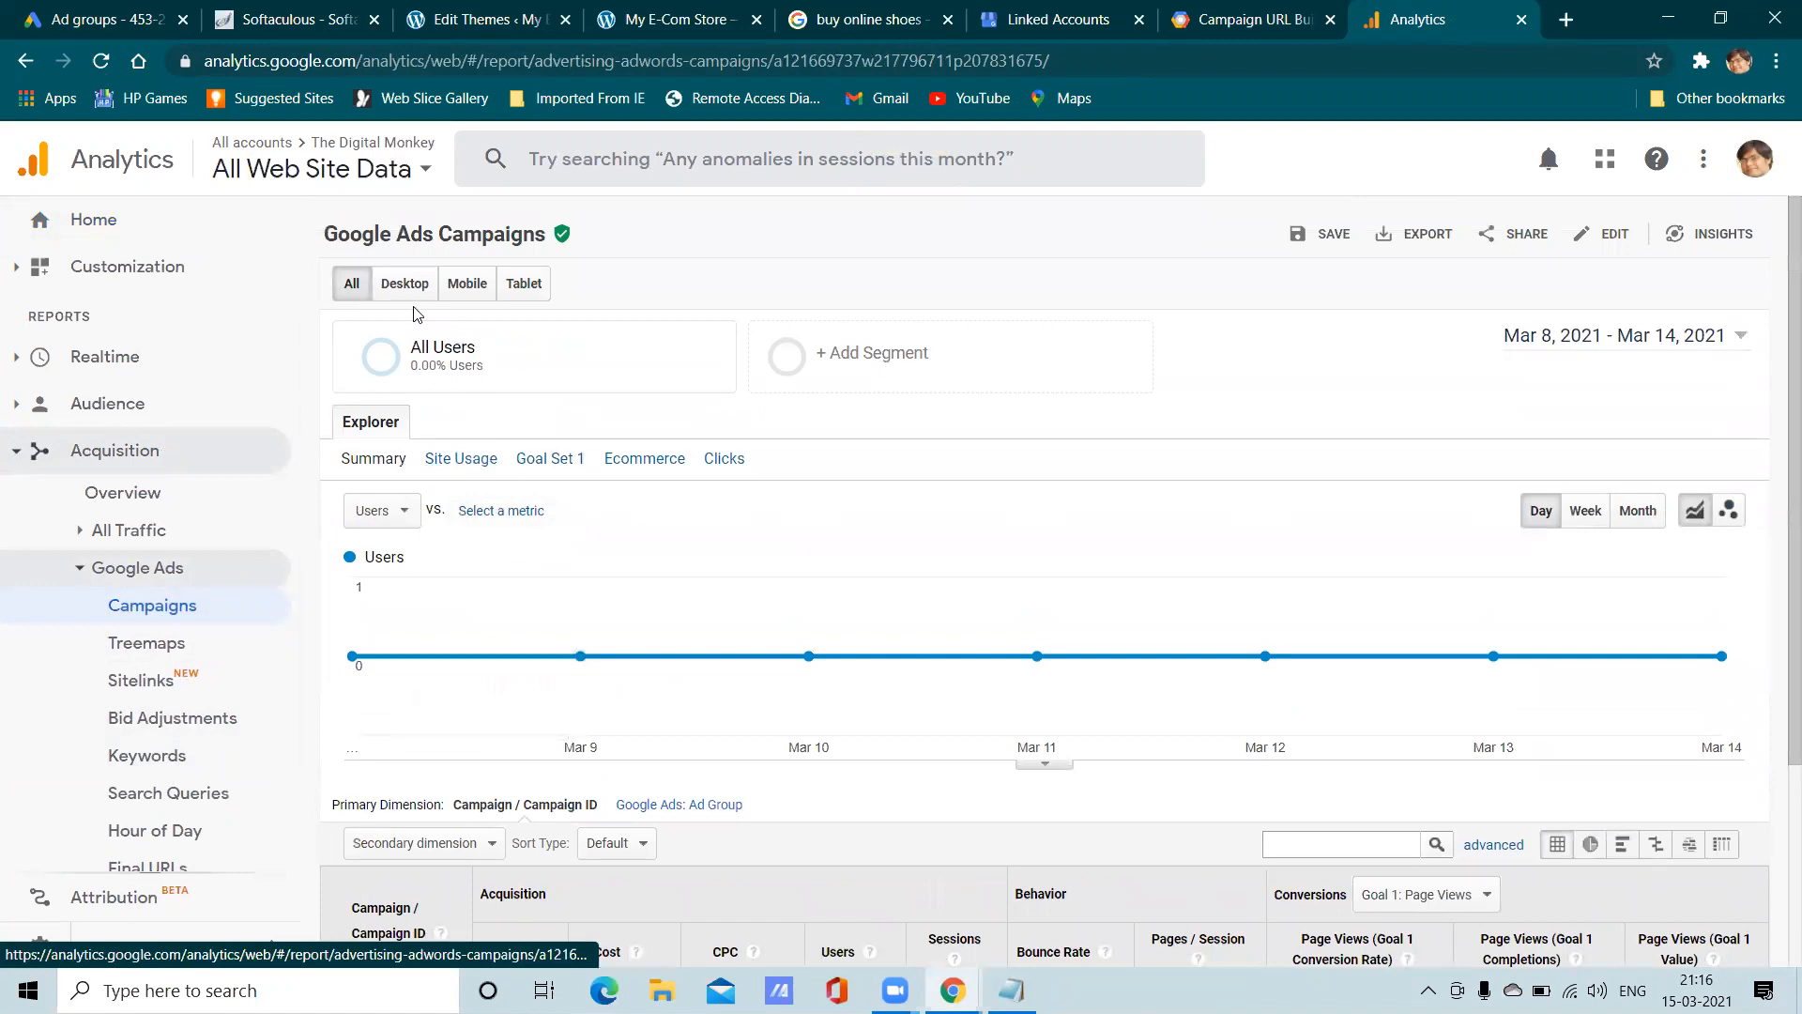
# View the Google Ads Campaigns report for desktop traffic only and return it to all devices
pyautogui.click(403, 283)
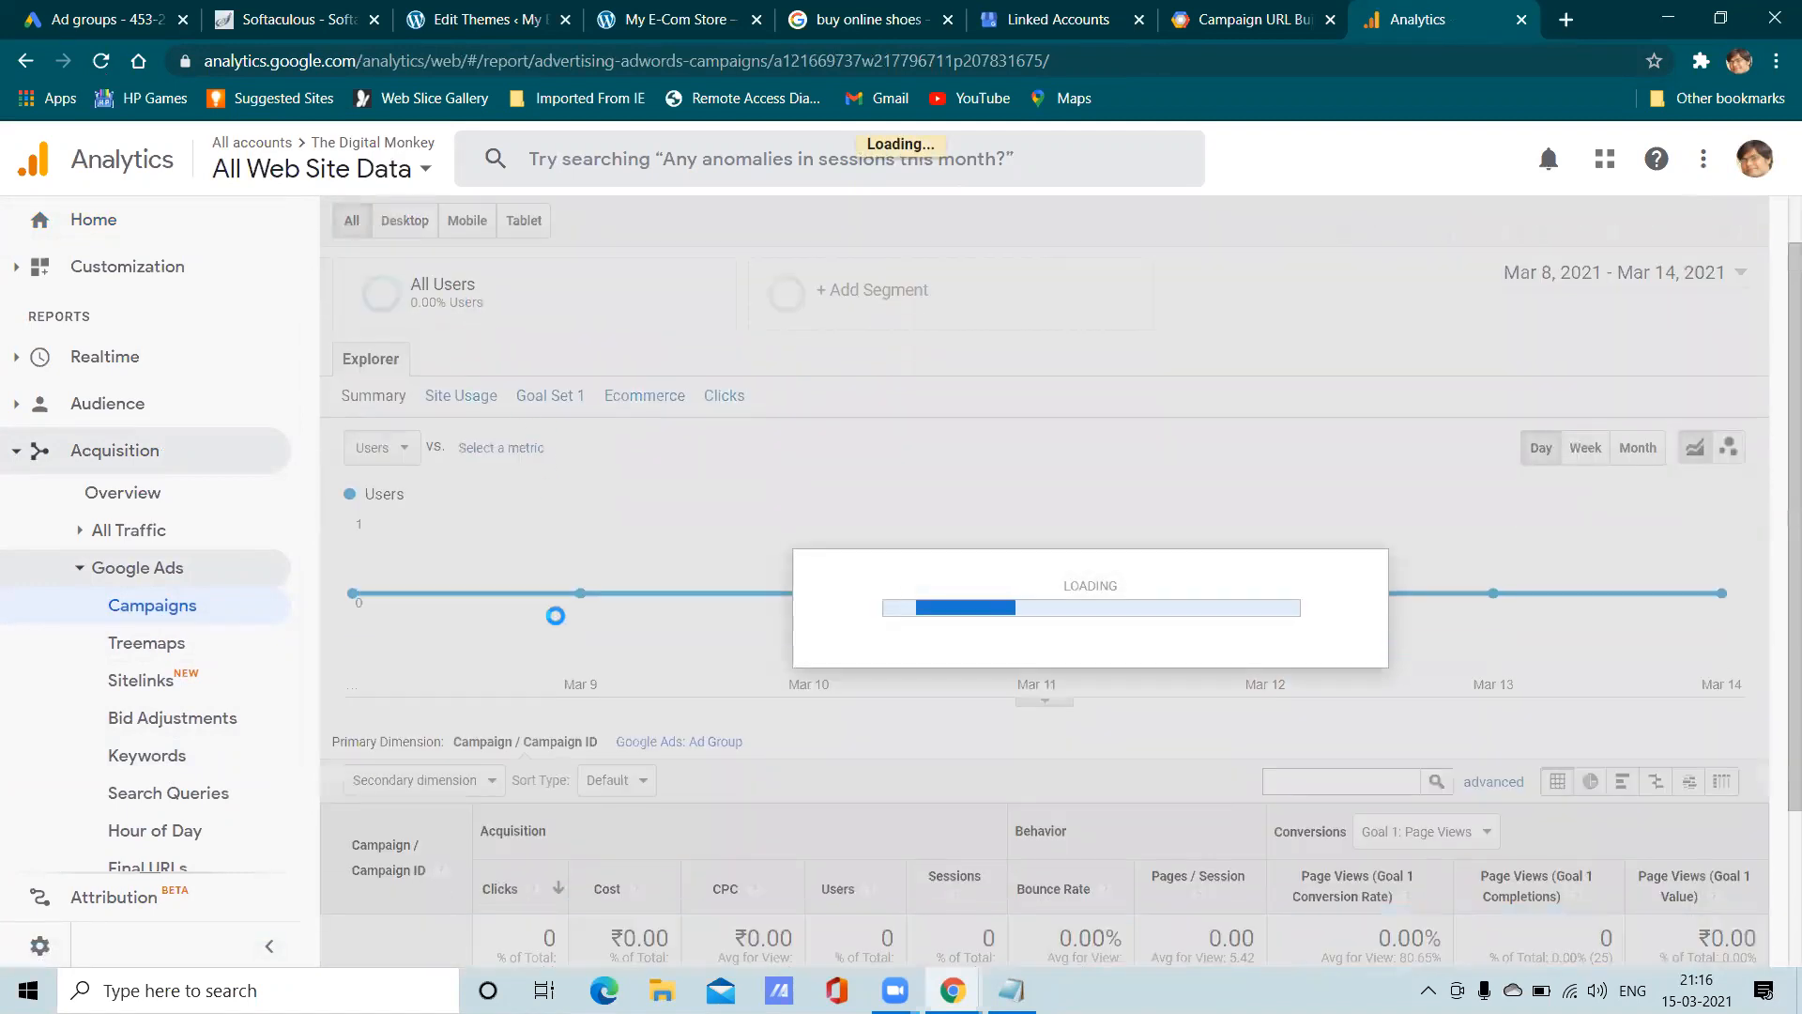
pyautogui.scroll(-3, 399, 716)
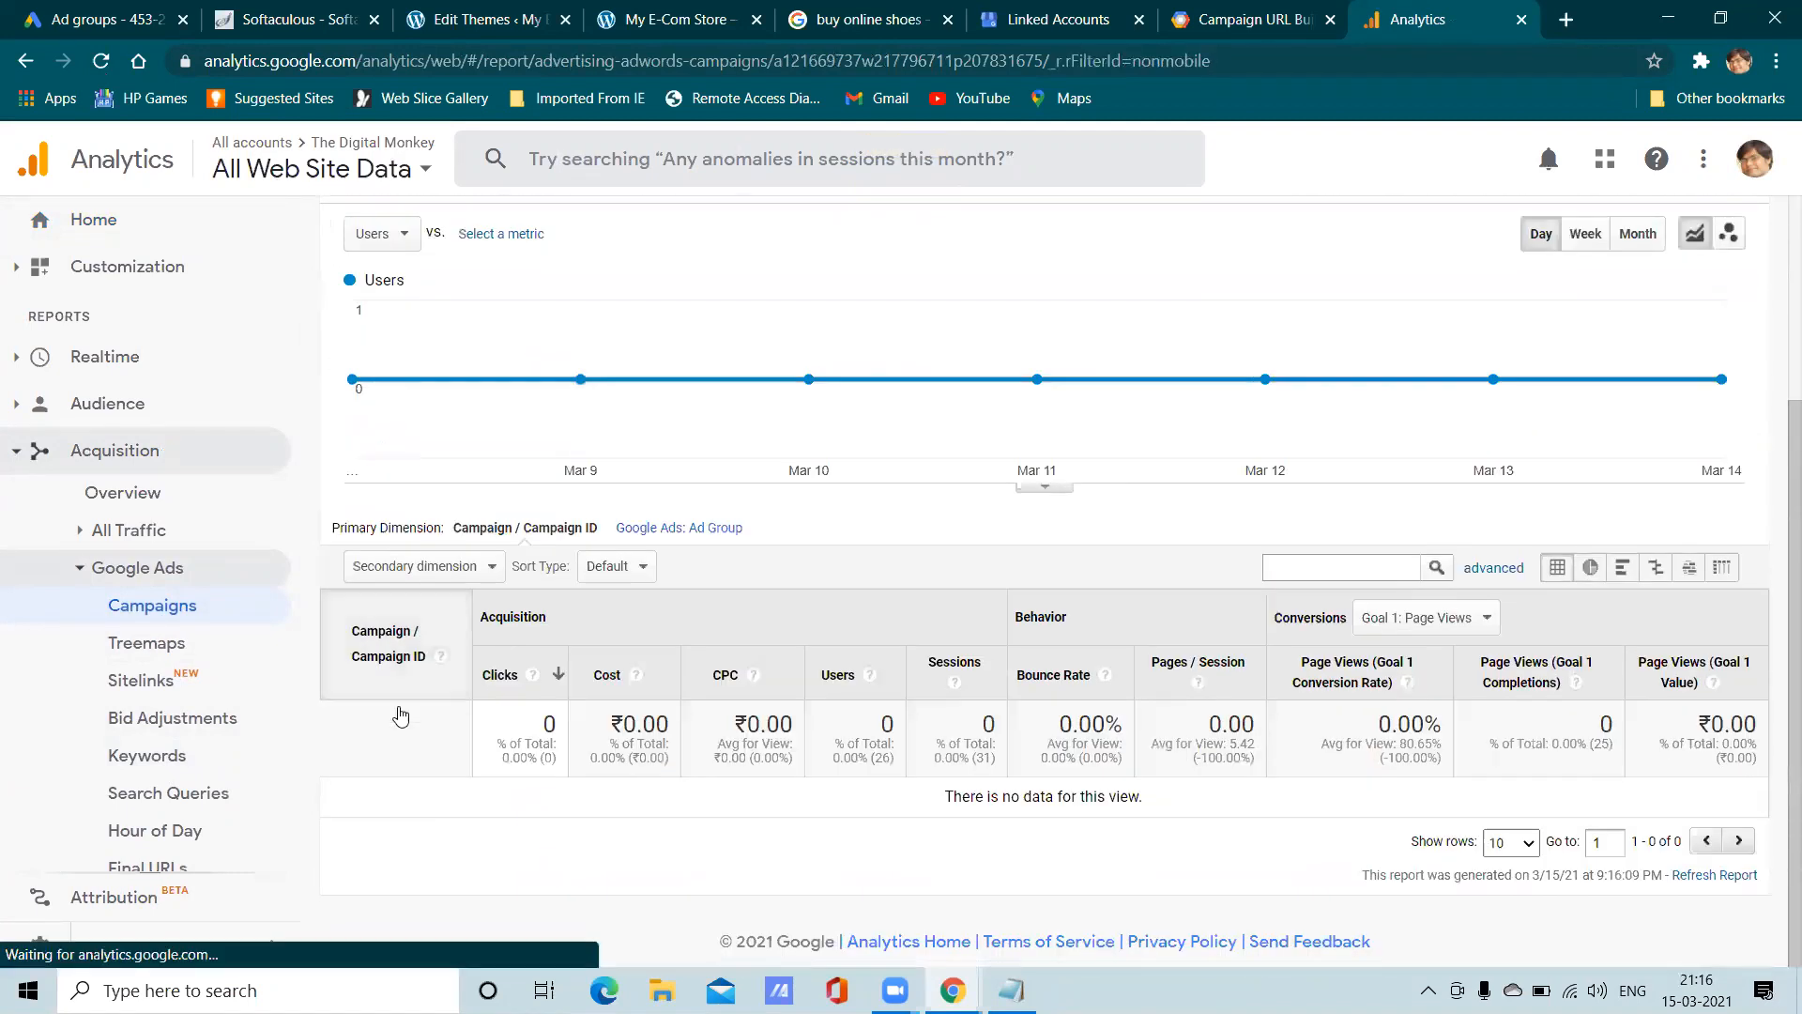
pyautogui.scroll(3, 533, 523)
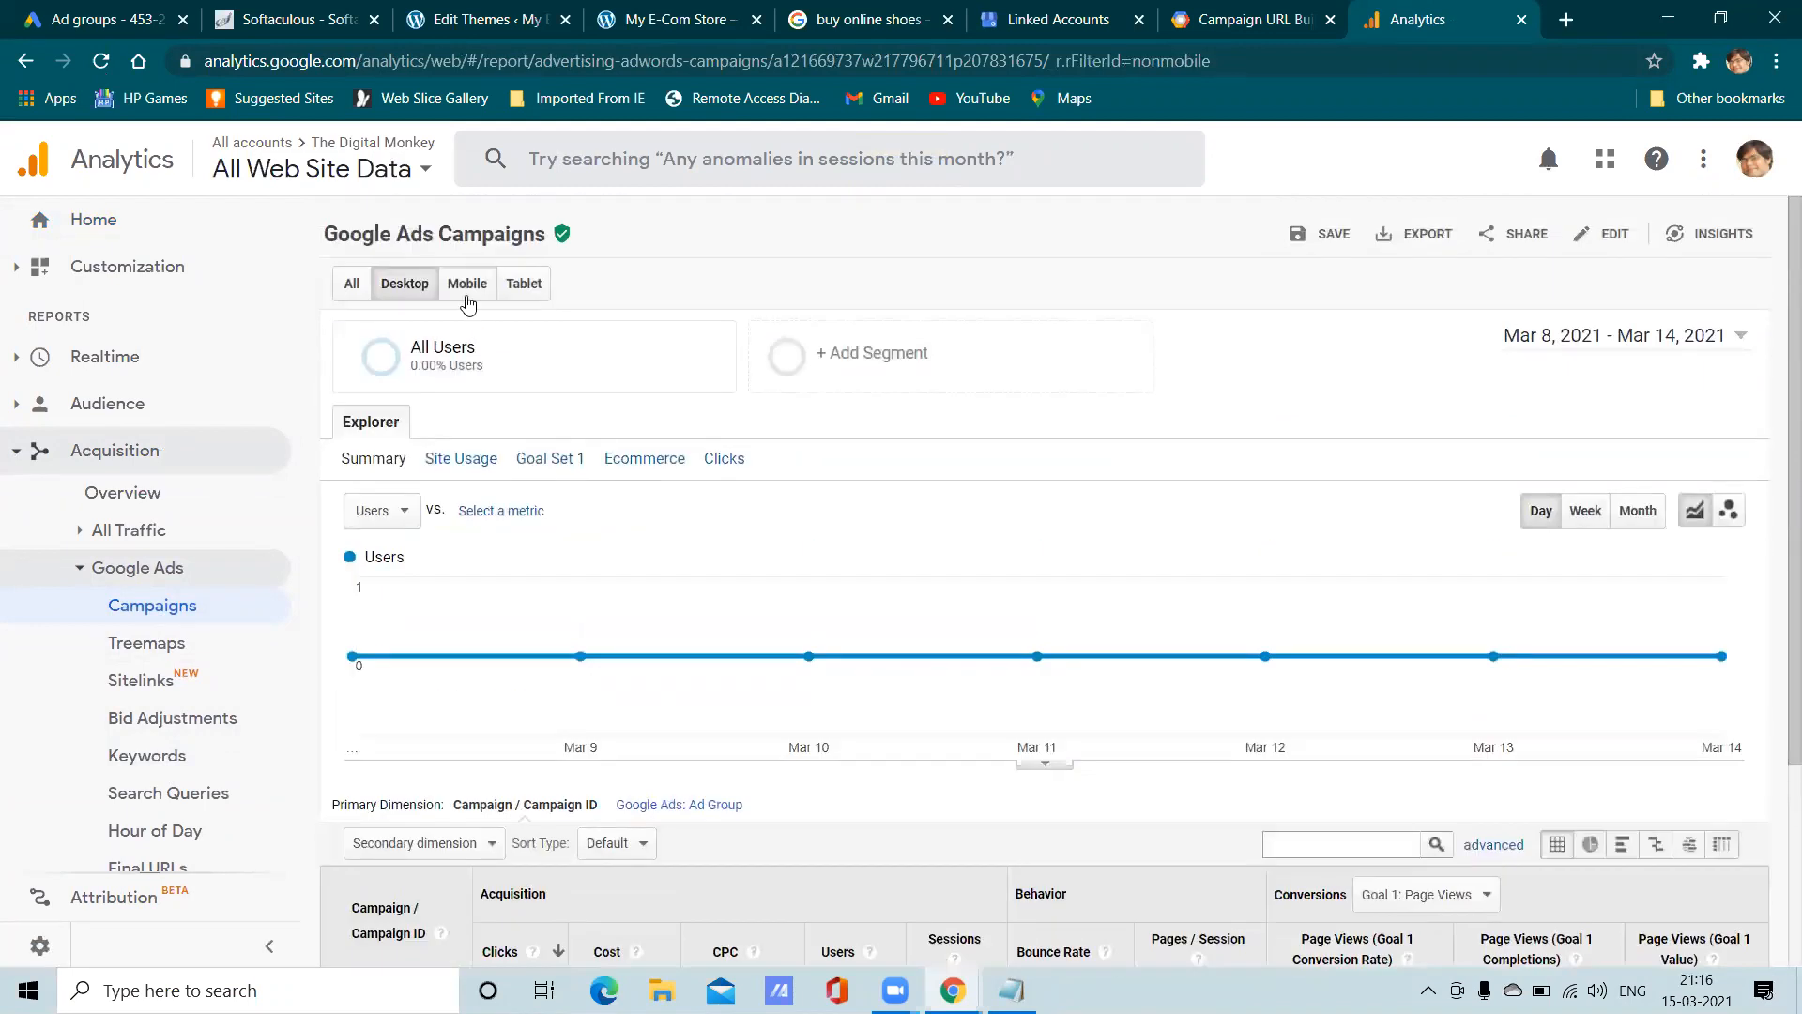
pyautogui.click(348, 286)
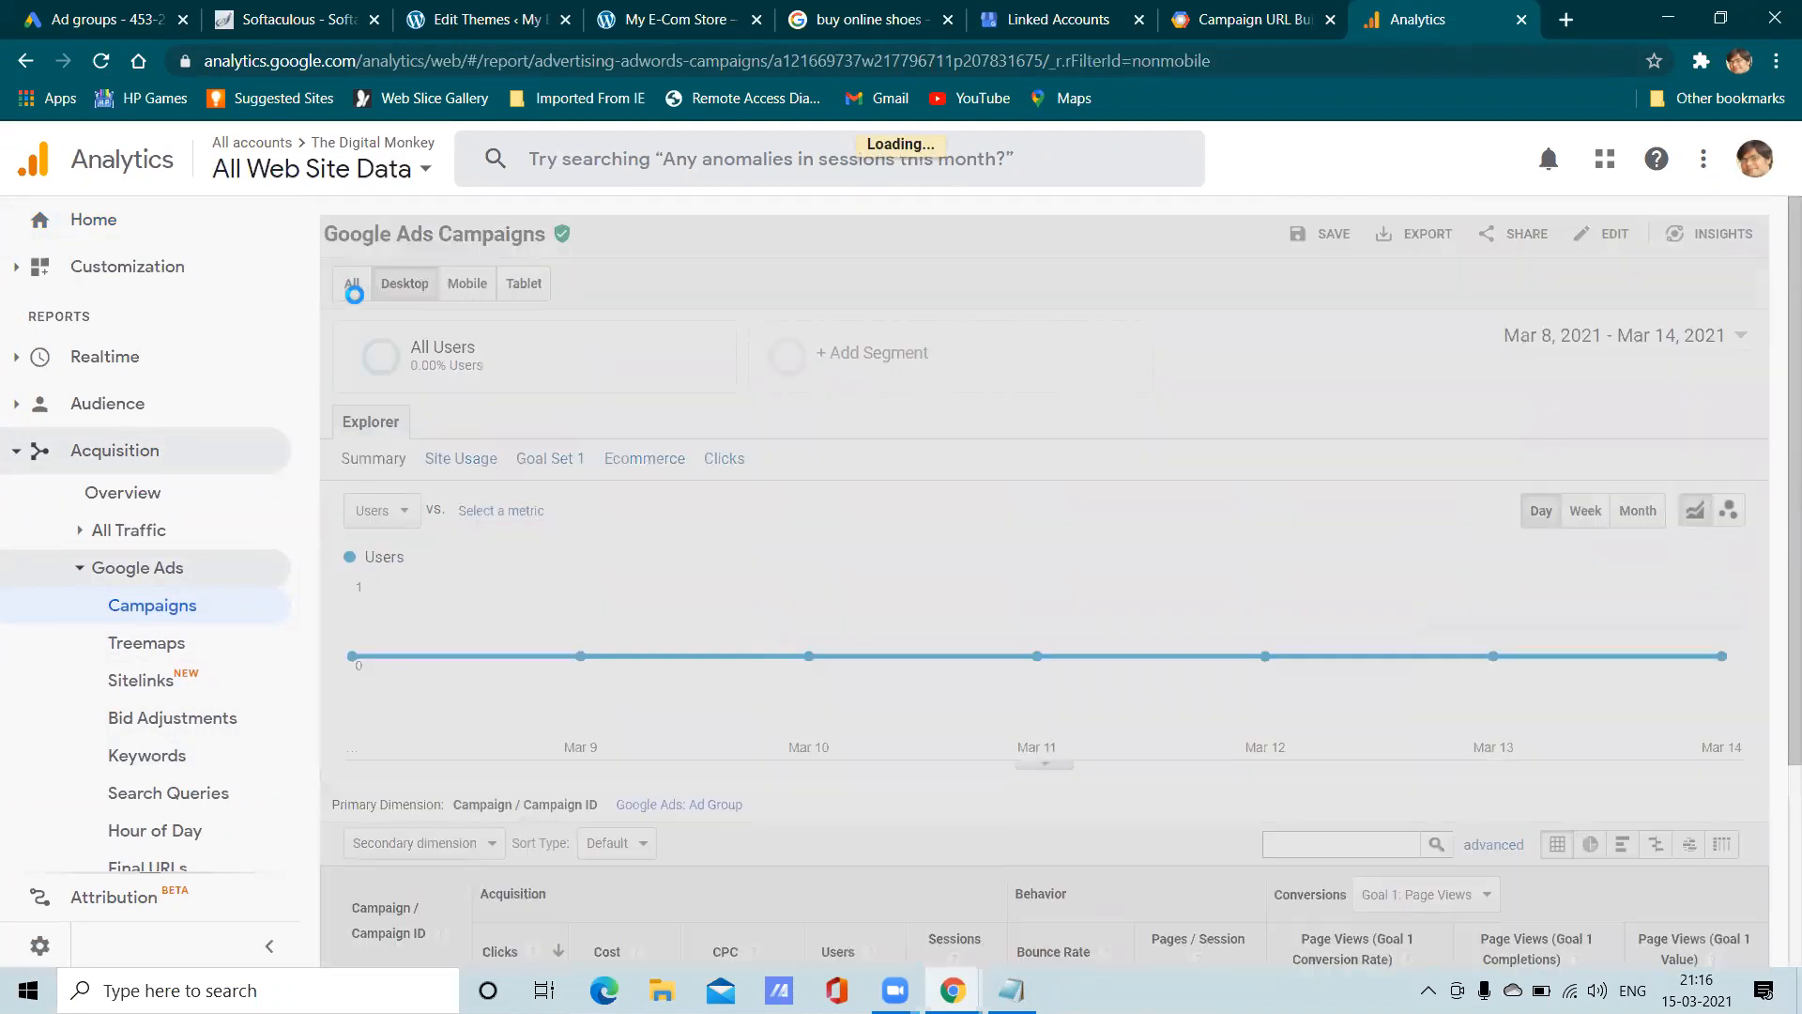
pyautogui.scroll(-1, 507, 469)
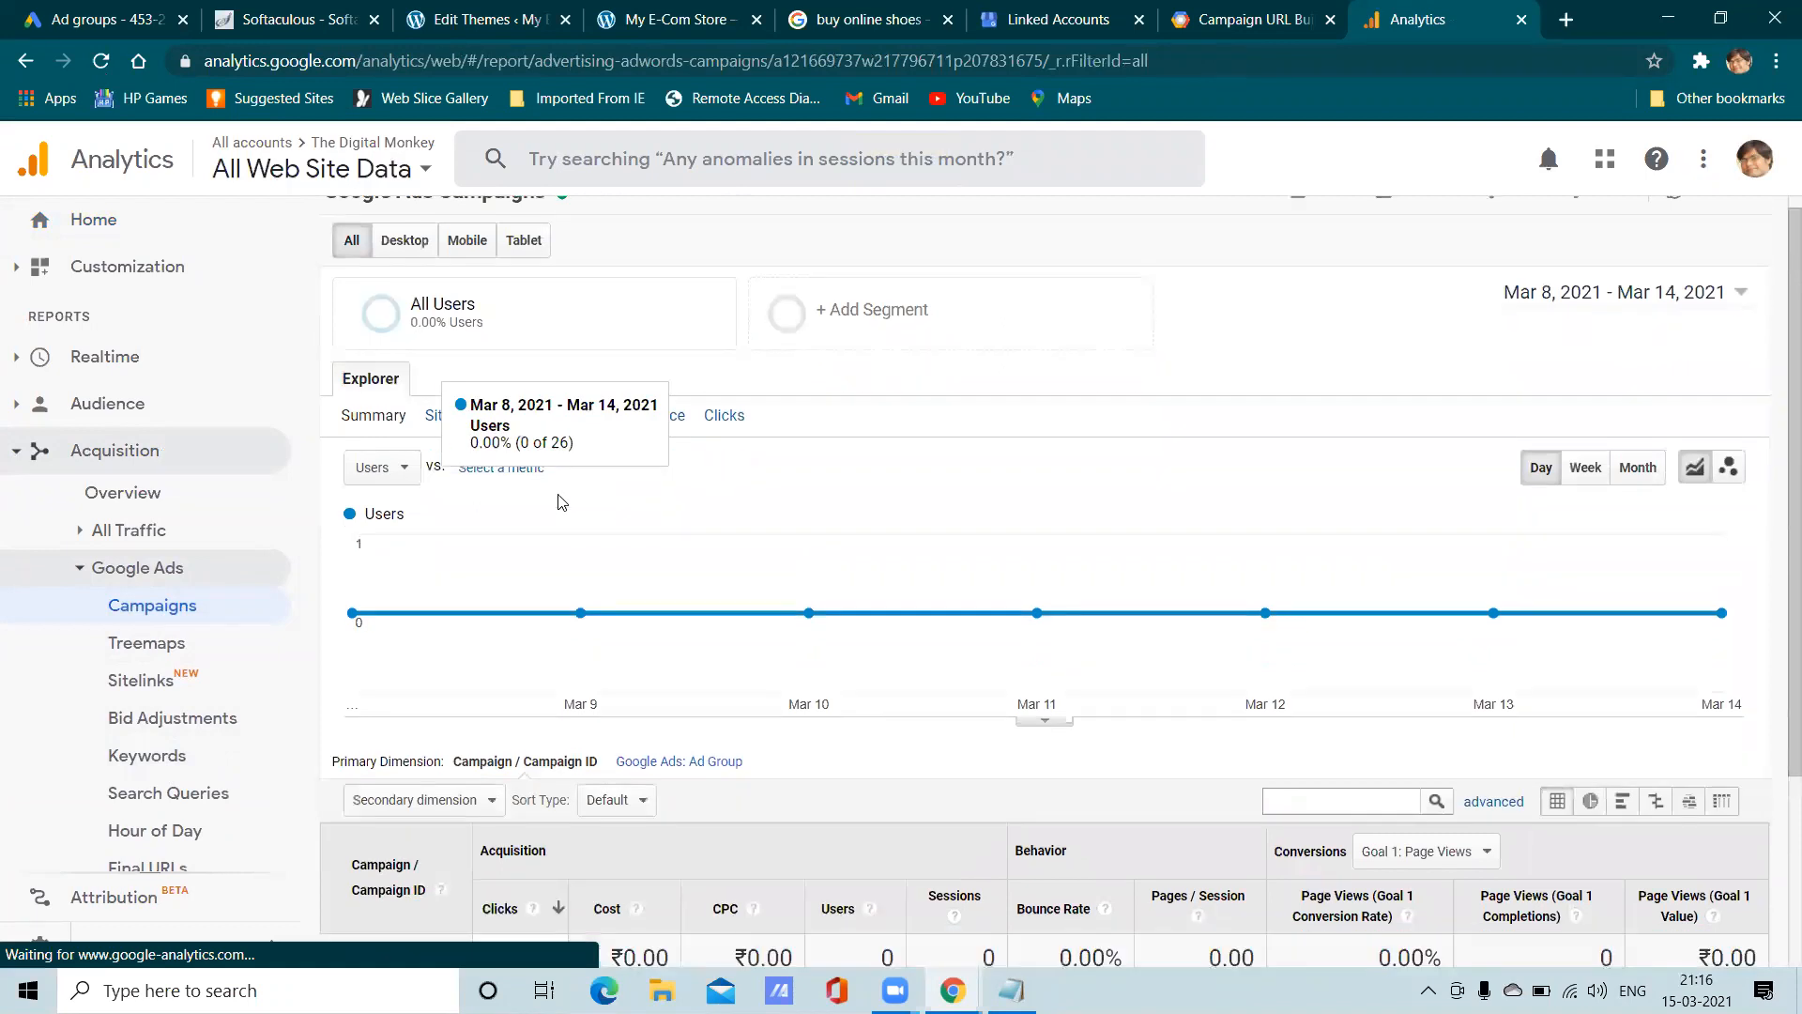
# Look through the chart's available metrics, search them for "key" and clear the search
pyautogui.click(380, 393)
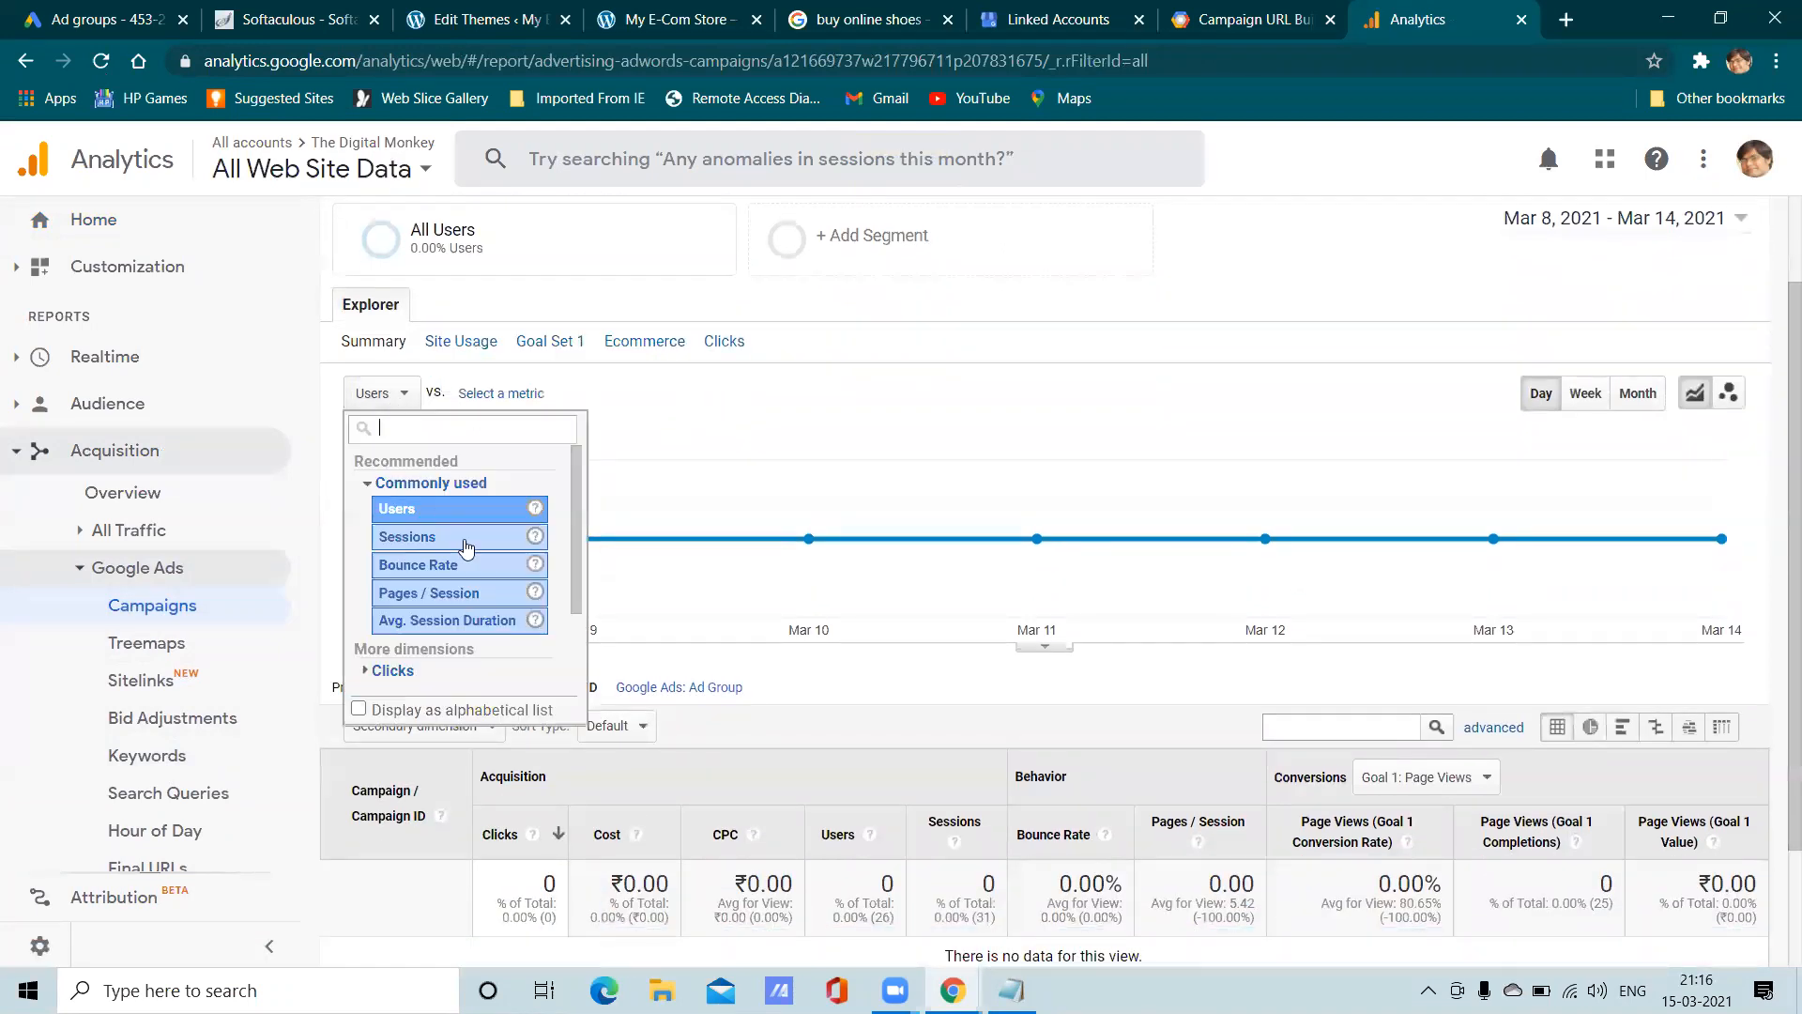
pyautogui.scroll(-1, 464, 573)
pyautogui.scroll(2, 458, 587)
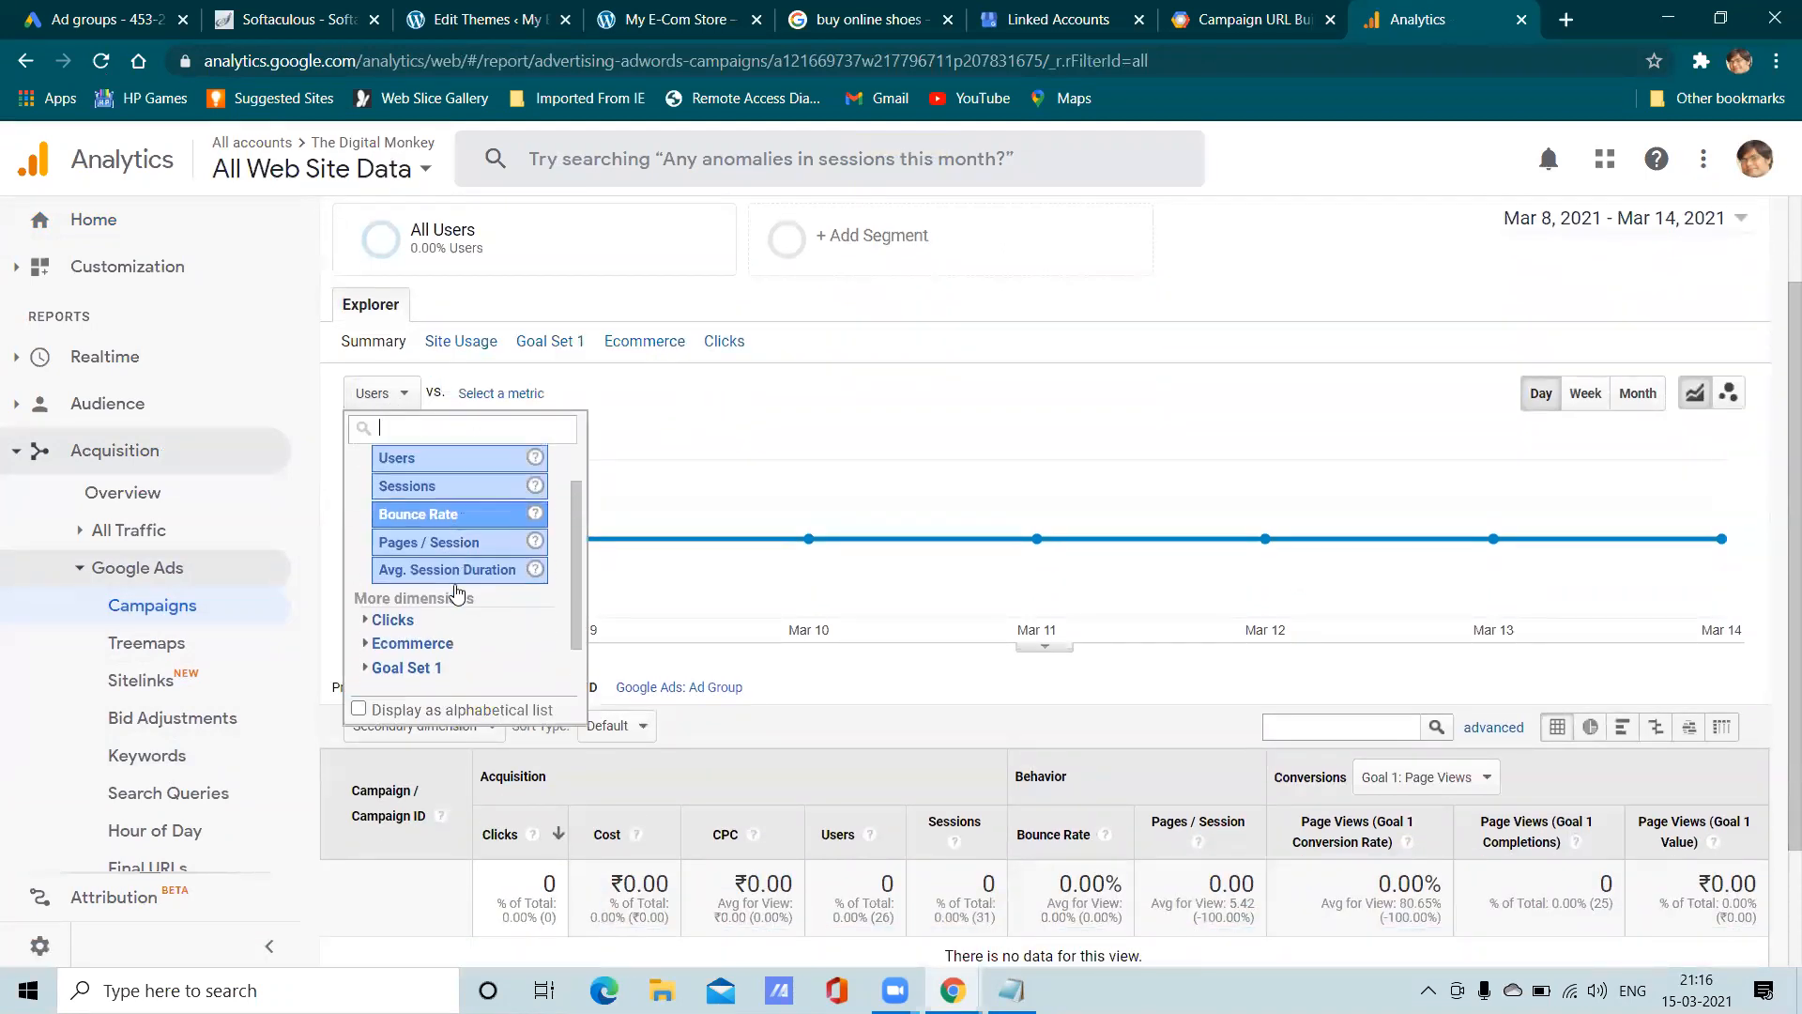
pyautogui.write('key')
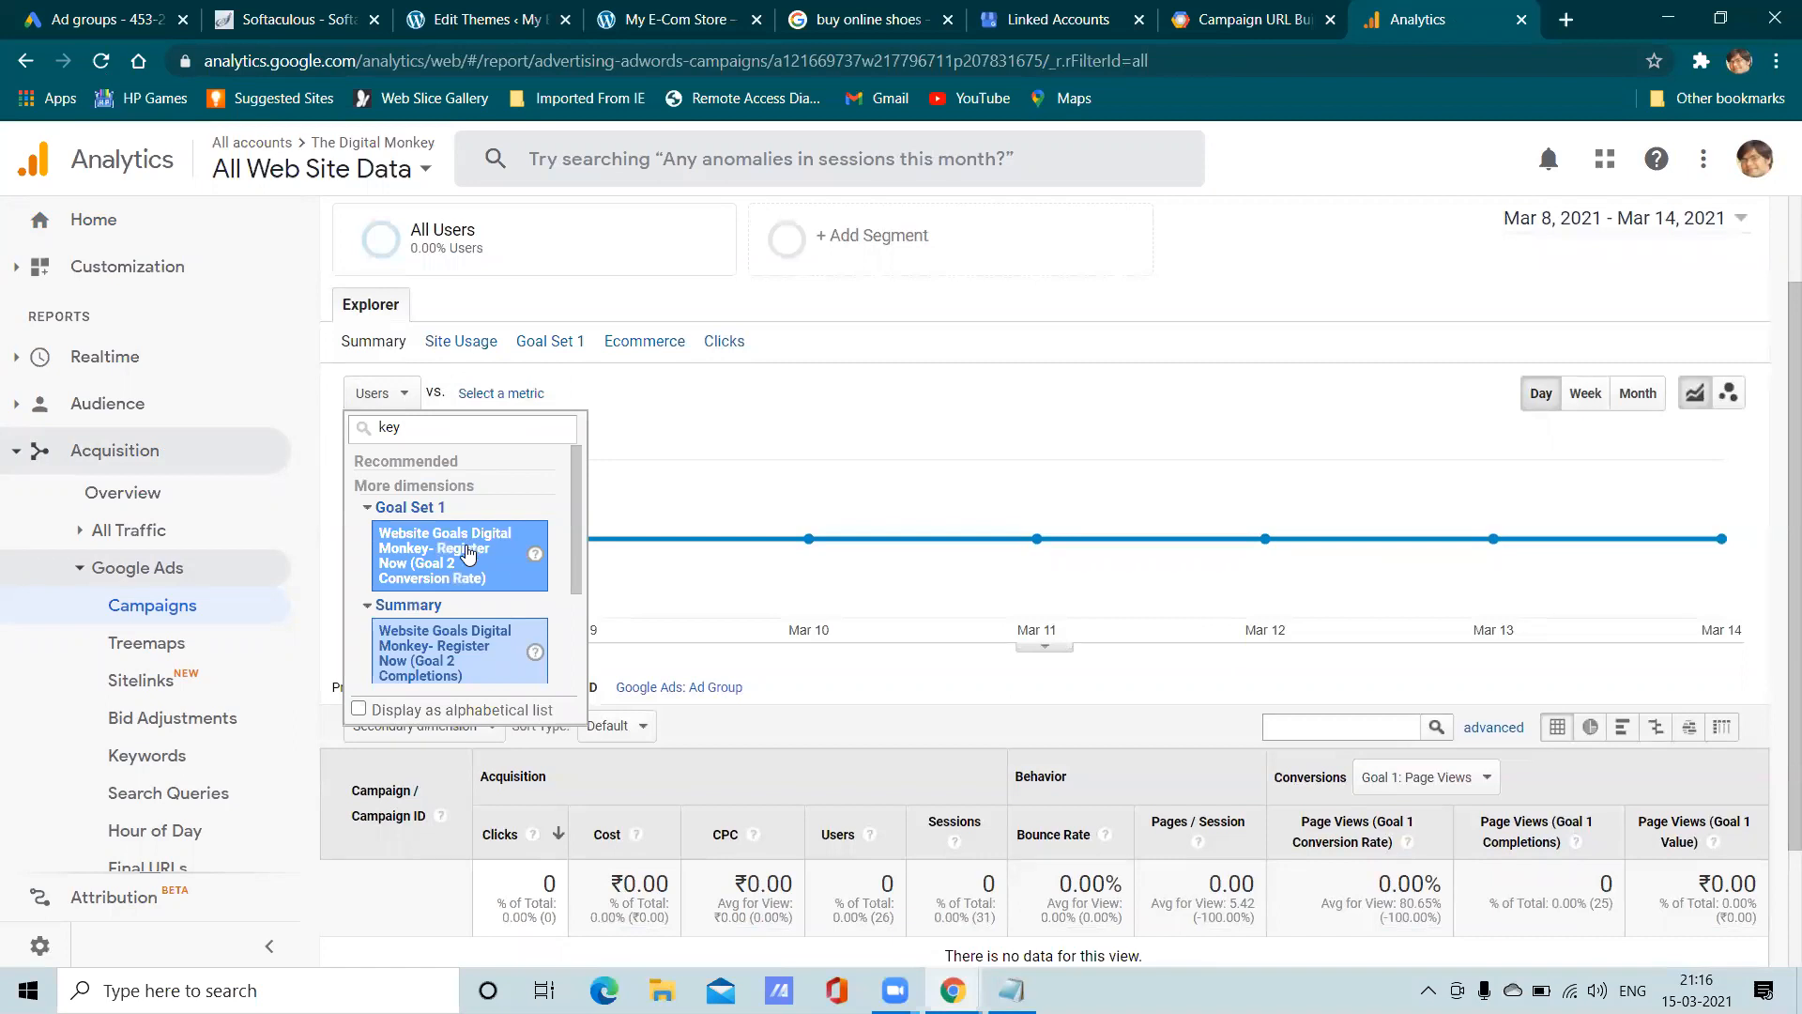
pyautogui.scroll(-5, 425, 674)
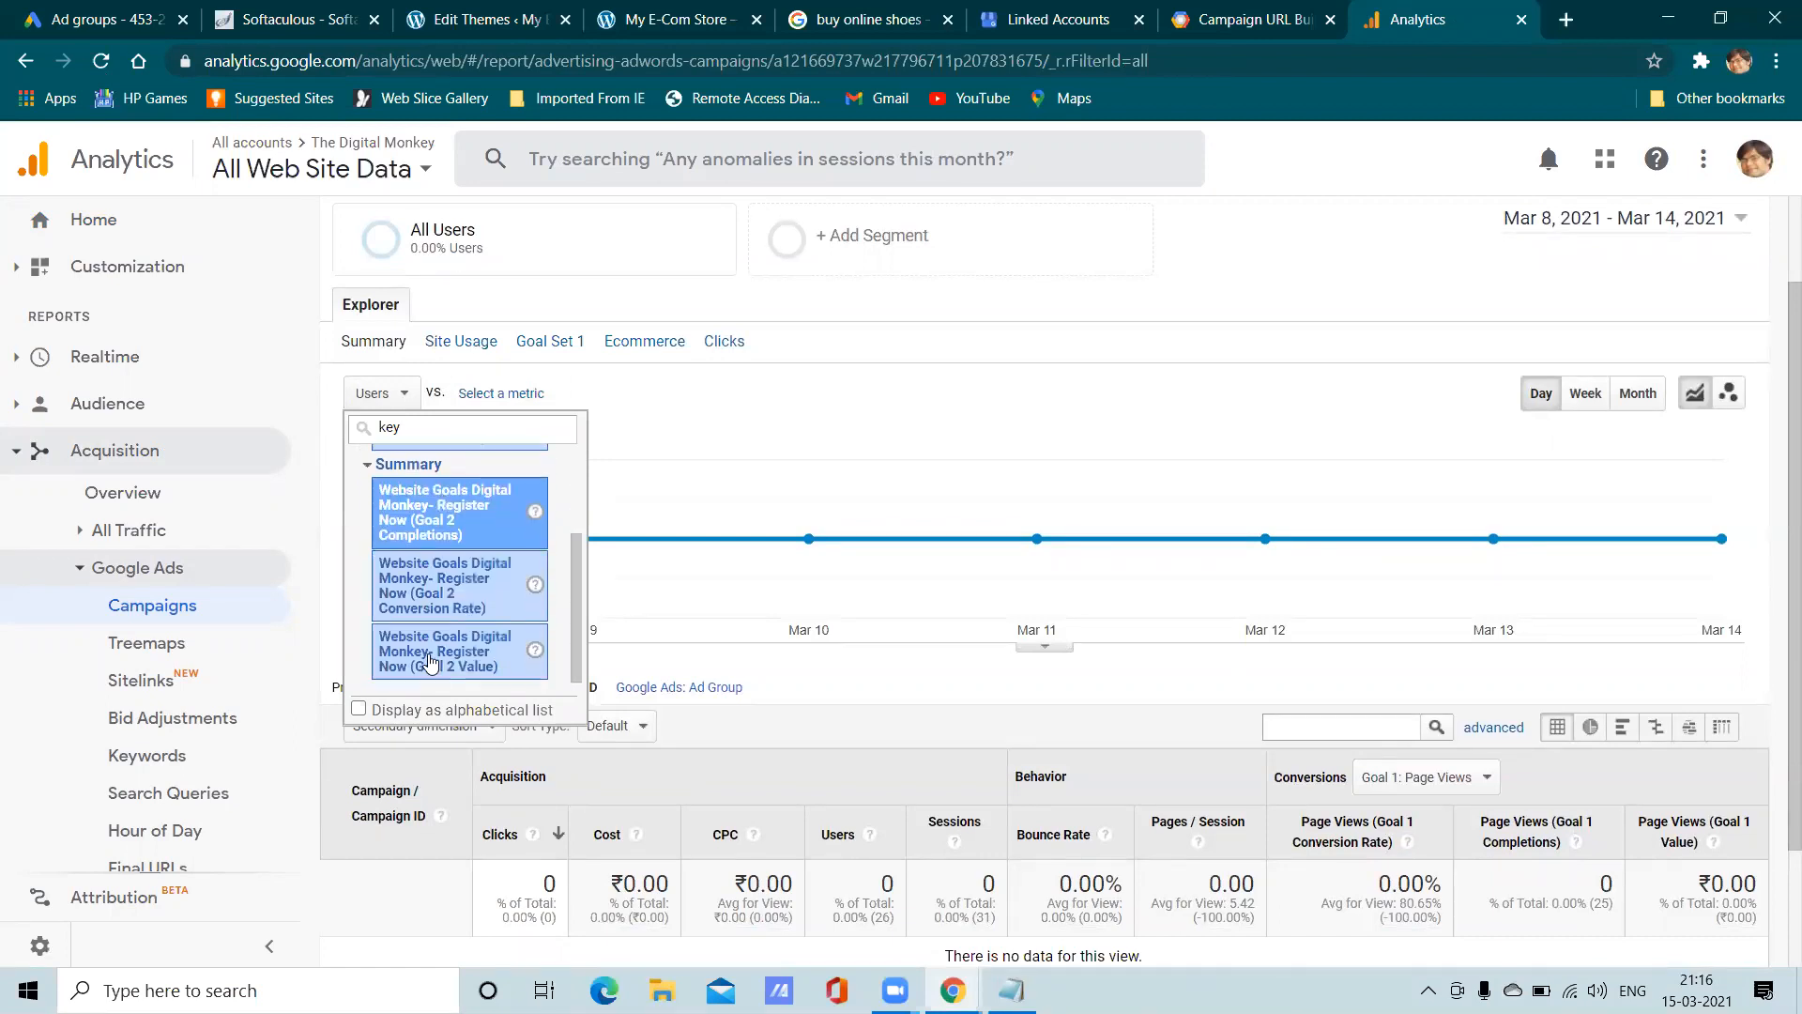
pyautogui.press('BackSpace')
pyautogui.press('BackSpace')
pyautogui.press('BackSpace')
# Check the report by Google Ads: Ad Group, including its Acquisition secondary dimensions, and return the primary dimension to Campaign / Campaign ID
pyautogui.click(679, 570)
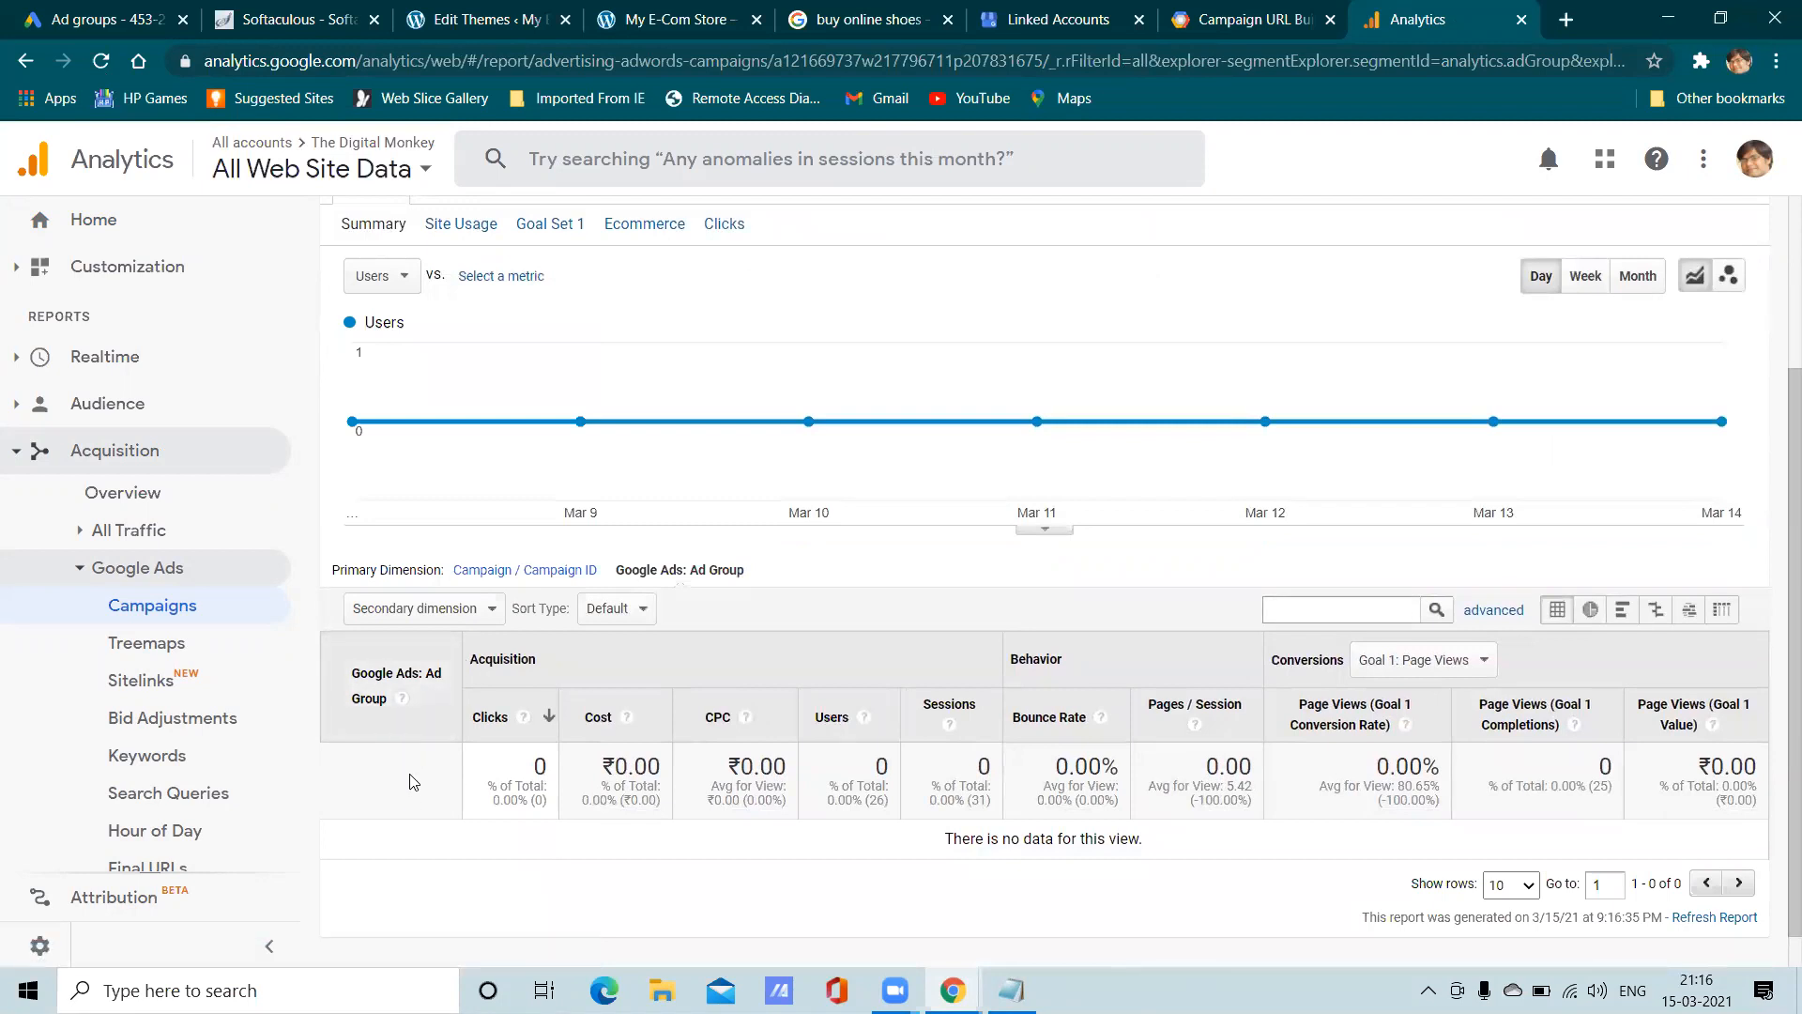
pyautogui.scroll(-1, 414, 782)
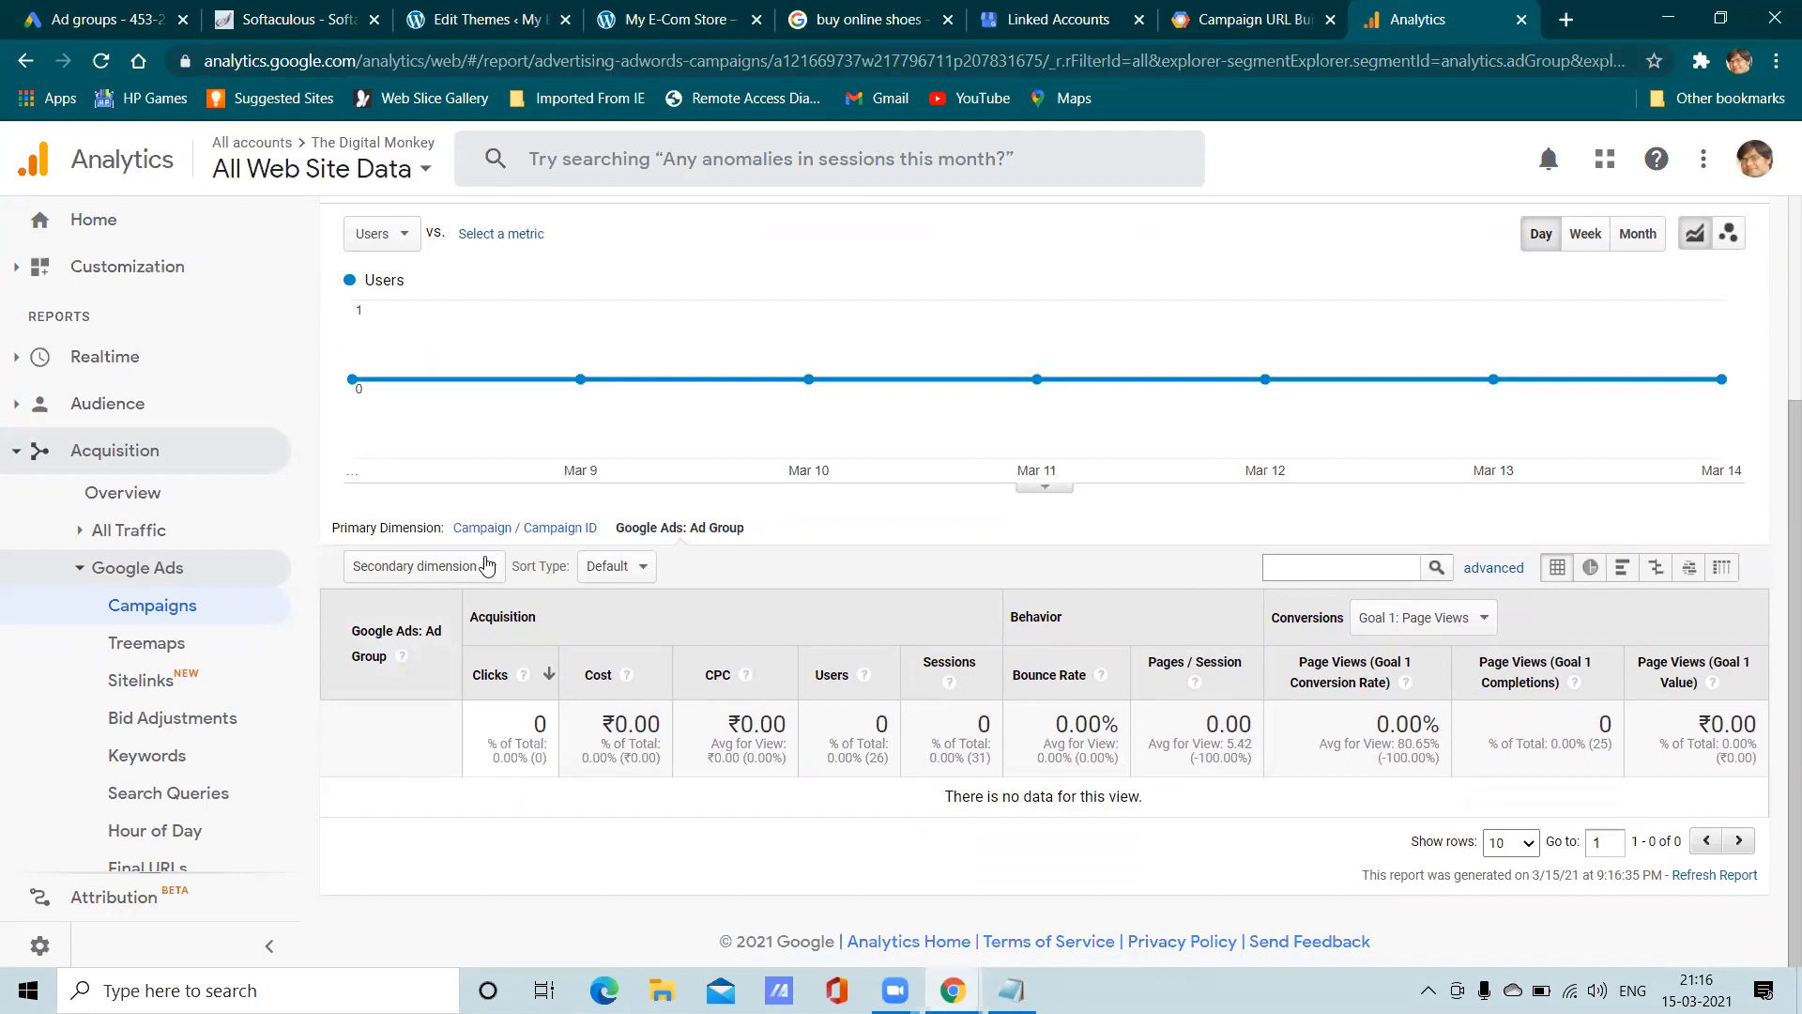
pyautogui.click(476, 569)
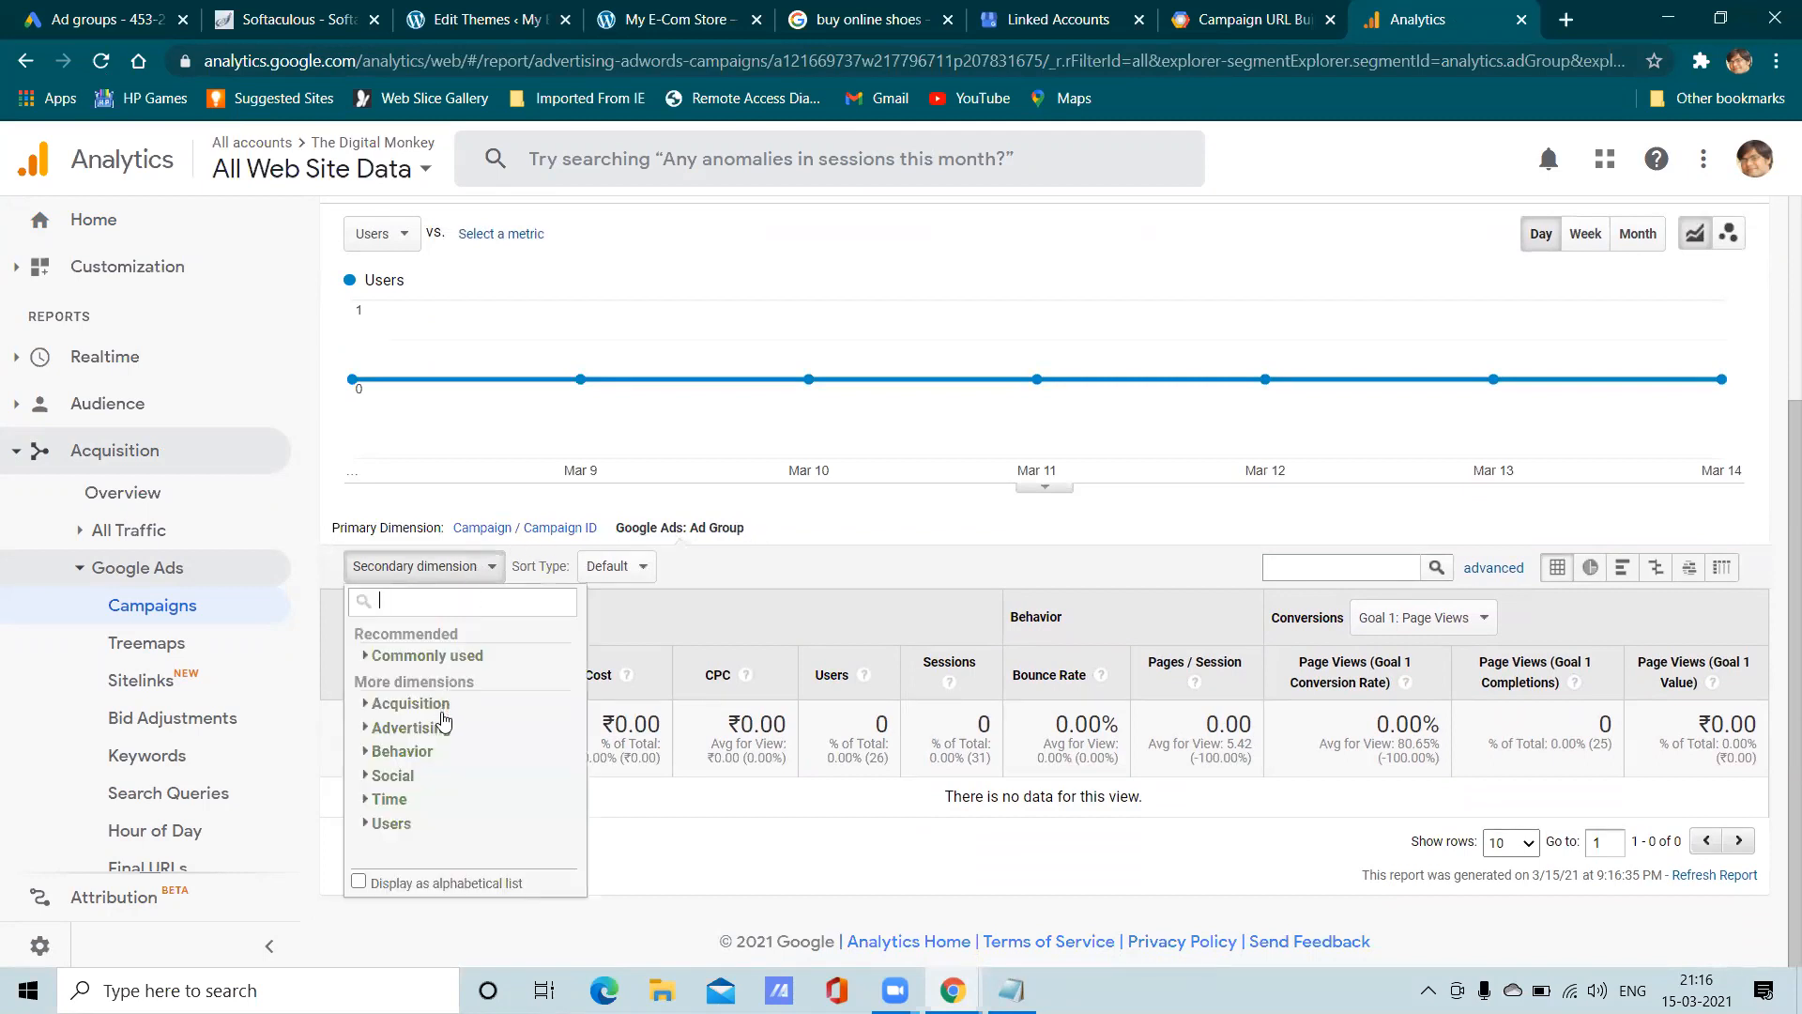
pyautogui.click(431, 706)
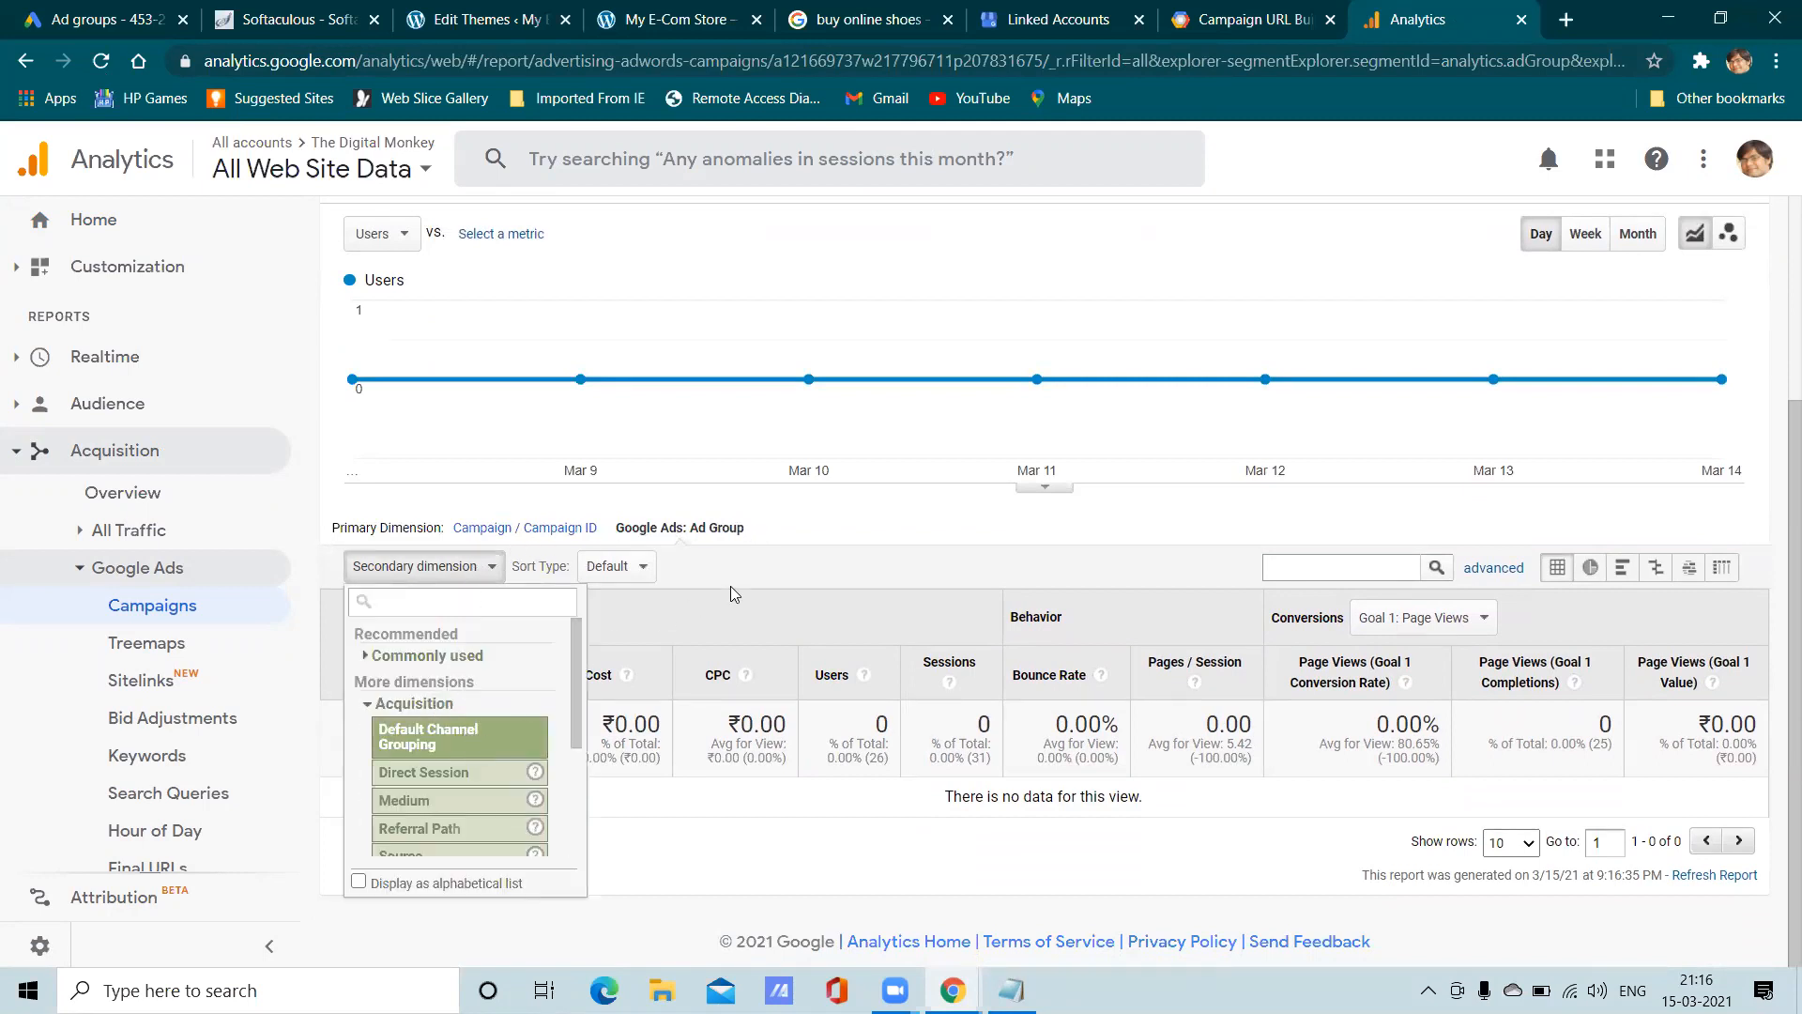
pyautogui.click(775, 552)
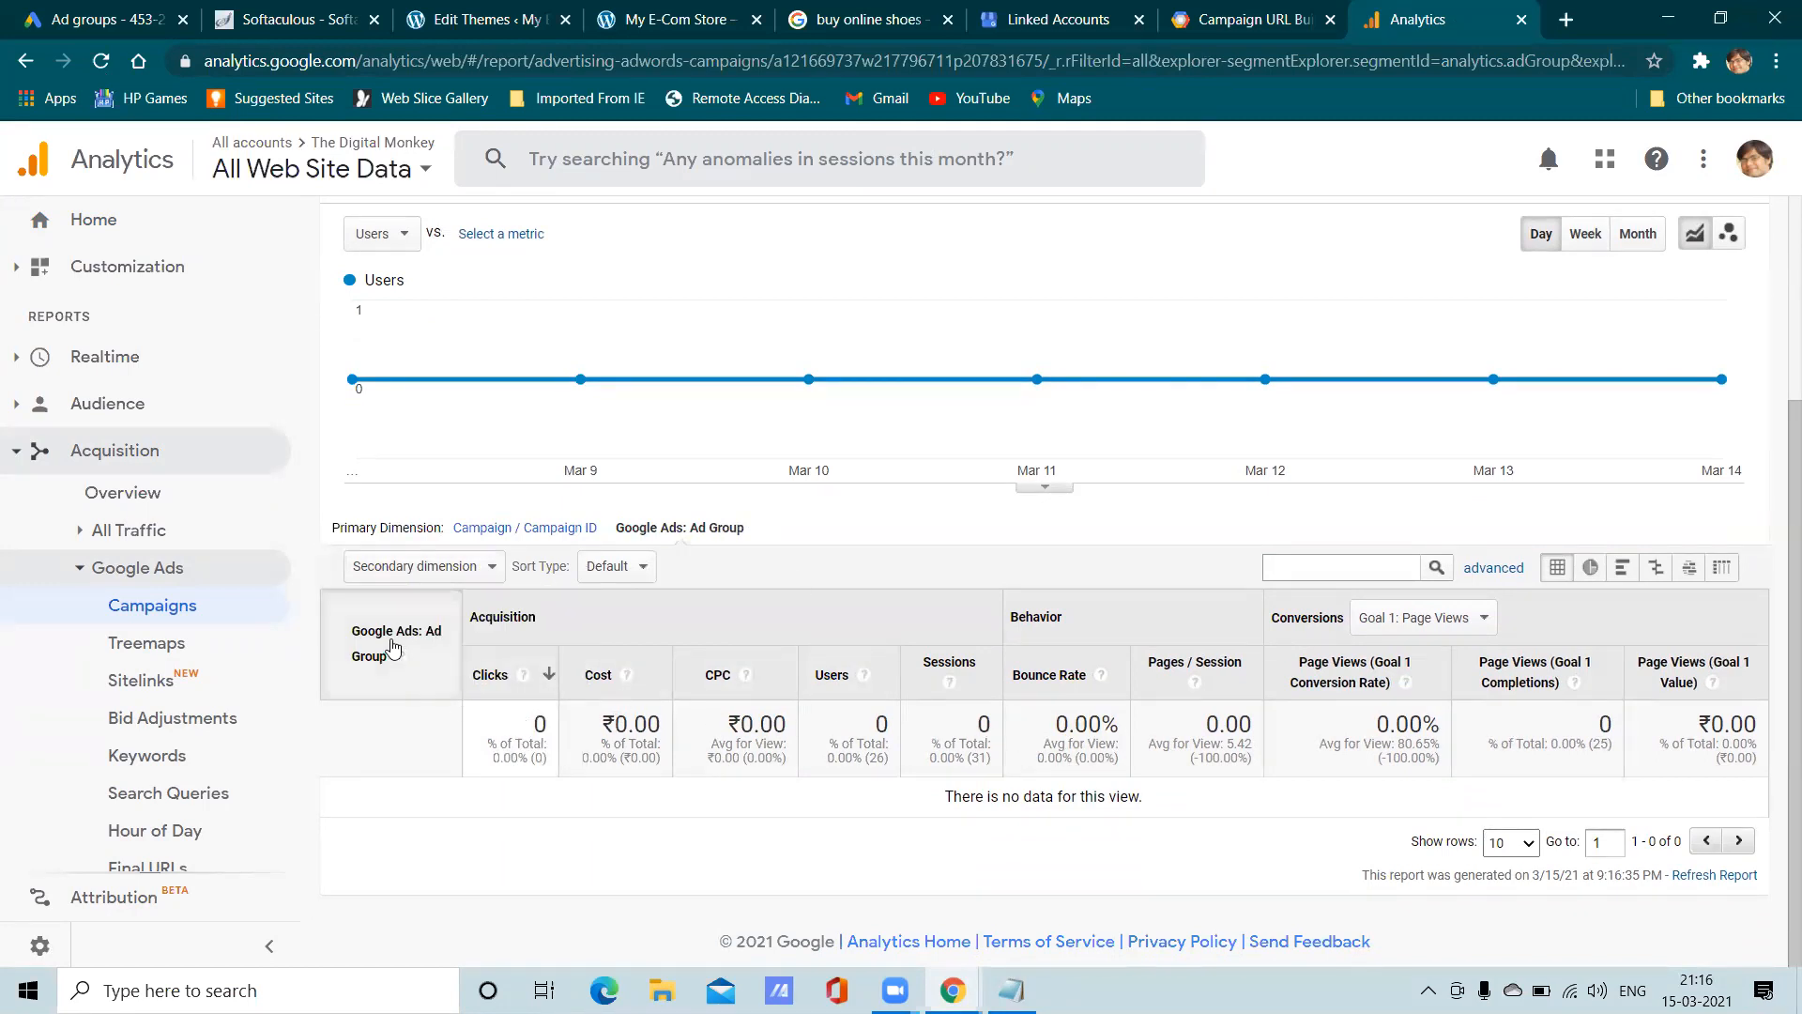
pyautogui.click(514, 527)
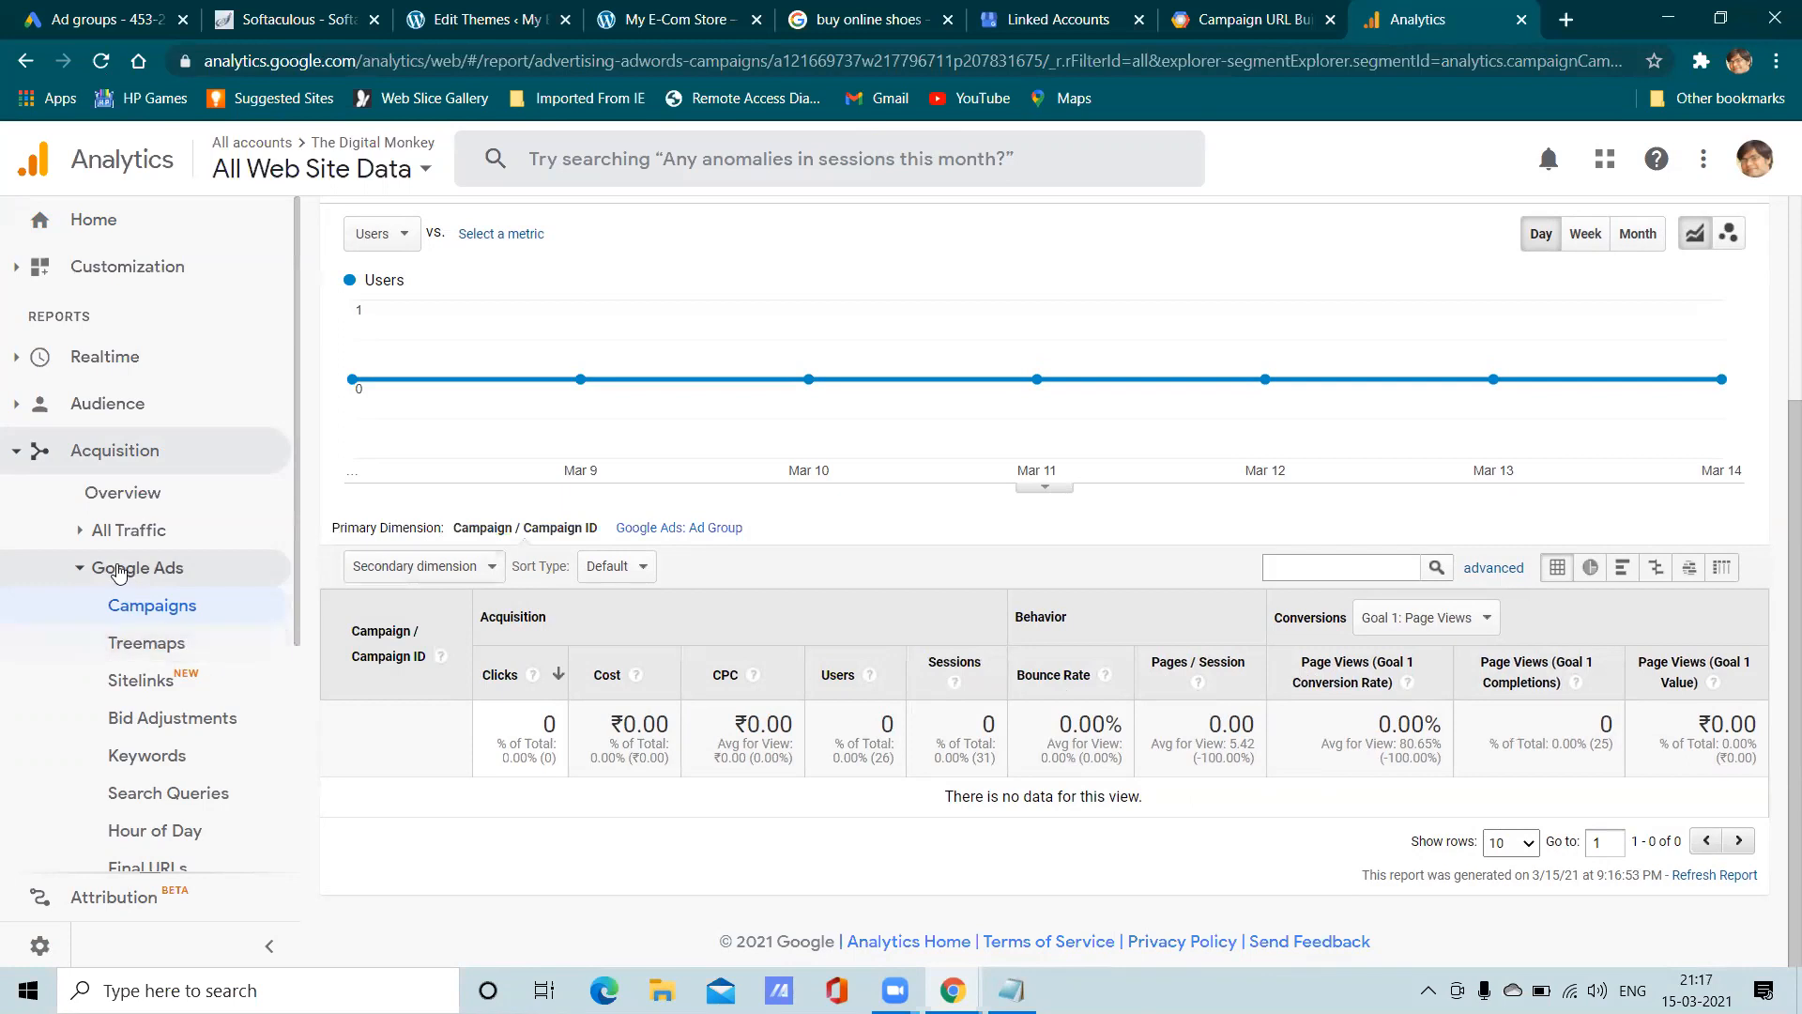
# Look over the list of Google Ads reports under Acquisition and the Campaigns report's chart and data table
pyautogui.scroll(-1, 164, 706)
pyautogui.scroll(-3, 164, 706)
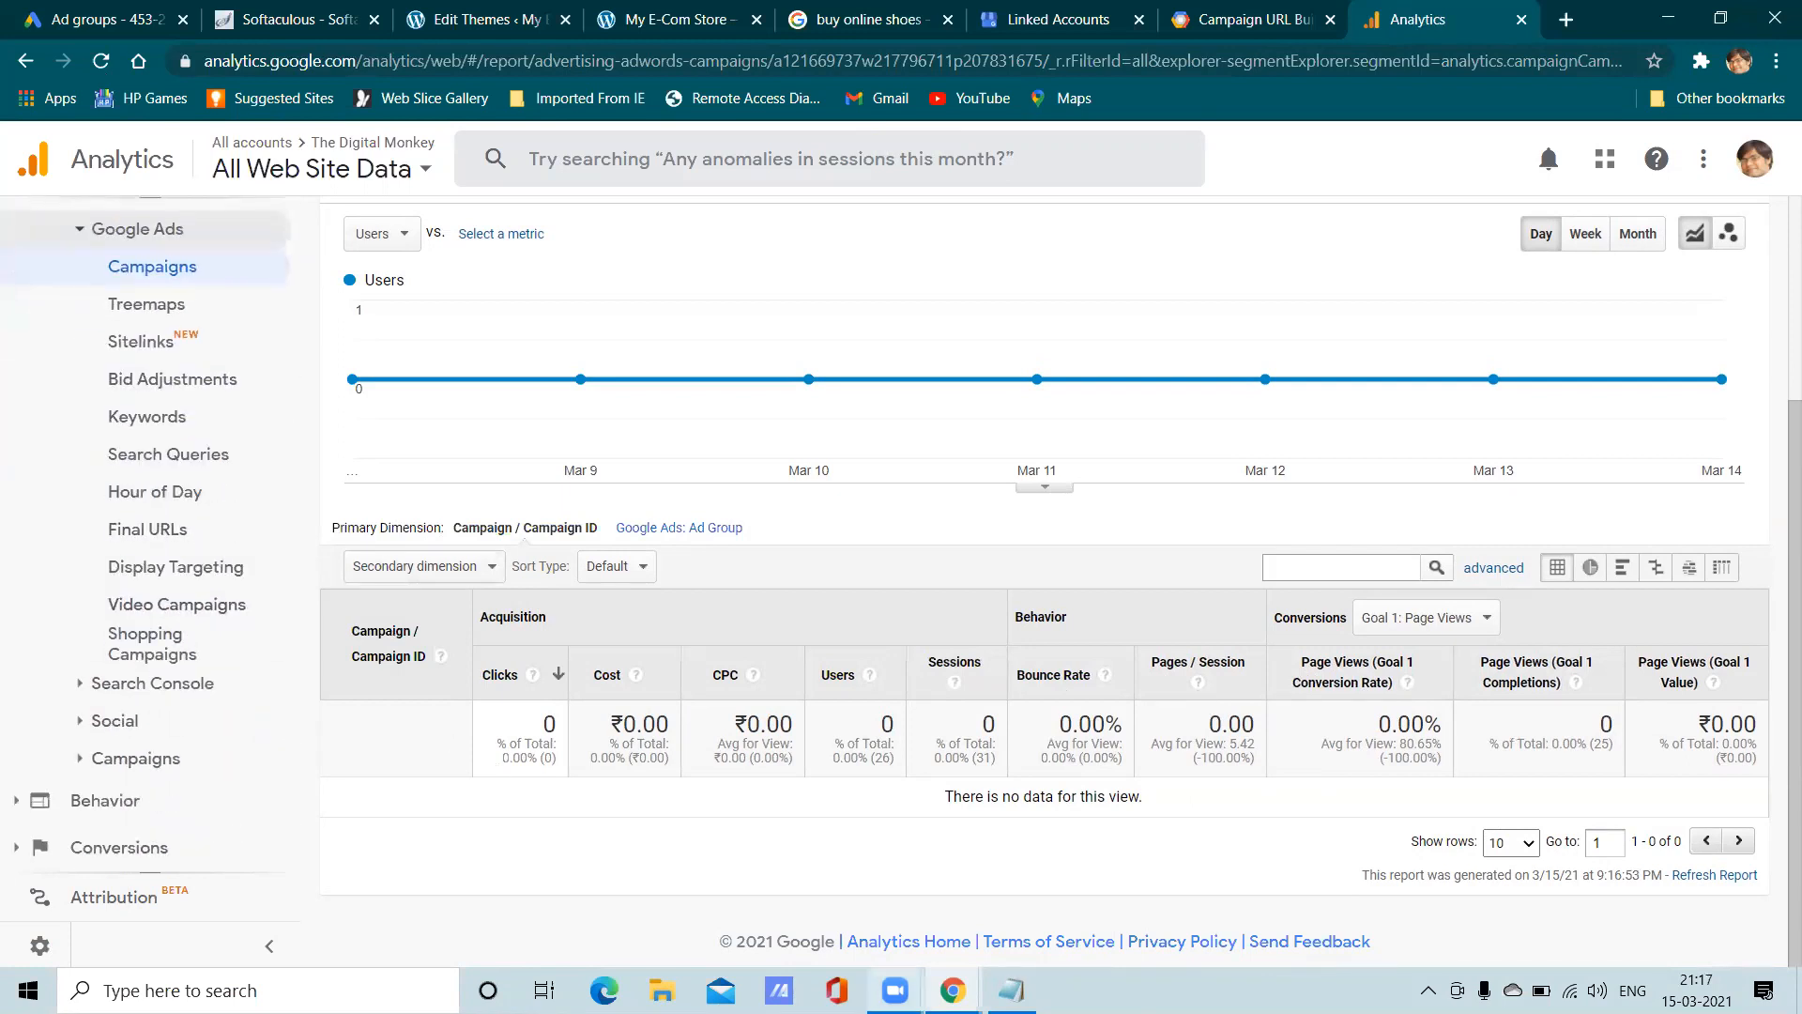
pyautogui.moveTo(952, 991)
pyautogui.click(856, 912)
pyautogui.scroll(3, 776, 696)
pyautogui.scroll(-3, 724, 623)
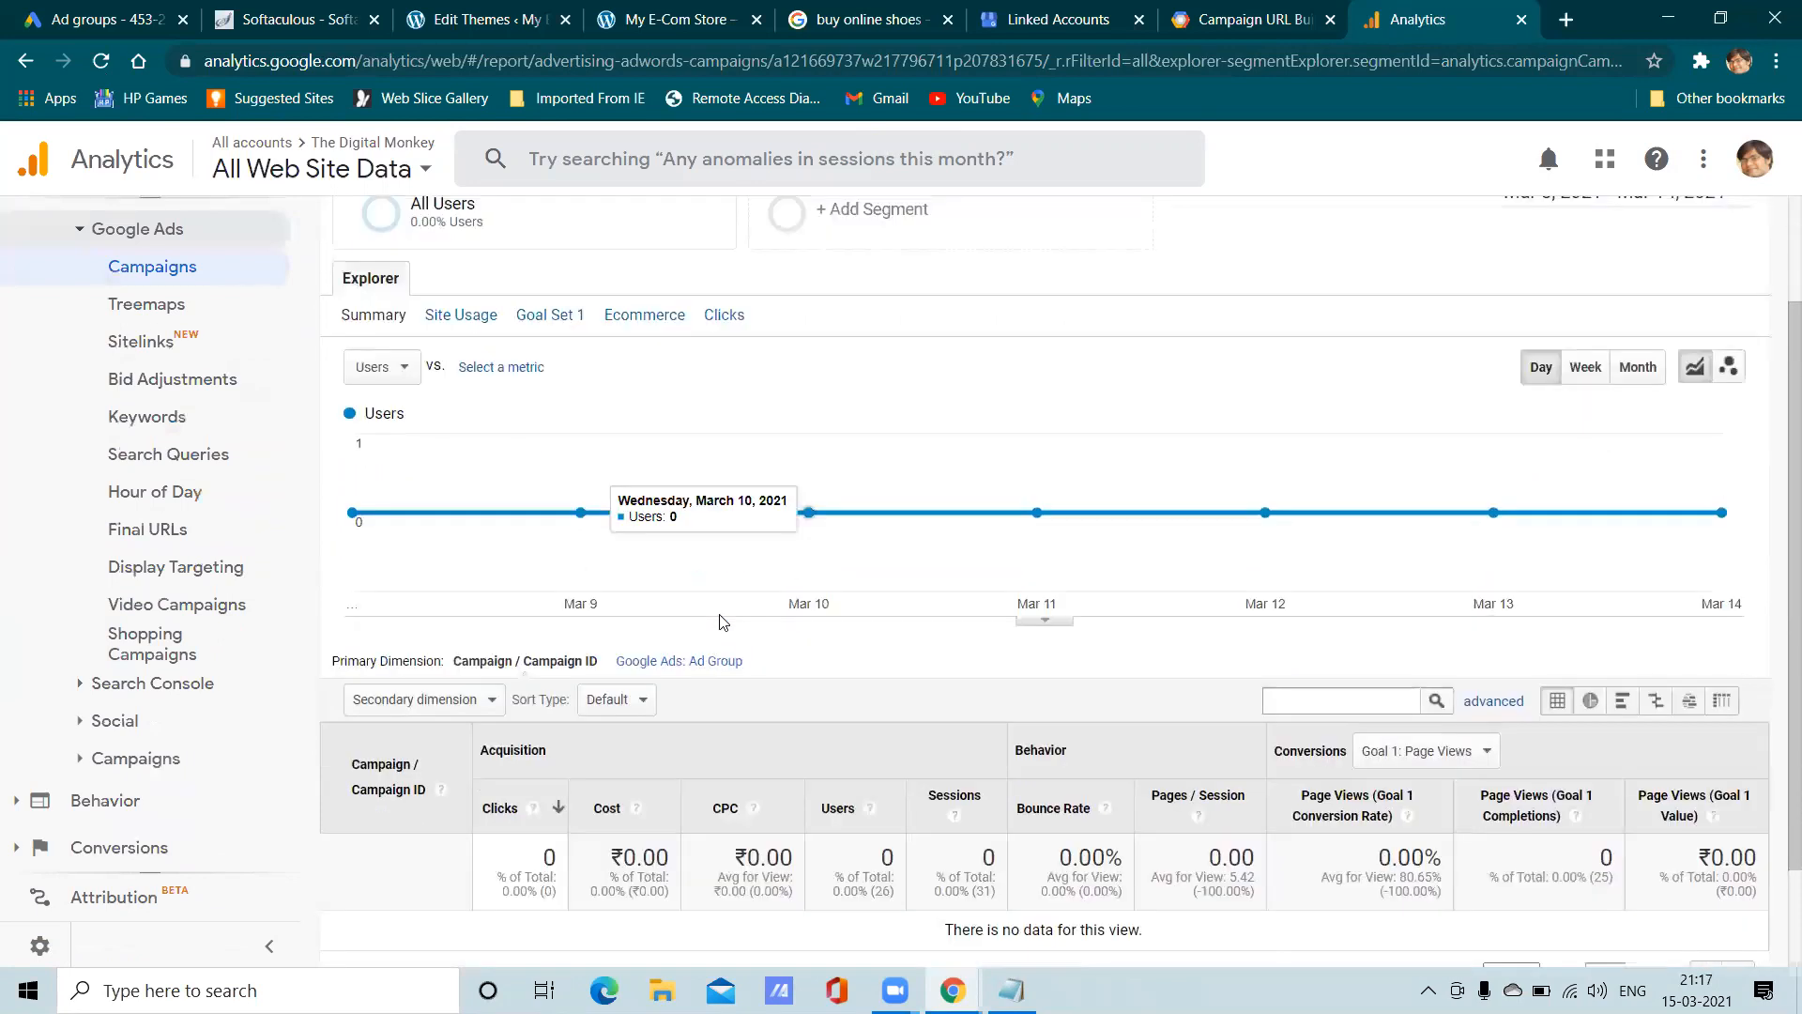
pyautogui.scroll(3, 724, 623)
# Switch to Notepad and delete the "(c/t/m)" note below the tracking template
pyautogui.hotkey('alt', 'Tab')
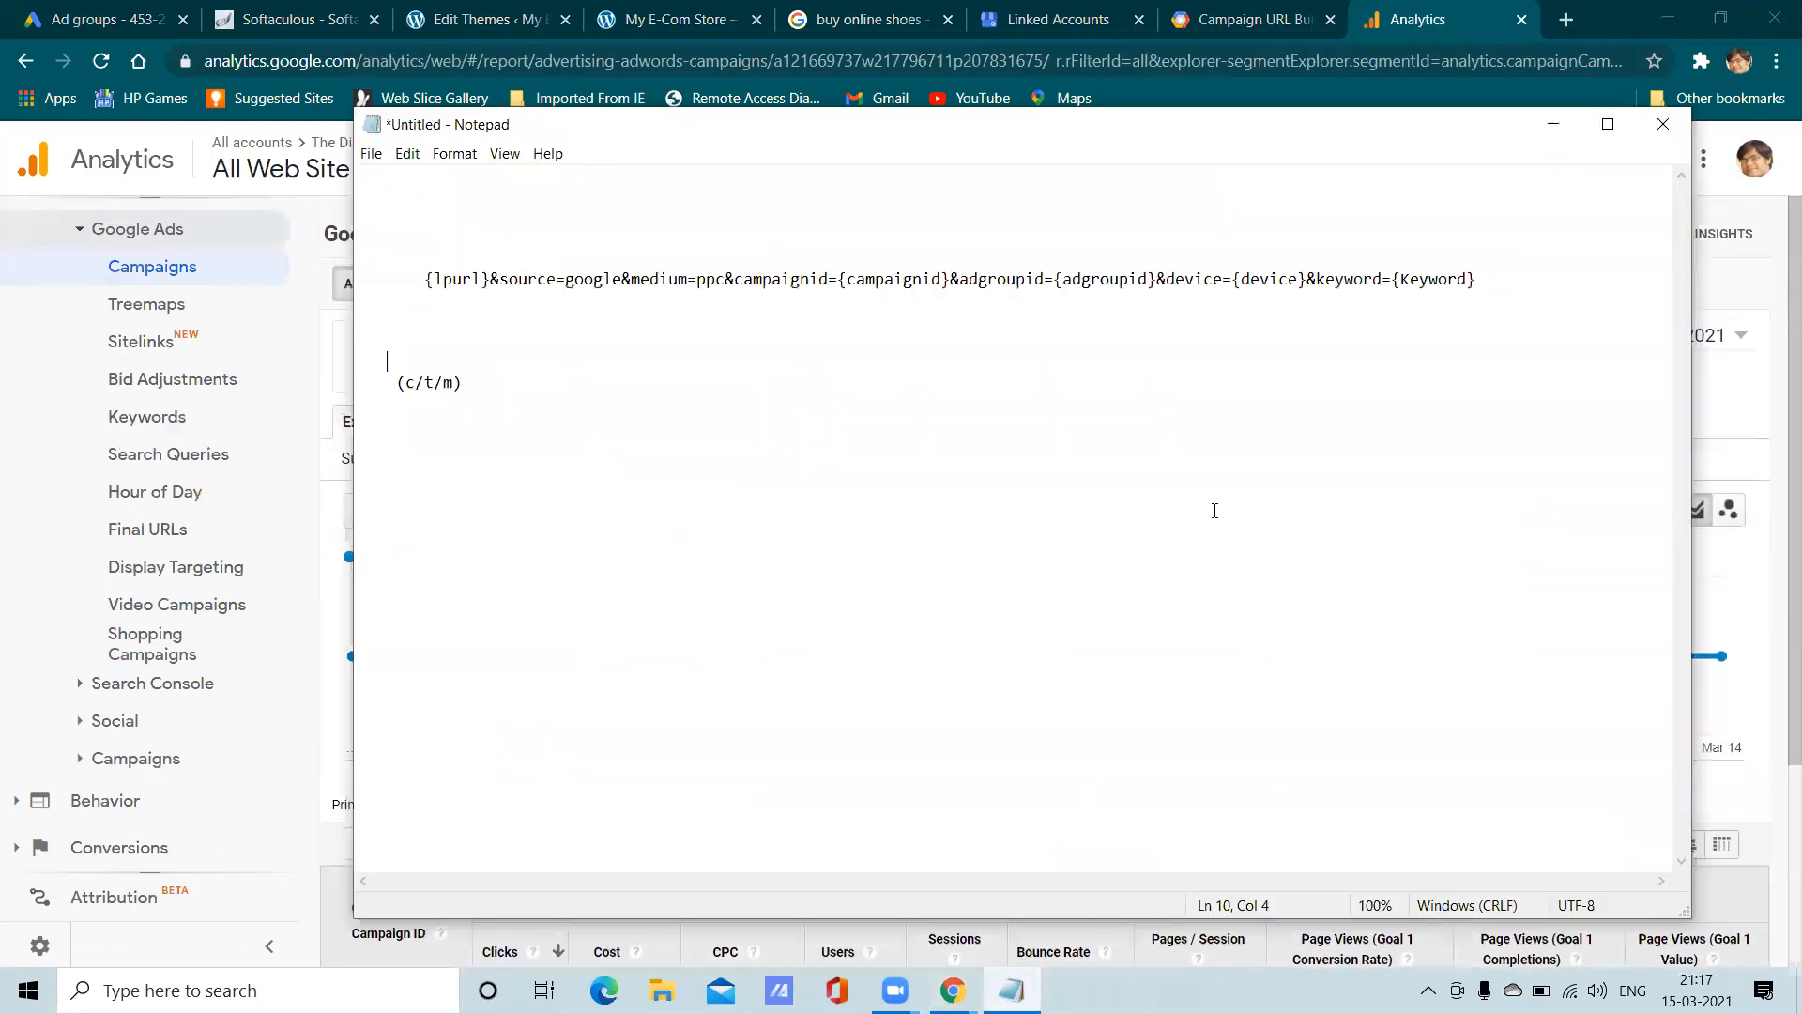
pyautogui.click(1196, 315)
pyautogui.moveTo(1478, 279); pyautogui.dragTo(419, 273)
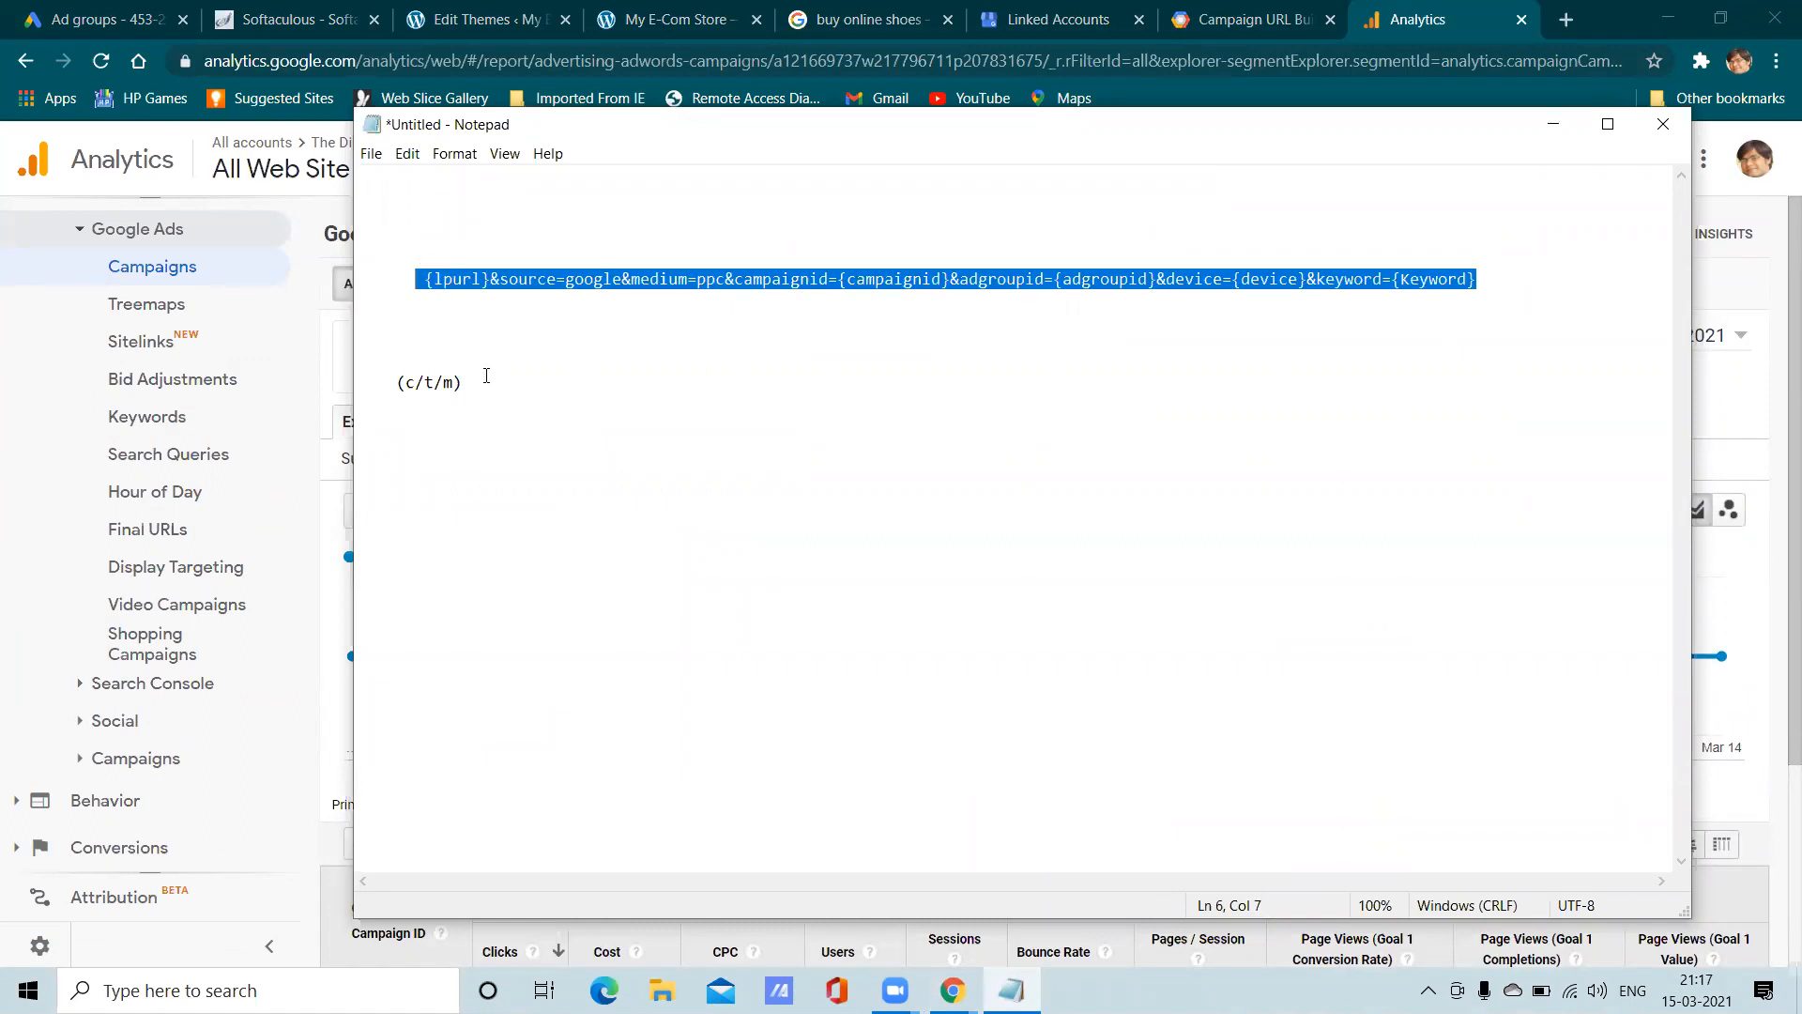
pyautogui.moveTo(485, 377); pyautogui.dragTo(379, 380)
pyautogui.press('BackSpace')
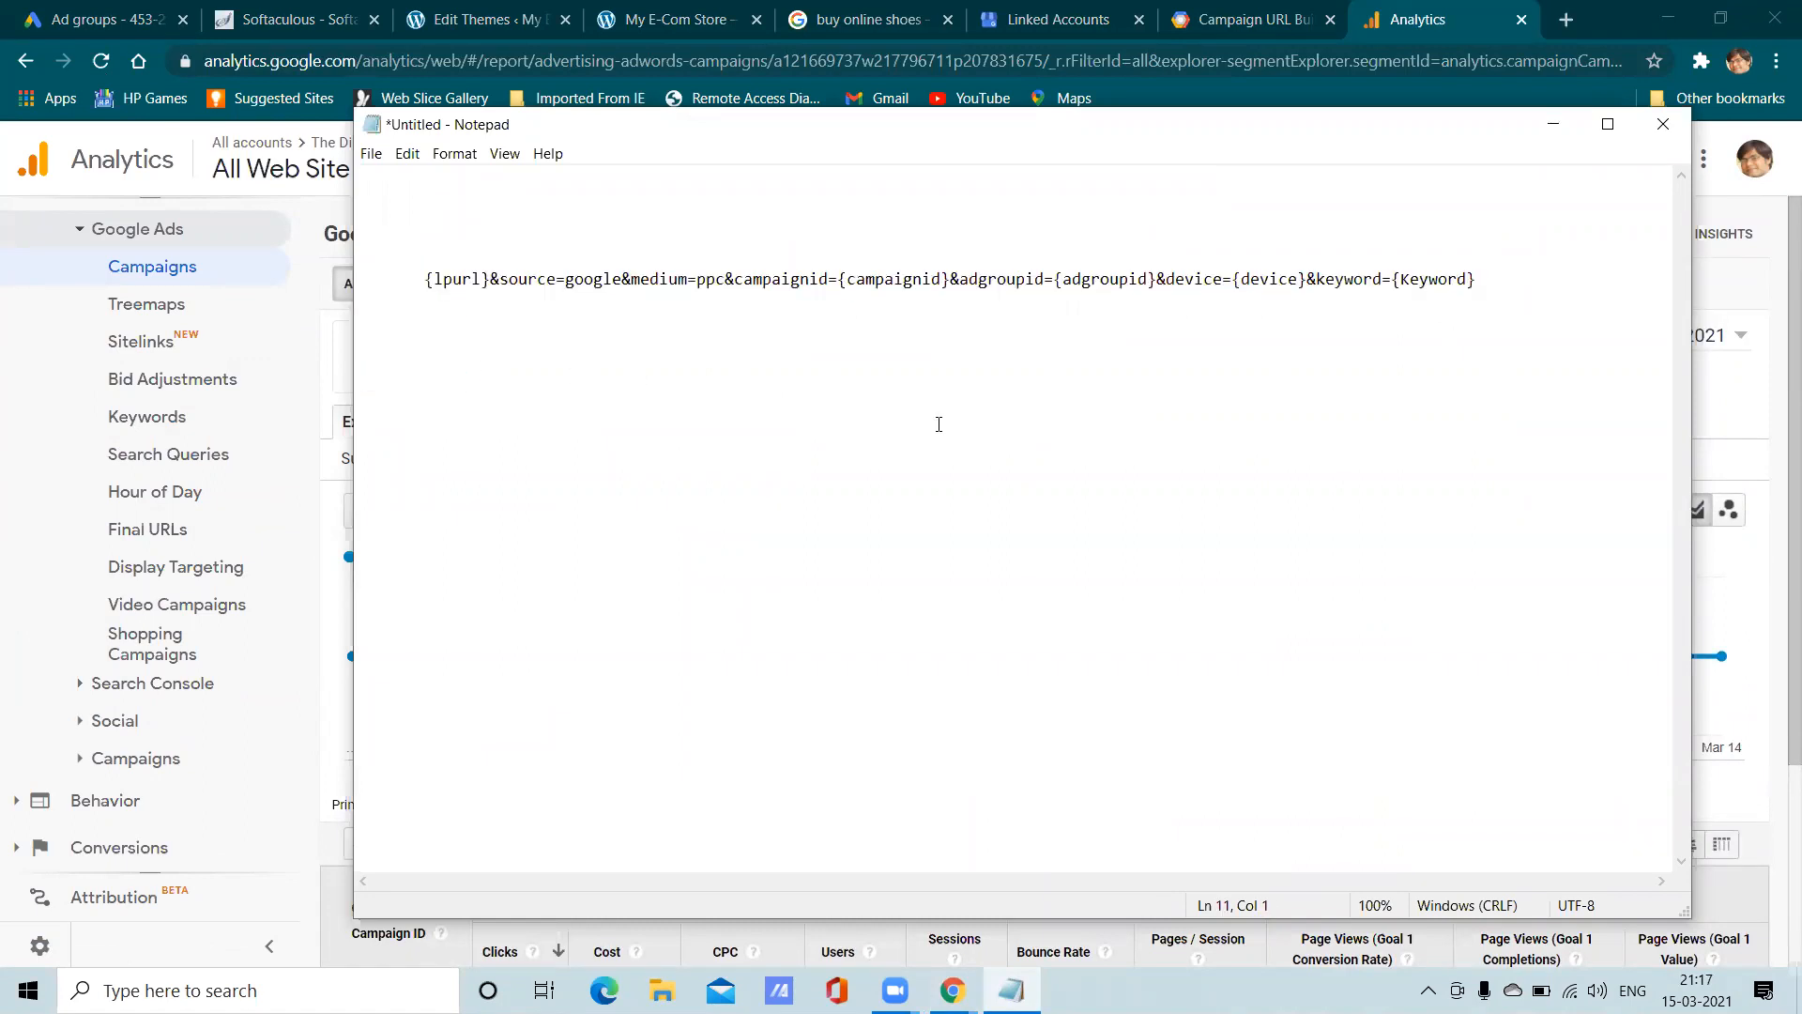
# Go over the tracking template by highlighting the whole line and the parameters that follow {lpurl}
pyautogui.moveTo(1496, 274); pyautogui.dragTo(808, 279)
pyautogui.click(520, 312)
pyautogui.doubleClick(425, 279)
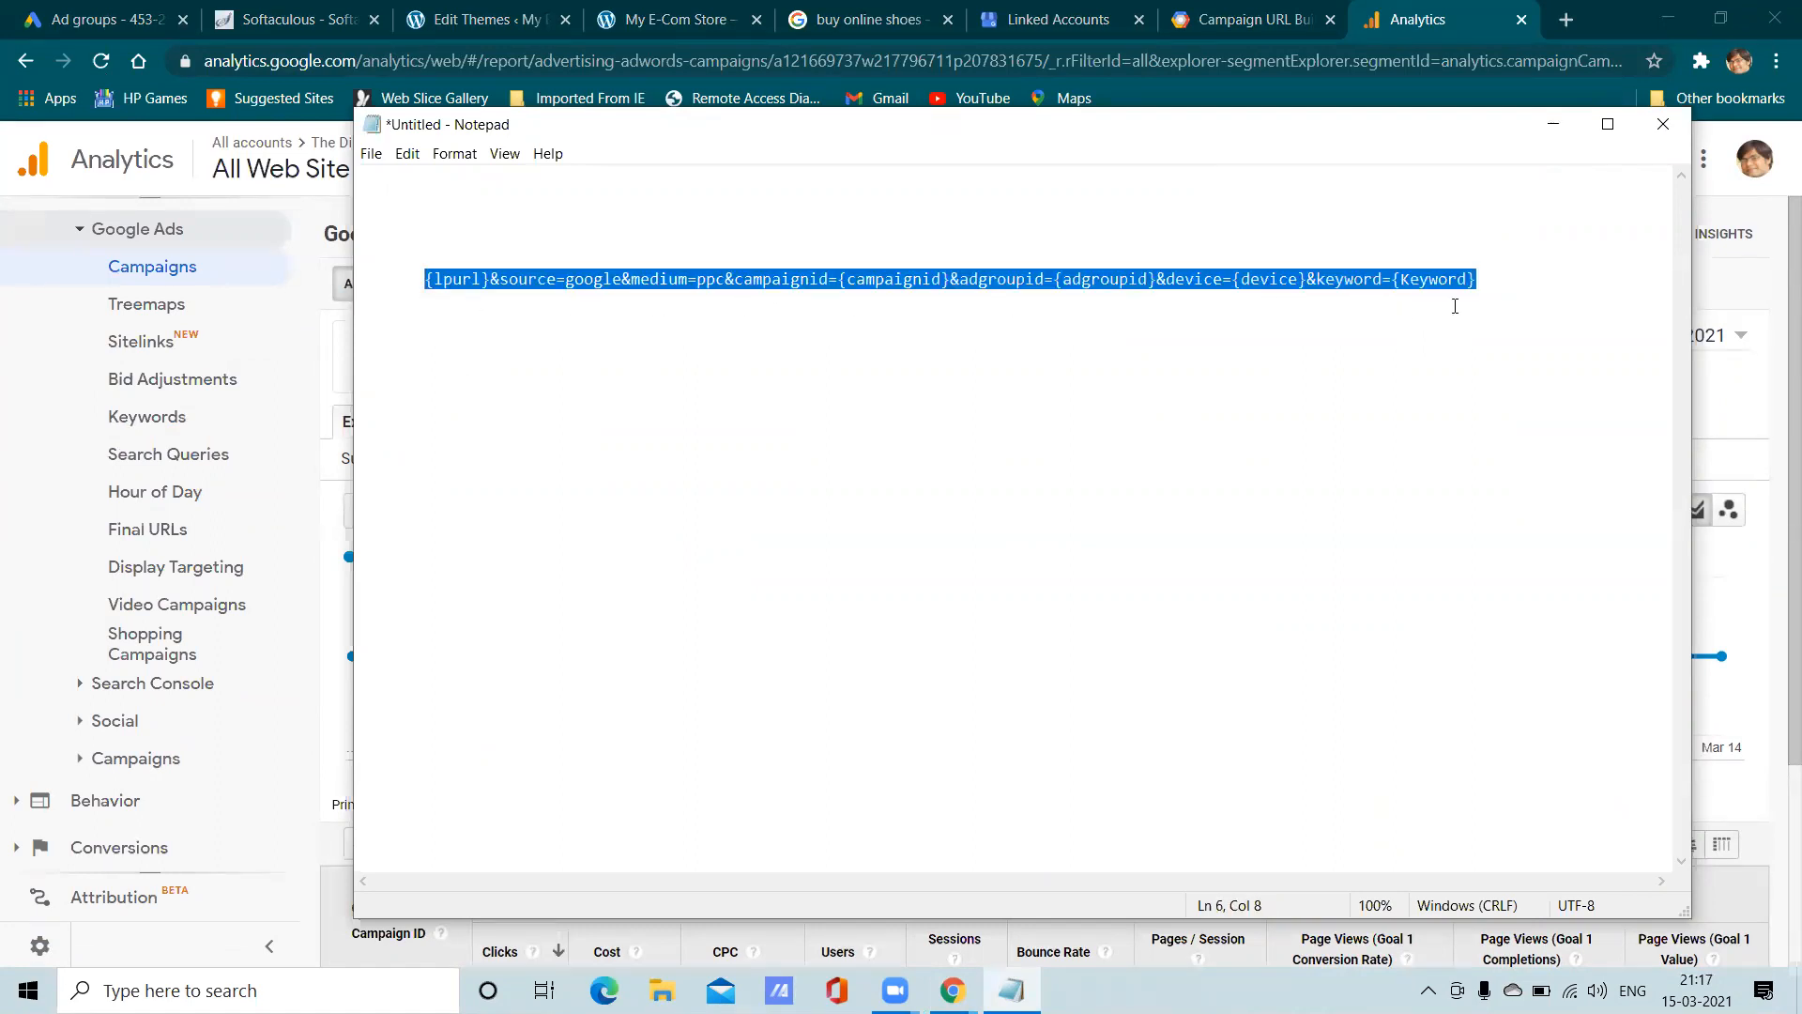
pyautogui.click(1511, 293)
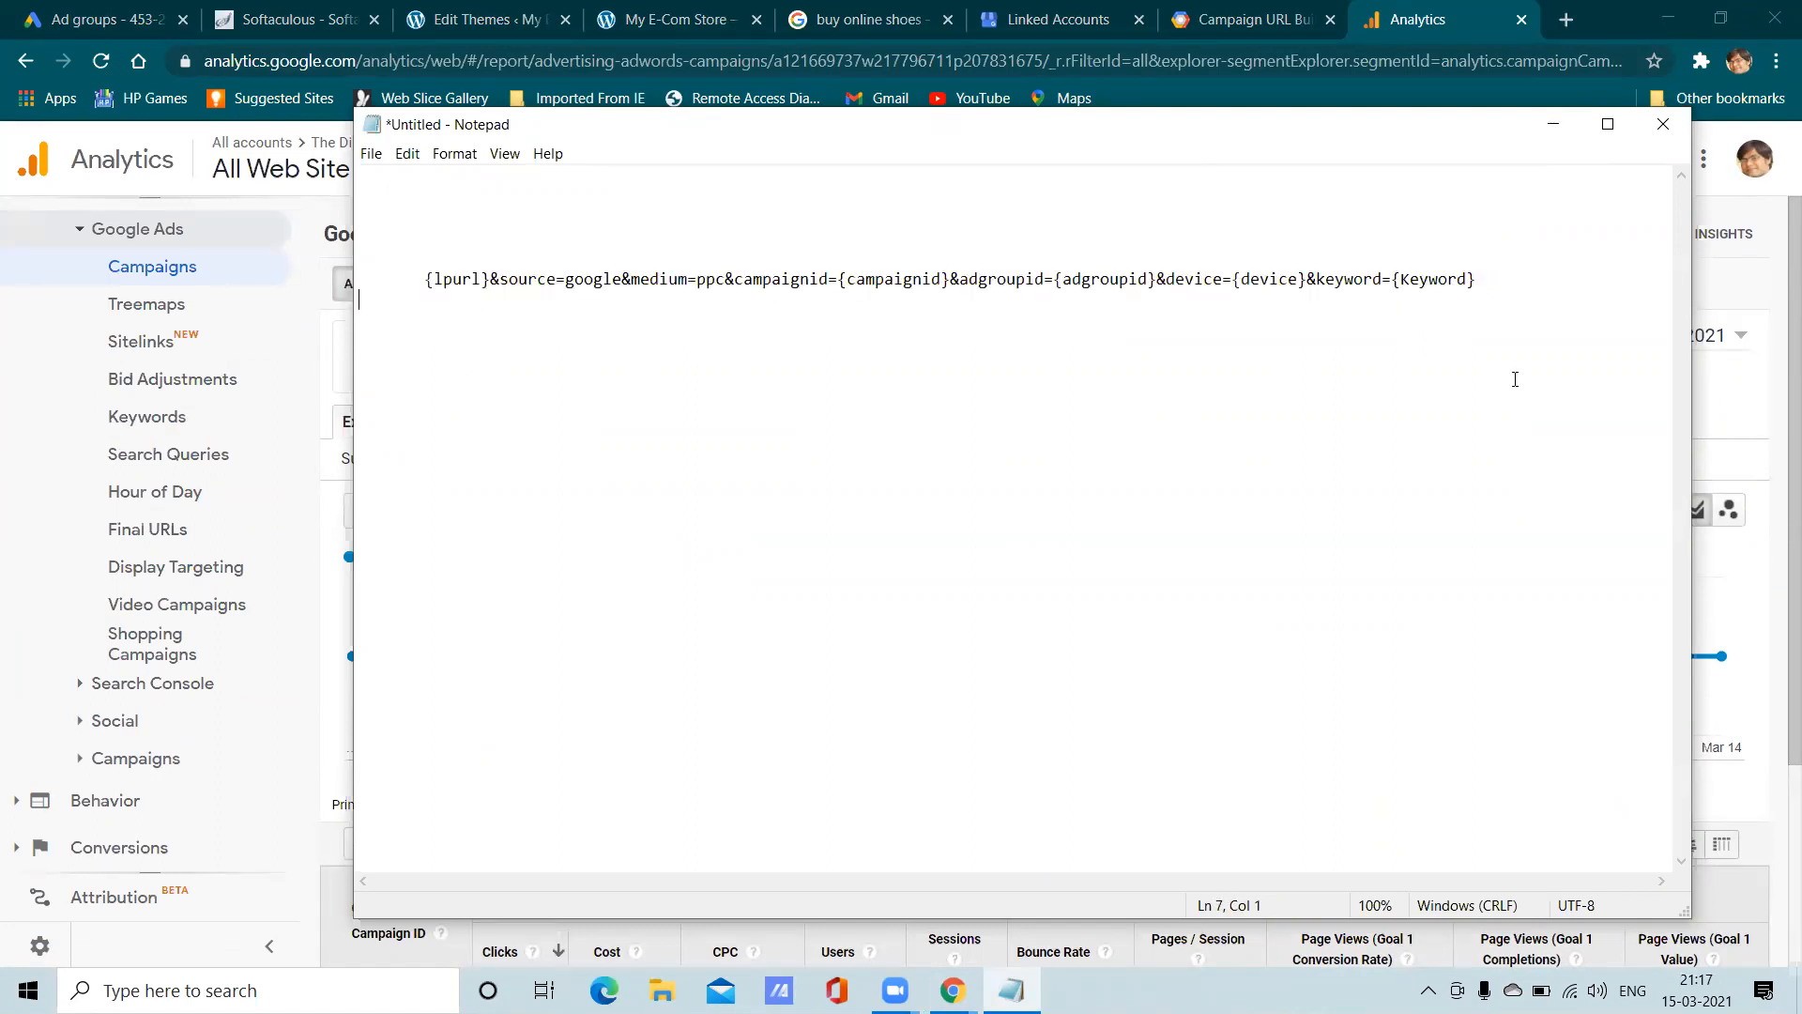
pyautogui.moveTo(1147, 295); pyautogui.dragTo(418, 279)
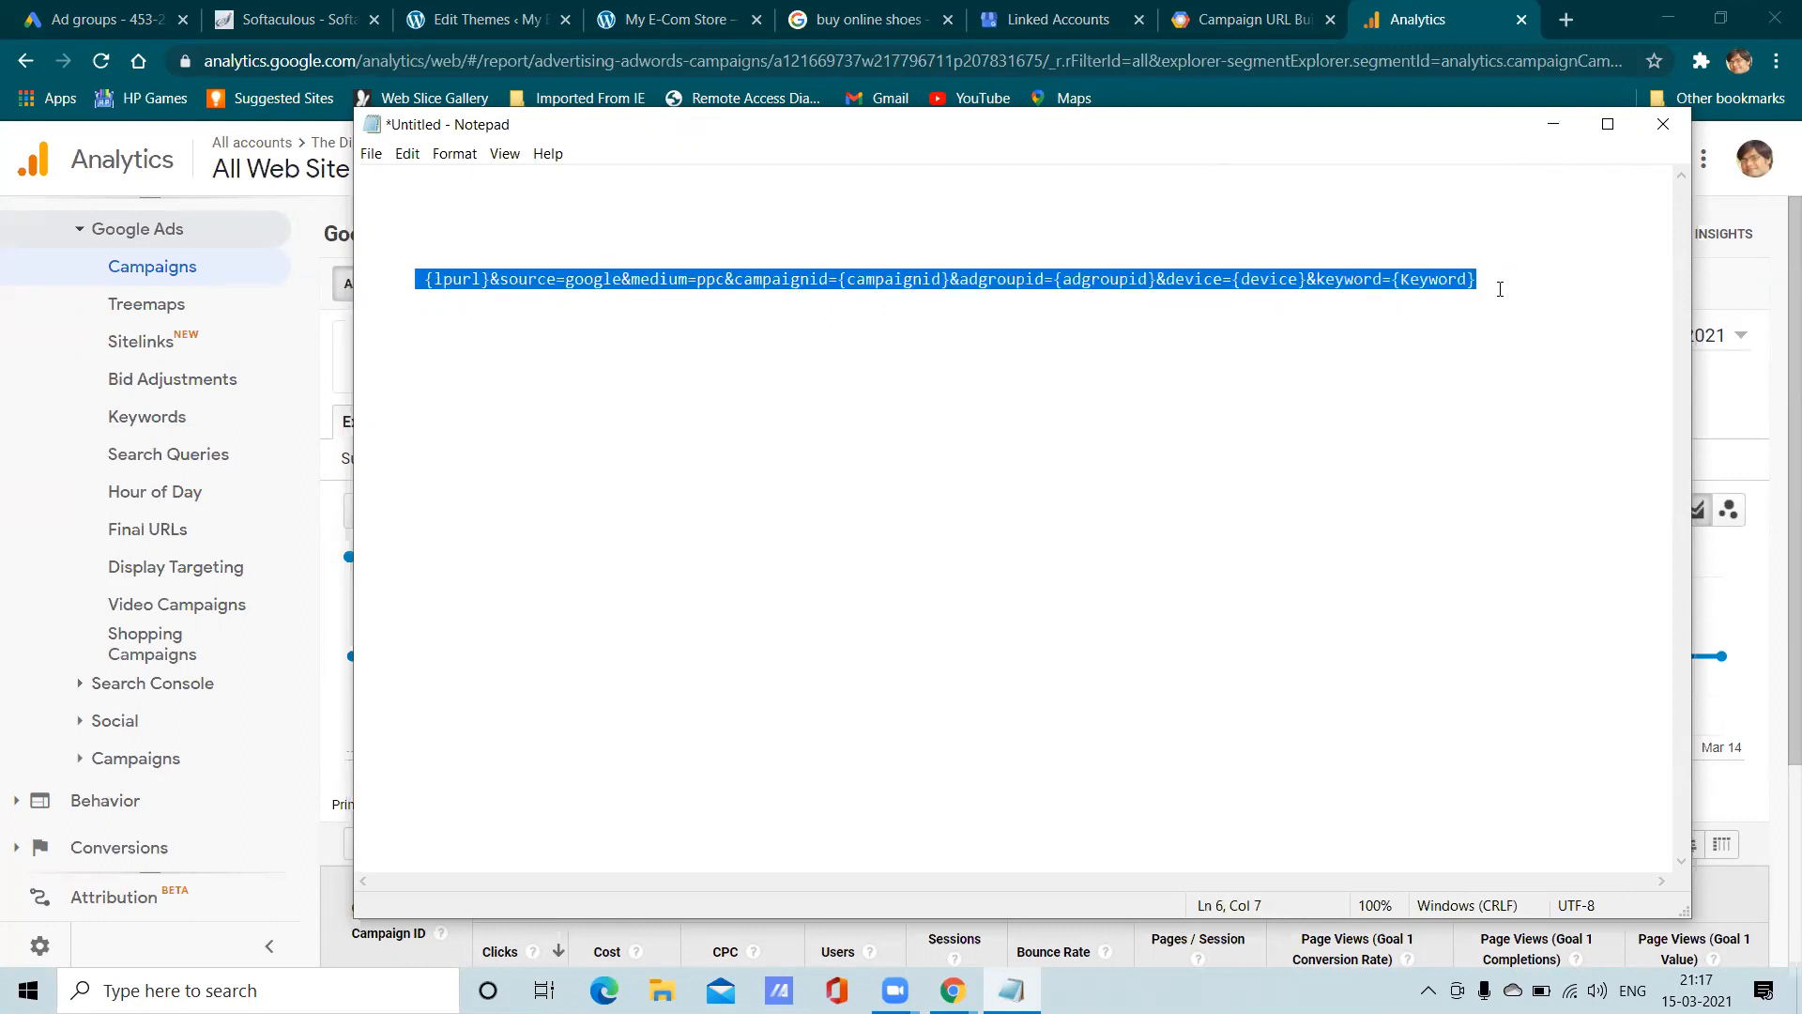
pyautogui.click(1493, 279)
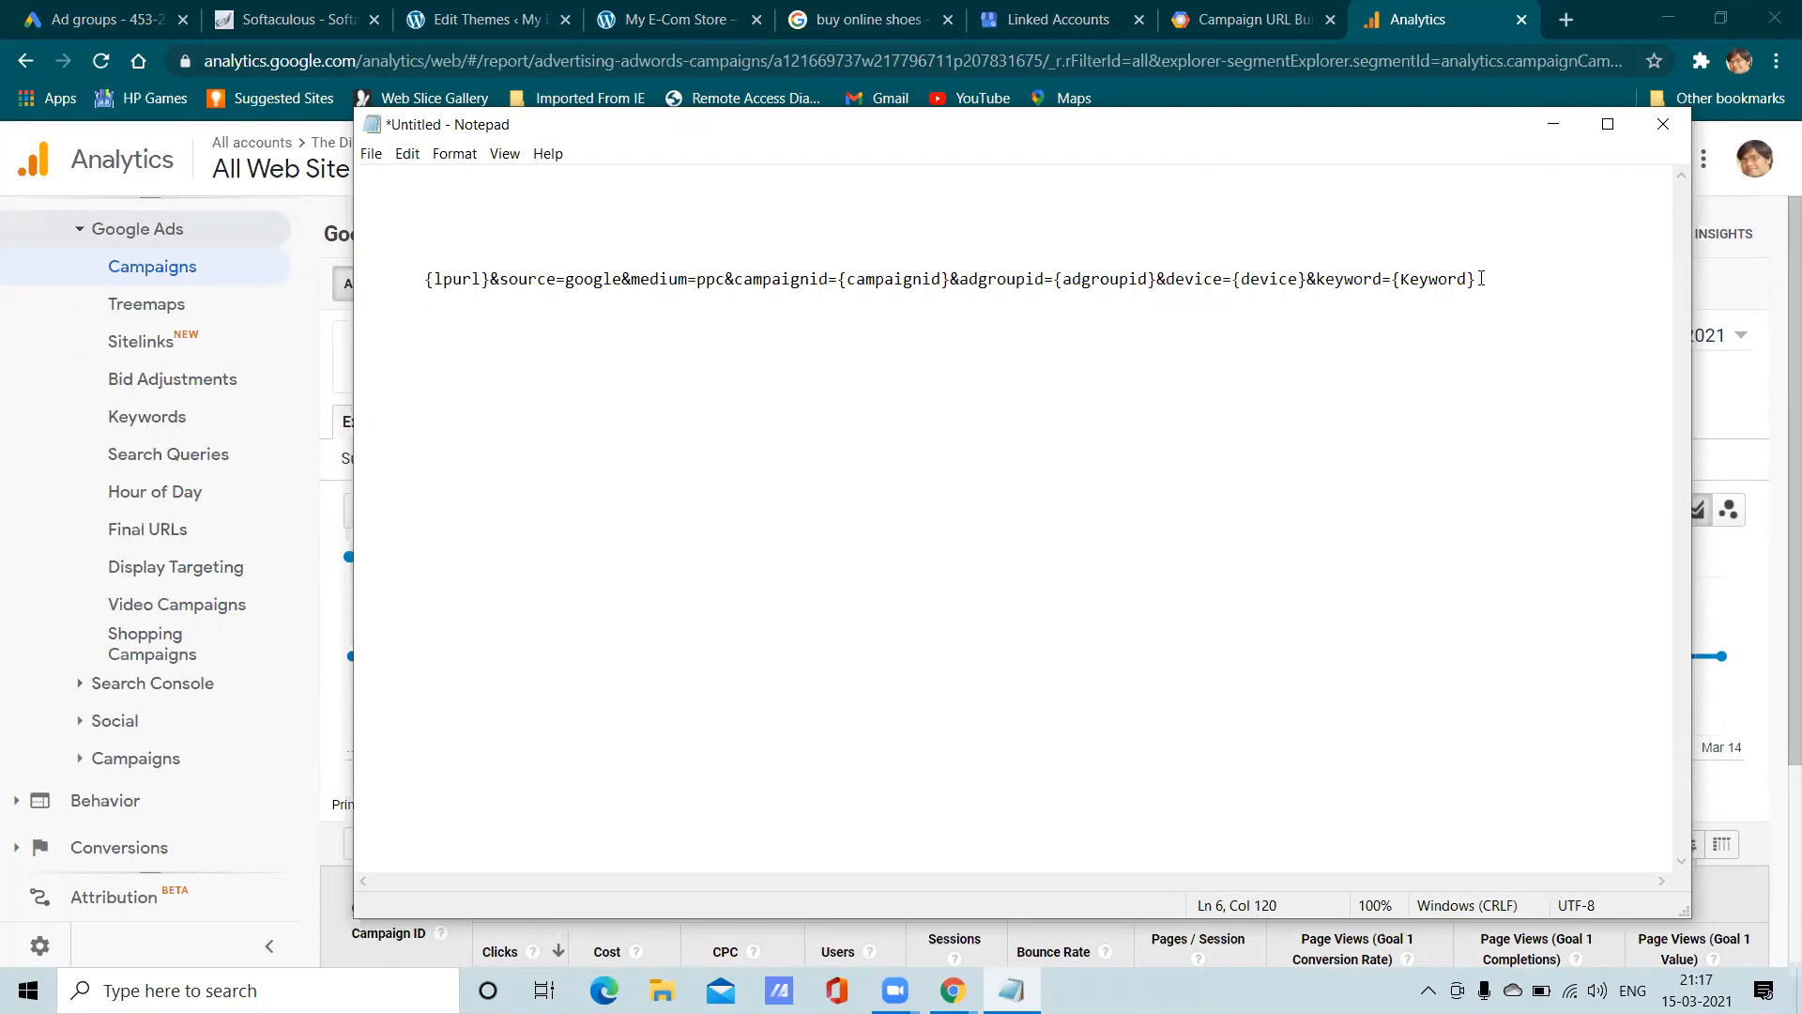
pyautogui.moveTo(1478, 279); pyautogui.dragTo(428, 278)
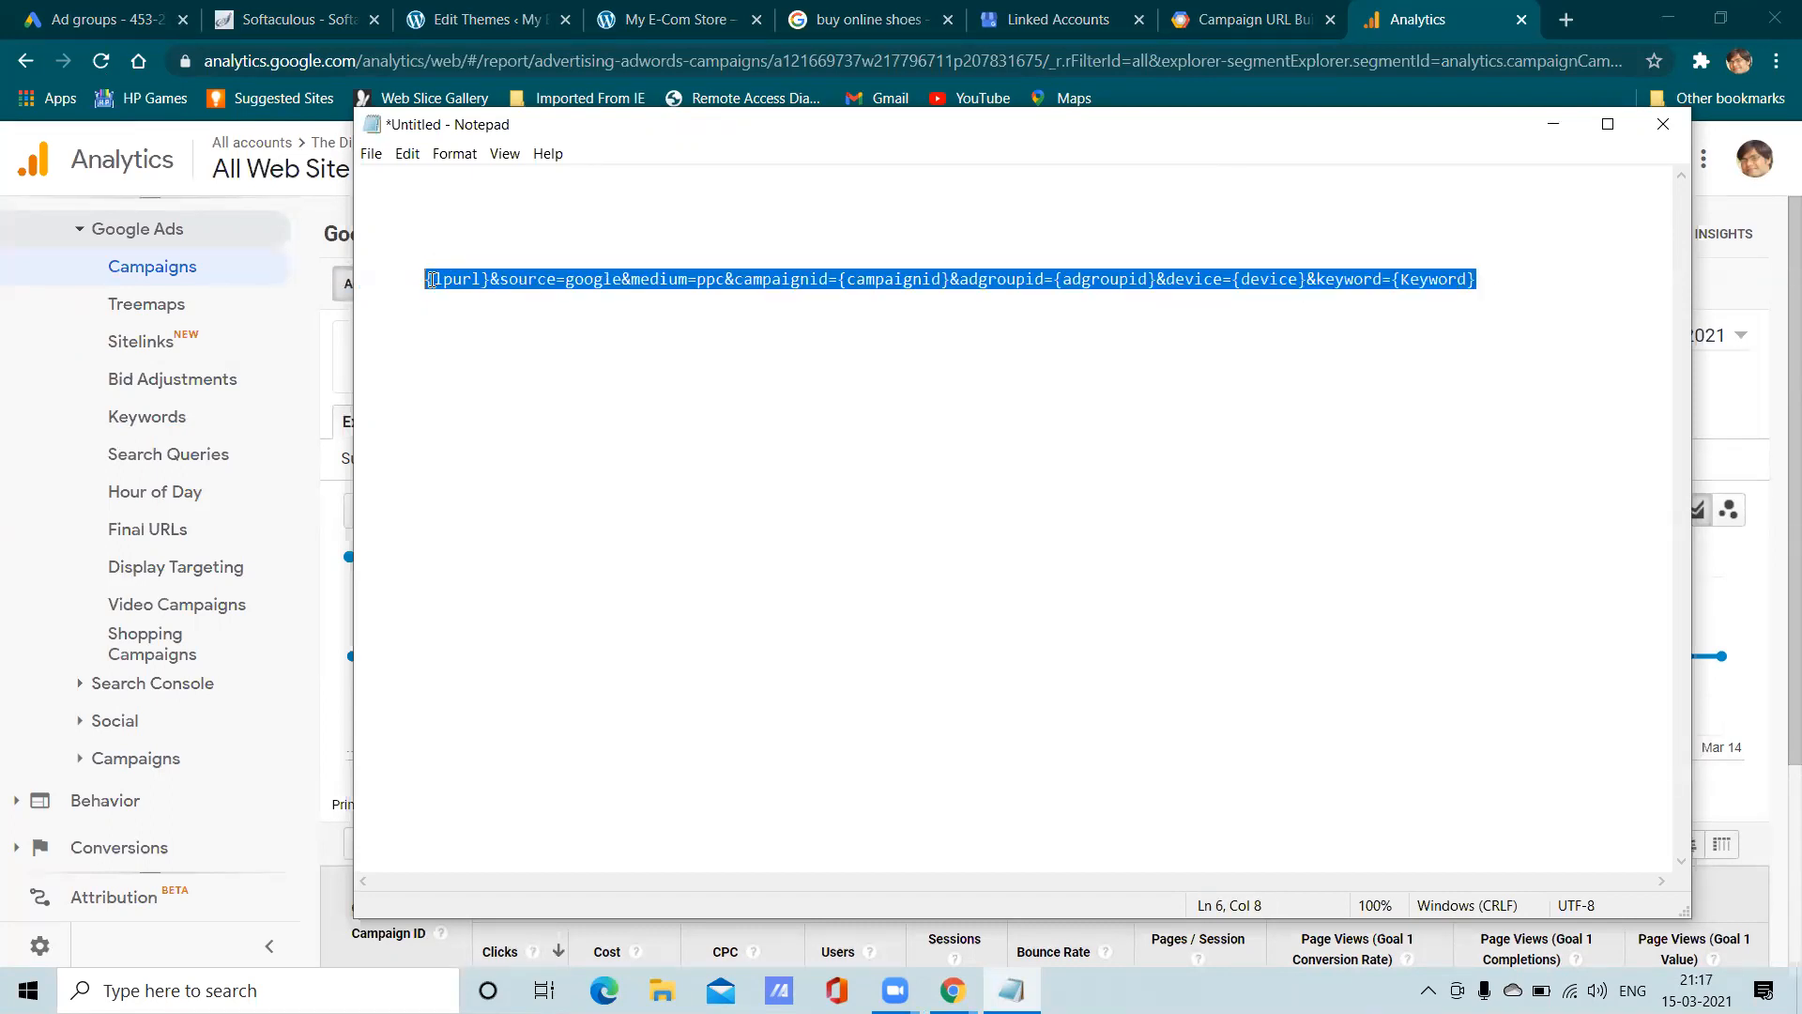
pyautogui.moveTo(1488, 279); pyautogui.dragTo(426, 280)
pyautogui.click(547, 313)
pyautogui.moveTo(427, 279); pyautogui.dragTo(1074, 281)
pyautogui.moveTo(1480, 279); pyautogui.dragTo(490, 279)
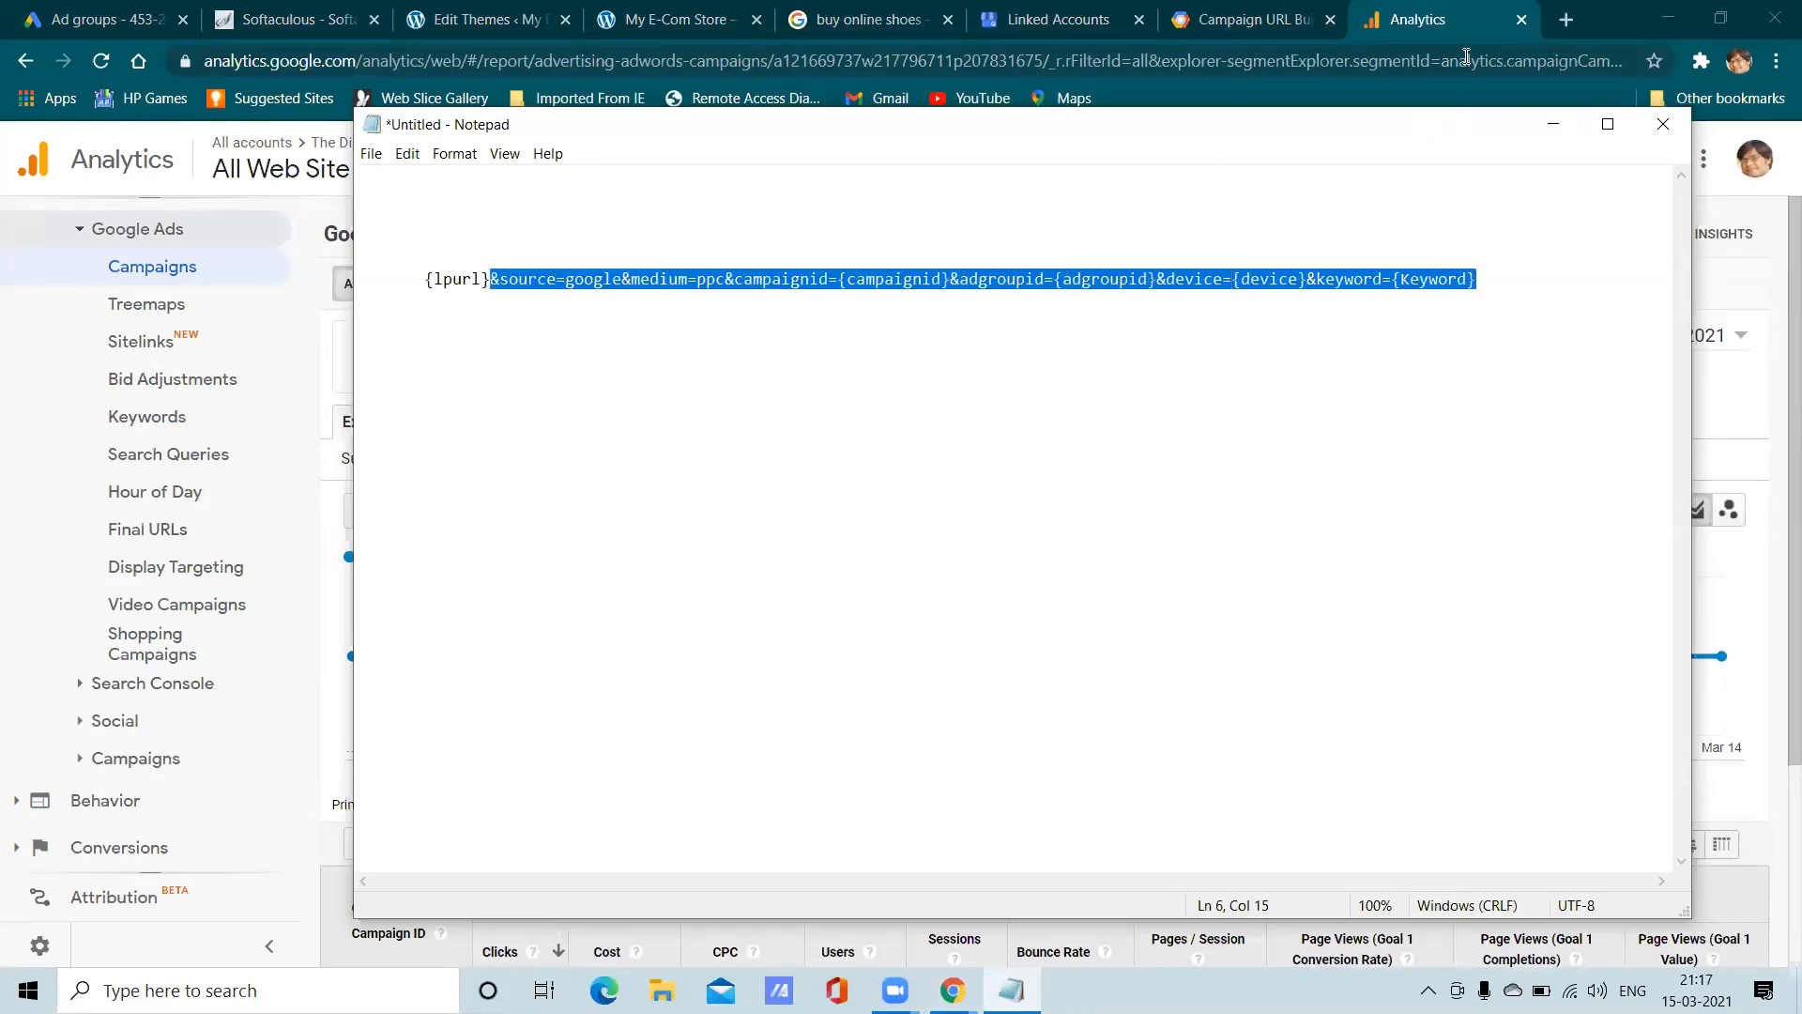
# Look over the parameter descriptions on the Campaign URL Builder page and return to the Analytics report
pyautogui.click(1310, 17)
pyautogui.scroll(-7, 814, 531)
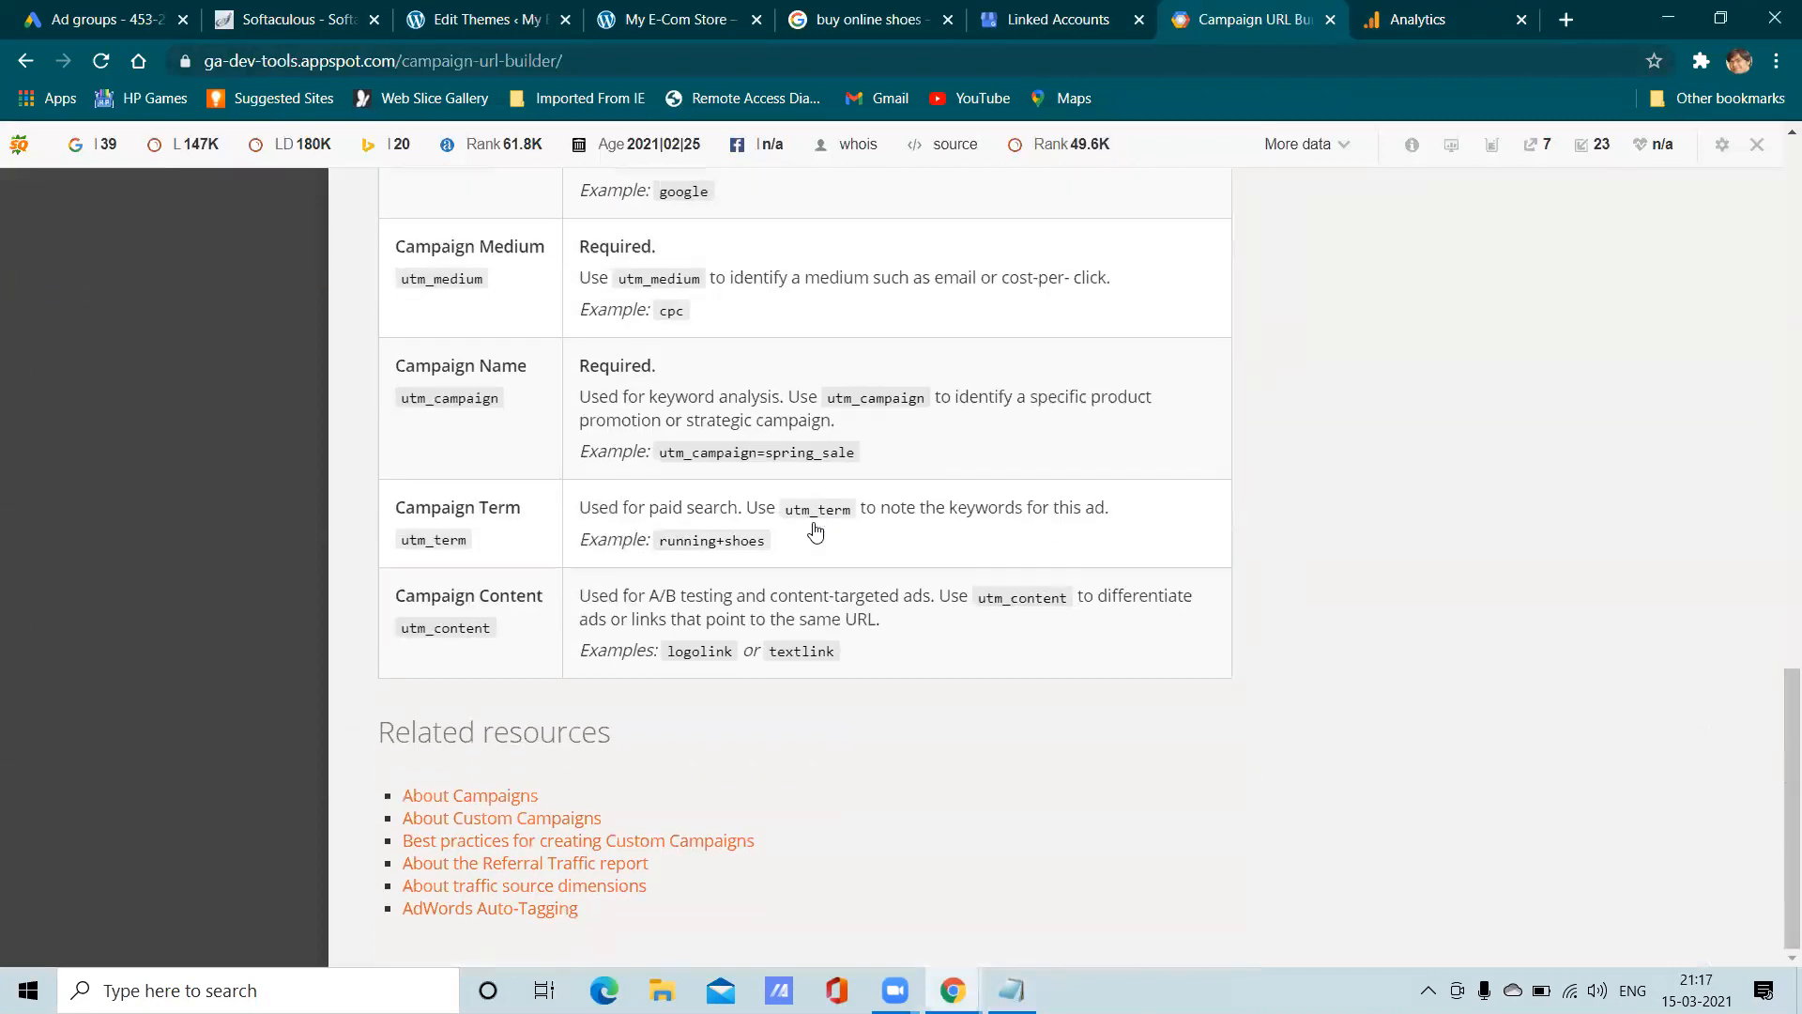
pyautogui.scroll(10, 807, 507)
pyautogui.click(1388, 21)
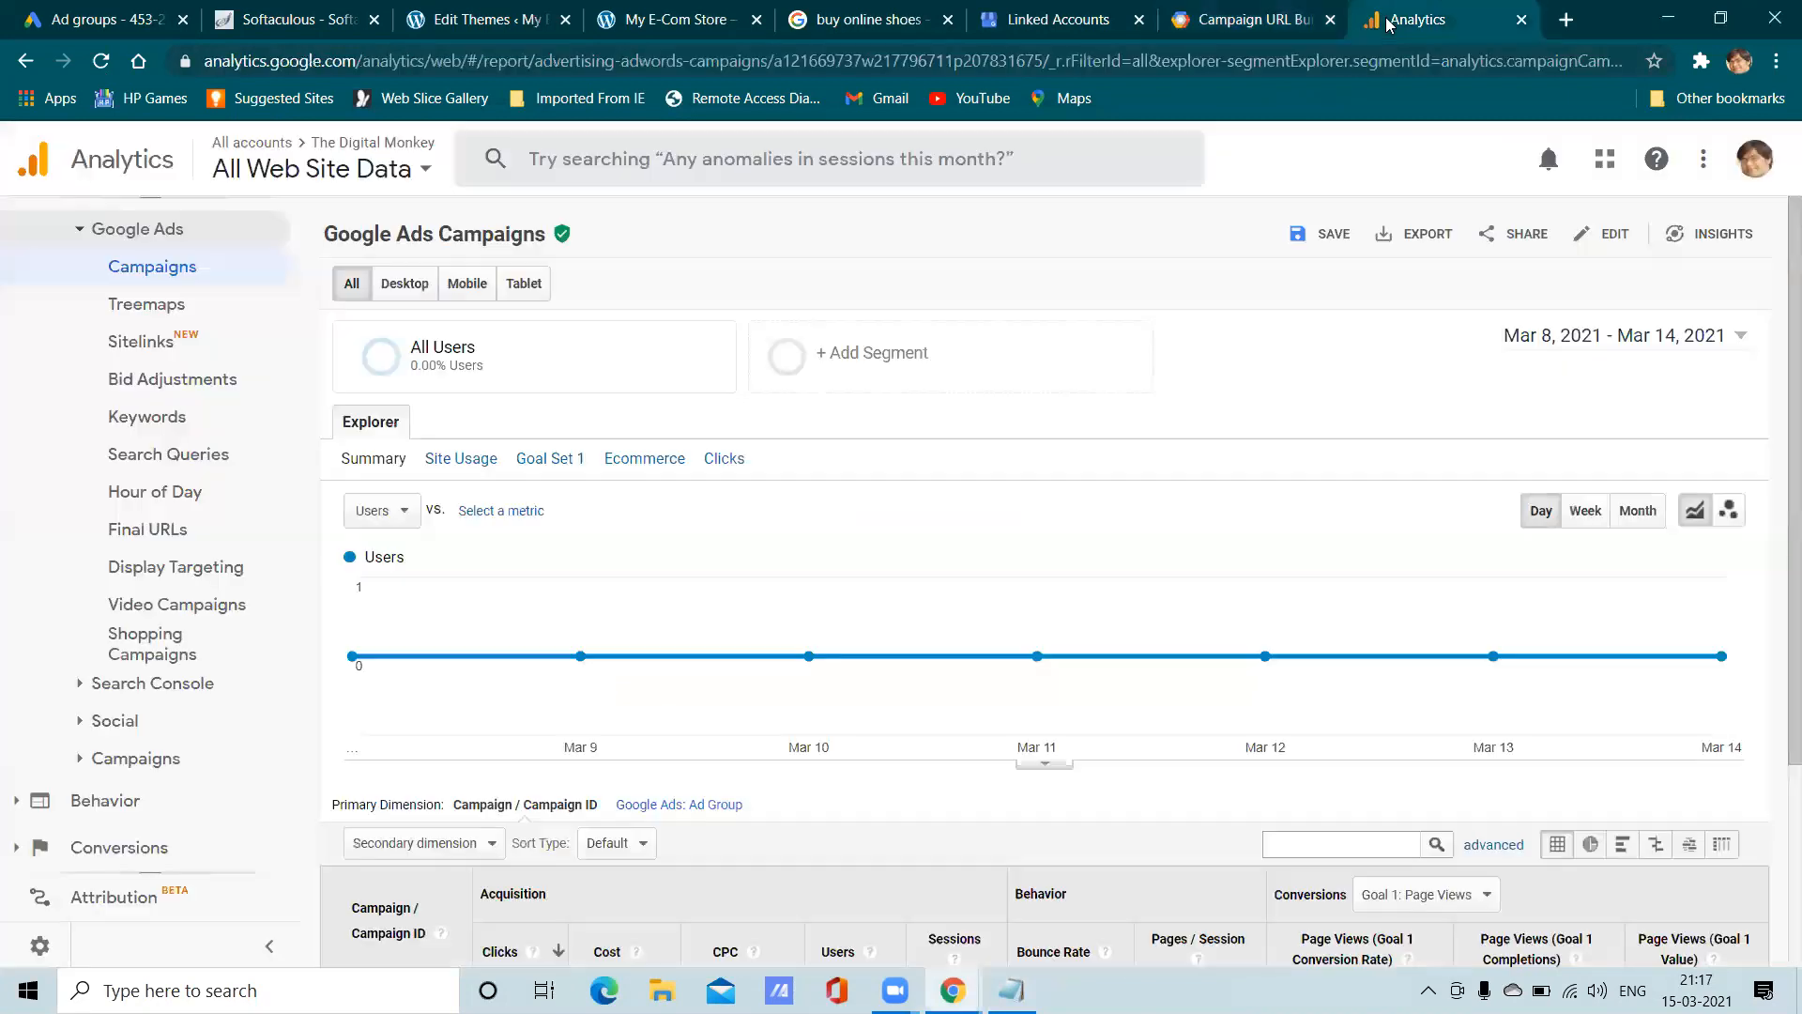
# Switch to Notepad and highlight the full tracking template from {lpurl} to {Keyword}
pyautogui.click(1011, 990)
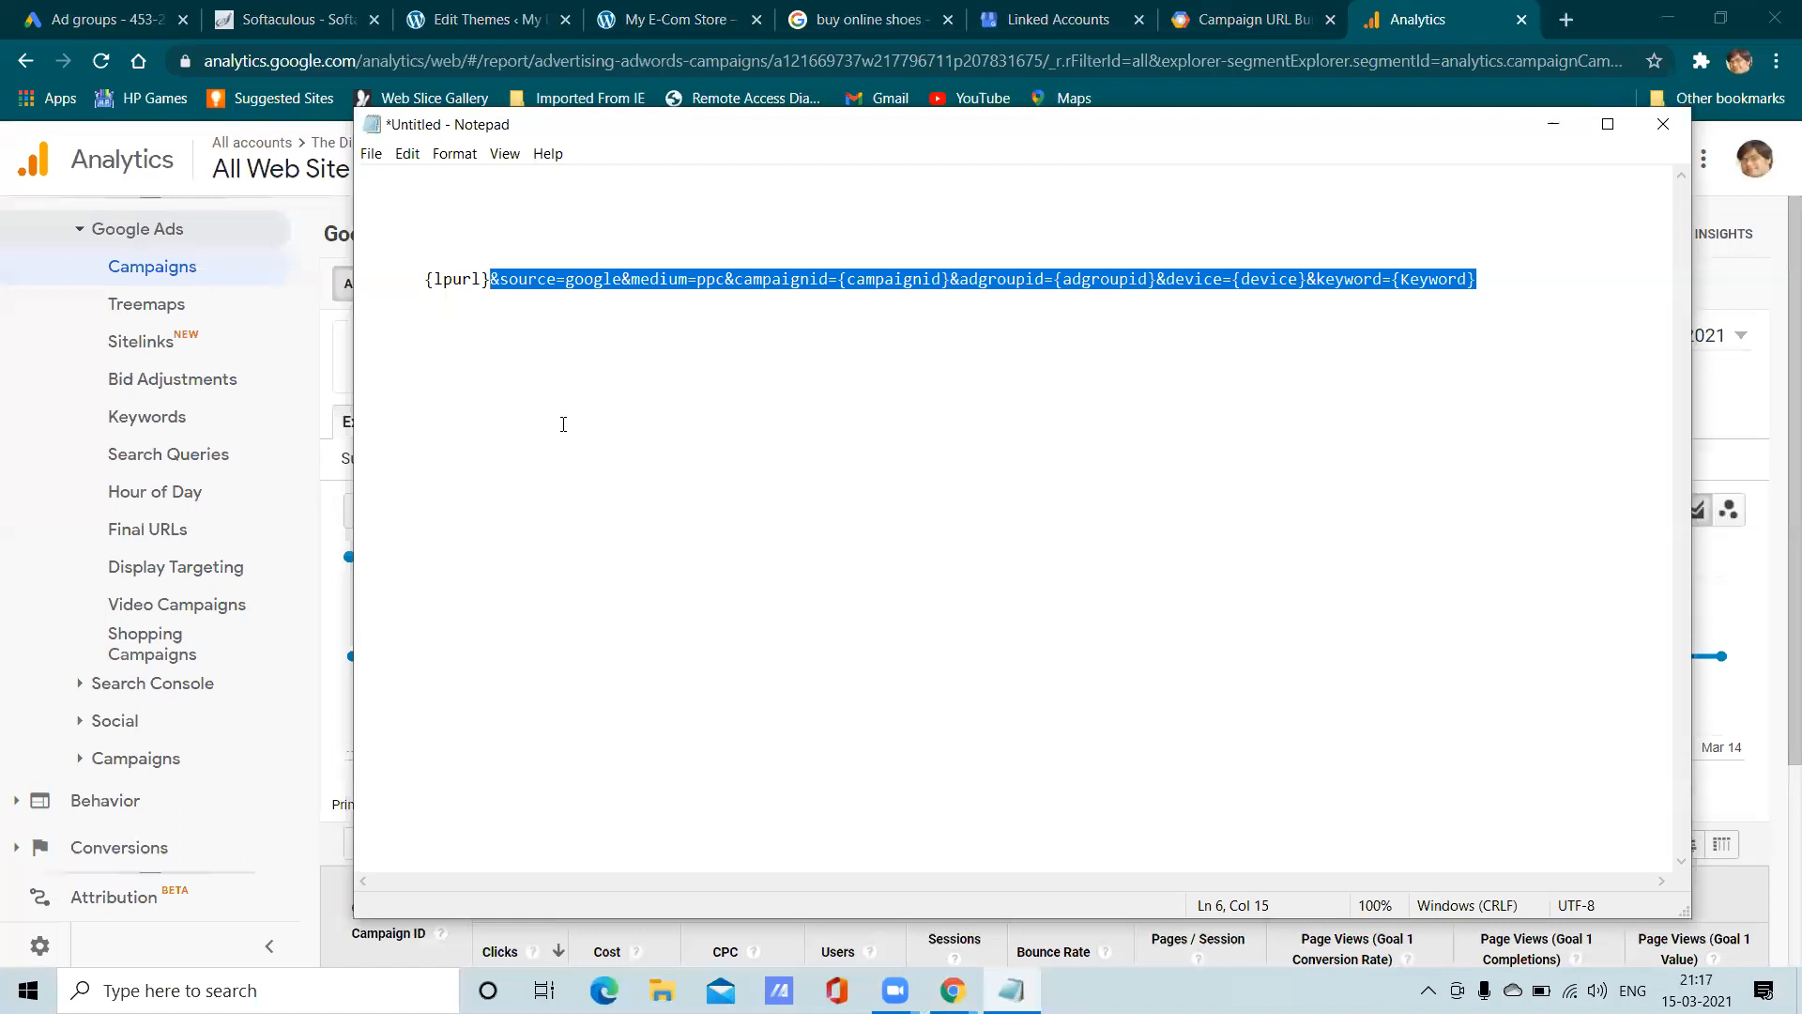
pyautogui.click(563, 425)
pyautogui.moveTo(411, 274)
pyautogui.mouseDown()
pyautogui.moveTo(1492, 270)
pyautogui.moveTo(419, 287)
pyautogui.mouseUp()
pyautogui.click(1487, 285)
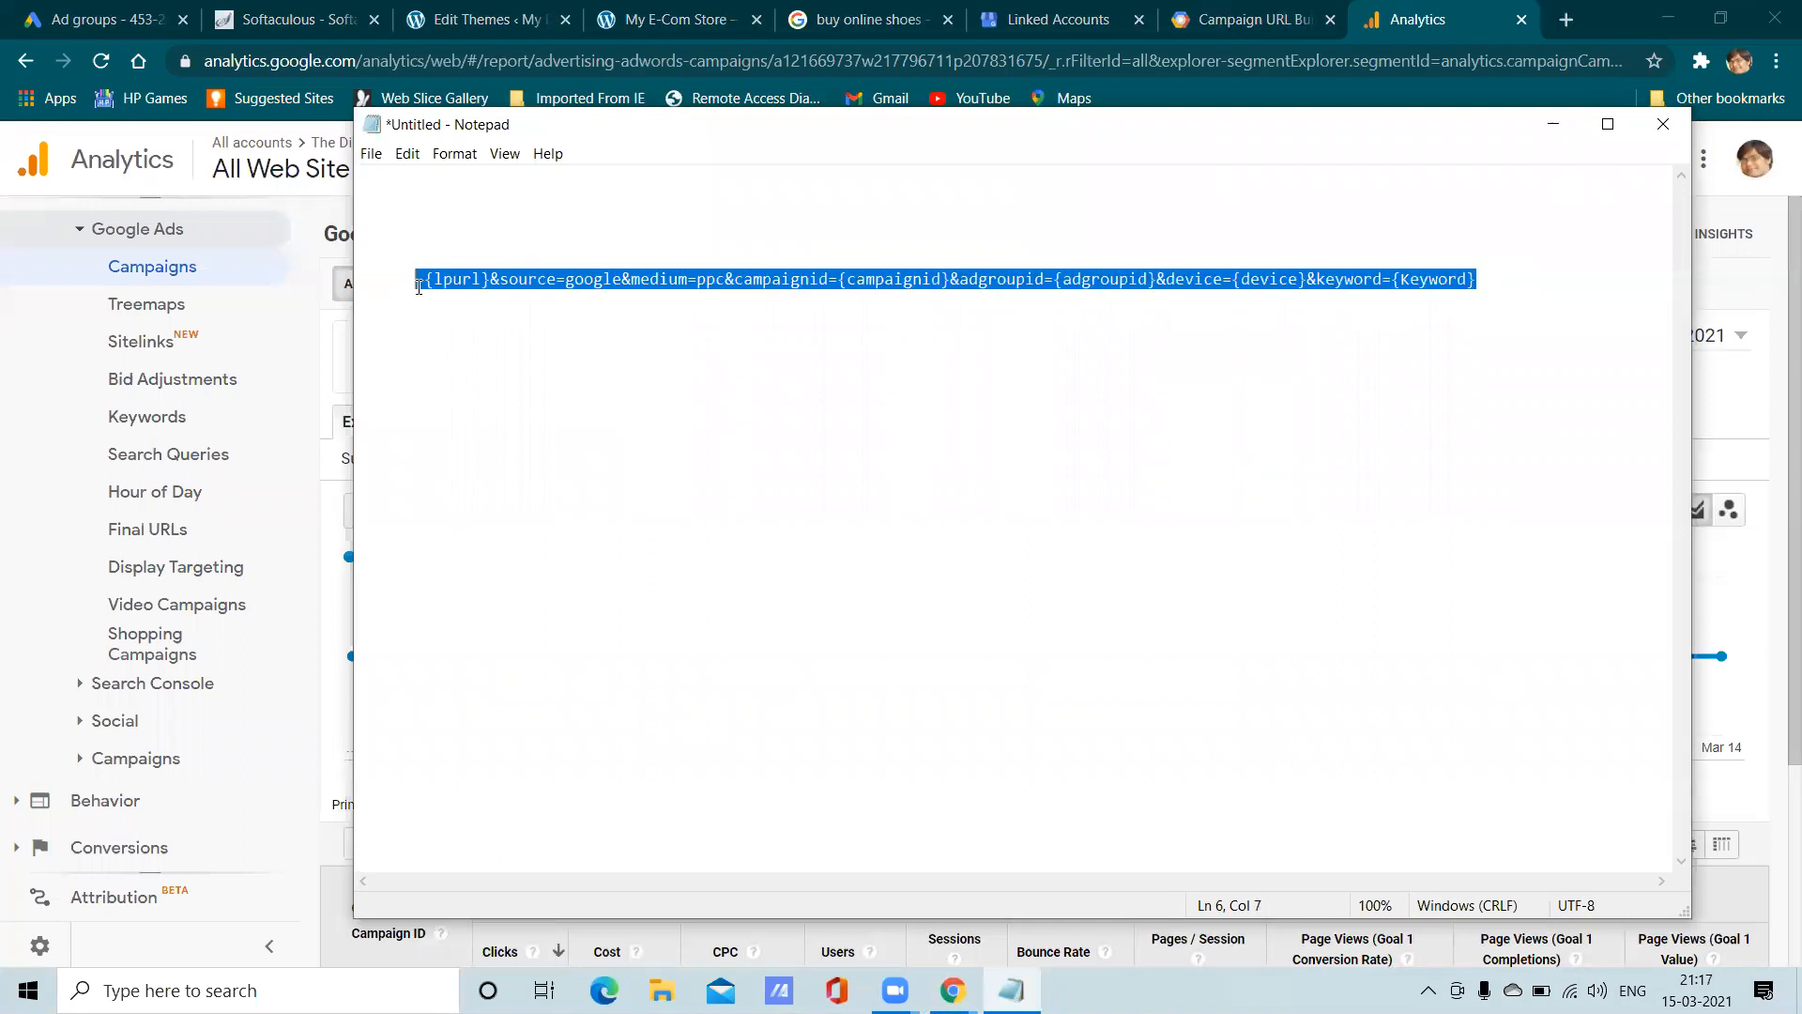
# Return to Analytics and look through the Clicks metrics available for comparison in the Google Ads Campaigns chart
pyautogui.click(1425, 13)
pyautogui.scroll(-3, 676, 591)
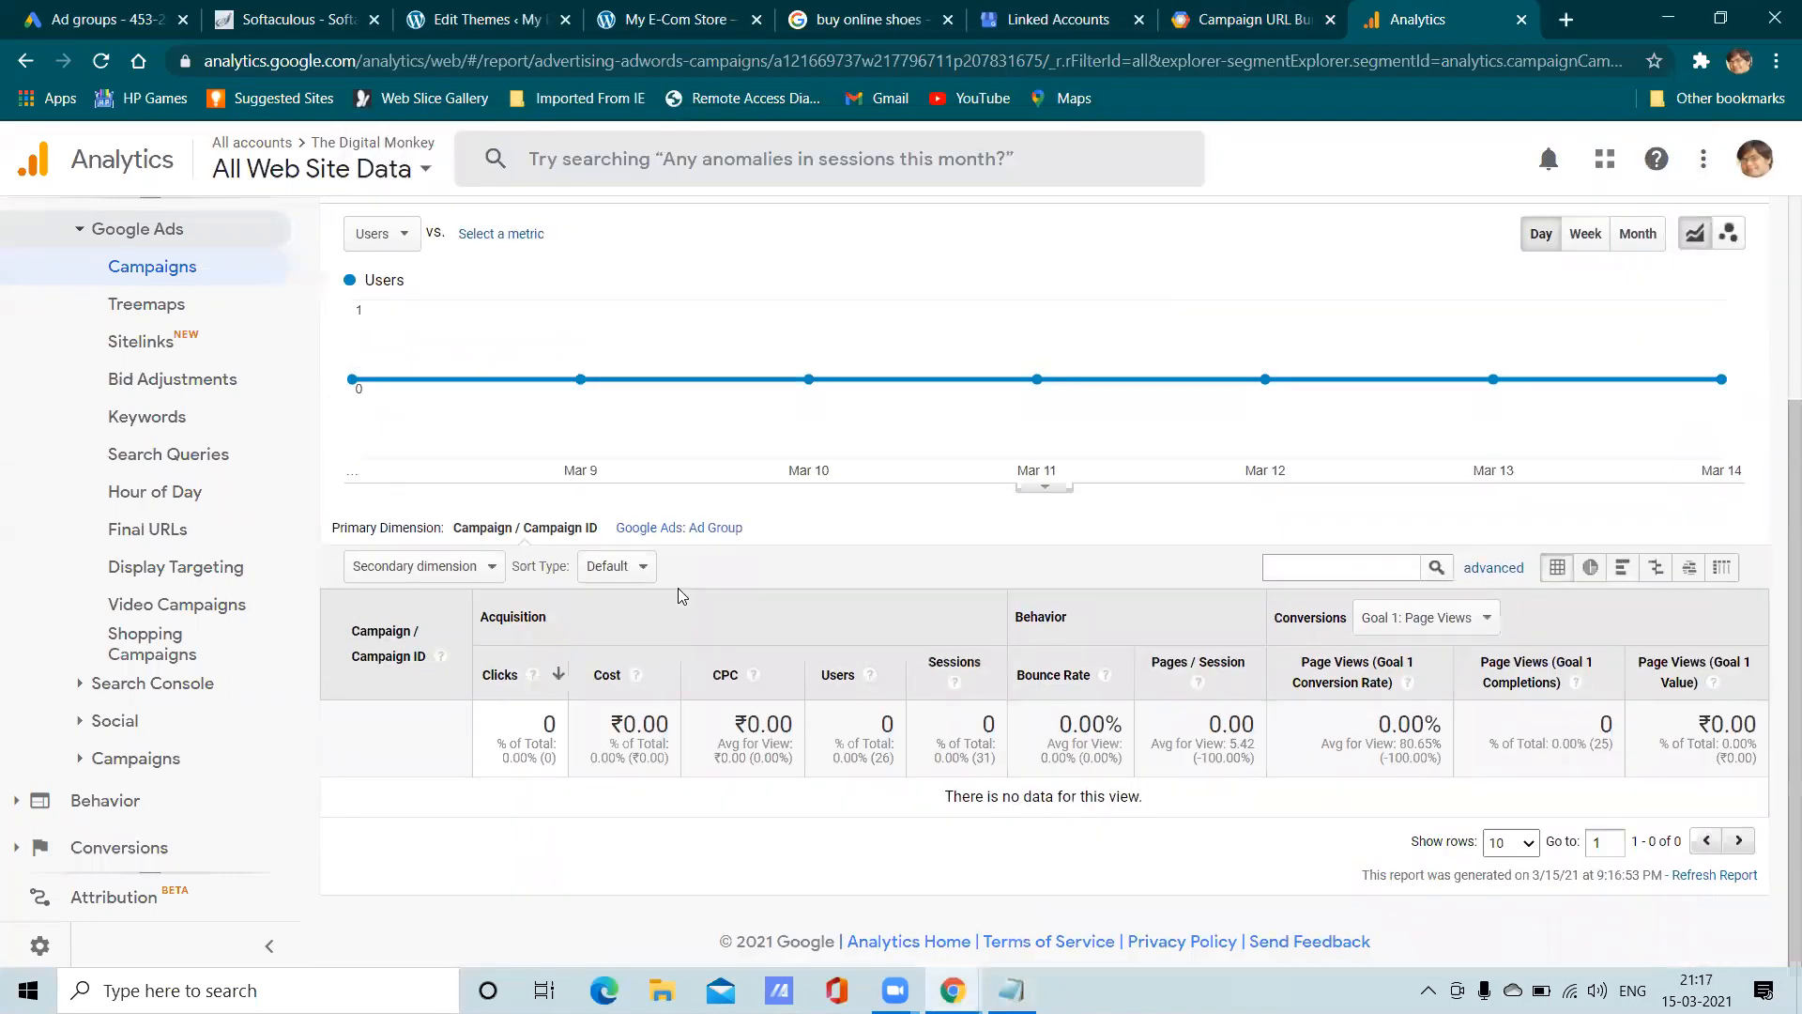
pyautogui.scroll(3, 563, 544)
pyautogui.click(515, 509)
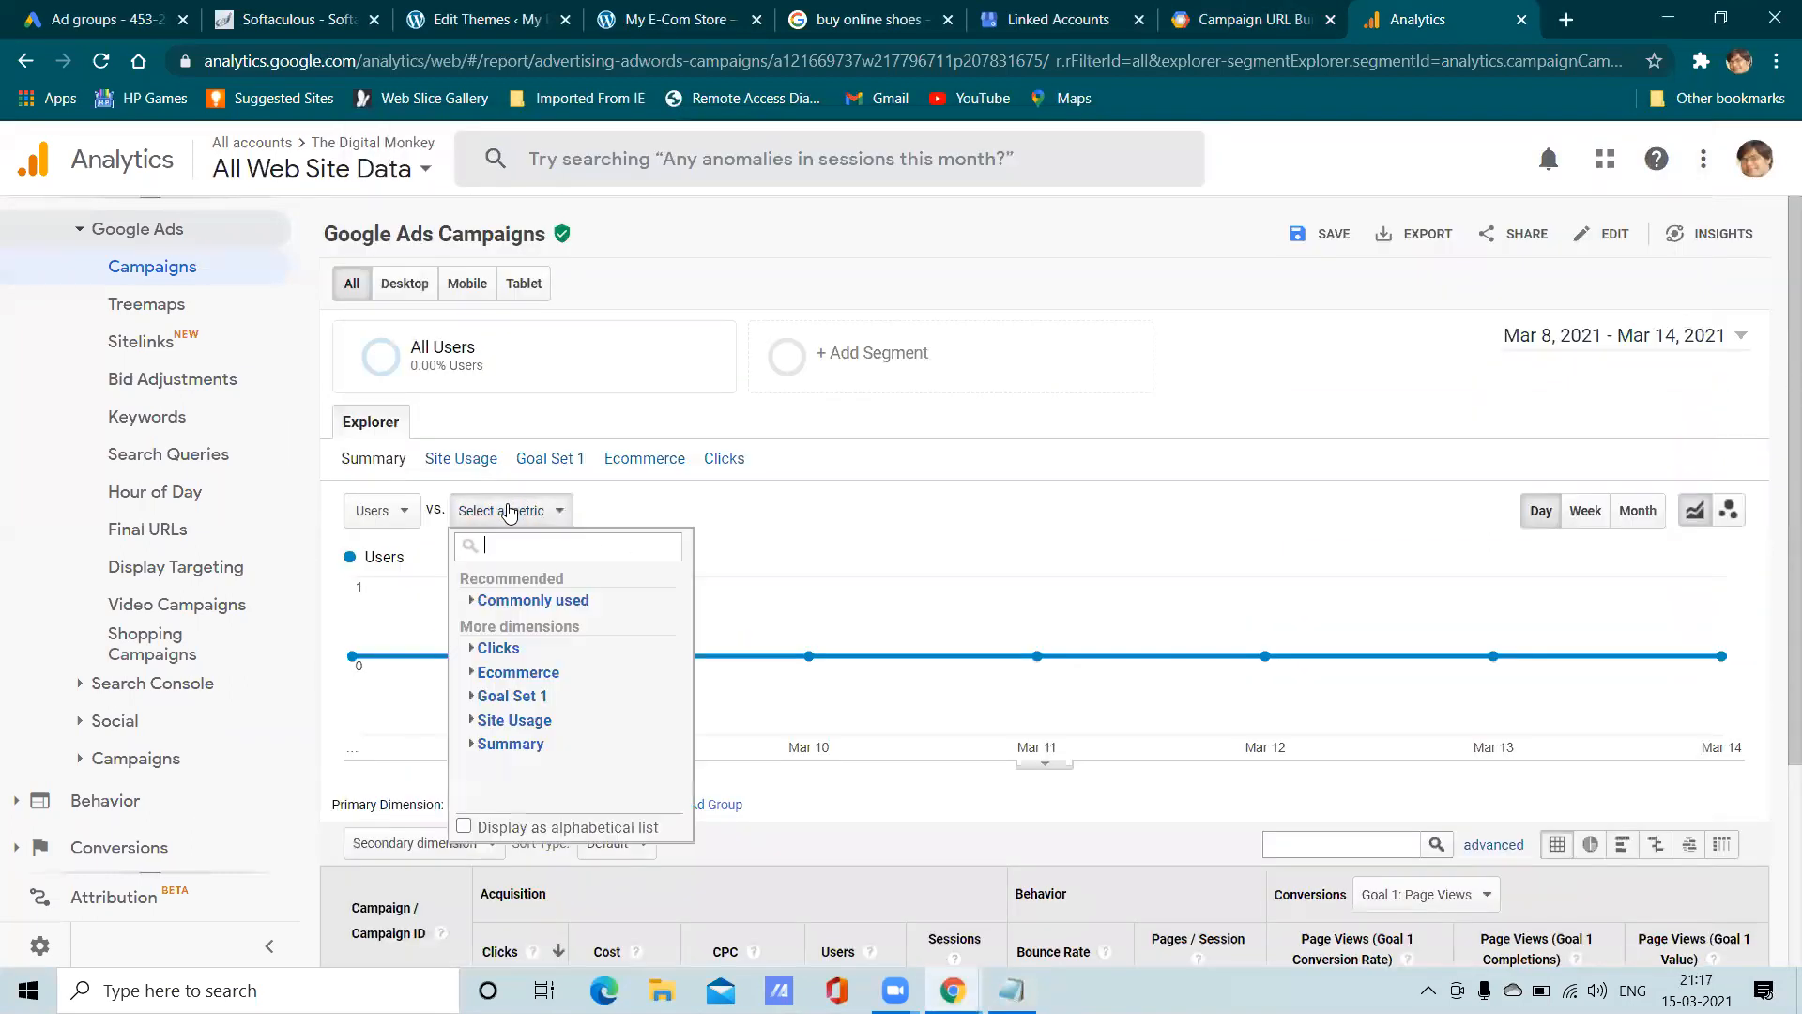
pyautogui.click(495, 653)
pyautogui.scroll(-2, 535, 695)
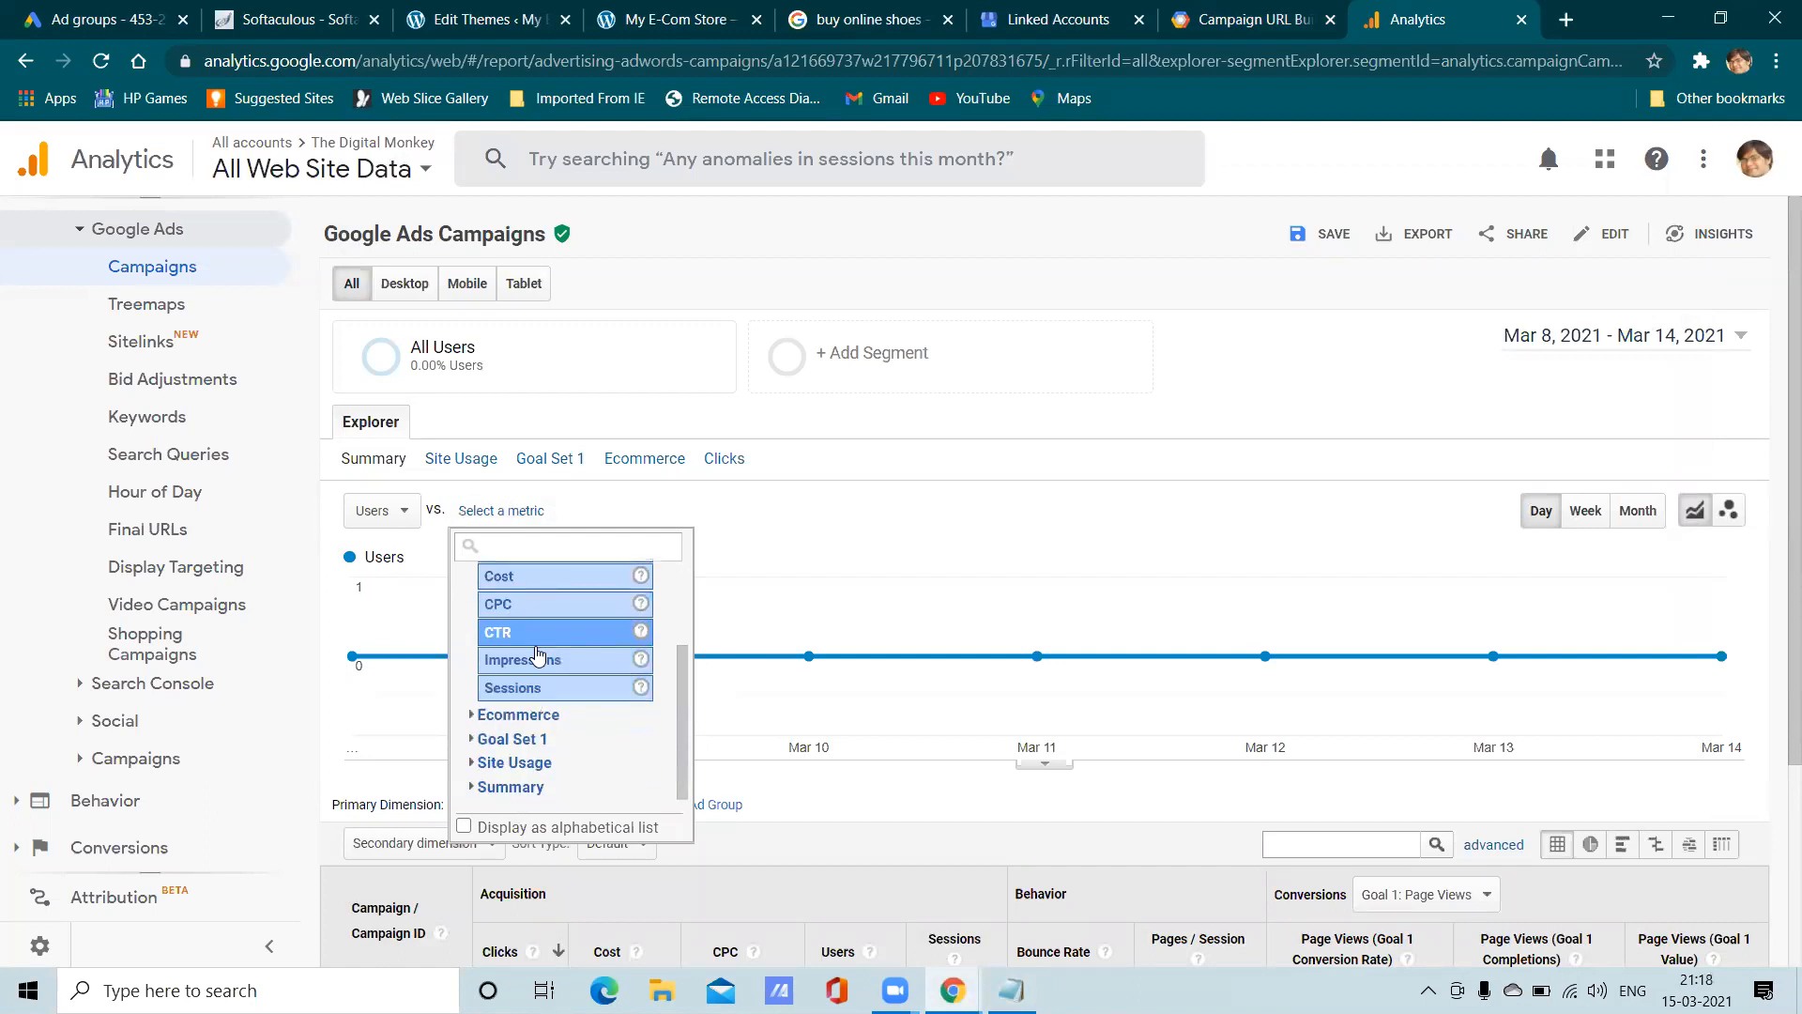
pyautogui.scroll(-1, 542, 663)
pyautogui.click(826, 678)
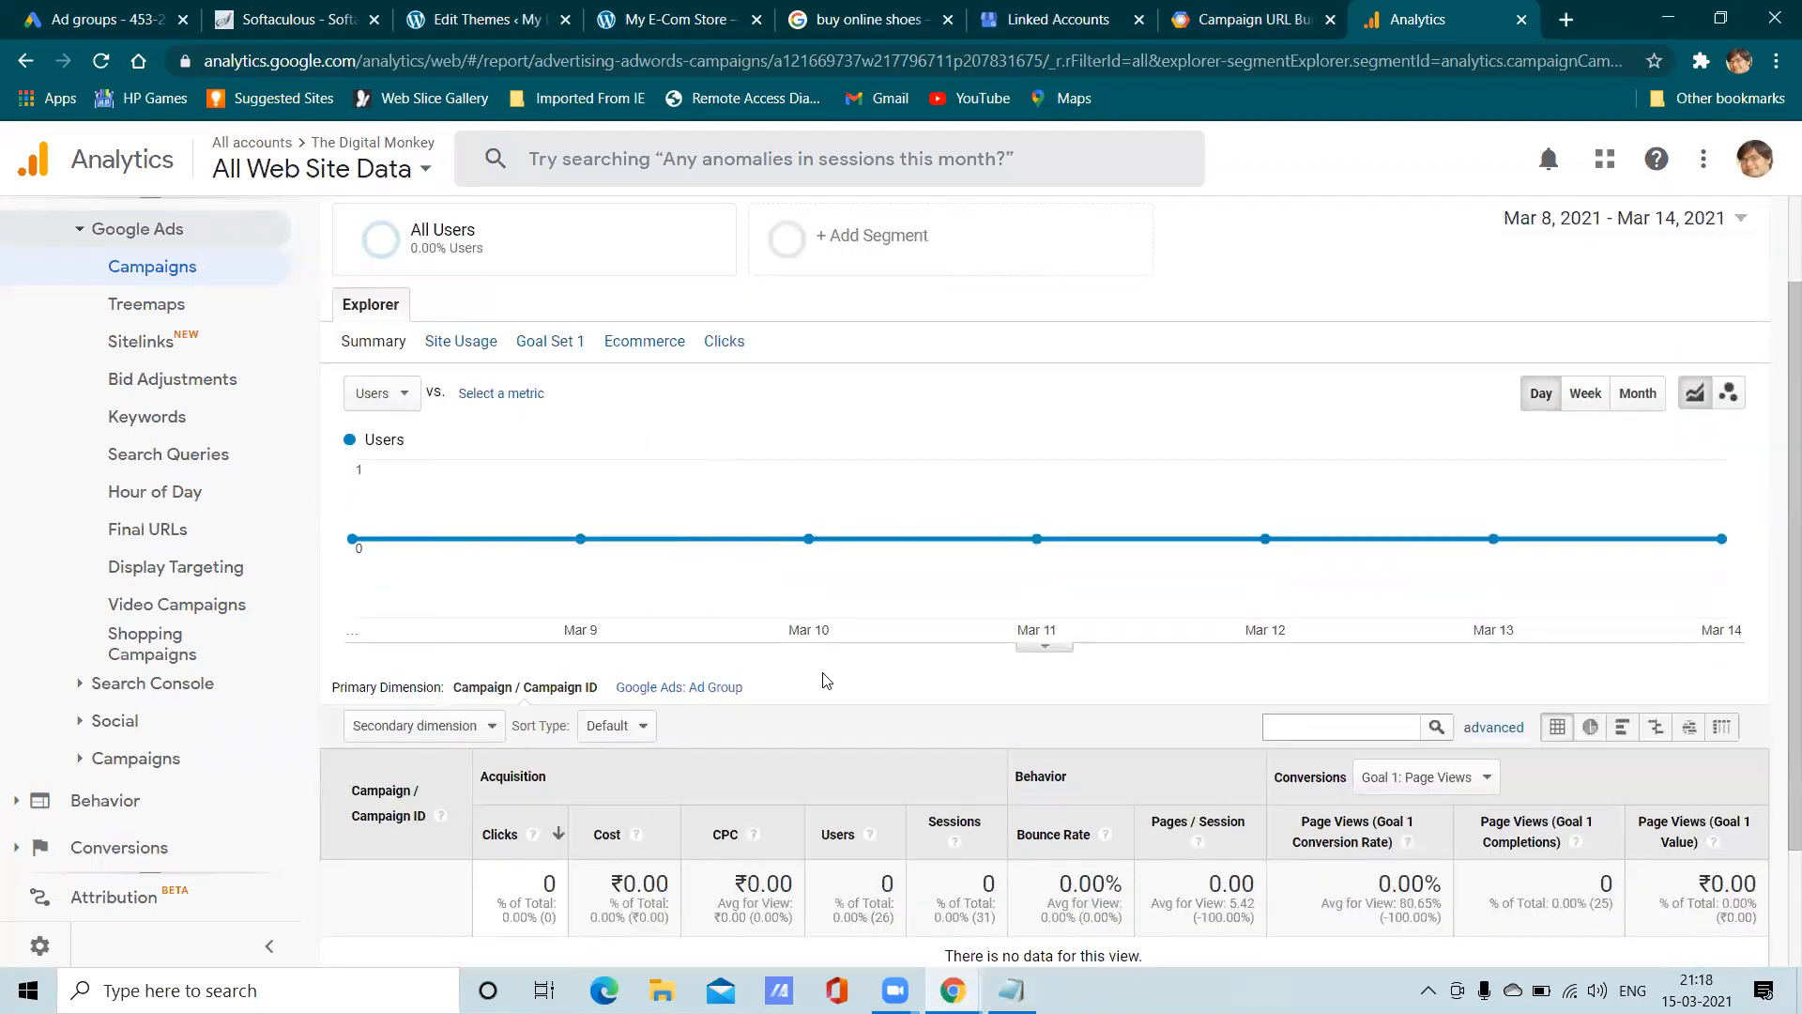
pyautogui.scroll(-2, 834, 668)
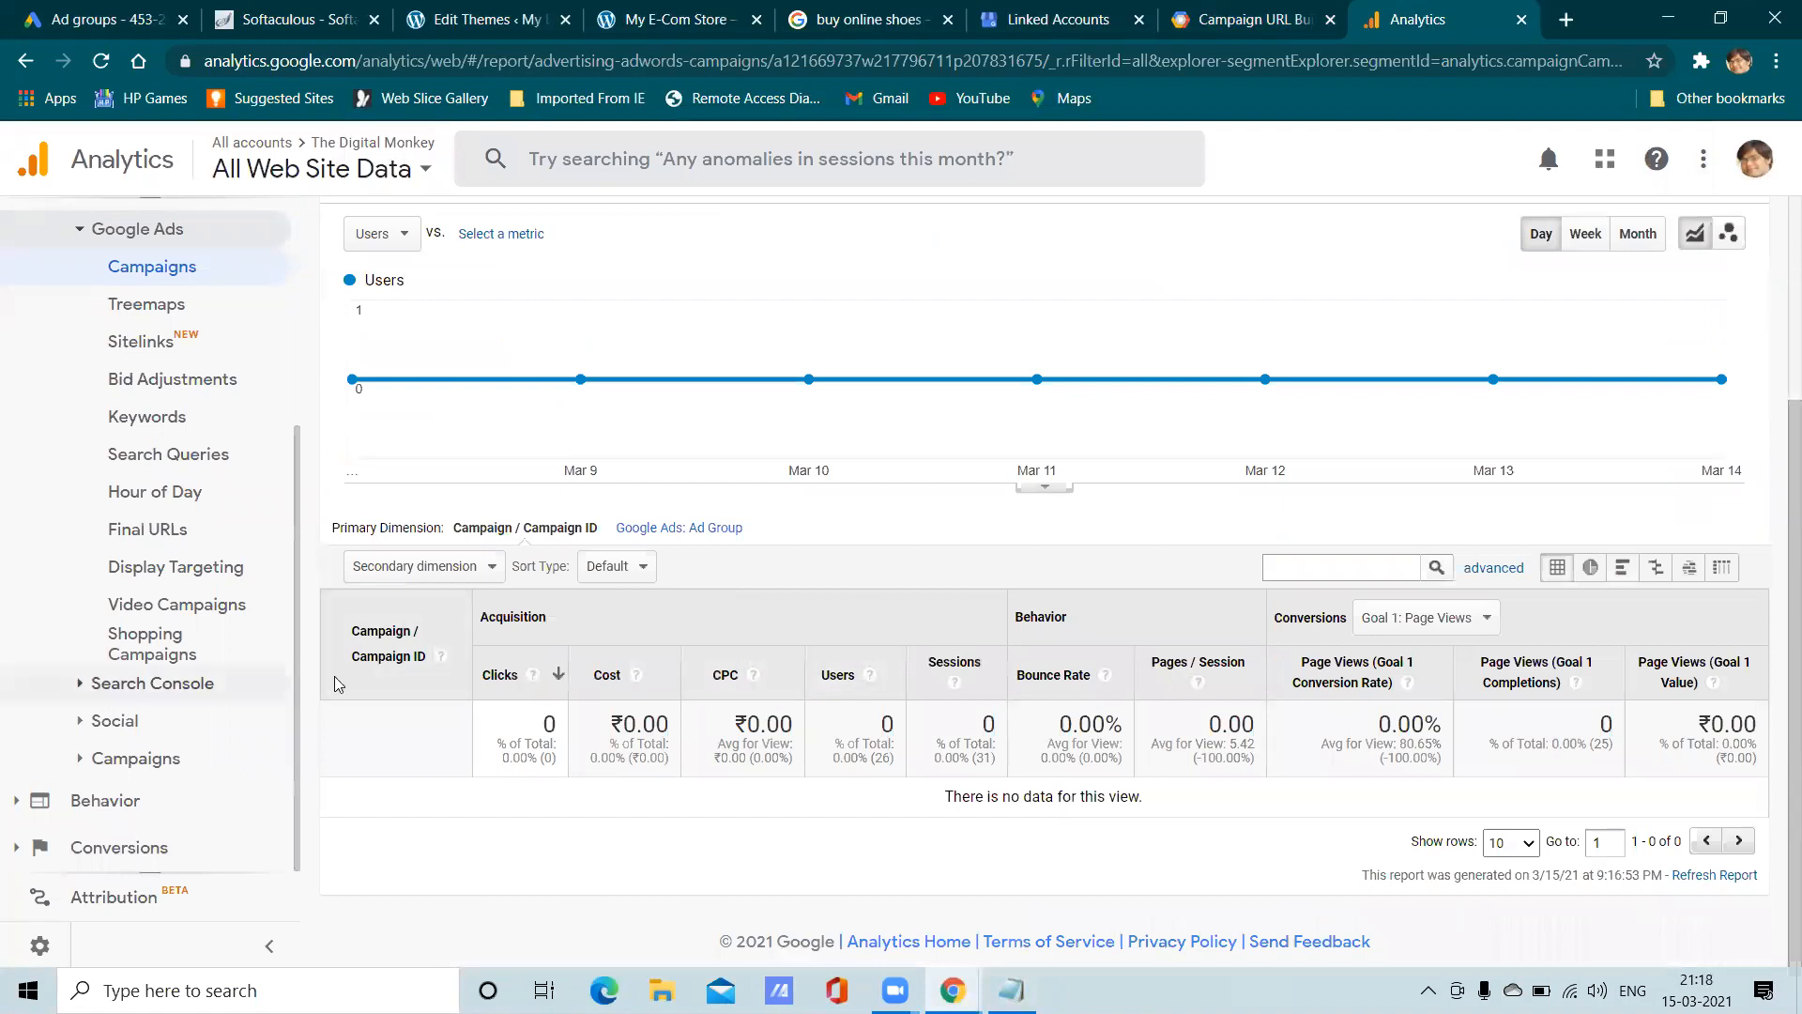
# Switch to Google Ads and open the automated rules in Bulk Actions
pyautogui.click(1262, 17)
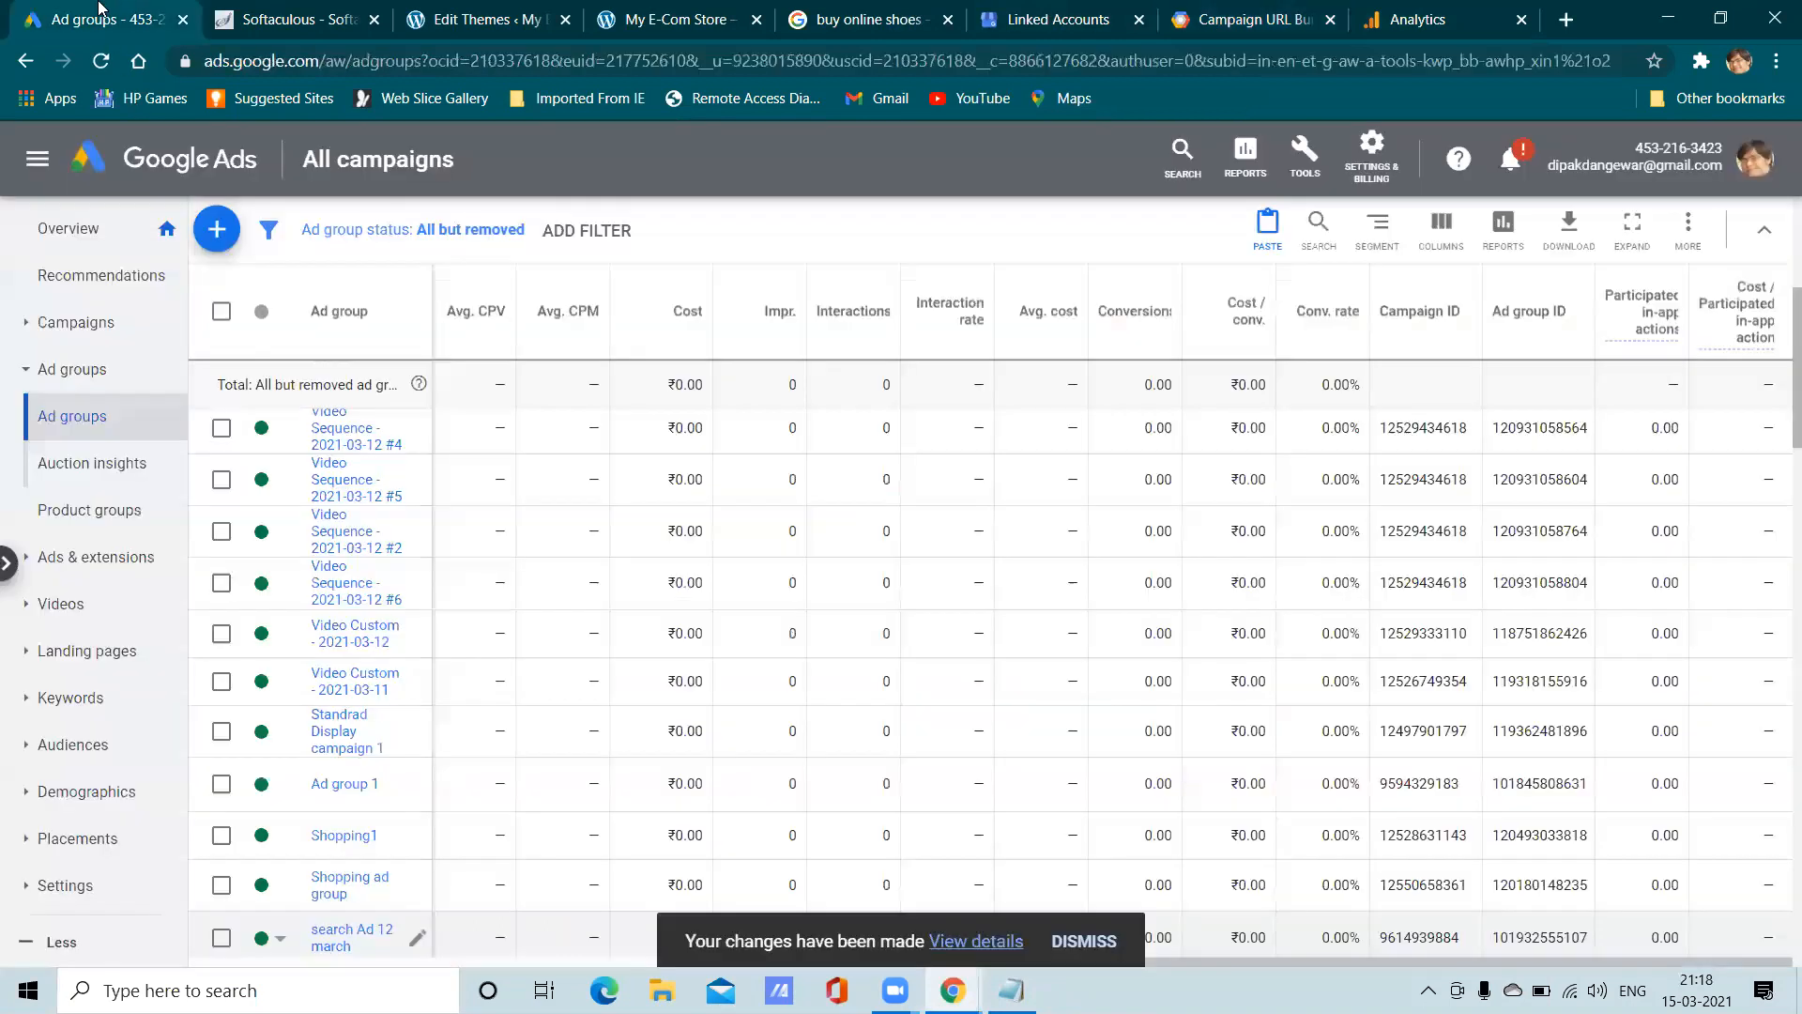
pyautogui.click(99, 18)
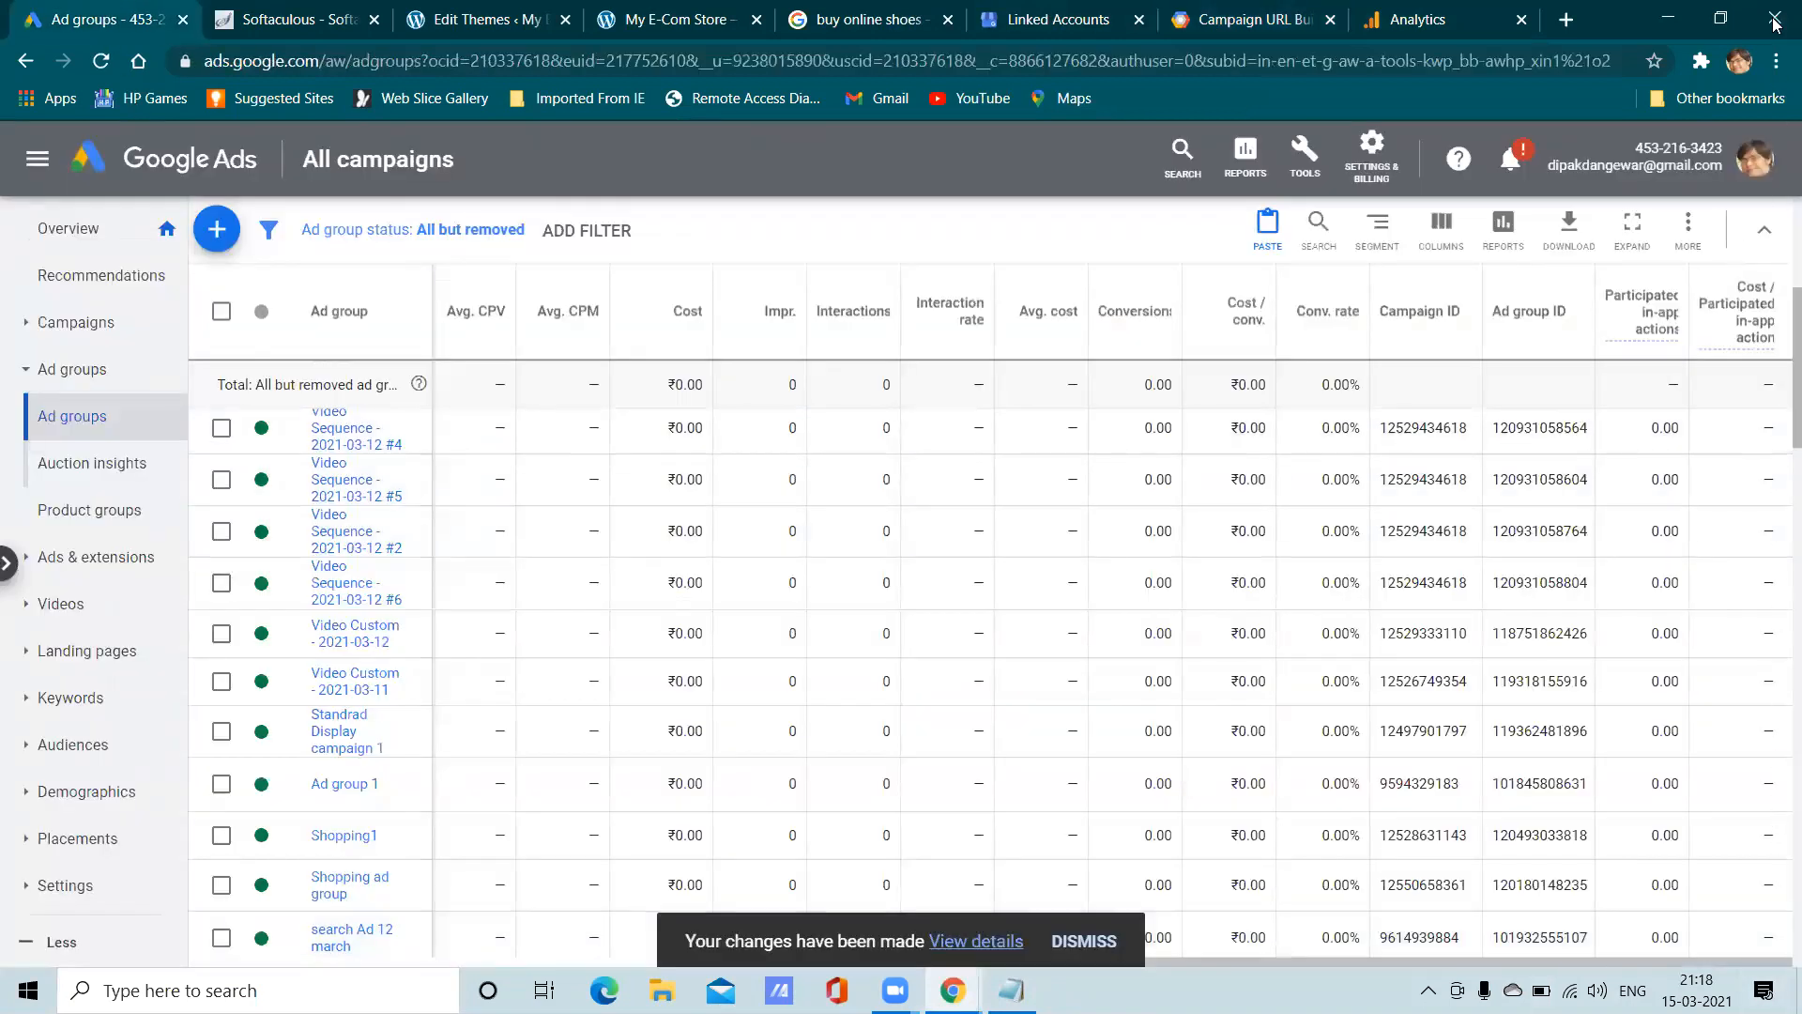
pyautogui.click(1305, 154)
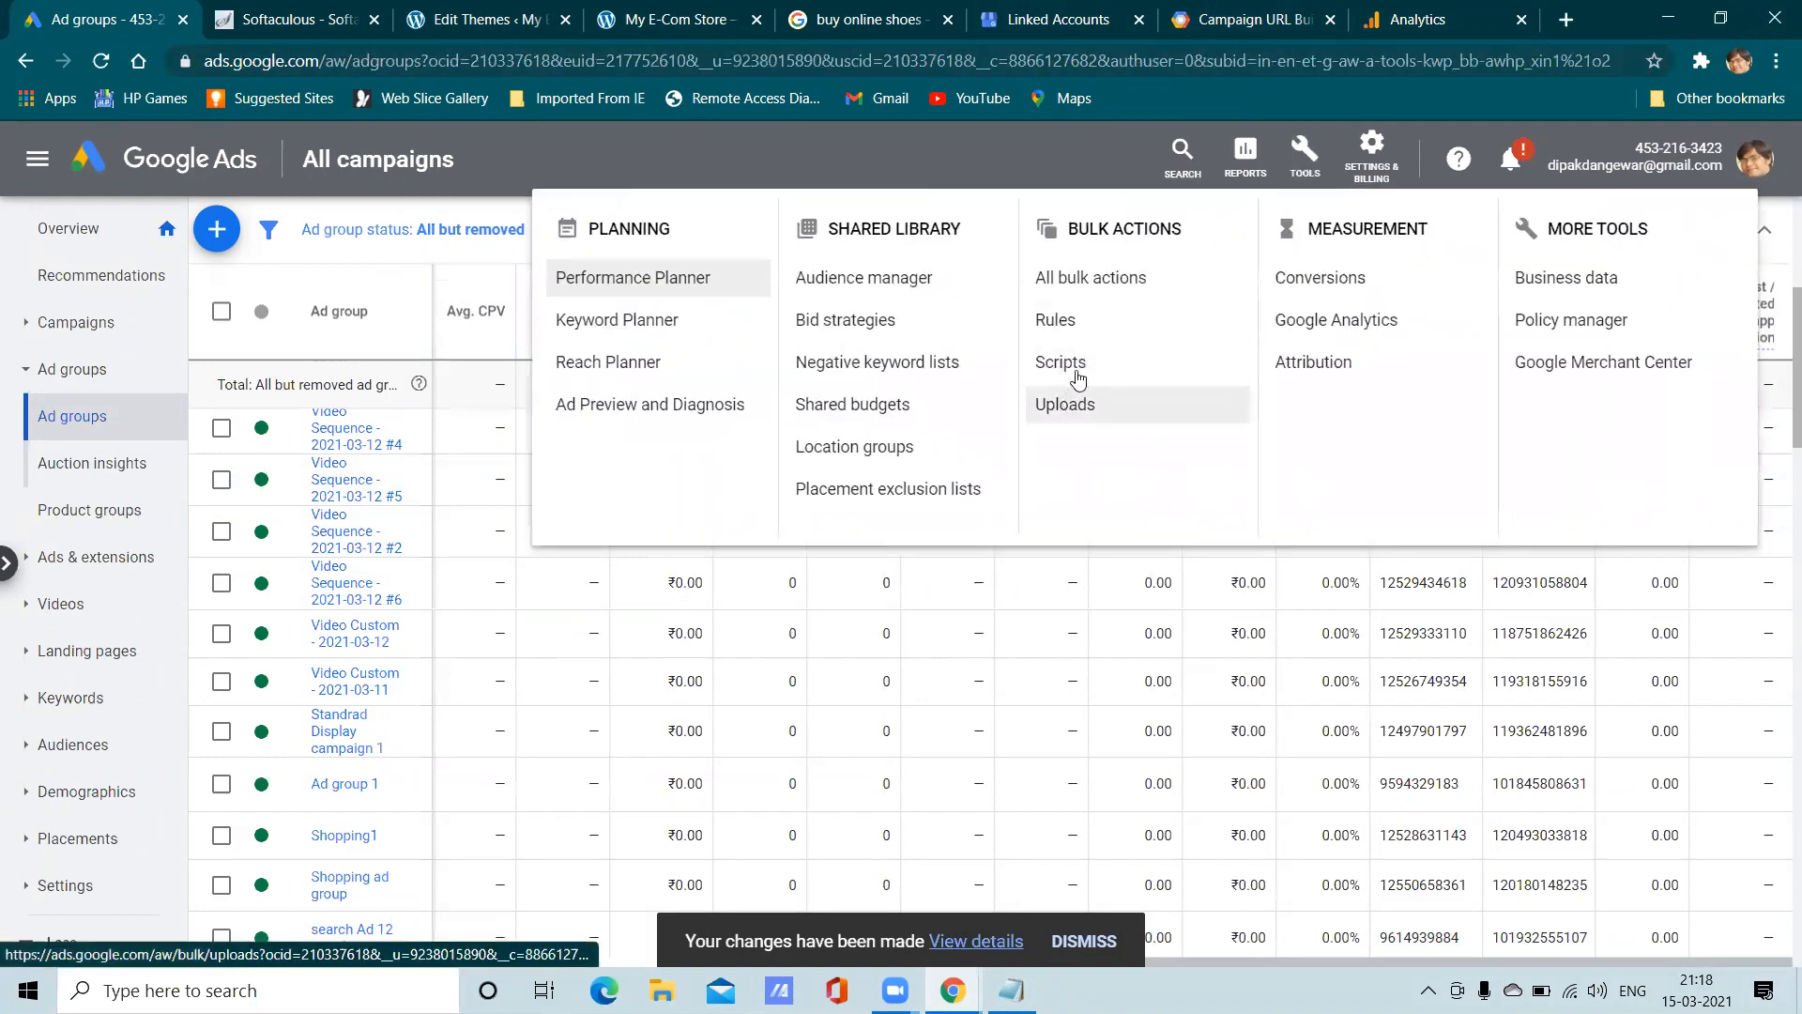
pyautogui.click(1087, 331)
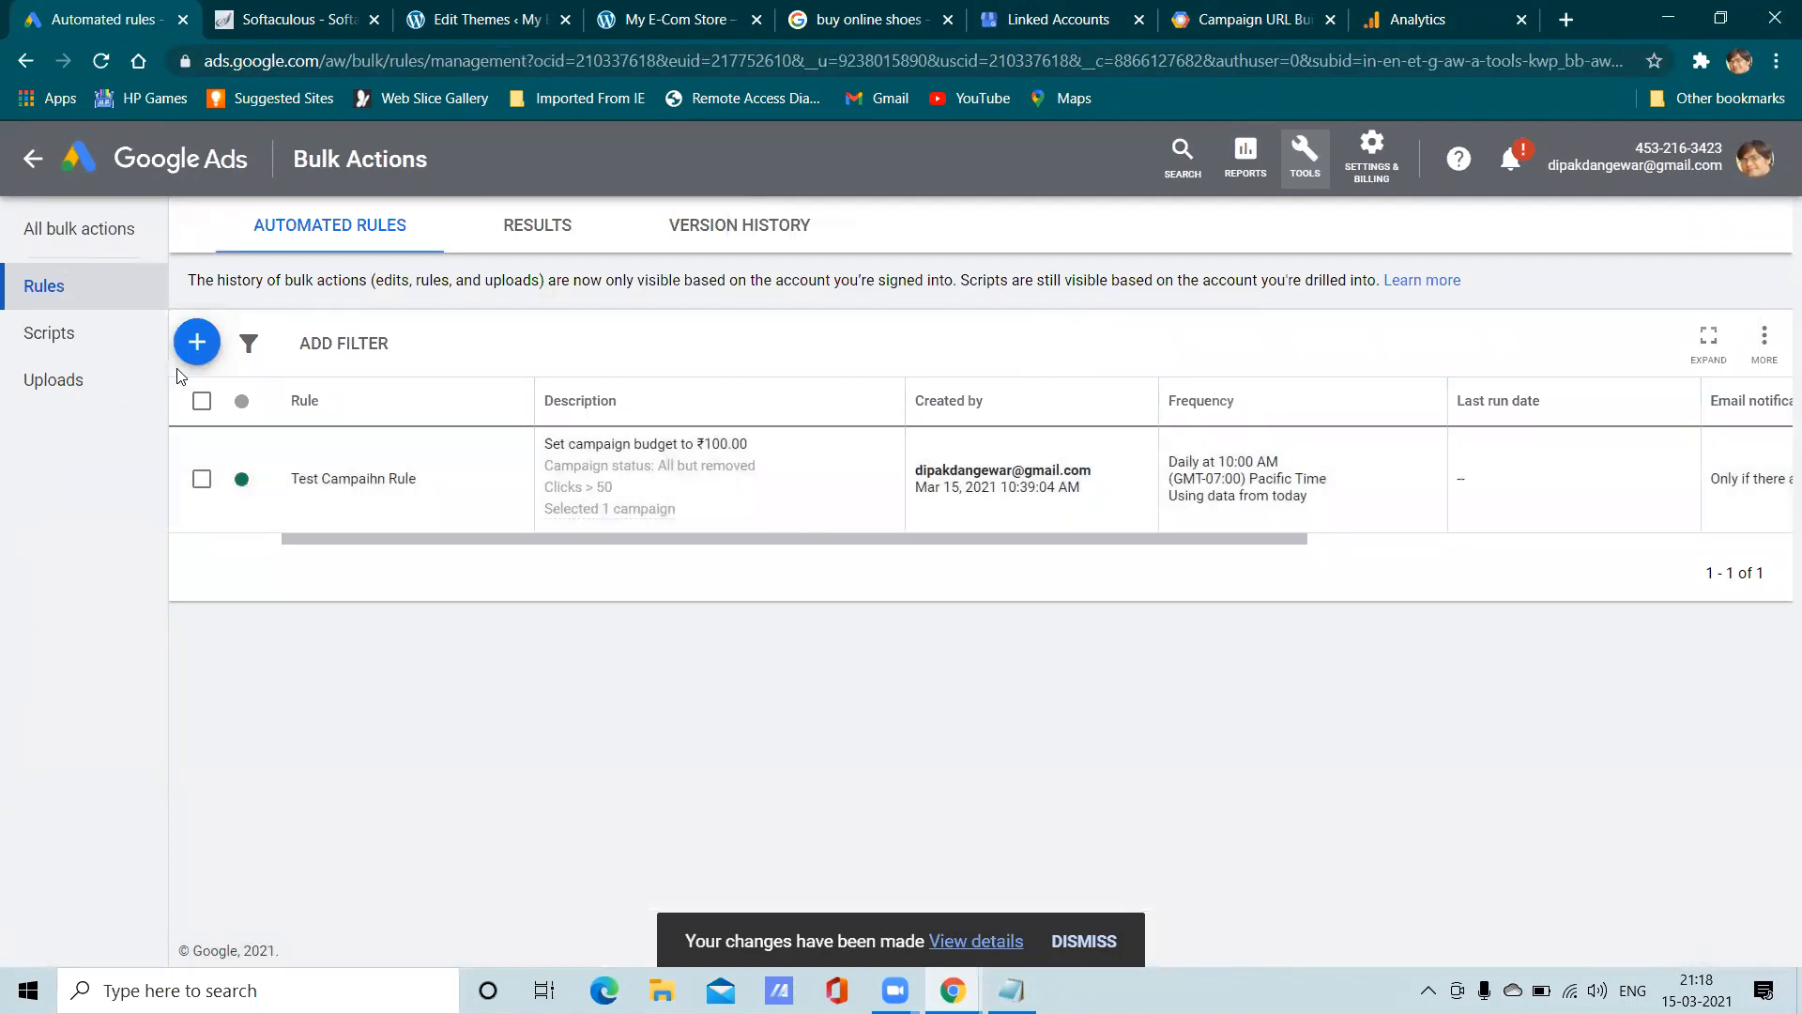
# Start a new campaign rule and name it "Test Rule"
pyautogui.click(197, 343)
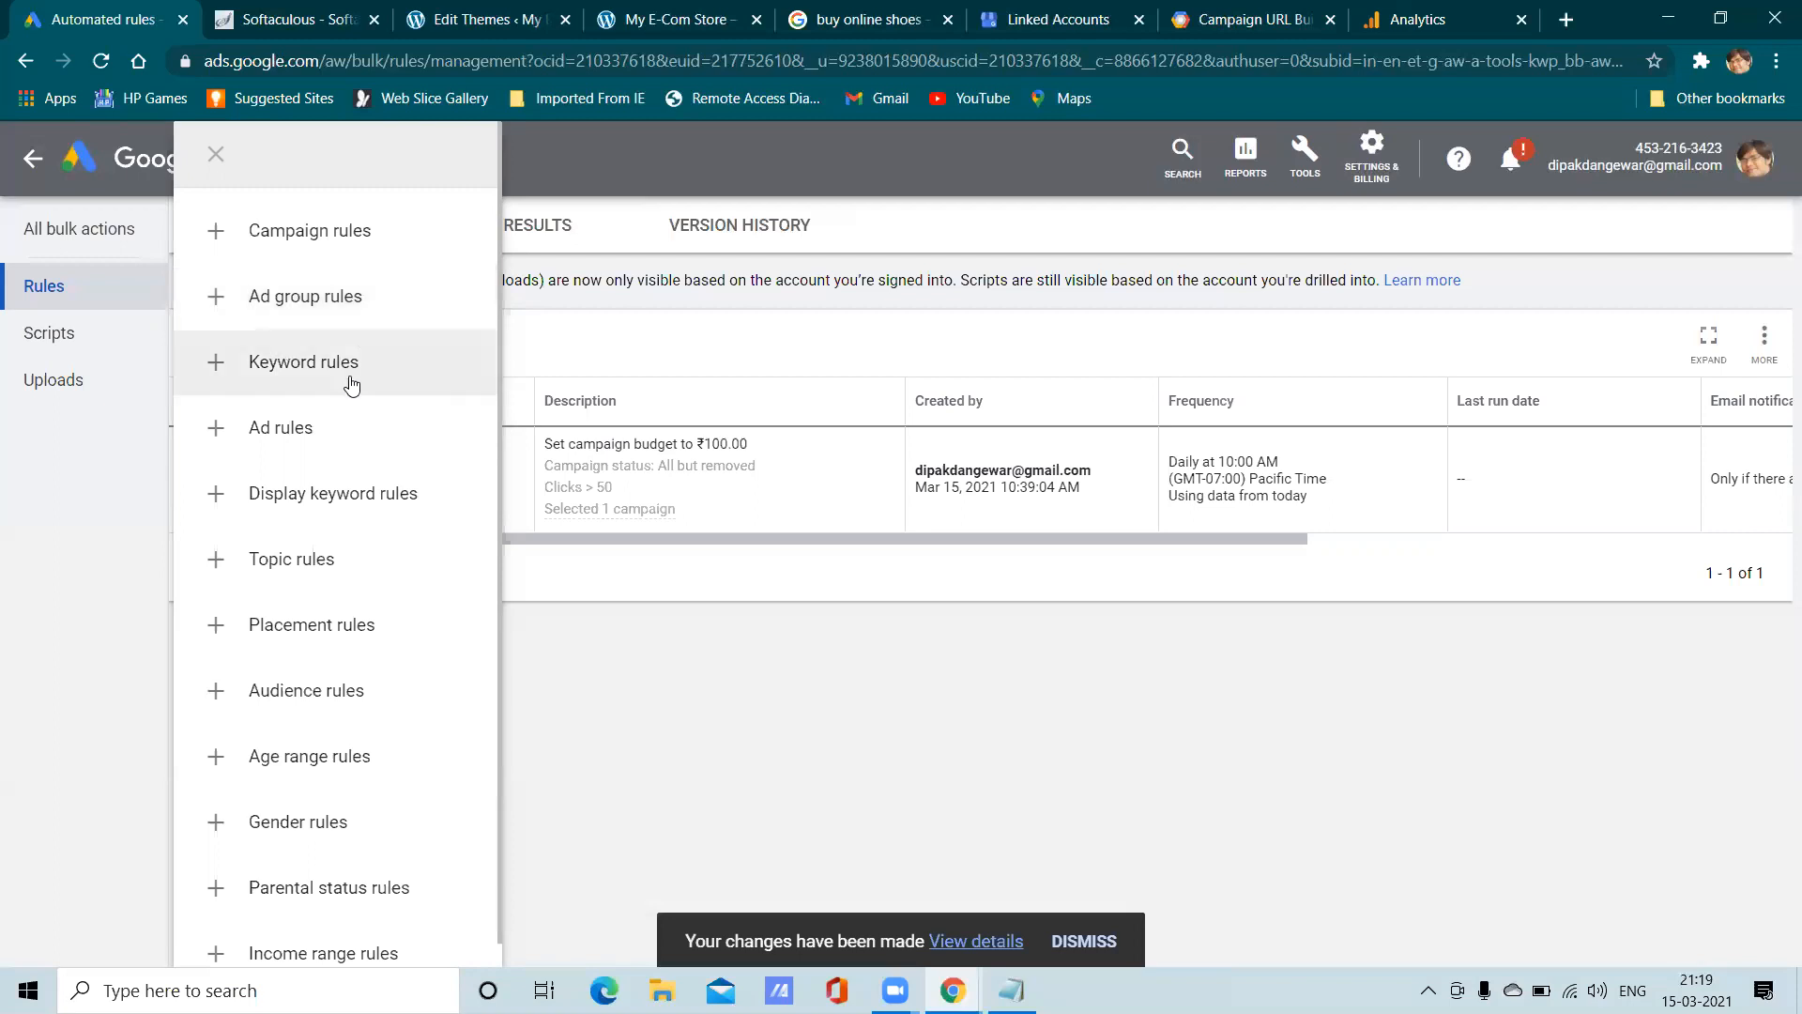
pyautogui.scroll(-1, 301, 634)
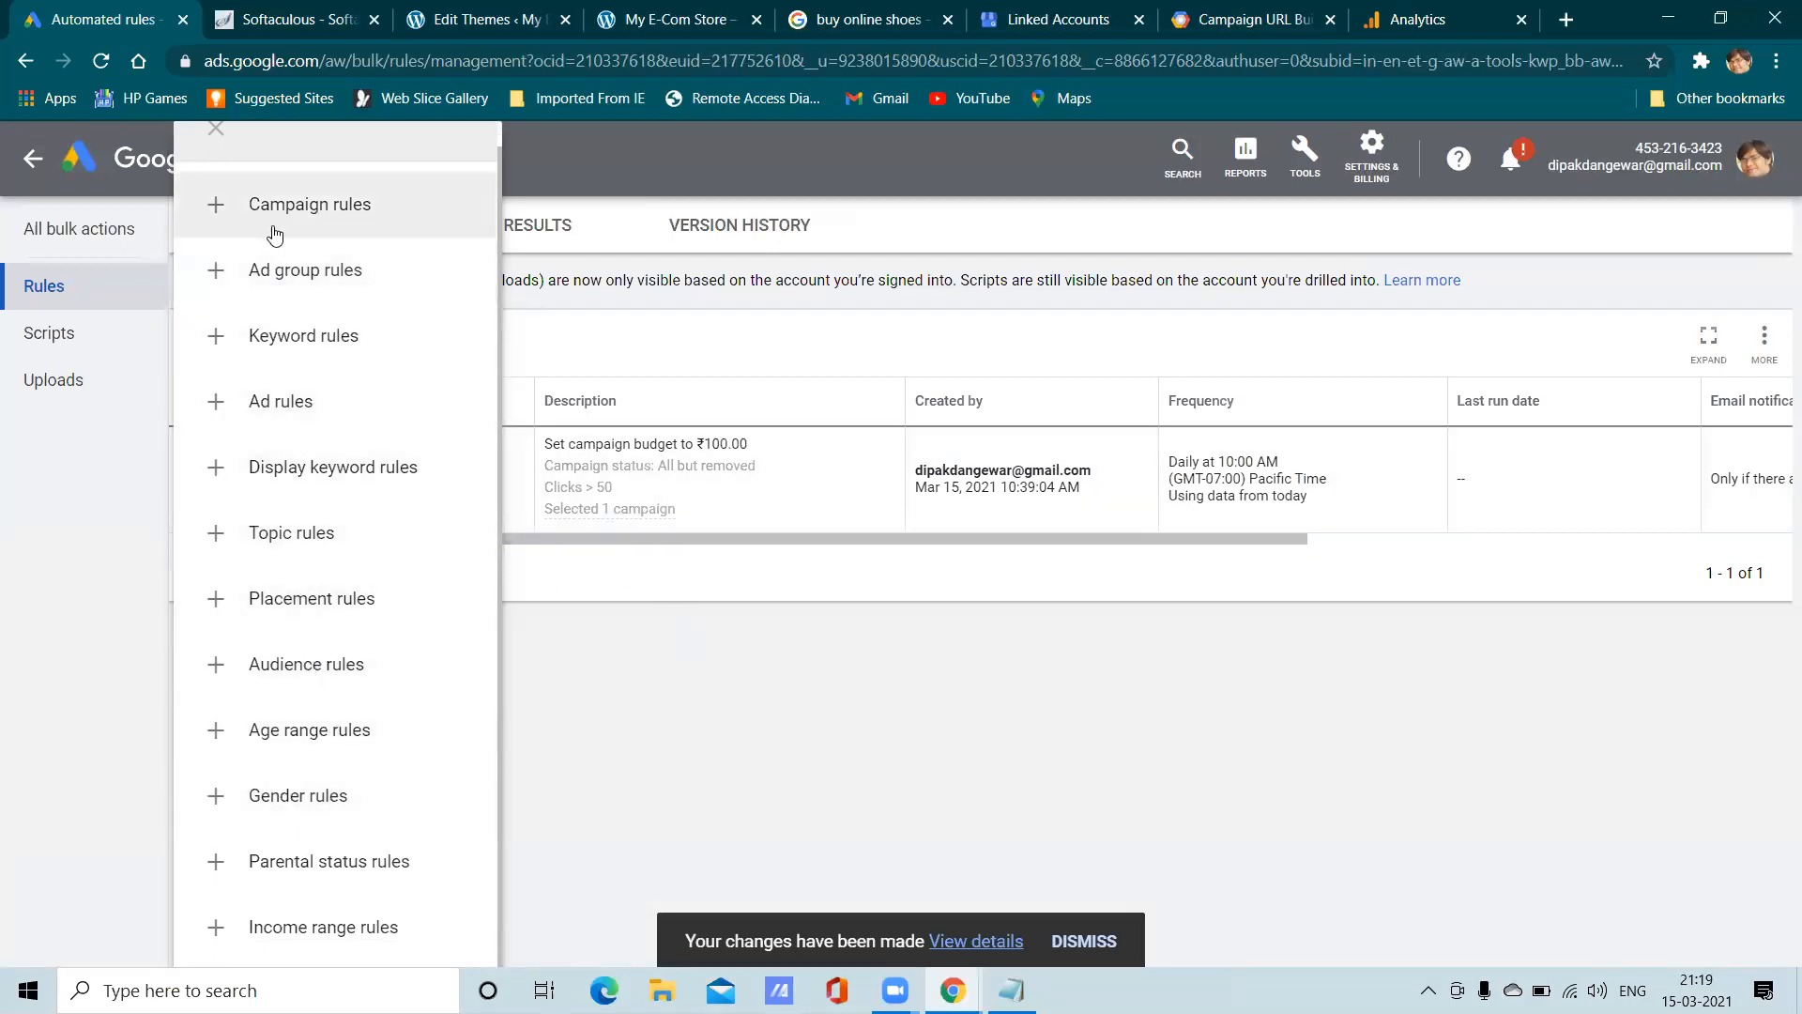
pyautogui.click(294, 205)
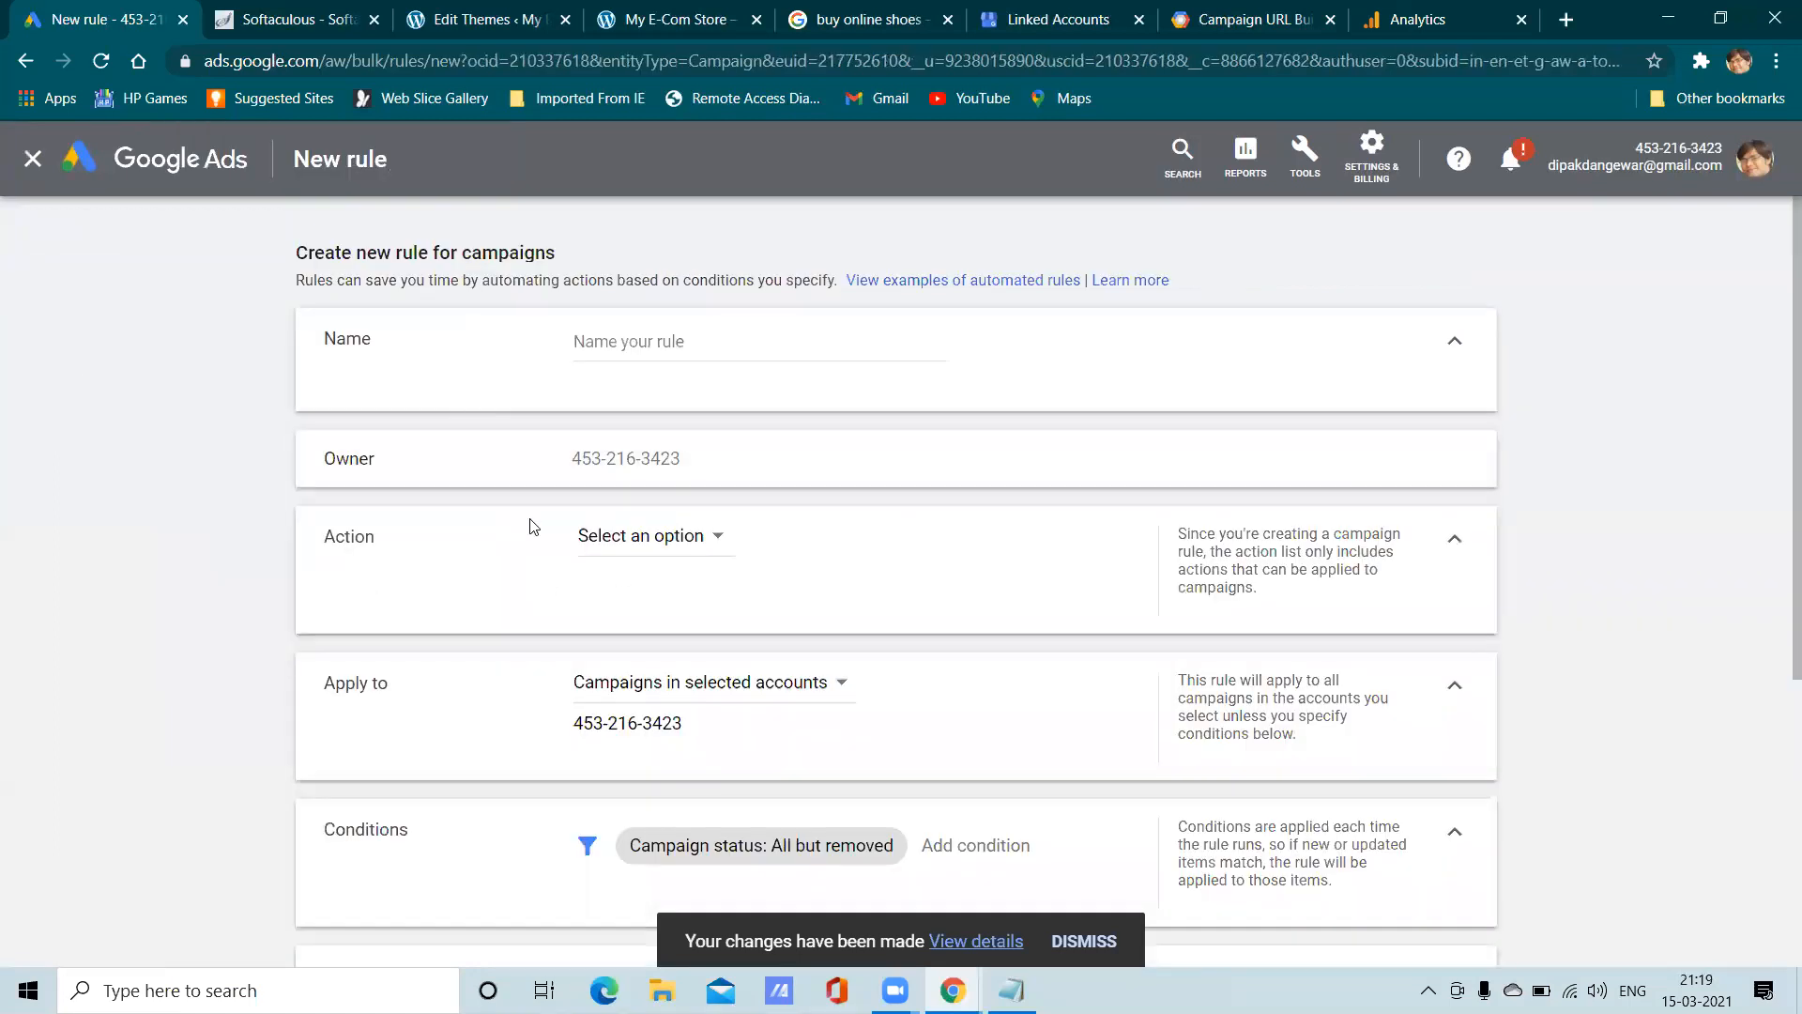
pyautogui.click(662, 344)
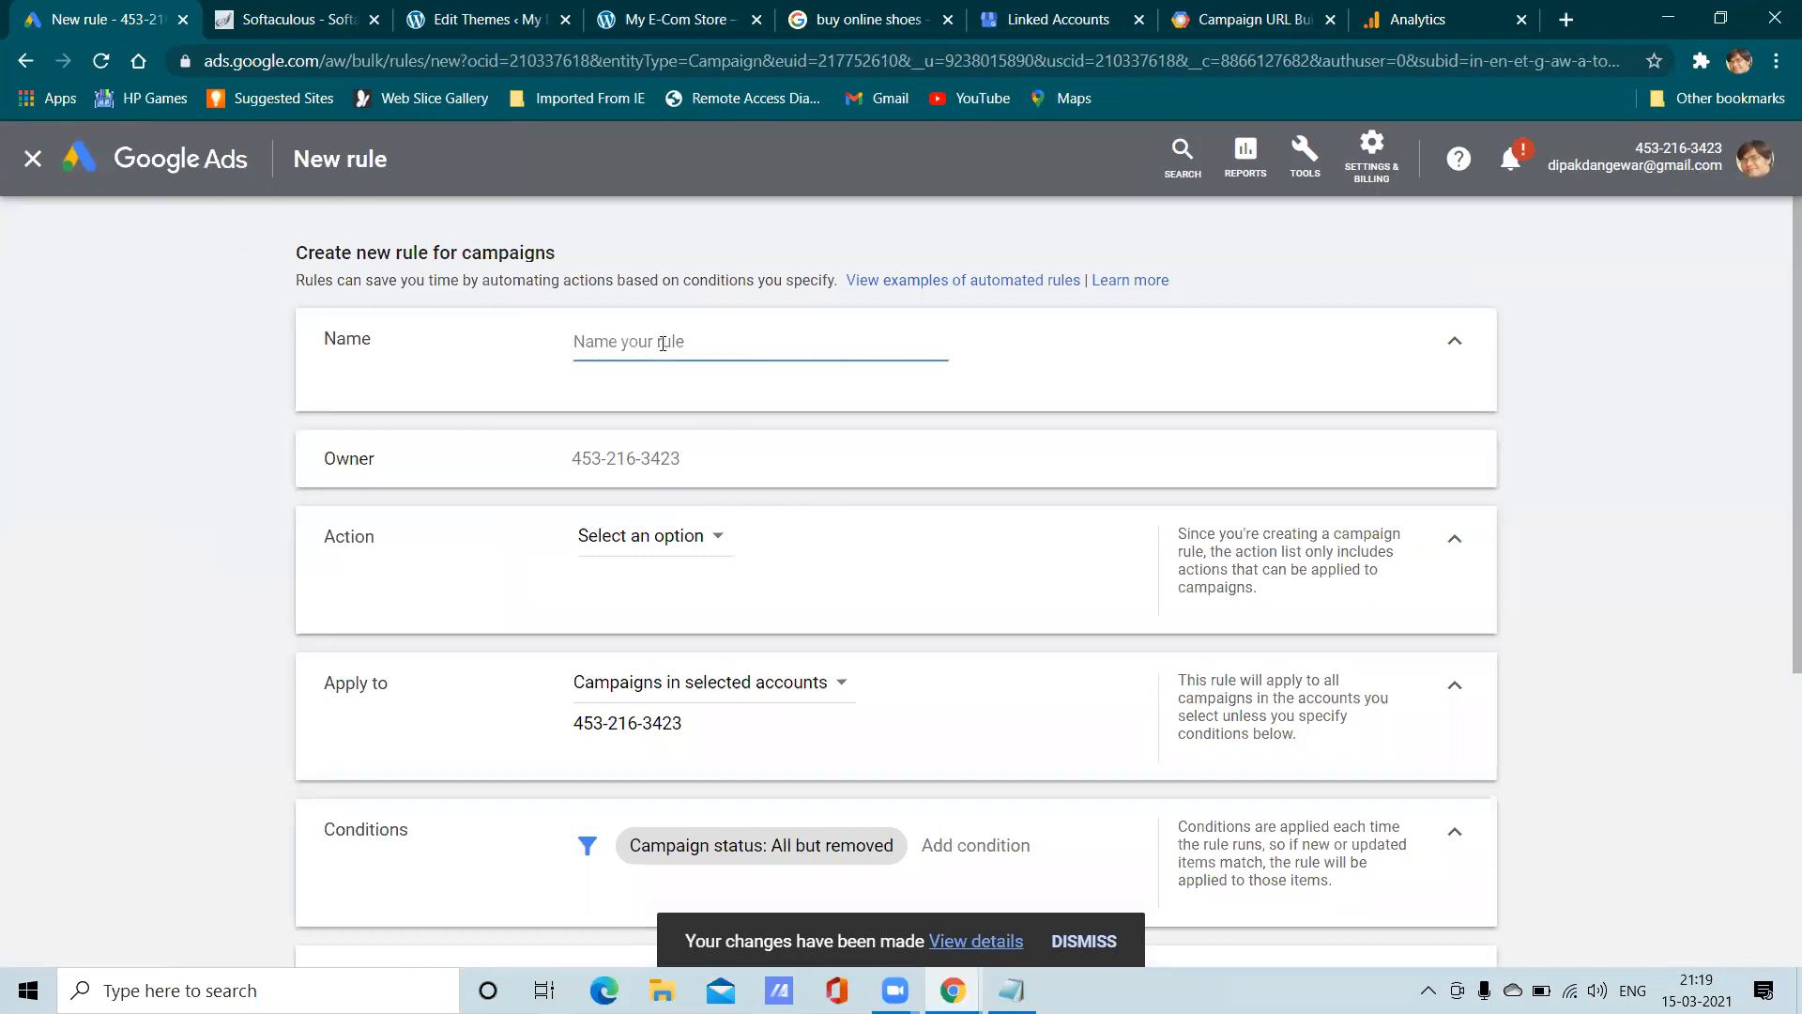
pyautogui.write('Test Rule')
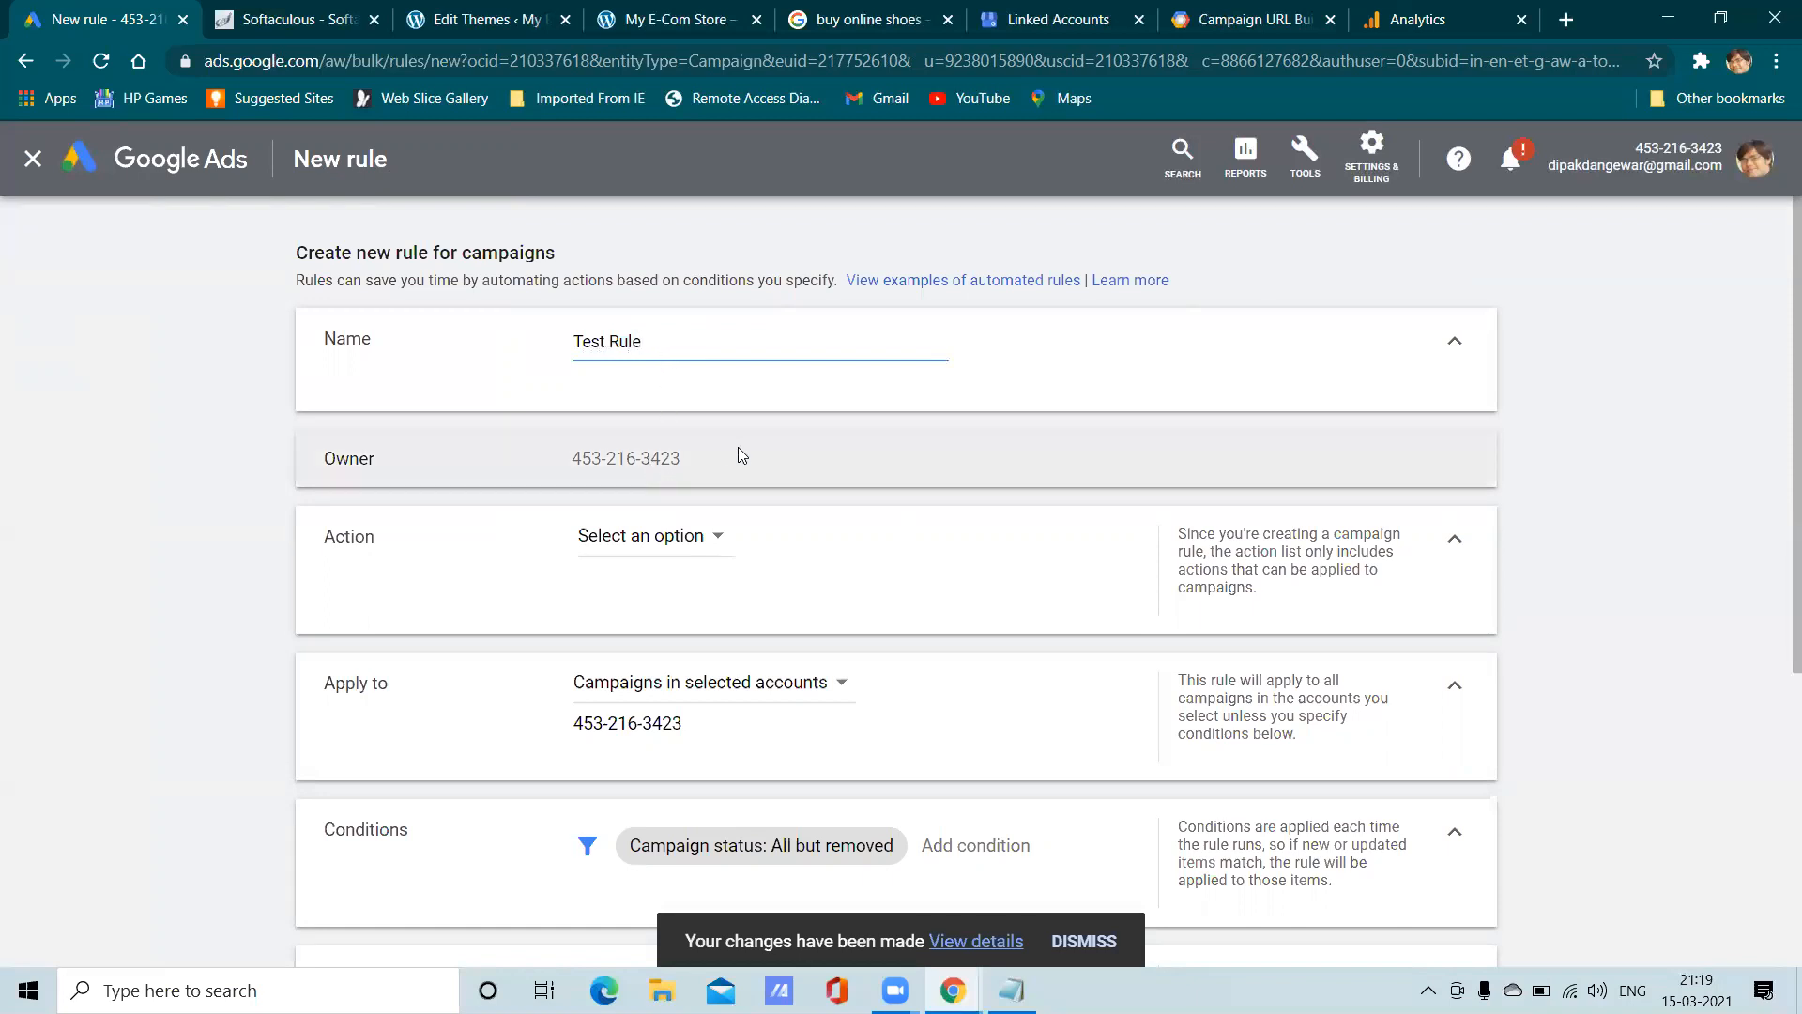
# Set the rule's action to Pause campaigns
pyautogui.scroll(-3, 737, 447)
pyautogui.click(661, 243)
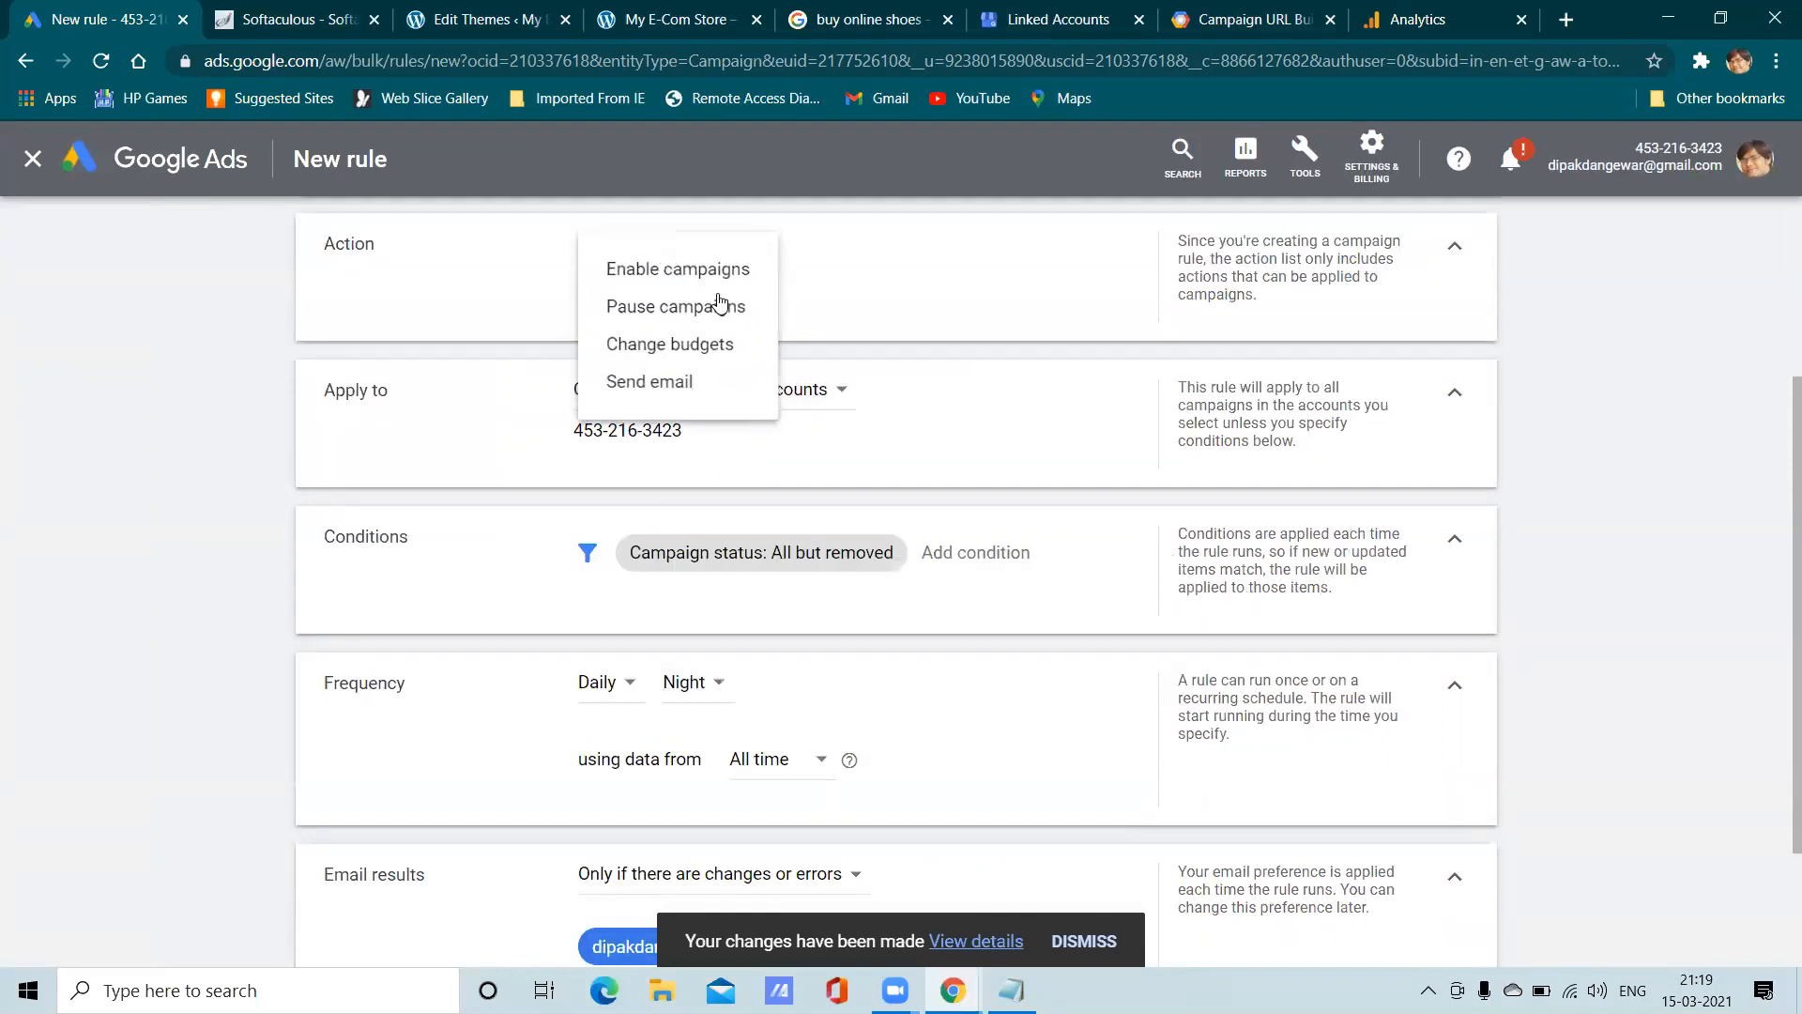
pyautogui.click(649, 313)
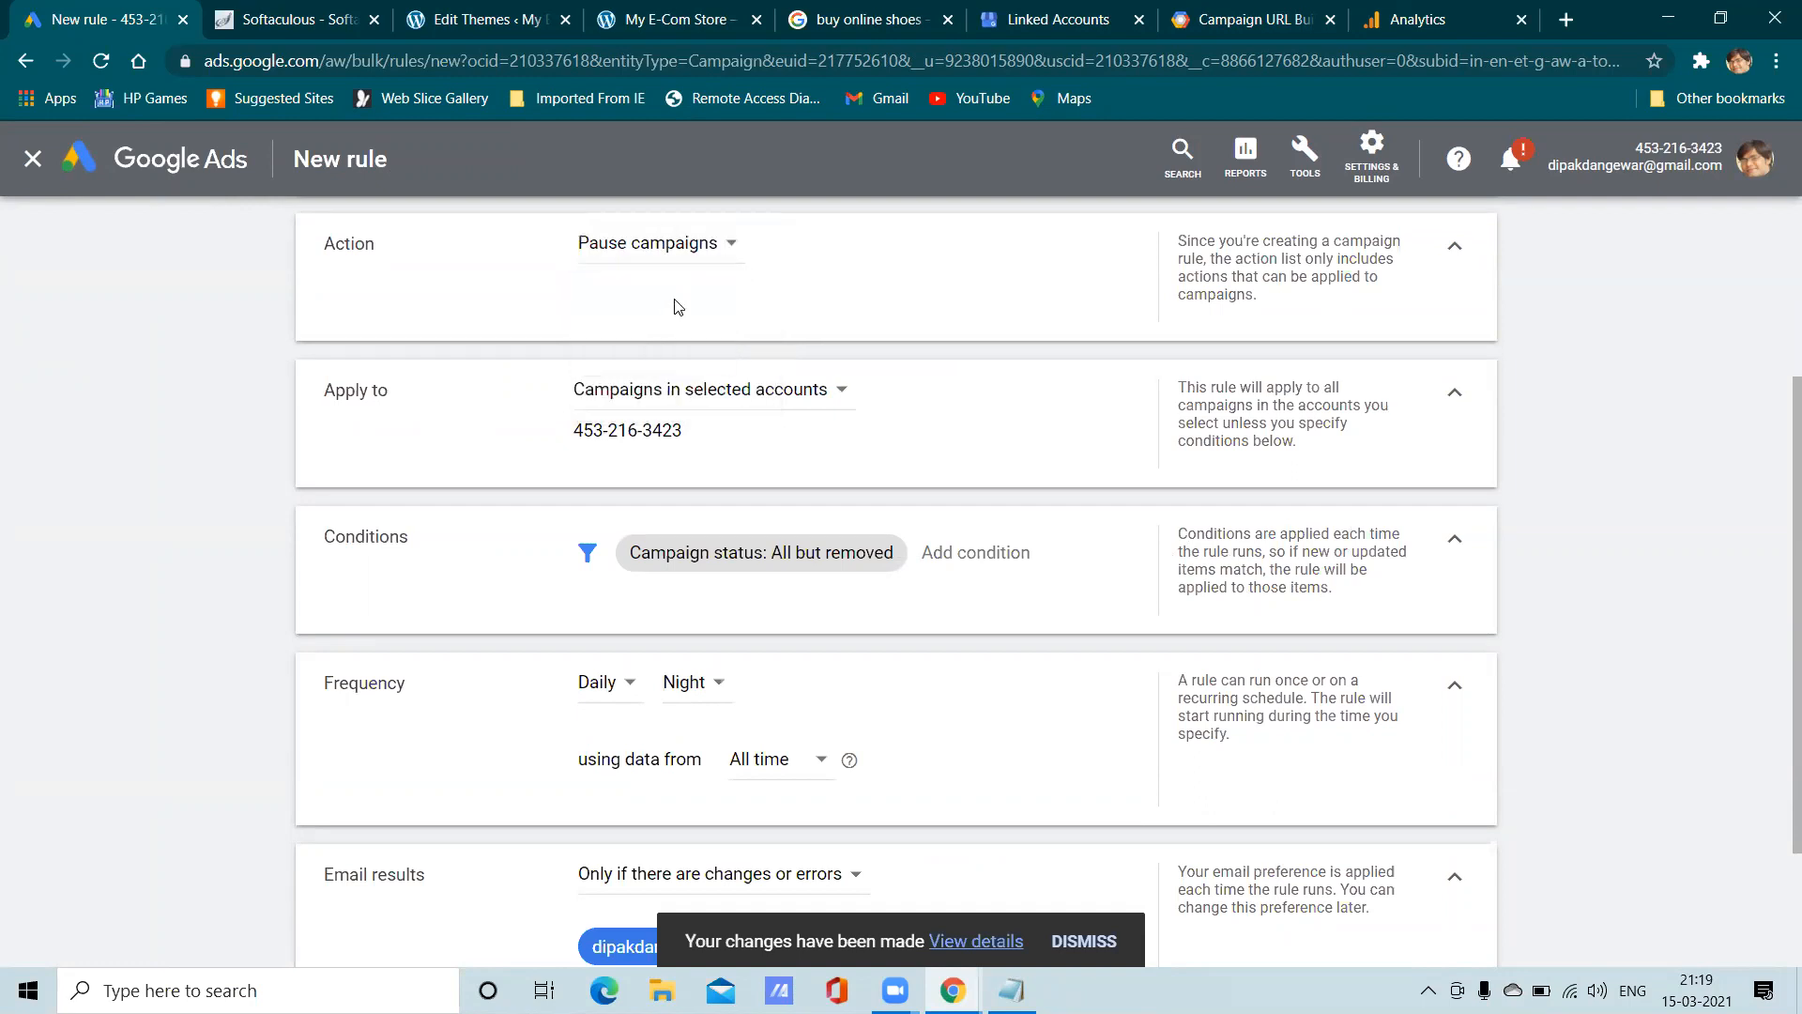
# Apply the rule to selected campaigns only, choosing the Display-7 campaign
pyautogui.click(805, 405)
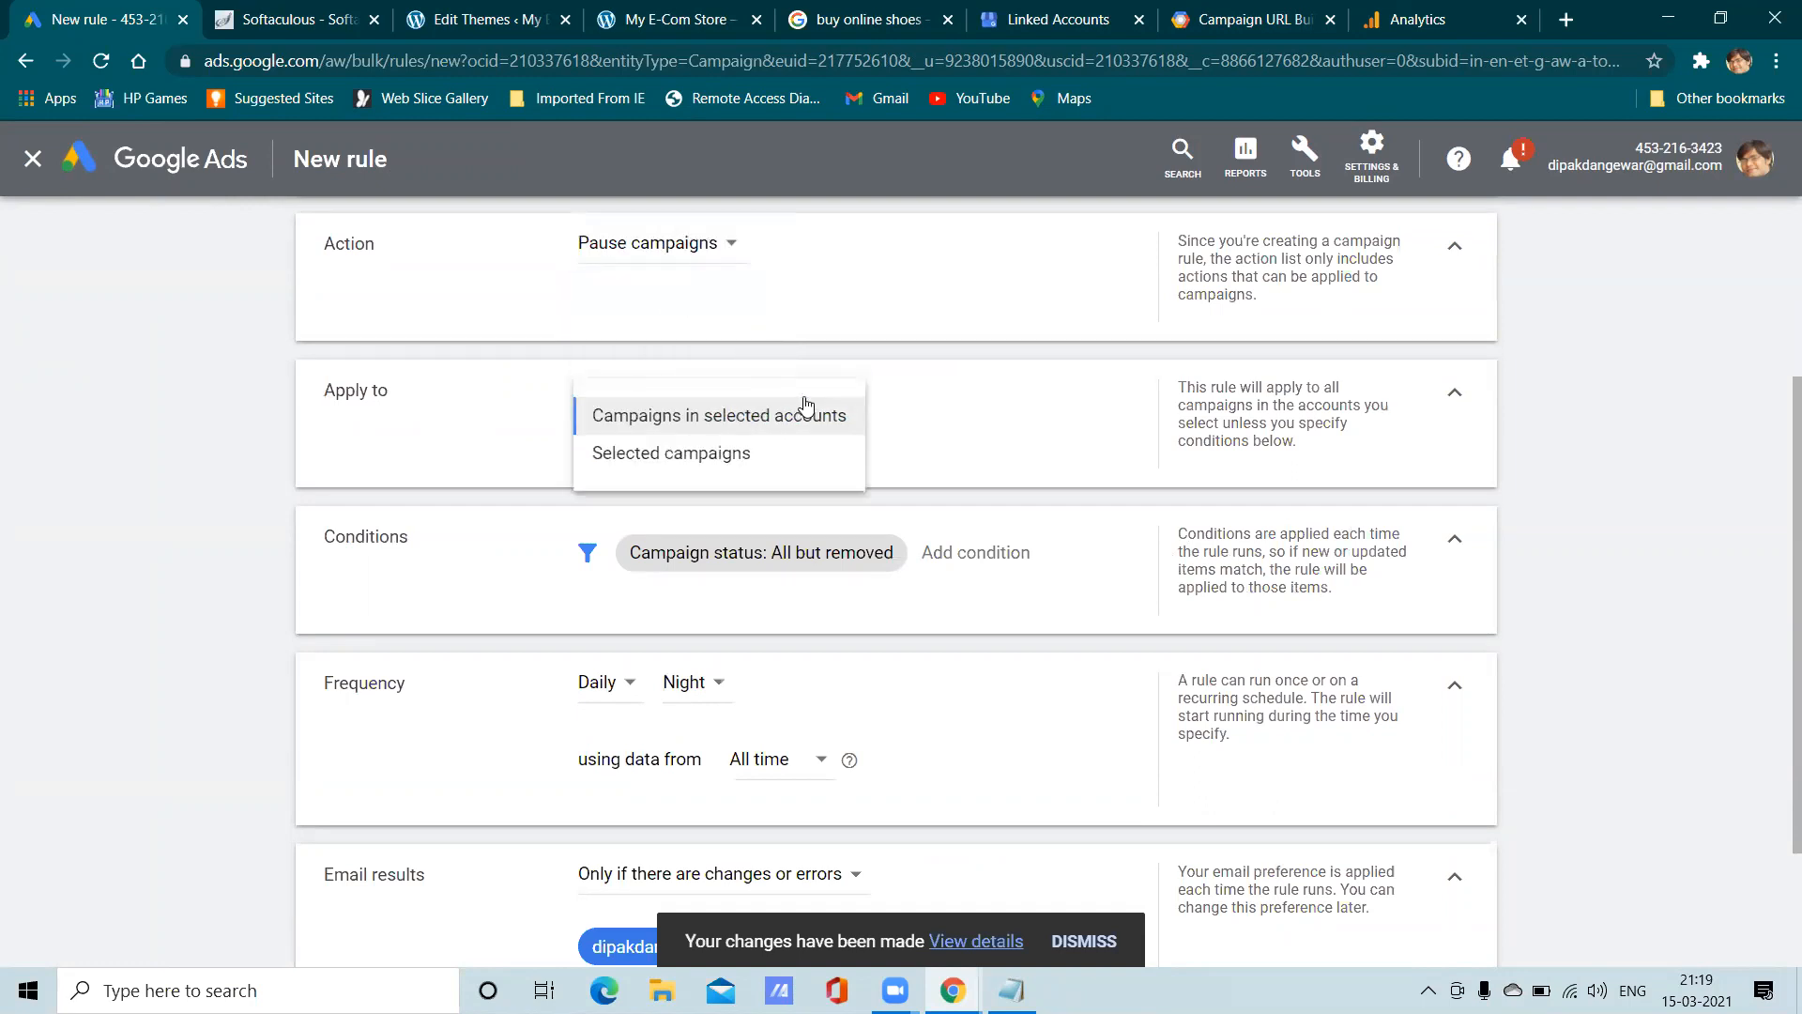
pyautogui.click(725, 455)
pyautogui.scroll(-5, 690, 603)
pyautogui.scroll(5, 689, 603)
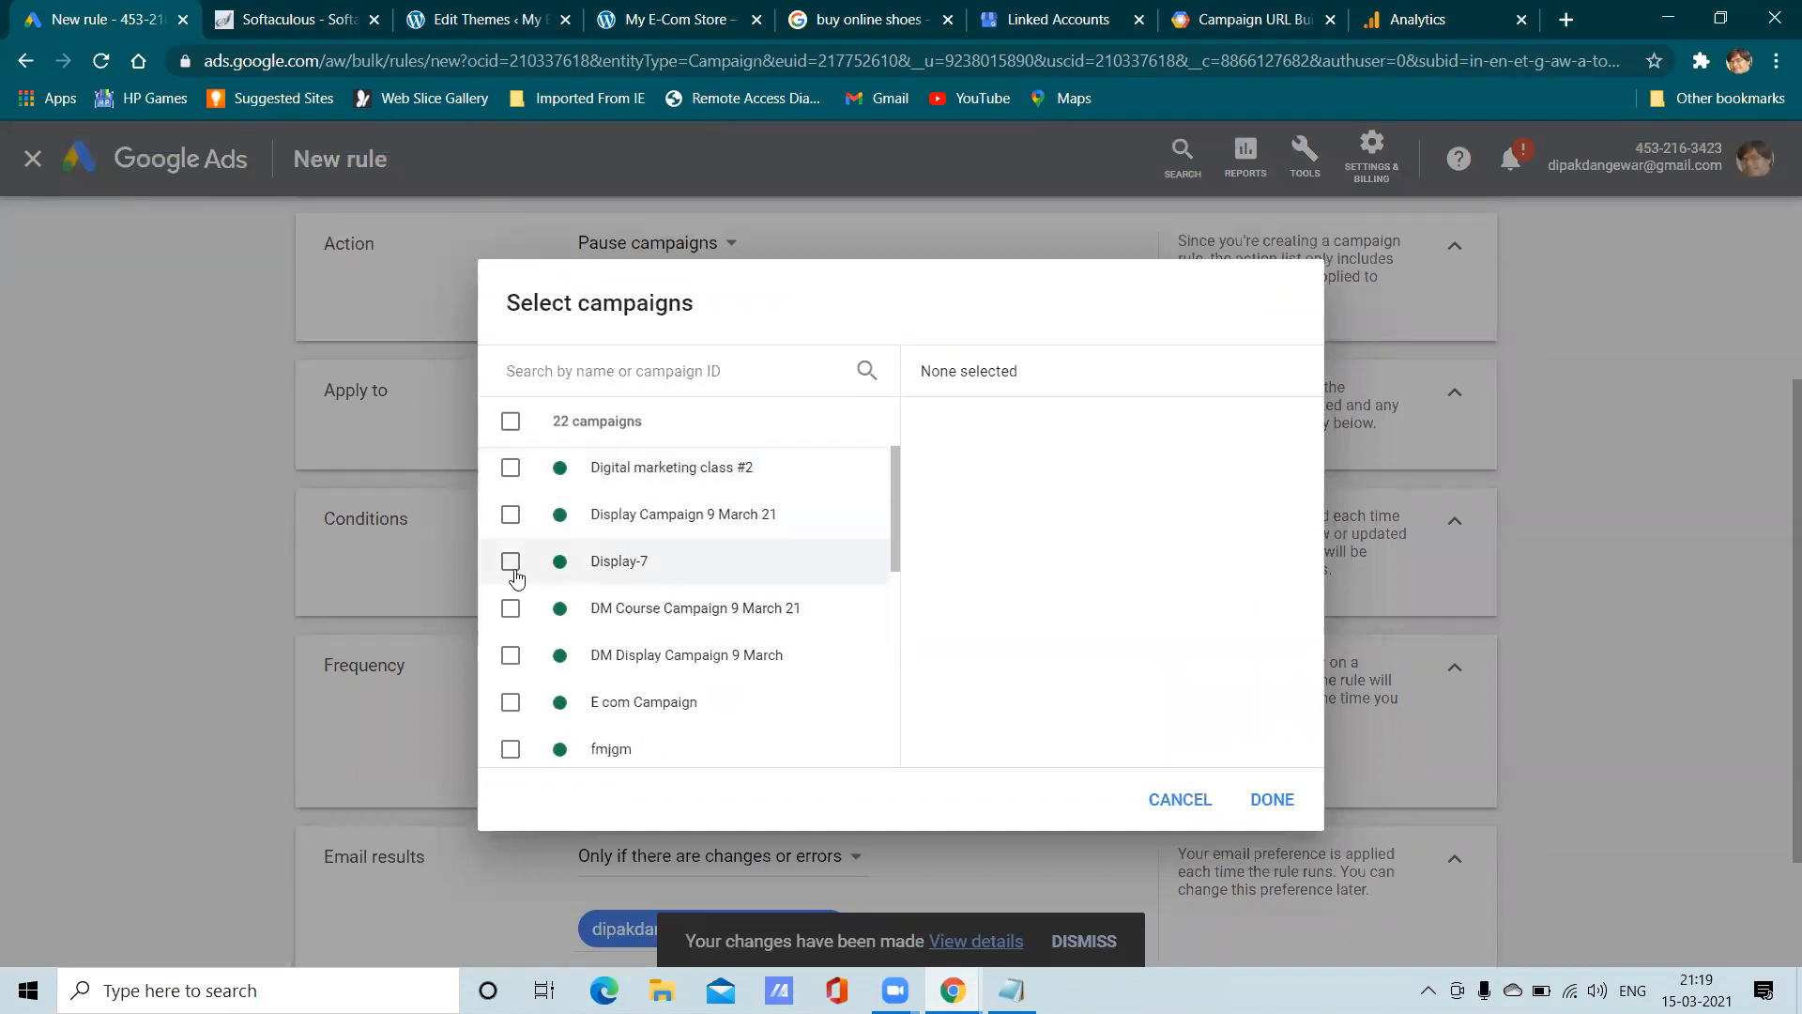
pyautogui.click(510, 564)
pyautogui.scroll(-5, 526, 608)
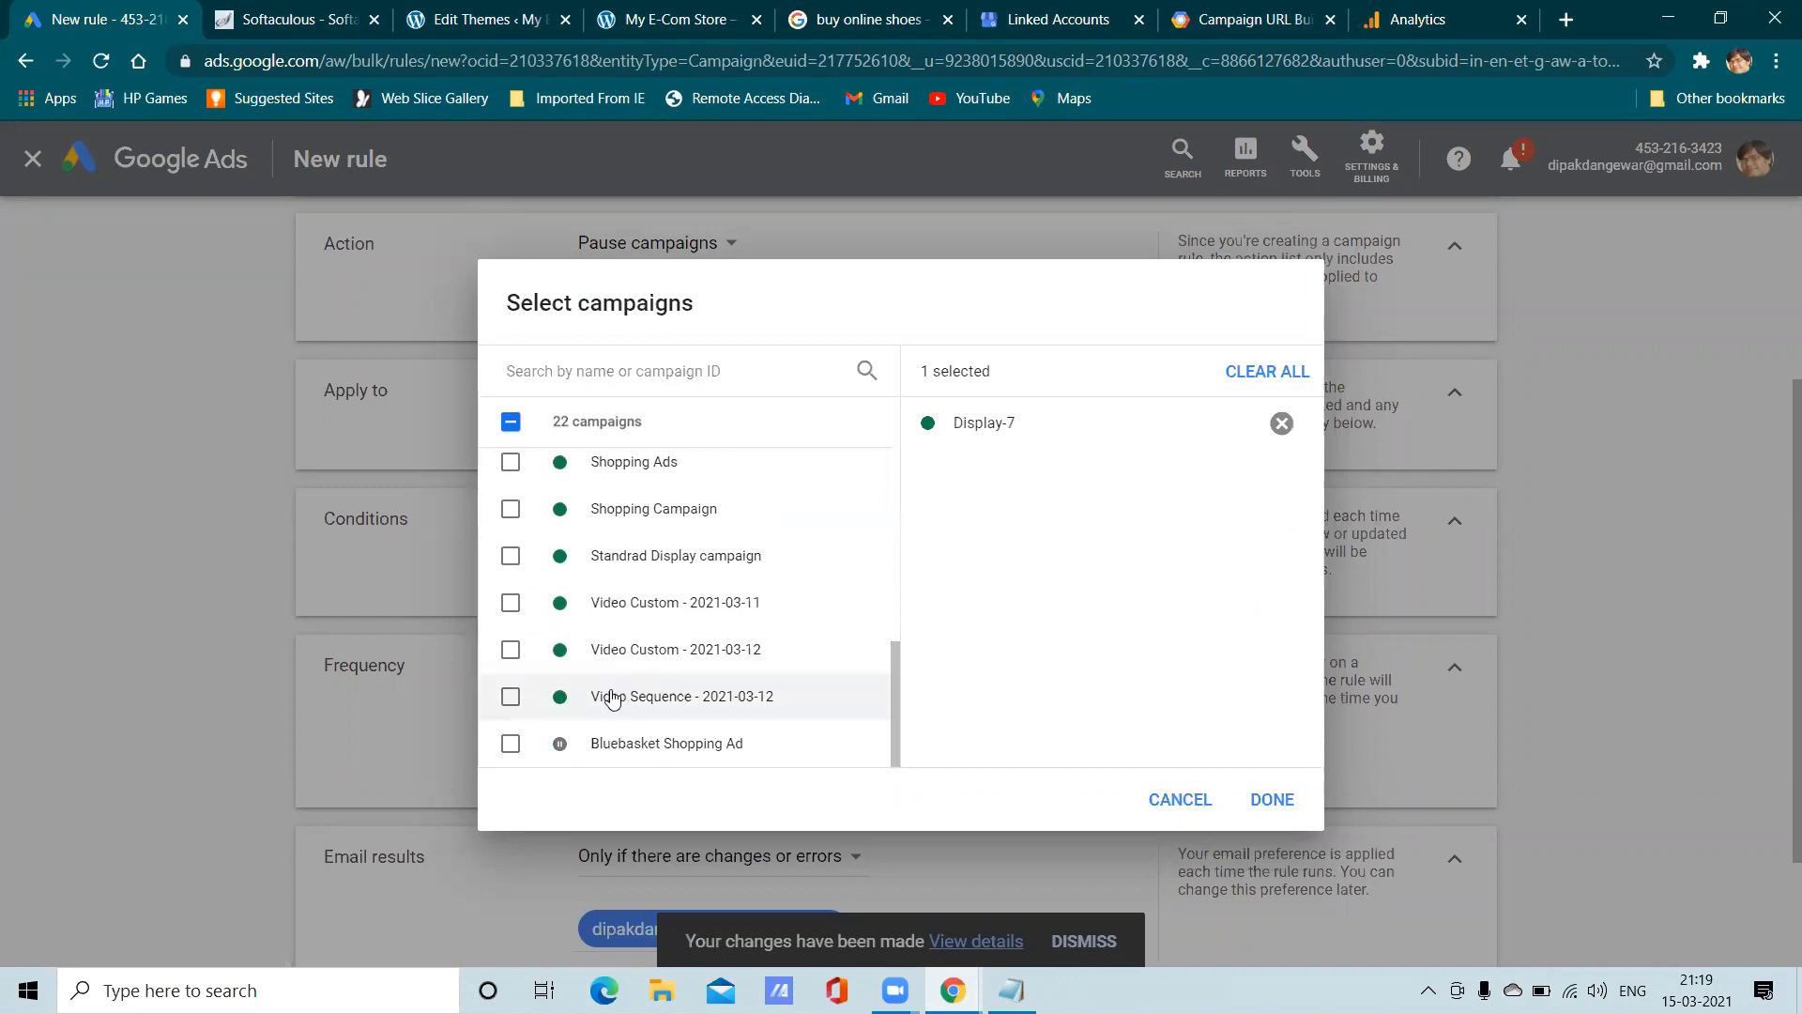
pyautogui.click(1258, 804)
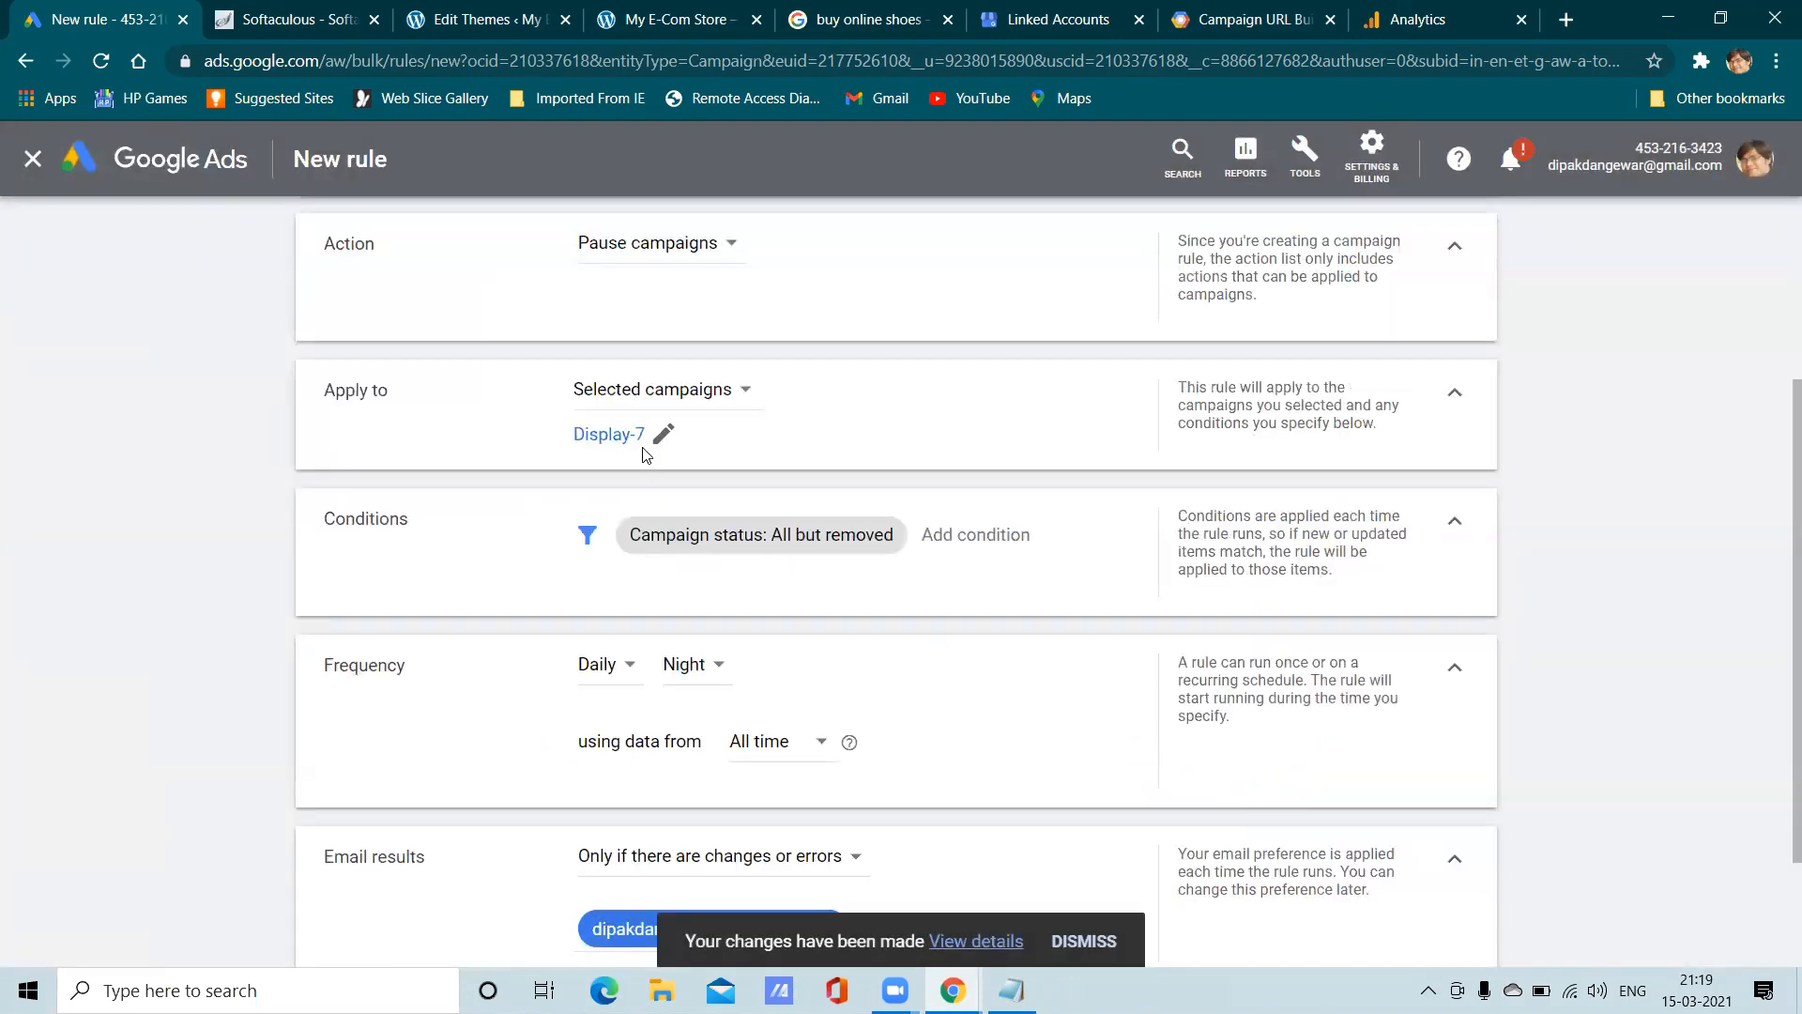
pyautogui.click(713, 392)
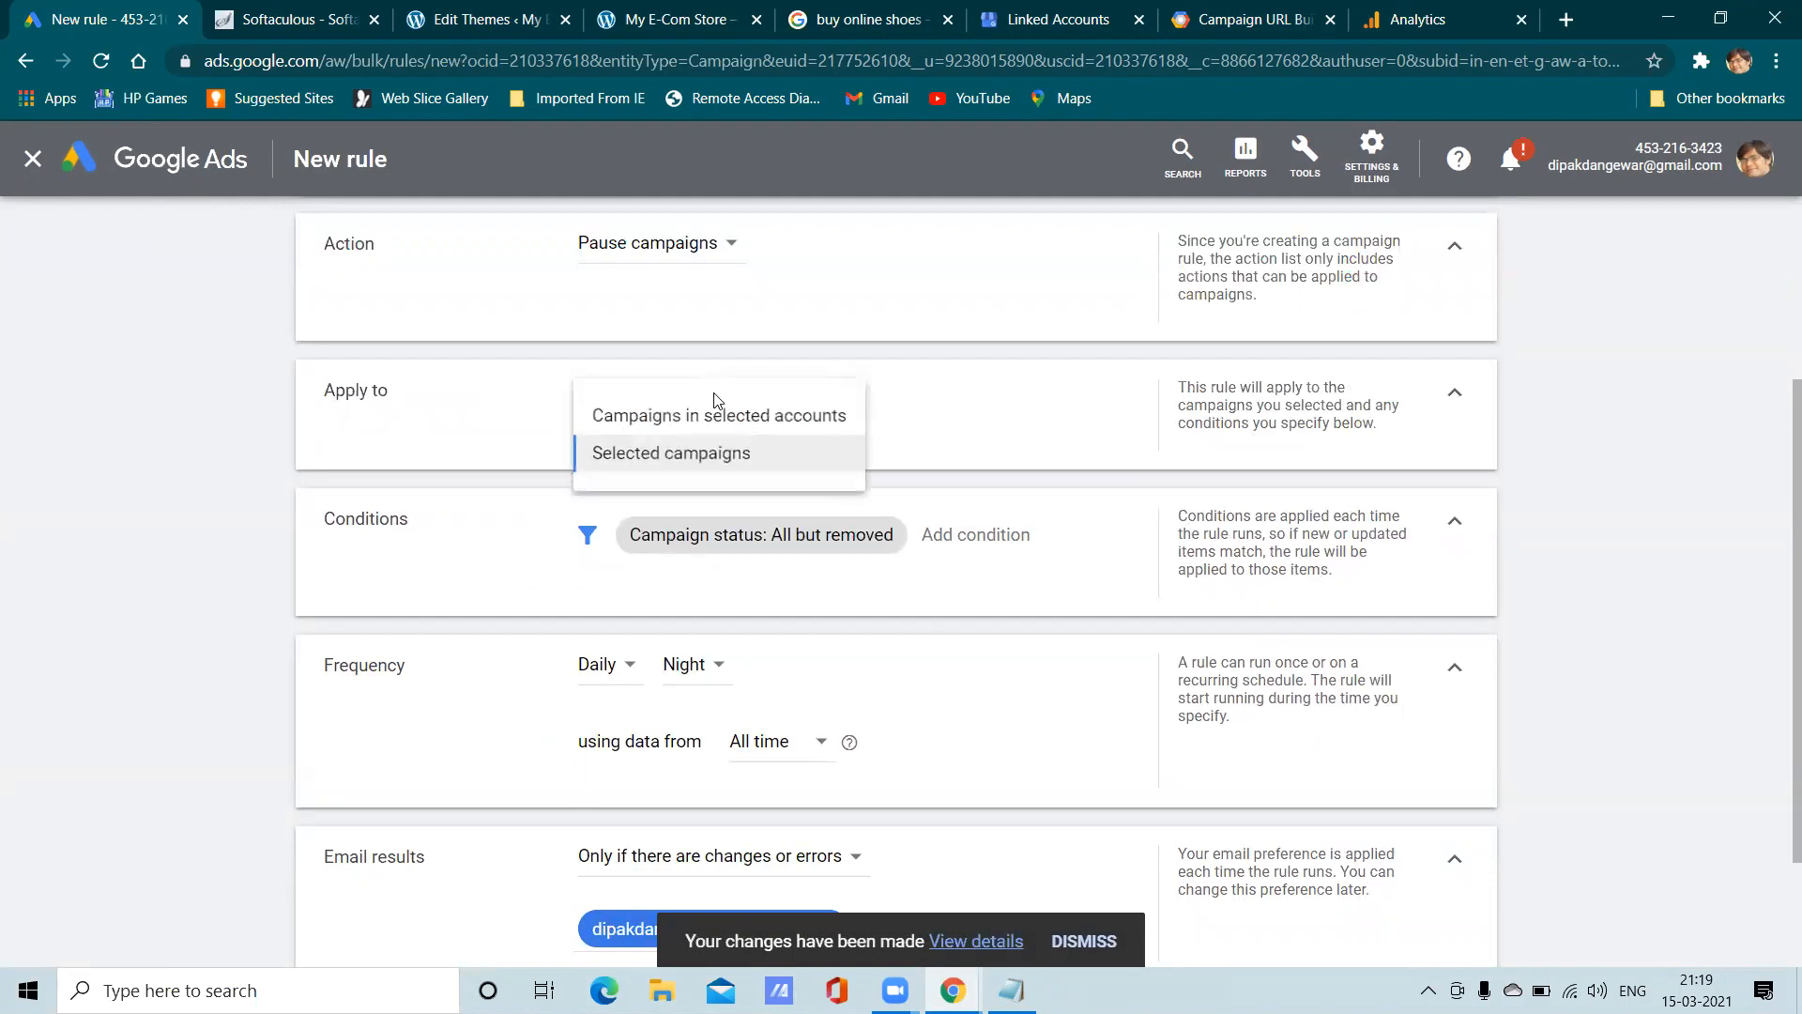
pyautogui.click(957, 443)
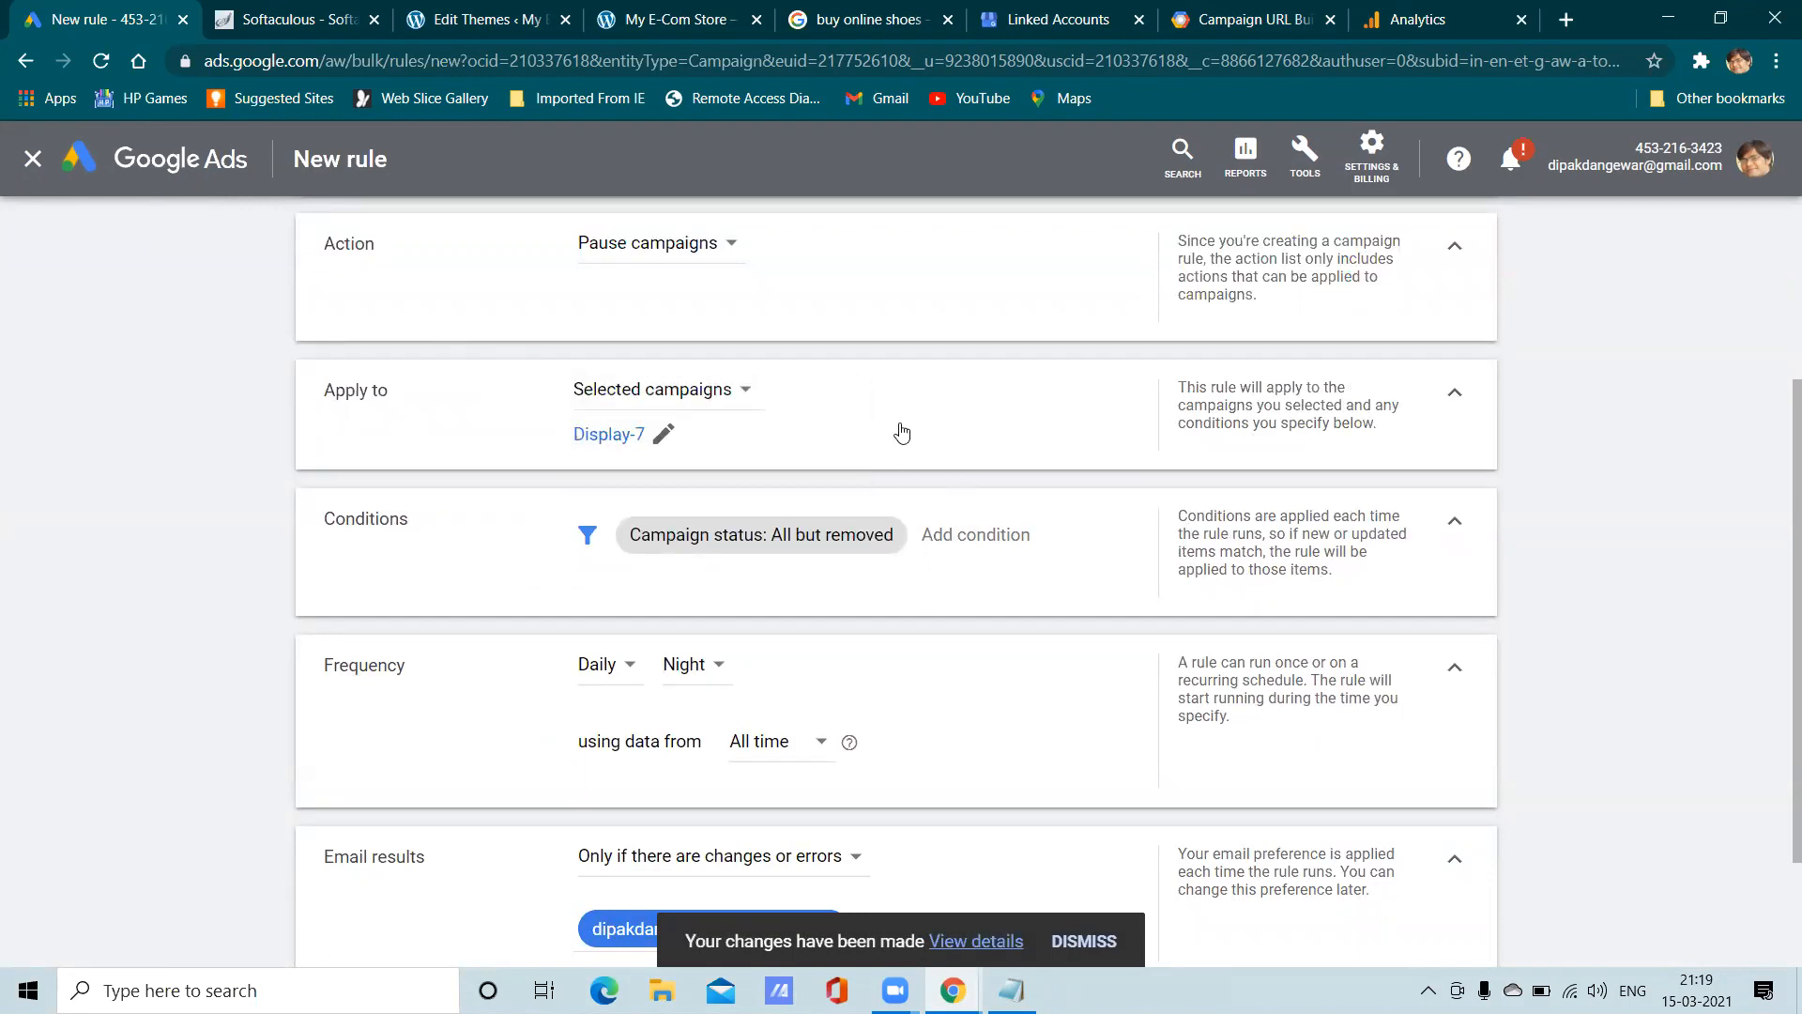
# Try Change budgets as the rule's action and look through its budget type filter and new budget settings
pyautogui.scroll(3, 896, 433)
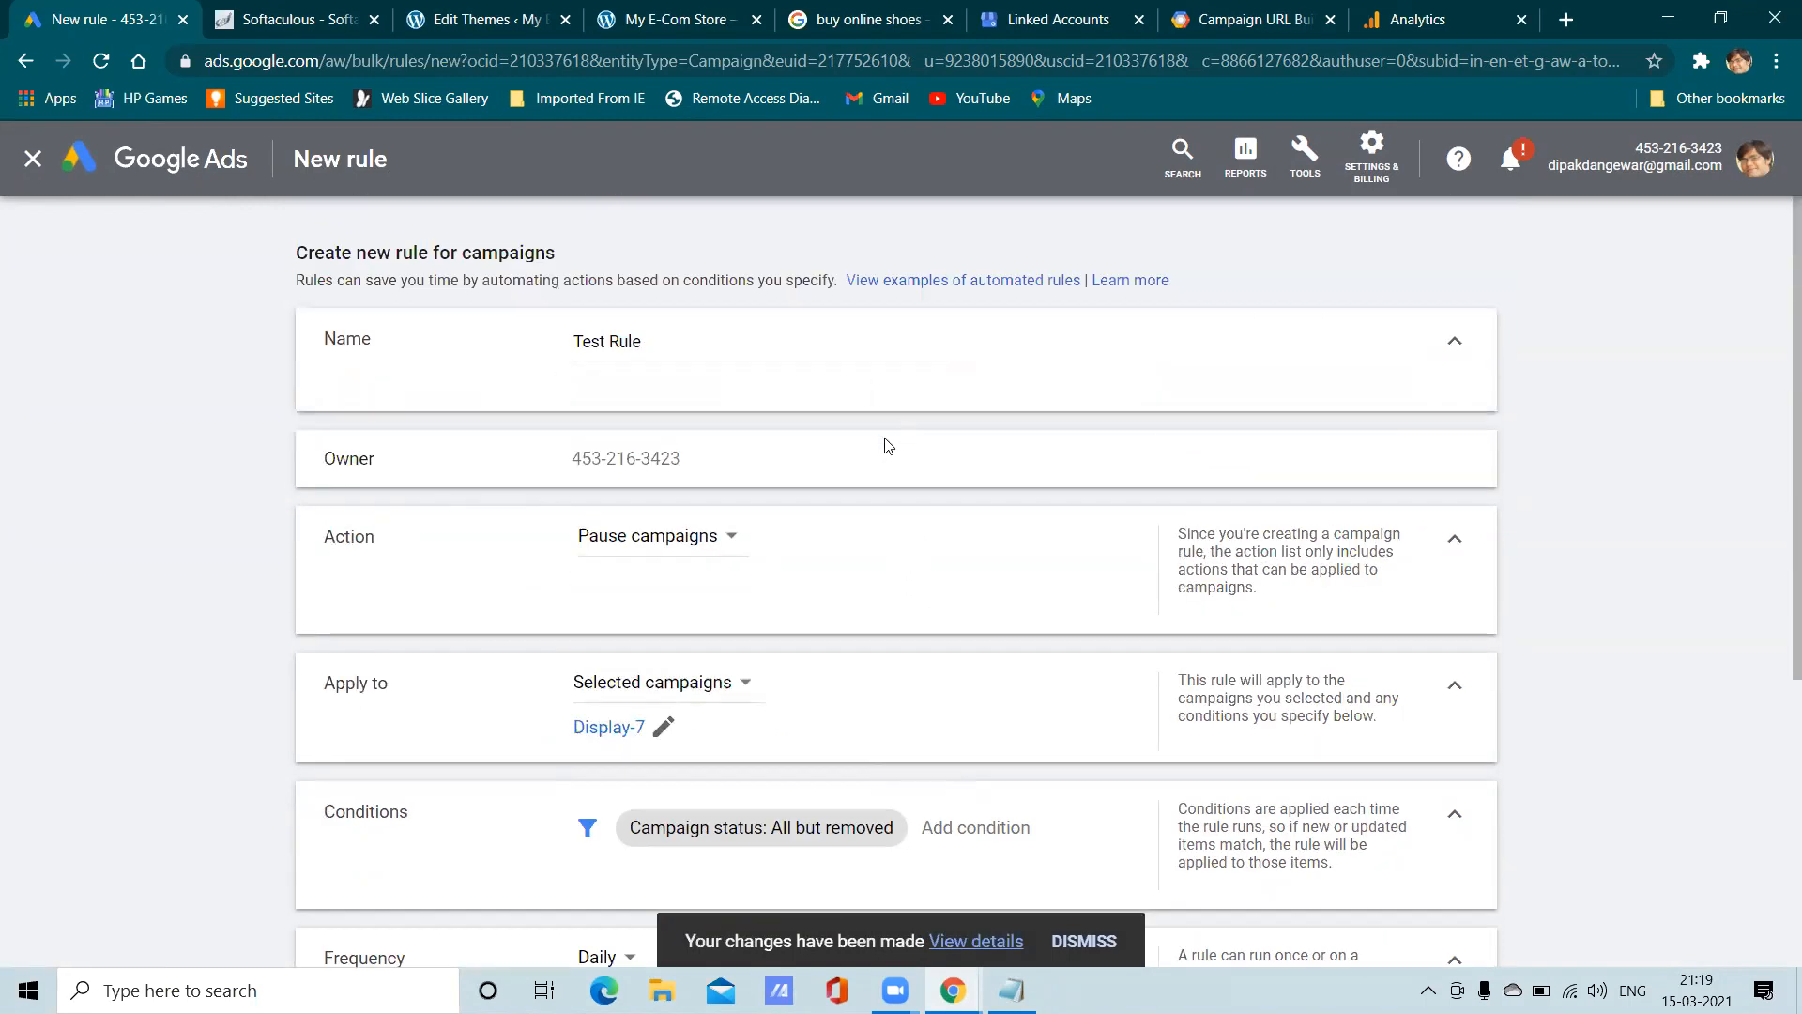
pyautogui.click(654, 542)
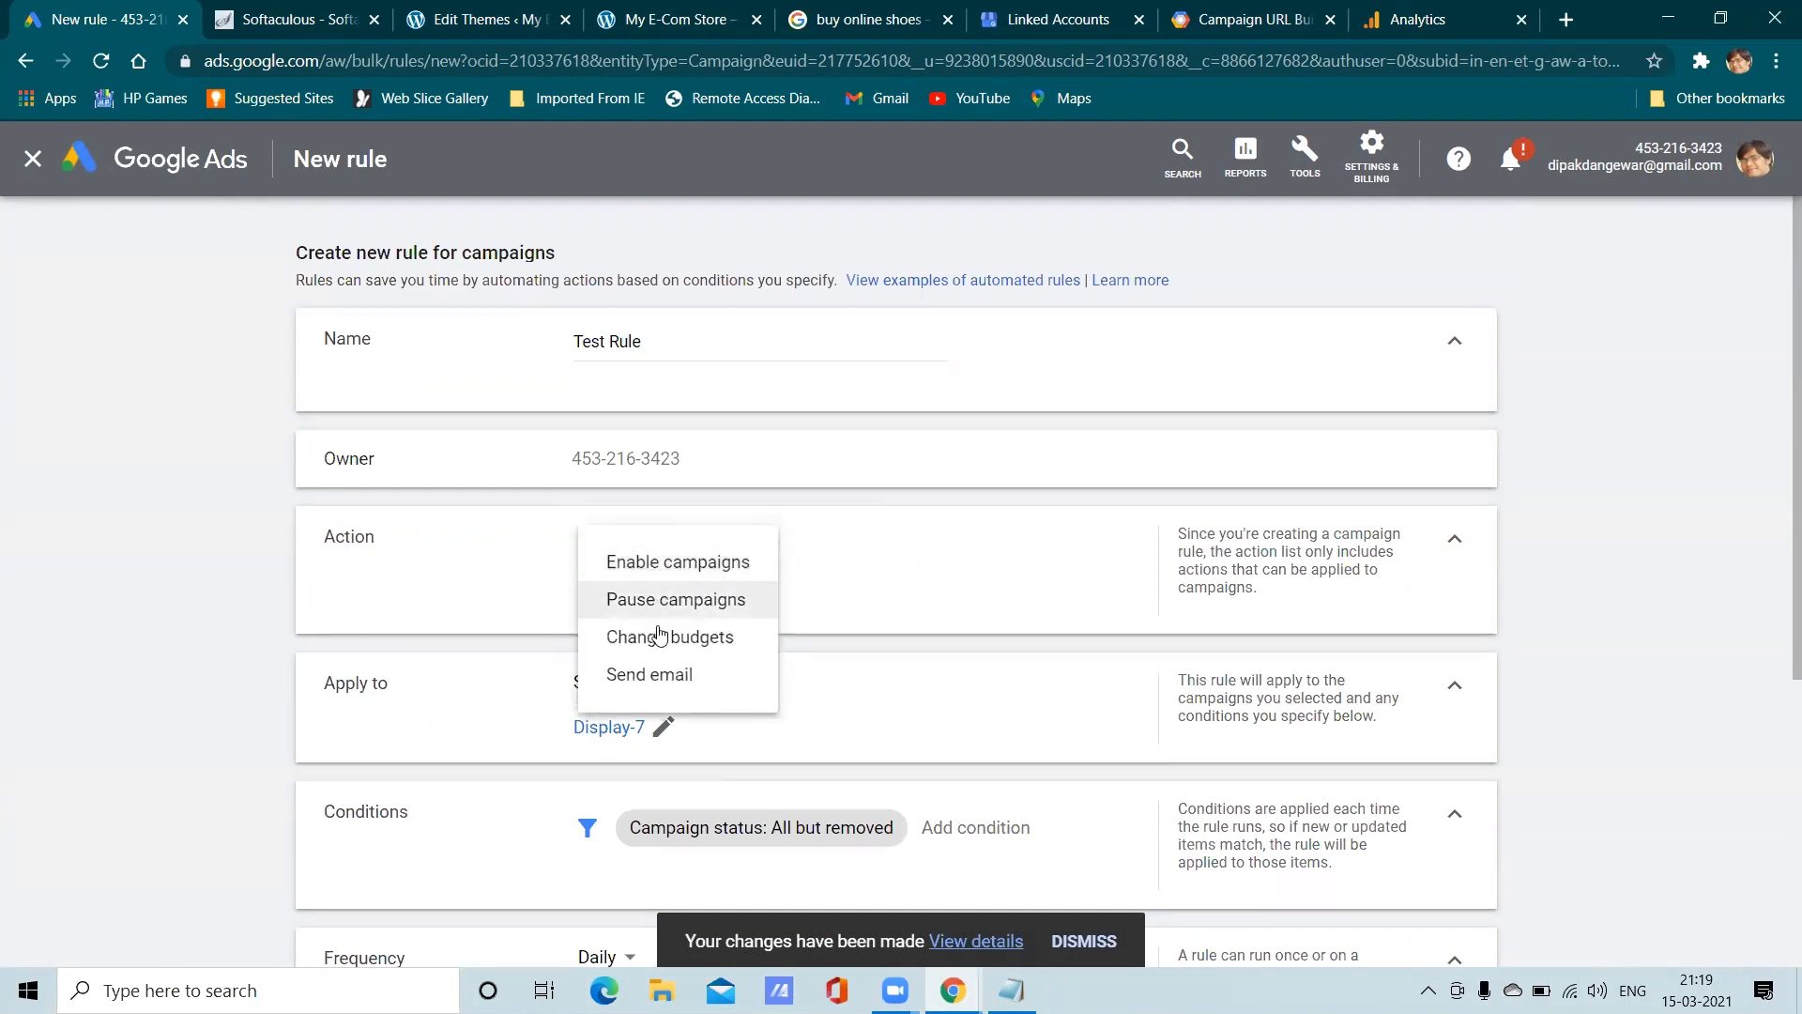
pyautogui.click(691, 636)
pyautogui.click(654, 544)
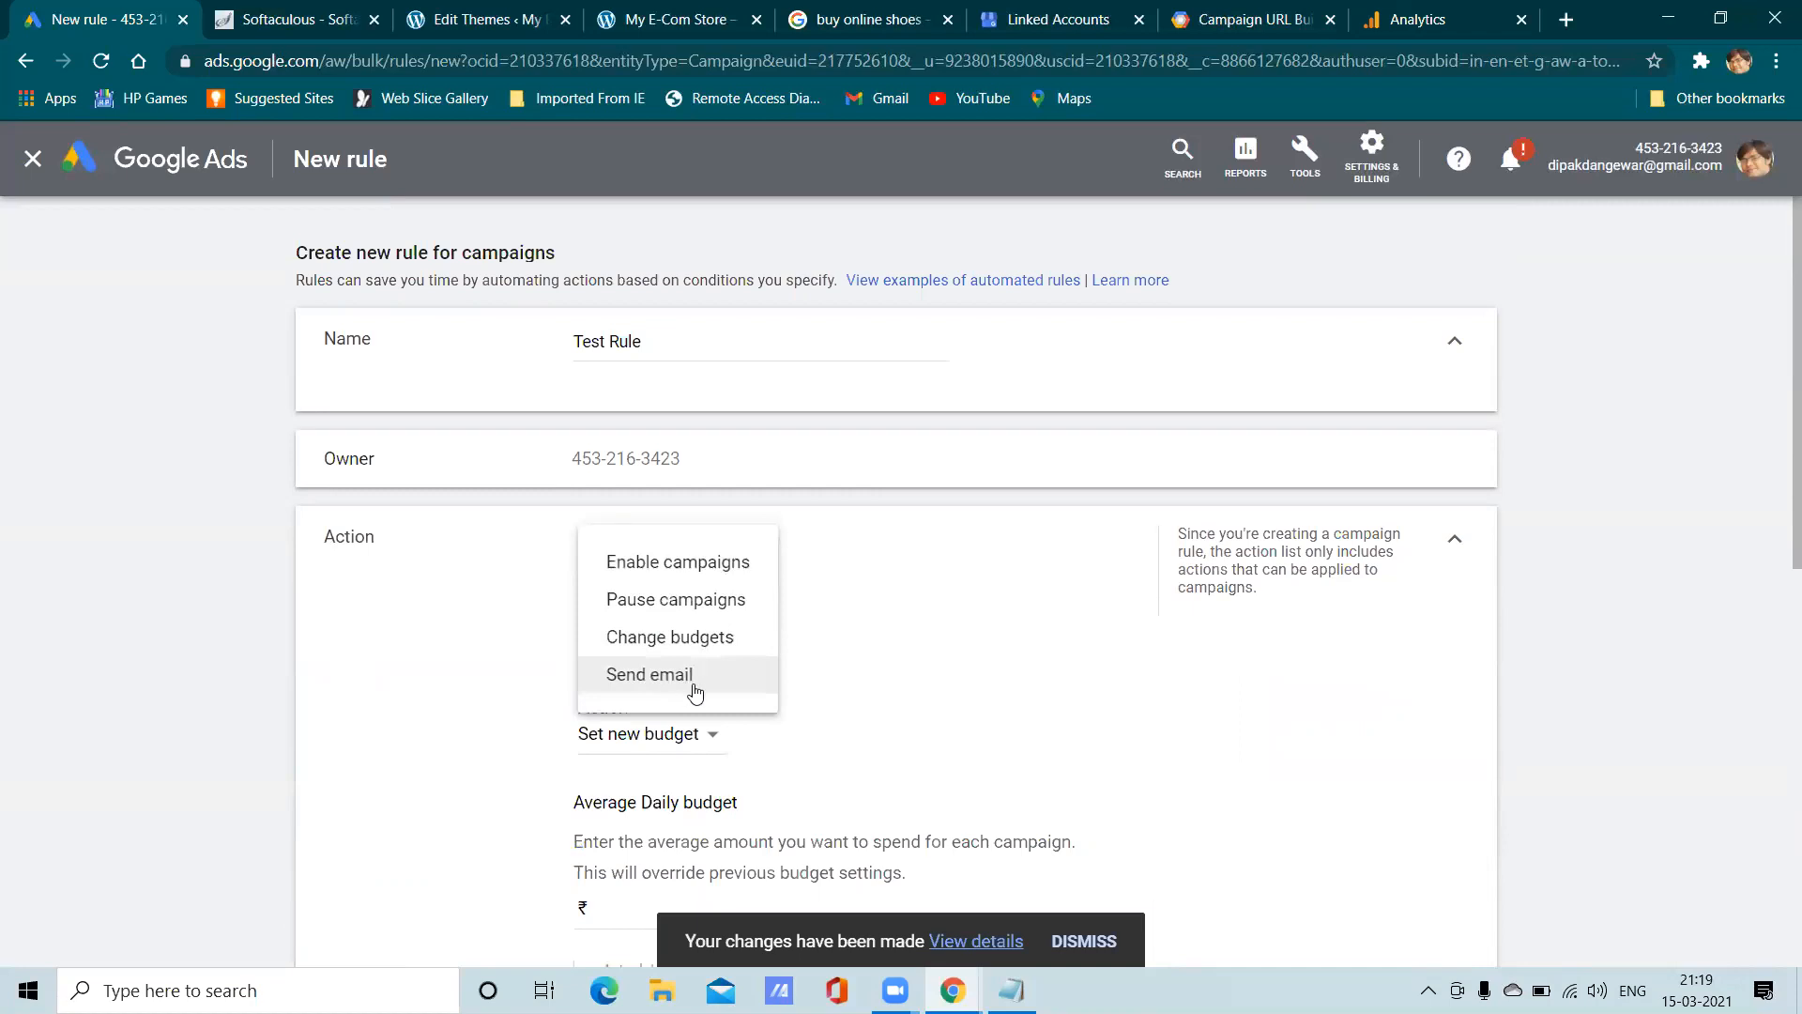
pyautogui.click(822, 657)
pyautogui.scroll(-6, 751, 708)
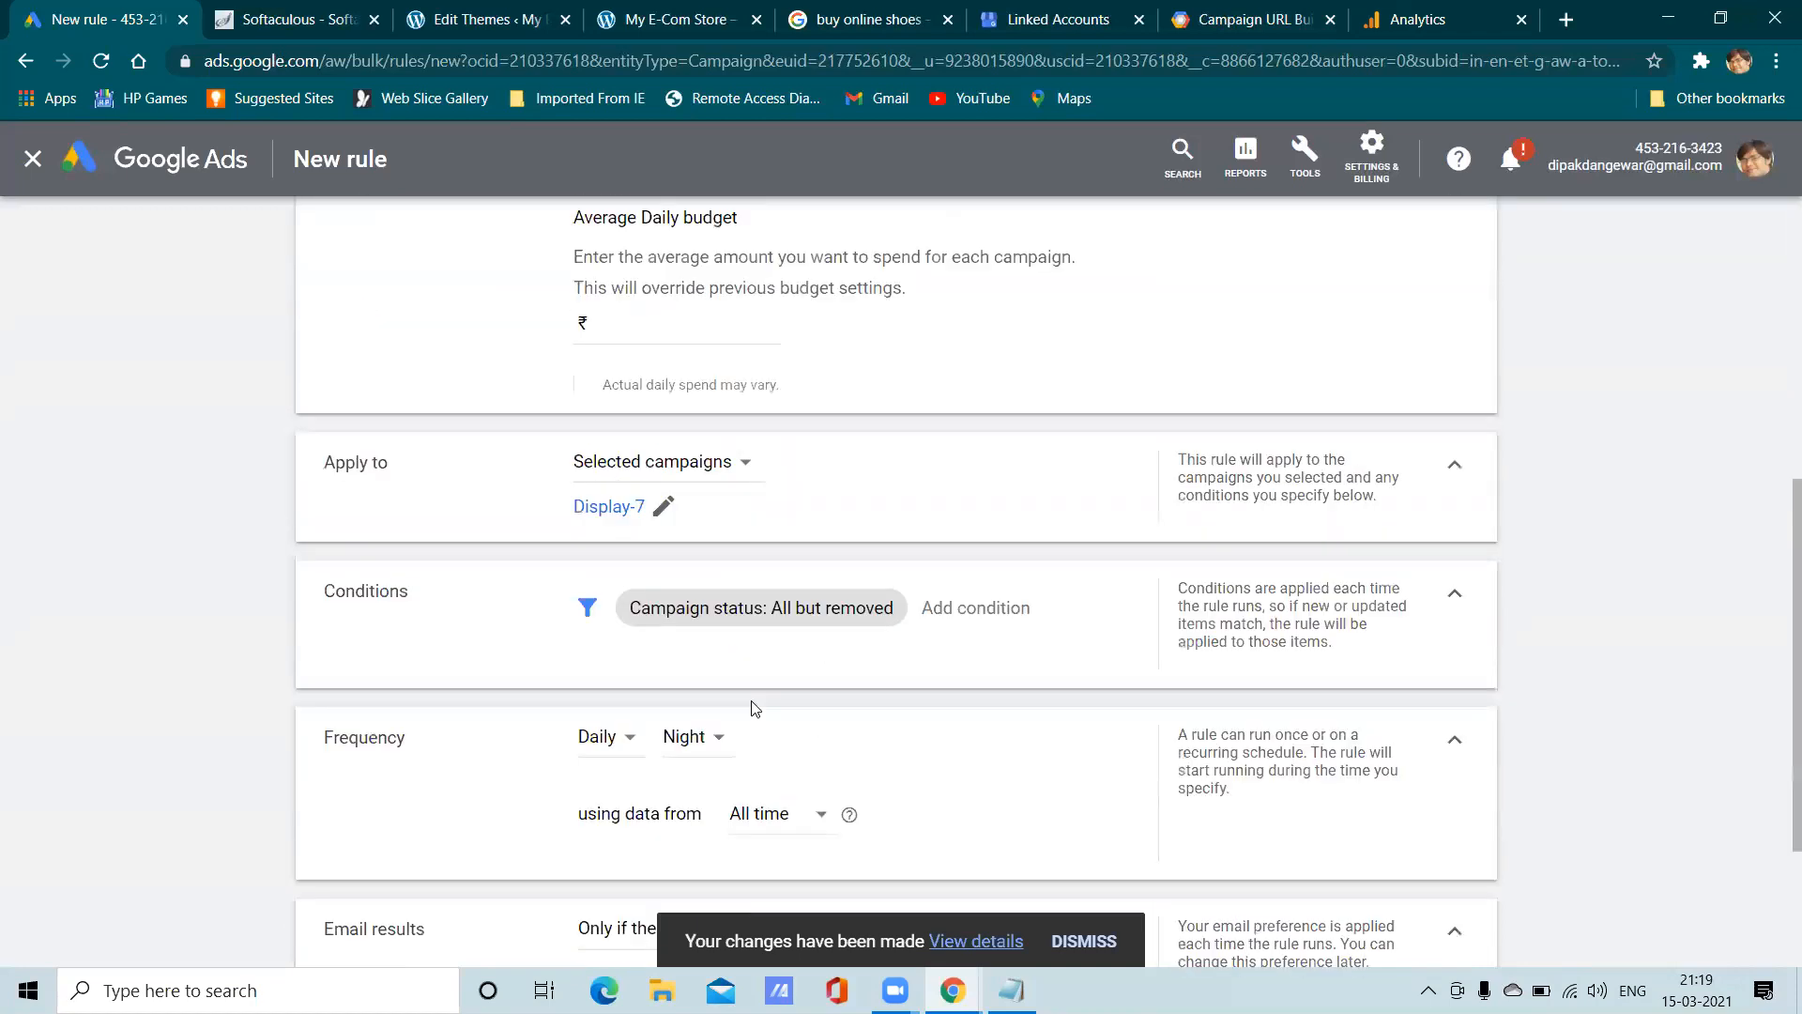
pyautogui.scroll(3, 726, 608)
pyautogui.scroll(2, 702, 514)
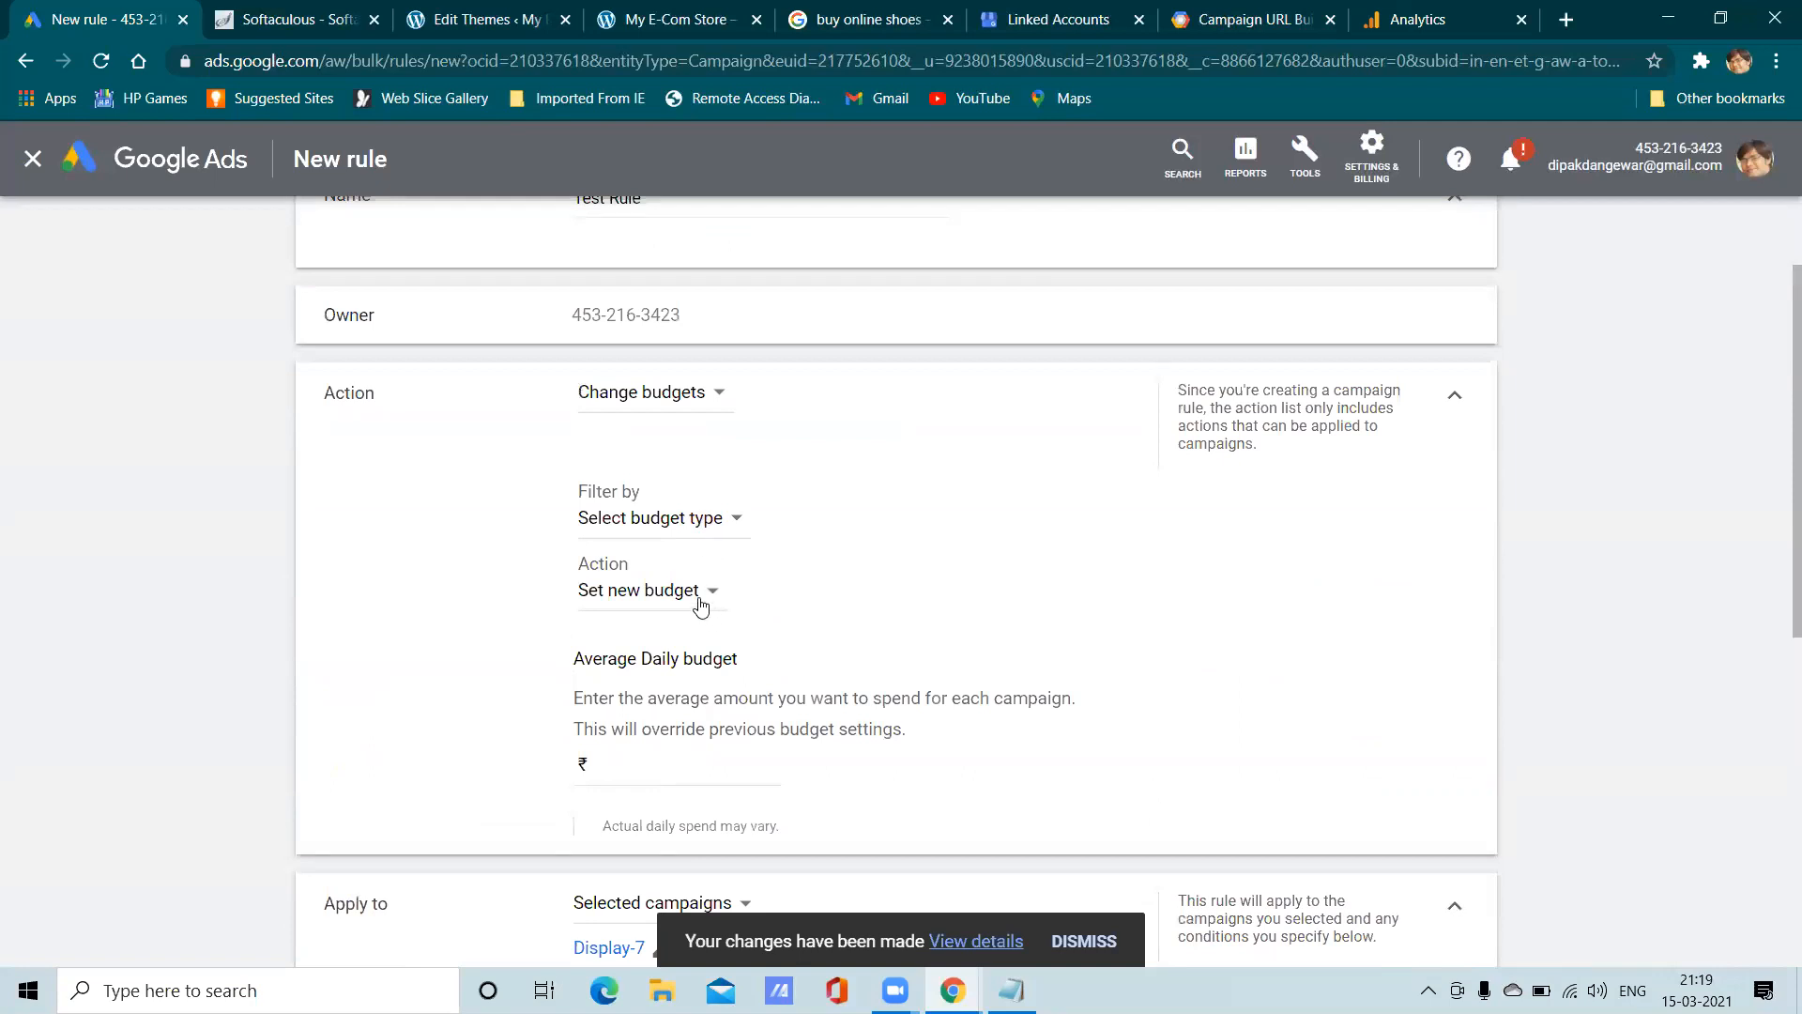
pyautogui.click(694, 597)
pyautogui.click(736, 519)
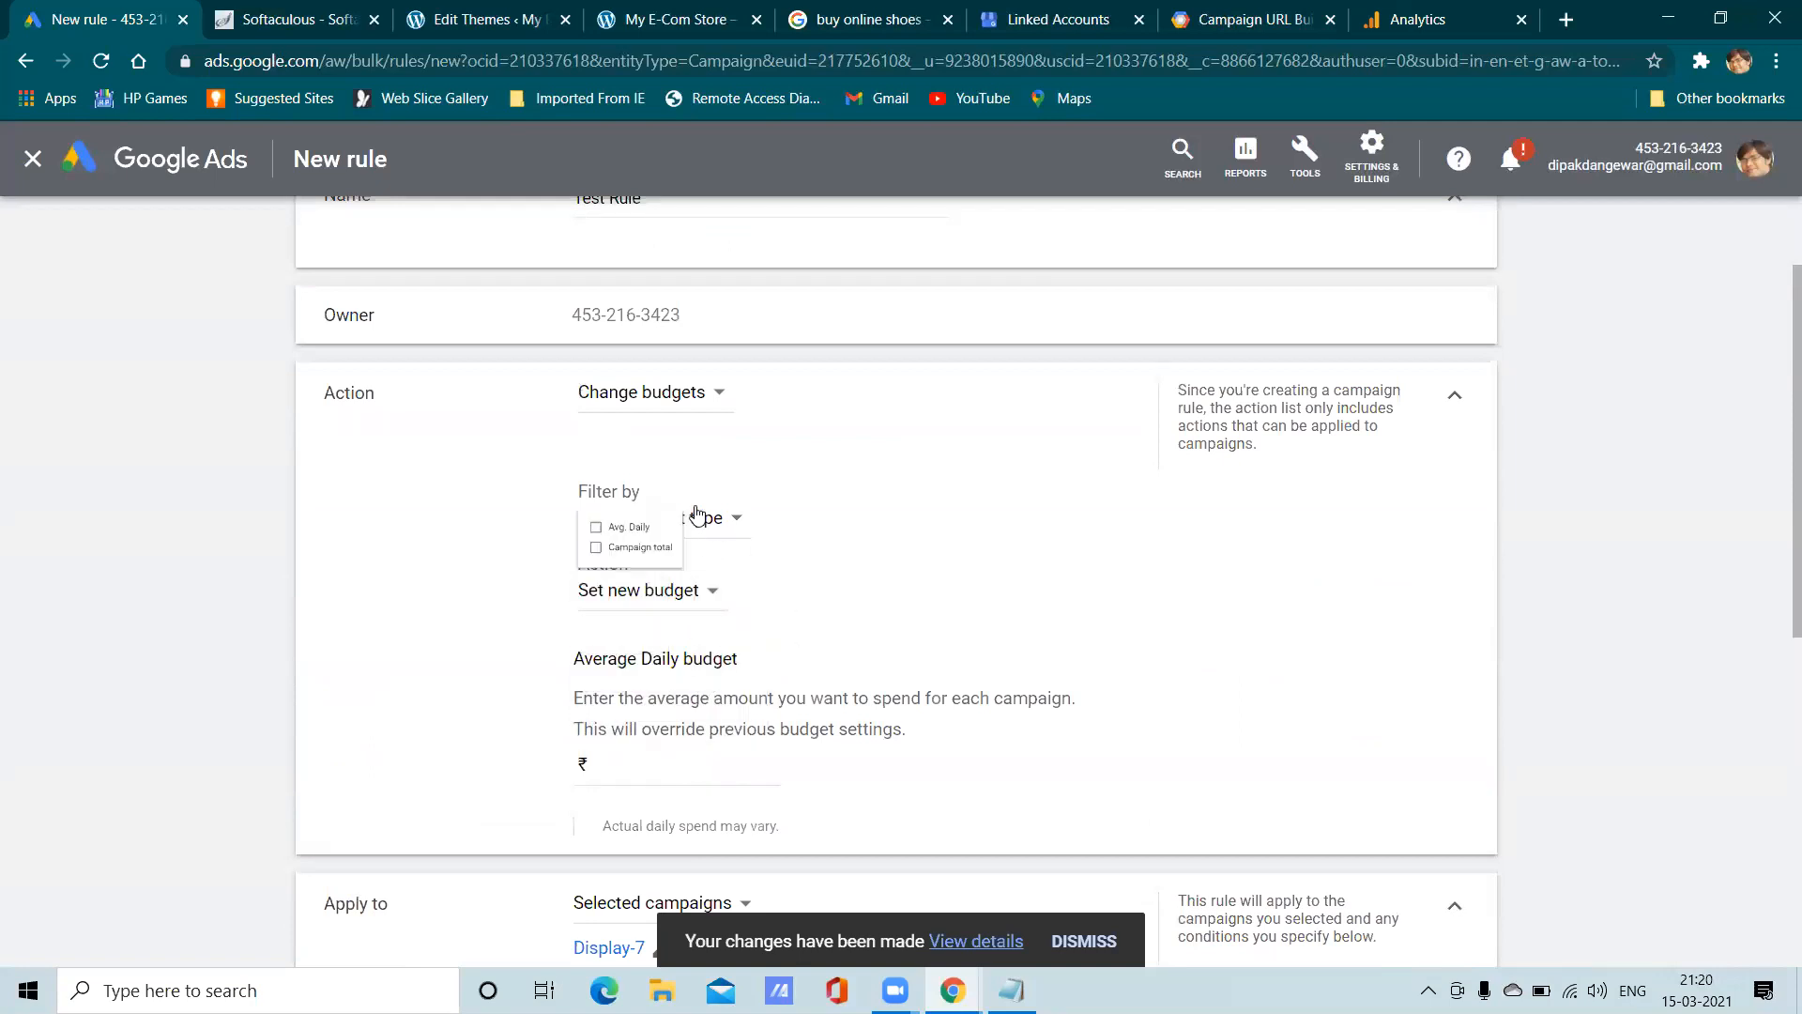
pyautogui.click(877, 519)
# Return the rule's action to Pause campaigns
pyautogui.click(684, 399)
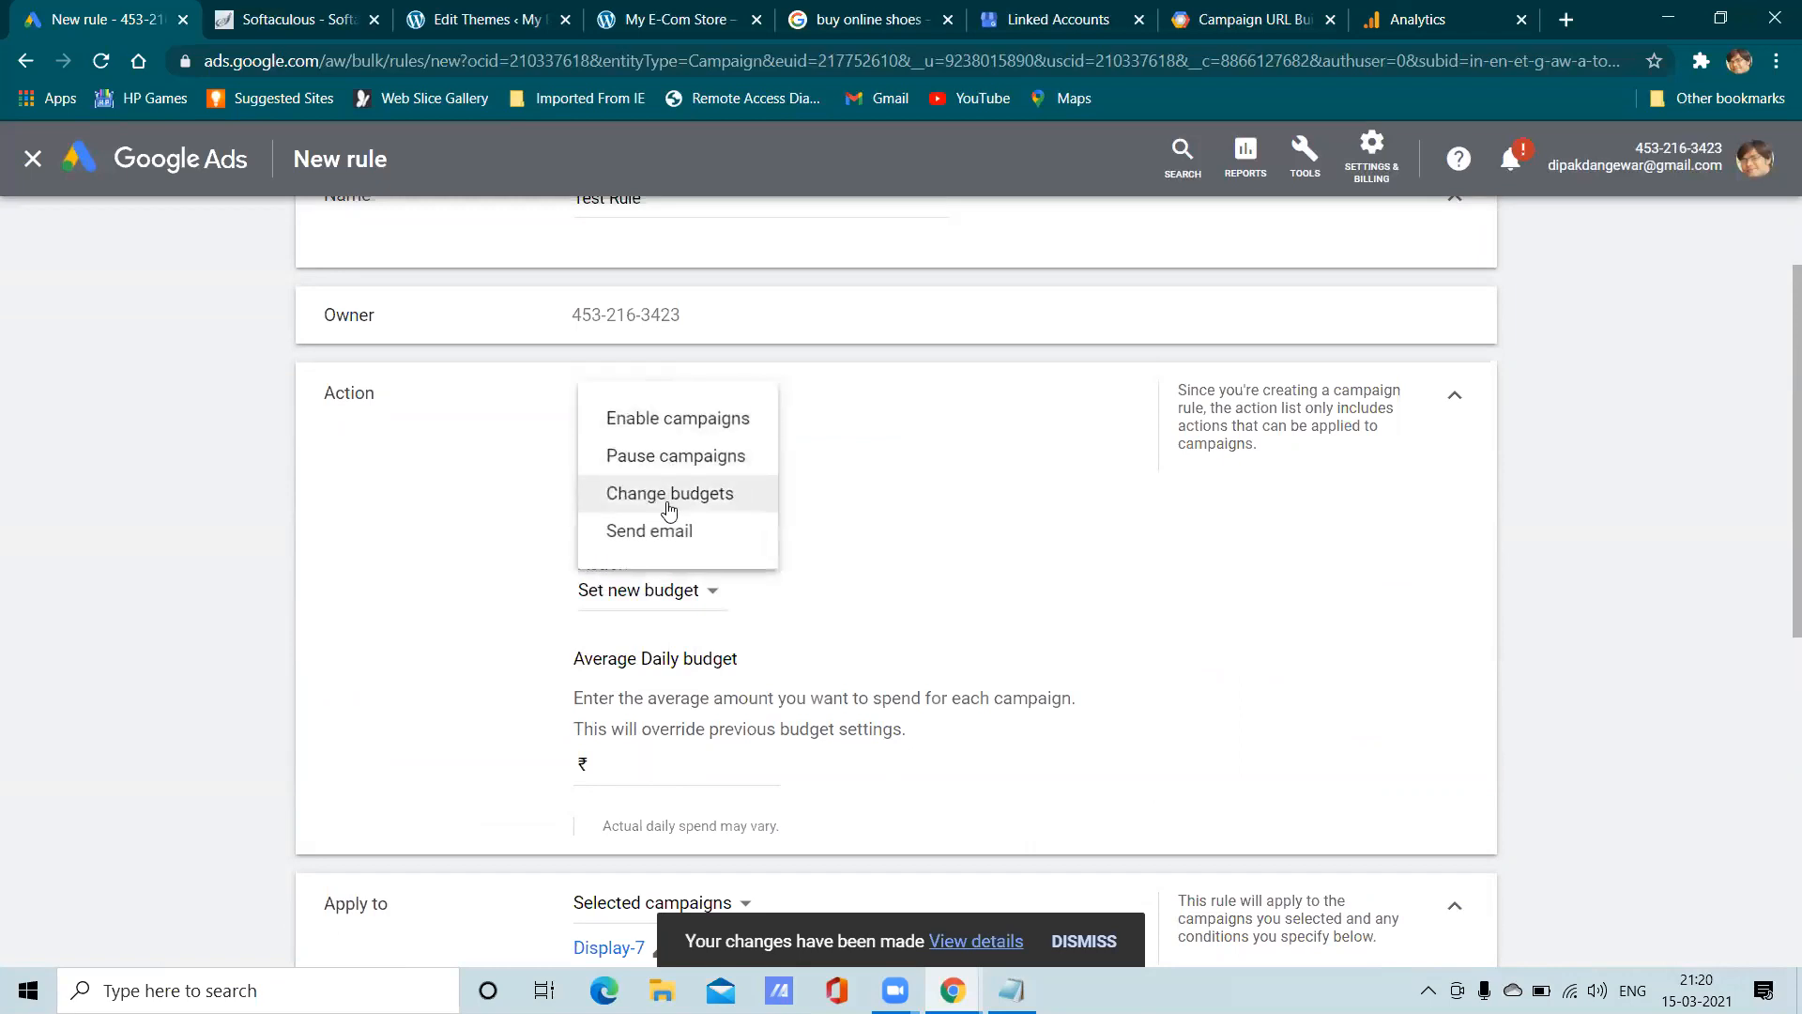
pyautogui.click(651, 453)
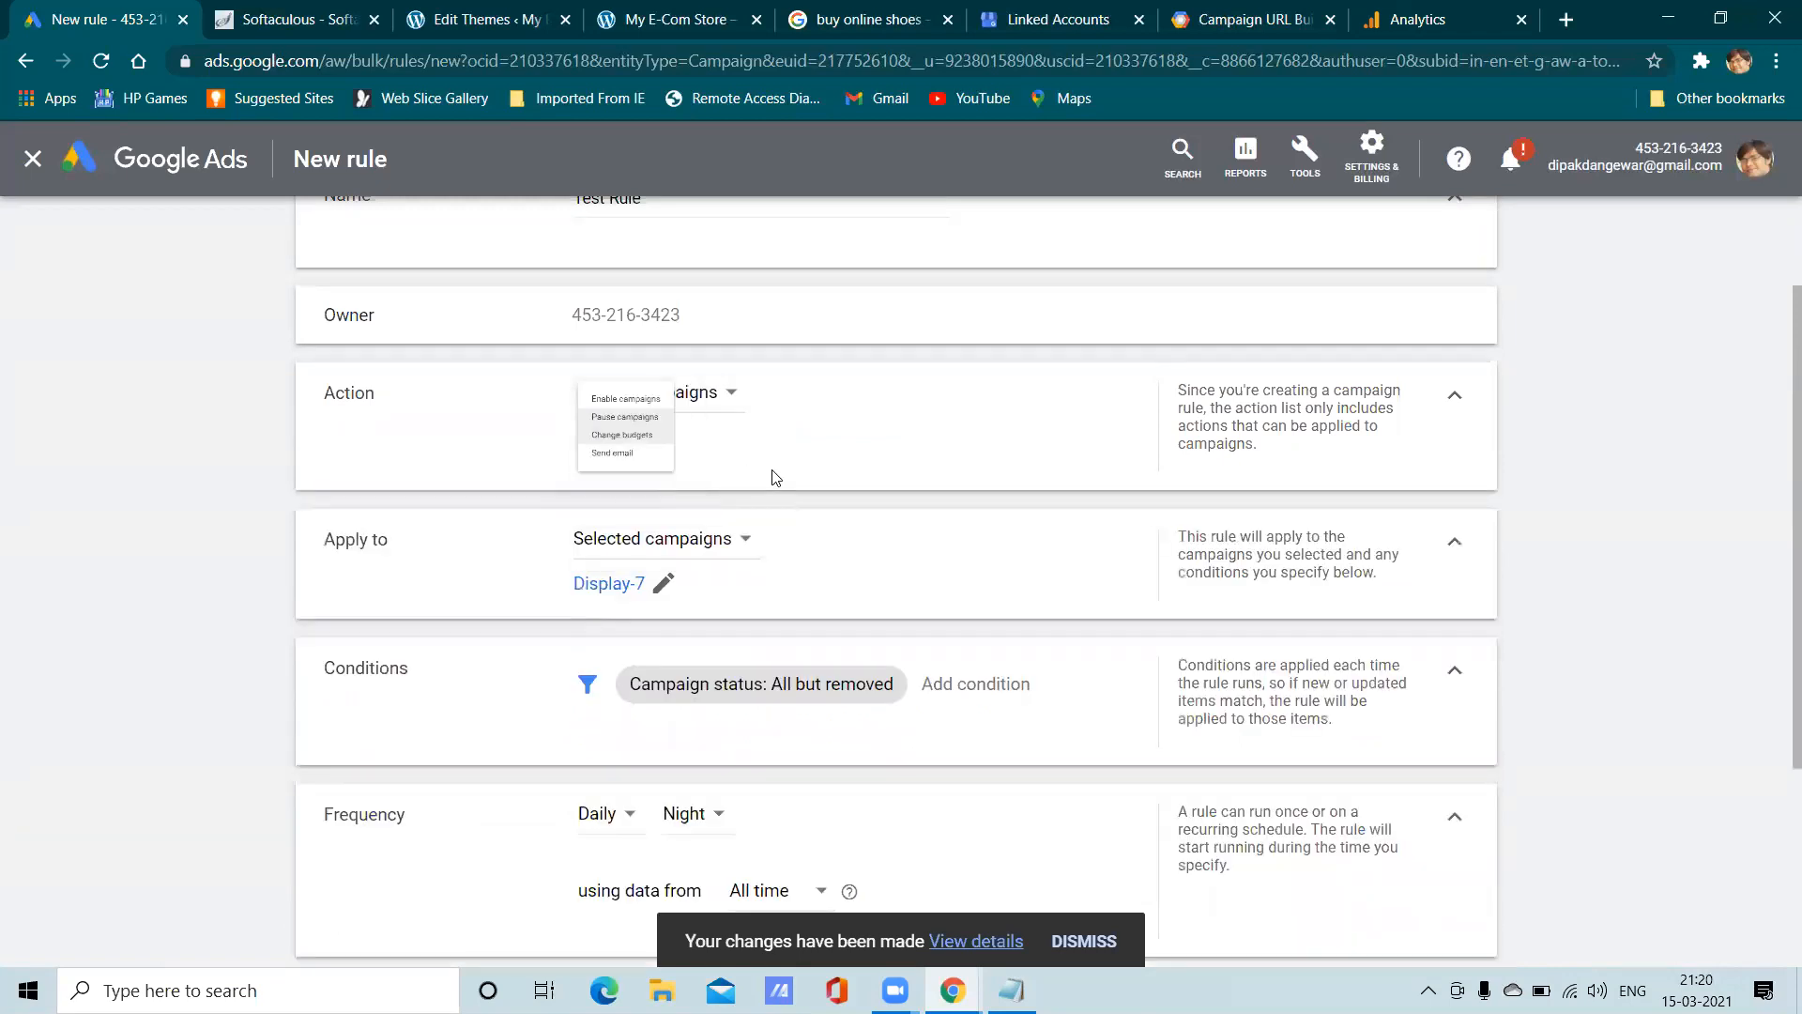
# Add a Performance condition so the rule applies when Clicks > 50
pyautogui.scroll(-3, 882, 516)
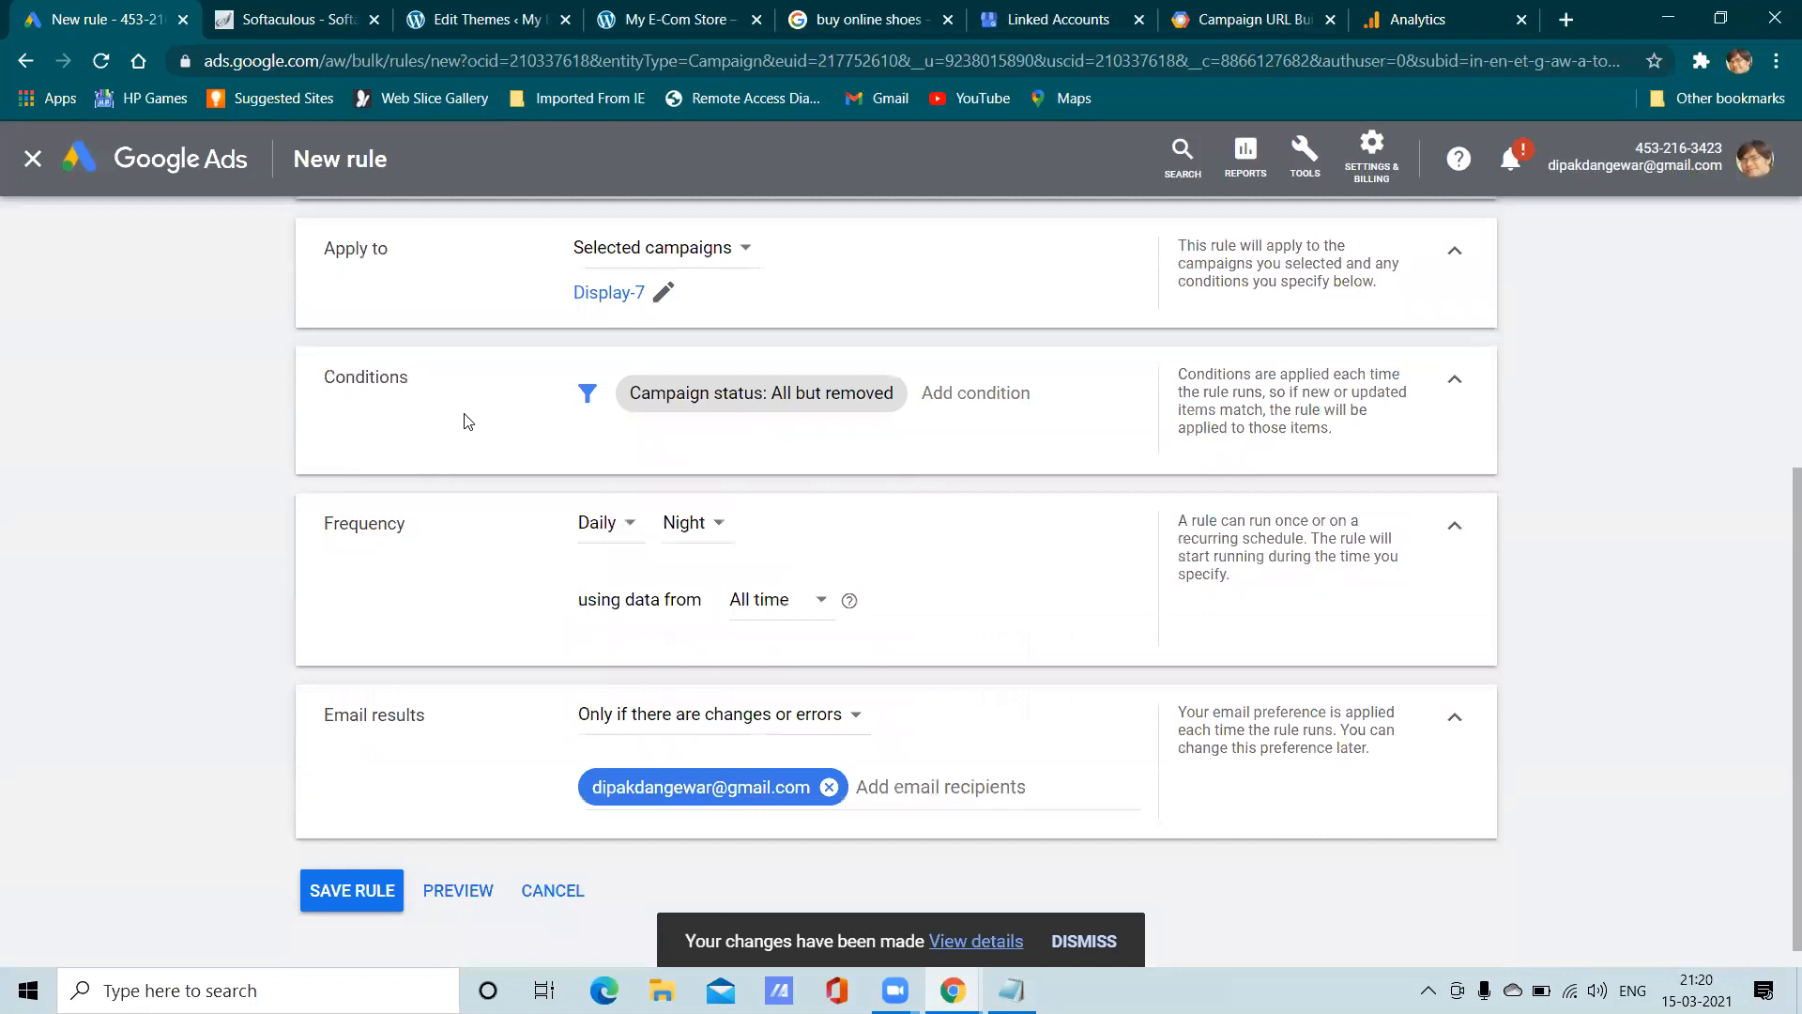
pyautogui.click(957, 392)
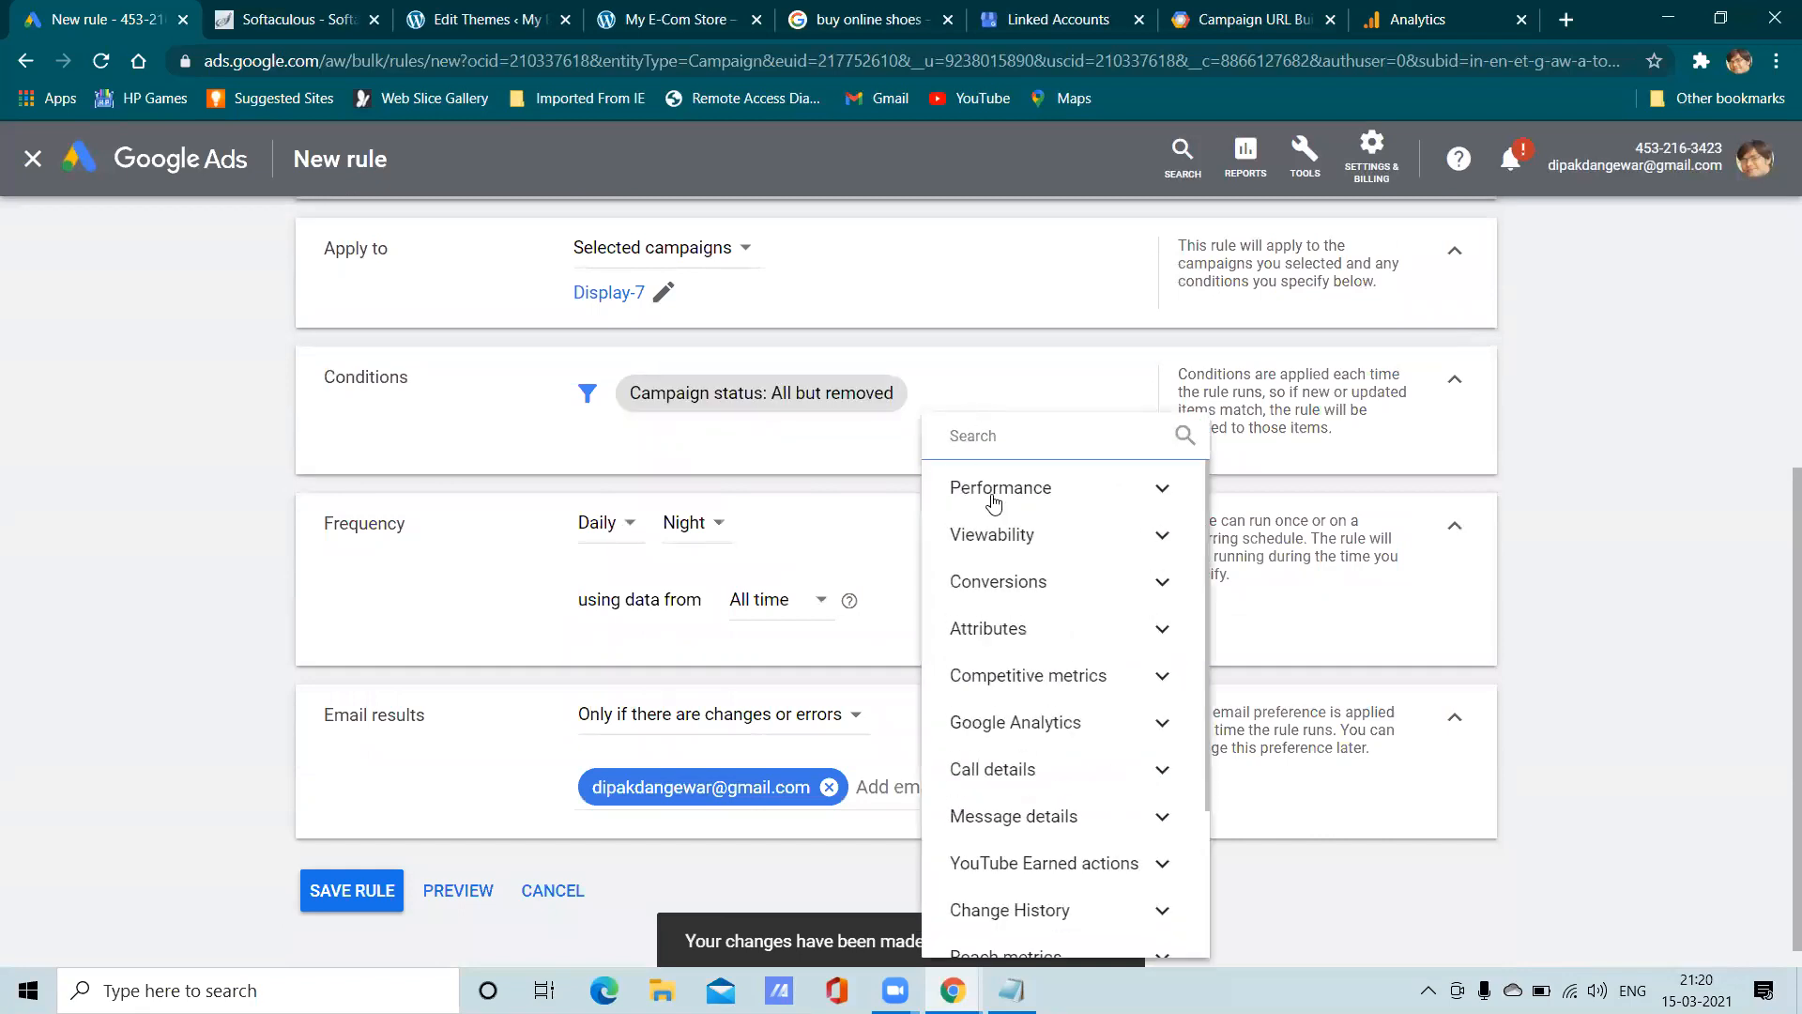
pyautogui.click(995, 490)
pyautogui.click(997, 535)
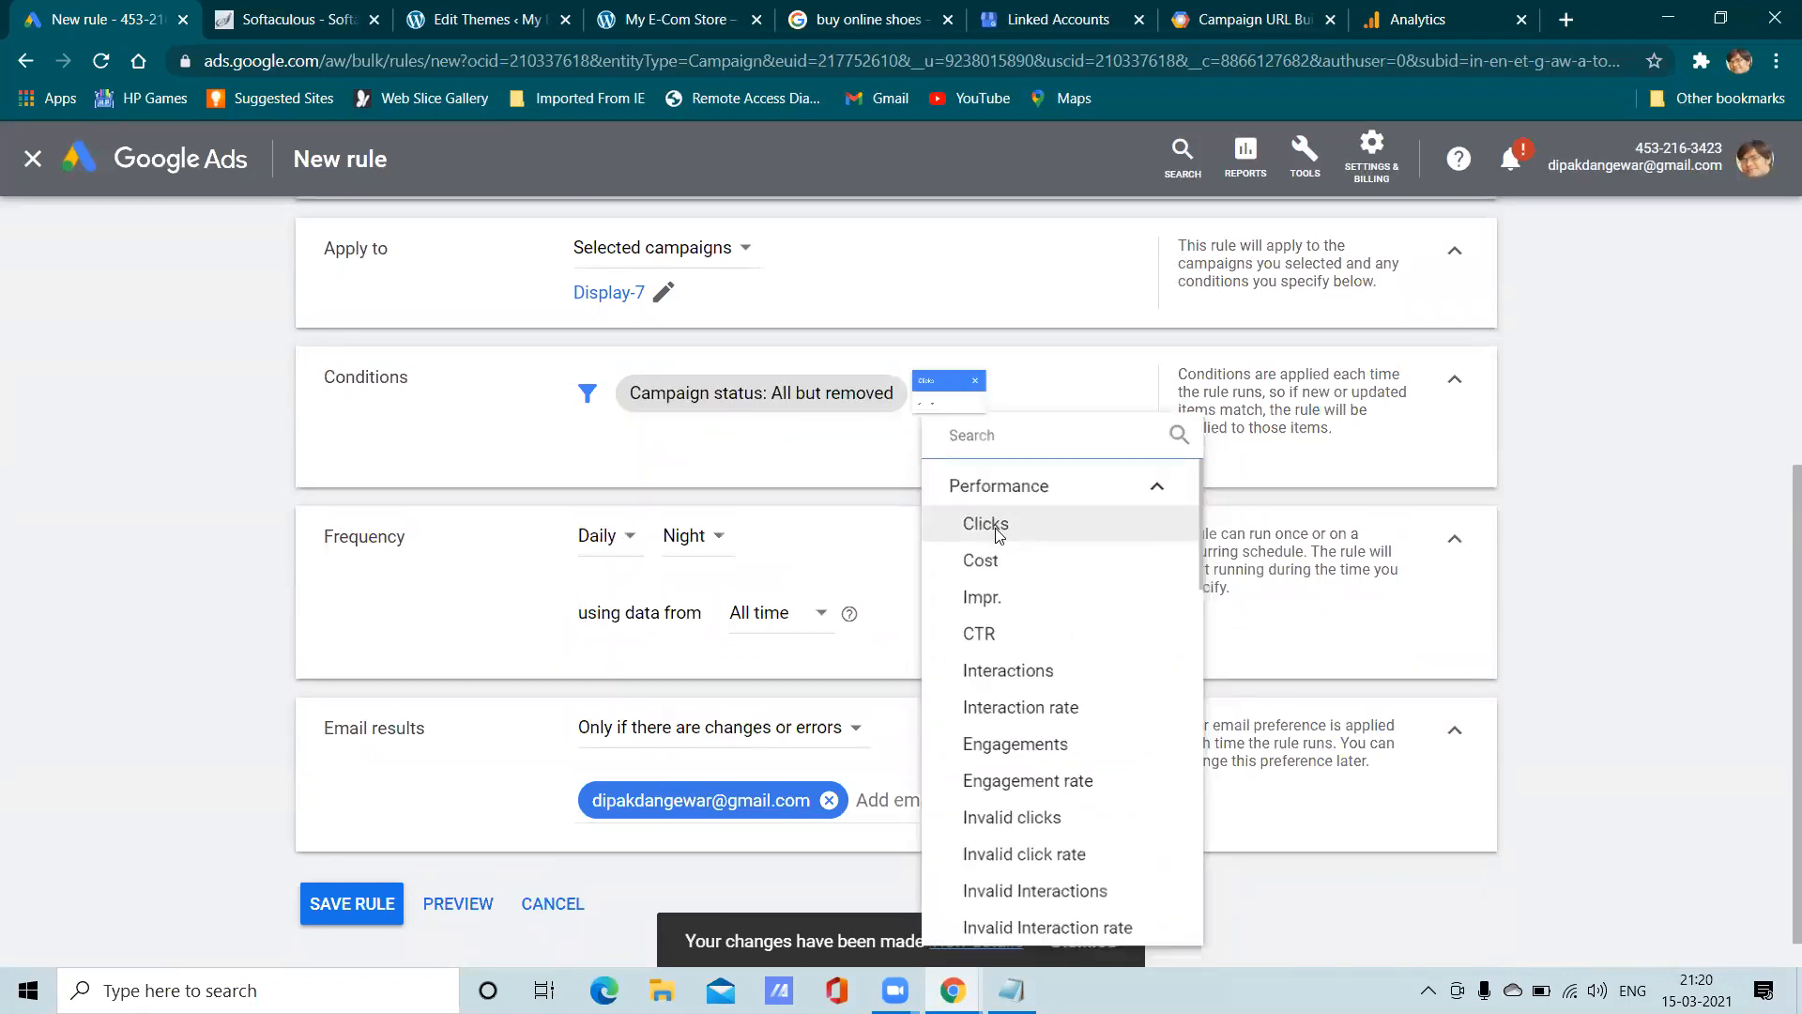
pyautogui.write('50')
pyautogui.click(967, 474)
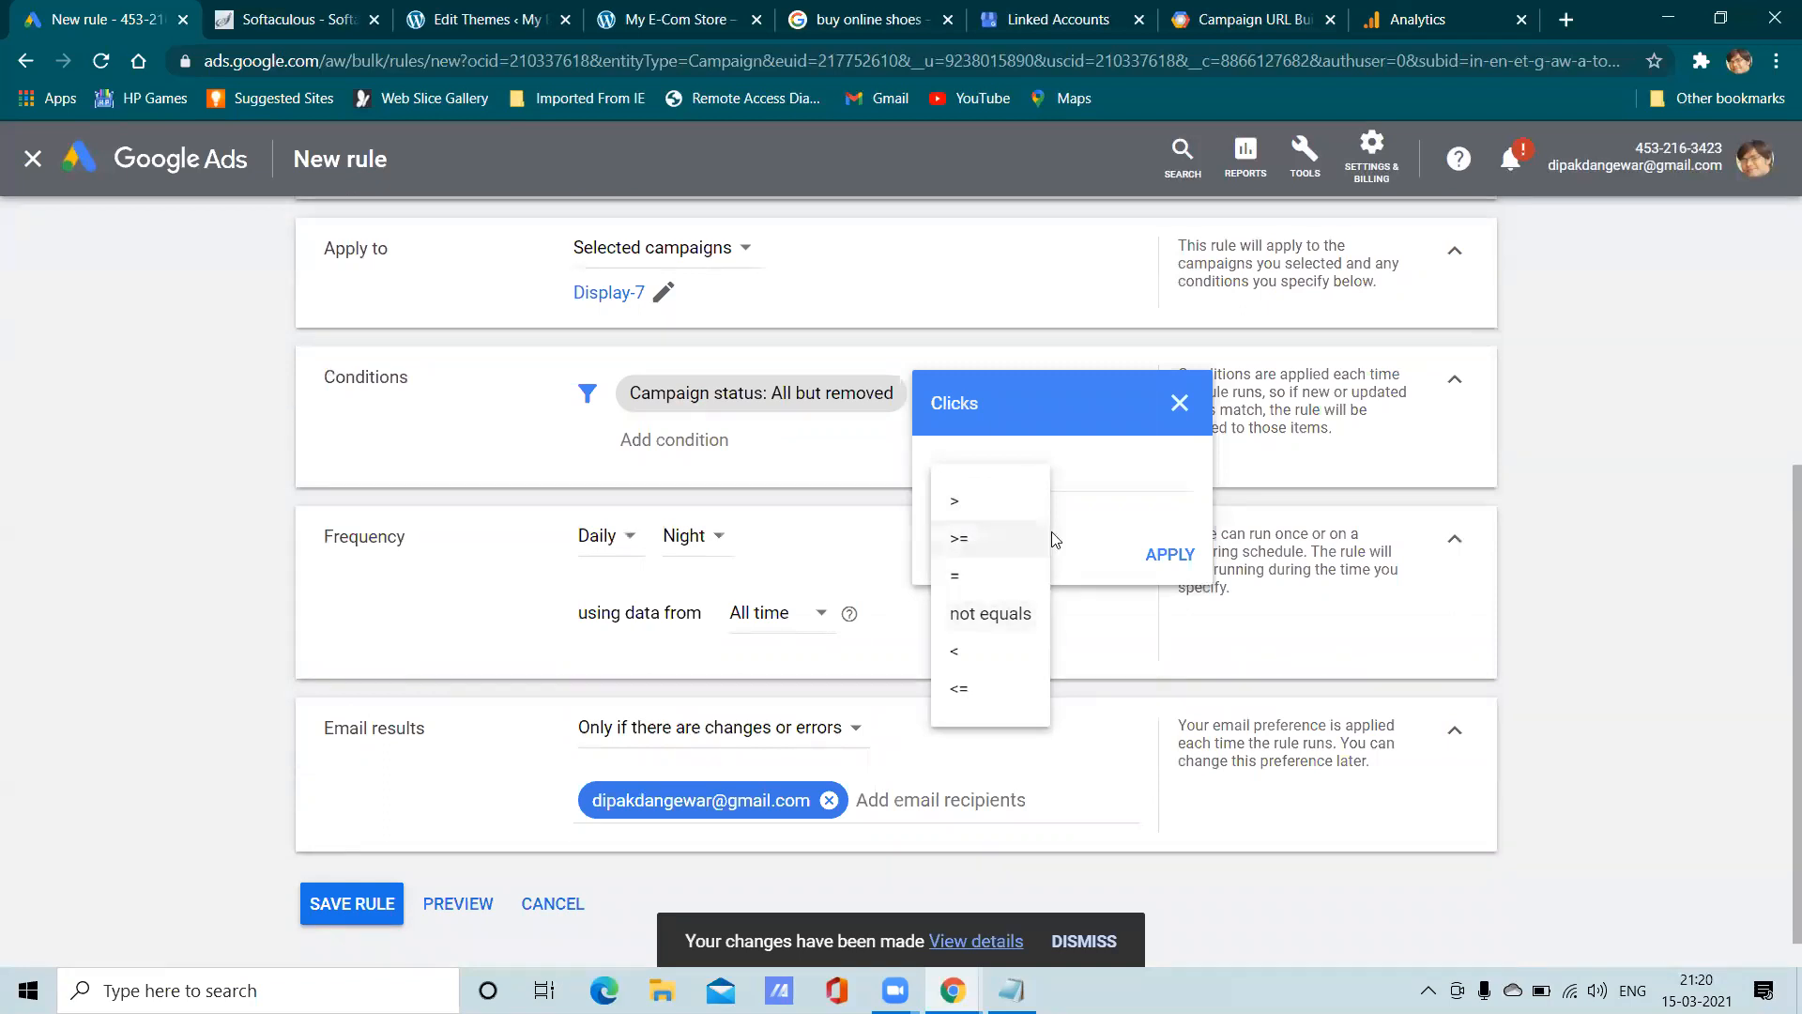
pyautogui.click(957, 510)
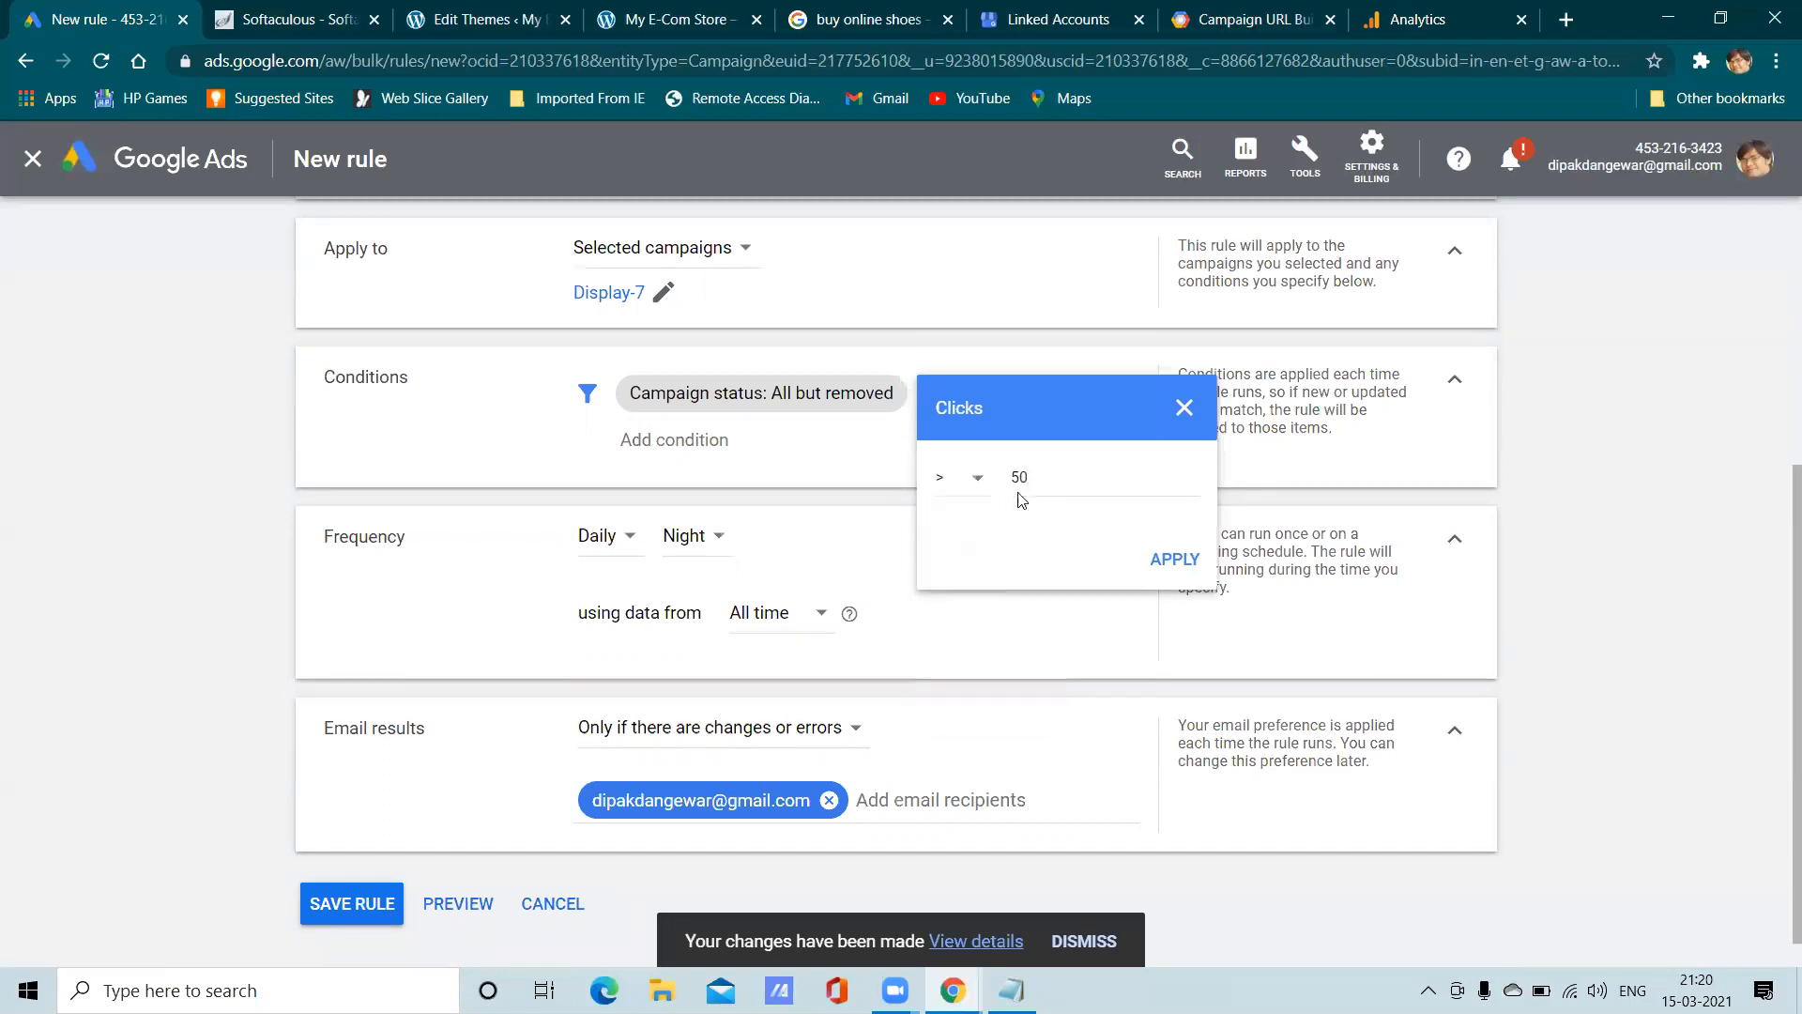
pyautogui.click(1170, 555)
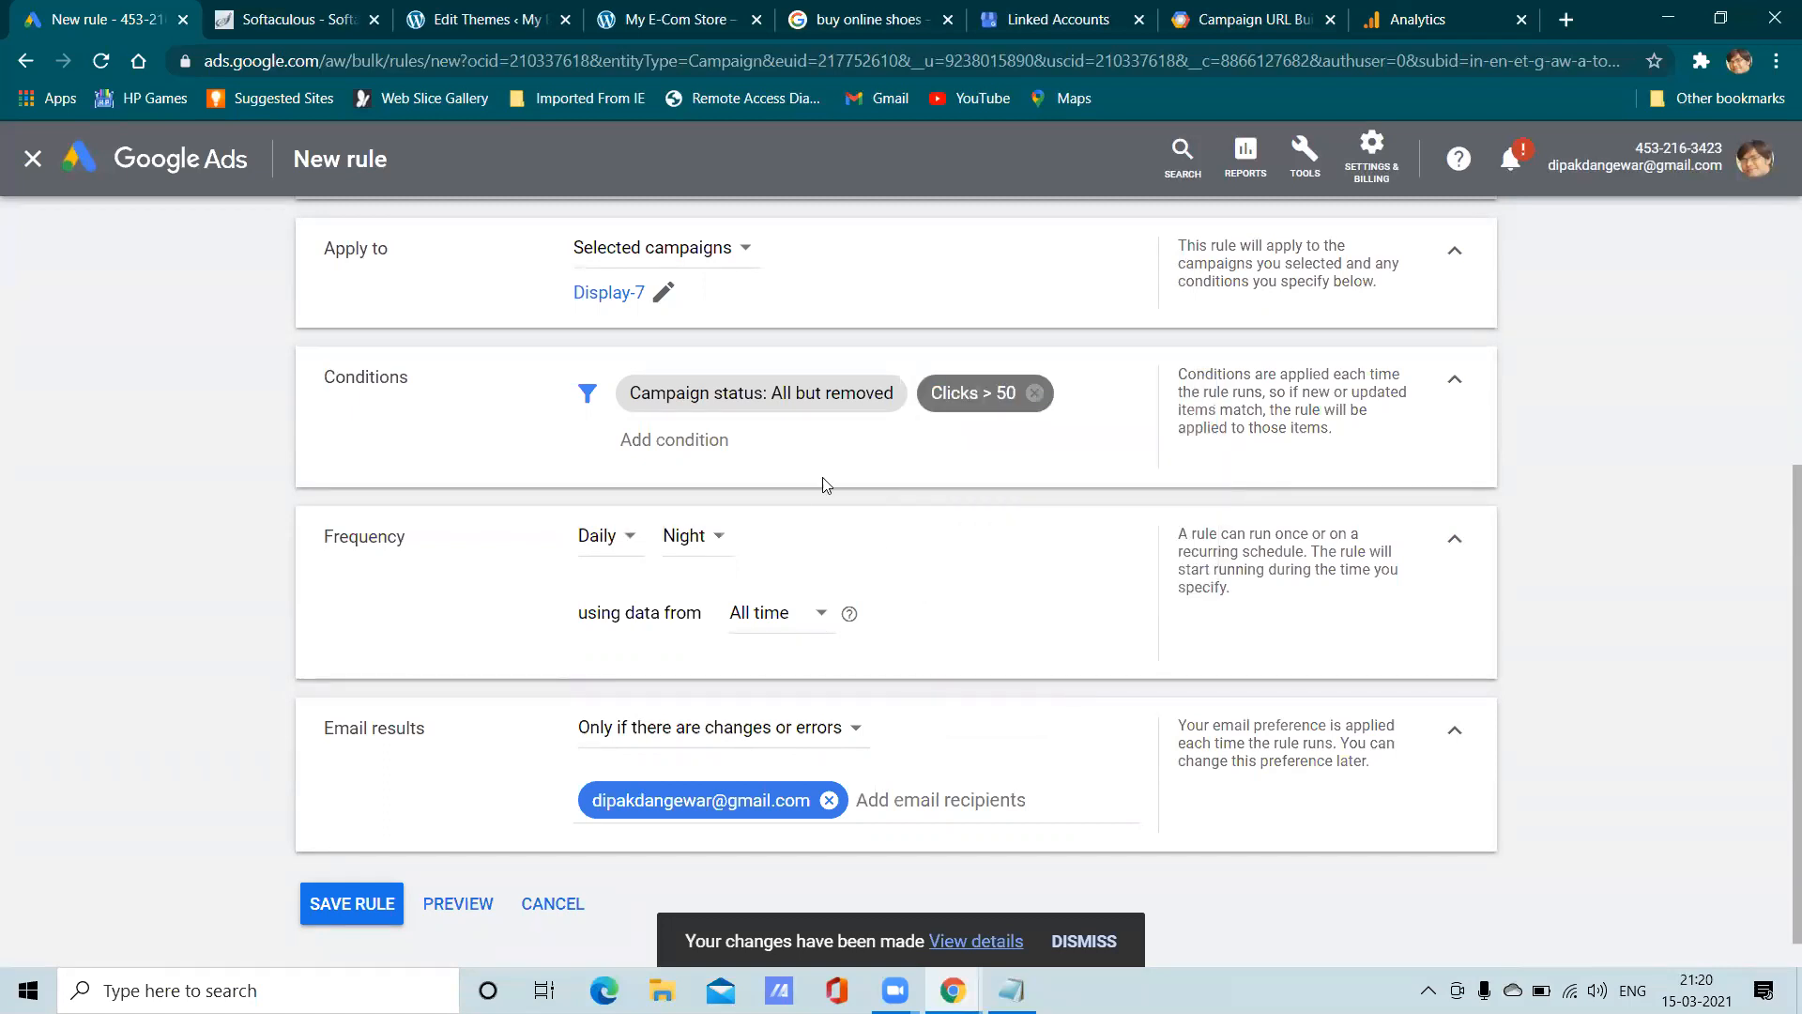
# Keep the rule's frequency at Daily and choose Early morning as its run time
pyautogui.scroll(5, 779, 455)
pyautogui.scroll(-5, 728, 488)
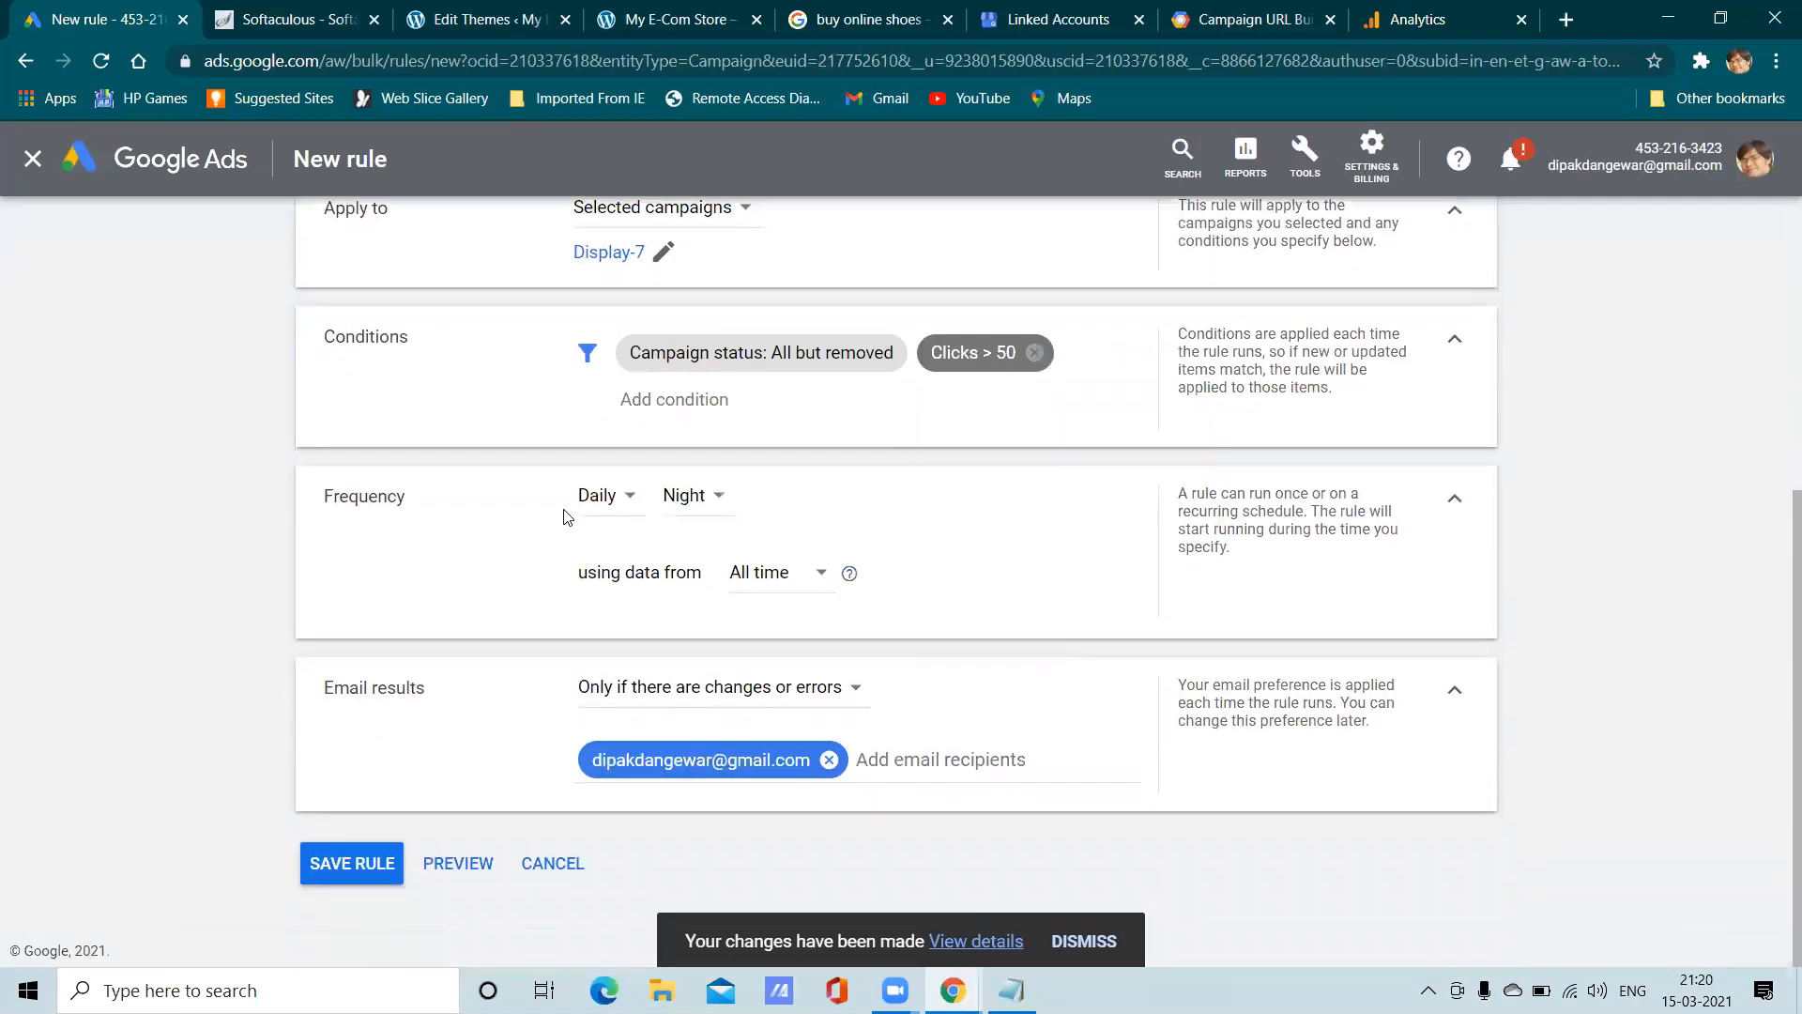
pyautogui.click(608, 508)
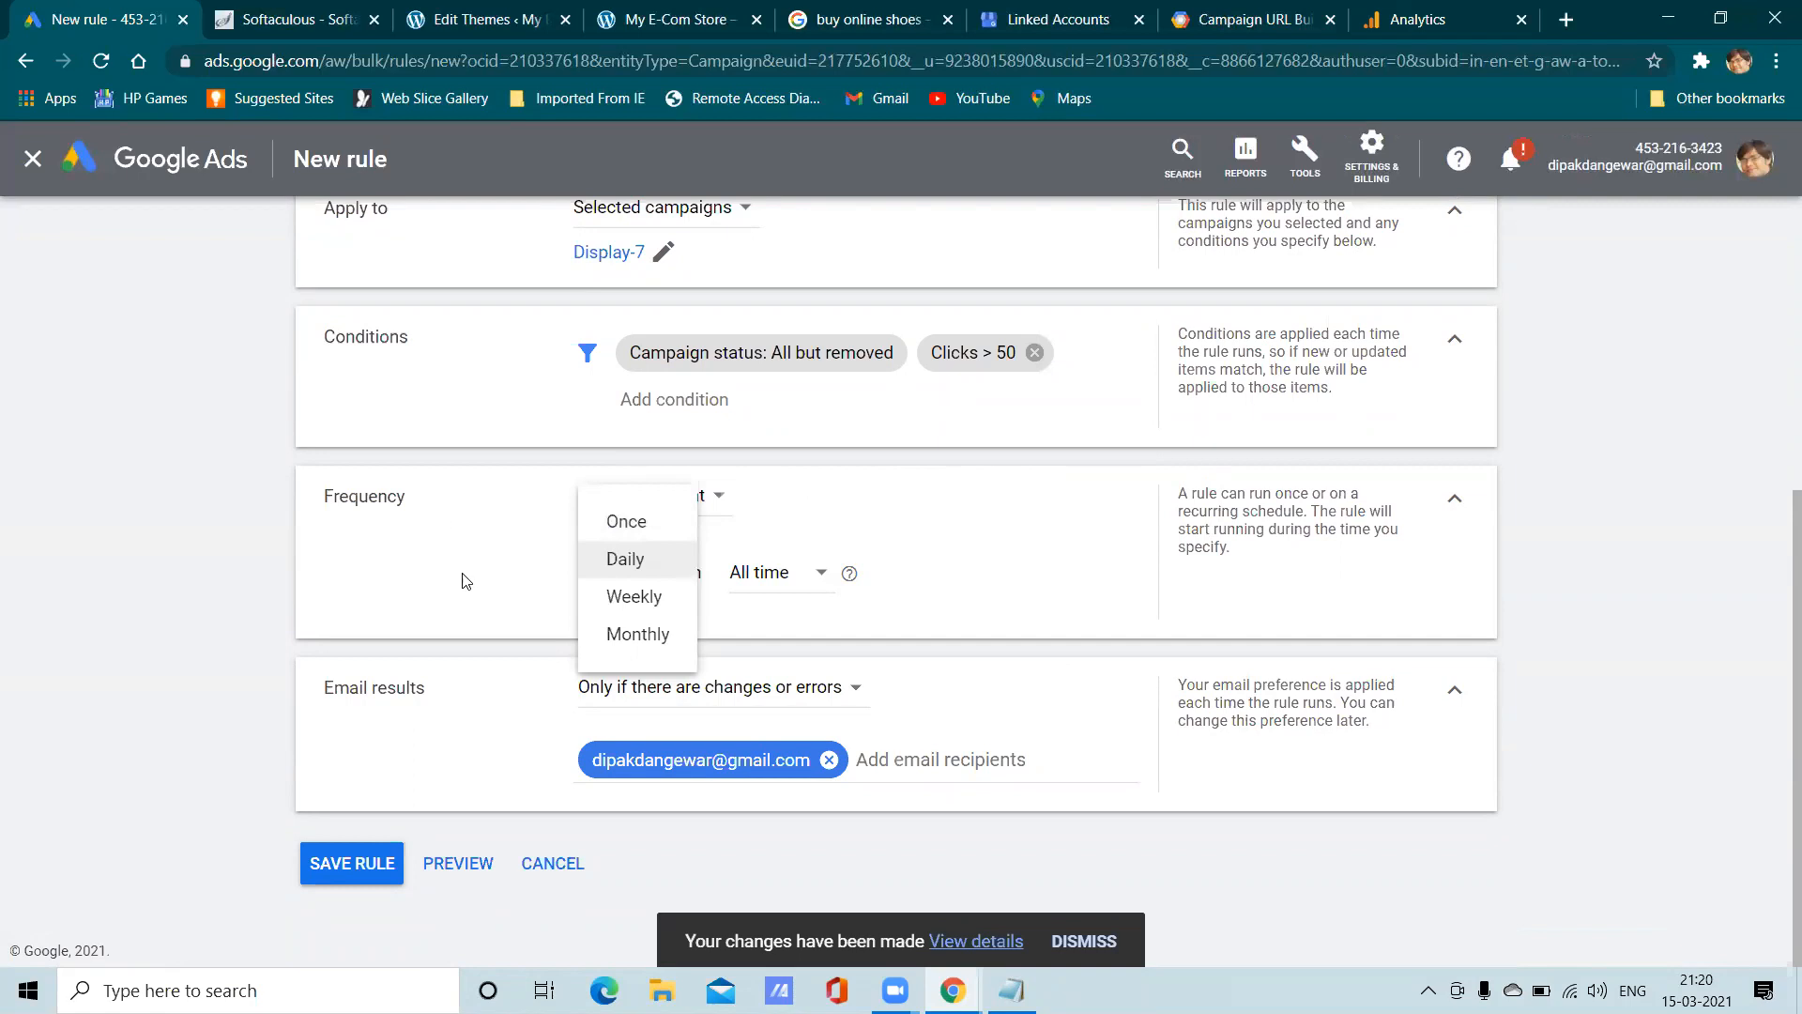
pyautogui.click(606, 504)
pyautogui.click(608, 558)
pyautogui.click(608, 507)
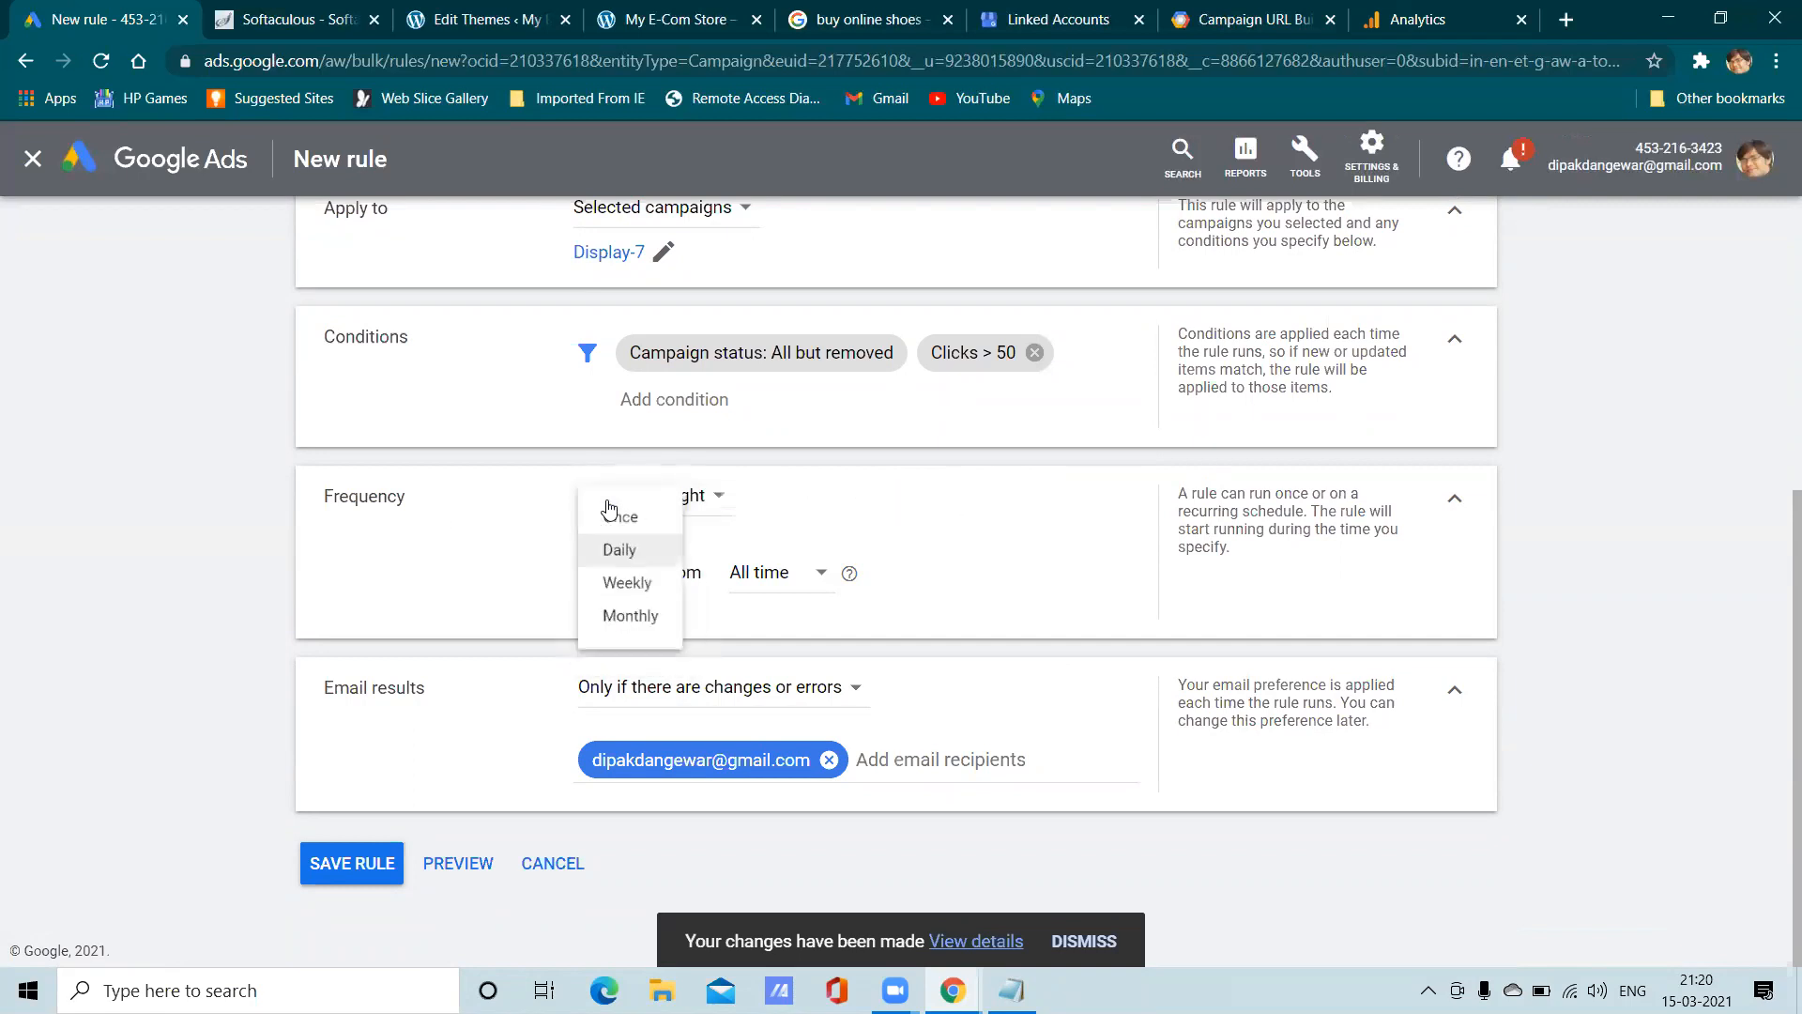
pyautogui.click(704, 501)
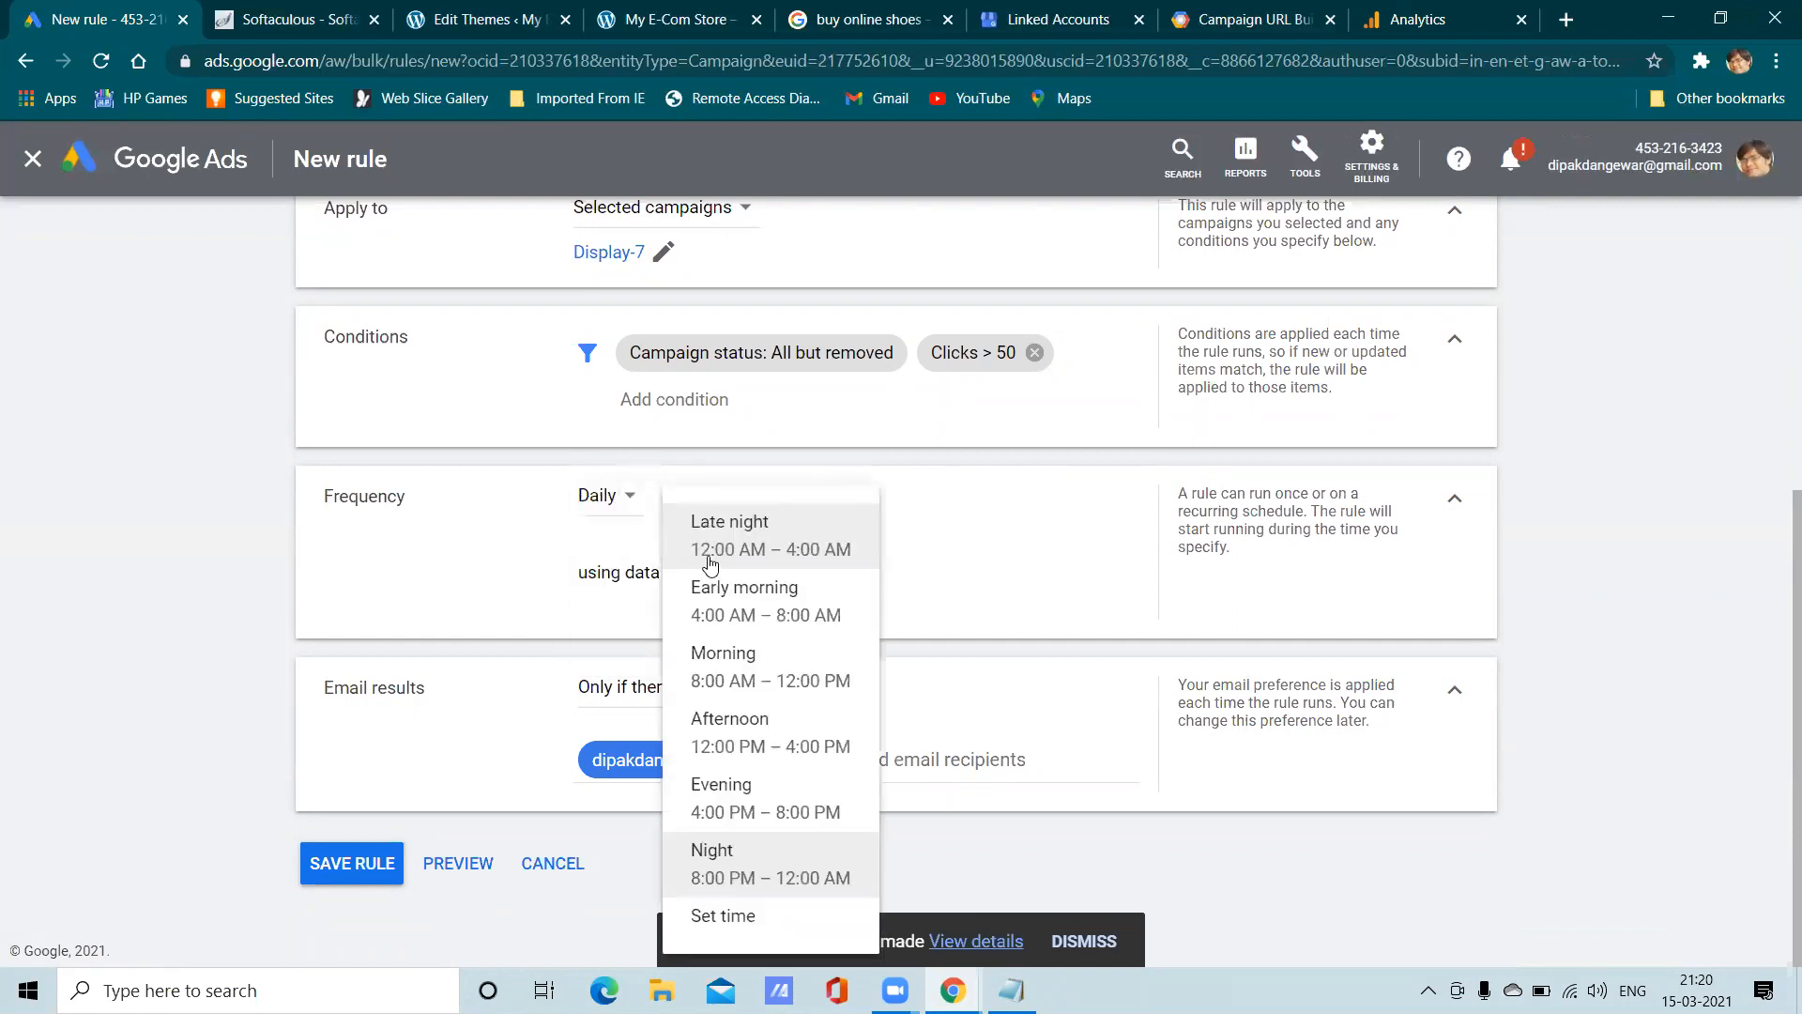
pyautogui.click(711, 549)
pyautogui.click(706, 511)
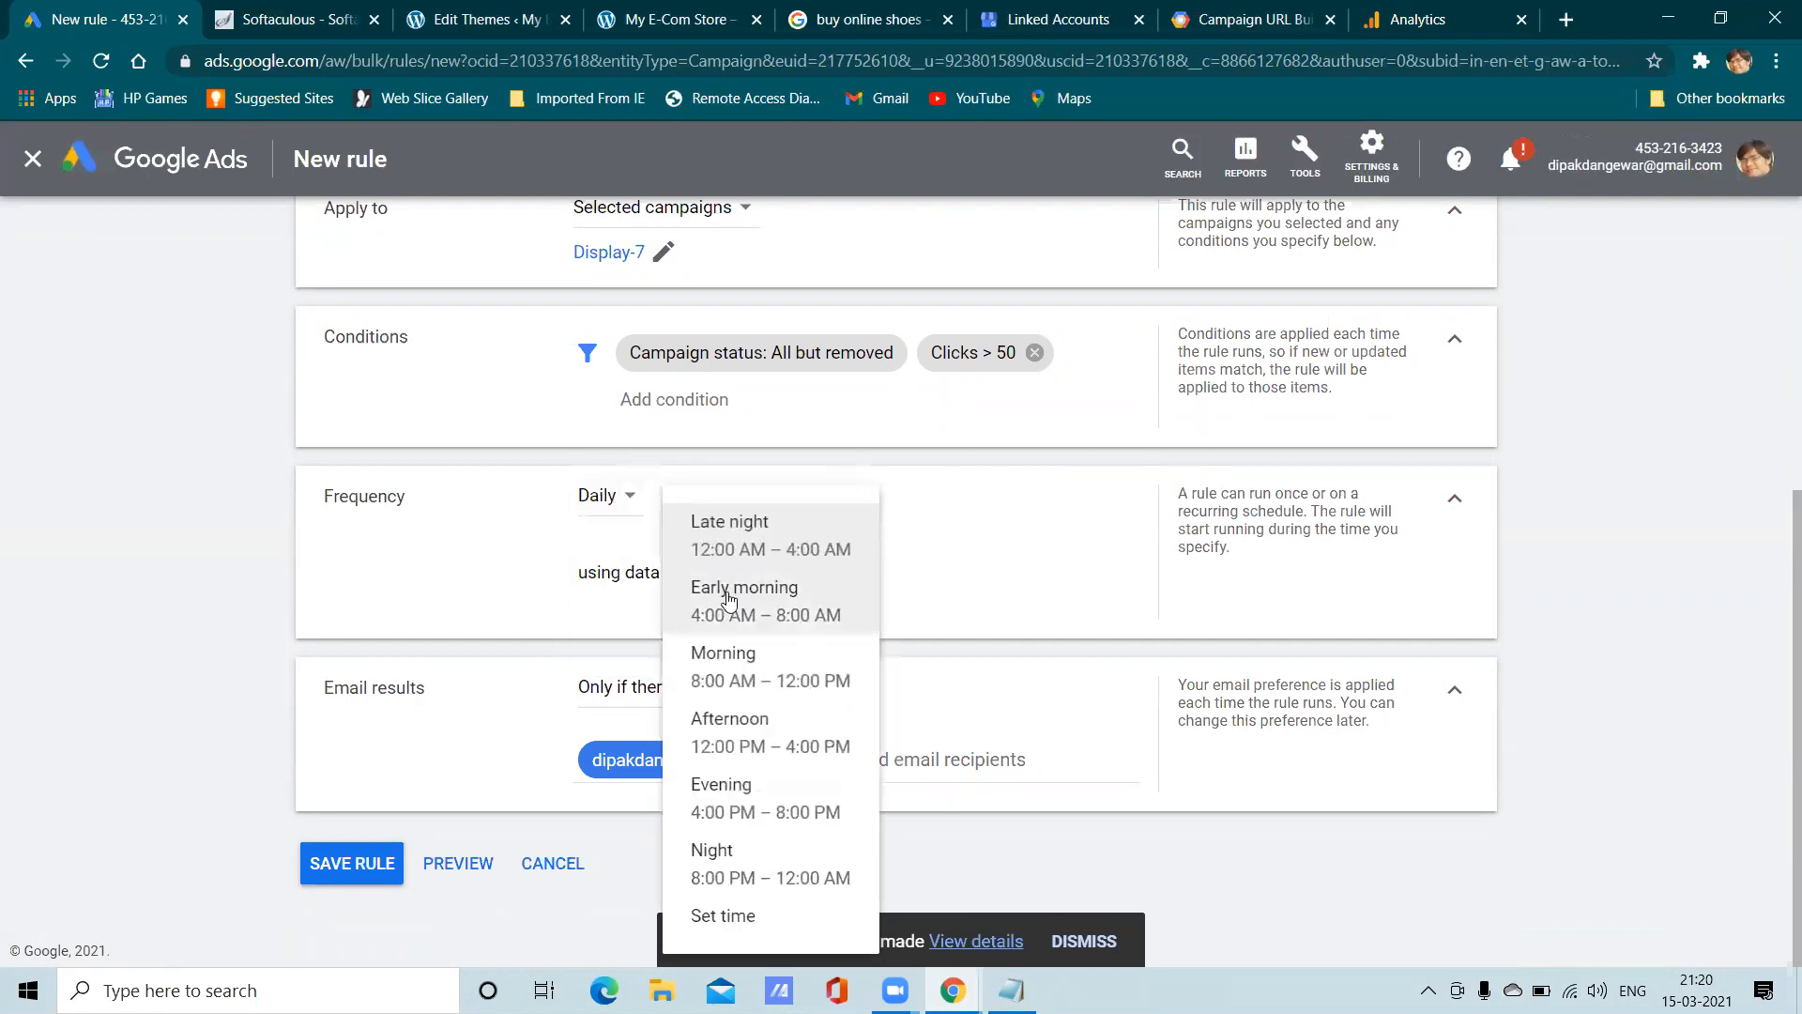
pyautogui.click(728, 599)
# Try the Weekly frequency, and switch the rule to run Once in the Afternoon
pyautogui.click(622, 500)
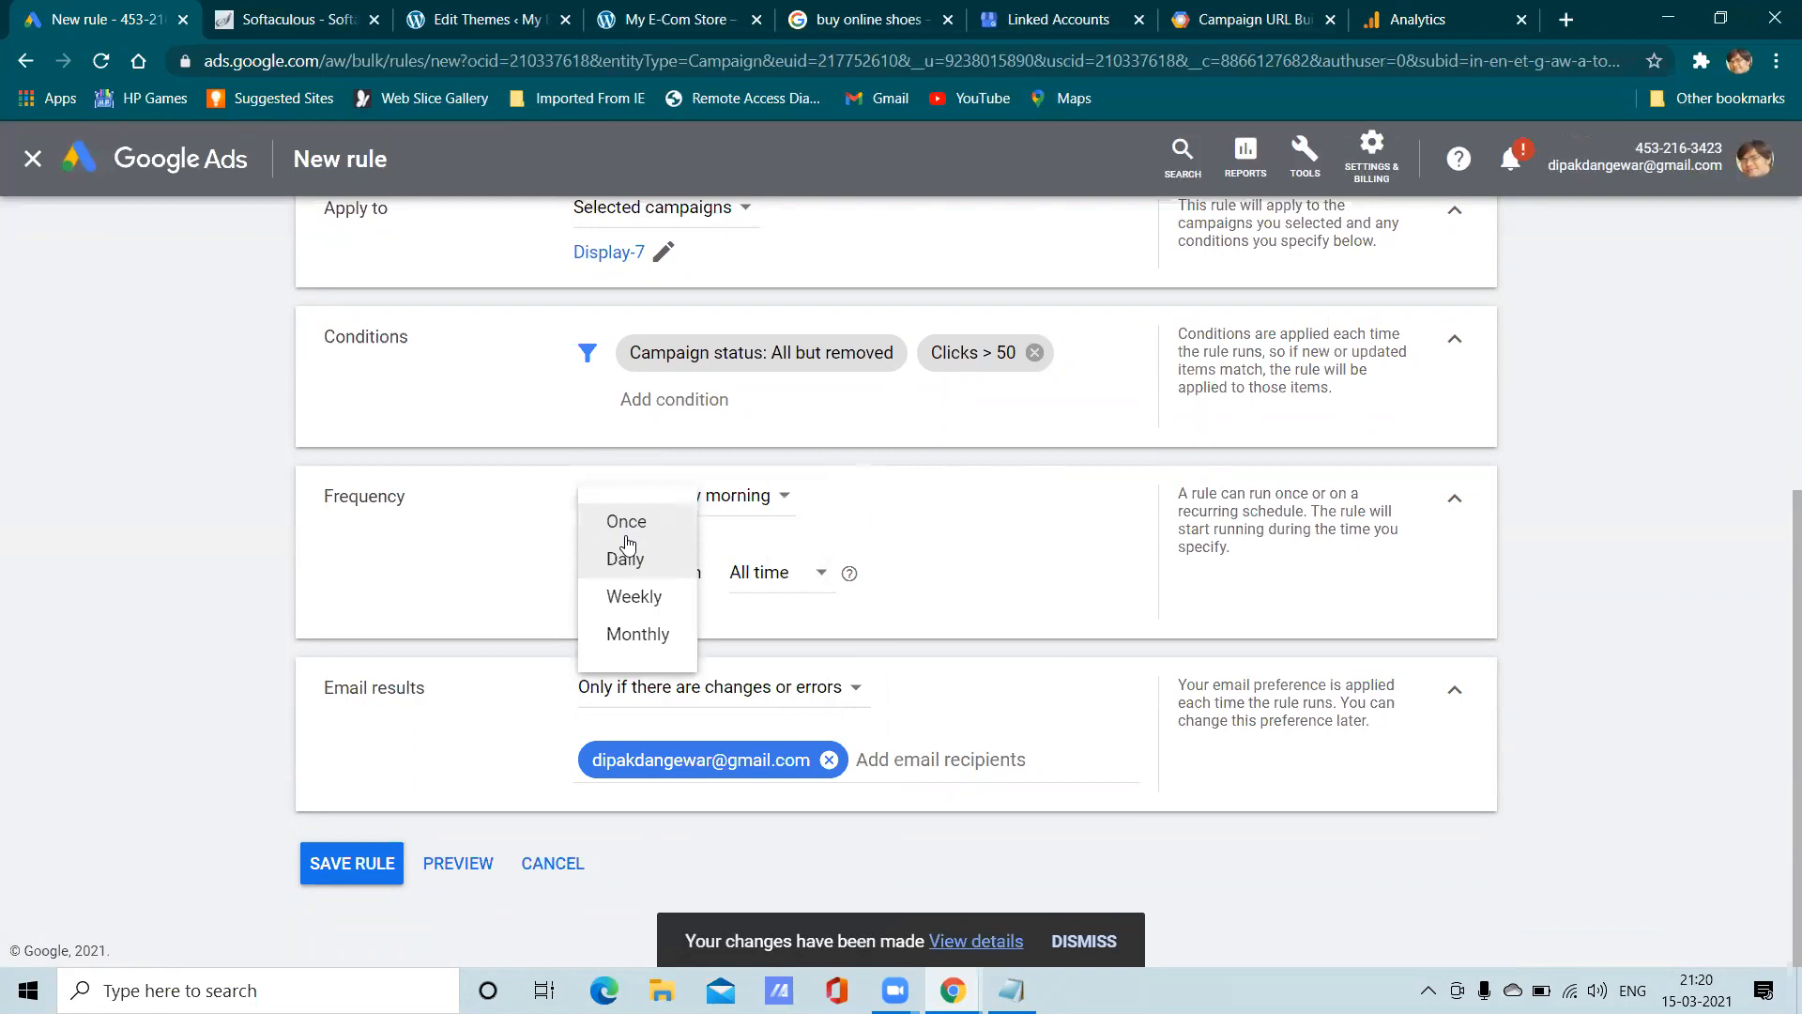
pyautogui.click(633, 596)
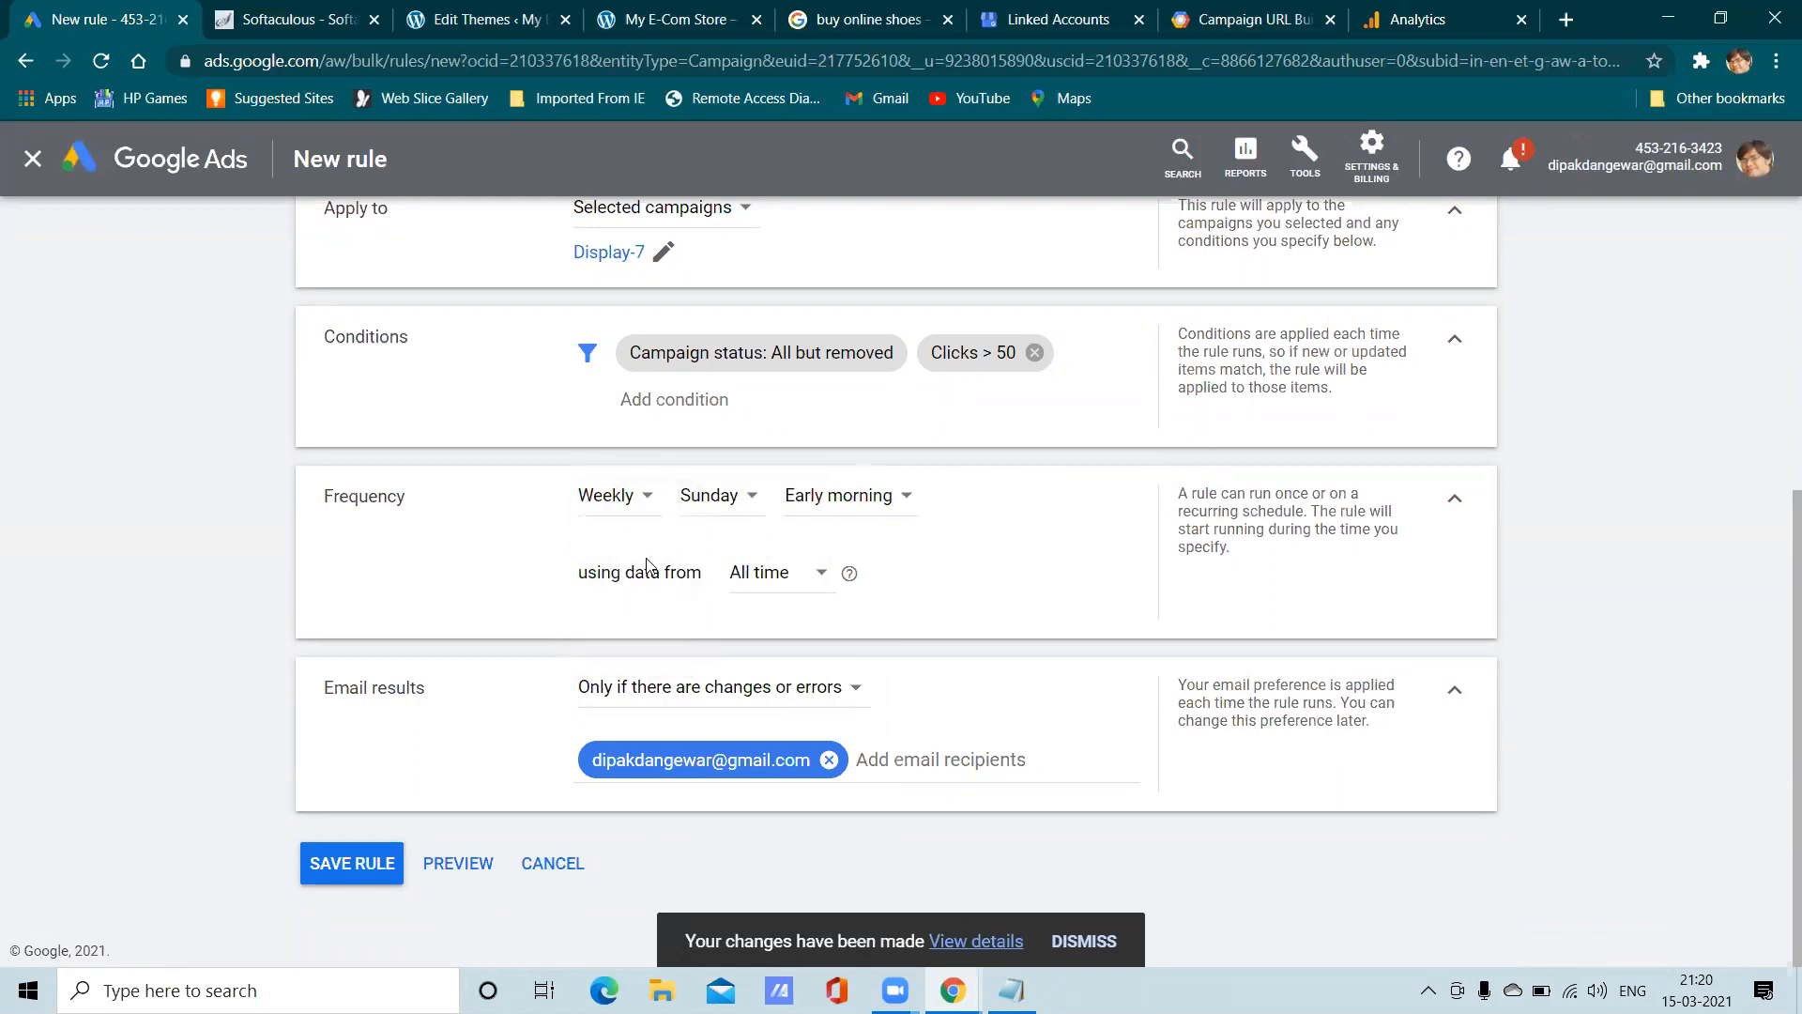
pyautogui.click(628, 507)
pyautogui.click(624, 519)
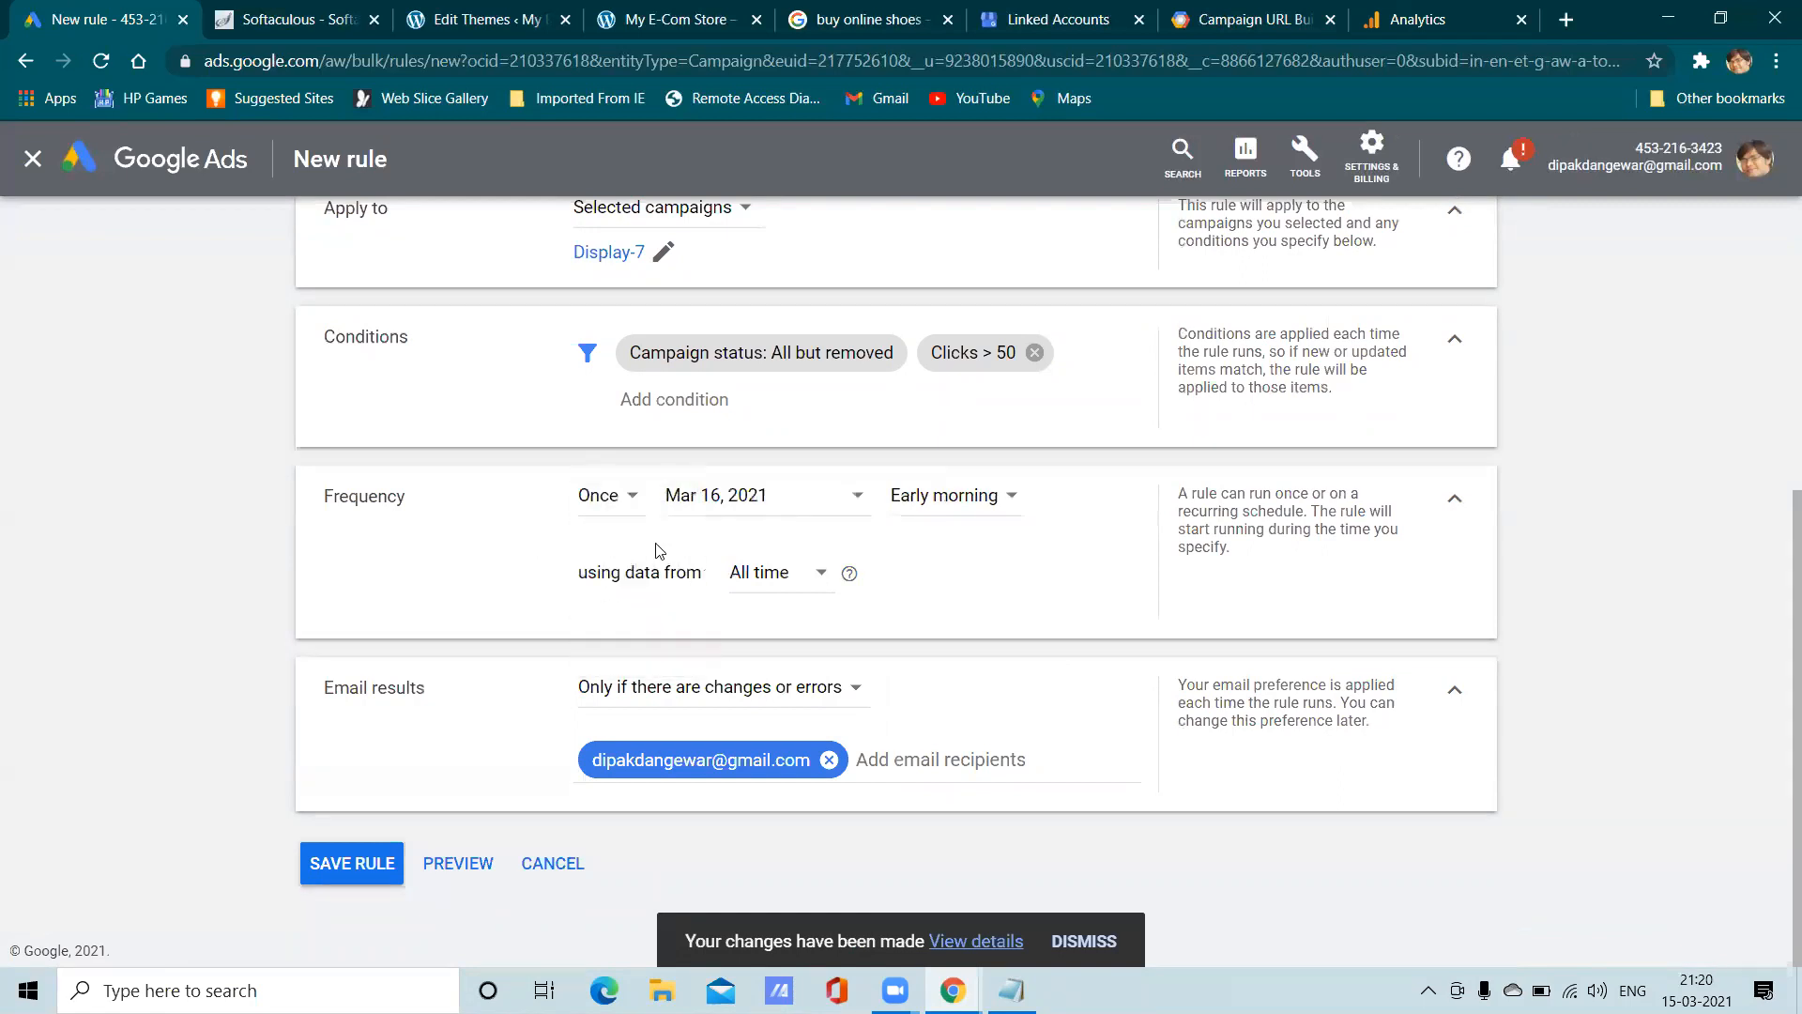
pyautogui.click(938, 507)
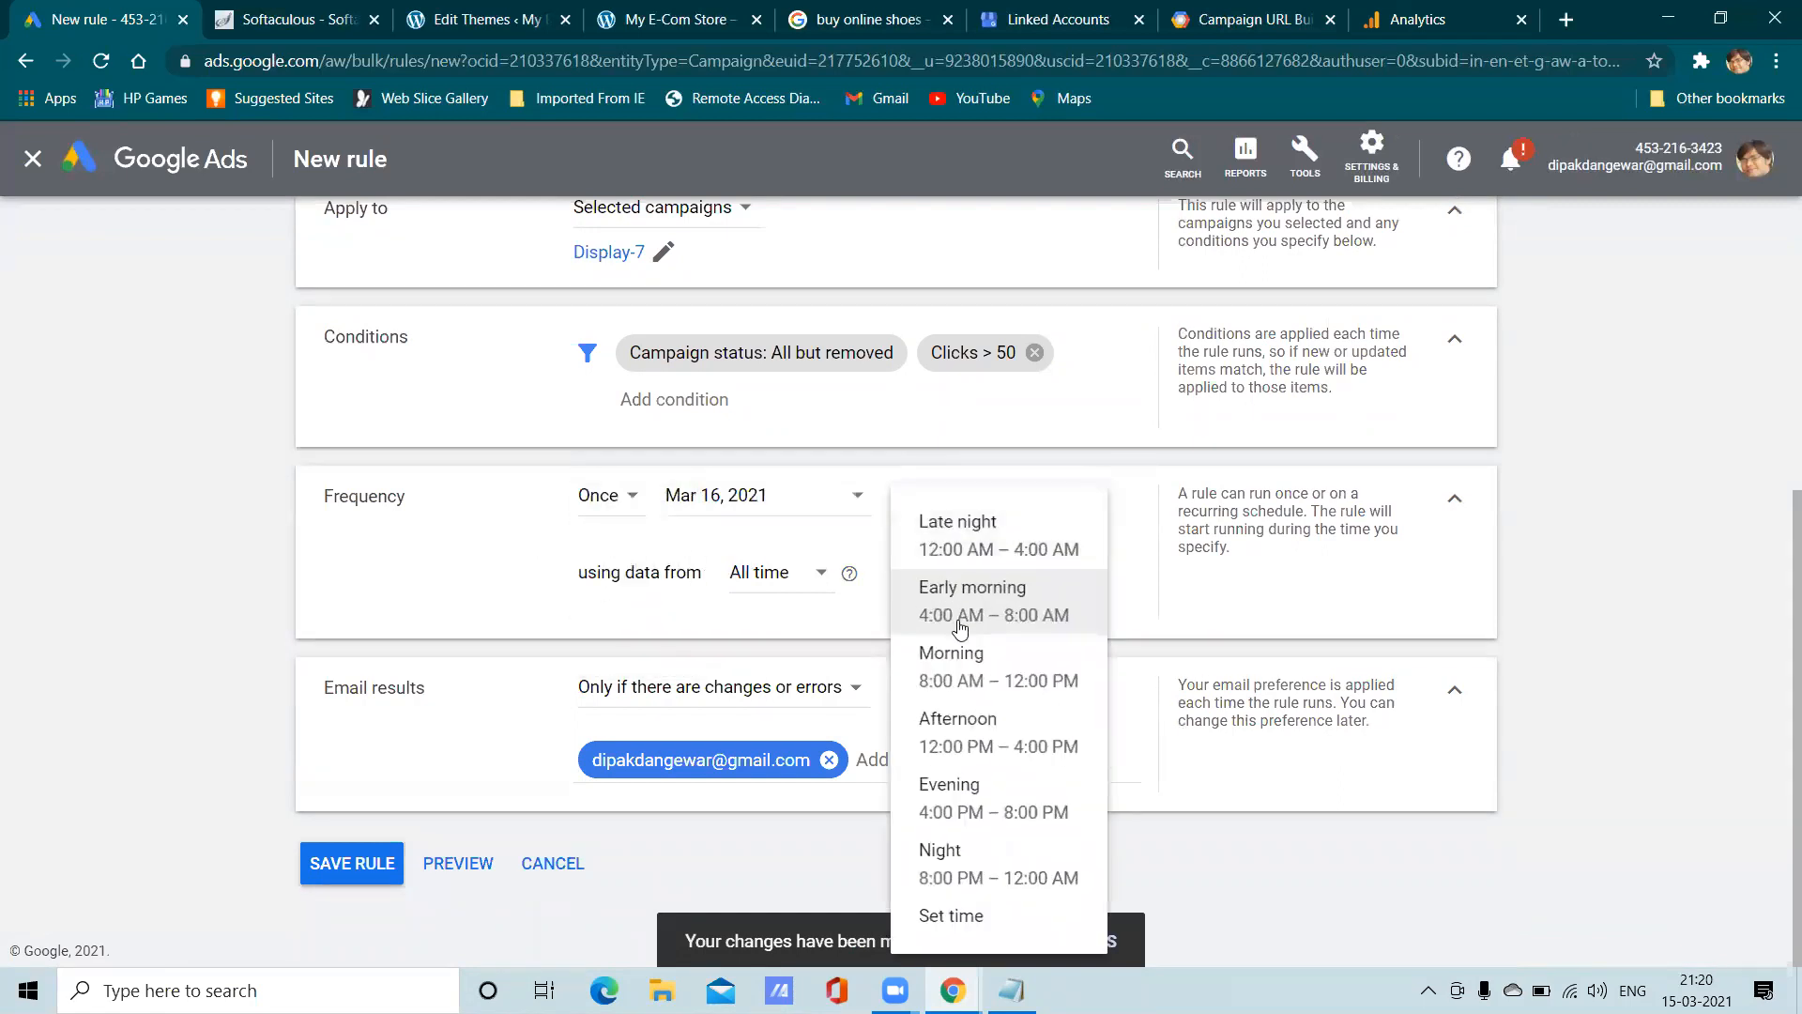
pyautogui.click(953, 730)
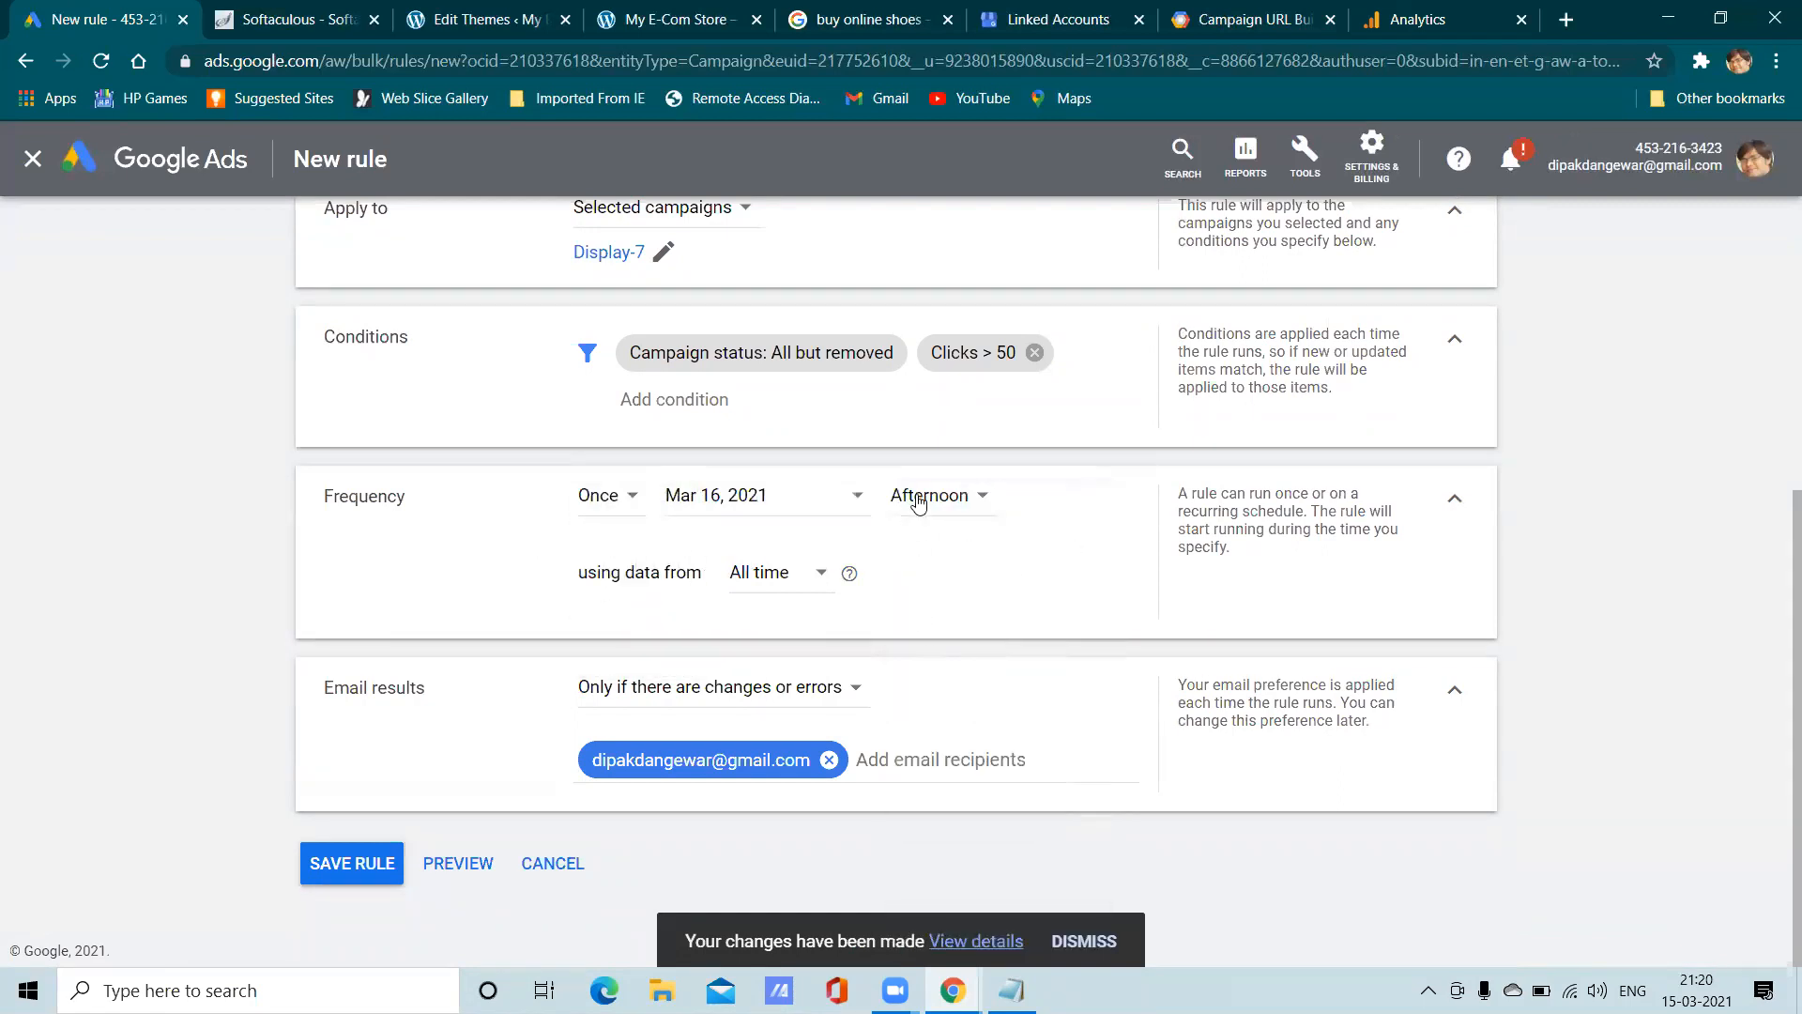
# Set the rule to use data from Today
pyautogui.click(809, 575)
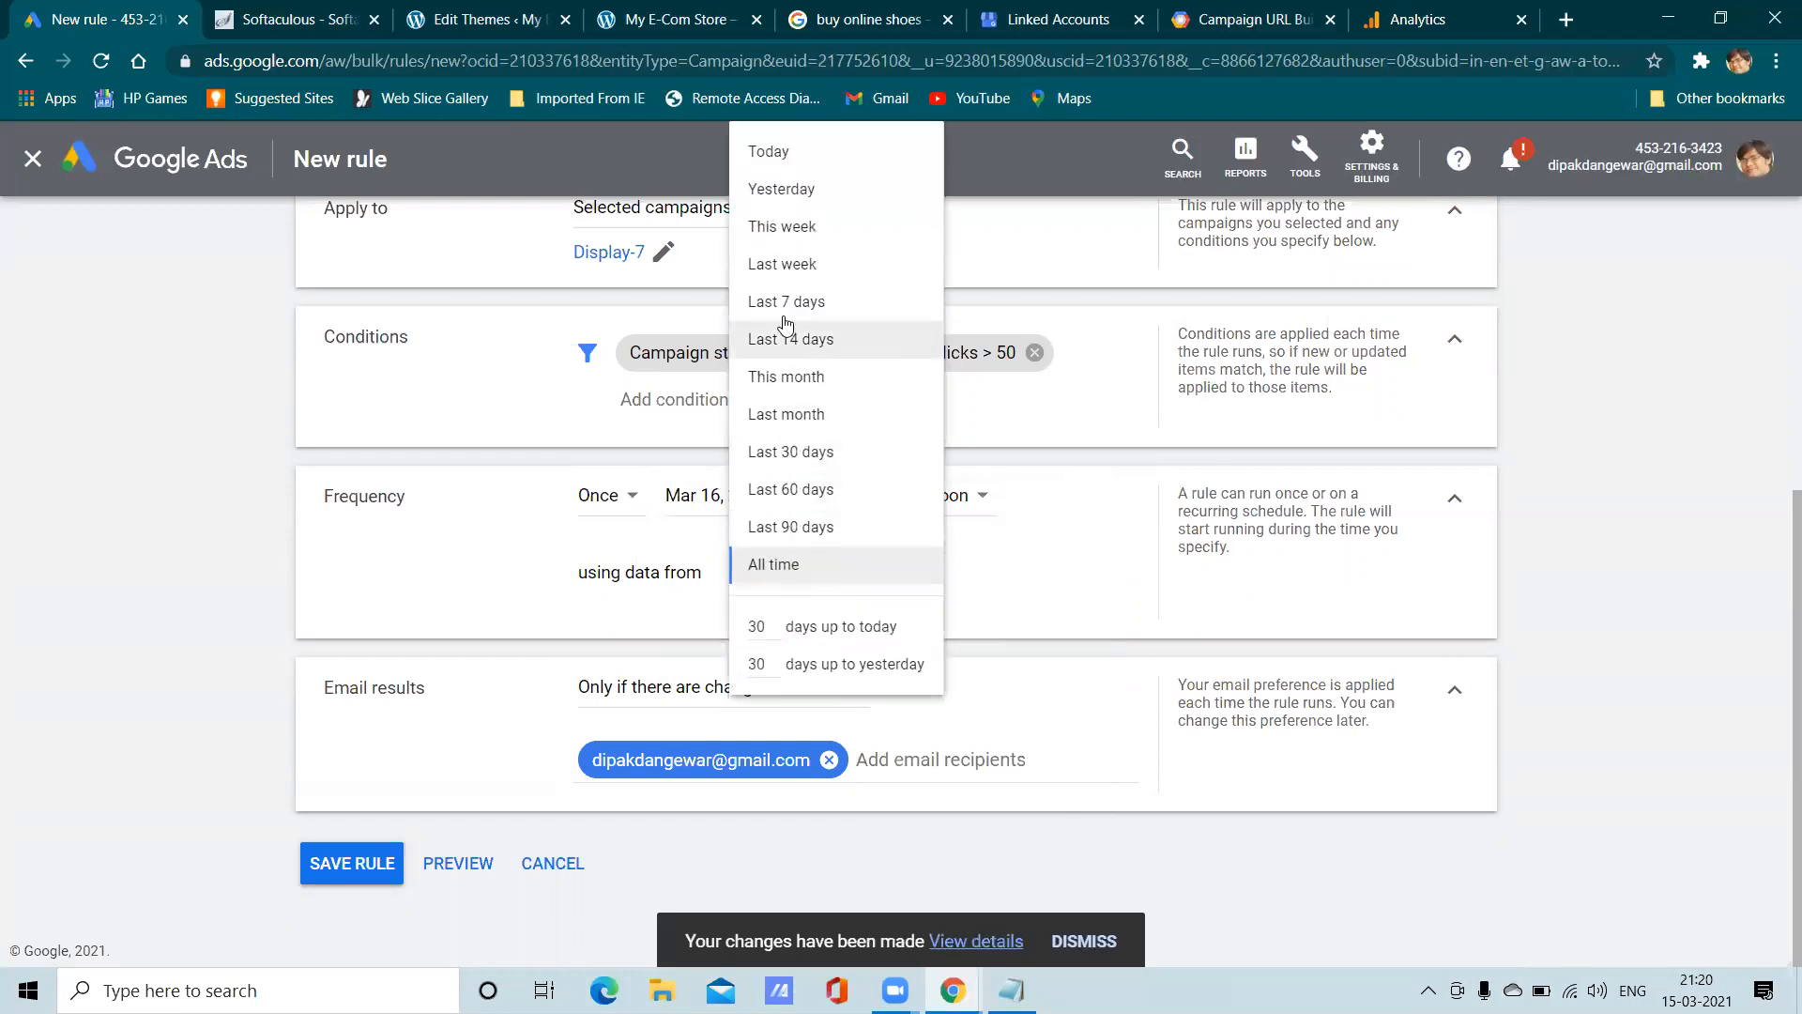
pyautogui.click(813, 636)
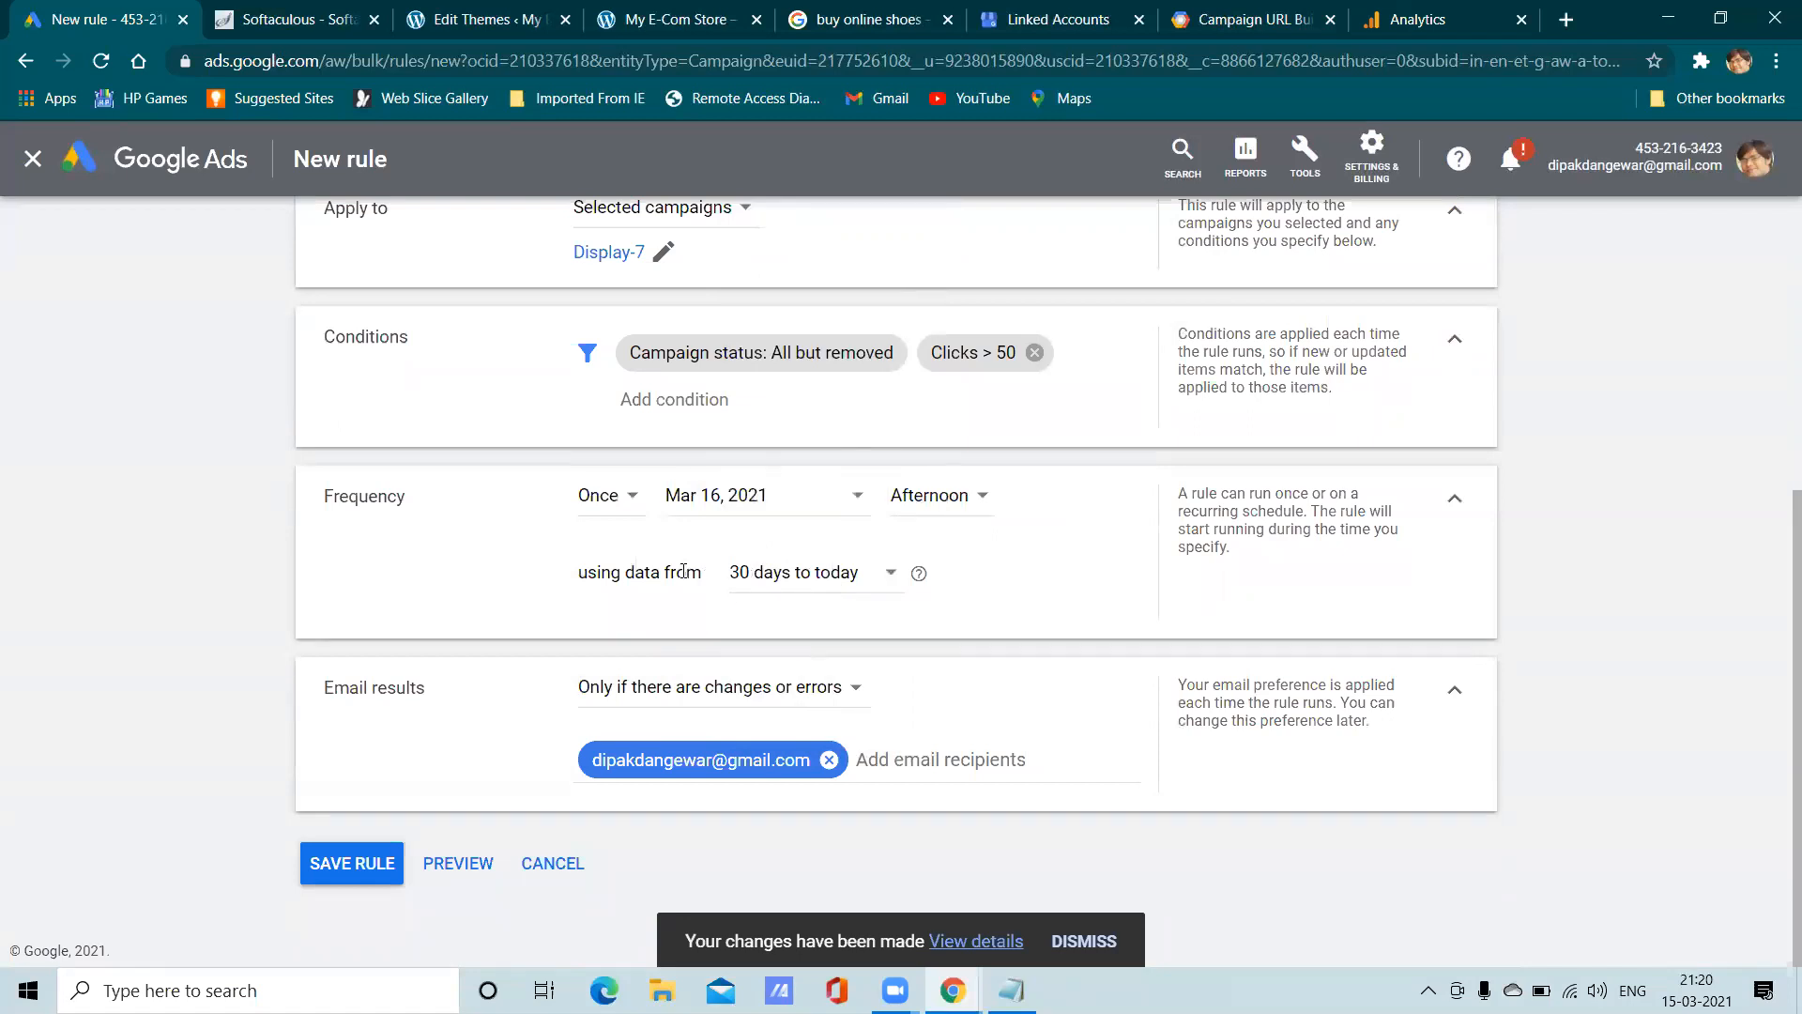
pyautogui.click(803, 580)
pyautogui.click(762, 146)
# Set the rule's one-time run date to Mar 31, 2021
pyautogui.click(711, 502)
pyautogui.click(813, 838)
pyautogui.click(679, 500)
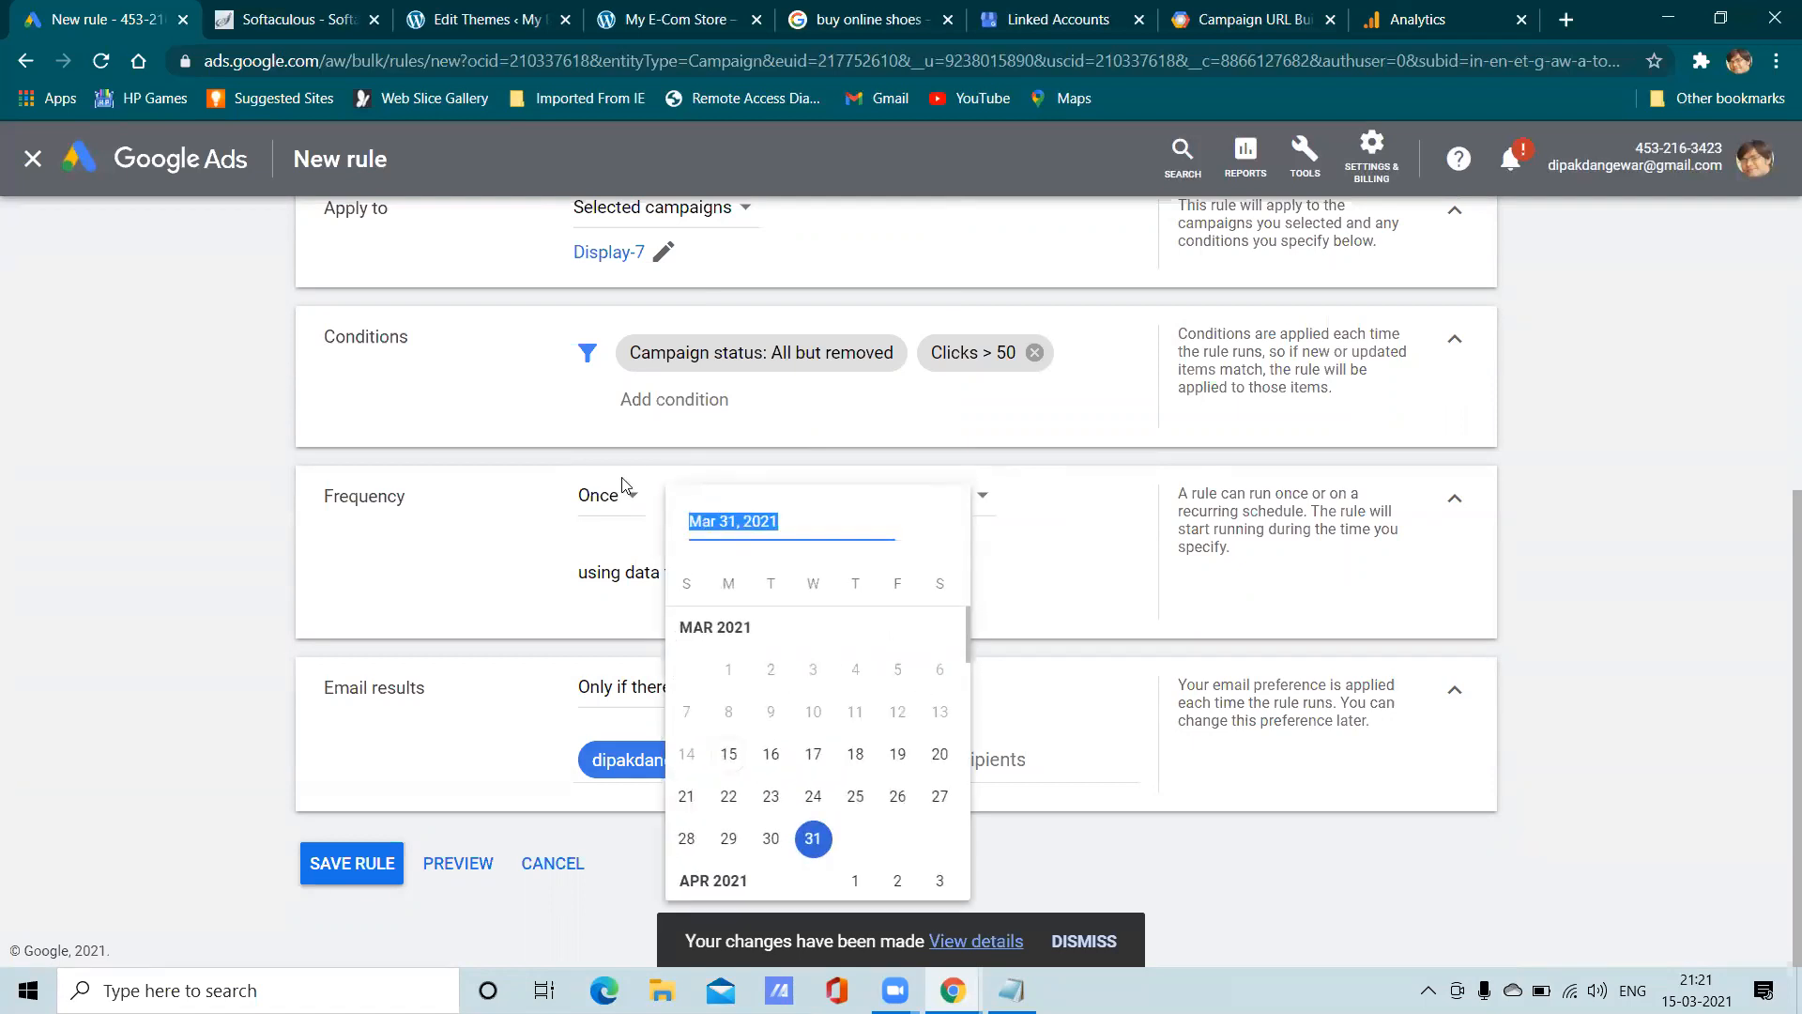
pyautogui.click(627, 504)
# Set the rule's frequency to Daily with the Evening run time
pyautogui.click(627, 504)
pyautogui.click(625, 559)
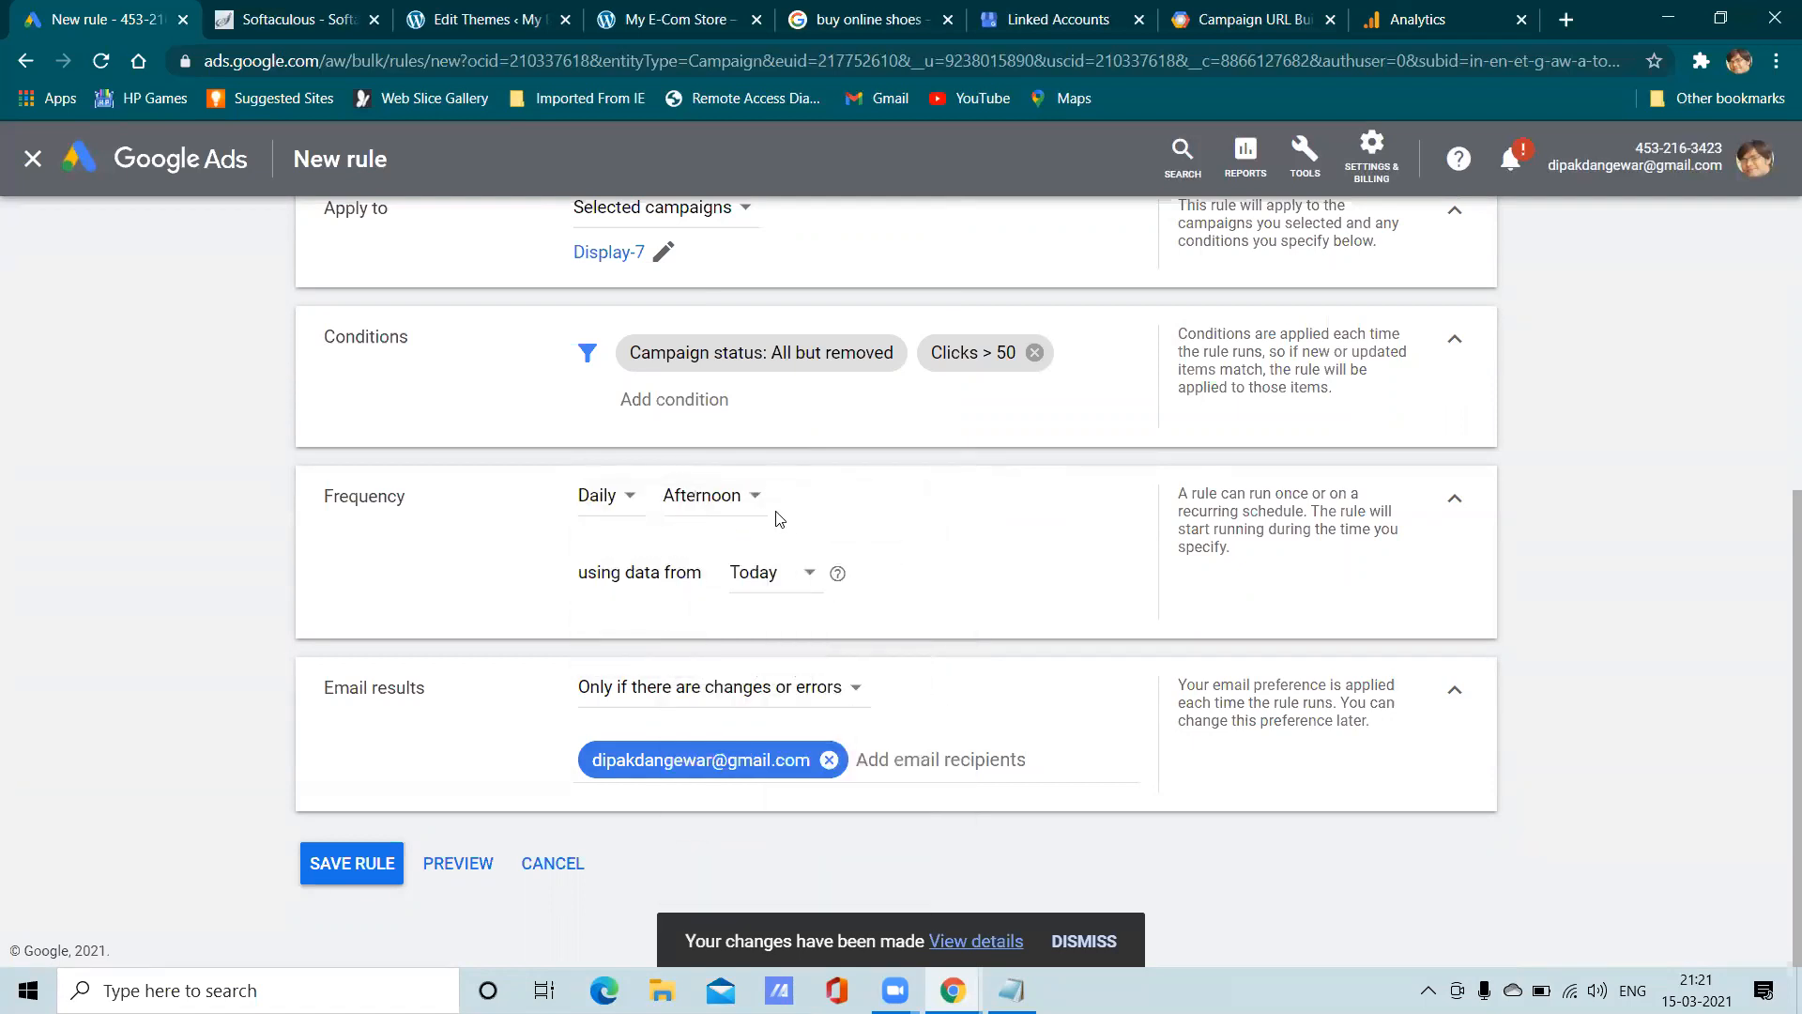
pyautogui.click(747, 508)
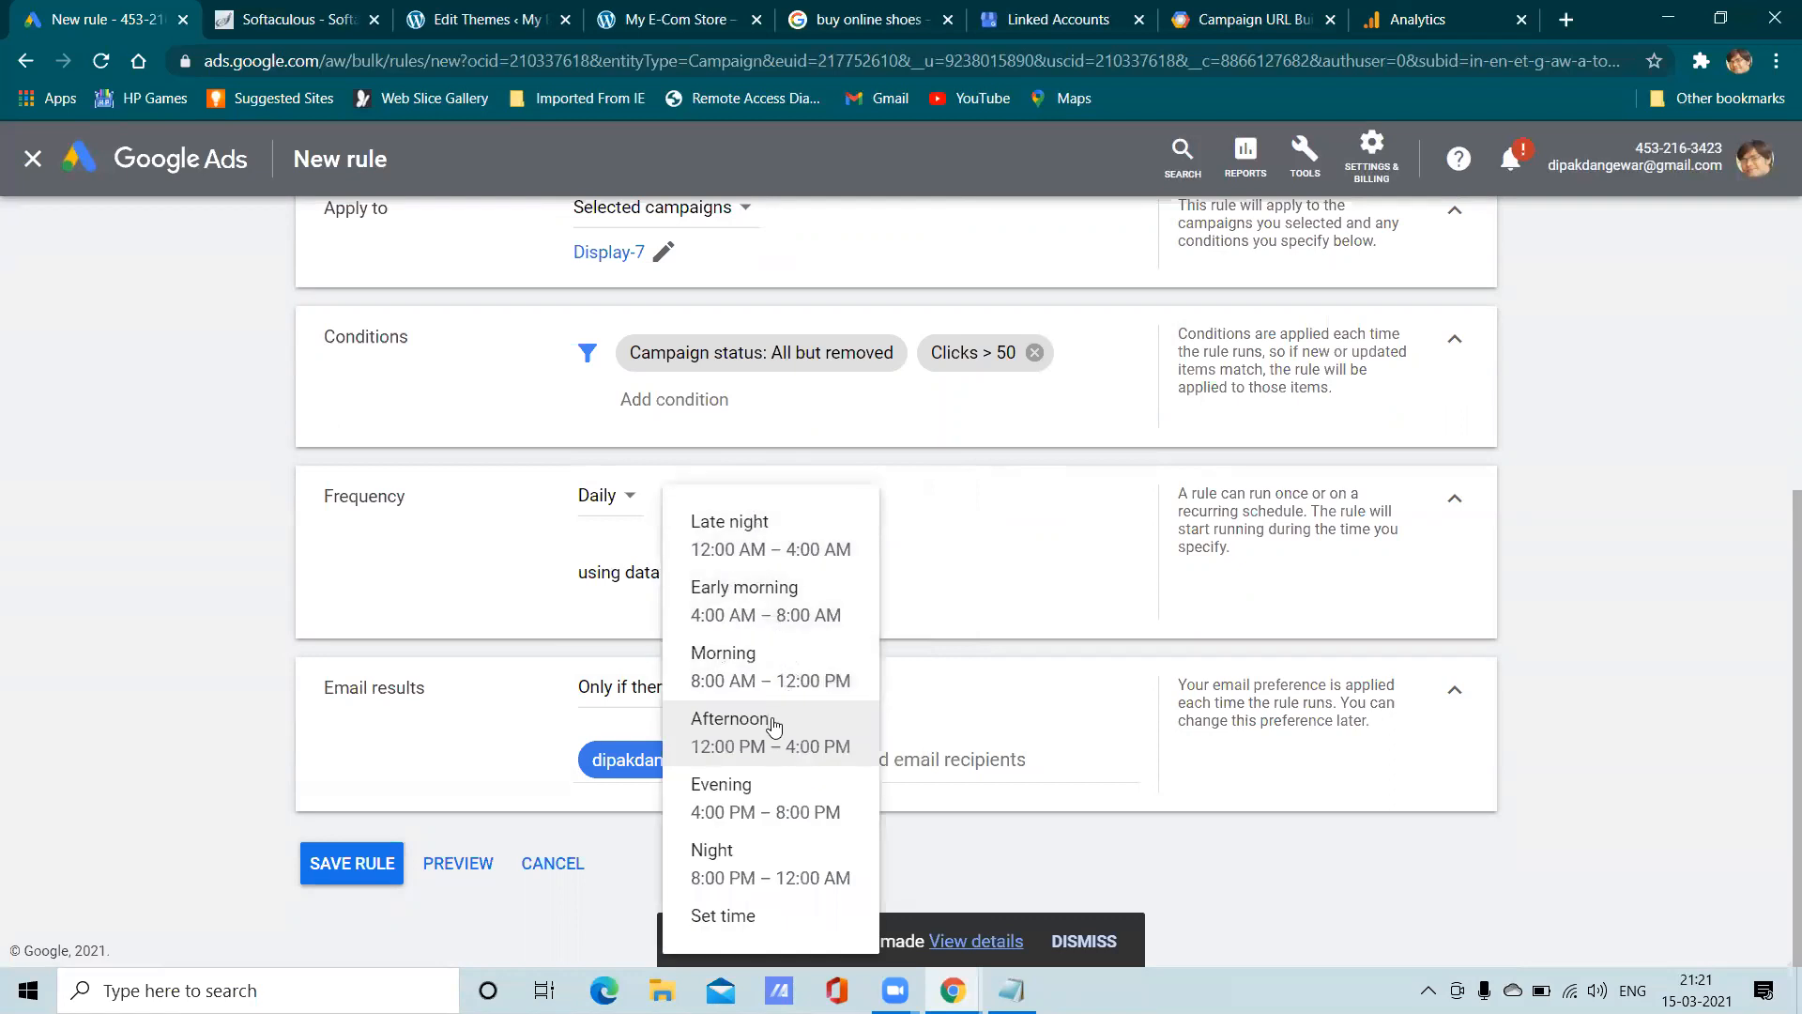
pyautogui.click(765, 788)
pyautogui.click(787, 573)
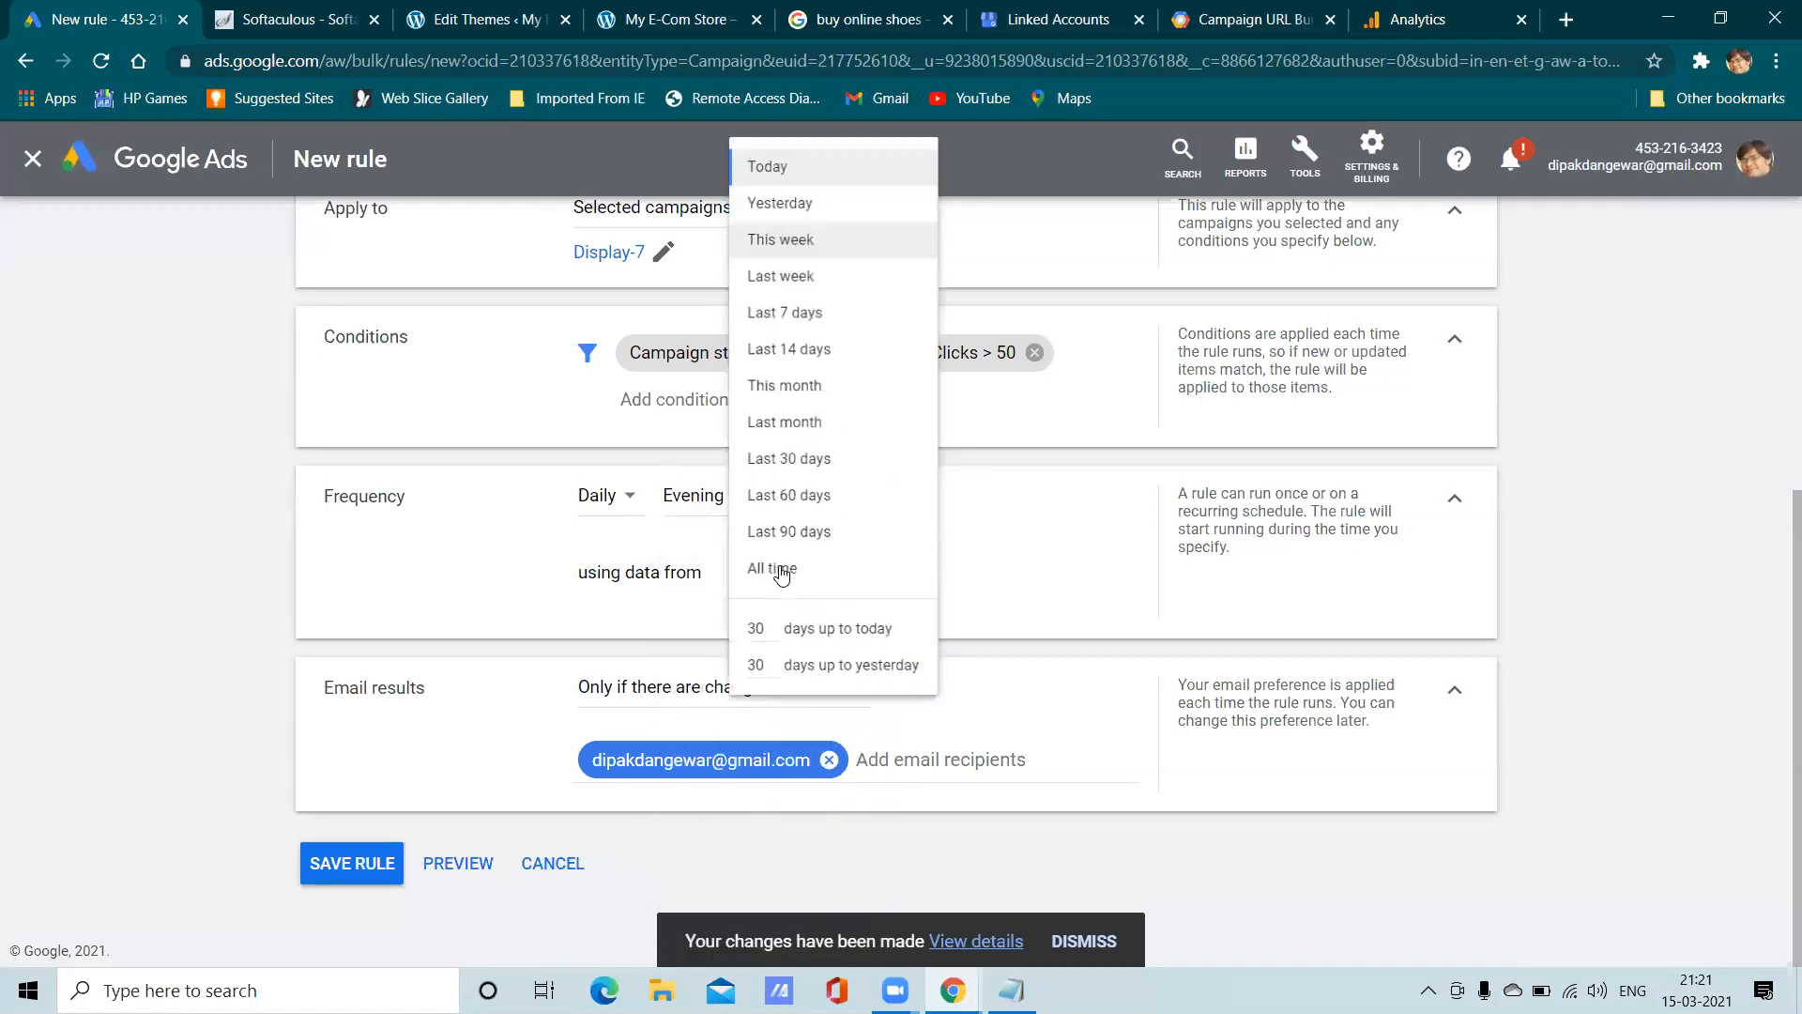
pyautogui.click(1039, 555)
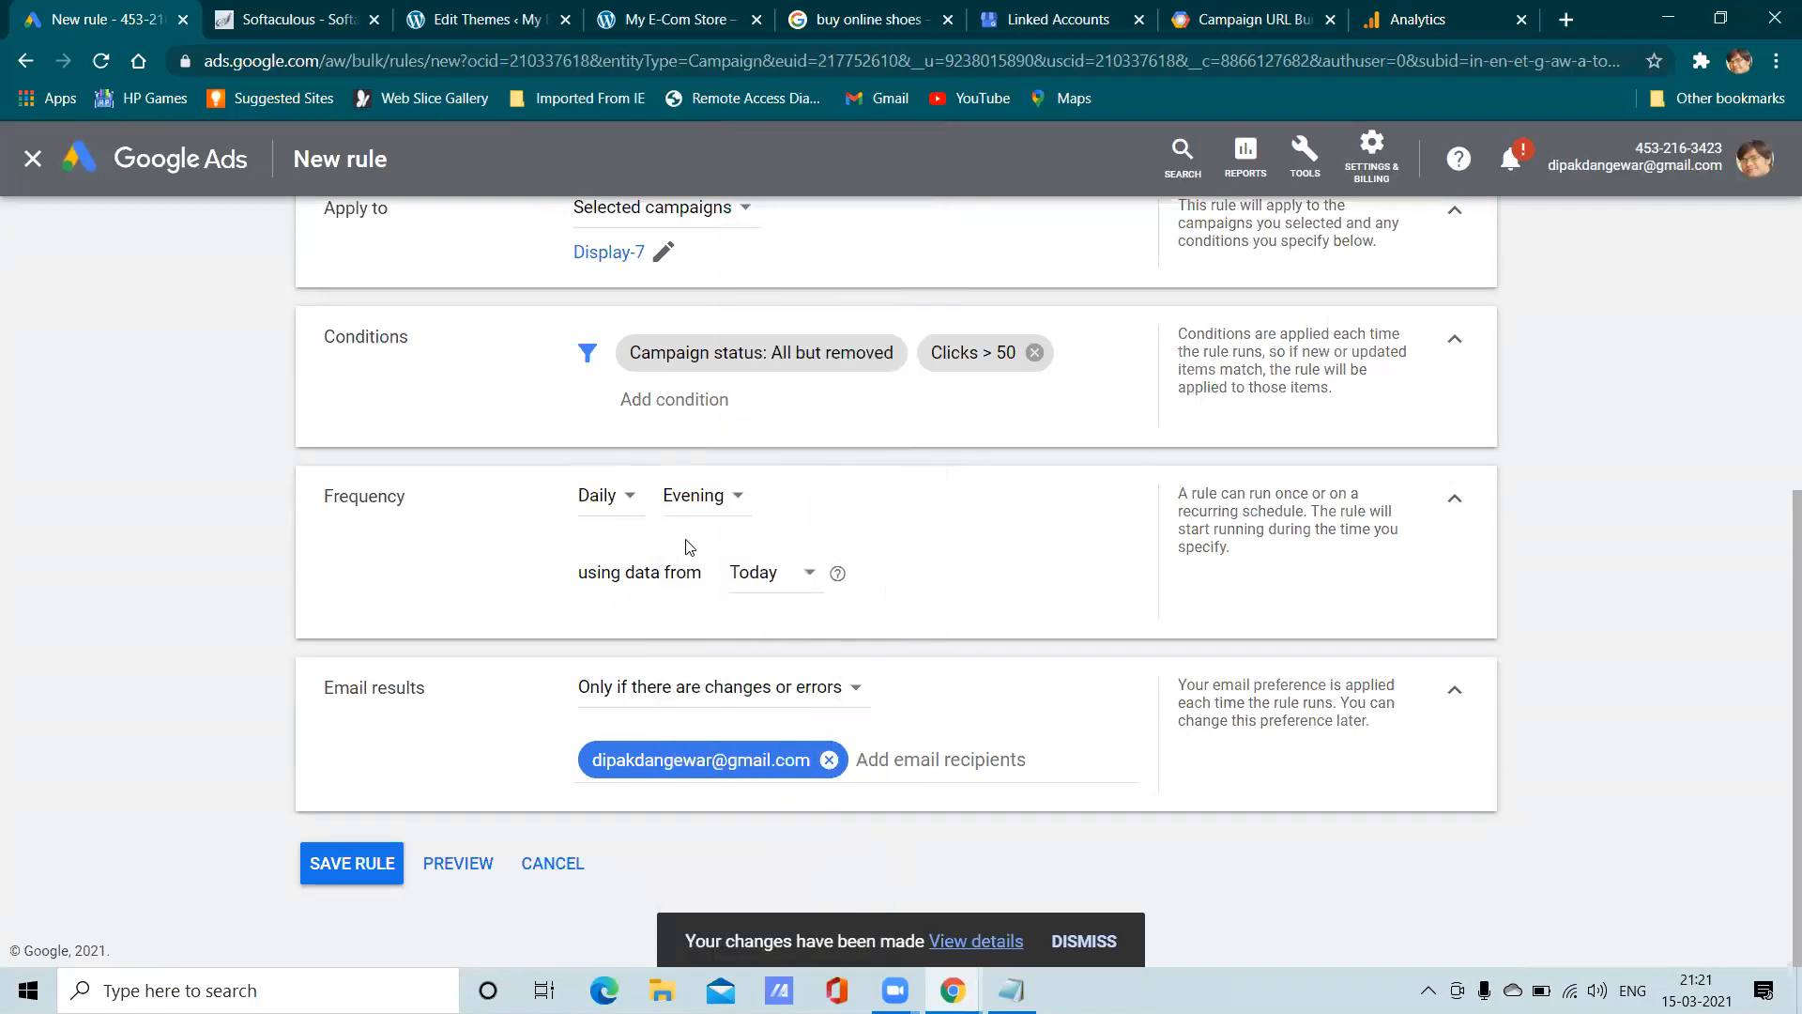
# Set the rule's action to Change budgets, filtered by Avg. Daily, with Increase budget as the budget action
pyautogui.scroll(5, 657, 668)
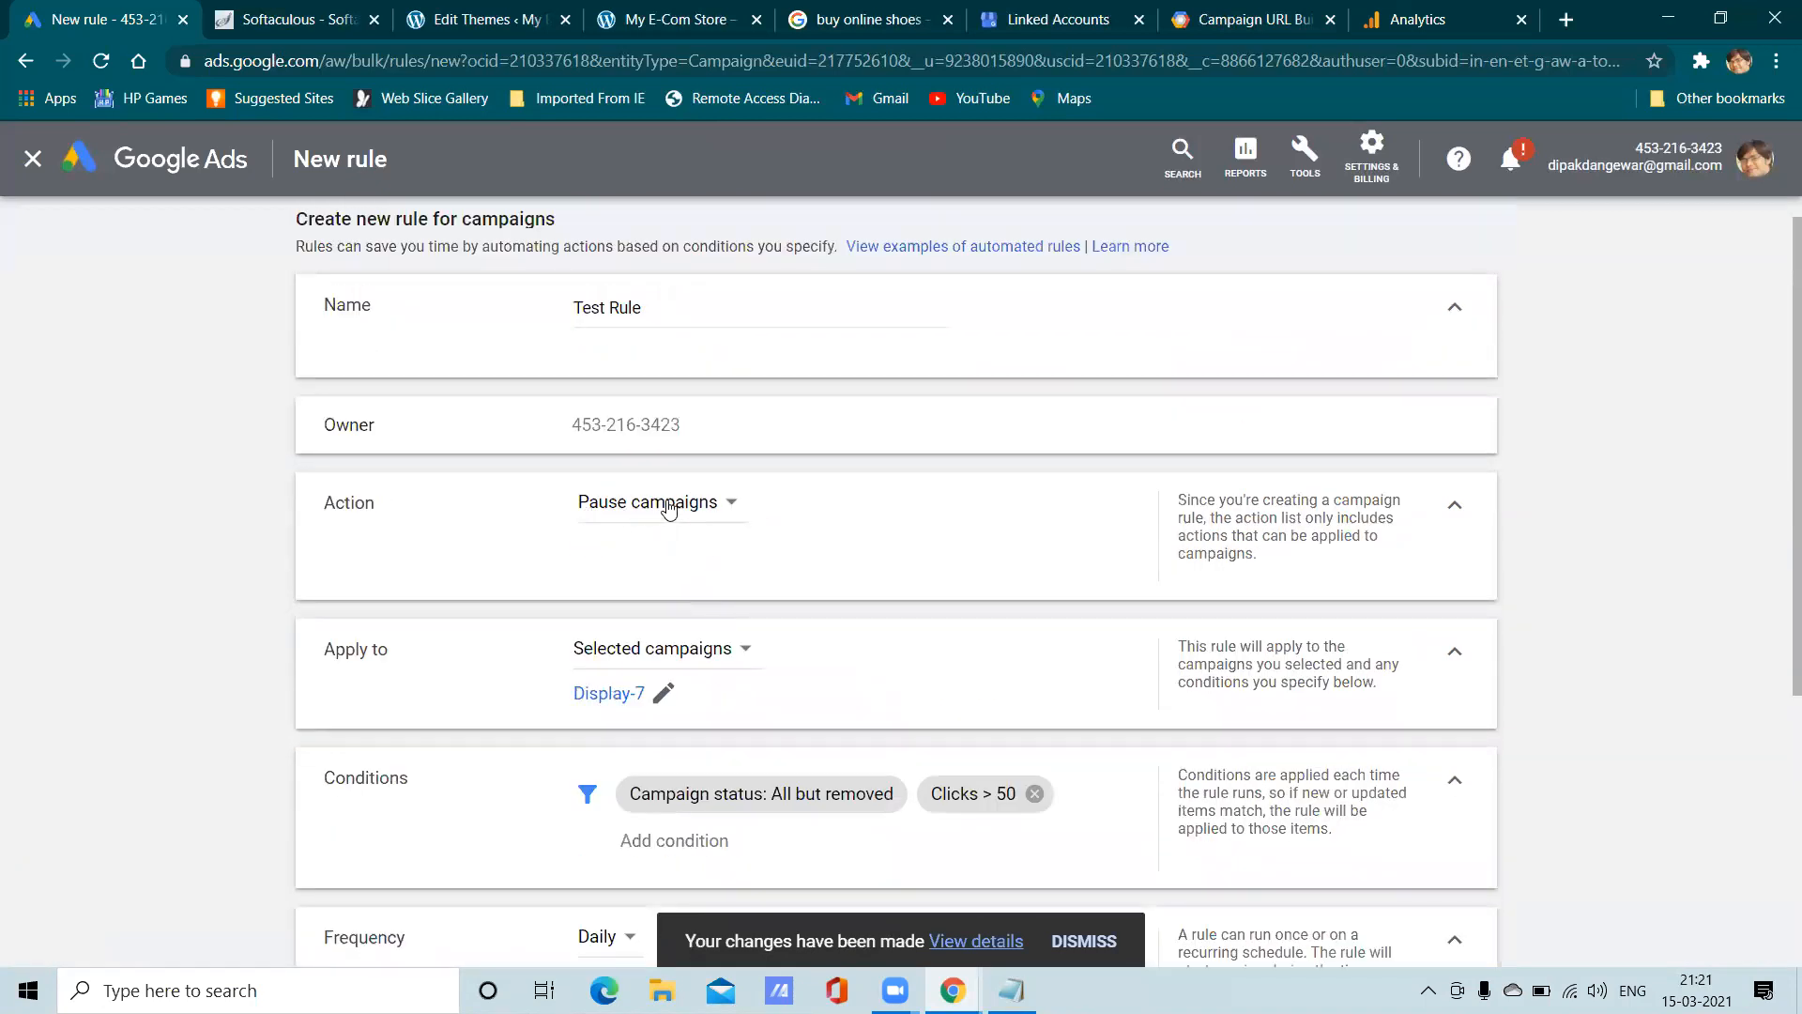
pyautogui.click(671, 509)
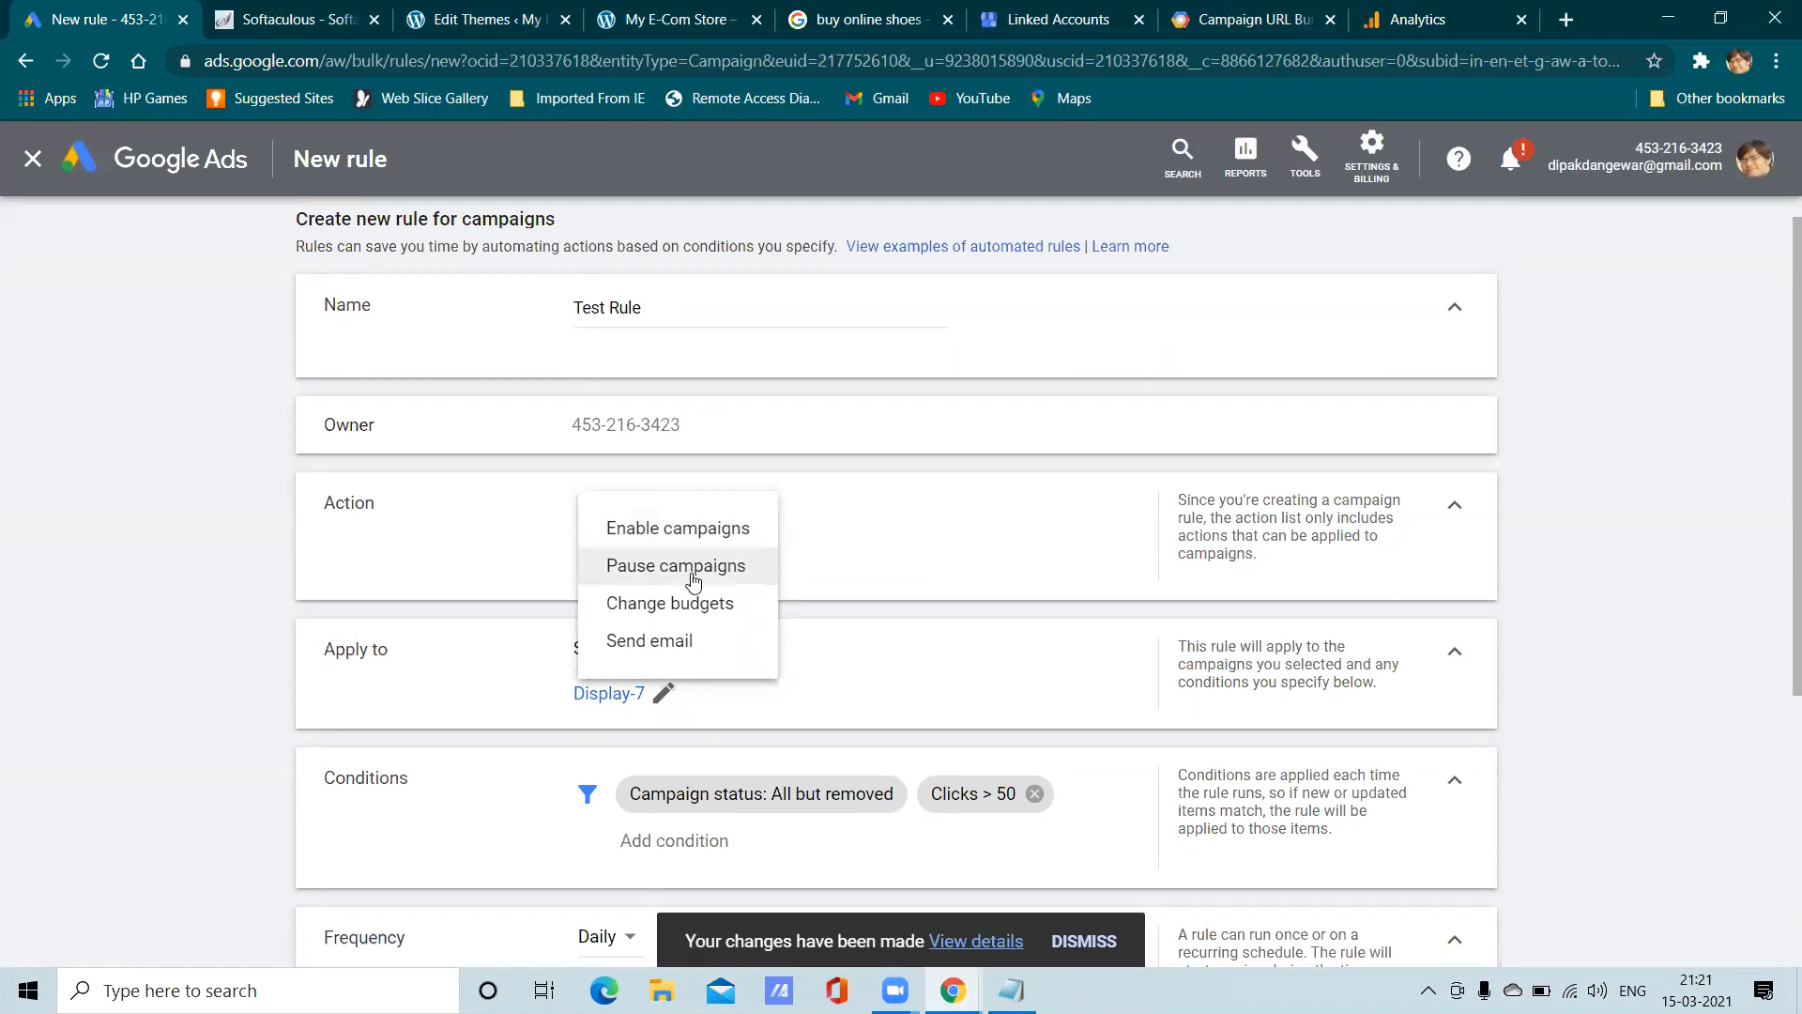
pyautogui.click(678, 603)
pyautogui.scroll(-2, 804, 551)
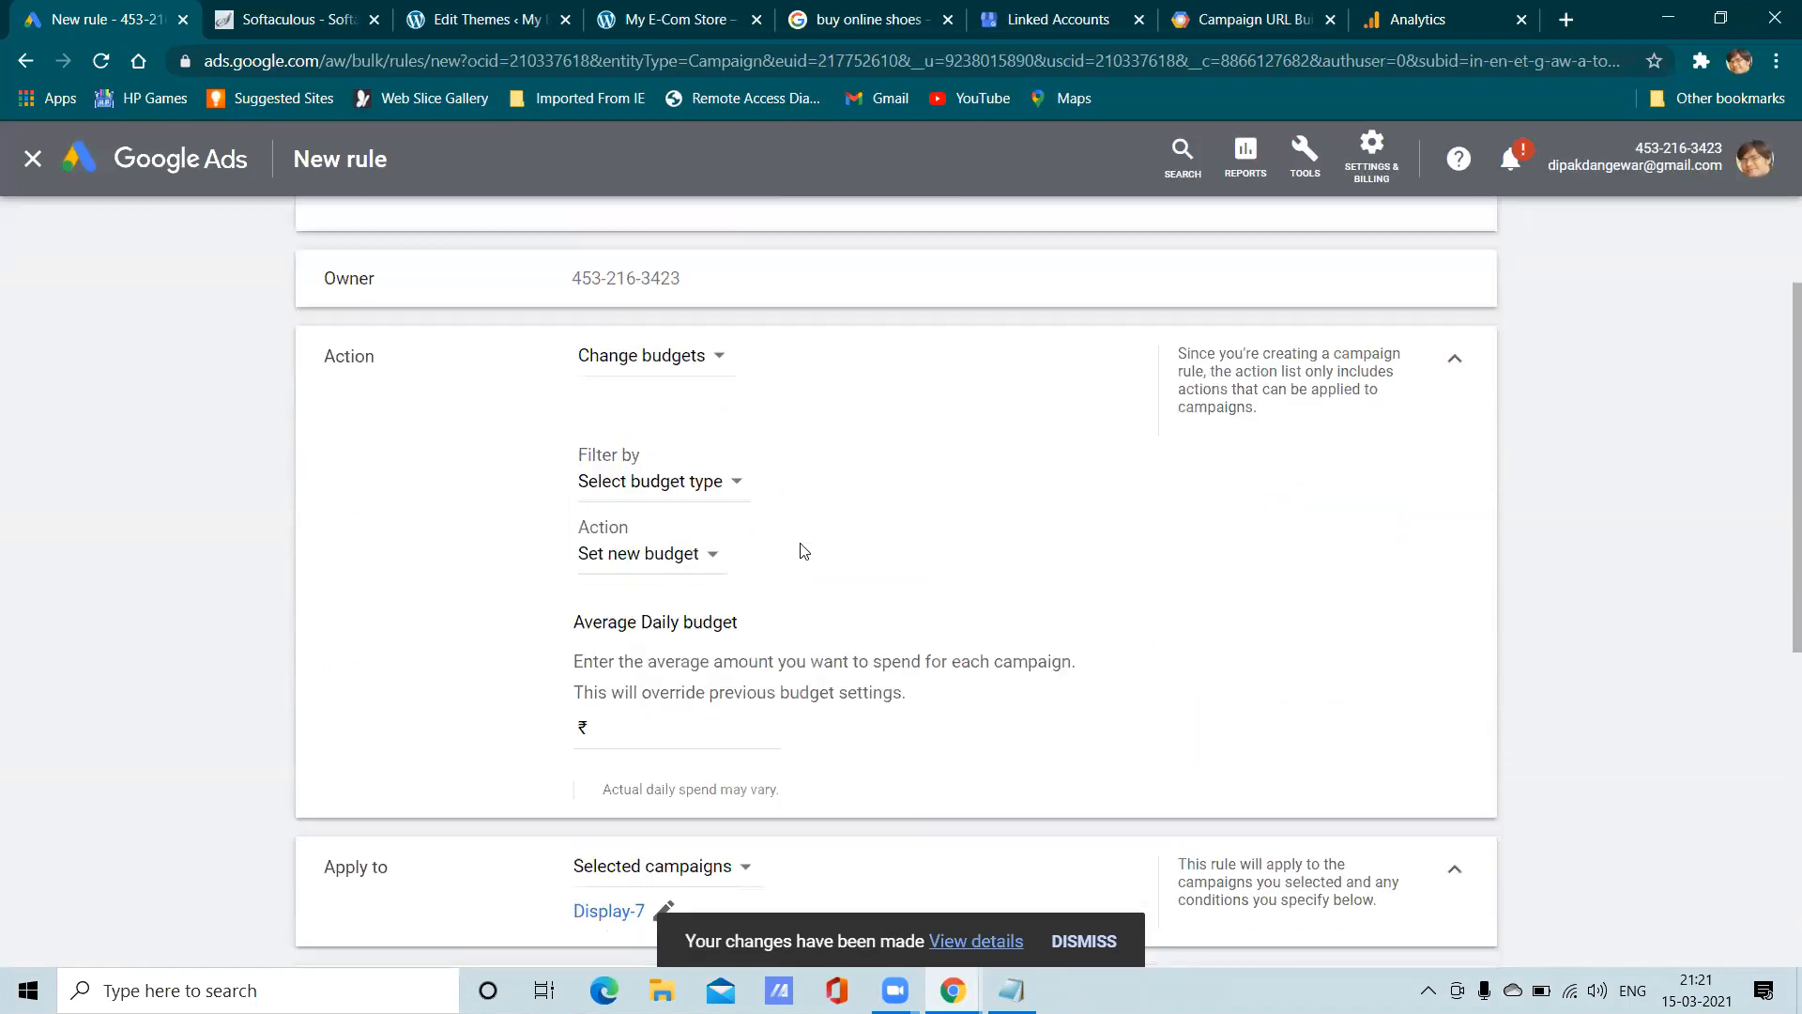
pyautogui.click(618, 490)
pyautogui.click(612, 515)
pyautogui.click(826, 549)
pyautogui.click(702, 556)
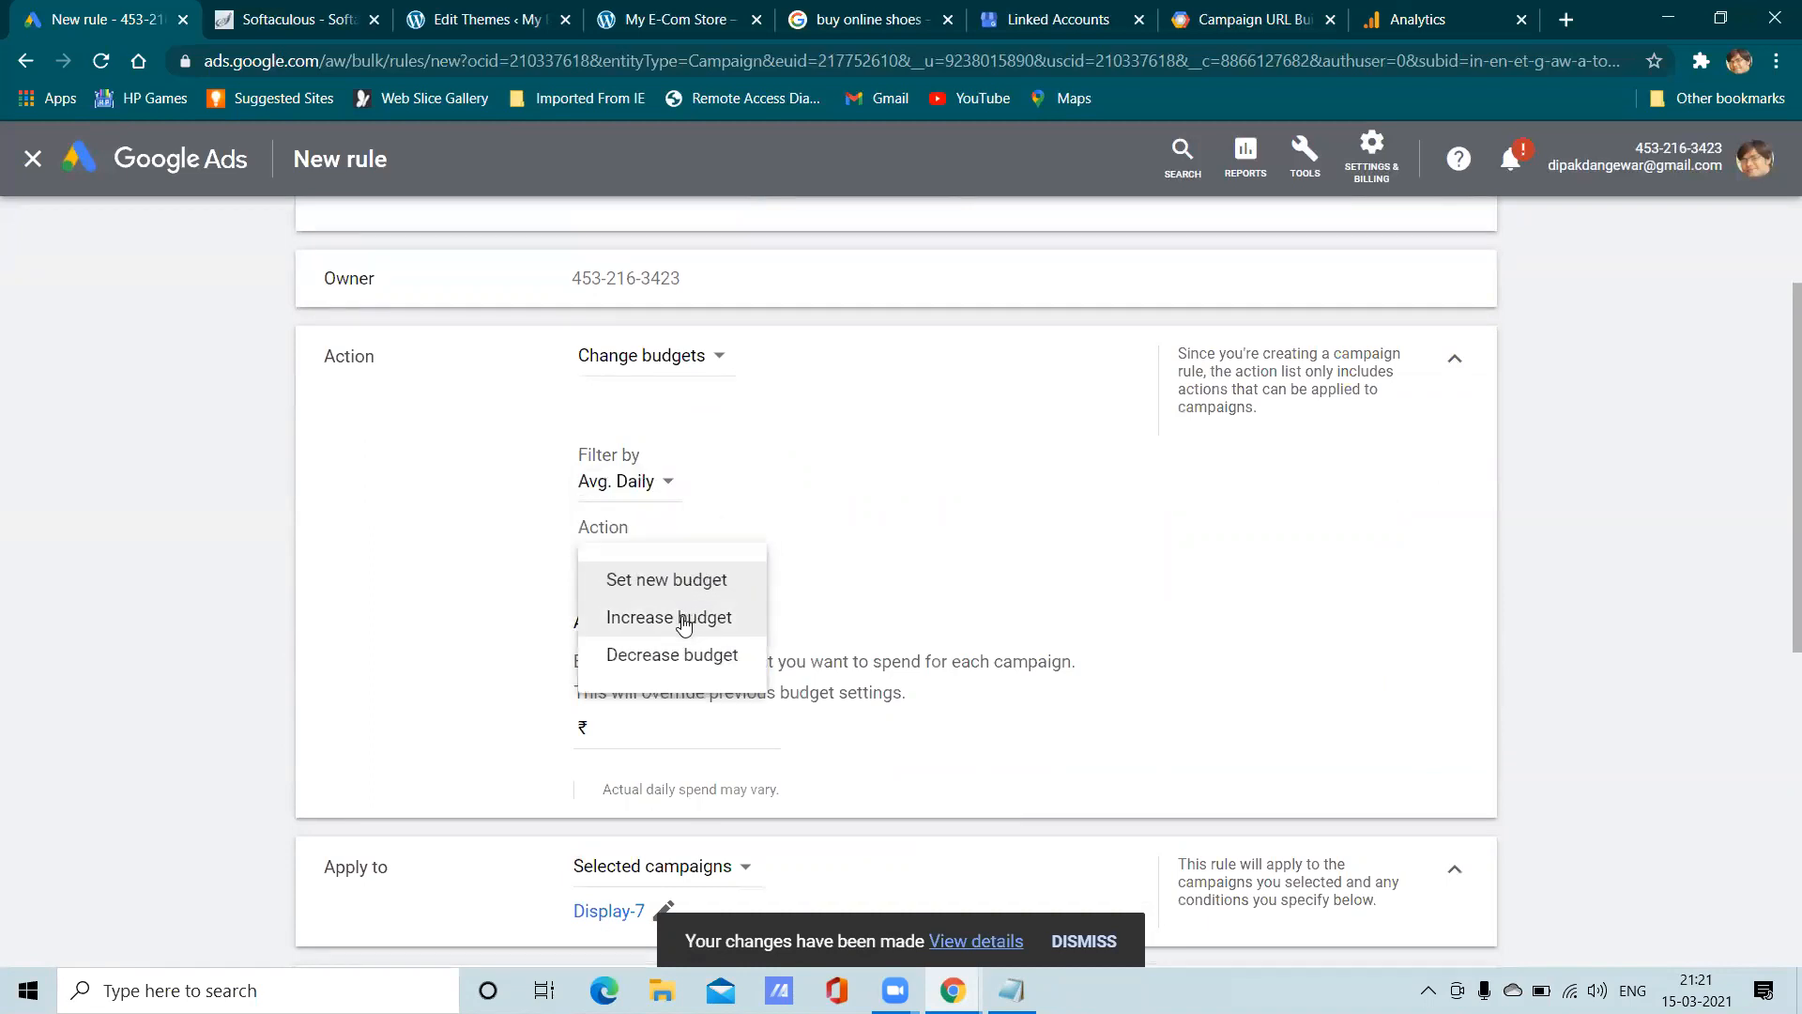
pyautogui.click(683, 619)
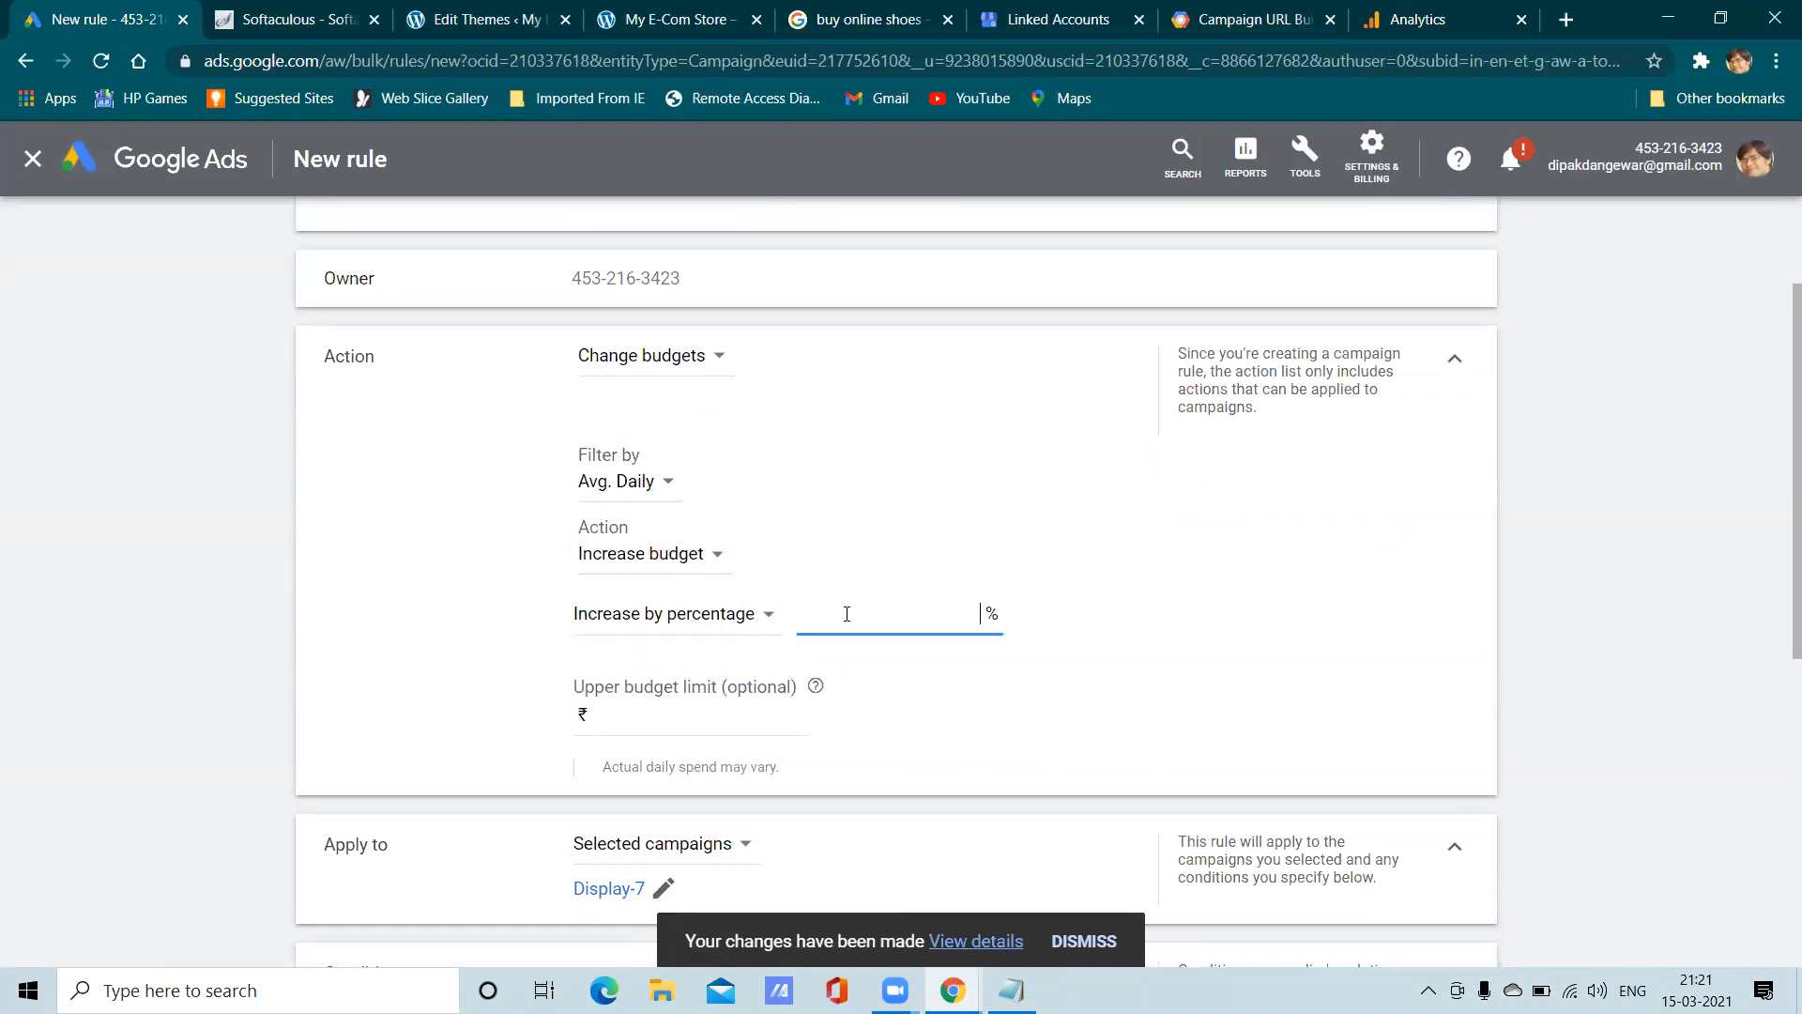
# Set the budget to increase by 50 percent with an upper budget limit of ₹250
pyautogui.click(1075, 547)
pyautogui.click(620, 716)
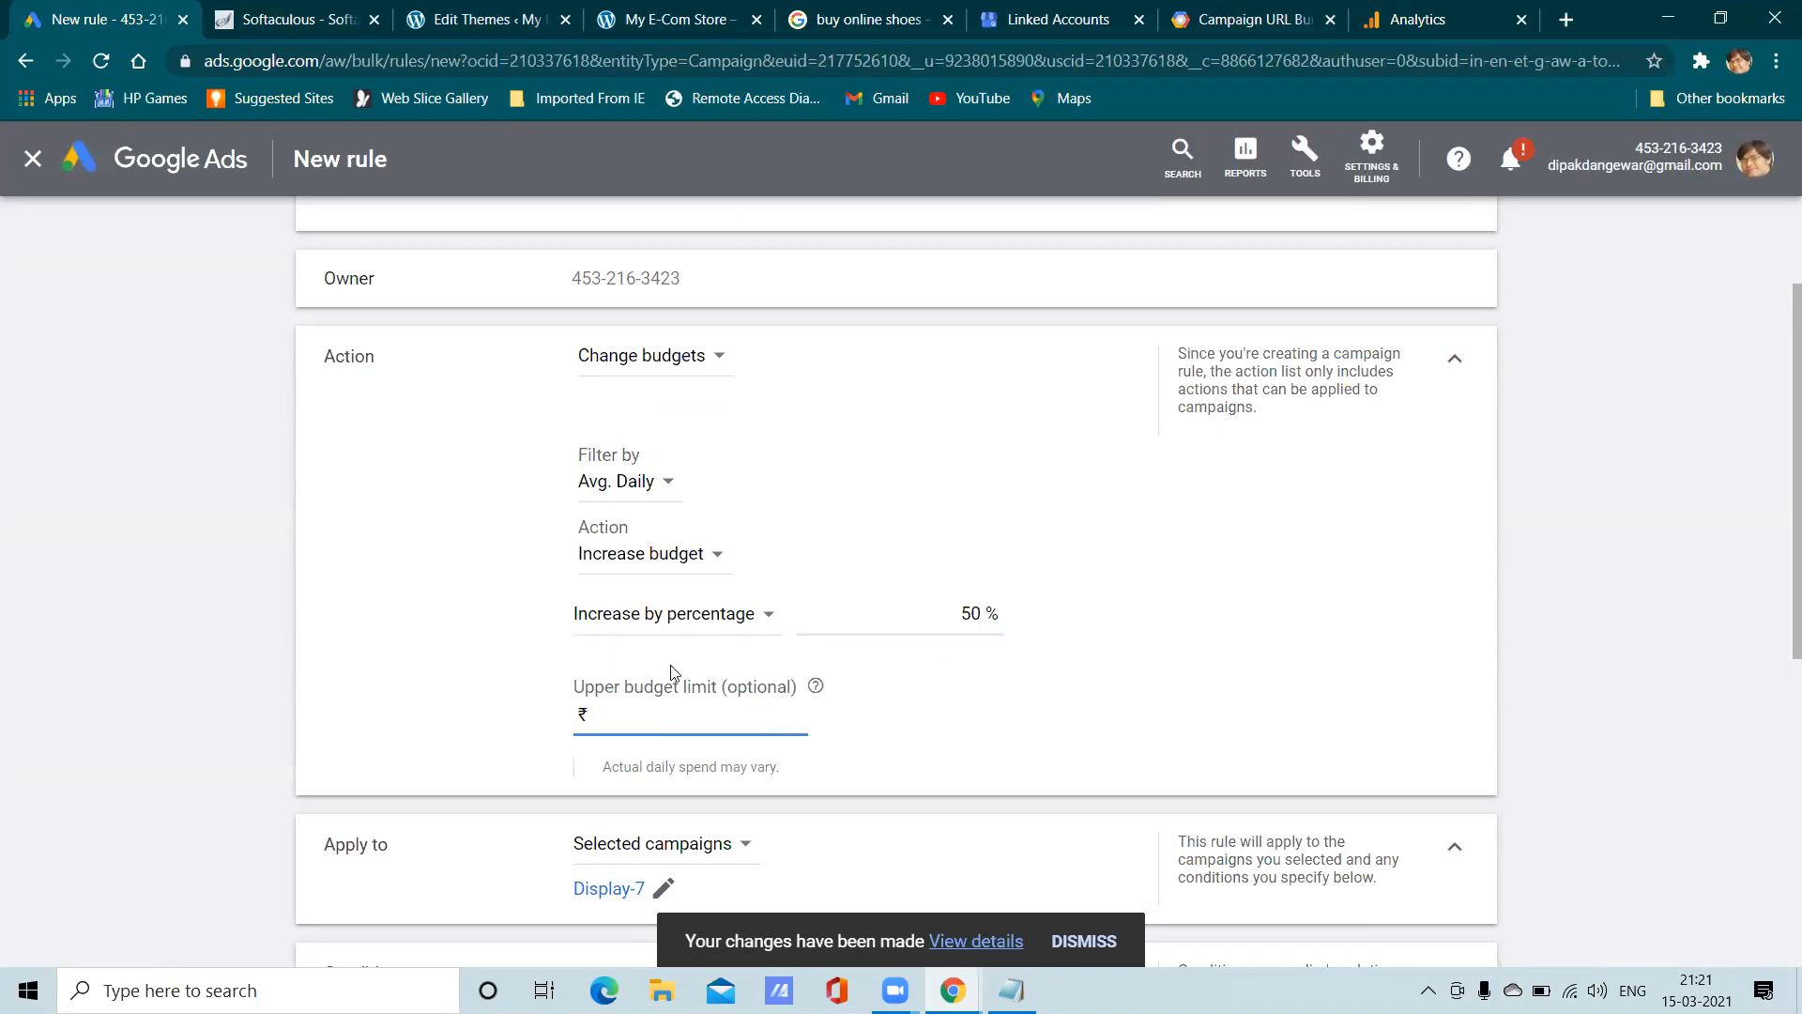
pyautogui.click(934, 729)
pyautogui.scroll(-5, 906, 727)
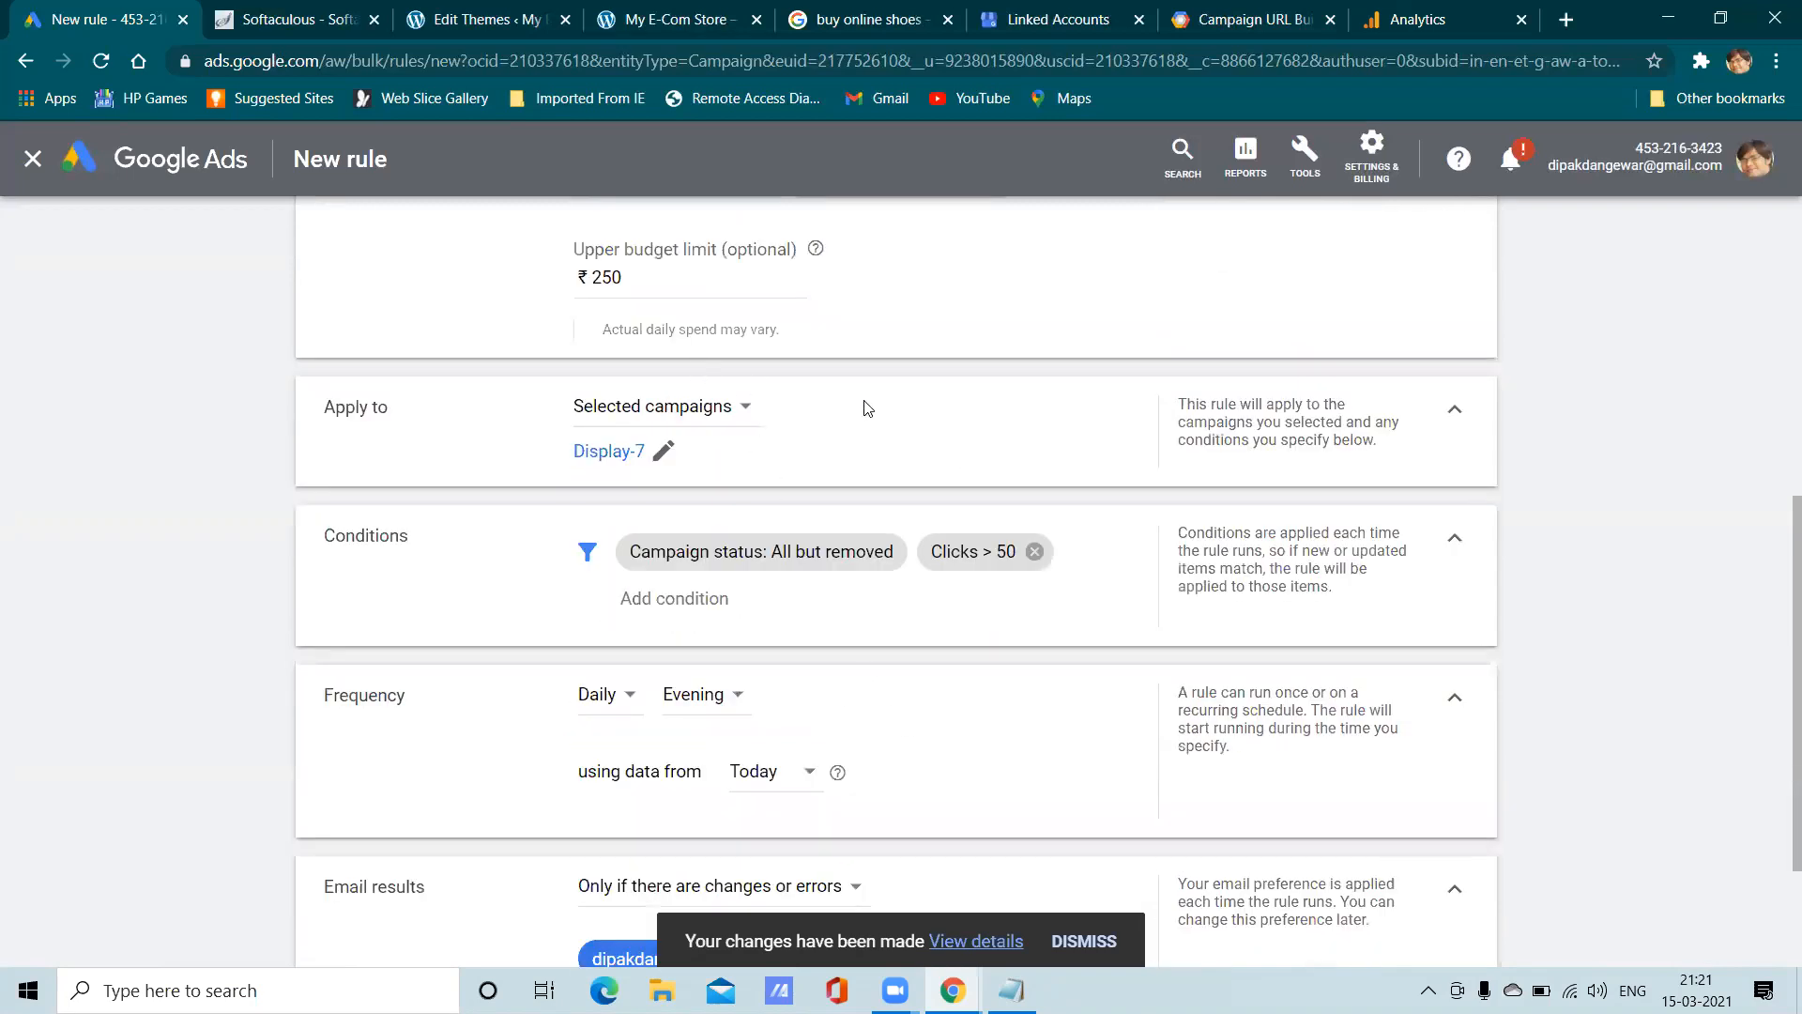
pyautogui.scroll(5, 869, 408)
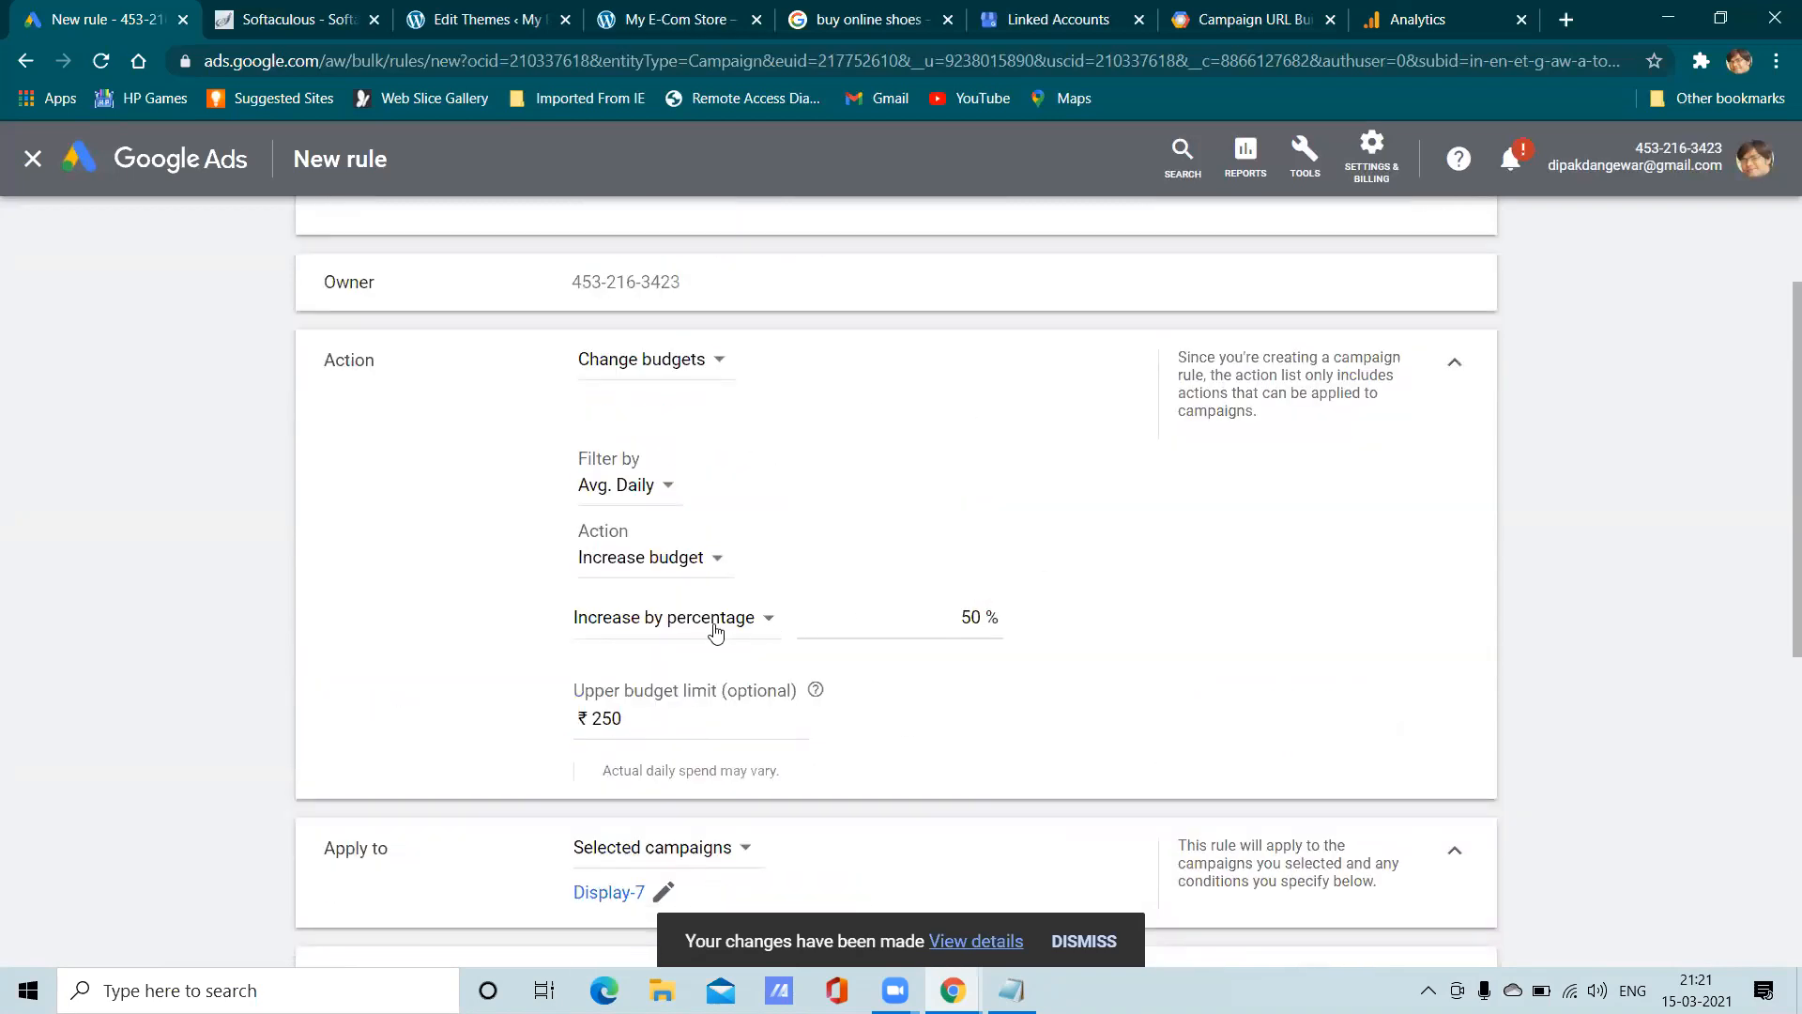
# Try replacing the Clicks > 50 condition with a Cost > ₹50 condition
pyautogui.scroll(-5, 845, 578)
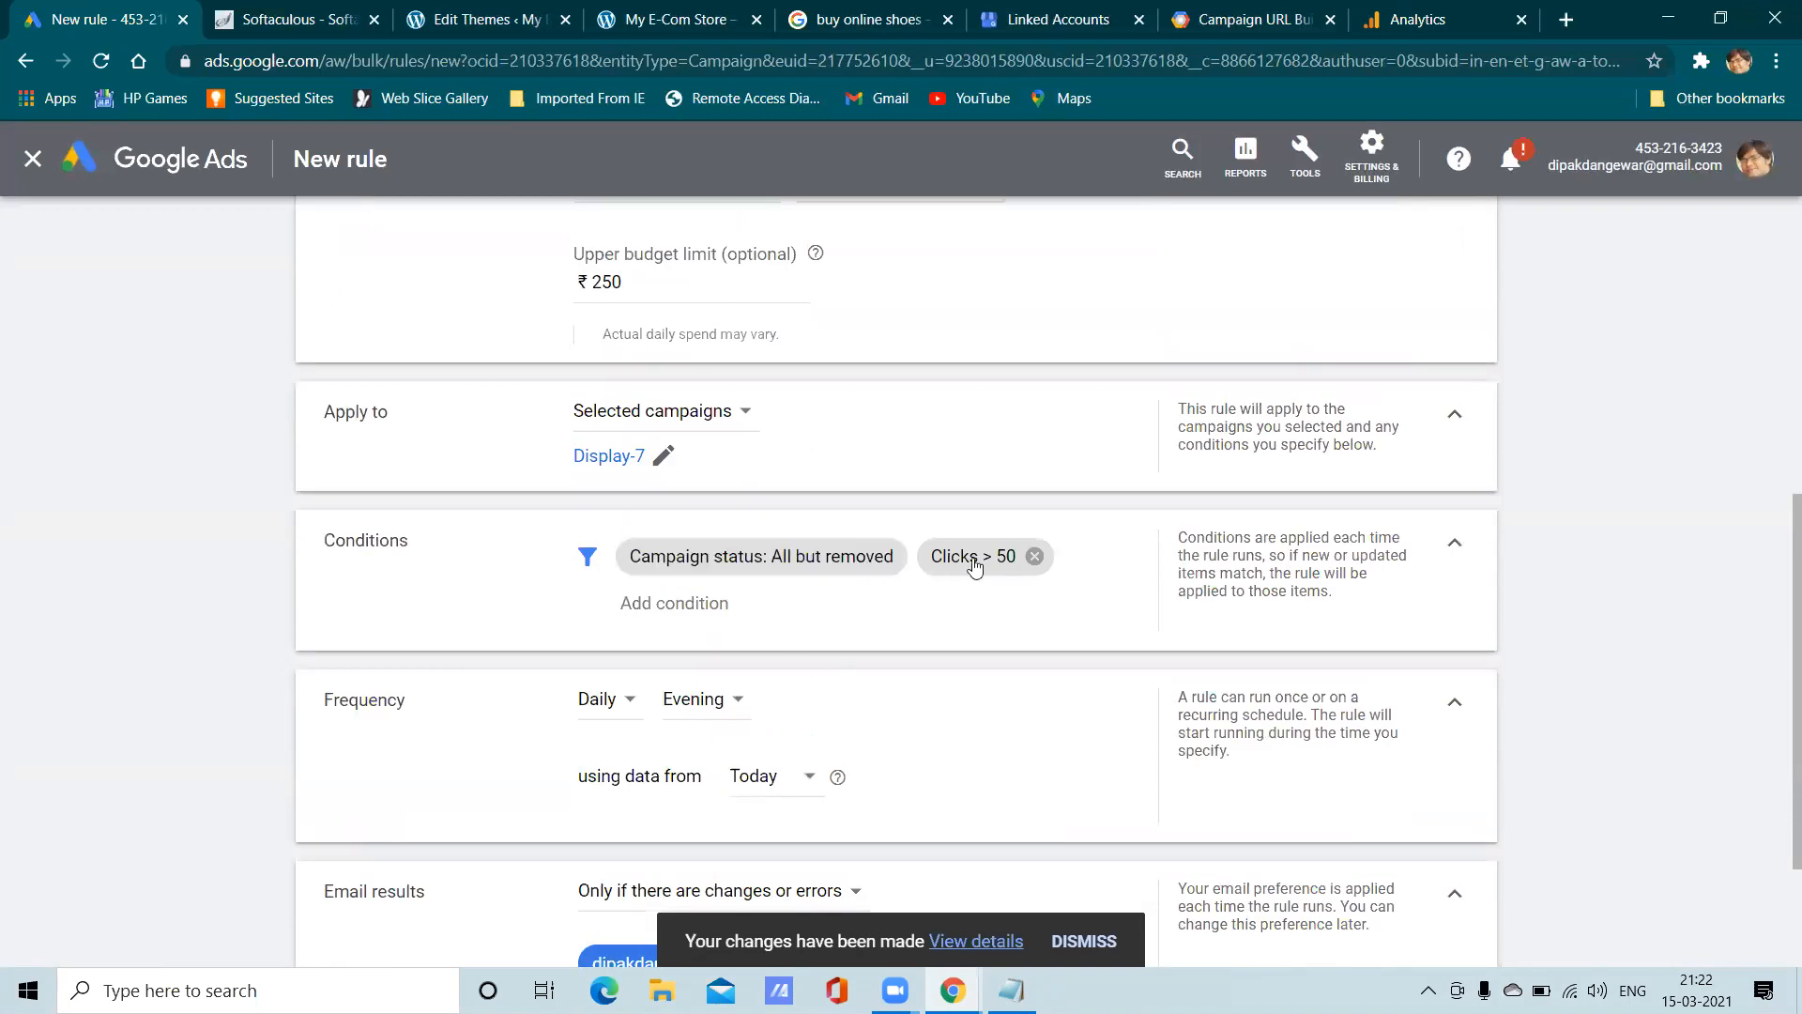
pyautogui.click(1034, 556)
pyautogui.click(1033, 556)
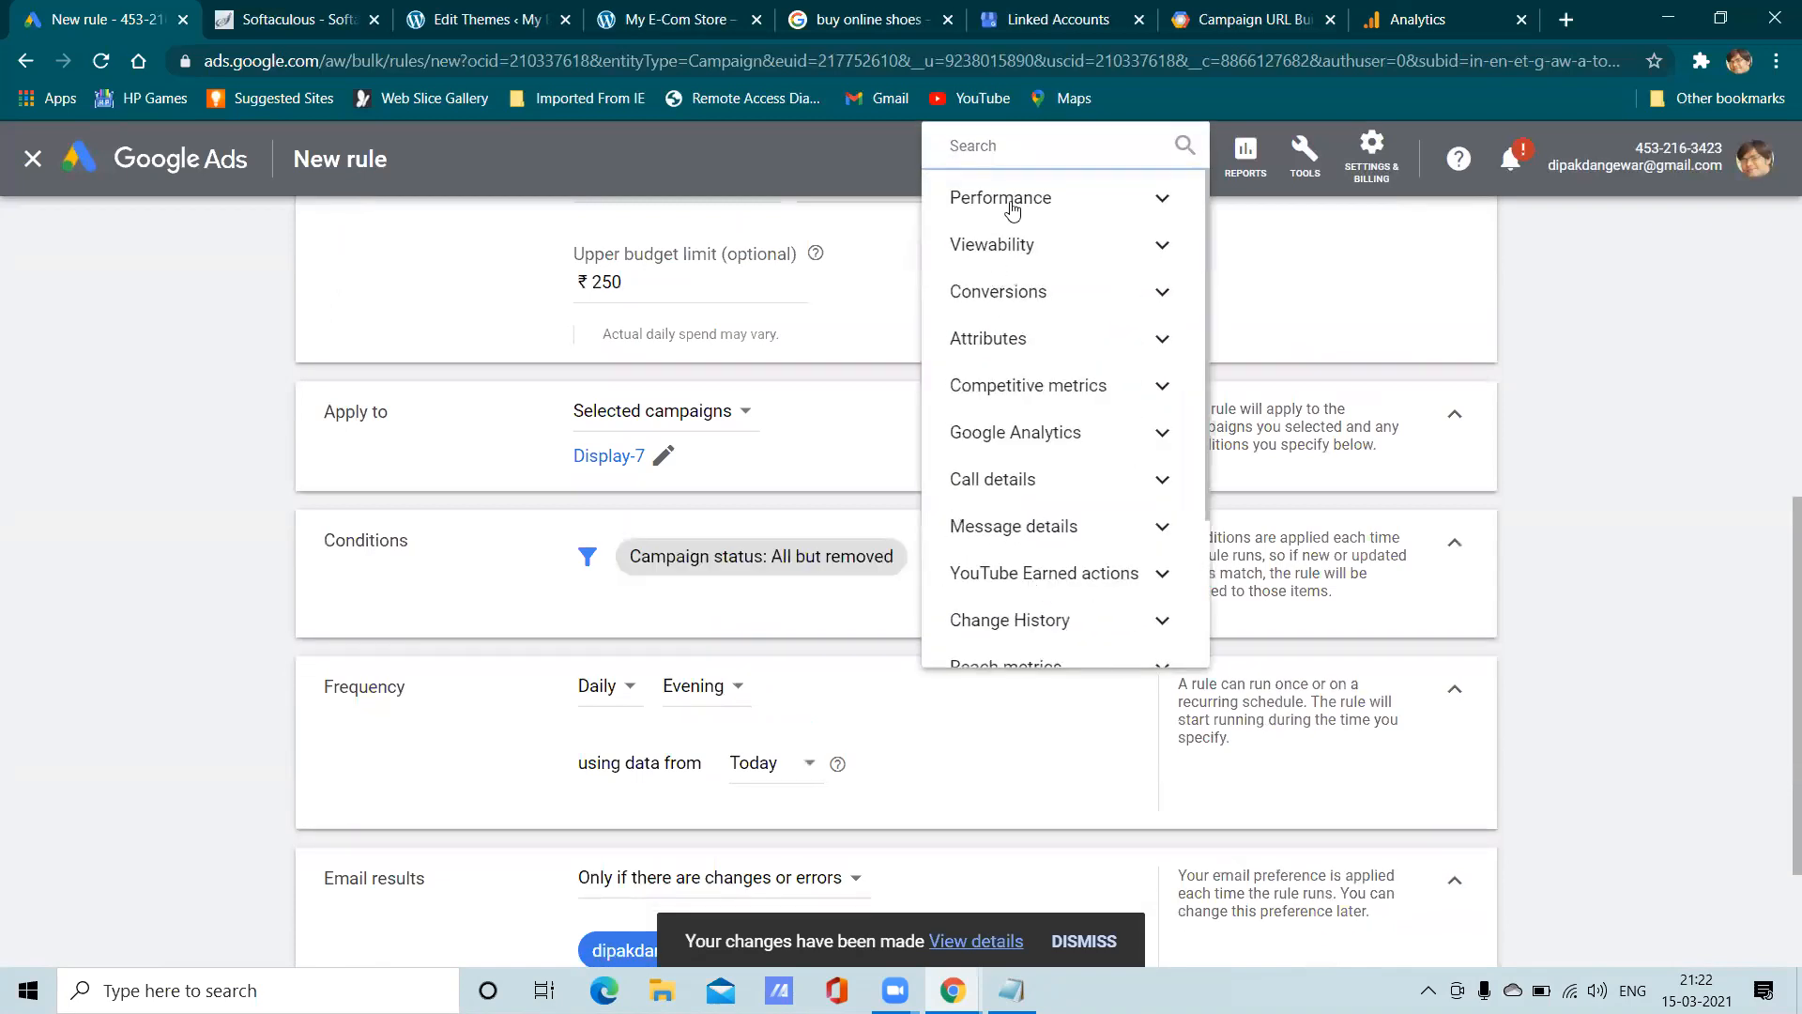
pyautogui.click(1012, 204)
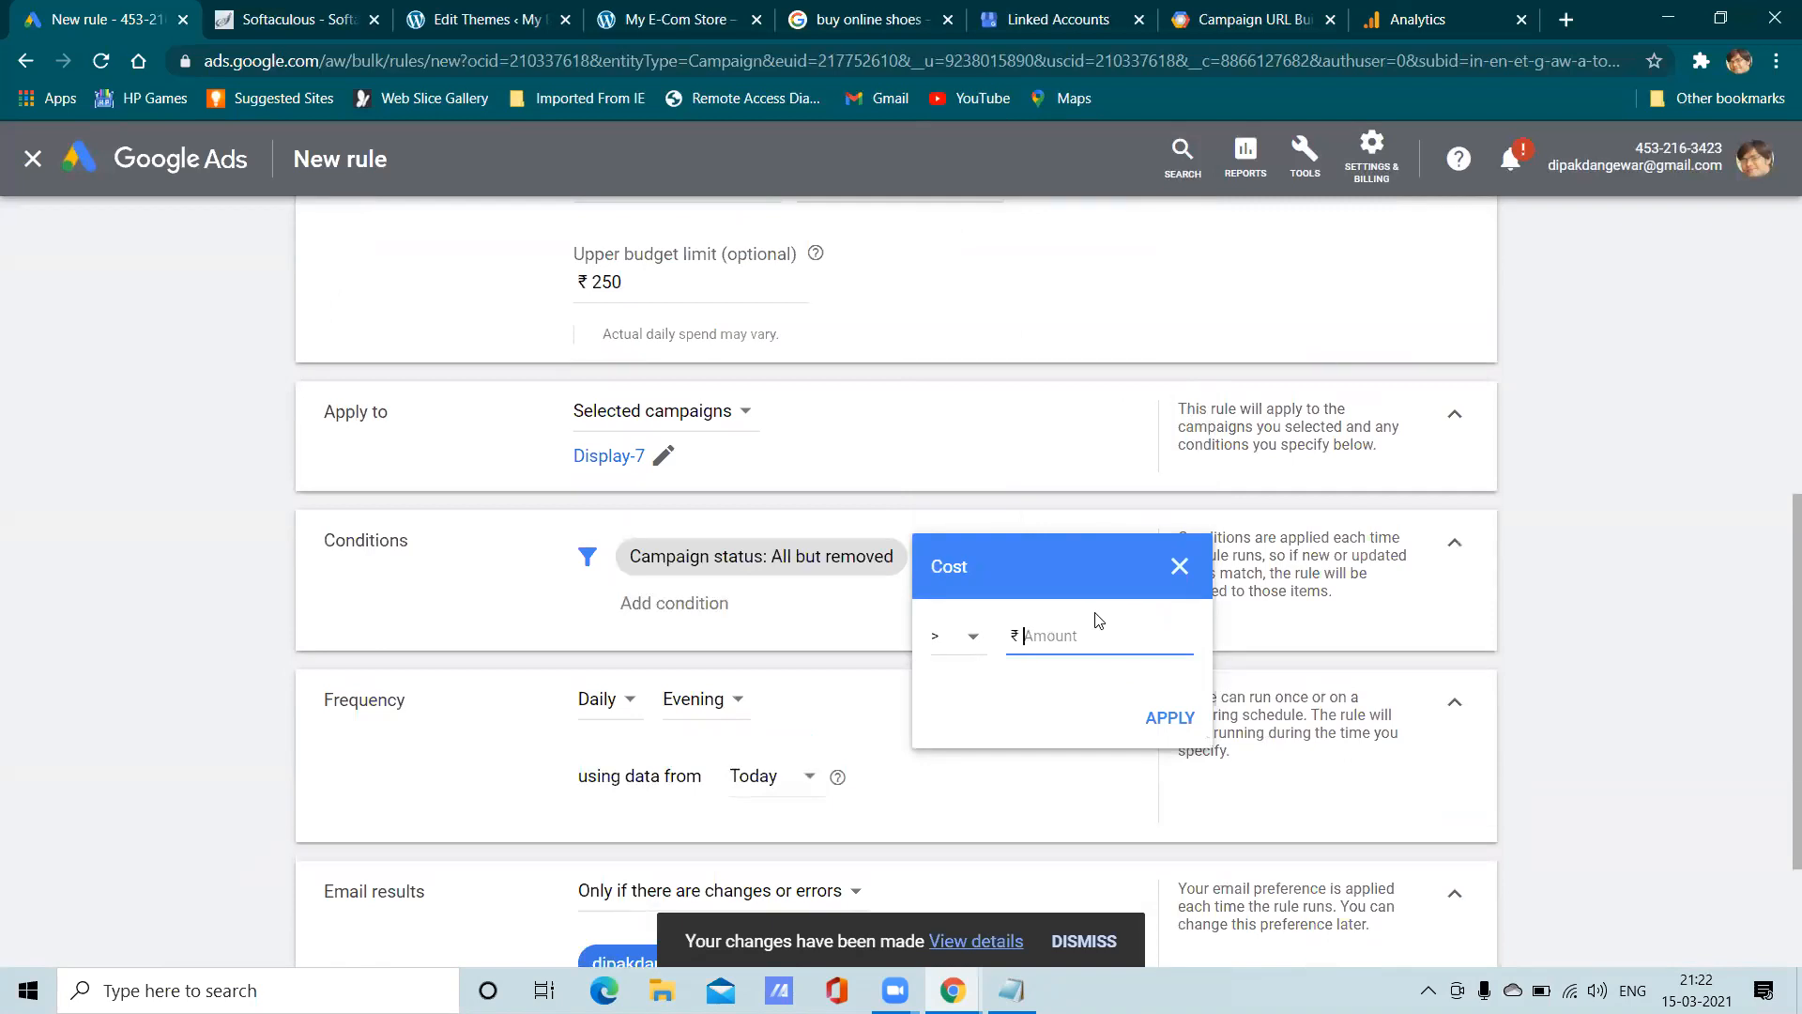
pyautogui.write('50')
pyautogui.click(1168, 718)
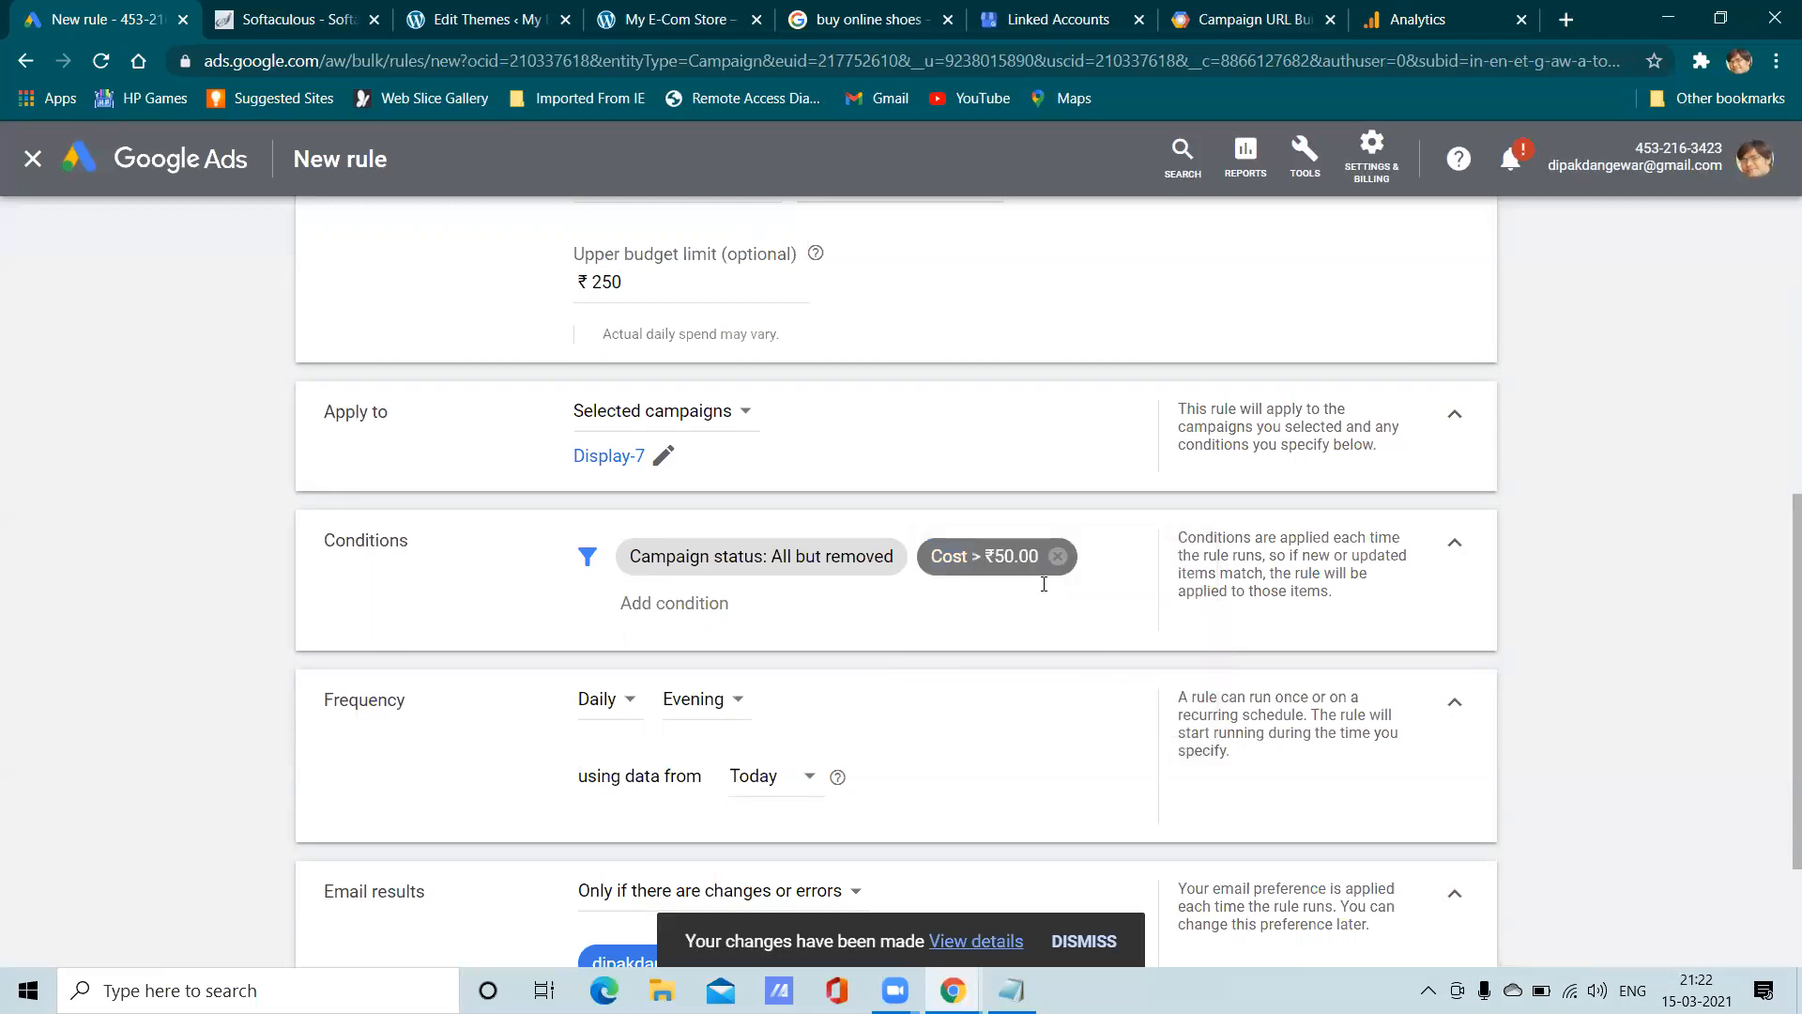
# Replace the Cost condition with the performance condition Avg. CPC > ₹40
pyautogui.click(1058, 555)
pyautogui.click(1016, 556)
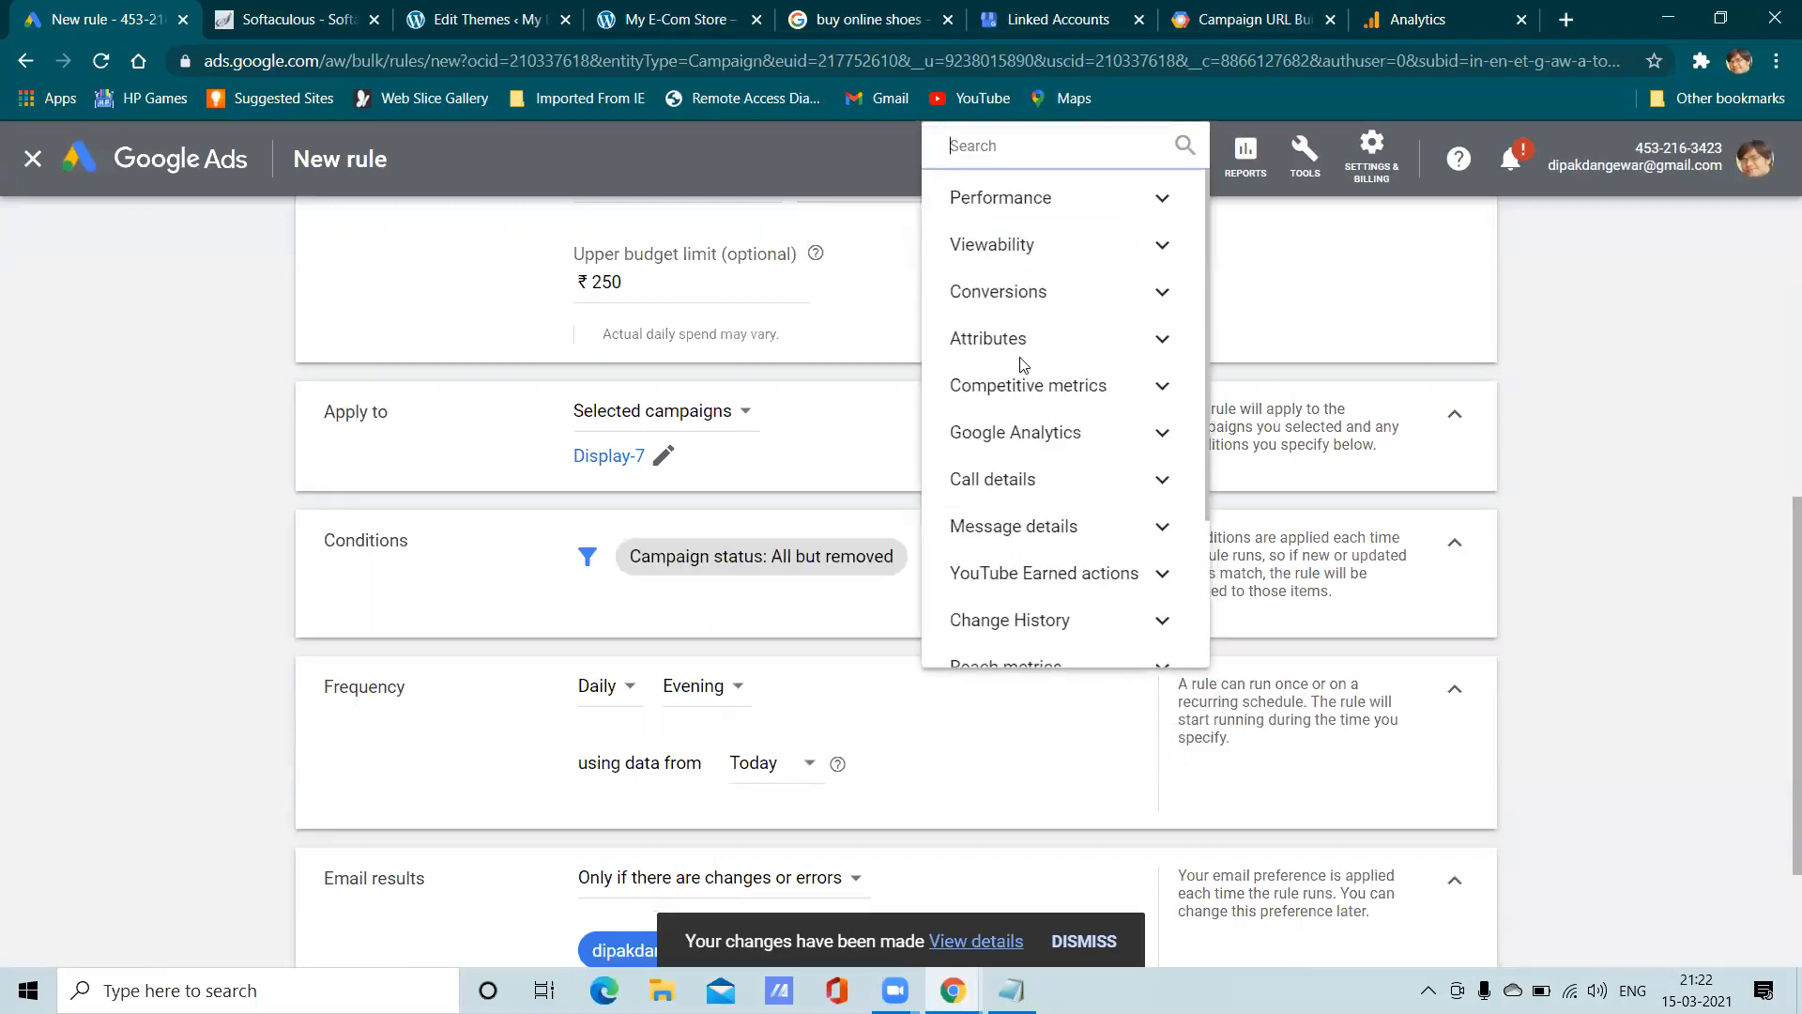
pyautogui.scroll(-3, 1026, 300)
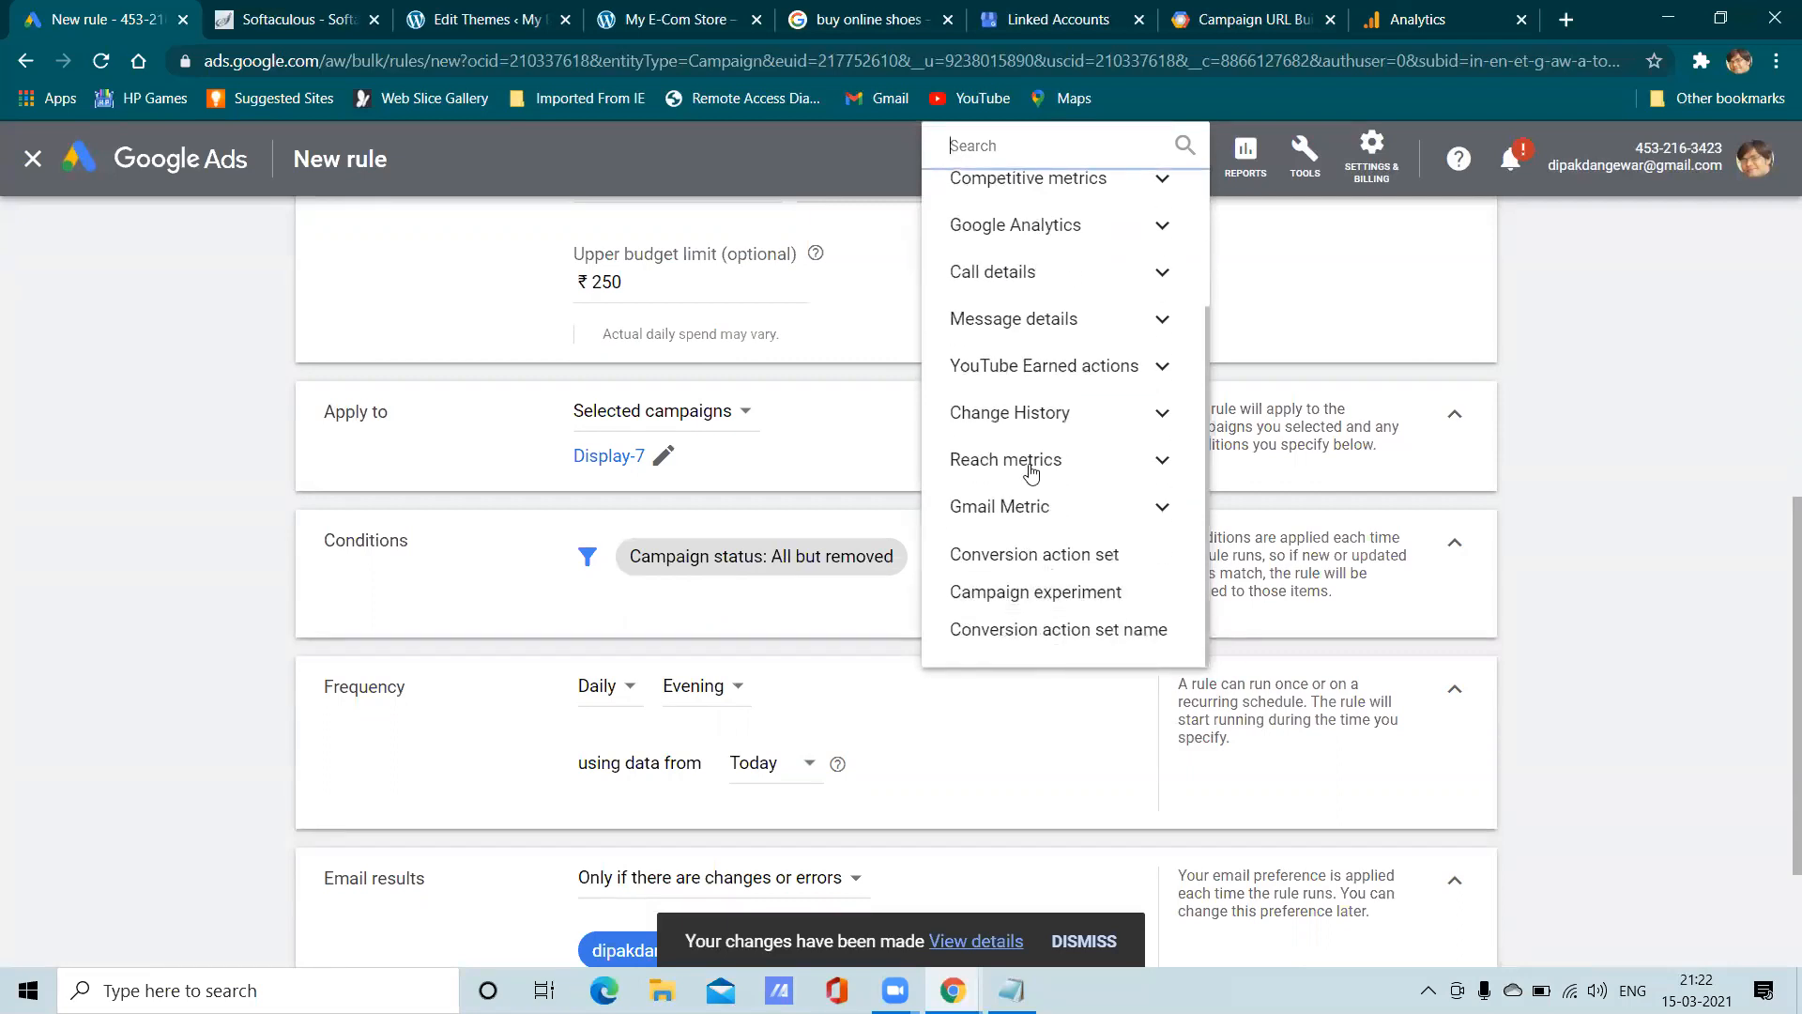
pyautogui.scroll(3, 1033, 469)
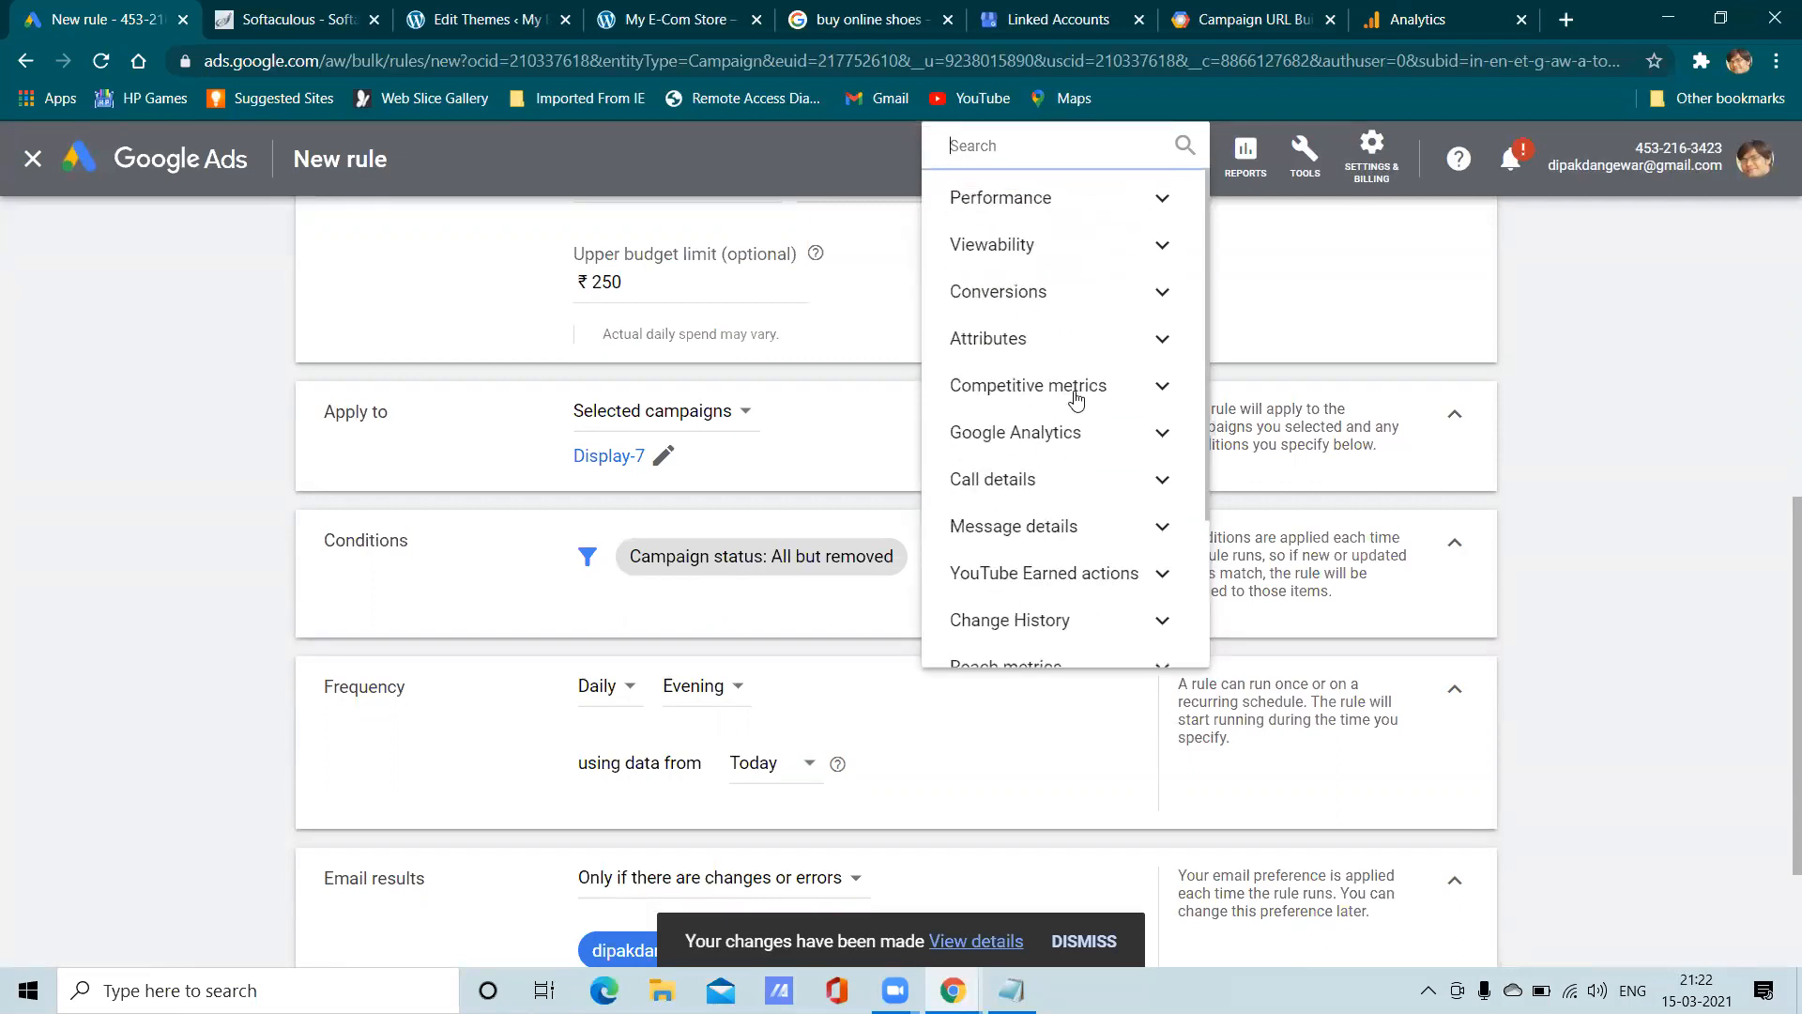
pyautogui.click(1157, 195)
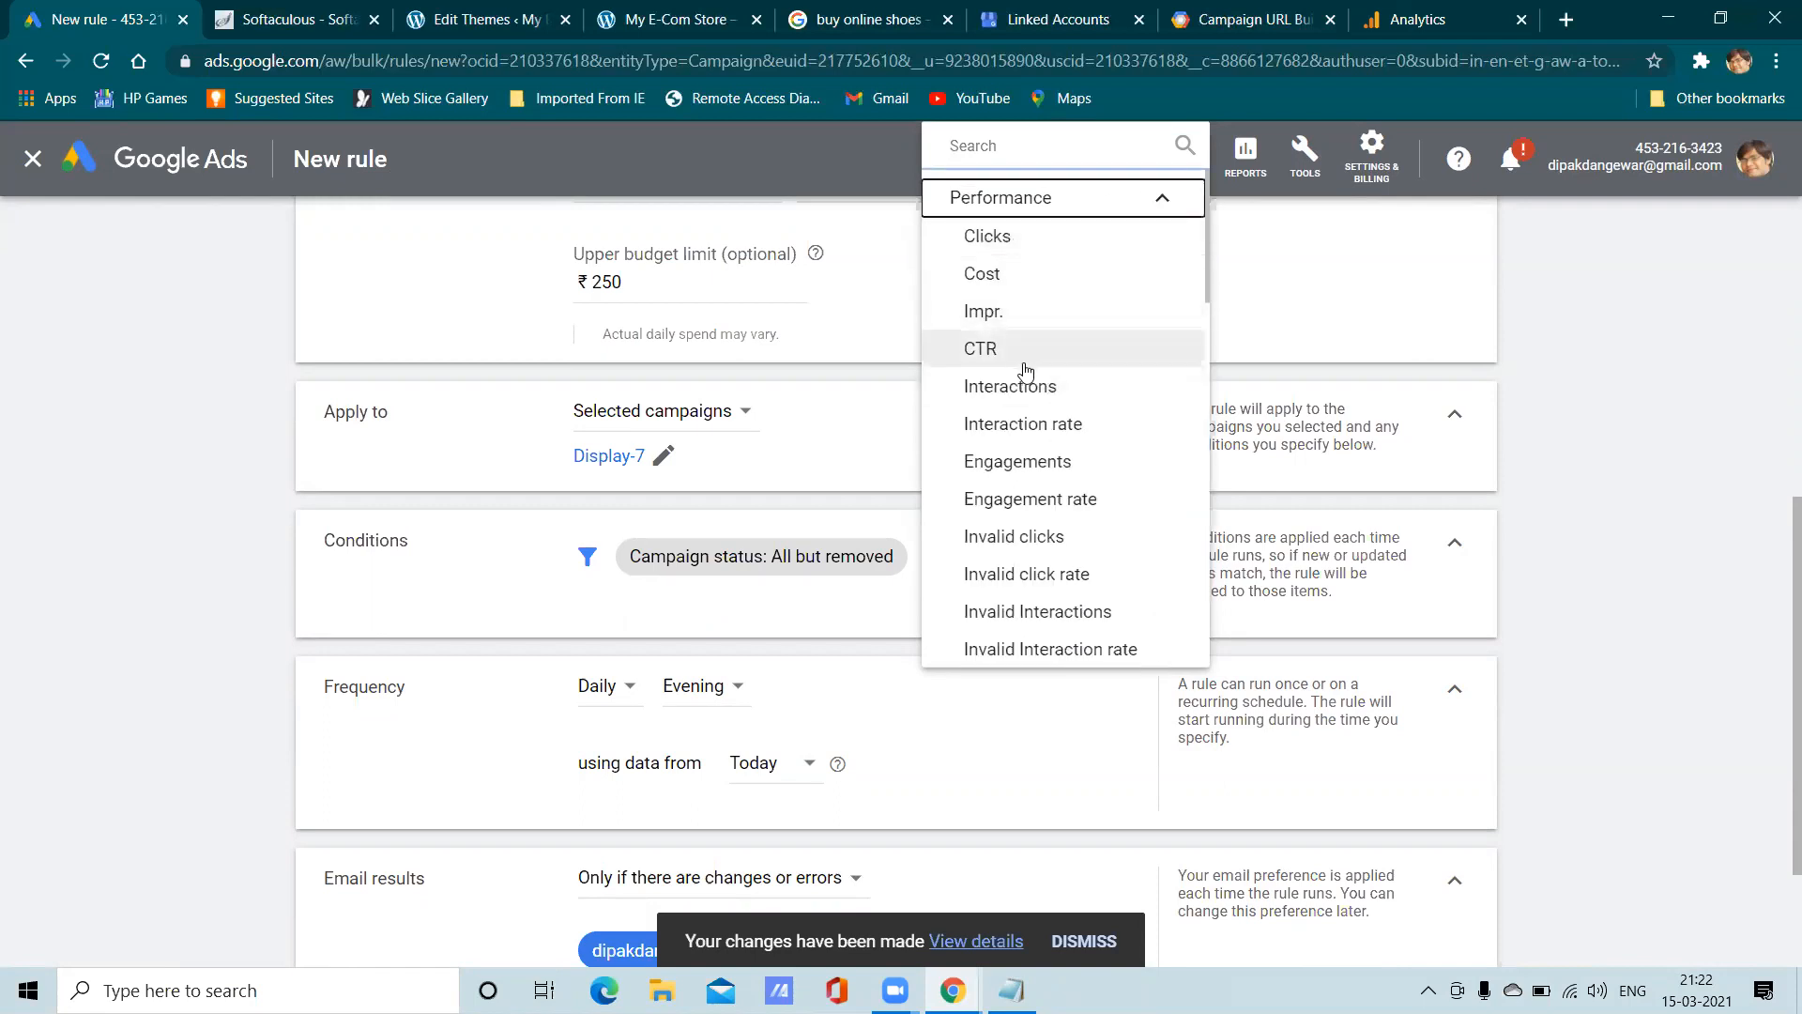
pyautogui.scroll(-2, 1040, 349)
pyautogui.scroll(-2, 1040, 349)
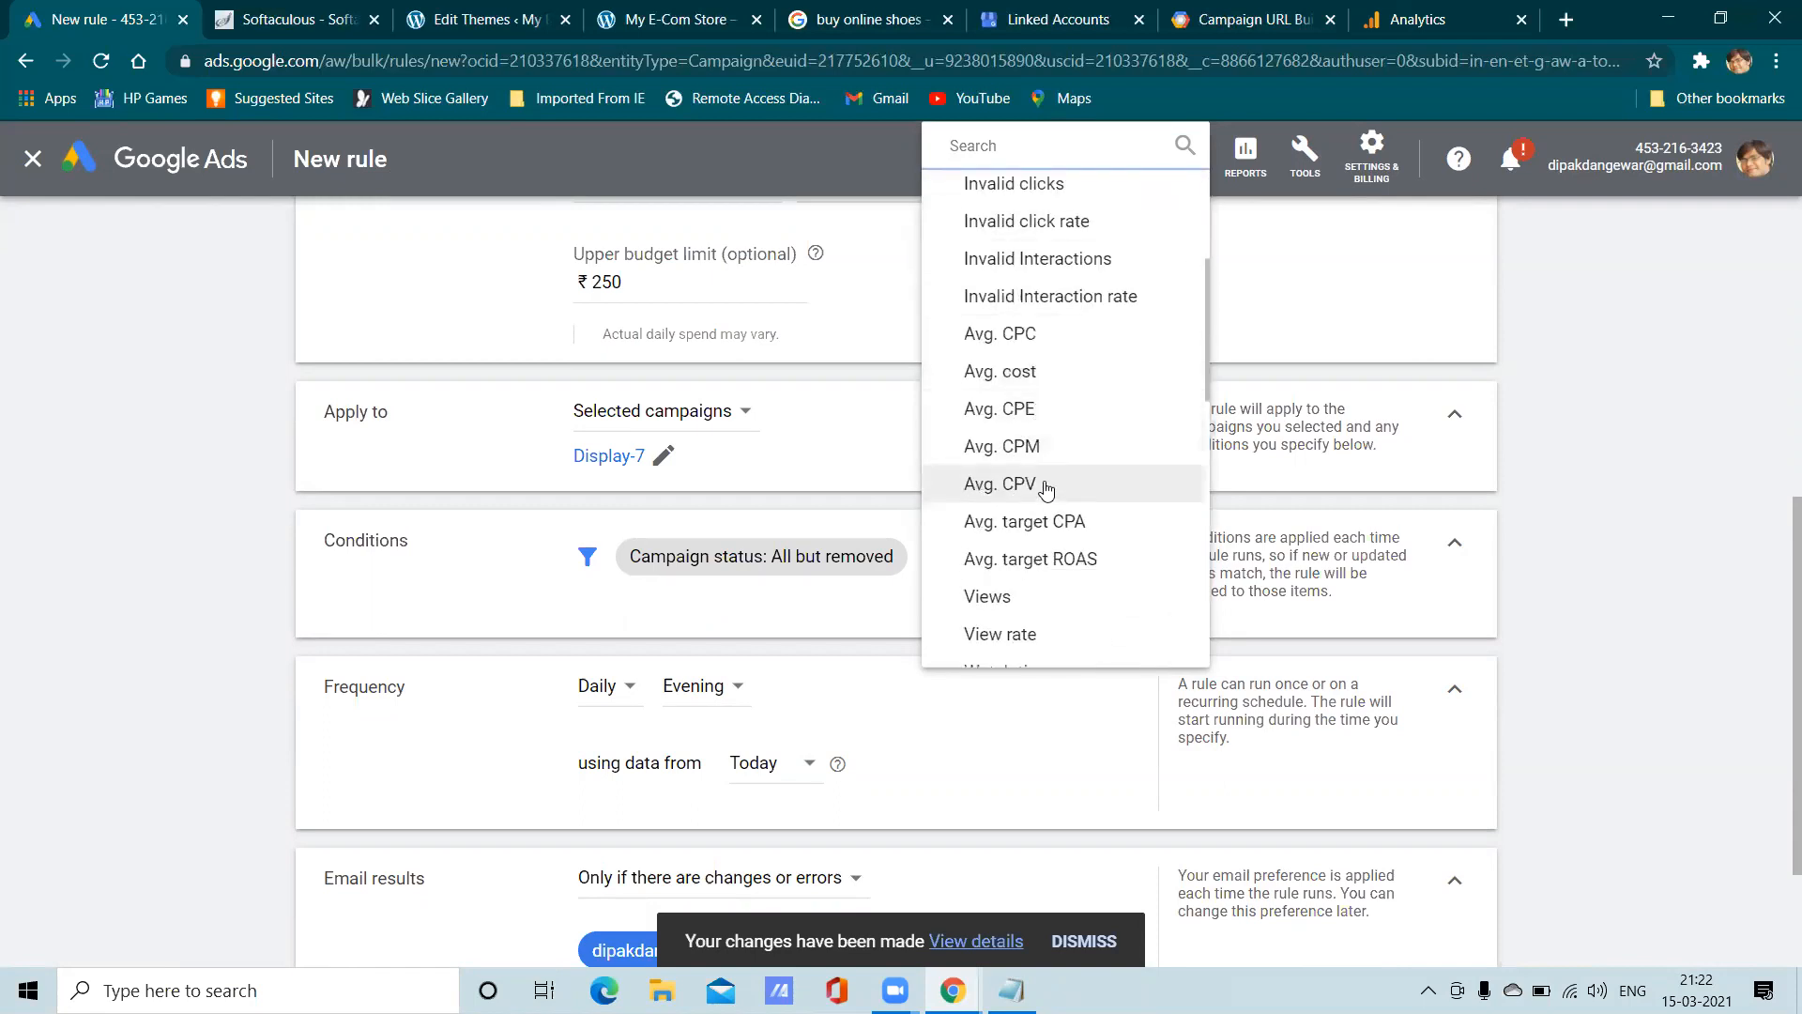
pyautogui.click(1044, 339)
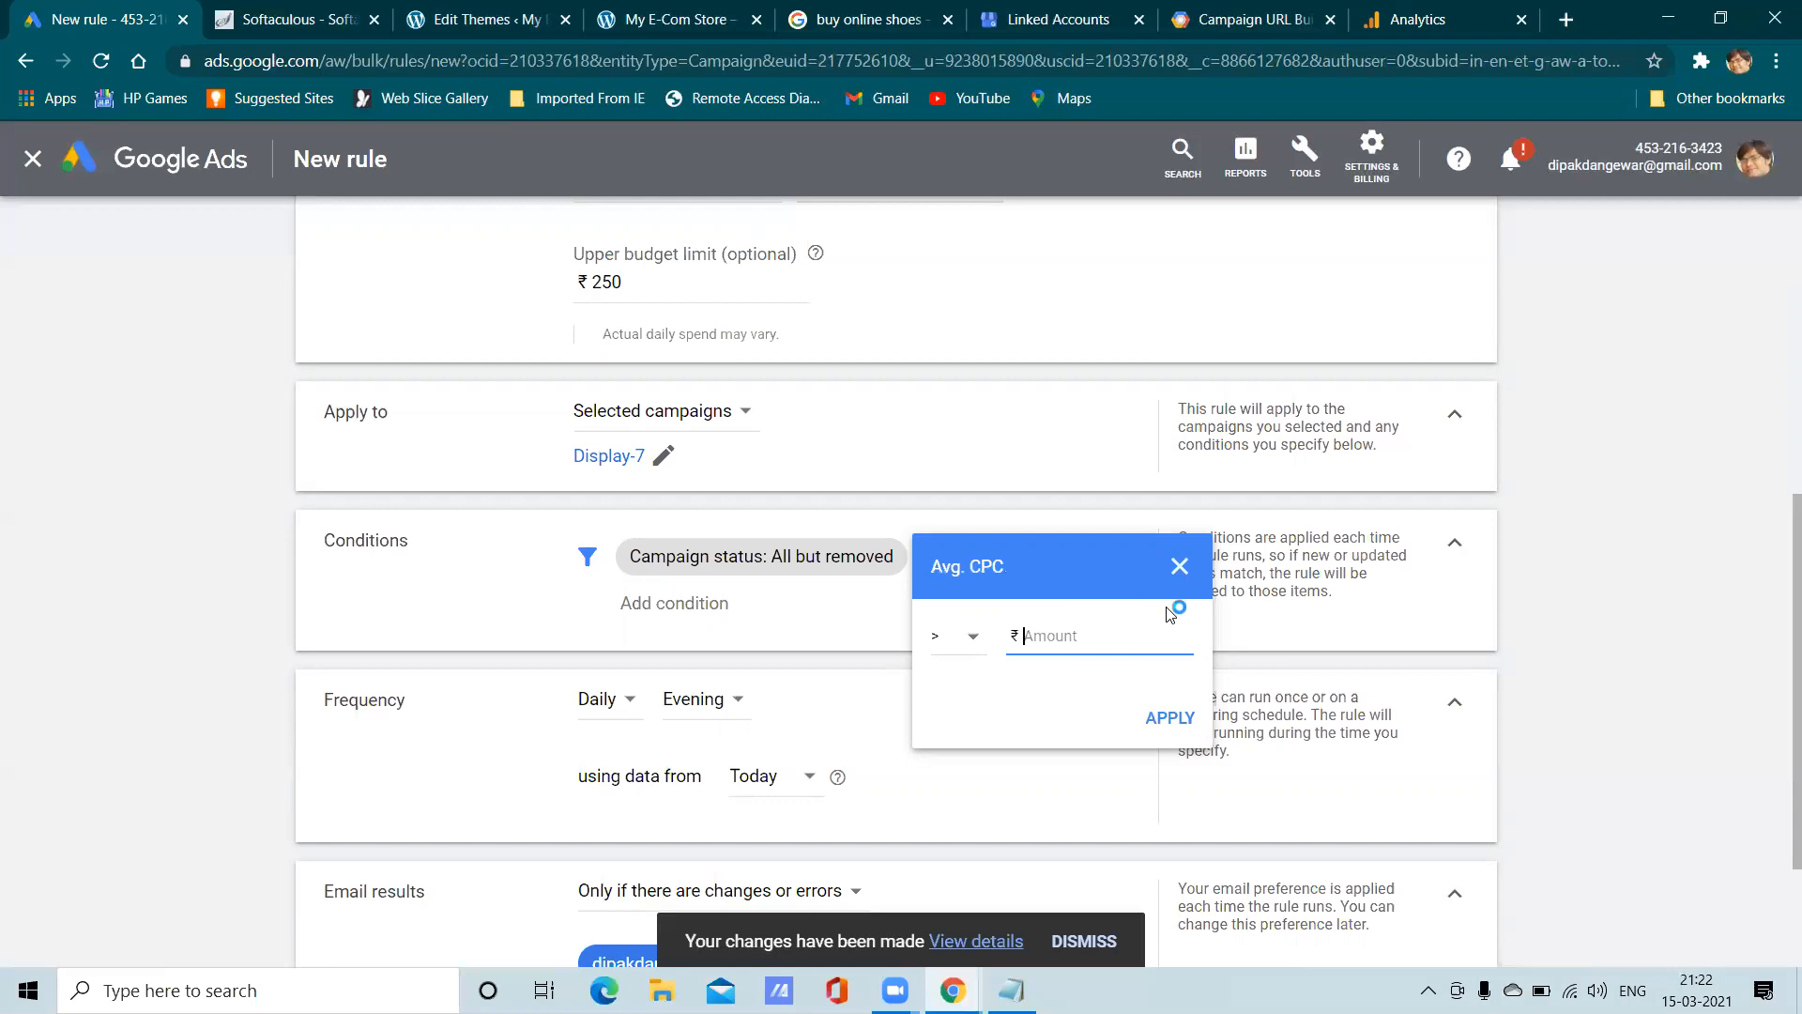
pyautogui.write('40')
pyautogui.click(1169, 717)
# Review the rule's budget increase, upper limit, target campaign and conditions
pyautogui.scroll(2, 758, 473)
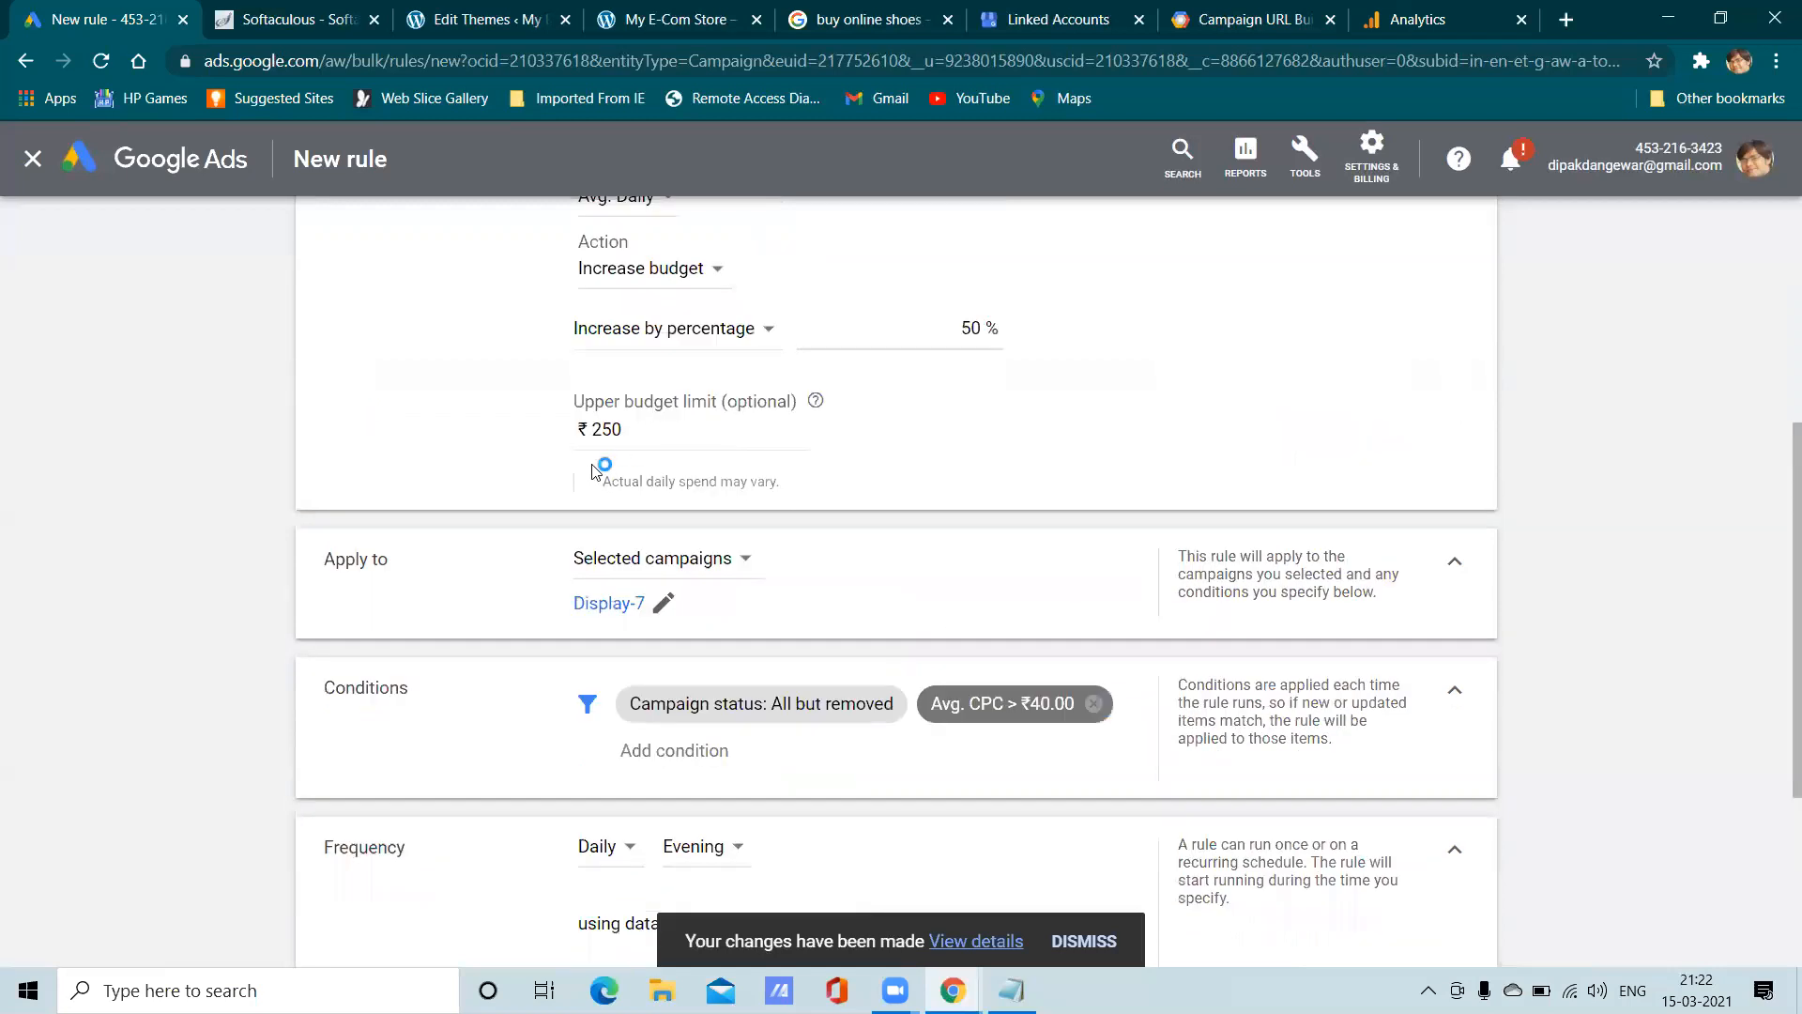
pyautogui.scroll(2, 934, 394)
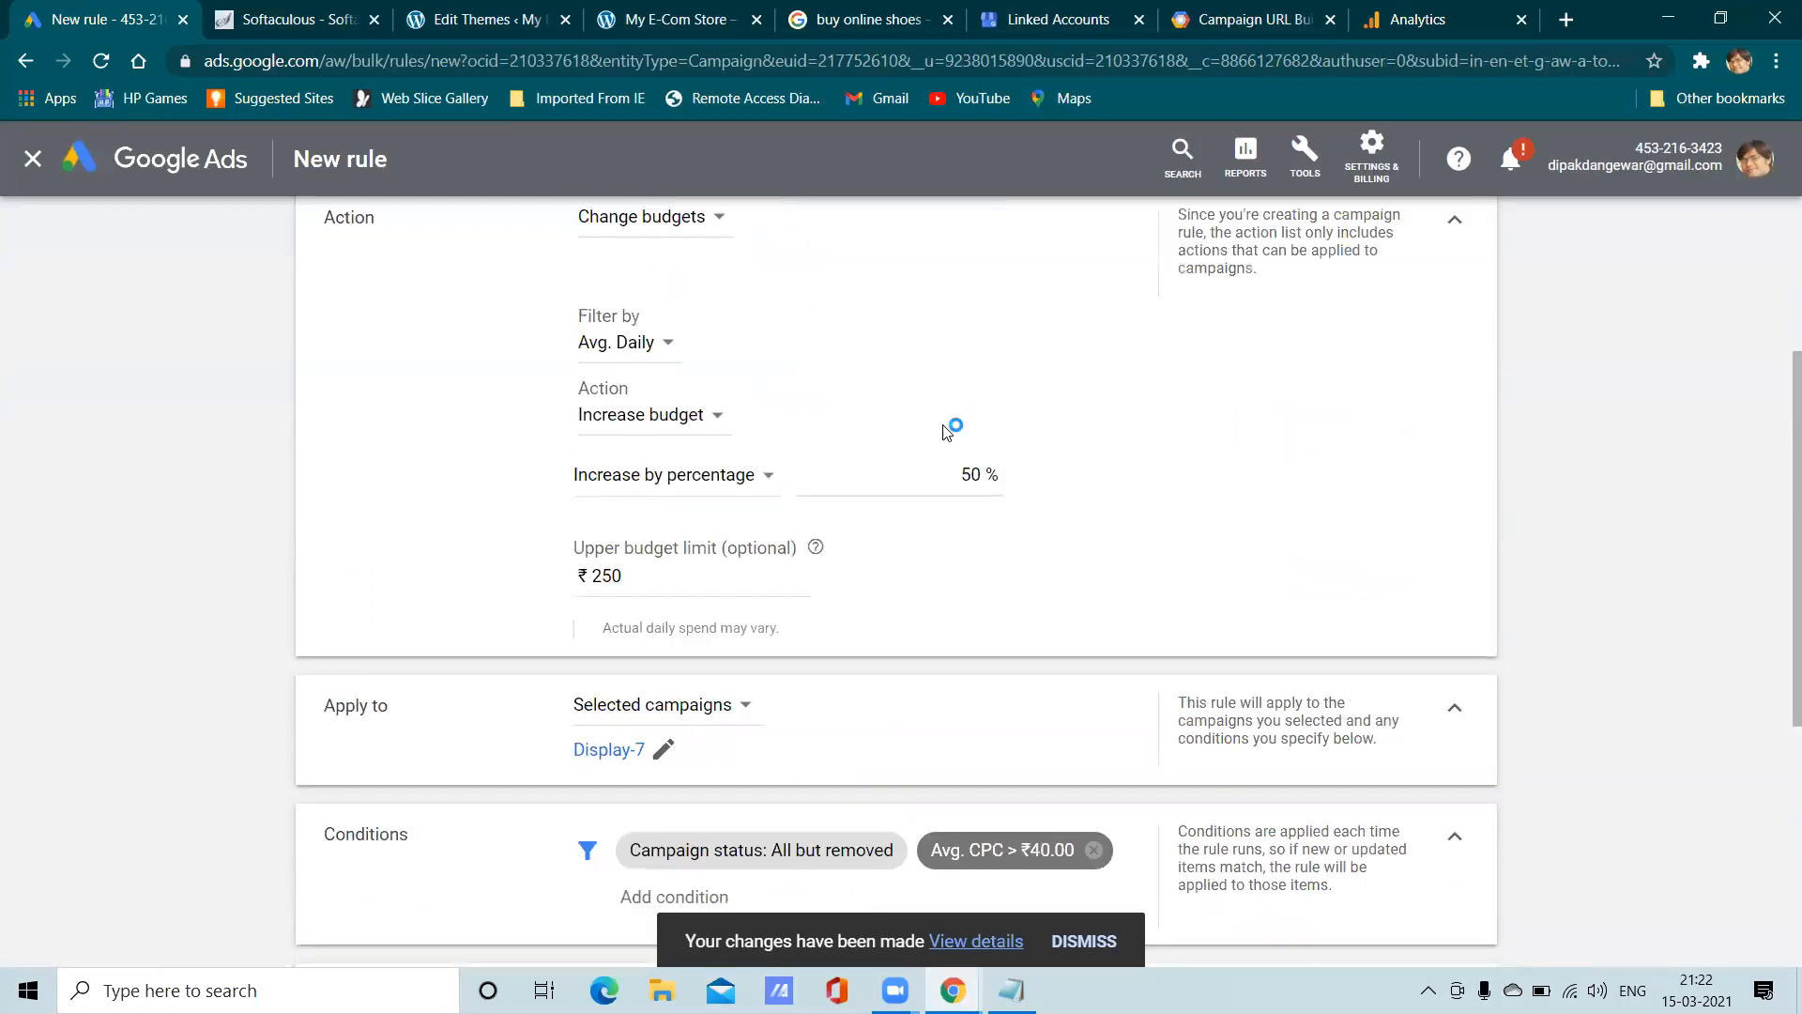
pyautogui.scroll(2, 845, 413)
pyautogui.scroll(-6, 727, 441)
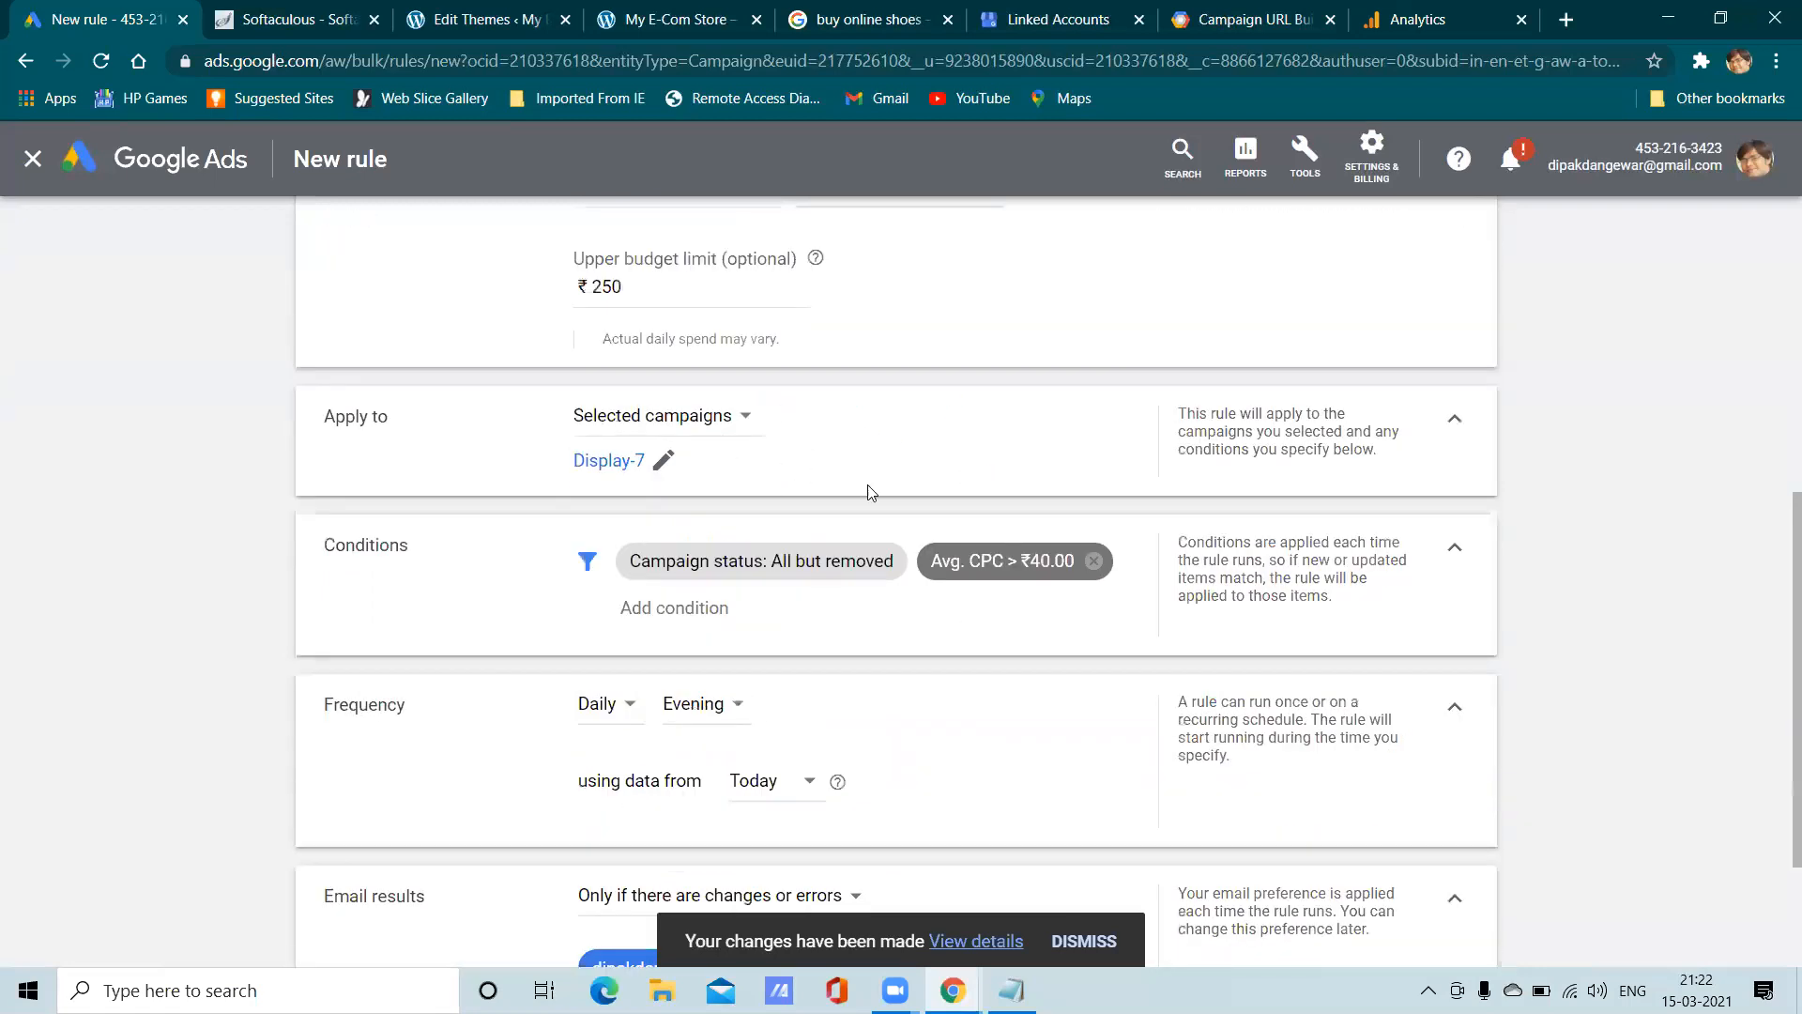
pyautogui.scroll(2, 836, 384)
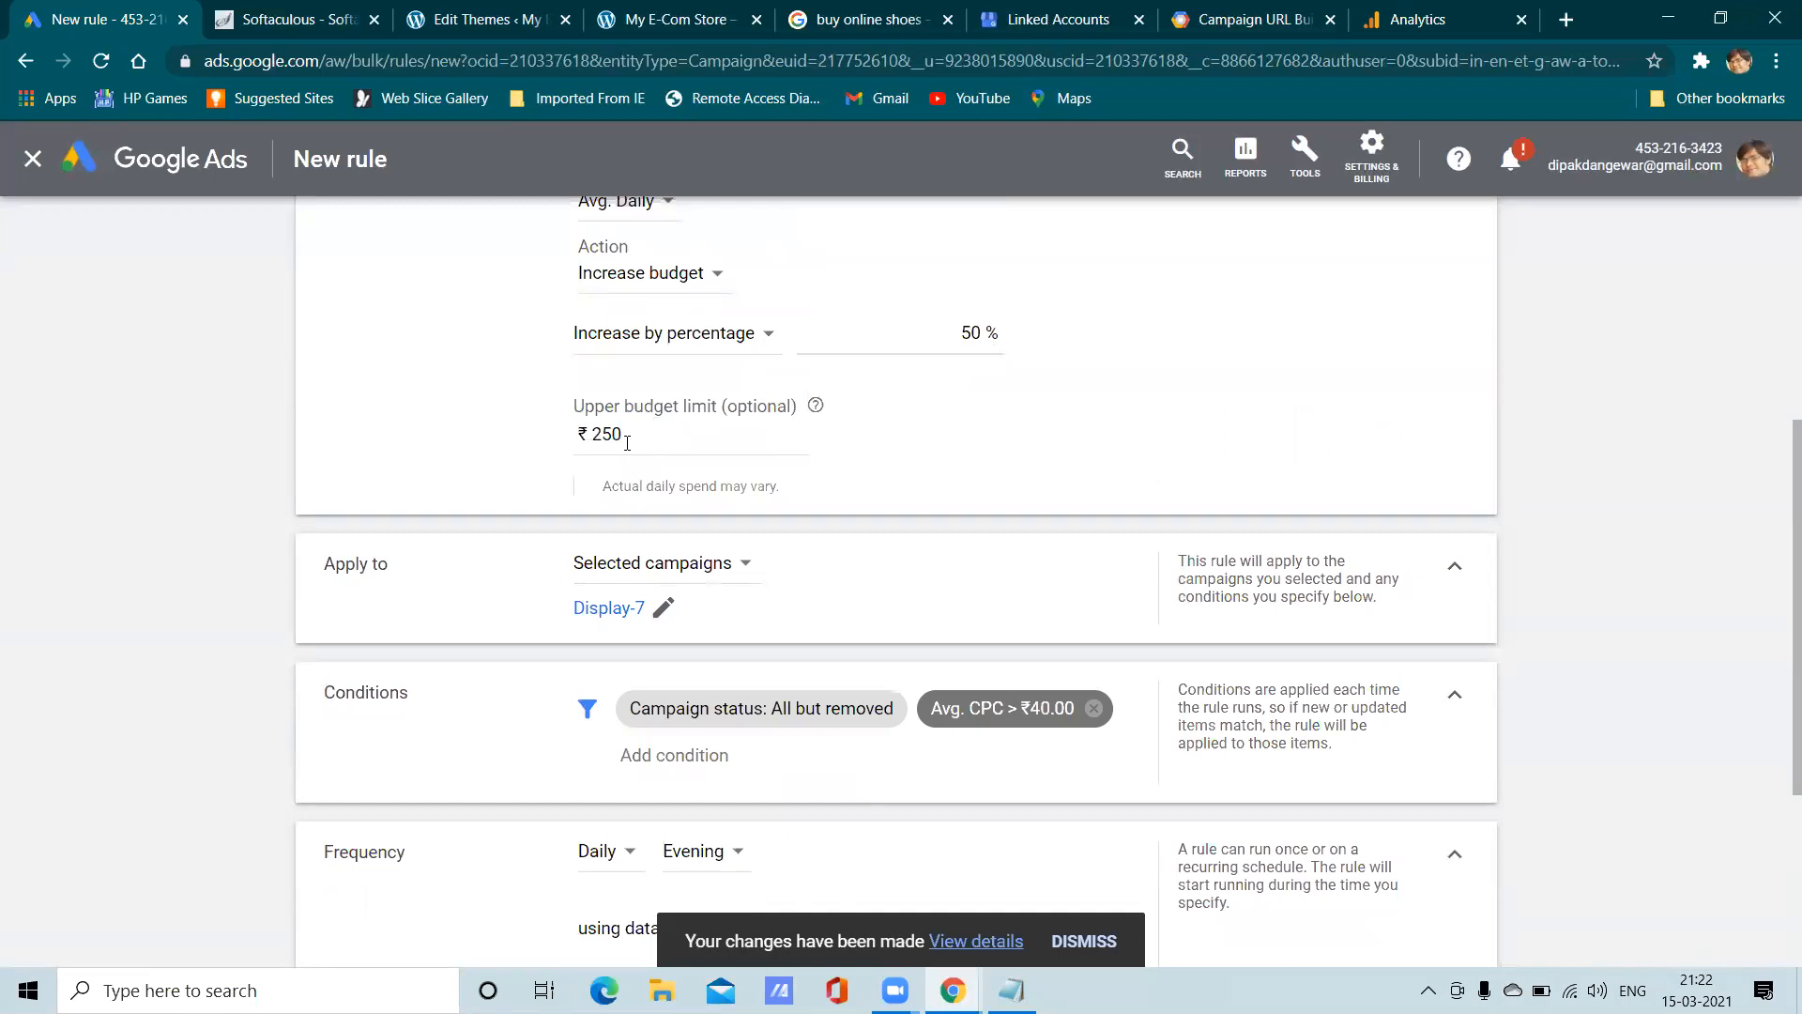
pyautogui.scroll(-4, 973, 583)
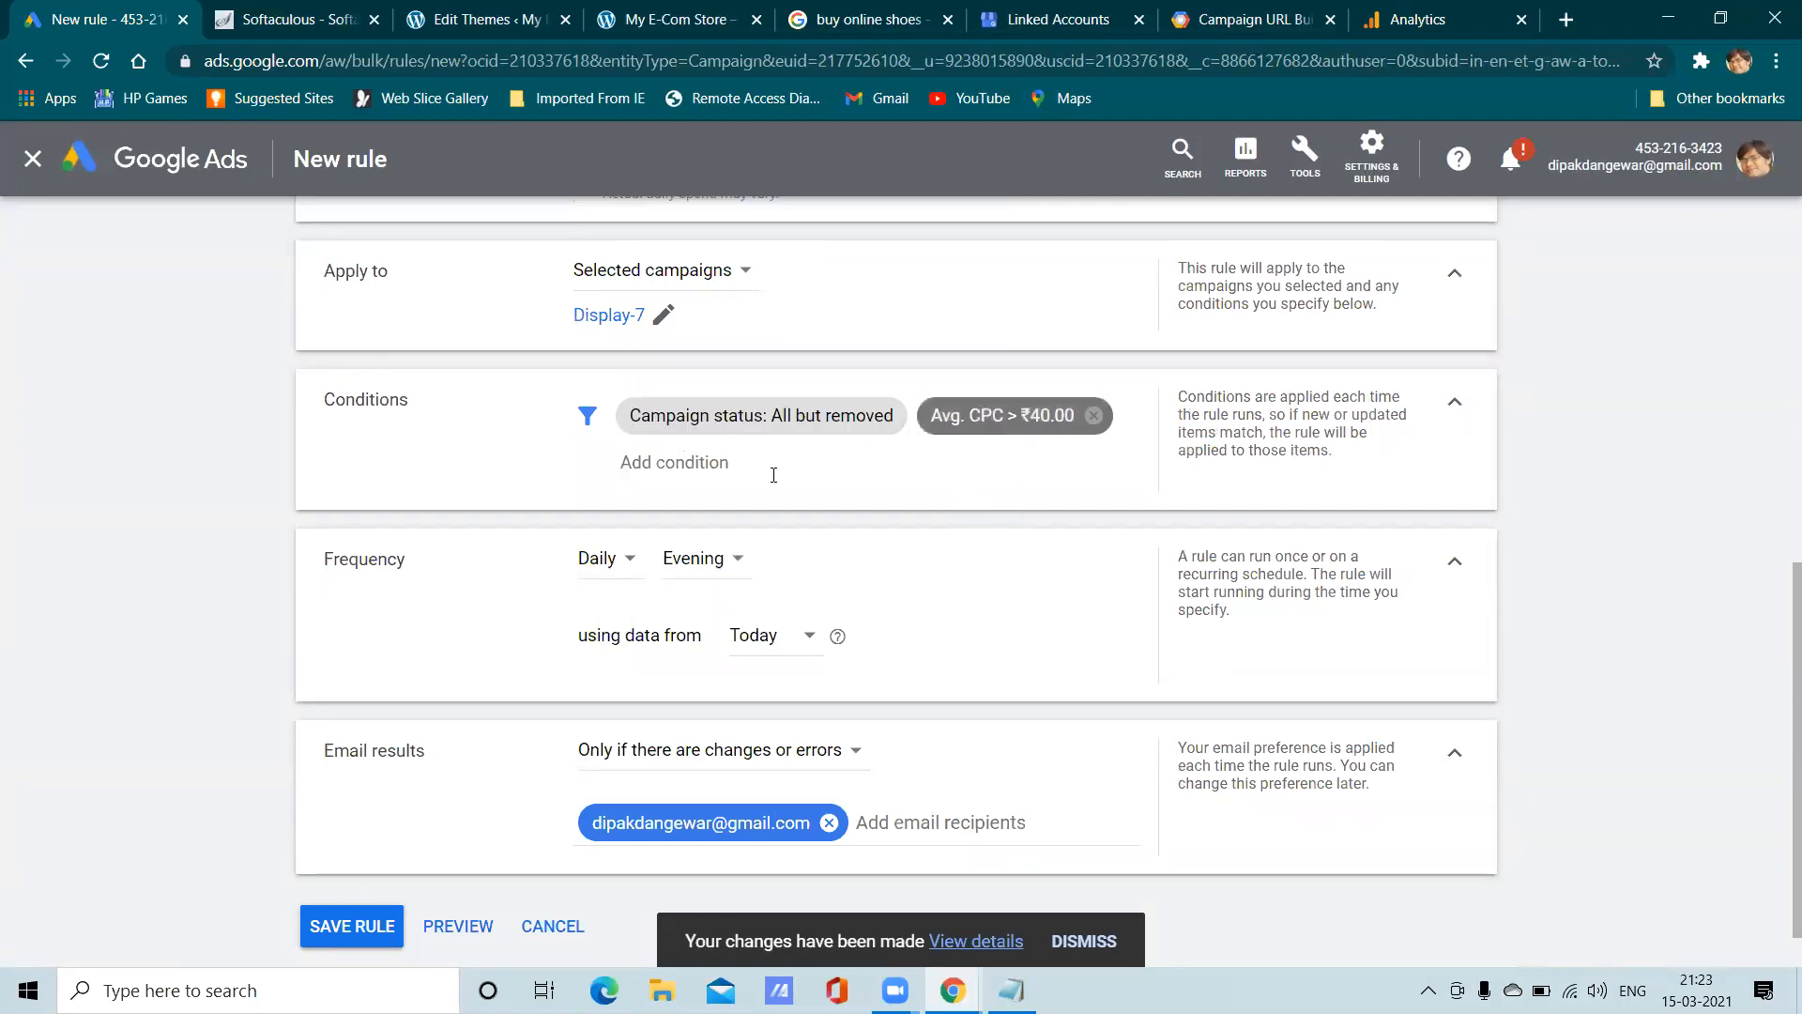
pyautogui.click(710, 462)
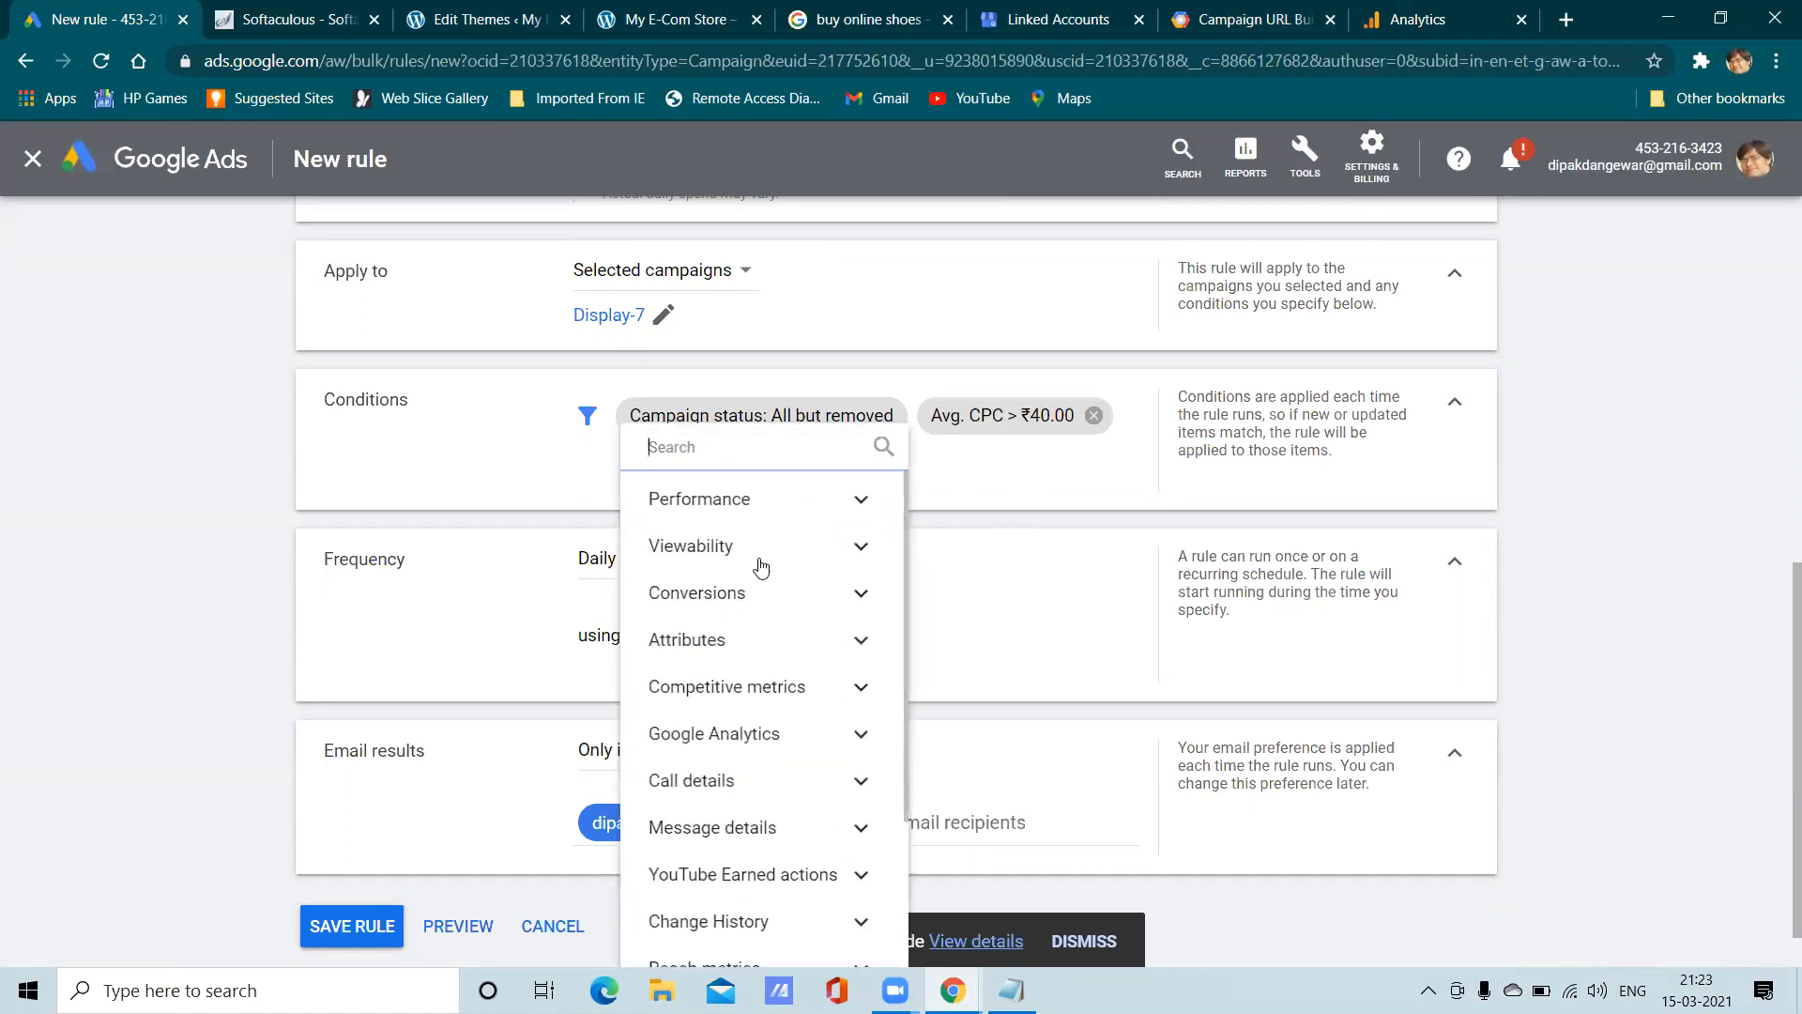
pyautogui.click(755, 562)
pyautogui.click(793, 512)
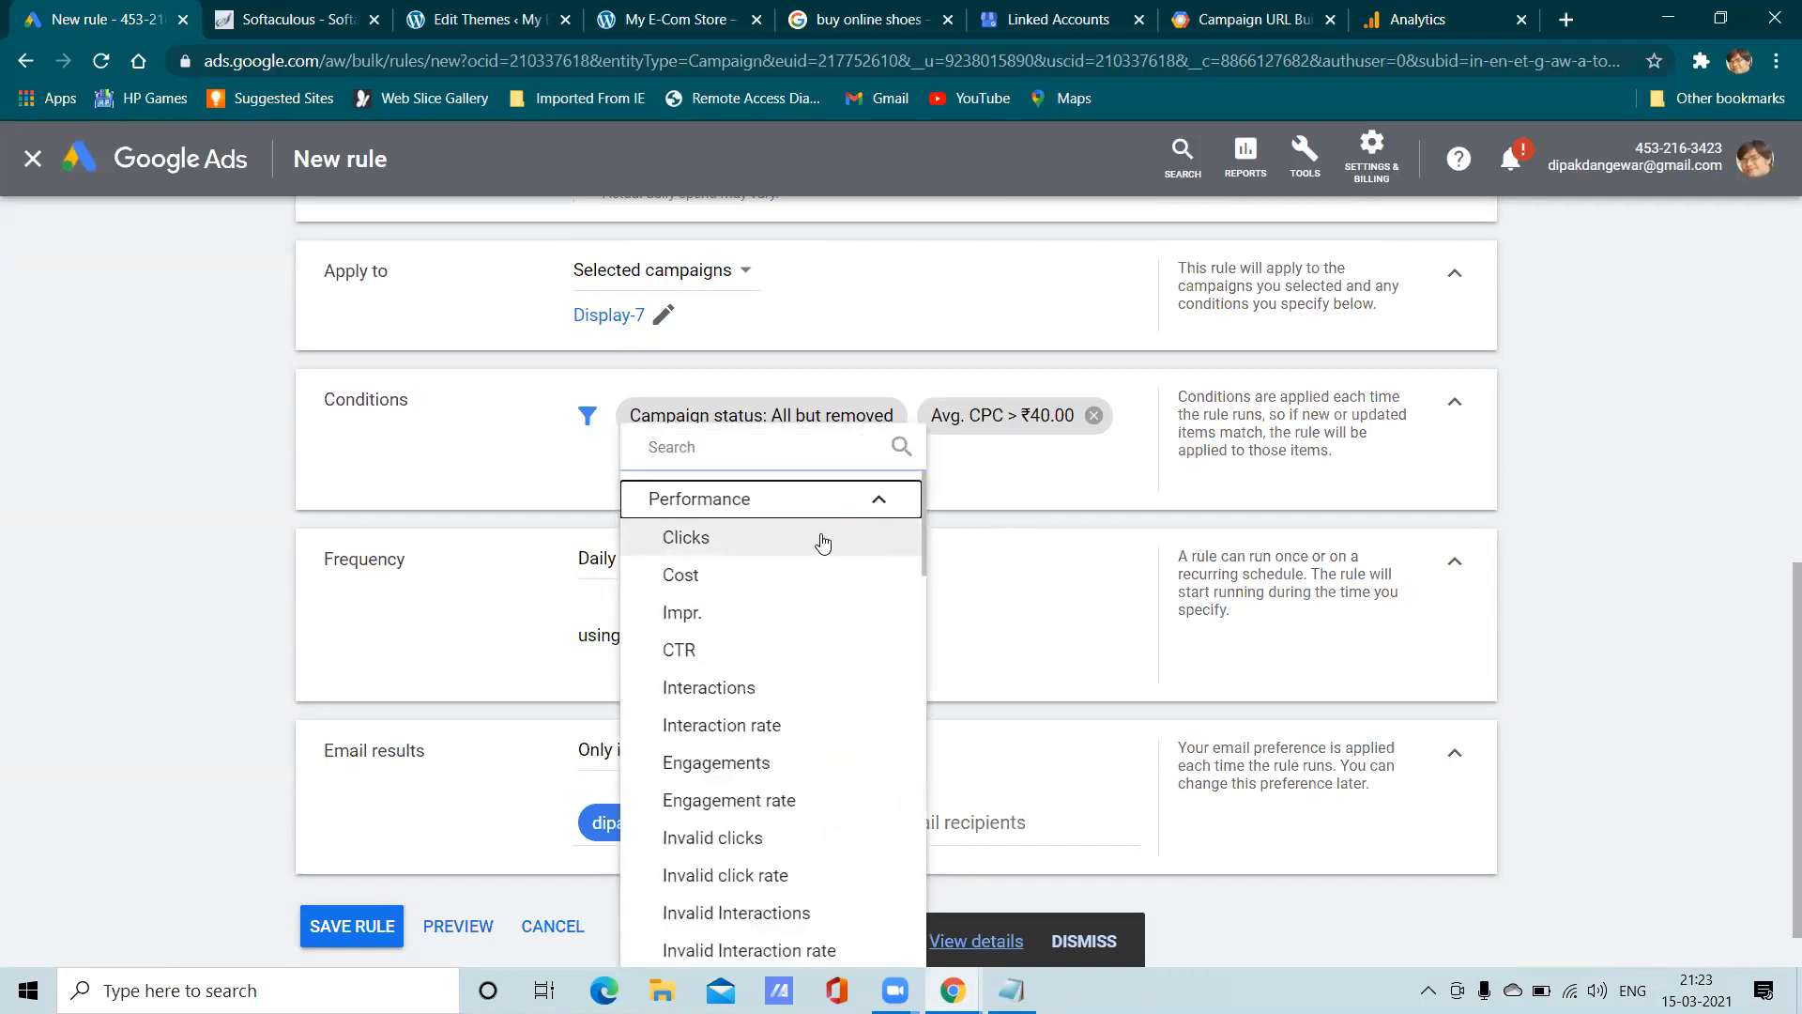
pyautogui.click(751, 617)
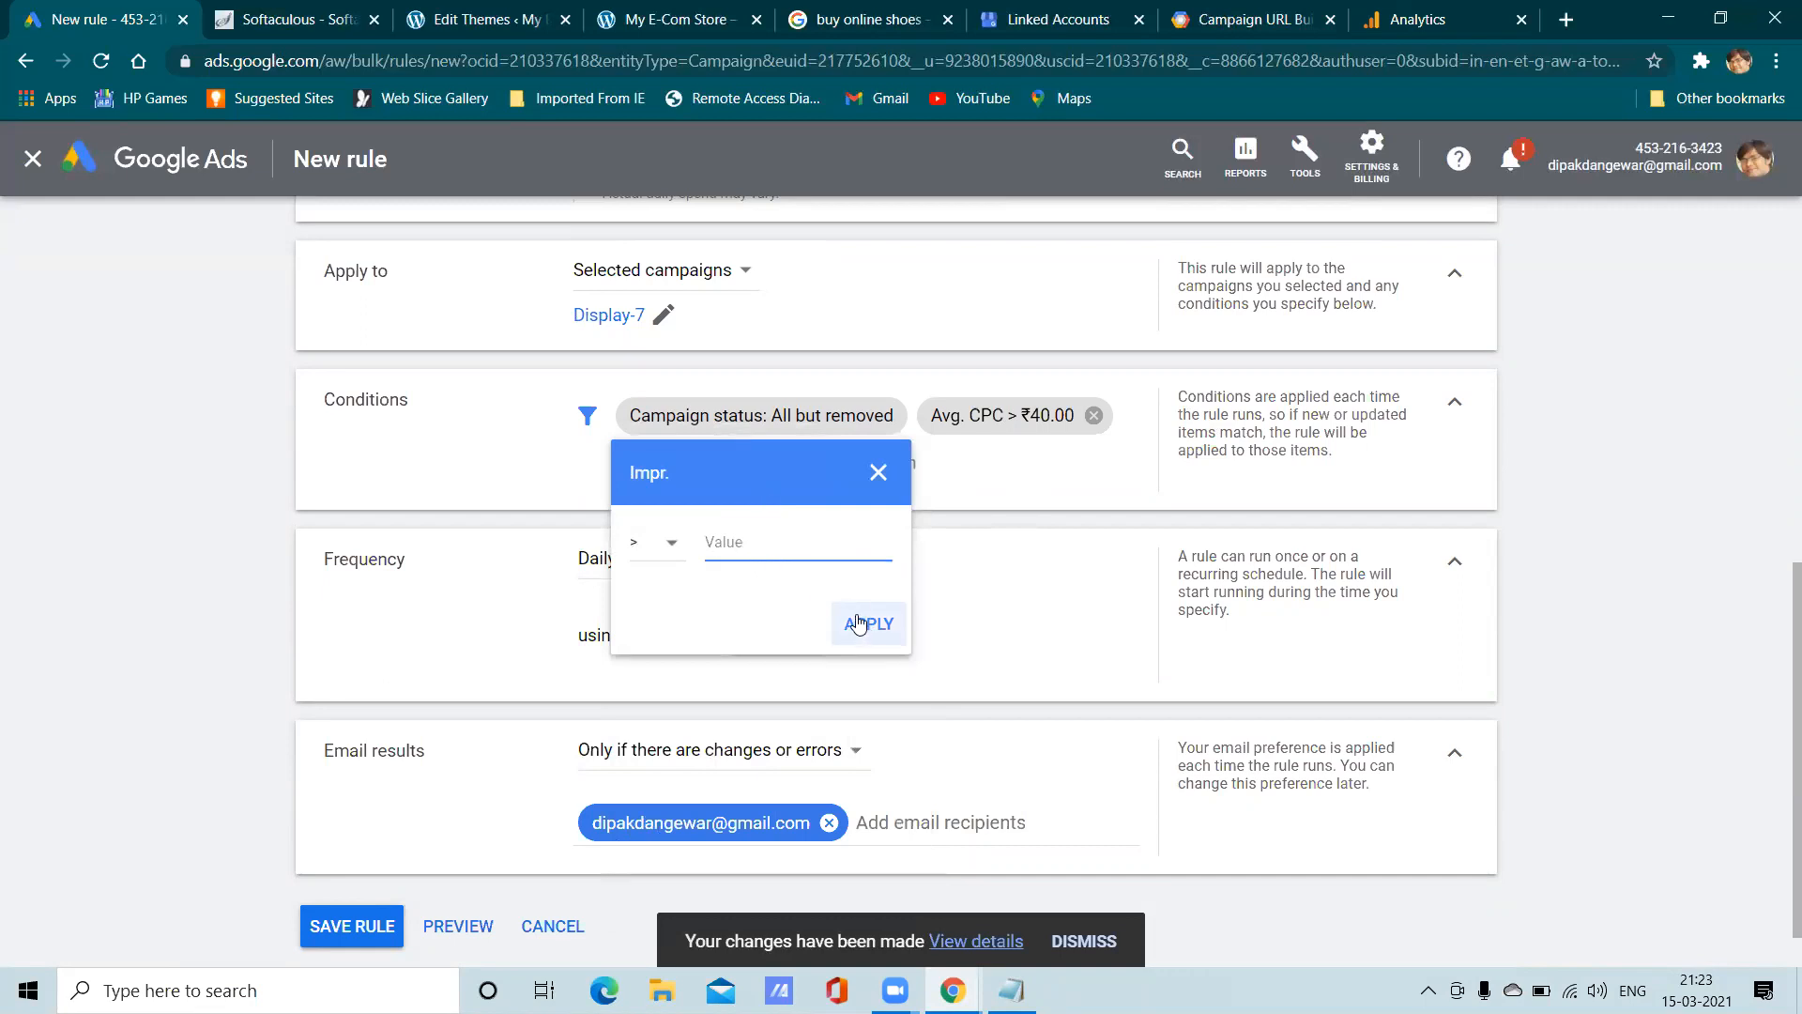
pyautogui.click(863, 474)
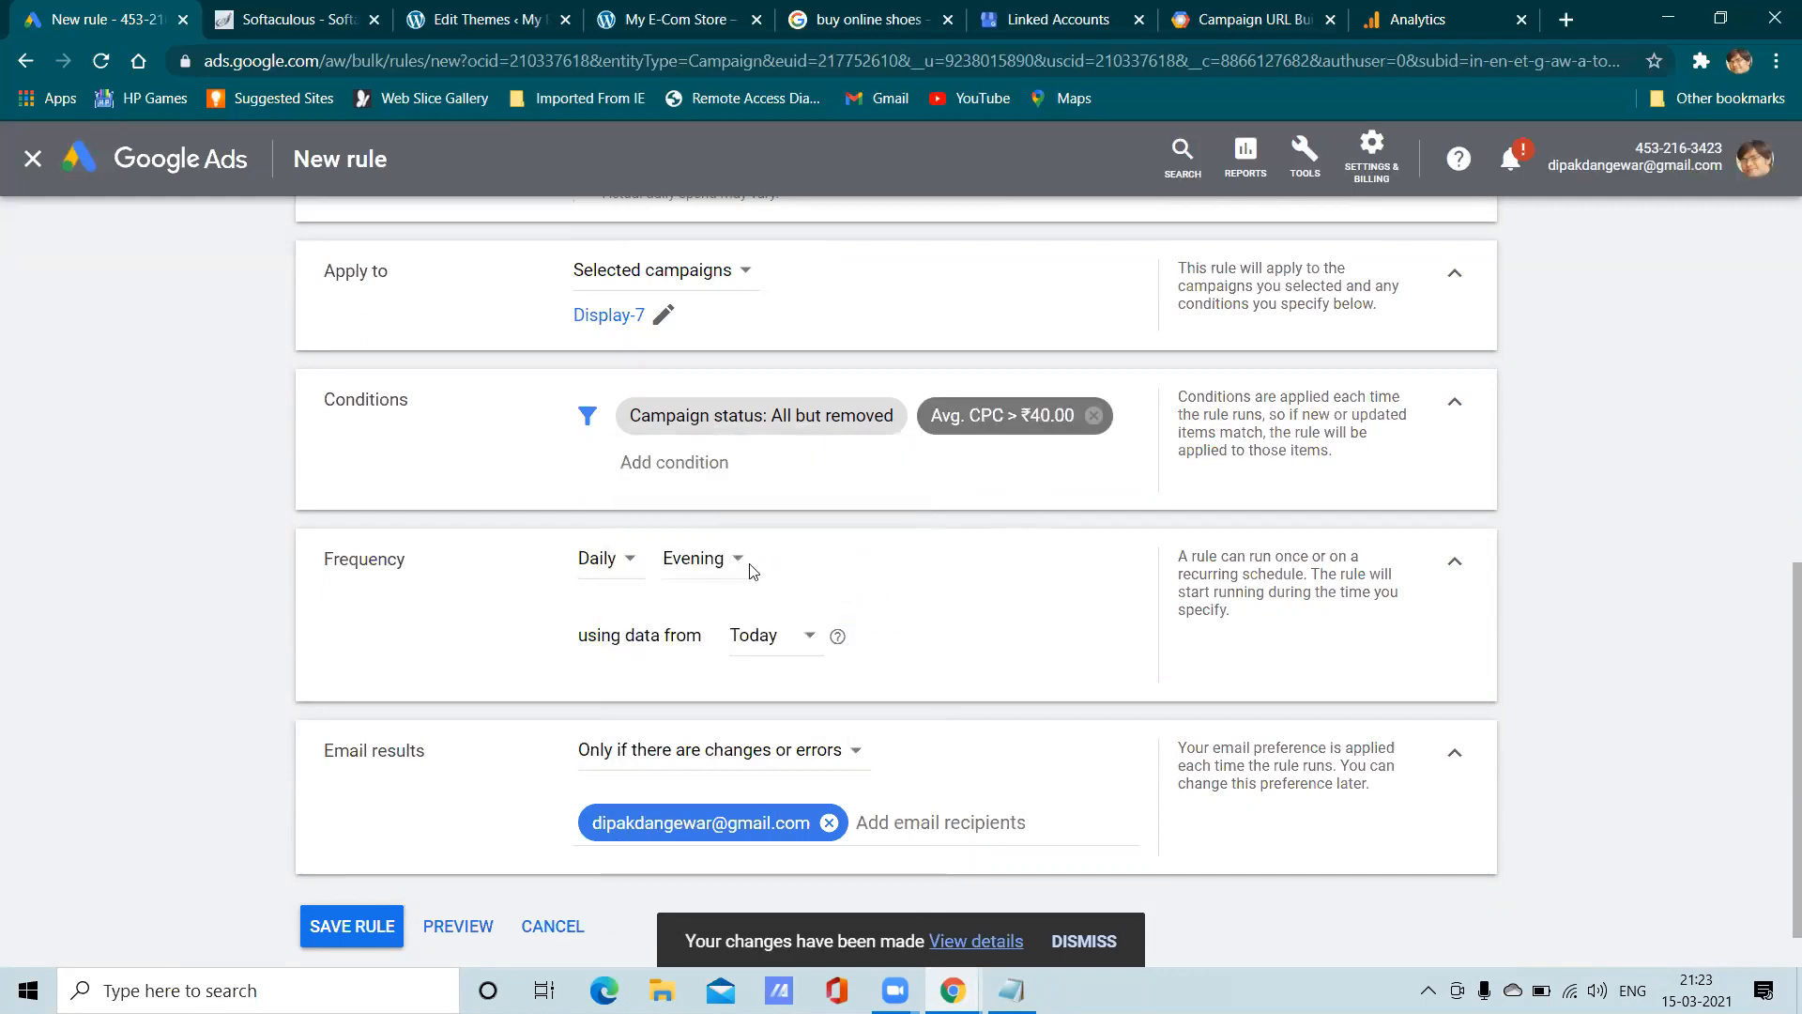
# Check the completed settings and save the Test Rule
pyautogui.scroll(-1, 644, 572)
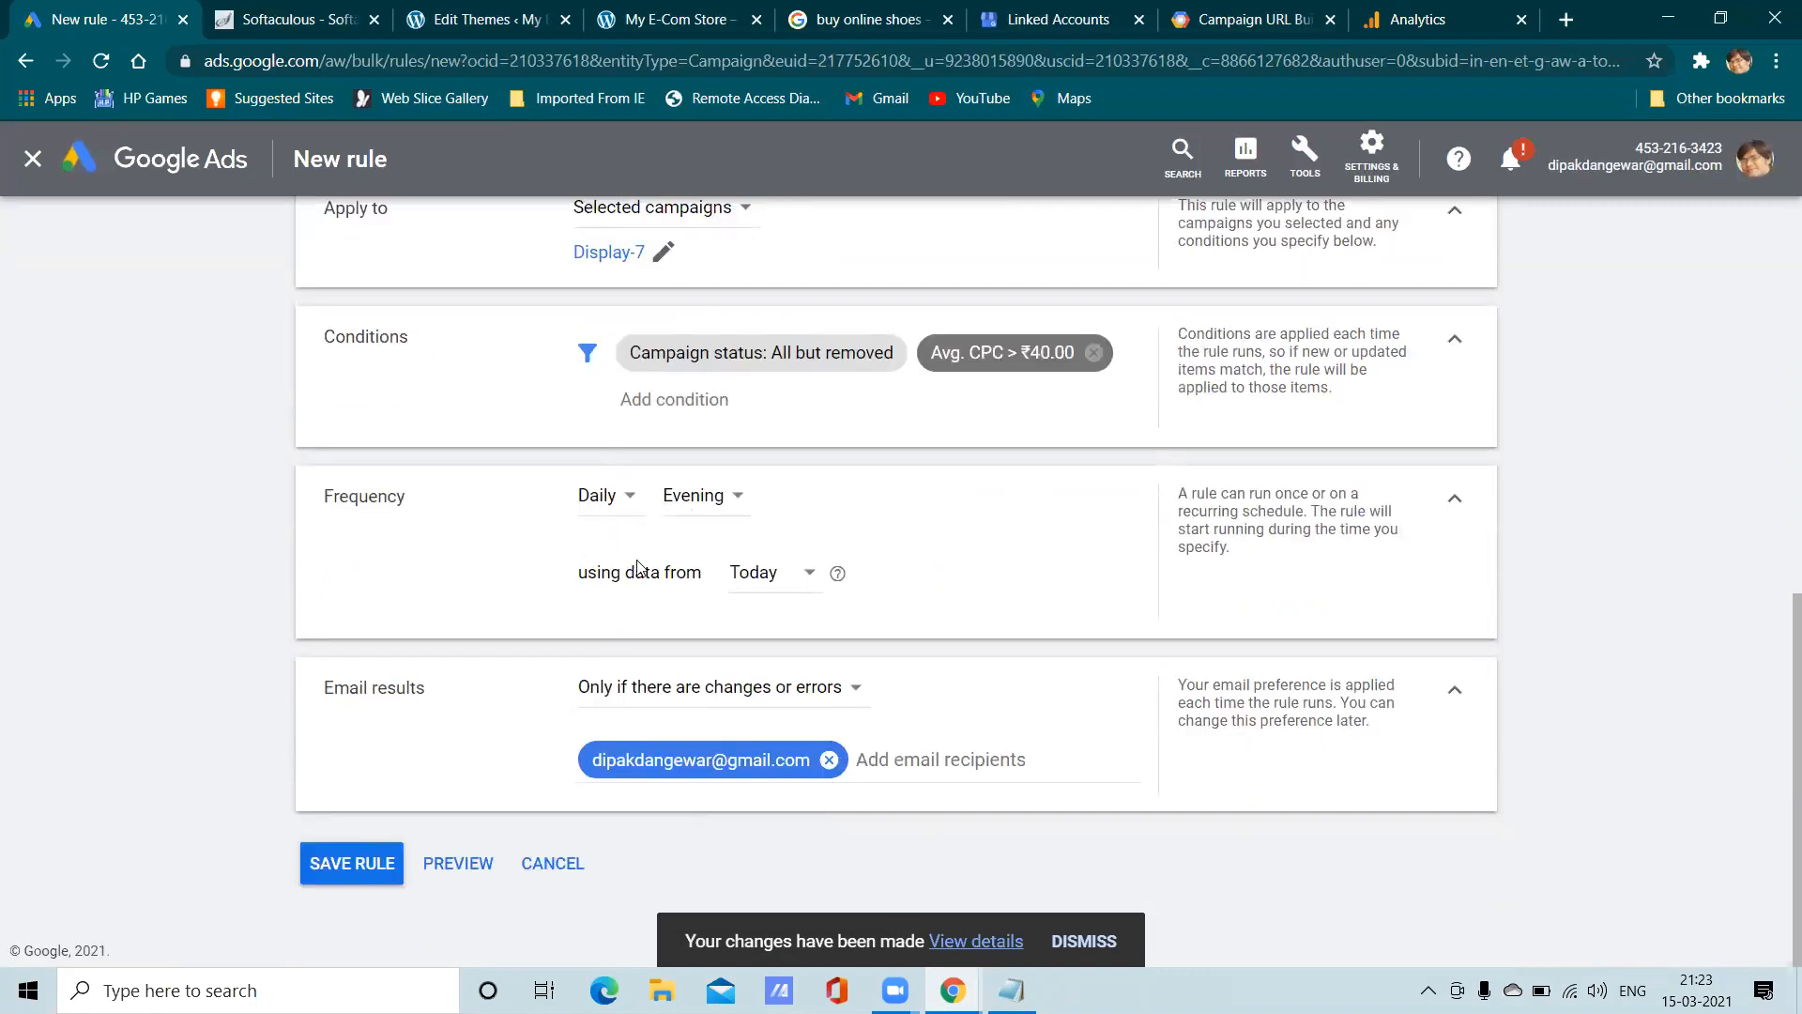
pyautogui.scroll(5, 637, 566)
pyautogui.scroll(-5, 967, 567)
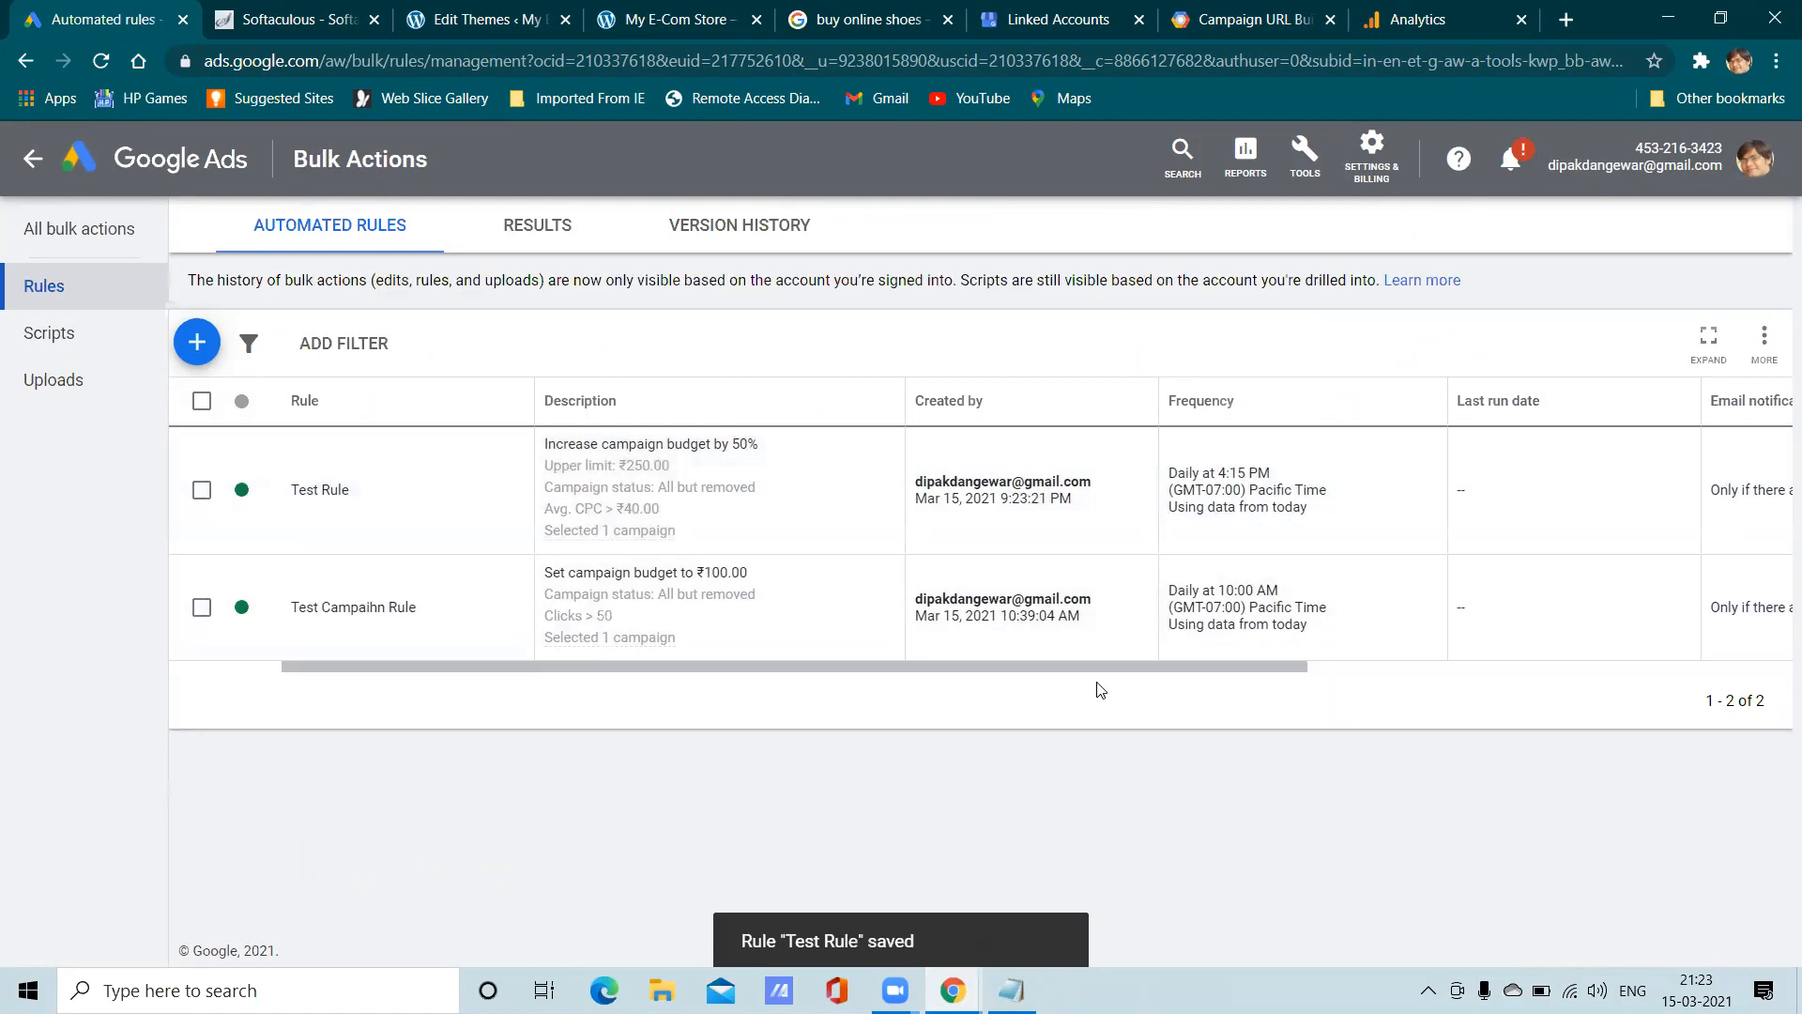
# Examine the frequency, last run, email notification and action columns for the rules in the automated rules list
pyautogui.moveTo(1094, 668); pyautogui.dragTo(1596, 670)
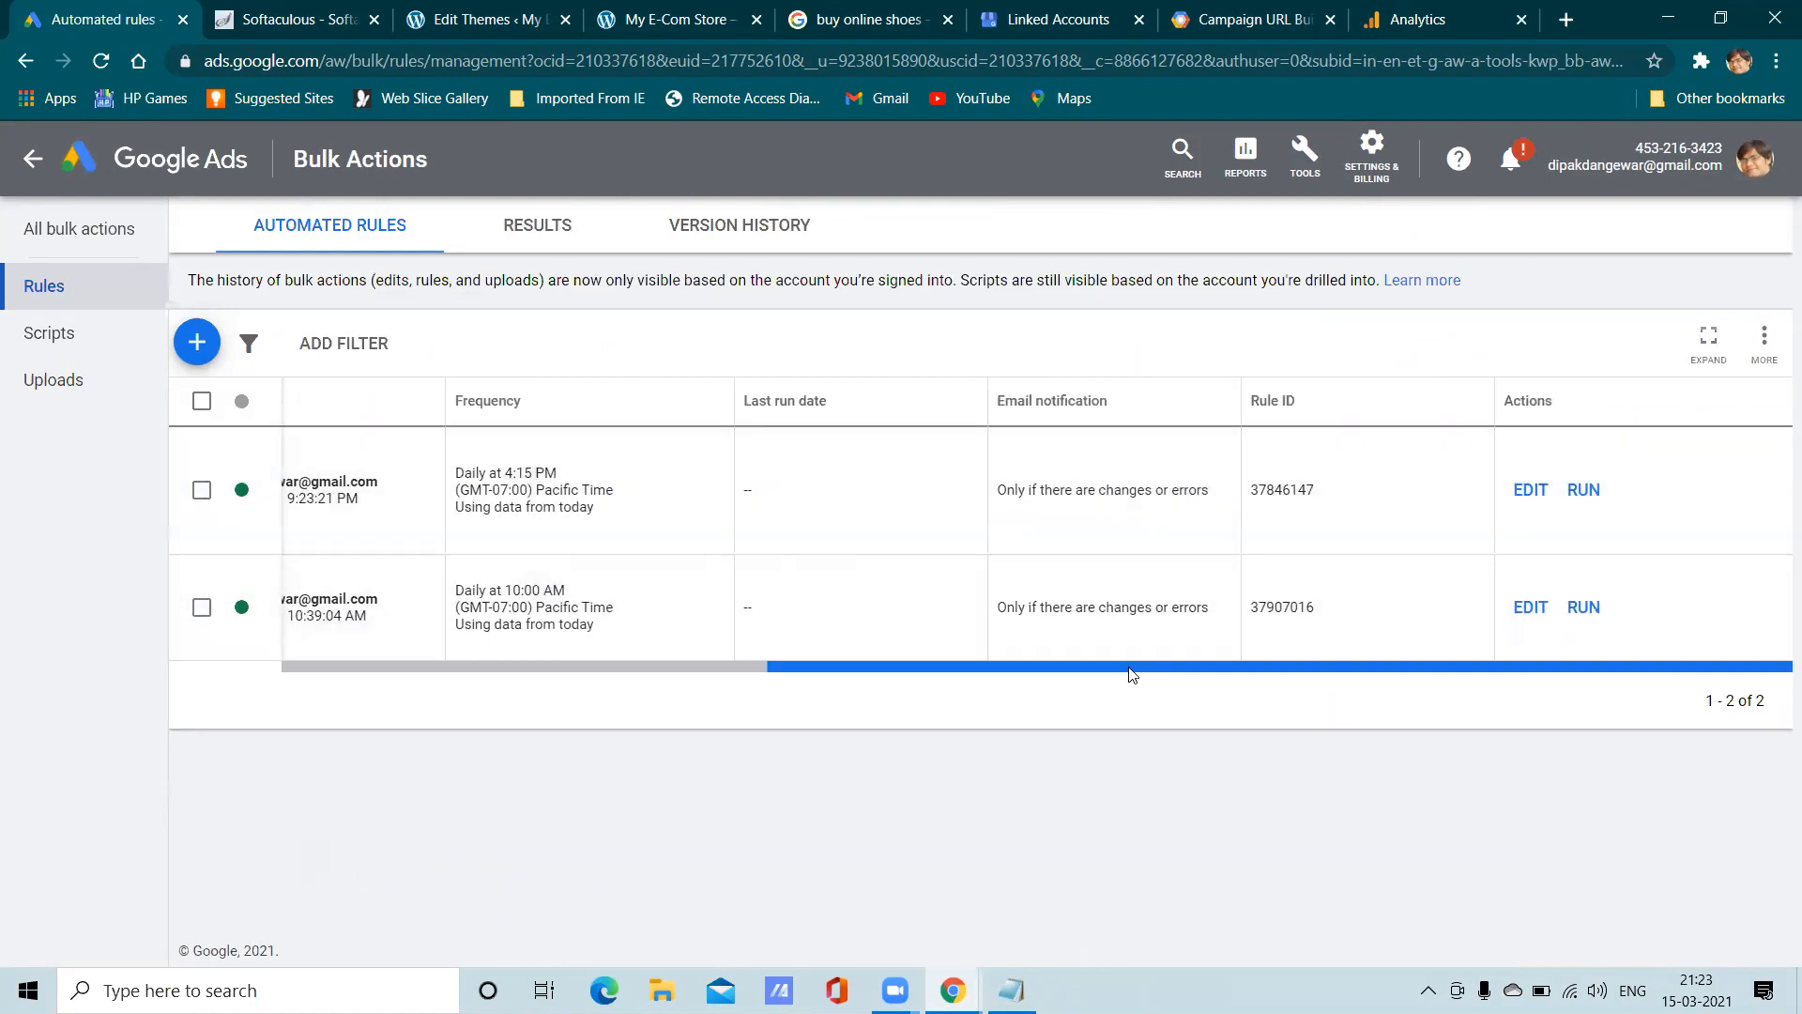
pyautogui.moveTo(1153, 678); pyautogui.dragTo(342, 664)
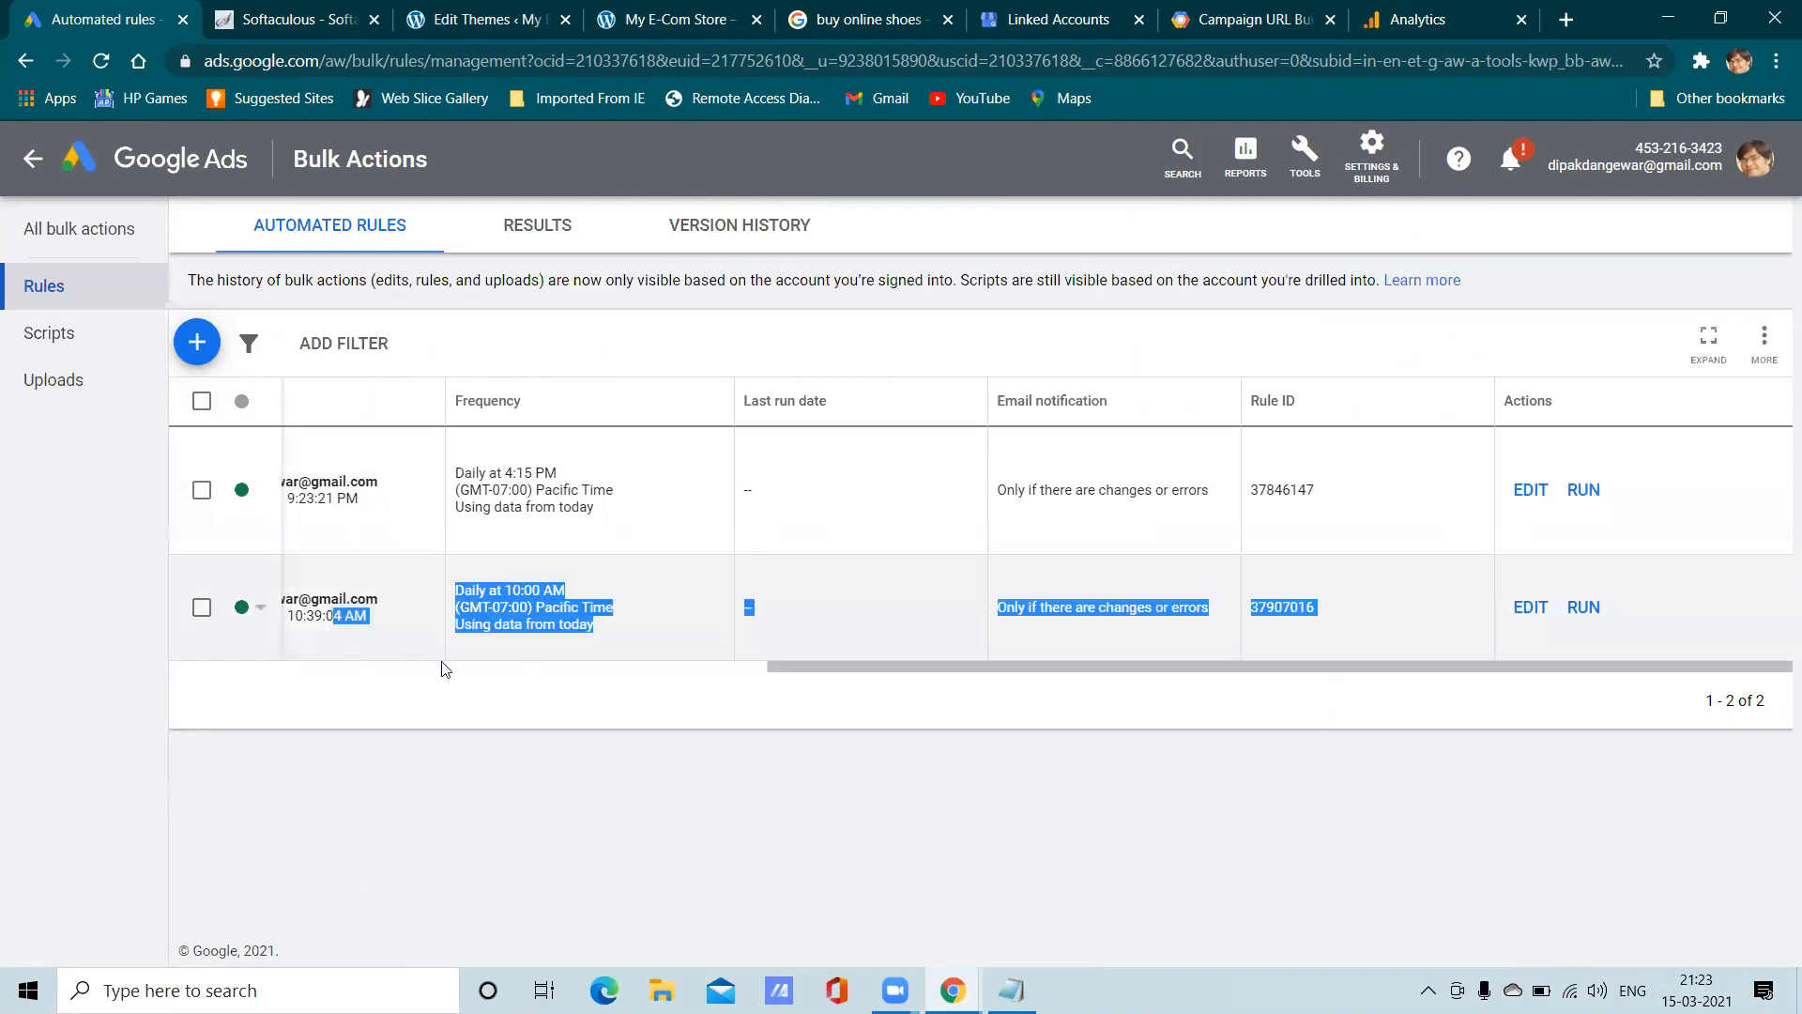
pyautogui.moveTo(788, 674); pyautogui.dragTo(174, 577)
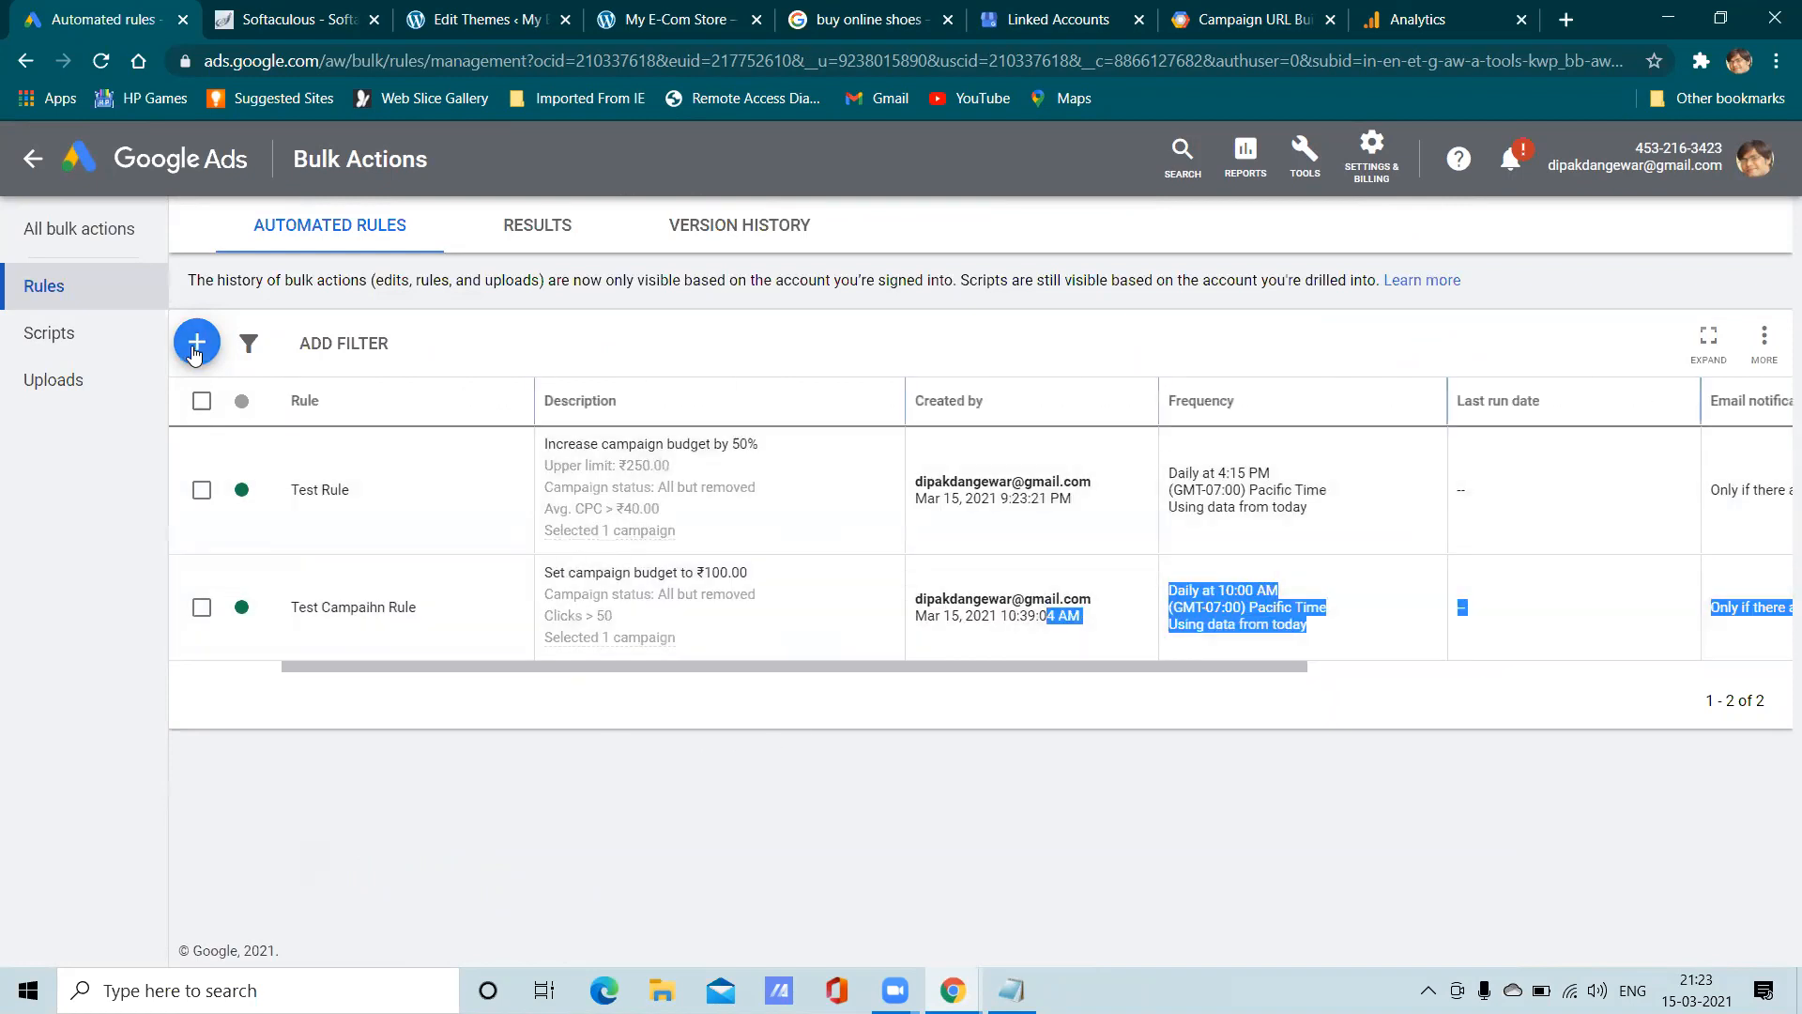
# Open a new ad group rule, look through its settings, and close it without saving
pyautogui.click(196, 342)
pyautogui.click(335, 300)
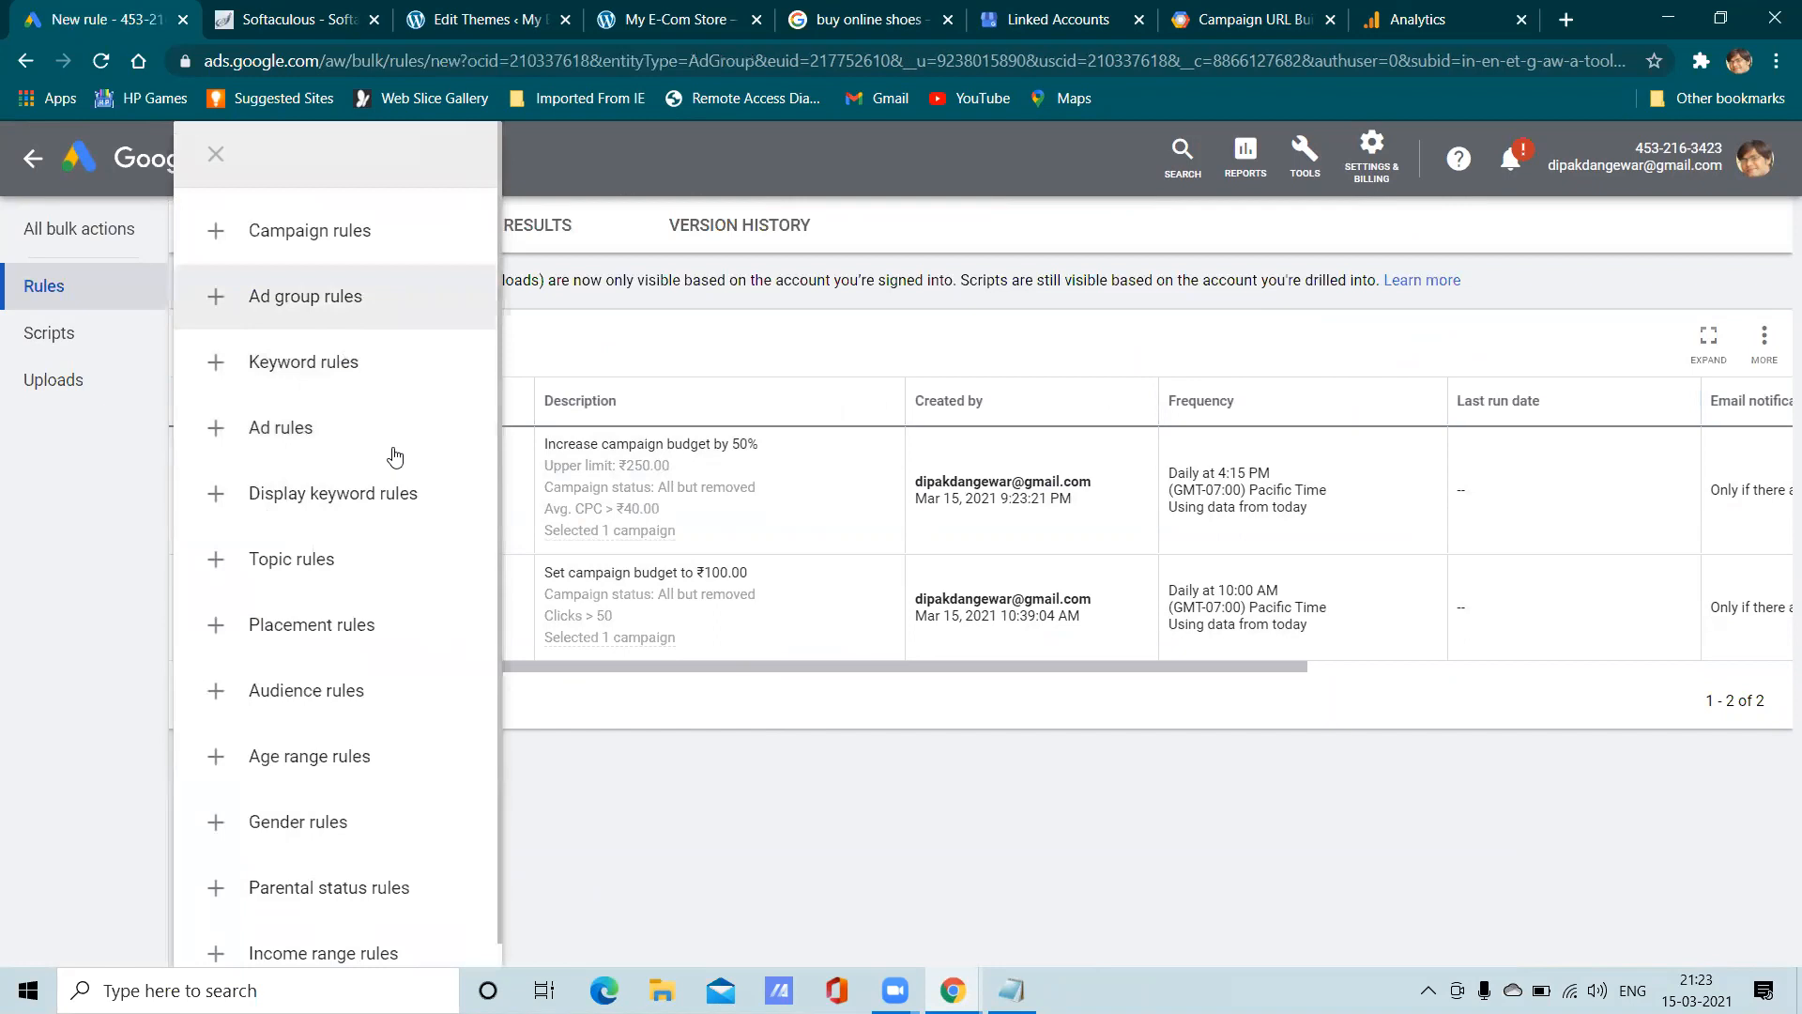
pyautogui.scroll(-2, 779, 611)
pyautogui.scroll(-3, 779, 611)
pyautogui.scroll(5, 764, 588)
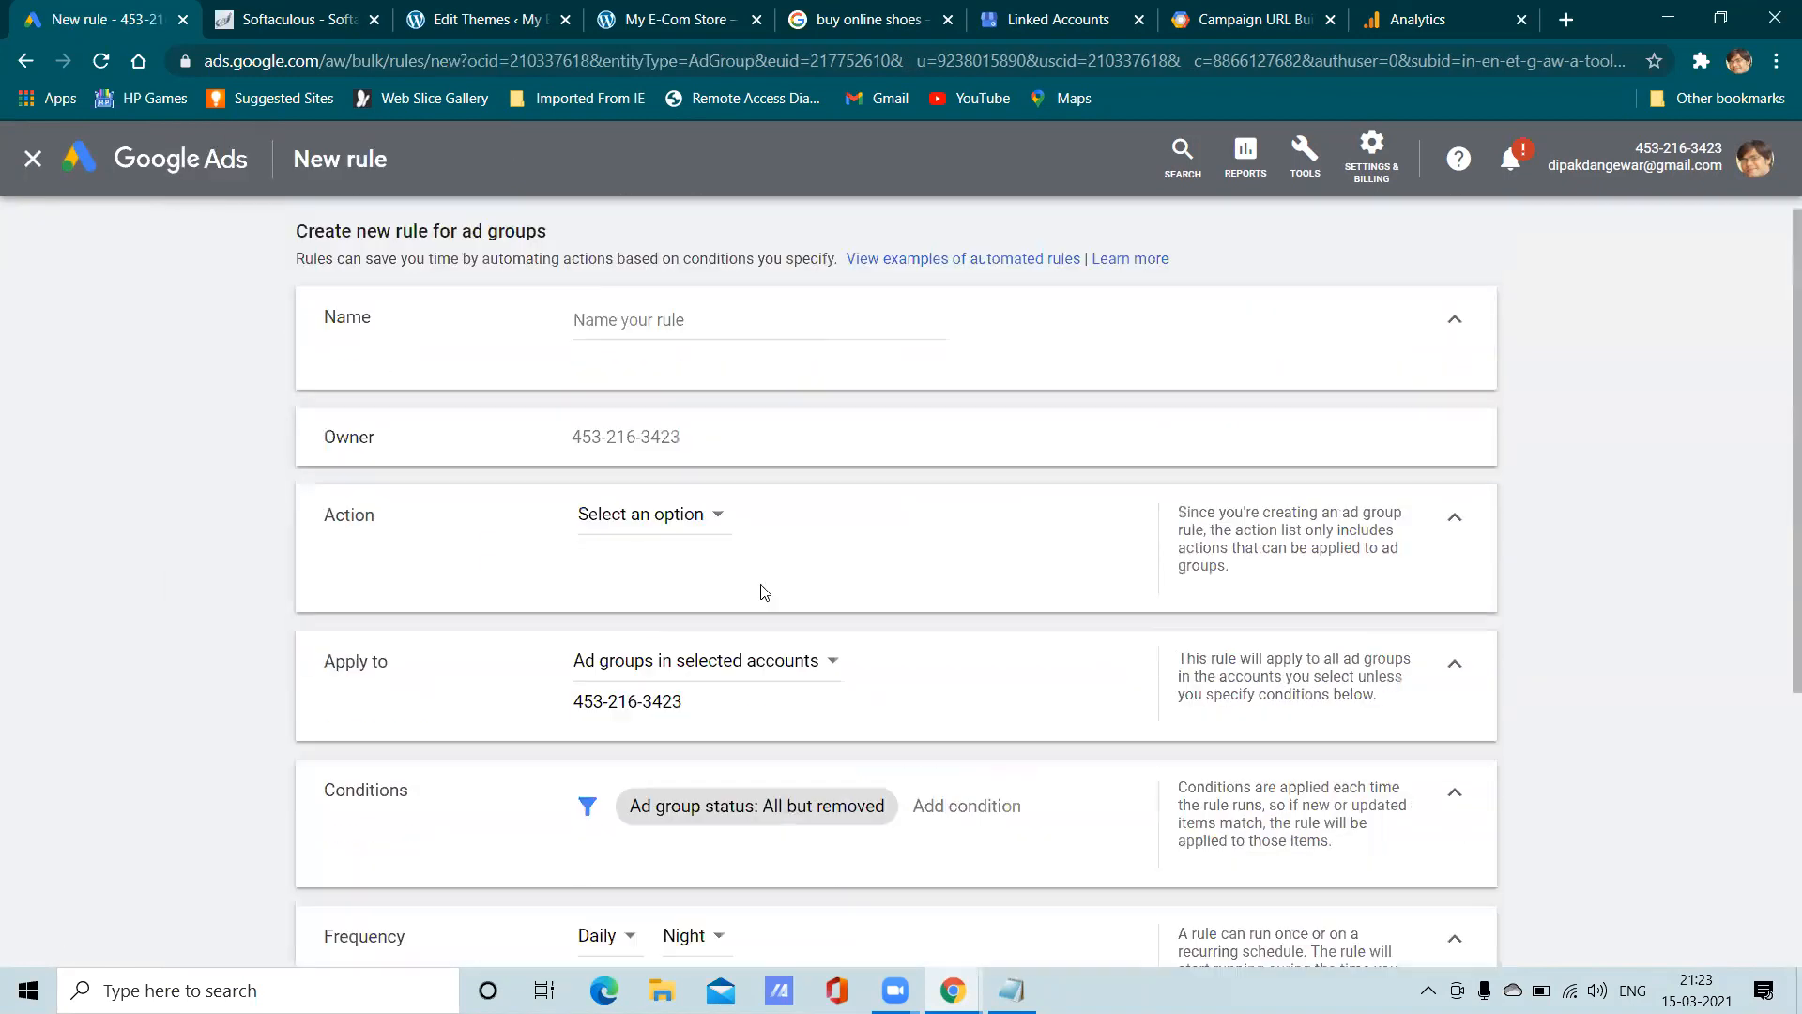
pyautogui.click(34, 160)
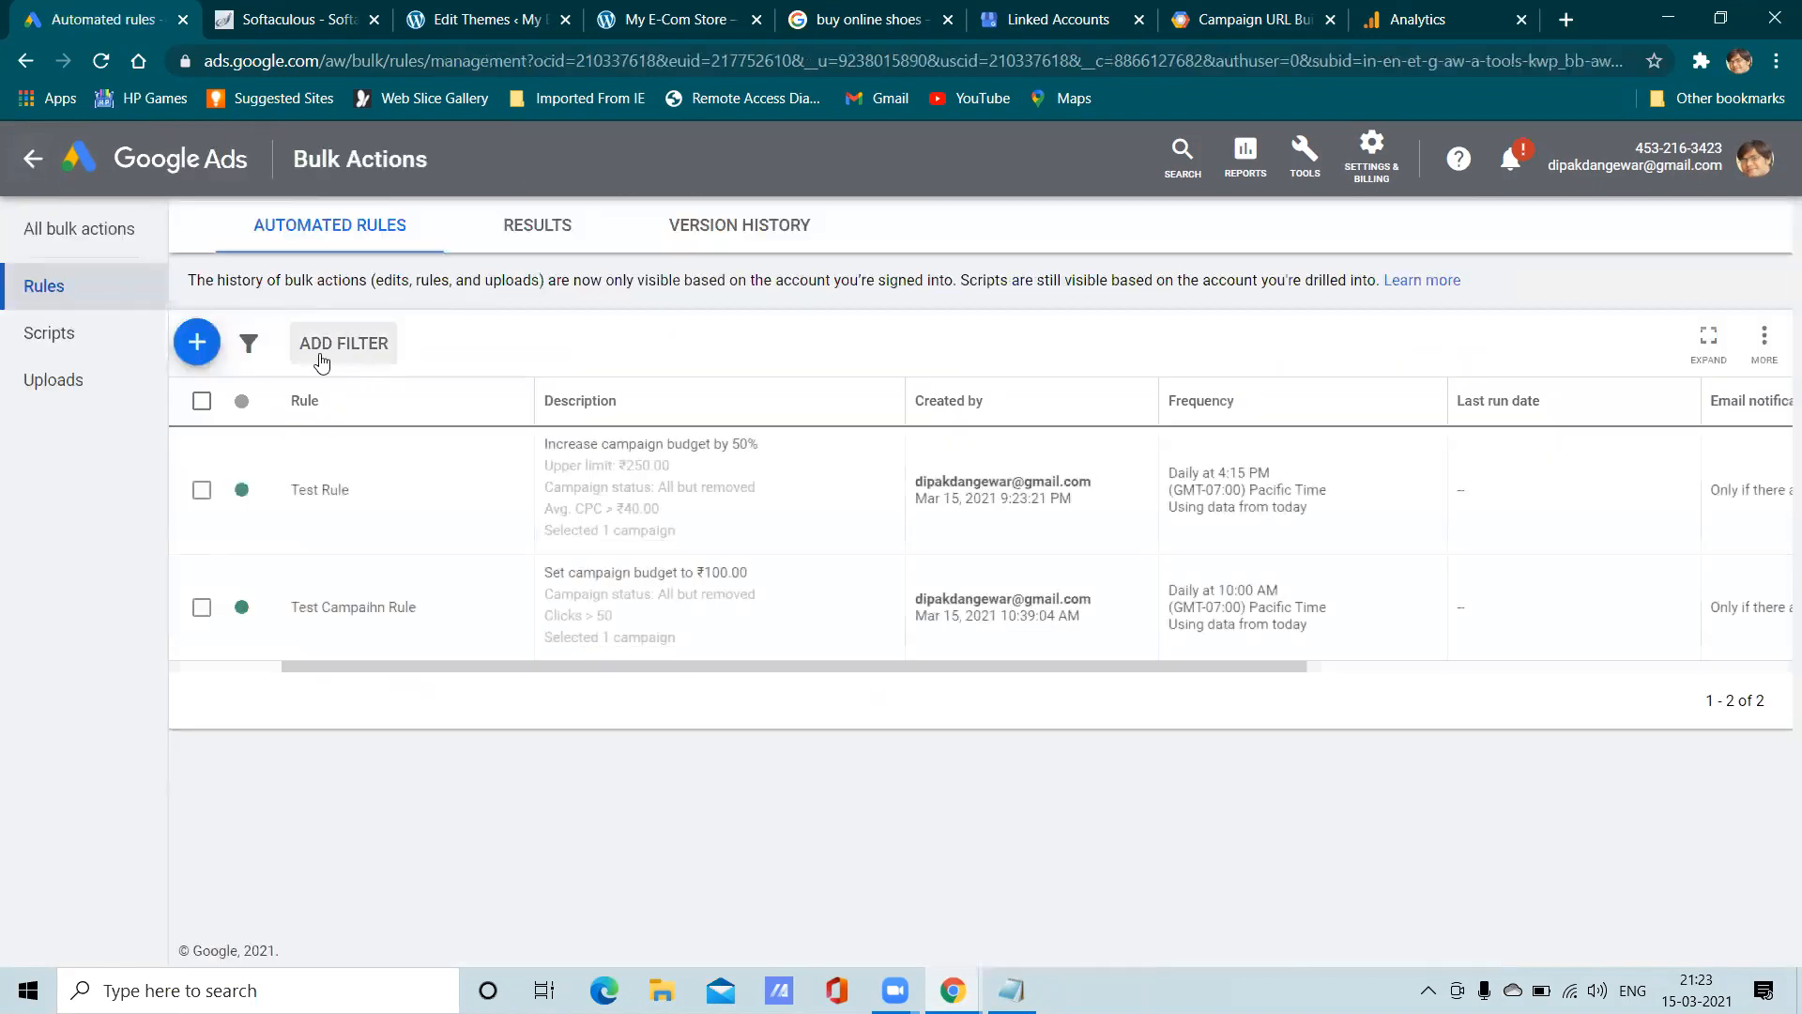
# Start a new keyword rule and look through its available actions and settings
pyautogui.click(194, 342)
pyautogui.click(281, 366)
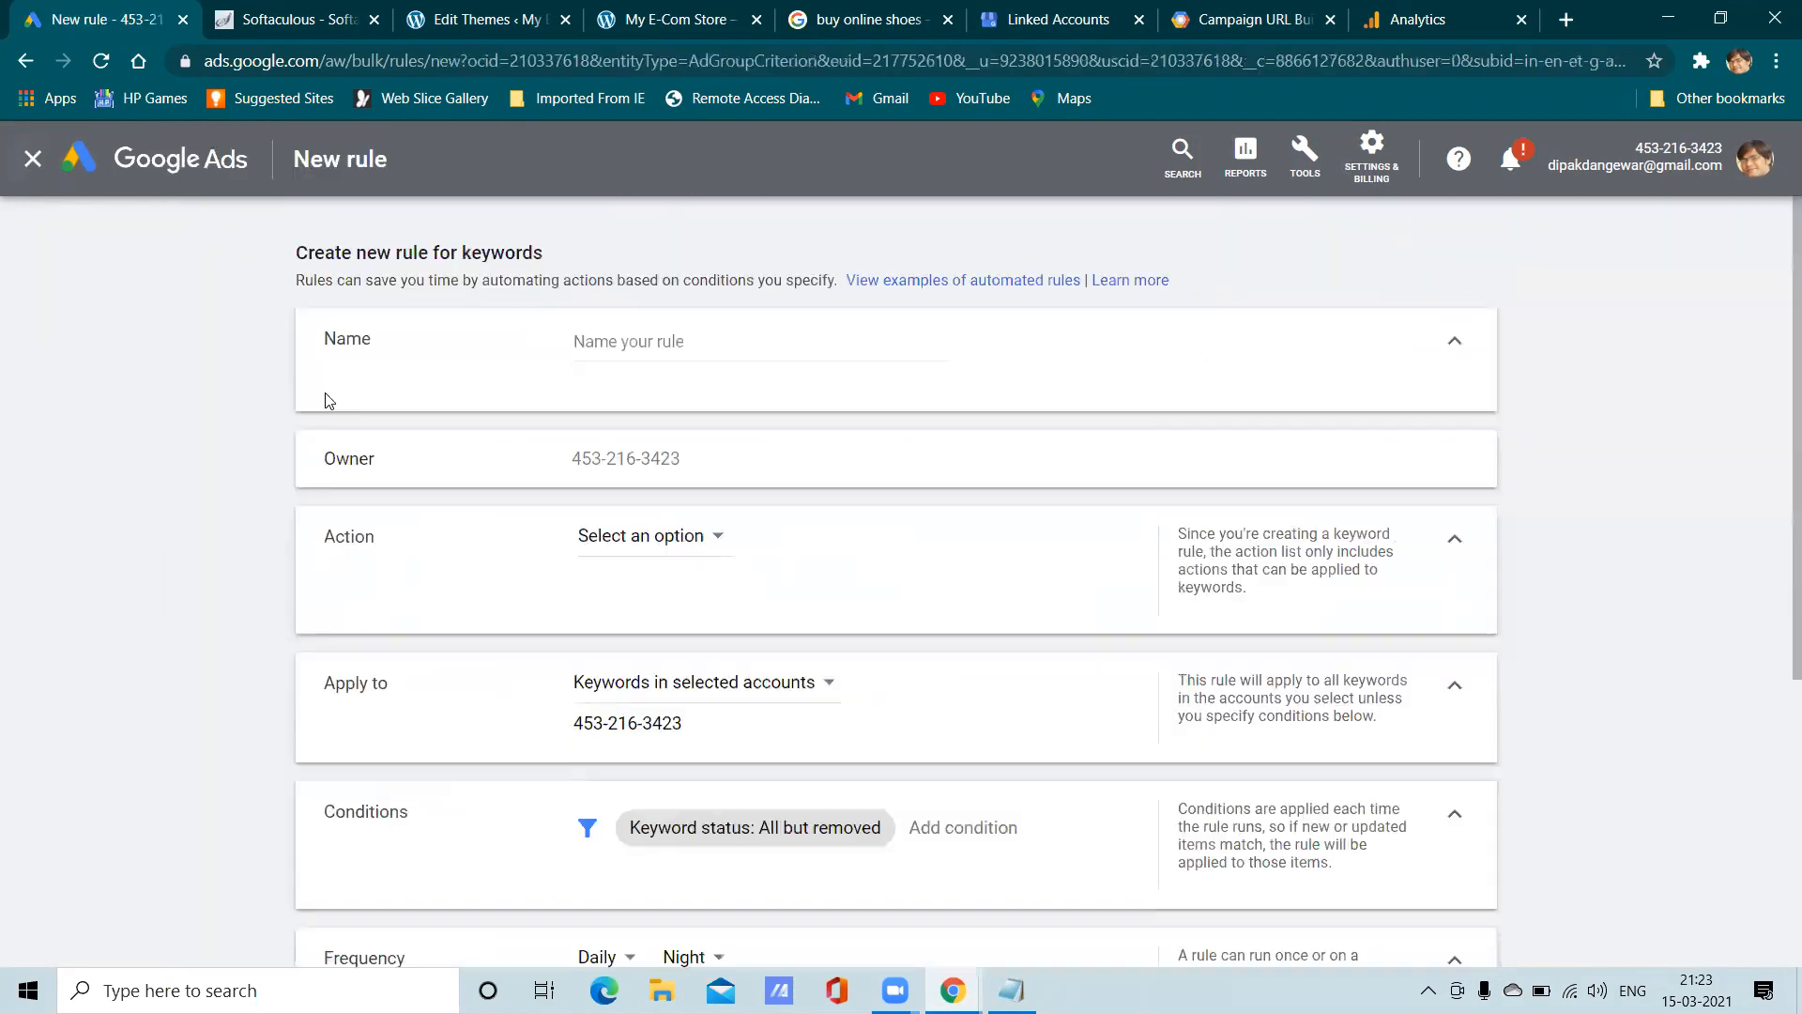
pyautogui.click(698, 544)
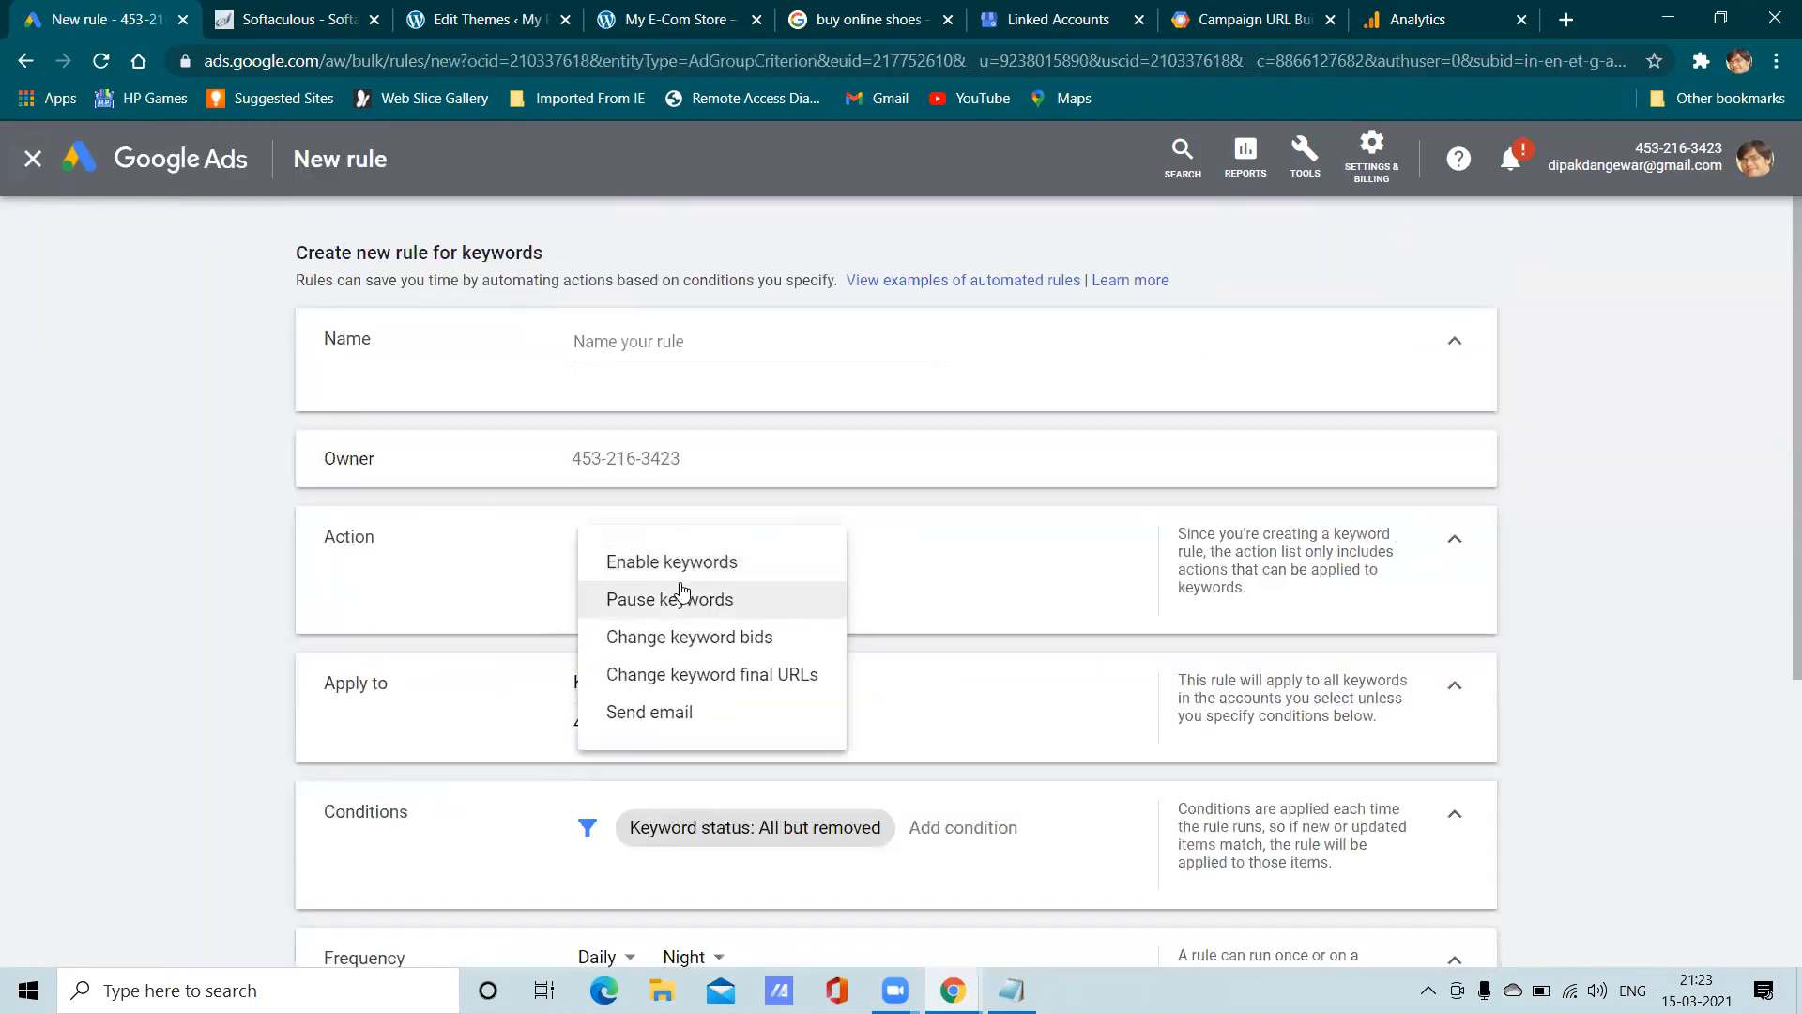
pyautogui.click(686, 563)
pyautogui.click(681, 552)
pyautogui.click(740, 594)
pyautogui.scroll(-5, 824, 583)
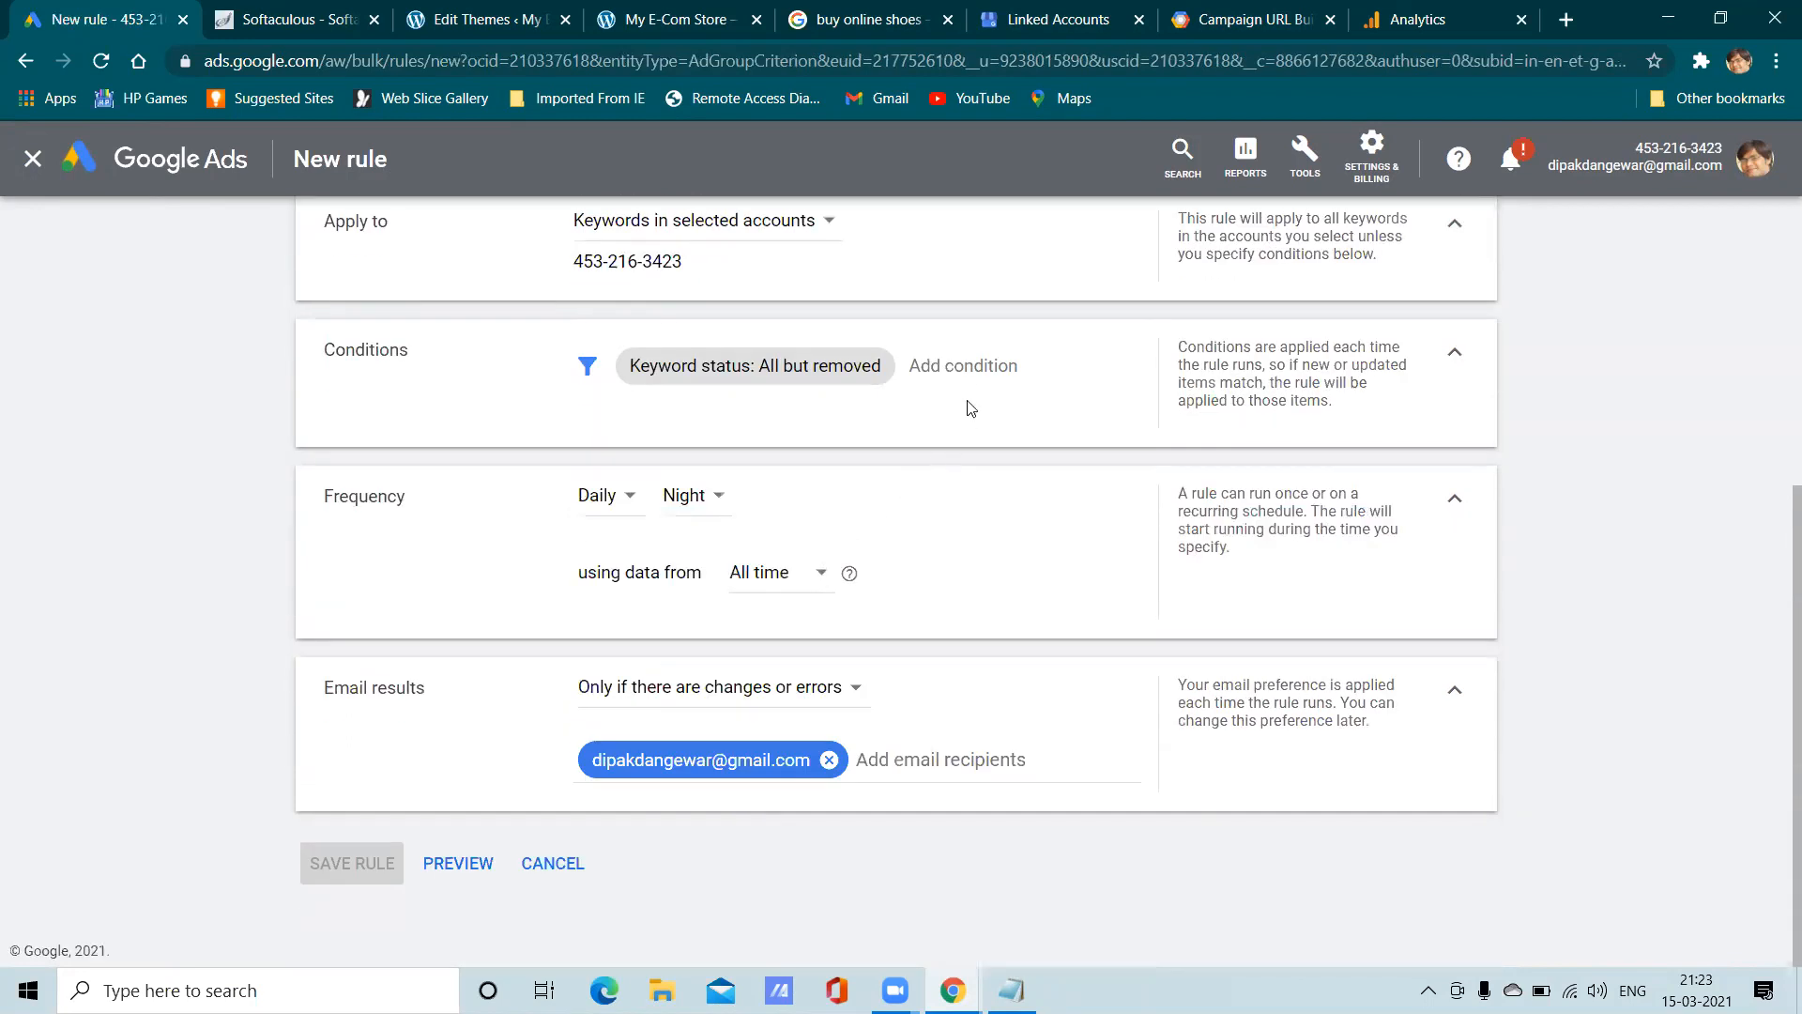
# Try the saved filter Keywords below first page bid as the rule's condition, and close the keyword rule without saving
pyautogui.click(969, 365)
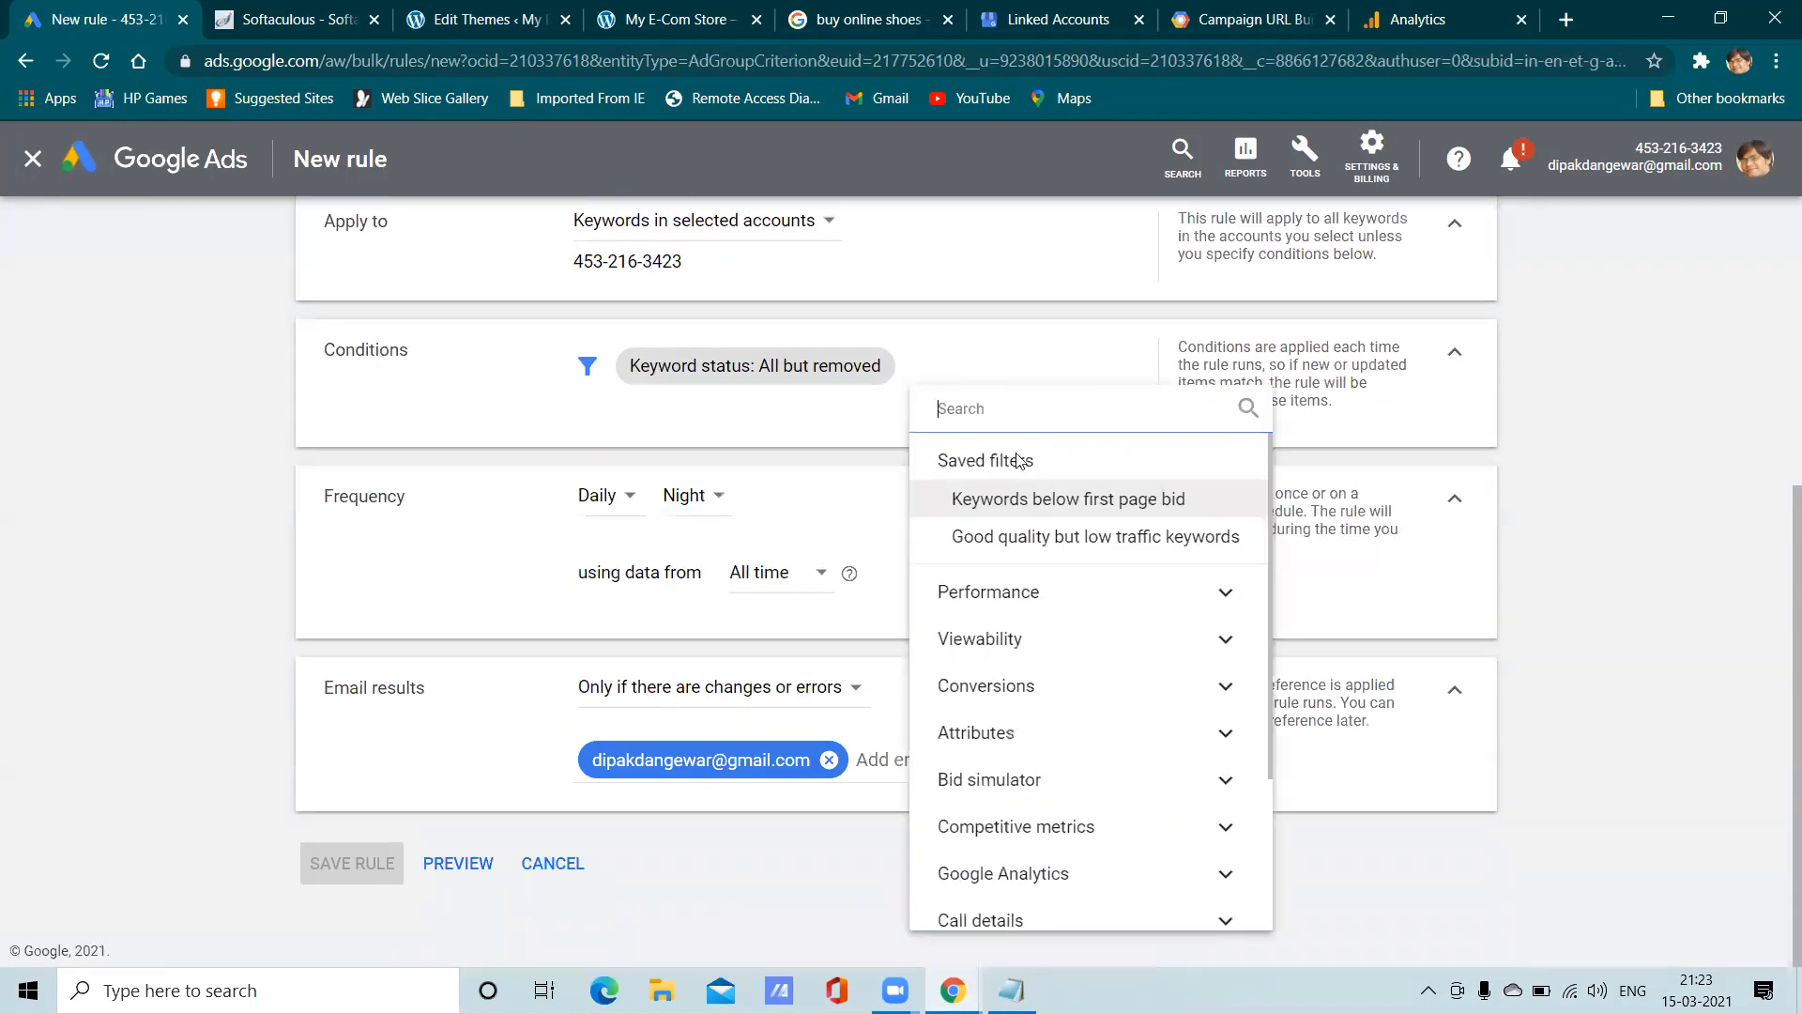
pyautogui.click(1035, 511)
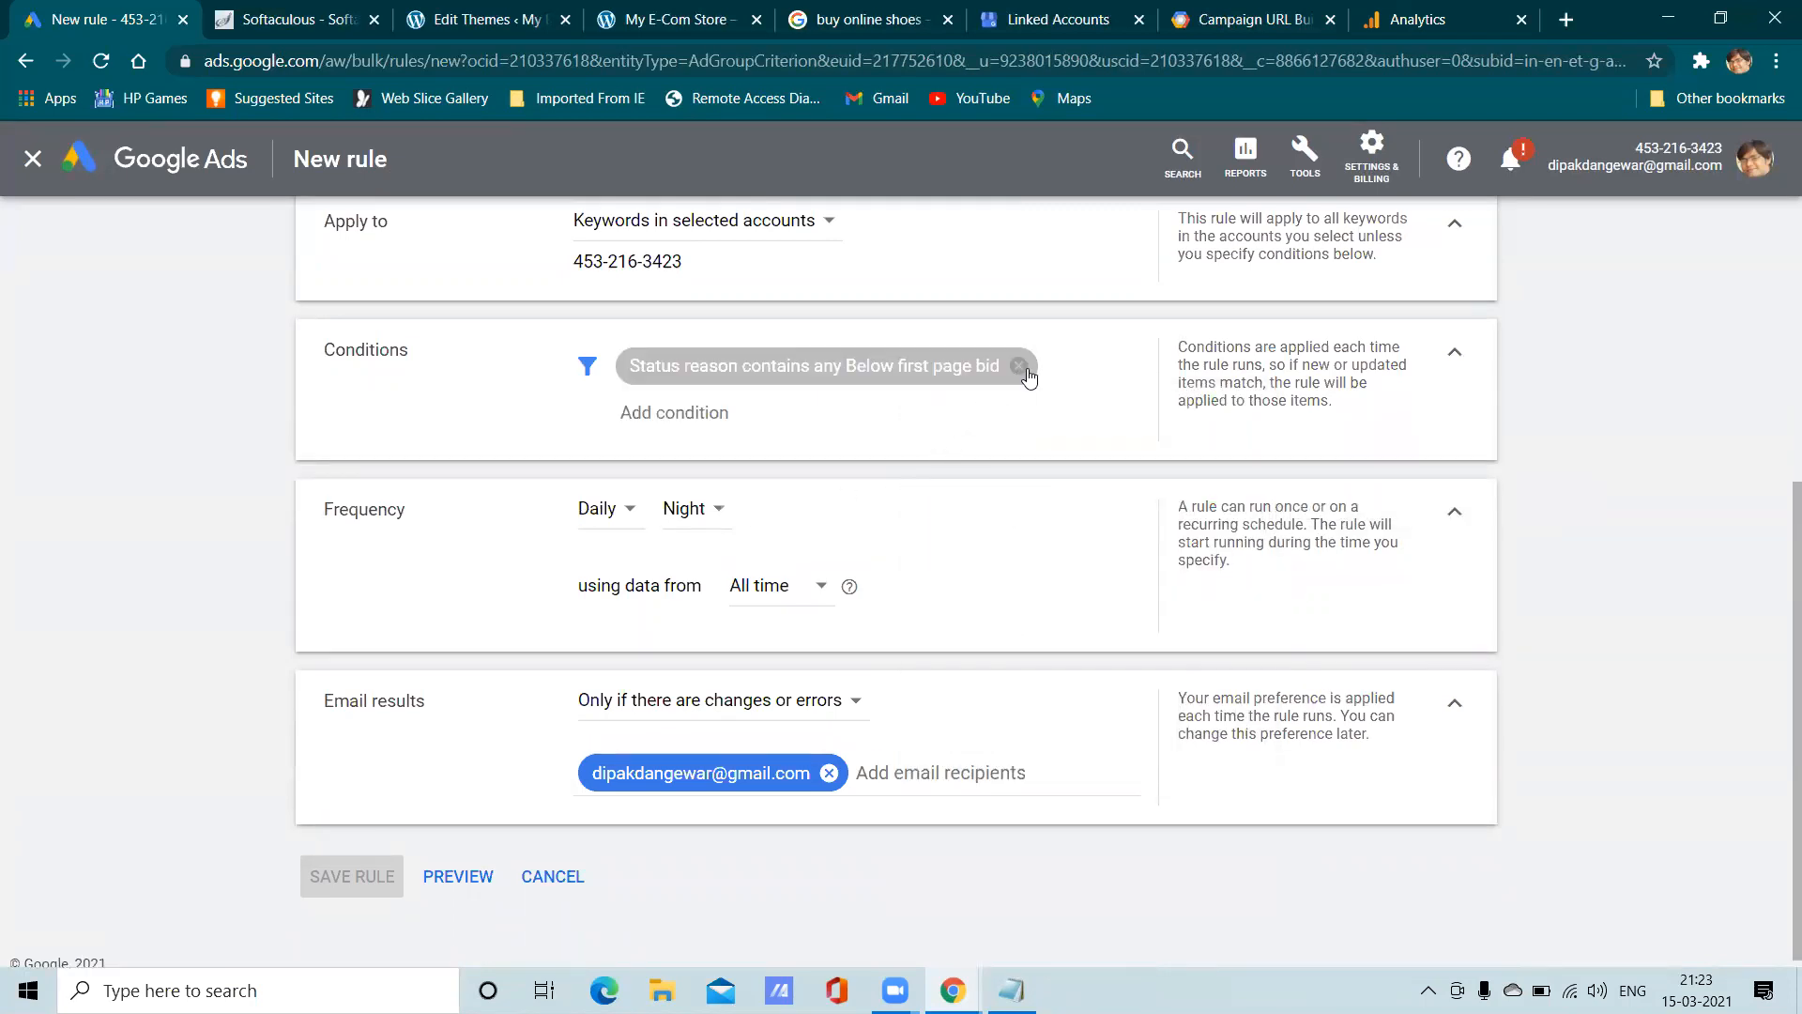
pyautogui.scroll(5, 961, 446)
pyautogui.scroll(-5, 959, 445)
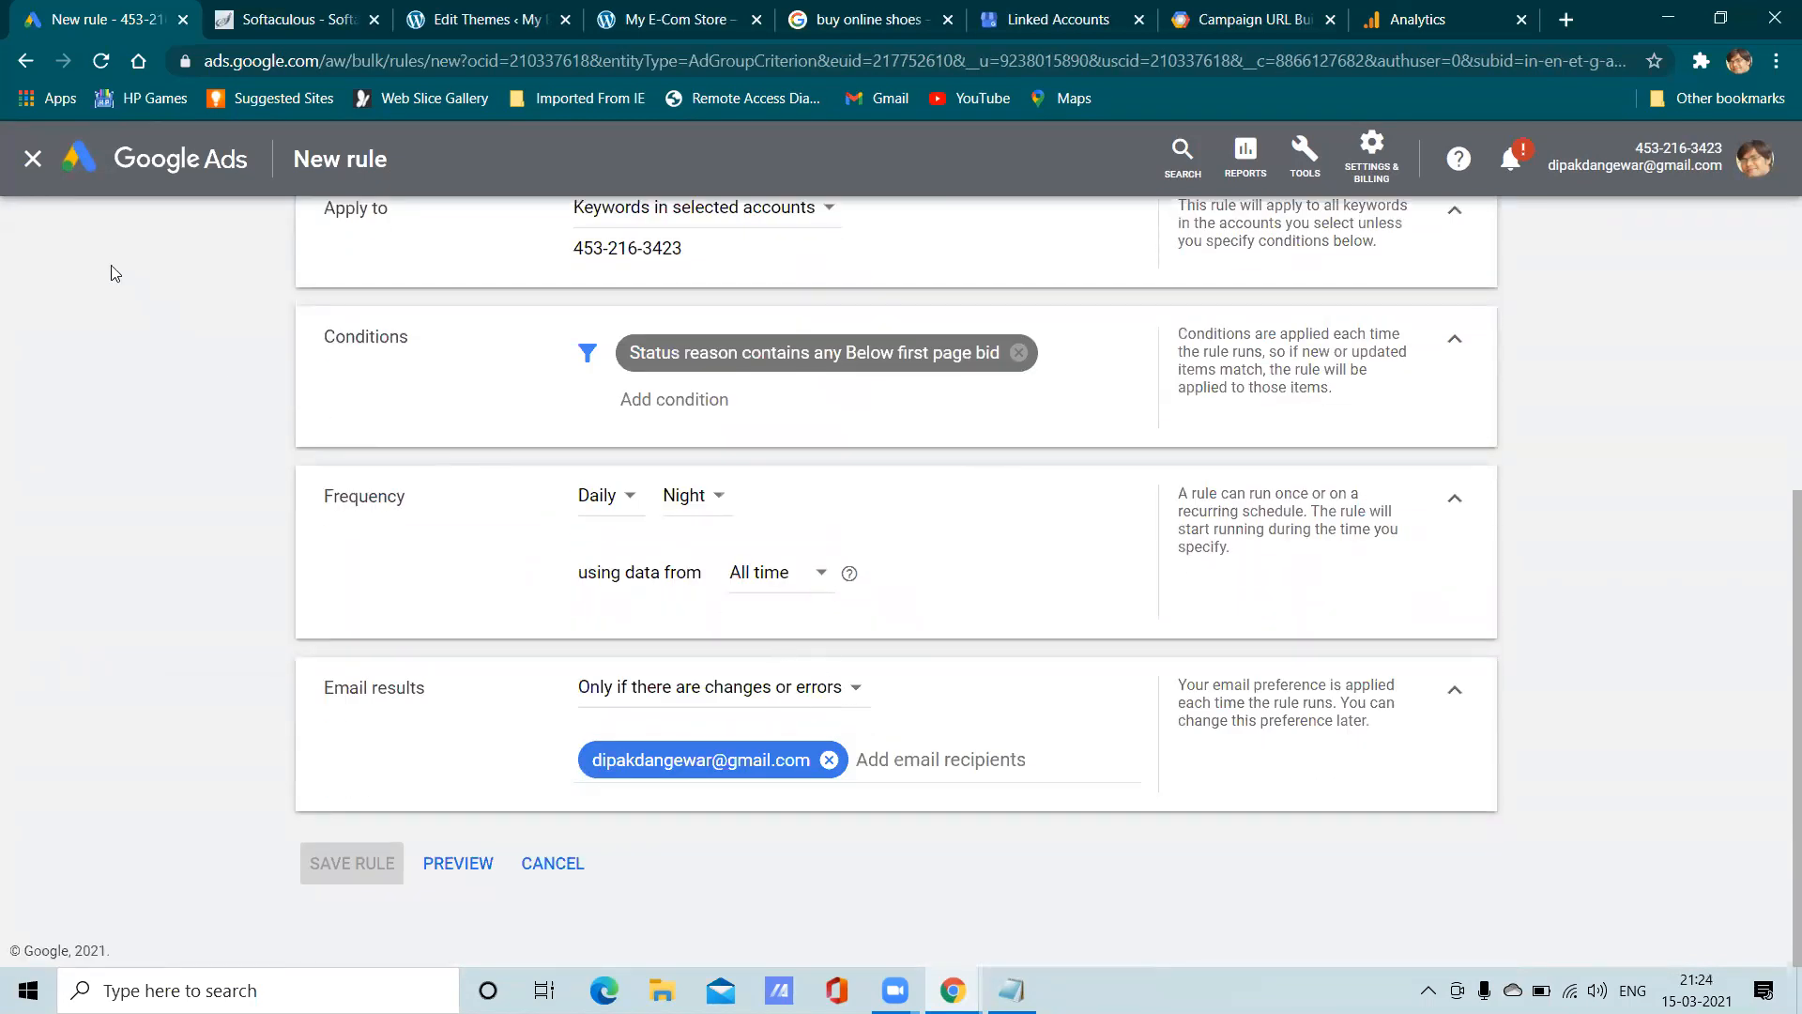
pyautogui.click(35, 161)
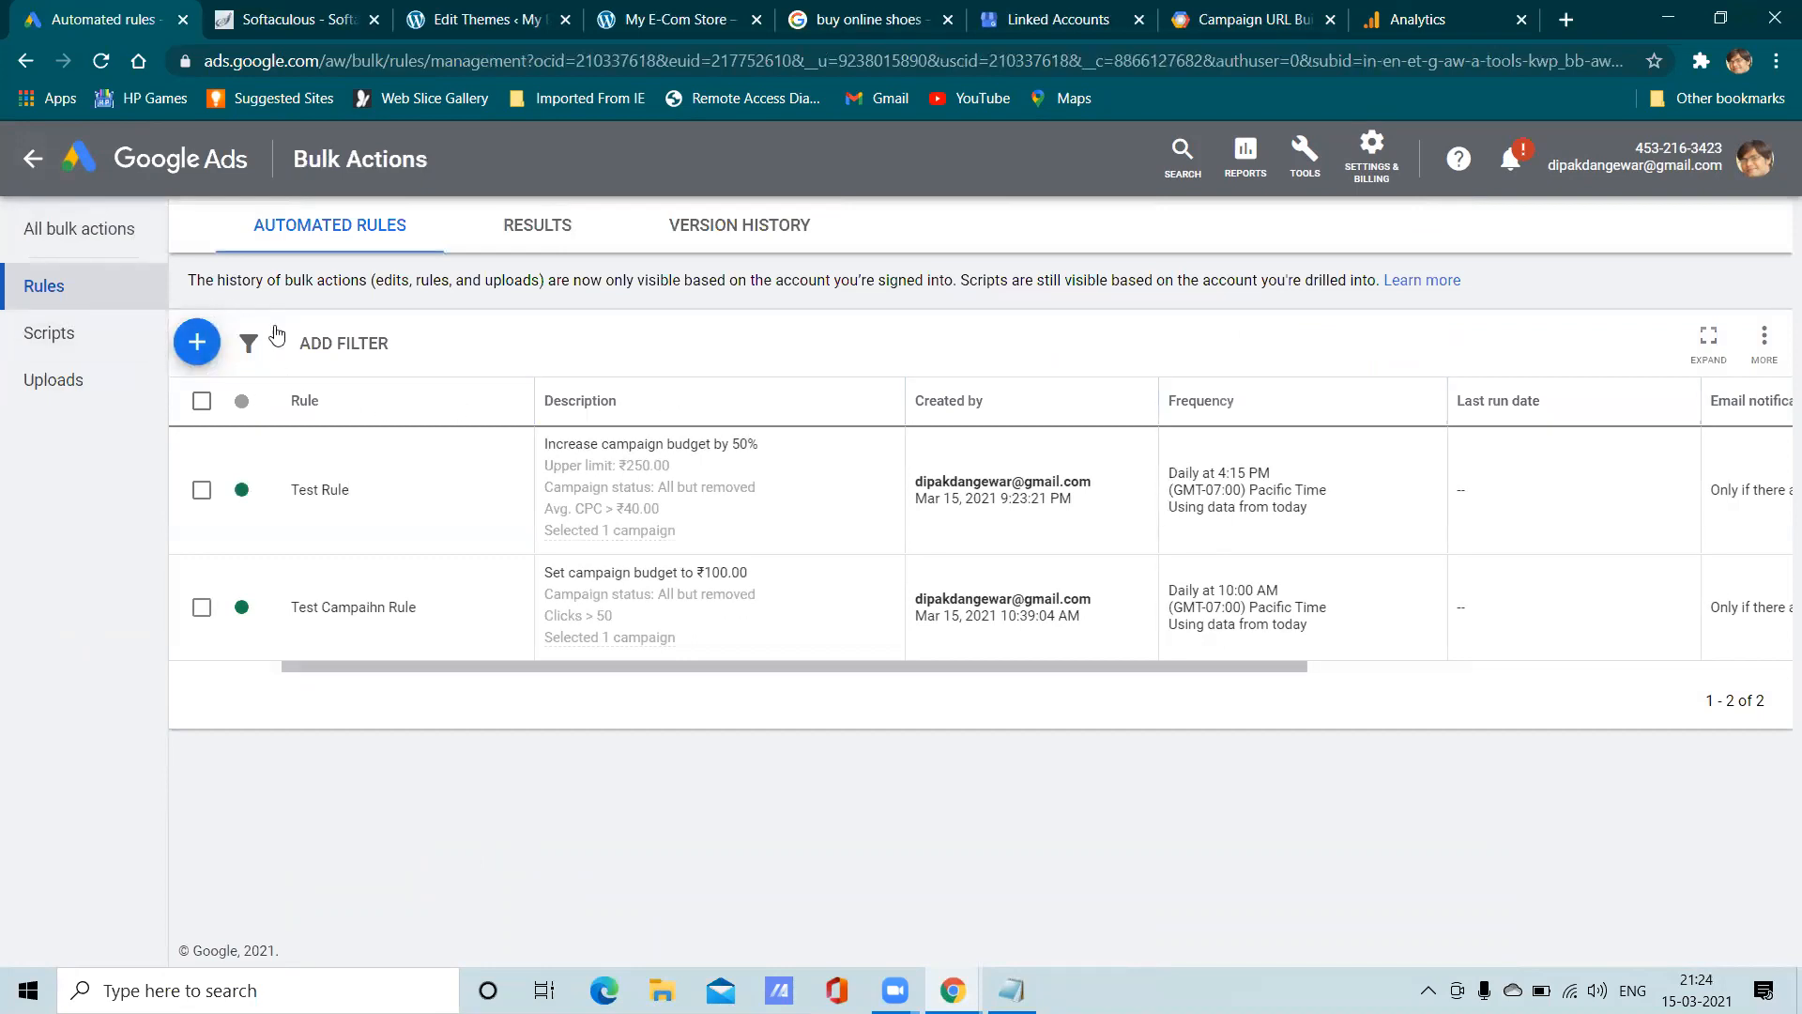
# Start a new ad rule and look through its settings and condition categories
pyautogui.click(197, 342)
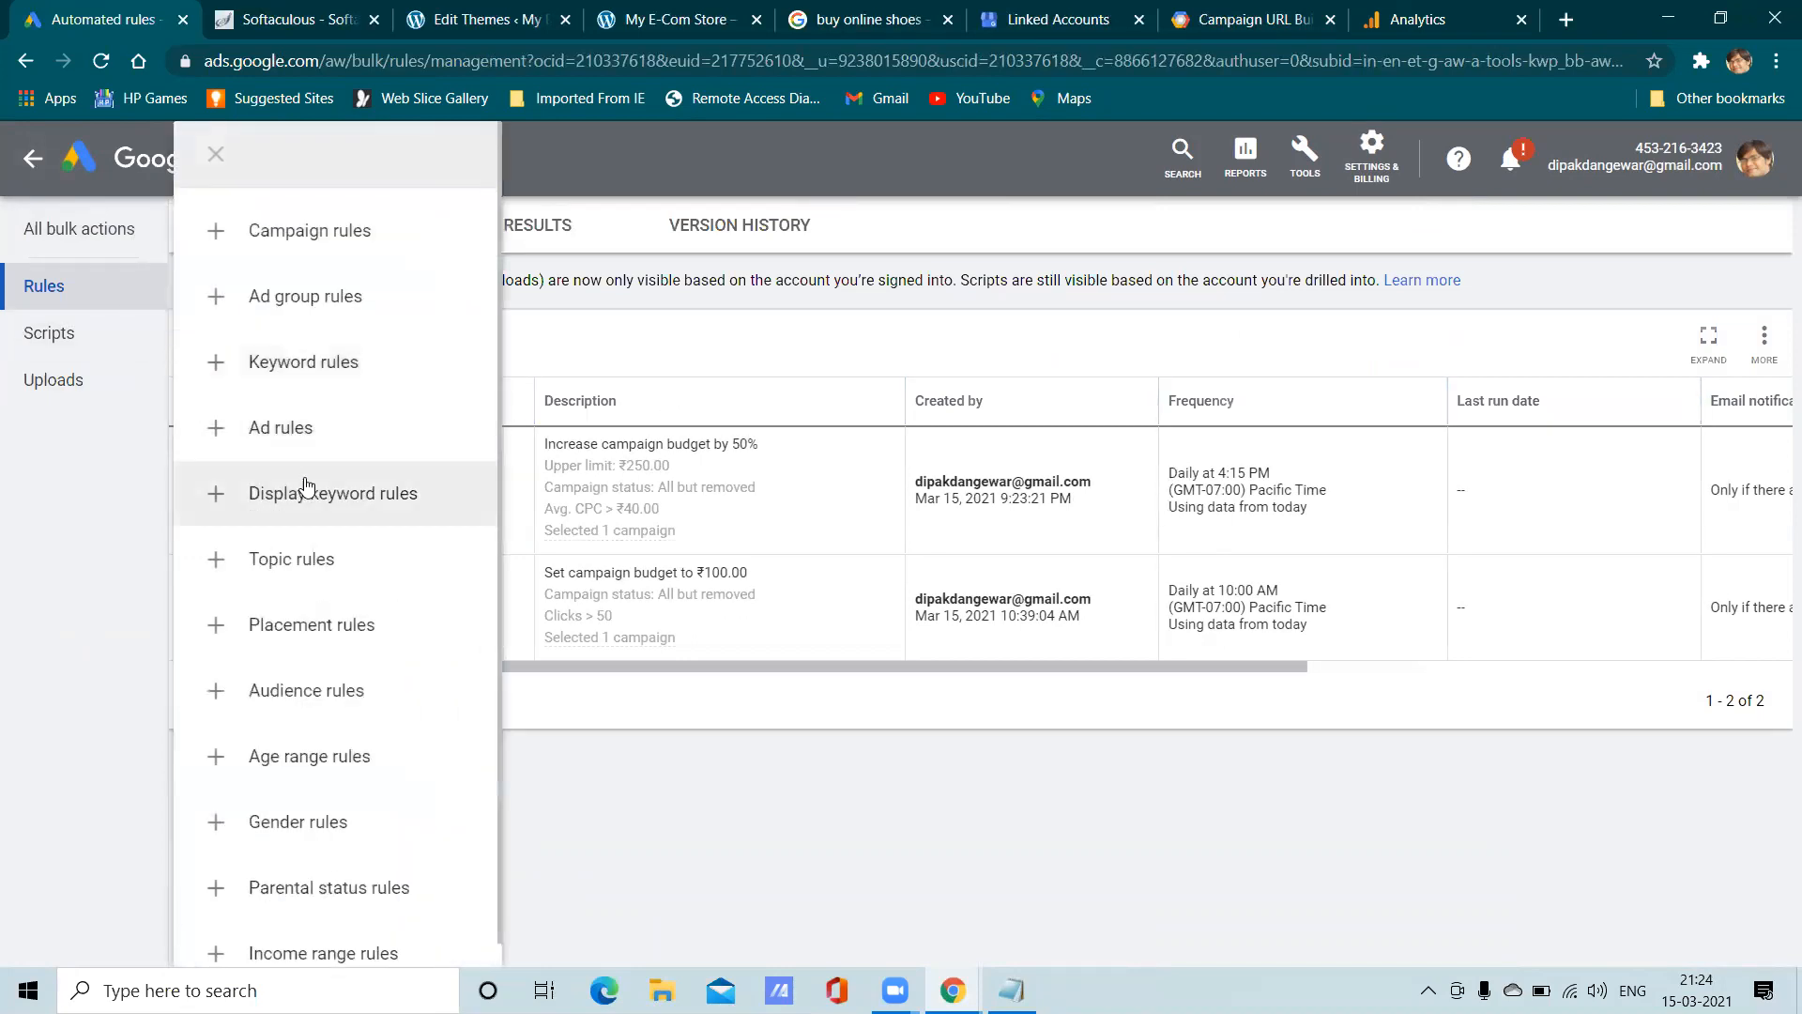
pyautogui.click(306, 431)
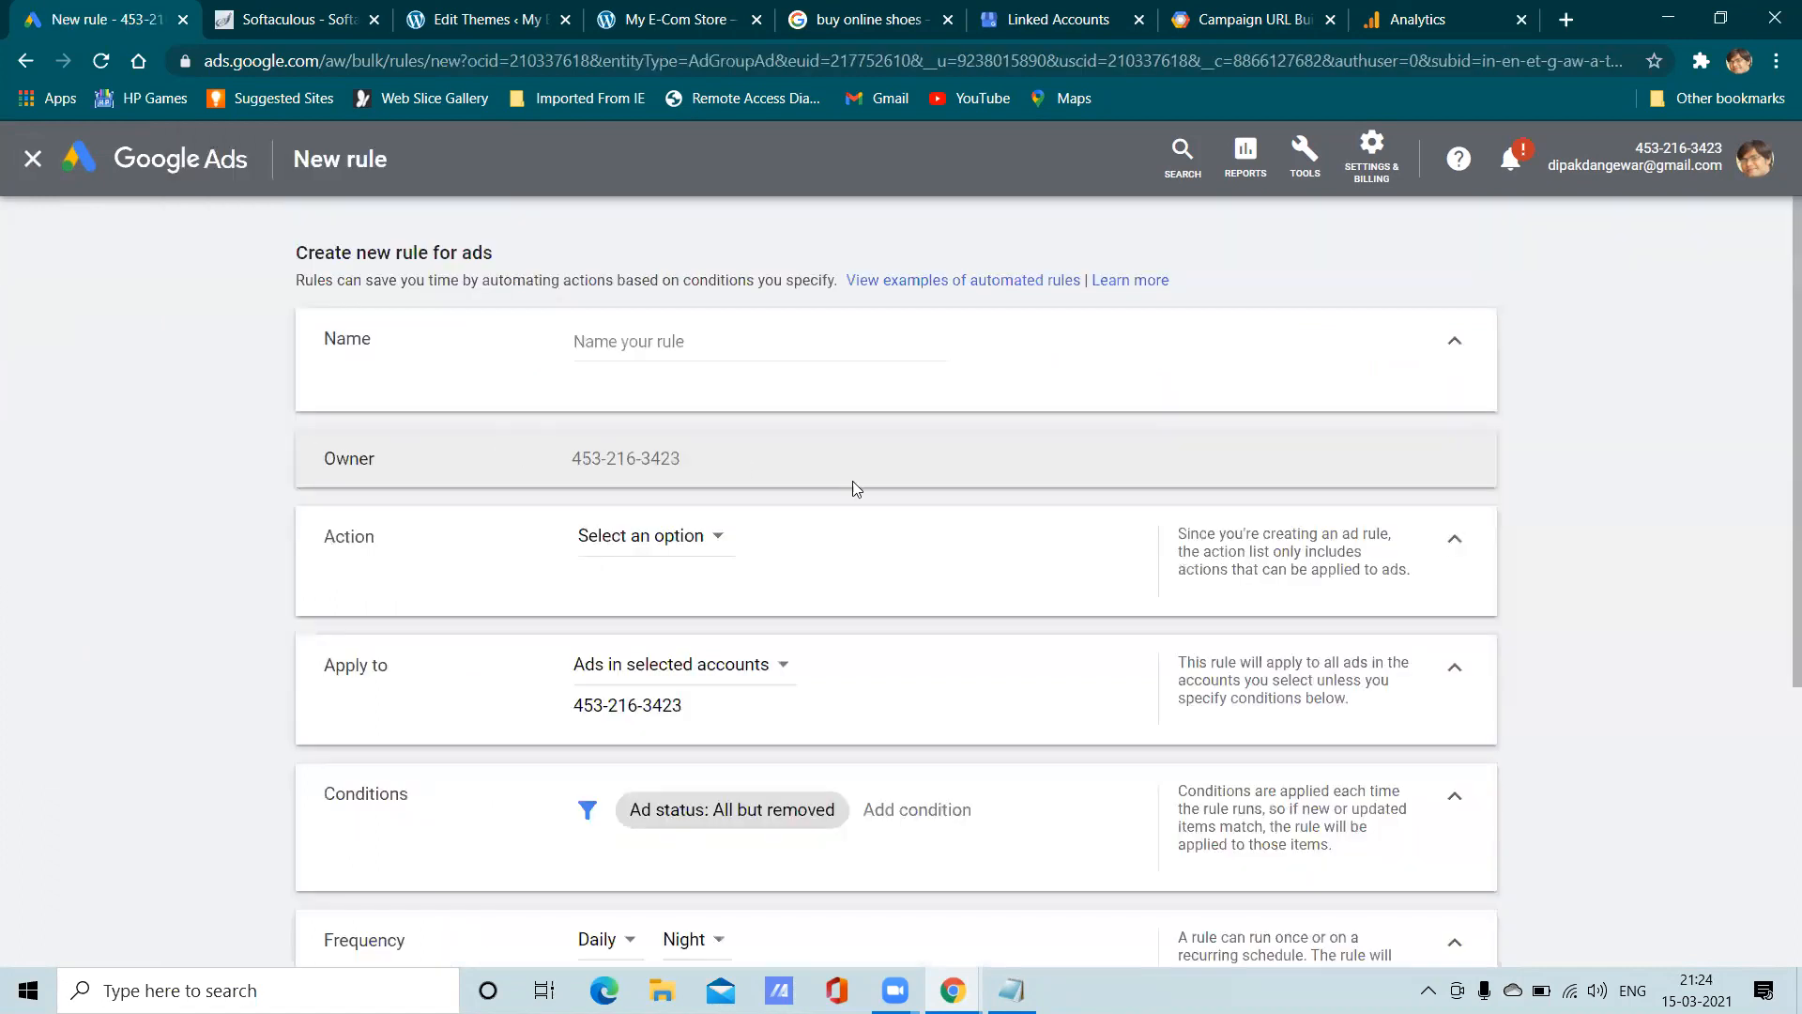
pyautogui.scroll(-5, 765, 535)
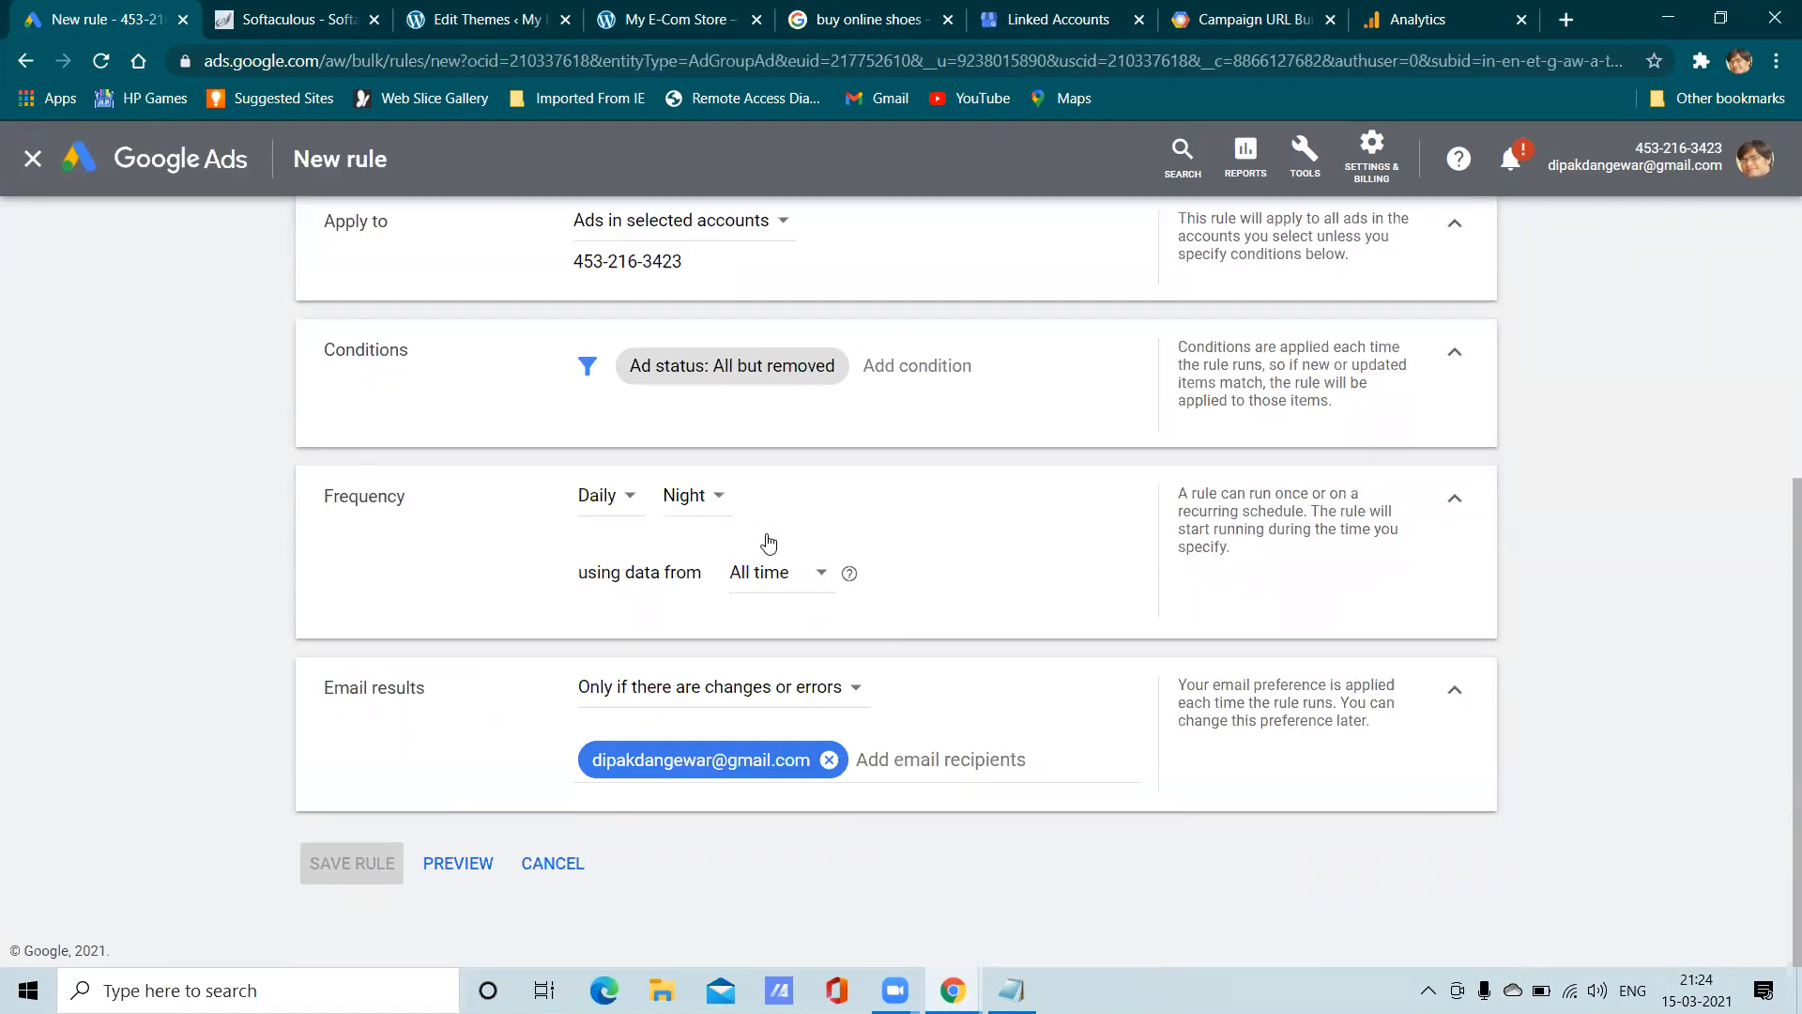
pyautogui.scroll(3, 767, 543)
pyautogui.click(963, 666)
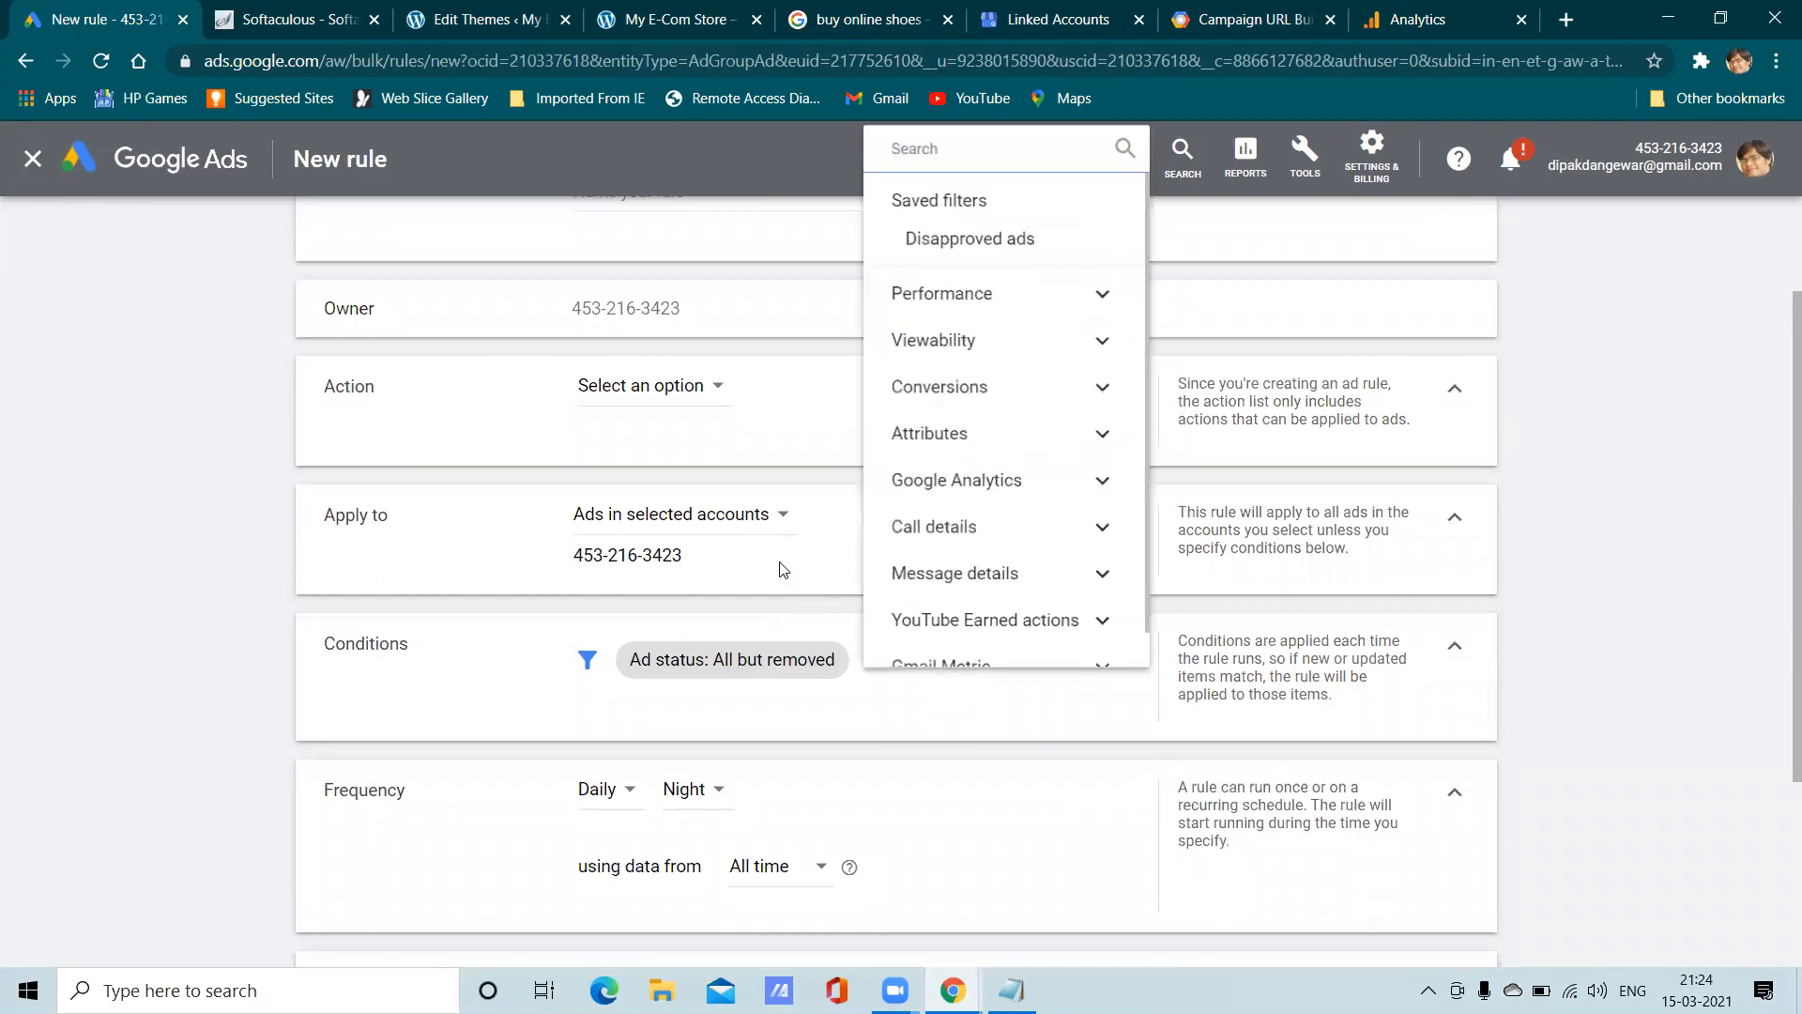
# Set the ad rule's action to Enable ads and apply it to ads in the campaign Diaplay campaign
pyautogui.click(662, 388)
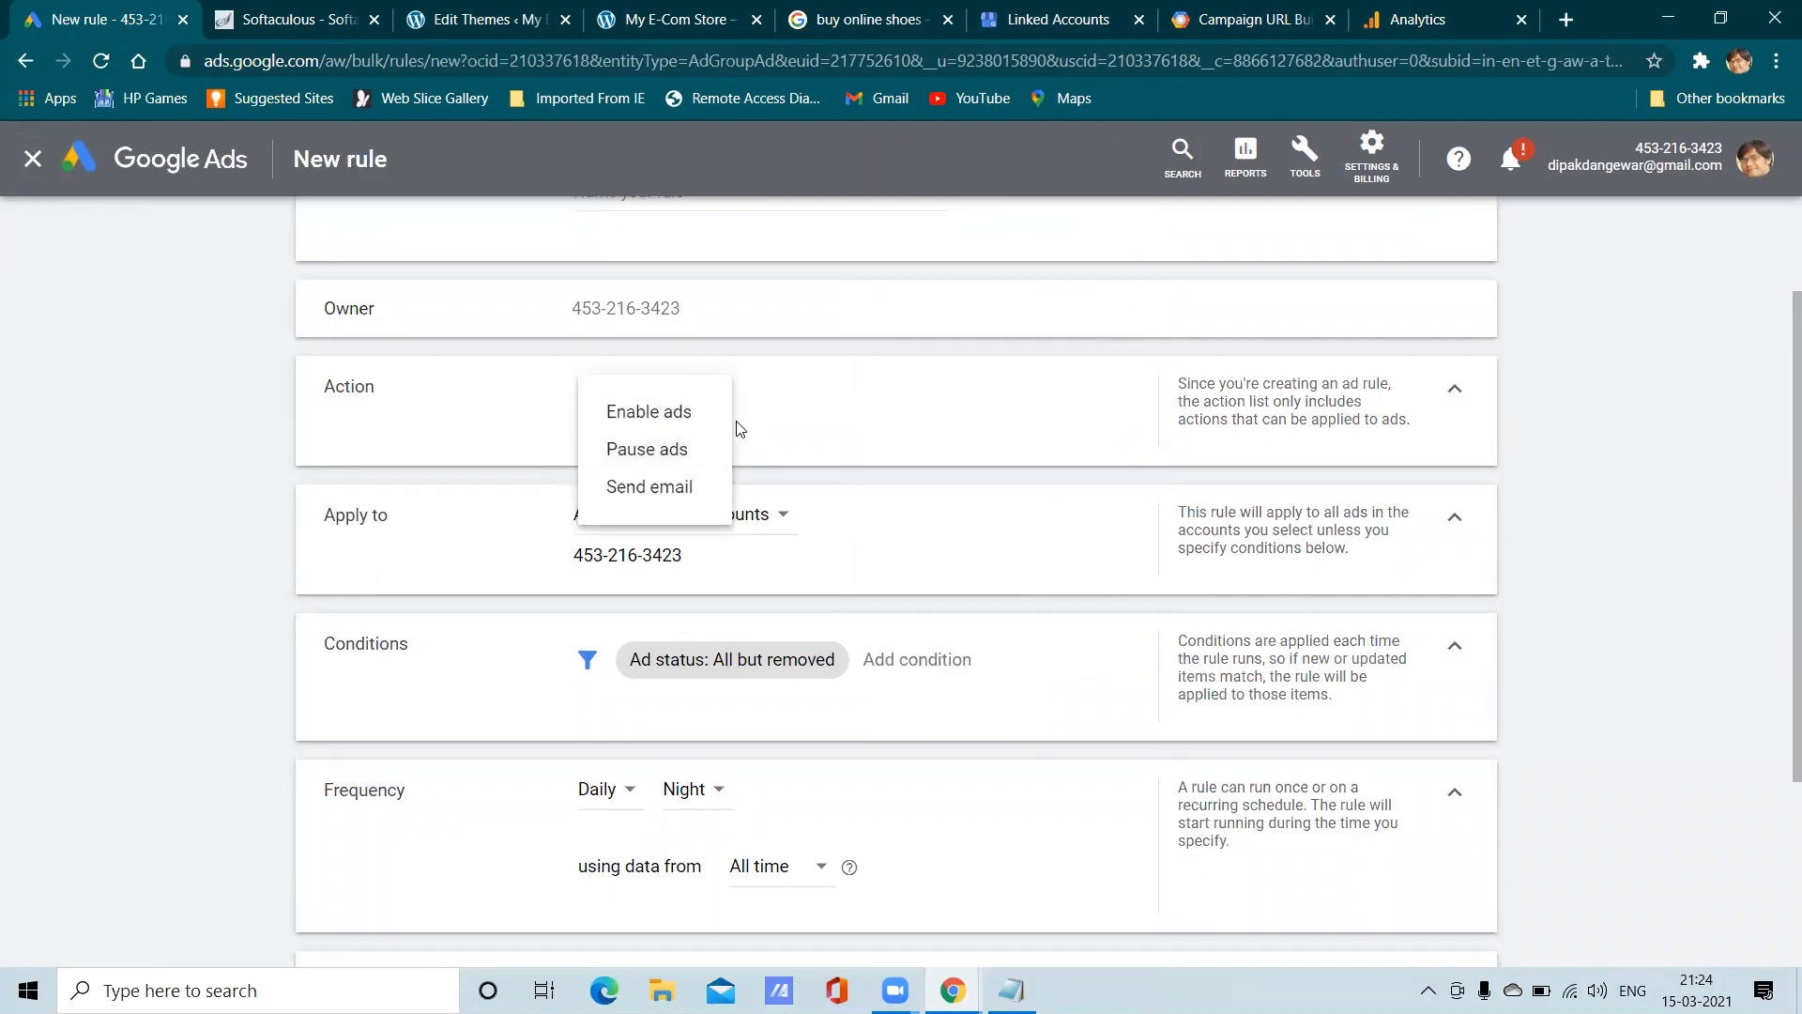
pyautogui.click(664, 413)
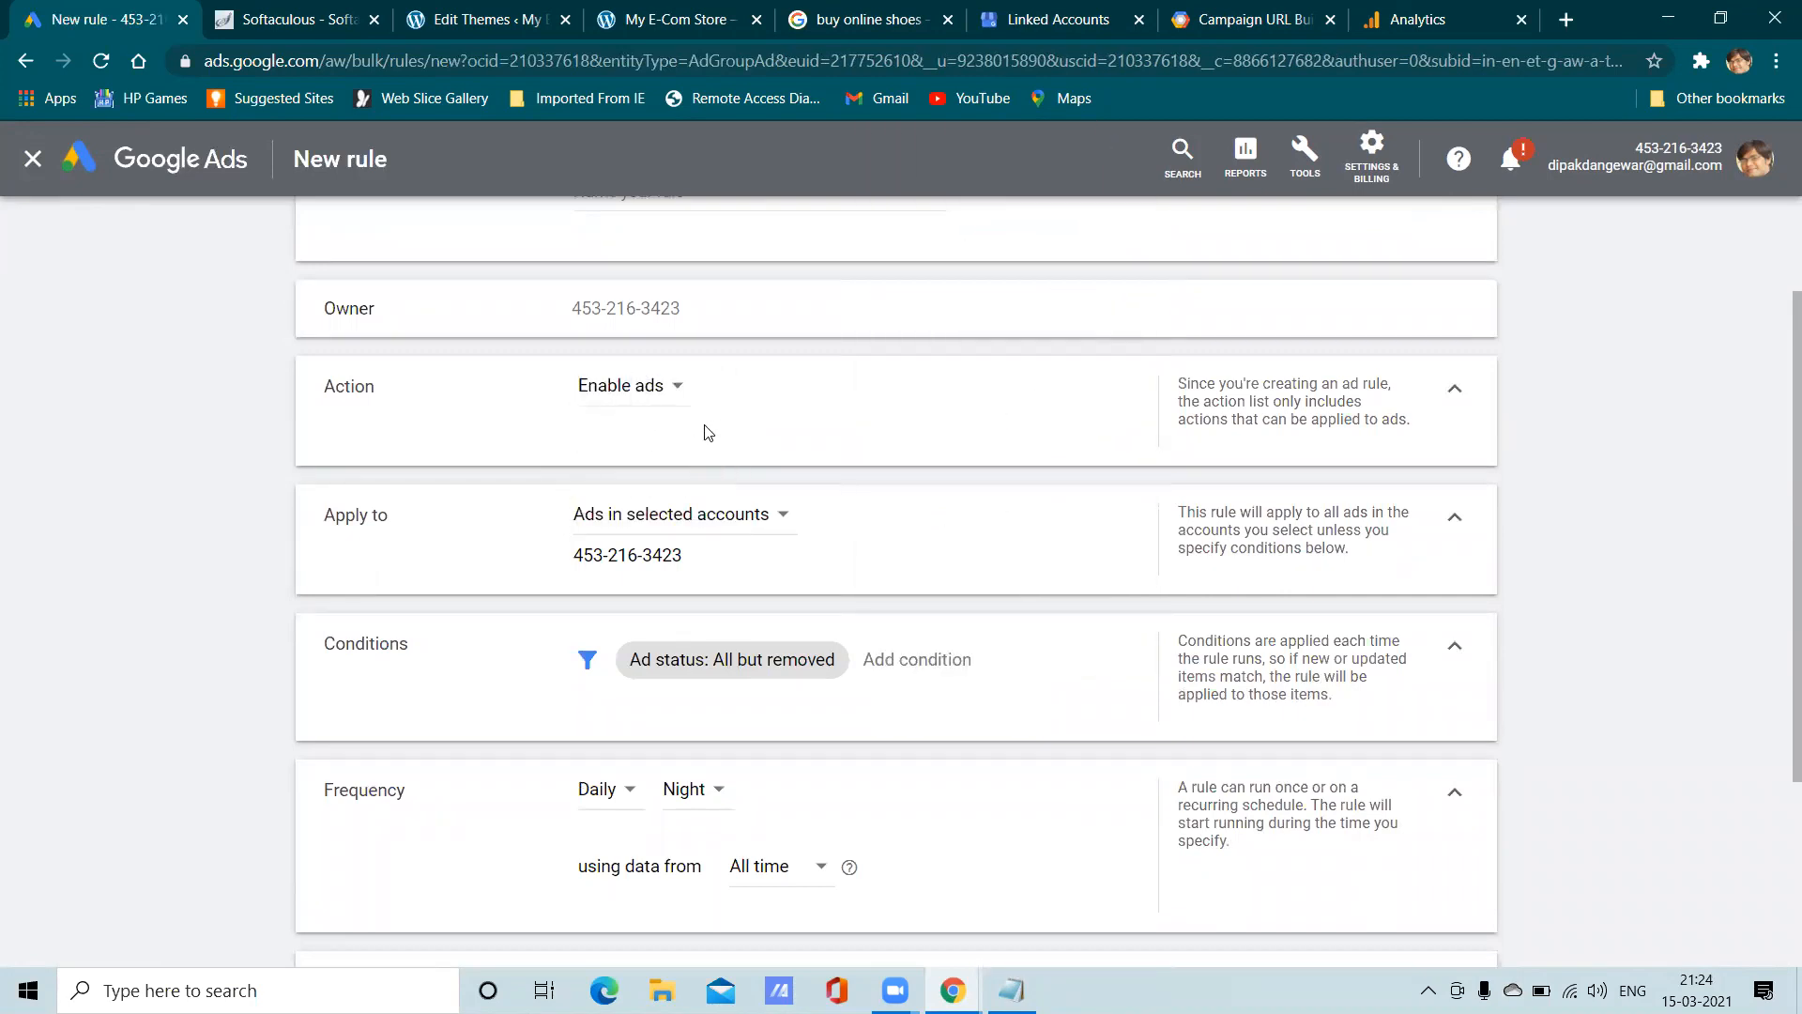
pyautogui.click(751, 518)
pyautogui.click(723, 580)
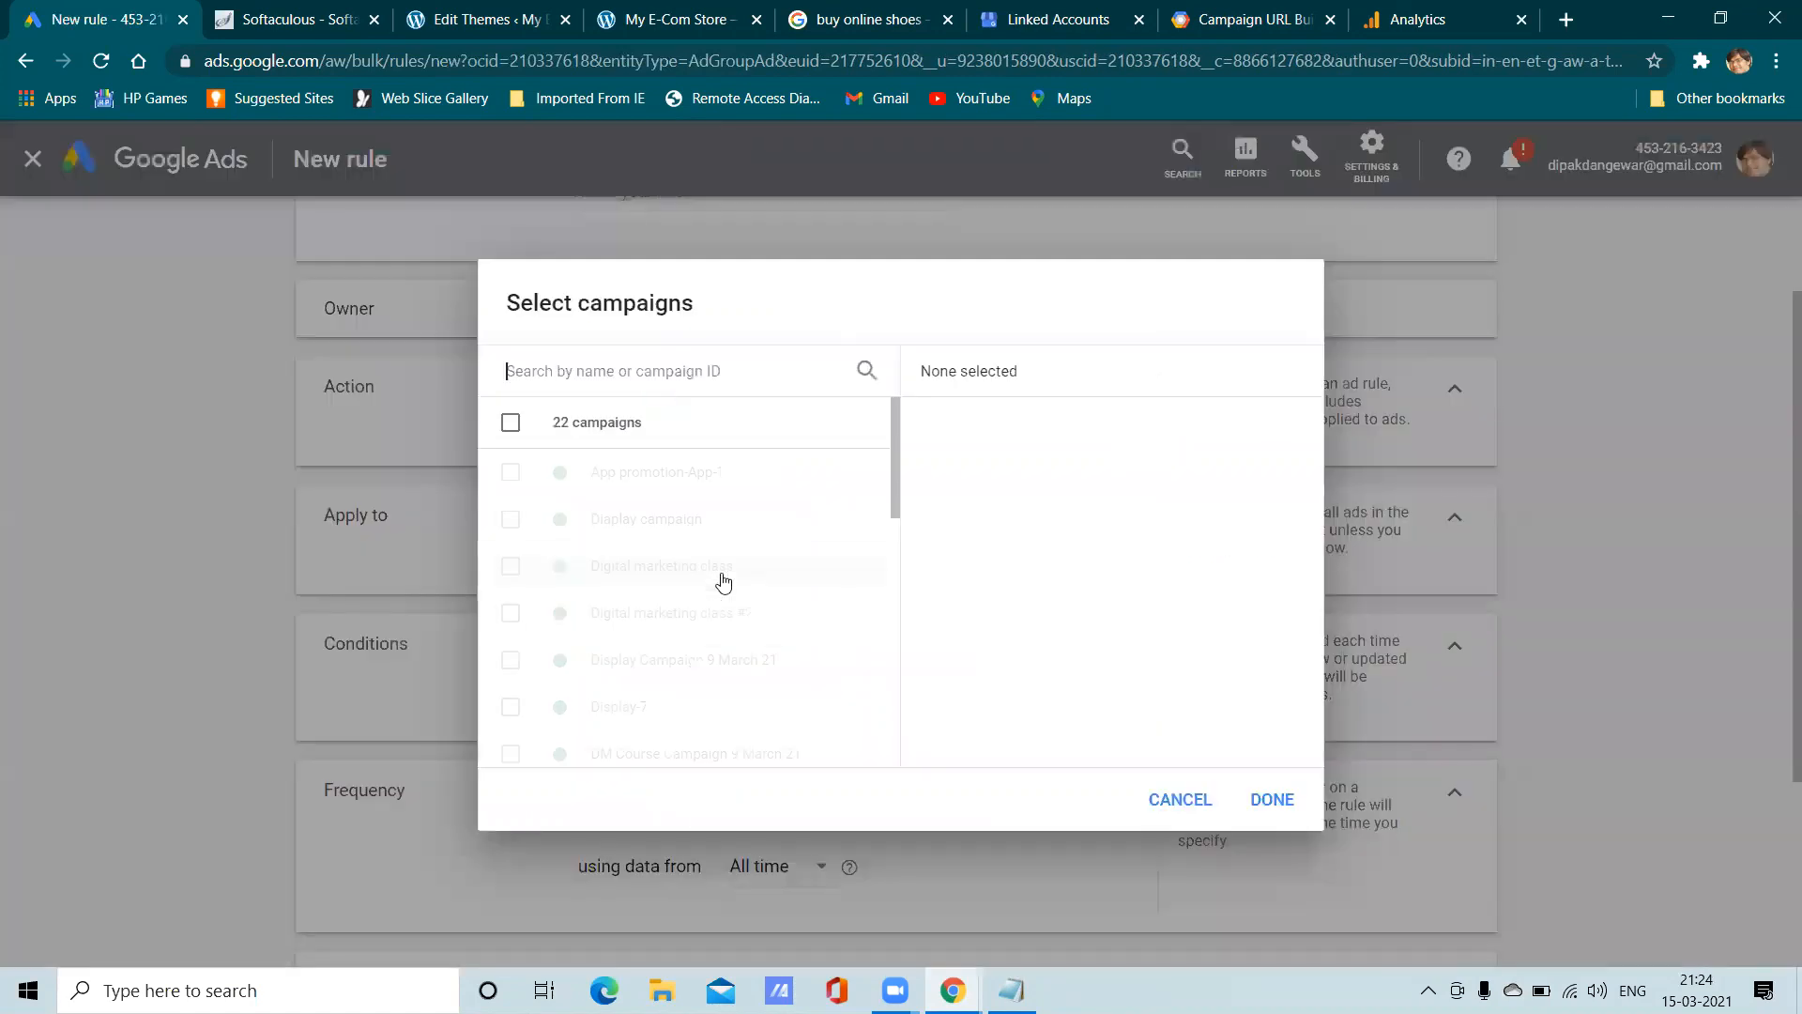
pyautogui.click(510, 519)
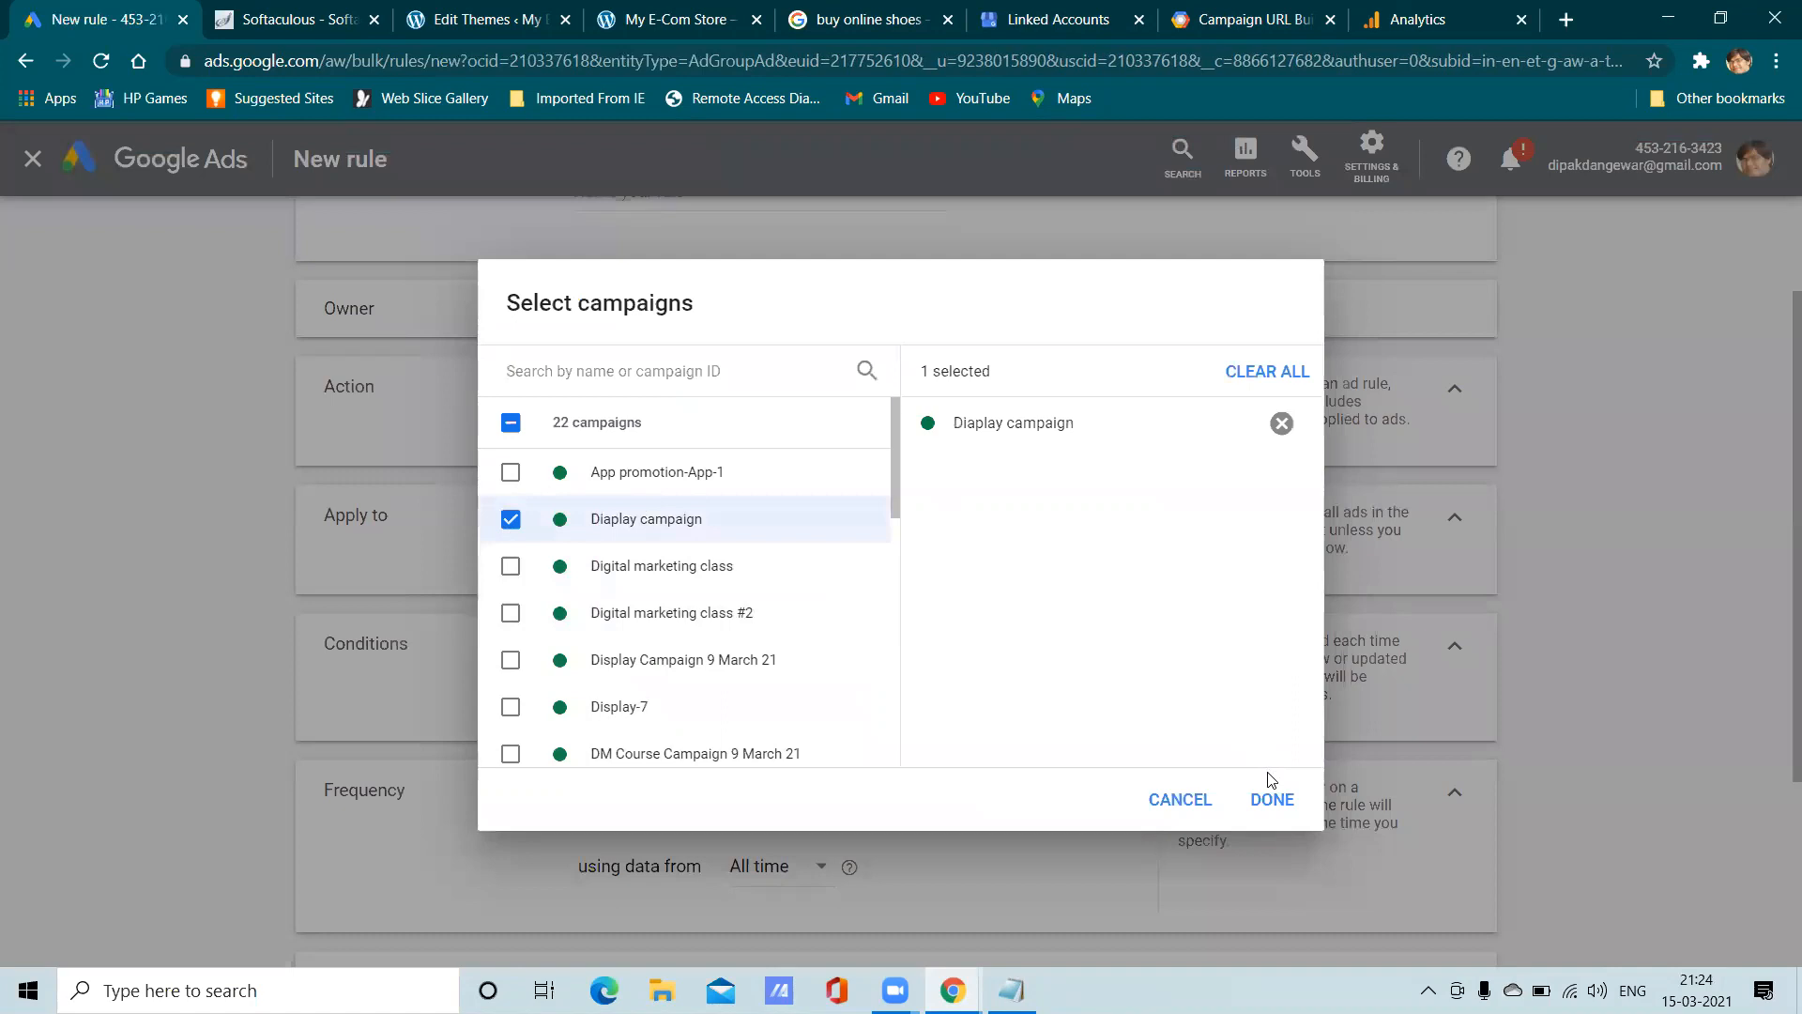
pyautogui.click(1272, 798)
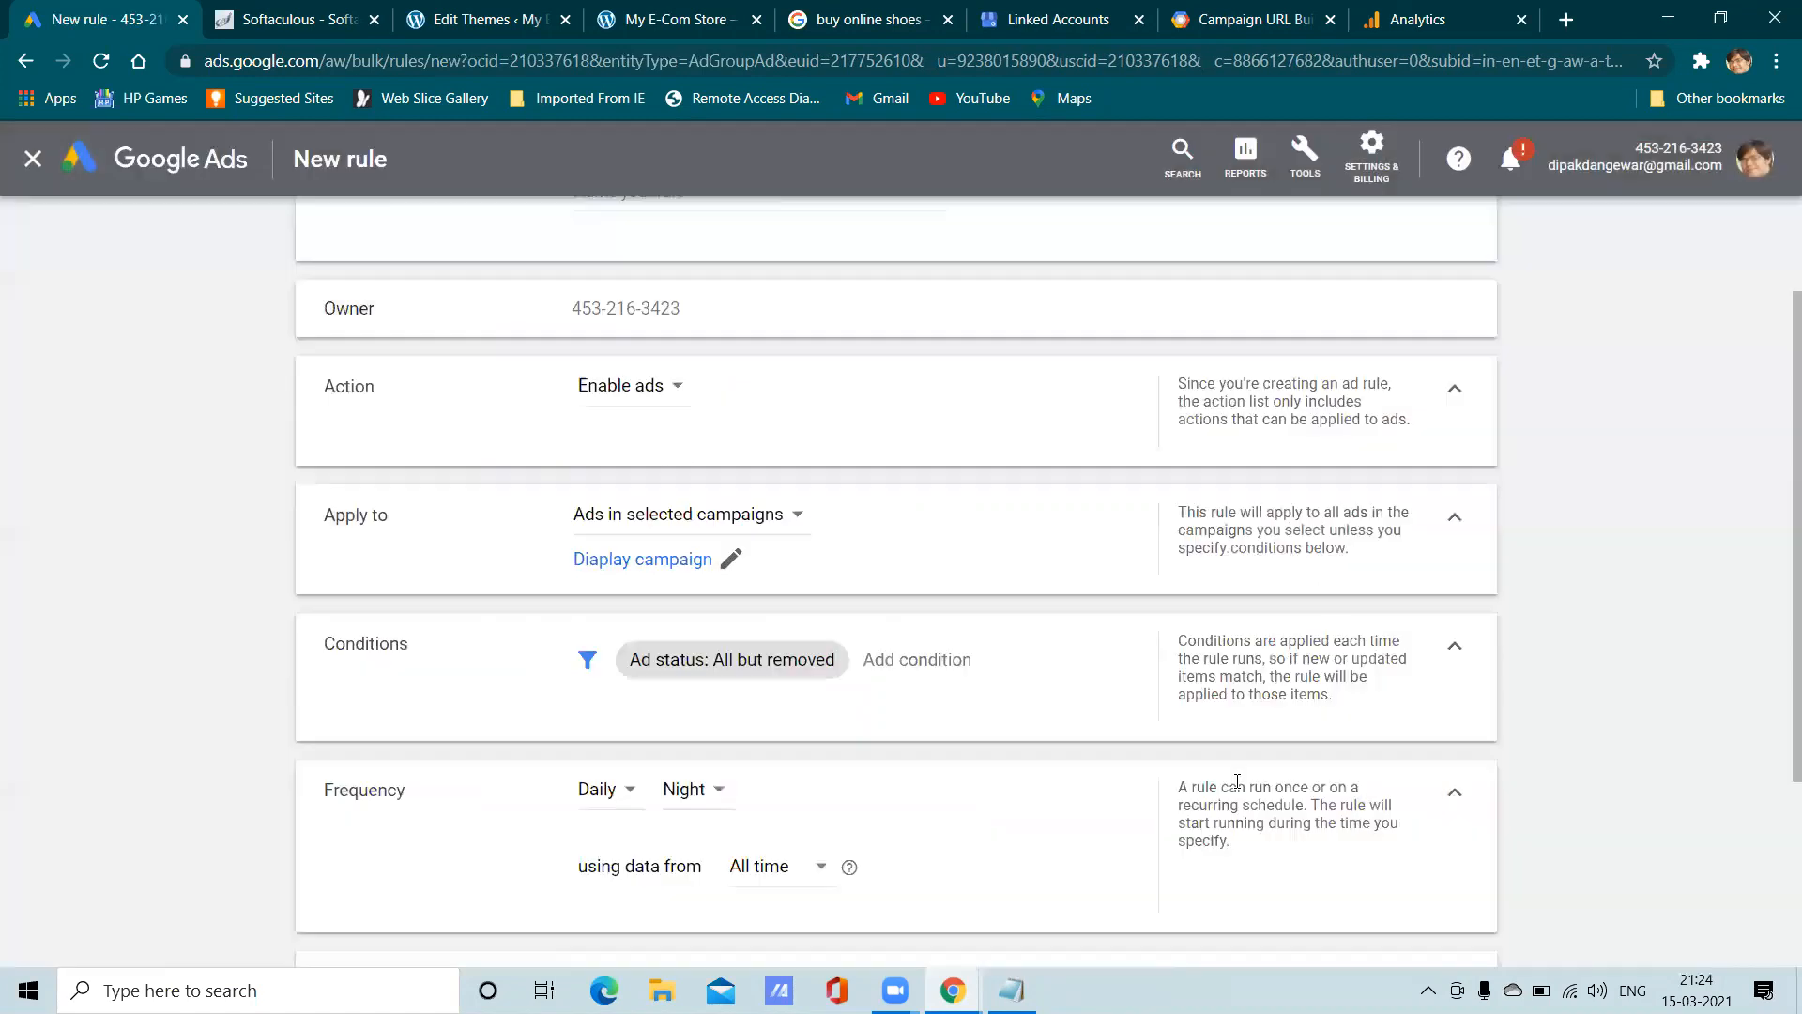
# Check the ad rule's condition options and close the rule without saving
pyautogui.click(954, 648)
pyautogui.click(943, 708)
pyautogui.click(33, 160)
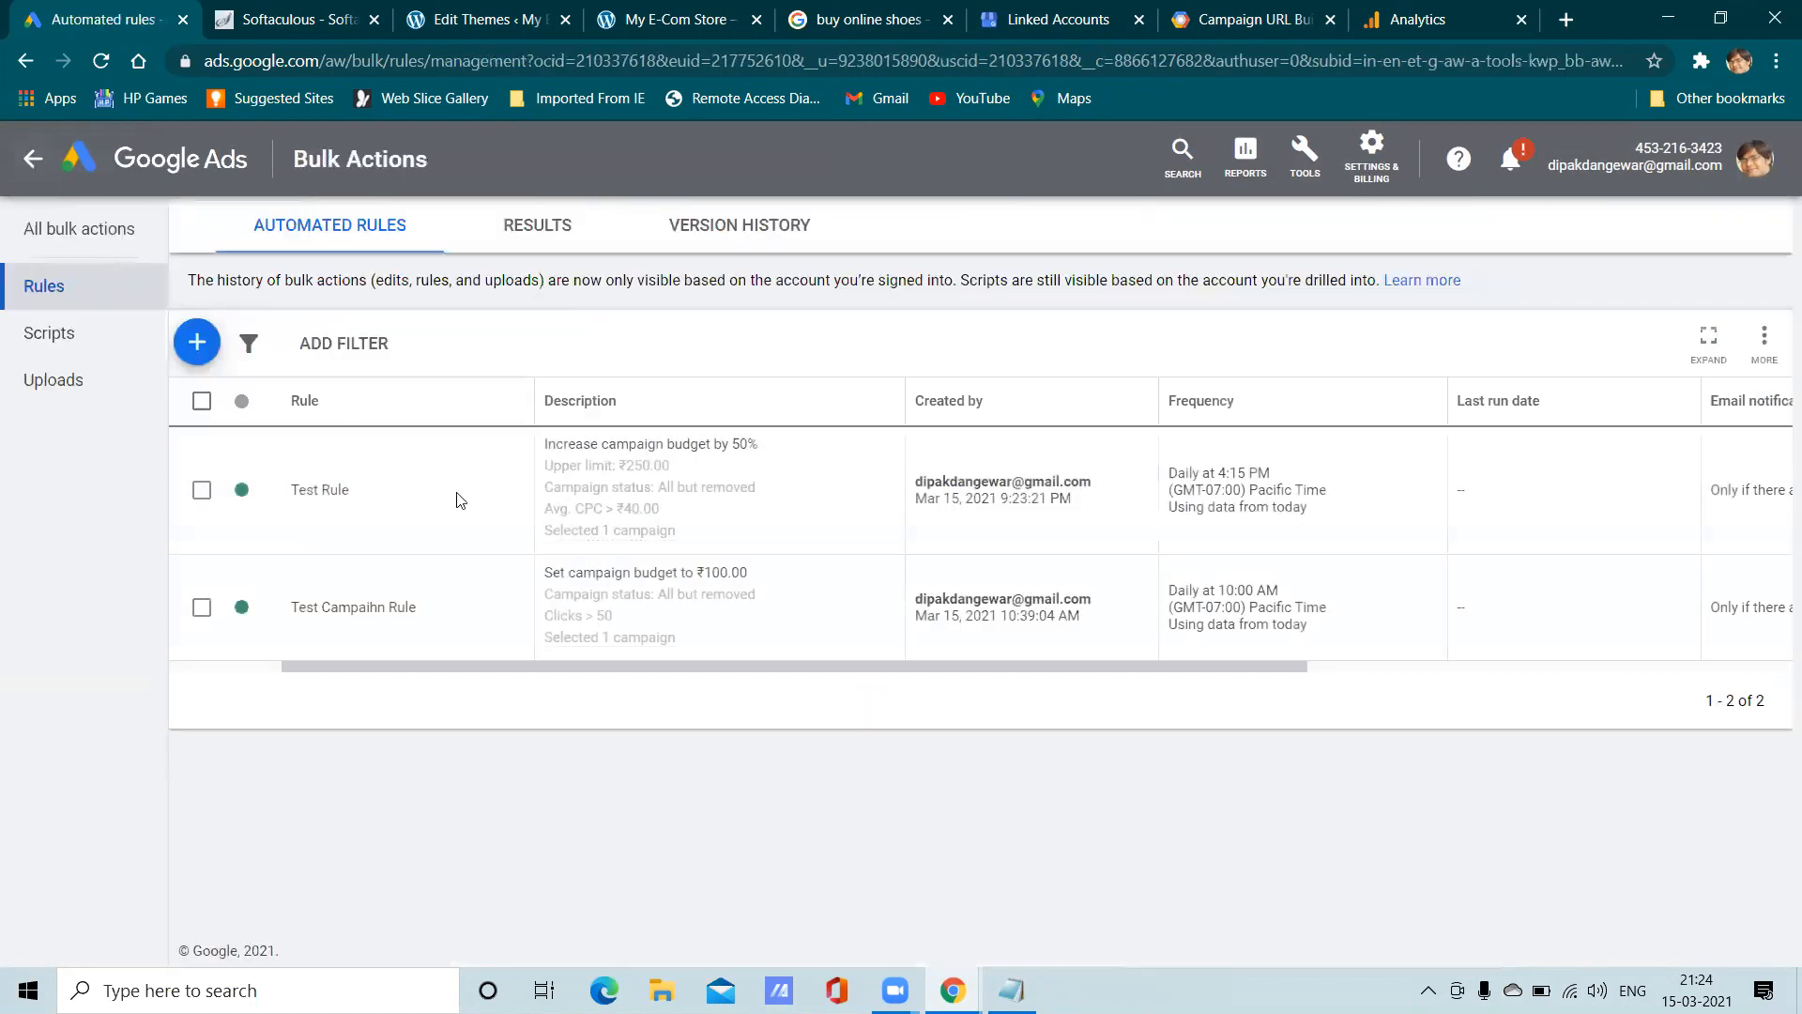
# Look through the rule types offered for a new automated rule, from campaign rules to income range rules
pyautogui.click(194, 340)
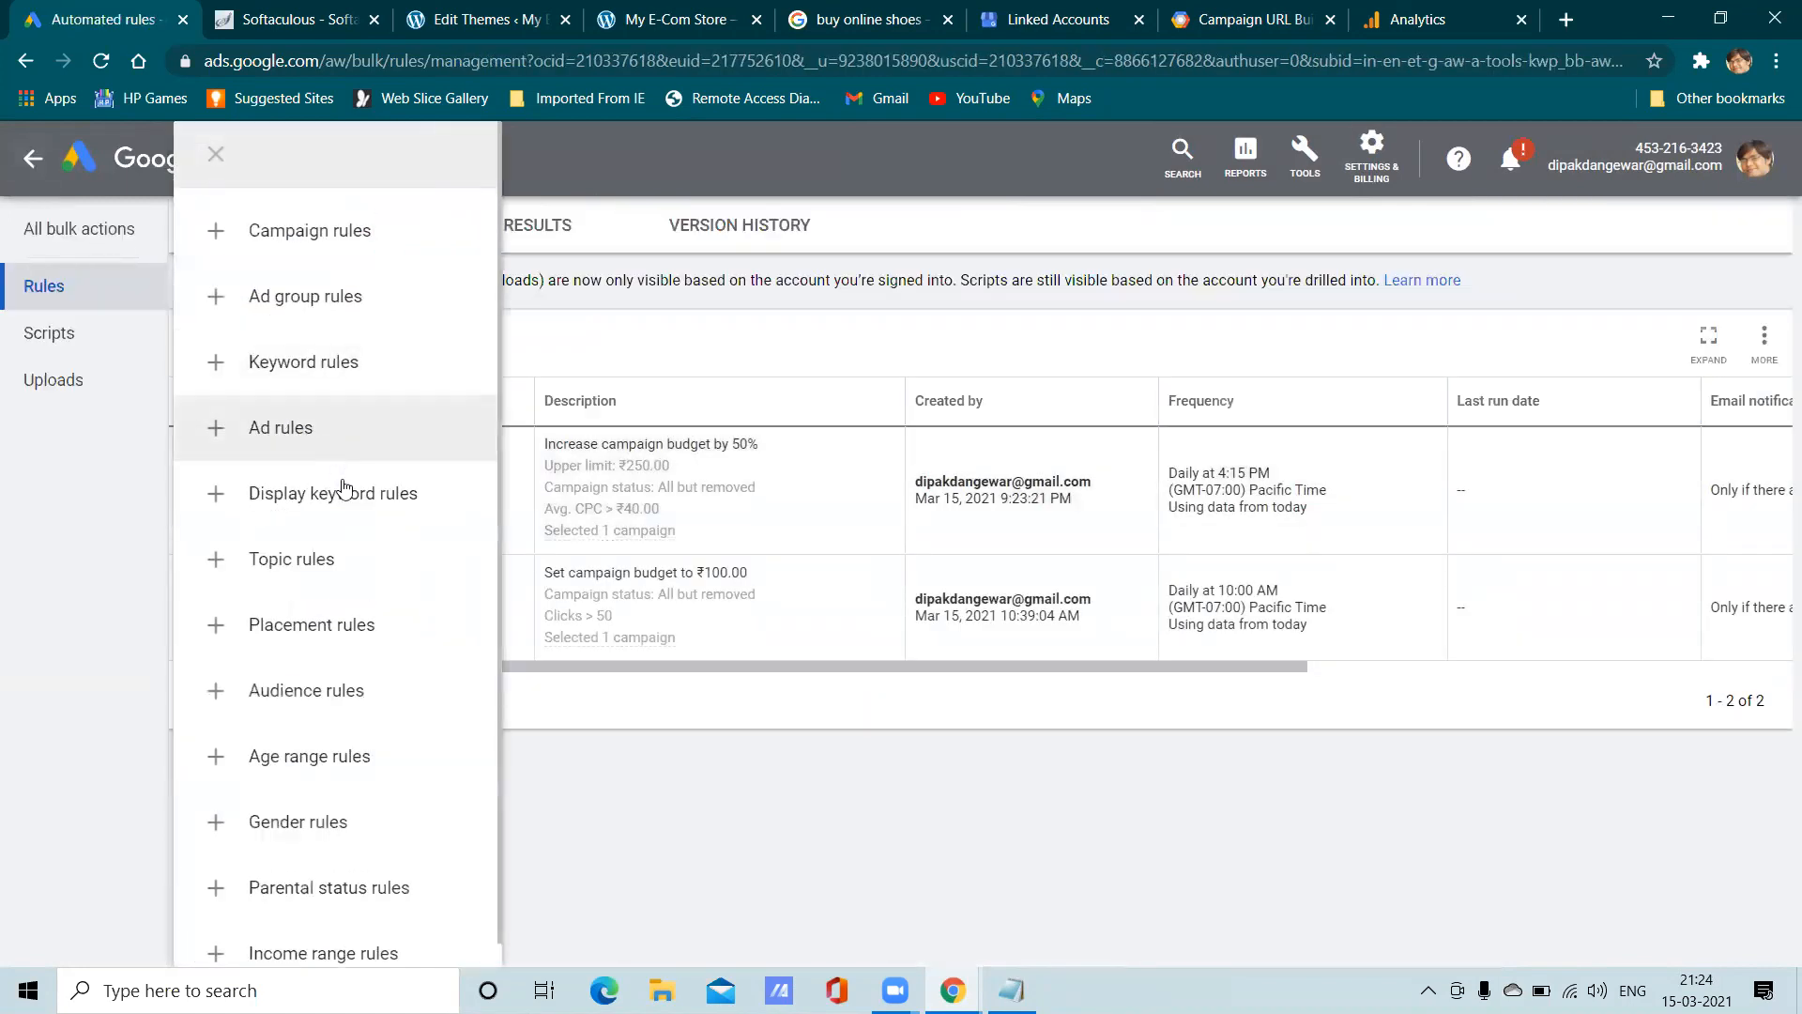
pyautogui.scroll(-1, 355, 582)
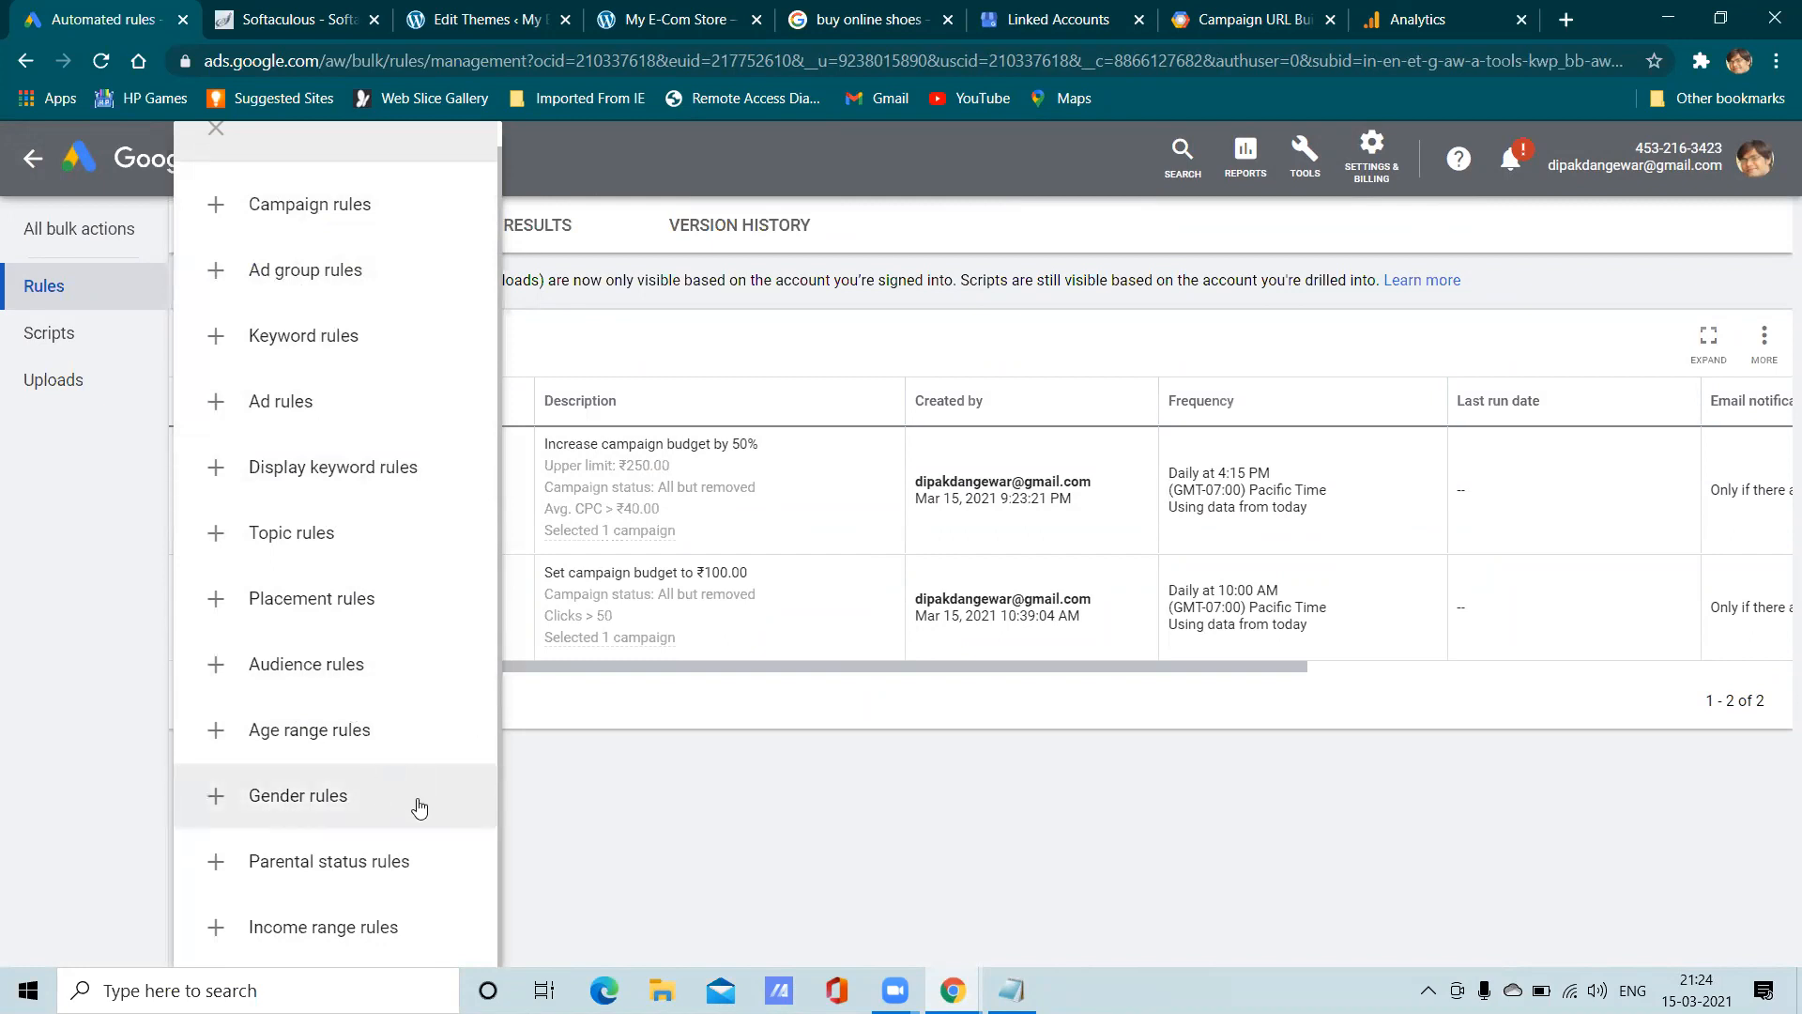
pyautogui.scroll(1, 261, 470)
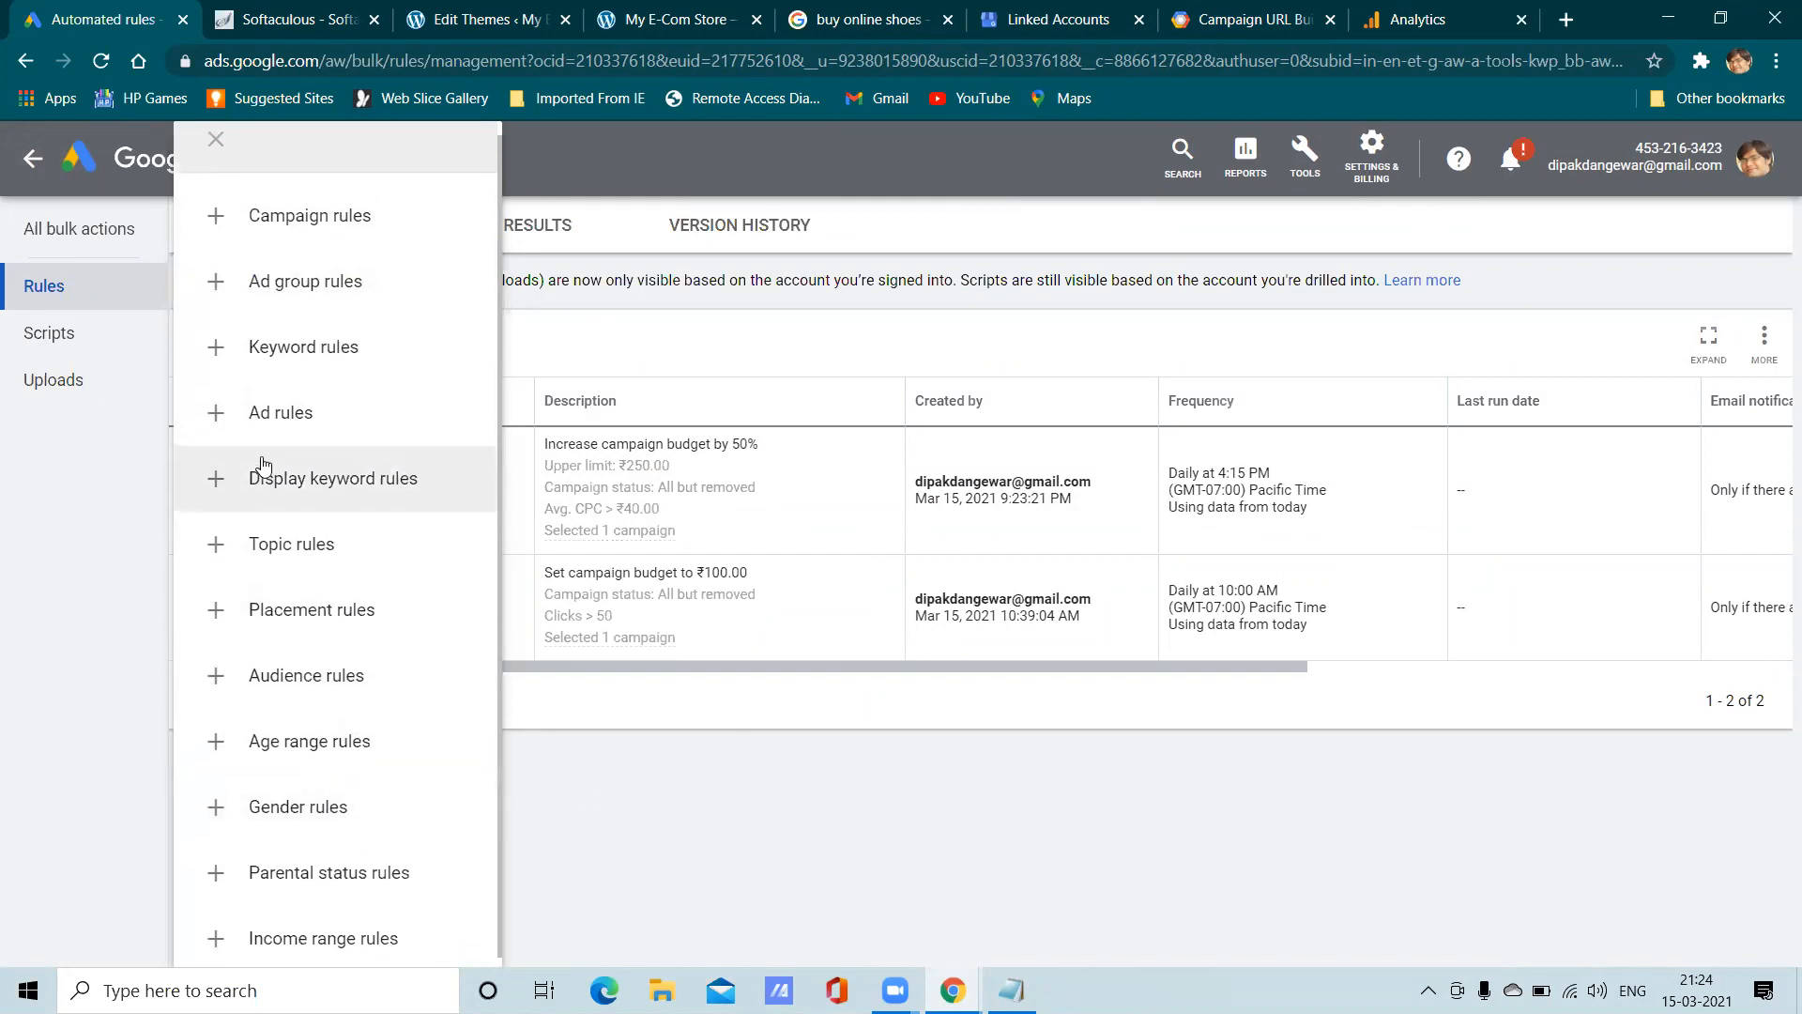
pyautogui.click(216, 154)
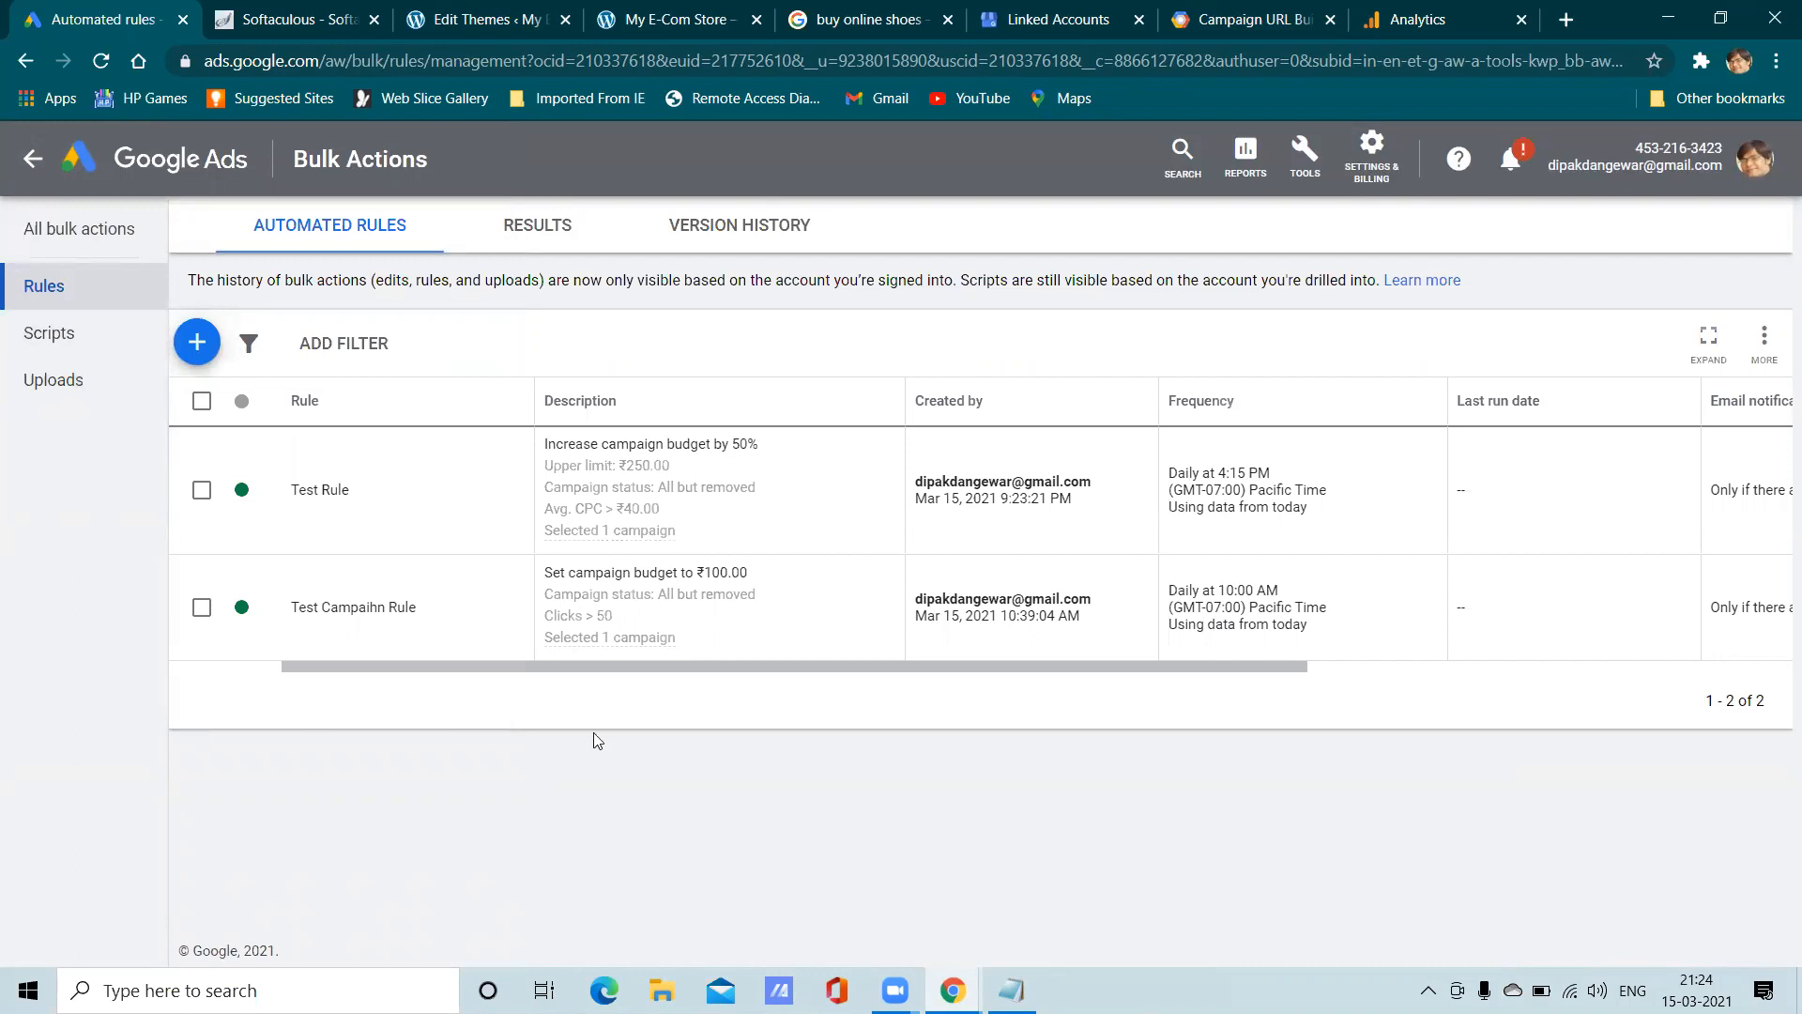
# Leave the automated rules and open the account's shared budgets
pyautogui.click(28, 161)
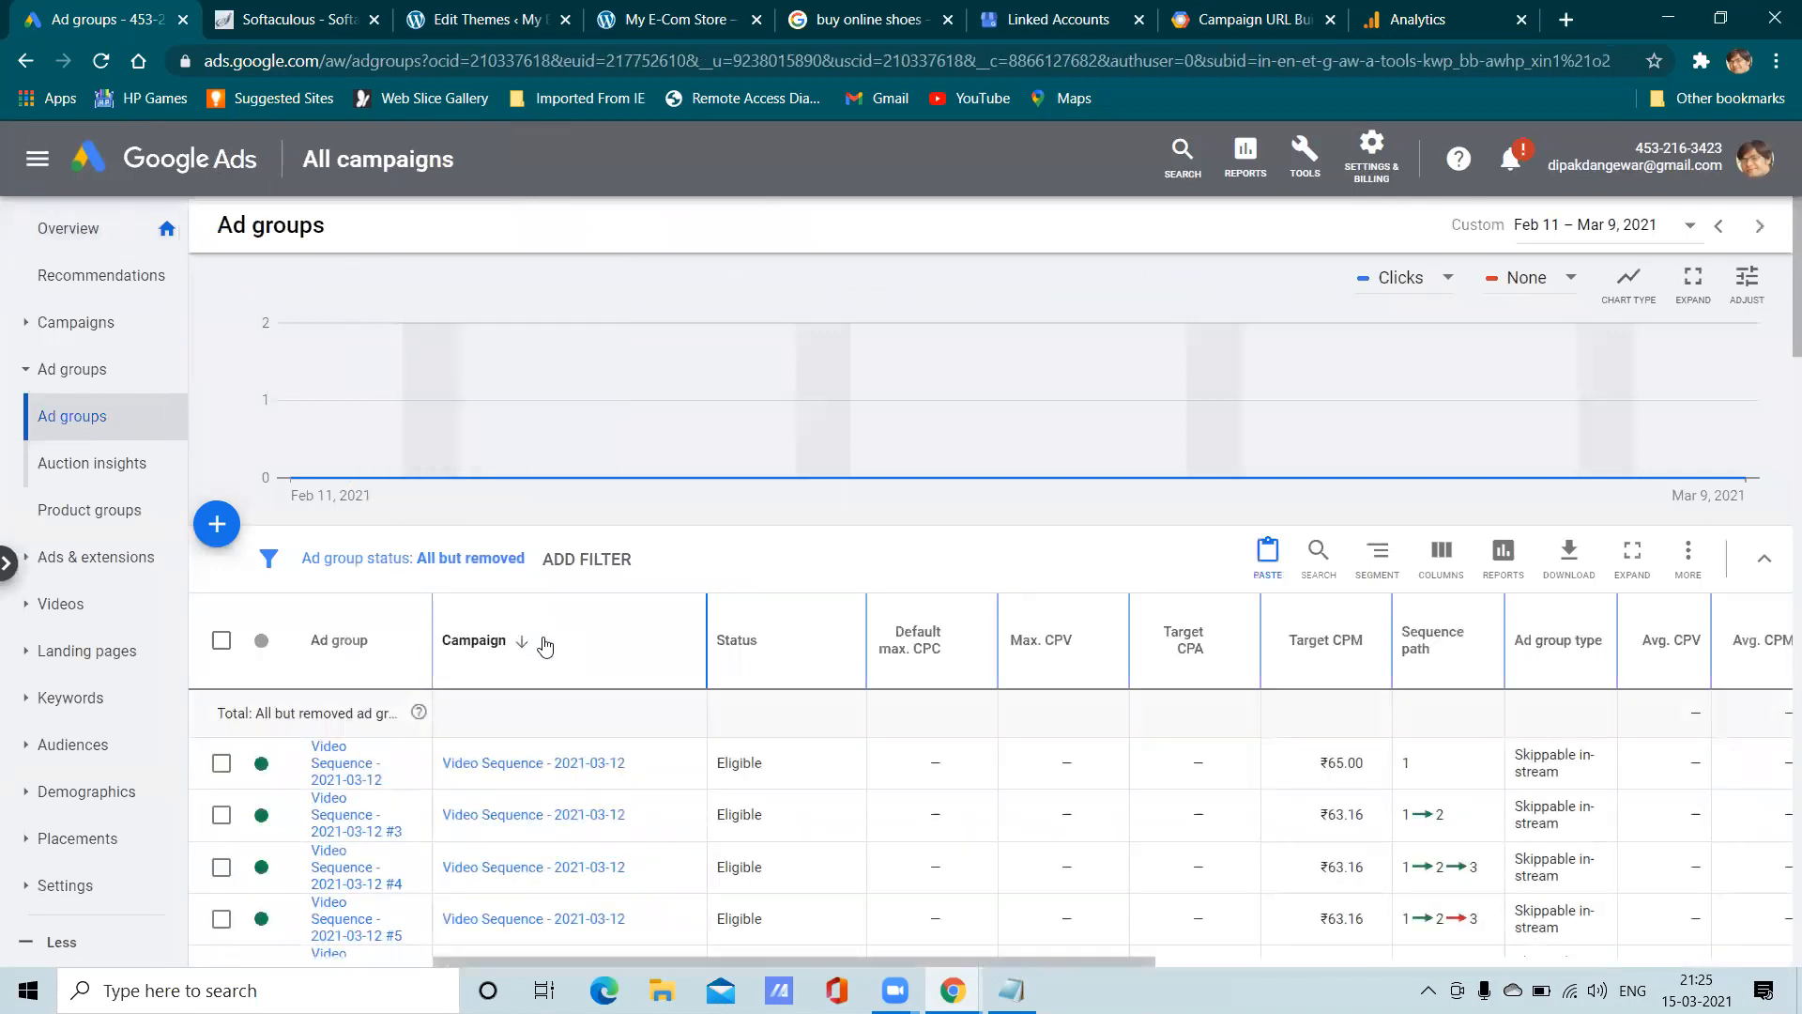
pyautogui.click(1304, 155)
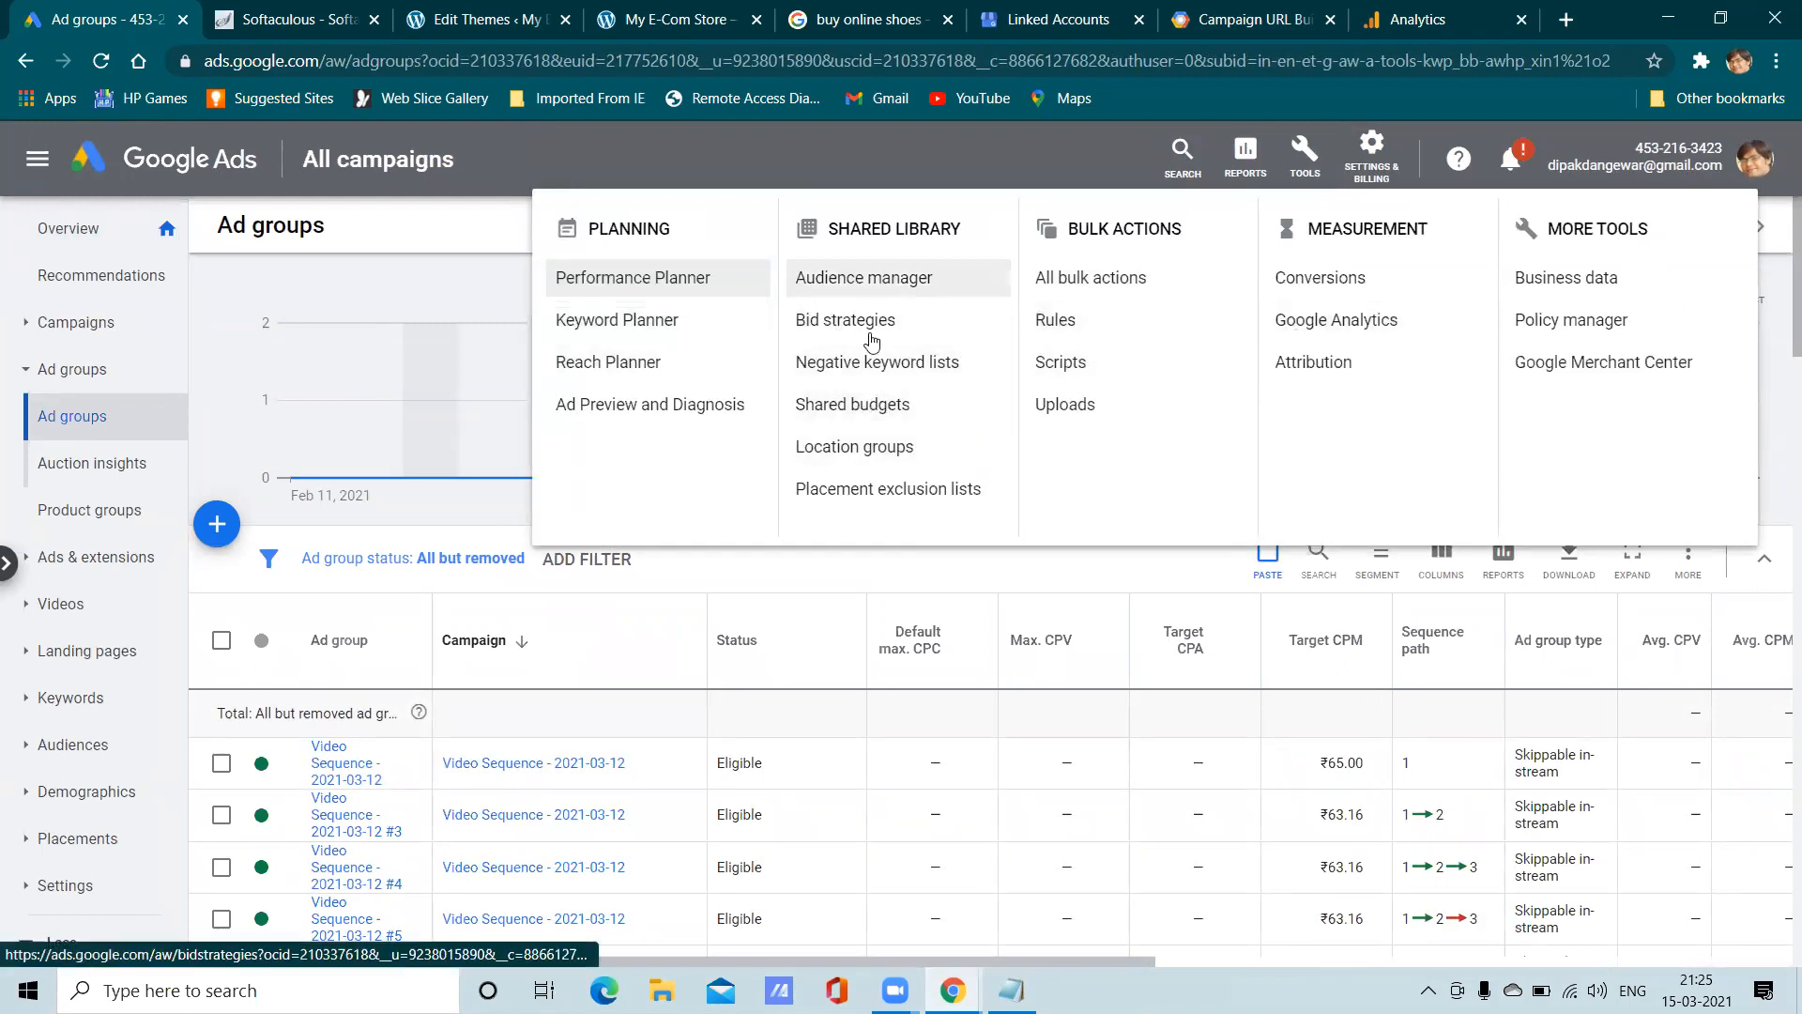
pyautogui.click(864, 406)
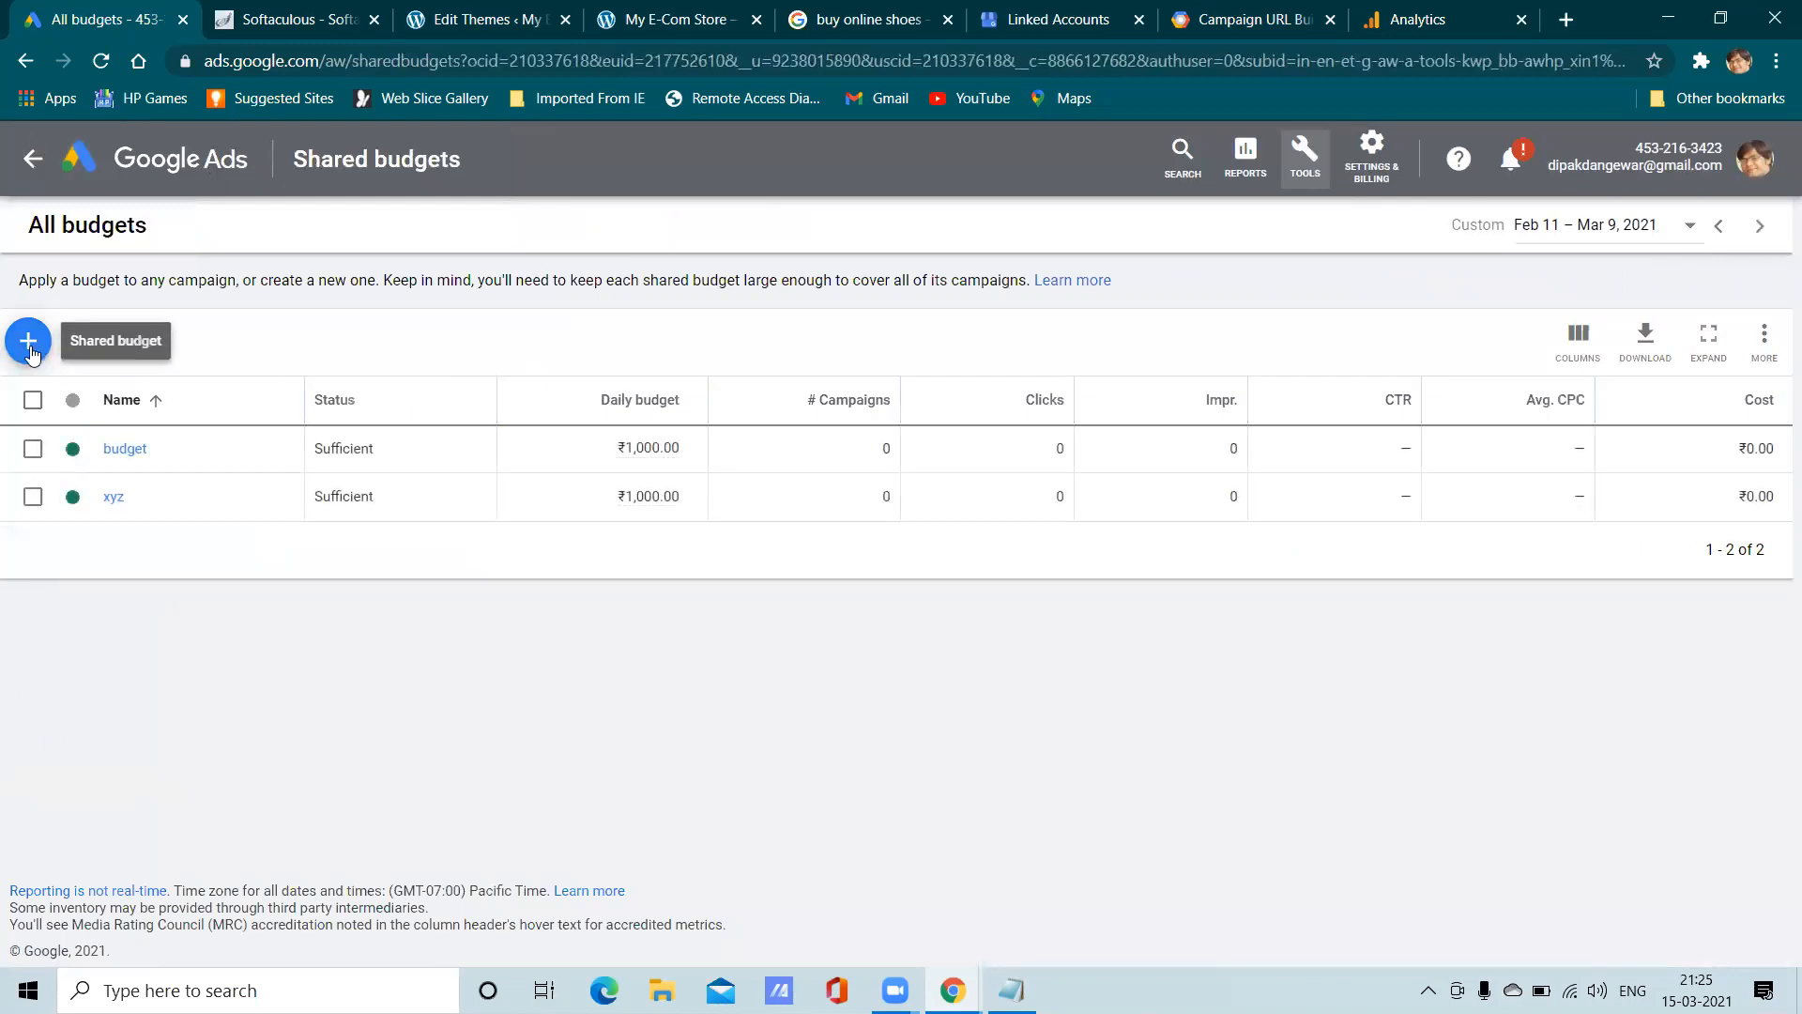
# Start a new shared budget named Test Budget with an average daily spend of ₹1000
pyautogui.click(28, 343)
pyautogui.click(119, 350)
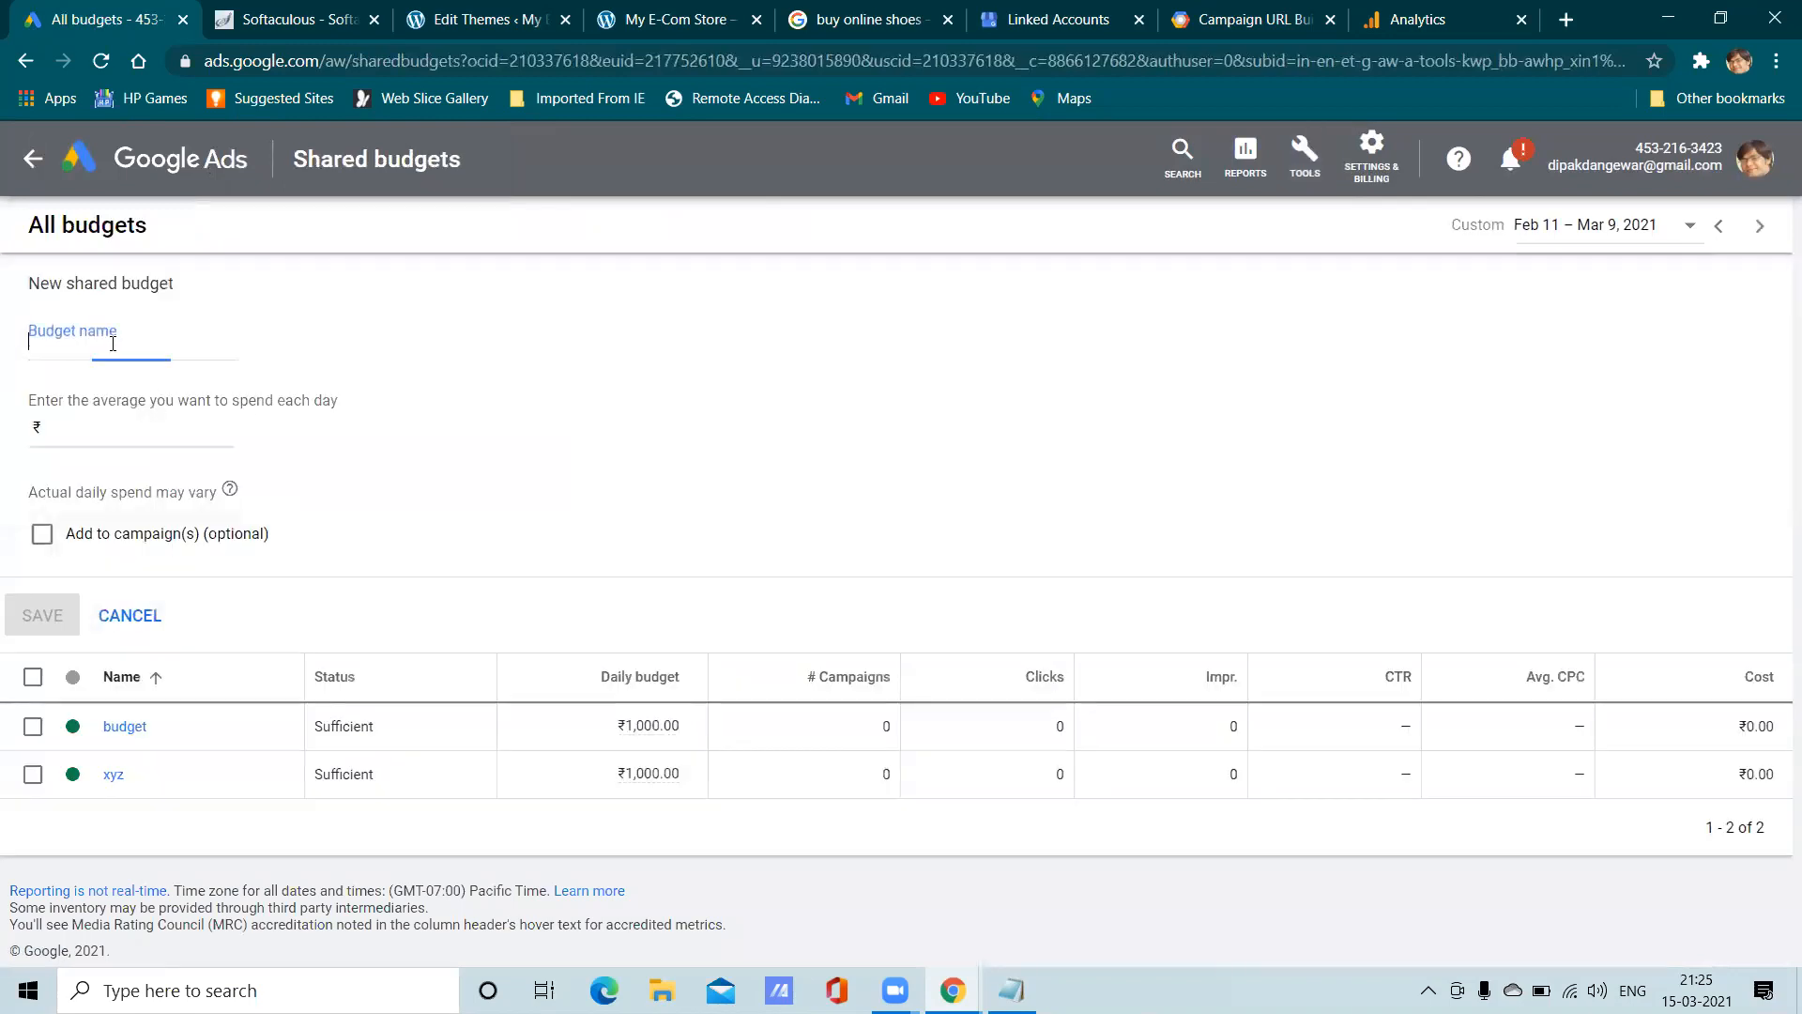
pyautogui.write('S')
pyautogui.press('BackSpace')
pyautogui.write('Test')
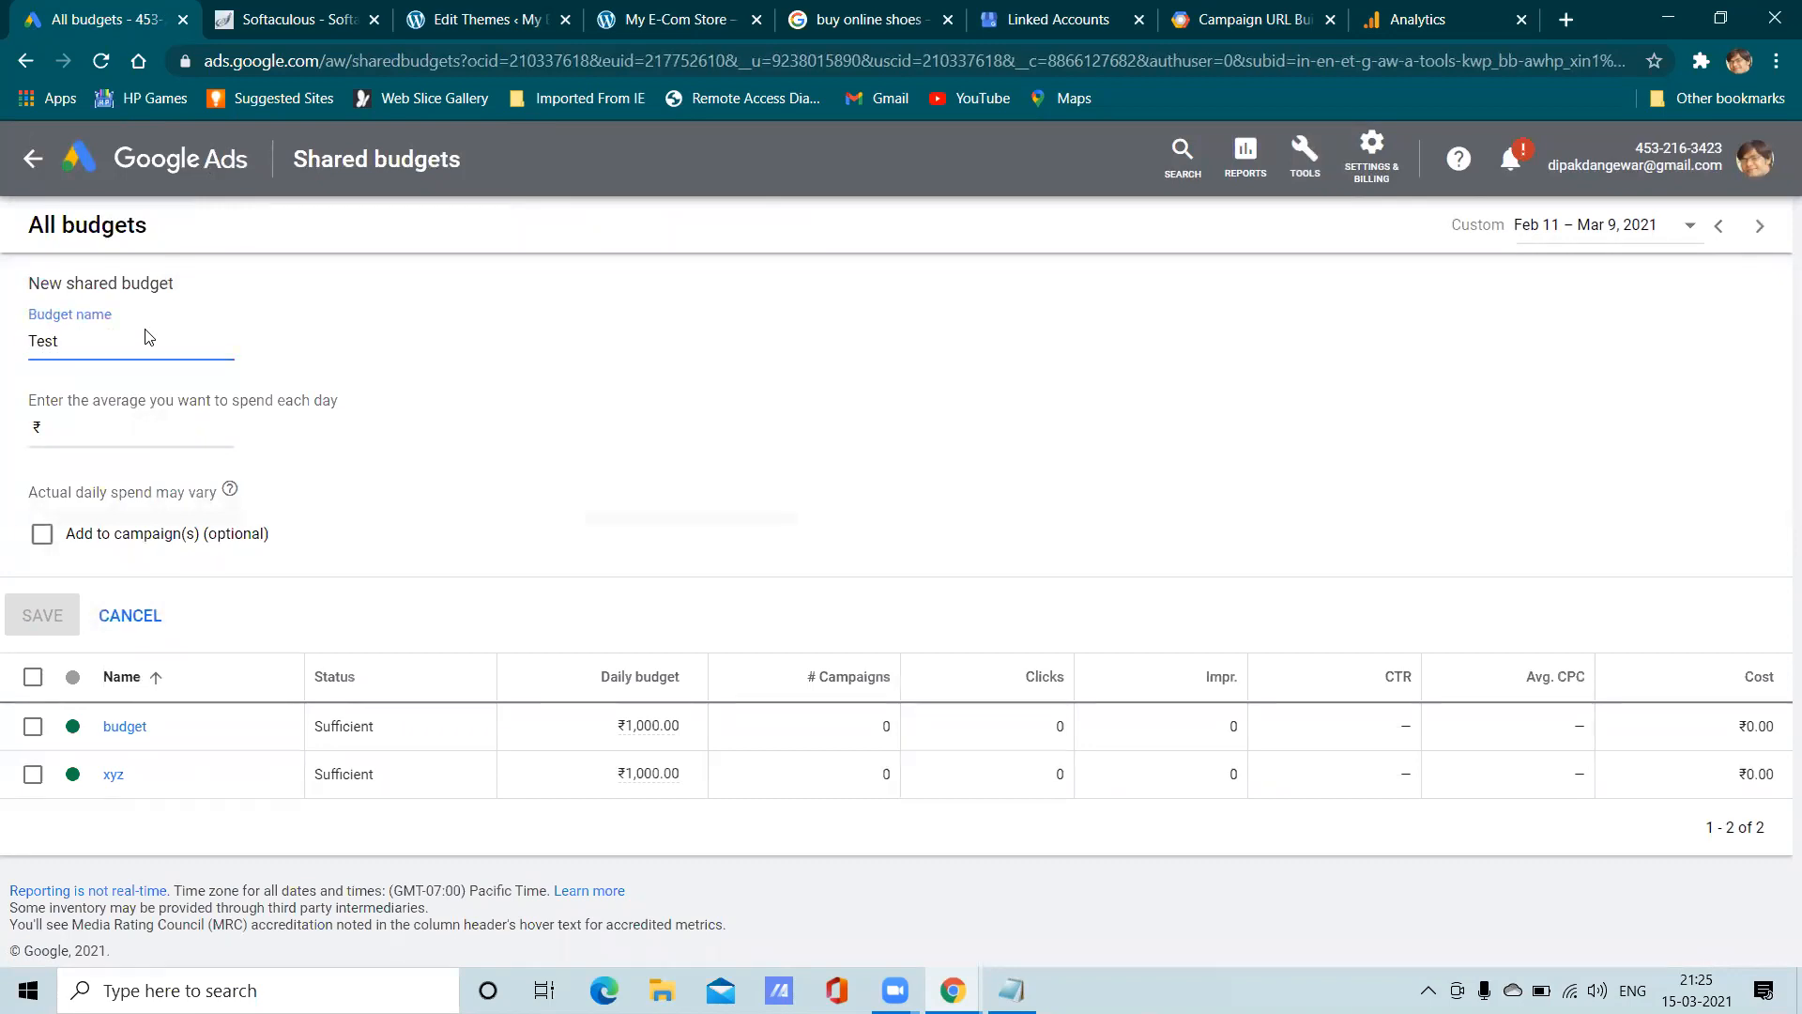
pyautogui.write(' Budget')
pyautogui.click(197, 440)
pyautogui.write('1000')
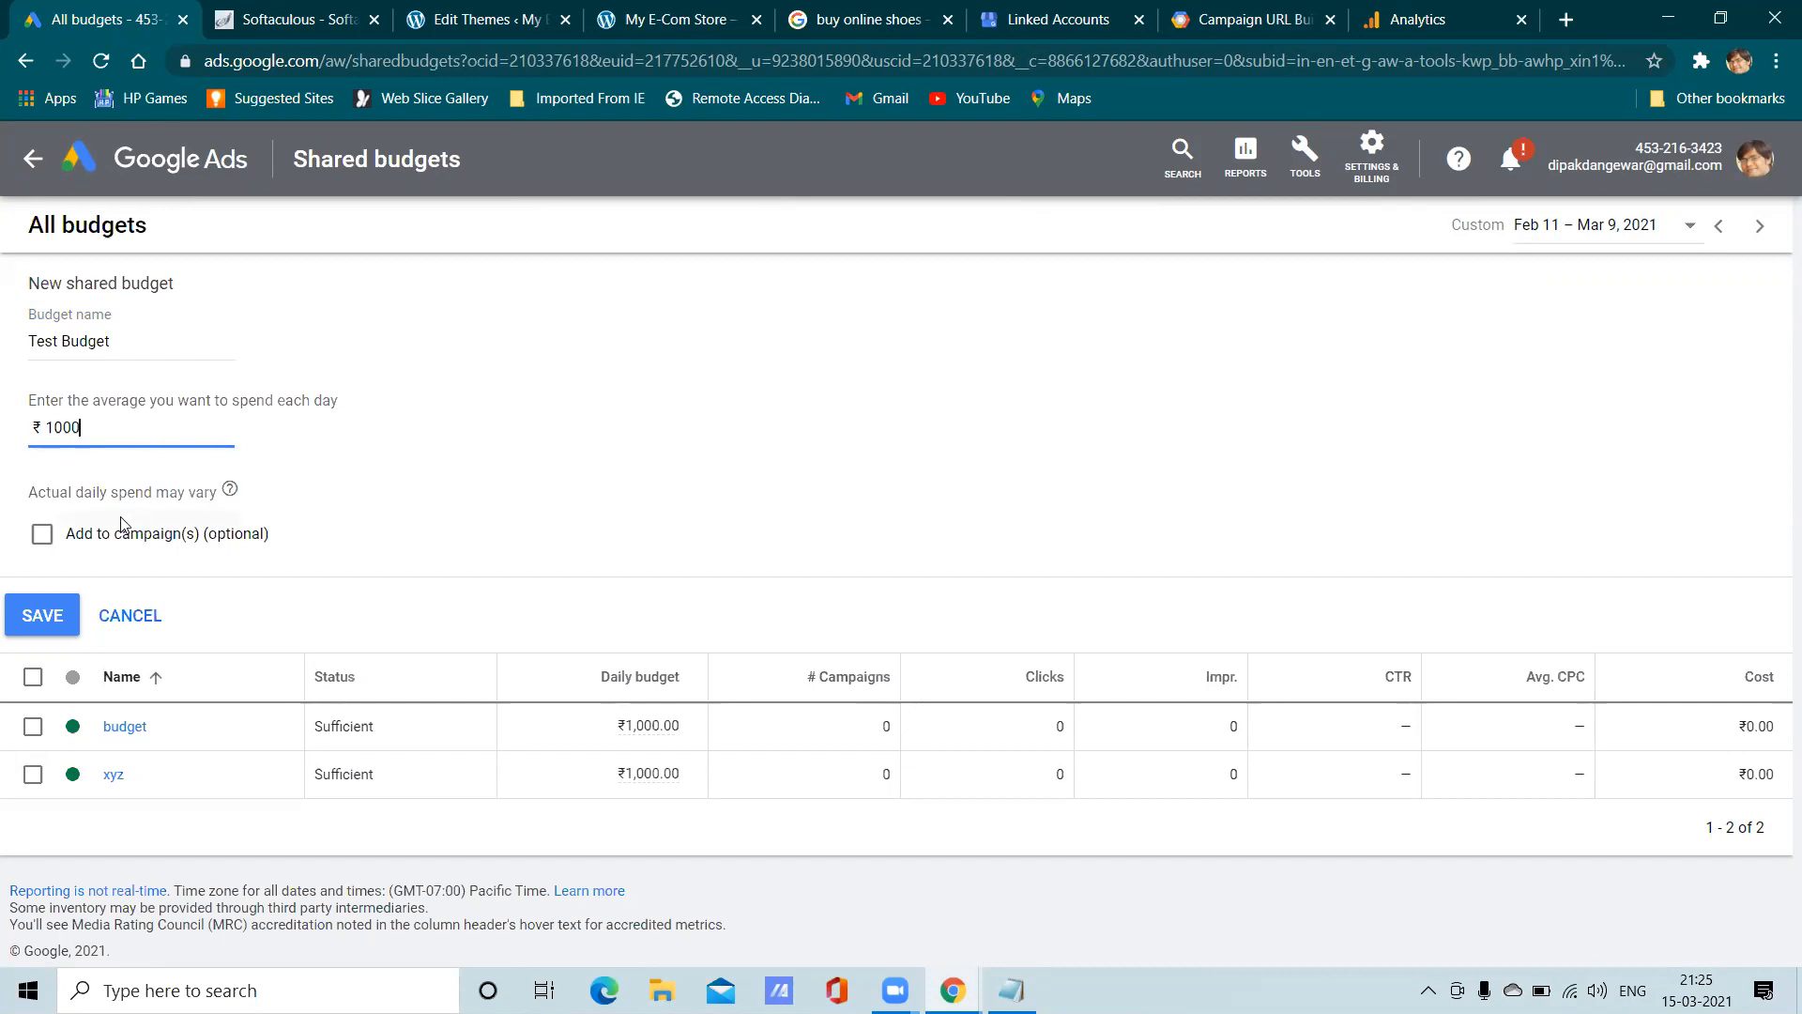
# Add the campaigns Diaplay campaign and Digital marketing class to the new shared budget
pyautogui.click(42, 533)
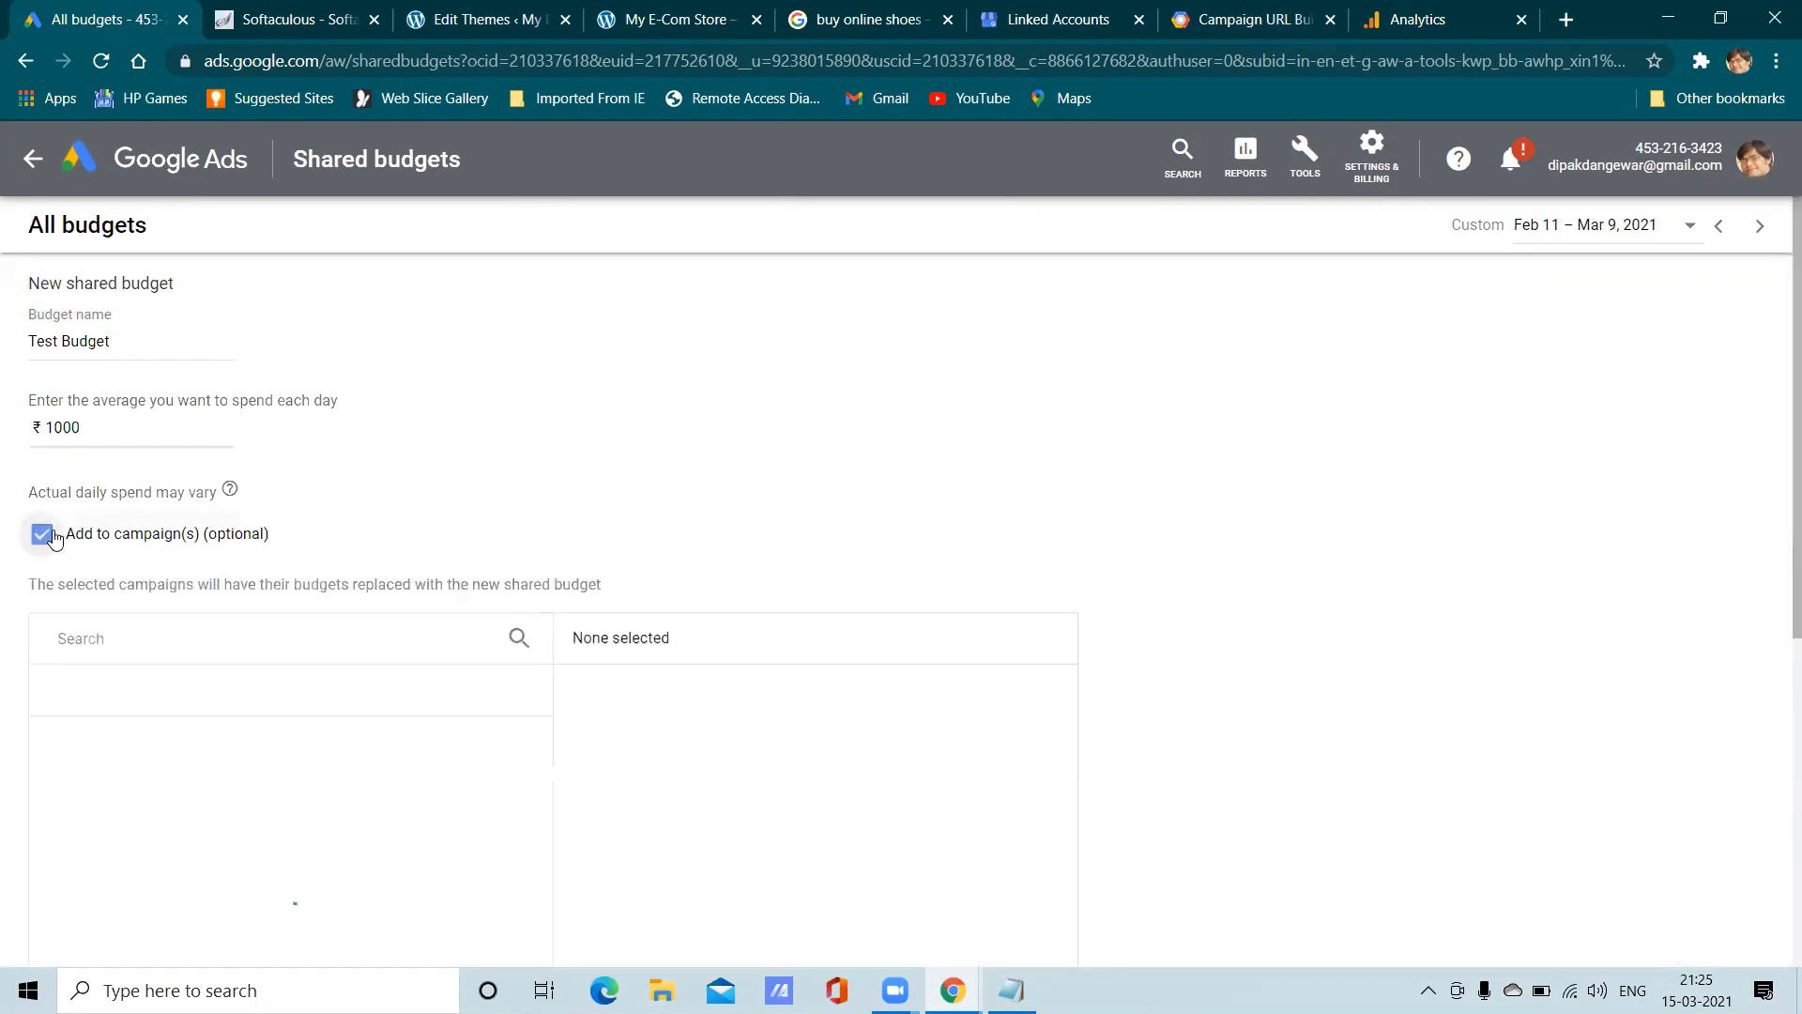
pyautogui.scroll(-3, 737, 425)
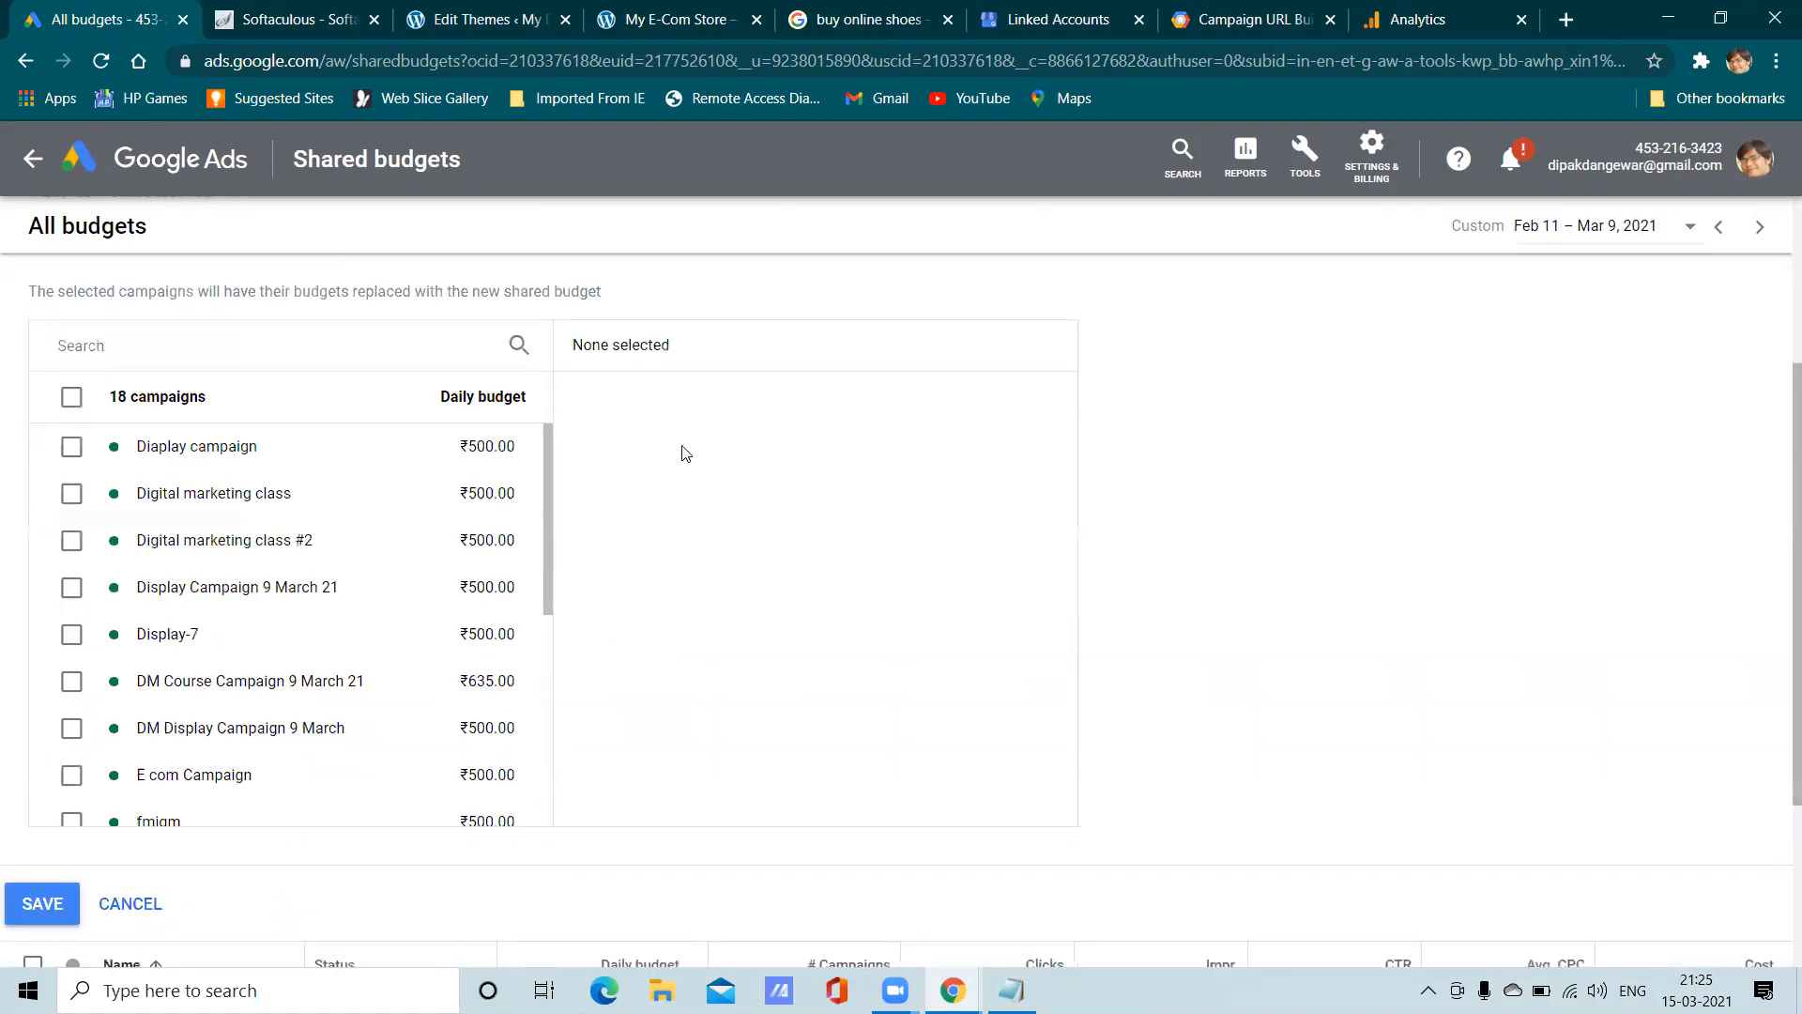
pyautogui.click(71, 447)
pyautogui.click(70, 494)
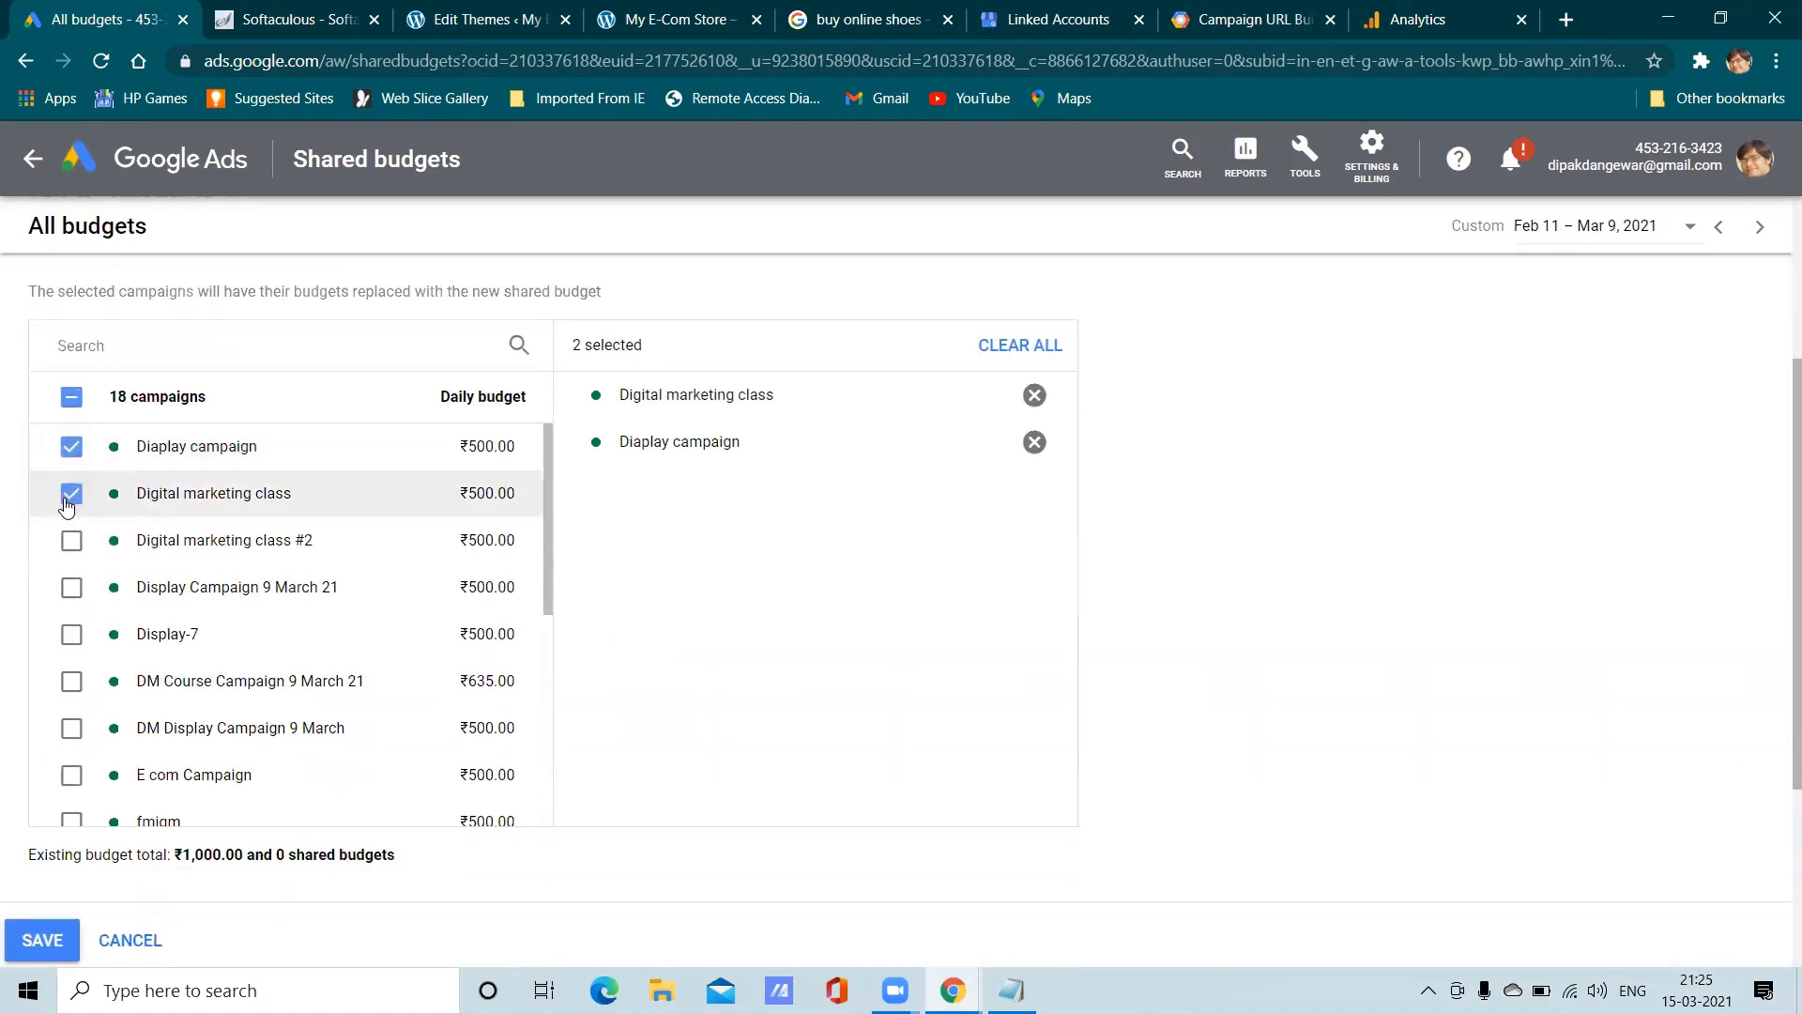
# Save the new shared budget and open the details of Test Budget
pyautogui.scroll(3, 703, 535)
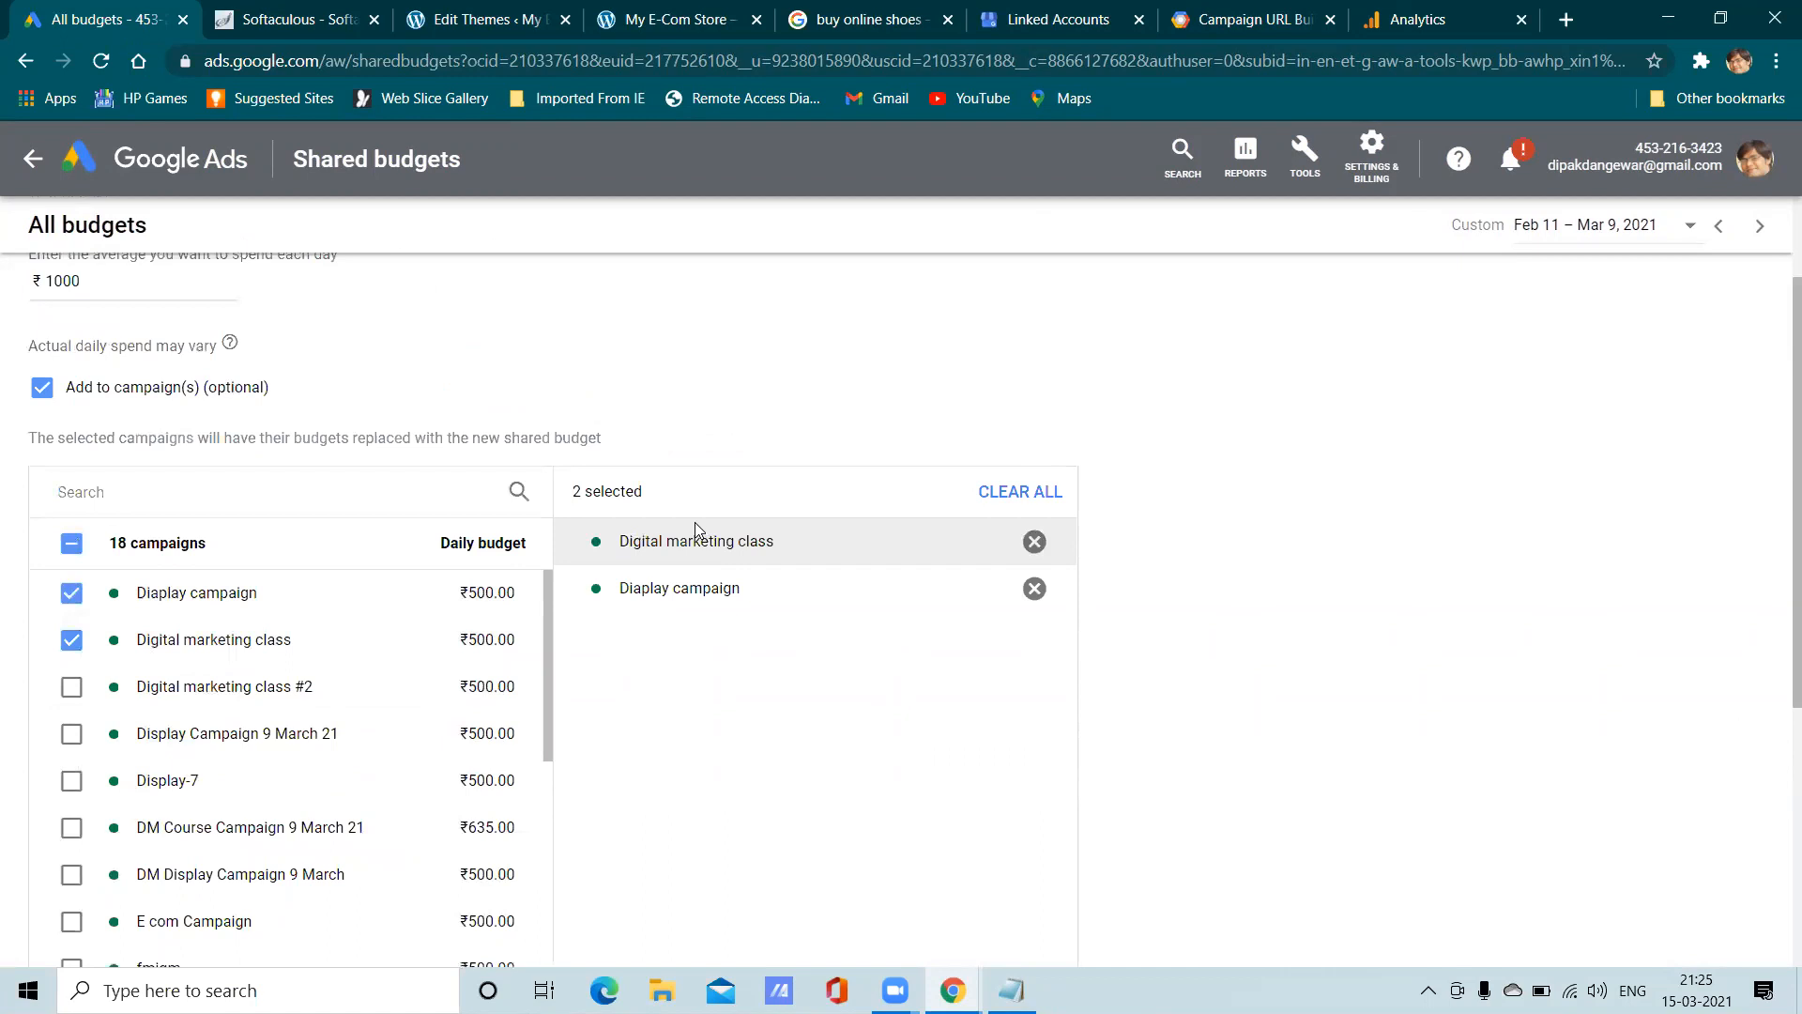
pyautogui.scroll(-2, 141, 716)
pyautogui.scroll(-2, 141, 715)
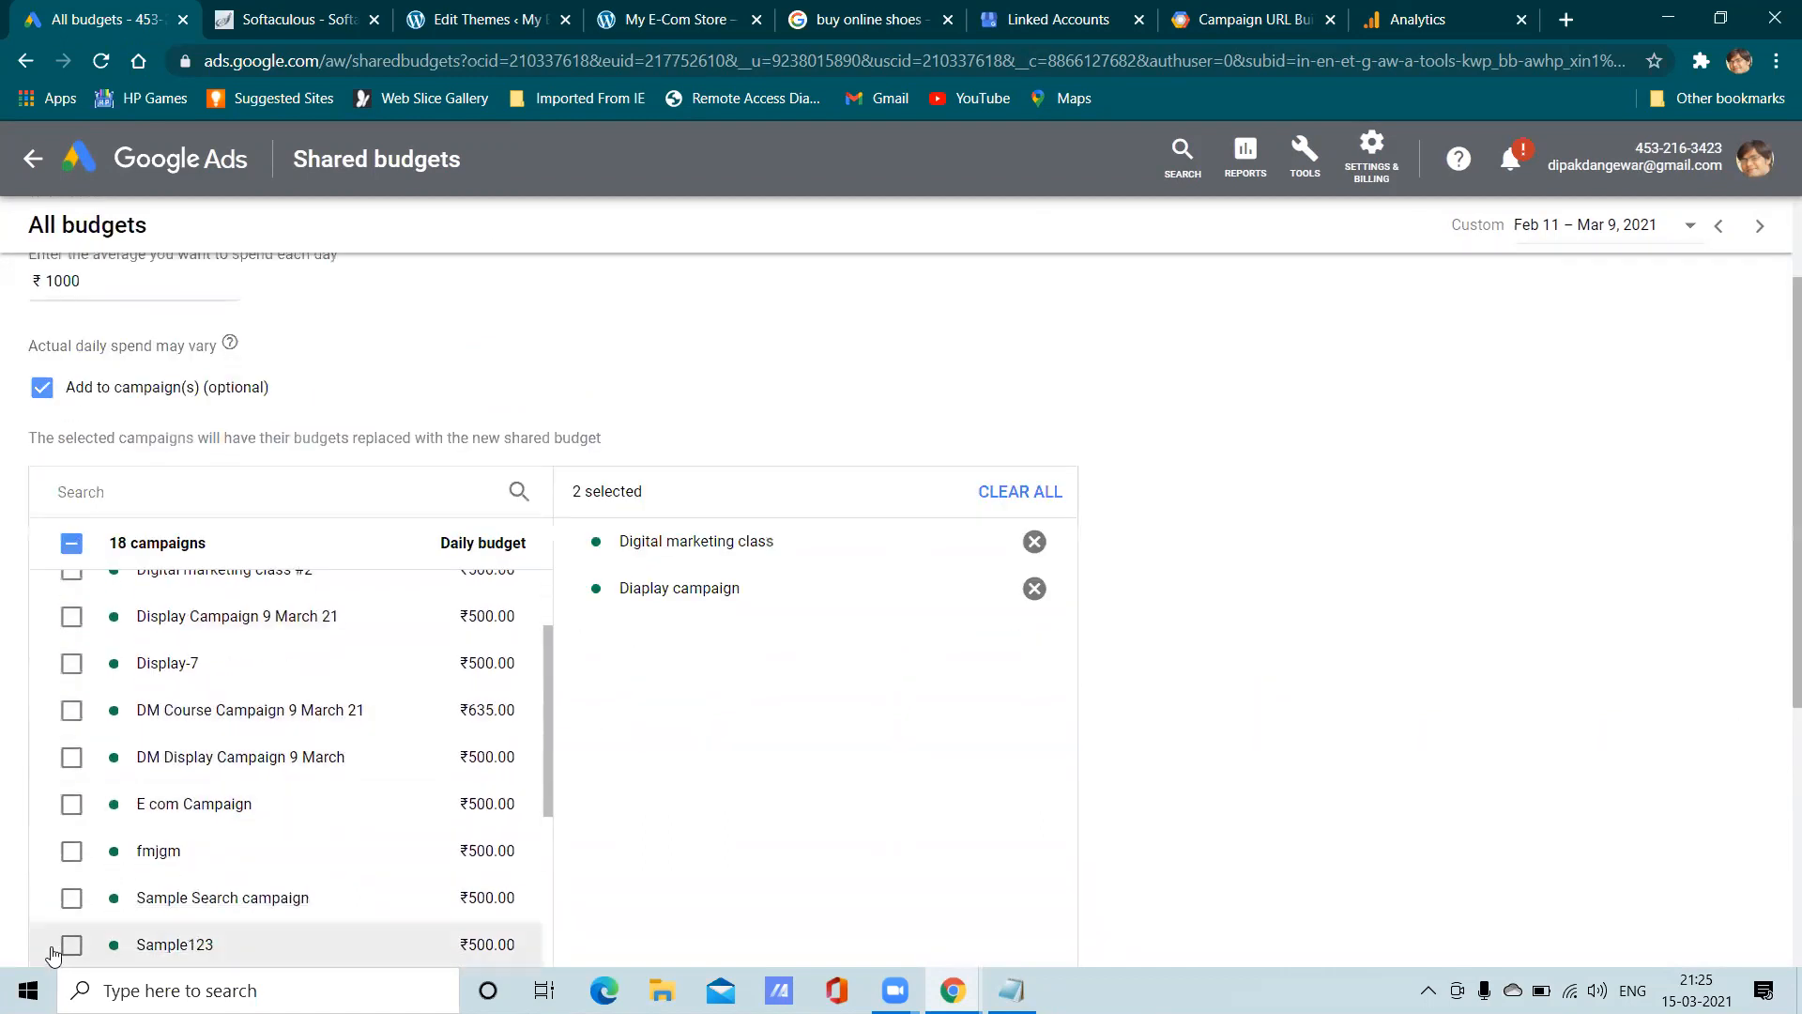
pyautogui.scroll(-5, 1332, 616)
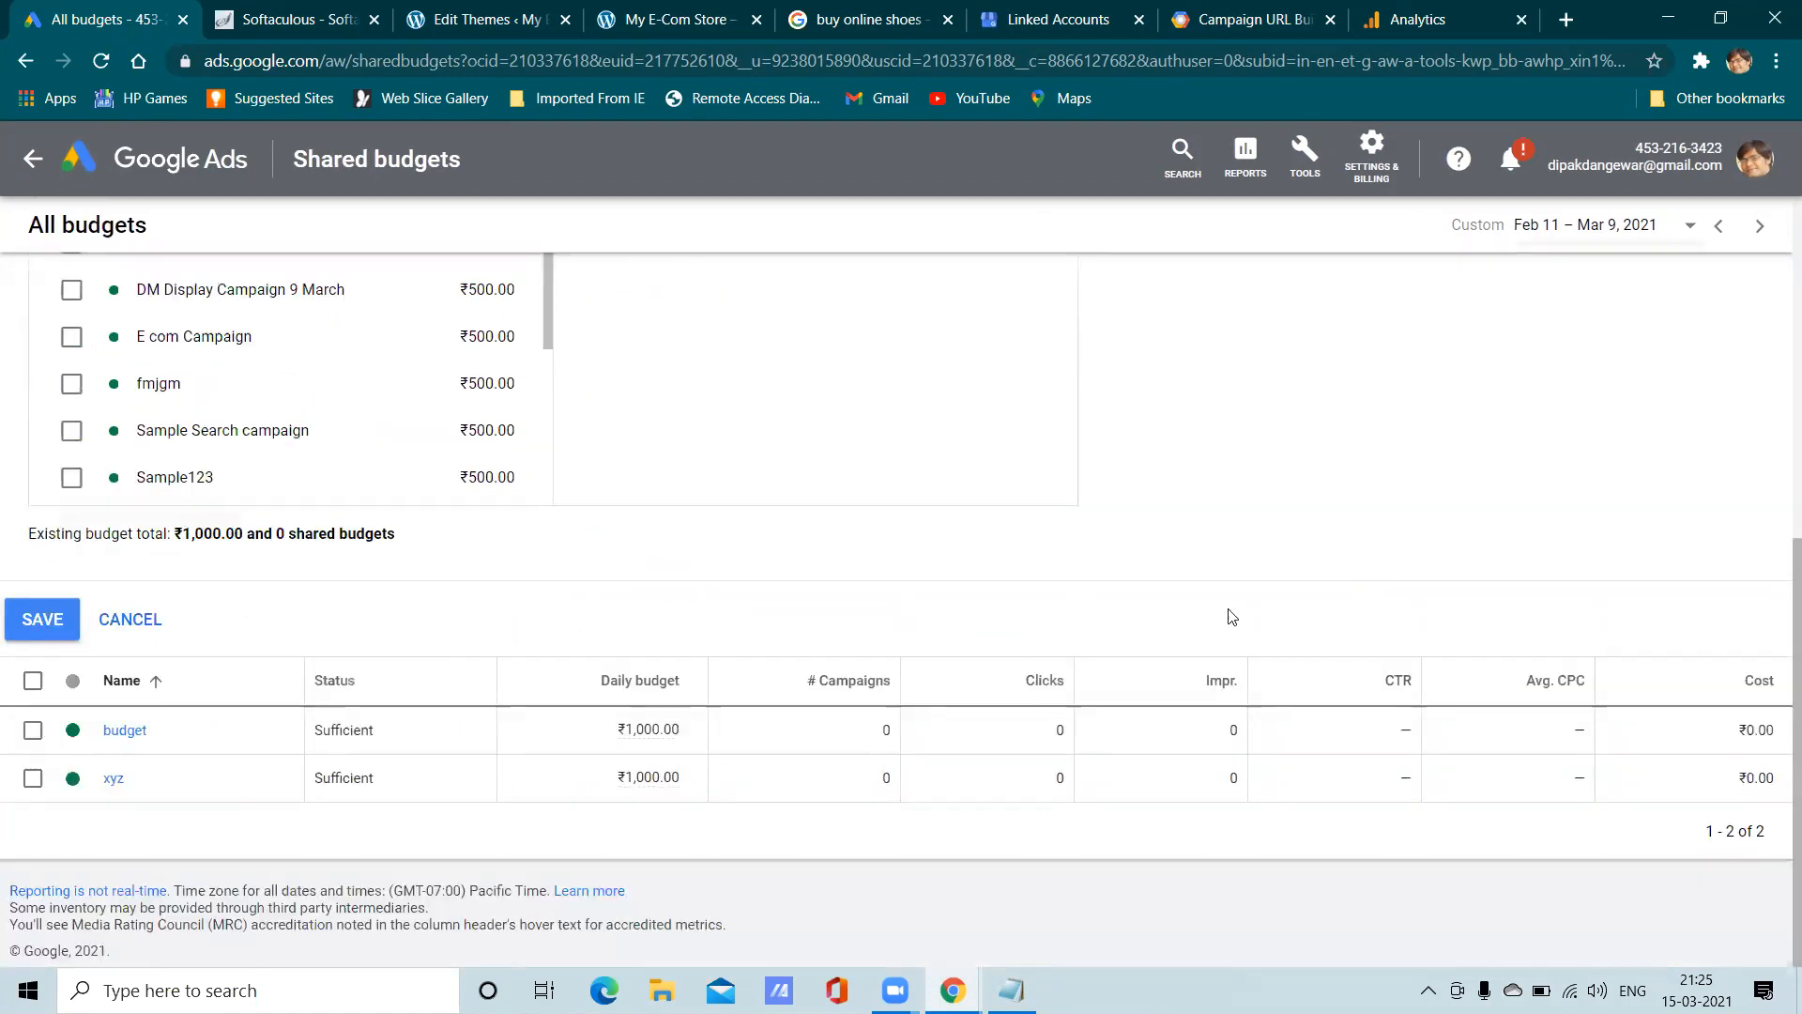
pyautogui.click(38, 627)
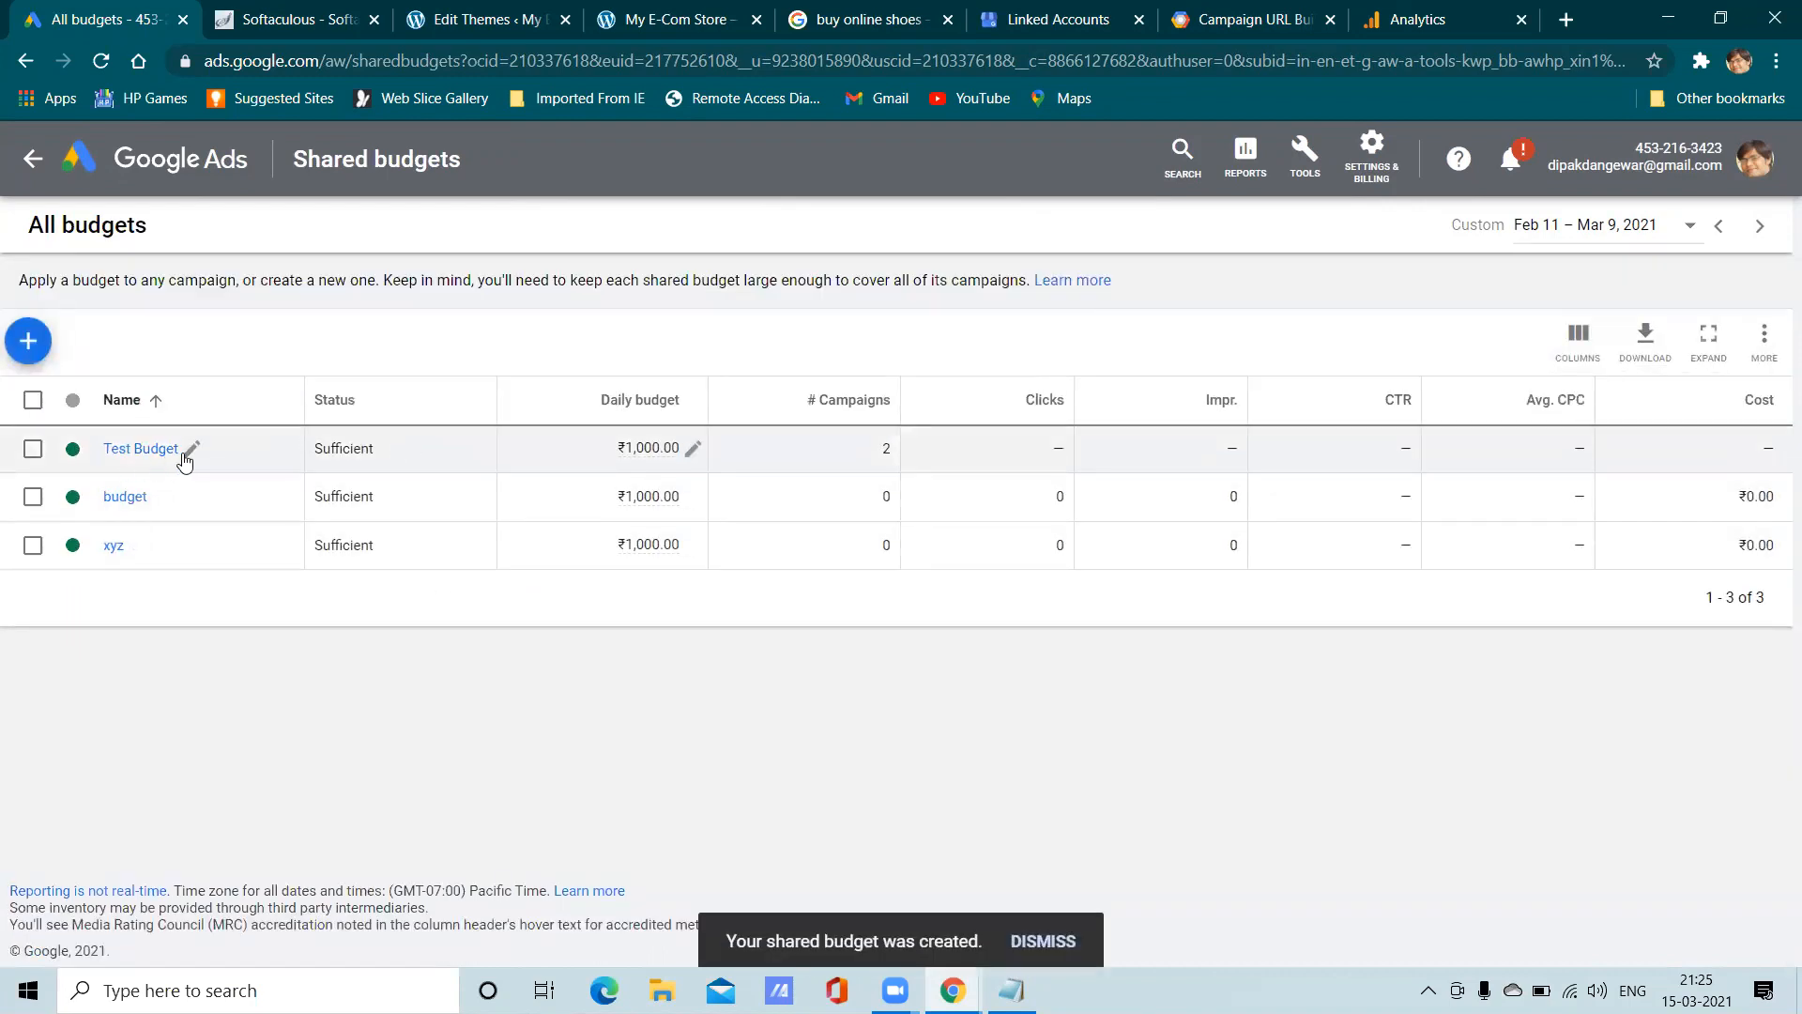
pyautogui.click(156, 453)
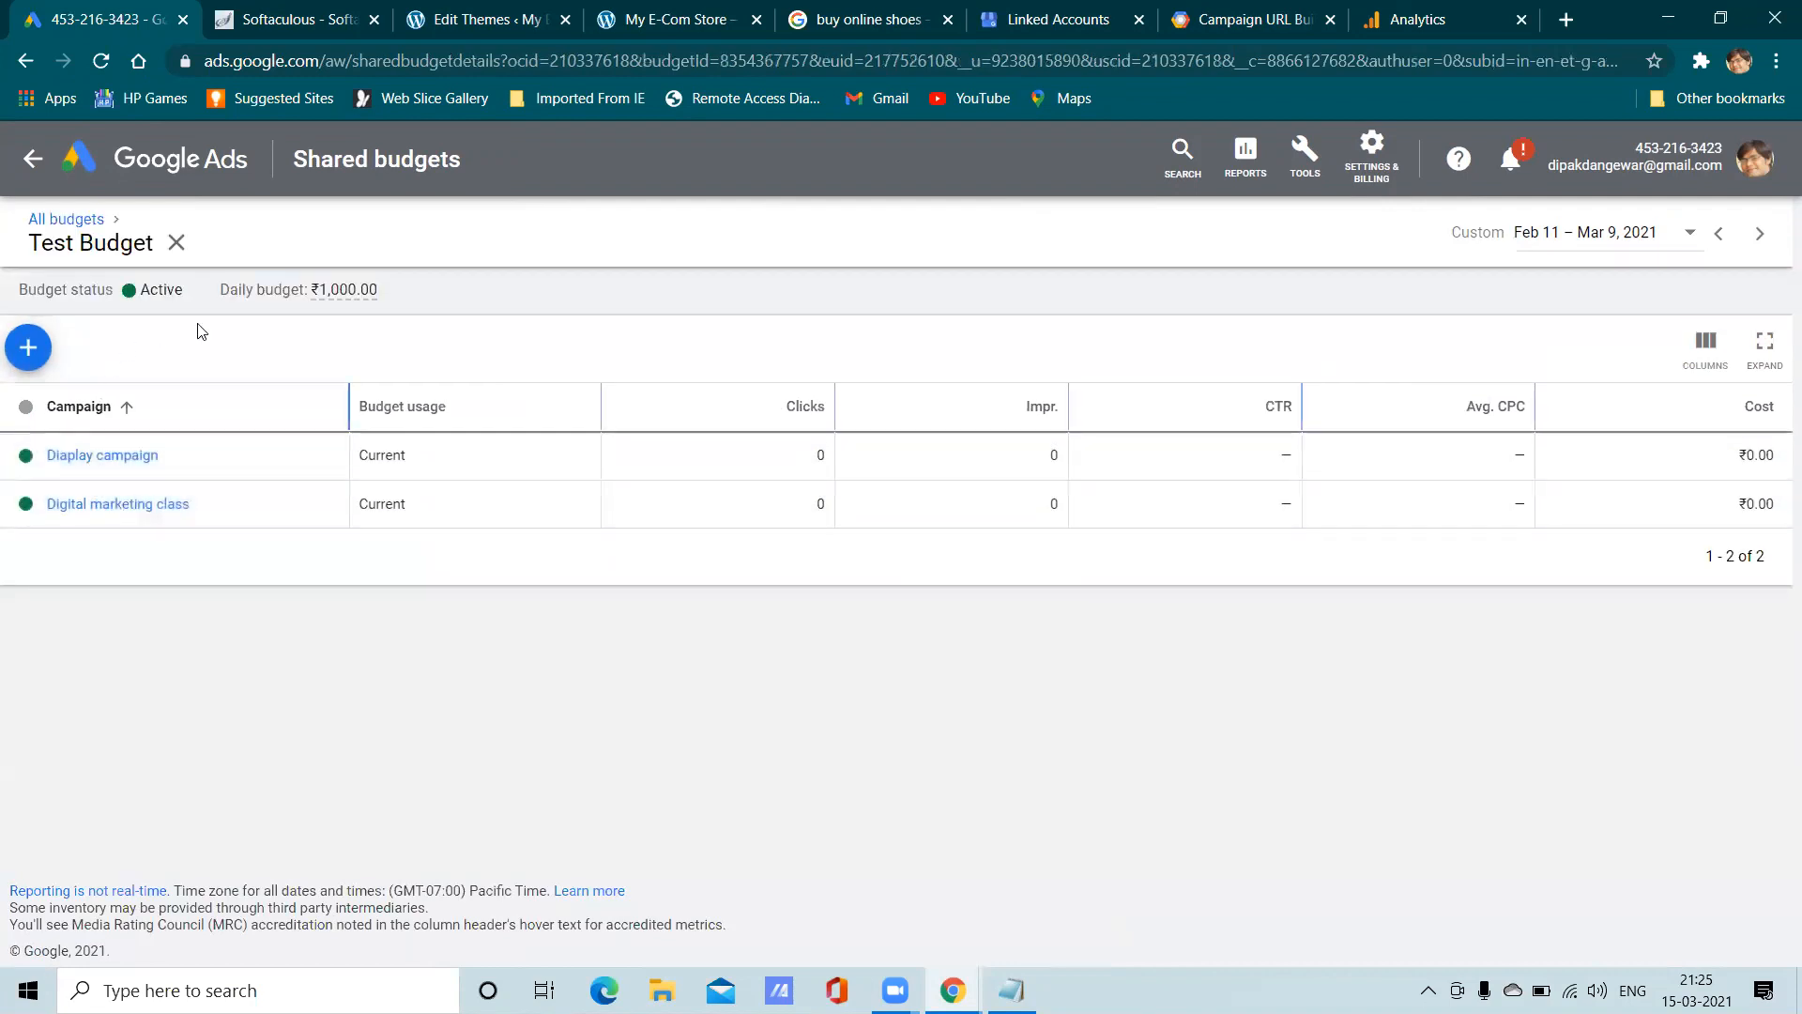
# View Test Budget's daily budget settings without changing them and leave the shared budgets
pyautogui.moveTo(378, 300)
pyautogui.click(400, 291)
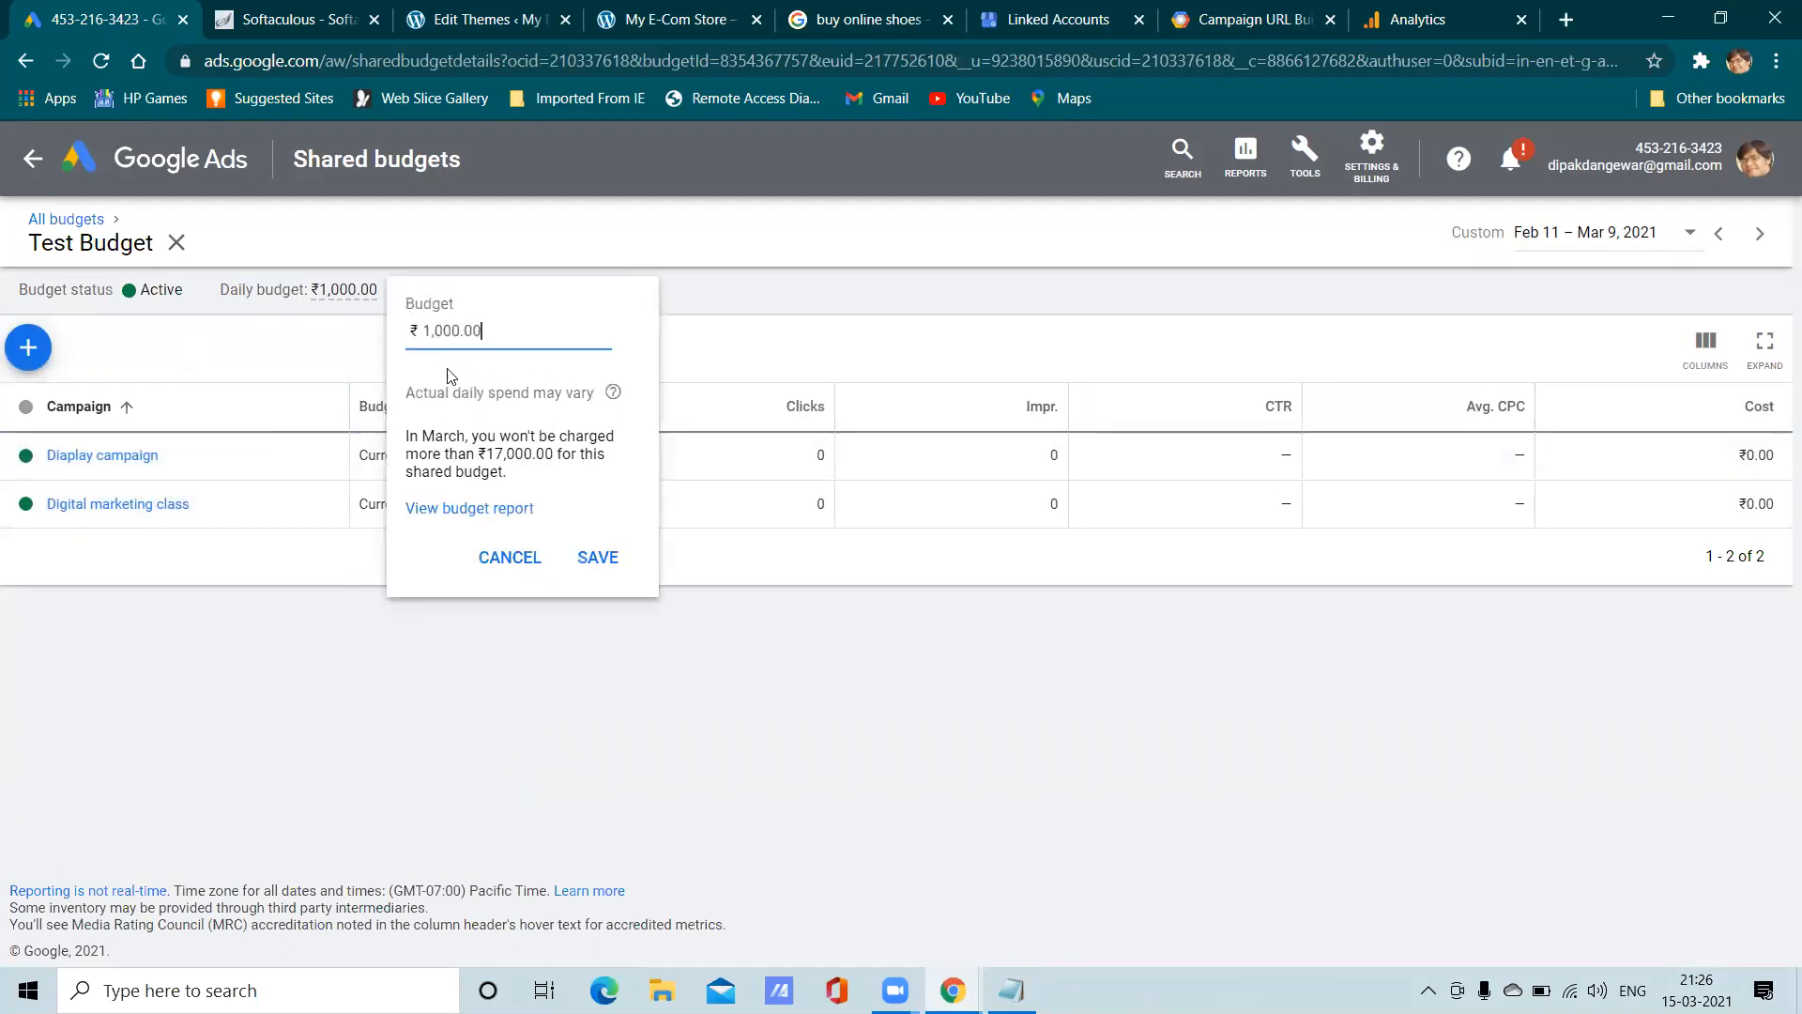
pyautogui.click(504, 558)
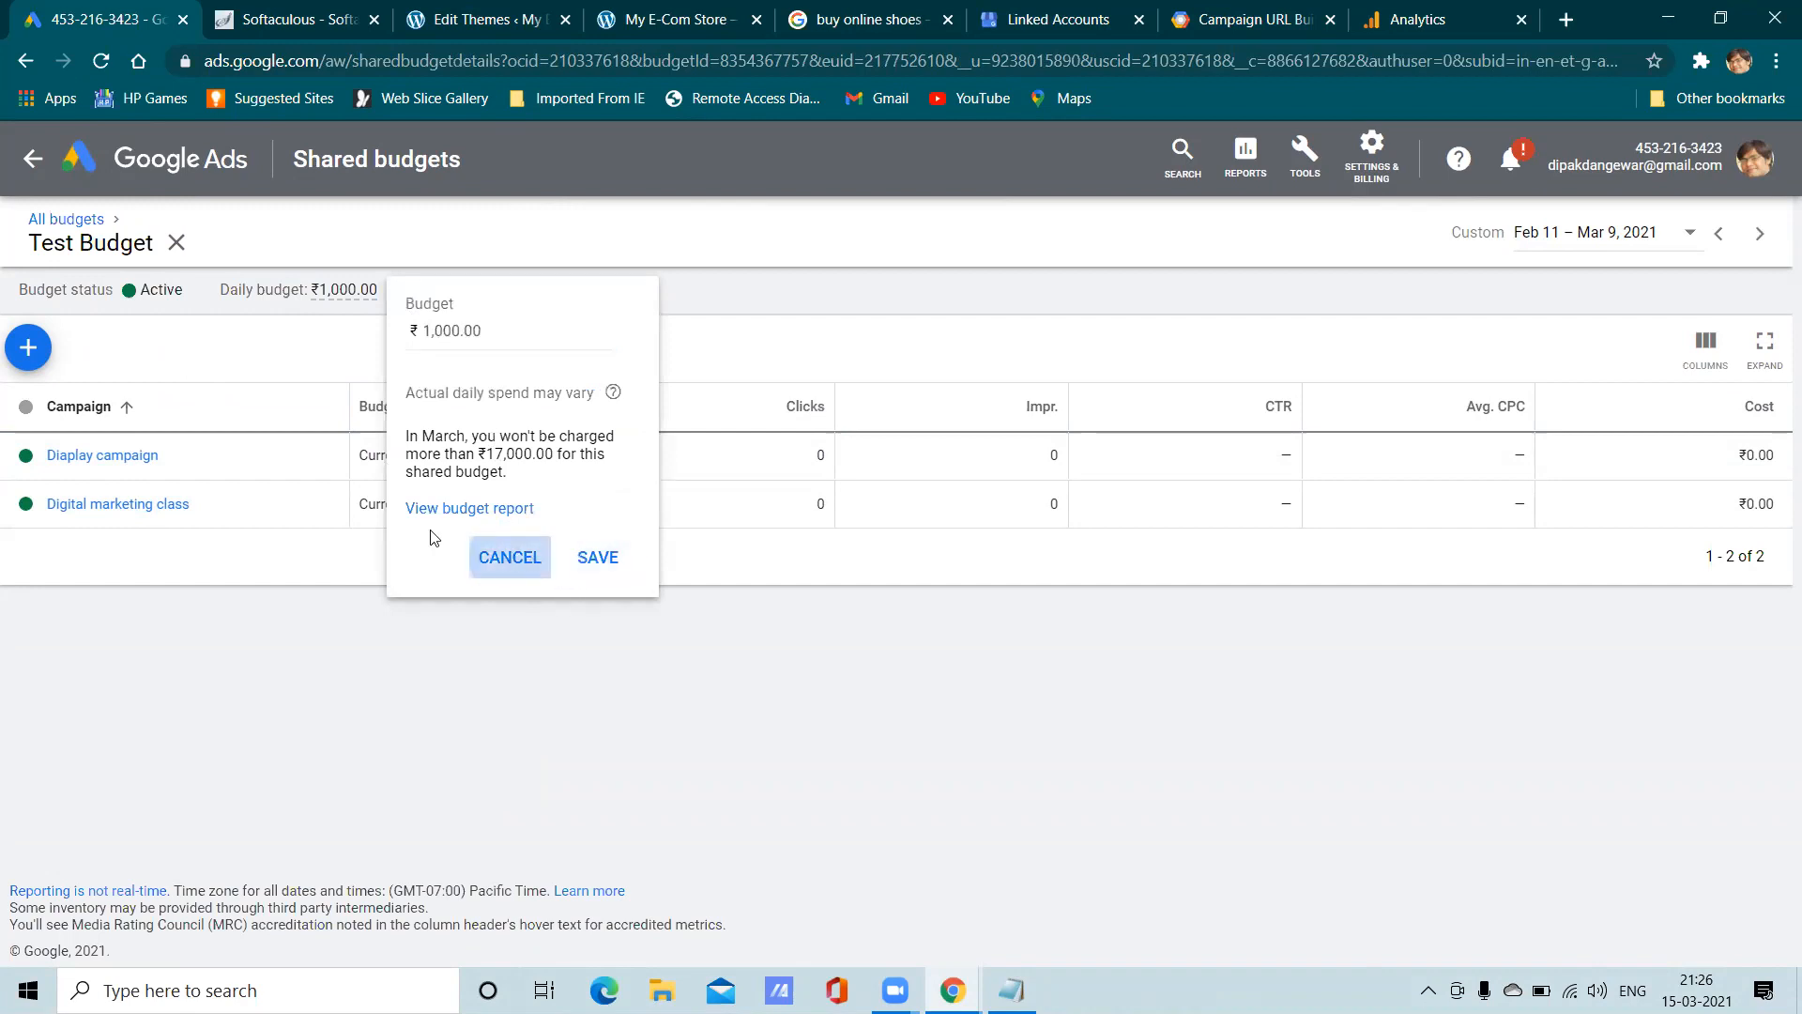
pyautogui.click(177, 244)
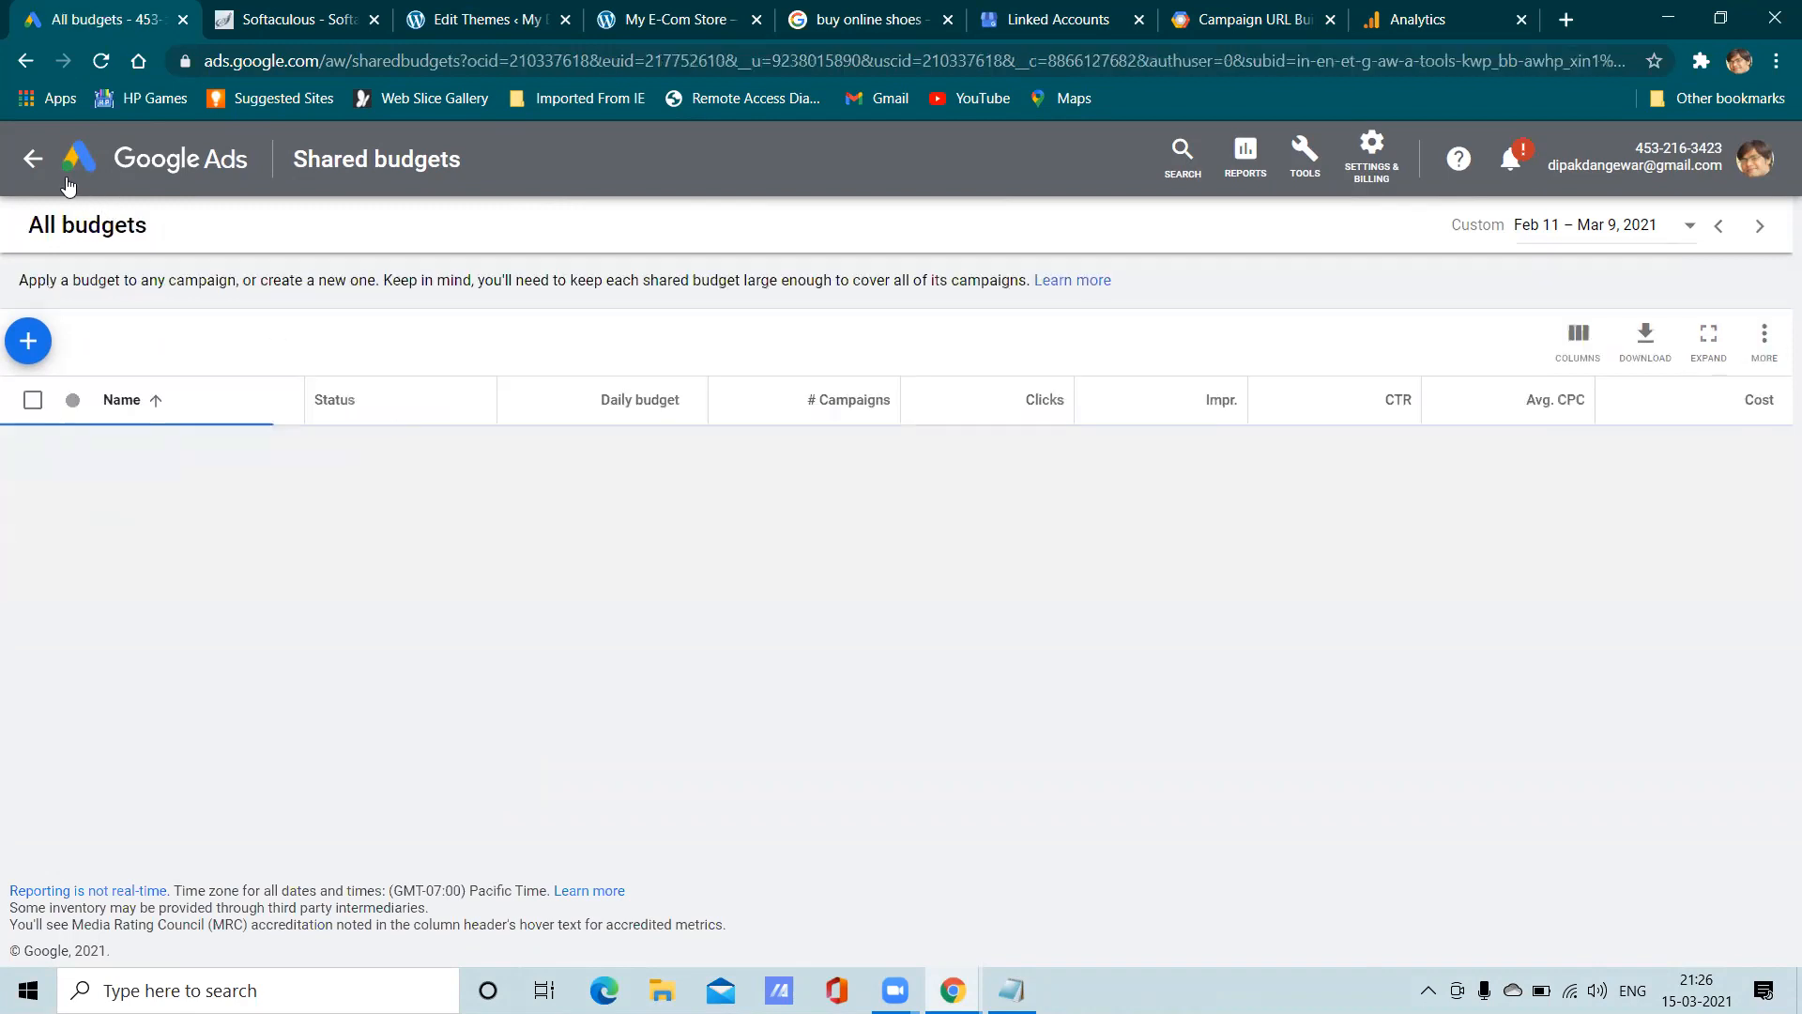
pyautogui.click(34, 173)
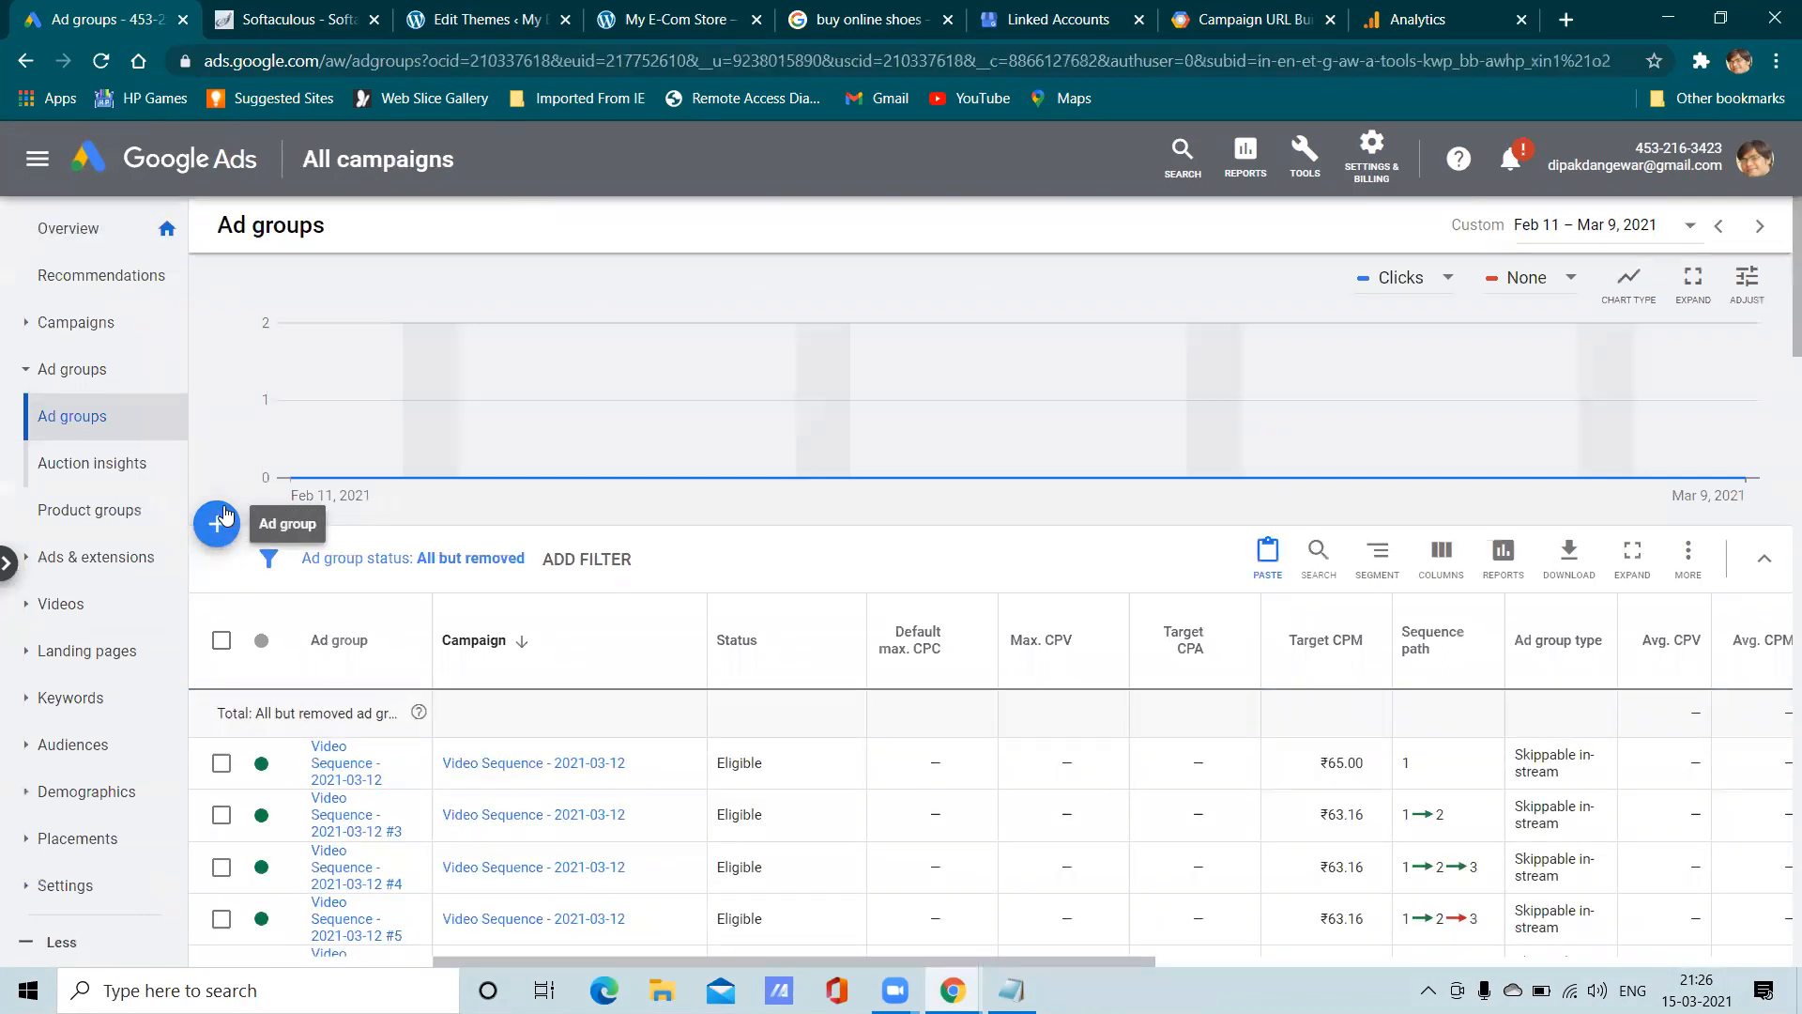
# Start a new Search campaign created without a goal's guidance
pyautogui.click(225, 514)
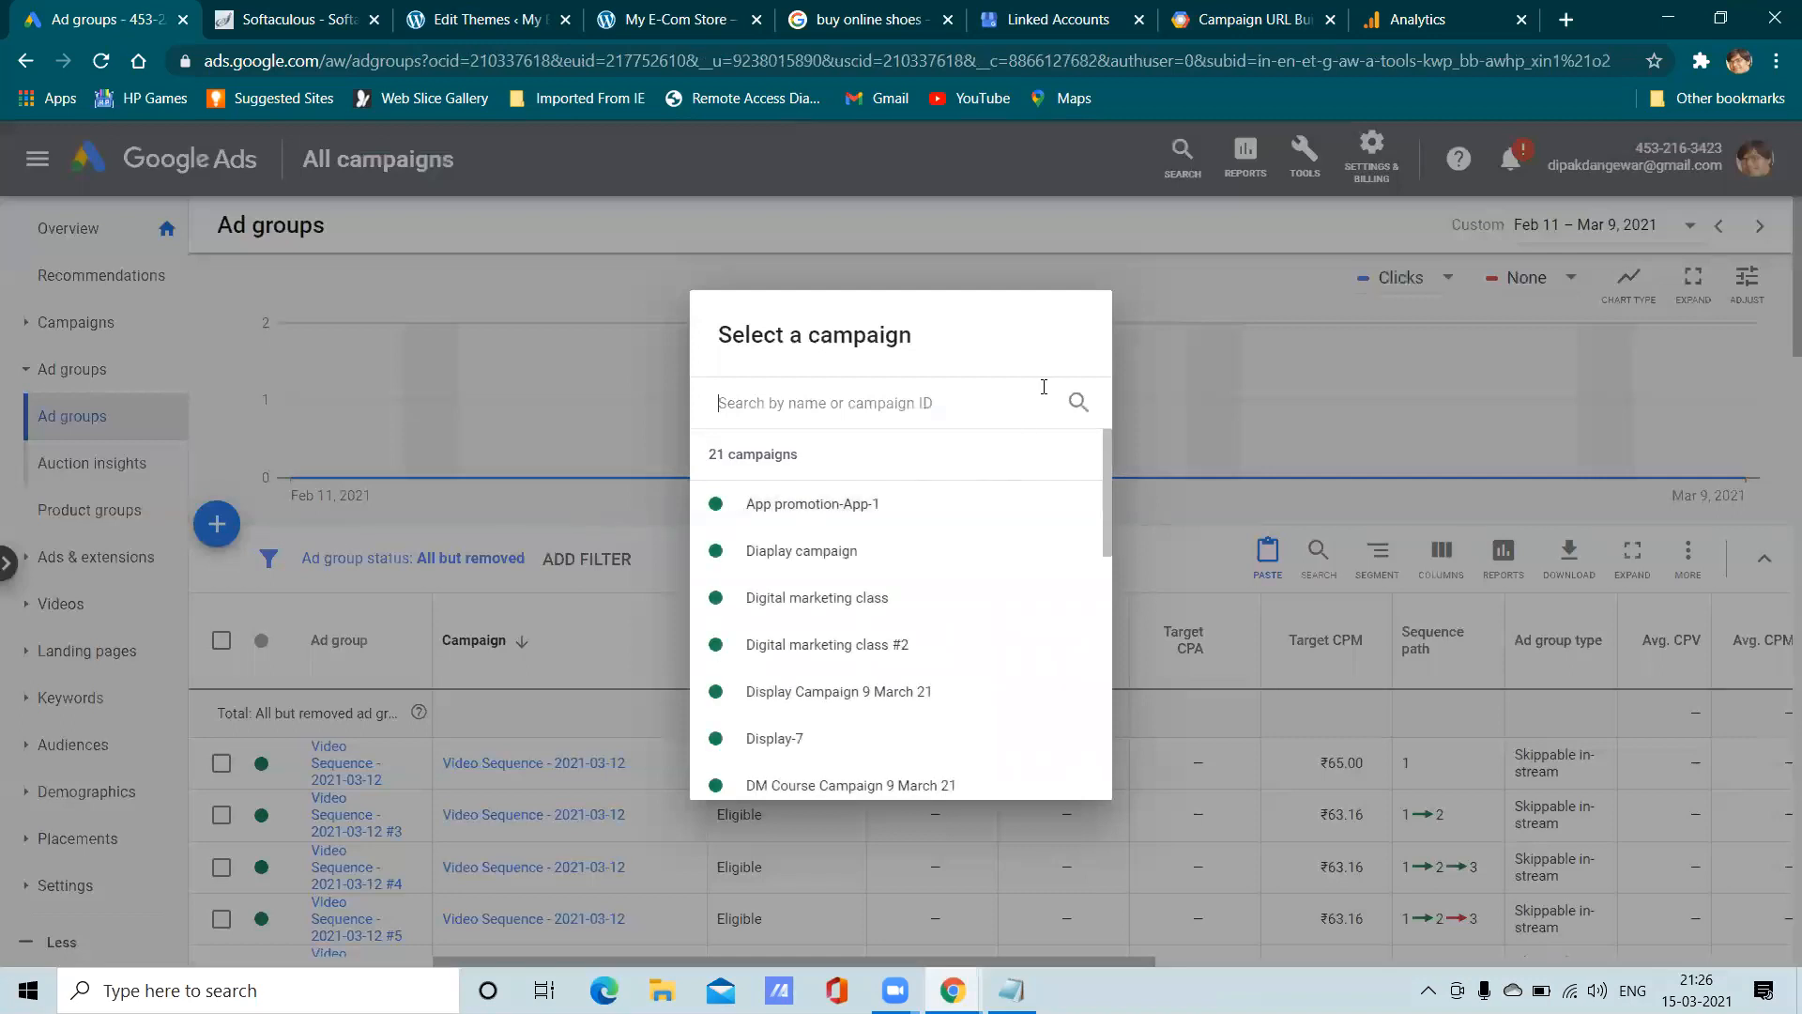
pyautogui.click(94, 324)
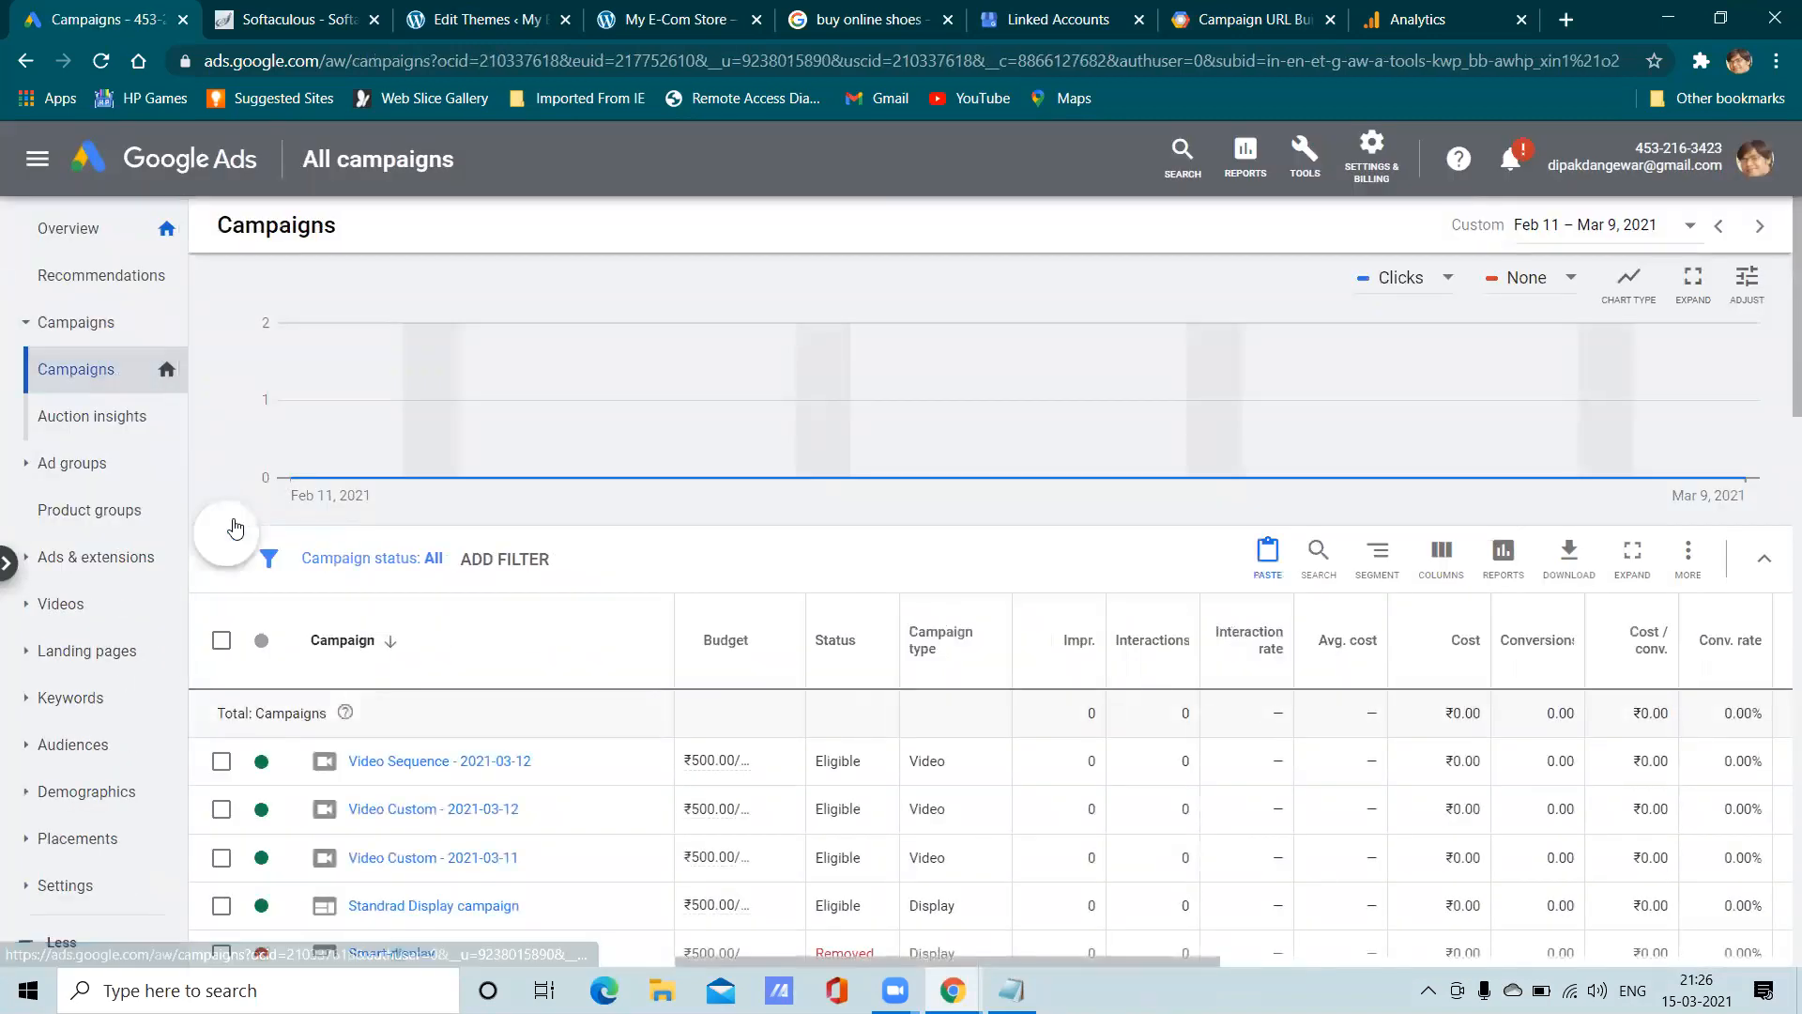
pyautogui.click(217, 524)
pyautogui.click(289, 610)
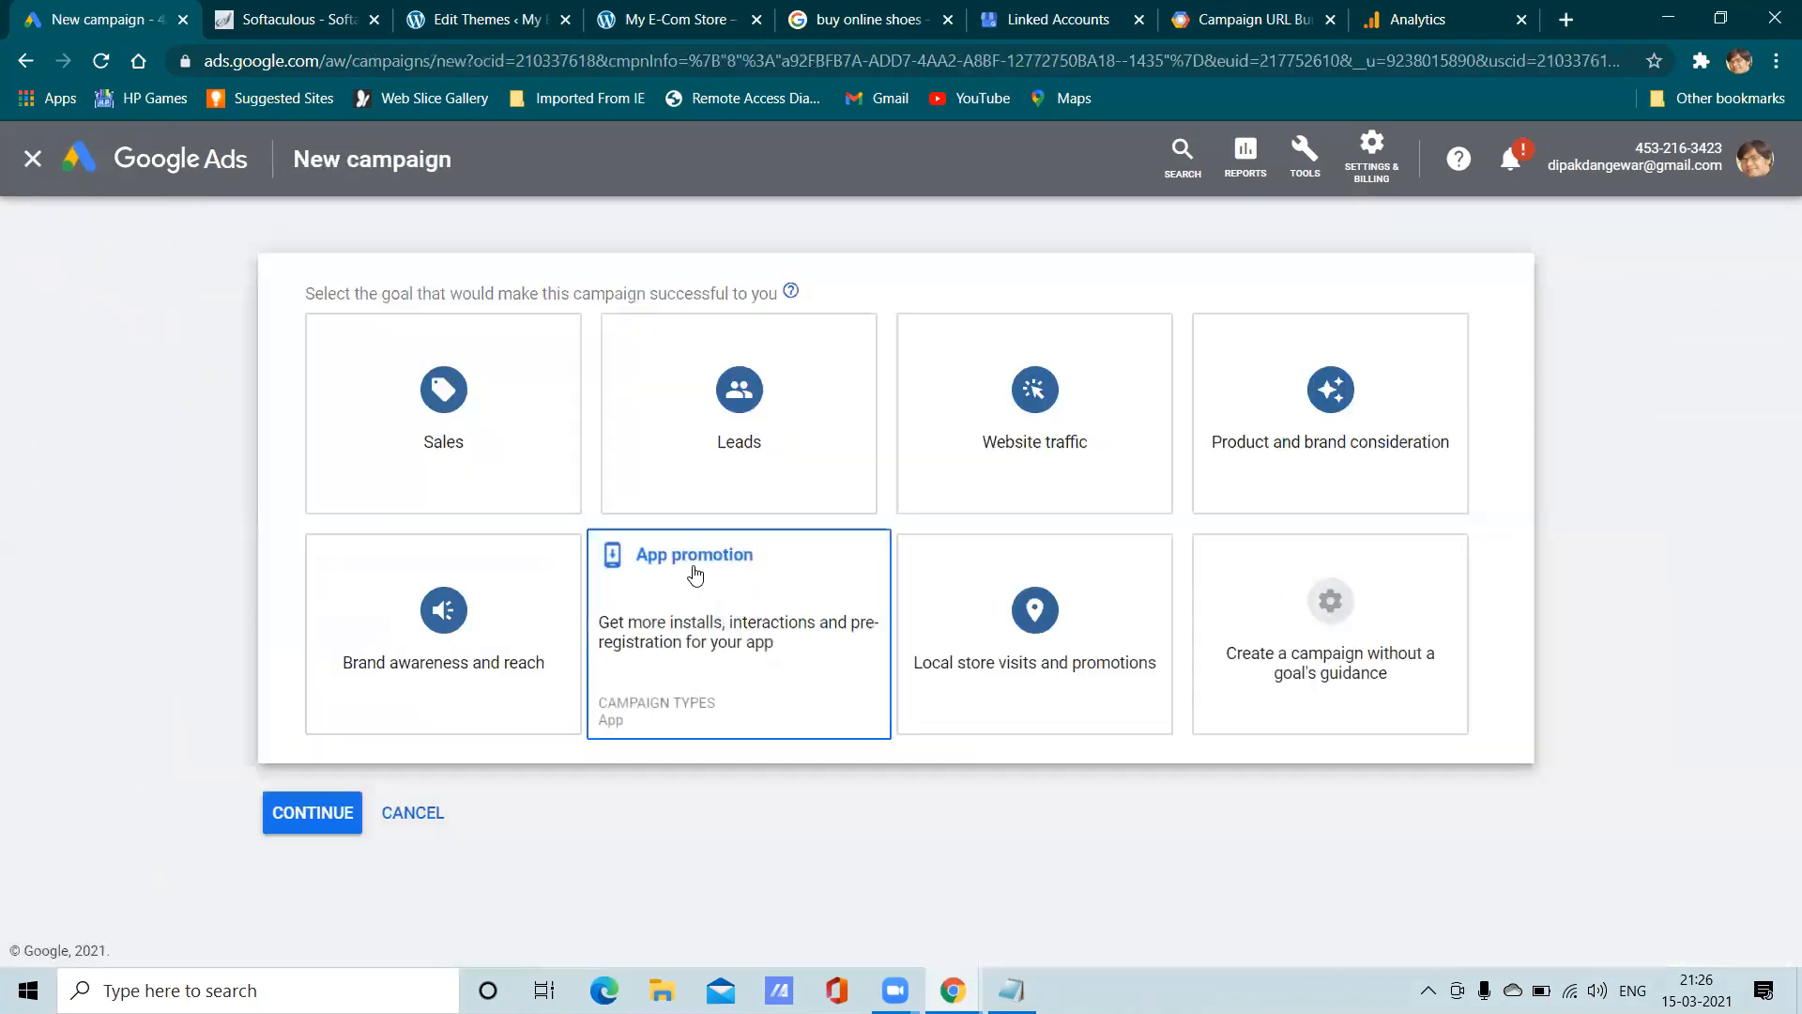
pyautogui.click(1201, 635)
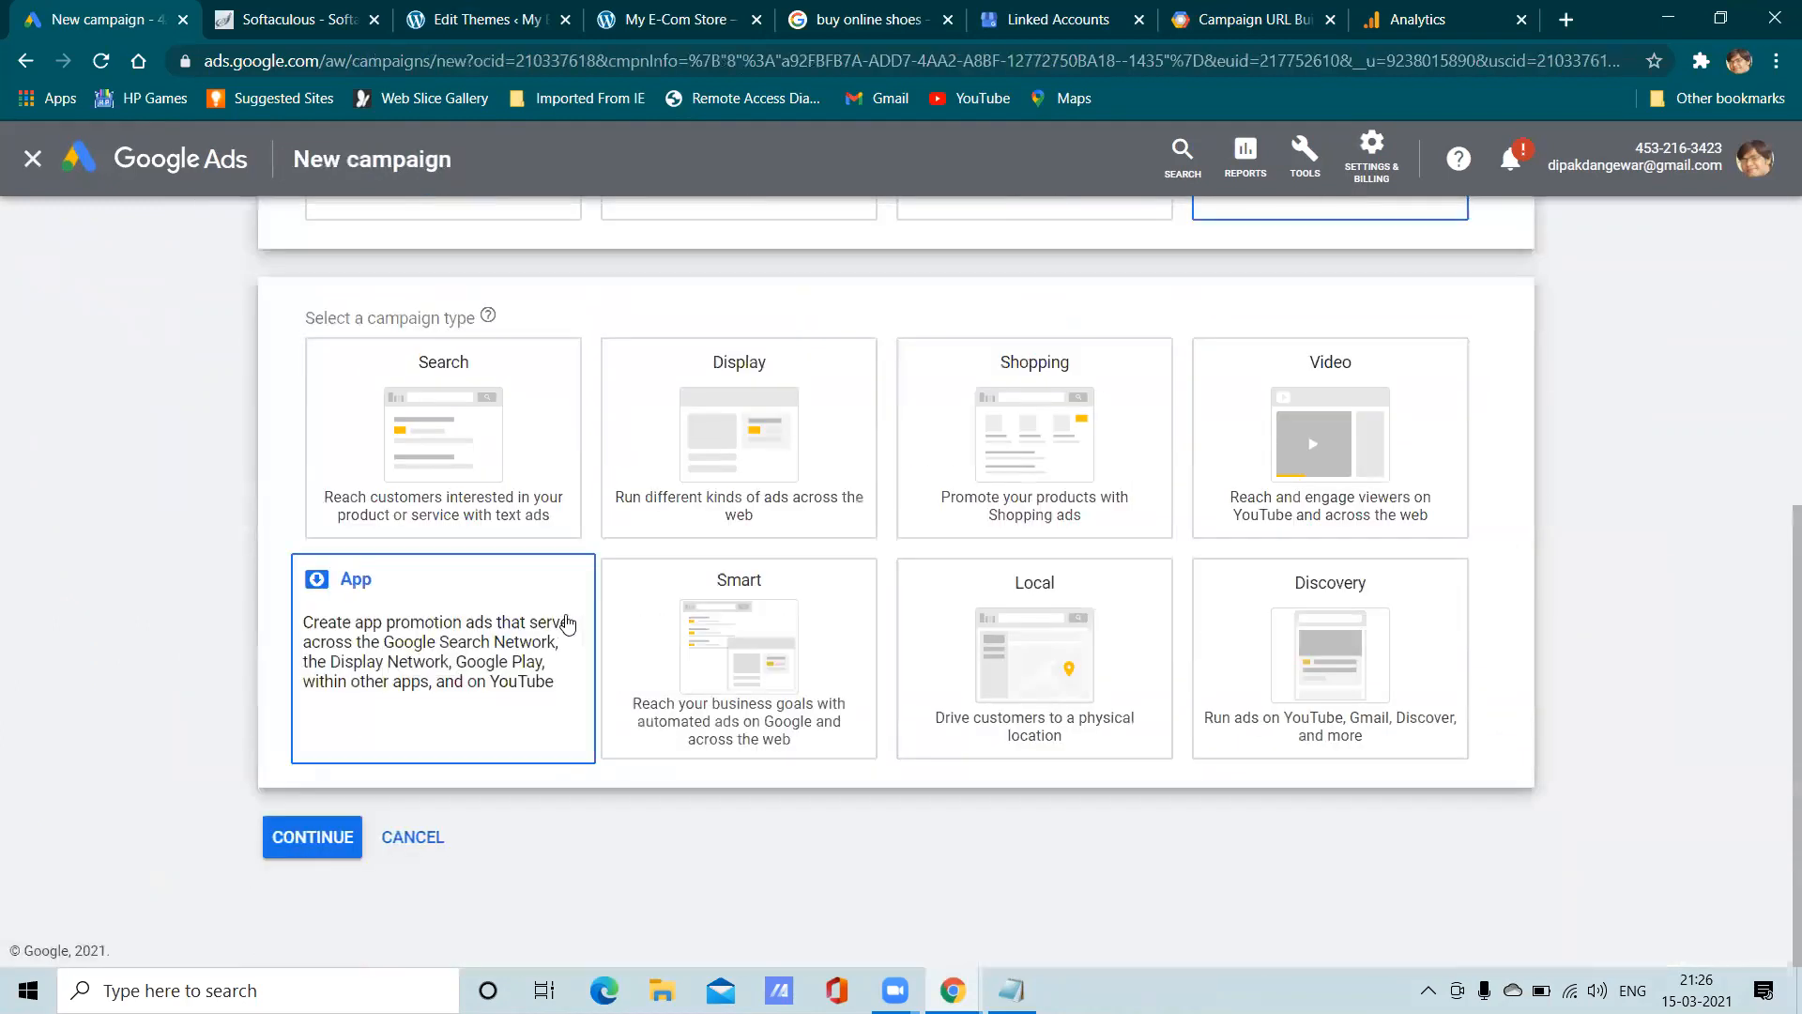
pyautogui.click(525, 460)
pyautogui.click(325, 824)
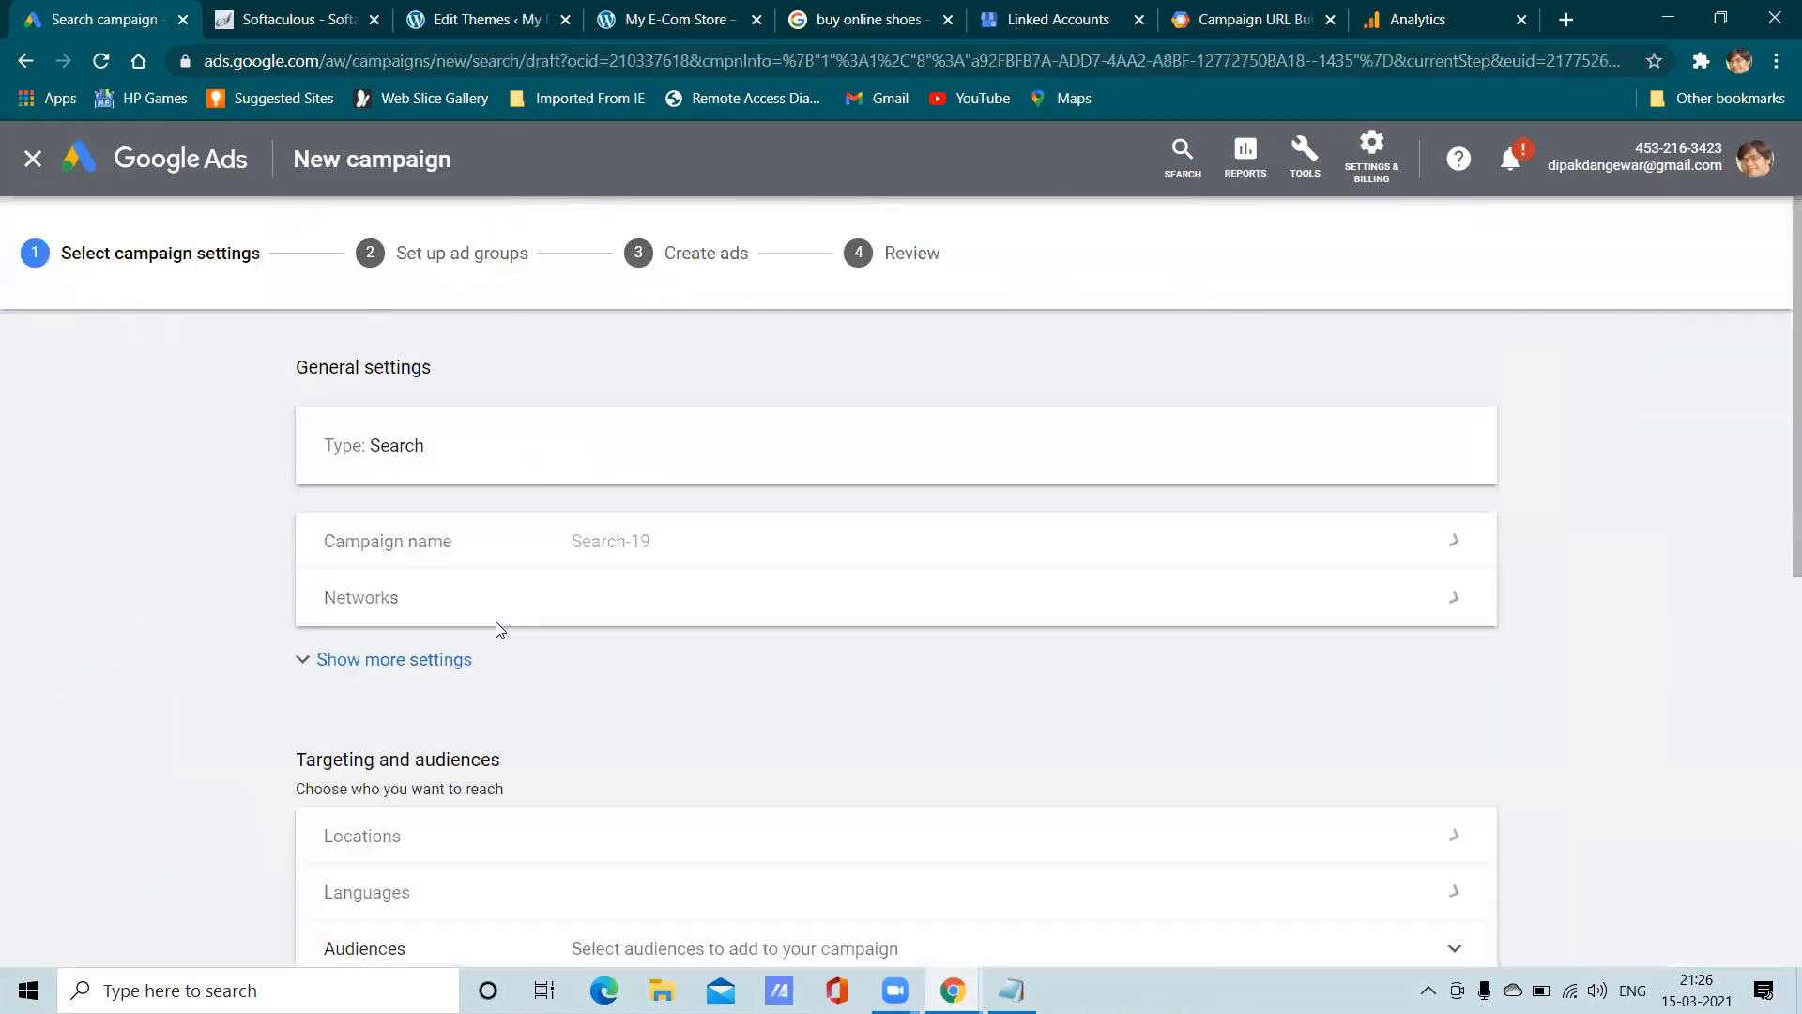
# Apply Test Budget from the shared library as the new Search campaign's budget, in place of the shared budget named budget
pyautogui.scroll(-8, 713, 605)
pyautogui.scroll(-6, 890, 603)
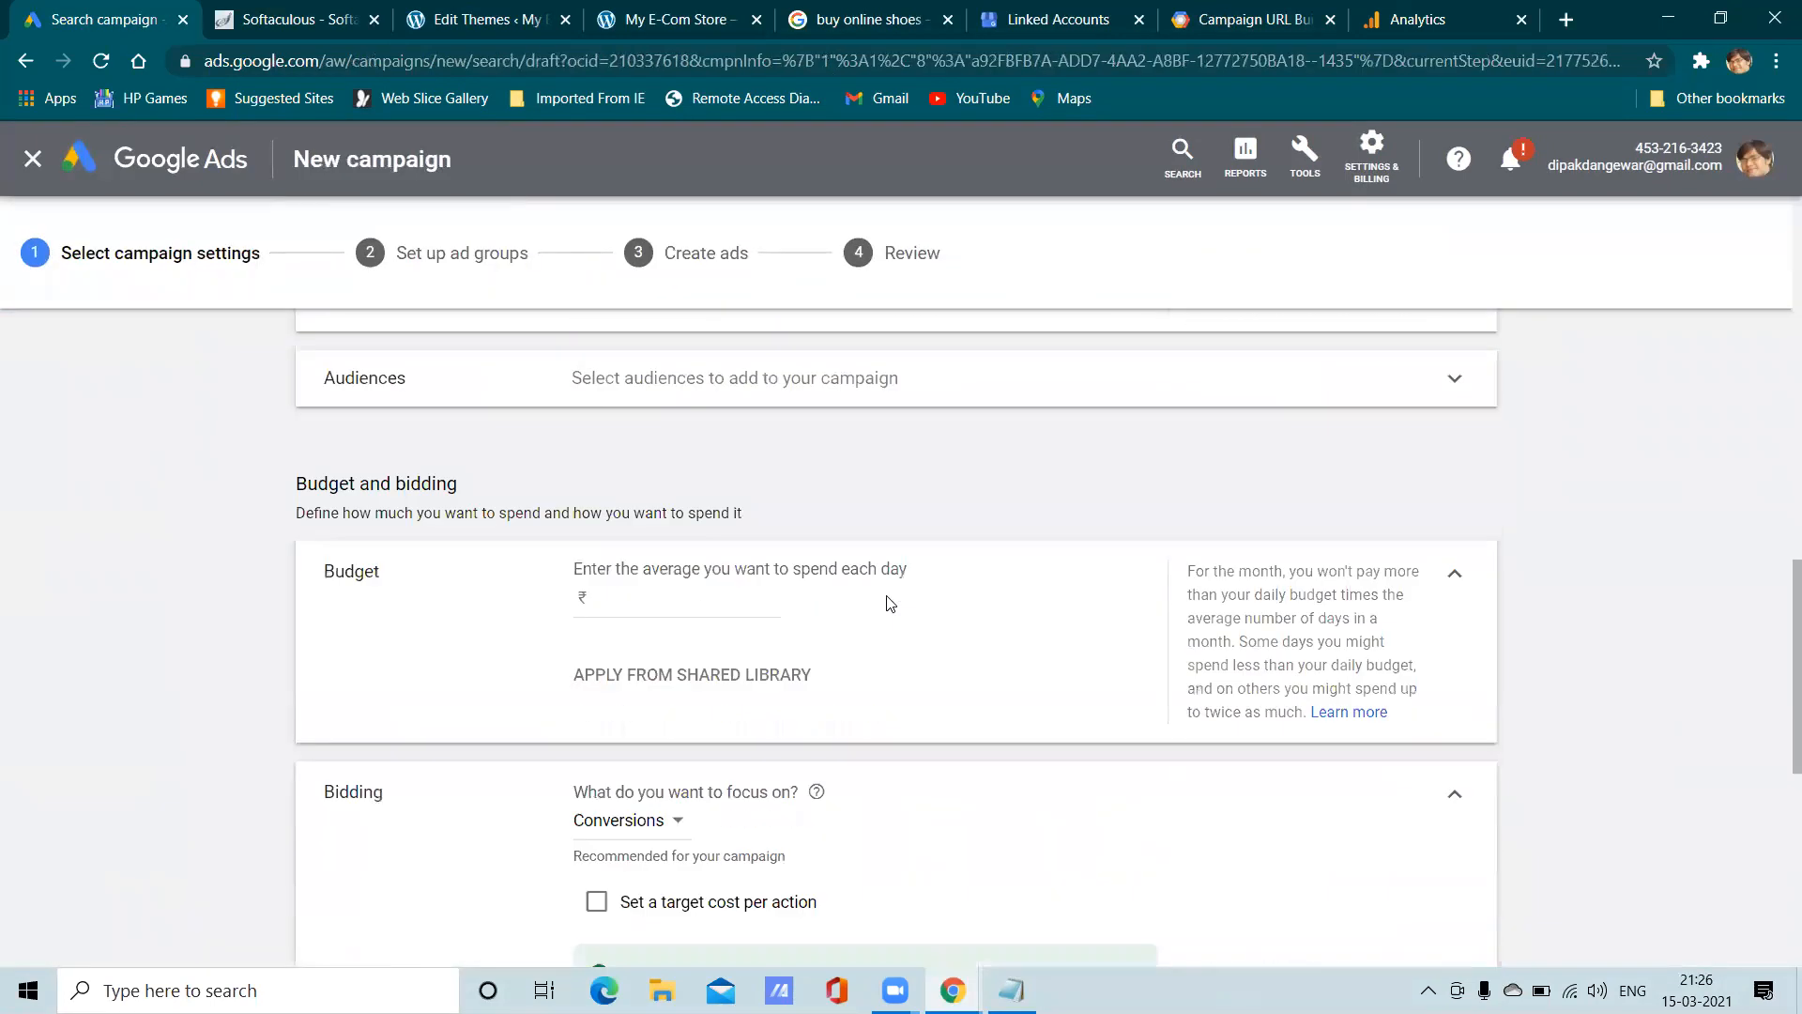
pyautogui.click(730, 684)
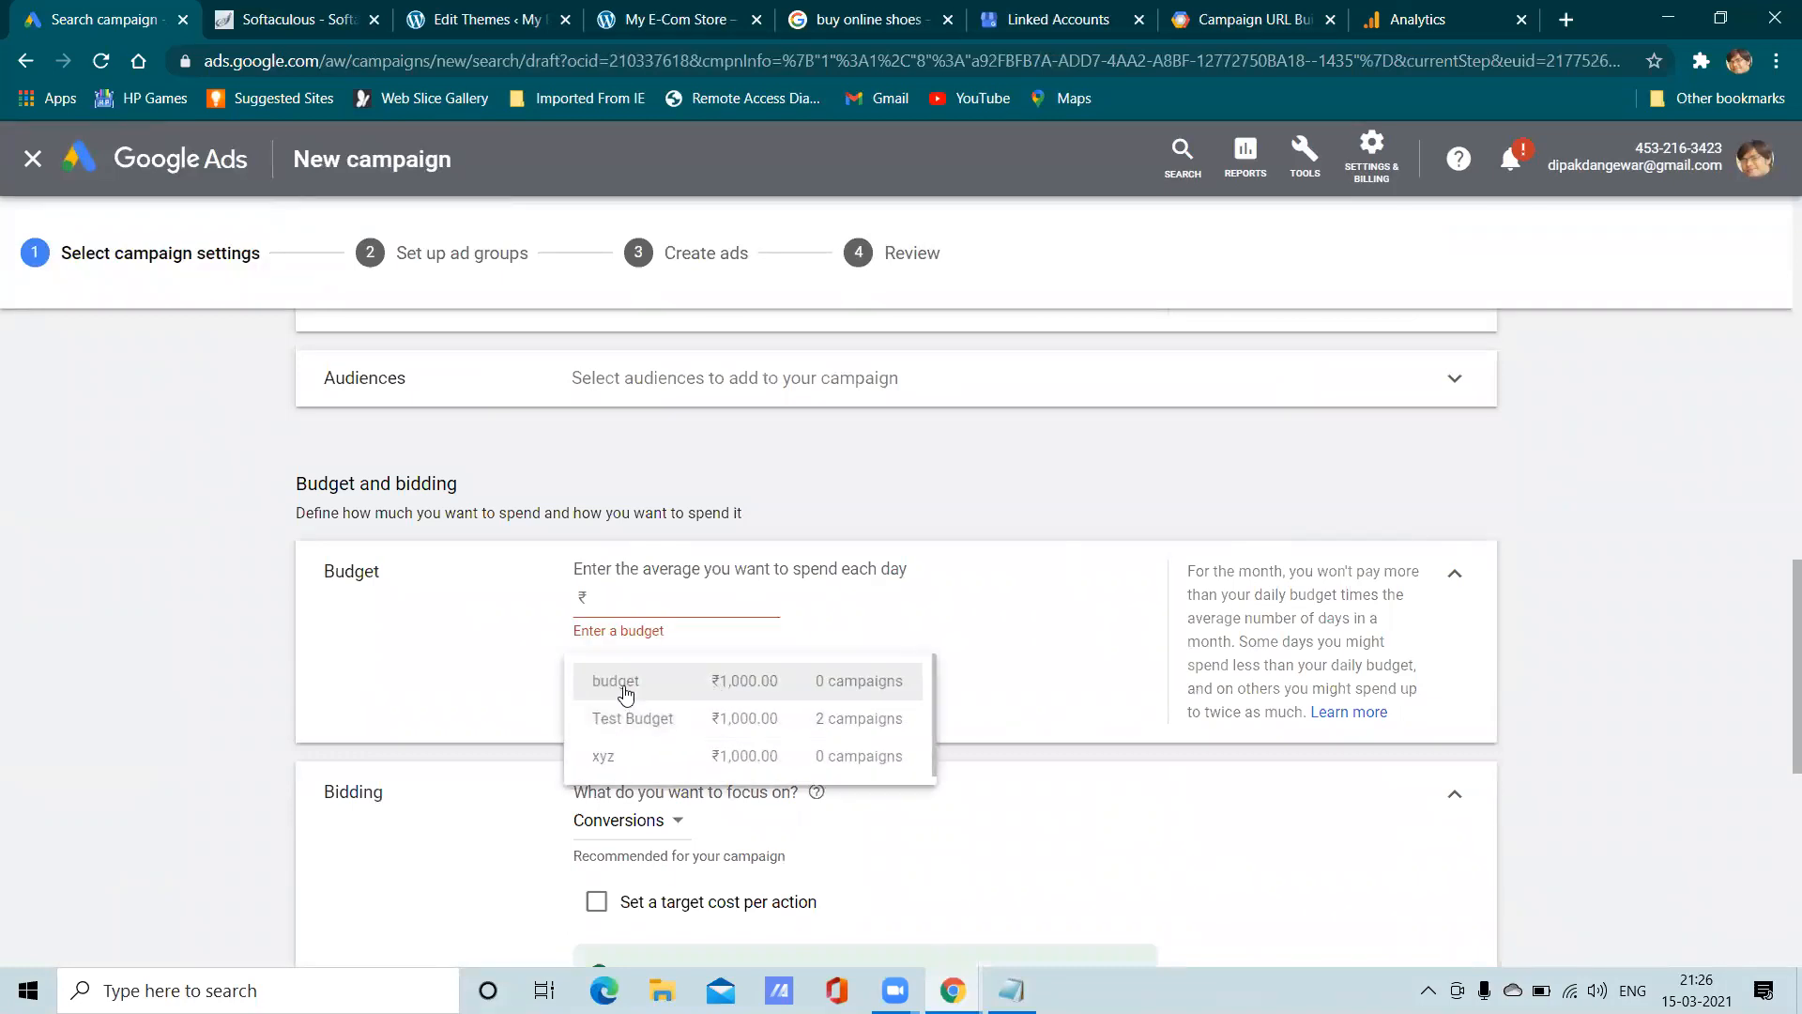
pyautogui.click(709, 684)
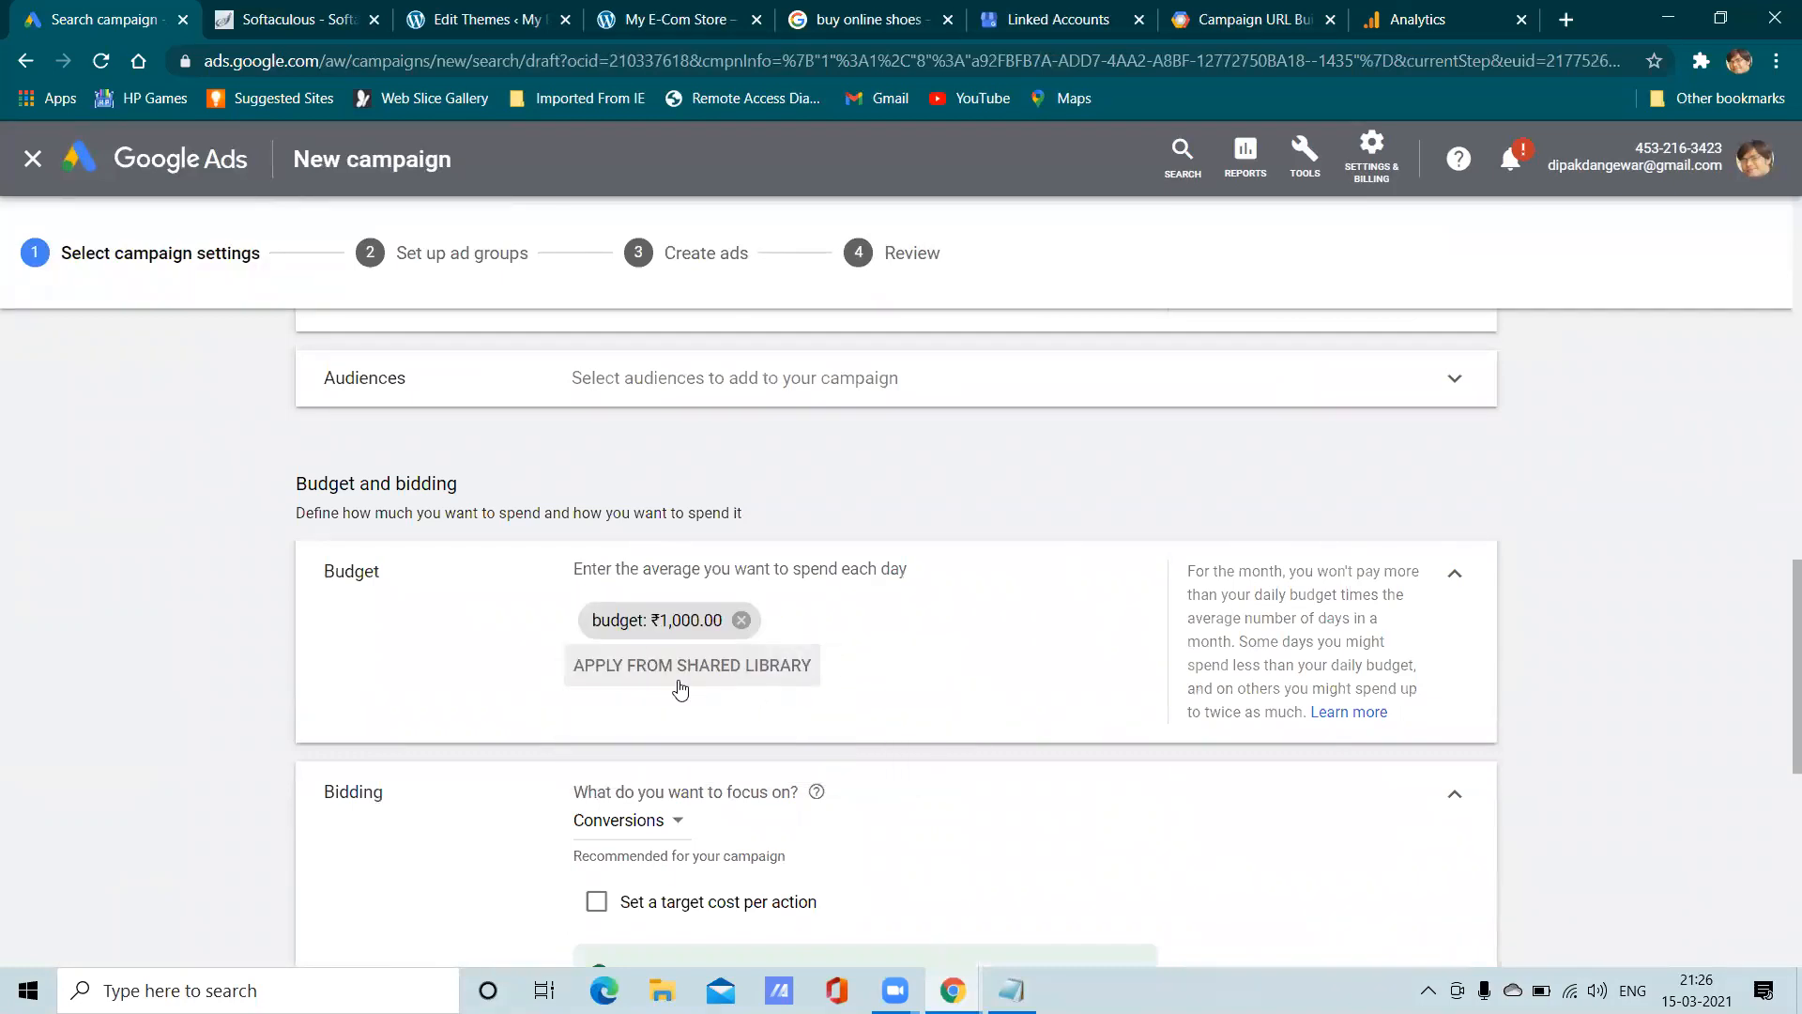
pyautogui.click(637, 665)
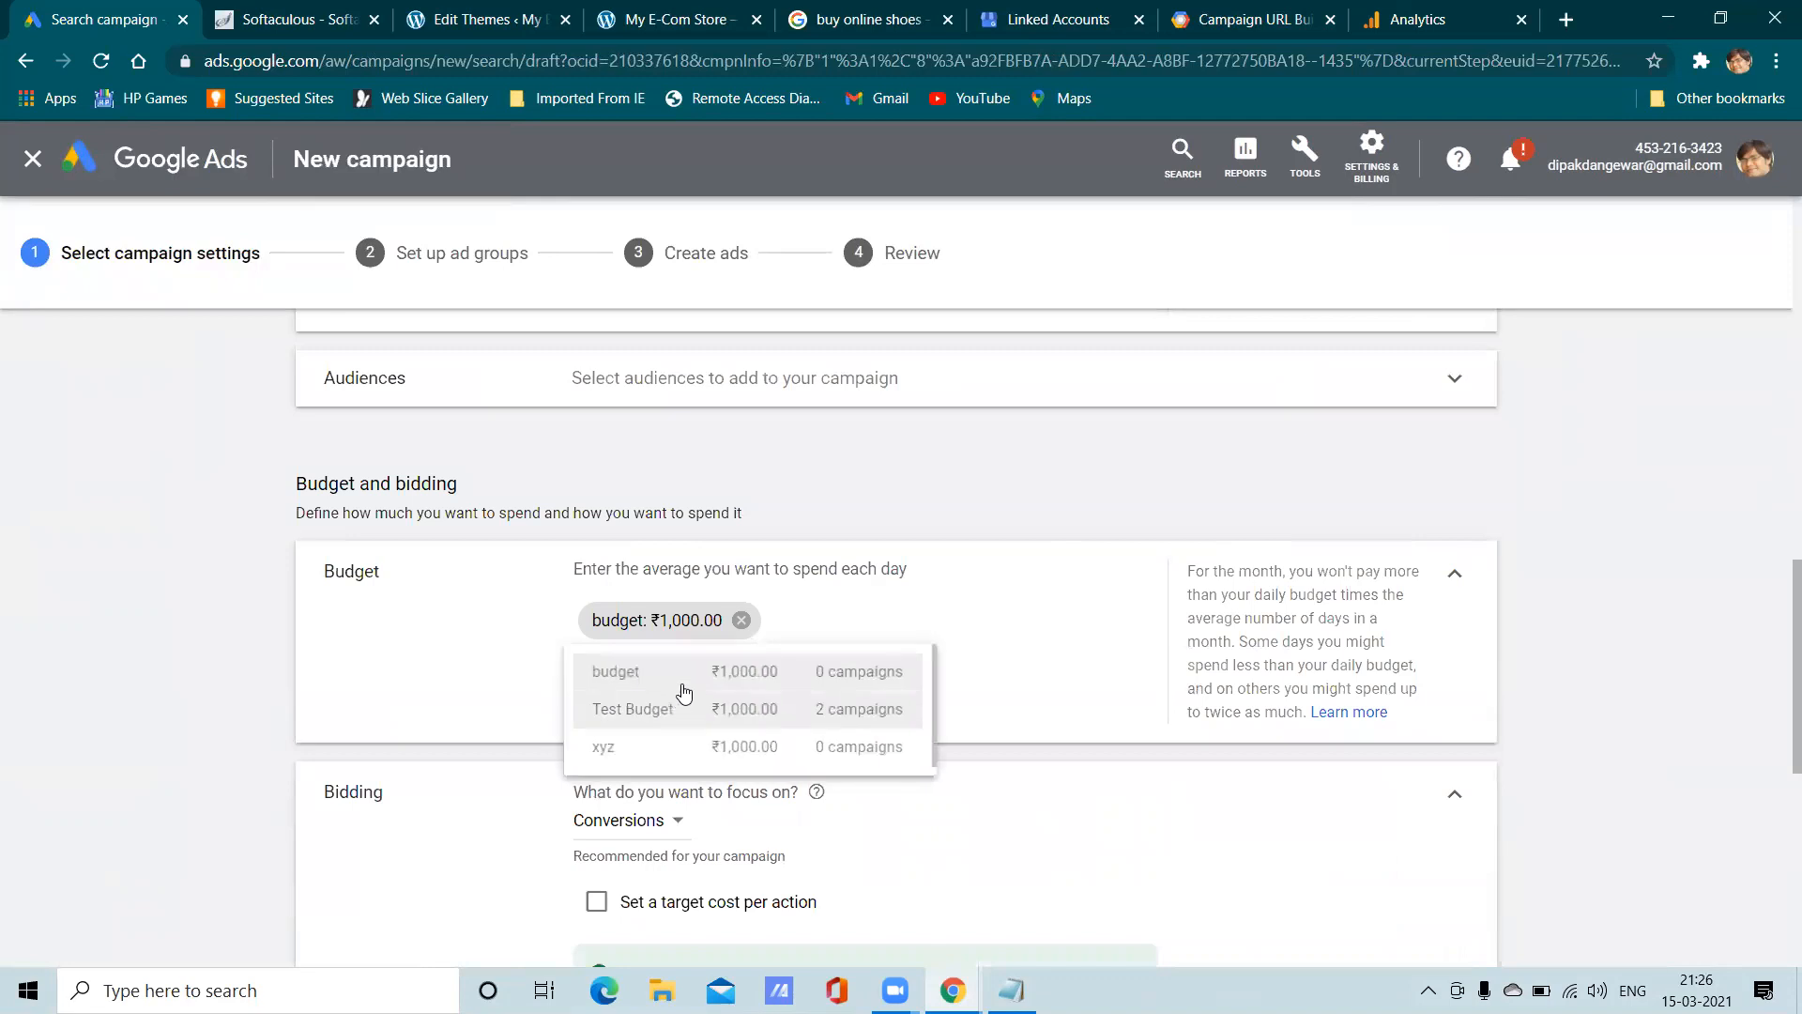
pyautogui.click(677, 711)
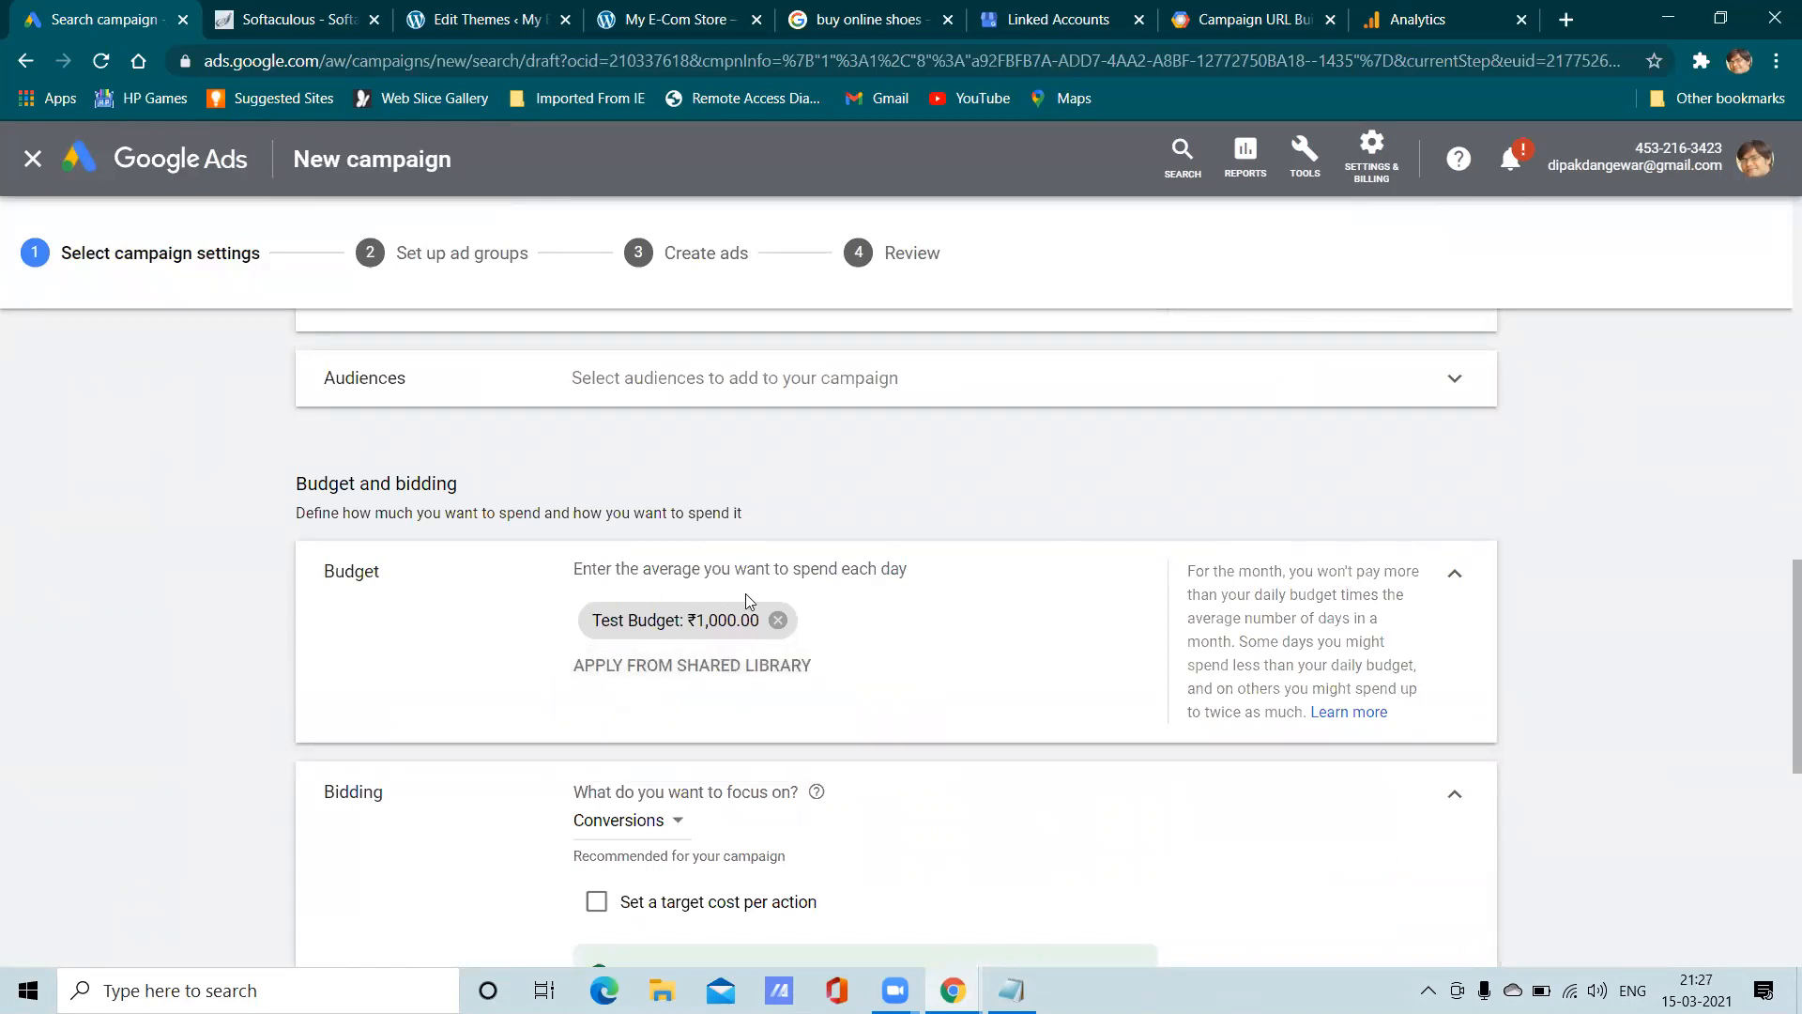
# Leave the new Search campaign setup and discard its draft
pyautogui.scroll(3, 657, 592)
pyautogui.scroll(-3, 779, 559)
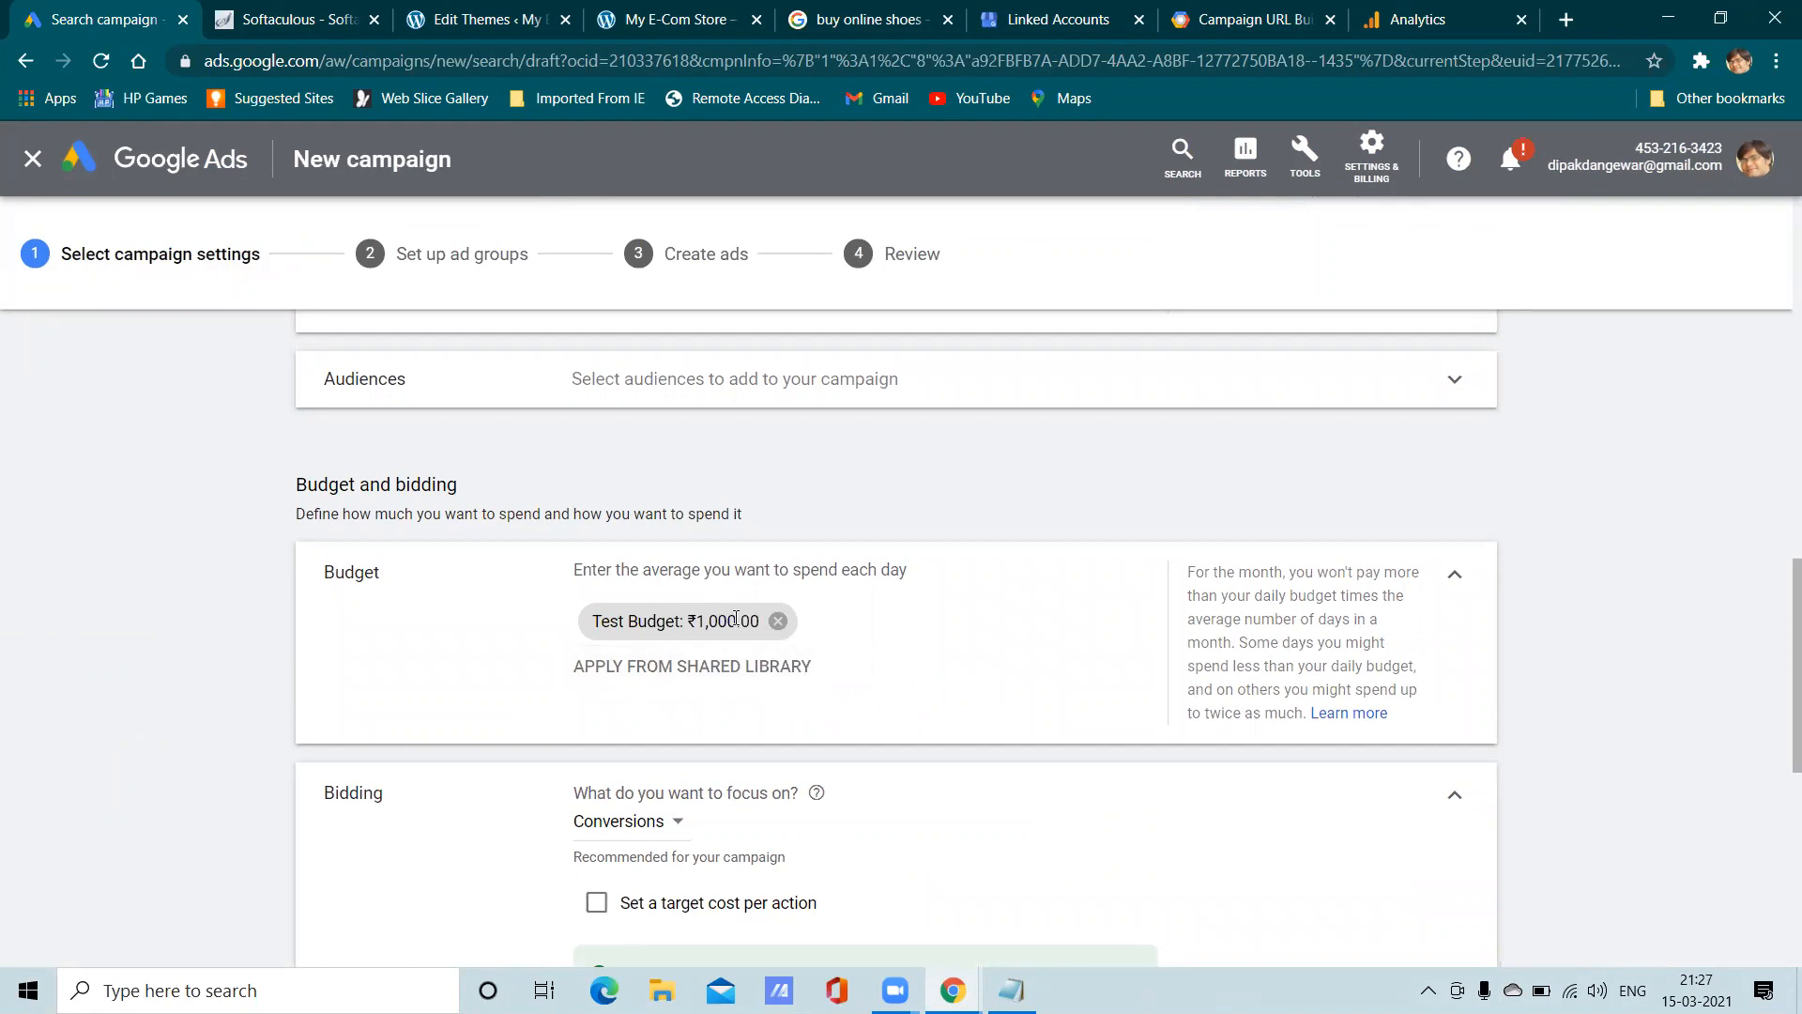
pyautogui.click(32, 156)
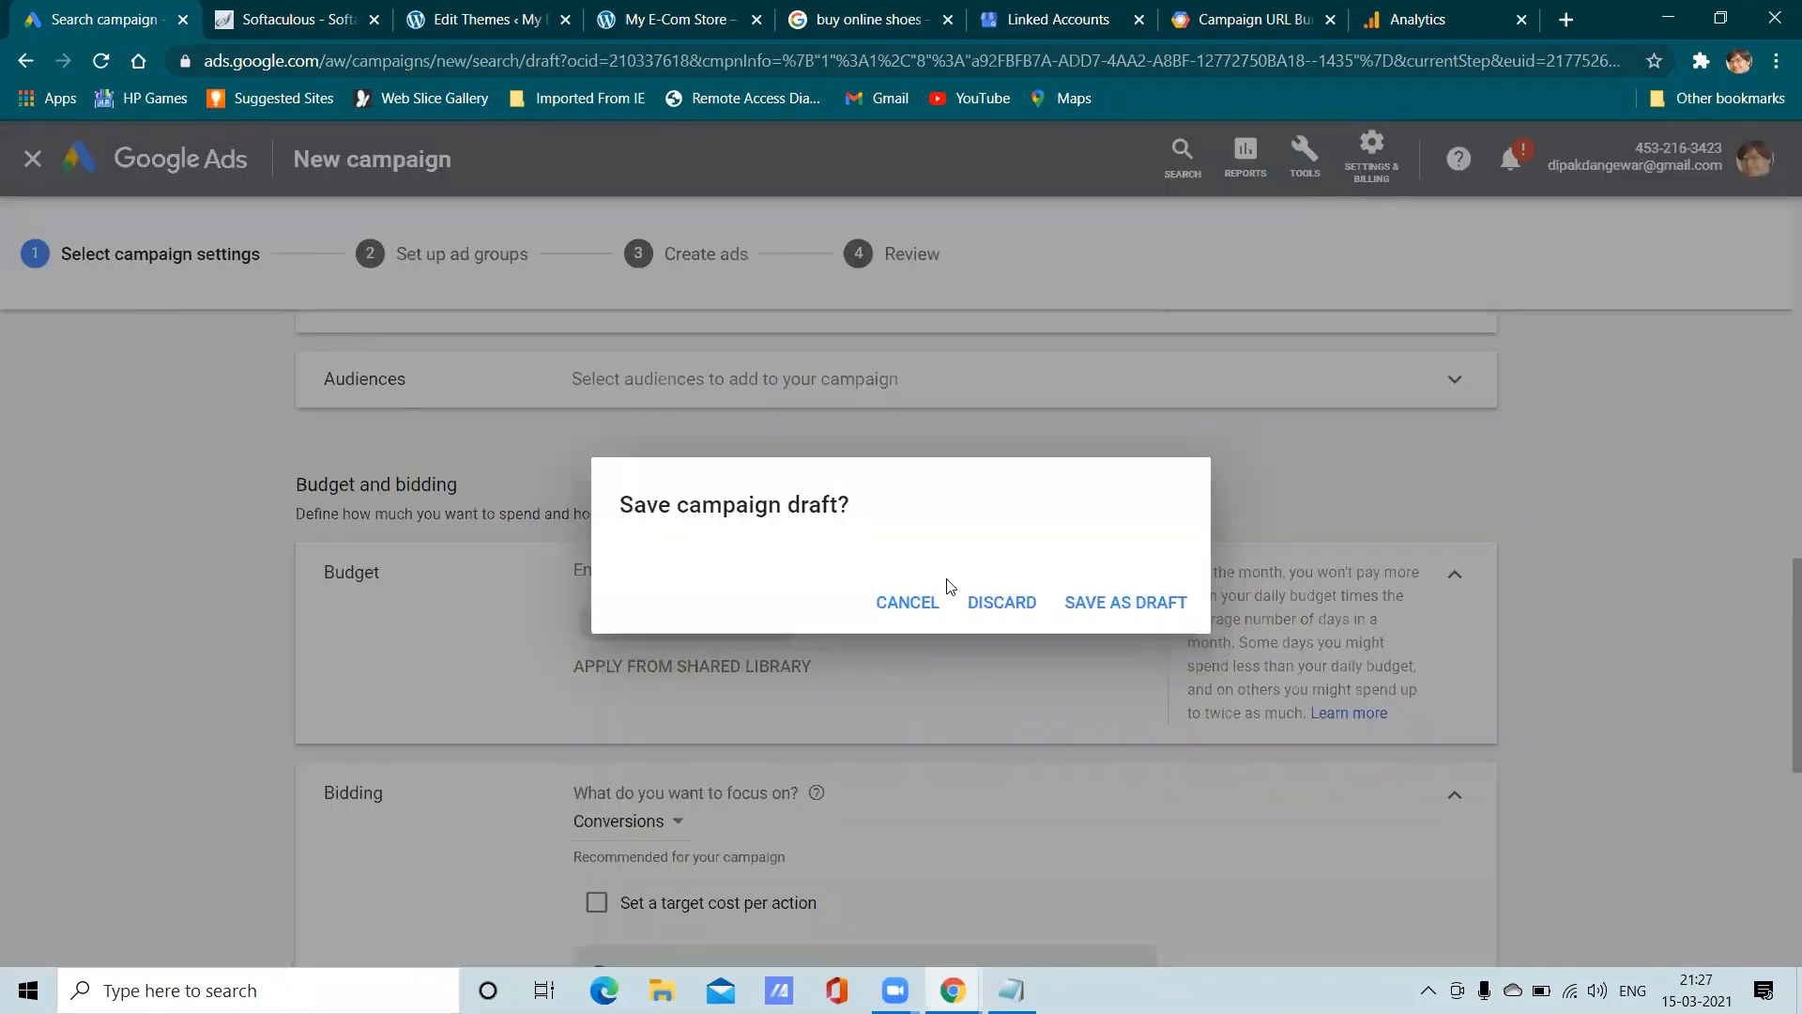
pyautogui.click(1030, 609)
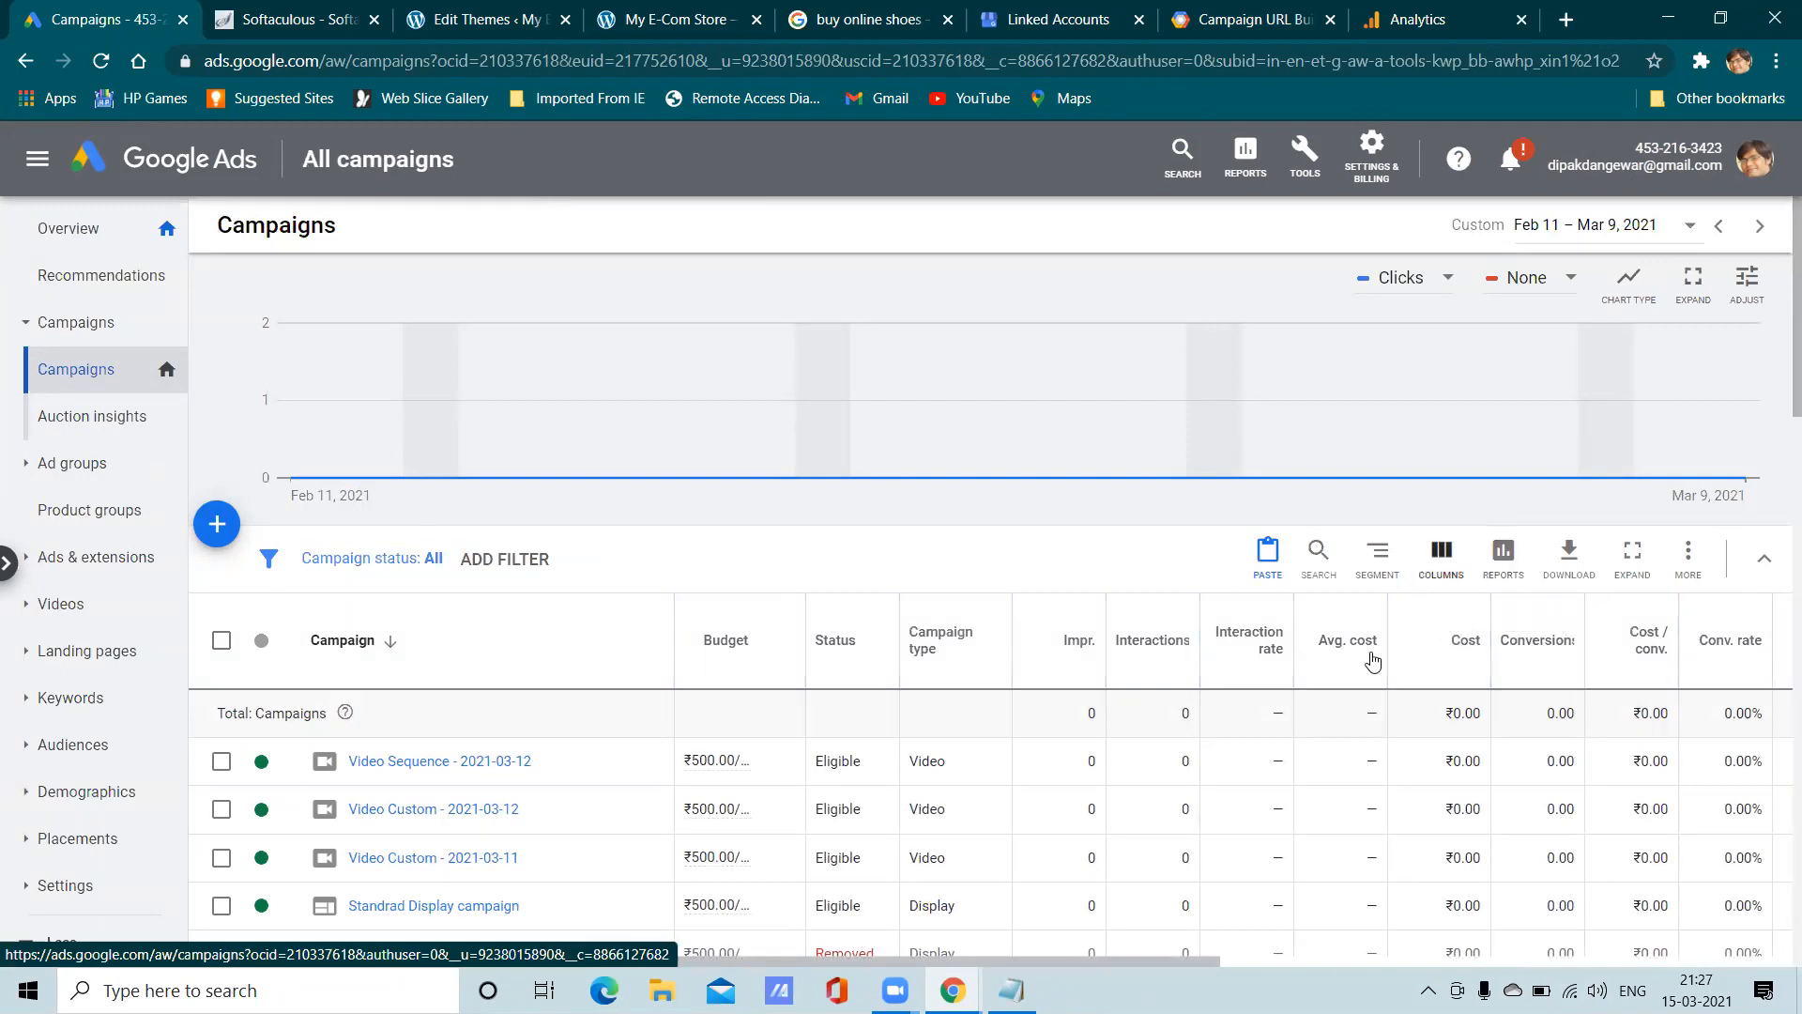
# Look over the campaigns table's existing metrics and open its column customization
pyautogui.scroll(-7, 1230, 732)
pyautogui.scroll(5, 1135, 716)
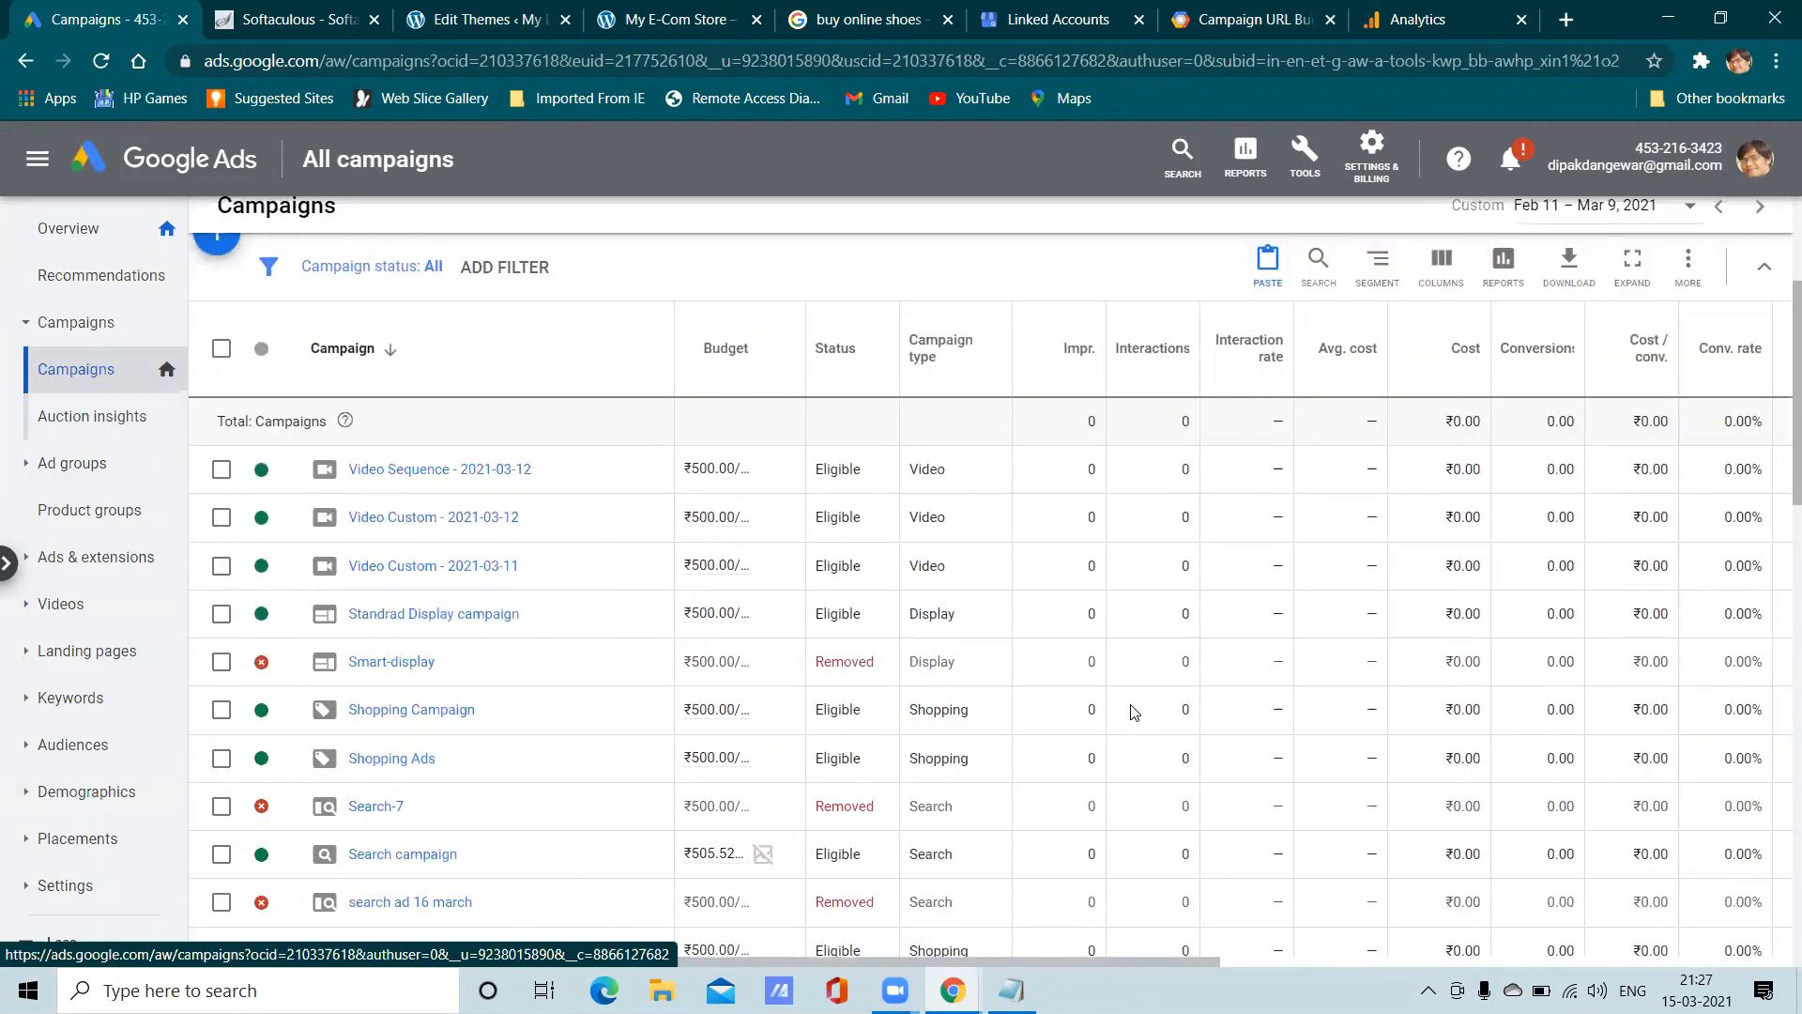
pyautogui.scroll(-6, 1135, 713)
pyautogui.moveTo(1117, 964); pyautogui.dragTo(1422, 934)
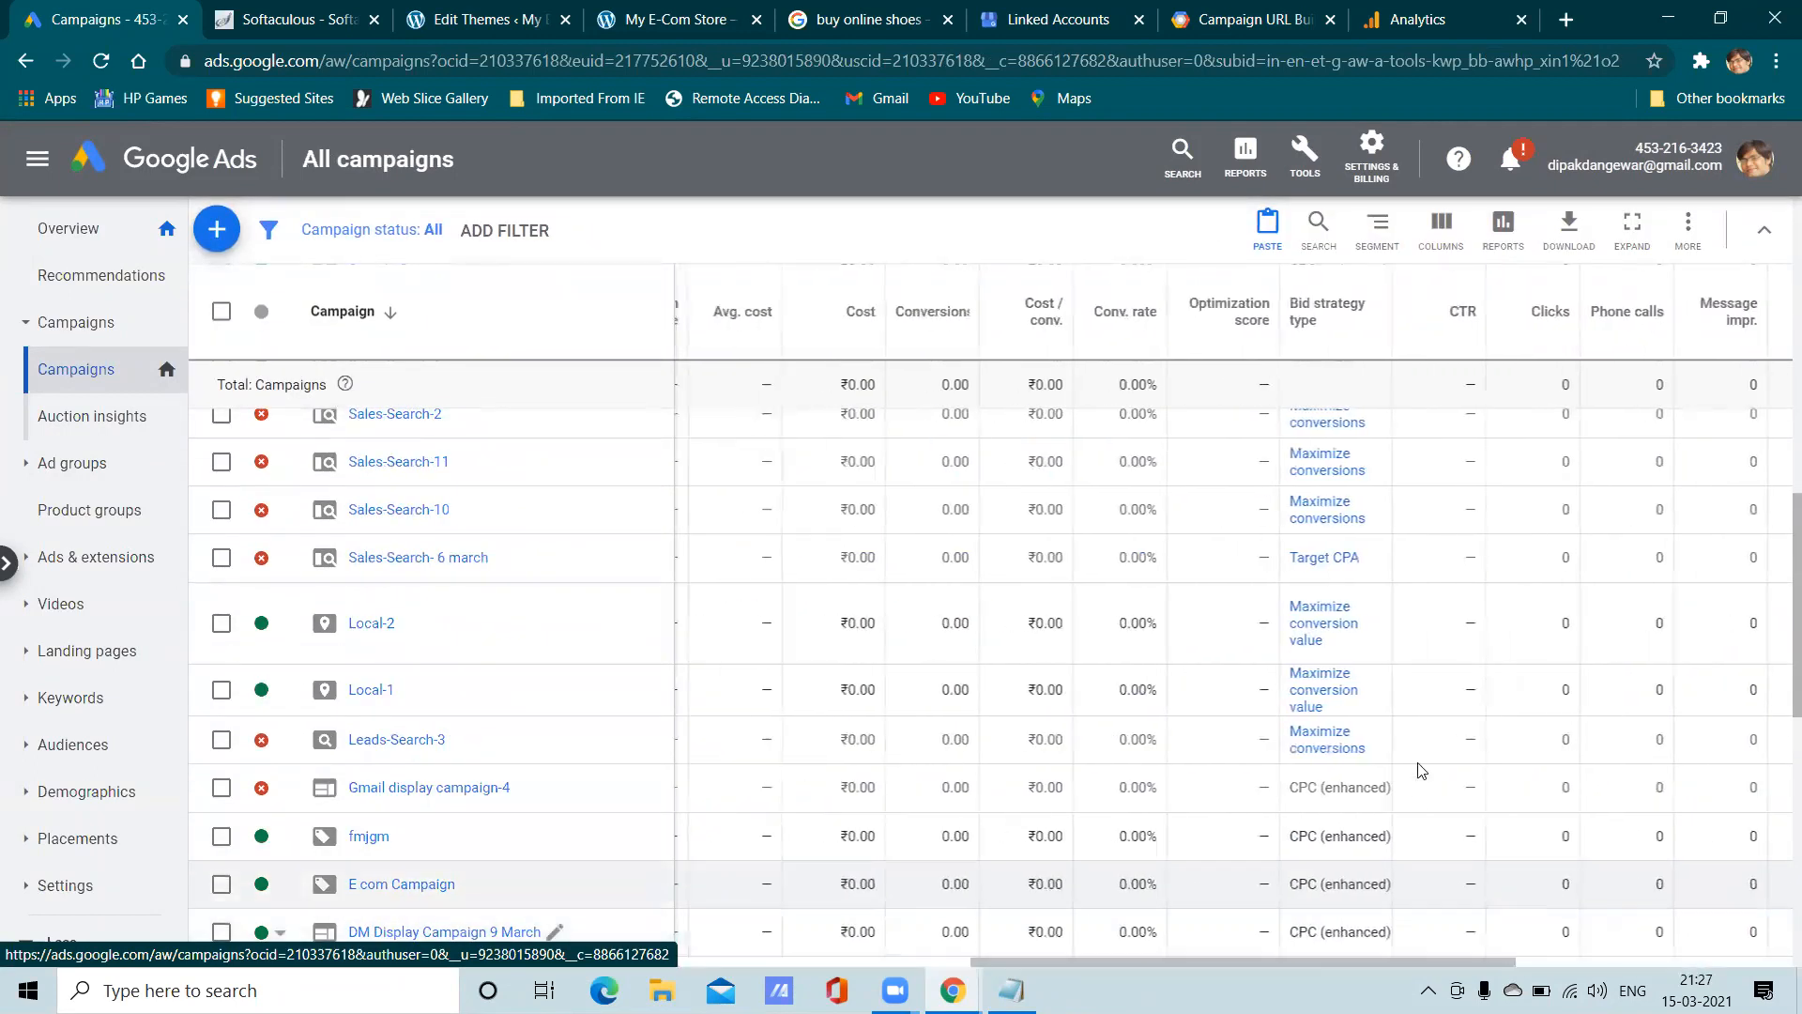
pyautogui.scroll(4, 1421, 769)
pyautogui.scroll(3, 1387, 346)
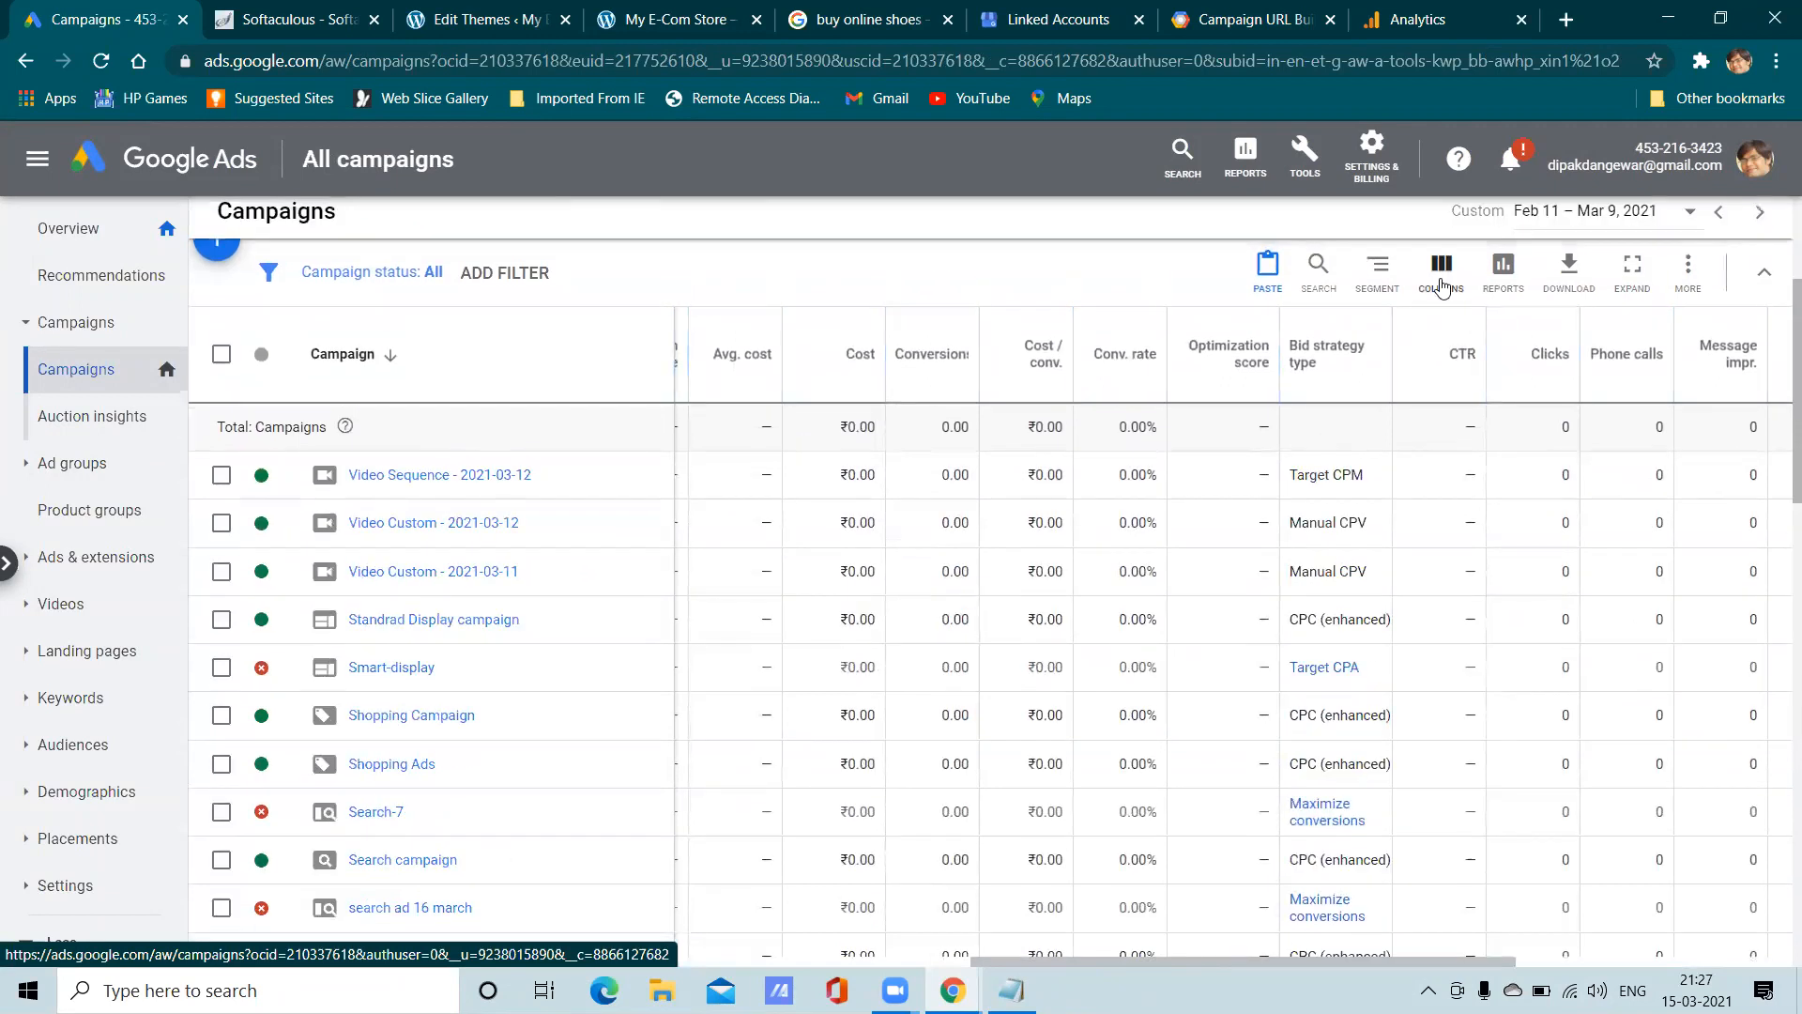
pyautogui.click(1443, 286)
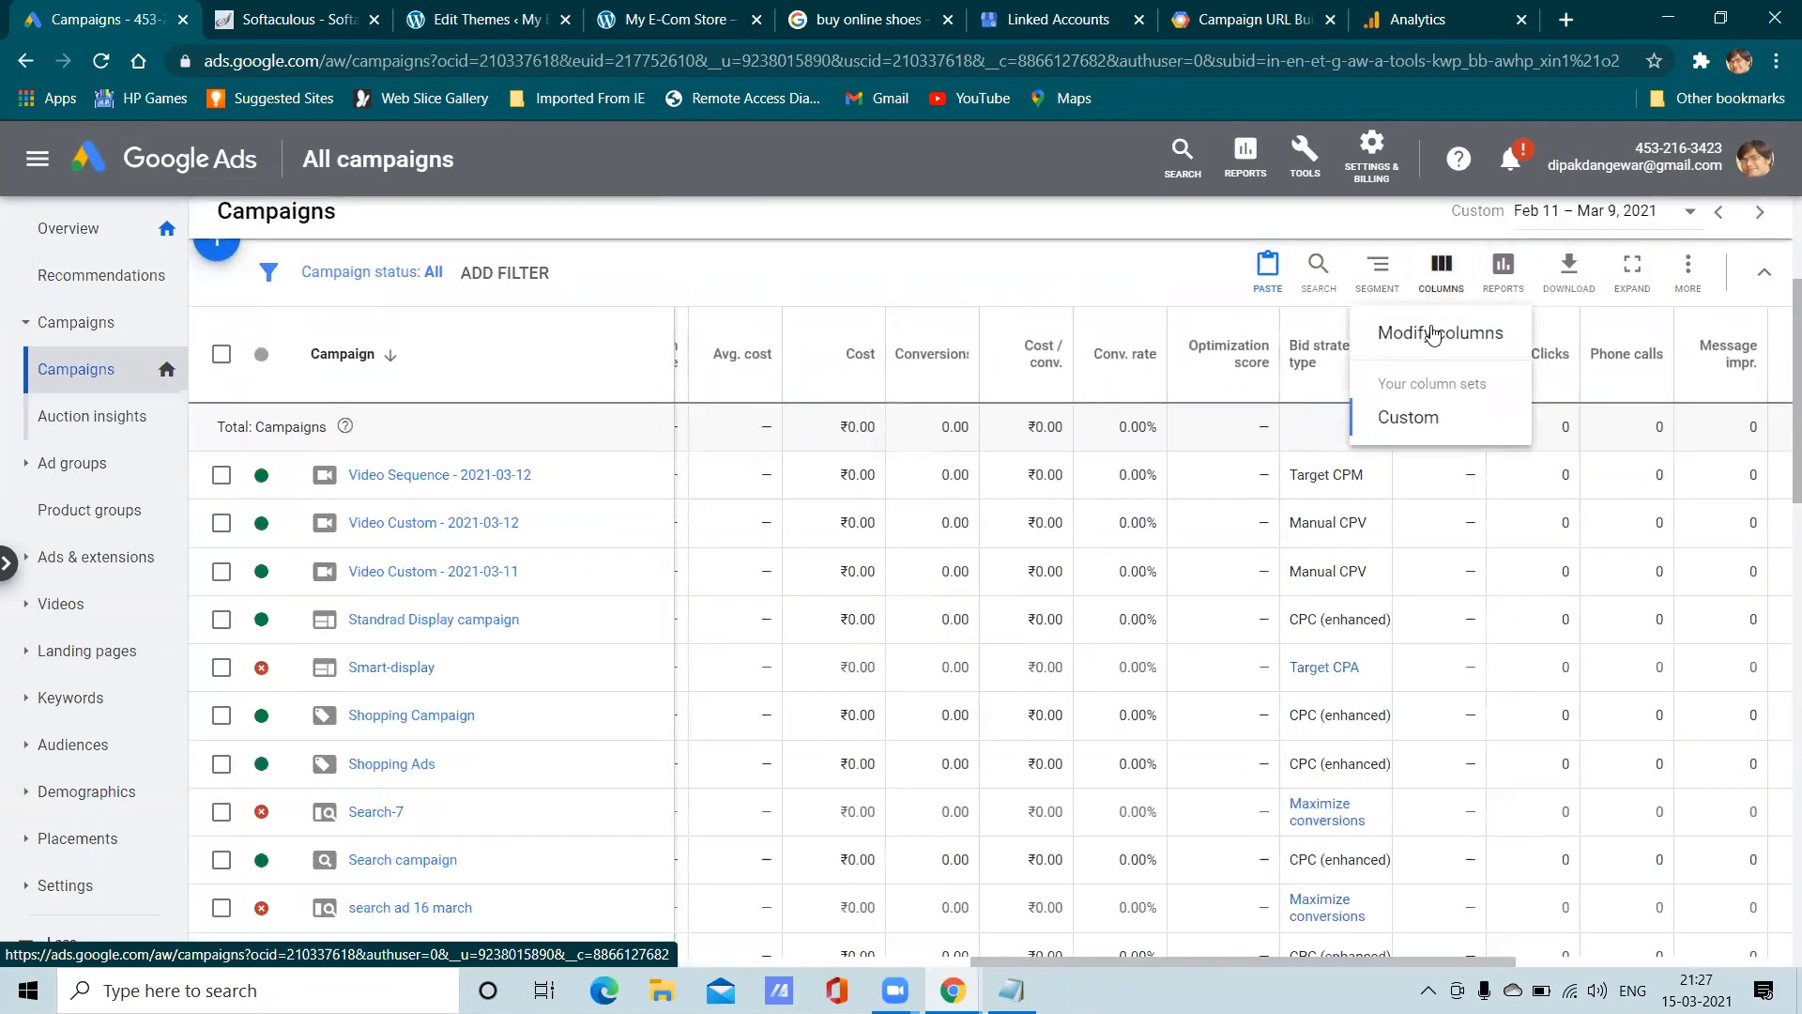
pyautogui.click(1438, 334)
pyautogui.scroll(-4, 554, 595)
pyautogui.scroll(4, 555, 595)
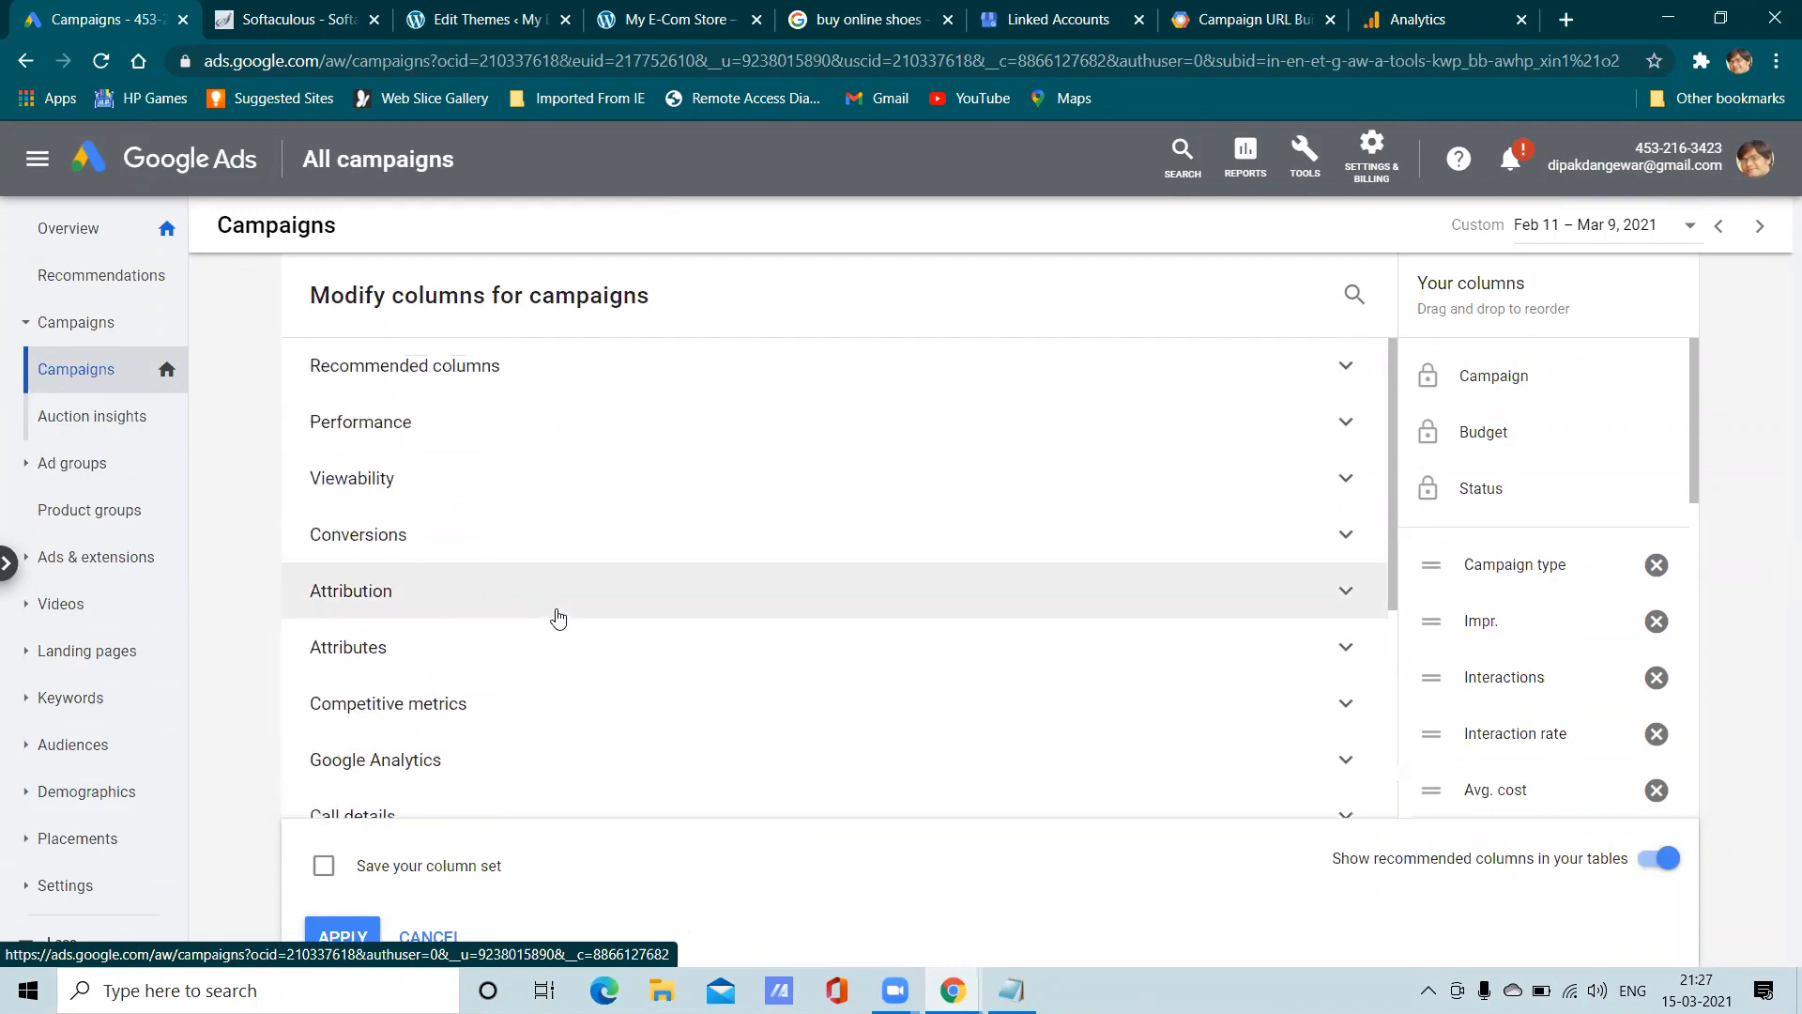
# Add the performance columns Avg. CPC and Avg. target ROAS to the campaigns table and apply the column set
pyautogui.click(462, 429)
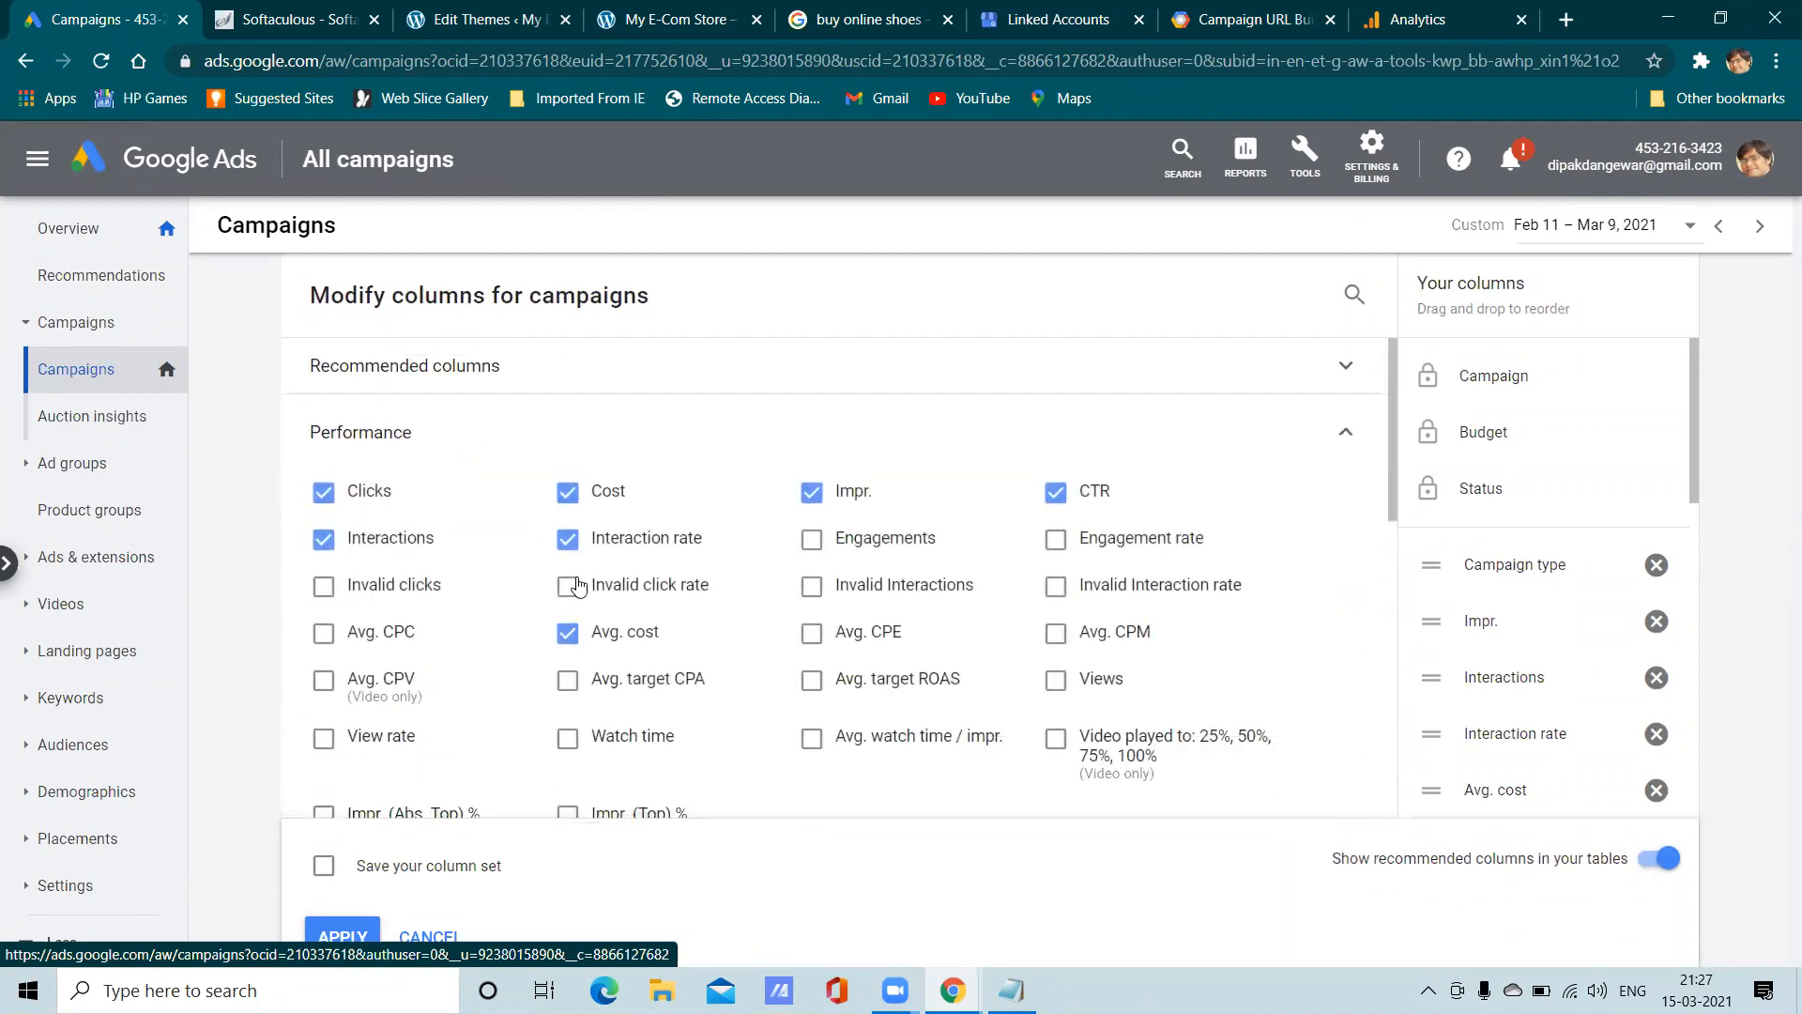
pyautogui.click(323, 634)
pyautogui.scroll(-3, 1064, 708)
pyautogui.click(812, 446)
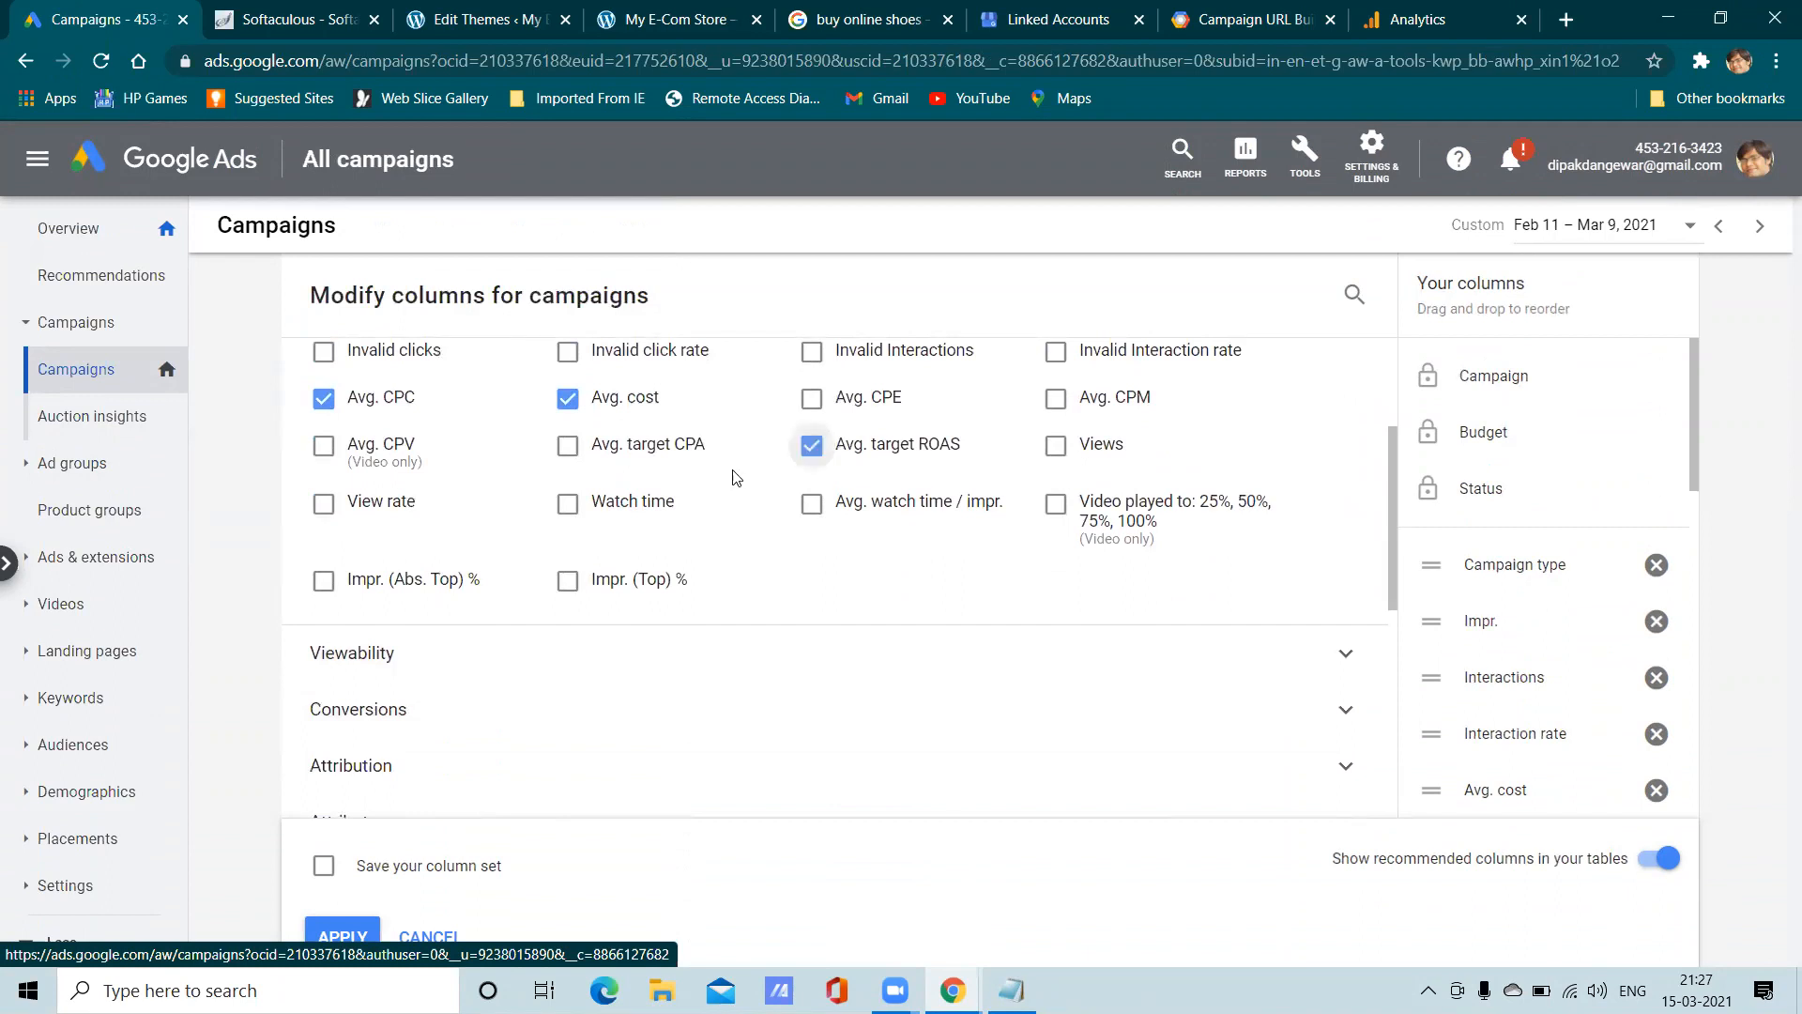
pyautogui.scroll(-10, 1532, 704)
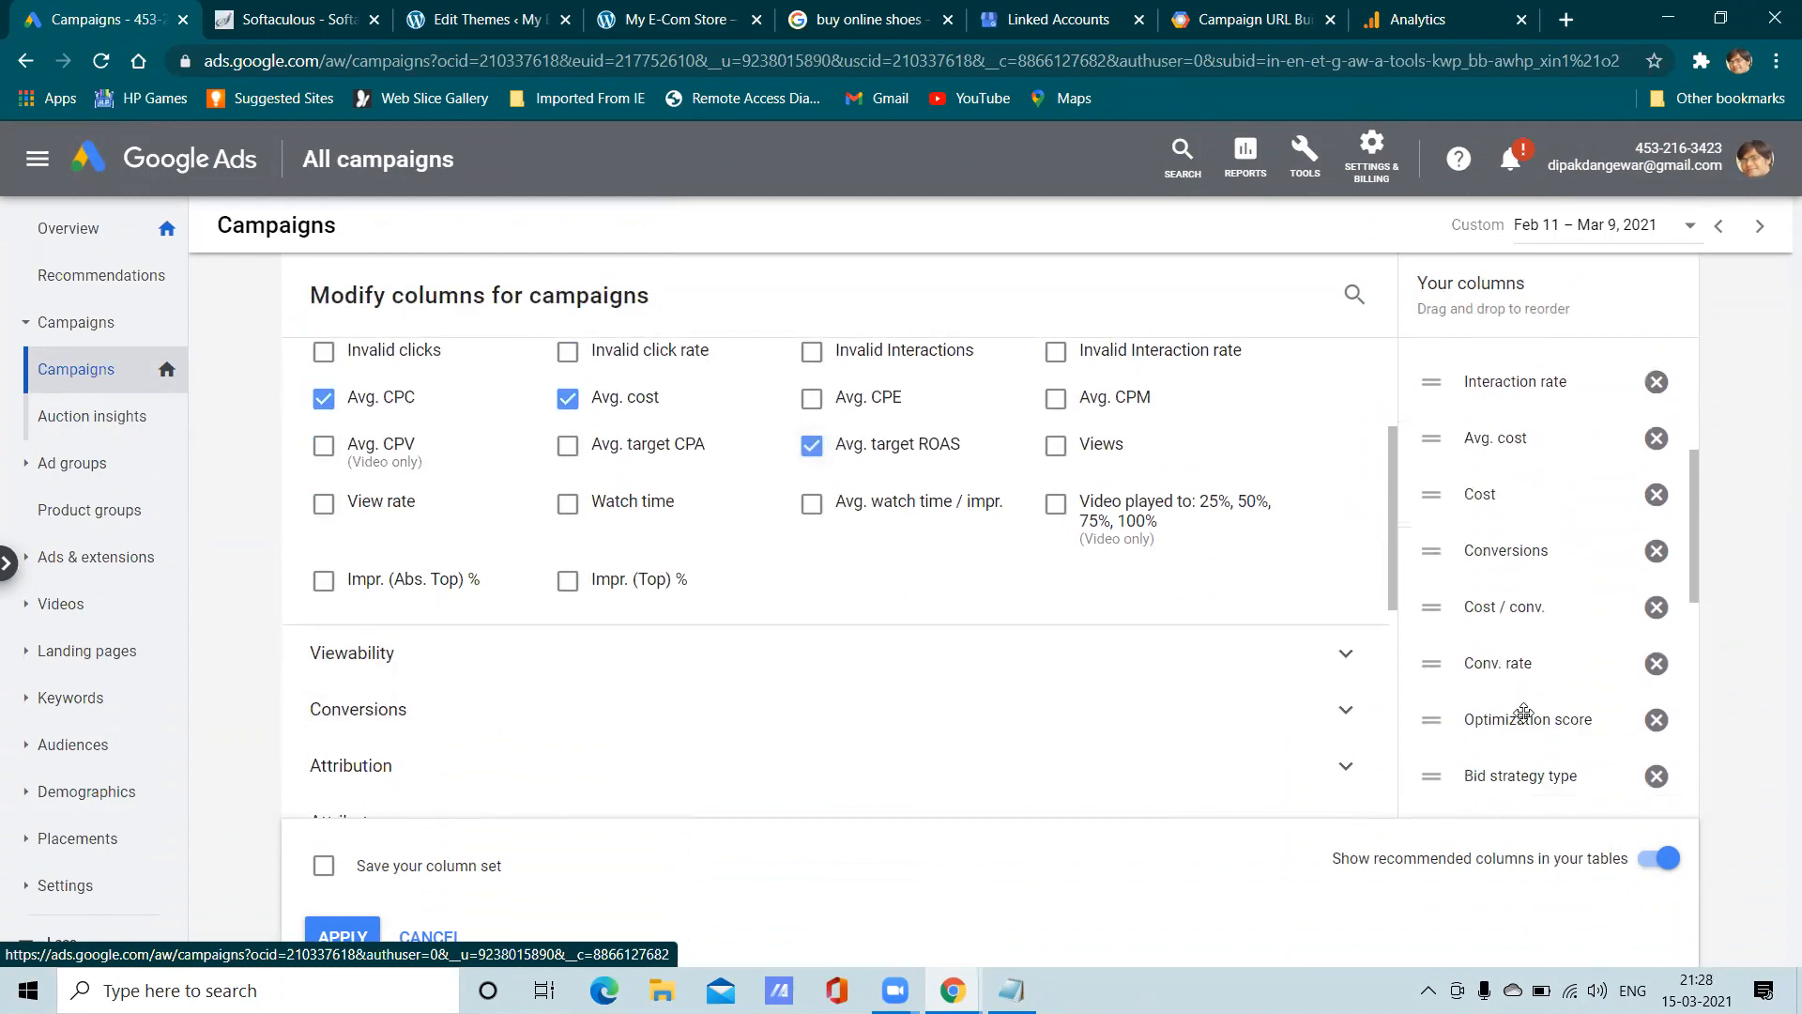
pyautogui.scroll(10, 1531, 721)
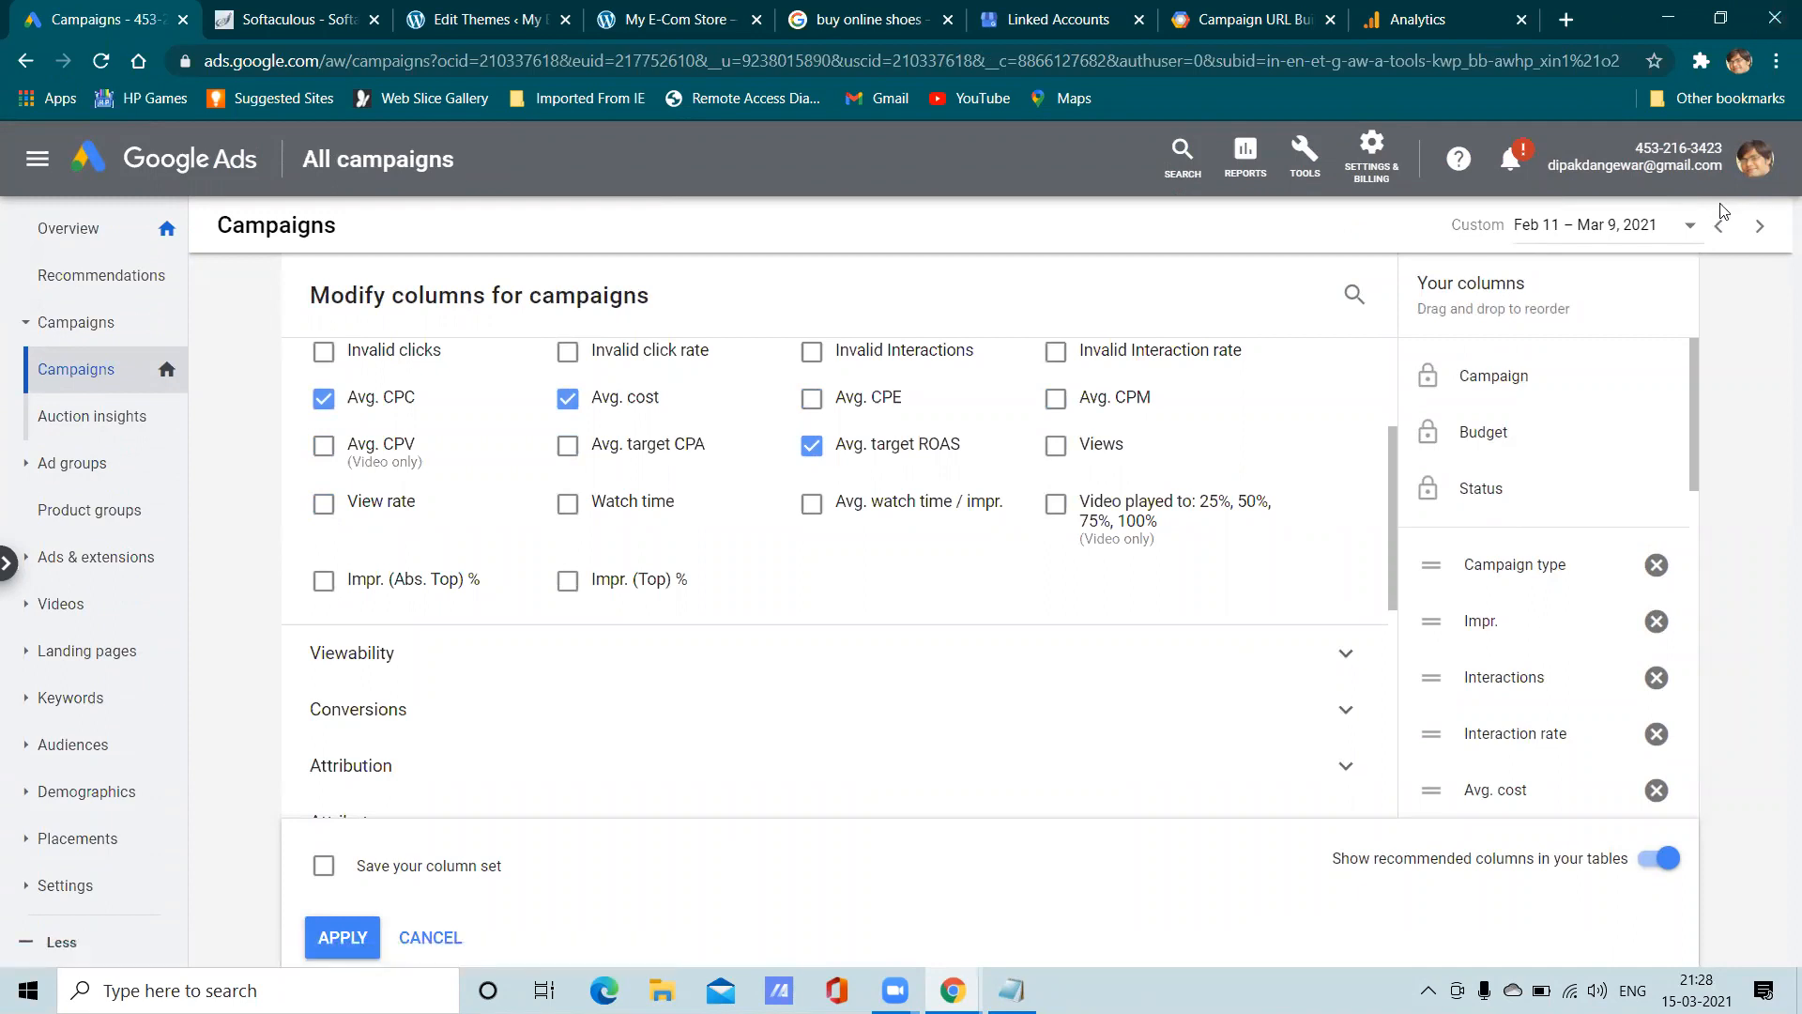
pyautogui.click(360, 943)
# Check the Avg. CPC and Avg. target ROAS columns in the campaigns table and return to its first columns
pyautogui.hscroll(10, 1672, 608)
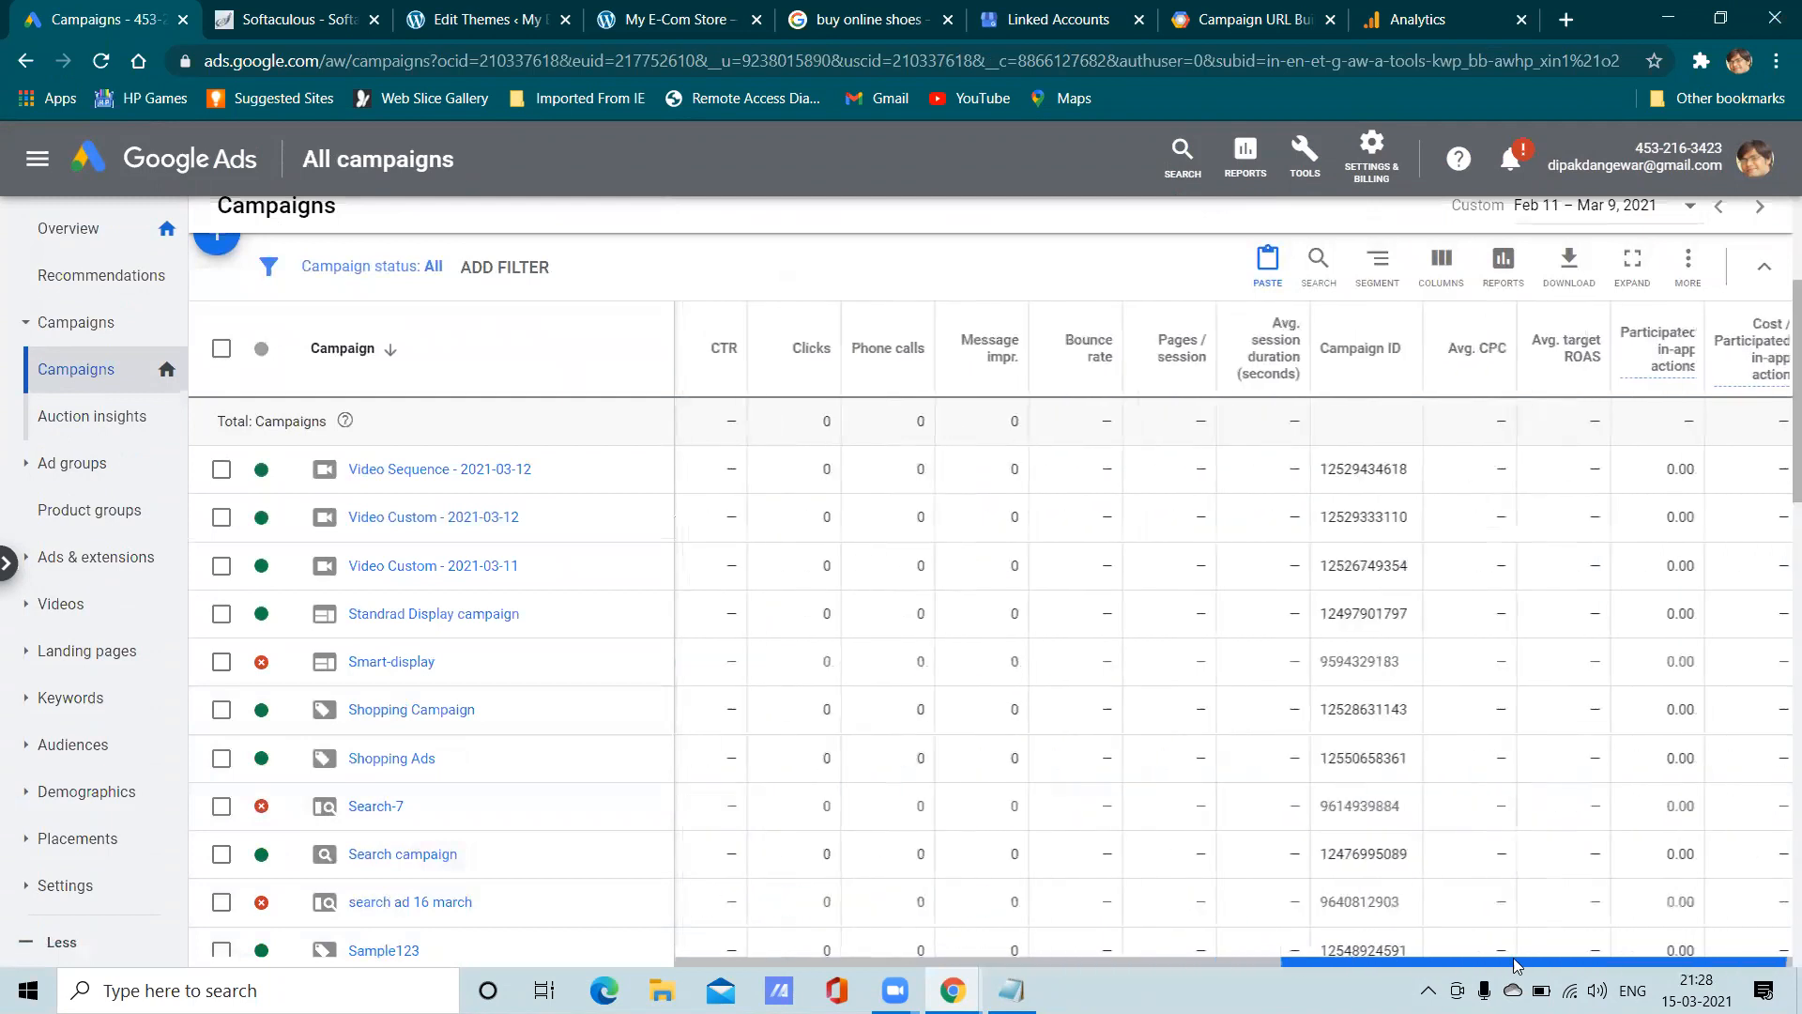
pyautogui.moveTo(1586, 371)
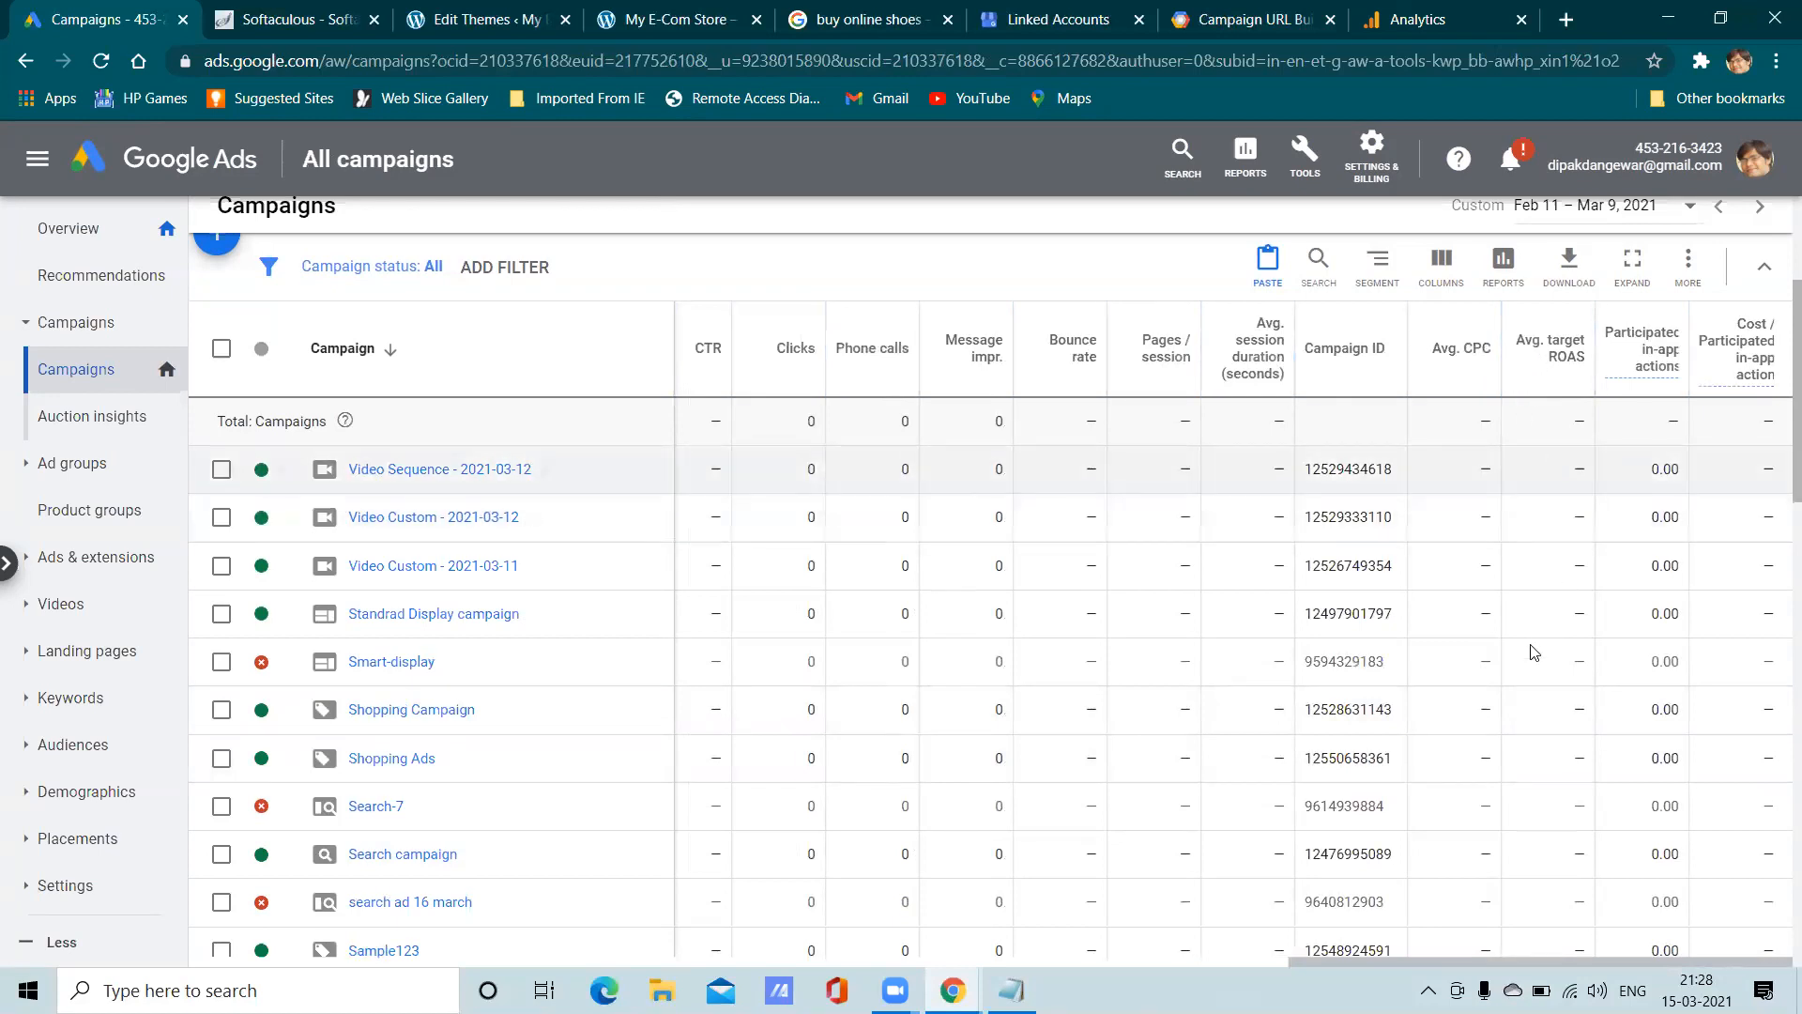
pyautogui.moveTo(1288, 961); pyautogui.dragTo(671, 981)
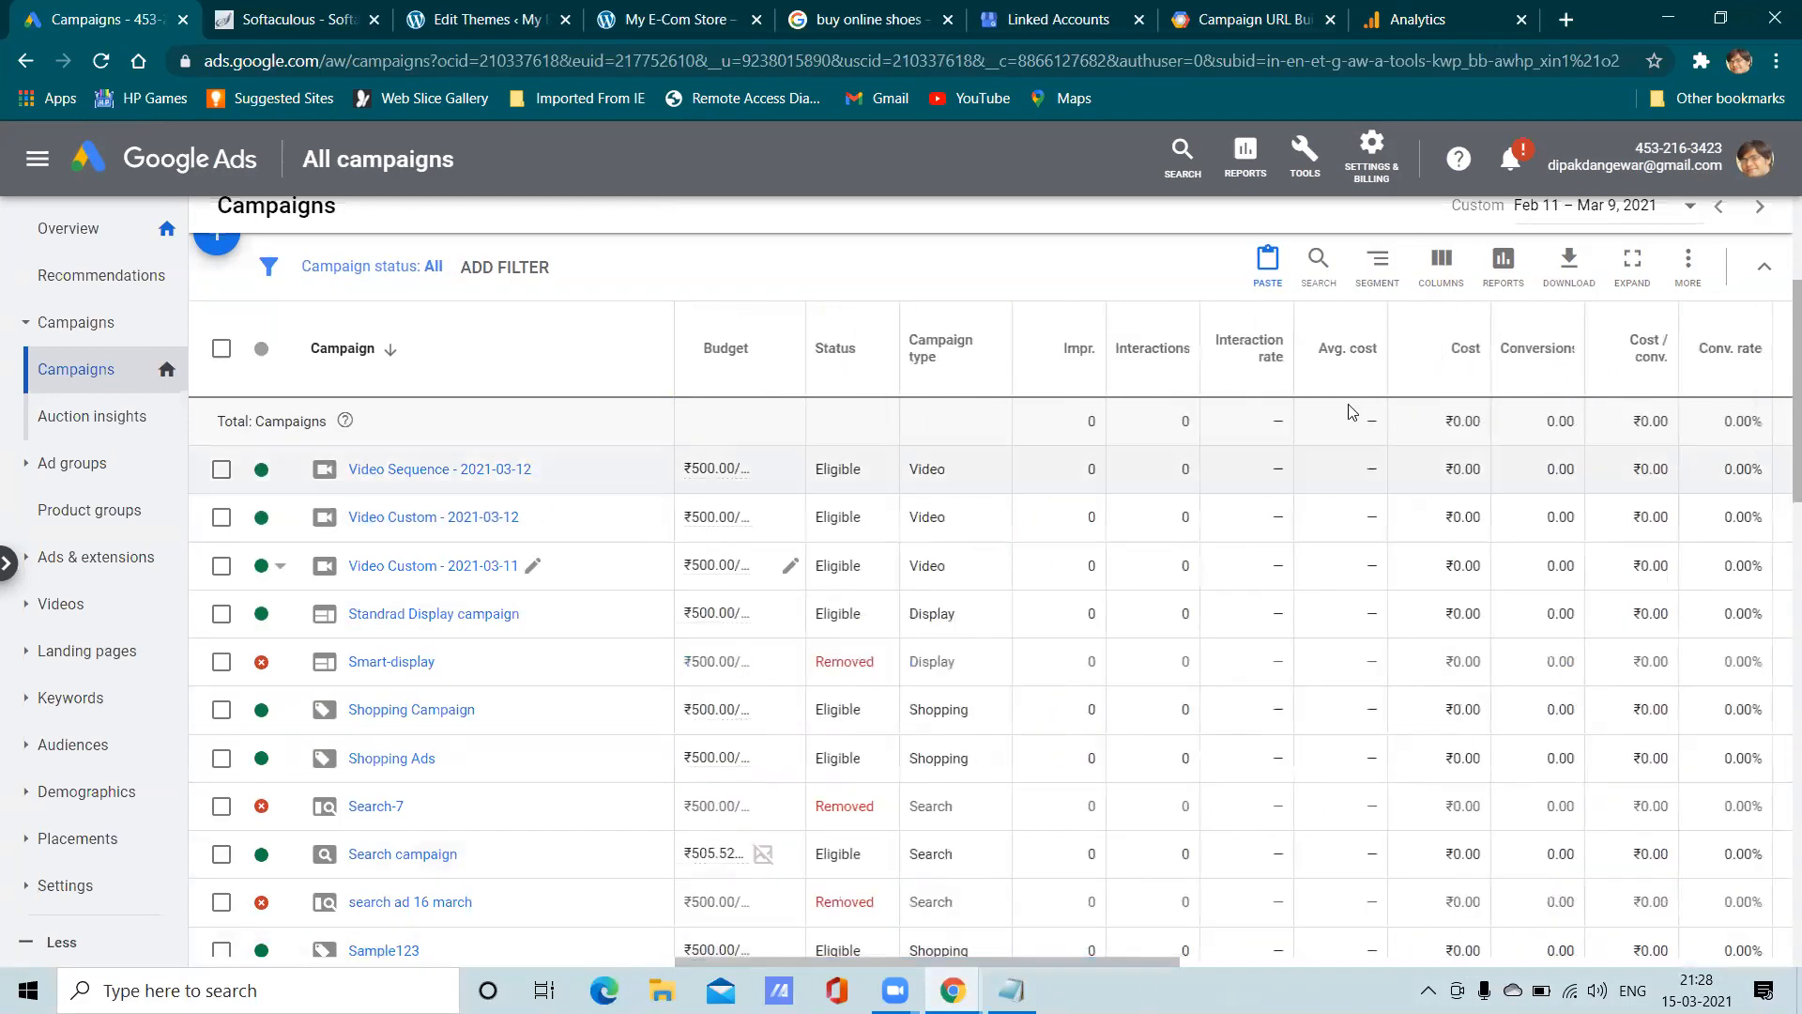
# Reopen the campaigns column customization and examine the Call details and Gmail Metric options
pyautogui.click(1441, 272)
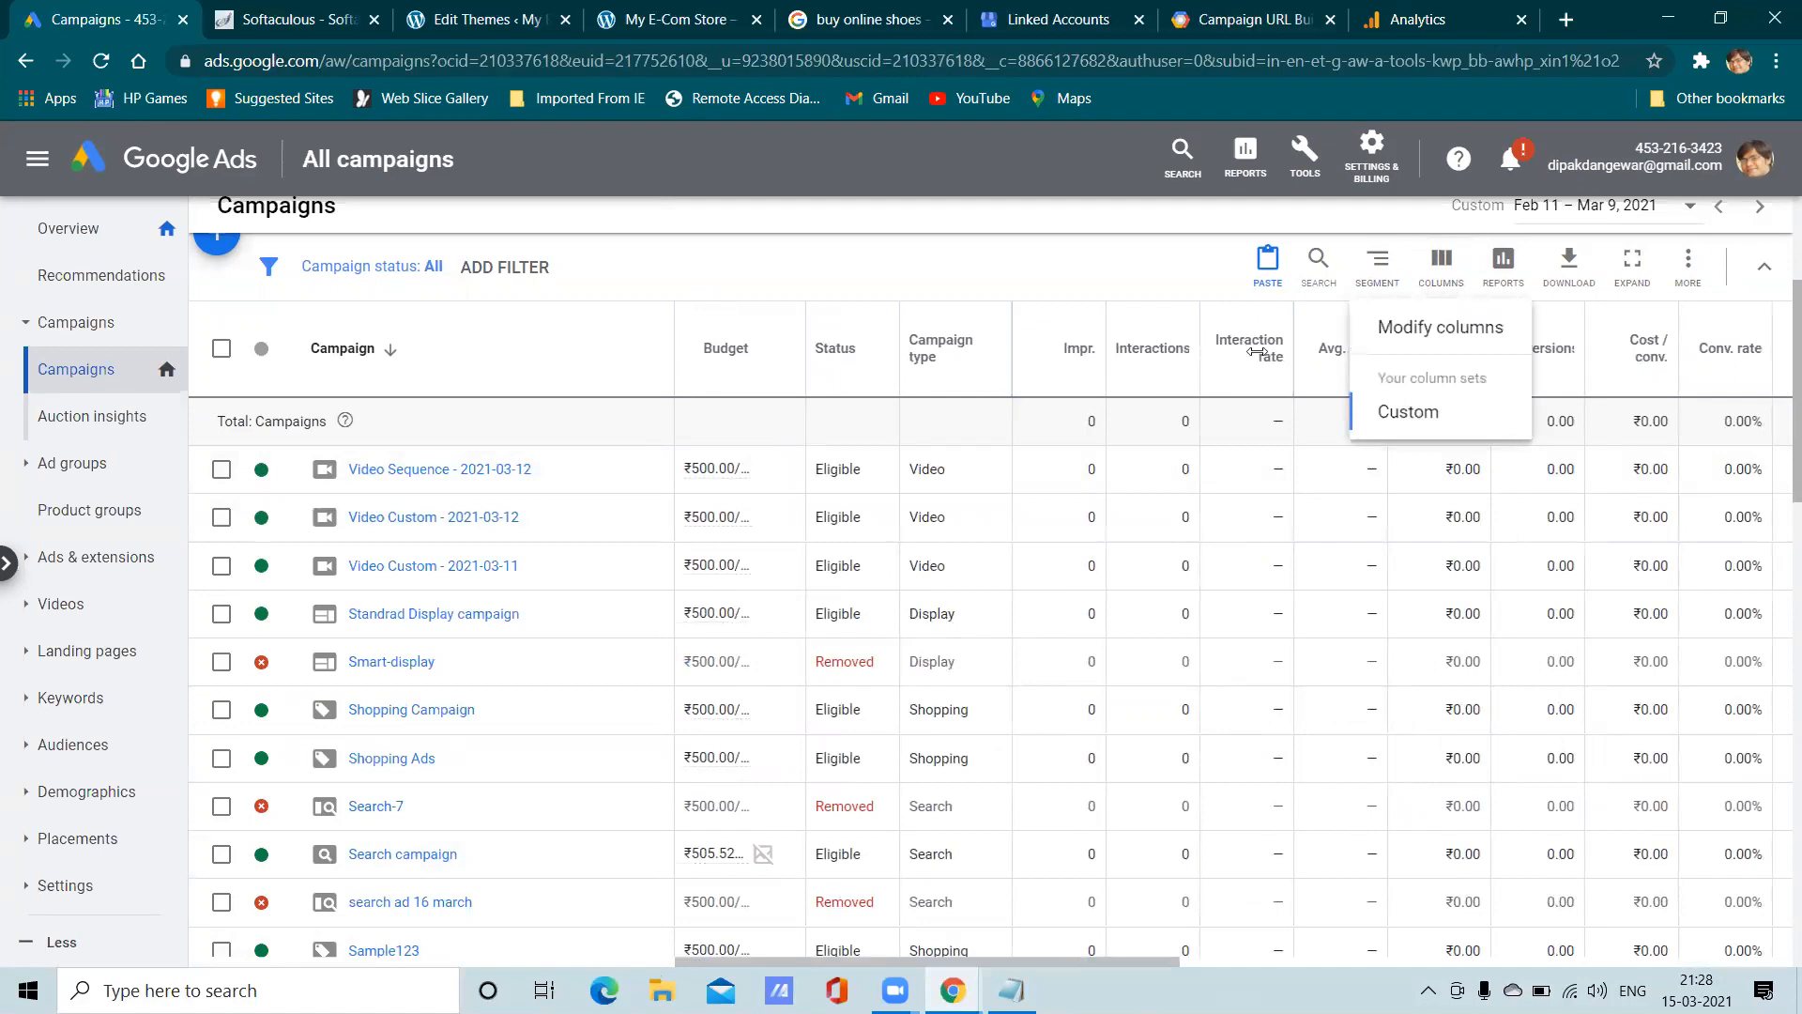
pyautogui.click(1426, 327)
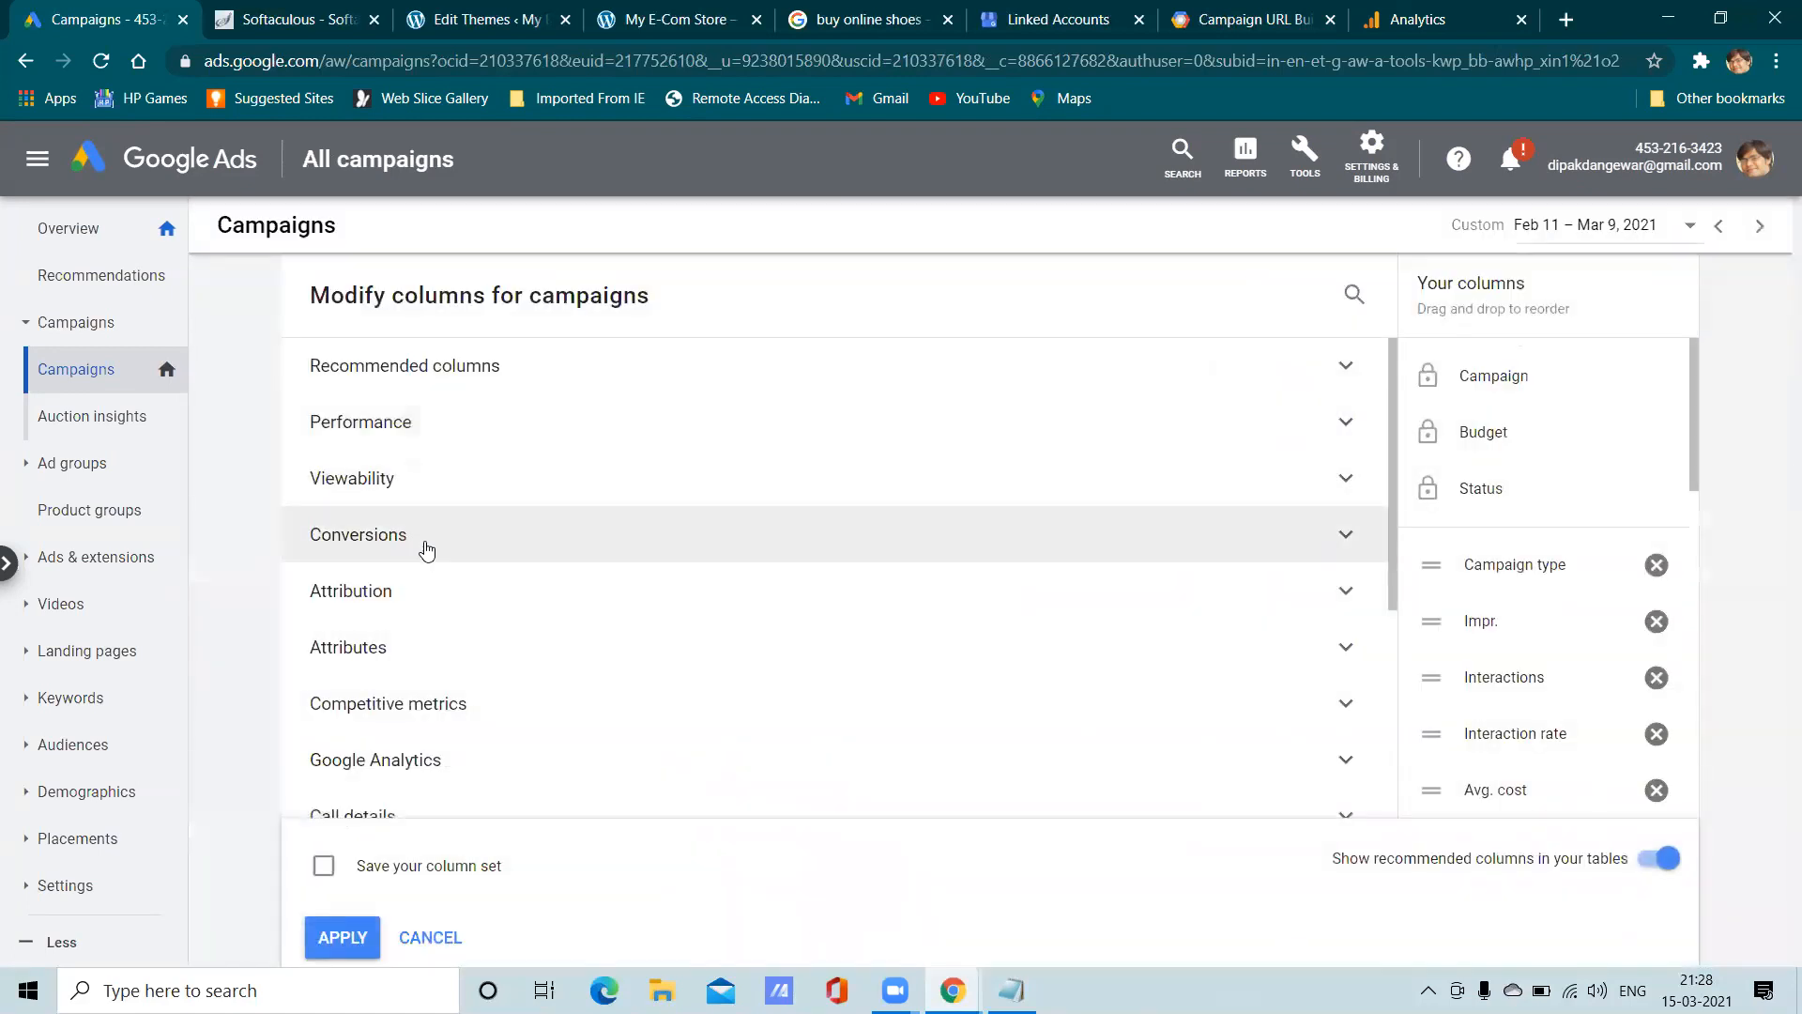
pyautogui.scroll(-3, 432, 507)
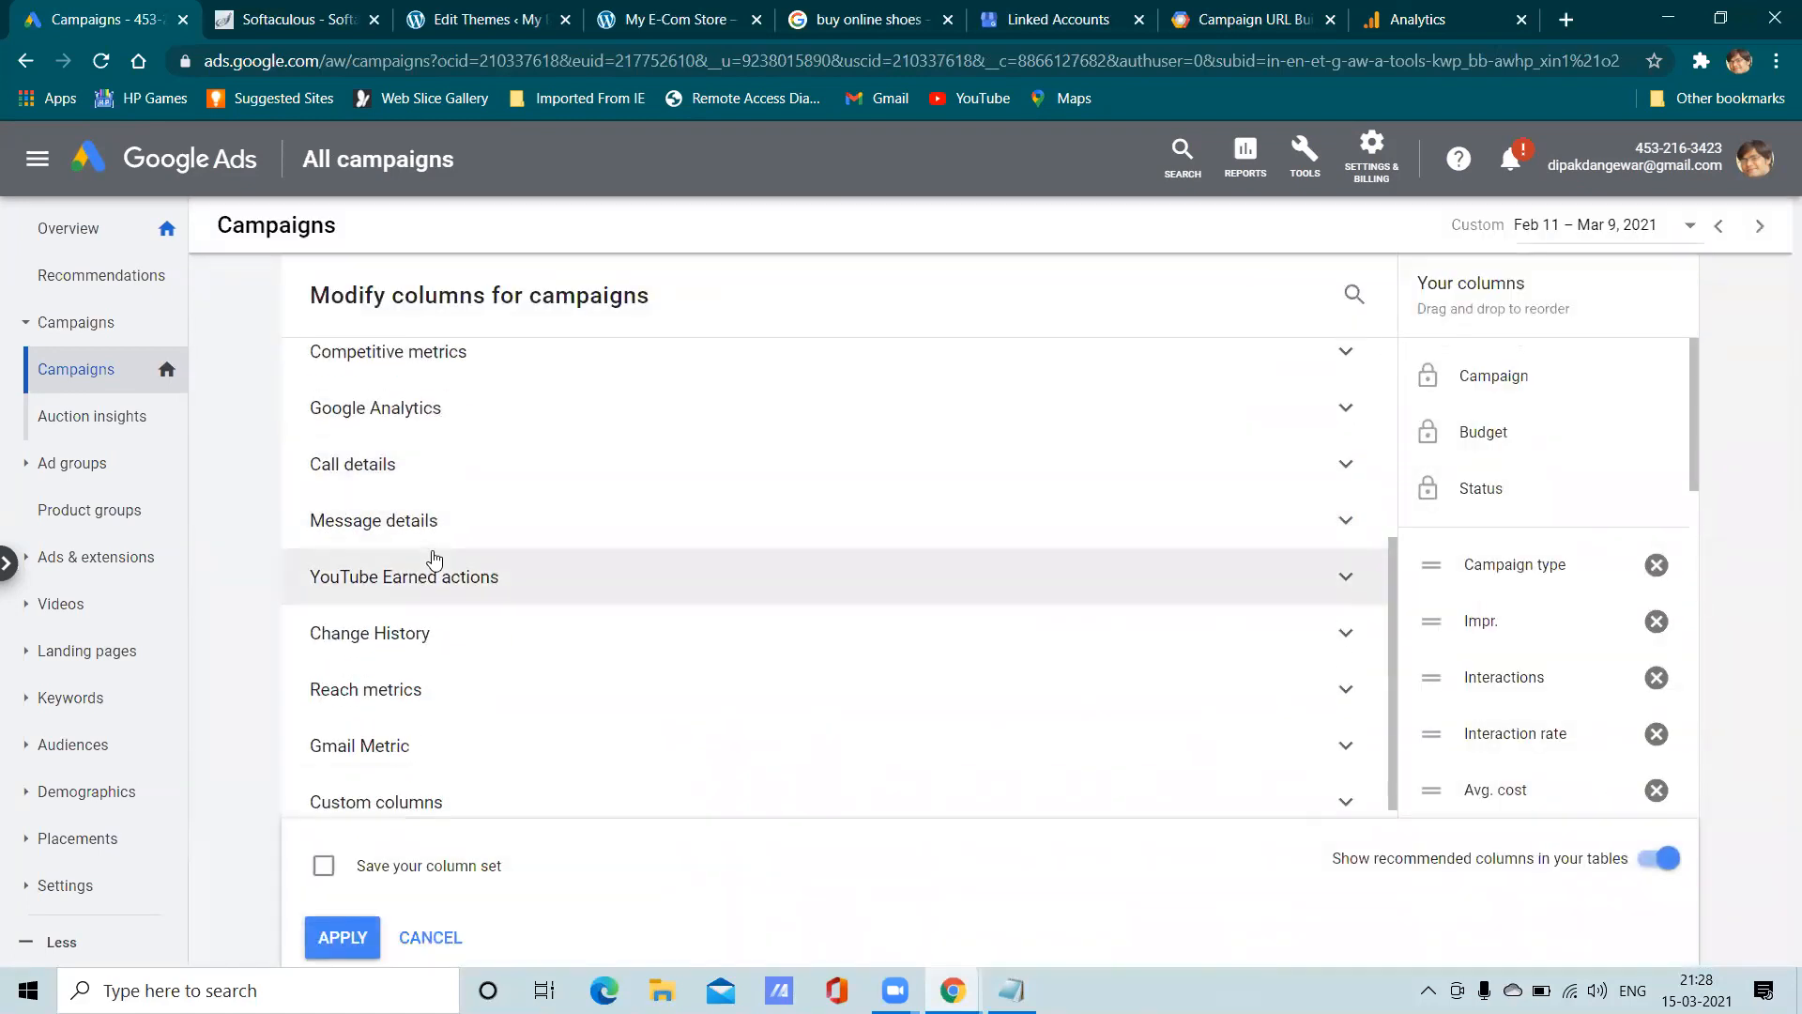
pyautogui.click(424, 469)
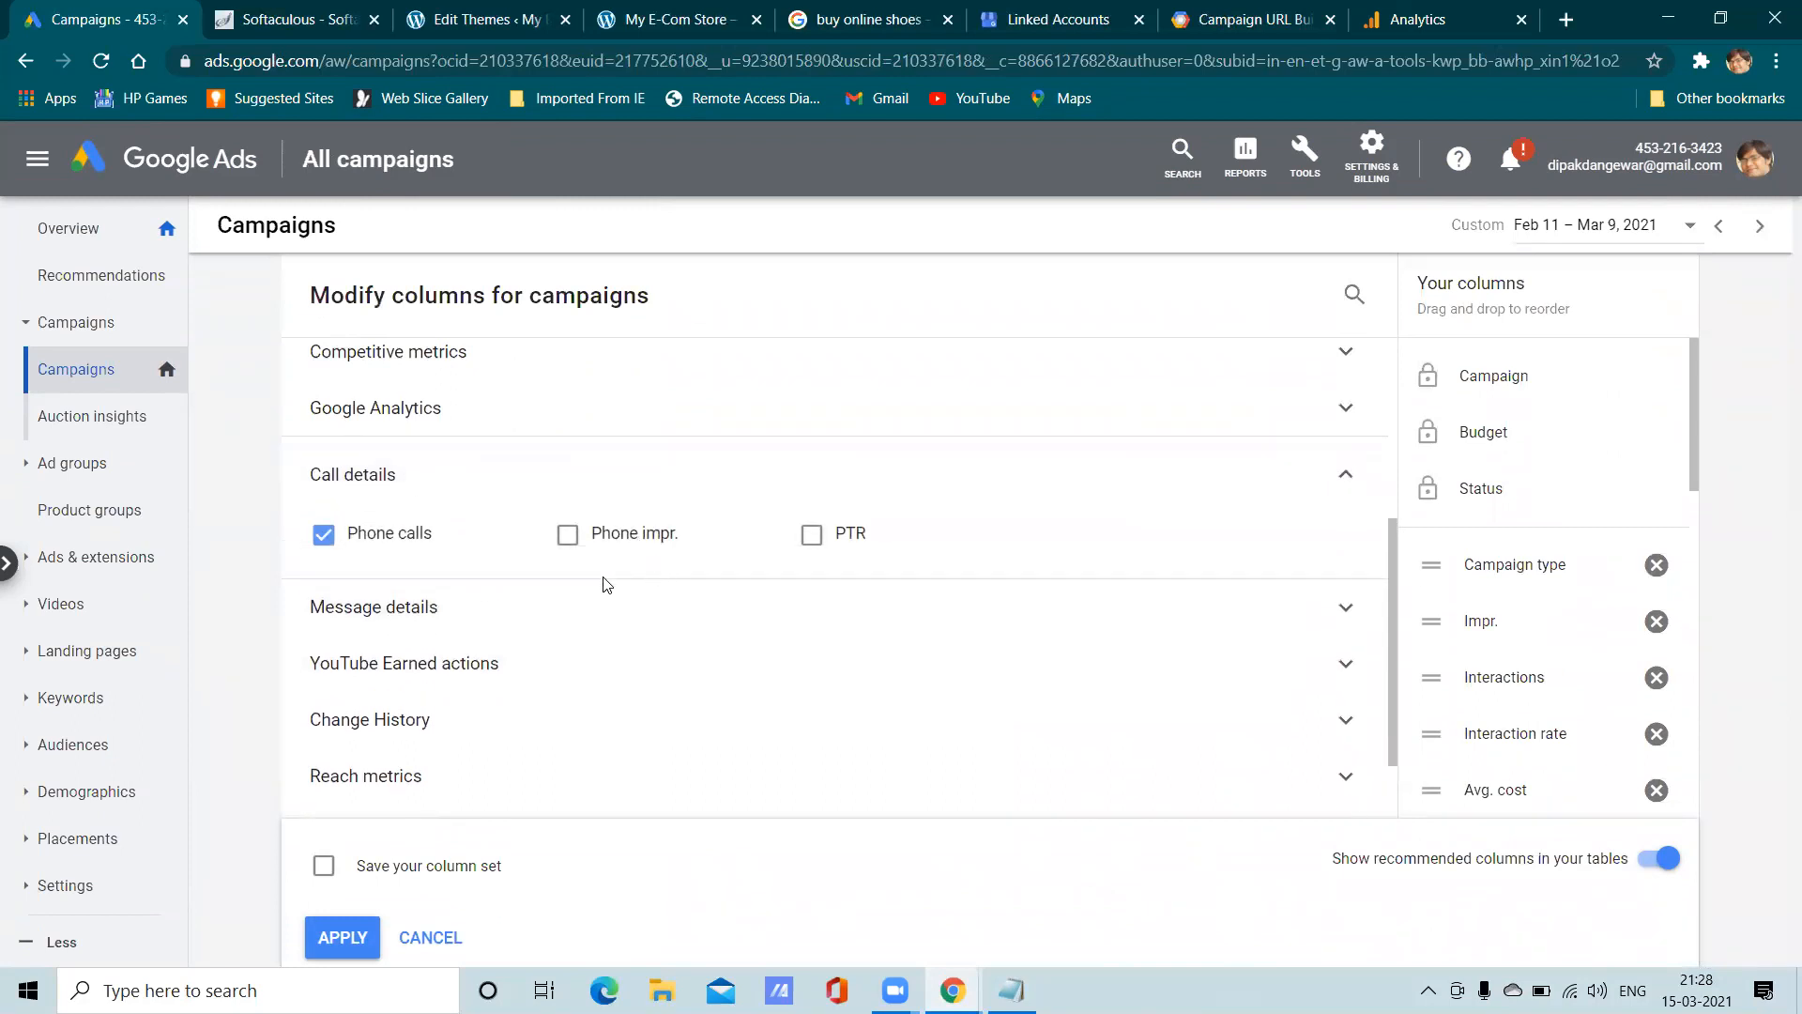
pyautogui.scroll(-1, 483, 631)
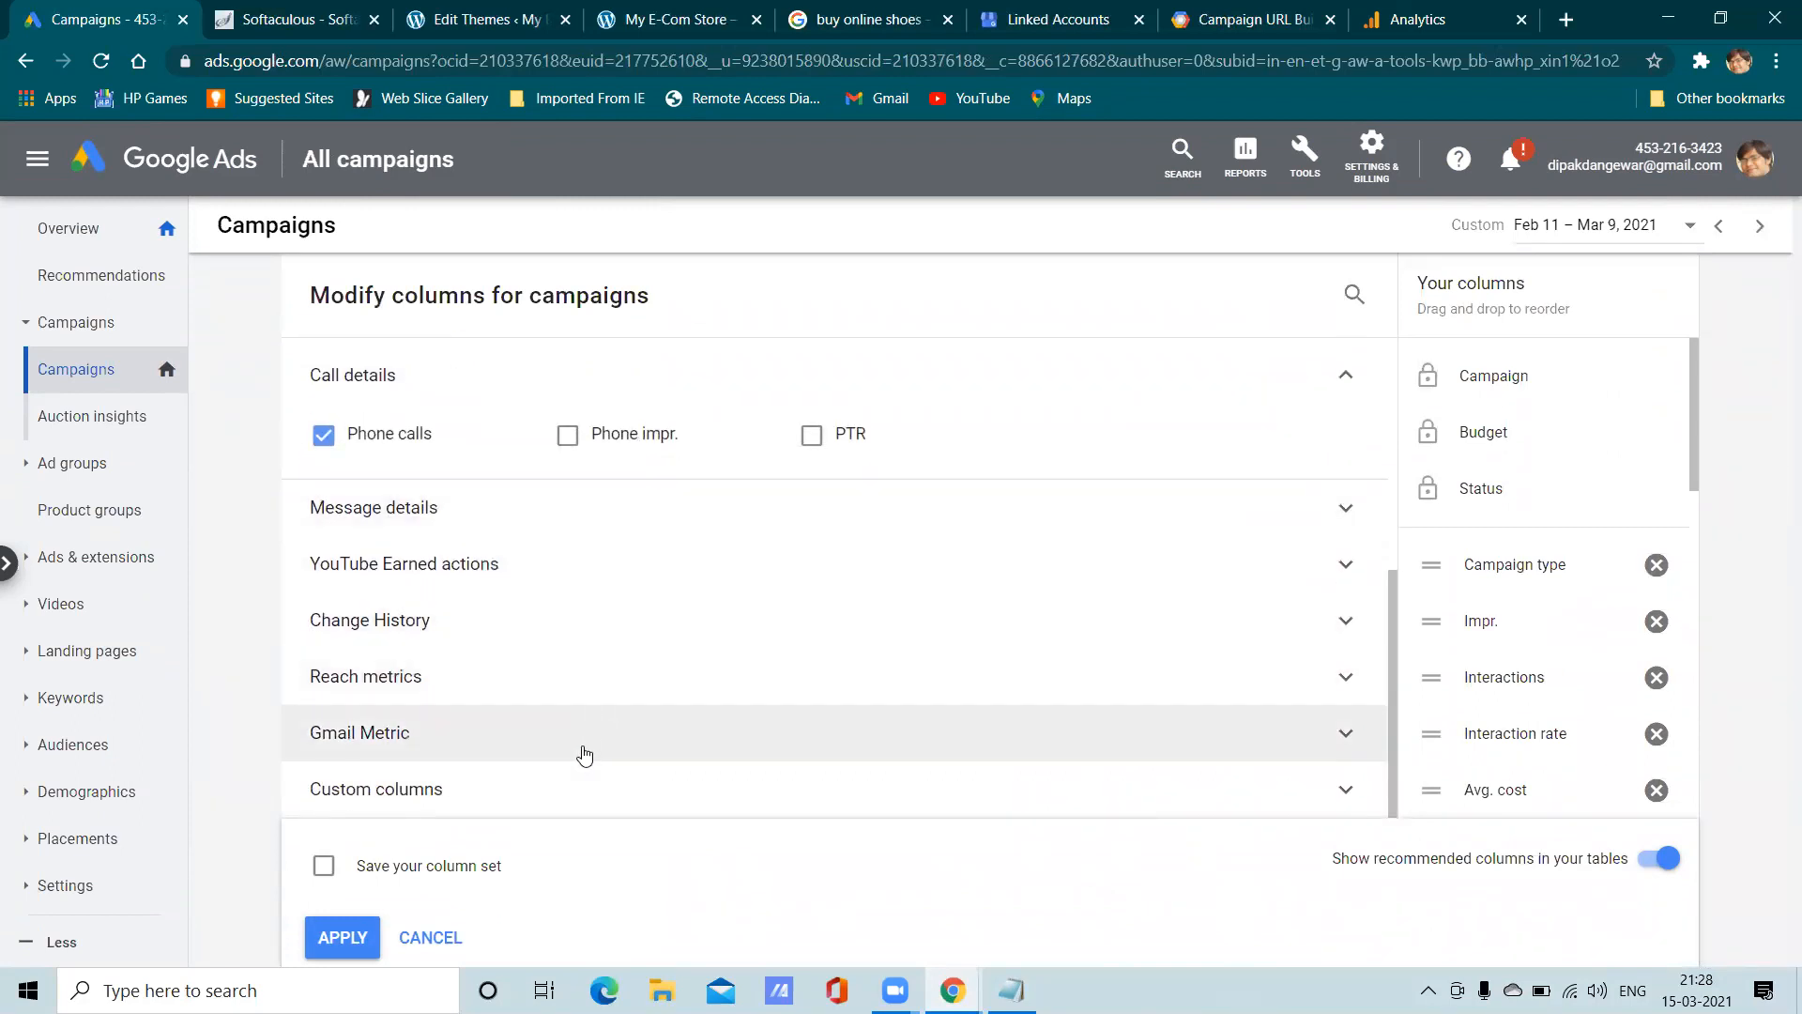
pyautogui.click(674, 751)
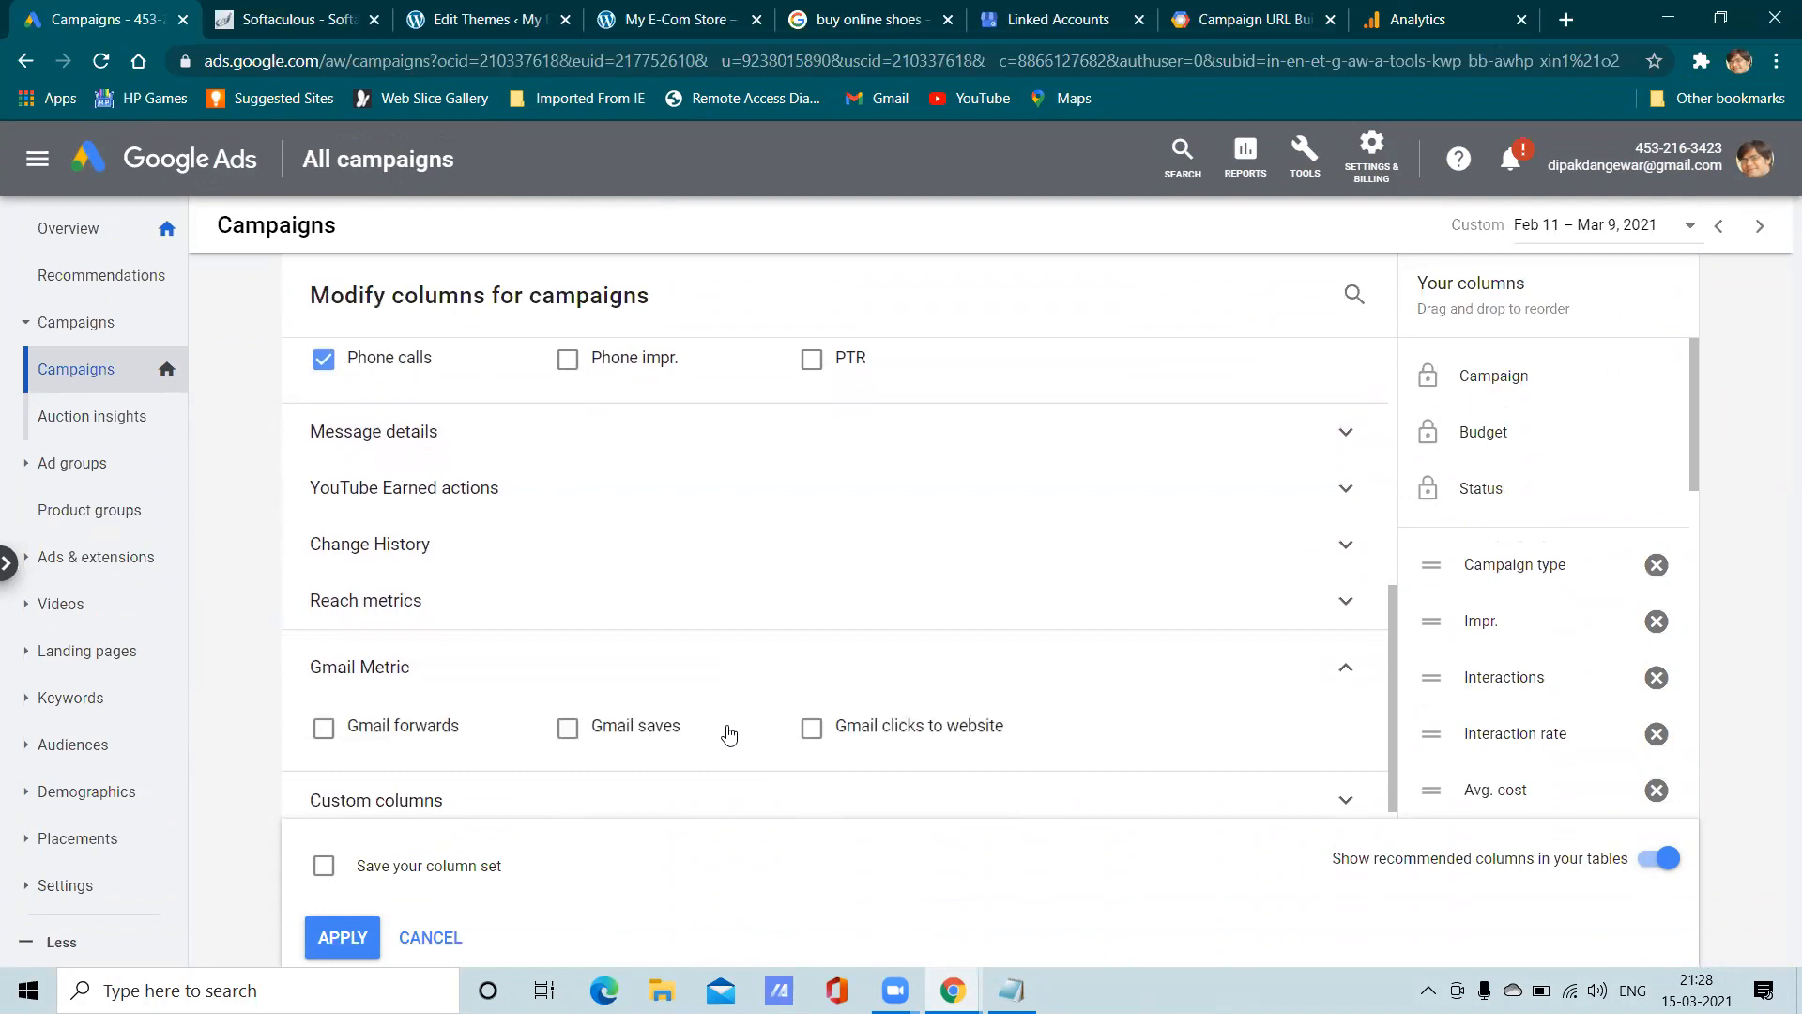
# Examine the Attribution and Viewability column options for the campaigns table and cancel the column customization
pyautogui.scroll(4, 938, 601)
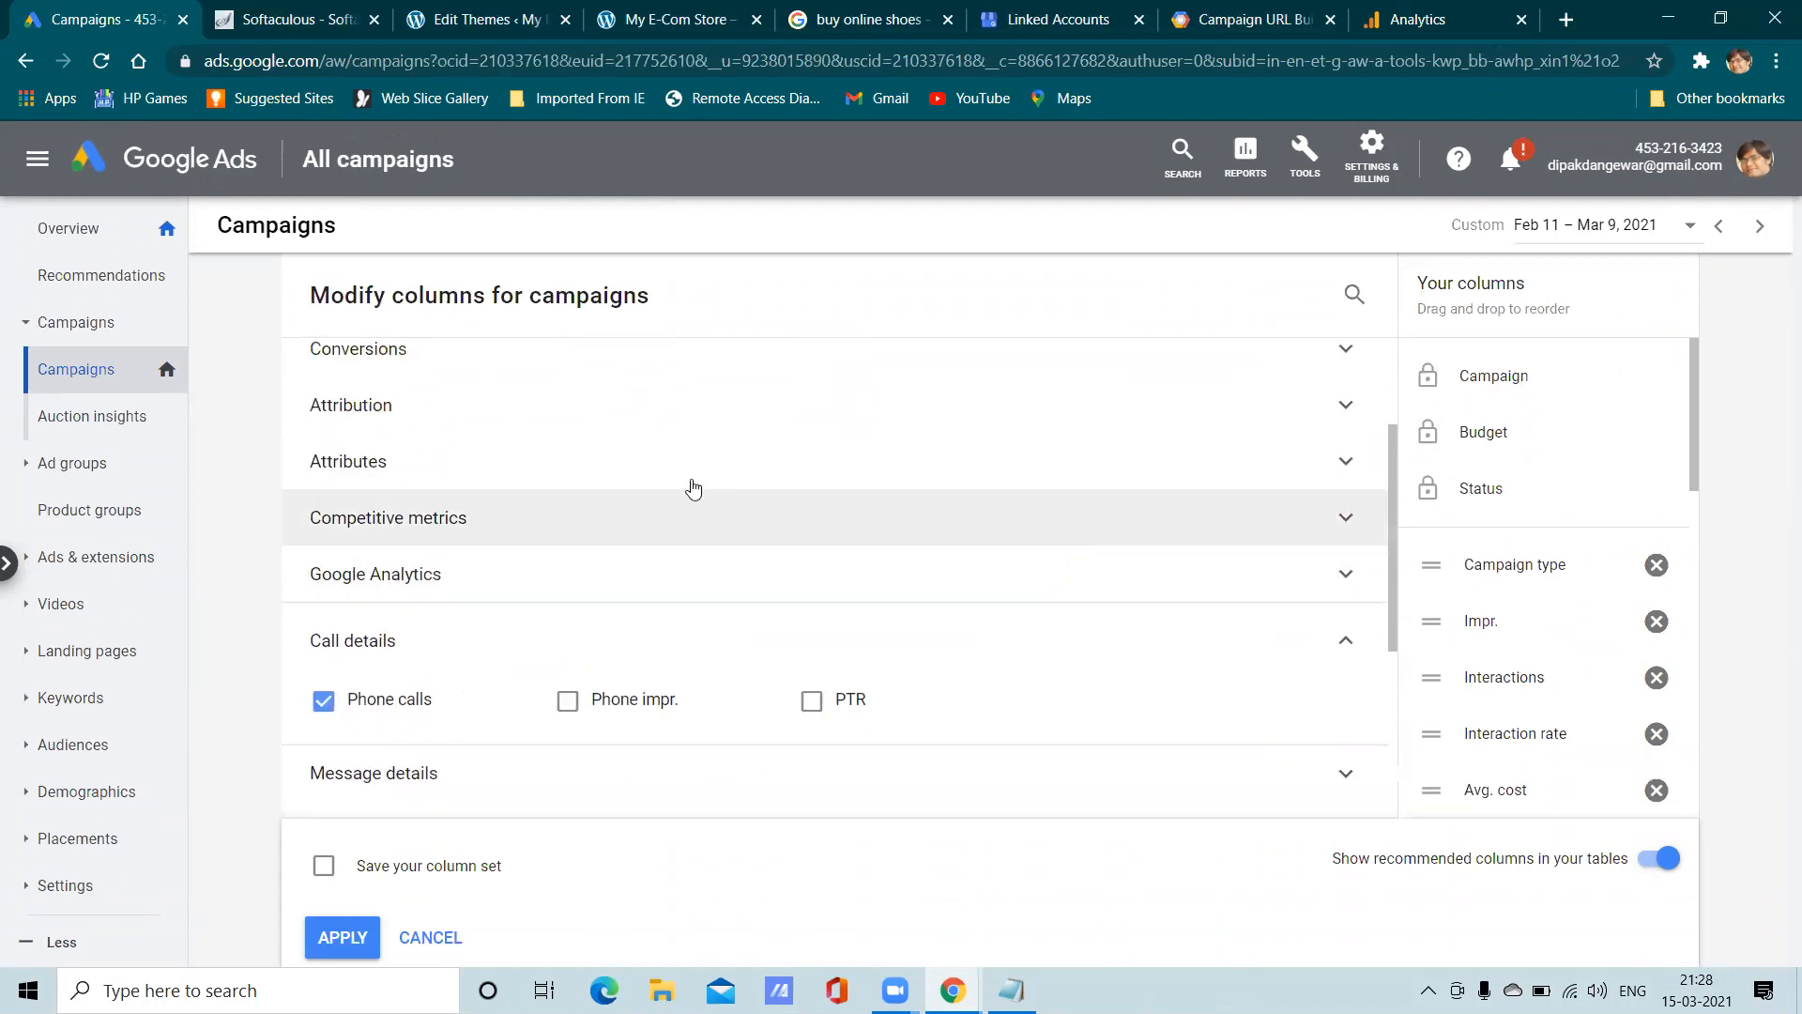
pyautogui.scroll(2, 693, 487)
pyautogui.click(606, 592)
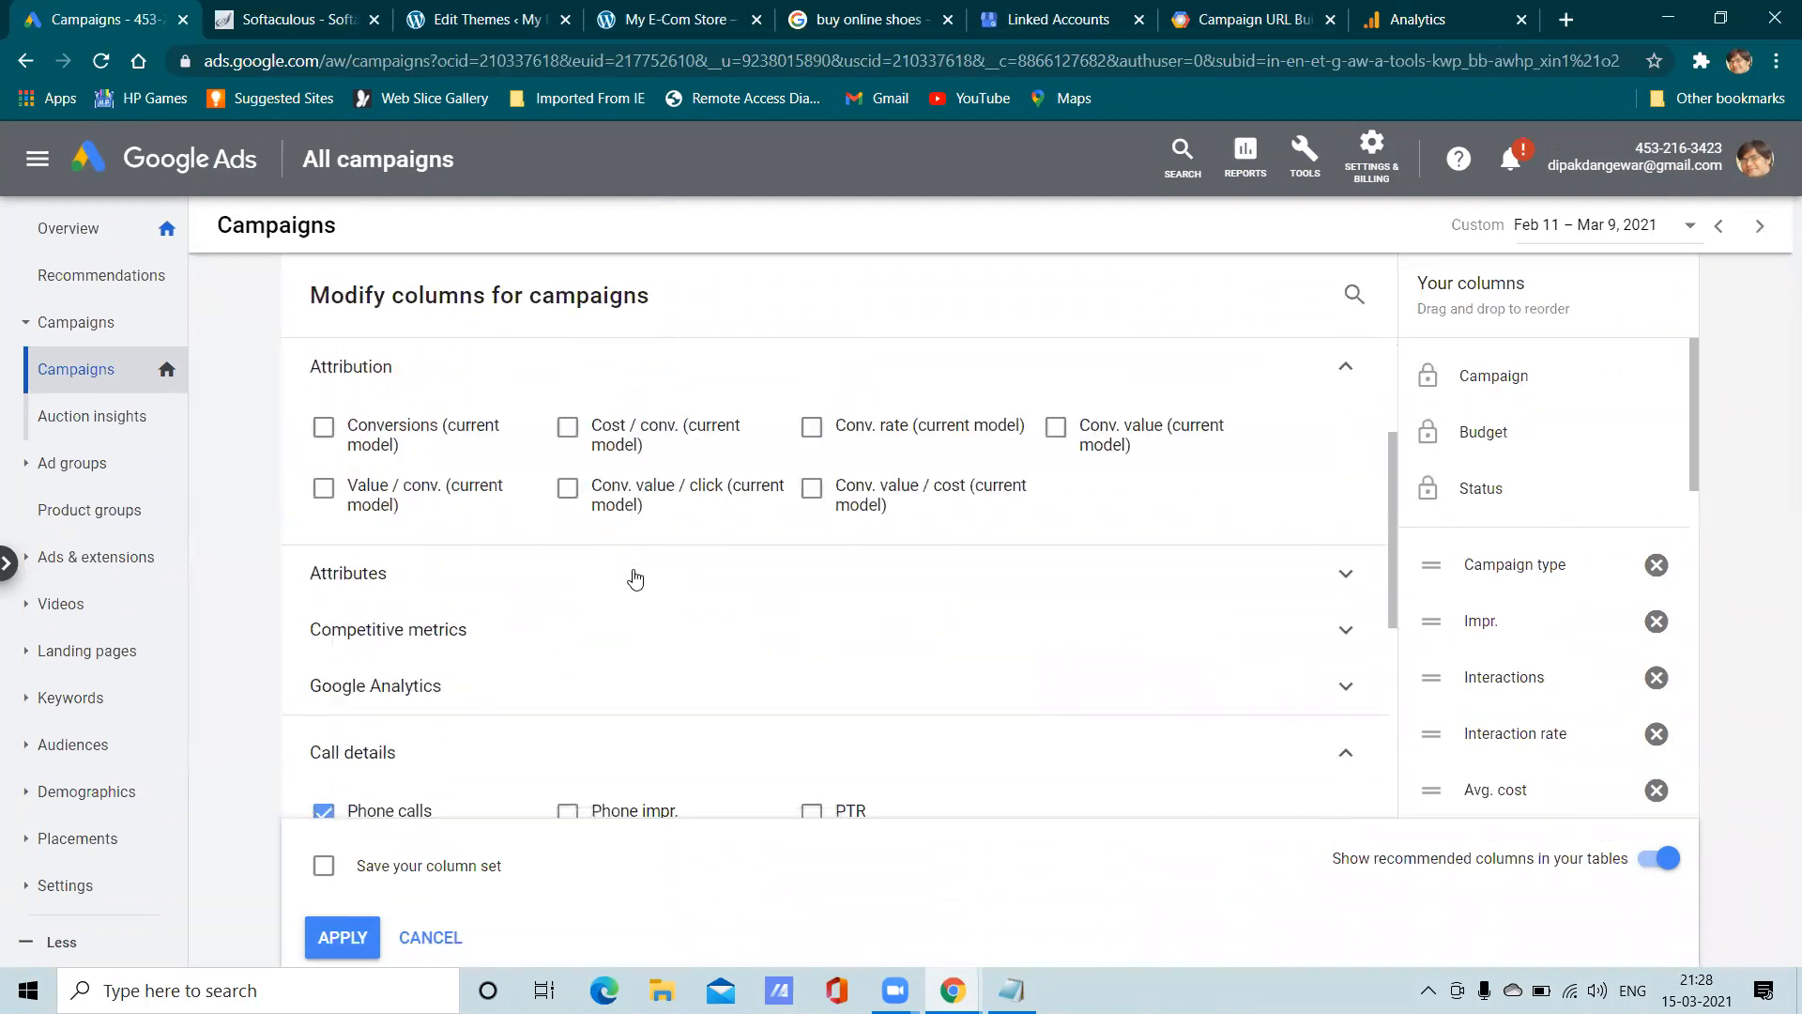
pyautogui.scroll(3, 704, 496)
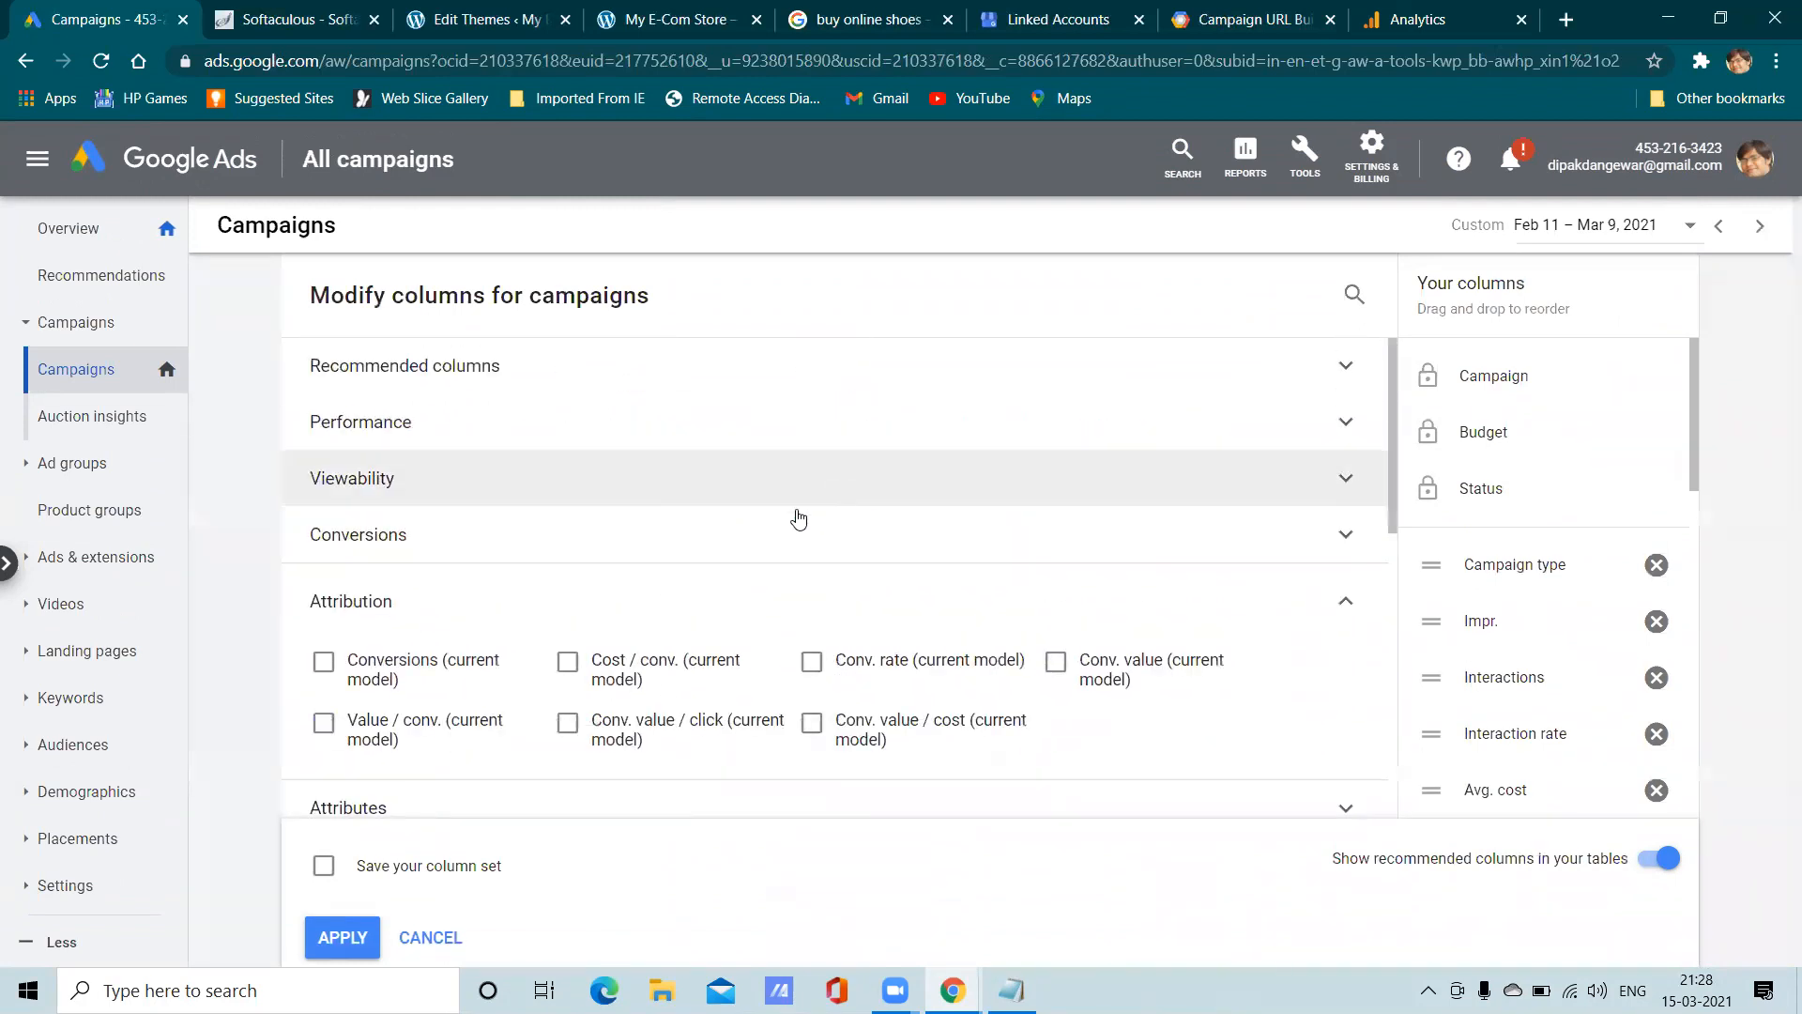
pyautogui.click(474, 486)
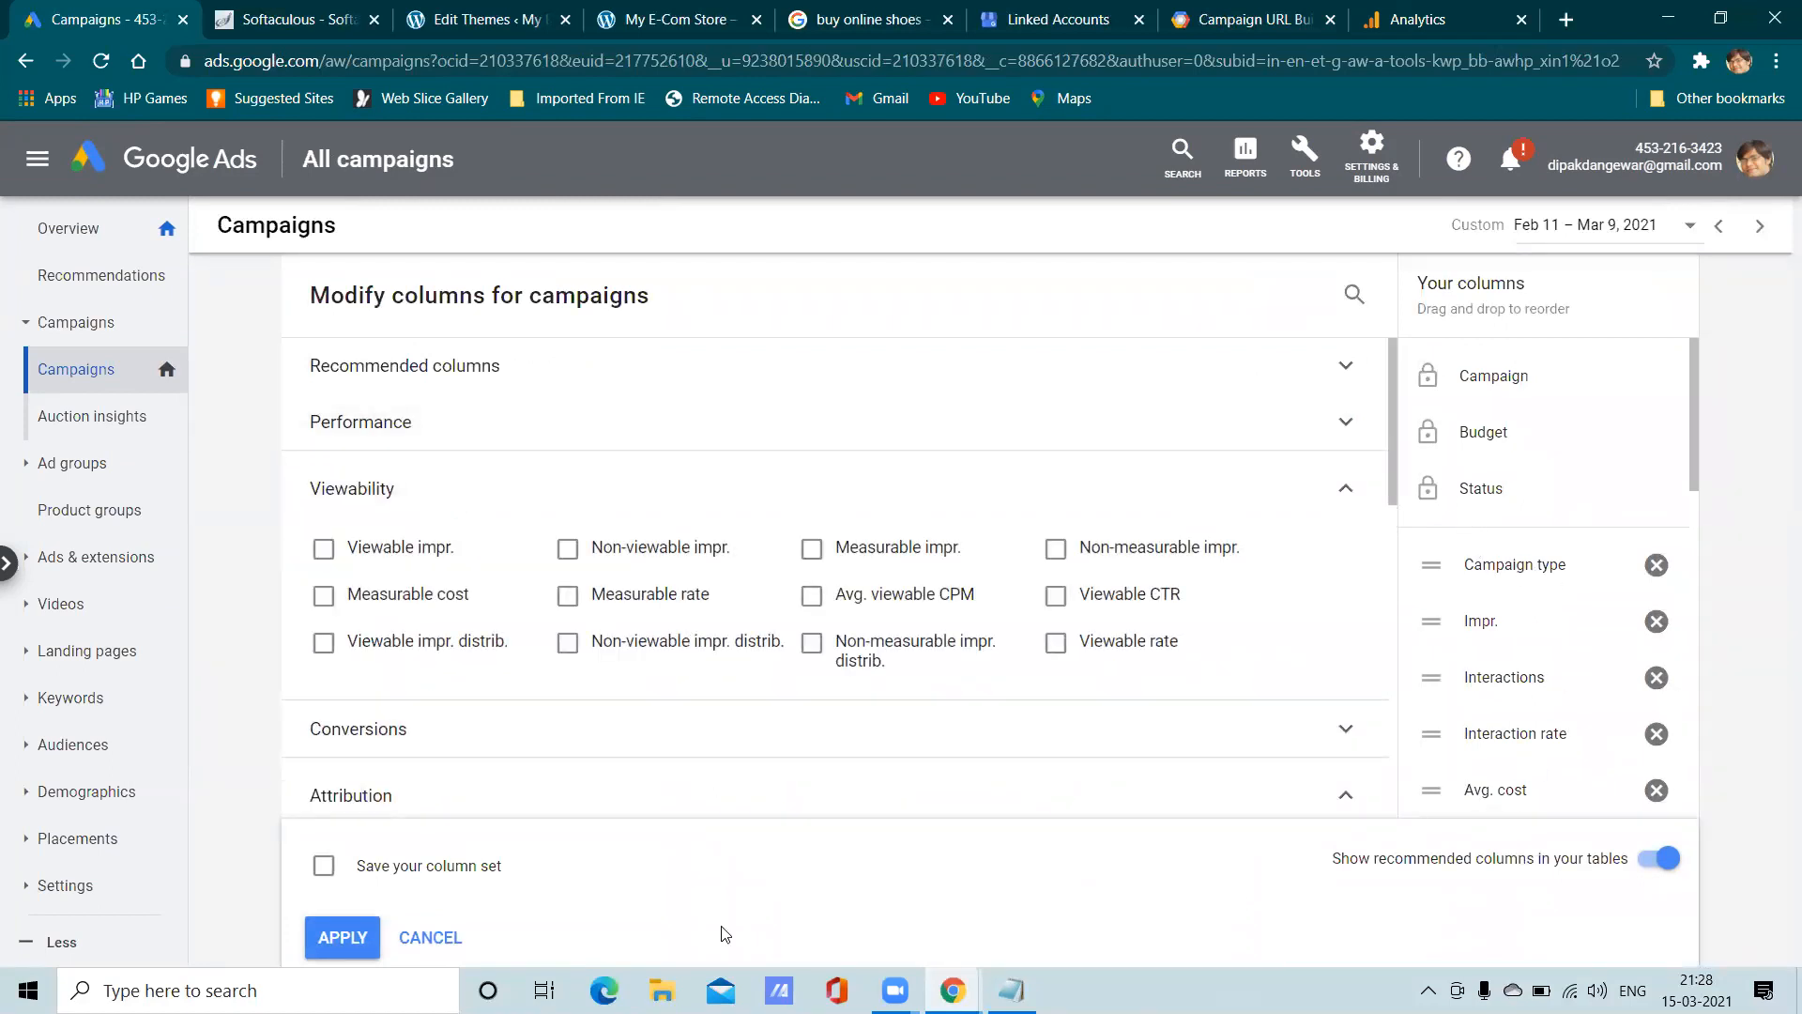
pyautogui.click(430, 937)
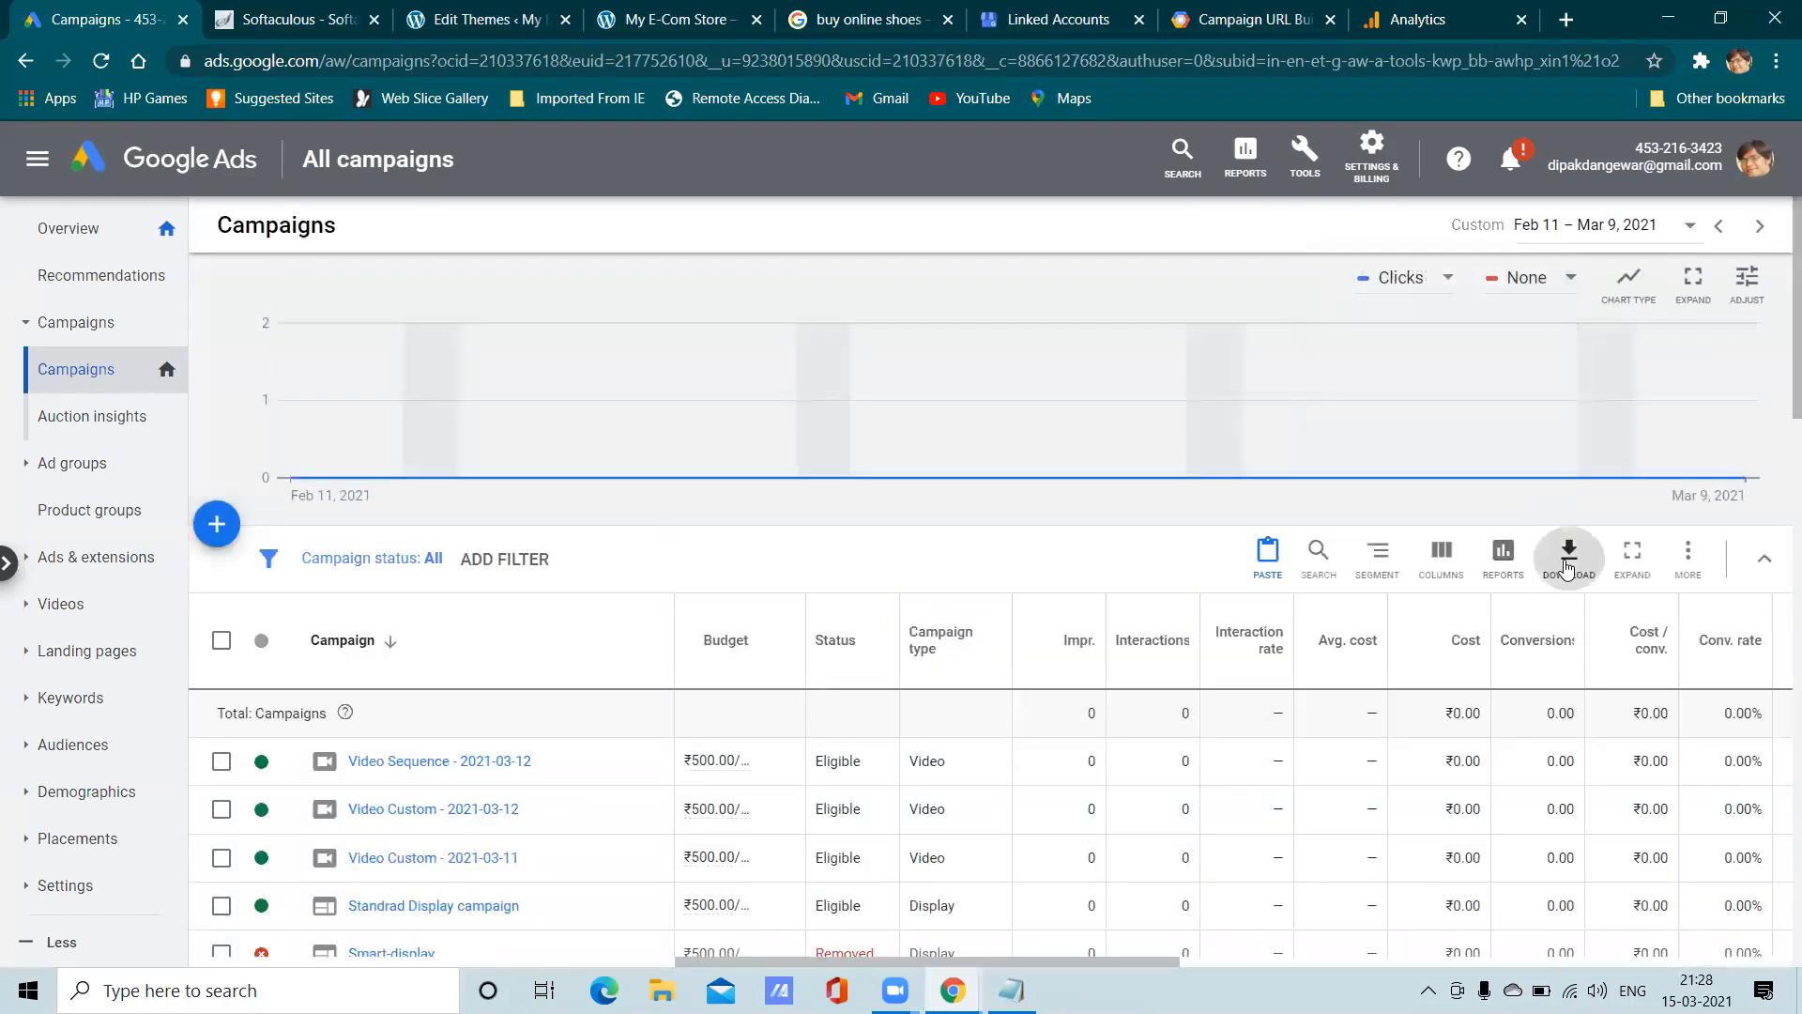
# Look over the campaigns table's download formats and its additional actions, closing both lists without choosing anything
pyautogui.click(1565, 561)
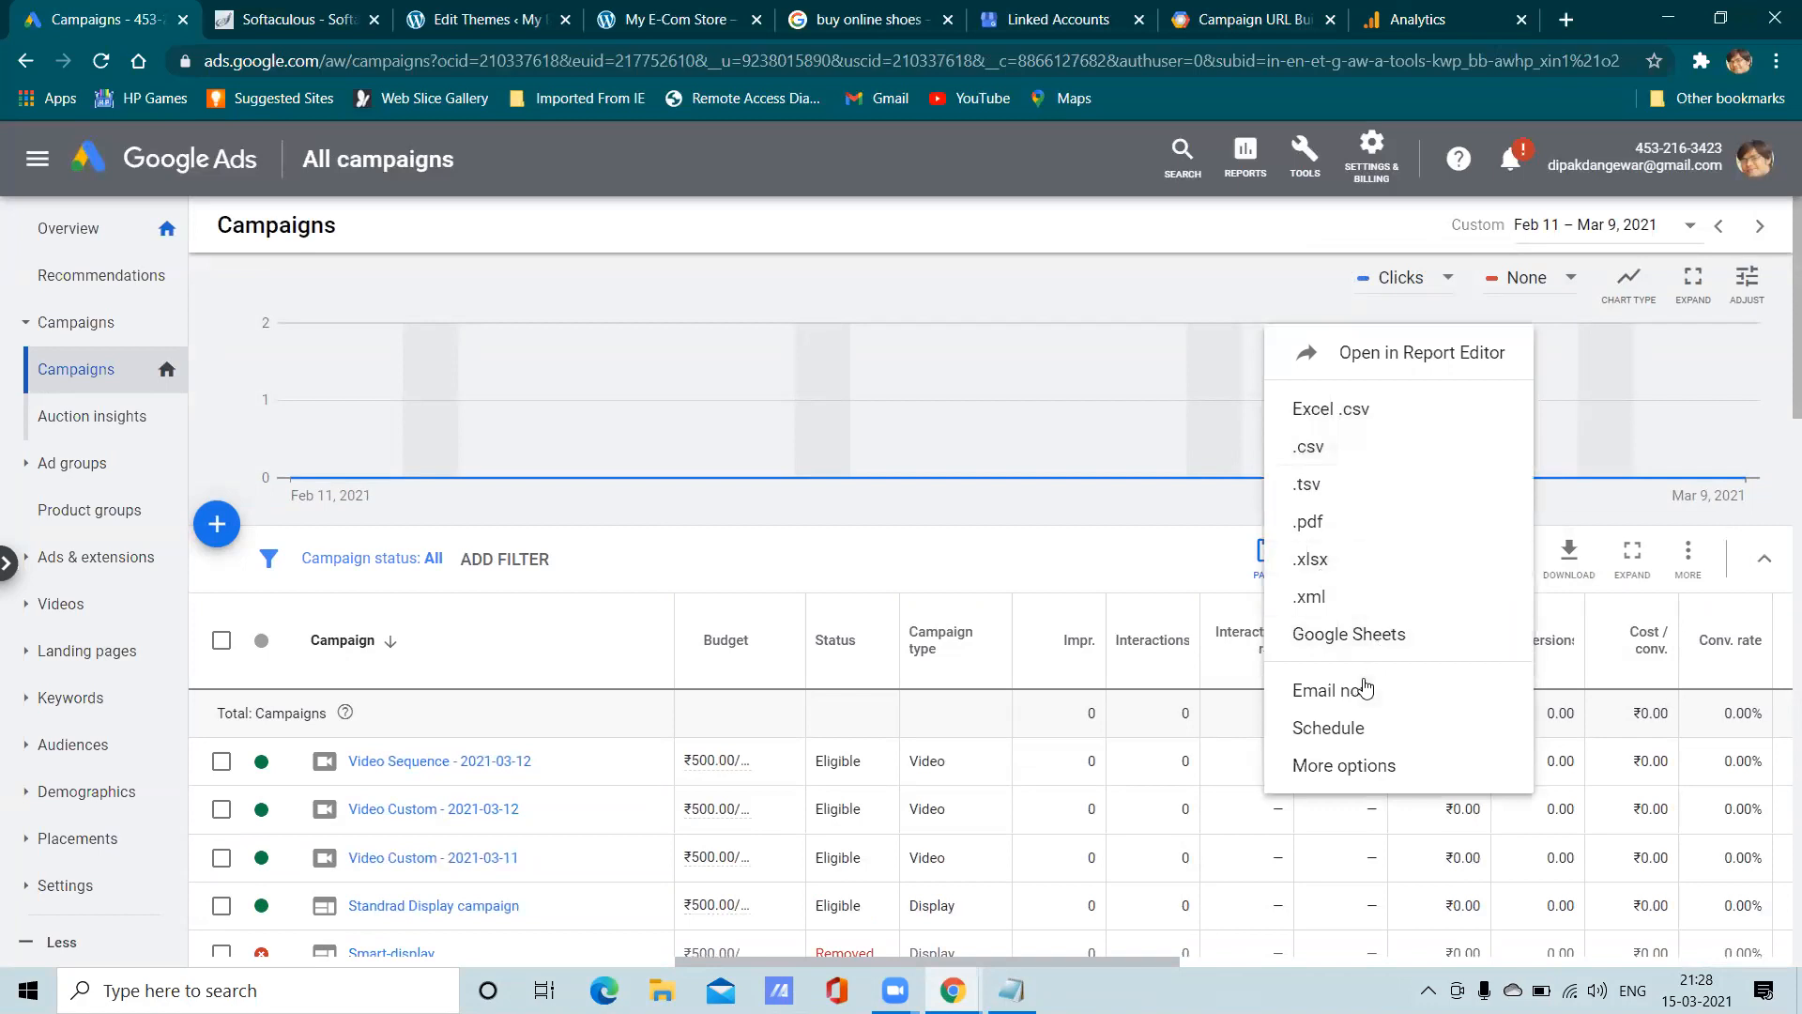
pyautogui.click(1194, 508)
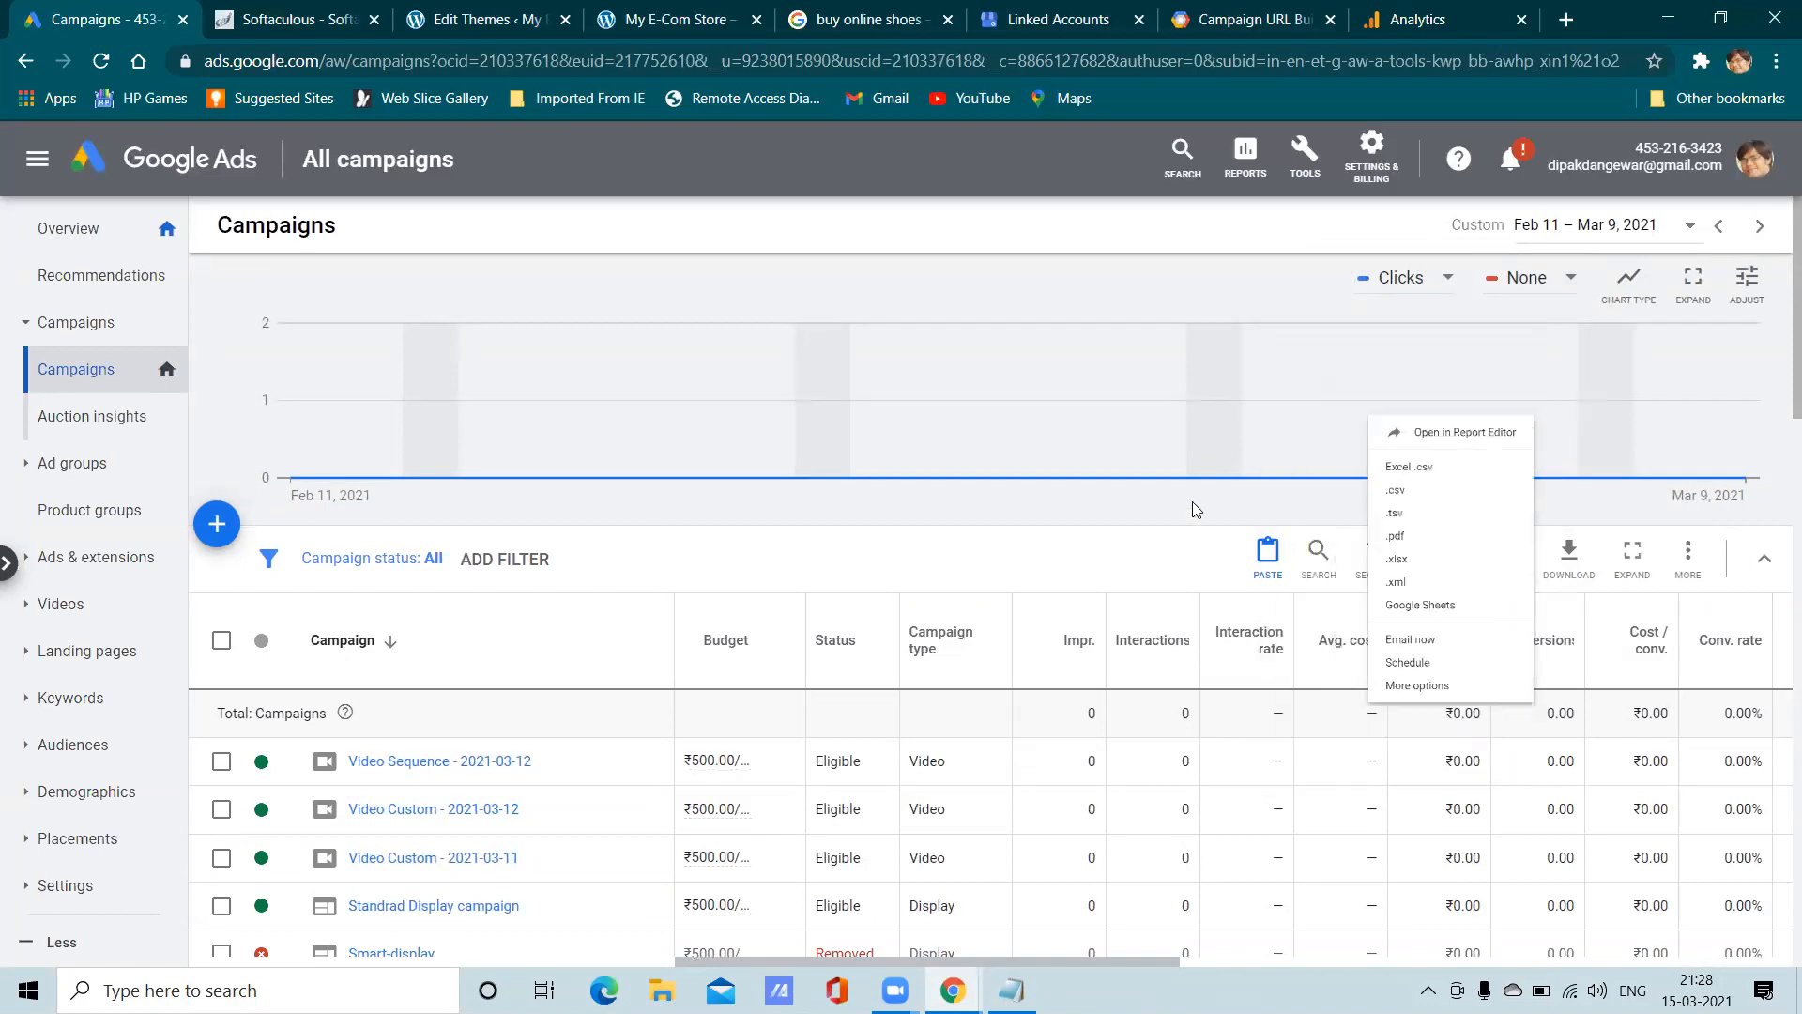
pyautogui.click(1686, 567)
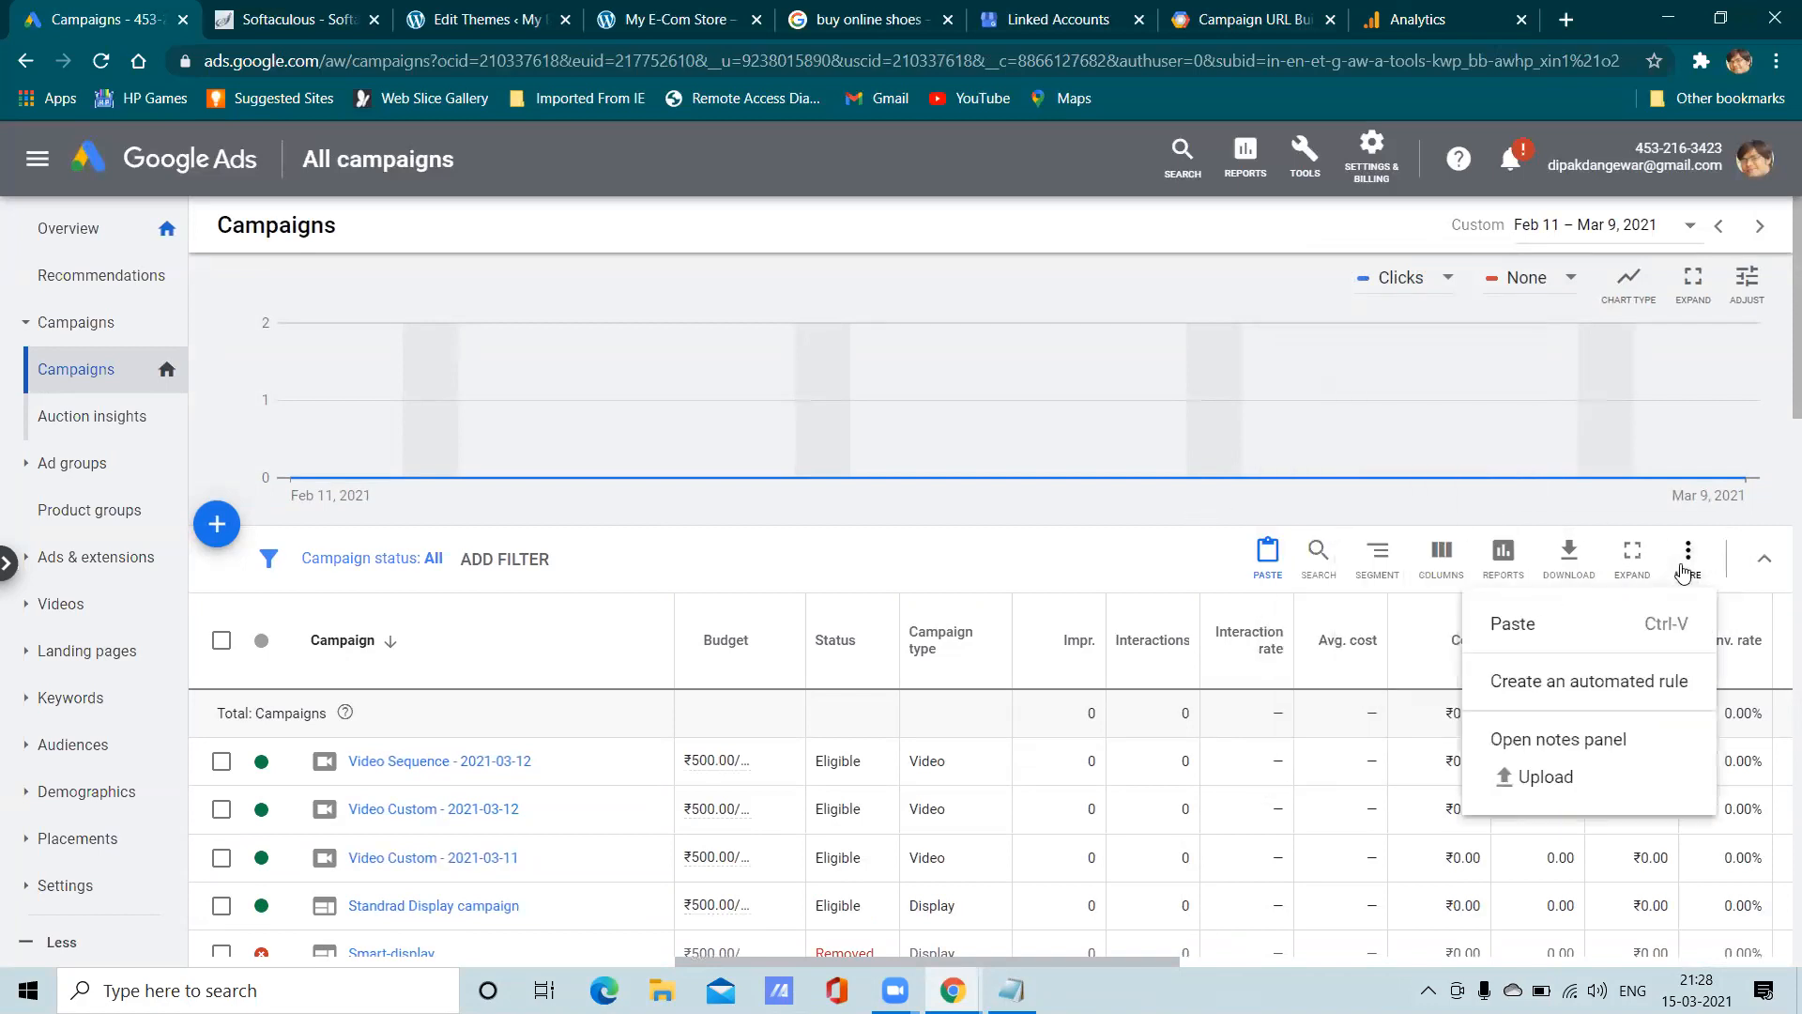
pyautogui.click(1211, 563)
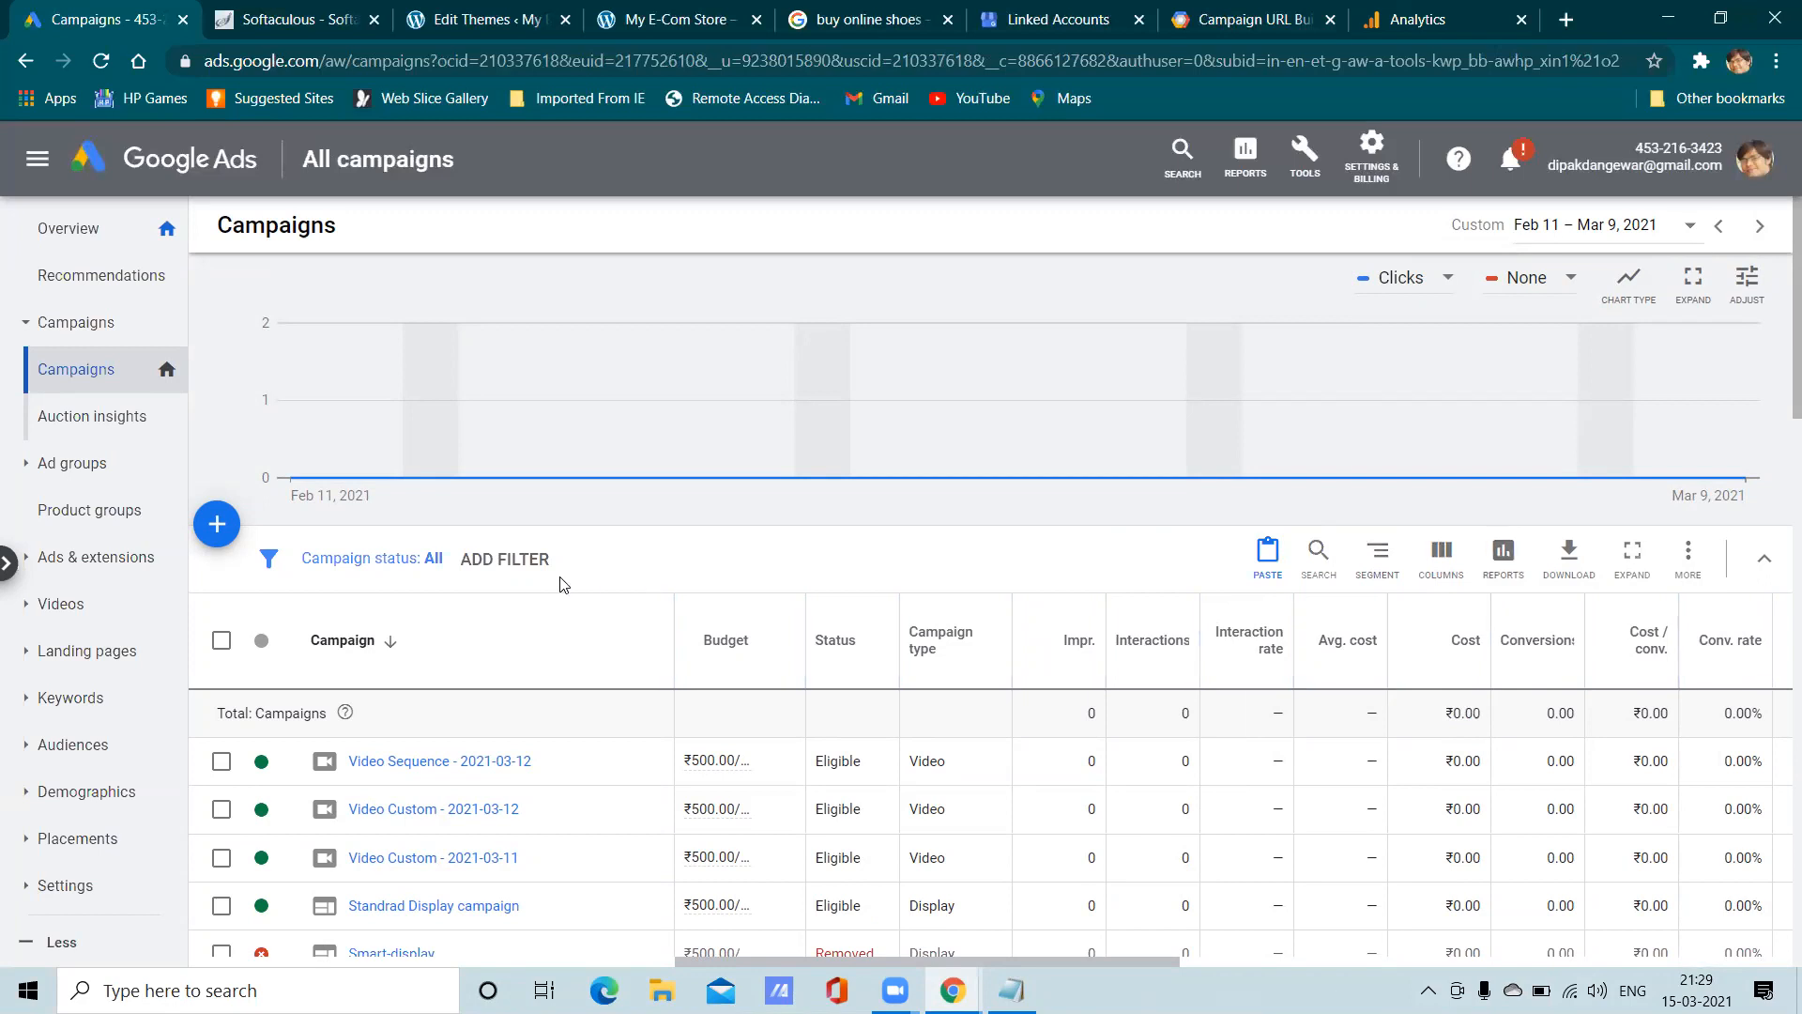
# Look through the list of campaigns with their budgets, statuses and campaign types
pyautogui.scroll(-4, 563, 585)
pyautogui.scroll(2, 604, 616)
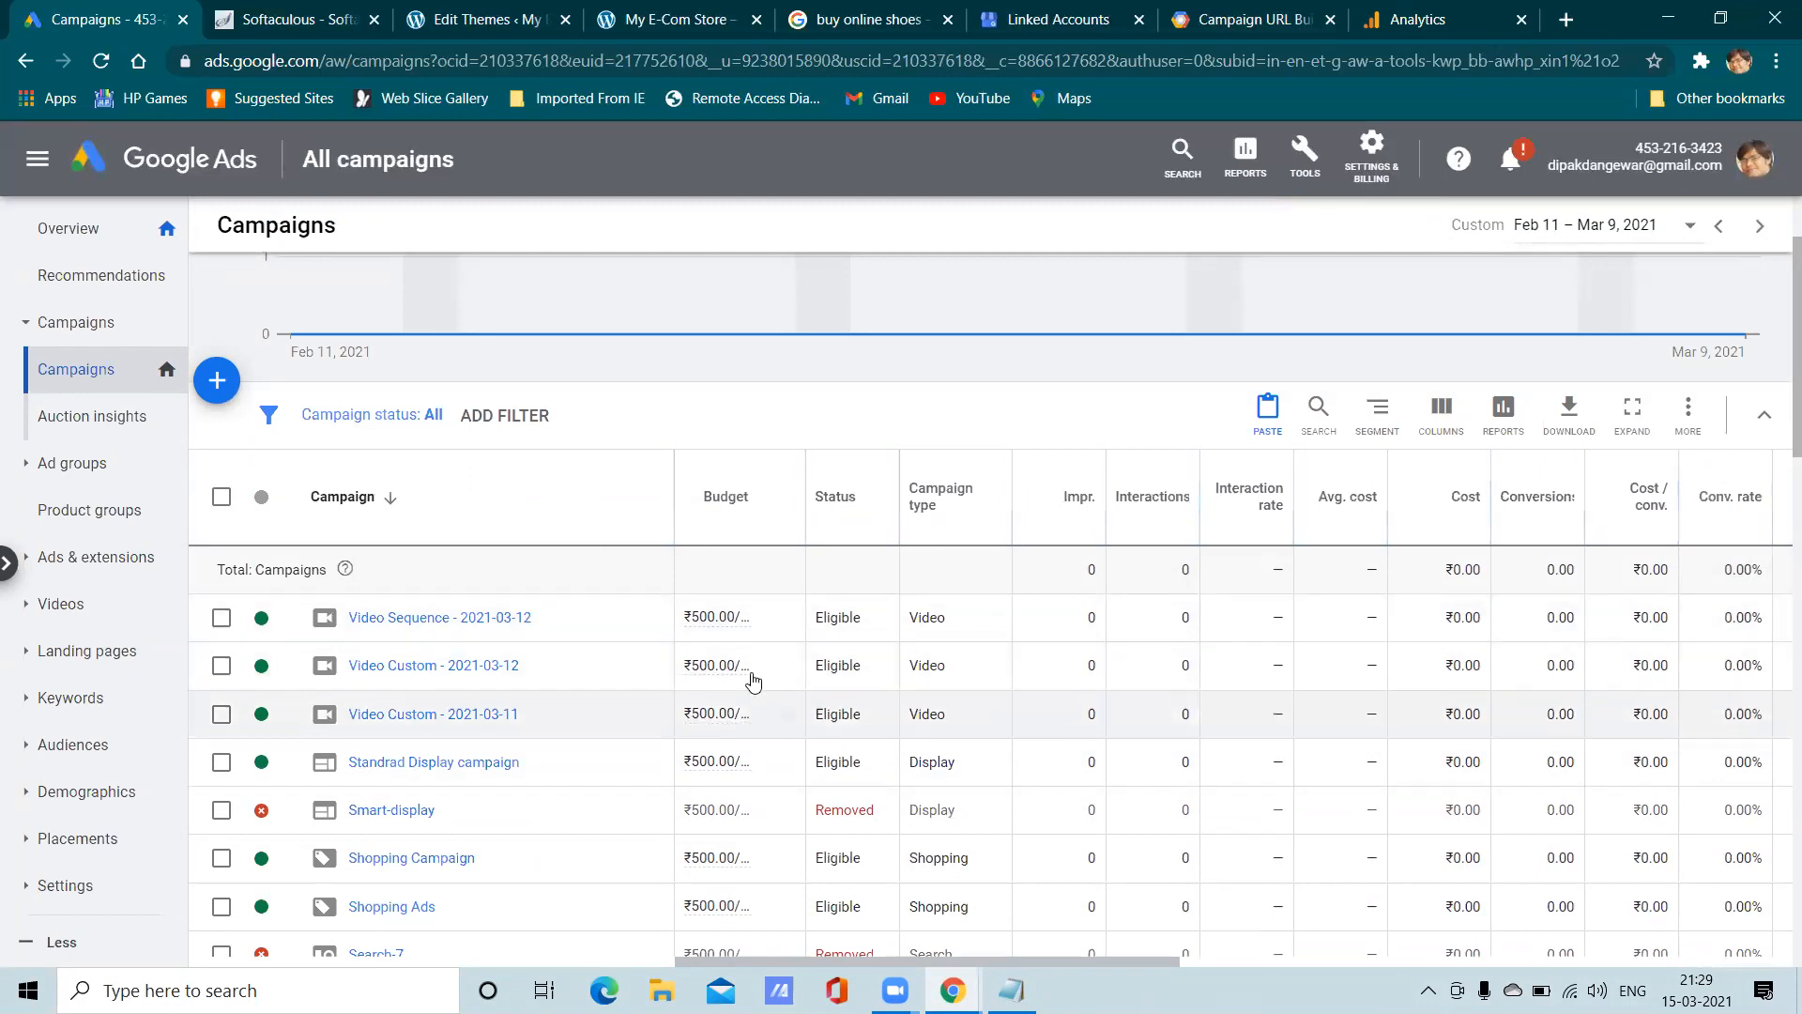
pyautogui.scroll(-5, 892, 676)
pyautogui.scroll(5, 908, 676)
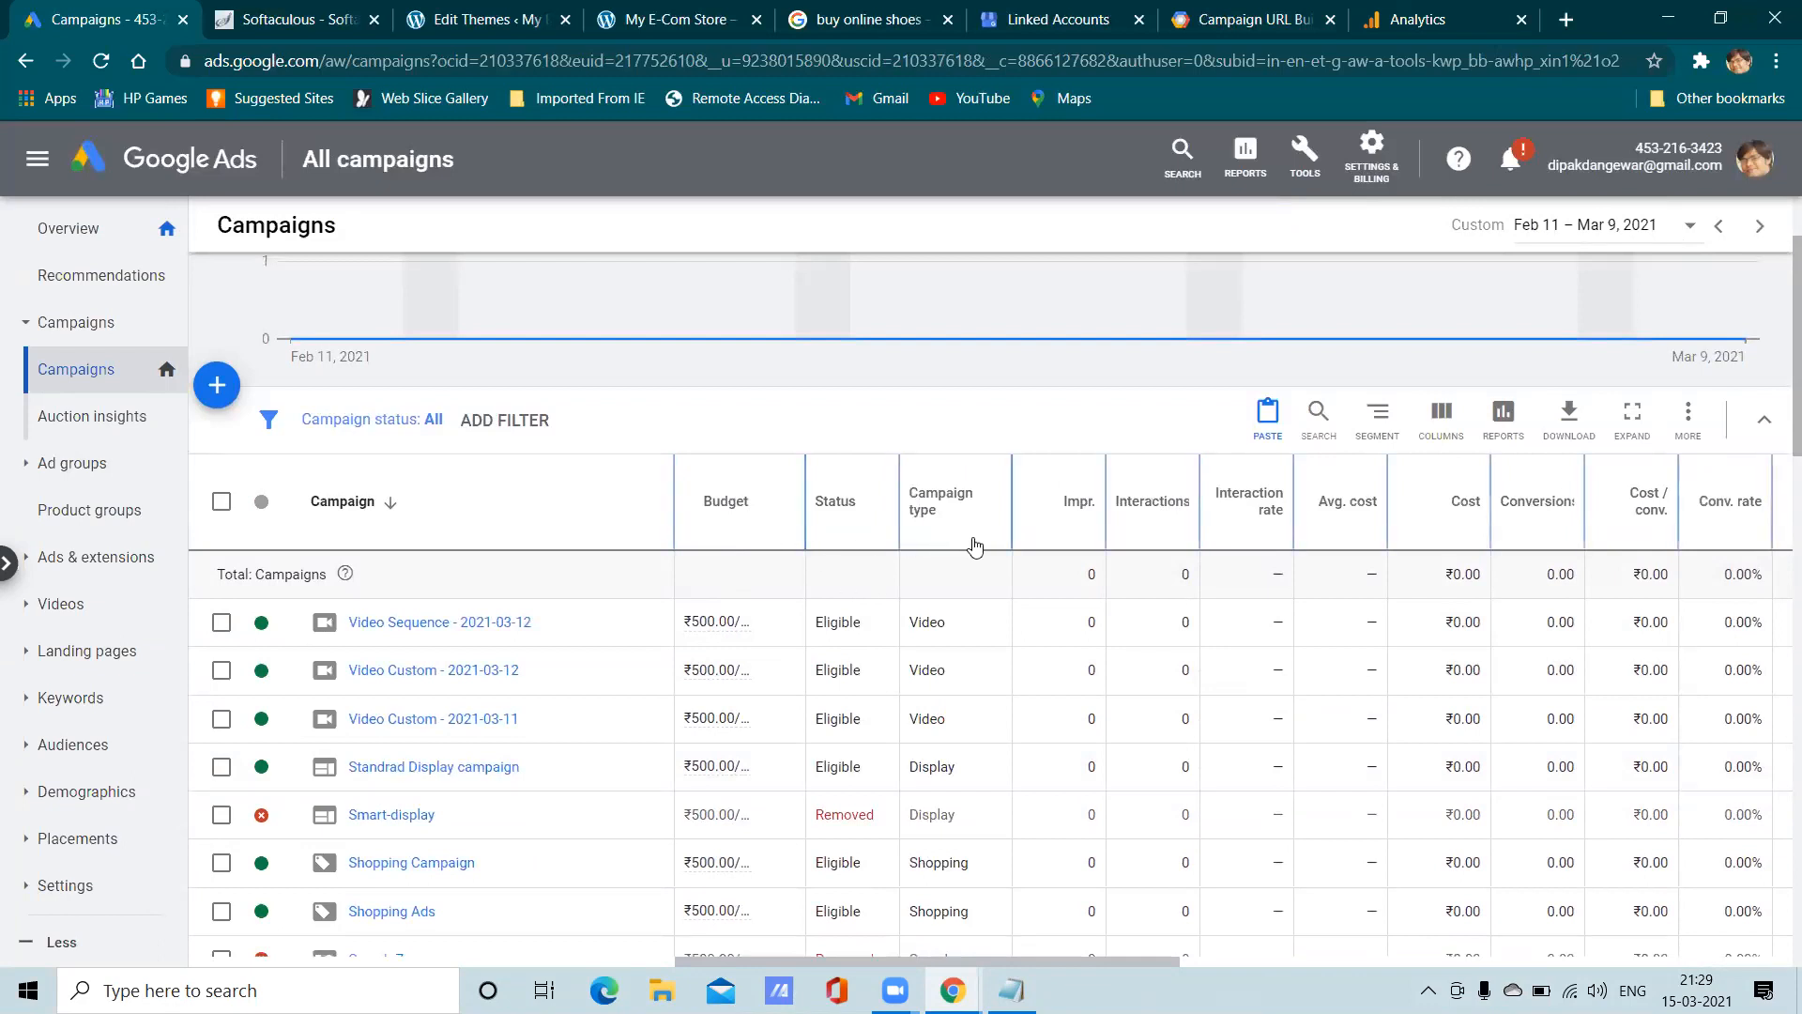
pyautogui.scroll(-8, 969, 543)
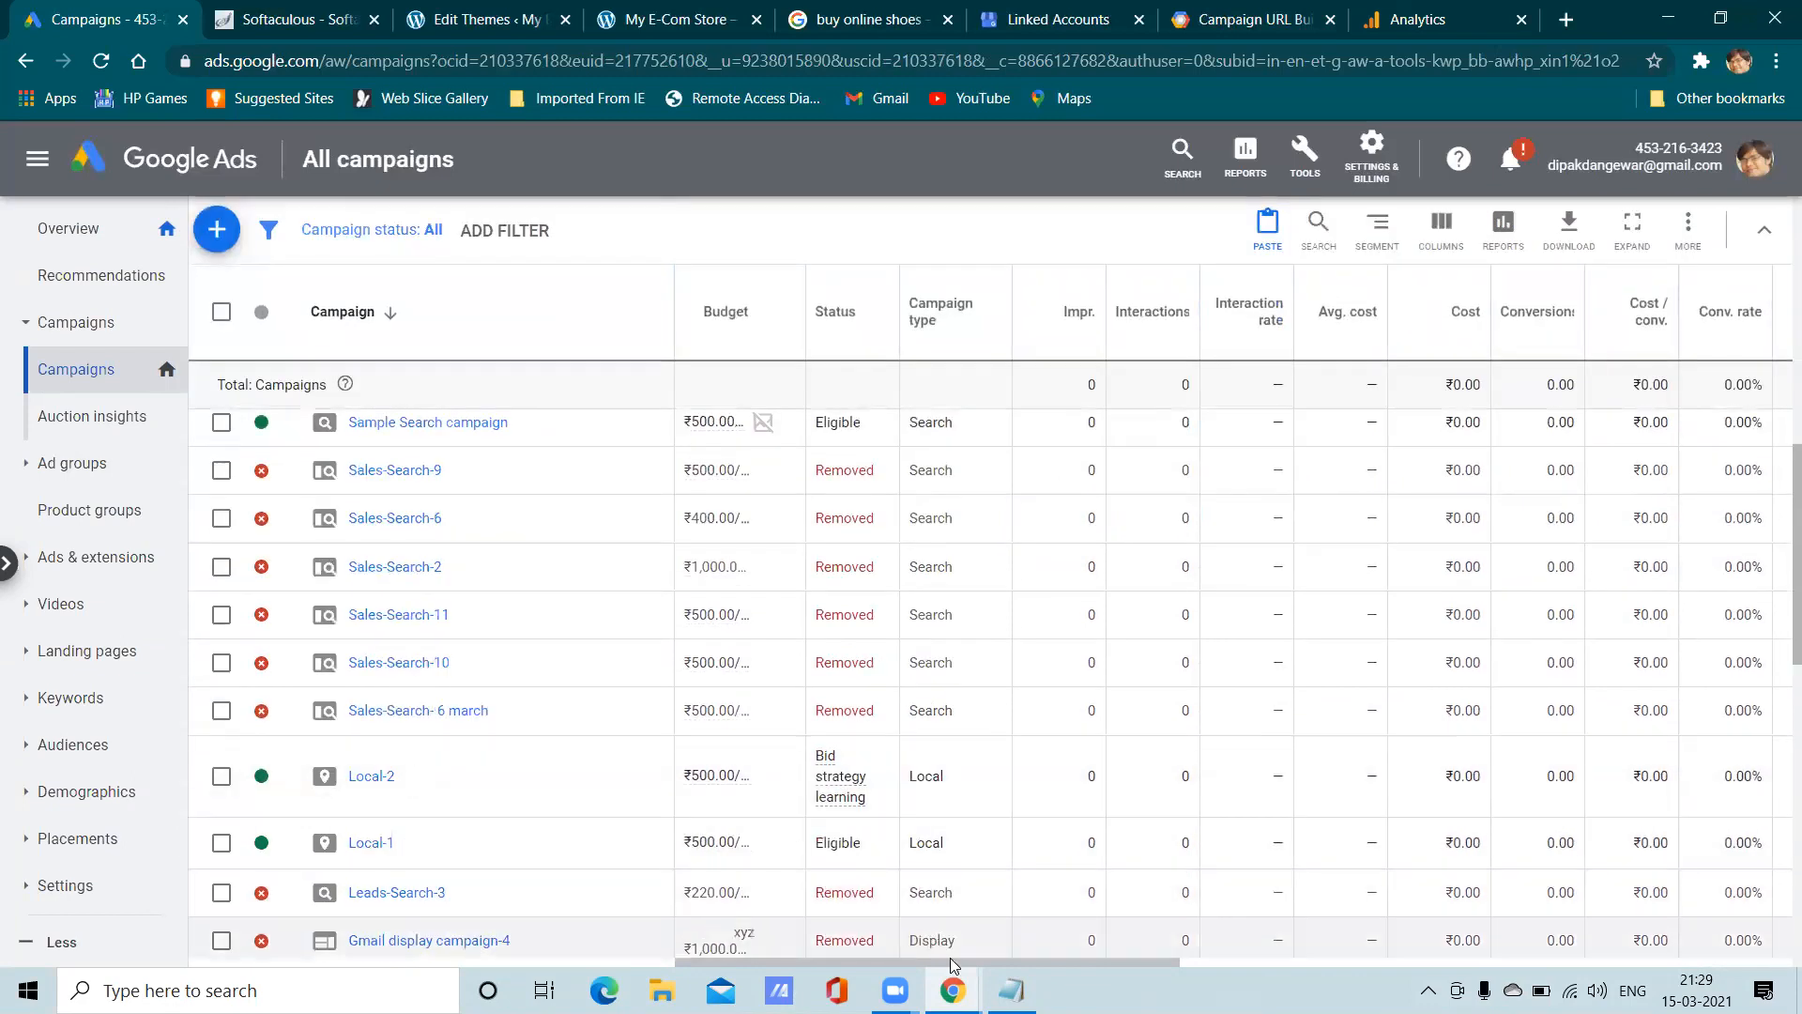
pyautogui.moveTo(953, 990)
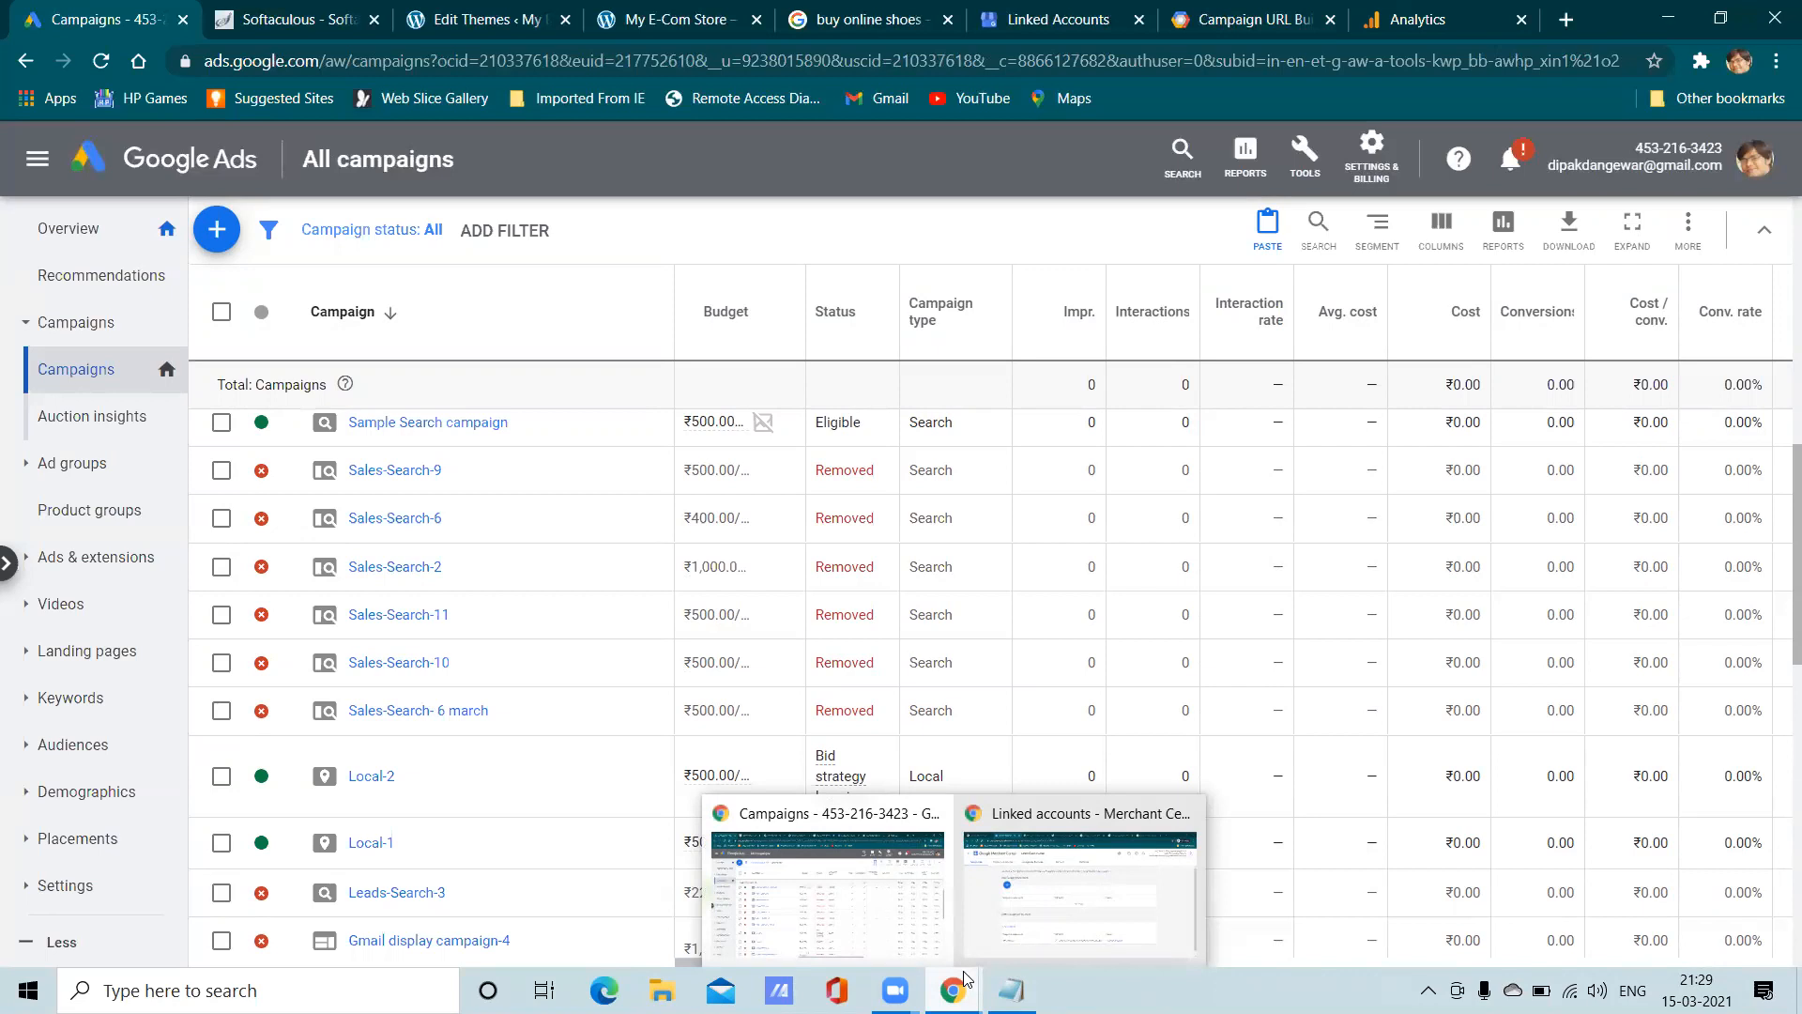
# Open the Product groups page and review the Max. CPC bids of the listed product groups
pyautogui.click(82, 465)
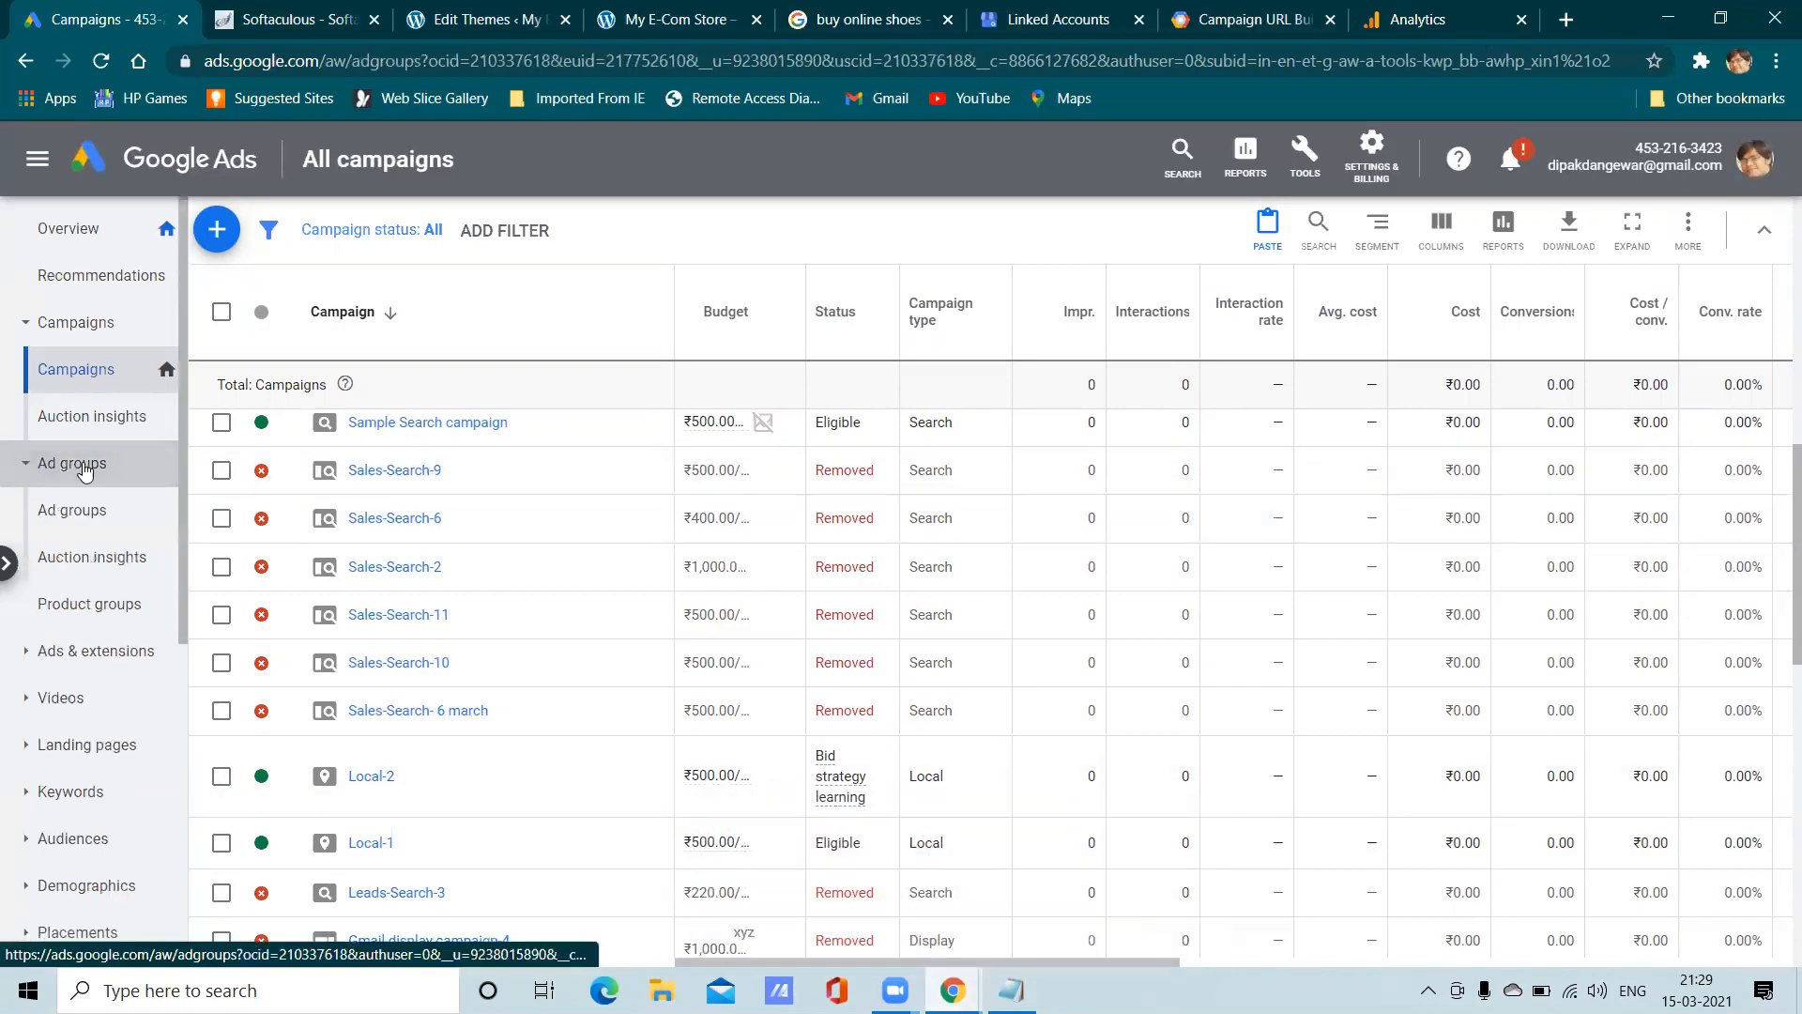
pyautogui.click(122, 514)
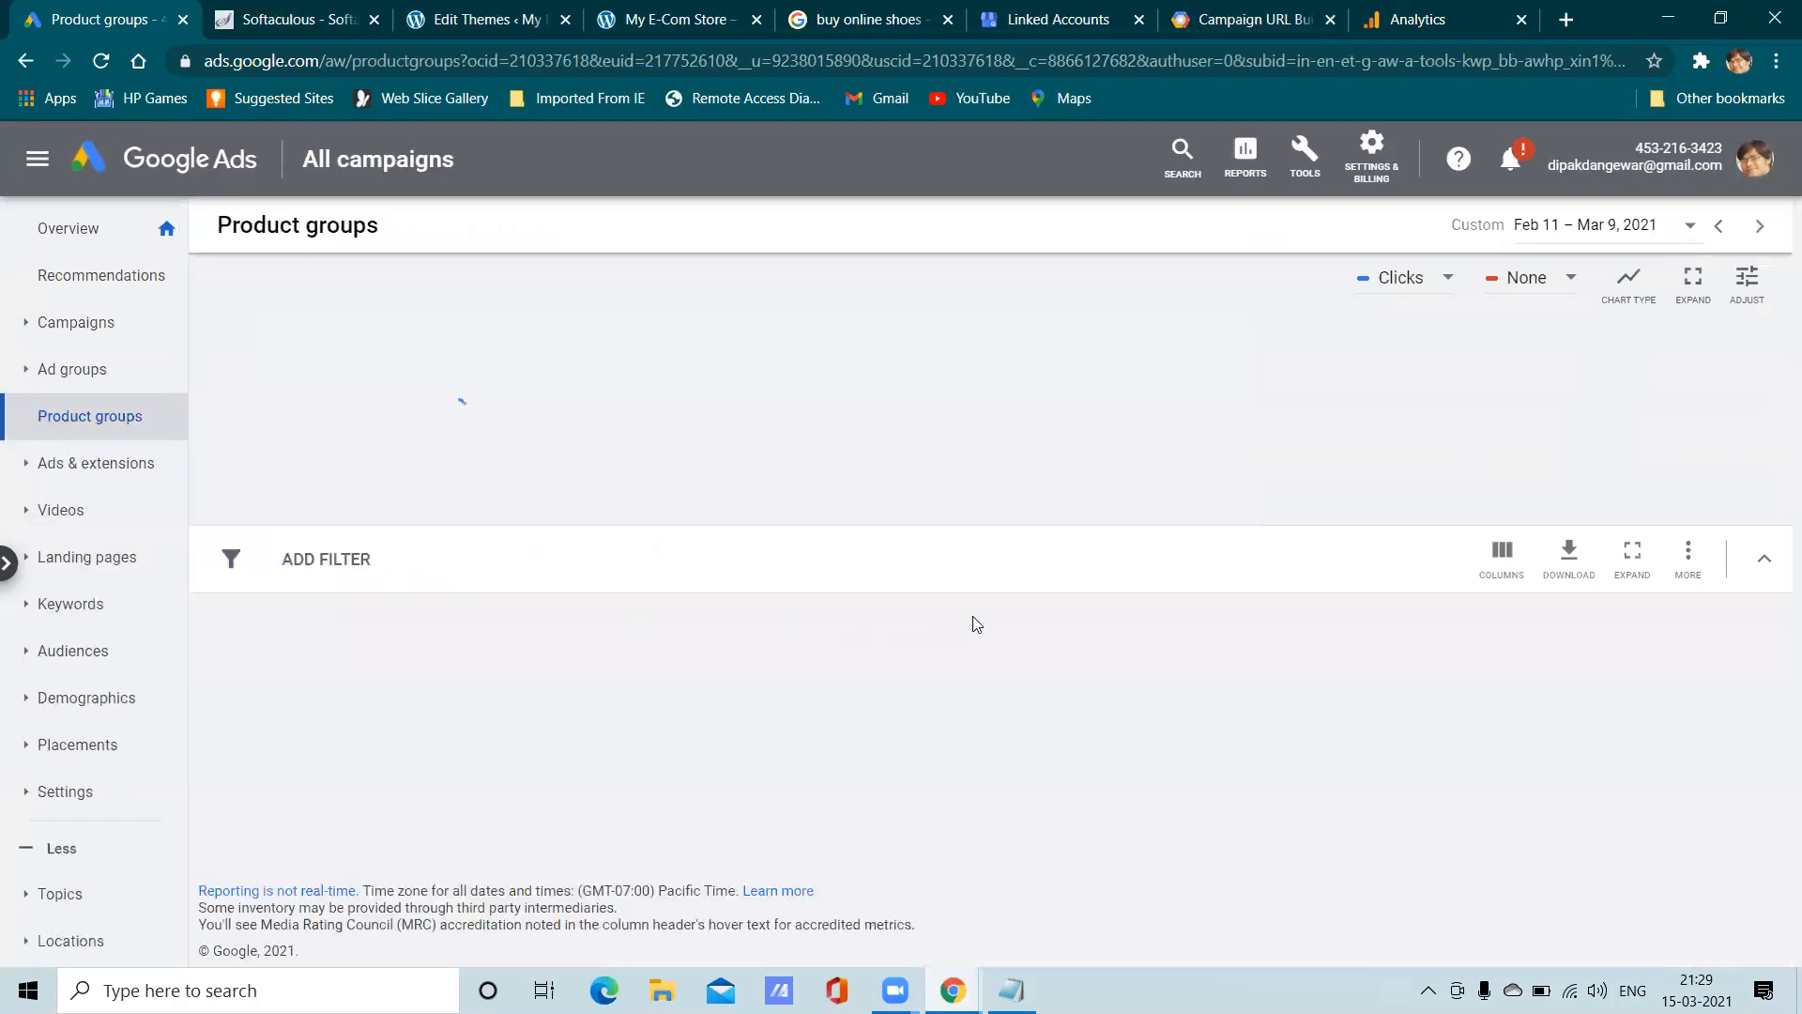
pyautogui.scroll(-2, 1051, 629)
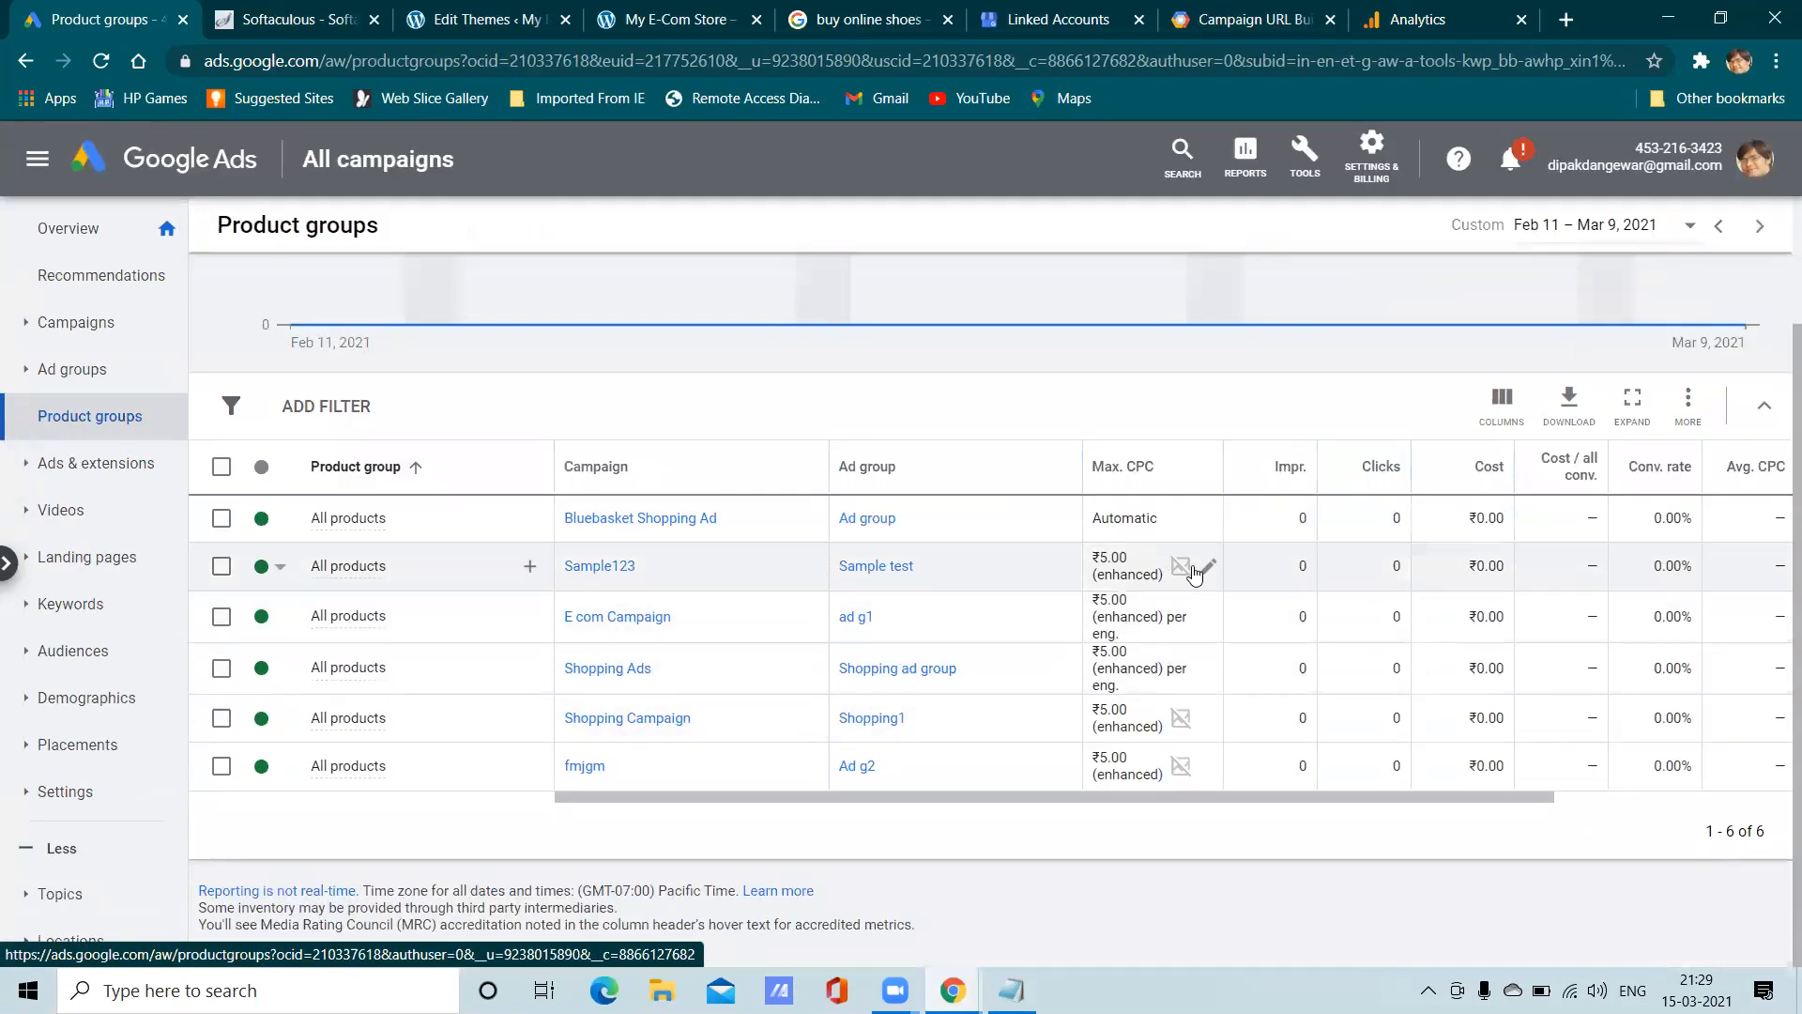
pyautogui.moveTo(1180, 572)
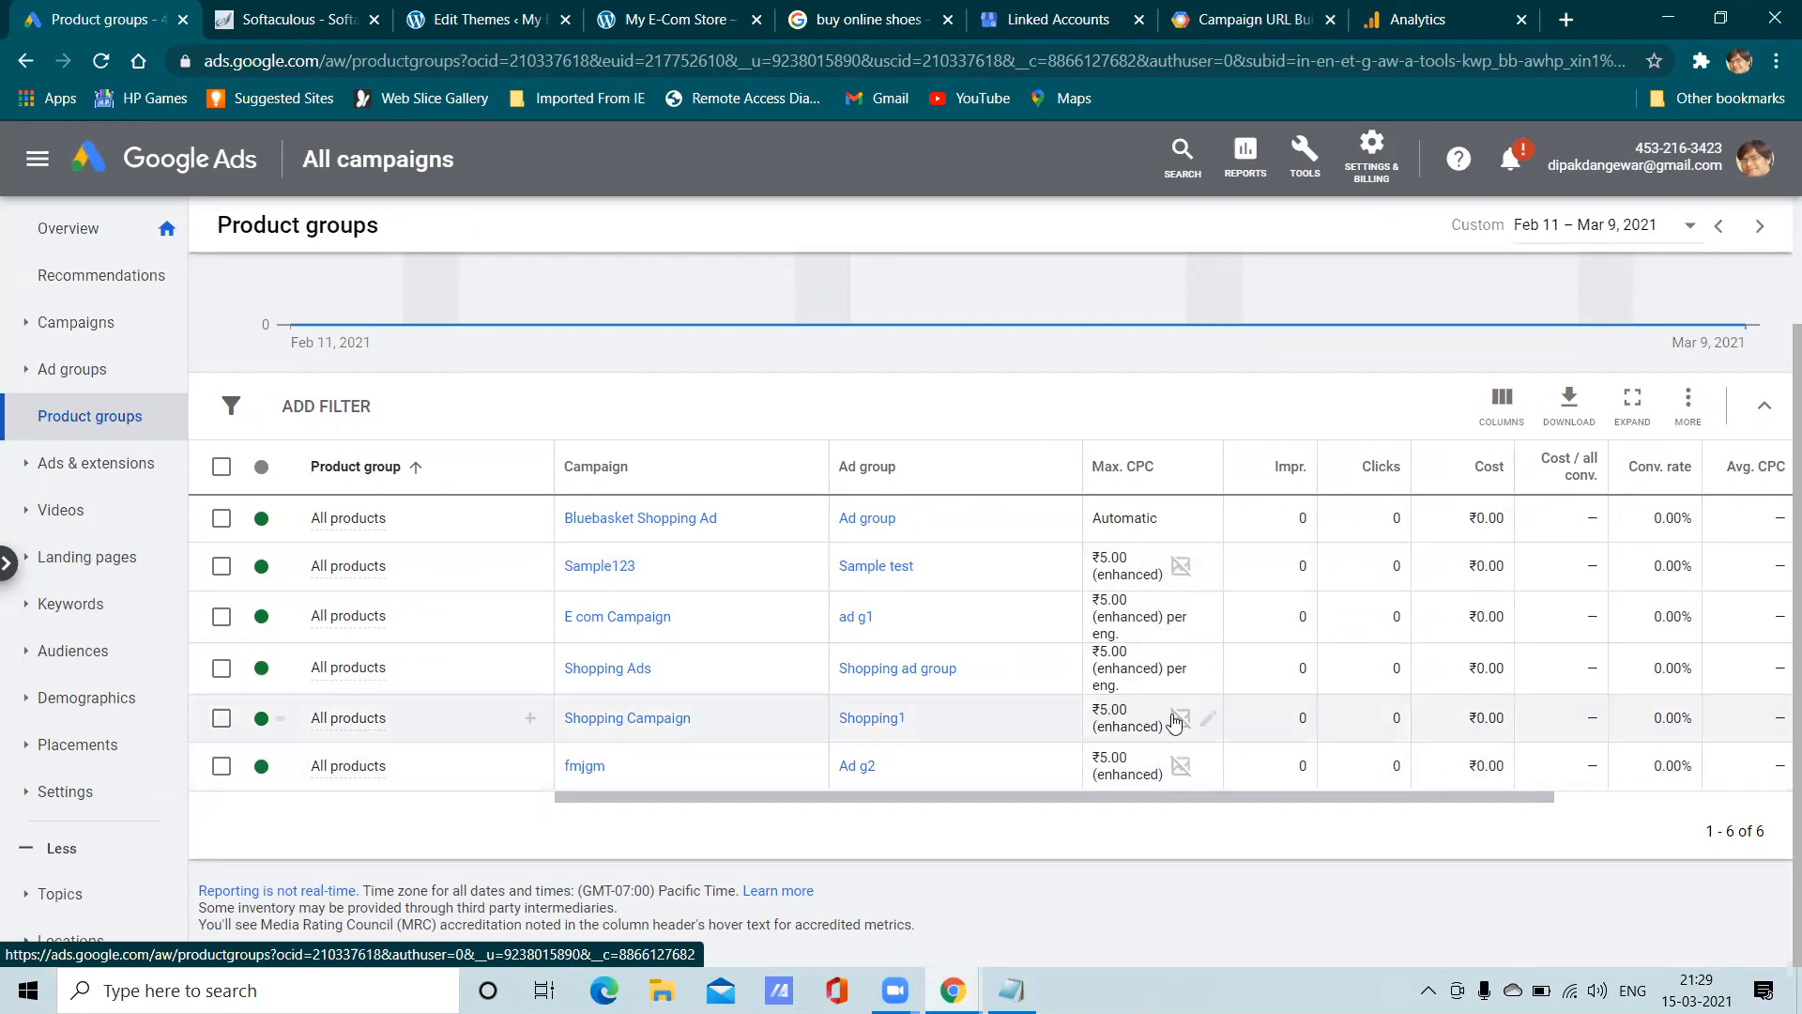
pyautogui.moveTo(1178, 723)
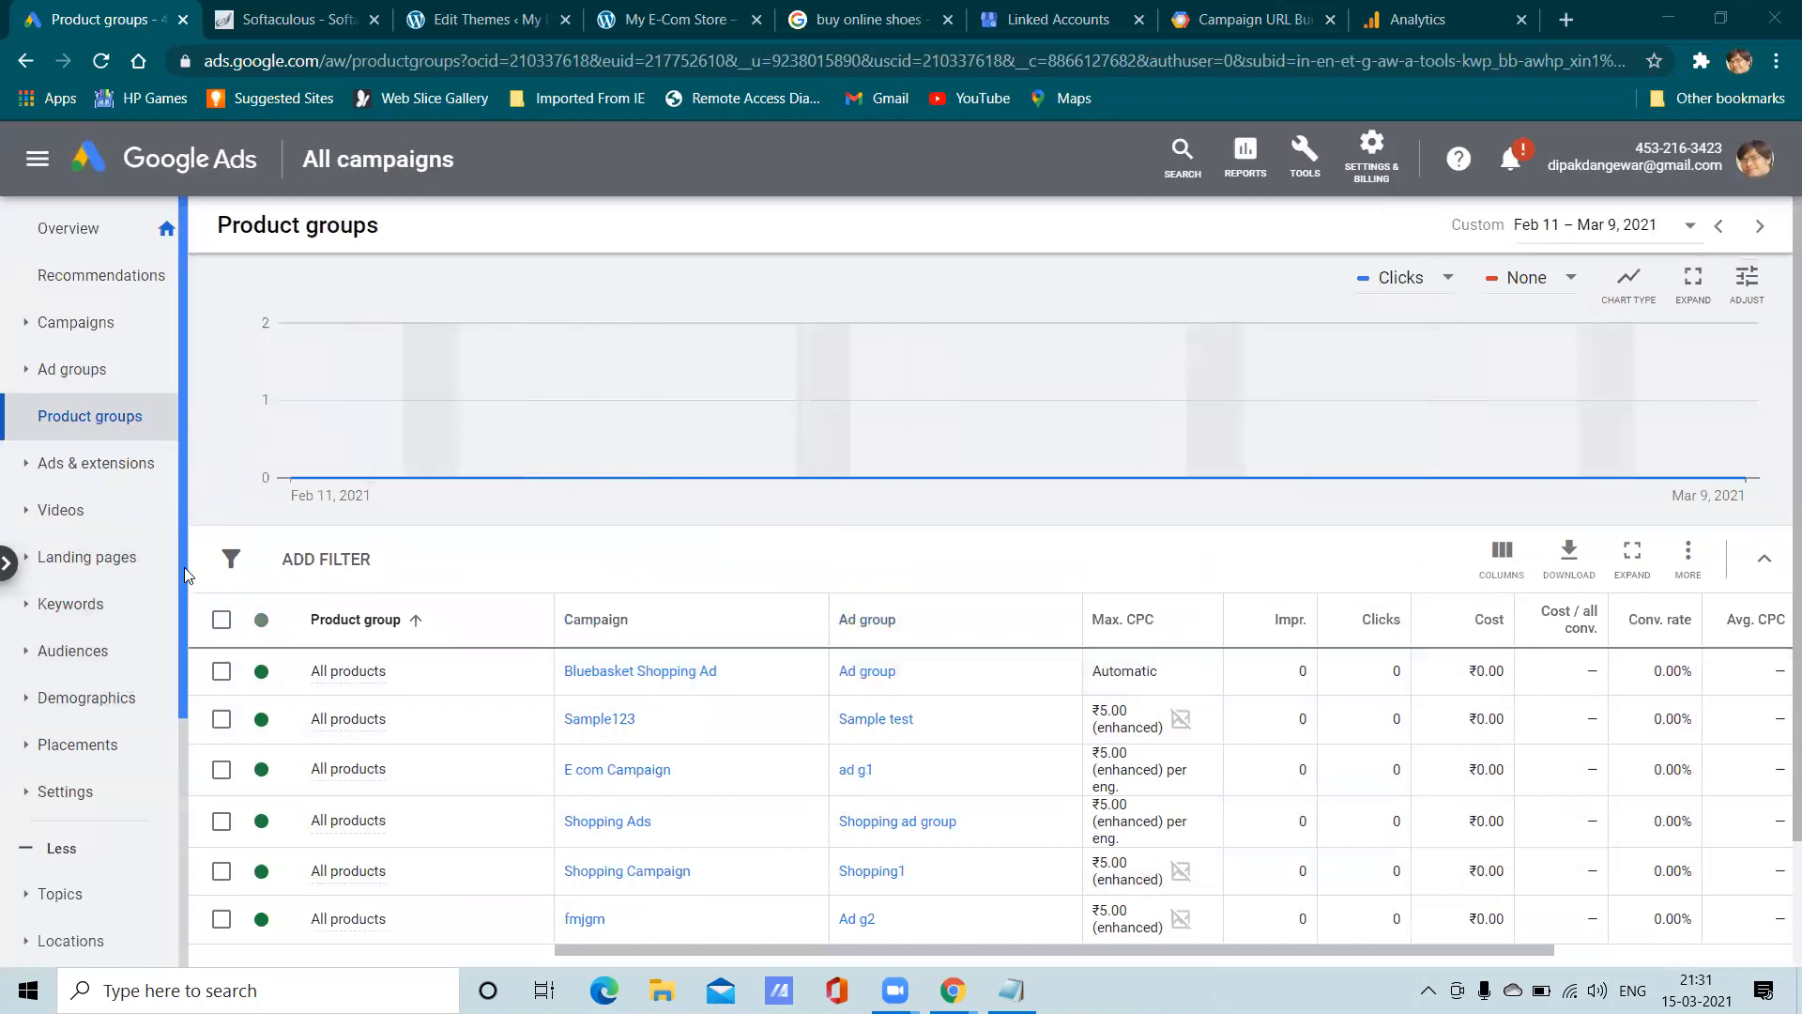
pyautogui.scroll(-1, 184, 567)
pyautogui.scroll(-4, 180, 592)
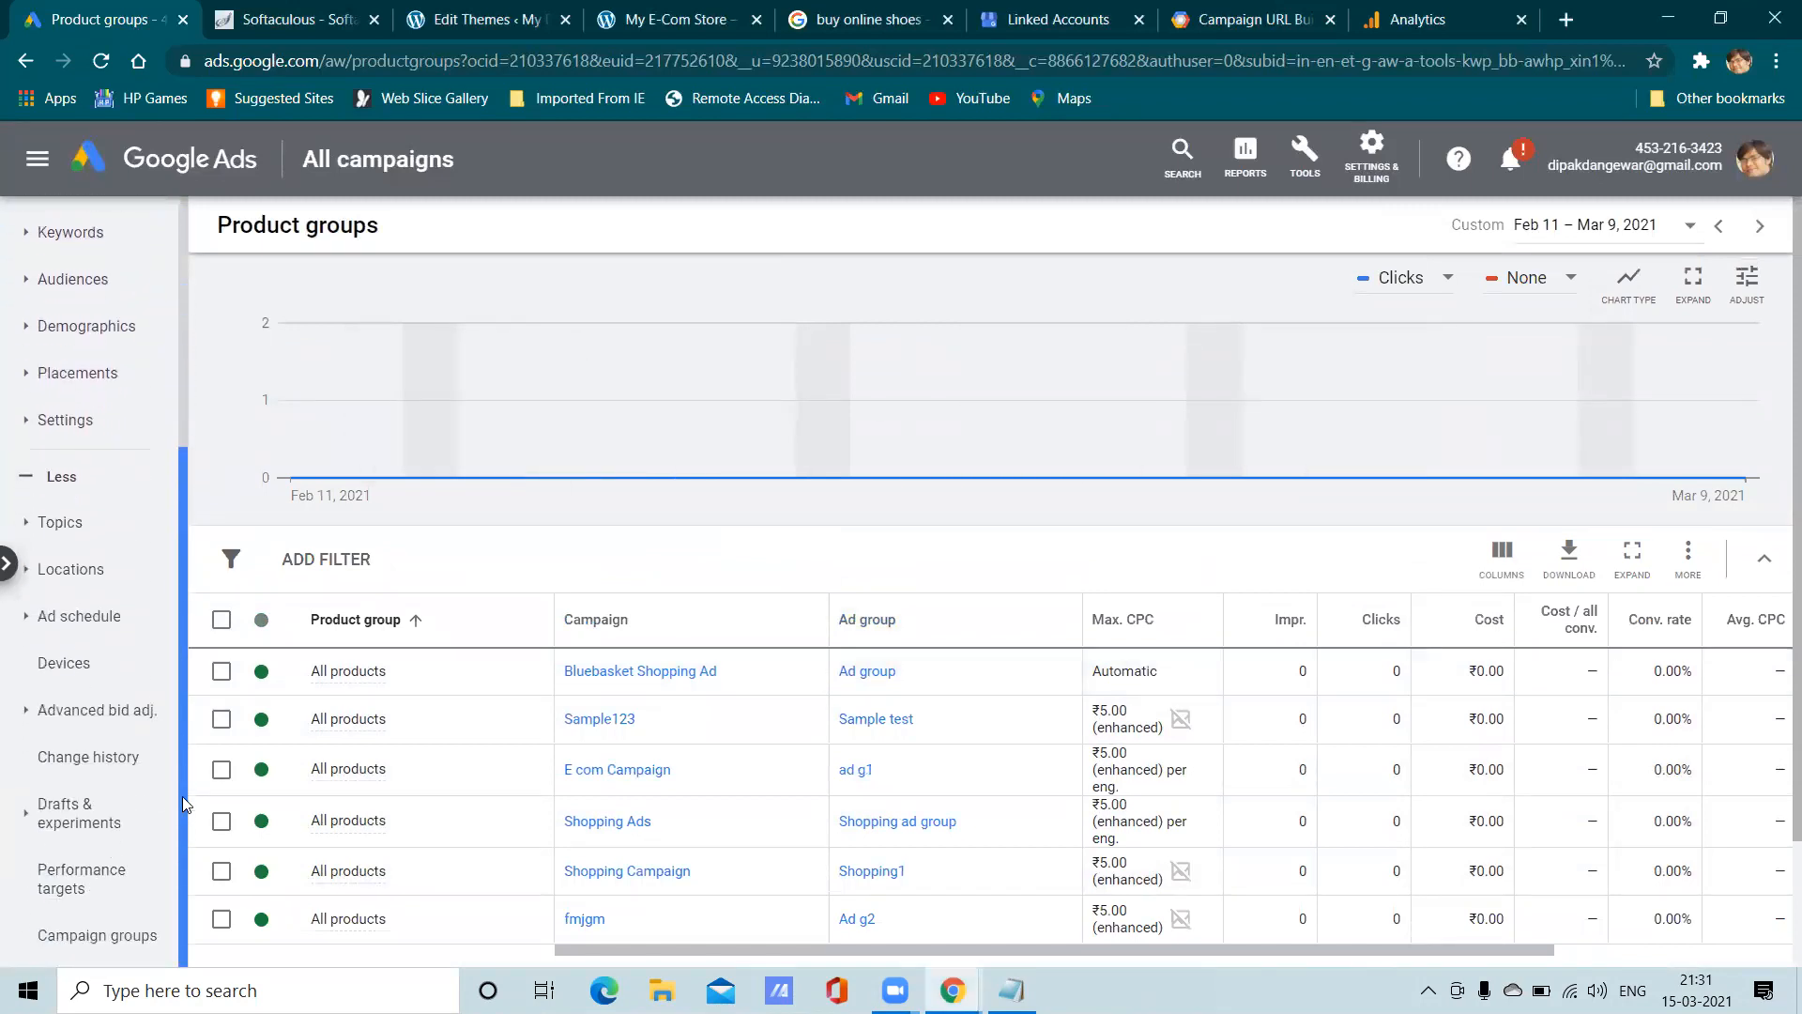
pyautogui.scroll(3, 182, 796)
pyautogui.moveTo(194, 555); pyautogui.dragTo(200, 432)
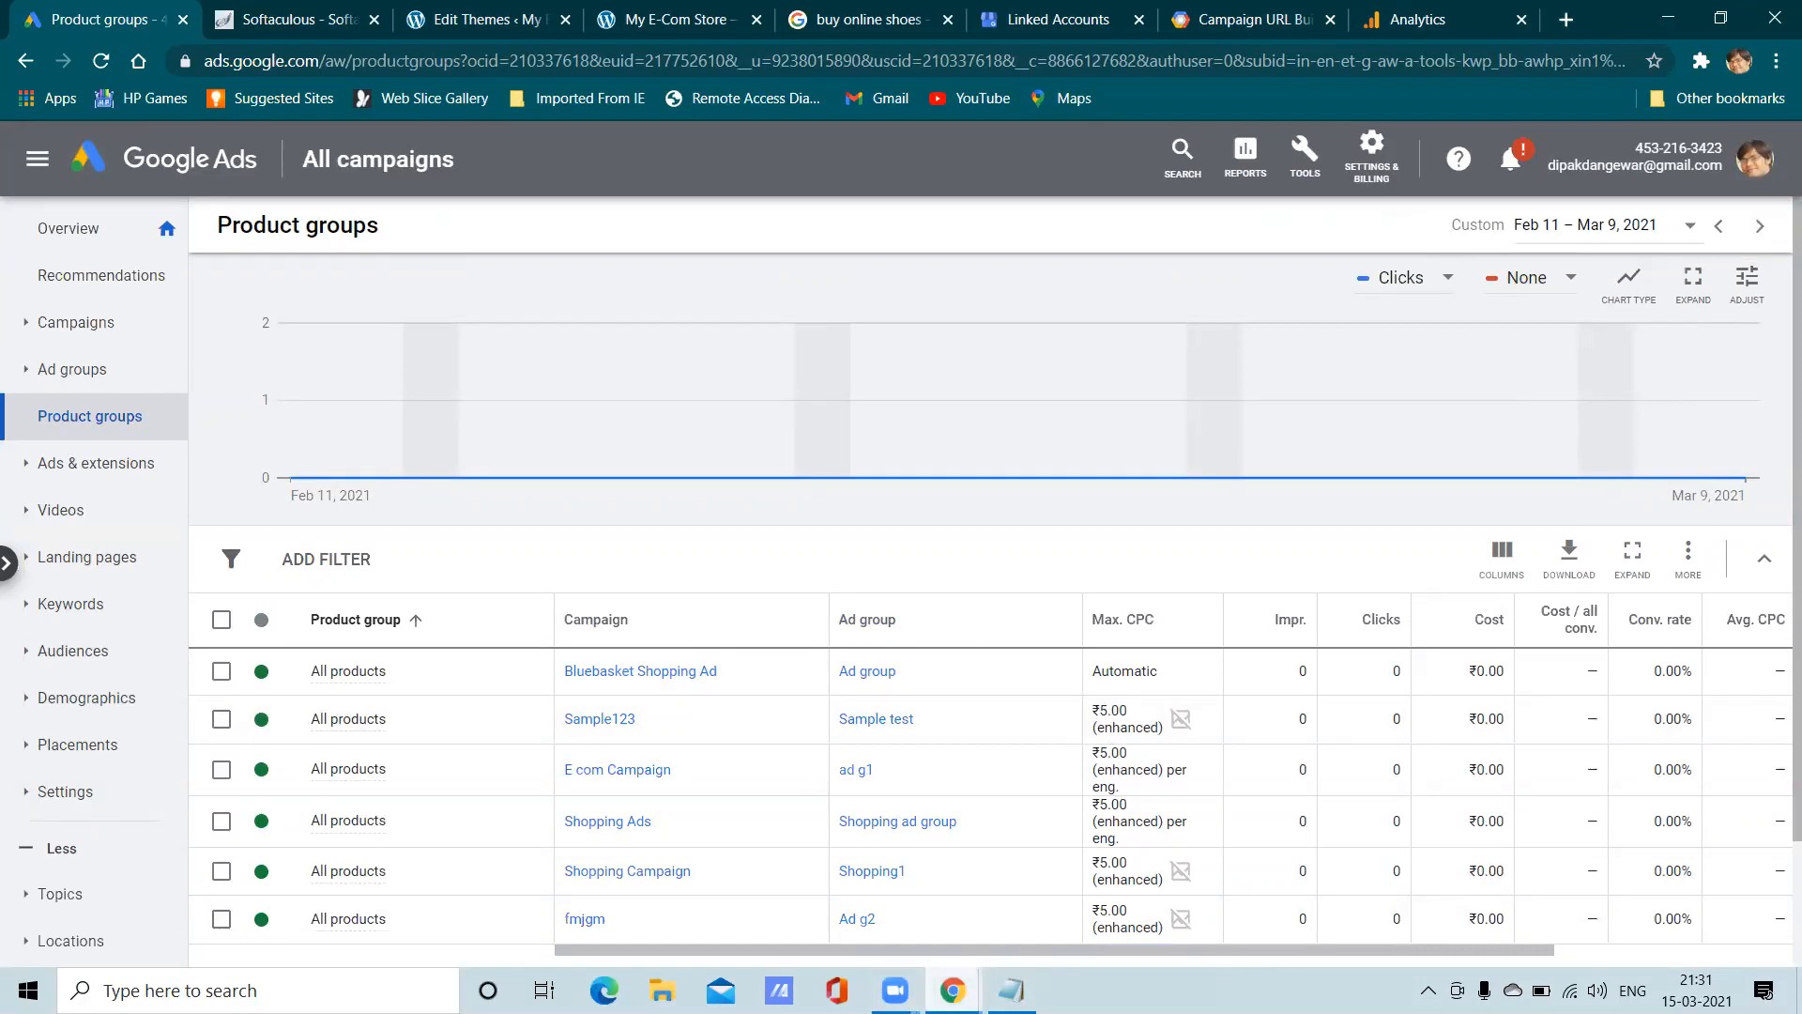
pyautogui.moveTo(953, 991)
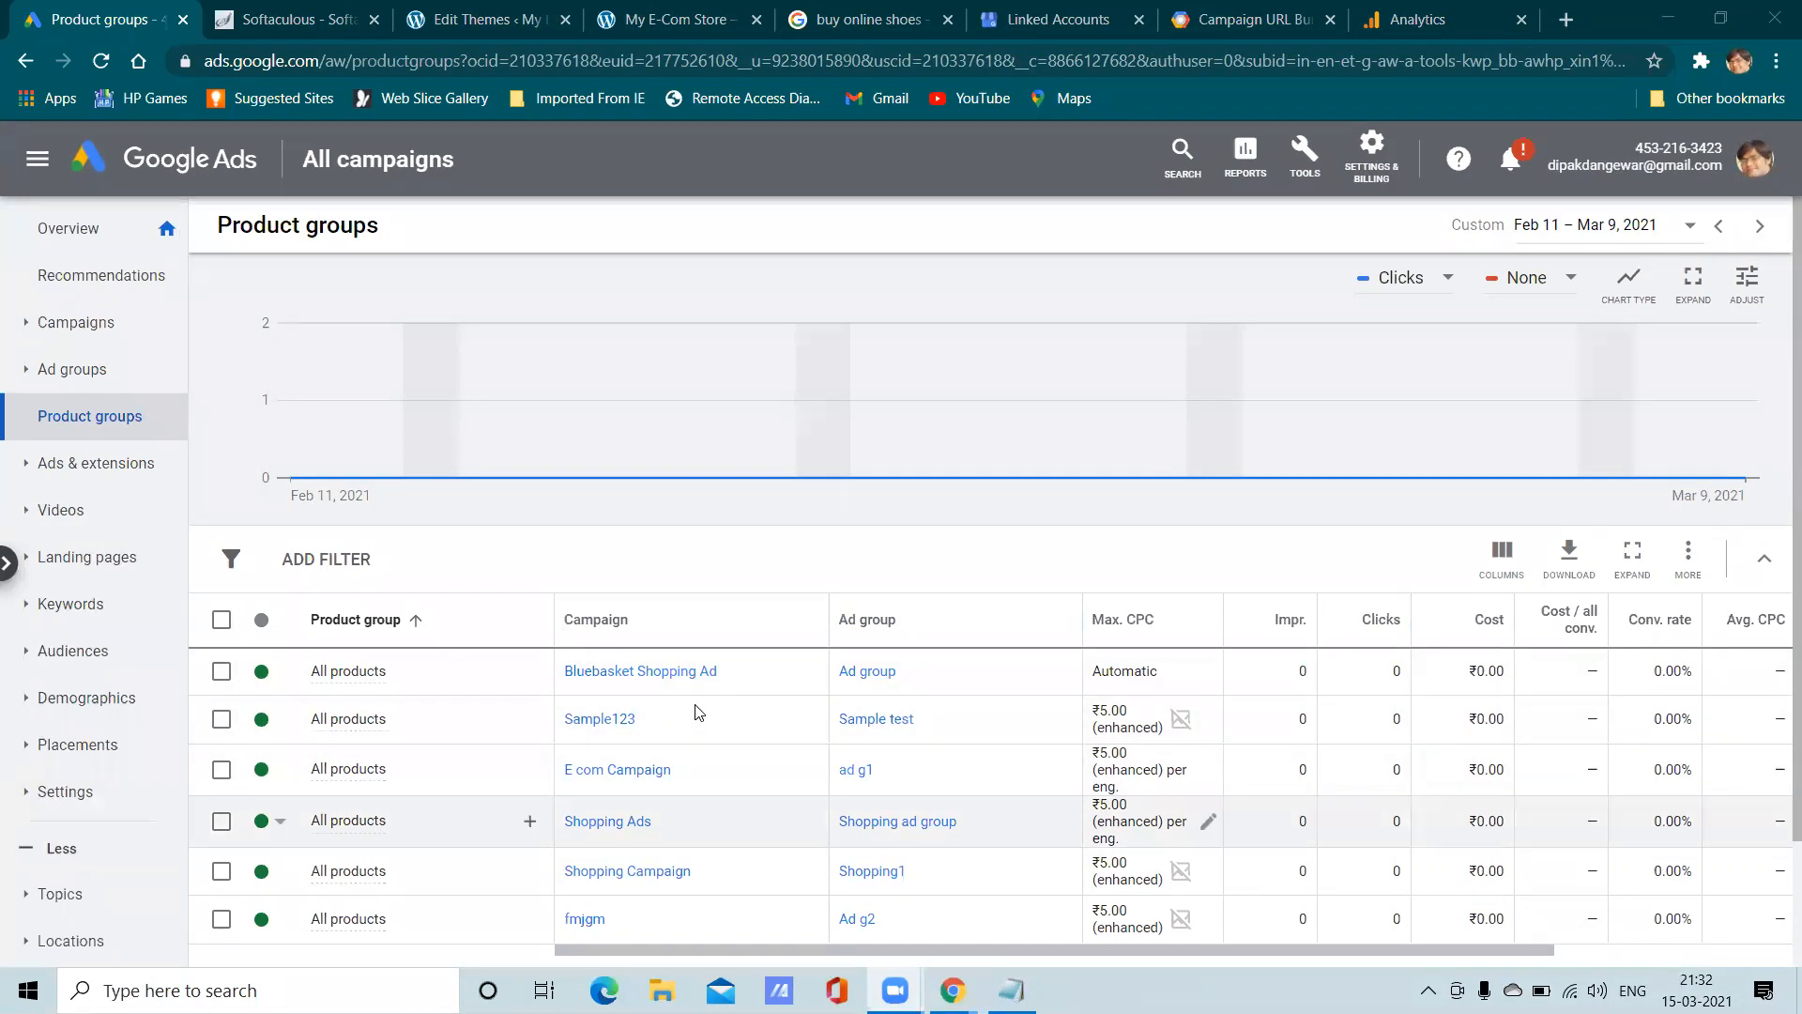
pyautogui.moveTo(566, 766)
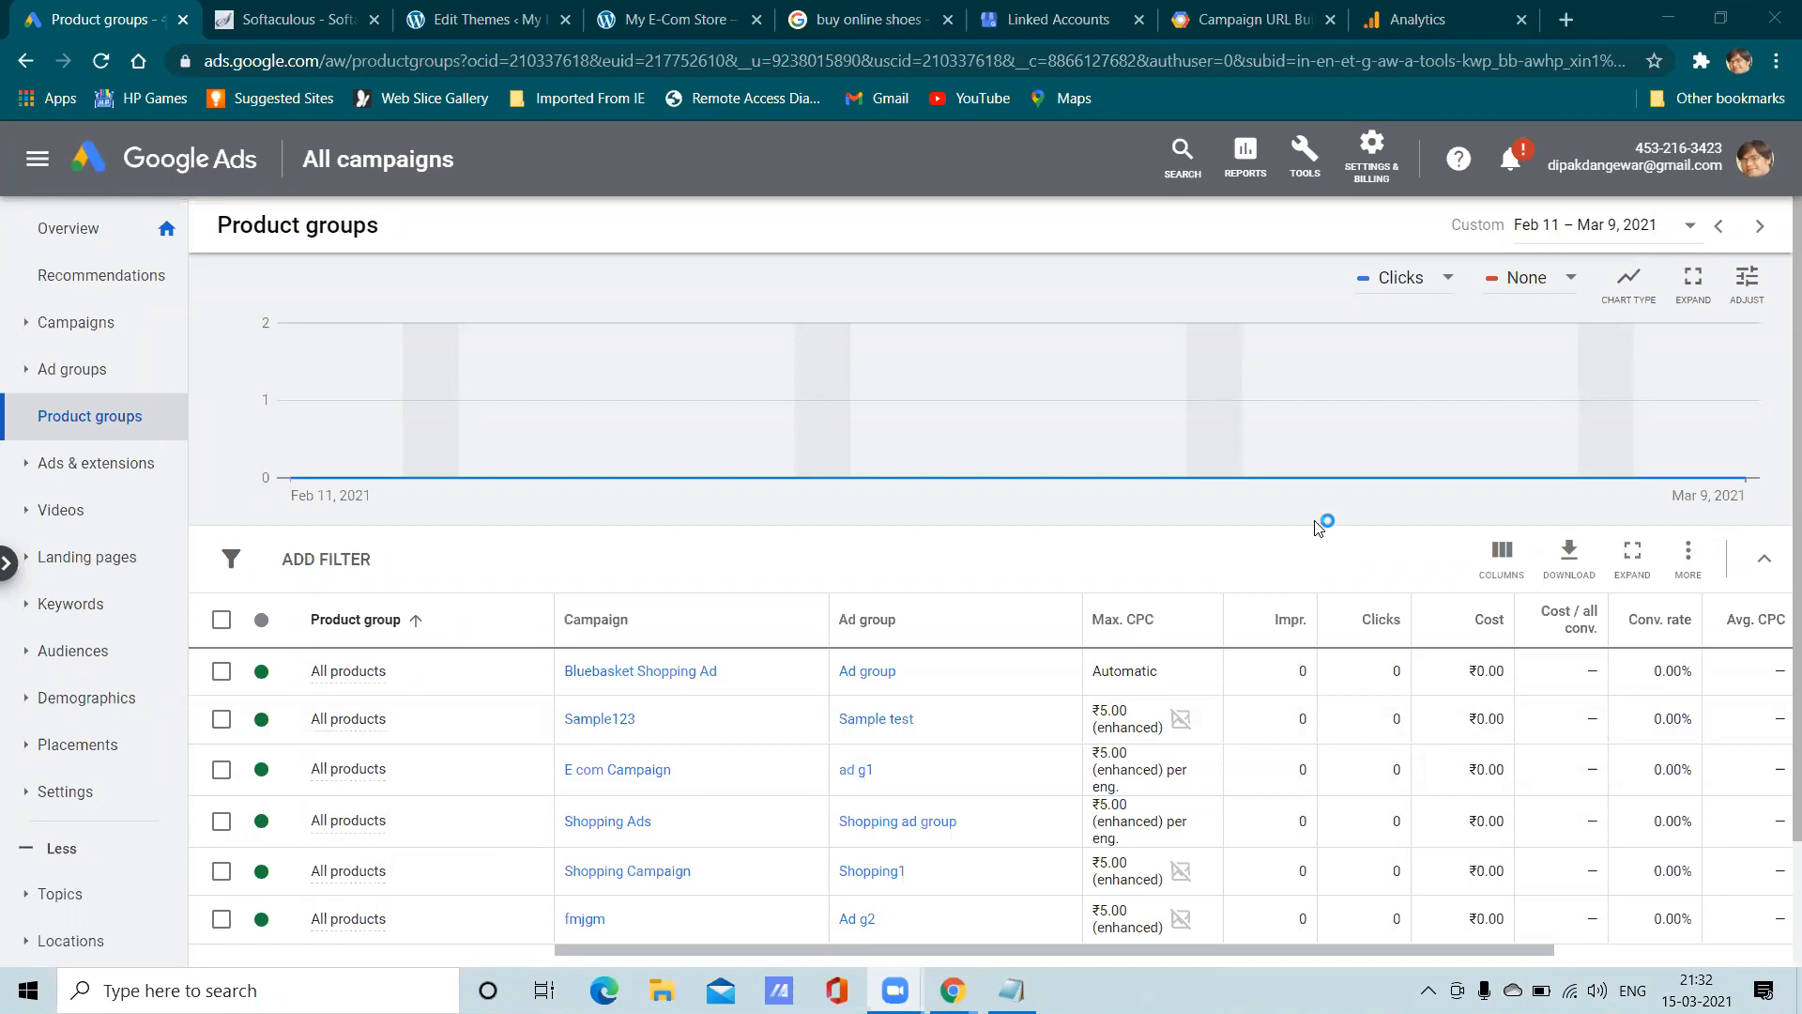
pyautogui.moveTo(1136, 398)
pyautogui.moveTo(1187, 386)
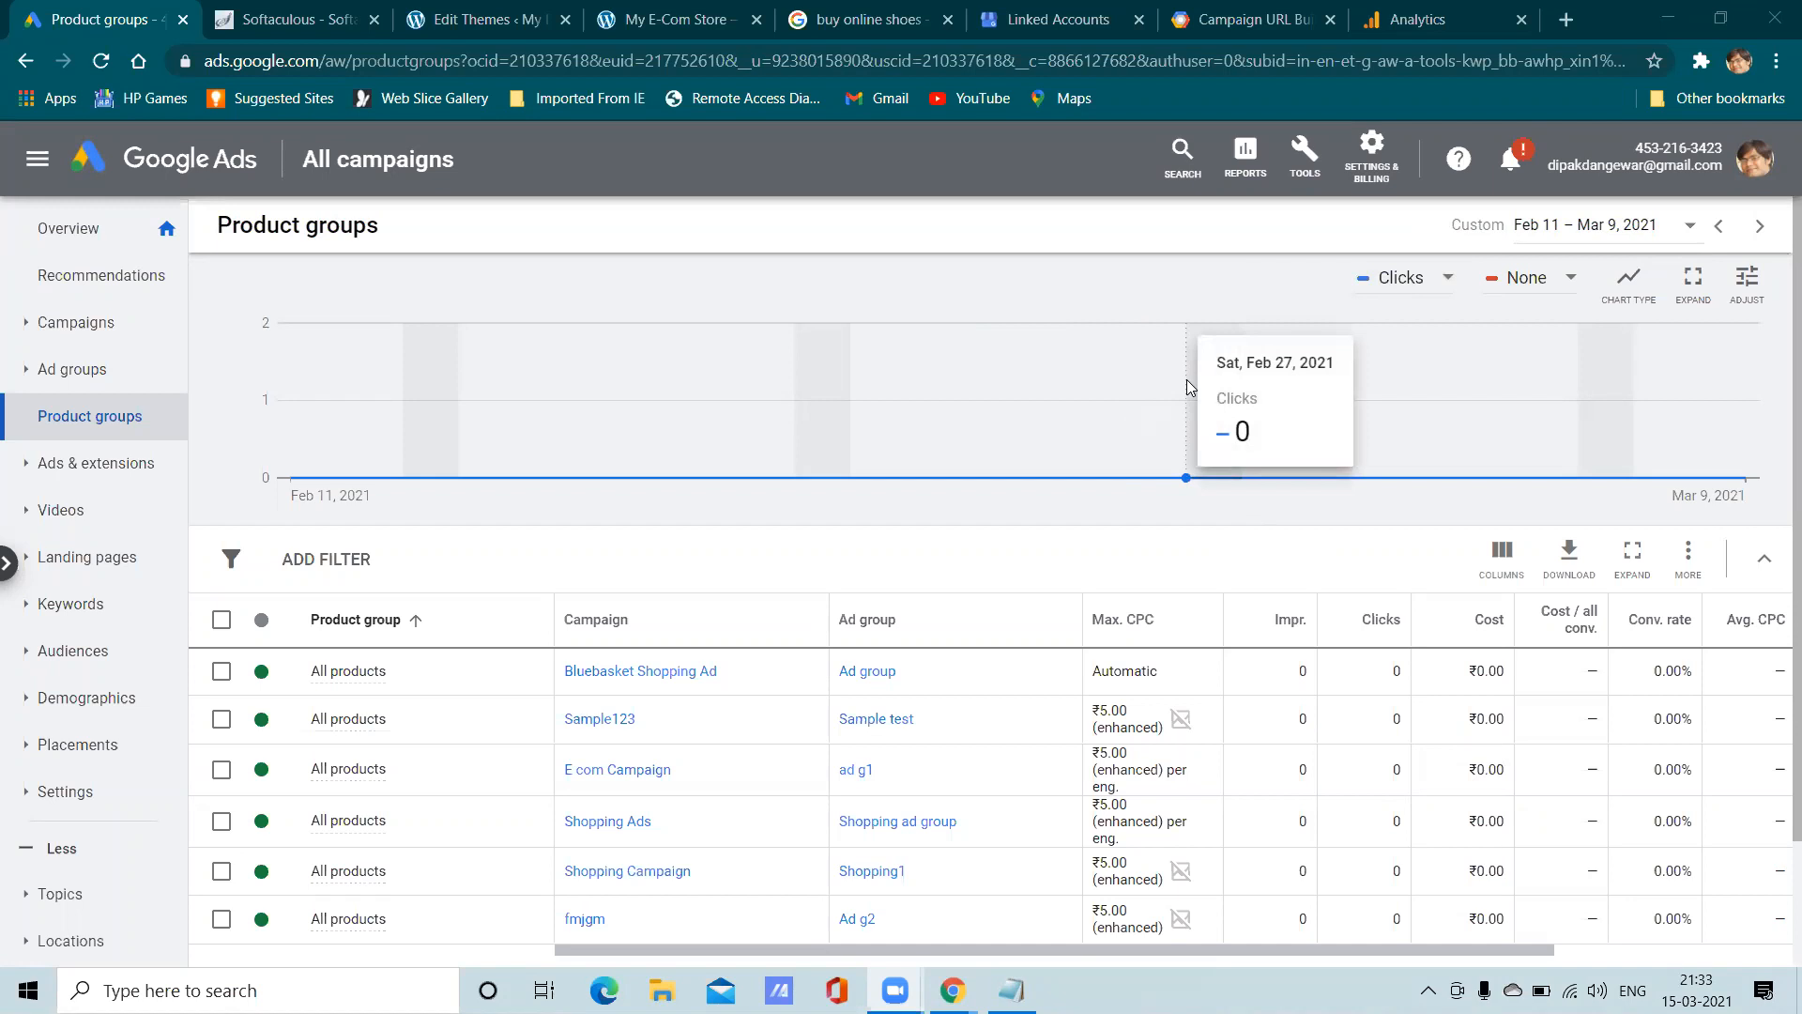